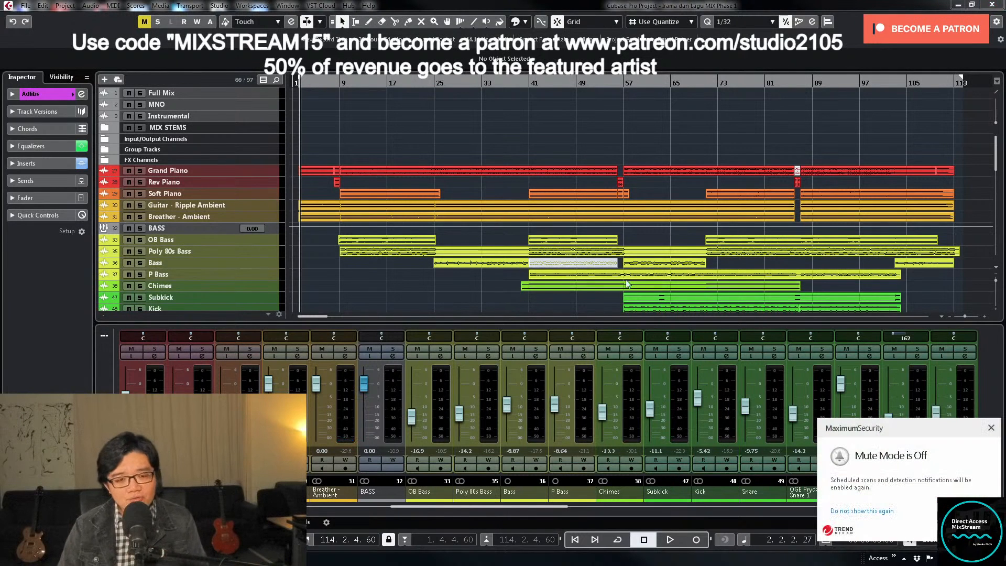
# - Dismiss the antivirus notification and look over the song arrangement from the piano tracks to the vocals
pyautogui.click(991, 429)
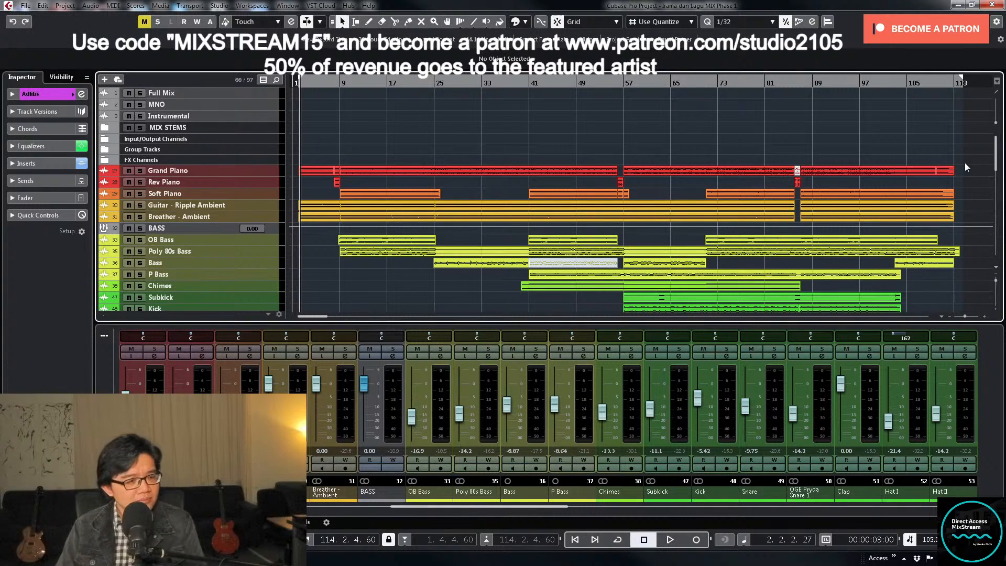
pyautogui.scroll(-10, 599, 213)
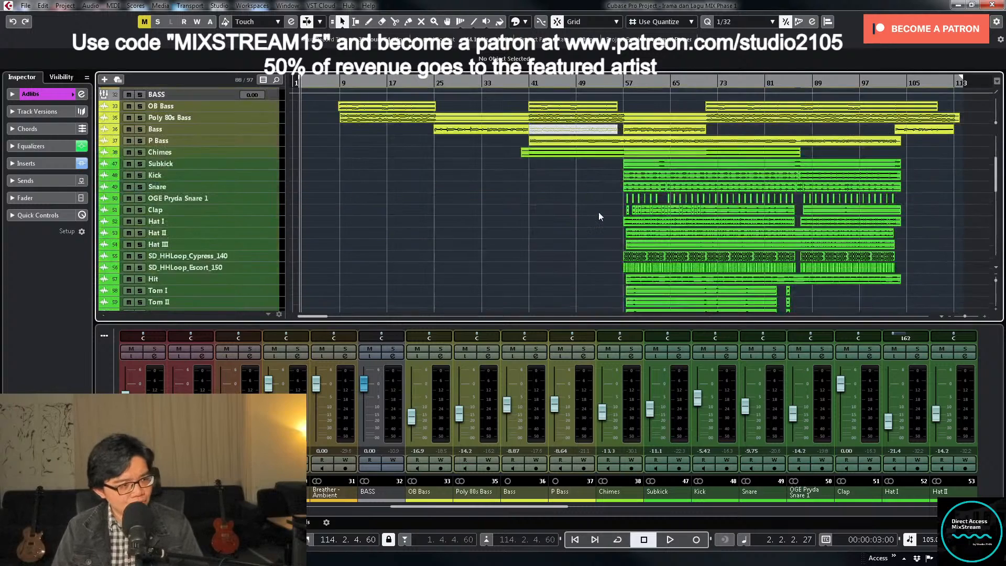
pyautogui.scroll(-3, 599, 212)
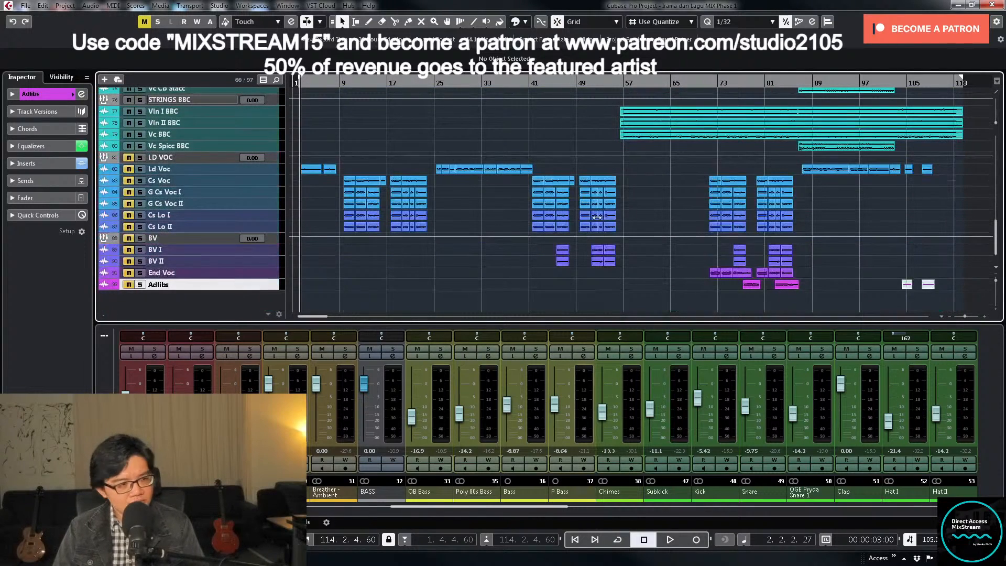
pyautogui.scroll(15, 608, 192)
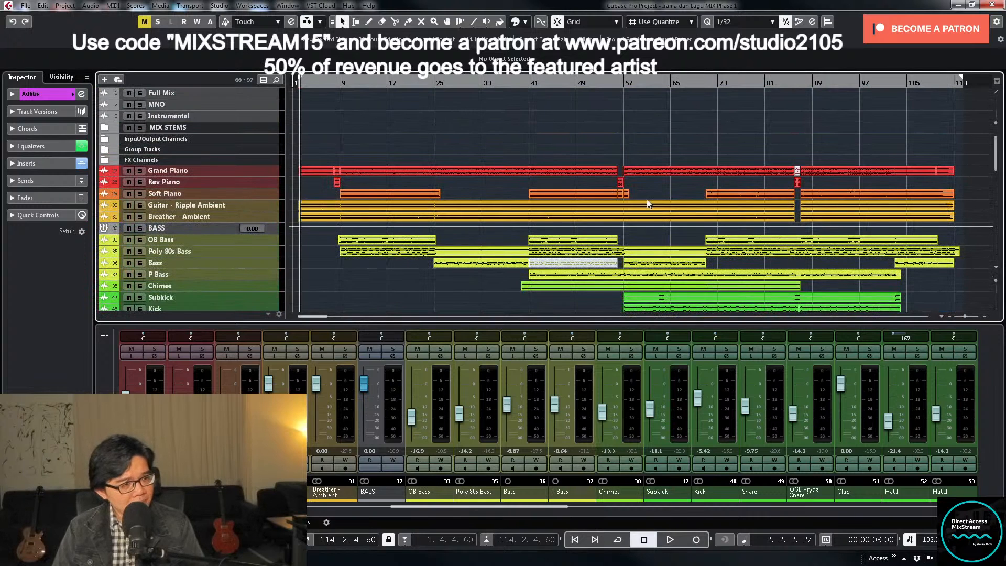
pyautogui.scroll(-3, 656, 215)
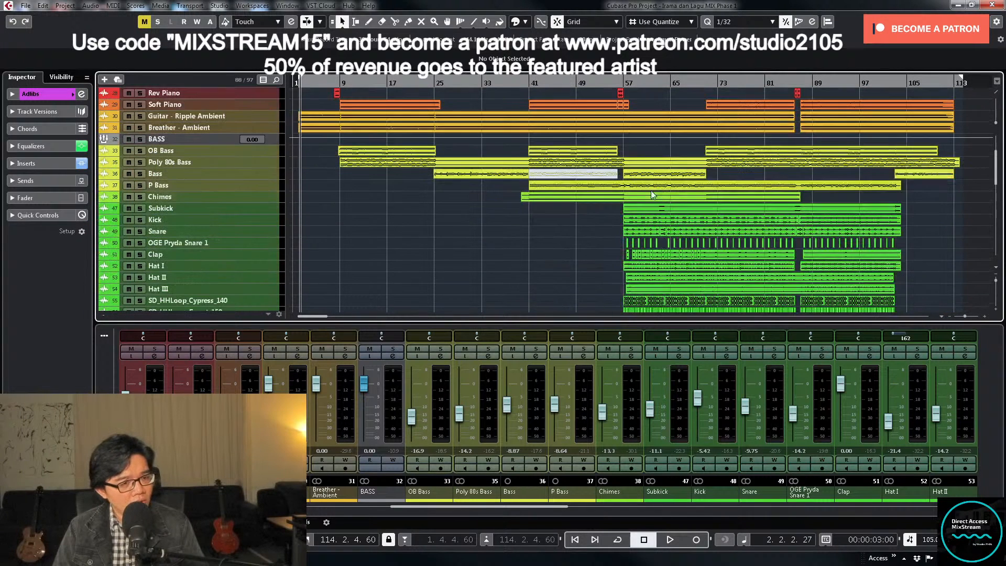
pyautogui.scroll(2, 667, 150)
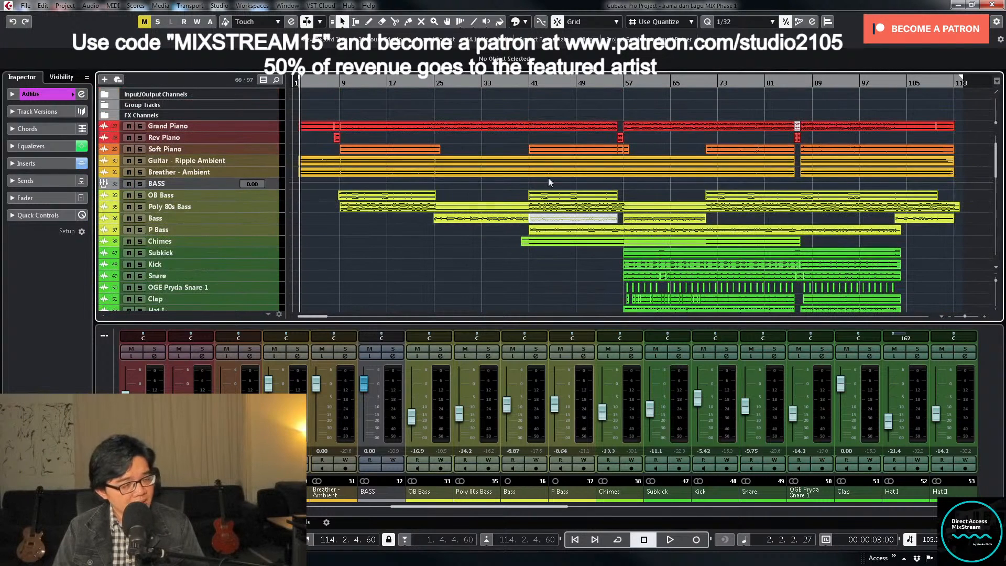
pyautogui.scroll(-4, 655, 173)
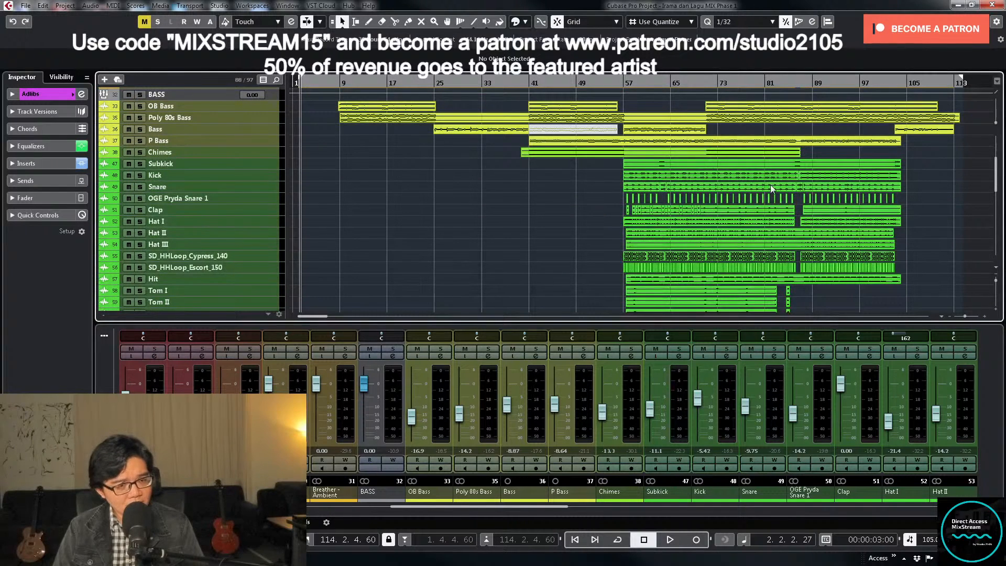
pyautogui.scroll(-6, 771, 184)
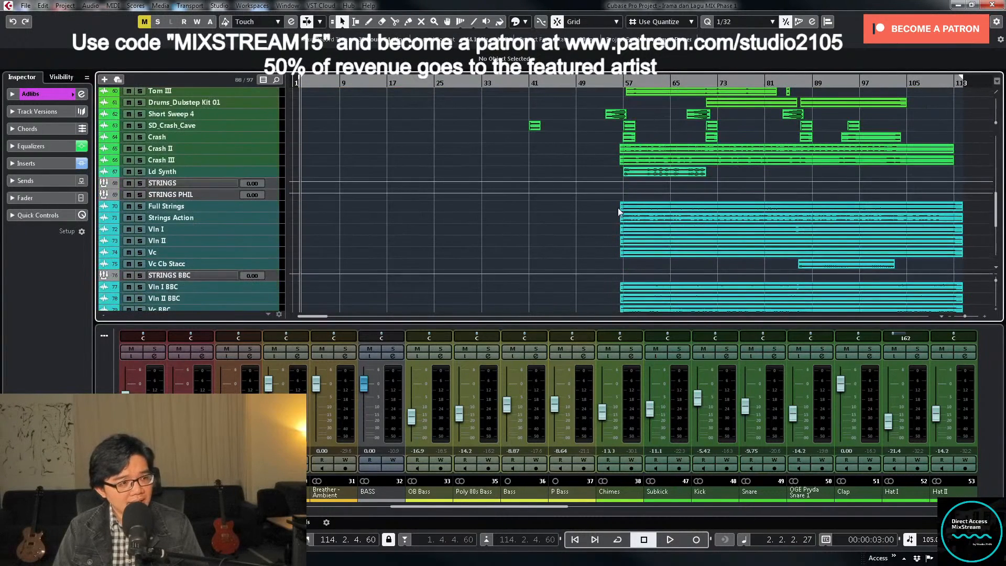
pyautogui.scroll(-4, 618, 207)
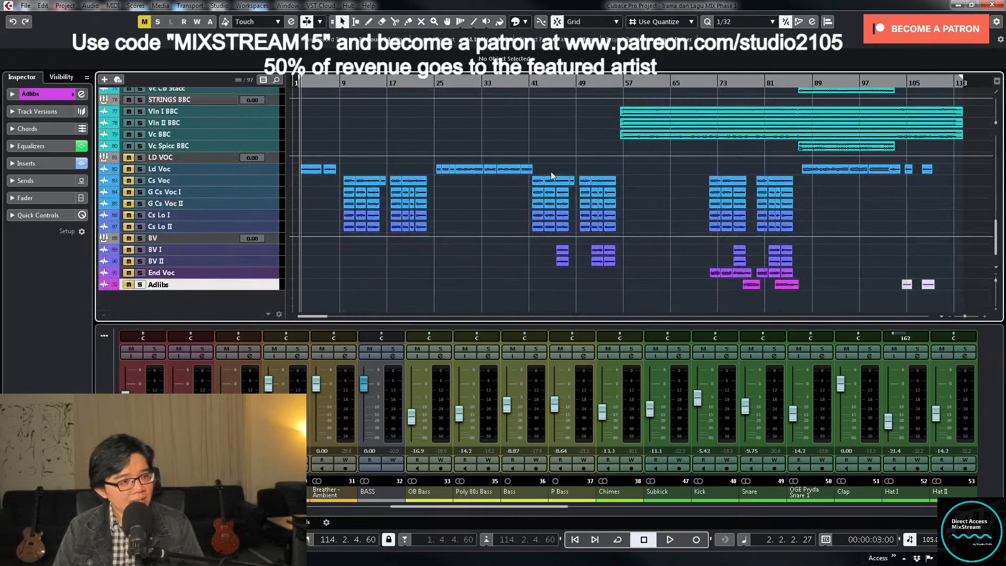
# - Unmute the lead vocal, chorus, backing vocal, End Voc and Adlibs tracks
pyautogui.click(267, 158)
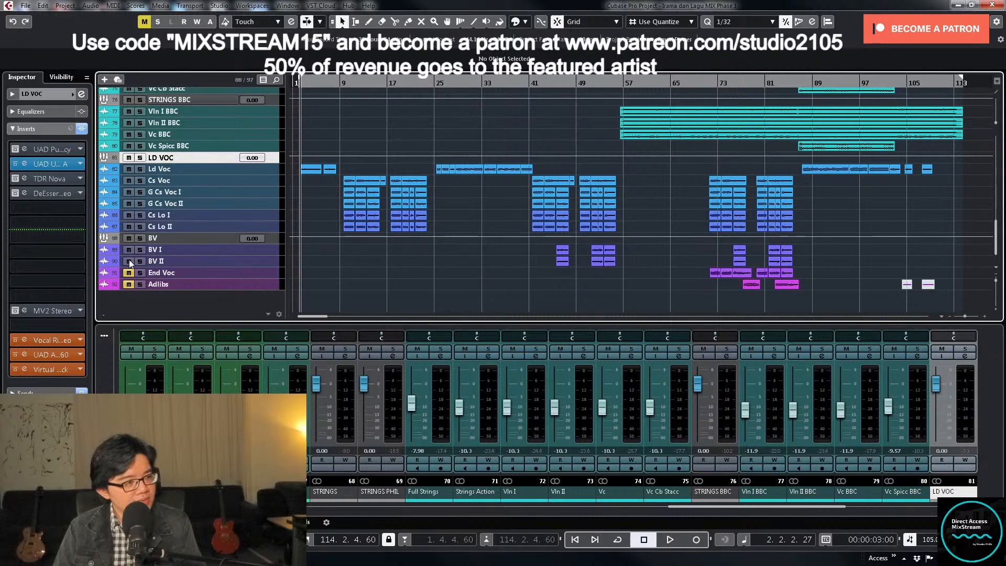
pyautogui.moveTo(128, 272); pyautogui.dragTo(128, 284)
pyautogui.scroll(15, 592, 272)
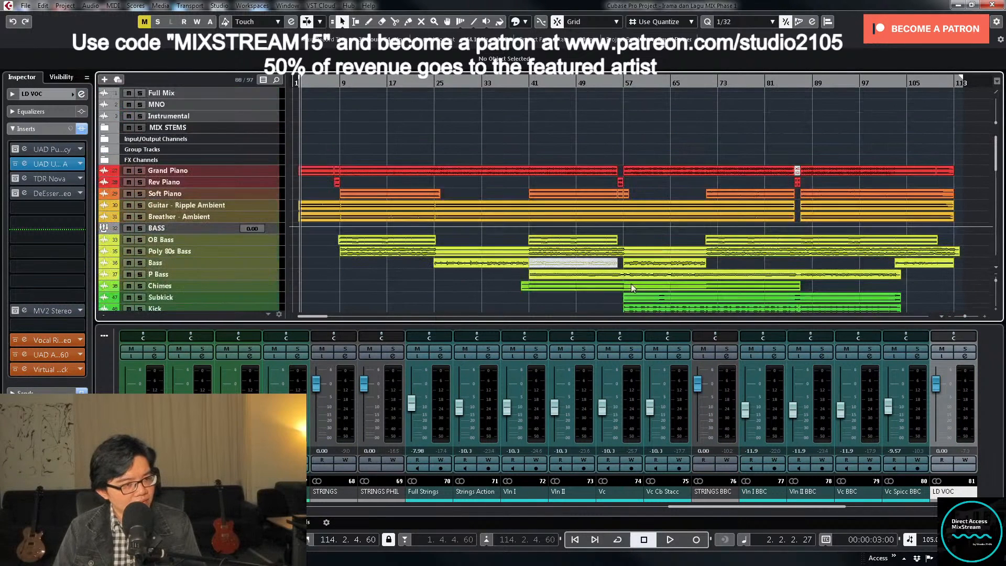
# - Play the song back from the left locator at the beginning of the arrangement
pyautogui.hscroll(1, 626, 282)
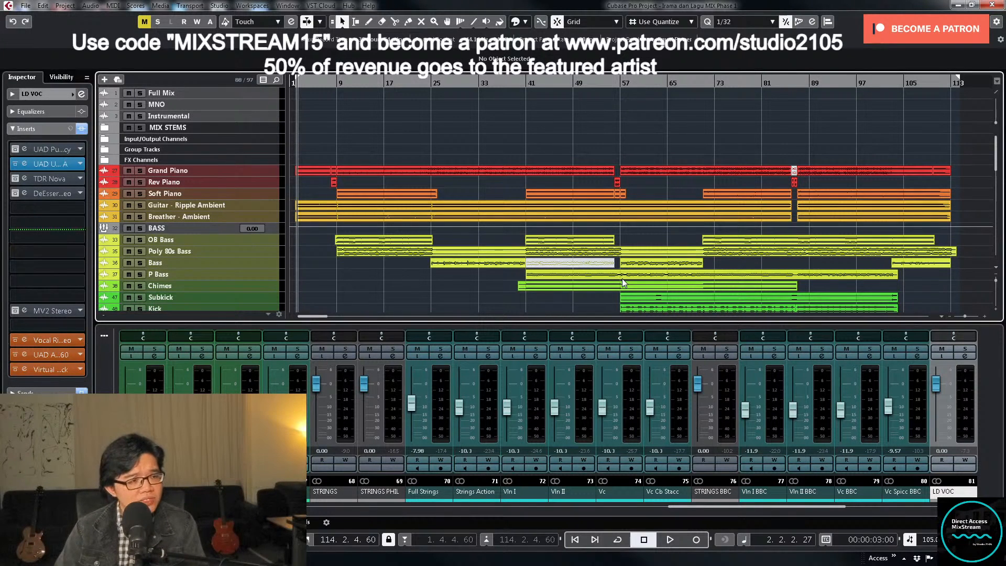
pyautogui.press('KP_1')
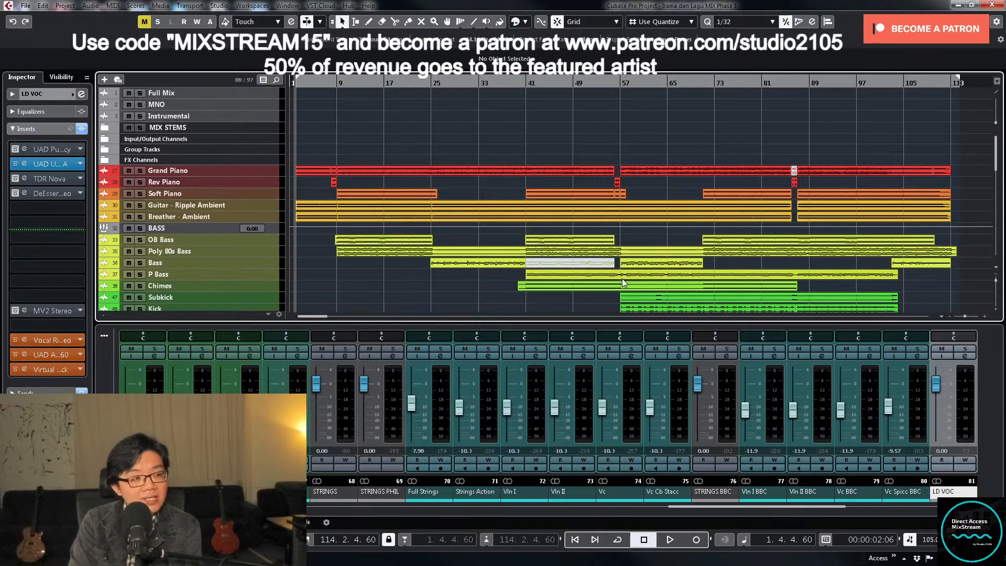
pyautogui.press('space')
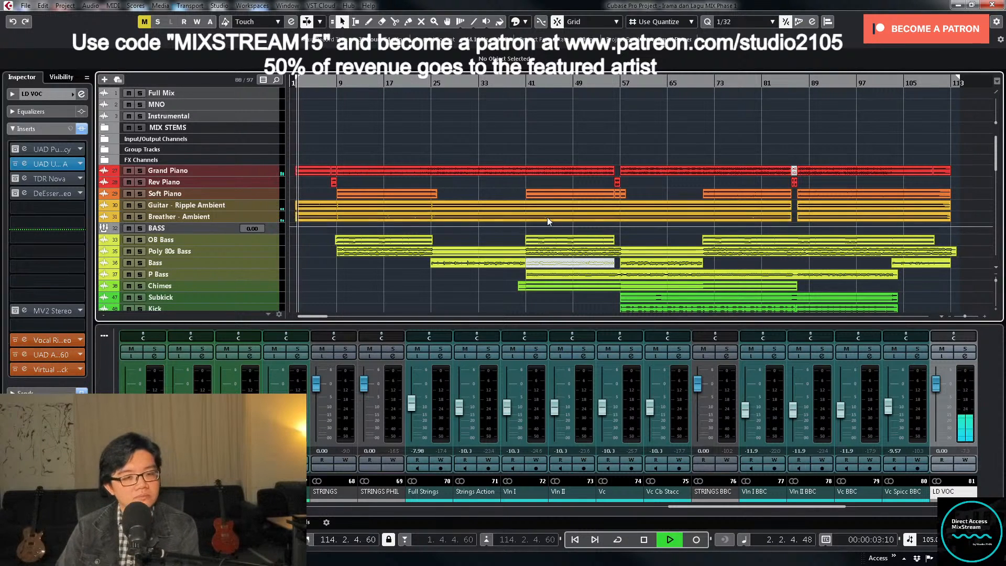
# - Try lowering the LD VOC fader to about -1.74 dB during playback
pyautogui.click(938, 388)
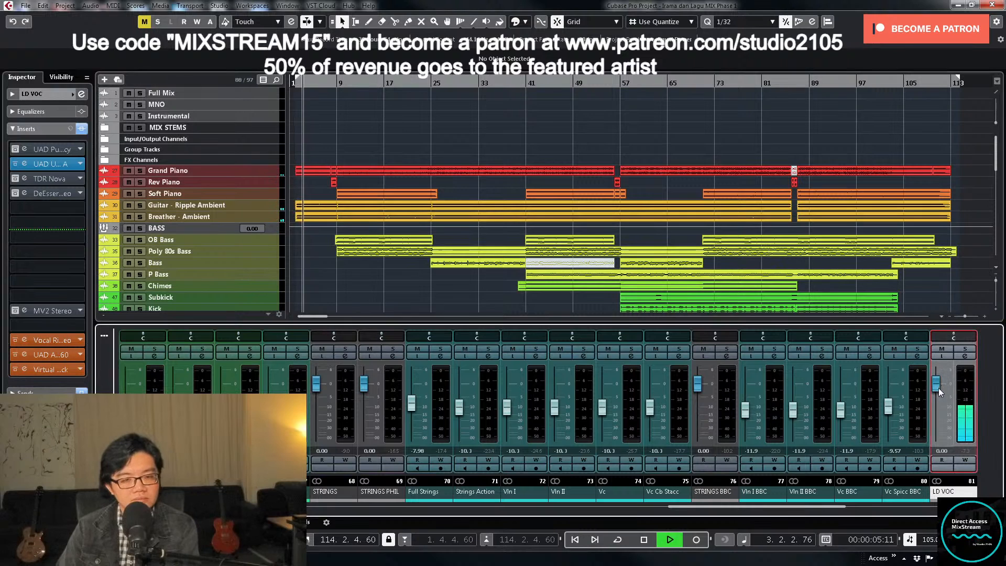
pyautogui.moveTo(938, 388); pyautogui.dragTo(939, 391)
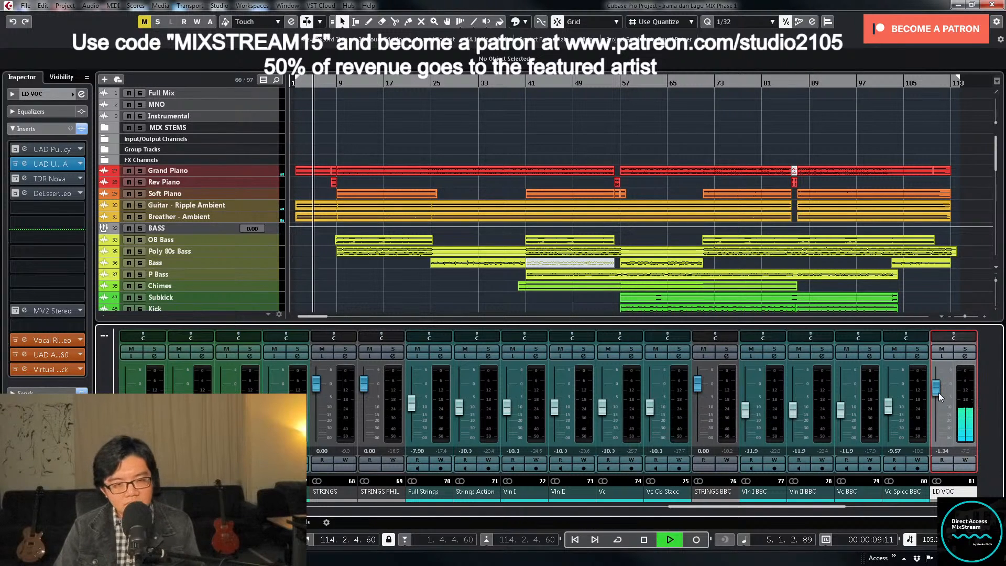
pyautogui.keyDown('ctrl'); pyautogui.click(939, 392); pyautogui.keyUp('ctrl')
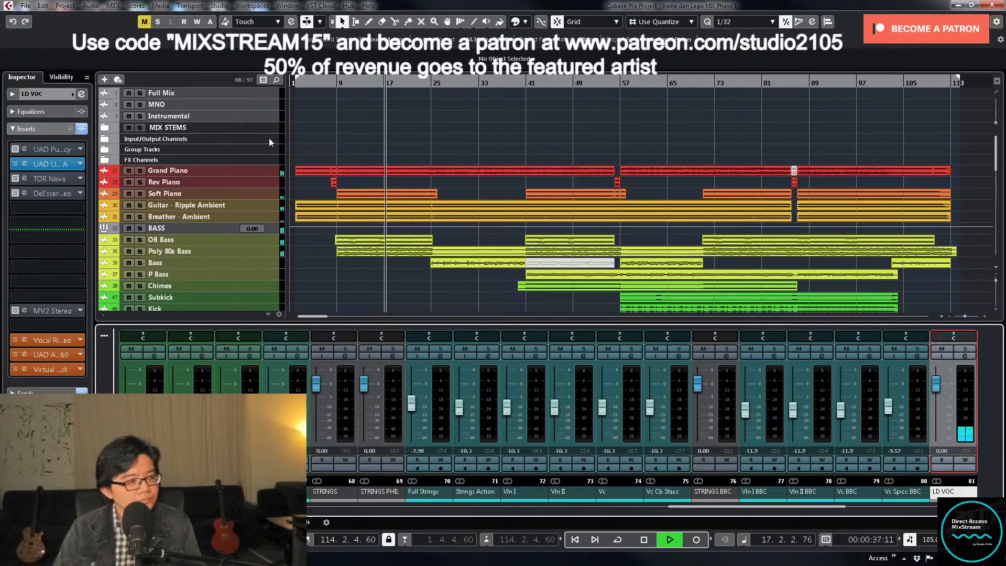
# - Split the Poly 80s Bass clip at 25.2.1.0, just after its first played section, and select the part that follows
pyautogui.click(267, 251)
pyautogui.press('z')
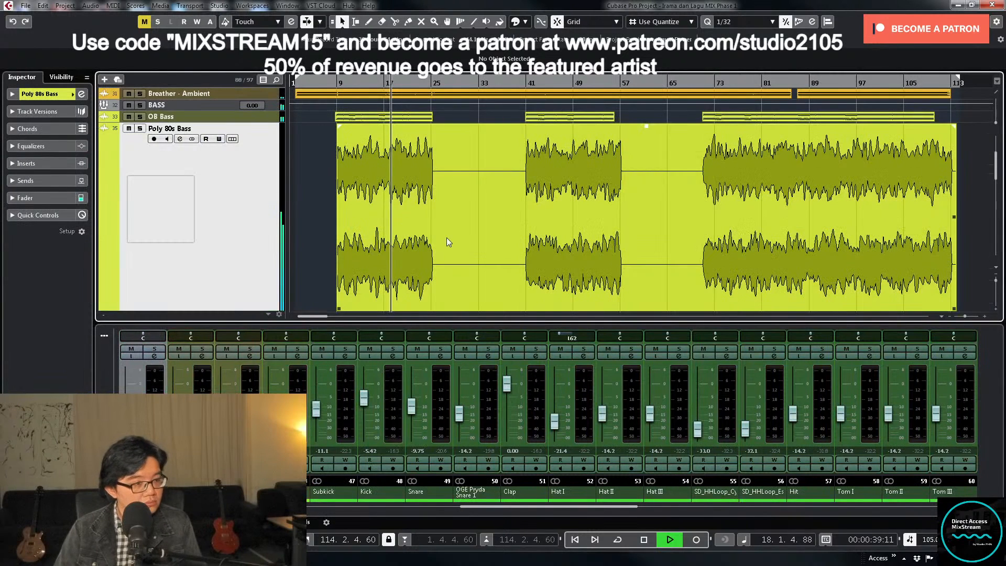
pyautogui.press('h')
pyautogui.press('h')
pyautogui.press('h')
pyautogui.press('h')
pyautogui.press('h')
pyautogui.press('h')
pyautogui.press('h')
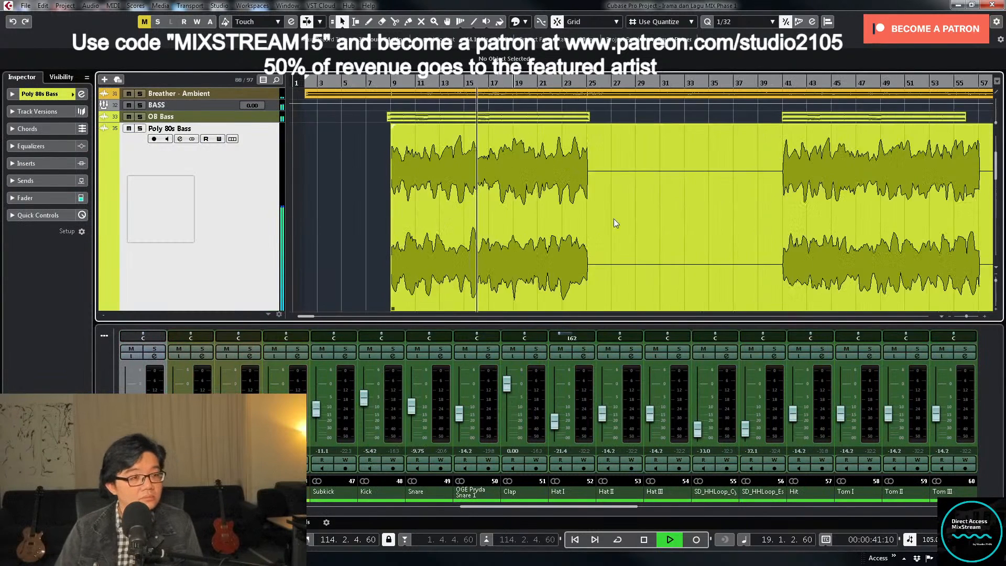
pyautogui.rightClick(666, 226)
pyautogui.click(723, 227)
pyautogui.press('h')
pyautogui.press('h')
pyautogui.press('h')
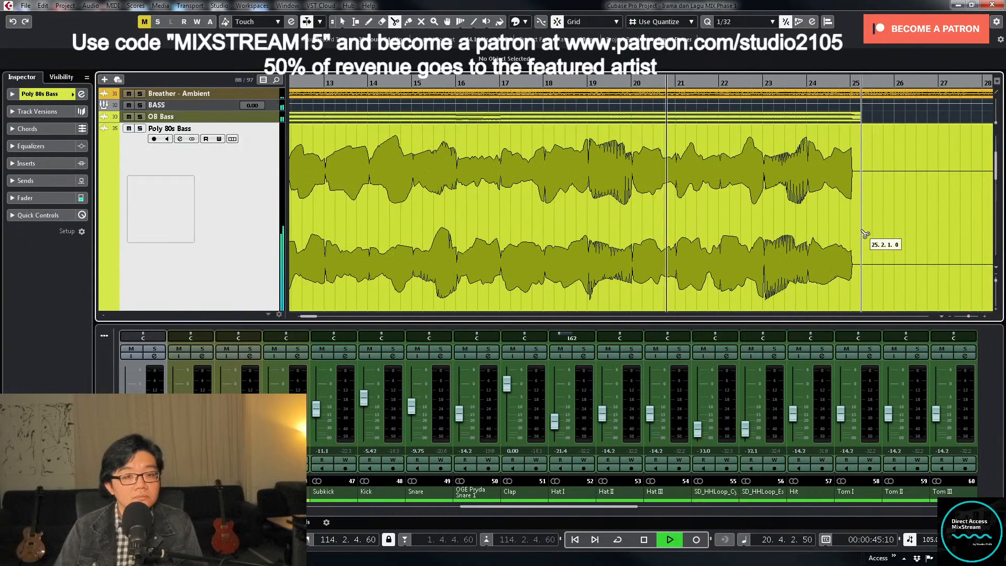
pyautogui.click(862, 231)
pyautogui.press('1')
pyautogui.click(872, 233)
# - Trim the silent beginning of the second Poly 80s Bass clip so that it starts at 40.4.3.0
pyautogui.press('g')
pyautogui.press('g')
pyautogui.press('g')
pyautogui.press('g')
pyautogui.press('g')
pyautogui.press('g')
pyautogui.press('g')
pyautogui.press('g')
pyautogui.press('g')
pyautogui.press('g')
pyautogui.press('g')
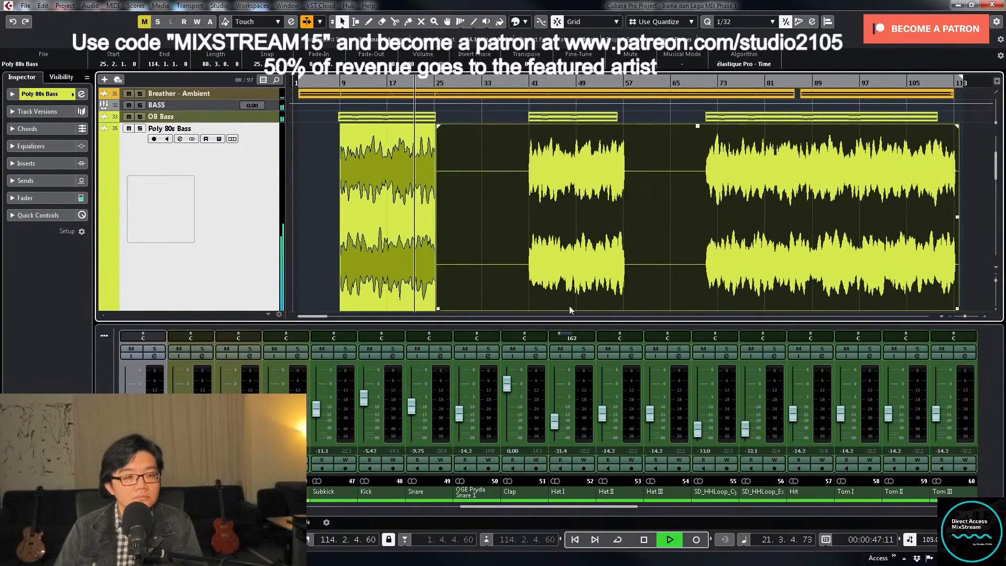
pyautogui.press('h')
pyautogui.moveTo(467, 309); pyautogui.dragTo(576, 308)
pyautogui.press('h')
pyautogui.press('h')
pyautogui.press('h')
pyautogui.press('h')
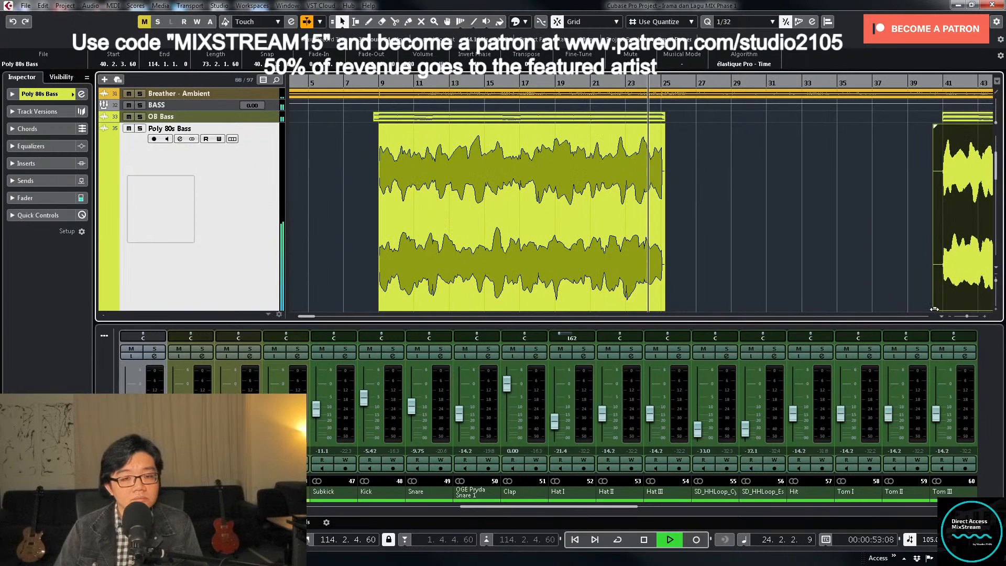
pyautogui.moveTo(933, 309); pyautogui.dragTo(943, 309)
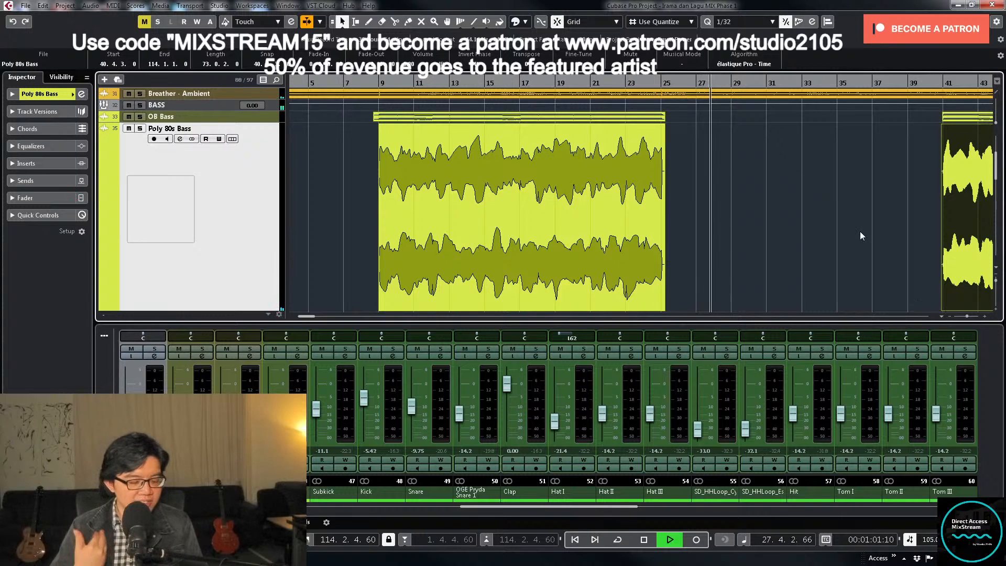
# - Split the Poly 80s Bass clip at 57.3.1.0 and trim the following part's silent beginning to start at 70.4.1.0
pyautogui.press('g')
pyautogui.press('g')
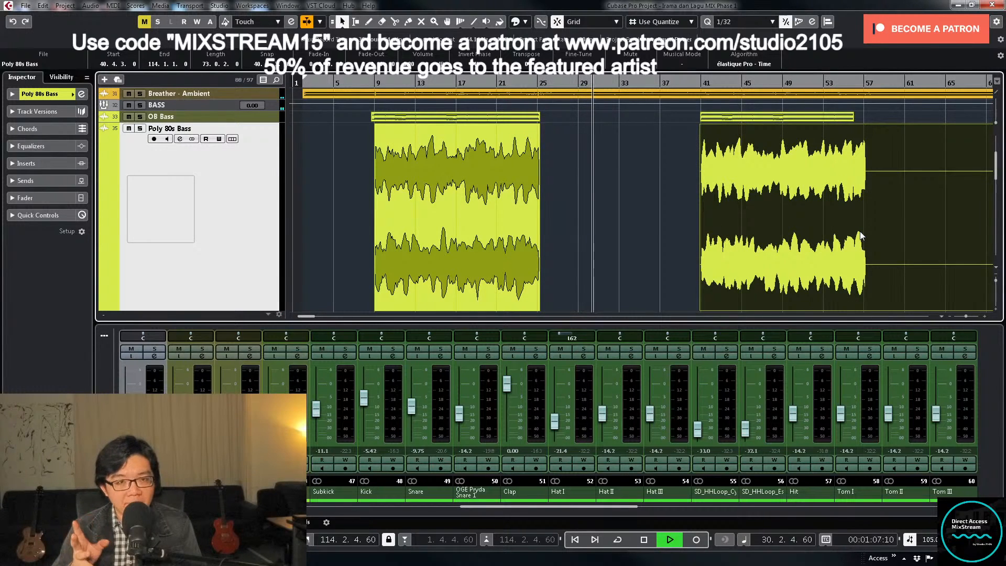
pyautogui.press('g')
pyautogui.rightClick(860, 231)
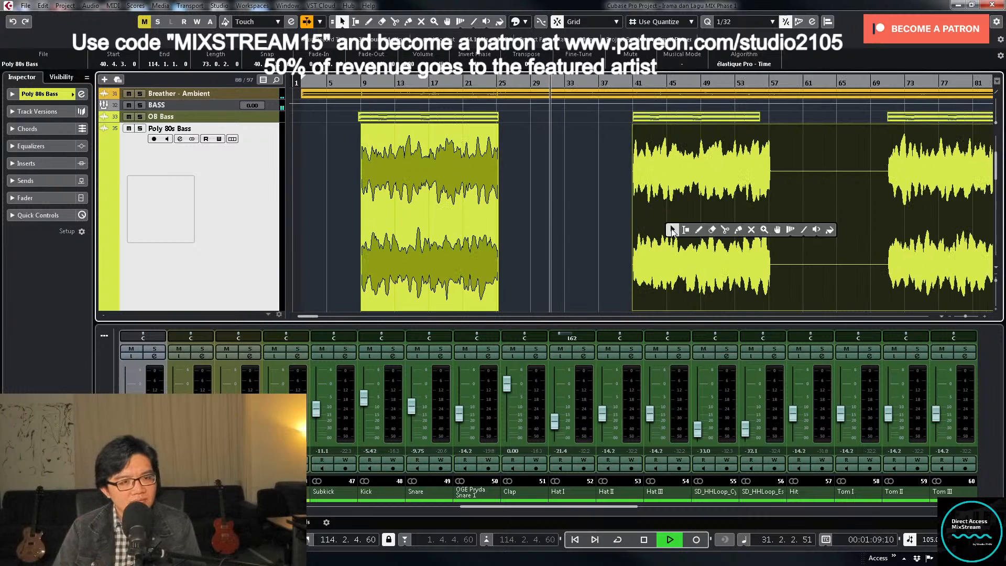
pyautogui.click(723, 230)
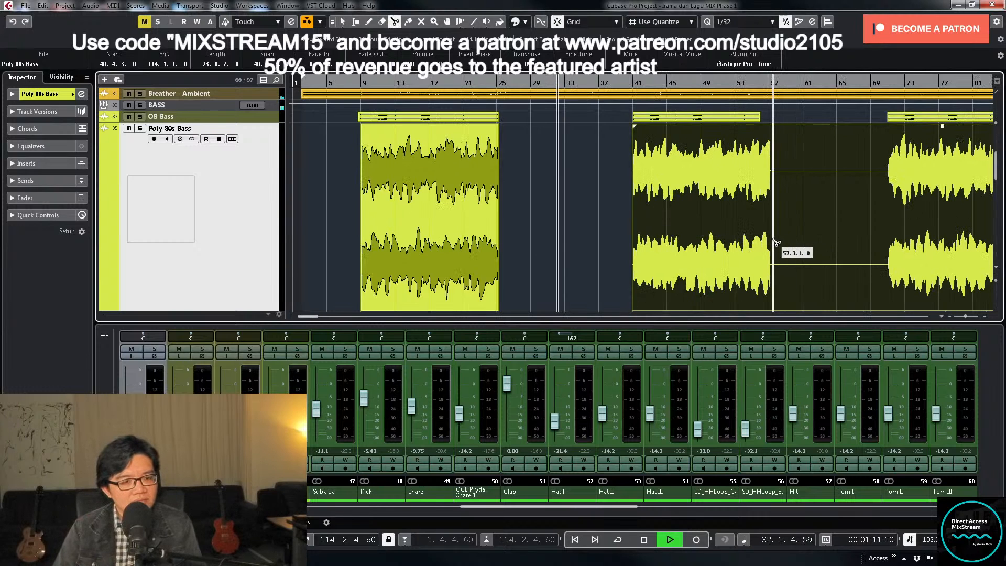
pyautogui.click(775, 242)
pyautogui.press('1')
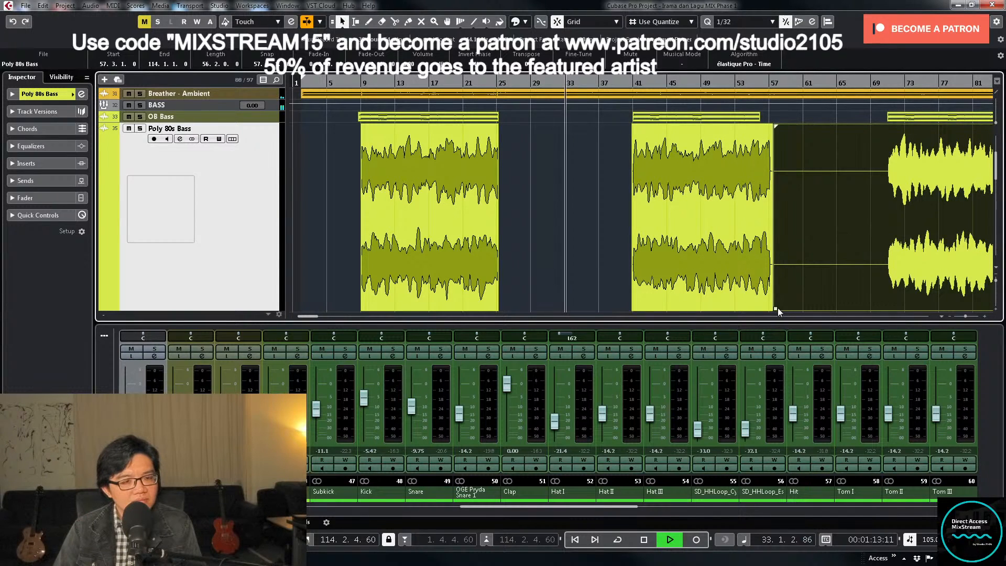
pyautogui.moveTo(777, 308); pyautogui.dragTo(889, 302)
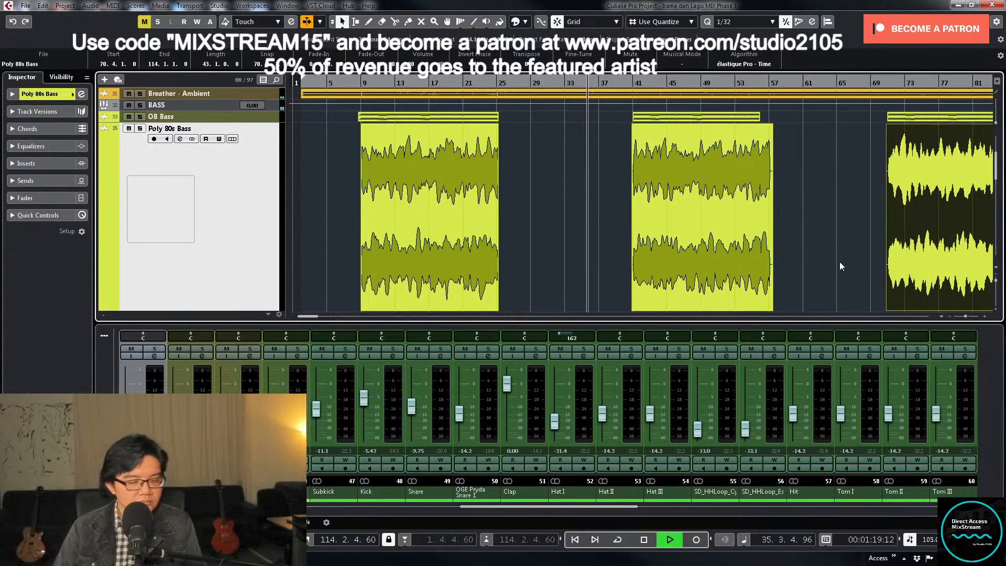
# - Trim the silent beginning of the Chimes clip so that it starts just before bar 41
pyautogui.press('g')
pyautogui.press('g')
pyautogui.press('g')
pyautogui.press('z')
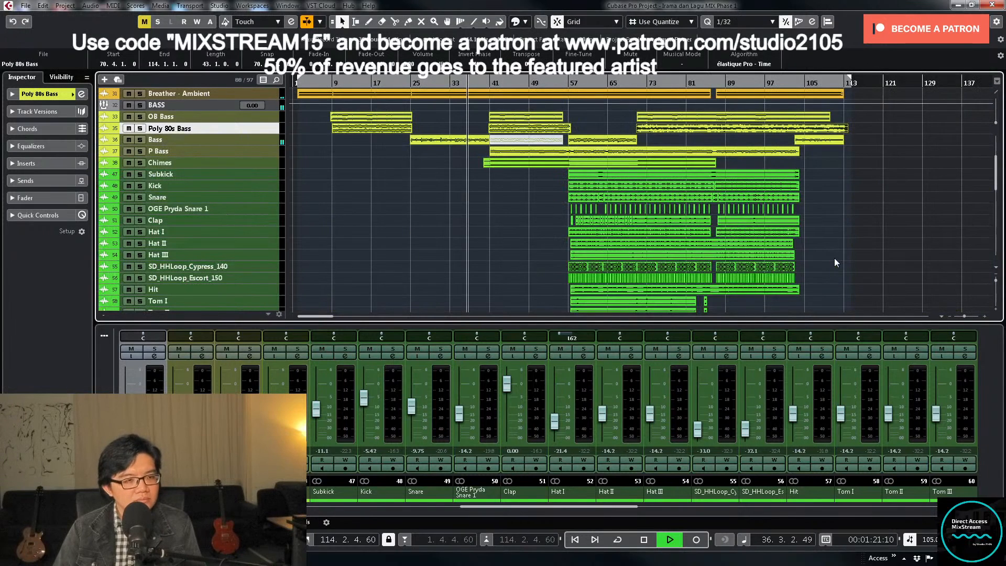
pyautogui.press('h')
pyautogui.scroll(2, 595, 232)
pyautogui.press('h')
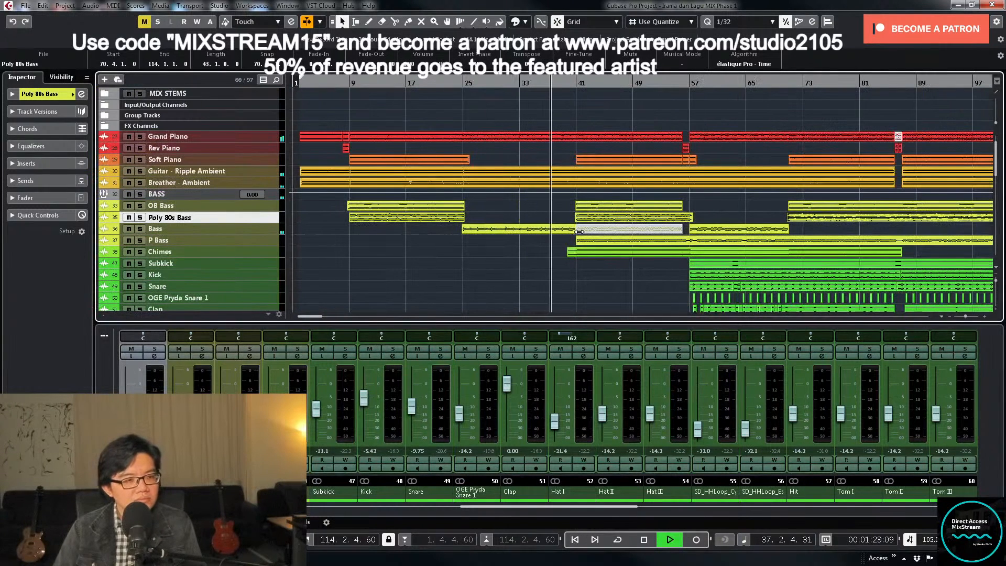
pyautogui.click(280, 254)
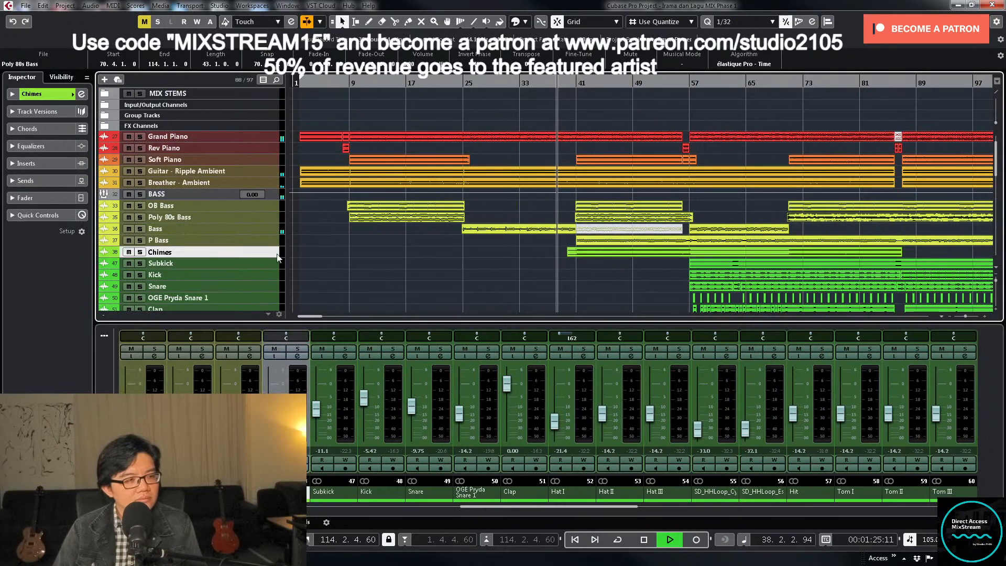
pyautogui.press('z')
pyautogui.scroll(-1, 561, 256)
pyautogui.press('h')
pyautogui.press('h')
pyautogui.press('h')
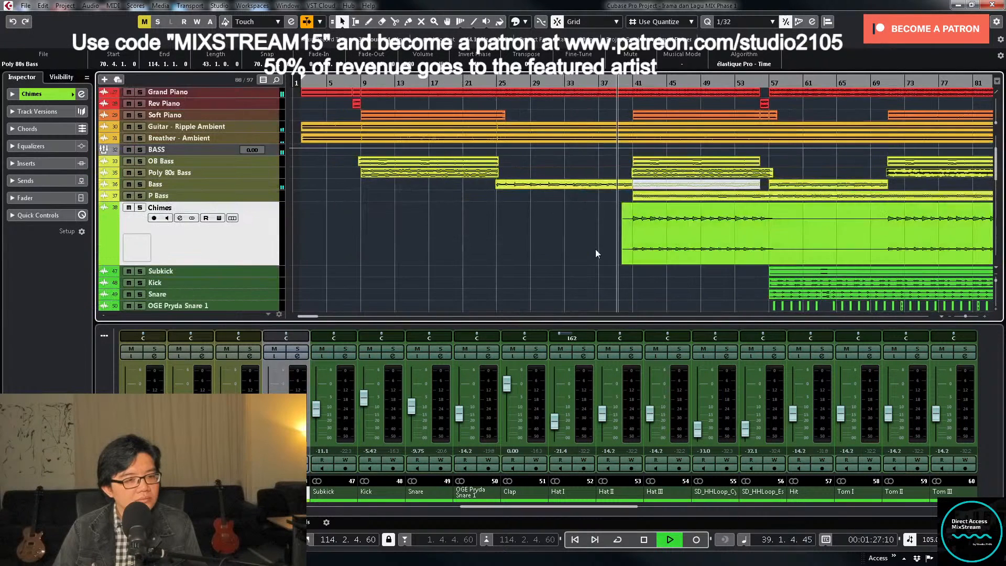
pyautogui.click(683, 256)
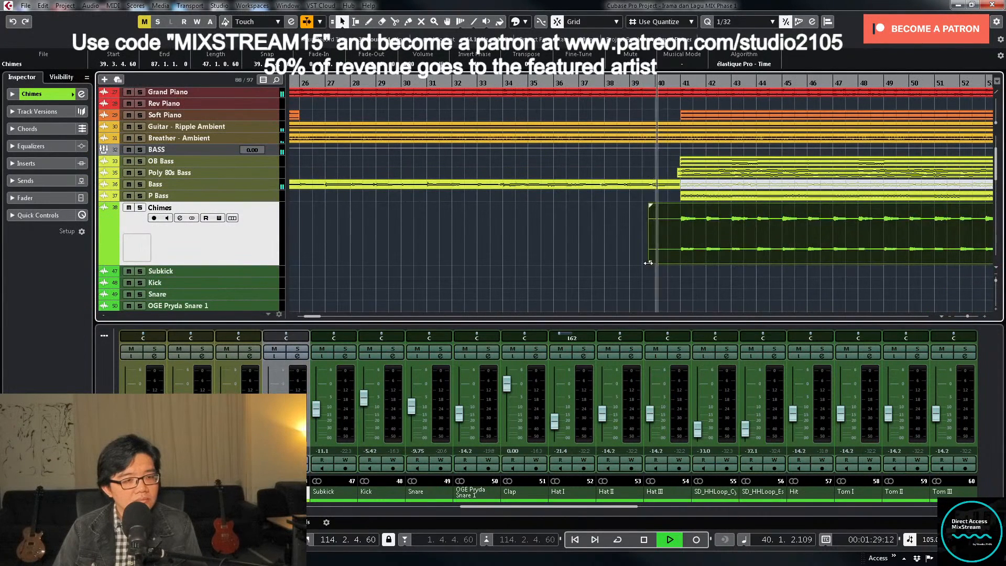
pyautogui.moveTo(650, 262); pyautogui.dragTo(679, 262)
pyautogui.press('g')
pyautogui.press('g')
pyautogui.press('g')
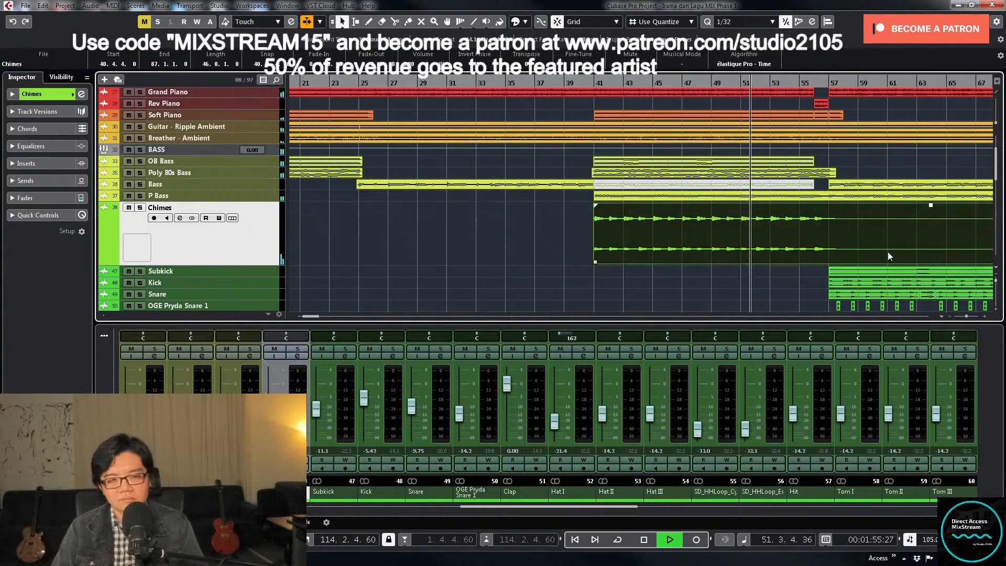
pyautogui.scroll(-8, 770, 240)
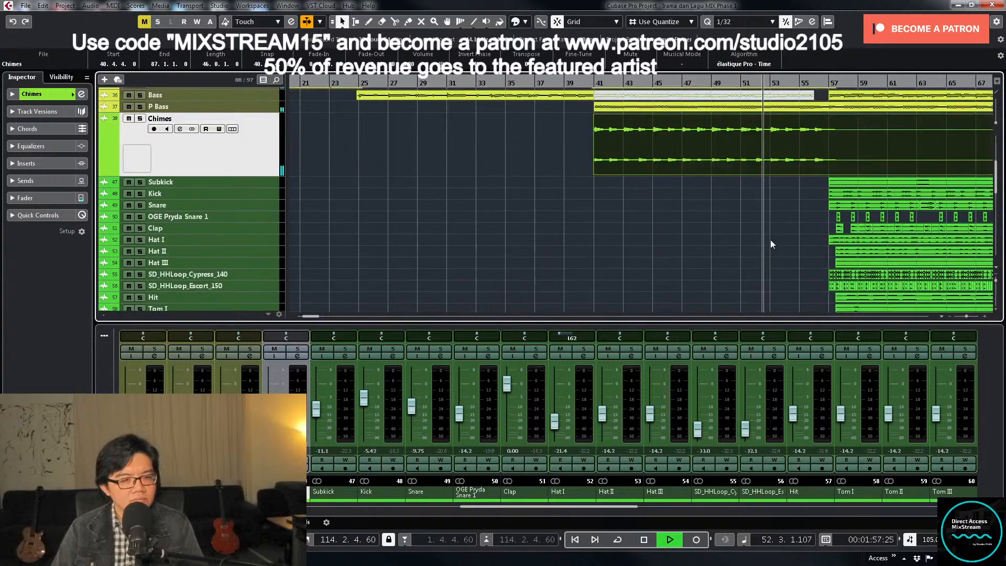
# - Examine the clips on the vocal, string, drum and bass tracks while the song keeps playing
pyautogui.scroll(-4, 767, 240)
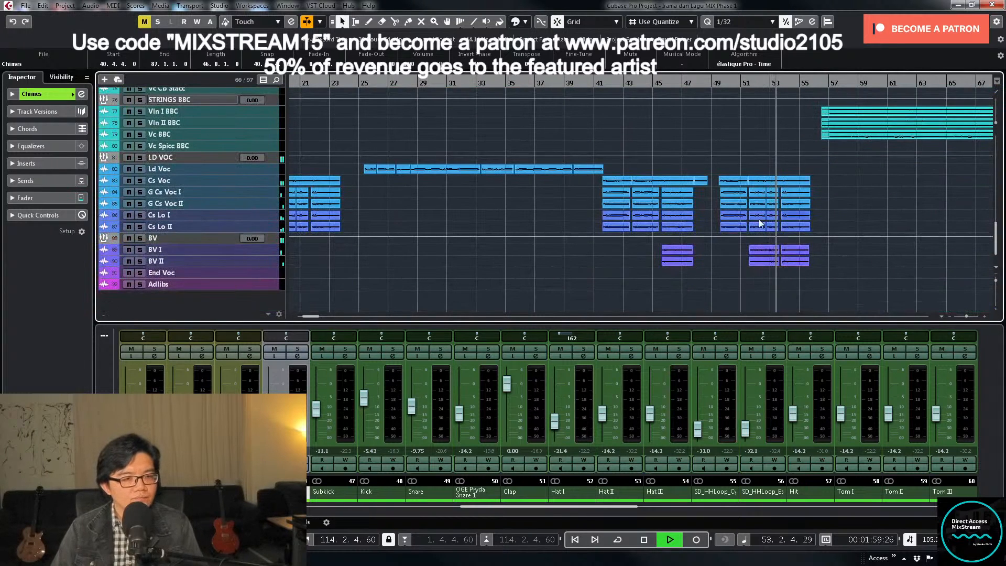
pyautogui.press('g')
pyautogui.press('g')
pyautogui.press('g')
pyautogui.press('g')
pyautogui.press('g')
pyautogui.press('g')
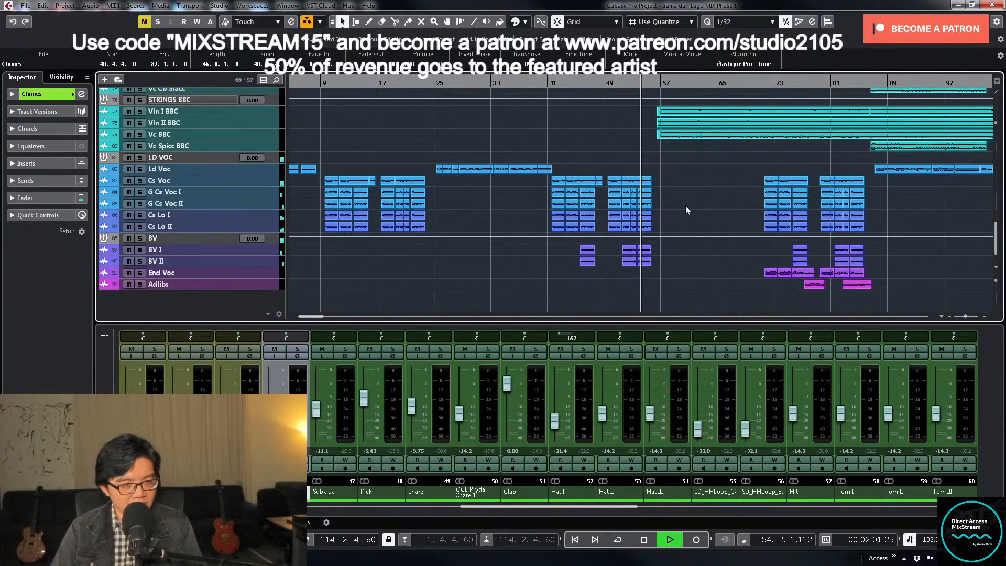
pyautogui.scroll(3, 666, 207)
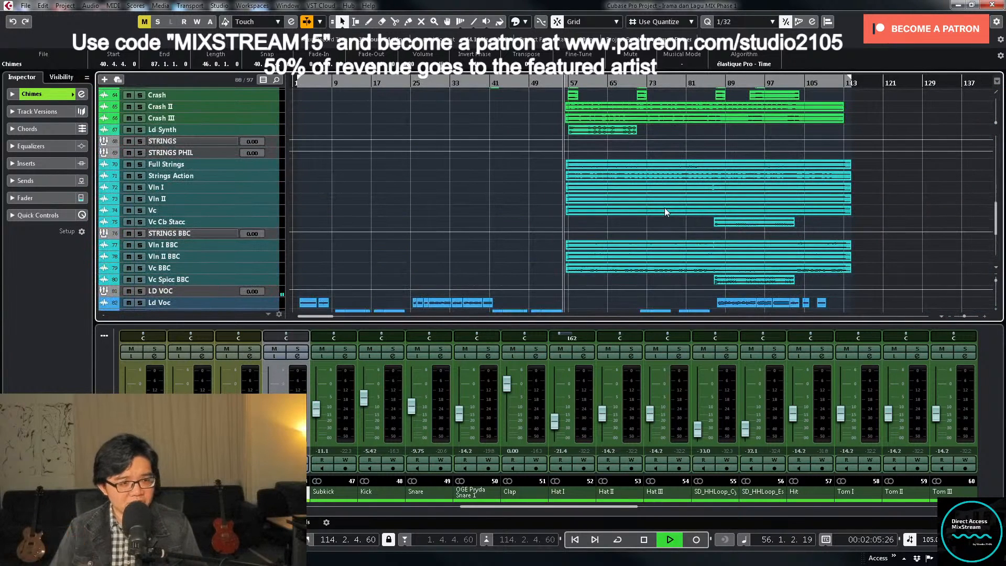
pyautogui.scroll(3, 647, 224)
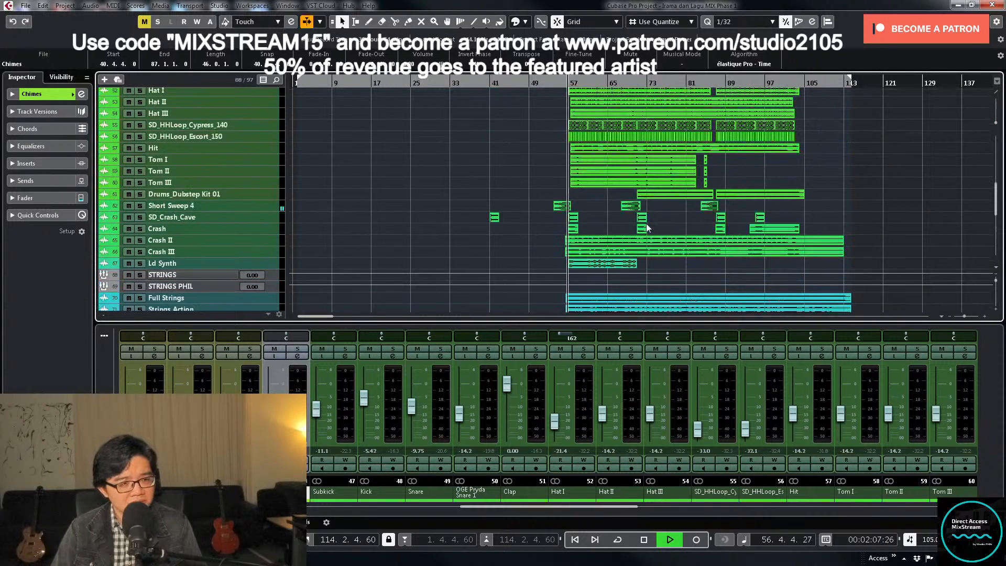
pyautogui.scroll(2, 646, 225)
pyautogui.scroll(5, 639, 224)
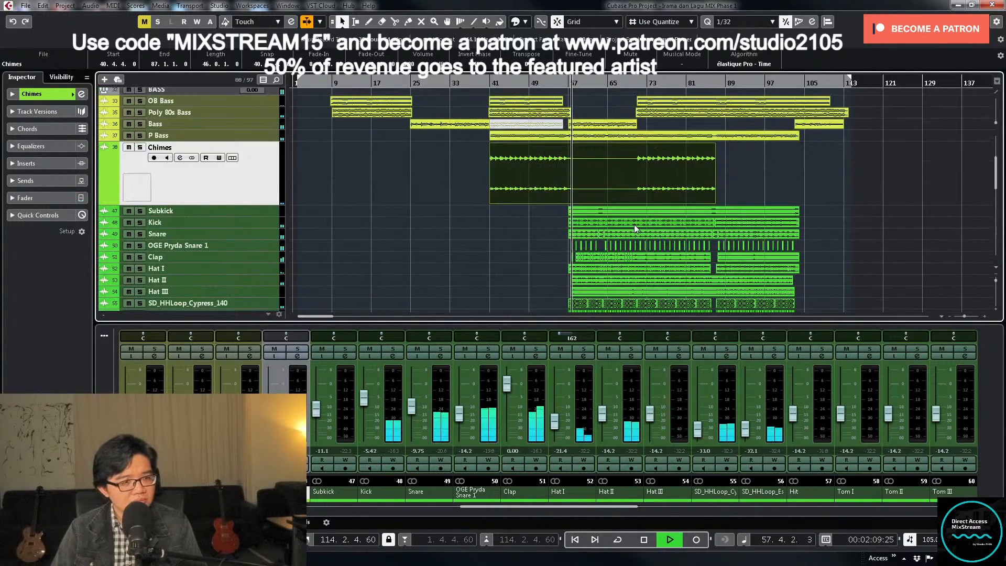
# - Split the Chimes clip at 57.1.1.0 and add a short fade-out to the end of the part before the split
pyautogui.press('h')
pyautogui.press('h')
pyautogui.press('h')
pyautogui.press('h')
pyautogui.press('h')
pyautogui.press('h')
pyautogui.press('h')
pyautogui.rightClick(649, 274)
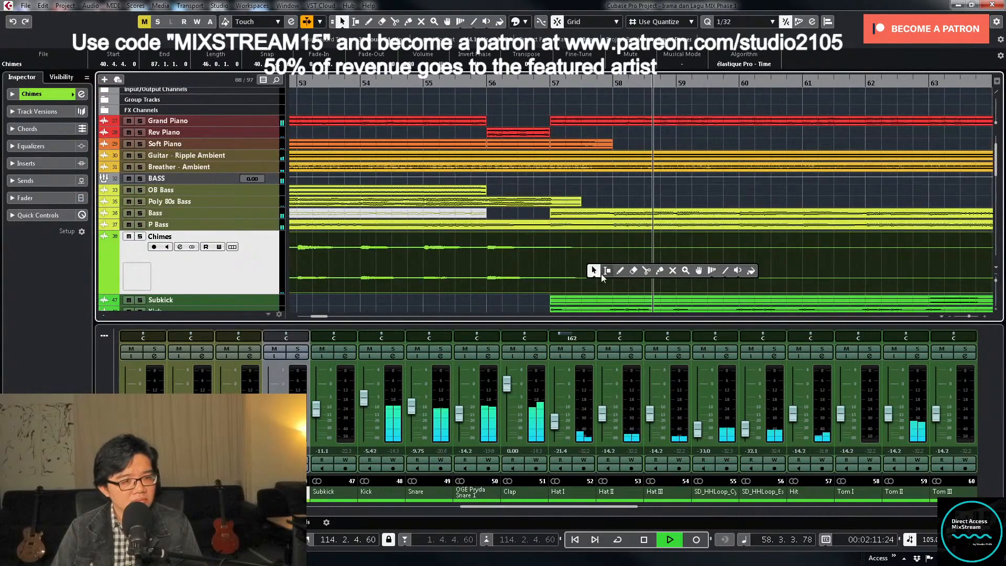
pyautogui.click(646, 271)
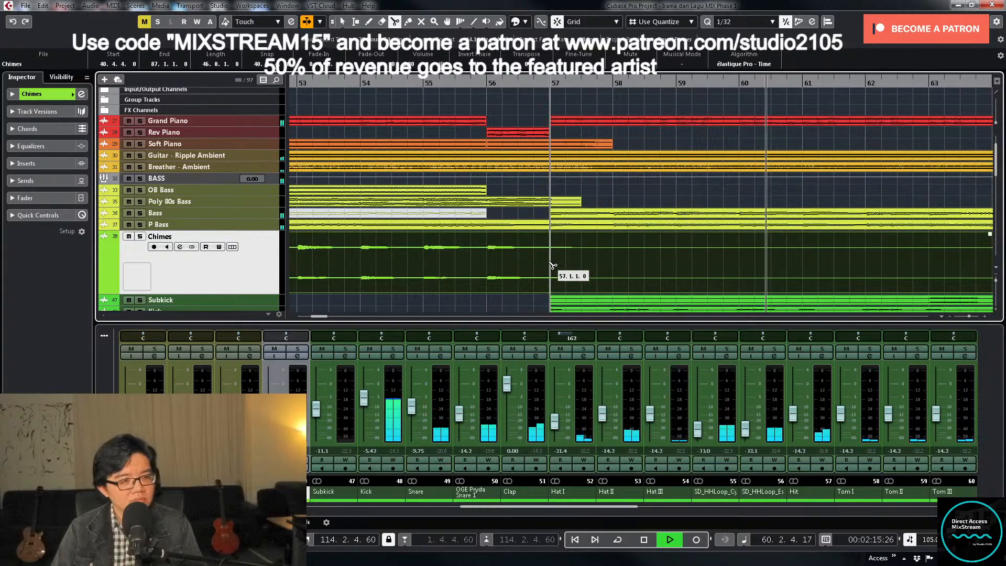
pyautogui.click(552, 265)
pyautogui.press('1')
pyautogui.click(545, 236)
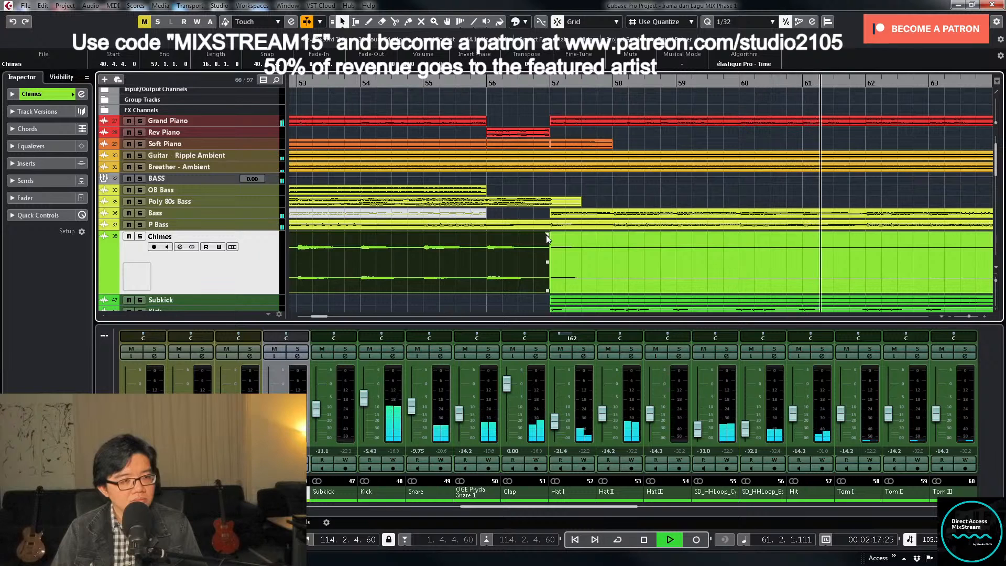
pyautogui.moveTo(546, 235); pyautogui.dragTo(539, 238)
# - Trim the silent beginning of the Chimes part after the split so that it starts at 70.4.4.0
pyautogui.click(588, 256)
pyautogui.press('g')
pyautogui.press('g')
pyautogui.press('g')
pyautogui.press('g')
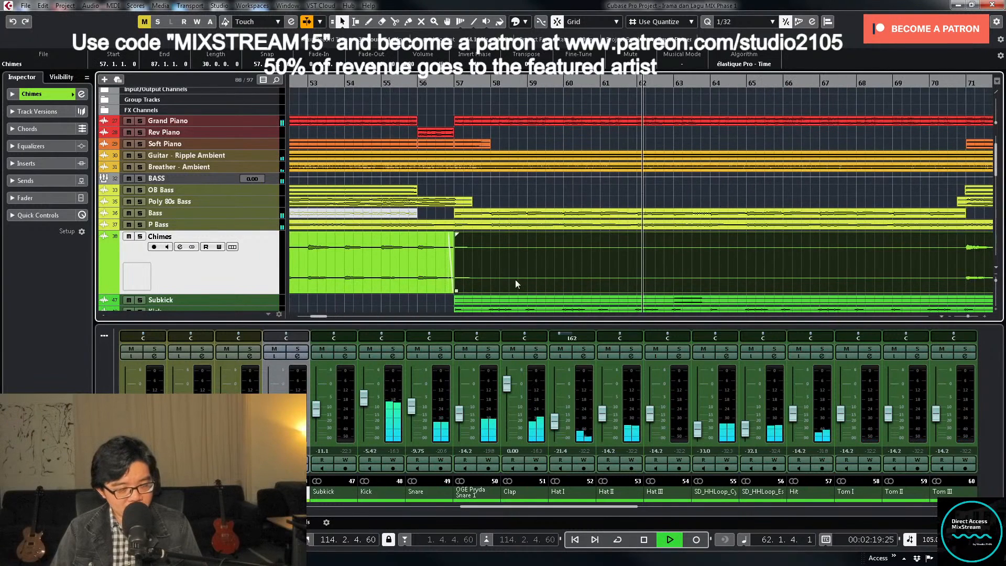
pyautogui.press('g')
pyautogui.moveTo(526, 286); pyautogui.dragTo(823, 282)
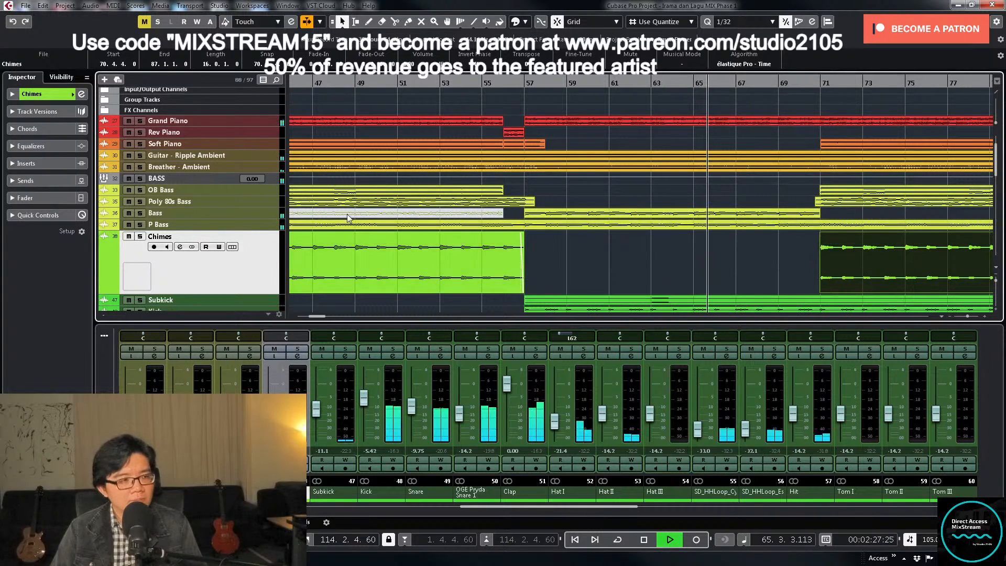
# - Trim the beginning of the third Poly 80s Bass part so that it starts at 70.4.4.0
pyautogui.click(272, 203)
pyautogui.scroll(4, 742, 235)
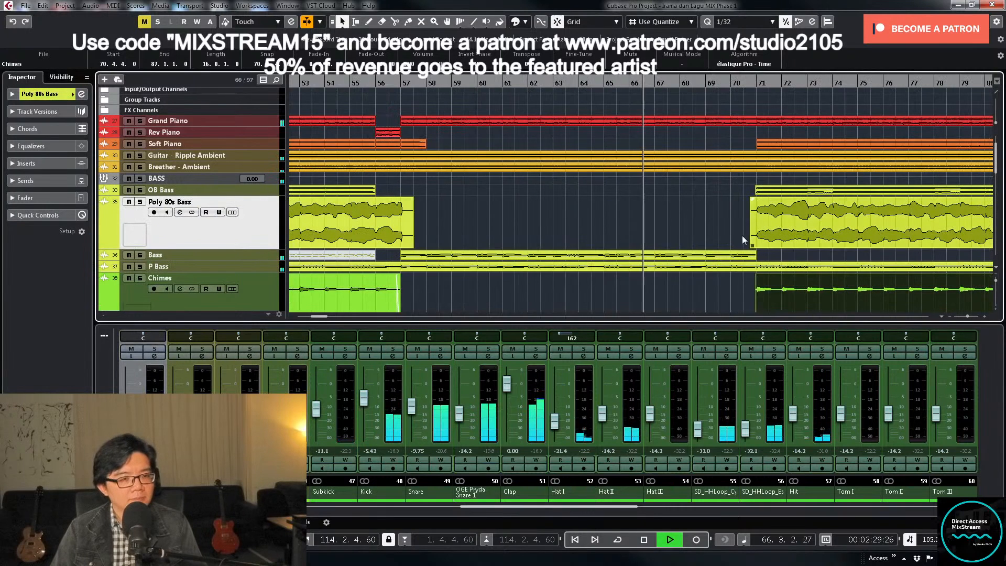
pyautogui.moveTo(854, 246); pyautogui.dragTo(865, 247)
pyautogui.press('g')
pyautogui.press('g')
pyautogui.press('g')
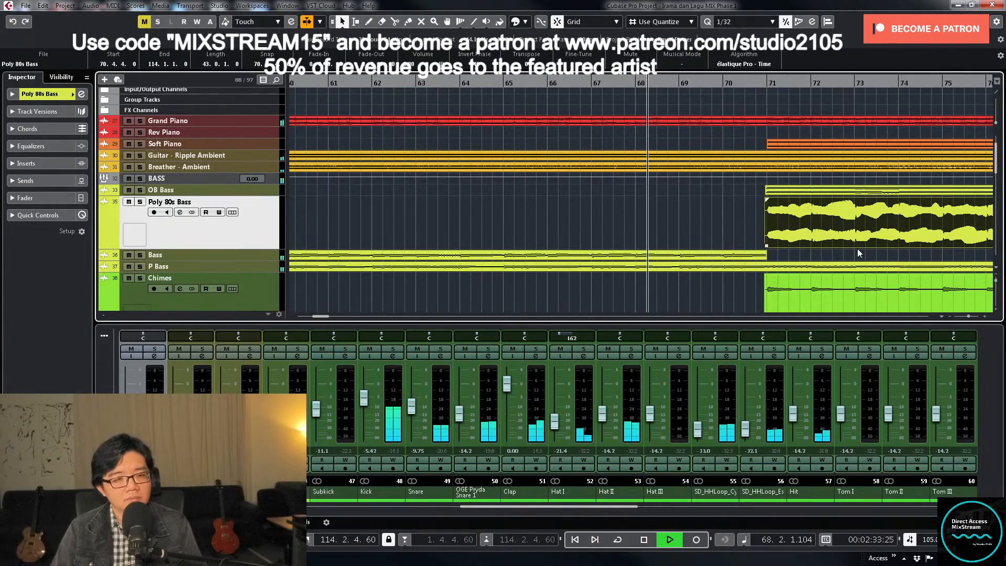
# - Listen on through the song while examining the bass, drum, string and vocal clips and the string and vocal mixer channels
pyautogui.press('g')
pyautogui.press('g')
pyautogui.press('g')
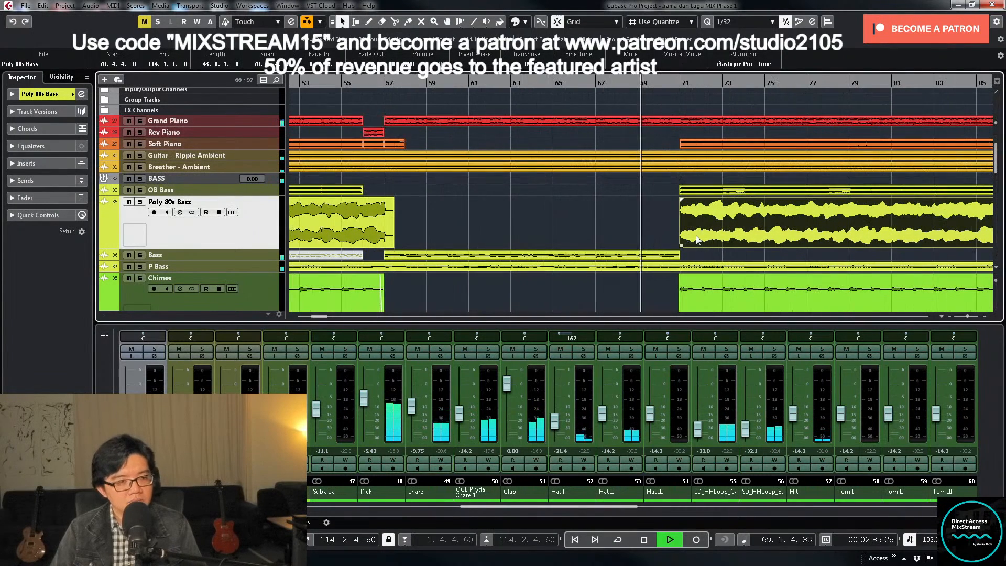
pyautogui.press('g')
pyautogui.press('g')
pyautogui.press('g')
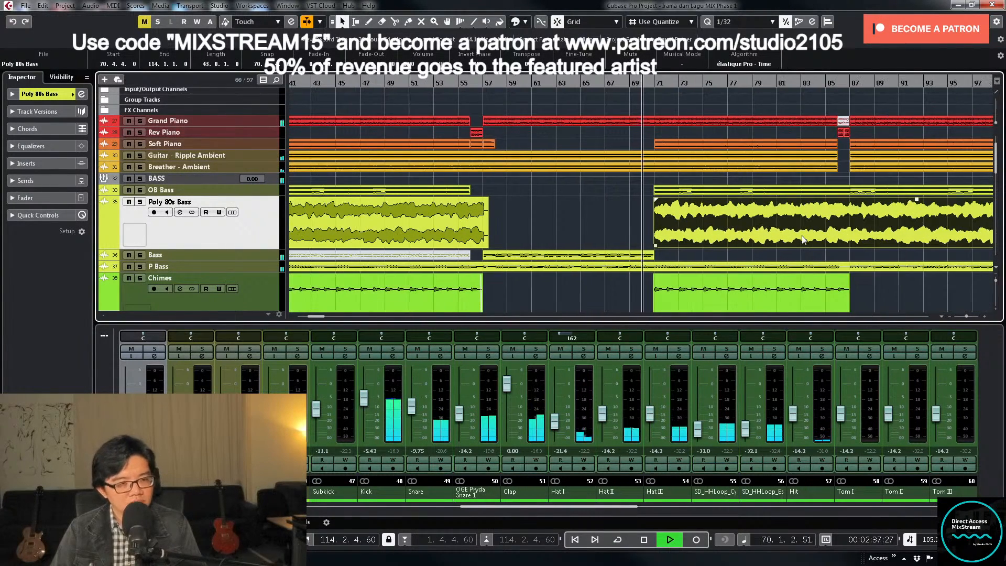
pyautogui.press('g')
pyautogui.scroll(-10, 802, 235)
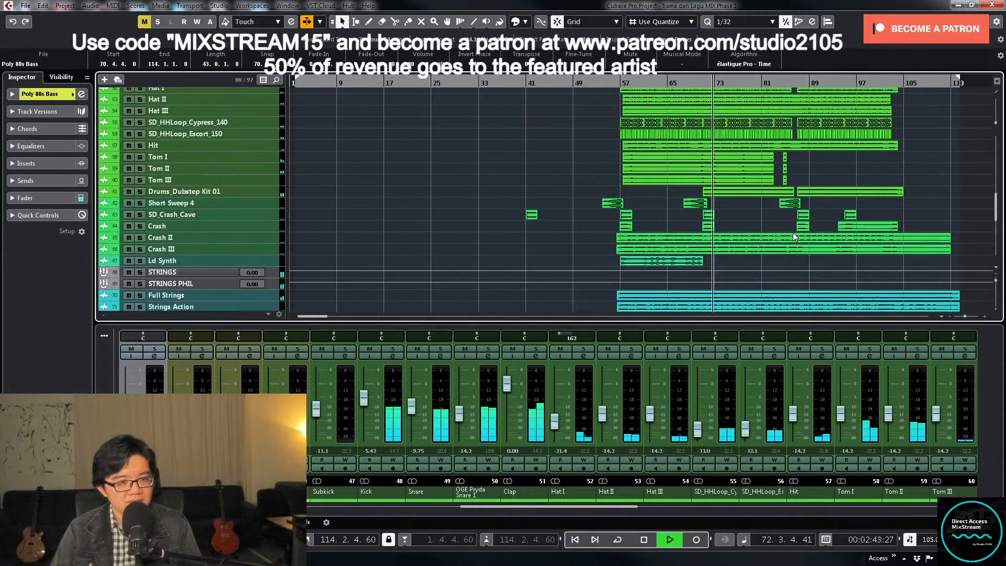
pyautogui.scroll(-8, 795, 237)
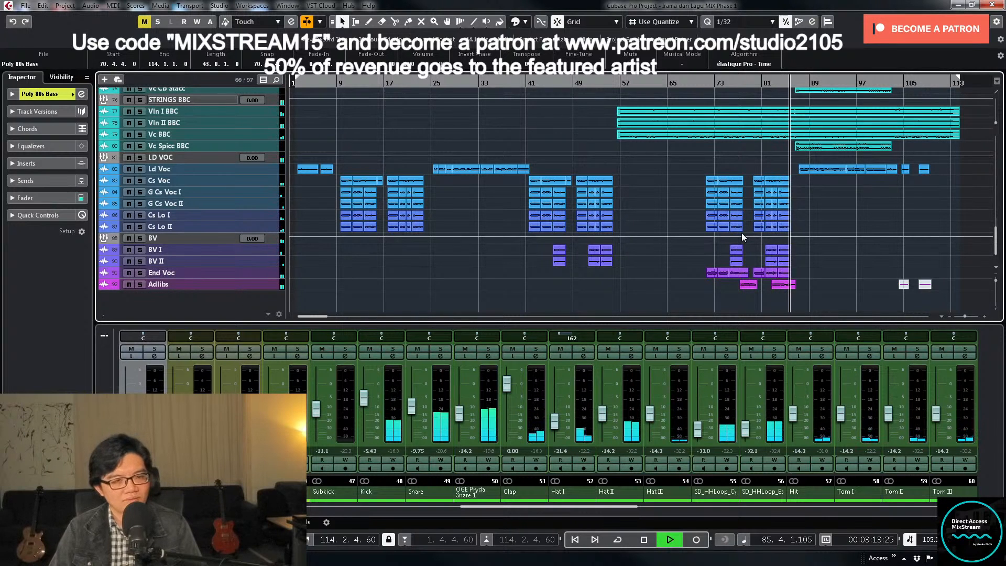
pyautogui.scroll(5, 847, 236)
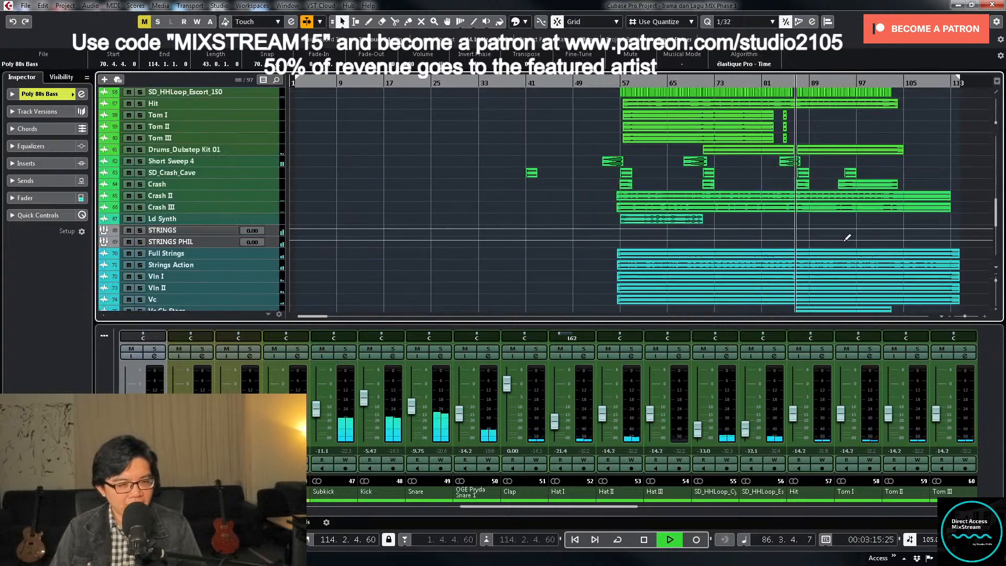
pyautogui.scroll(-4, 846, 247)
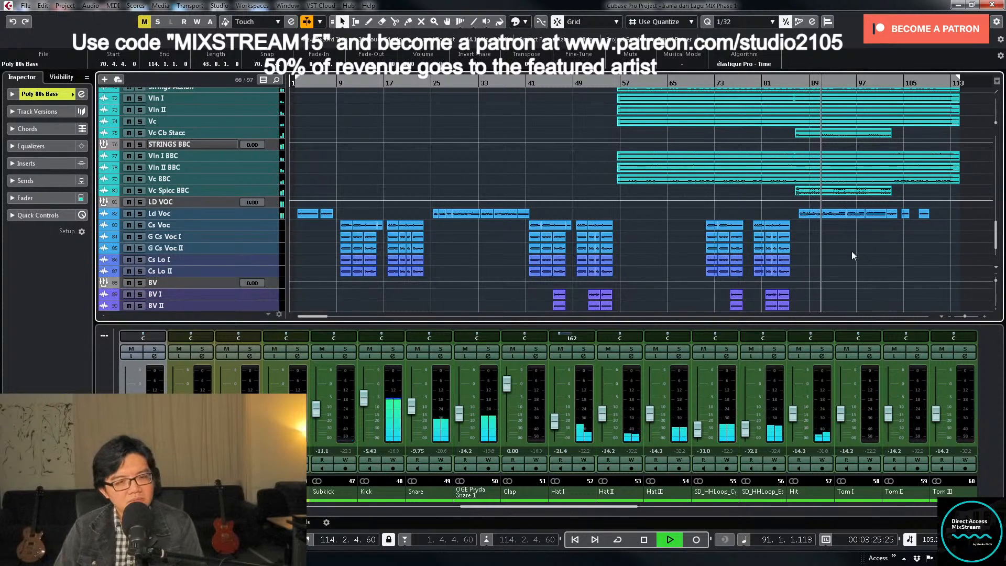
pyautogui.scroll(2, 851, 255)
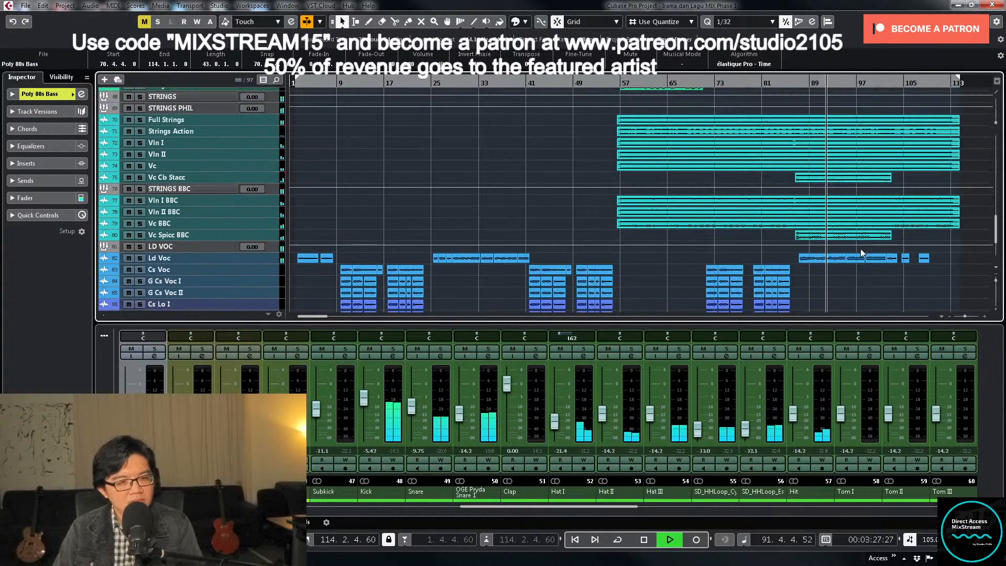
pyautogui.click(544, 511)
pyautogui.moveTo(544, 511); pyautogui.dragTo(810, 513)
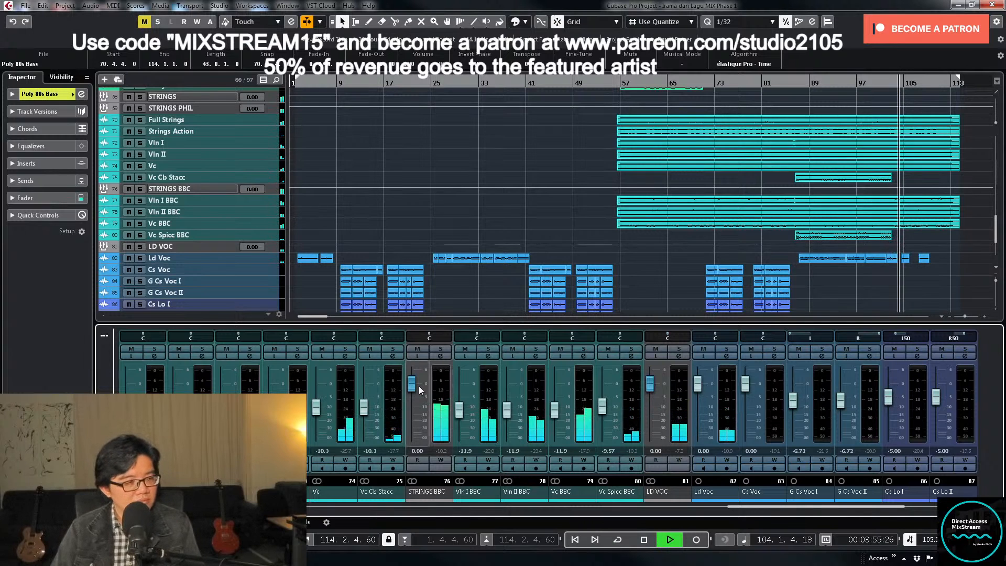
# - Clear the clip selection and return the enlarged Poly 80s Bass track to normal height
pyautogui.click(476, 285)
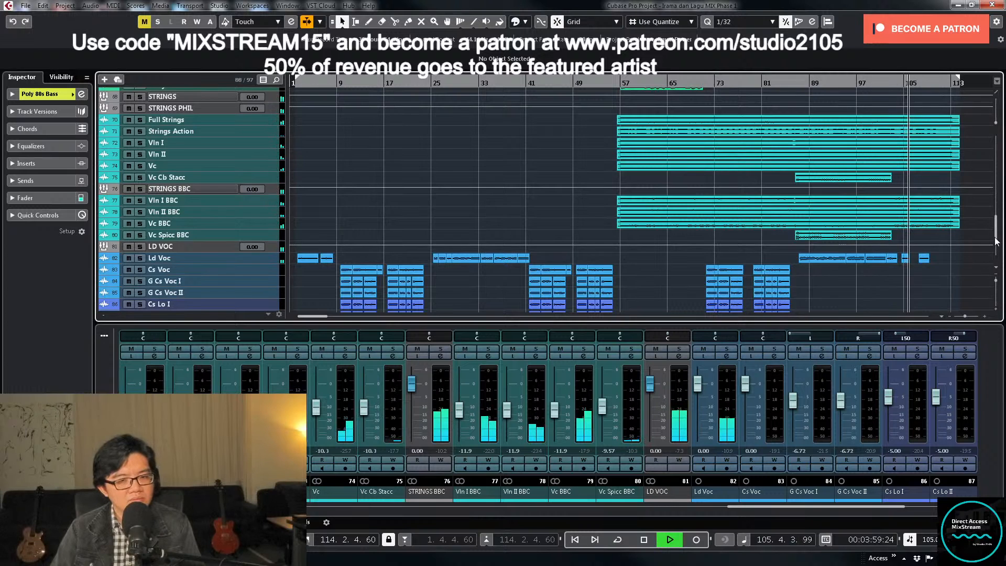
pyautogui.moveTo(996, 239); pyautogui.dragTo(989, 168)
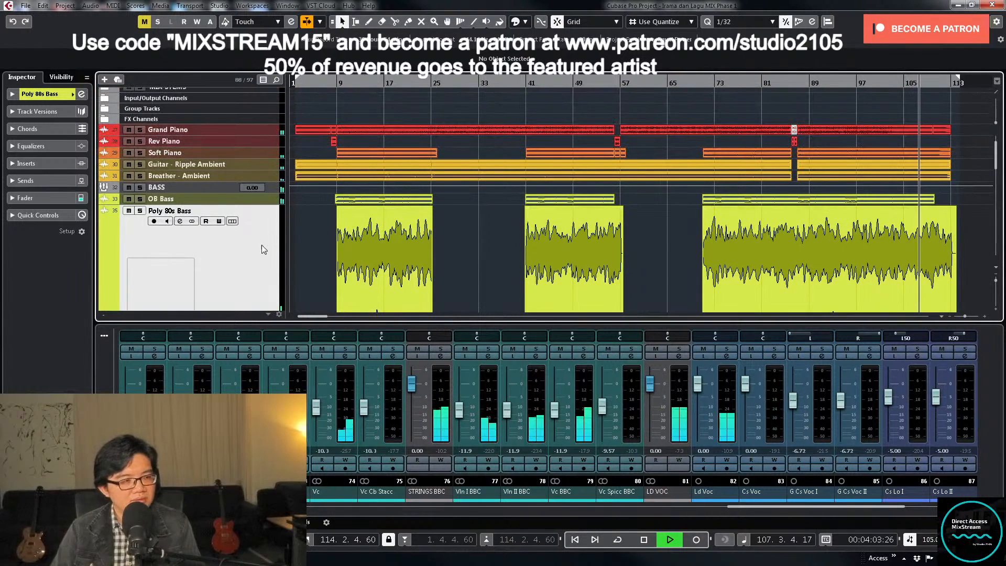
pyautogui.press('z')
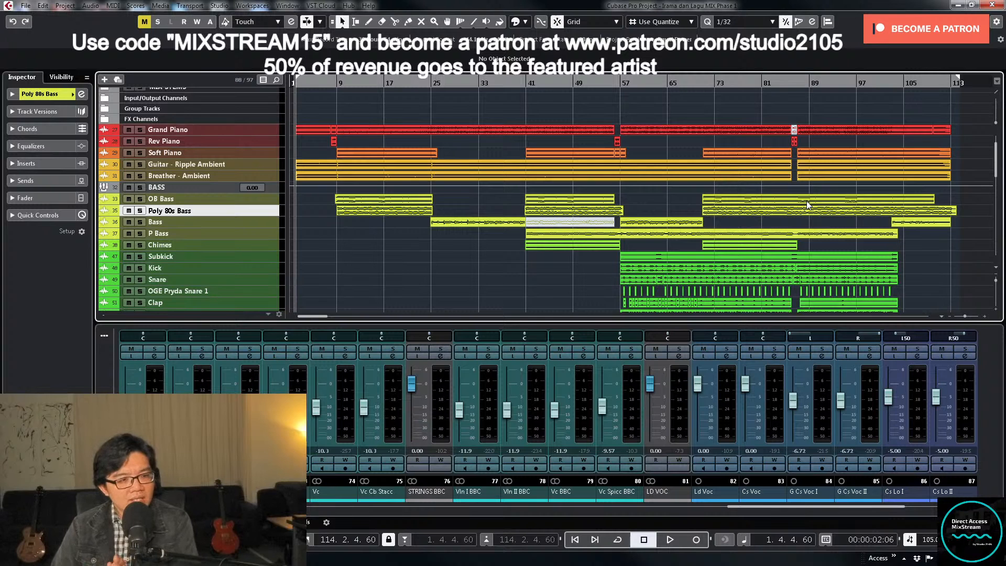
# - Select the Ld Voc track and enlarge its height to show the lead vocal waveform
pyautogui.scroll(-12, 561, 253)
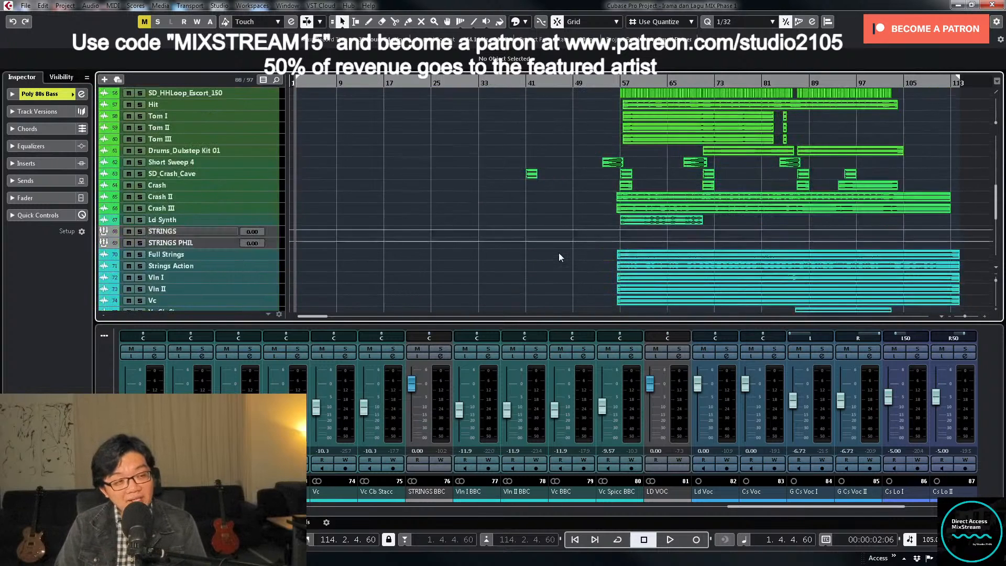
pyautogui.scroll(-3, 470, 196)
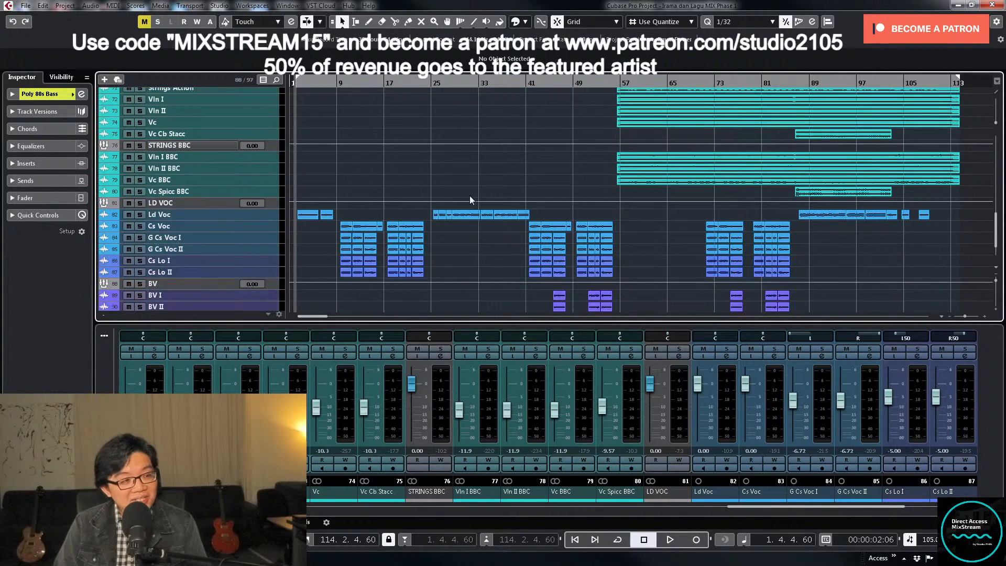
pyautogui.click(261, 217)
pyautogui.moveTo(266, 218); pyautogui.dragTo(262, 245)
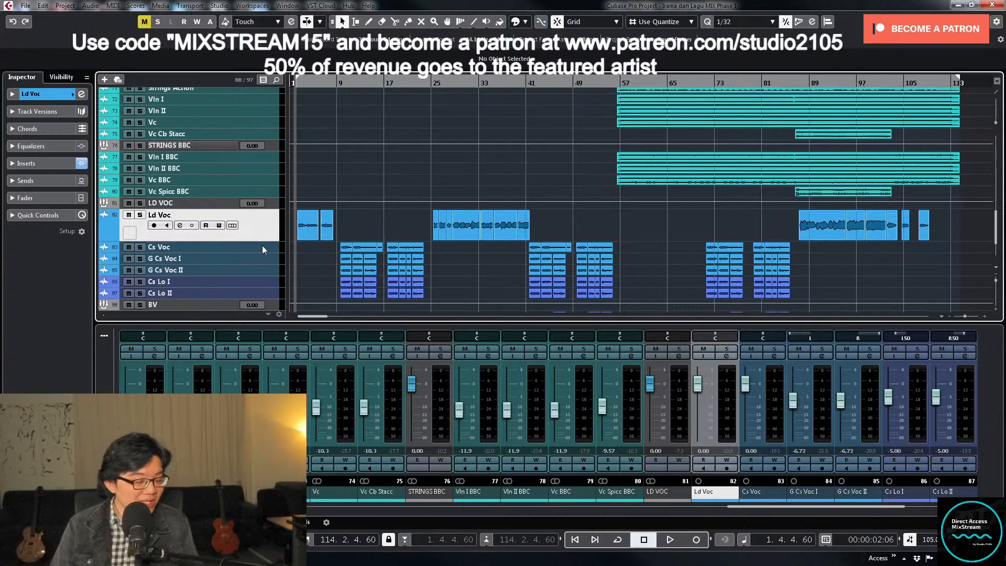
# - Mute the Guitar - Ripple Ambient, Breather - Ambient and bass tracks
pyautogui.scroll(-3, 444, 267)
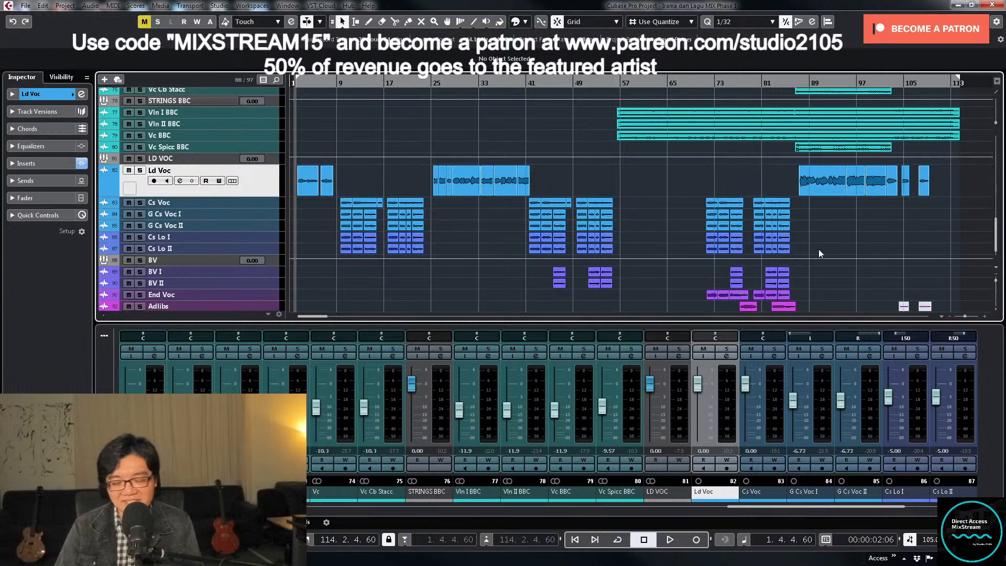
pyautogui.scroll(15, 817, 262)
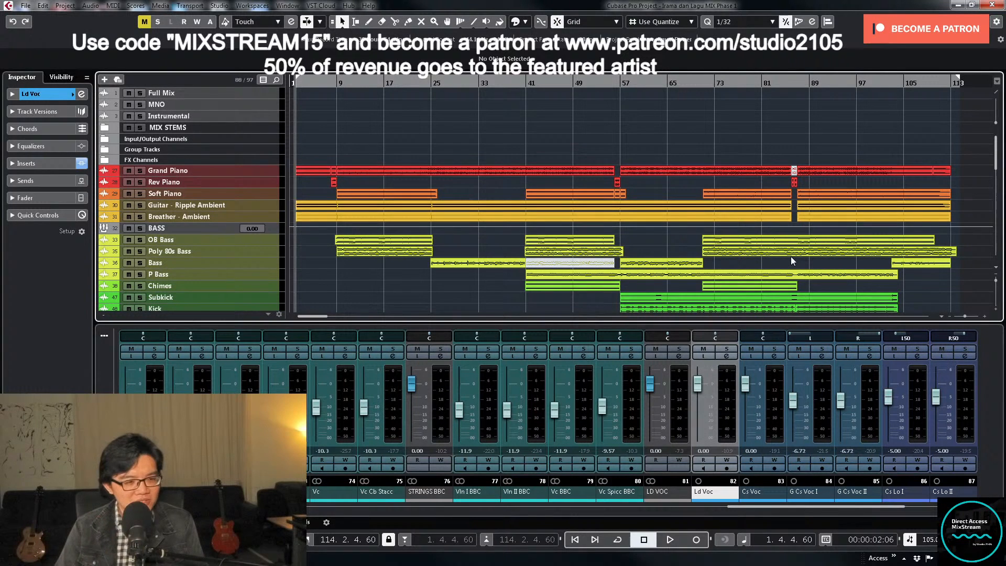
pyautogui.scroll(-2, 728, 235)
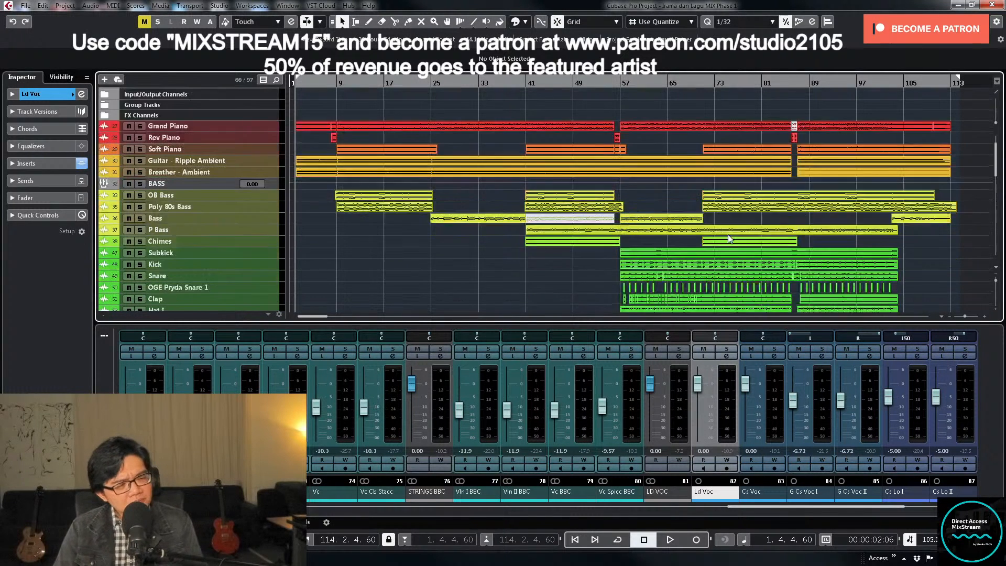
pyautogui.scroll(-2, 730, 239)
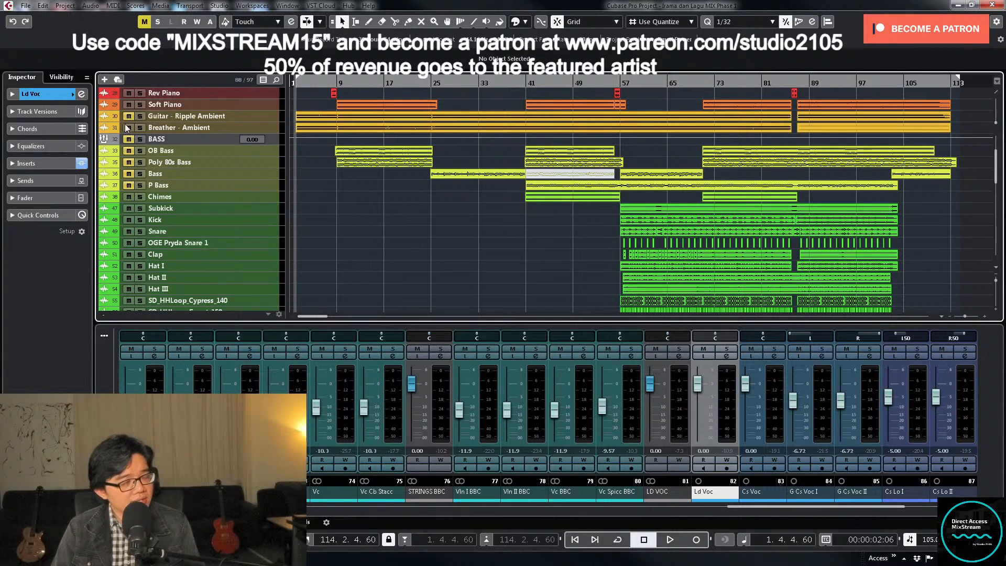
pyautogui.scroll(-2, 253, 169)
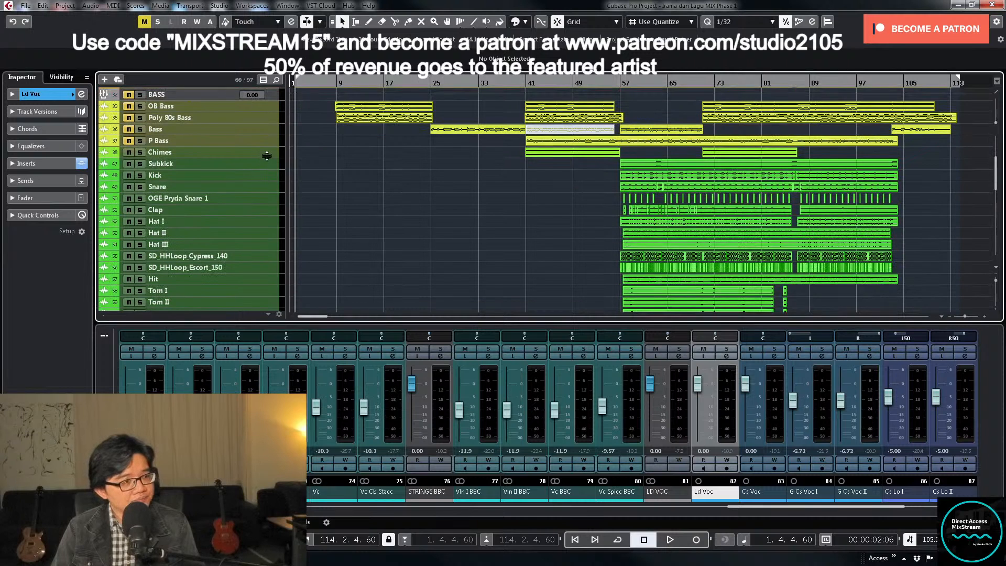
# - Select all tracks from Chimes to Ld Synth and mute them together
pyautogui.click(267, 156)
pyautogui.scroll(-12, 267, 155)
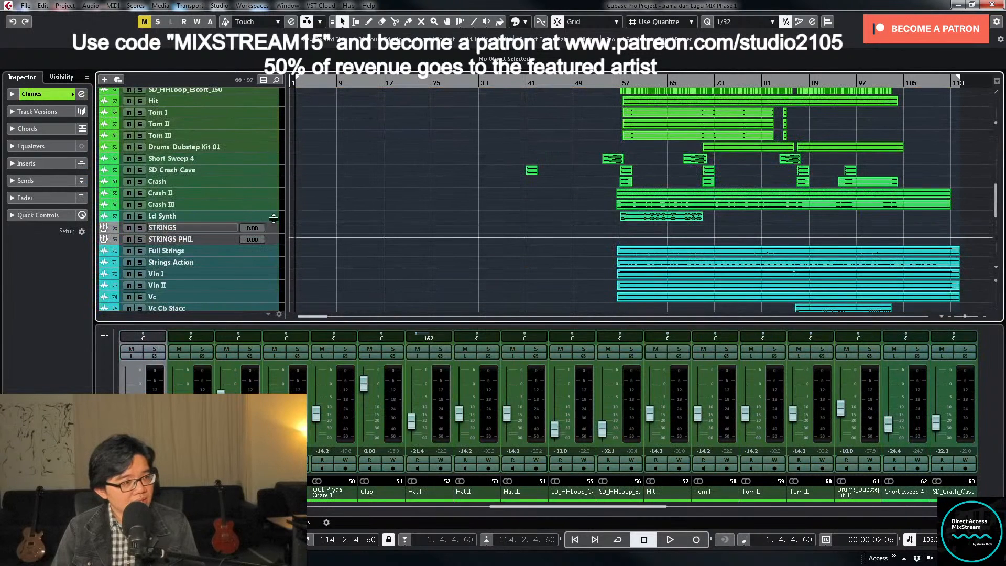
pyautogui.keyDown('shift'); pyautogui.click(275, 218); pyautogui.keyUp('shift')
pyautogui.click(128, 217)
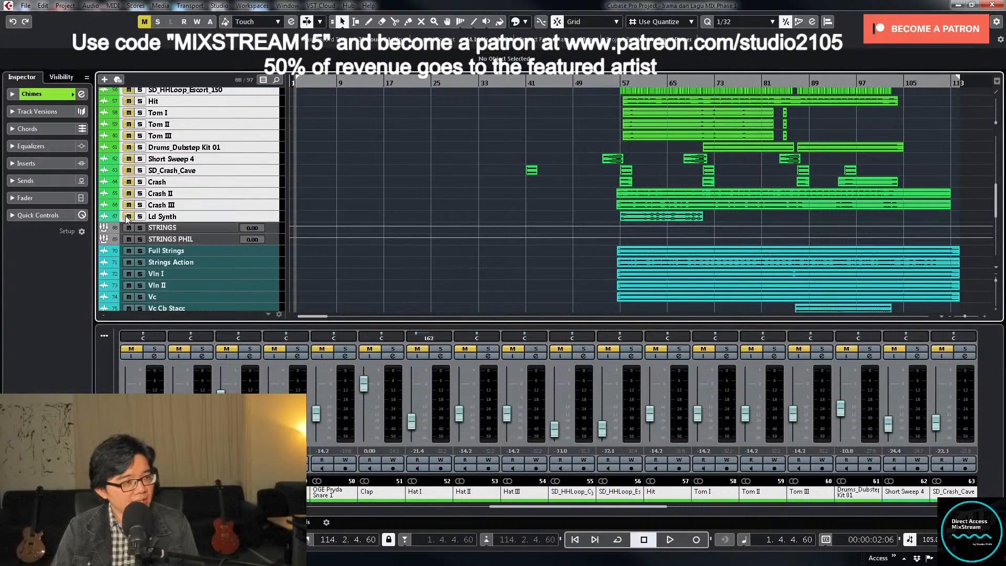
# - Mute all the string tracks, Cs Lo I, Cs Lo II, the BV tracks and End Voc
pyautogui.scroll(-2, 129, 204)
pyautogui.click(128, 194)
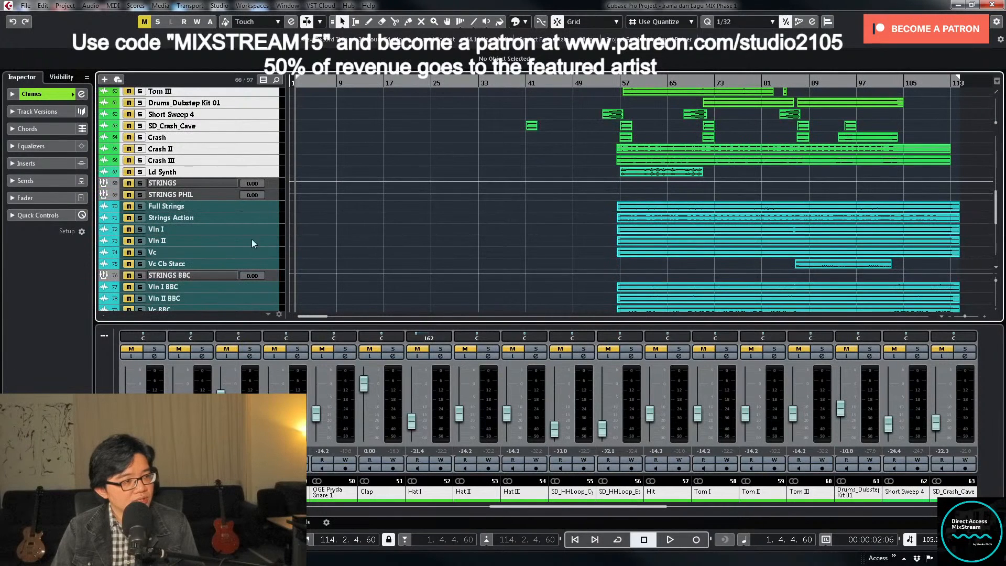
pyautogui.scroll(-4, 259, 230)
pyautogui.scroll(-5, 302, 215)
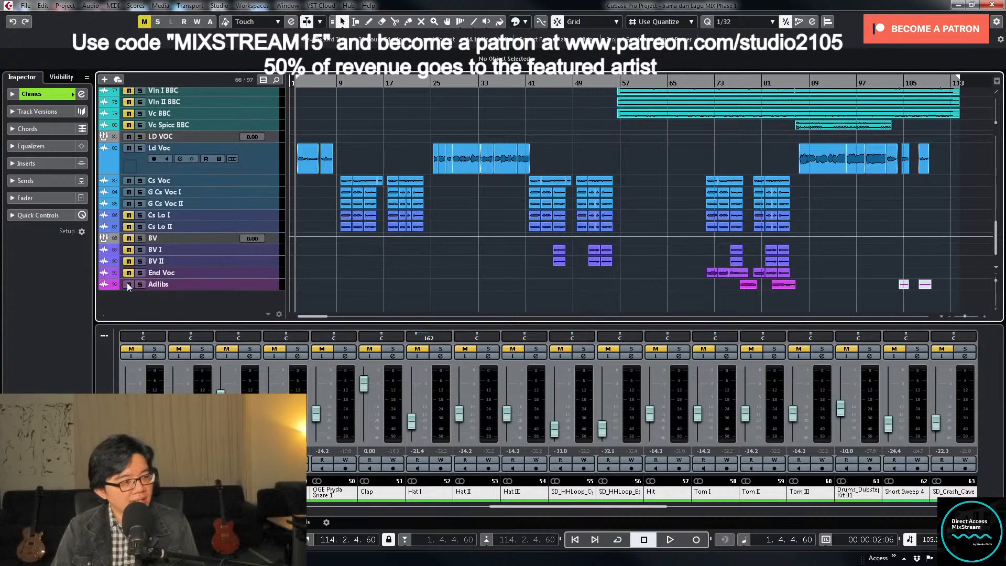
# - Select the Grand Piano track, enlarge it to show its waveform and start playback
pyautogui.scroll(15, 496, 196)
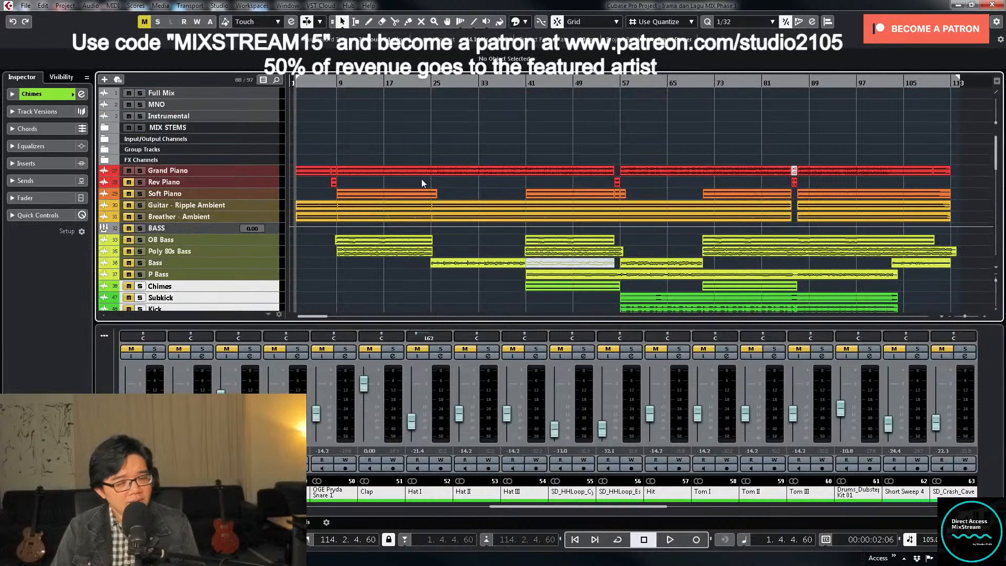
pyautogui.moveTo(655, 507); pyautogui.dragTo(299, 513)
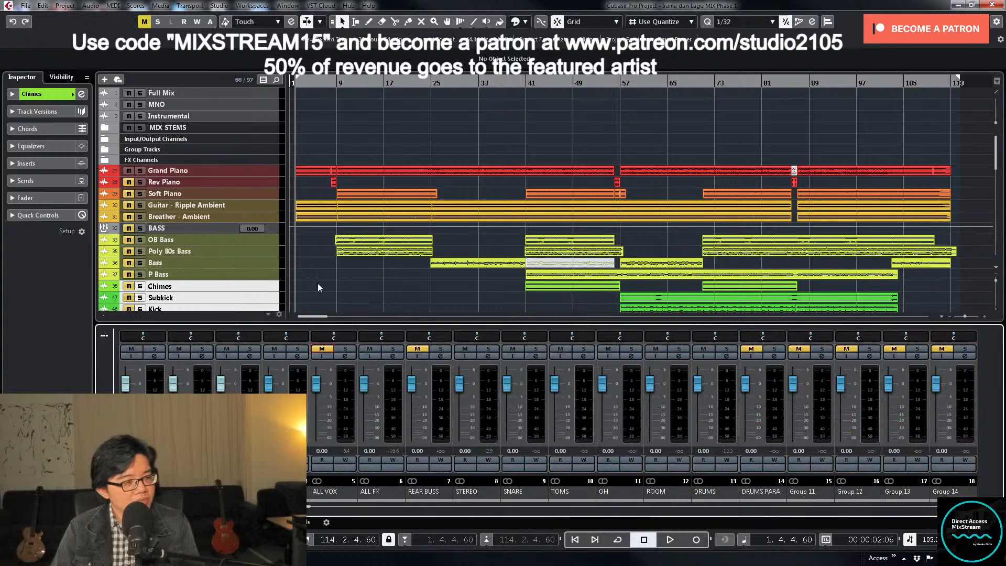
pyautogui.scroll(-5, 344, 256)
pyautogui.scroll(-3, 343, 255)
pyautogui.scroll(8, 353, 253)
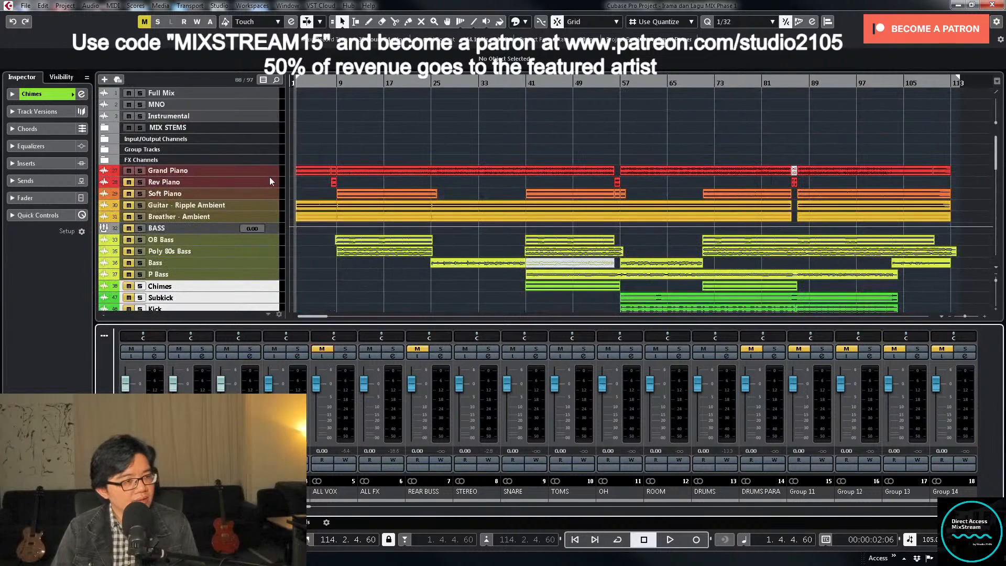
pyautogui.click(270, 174)
pyautogui.press('z')
pyautogui.press('space')
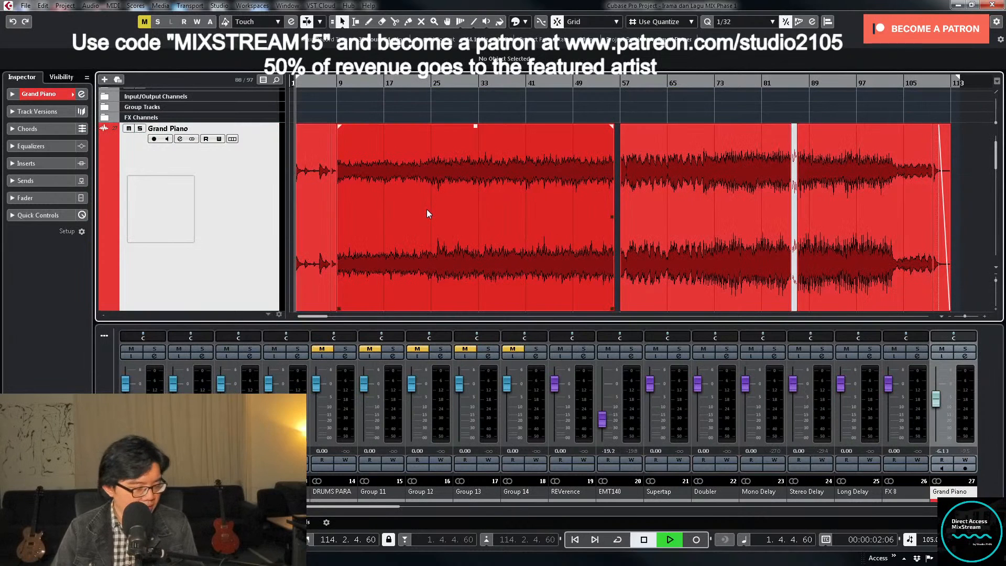
# - Set the Grand Piano channel's volume to -6 dB
pyautogui.press('g')
pyautogui.press('g')
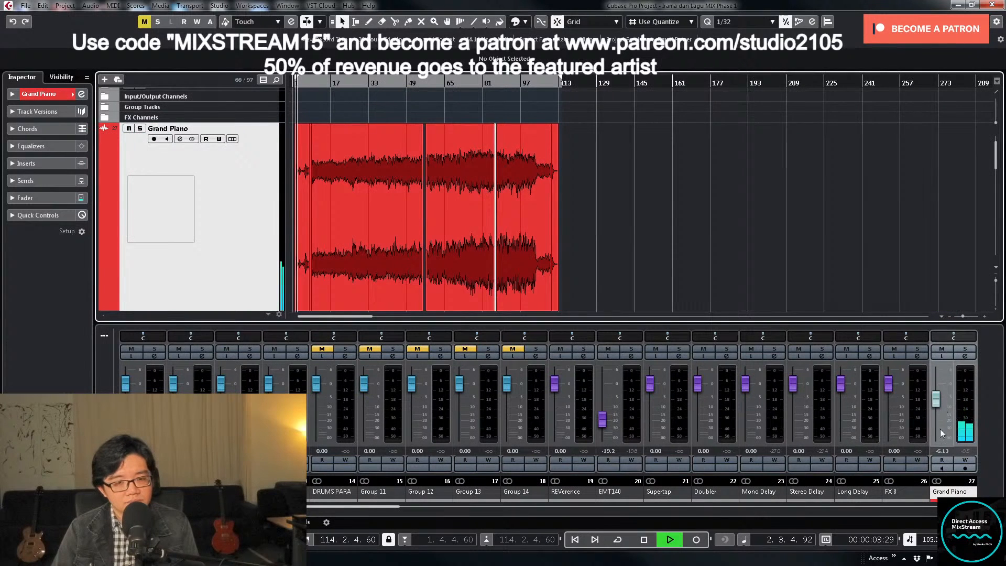
pyautogui.write('-6')
pyautogui.press('Return')
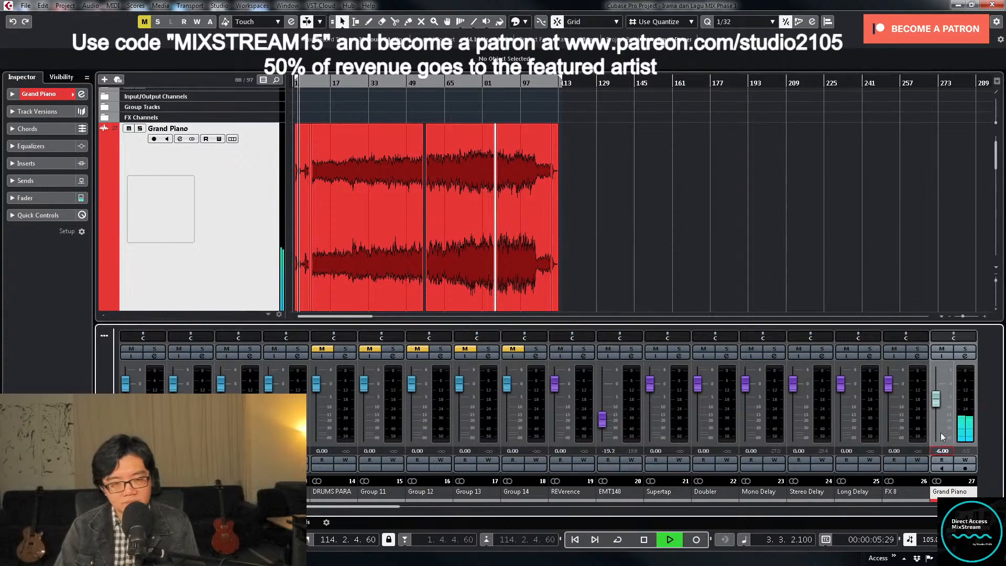
pyautogui.press('h')
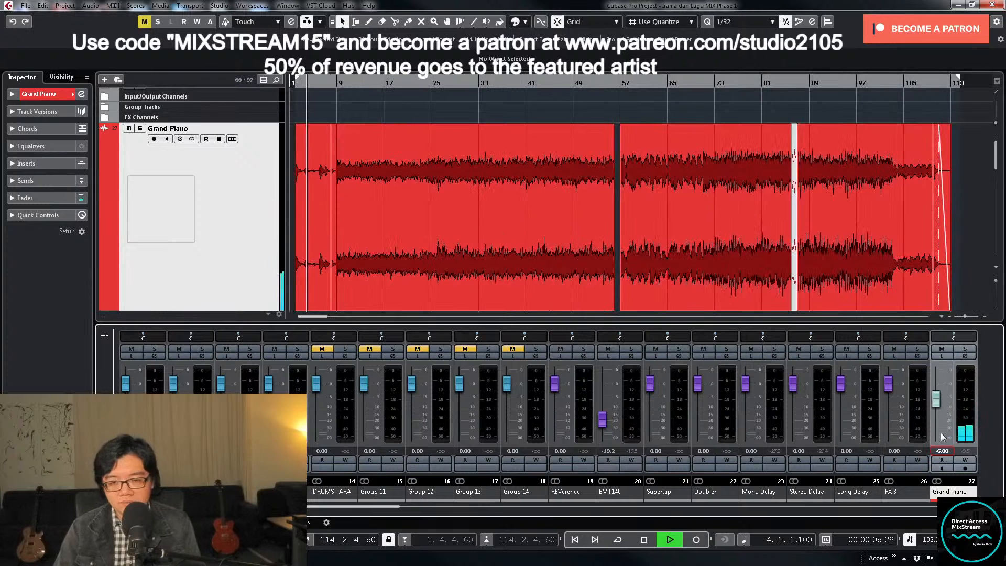
# - Open the Grand Piano channel settings and load the MIX VCC-VTMA inserts preset
pyautogui.click(965, 356)
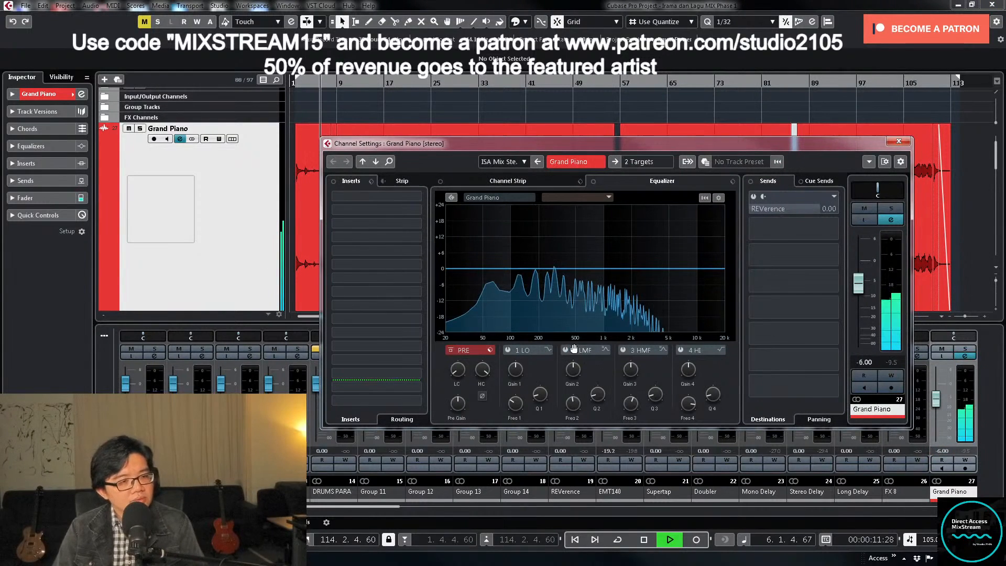
pyautogui.click(372, 183)
pyautogui.click(380, 194)
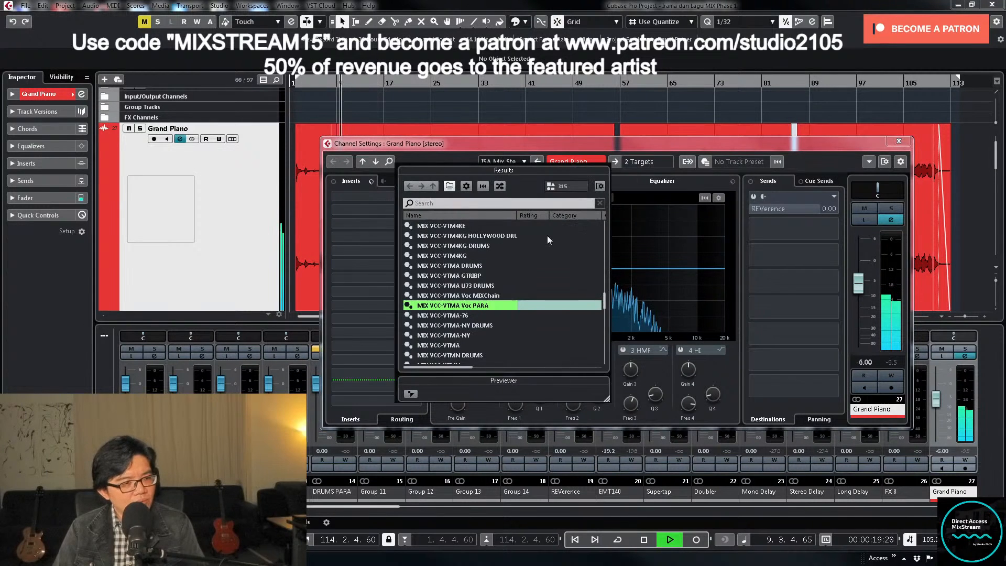
pyautogui.click(453, 345)
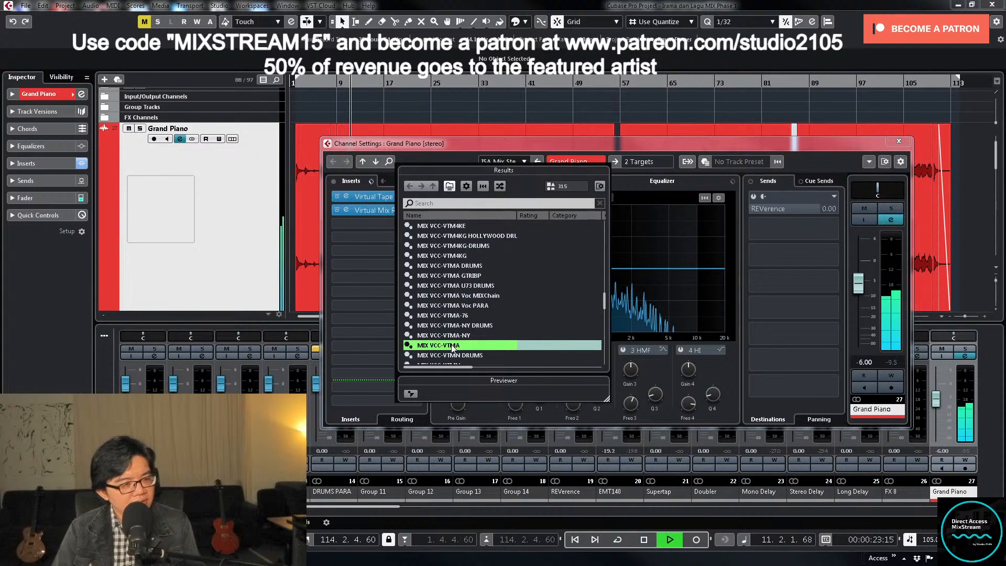
pyautogui.click(549, 136)
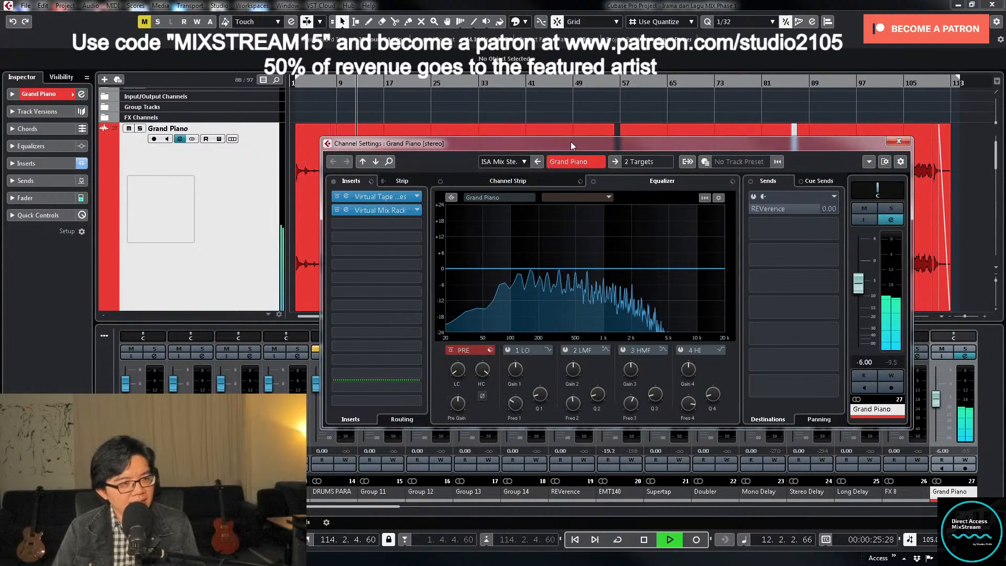
# - Review the settings of the Virtual Tape Machines and Virtual Mix Rack inserts on the Grand Piano, closing each afterward
pyautogui.press('space')
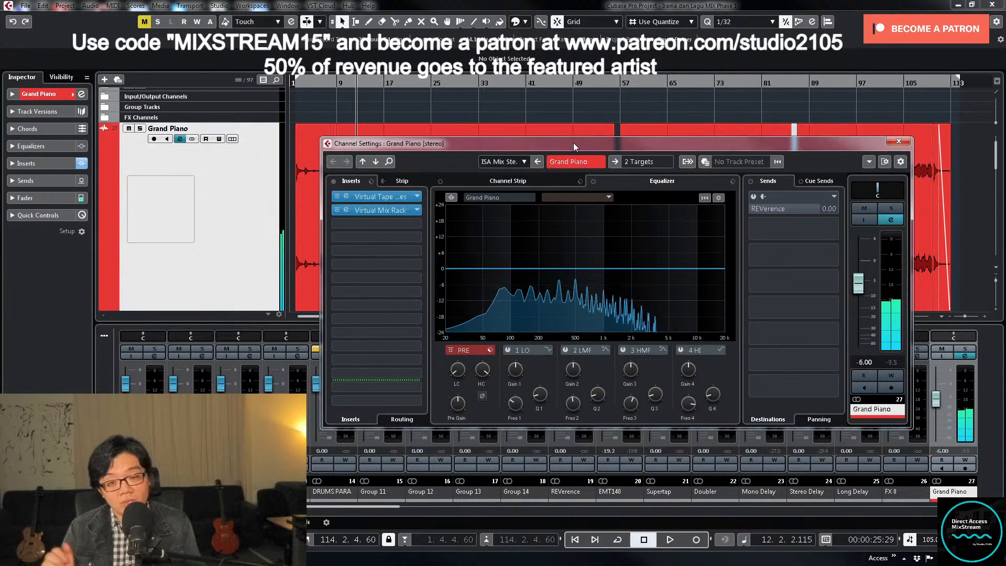
pyautogui.click(403, 198)
pyautogui.press('space')
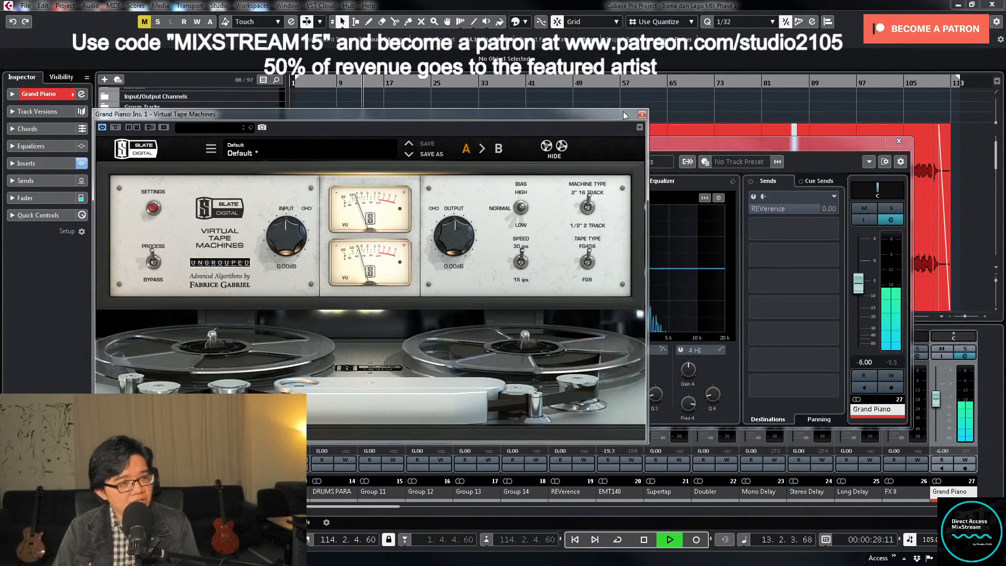
pyautogui.click(642, 114)
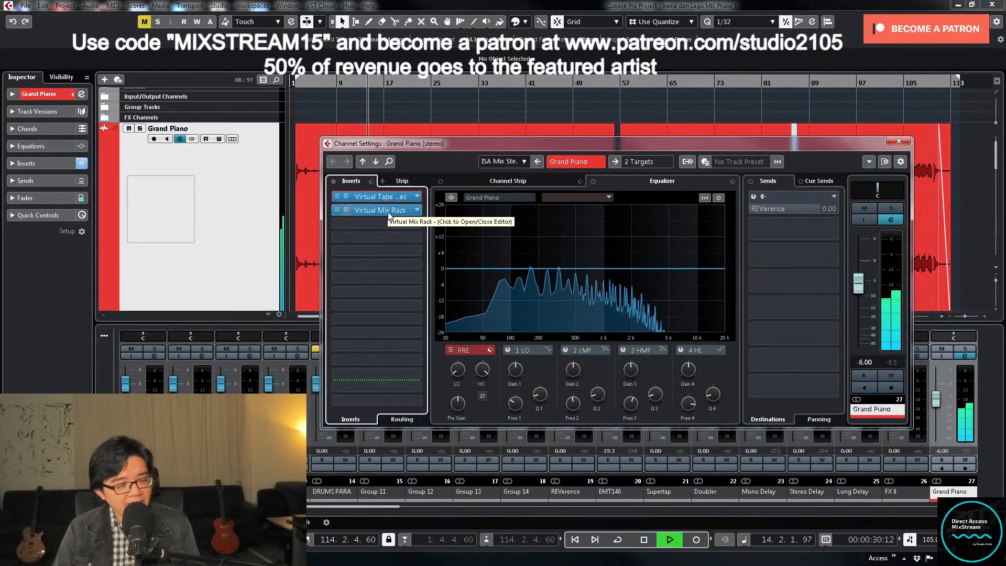
pyautogui.click(398, 211)
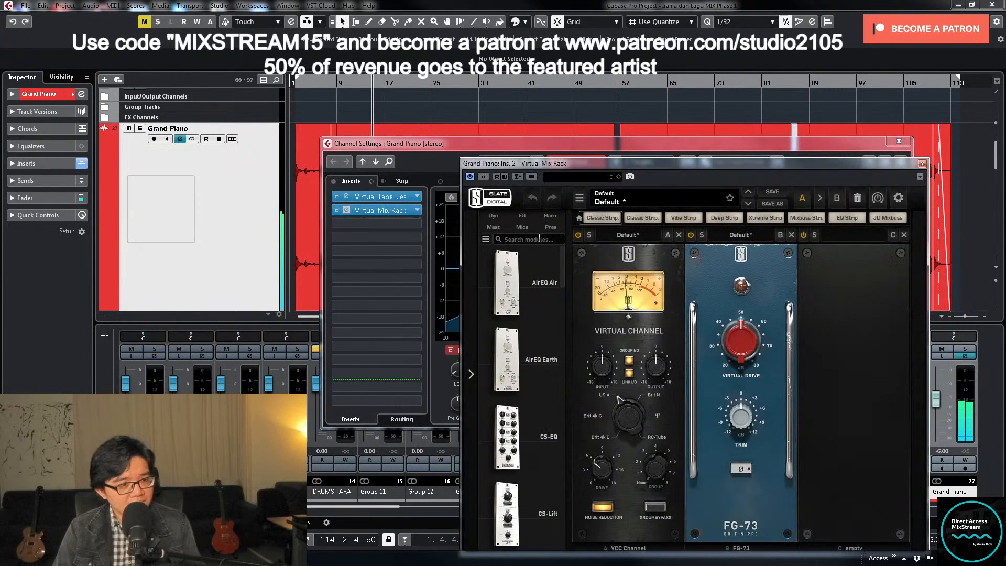
pyautogui.click(922, 164)
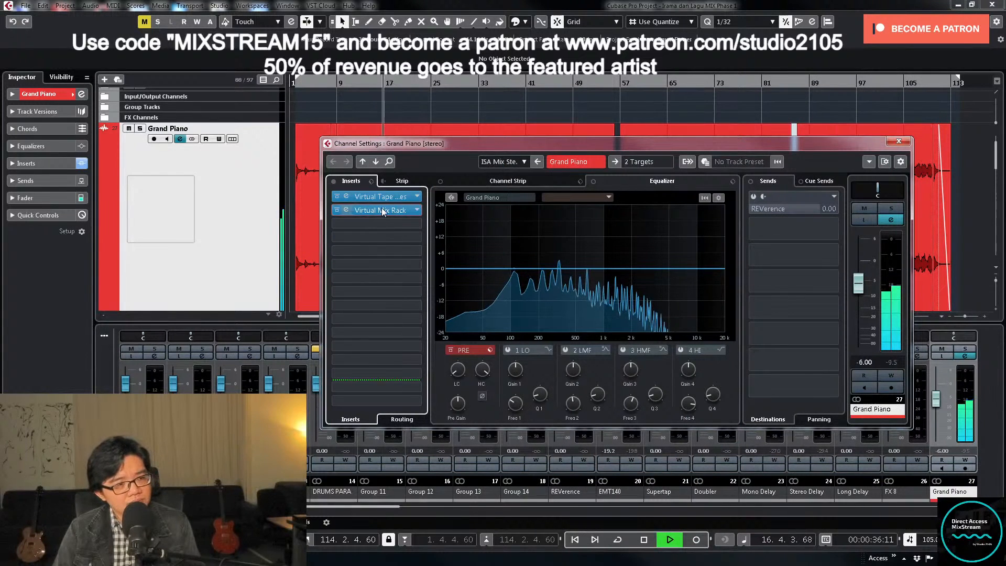
# - Add the Eiosis AirEQ Premium equalizer to the Grand Piano's third insert slot
pyautogui.click(420, 222)
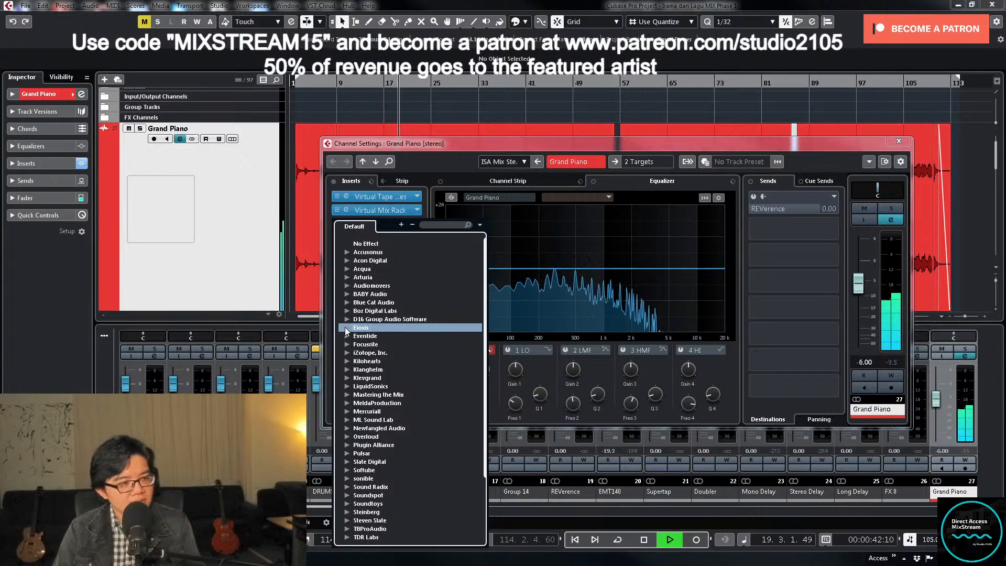
pyautogui.click(344, 329)
pyautogui.click(358, 345)
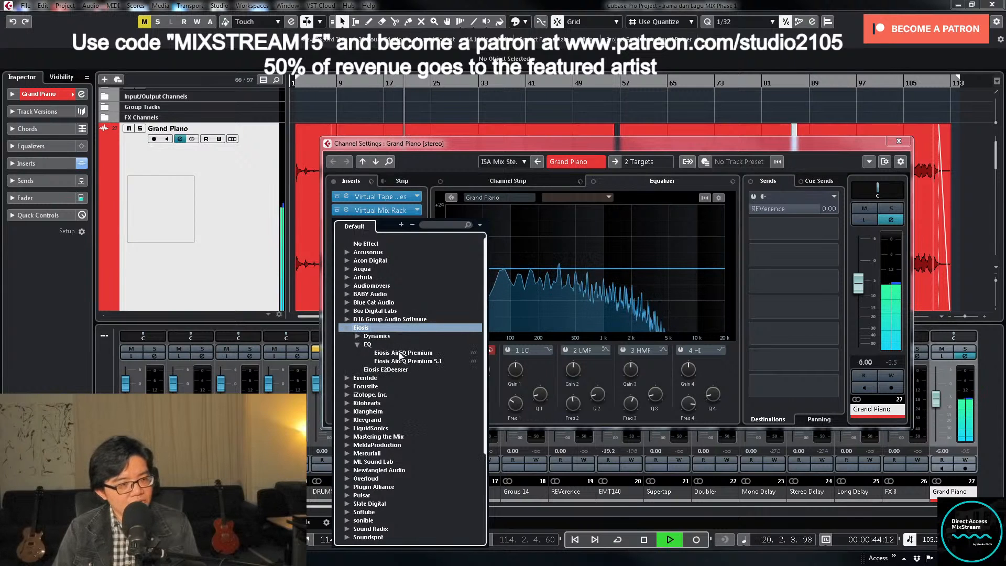
pyautogui.click(387, 354)
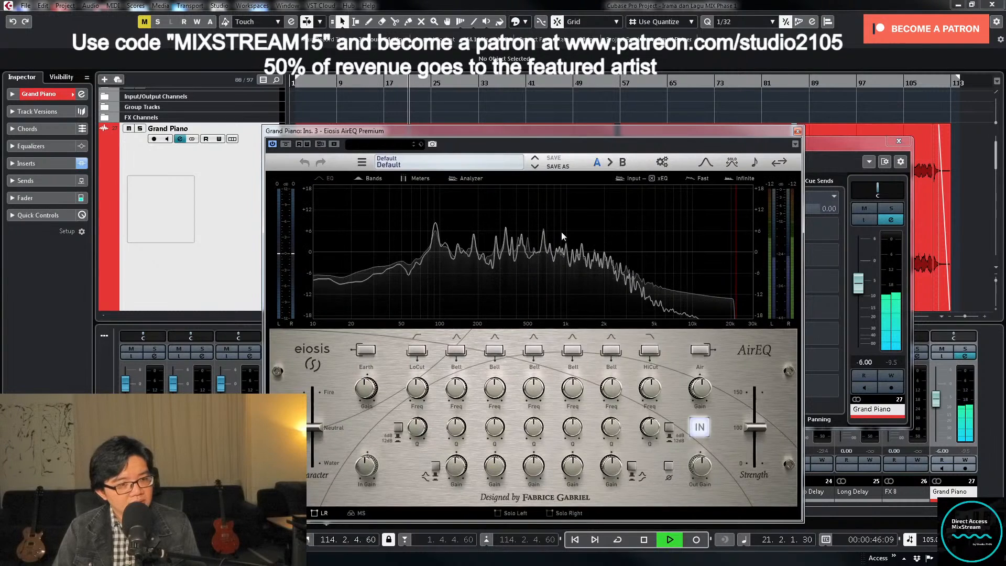
# - Load the Acoustic Piano factory preset from the Instruments category into AirEQ
pyautogui.click(411, 165)
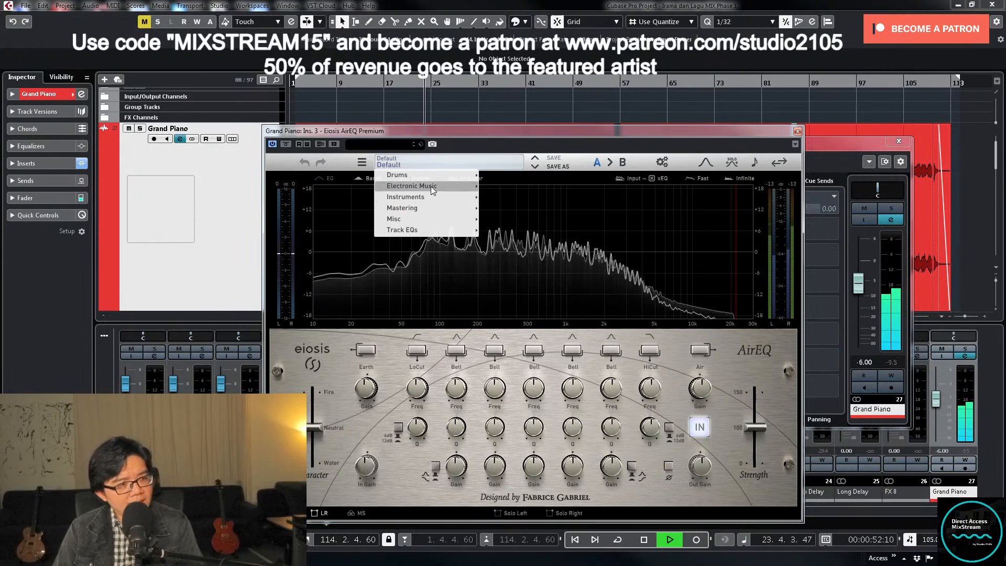
pyautogui.moveTo(439, 198)
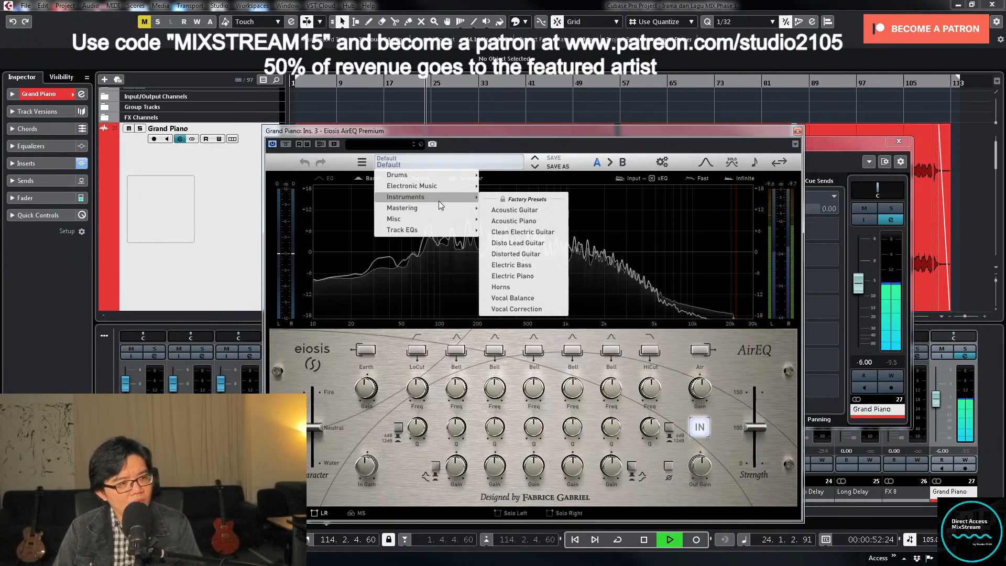
pyautogui.click(540, 220)
pyautogui.press('space')
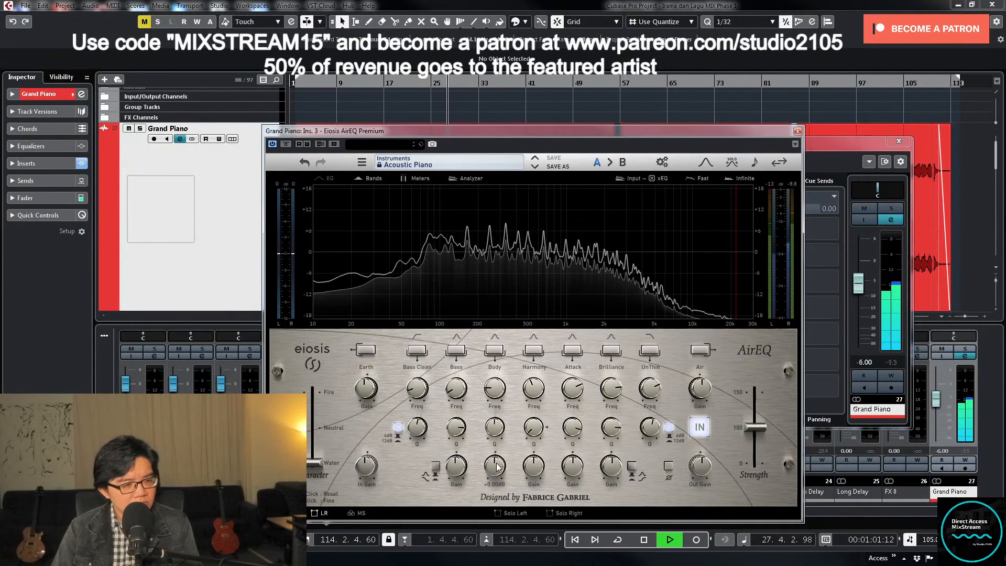
# - Enable AirEQ's Body band with its gain reset to 0 dB, and boost the Air band by about 3.66 dB
pyautogui.moveTo(497, 465)
pyautogui.mouseDown()
pyautogui.moveTo(498, 446)
pyautogui.moveTo(498, 463)
pyautogui.mouseUp()
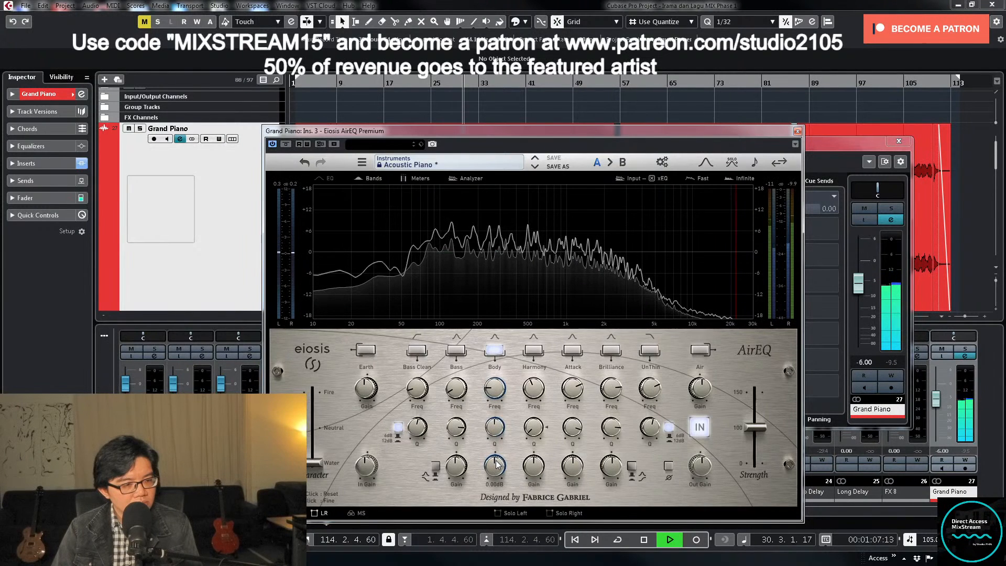
pyautogui.doubleClick(502, 479)
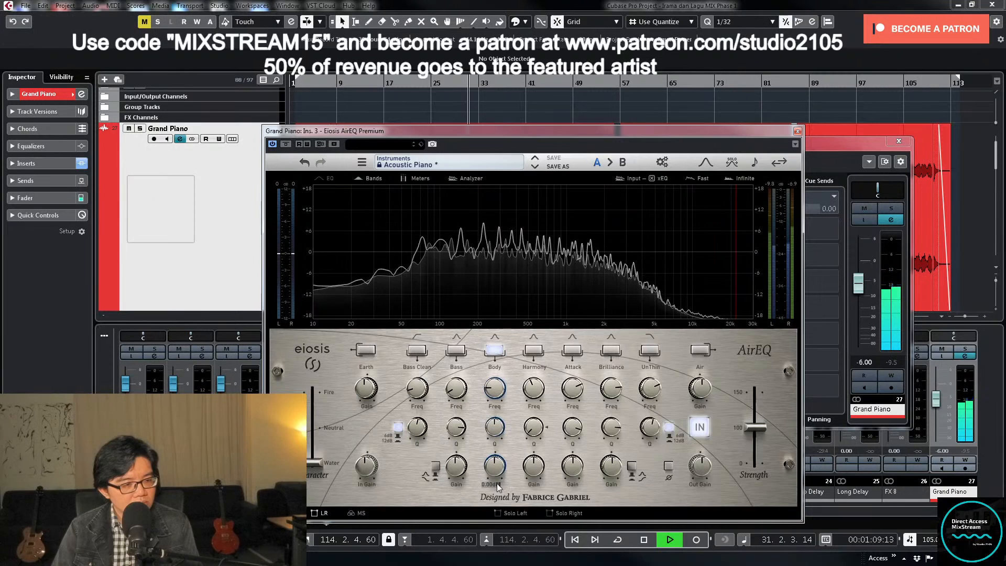
pyautogui.click(700, 351)
pyautogui.moveTo(704, 391); pyautogui.dragTo(699, 350)
# - Compare the piano with and without the whole AirEQ, and with the Air band off and on
pyautogui.click(699, 427)
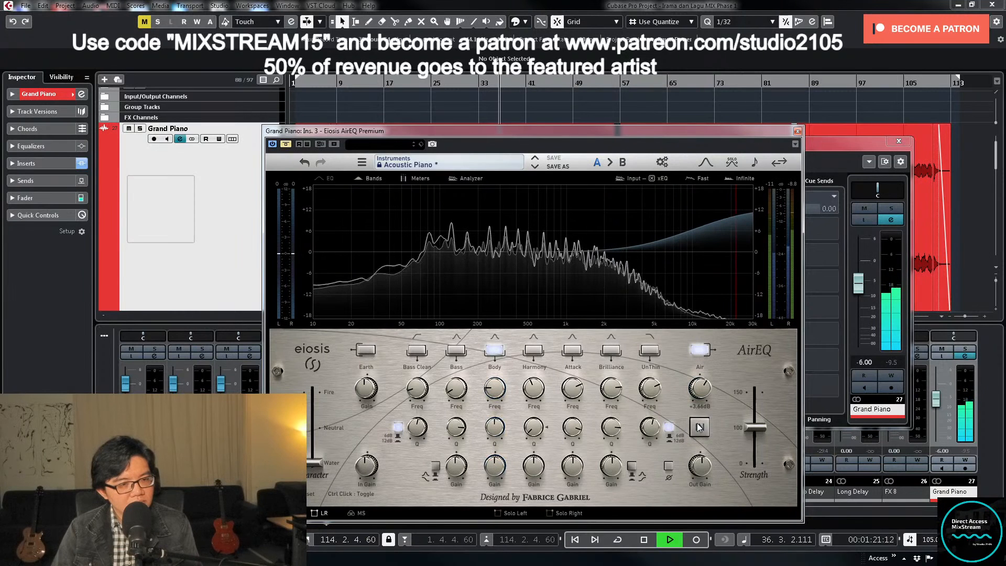
pyautogui.click(699, 428)
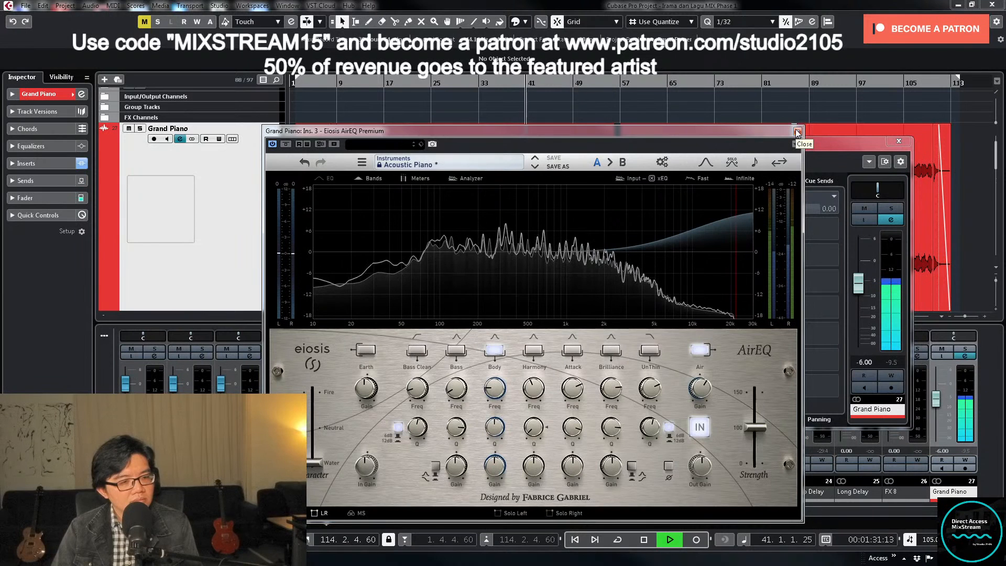
pyautogui.click(701, 351)
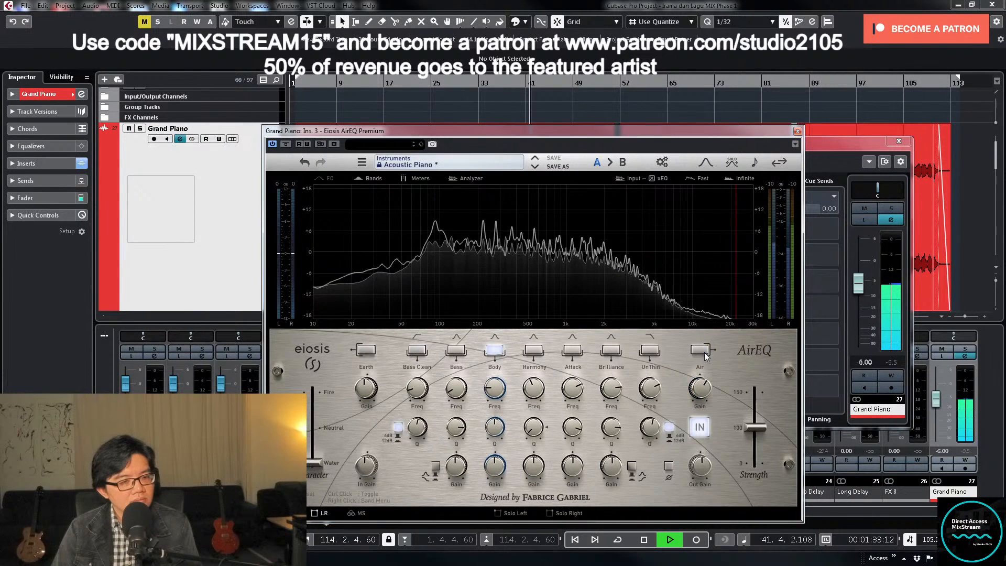
pyautogui.click(702, 350)
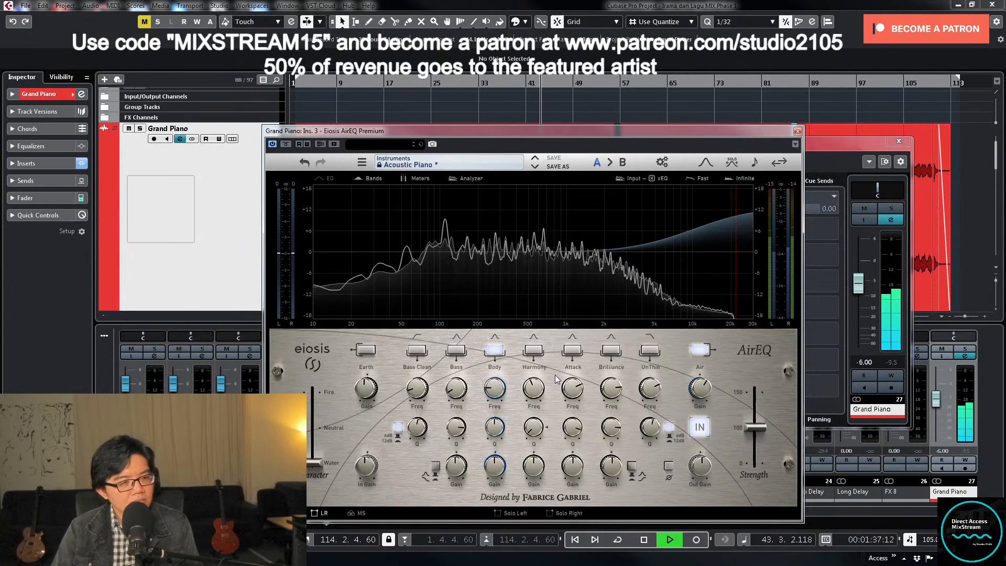
# - Enable AirEQ's Bass Clean low cut, set its frequency to 30 Hz and close the equalizer
pyautogui.click(417, 350)
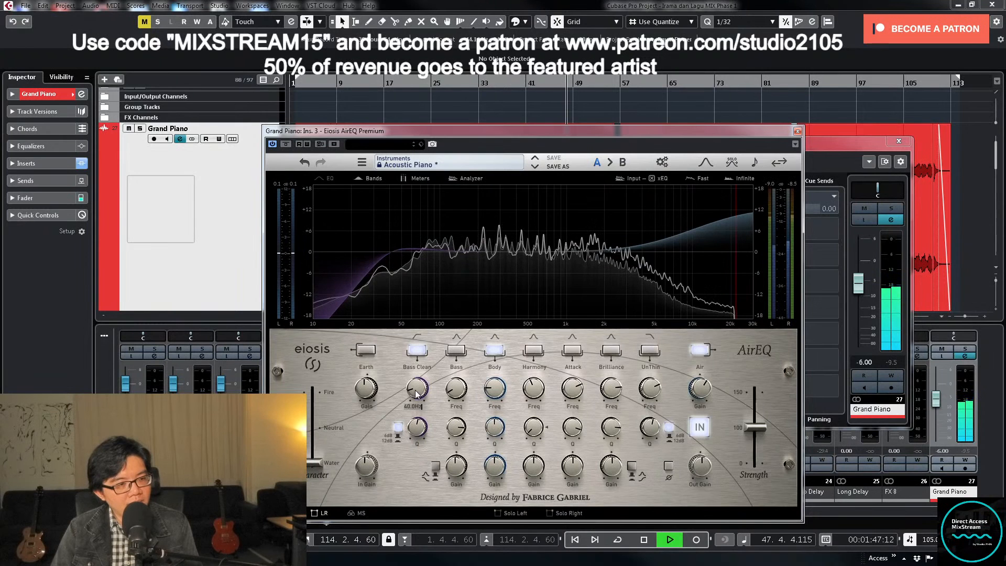
pyautogui.moveTo(415, 390); pyautogui.dragTo(414, 399)
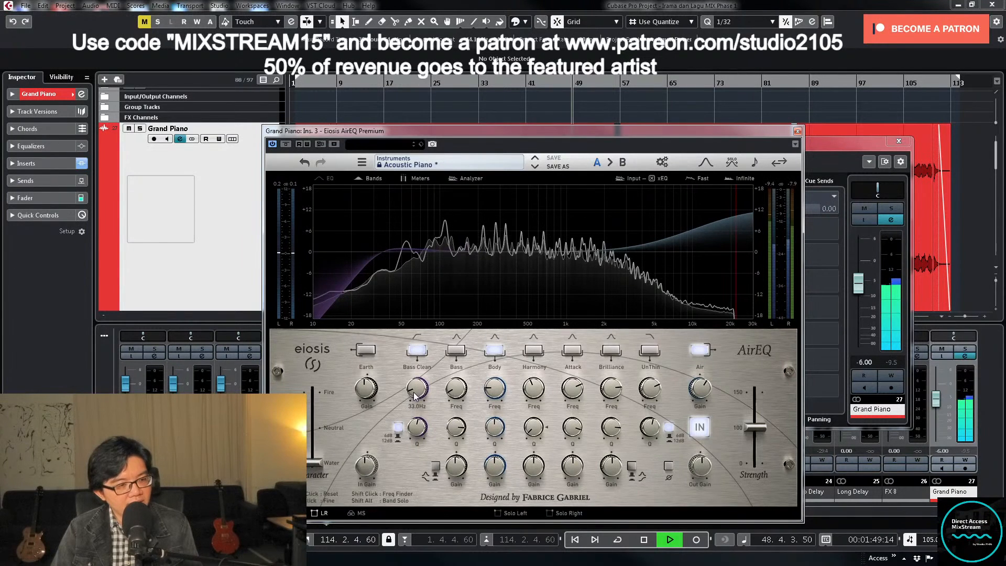
pyautogui.click(798, 131)
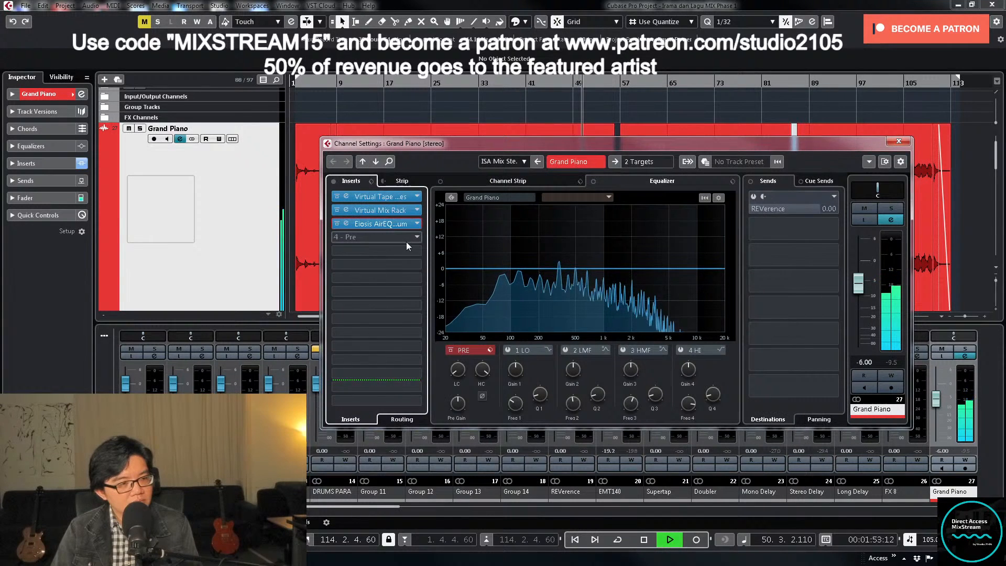
# - Stop playback and load the UAD Teletronix LA-2A Legacy compressor into the Grand Piano's fourth insert slot
pyautogui.press('space')
pyautogui.click(420, 235)
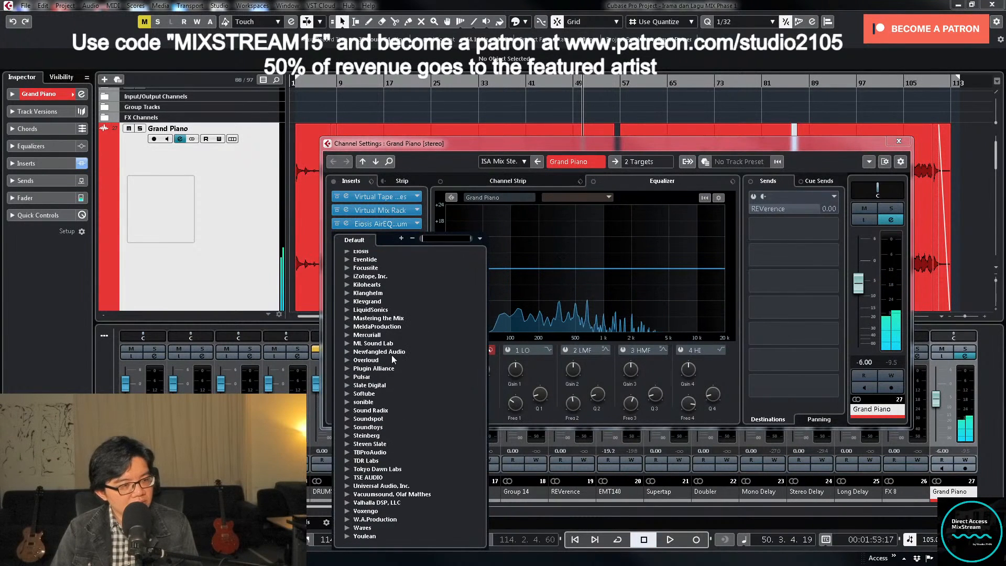
pyautogui.scroll(-4, 398, 461)
pyautogui.click(401, 478)
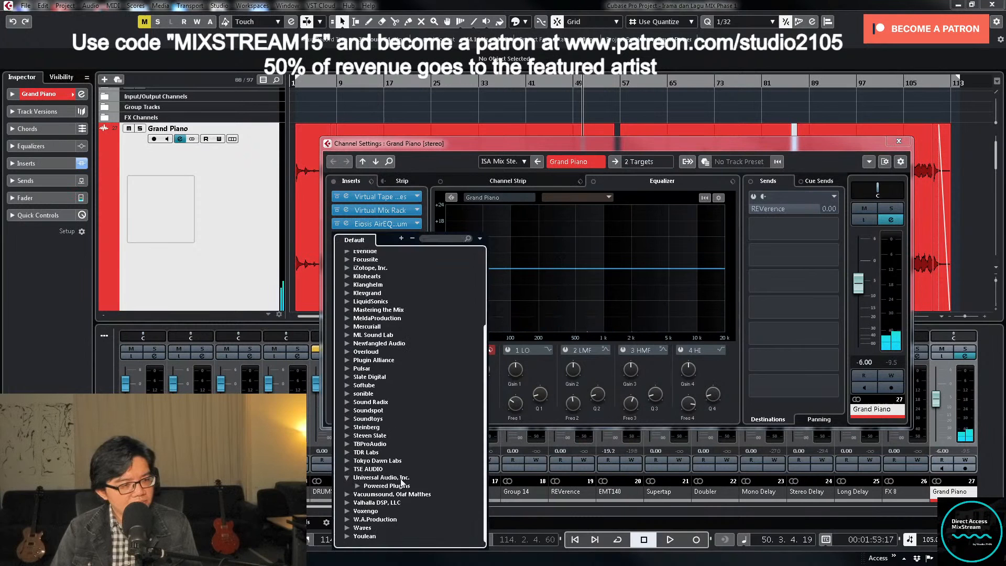
pyautogui.click(359, 486)
pyautogui.scroll(-8, 417, 474)
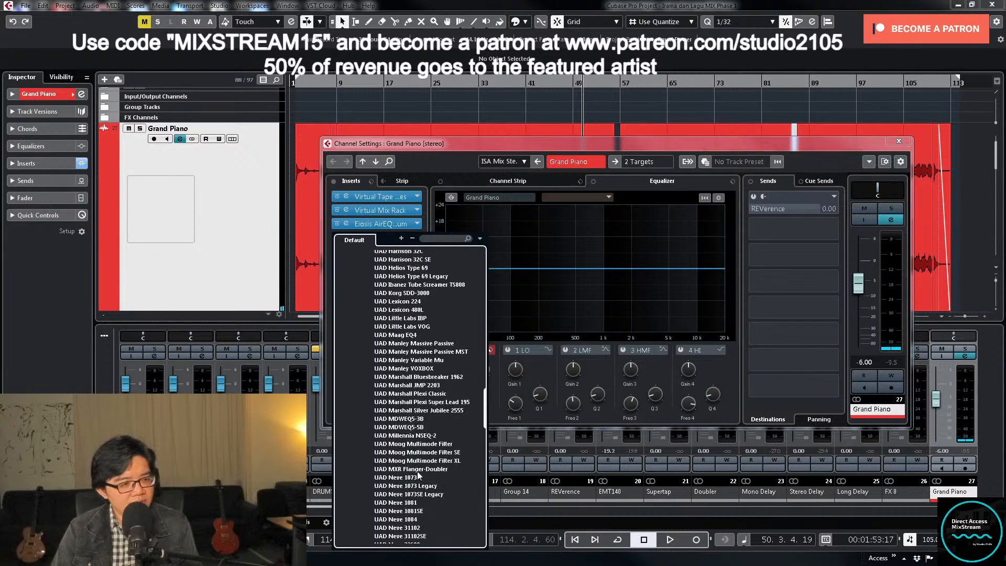
pyautogui.scroll(-15, 417, 474)
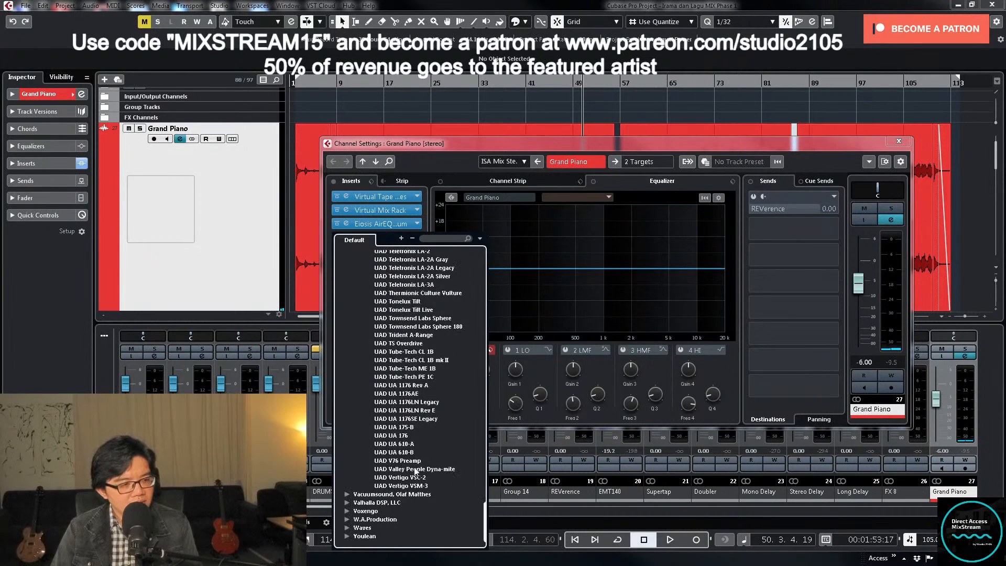
pyautogui.click(433, 268)
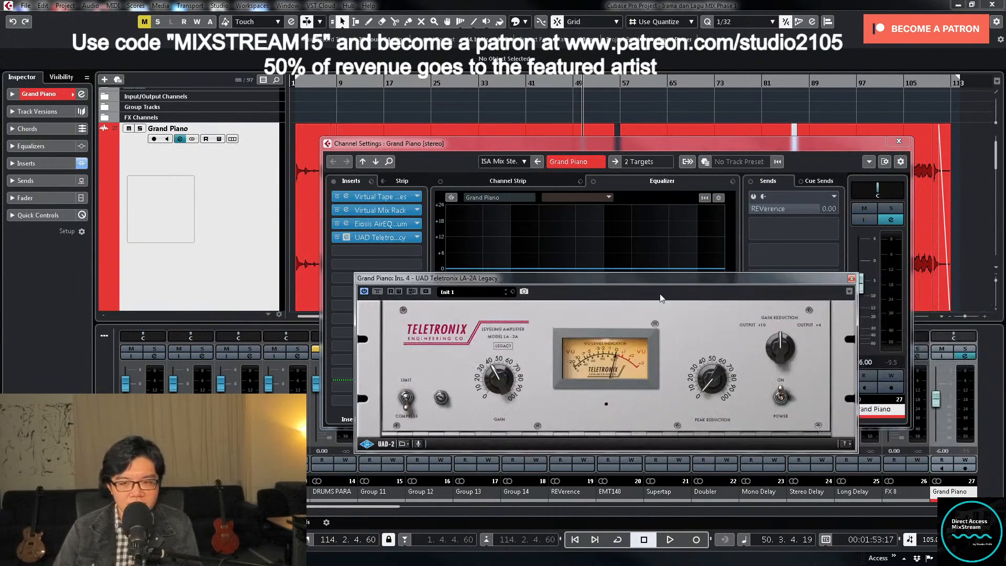
# - Set the LA-2A's Peak Reduction to about 30 during playback, then close the plug-in and channel settings and stop
pyautogui.press('space')
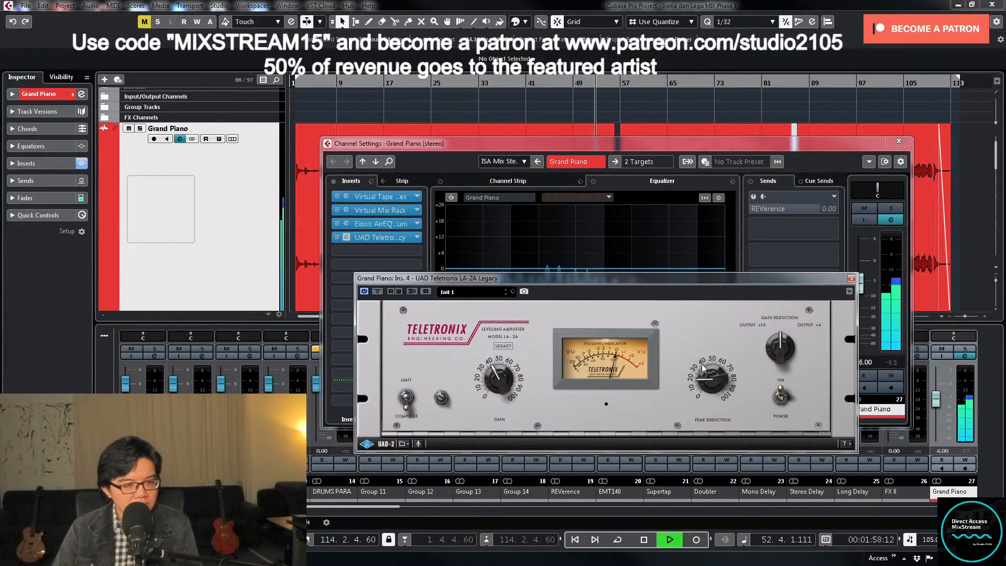
pyautogui.moveTo(702, 368); pyautogui.dragTo(707, 353)
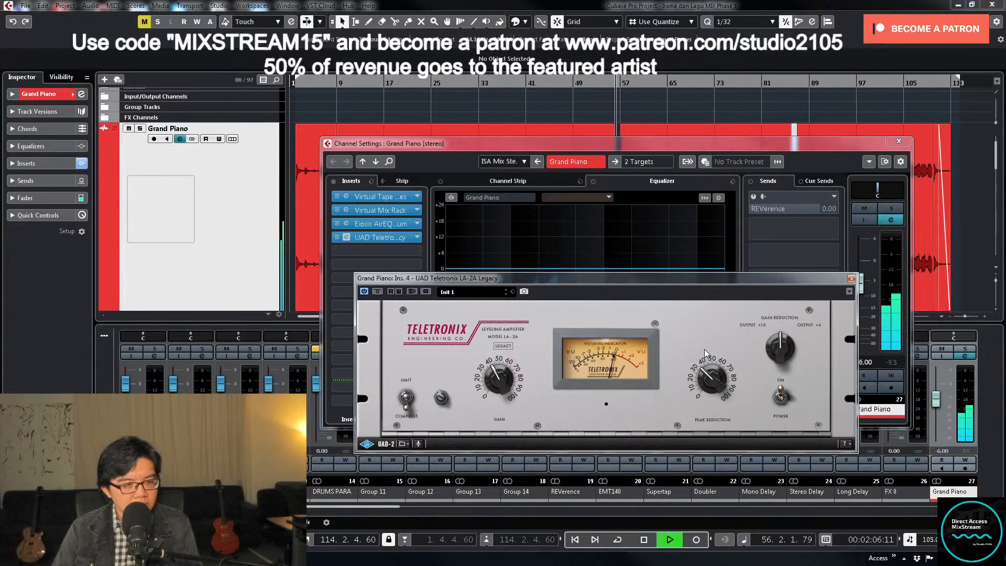
pyautogui.click(899, 141)
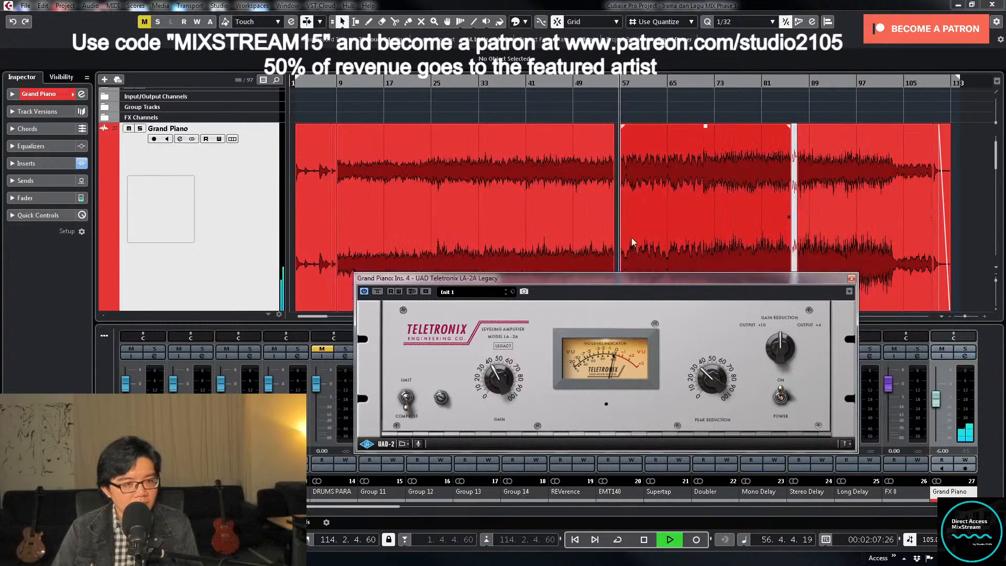
pyautogui.click(851, 279)
pyautogui.scroll(-4, 633, 267)
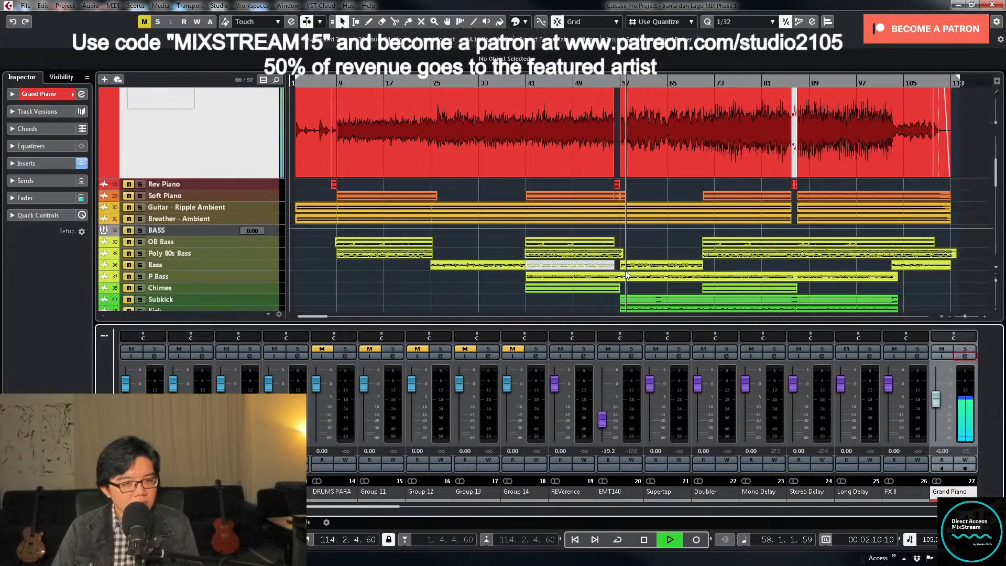
pyautogui.press('space')
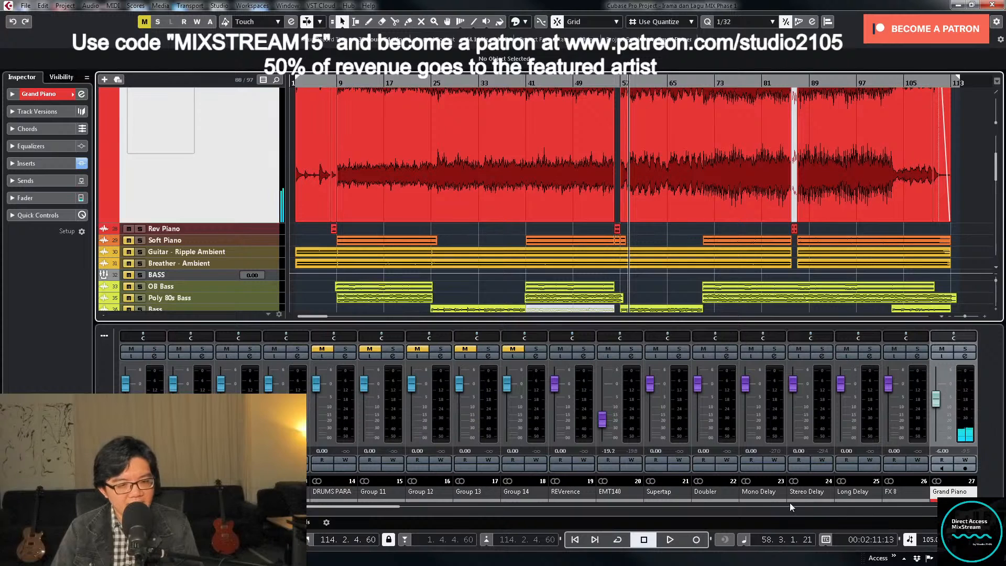
# - Place the playhead at bar 52 and enlarge the Rev Piano track, with its channel visible in the mixer
pyautogui.moveTo(393, 509); pyautogui.dragTo(464, 508)
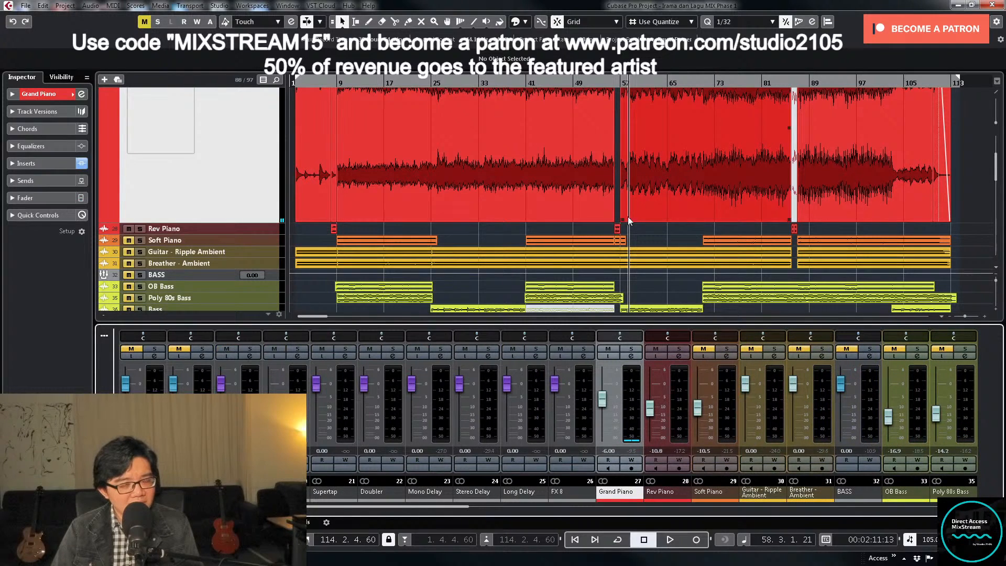
pyautogui.click(591, 81)
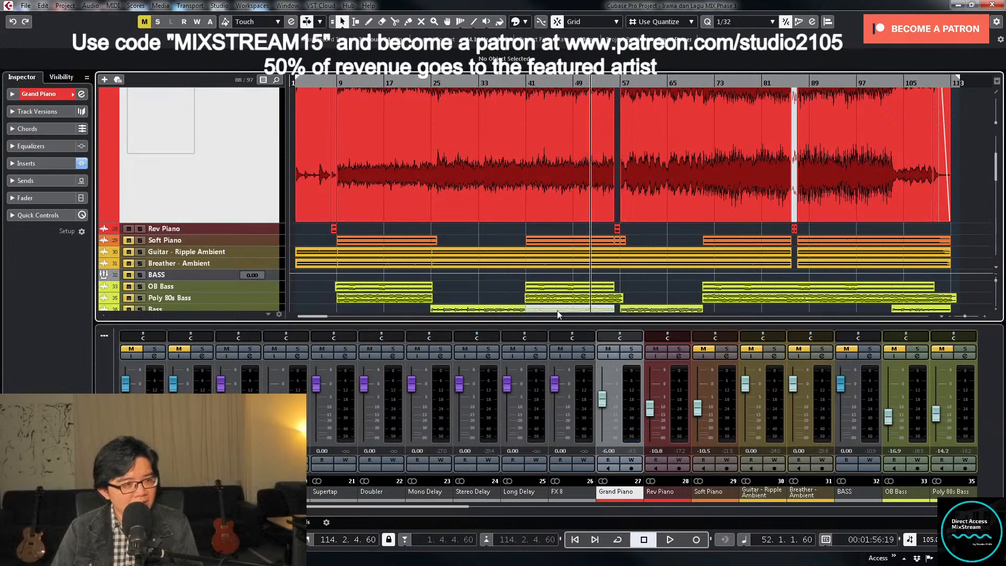
pyautogui.keyDown('ctrl'); pyautogui.click(274, 229); pyautogui.keyUp('ctrl')
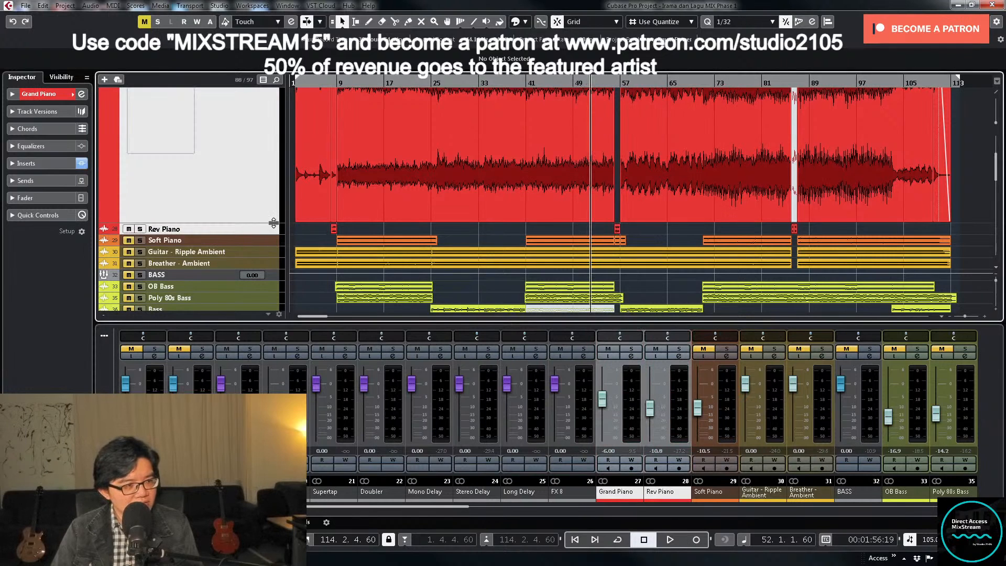
pyautogui.moveTo(274, 223); pyautogui.dragTo(269, 245)
pyautogui.scroll(-3, 623, 256)
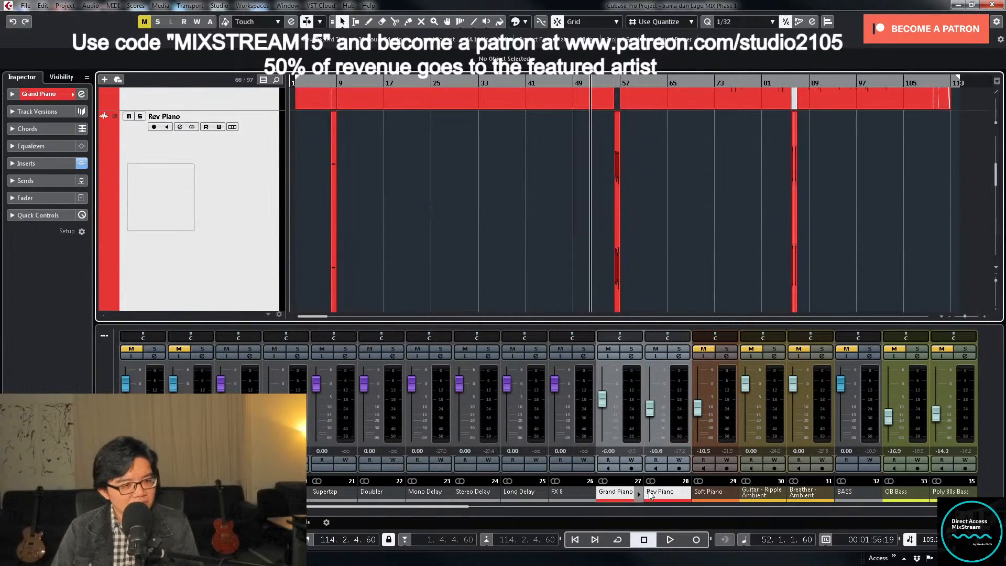
# - Set the Rev Piano channel's level to -10 dB while the song plays
pyautogui.press('space')
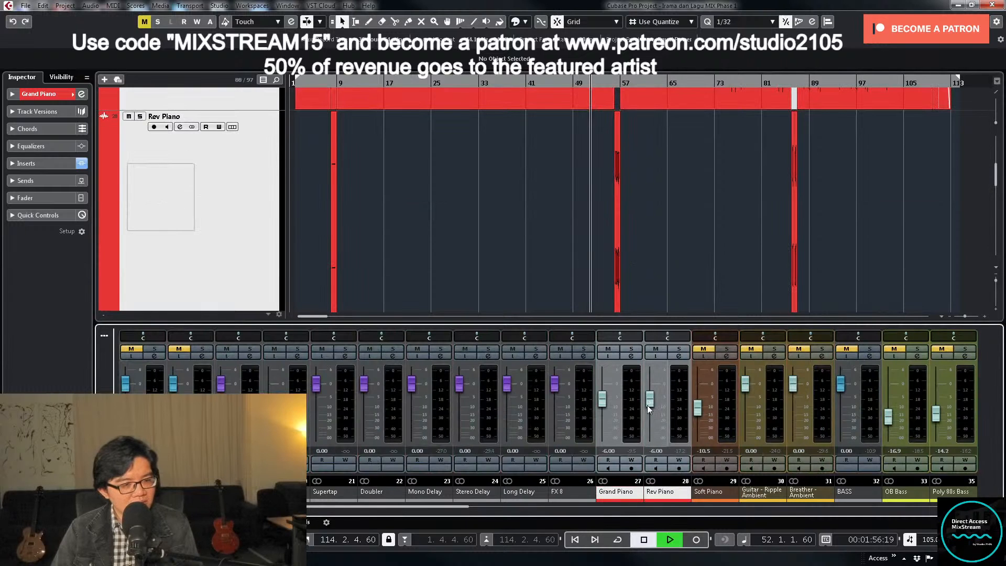
pyautogui.moveTo(649, 415); pyautogui.dragTo(649, 414)
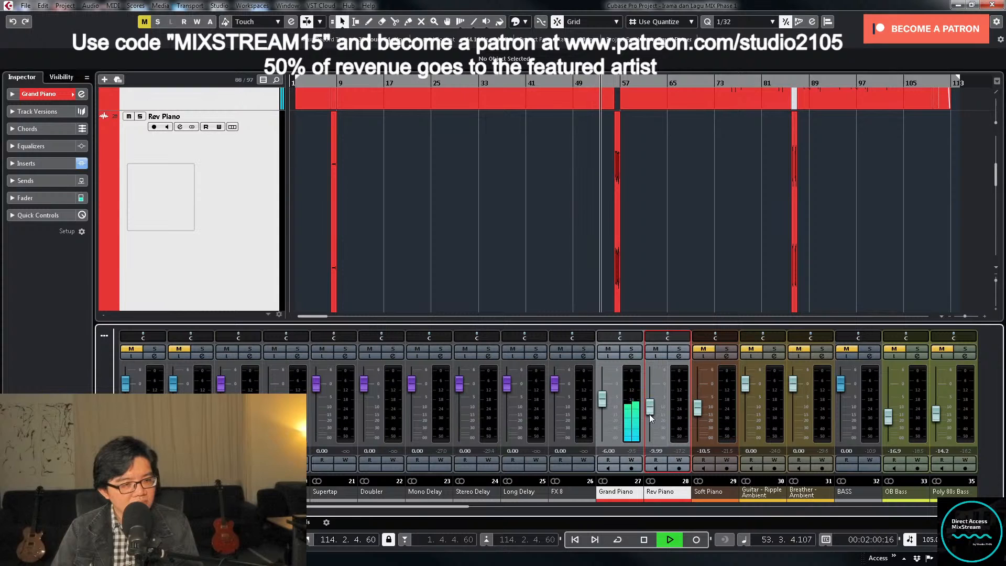
pyautogui.doubleClick(655, 449)
pyautogui.write('-10')
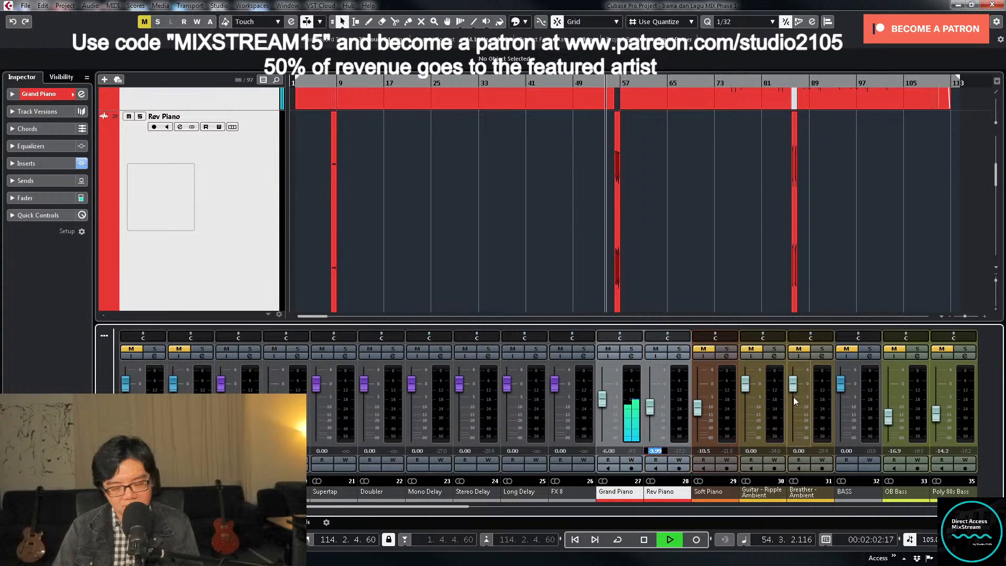
pyautogui.press('Return')
# - Examine the Rev Piano clip at bar 56 and its transition into the Grand Piano at bar 57 during playback
pyautogui.click(673, 231)
pyautogui.press('h')
pyautogui.press('h')
pyautogui.press('h')
pyautogui.press('h')
pyautogui.press('h')
pyautogui.press('h')
pyautogui.press('h')
pyautogui.press('h')
pyautogui.press('h')
pyautogui.press('h')
pyautogui.press('h')
pyautogui.press('h')
pyautogui.press('h')
pyautogui.press('h')
pyautogui.press('h')
pyautogui.press('h')
pyautogui.press('h')
pyautogui.press('h')
pyautogui.press('h')
pyautogui.press('h')
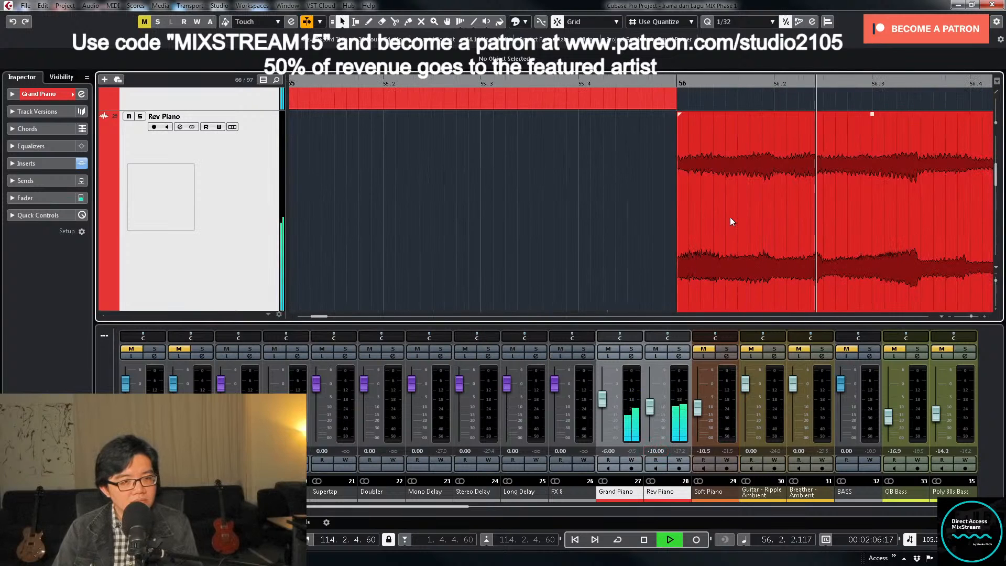
pyautogui.press('g')
pyautogui.press('g')
pyautogui.press('g')
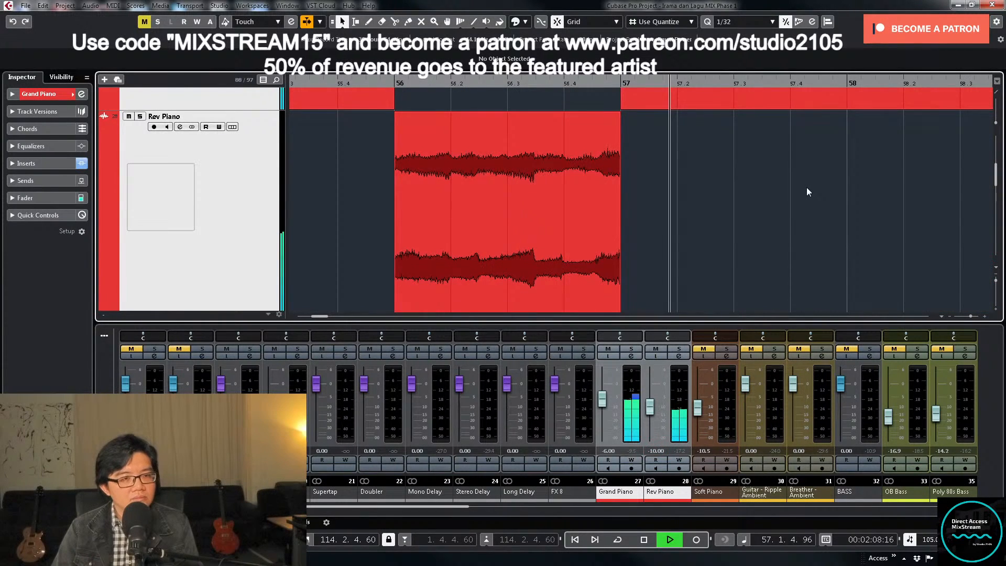
pyautogui.scroll(3, 802, 188)
pyautogui.press('g')
pyautogui.press('g')
pyautogui.press('g')
pyautogui.press('g')
pyautogui.press('g')
pyautogui.press('g')
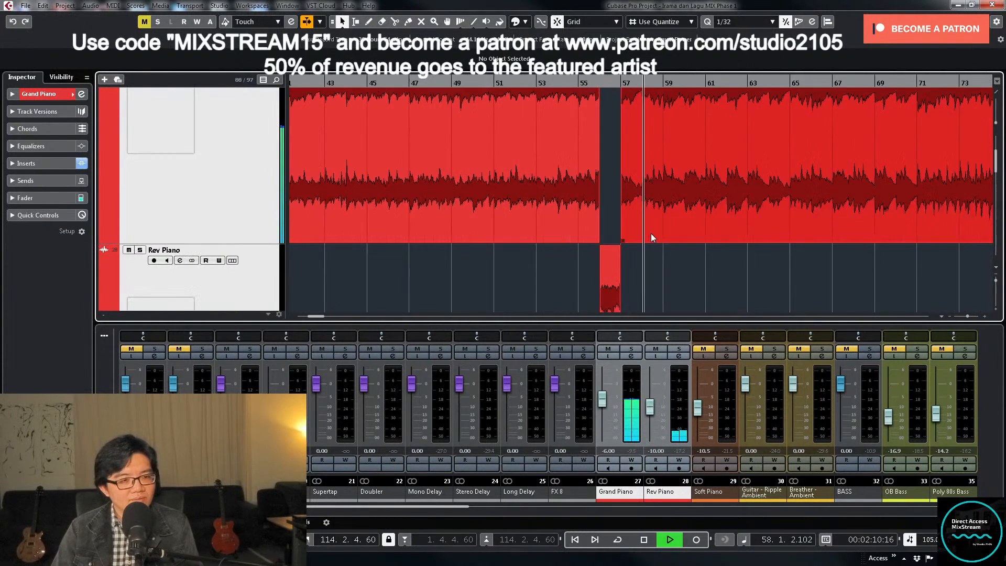
# - Restore the compact track heights and the full-song view, and stop playback
pyautogui.click(258, 185)
pyautogui.press('z')
pyautogui.press('z')
pyautogui.press('z')
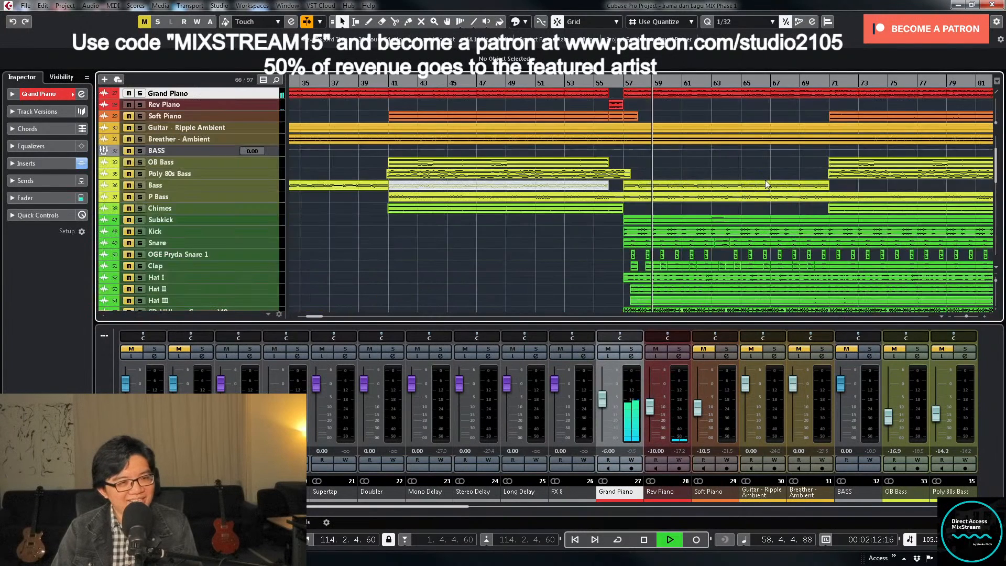
pyautogui.press('g')
pyautogui.press('g')
pyautogui.scroll(3, 761, 182)
pyautogui.press('space')
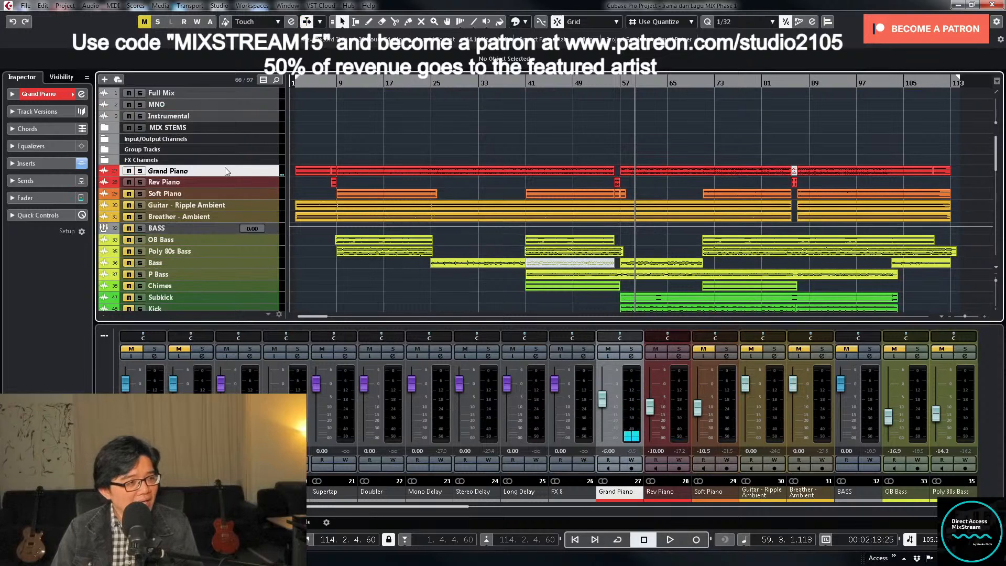
# - Rename Group 11 as PIANO and move it out of the Group Tracks folder to directly above the Grand Piano track
pyautogui.click(105, 149)
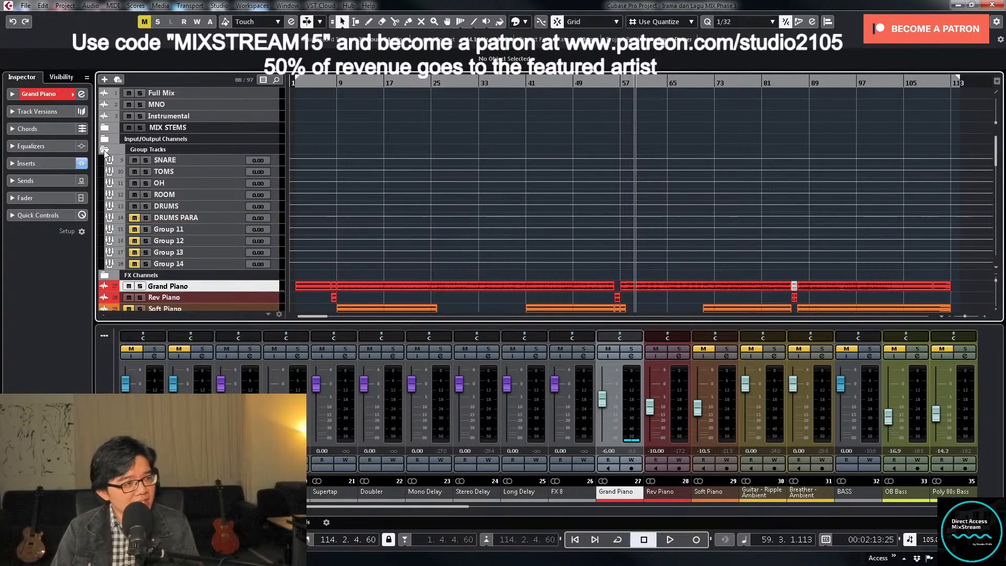
pyautogui.doubleClick(190, 229)
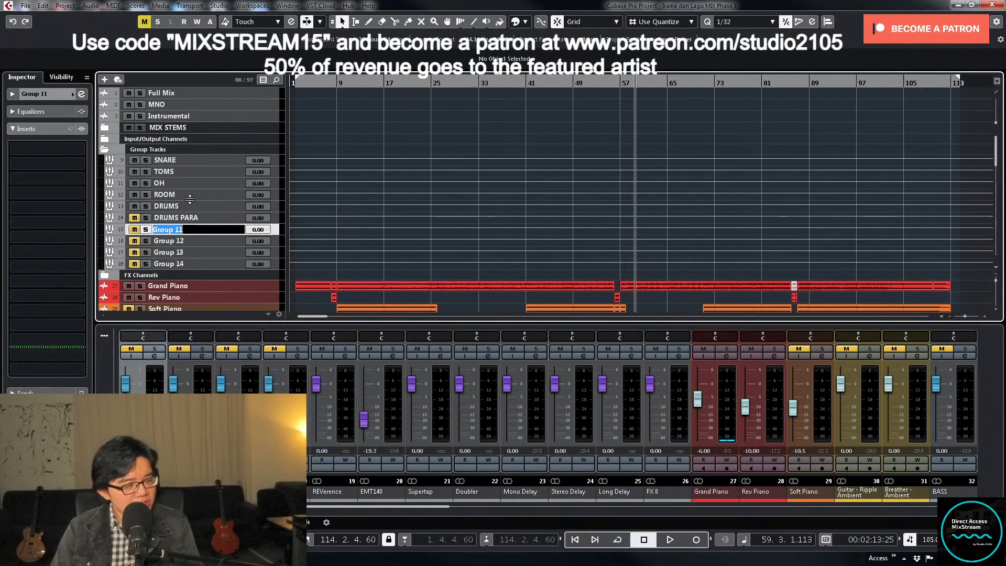
pyautogui.write('PIANO')
pyautogui.press('Return')
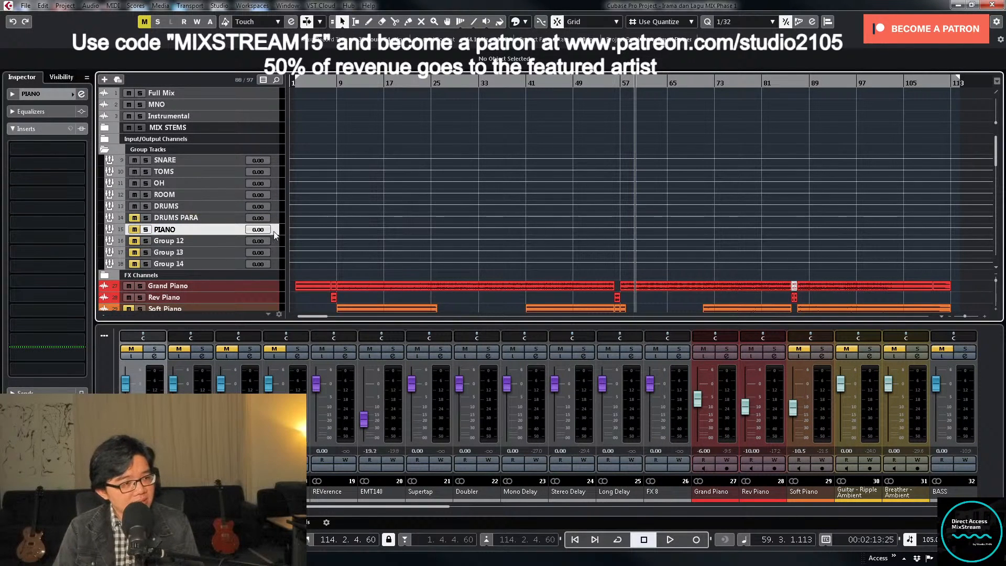
pyautogui.moveTo(266, 231); pyautogui.dragTo(266, 271)
pyautogui.click(106, 141)
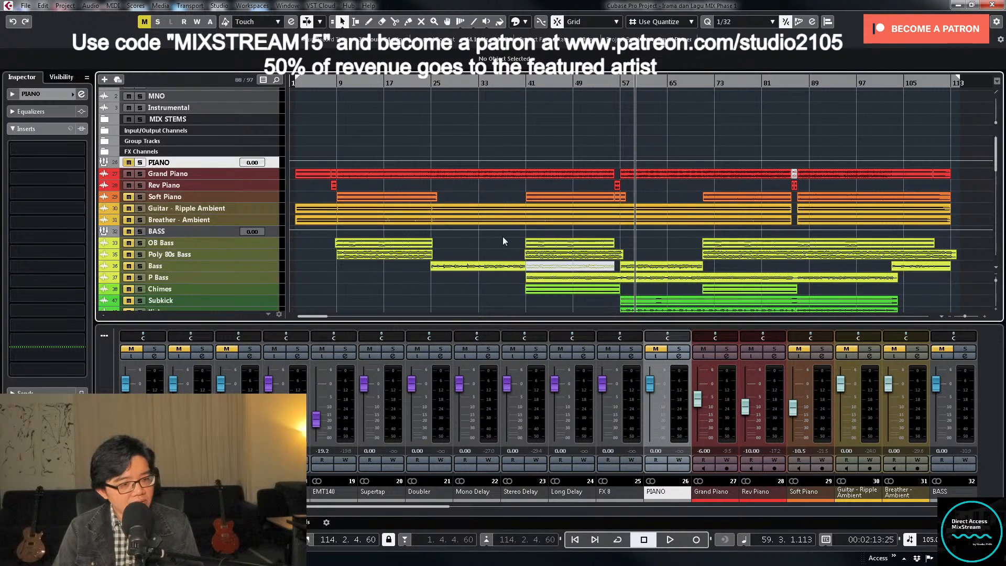
# - Route the outputs of both the Grand Piano and Rev Piano channels to the PIANO group
pyautogui.click(724, 415)
pyautogui.keyDown('shift'); pyautogui.click(774, 422); pyautogui.keyUp('shift')
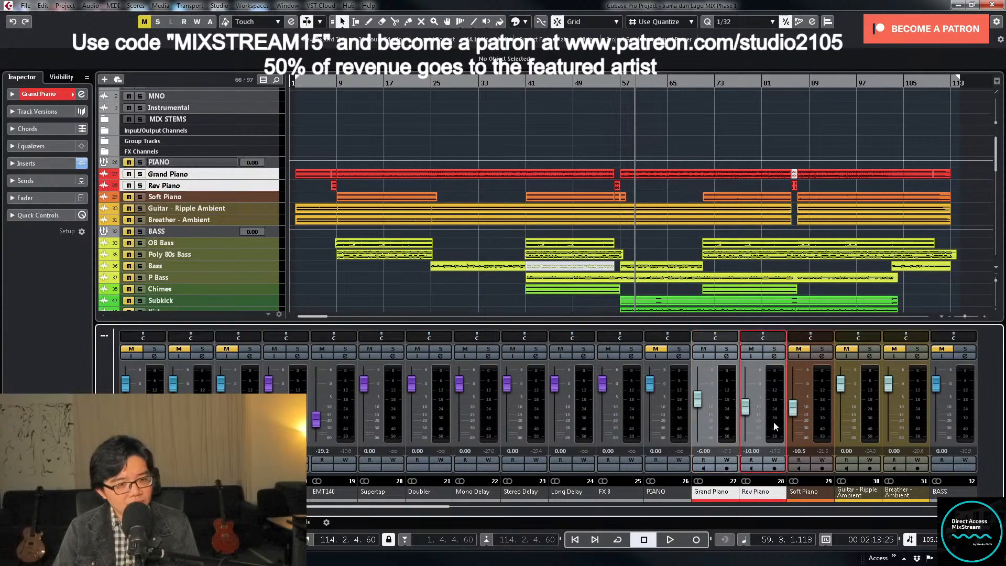
pyautogui.click(727, 357)
pyautogui.click(638, 166)
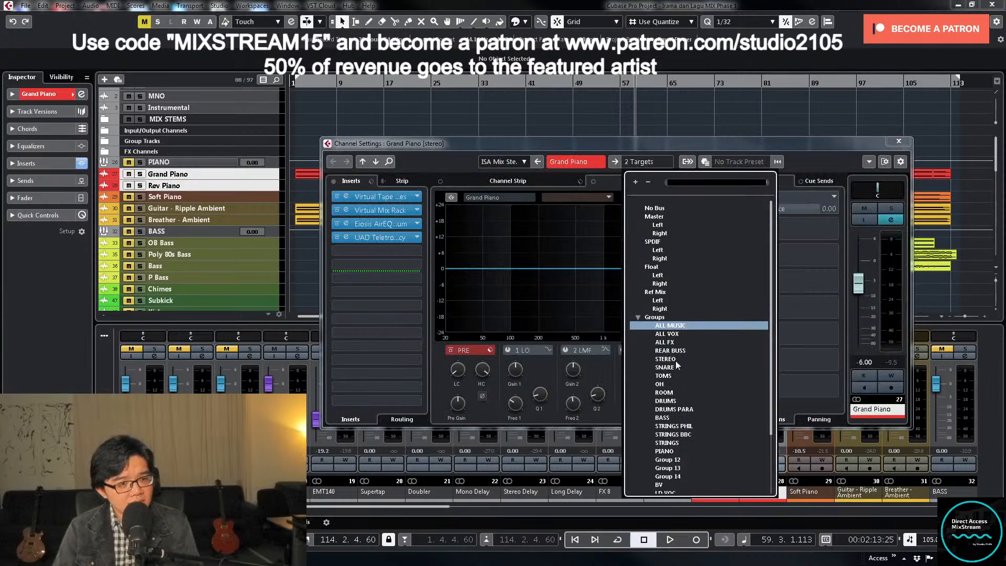
pyautogui.click(670, 452)
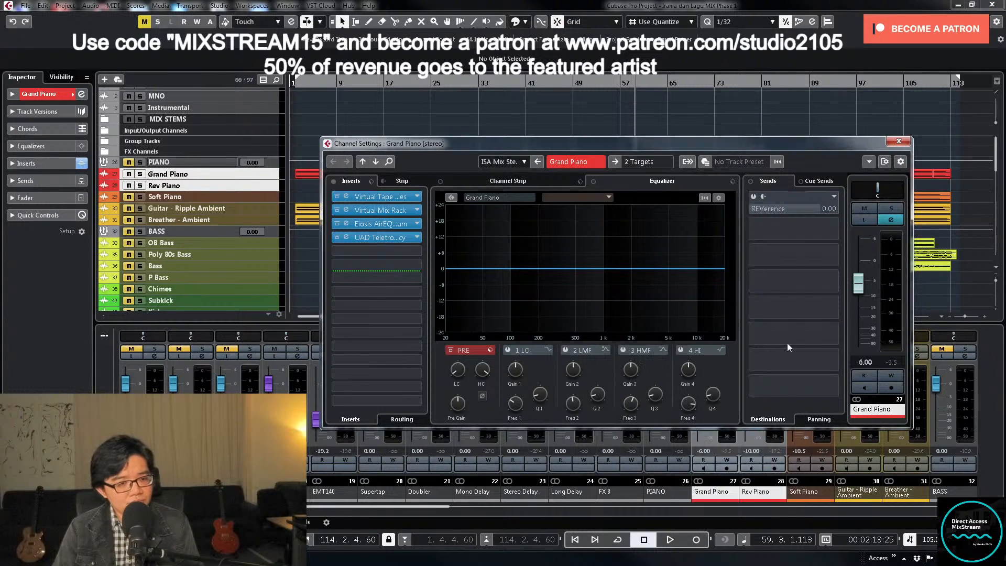
pyautogui.click(658, 163)
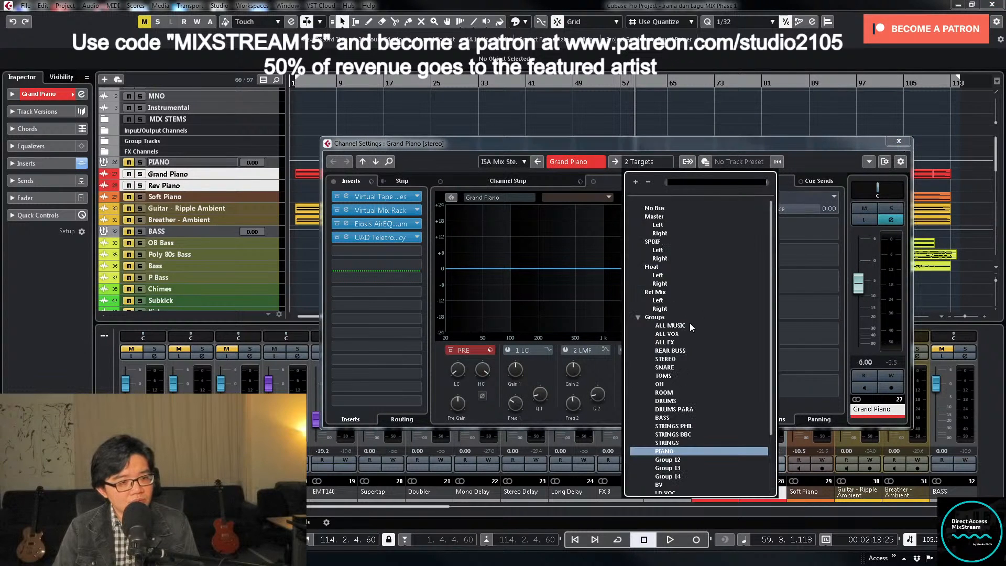
pyautogui.click(602, 143)
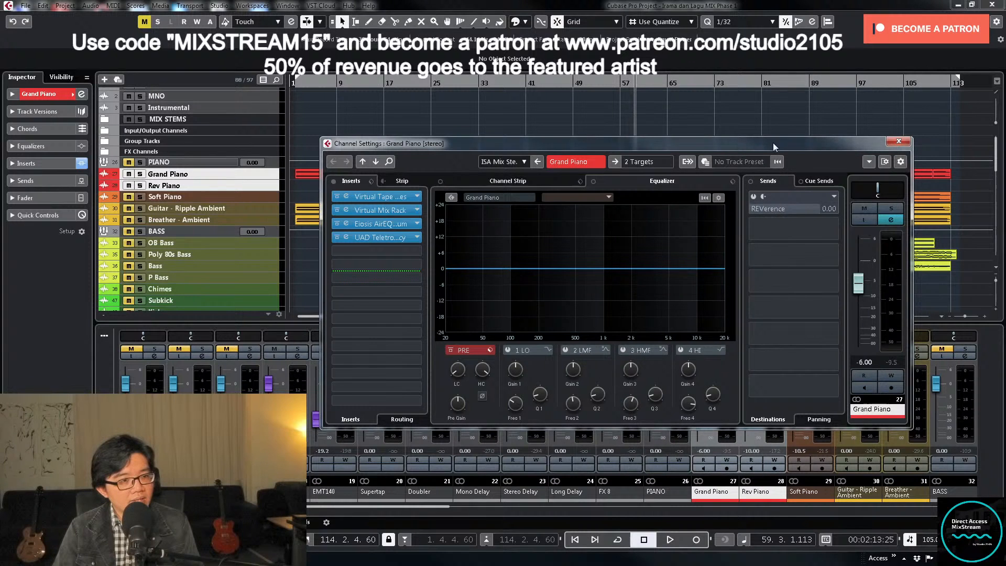
pyautogui.click(898, 142)
# - Unmute the PIANO group and route its output to the ALL MUSIC group
pyautogui.click(679, 356)
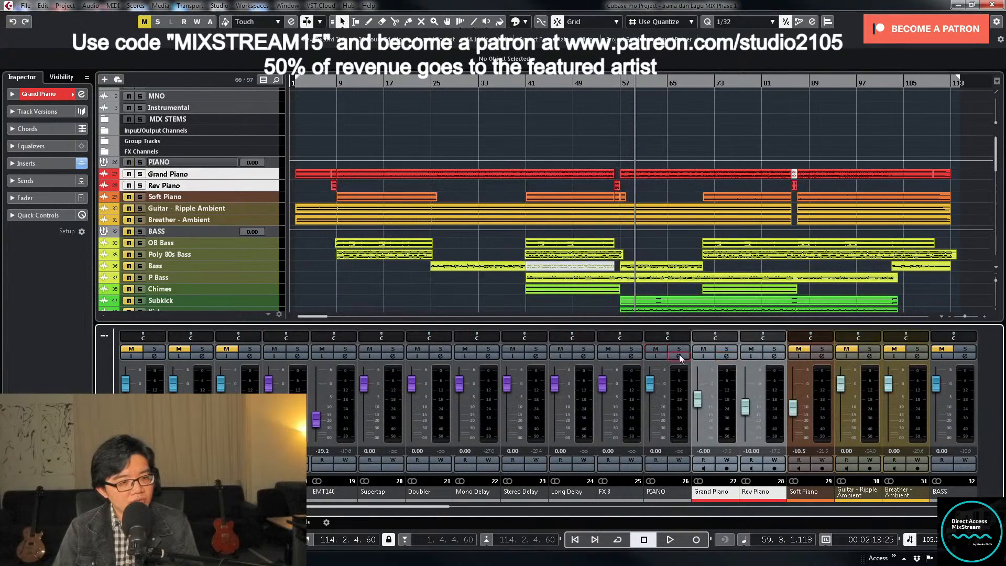
pyautogui.click(635, 162)
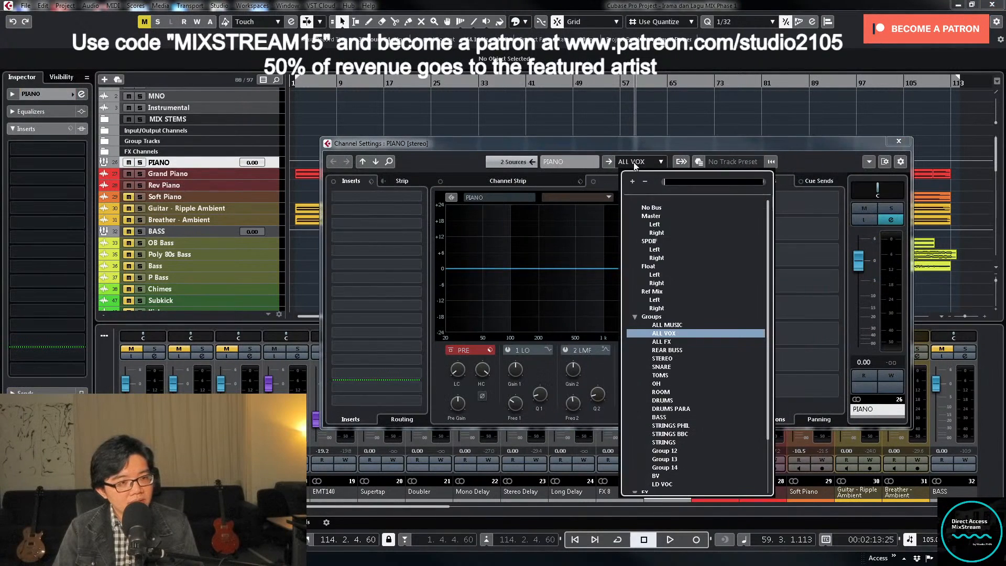
pyautogui.click(680, 325)
pyautogui.click(898, 142)
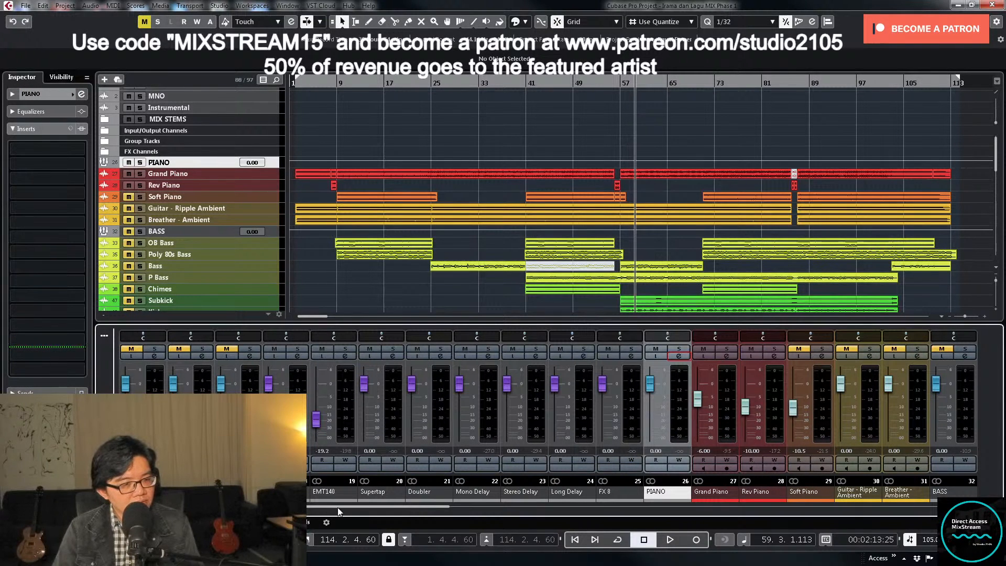
# - Insert the LiquidSonics Lustrous Plates reverb in the second insert slot of the PIANO group
pyautogui.click(679, 356)
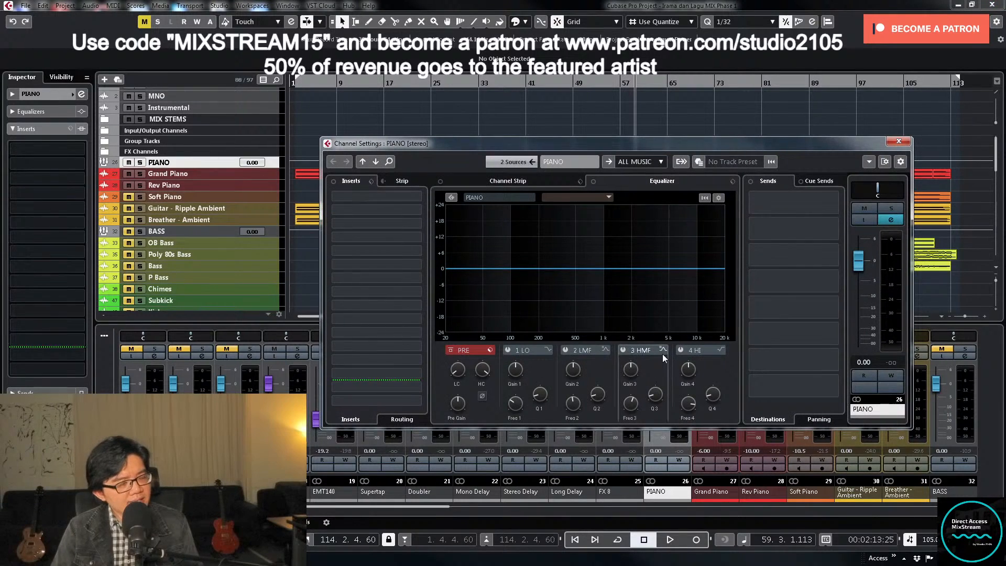
pyautogui.click(418, 213)
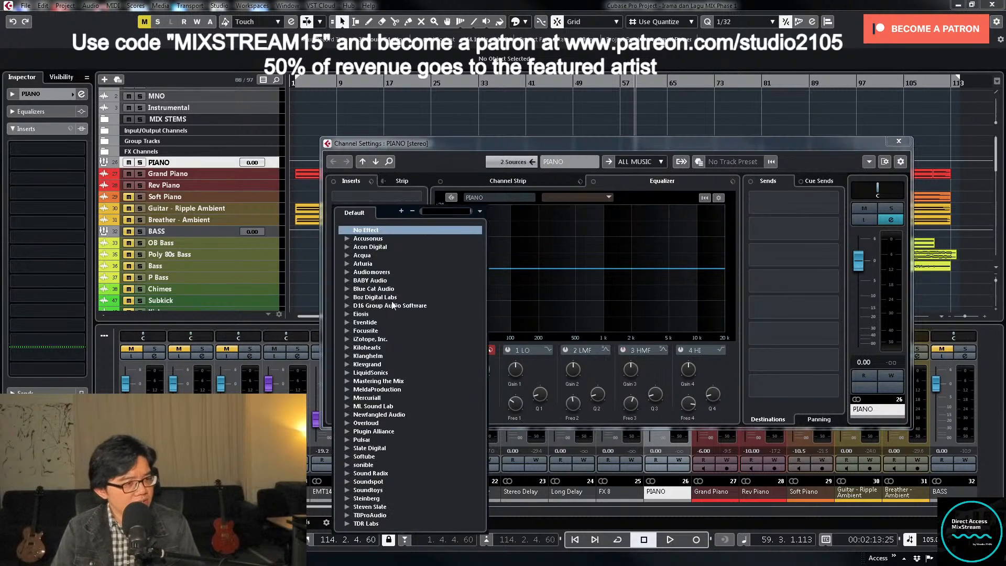
pyautogui.scroll(-5, 340, 325)
pyautogui.click(344, 295)
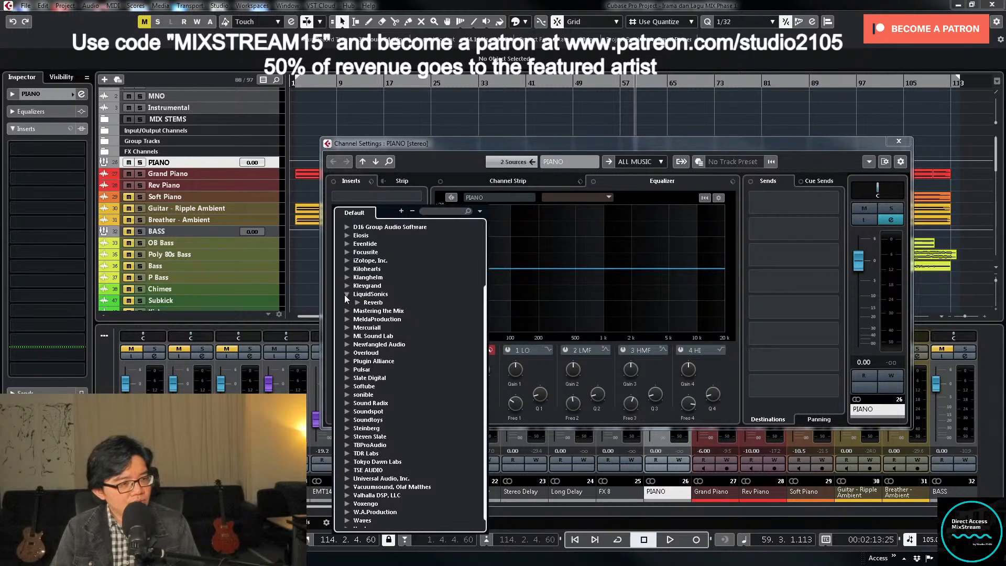
pyautogui.click(356, 302)
pyautogui.doubleClick(400, 310)
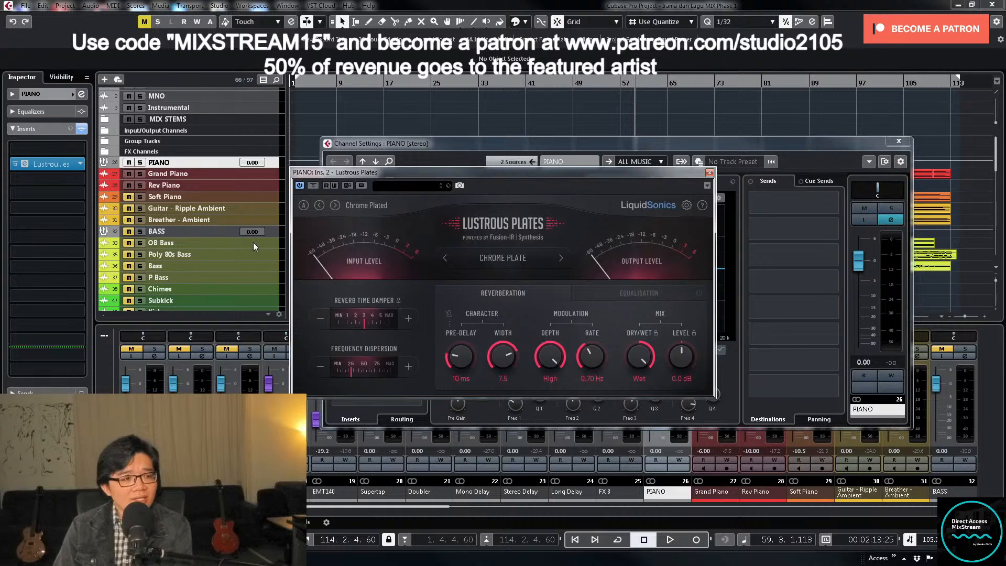
# - Load the Guilded Hall preset from the Piano factory presets in Lustrous Plates
pyautogui.click(388, 185)
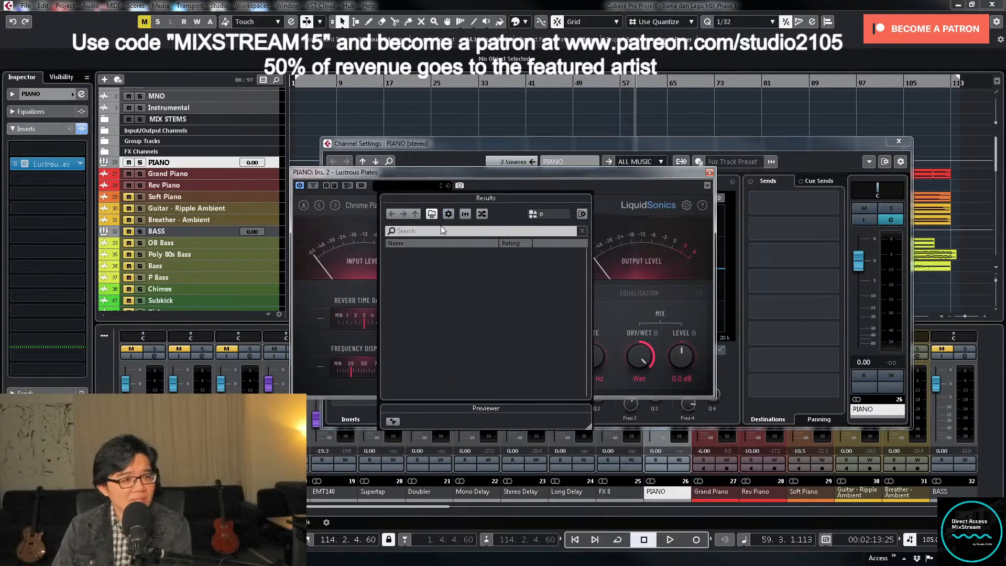
pyautogui.click(501, 181)
pyautogui.click(387, 207)
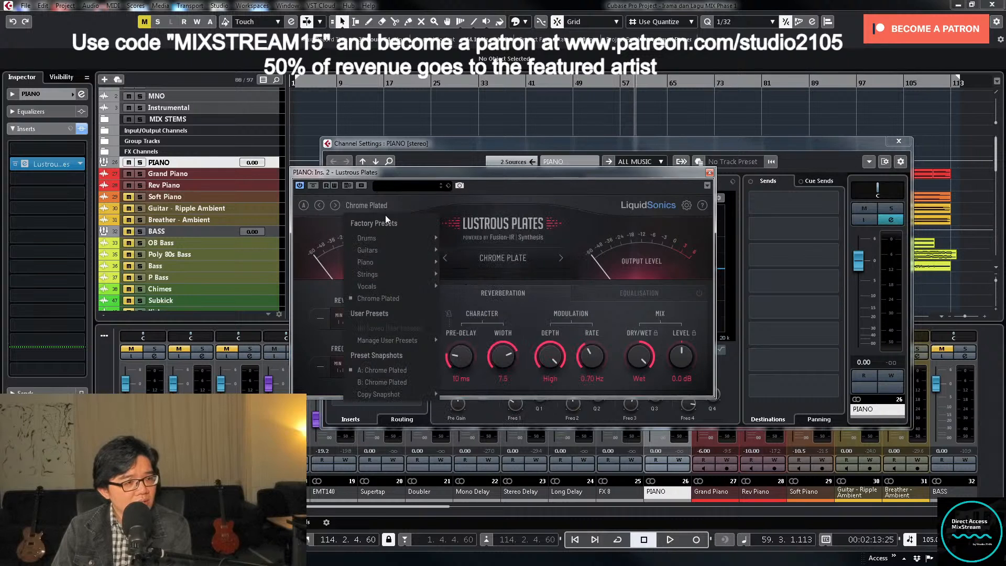
pyautogui.moveTo(402, 263)
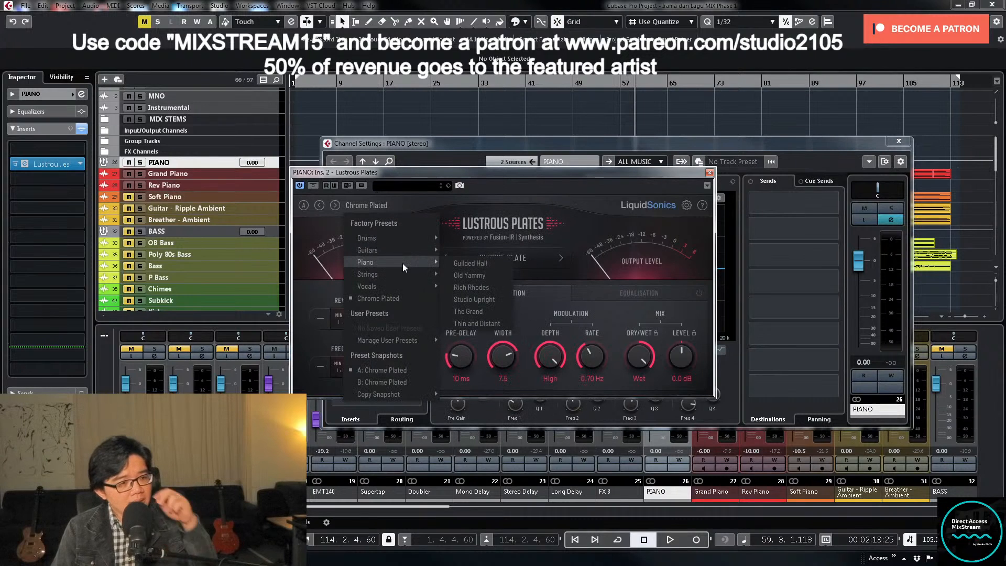
pyautogui.click(487, 266)
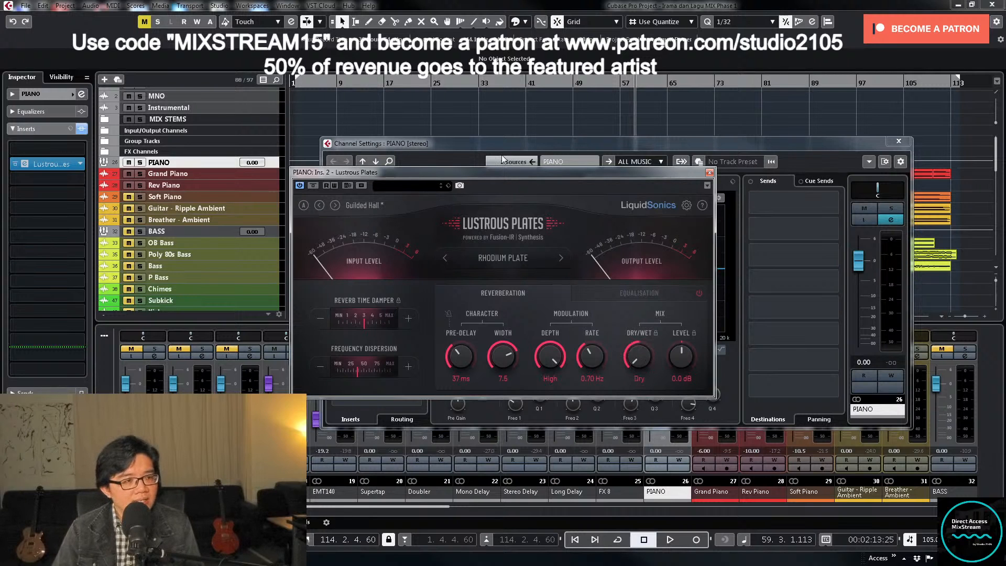
# - While playing from bar 16, raise the reverb's dry/wet mix to about 0 / -6.4 dB and its low cut to about 185 Hz
pyautogui.click(379, 84)
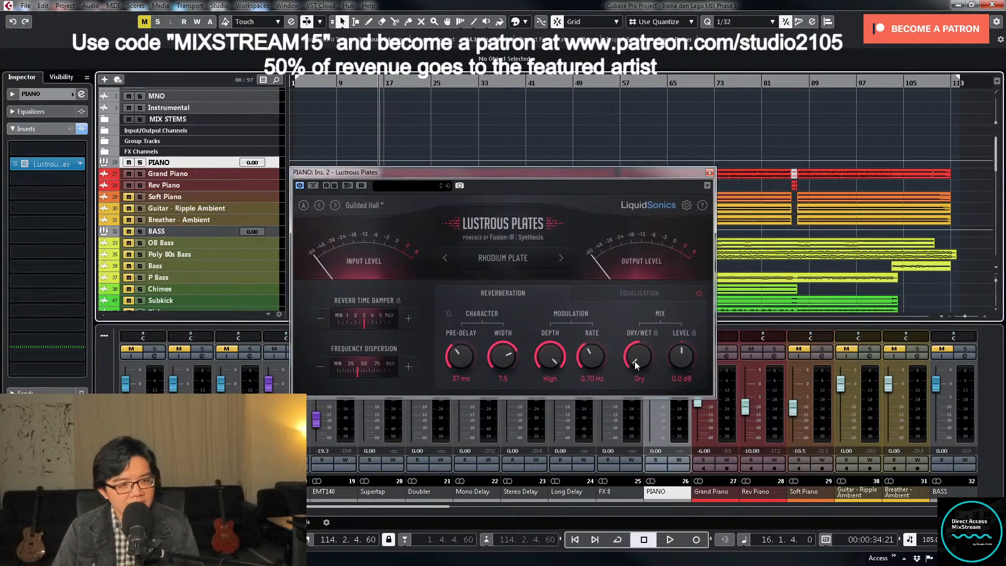
pyautogui.press('space')
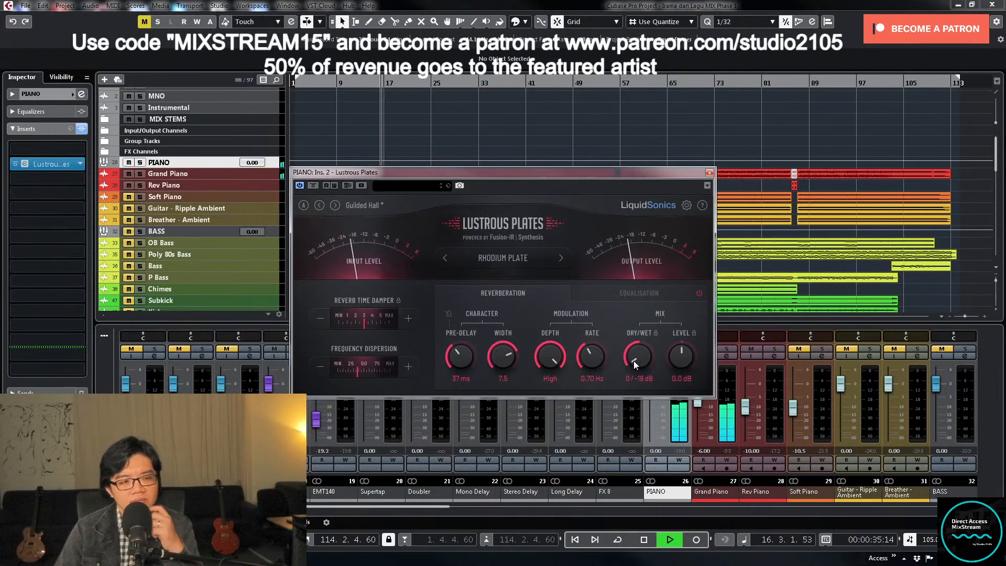
pyautogui.moveTo(634, 361); pyautogui.dragTo(631, 315)
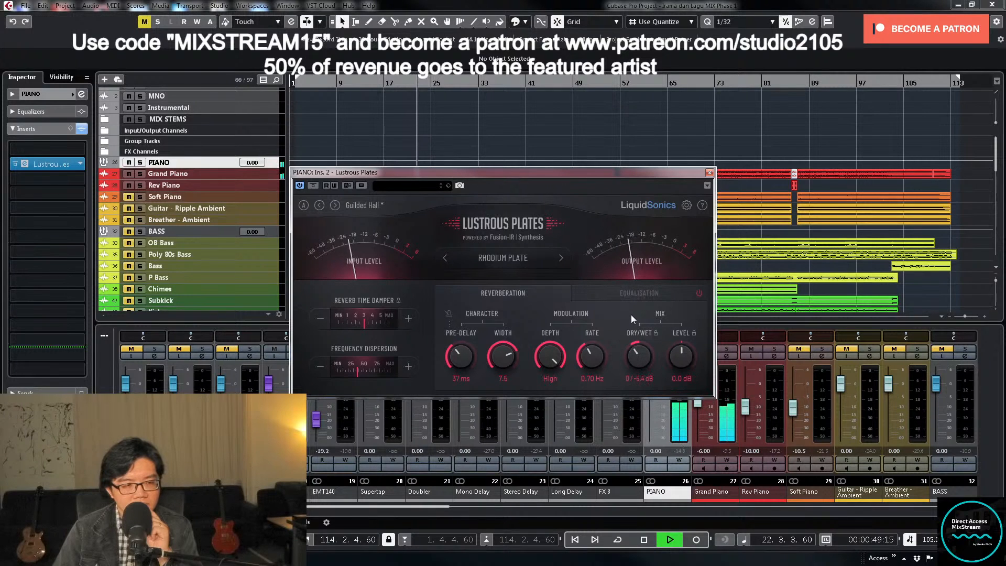
pyautogui.click(637, 293)
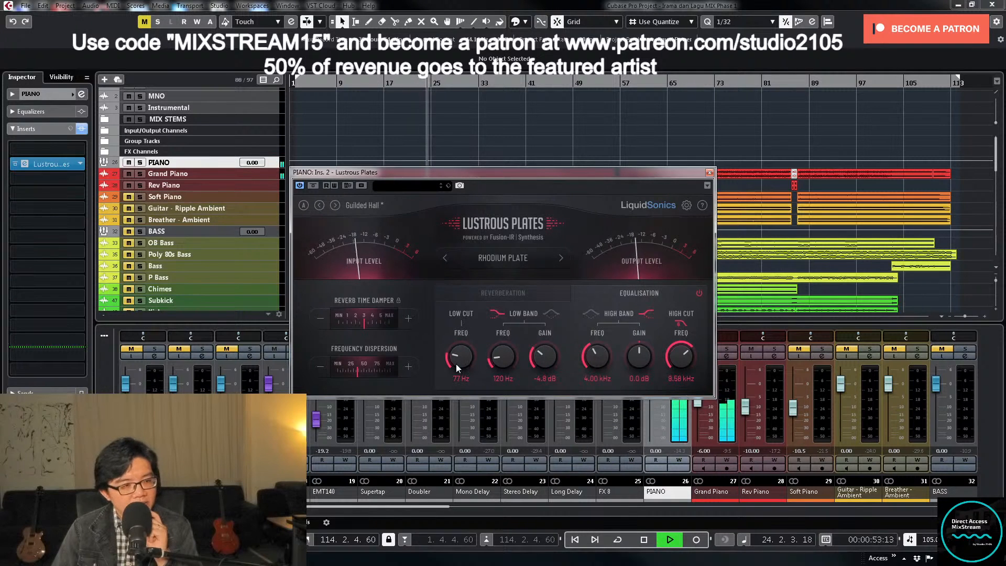
pyautogui.moveTo(456, 363); pyautogui.dragTo(461, 339)
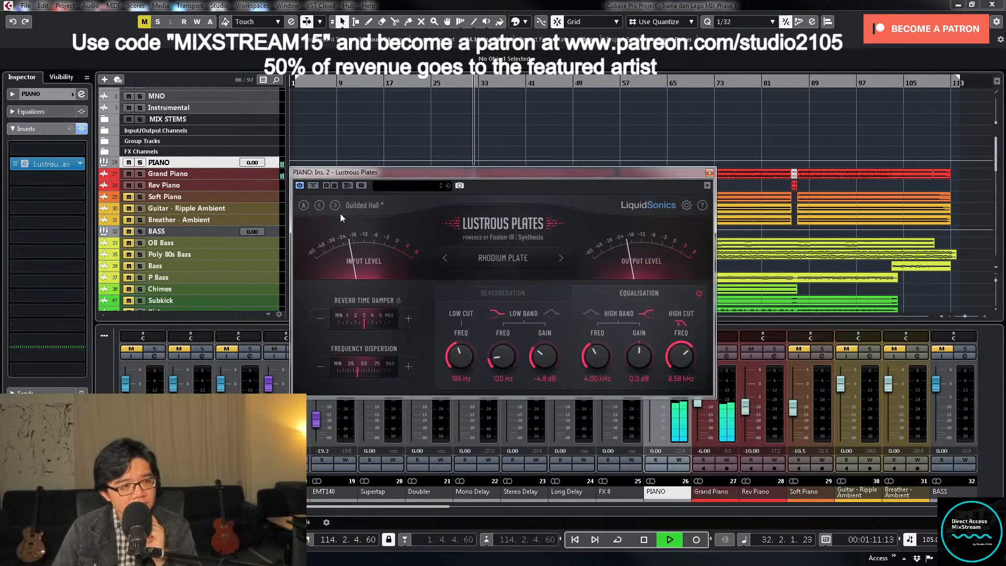
# - Lower the reverb's dry/wet mix to about 0 / -8 dB, comparing it against bypass, and stop playback
pyautogui.click(542, 296)
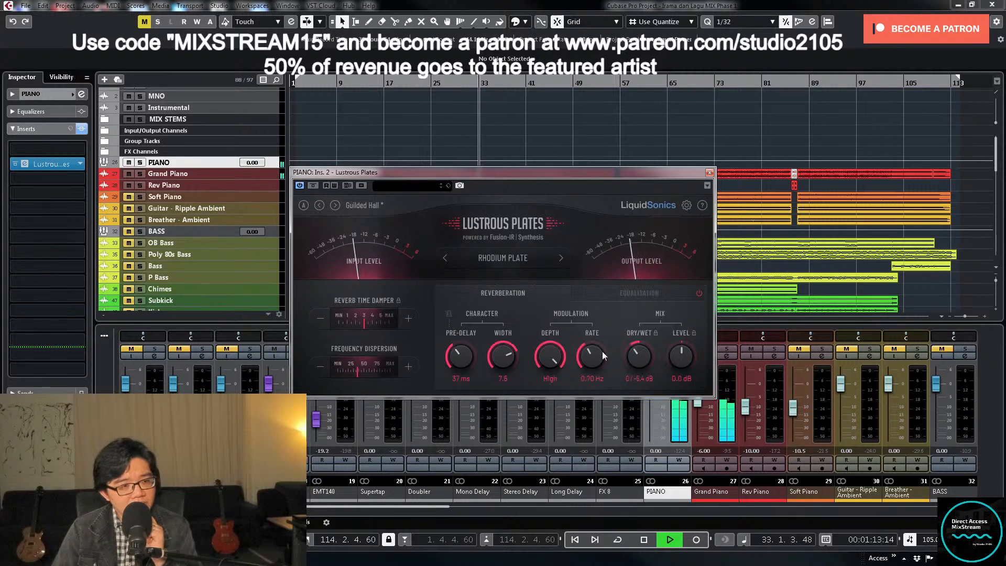
pyautogui.moveTo(633, 347); pyautogui.dragTo(632, 362)
pyautogui.click(312, 187)
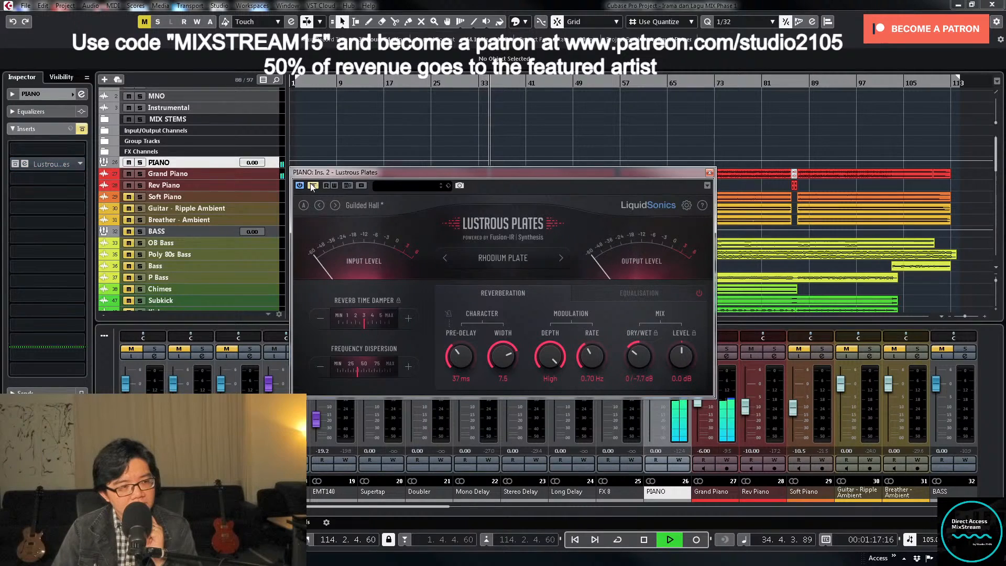
pyautogui.click(312, 186)
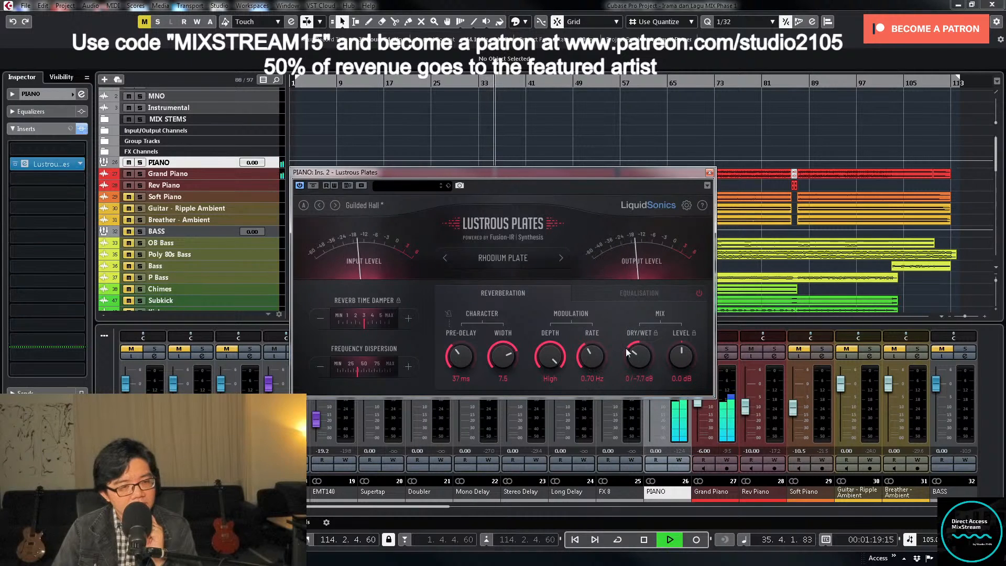
pyautogui.moveTo(629, 349); pyautogui.dragTo(628, 354)
pyautogui.press('space')
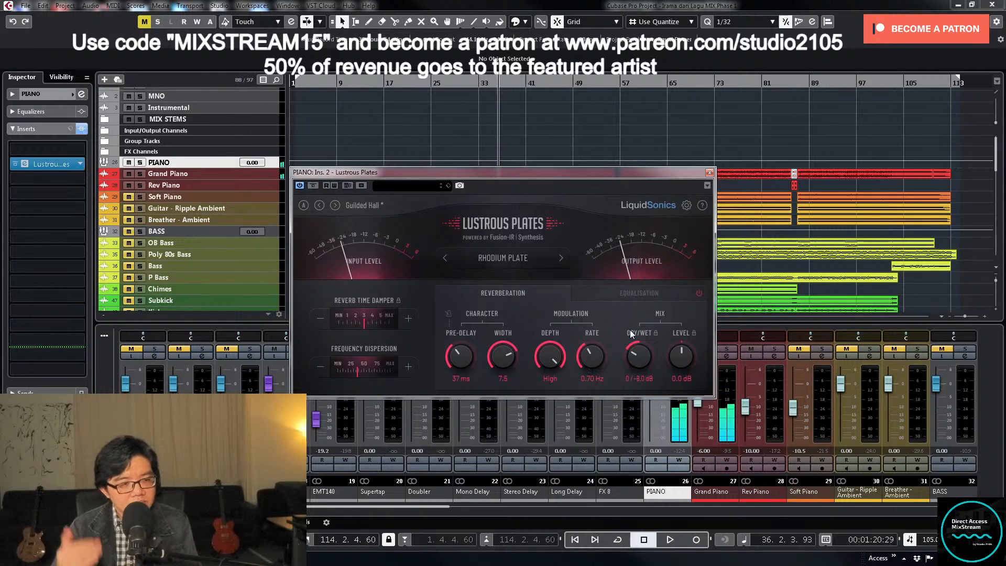
# - Lengthen the reverb's pre-delay to about 82 ms during playback and stop the song
pyautogui.press('space')
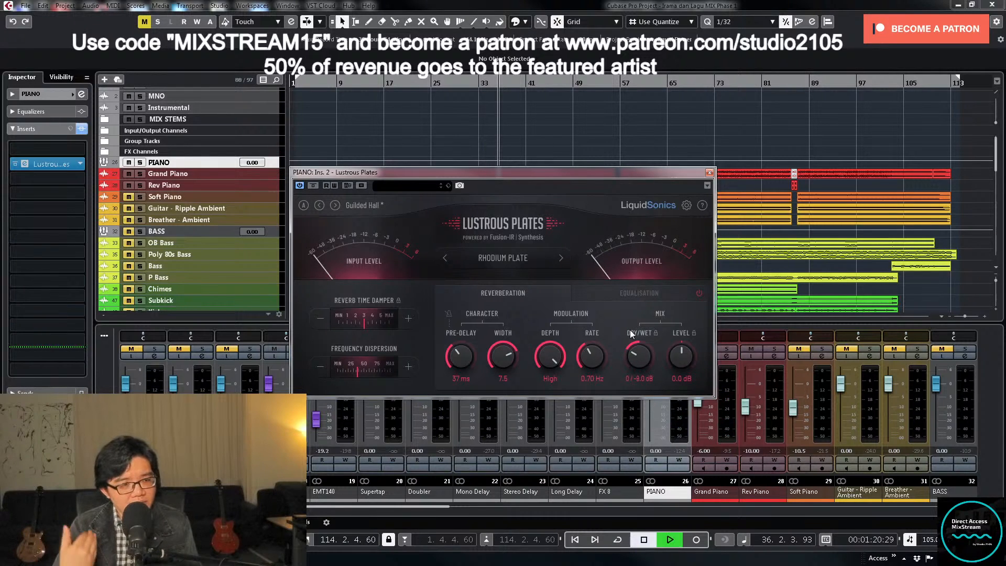
pyautogui.press('space')
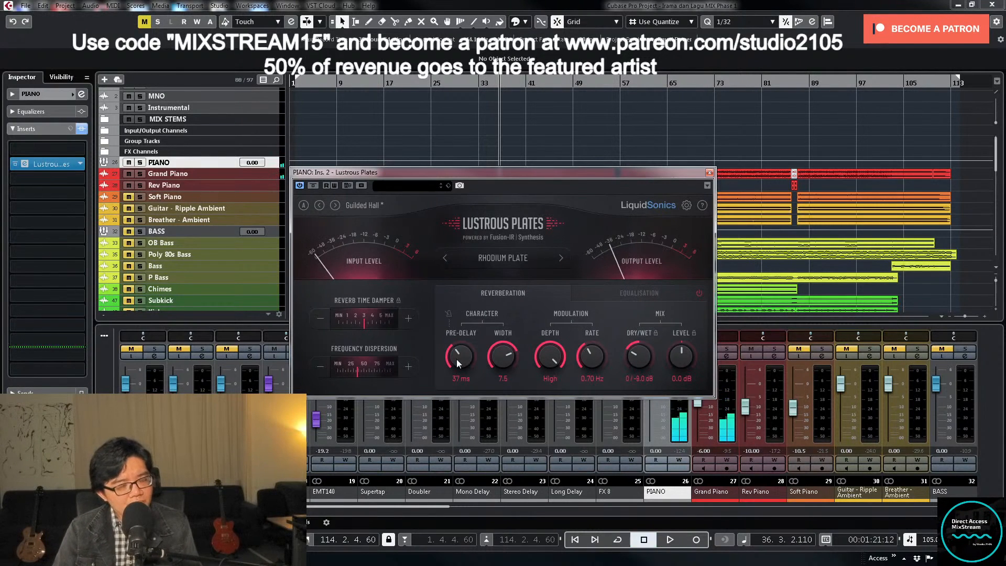
pyautogui.press('space')
pyautogui.moveTo(456, 357); pyautogui.dragTo(437, 322)
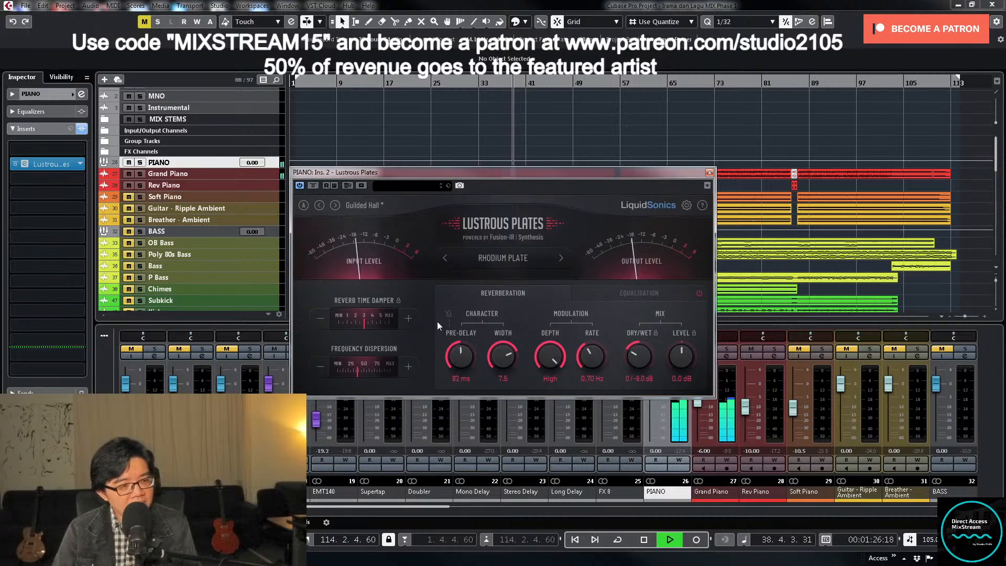
pyautogui.press('space')
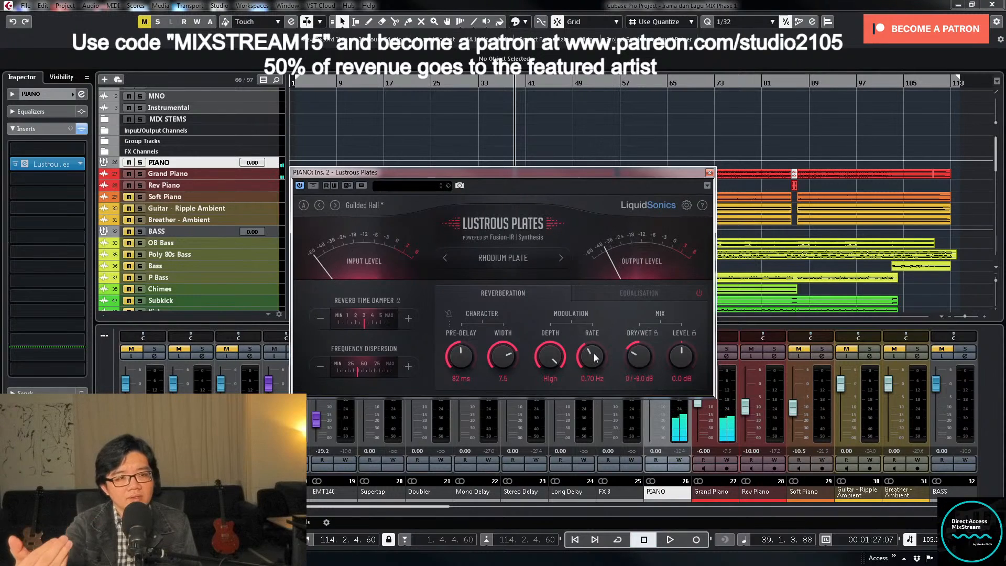
# - Reduce the reverb's dry/wet mix to 0 / -10 dB while the song plays, close Lustrous Plates and stop playback
pyautogui.press('space')
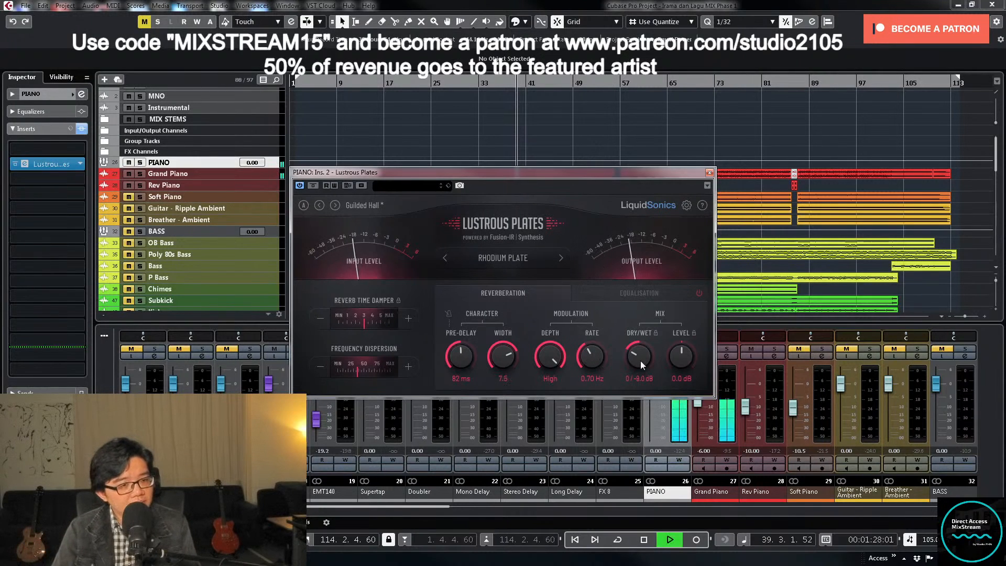
pyautogui.scroll(-1, 639, 360)
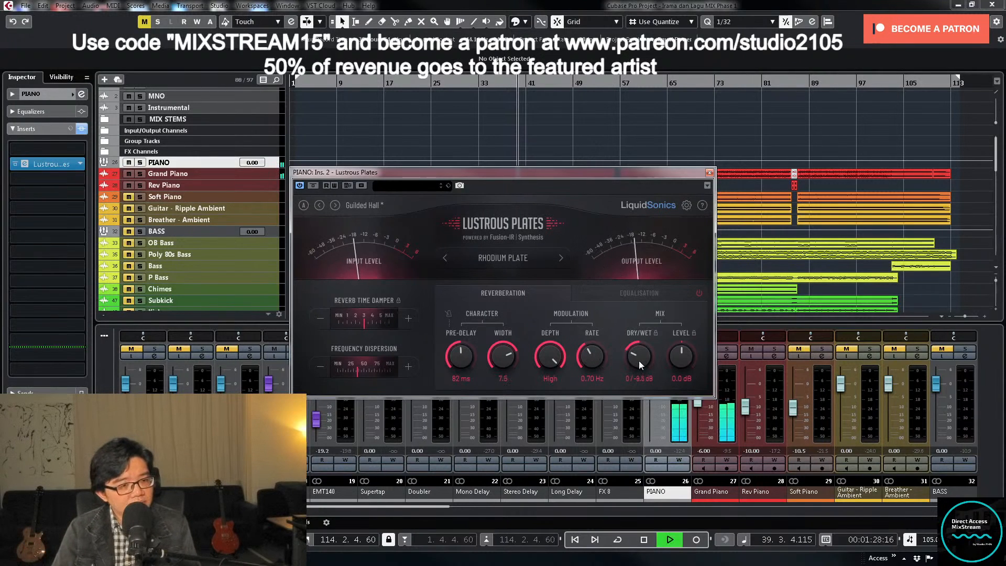
pyautogui.click(709, 173)
pyautogui.press('f')
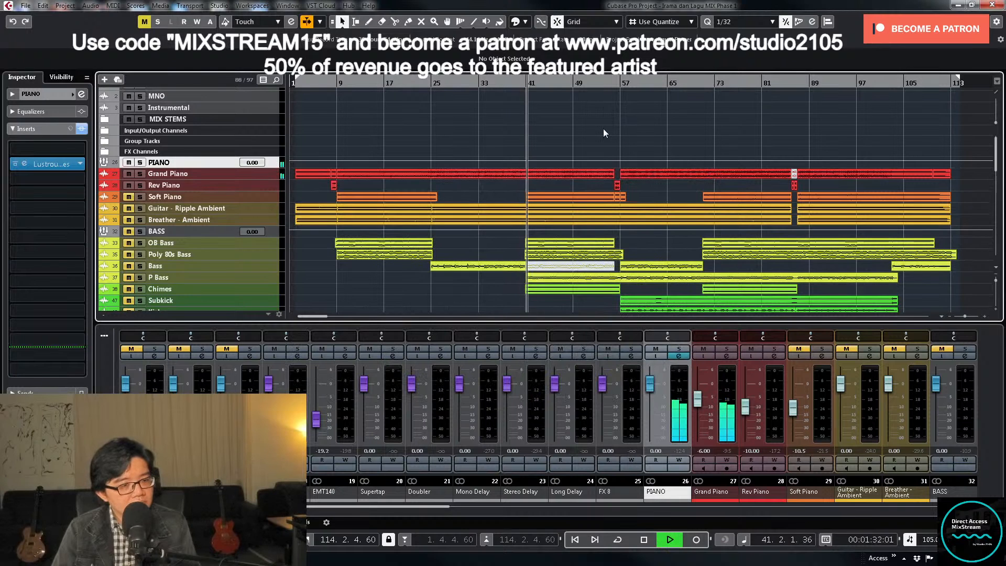
pyautogui.press('space')
# - Take the C4 Stereo, VBC Rack, Virtual Mix Rack and Virtual Tape inserts on the STEREO group out of bypass
pyautogui.moveTo(451, 507); pyautogui.dragTo(328, 513)
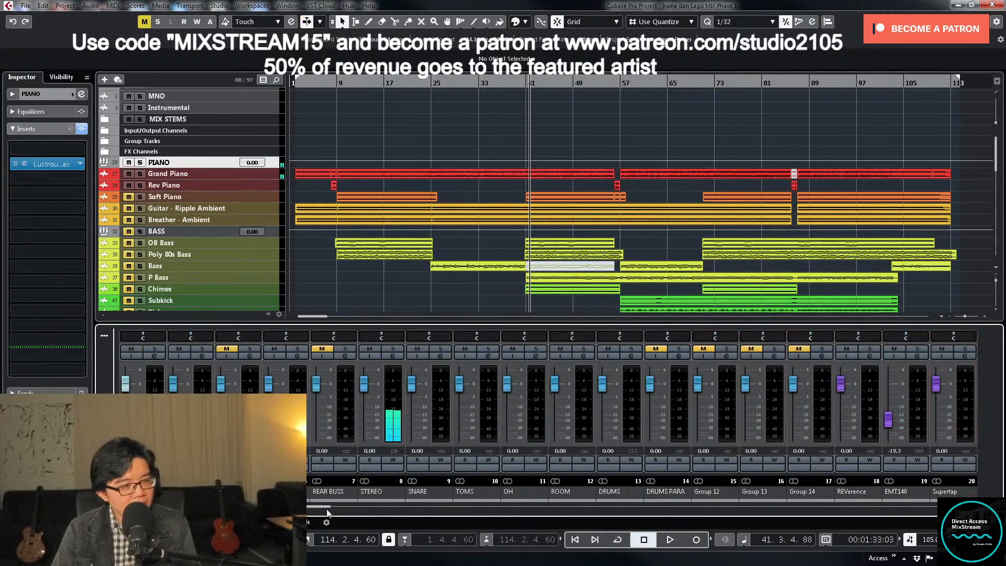
pyautogui.click(393, 356)
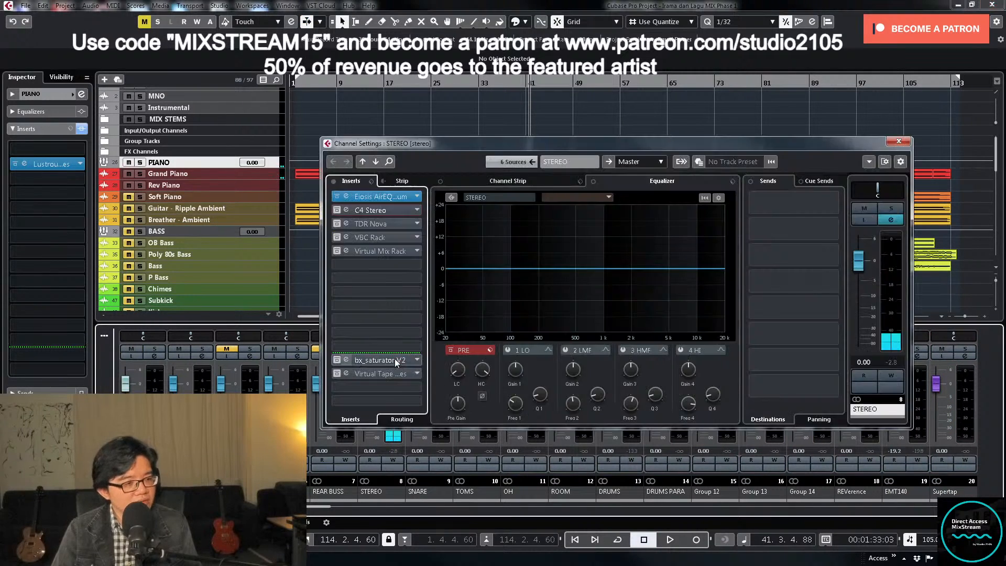
pyautogui.click(336, 210)
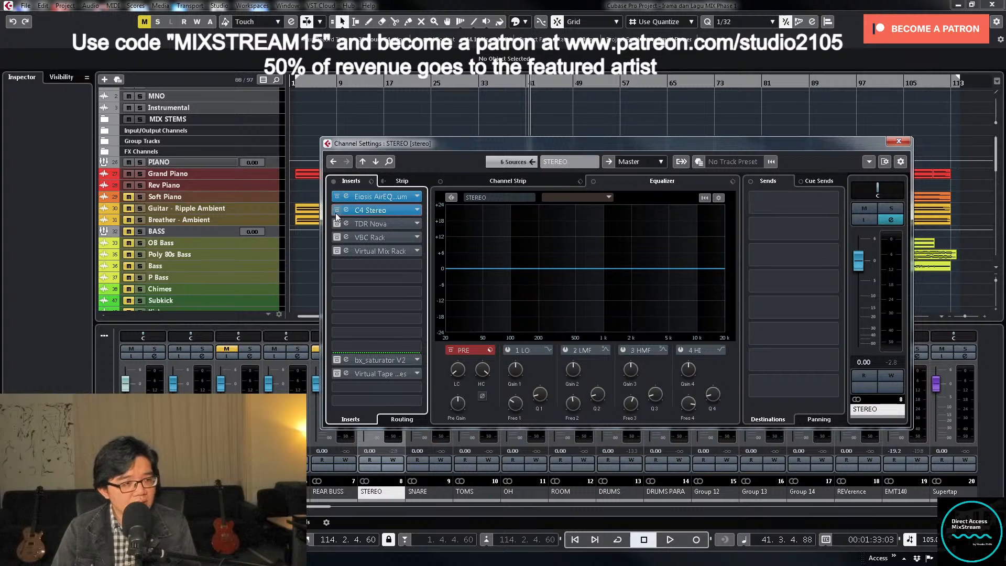
pyautogui.click(335, 238)
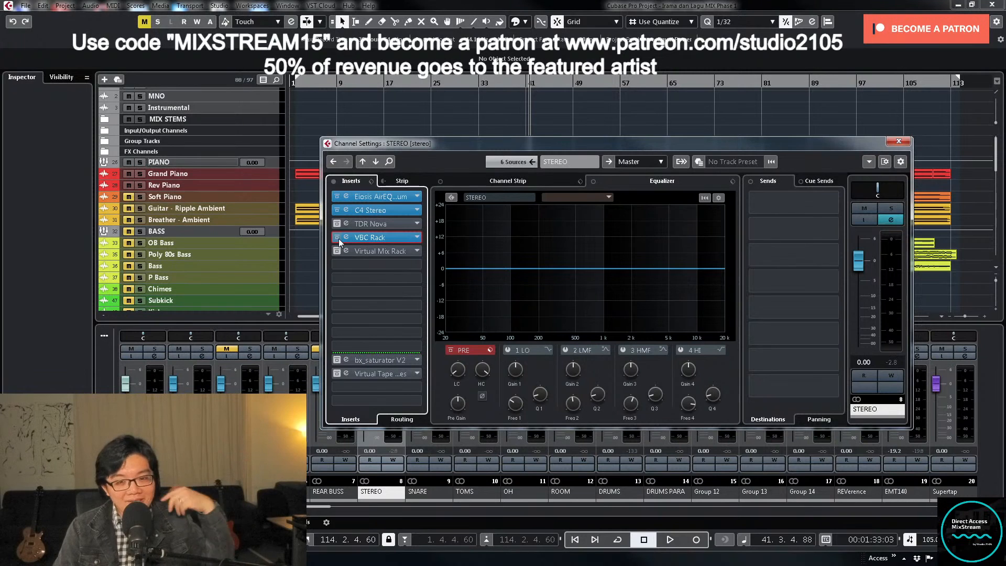
pyautogui.click(338, 252)
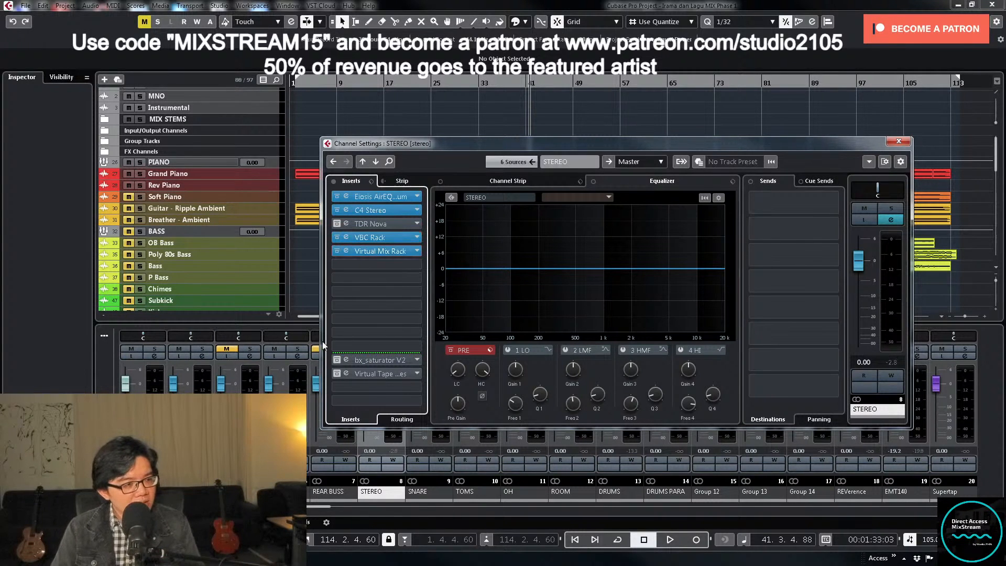
pyautogui.click(337, 373)
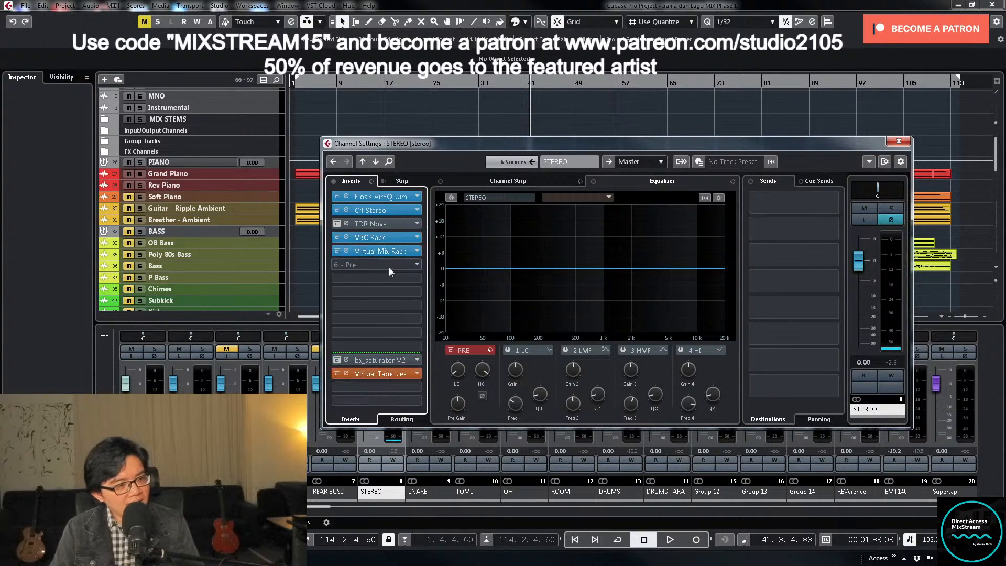
pyautogui.click(904, 143)
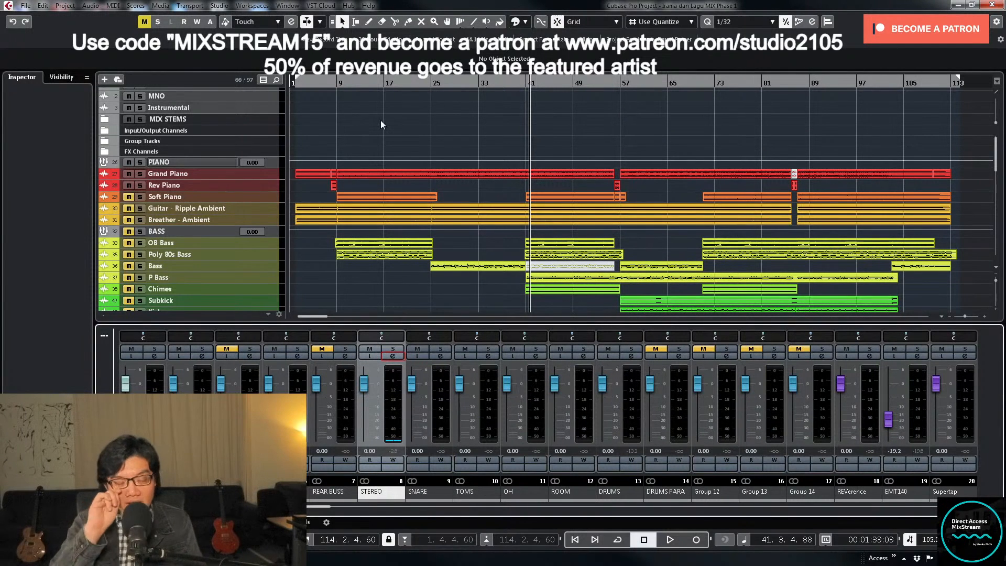
# - Play the song from around bar 40, inspect the PIANO group's channel settings and stop playback
pyautogui.press('KP_Subtract')
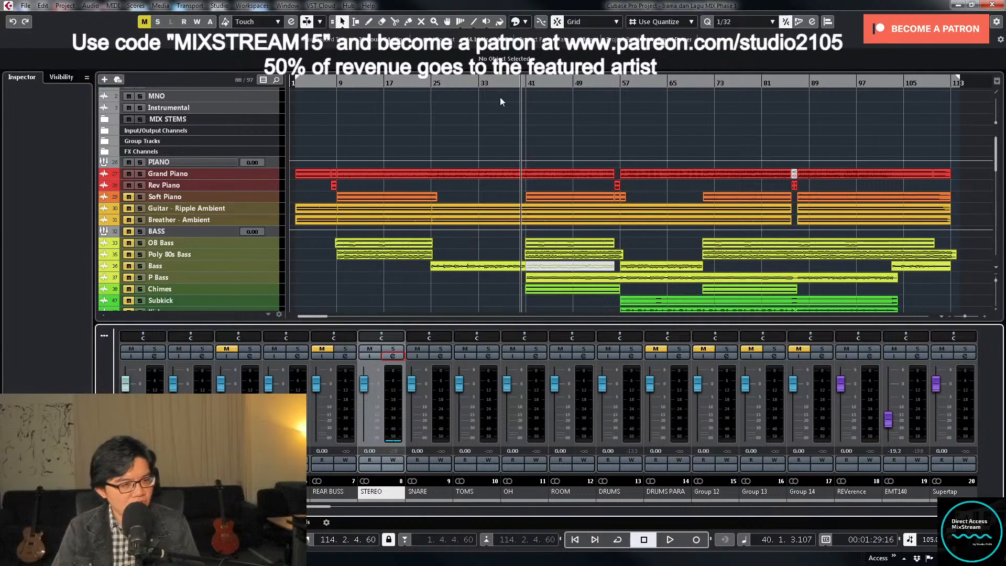
pyautogui.press('space')
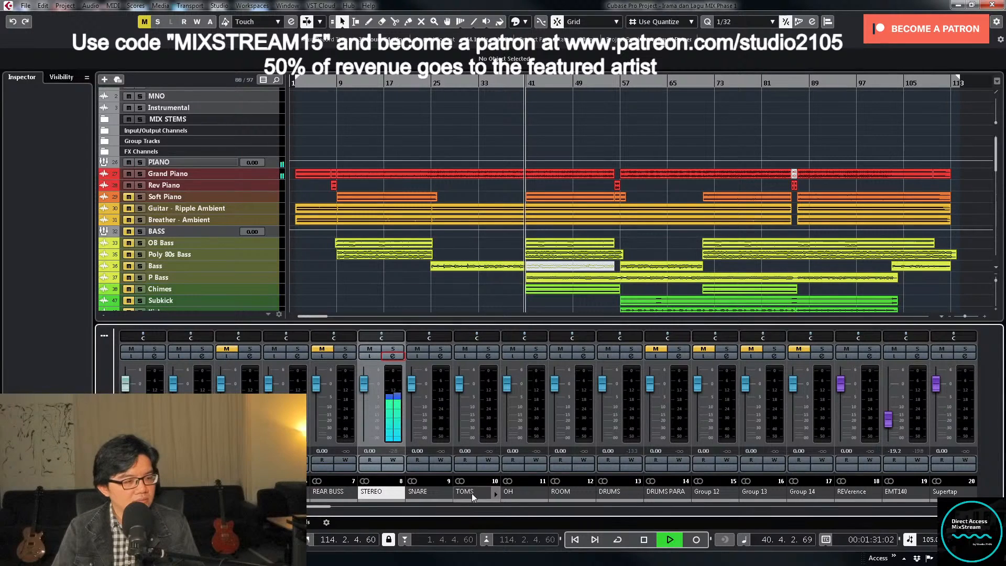
pyautogui.moveTo(316, 507); pyautogui.dragTo(450, 518)
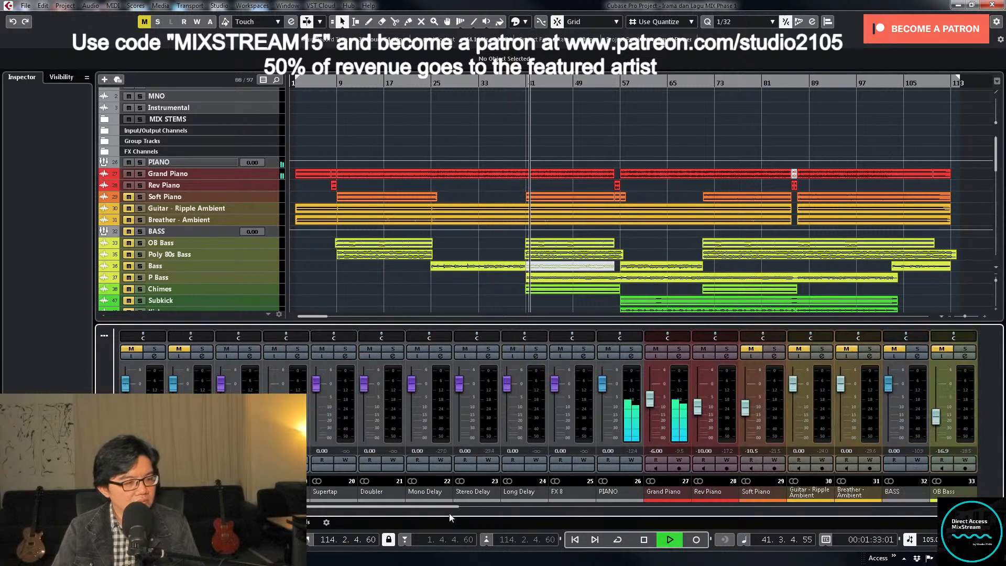
pyautogui.click(536, 362)
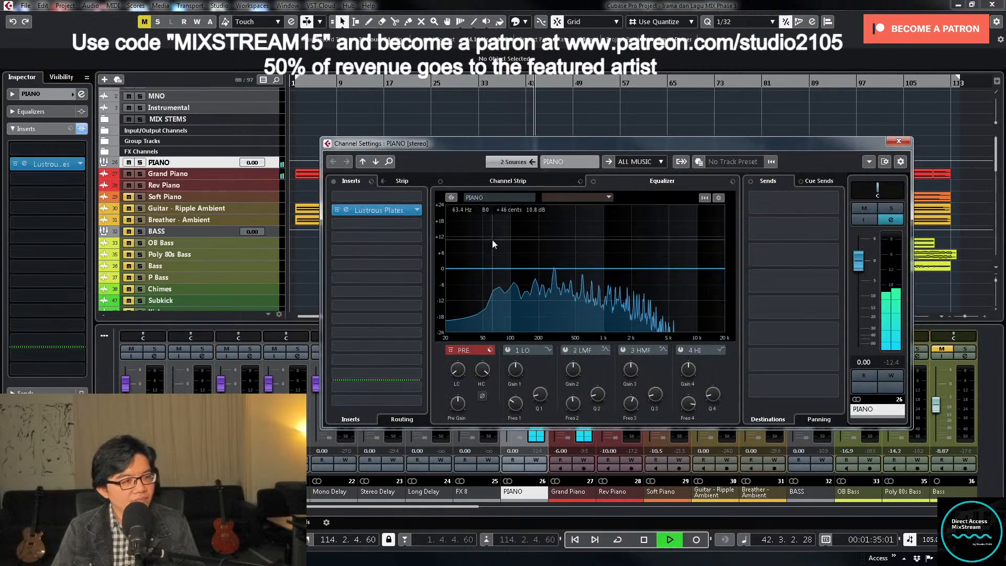
pyautogui.press('e')
pyautogui.press('space')
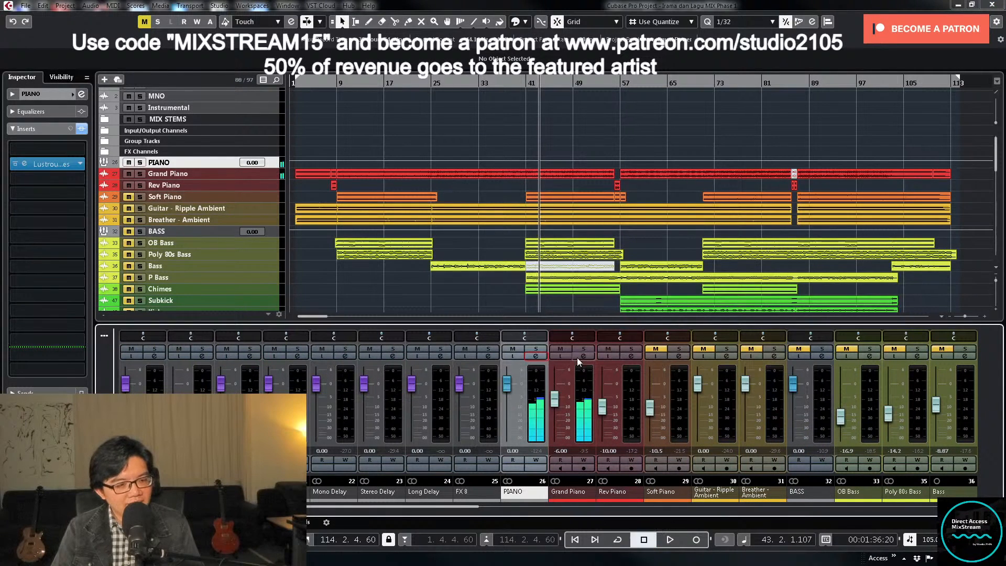
# - Lower the Air gain in the Grand Piano's AirEQ Premium insert during playback, close its windows and stop the song
pyautogui.click(580, 358)
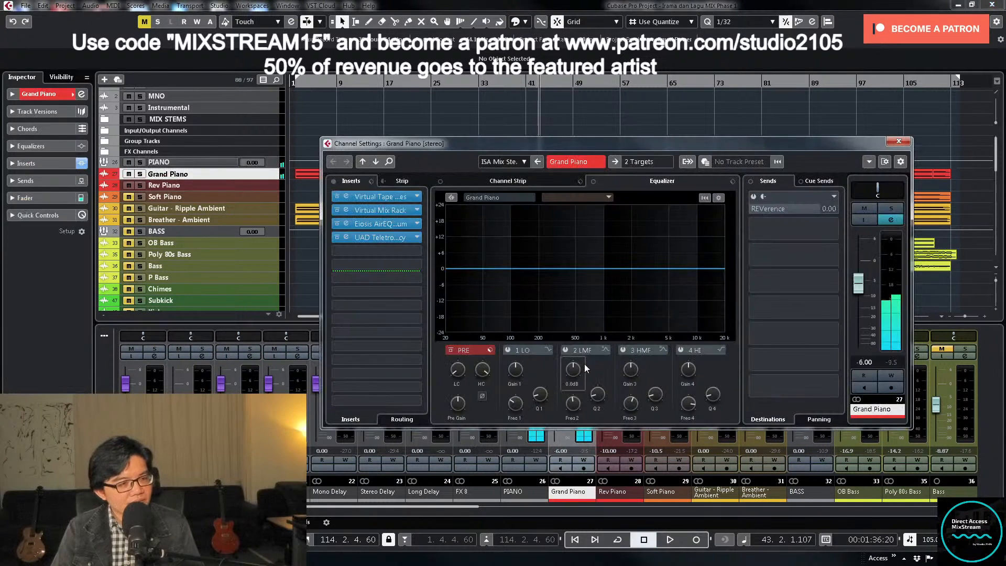
pyautogui.click(385, 225)
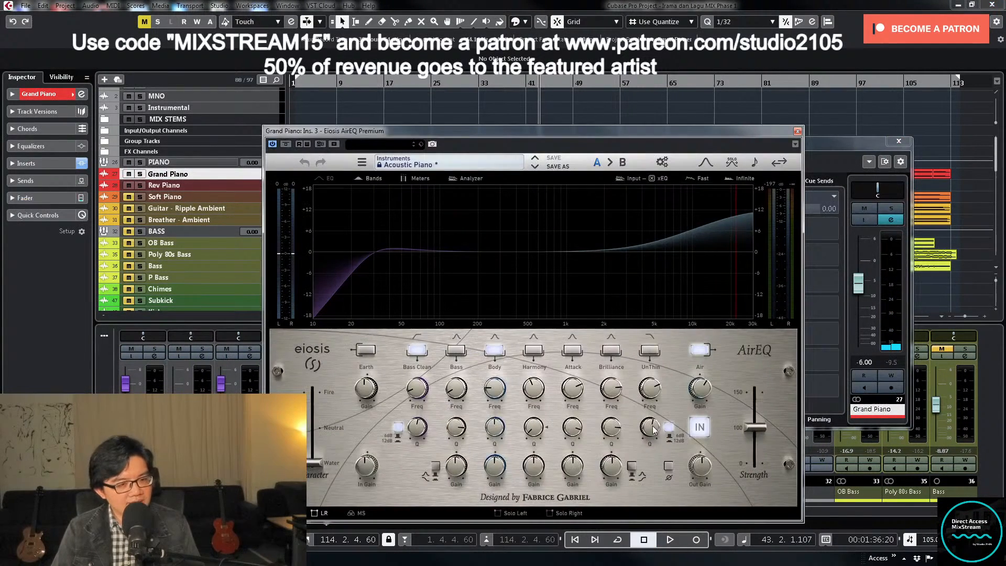
pyautogui.press('space')
pyautogui.moveTo(703, 390); pyautogui.dragTo(700, 405)
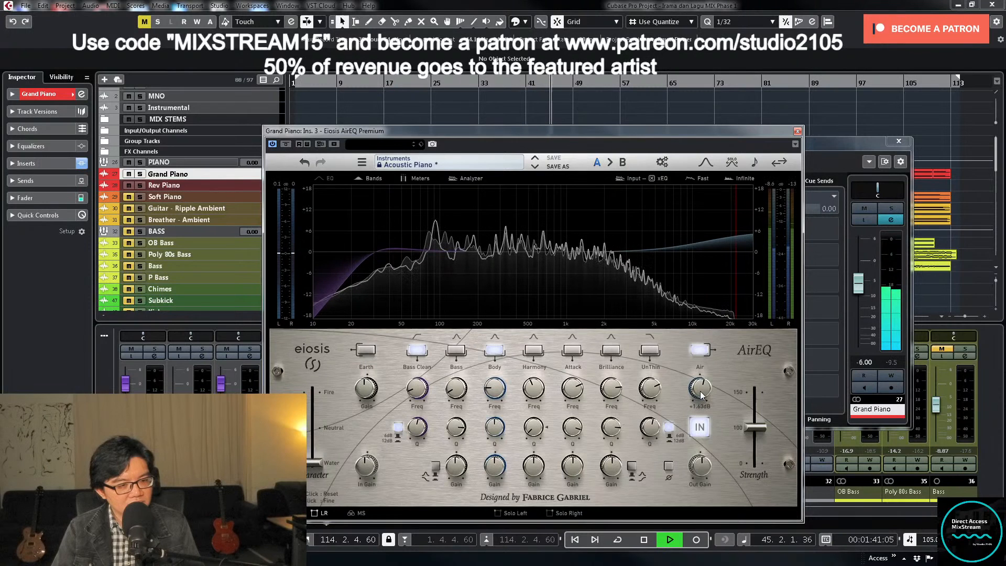
pyautogui.click(797, 131)
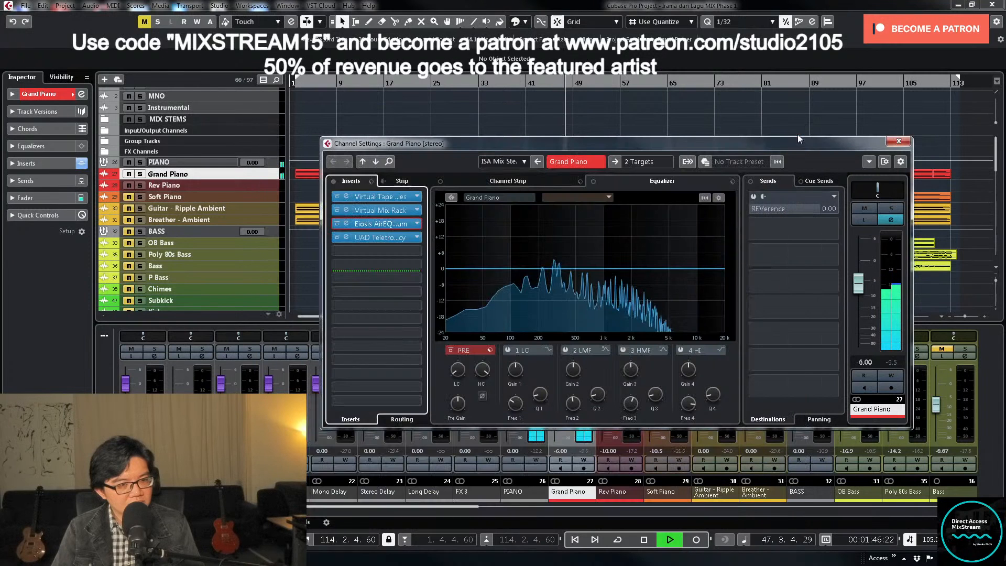
pyautogui.click(899, 141)
pyautogui.press('space')
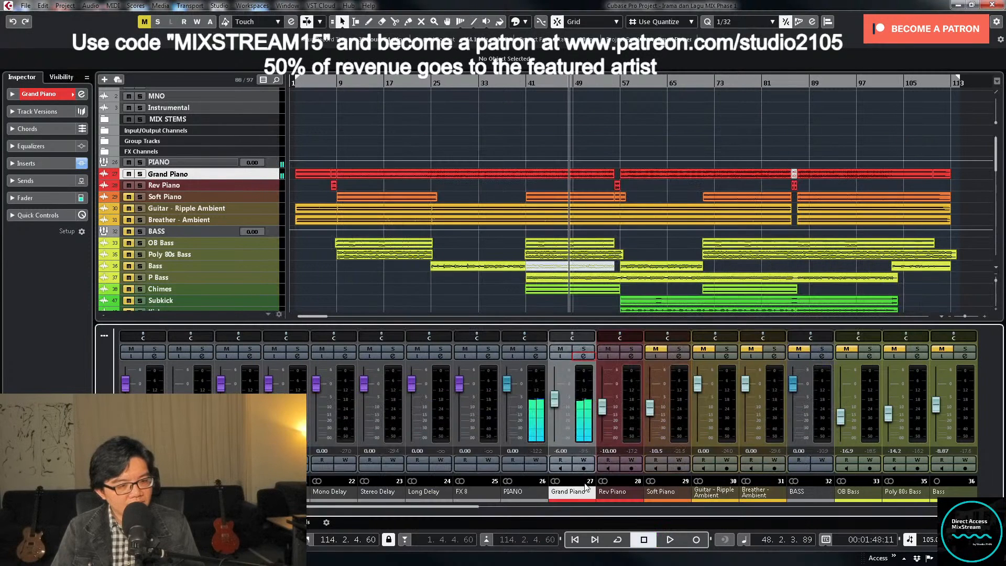
# - Try a slightly different Rev Piano fader level, then reset it to -10.00 dB
pyautogui.moveTo(603, 407); pyautogui.dragTo(604, 404)
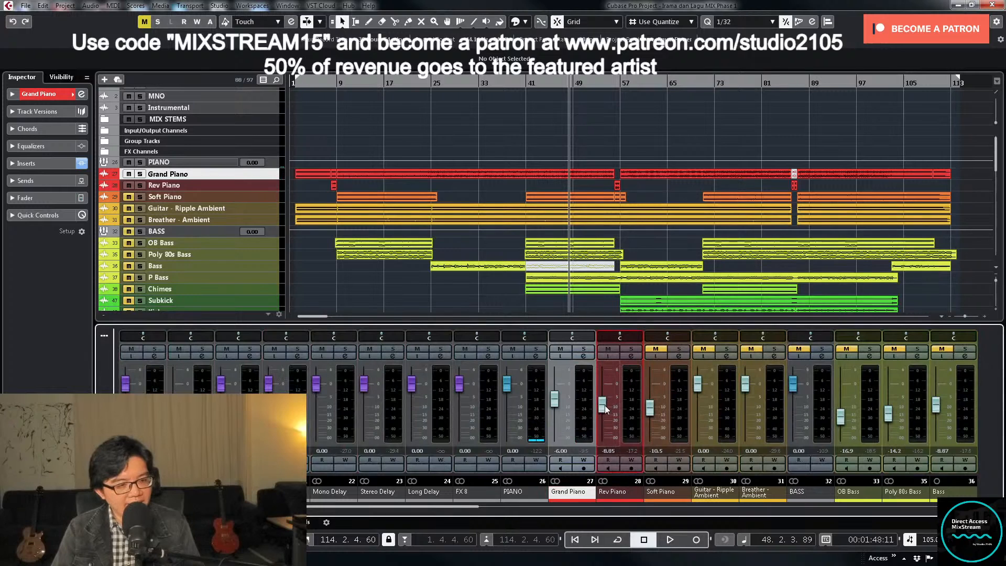
pyautogui.click(611, 451)
pyautogui.press('Return')
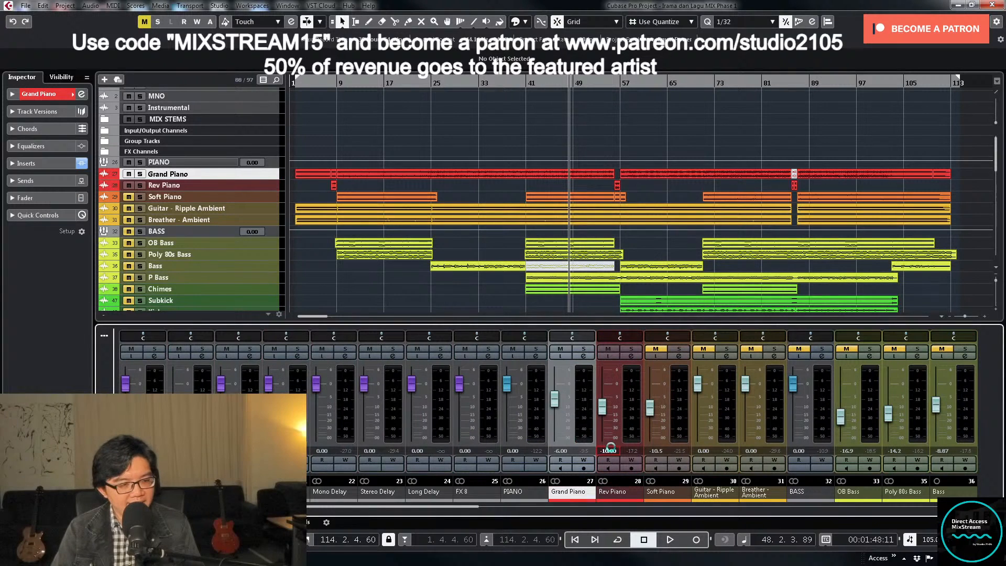
# - Solo the PIANO group and load TDR Nova into its empty insert slot ahead of Lustrous Plates
pyautogui.click(534, 353)
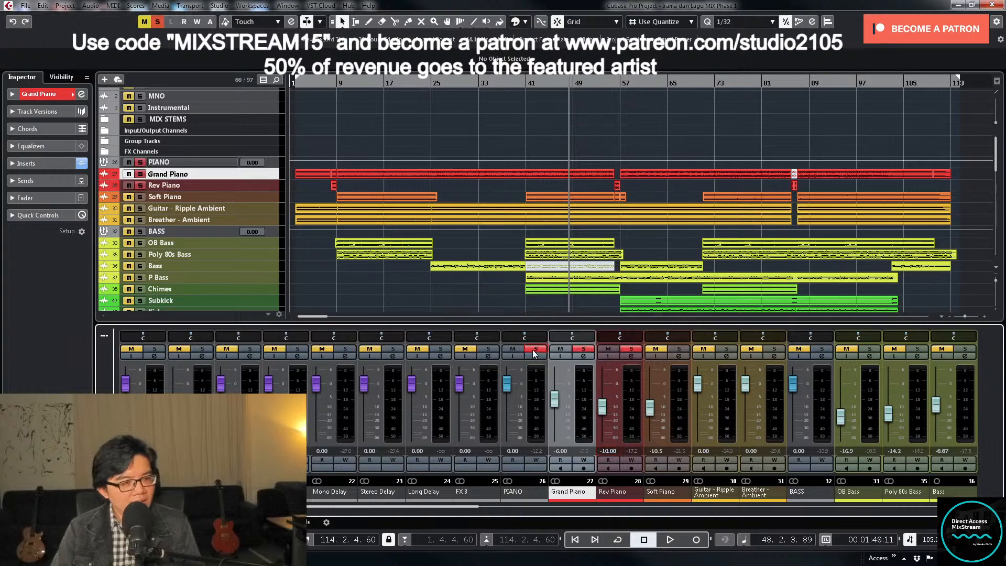
pyautogui.click(536, 357)
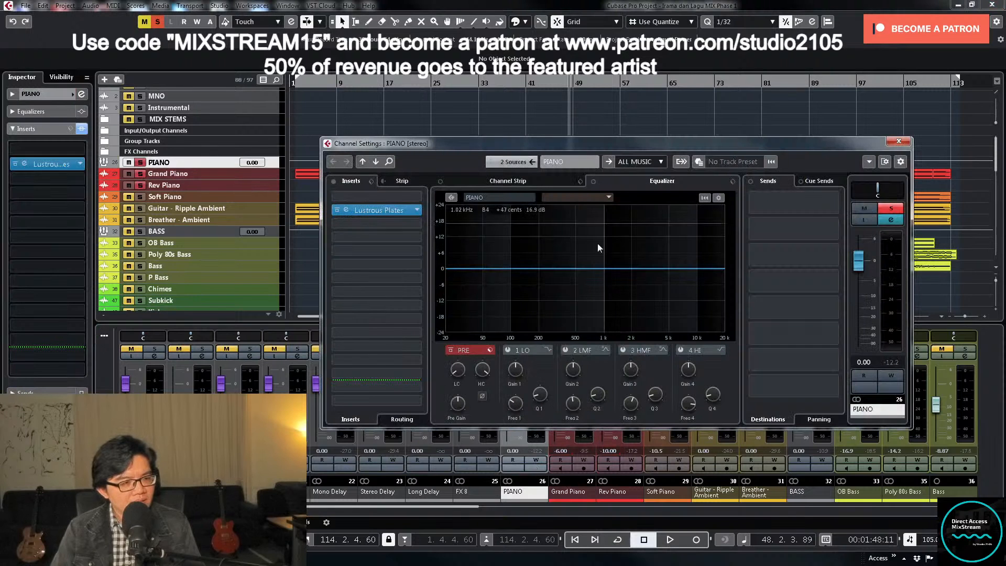
pyautogui.click(413, 199)
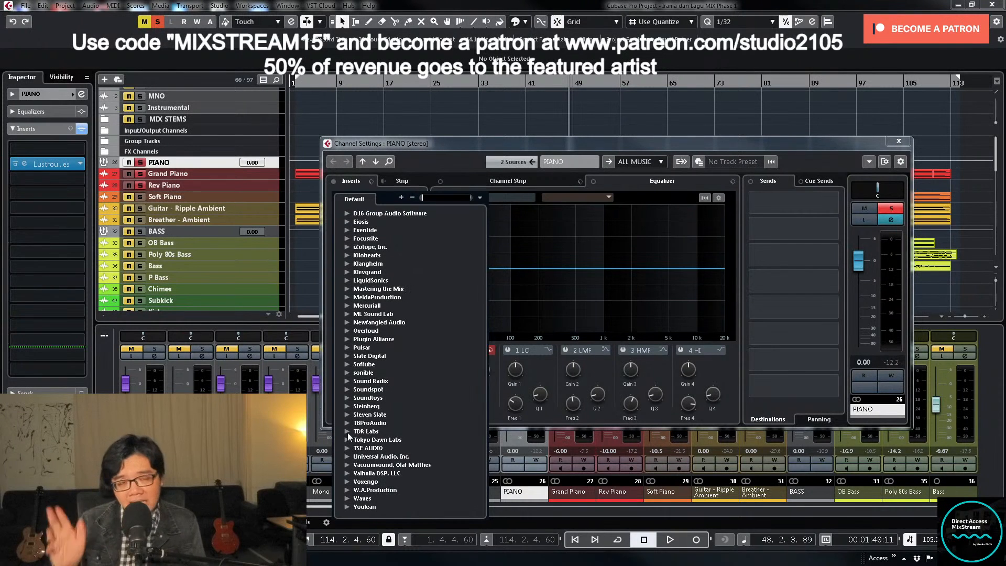
pyautogui.click(347, 440)
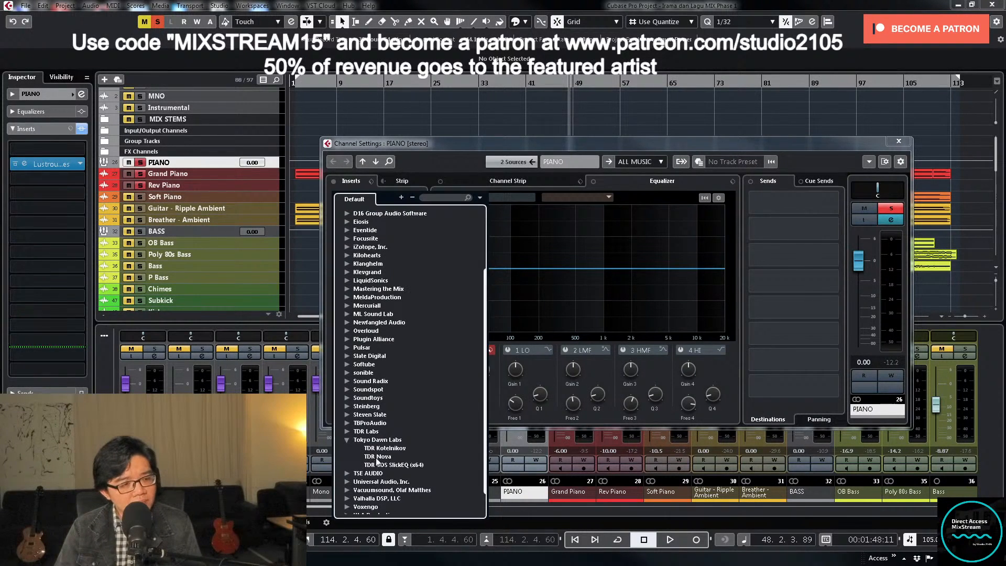
pyautogui.click(376, 457)
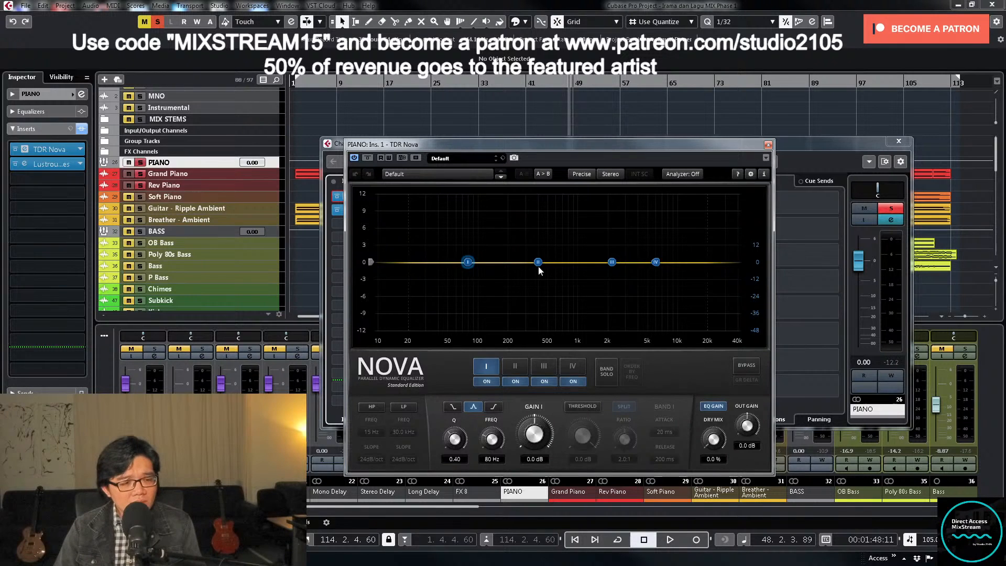
# - Set TDR Nova's band III to a Q of 6.00 and sweep it soloed to 3.1 kHz at 4.3 dB during playback
pyautogui.click(544, 366)
pyautogui.moveTo(466, 435)
pyautogui.mouseDown()
pyautogui.moveTo(461, 412)
pyautogui.moveTo(461, 431)
pyautogui.mouseUp()
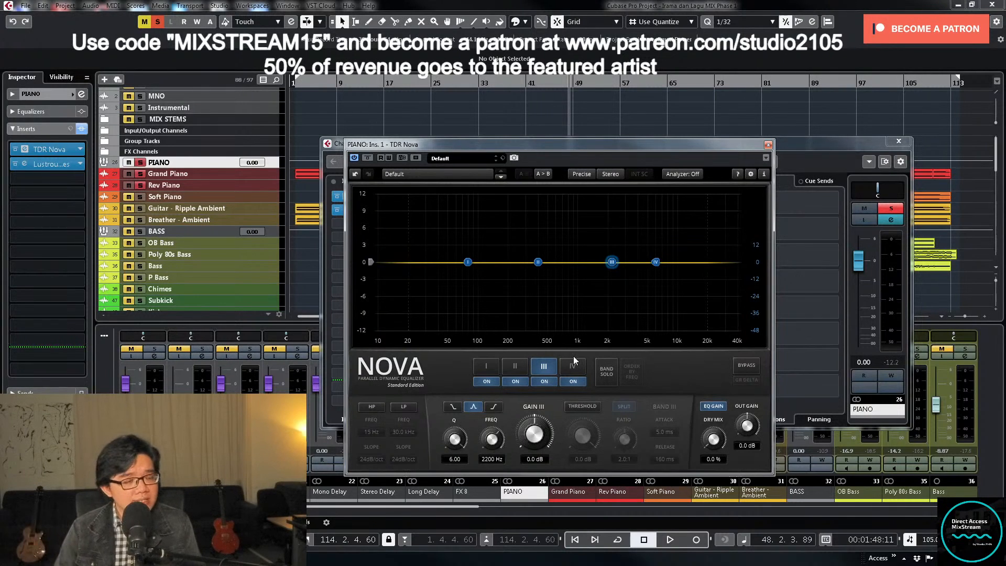
pyautogui.press('KP_Subtract')
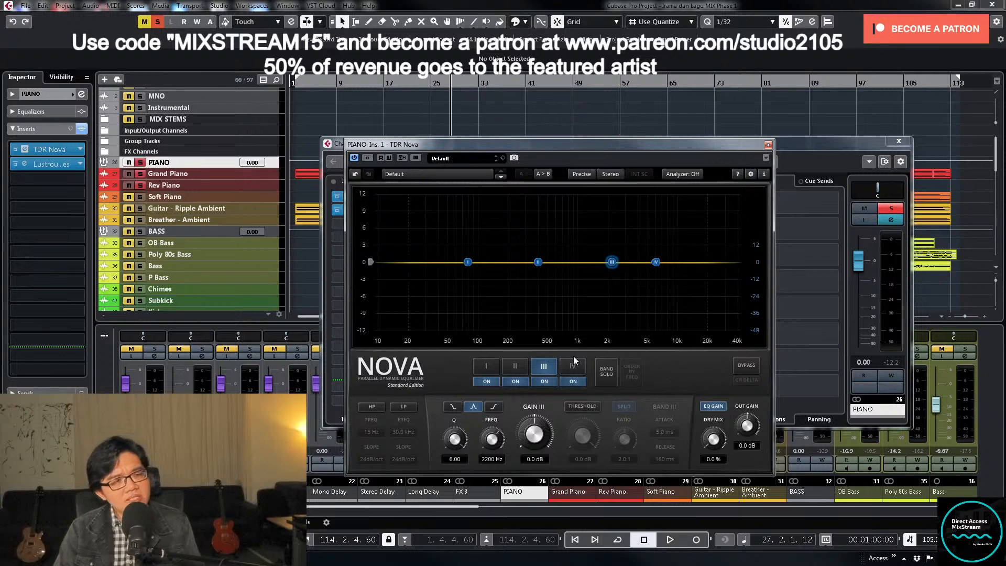
pyautogui.press('space')
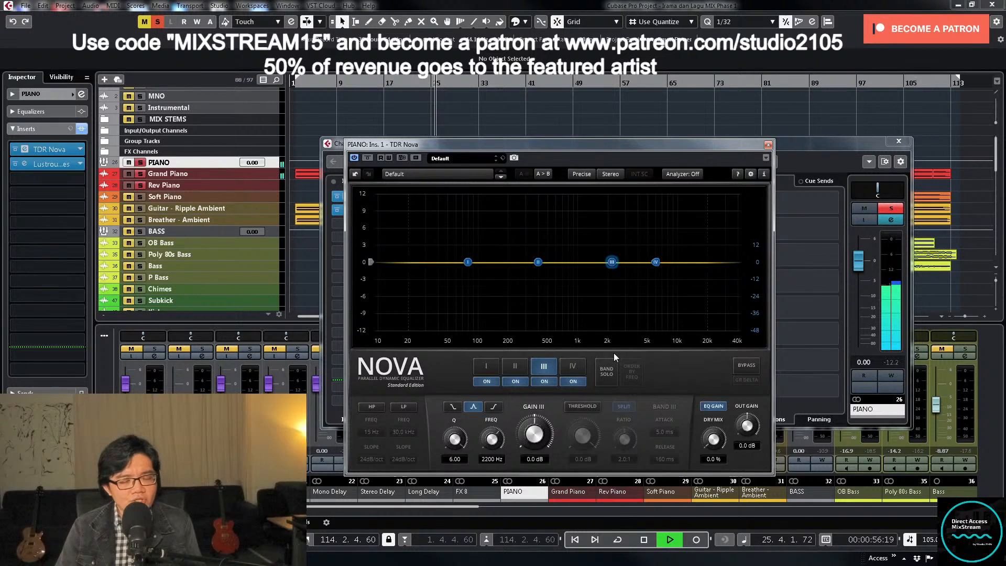
pyautogui.click(609, 373)
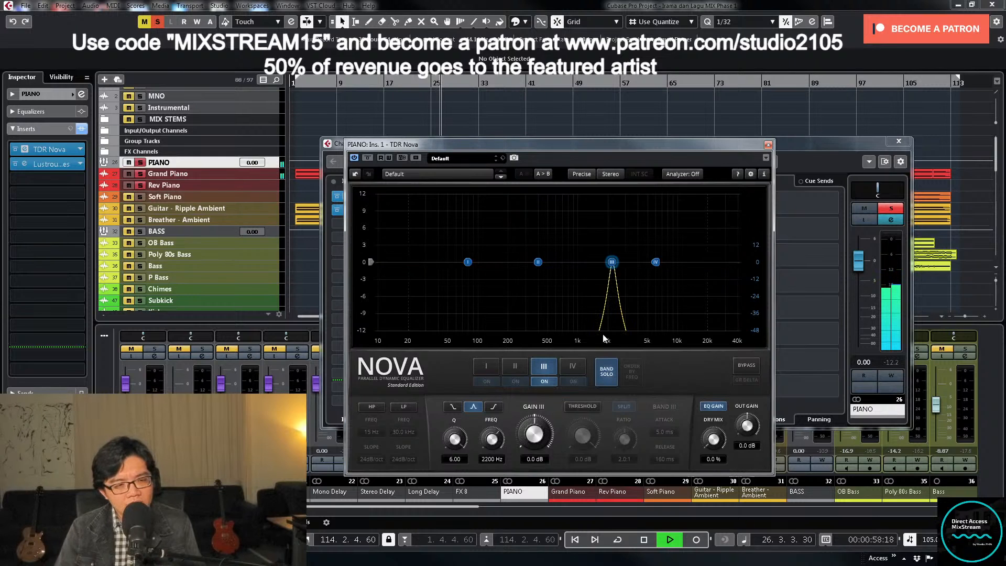
pyautogui.moveTo(611, 262); pyautogui.dragTo(629, 247)
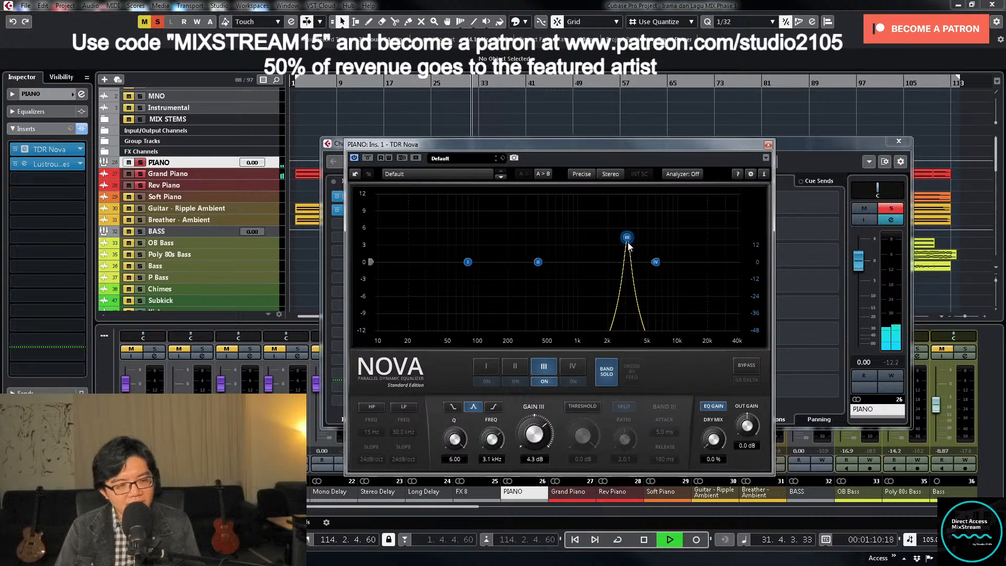
# - Stop playback, set band III's gain to 0 dB, turn off its band solo and reposition the TDR Nova window
pyautogui.press('space')
pyautogui.doubleClick(542, 460)
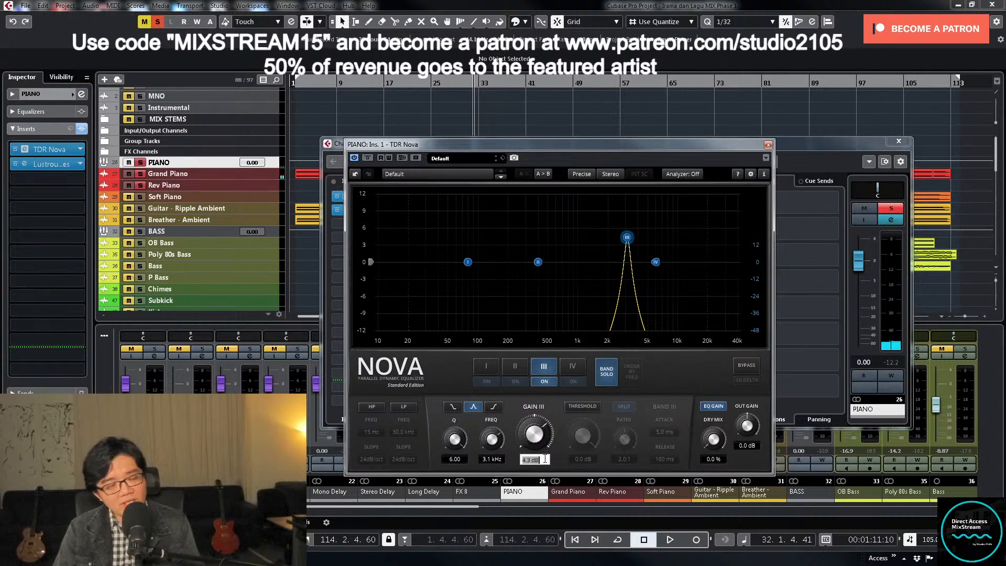
pyautogui.write('0')
pyautogui.press('Return')
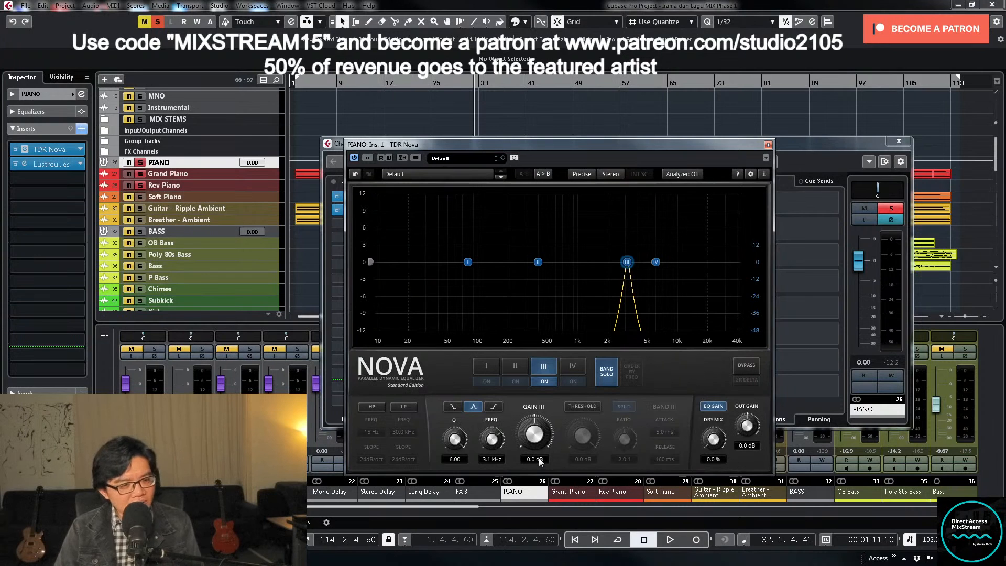
pyautogui.click(607, 379)
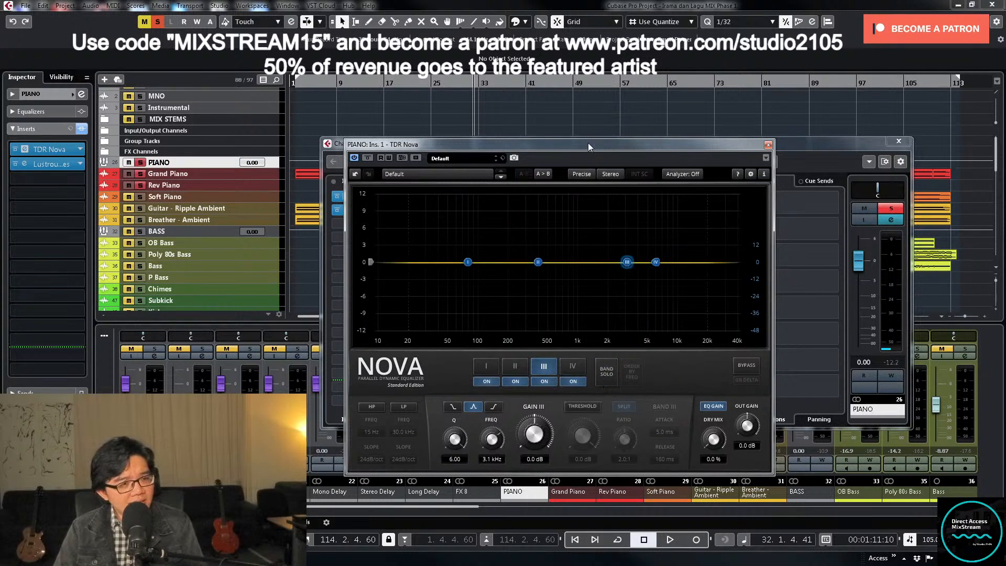
pyautogui.moveTo(588, 144); pyautogui.dragTo(700, 98)
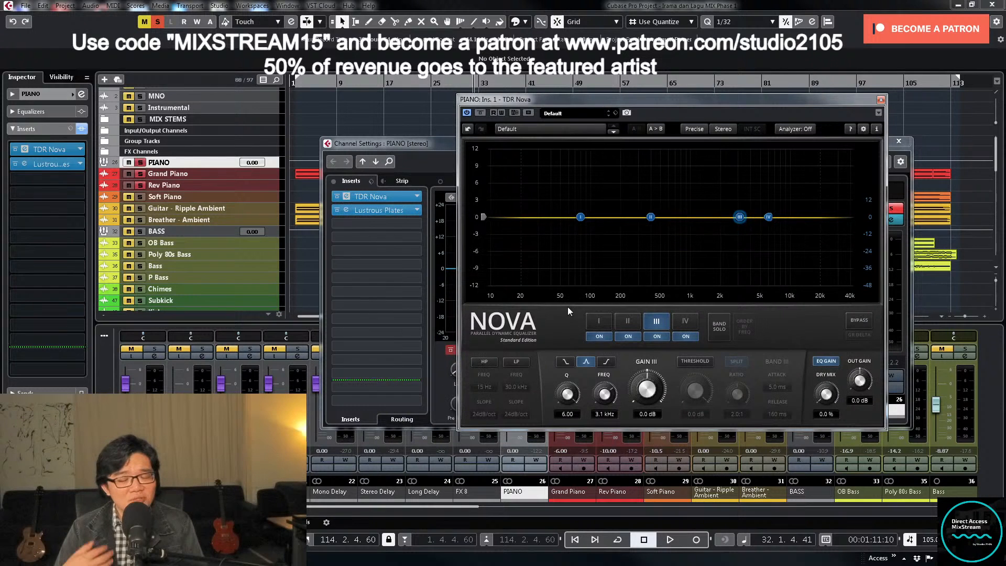
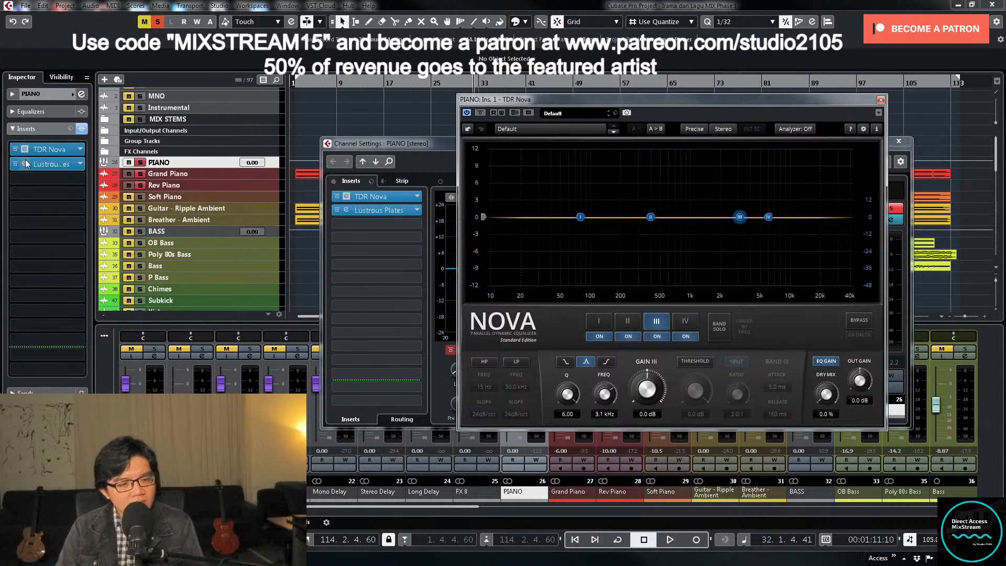
# - Enable the dynamic threshold on TDR Nova's band III, trying its detection with Split off before switching Split back on
pyautogui.click(695, 362)
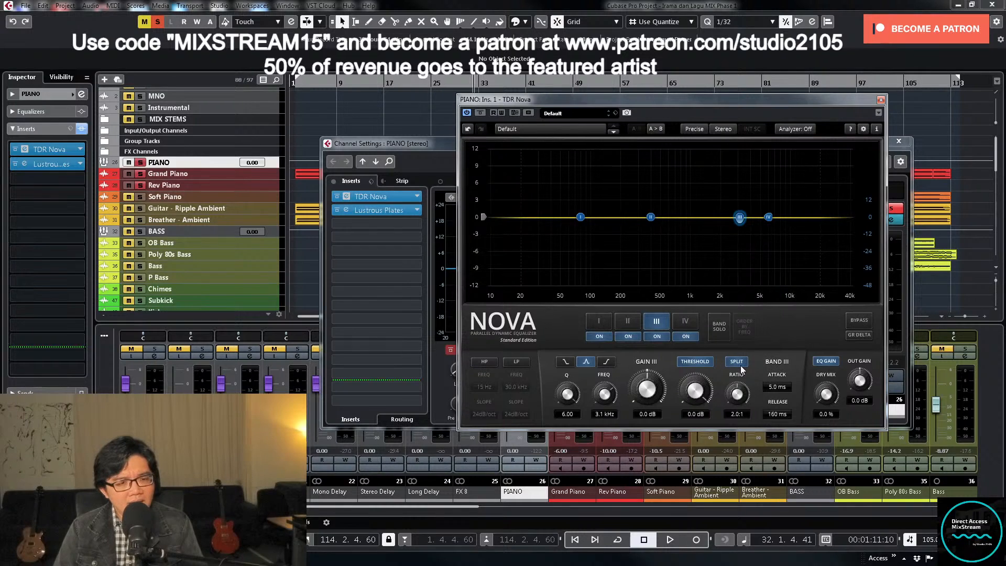
pyautogui.click(603, 321)
pyautogui.click(628, 322)
pyautogui.click(657, 321)
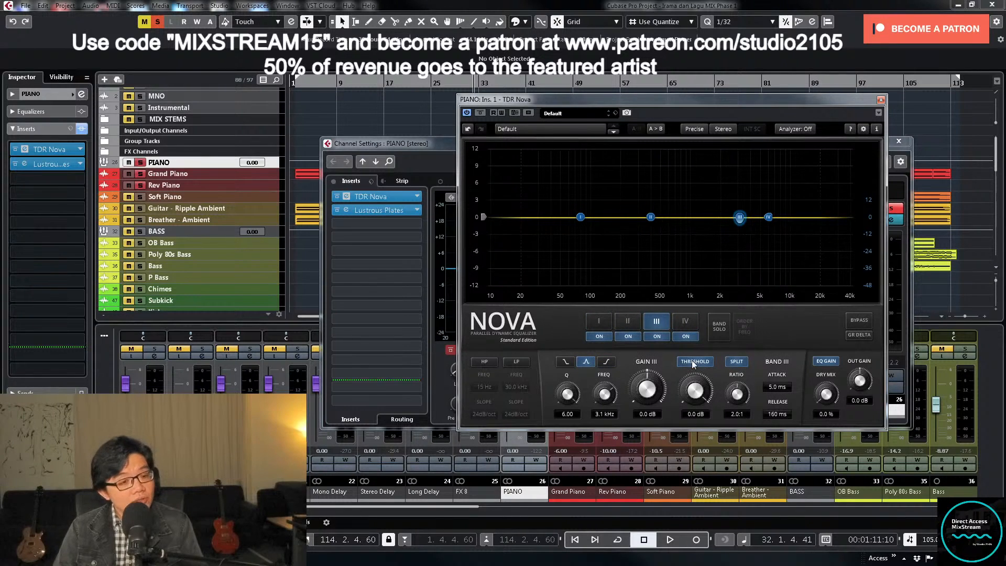
pyautogui.click(737, 361)
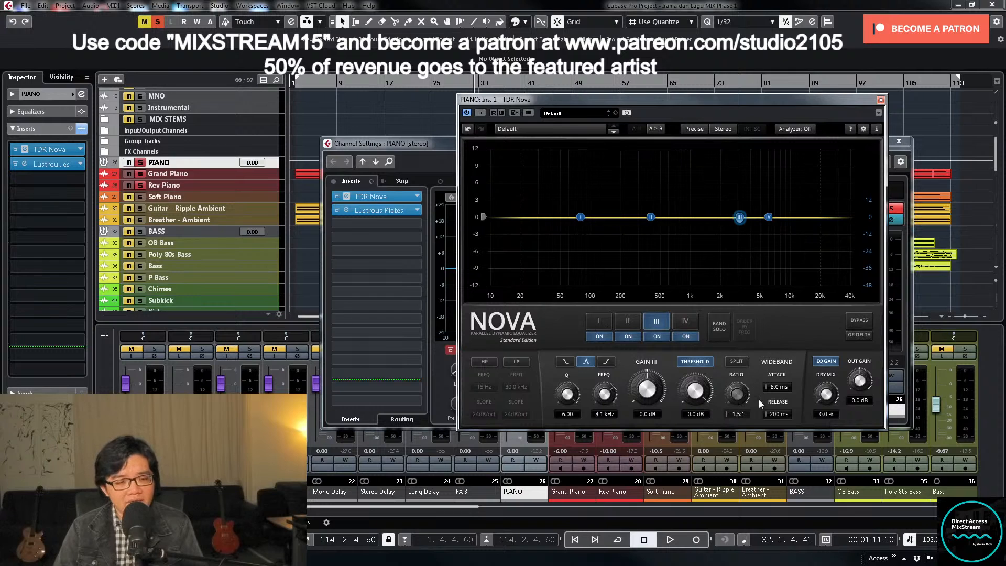
pyautogui.click(737, 361)
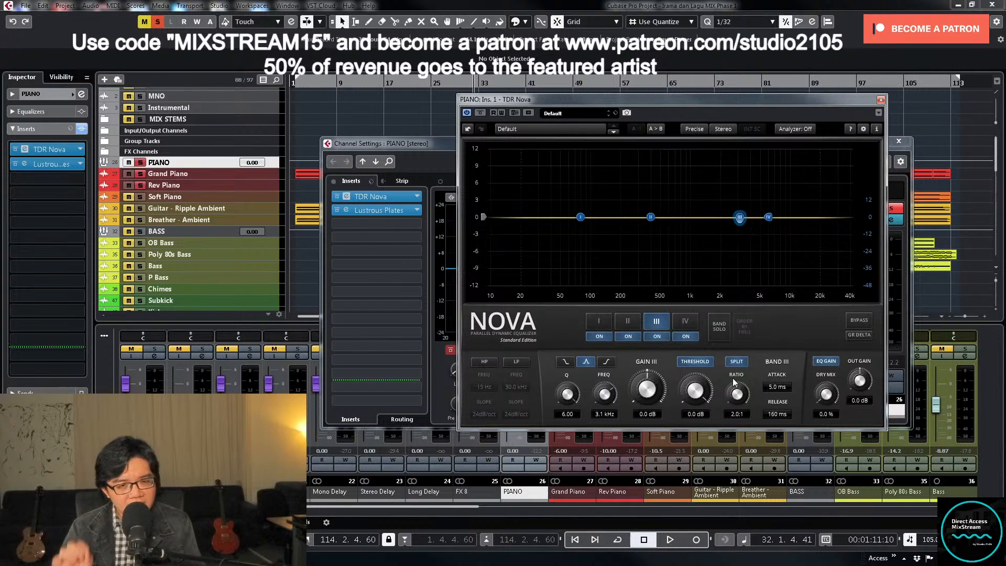
# - Play the section from a slightly earlier position and lower band III's threshold to -31.4 dB, stopping playback when set
pyautogui.press('KP_Subtract')
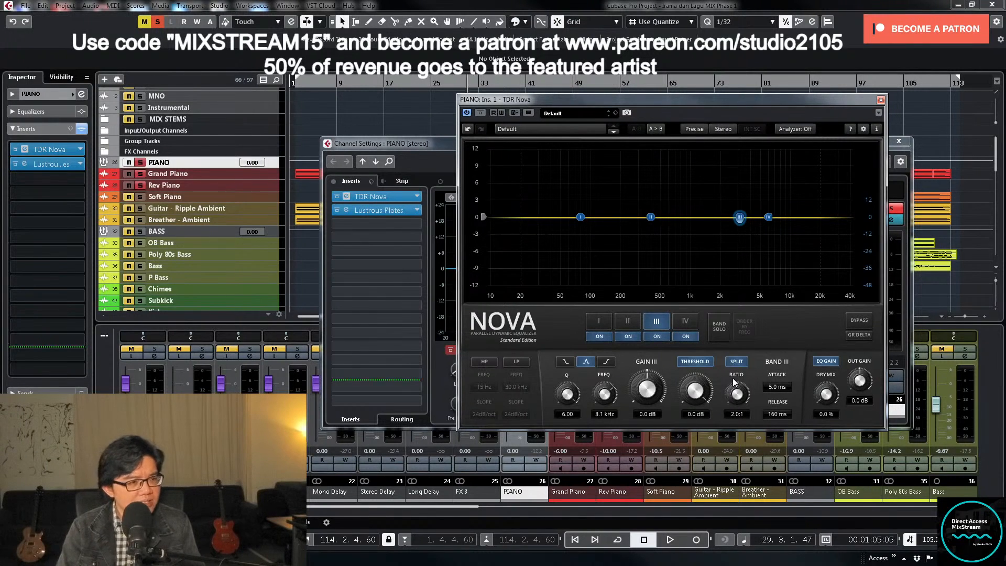
pyautogui.press('space')
pyautogui.moveTo(690, 392); pyautogui.dragTo(700, 408)
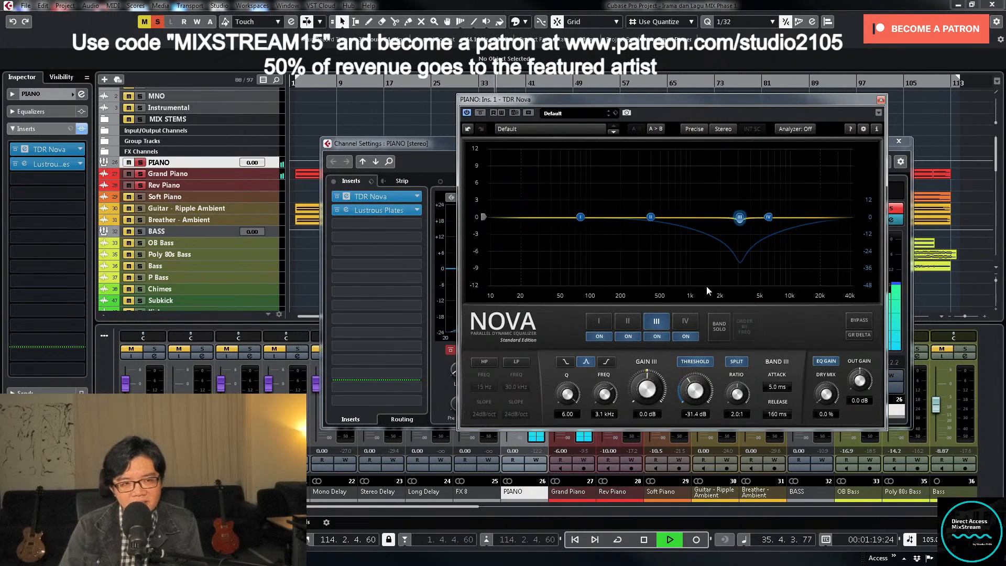
pyautogui.press('space')
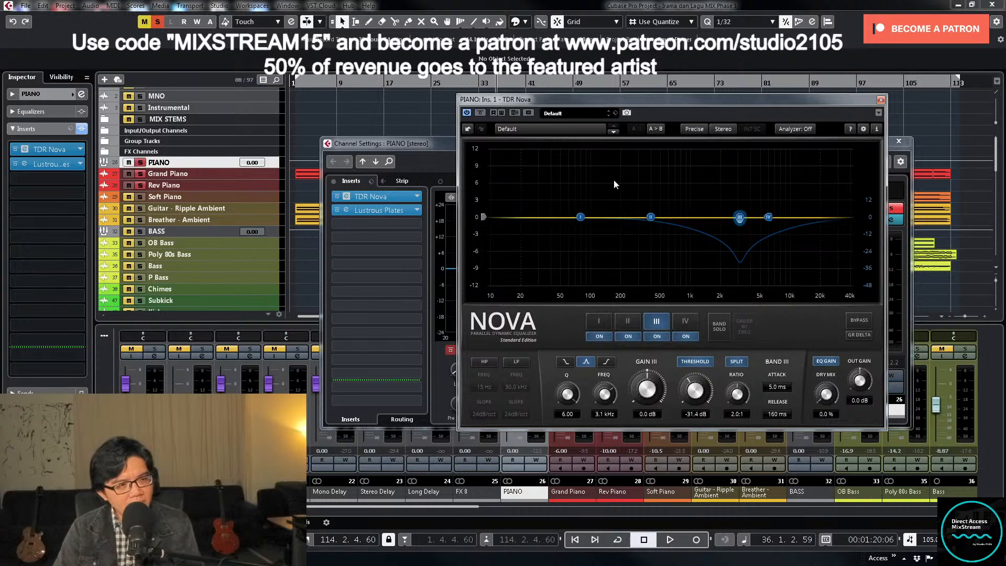
# - Rewind and play, set band II's Q to 6.00 and sweep it soloed to 290 Hz with about 6 dB boost
pyautogui.press('KP_Subtract')
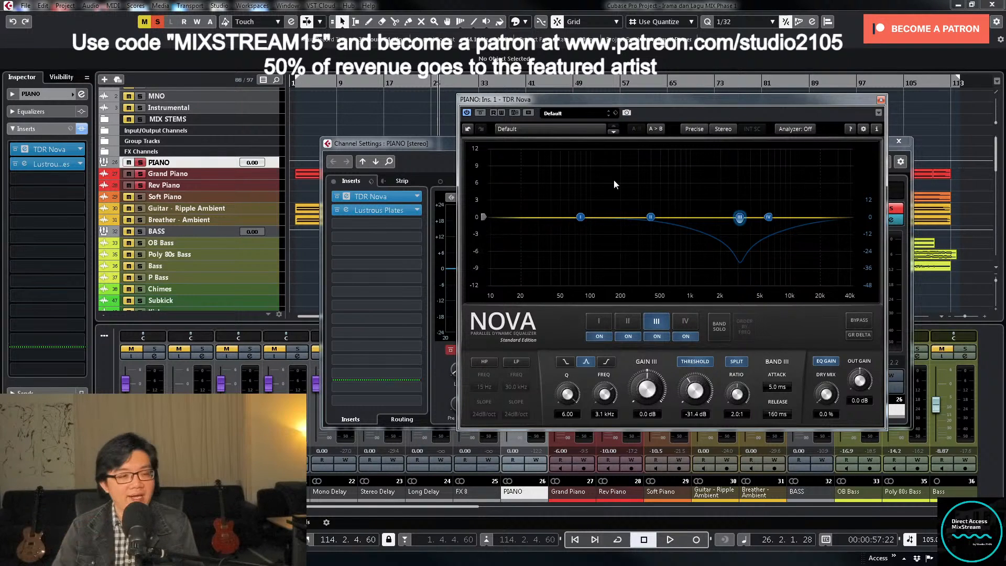
pyautogui.press('KP_Subtract')
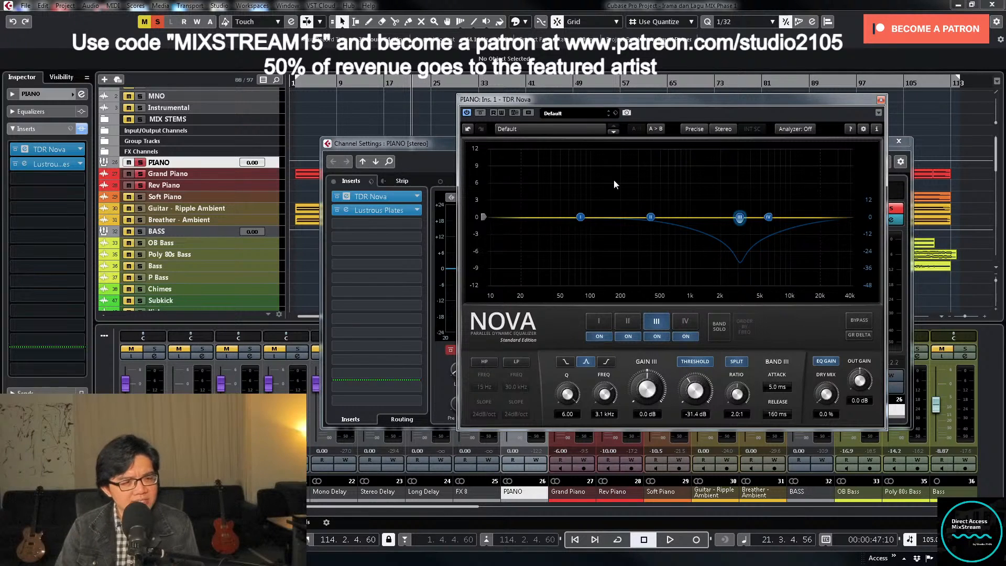
pyautogui.press('space')
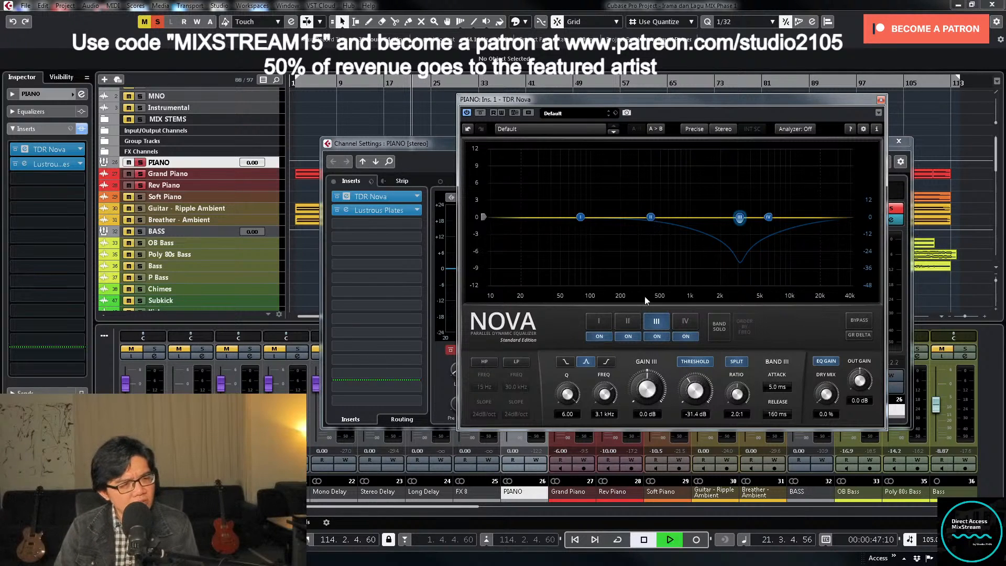
pyautogui.click(629, 322)
pyautogui.moveTo(568, 395)
pyautogui.mouseDown()
pyautogui.moveTo(567, 367)
pyautogui.moveTo(571, 378)
pyautogui.mouseUp()
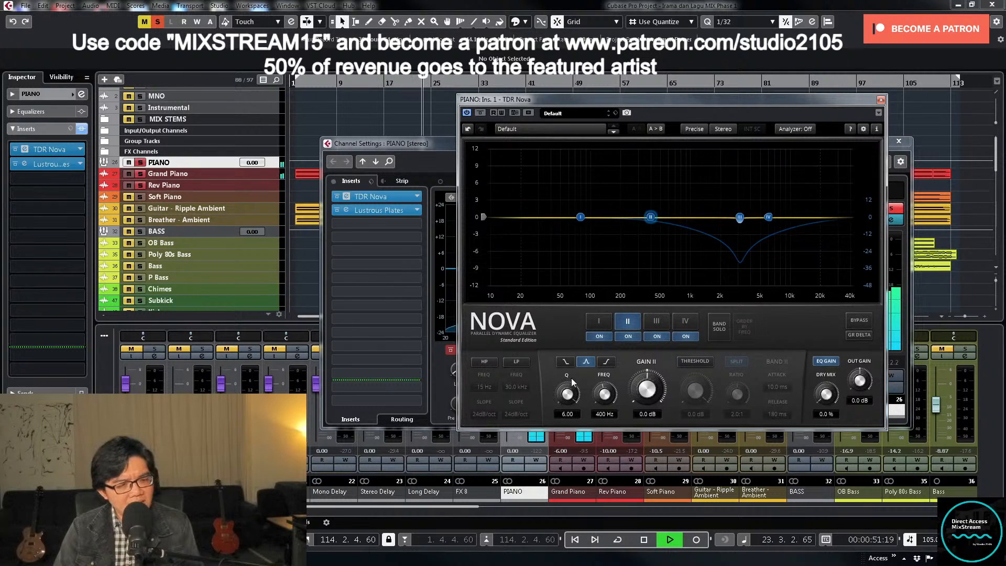
pyautogui.click(726, 335)
pyautogui.moveTo(651, 217); pyautogui.dragTo(640, 188)
pyautogui.press('space')
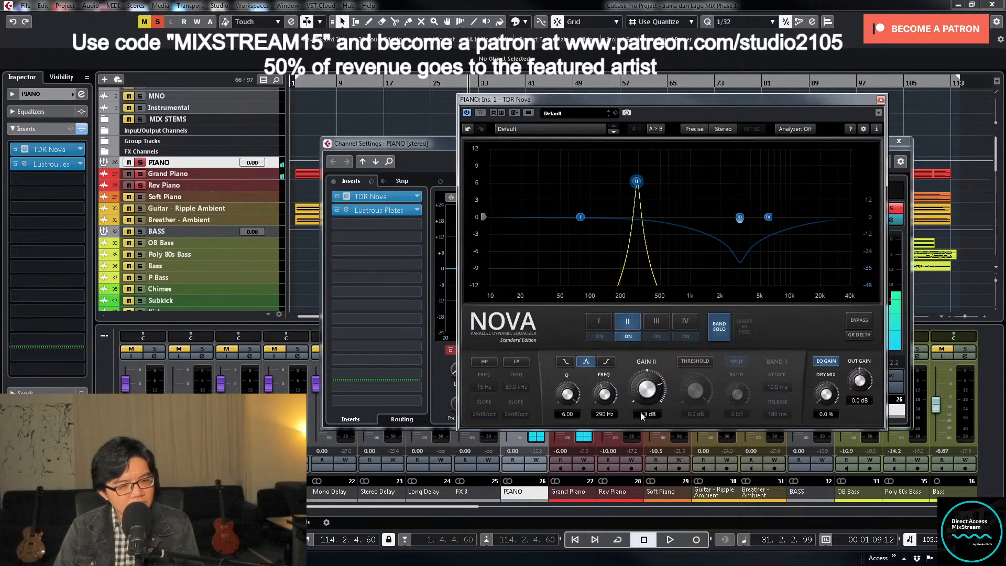
# - Set band II's gain to 0 dB, turn off its band solo and enable its dynamic threshold
pyautogui.click(641, 413)
pyautogui.write('0')
pyautogui.press('Return')
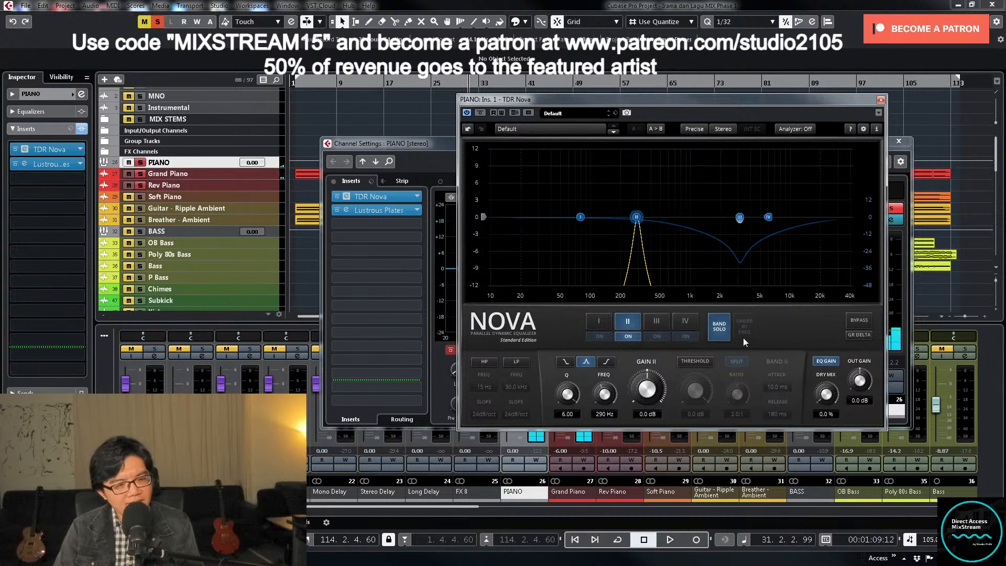
pyautogui.click(719, 327)
pyautogui.click(697, 361)
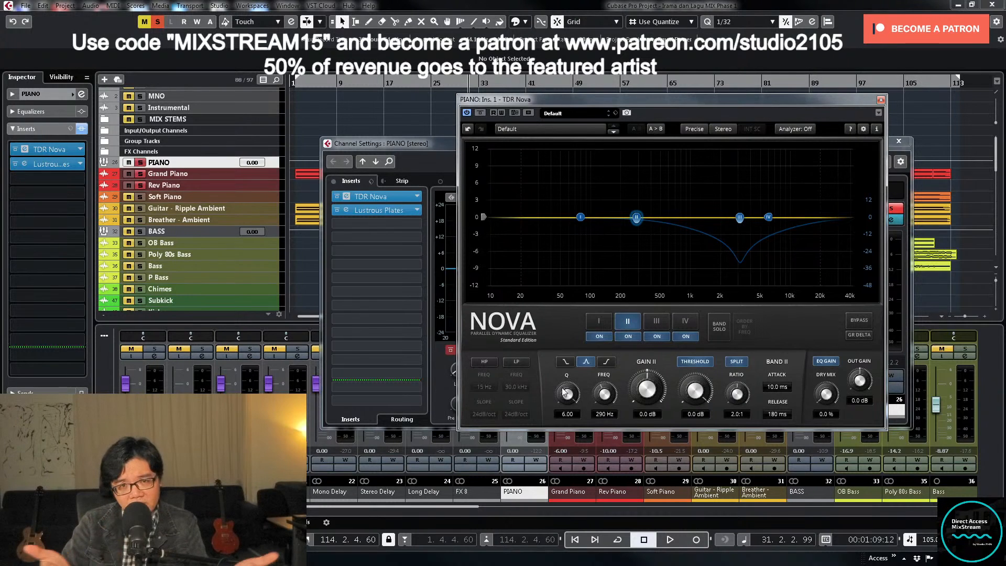
# - Widen band II to a Q of 1.07 and set its threshold to -15.4 dB during playback, comparing against TDR Nova bypassed
pyautogui.moveTo(564, 392); pyautogui.dragTo(571, 415)
pyautogui.press('space')
pyautogui.moveTo(693, 385); pyautogui.dragTo(693, 400)
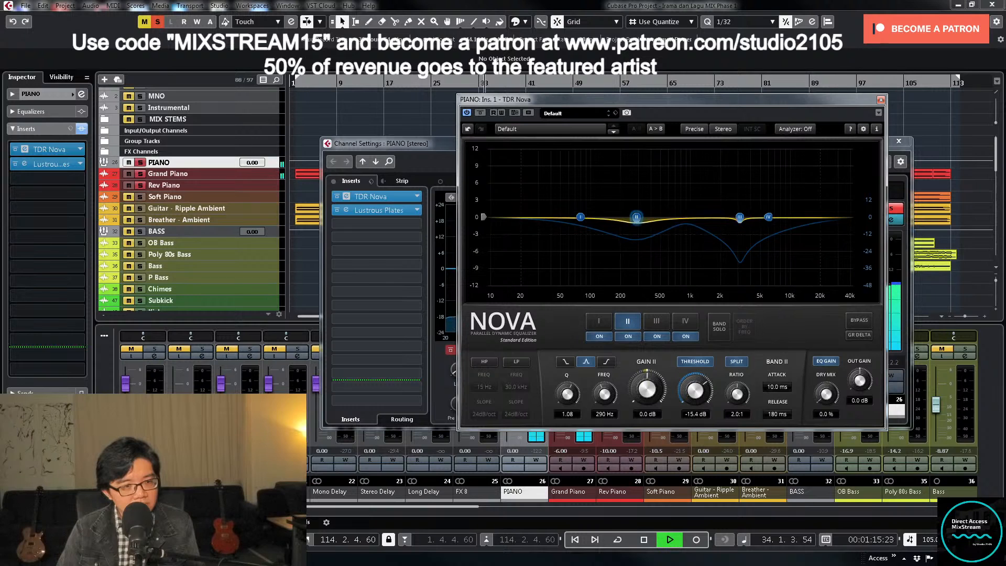
pyautogui.moveTo(561, 392); pyautogui.dragTo(561, 394)
pyautogui.click(479, 112)
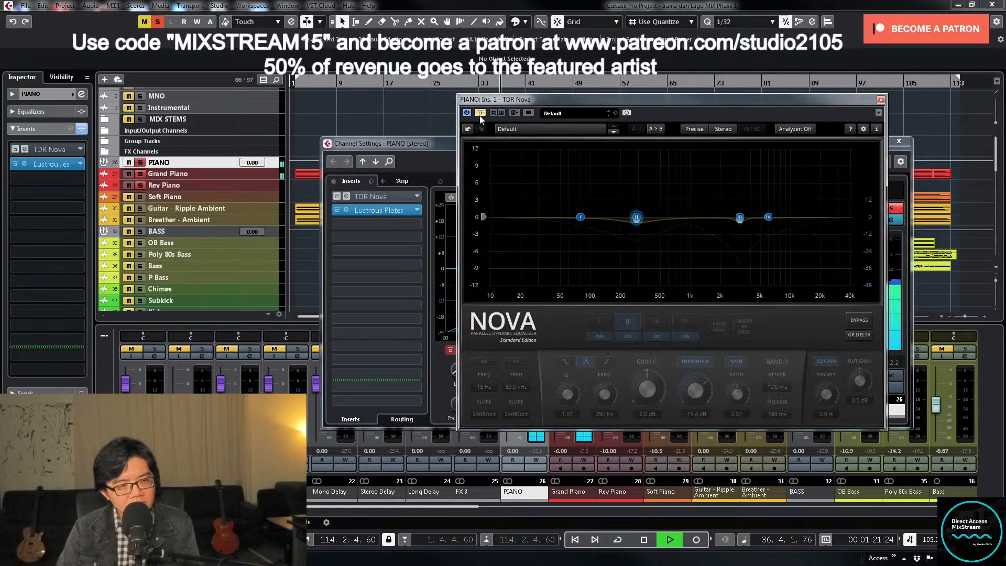
pyautogui.click(480, 114)
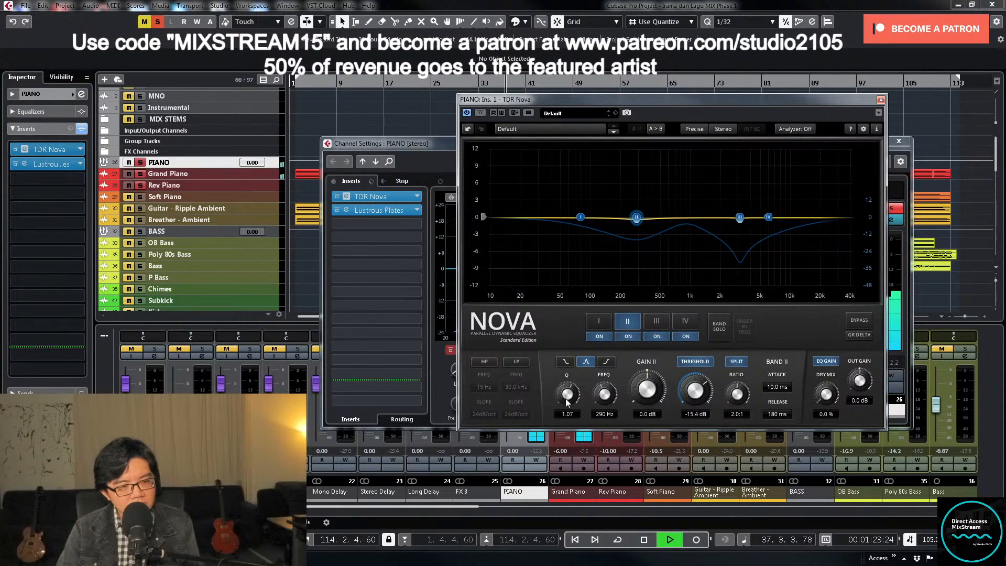
# - Set band II's threshold to -17.5 dB and ratio to 3.0:1, compare against bypass, and close TDR Nova with playback stopped
pyautogui.moveTo(695, 391); pyautogui.dragTo(695, 394)
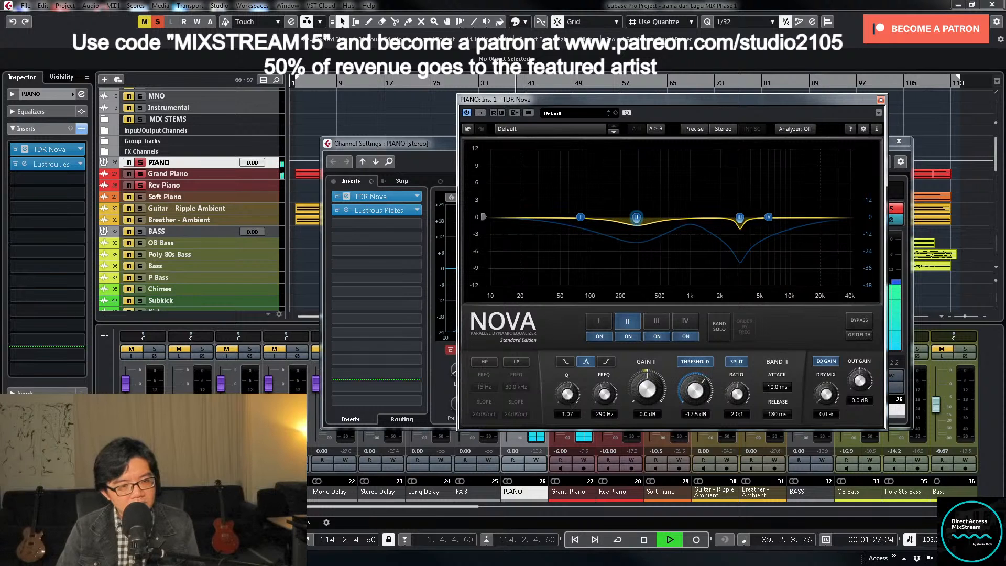
pyautogui.click(737, 416)
pyautogui.write('3')
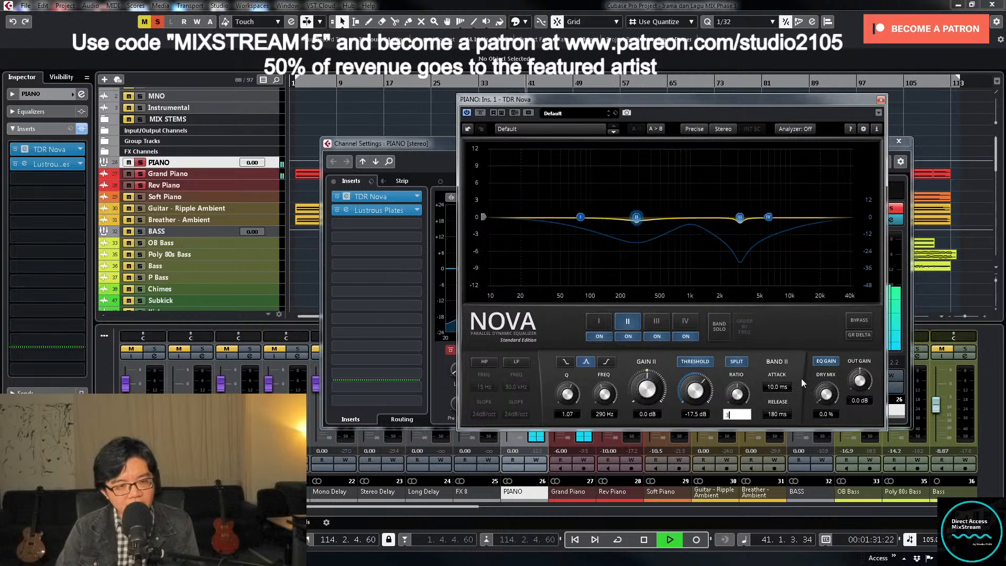
pyautogui.press('Return')
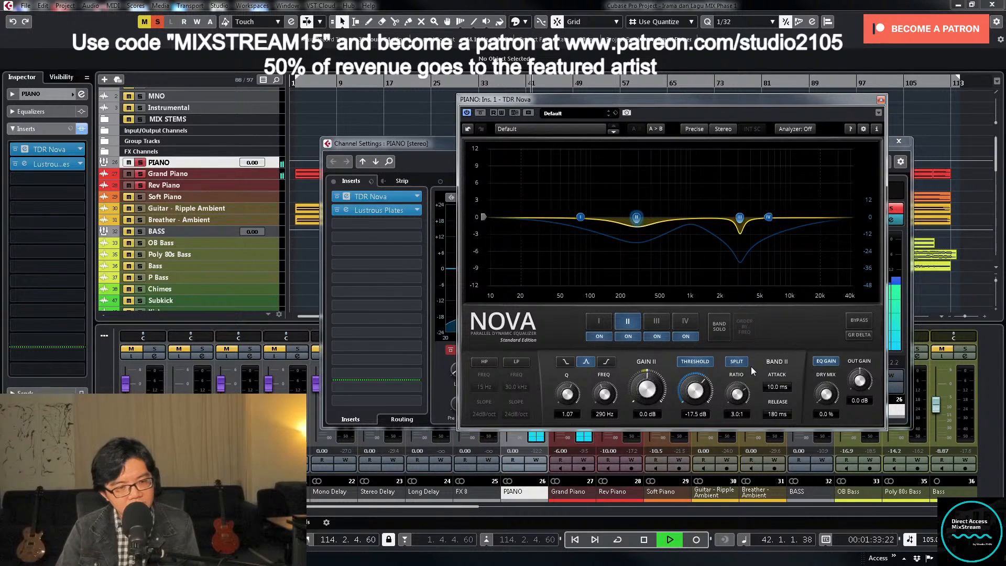
pyautogui.click(480, 114)
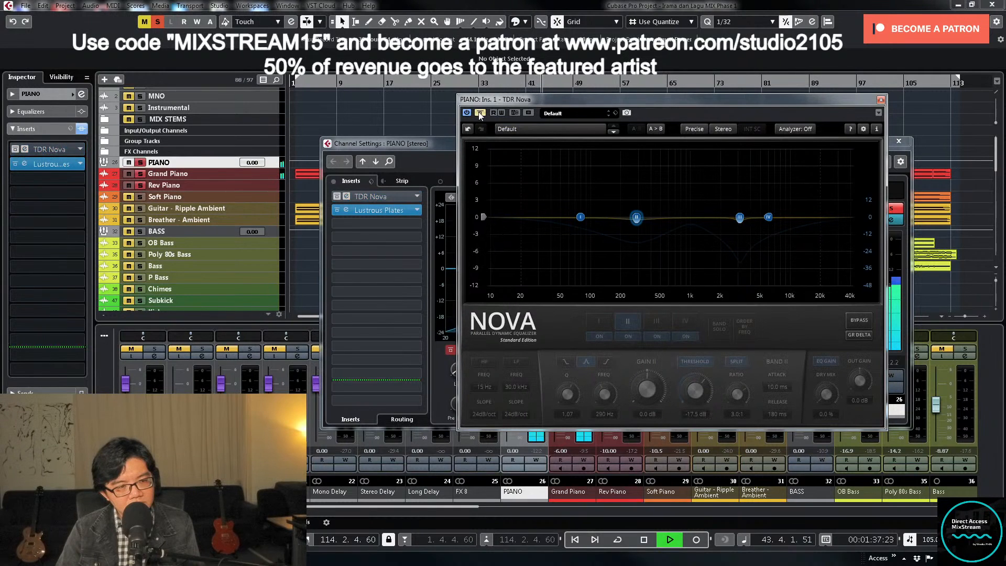
pyautogui.click(480, 114)
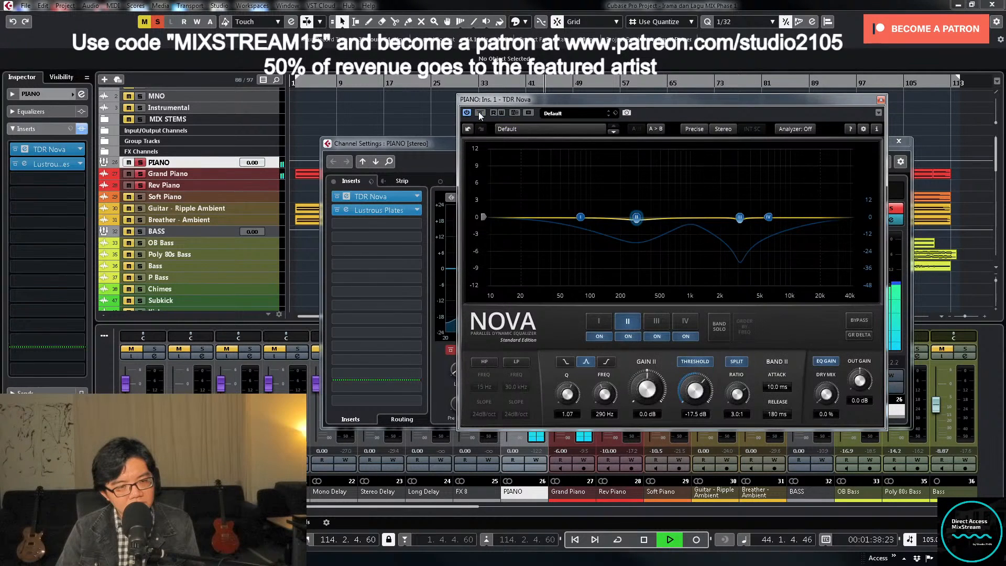
pyautogui.click(880, 100)
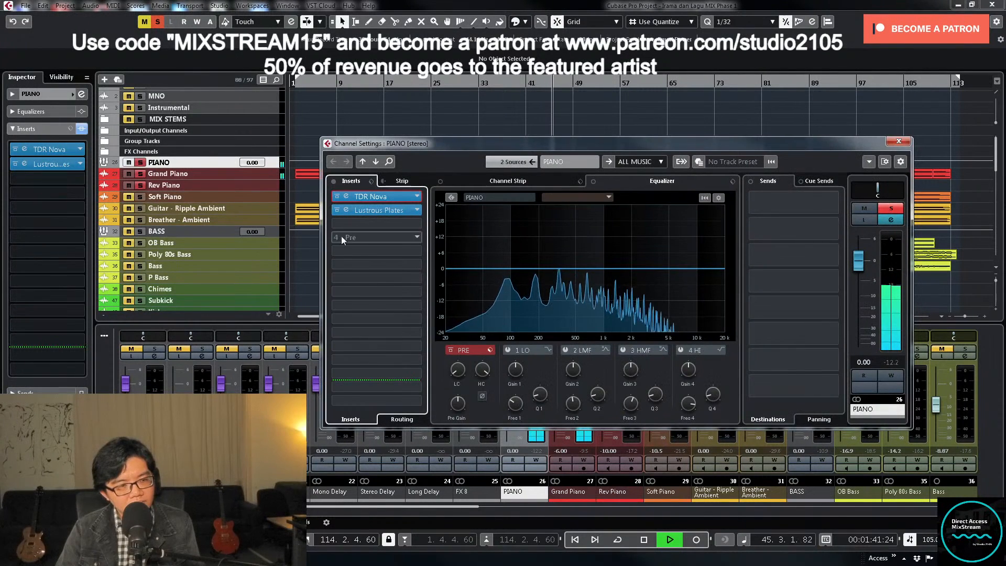
pyautogui.press('space')
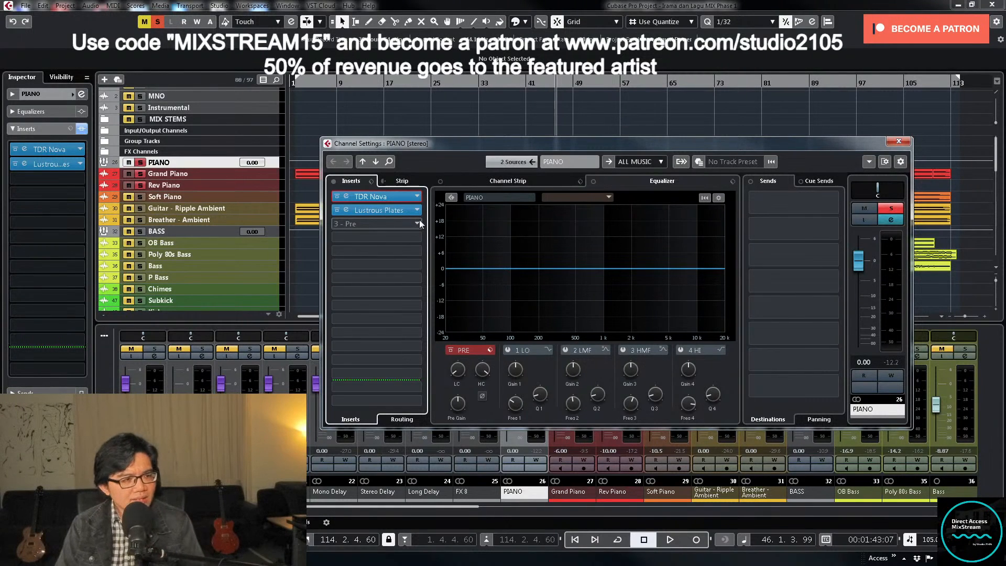
# - Load Plugin Alliance's Maag EQ2 into the PIANO group's third insert slot, after Lustrous Plates
pyautogui.click(414, 224)
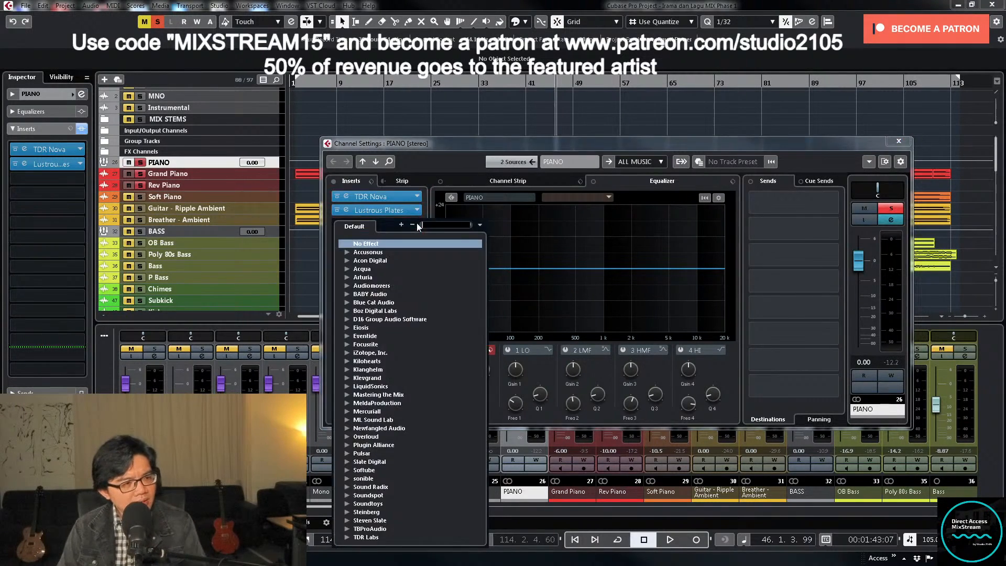
pyautogui.scroll(-2, 404, 353)
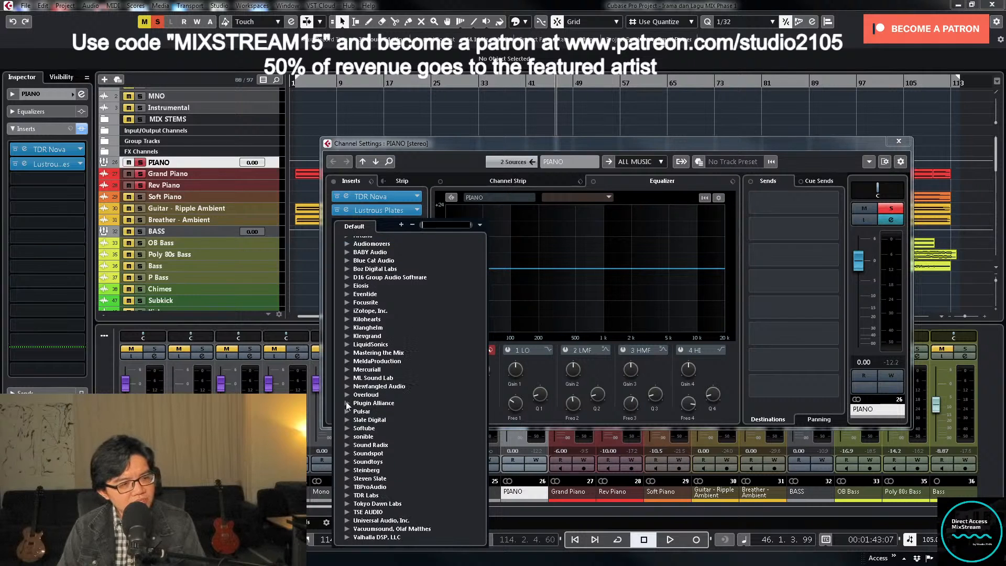
pyautogui.click(346, 402)
pyautogui.scroll(-2, 366, 397)
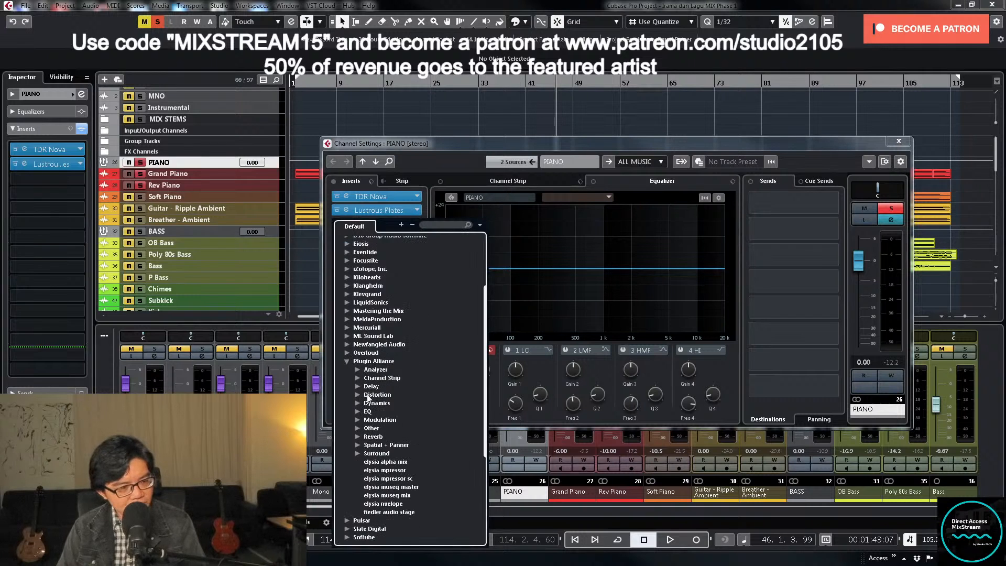
pyautogui.click(356, 411)
pyautogui.scroll(-5, 390, 392)
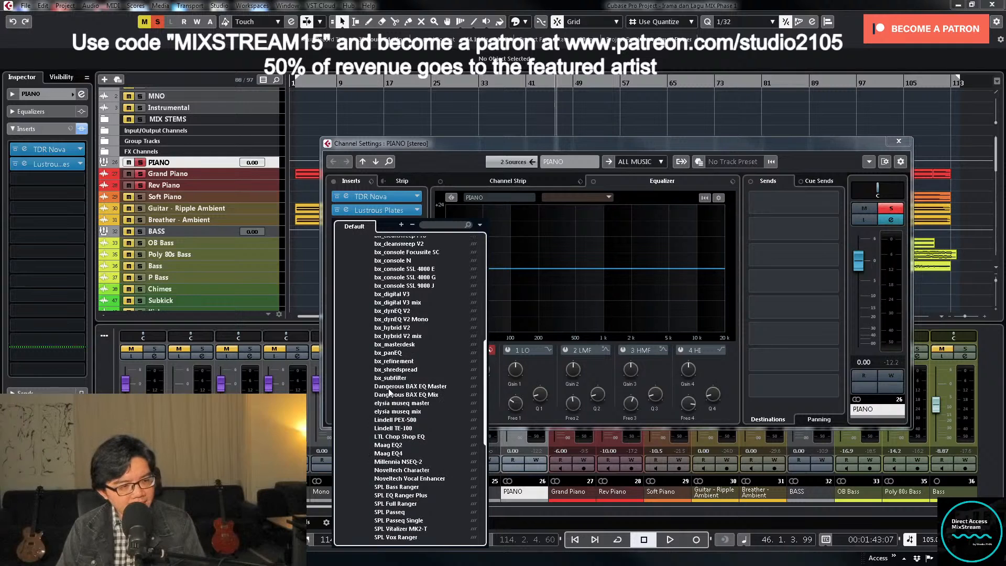
pyautogui.scroll(-2, 390, 392)
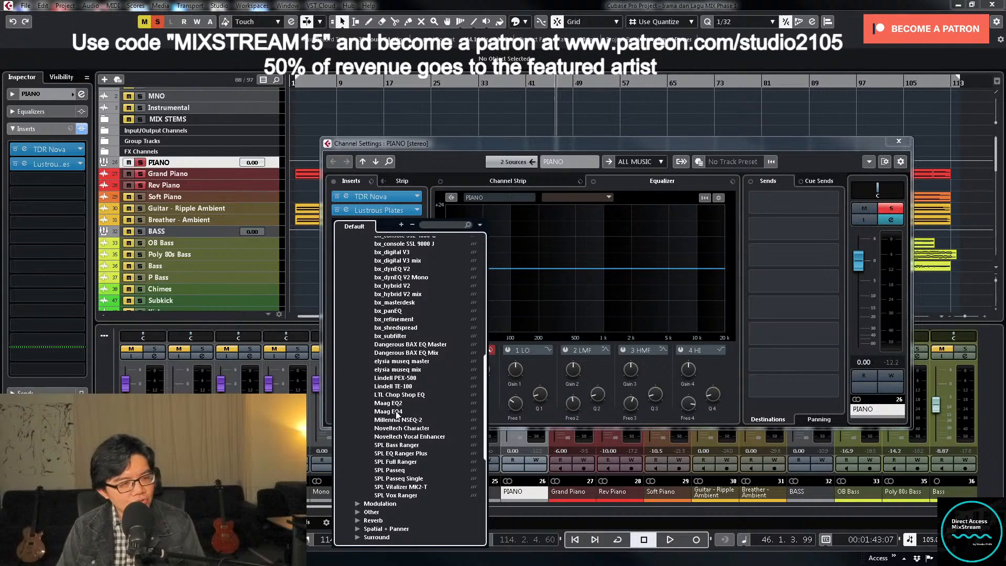
pyautogui.click(401, 410)
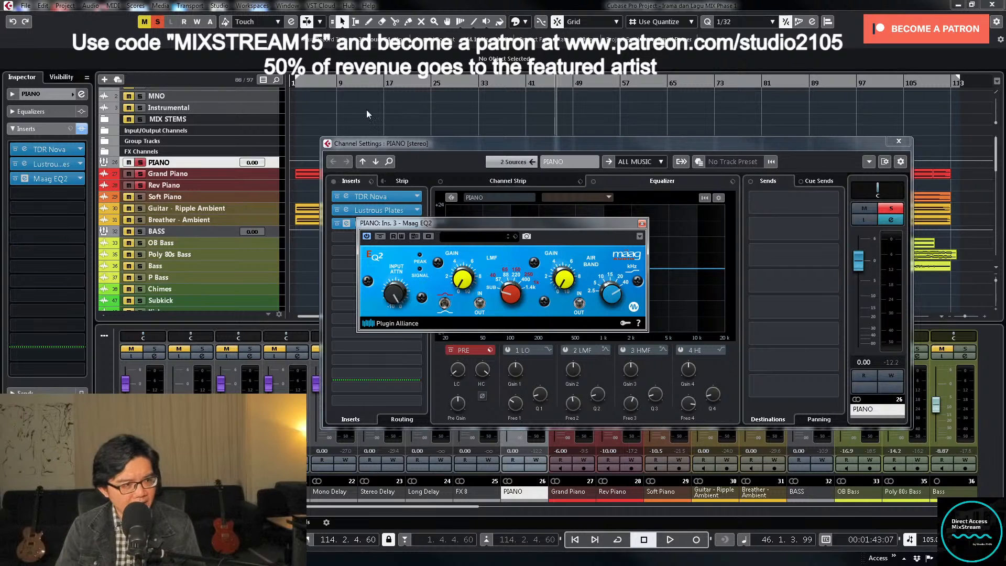
# - Play from the start of the song and raise the Air Band gain on Maag EQ2
pyautogui.click(302, 84)
pyautogui.press('KP_1')
pyautogui.press('space')
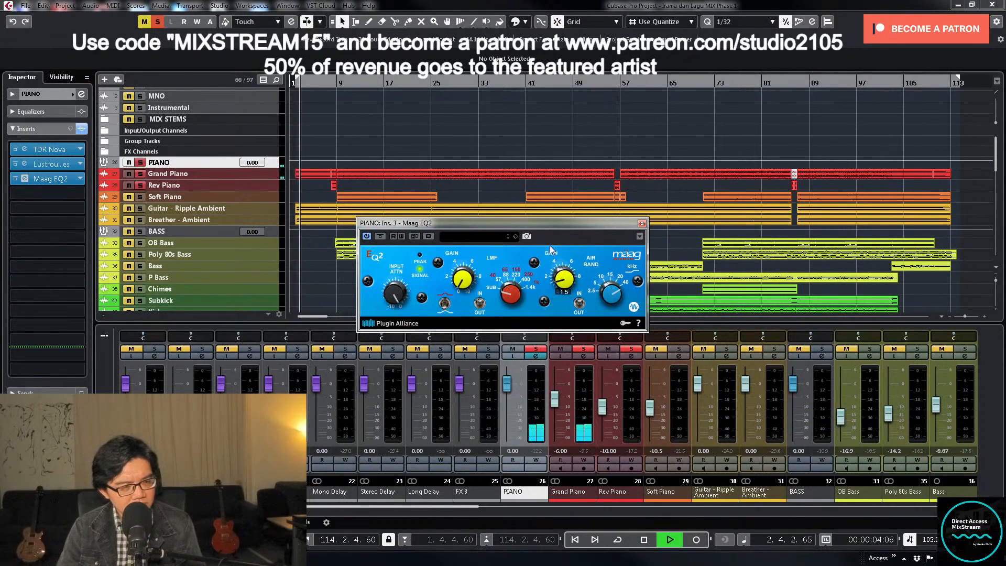
pyautogui.moveTo(550, 246); pyautogui.dragTo(549, 199)
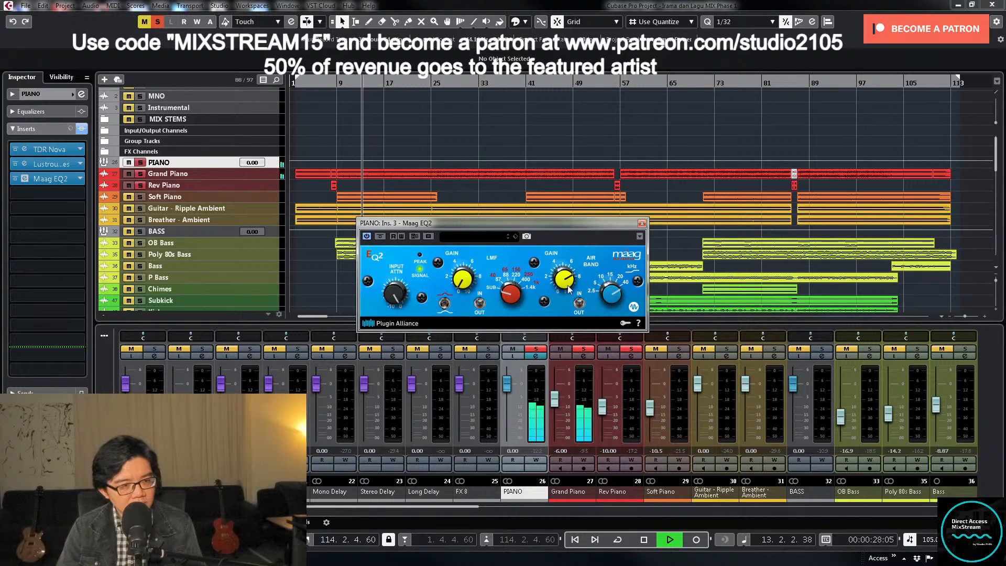
# - Compare the piano sound with Maag EQ2 bypassed, set its input attenuation to -1.0 and stop playback
pyautogui.click(380, 237)
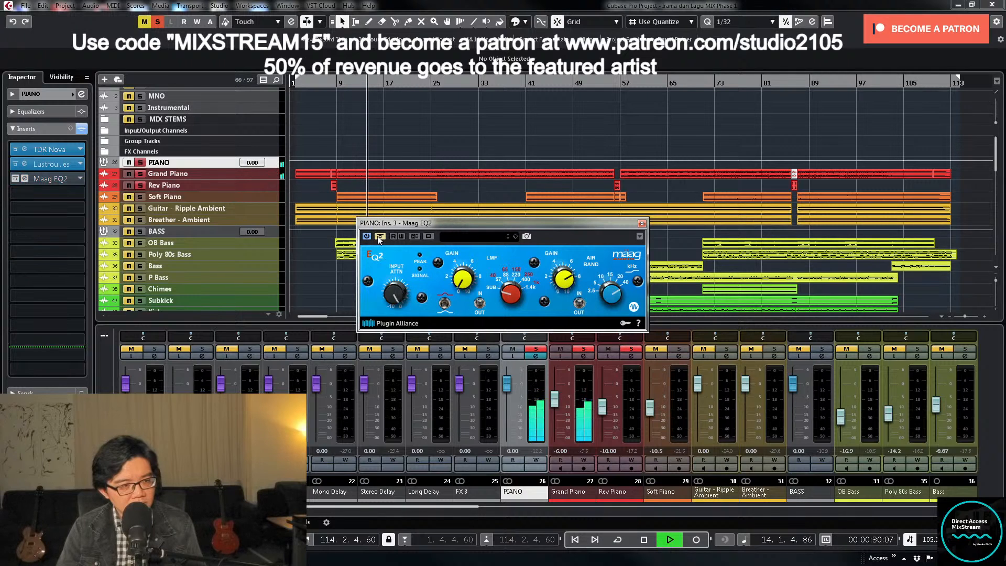
pyautogui.click(380, 236)
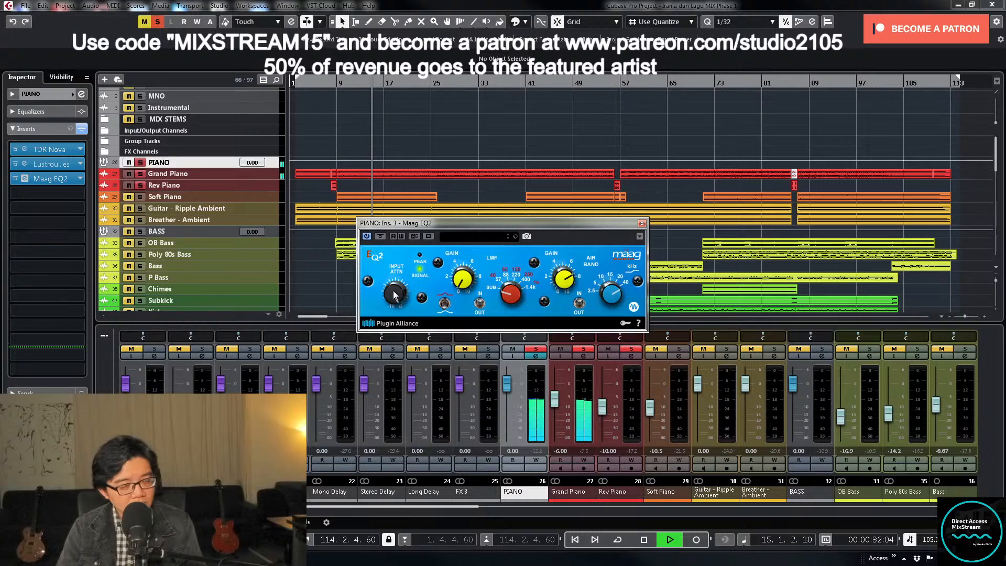
pyautogui.press('space')
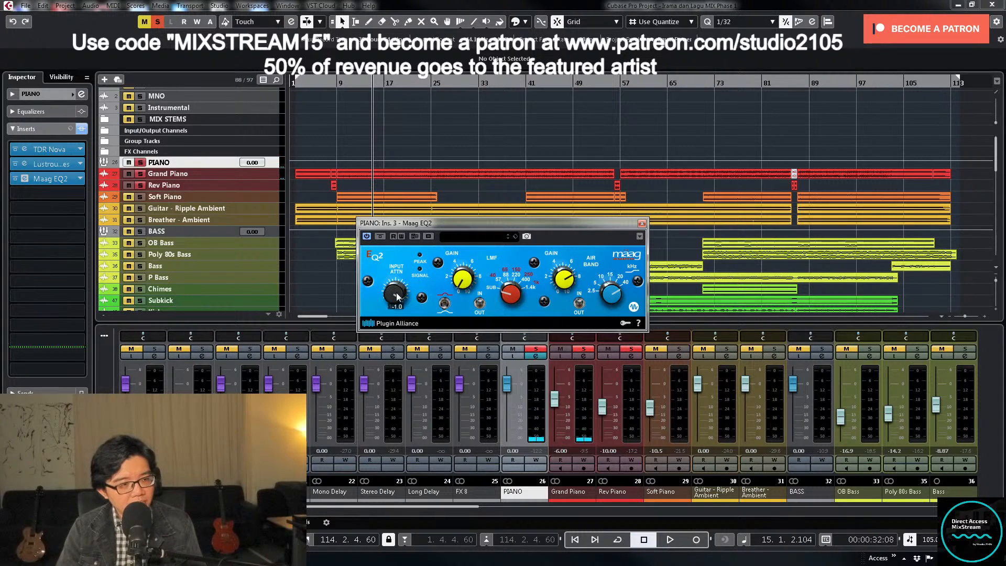
# - Resume playback, compare the piano with Maag EQ2 bypassed, and raise the Air Band gain slightly
pyautogui.press('space')
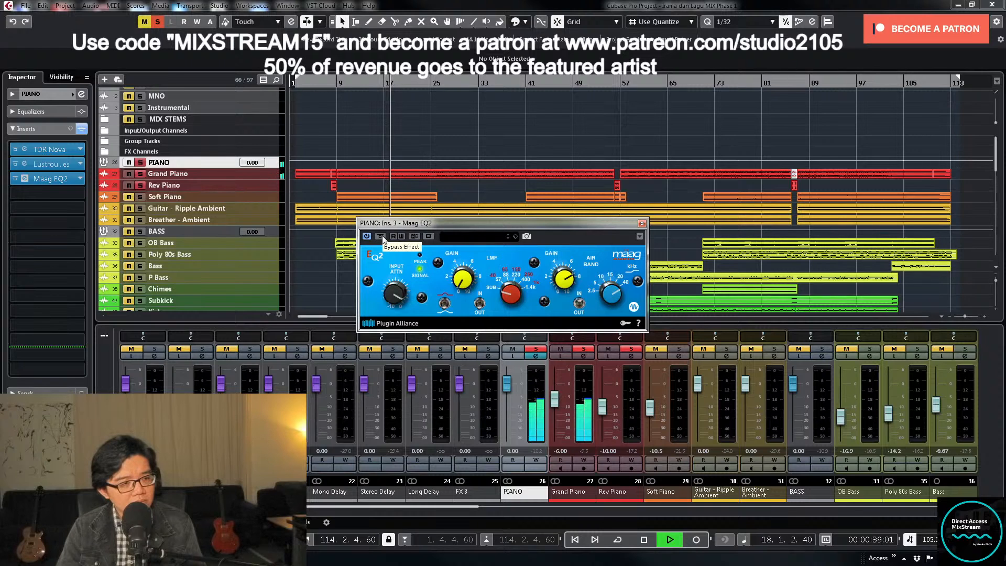
pyautogui.click(381, 236)
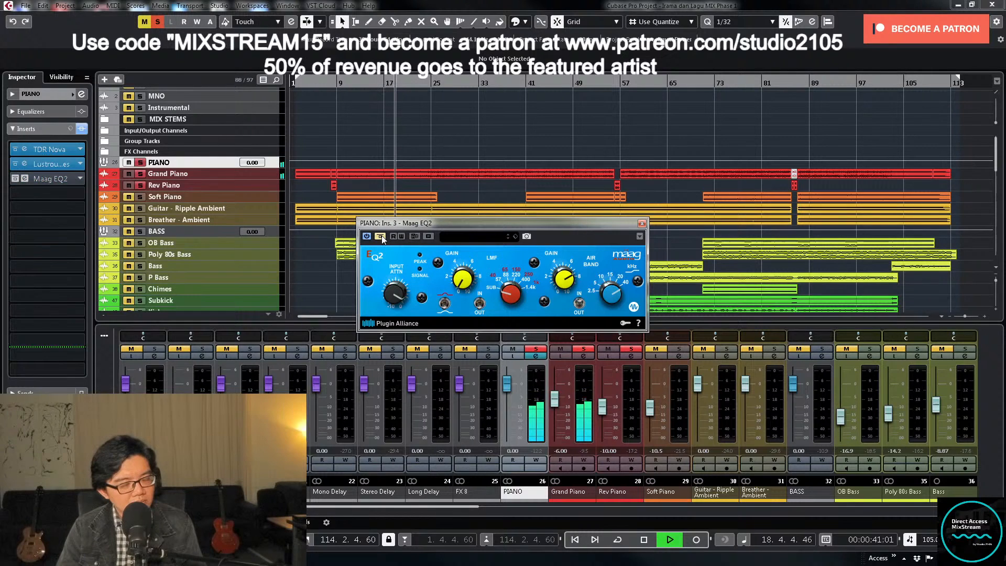
pyautogui.click(382, 237)
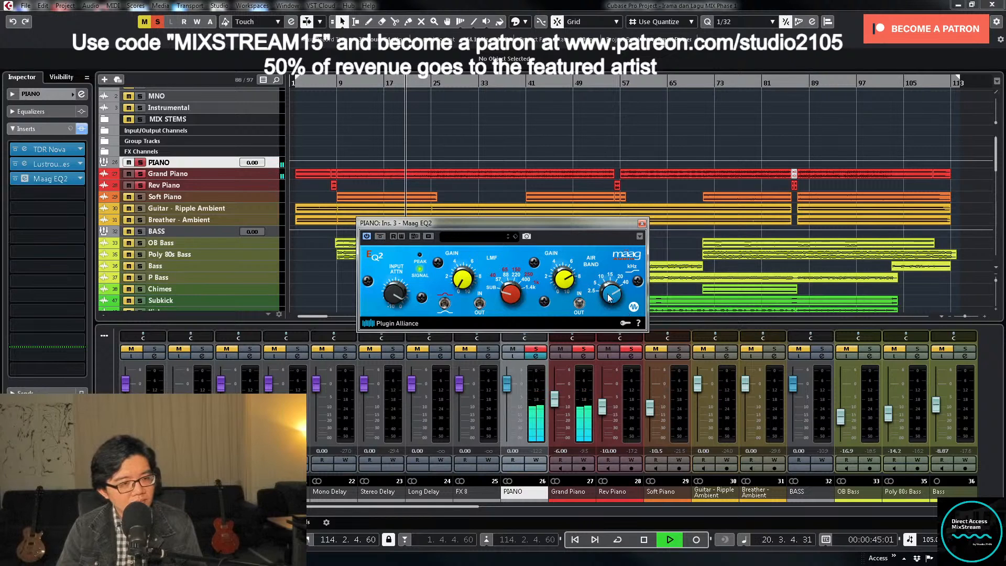
pyautogui.moveTo(561, 282); pyautogui.dragTo(607, 311)
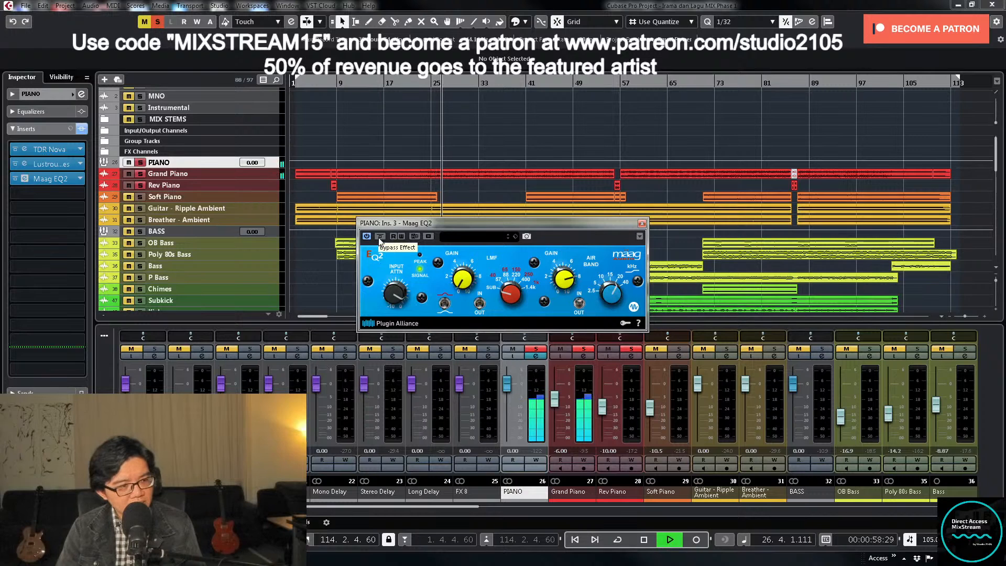
# - Check Maag EQ2 against bypass, increase its input attenuation slightly to match levels, and stop playback
pyautogui.click(380, 239)
pyautogui.click(379, 238)
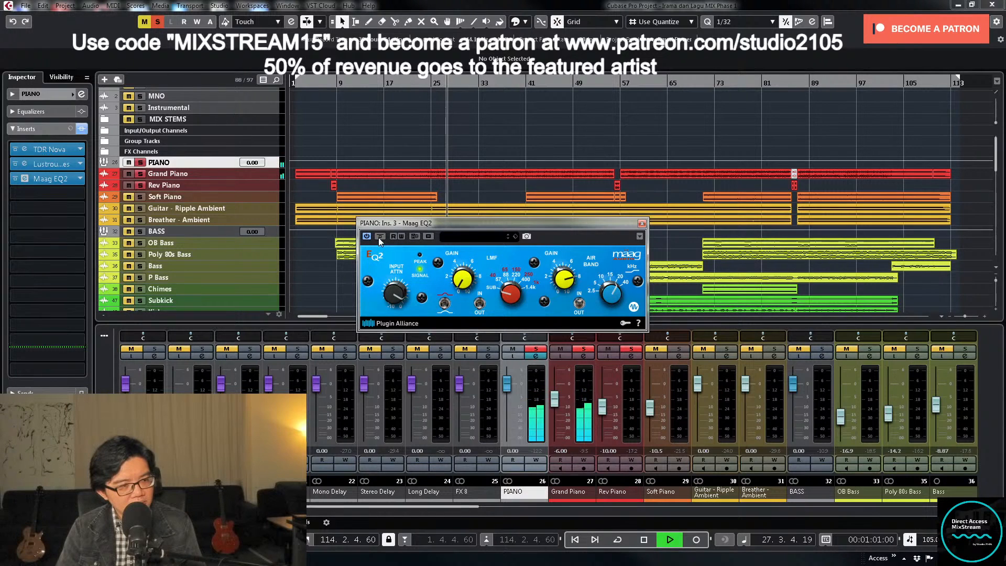
pyautogui.moveTo(393, 290); pyautogui.dragTo(391, 295)
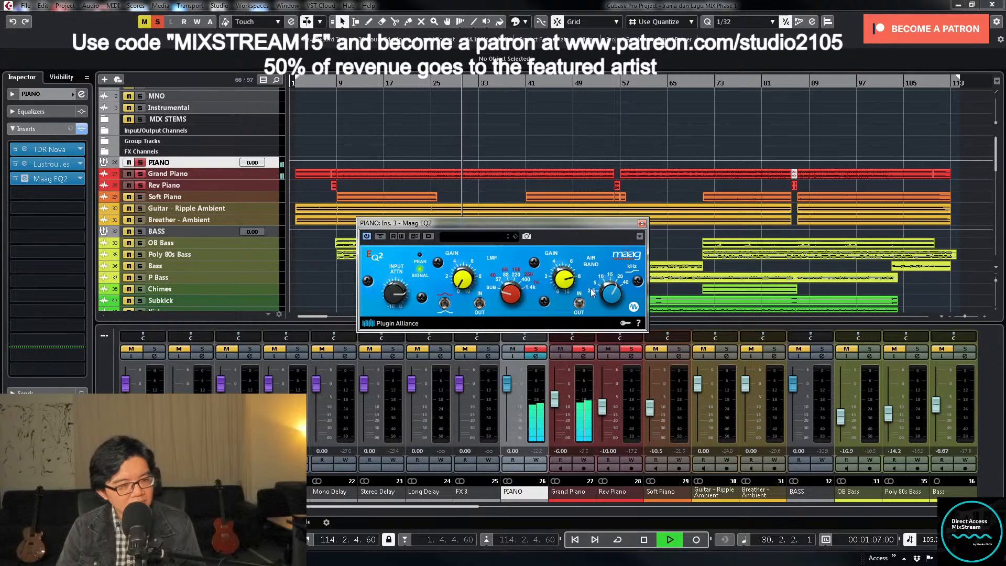
pyautogui.press('space')
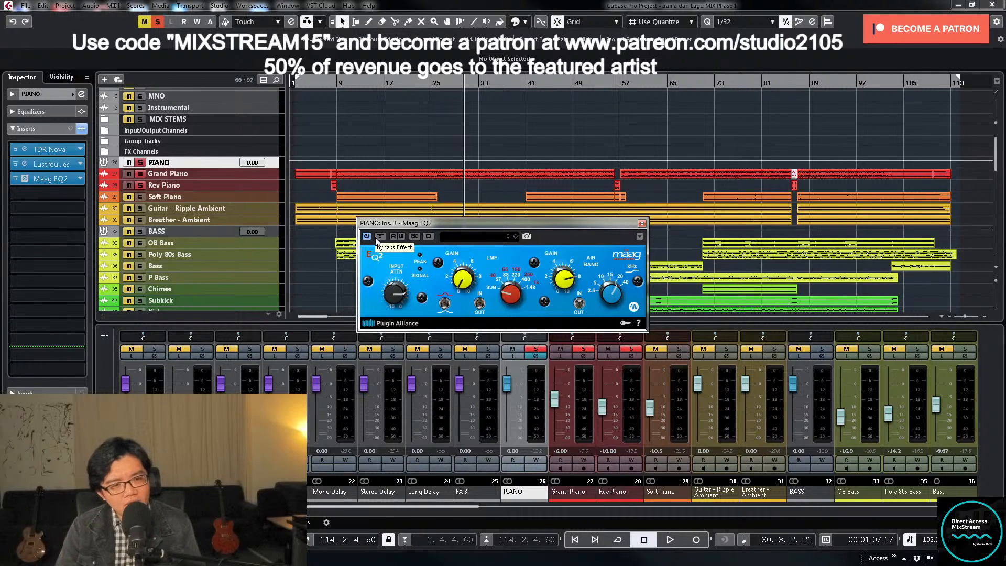
# - Resume playback and compare the PIANO group with Maag EQ2 active and bypassed twice
pyautogui.press('space')
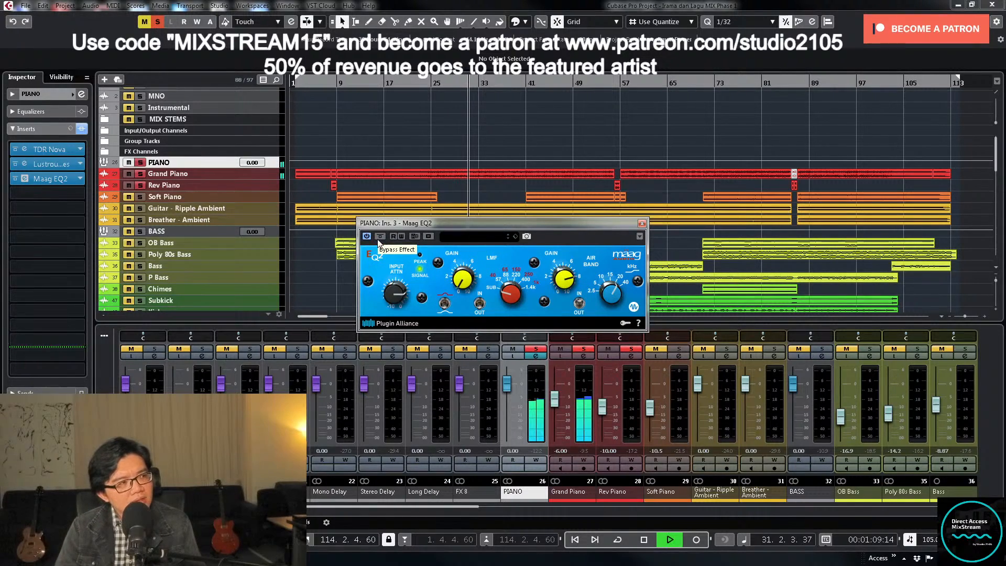
pyautogui.click(378, 239)
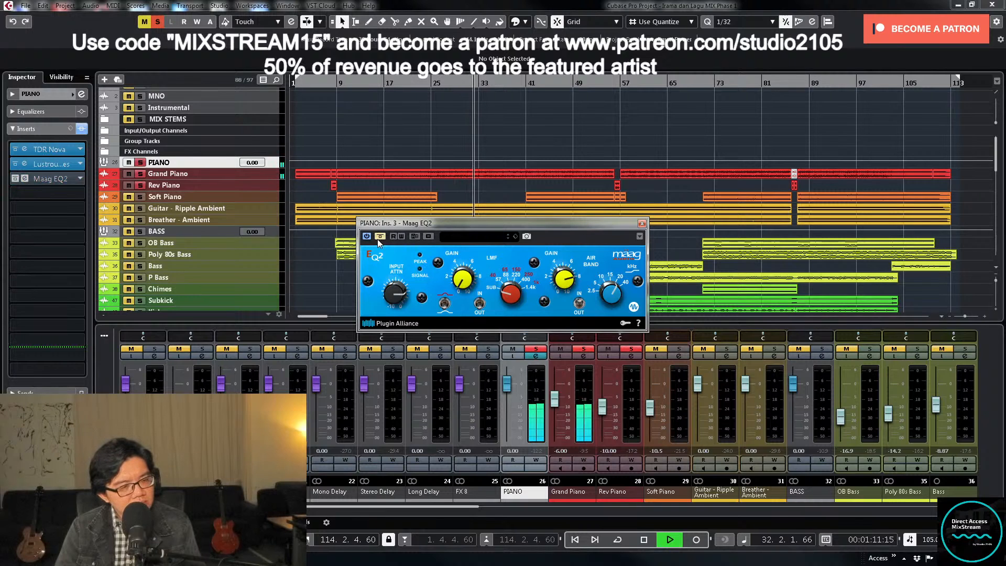
pyautogui.click(379, 238)
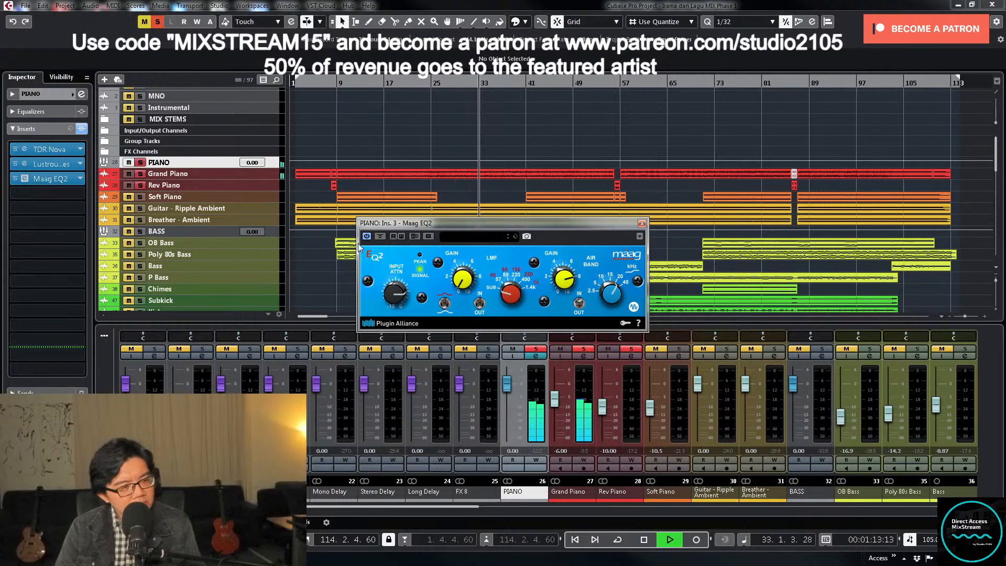
pyautogui.click(383, 237)
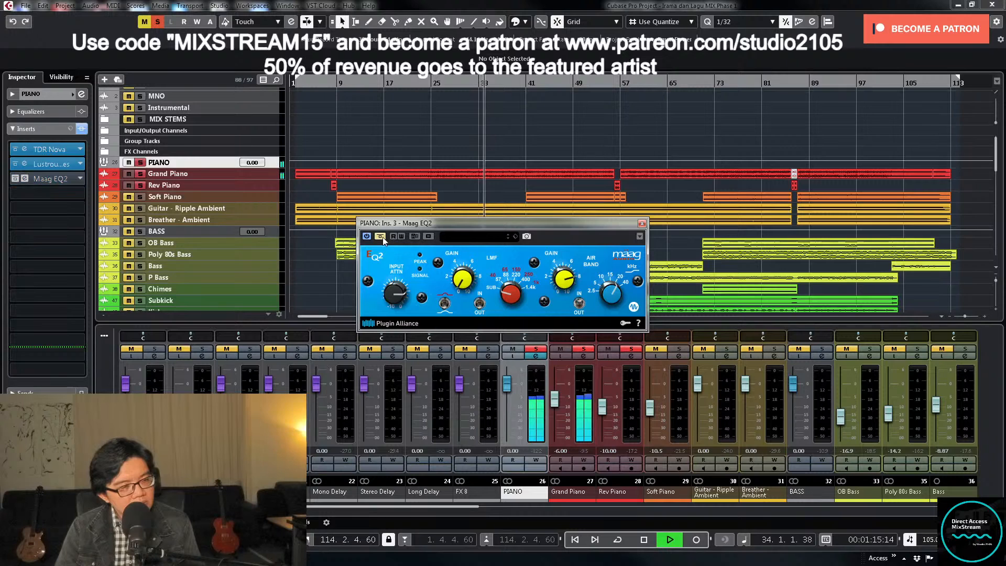
pyautogui.click(382, 237)
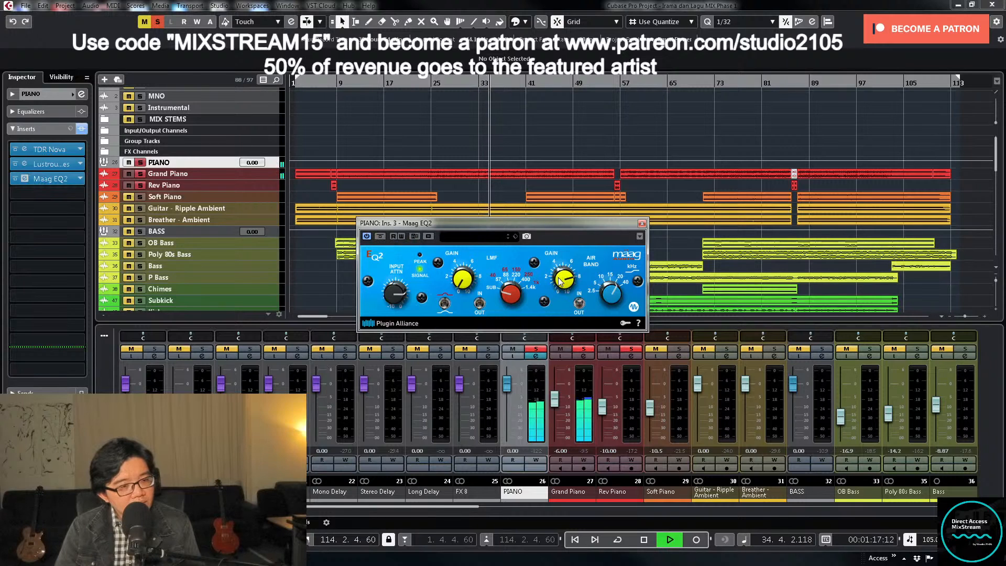
# - Reduce Maag EQ2's Air Band gain below 7.0 and compare the result with the plugin switched off and bypassed
pyautogui.moveTo(561, 284)
pyautogui.scroll(-1, 560, 284)
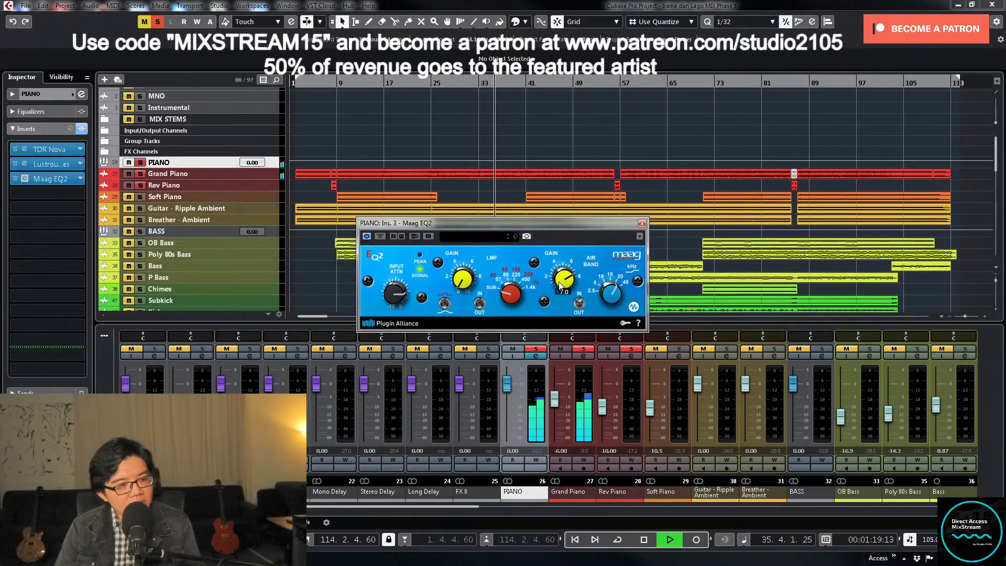
pyautogui.scroll(-2, 561, 284)
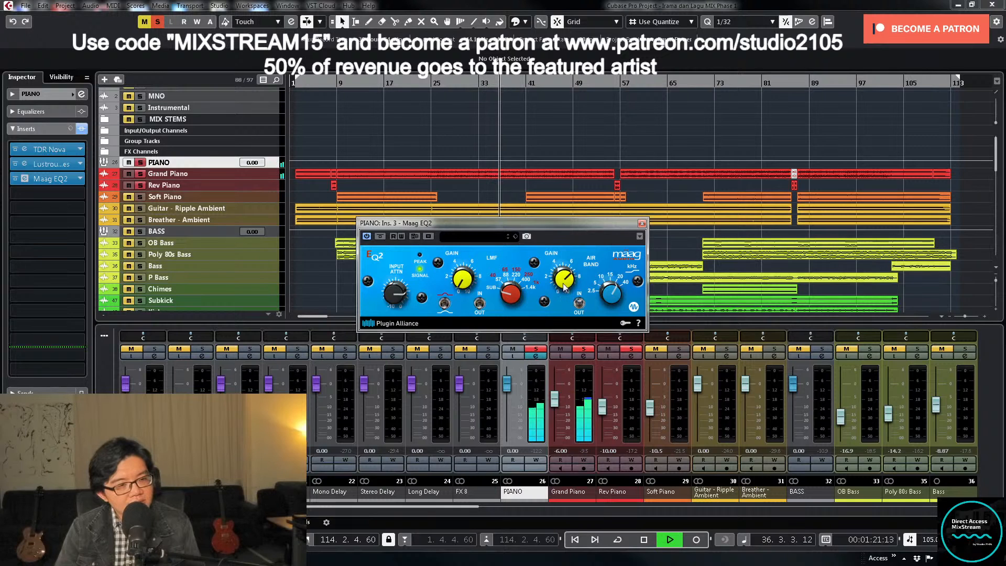
pyautogui.click(367, 236)
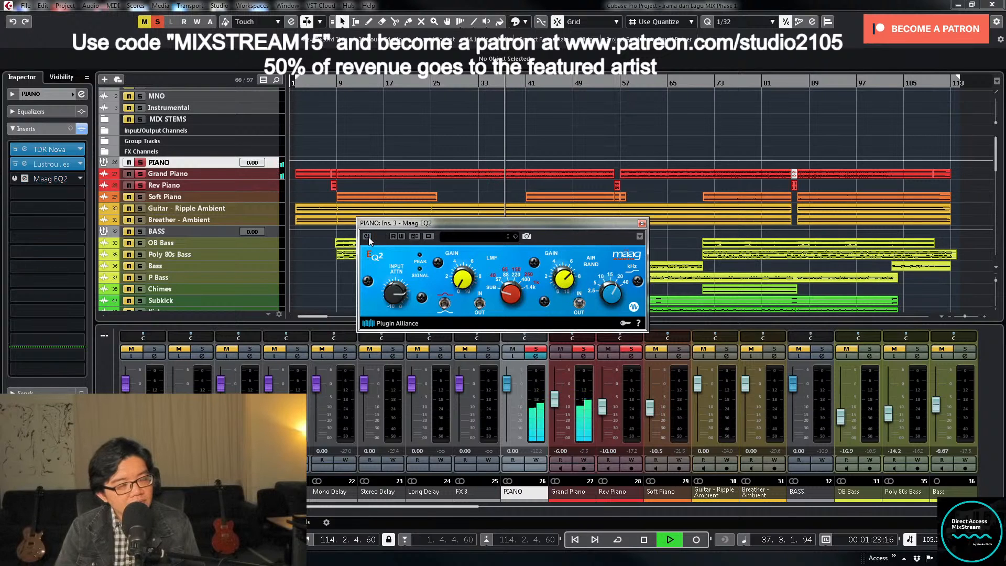
pyautogui.click(368, 238)
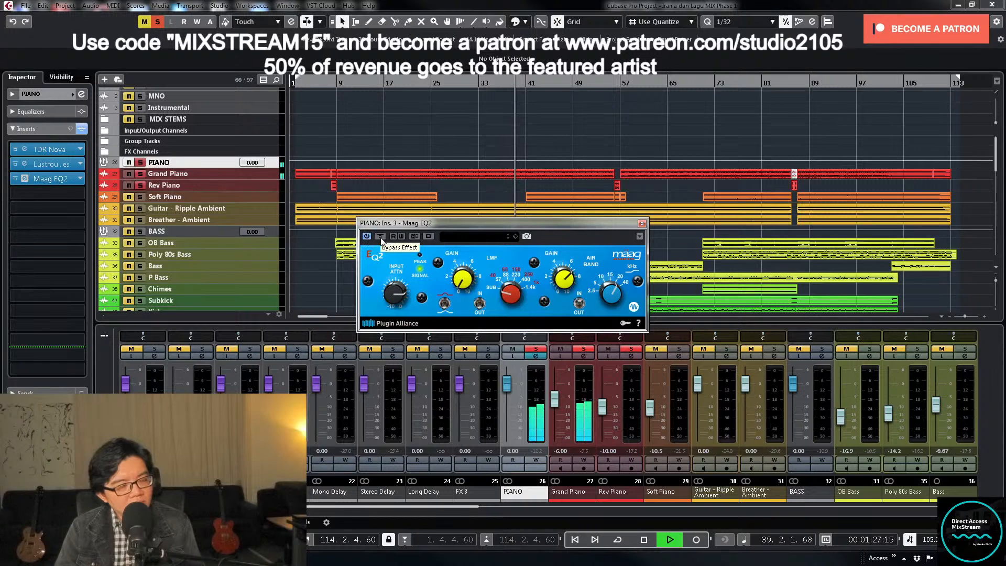
pyautogui.click(380, 237)
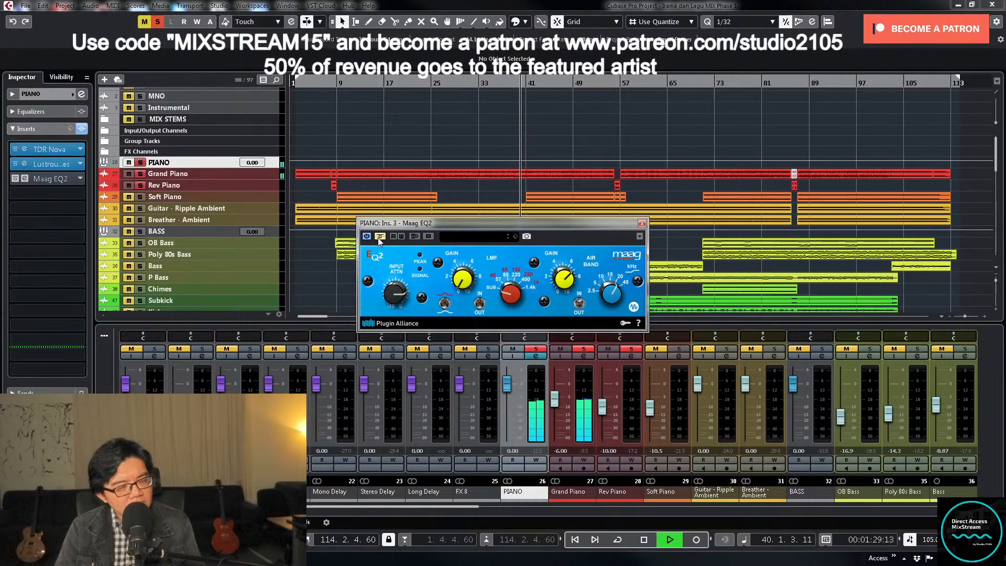
pyautogui.click(379, 237)
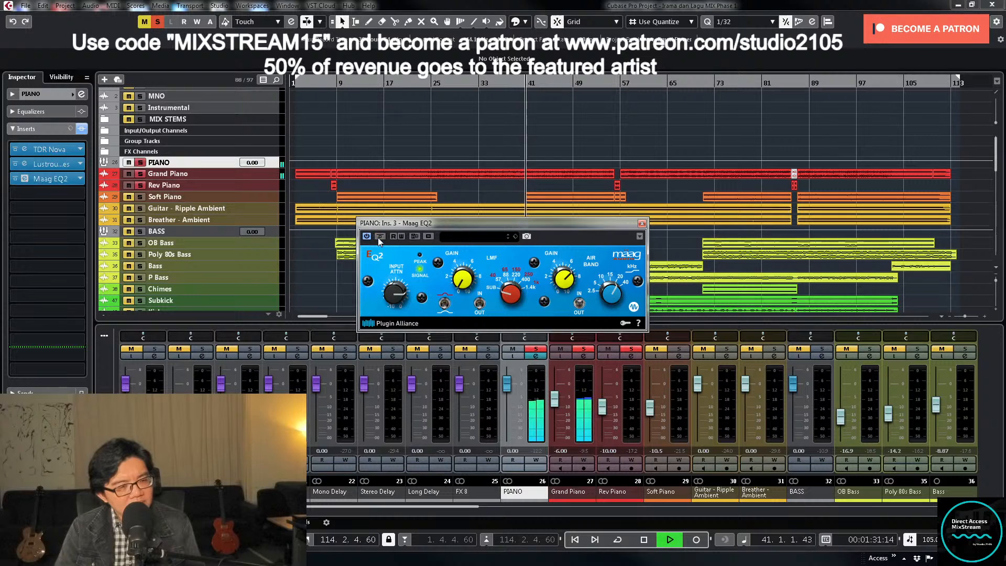
# - Close Maag EQ2, stop playback and take the PIANO group out of solo
pyautogui.click(641, 225)
pyautogui.press('space')
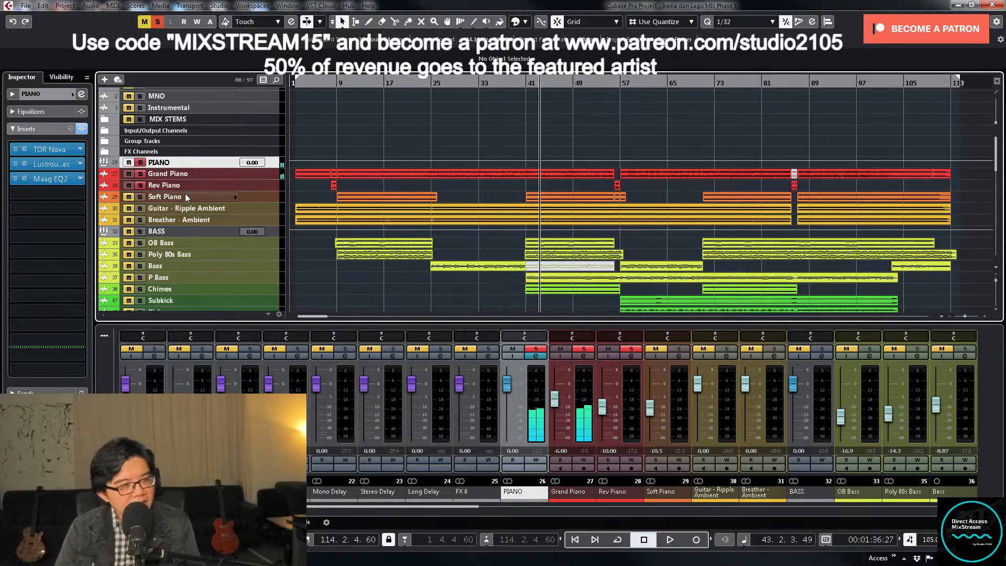
pyautogui.click(140, 163)
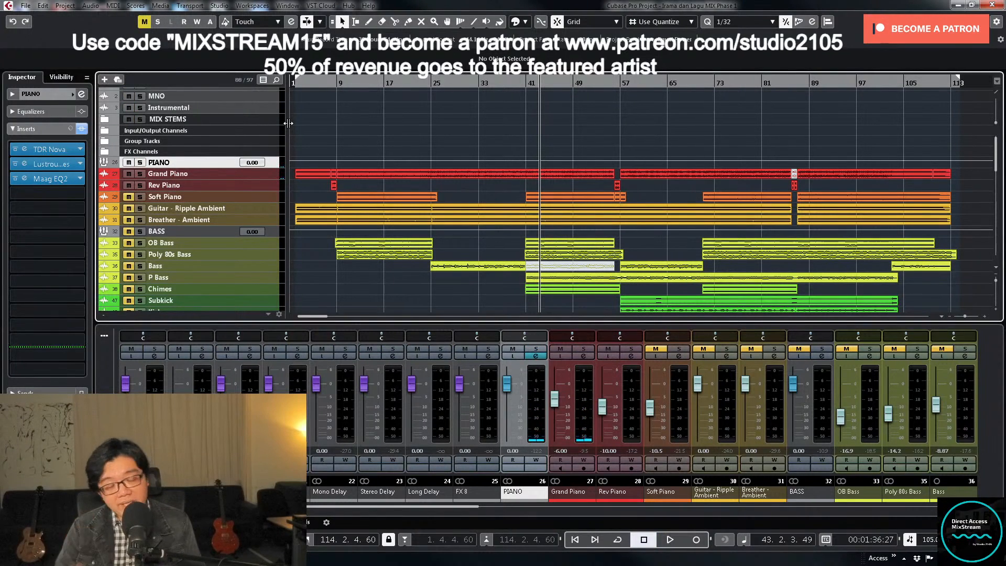
# - Cue playback at bar 40, lower the unmuted Soft Piano's volume to -17.6, solo it and open its channel settings
pyautogui.moveTo(533, 82); pyautogui.dragTo(522, 84)
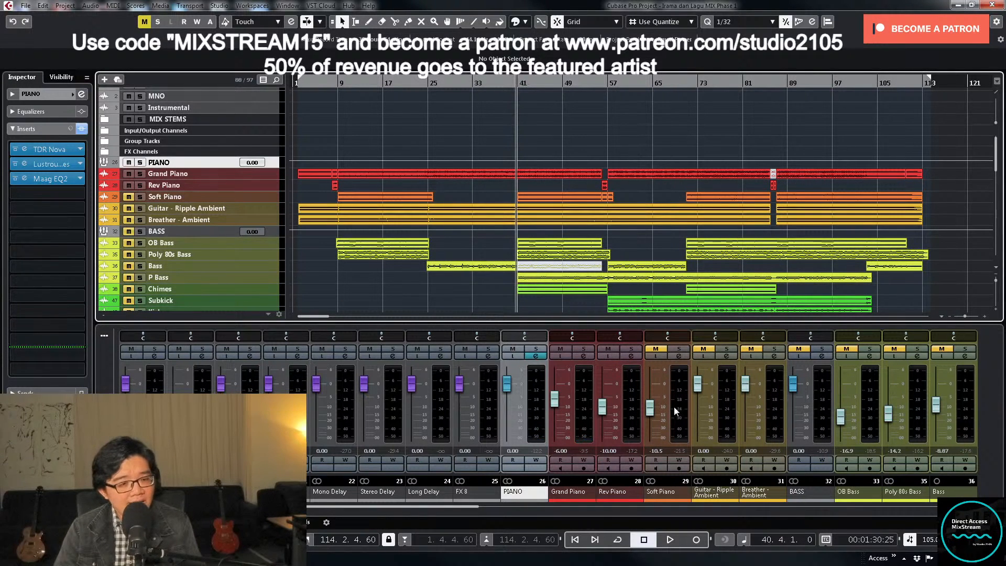
pyautogui.moveTo(650, 410); pyautogui.dragTo(652, 419)
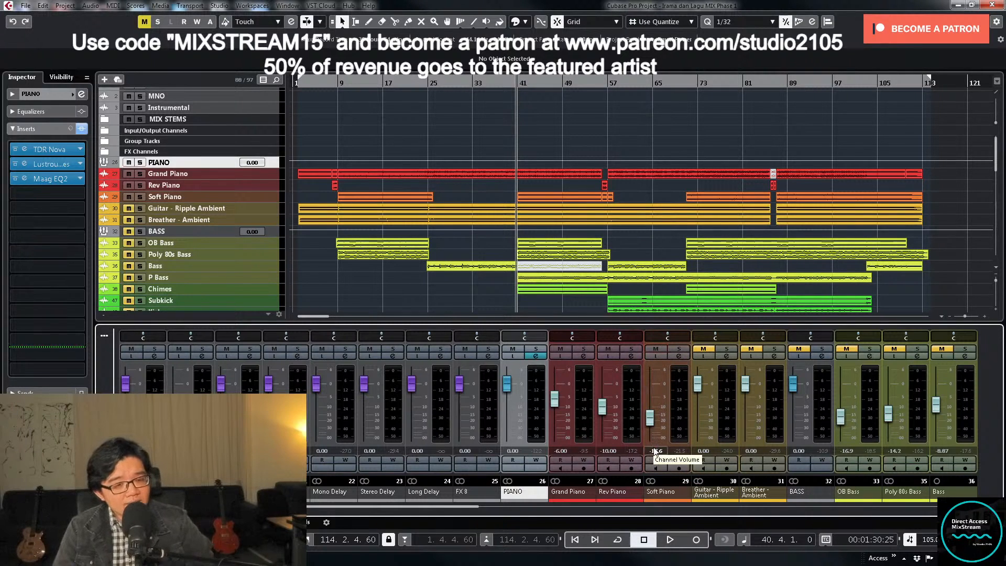
pyautogui.click(679, 349)
pyautogui.click(680, 358)
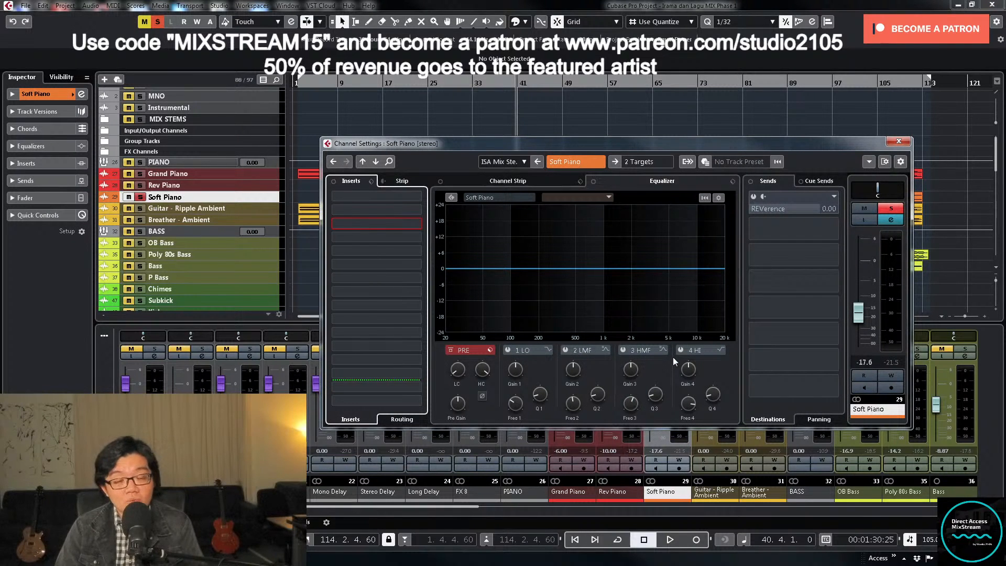
# - Load the FX chain preset with Virtual Tape Machines and Virtual Mix Rack on Soft Piano and lower its volume to -21.3
pyautogui.click(372, 182)
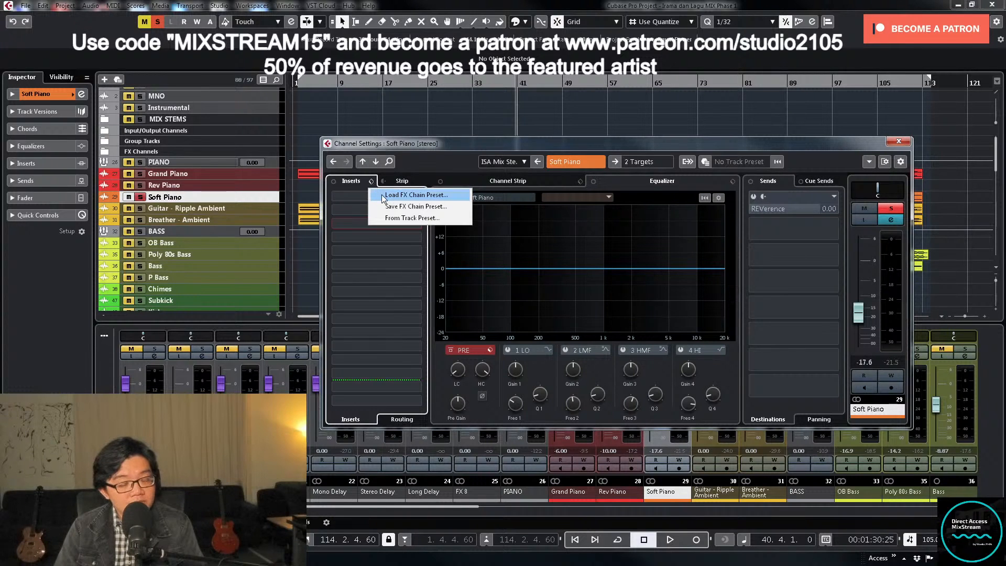
pyautogui.click(383, 196)
pyautogui.doubleClick(464, 305)
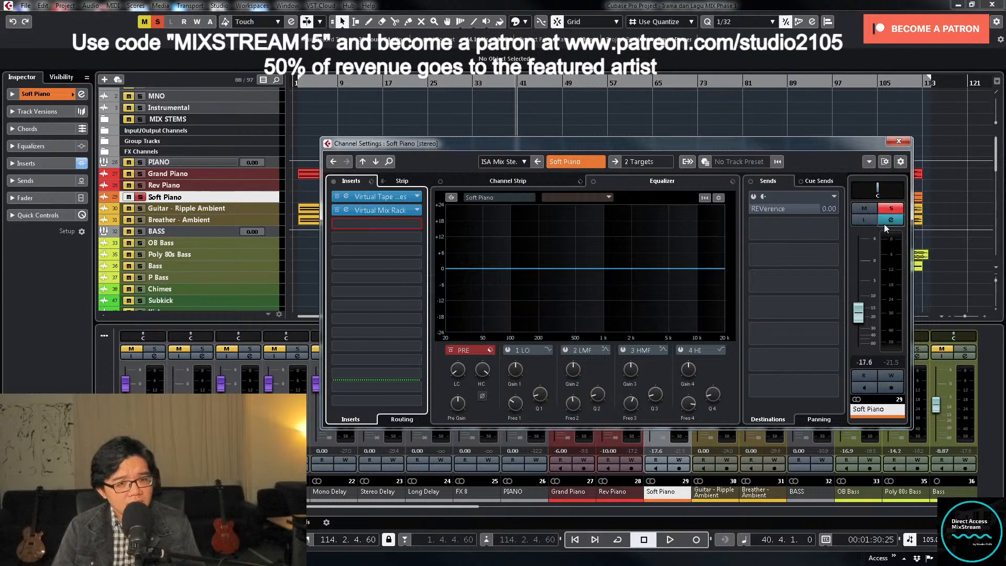
pyautogui.moveTo(860, 319); pyautogui.dragTo(862, 326)
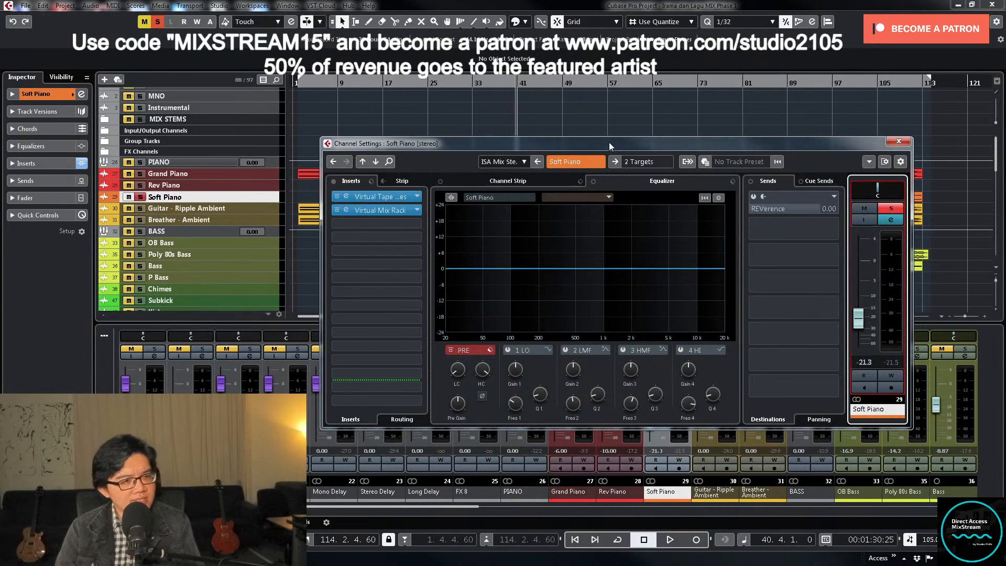
# - Reposition the channel settings window, play the Soft Piano and raise its pre-EQ low-cut frequency to roll off the lows
pyautogui.moveTo(609, 143); pyautogui.dragTo(637, 276)
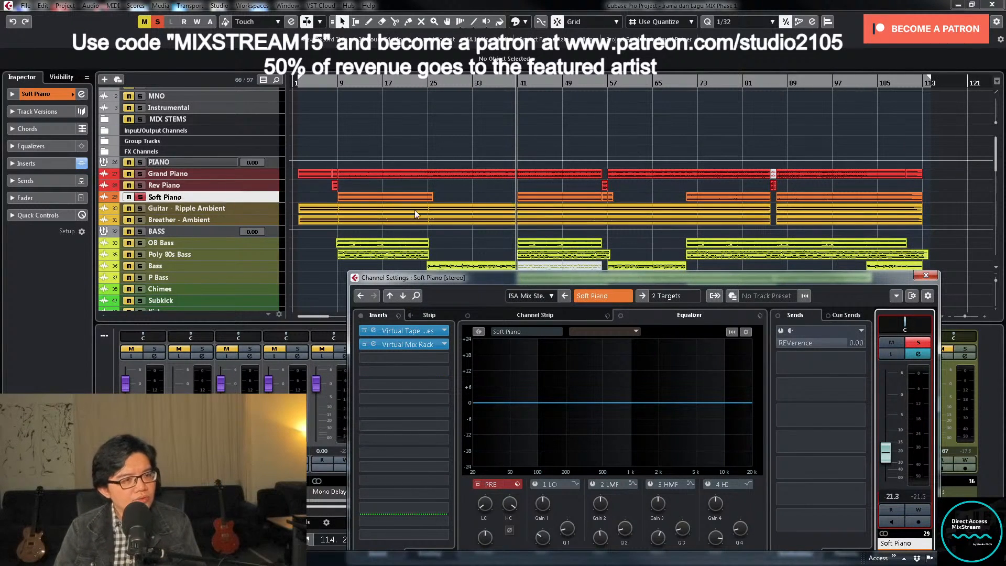
pyautogui.moveTo(558, 276); pyautogui.dragTo(551, 227)
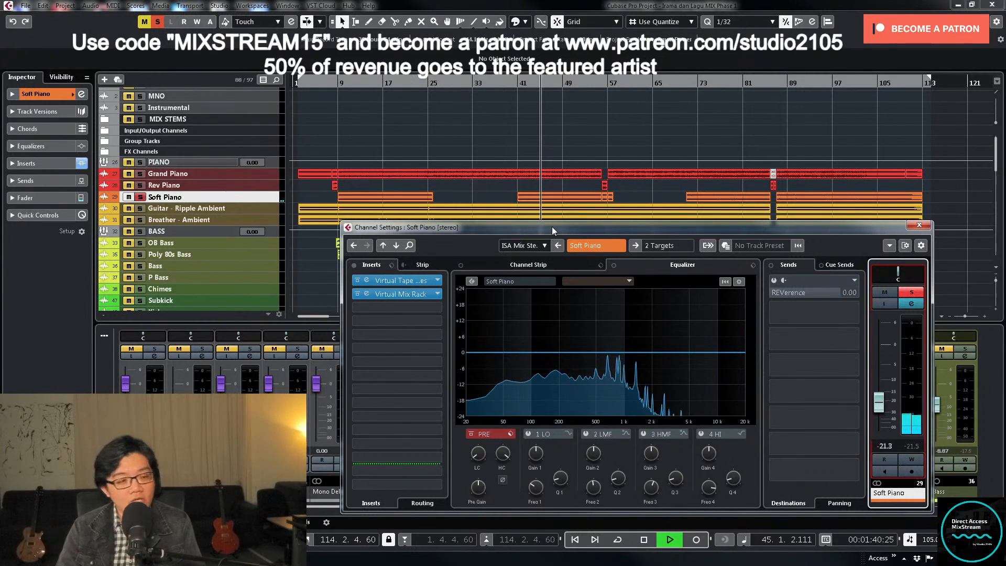
pyautogui.click(483, 454)
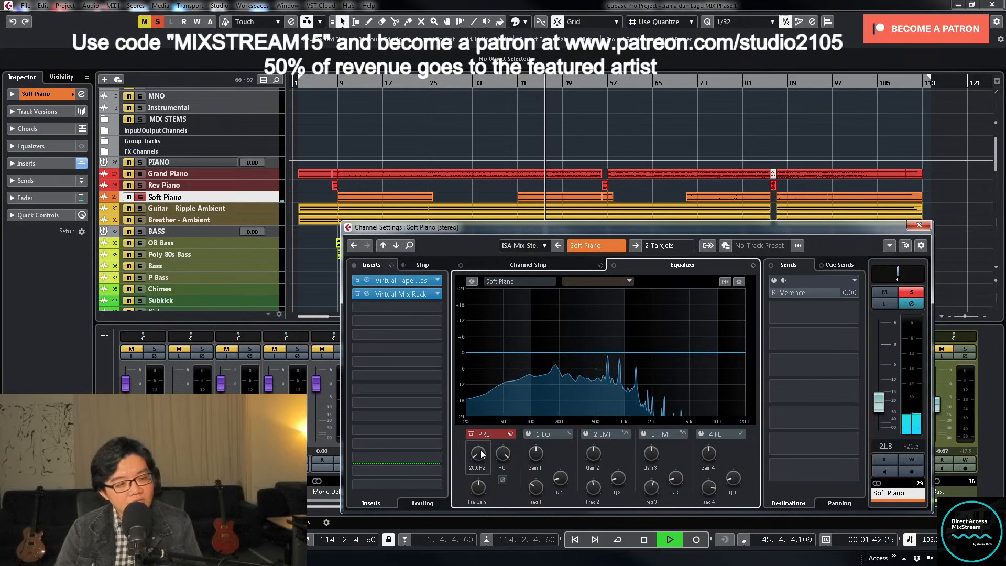
pyautogui.moveTo(483, 454); pyautogui.dragTo(488, 416)
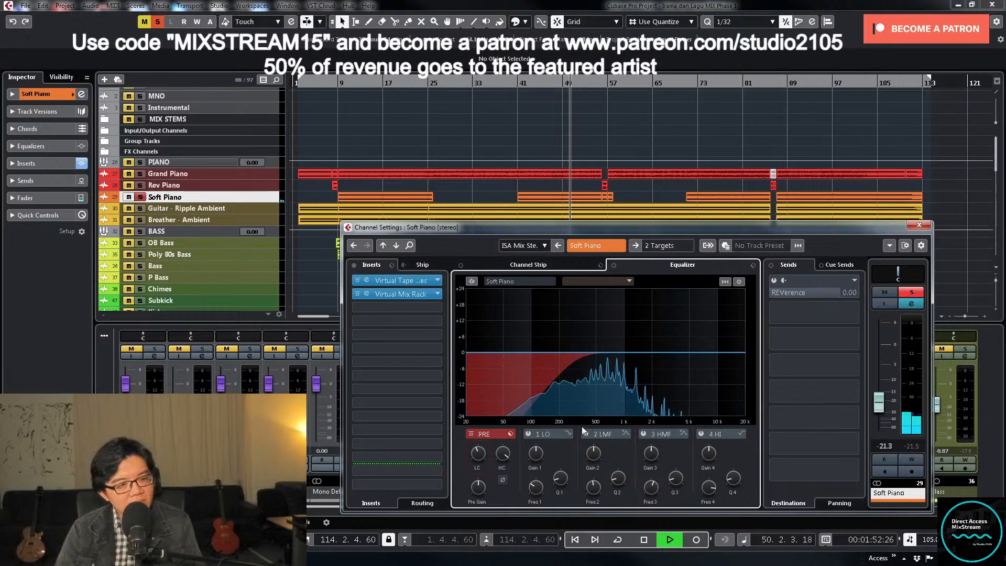
# - Browse Soft Piano's output destinations and choose the ALL MUSIC group
pyautogui.click(664, 247)
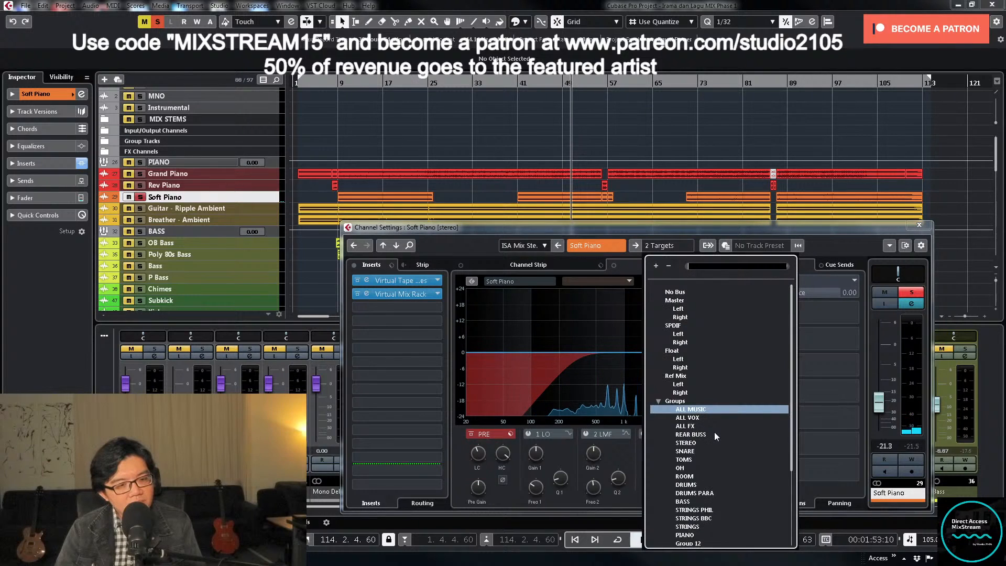
pyautogui.scroll(-2, 715, 432)
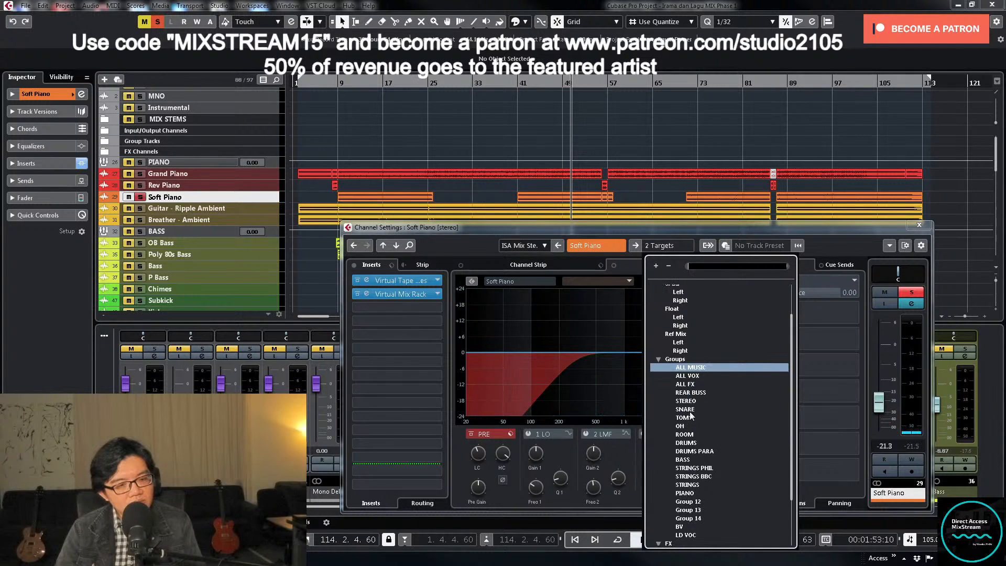
pyautogui.click(691, 368)
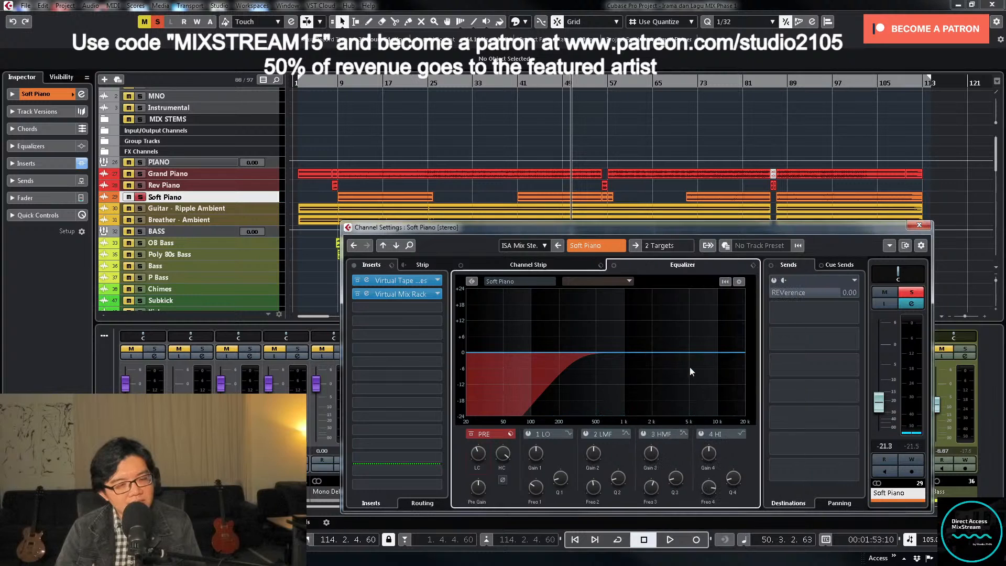
# - Take Soft Piano out of solo, close its channel settings and return the playback position to bar 40
pyautogui.click(904, 292)
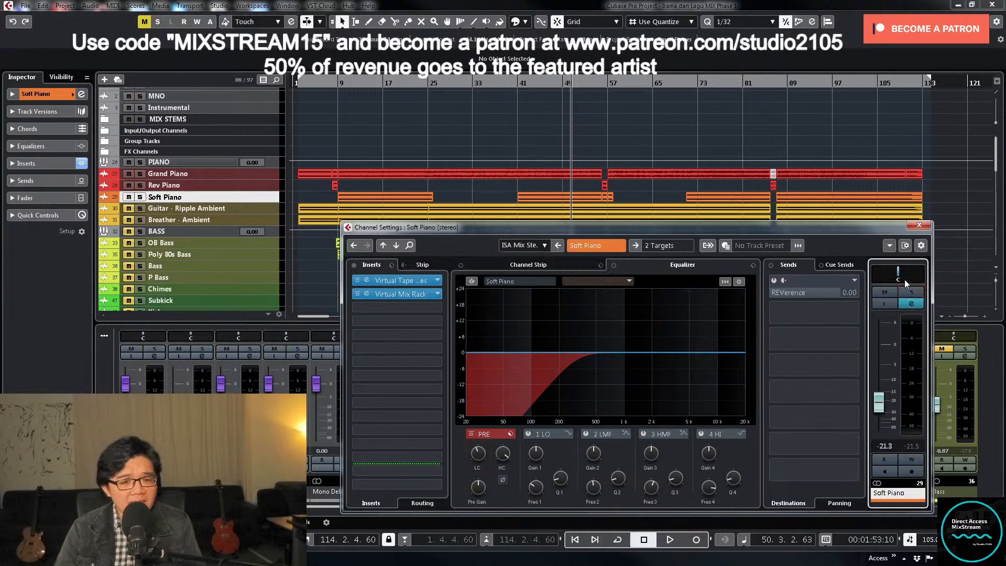
pyautogui.click(910, 225)
pyautogui.click(517, 94)
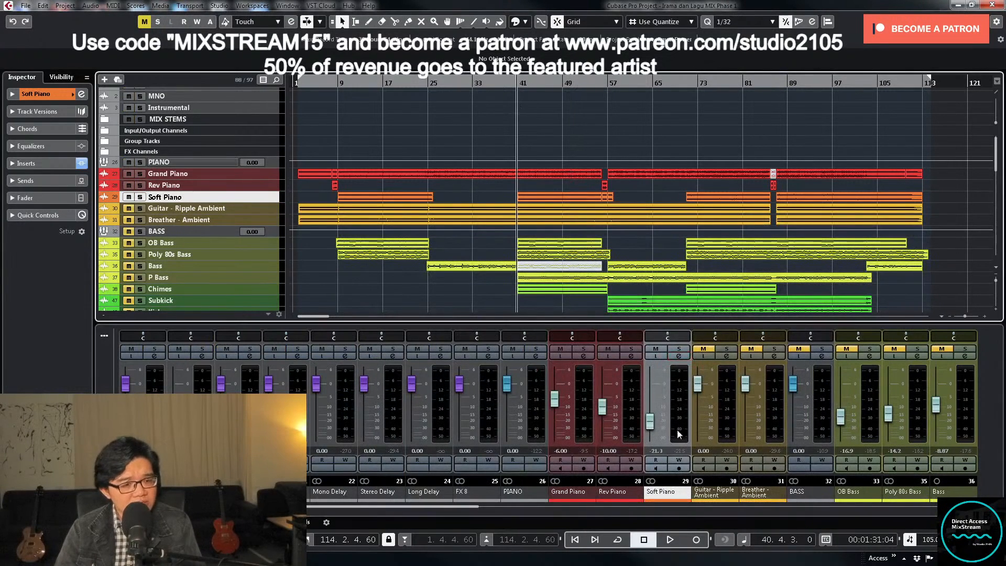
# - Raise Soft Piano's volume to -13.6 while playing the mix from bar 40
pyautogui.moveTo(647, 426)
pyautogui.mouseDown()
pyautogui.moveTo(651, 438)
pyautogui.moveTo(651, 416)
pyautogui.mouseUp()
pyautogui.press('space')
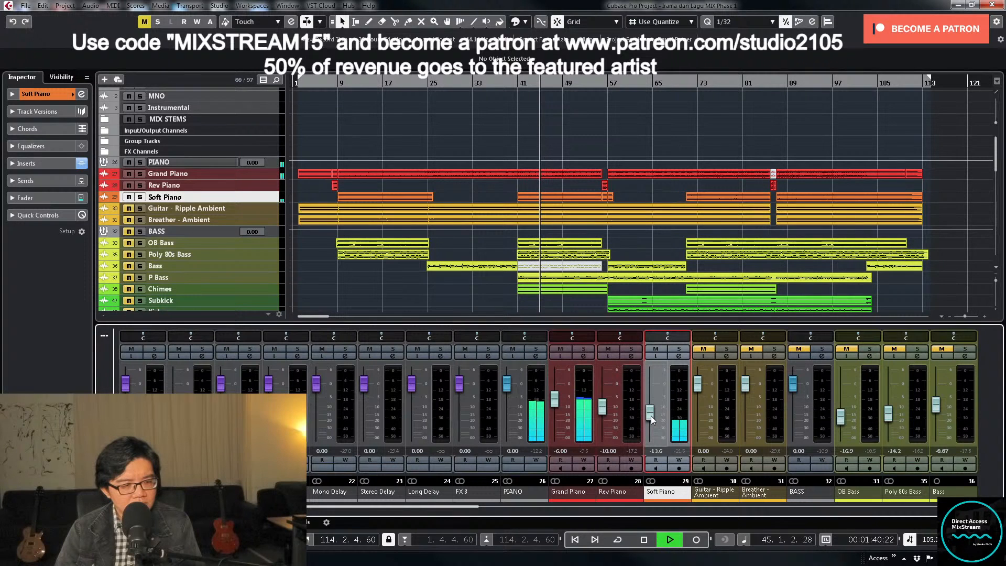
# - Solo the PIANO group, stop playback and open its TDR Nova insert from the channel settings
pyautogui.click(536, 348)
pyautogui.press('space')
pyautogui.click(537, 356)
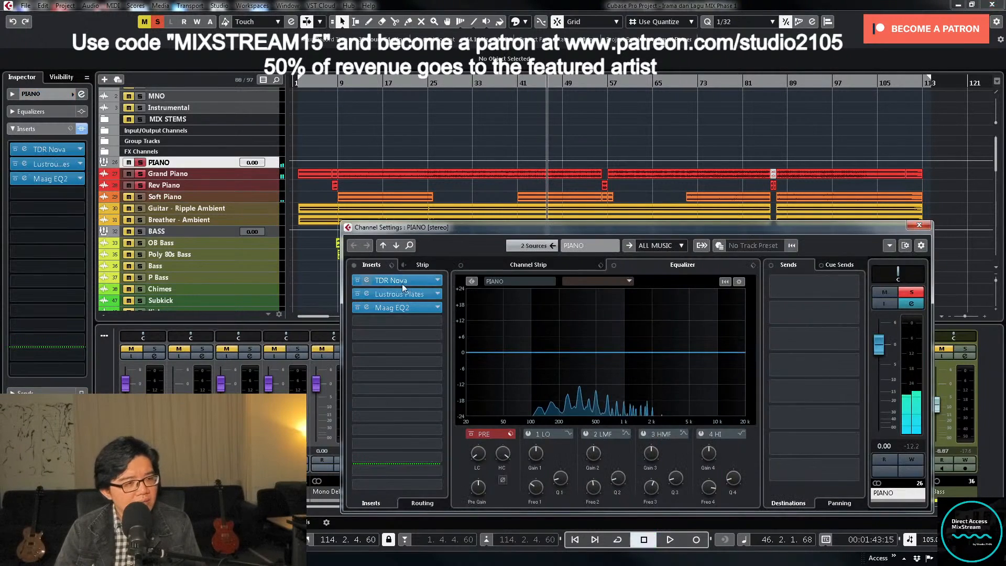
pyautogui.click(417, 281)
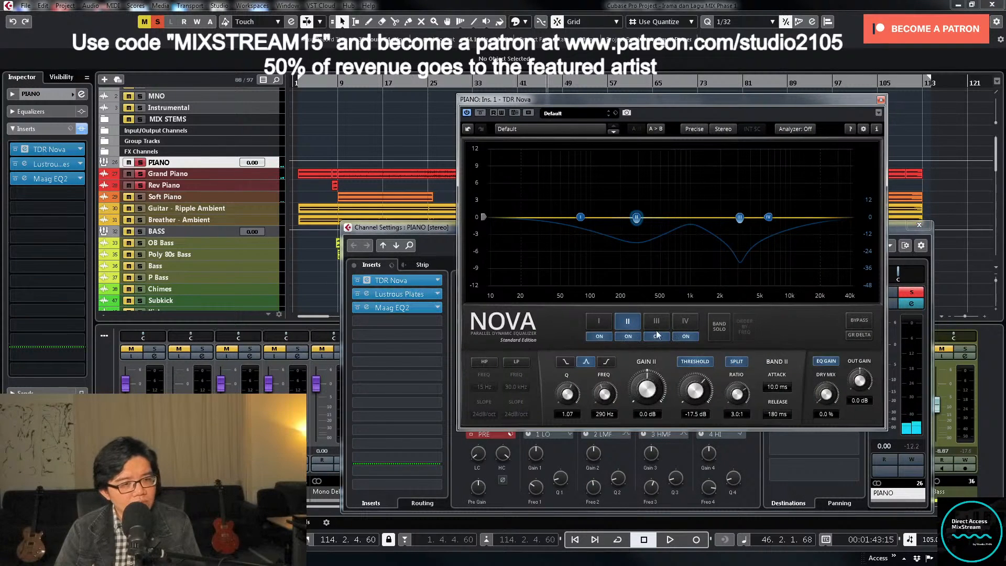
# - Set TDR Nova's band I to a Q of 6.00, solo the band and sweep it boosted to 1037 Hz during playback
pyautogui.click(599, 321)
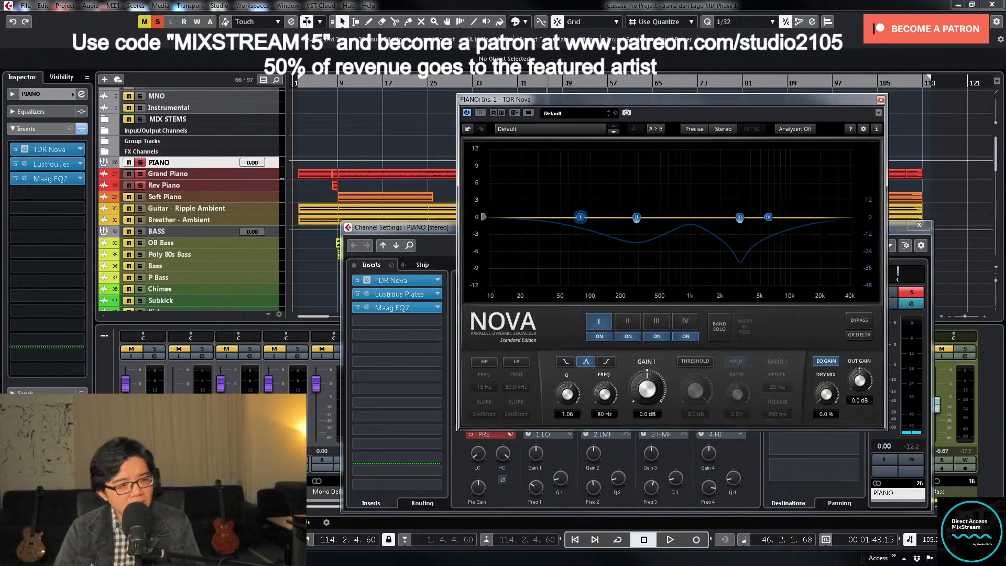
pyautogui.moveTo(568, 394); pyautogui.dragTo(570, 375)
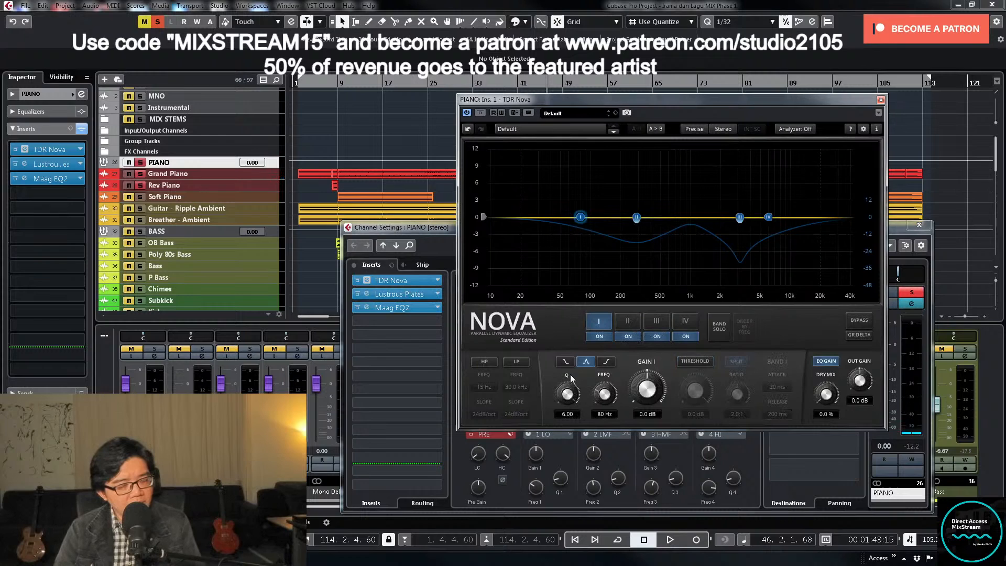
pyautogui.press('space')
pyautogui.click(728, 329)
pyautogui.moveTo(581, 217); pyautogui.dragTo(695, 176)
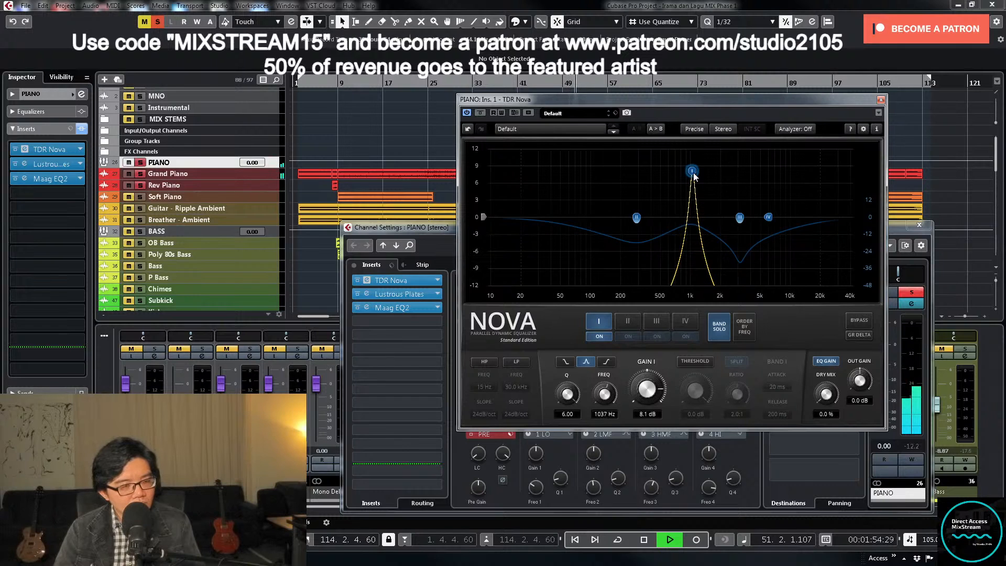
# - Stop playback, reset band I's gain to 0 dB and turn off band solo in TDR Nova
pyautogui.press('space')
pyautogui.doubleClick(649, 413)
pyautogui.write('0')
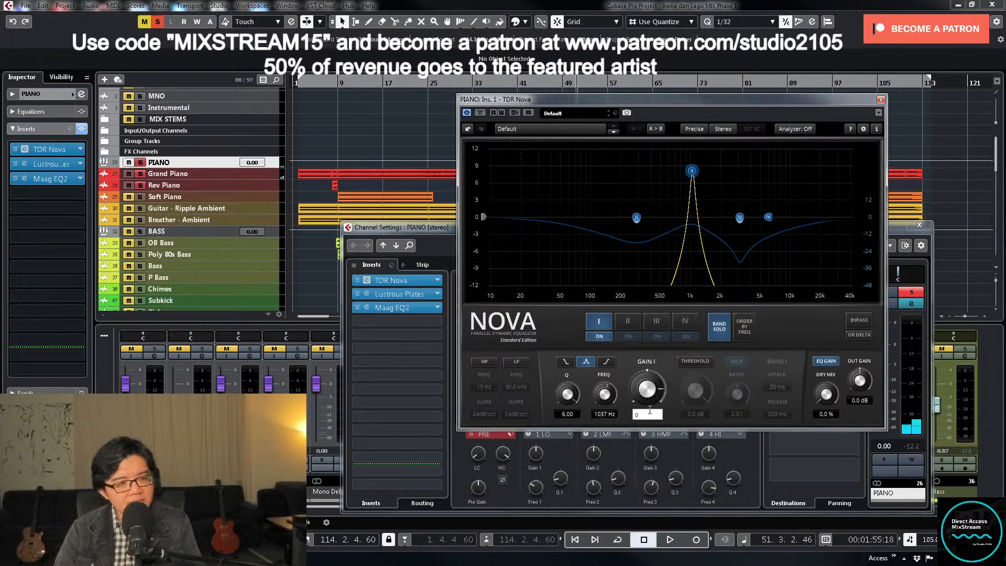
pyautogui.press('Return')
pyautogui.click(726, 325)
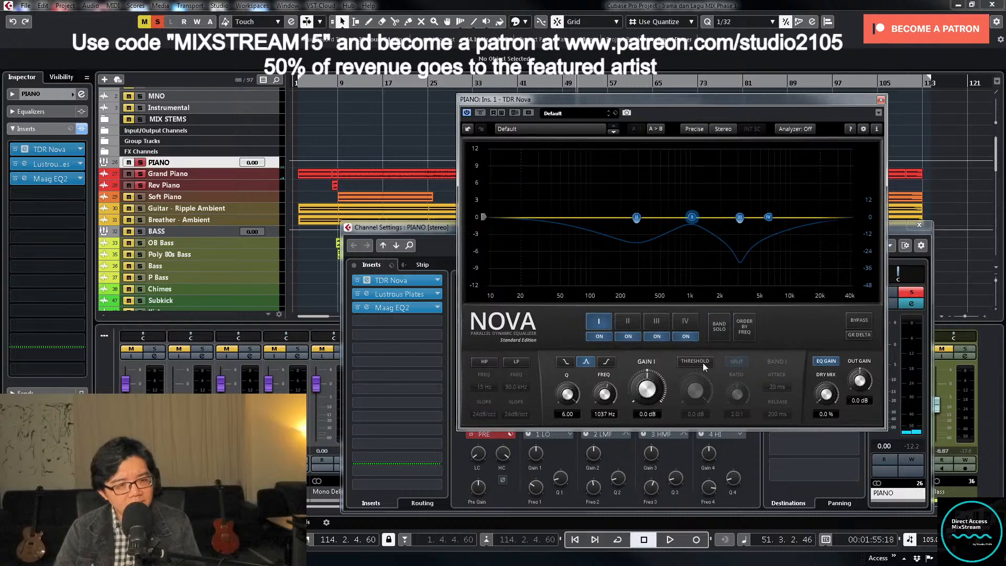
# - Activate band I's dynamic threshold and set it to -24.5 dB with a Q of 2.98 while playing the piano
pyautogui.click(703, 362)
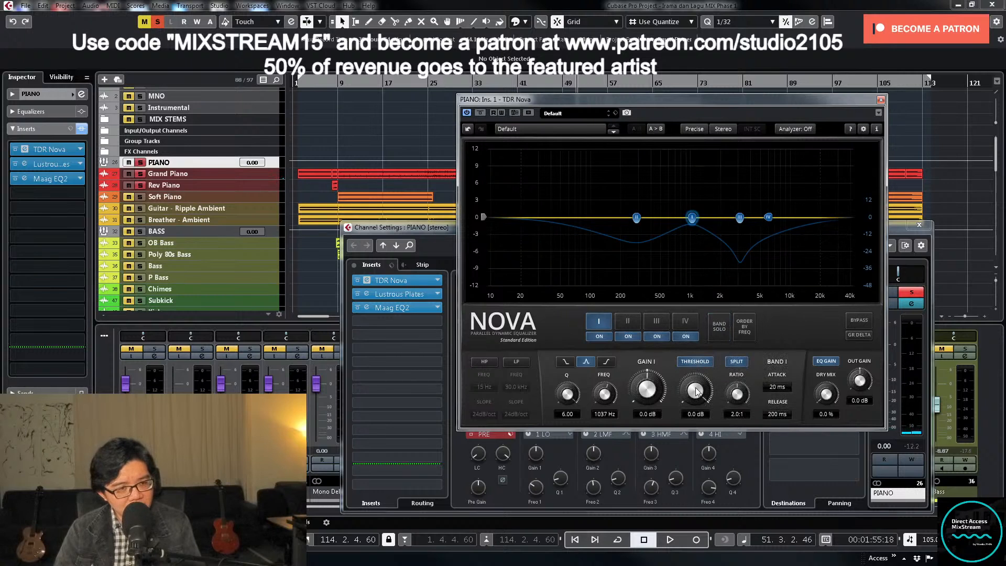
pyautogui.press('space')
pyautogui.moveTo(696, 391); pyautogui.dragTo(696, 433)
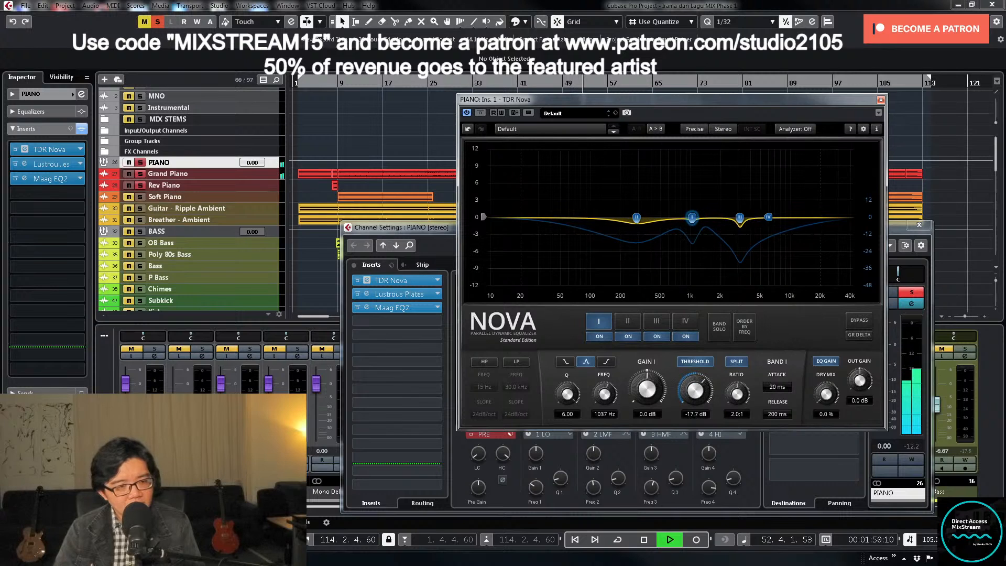
pyautogui.press('space')
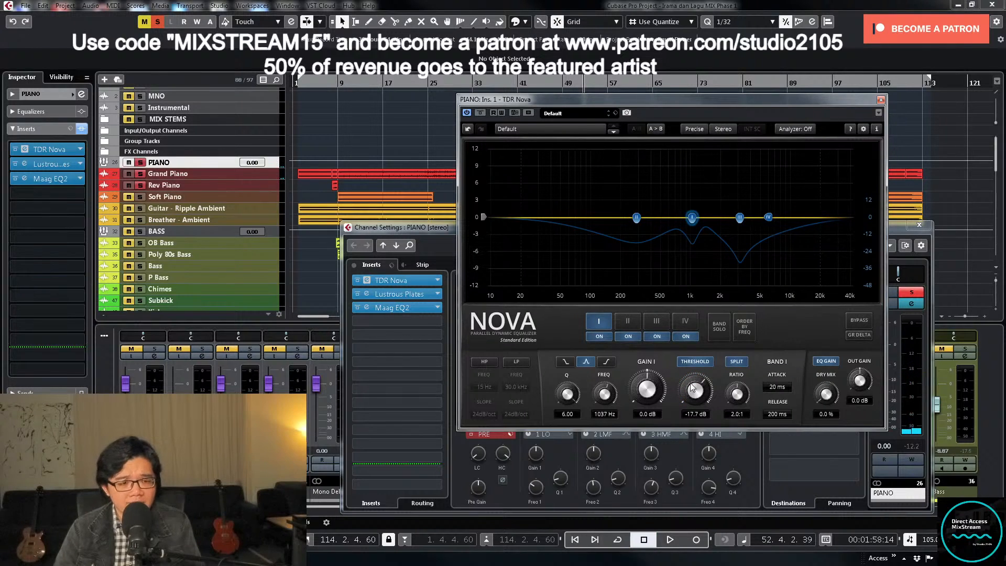
pyautogui.press('space')
pyautogui.moveTo(693, 387); pyautogui.dragTo(693, 398)
pyautogui.moveTo(568, 394); pyautogui.dragTo(567, 411)
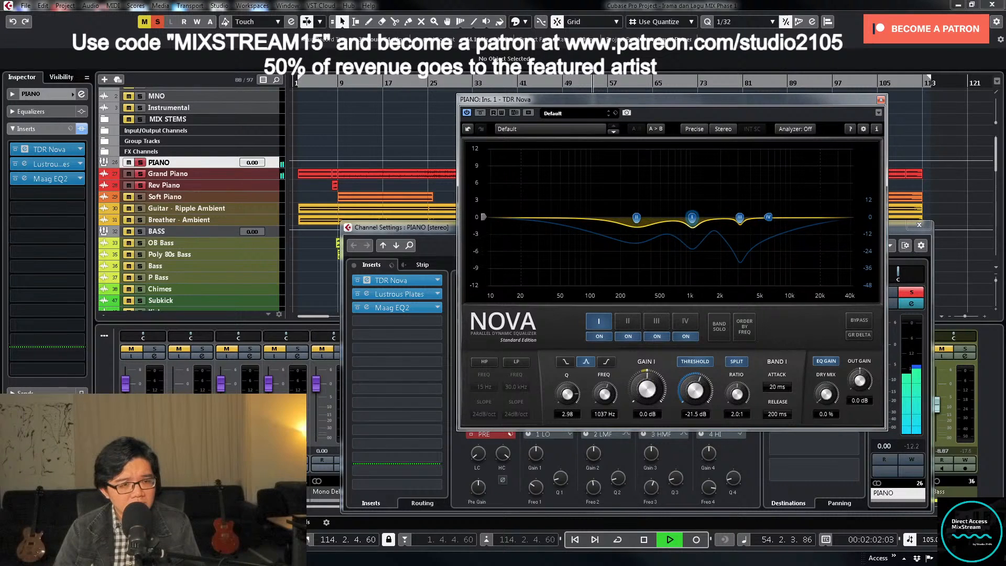
pyautogui.moveTo(696, 389); pyautogui.dragTo(696, 396)
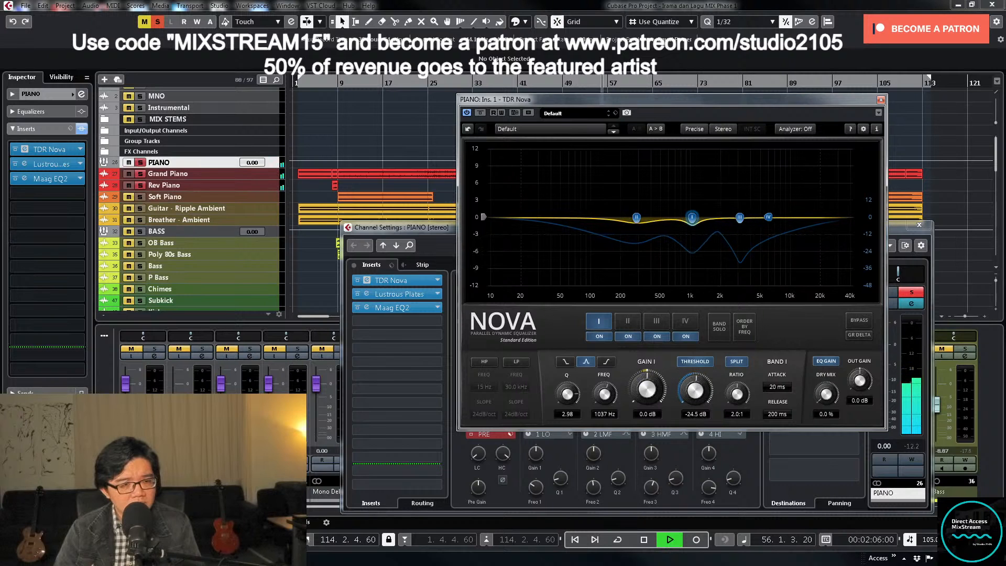
# - Close TDR Nova and the PIANO channel settings, and take the PIANO group out of solo
pyautogui.click(881, 100)
pyautogui.click(919, 225)
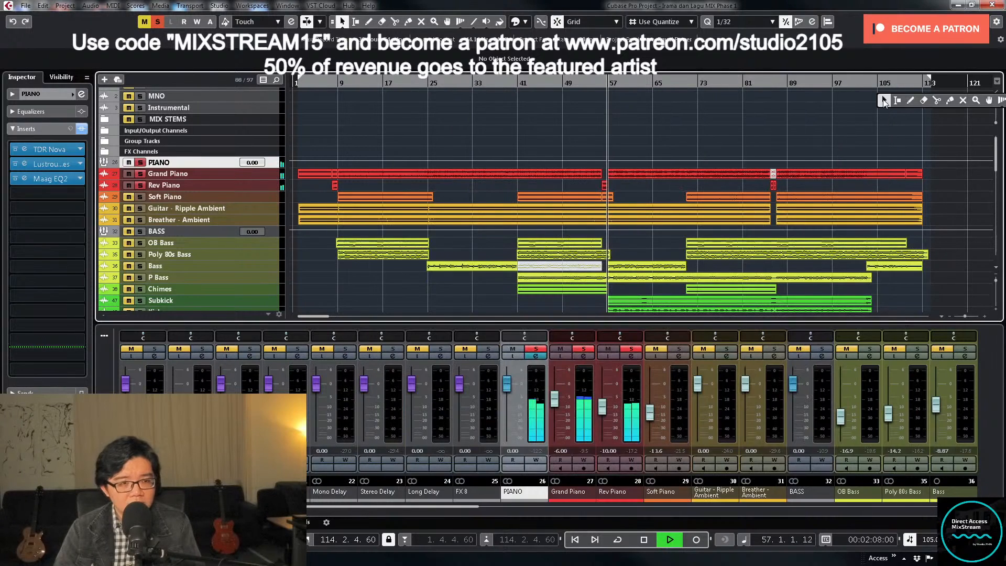
pyautogui.click(536, 349)
# - Play from bar 40 and raise Soft Piano's volume to -10.3
pyautogui.click(507, 116)
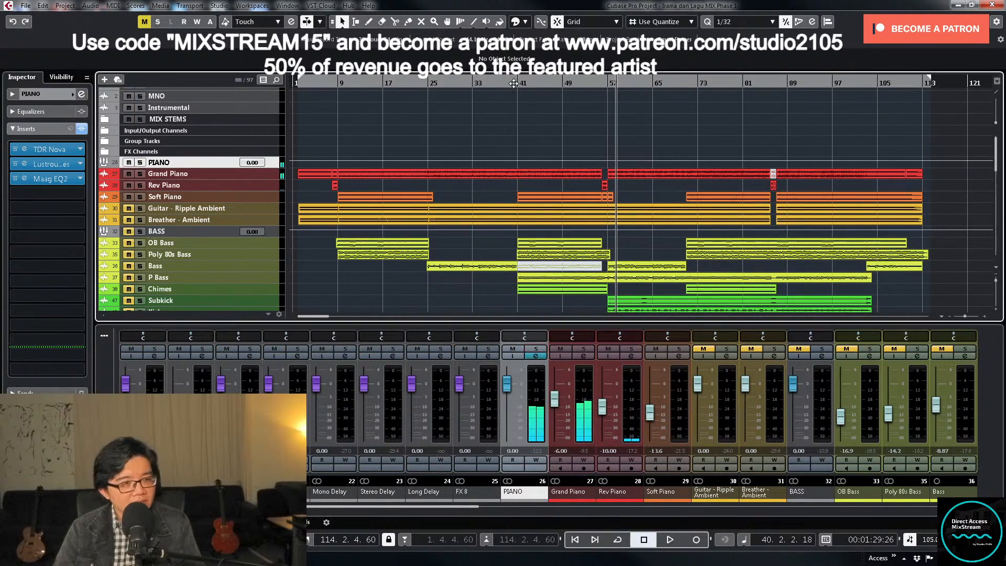
pyautogui.press('space')
pyautogui.press('space')
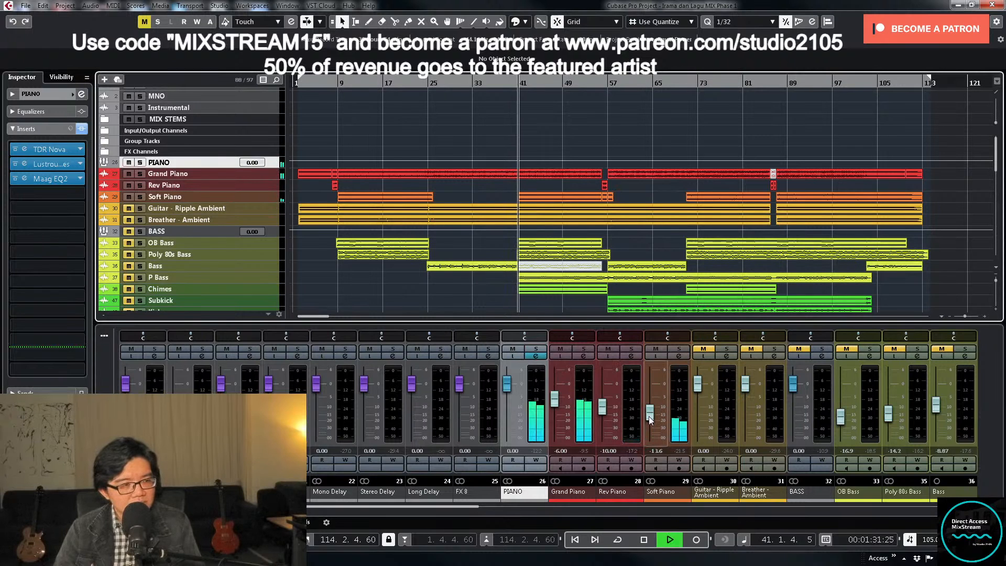
pyautogui.click(649, 416)
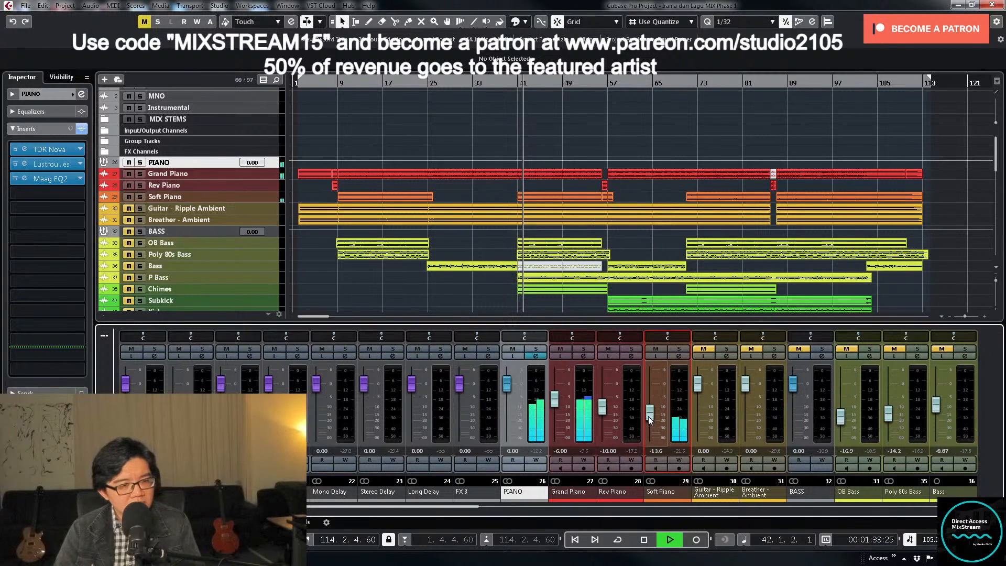
pyautogui.moveTo(649, 416); pyautogui.dragTo(649, 410)
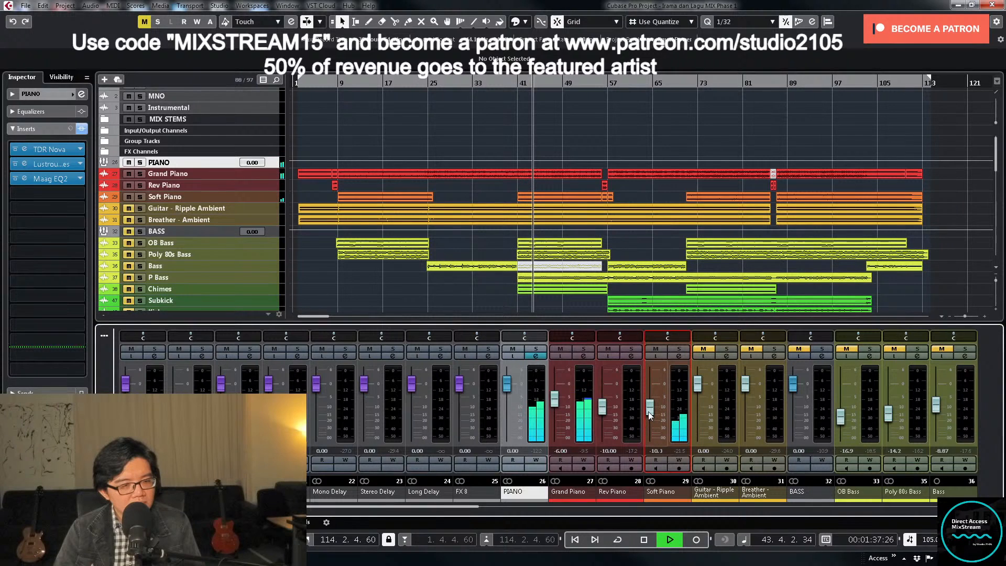
# - Solo Soft Piano, sweep its channel EQ's low-mid band with a narrow boost and cut the resonance by about 5.5 dB
pyautogui.click(679, 349)
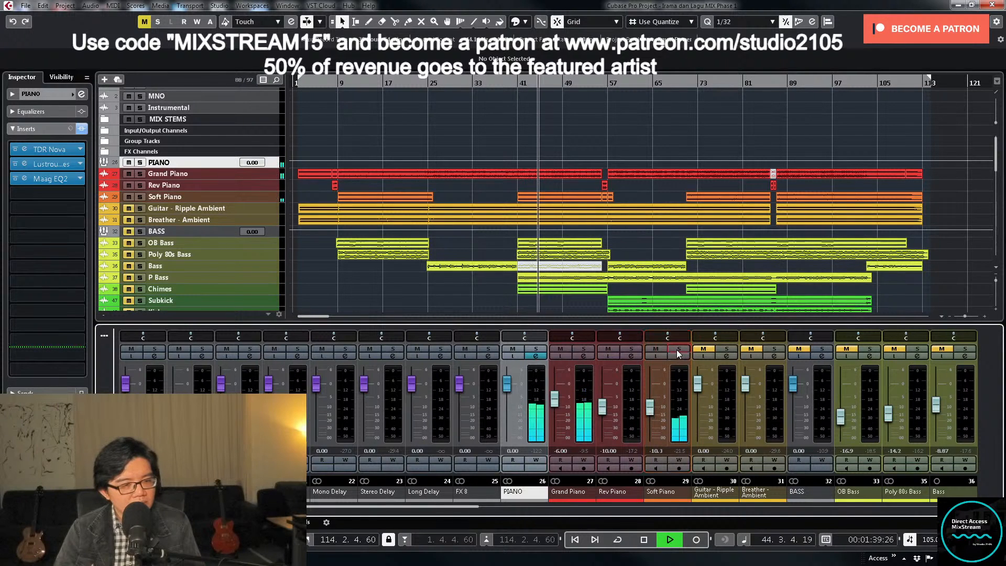
pyautogui.click(679, 357)
pyautogui.click(586, 435)
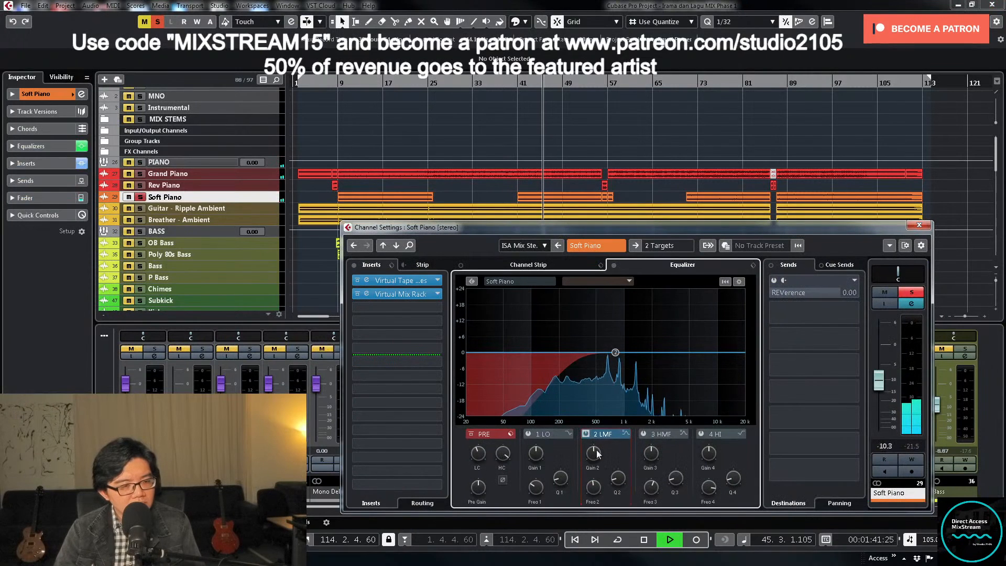
pyautogui.moveTo(615, 352); pyautogui.dragTo(608, 316)
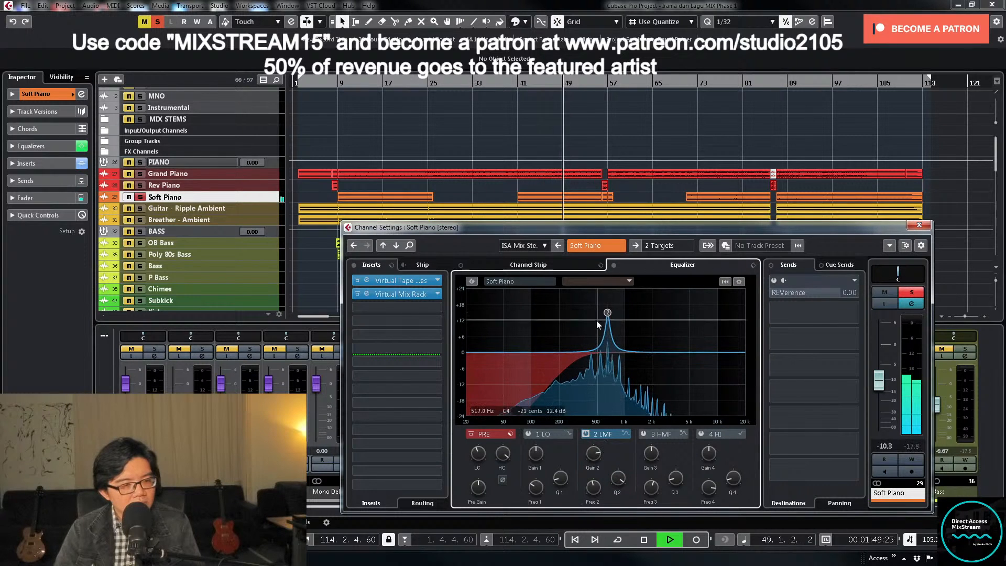
pyautogui.moveTo(590, 445); pyautogui.dragTo(587, 493)
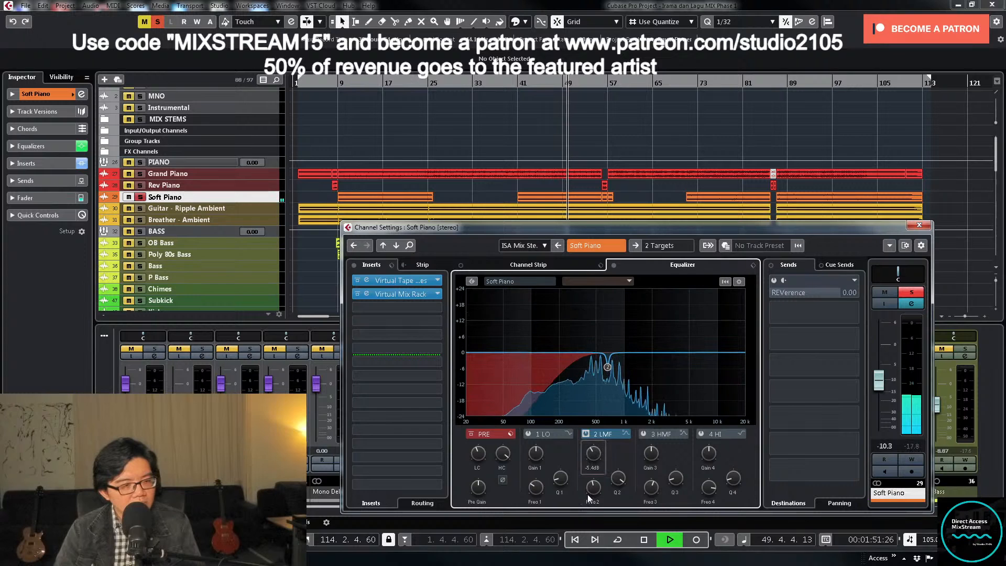
# - Take Soft Piano out of solo, set its volume to -10, stop playback and close its channel settings
pyautogui.click(899, 293)
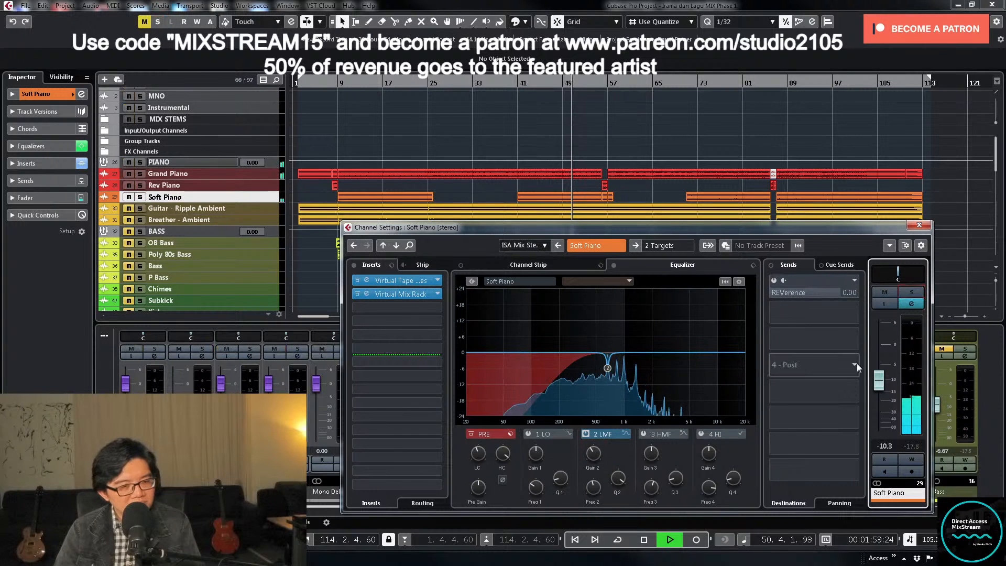
pyautogui.doubleClick(885, 448)
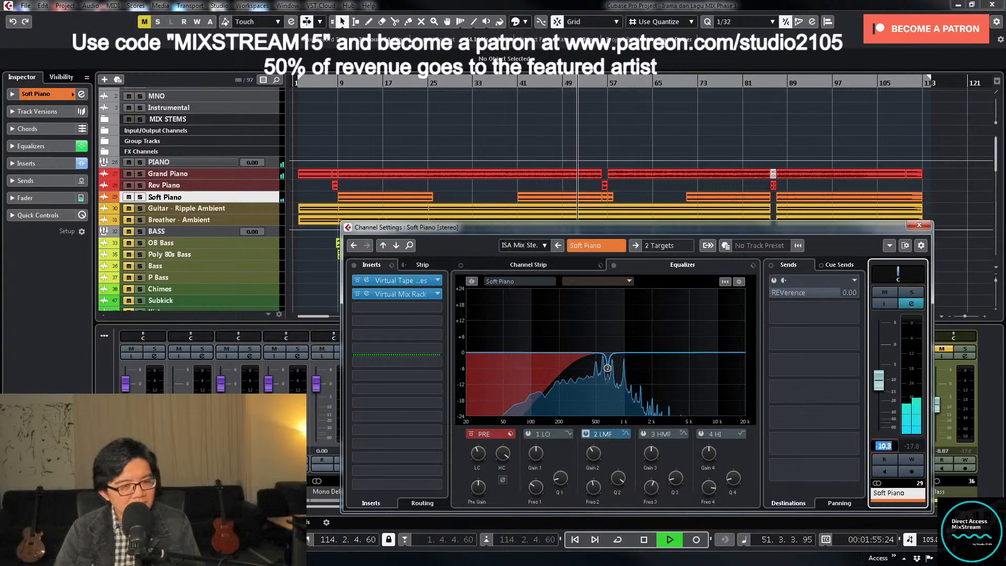
pyautogui.write('-10')
pyautogui.press('Return')
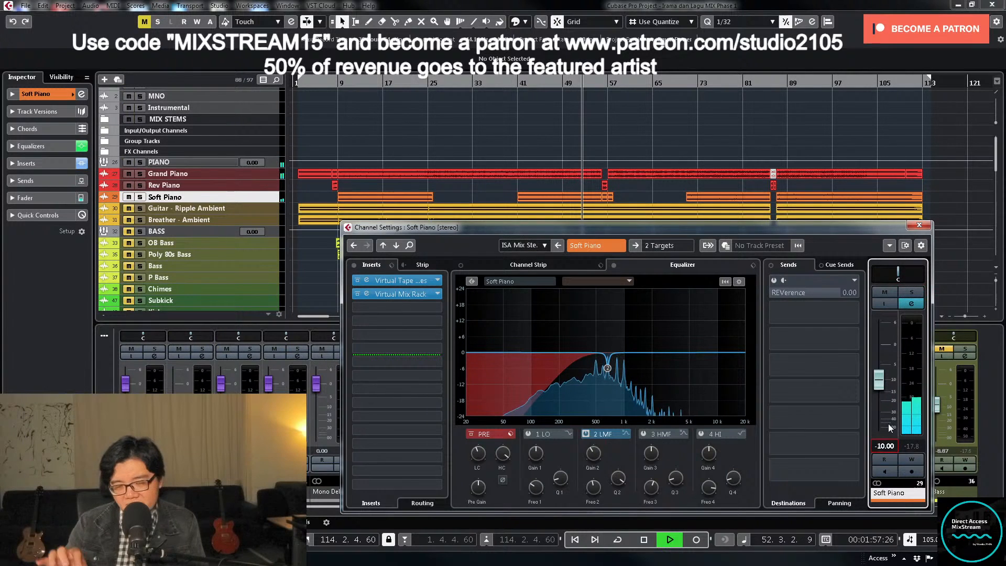
pyautogui.press('space')
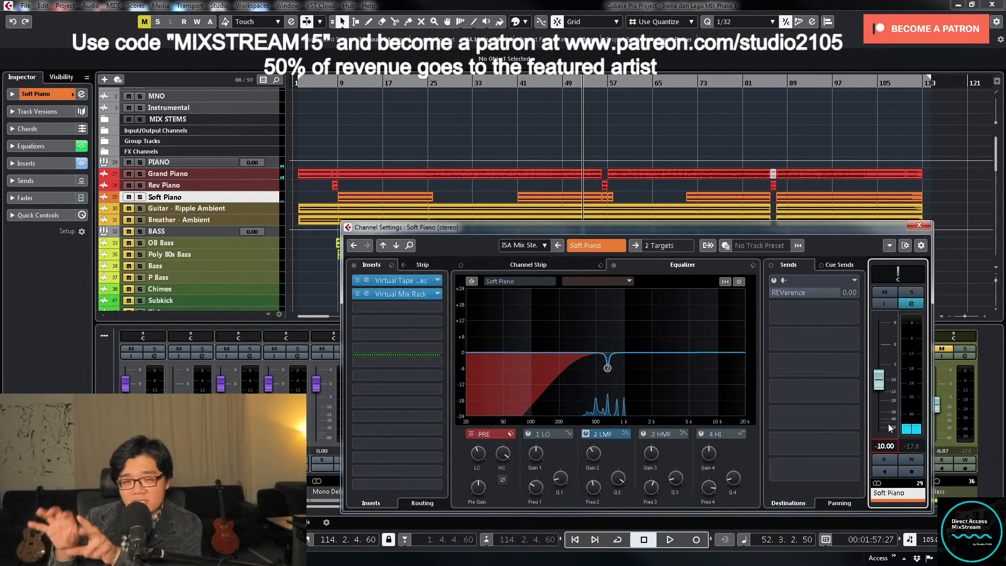
pyautogui.click(919, 225)
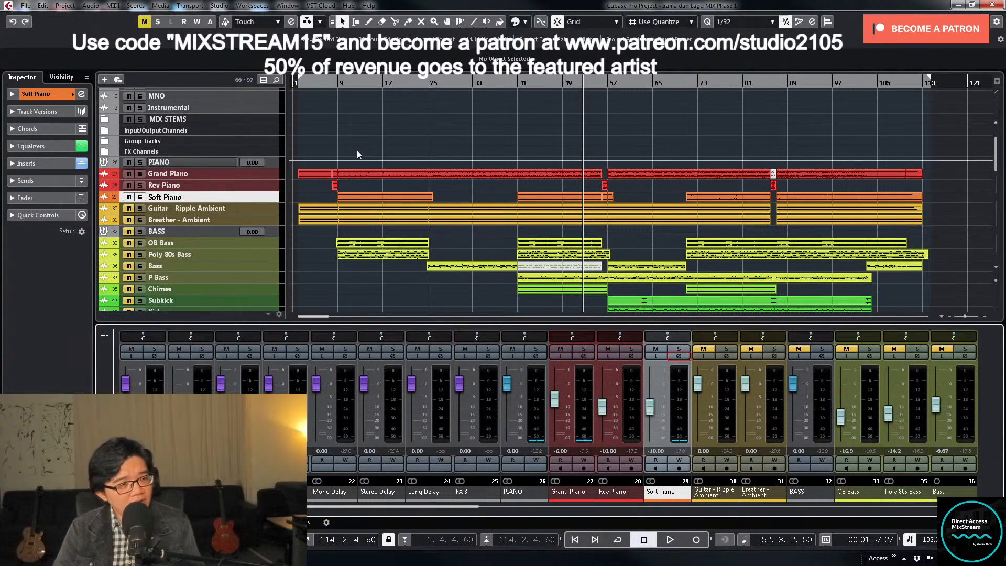
# - Unmute the LD VOC group and the Ld Voc track while keeping the Cs Voc and G Cs Voc tracks muted
pyautogui.scroll(-3, 450, 215)
pyautogui.scroll(-3, 449, 219)
pyautogui.scroll(-6, 454, 212)
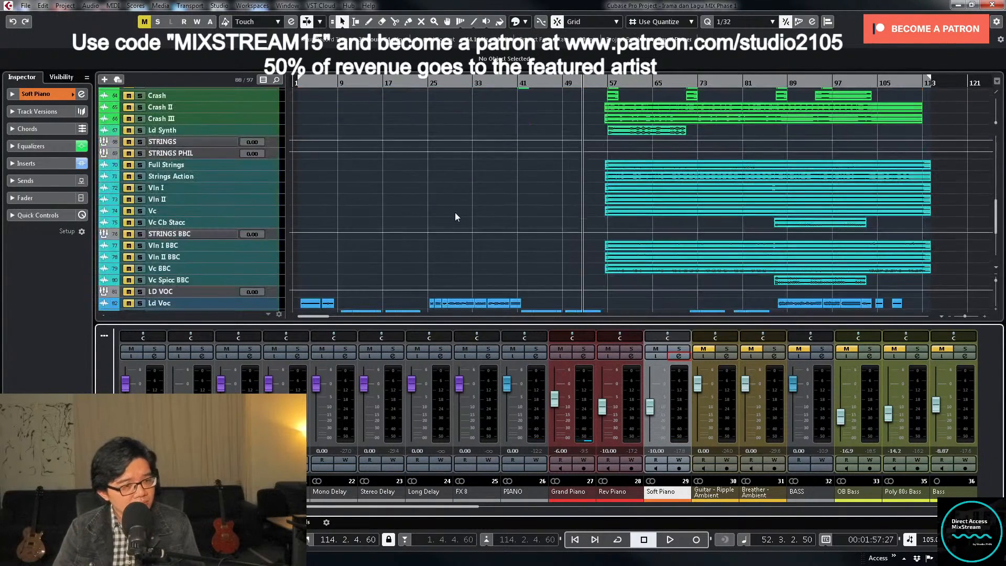
pyautogui.scroll(10, 455, 208)
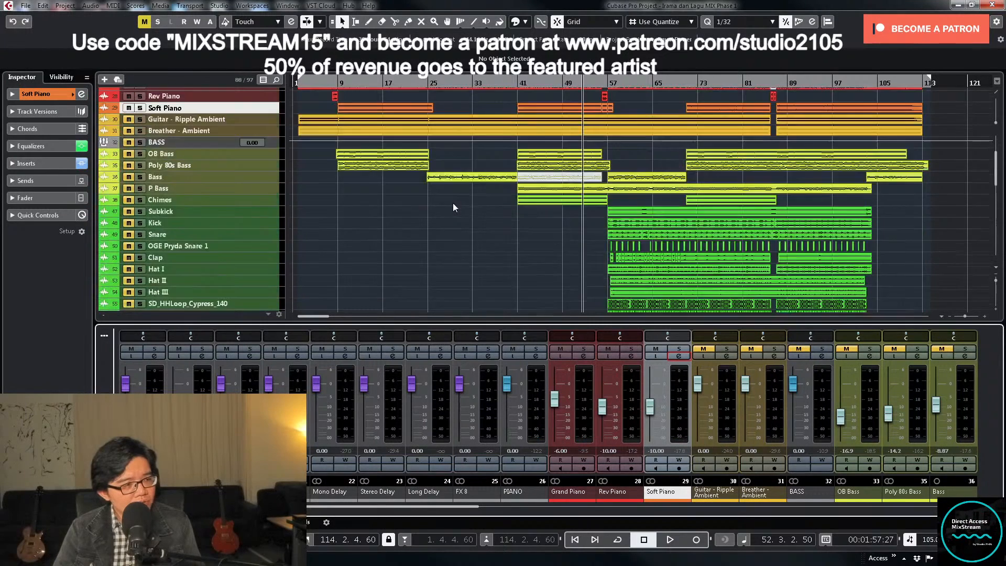
pyautogui.scroll(5, 452, 207)
pyautogui.scroll(-15, 448, 202)
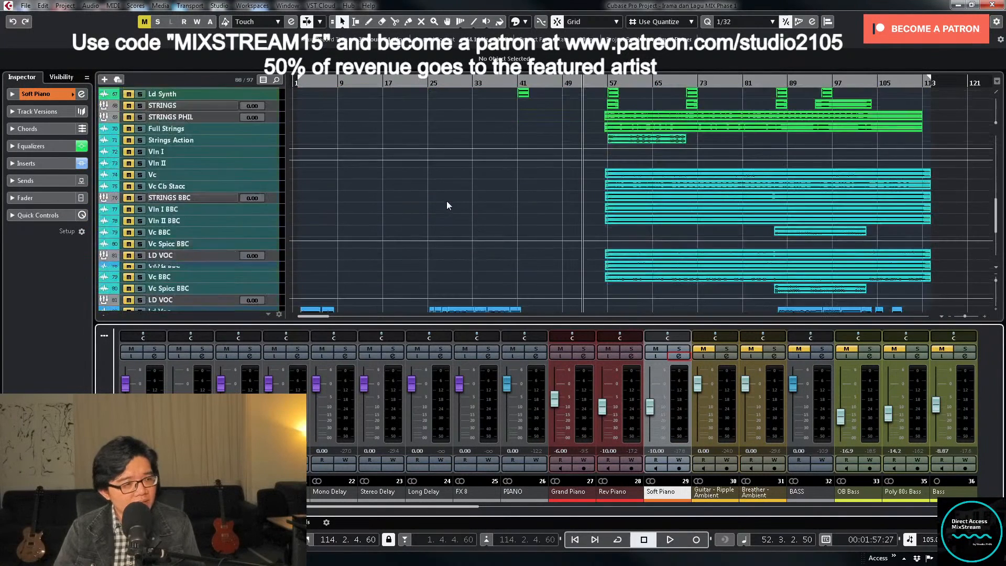
pyautogui.click(130, 214)
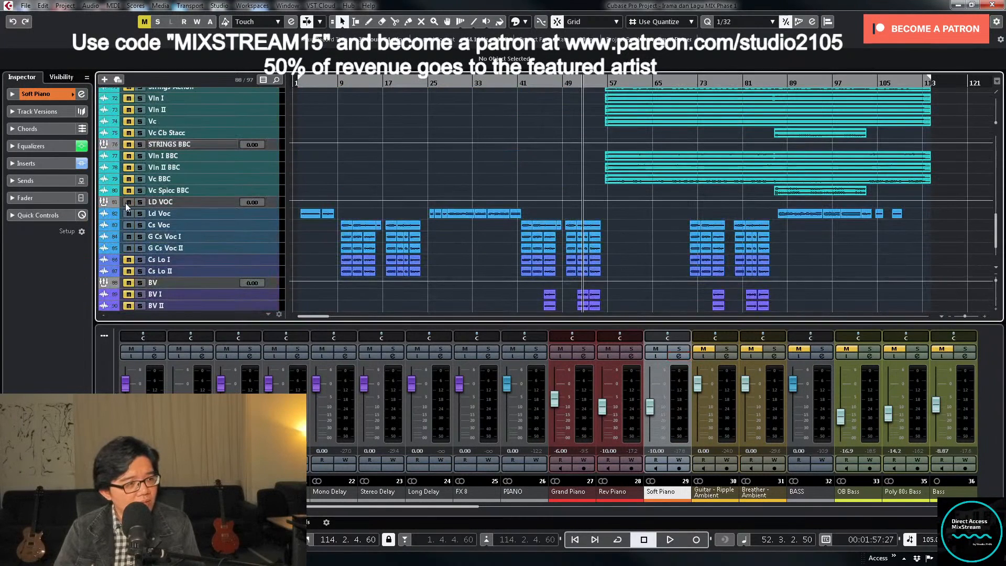
pyautogui.click(129, 225)
pyautogui.click(131, 226)
pyautogui.click(130, 237)
pyautogui.click(130, 249)
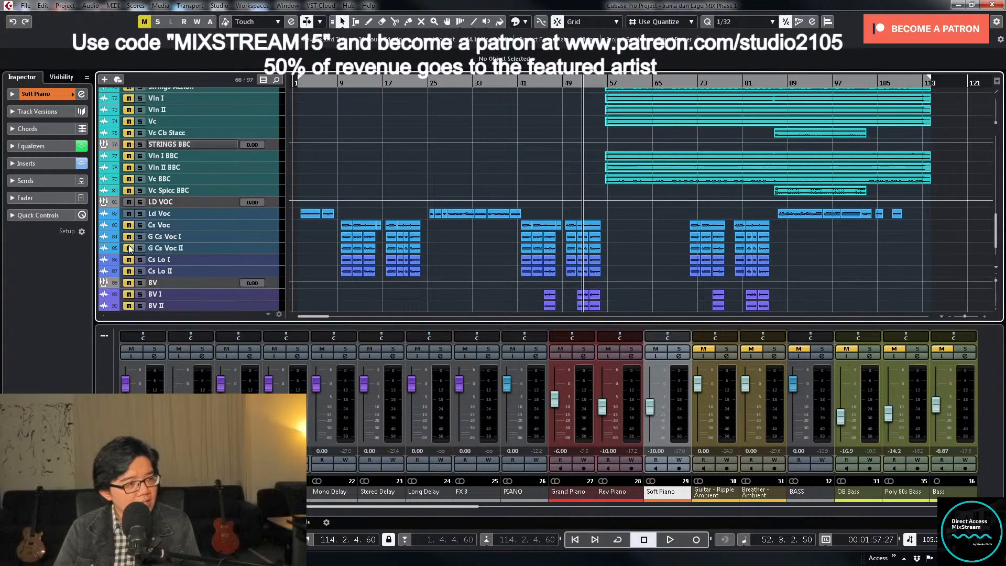
# - Set the locators around the Cs Voc events spanning bars 41 to 55 and open the Ld Voc channel settings
pyautogui.click(240, 212)
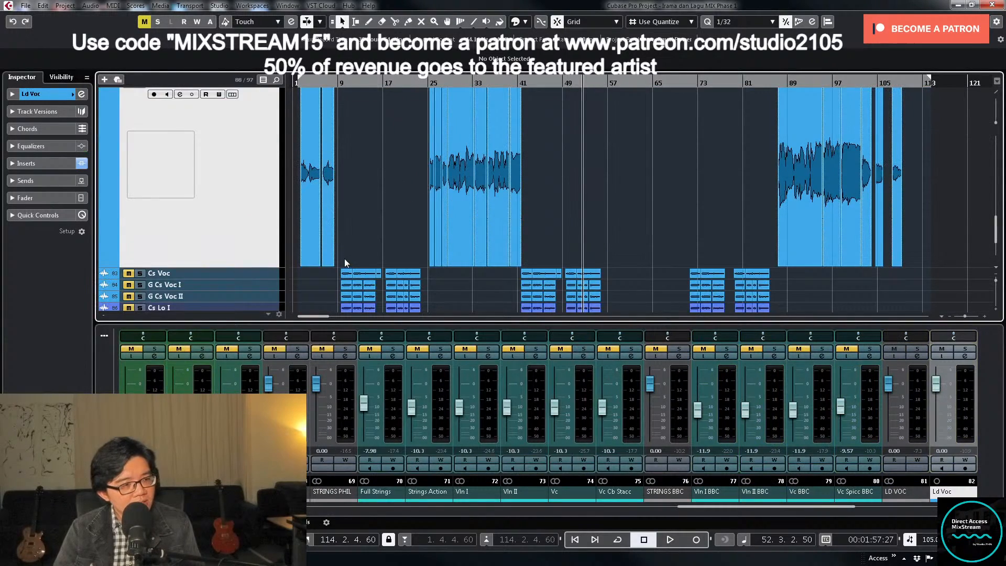
pyautogui.moveTo(344, 259); pyautogui.dragTo(417, 277)
pyautogui.moveTo(530, 261); pyautogui.dragTo(594, 277)
pyautogui.press('p')
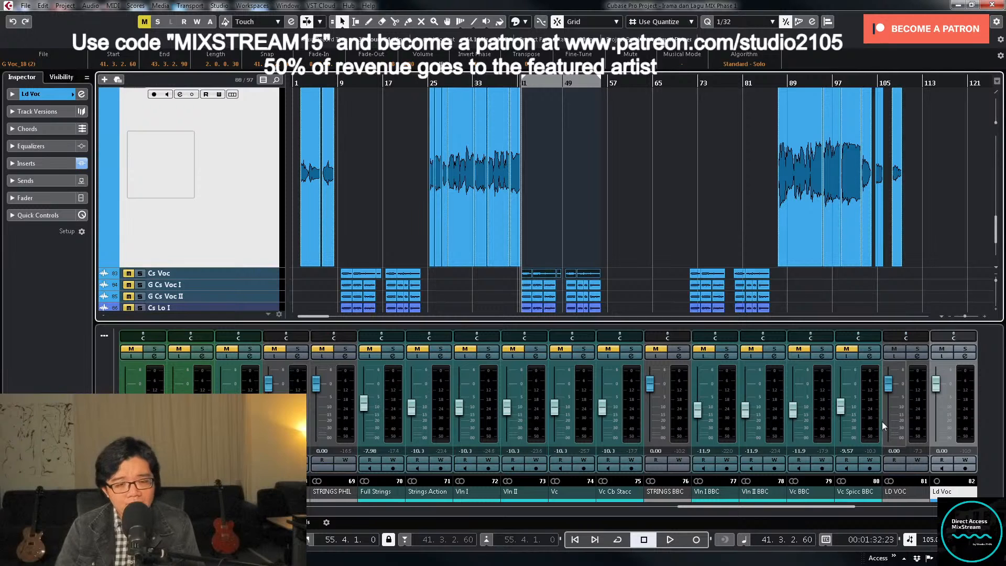
pyautogui.click(965, 356)
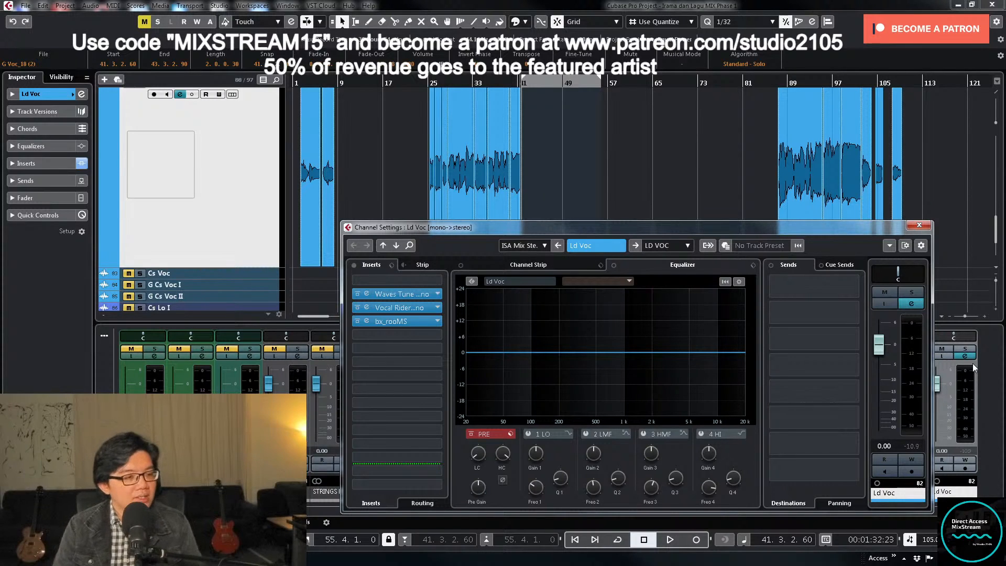
# - Deactivate the Waves Tune Real-Time insert on the Ld Voc channel and close its window
pyautogui.click(414, 295)
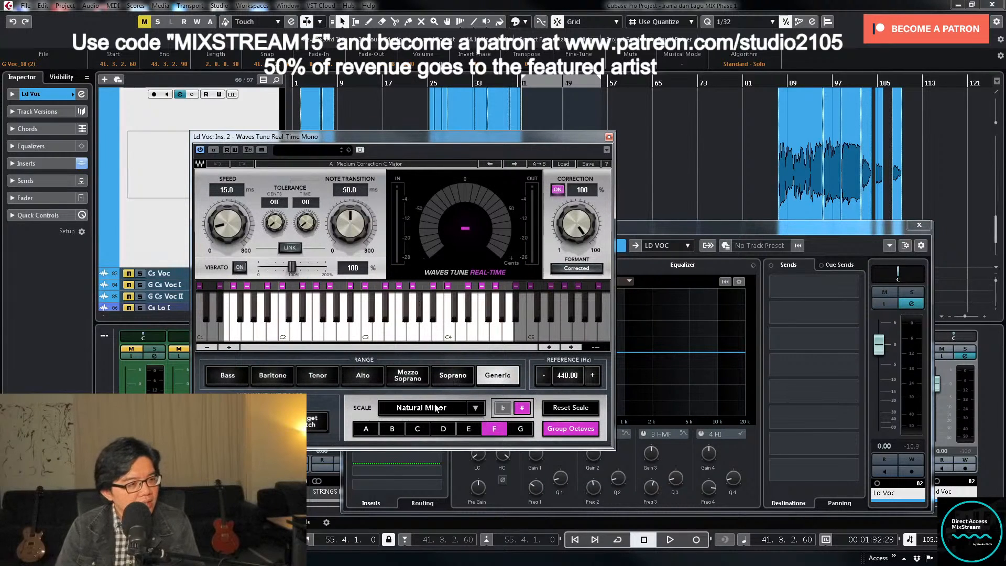
pyautogui.click(200, 150)
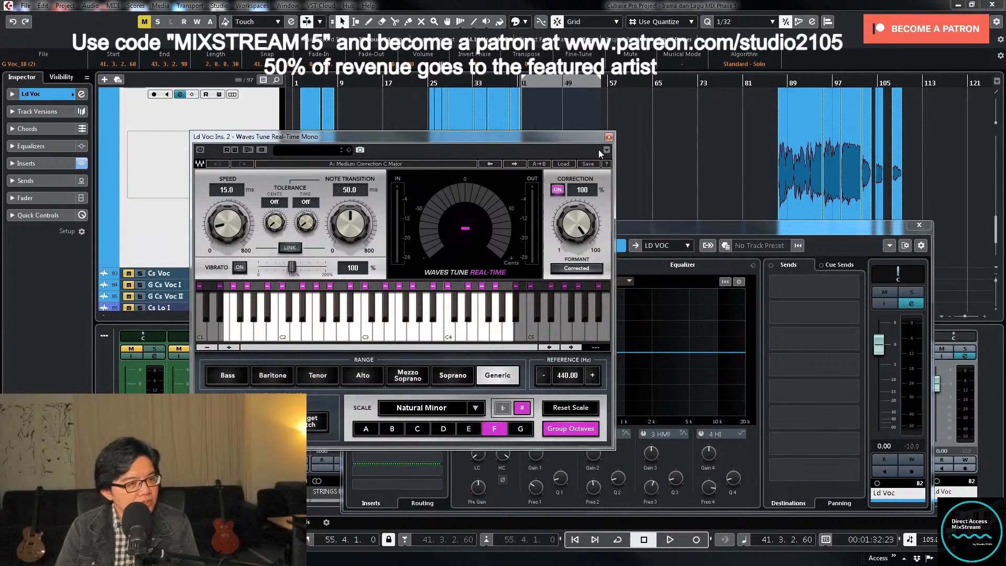
pyautogui.click(608, 137)
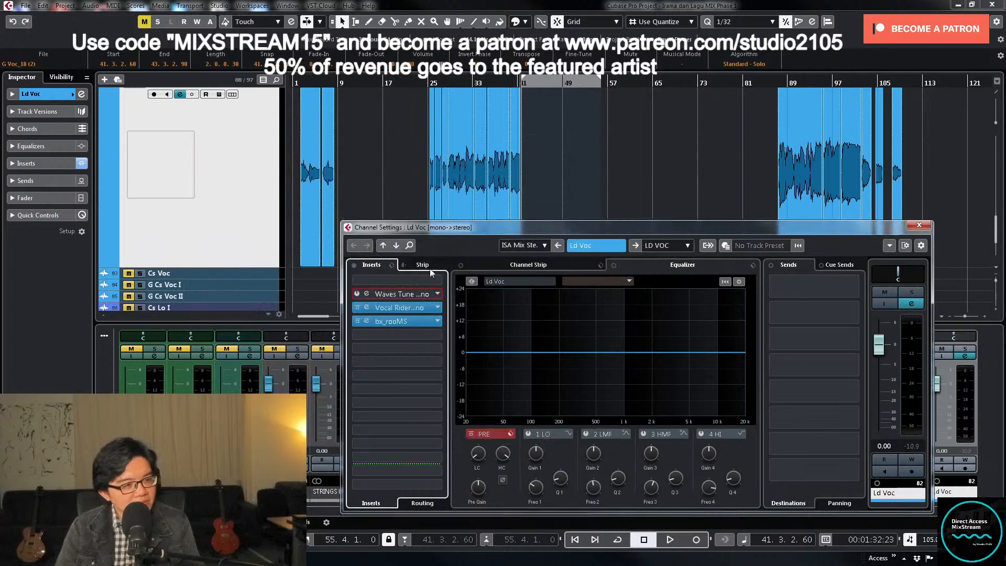
# - Load the MIX HOLLYWOOD-VTMA vocal FX chain preset on Ld Voc, bypass Sibilance Mono and RCompressor, and check TDR Nova's settings
pyautogui.click(391, 265)
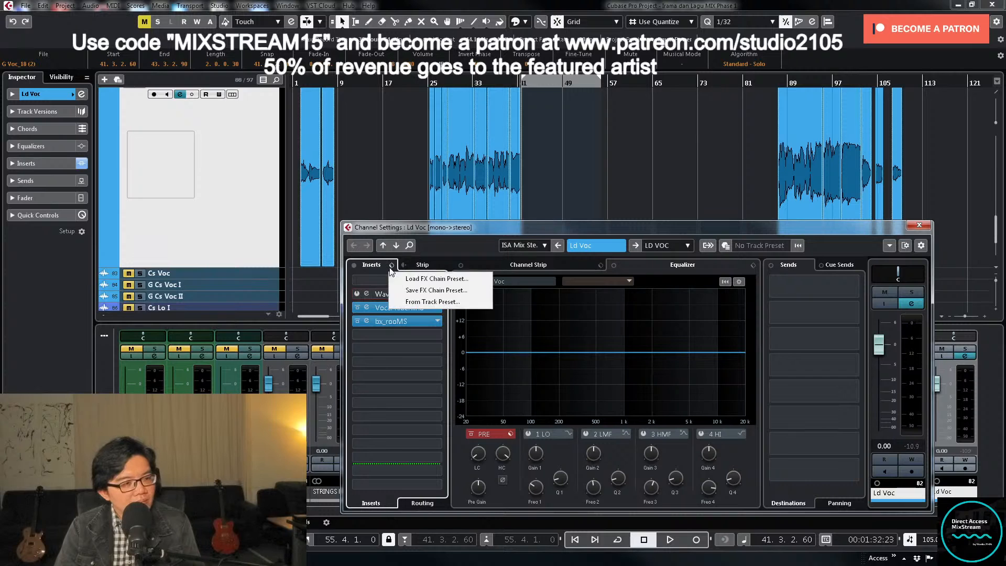
pyautogui.click(405, 278)
pyautogui.scroll(1, 514, 304)
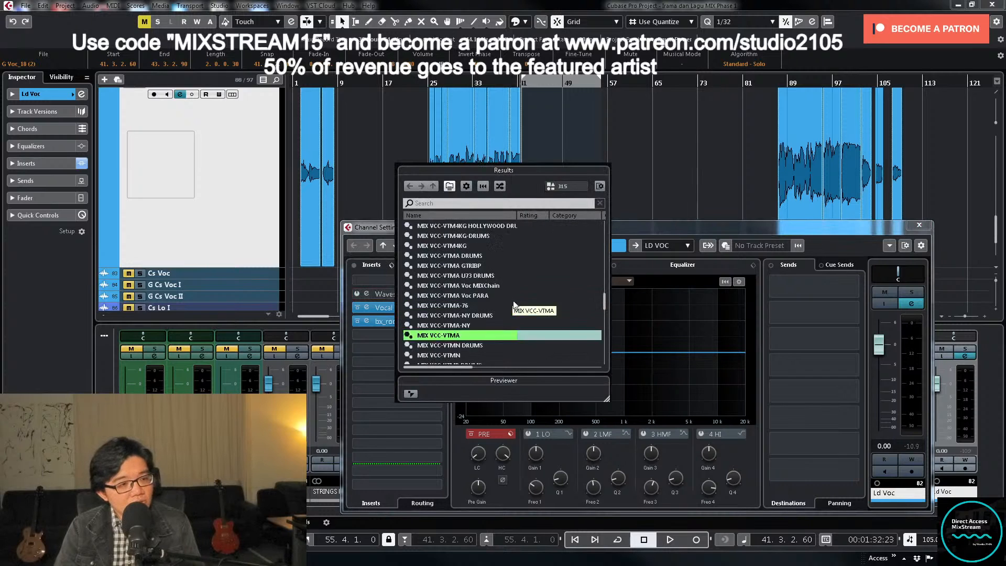
pyautogui.scroll(4, 540, 291)
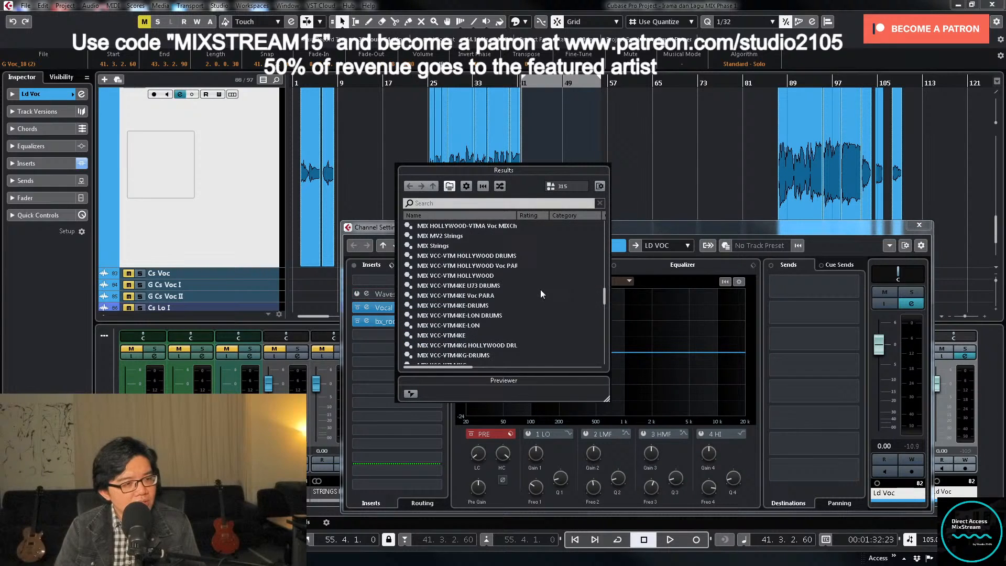
pyautogui.scroll(2, 539, 289)
pyautogui.doubleClick(492, 286)
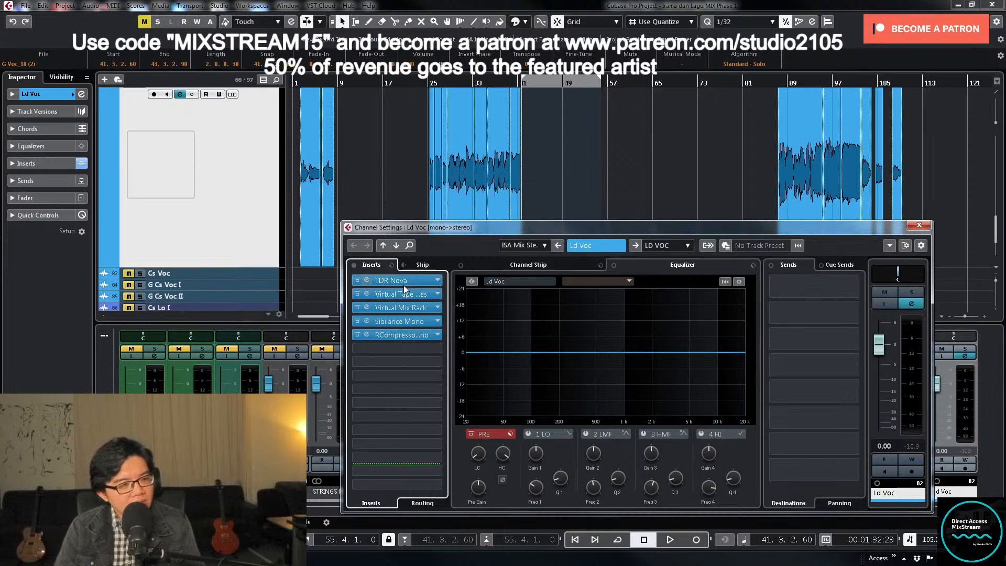
pyautogui.click(357, 321)
pyautogui.click(357, 335)
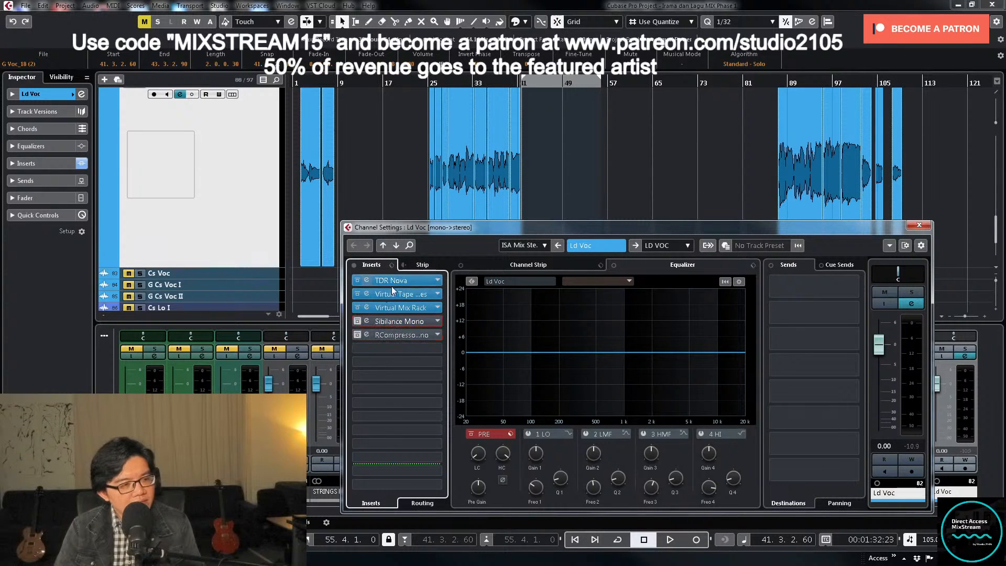
pyautogui.click(411, 280)
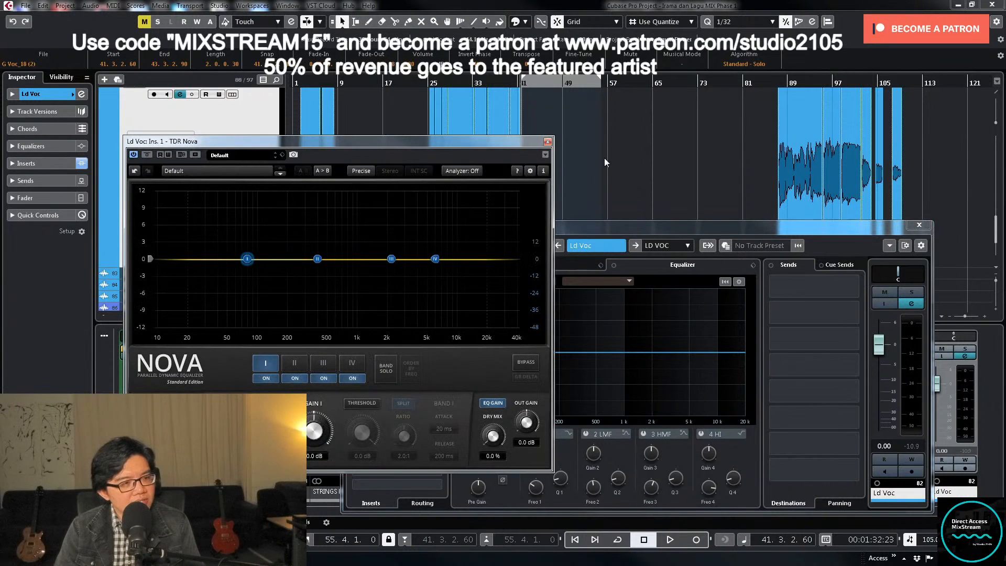
pyautogui.click(547, 142)
# - Enable cycle playback for bars 41 to 55, unmute Cs Voc, start playback and lower Ld Voc's level to -10.3
pyautogui.moveTo(731, 226); pyautogui.dragTo(818, 267)
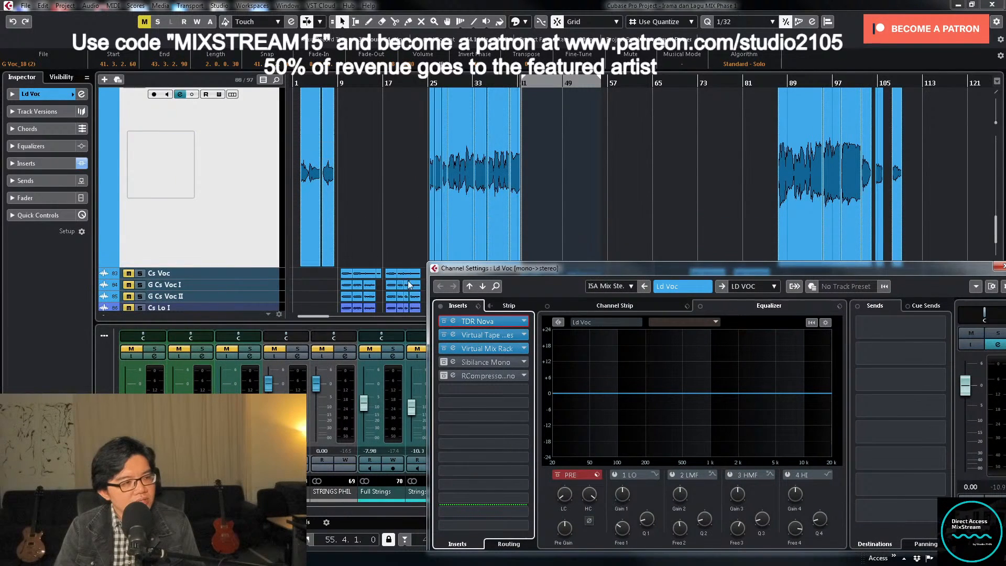
pyautogui.scroll(2, 649, 234)
pyautogui.scroll(-4, 646, 233)
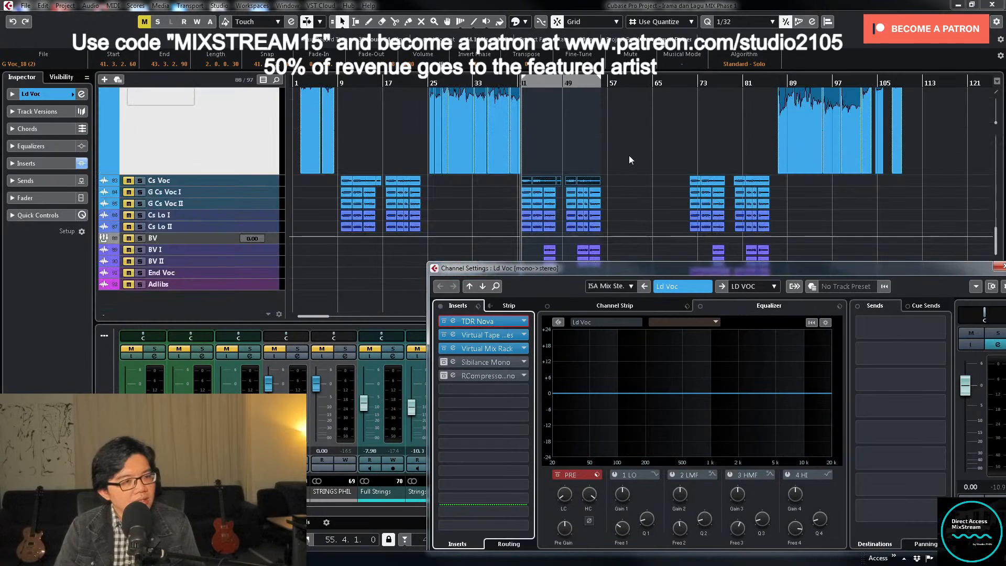
pyautogui.press('/')
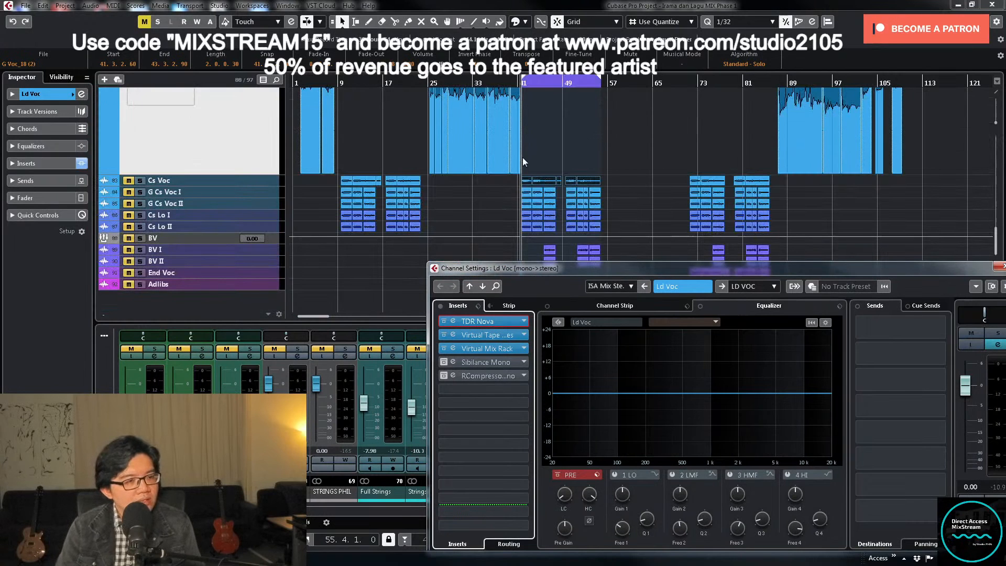
pyautogui.click(129, 180)
pyautogui.press('space')
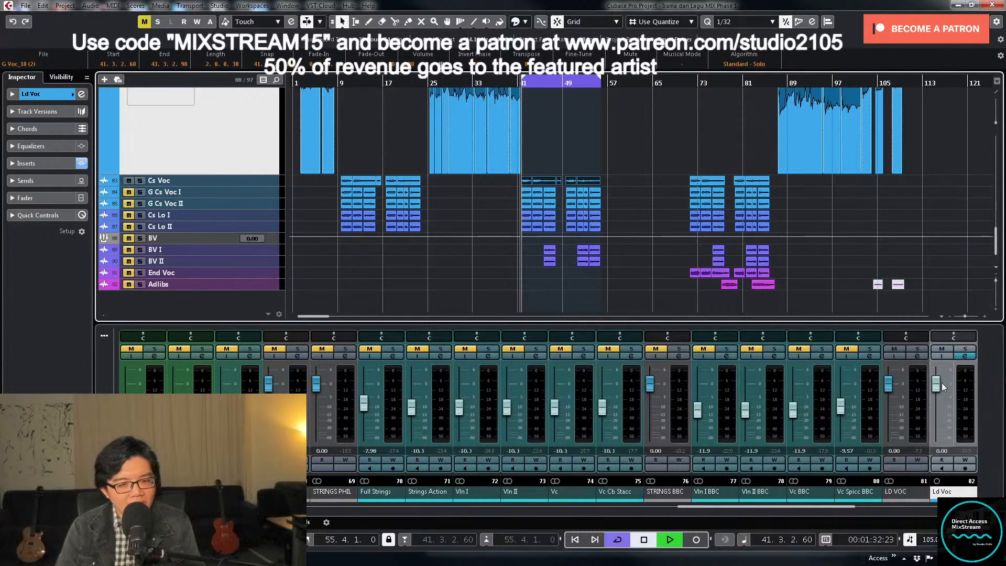
pyautogui.moveTo(942, 387); pyautogui.dragTo(938, 408)
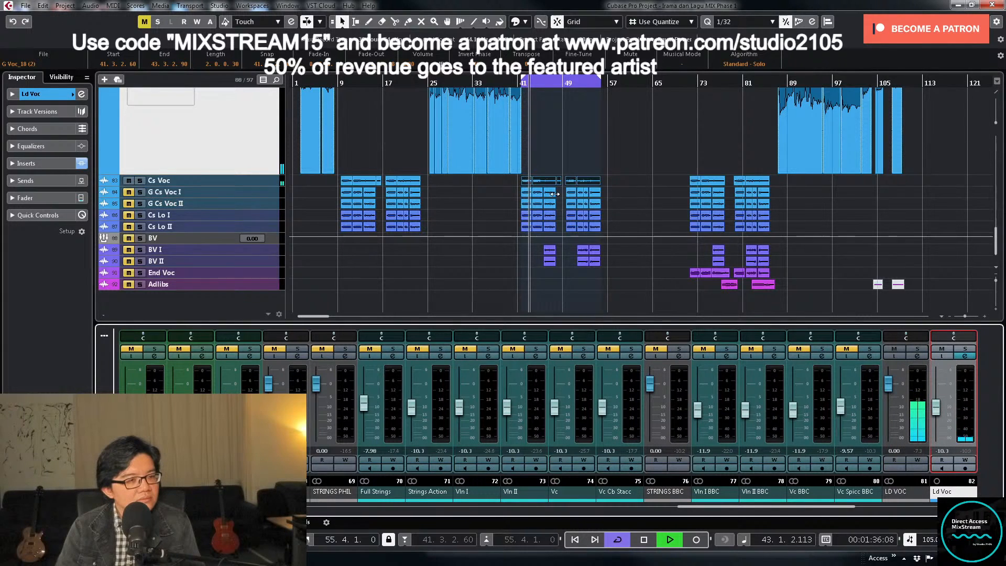
# - Examine the LD VOC group's inserts and sends in its channel settings, then close them
pyautogui.scroll(4, 656, 188)
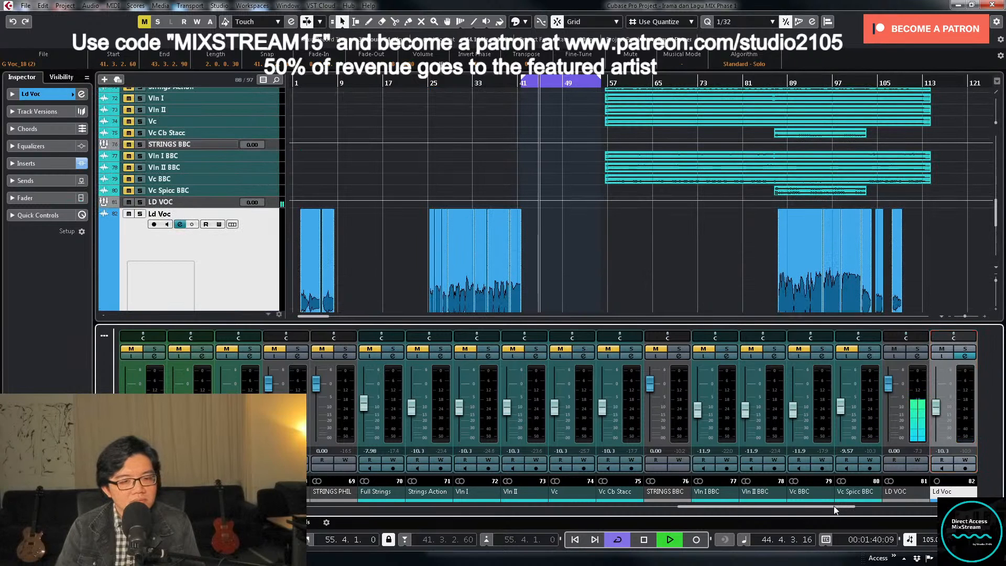
pyautogui.moveTo(835, 508); pyautogui.dragTo(893, 506)
pyautogui.click(632, 356)
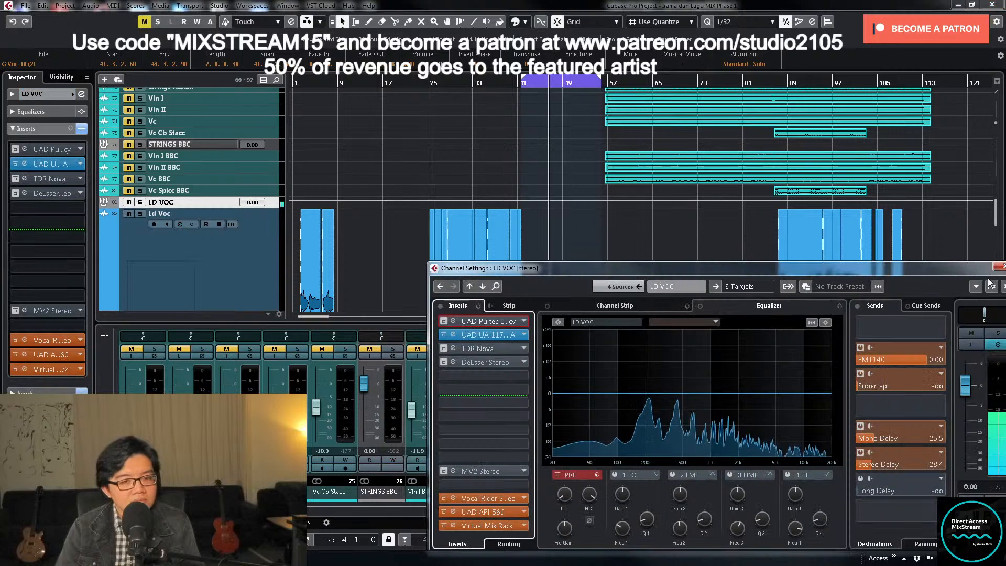
pyautogui.moveTo(967, 268); pyautogui.dragTo(837, 268)
pyautogui.click(875, 267)
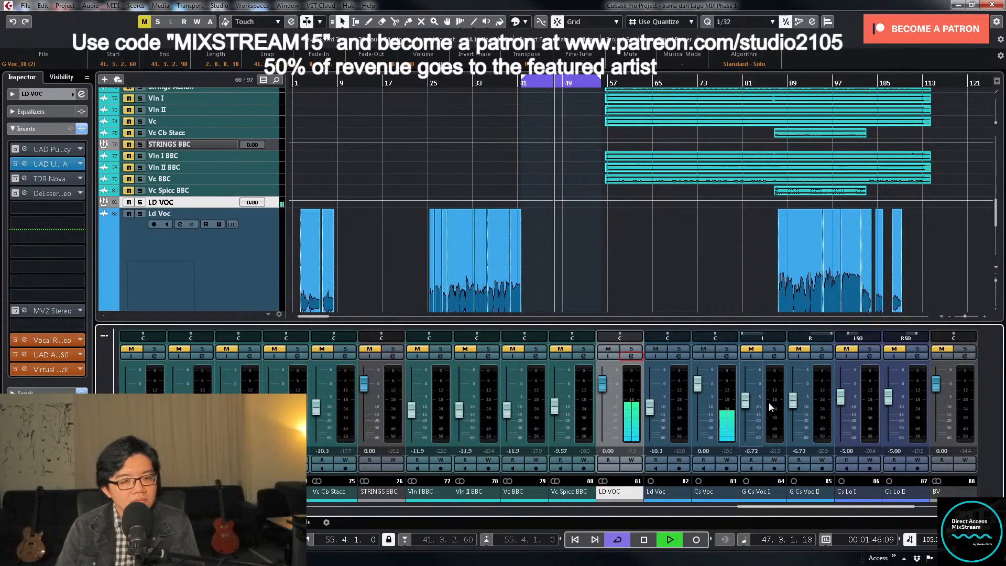
# - Load the MIX HOLLYWOOD-VTMA vocal FX chain preset on the Cs Voc channel and close its channel settings
pyautogui.click(727, 355)
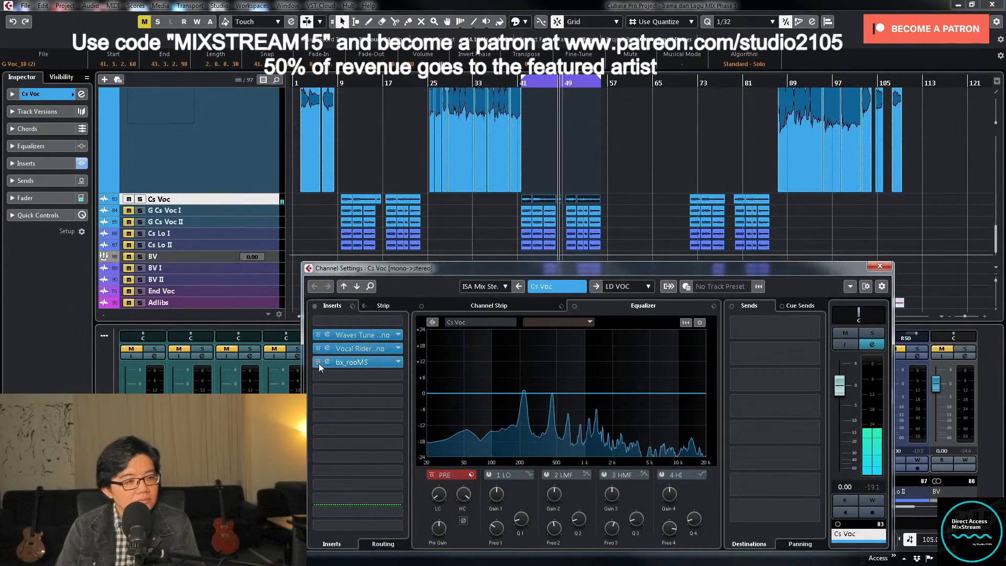
pyautogui.click(352, 306)
pyautogui.click(367, 318)
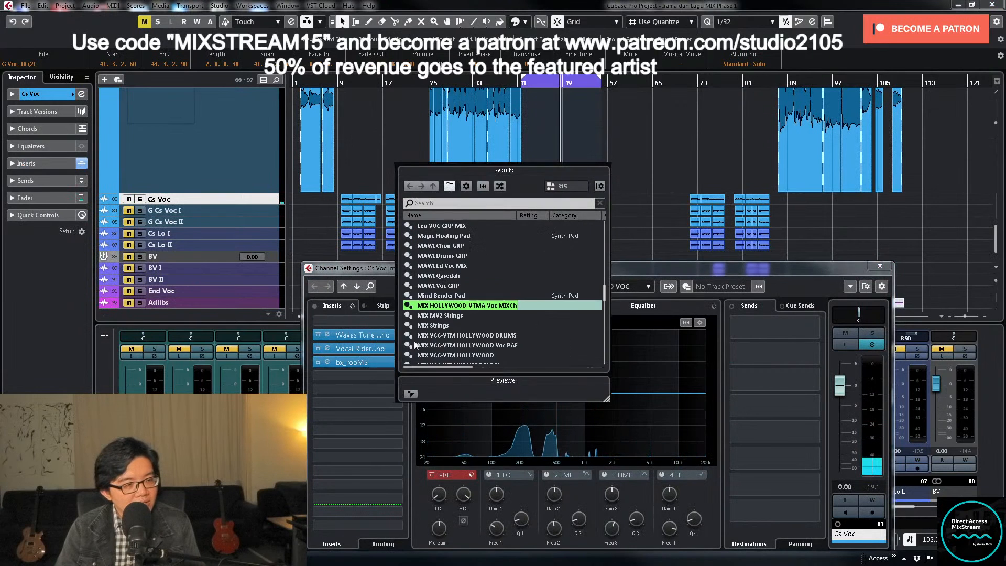
pyautogui.doubleClick(458, 306)
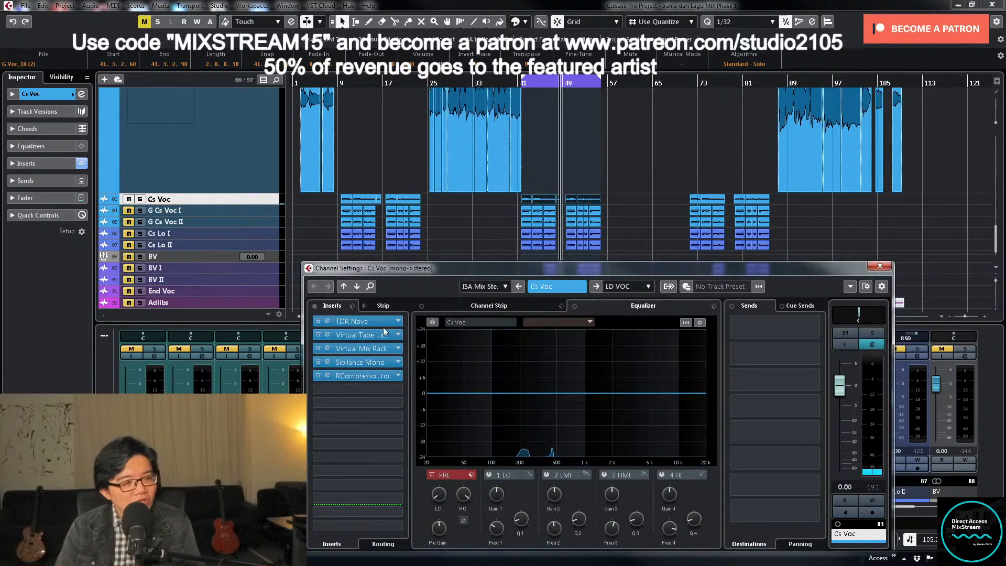
pyautogui.click(881, 267)
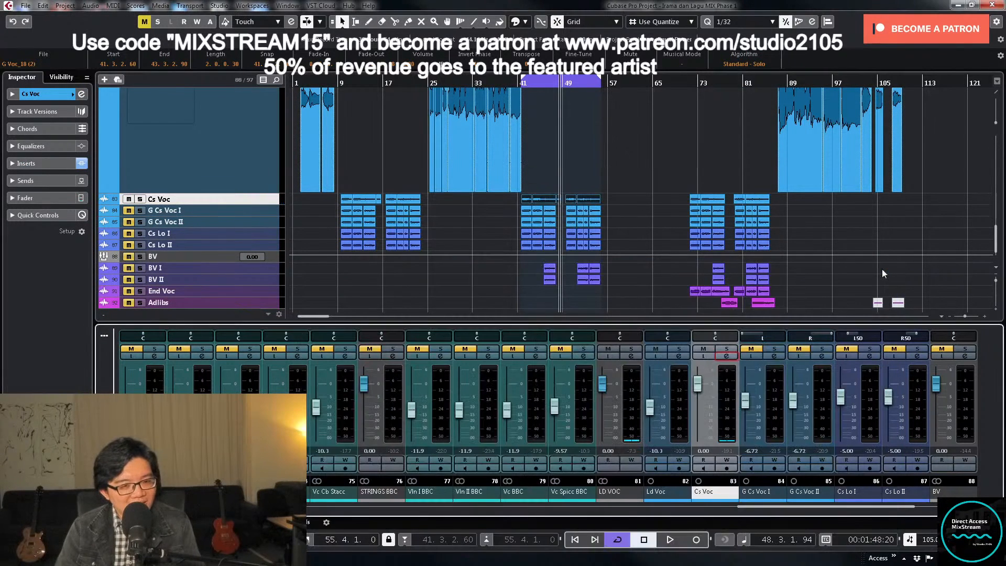
# - Check Ld Voc's insert chain and lower Cs Voc's level to -1.90
pyautogui.click(678, 356)
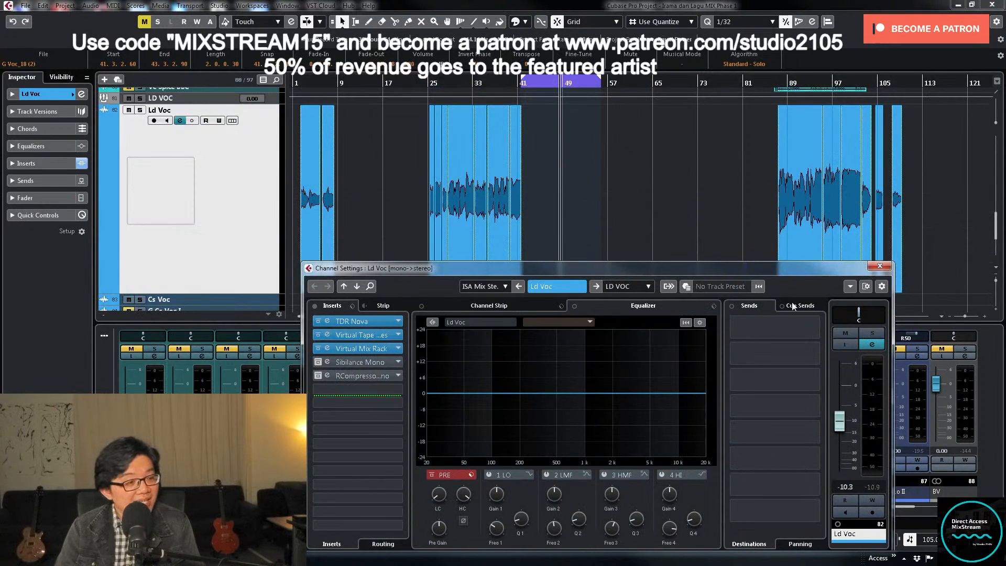
pyautogui.click(881, 266)
pyautogui.moveTo(697, 386); pyautogui.dragTo(696, 401)
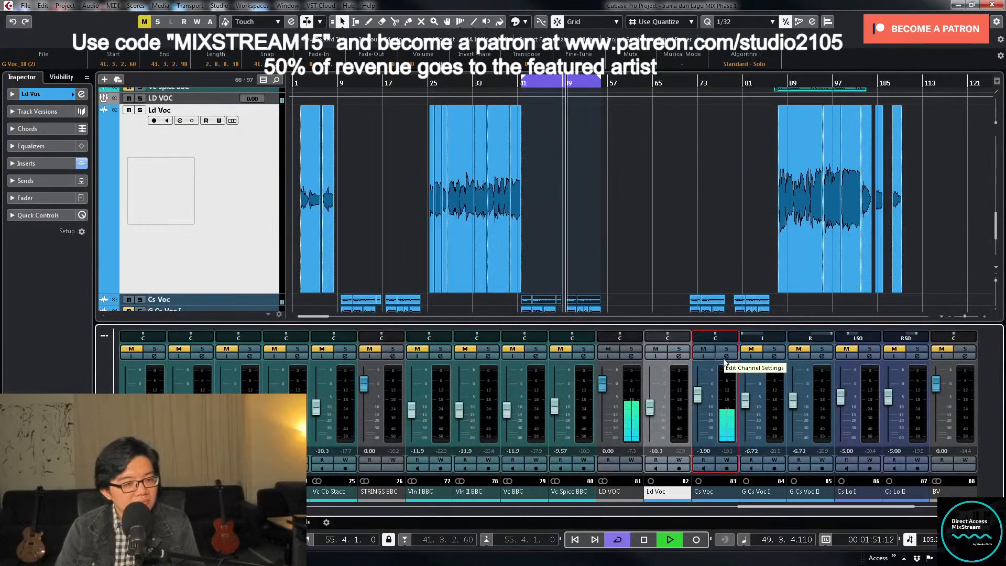
# - Turn off the LD VOC group's Stereo Delay, Mono Delay, Supertap and EMT140 sends and close its channel settings
pyautogui.click(632, 356)
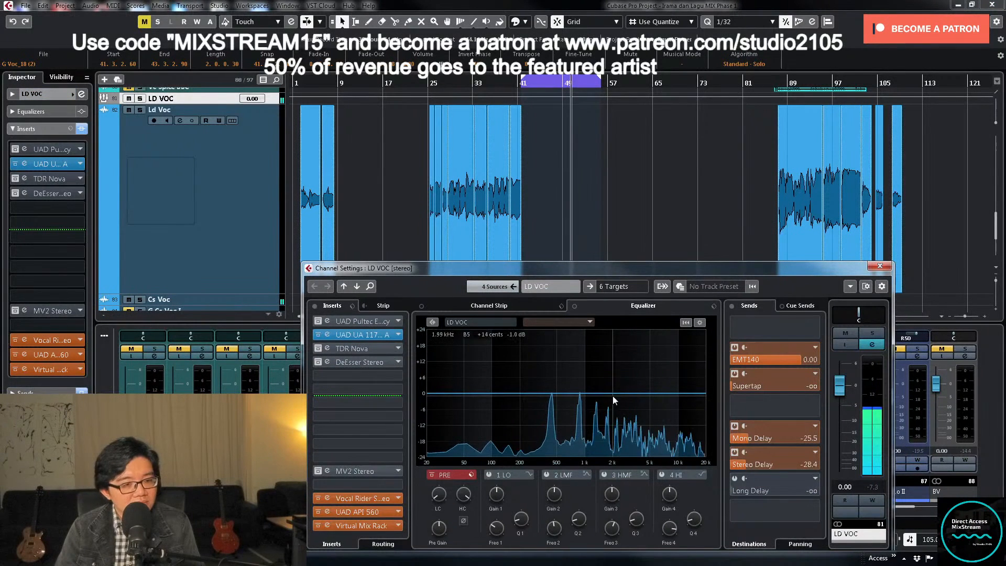
pyautogui.click(735, 452)
pyautogui.click(735, 426)
pyautogui.click(735, 373)
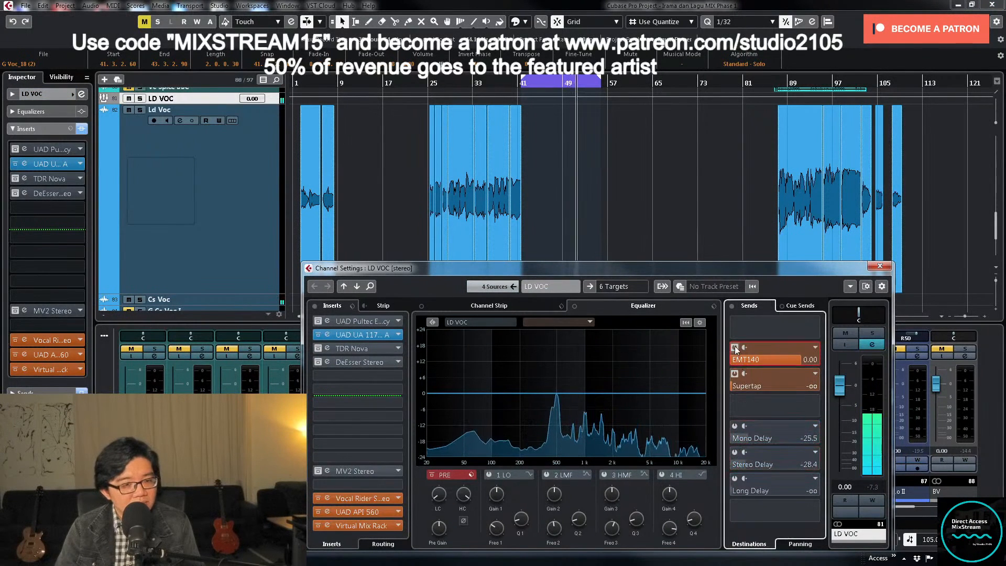
pyautogui.click(735, 347)
pyautogui.click(881, 266)
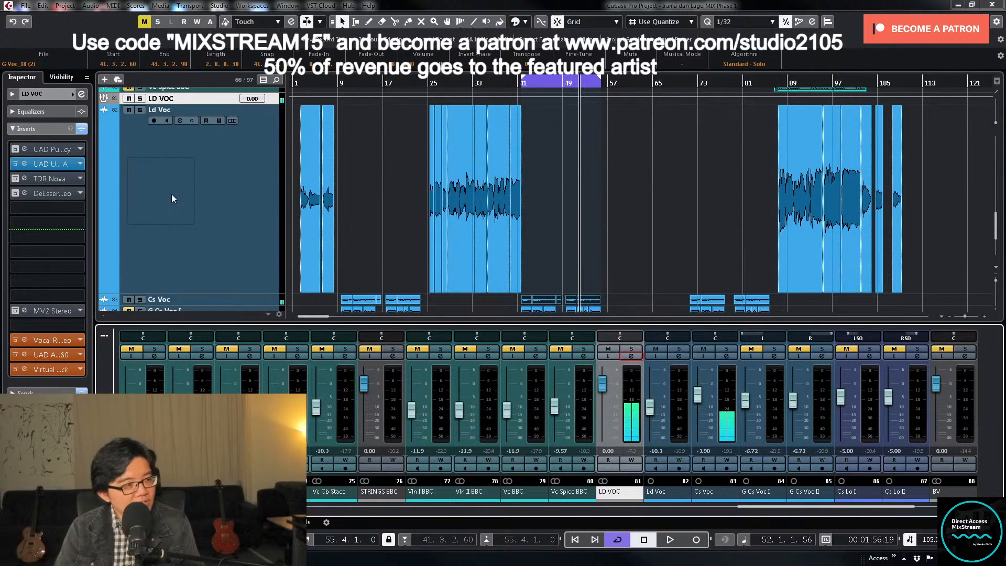
# - Unmute the ALL VOX group in the mixer
pyautogui.scroll(10, 172, 194)
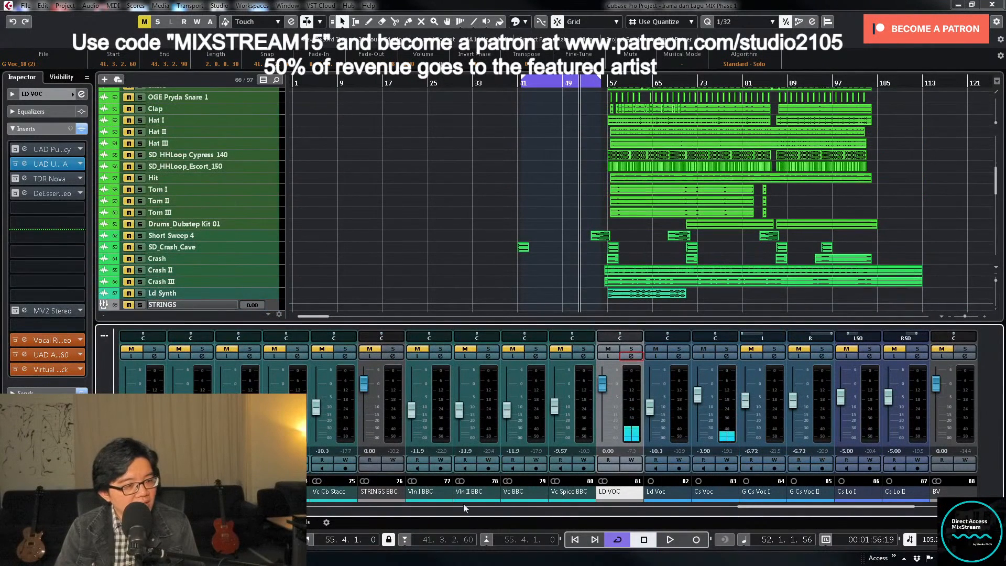
pyautogui.moveTo(751, 508); pyautogui.dragTo(131, 514)
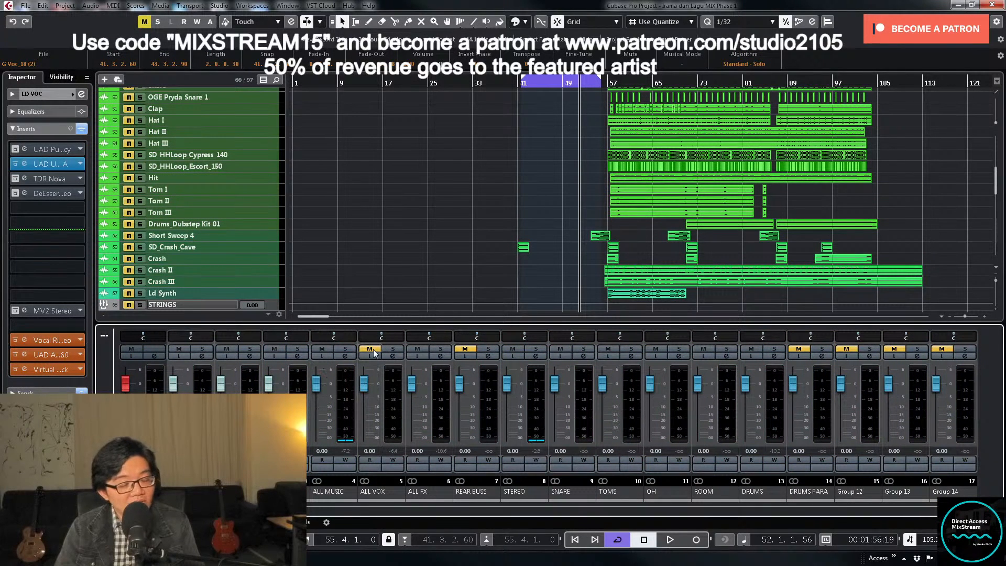
pyautogui.click(373, 350)
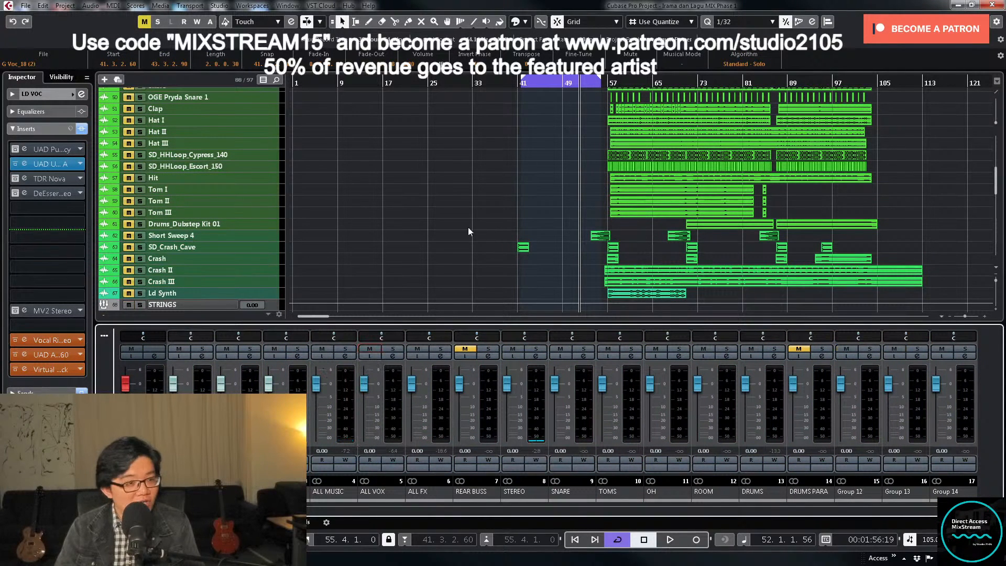
# - Return to the loop start, pull the Ld Voc and Cs Voc faders fully down, mute both Cs Lo tracks and start playback
pyautogui.scroll(-10, 540, 216)
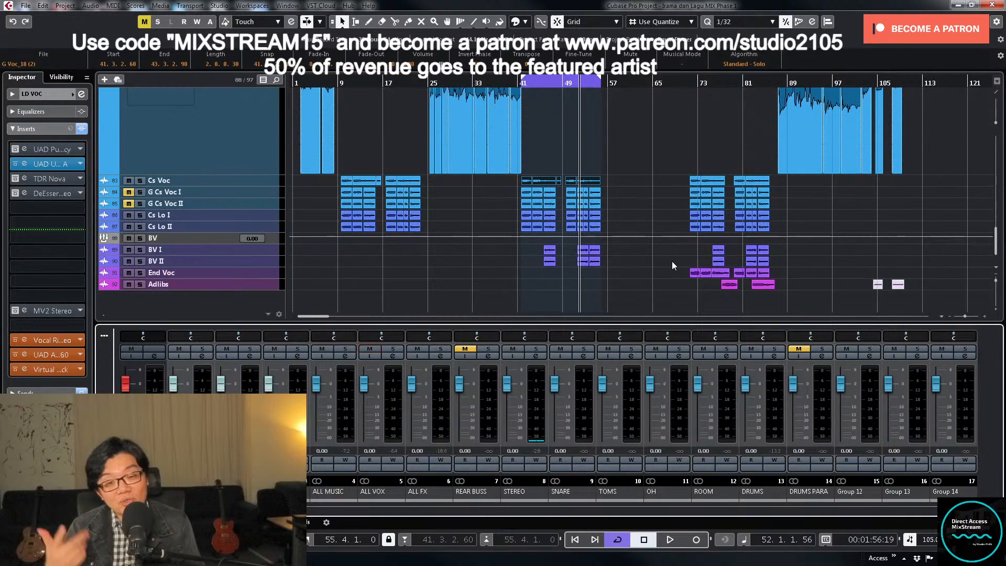
pyautogui.press('KP_1')
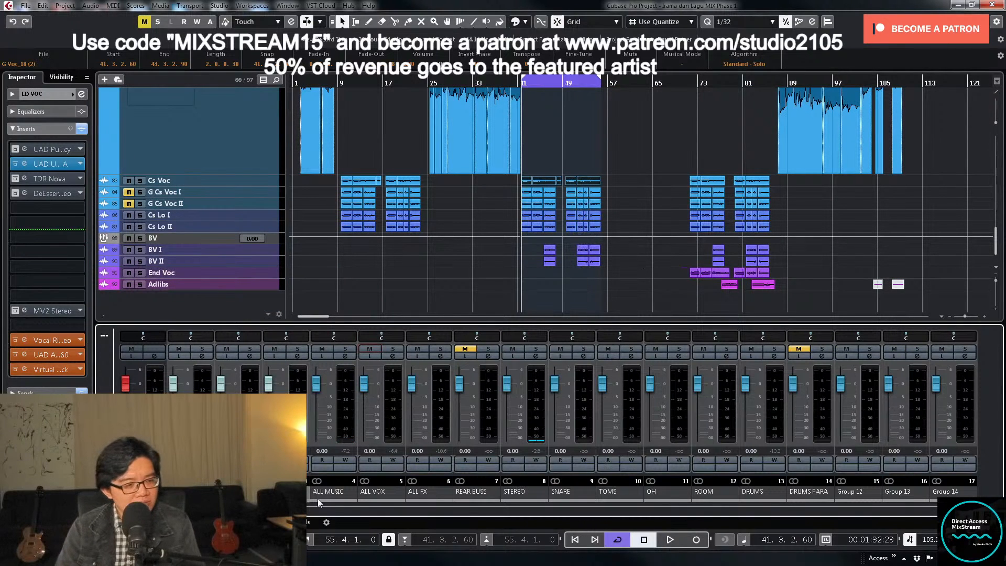
pyautogui.moveTo(471, 502); pyautogui.dragTo(866, 503)
pyautogui.moveTo(850, 397); pyautogui.dragTo(841, 456)
pyautogui.press('space')
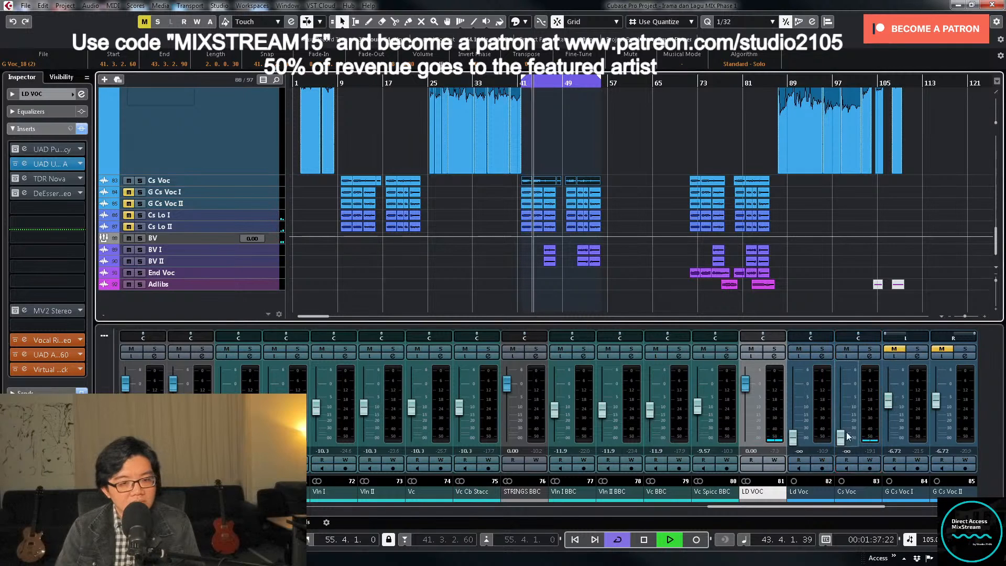
# - Raise Cs Voc's level to about -10.9 during playback, with the BV, End Voc and Adlibs tracks muted
pyautogui.moveTo(841, 438); pyautogui.dragTo(843, 417)
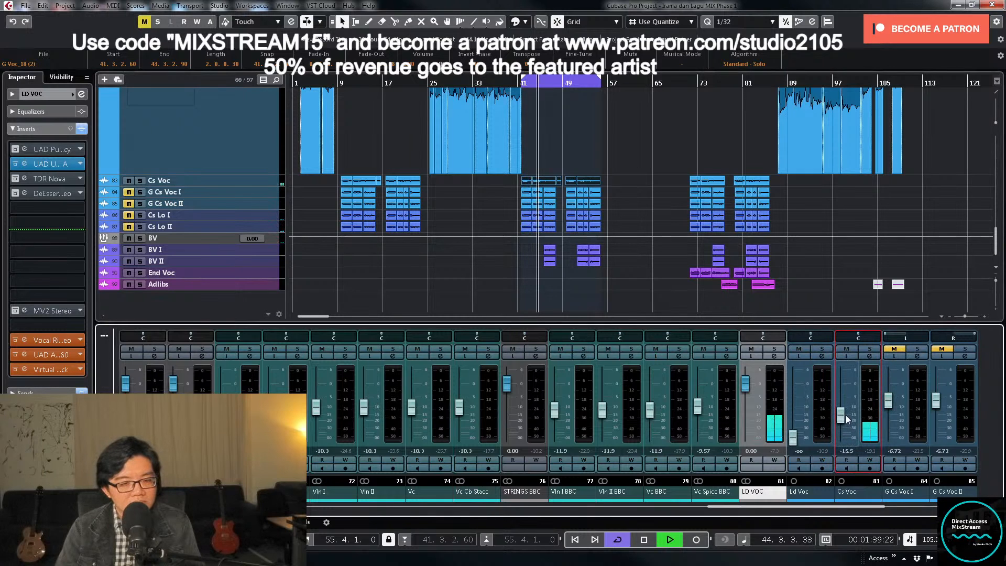
pyautogui.scroll(2, 846, 419)
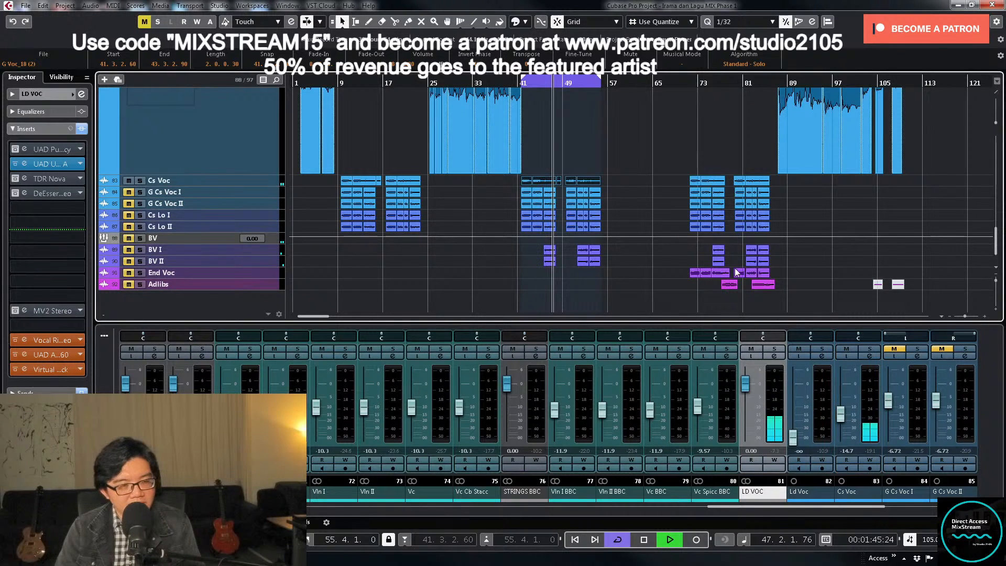
pyautogui.scroll(2, 845, 416)
pyautogui.moveTo(845, 415); pyautogui.dragTo(845, 413)
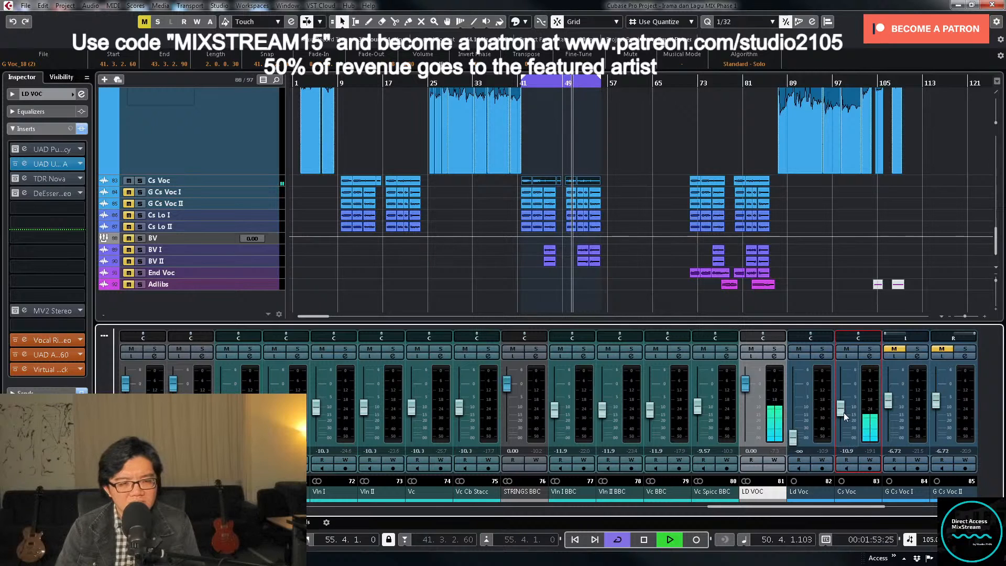
# - Examine the channel settings of the LD VOC group and of the Cs Voc track, closing each one
pyautogui.click(775, 357)
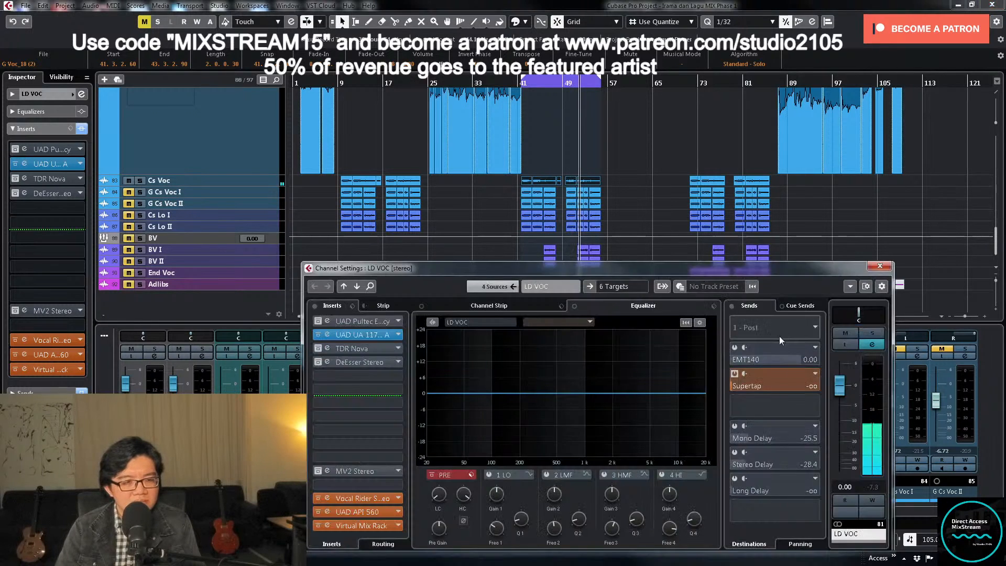
pyautogui.click(879, 267)
pyautogui.click(871, 361)
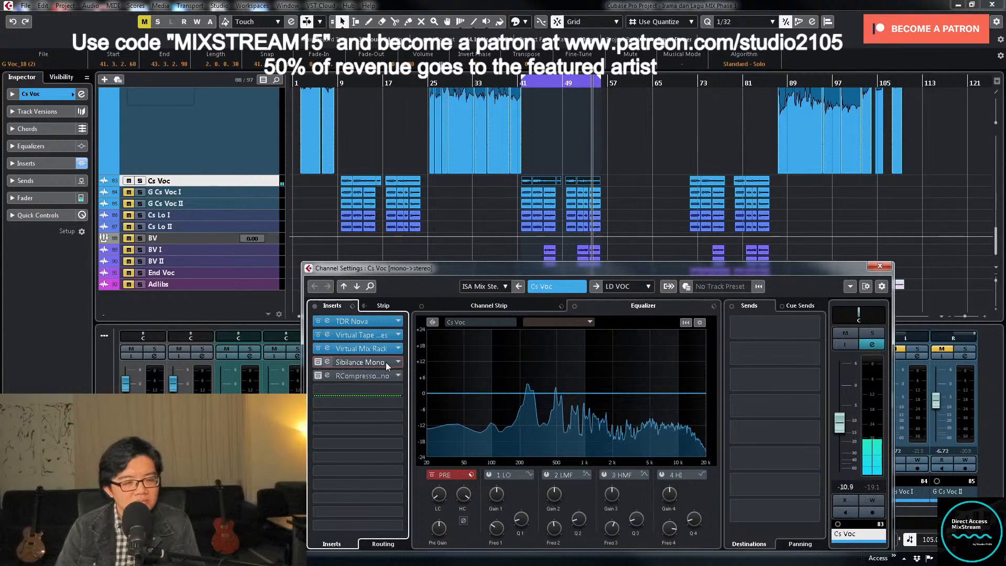
pyautogui.click(879, 267)
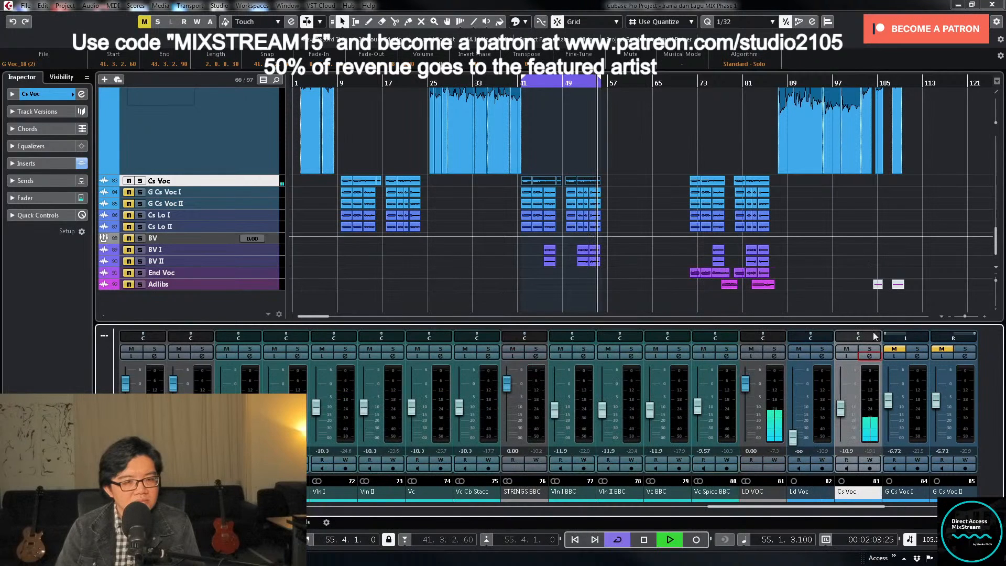
# - Solo Cs Voc and restart playback from the loop start
pyautogui.click(869, 350)
pyautogui.press('space')
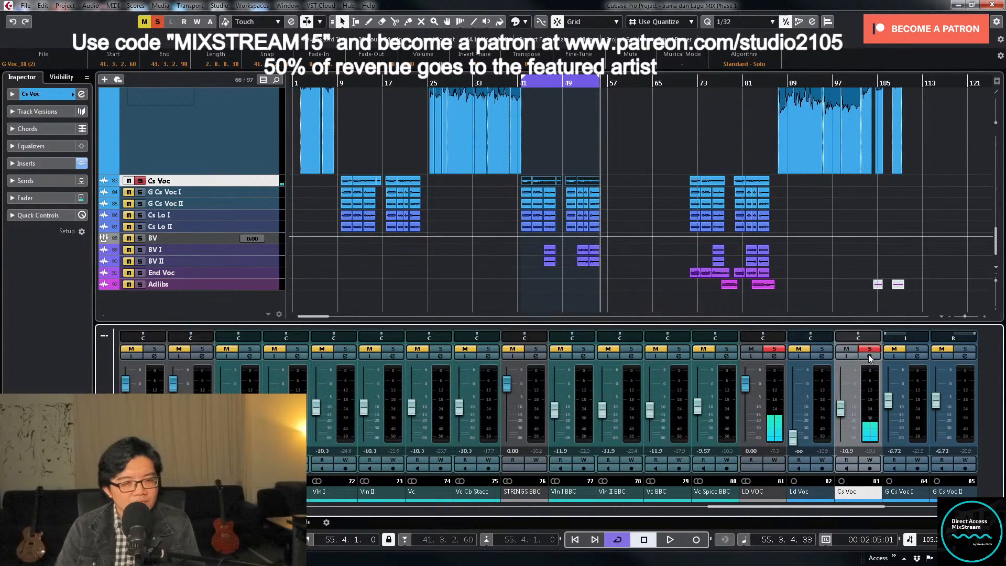
pyautogui.press('KP_1')
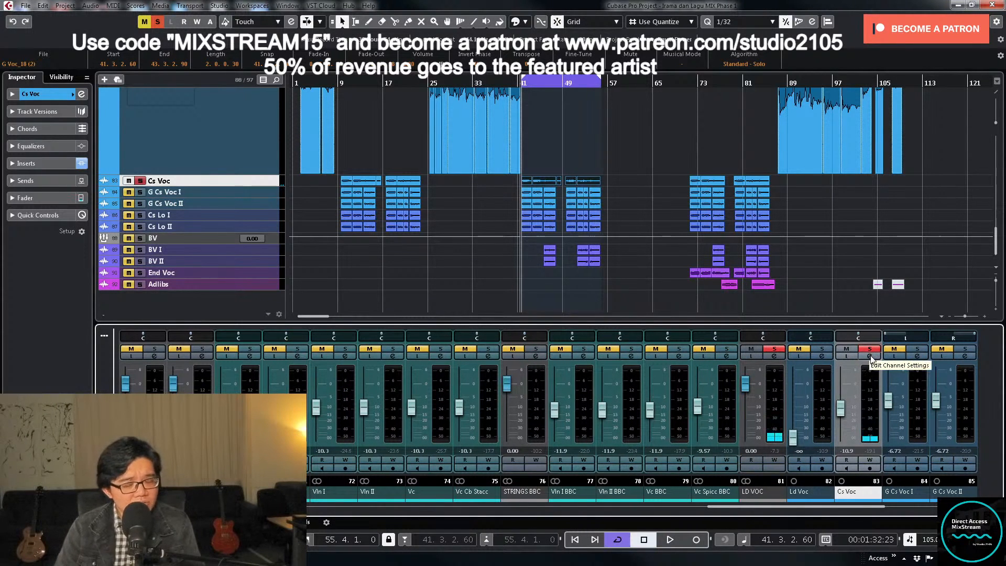
pyautogui.press('space')
# - Enable the high-pass filter in Cs Voc's TDR Nova insert, make its slope gentler and raise its cutoff to about 150 Hz
pyautogui.click(871, 359)
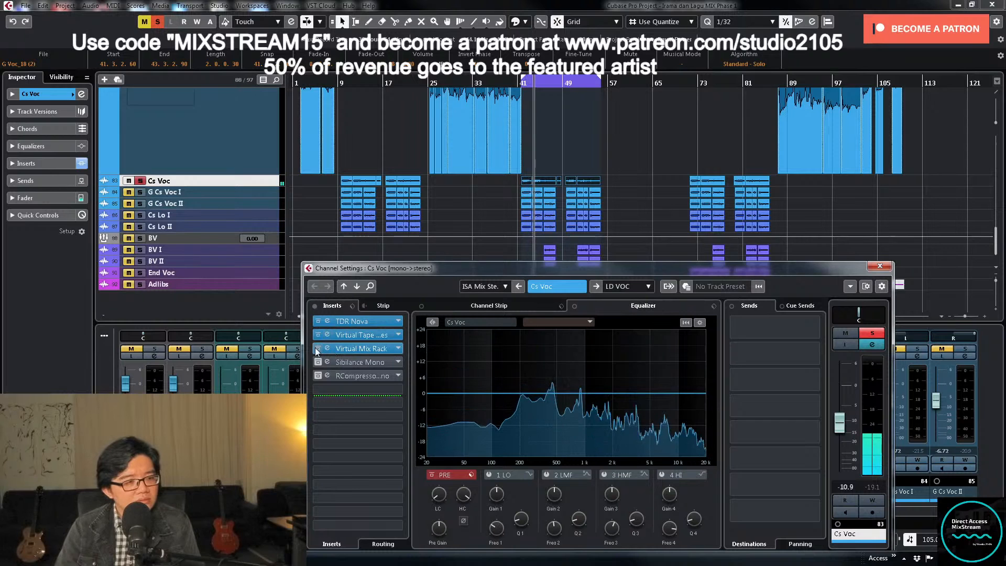
pyautogui.click(356, 323)
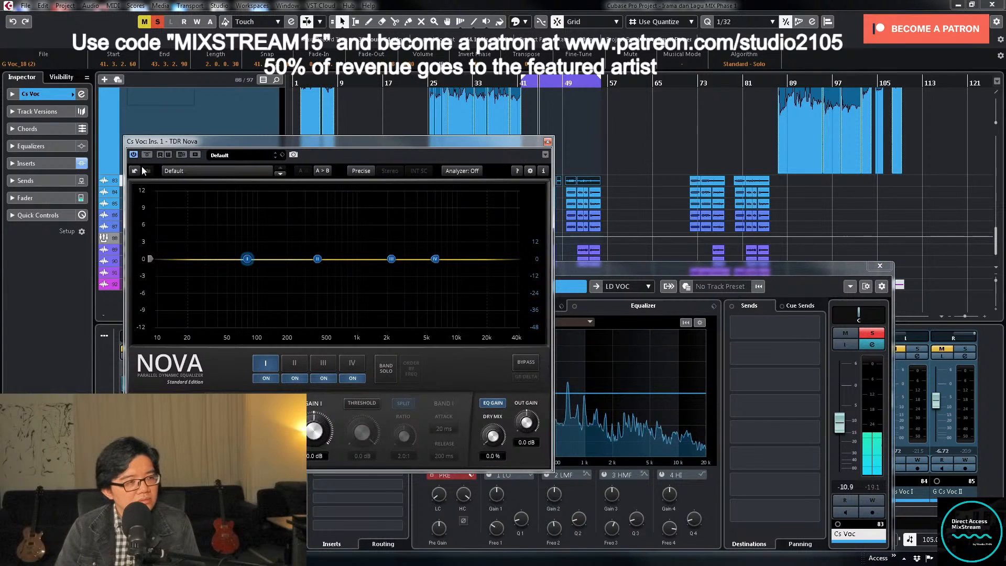
pyautogui.click(148, 403)
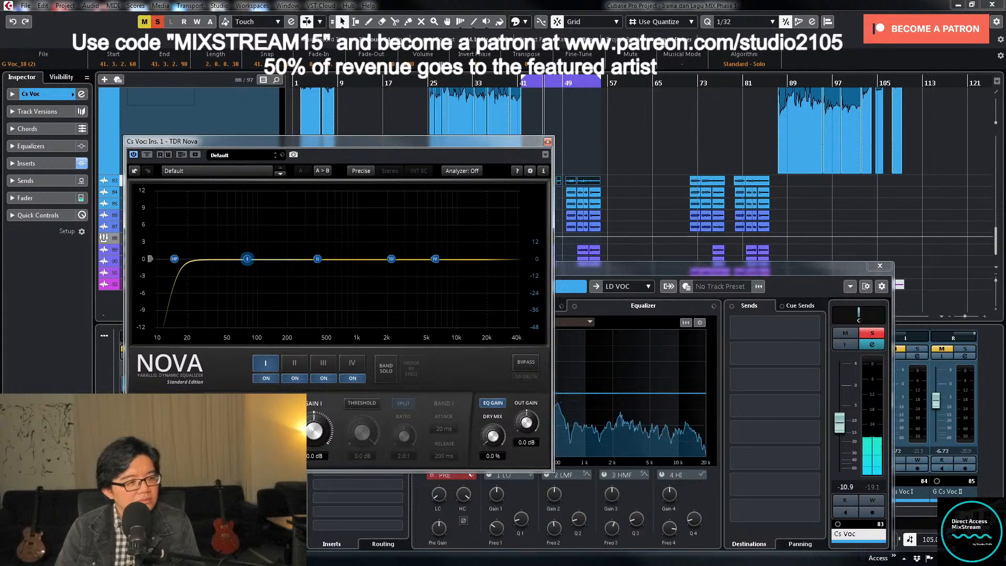
pyautogui.click(148, 456)
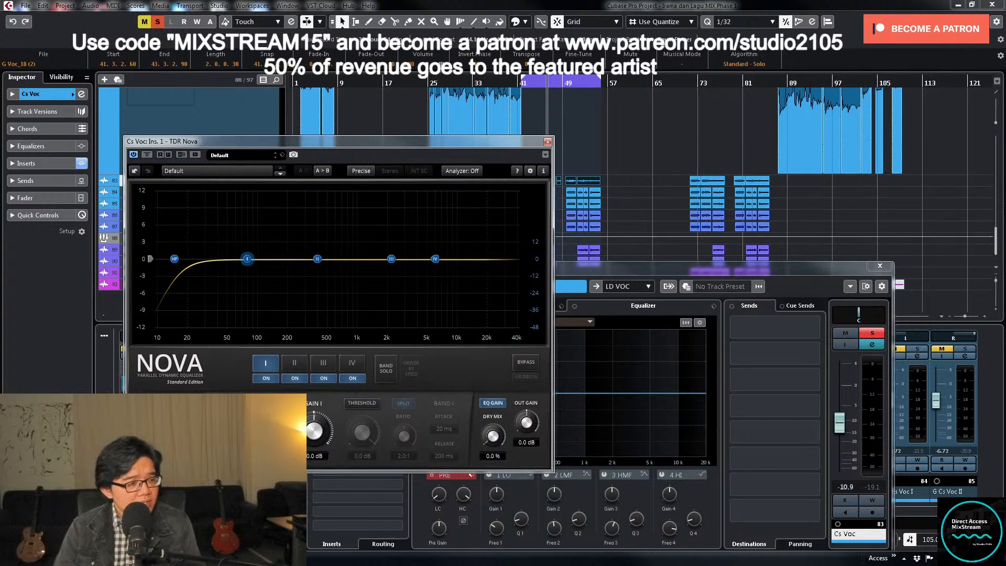
pyautogui.moveTo(174, 259); pyautogui.dragTo(273, 258)
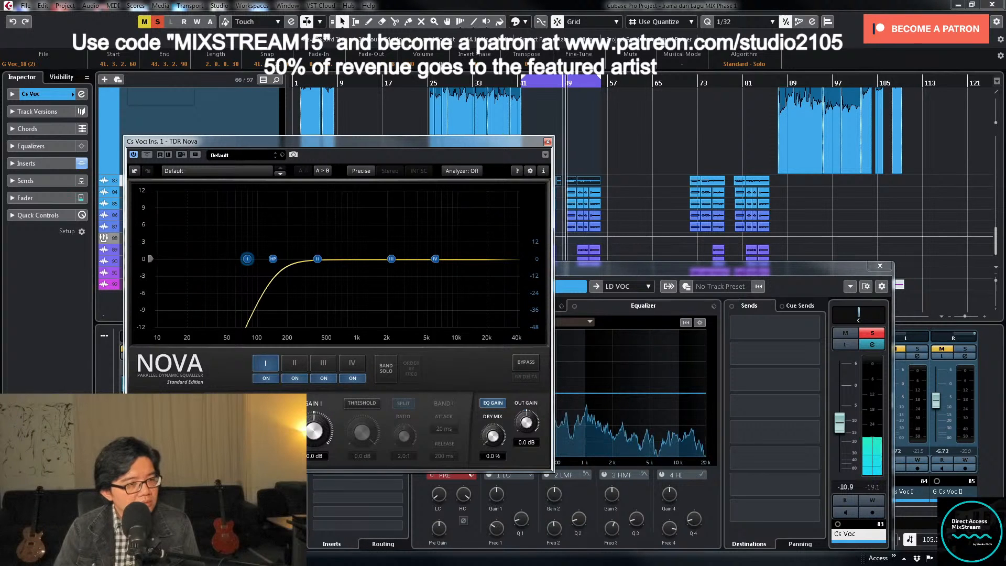
# - Solo Nova's band III and enable its threshold in wideband mode, with ratio 3.0:1, attack 0.10 ms and release 10 ms
pyautogui.click(326, 363)
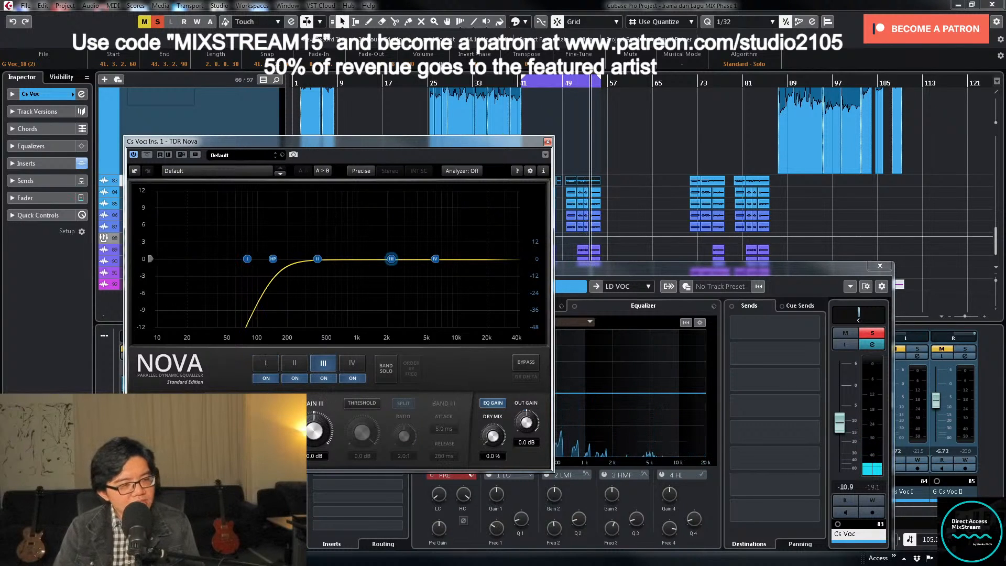
pyautogui.click(391, 369)
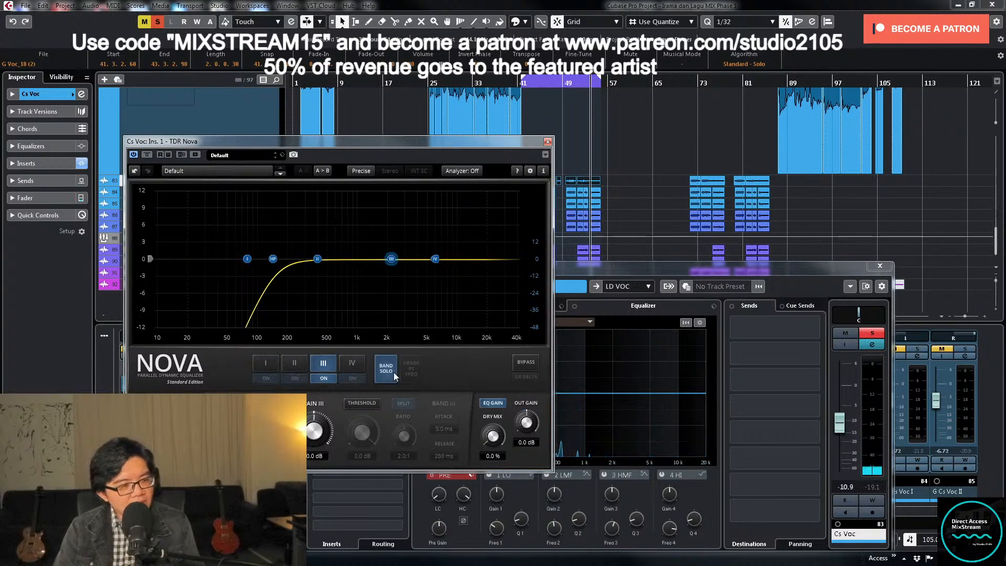
pyautogui.click(361, 407)
pyautogui.click(353, 405)
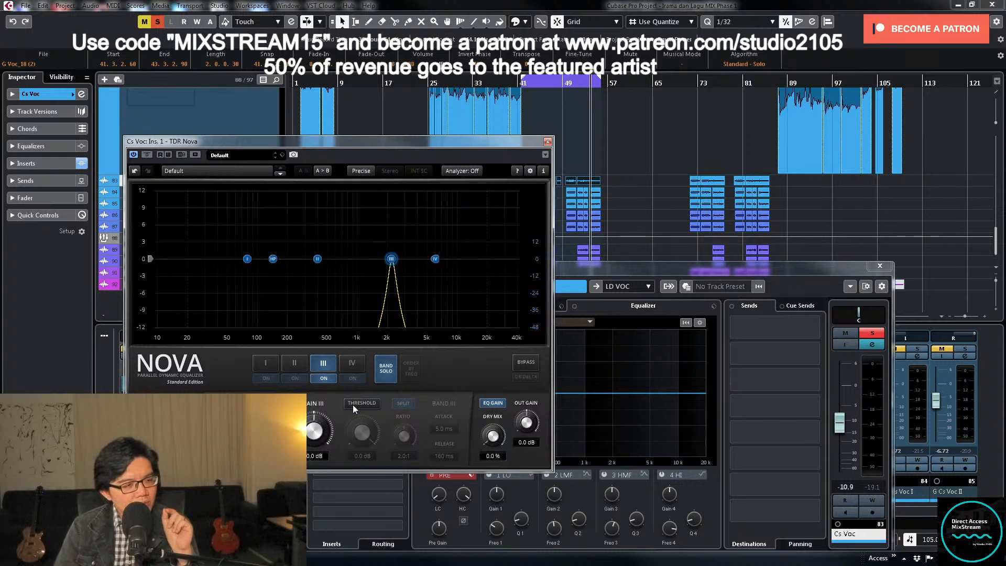
pyautogui.click(354, 405)
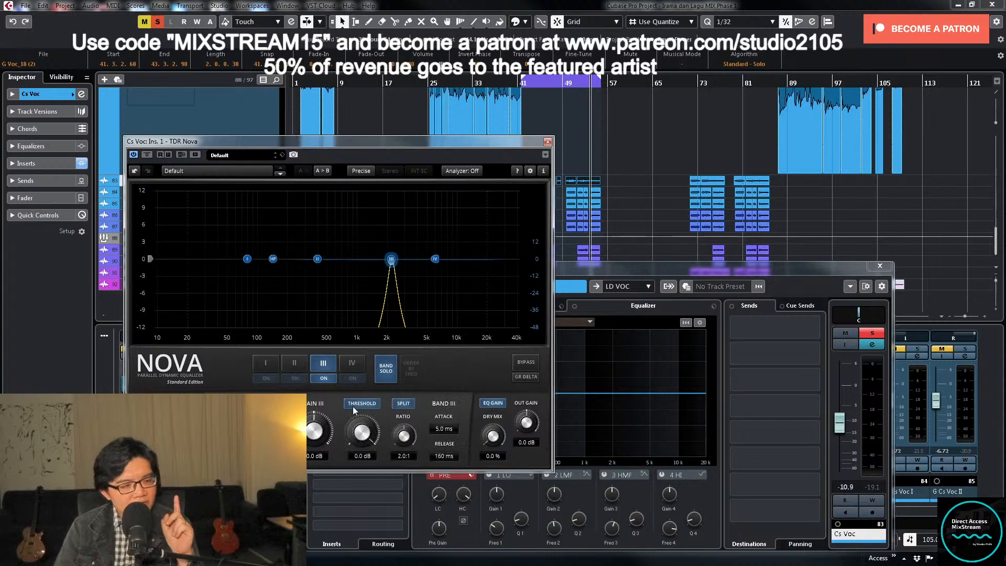
pyautogui.click(403, 404)
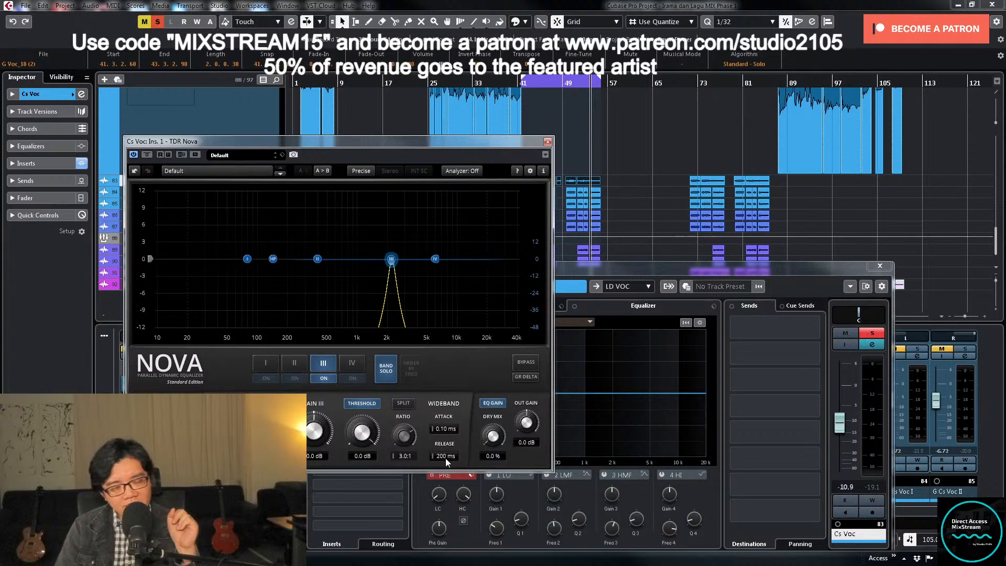
pyautogui.moveTo(445, 457); pyautogui.dragTo(445, 498)
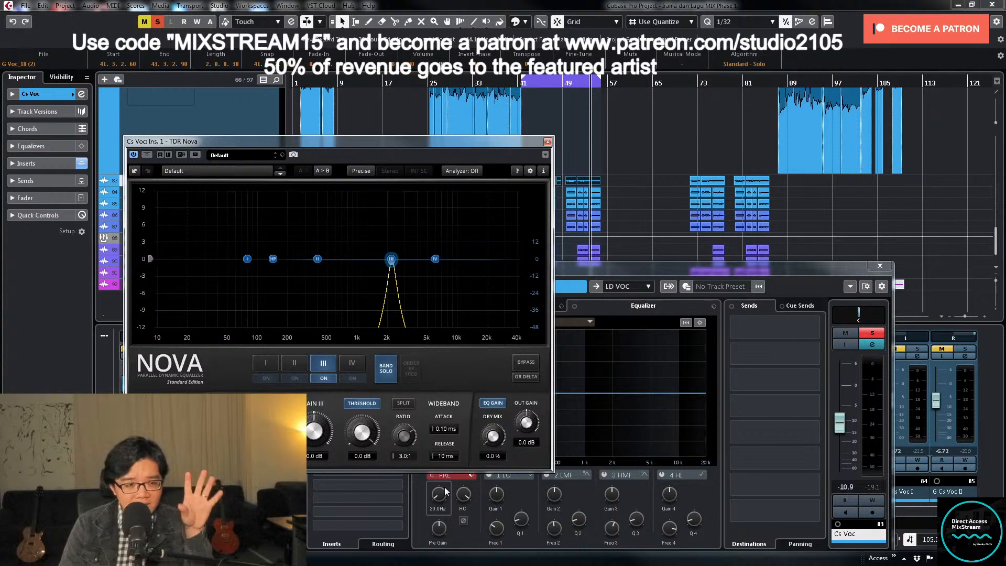
# - Unsolo band III and lower its threshold to -23.6 dB during playback
pyautogui.click(383, 373)
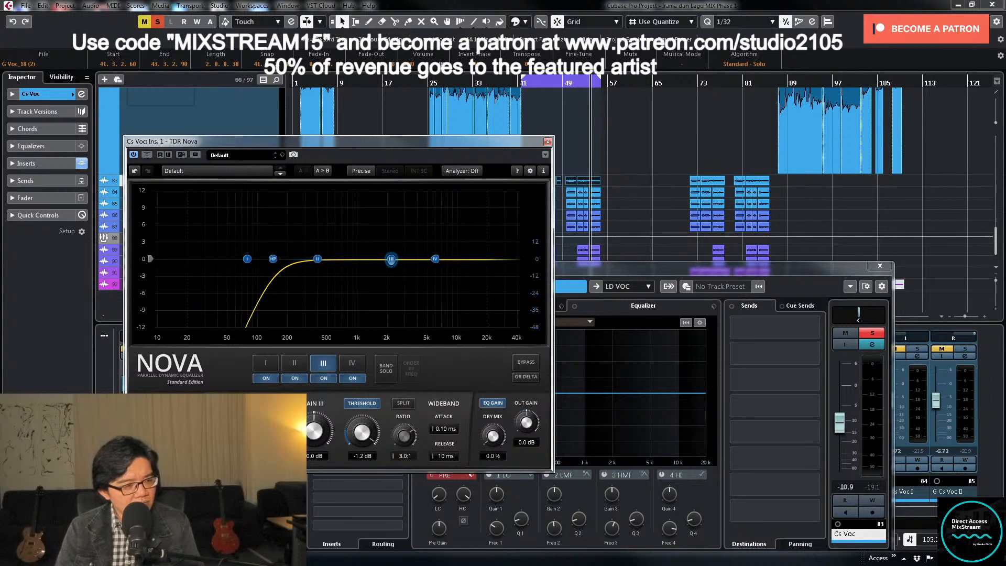
pyautogui.press('space')
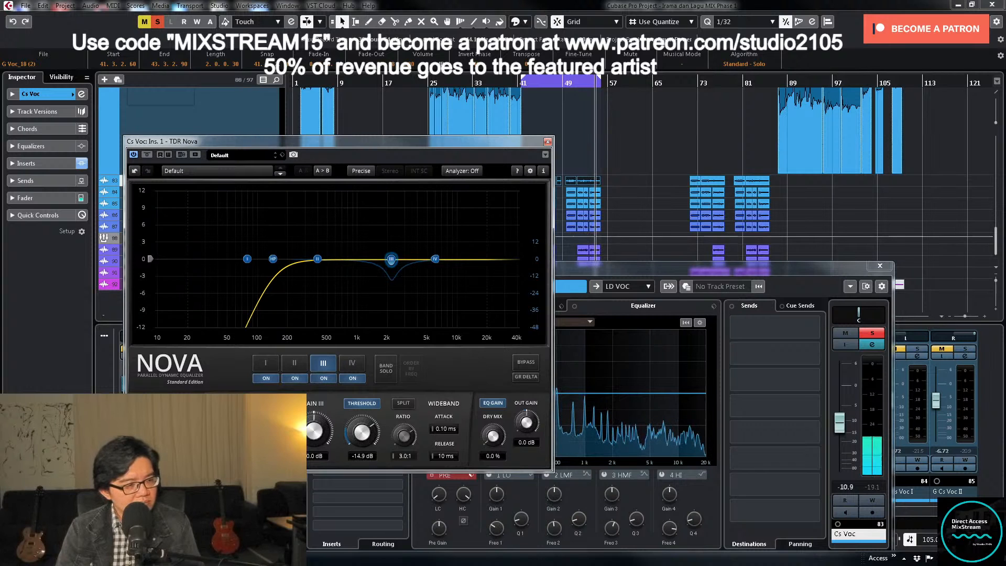
pyautogui.moveTo(362, 432); pyautogui.dragTo(362, 448)
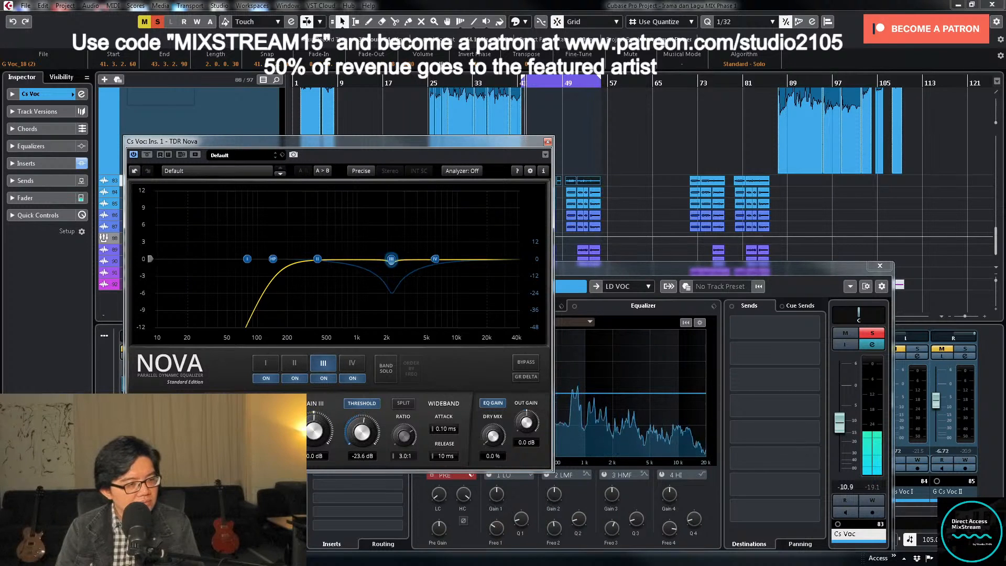
# - Sweep band III, soloed and boosted, to about 3.3 kHz, then reset its gain to 0 dB and unsolo it
pyautogui.click(386, 368)
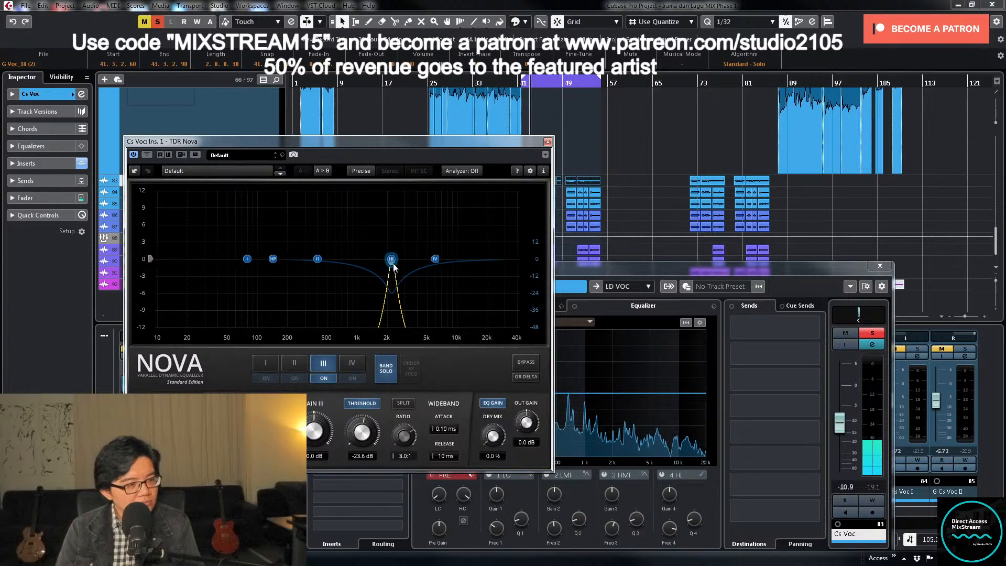
pyautogui.moveTo(390, 259); pyautogui.dragTo(407, 211)
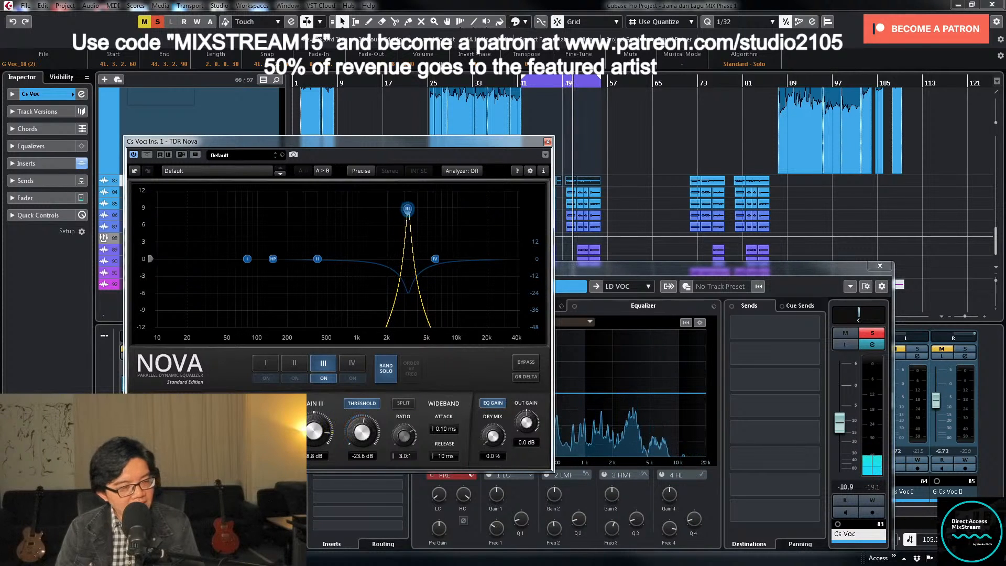
pyautogui.doubleClick(312, 454)
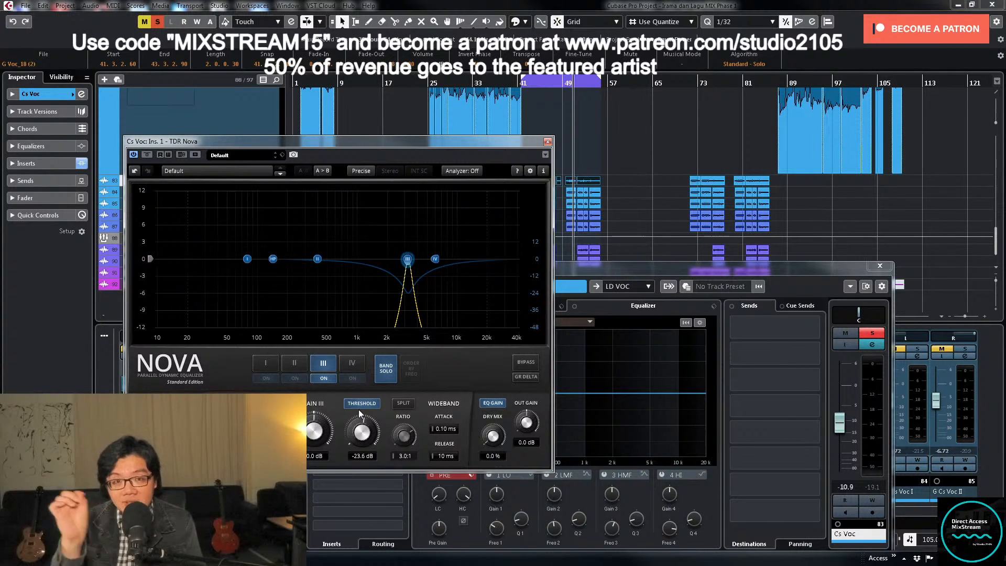
pyautogui.click(381, 378)
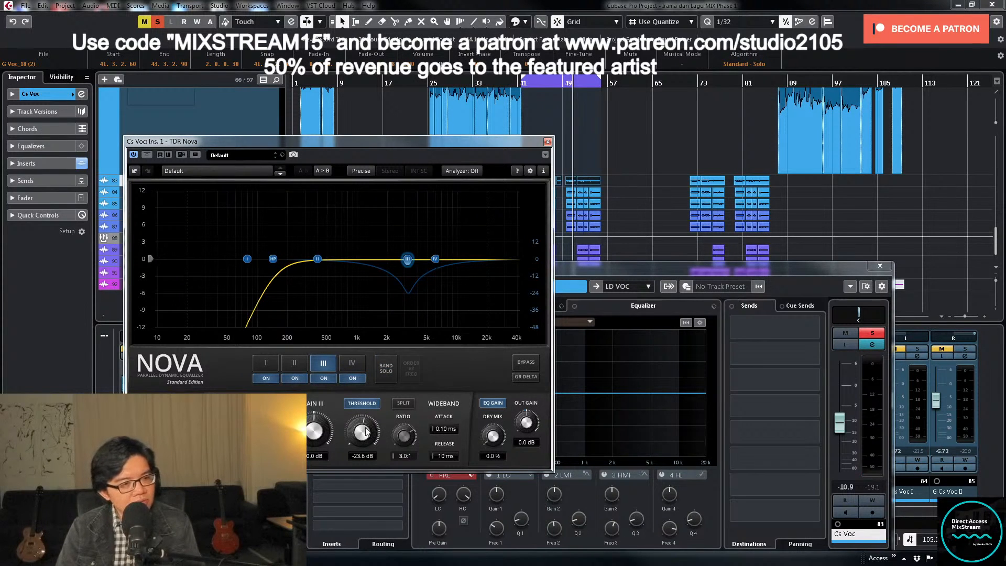
# - Lower band III's threshold to -26.9 dB during playback and close the TDR Nova window
pyautogui.press('space')
pyautogui.moveTo(366, 431); pyautogui.dragTo(361, 441)
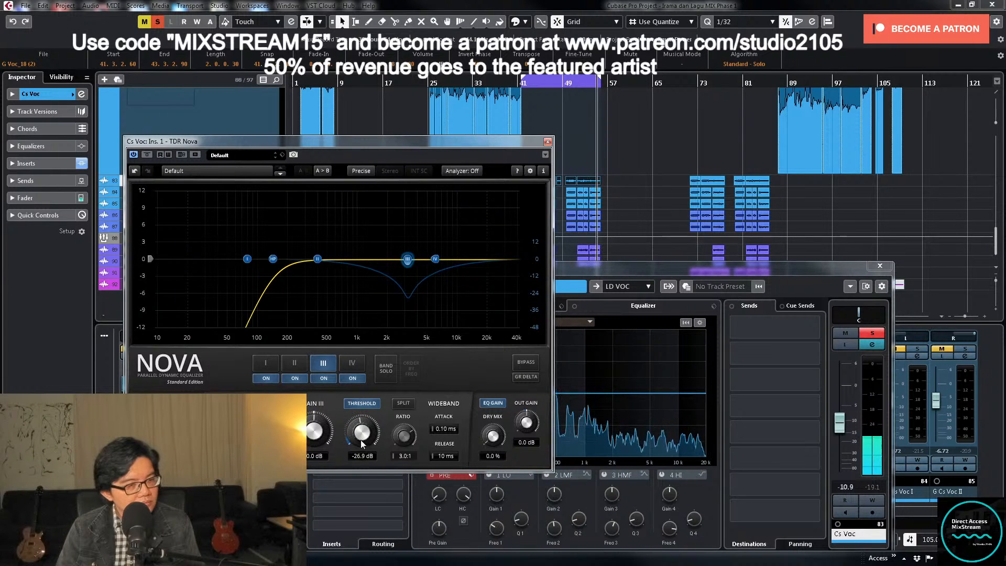
pyautogui.click(548, 142)
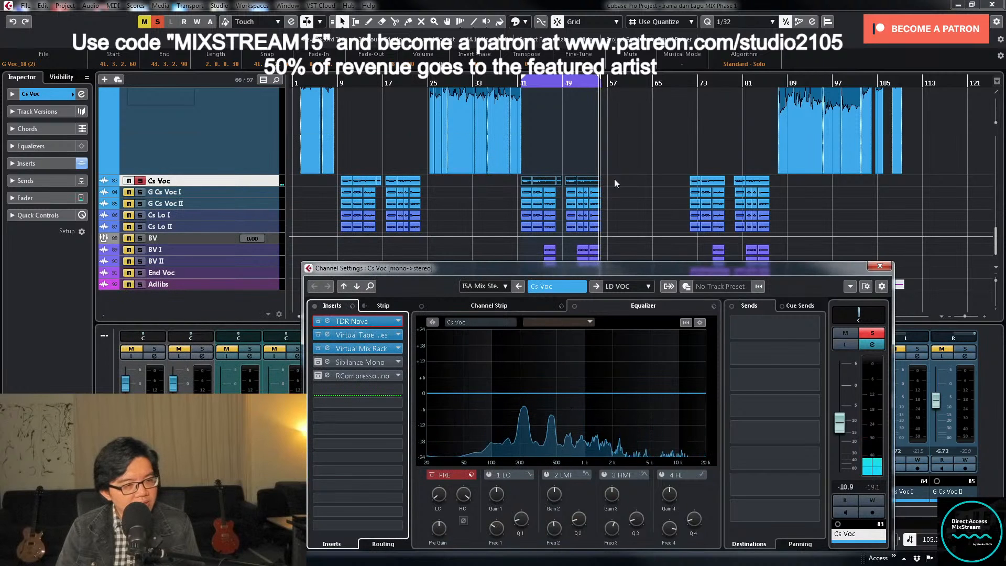
# - Replay the loop, reopen Cs Voc's TDR Nova and raise the high-pass filter's cutoff slightly
pyautogui.moveTo(515, 179); pyautogui.dragTo(622, 182)
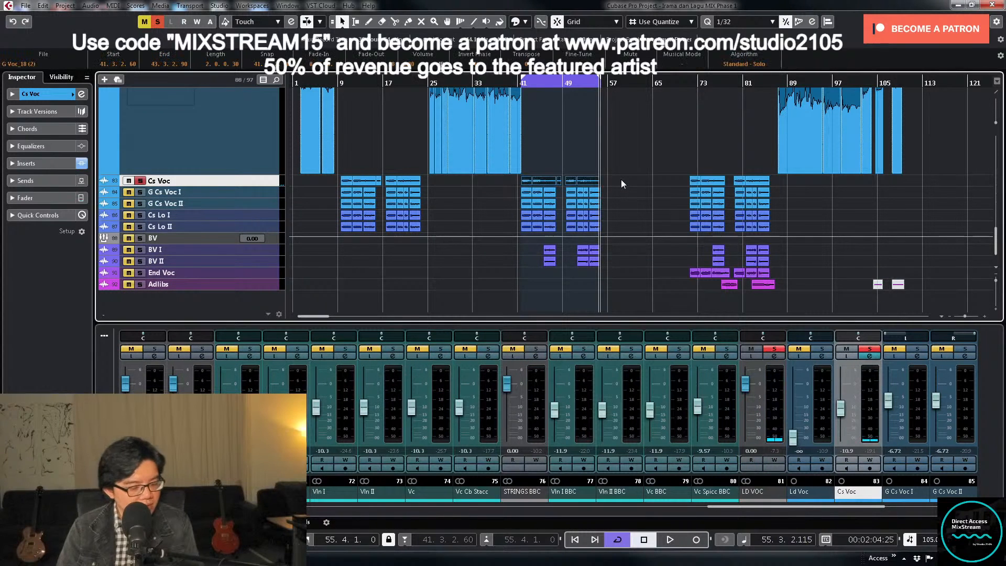
pyautogui.press('space')
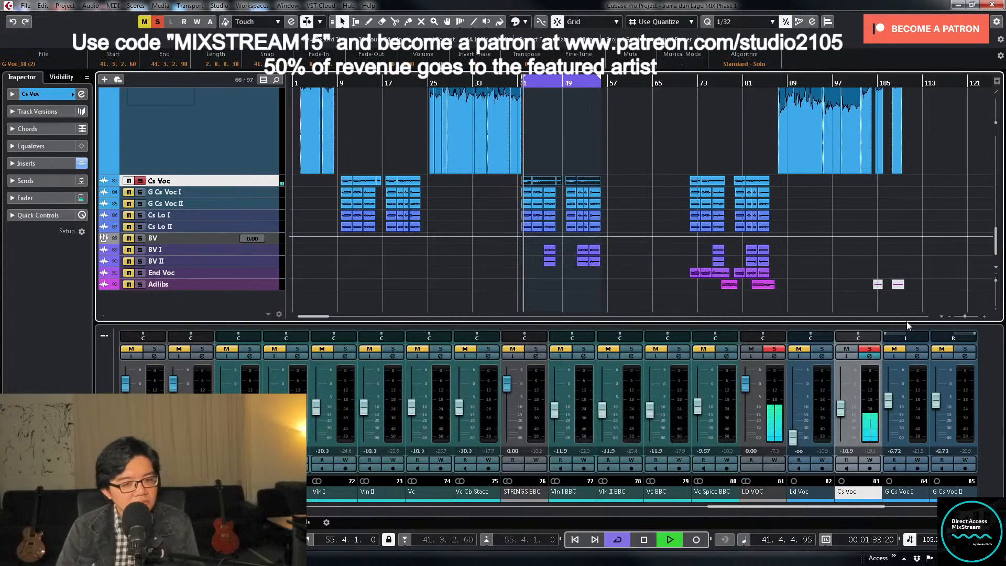
pyautogui.click(870, 357)
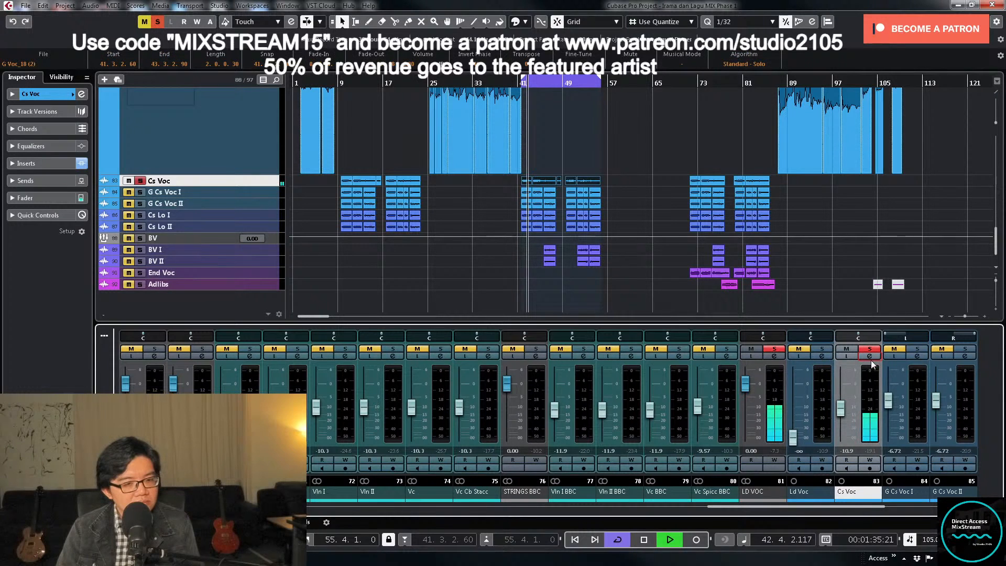
pyautogui.click(870, 357)
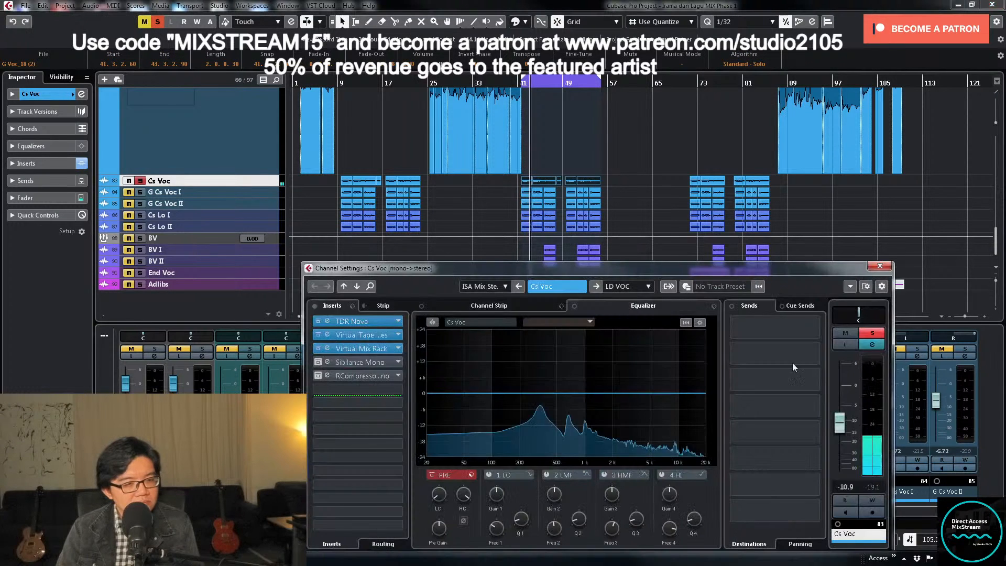
pyautogui.click(370, 323)
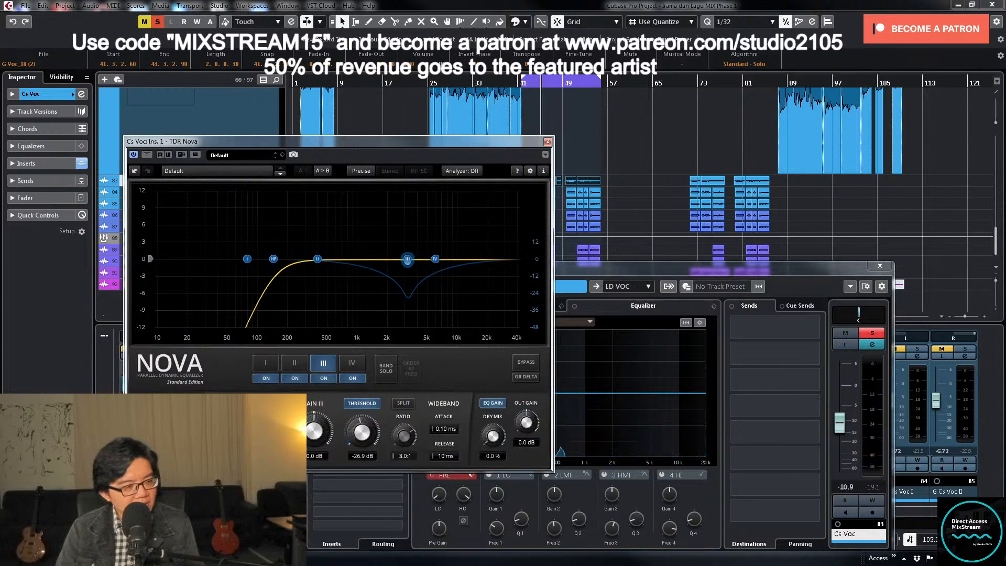
pyautogui.moveTo(273, 259); pyautogui.dragTo(275, 259)
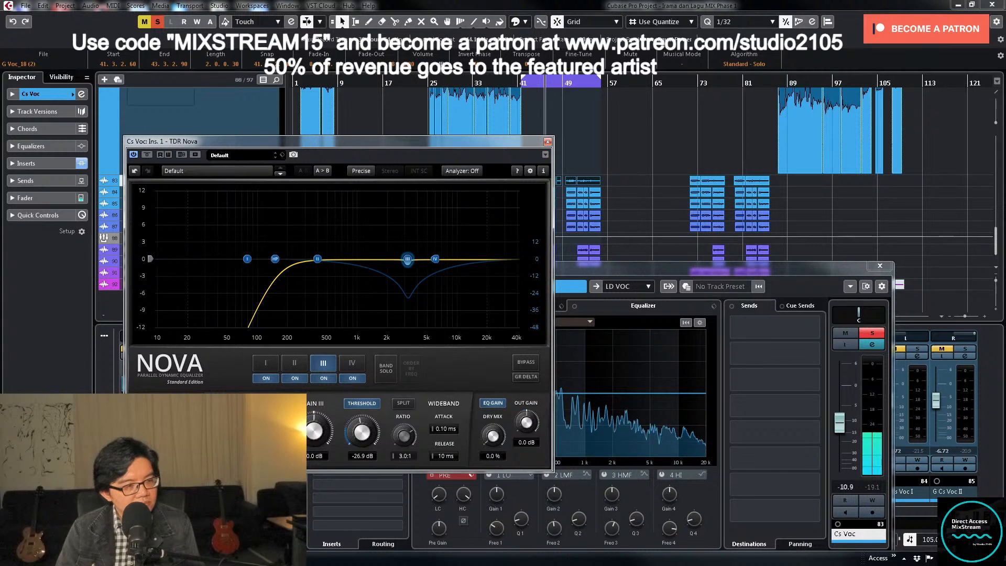
# - Solo Nova's band II, sweep it with a boost to about 2.8 kHz and reset its gain to 0 dB
pyautogui.click(296, 363)
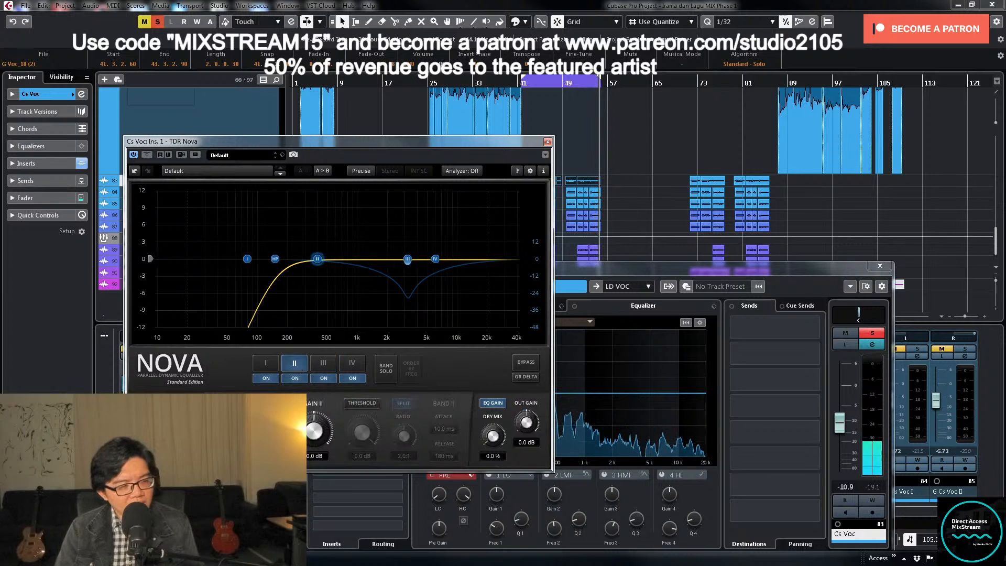
pyautogui.click(392, 369)
pyautogui.moveTo(317, 263); pyautogui.dragTo(400, 229)
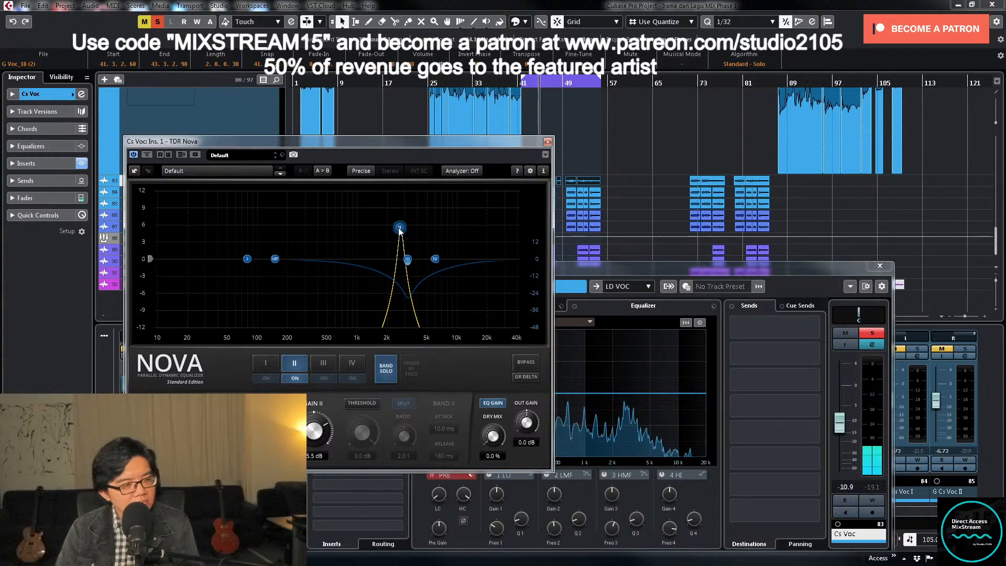
pyautogui.doubleClick(317, 456)
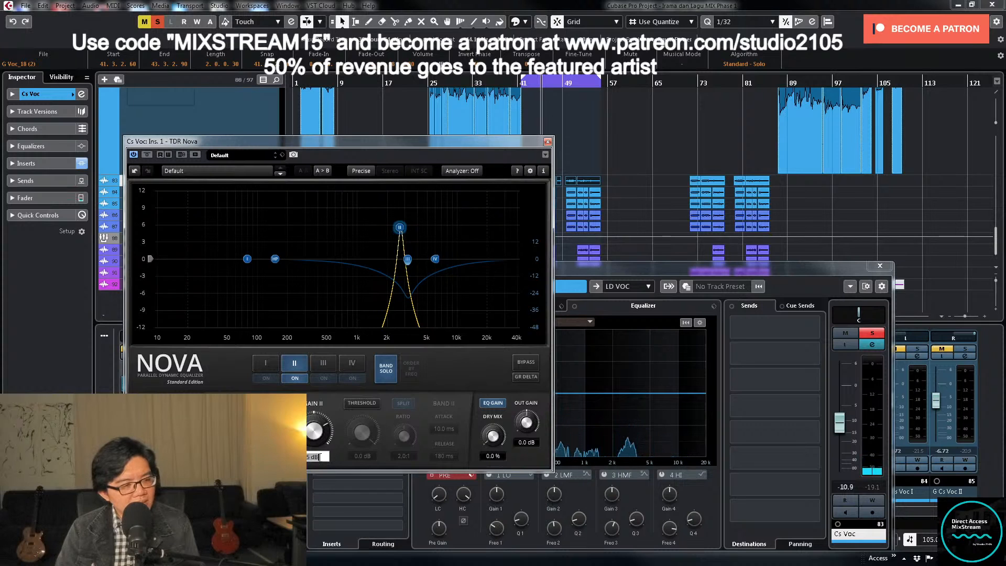
pyautogui.write('0')
pyautogui.press('Return')
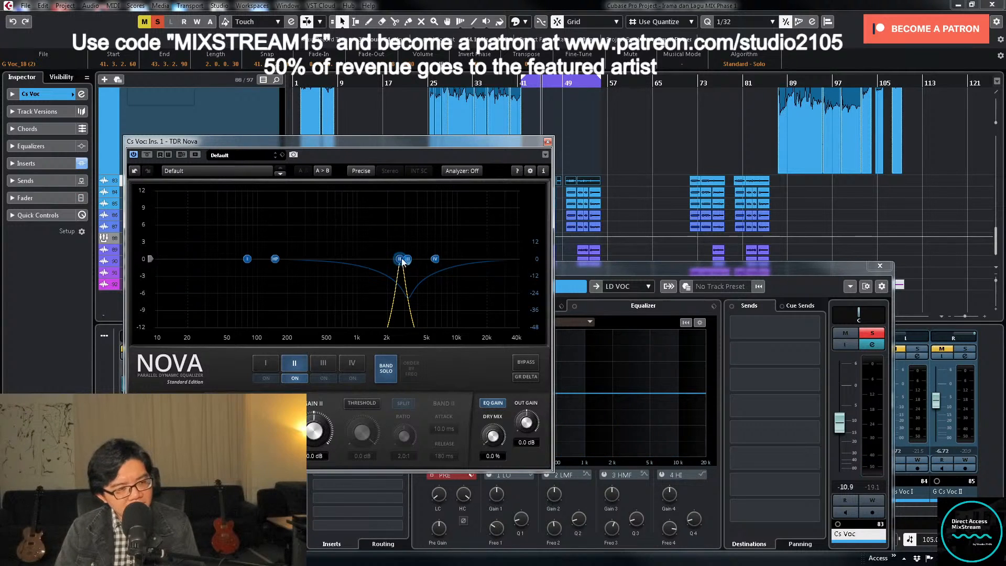
# - Unsolo Nova's band II, activate its threshold and lower it to -28.2 dB, and switch band III off
pyautogui.click(386, 374)
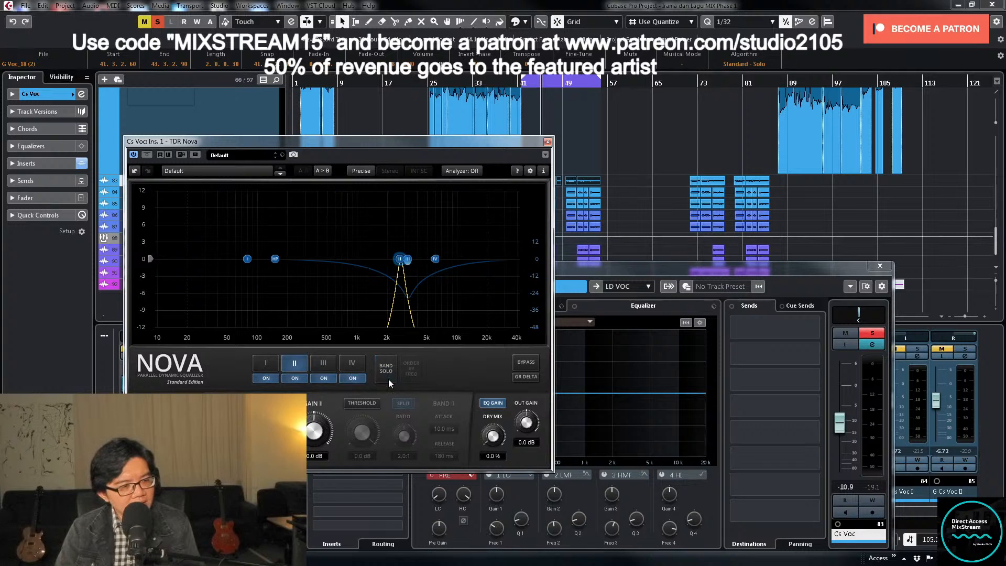
pyautogui.click(366, 404)
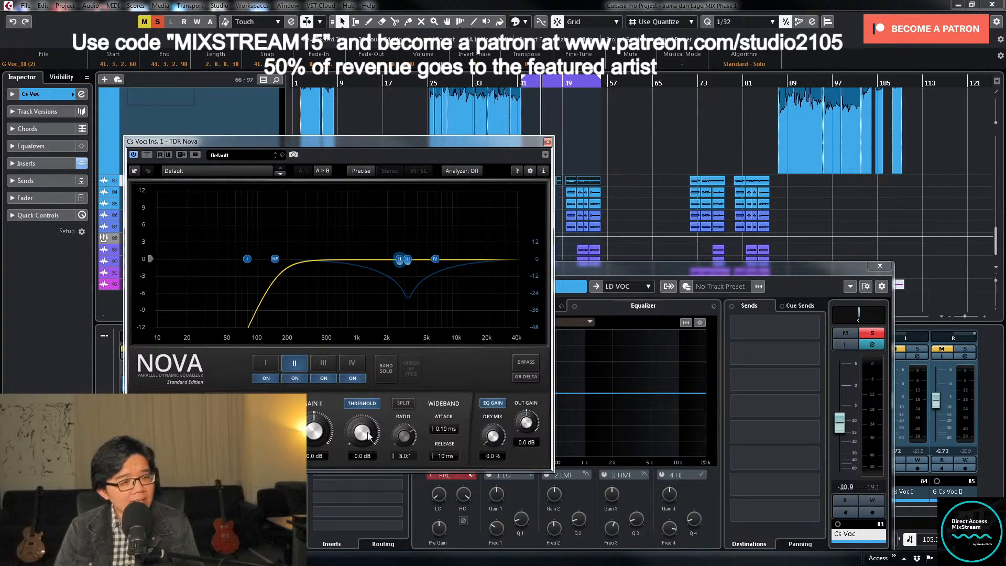
pyautogui.moveTo(364, 431)
pyautogui.mouseDown()
pyautogui.moveTo(364, 487)
pyautogui.moveTo(357, 464)
pyautogui.moveTo(365, 429)
pyautogui.mouseUp()
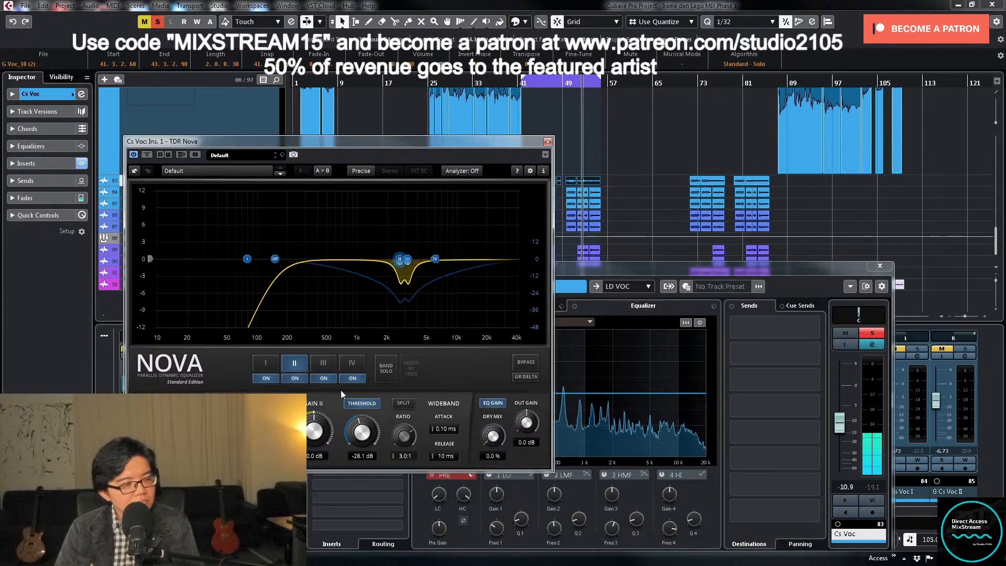
pyautogui.click(324, 378)
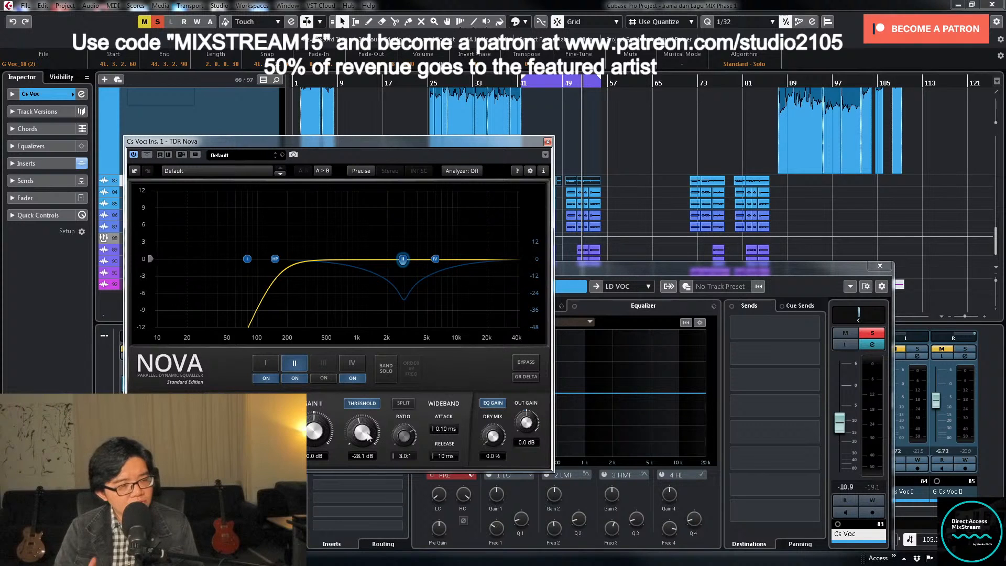
pyautogui.moveTo(368, 435); pyautogui.dragTo(368, 437)
# - Play the loop, unsolo Cs Voc to hear it in the full mix, and close the TDR Nova window
pyautogui.press('space')
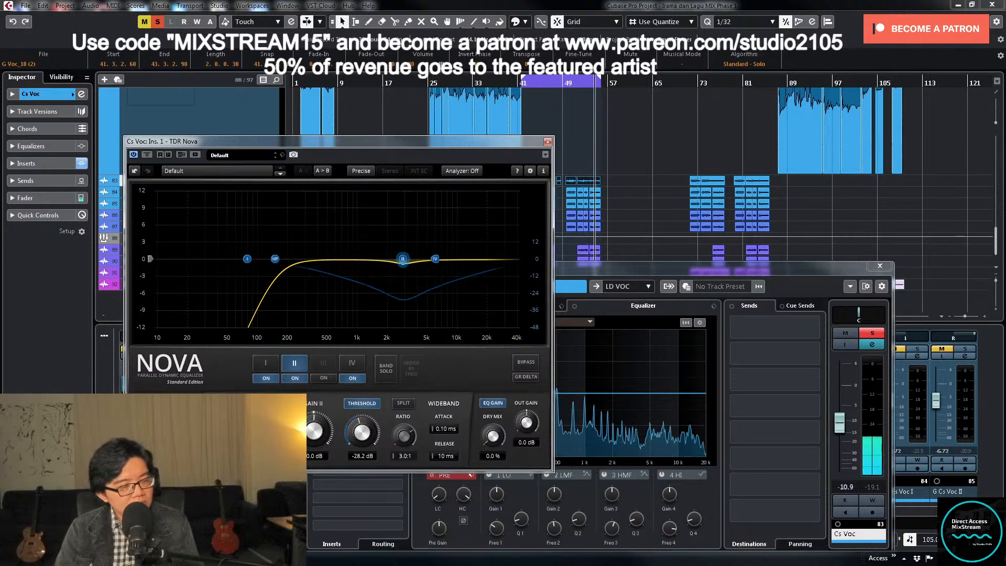
pyautogui.click(873, 333)
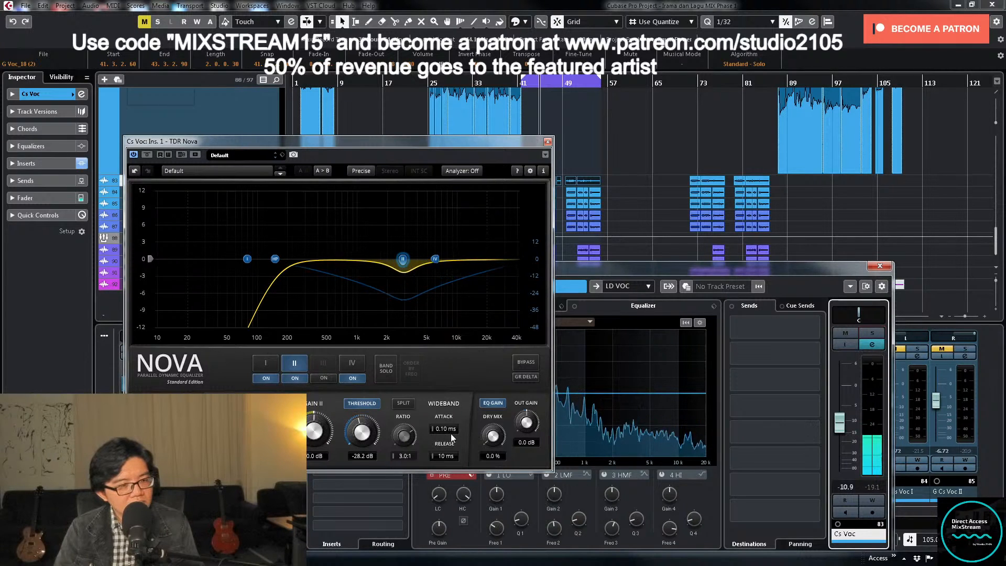
pyautogui.click(548, 142)
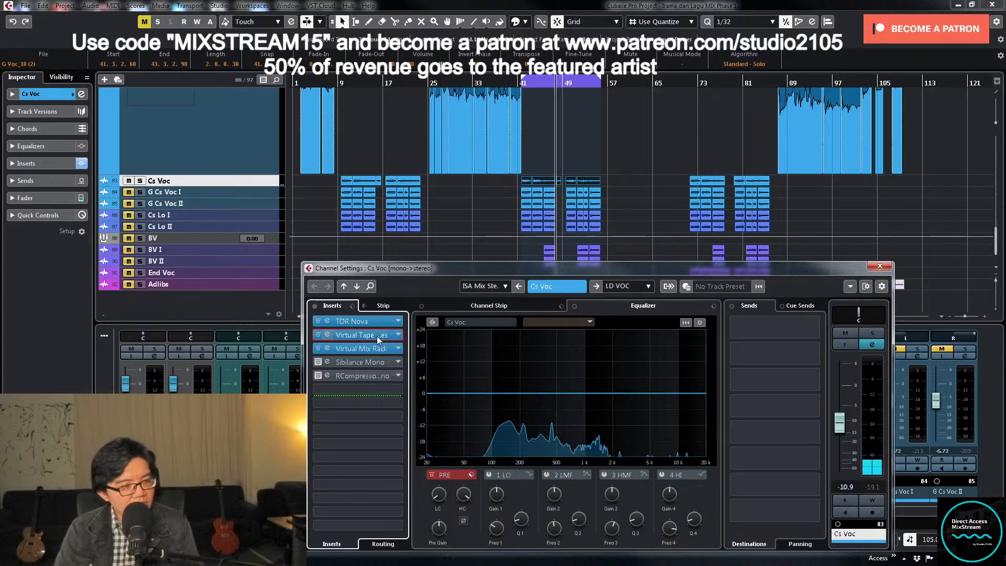
# - Free Cs Voc's second insert slot by moving Virtual Tape Machines down, and load Waves Tune Real-Time Mono there
pyautogui.moveTo(376, 336); pyautogui.dragTo(378, 350)
pyautogui.click(397, 335)
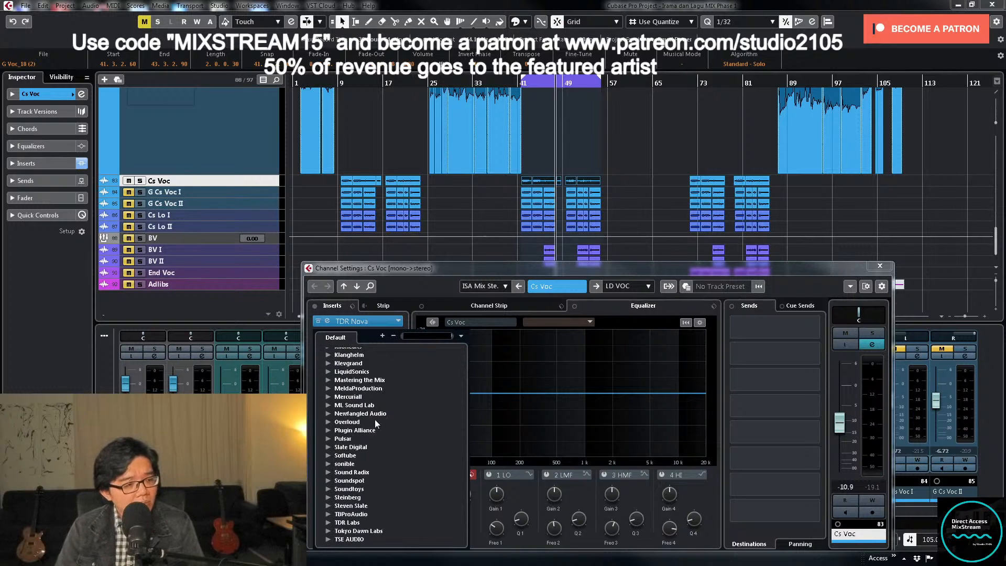
pyautogui.scroll(-8, 375, 420)
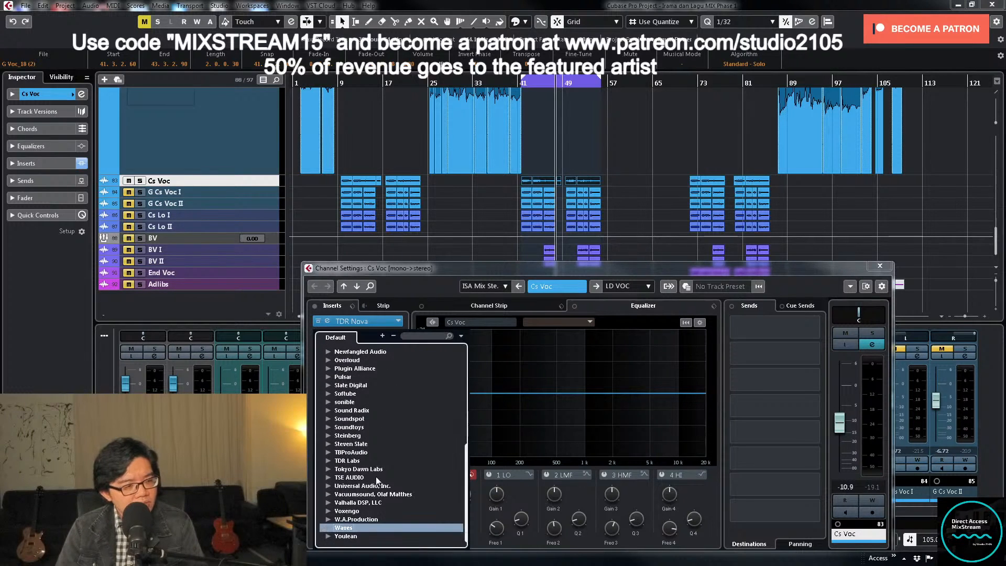
pyautogui.click(326, 526)
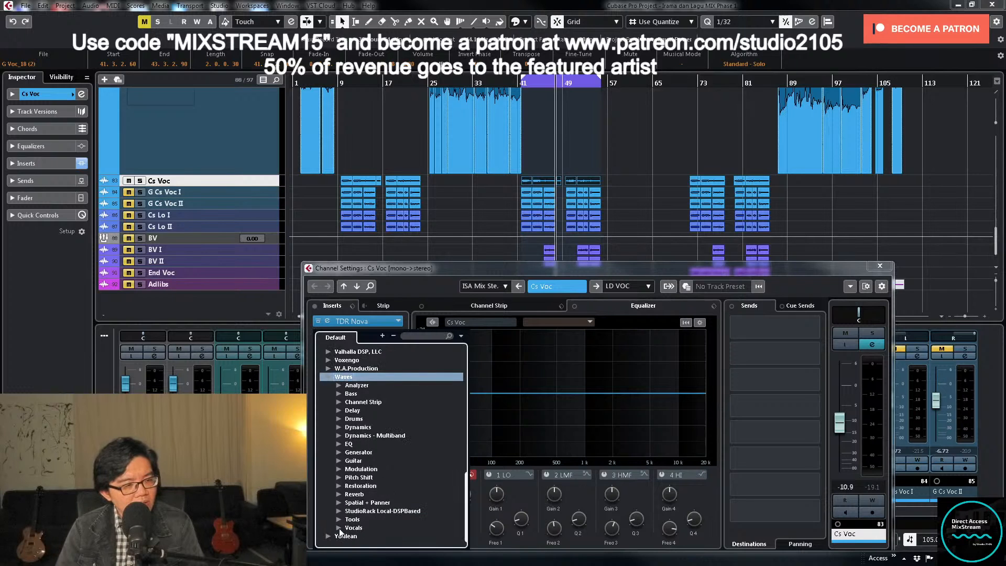
pyautogui.click(339, 529)
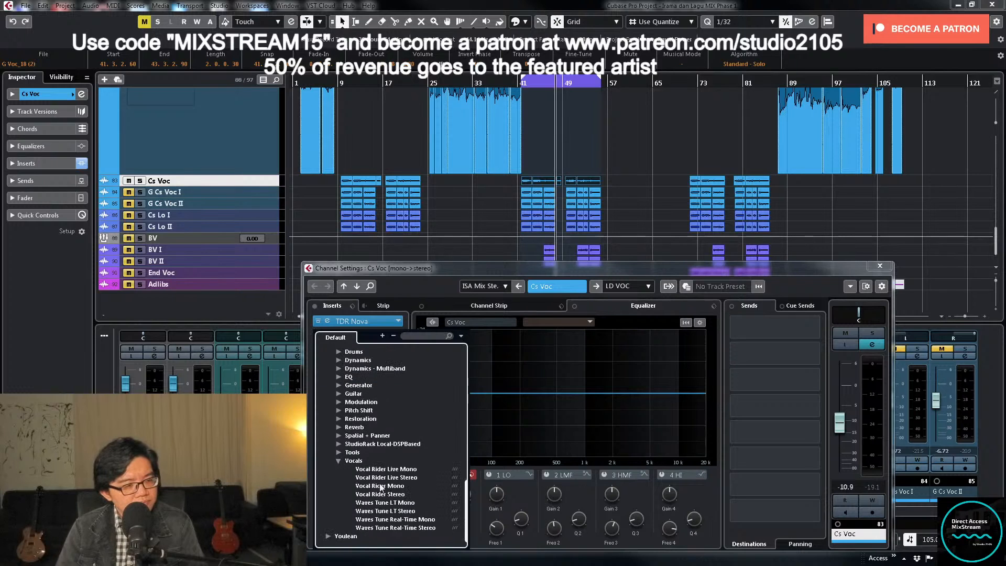
pyautogui.click(397, 519)
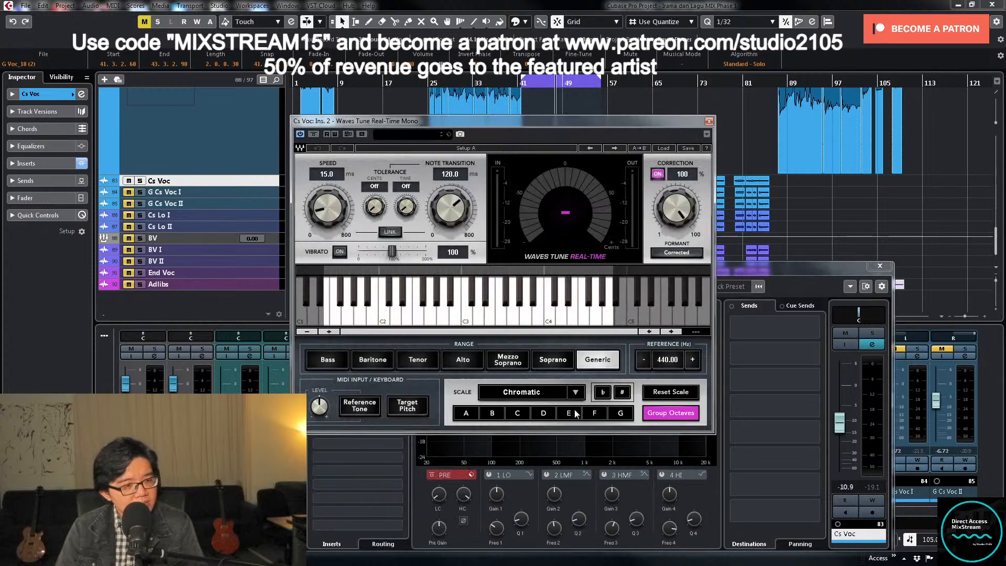
# - Load the Natural Correction with MIDI preset and scale in Waves Tune, and set the scale to F Natural Minor
pyautogui.click(595, 413)
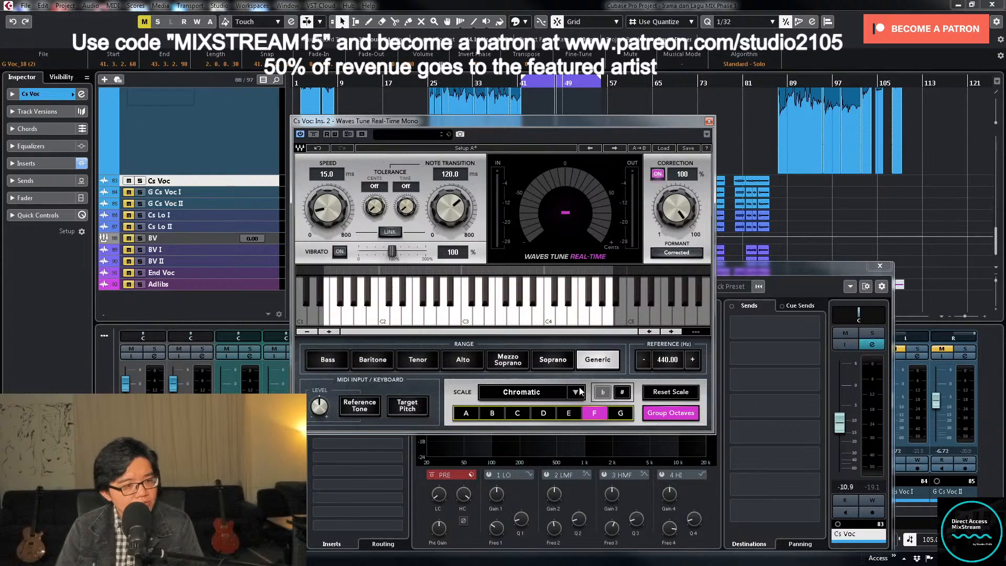
pyautogui.click(665, 149)
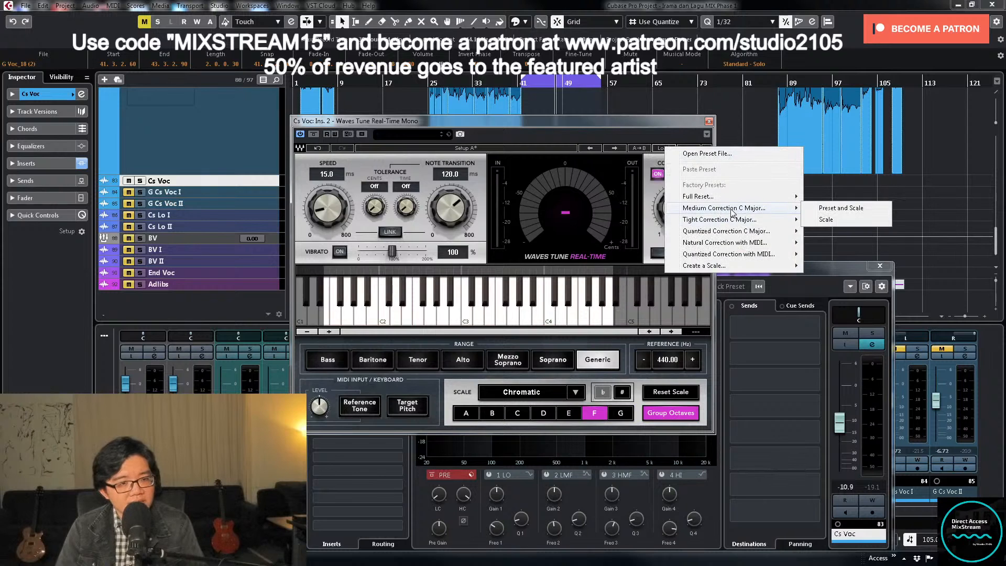
pyautogui.moveTo(734, 246)
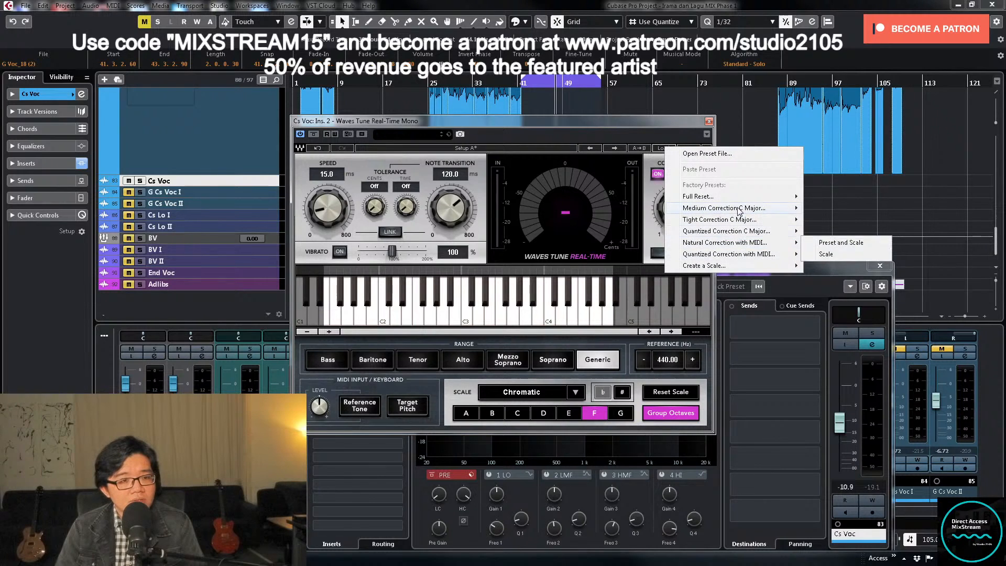
pyautogui.click(840, 243)
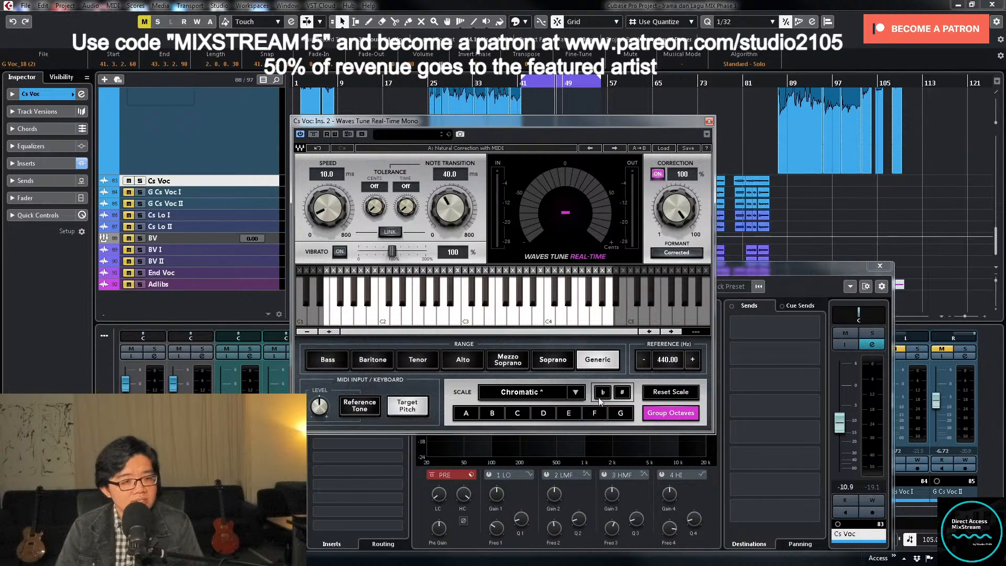
pyautogui.click(574, 393)
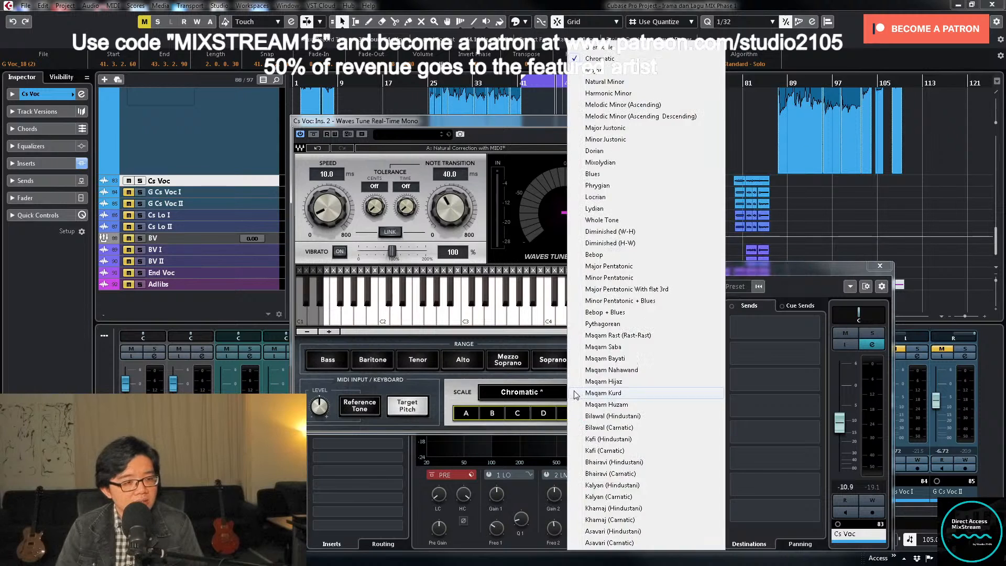
pyautogui.click(637, 82)
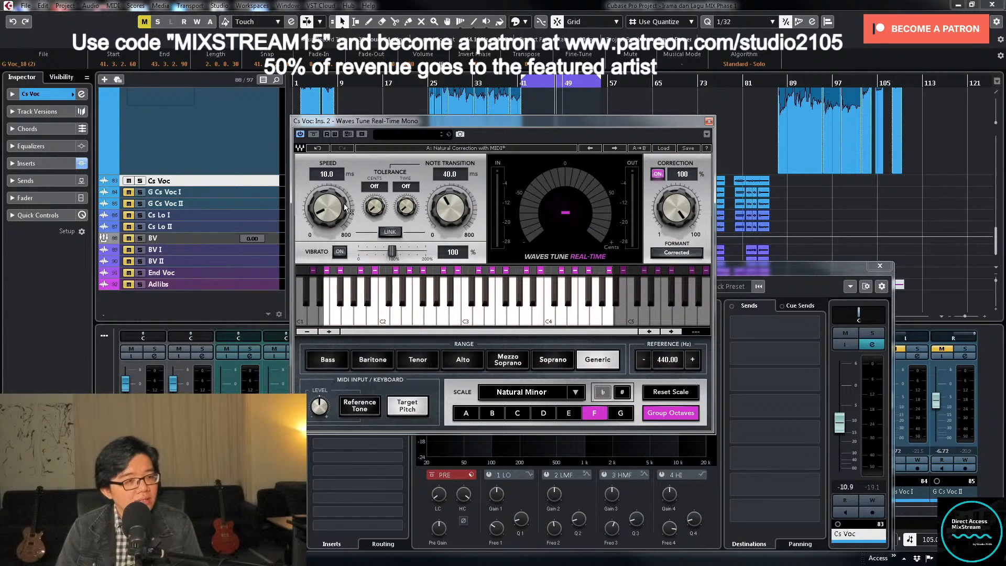
# - Set the Waves Tune correction speed to 15.0 ms and close the plug-in and channel settings windows
pyautogui.moveTo(323, 212); pyautogui.dragTo(323, 201)
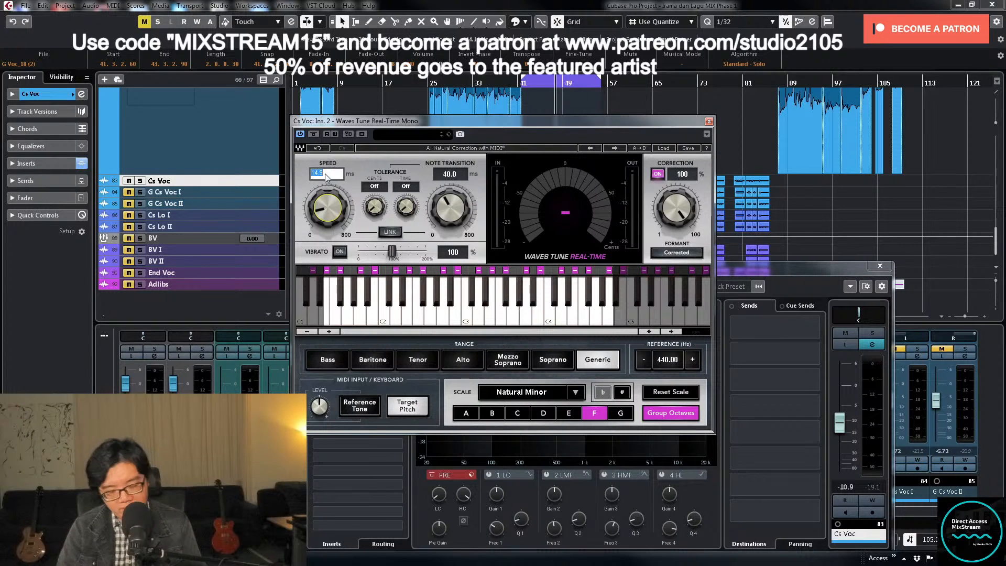
pyautogui.click(709, 121)
pyautogui.click(880, 266)
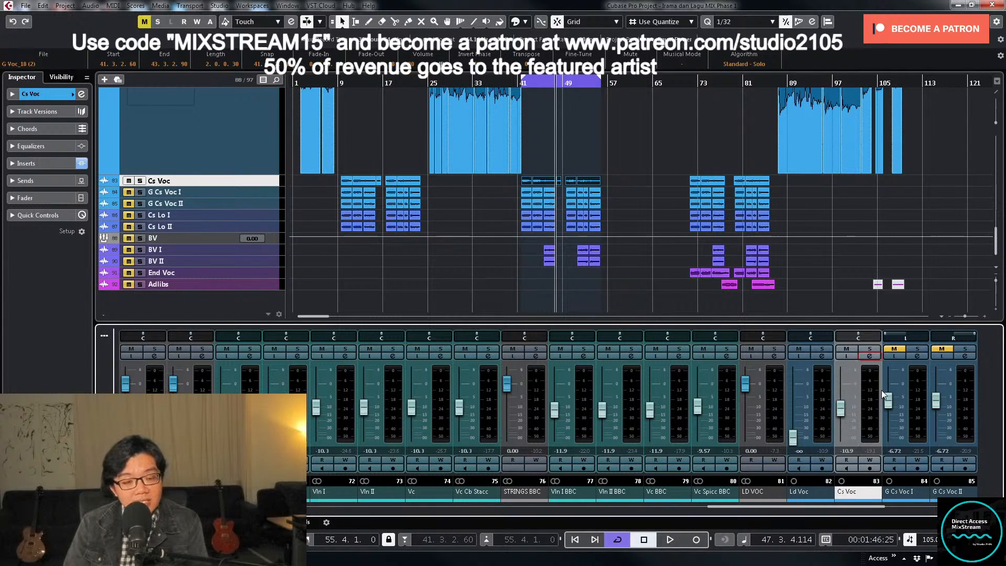
pyautogui.click(870, 356)
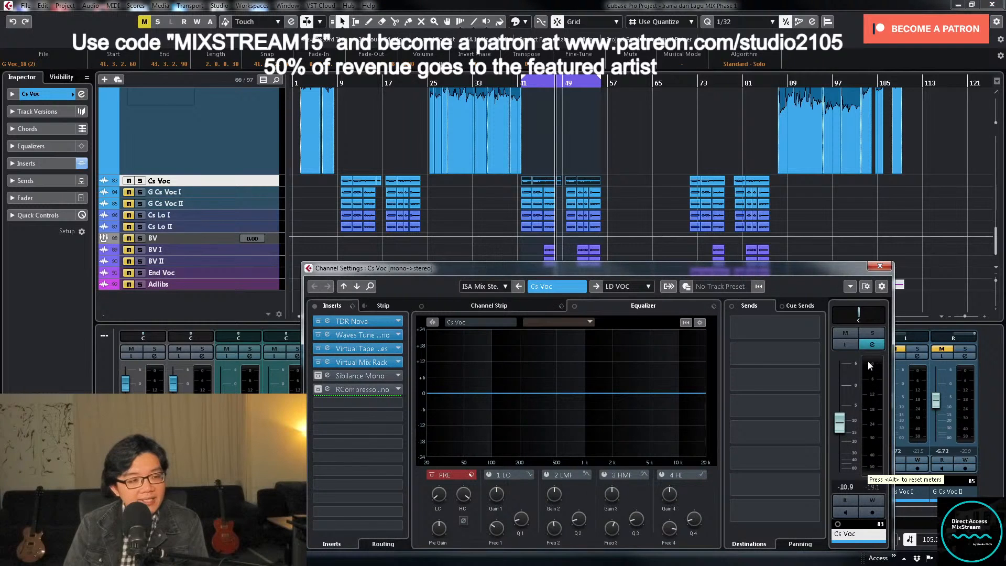
pyautogui.rightClick(869, 365)
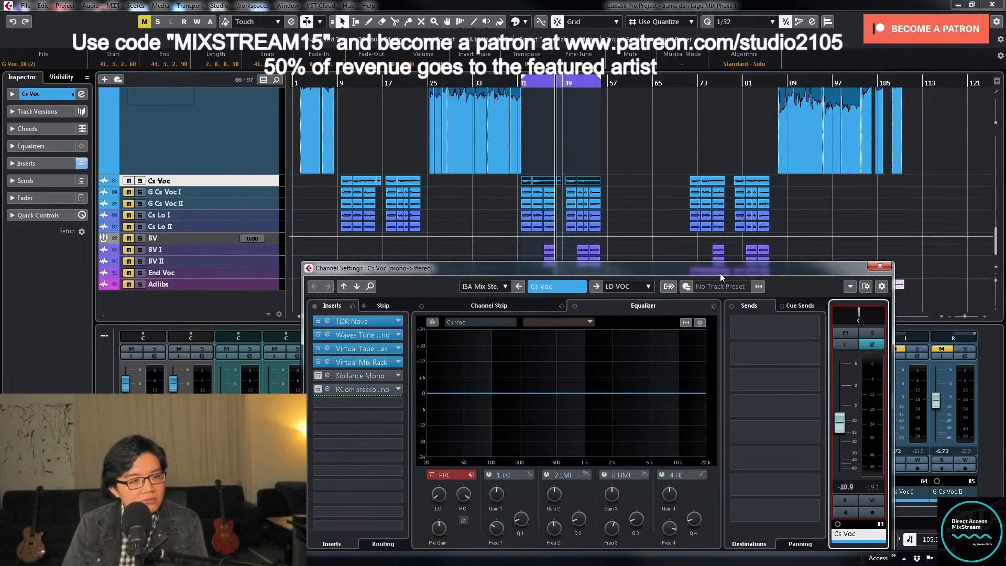
pyautogui.click(374, 334)
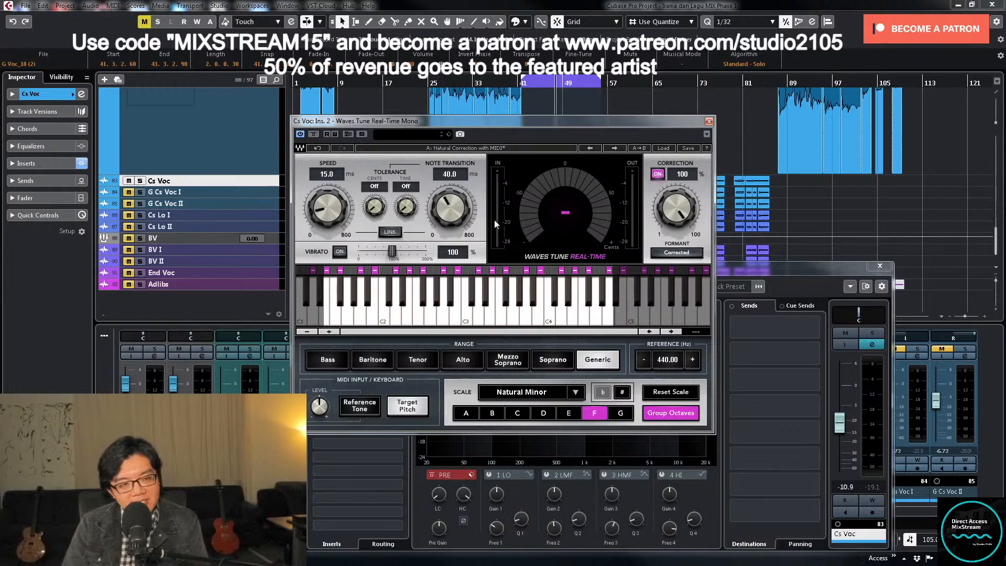
pyautogui.click(708, 122)
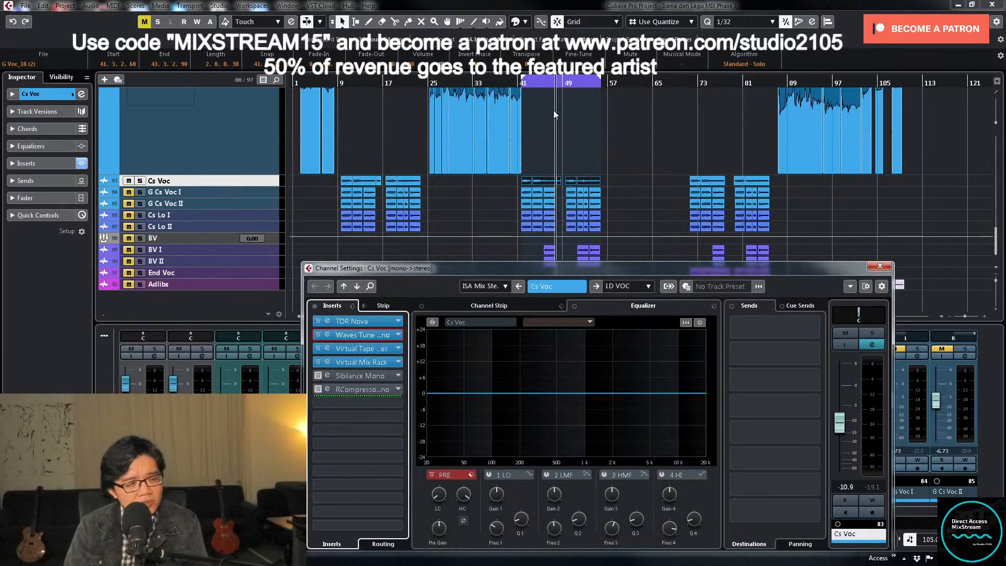
# - Return to the loop start, open Cs Voc's Virtual Mix Rack, move its window fully into view and save the project
pyautogui.press('KP_1')
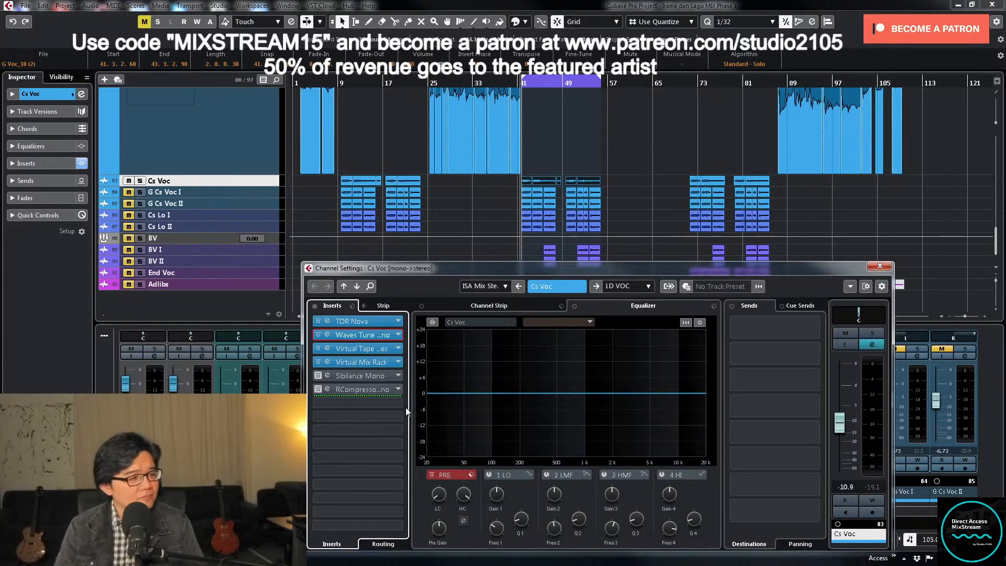
pyautogui.click(370, 362)
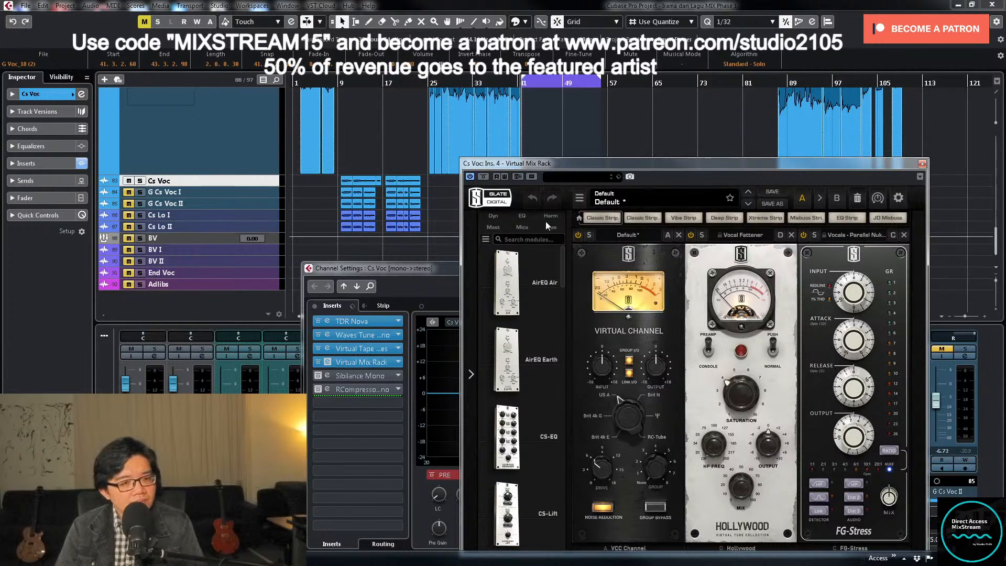
pyautogui.moveTo(716, 163); pyautogui.dragTo(631, 95)
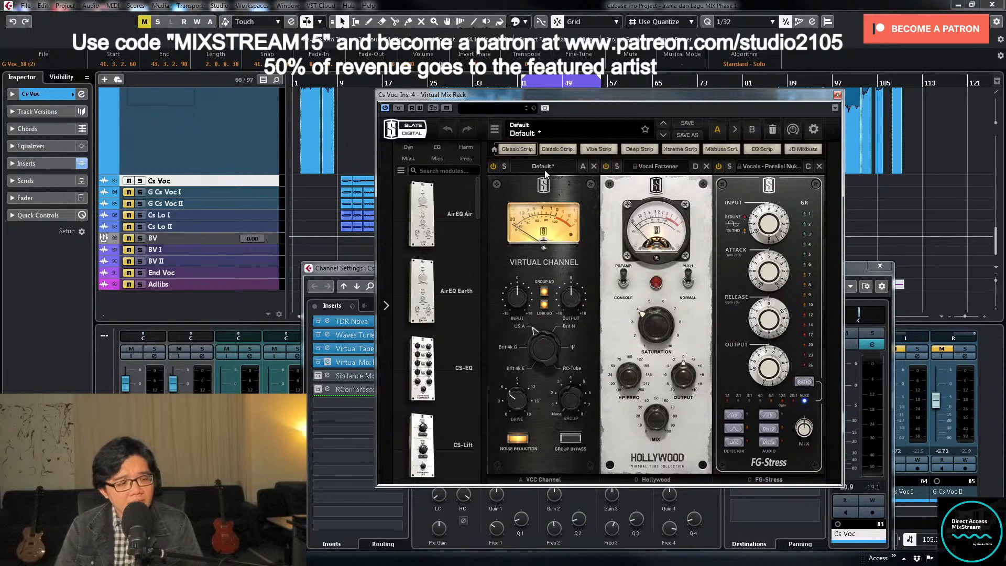
pyautogui.hotkey('ctrl', 's')
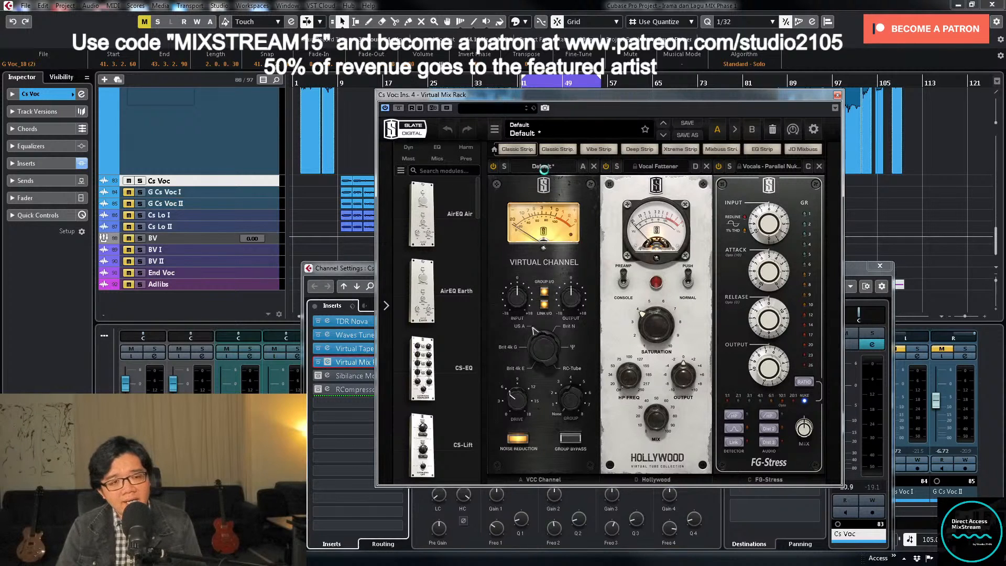
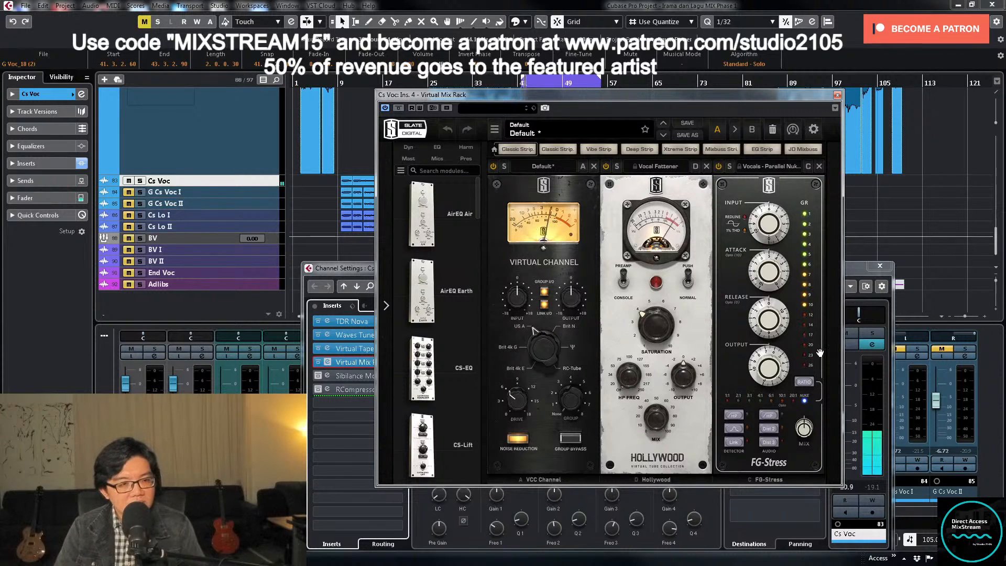
# - Close Virtual Mix Rack, try G as the root of Cs Voc's Waves Tune Natural Minor scale, and close Cs Voc's windows
pyautogui.click(838, 96)
pyautogui.click(376, 335)
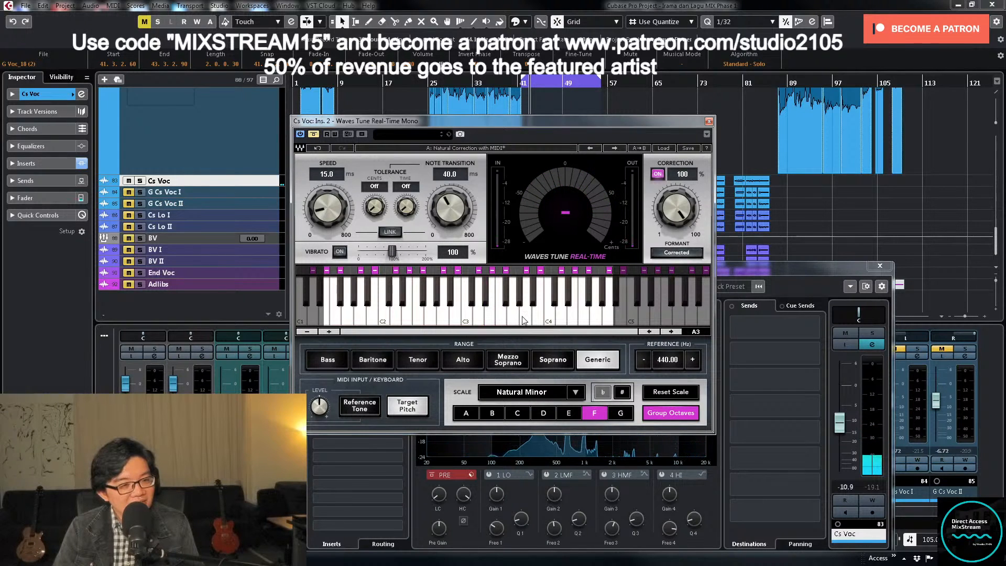
pyautogui.click(614, 413)
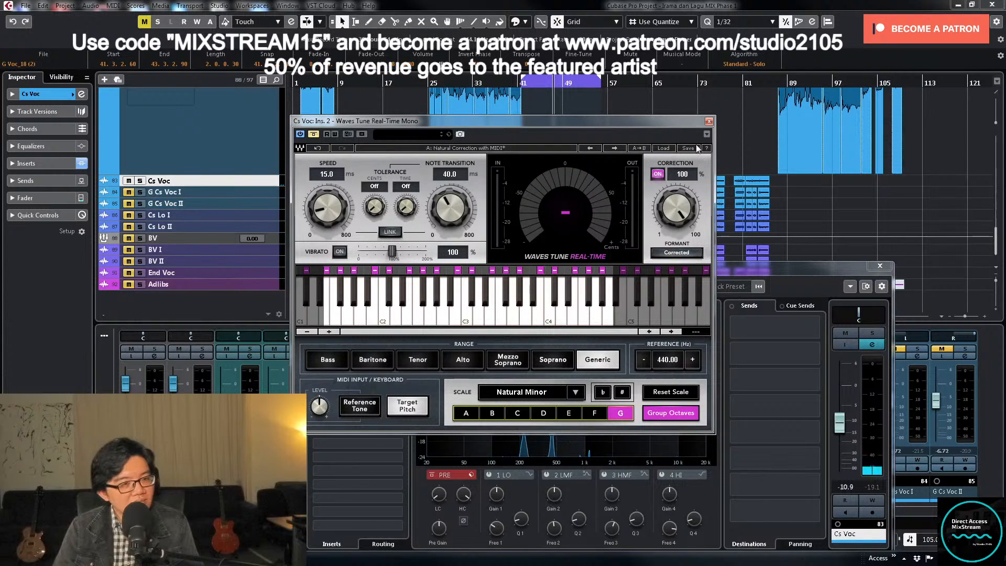
pyautogui.click(708, 123)
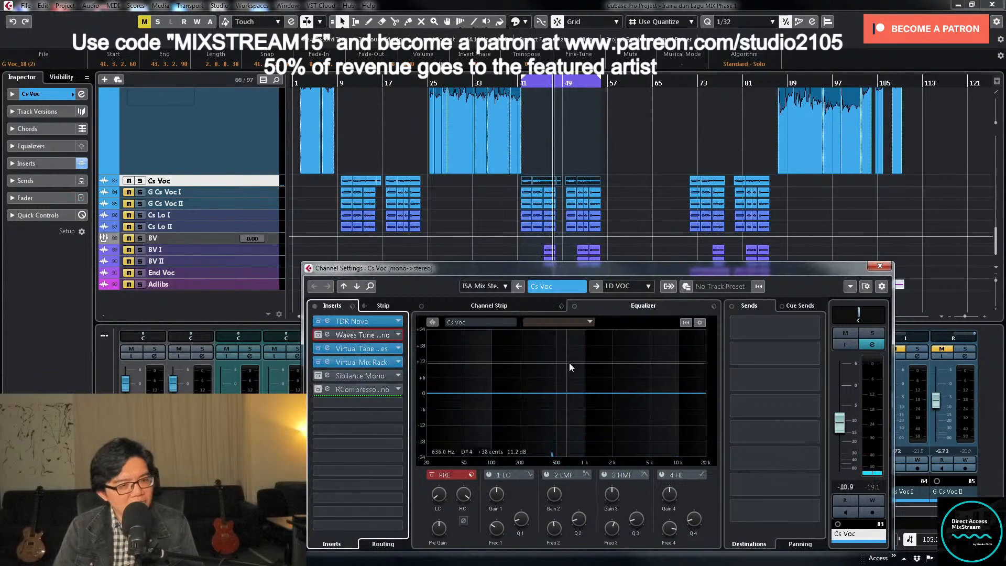
pyautogui.click(362, 335)
pyautogui.click(880, 265)
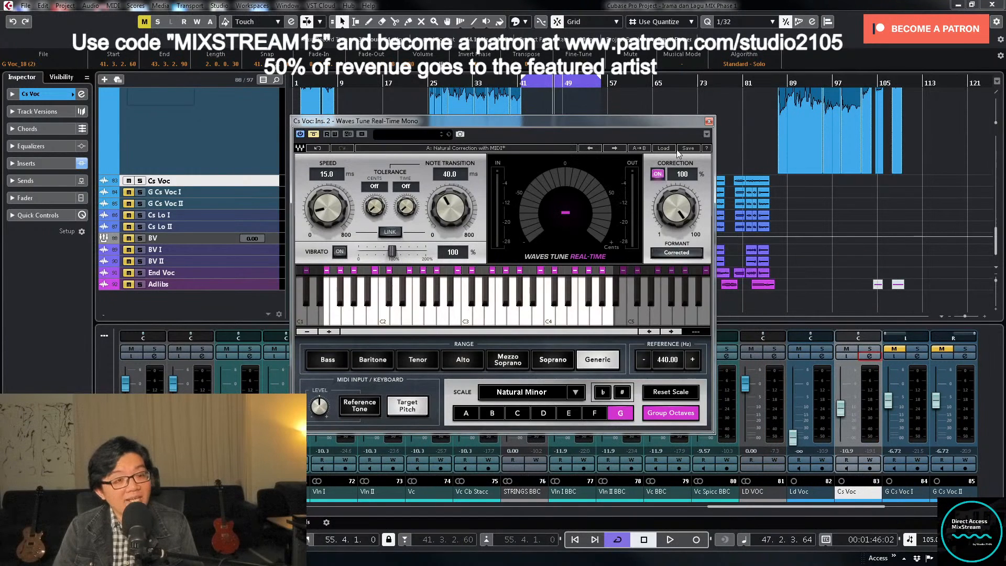
pyautogui.click(709, 122)
# - Check the scale and root note used in G Cs Voc I's Waves Tune Real-Time, and close its windows
pyautogui.click(821, 356)
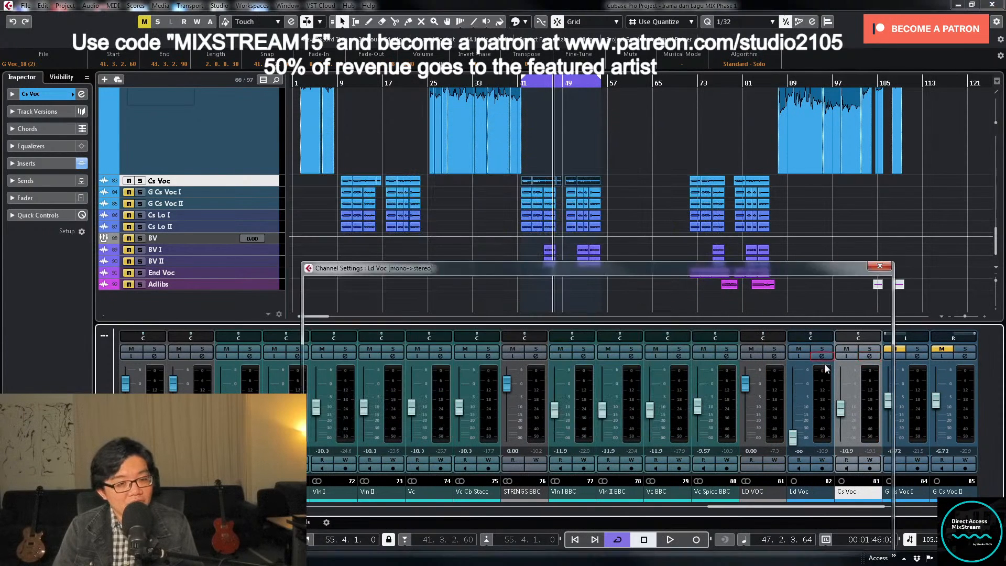
pyautogui.click(880, 265)
pyautogui.click(917, 356)
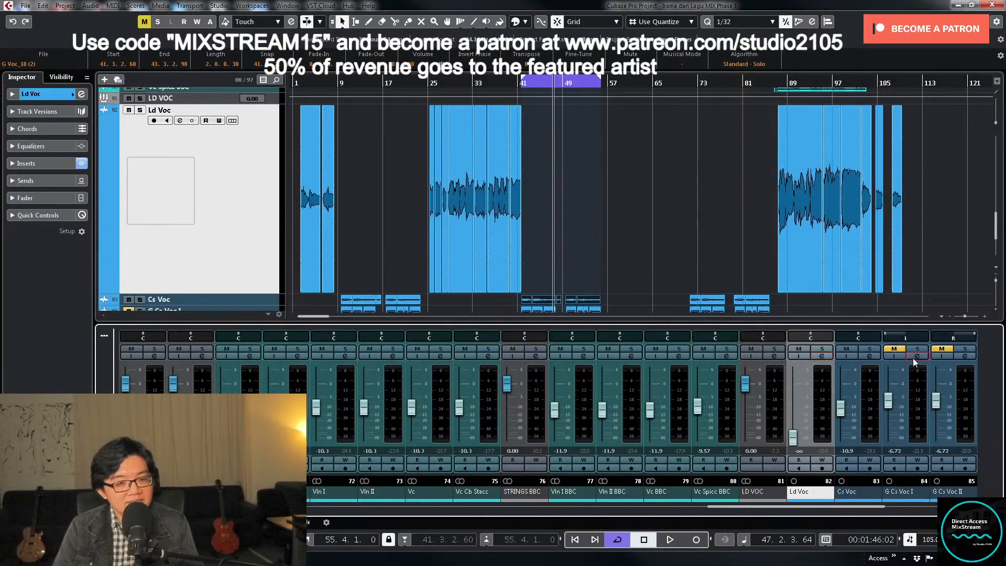
pyautogui.click(375, 334)
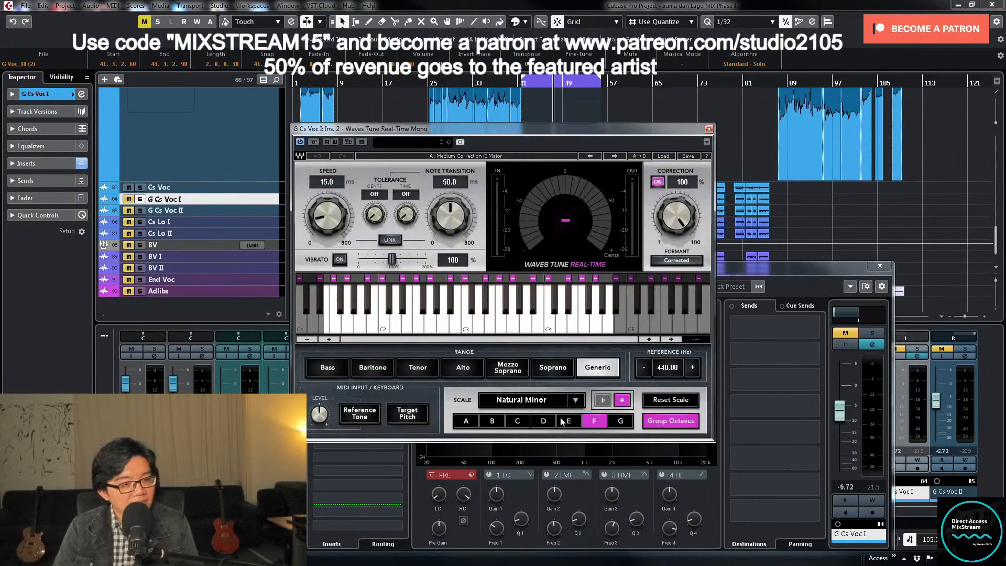
pyautogui.click(708, 129)
pyautogui.click(880, 266)
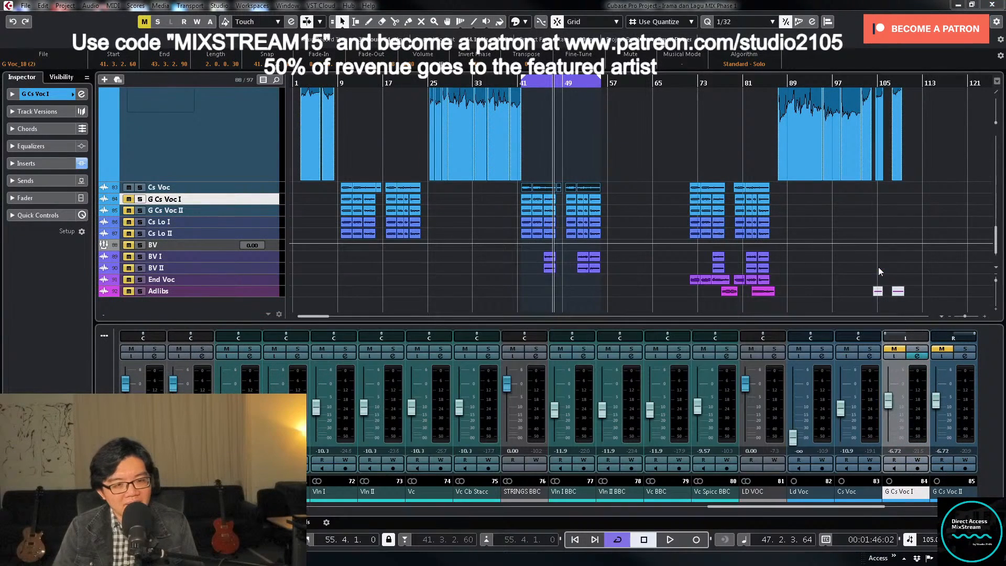
# - Take Cs Voc's Waves Tune Real-Time out of bypass, set its scale to F# Natural Minor and close its windows
pyautogui.click(870, 356)
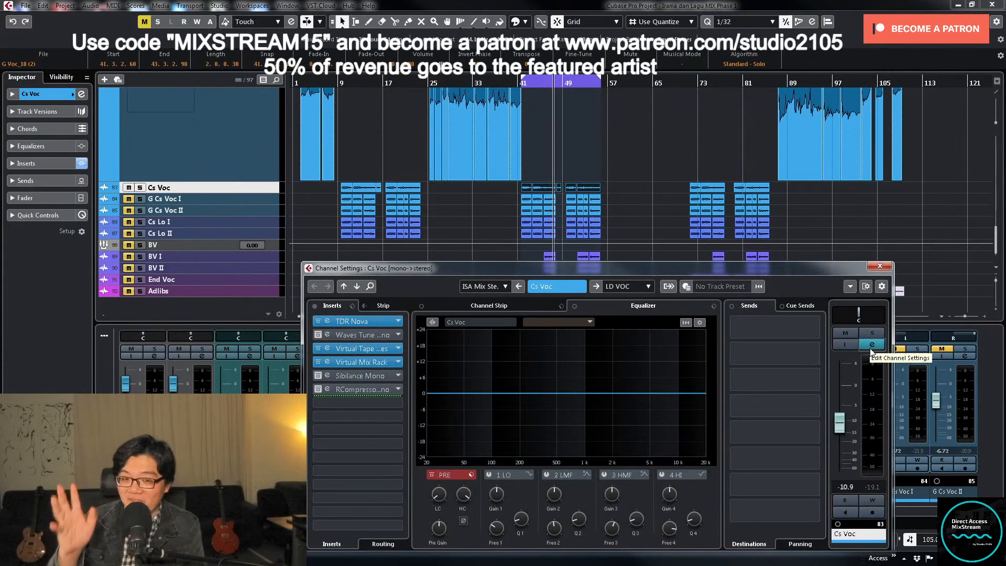
pyautogui.click(364, 335)
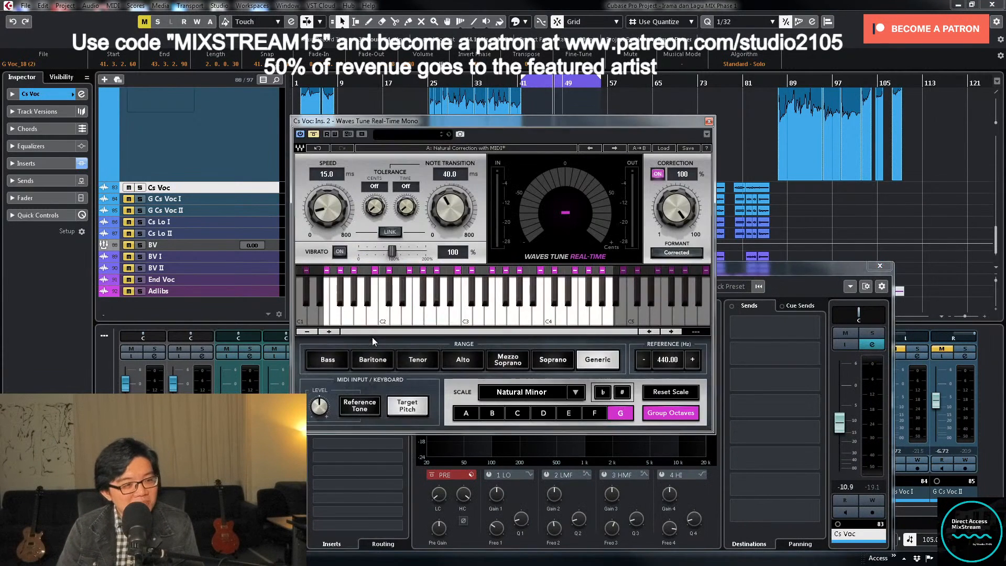
pyautogui.click(709, 121)
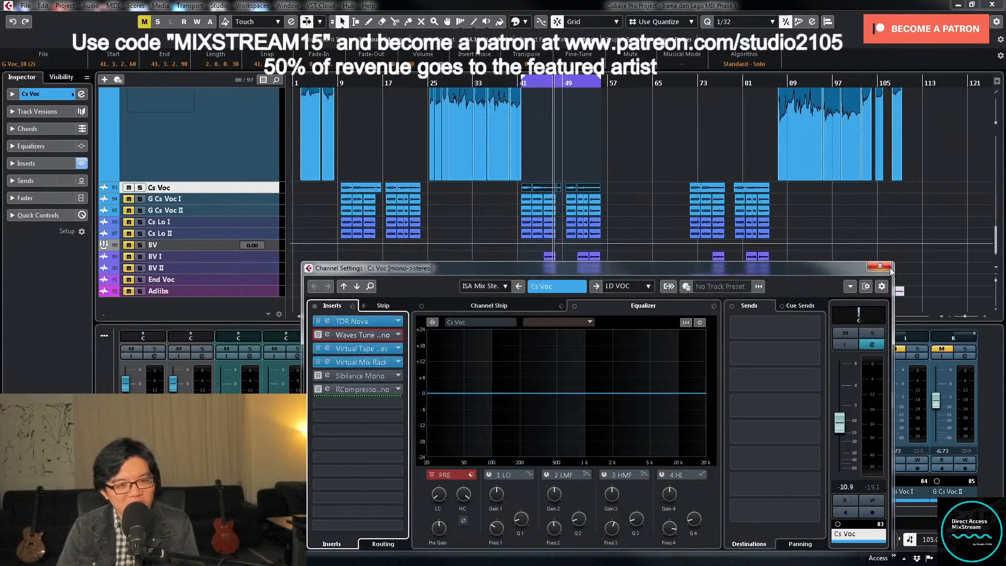
pyautogui.click(880, 265)
pyautogui.click(871, 359)
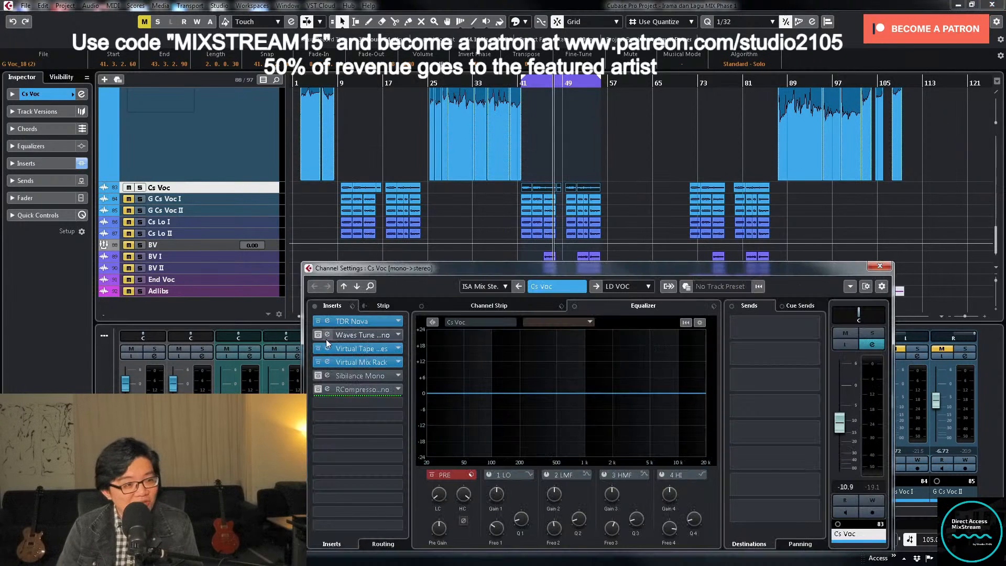
pyautogui.click(372, 335)
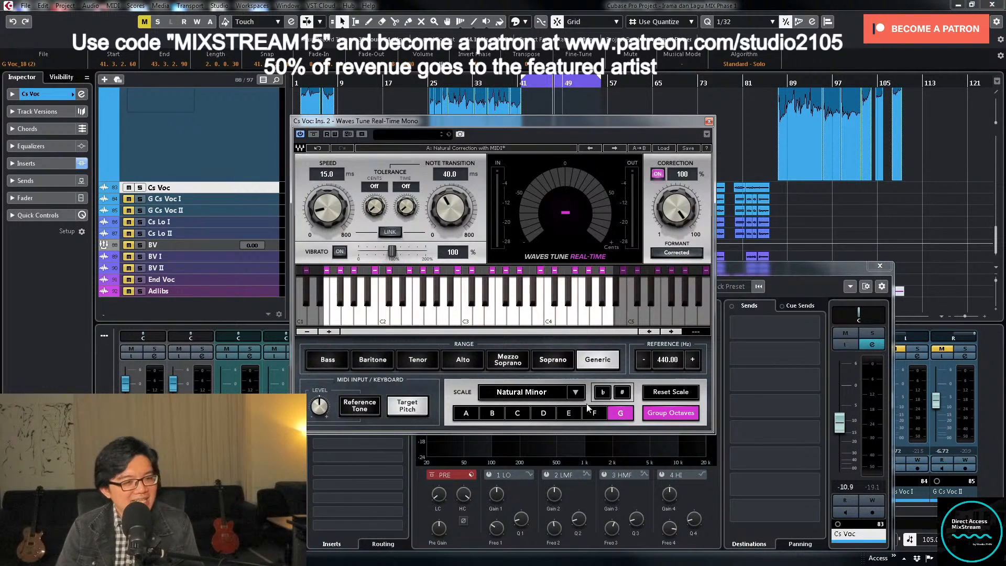
pyautogui.click(618, 399)
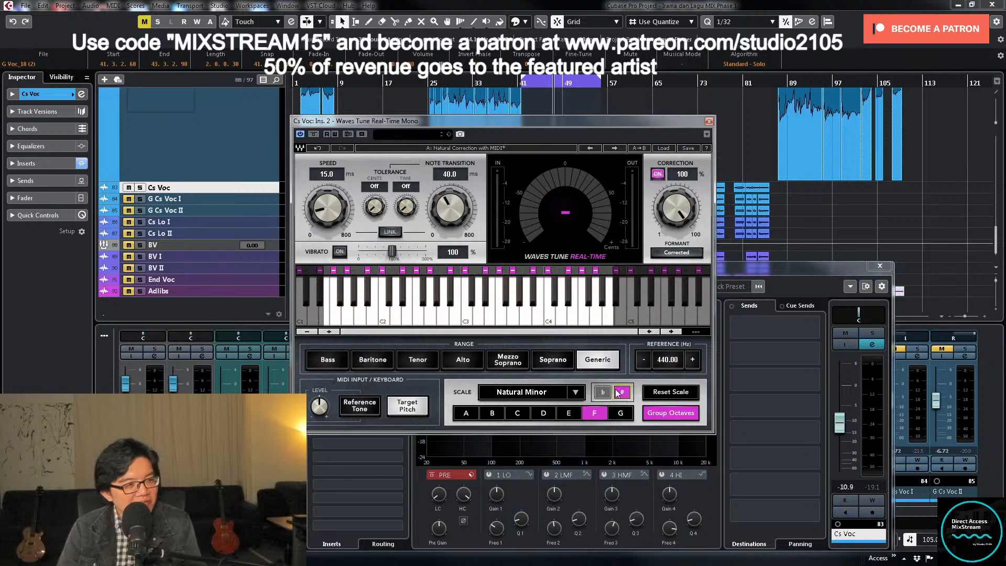
pyautogui.click(710, 122)
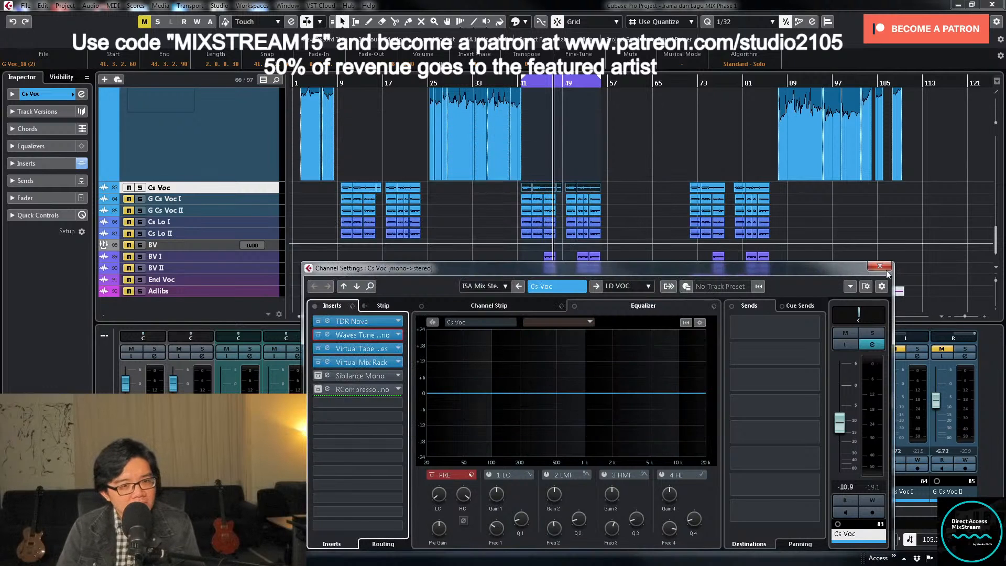
pyautogui.click(880, 266)
# - Check the speed and note transition values in G Cs Voc I's Waves Tune Real-Time, and close its windows
pyautogui.click(917, 358)
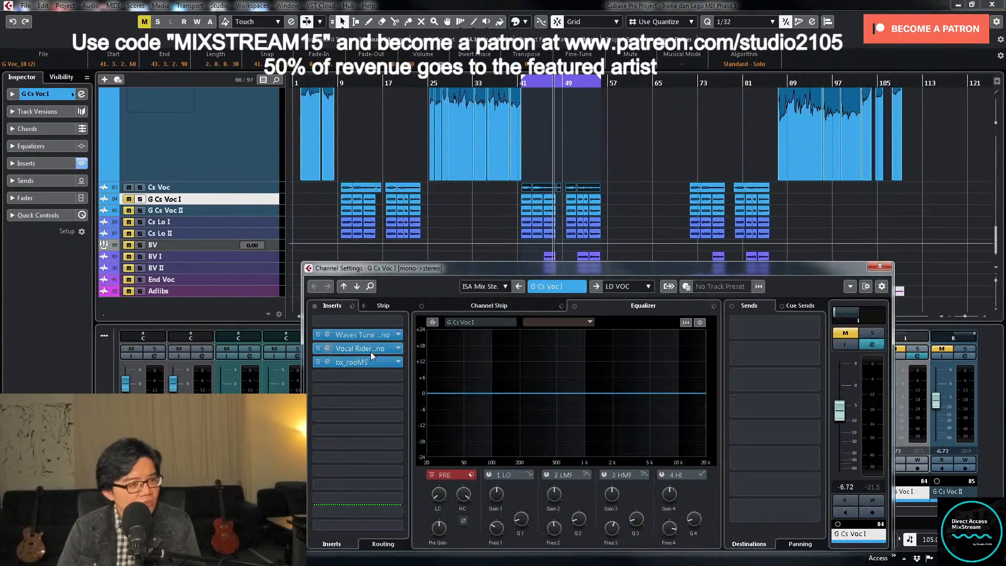
pyautogui.click(382, 335)
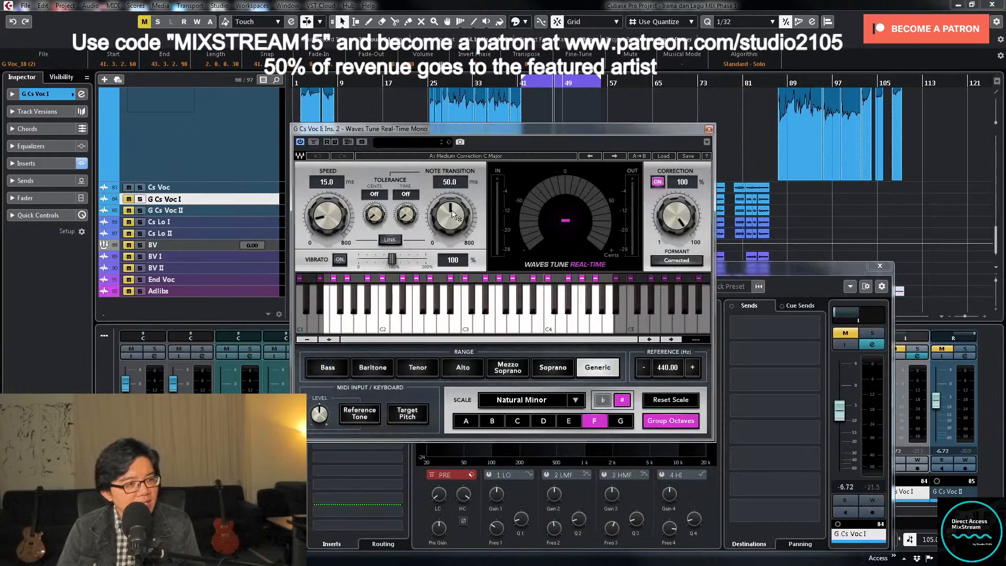
pyautogui.click(709, 129)
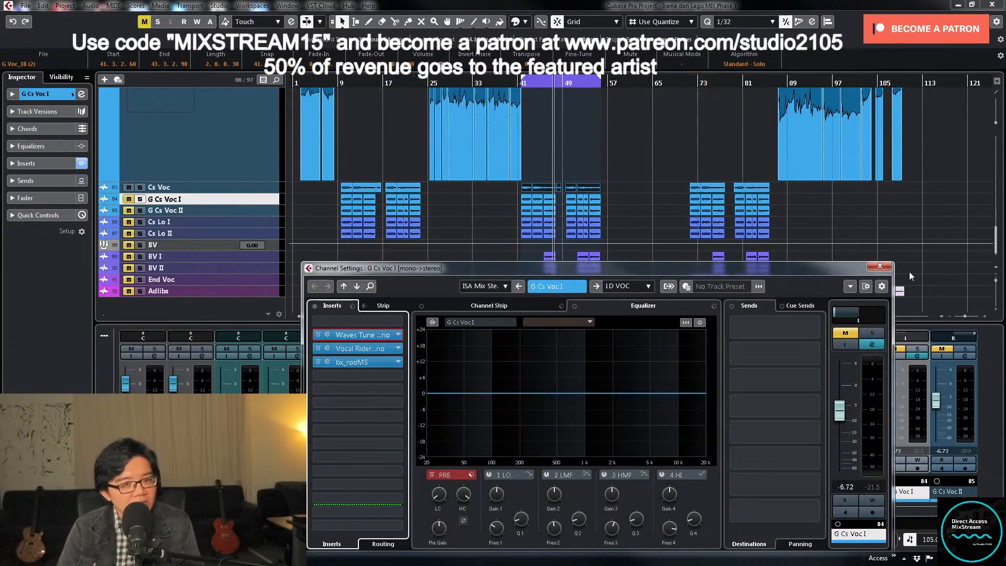
pyautogui.click(878, 266)
# - Set the note transition in Cs Voc's Waves Tune Real-Time to 50.0 ms and close the plug-in and channel settings windows
pyautogui.click(869, 359)
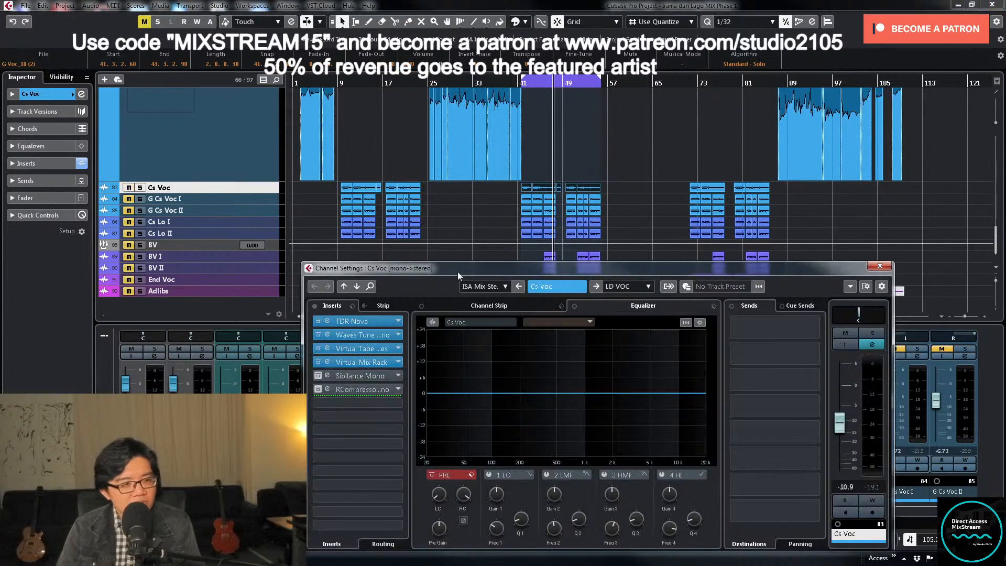
pyautogui.click(380, 343)
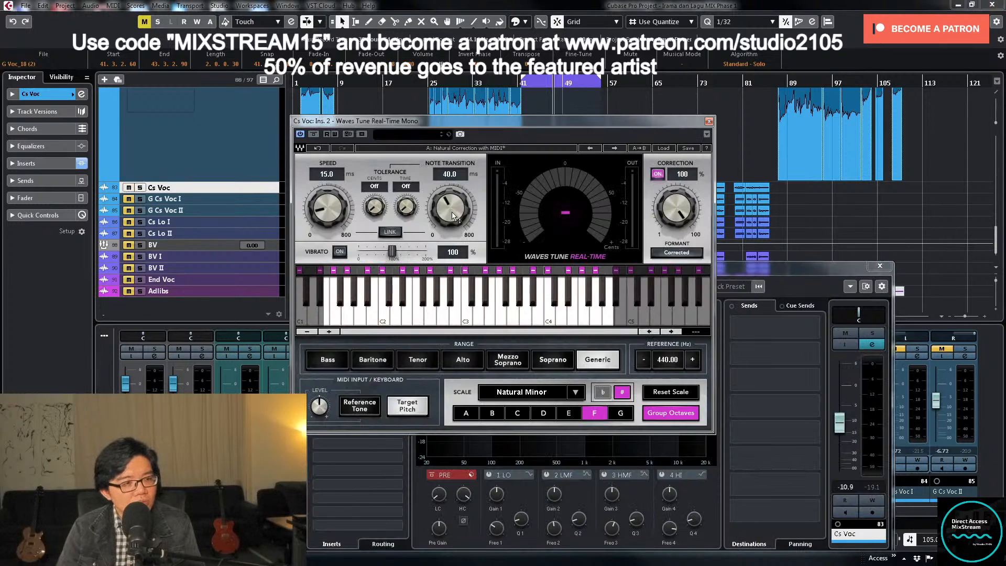
pyautogui.moveTo(452, 212); pyautogui.dragTo(453, 205)
pyautogui.doubleClick(451, 173)
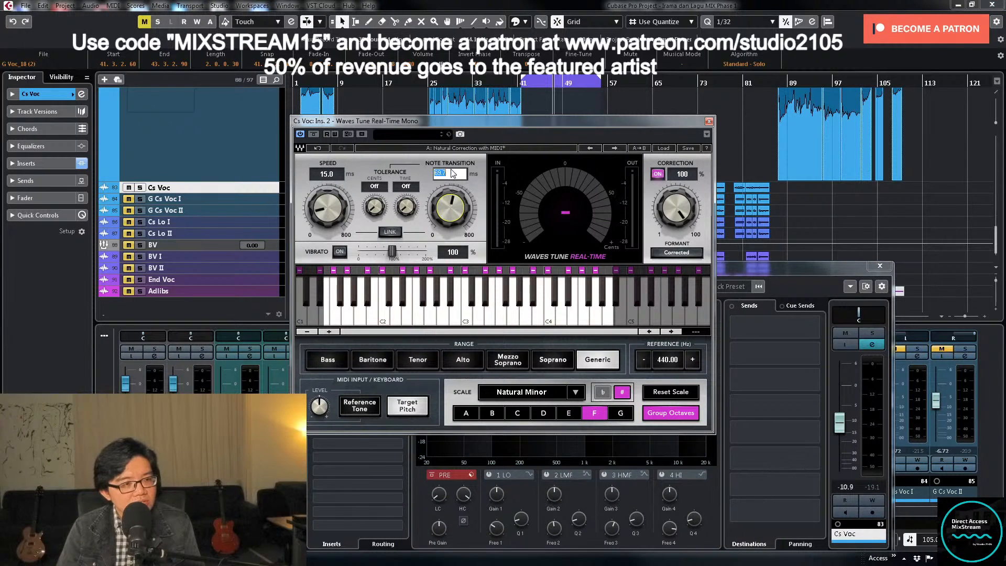
pyautogui.write('50')
pyautogui.press('Return')
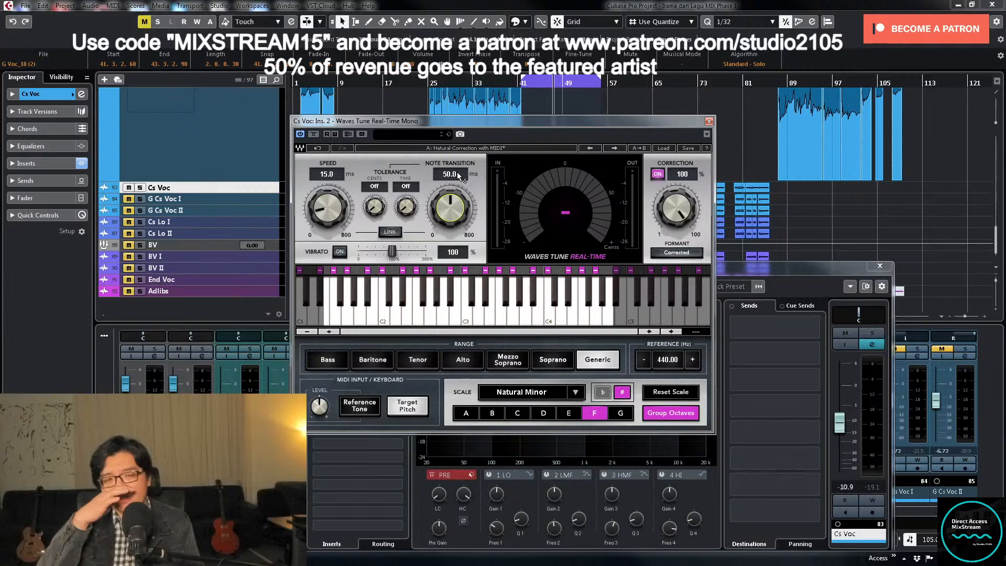
pyautogui.click(708, 121)
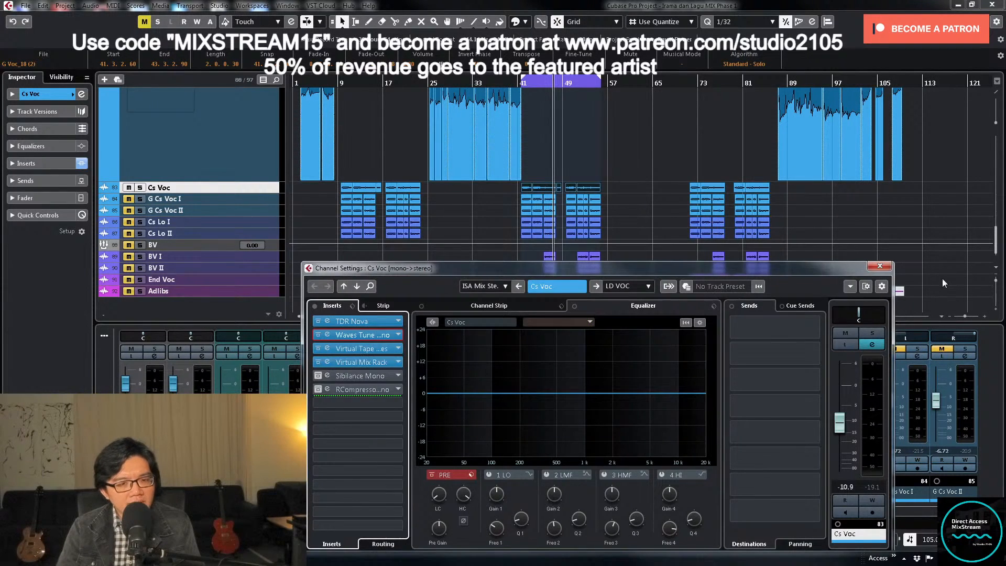
pyautogui.click(881, 268)
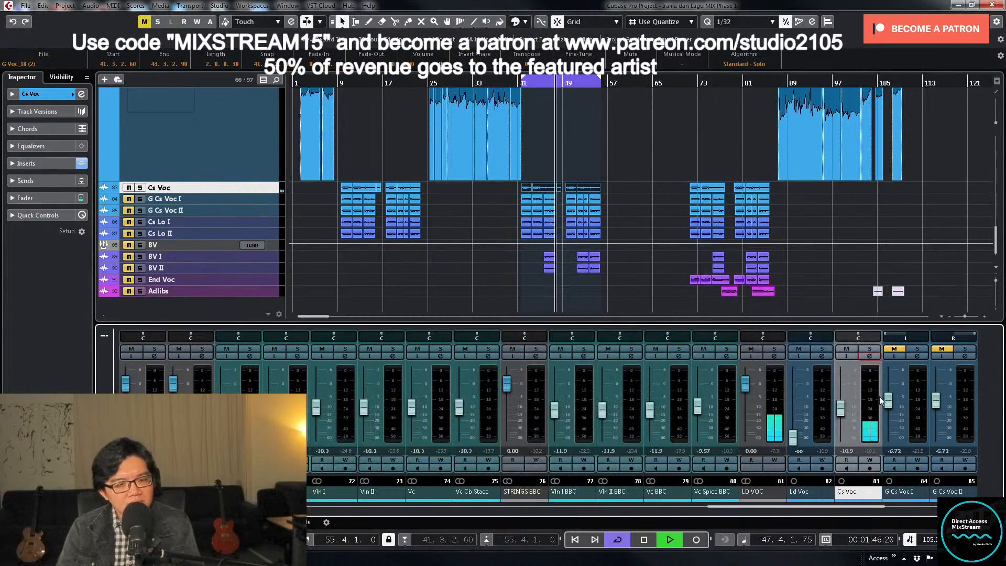
# - Audition Cs Voc with its Virtual Mix Rack open, stop playback and raise the FG-Stress attack to 10.5
pyautogui.click(870, 358)
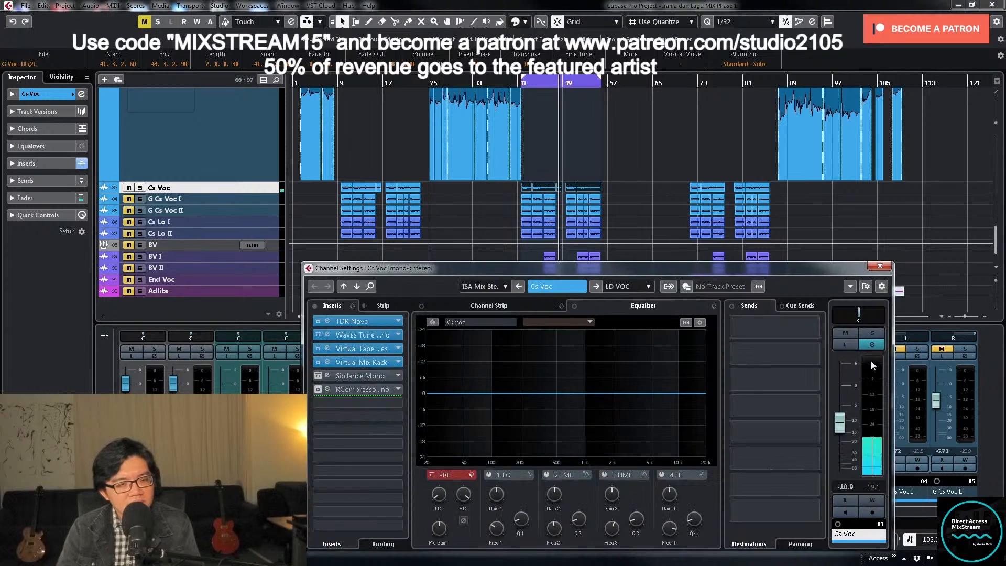
pyautogui.click(378, 363)
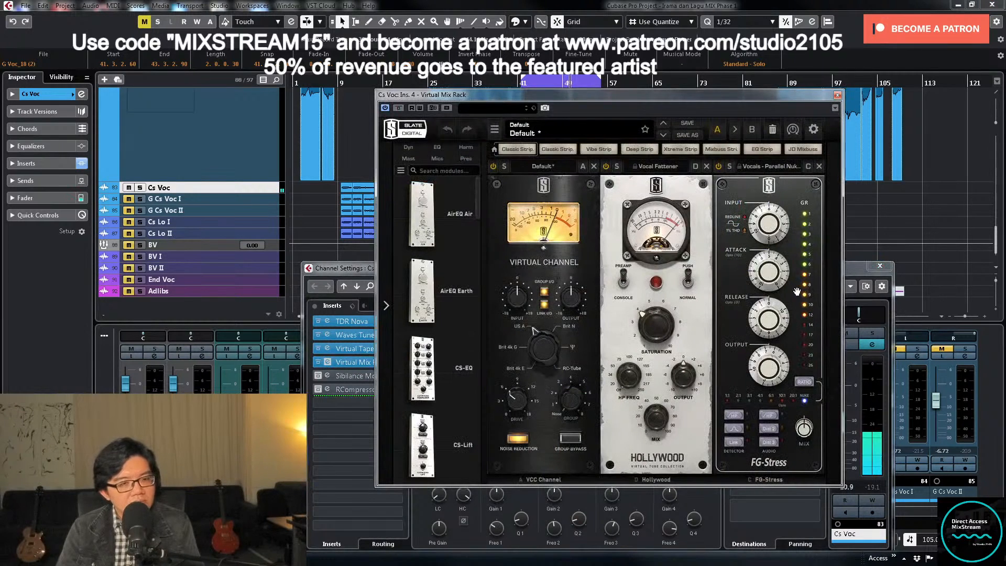
pyautogui.moveTo(780, 275)
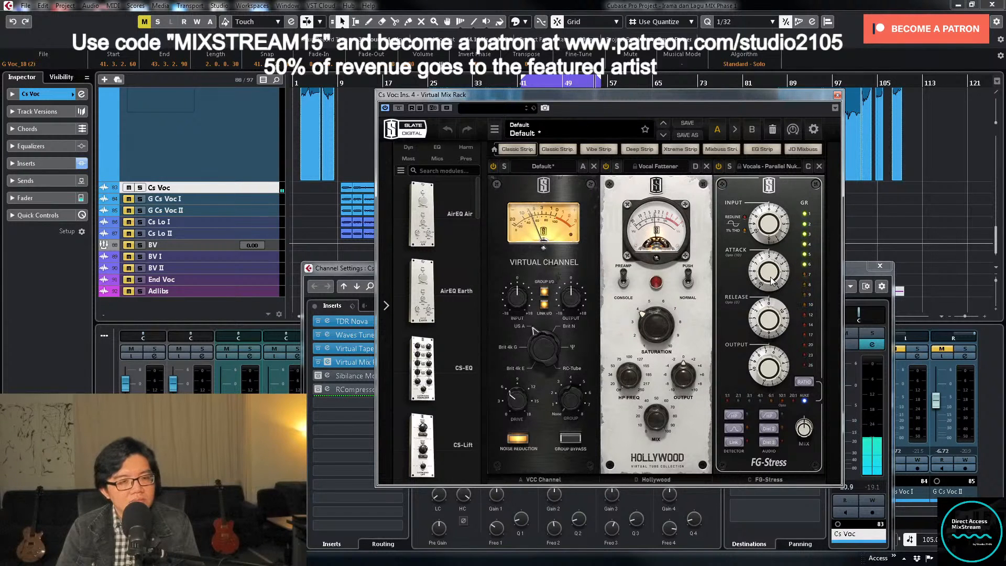
pyautogui.press('space')
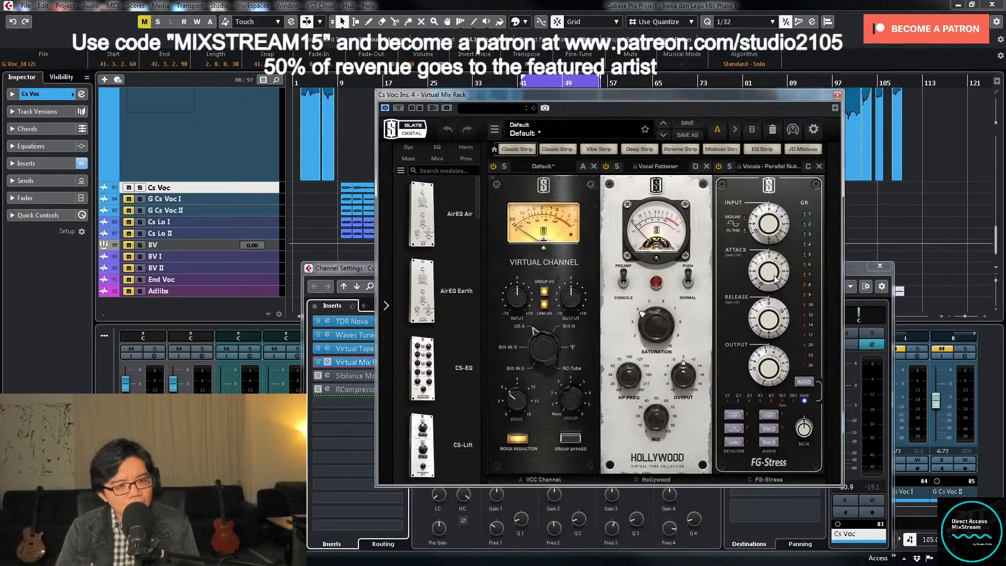
pyautogui.moveTo(786, 284); pyautogui.dragTo(769, 142)
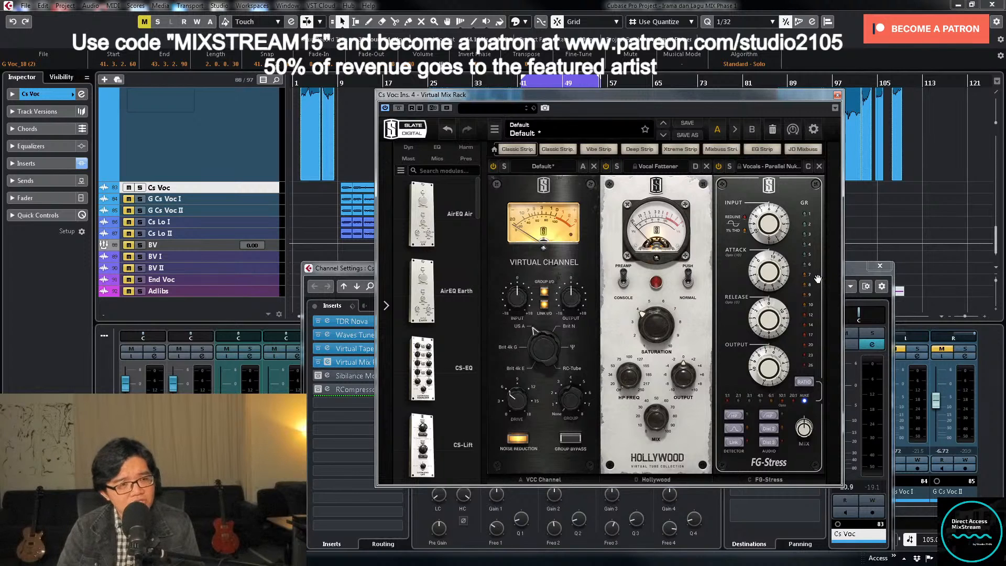
# - During playback, sweep the FG-Stress attack down to 3.60 and back up, turn off cycle mode and close Virtual Mix Rack
pyautogui.press('space')
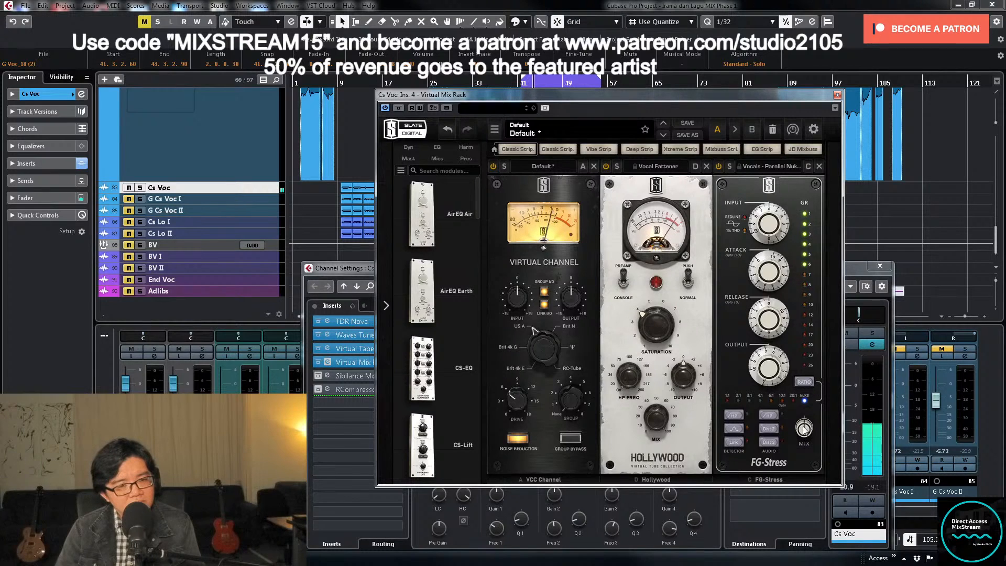
pyautogui.moveTo(769, 271)
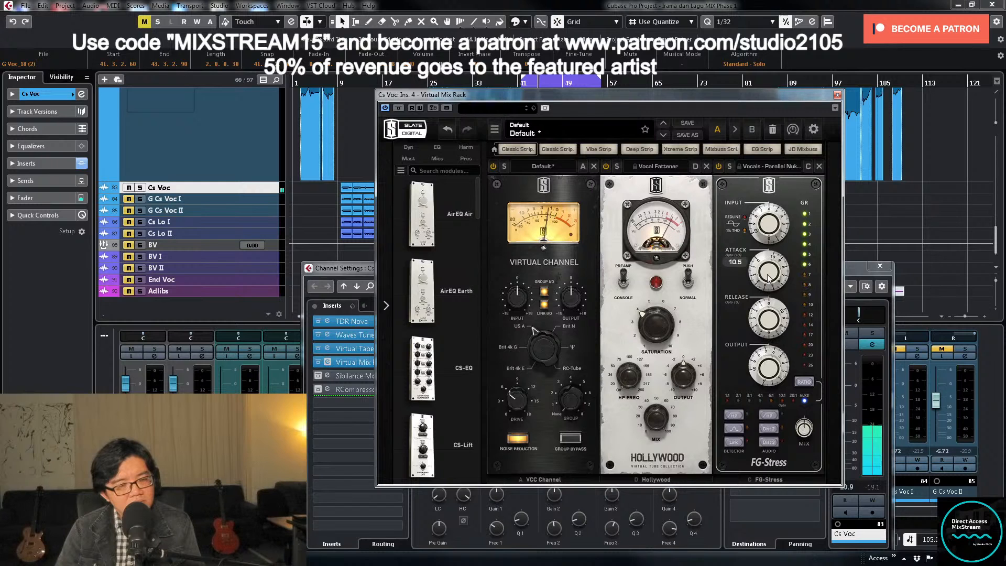
pyautogui.moveTo(768, 271); pyautogui.dragTo(754, 315)
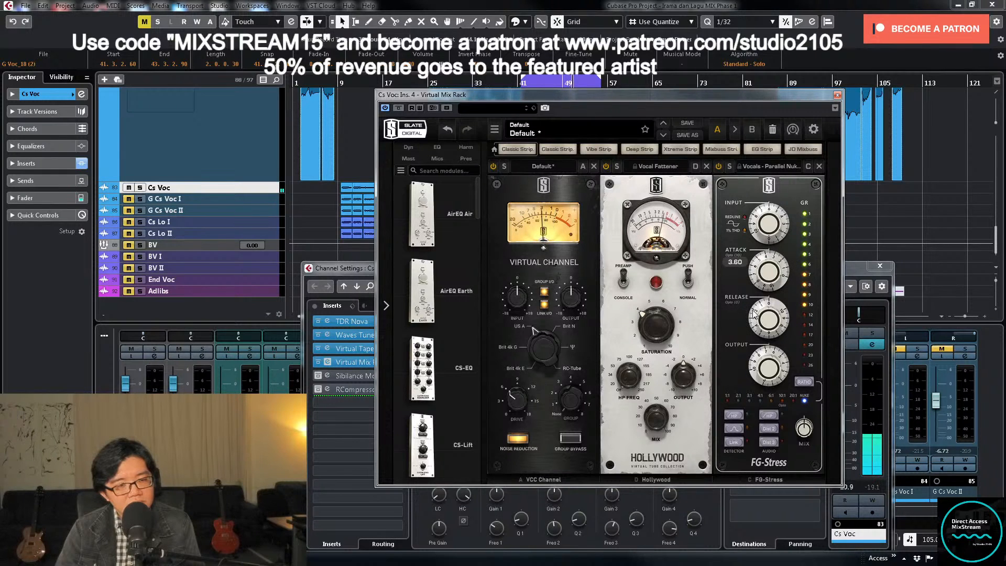
pyautogui.moveTo(755, 315); pyautogui.dragTo(766, 246)
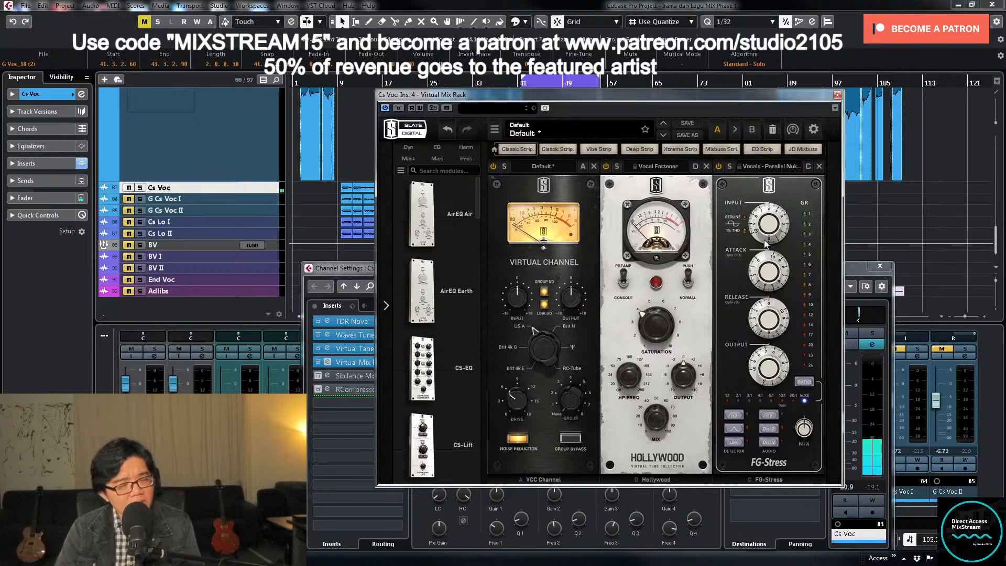
pyautogui.press('KP_Divide')
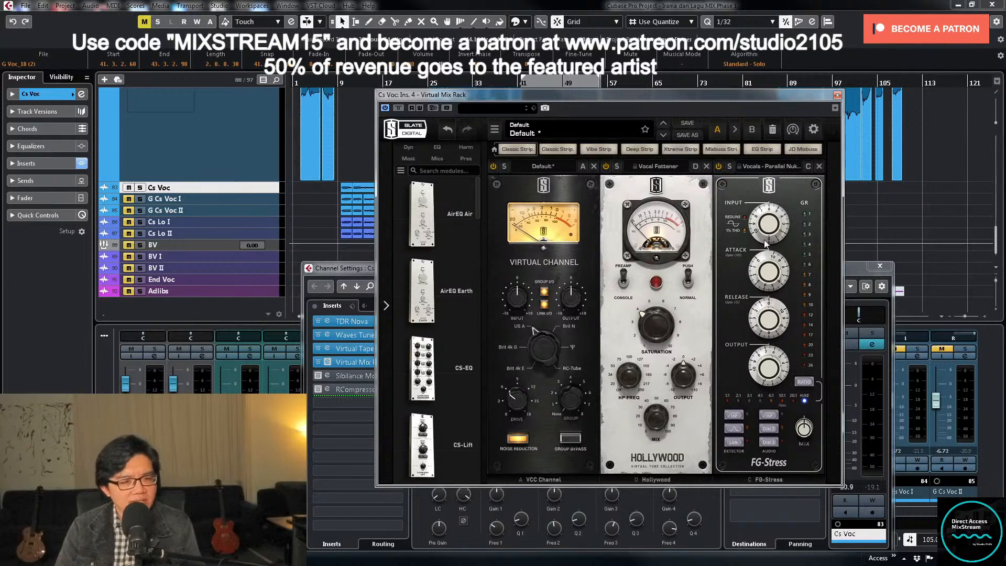
pyautogui.click(837, 96)
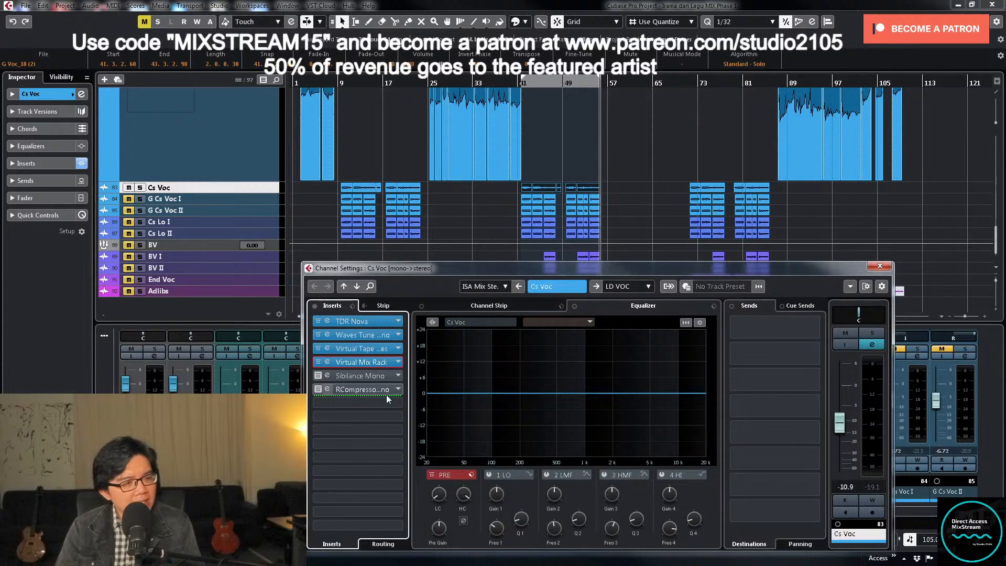
# - Enable Sibilance Mono on Cs Voc, lower its threshold to -23.5 while auditioning the vocal, and close the plug-in
pyautogui.click(331, 375)
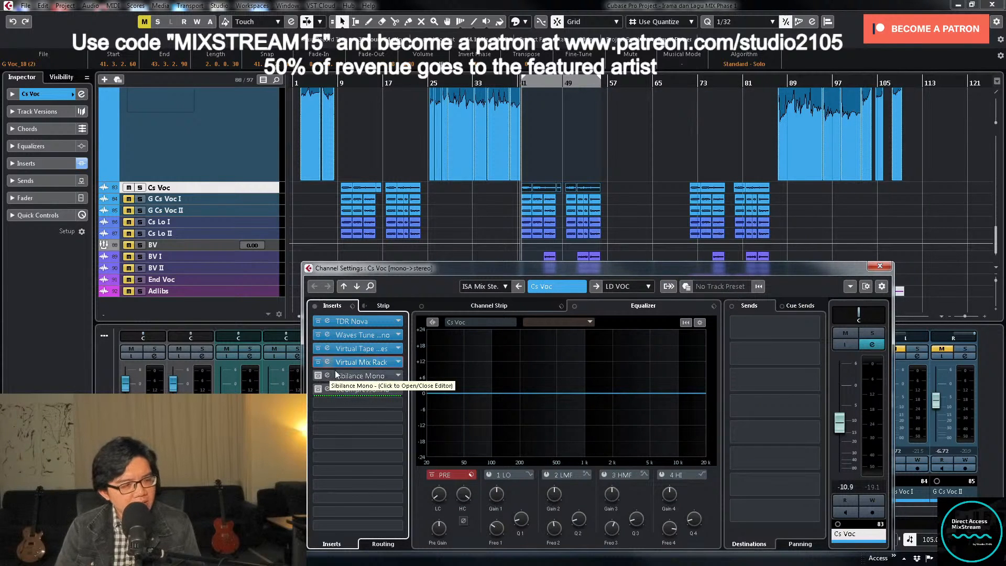
pyautogui.click(365, 375)
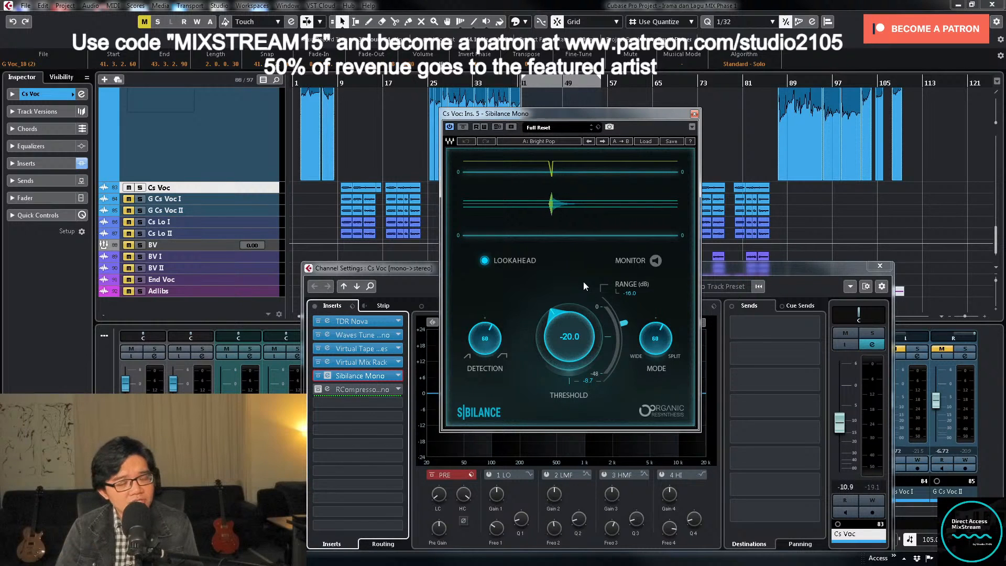
pyautogui.click(562, 338)
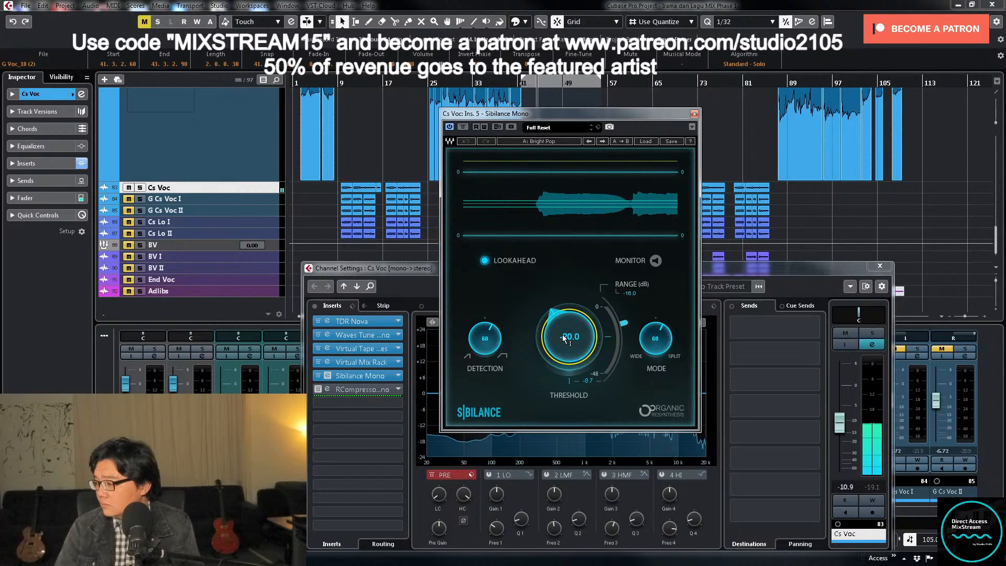
pyautogui.moveTo(563, 335); pyautogui.dragTo(563, 339)
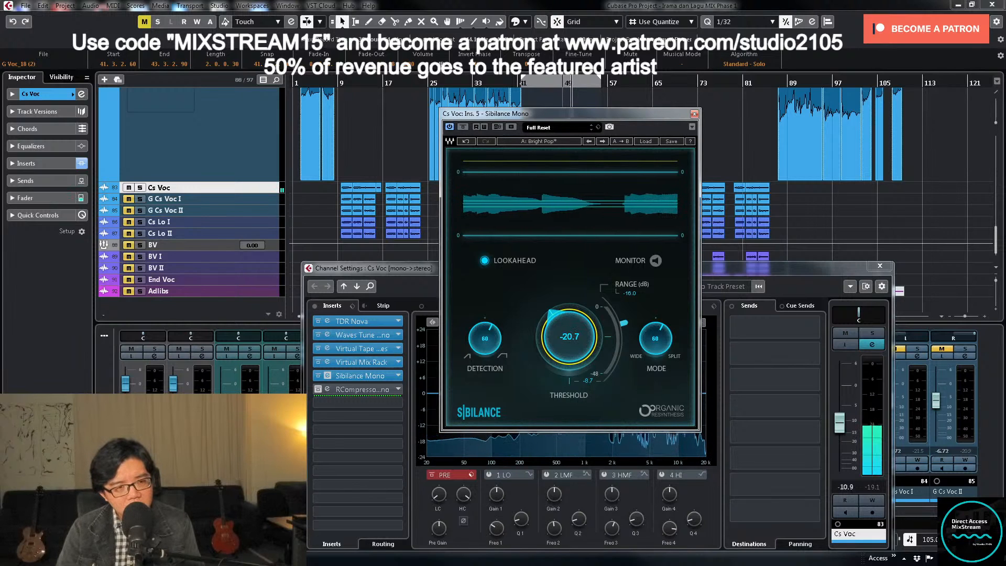
pyautogui.moveTo(570, 337); pyautogui.dragTo(570, 344)
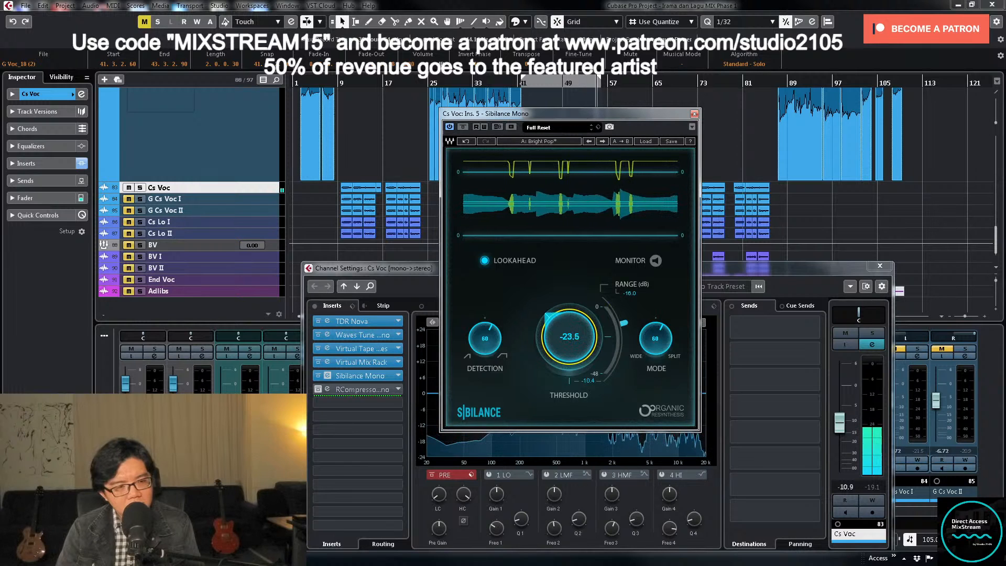
pyautogui.click(694, 113)
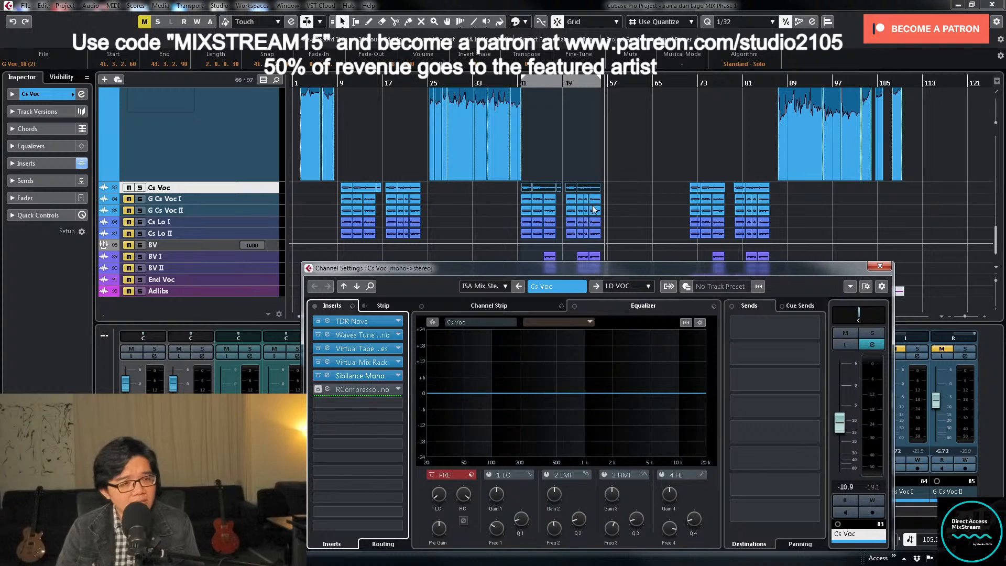
# - Enable RCompressor Mono on Cs Voc, audition the vocal through it, and close the plug-in and channel settings windows
pyautogui.click(372, 391)
pyautogui.press('KP_1')
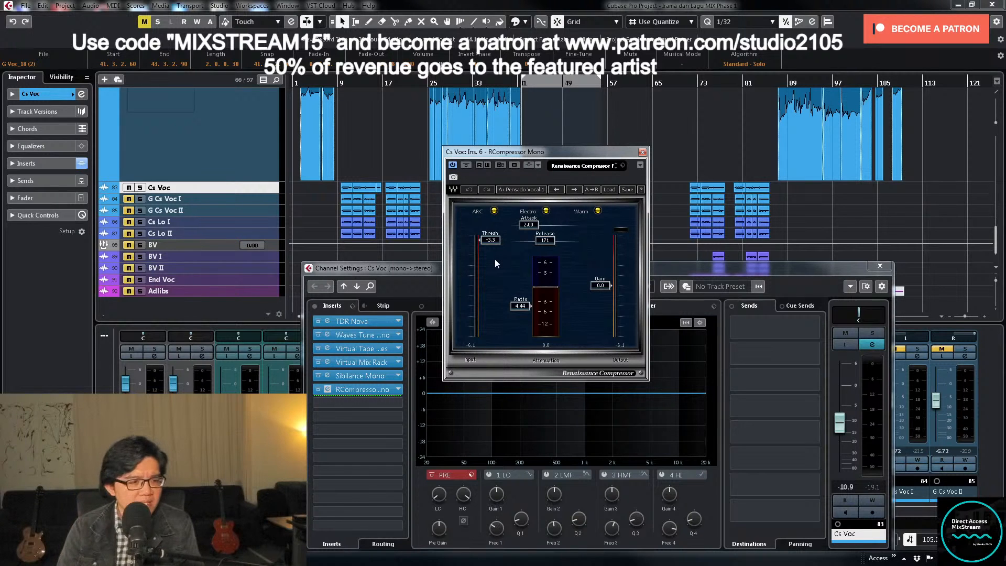
pyautogui.press('space')
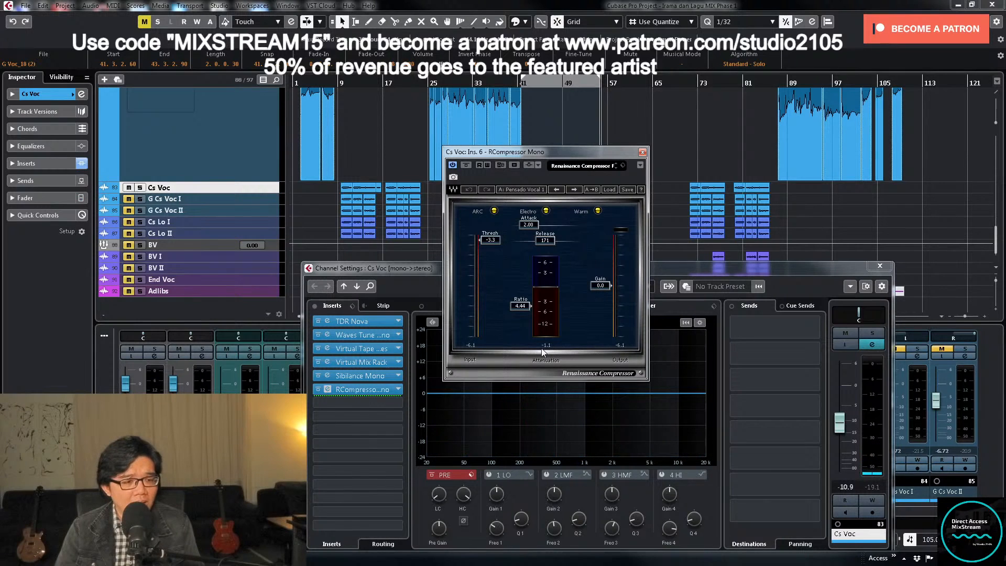
pyautogui.click(642, 153)
pyautogui.click(879, 268)
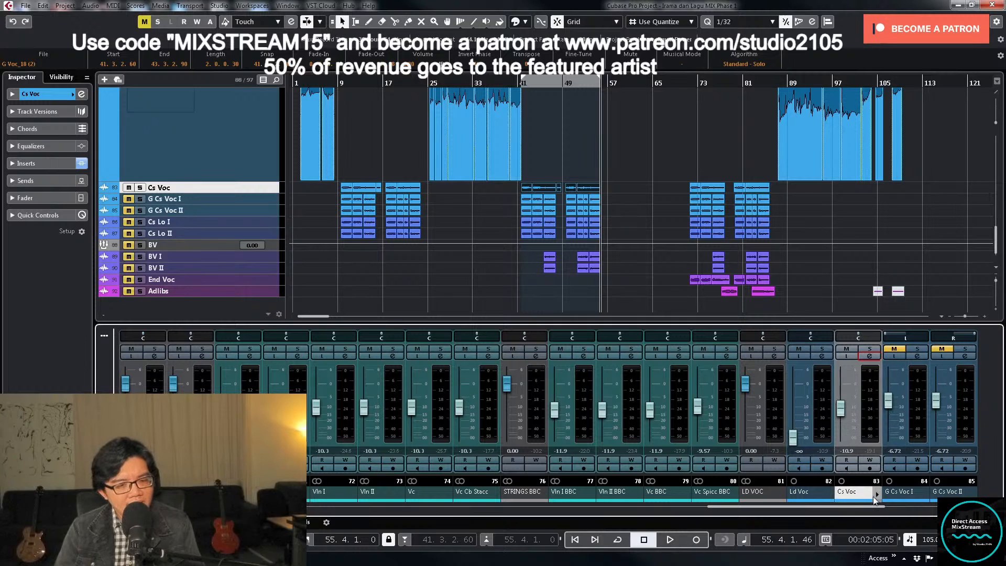
# - Copy Cs Voc's track settings onto the Ld Voc channel and start playback from bar 2
pyautogui.click(843, 491)
pyautogui.moveTo(812, 498); pyautogui.dragTo(813, 498)
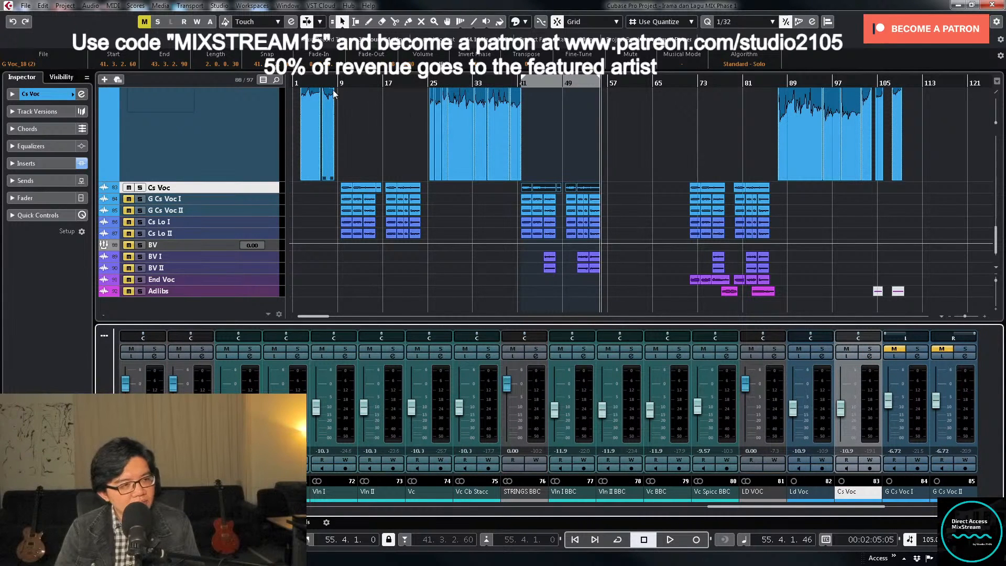
pyautogui.scroll(2, 360, 105)
pyautogui.scroll(2, 354, 173)
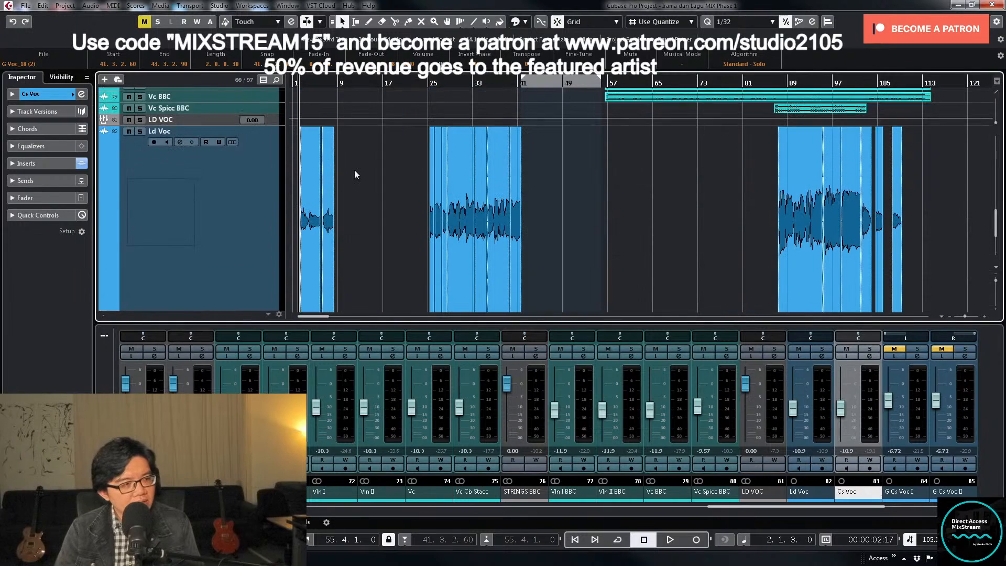
pyautogui.press('space')
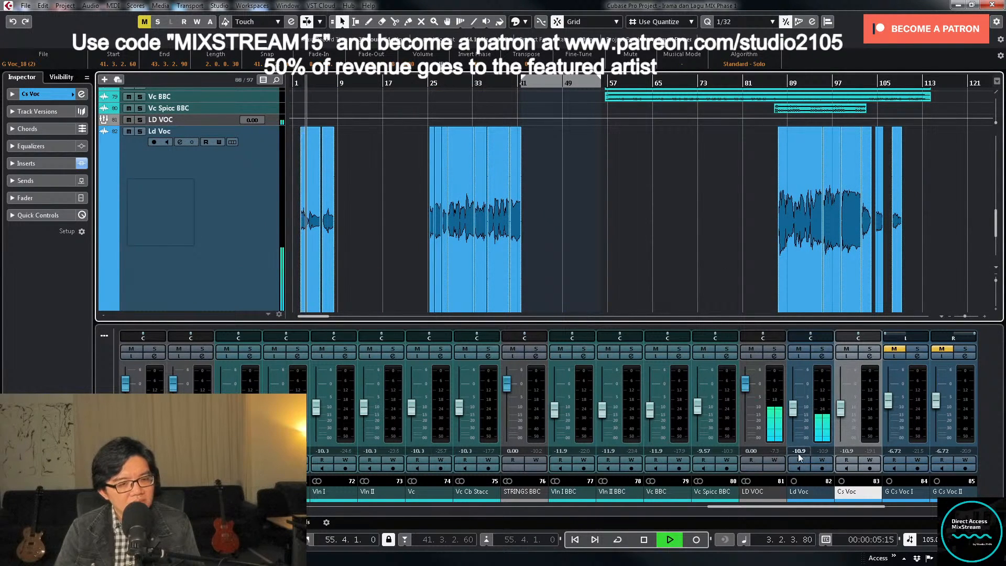
# - Audition Ld Voc's opening phrases with the copied processing, following its events on the timeline, and stop playback at bar 9
pyautogui.click(389, 159)
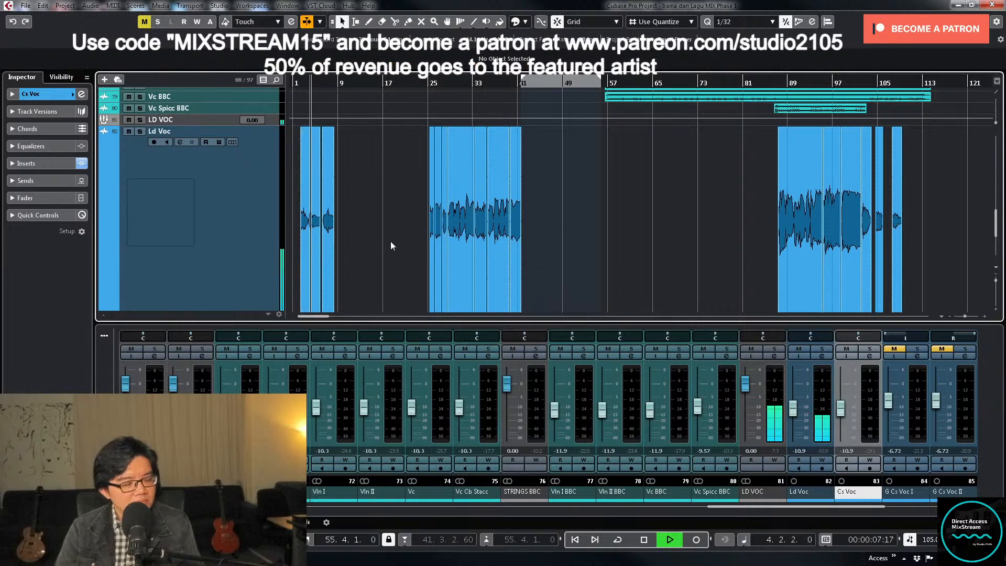
pyautogui.press('h')
pyautogui.press('h')
pyautogui.press('h')
pyautogui.press('h')
pyautogui.press('h')
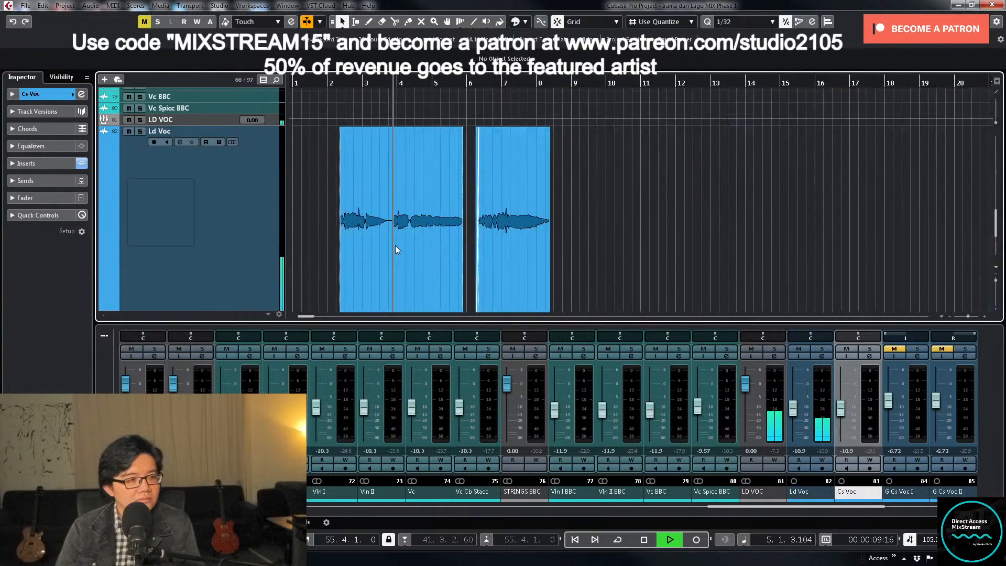
pyautogui.press('g')
pyautogui.press('g')
pyautogui.press('g')
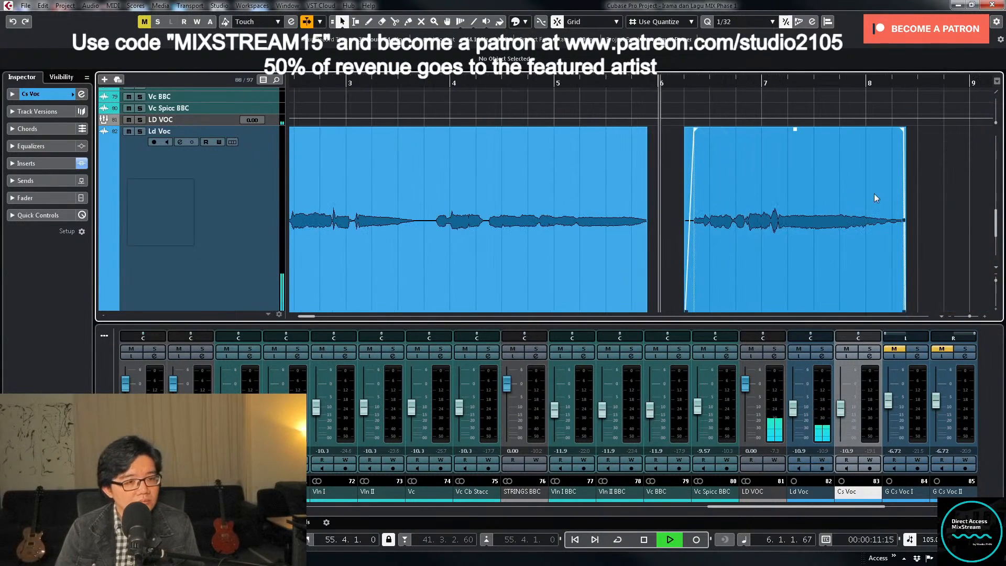
pyautogui.scroll(-2, 882, 195)
pyautogui.press('g')
pyautogui.press('g')
pyautogui.press('g')
pyautogui.press('g')
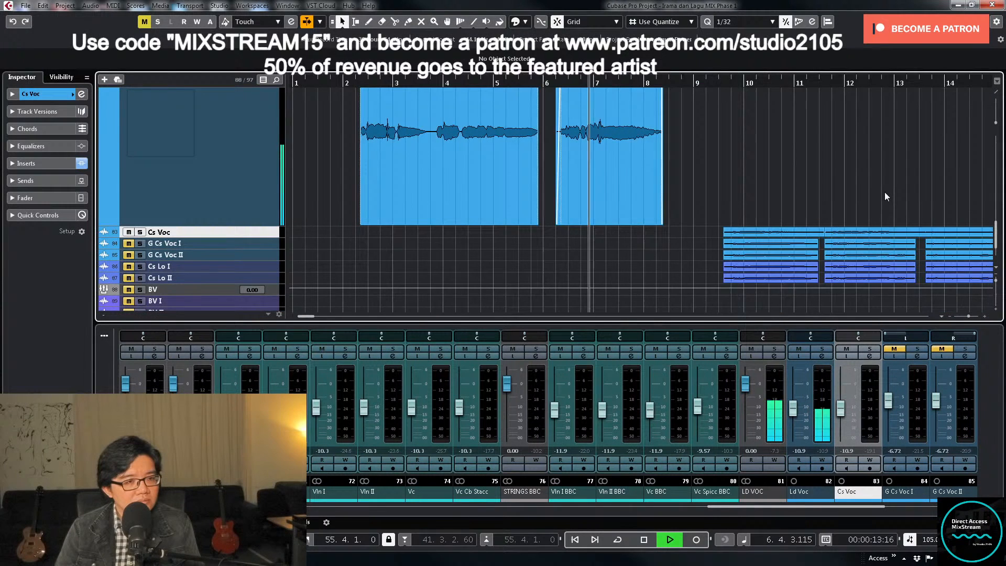
pyautogui.press('g')
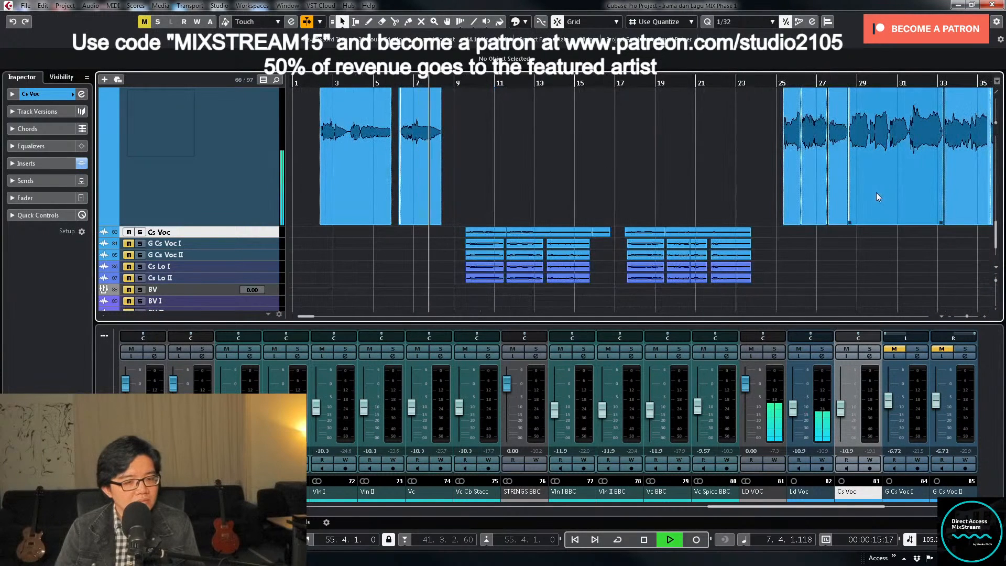
pyautogui.press('g')
pyautogui.press('g')
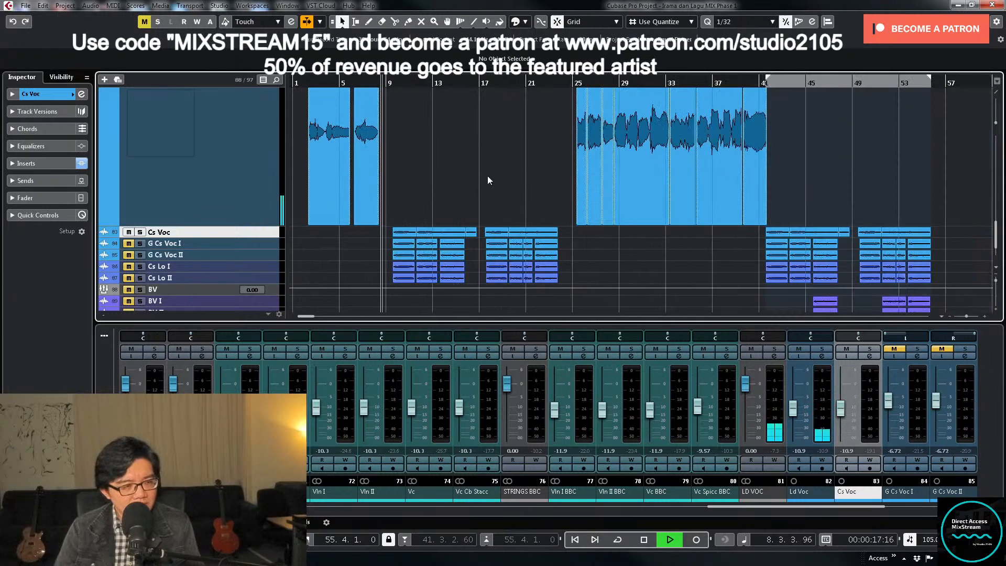
pyautogui.press('g')
pyautogui.press('space')
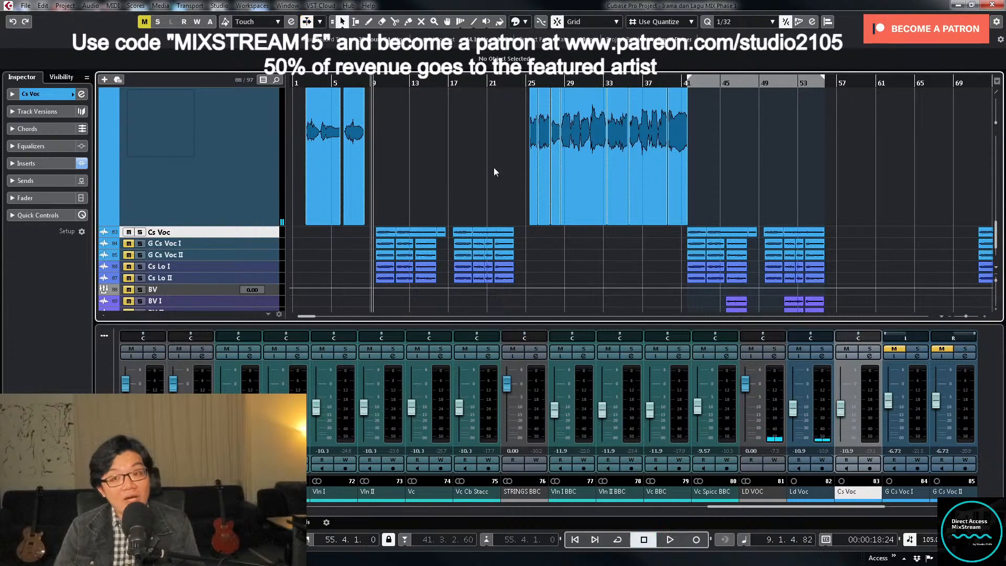
# - Resume playback and lower both the Ld Voc and Cs Voc faders to -15.1 dB
pyautogui.press('space')
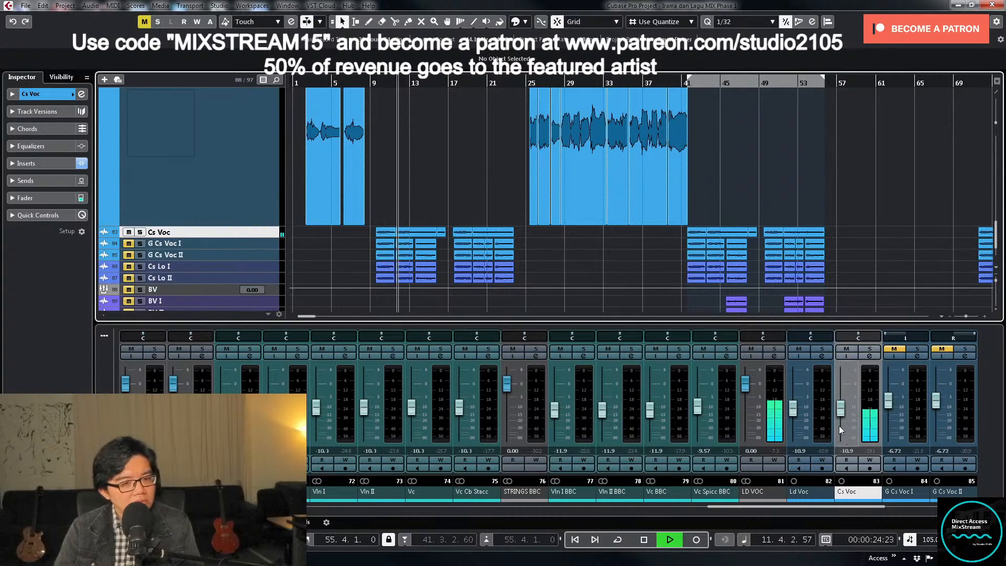
pyautogui.moveTo(841, 415); pyautogui.dragTo(794, 414)
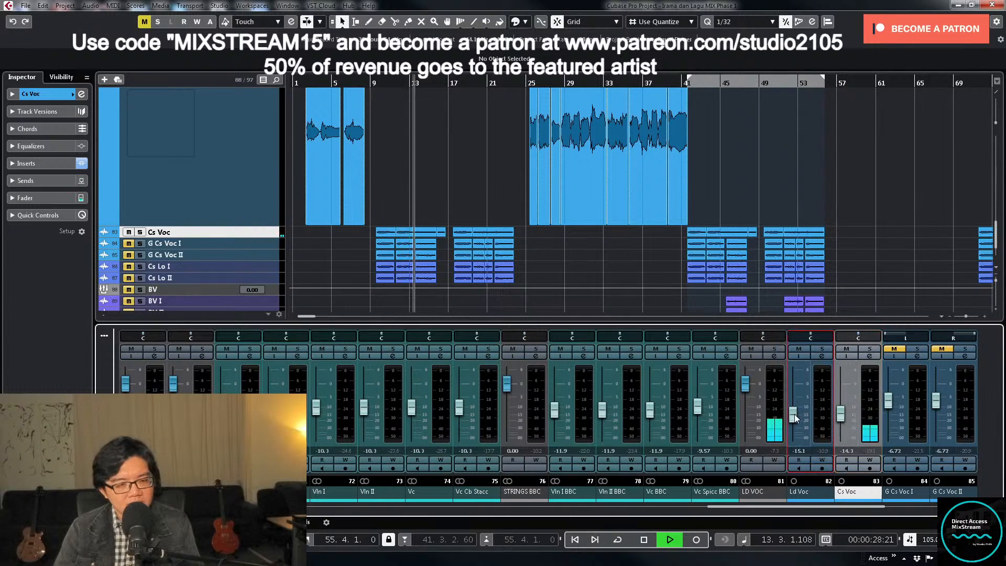
pyautogui.click(840, 414)
pyautogui.moveTo(841, 414); pyautogui.dragTo(841, 417)
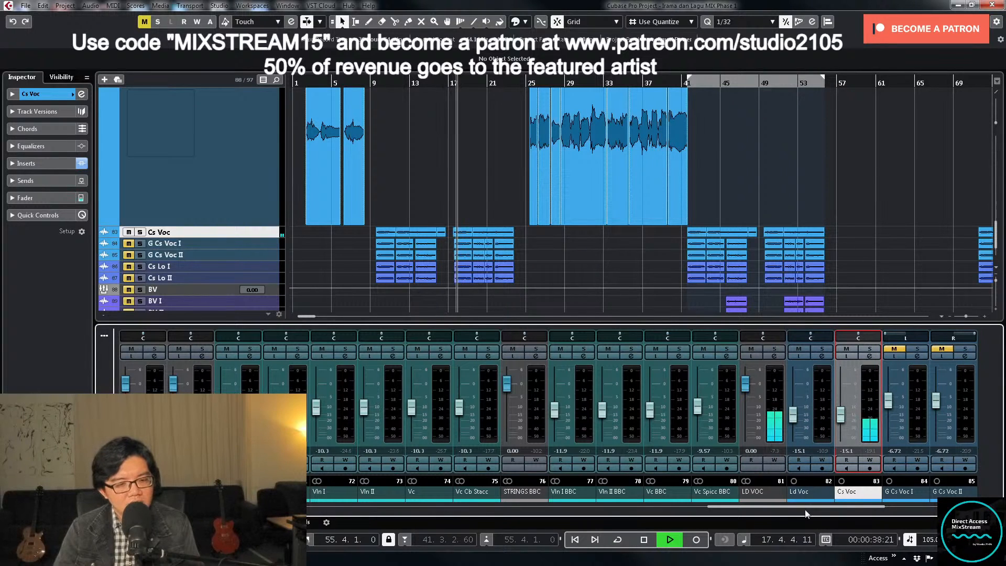
# - Check the bx_rooMS reverb settings on G Cs Voc I
pyautogui.moveTo(805, 508); pyautogui.dragTo(835, 512)
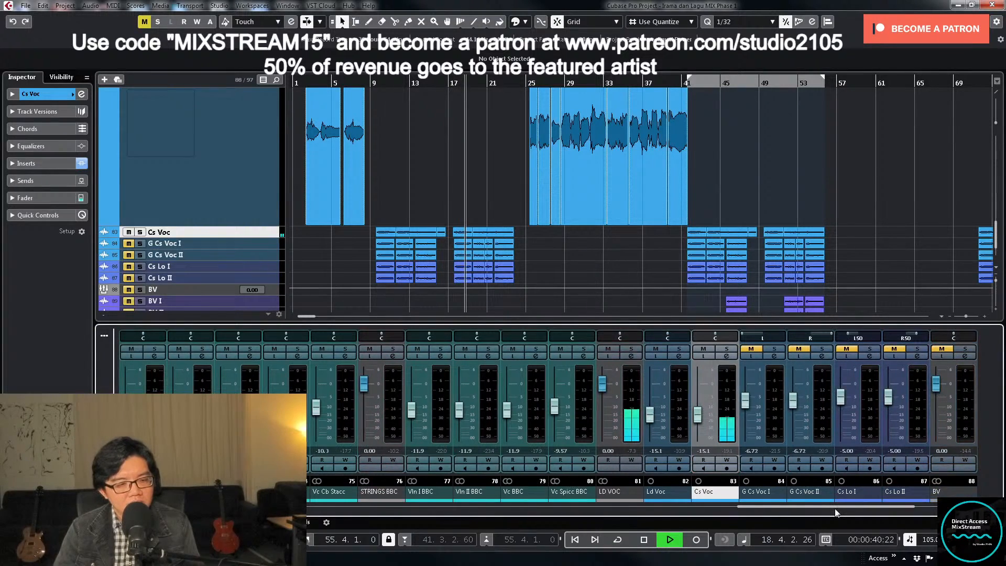
pyautogui.click(775, 356)
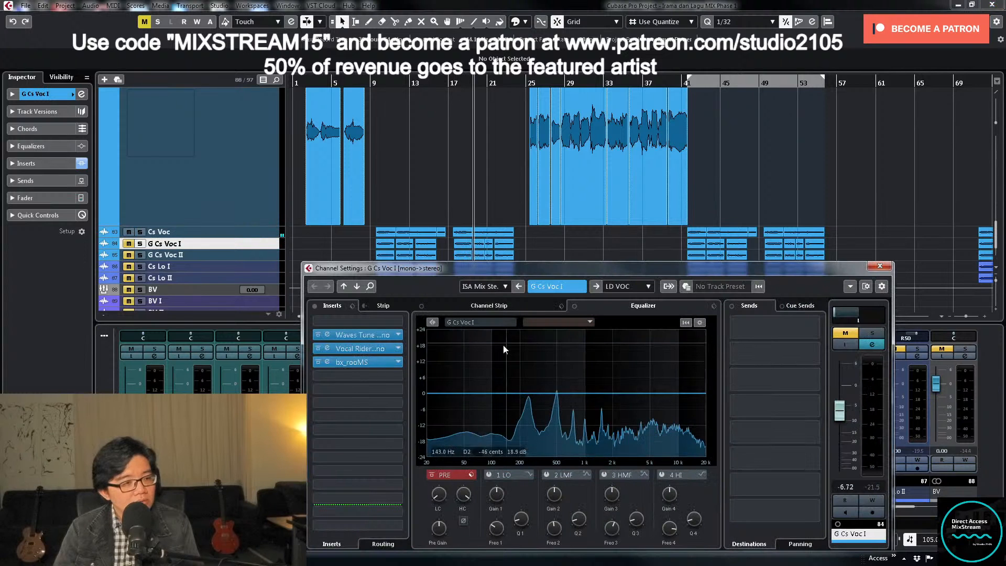
pyautogui.click(372, 362)
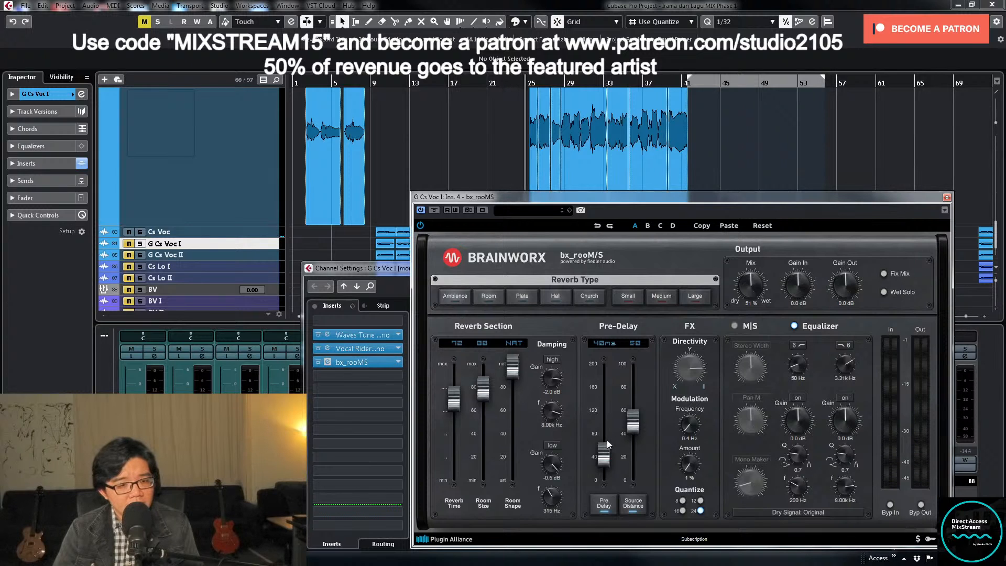
pyautogui.click(947, 199)
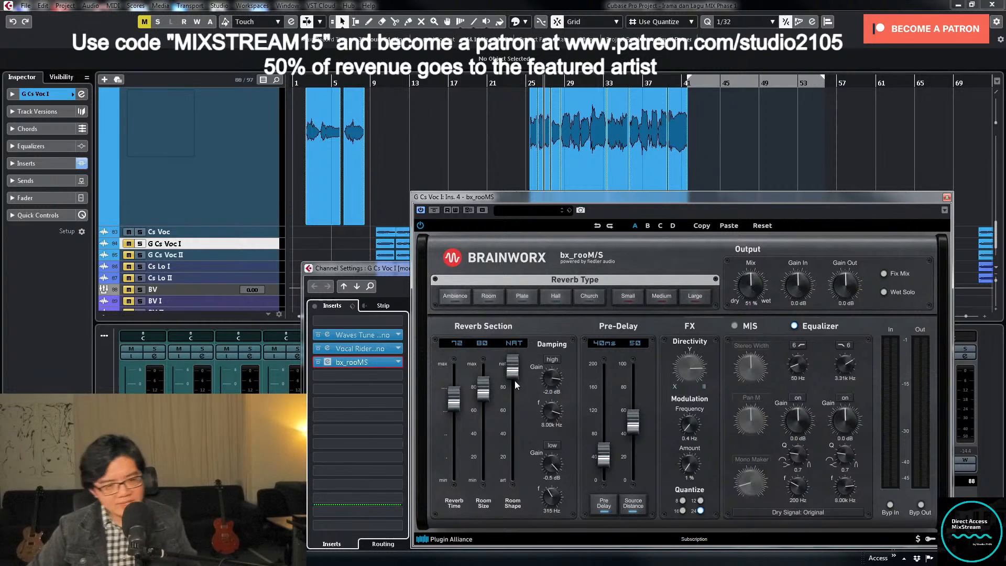
# - Record the bx_rooMS settings in the project notepad: time 72, room size, room shape, pre-delay 40ms, distance 50, EQ 50 - 3.31k and mix 51%
pyautogui.click(42, 6)
pyautogui.moveTo(65, 6)
pyautogui.click(105, 232)
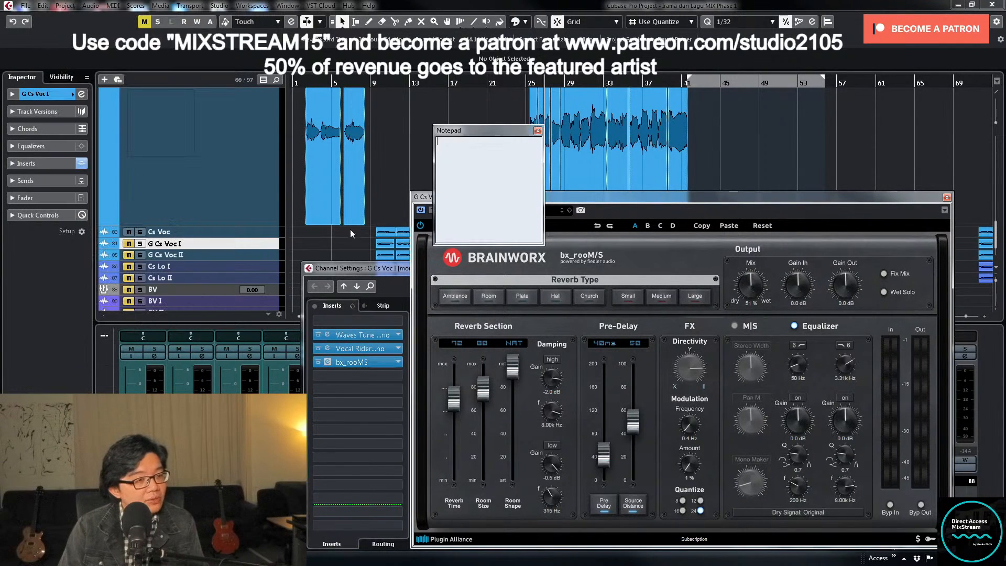
pyautogui.moveTo(495, 135); pyautogui.dragTo(280, 152)
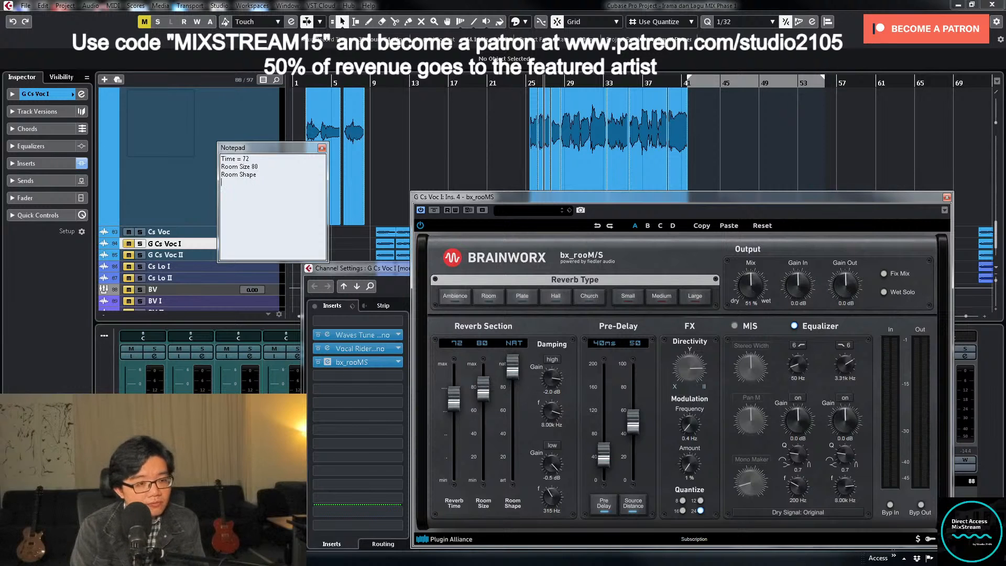
pyautogui.write('Ore 40ms')
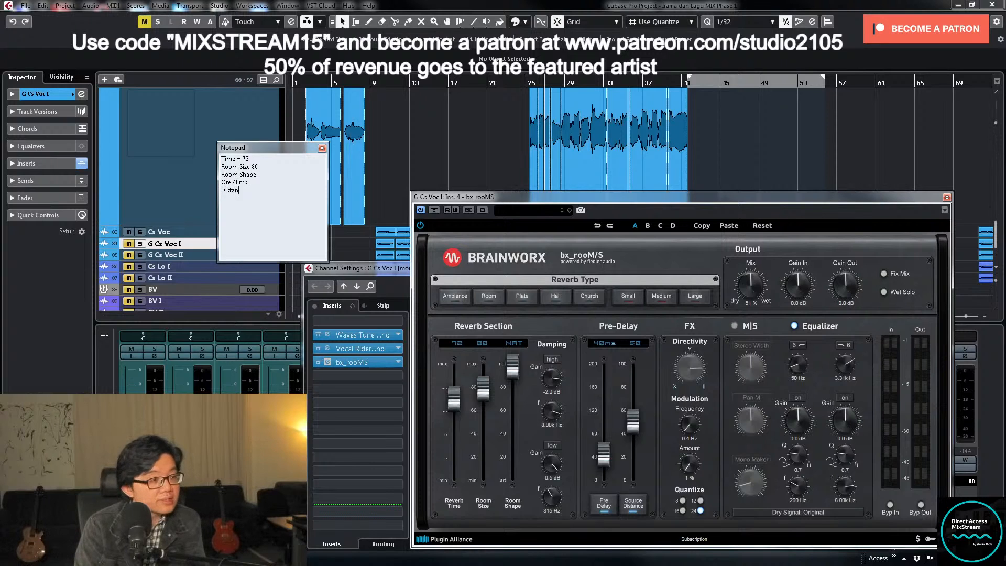
pyautogui.write('0')
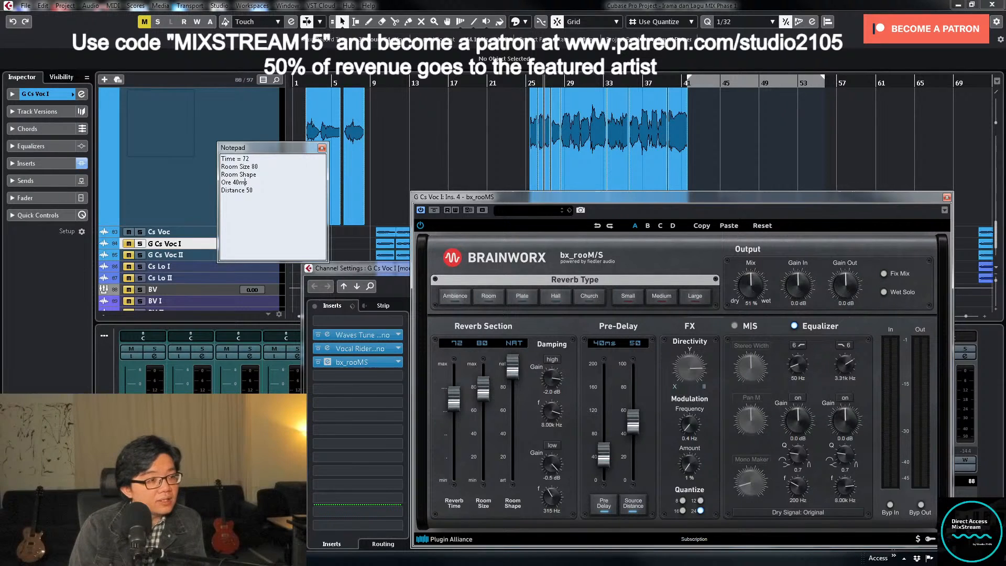
pyautogui.write('P')
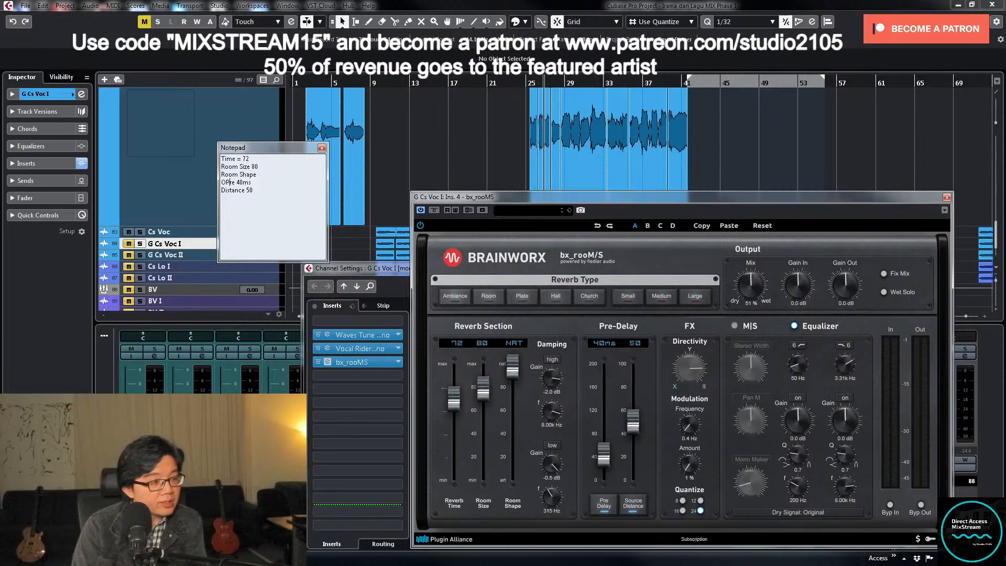
pyautogui.press('Delete')
pyautogui.press('Right')
pyautogui.press('Right')
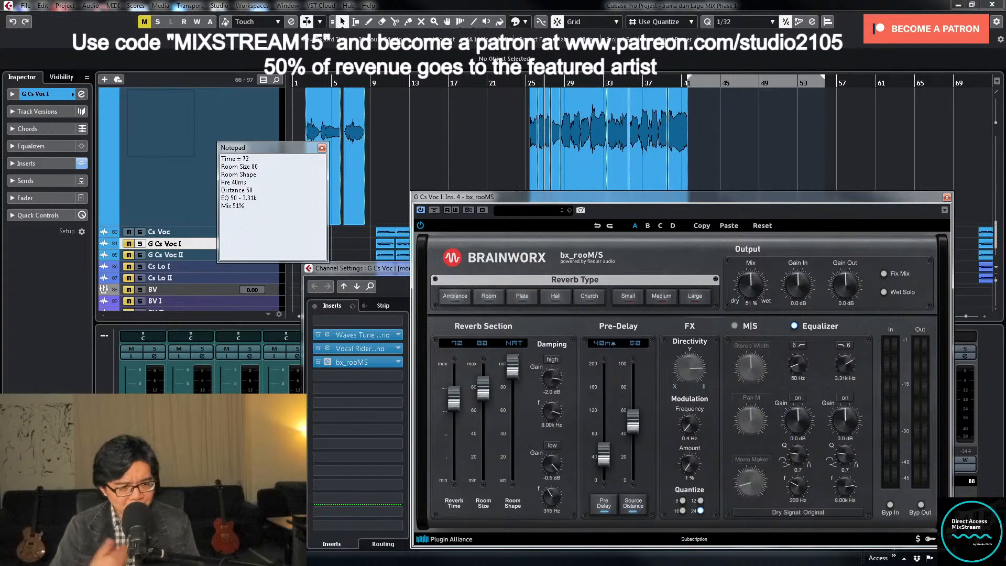
# - Close the bx_rooMS and G Cs Voc I channel windows, and copy Cs Voc's track settings onto G Cs Voc I
pyautogui.click(947, 197)
pyautogui.click(865, 264)
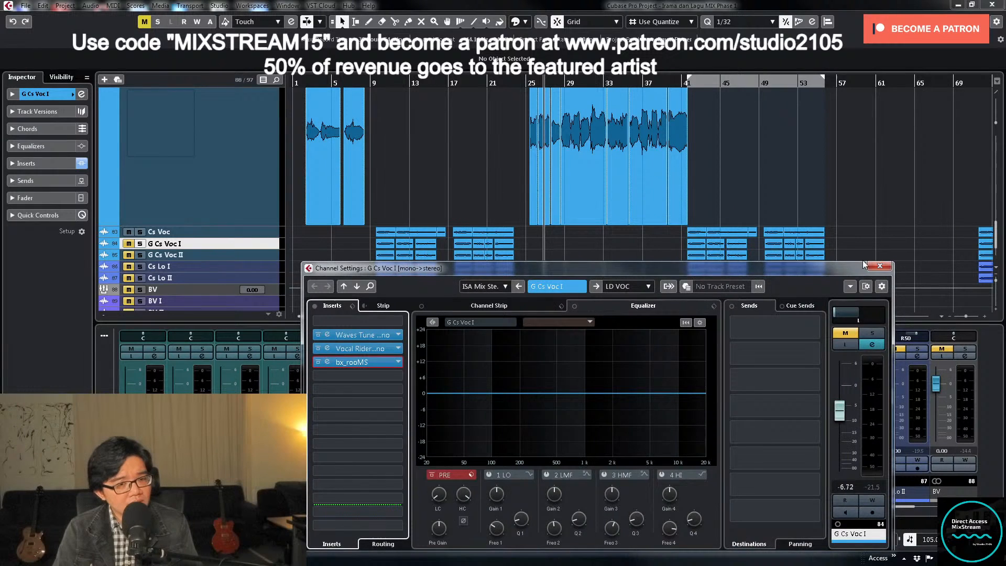
pyautogui.click(879, 266)
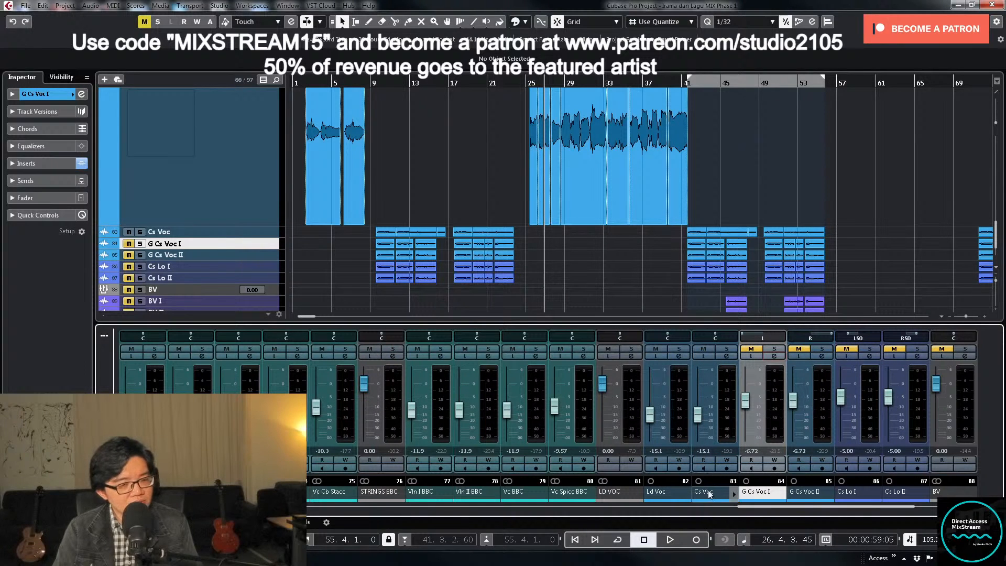
pyautogui.moveTo(720, 500); pyautogui.dragTo(766, 497)
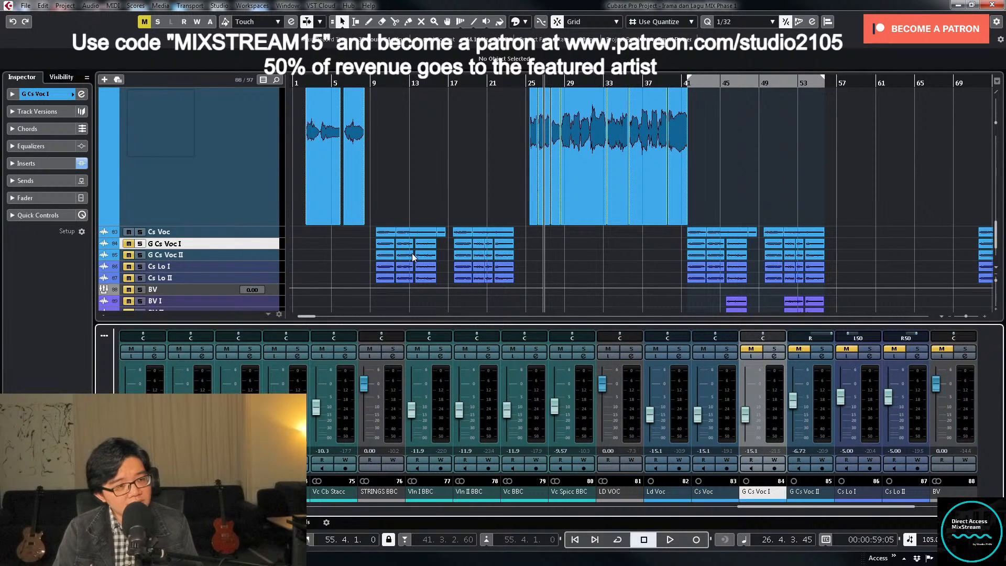
# - Copy G Cs Voc I's track settings onto G Cs Voc II, unmute both tracks, and start playback just before bar 9
pyautogui.moveTo(759, 498); pyautogui.dragTo(809, 497)
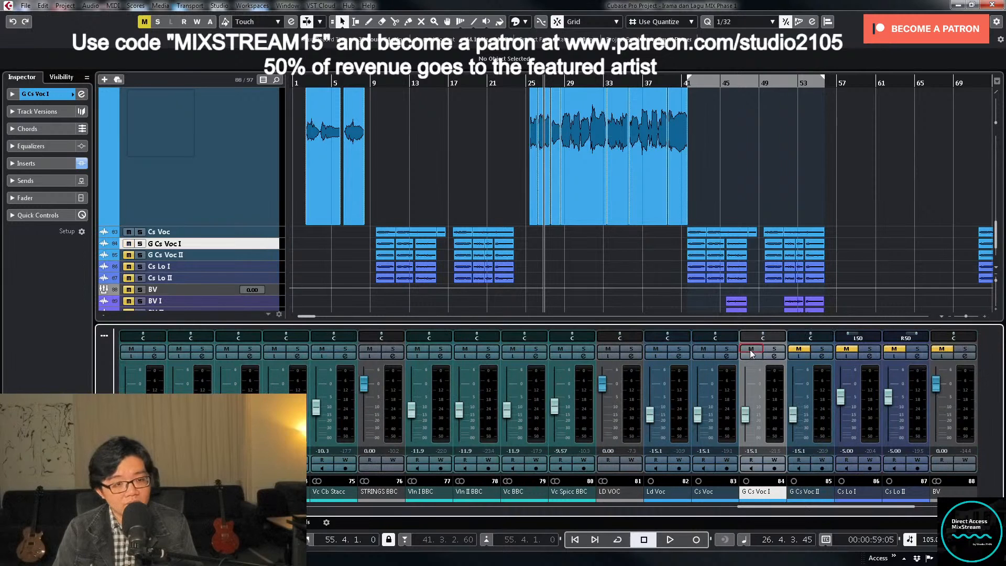
pyautogui.click(365, 81)
pyautogui.press('space')
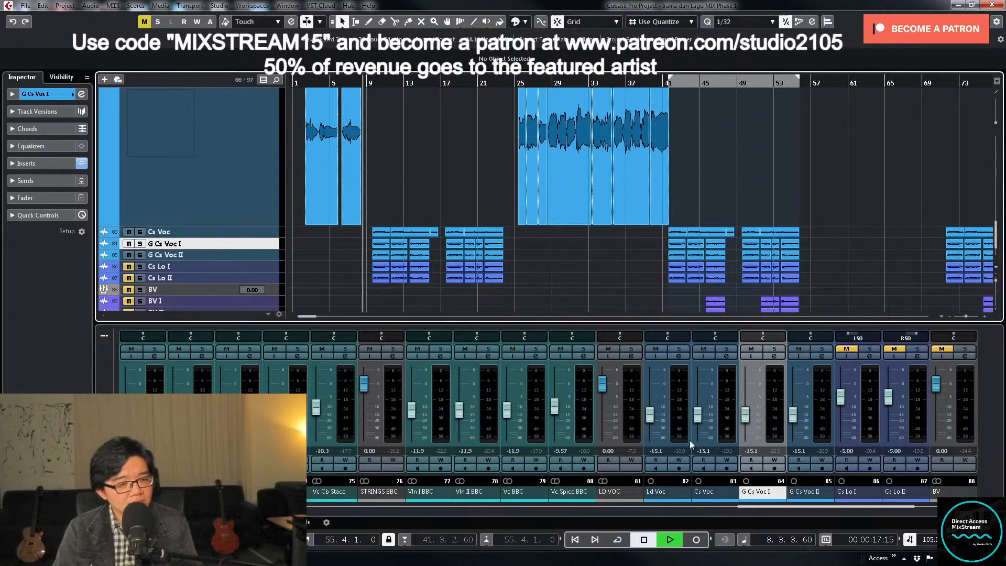
# - Pan G Cs Voc I hard left and G Cs Voc II hard right, and lower both faders together to -22.3 dB
pyautogui.moveTo(762, 337); pyautogui.dragTo(753, 337)
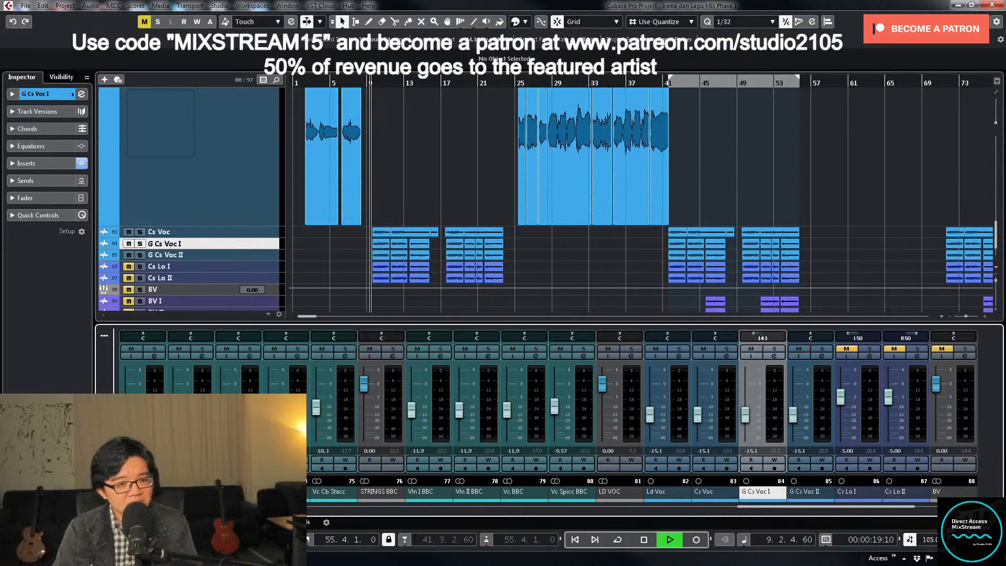
pyautogui.moveTo(818, 338); pyautogui.dragTo(827, 338)
pyautogui.moveTo(762, 337); pyautogui.dragTo(746, 337)
pyautogui.moveTo(816, 338); pyautogui.dragTo(832, 338)
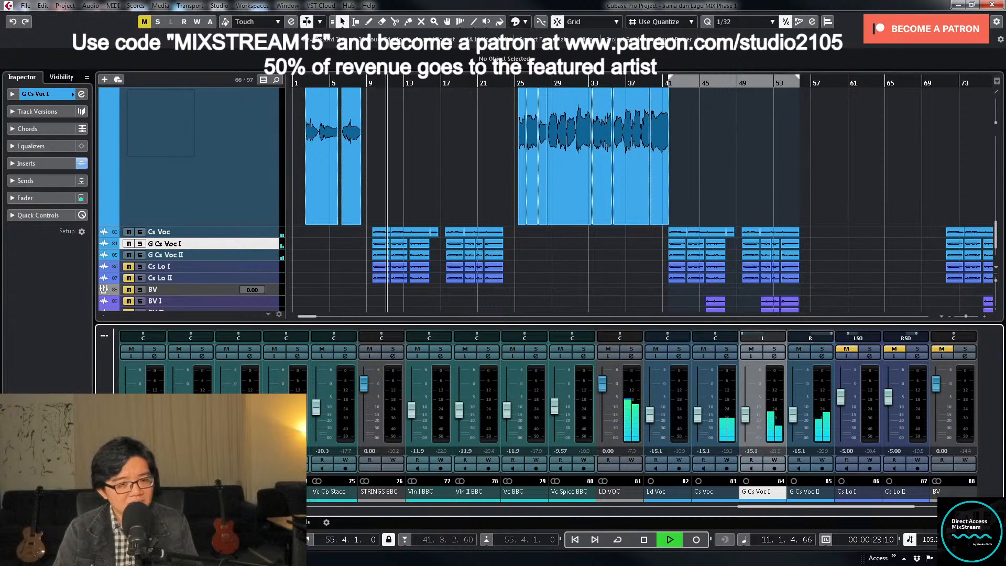
pyautogui.keyDown('ctrl'); pyautogui.click(829, 429); pyautogui.keyUp('ctrl')
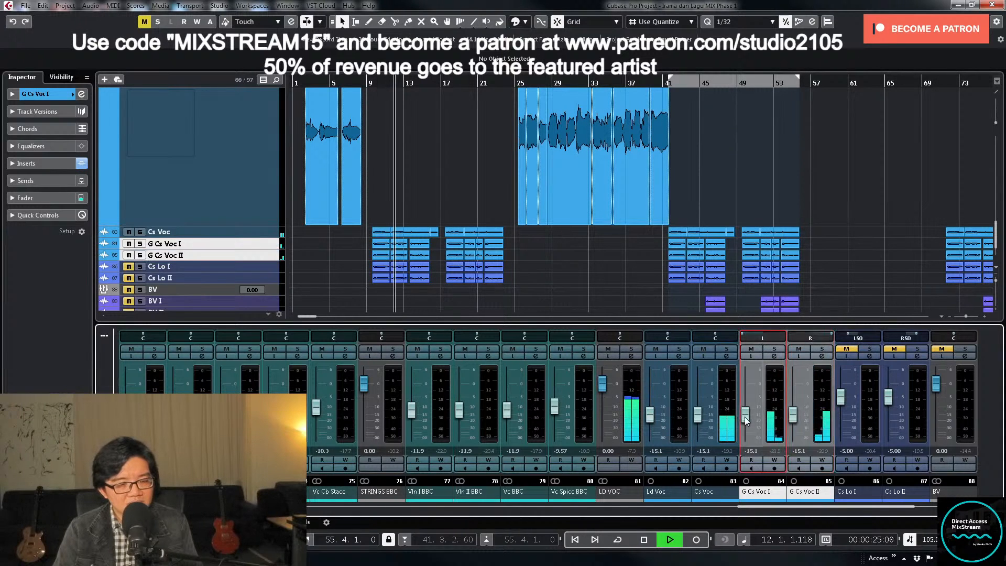
pyautogui.moveTo(745, 417); pyautogui.dragTo(744, 425)
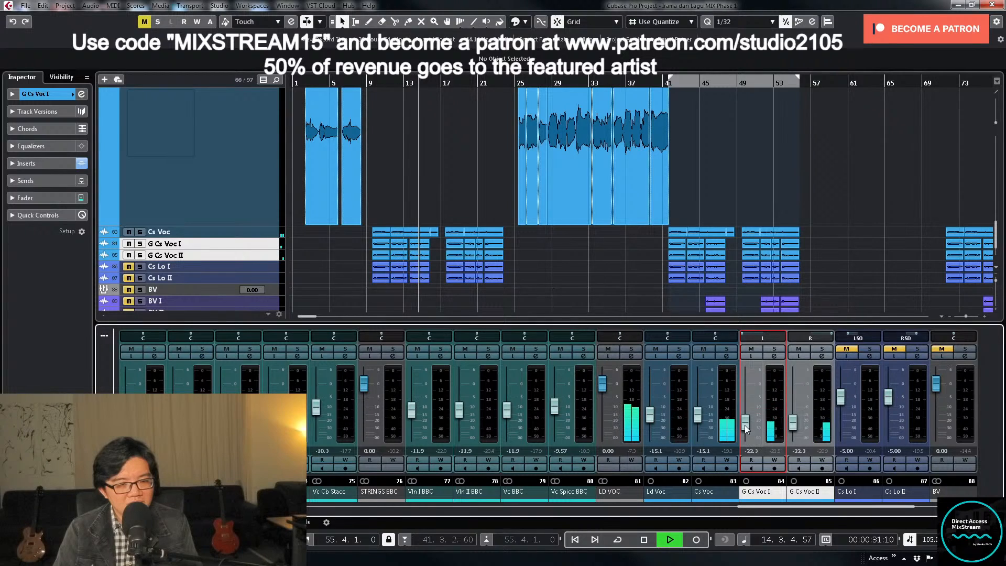
# - Solo G Cs Voc I, centre its pan, and filter its lows and highs with the EQ's pre-section cut filters
pyautogui.click(774, 348)
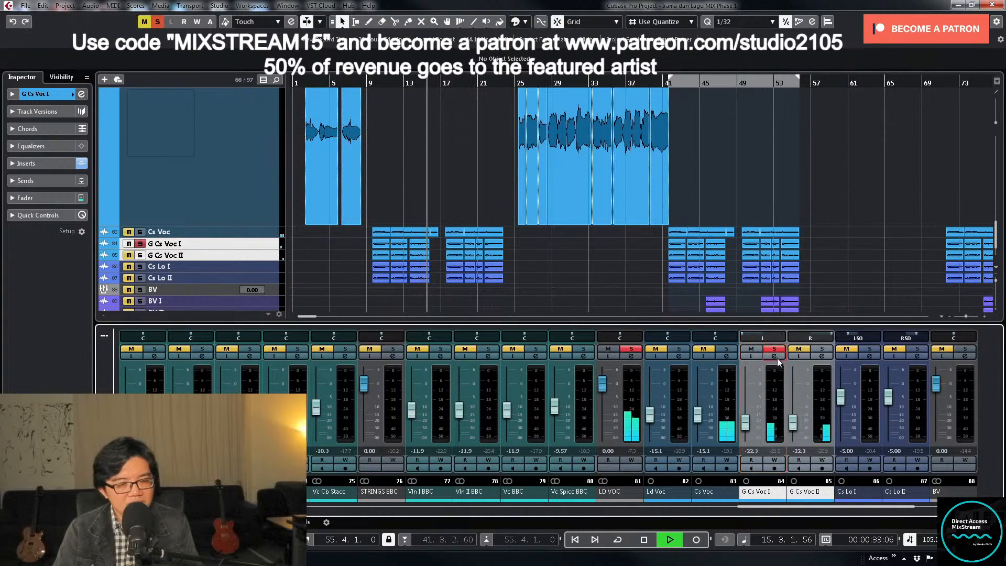
pyautogui.click(775, 355)
pyautogui.keyDown('ctrl'); pyautogui.click(854, 313); pyautogui.keyUp('ctrl')
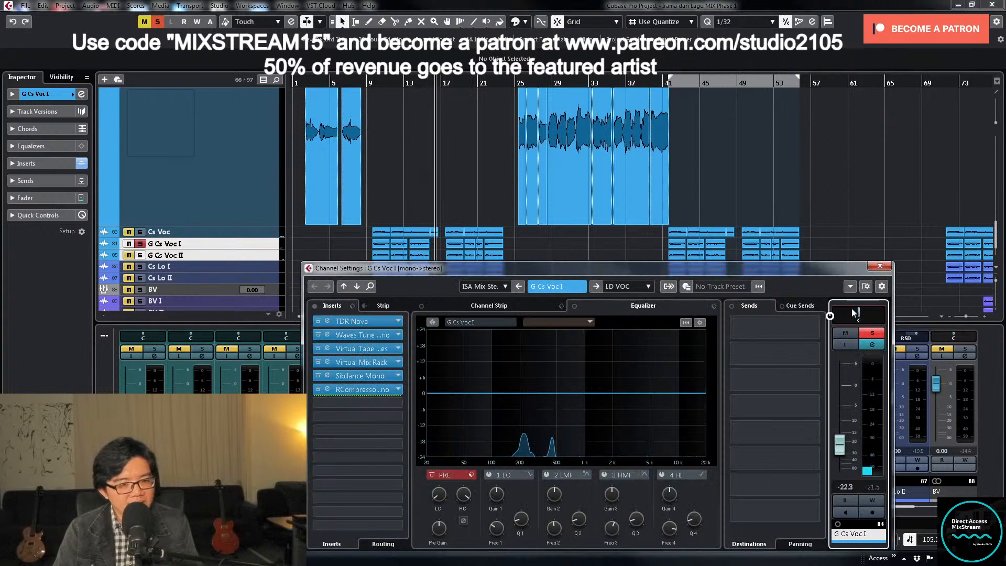
pyautogui.moveTo(655, 271); pyautogui.dragTo(664, 174)
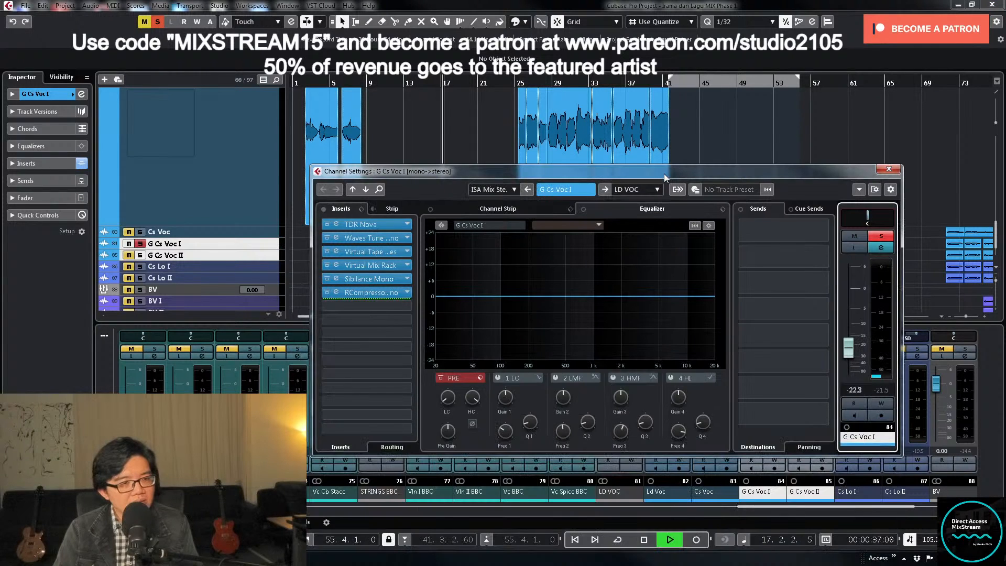
pyautogui.press('space')
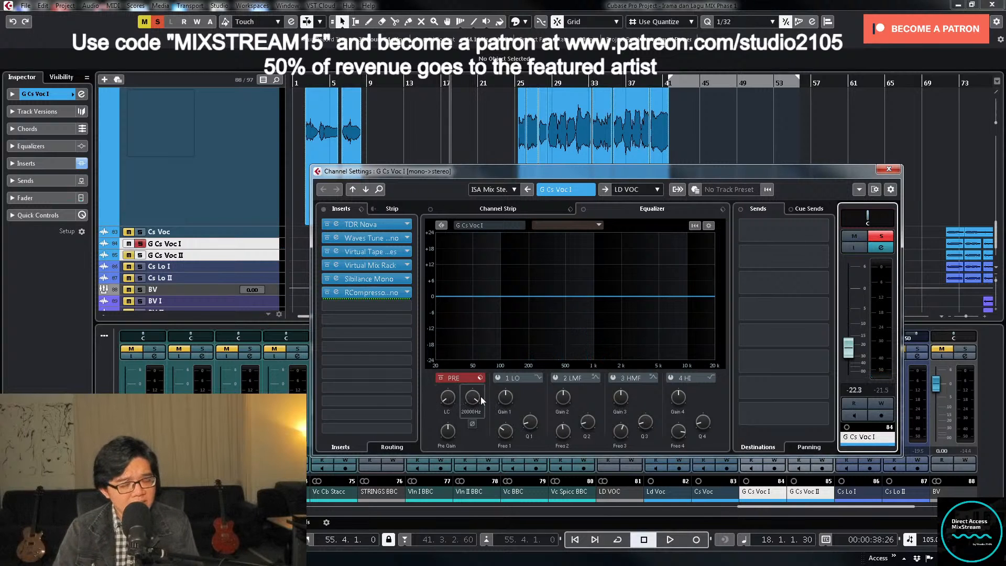
pyautogui.press('space')
pyautogui.moveTo(471, 397); pyautogui.dragTo(454, 369)
# - Sweep a narrow boosted EQ band on G Cs Voc I, and turn it into a narrow cut just below 1 kHz
pyautogui.click(613, 378)
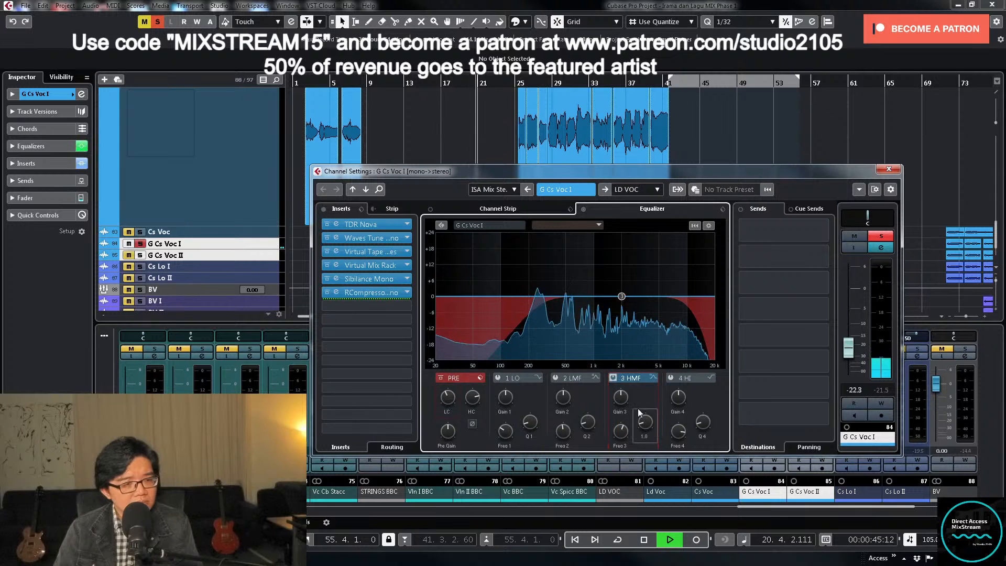
pyautogui.moveTo(645, 421); pyautogui.dragTo(614, 261)
pyautogui.moveTo(588, 422); pyautogui.dragTo(599, 376)
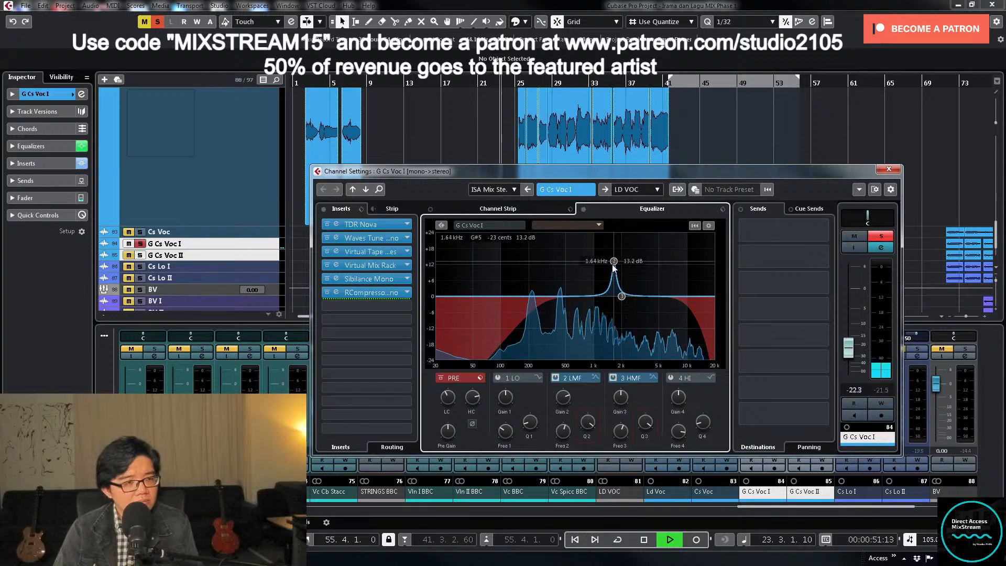
pyautogui.moveTo(614, 267); pyautogui.dragTo(587, 240)
pyautogui.press('space')
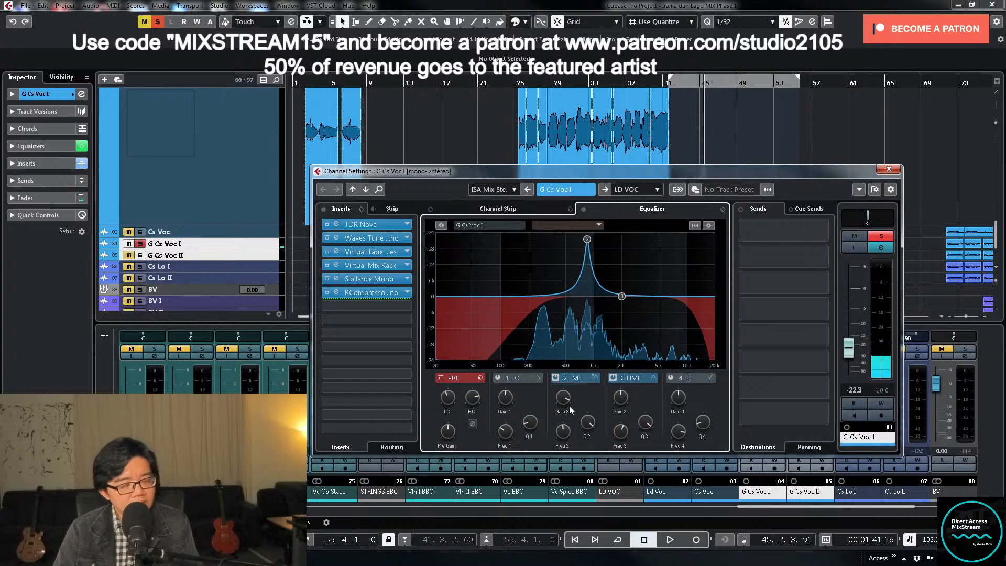
pyautogui.moveTo(566, 397); pyautogui.dragTo(551, 449)
# - Unsolo G Cs Voc I, close its channel window, and play from about bar 9 with the doubles panned hard left and right
pyautogui.click(882, 236)
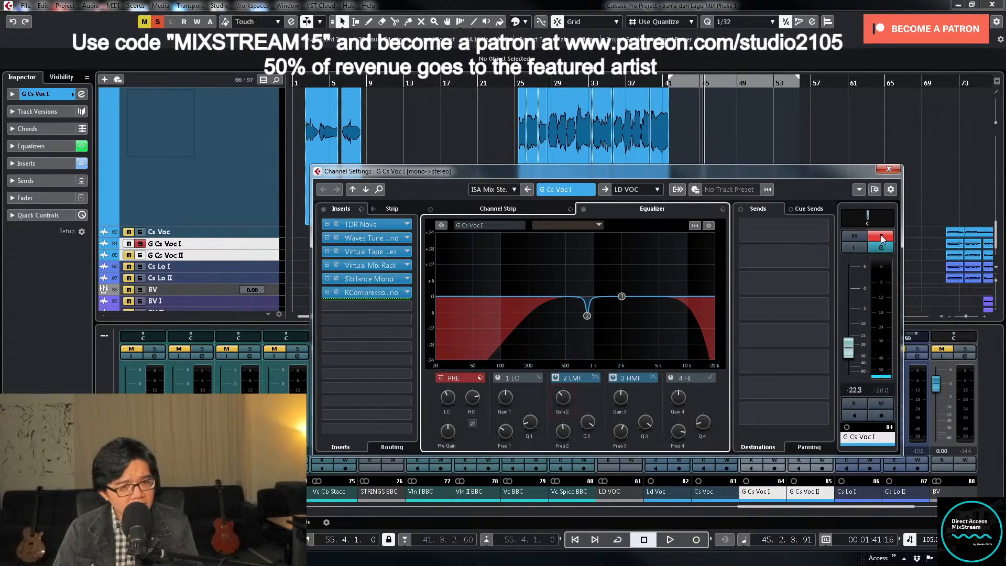
pyautogui.click(889, 169)
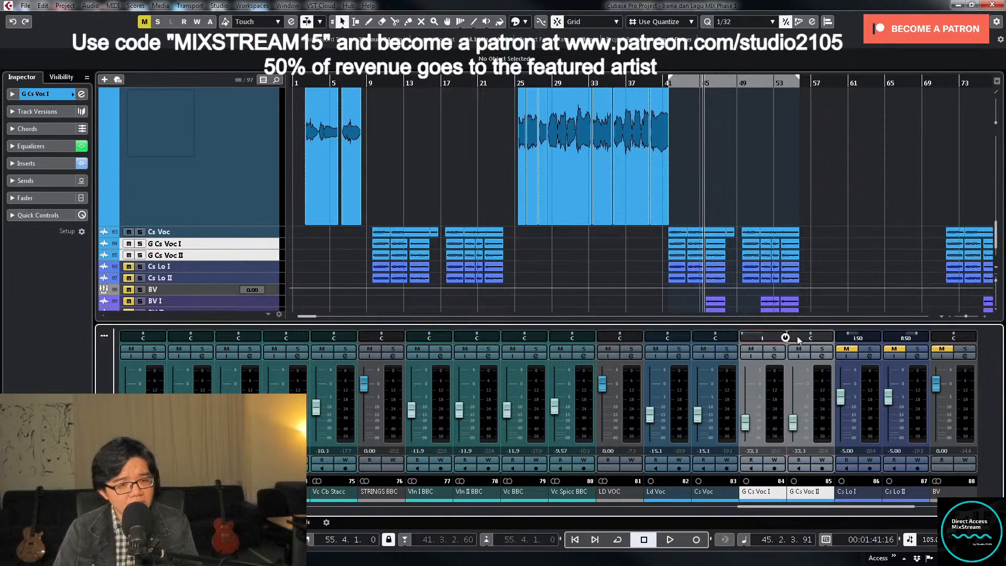
pyautogui.click(371, 83)
pyautogui.press('space')
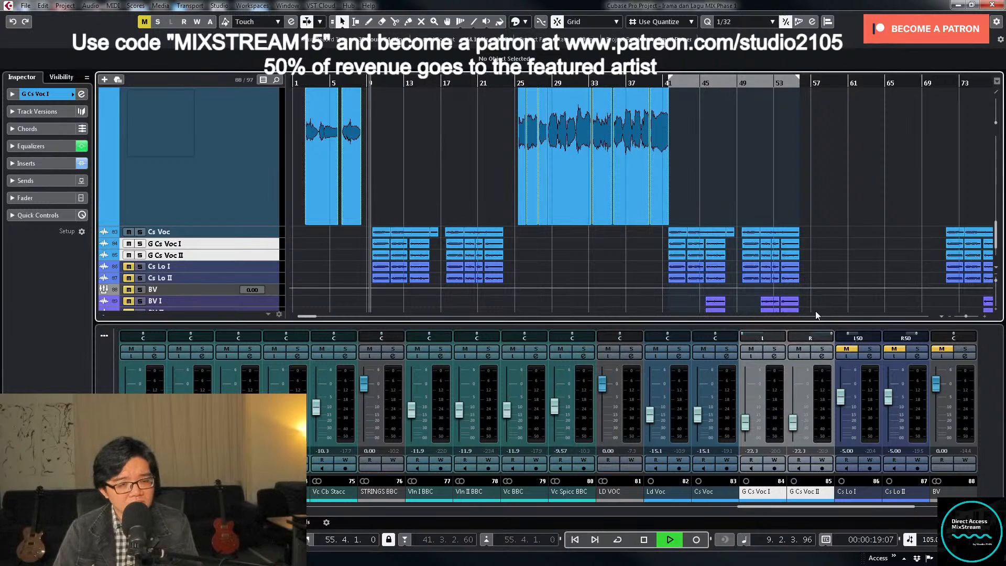
# - Link G Cs Voc I and G Cs Voc II for volume, sends, mute/solo/listen, routing, selection and record enable/monitor
pyautogui.click(789, 436)
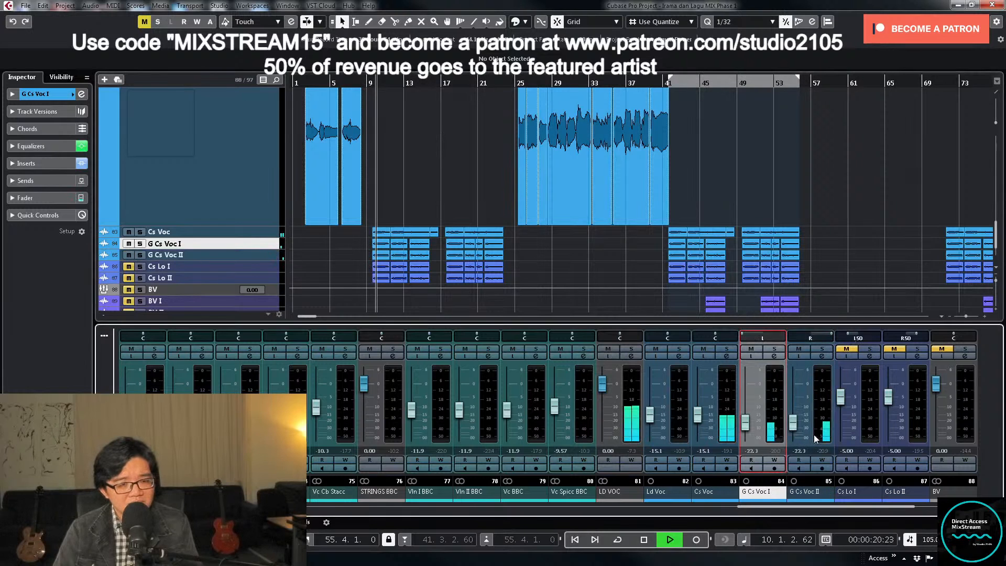
pyautogui.rightClick(774, 437)
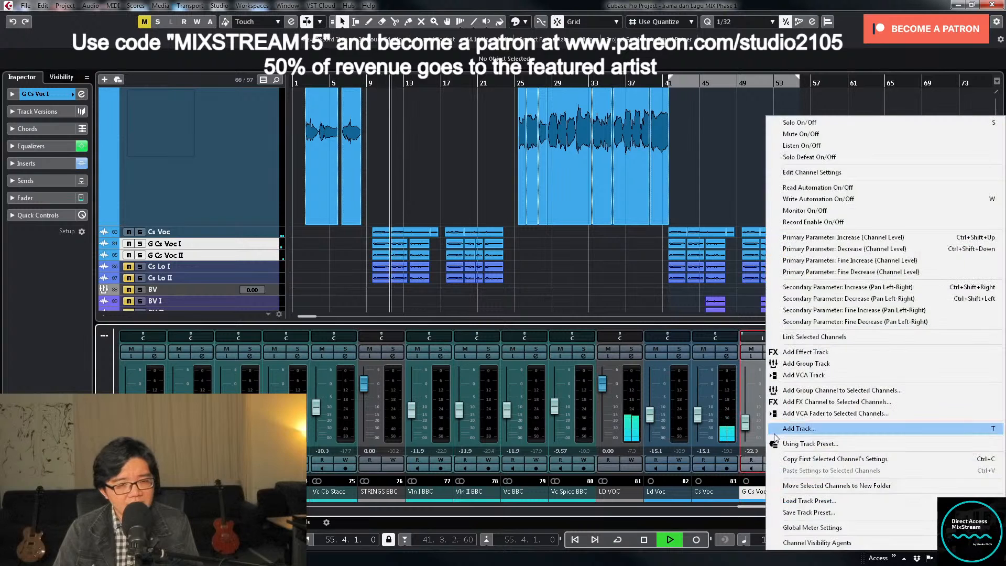
pyautogui.click(815, 338)
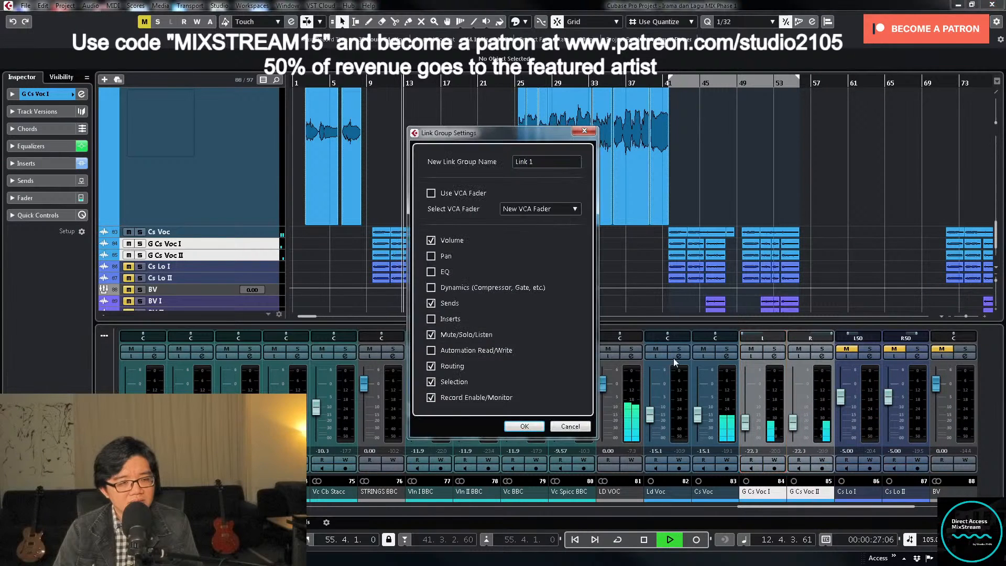
pyautogui.click(526, 427)
# - Shrink the enlarged Ld Voc track to normal height, and select and enlarge the Cs Lo I and Cs Lo II tracks
pyautogui.click(199, 181)
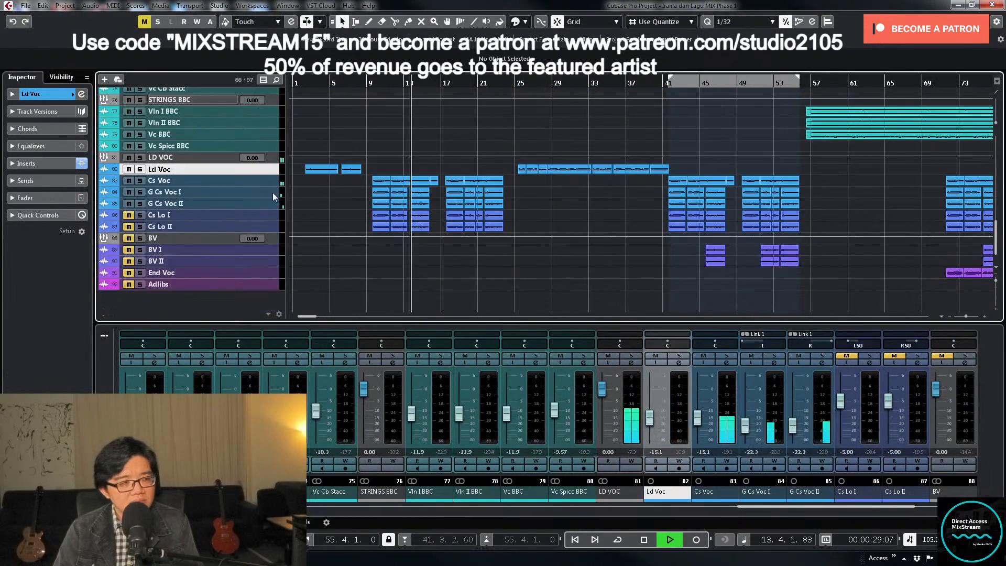
pyautogui.press('z')
pyautogui.press('g')
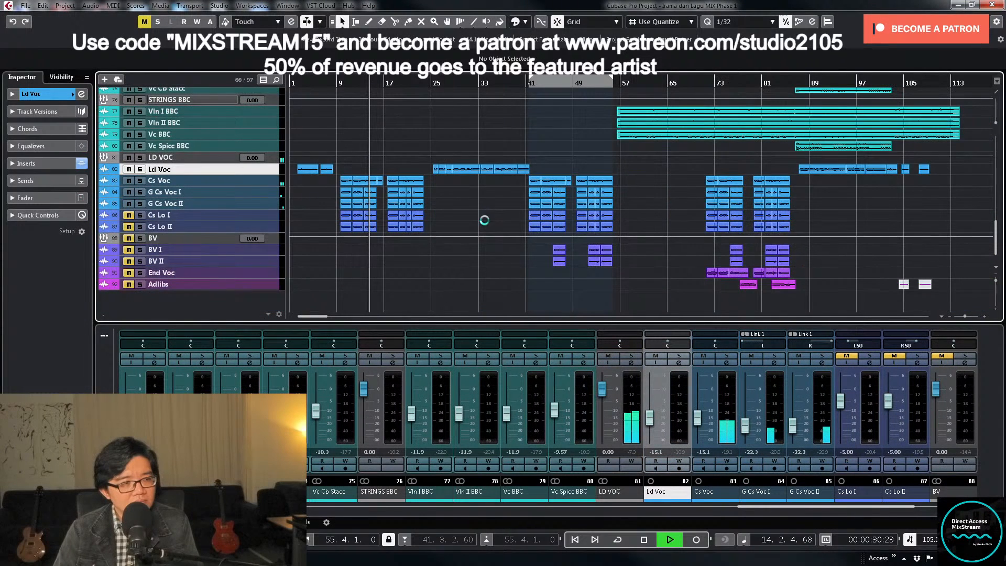
pyautogui.scroll(3, 502, 214)
pyautogui.scroll(-3, 503, 215)
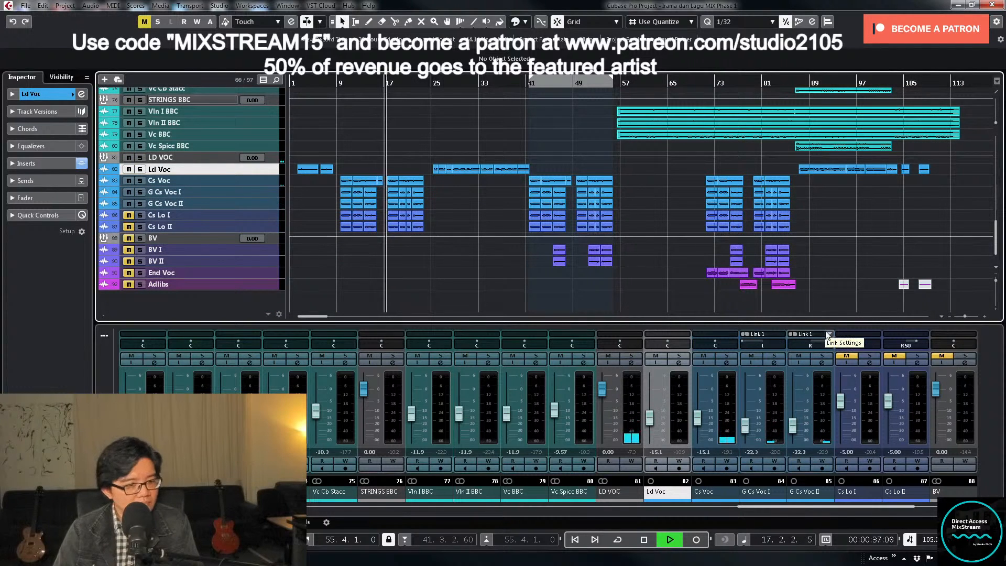
pyautogui.click(275, 220)
pyautogui.keyDown('shift'); pyautogui.click(272, 228); pyautogui.keyUp('shift')
pyautogui.moveTo(270, 220); pyautogui.dragTo(270, 284)
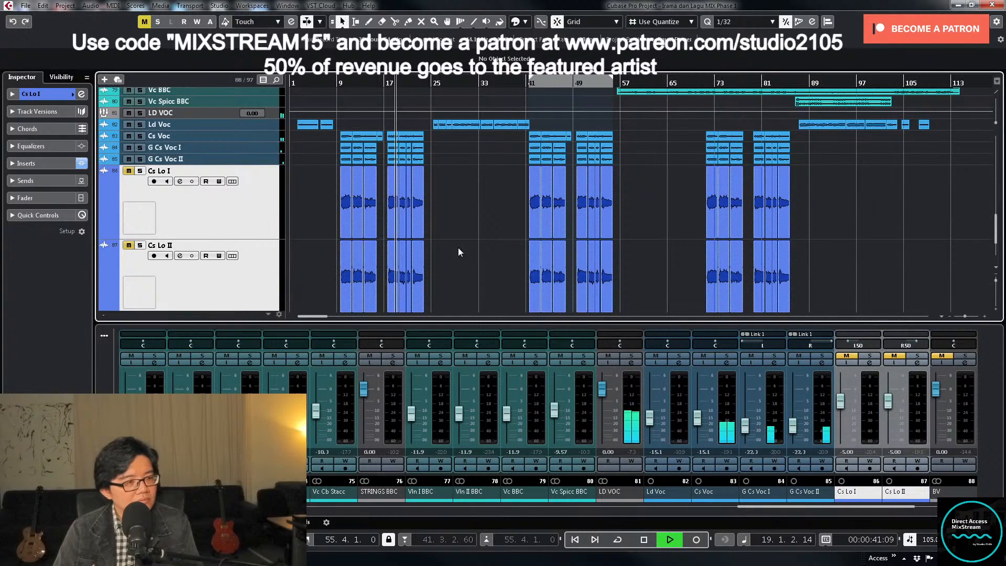
# - Check Cs Lo I's inserts and EQ in its channel settings, and view the whole arrangement
pyautogui.click(870, 363)
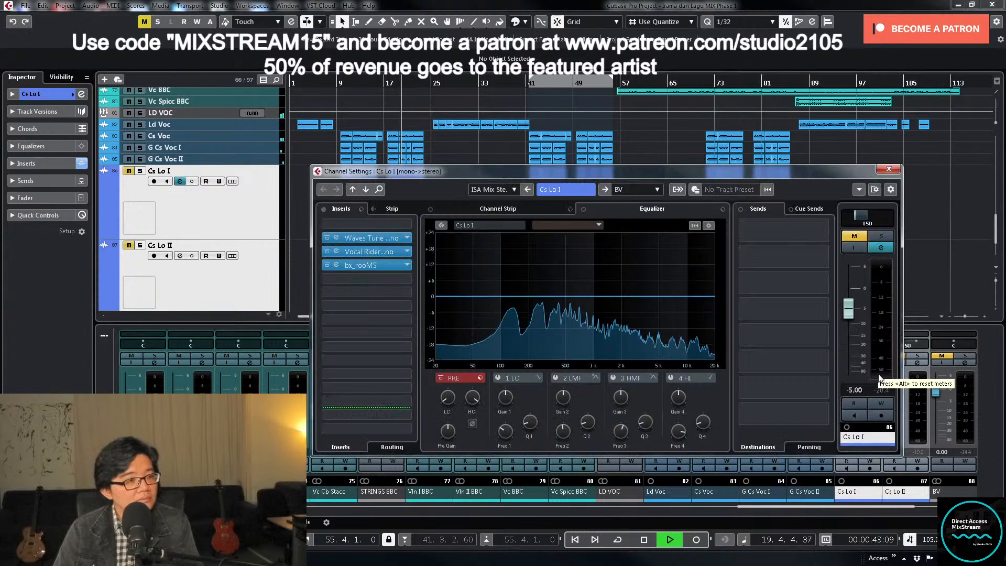
pyautogui.click(894, 171)
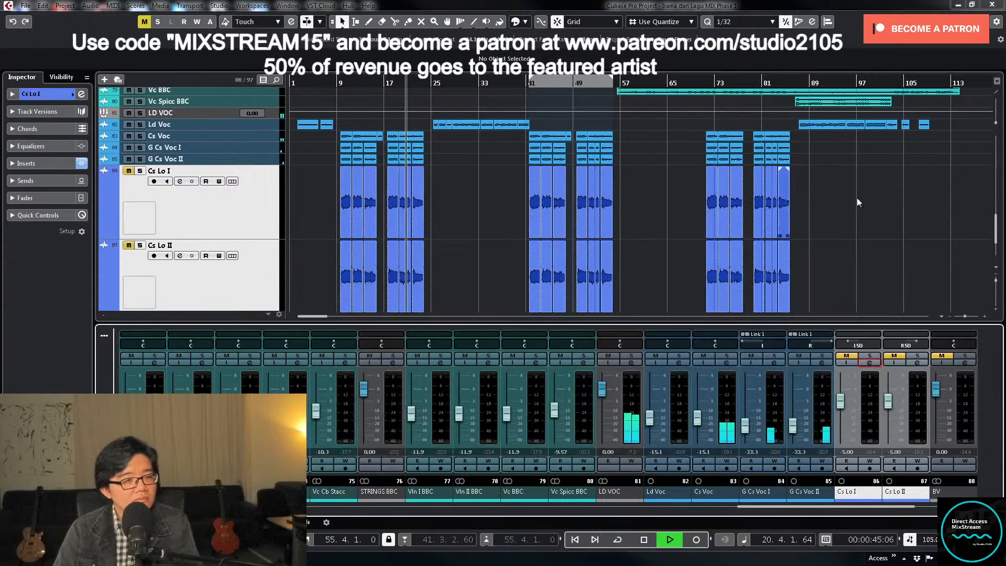
pyautogui.press('g')
pyautogui.press('g')
pyautogui.press('g')
pyautogui.press('g')
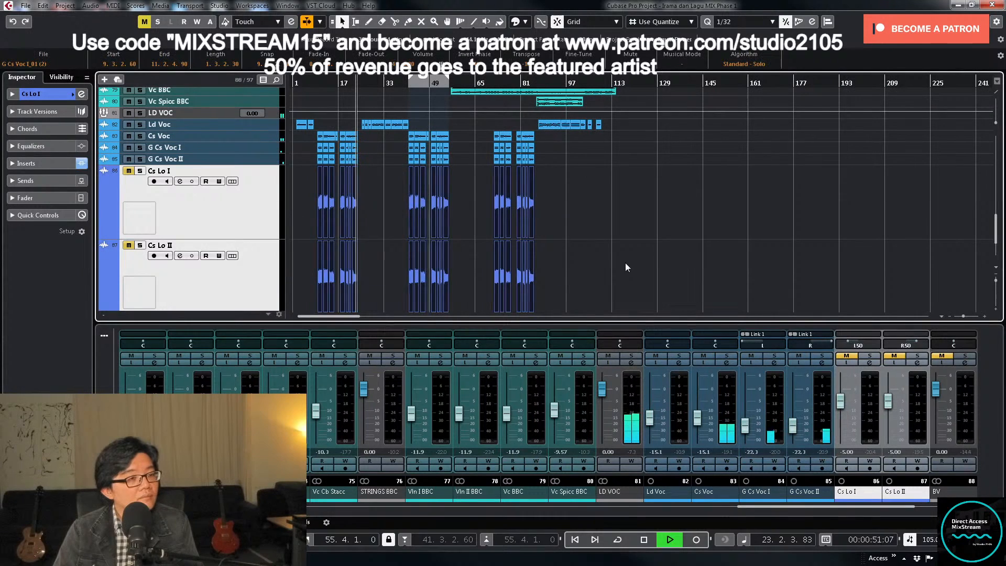
# - Stop playback, place the playhead at bar 9, and unmute Cs Lo I and Cs Lo II
pyautogui.press('space')
pyautogui.click(317, 83)
pyautogui.press('h')
pyautogui.press('h')
pyautogui.press('h')
pyautogui.press('h')
pyautogui.press('h')
pyautogui.press('h')
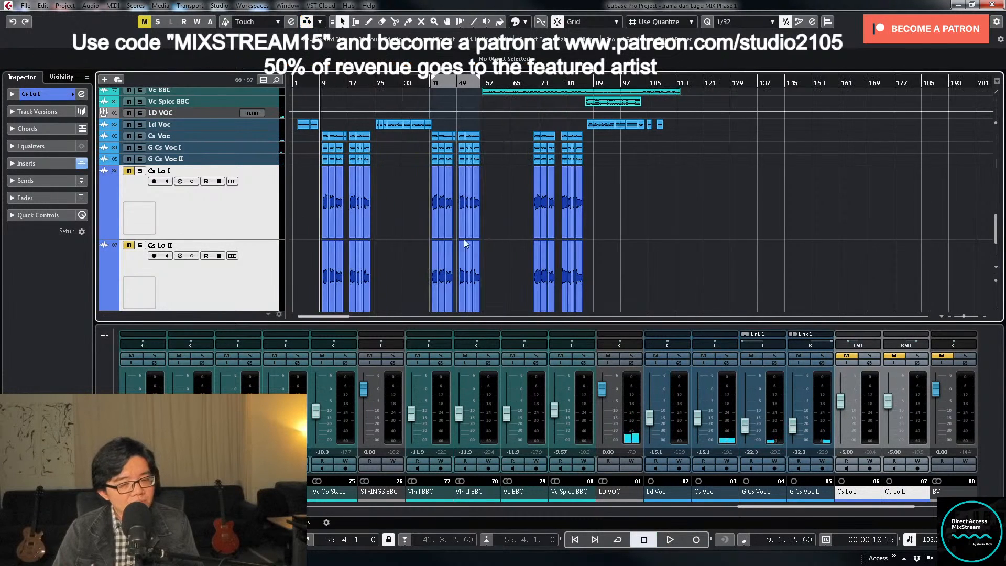
pyautogui.click(841, 357)
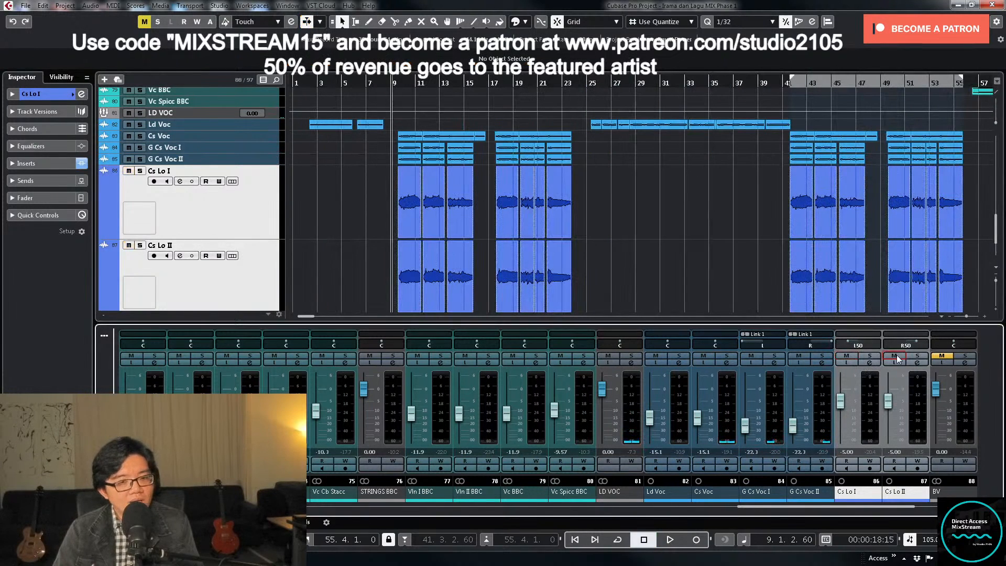
pyautogui.click(869, 357)
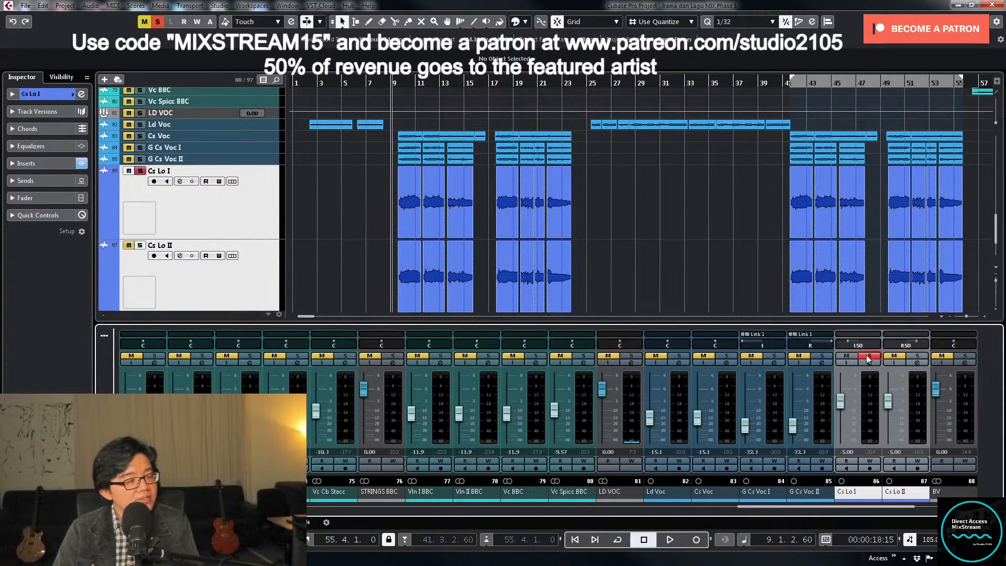
pyautogui.click(870, 357)
pyautogui.scroll(-2, 335, 220)
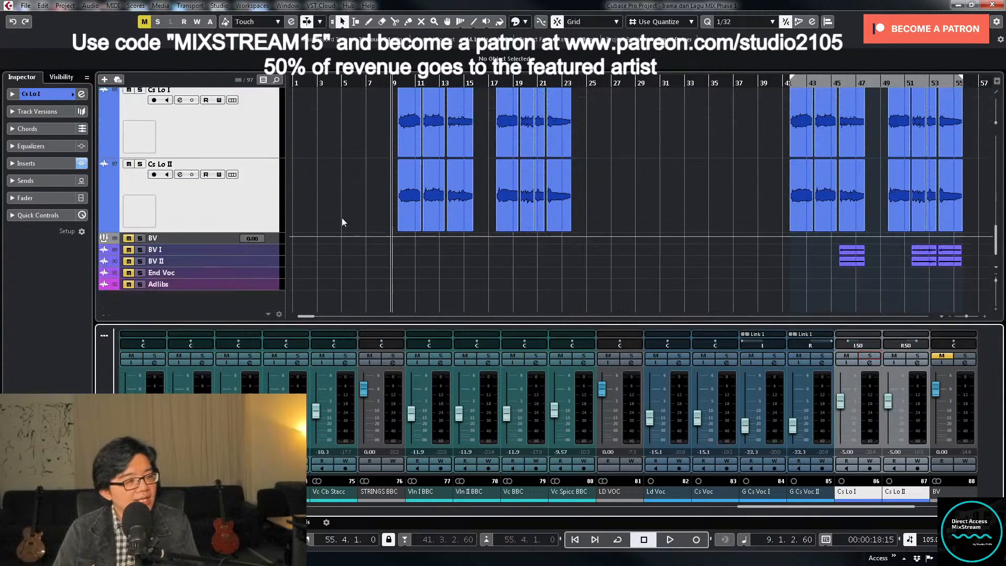
pyautogui.scroll(1, 341, 218)
pyautogui.click(140, 134)
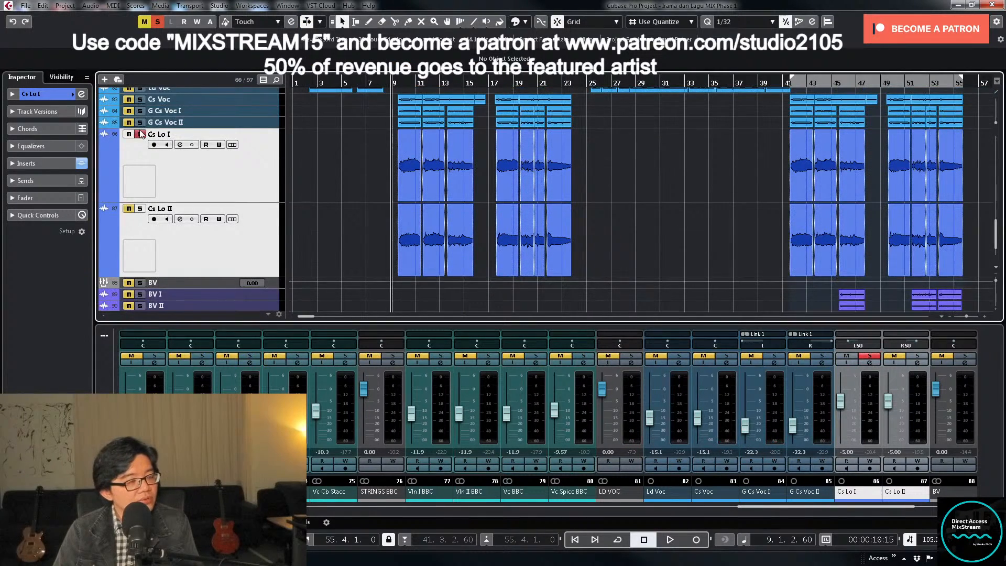
pyautogui.scroll(2, 299, 184)
pyautogui.click(140, 180)
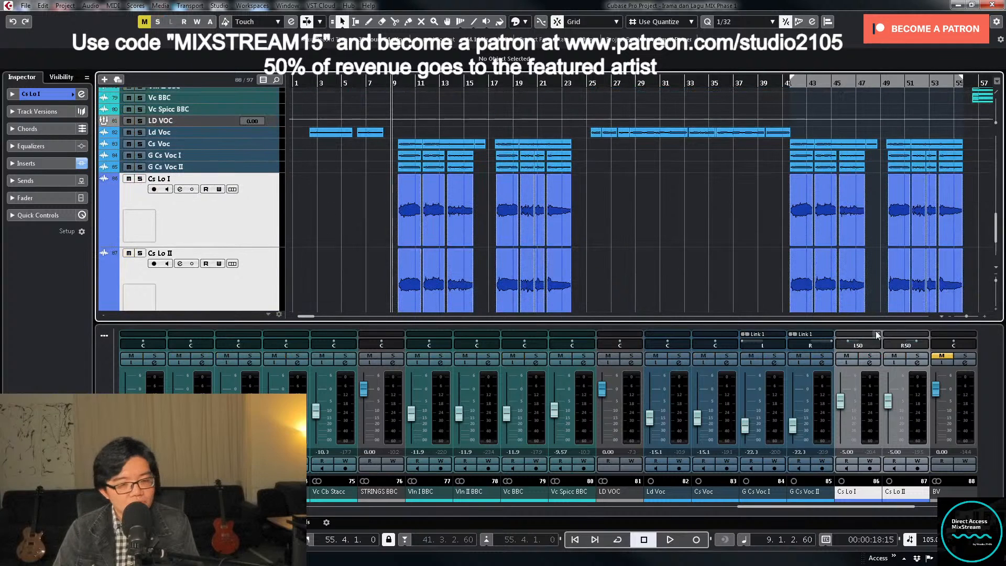
# - Review the output routing options in Cs Lo I's channel settings, and close the window
pyautogui.click(870, 363)
pyautogui.click(646, 188)
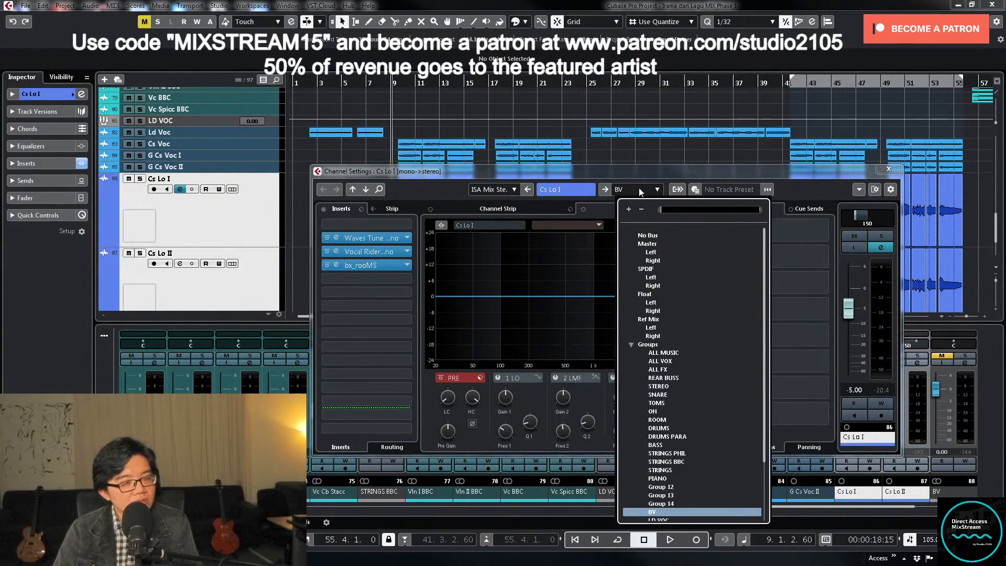
pyautogui.scroll(-3, 653, 336)
pyautogui.click(668, 439)
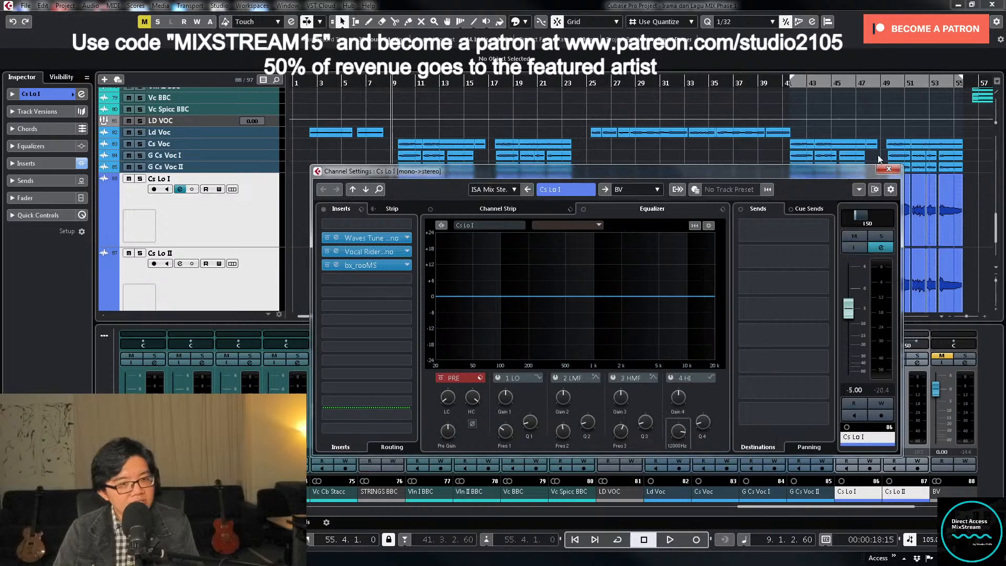
pyautogui.click(890, 169)
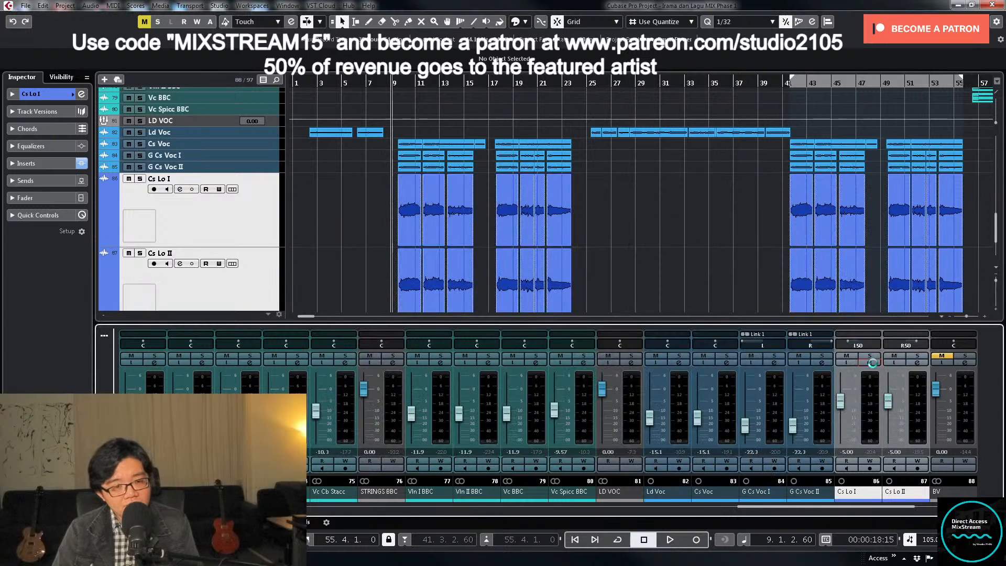
# - Add G Cs Voc I and II to the Cs Lo track selection and give the four tracks an equal, enlarged height
pyautogui.press('g')
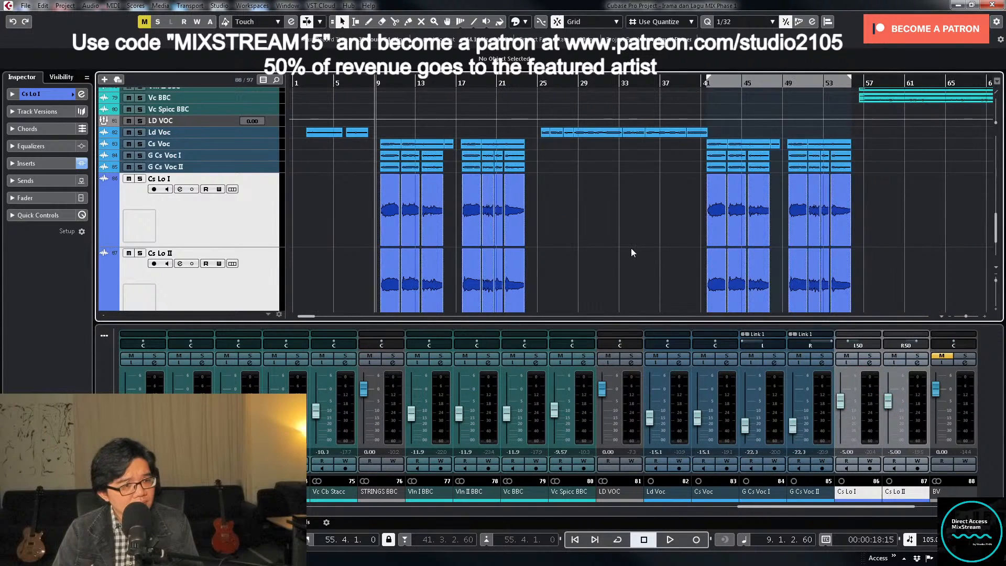
pyautogui.press('g')
pyautogui.press('g')
pyautogui.press('g')
pyautogui.scroll(-1, 504, 219)
pyautogui.press('g')
pyautogui.press('g')
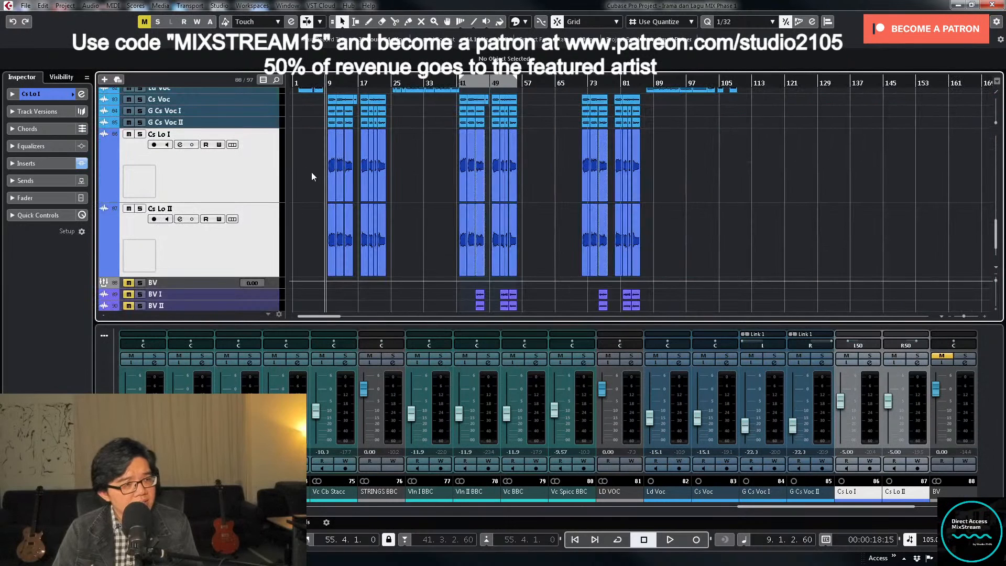
pyautogui.press('h')
pyautogui.press('h')
pyautogui.click(255, 120)
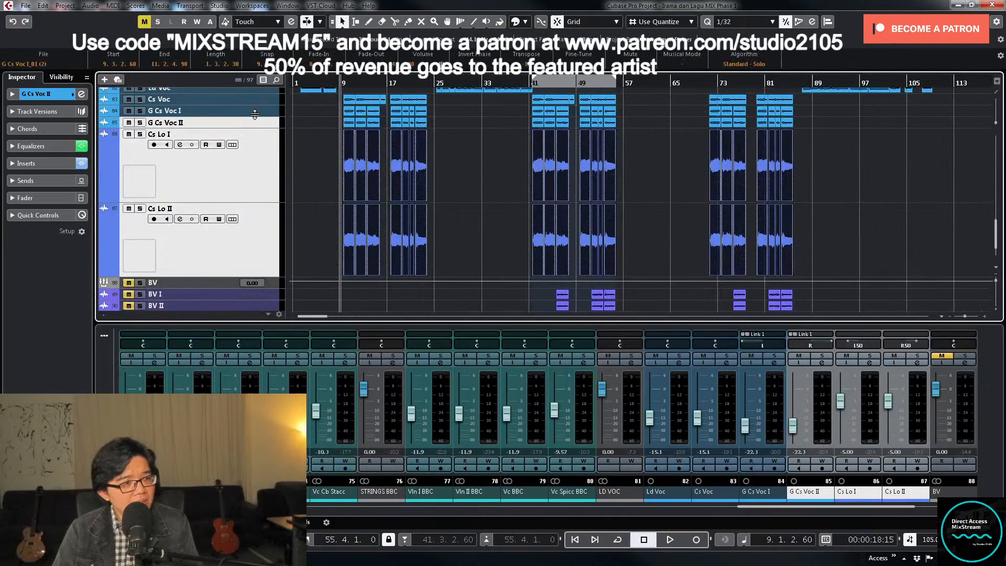
pyautogui.keyDown('ctrl'); pyautogui.click(254, 113); pyautogui.keyUp('ctrl')
pyautogui.press('z')
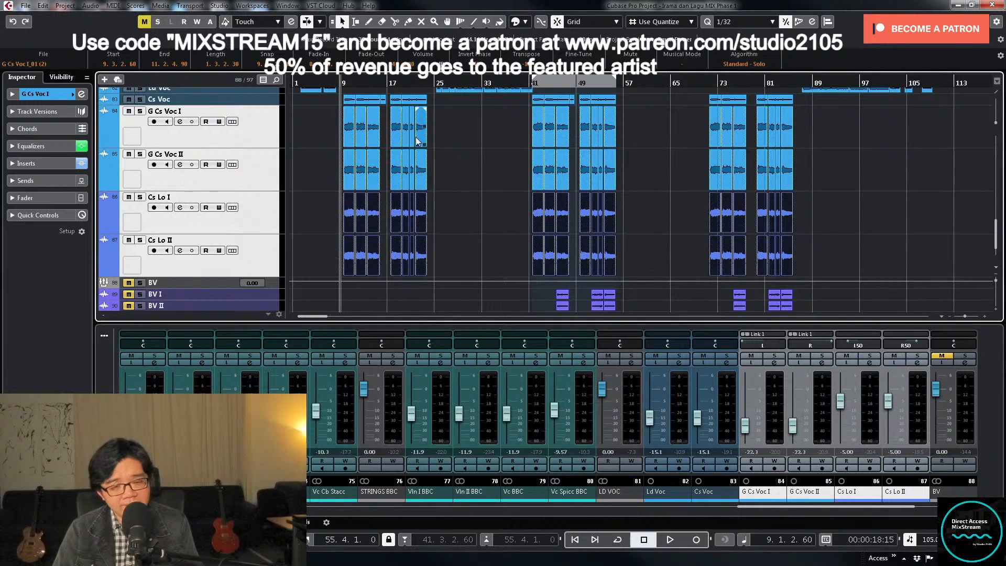
pyautogui.click(504, 228)
pyautogui.moveTo(340, 222); pyautogui.dragTo(820, 256)
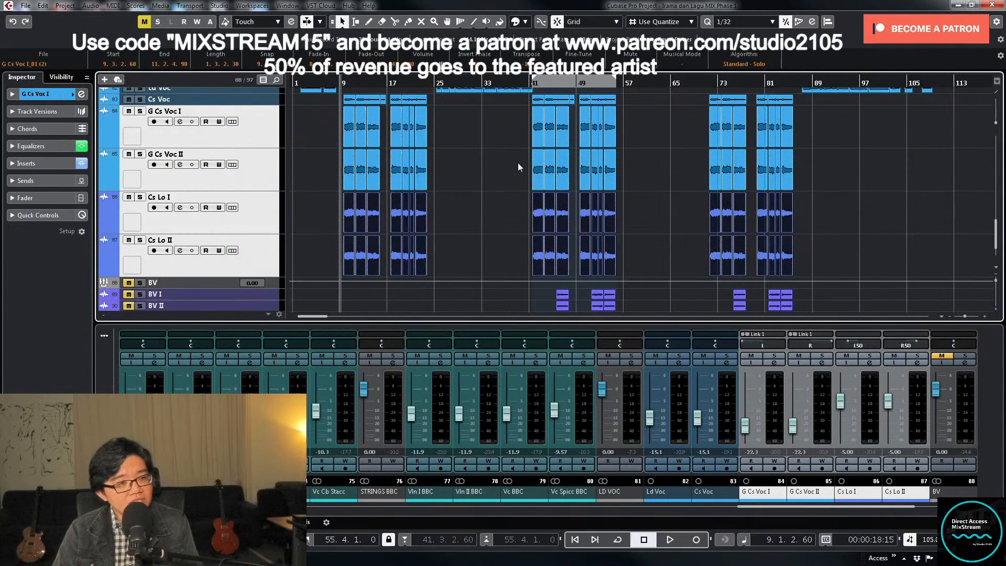
pyautogui.moveTo(447, 211); pyautogui.dragTo(355, 238)
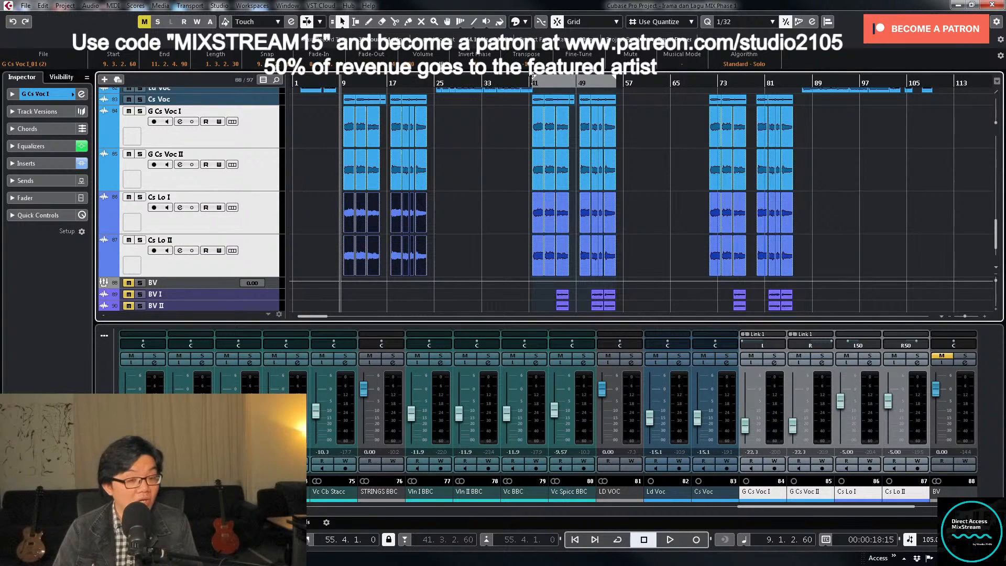
pyautogui.click(471, 238)
# - Solo Cs Lo I and set the locators around its first group of clips, starting at bar 9
pyautogui.click(869, 356)
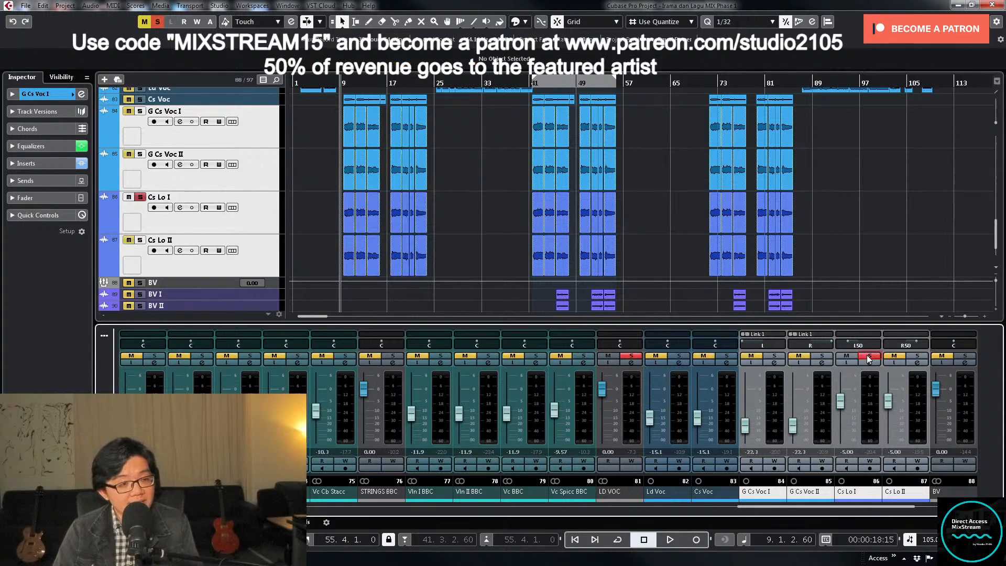
pyautogui.click(370, 215)
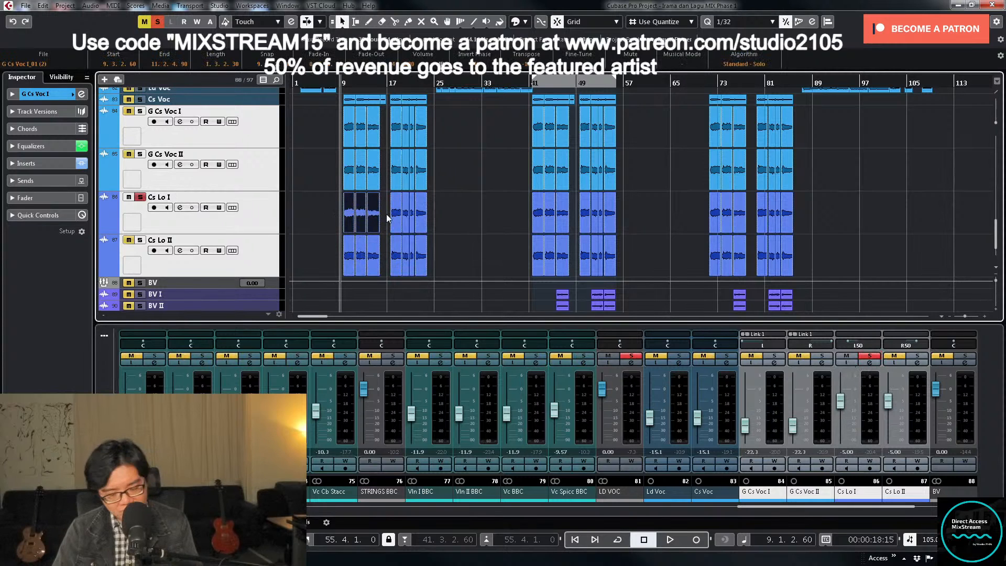
pyautogui.press('p')
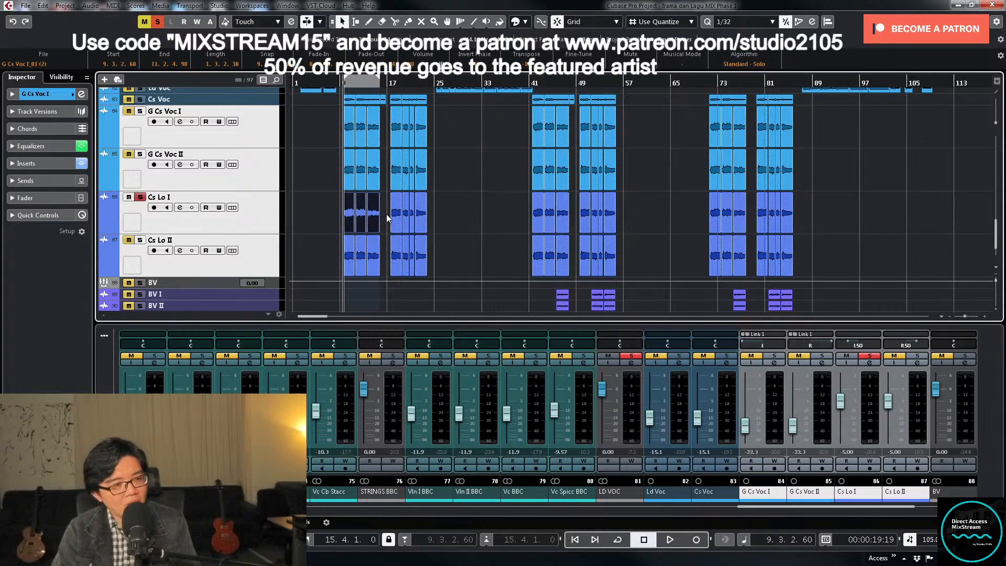
# - Lower Cs Lo I's fader to -13.0 dB and raise its EQ low cut to about 140 Hz during playback
pyautogui.moveTo(841, 402); pyautogui.dragTo(841, 408)
pyautogui.click(869, 363)
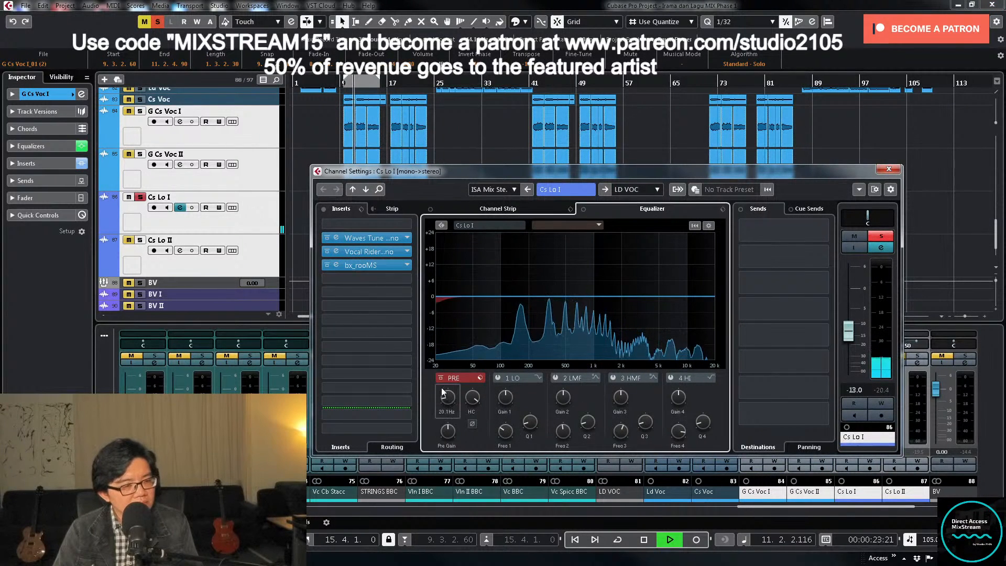
pyautogui.moveTo(443, 401); pyautogui.dragTo(447, 367)
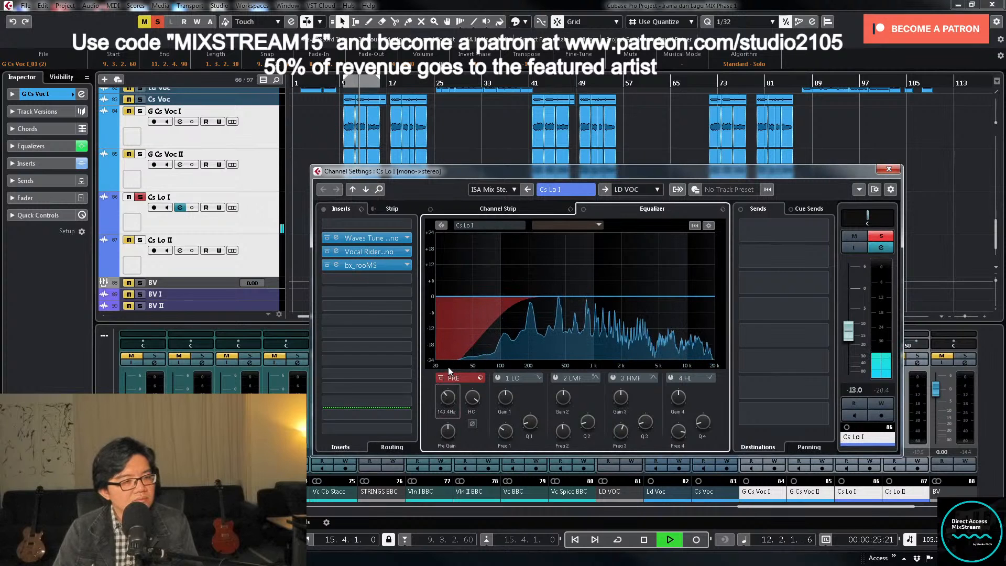
pyautogui.press('space')
# - Load Slate Digital's Virtual Tape Machines in Cs Lo I's first insert slot with default settings, and close the plug-in window
pyautogui.click(407, 226)
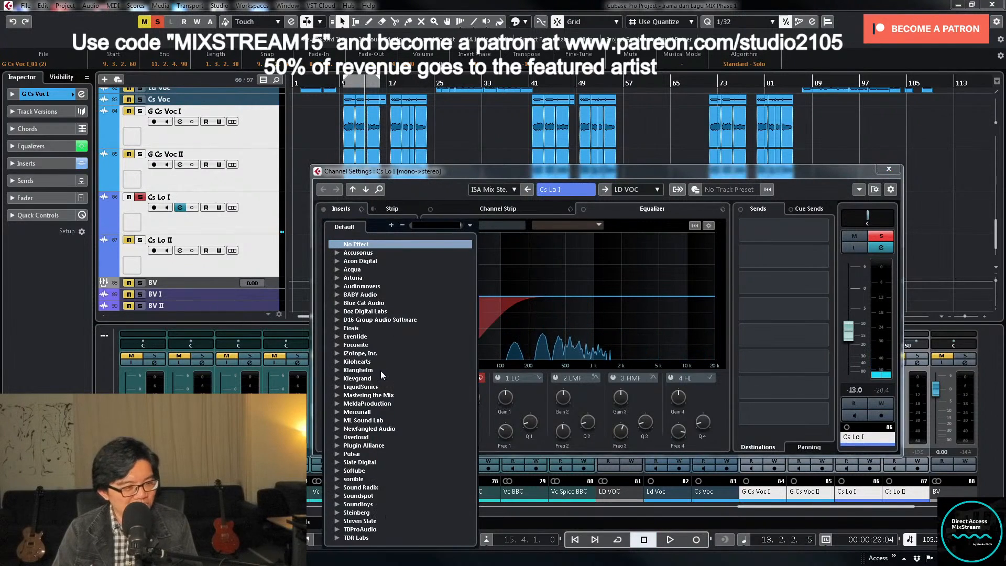
pyautogui.scroll(-3, 388, 383)
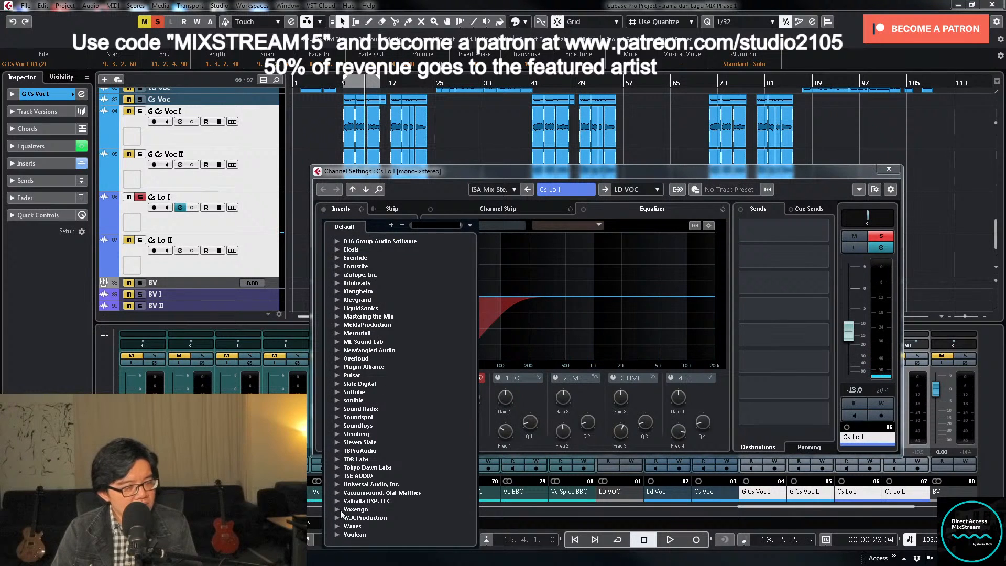
pyautogui.click(336, 384)
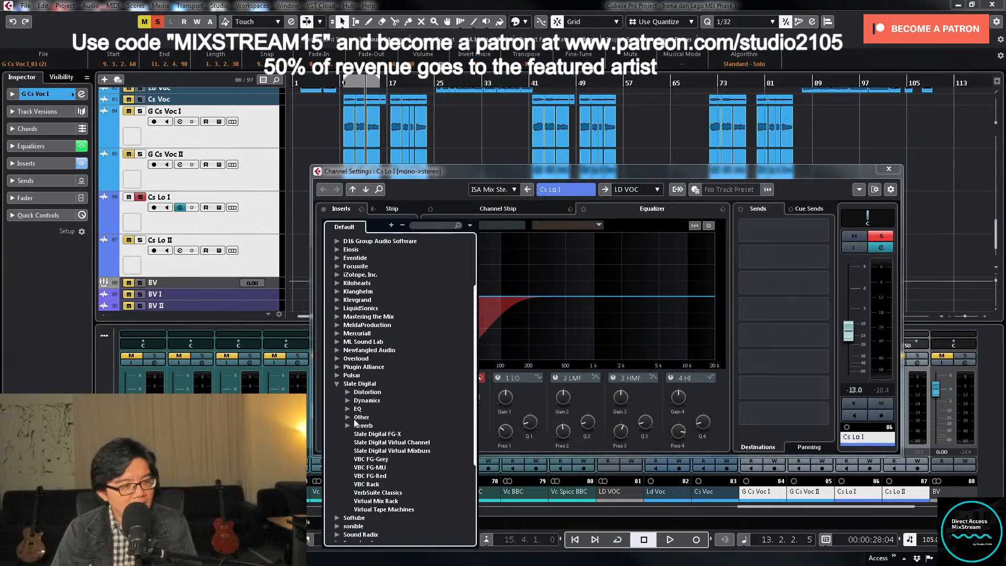
pyautogui.click(348, 400)
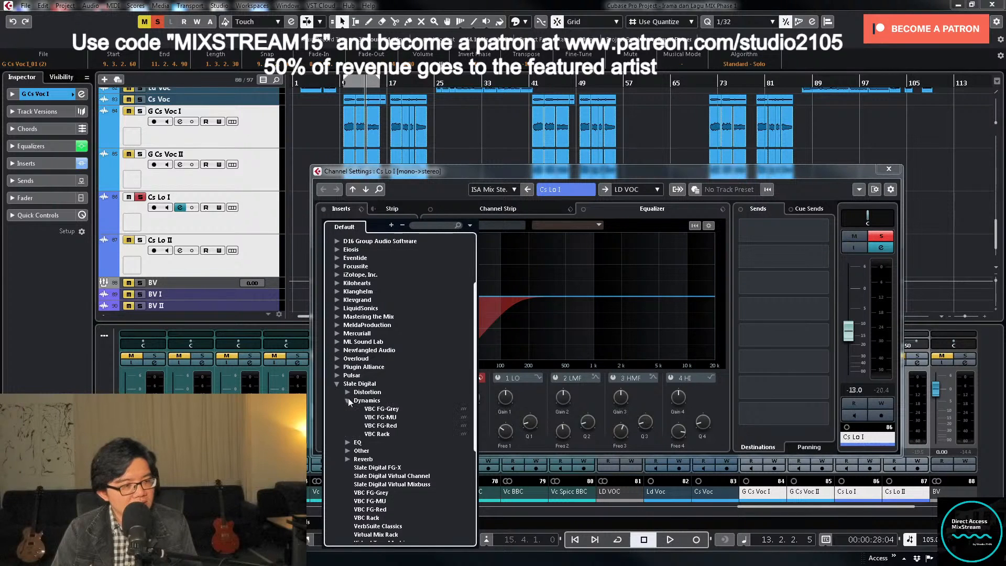
pyautogui.click(348, 400)
pyautogui.click(348, 392)
pyautogui.click(380, 399)
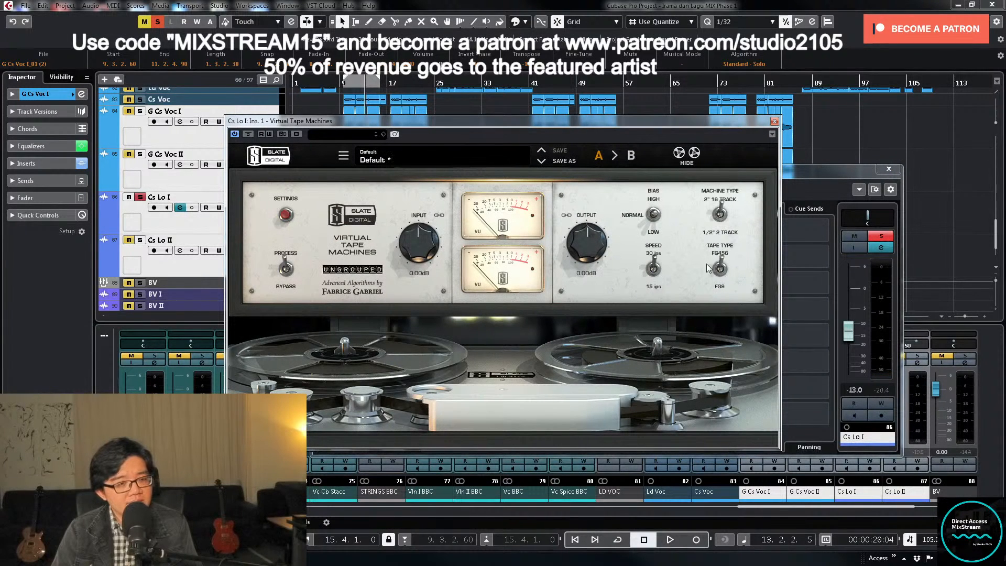
pyautogui.click(774, 122)
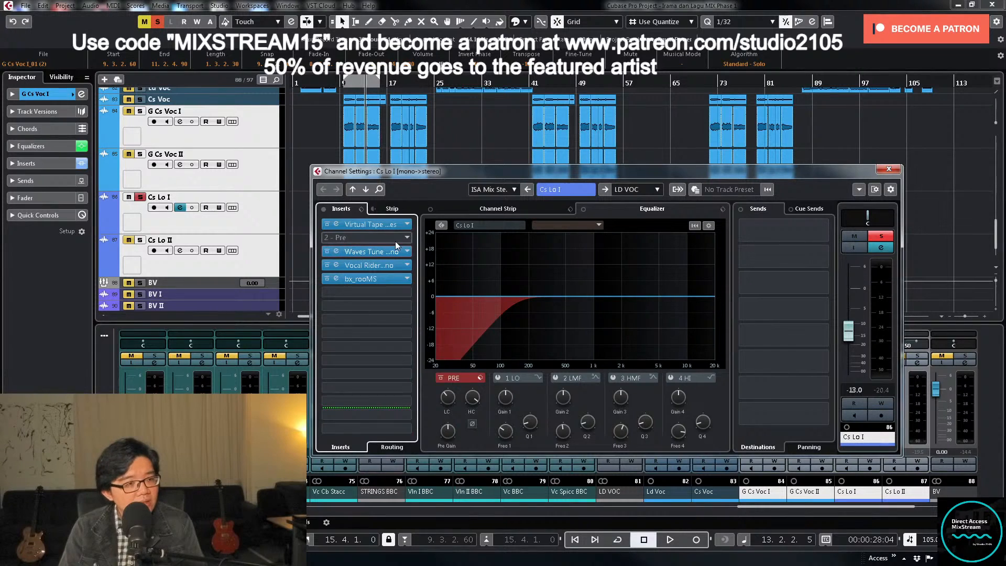
# - Load Slate Digital's Virtual Mix Rack in Cs Lo I's second insert slot
pyautogui.click(404, 237)
pyautogui.scroll(-4, 392, 374)
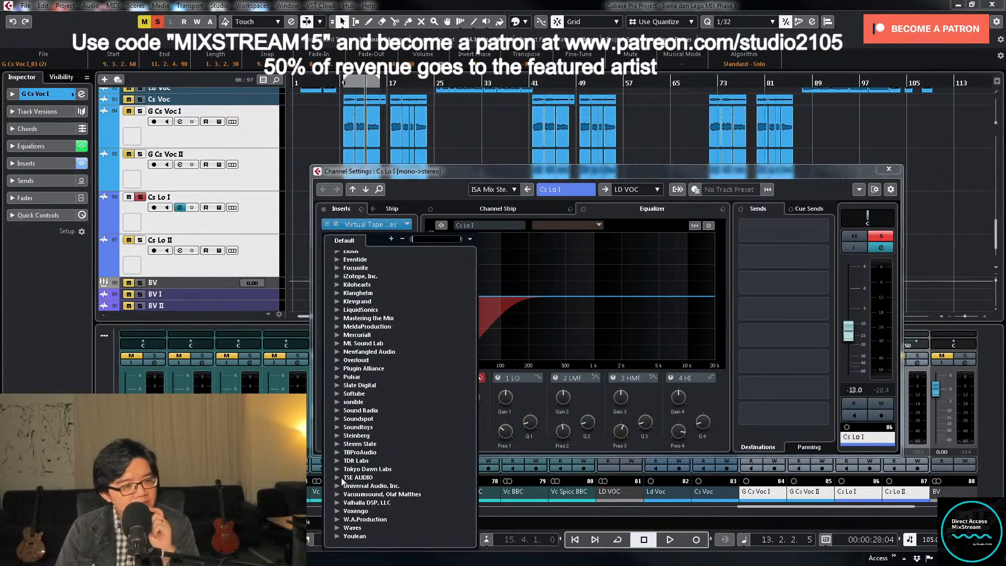
pyautogui.click(338, 386)
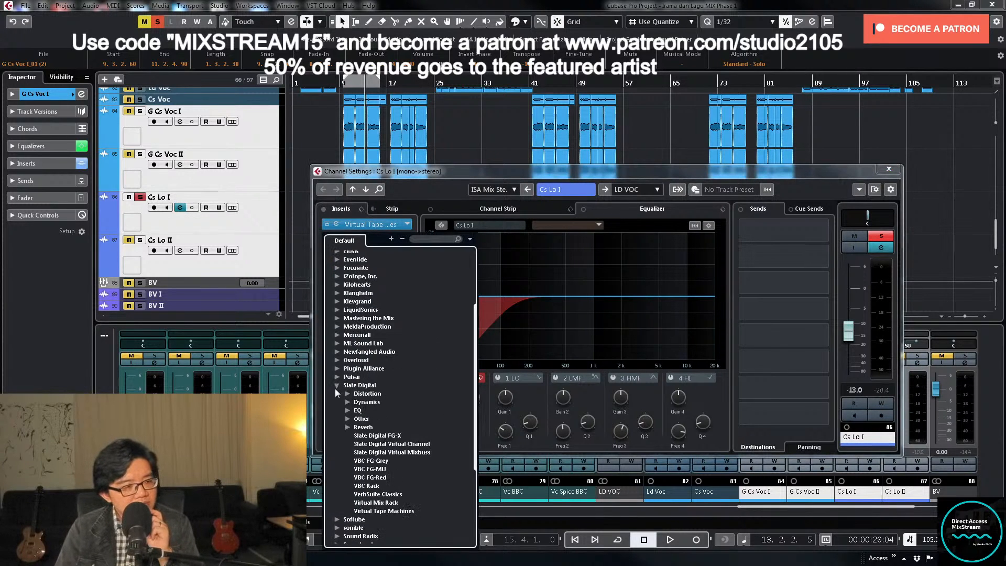
pyautogui.click(348, 419)
pyautogui.click(384, 427)
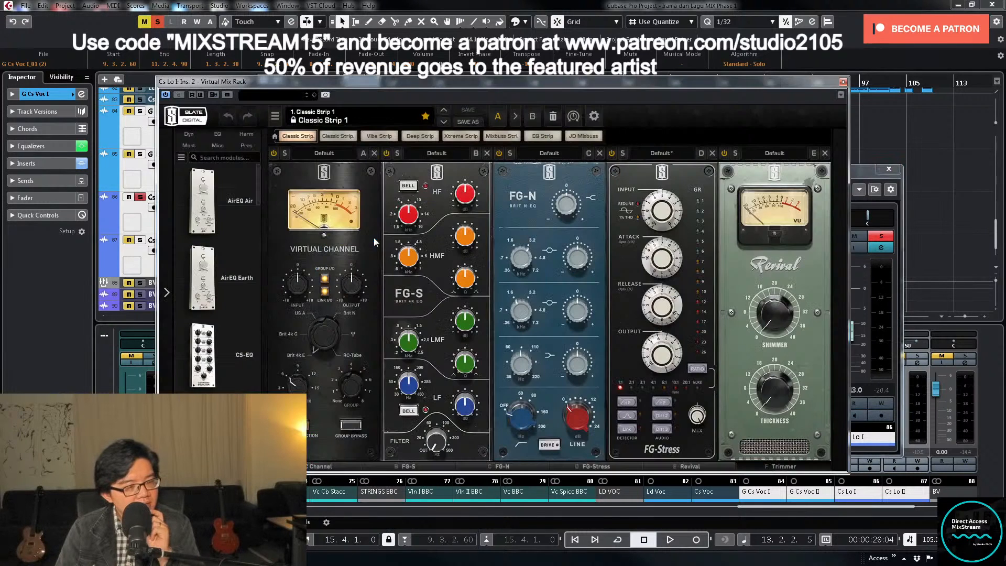
# - Remove the FG-S, FG-N, FG-Stress, Revival and Trimmer modules from the rack, keeping only Virtual Channel
pyautogui.click(487, 153)
pyautogui.click(488, 153)
pyautogui.click(489, 153)
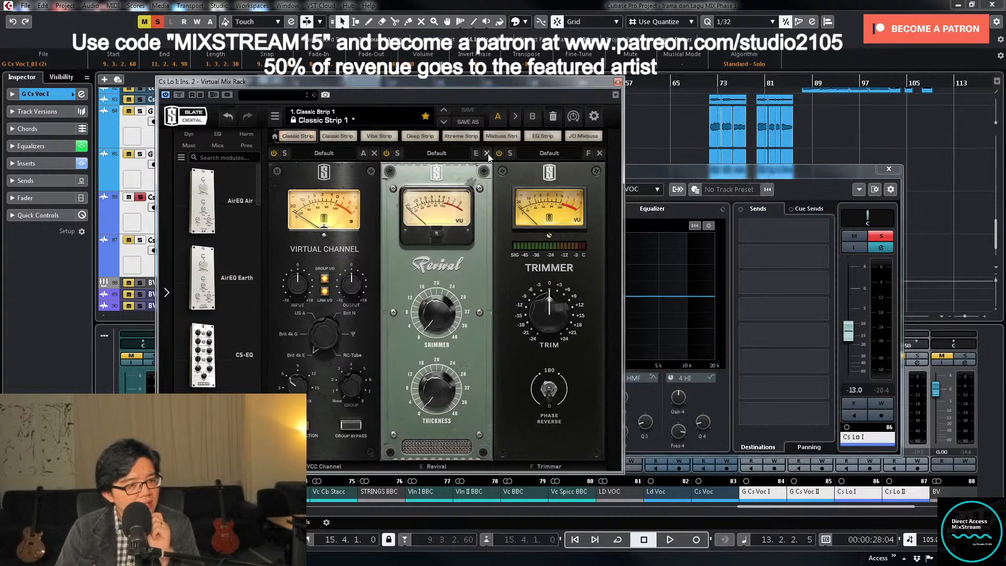
pyautogui.click(488, 153)
pyautogui.click(488, 153)
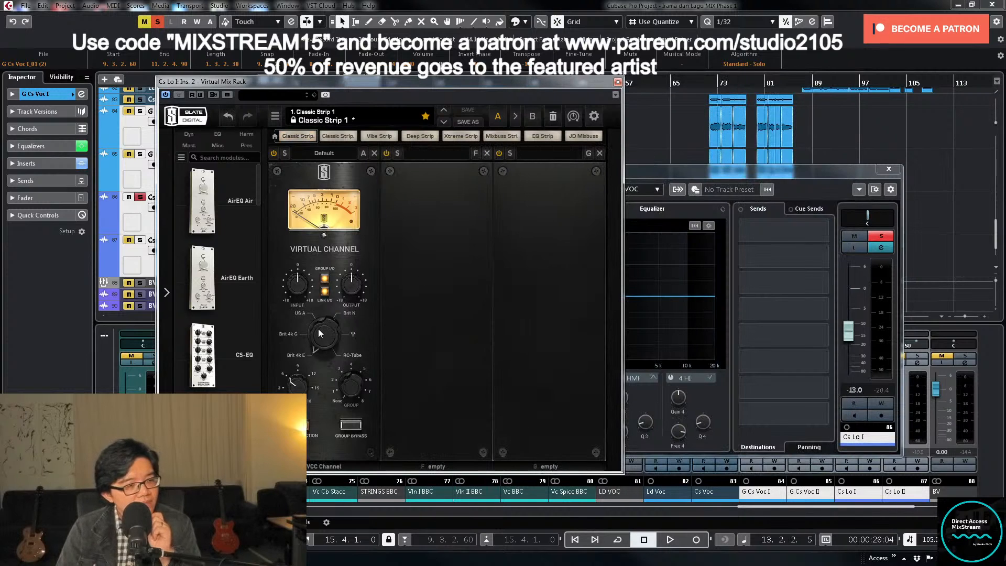
# - Add the FG-73 module after Virtual Channel and set its Virtual Drive to 50 dB
pyautogui.moveTo(258, 198); pyautogui.dragTo(252, 280)
pyautogui.moveTo(205, 212); pyautogui.dragTo(437, 297)
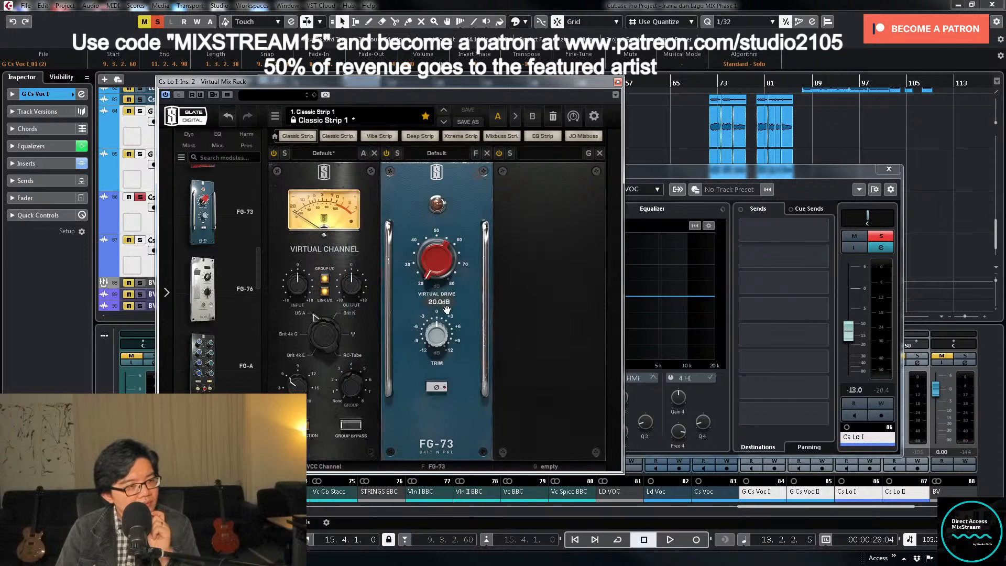
pyautogui.write('50')
pyautogui.press('Return')
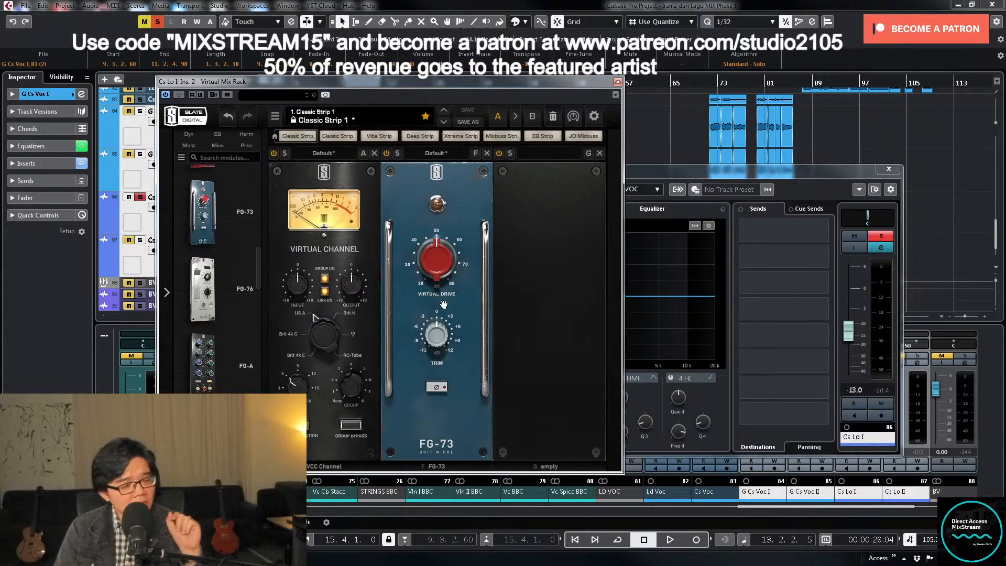
# - Add FG-Stress after the FG-73 with the Vocals - Parallel Nuke preset, and close the rack window
pyautogui.moveTo(259, 269); pyautogui.dragTo(257, 329)
pyautogui.moveTo(203, 278); pyautogui.dragTo(554, 307)
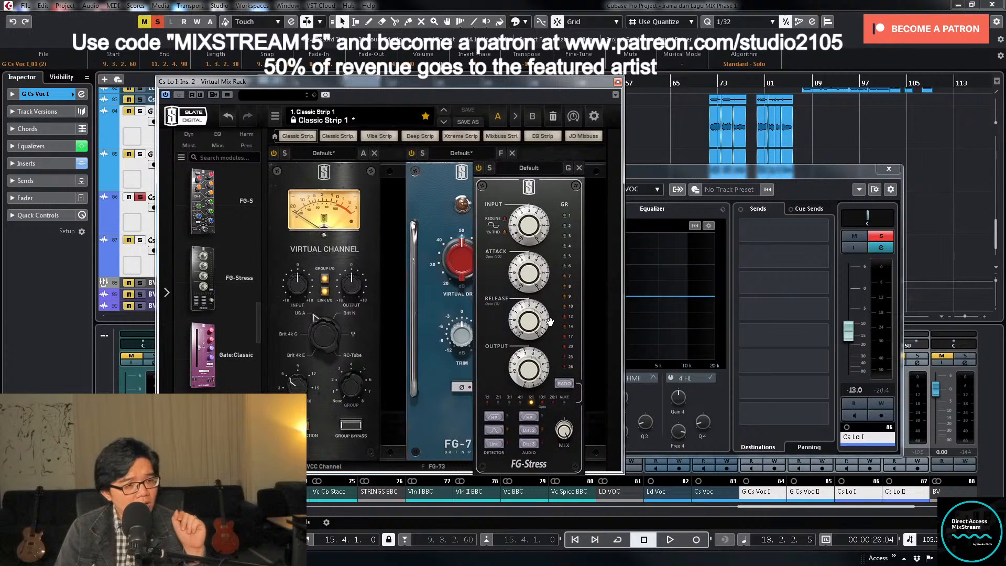
pyautogui.click(545, 154)
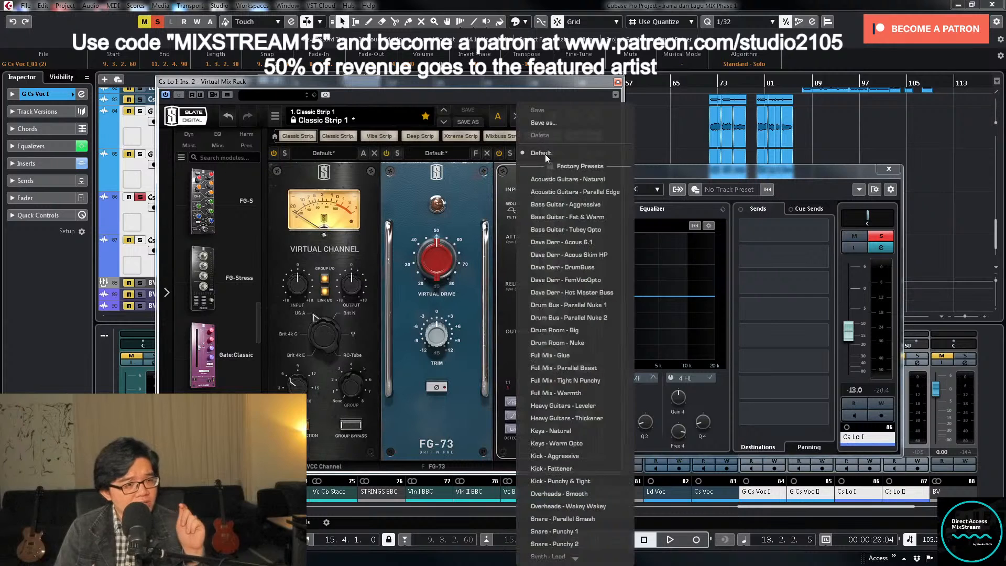
pyautogui.scroll(-2, 570, 393)
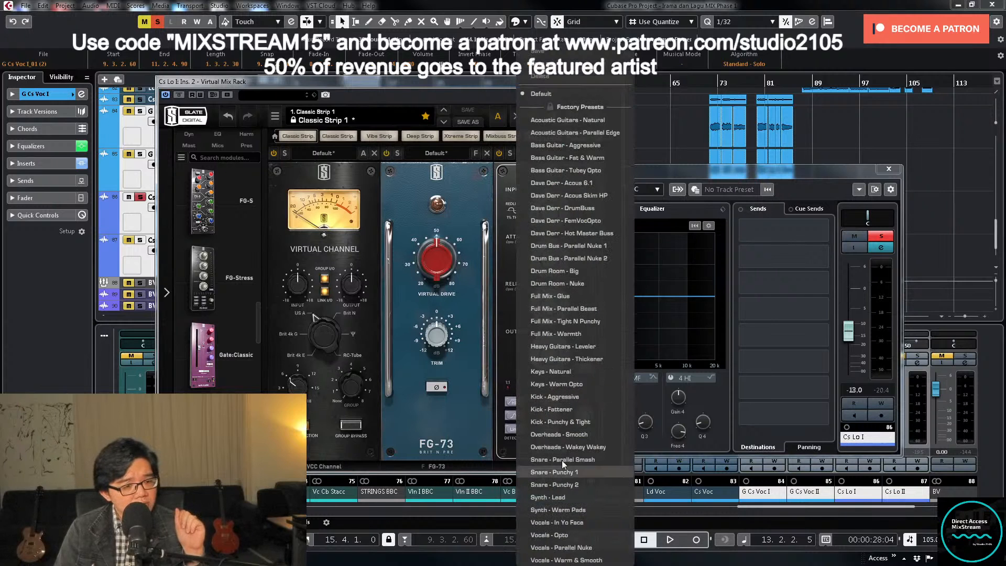
pyautogui.click(573, 547)
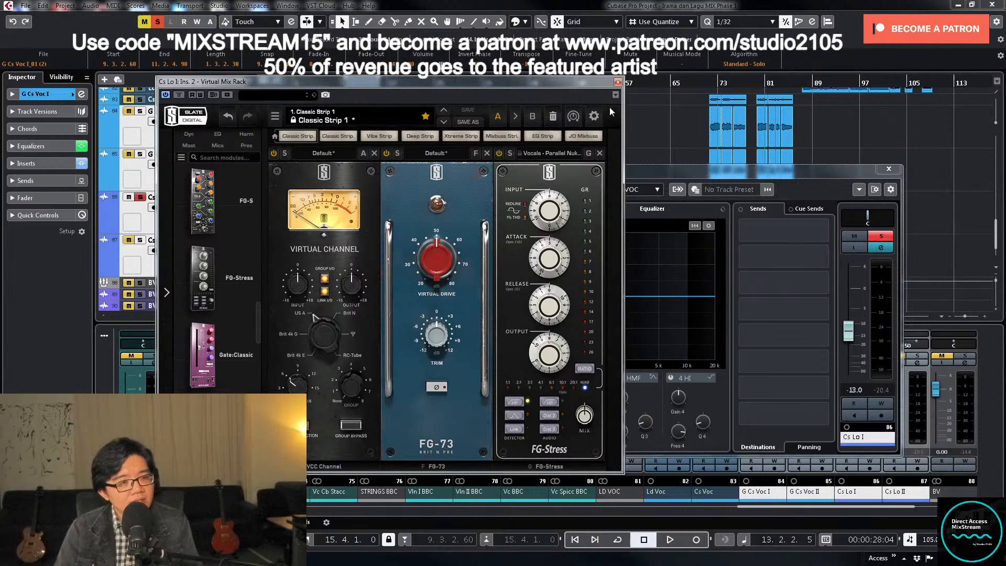
pyautogui.click(618, 82)
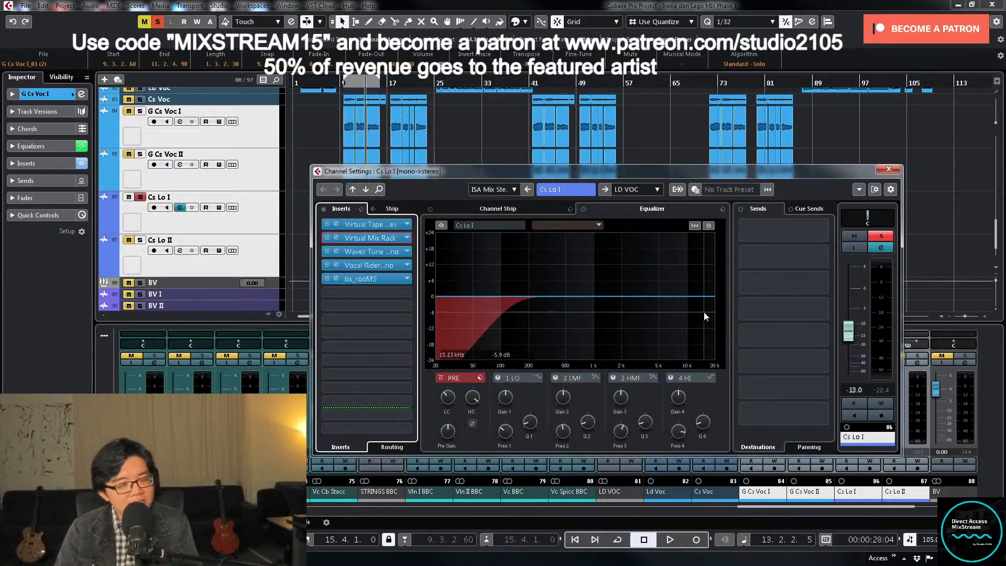
# - Play Cs Lo I from the left locator and lower the high cut in its EQ
pyautogui.press('KP_1')
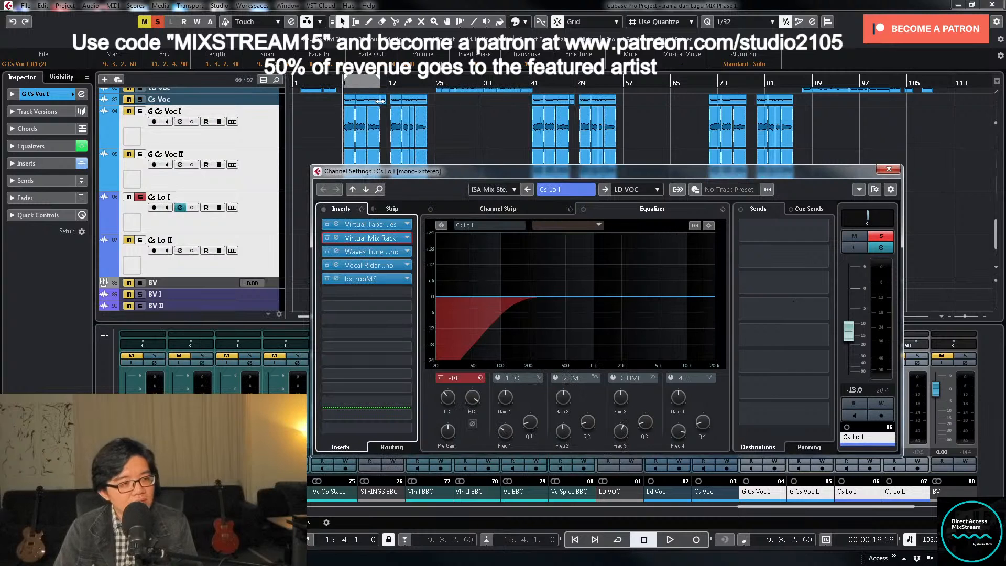
pyautogui.press('space')
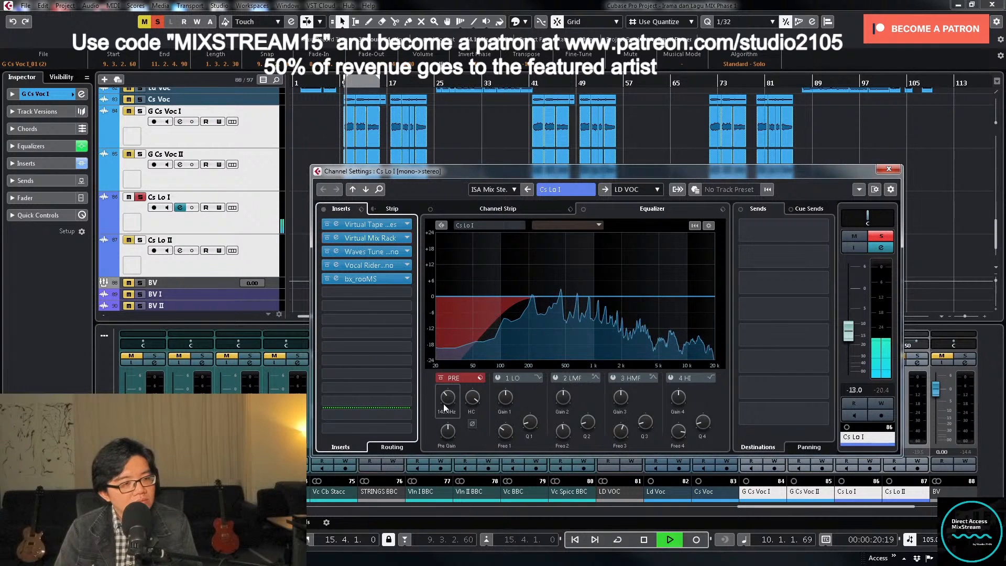
pyautogui.moveTo(448, 403)
pyautogui.moveTo(473, 400); pyautogui.dragTo(474, 411)
# - Enable the 2 LMF band with a Q of 12.0, sweep it boosted to 2.98 kHz, and cut there by 6.5 dB
pyautogui.click(555, 379)
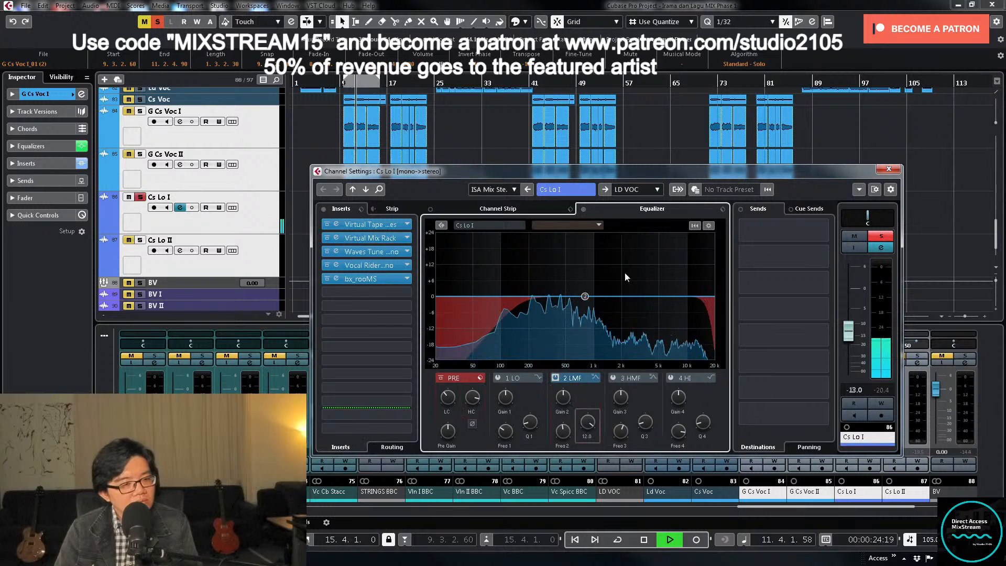
pyautogui.moveTo(586, 296); pyautogui.dragTo(638, 248)
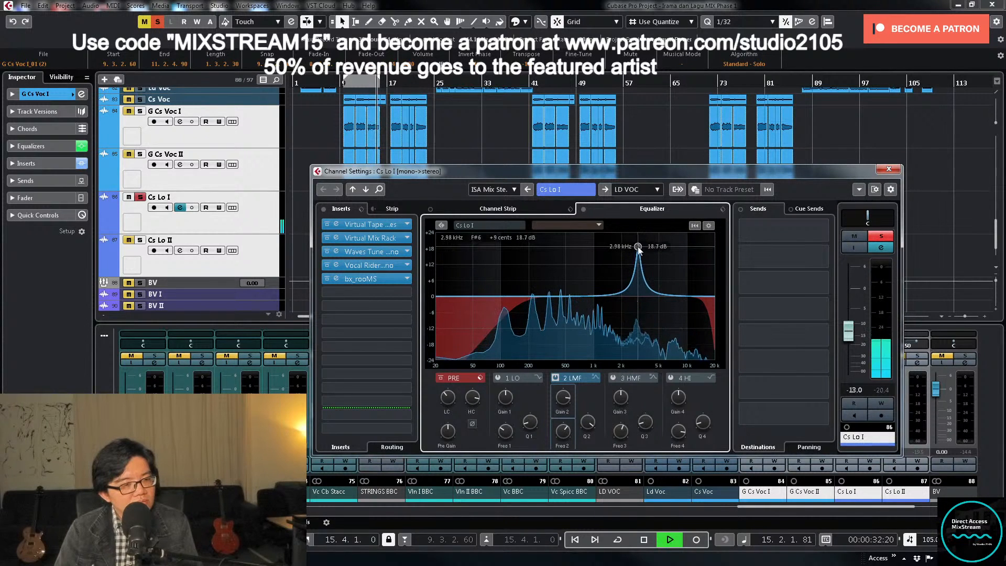
pyautogui.rightClick(639, 247)
pyautogui.click(559, 394)
pyautogui.moveTo(560, 397); pyautogui.dragTo(557, 440)
pyautogui.press('space')
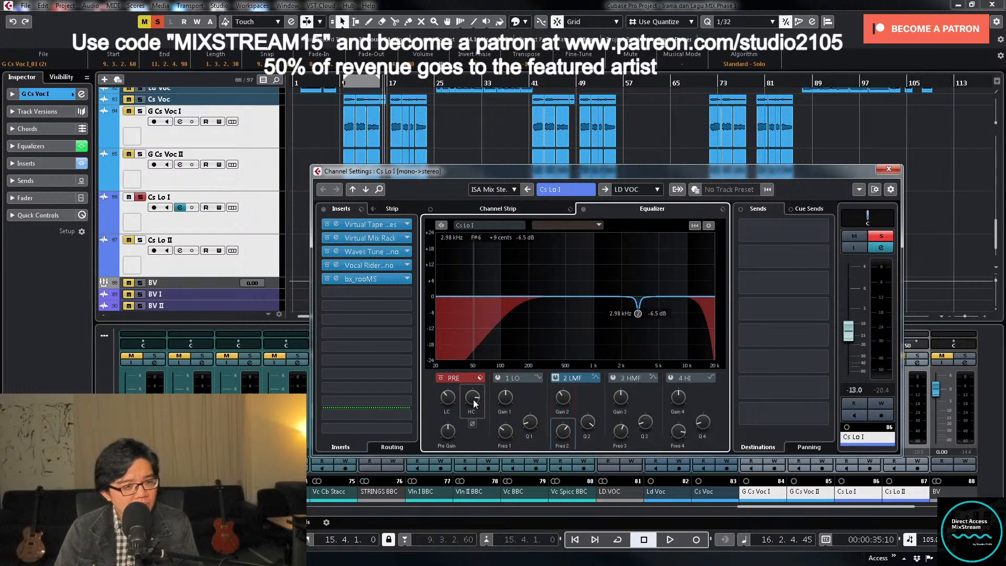
pyautogui.press('space')
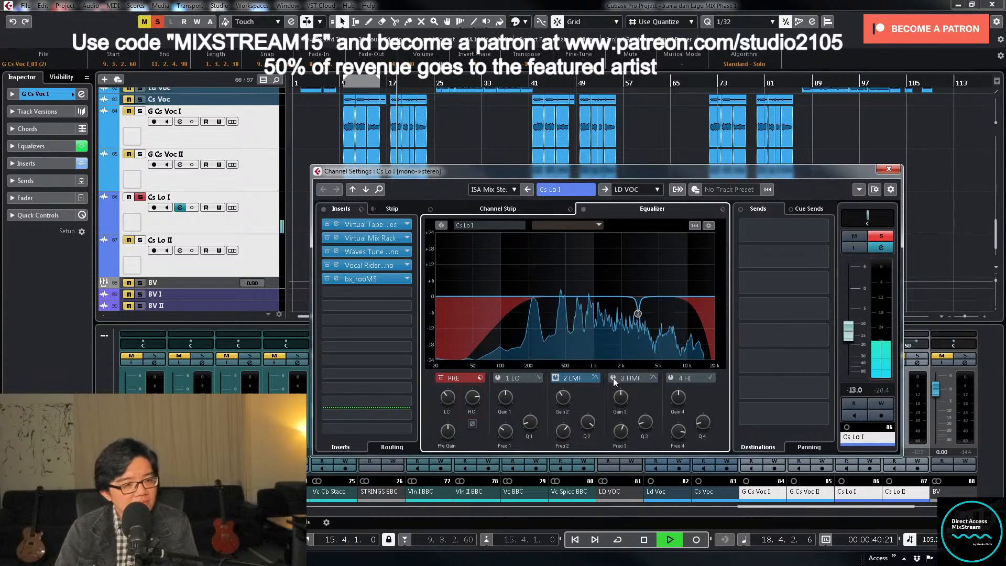
# - Stop playback, unsolo Cs Lo I, and copy its channel settings onto Cs Lo II
pyautogui.press('space')
pyautogui.click(887, 236)
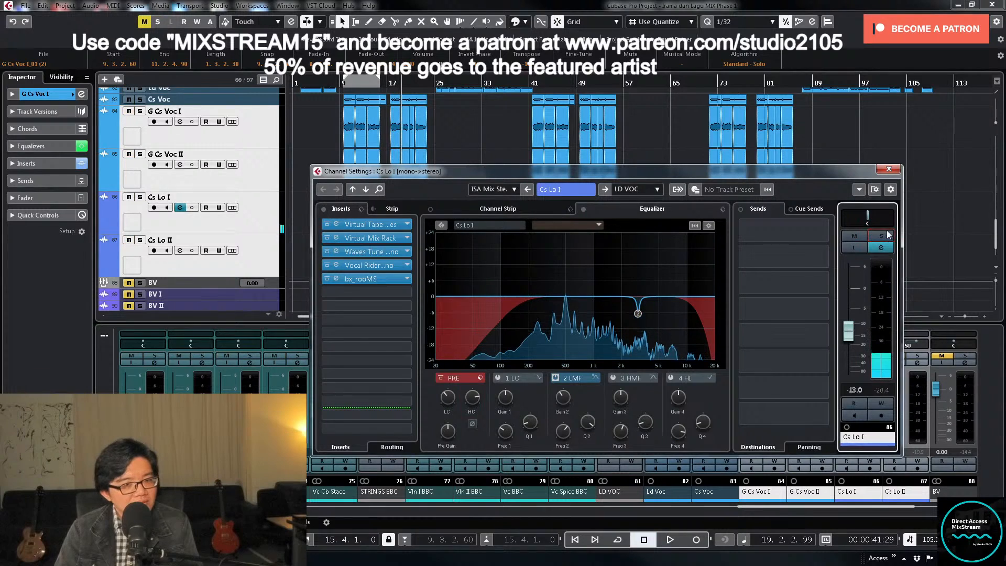
pyautogui.click(890, 168)
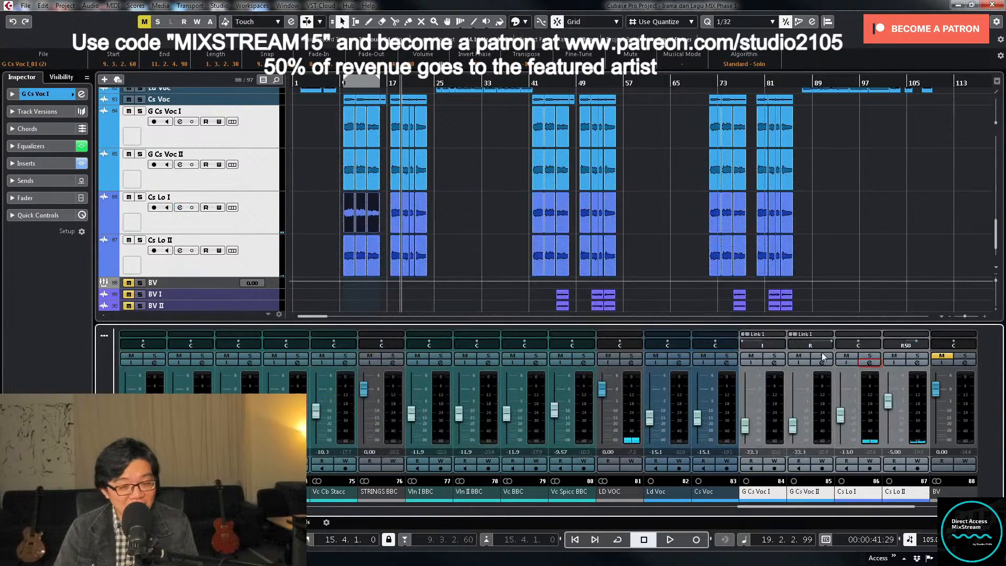
pyautogui.moveTo(859, 501); pyautogui.dragTo(903, 504)
# - Pan Cs Lo I to L50 and Cs Lo II to R50
pyautogui.doubleClick(860, 344)
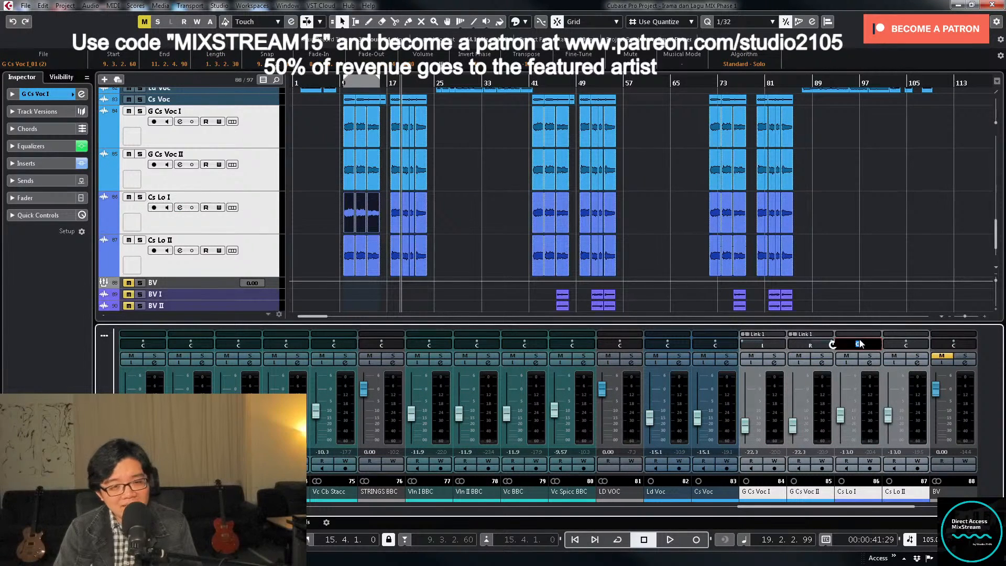
pyautogui.doubleClick(902, 346)
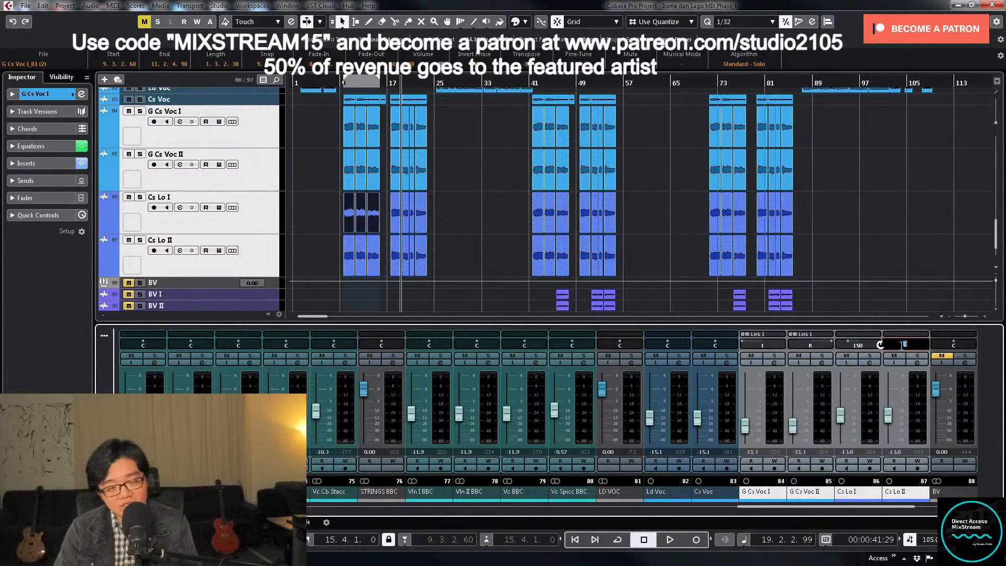
pyautogui.press('Return')
# - Choose BV as the output of Cs Lo II in its channel settings, and close the window
pyautogui.click(917, 362)
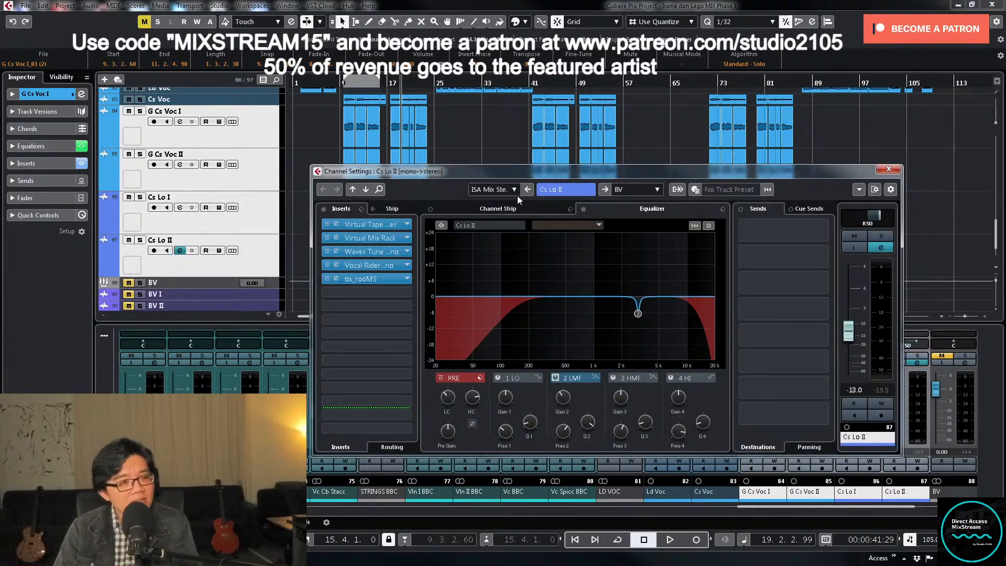
pyautogui.click(658, 190)
pyautogui.click(661, 434)
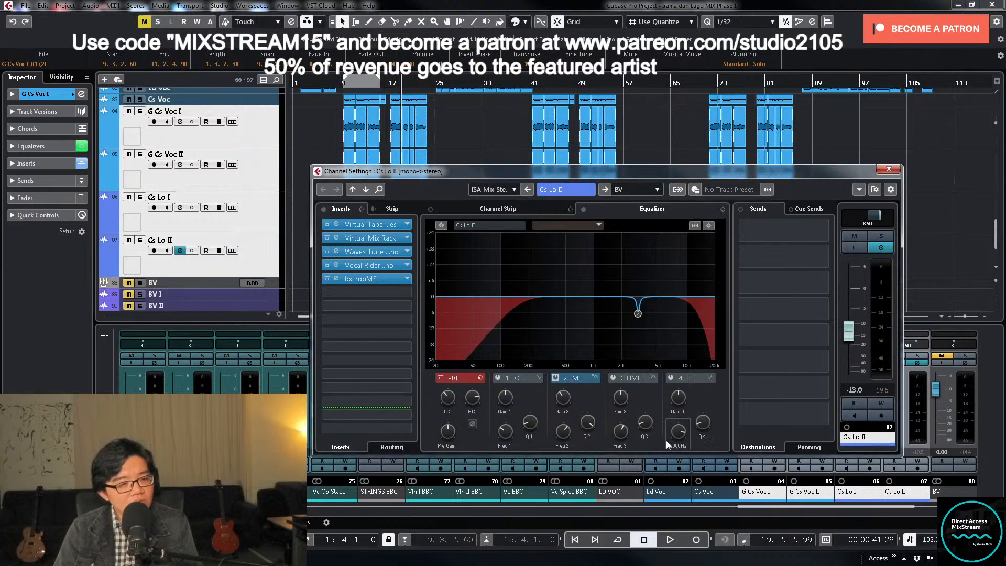
pyautogui.click(888, 169)
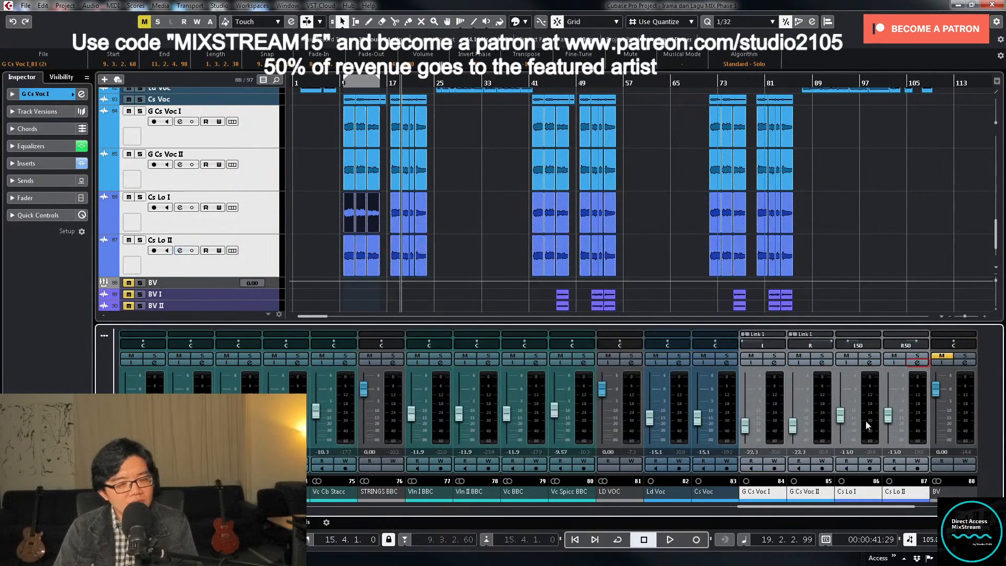
# - Link the Cs Lo I and Cs Lo II channels with the default link settings
pyautogui.click(868, 426)
pyautogui.keyDown('shift'); pyautogui.click(916, 434); pyautogui.keyUp('shift')
pyautogui.rightClick(866, 431)
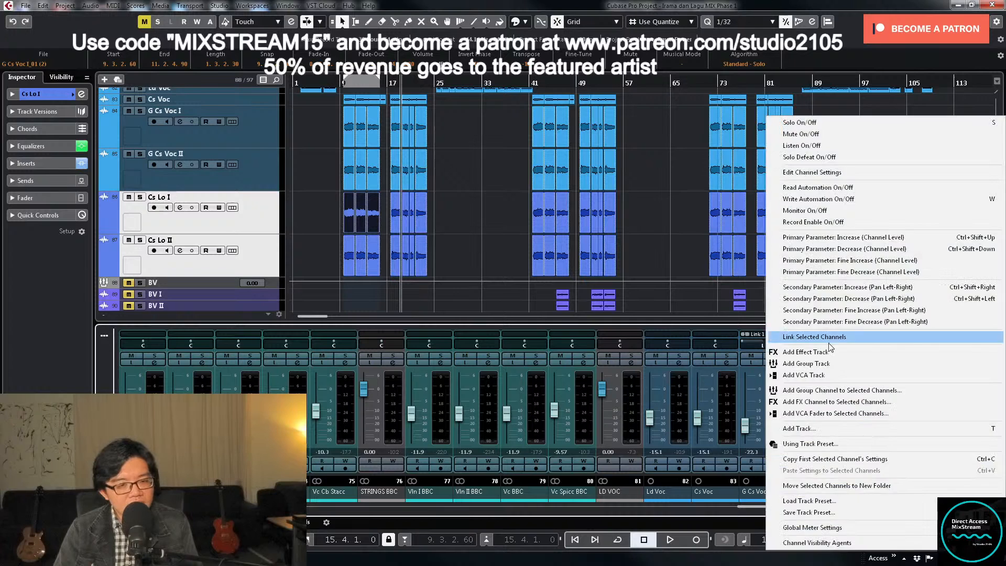
pyautogui.click(837, 337)
pyautogui.click(522, 422)
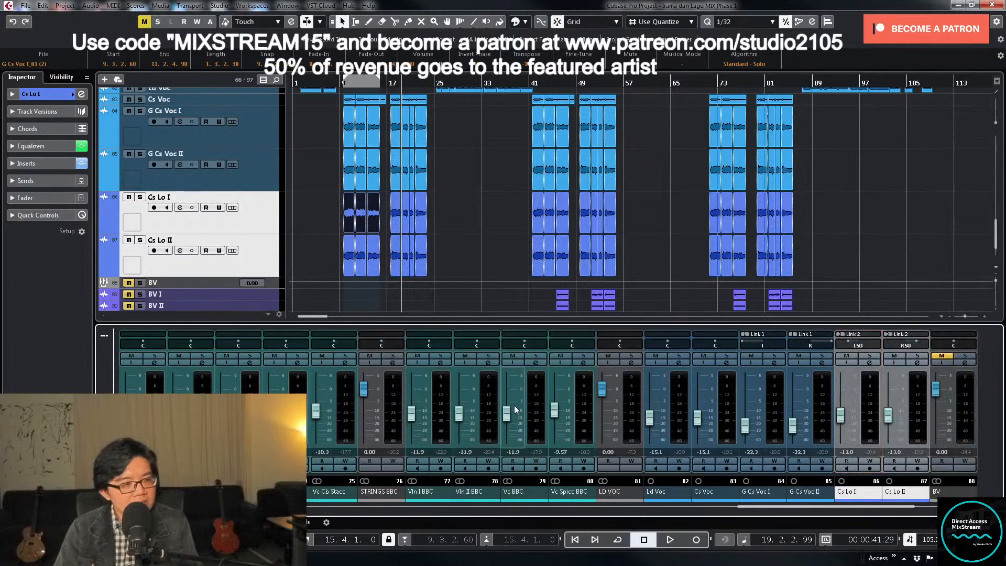
# - Play the chorus from the left locator and lower the linked Cs Lo I and II faders to -19.1 dB
pyautogui.press('space')
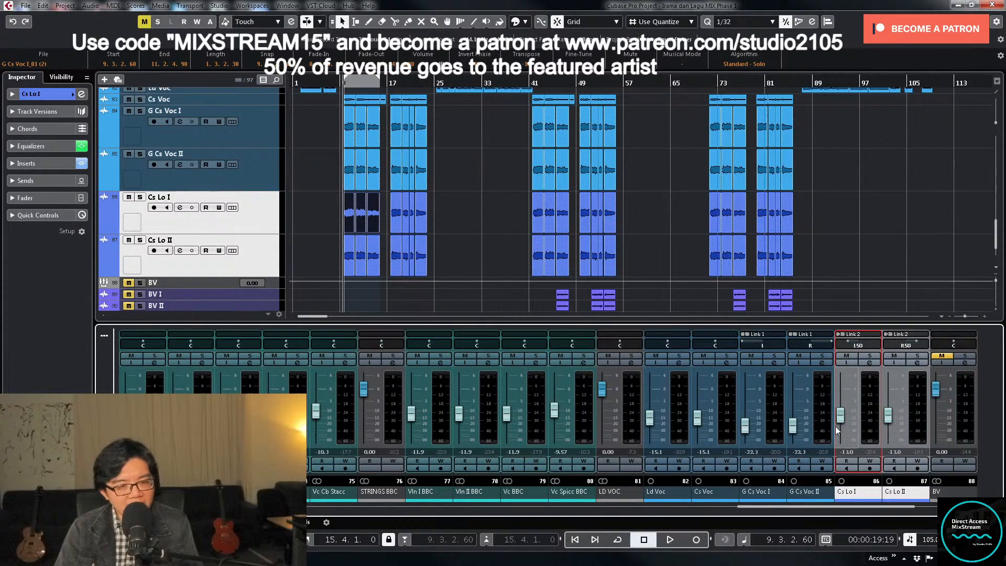
pyautogui.moveTo(841, 415); pyautogui.dragTo(841, 480)
pyautogui.press('space')
pyautogui.moveTo(840, 441); pyautogui.dragTo(841, 429)
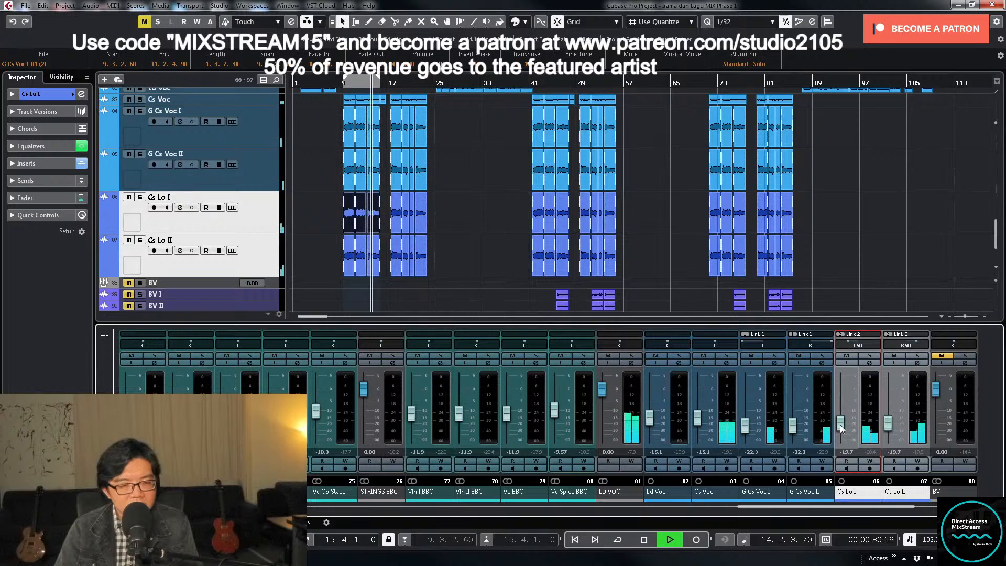
pyautogui.moveTo(841, 424); pyautogui.dragTo(841, 425)
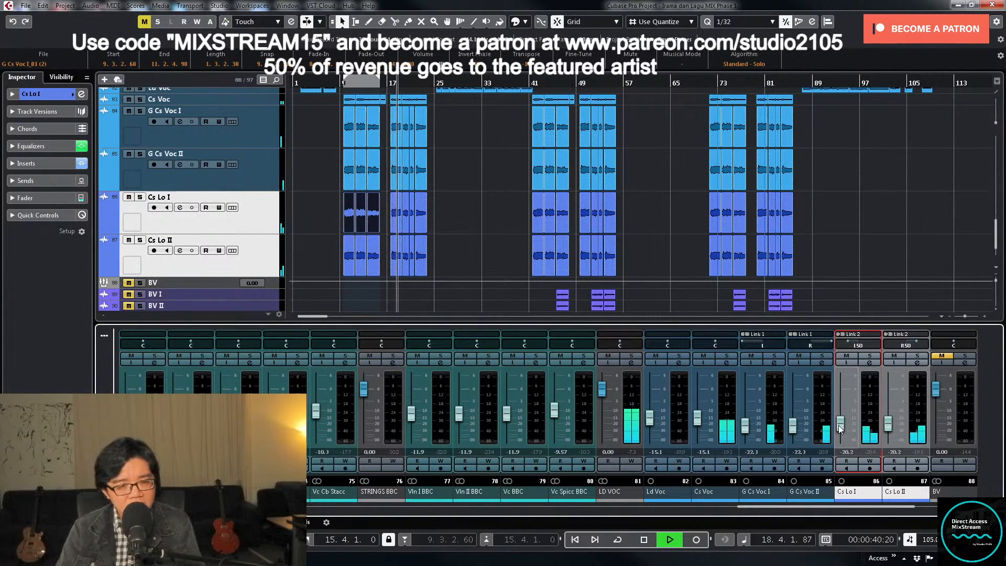
# - Reduce the enlarged vocal tracks to the compact track height
pyautogui.scroll(2, 840, 428)
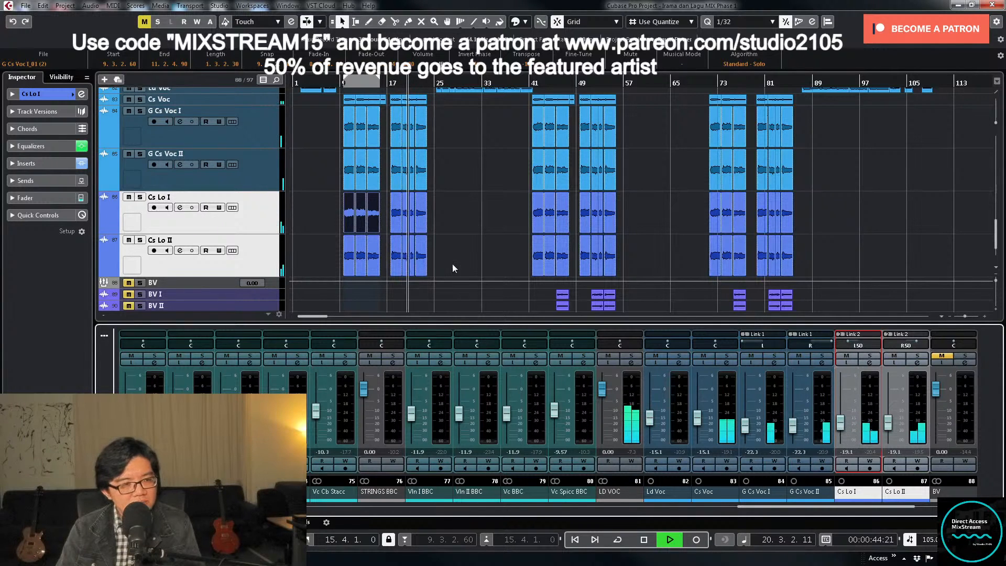
pyautogui.click(243, 221)
pyautogui.click(269, 245)
pyautogui.press('z')
pyautogui.press('z')
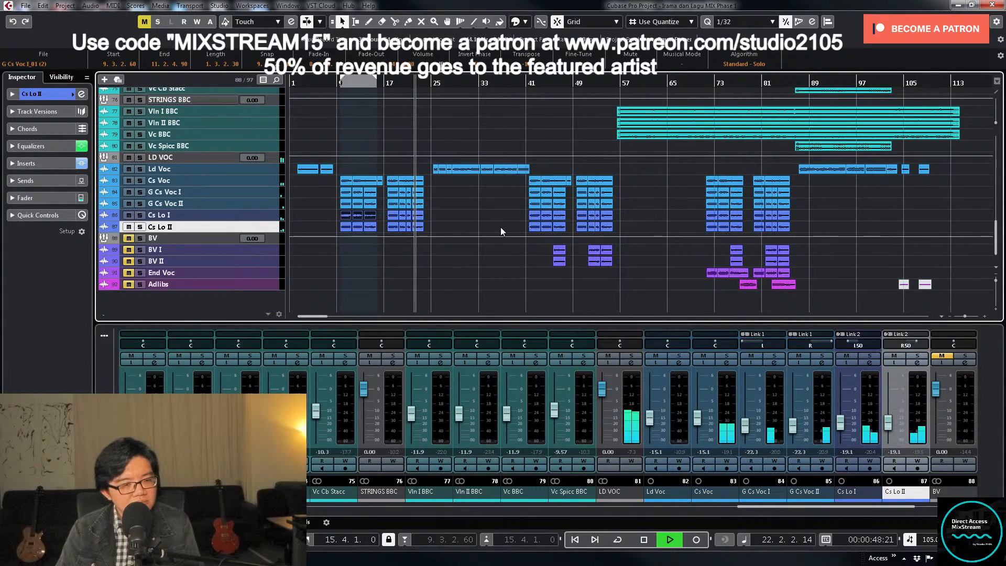
# - Stop playback and mute the G Cs Voc I, G Cs Voc II, Cs Lo I and Cs Lo II tracks
pyautogui.scroll(5, 501, 226)
pyautogui.scroll(5, 505, 222)
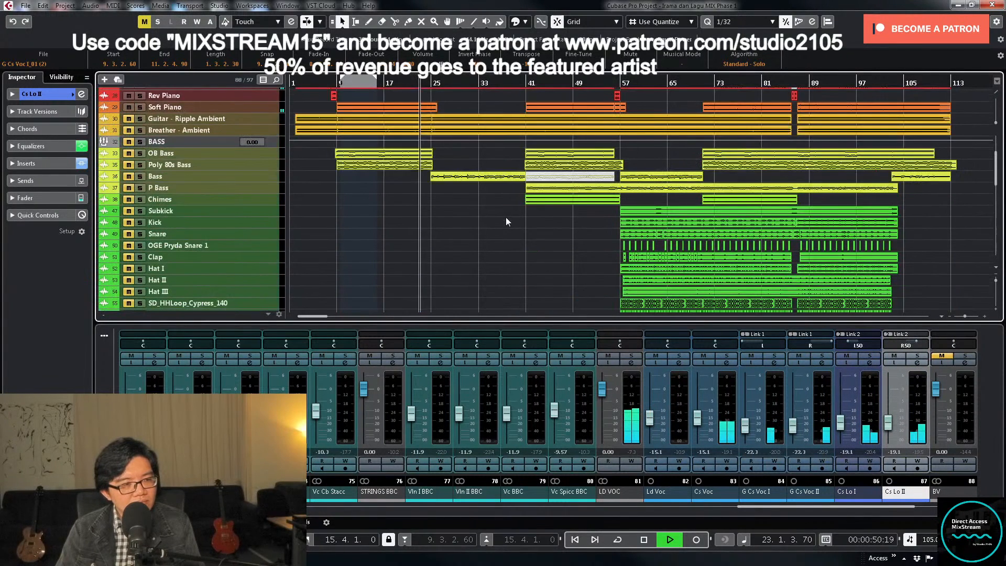
pyautogui.scroll(-10, 504, 218)
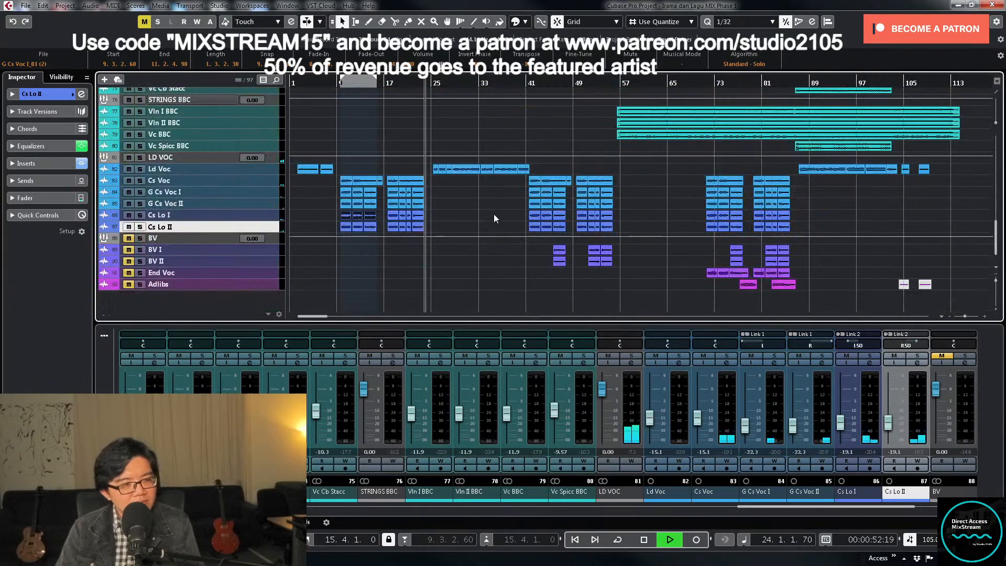
pyautogui.press('space')
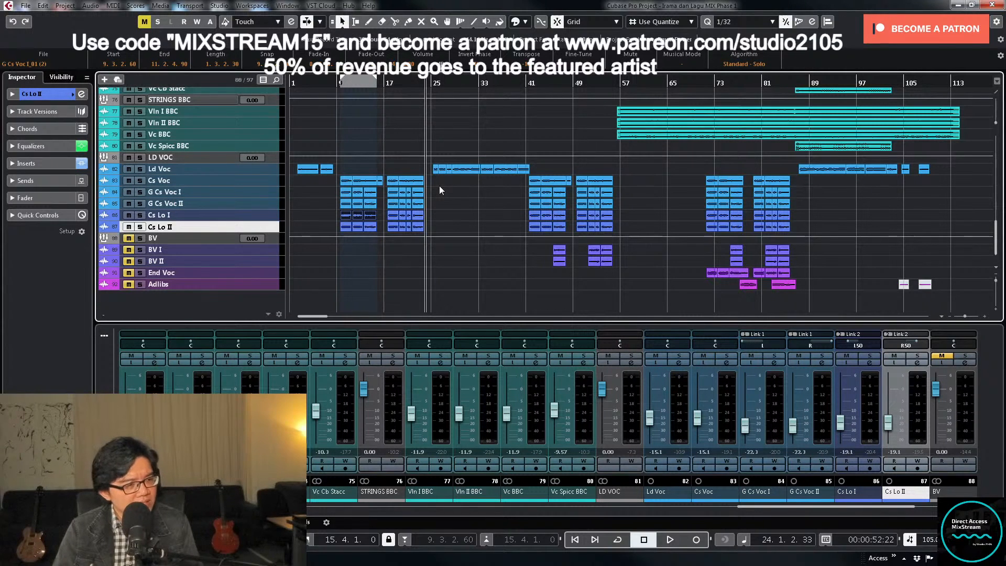
pyautogui.click(132, 202)
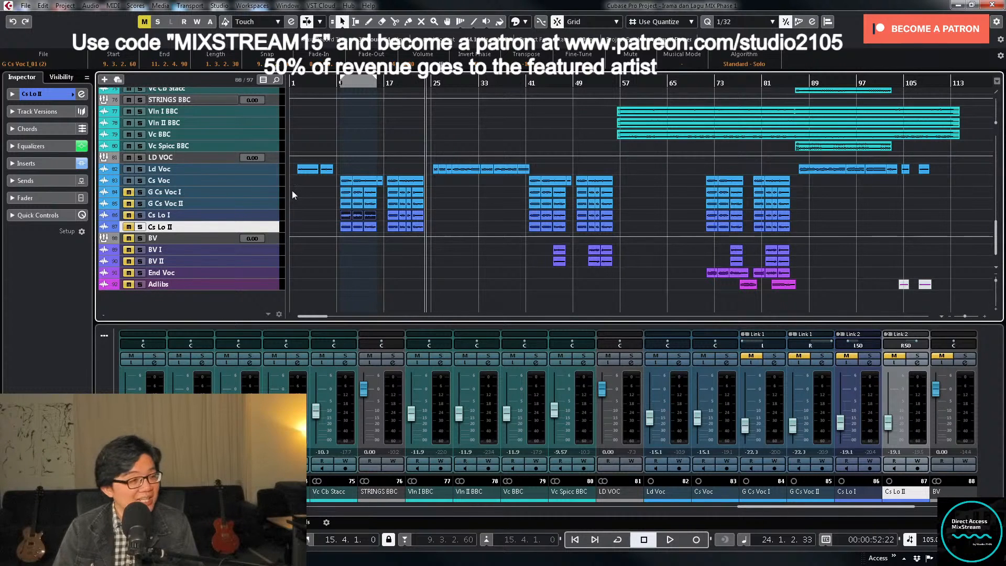
# - Select the Ld Voc and Cs Voc tracks and check the output routing of each channel
pyautogui.click(265, 179)
pyautogui.keyDown('shift'); pyautogui.click(265, 171); pyautogui.keyUp('shift')
pyautogui.moveTo(260, 175); pyautogui.dragTo(259, 208)
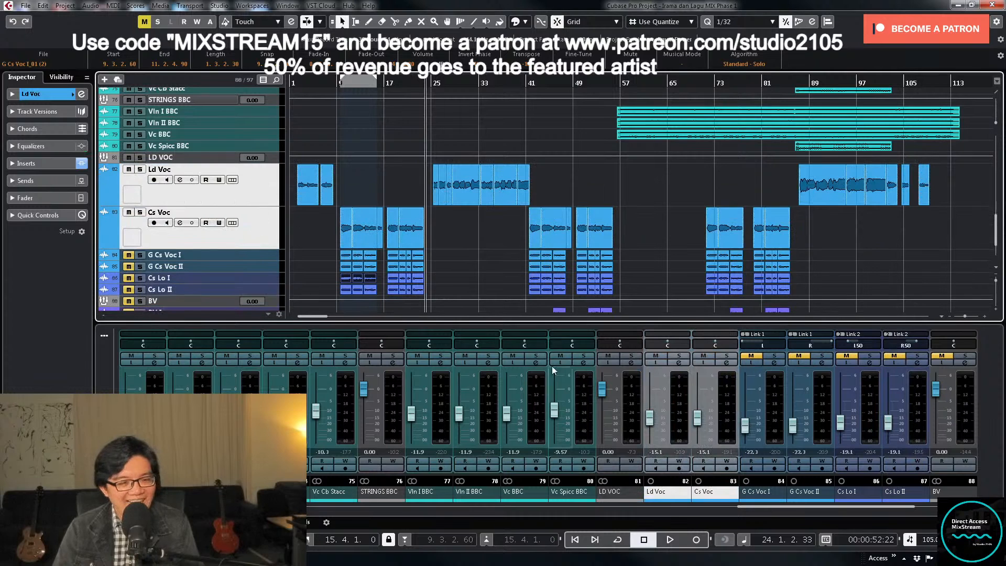
pyautogui.click(680, 363)
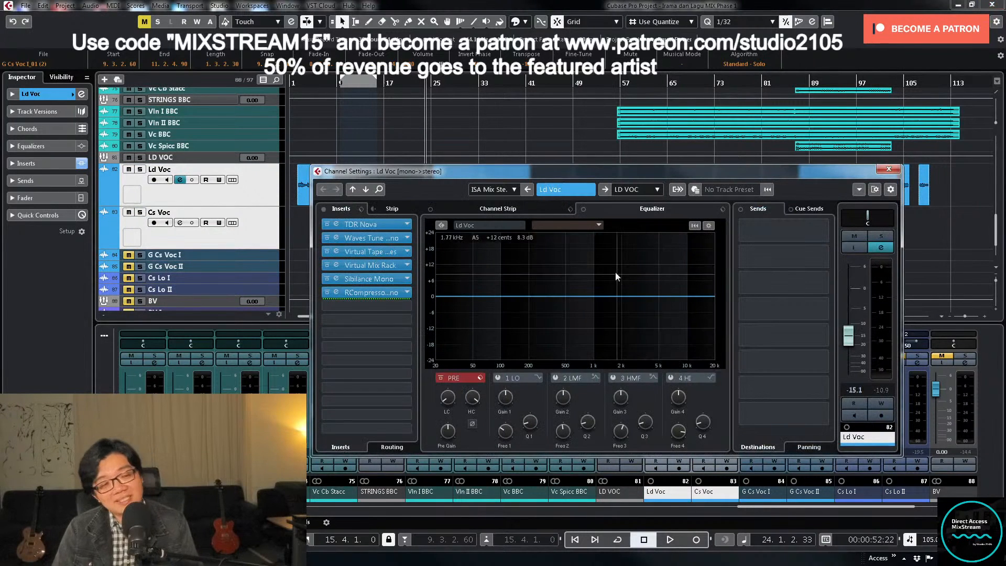
pyautogui.click(633, 190)
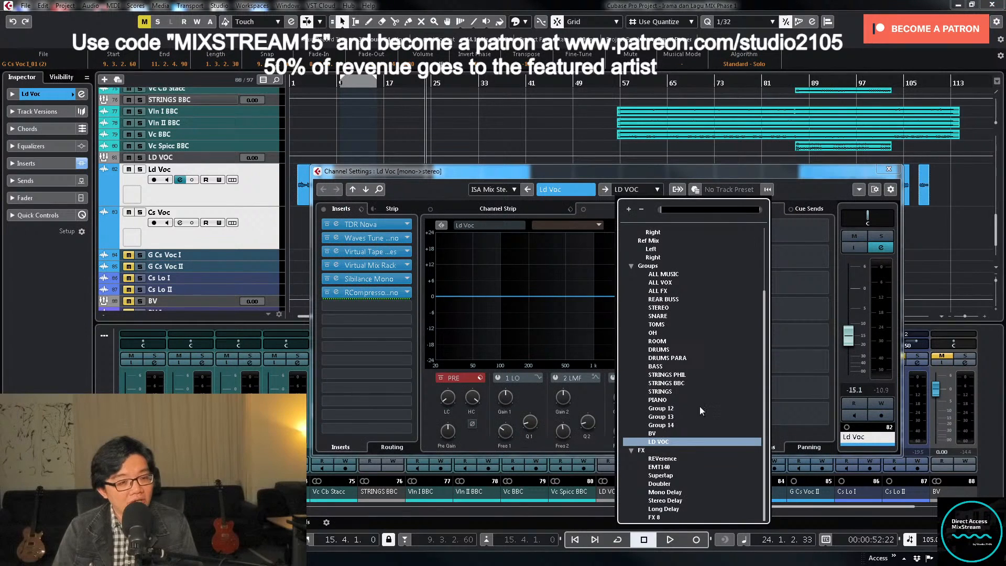
pyautogui.click(665, 484)
pyautogui.click(891, 170)
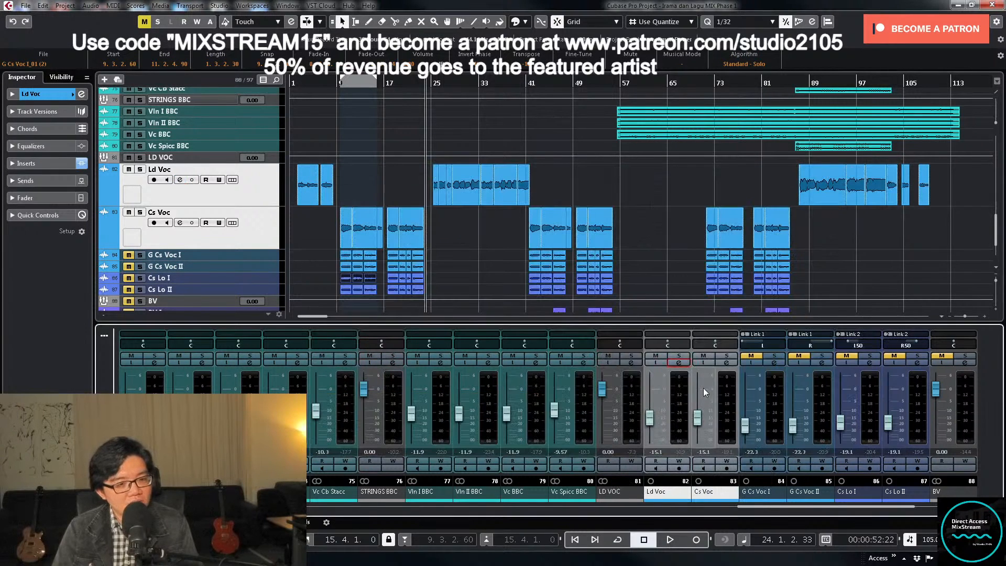
pyautogui.click(721, 365)
pyautogui.click(632, 191)
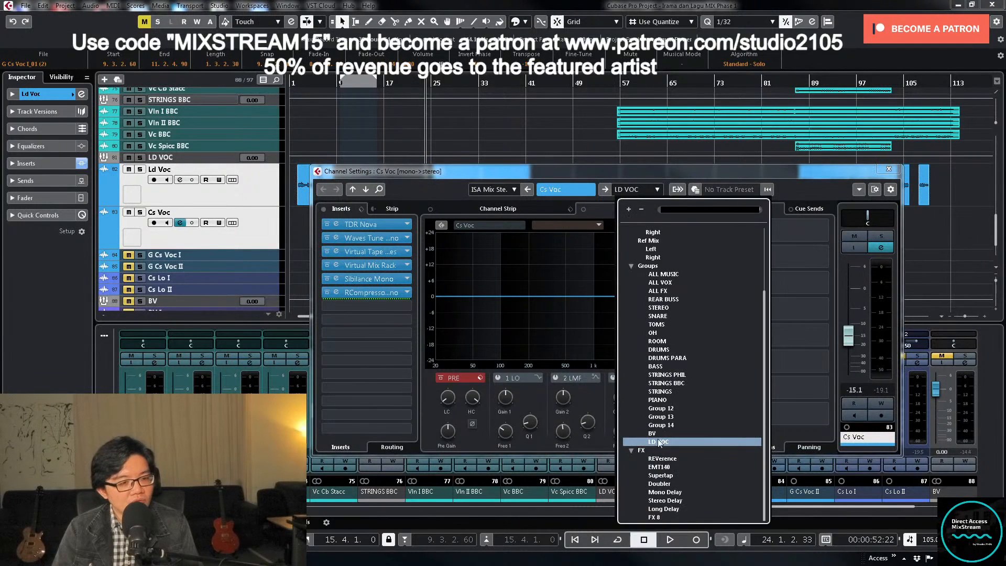
pyautogui.press('Escape')
pyautogui.click(890, 169)
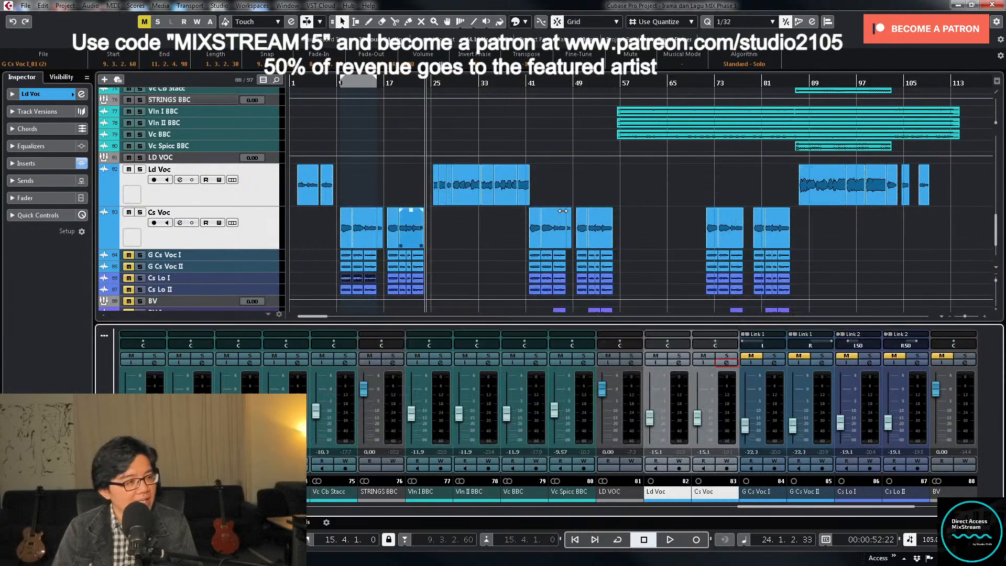
# - Look over the mixer's FX and Ld Voc channels, and open the Doubler2 Stereo insert on the Doubler channel
pyautogui.scroll(15, 457, 219)
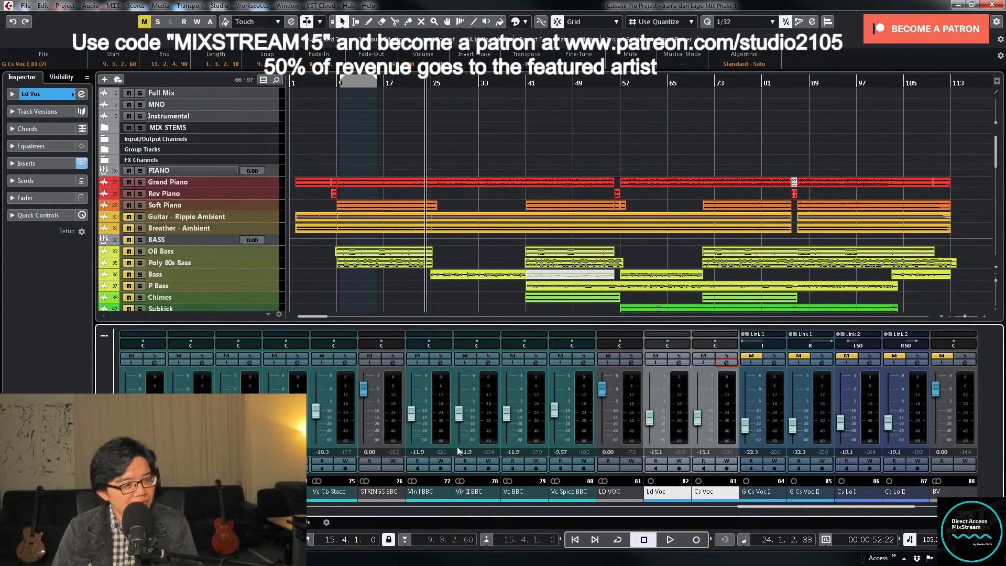
pyautogui.moveTo(773, 506); pyautogui.dragTo(298, 507)
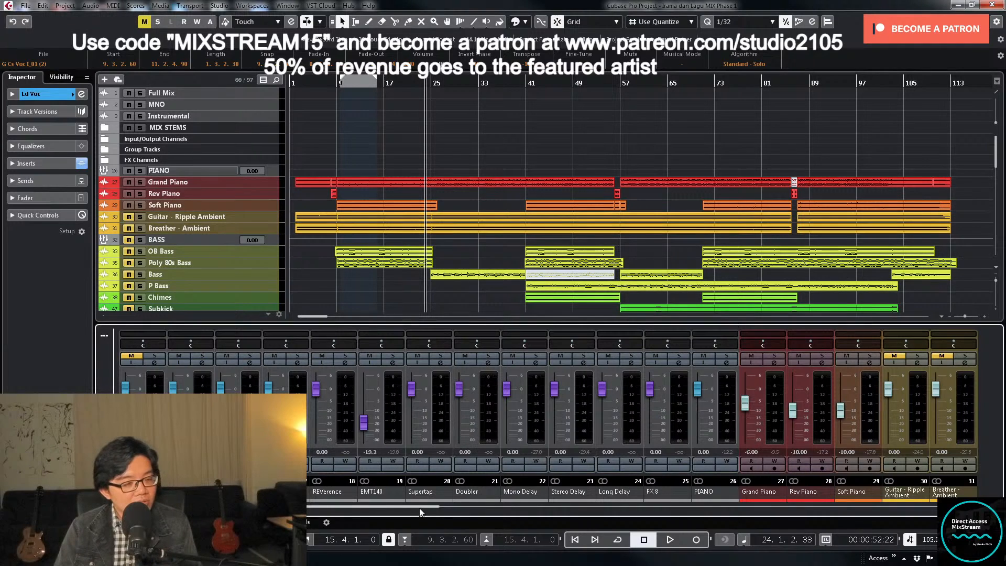
pyautogui.moveTo(420, 508); pyautogui.dragTo(906, 512)
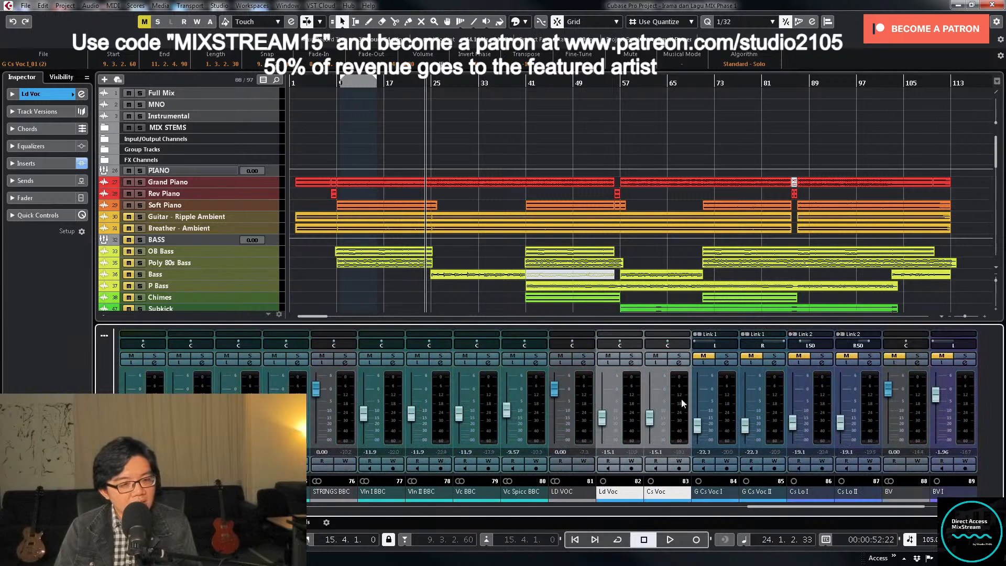
pyautogui.click(631, 363)
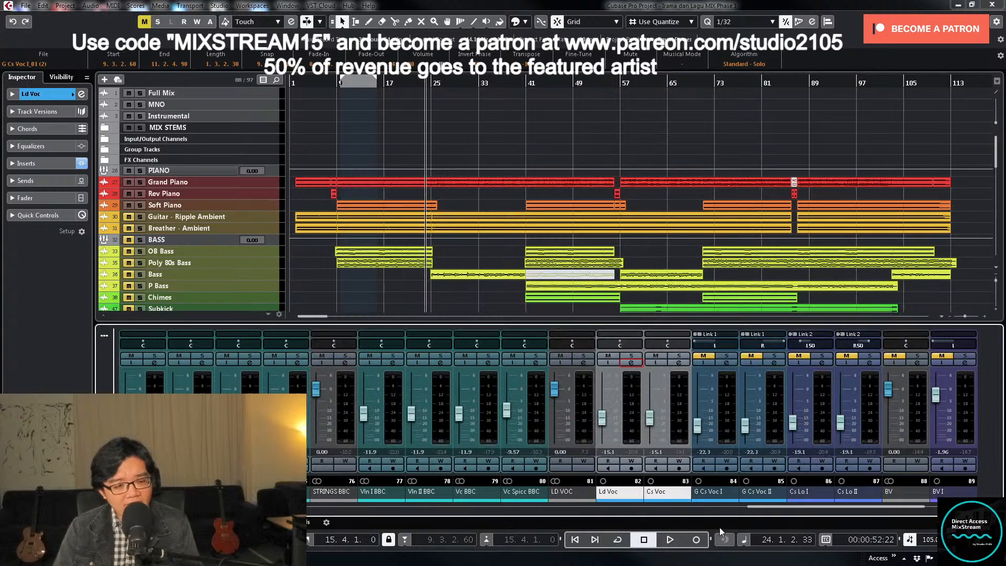
pyautogui.moveTo(768, 508); pyautogui.dragTo(252, 518)
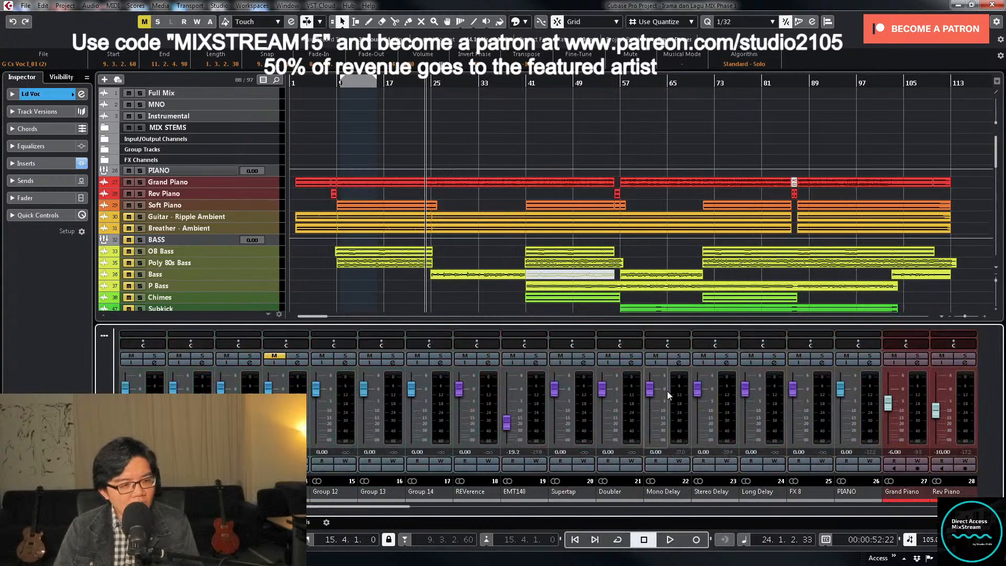
pyautogui.click(632, 362)
pyautogui.click(377, 225)
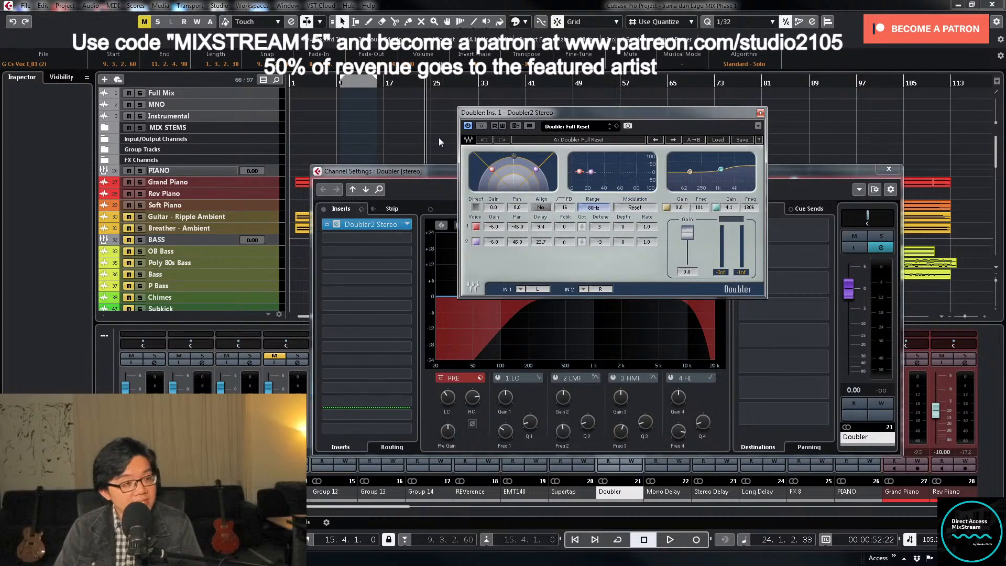
# - Mute the PIANO group, audition the Doubler channel from the left locator, and close the plug-in window
pyautogui.press('KP_1')
pyautogui.click(130, 171)
pyautogui.press('space')
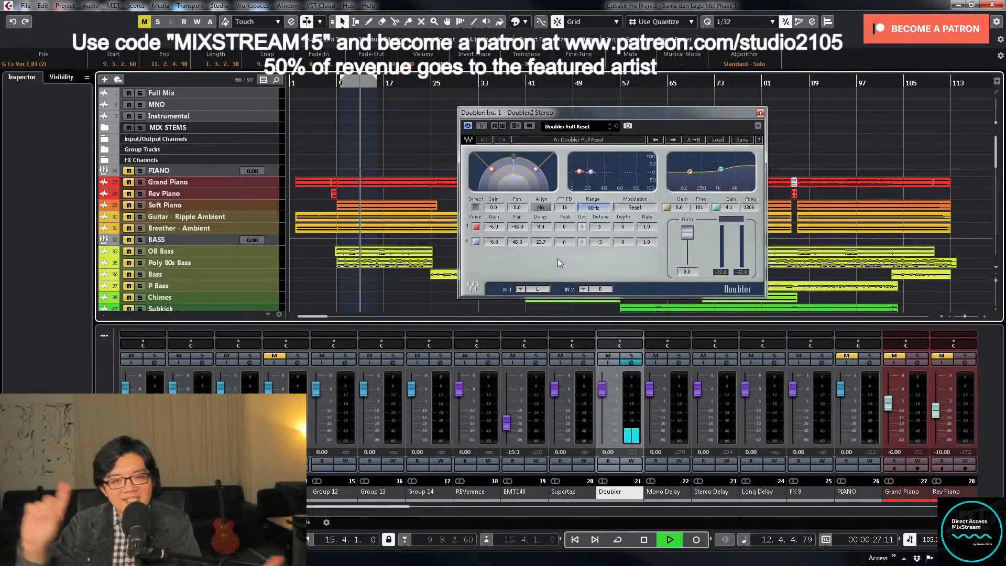
pyautogui.press('space')
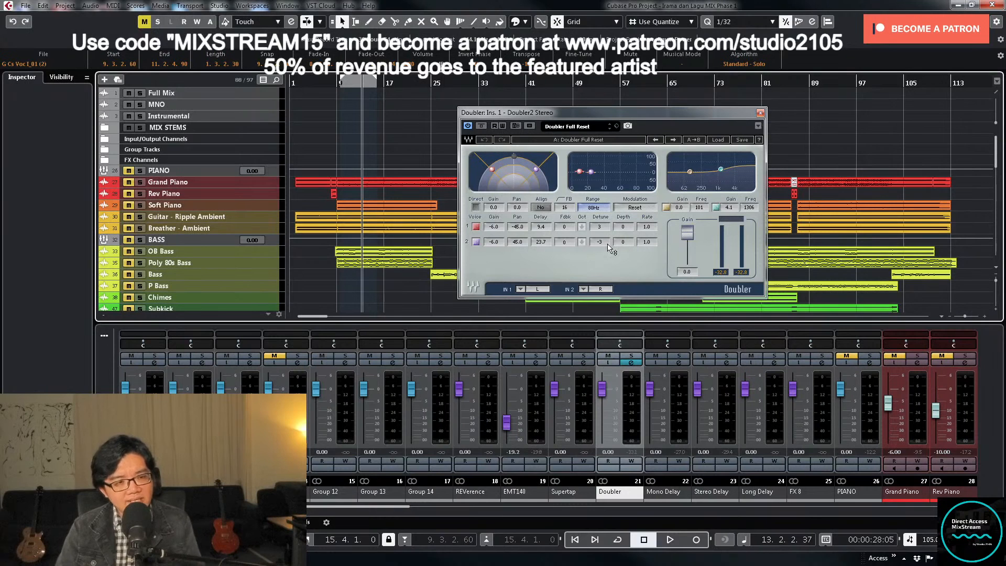
pyautogui.click(760, 113)
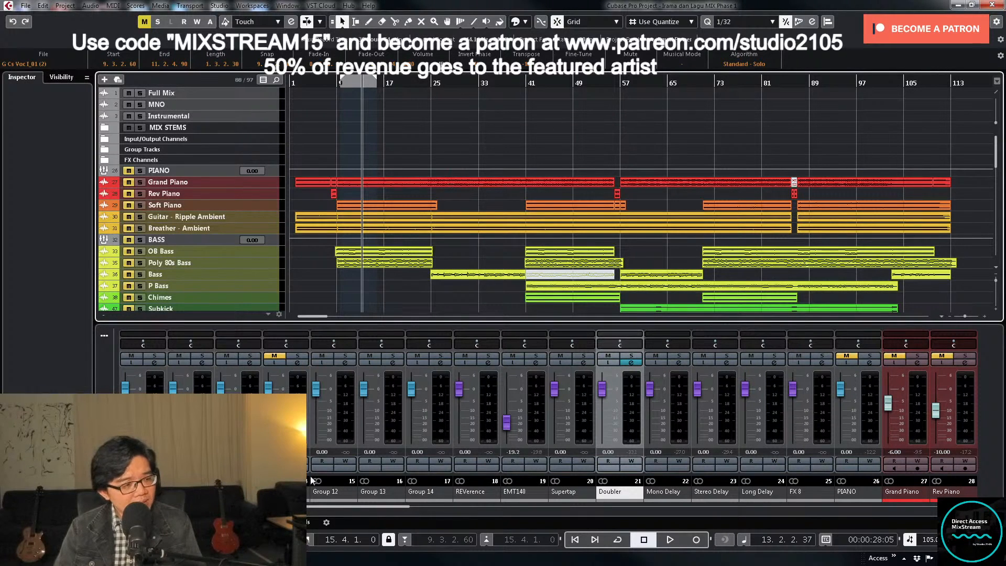
# - Bypass all inserts on the STEREO group channel and close its channel settings
pyautogui.moveTo(329, 507); pyautogui.dragTo(229, 507)
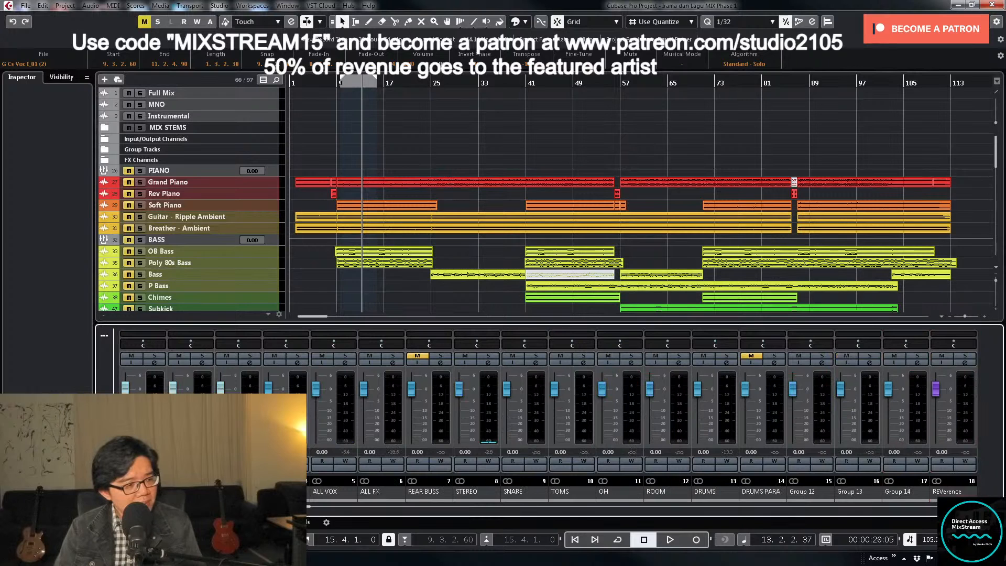
pyautogui.click(489, 363)
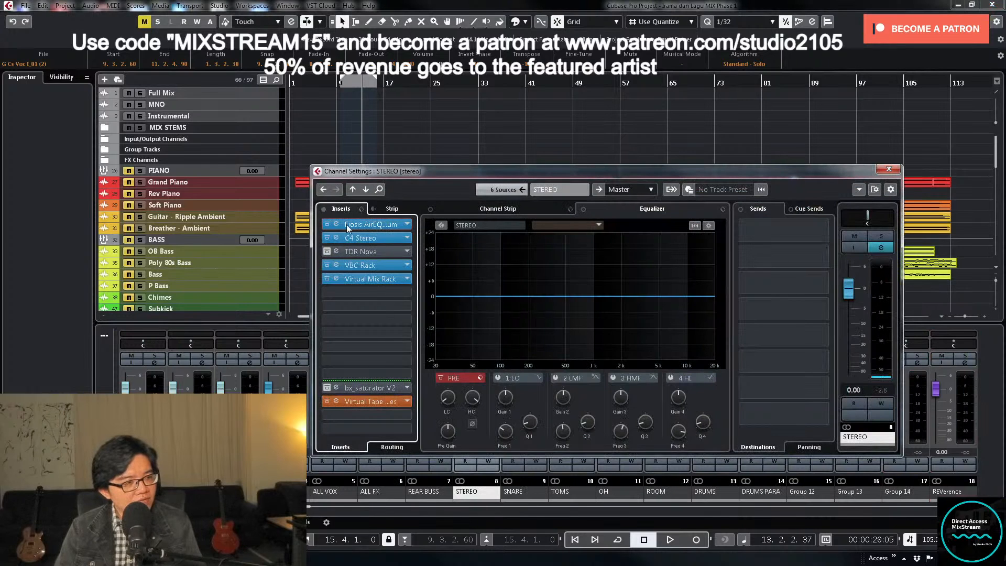
pyautogui.click(324, 208)
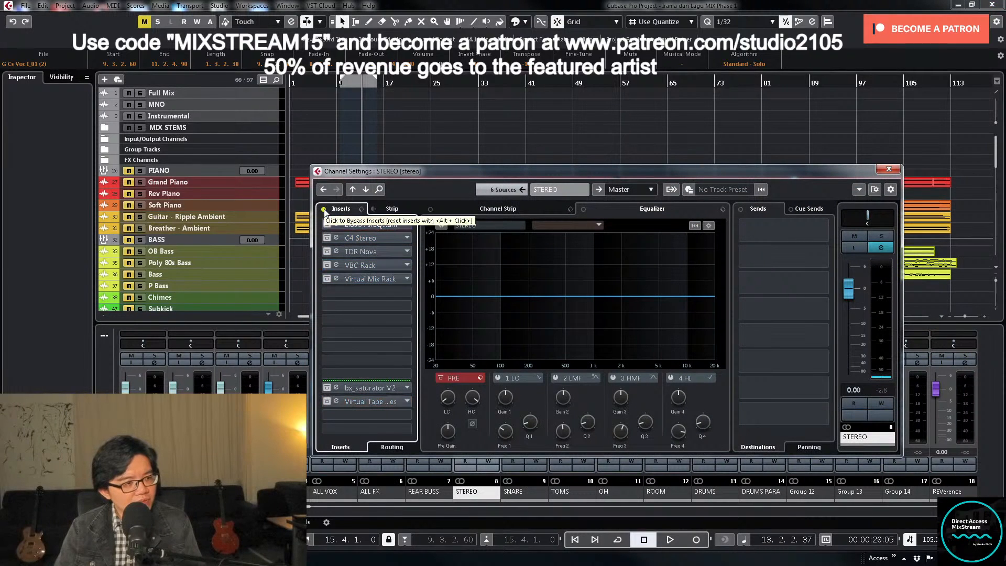
pyautogui.click(889, 169)
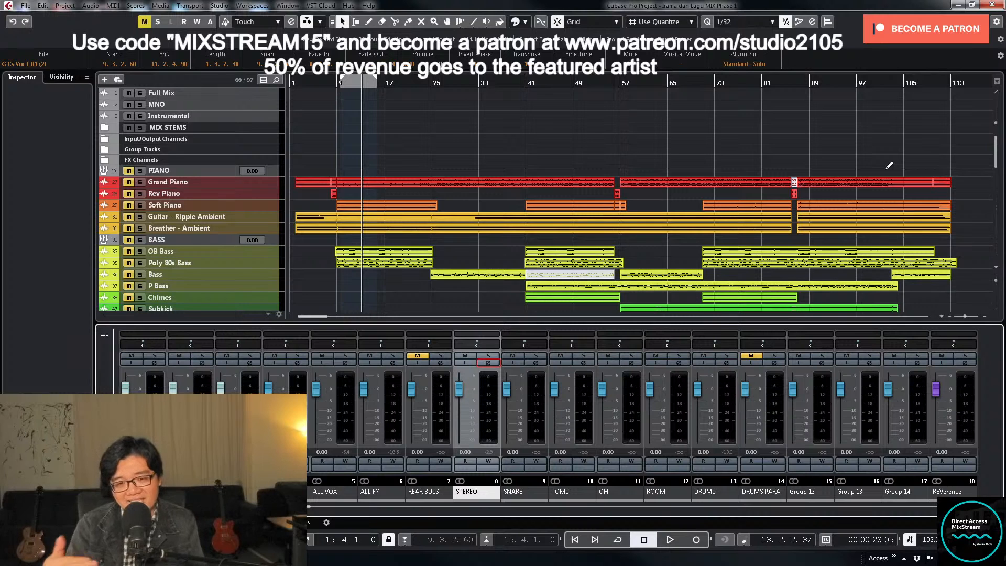
# - Set the locators around all Ld Voc and Cs Voc events and move the cursor to the left locator
pyautogui.scroll(-10, 669, 224)
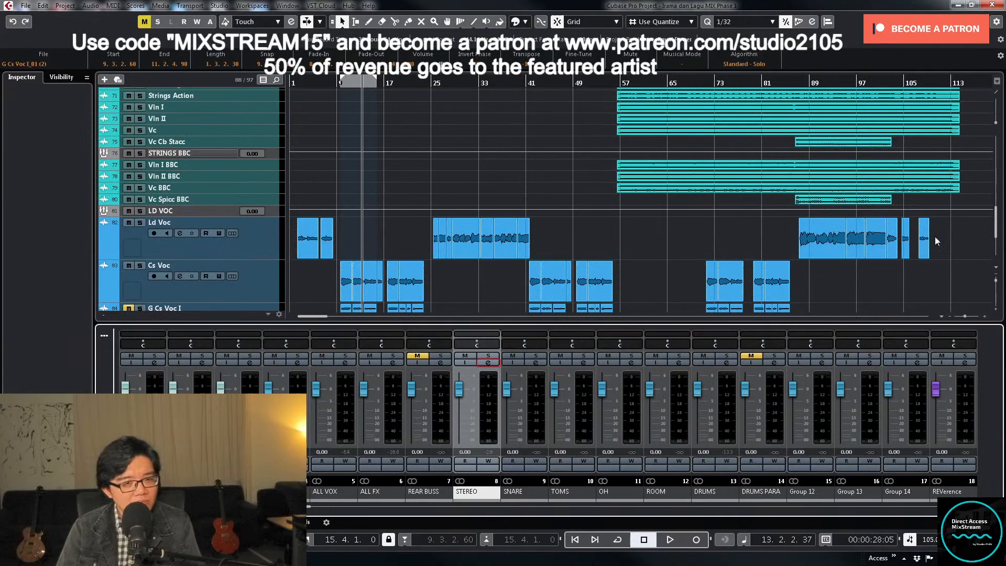
pyautogui.moveTo(935, 237); pyautogui.dragTo(298, 282)
pyautogui.press('p')
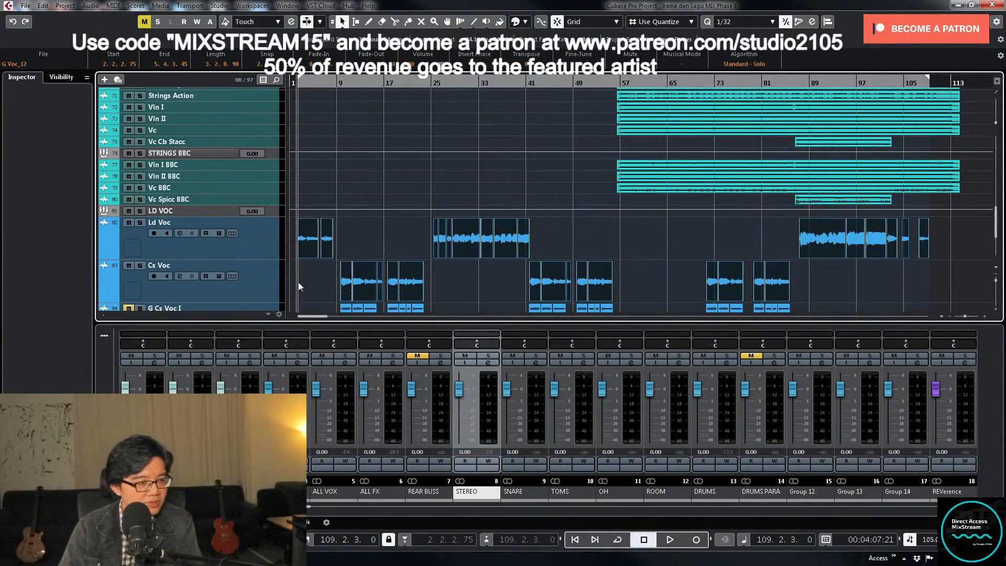
pyautogui.press('KP_1')
pyautogui.scroll(-4, 570, 250)
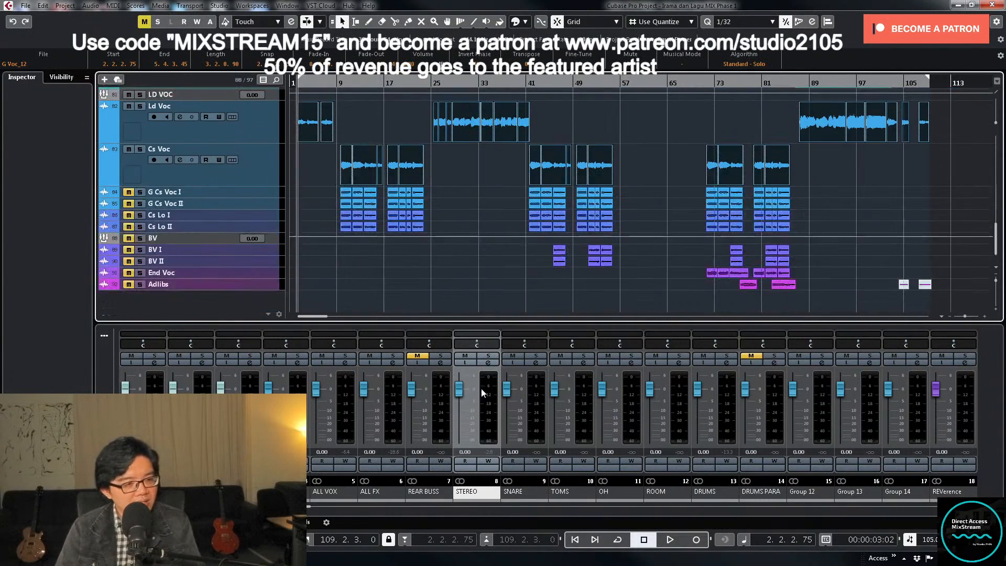
pyautogui.scroll(4, 627, 293)
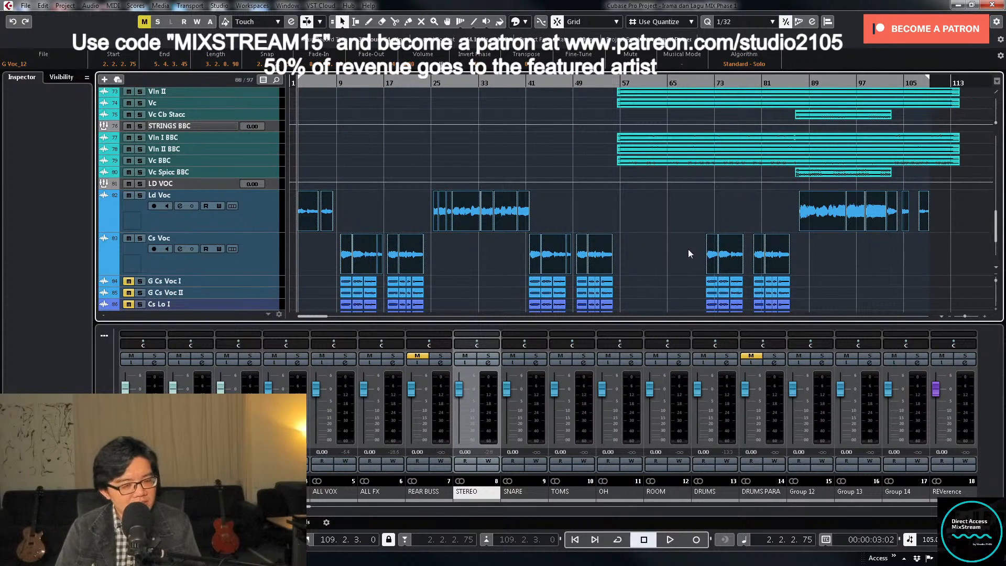
# - Set up an audio mixdown export of only the Doubler FX channel, with the file name "Doubler +3"
pyautogui.hotkey('ctrl', 'shift', 'e')
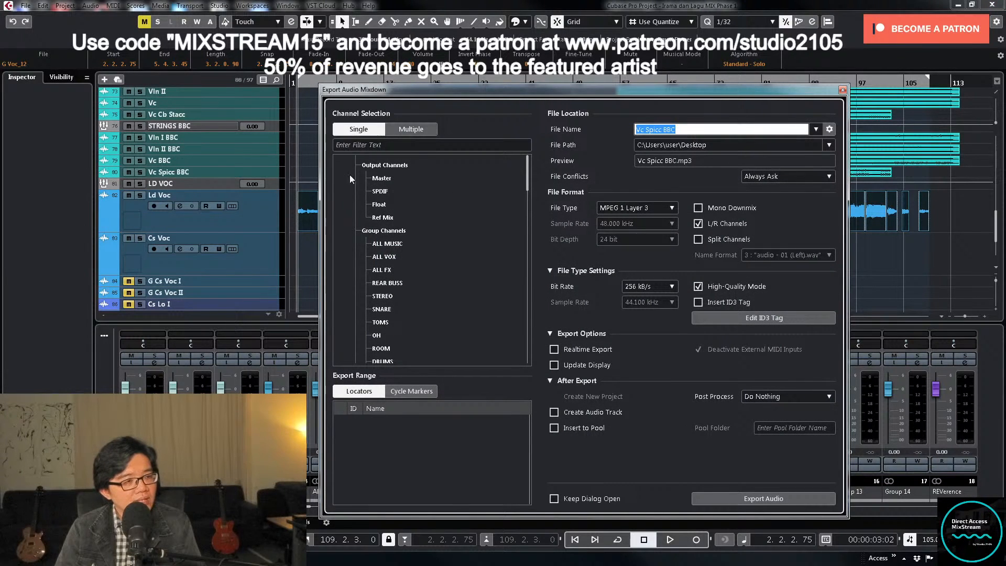
pyautogui.scroll(-8, 404, 219)
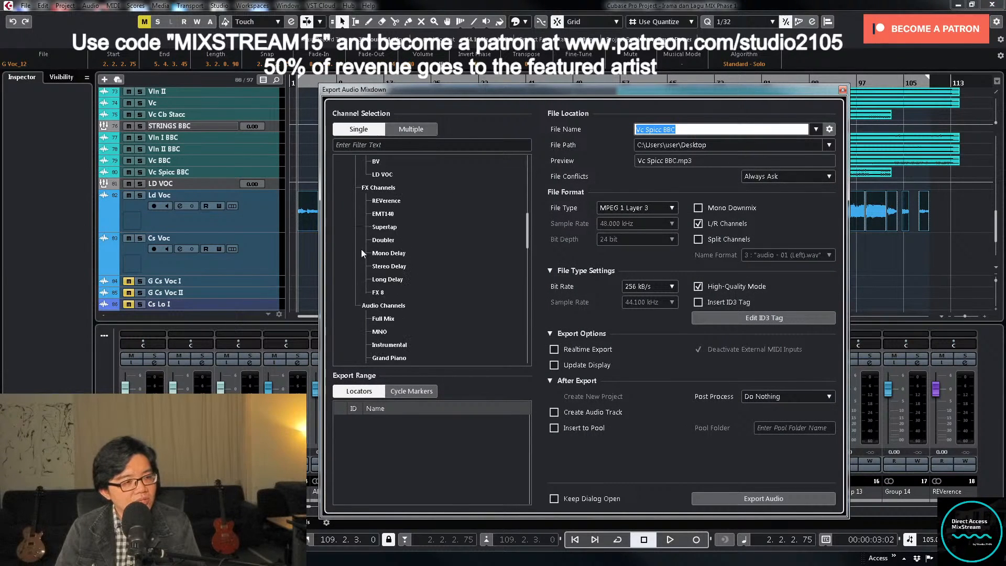
pyautogui.click(338, 242)
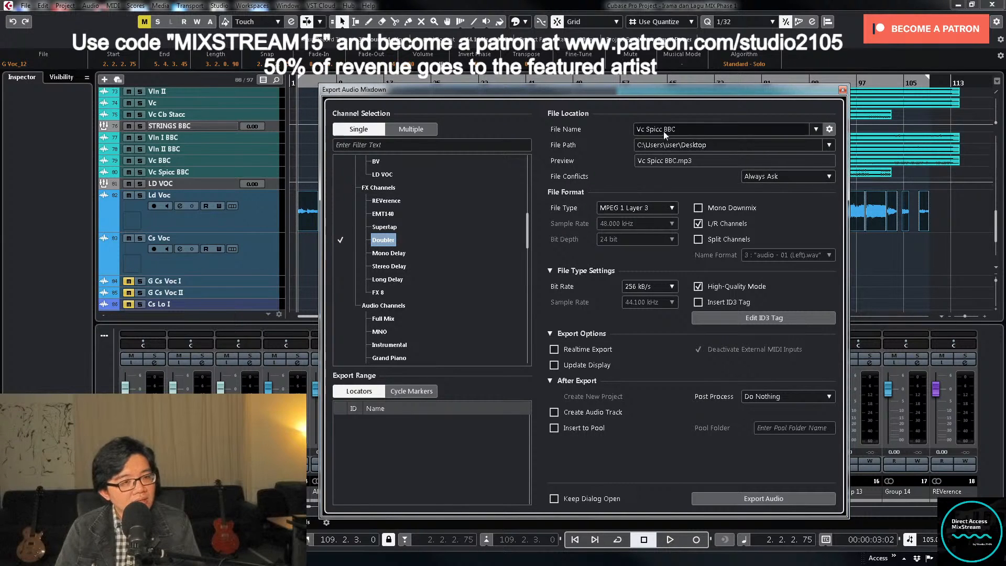
pyautogui.click(692, 129)
pyautogui.write('Dou')
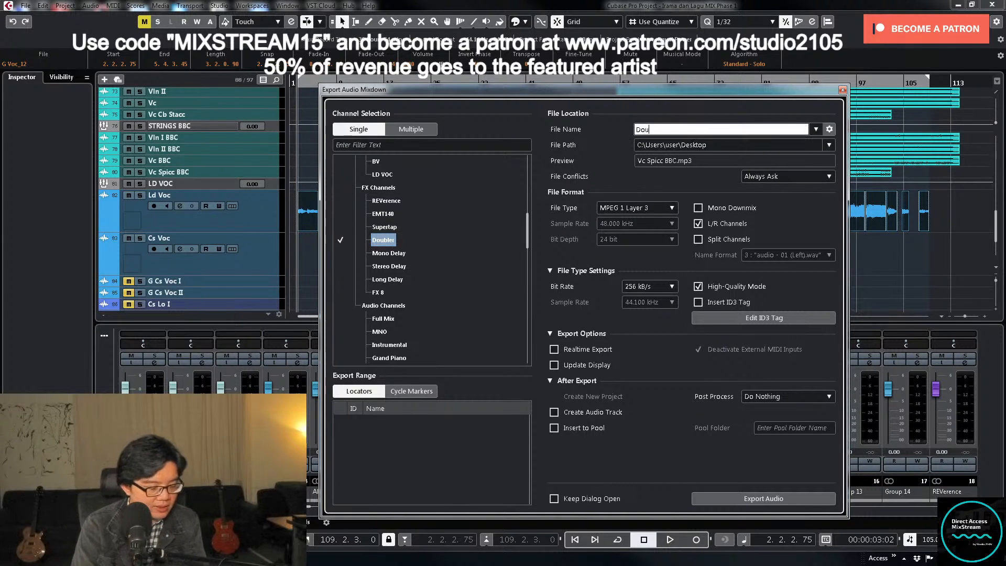
pyautogui.write('bler +3')
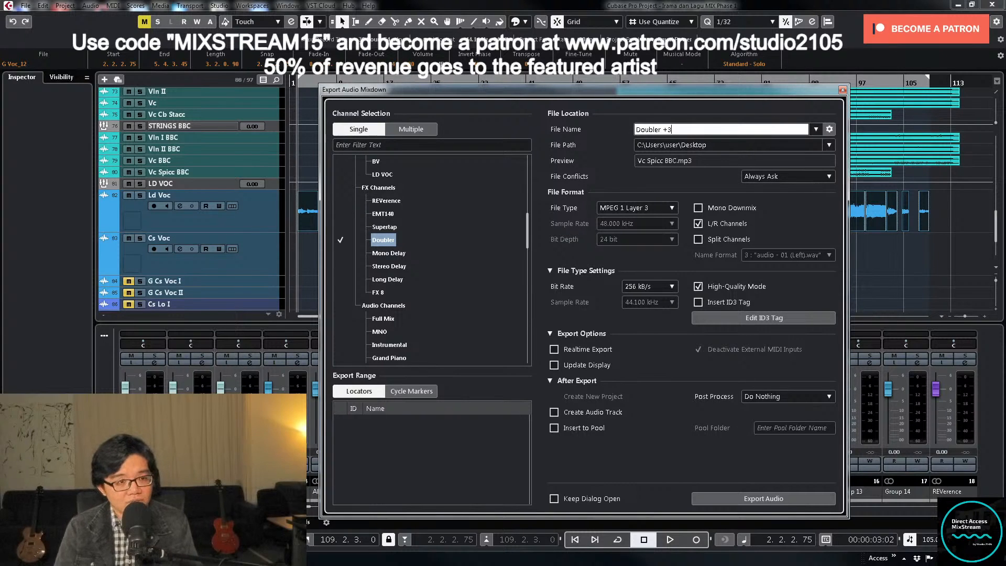
# - Export the mixdown to the project audio folder as a 44.100 kHz Wave file, with an audio track created from it
pyautogui.click(829, 145)
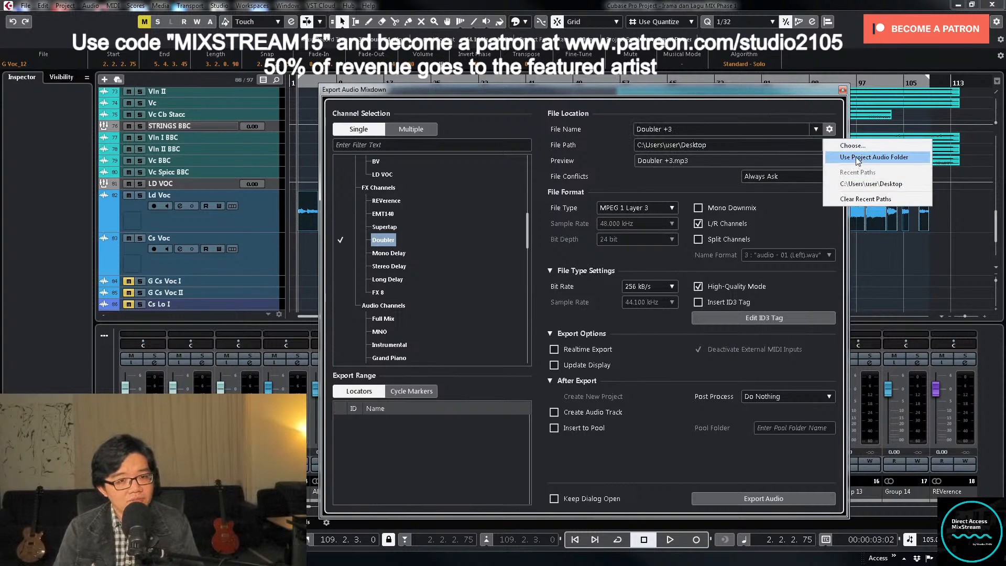
pyautogui.click(857, 159)
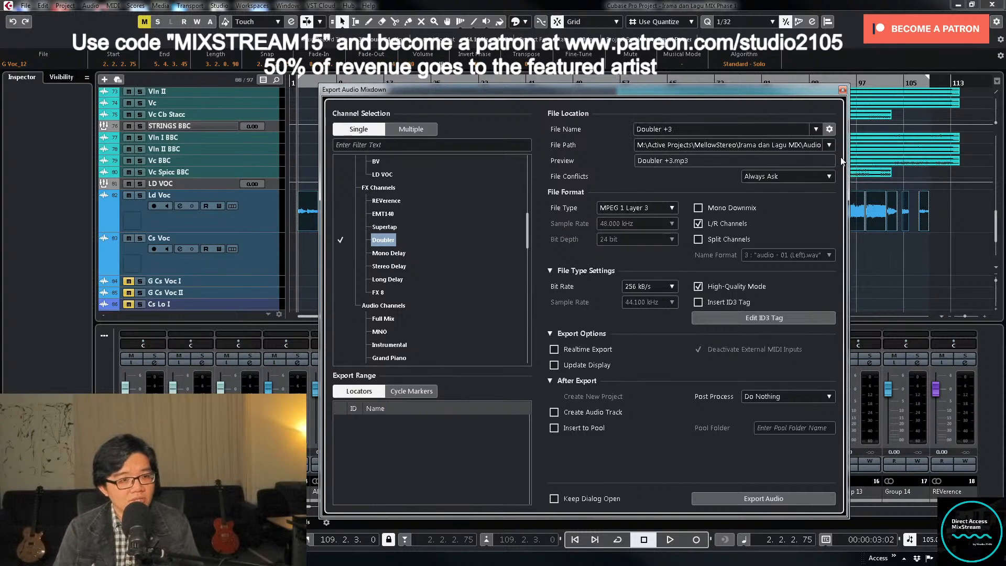
pyautogui.click(643, 207)
pyautogui.click(636, 219)
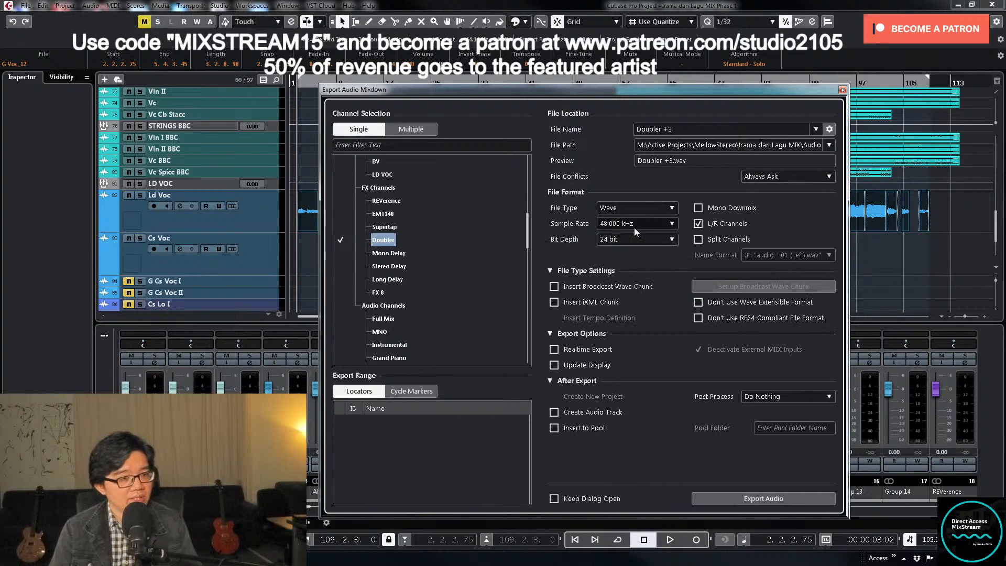
pyautogui.click(630, 224)
pyautogui.click(626, 295)
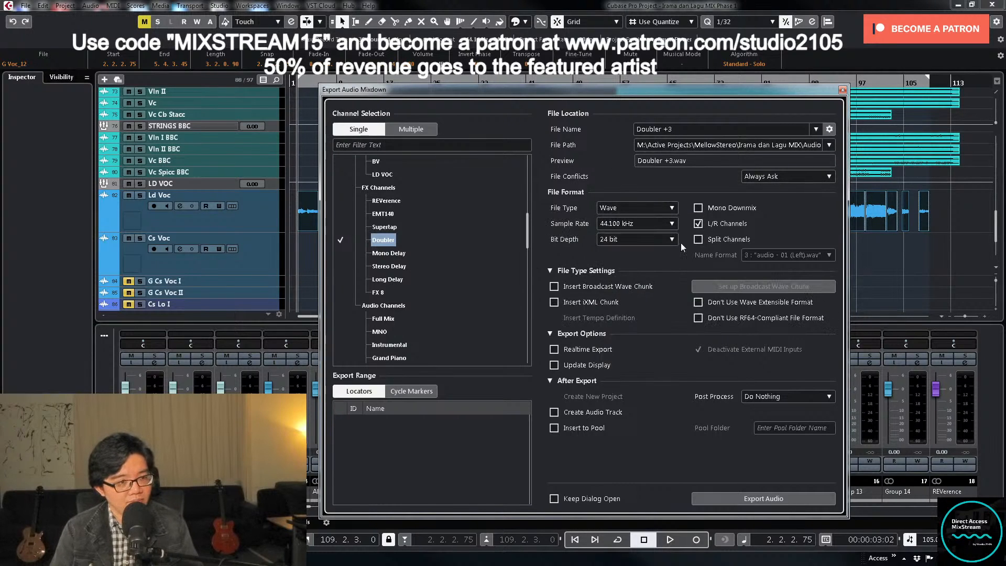
pyautogui.click(589, 412)
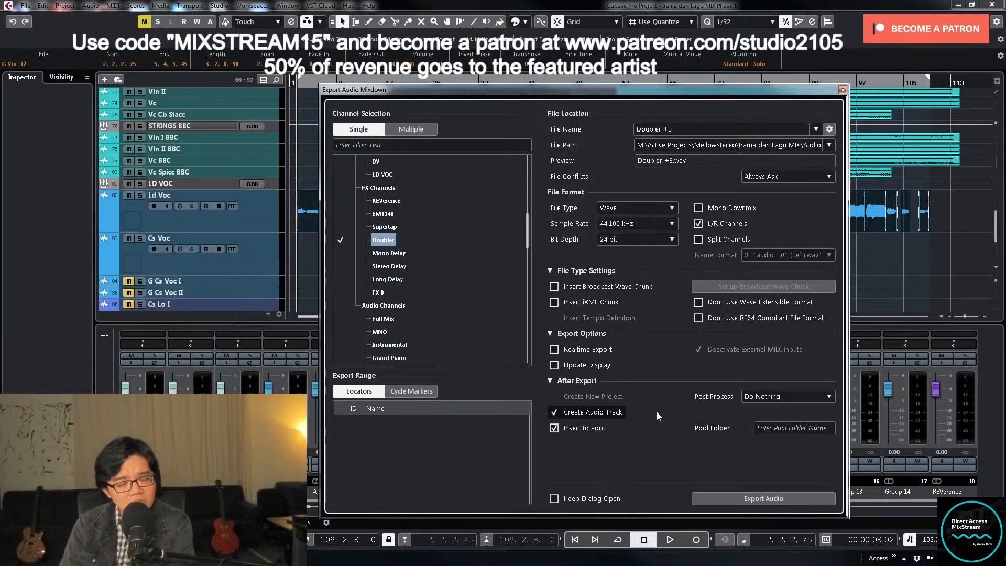
pyautogui.click(747, 502)
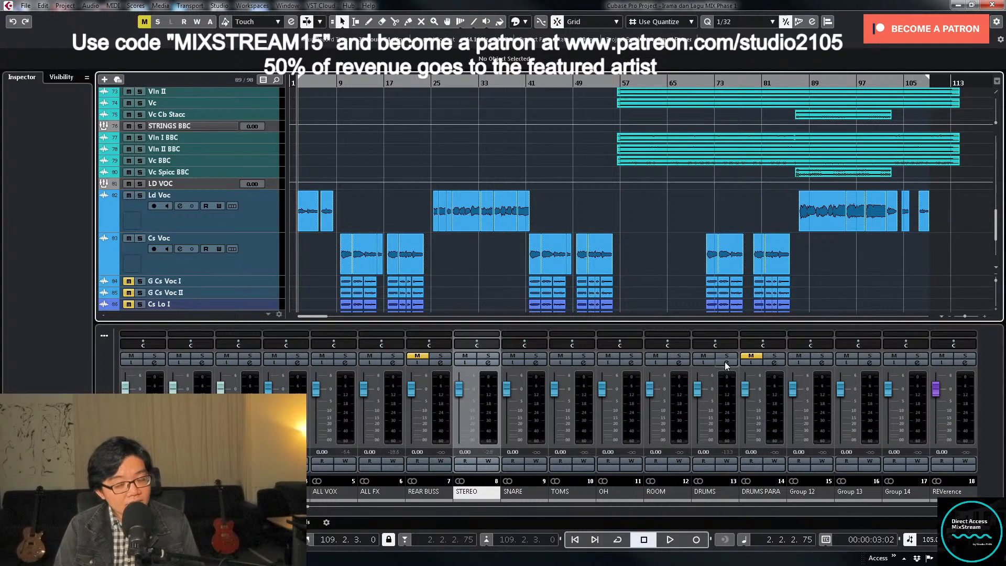
# - Select the rendered Doubler +3 track and shrink the enlarged tracks to compact height
pyautogui.click(534, 364)
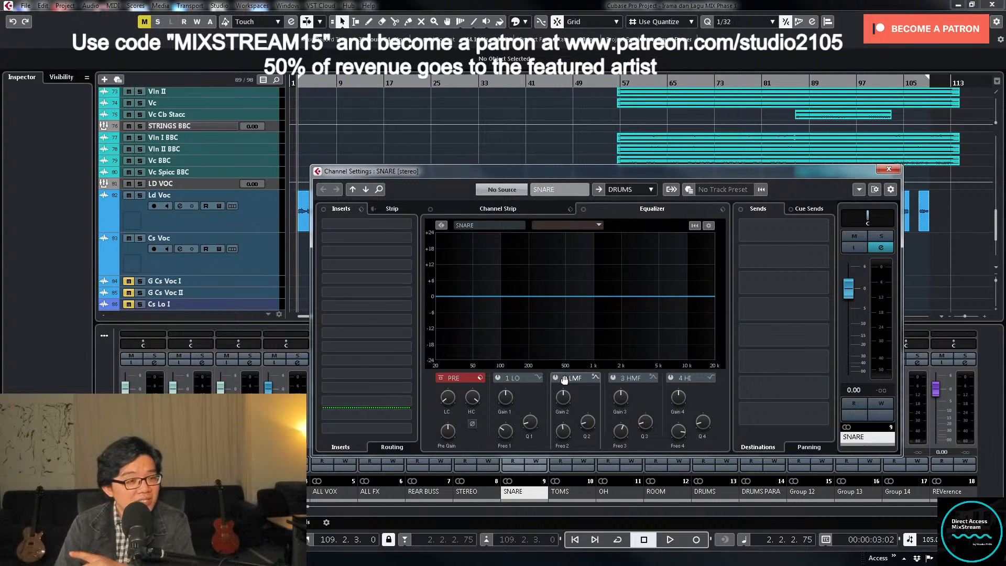
pyautogui.click(889, 169)
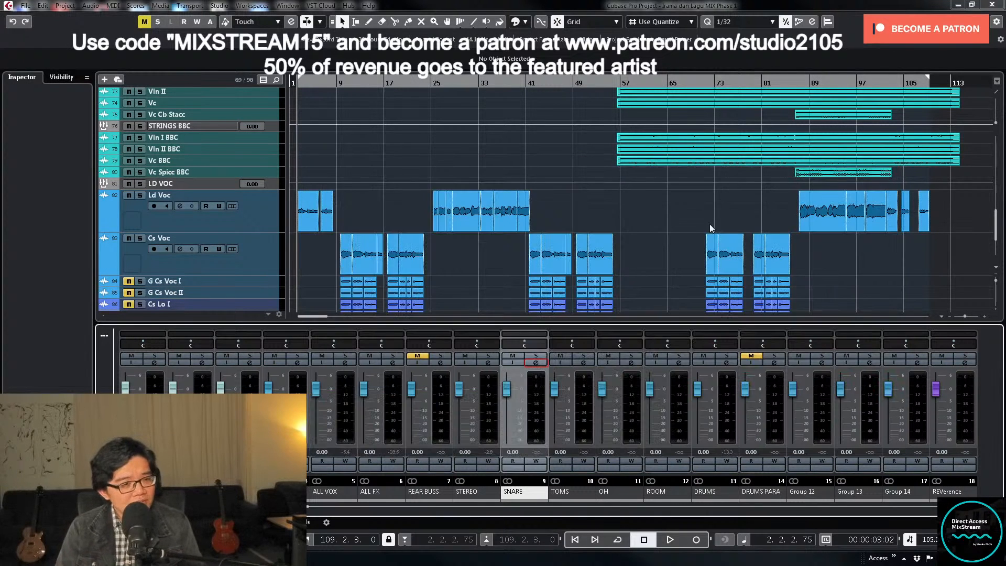
pyautogui.scroll(-4, 760, 239)
pyautogui.click(252, 284)
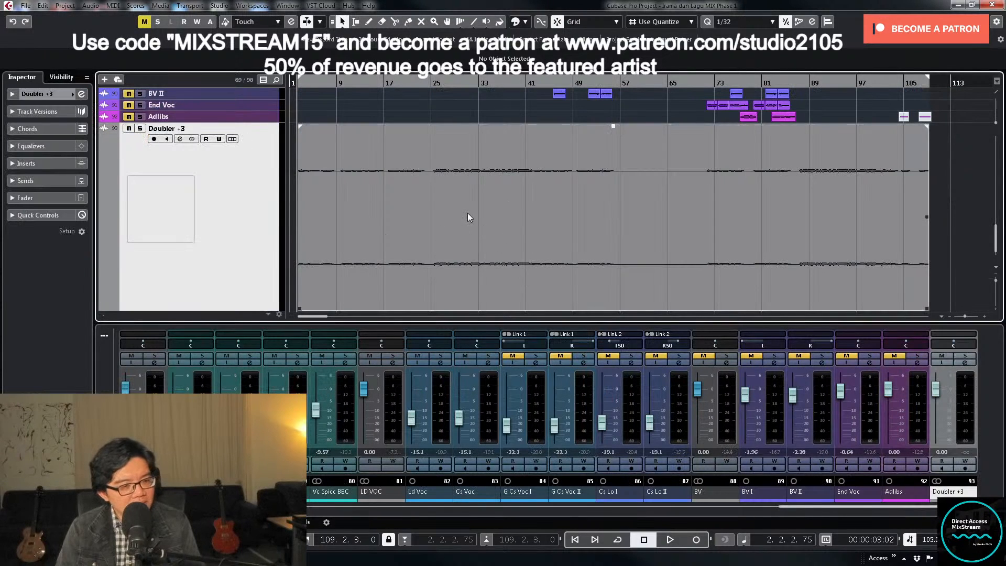
pyautogui.press('z')
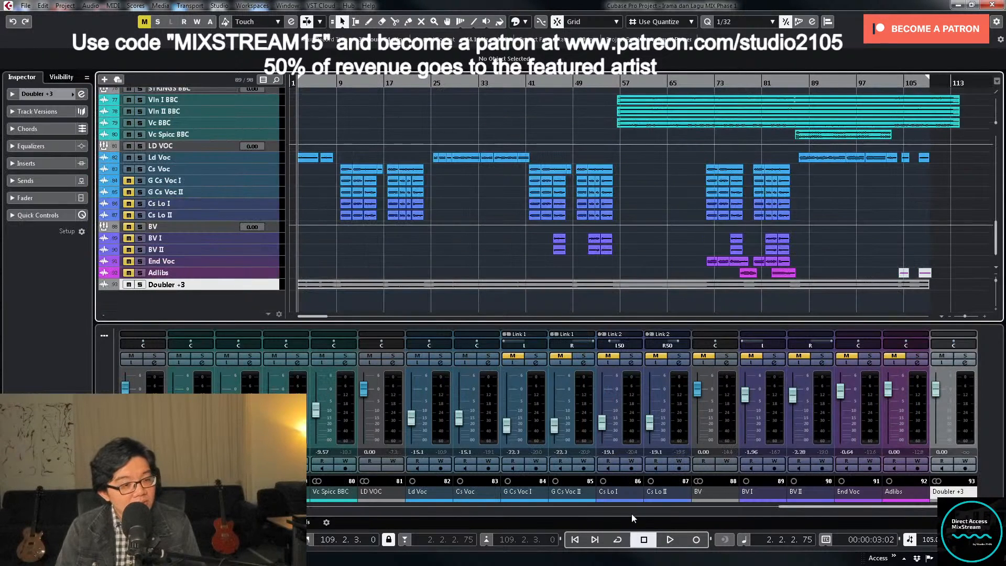
# - In the Doubler channel's Doubler2 Stereo insert, set the detune to -6 for voice 1 and 6 for voice 2
pyautogui.moveTo(785, 507); pyautogui.dragTo(366, 517)
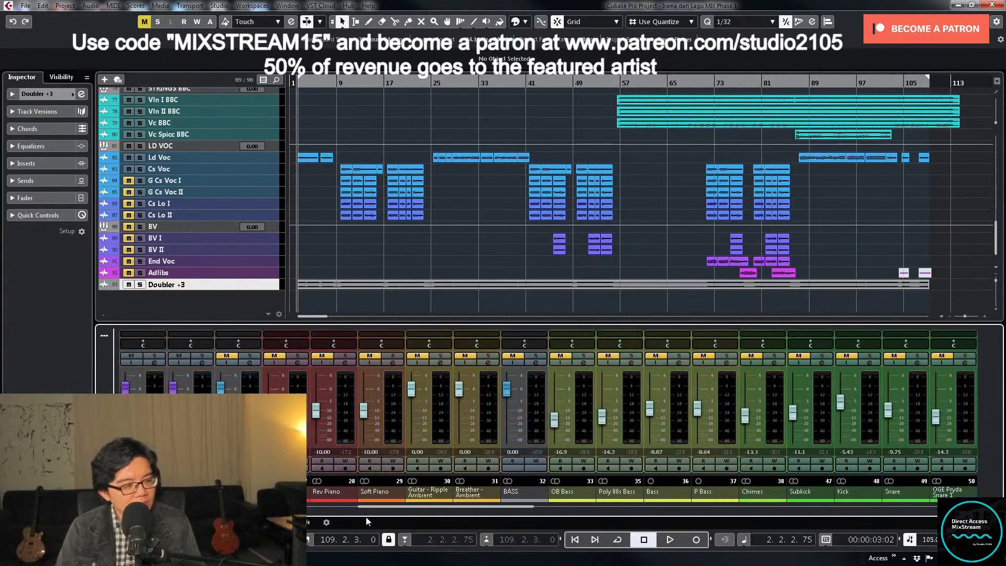
pyautogui.moveTo(520, 507); pyautogui.dragTo(451, 514)
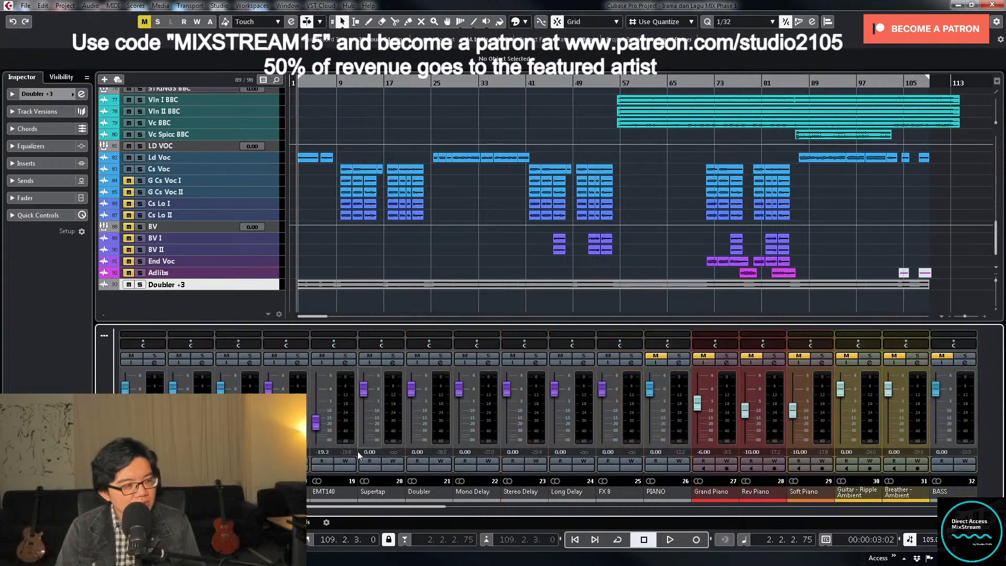
pyautogui.click(441, 364)
pyautogui.click(366, 226)
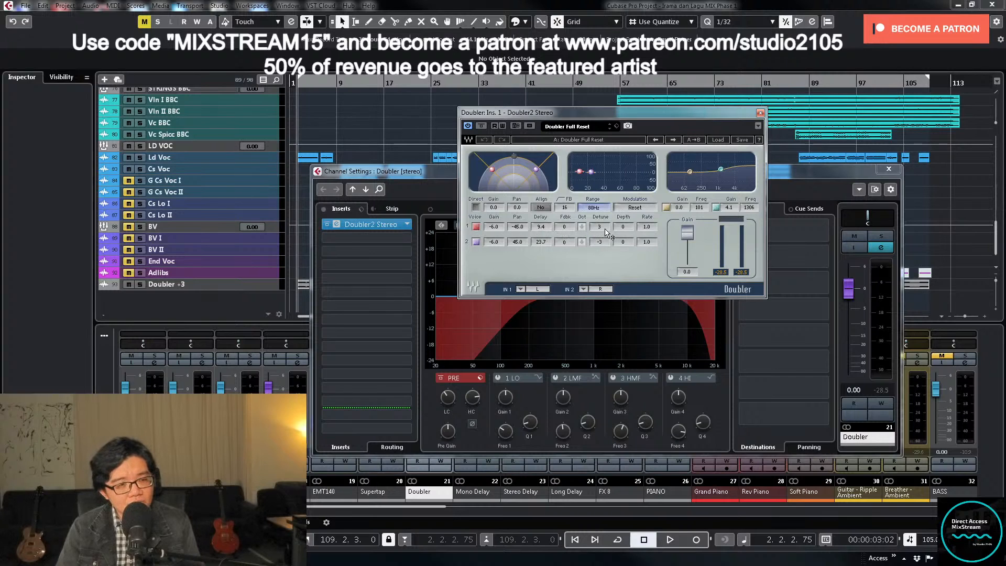
pyautogui.moveTo(607, 232)
pyautogui.mouseDown()
pyautogui.moveTo(607, 254)
pyautogui.moveTo(604, 223)
pyautogui.mouseUp()
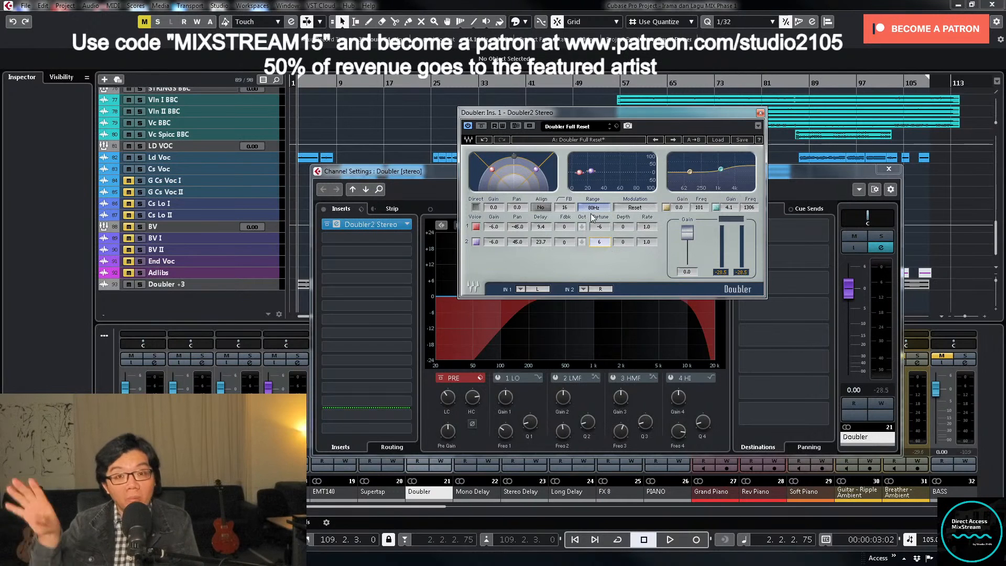
pyautogui.click(761, 113)
pyautogui.click(889, 169)
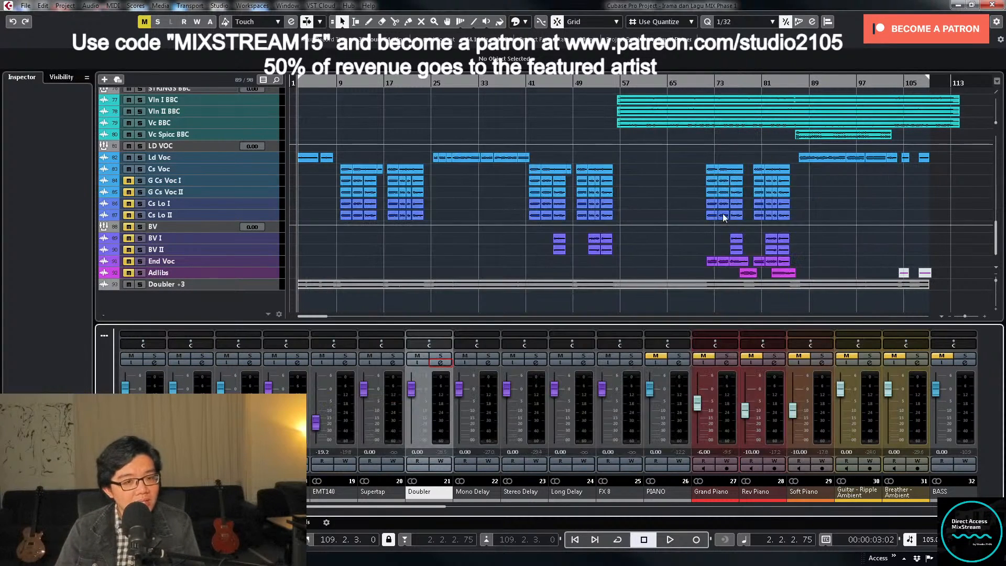
# - Export the Doubler channel again with the file name "Doubler -6", keeping the same format and audio track creation
pyautogui.hotkey('ctrl', 'shift', 'e')
pyautogui.click(686, 129)
pyautogui.press('BackSpace')
pyautogui.press('BackSpace')
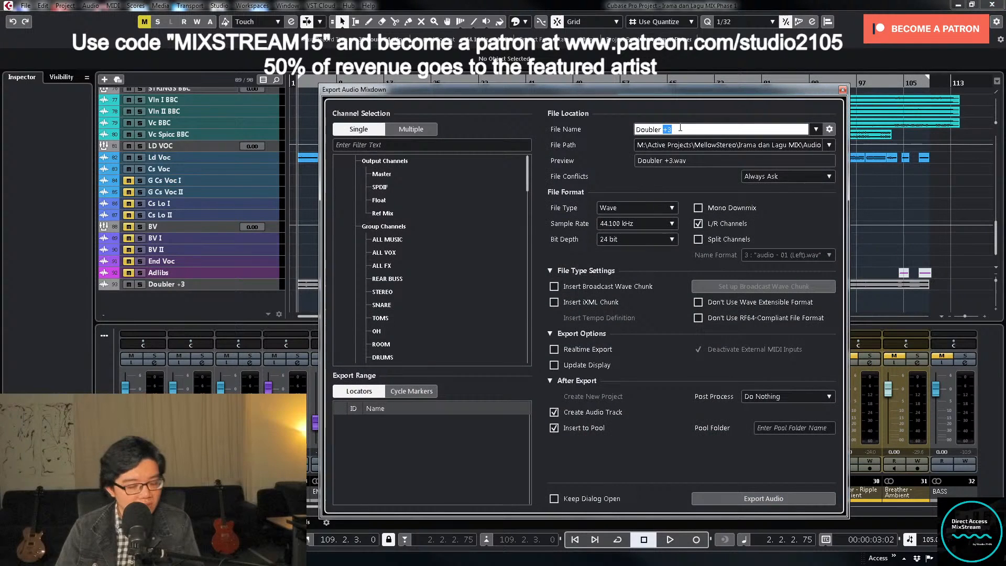
pyautogui.write('-3')
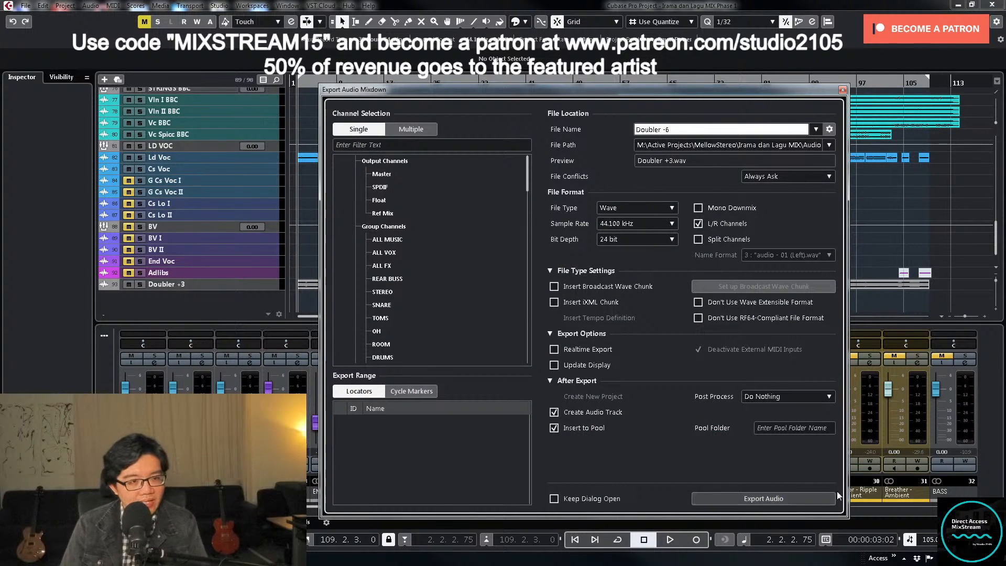
pyautogui.click(778, 498)
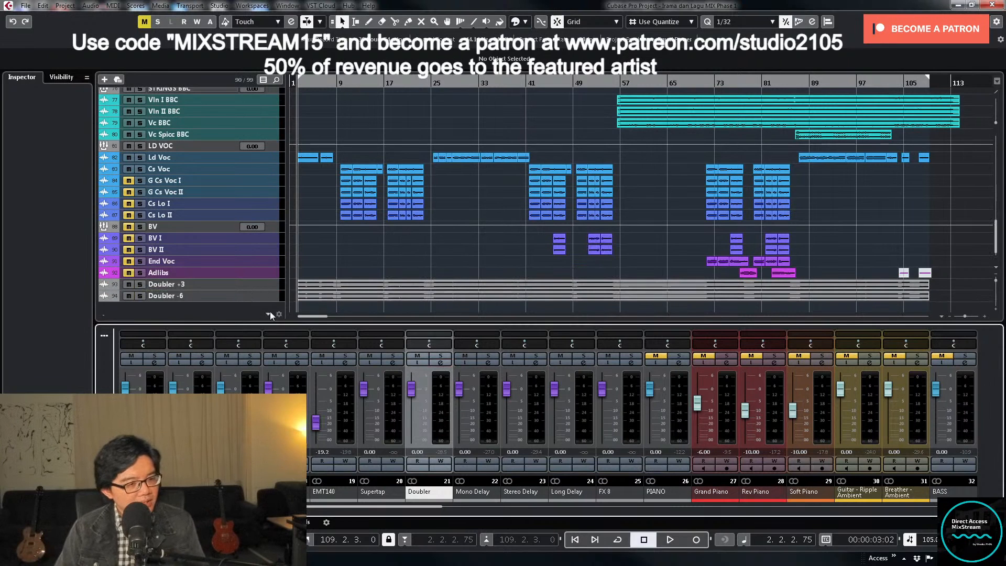
# - Set the Doubler2 Stereo detune to 9 for voice 1 and -9 for voice 2, and close the plug-in
pyautogui.click(439, 363)
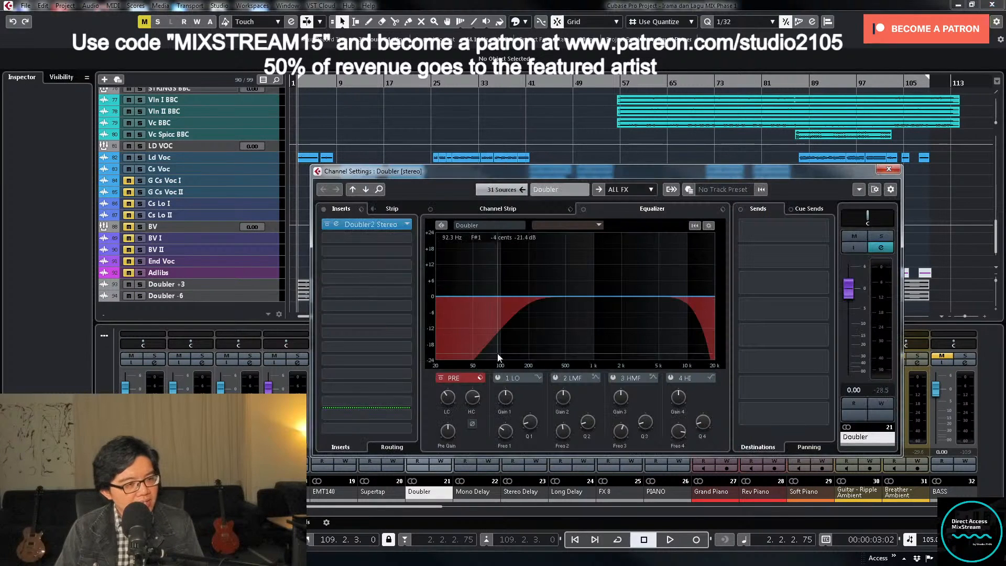
pyautogui.click(374, 224)
pyautogui.moveTo(600, 227); pyautogui.dragTo(600, 214)
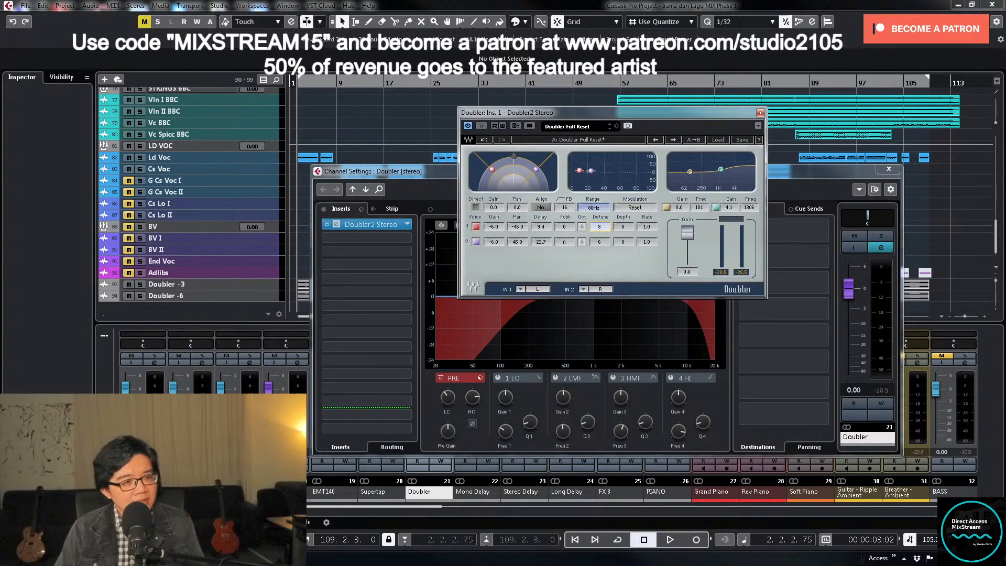
pyautogui.moveTo(600, 241); pyautogui.dragTo(600, 253)
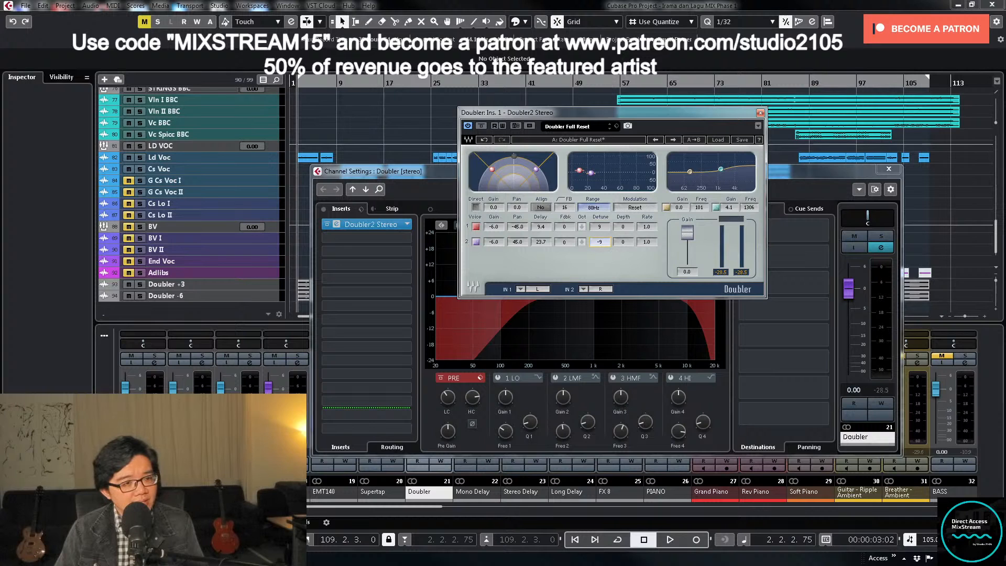
pyautogui.click(761, 112)
# - Export the Doubler channel mixdown with the file name "Doubler +9", keeping the same format and audio track creation
pyautogui.hotkey('ctrl', 'shift', 'e')
pyautogui.click(680, 132)
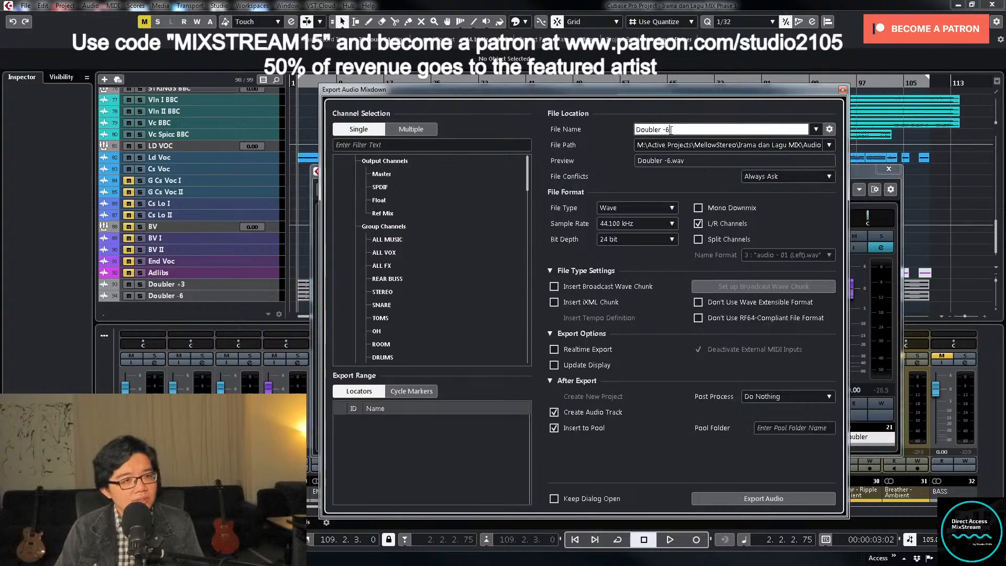
pyautogui.moveTo(664, 129); pyautogui.dragTo(695, 130)
pyautogui.write('+9')
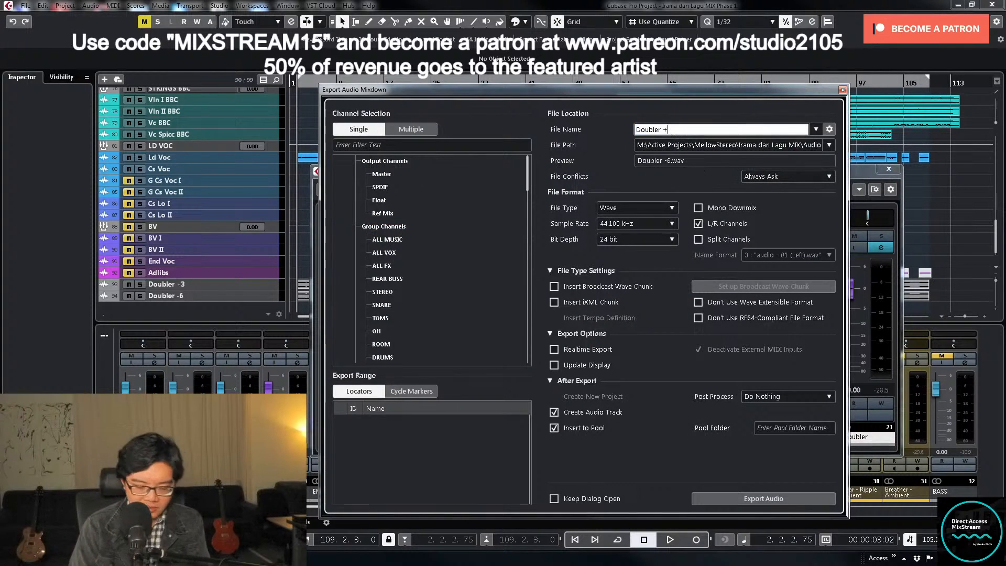
pyautogui.click(778, 493)
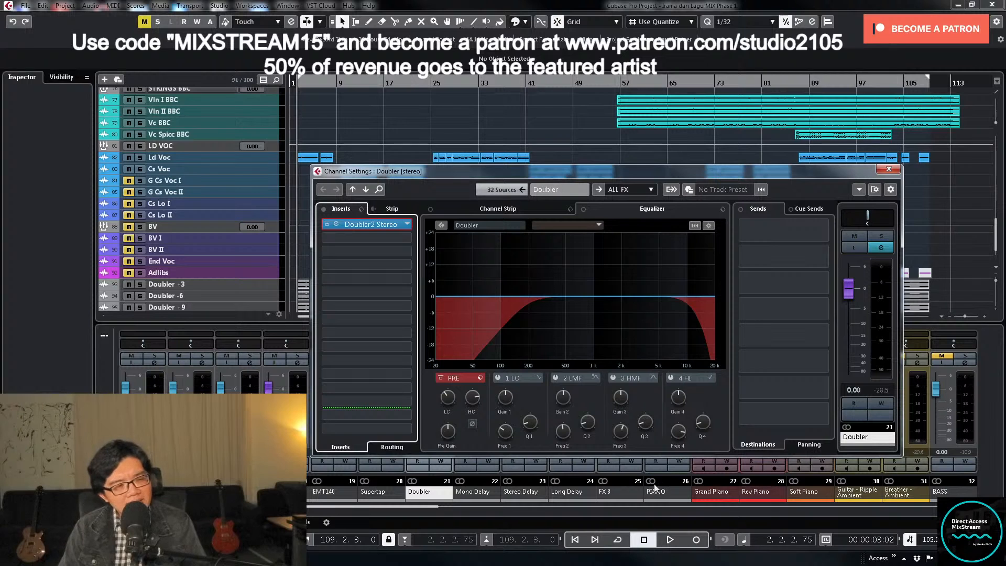
# - Set the Doubler2 Stereo detune to -12 for voice 1 and 12 for voice 2, and close the plug-in and channel settings
pyautogui.click(375, 229)
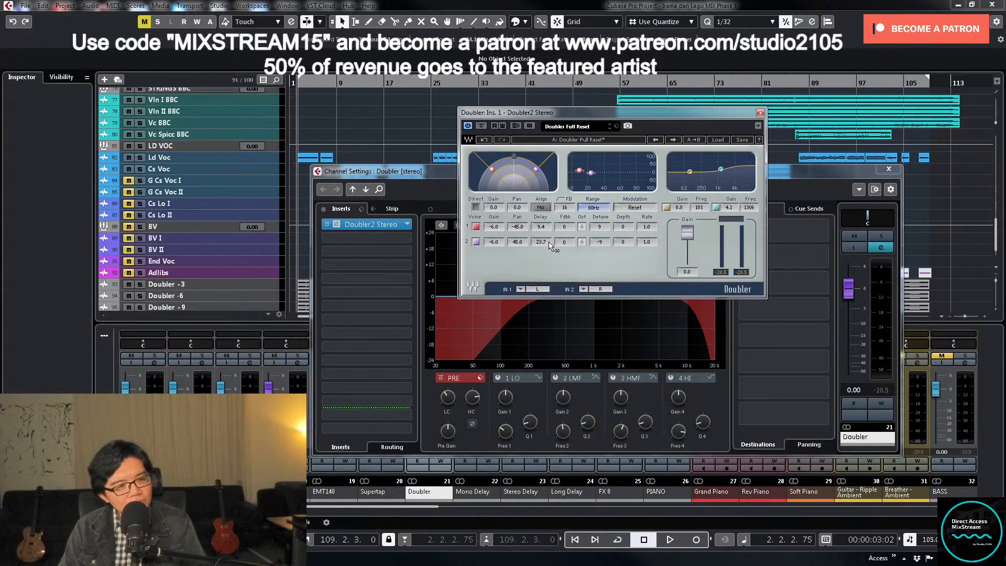
pyautogui.moveTo(600, 226); pyautogui.dragTo(600, 246)
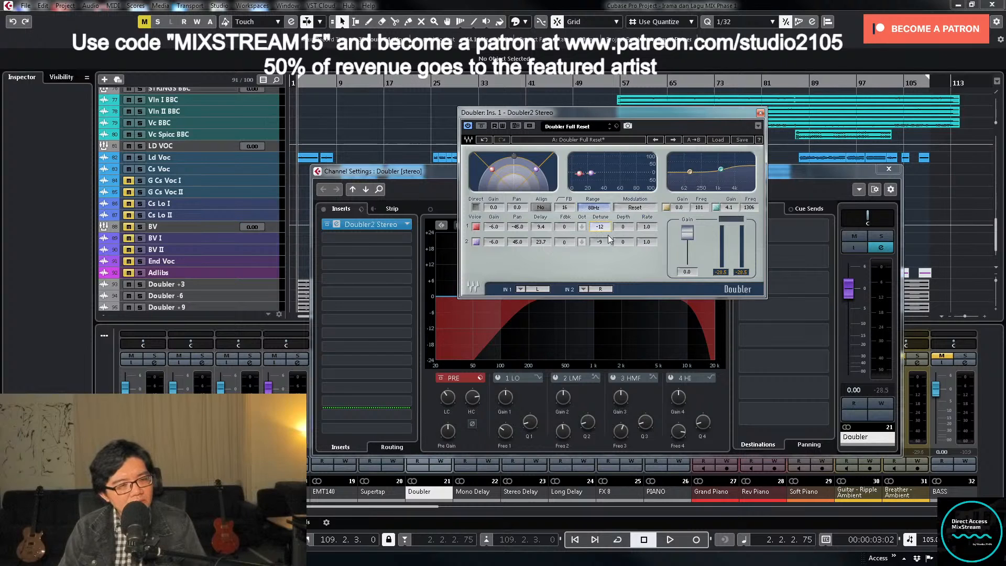
pyautogui.moveTo(600, 242)
pyautogui.mouseDown()
pyautogui.moveTo(600, 228)
pyautogui.moveTo(604, 241)
pyautogui.mouseUp()
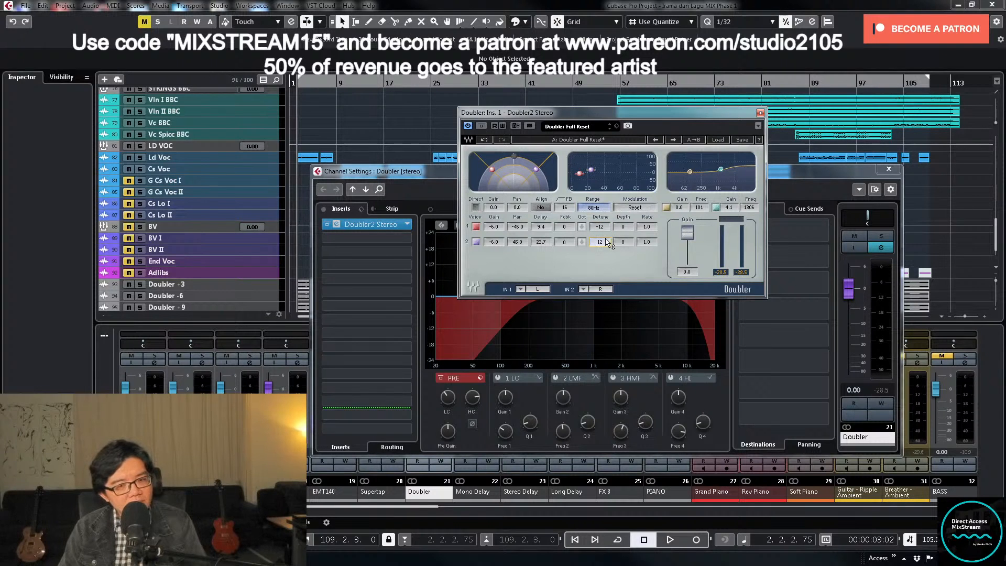
pyautogui.click(761, 113)
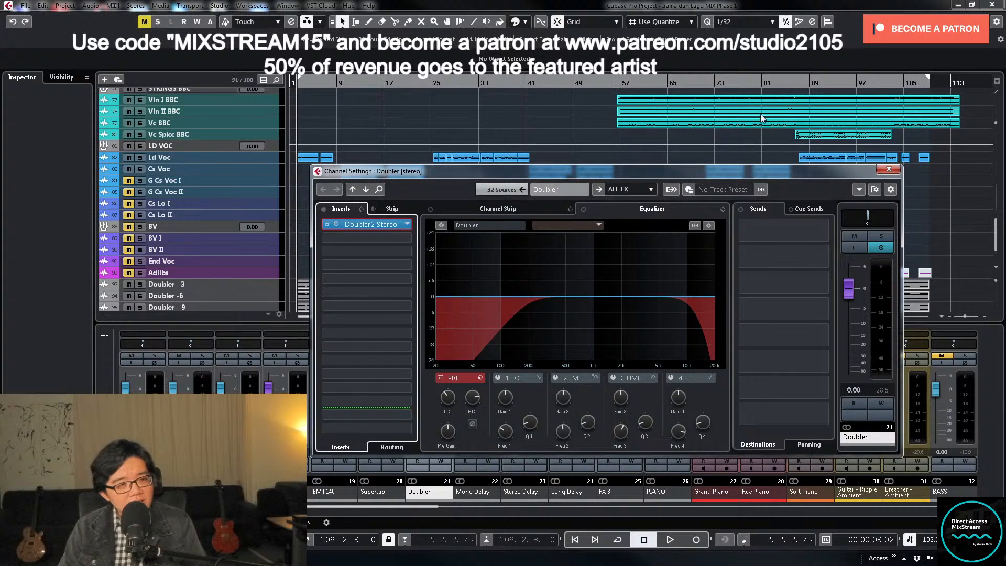
pyautogui.click(888, 169)
pyautogui.scroll(-2, 732, 259)
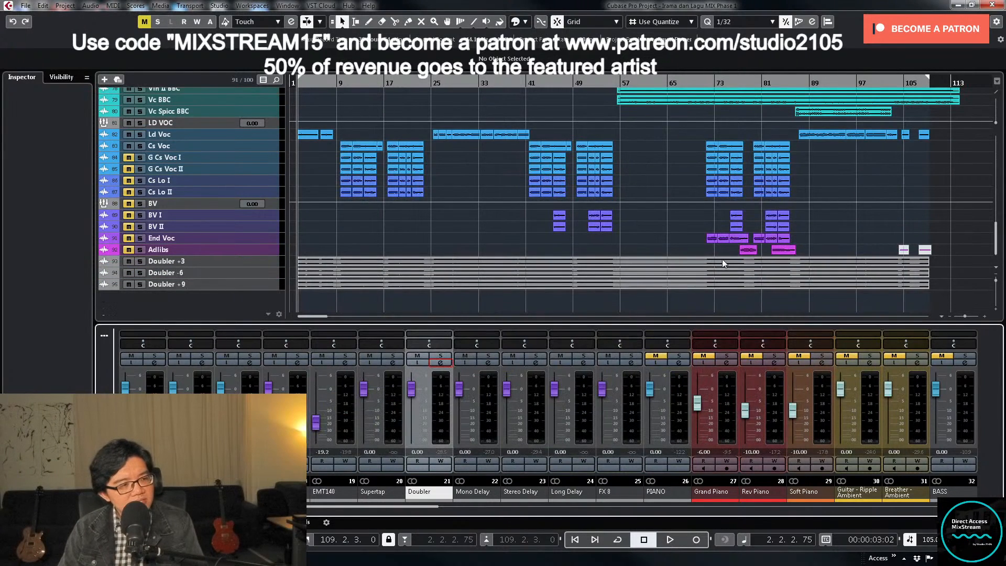
# - Export the Doubler channel mixdown with the file name "Doubler -12", creating an audio track from it
pyautogui.hotkey('ctrl', 'shift', 'e')
pyautogui.click(678, 130)
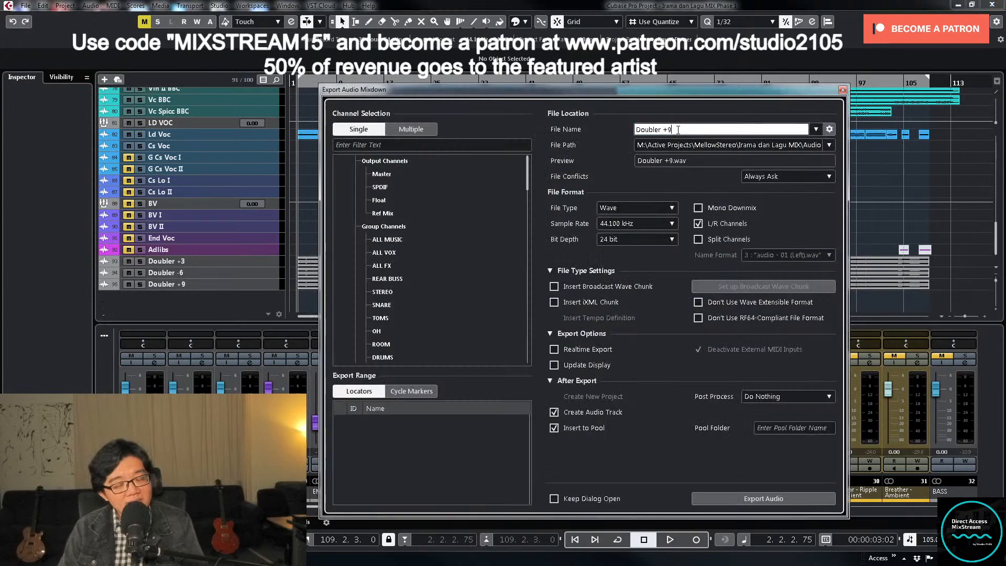
pyautogui.press('BackSpace')
pyautogui.press('BackSpace')
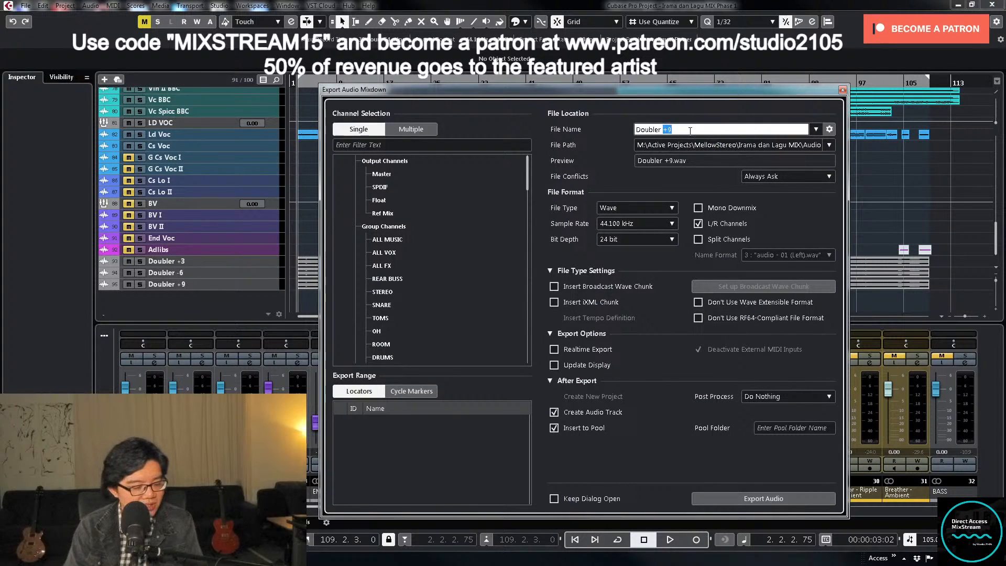
pyautogui.write('-12')
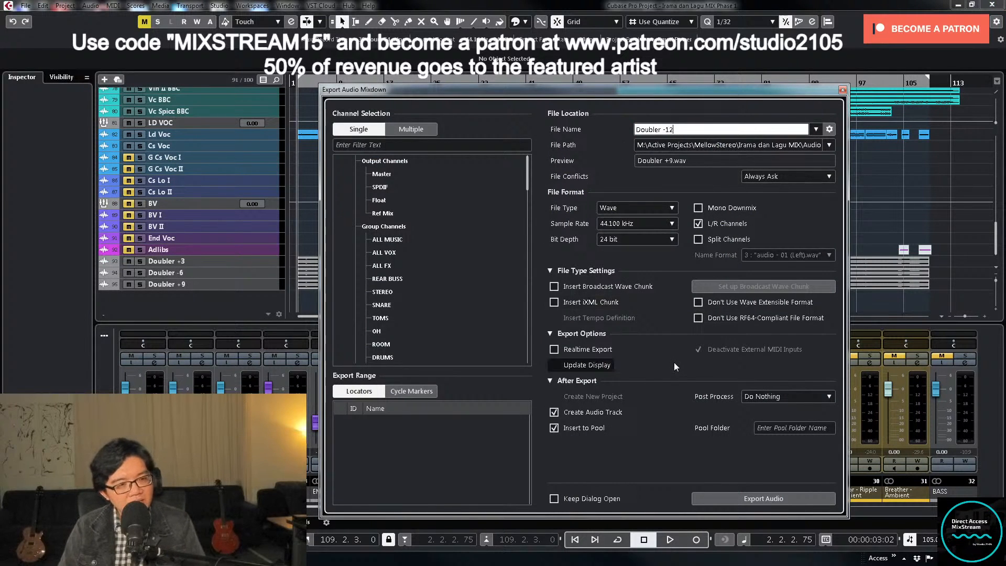
pyautogui.click(742, 498)
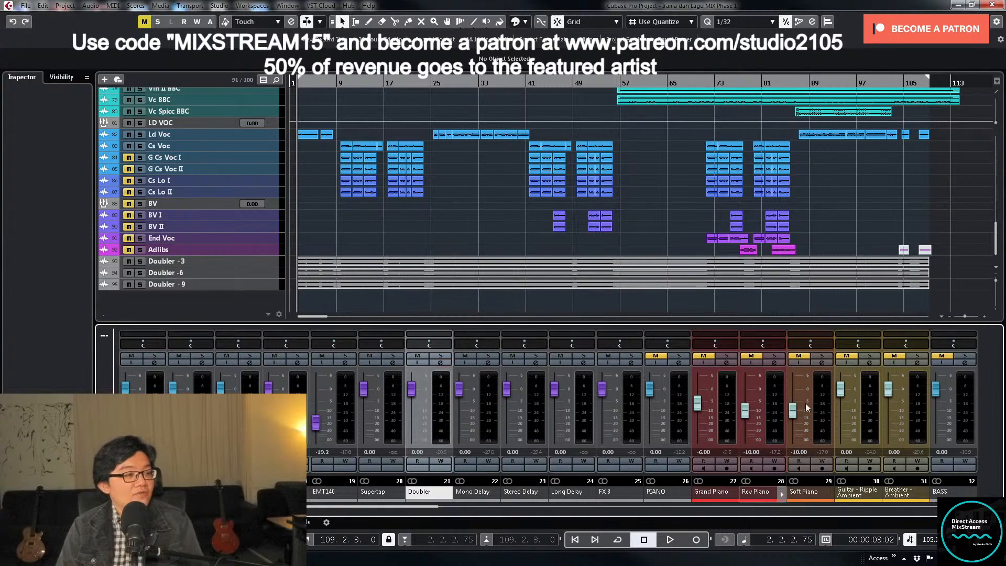
# - Move the four rendered Doubler tracks together to directly below Cs Voc and lower all their faders to -∞
pyautogui.click(258, 296)
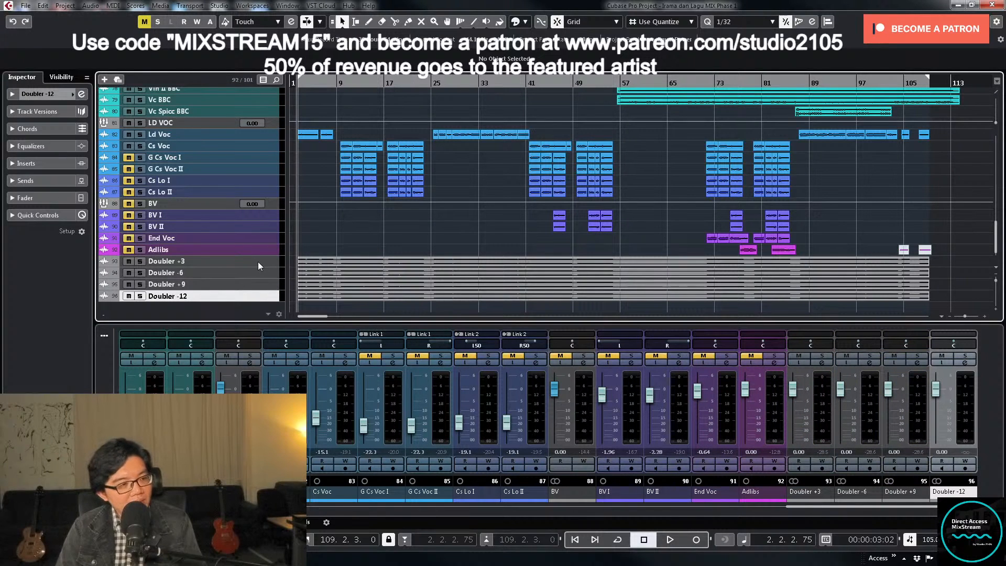
pyautogui.doubleClick(160, 296)
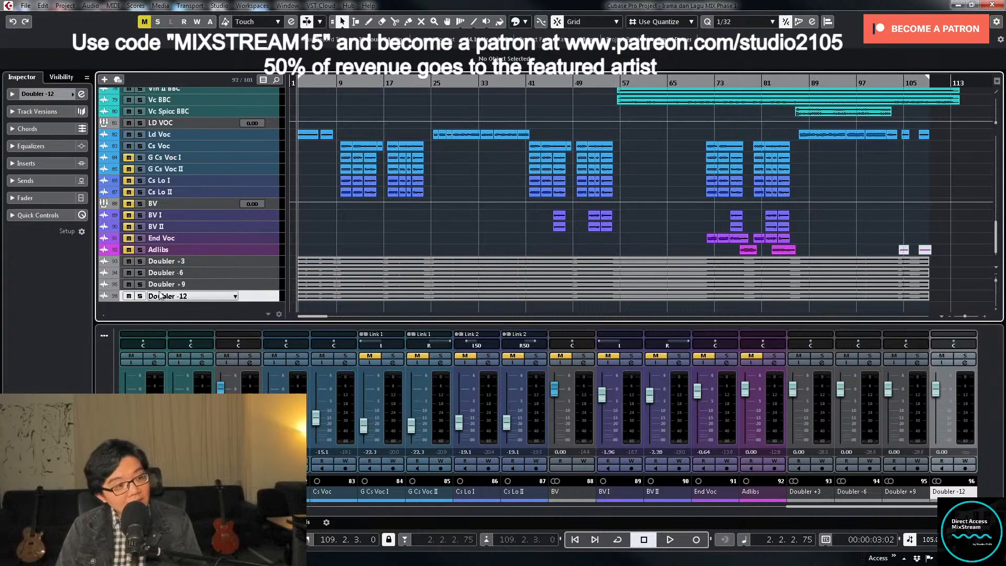
pyautogui.press('Return')
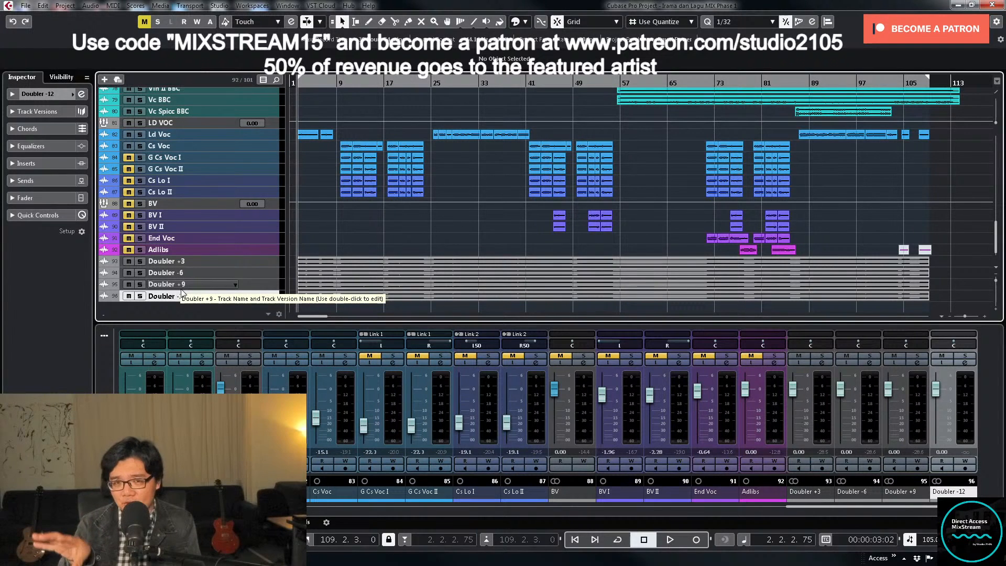
pyautogui.click(256, 262)
pyautogui.keyDown('shift'); pyautogui.click(258, 294); pyautogui.keyUp('shift')
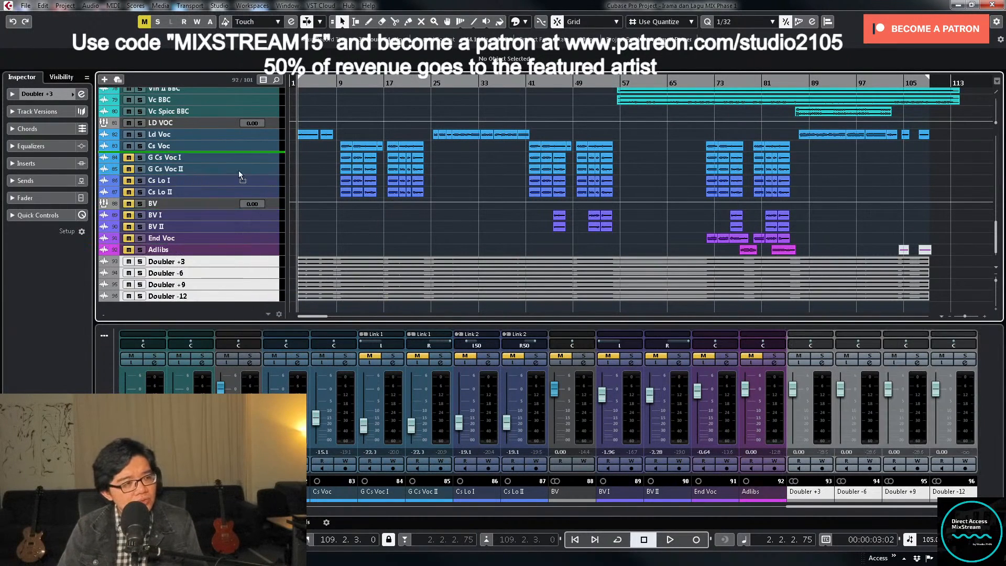
pyautogui.moveTo(238, 171); pyautogui.dragTo(236, 154)
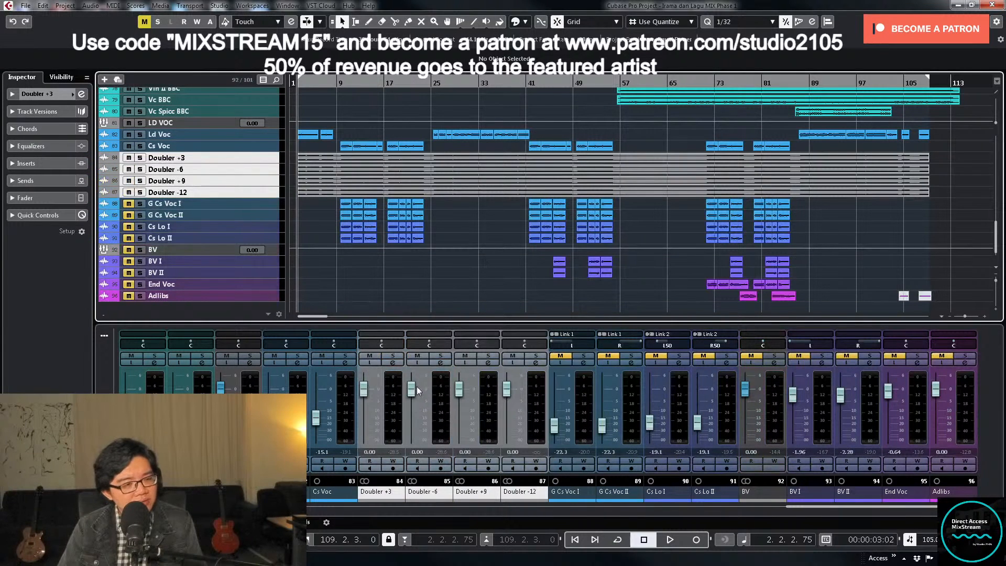
pyautogui.moveTo(418, 390); pyautogui.dragTo(376, 468)
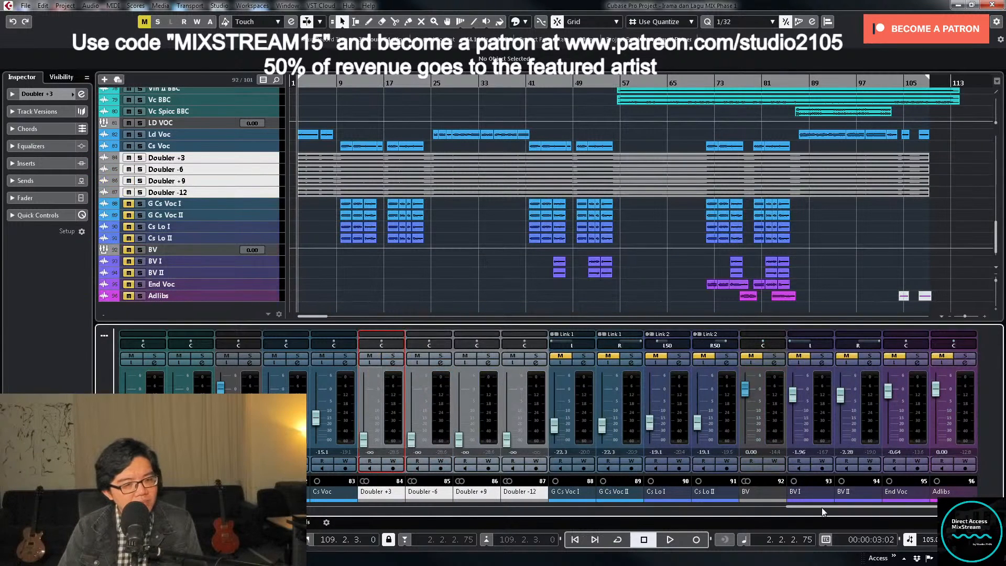
# - Toggle the bypass of all inserts on the STEREO group channel and close its channel settings
pyautogui.moveTo(822, 507); pyautogui.dragTo(228, 517)
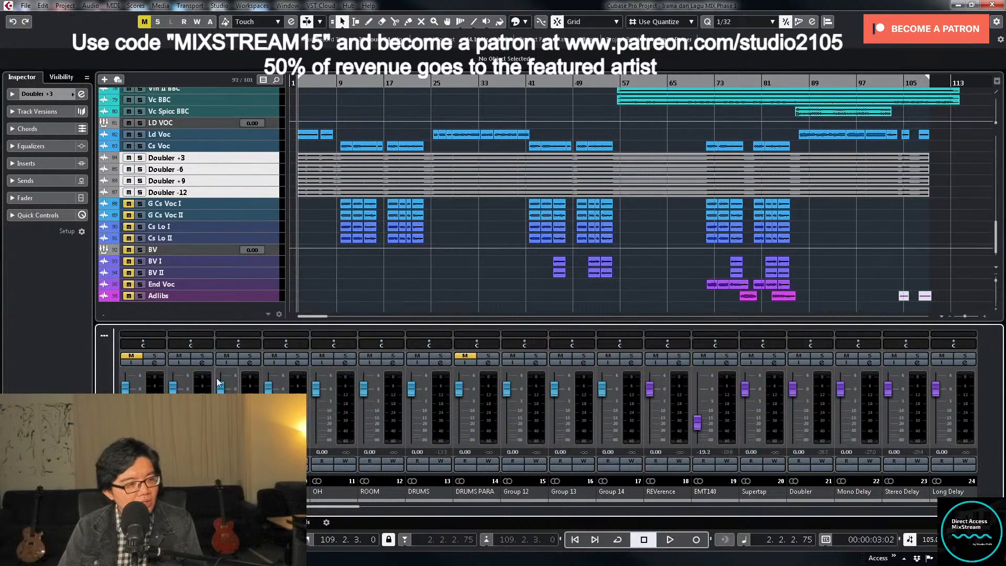
pyautogui.click(202, 363)
pyautogui.click(325, 209)
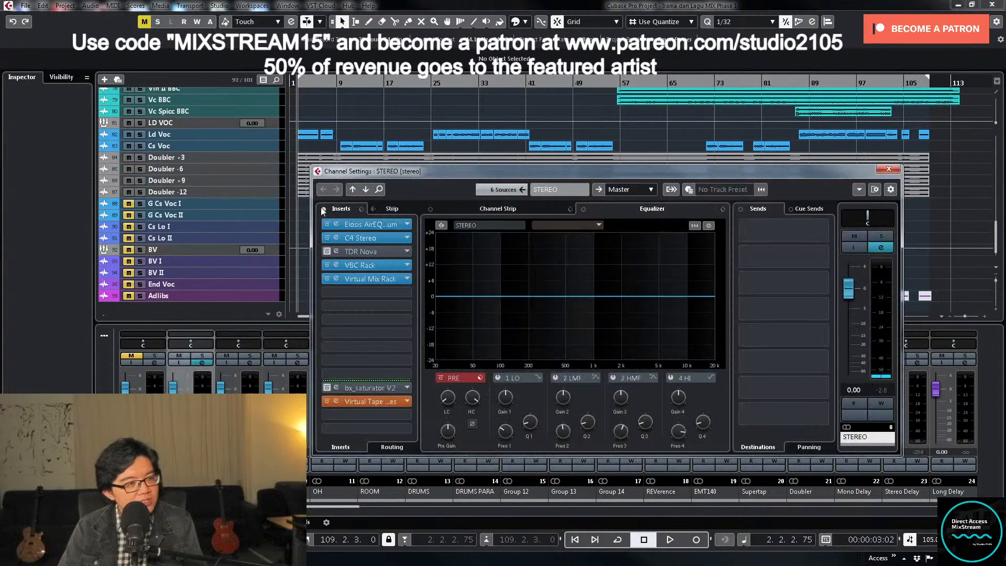
pyautogui.click(888, 170)
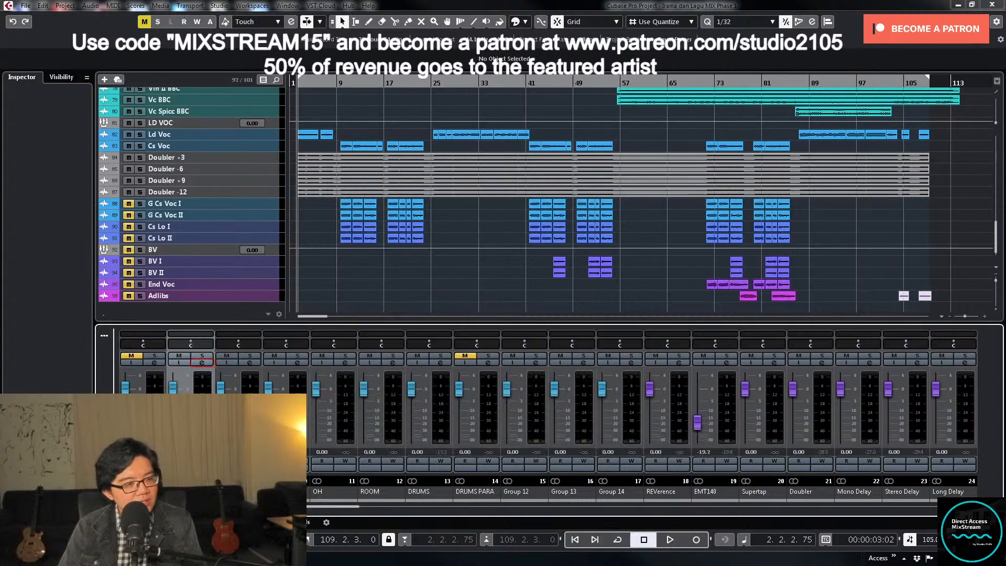
# - With Ld Voc and Cs Voc selected, choose the output routing destination in the Ld Voc channel settings and close them
pyautogui.moveTo(335, 507); pyautogui.dragTo(822, 510)
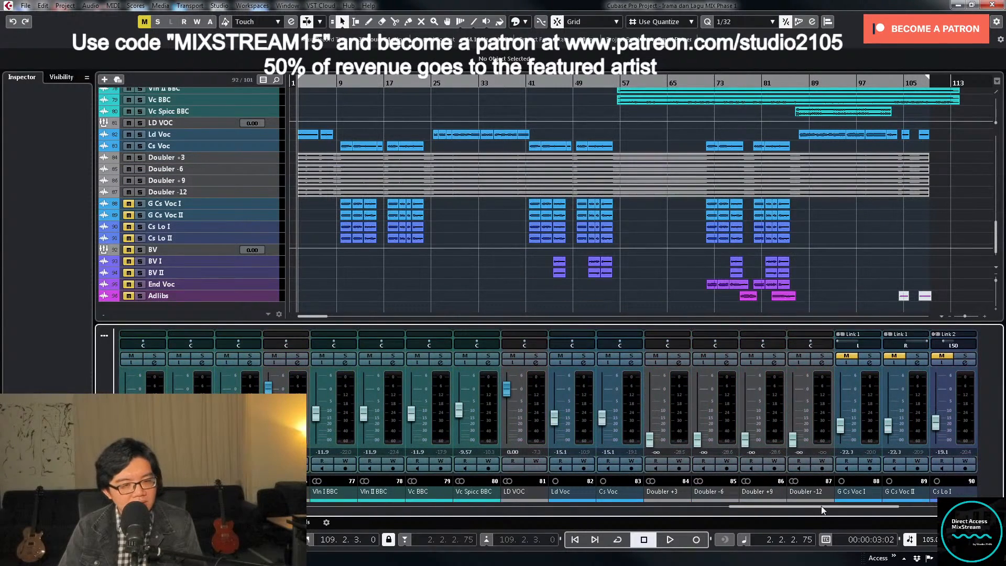
pyautogui.click(581, 416)
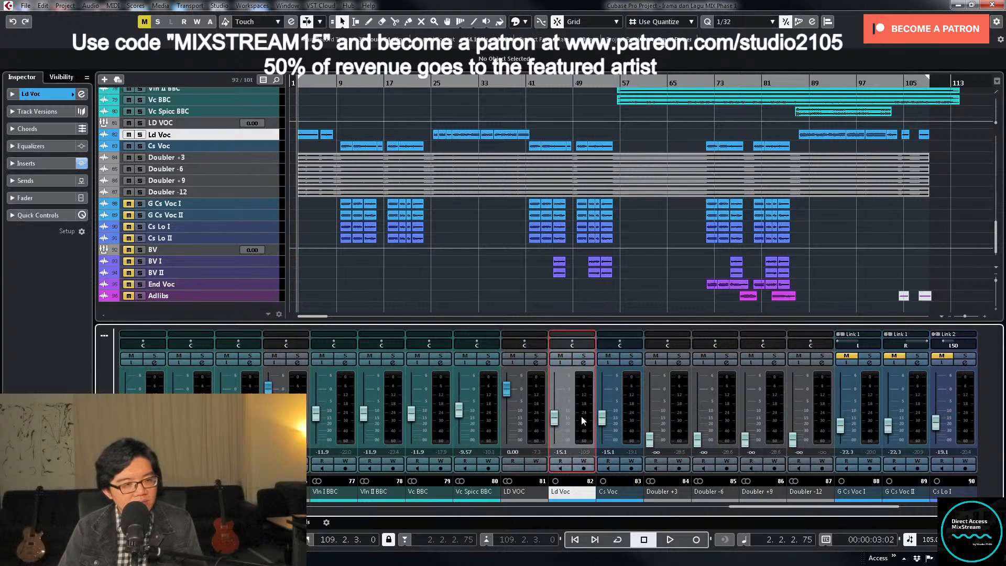
pyautogui.keyDown('ctrl'); pyautogui.click(634, 422); pyautogui.keyUp('ctrl')
pyautogui.click(584, 363)
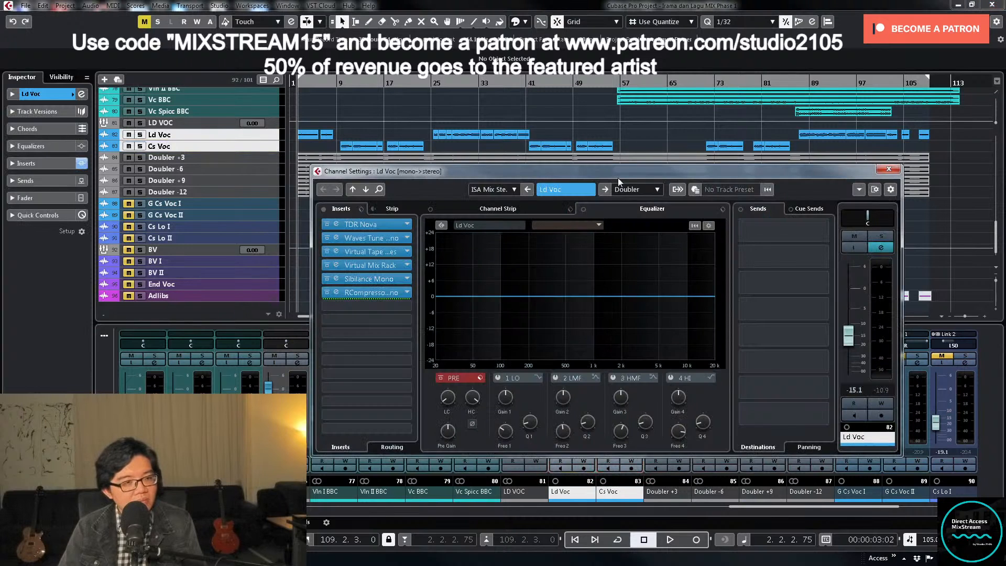
pyautogui.click(636, 189)
pyautogui.click(661, 443)
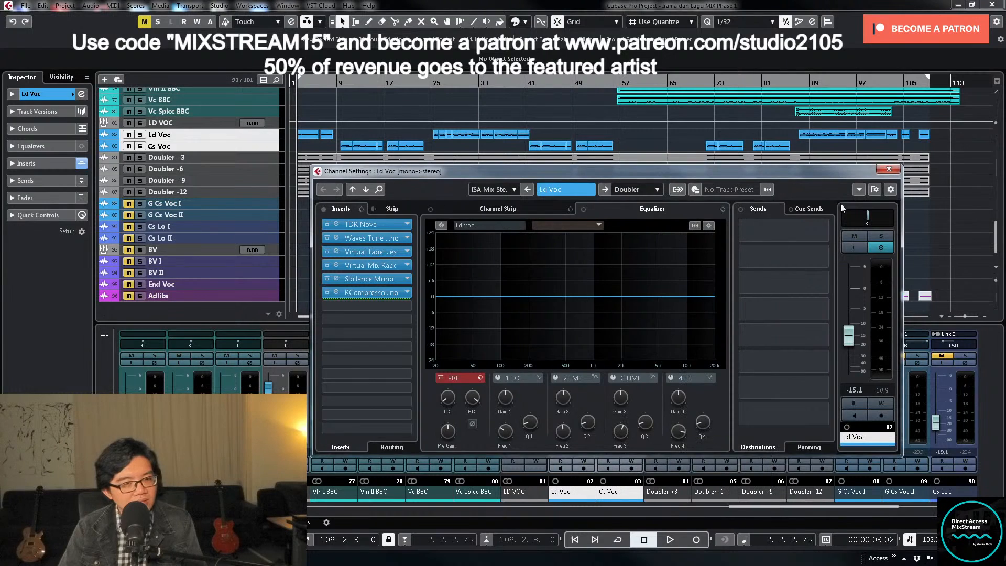
pyautogui.click(888, 170)
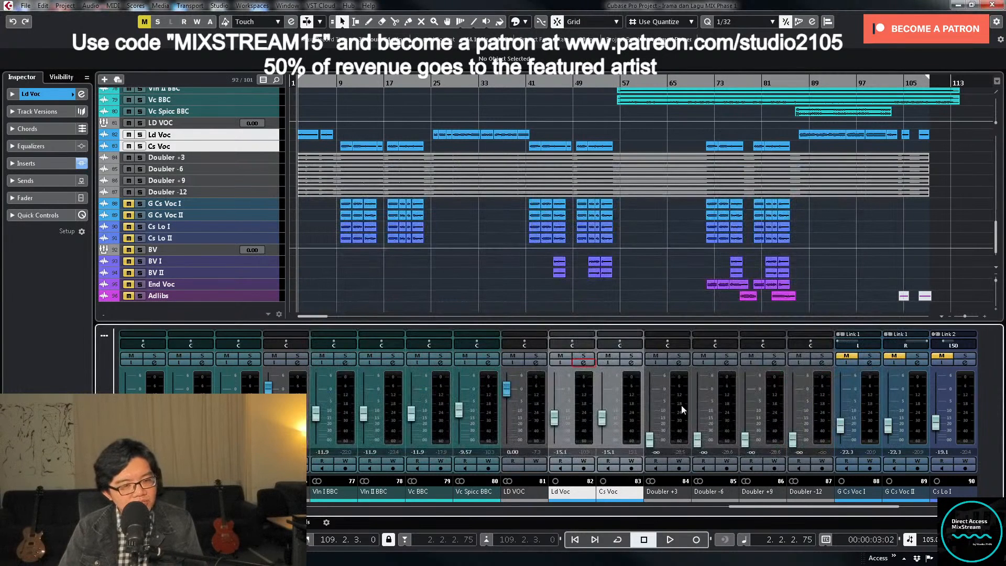
# - Solo the four Doubler channels and set the locators around the first section of G Cs Voc and Cs Lo events
pyautogui.click(682, 410)
pyautogui.keyDown('shift'); pyautogui.click(823, 431); pyautogui.keyUp('shift')
pyautogui.click(681, 356)
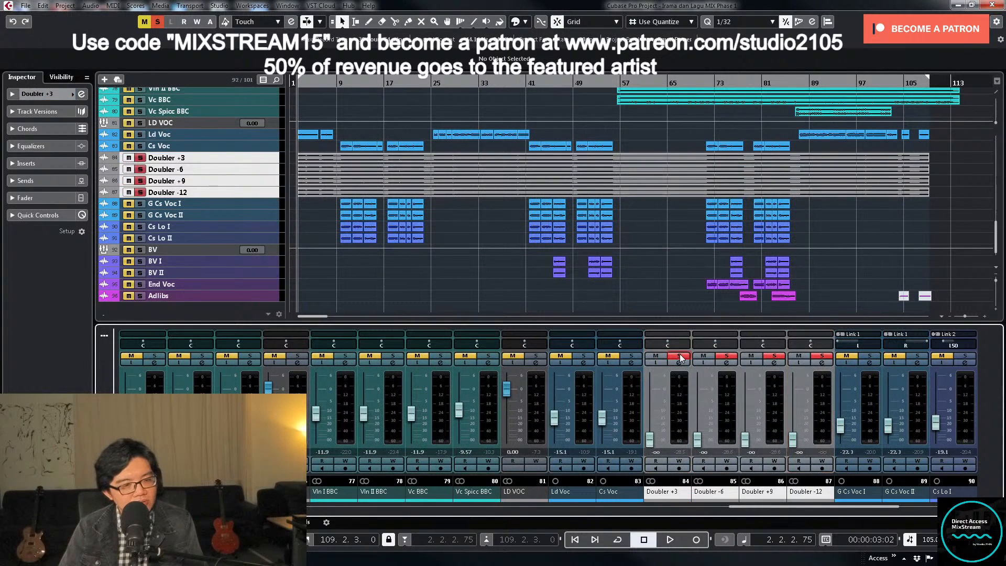
pyautogui.click(340, 85)
pyautogui.moveTo(326, 199); pyautogui.dragTo(427, 238)
pyautogui.press('p')
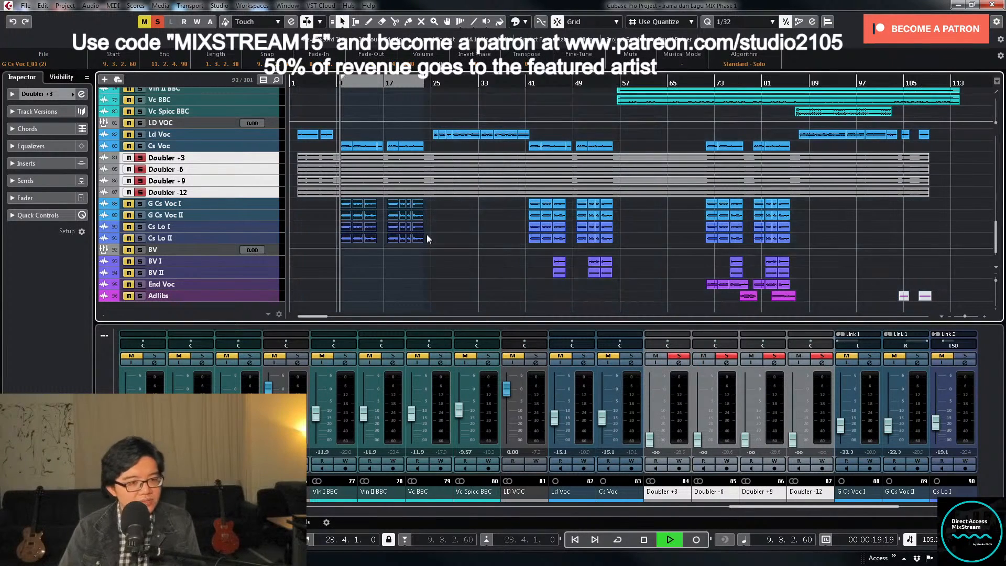
# - Raise the faders of the four soloed Doubler channels together to -5.15 dB and listen to the blend
pyautogui.press('space')
pyautogui.moveTo(650, 439); pyautogui.dragTo(652, 401)
pyautogui.press('space')
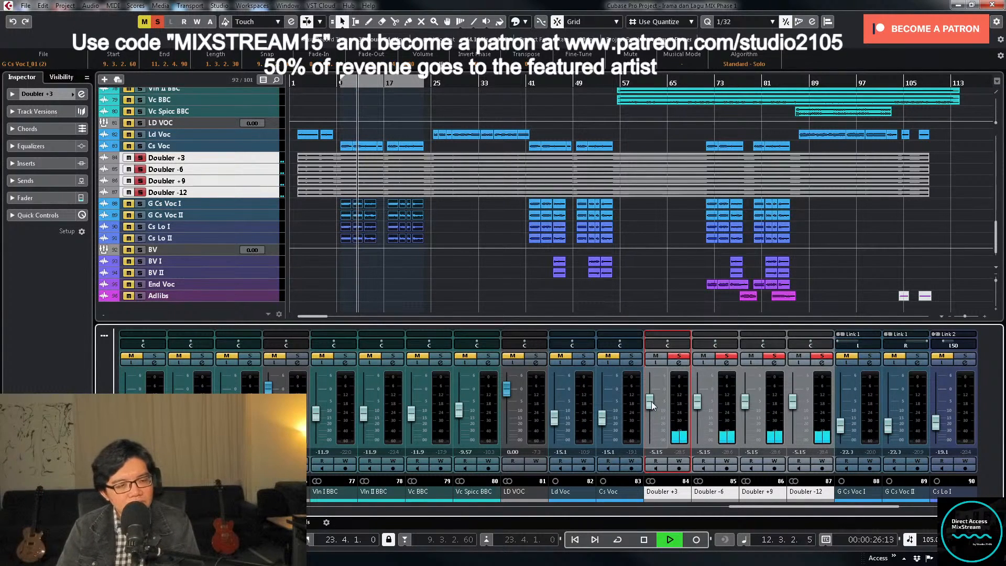
pyautogui.press('space')
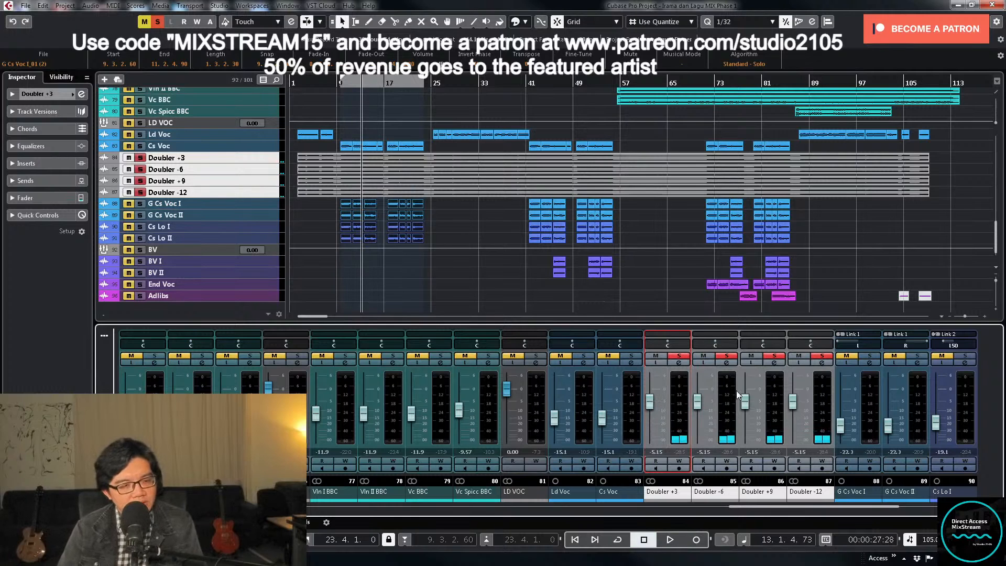
# - Lower the individual faders of the Doubler -6, Doubler +9 and Doubler -12 channels to -∞
pyautogui.moveTo(696, 407); pyautogui.dragTo(700, 442)
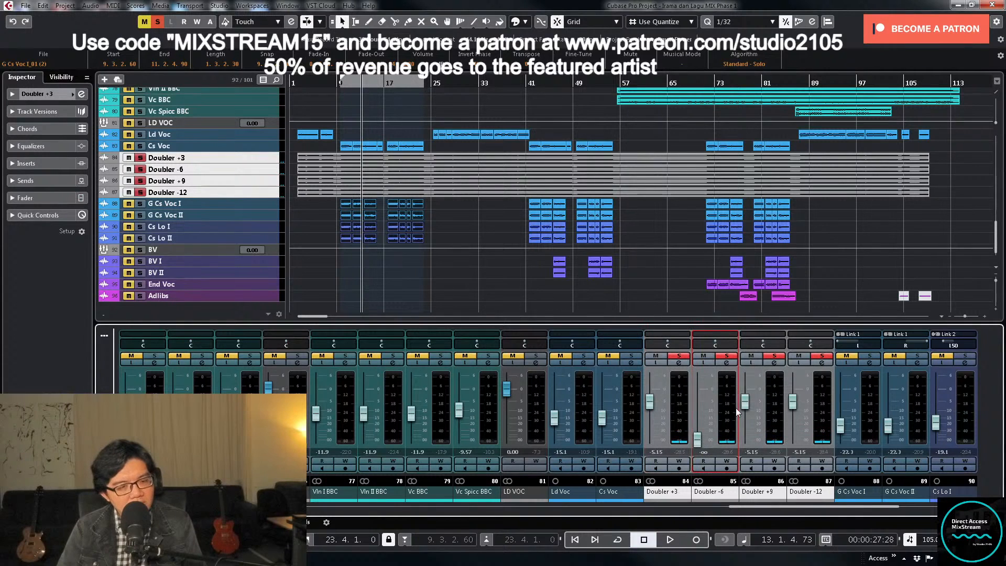
pyautogui.moveTo(745, 402); pyautogui.dragTo(744, 441)
pyautogui.moveTo(793, 402); pyautogui.dragTo(793, 440)
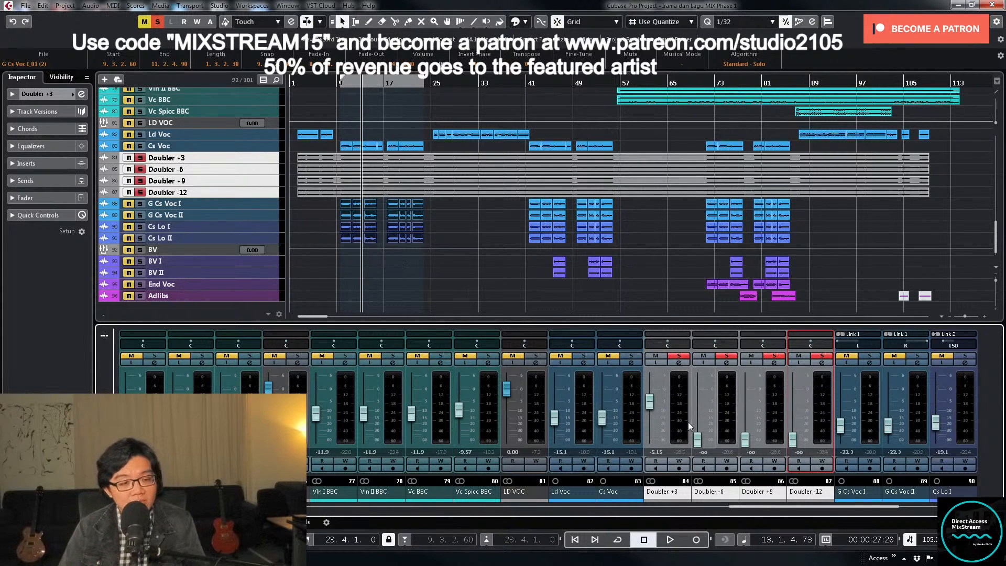
# - Loop the playback between the locators and raise the low-cut filter frequency on the Doubler +3 channel
pyautogui.click(679, 362)
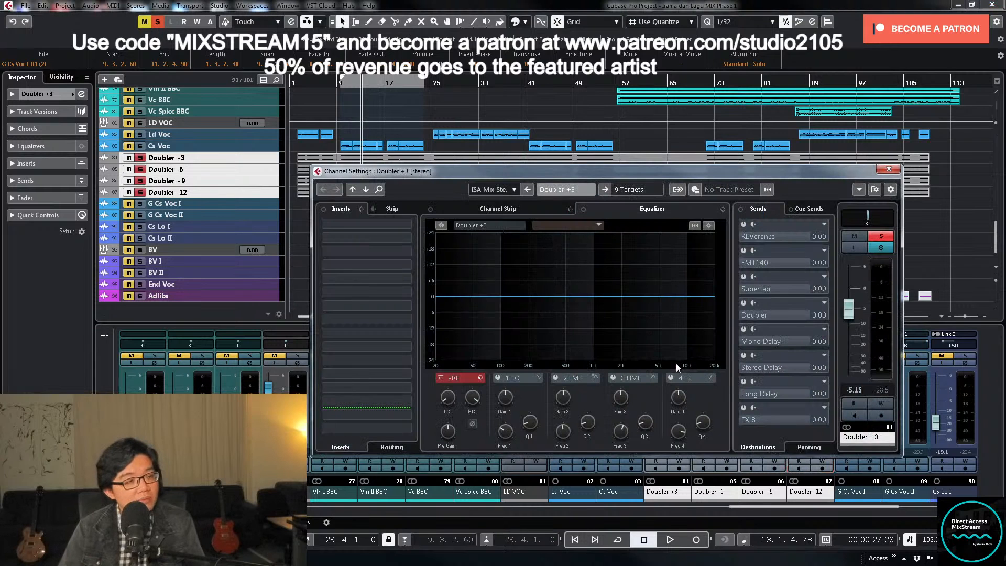
pyautogui.press('KP_Divide')
pyautogui.press('KP_1')
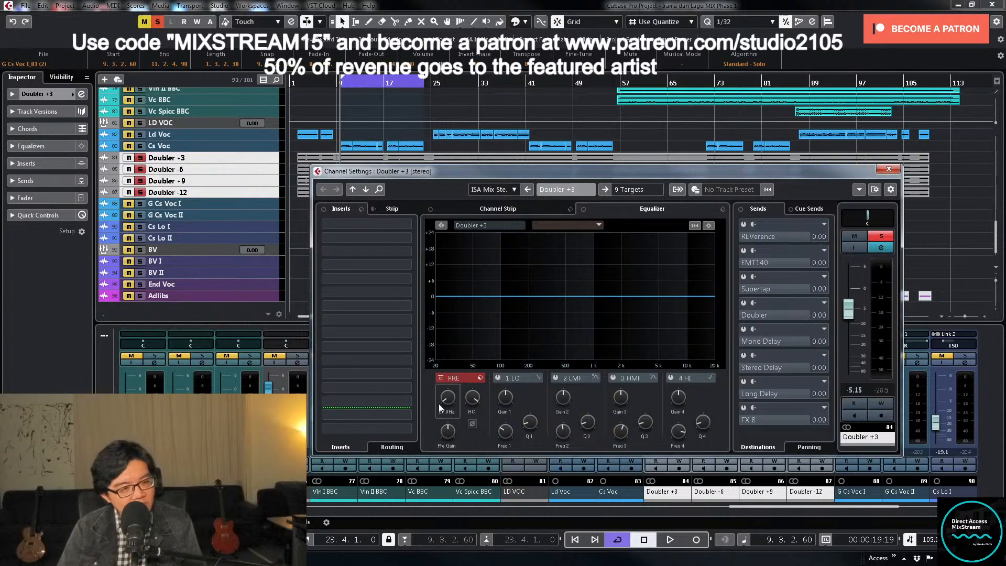
pyautogui.press('space')
pyautogui.moveTo(445, 401); pyautogui.dragTo(454, 363)
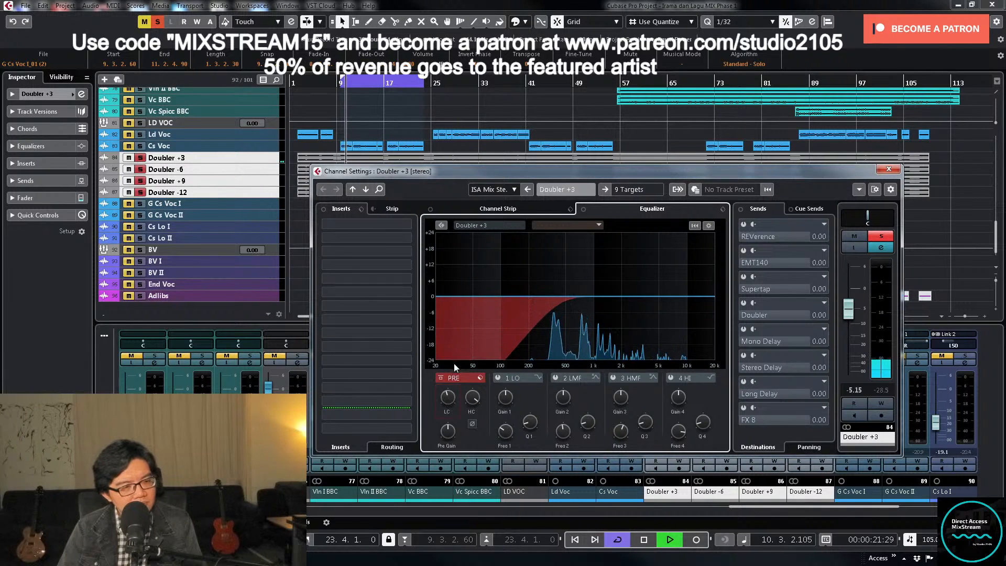
# - Lower the high-cut frequency on the Doubler +3 equalizer and carve a narrow band 3 dip around 734 Hz, with band 2 enabled
pyautogui.moveTo(473, 399); pyautogui.dragTo(476, 416)
pyautogui.click(612, 378)
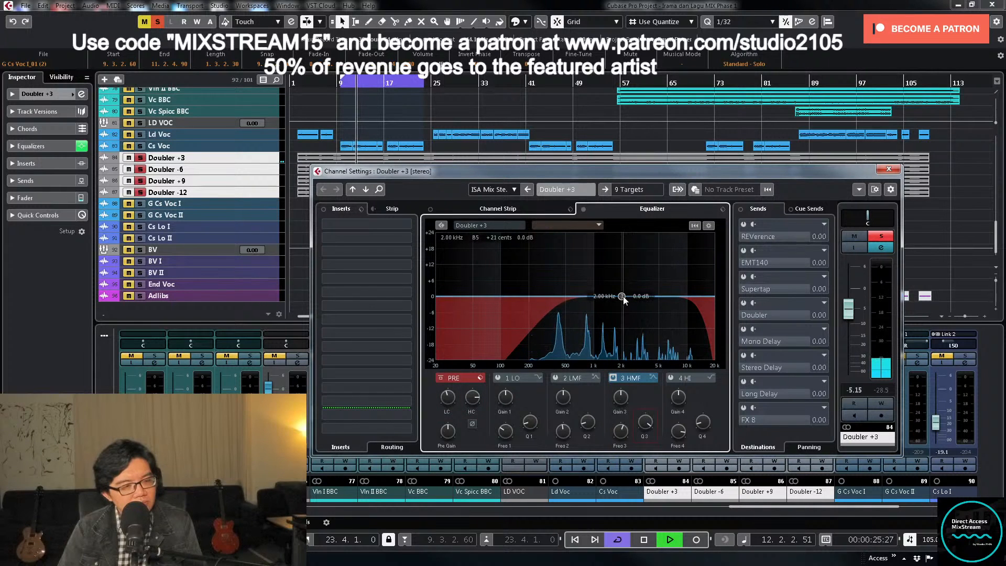
pyautogui.moveTo(623, 297); pyautogui.dragTo(582, 249)
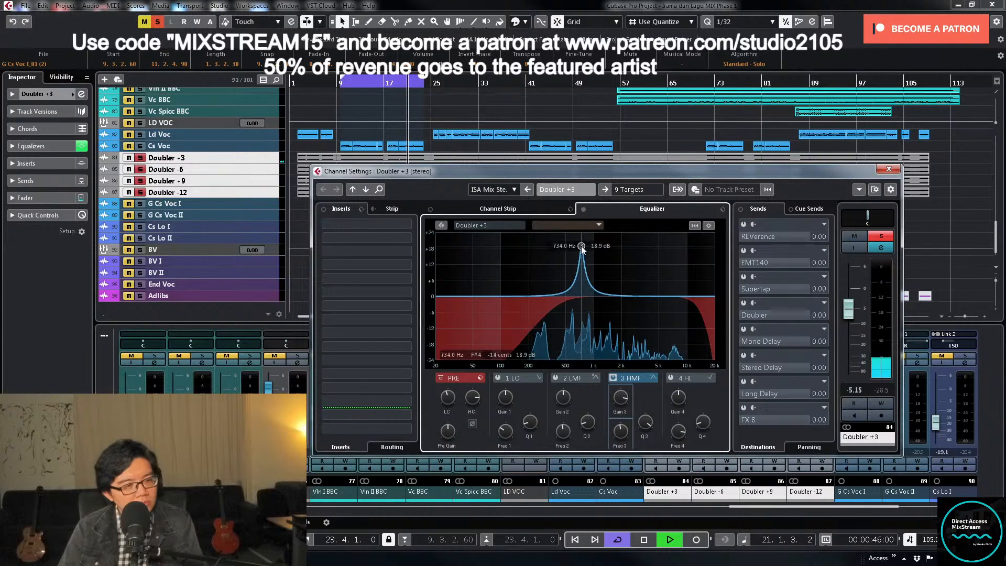
pyautogui.moveTo(621, 398); pyautogui.dragTo(620, 452)
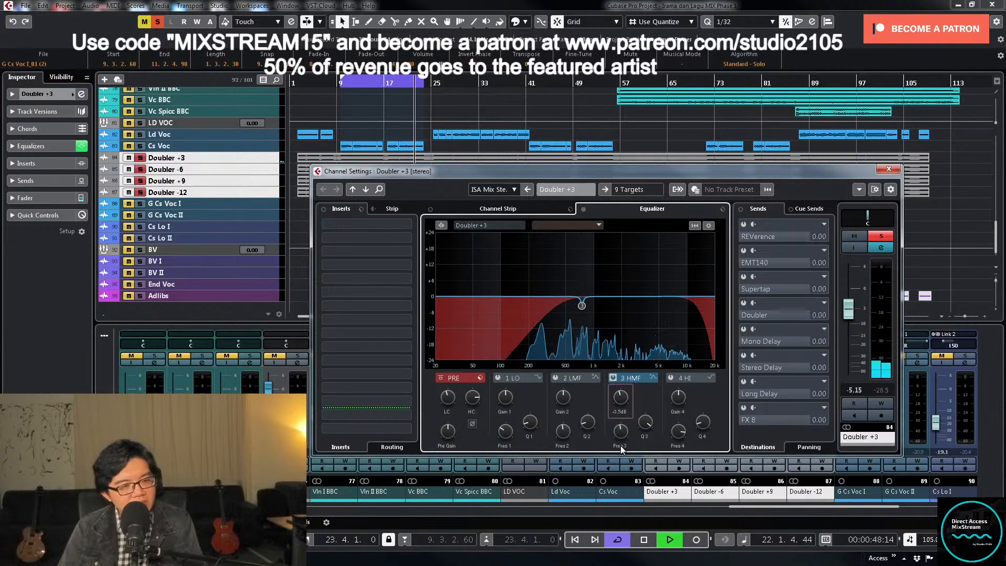
pyautogui.click(555, 377)
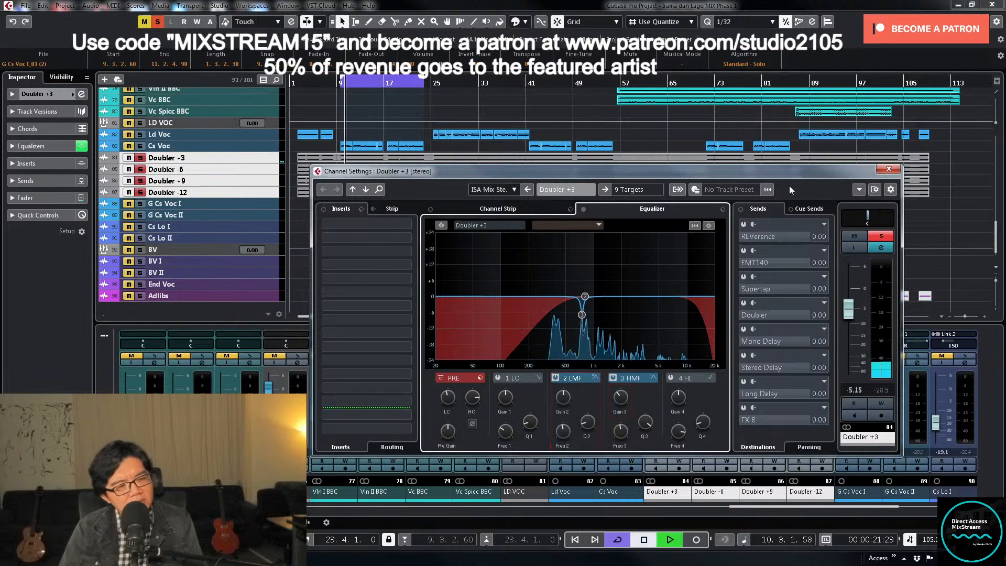
# - Stop playback, close the Doubler +3 channel settings and unsolo all four Doubler channels
pyautogui.press('space')
pyautogui.click(884, 238)
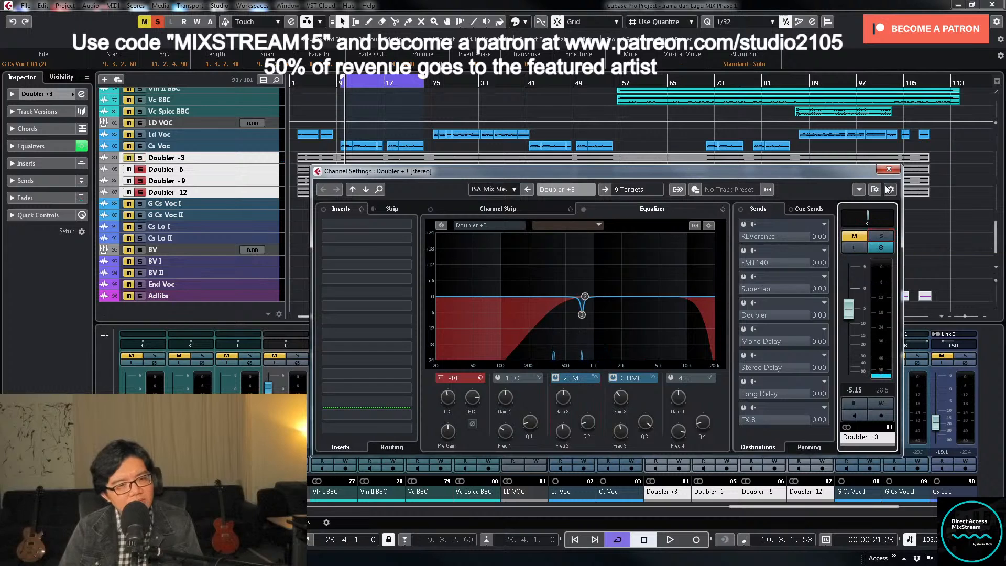
pyautogui.click(888, 169)
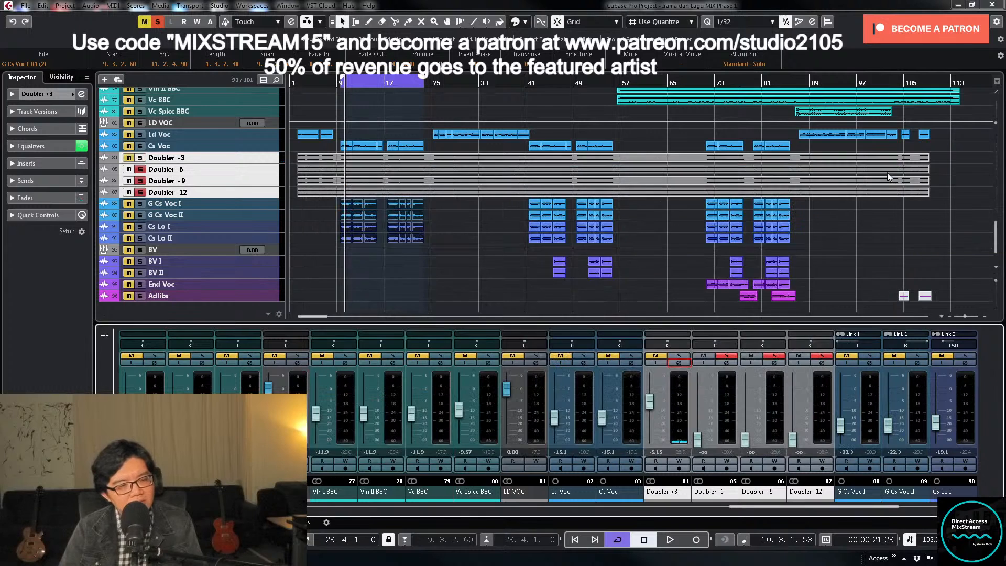
pyautogui.click(726, 357)
pyautogui.click(823, 356)
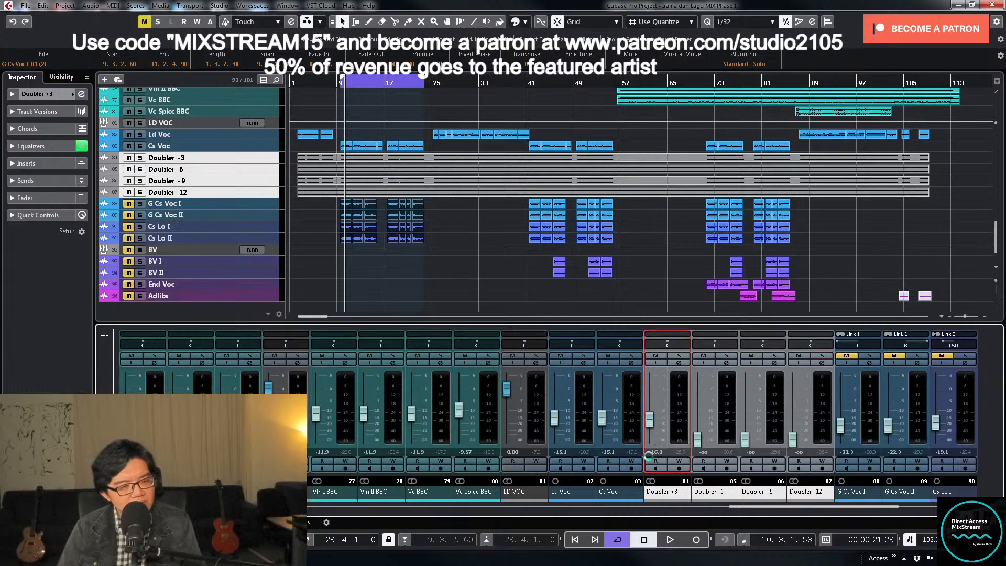
# - Set the faders of all four Doubler channels to -16.2 dB and turn off cycle playback
pyautogui.moveTo(684, 490); pyautogui.dragTo(806, 491)
pyautogui.click(622, 543)
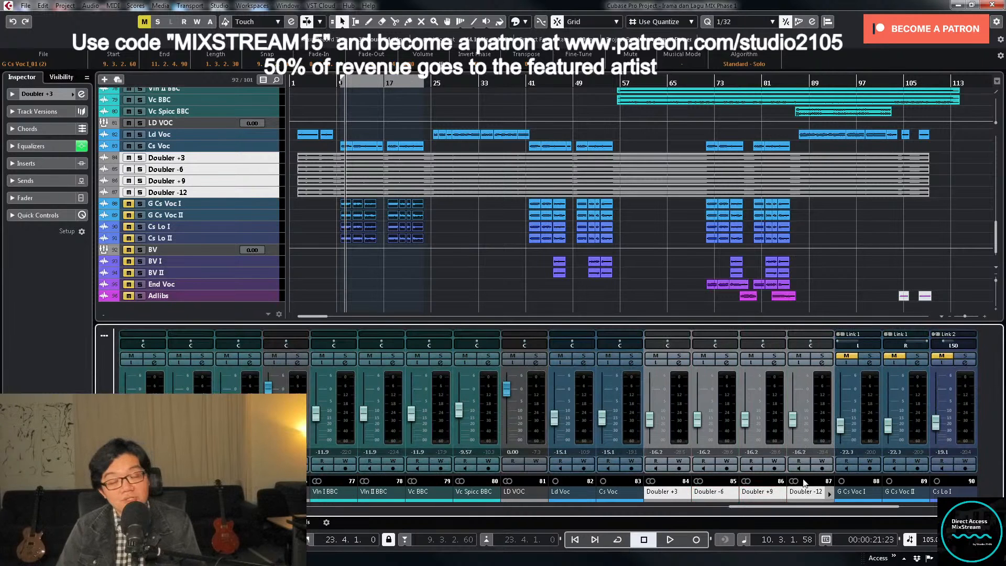
# - Select the channels from Doubler +3 to Doubler -12 and link them as one group
pyautogui.click(684, 430)
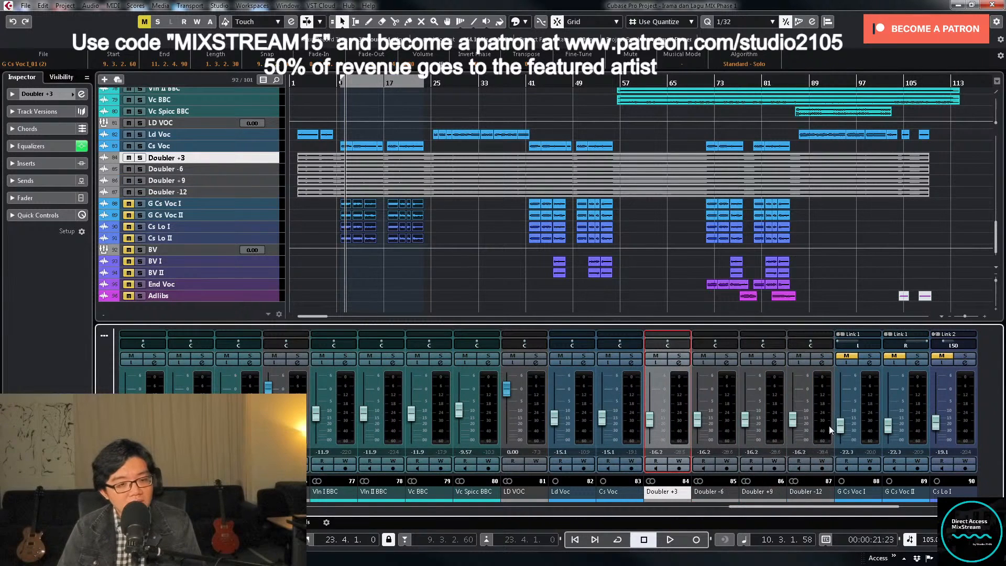
pyautogui.keyDown('shift'); pyautogui.click(807, 436); pyautogui.keyUp('shift')
pyautogui.rightClick(678, 436)
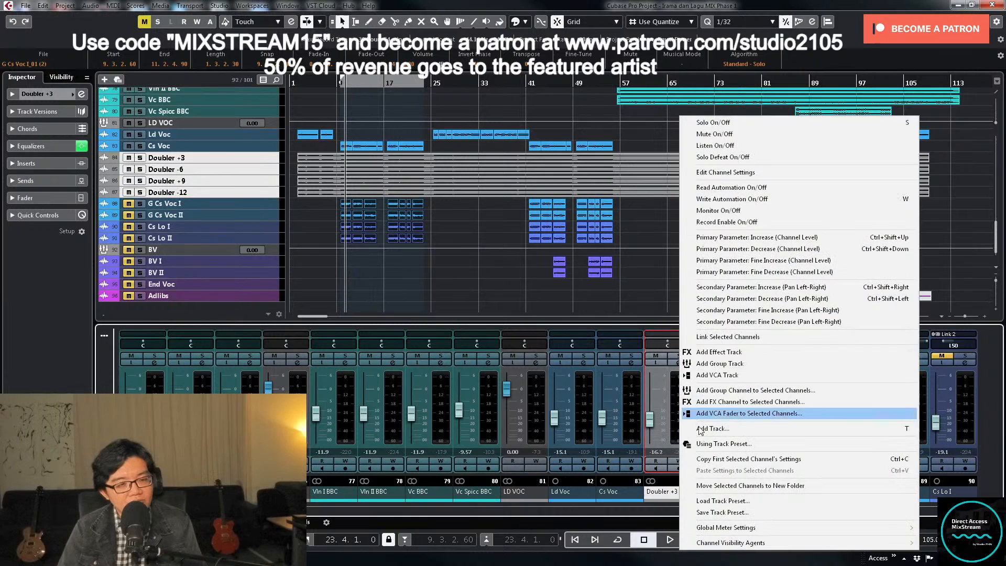
pyautogui.click(727, 338)
pyautogui.click(524, 426)
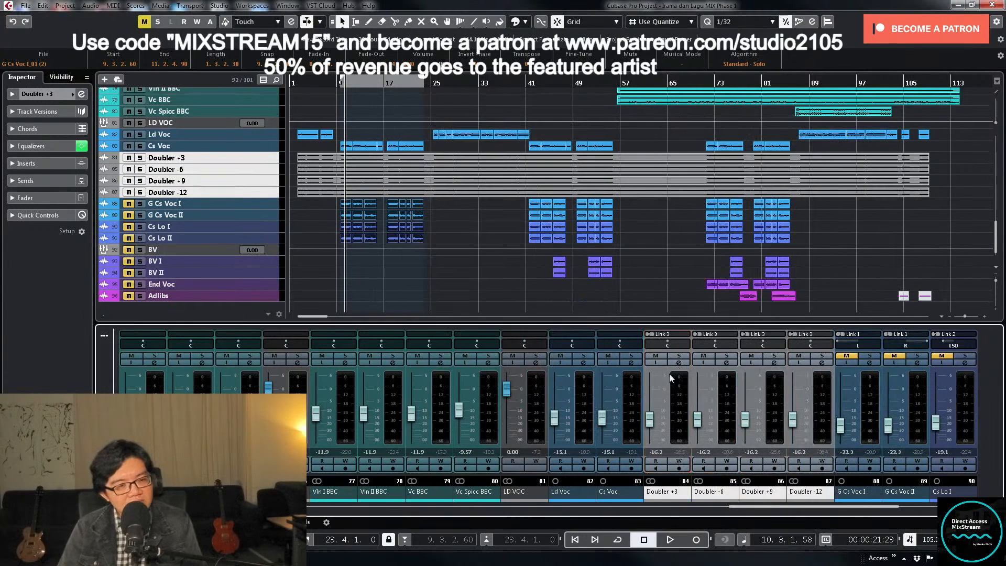
# - Route the output of the linked Doubler channels to a group bus from the Doubler +3 channel settings
pyautogui.click(679, 364)
pyautogui.click(630, 190)
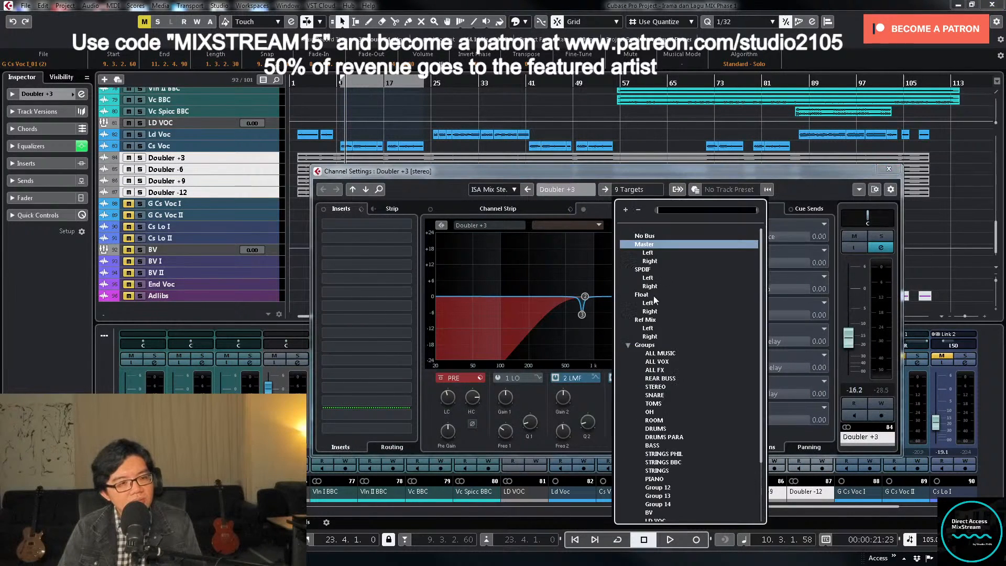
pyautogui.click(666, 442)
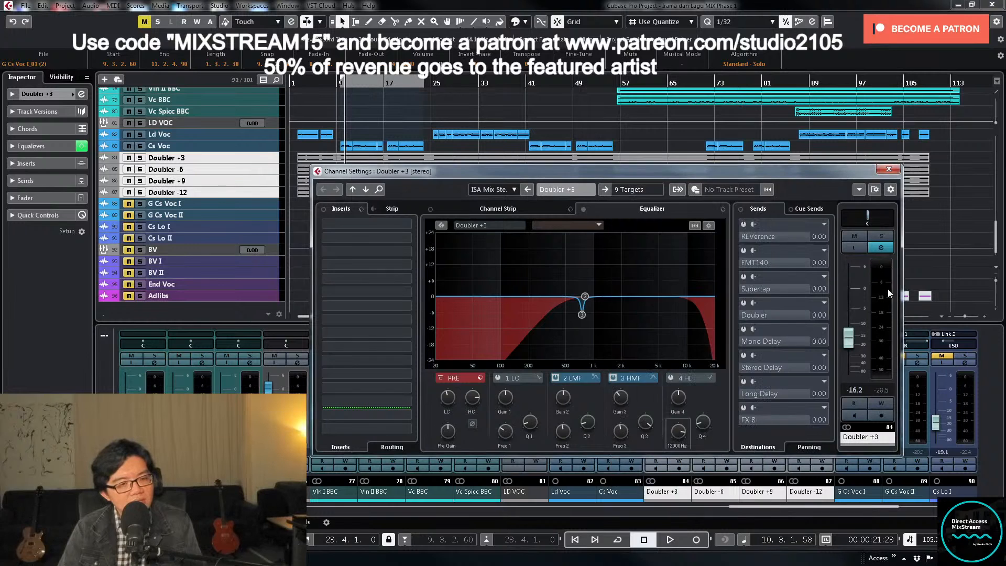
pyautogui.click(889, 168)
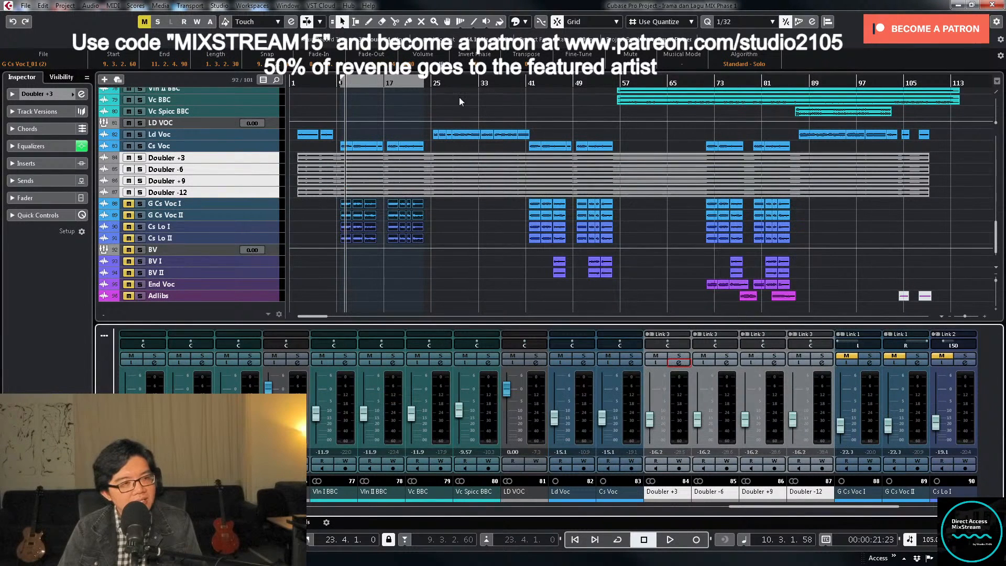
# - Play the first chorus section and balance the linked Doubler faders against the lead vocal at -14.1 dB
pyautogui.click(331, 82)
pyautogui.moveTo(649, 420)
pyautogui.mouseDown()
pyautogui.moveTo(654, 452)
pyautogui.moveTo(652, 404)
pyautogui.mouseUp()
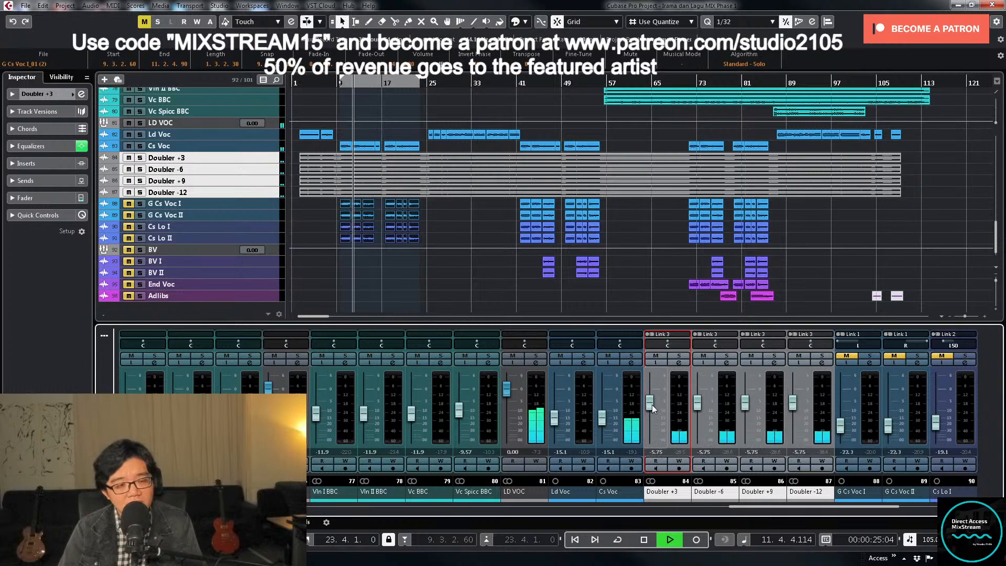
pyautogui.press('space')
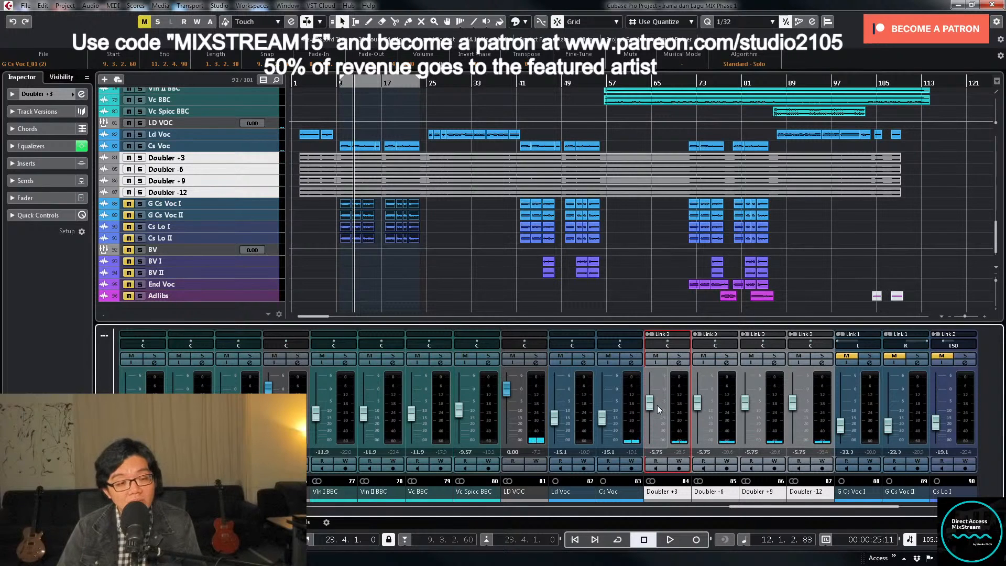
pyautogui.moveTo(651, 403); pyautogui.dragTo(655, 424)
pyautogui.press('space')
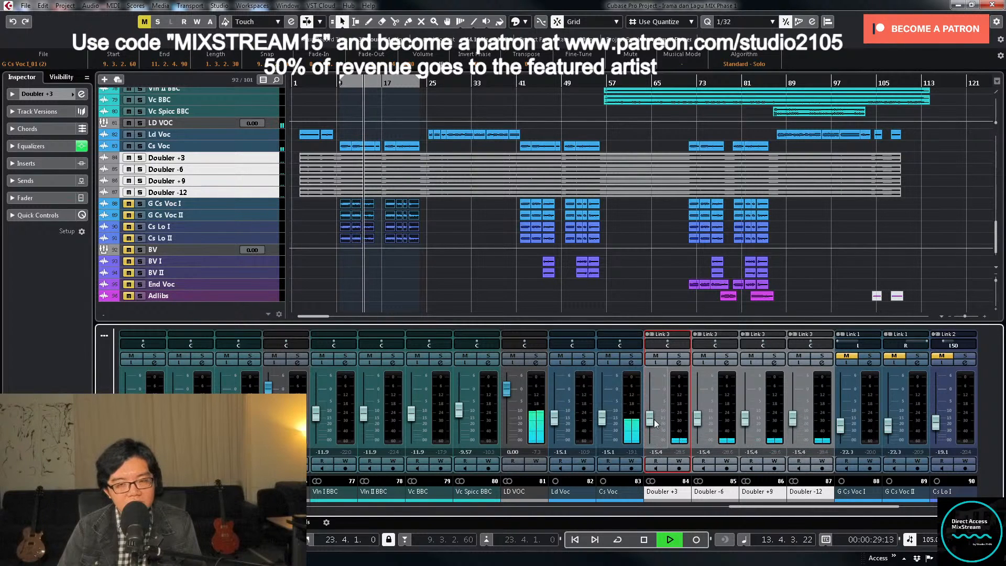
pyautogui.moveTo(655, 421); pyautogui.dragTo(654, 419)
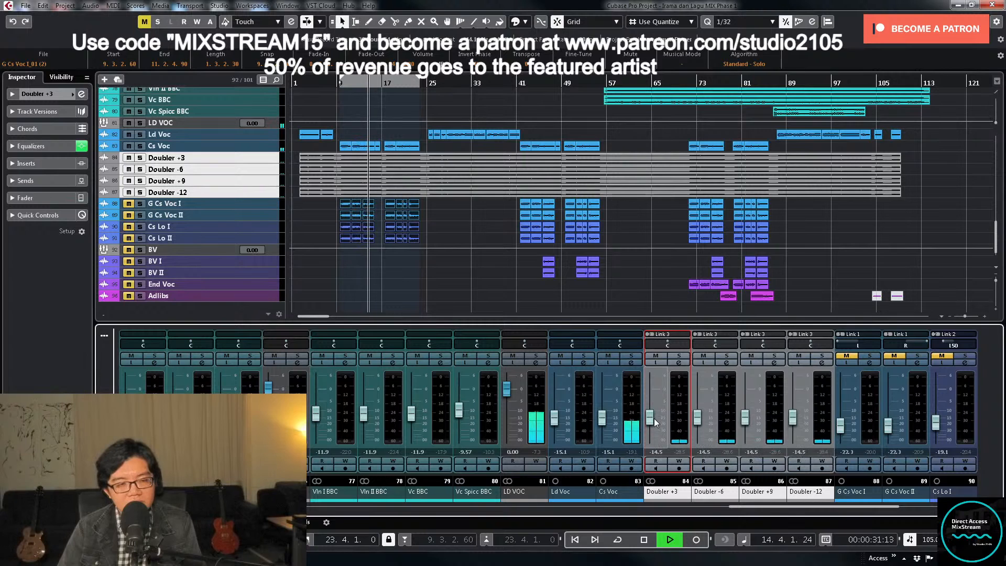
# - Compare the lead vocal with the linked Doublers muted and unmuted, and raise their faders to -11.6 dB
pyautogui.click(655, 356)
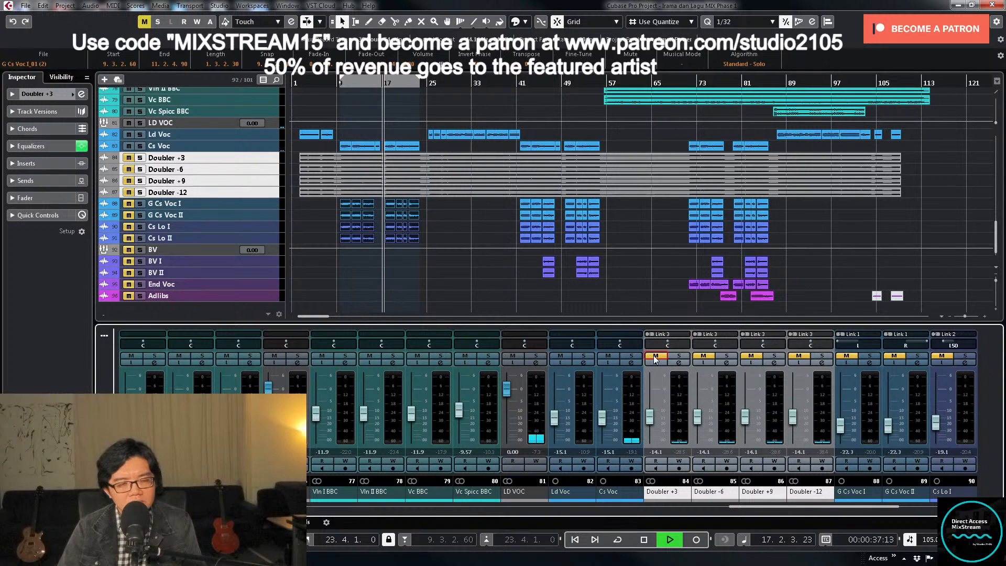
pyautogui.click(656, 357)
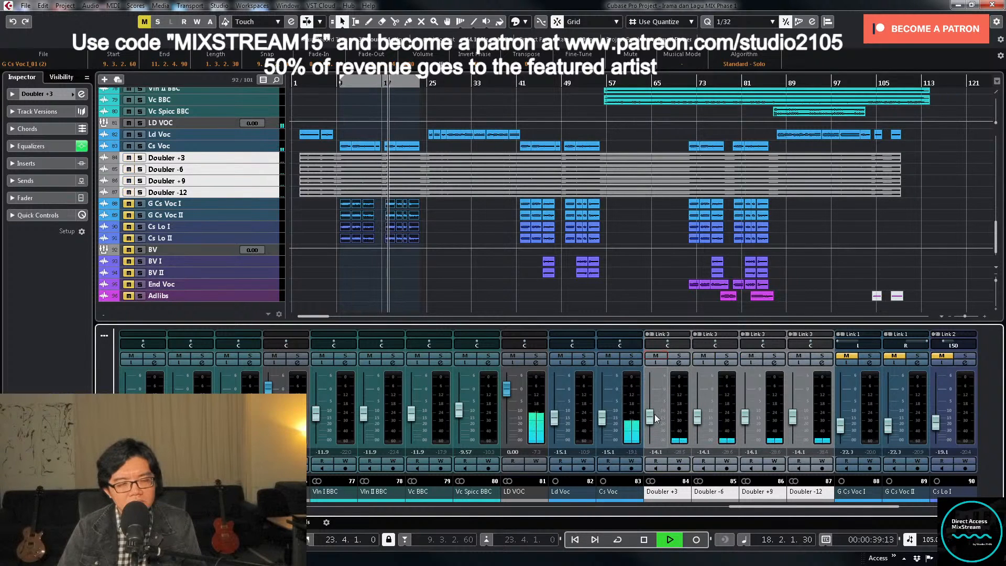
pyautogui.moveTo(655, 416); pyautogui.dragTo(655, 416)
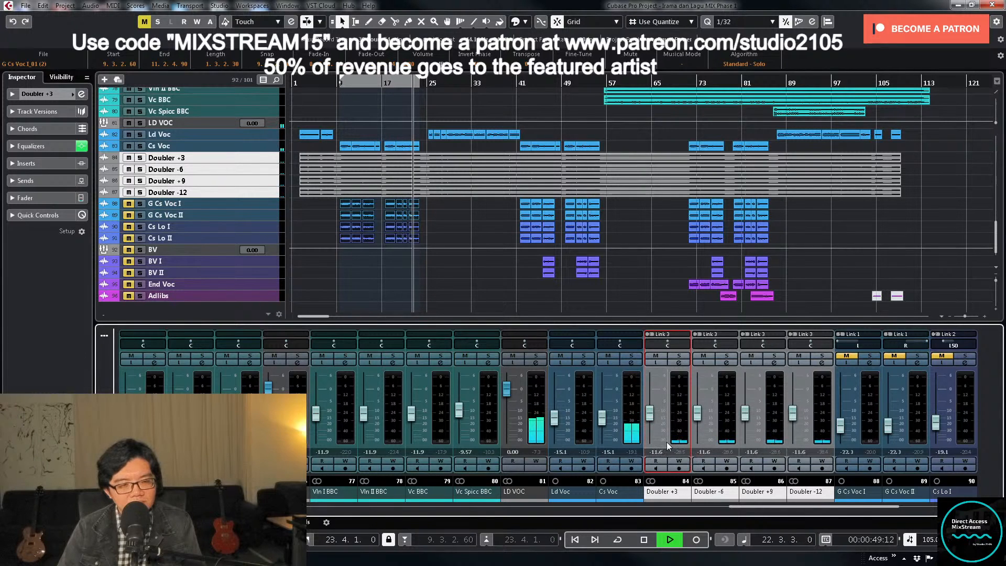
# - Mute and unmute the linked Doubler channels during playback to check their effect on the vocal, and stop playback
pyautogui.click(656, 357)
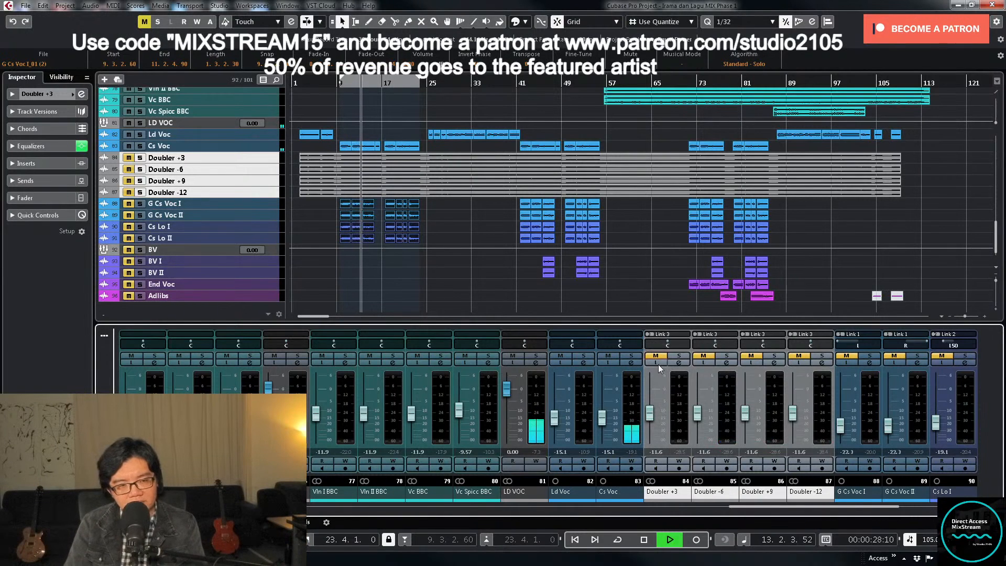
pyautogui.click(657, 356)
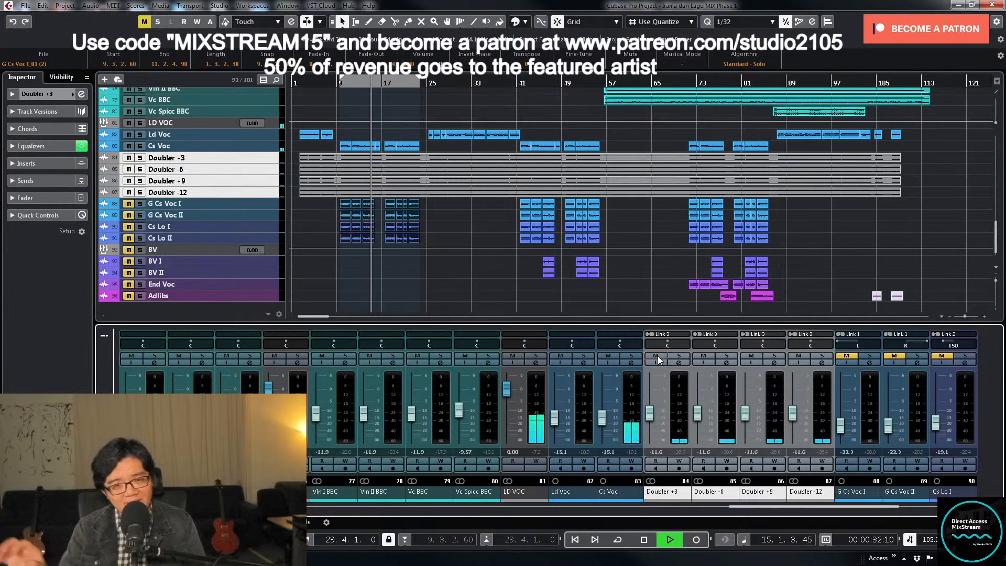
pyautogui.press('space')
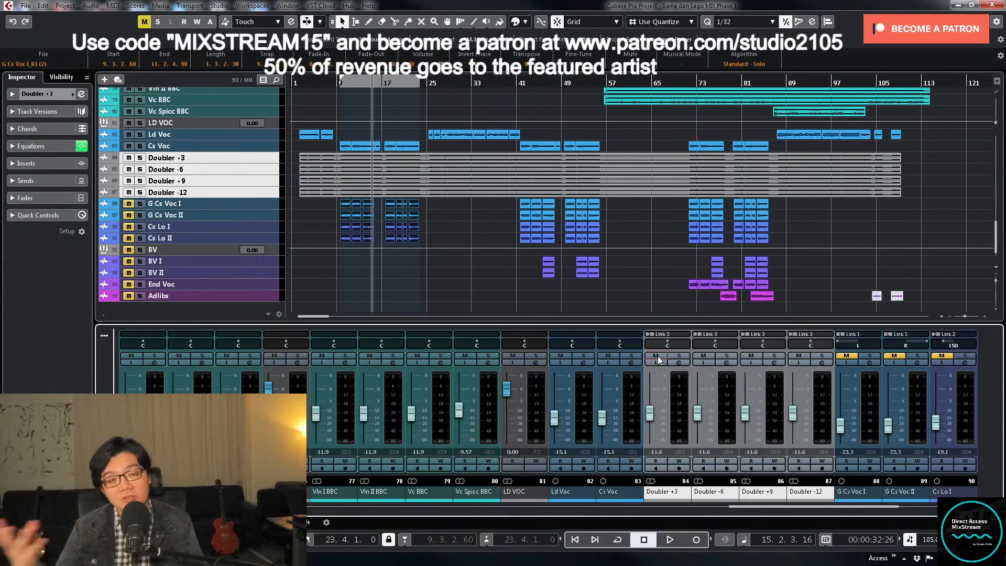
# - Return to the section's start and unmute the G Cs Voc and Cs Lo tracks and the tracks from PIANO to Soft Piano
pyautogui.press('KP_1')
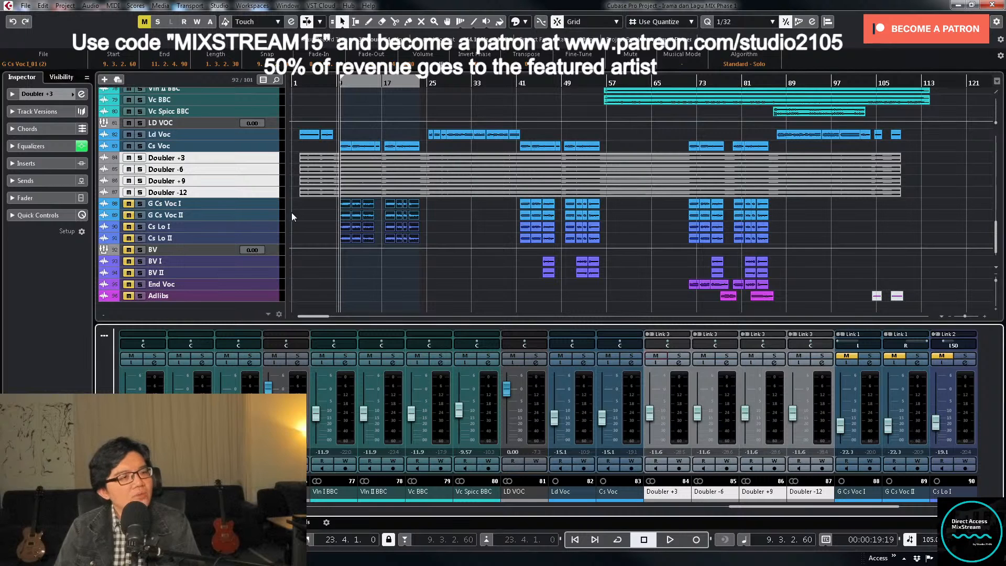
pyautogui.moveTo(129, 204); pyautogui.dragTo(132, 239)
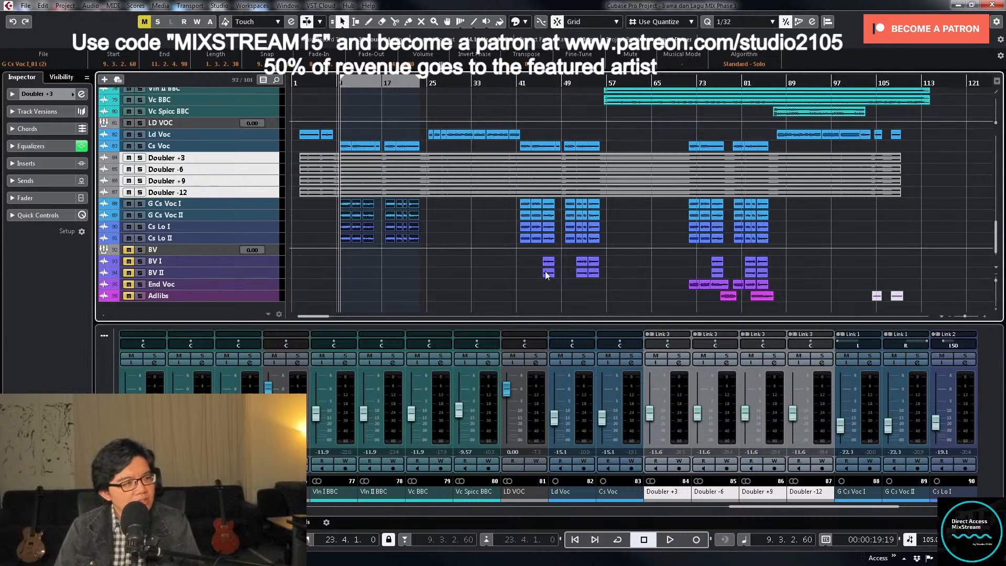
pyautogui.scroll(15, 524, 251)
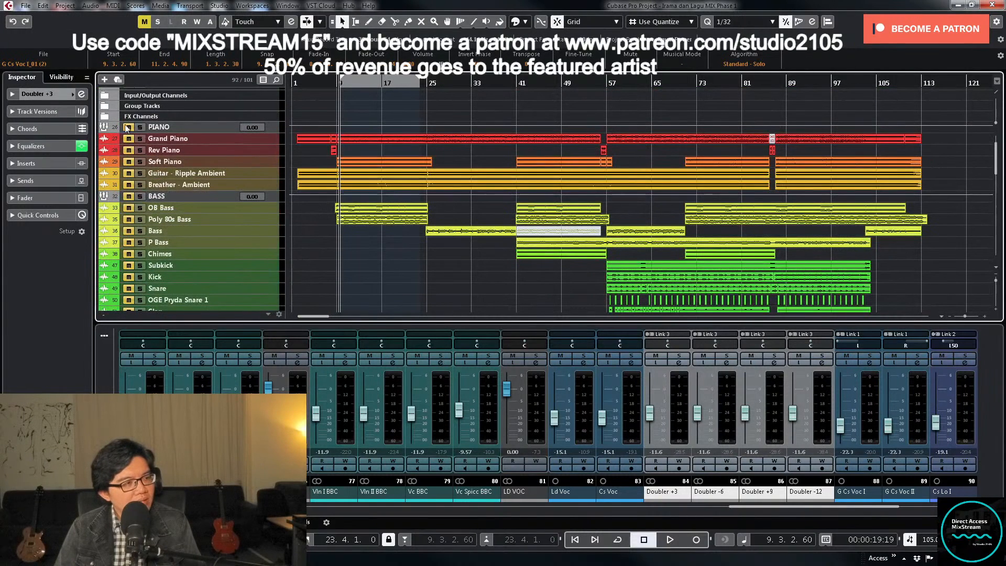
pyautogui.moveTo(128, 129); pyautogui.dragTo(129, 162)
pyautogui.scroll(-15, 512, 194)
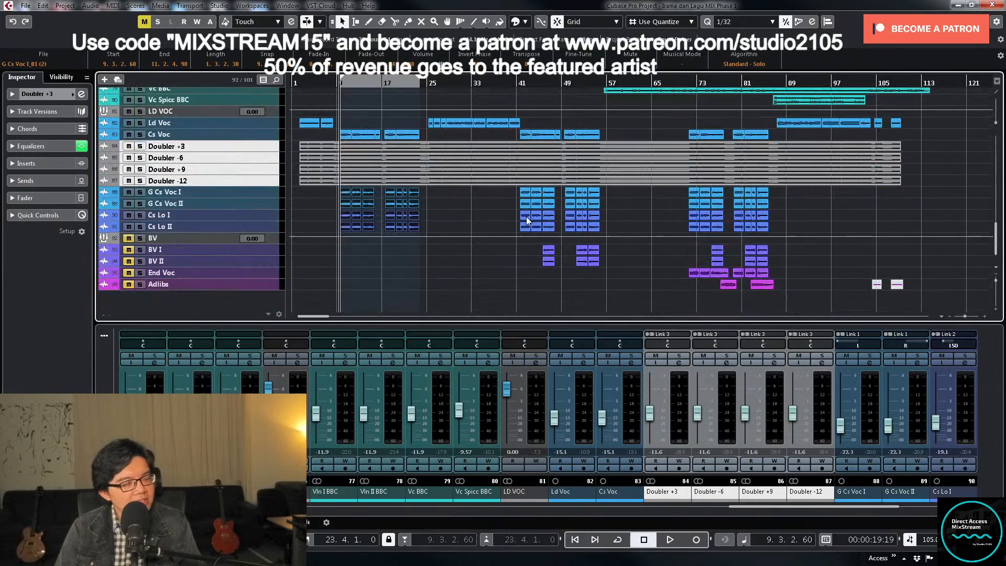
# - During playback, lower the linked Doubler faders to -13.4 dB and raise the linked Cs Lo faders to -18.1 dB
pyautogui.press('space')
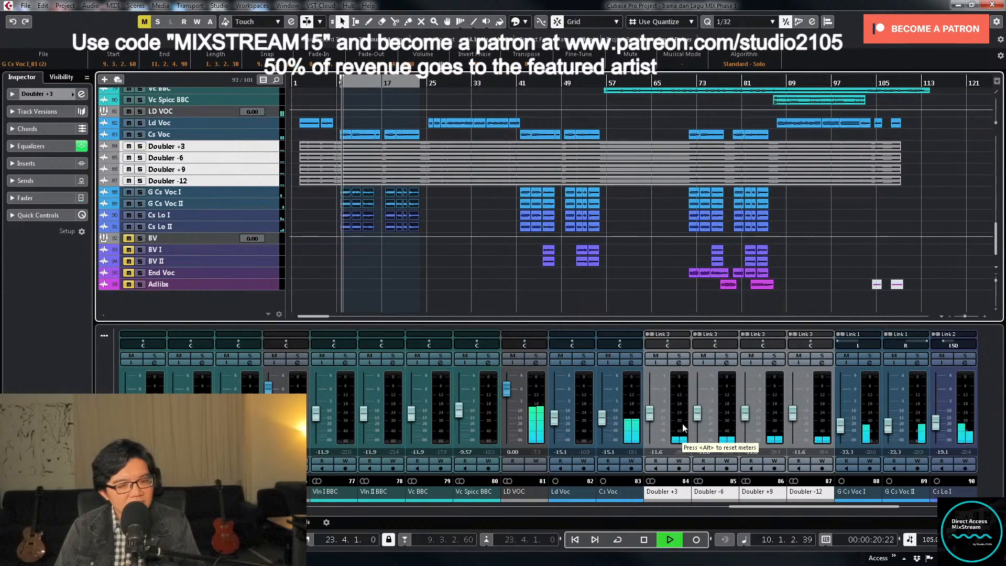
pyautogui.moveTo(655, 416); pyautogui.dragTo(653, 420)
pyautogui.moveTo(775, 508); pyautogui.dragTo(823, 509)
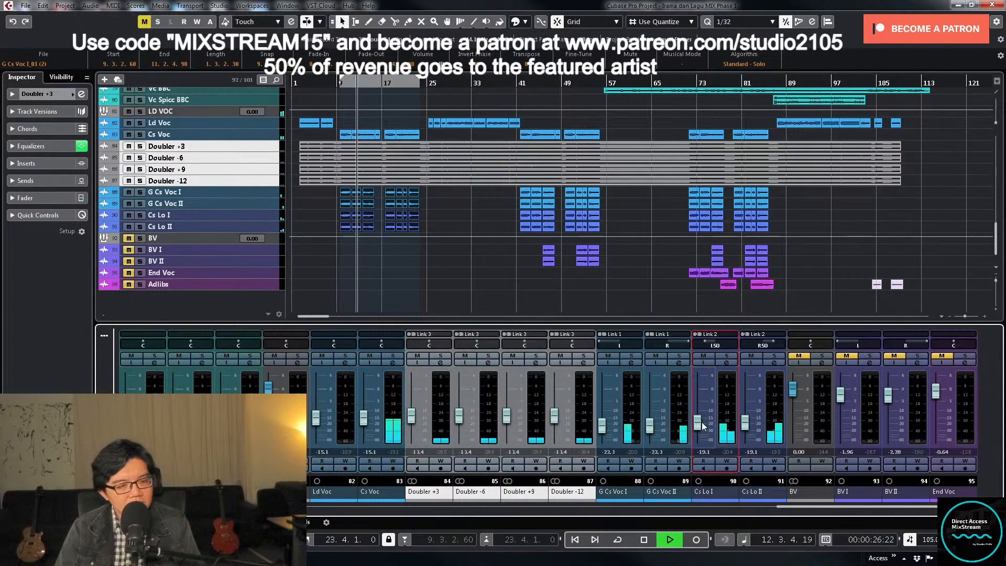
pyautogui.moveTo(703, 426); pyautogui.dragTo(703, 424)
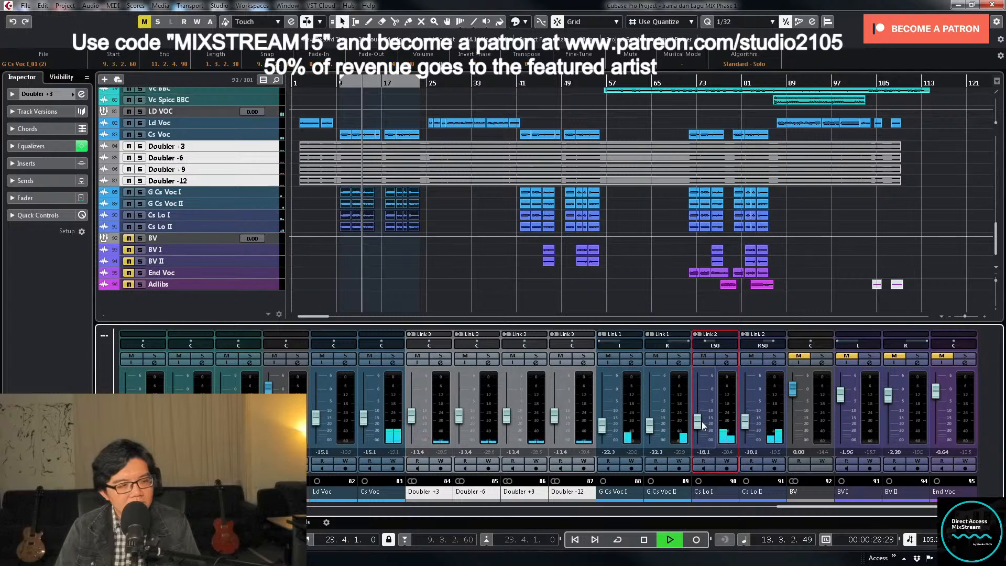
# - Open the LD VOC channel settings, stop playback and move the pre/post-fader divider to just below the MV2 Stereo insert
pyautogui.scroll(1, 342, 265)
pyautogui.click(393, 266)
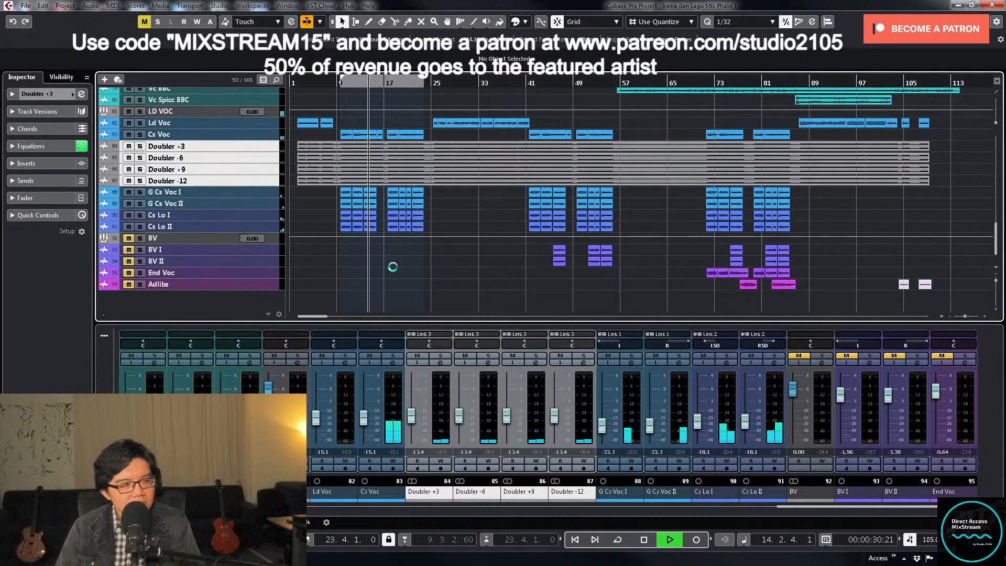
pyautogui.click(296, 363)
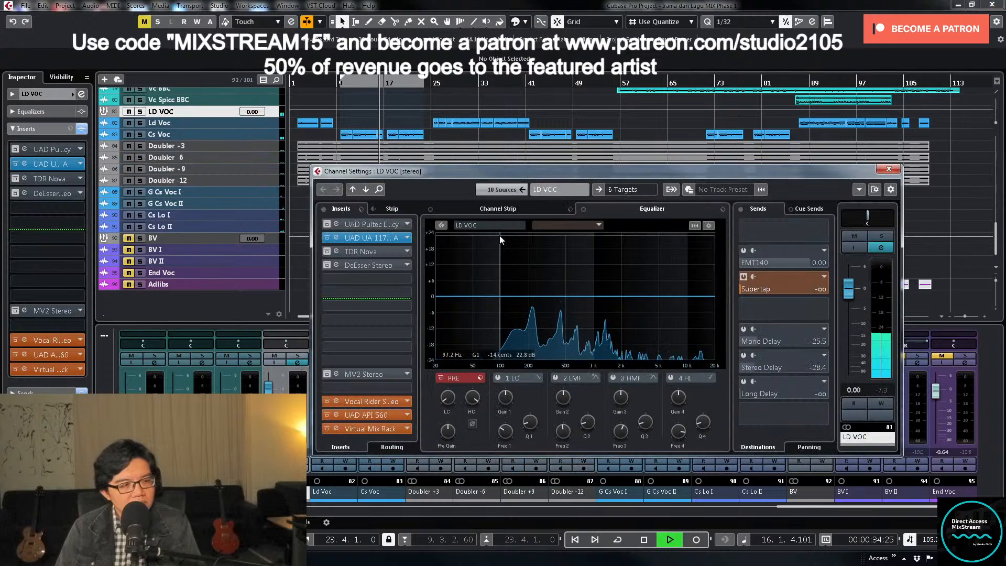
pyautogui.press('space')
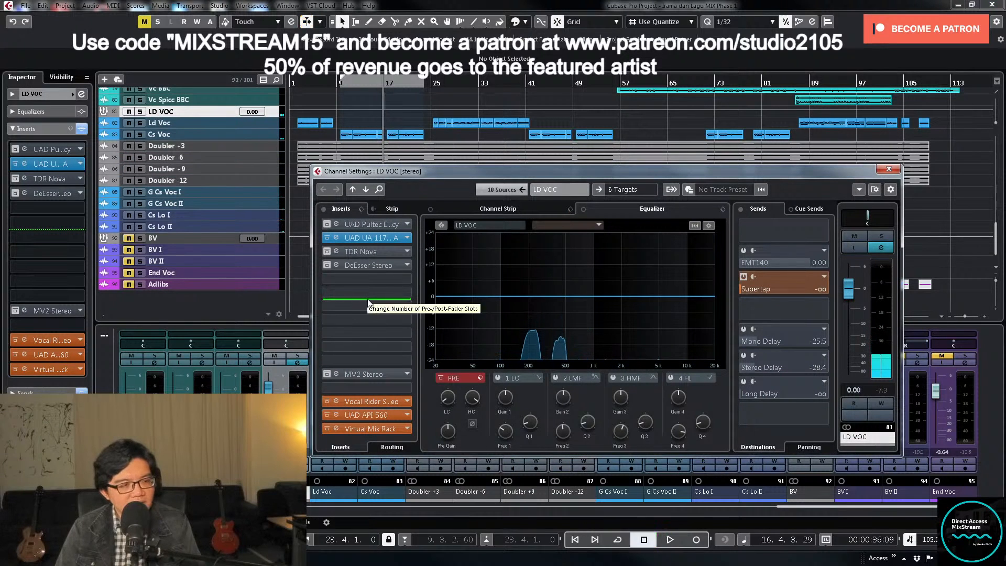
pyautogui.moveTo(366, 300); pyautogui.dragTo(365, 392)
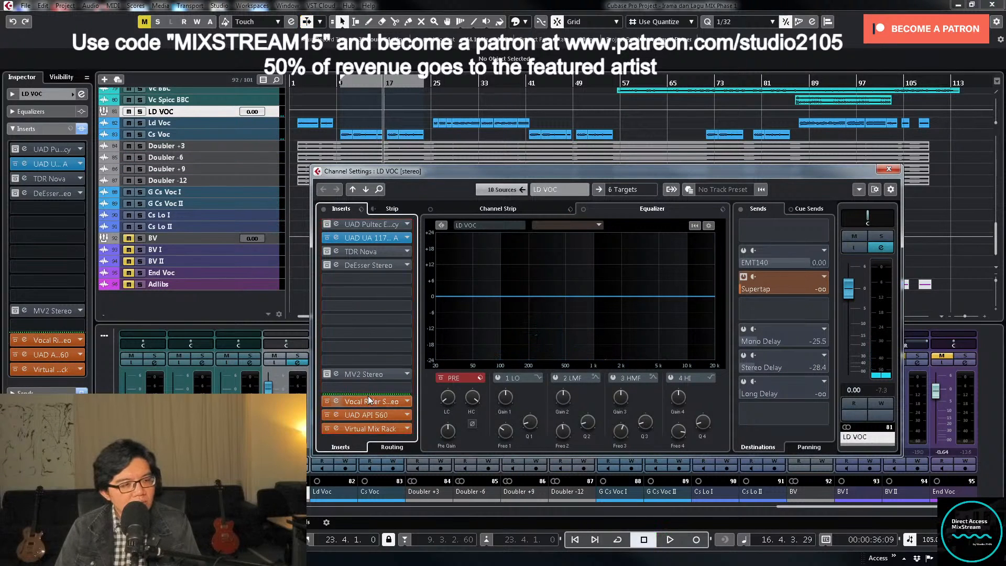
pyautogui.click(889, 168)
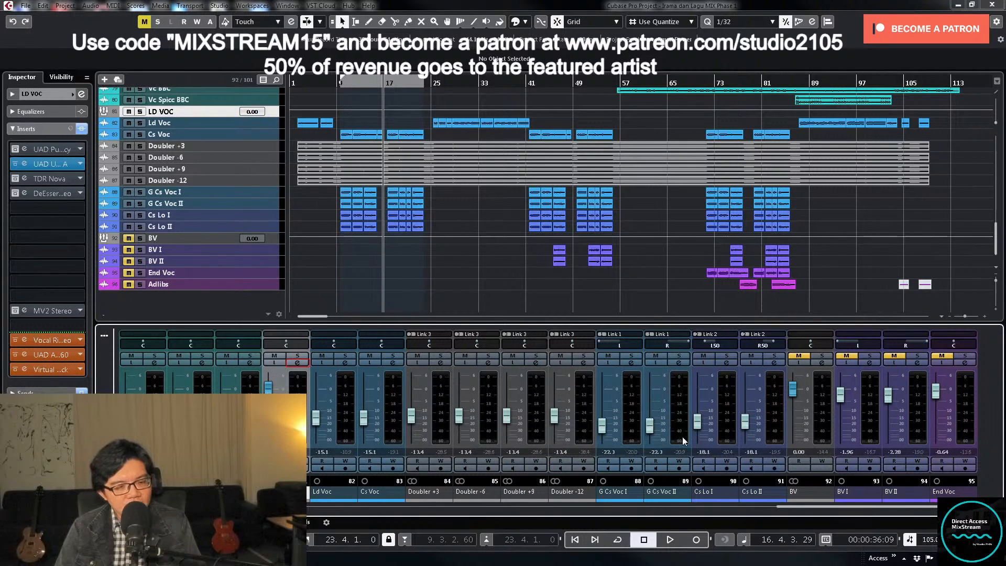
pyautogui.click(298, 357)
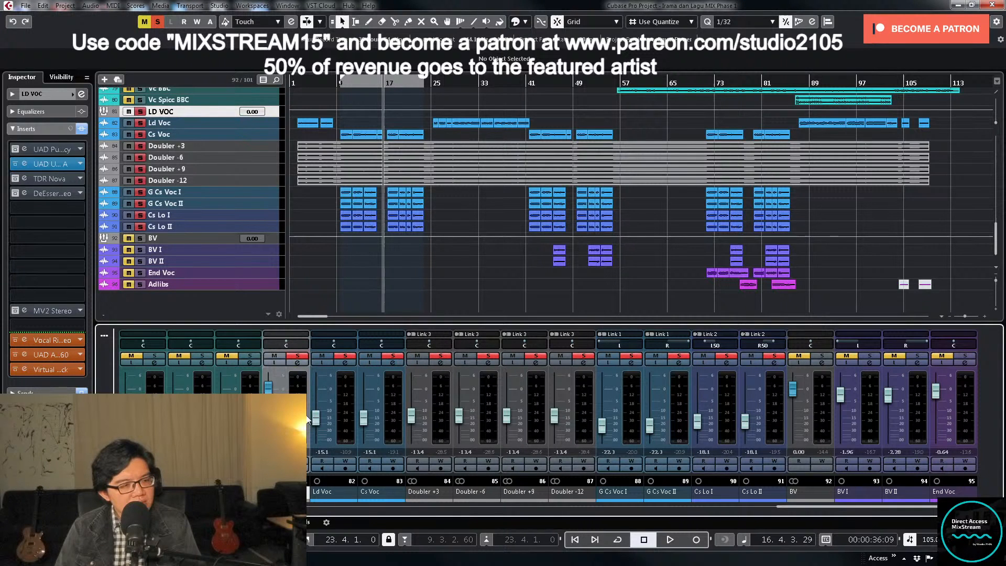
pyautogui.click(297, 355)
pyautogui.click(298, 362)
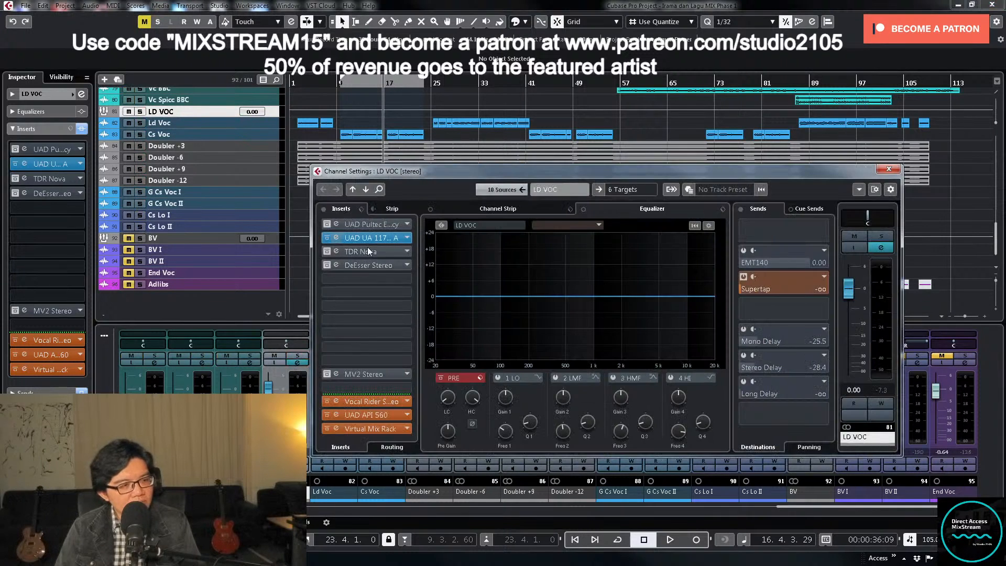
# - Switch the UAD UA 1176 on LD VOC to GR metering, fine-tune its input and output during playback, and stop playback
pyautogui.click(337, 237)
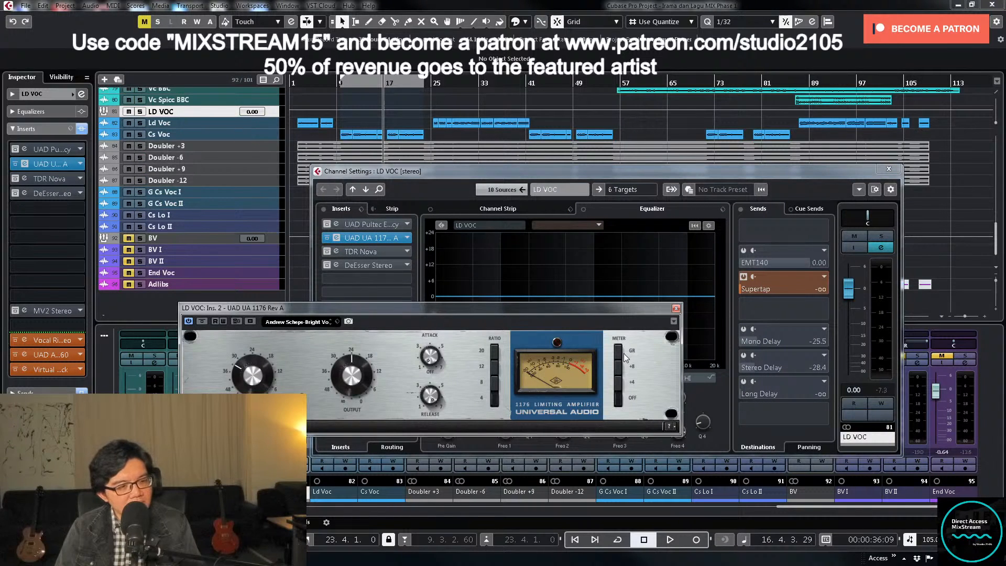
pyautogui.click(621, 352)
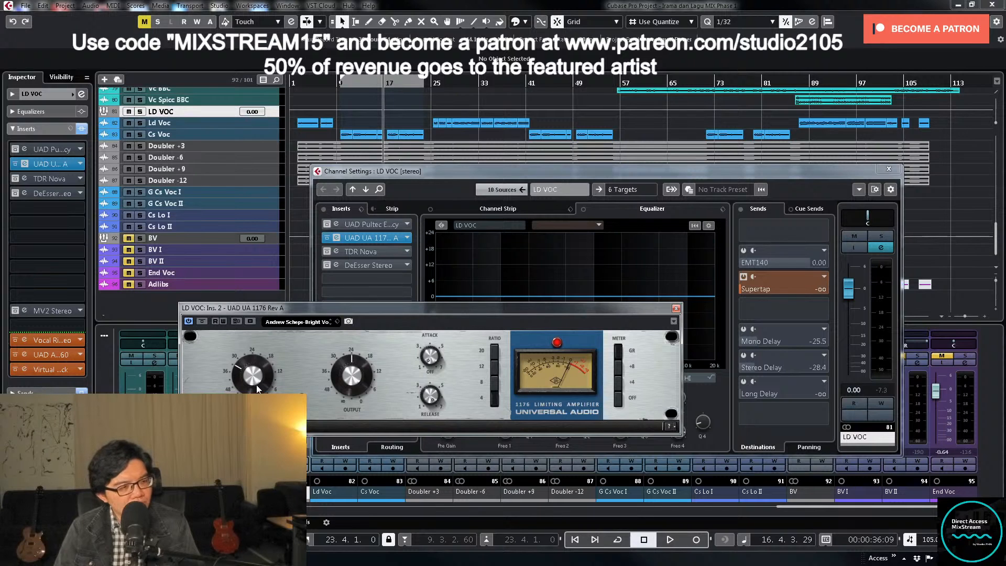
pyautogui.press('space')
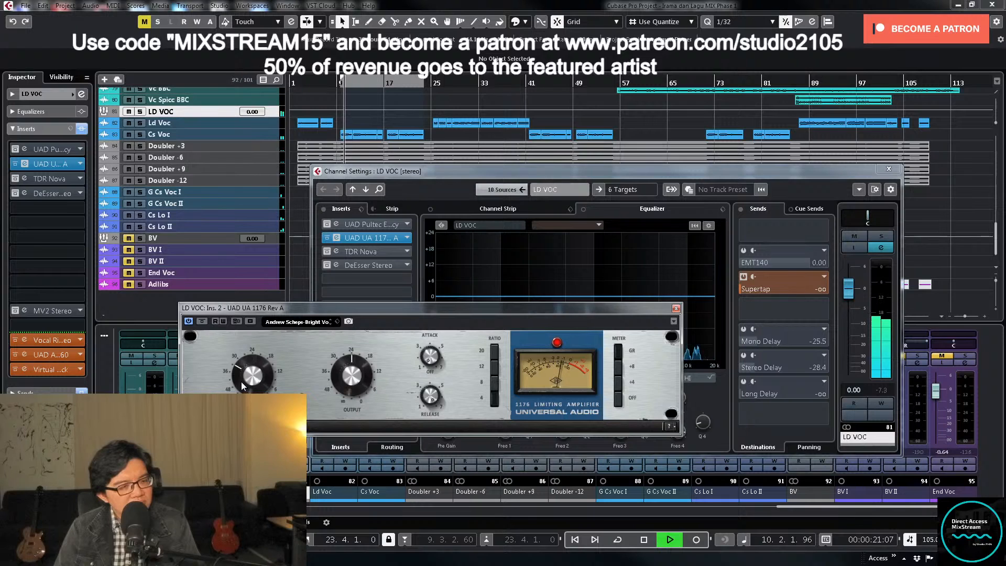
pyautogui.moveTo(241, 379); pyautogui.dragTo(240, 373)
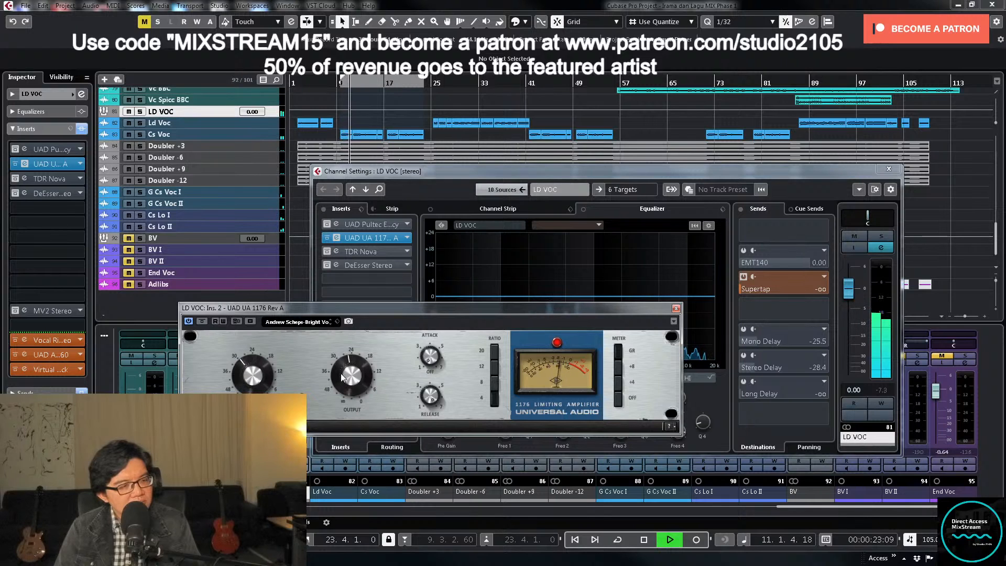
pyautogui.moveTo(340, 372); pyautogui.dragTo(340, 376)
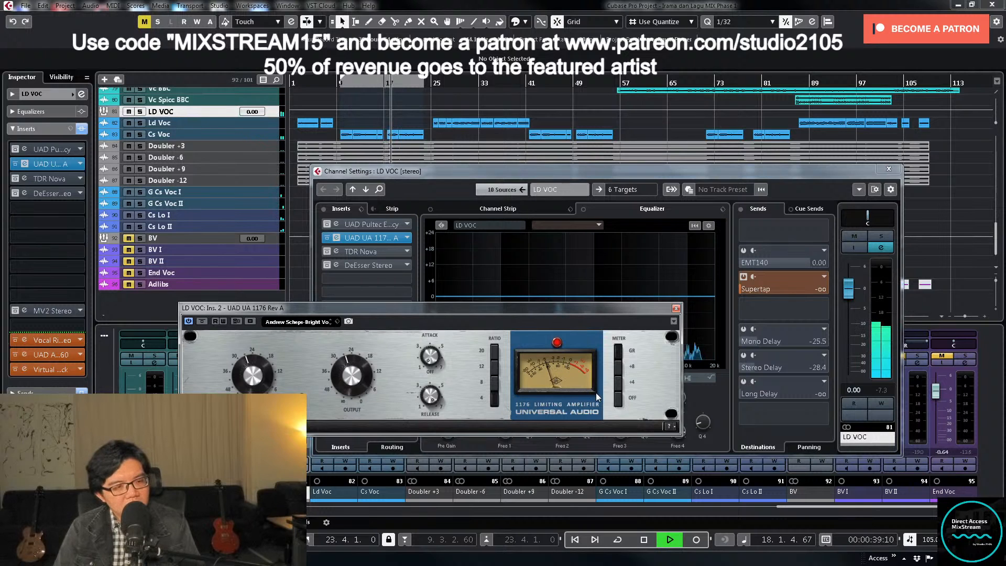
pyautogui.click(676, 308)
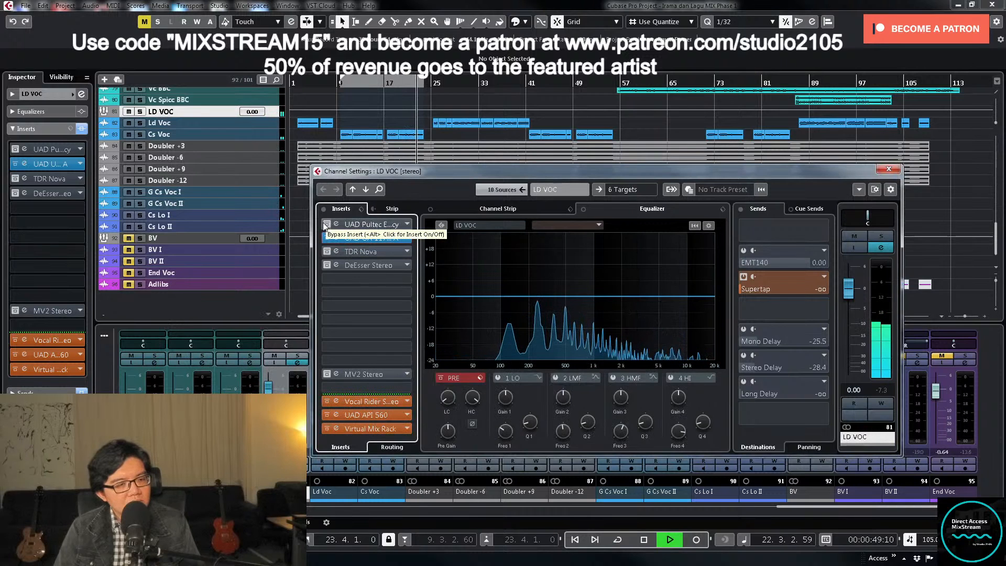
pyautogui.press('space')
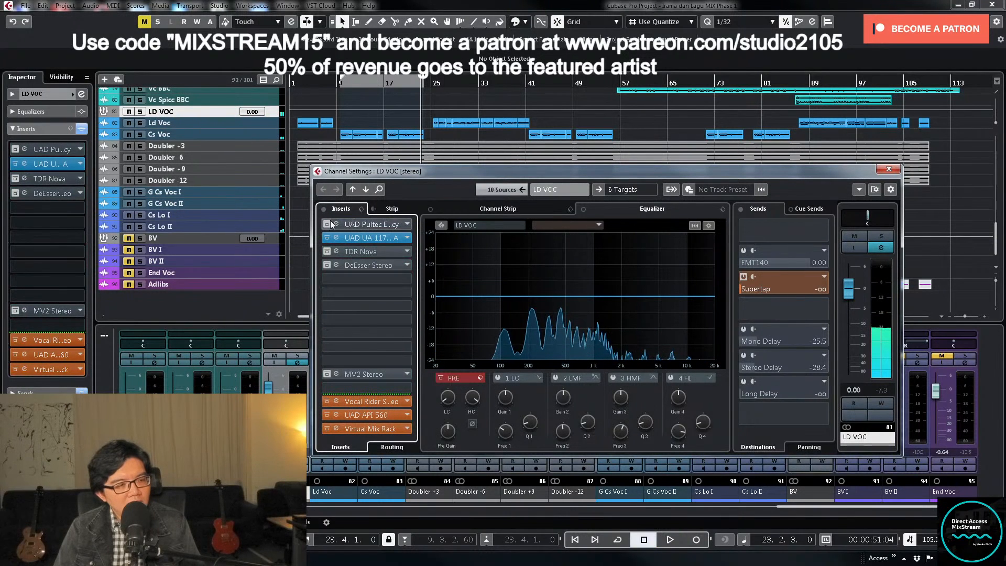
# - Open LD VOC's UAD Pultec EQP-1A, set its high frequency to 8 KCS during playback, close the plug-in and stop playback
pyautogui.click(373, 225)
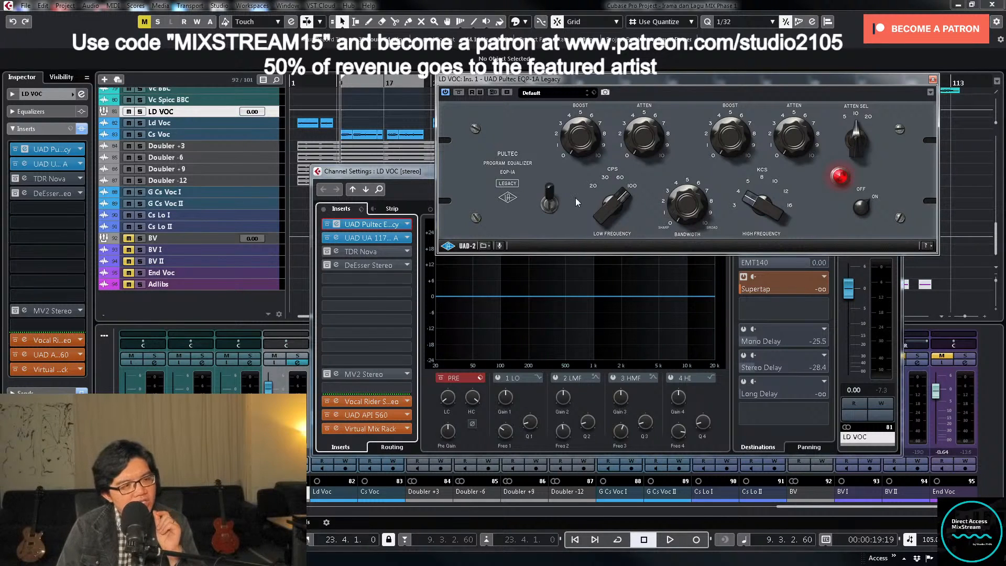
pyautogui.press('space')
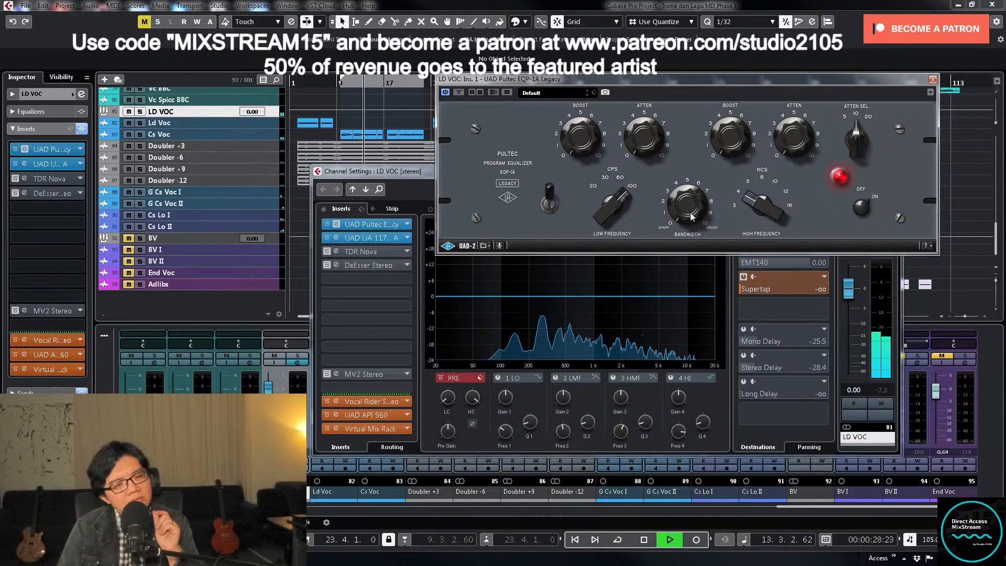
pyautogui.moveTo(751, 186); pyautogui.dragTo(751, 178)
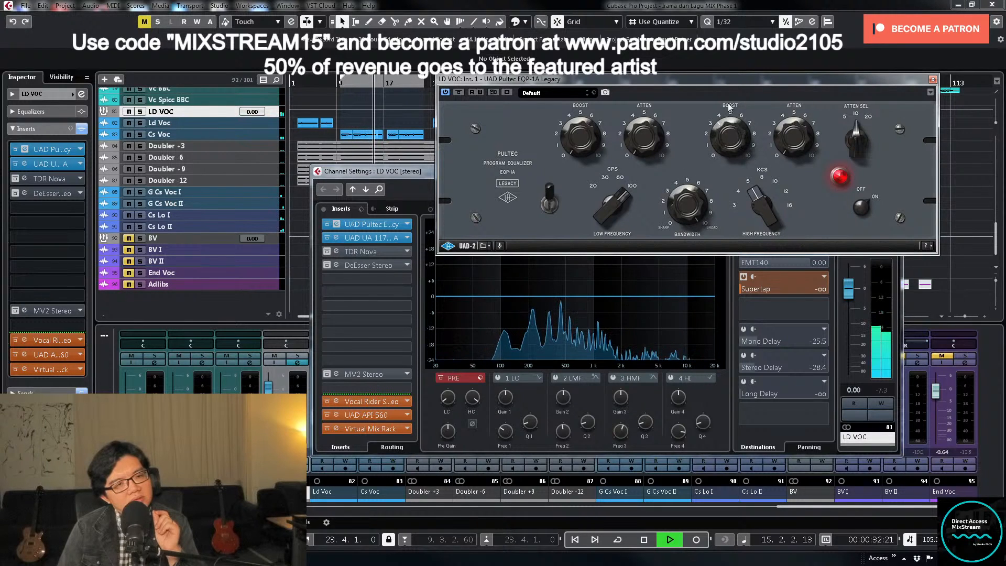
pyautogui.moveTo(759, 201); pyautogui.dragTo(756, 177)
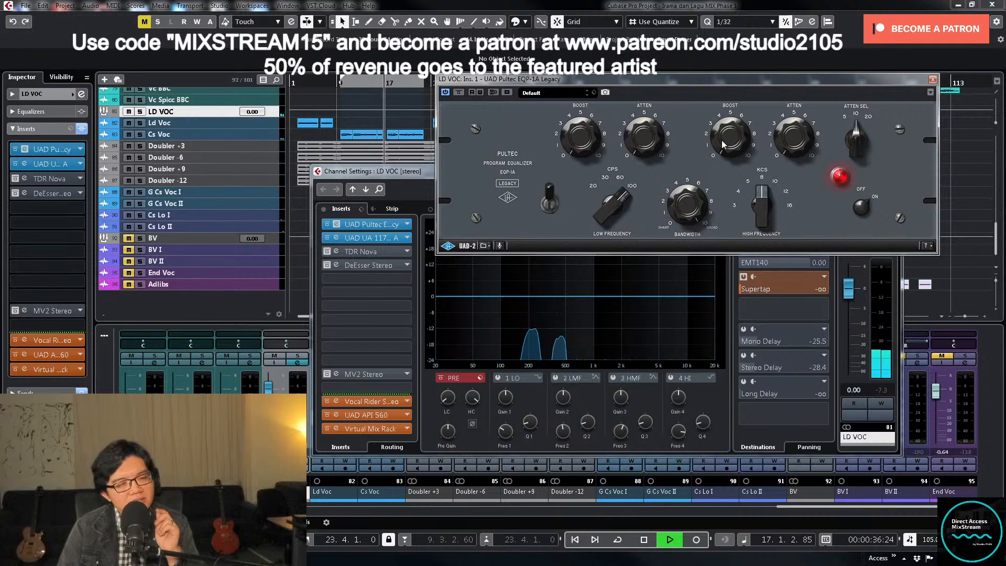
pyautogui.click(933, 80)
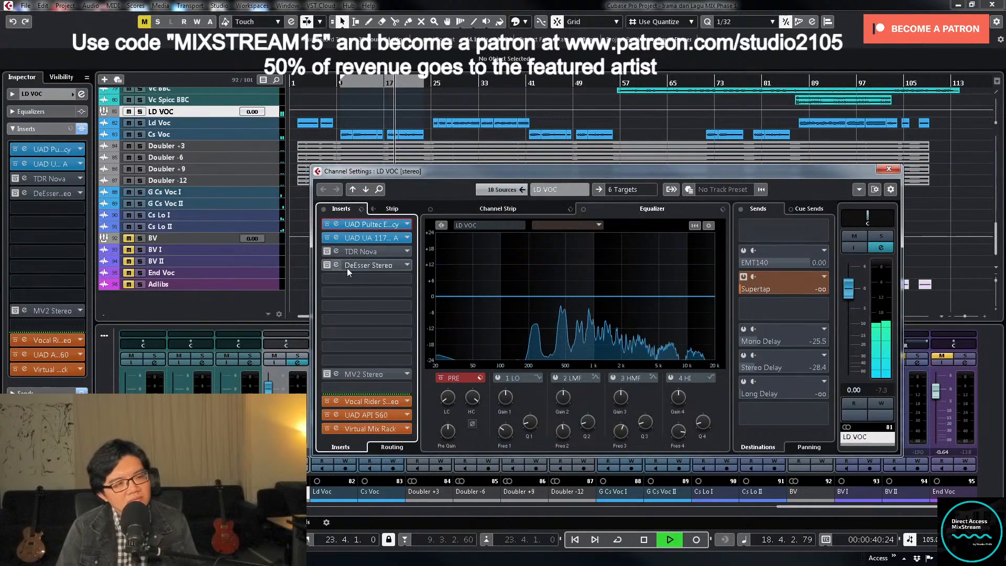
pyautogui.press('space')
# - Activate the DeEsser Stereo insert on the LD VOC channel and open its plug-in window
pyautogui.click(325, 264)
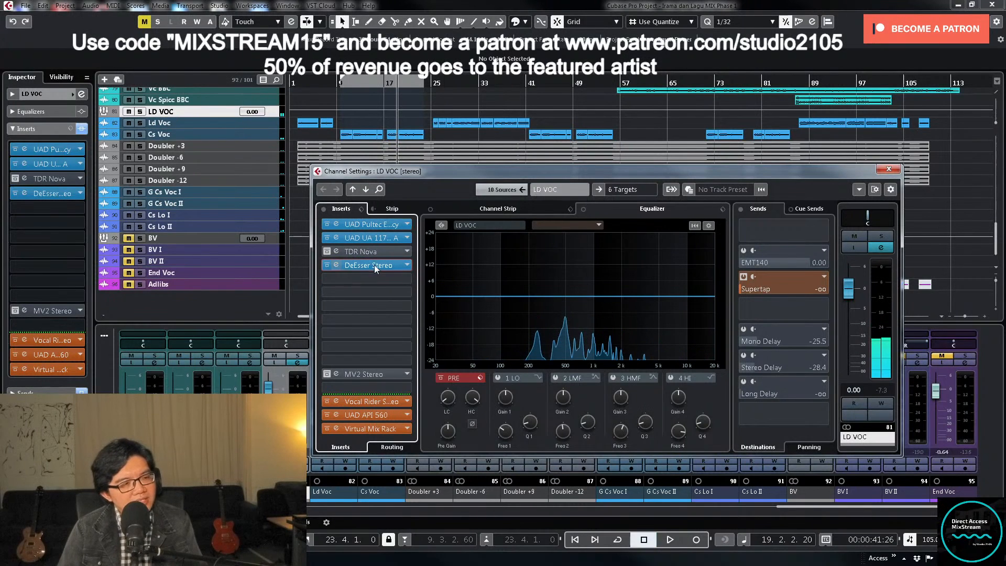
pyautogui.click(376, 265)
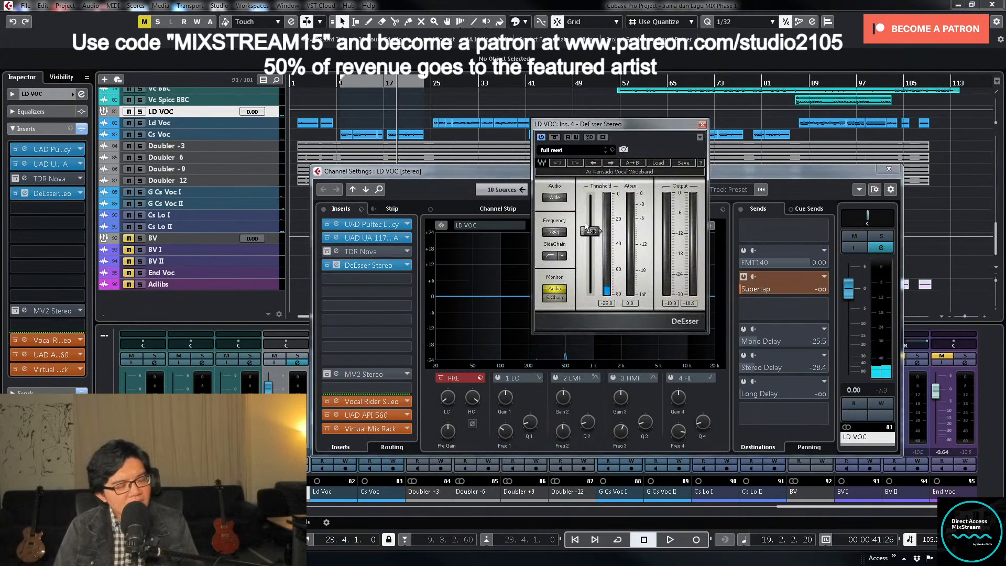
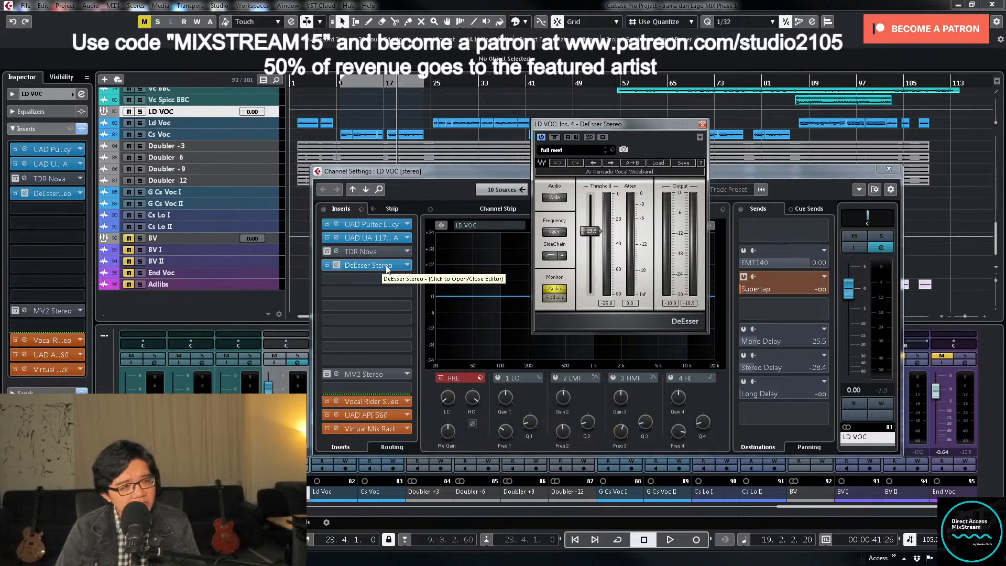
# - Lower the LD VOC DeEsser threshold to -49.2 during playback, and close the plug-in and channel settings
pyautogui.press('space')
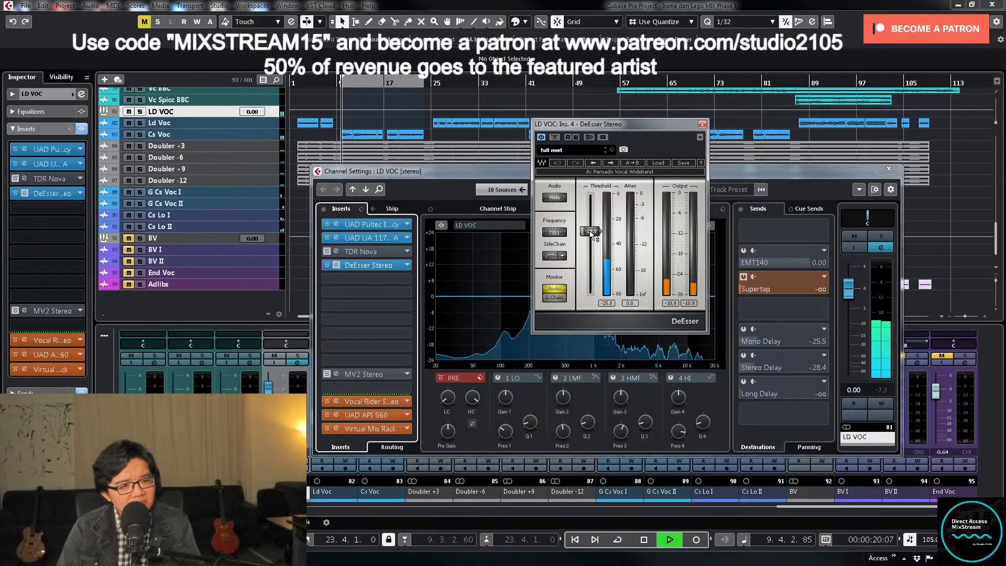
pyautogui.moveTo(591, 231); pyautogui.dragTo(589, 253)
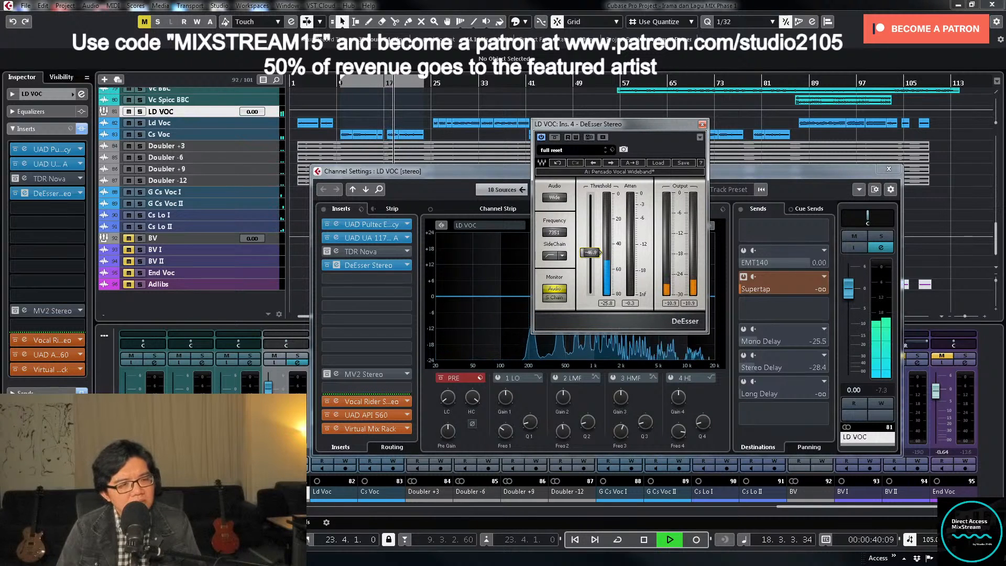
pyautogui.moveTo(601, 252); pyautogui.dragTo(601, 255)
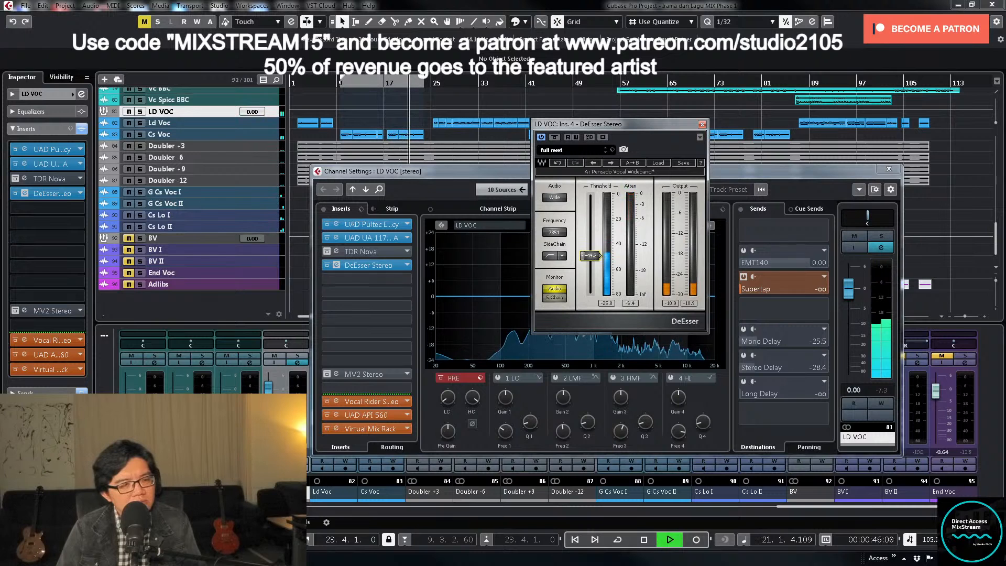
pyautogui.click(702, 123)
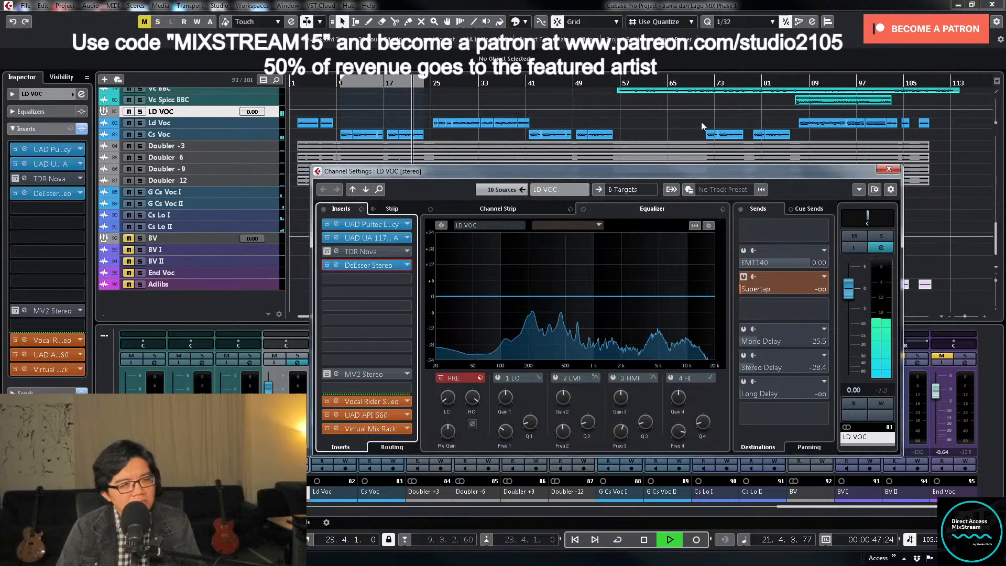
pyautogui.click(889, 170)
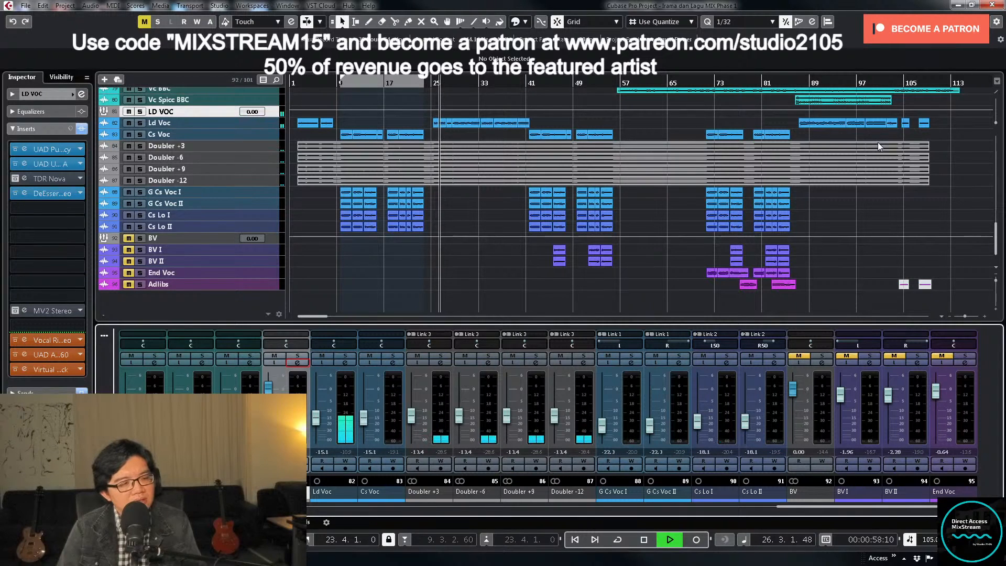
pyautogui.click(292, 364)
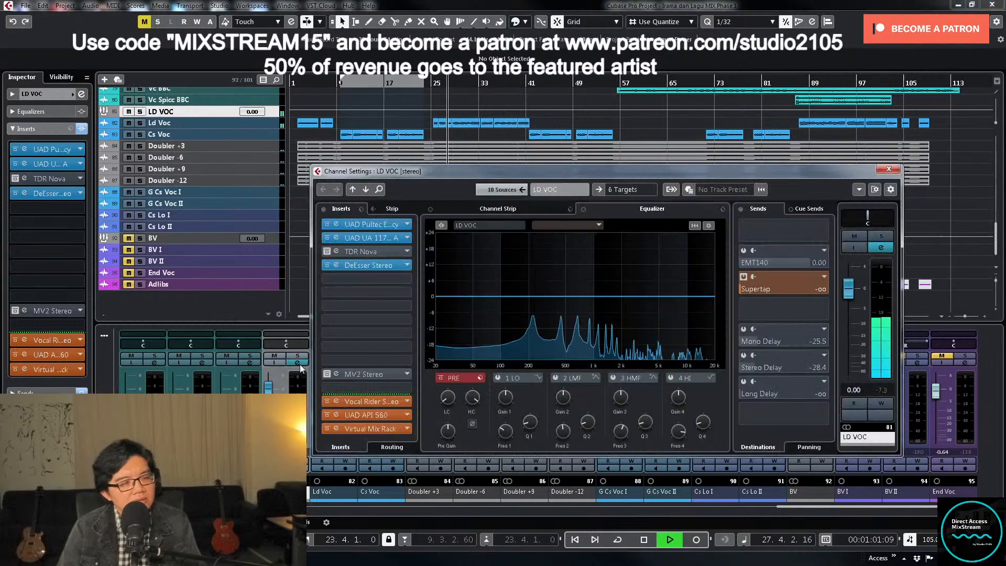
pyautogui.click(891, 167)
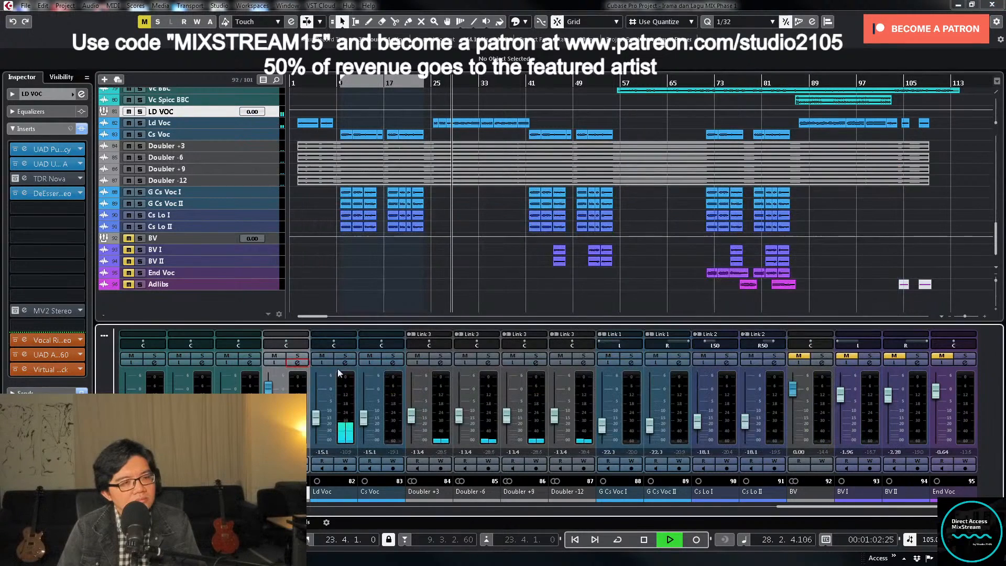
# - Raise the Ld Voc track's fader and set its level to -13.5 dB
pyautogui.click(314, 420)
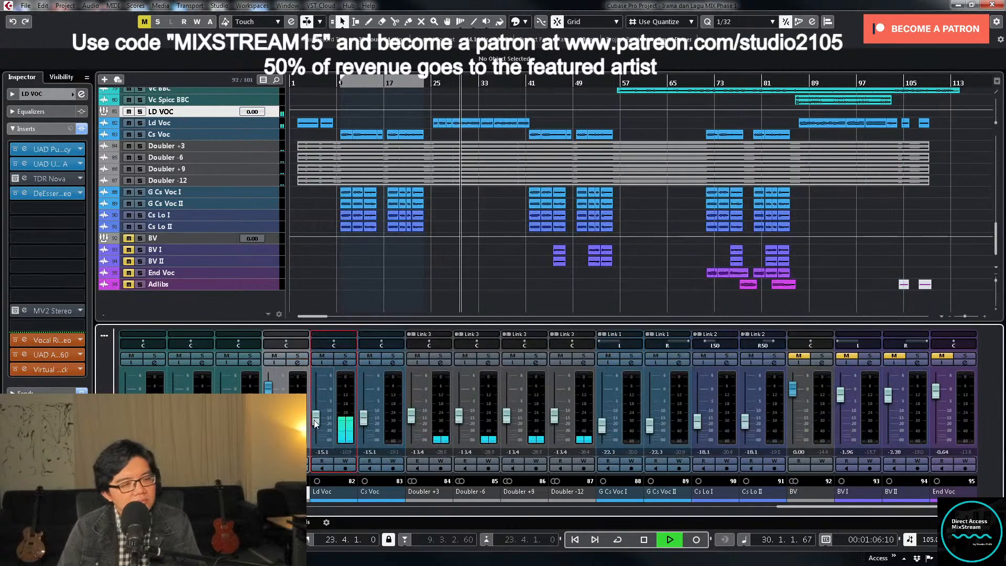
pyautogui.moveTo(314, 420); pyautogui.dragTo(313, 418)
pyautogui.click(322, 454)
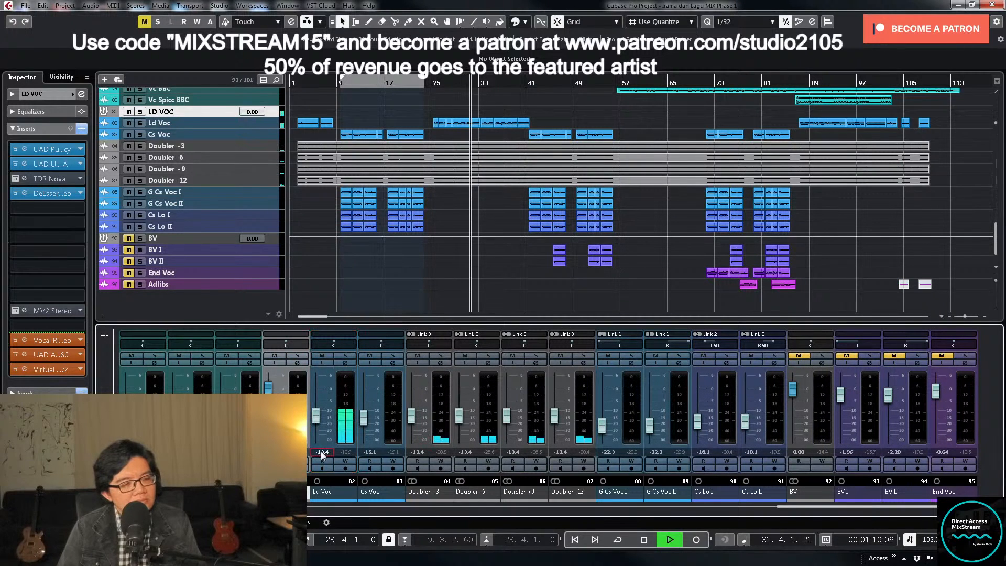
pyautogui.click(322, 452)
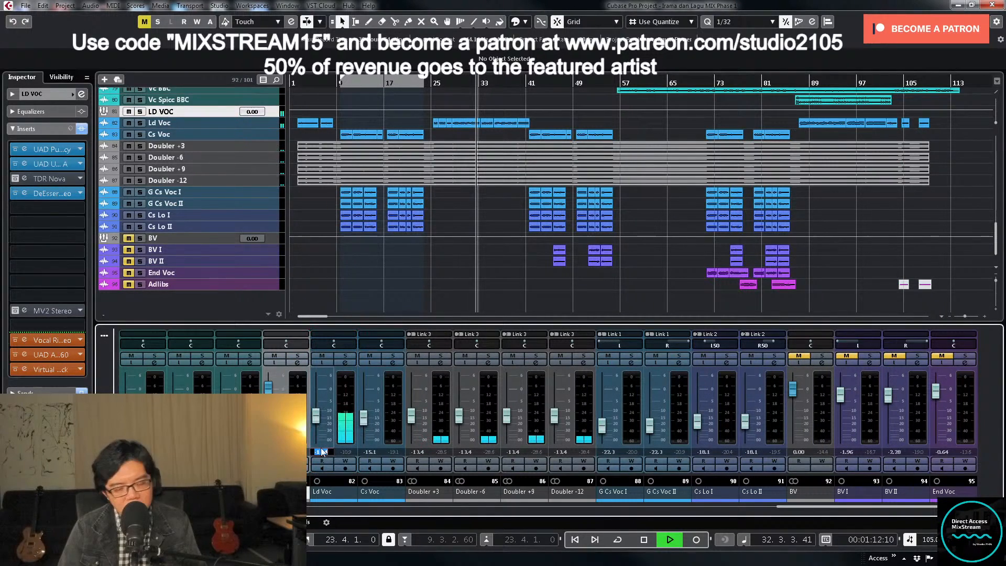
pyautogui.write('-15.5')
pyautogui.press('Return')
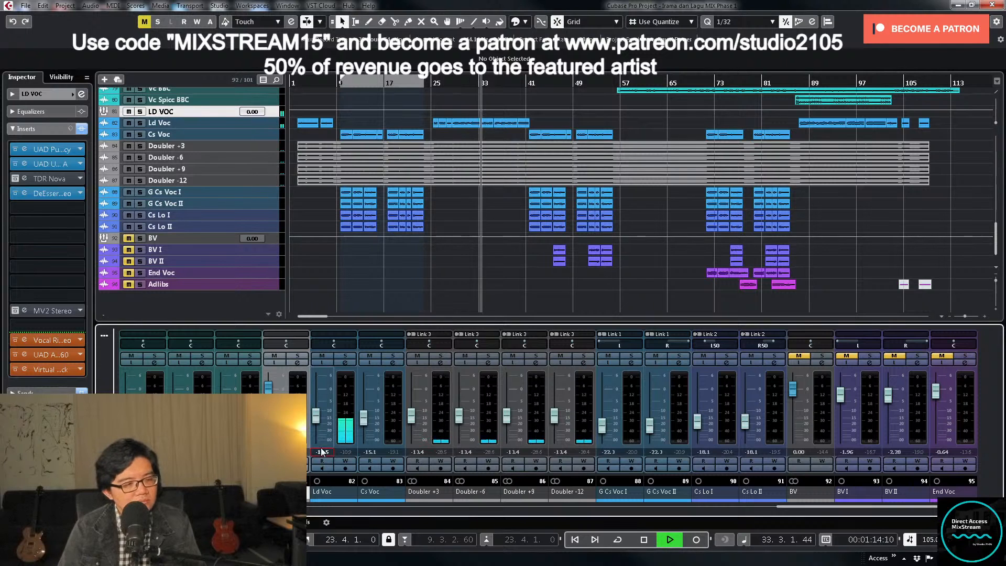
# - Open LD VOC's UAD Pultec EQP-1A, audition 10 KCS, set the high frequency to 4 KCS and close the plug-in
pyautogui.press('e')
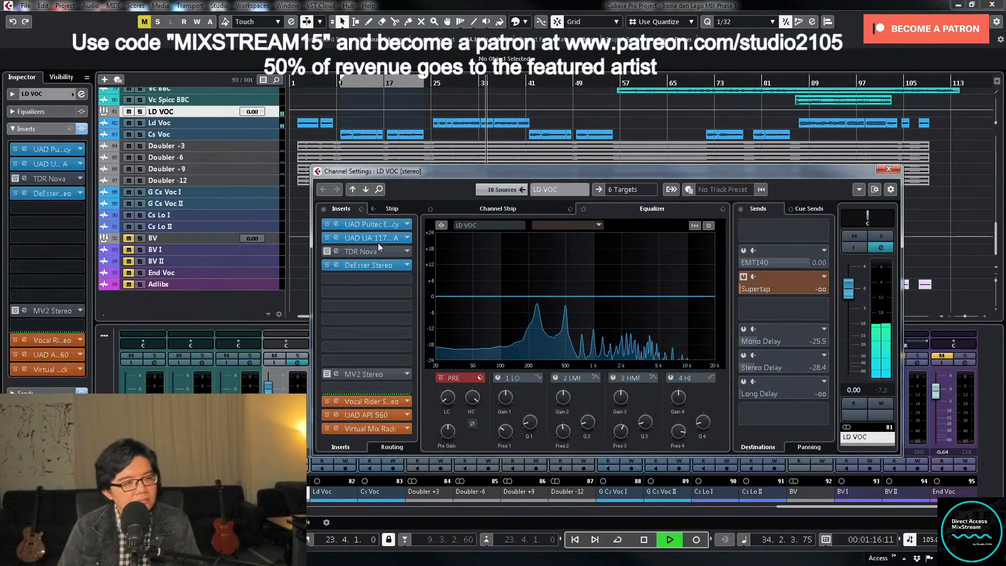
pyautogui.click(367, 224)
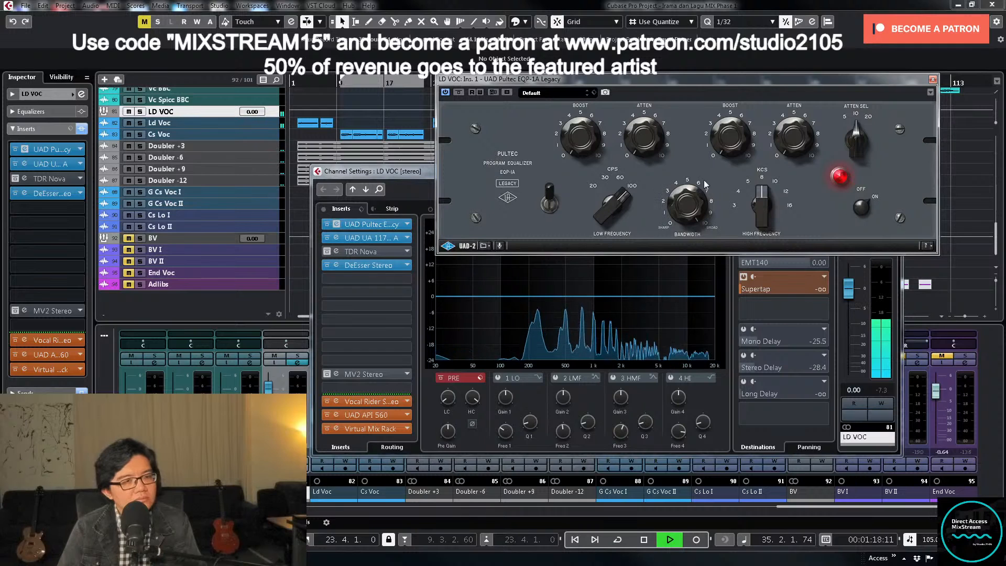
pyautogui.moveTo(766, 197); pyautogui.dragTo(768, 188)
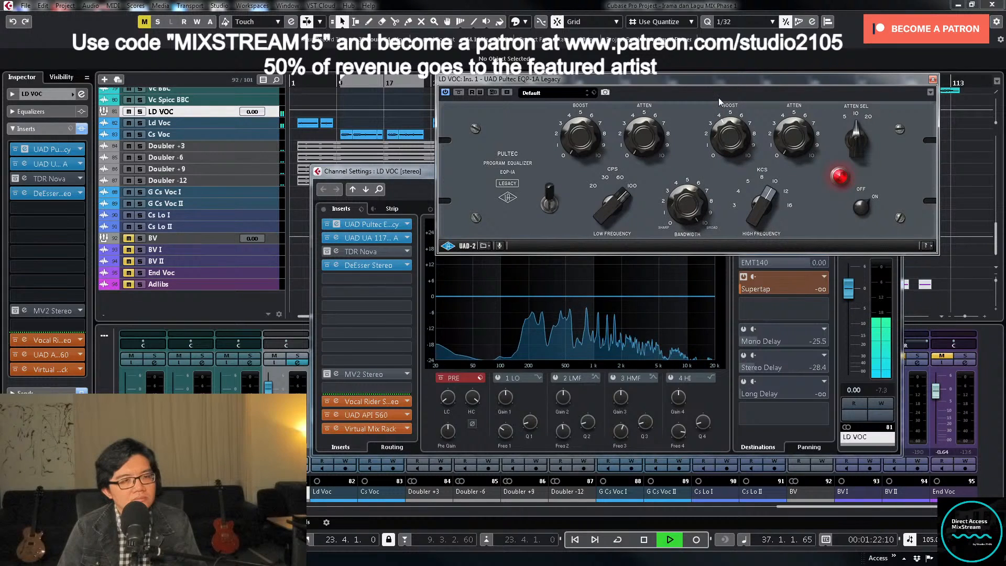
pyautogui.moveTo(718, 98)
pyautogui.mouseDown()
pyautogui.moveTo(716, 75)
pyautogui.moveTo(709, 92)
pyautogui.mouseUp()
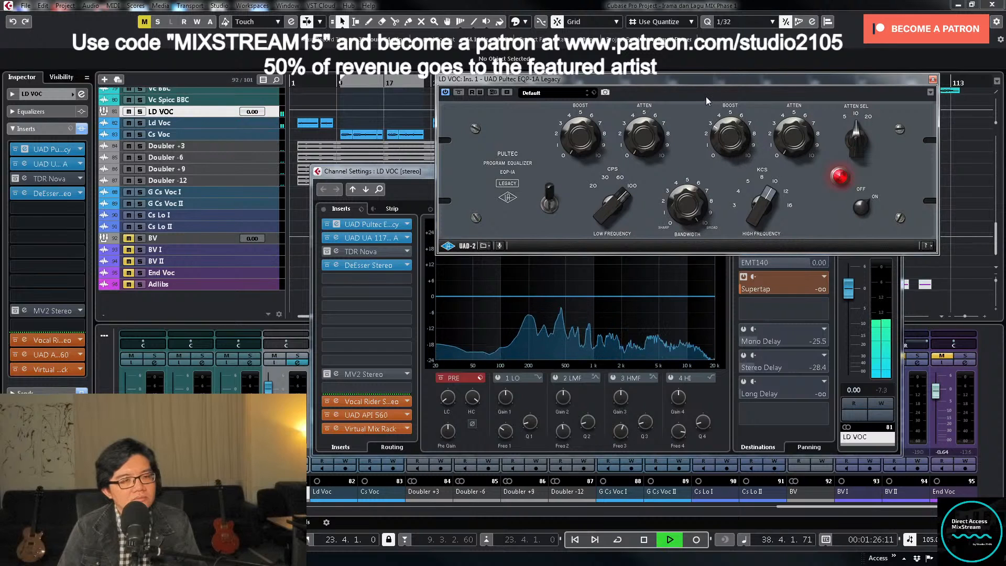
pyautogui.moveTo(753, 218); pyautogui.dragTo(753, 191)
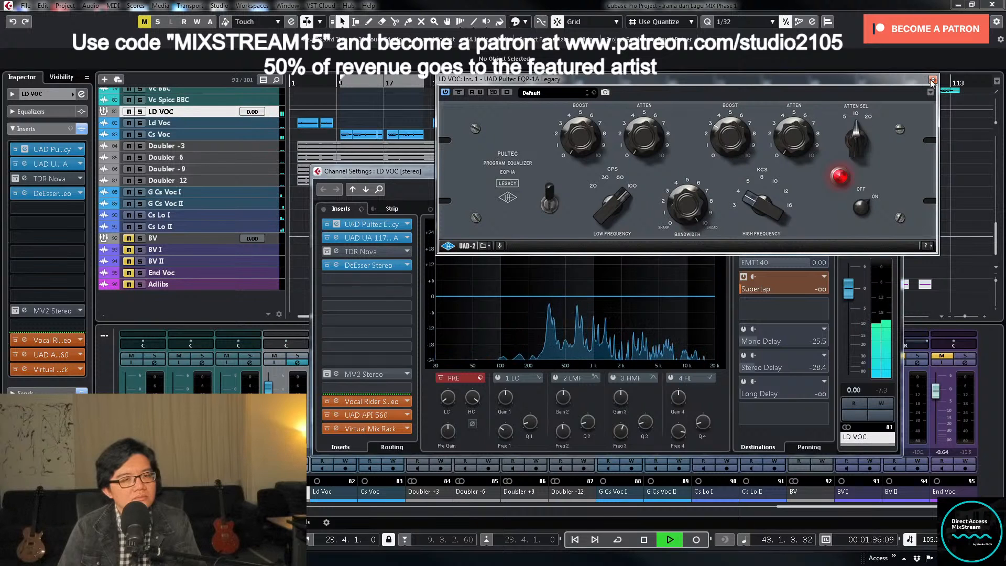
pyautogui.click(933, 80)
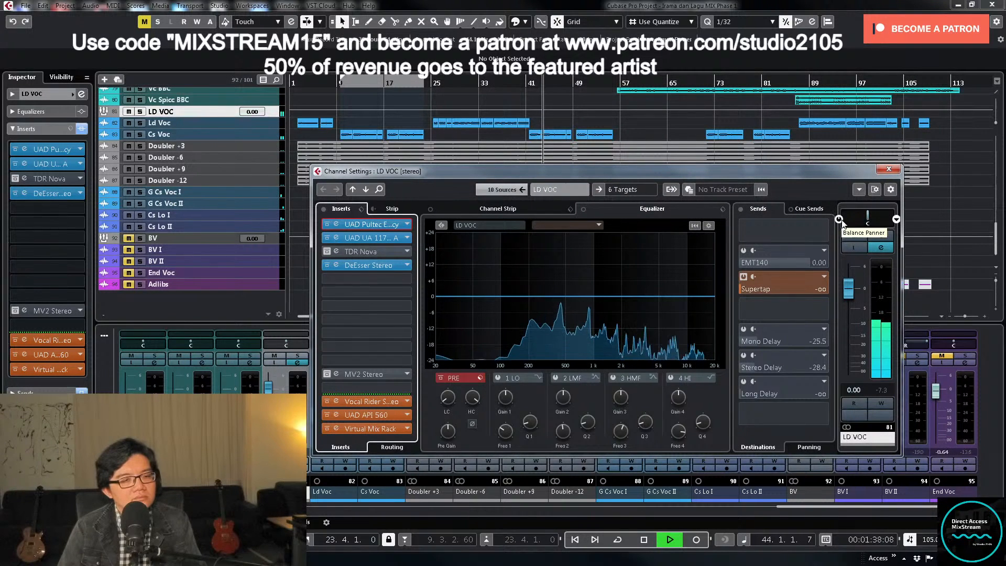
# - Move LD VOC's pre/post-fader insert divider to just below the Vocal Rider Stereo and stop playback
pyautogui.click(375, 395)
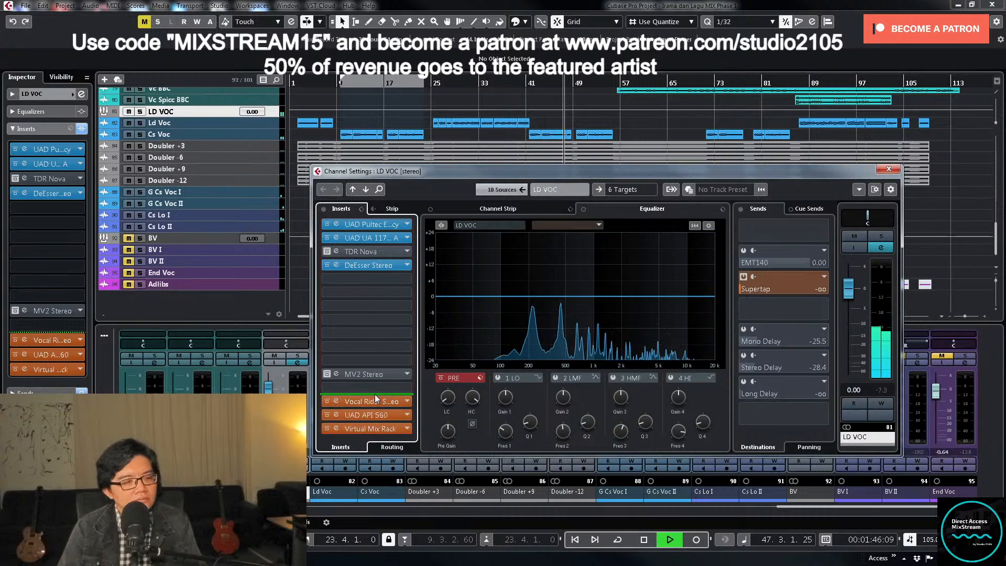
pyautogui.moveTo(376, 397); pyautogui.dragTo(375, 411)
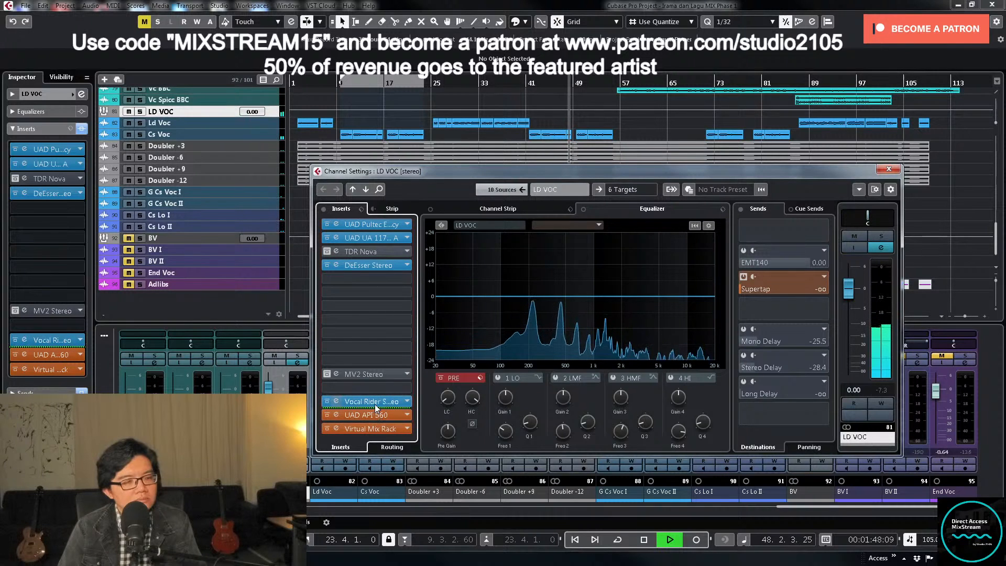
pyautogui.press('space')
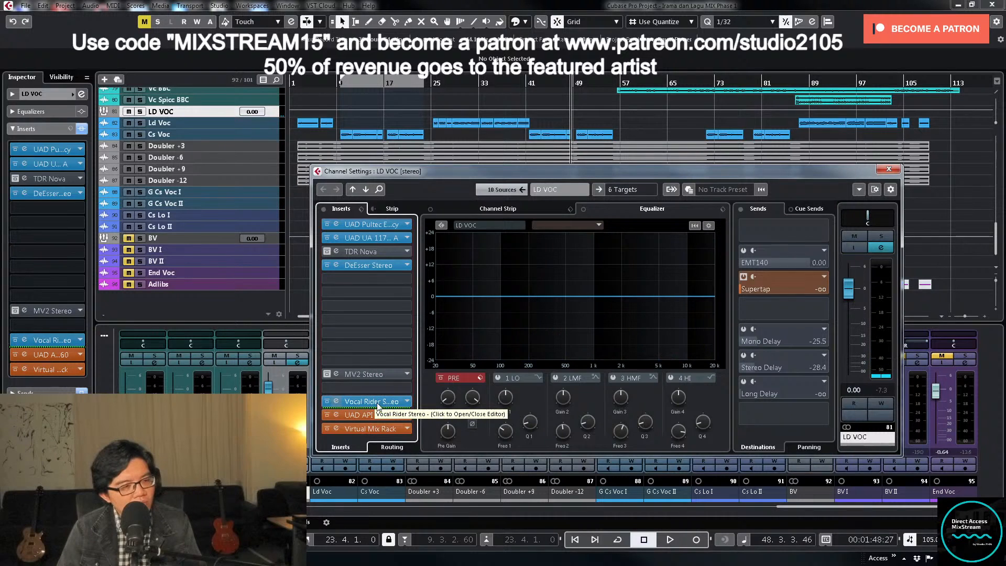
# - Open LD VOC's Vocal Rider, raise its upper range limit to 8.0, and lower its target while playing from the selection start
pyautogui.click(377, 404)
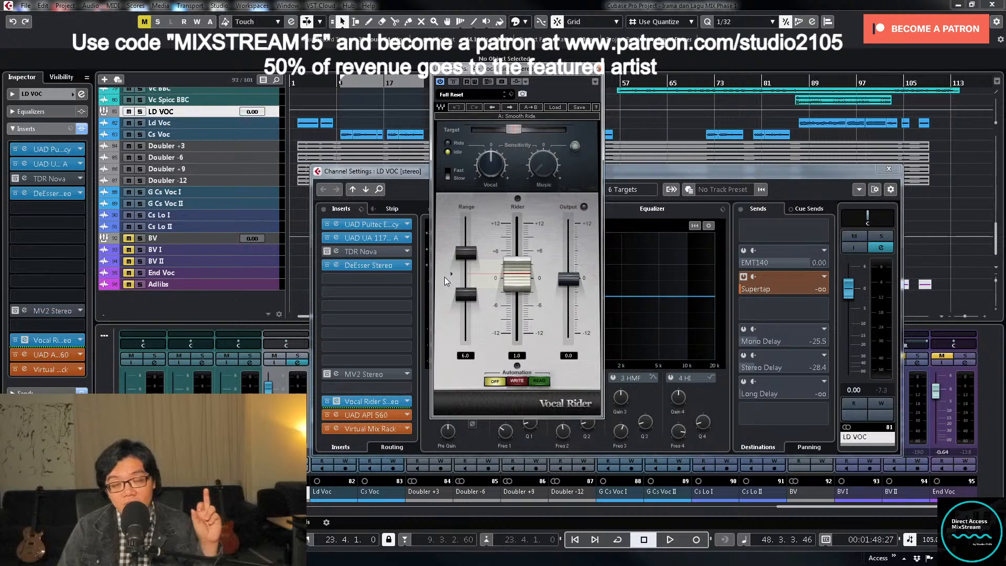
pyautogui.moveTo(444, 276)
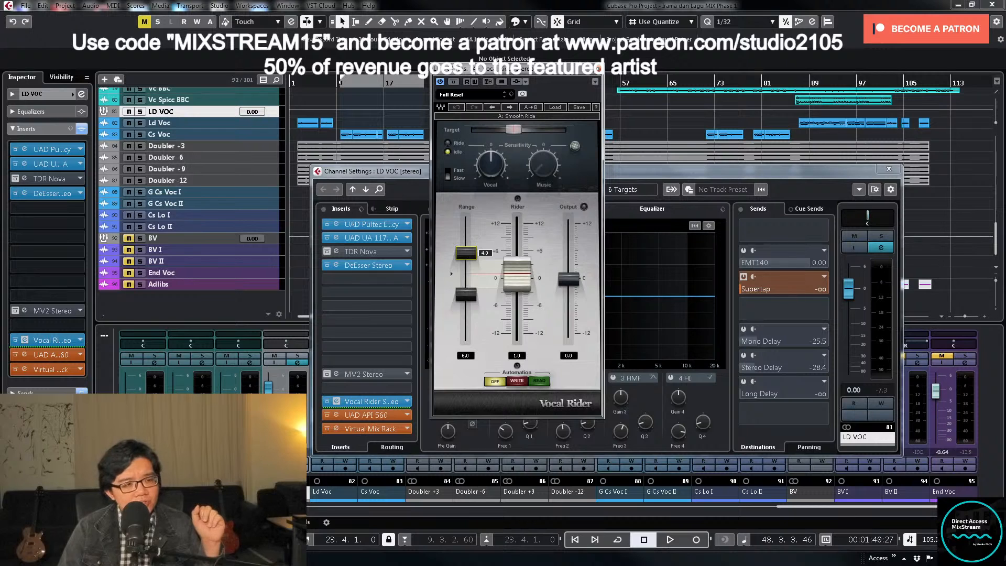
pyautogui.moveTo(466, 252); pyautogui.dragTo(466, 243)
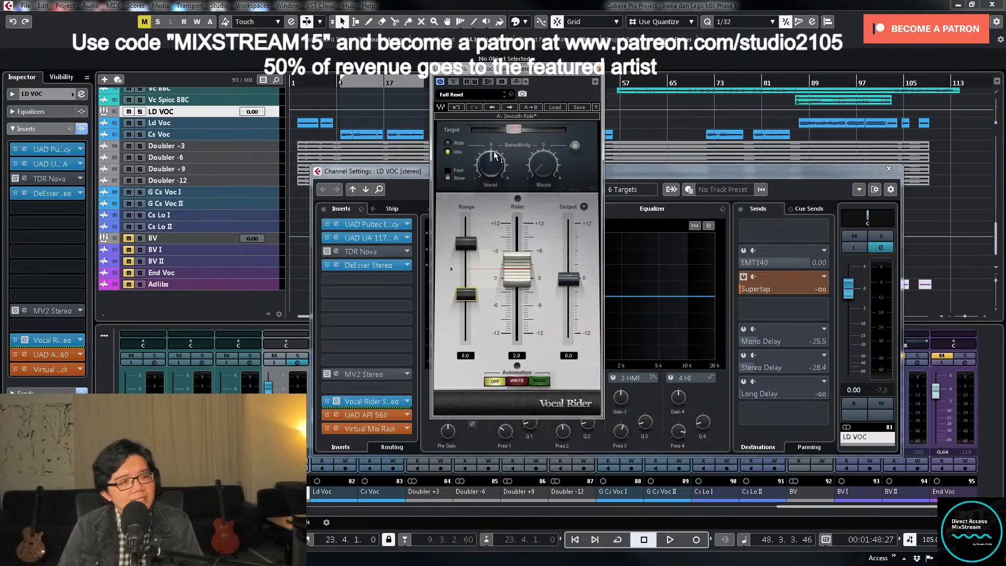
pyautogui.moveTo(491, 155)
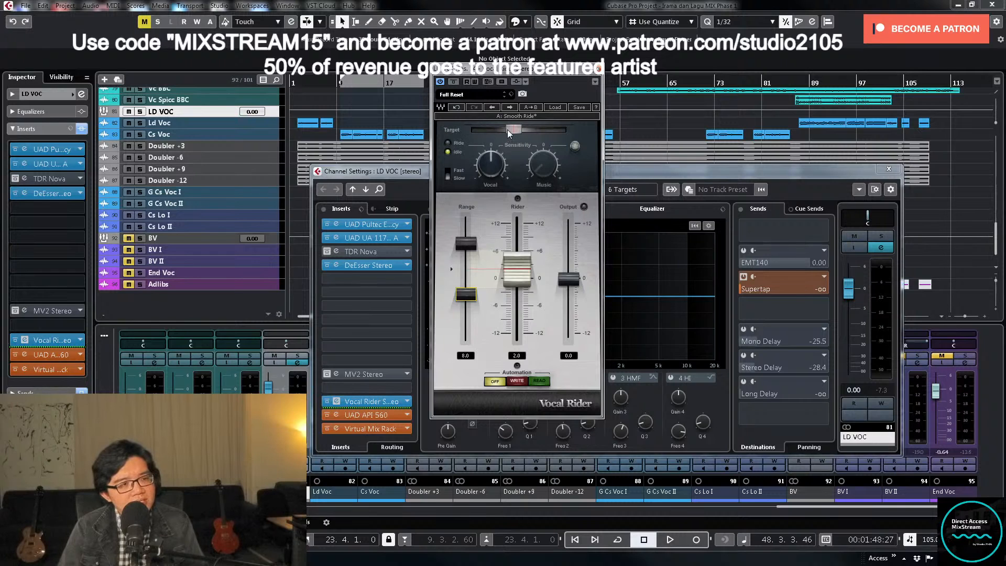
pyautogui.moveTo(515, 125)
pyautogui.press('KP_1')
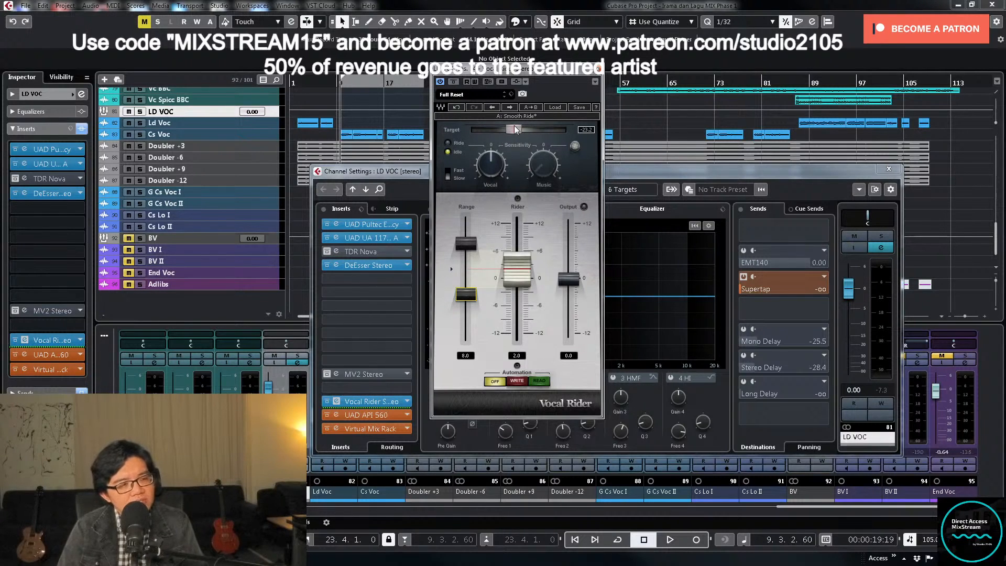
pyautogui.press('space')
pyautogui.moveTo(514, 125); pyautogui.dragTo(497, 130)
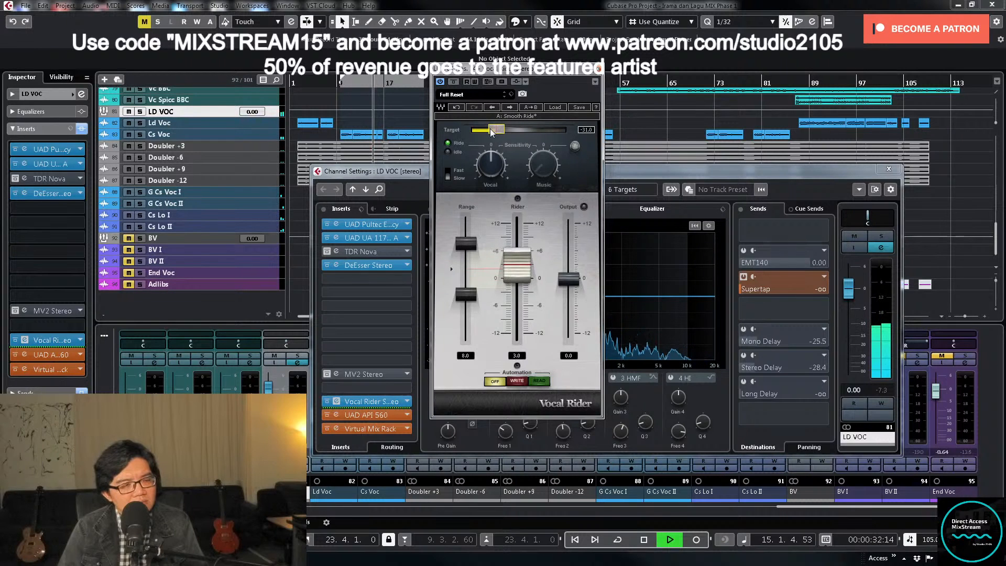
# - Close the LD VOC channel settings, audition the Vocal Rider output at -2.0, reset it to 0.0 and close the plug-in
pyautogui.click(888, 168)
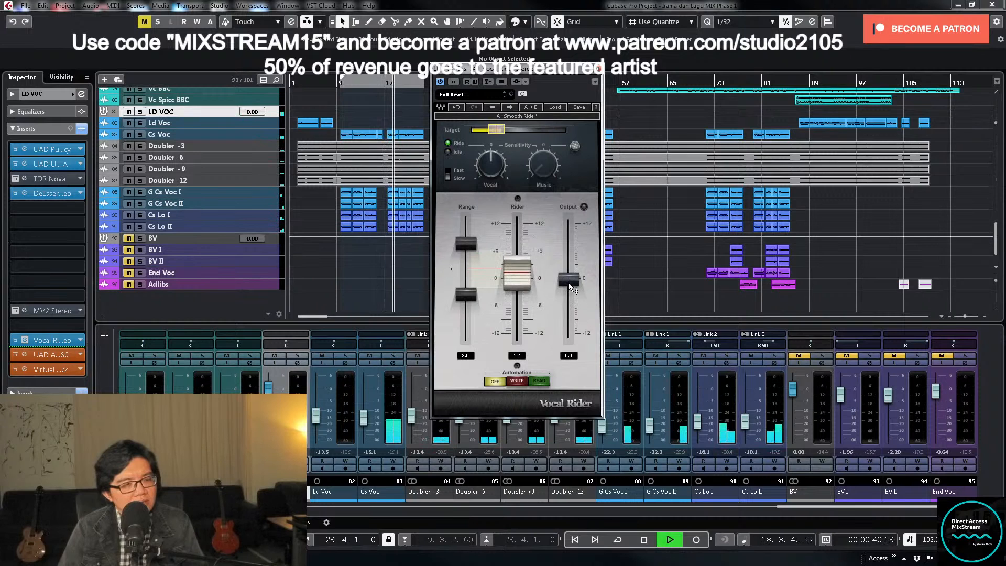
pyautogui.moveTo(571, 282); pyautogui.dragTo(571, 291)
pyautogui.press('space')
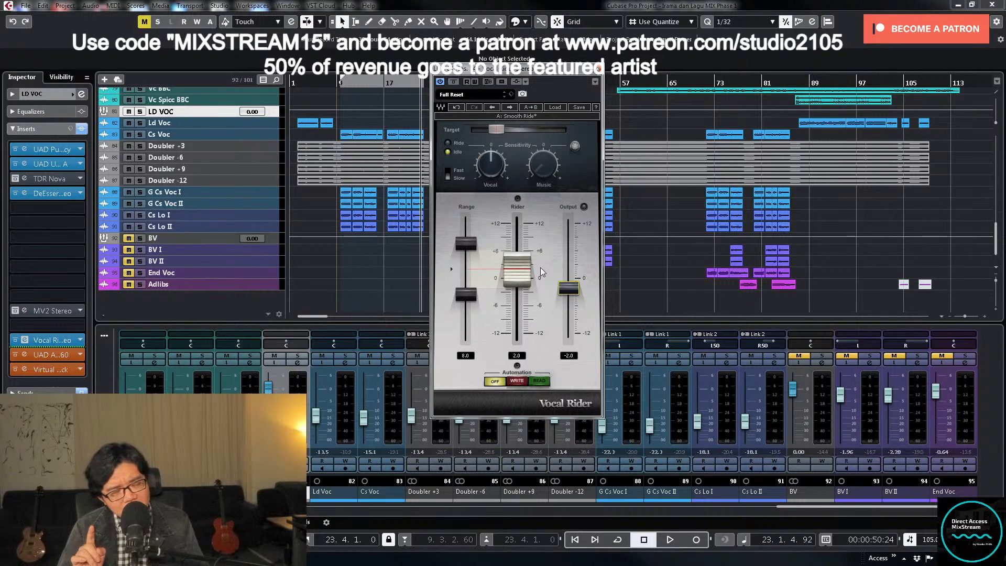
pyautogui.press('space')
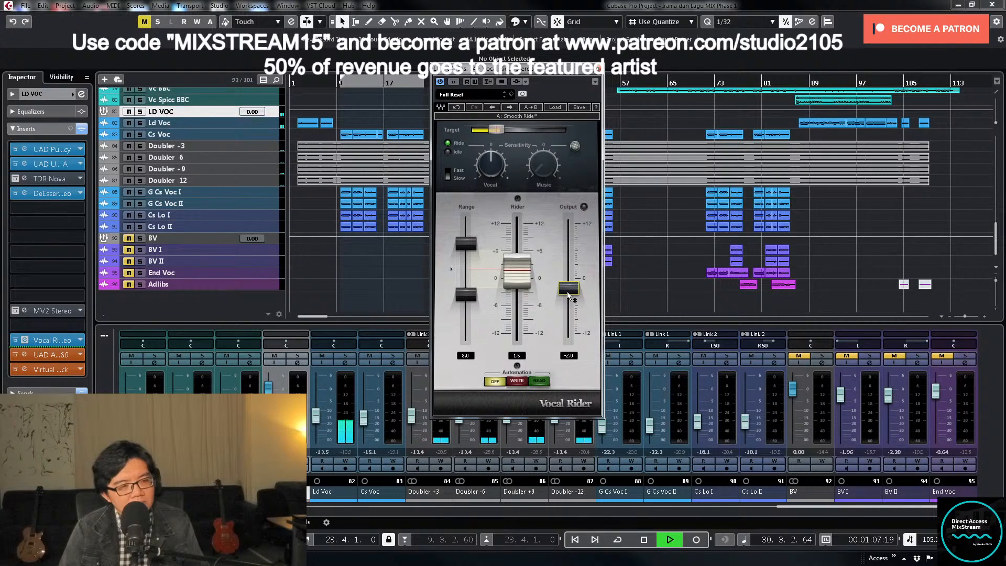
pyautogui.moveTo(569, 291); pyautogui.dragTo(568, 278)
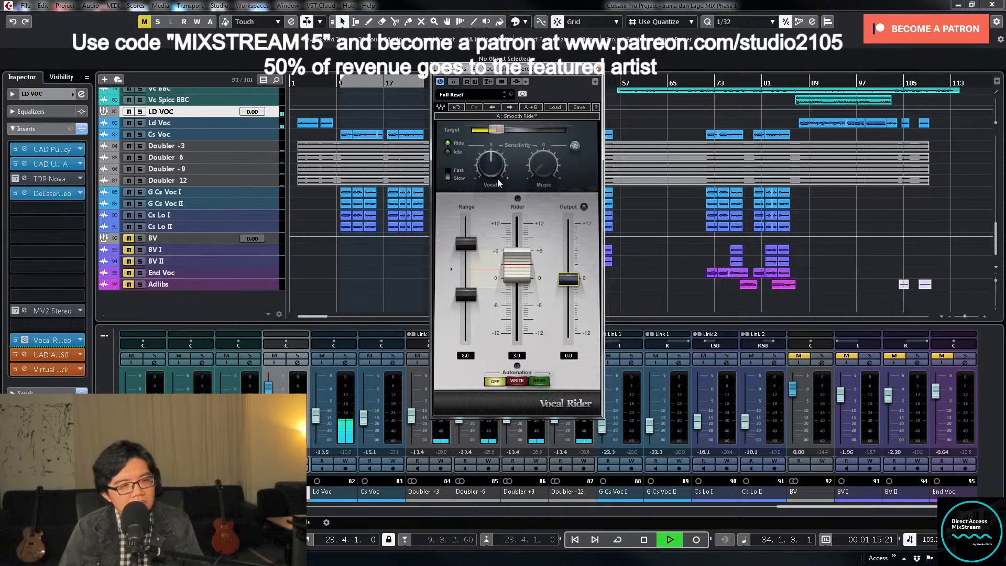
pyautogui.moveTo(496, 131)
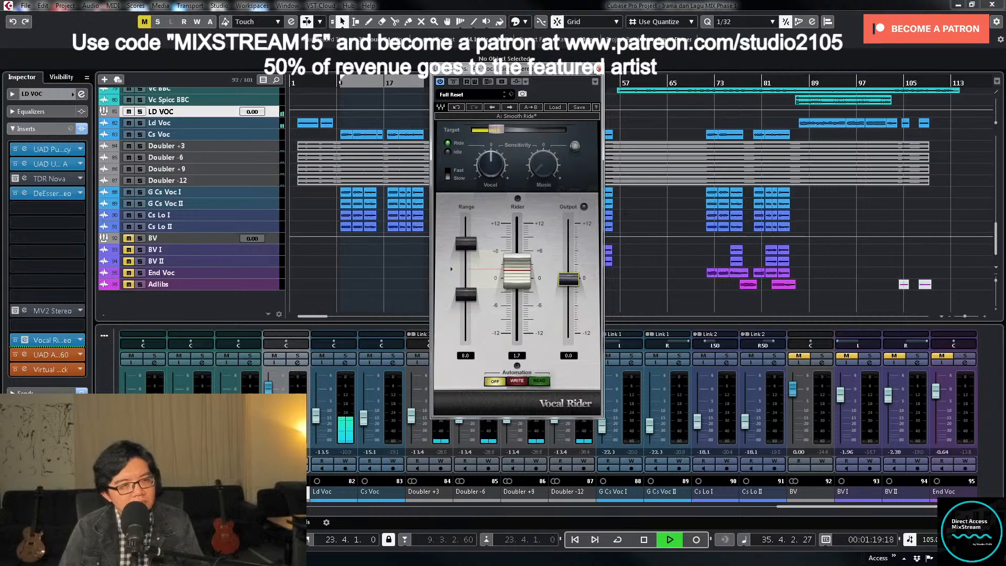
pyautogui.click(598, 68)
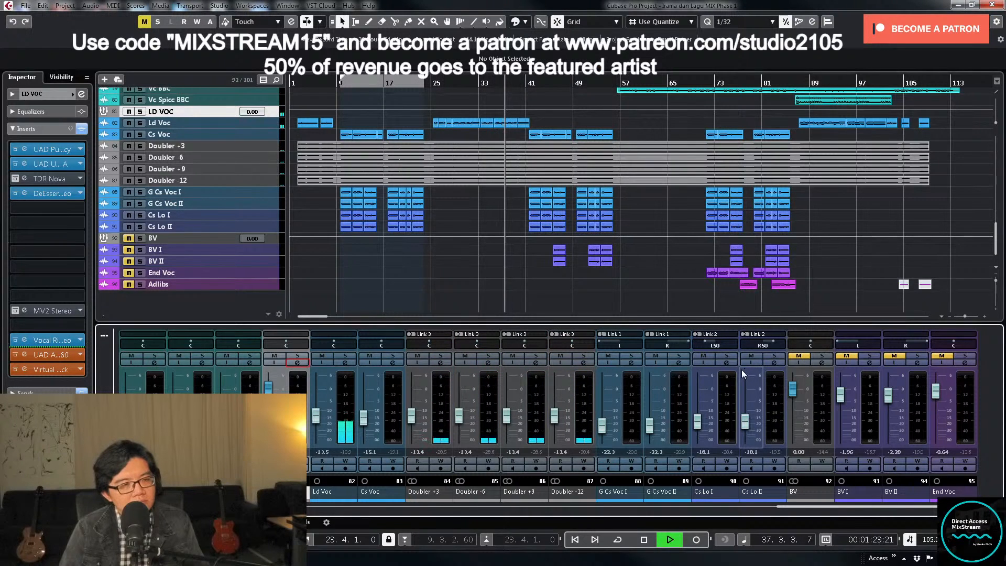
# - Open the Virtual Mix Rack on the Ld Voc track and set the FG-Stress mix to 30% during playback
pyautogui.click(346, 363)
pyautogui.press('space')
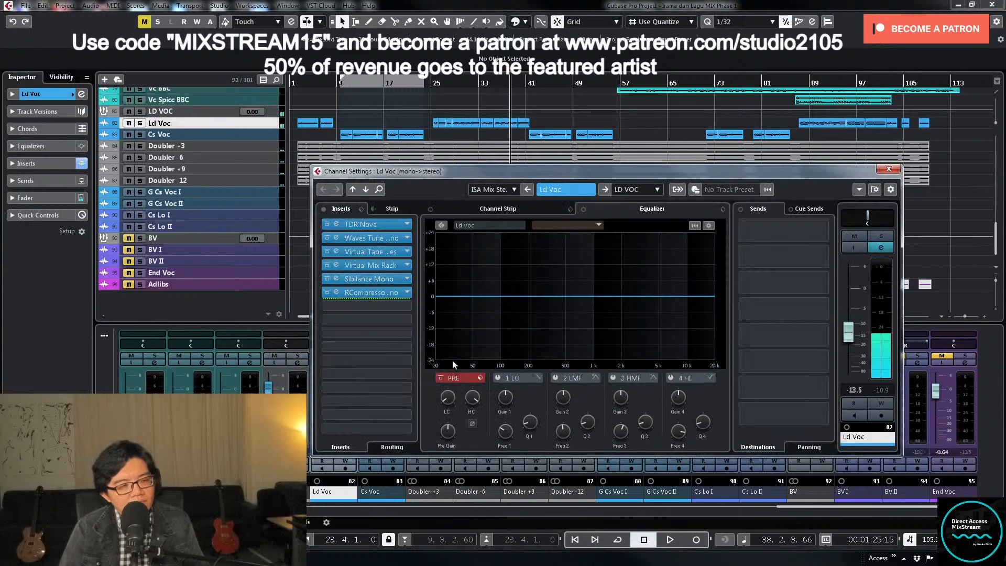
pyautogui.click(380, 264)
pyautogui.press('KP_Subtract')
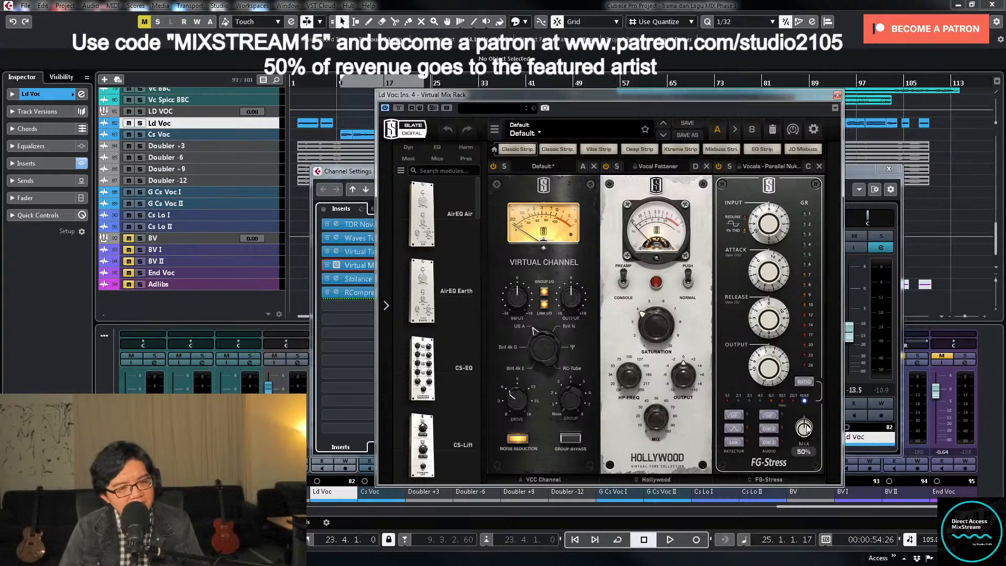
pyautogui.press('space')
pyautogui.moveTo(805, 429); pyautogui.dragTo(797, 439)
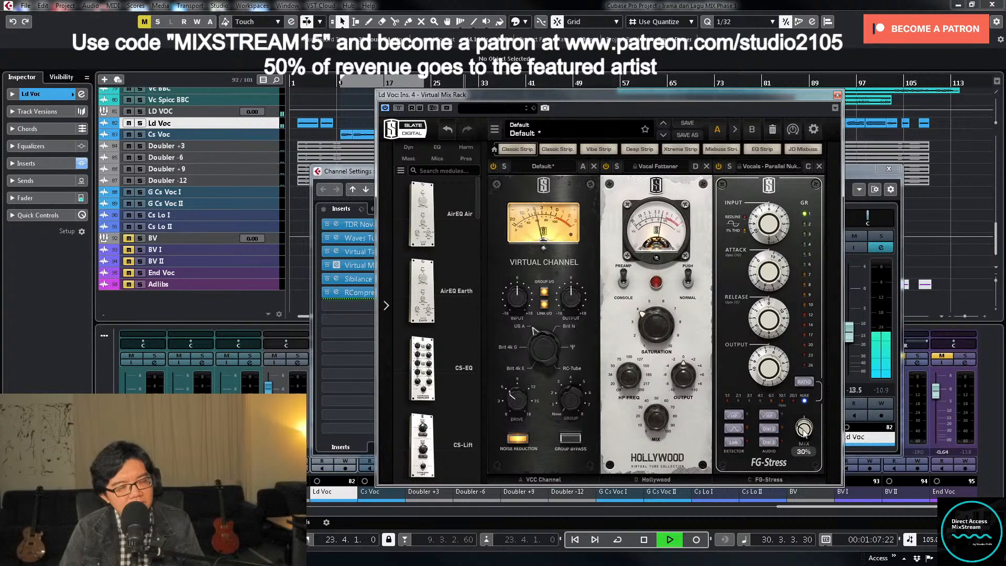
# - Close the Ld Voc plug-in and channel settings, check the Vocal Rider on LD VOC during playback, and stop and close it
pyautogui.click(837, 95)
pyautogui.click(889, 169)
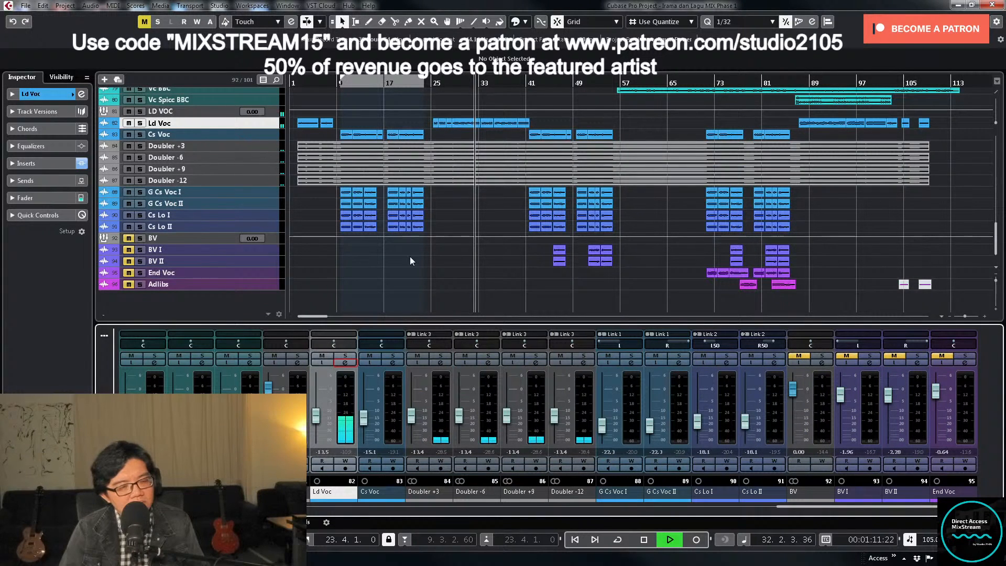
pyautogui.click(297, 362)
pyautogui.click(376, 403)
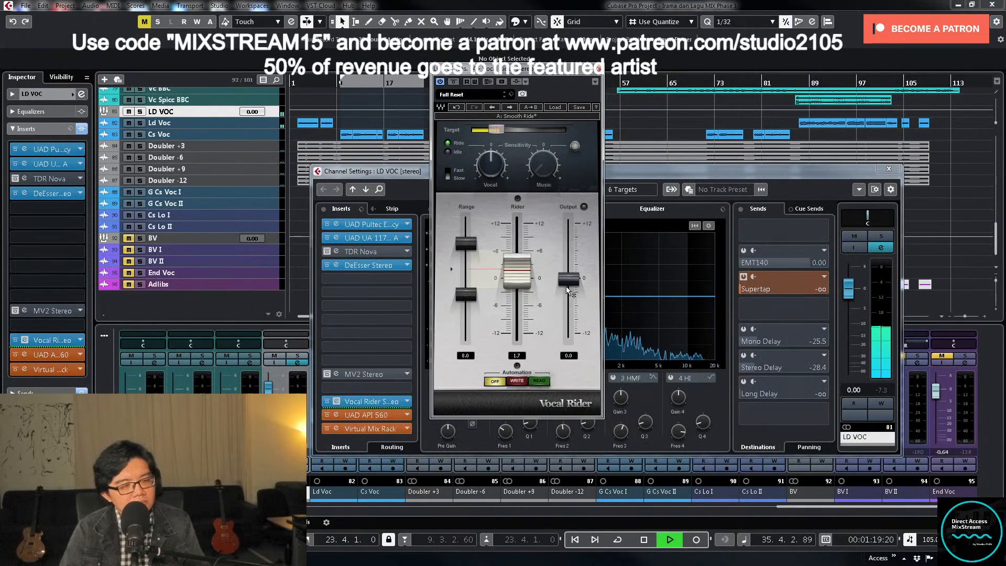
pyautogui.press('space')
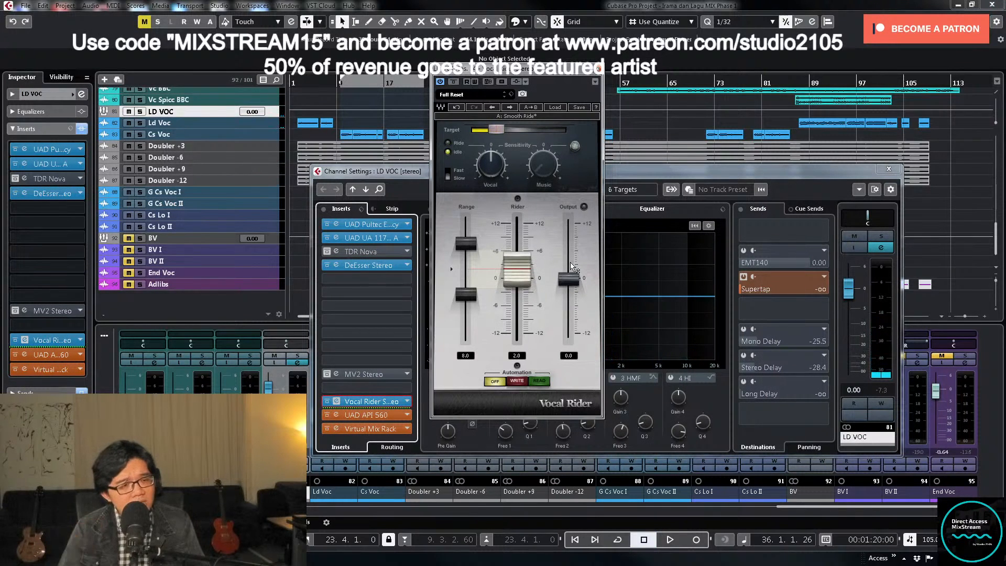
pyautogui.click(597, 69)
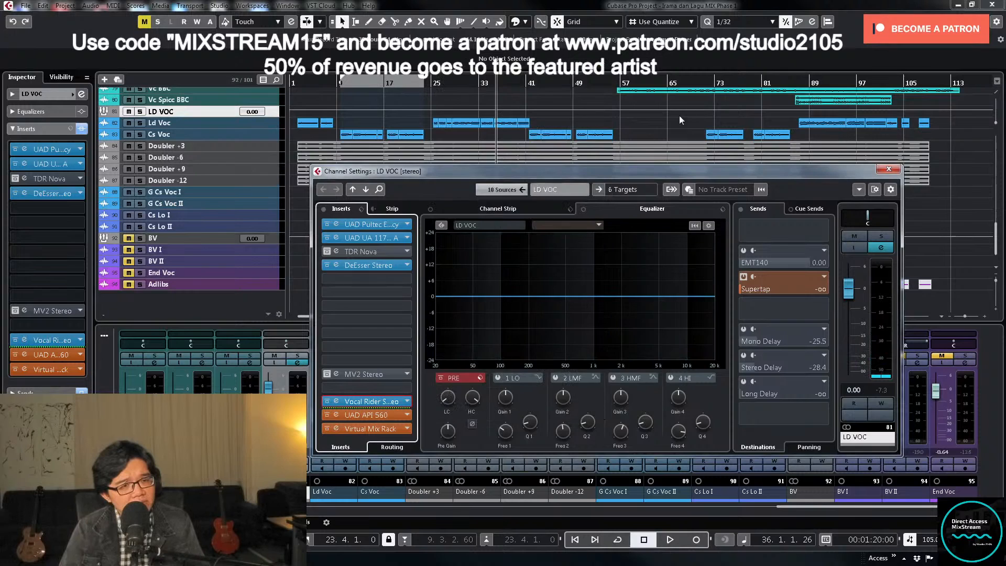
pyautogui.click(888, 170)
# - Play the song, open the UAD API 560 on LD VOC, audition a 500 Hz boost and return that band to zero
pyautogui.press('space')
pyautogui.scroll(5, 676, 247)
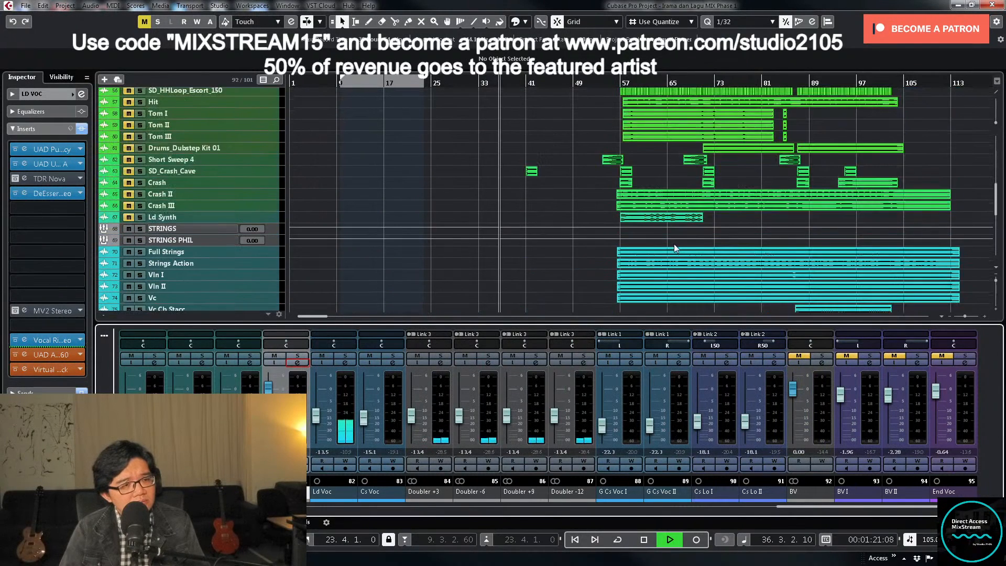
pyautogui.scroll(10, 558, 231)
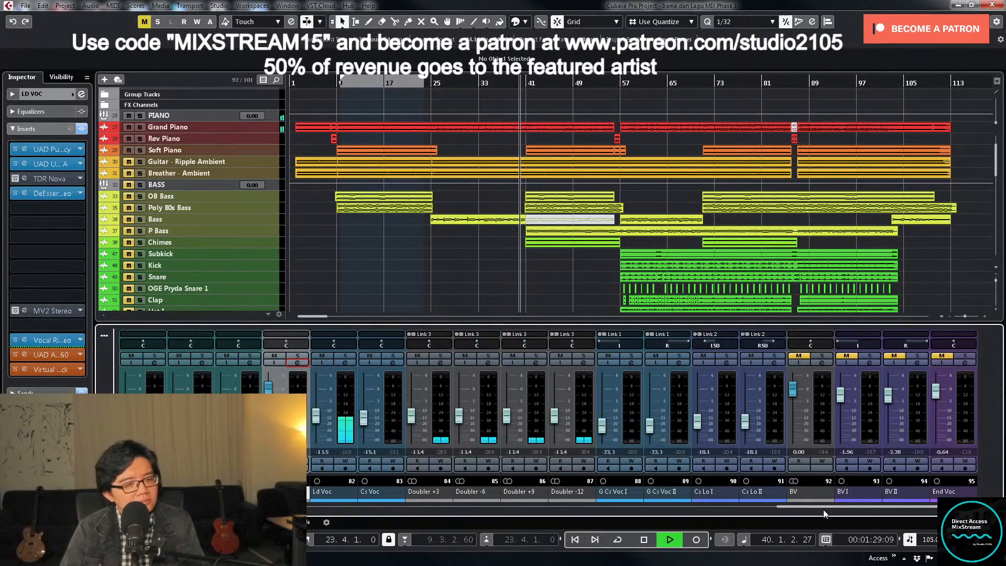
pyautogui.moveTo(823, 509); pyautogui.dragTo(745, 513)
pyautogui.click(680, 363)
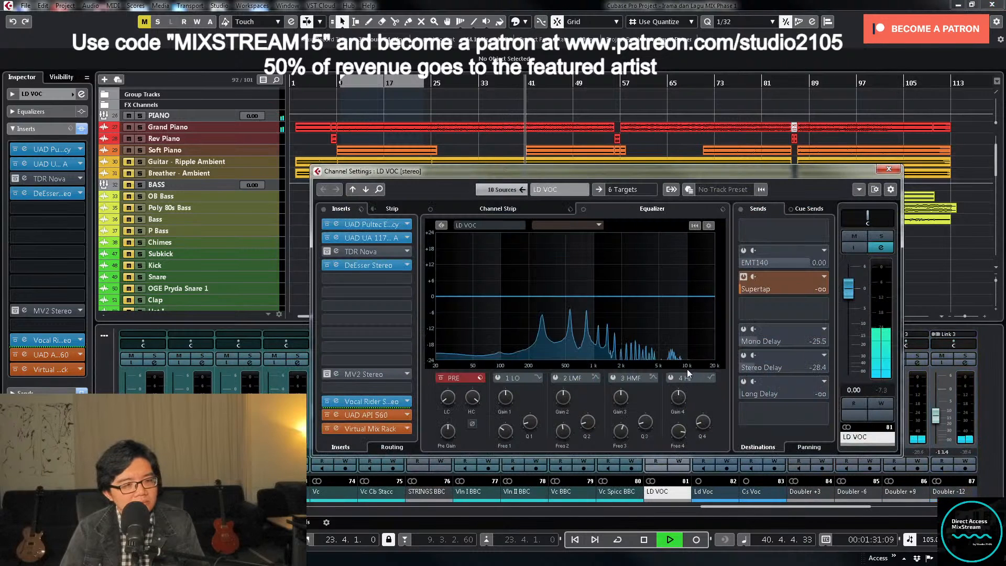
pyautogui.click(381, 415)
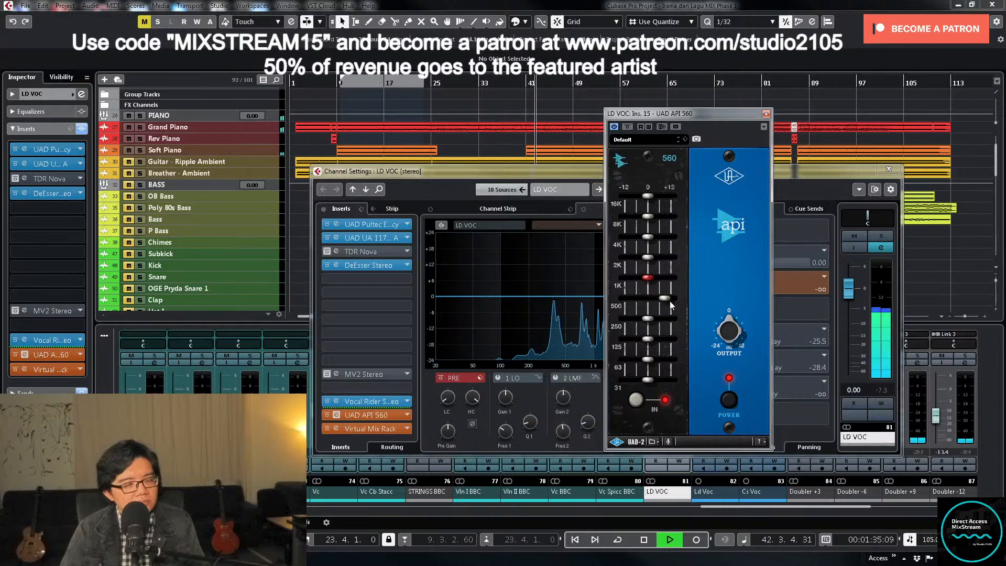
pyautogui.press('space')
pyautogui.click(368, 415)
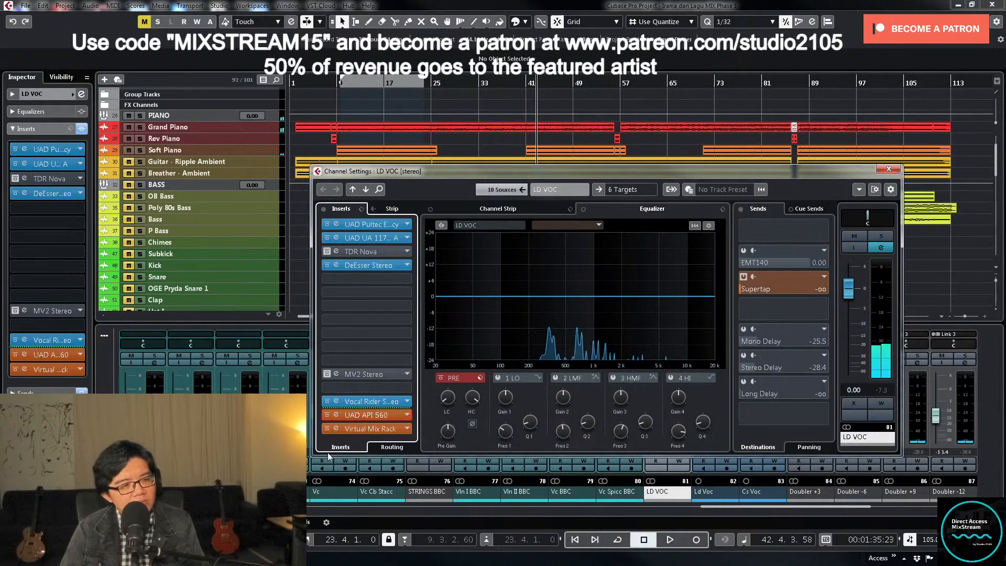
pyautogui.click(371, 416)
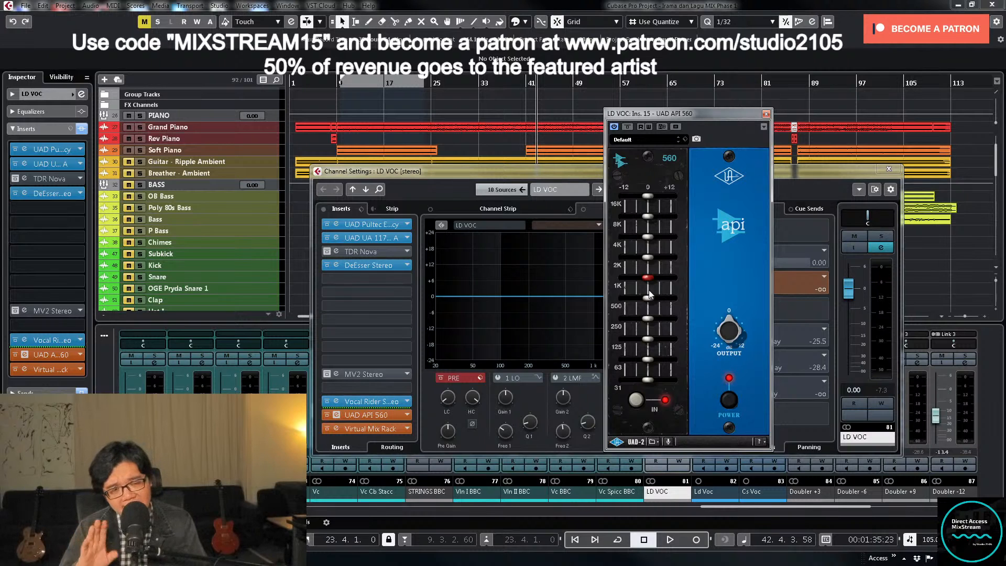
# - Play from around bar 26, audition the API 560's bands, slightly boost 4K and 8K, and close the plug-in and LD VOC channel settings
pyautogui.press('KP_Subtract')
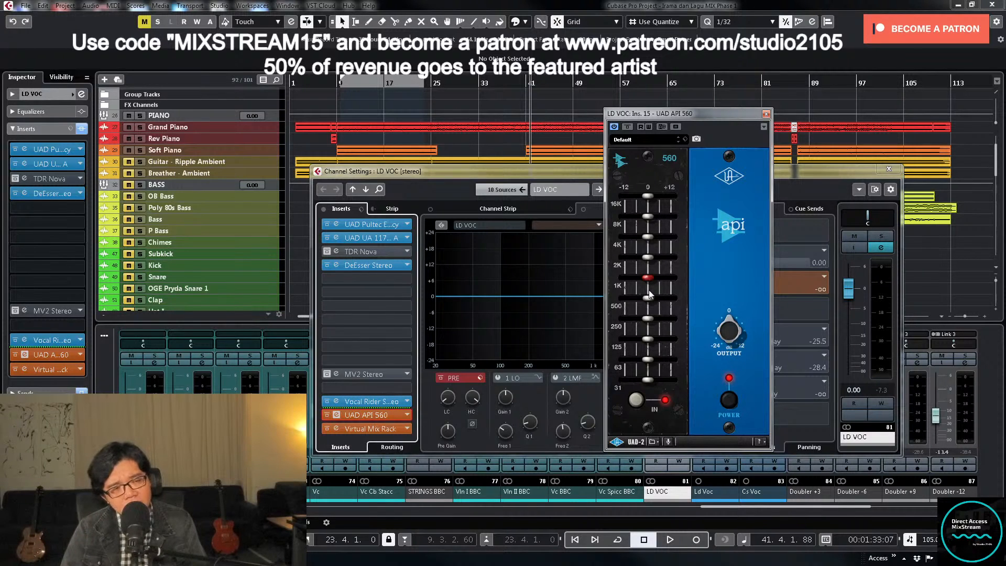
pyautogui.click(439, 80)
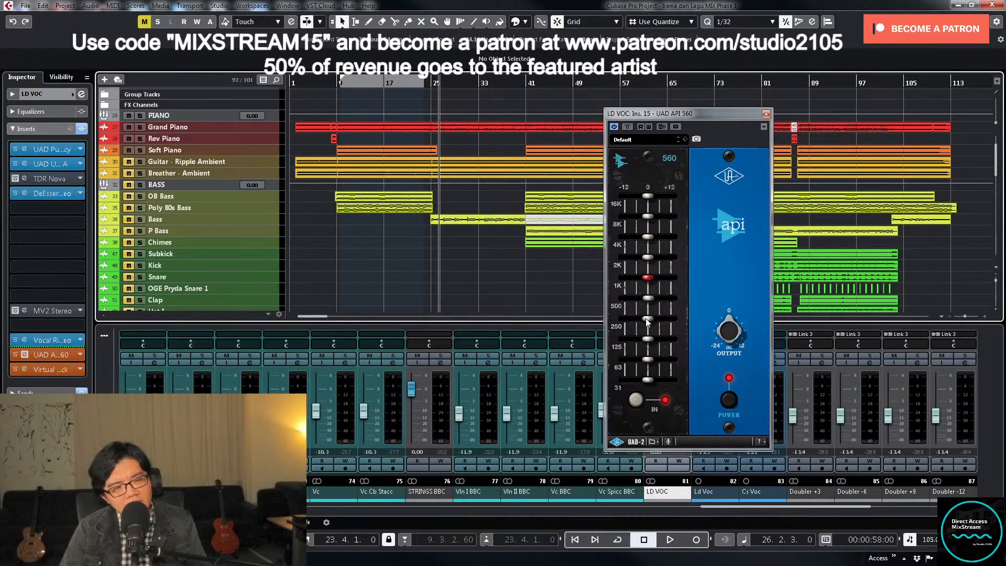
pyautogui.press('space')
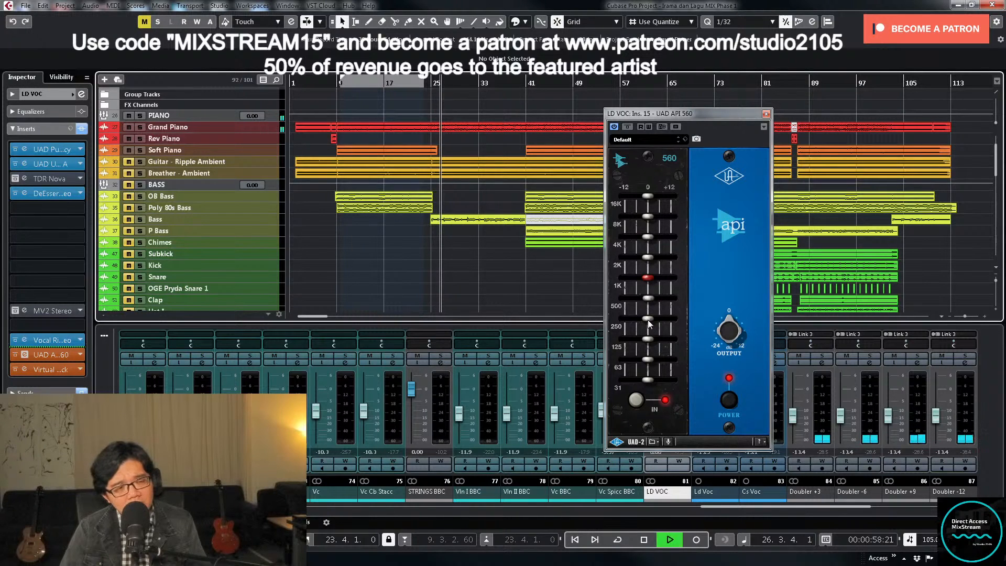
pyautogui.moveTo(647, 320); pyautogui.dragTo(658, 320)
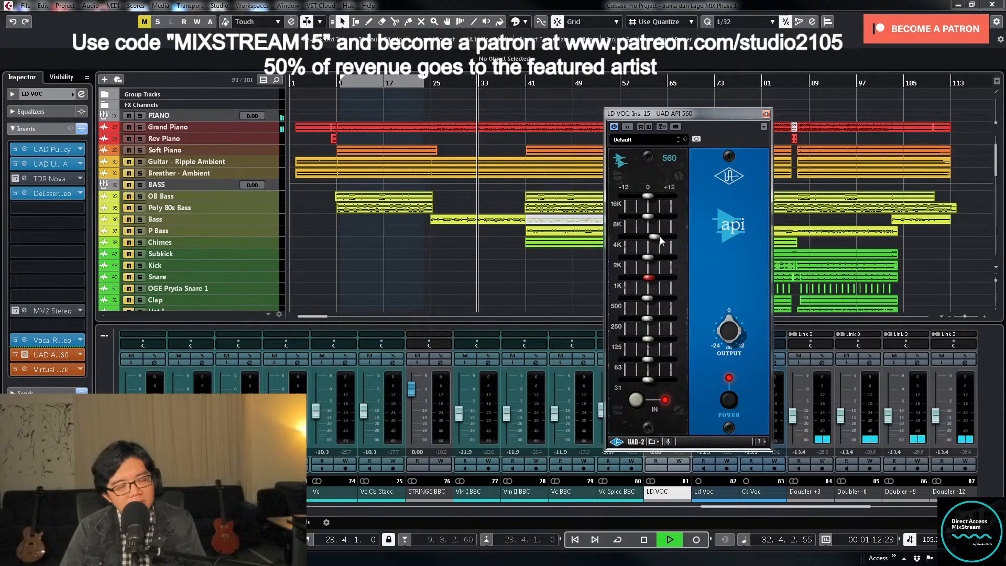
pyautogui.moveTo(656, 238); pyautogui.dragTo(658, 240)
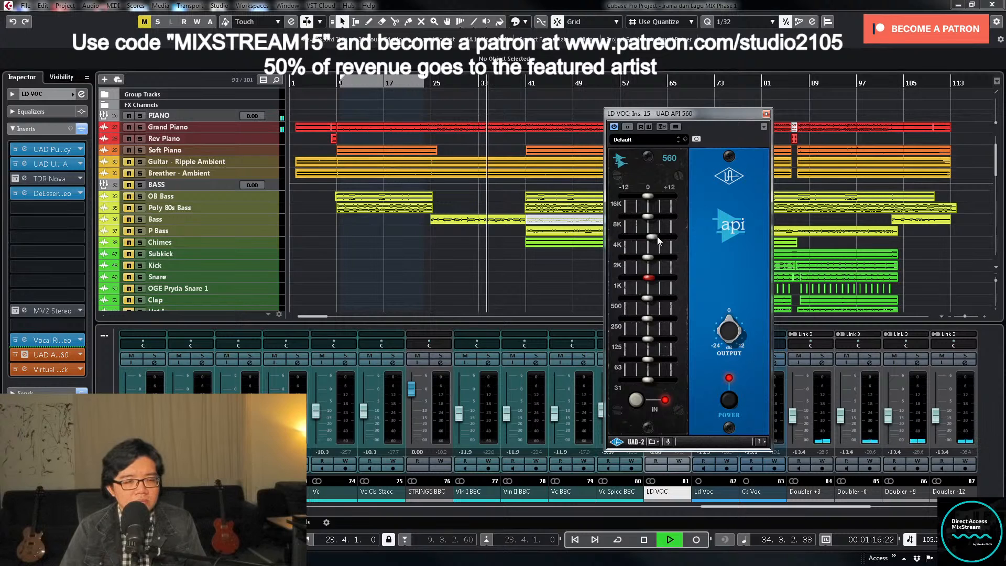
pyautogui.moveTo(650, 214); pyautogui.dragTo(654, 214)
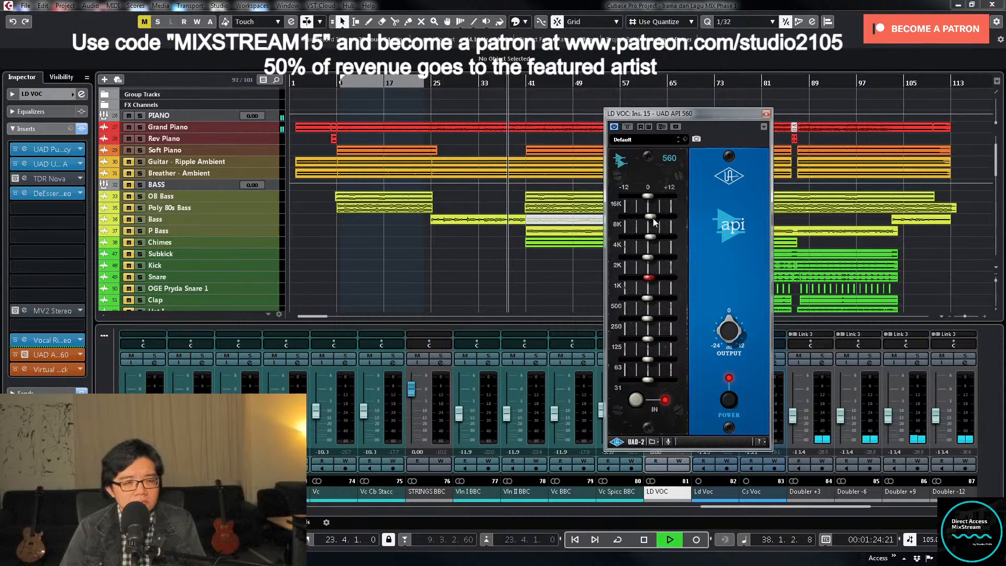
pyautogui.click(766, 113)
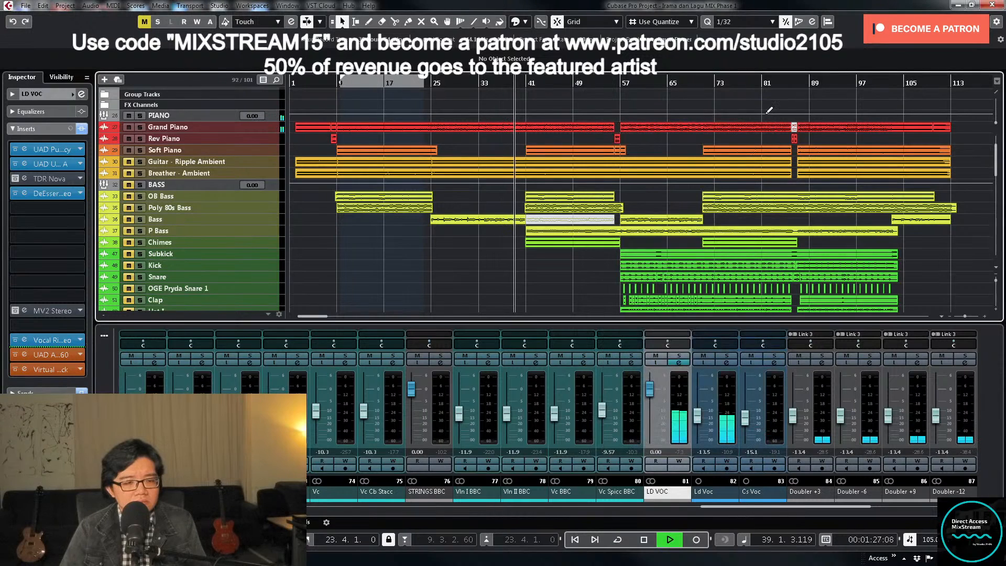
pyautogui.click(679, 363)
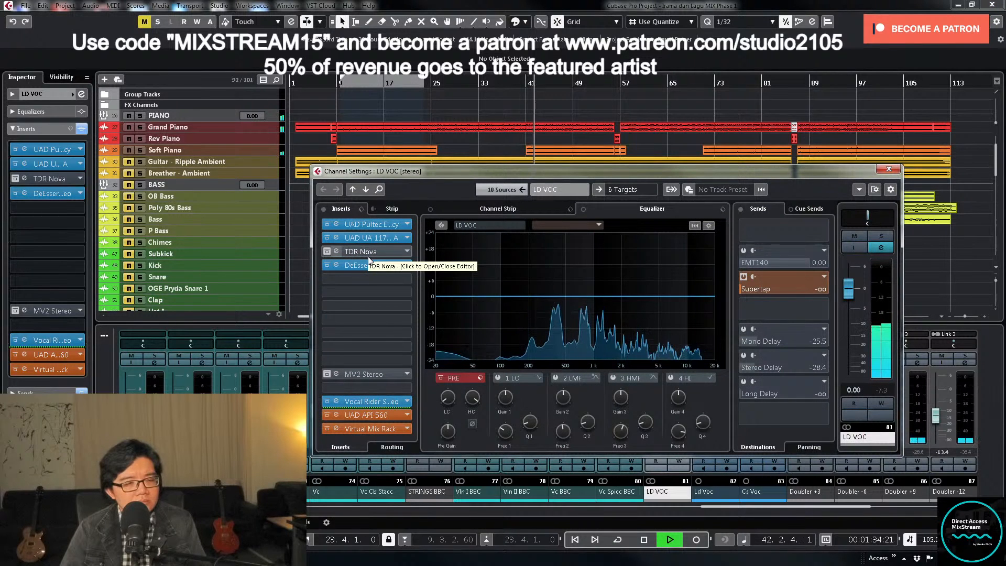
pyautogui.click(889, 168)
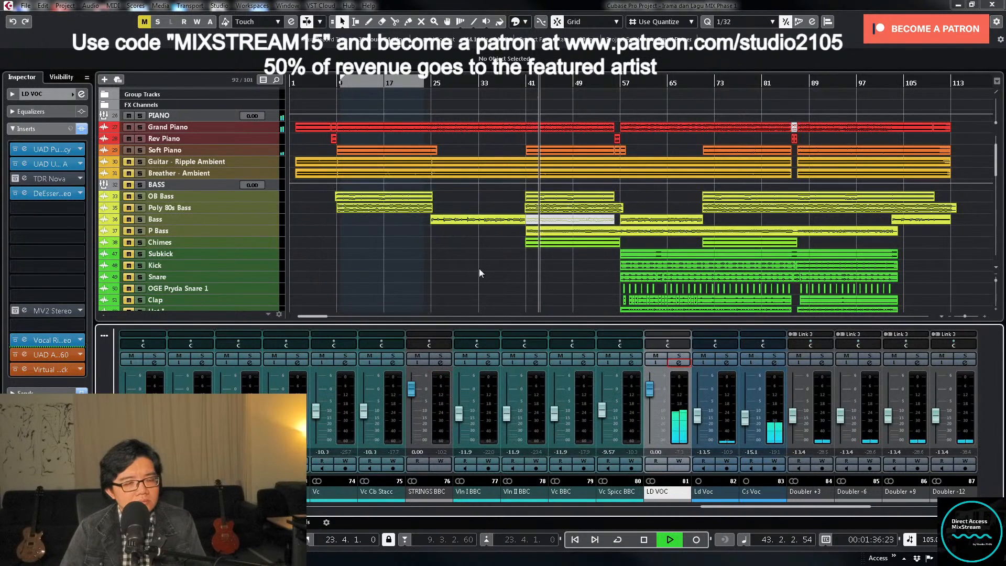
# - Stop playback, loop the G Cs Voc clips from about bar 41 to 55 and return to the loop start
pyautogui.scroll(-3, 584, 282)
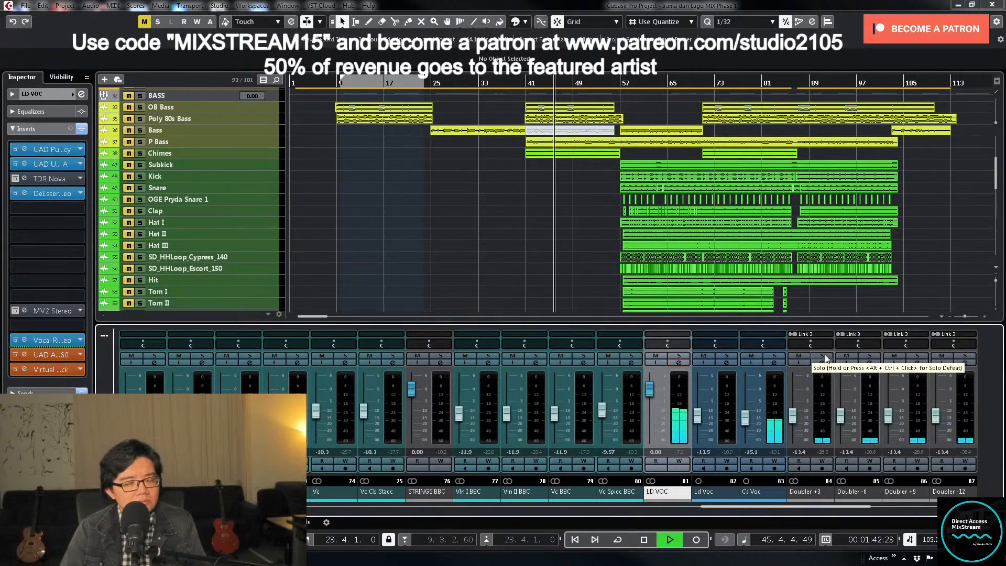
pyautogui.scroll(-10, 545, 247)
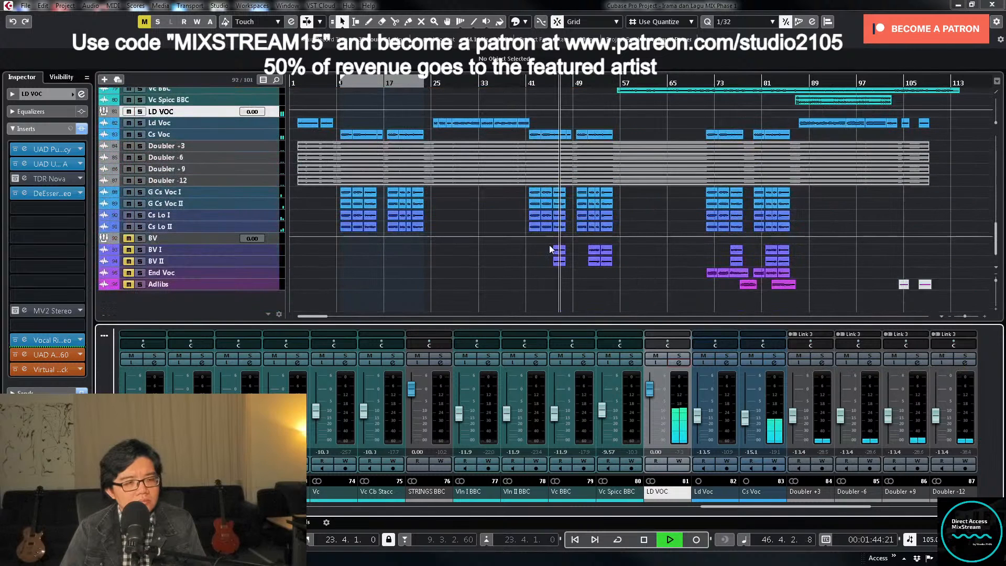
pyautogui.press('space')
pyautogui.moveTo(522, 191); pyautogui.dragTo(631, 200)
pyautogui.press('p')
pyautogui.press('KP_Divide')
pyautogui.press('KP_1')
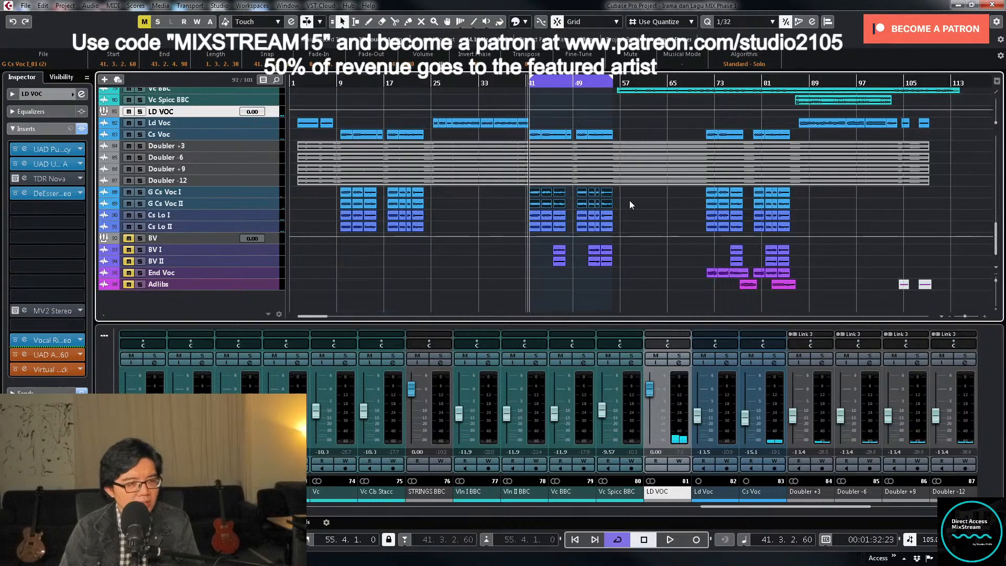
# - Solo the linked doubler tracks, play the loop and open the Doubler +3 equalizer
pyautogui.click(821, 357)
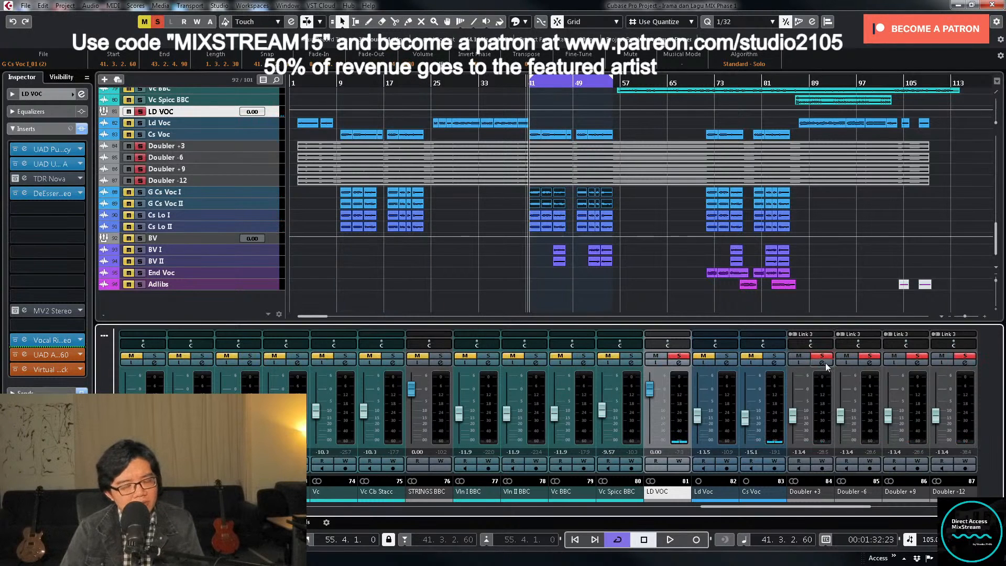
pyautogui.press('space')
pyautogui.click(824, 364)
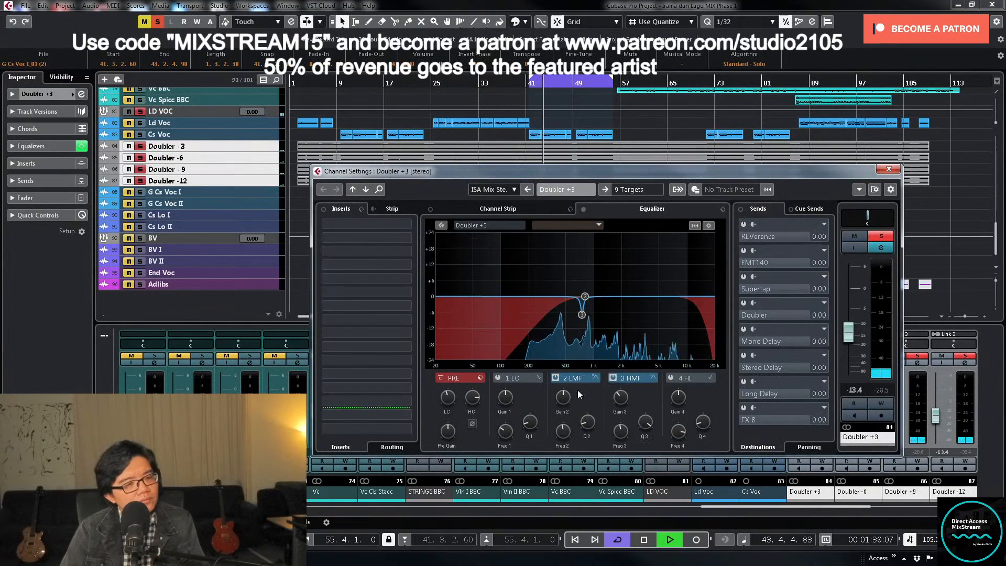
pyautogui.press('space')
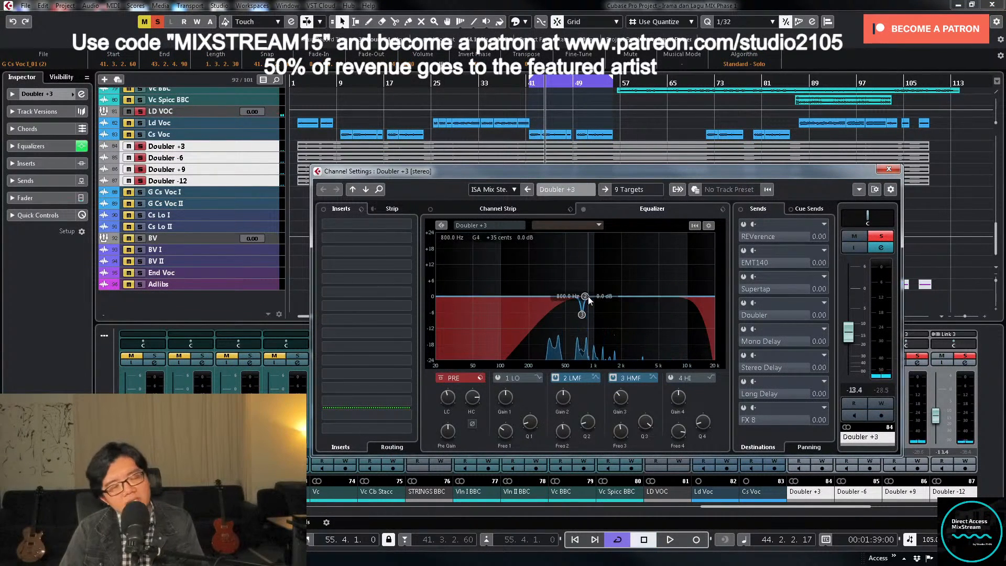
pyautogui.press('space')
# - Sweep Doubler +3's 2 LMF band, narrow it and cut about 7 dB between 2 and 5 kHz; stop, unsolo the doublers and close the settings
pyautogui.moveTo(586, 296); pyautogui.dragTo(638, 260)
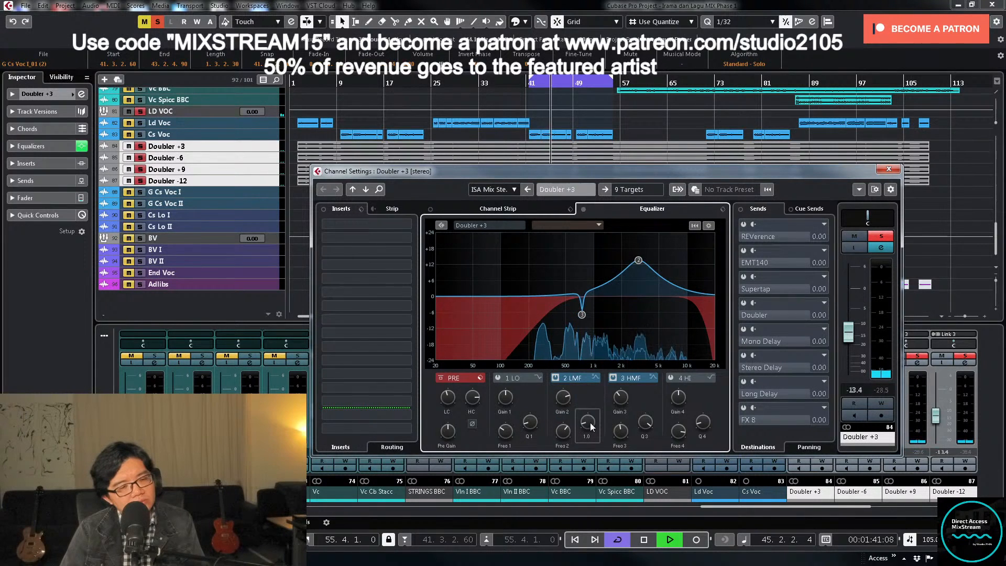
pyautogui.moveTo(588, 424); pyautogui.dragTo(590, 398)
pyautogui.moveTo(640, 261); pyautogui.dragTo(643, 237)
pyautogui.rightClick(637, 231)
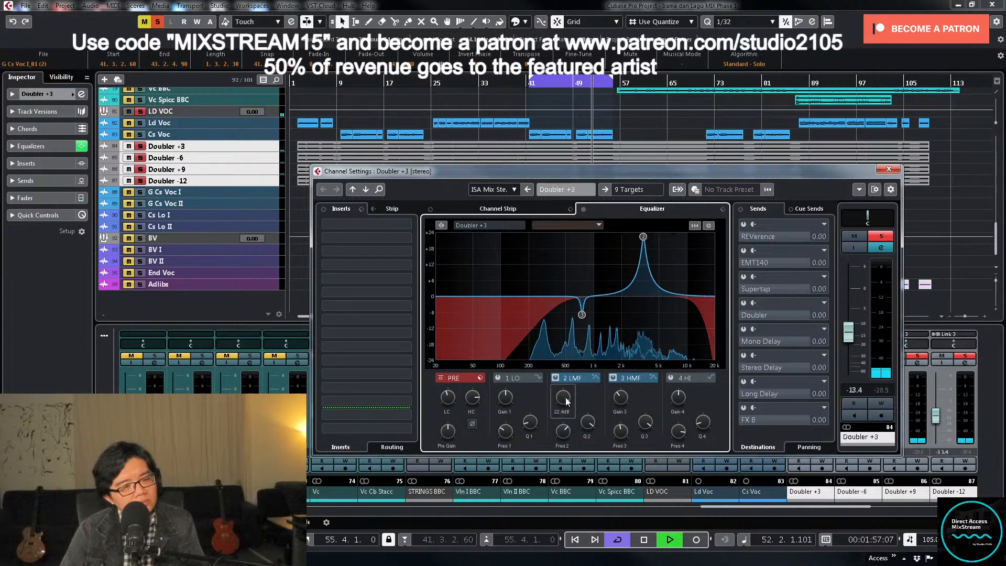
pyautogui.moveTo(564, 397); pyautogui.dragTo(561, 464)
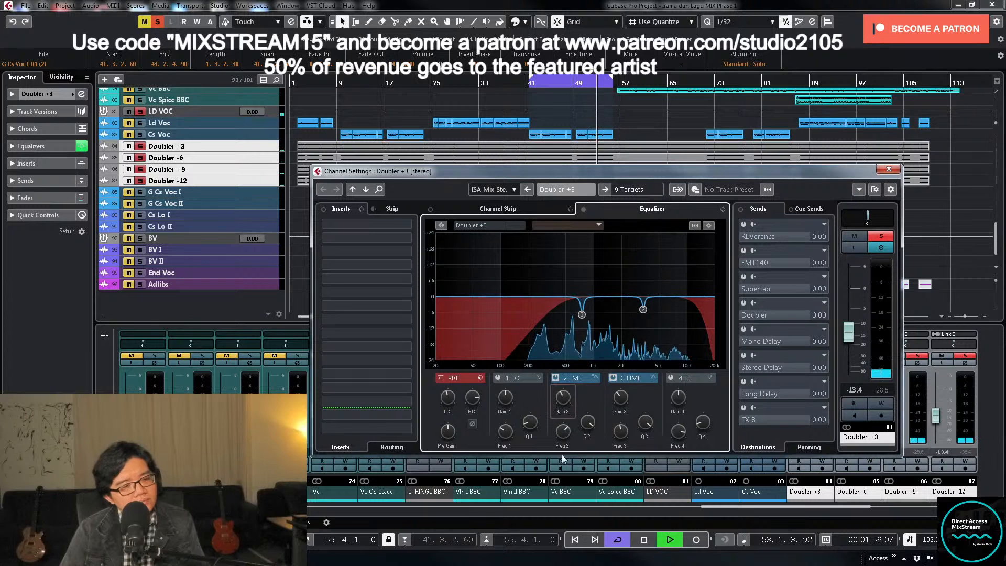
pyautogui.press('space')
pyautogui.moveTo(564, 409)
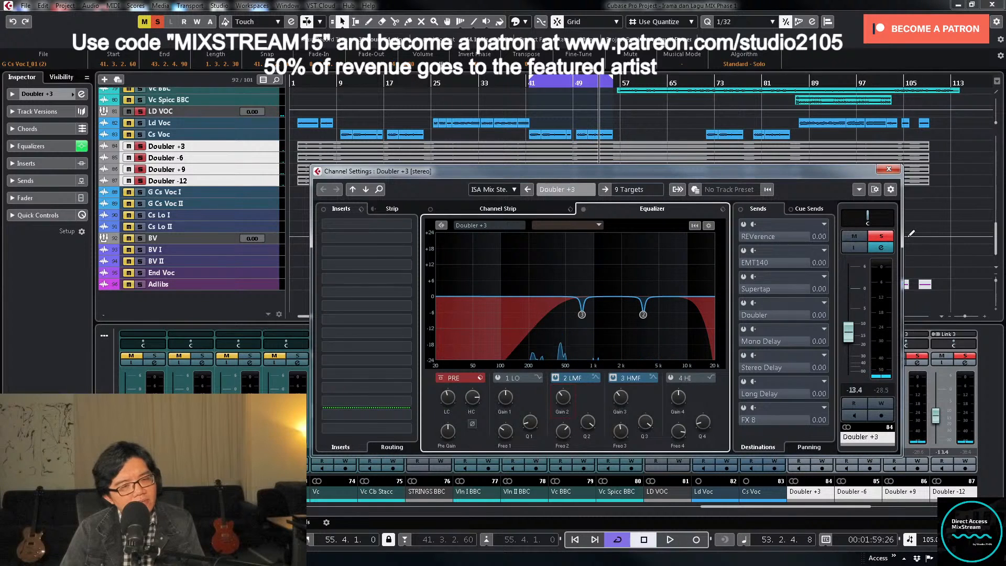
pyautogui.click(881, 236)
pyautogui.click(888, 169)
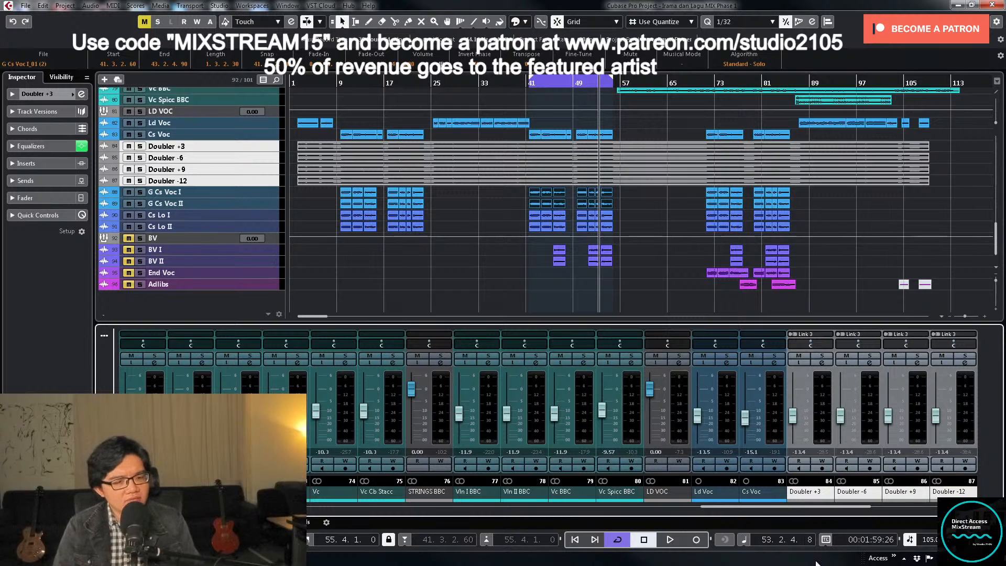
# - Open the G Cs Voc I equalizer, sweep the 3 HMF band between 2 and 5 kHz during loop playback, cut it -6.1 dB and close
pyautogui.moveTo(799, 508); pyautogui.dragTo(841, 516)
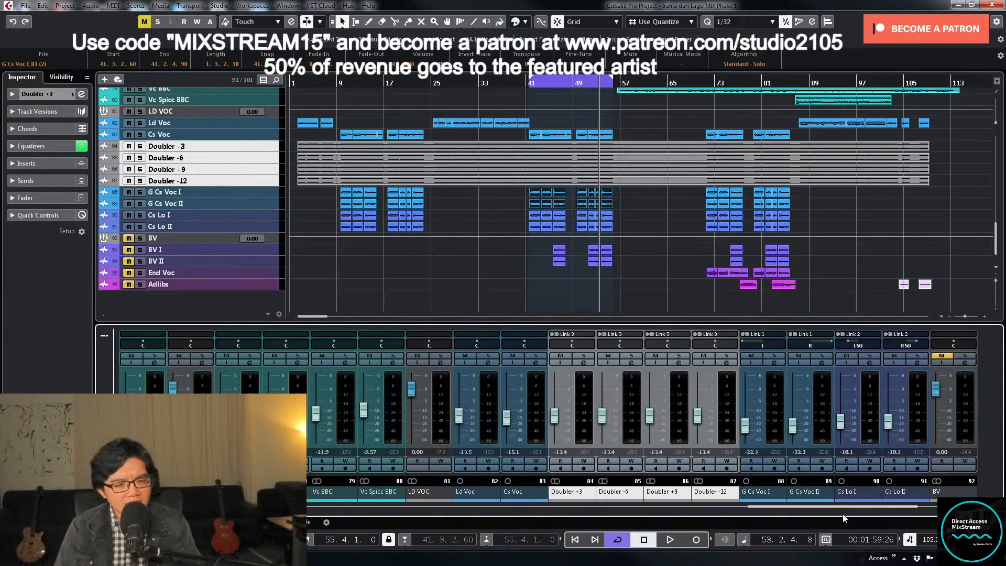
pyautogui.click(774, 362)
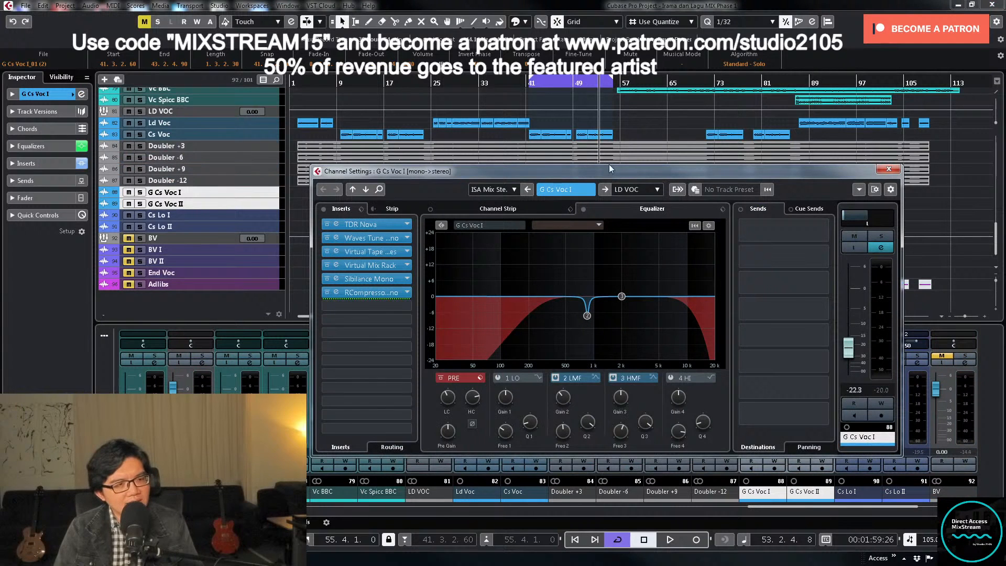
pyautogui.press('KP_1')
pyautogui.press('space')
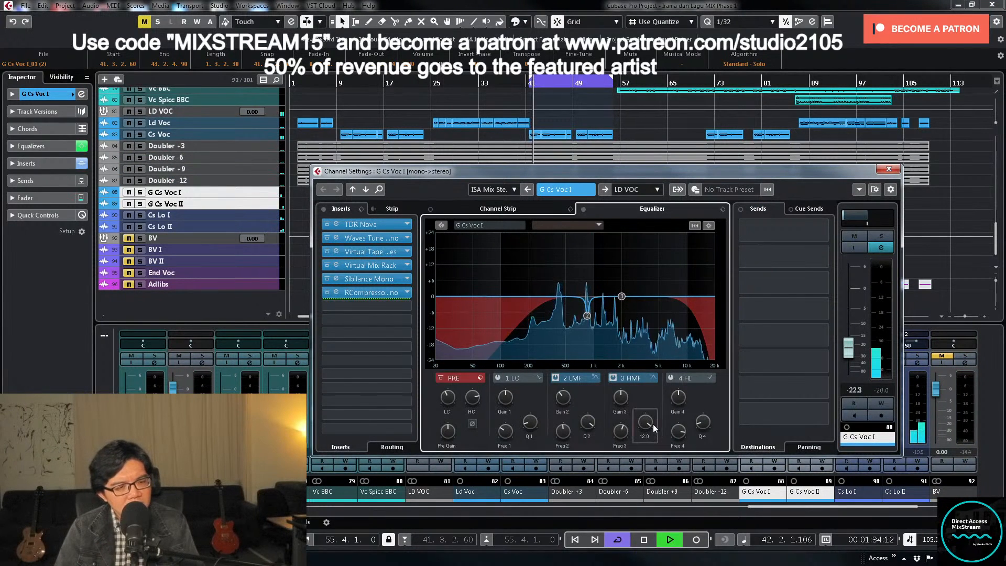
pyautogui.moveTo(622, 297); pyautogui.dragTo(644, 245)
pyautogui.moveTo(626, 398); pyautogui.dragTo(618, 445)
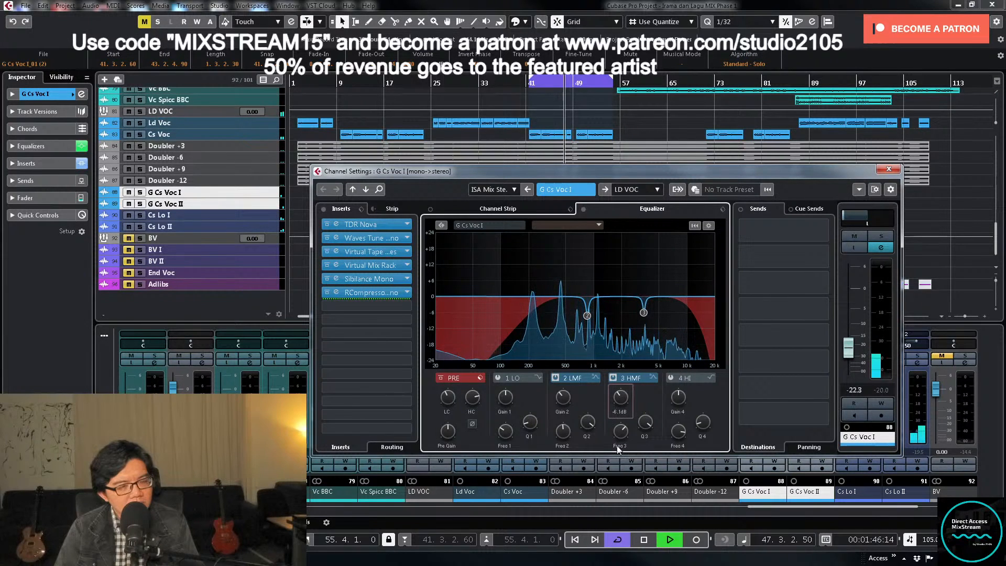
pyautogui.click(889, 168)
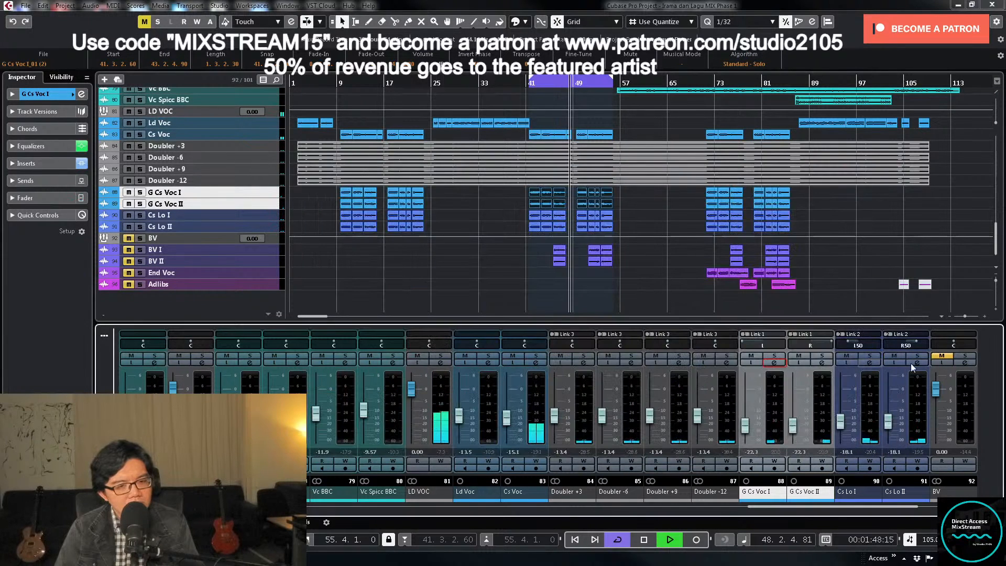
# - Check the G Cs Voc II equalizer during playback, close it, clear the clip selection and briefly solo the linked Cs Lo tracks
pyautogui.click(822, 362)
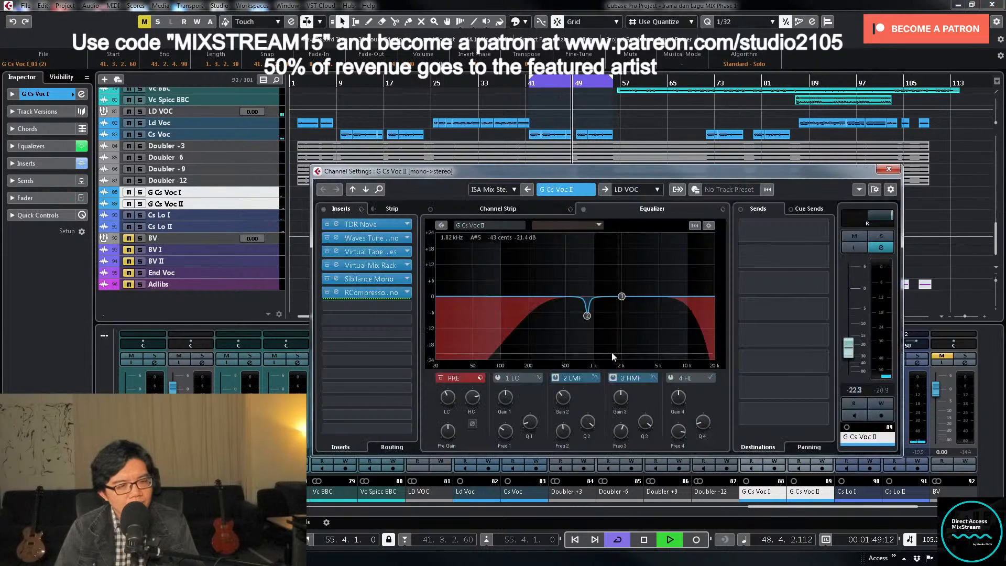
pyautogui.click(889, 169)
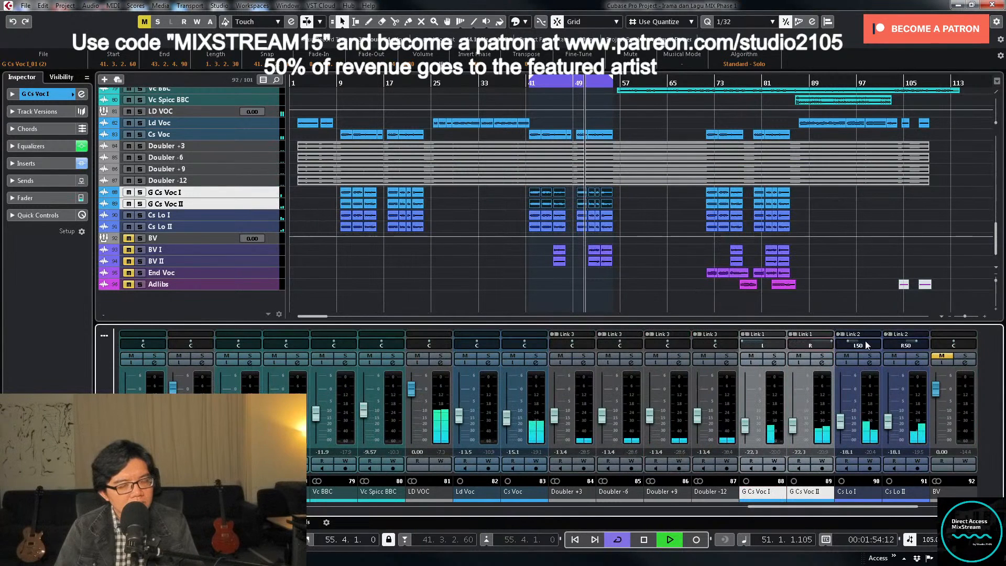
pyautogui.click(683, 278)
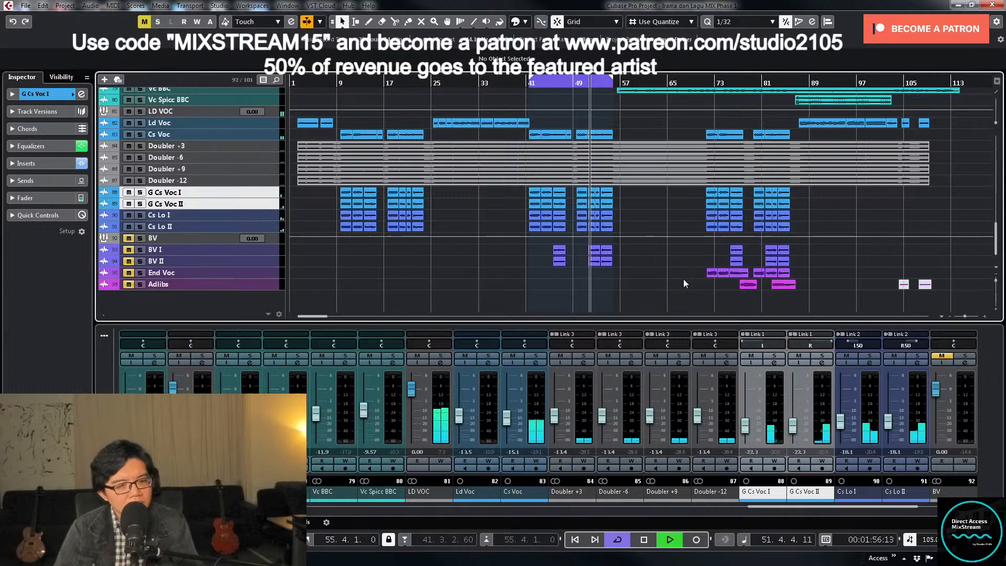
pyautogui.click(873, 356)
pyautogui.click(871, 356)
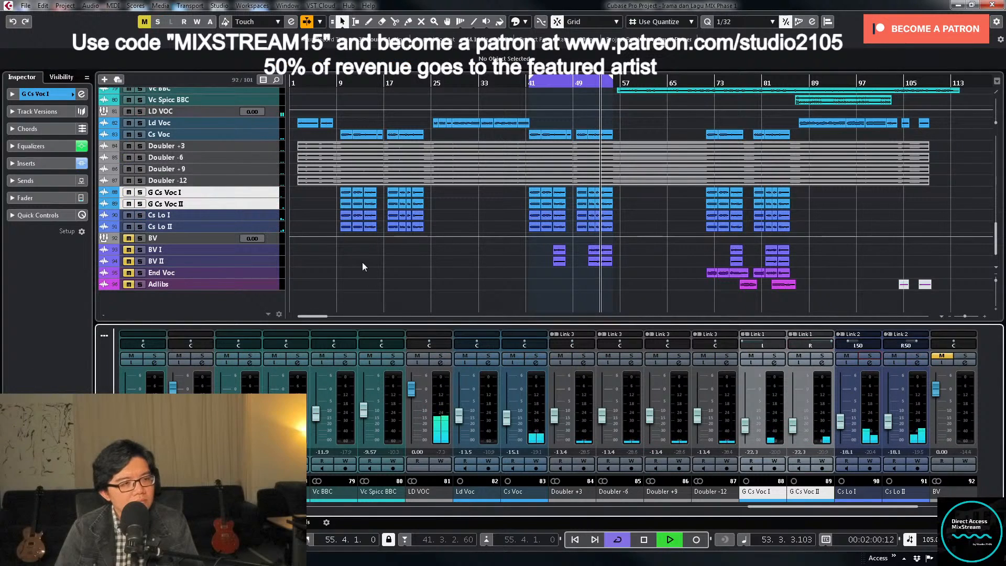
# - Select the linked Cs Lo I and Cs Lo II tracks, enlarge them and continue playback from about bar 9
pyautogui.click(255, 227)
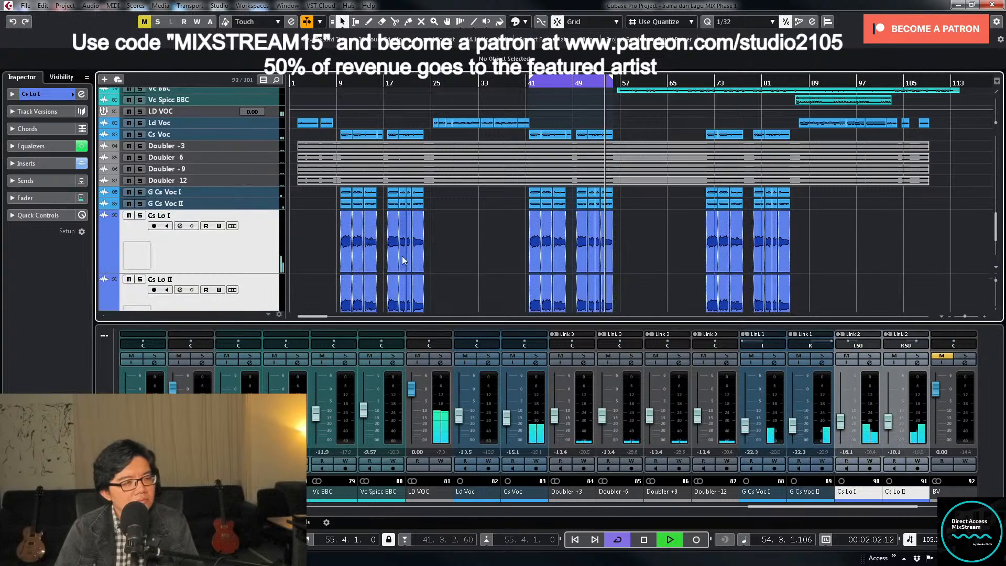
pyautogui.click(339, 83)
pyautogui.scroll(4, 398, 257)
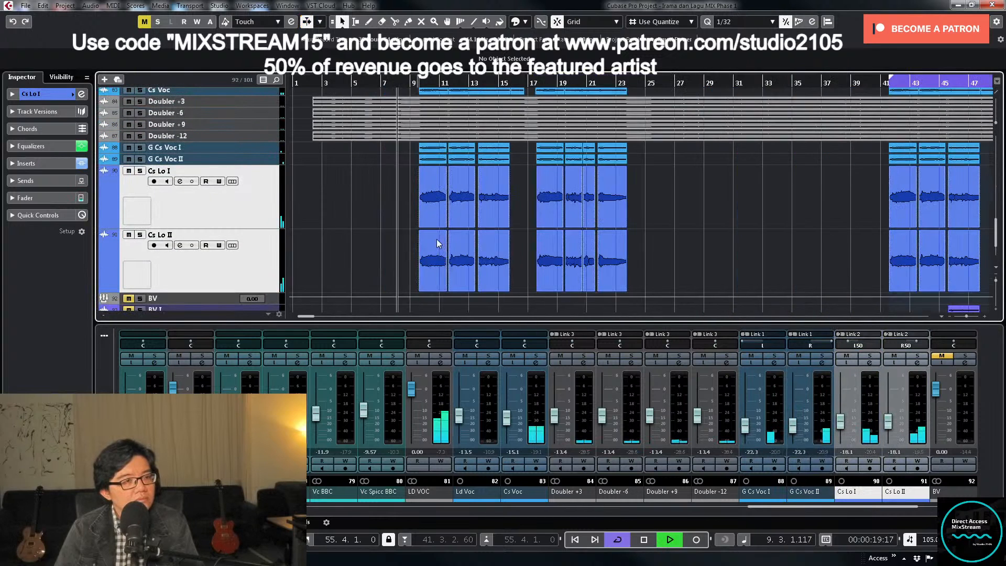
pyautogui.scroll(-2, 438, 239)
pyautogui.press('h')
pyautogui.press('h')
# - Inspect the Cs Lo I and Cs Lo II clips one by one between about bars 9 and 23
pyautogui.moveTo(413, 161); pyautogui.dragTo(500, 194)
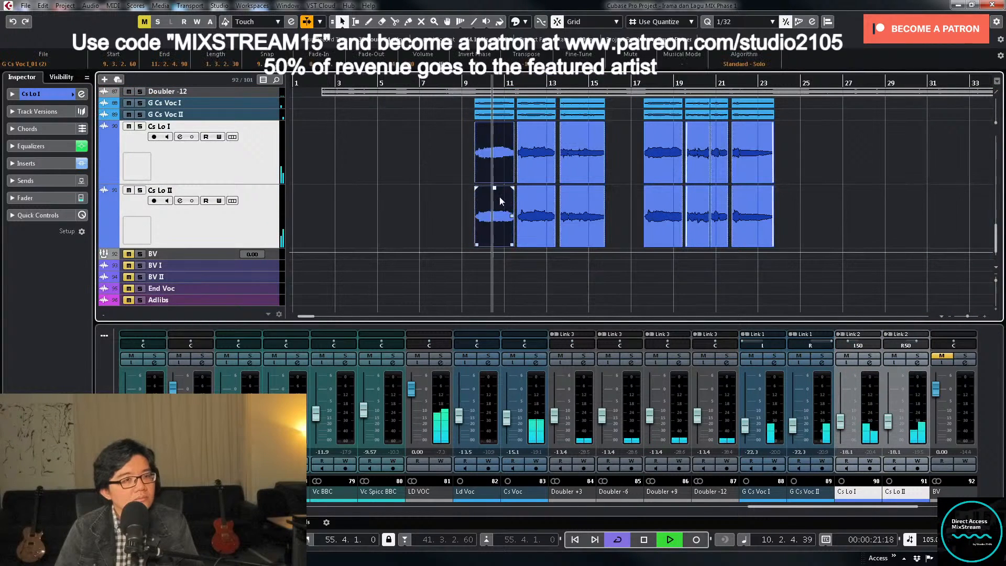
pyautogui.click(533, 143)
pyautogui.click(535, 205)
pyautogui.click(571, 159)
pyautogui.click(592, 194)
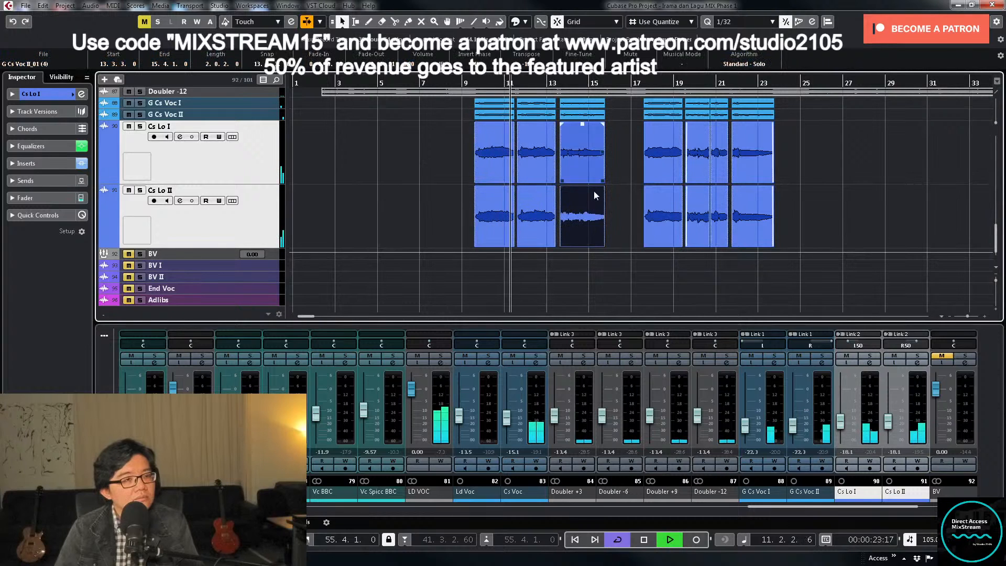
pyautogui.click(666, 155)
pyautogui.click(669, 203)
pyautogui.click(714, 163)
pyautogui.click(702, 168)
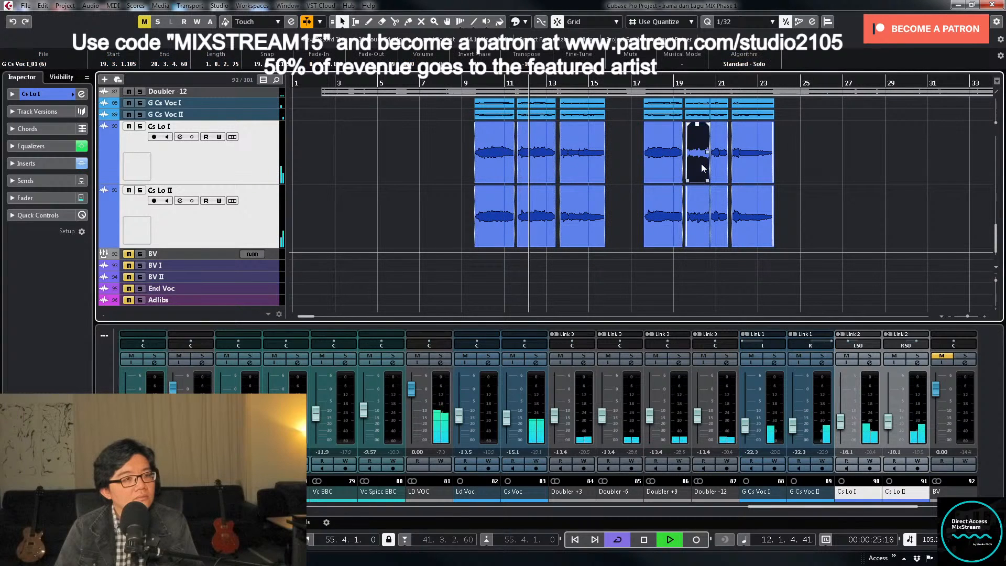
pyautogui.click(700, 201)
pyautogui.click(749, 209)
pyautogui.click(716, 175)
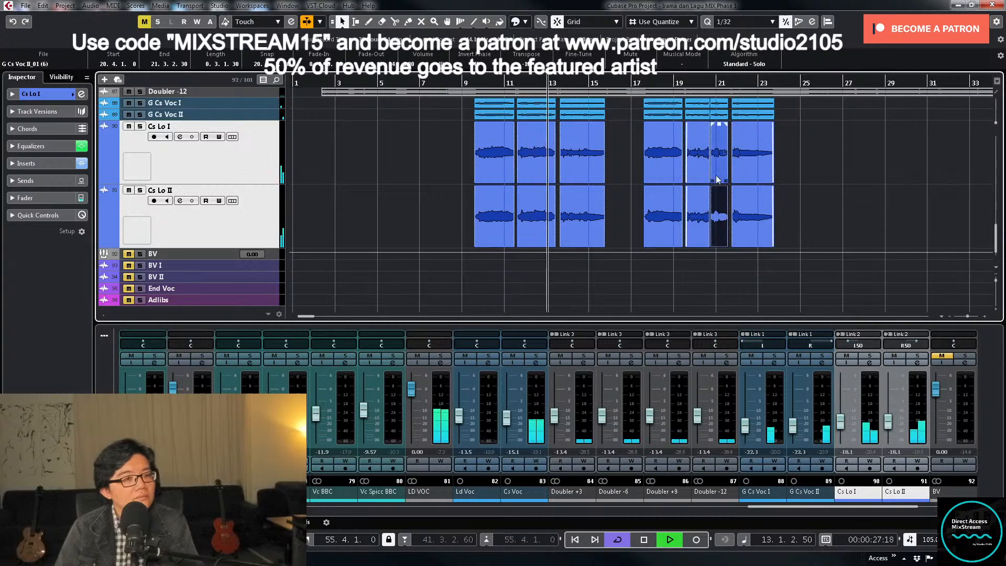
pyautogui.press('g')
pyautogui.press('g')
pyautogui.press('g')
# - Inspect the individual Cs Lo I and Cs Lo II clips in the section from bar 41 to 55
pyautogui.click(807, 165)
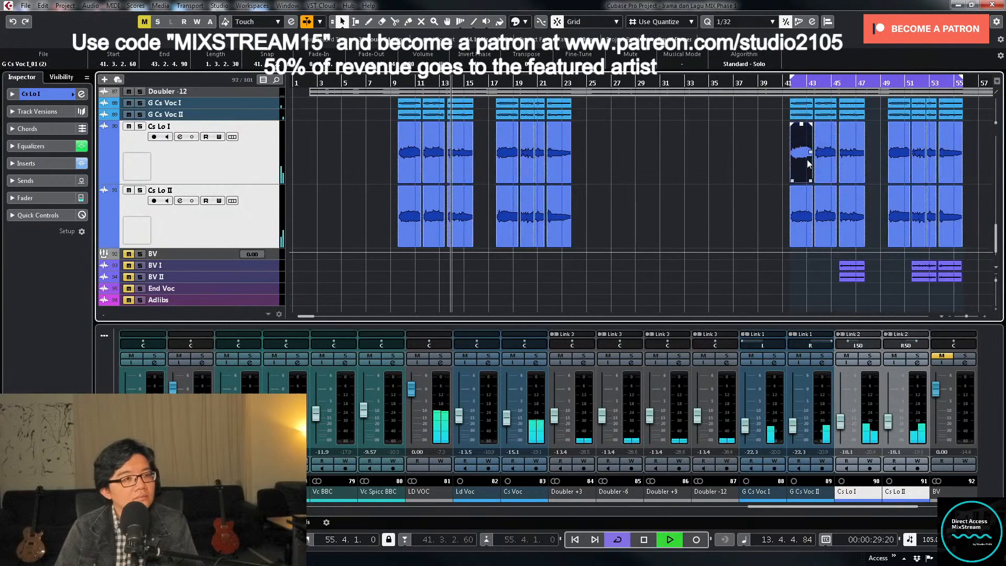
pyautogui.click(830, 166)
pyautogui.press('g')
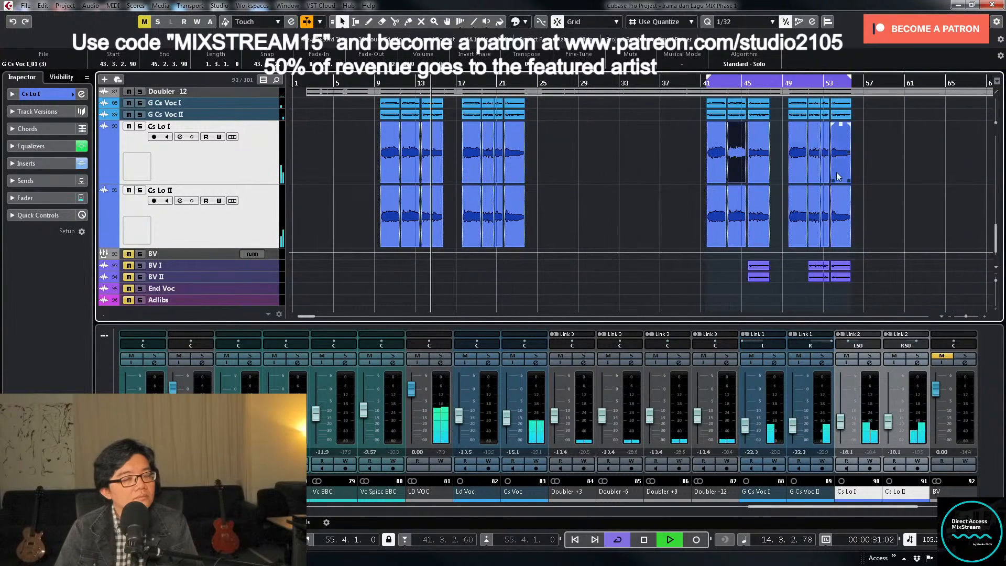
pyautogui.click(760, 168)
pyautogui.click(762, 214)
pyautogui.click(797, 157)
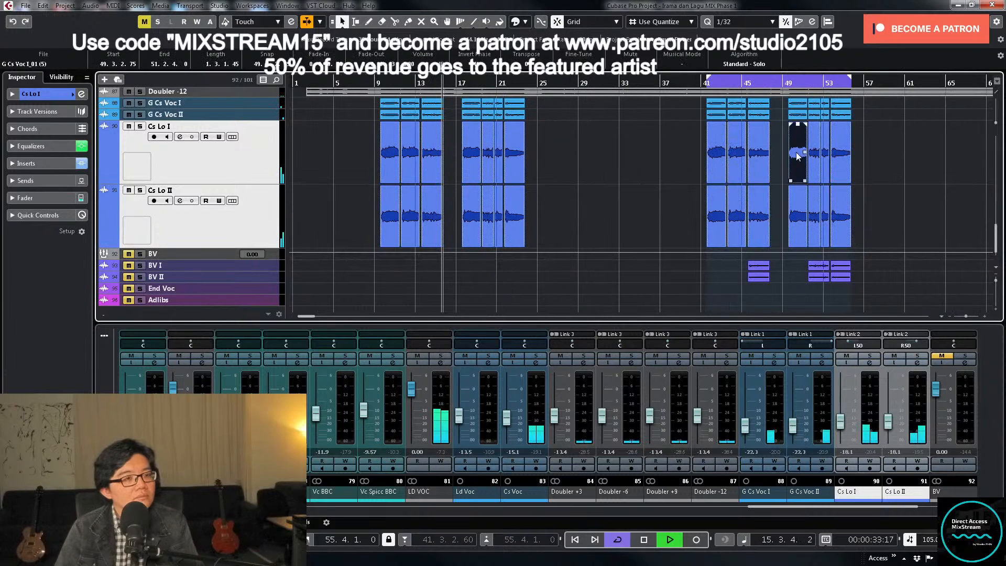
pyautogui.click(816, 161)
# - Select all Cs Lo I and Cs Lo II clips from bar 41 to about bar 85, and clear the selection
pyautogui.moveTo(909, 160); pyautogui.dragTo(694, 216)
pyautogui.press('g')
pyautogui.press('g')
pyautogui.moveTo(744, 157); pyautogui.dragTo(907, 212)
pyautogui.moveTo(555, 155); pyautogui.dragTo(912, 209)
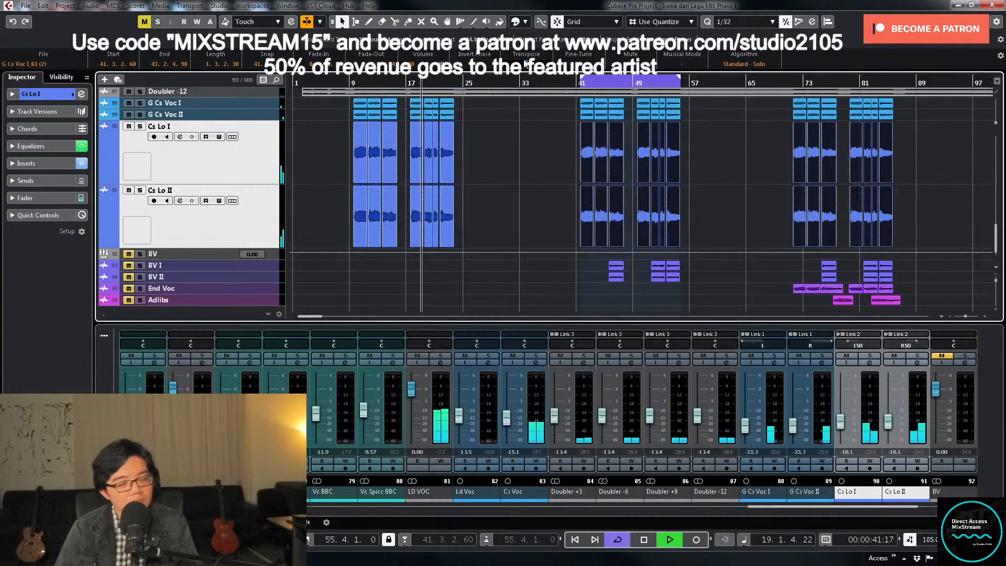
pyautogui.click(562, 128)
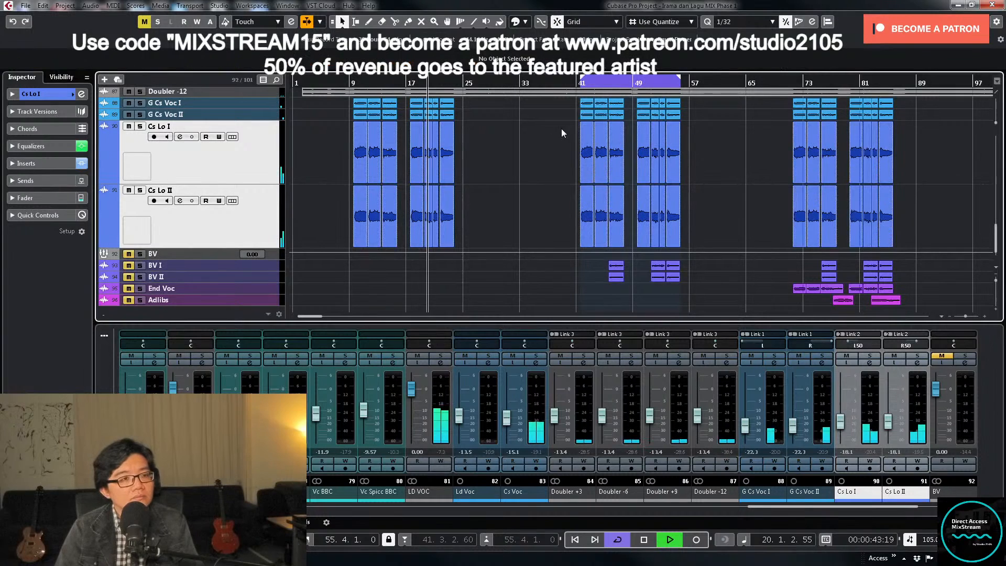
# - Play from bar 41, return the tracks to normal height, solo the linked Cs Lo tracks and open the Cs Lo I equalizer
pyautogui.click(578, 83)
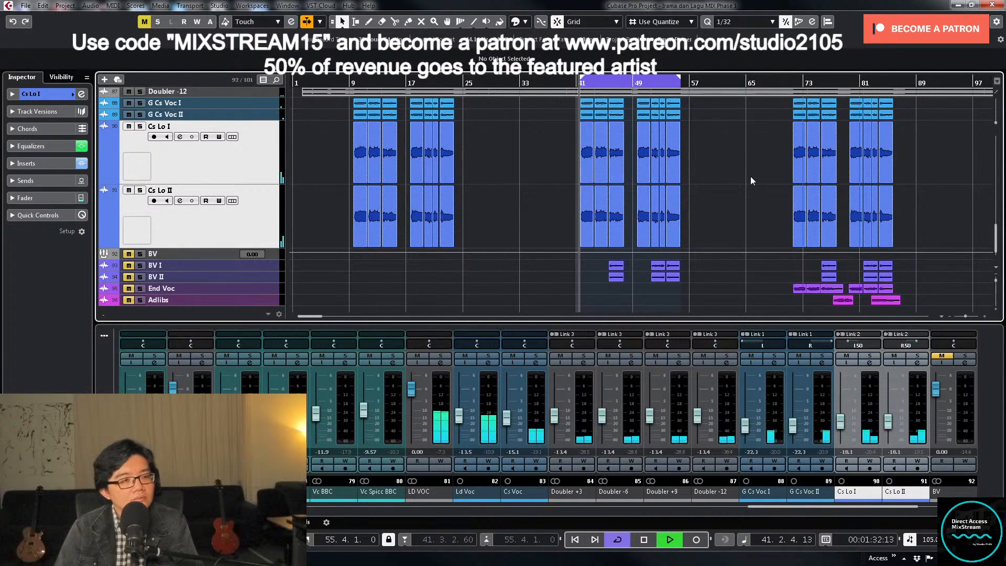
pyautogui.press('g')
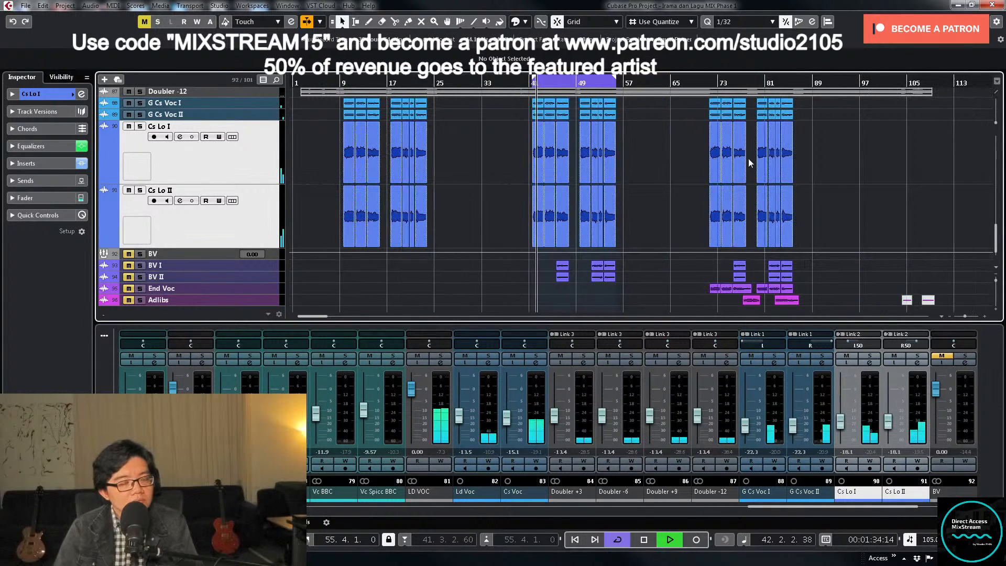
pyautogui.press('z')
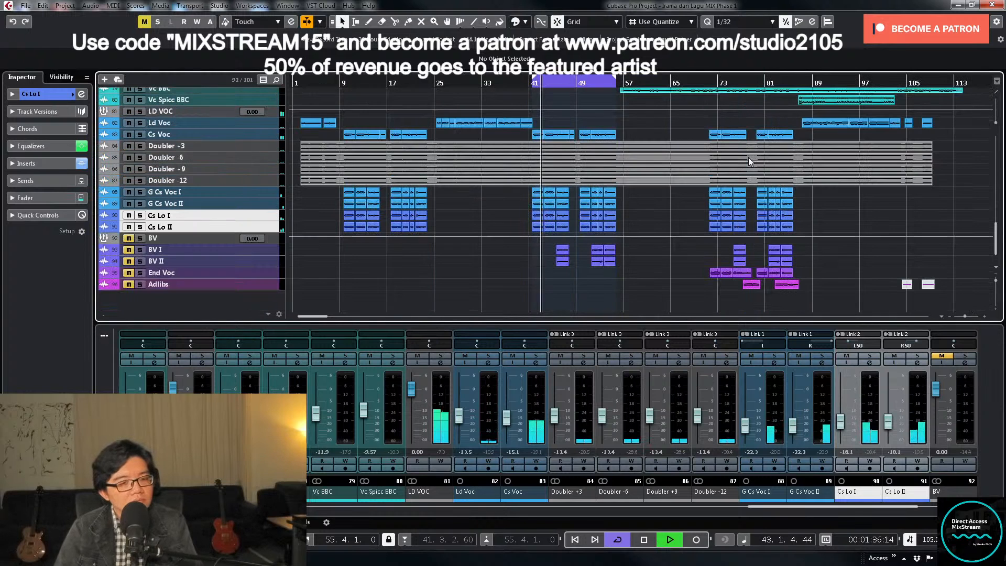
pyautogui.click(870, 356)
pyautogui.click(870, 362)
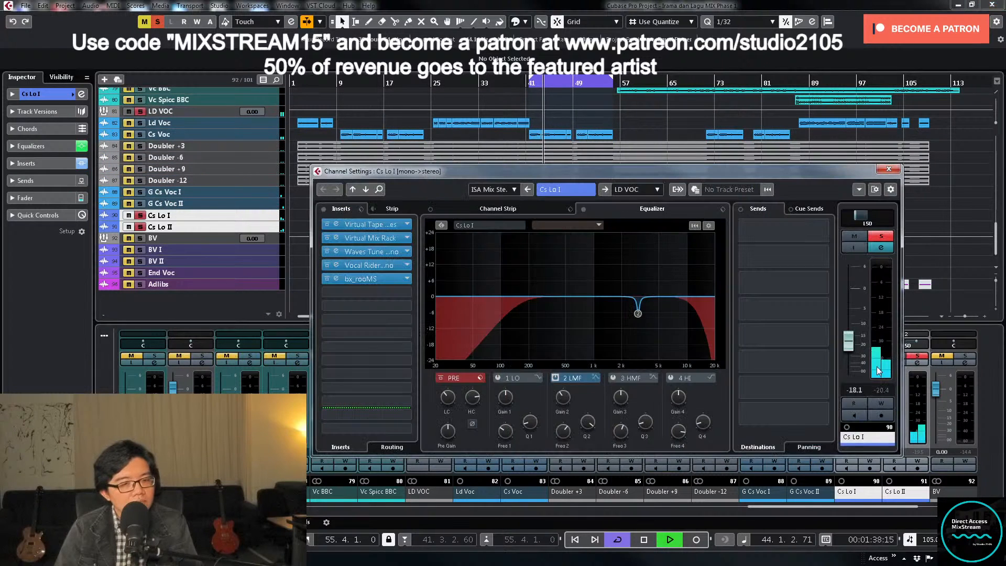
# - Try a boosted 3 HMF band at about 5 kHz on Cs Lo I during playback, and switch the band off
pyautogui.press('space')
pyautogui.click(613, 378)
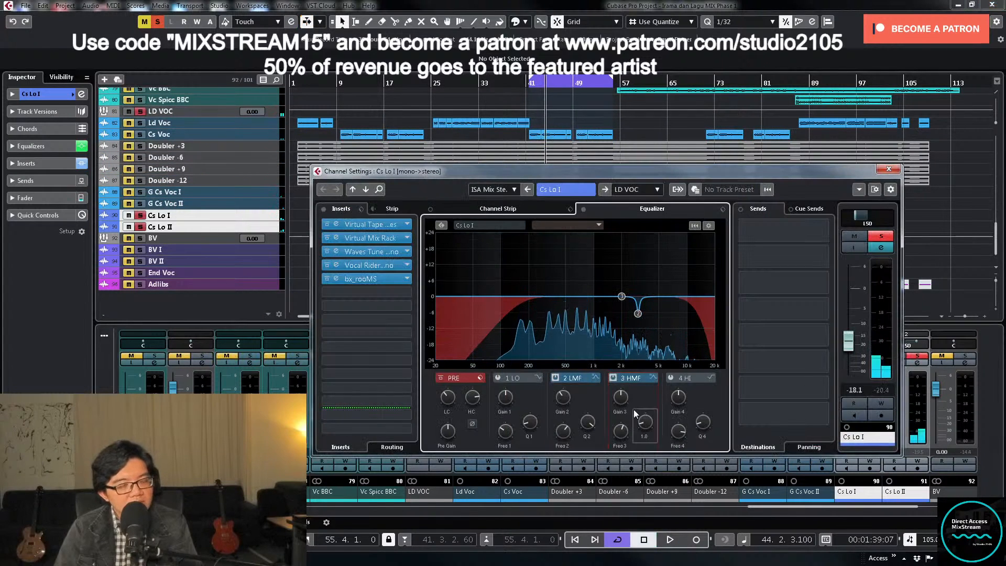
pyautogui.press('space')
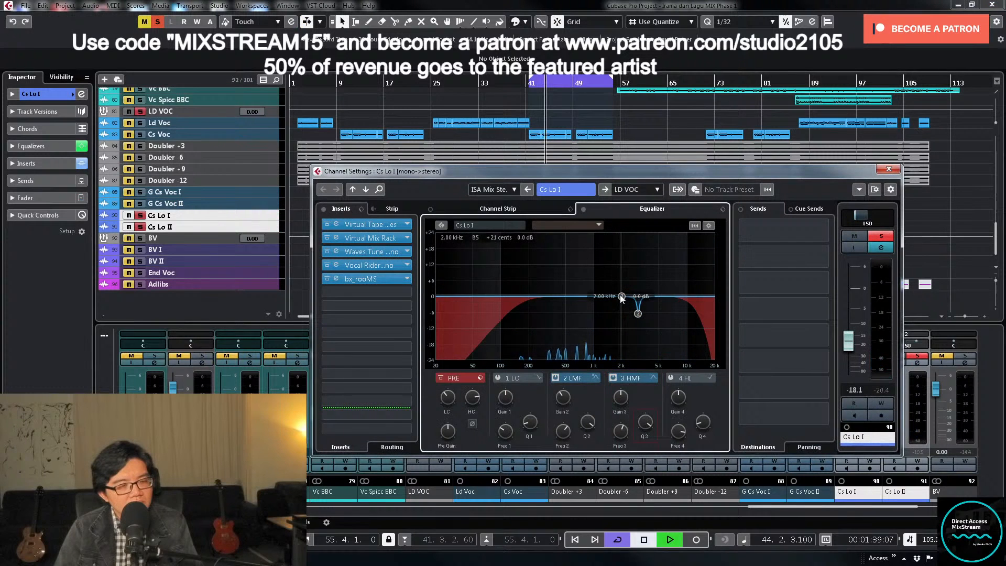
pyautogui.moveTo(622, 297); pyautogui.dragTo(658, 264)
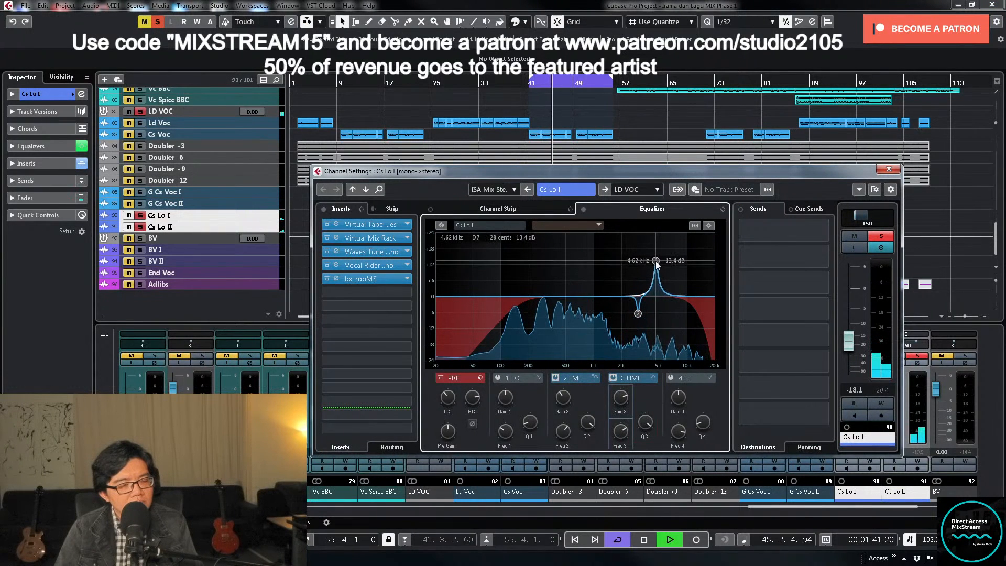
pyautogui.click(613, 378)
# - Lower Cs Lo I's high cut and set its low cut to 208.1 Hz, close the settings, unsolo the tracks and resume playback
pyautogui.moveTo(473, 397); pyautogui.dragTo(450, 399)
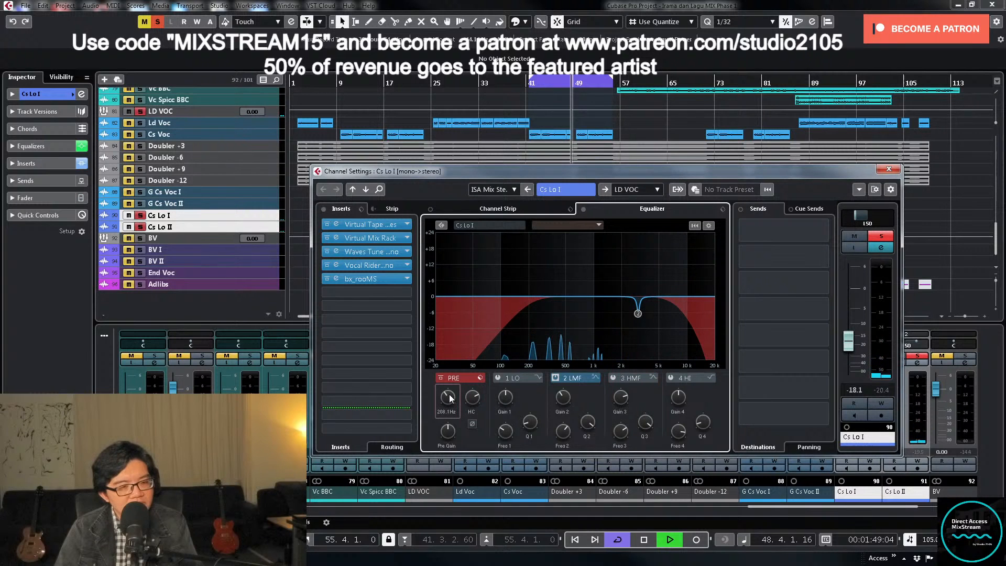
pyautogui.press('space')
pyautogui.click(888, 169)
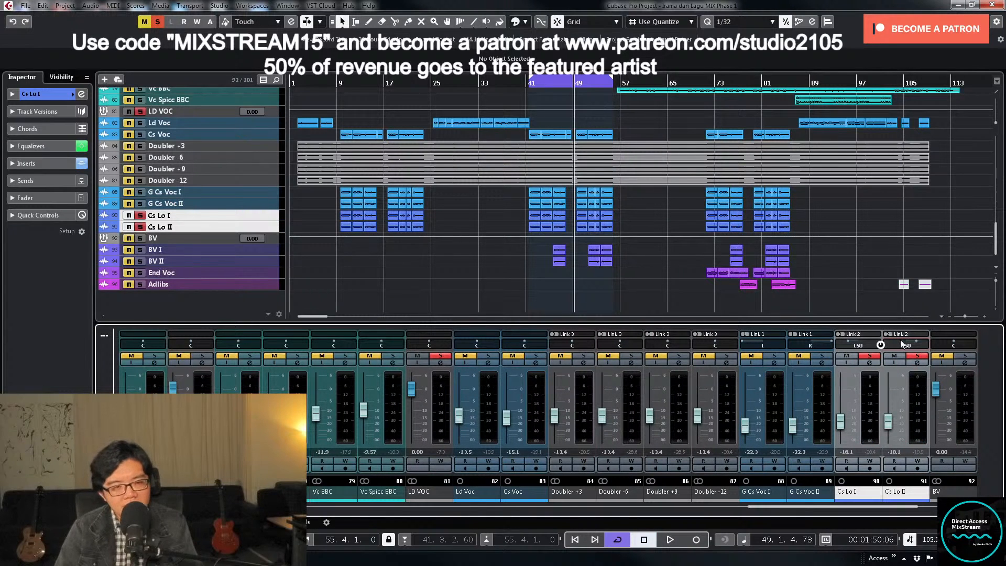
pyautogui.click(871, 358)
pyautogui.press('space')
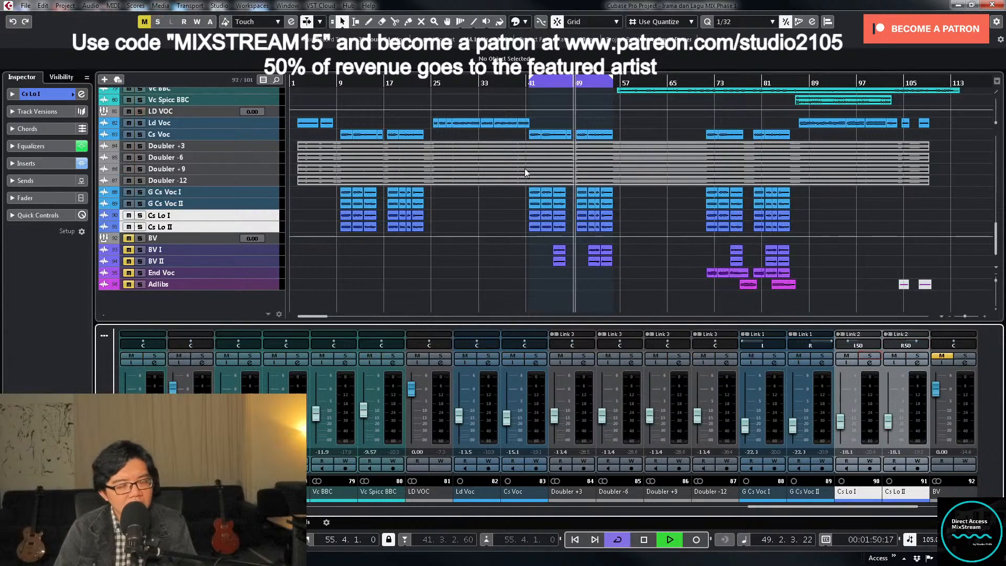
# - Listen to the mix while checking the LD VOC group's inserts and sends, close its settings and stop playback
pyautogui.scroll(6, 646, 233)
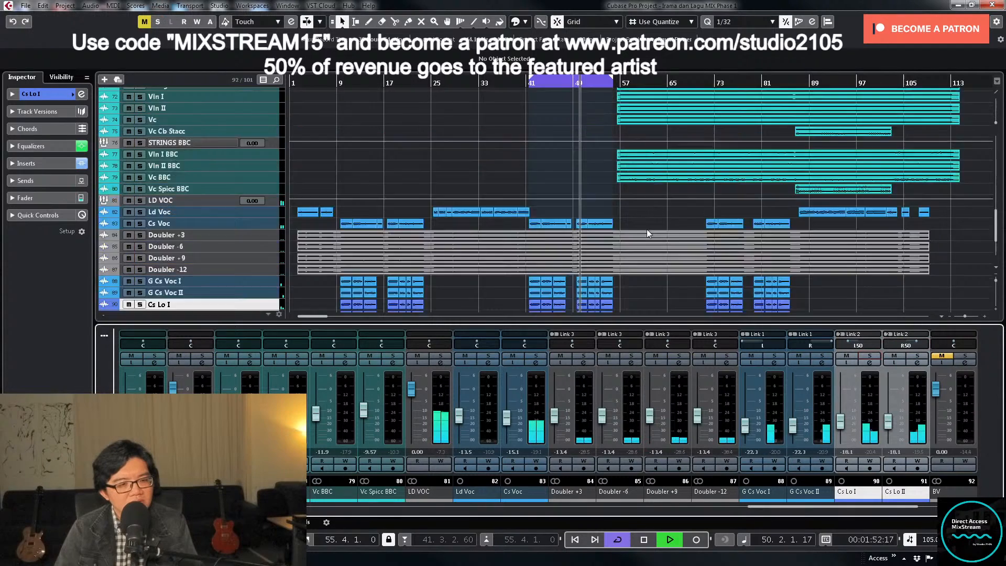
pyautogui.scroll(10, 643, 230)
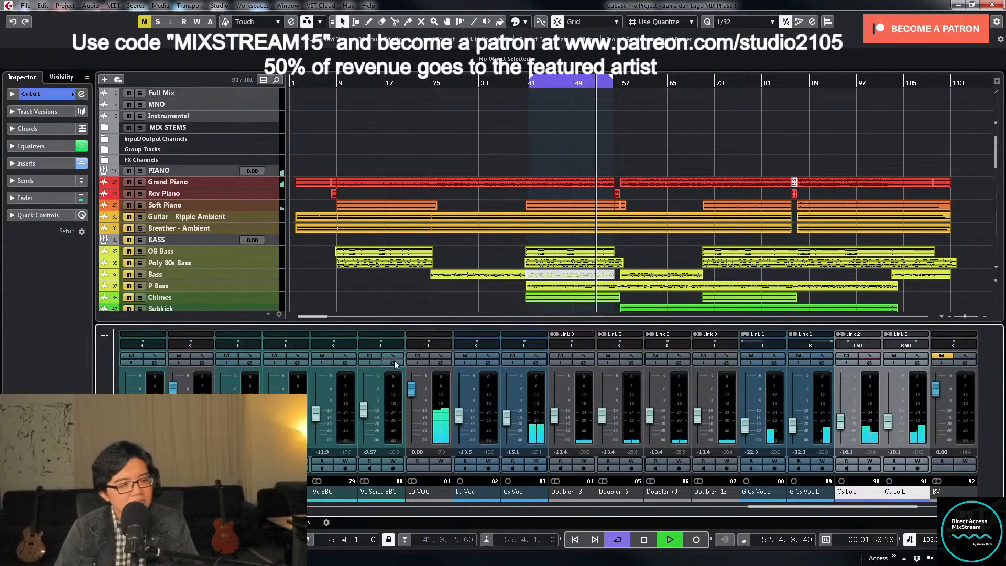
pyautogui.click(441, 363)
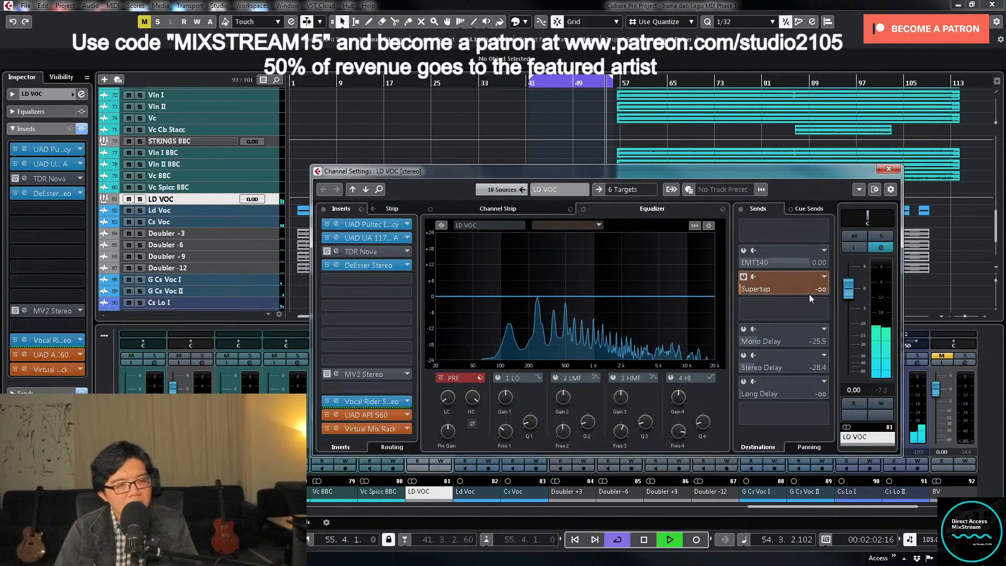
pyautogui.click(889, 169)
pyautogui.press('space')
pyautogui.scroll(-3, 576, 199)
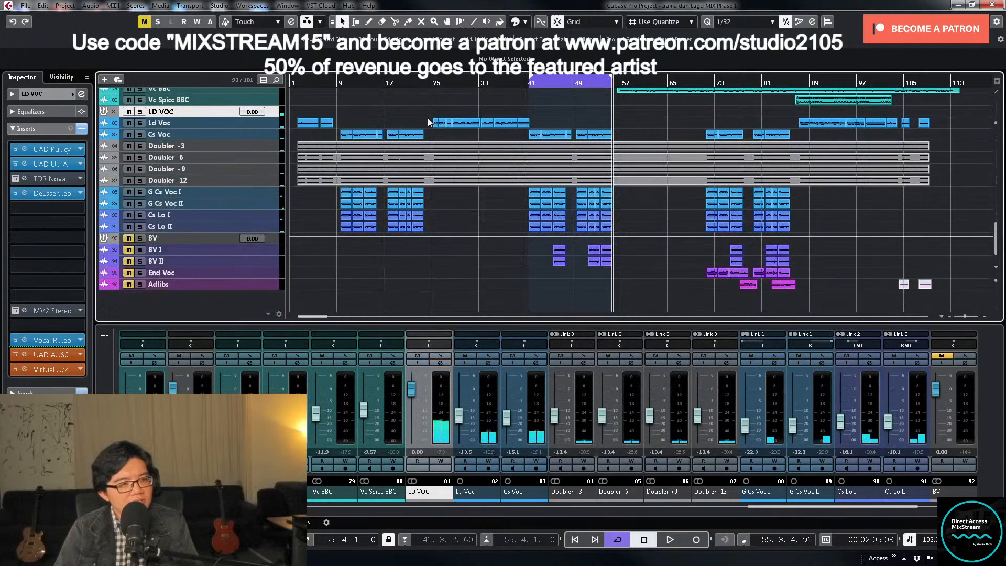
# - Set the locators around the Ld Voc and Cs Voc clips from about bar 25 to 55, turn looping off and go to the start
pyautogui.moveTo(428, 119); pyautogui.dragTo(618, 136)
pyautogui.press('p')
pyautogui.press('KP_Divide')
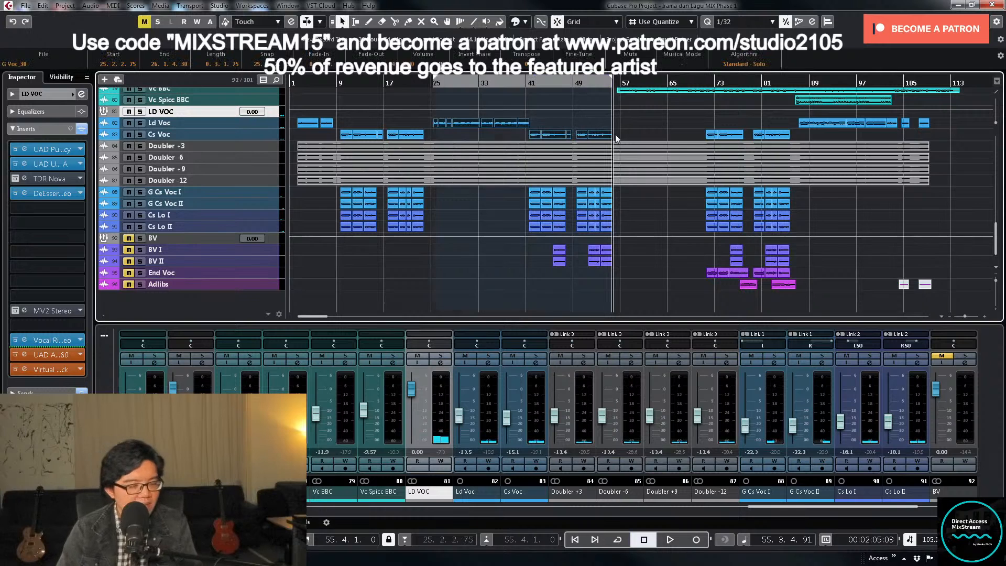
pyautogui.press('KP_1')
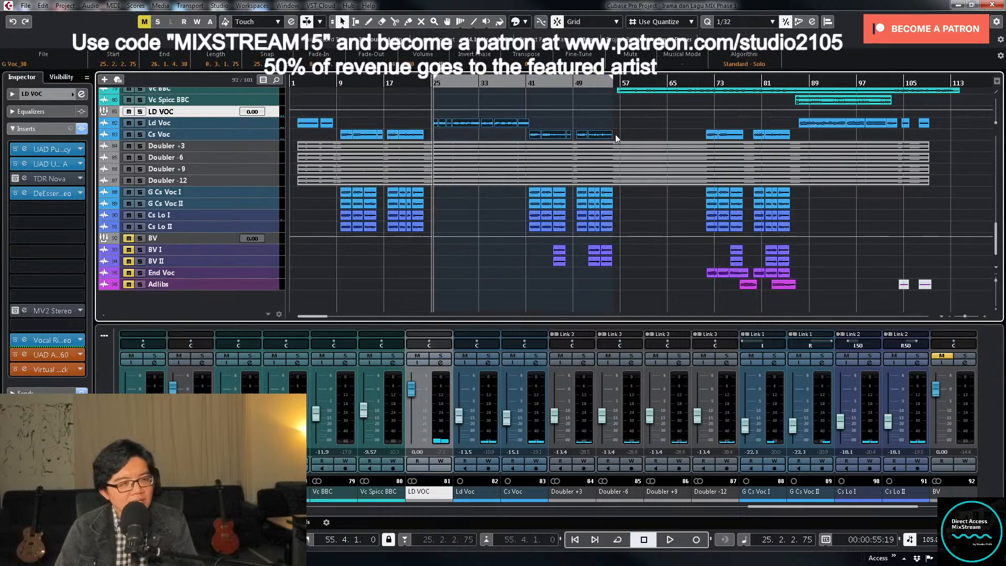
# - Open the LD VOC channel settings, solo the group, open its Supertap send's SuperTap 2-Taps plug-in and move that window clear of the sends
pyautogui.click(439, 362)
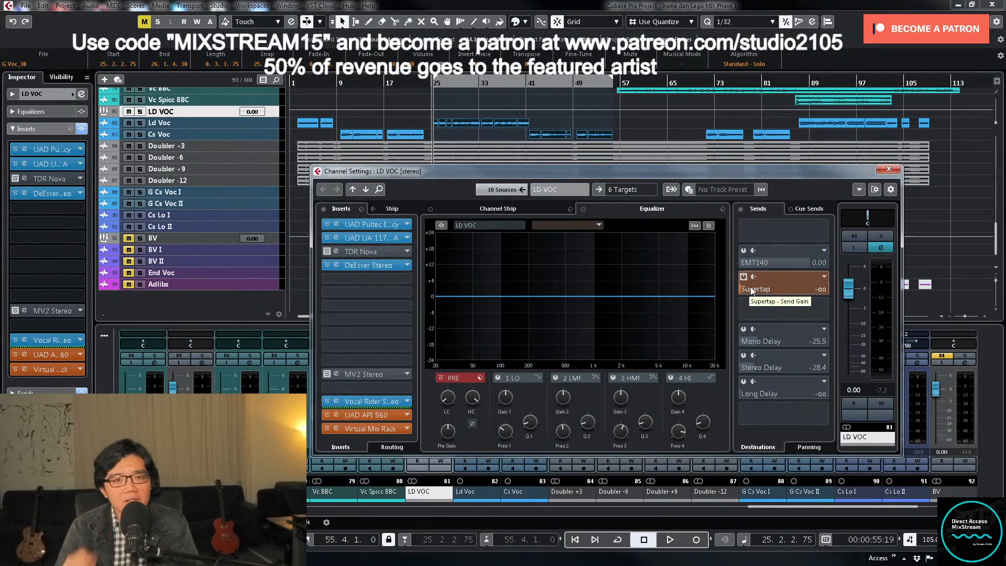
pyautogui.click(882, 237)
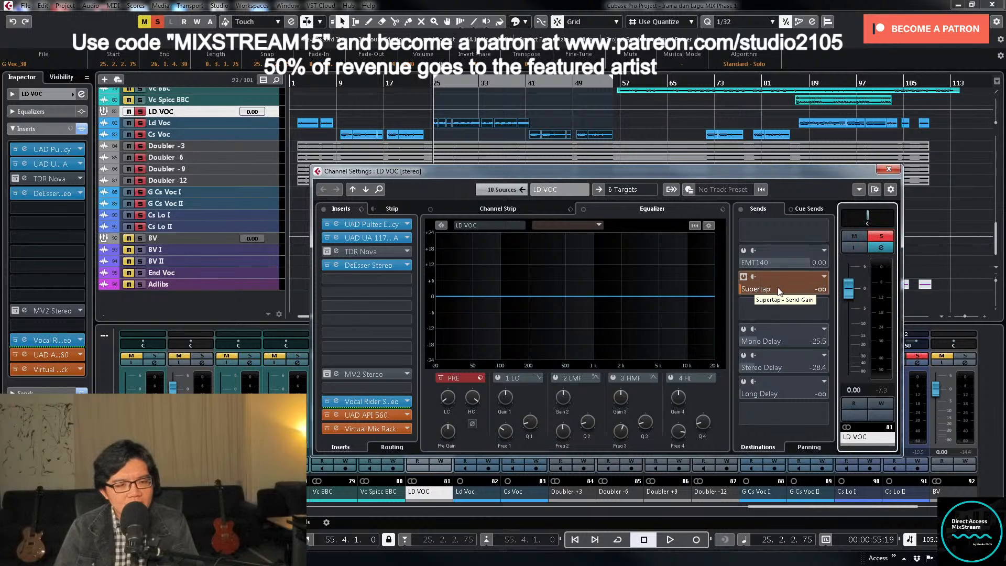
pyautogui.rightClick(755, 296)
pyautogui.click(830, 396)
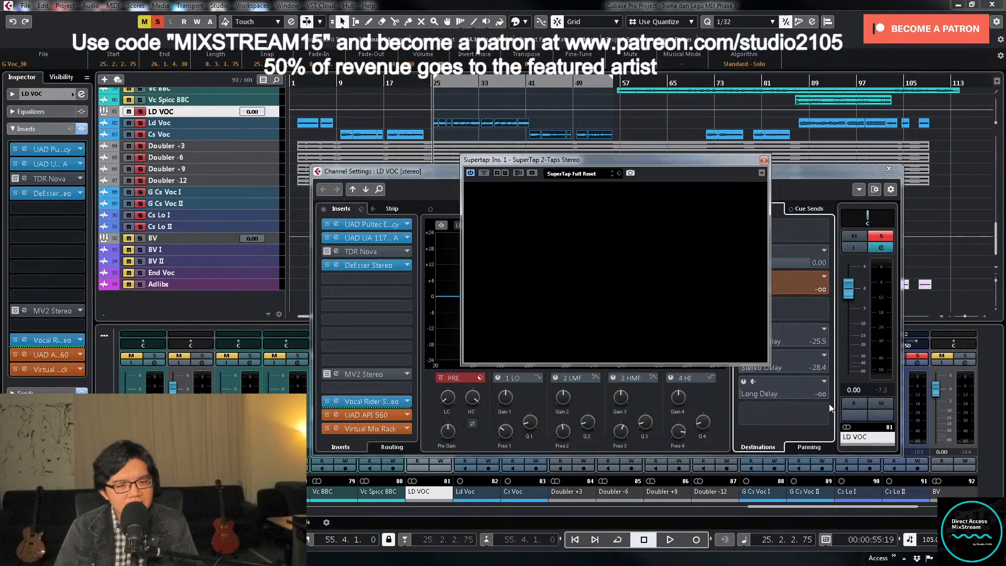
pyautogui.moveTo(618, 158); pyautogui.dragTo(461, 159)
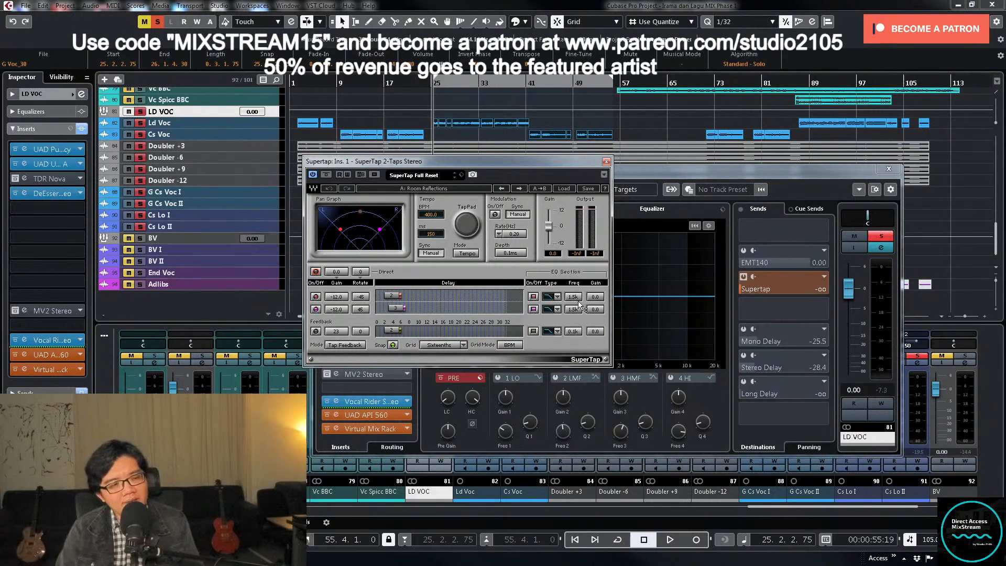
# - Close the SuperTap window, audition LD VOC's Supertap send at about 5 dB, and settle the send level at -6.58 dB
pyautogui.click(606, 161)
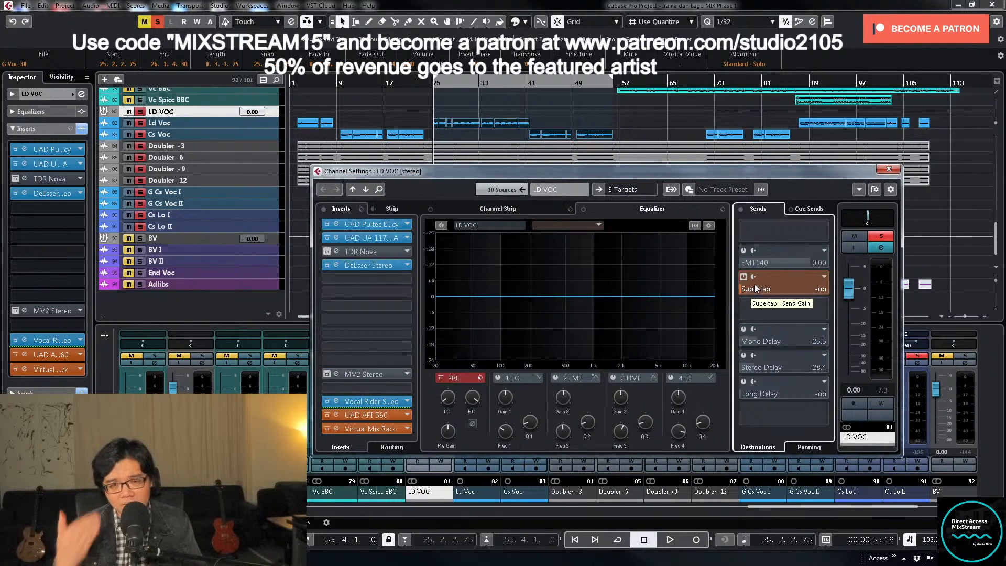
pyautogui.moveTo(755, 285); pyautogui.dragTo(867, 288)
pyautogui.press('space')
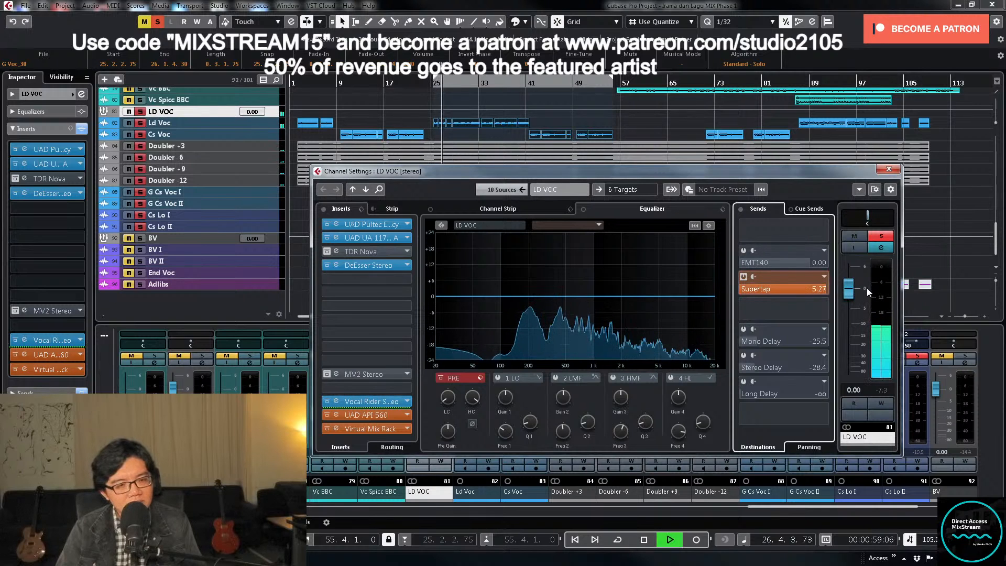
pyautogui.press('space')
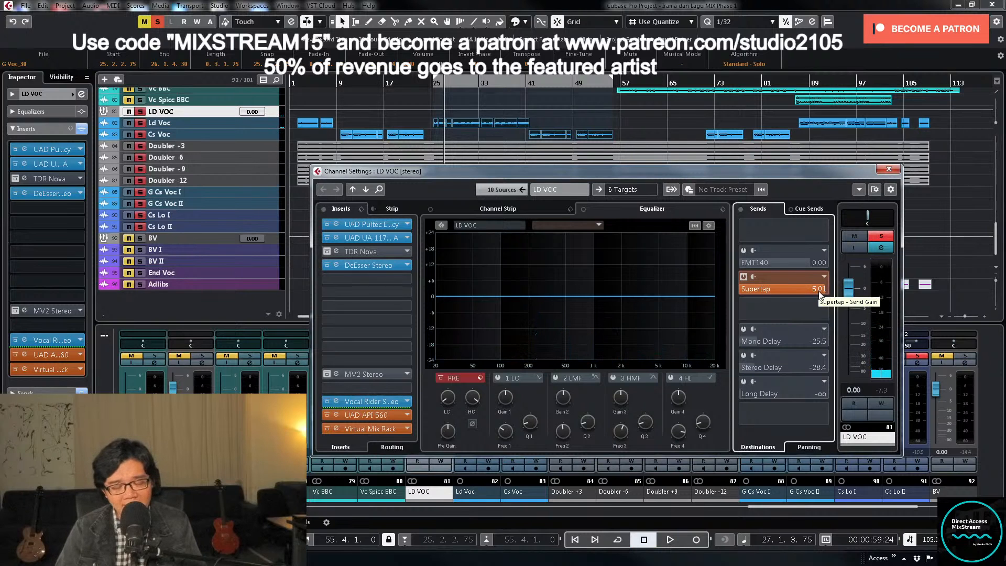
pyautogui.moveTo(800, 292); pyautogui.dragTo(766, 293)
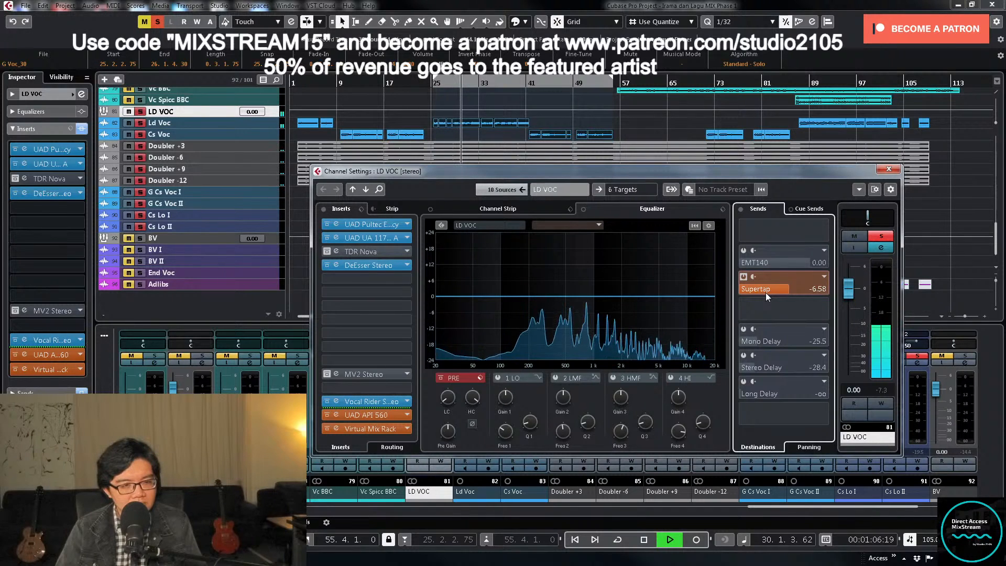
pyautogui.moveTo(765, 292); pyautogui.dragTo(766, 293)
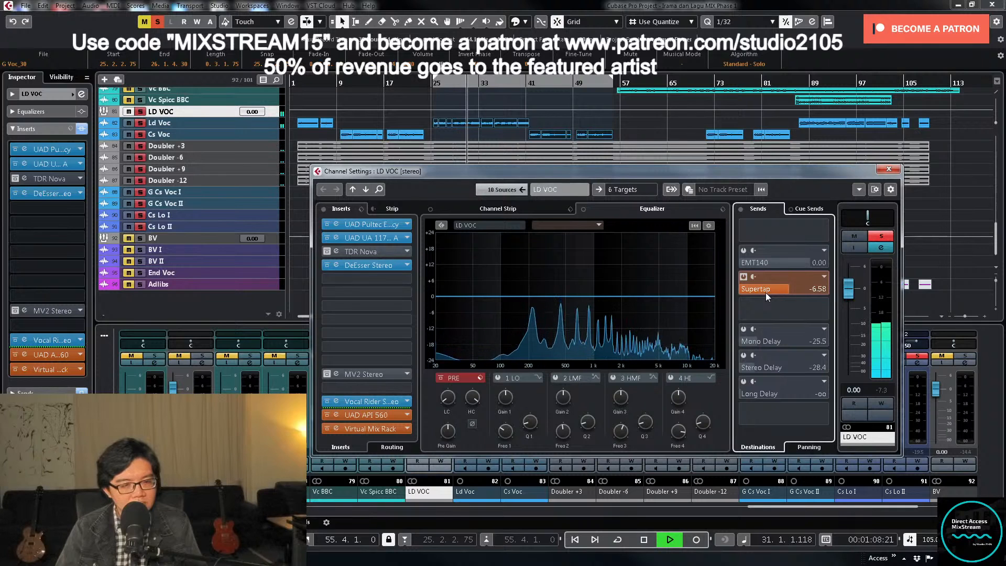
# - Unsolo LD VOC, stop playback, return to bar 25 and reopen the LD VOC channel settings
pyautogui.click(878, 236)
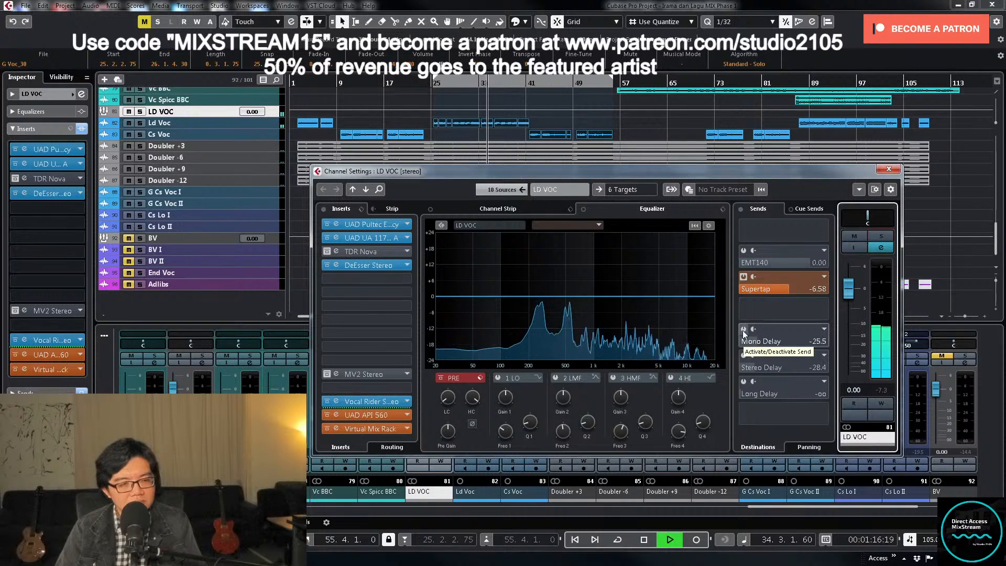
pyautogui.press('space')
pyautogui.click(432, 84)
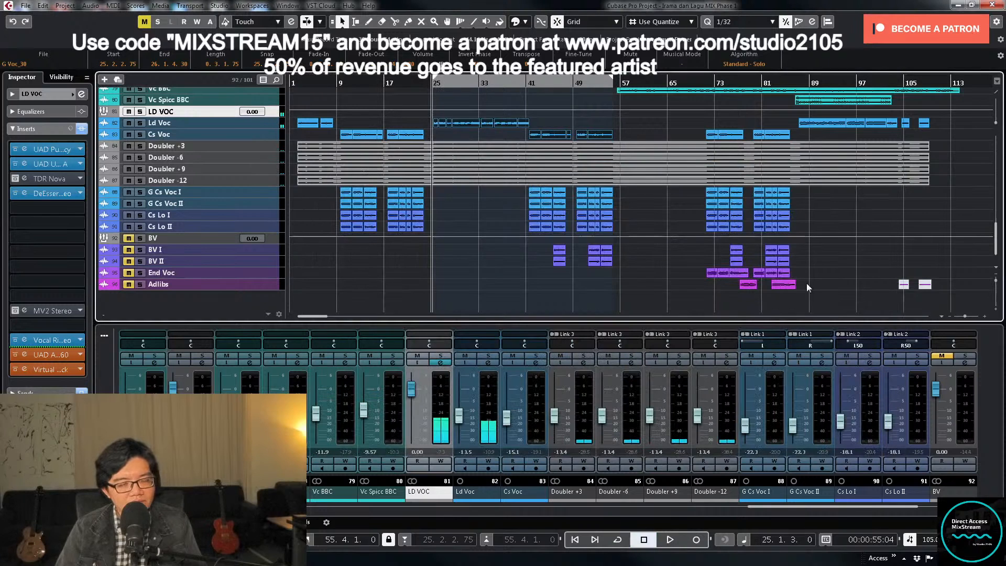
pyautogui.click(443, 363)
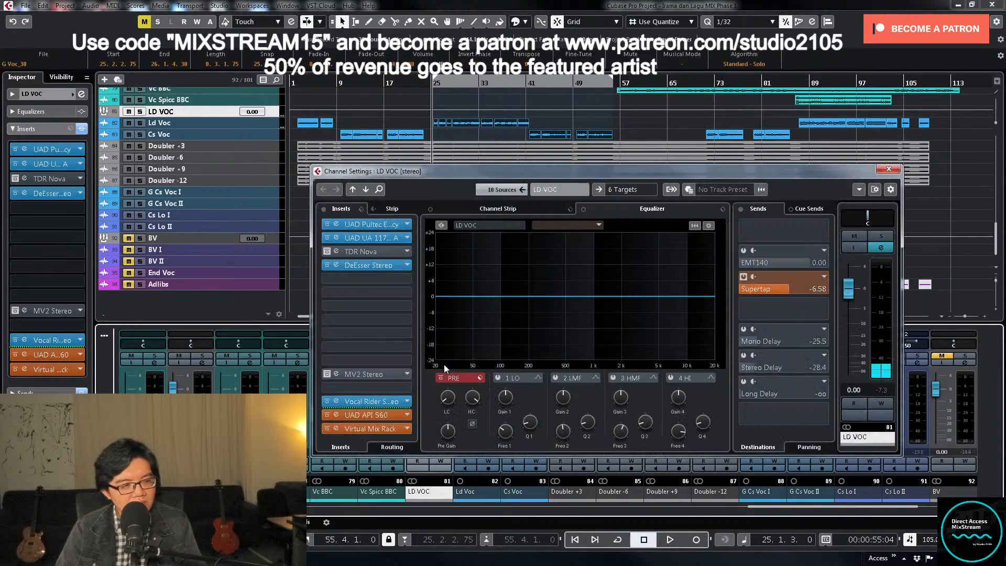
# - Activate LD VOC's Mono Delay send and open its bx_delay2500 plug-in
pyautogui.click(775, 342)
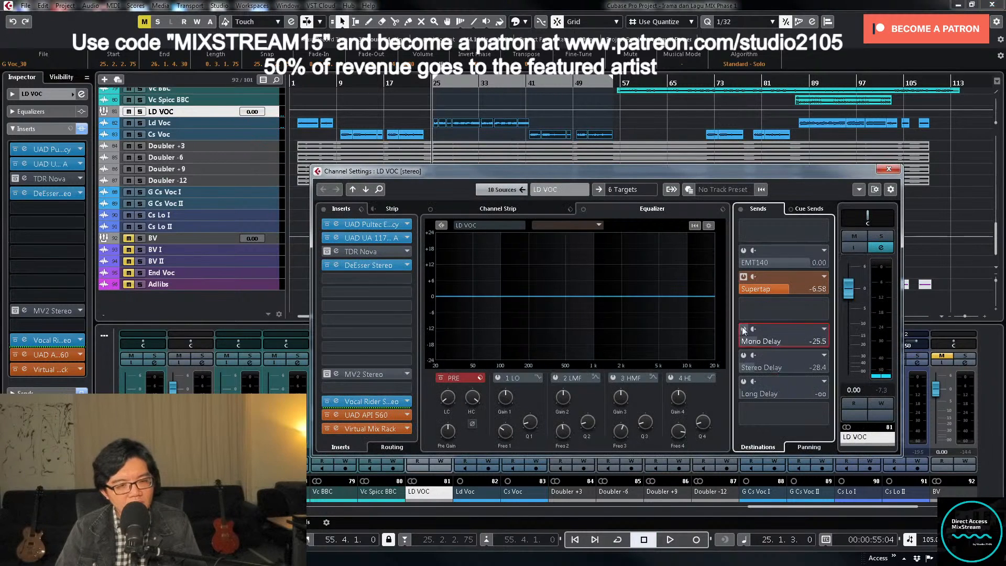
pyautogui.rightClick(778, 342)
pyautogui.click(827, 451)
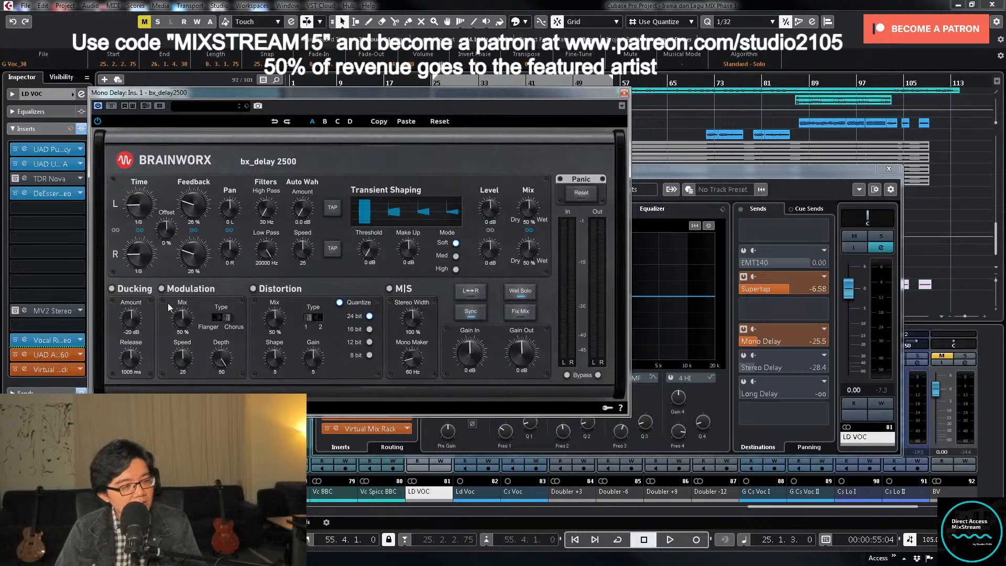
pyautogui.click(765, 341)
# - Play from bar 25 with LD VOC soloed to hear the Mono Delay, stop playback and close the delay plug-in
pyautogui.press('space')
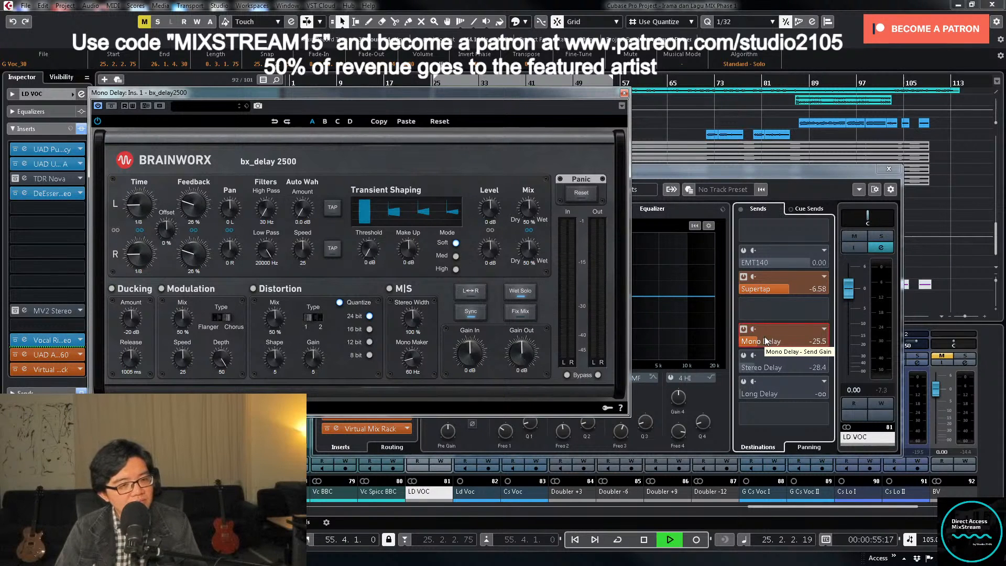
pyautogui.click(882, 236)
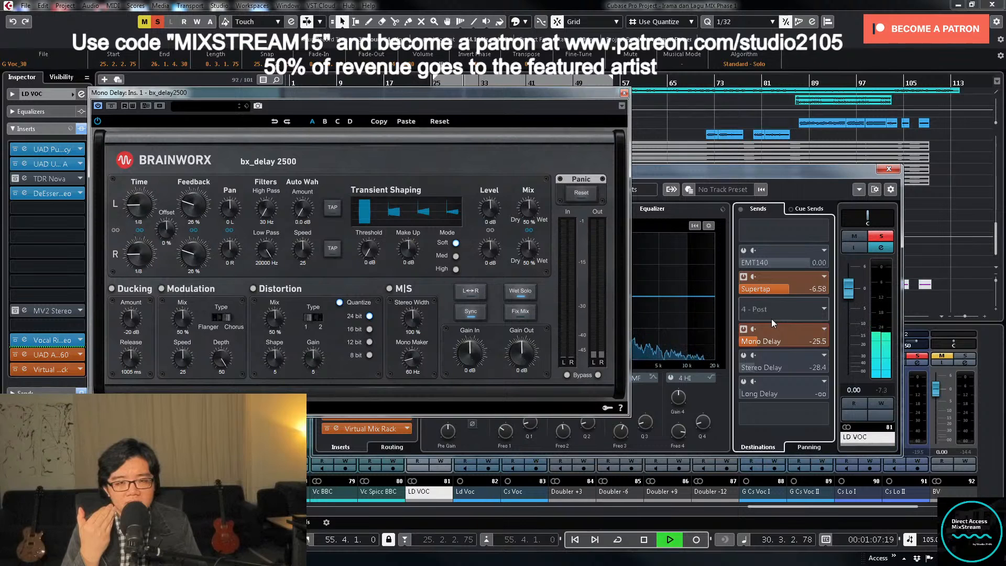
pyautogui.press('space')
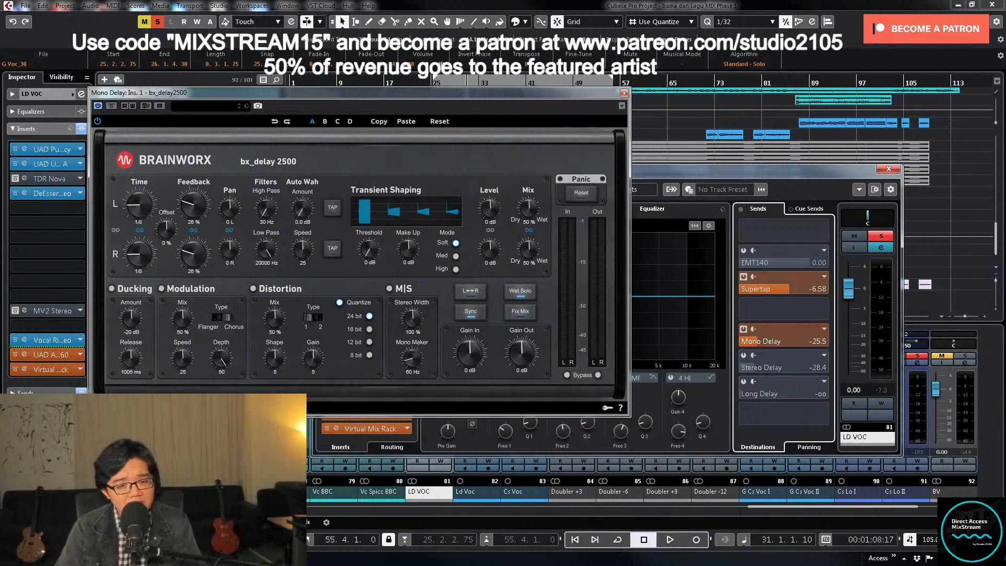
pyautogui.click(623, 94)
# - Unsolo LD VOC and listen to the Mono Delay send within the full mix until about bar 38, then stop playback
pyautogui.click(882, 237)
pyautogui.press('space')
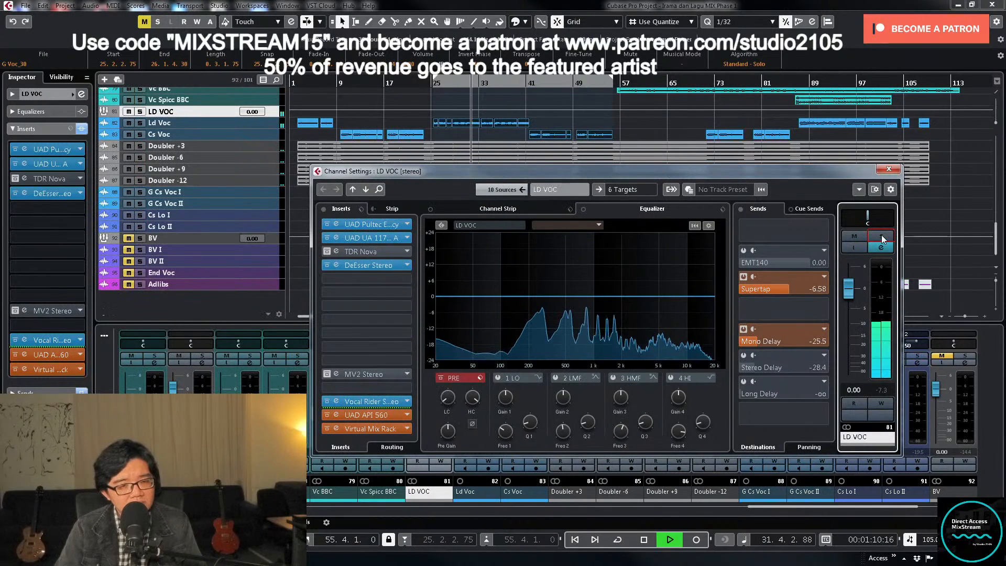
pyautogui.click(854, 403)
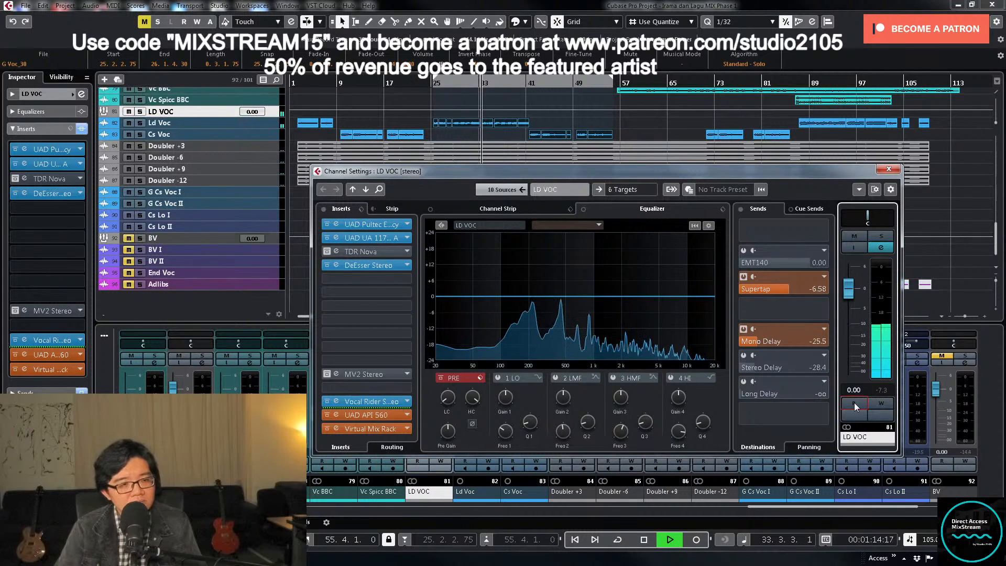
pyautogui.click(758, 342)
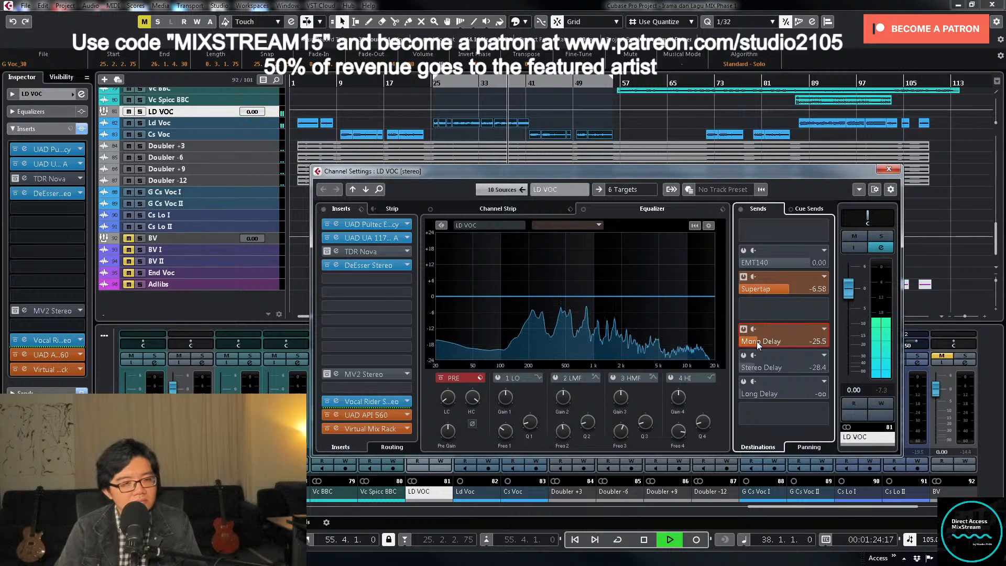
pyautogui.press('space')
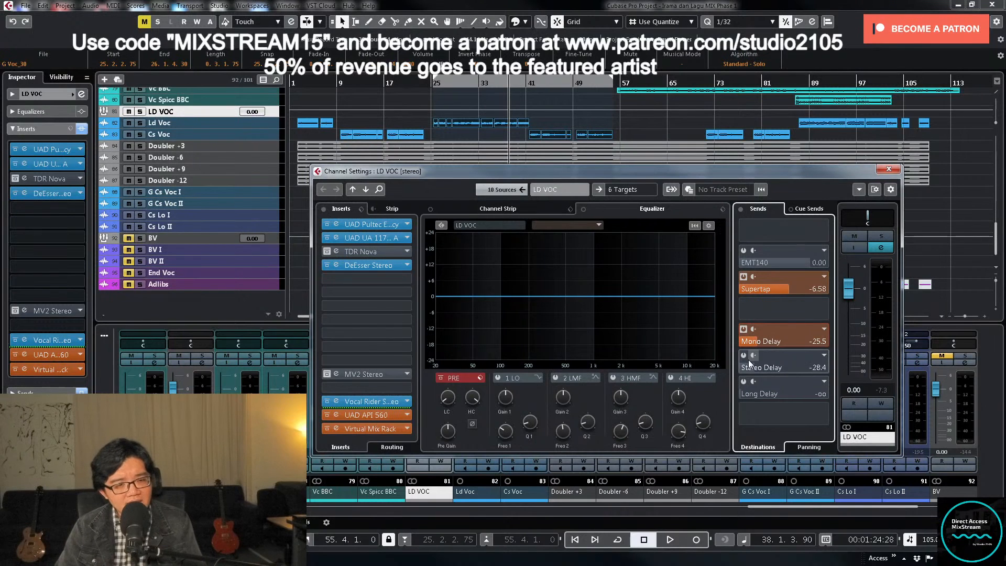
# - Examine the bx_delay2500 settings on LD VOC's Stereo Delay send, close the plug-in and resume playback
pyautogui.rightClick(788, 363)
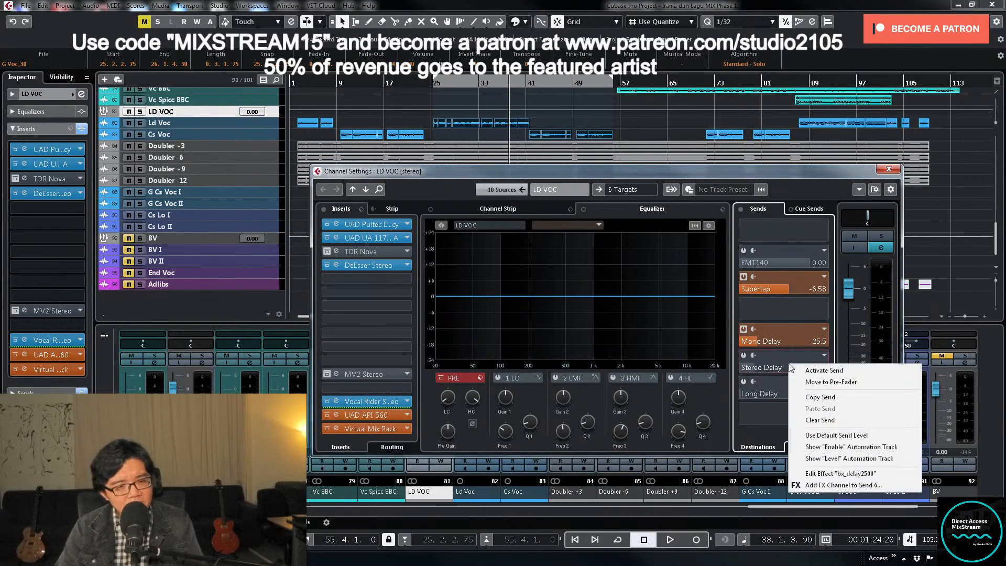
pyautogui.click(828, 473)
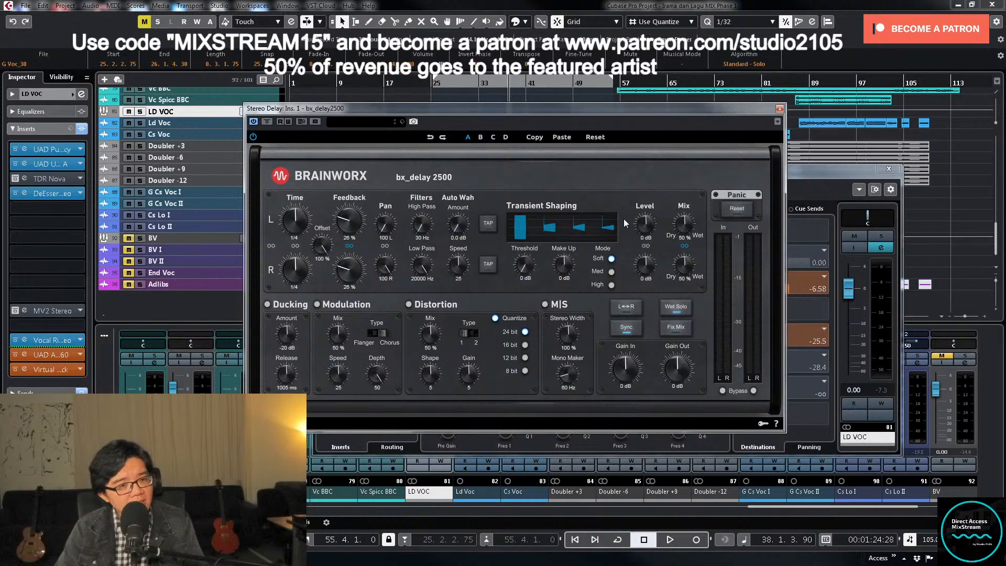
pyautogui.click(779, 109)
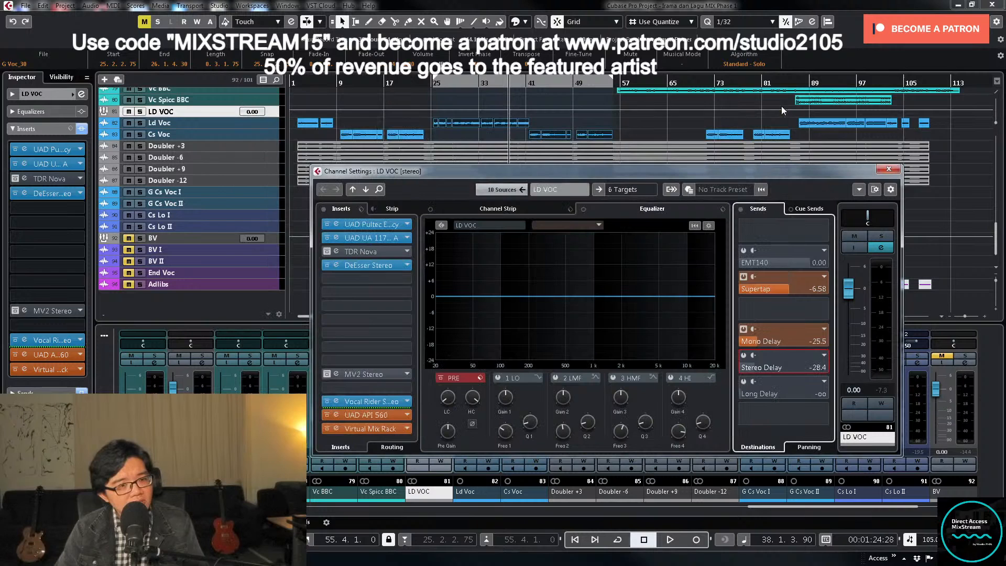
# - Record automation on LD VOC that activates its Stereo Delay send around bar 41 during playback, then turn automation writing off
pyautogui.click(886, 404)
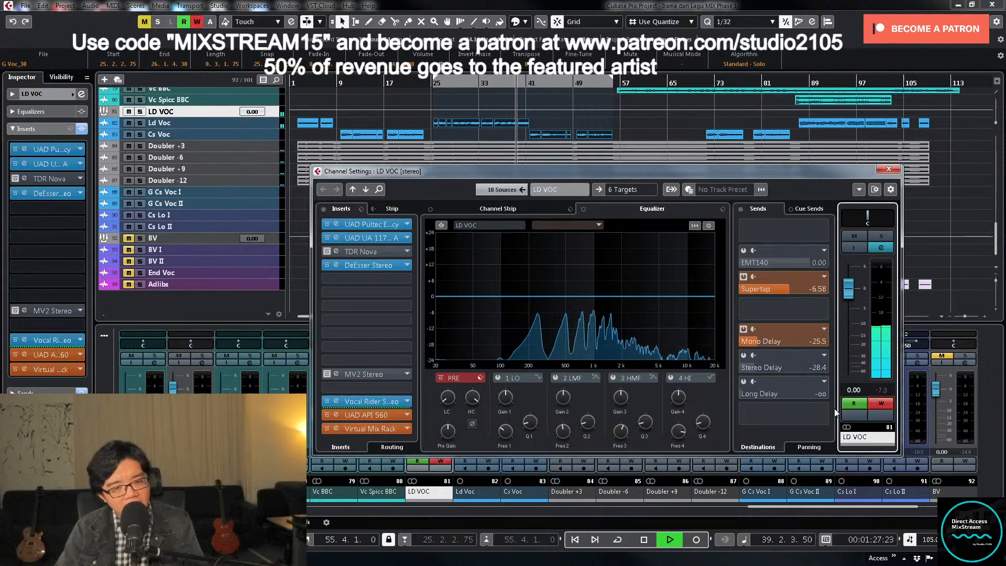
pyautogui.click(744, 357)
pyautogui.click(879, 404)
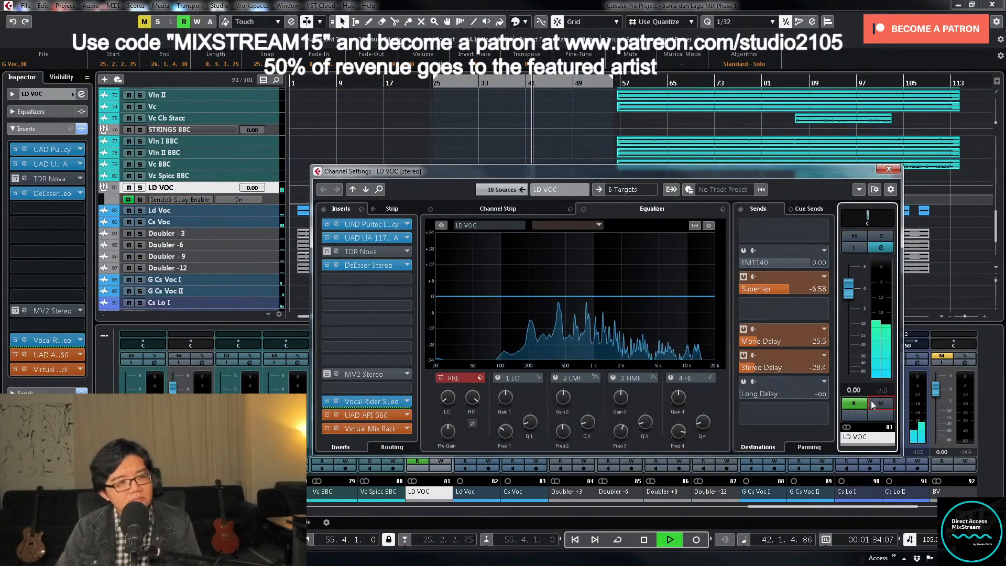
# - Close the LD VOC channel settings, stop playback and enlarge the group's Stereo Delay send-enable automation lane
pyautogui.click(889, 169)
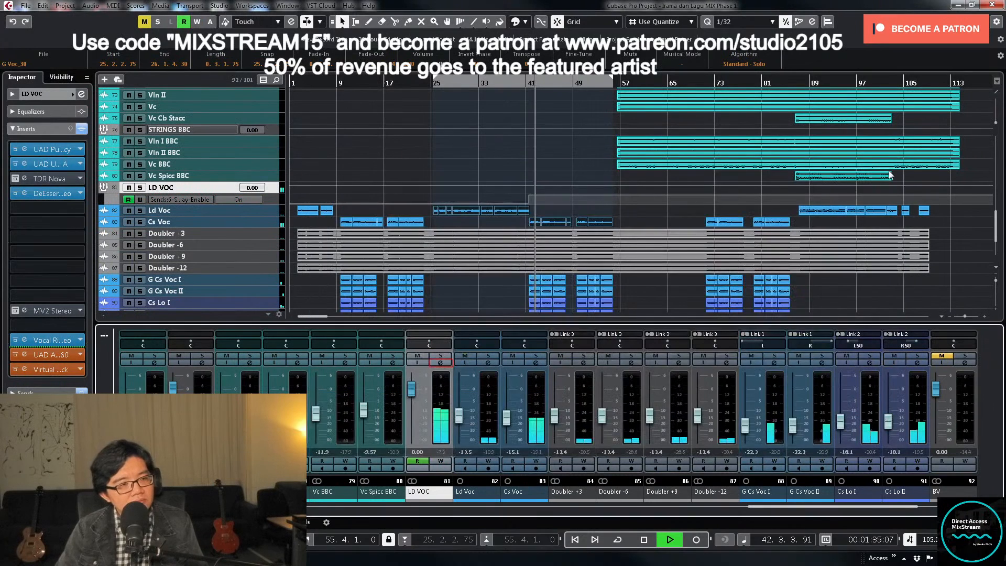
pyautogui.press('space')
pyautogui.click(278, 202)
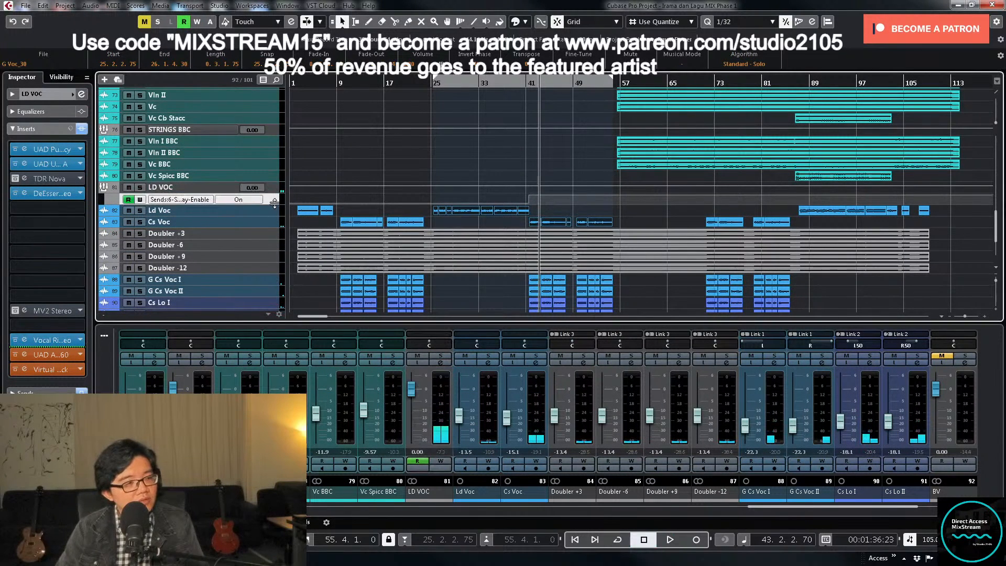
pyautogui.moveTo(274, 203); pyautogui.dragTo(274, 250)
pyautogui.scroll(-3, 492, 192)
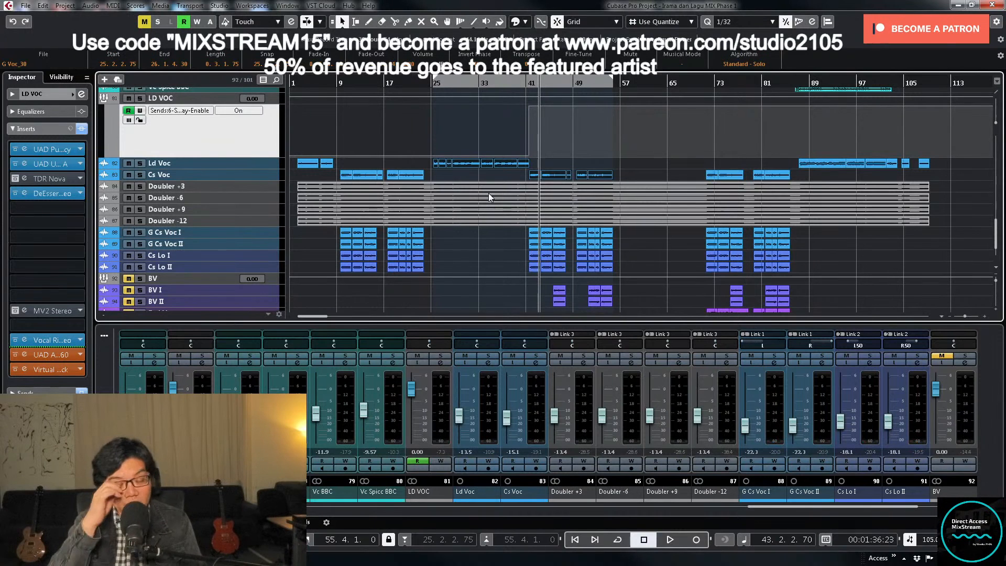
# - Enlarge the Cs Voc track and move the Stereo Delay switch-on automation points to 41.3.2.119, at the start of the Cs Voc clip
pyautogui.click(441, 362)
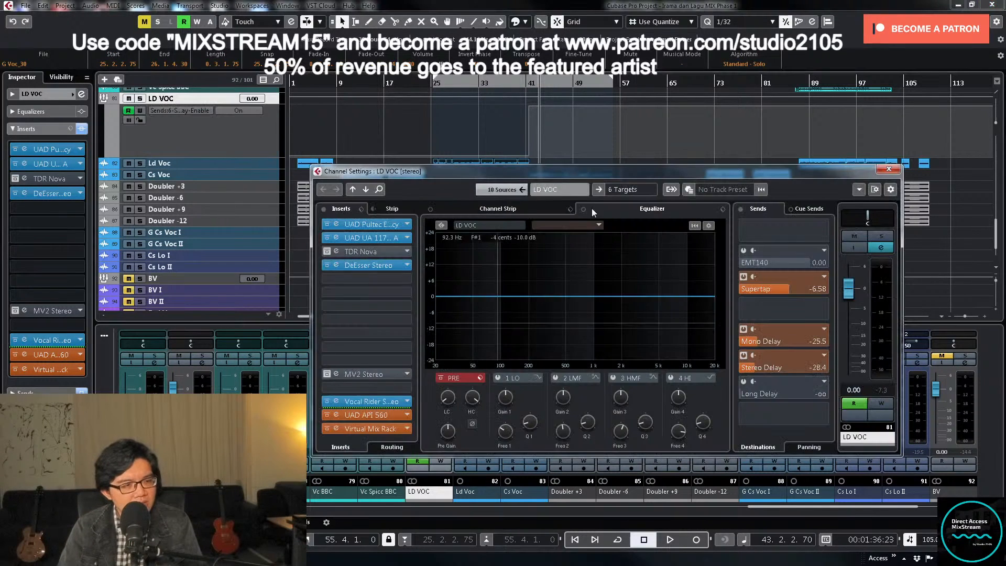
pyautogui.moveTo(512, 80); pyautogui.dragTo(690, 167)
pyautogui.press('h')
pyautogui.press('h')
pyautogui.press('h')
pyautogui.press('h')
pyautogui.press('h')
pyautogui.press('h')
pyautogui.press('h')
pyautogui.press('h')
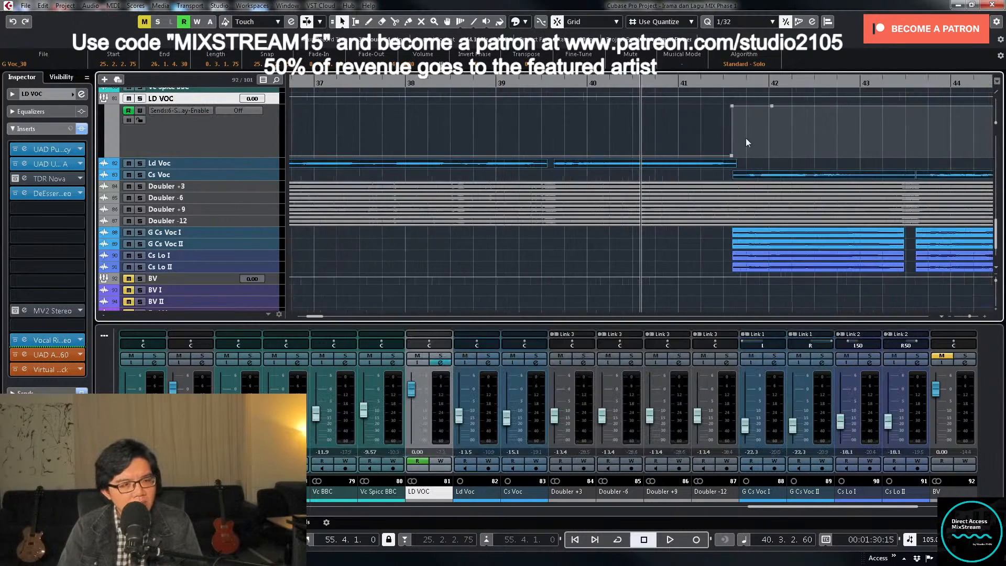
pyautogui.click(772, 107)
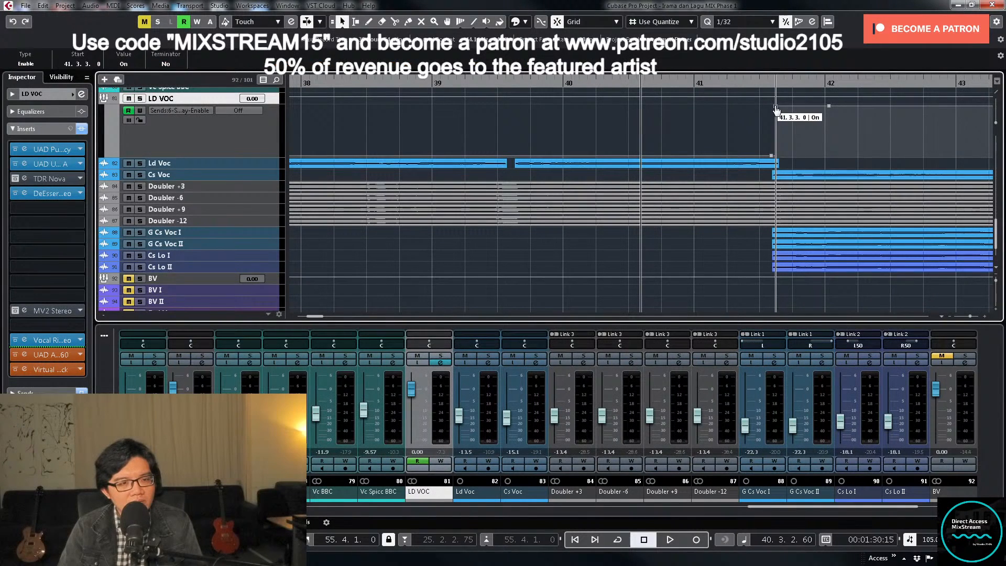
pyautogui.click(262, 177)
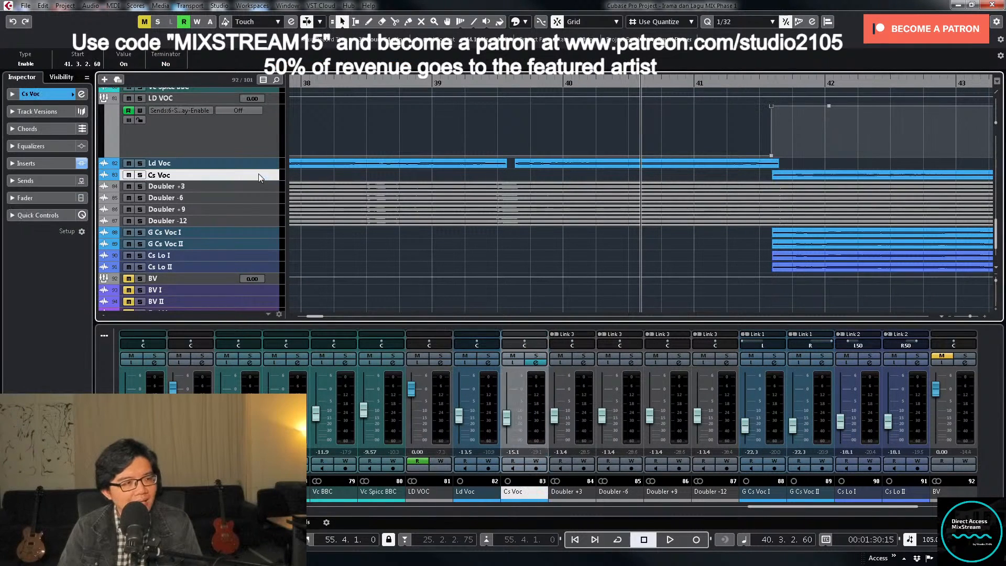
pyautogui.moveTo(262, 180); pyautogui.dragTo(244, 258)
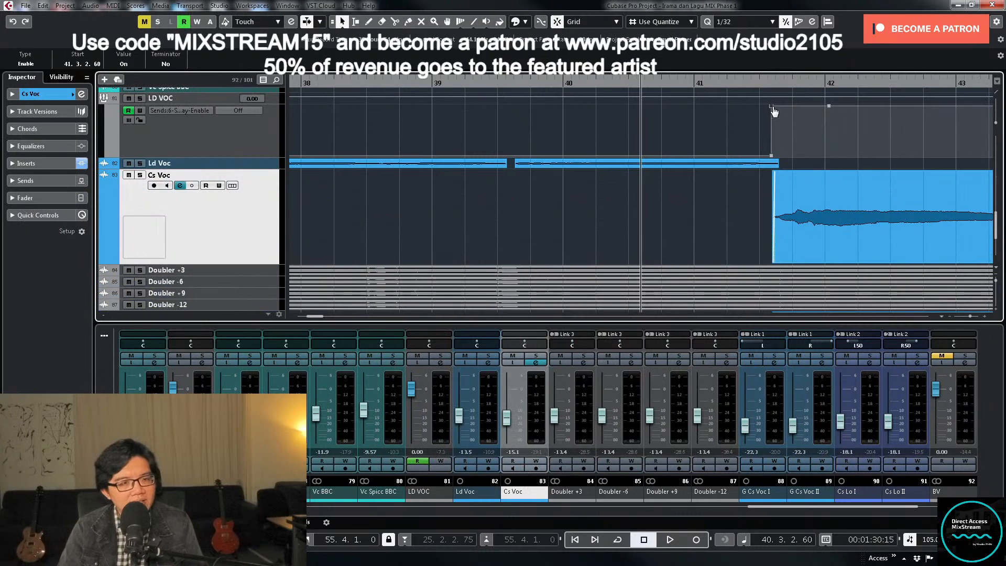
pyautogui.moveTo(774, 111); pyautogui.dragTo(778, 111)
pyautogui.moveTo(772, 157); pyautogui.dragTo(776, 156)
# - Play across bar 41, reopen the LD VOC channel settings and raise the Stereo Delay send to -27.2 dB
pyautogui.press('space')
pyautogui.press('g')
pyautogui.press('g')
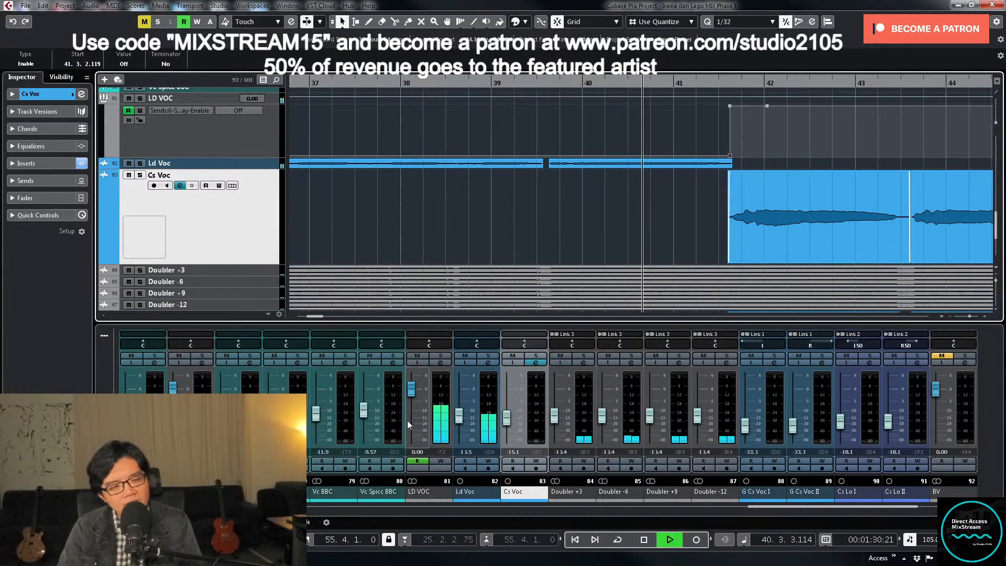
pyautogui.click(440, 363)
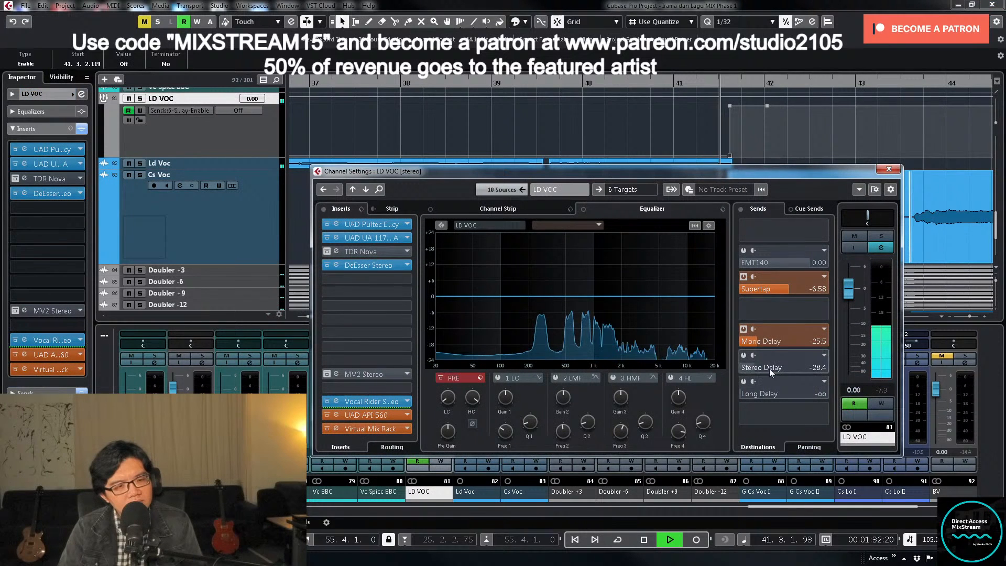
pyautogui.moveTo(761, 369); pyautogui.dragTo(763, 367)
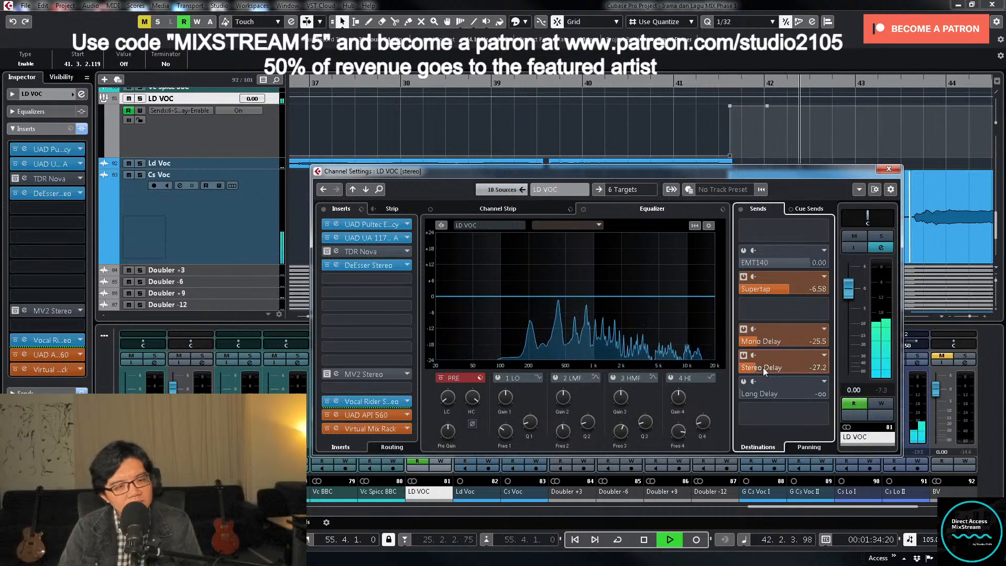
# - Mute the PIANO group while playback continues
pyautogui.scroll(20, 295, 141)
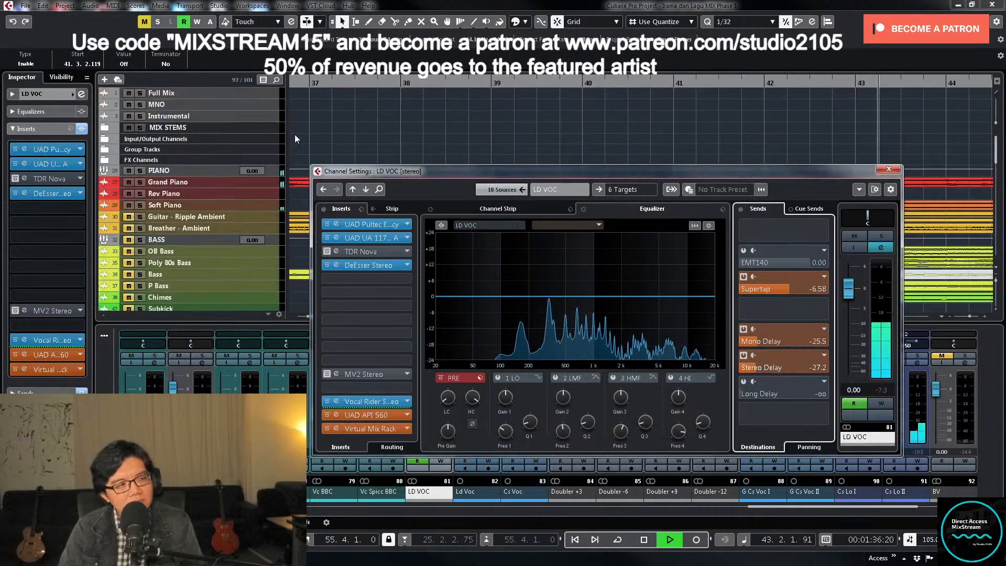
pyautogui.click(128, 171)
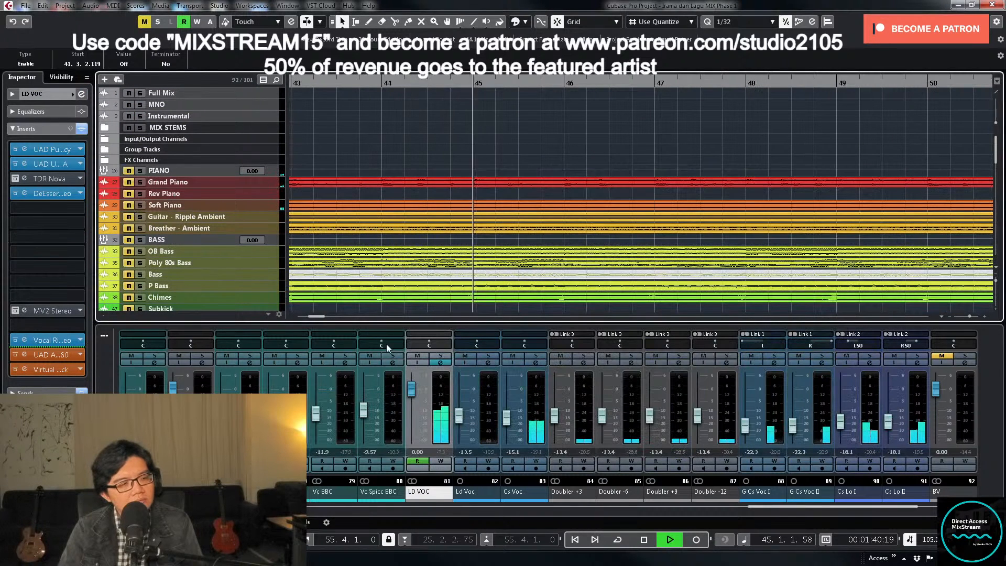
# - Raise the LD VOC group's Stereo Delay send to -26.6 dB, close its channel settings and stop playback
pyautogui.click(443, 364)
pyautogui.click(443, 363)
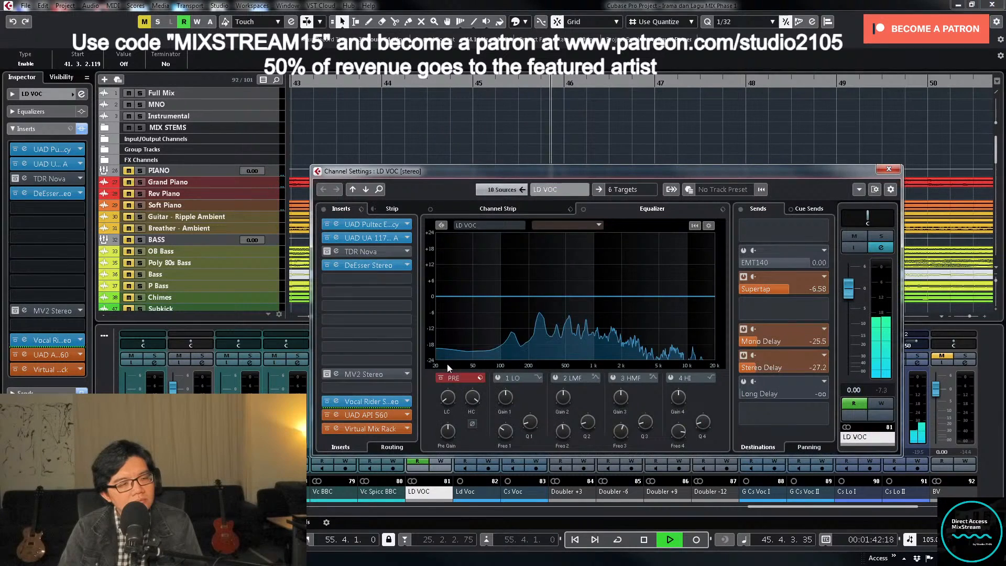
pyautogui.moveTo(757, 372); pyautogui.dragTo(759, 369)
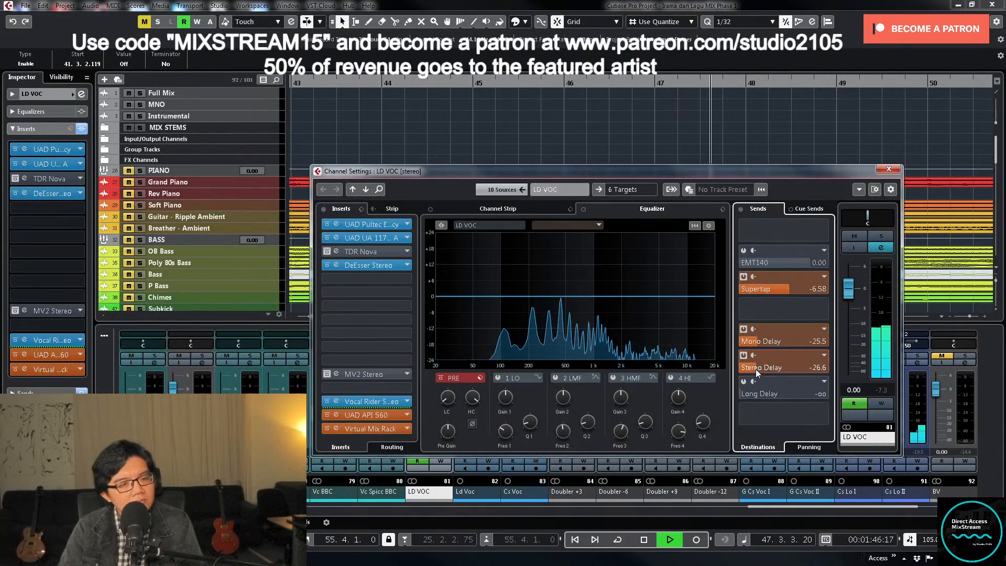
pyautogui.click(889, 169)
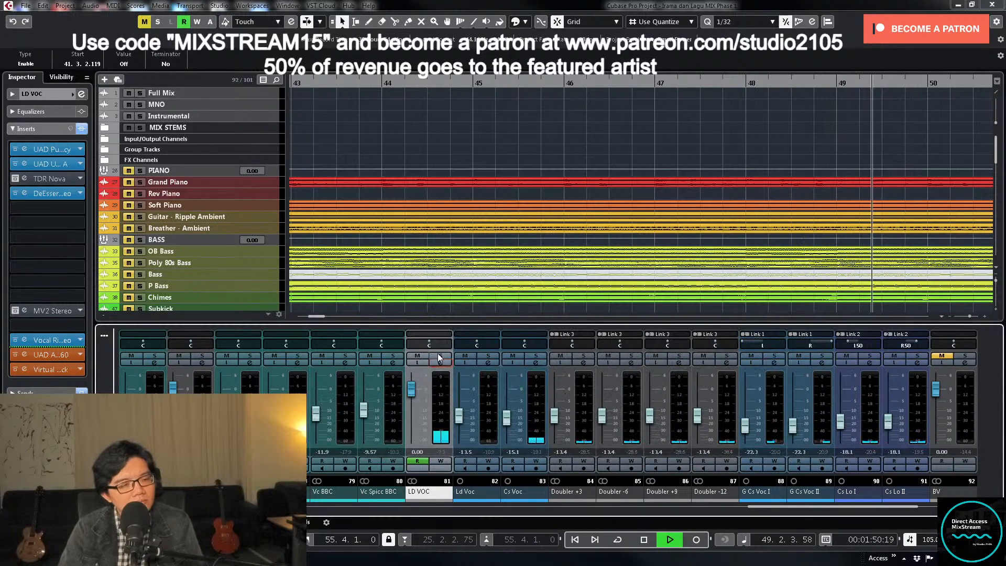
pyautogui.press('space')
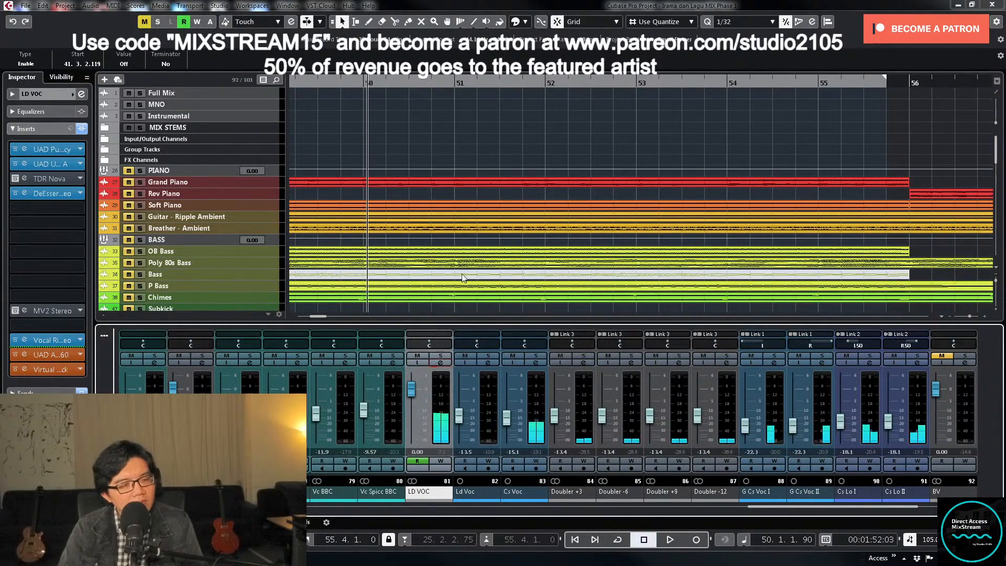
# - Solo the LD VOC group and play it from bar 41
pyautogui.click(358, 106)
pyautogui.press('g')
pyautogui.press('g')
pyautogui.press('g')
pyautogui.press('g')
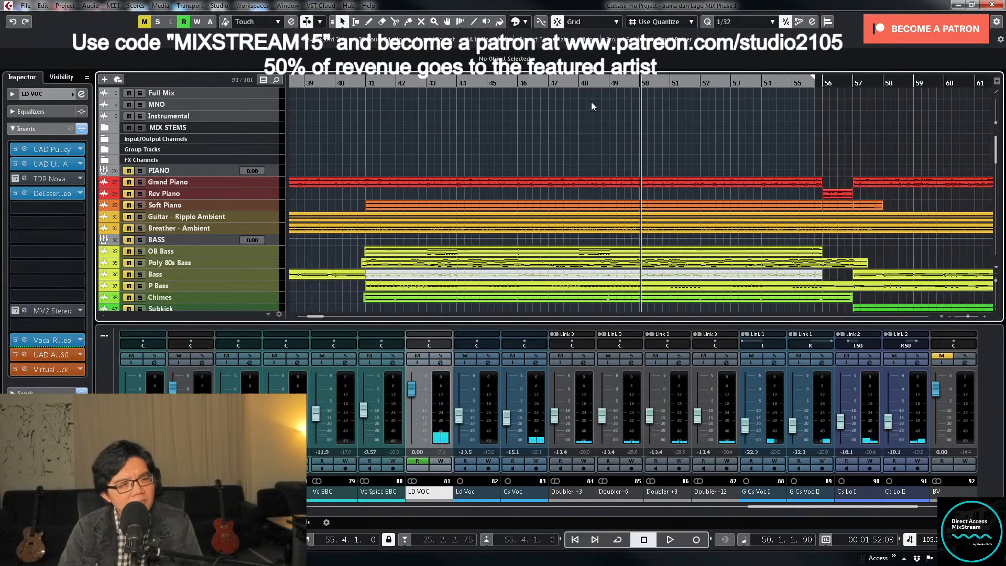
pyautogui.scroll(-2, 592, 102)
pyautogui.click(373, 80)
pyautogui.scroll(-4, 422, 312)
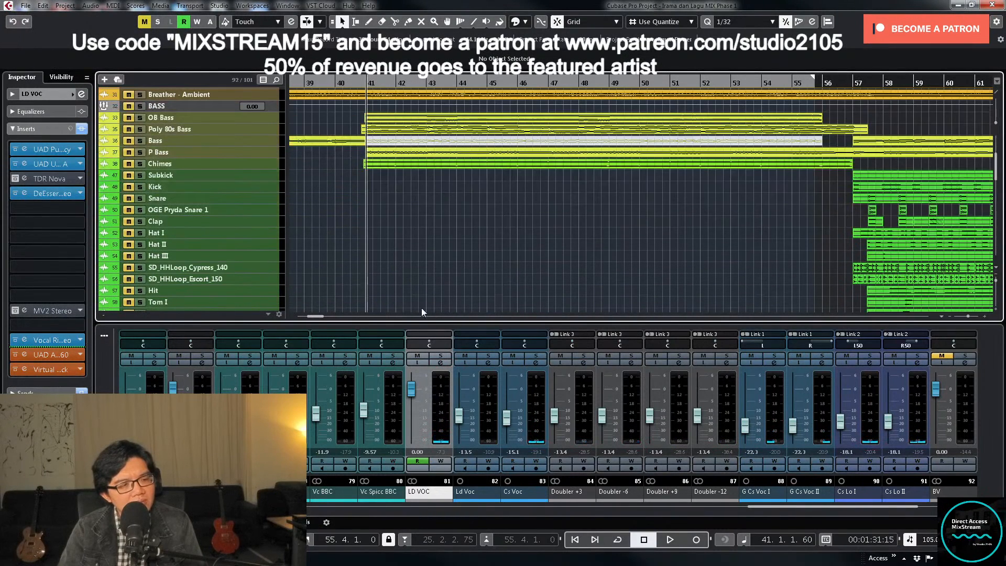
pyautogui.click(442, 356)
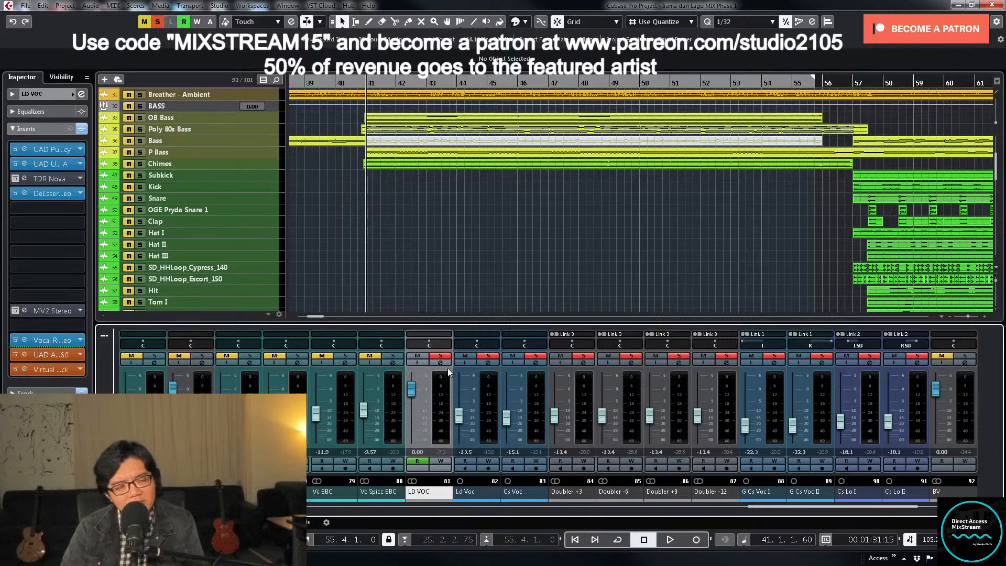
pyautogui.press('space')
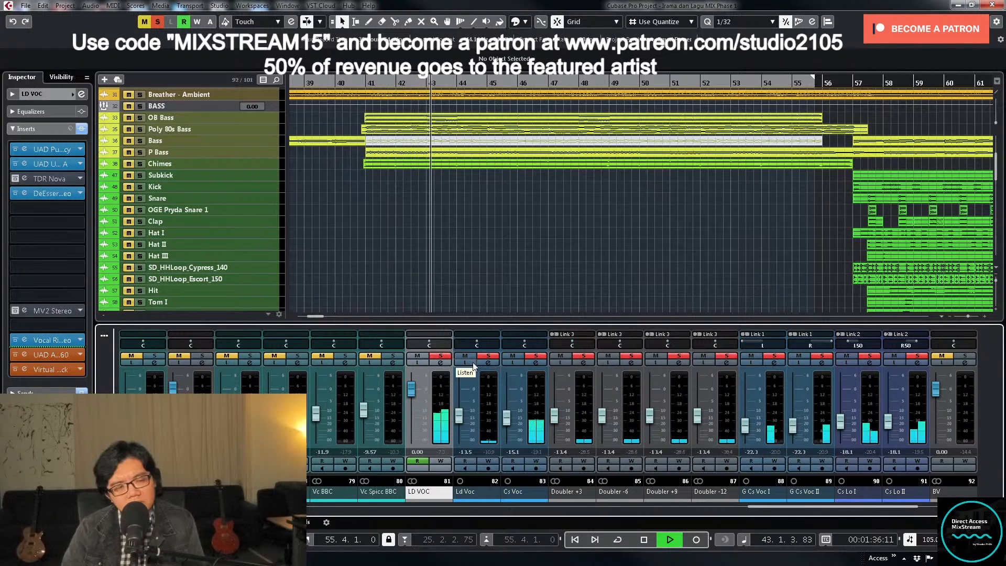
# - Expand the FX Channels folder and take the Supertap, Mono Delay and Stereo Delay channels out of solo
pyautogui.scroll(5, 329, 258)
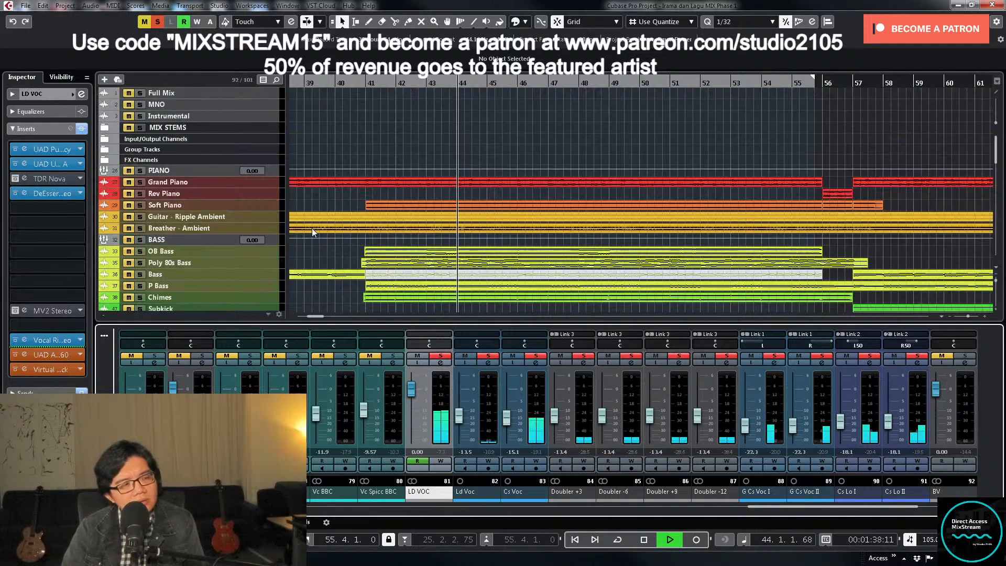
pyautogui.click(110, 159)
pyautogui.click(105, 159)
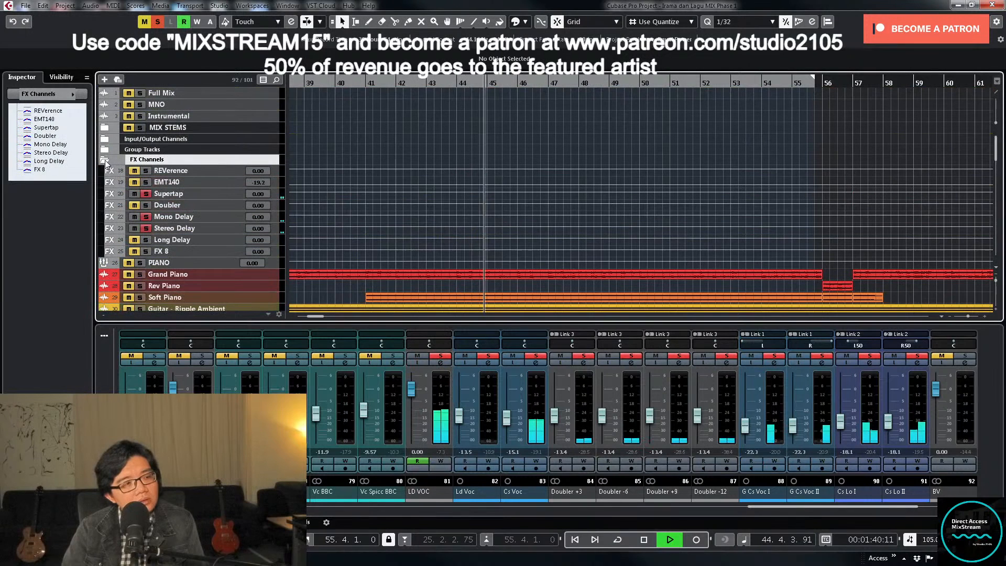
pyautogui.click(146, 217)
pyautogui.click(146, 228)
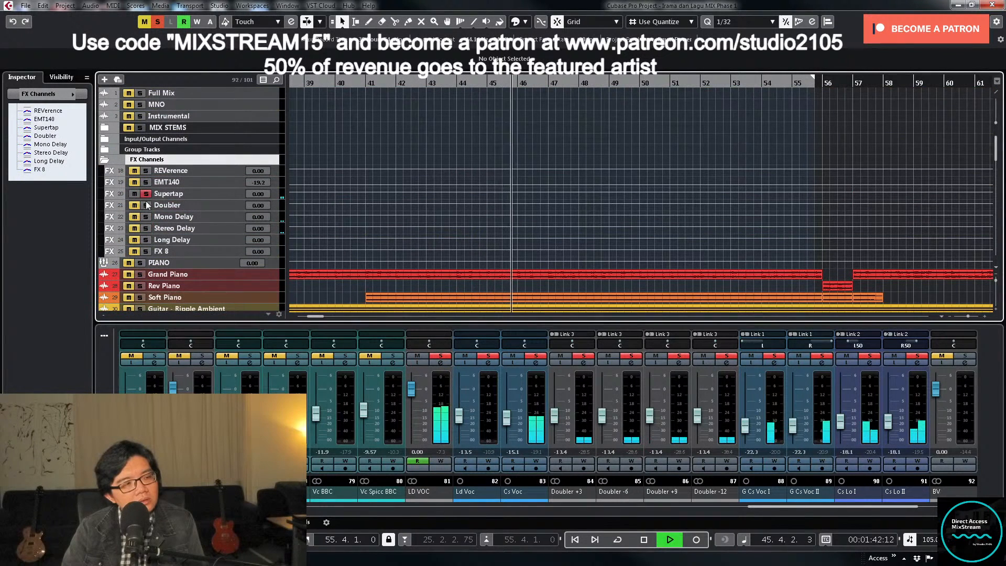
pyautogui.click(145, 195)
# - Replay the soloed lead vocals from bar 41 without the delay effects, and stop playback
pyautogui.click(371, 83)
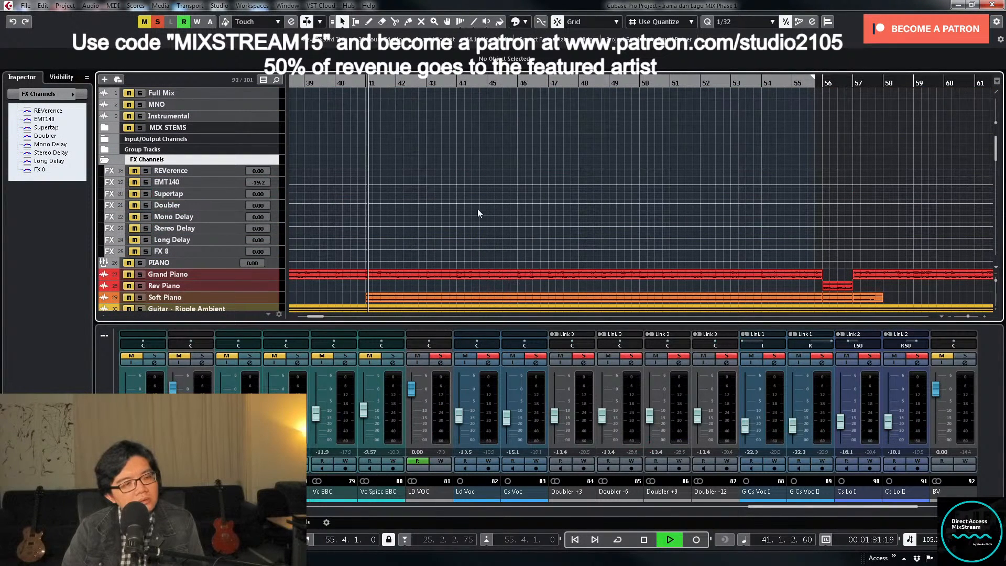
pyautogui.scroll(-7, 477, 208)
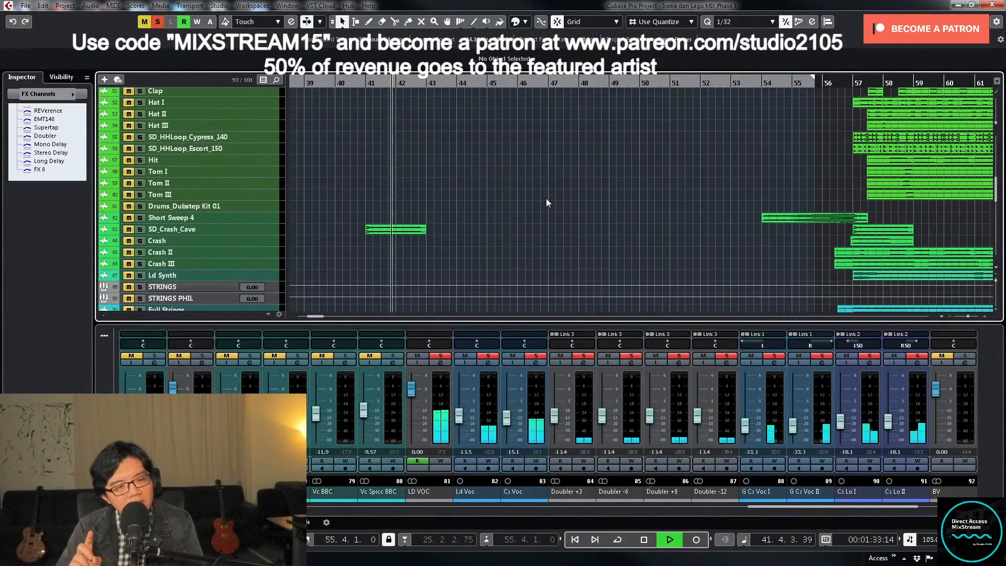
pyautogui.press('space')
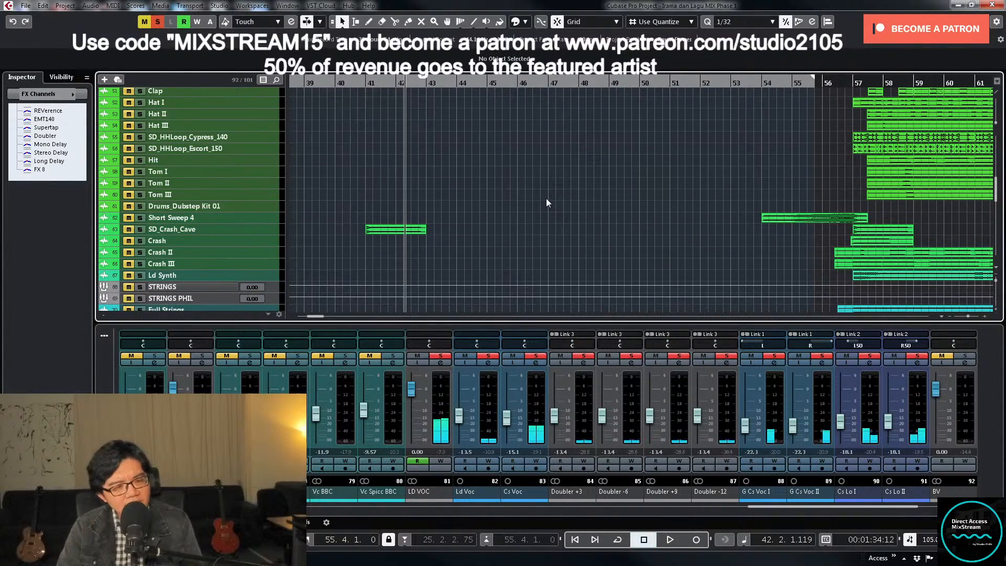
# - Audition the lead vocal layers by soloing the doublers and the G Cs Voc pair back in, and replay from bar 44
pyautogui.click(584, 356)
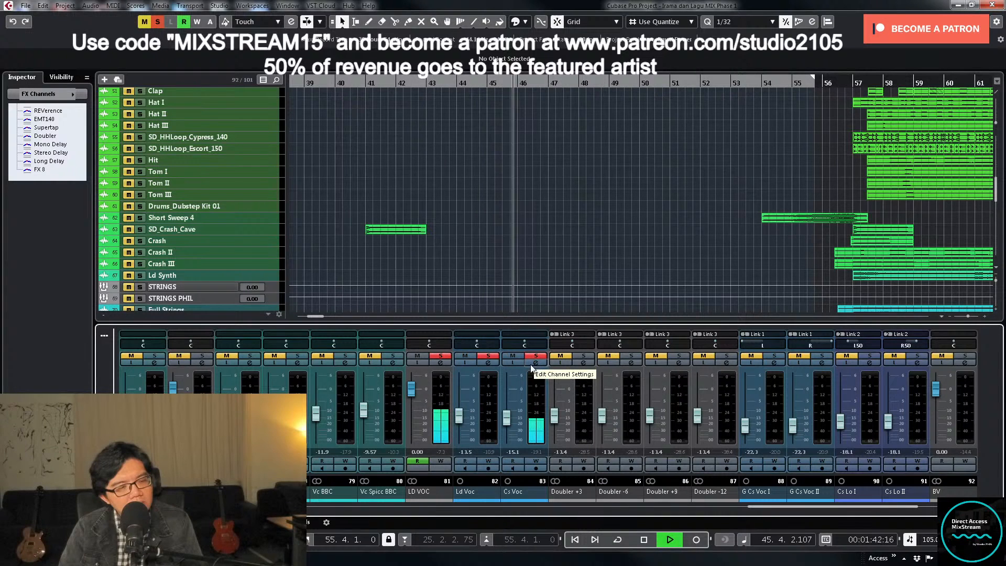
pyautogui.click(633, 357)
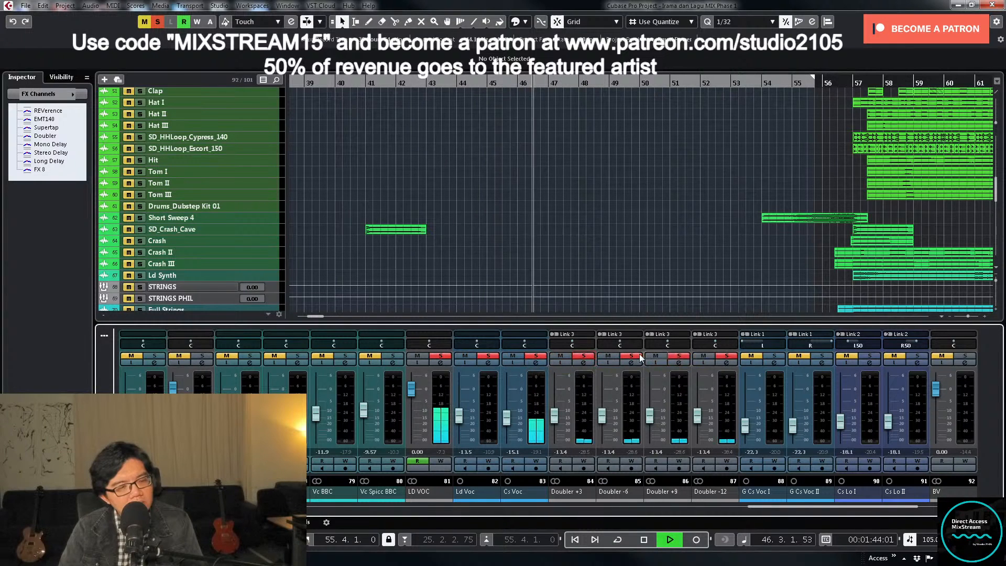
pyautogui.click(774, 356)
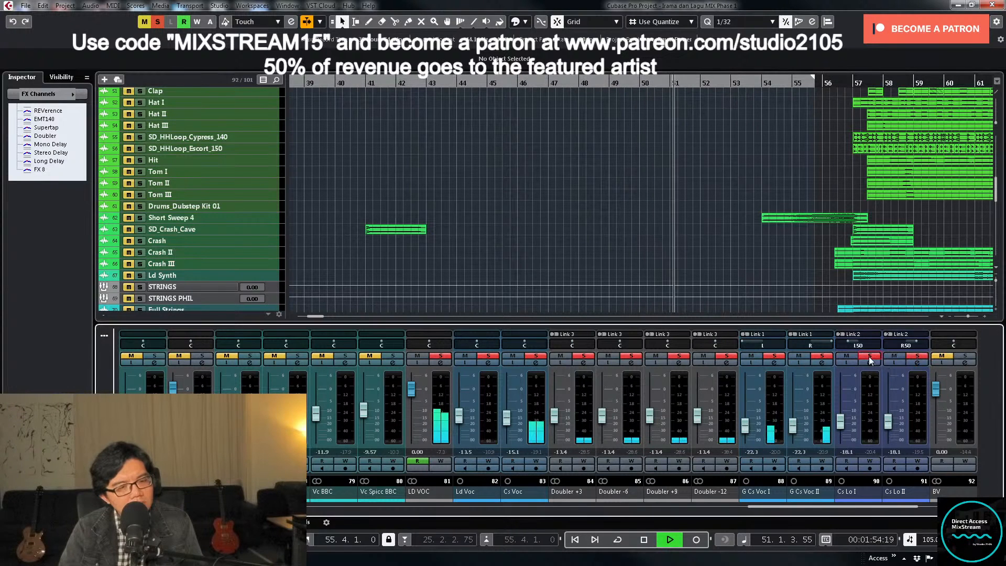
pyautogui.click(446, 84)
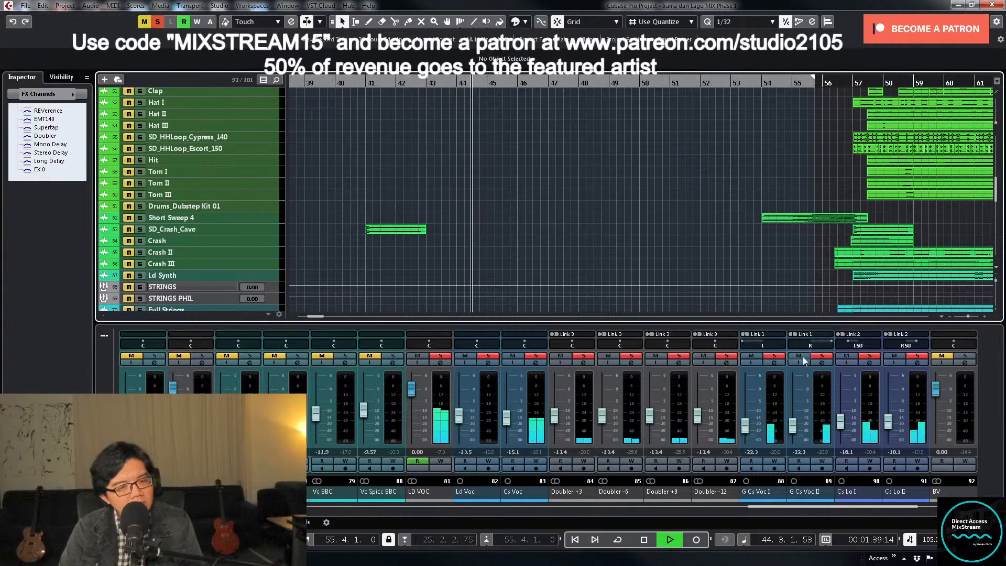
# - Take Ld Voc, Cs Voc, the doublers and the G Cs Voc pair out of solo to hear only Cs Lo I and II
pyautogui.click(822, 358)
pyautogui.click(727, 358)
pyautogui.click(774, 358)
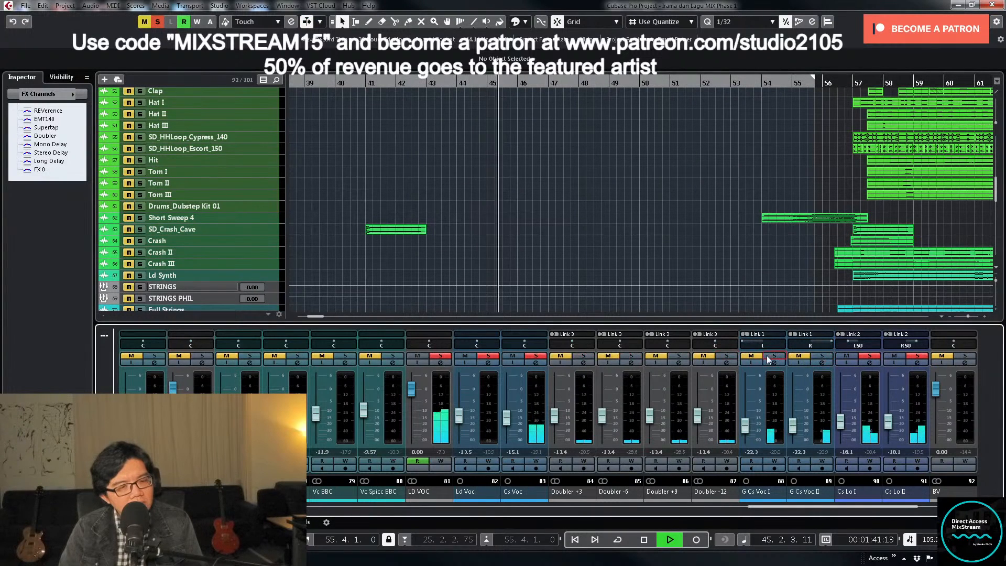
pyautogui.press('space')
pyautogui.click(481, 358)
pyautogui.press('space')
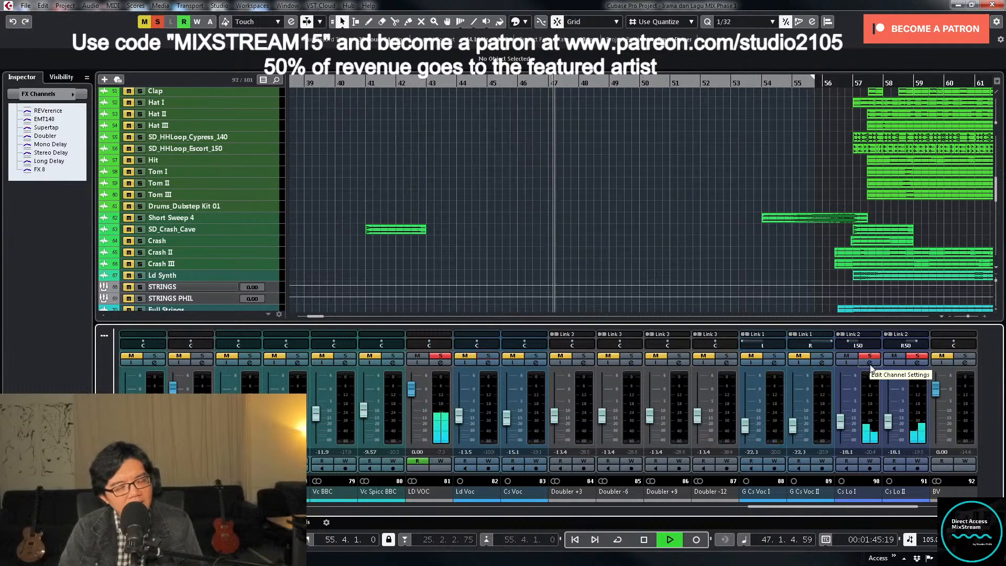
pyautogui.press('space')
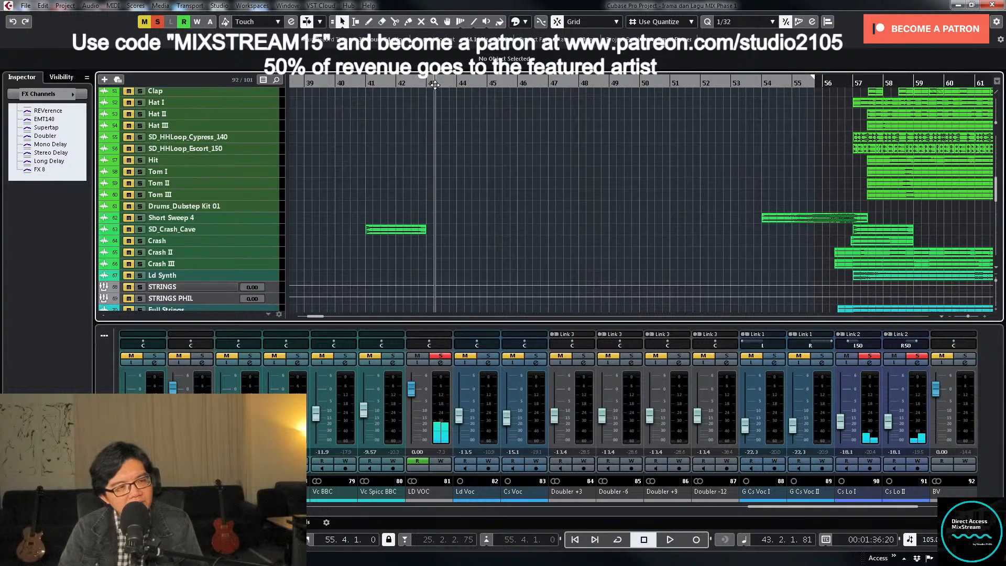
# - Look over the Cs Lo I channel settings, close them and enlarge the Cs Lo I and Cs Lo II tracks
pyautogui.scroll(-4, 617, 197)
pyautogui.click(870, 363)
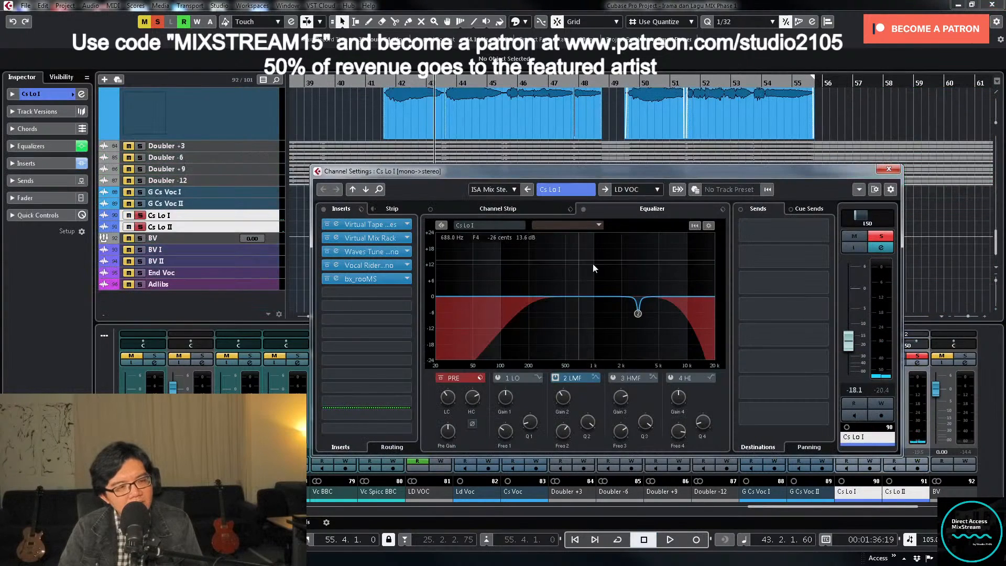
pyautogui.click(889, 169)
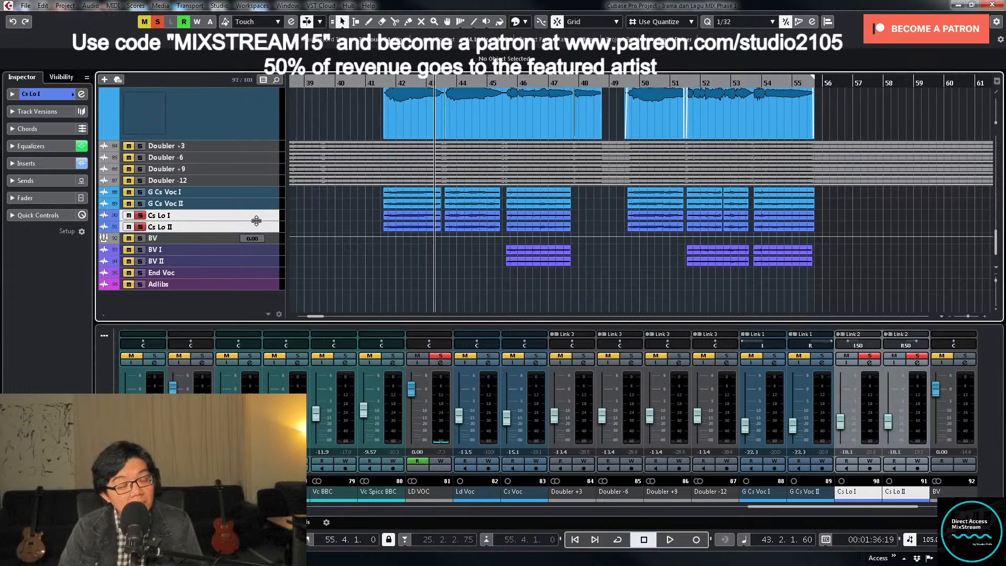
pyautogui.moveTo(257, 221); pyautogui.dragTo(267, 265)
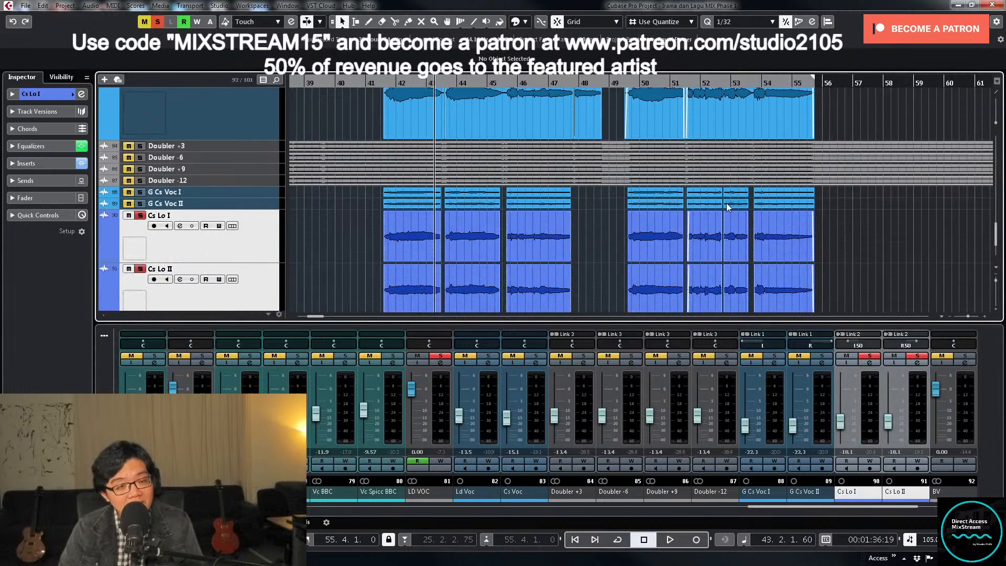
pyautogui.scroll(-4, 571, 217)
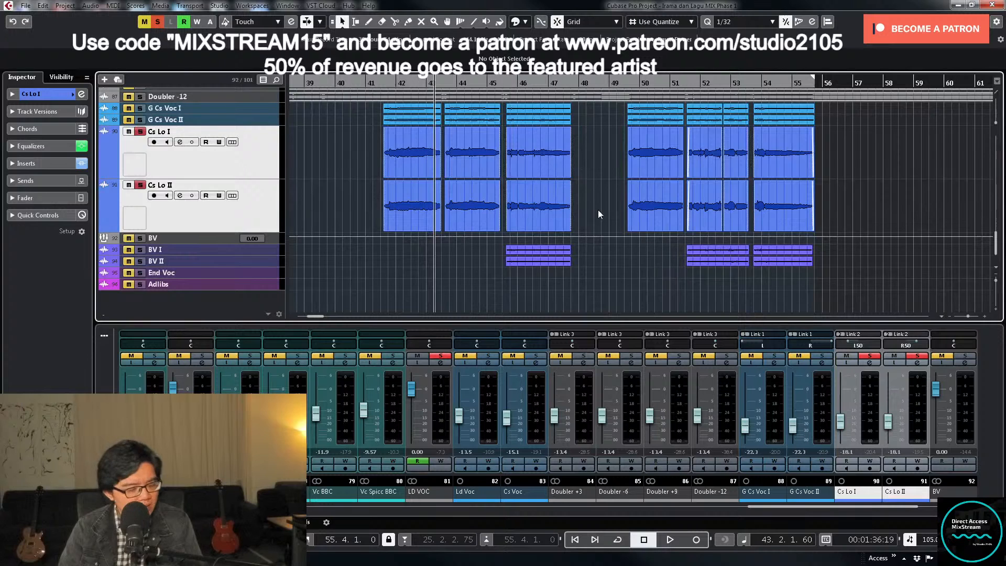
# - Select all clips on the Cs Lo I and Cs Lo II tracks across the whole song
pyautogui.scroll(2, 598, 210)
pyautogui.press('g')
pyautogui.press('g')
pyautogui.press('g')
pyautogui.press('g')
pyautogui.press('g')
pyautogui.press('g')
pyautogui.press('g')
pyautogui.press('g')
pyautogui.press('g')
pyautogui.press('g')
pyautogui.press('g')
pyautogui.press('g')
pyautogui.press('g')
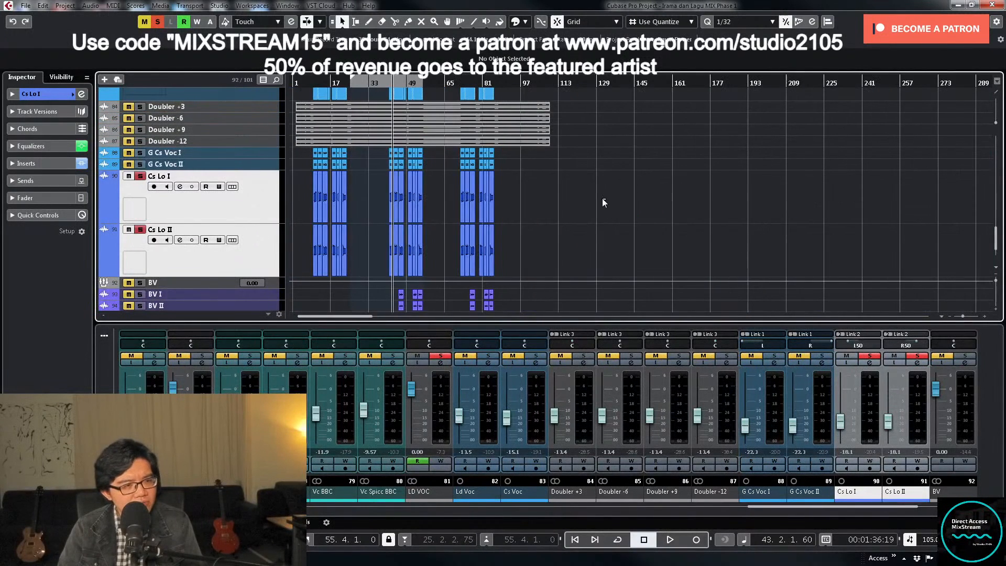
pyautogui.moveTo(602, 202); pyautogui.dragTo(298, 250)
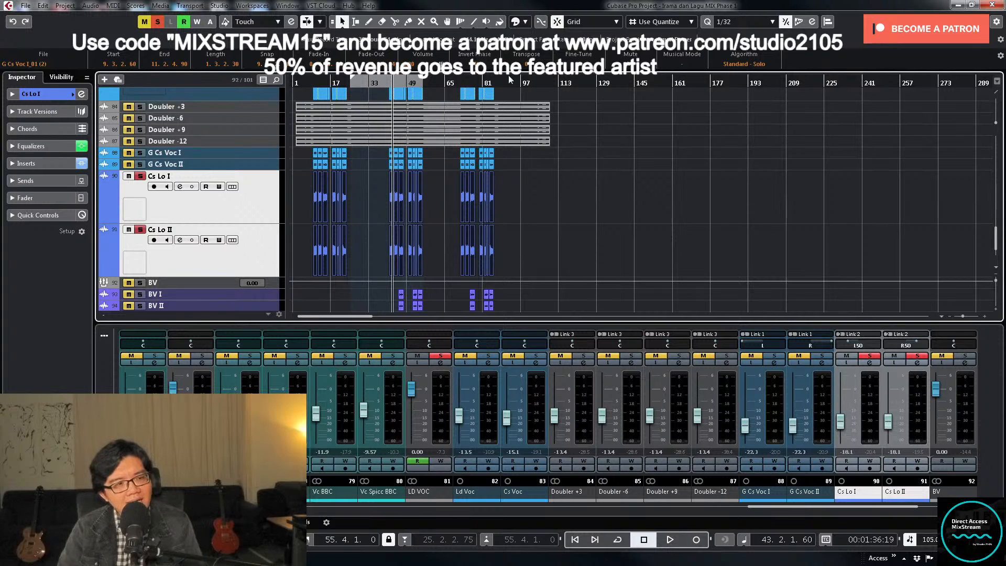
# - Shift Vocal Rider and bx_rooMS down one insert slot on Cs Lo I and insert Soundtoys LittleAlterBoy in slot 4
pyautogui.click(871, 363)
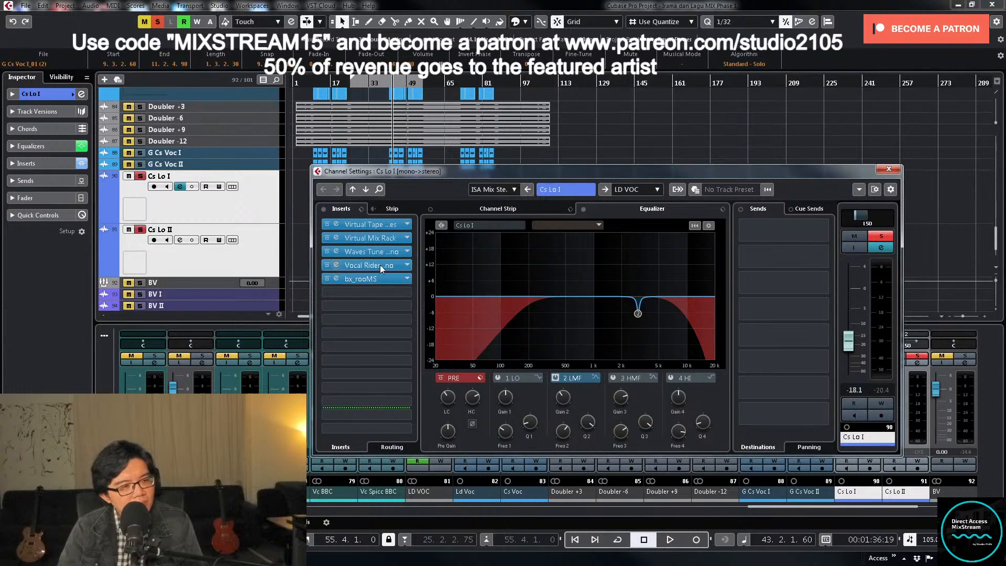
pyautogui.moveTo(379, 266); pyautogui.dragTo(379, 281)
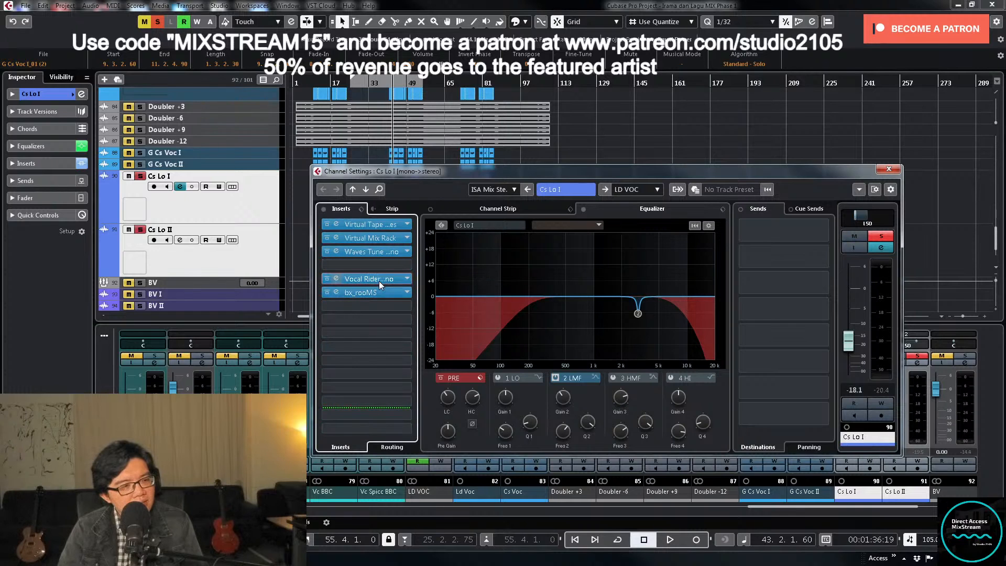
pyautogui.click(407, 265)
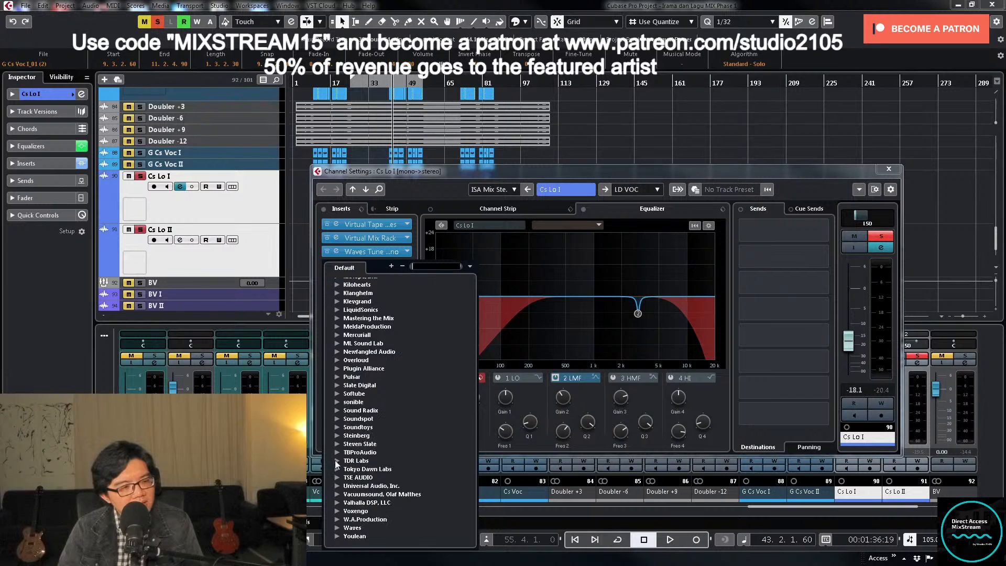
pyautogui.click(336, 427)
pyautogui.doubleClick(381, 436)
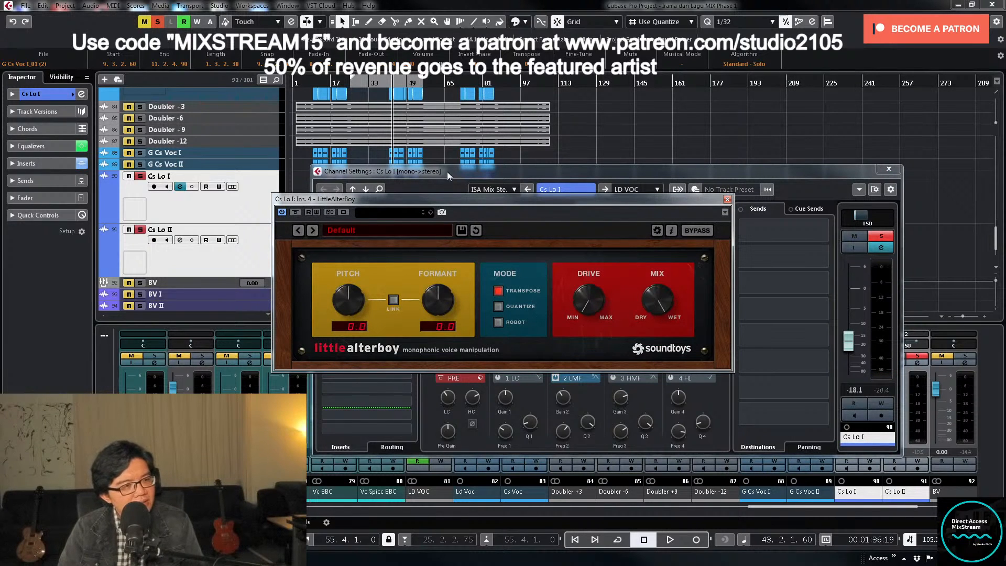
# - Set LittleAlterBoy's pitch to -12.0 and compare from bar 41 with the Cs Lo tracks' solo switched off and on
pyautogui.click(390, 82)
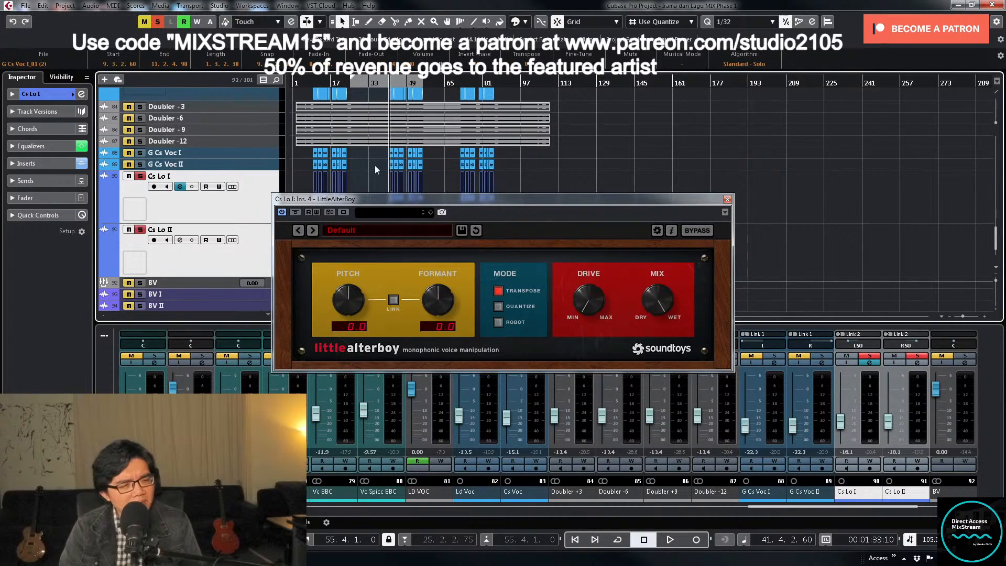
pyautogui.moveTo(363, 285); pyautogui.dragTo(353, 309)
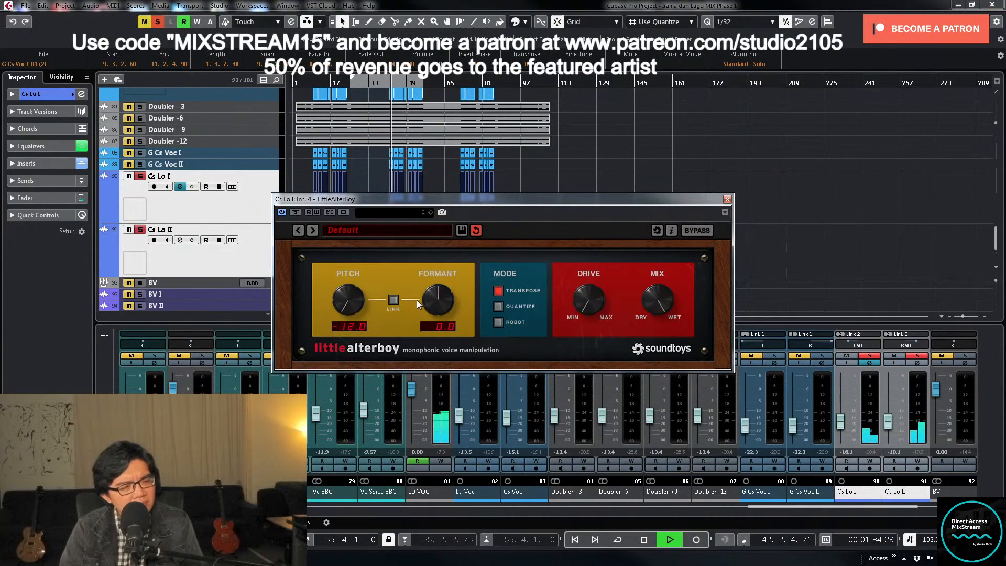
pyautogui.click(141, 231)
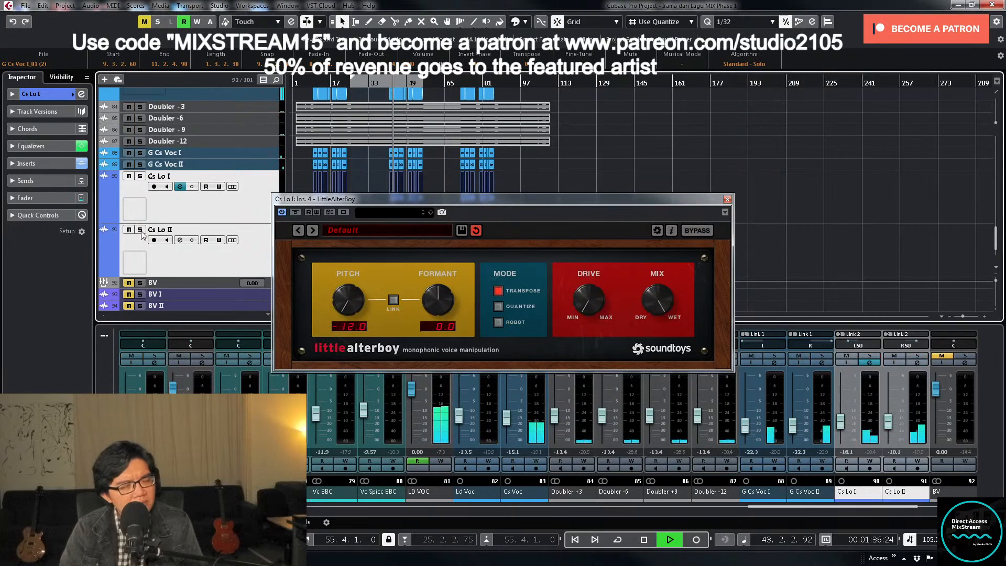
pyautogui.click(140, 231)
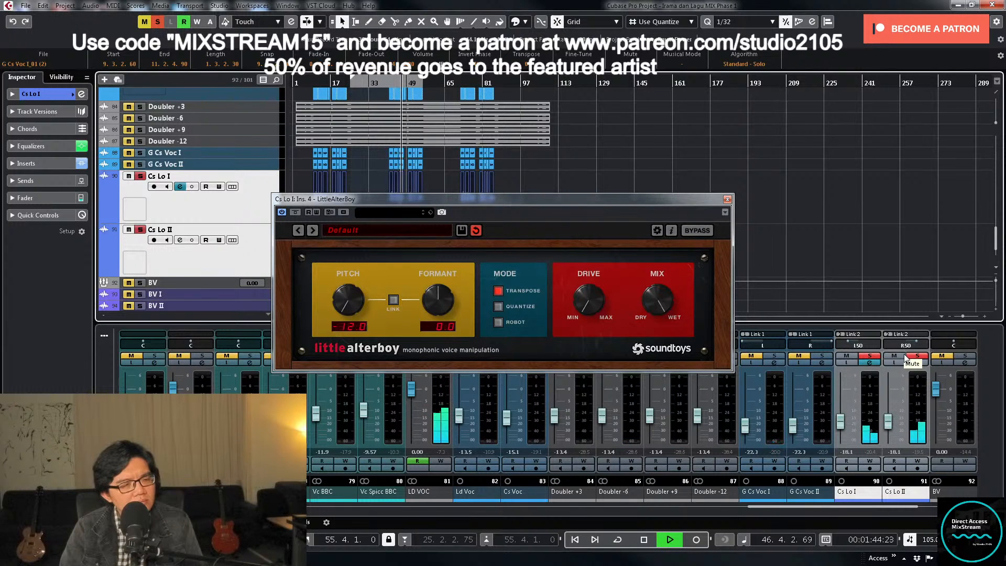
# - Close LittleAlterBoy, set Cs Lo II's pan to R50 and resume playback of the soloed Cs Lo tracks from bar 47
pyautogui.hotkey('alt', 'f')
pyautogui.click(580, 365)
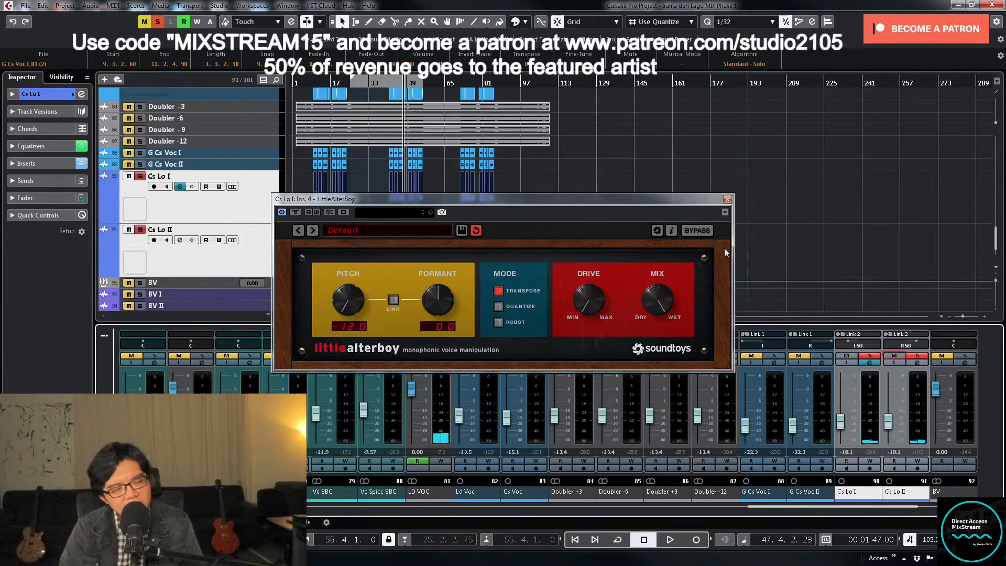
pyautogui.click(727, 199)
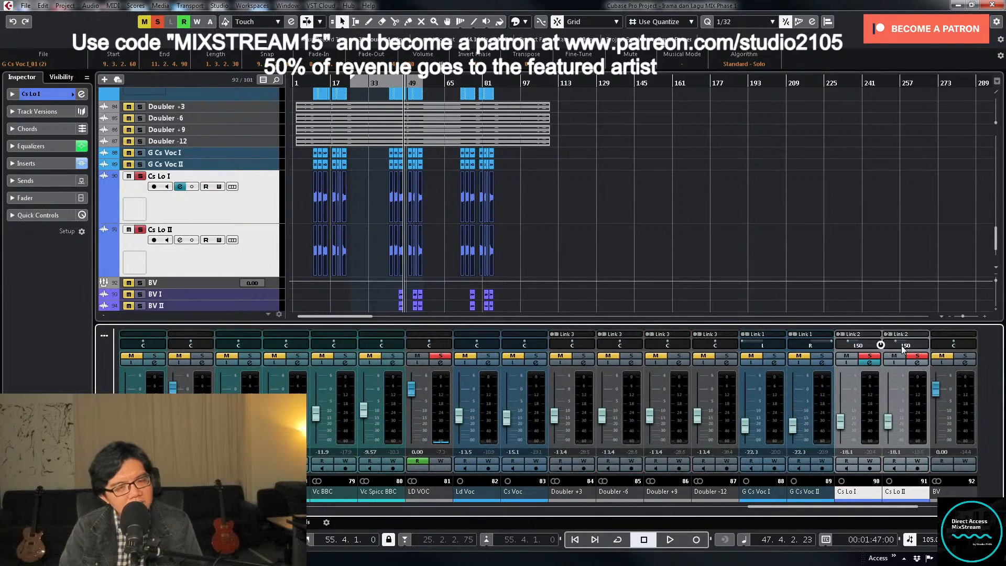
pyautogui.moveTo(903, 346); pyautogui.dragTo(907, 343)
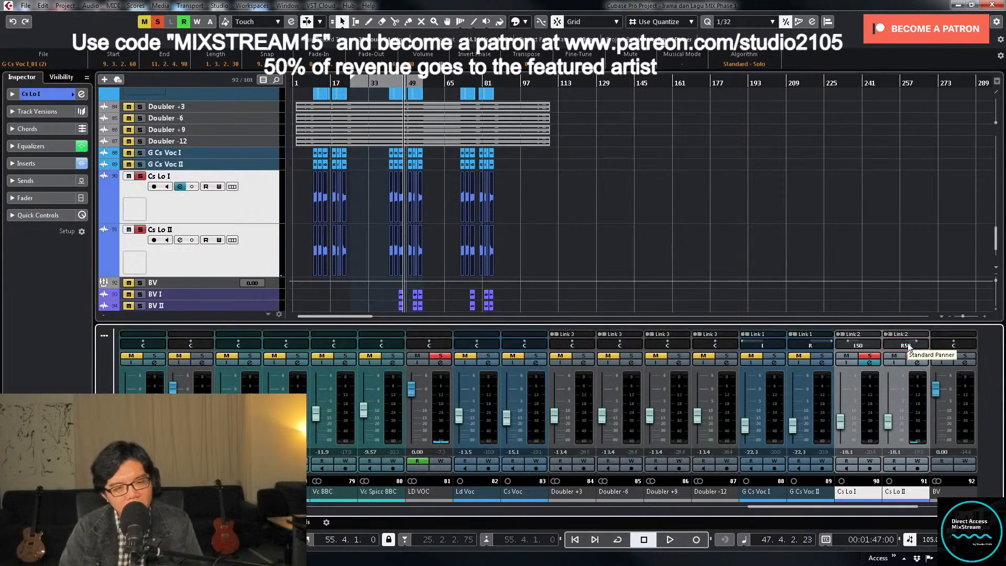
pyautogui.press('space')
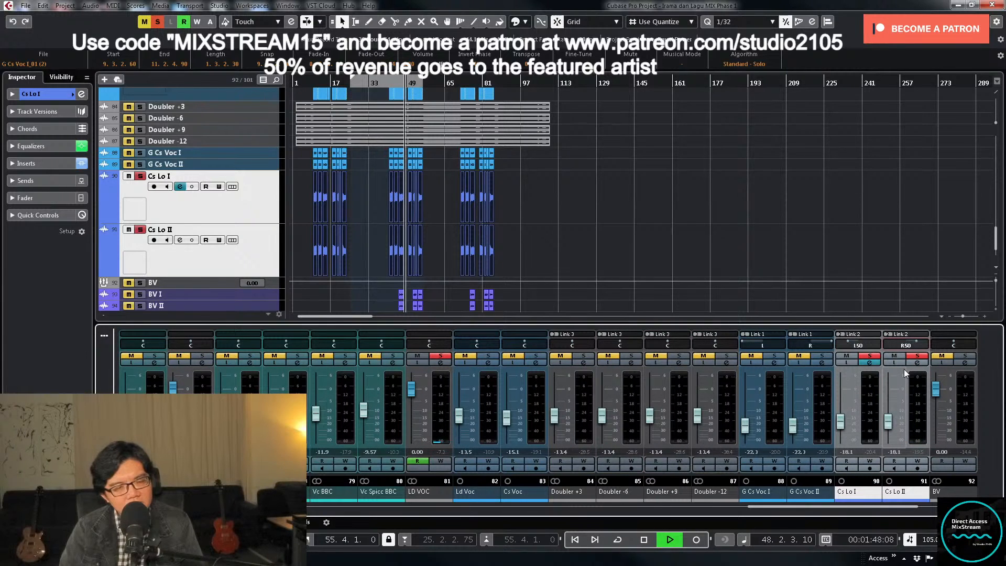
# - Switch on EQ band 3 HMF in Cs Lo I's channel settings with playback stopped, and close the settings
pyautogui.click(871, 364)
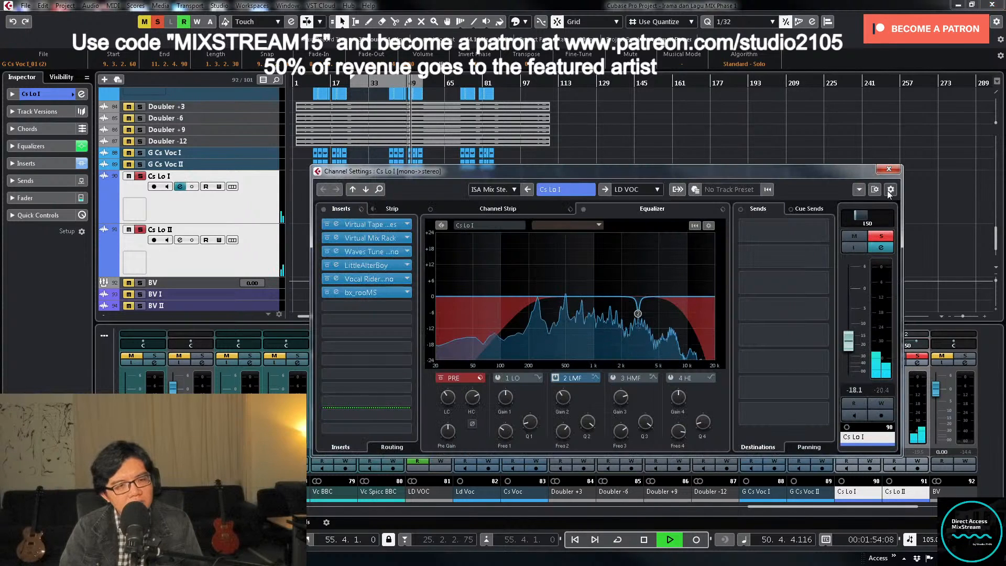
pyautogui.press('space')
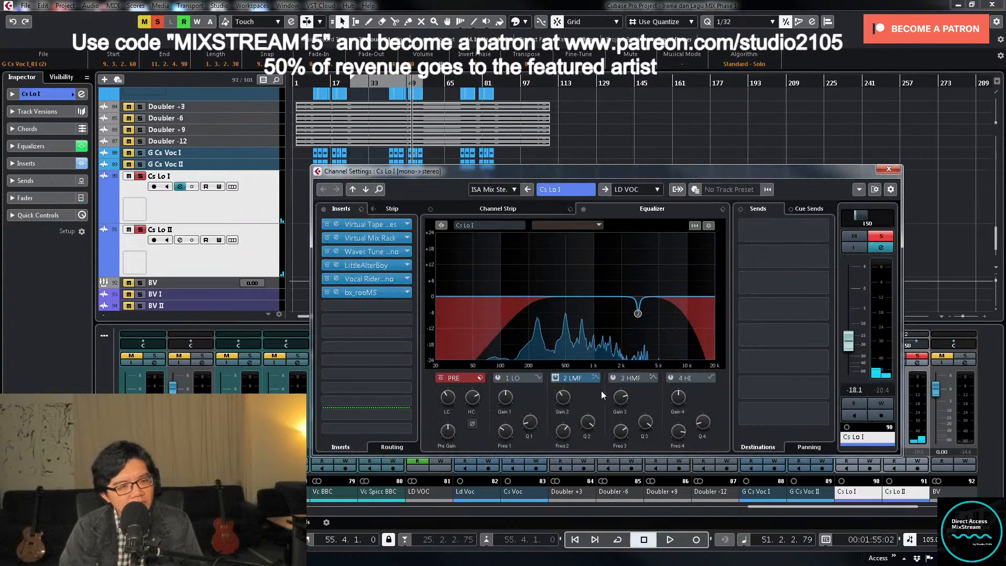
pyautogui.click(615, 376)
pyautogui.click(614, 376)
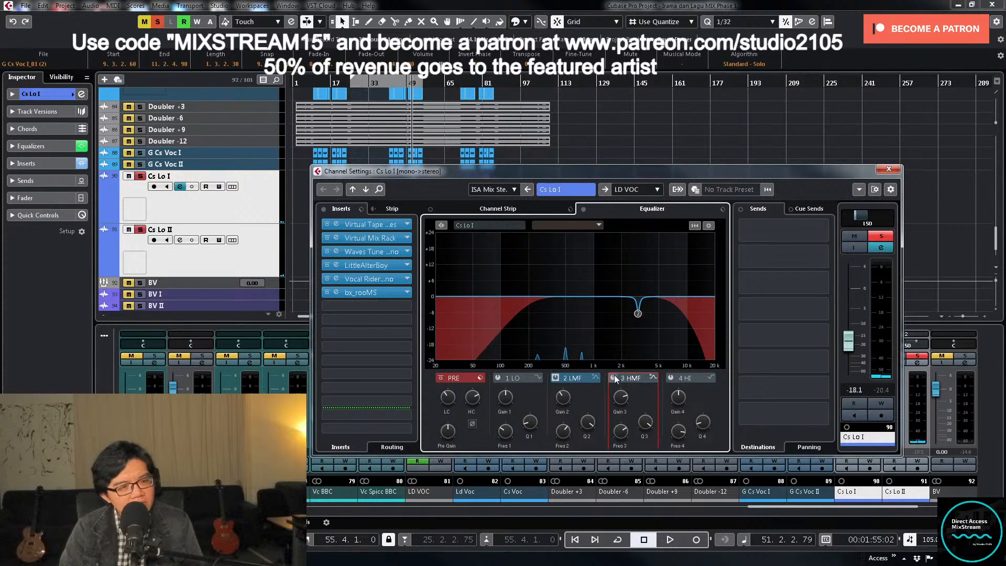
pyautogui.click(614, 375)
pyautogui.click(889, 168)
# - Select the Cs Lo I and Cs Lo II clips of the second chorus and loop playback over them from bar 41
pyautogui.click(403, 176)
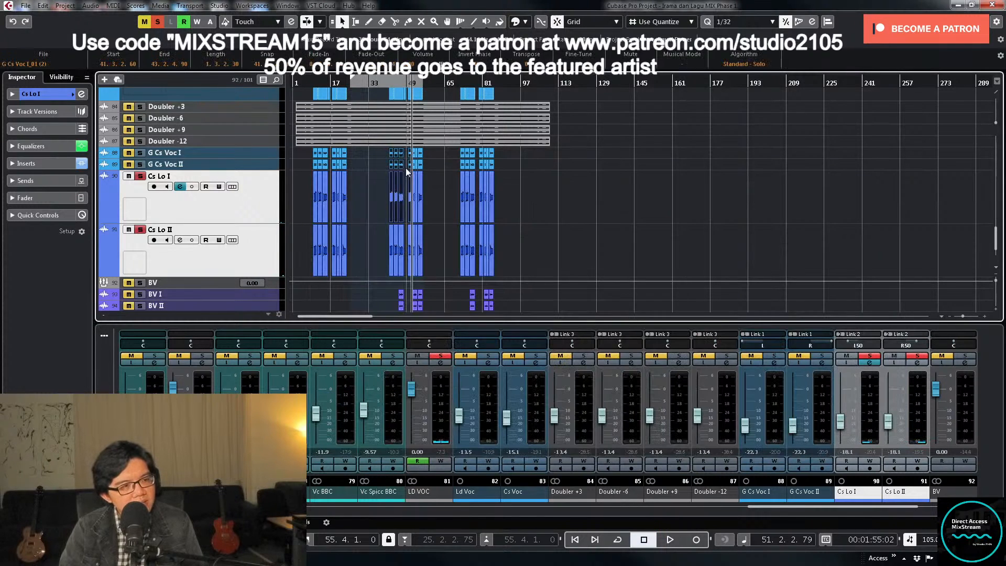
pyautogui.moveTo(363, 198); pyautogui.dragTo(430, 242)
pyautogui.hotkey('shift', 'g')
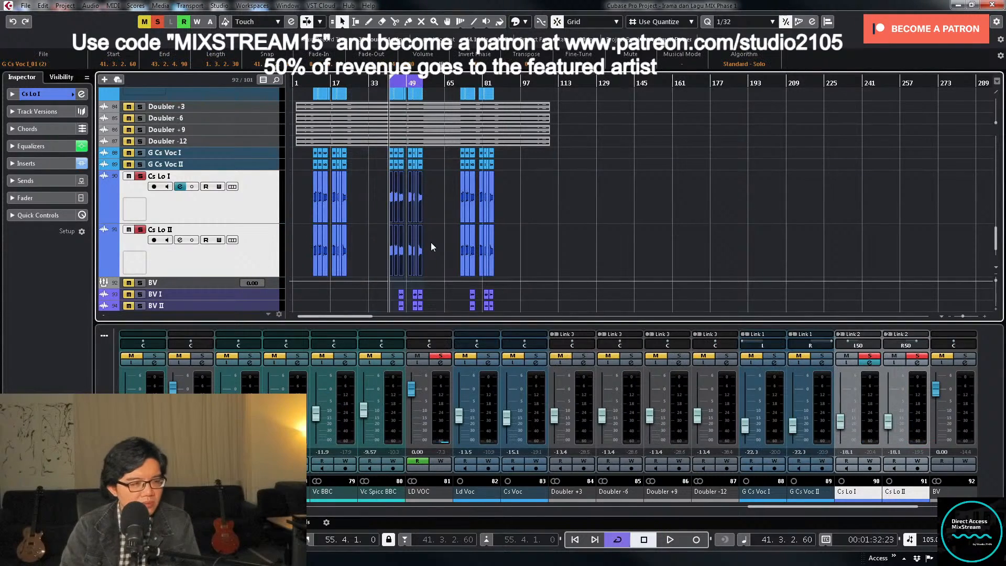
# - During loop playback, sweep Cs Lo I's boosted HMF band down to about 312 Hz at 21.4 dB
pyautogui.click(871, 362)
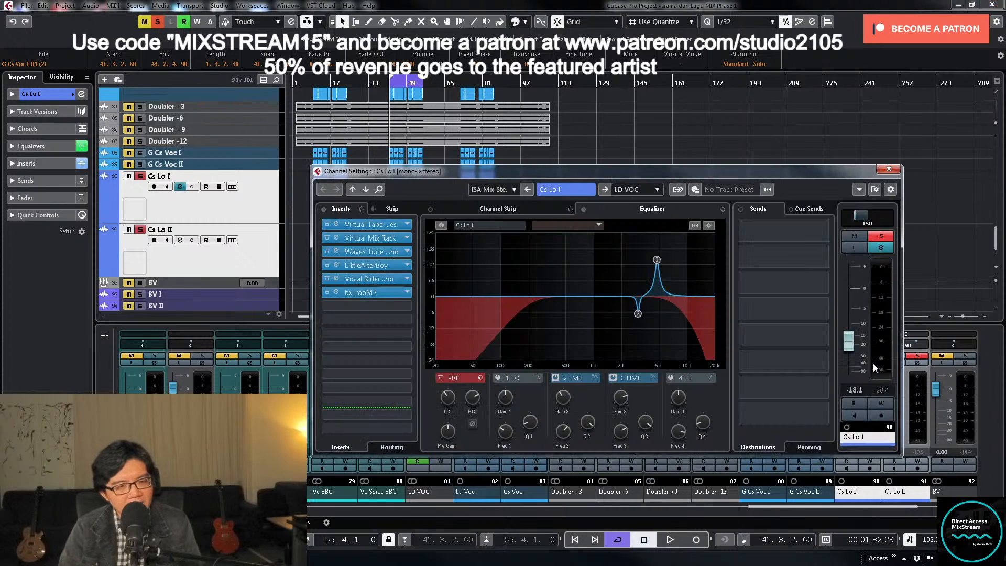
pyautogui.press('space')
pyautogui.moveTo(664, 262); pyautogui.dragTo(547, 241)
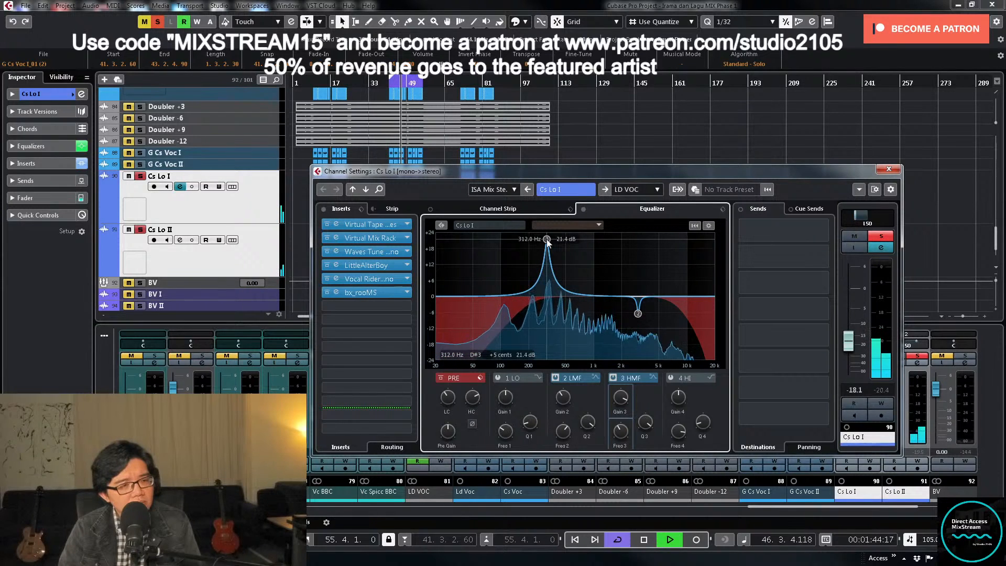
pyautogui.moveTo(547, 242); pyautogui.dragTo(550, 243)
pyautogui.press('space')
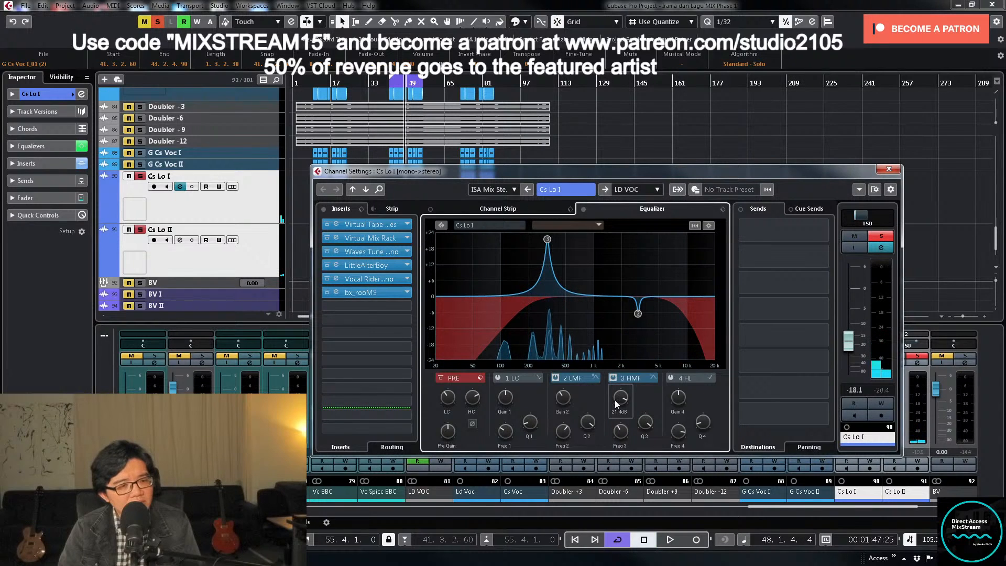
# - Turn Cs Lo I's HMF boost into a moderate cut, adjust its Q, replay from bar 41 and close the settings
pyautogui.moveTo(615, 401); pyautogui.dragTo(599, 438)
pyautogui.press('space')
pyautogui.moveTo(621, 396); pyautogui.dragTo(622, 402)
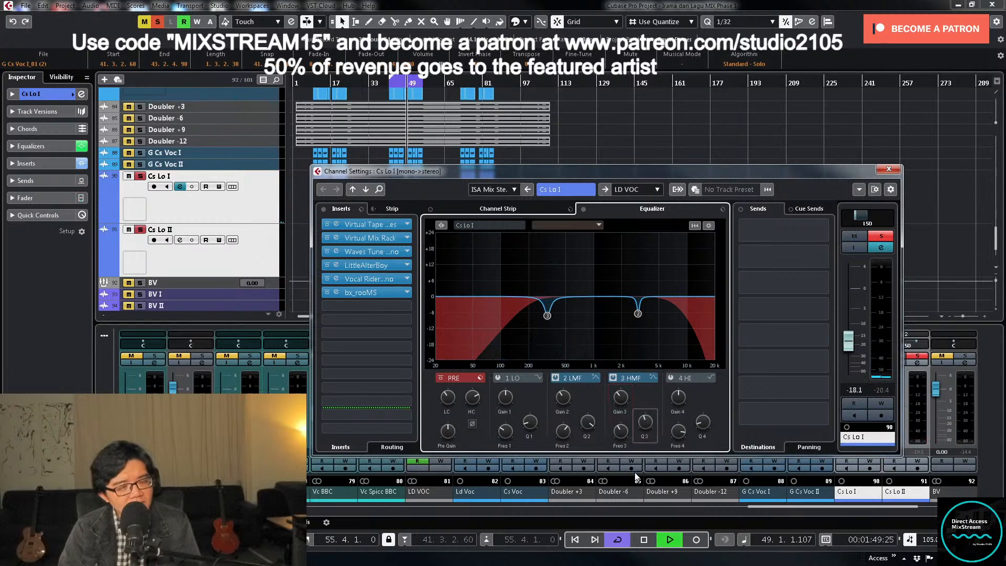
pyautogui.press('KP_1')
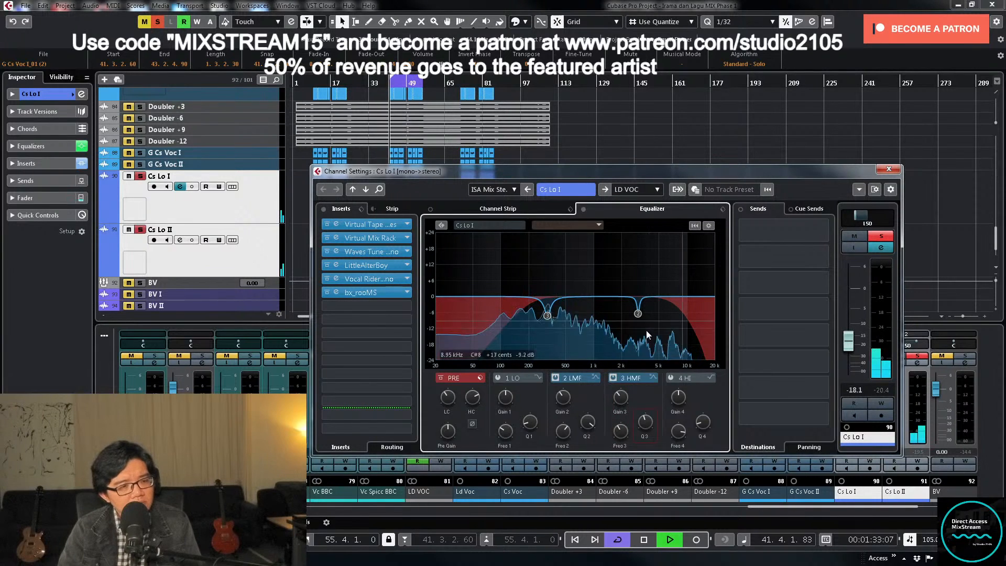
pyautogui.click(889, 169)
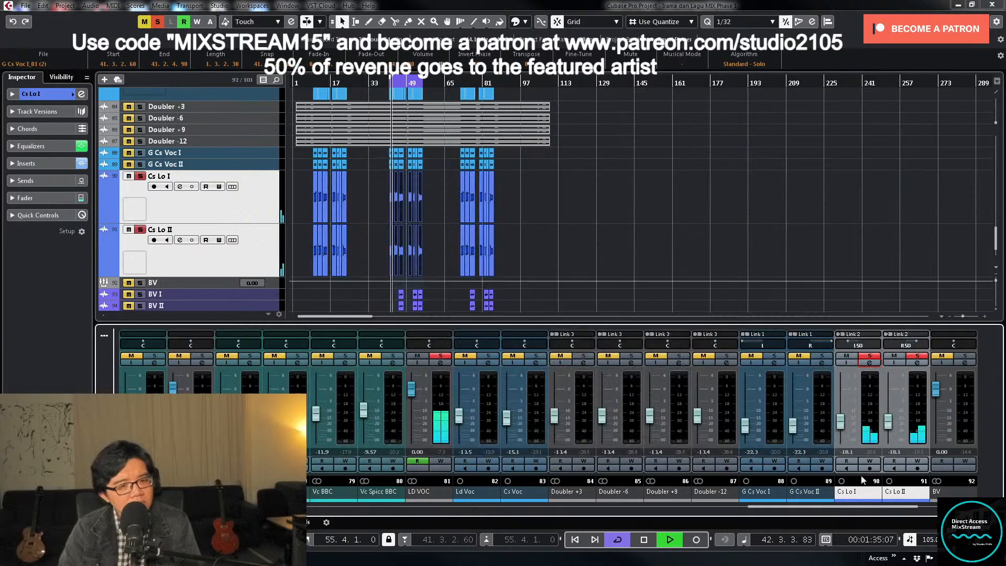
# - Take the vocal tracks out of solo and pan Cs Lo II to R50
pyautogui.click(918, 356)
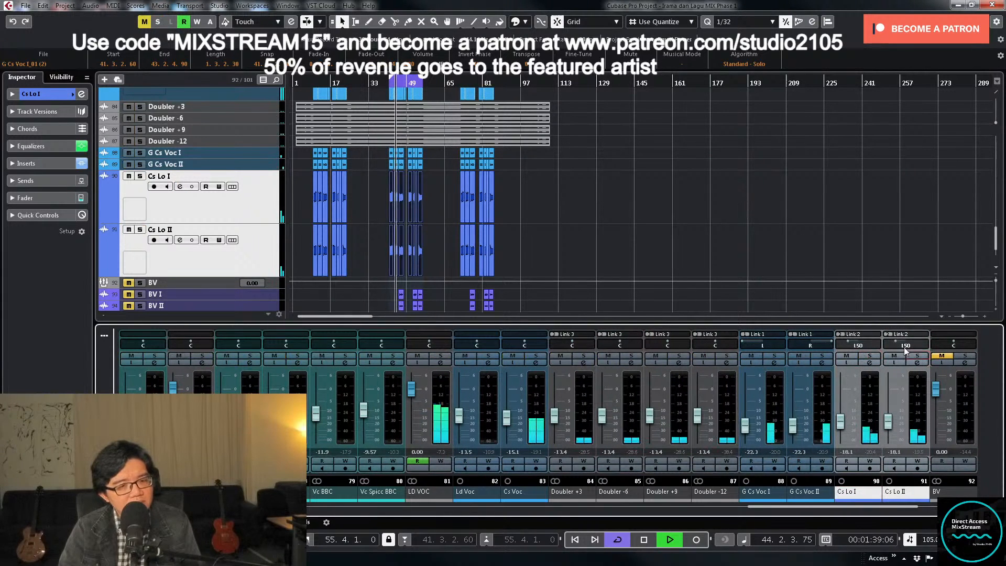
pyautogui.doubleClick(905, 346)
pyautogui.write('r50')
pyautogui.press('Return')
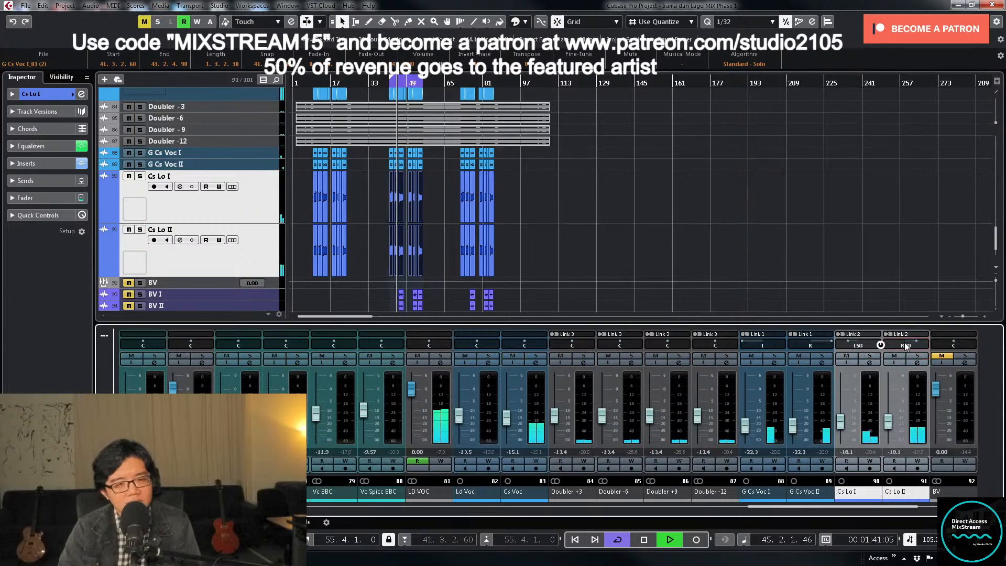
# - Unmute the Grand Piano and Rev Piano tracks and the PIANO group during loop playback
pyautogui.scroll(20, 615, 195)
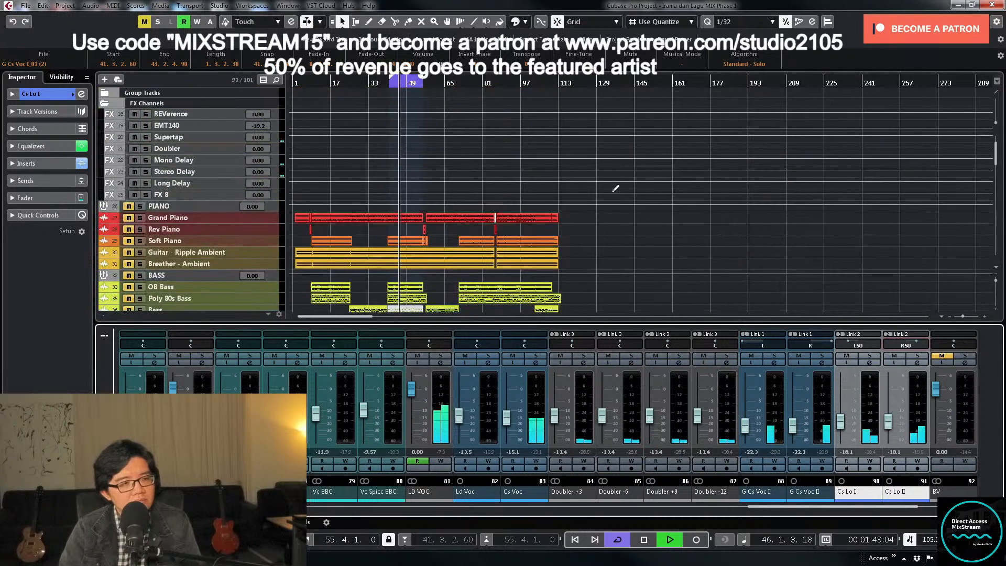
pyautogui.click(129, 219)
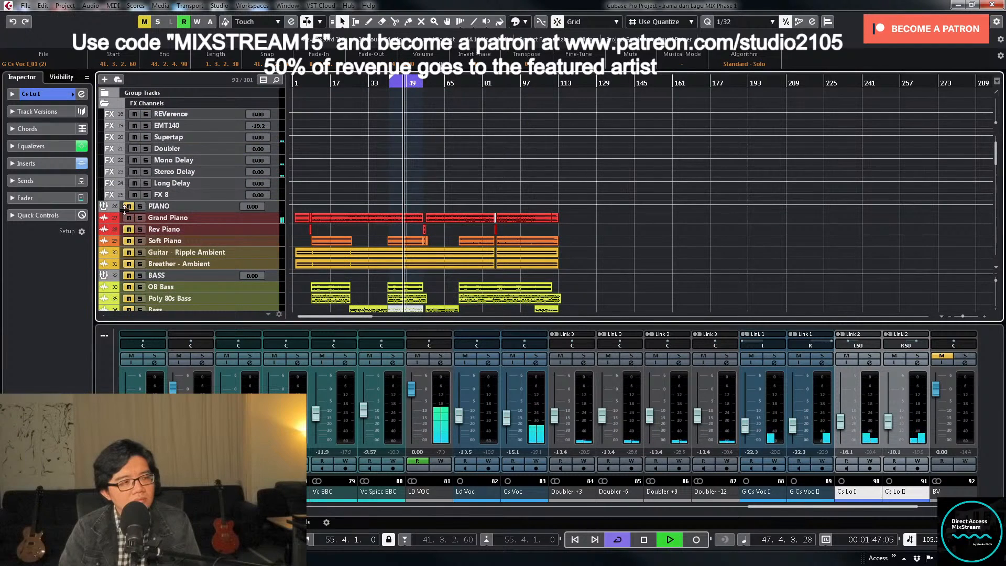
pyautogui.click(127, 207)
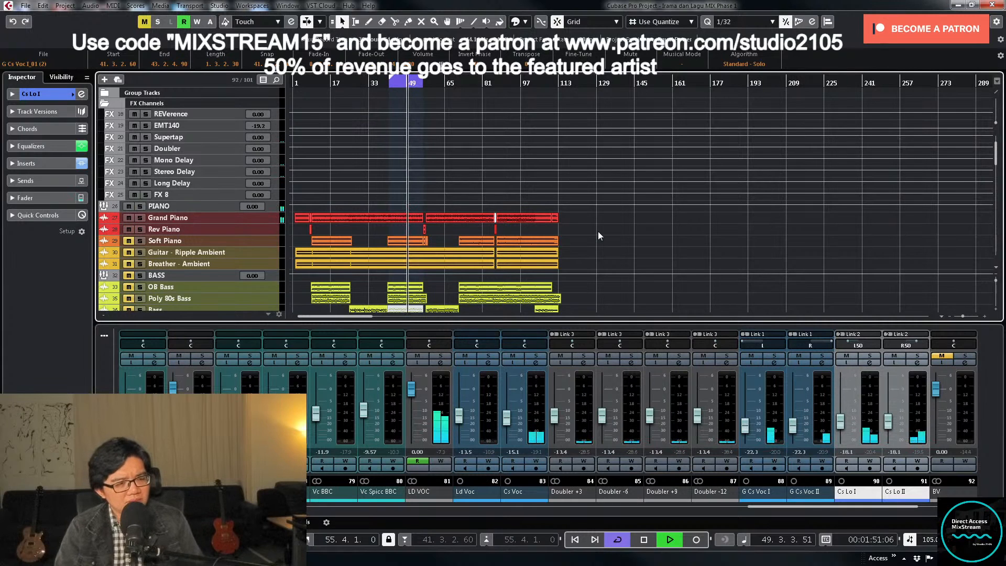
# - On LD VOC, set the Stereo Delay send to -26.0 and lower the DeEsser threshold to about -53, and stop playback
pyautogui.click(440, 363)
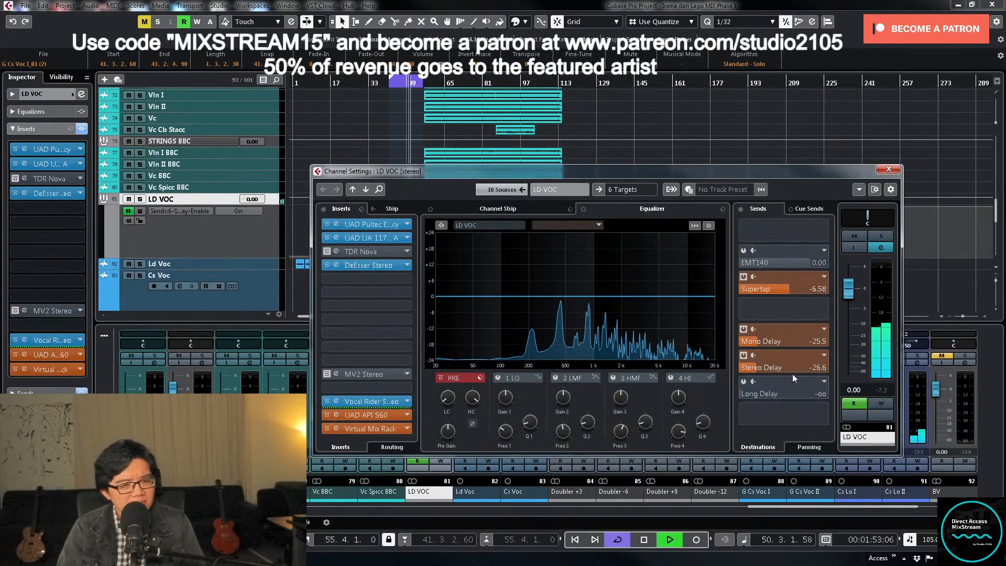
pyautogui.click(760, 367)
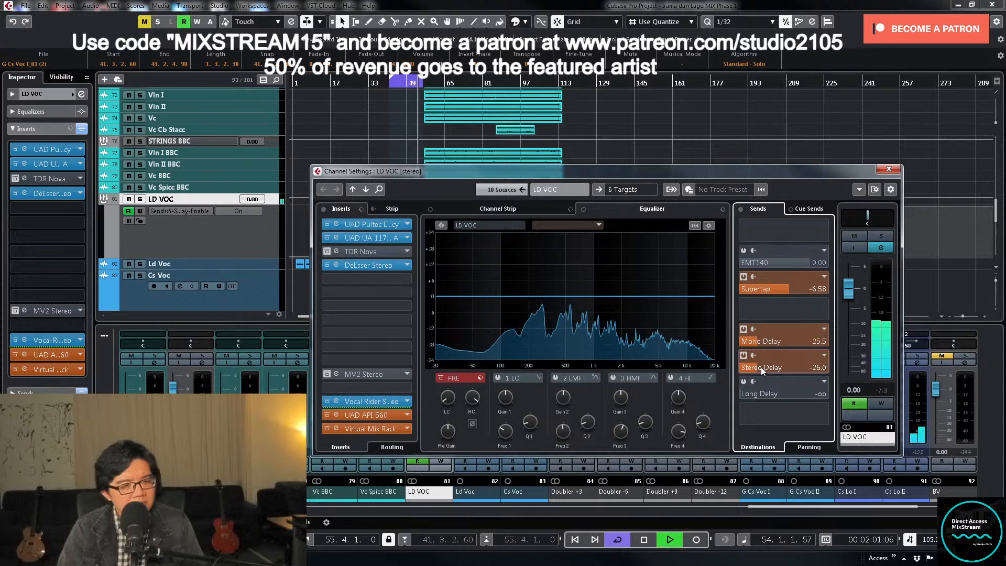
pyautogui.click(357, 264)
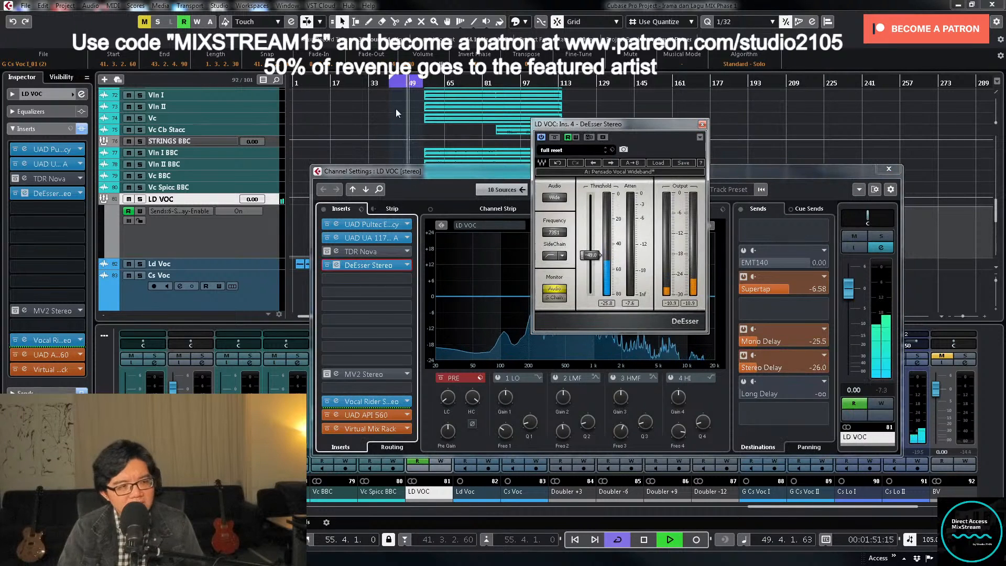
pyautogui.moveTo(591, 255); pyautogui.dragTo(591, 256)
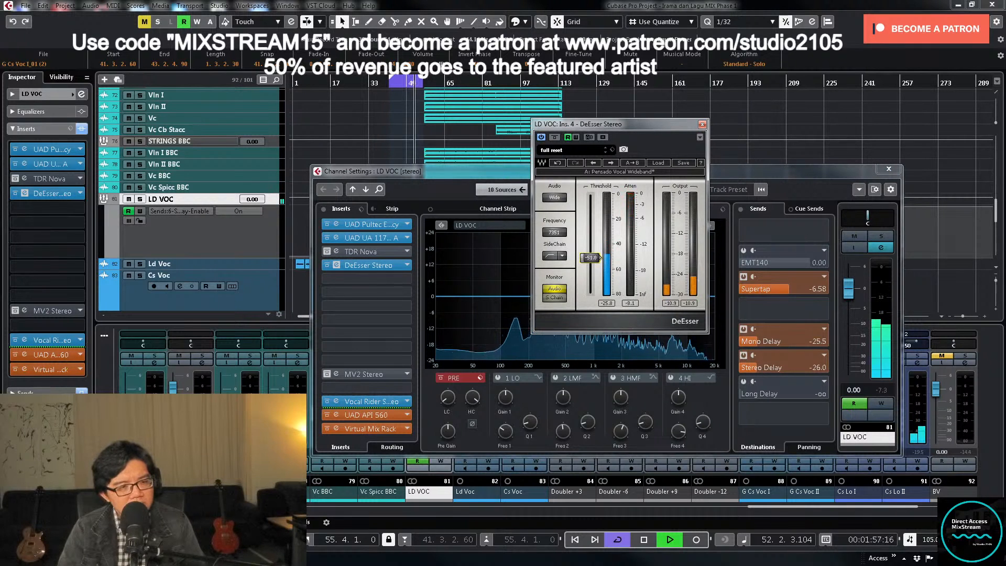
pyautogui.moveTo(601, 257); pyautogui.dragTo(601, 259)
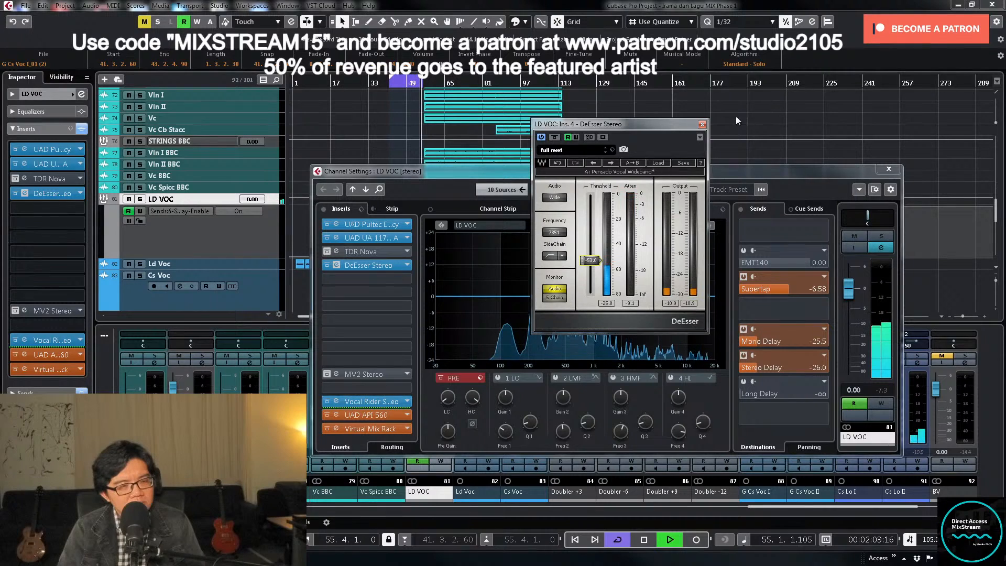
pyautogui.click(702, 125)
pyautogui.press('space')
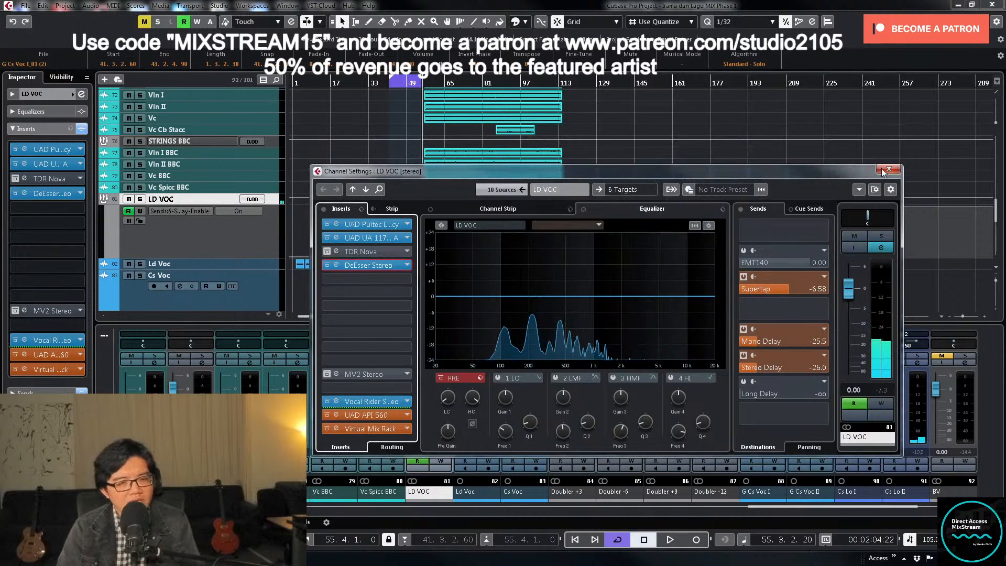
# - Switch on LD VOC's EMT140 send, close the channel settings and hide the group's automation lane
pyautogui.click(743, 250)
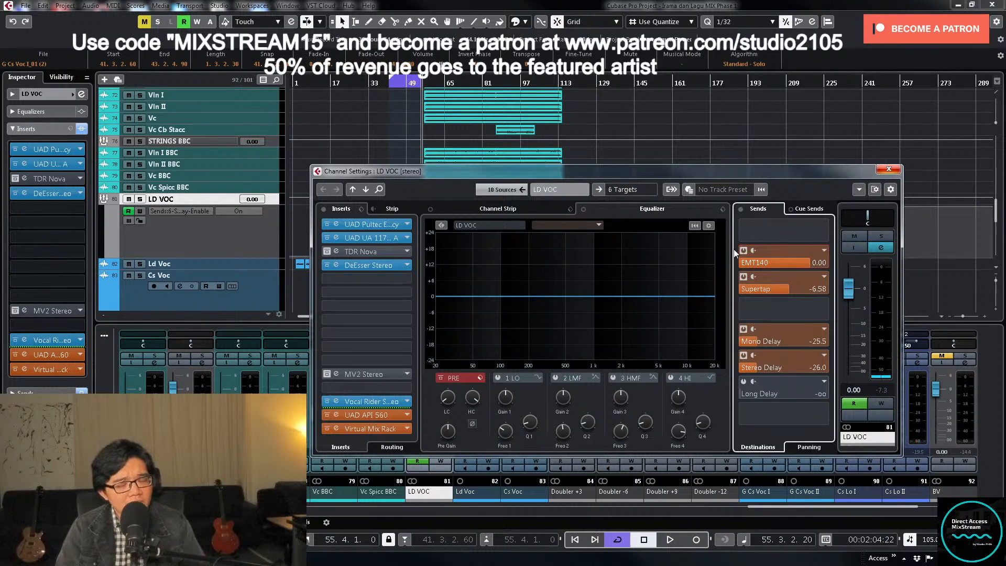
pyautogui.click(894, 172)
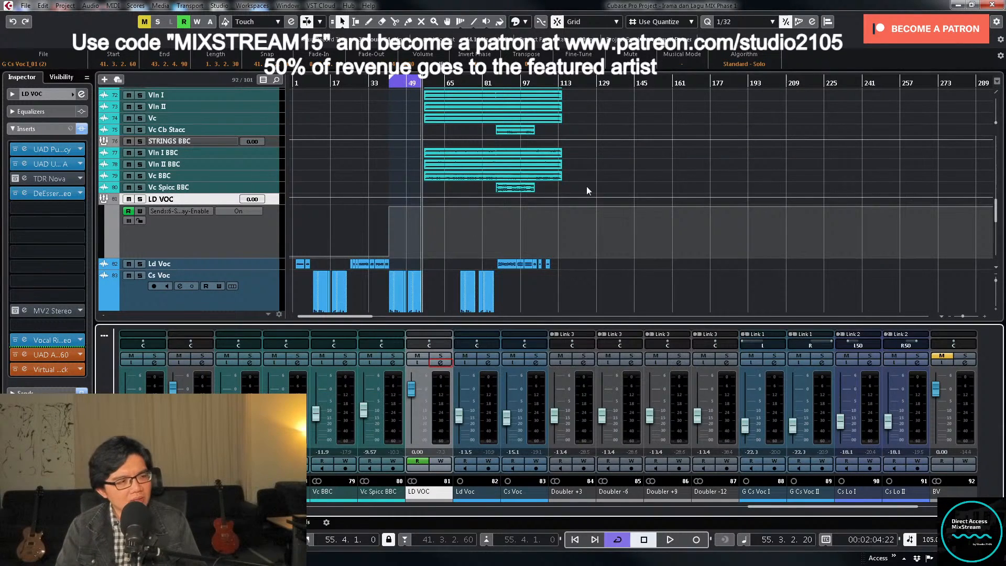
pyautogui.click(197, 233)
pyautogui.click(110, 208)
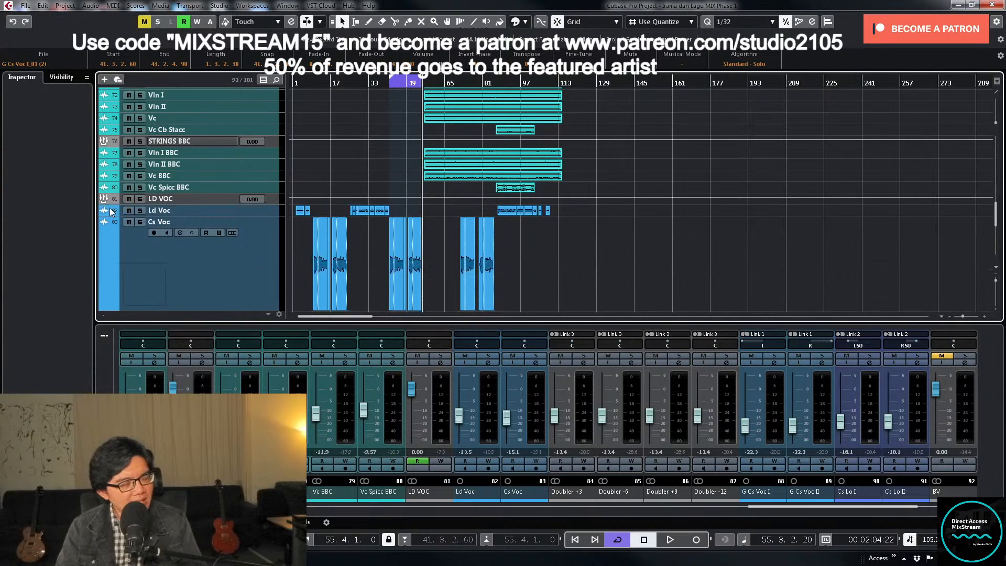
# - Zoom in on the timeline and check the send levels in LD VOC's channel settings
pyautogui.press('h')
pyautogui.press('h')
pyautogui.click(443, 363)
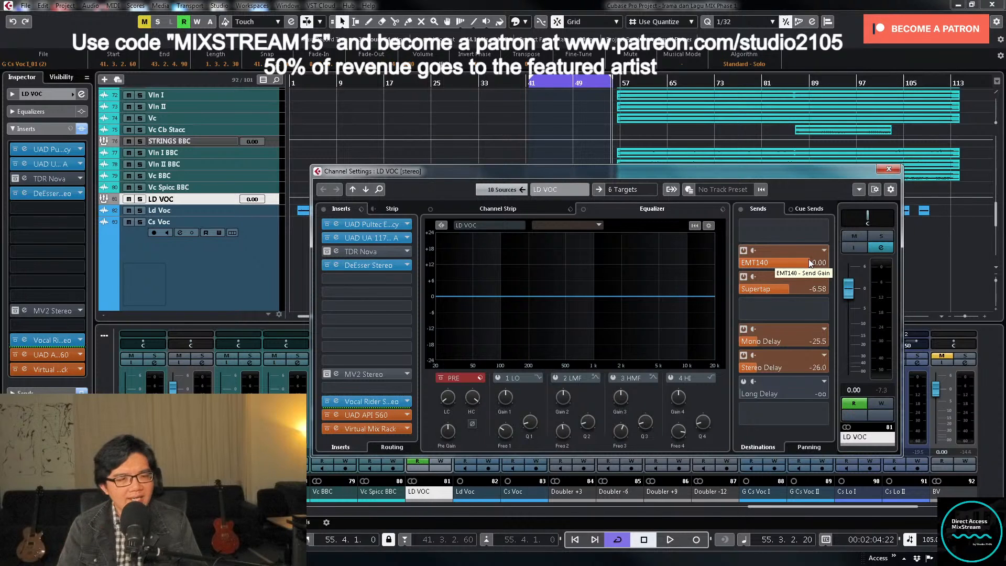
pyautogui.click(895, 173)
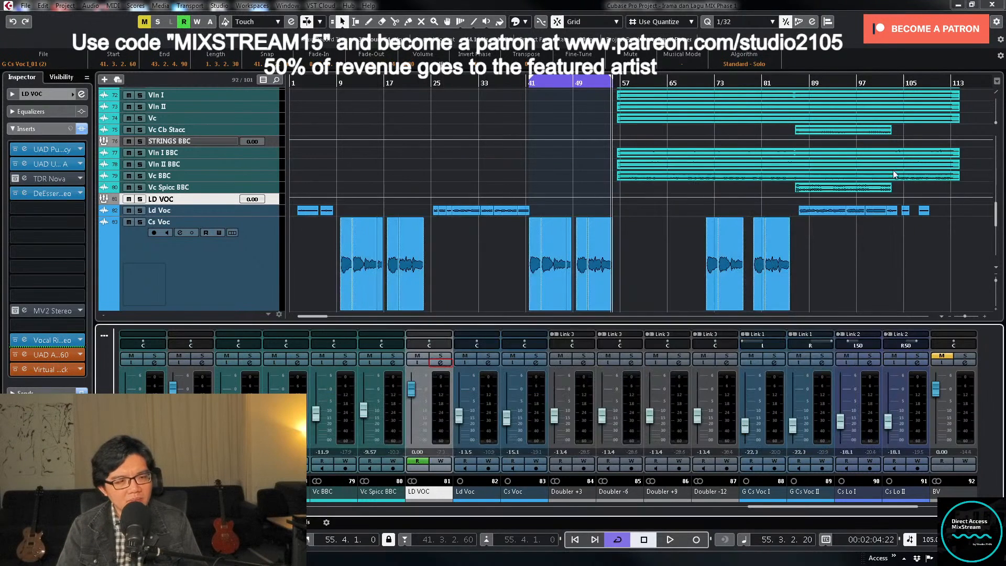
# - Listen to the end of the first chorus from bar 22, stop, and open the EMT140 effect channel's settings
pyautogui.click(417, 82)
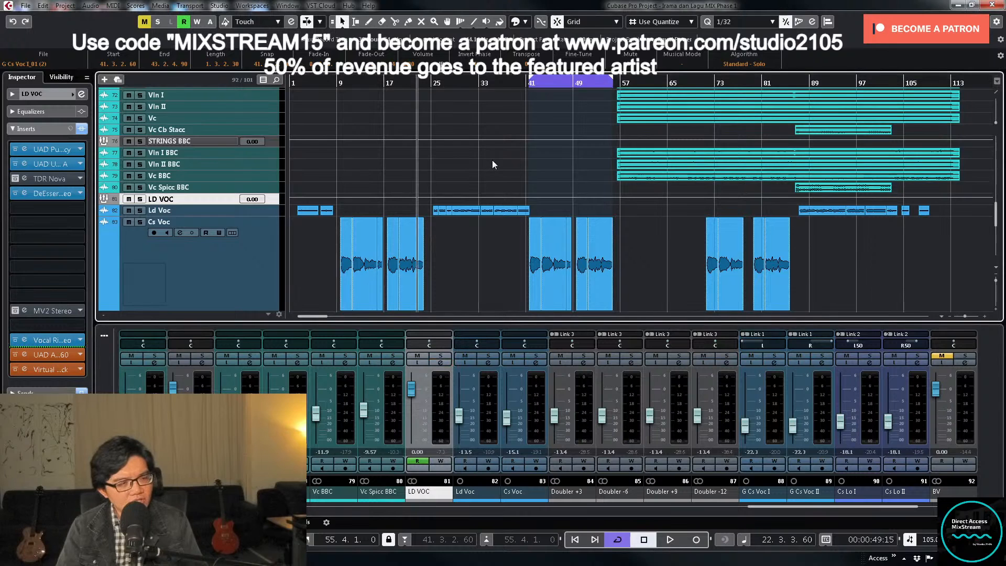
pyautogui.scroll(-4, 492, 159)
pyautogui.press('space')
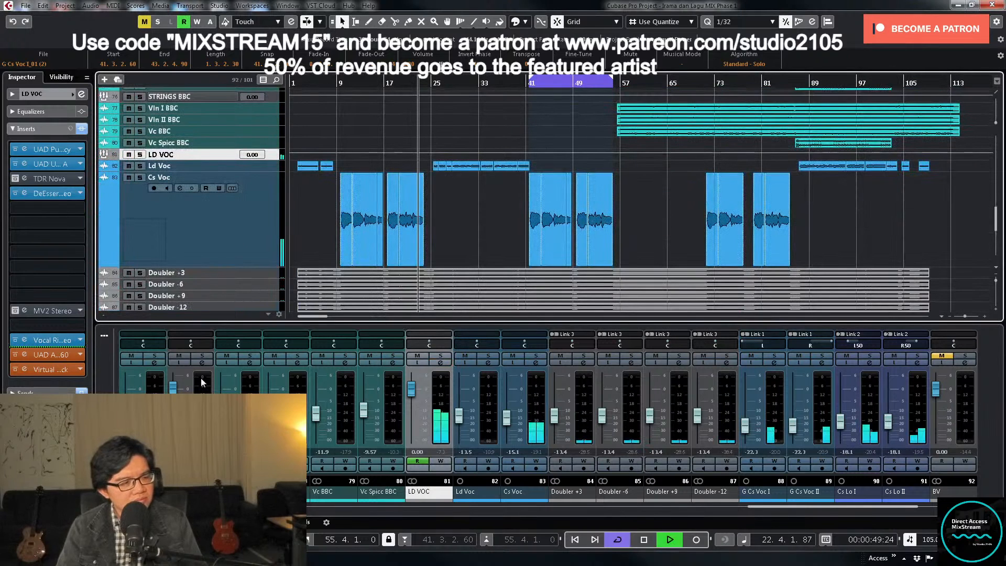
pyautogui.click(738, 507)
pyautogui.moveTo(738, 508); pyautogui.dragTo(218, 510)
pyautogui.press('space')
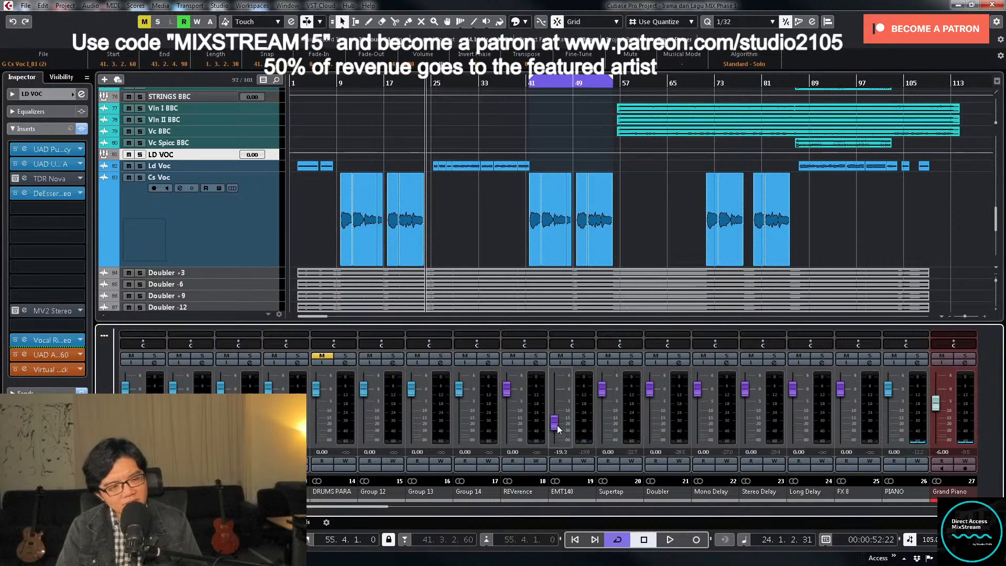
pyautogui.click(582, 362)
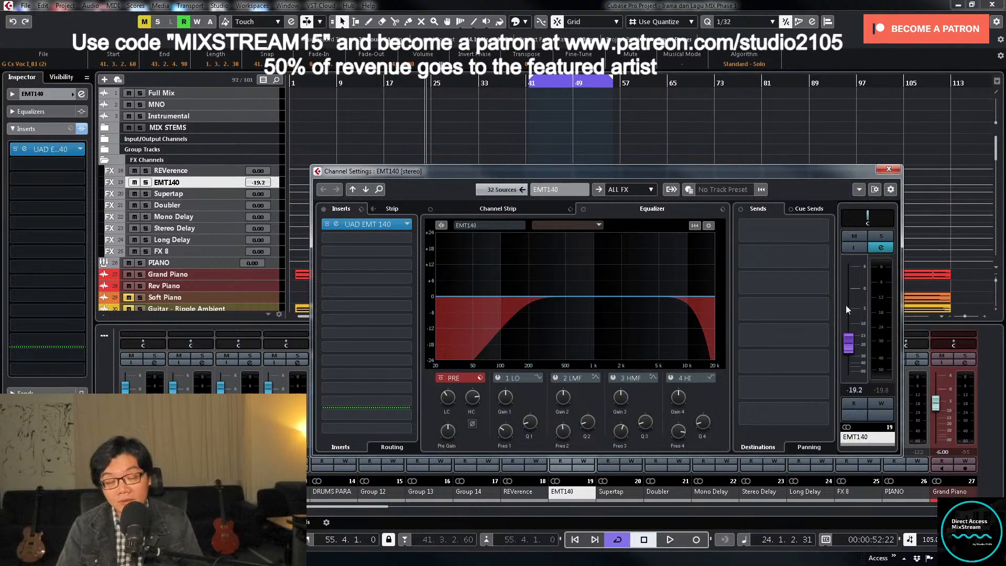
# - Solo the EMT140 effect channel during playback and add a narrow EQ band 2 cut of about 6 dB just below 1 kHz
pyautogui.click(878, 238)
pyautogui.press('space')
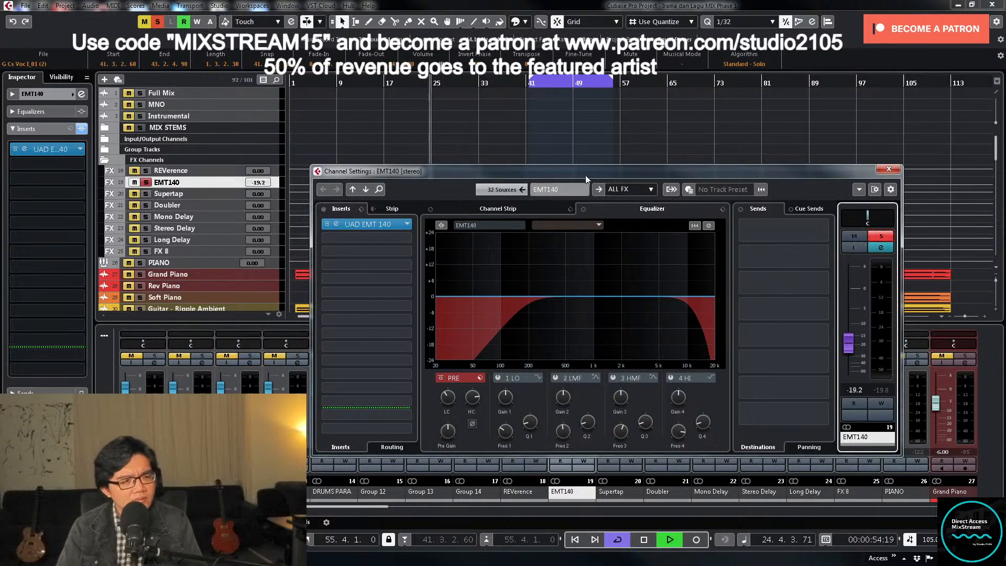
pyautogui.moveTo(589, 176); pyautogui.dragTo(653, 228)
pyautogui.scroll(-10, 345, 178)
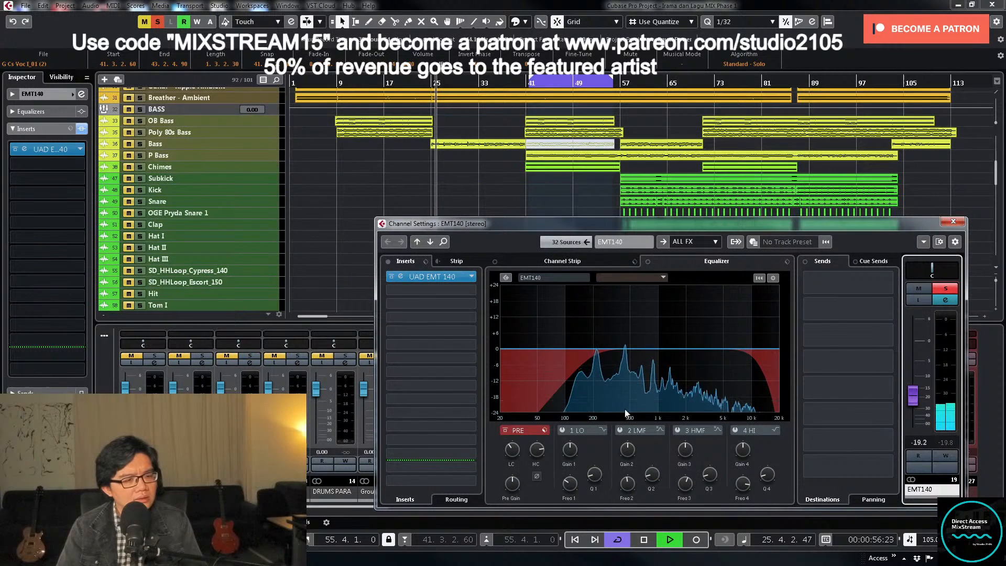
pyautogui.click(621, 430)
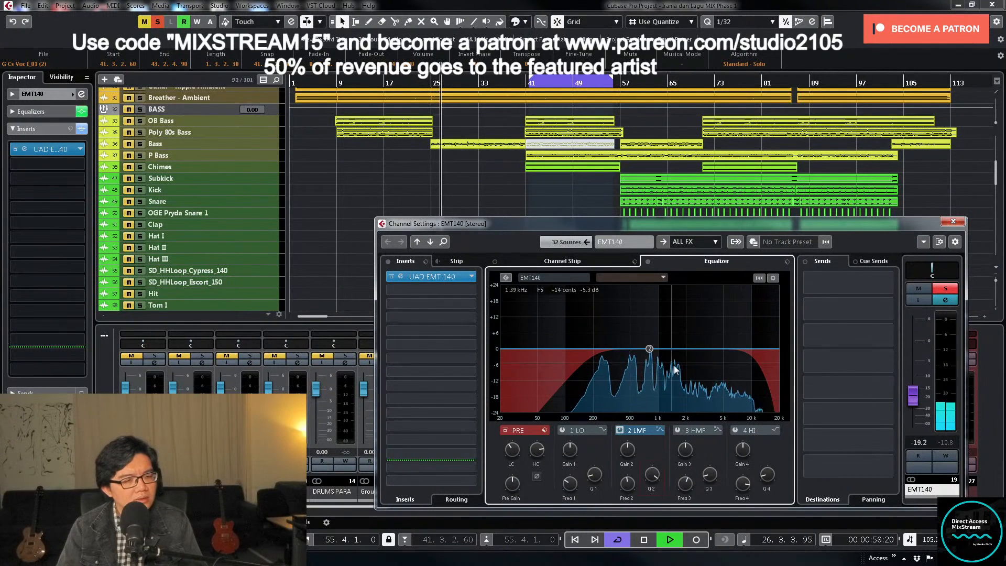
pyautogui.moveTo(649, 348); pyautogui.dragTo(654, 305)
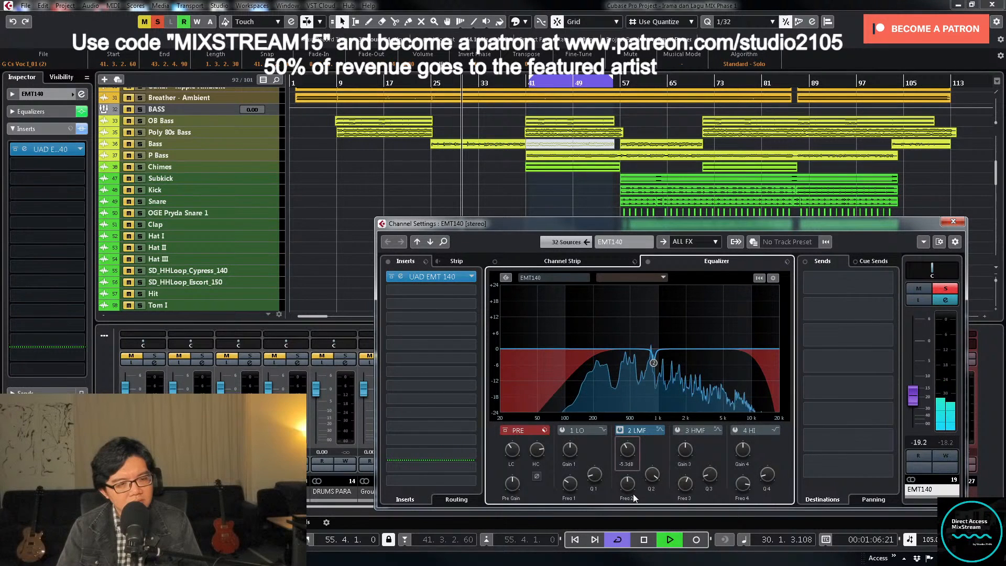
# - Switch on EMT140's EQ band 3, sweep it boosted to 415 Hz, and turn it into a narrow cut of about 9 dB
pyautogui.click(685, 443)
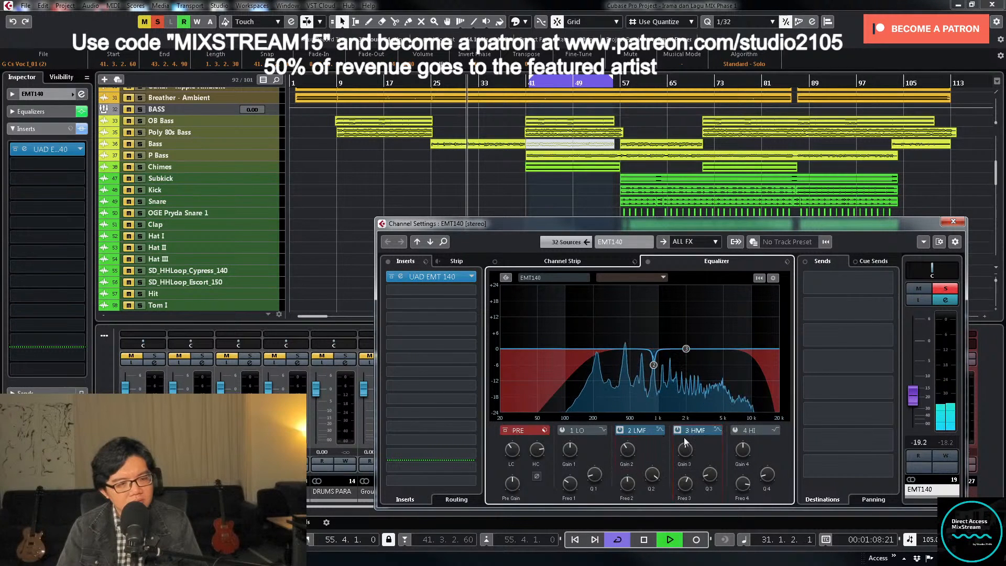
pyautogui.moveTo(681, 348); pyautogui.dragTo(629, 321)
pyautogui.click(736, 431)
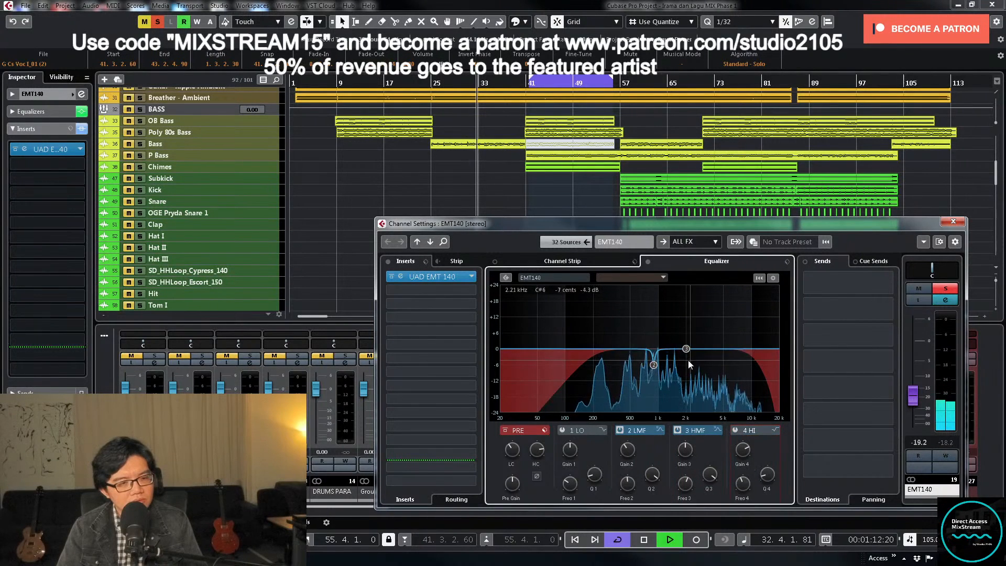
pyautogui.moveTo(686, 349); pyautogui.dragTo(626, 297)
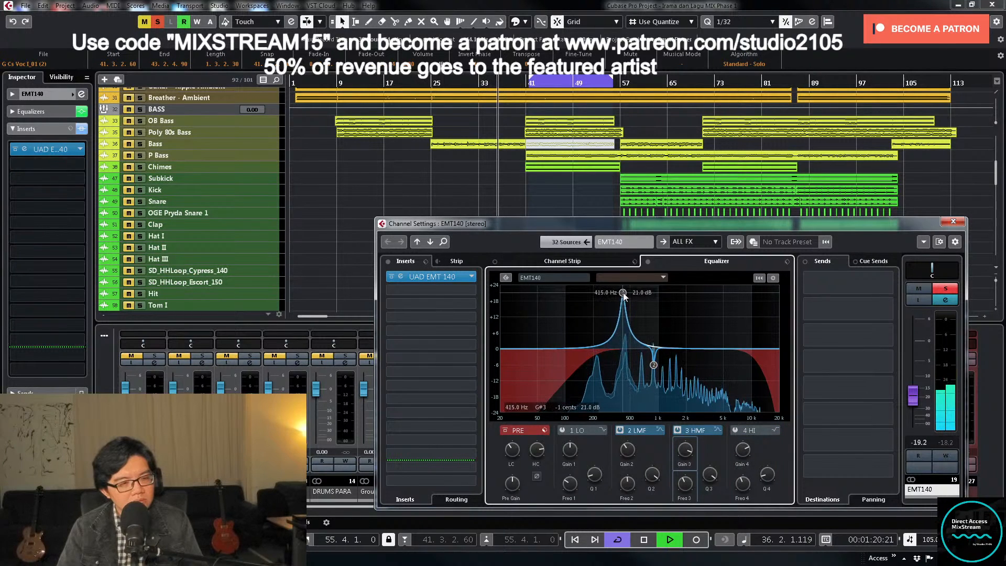
pyautogui.press('space')
pyautogui.moveTo(684, 459); pyautogui.dragTo(676, 494)
pyautogui.press('space')
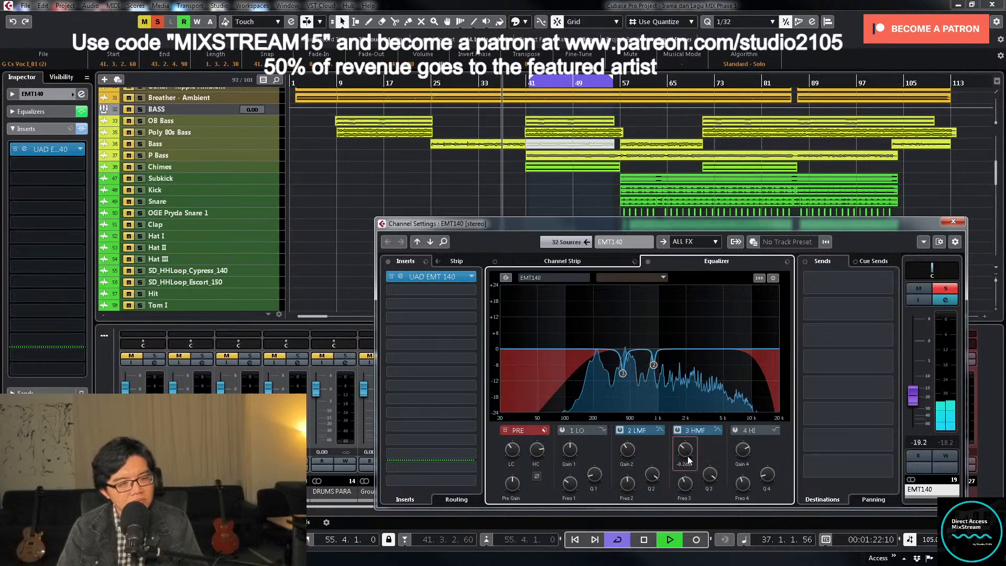
# - Unsolo EMT140 and close its channel settings, and open its fader level in the mixer for editing
pyautogui.click(946, 289)
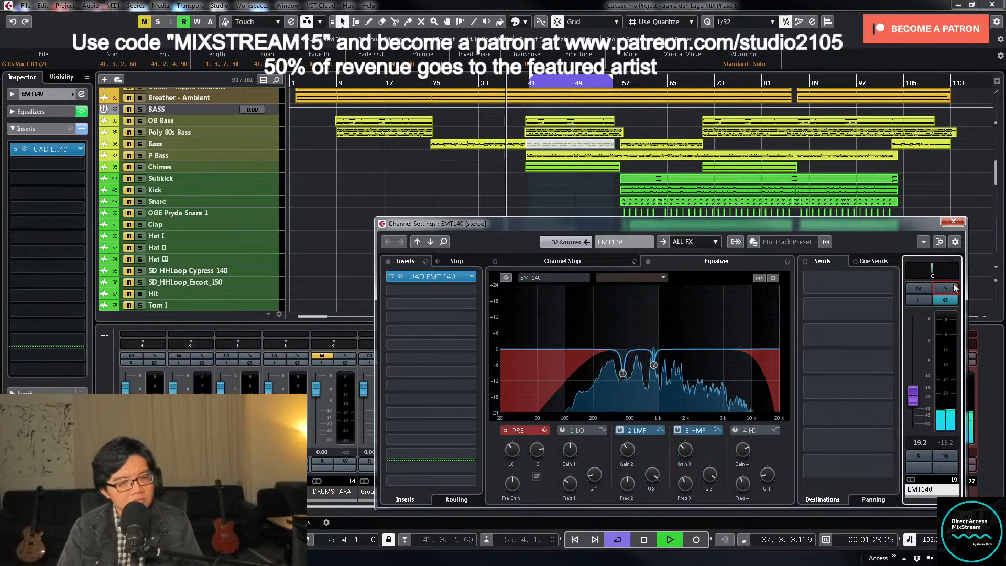
pyautogui.click(954, 223)
pyautogui.click(558, 424)
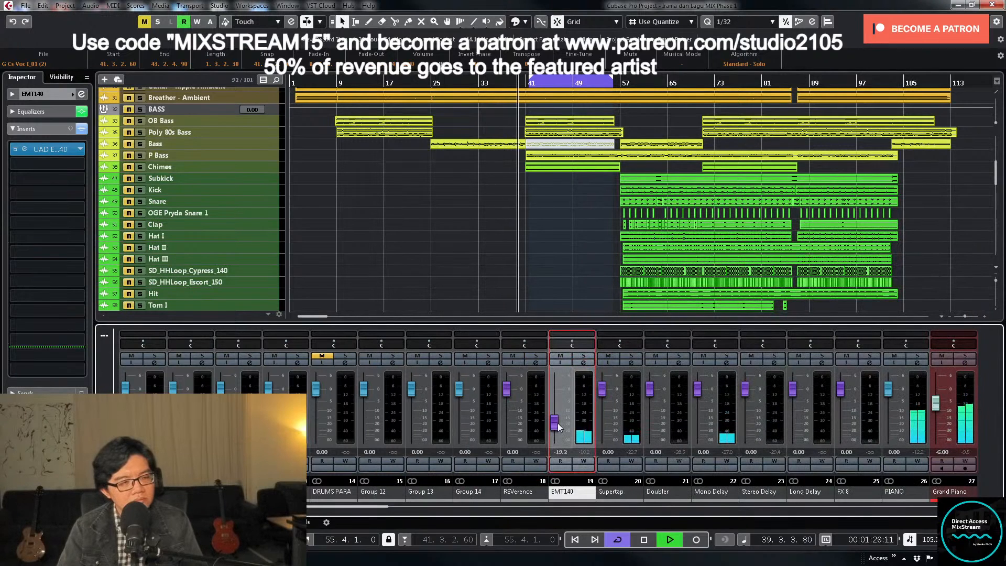
pyautogui.click(559, 452)
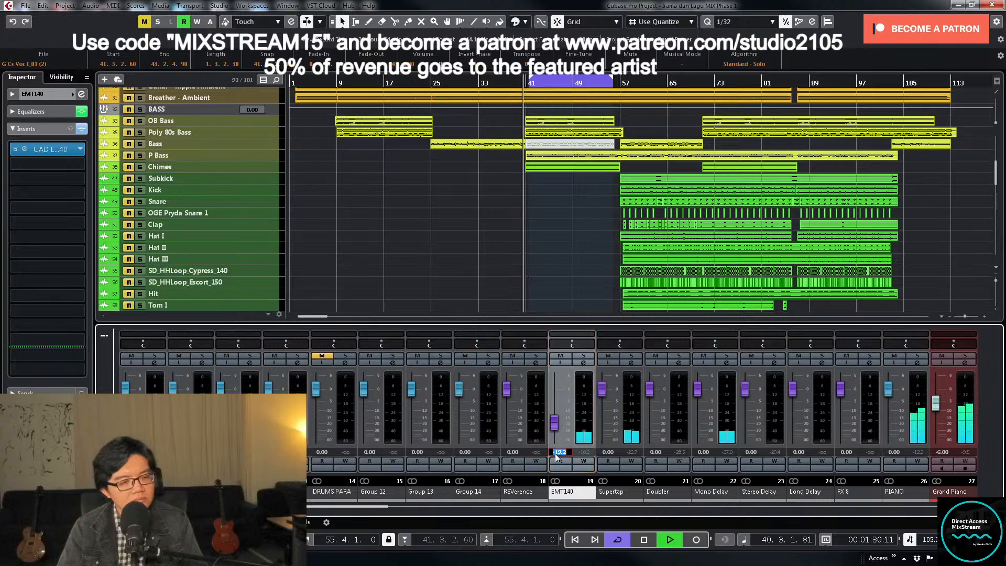
pyautogui.rightClick(558, 454)
pyautogui.click(521, 300)
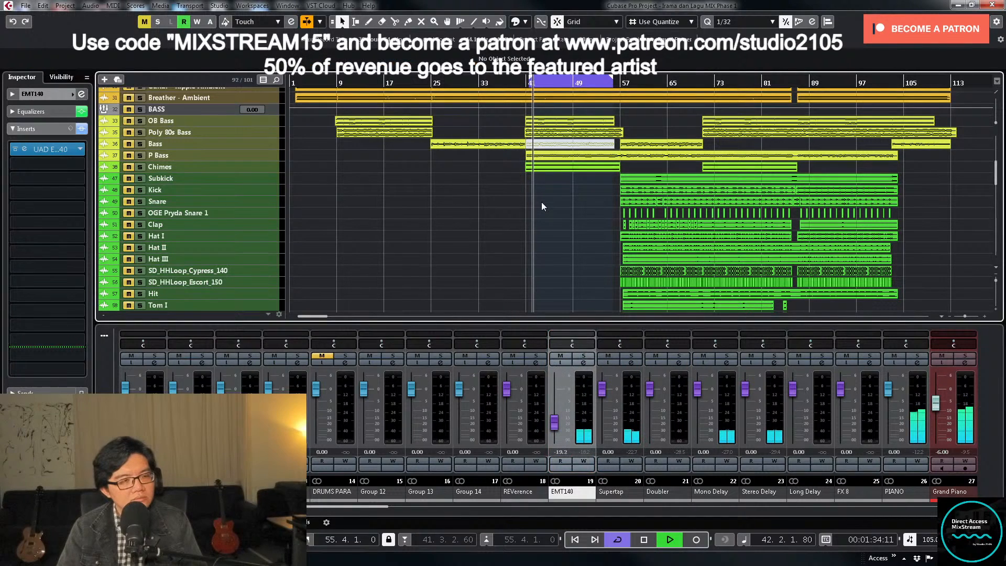
# - Listen on to bar 48 with the other tracks, stop playback, and open the LD VOC group's channel settings from the mixer
pyautogui.scroll(5, 559, 214)
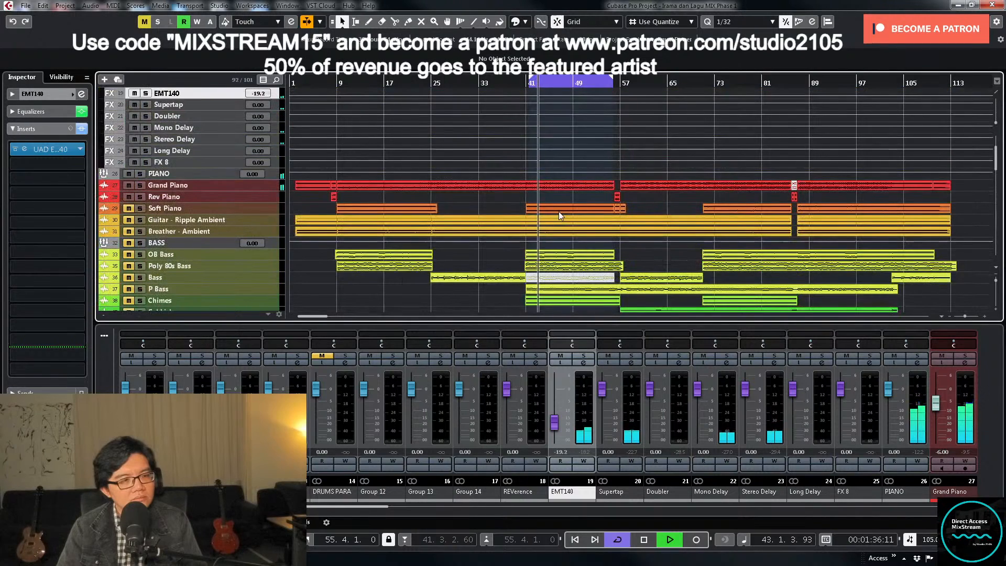
pyautogui.scroll(-10, 559, 212)
pyautogui.scroll(10, 560, 210)
pyautogui.scroll(-10, 561, 204)
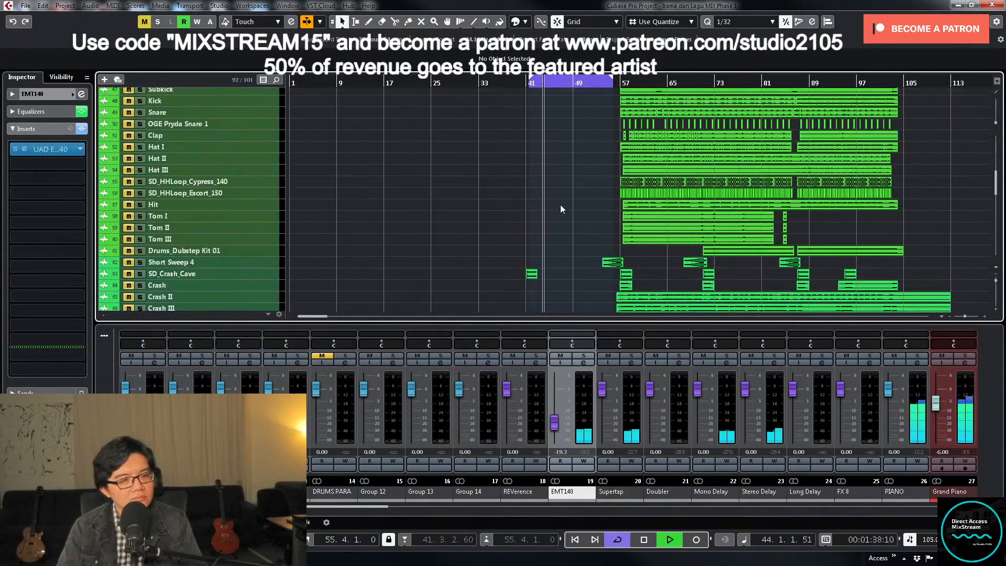
pyautogui.scroll(5, 561, 205)
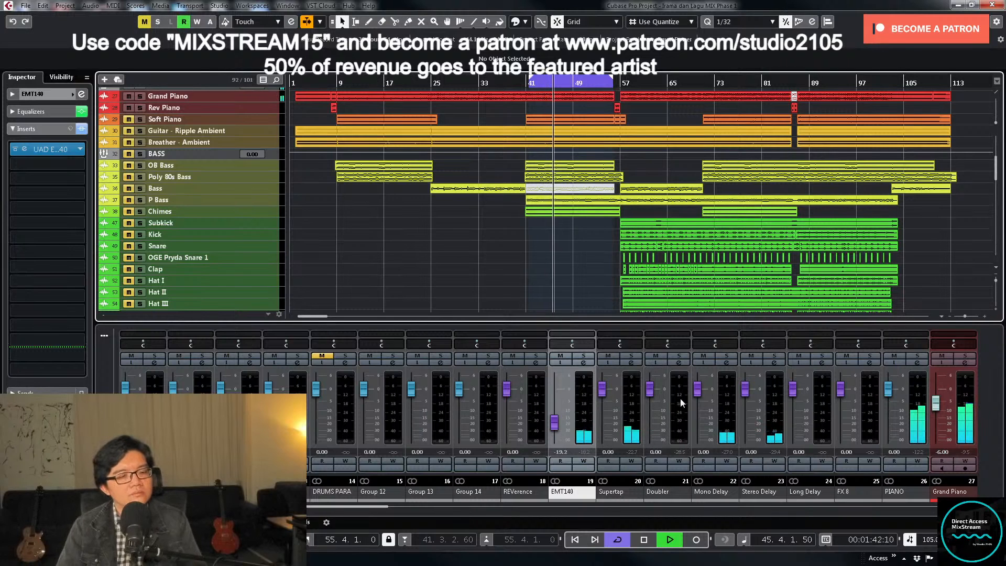
pyautogui.moveTo(381, 506); pyautogui.dragTo(762, 520)
pyautogui.press('space')
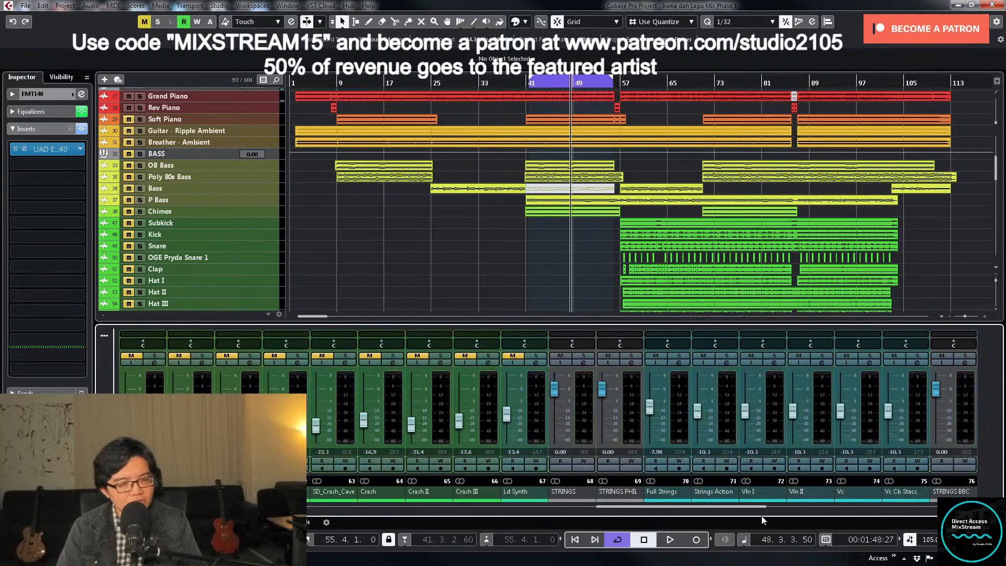
pyautogui.moveTo(690, 515); pyautogui.dragTo(822, 514)
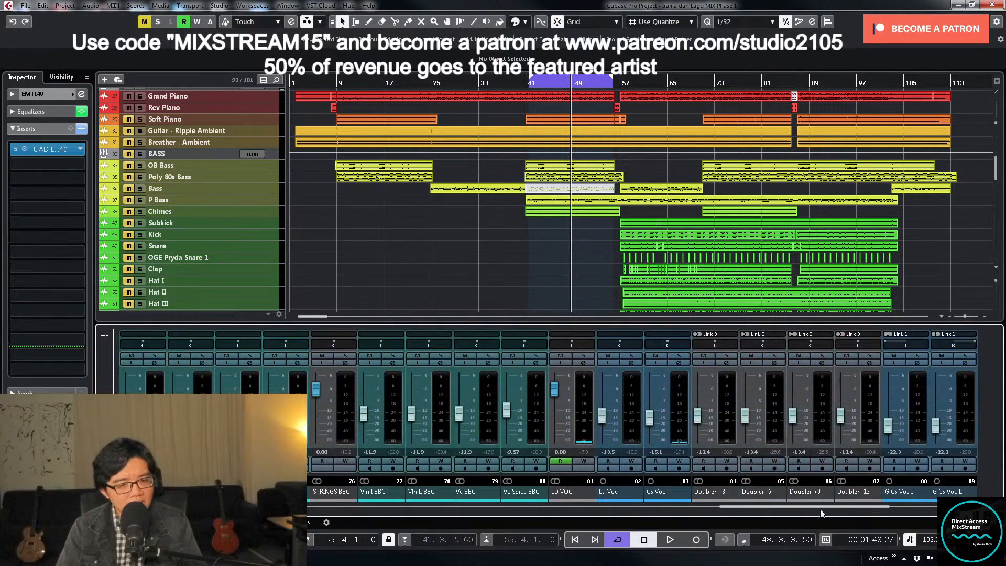
pyautogui.click(584, 366)
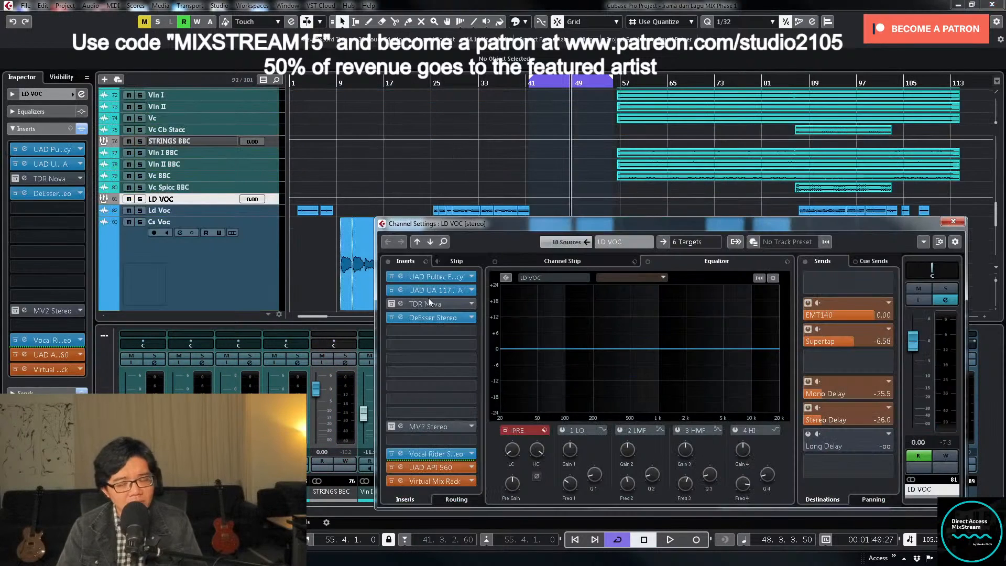
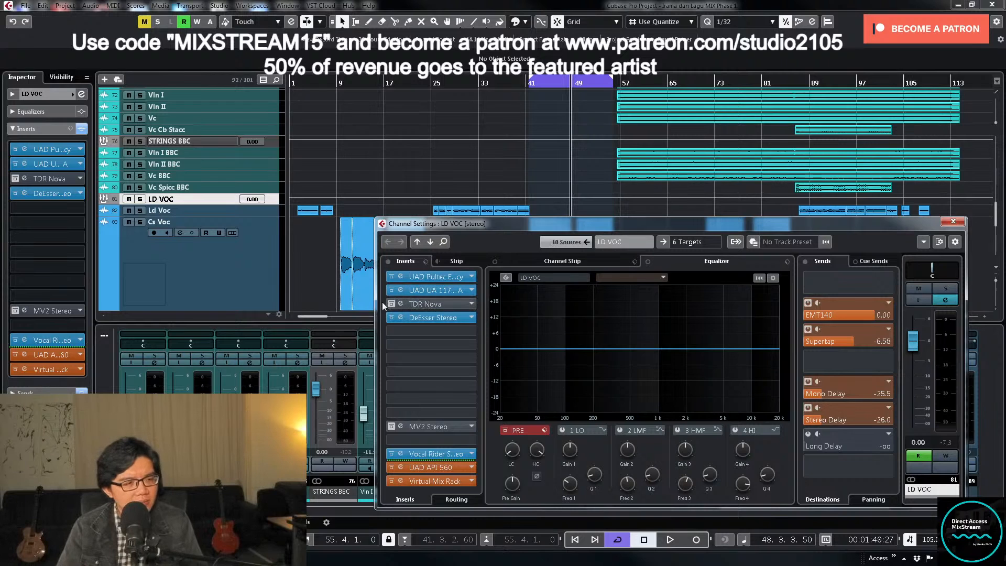
# - Open the TDR Nova insert on the LD VOC channel, select its band III and solo the channel
pyautogui.click(435, 304)
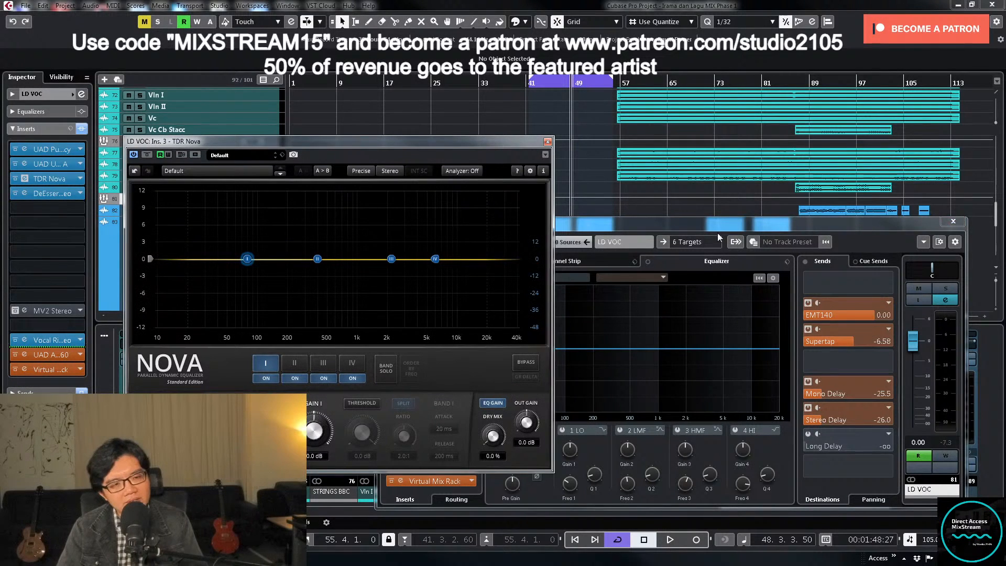
pyautogui.moveTo(719, 233); pyautogui.dragTo(740, 301)
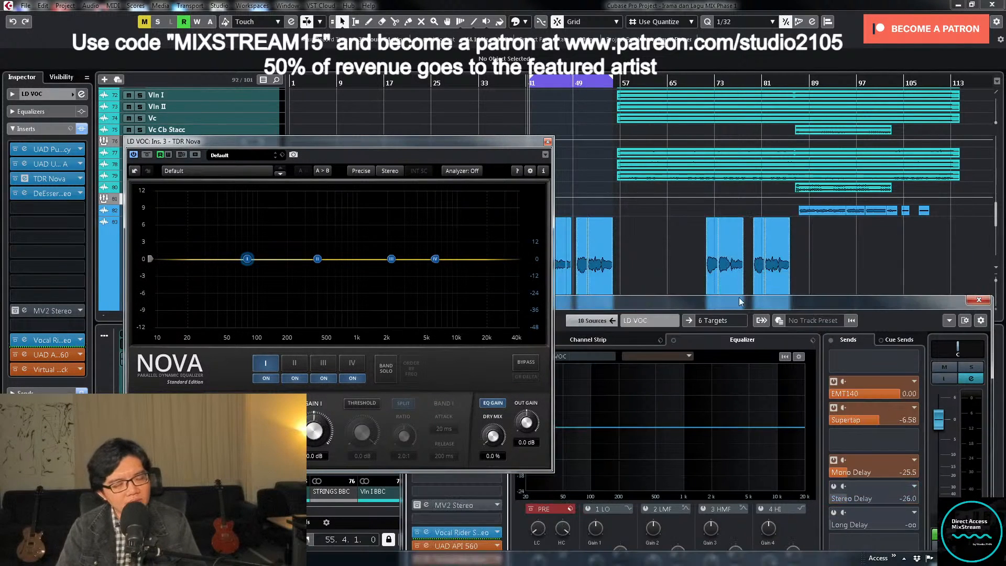
pyautogui.click(323, 363)
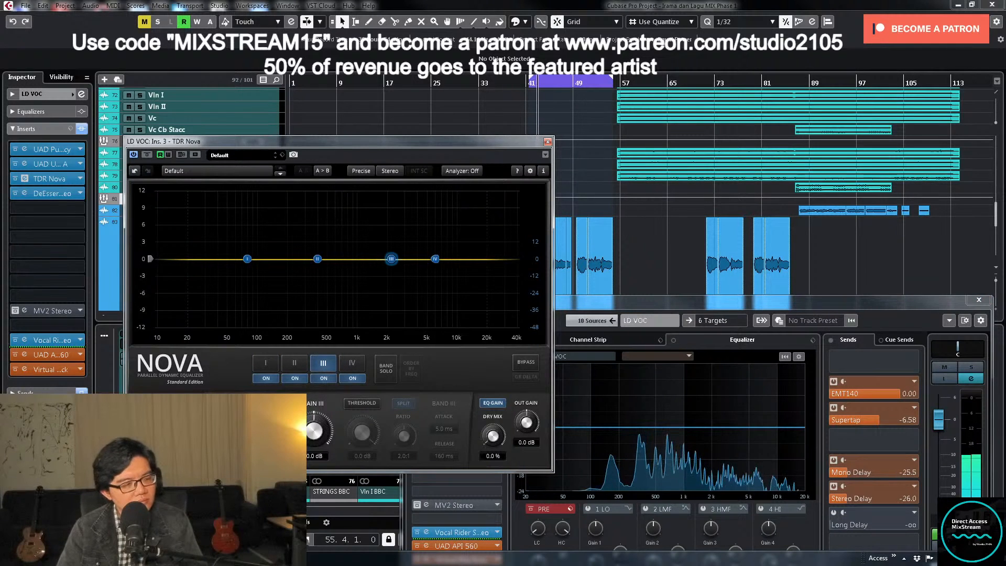
pyautogui.click(972, 367)
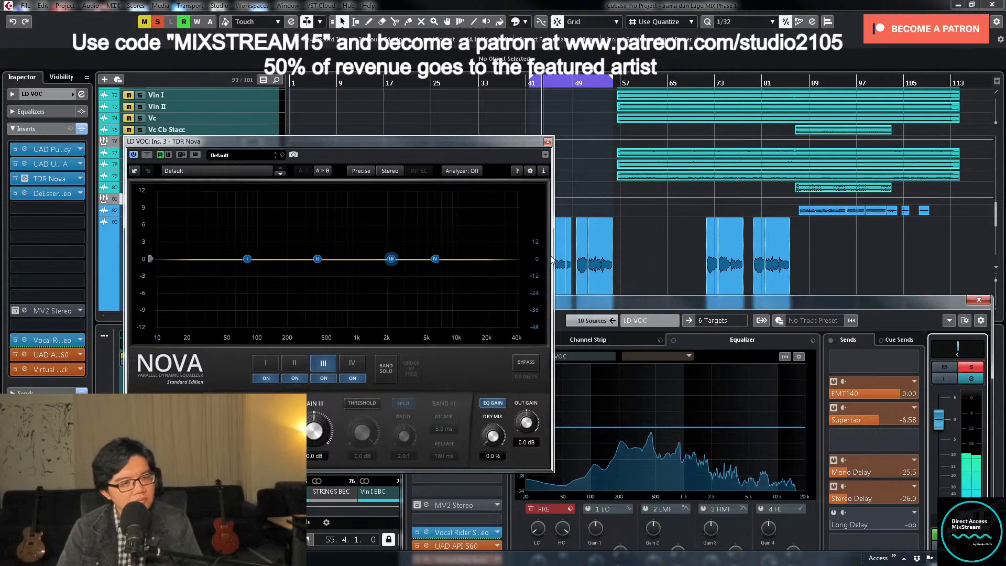
# - Try a band III boost of about 6.7 dB between 3 and 4 kHz, using band solo and switching the band off and on
pyautogui.click(391, 370)
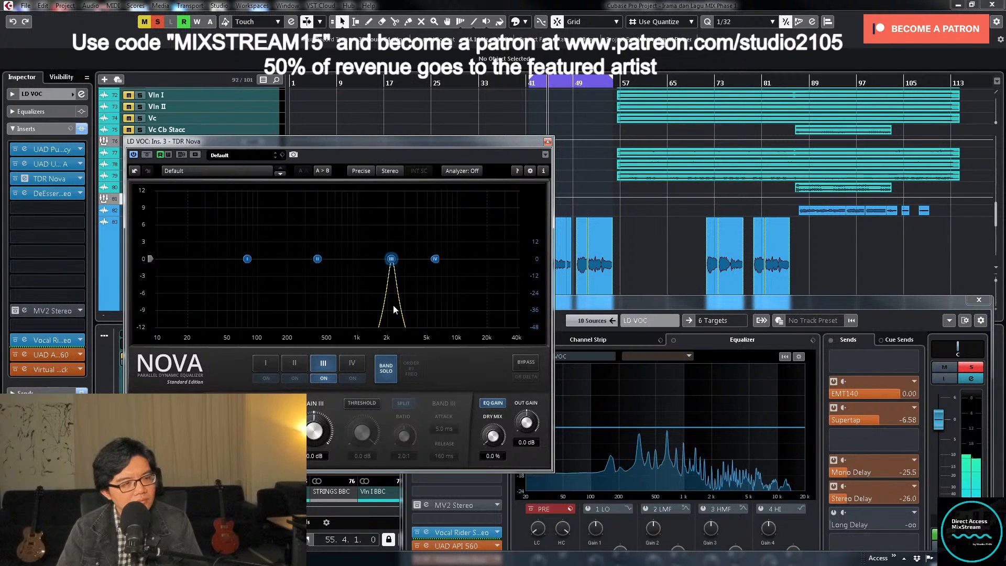
pyautogui.moveTo(386, 264); pyautogui.dragTo(407, 226)
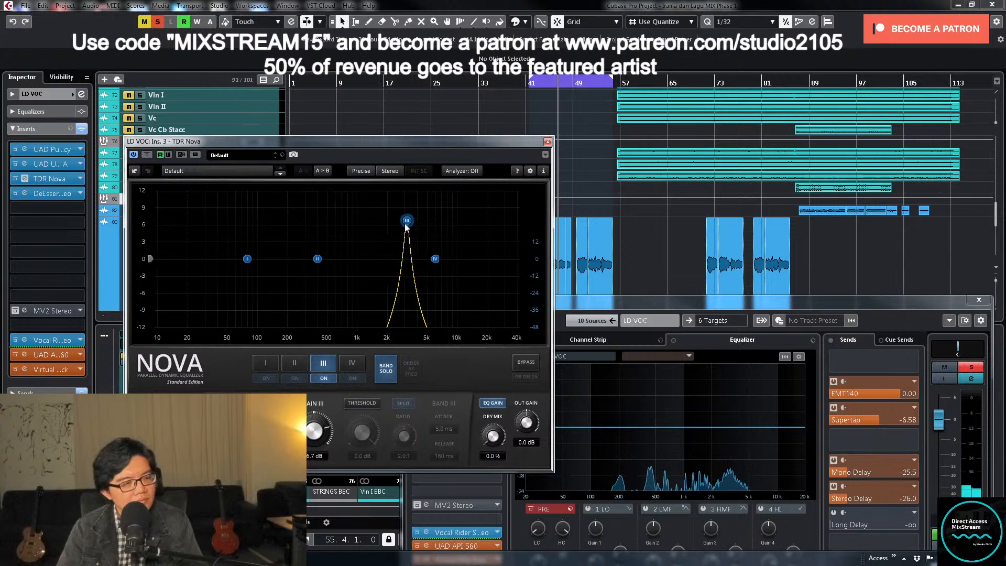
pyautogui.click(384, 373)
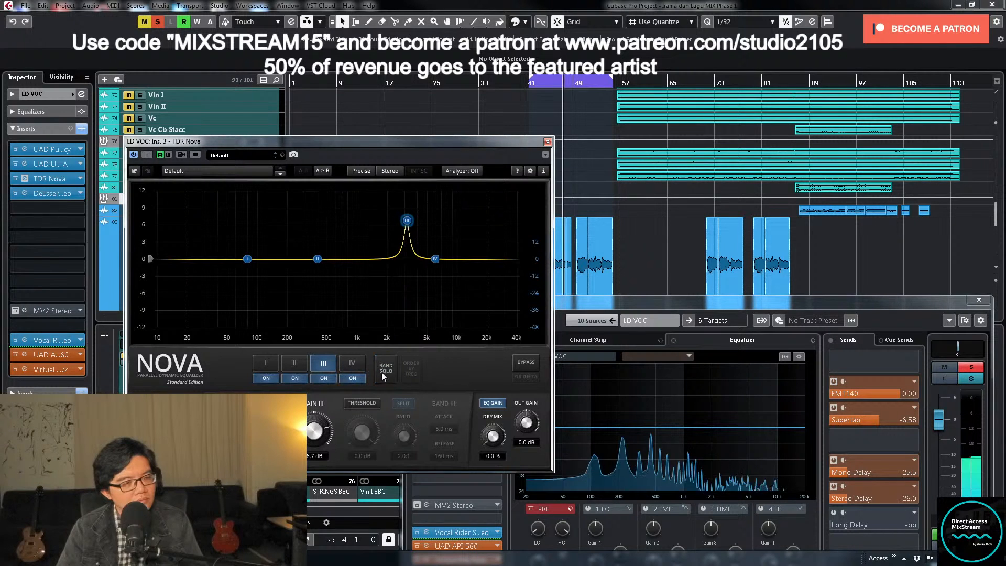
pyautogui.click(321, 378)
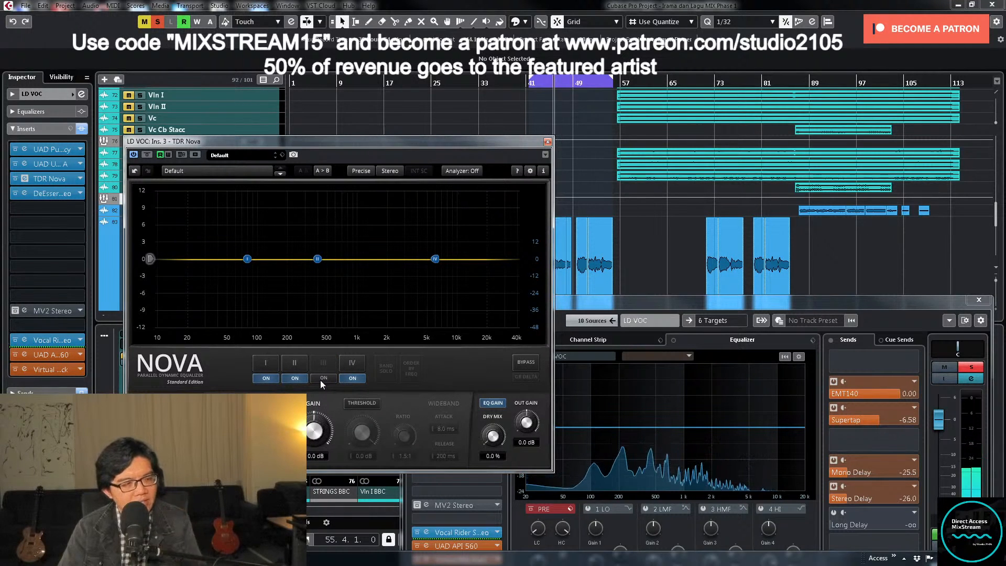
pyautogui.click(324, 378)
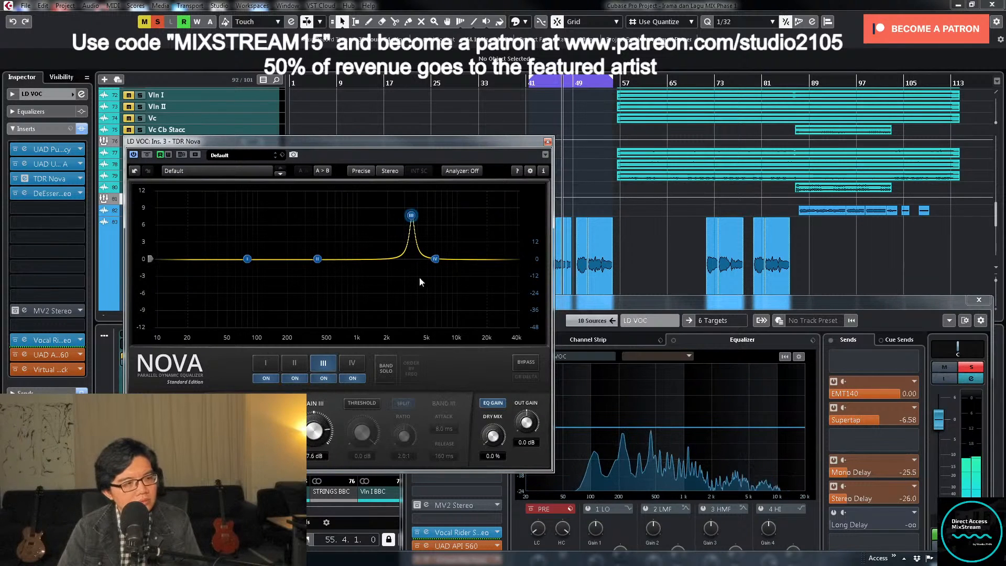
# - Sweep soloed band III with up to 12 dB of boost, flatten it to about 0 dB and close TDR Nova
pyautogui.click(381, 382)
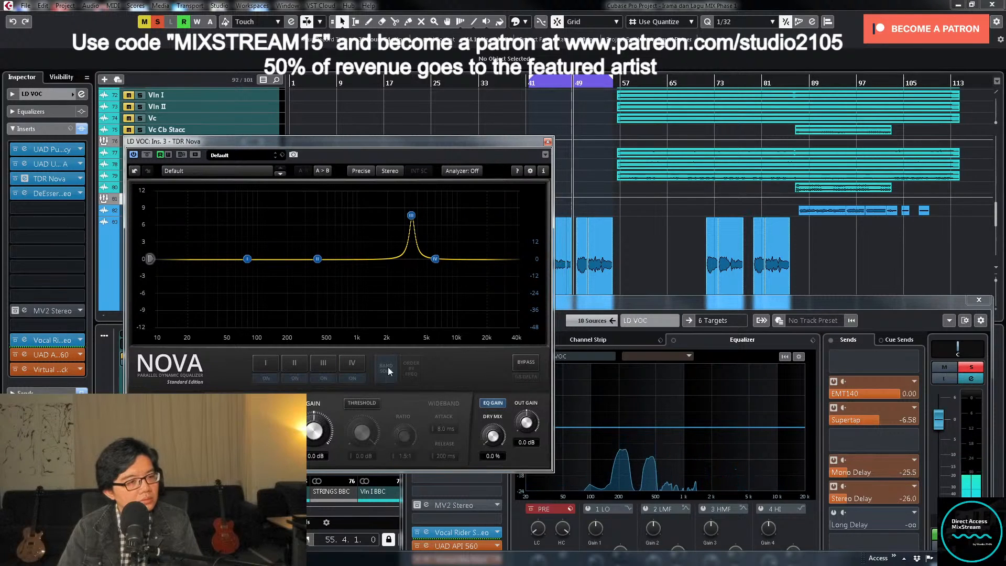
pyautogui.click(323, 364)
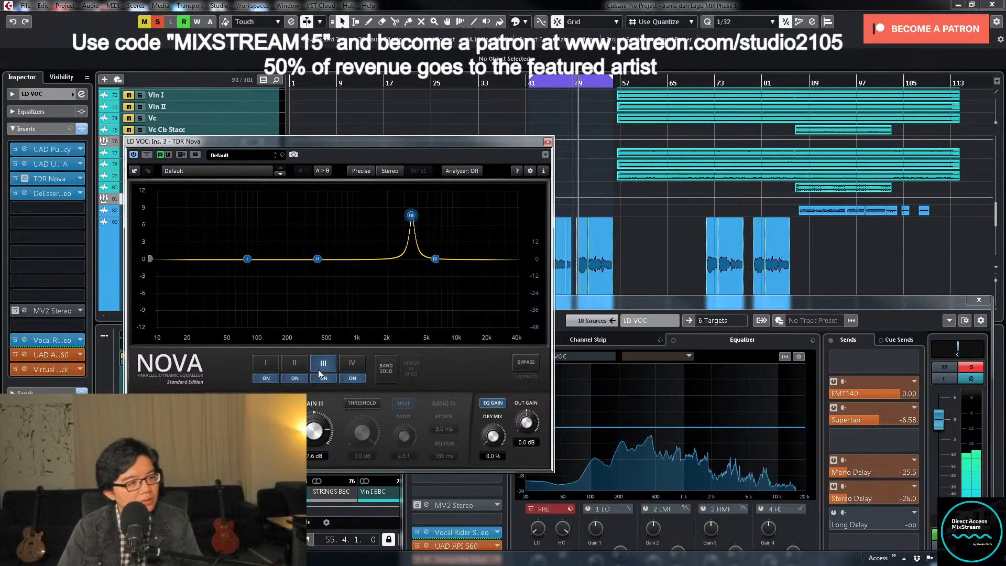
pyautogui.click(385, 368)
pyautogui.moveTo(411, 215); pyautogui.dragTo(414, 193)
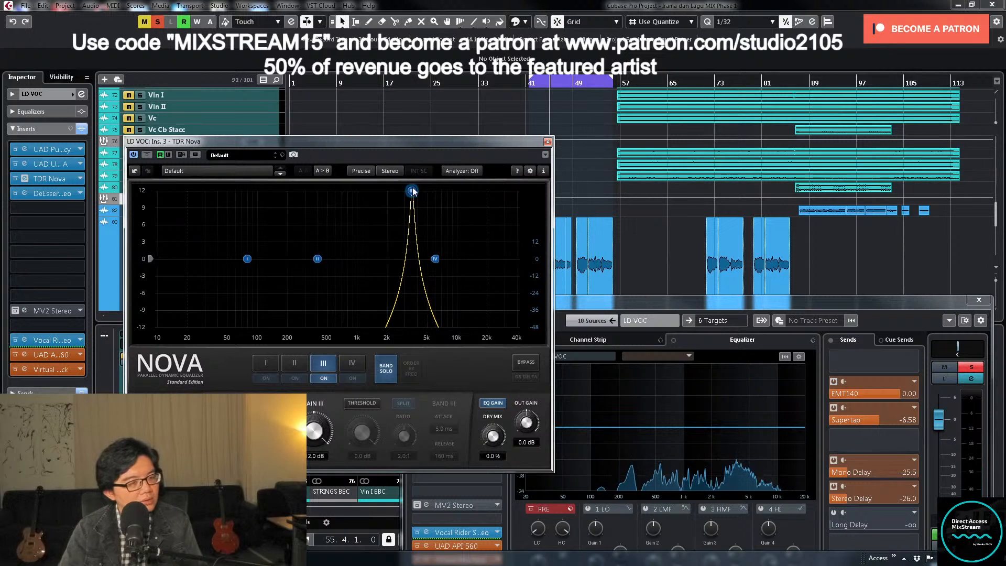
pyautogui.moveTo(412, 191); pyautogui.dragTo(393, 260)
pyautogui.click(390, 376)
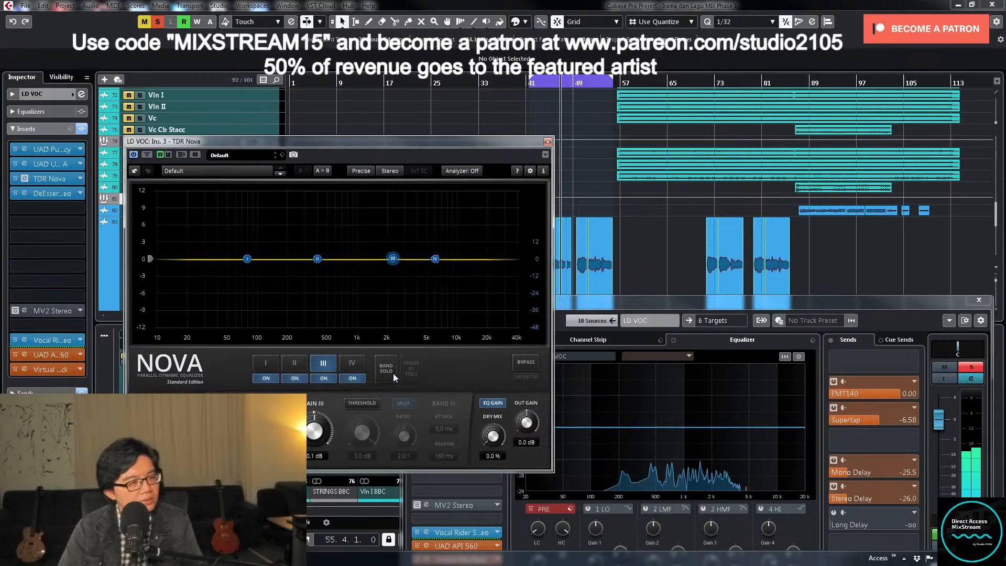
pyautogui.click(548, 142)
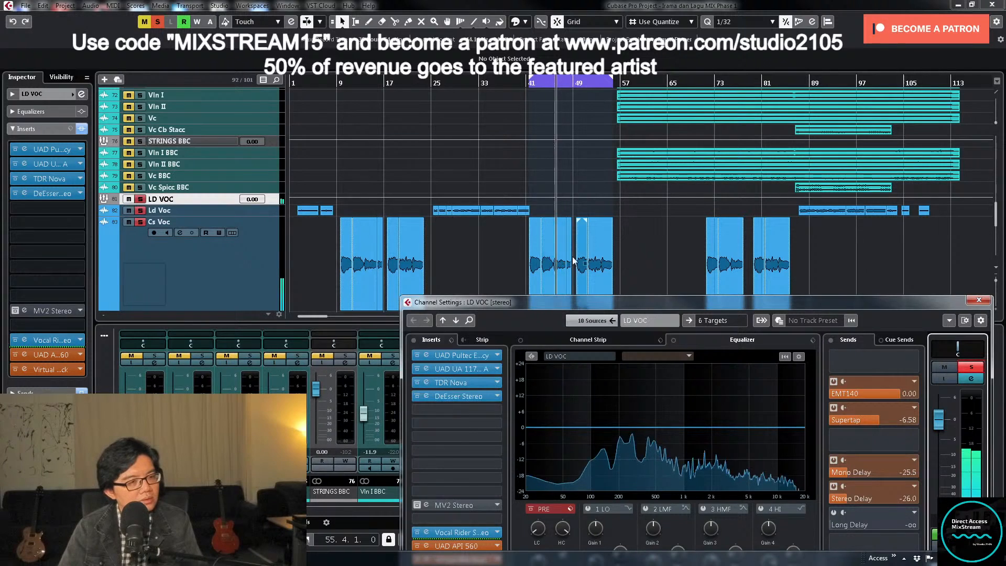
# - Select the Cs Lo I and Cs Lo II events around bar 46, set the loop range to them and start playback
pyautogui.click(580, 278)
pyautogui.press('h')
pyautogui.press('h')
pyautogui.press('h')
pyautogui.scroll(-5, 683, 265)
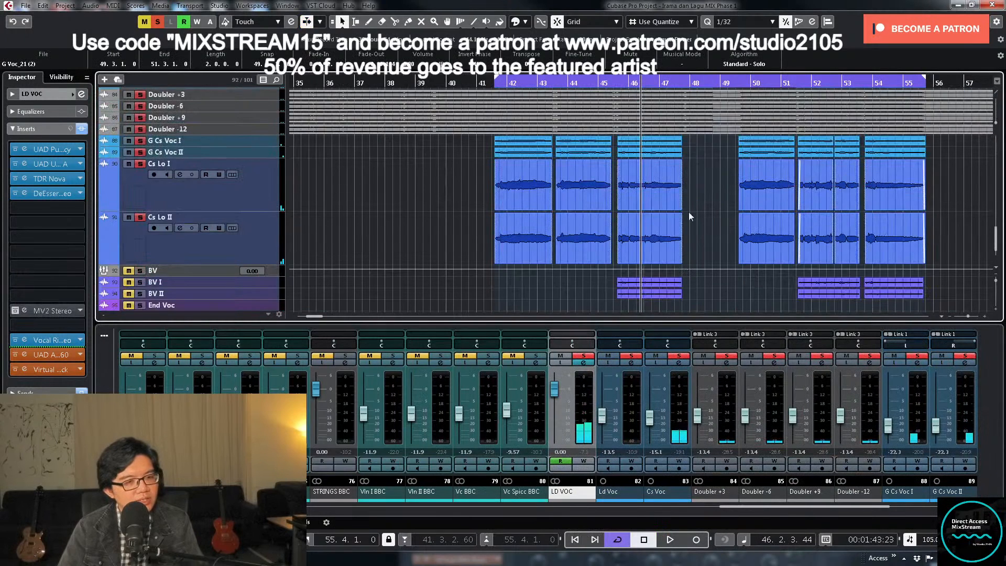
pyautogui.moveTo(693, 183); pyautogui.dragTo(638, 224)
pyautogui.press('p')
pyautogui.press('KP_1')
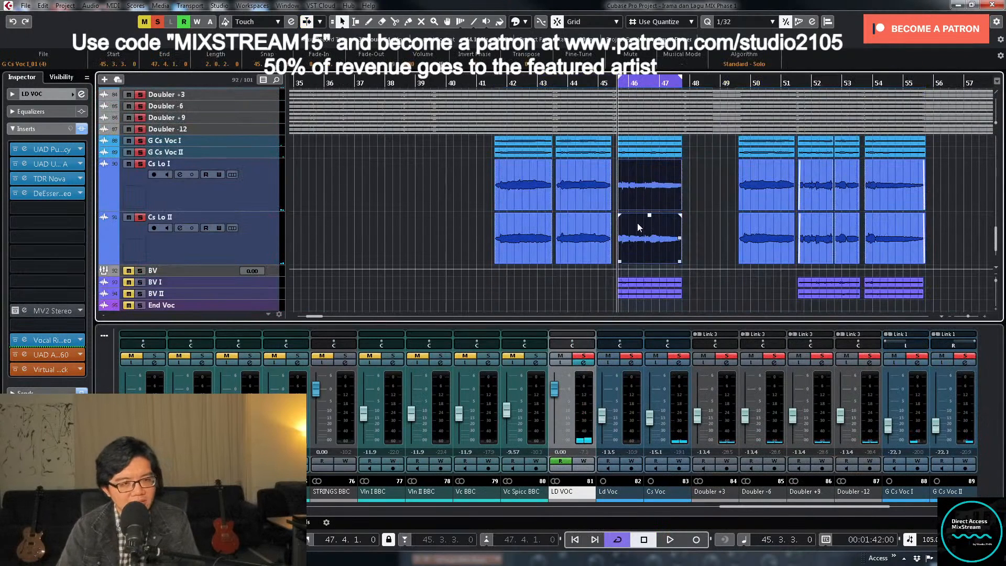
pyautogui.press('space')
# - Reopen TDR Nova on LD VOC and sweep soloed band III to just below 5 kHz with about 11 dB of boost
pyautogui.click(581, 363)
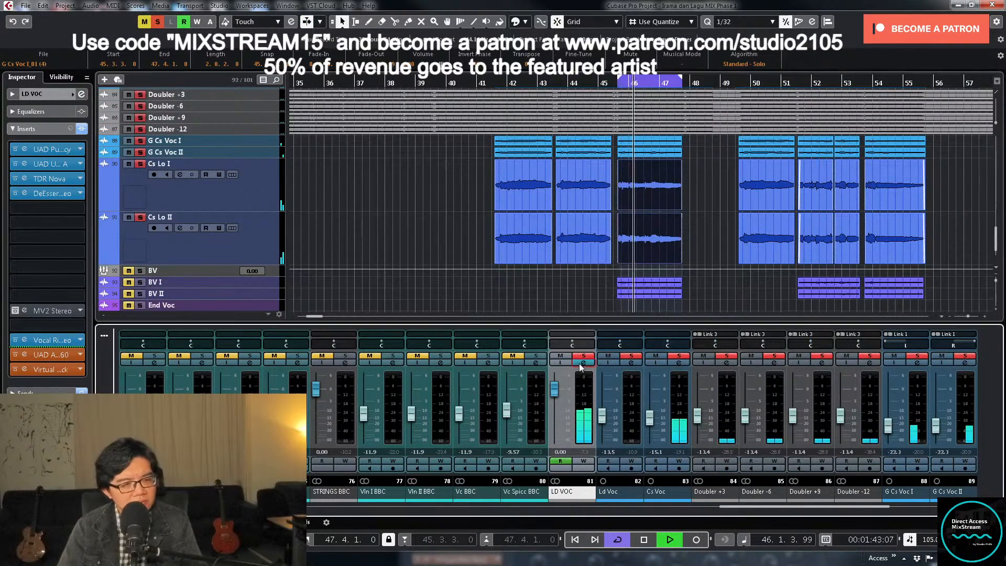
pyautogui.click(586, 362)
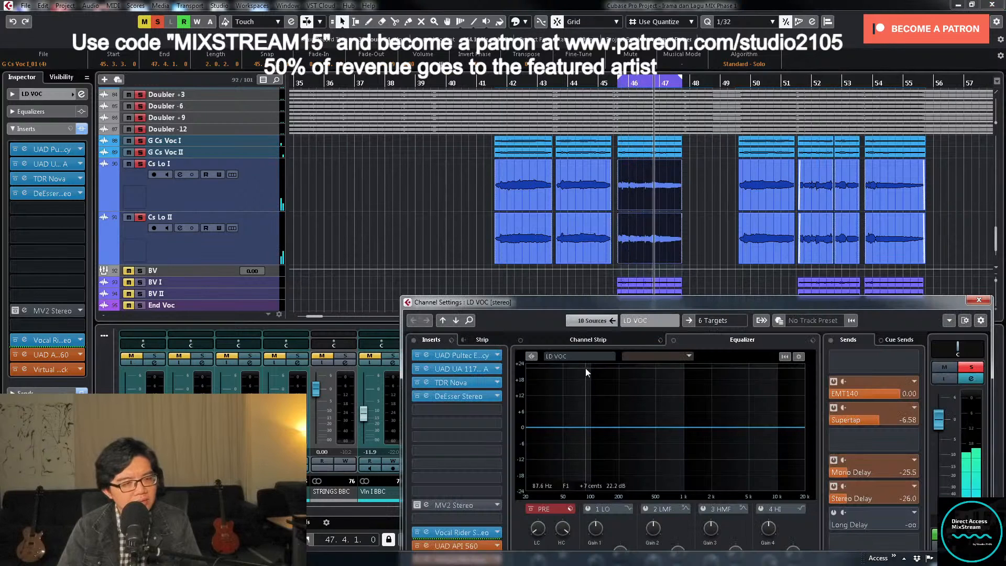
pyautogui.click(469, 386)
pyautogui.click(386, 368)
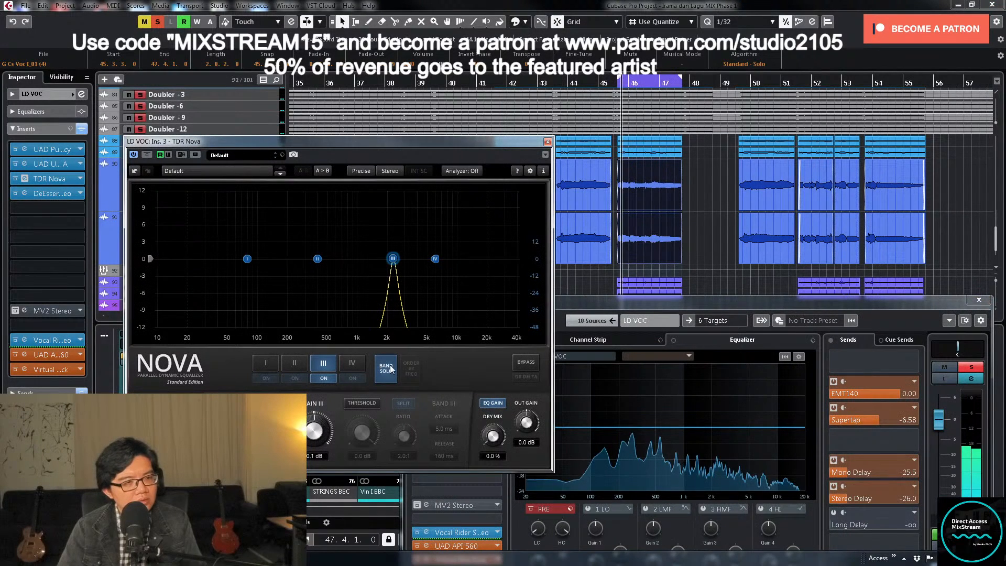
pyautogui.click(393, 259)
pyautogui.moveTo(393, 260); pyautogui.dragTo(425, 203)
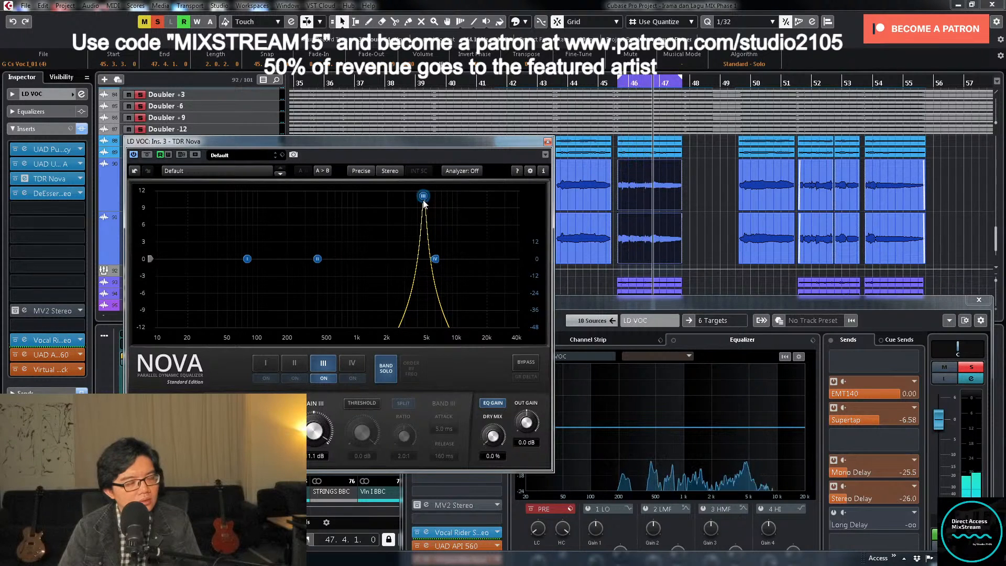
pyautogui.click(390, 376)
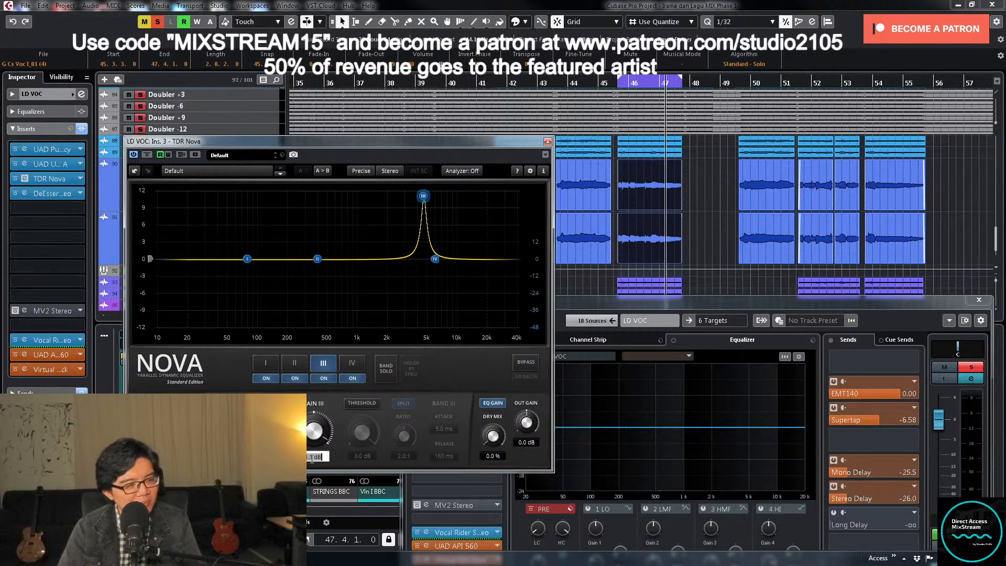
# - Set band III's gain to 0 dB and briefly toggle its band solo
pyautogui.write('0')
pyautogui.press('Return')
pyautogui.click(381, 370)
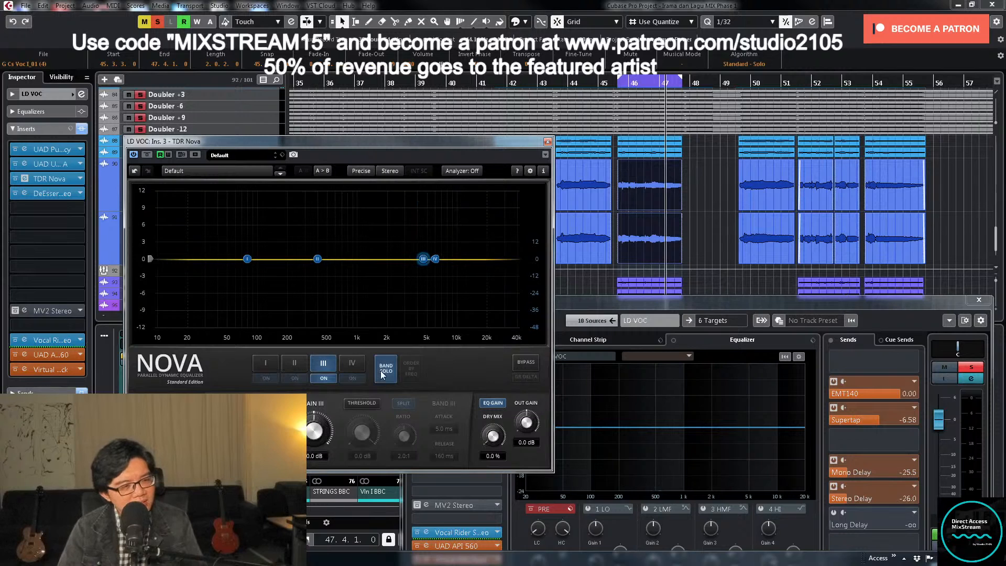
pyautogui.click(383, 371)
# - Enable band III's threshold, turn off Split, and set ratio 3.0:1, attack 0.10 ms and release 10 ms
pyautogui.click(356, 405)
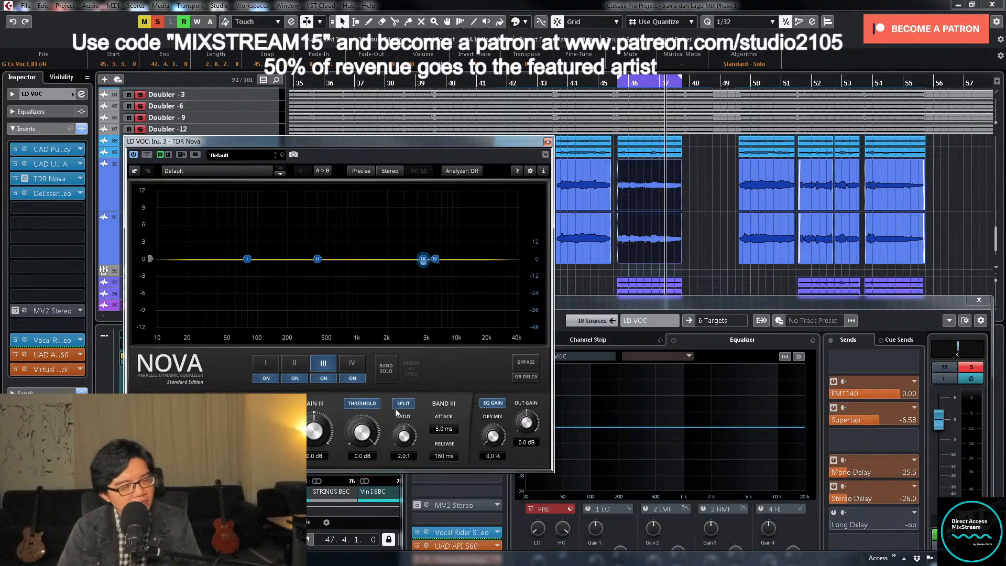
pyautogui.write('3')
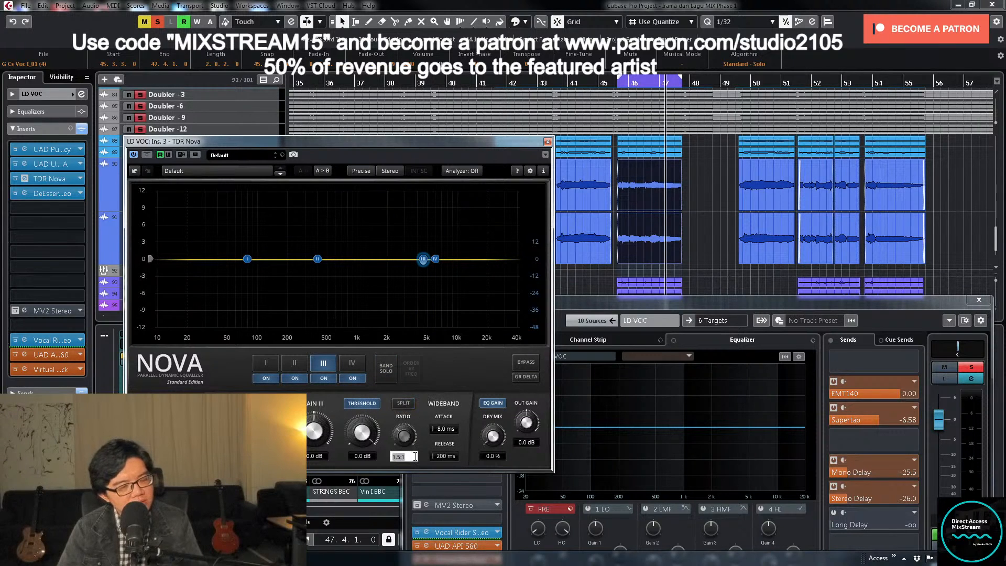
pyautogui.press('Return')
pyautogui.moveTo(448, 431); pyautogui.dragTo(438, 449)
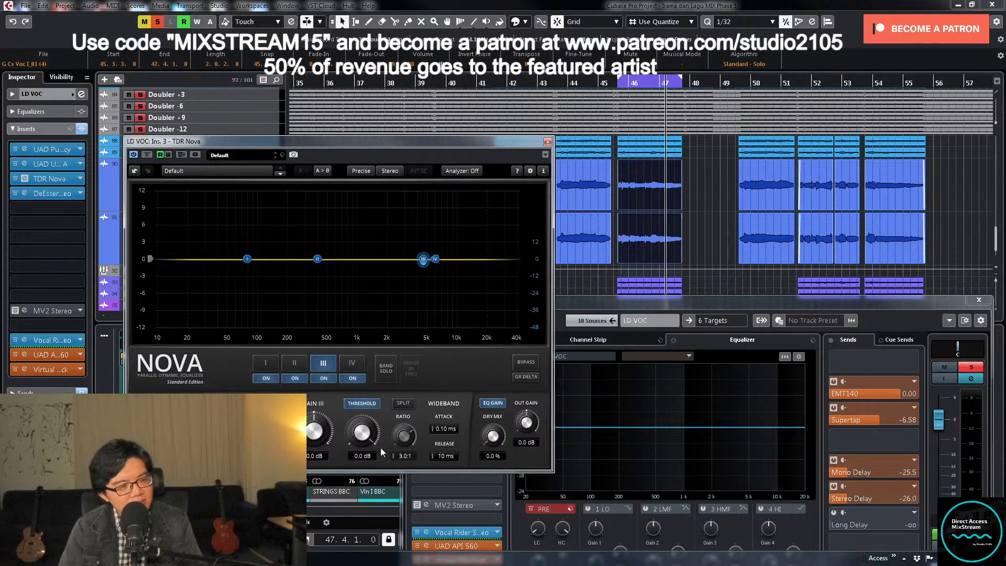
# - Lower band III's threshold to about -40.3 dB during playback, then close TDR Nova and the LD VOC channel settings
pyautogui.press('space')
pyautogui.moveTo(363, 433); pyautogui.dragTo(363, 479)
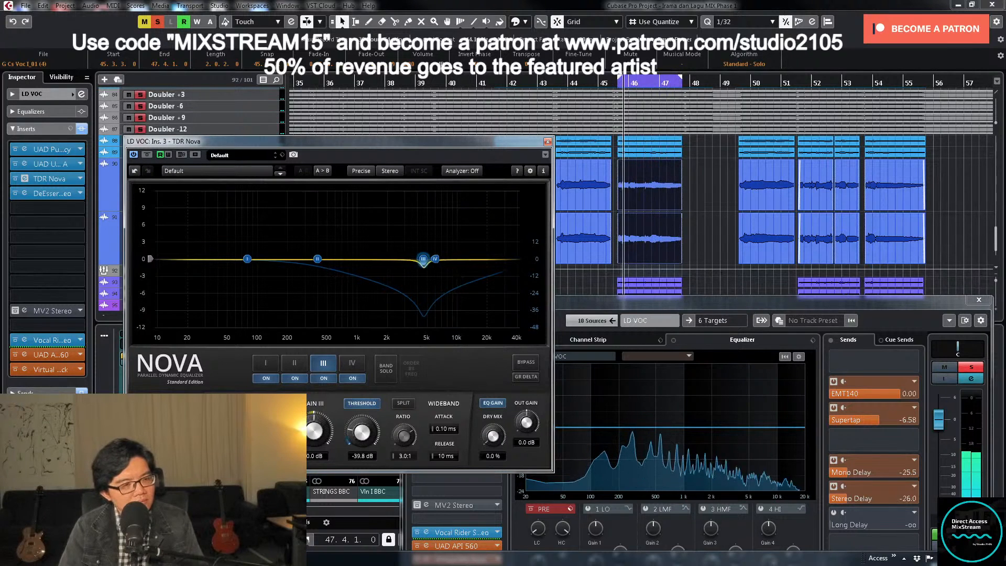
pyautogui.moveTo(362, 480); pyautogui.dragTo(362, 481)
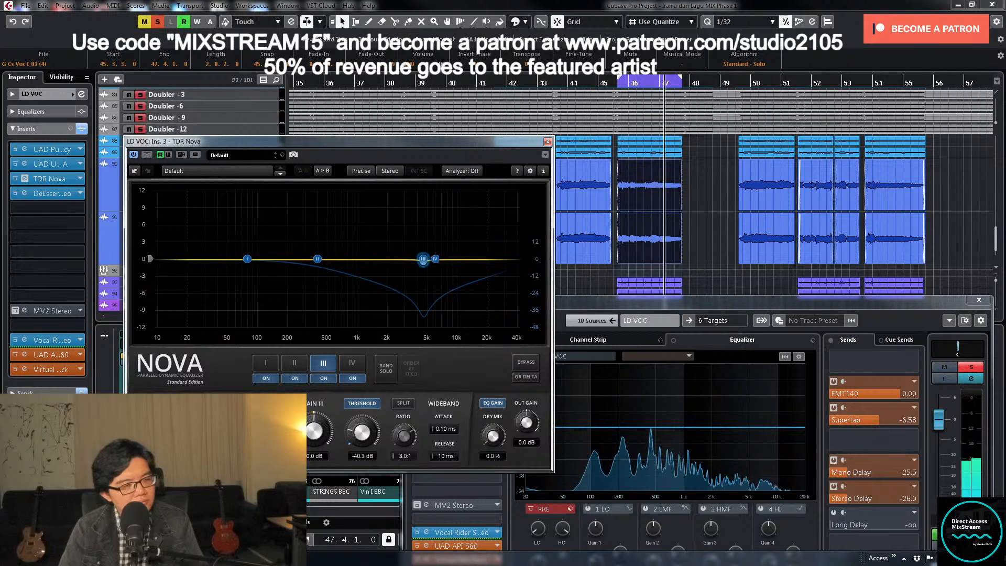
pyautogui.click(297, 364)
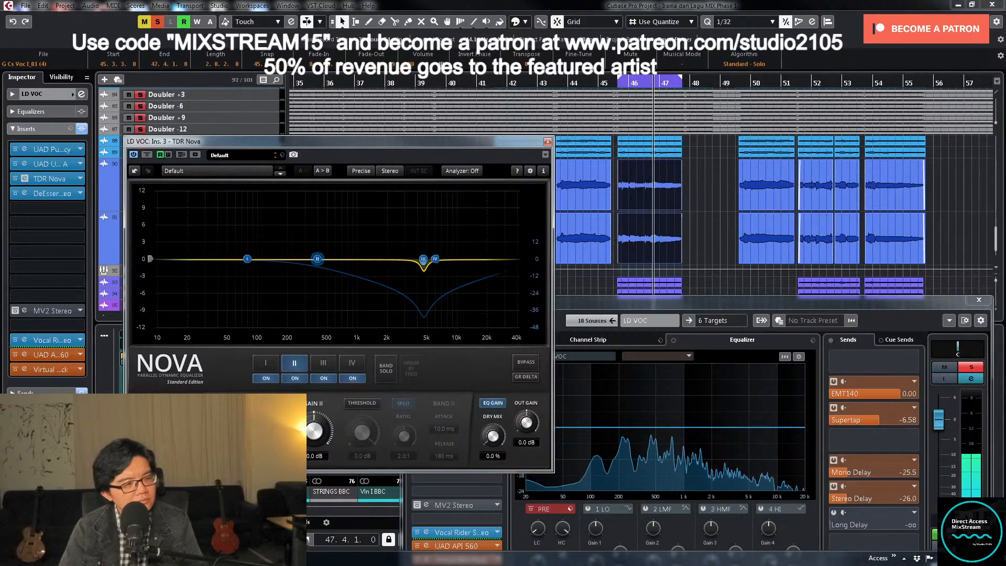
pyautogui.click(548, 142)
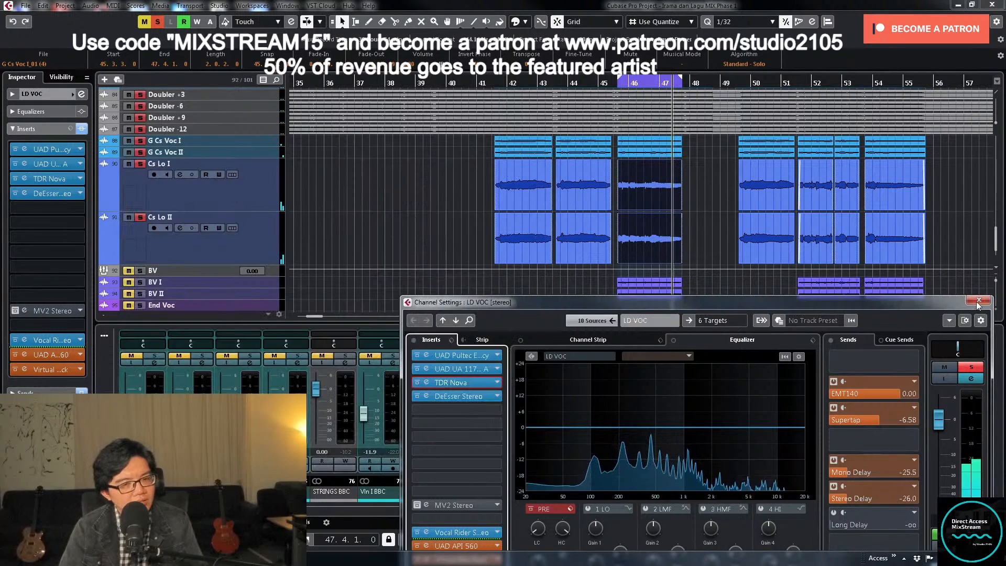
pyautogui.click(978, 301)
# - Unsolo the LD VOC group and solo the Mono Delay effects channel
pyautogui.scroll(8, 253, 201)
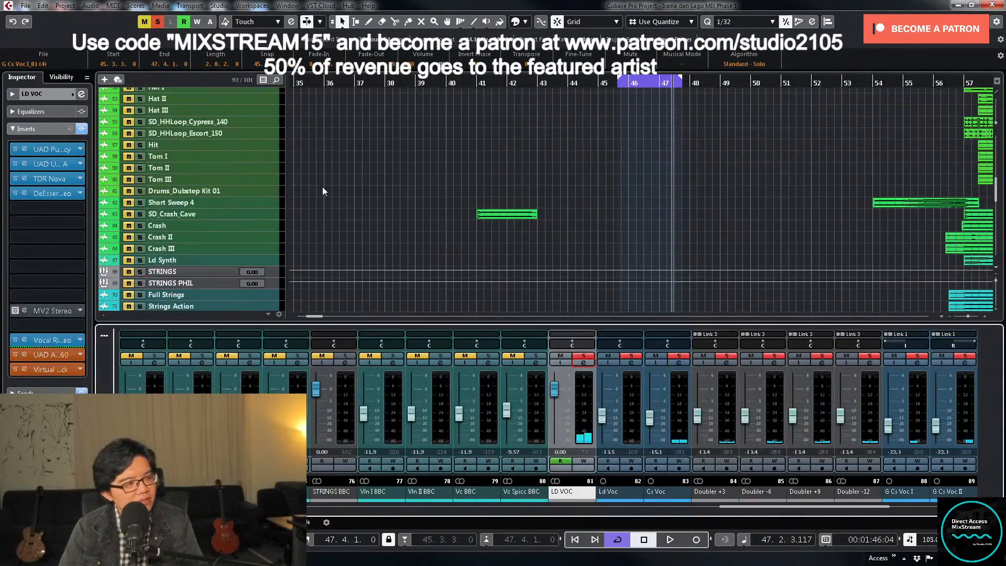
pyautogui.click(583, 356)
pyautogui.scroll(15, 372, 174)
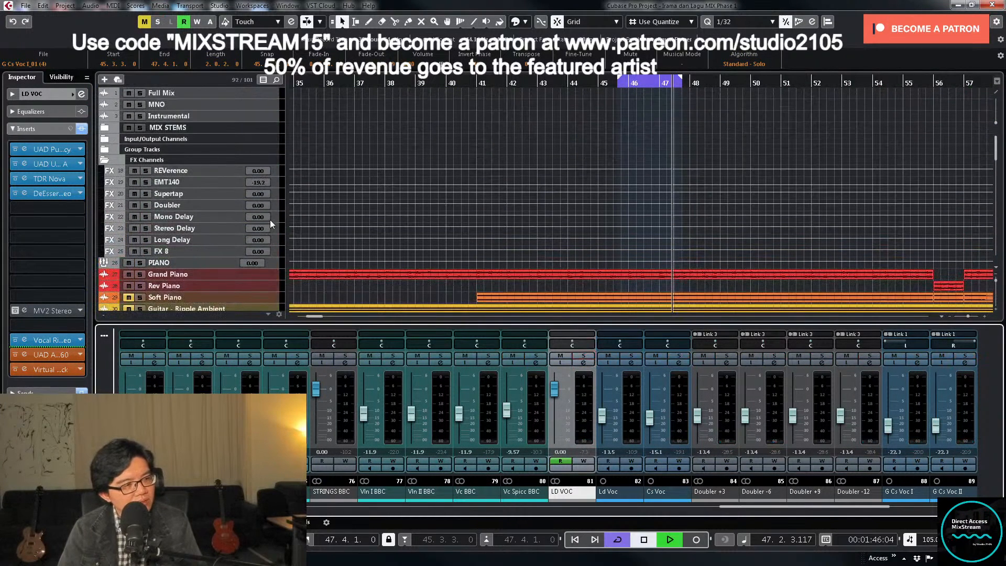
pyautogui.click(275, 214)
pyautogui.press('s')
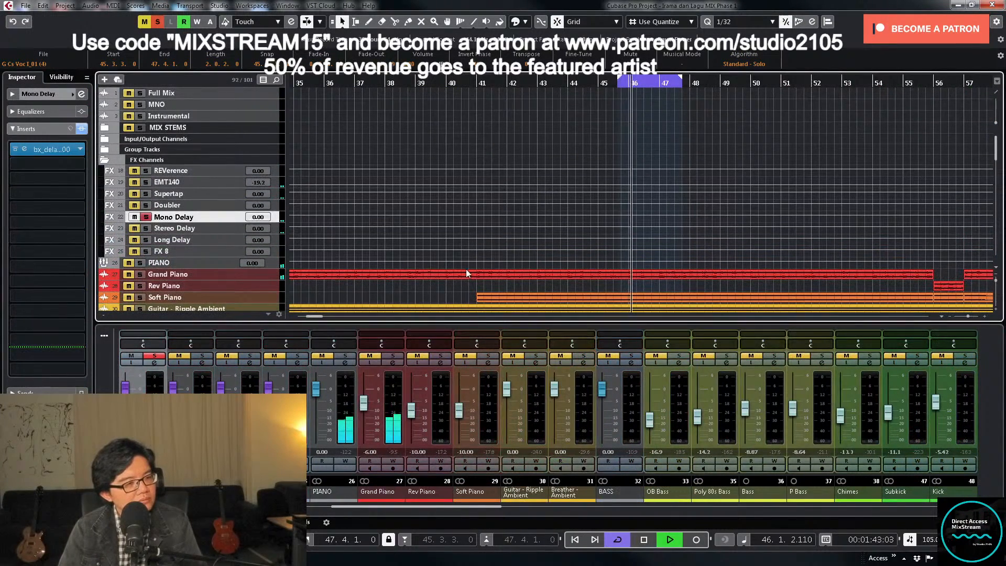
# - Find the resonance with a boosted EQ band 2 on Mono Delay, cut it slightly near 470 Hz, and unsolo and close the channel
pyautogui.click(153, 365)
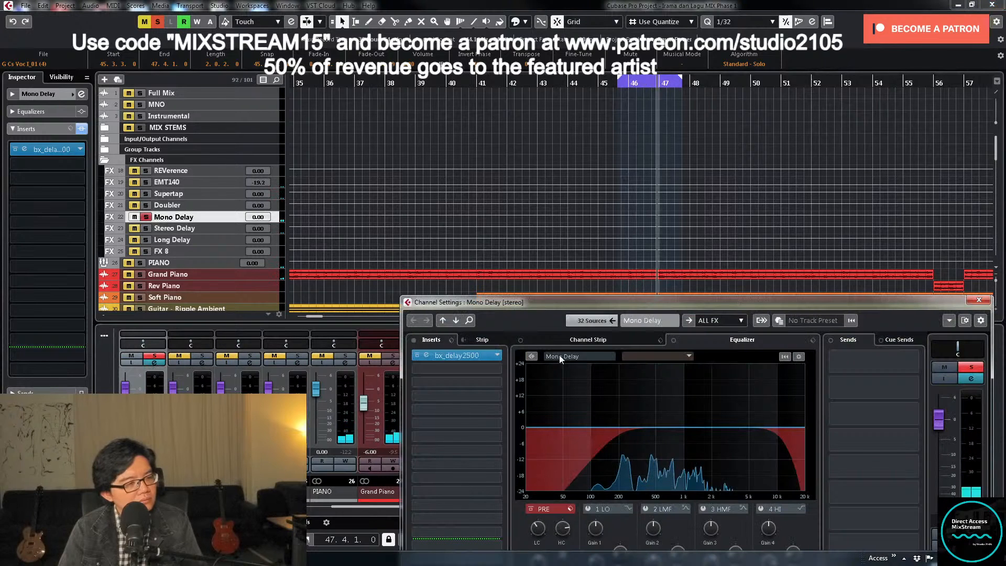
pyautogui.moveTo(716, 303); pyautogui.dragTo(731, 151)
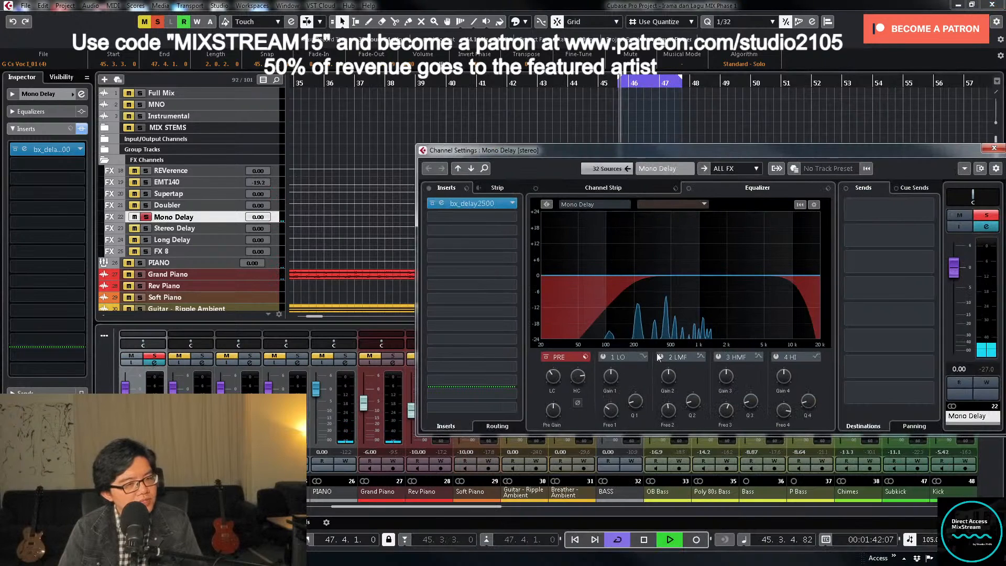
pyautogui.moveTo(690, 275); pyautogui.dragTo(670, 229)
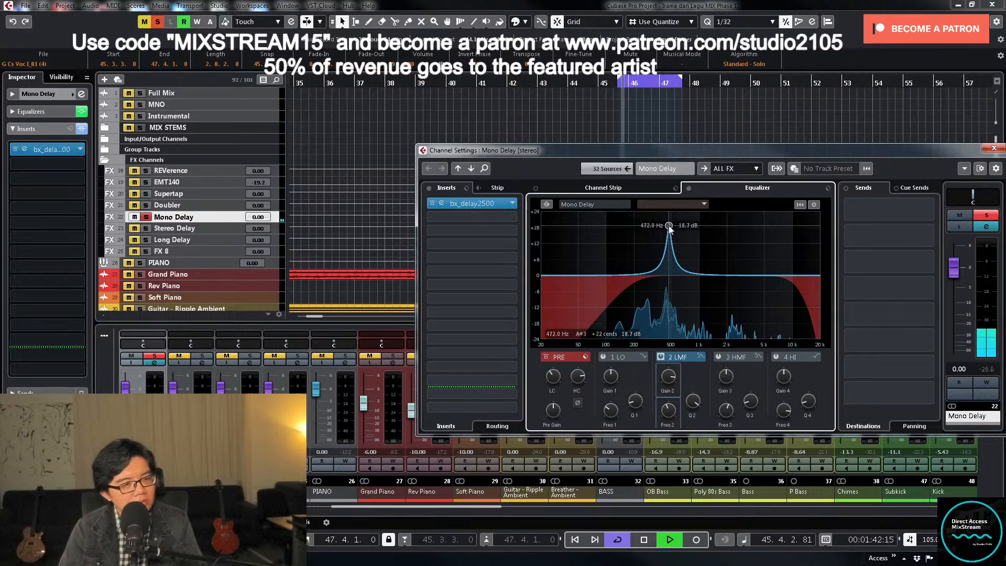
pyautogui.moveTo(669, 228); pyautogui.dragTo(668, 275)
pyautogui.moveTo(667, 411); pyautogui.dragTo(668, 424)
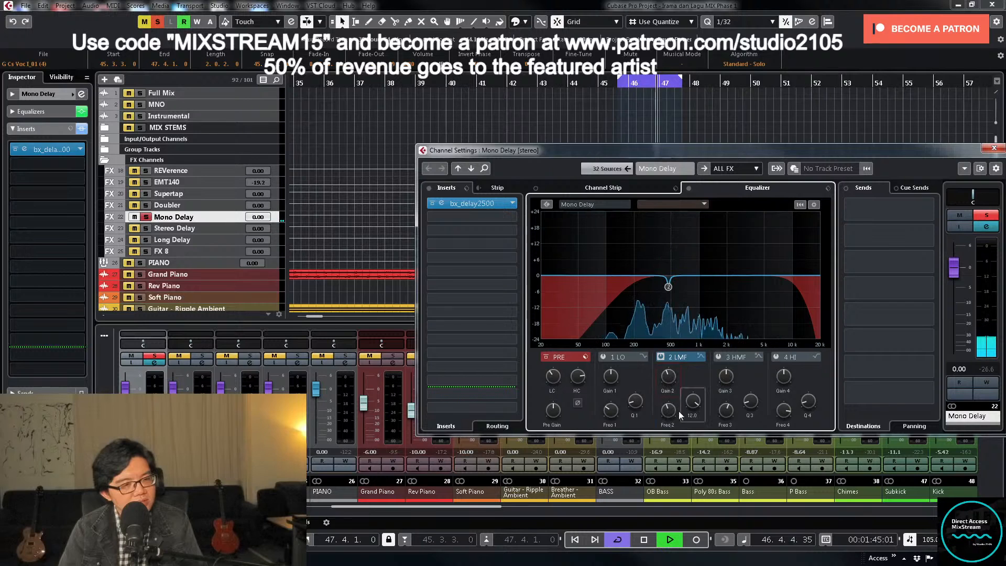
pyautogui.click(986, 216)
pyautogui.click(994, 148)
# - Solo Stereo Delay, sweep EQ band 2 and make a narrow cut just above 2 kHz, ending with the channel unsoloed and closed
pyautogui.click(146, 228)
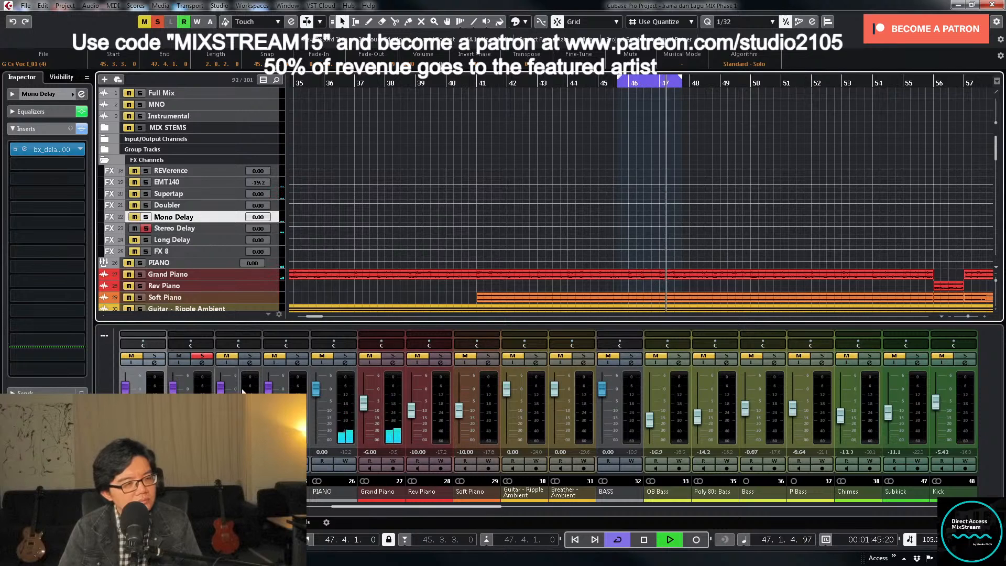
pyautogui.click(202, 364)
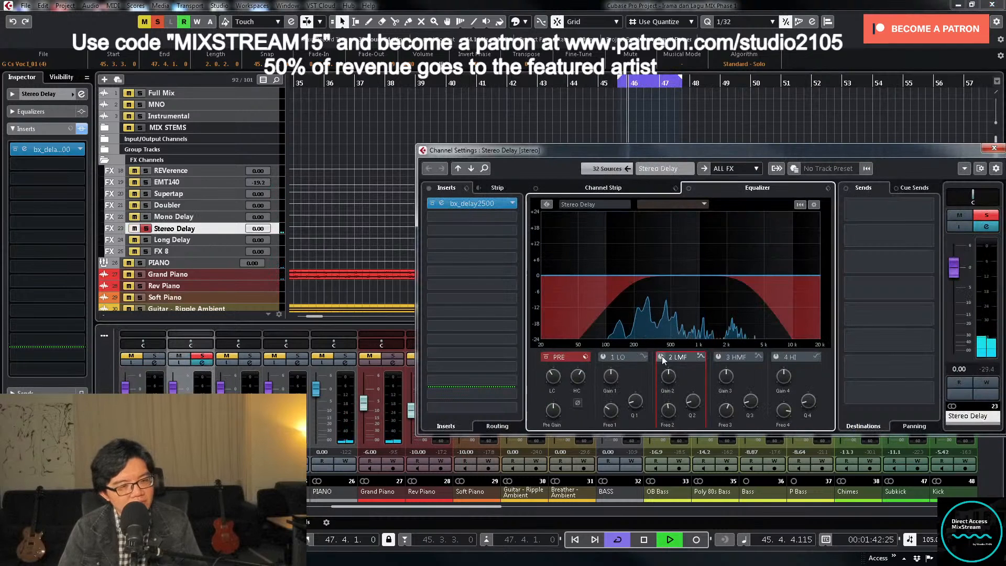
pyautogui.moveTo(691, 275); pyautogui.dragTo(734, 224)
pyautogui.moveTo(669, 376); pyautogui.dragTo(663, 426)
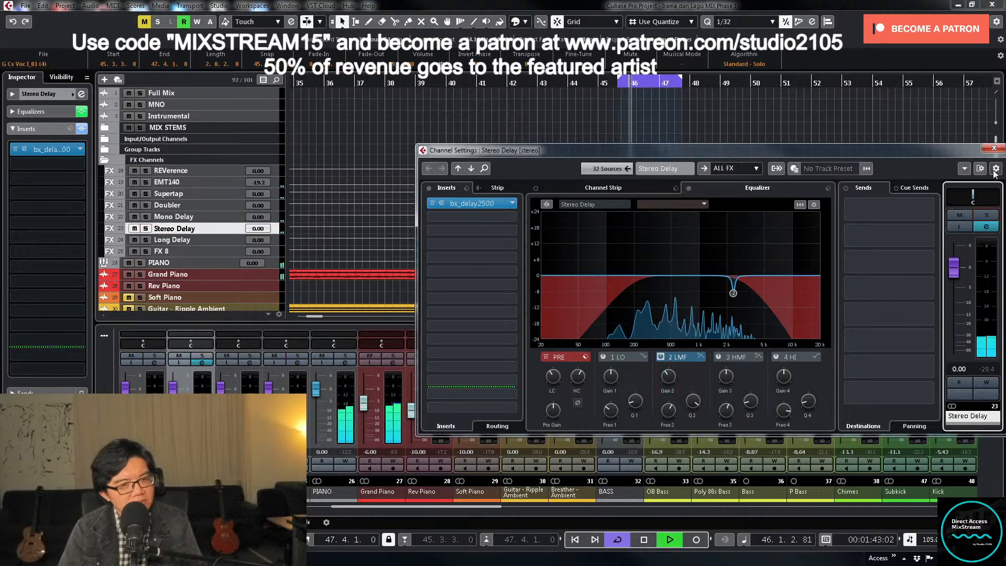
pyautogui.click(994, 149)
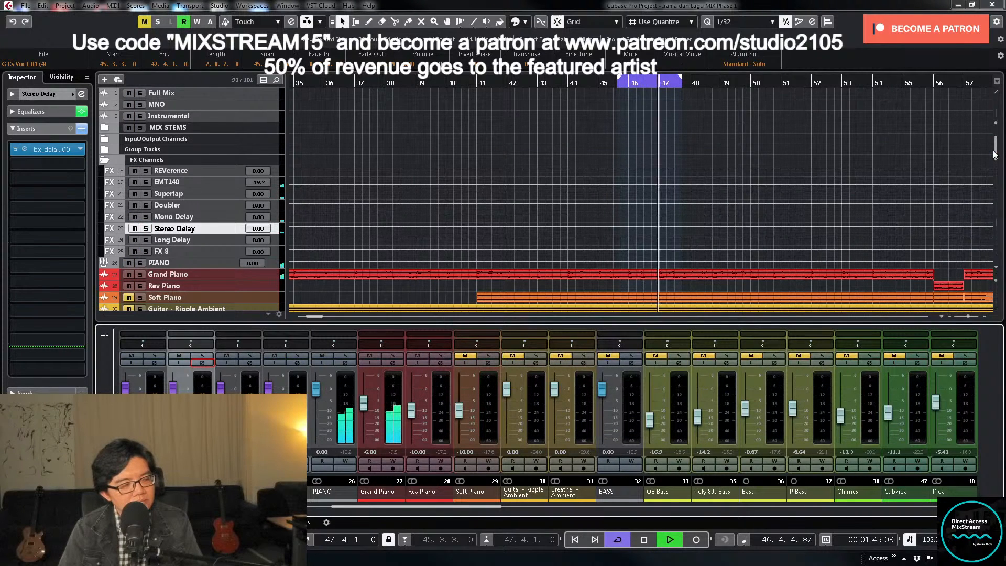
# - Turn off cycle playback and collapse the FX Channels folder
pyautogui.press('KP_Divide')
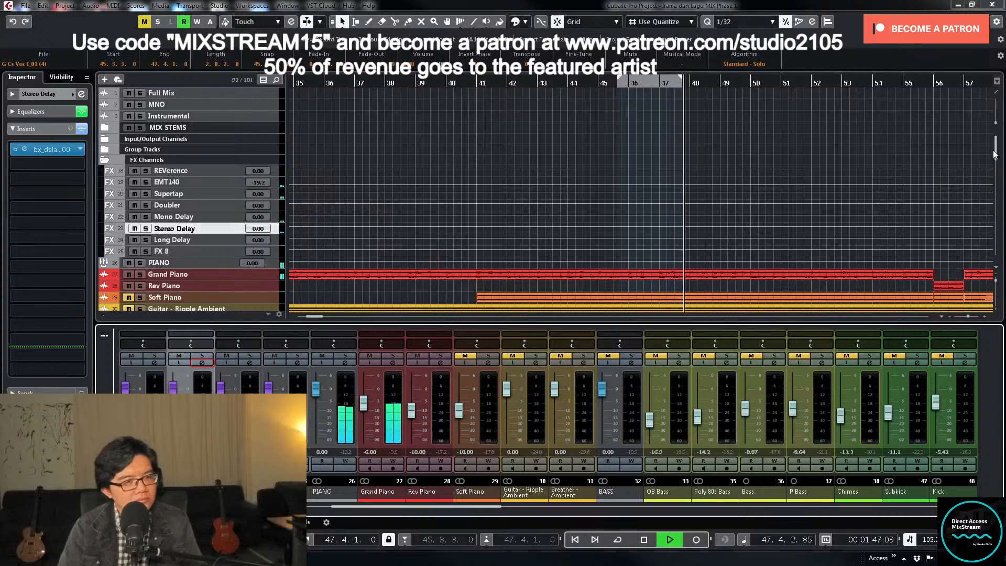
pyautogui.click(104, 160)
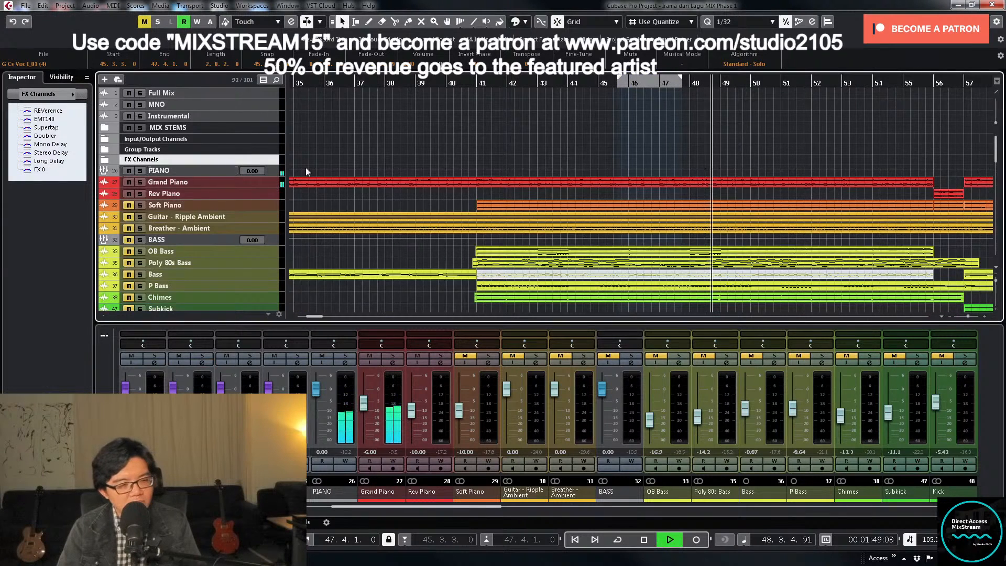
# - Reveal the LD VOC group's send 6 enable automation lane and make it taller
pyautogui.scroll(-15, 307, 172)
pyautogui.press('g')
pyautogui.press('g')
pyautogui.press('g')
pyautogui.hotkey('shift', 'g')
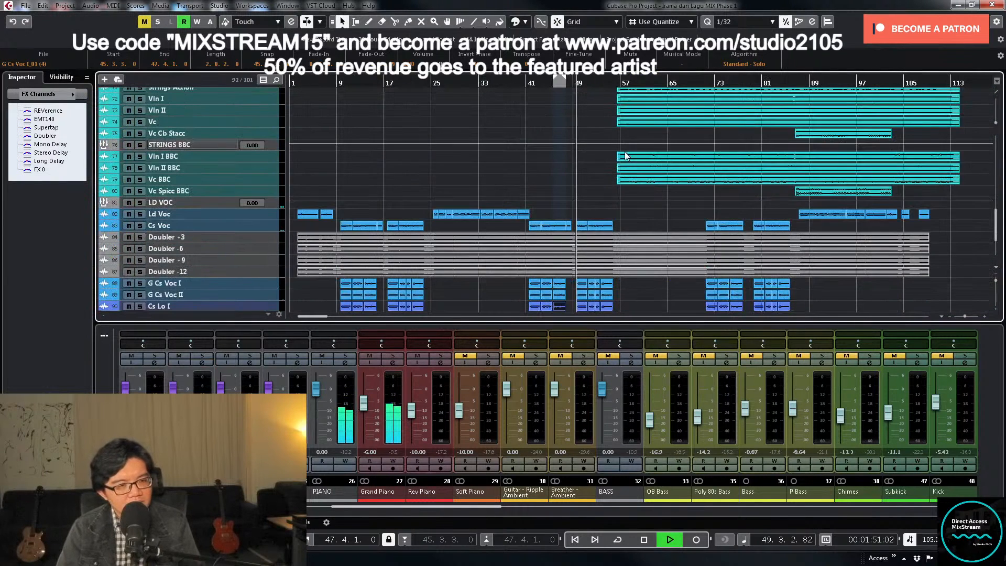
pyautogui.click(105, 205)
pyautogui.scroll(-4, 296, 230)
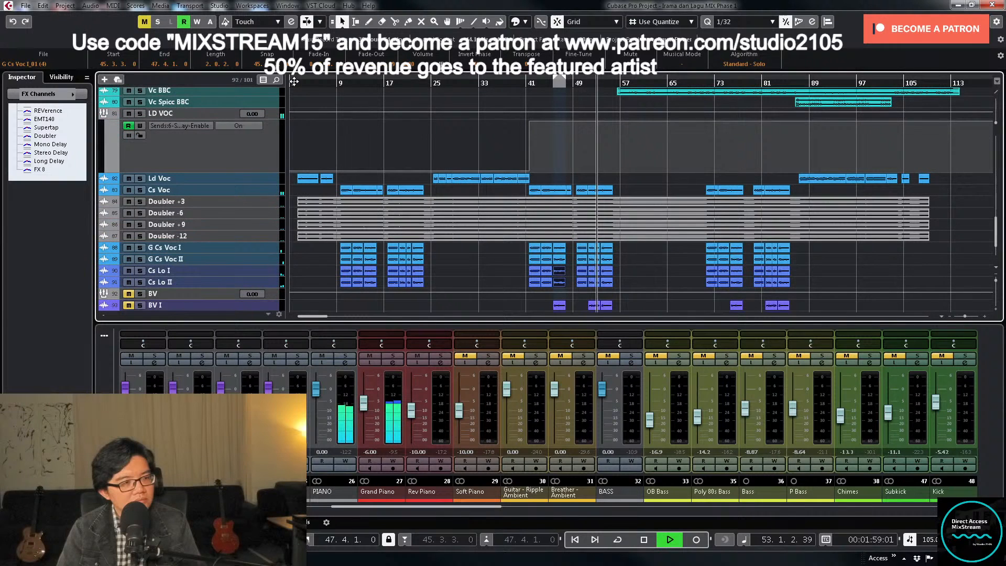
pyautogui.moveTo(261, 171); pyautogui.dragTo(262, 225)
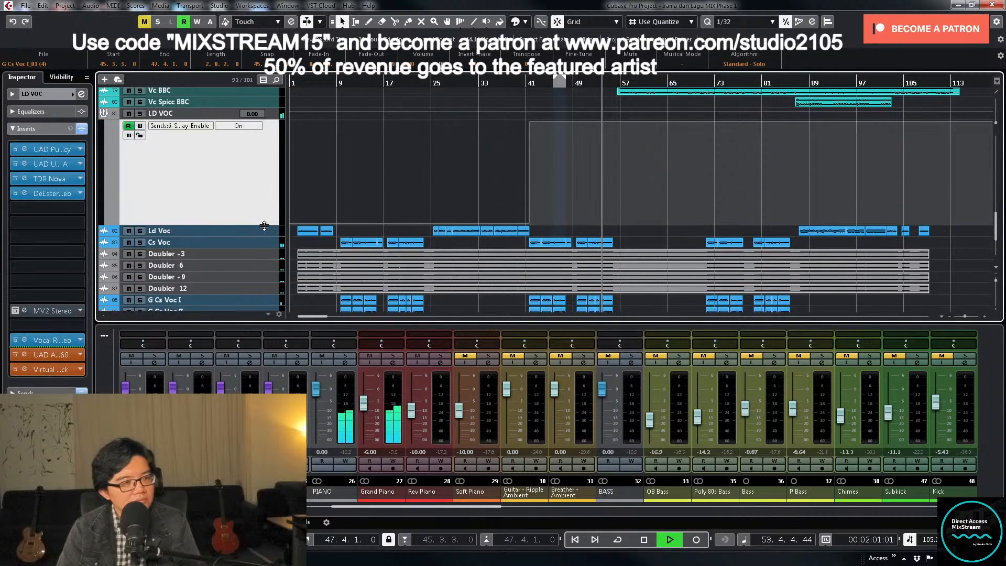
# - Stop playback and draw the LD VOC send 6 enable automation as on from about bar 9 to bar 25
pyautogui.rightClick(303, 167)
pyautogui.click(329, 170)
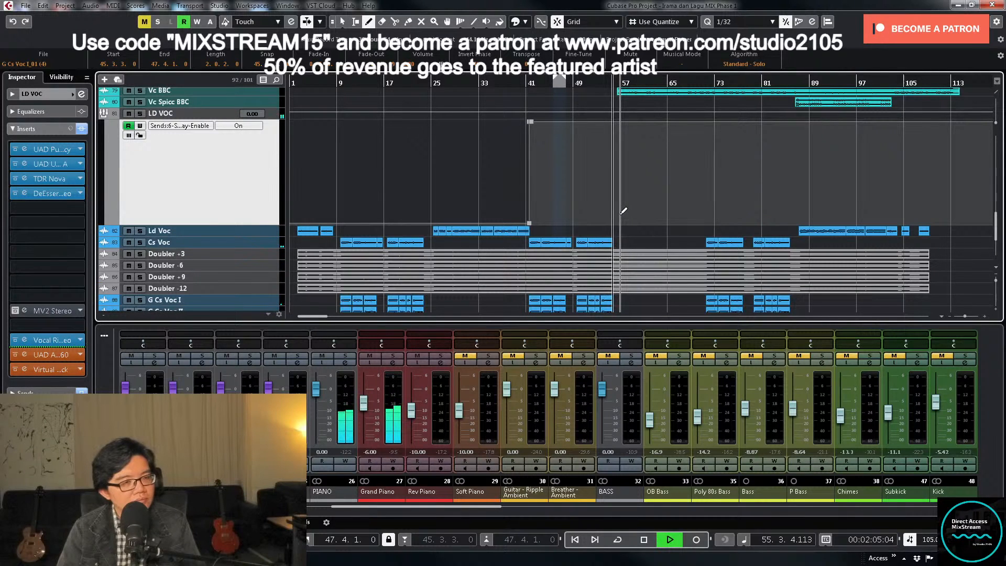
pyautogui.press('space')
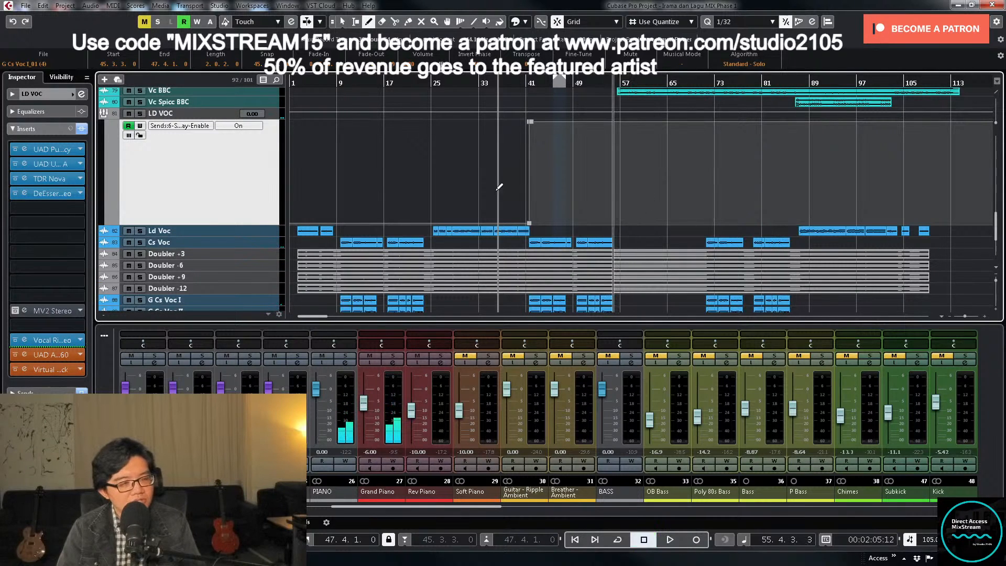
pyautogui.click(327, 83)
pyautogui.press('h')
pyautogui.press('h')
pyautogui.press('h')
pyautogui.press('h')
pyautogui.press('h')
pyautogui.press('h')
pyautogui.press('h')
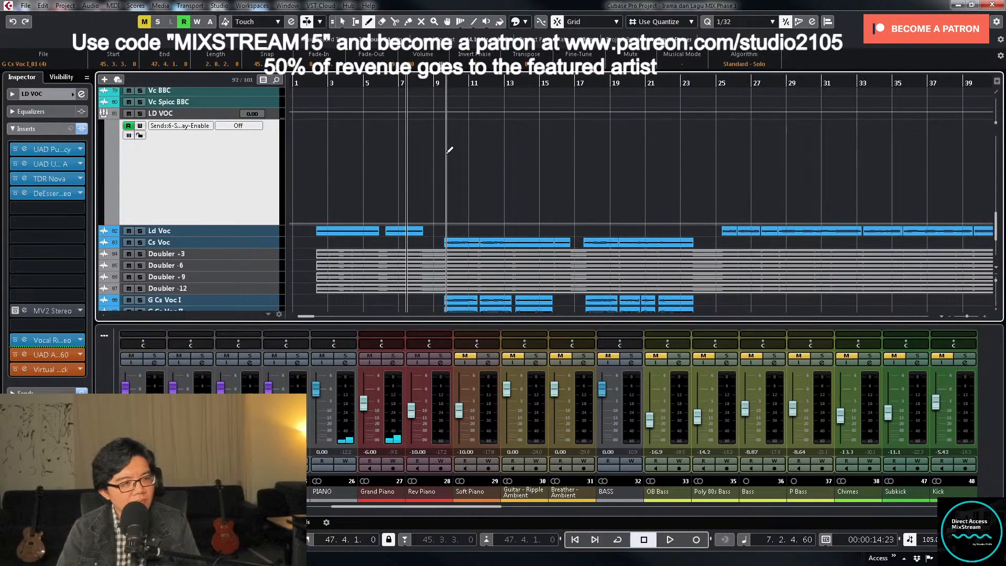
pyautogui.click(469, 141)
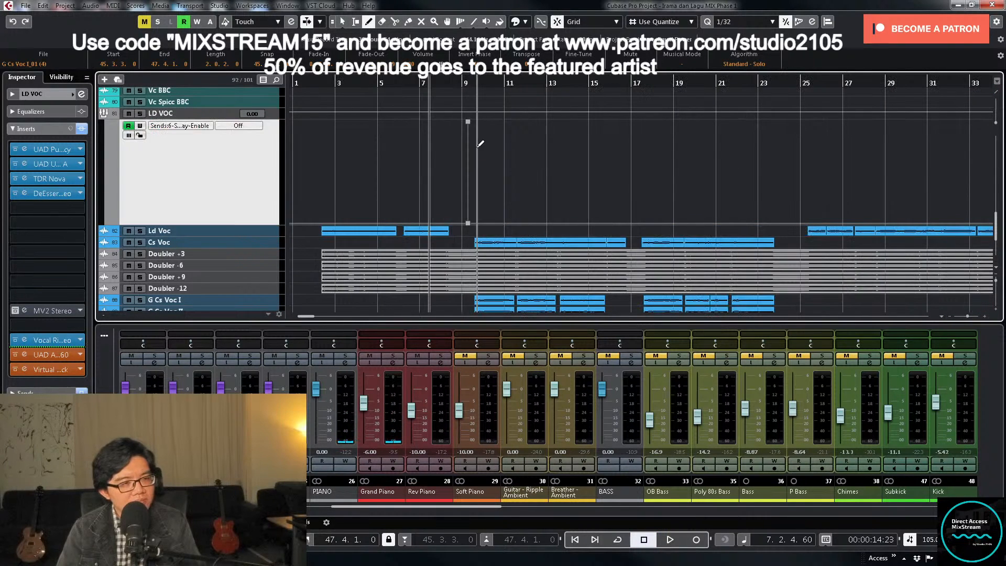
pyautogui.moveTo(475, 136); pyautogui.dragTo(800, 132)
# - Review the LD VOC send automation against the vocal clips in the later sections during playback
pyautogui.press('g')
pyautogui.press('1')
pyautogui.press('g')
pyautogui.press('g')
pyautogui.press('g')
pyautogui.press('g')
pyautogui.press('g')
pyautogui.press('g')
pyautogui.press('g')
pyautogui.press('g')
pyautogui.press('g')
pyautogui.press('space')
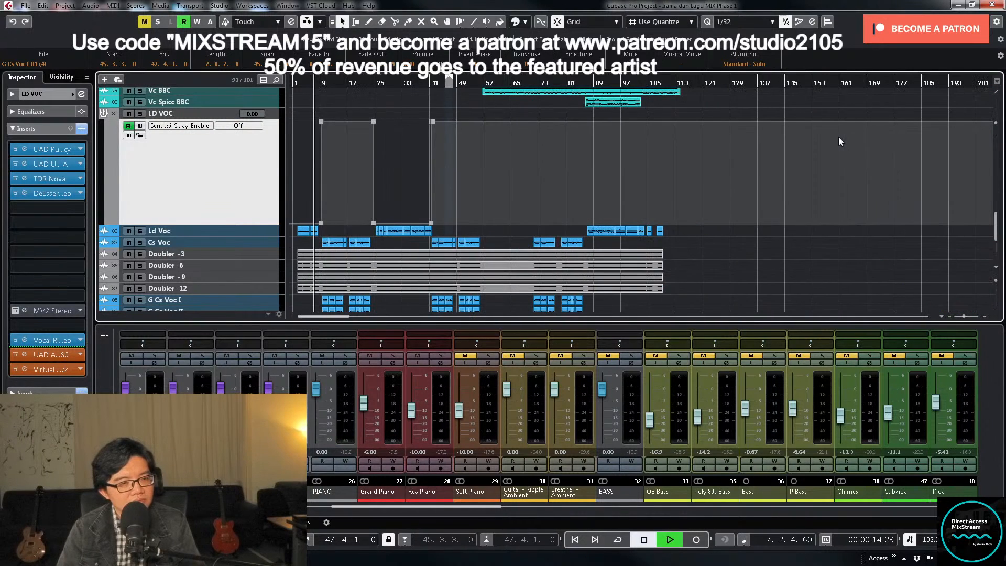
pyautogui.click(577, 82)
pyautogui.press('h')
pyautogui.press('h')
pyautogui.press('h')
pyautogui.press('h')
pyautogui.press('h')
pyautogui.press('h')
pyautogui.press('h')
pyautogui.press('h')
pyautogui.press('h')
pyautogui.press('h')
pyautogui.press('h')
pyautogui.press('h')
pyautogui.press('h')
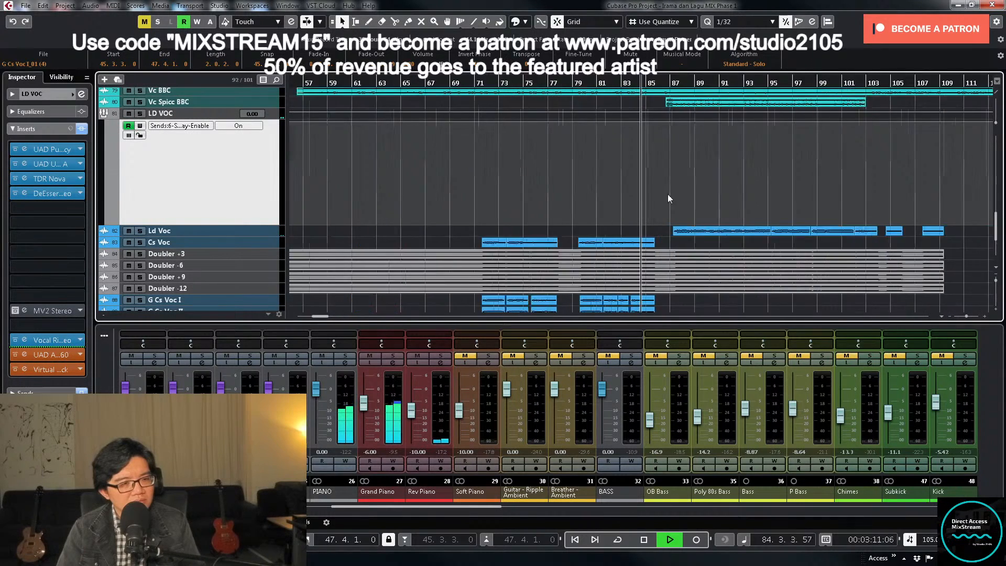
pyautogui.press('g')
pyautogui.press('g')
pyautogui.press('g')
pyautogui.press('g')
pyautogui.press('g')
pyautogui.press('g')
pyautogui.press('g')
pyautogui.press('g')
pyautogui.press('g')
pyautogui.press('g')
pyautogui.press('g')
pyautogui.press('g')
pyautogui.scroll(4, 262, 200)
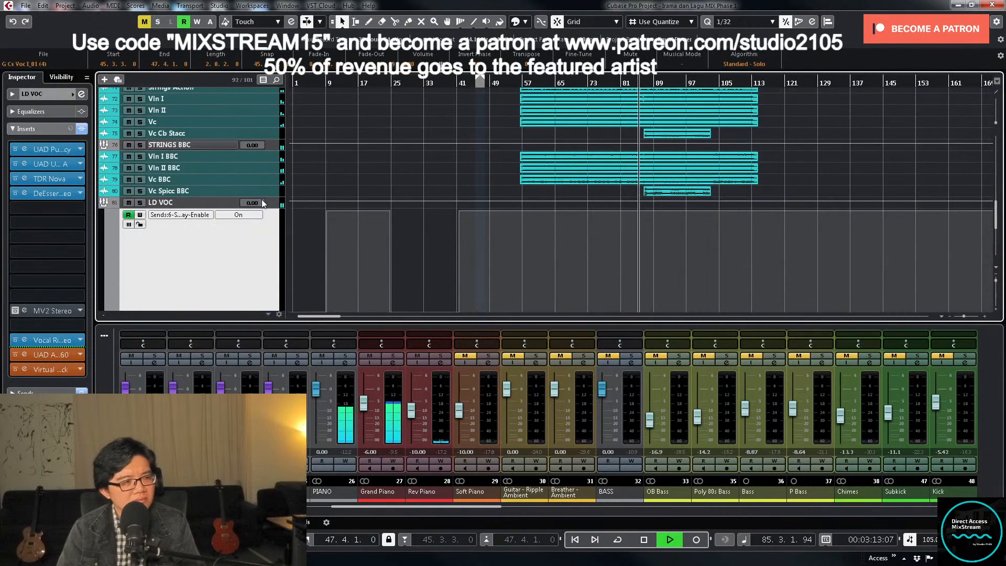
# - Mute the STRINGS BBC, STRINGS and STRINGS PHIL groups with their tracks and stop playback
pyautogui.click(267, 192)
pyautogui.scroll(2, 283, 173)
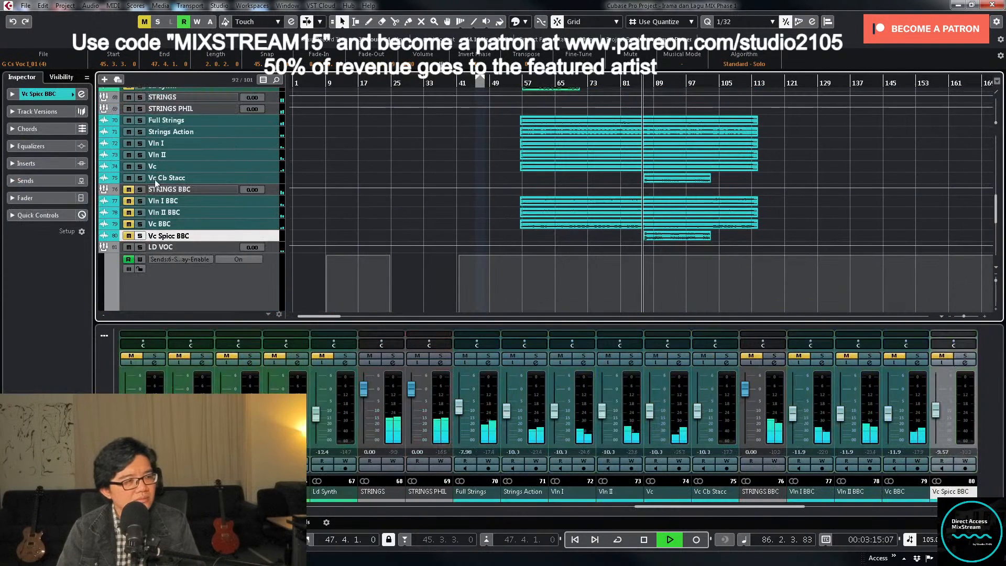
pyautogui.press('space')
pyautogui.scroll(6, 237, 152)
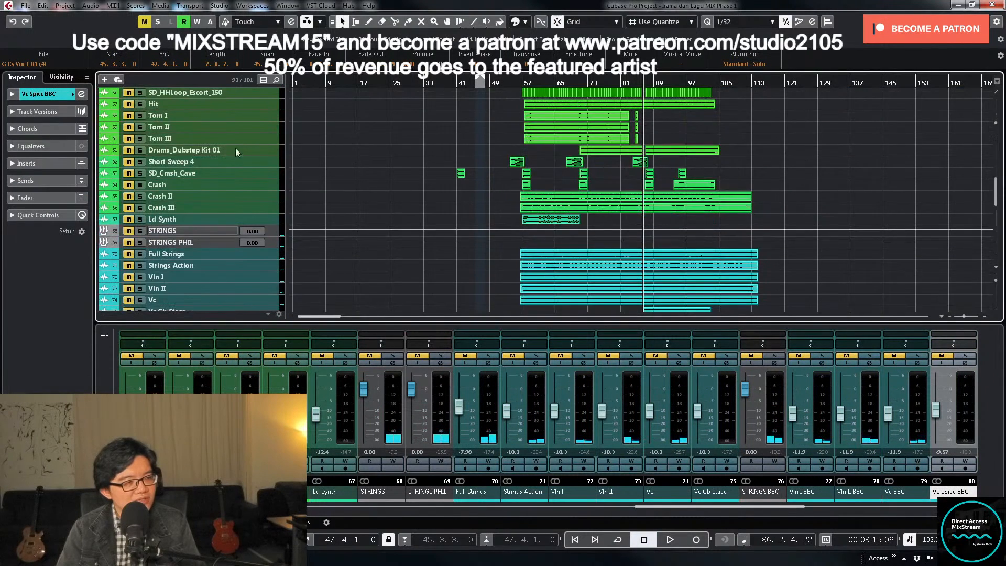
pyautogui.scroll(15, 399, 150)
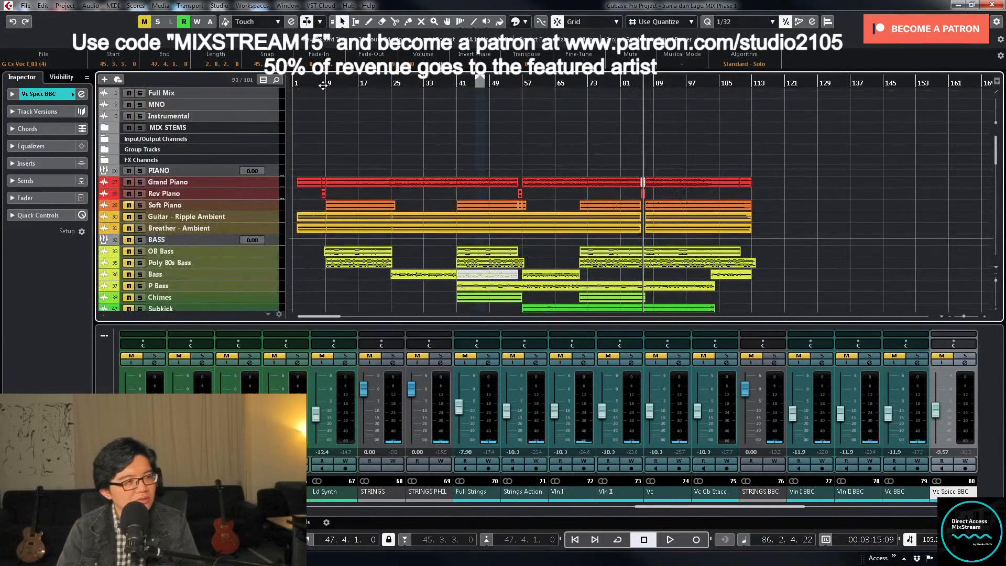
# - Return the playback position to the start of the song and shrink the LD VOC automation lane
pyautogui.click(292, 83)
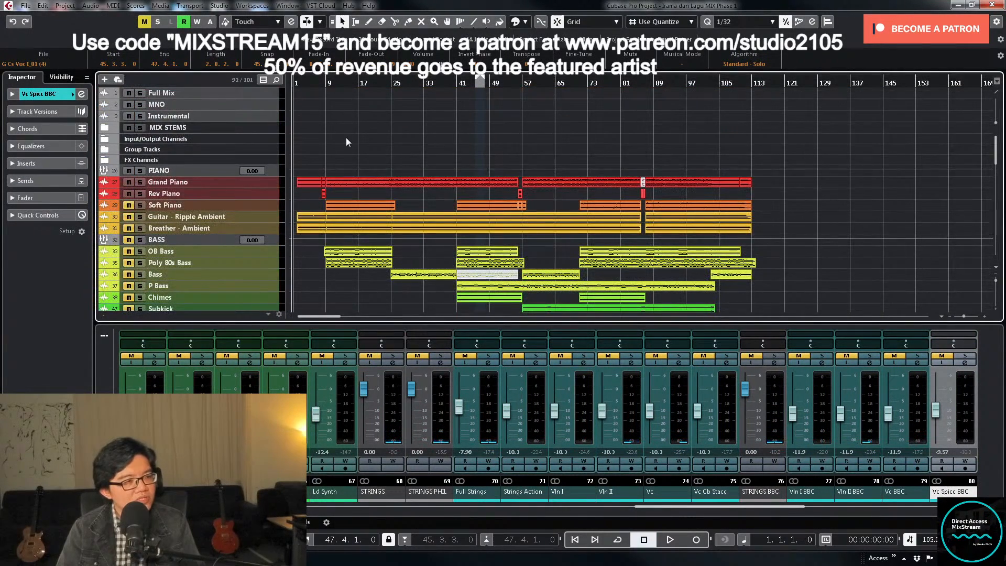
pyautogui.scroll(-20, 410, 197)
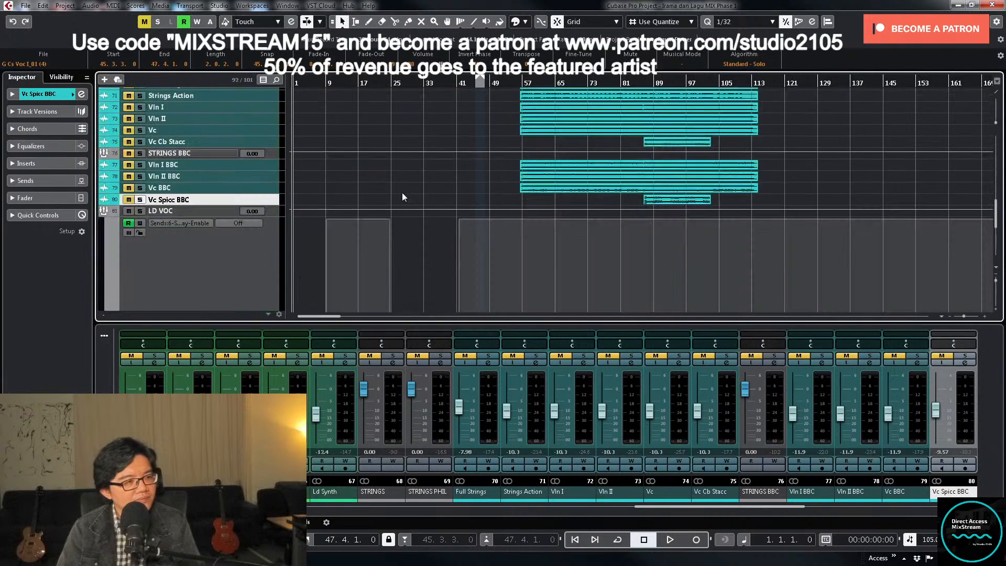
pyautogui.click(240, 258)
pyautogui.press('z')
pyautogui.press('z')
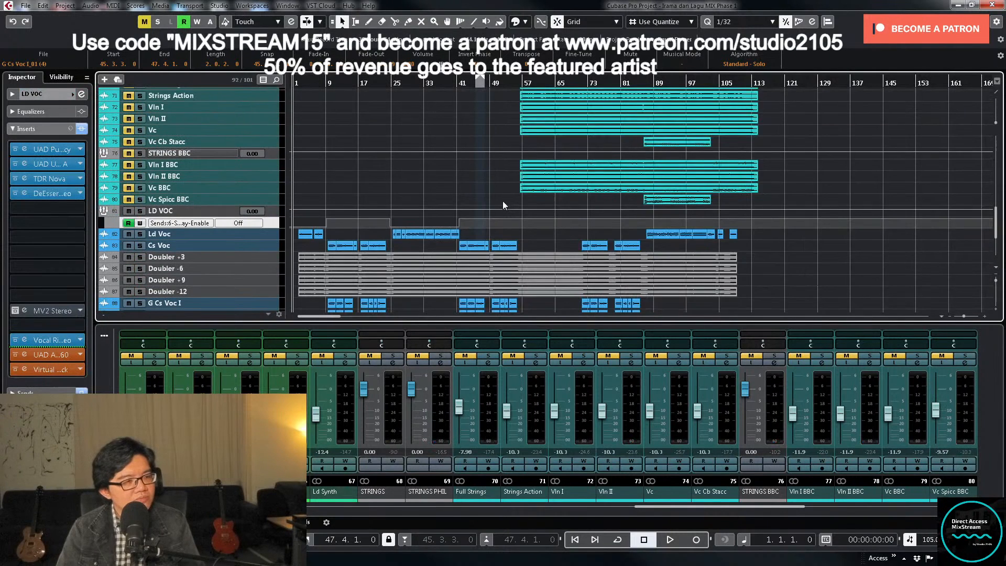
pyautogui.press('h')
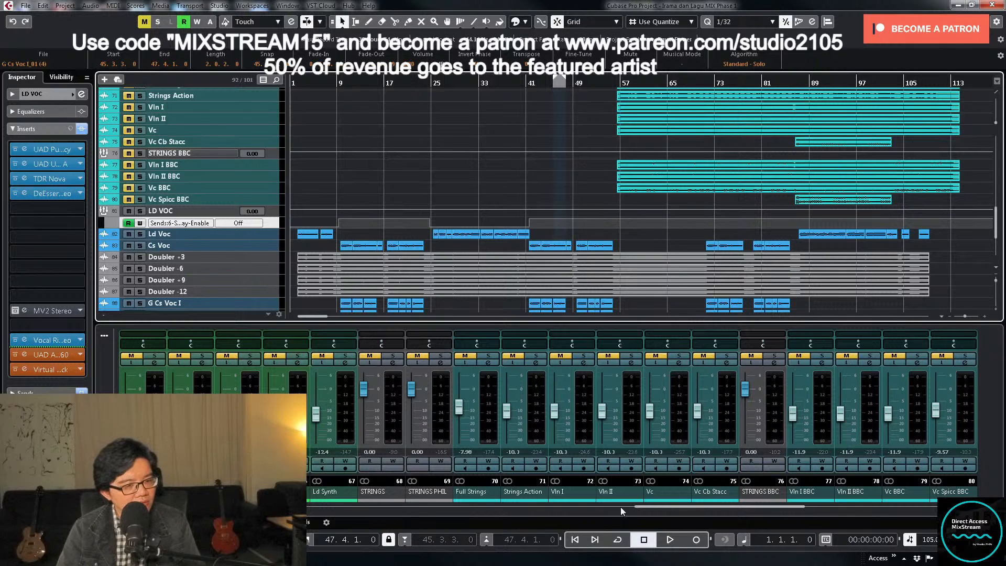
# - Play from the start and lower the LD VOC group fader to -6 dB in the mixer
pyautogui.moveTo(638, 508); pyautogui.dragTo(787, 510)
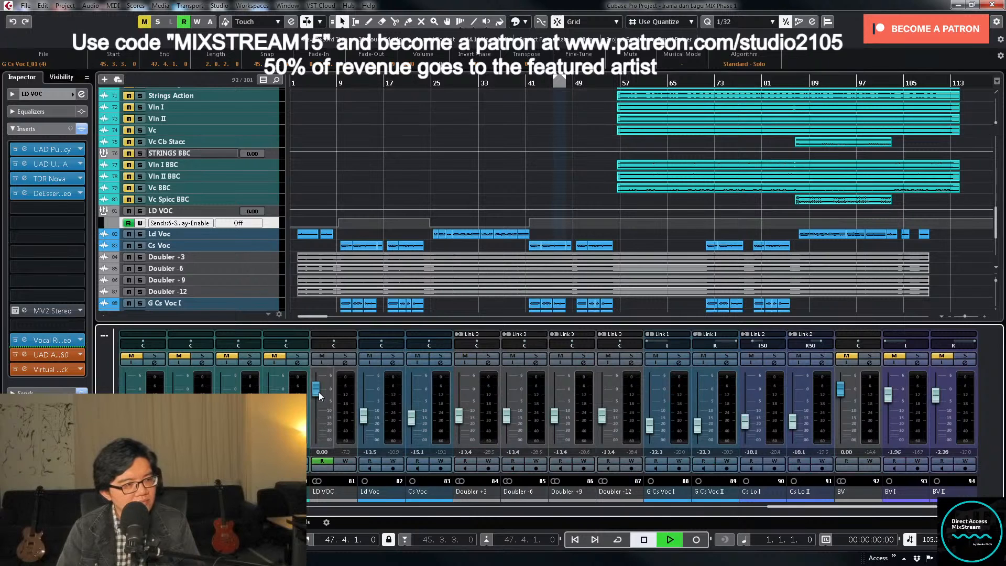
pyautogui.press('space')
pyautogui.moveTo(318, 394); pyautogui.dragTo(315, 409)
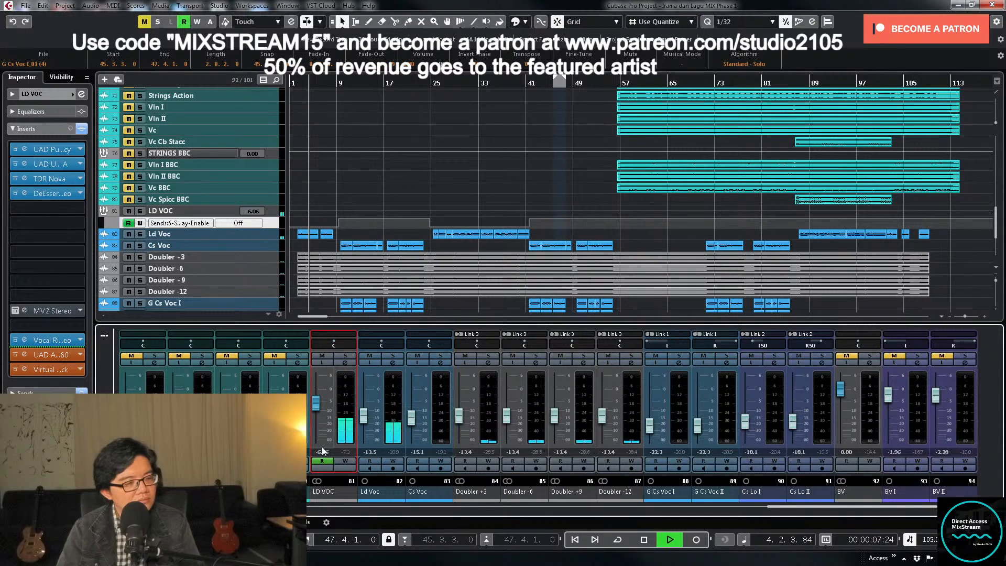
pyautogui.write('-6')
pyautogui.press('Return')
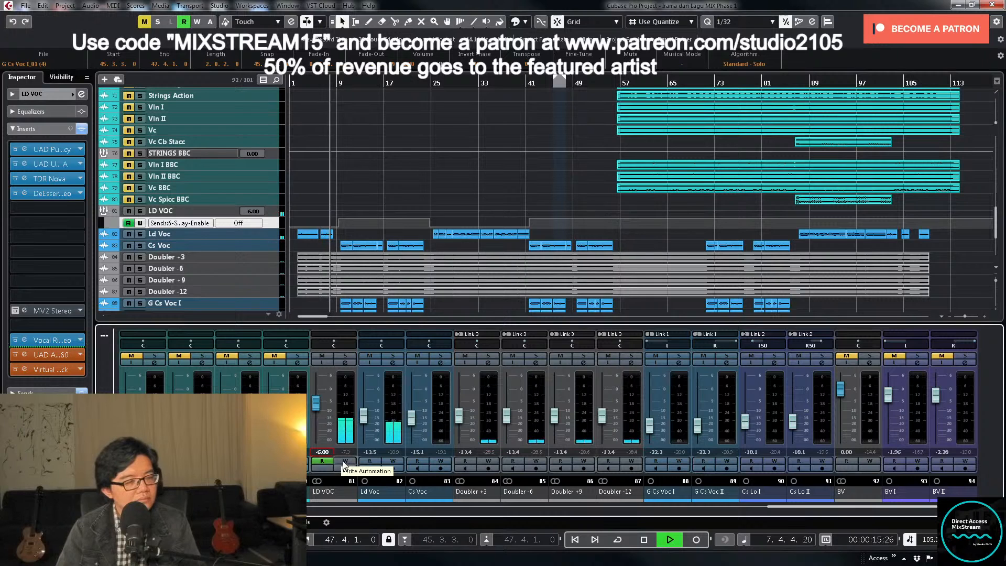
# - Write volume automation on LD VOC, raising the fader to -3.55 dB from about bar 9, with automation writing disabled at the end
pyautogui.click(344, 463)
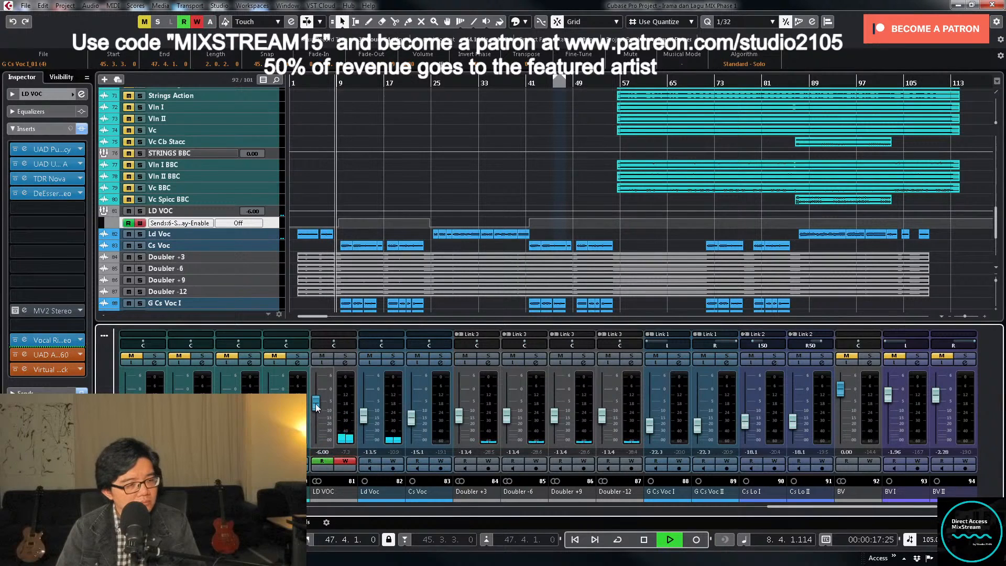
pyautogui.moveTo(316, 404); pyautogui.dragTo(316, 399)
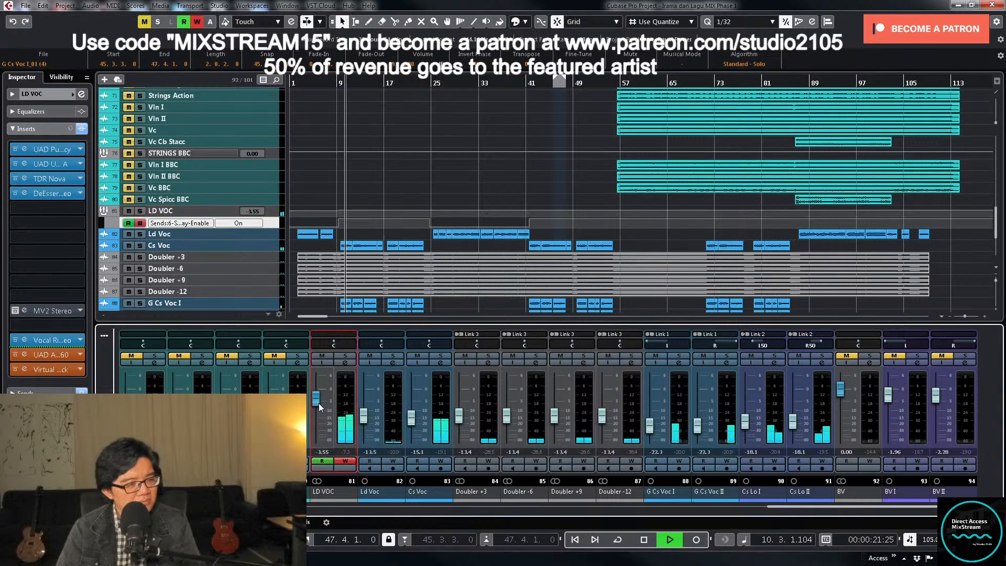
pyautogui.click(338, 460)
# - Enlarge the LD VOC volume automation lane and delete the surplus points in the ramp around bar 9
pyautogui.click(274, 208)
pyautogui.press('z')
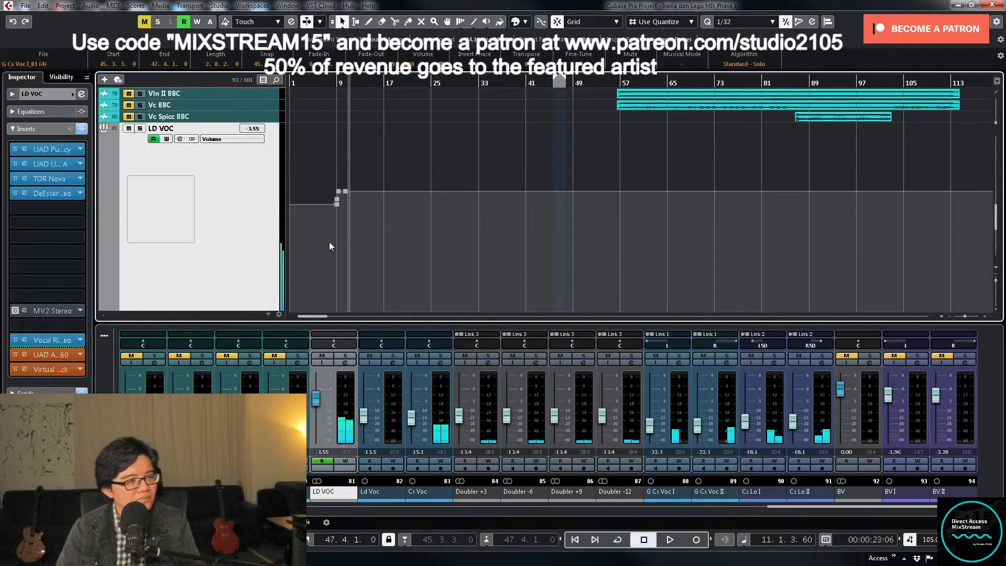
pyautogui.click(304, 83)
pyautogui.press('h')
pyautogui.press('h')
pyautogui.press('h')
pyautogui.press('h')
pyautogui.press('h')
pyautogui.press('h')
pyautogui.press('h')
pyautogui.press('h')
pyautogui.press('h')
pyautogui.press('h')
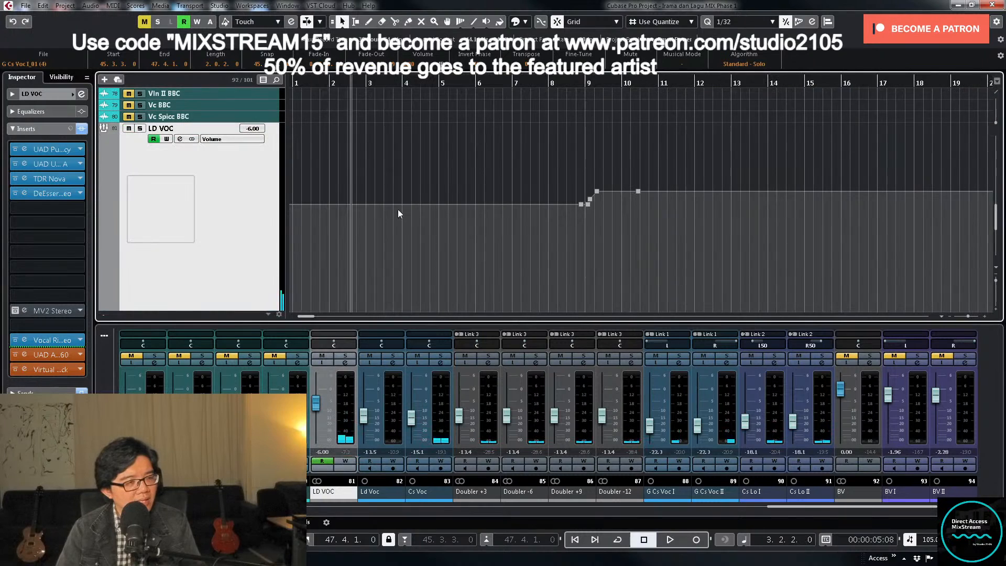
pyautogui.moveTo(586, 194); pyautogui.dragTo(599, 219)
pyautogui.press('Delete')
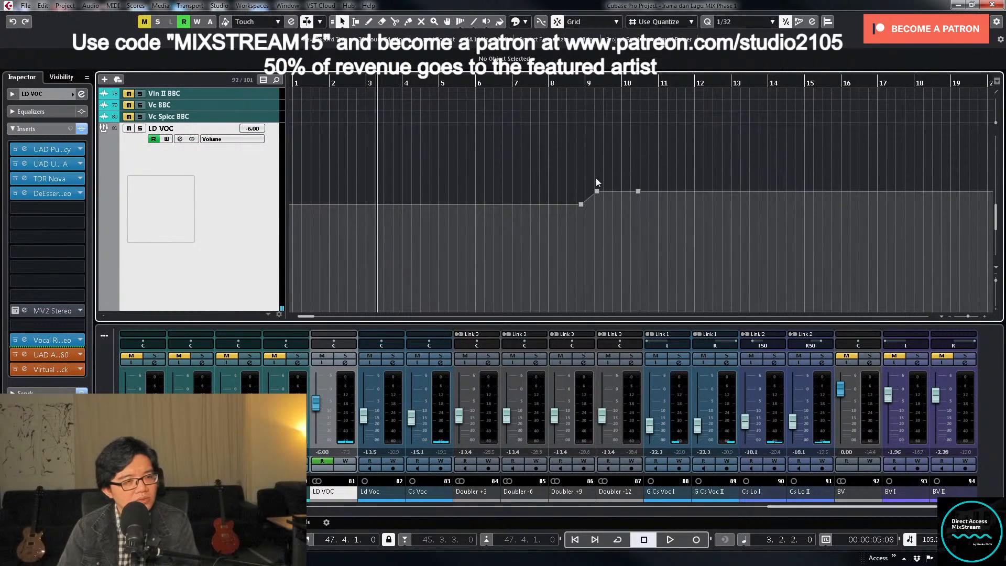
# - Raise the LD VOC volume point just after bar 9 to -1.96 dB and delete the surplus point that follows it
pyautogui.moveTo(596, 177)
pyautogui.mouseDown()
pyautogui.moveTo(649, 198)
pyautogui.moveTo(663, 192)
pyautogui.moveTo(653, 221)
pyautogui.moveTo(600, 195)
pyautogui.moveTo(598, 180)
pyautogui.mouseUp()
pyautogui.press('Delete')
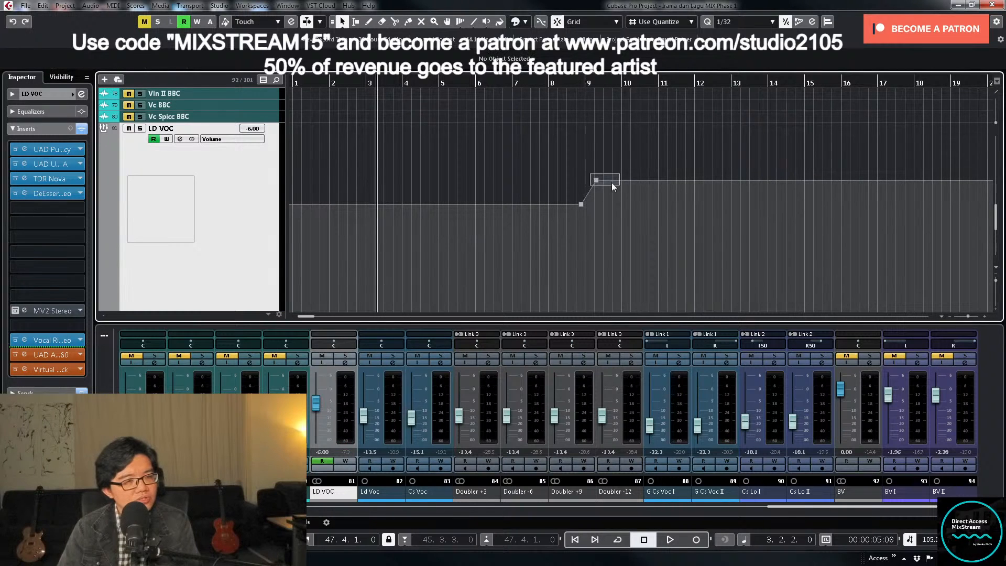
# - Play from the start and write LD VOC volume automation, raising the fader to -1.22 dB just after bar 9
pyautogui.click(303, 85)
pyautogui.press('space')
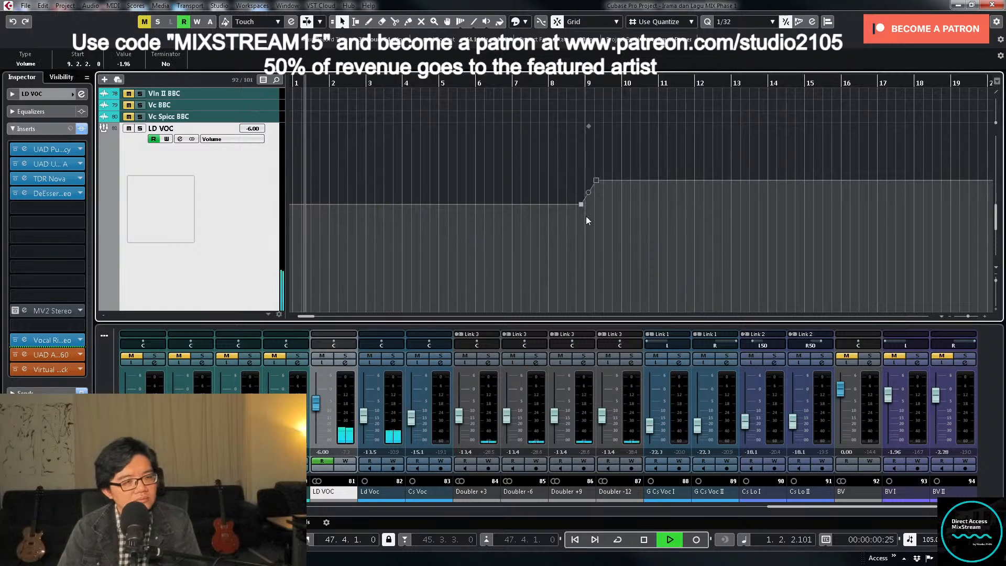
pyautogui.click(346, 461)
pyautogui.moveTo(319, 404); pyautogui.dragTo(320, 394)
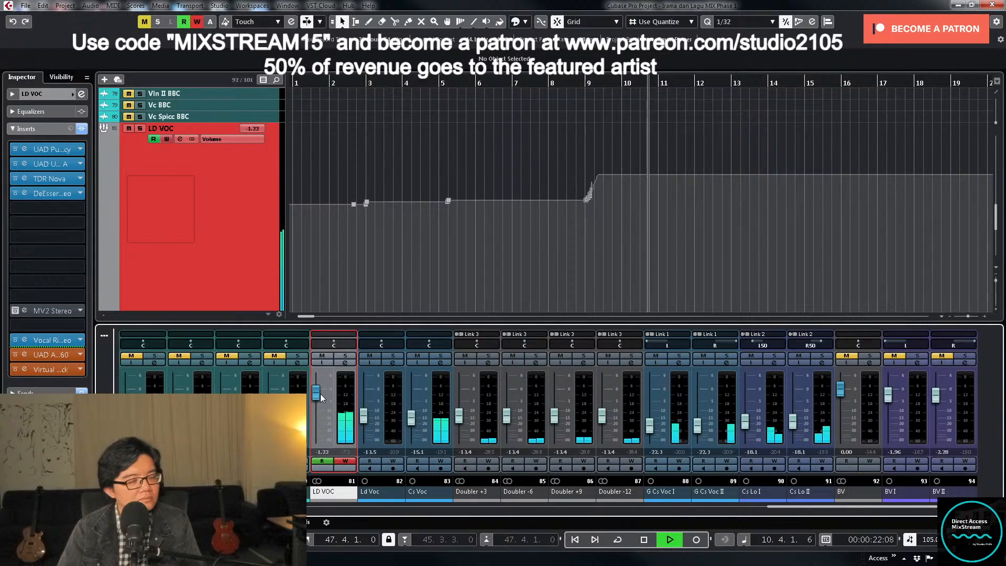
pyautogui.moveTo(320, 394); pyautogui.dragTo(320, 394)
# - Delete the LD VOC volume points before bar 9 and set the first point of the bar 9 ramp to -5 dB
pyautogui.moveTo(340, 180); pyautogui.dragTo(446, 244)
pyautogui.press('Delete')
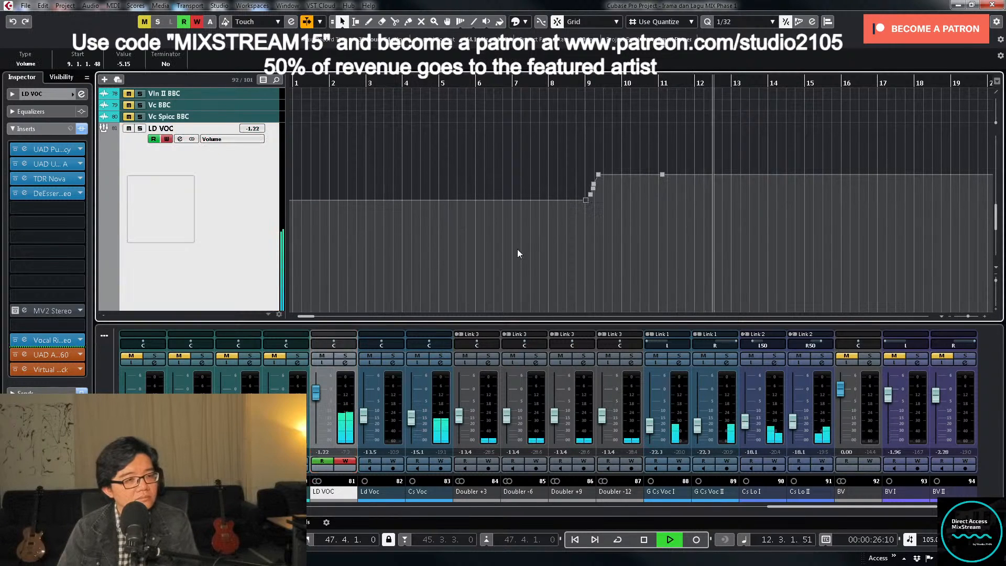
pyautogui.click(126, 63)
pyautogui.write('-5')
pyautogui.press('Return')
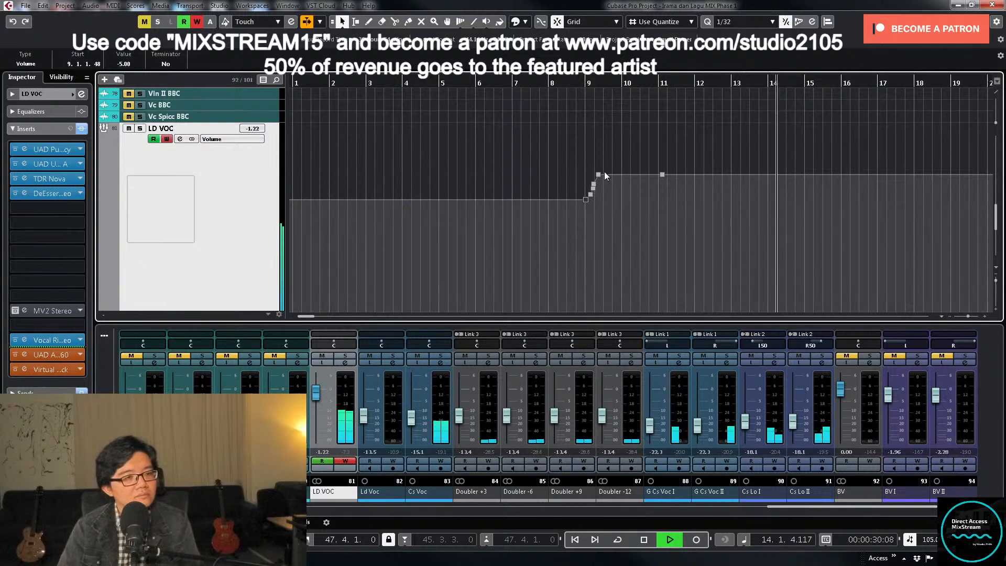
# - Delete the surplus LD VOC volume points inside the bar 9 ramp and the one after bar 11
pyautogui.moveTo(592, 216); pyautogui.dragTo(627, 184)
pyautogui.press('Delete')
pyautogui.click(591, 194)
pyautogui.press('Delete')
pyautogui.click(663, 175)
pyautogui.press('Delete')
# - Set the LD VOC volume point at the top of the bar 9 ramp to -1.5 dB and disable automation writing
pyautogui.click(126, 64)
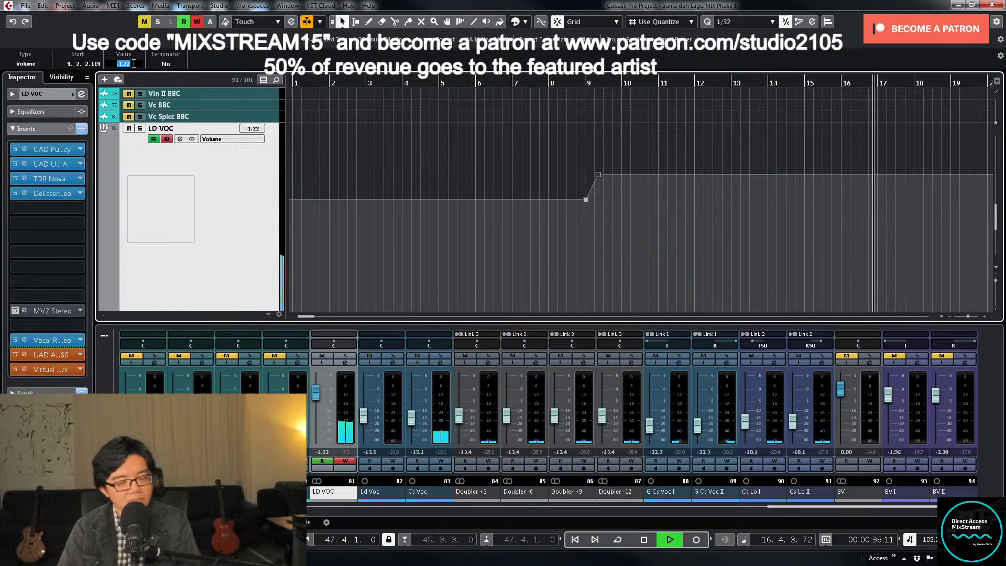
pyautogui.write('-1.5')
pyautogui.press('Return')
pyautogui.press('g')
pyautogui.press('g')
pyautogui.press('g')
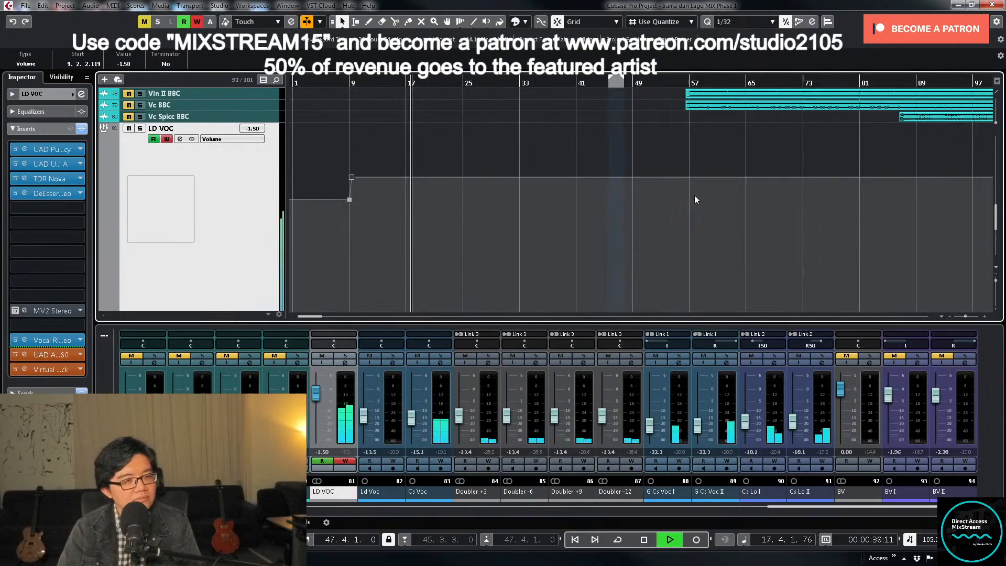
pyautogui.press('g')
pyautogui.click(346, 461)
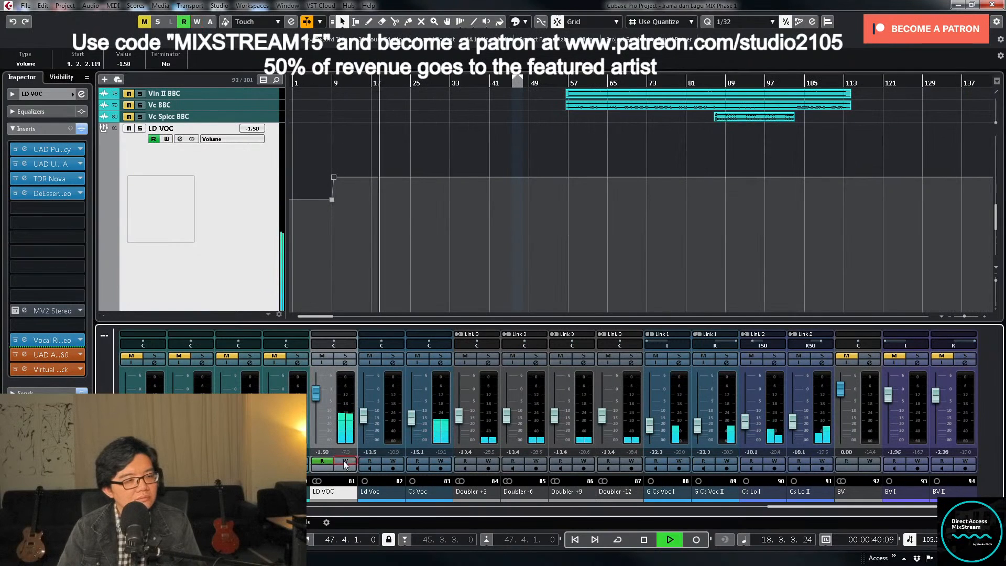
# - Add a narrow cut of about 3.6 dB near 400 Hz on band 2 of the Cs Voc channel equalizer
pyautogui.press('g')
pyautogui.press('h')
pyautogui.press('h')
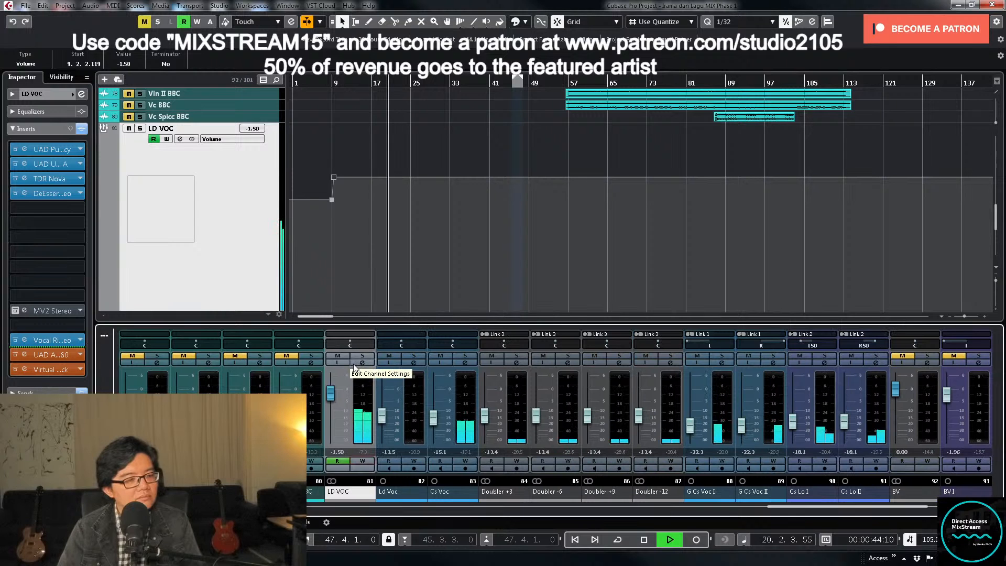
pyautogui.click(464, 365)
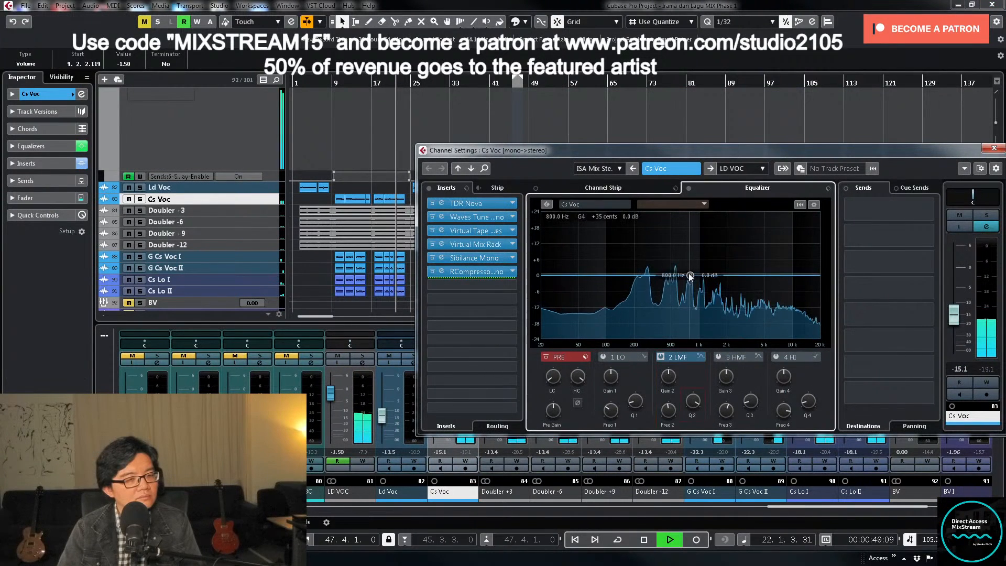
pyautogui.moveTo(690, 275); pyautogui.dragTo(662, 204)
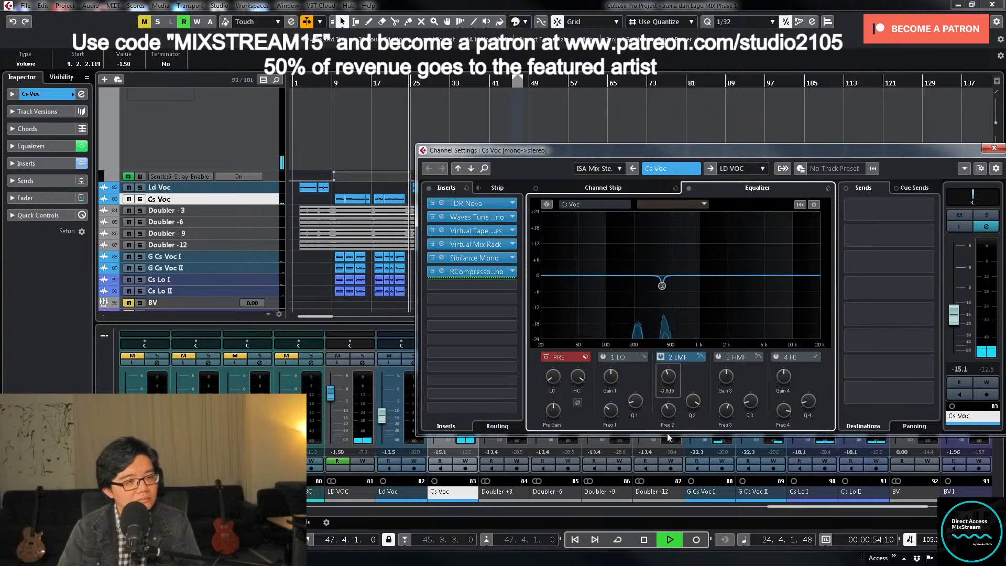
pyautogui.click(993, 148)
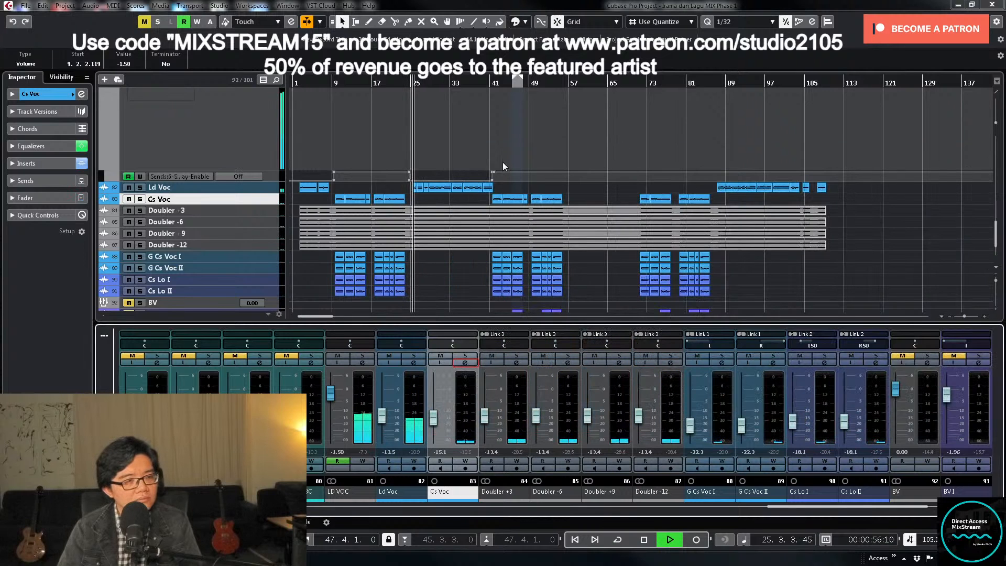
# - Write LD VOC volume automation that resets the fader to 0 dB at about bar 24, with automation writing disabled at the end
pyautogui.press('space')
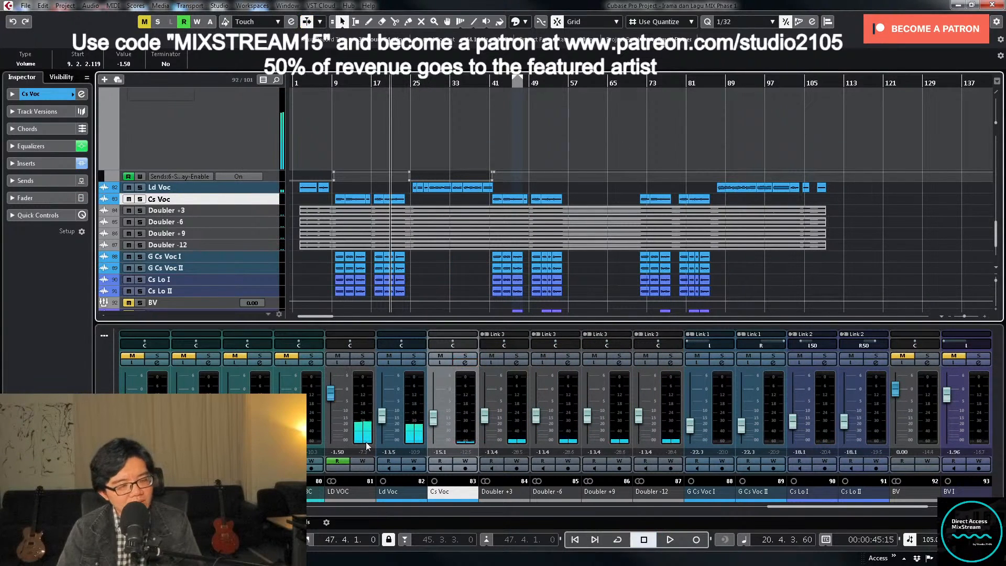
pyautogui.press('space')
pyautogui.click(370, 461)
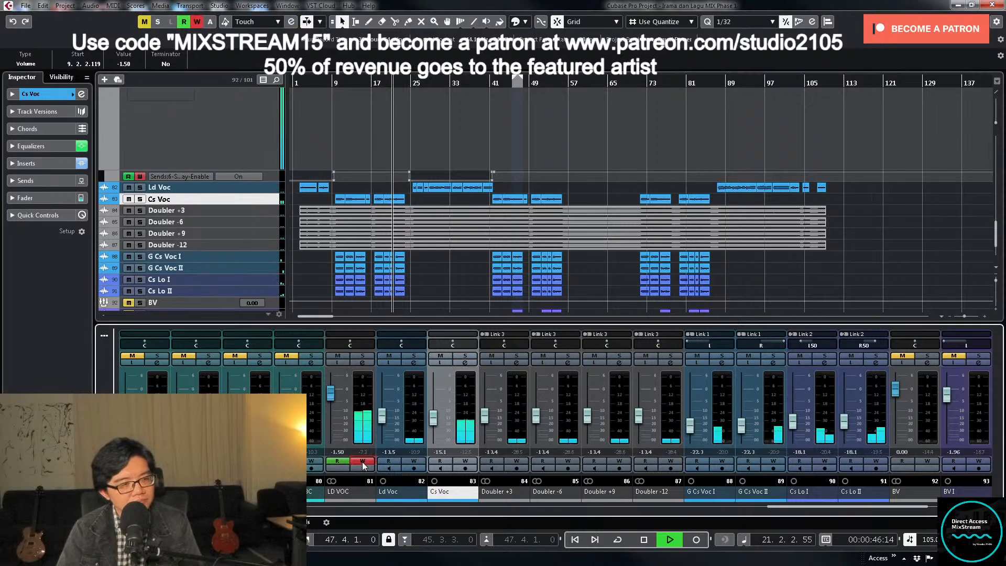
pyautogui.keyDown('ctrl'); pyautogui.click(334, 424); pyautogui.keyUp('ctrl')
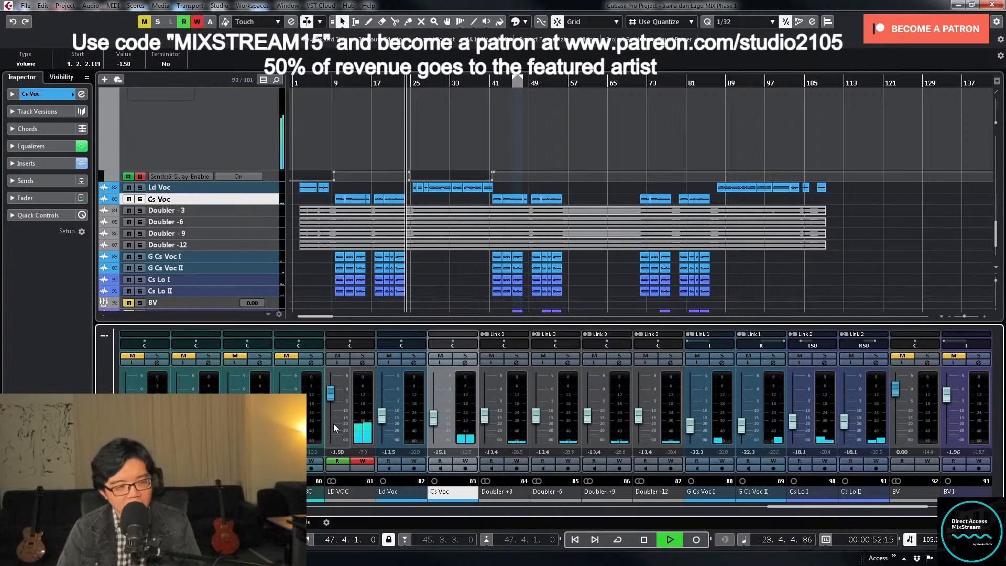
pyautogui.click(362, 461)
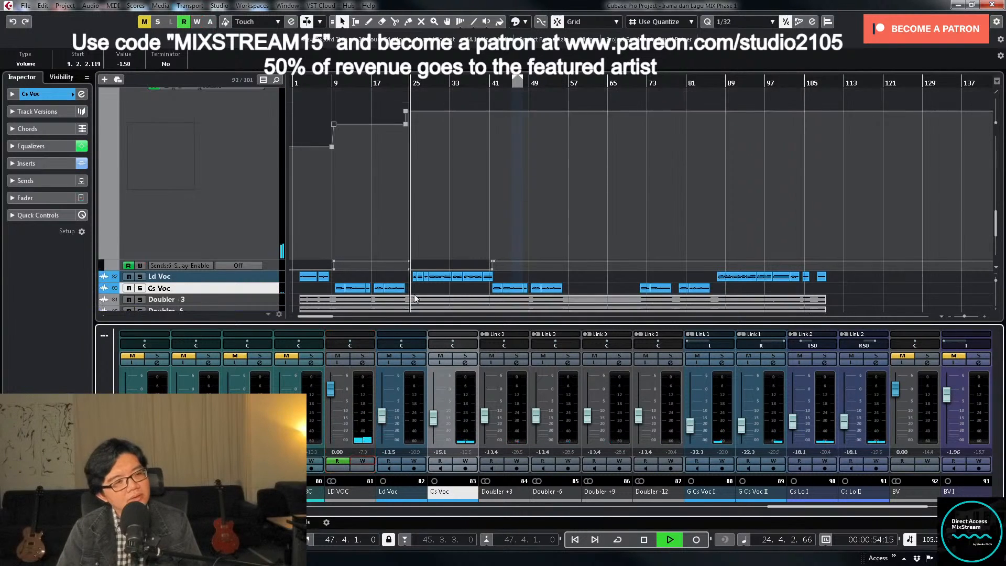
# - Examine the LD VOC volume automation around the bar 24 change against the vocal clips during playback
pyautogui.press('h')
pyautogui.press('h')
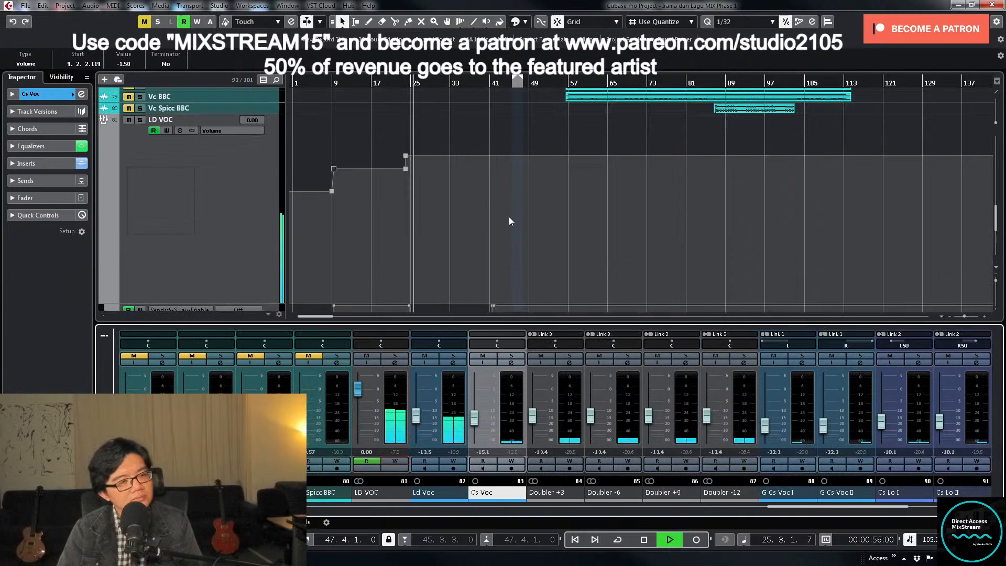
pyautogui.click(459, 223)
pyautogui.press('h')
pyautogui.press('h')
pyautogui.press('h')
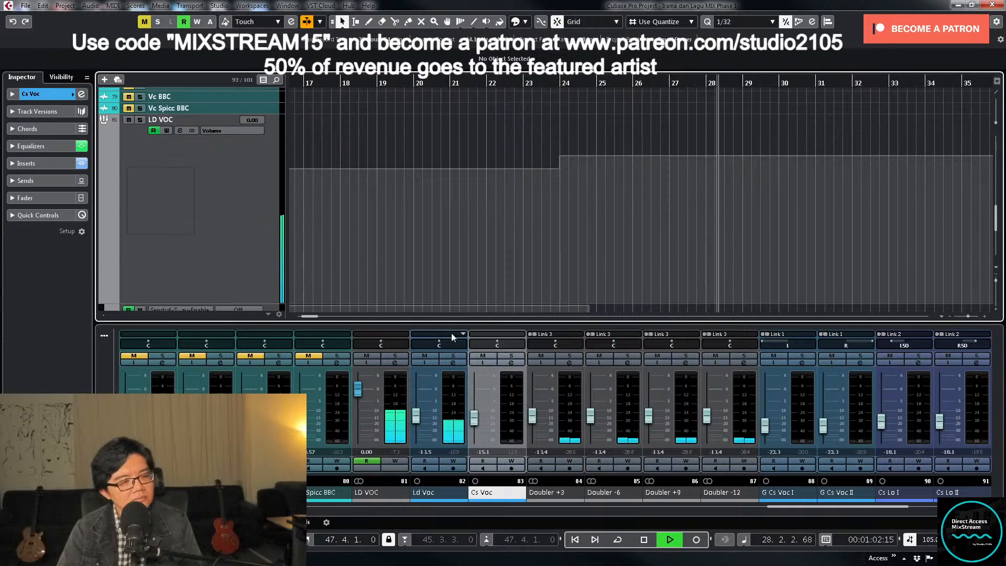
pyautogui.press('g')
pyautogui.press('g')
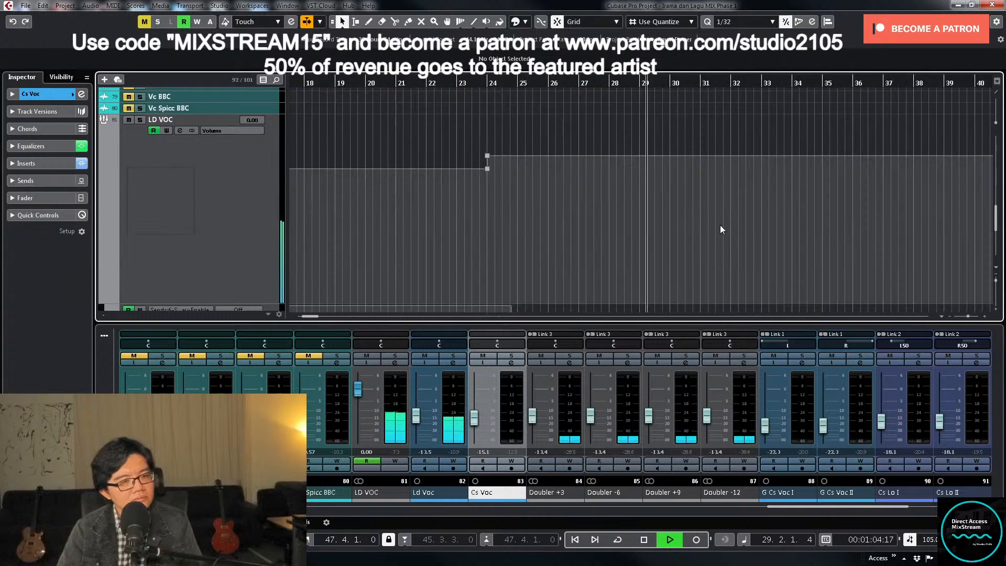
pyautogui.scroll(-5, 664, 183)
pyautogui.scroll(3, 665, 181)
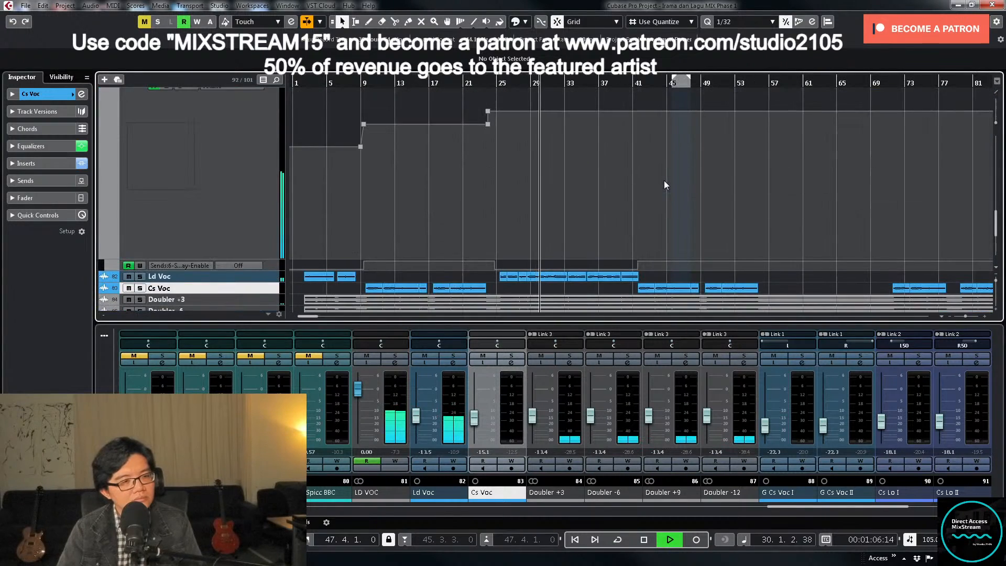
# - Set the band II threshold of TDR Nova on Ld Voc to -19.1 dB and close its windows
pyautogui.click(450, 362)
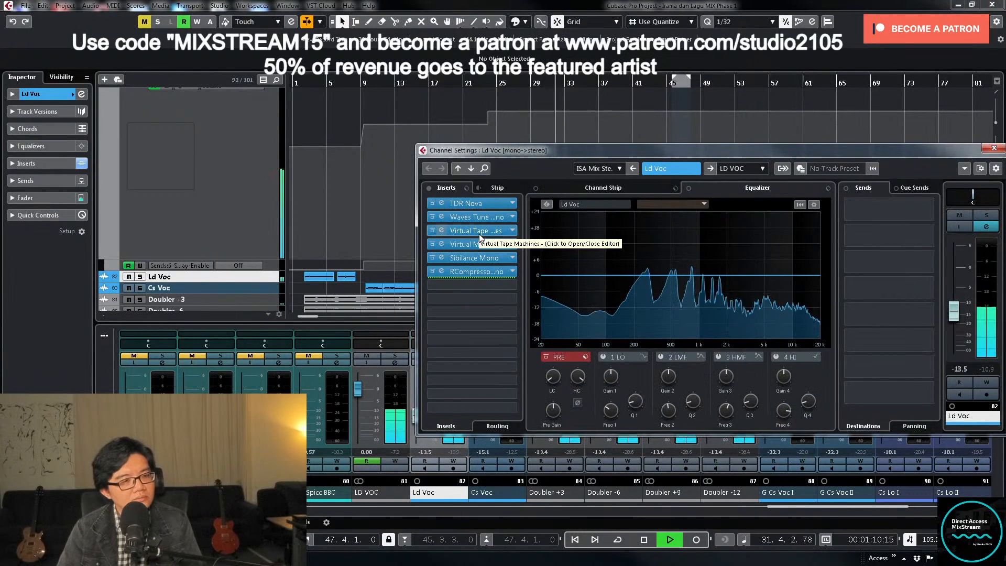
pyautogui.click(486, 204)
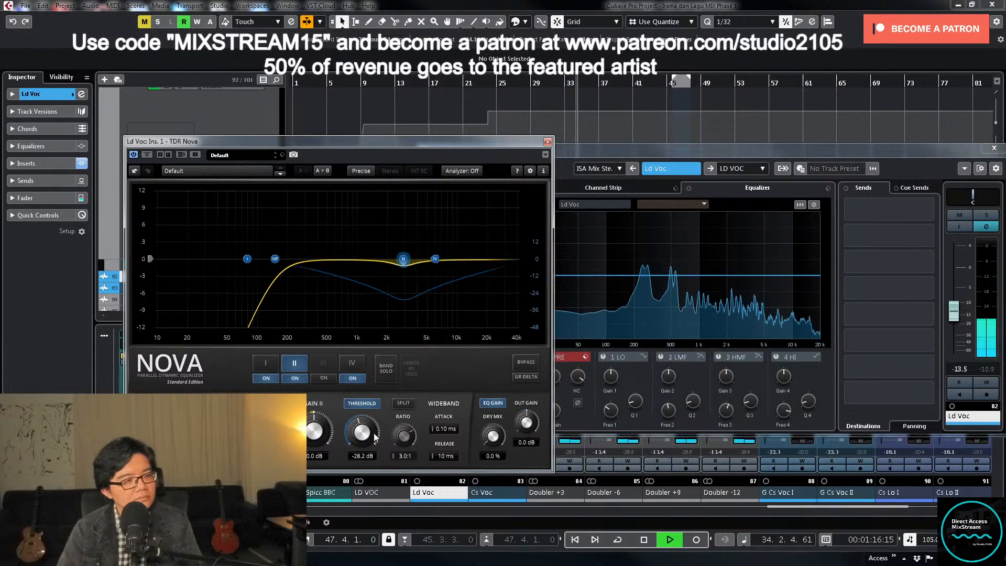
pyautogui.moveTo(365, 435)
pyautogui.mouseDown()
pyautogui.moveTo(375, 445)
pyautogui.moveTo(375, 427)
pyautogui.mouseUp()
pyautogui.press('space')
pyautogui.press('space')
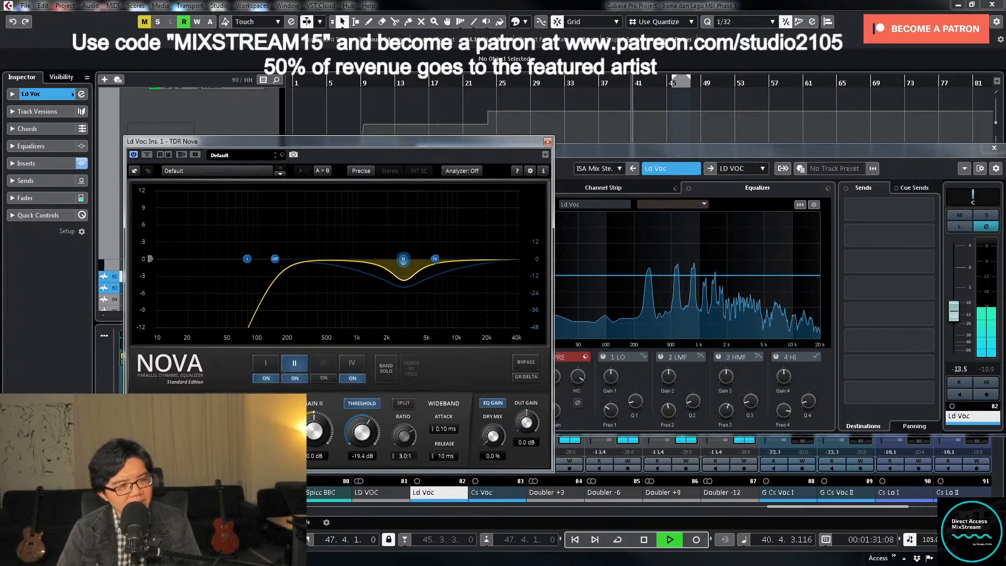
pyautogui.click(548, 141)
pyautogui.click(994, 148)
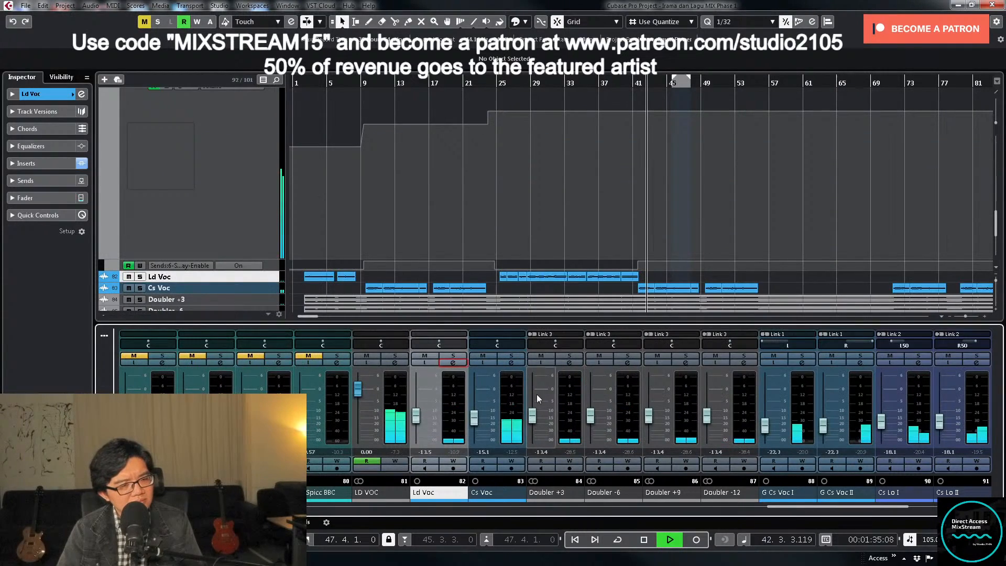
# - Set the band II threshold of TDR Nova on Cs Voc to -24.3 dB and close its windows
pyautogui.click(513, 362)
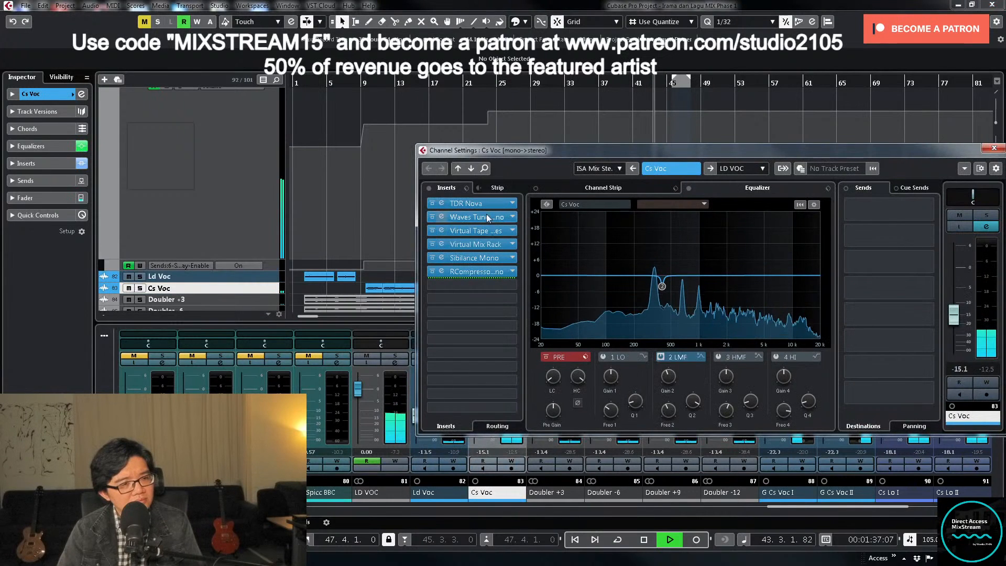
pyautogui.moveTo(367, 428); pyautogui.dragTo(367, 418)
pyautogui.press('space')
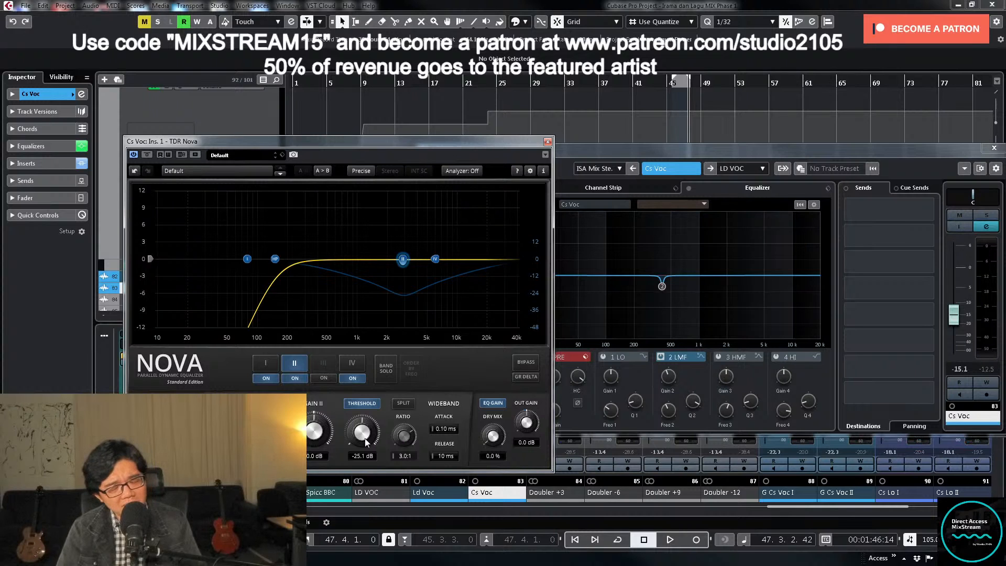
pyautogui.press('space')
pyautogui.moveTo(368, 438); pyautogui.dragTo(368, 436)
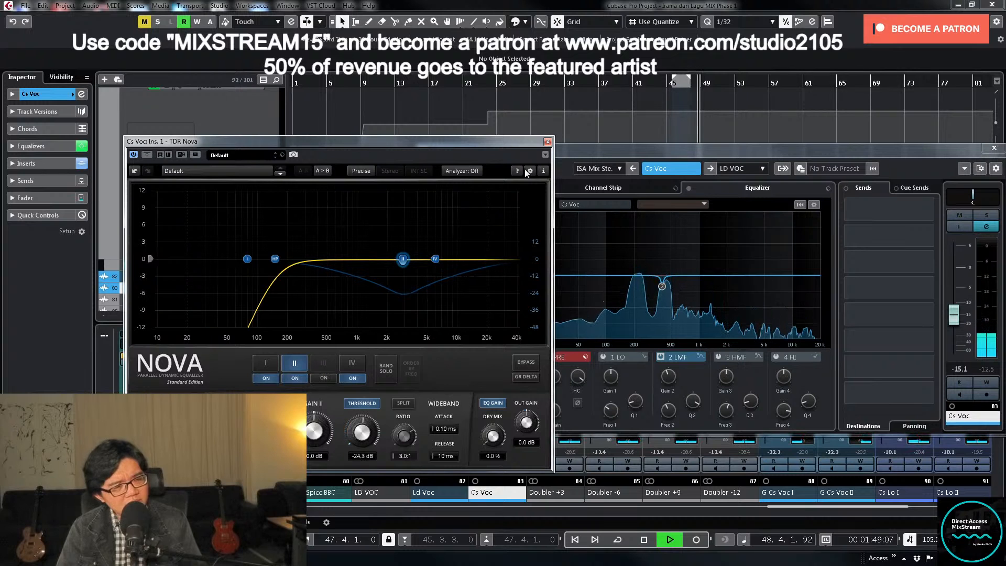
pyautogui.click(548, 142)
pyautogui.click(995, 149)
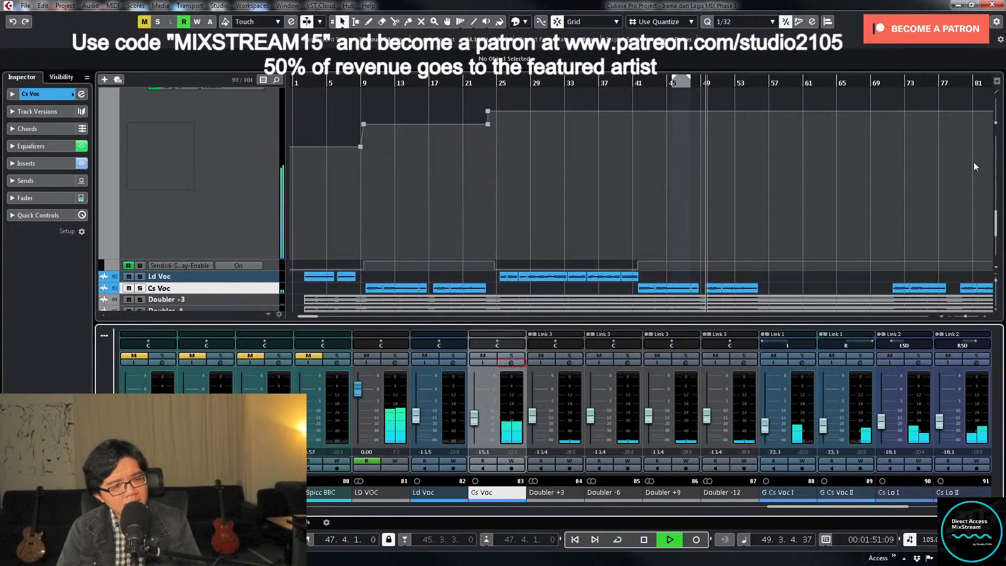
# - Set the band II threshold of TDR Nova on G Cs Voc I to -25.0 dB and close its windows
pyautogui.click(802, 362)
pyautogui.click(490, 204)
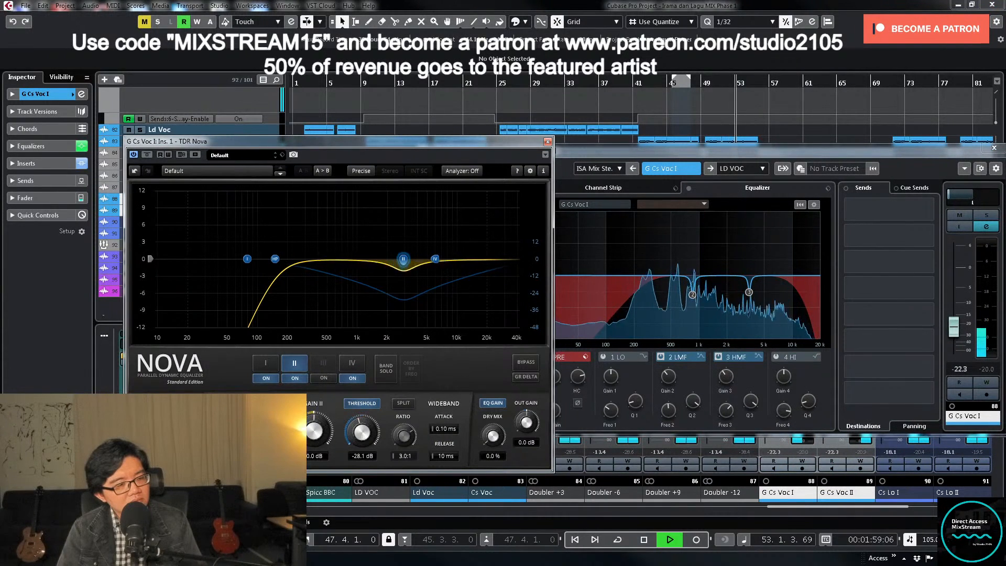
pyautogui.moveTo(362, 433); pyautogui.dragTo(362, 418)
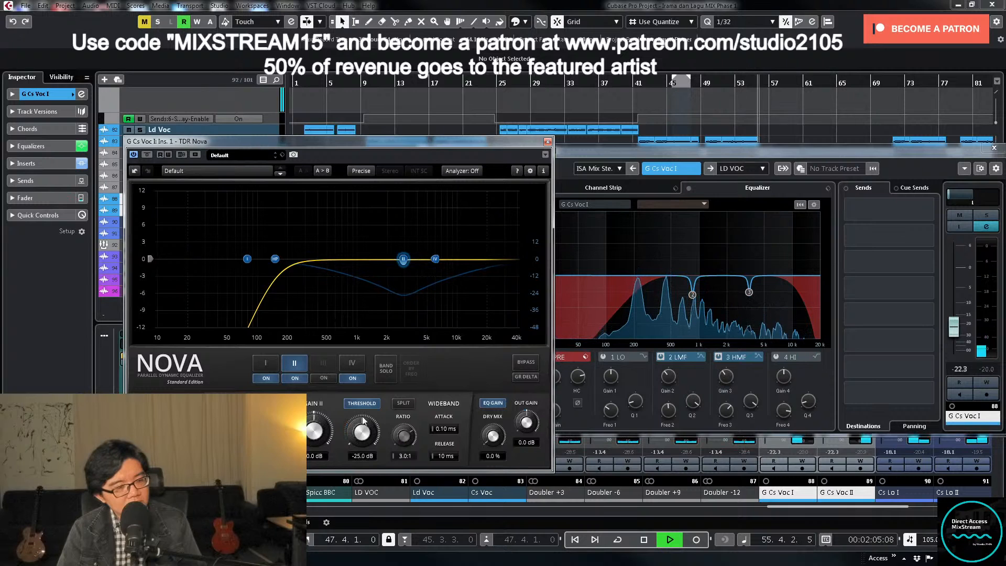
pyautogui.press('space')
pyautogui.click(548, 142)
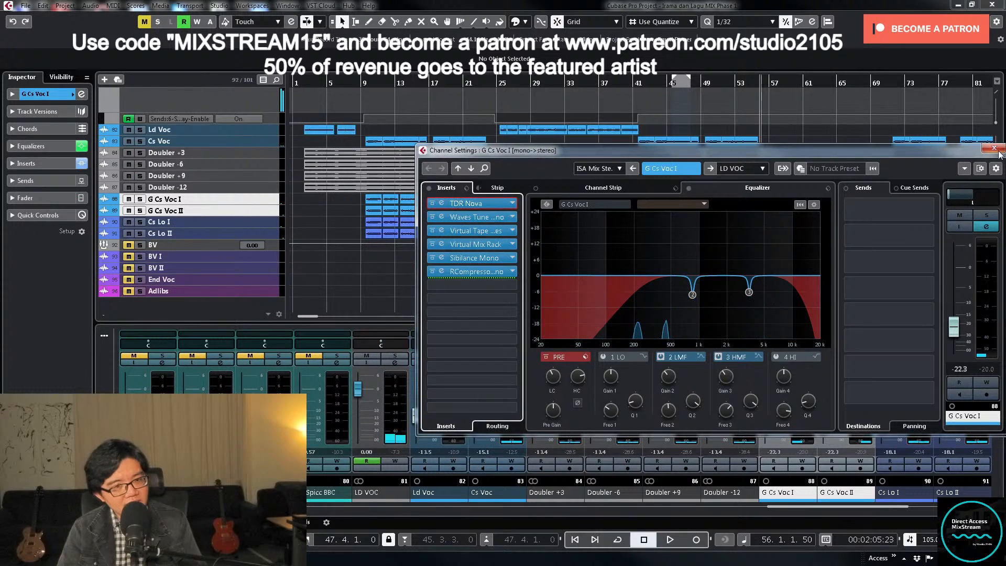
pyautogui.click(997, 150)
# - Set the band II threshold of TDR Nova on G Cs Voc II to -25.3 dB and close its windows
pyautogui.click(854, 364)
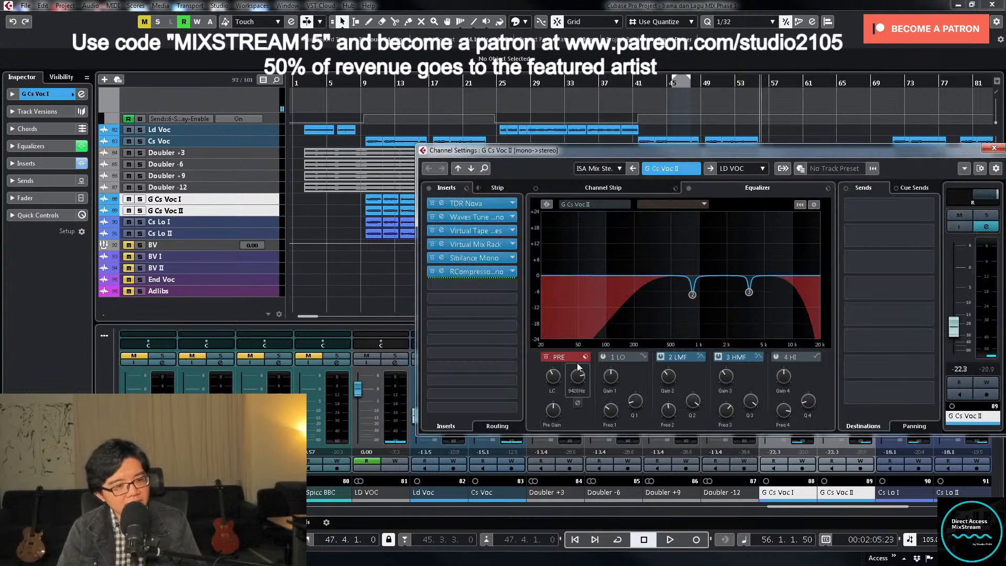
pyautogui.click(475, 203)
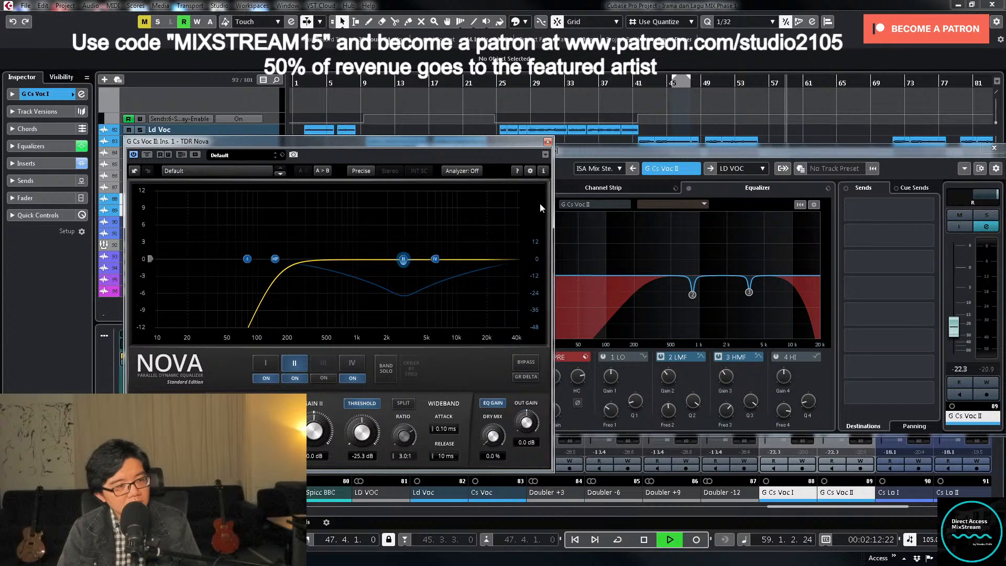
pyautogui.click(548, 141)
pyautogui.click(995, 150)
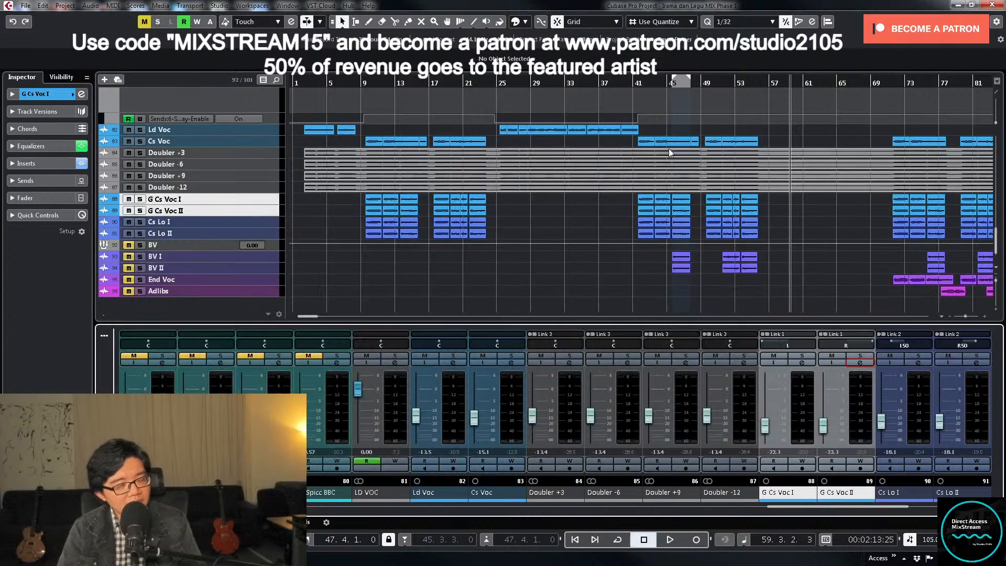
# - Play from bar 39 and write a LD VOC volume drop to -2.00 dB as the chorus starts at bar 41
pyautogui.scroll(3, 669, 148)
pyautogui.click(617, 81)
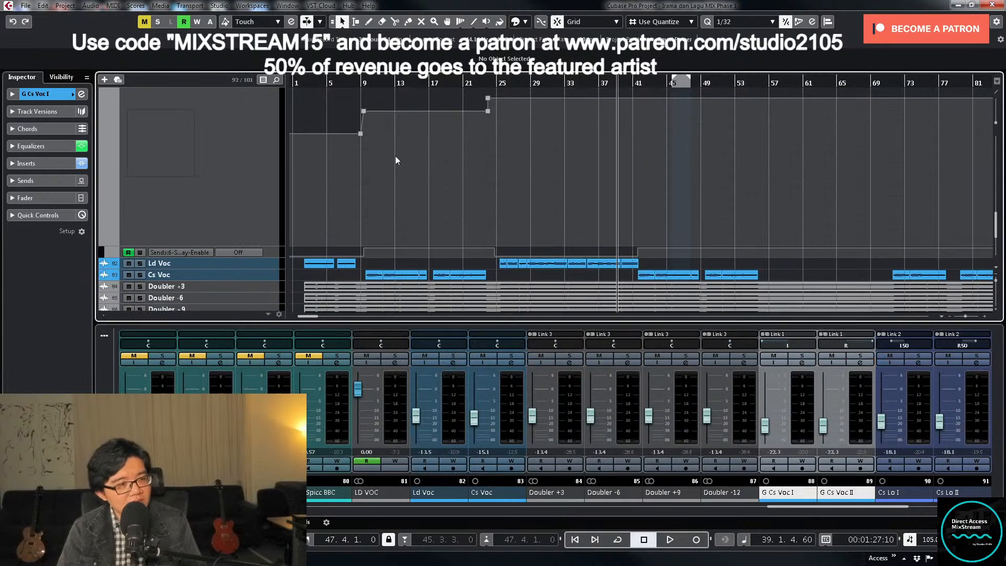
pyautogui.press('space')
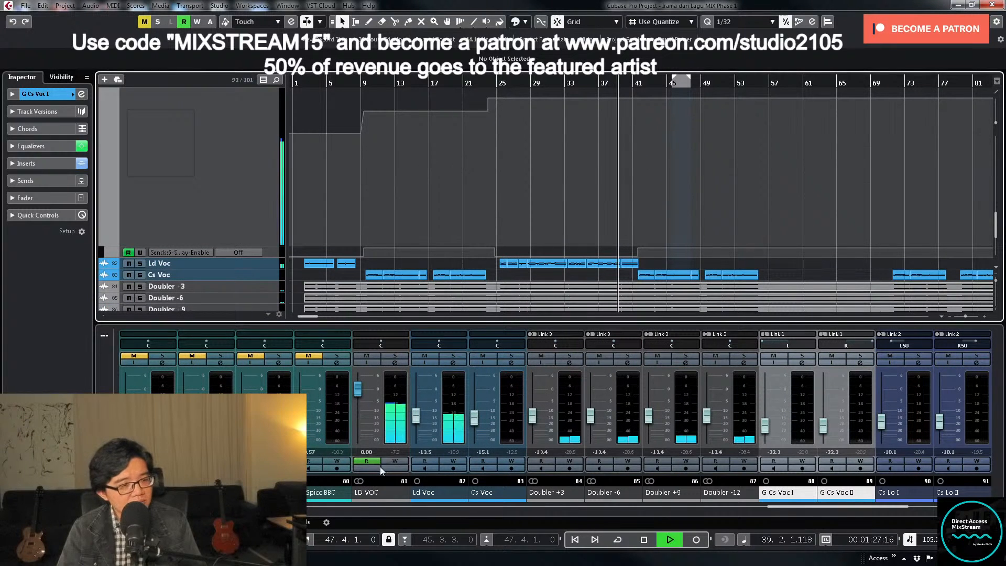
pyautogui.click(389, 460)
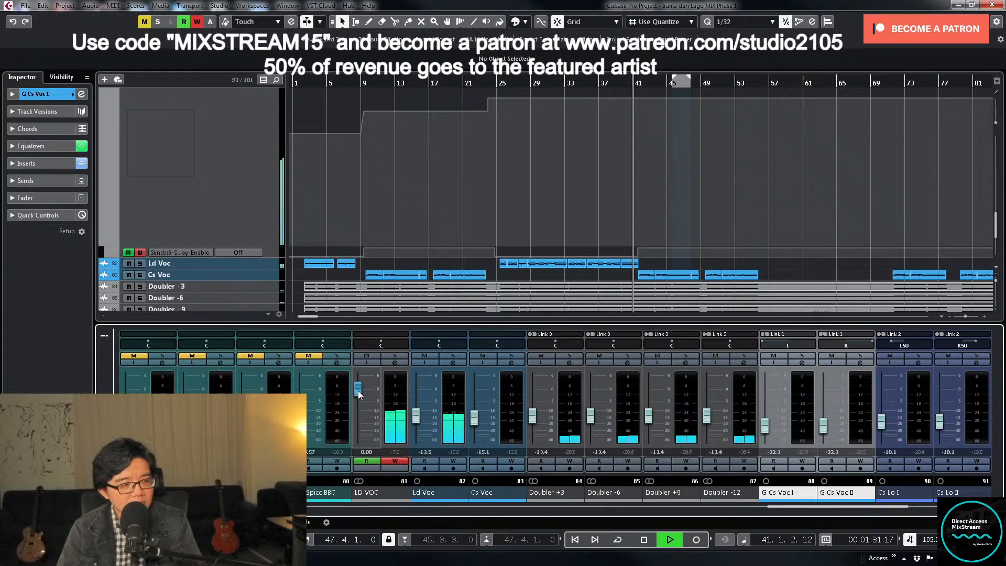
pyautogui.moveTo(359, 394); pyautogui.dragTo(359, 397)
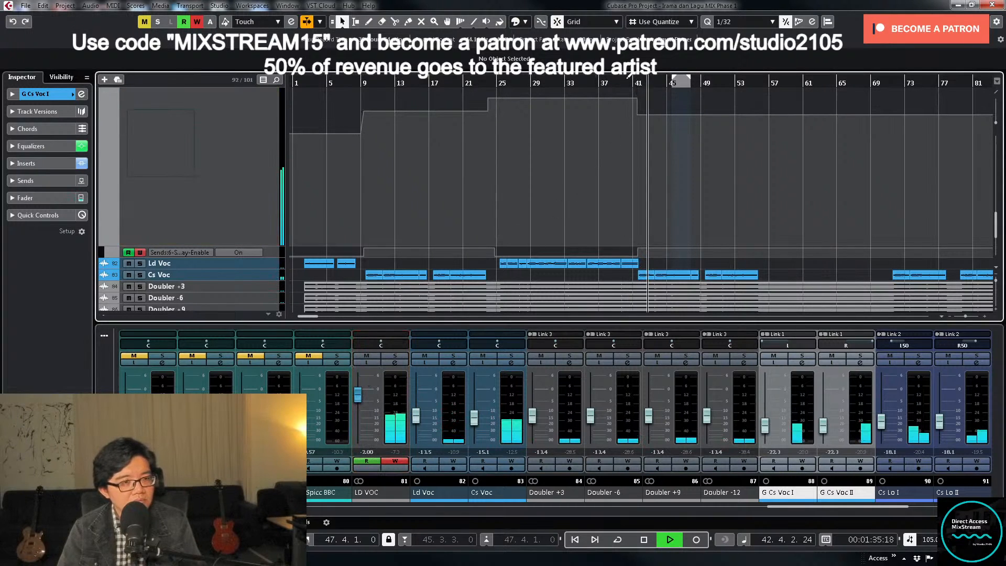
# - Delete the surplus LD VOC volume automation points around the drop at bar 41
pyautogui.moveTo(627, 82); pyautogui.dragTo(670, 139)
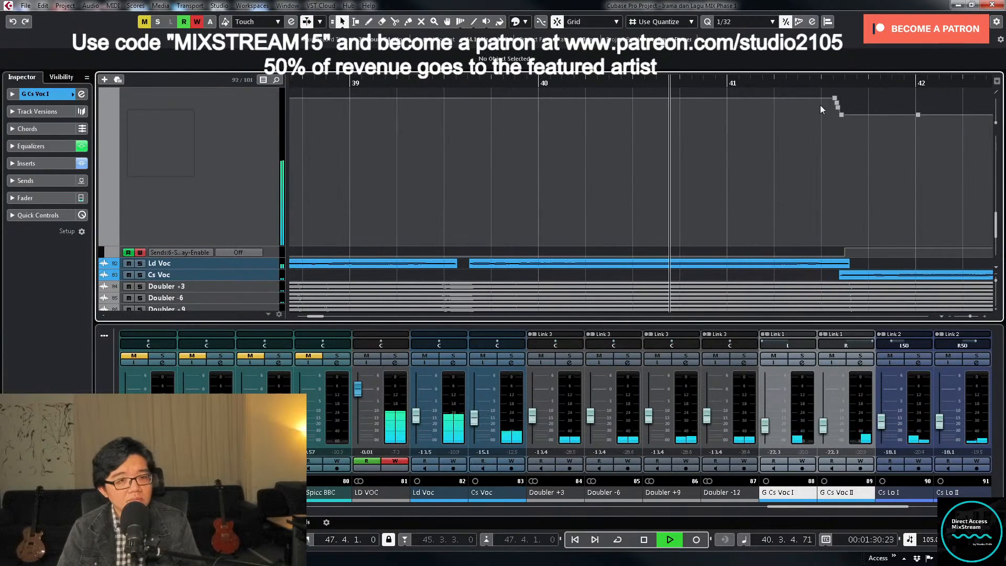
pyautogui.press('Delete')
pyautogui.moveTo(843, 102); pyautogui.dragTo(927, 130)
pyautogui.press('Delete')
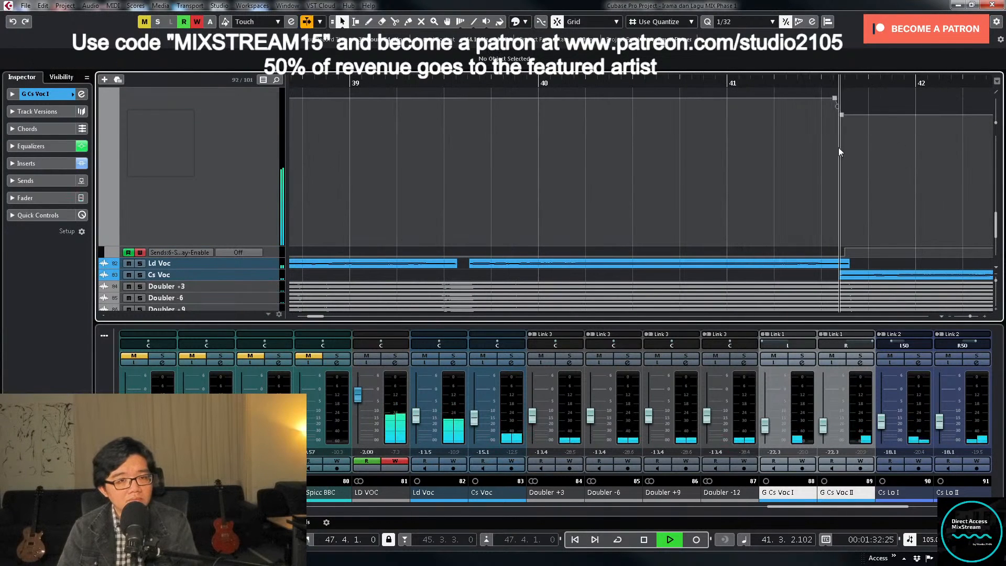
# - Set the LD VOC volume automation point at the end of the bar 41 drop to -1.5 dB
pyautogui.moveTo(828, 149); pyautogui.dragTo(867, 106)
pyautogui.click(135, 64)
pyautogui.write('-1')
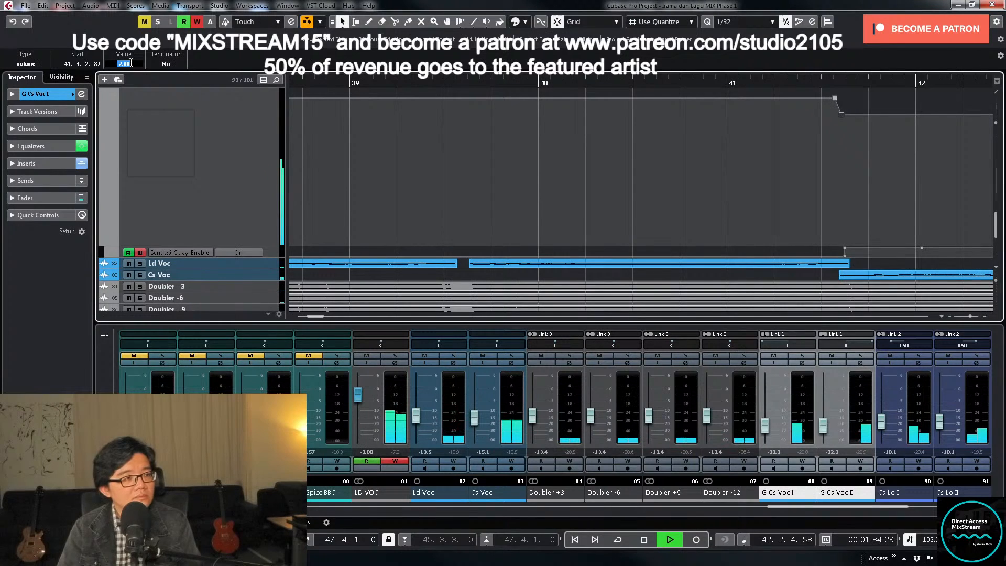
pyautogui.write('.5')
pyautogui.press('Return')
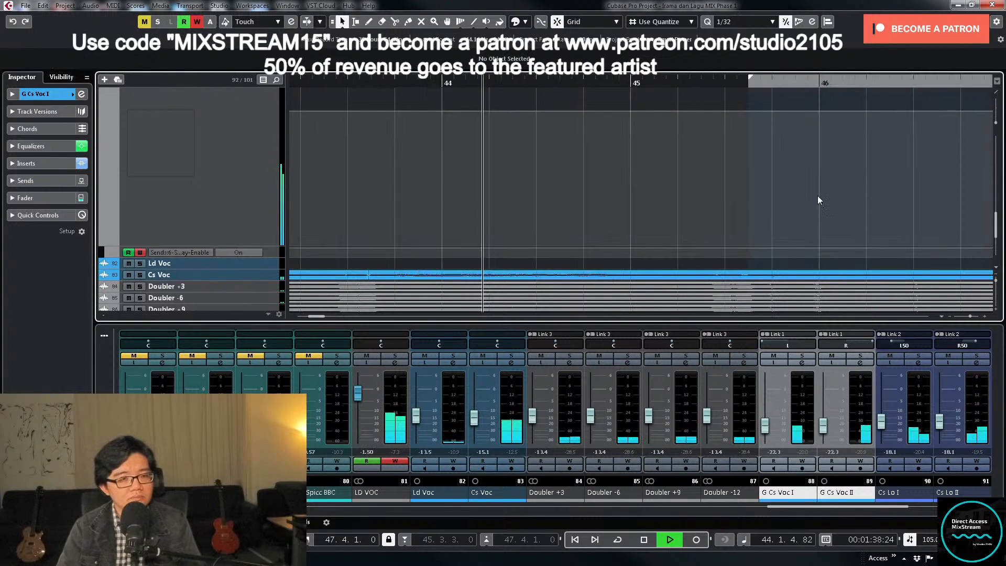
# - Listen to the vocal level through the chorus after bar 44 and in the final chorus around bar 83
pyautogui.hotkey('shift', 'f')
pyautogui.press('z')
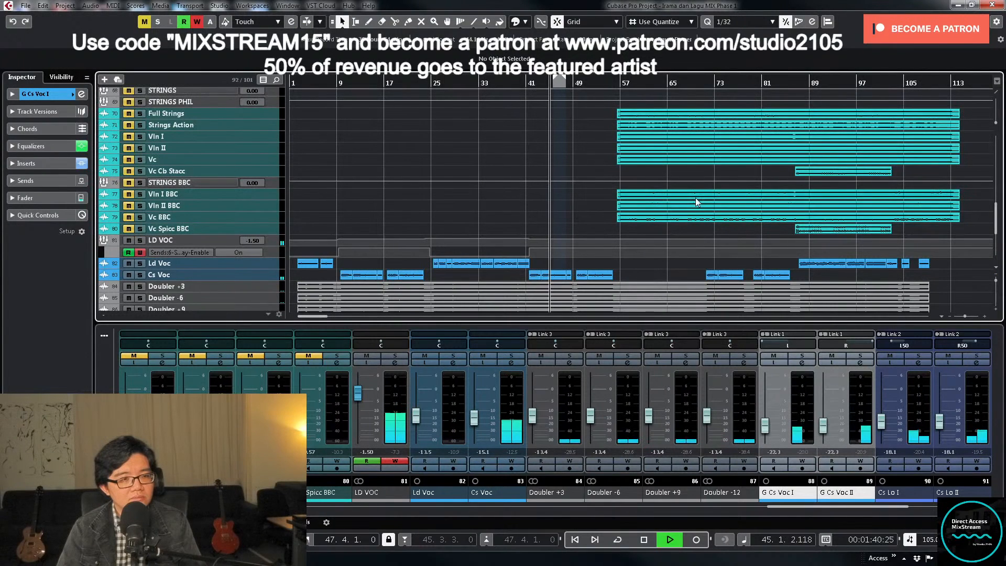
pyautogui.scroll(-3, 708, 212)
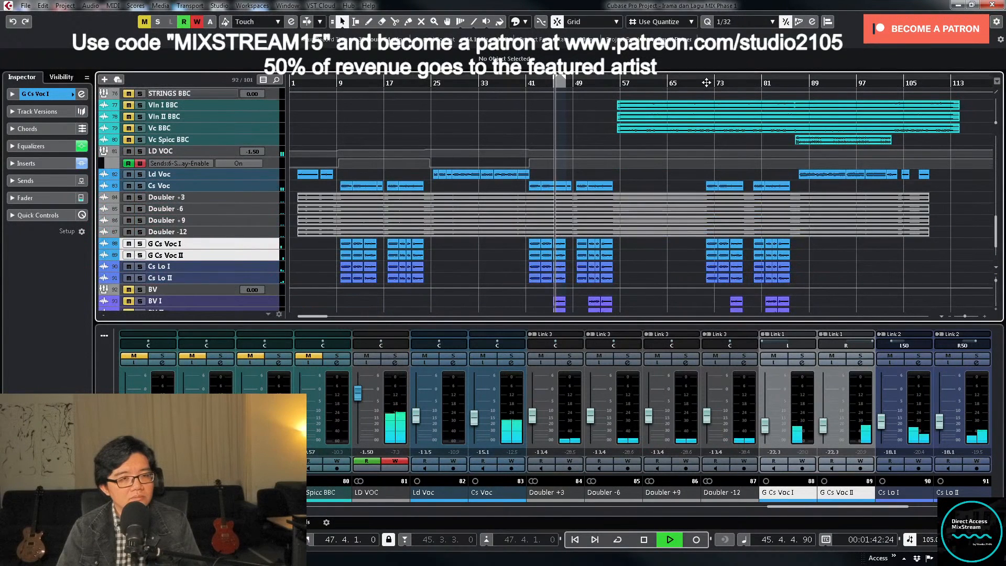
pyautogui.scroll(-3, 786, 135)
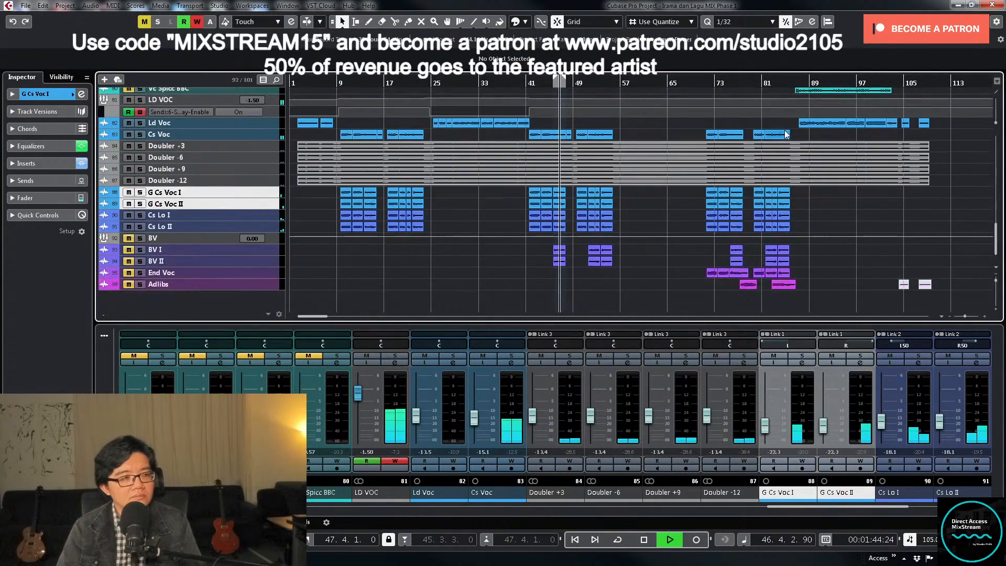
pyautogui.scroll(5, 786, 131)
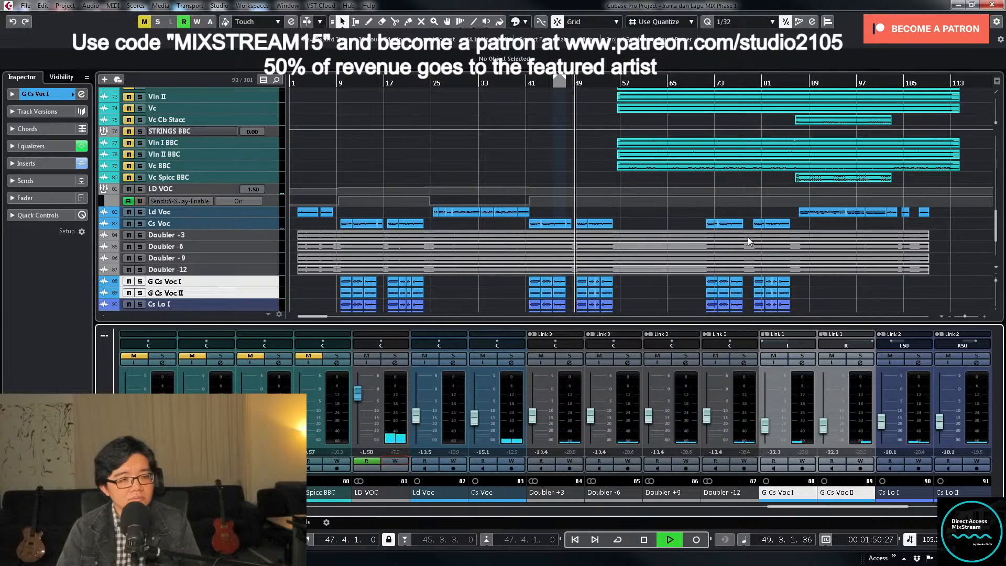
pyautogui.press('space')
pyautogui.click(773, 79)
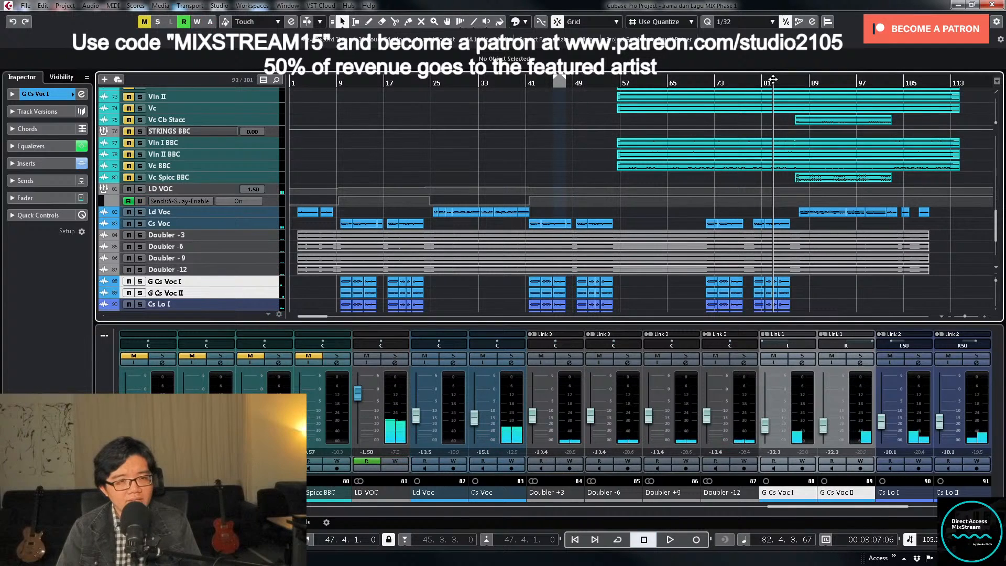
pyautogui.scroll(-3, 841, 269)
pyautogui.scroll(3, 803, 273)
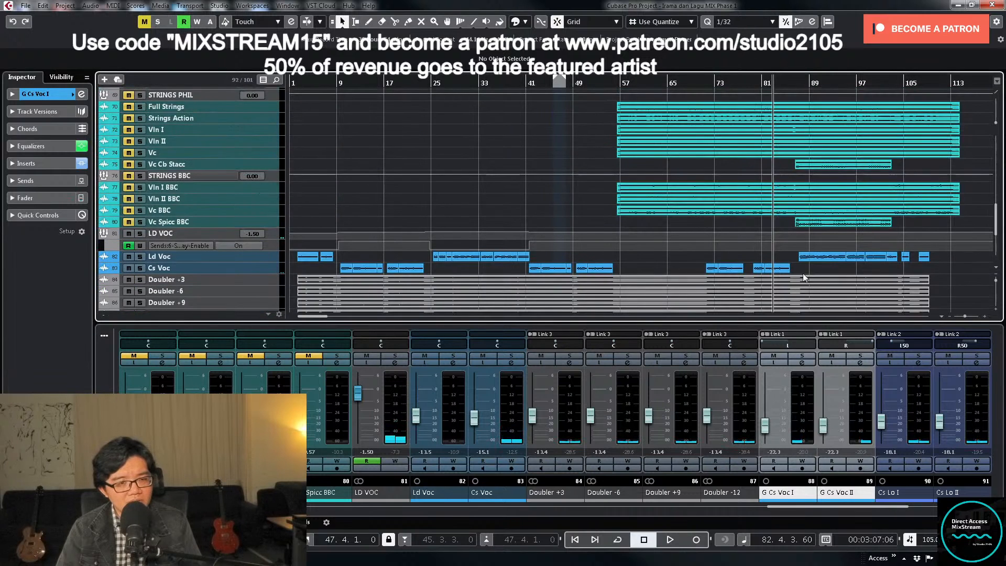
pyautogui.scroll(-1, 823, 260)
pyautogui.press('space')
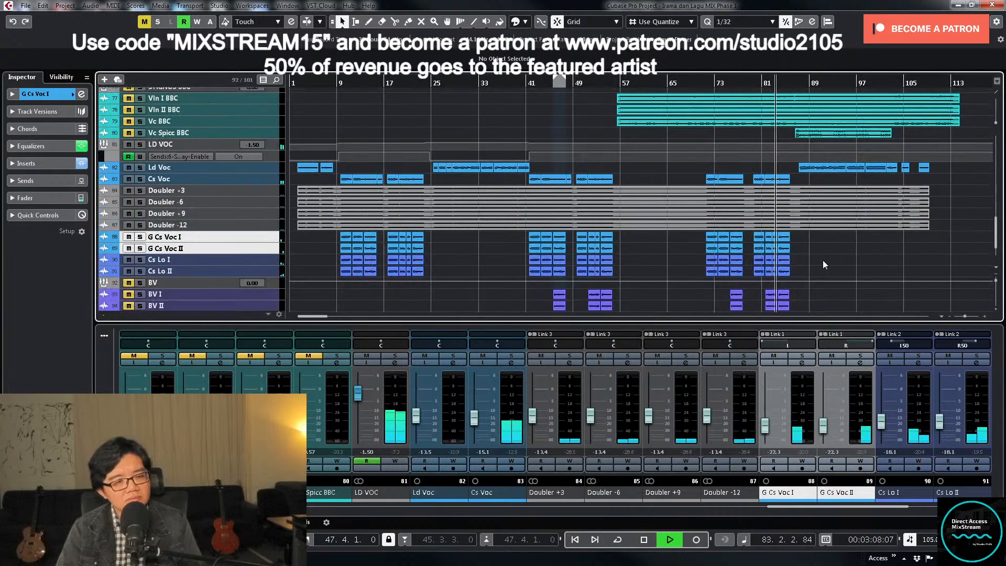
# - Play from bar 68 and lower the Air gain in Eiosis AirEQ on Grand Piano to about +1.13 dB, then close the plug-in
pyautogui.click(684, 82)
pyautogui.scroll(15, 764, 253)
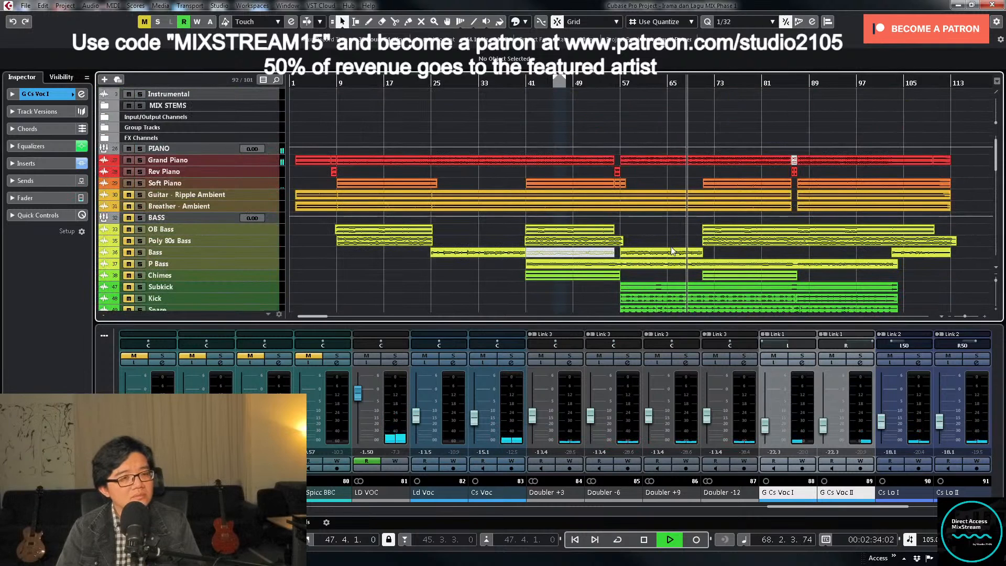
pyautogui.click(265, 159)
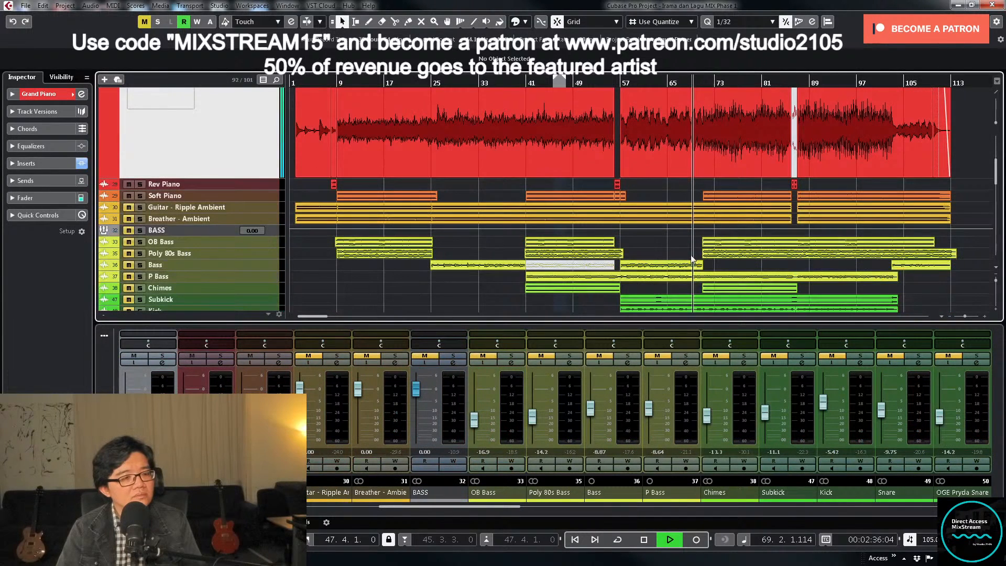
pyautogui.click(161, 364)
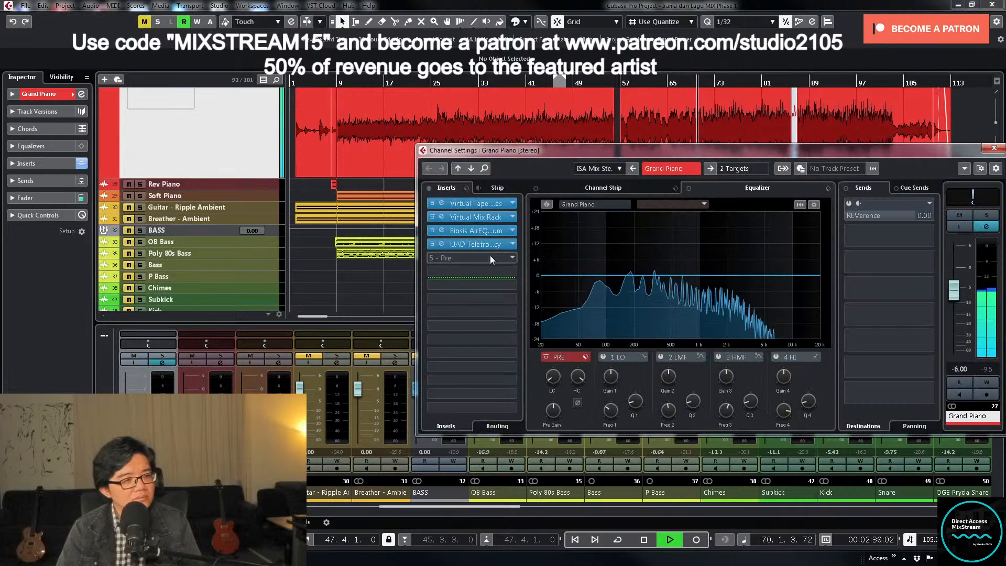
pyautogui.click(496, 234)
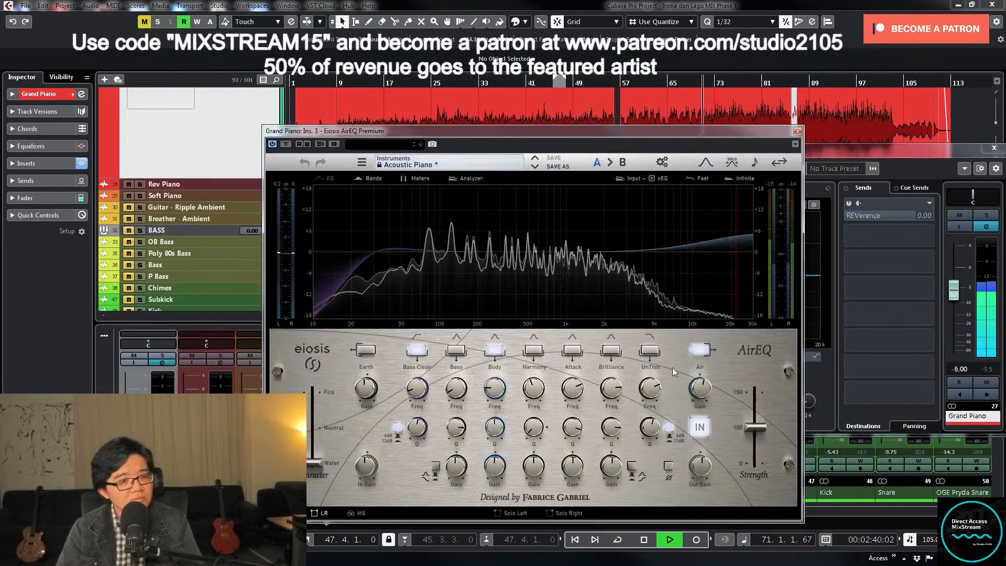
pyautogui.moveTo(701, 393); pyautogui.dragTo(701, 397)
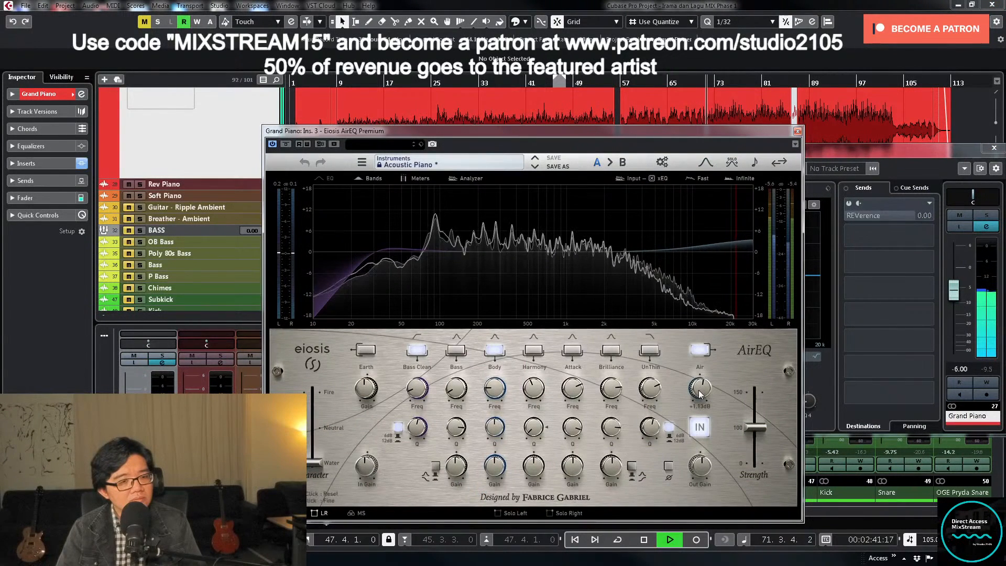
pyautogui.click(797, 132)
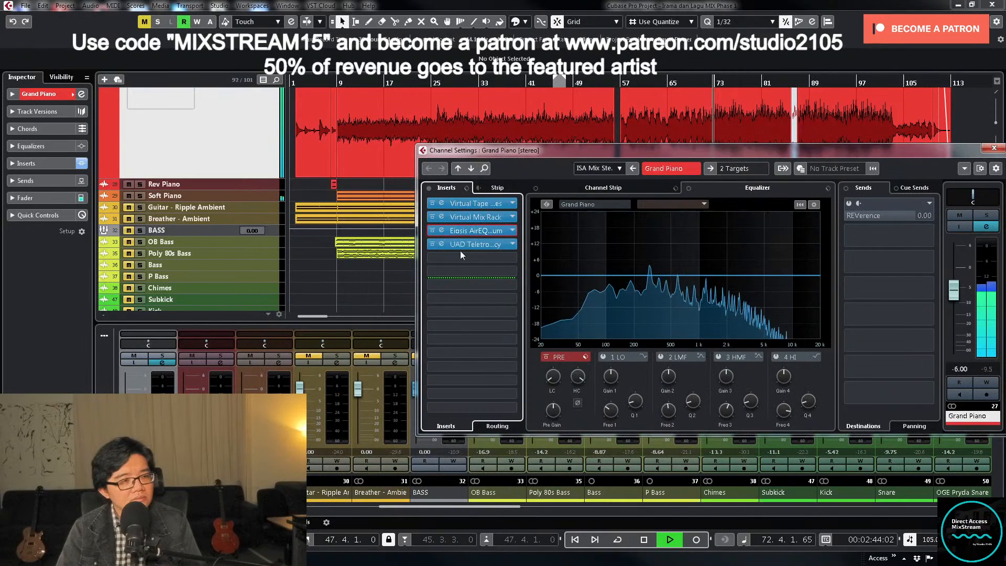
# - Check the UAD Teletronix LA-2A on Grand Piano during playback and close the plug-in and channel windows
pyautogui.click(484, 245)
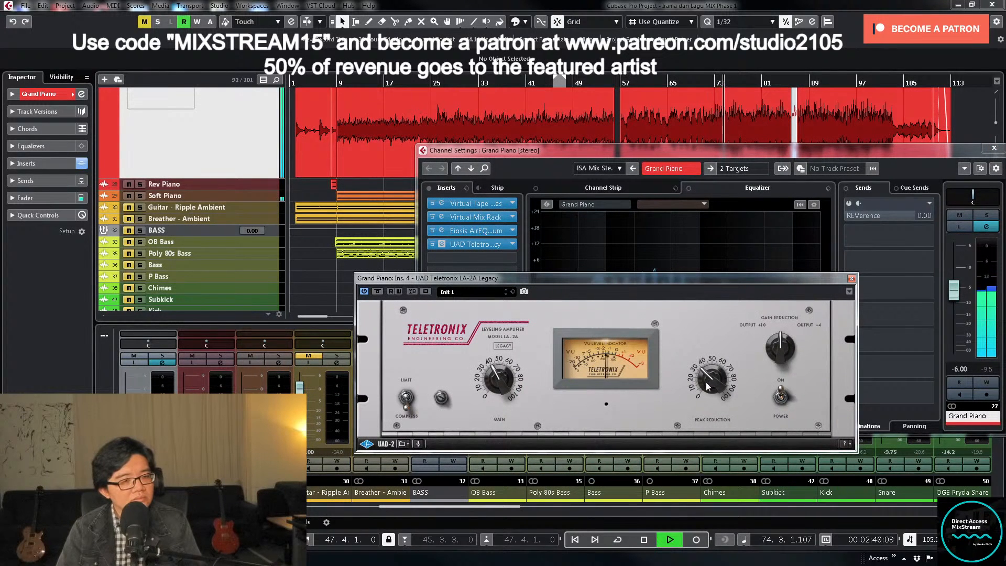
pyautogui.click(853, 280)
pyautogui.click(994, 148)
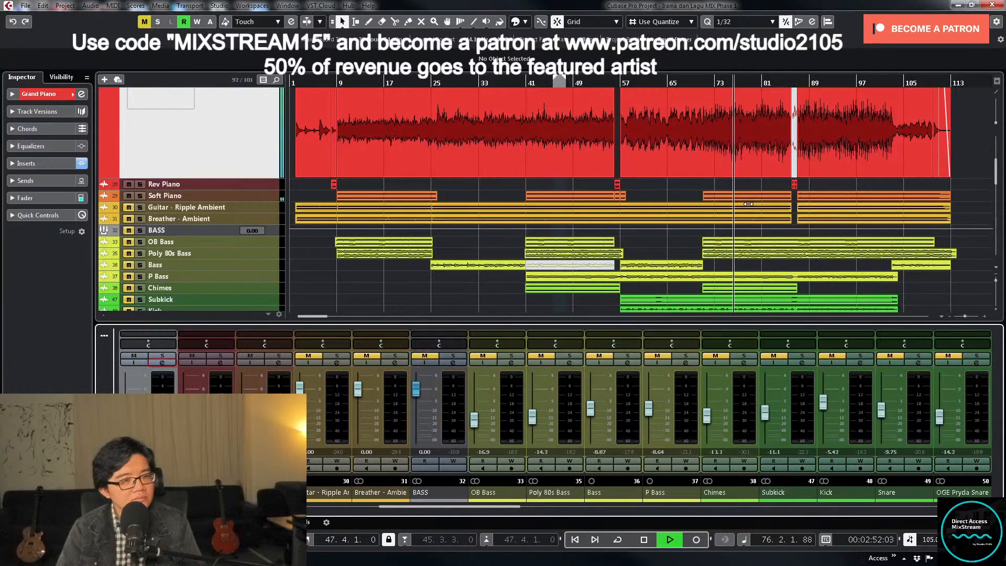
# - Examine the Grand Piano and Soft Piano parts and start playback from bar 71
pyautogui.scroll(4, 750, 226)
pyautogui.scroll(-3, 746, 174)
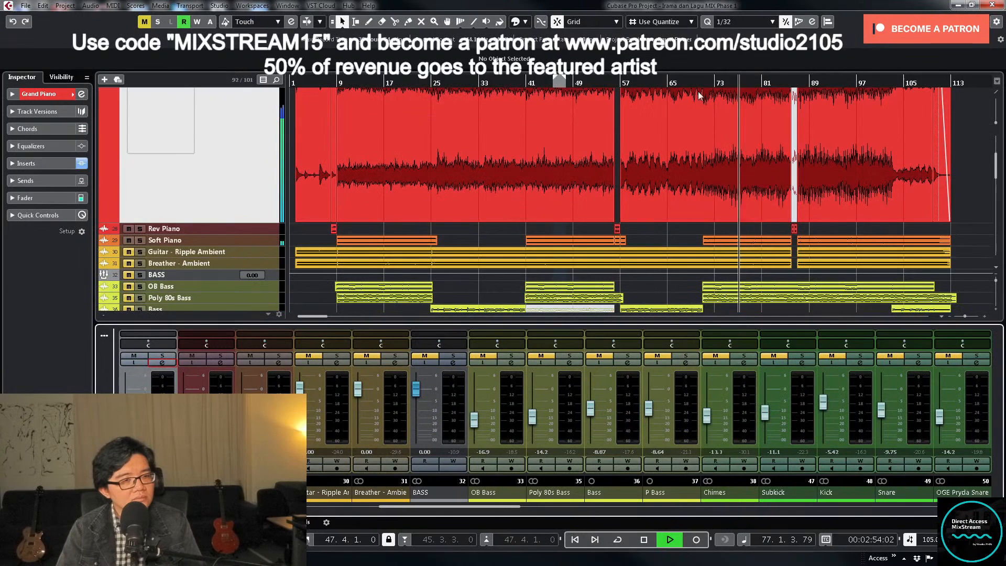
pyautogui.press('space')
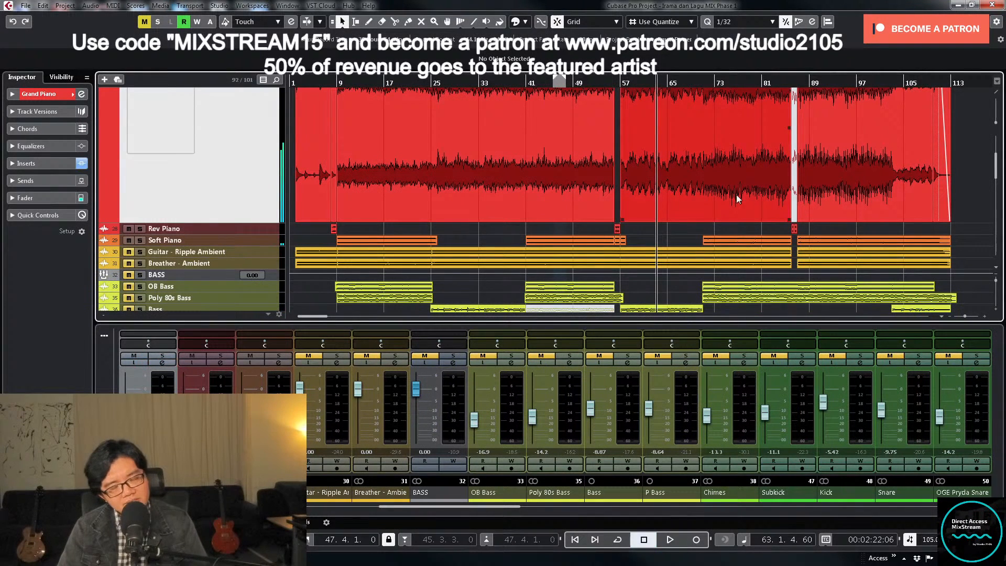
pyautogui.click(676, 83)
pyautogui.scroll(-2, 734, 199)
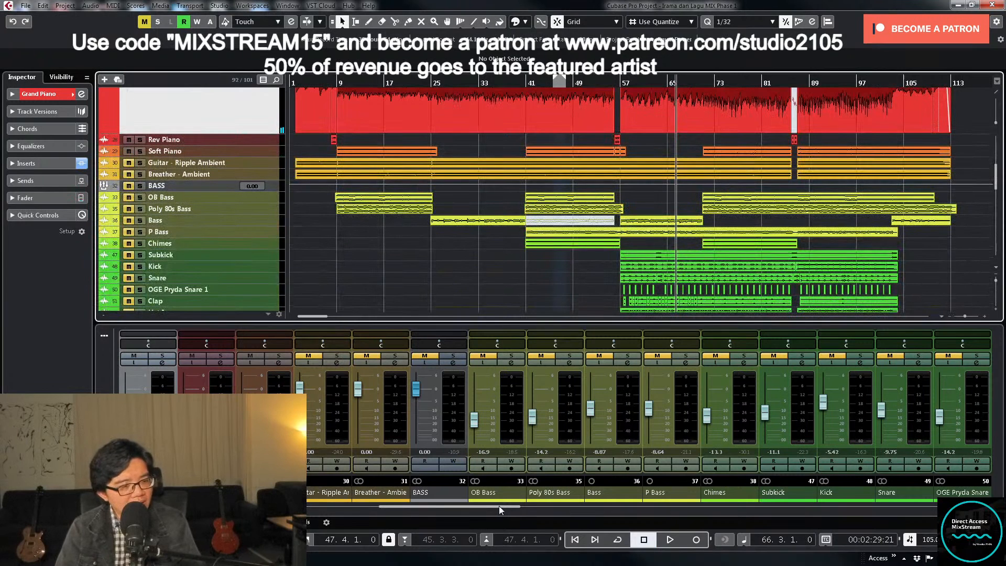
pyautogui.moveTo(500, 508); pyautogui.dragTo(451, 516)
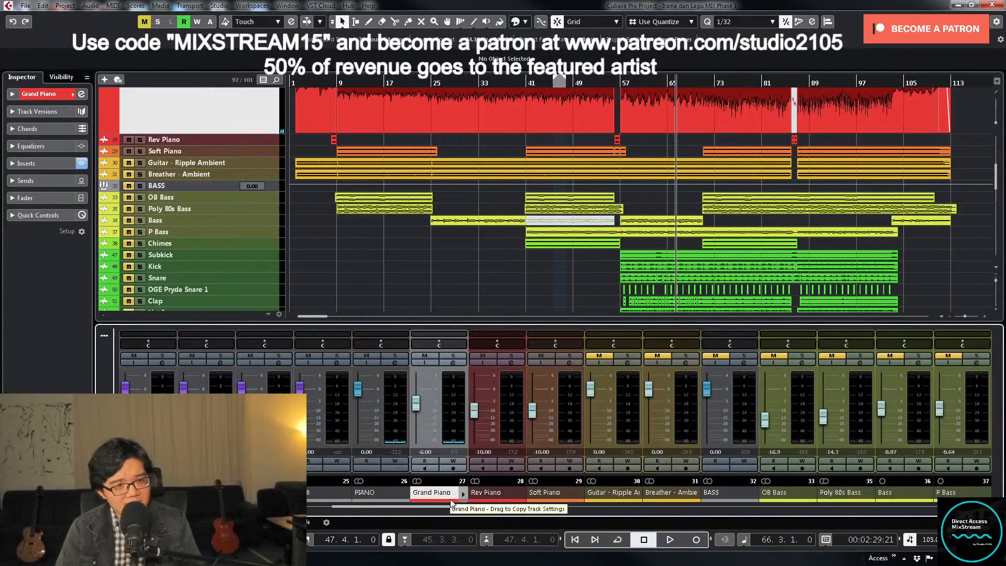
pyautogui.click(545, 493)
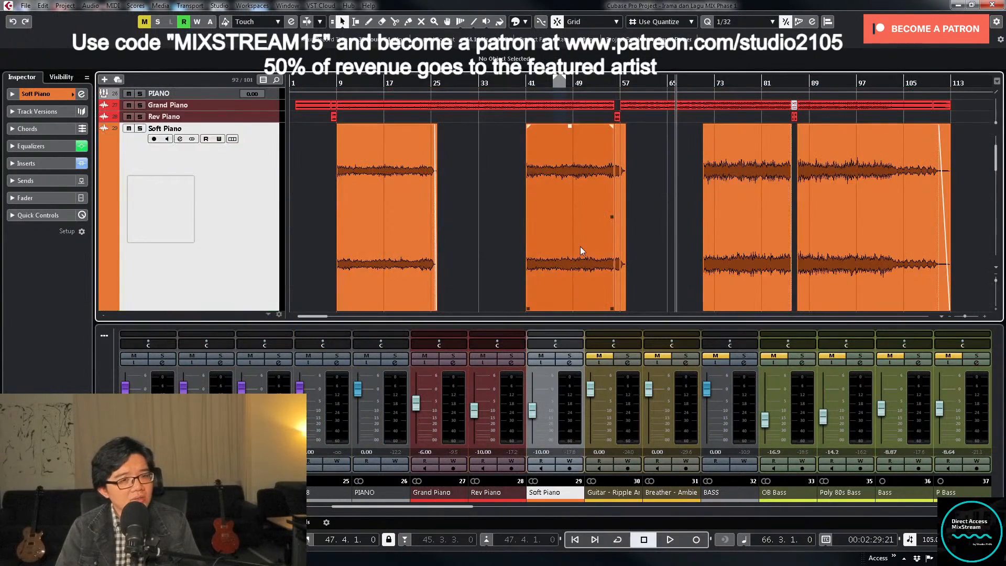
pyautogui.scroll(3, 731, 168)
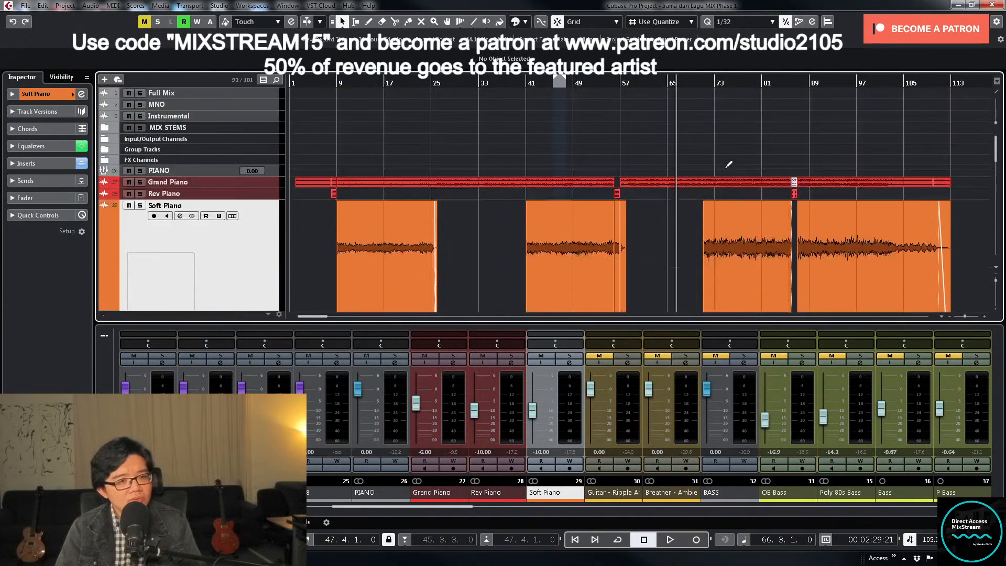
pyautogui.click(703, 83)
pyautogui.scroll(-7, 638, 187)
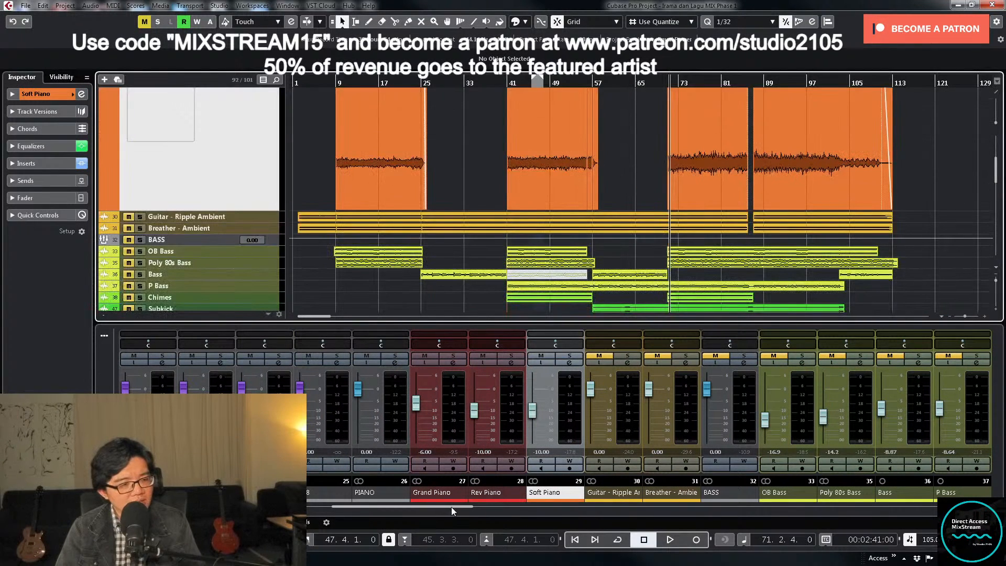
pyautogui.press('space')
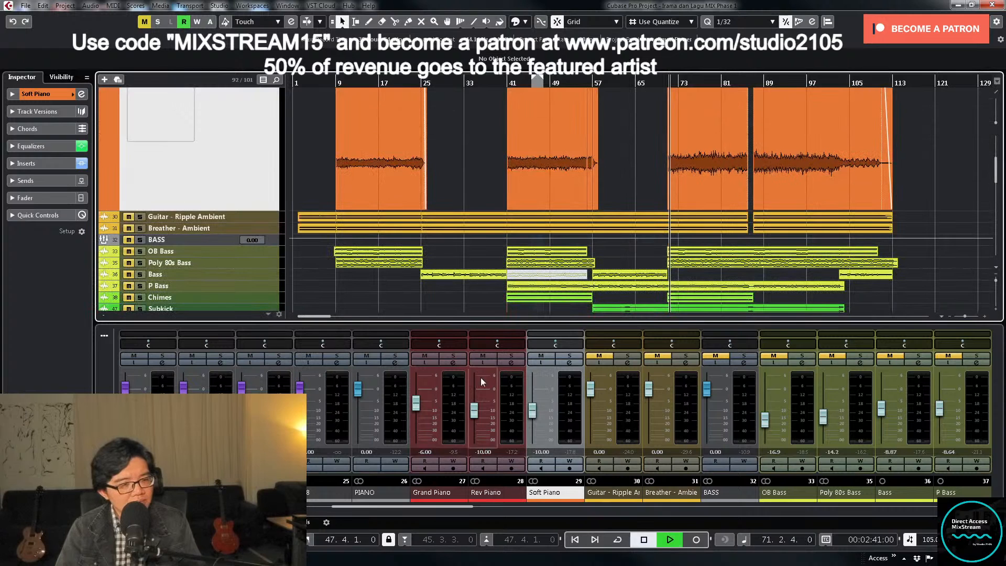
# - Write automation on the PIANO group that bypasses the Maag EQ2 insert around bar 71, playing from about bar 66
pyautogui.click(452, 362)
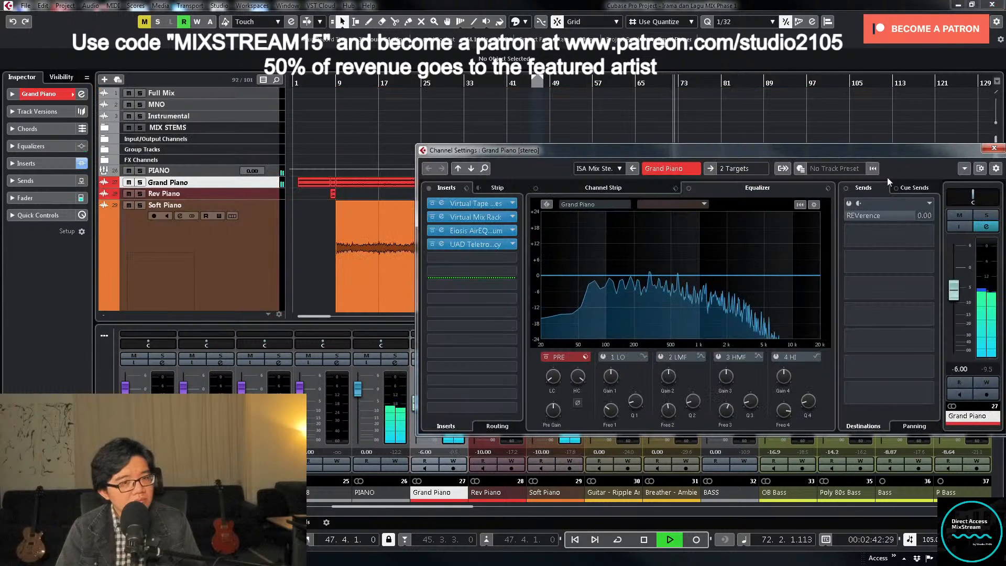
pyautogui.click(995, 148)
pyautogui.click(394, 362)
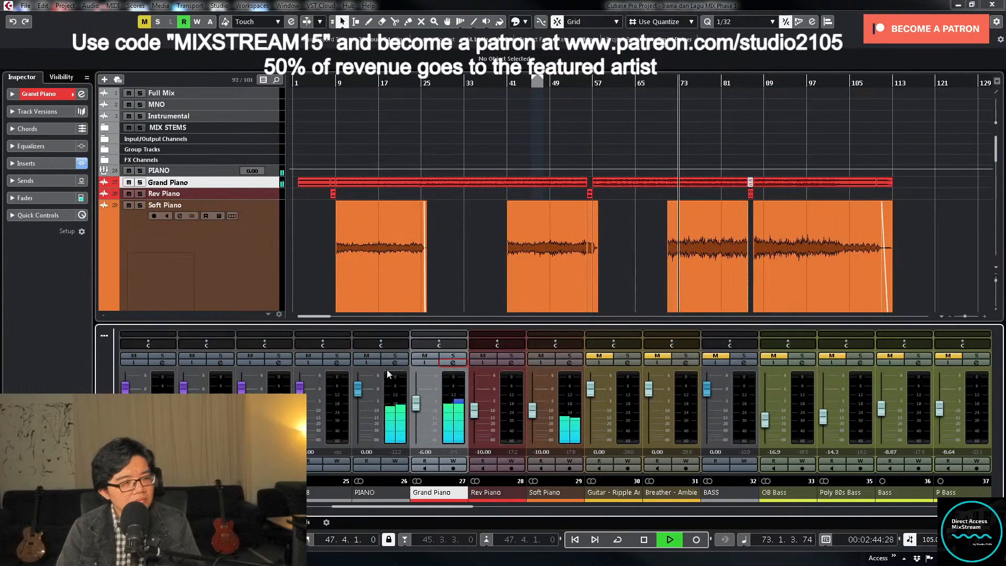
pyautogui.press('space')
pyautogui.click(664, 82)
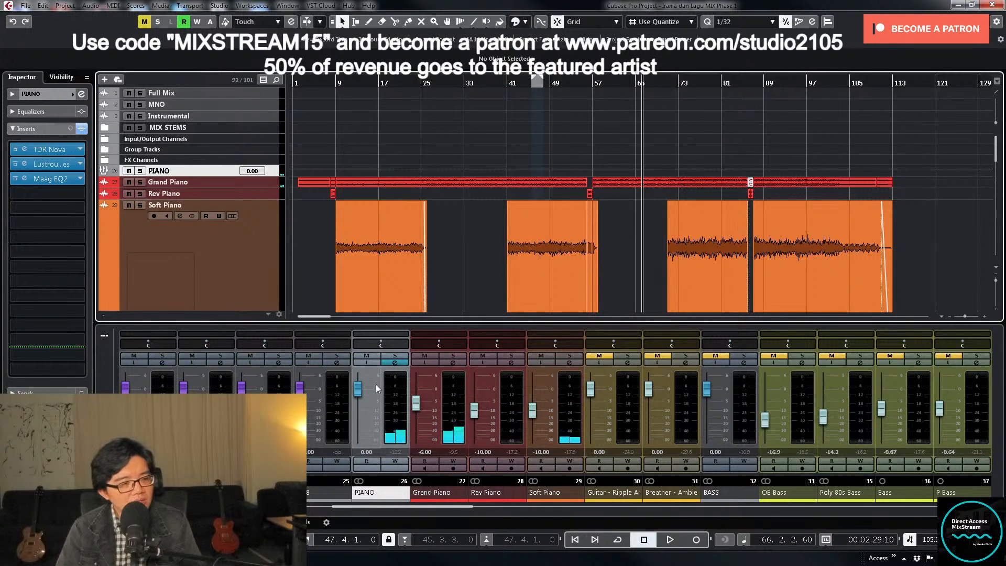
pyautogui.click(388, 363)
pyautogui.press('space')
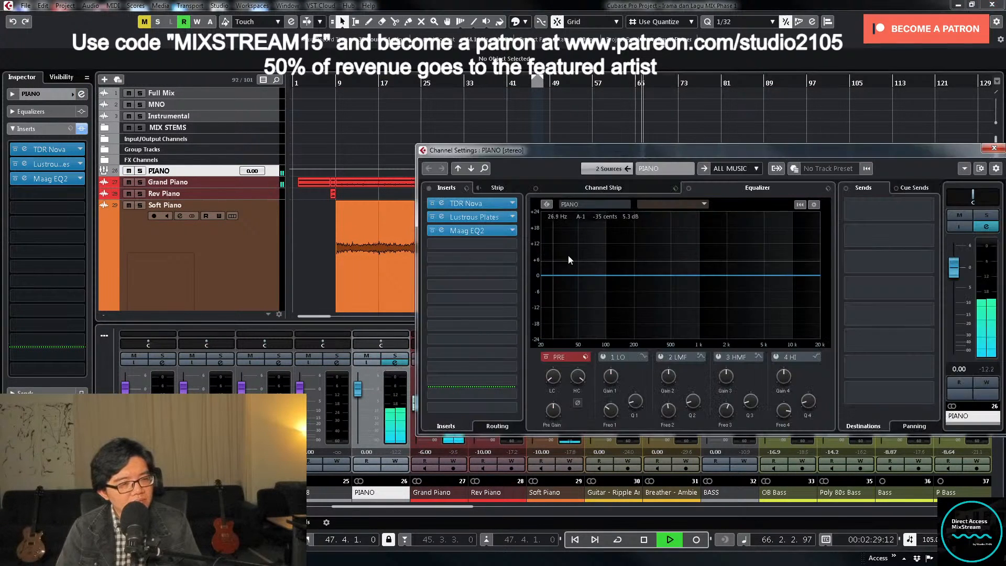
pyautogui.click(985, 384)
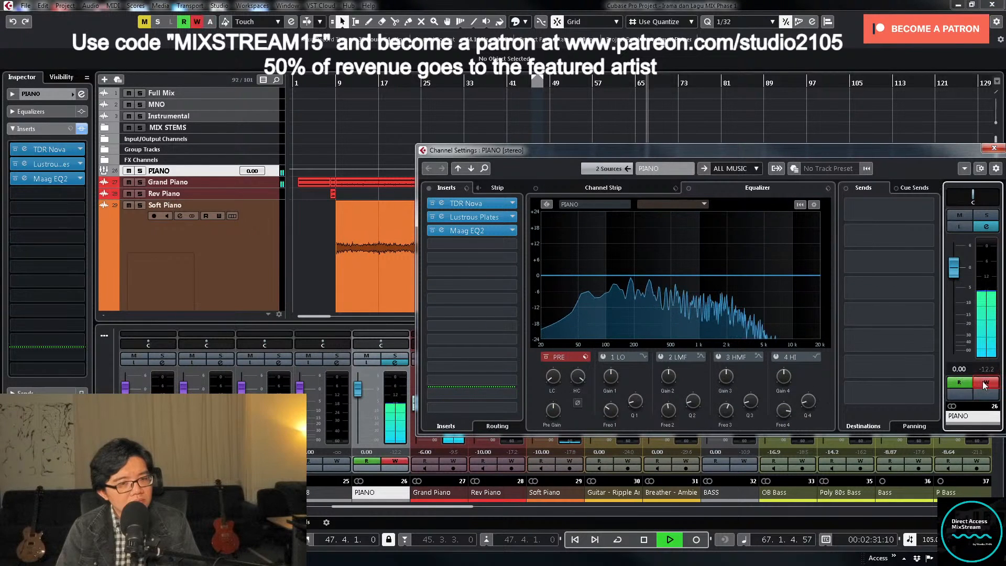
pyautogui.moveTo(787, 152); pyautogui.dragTo(695, 286)
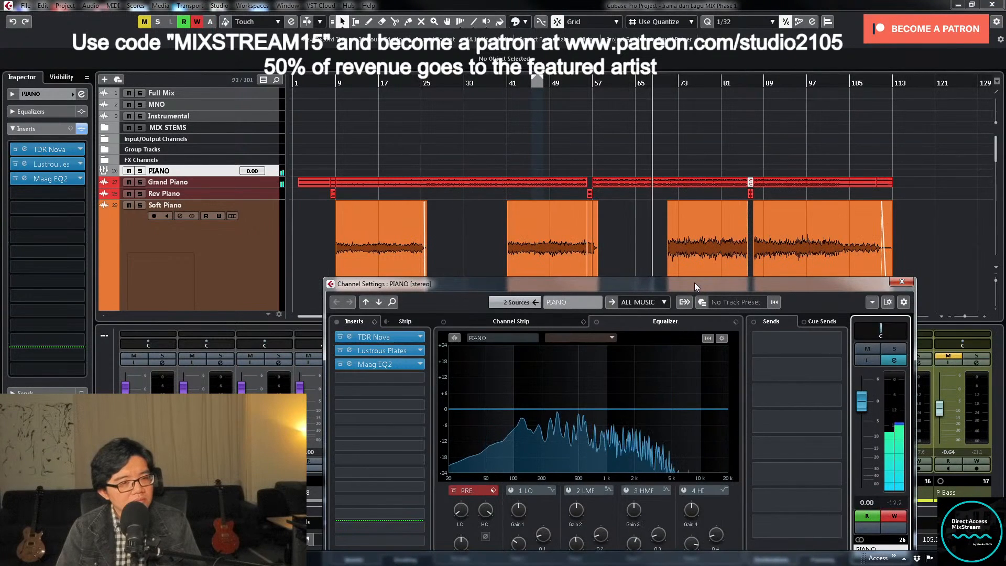
pyautogui.click(340, 365)
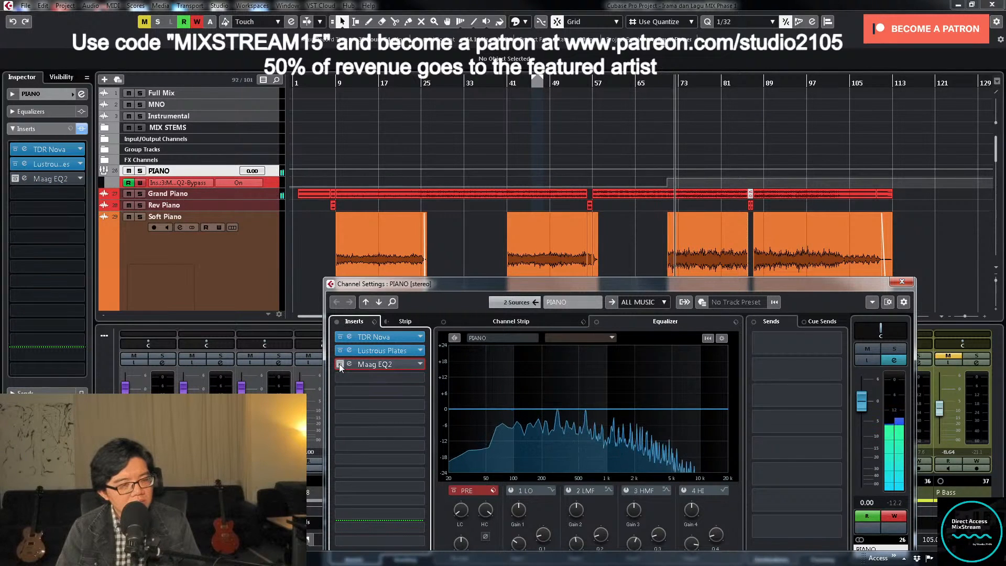
pyautogui.click(339, 363)
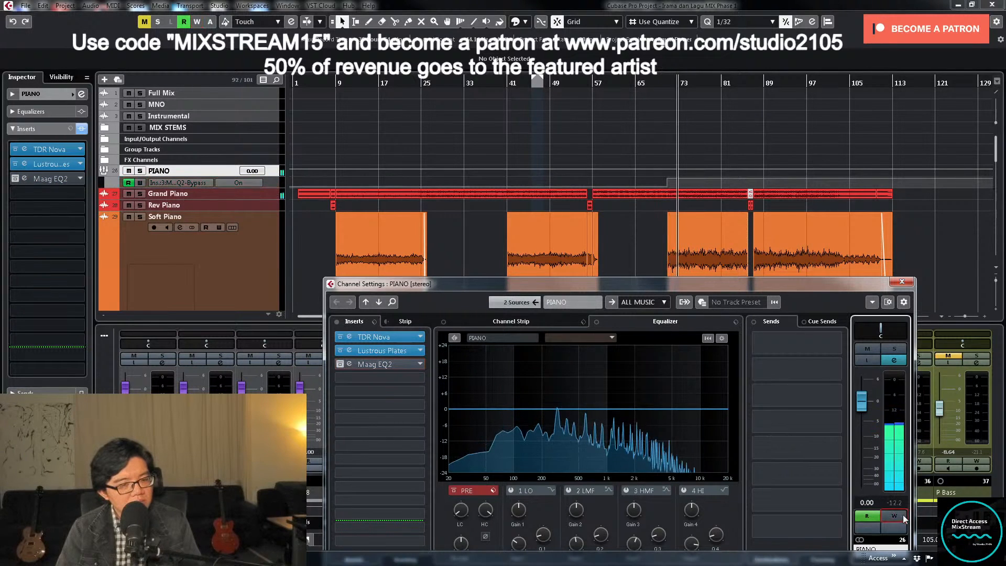
pyautogui.click(903, 284)
# - Show PIANO's Maag EQ2 bypass automation lane and move the point that switches the bypass on to bar 71
pyautogui.click(660, 81)
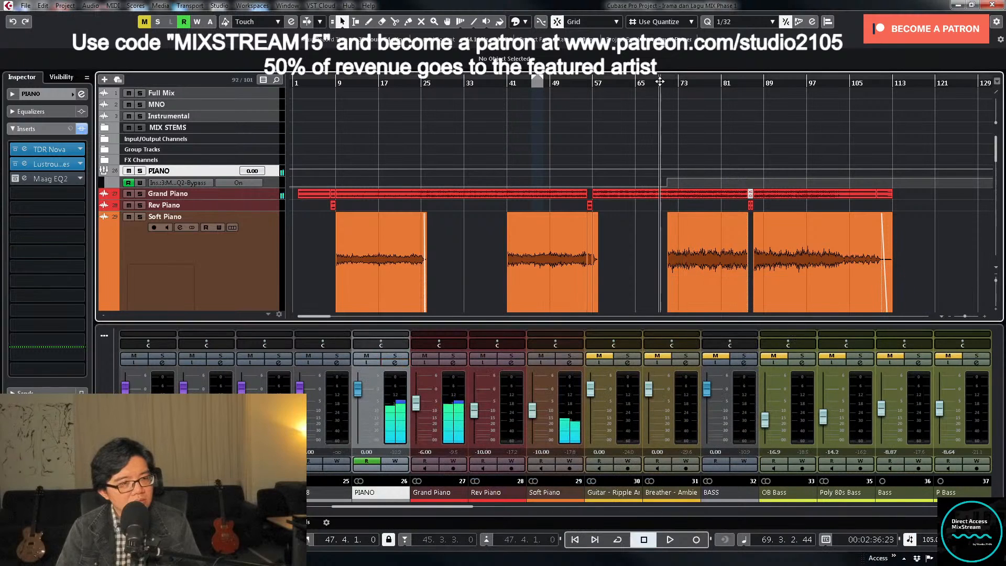
pyautogui.click(270, 185)
pyautogui.click(272, 173)
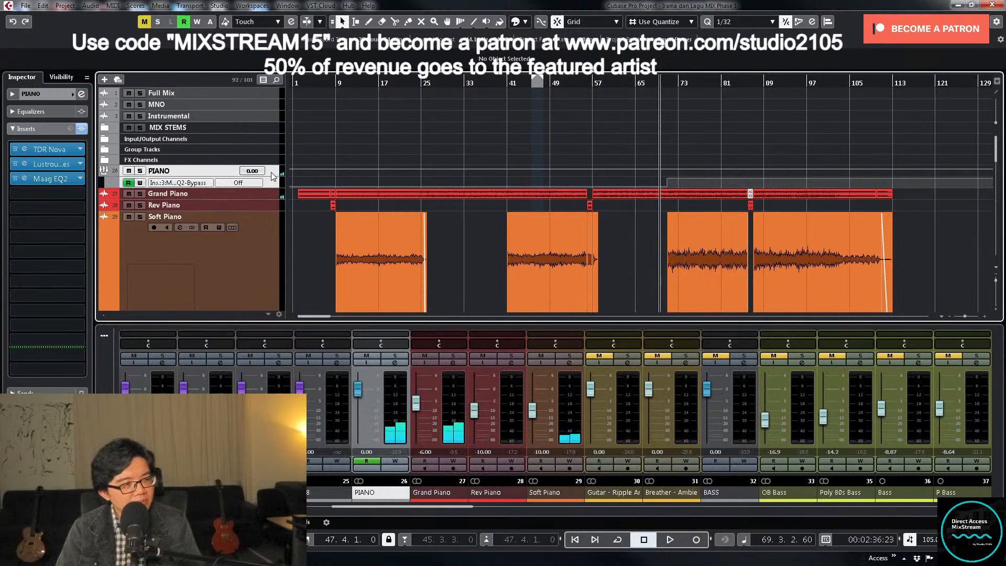
pyautogui.moveTo(270, 174); pyautogui.dragTo(685, 234)
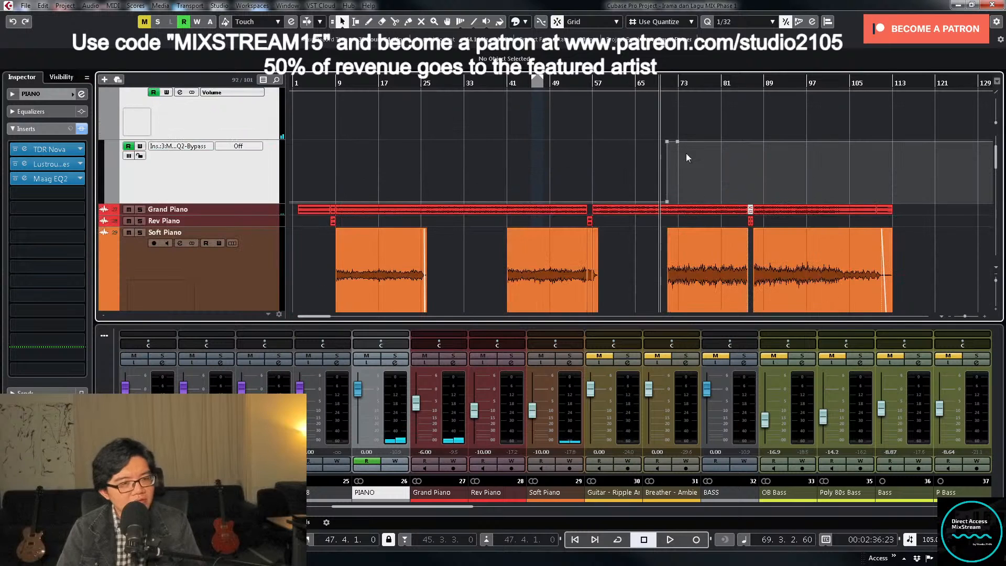
pyautogui.press('h')
pyautogui.press('h')
pyautogui.press('h')
pyautogui.press('h')
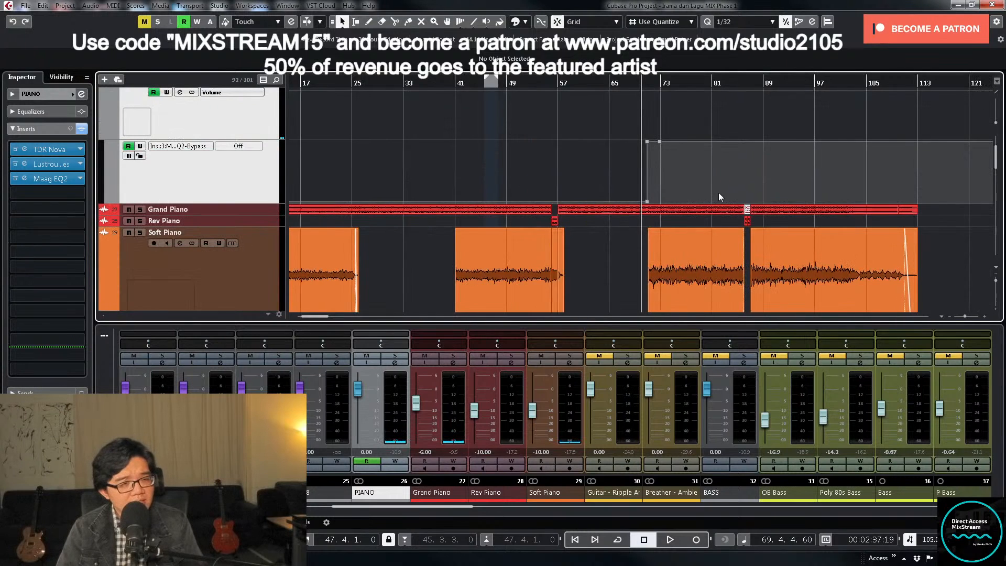
pyautogui.press('h')
pyautogui.press('h')
pyautogui.press('h')
pyautogui.press('h')
pyautogui.press('h')
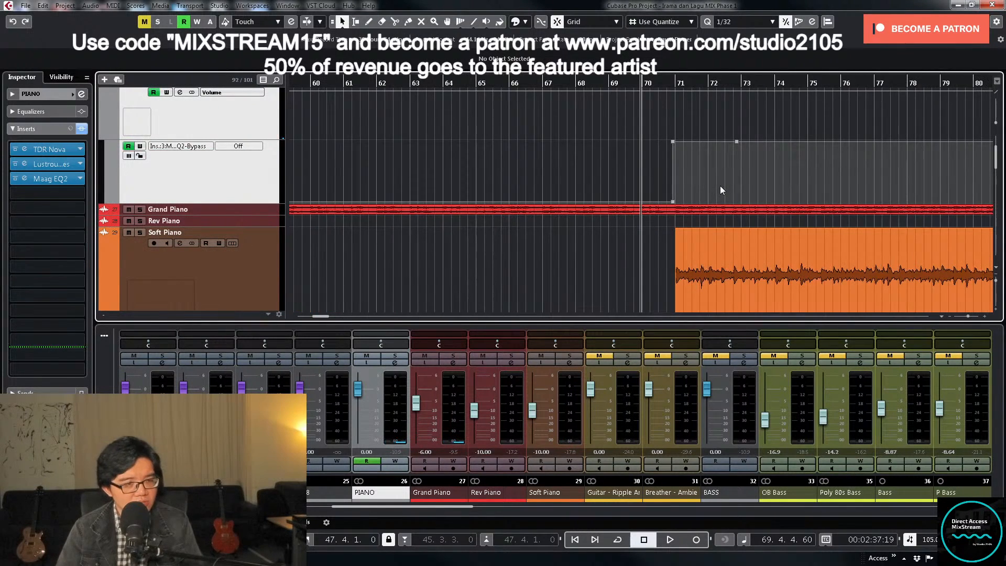
pyautogui.press('g')
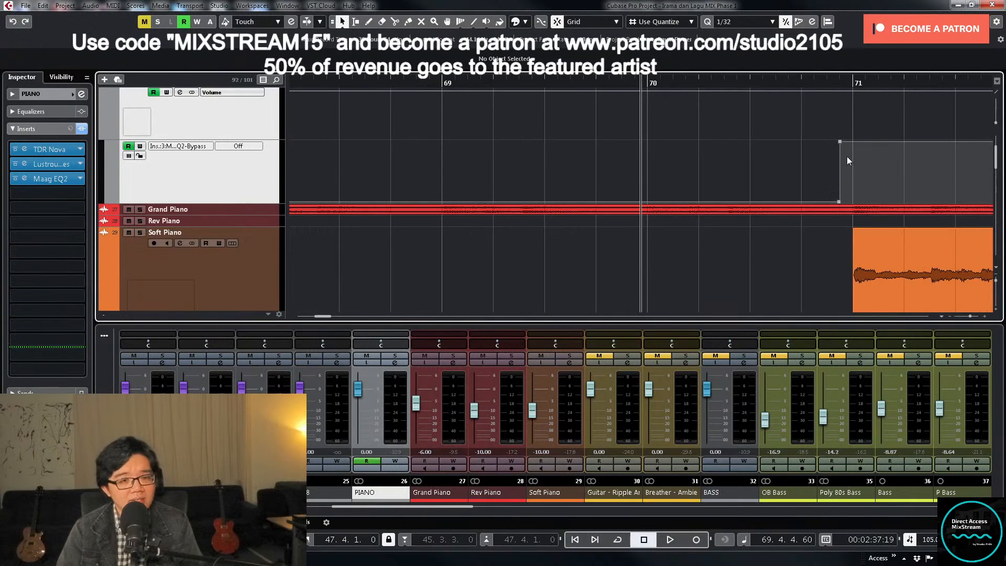
pyautogui.moveTo(842, 143); pyautogui.dragTo(855, 143)
pyautogui.press('g')
pyautogui.press('g')
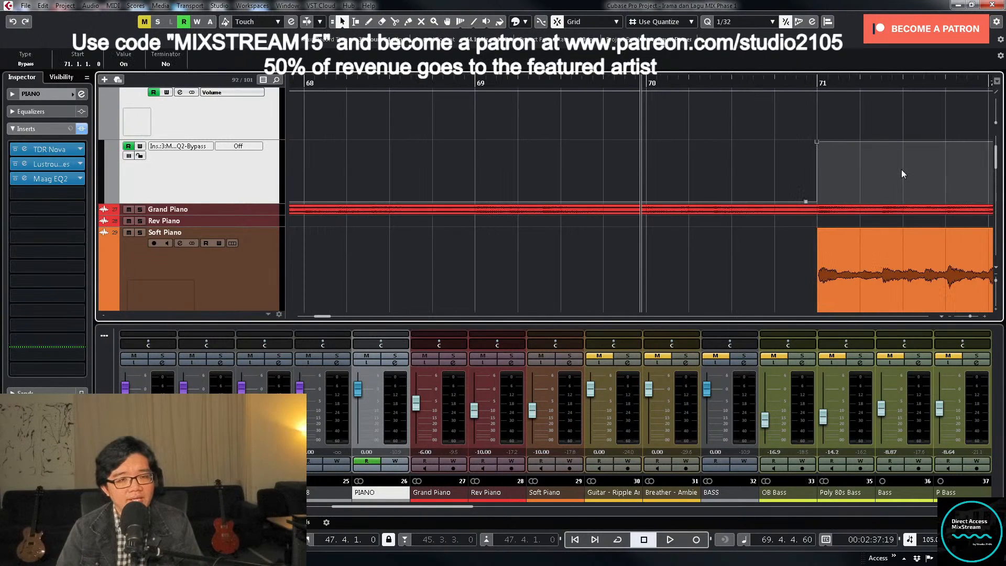
pyautogui.press('g')
pyautogui.press('g')
pyautogui.press('g')
pyautogui.press('g')
pyautogui.press('g')
pyautogui.press('g')
# - Play from about bar 69 to hear the bypass change, with the PIANO lanes shrunk and the whole arrangement in view
pyautogui.press('space')
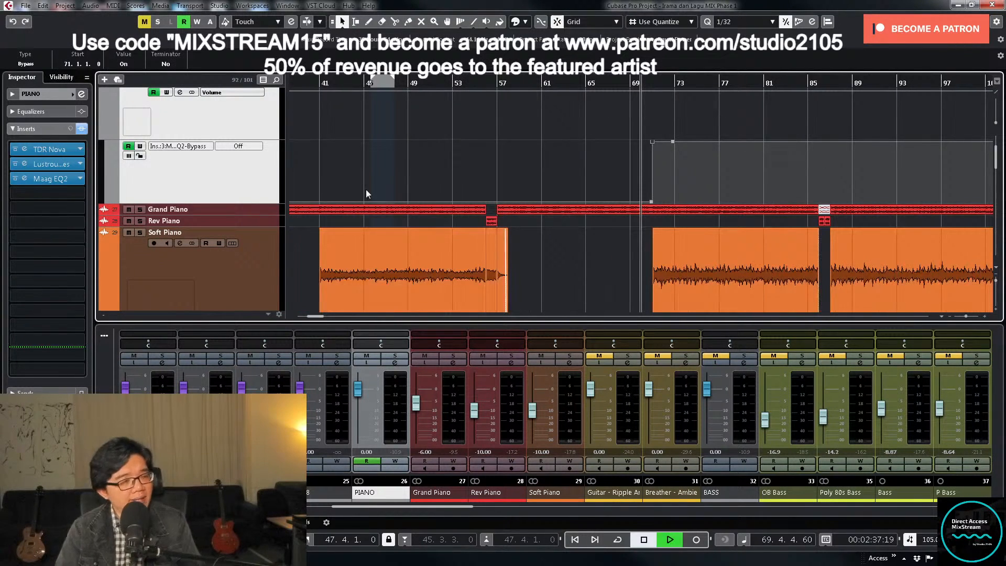
pyautogui.click(276, 165)
pyautogui.press('z')
pyautogui.press('z')
pyautogui.press('g')
pyautogui.press('g')
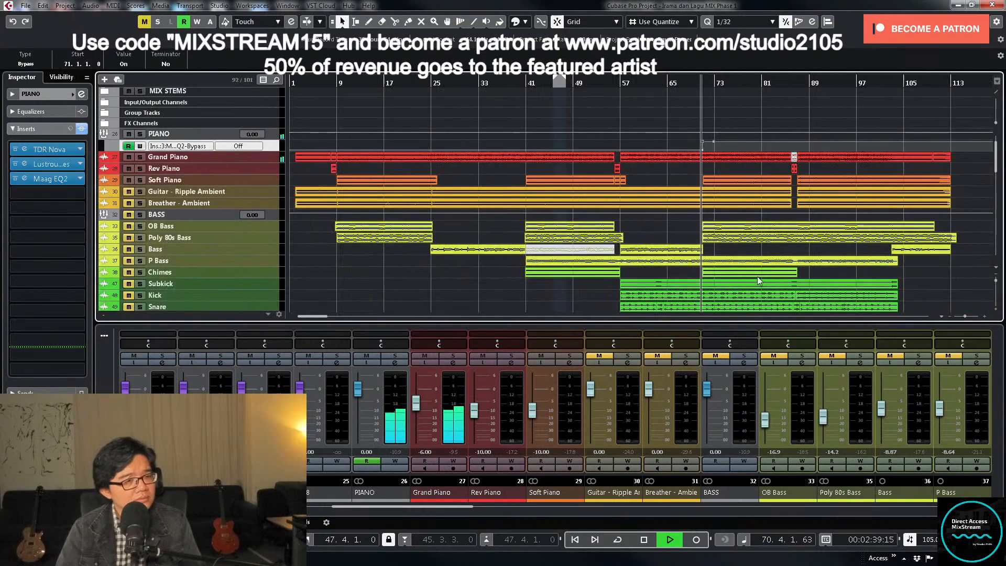
pyautogui.scroll(-5, 800, 229)
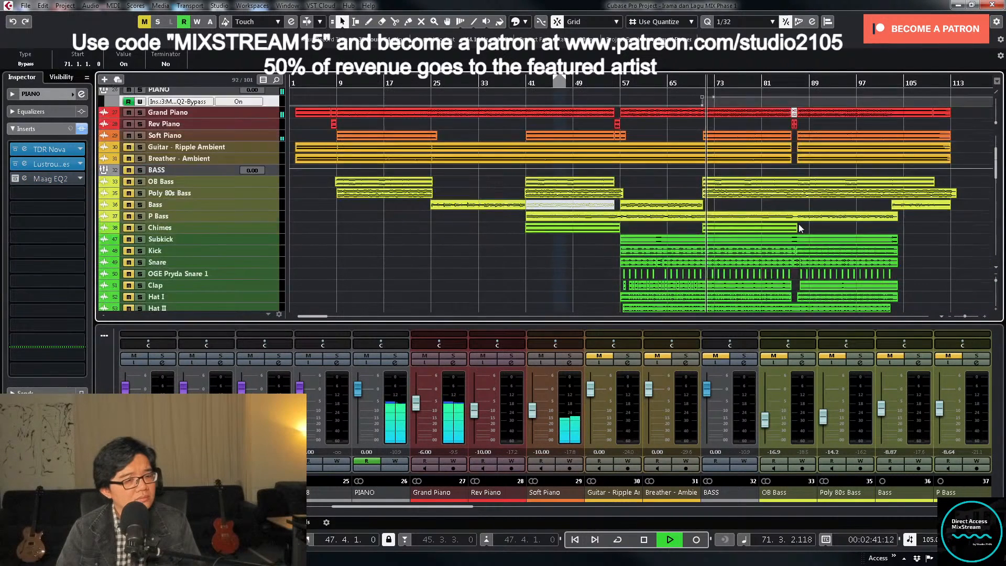
# - Compare the PIANO group with TDR Nova bypassed and active during playback, then close the plug-in and channel windows
pyautogui.click(396, 363)
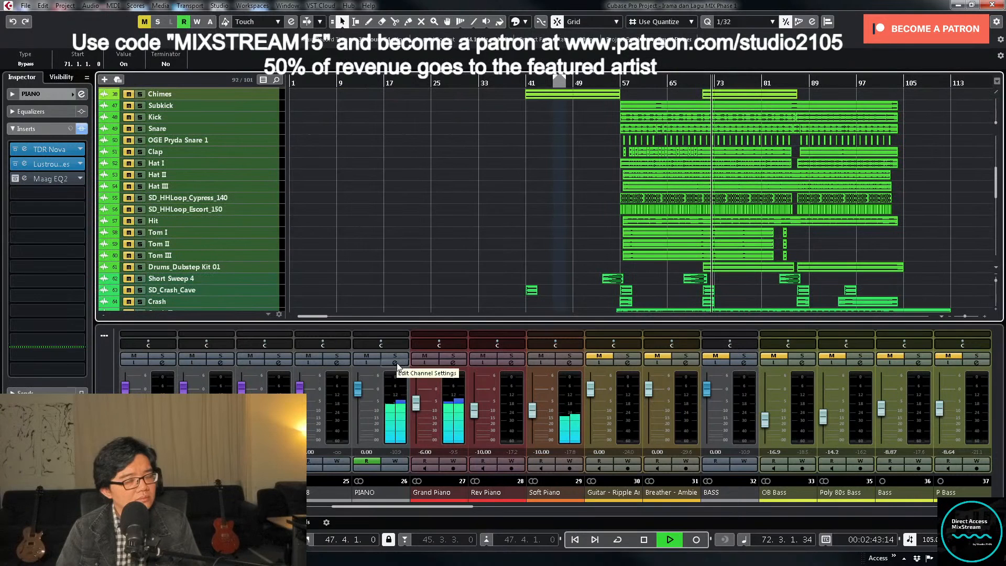
pyautogui.click(404, 338)
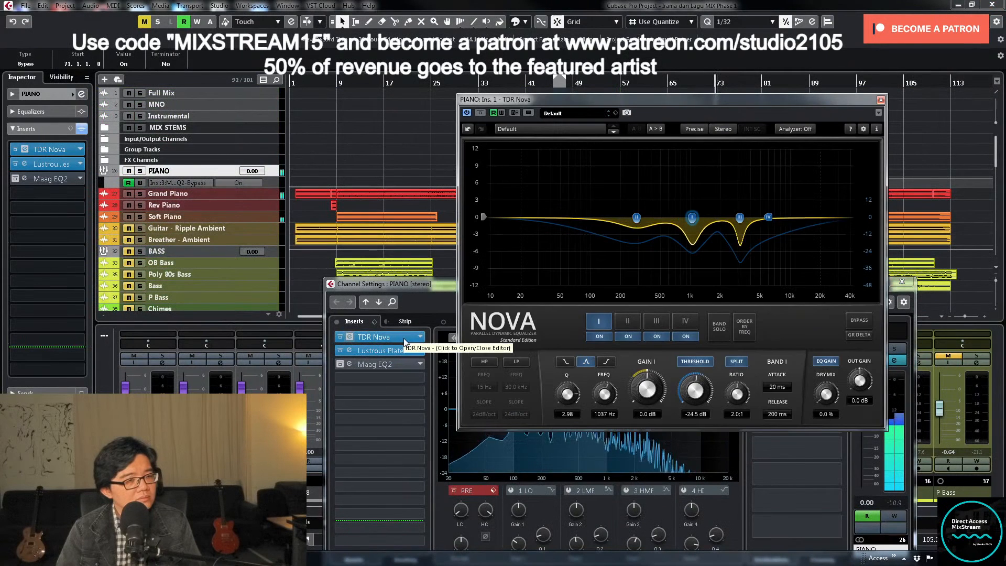
pyautogui.click(480, 113)
pyautogui.click(479, 113)
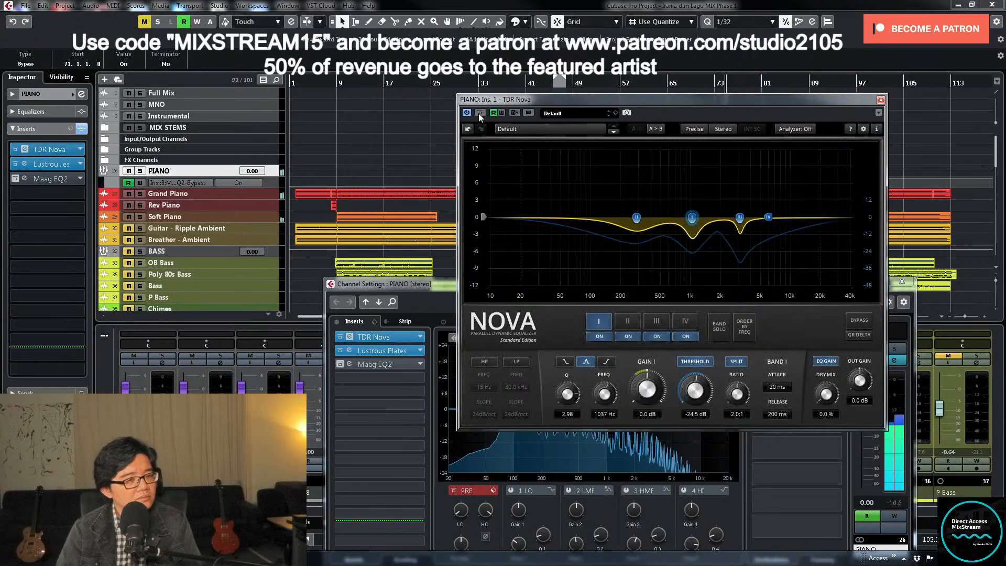
pyautogui.click(882, 100)
pyautogui.scroll(-5, 755, 260)
pyautogui.click(901, 281)
pyautogui.scroll(-10, 811, 259)
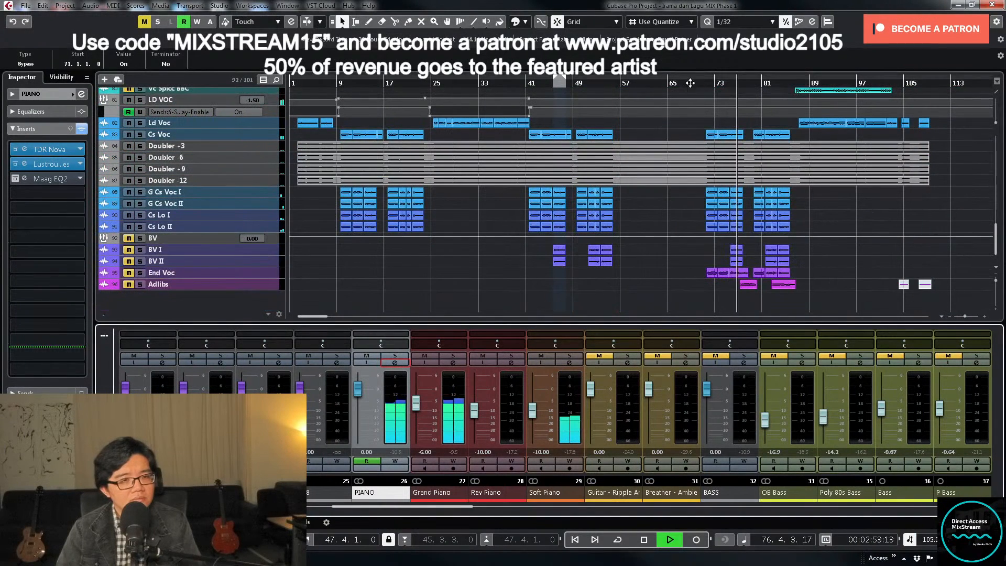
# - Write volume automation on the PIANO group from about bar 68, lowering its fader to -1.04 dB at the start of the last chorus
pyautogui.press('space')
pyautogui.scroll(5, 723, 158)
pyautogui.scroll(-3, 724, 155)
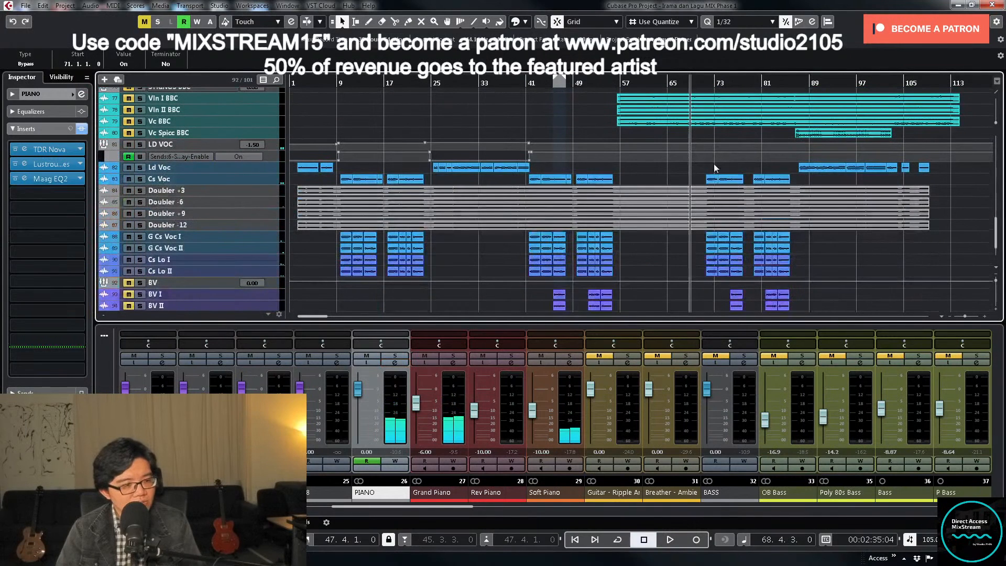
pyautogui.moveTo(461, 508); pyautogui.dragTo(416, 511)
pyautogui.press('space')
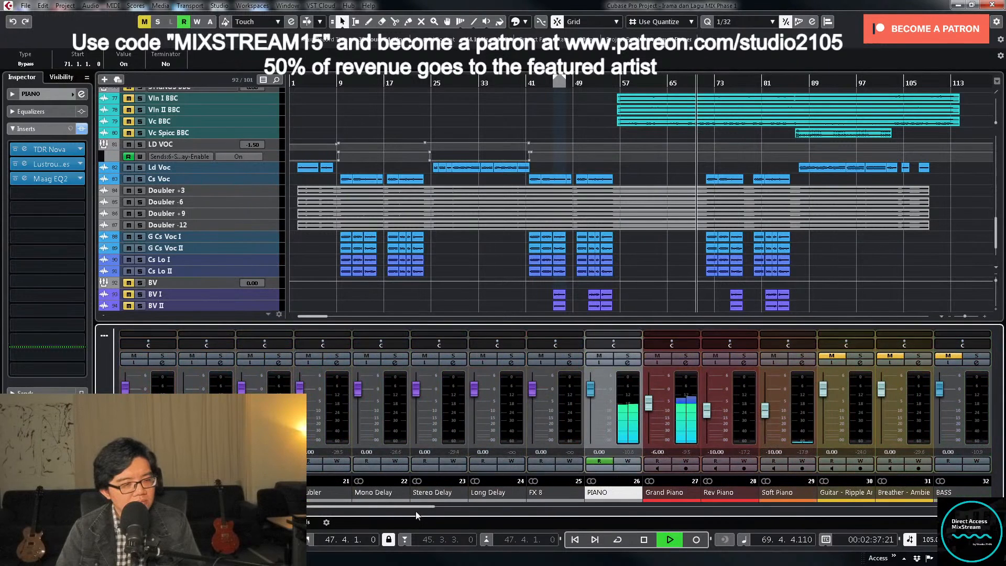
pyautogui.click(628, 461)
pyautogui.moveTo(588, 389); pyautogui.dragTo(590, 394)
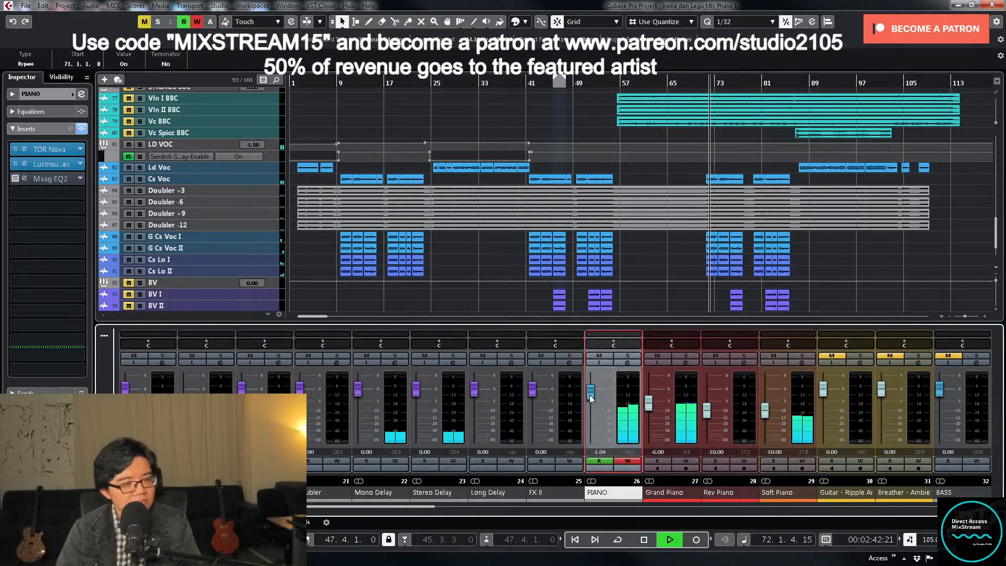
pyautogui.click(627, 461)
pyautogui.scroll(15, 689, 204)
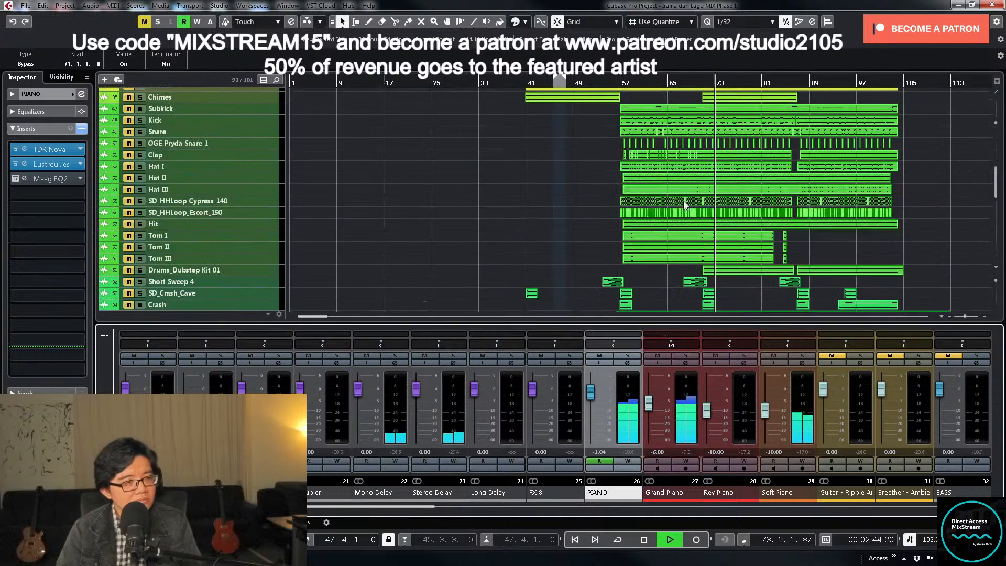
# - Enlarge PIANO's volume automation lane, delete the surplus points around the drop, and move the lowered point to bar 71
pyautogui.press('space')
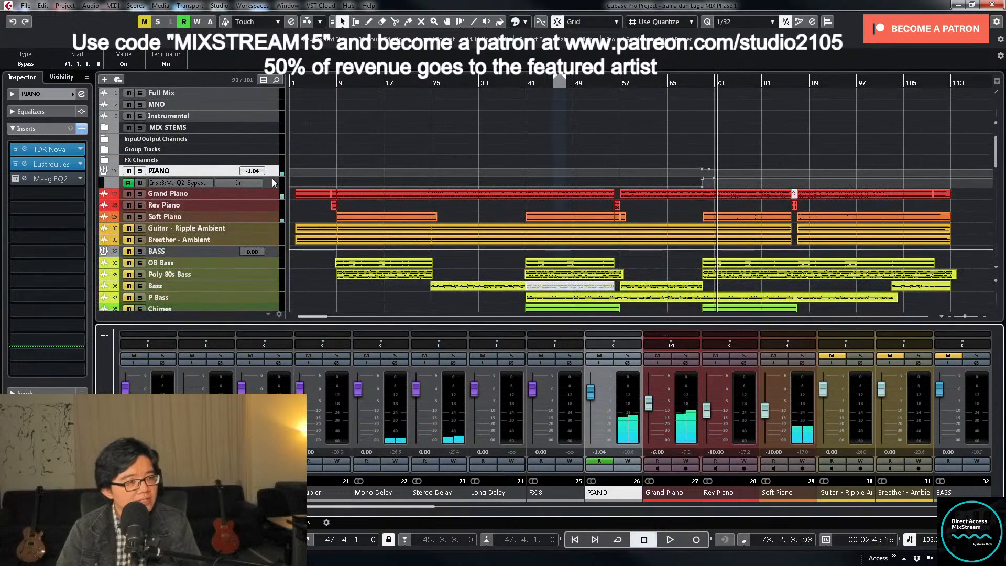
pyautogui.moveTo(273, 176); pyautogui.dragTo(259, 281)
pyautogui.press('h')
pyautogui.press('h')
pyautogui.press('h')
pyautogui.press('h')
pyautogui.press('h')
pyautogui.press('h')
pyautogui.press('h')
pyautogui.press('h')
pyautogui.press('h')
pyautogui.press('h')
pyautogui.press('h')
pyautogui.press('h')
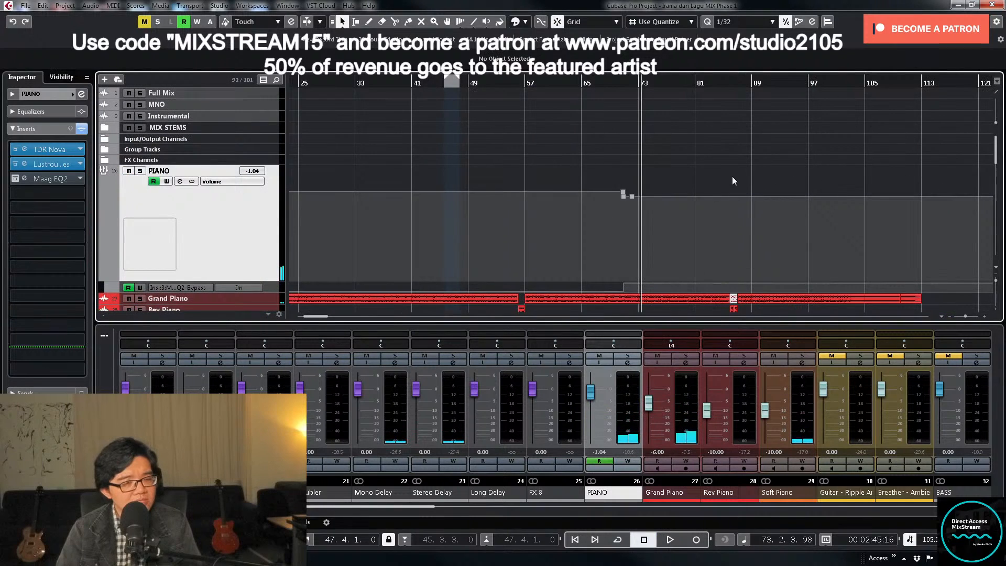
pyautogui.moveTo(548, 173); pyautogui.dragTo(588, 221)
pyautogui.press('Delete')
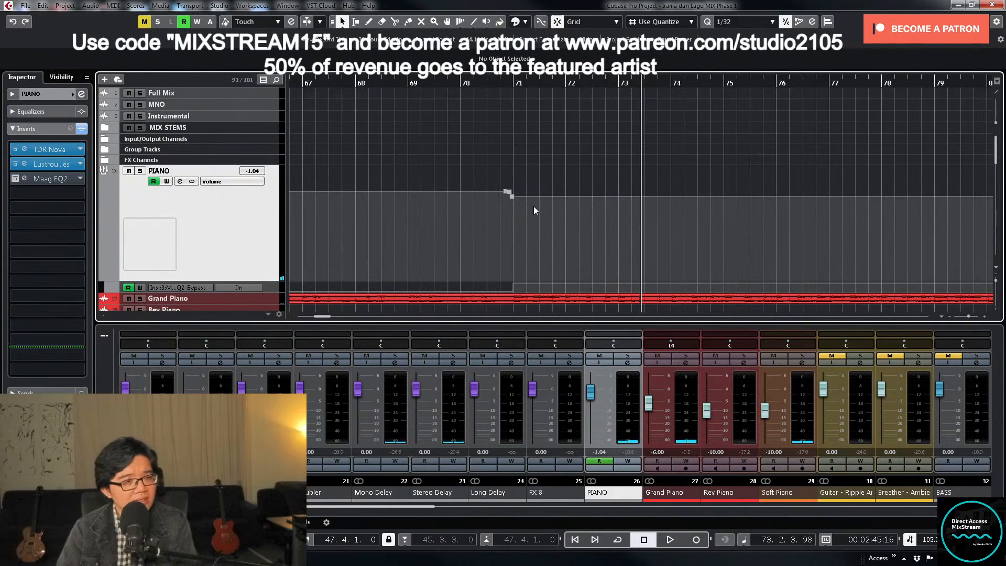
pyautogui.click(508, 193)
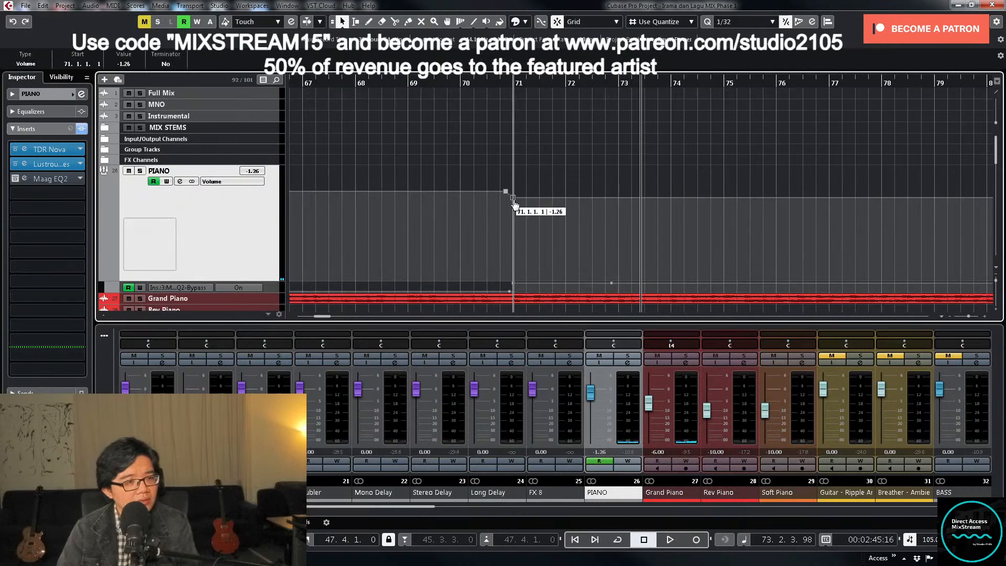
pyautogui.moveTo(513, 204); pyautogui.dragTo(516, 202)
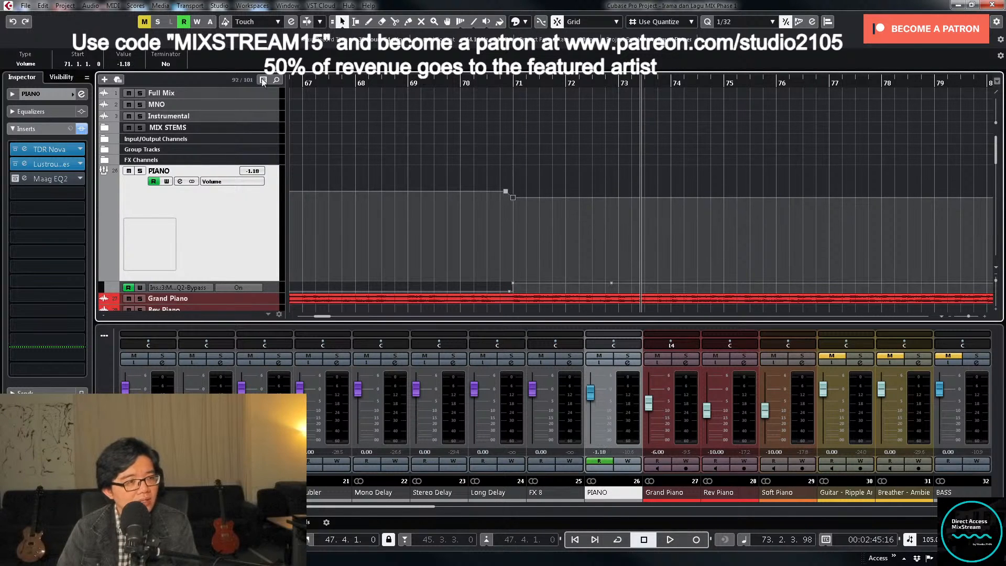
# - Set the PIANO volume automation point at bar 71 to -1.50 dB
pyautogui.click(122, 63)
pyautogui.write('-15')
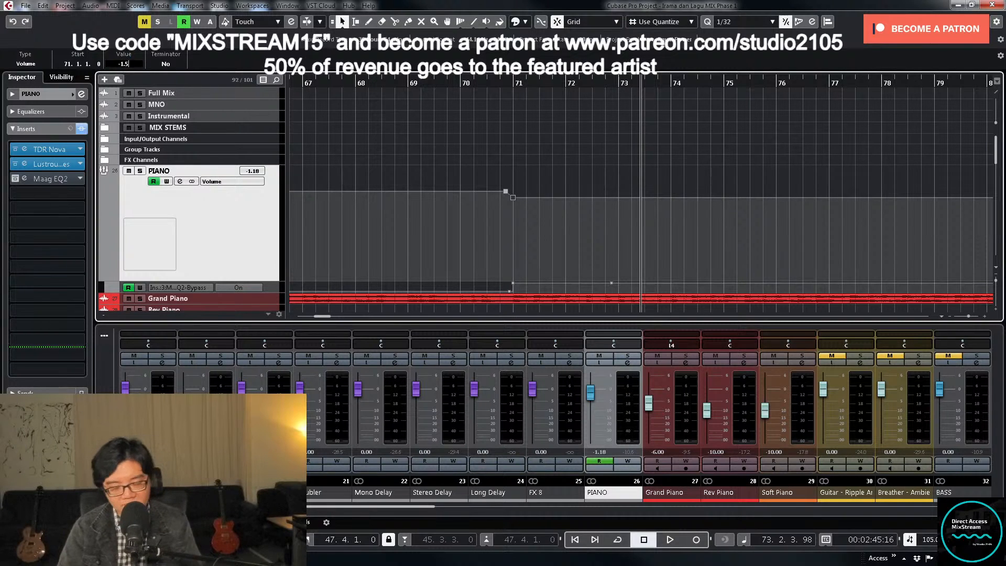
pyautogui.press('Return')
# - Play on from bar 73 and check the piano level against the lead vocal tracks in the last chorus
pyautogui.press('space')
pyautogui.scroll(-15, 640, 241)
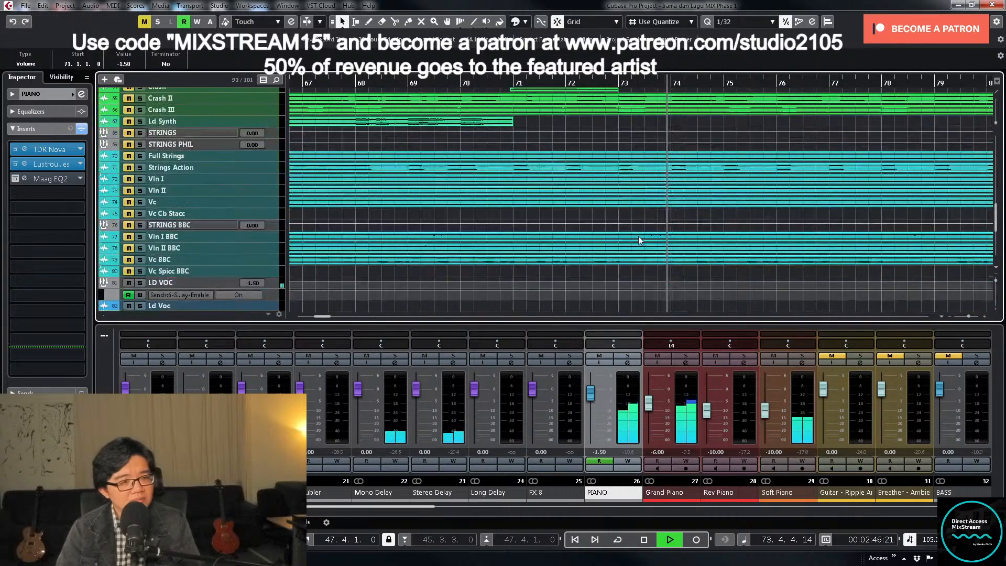
pyautogui.scroll(-3, 640, 239)
pyautogui.scroll(-6, 629, 220)
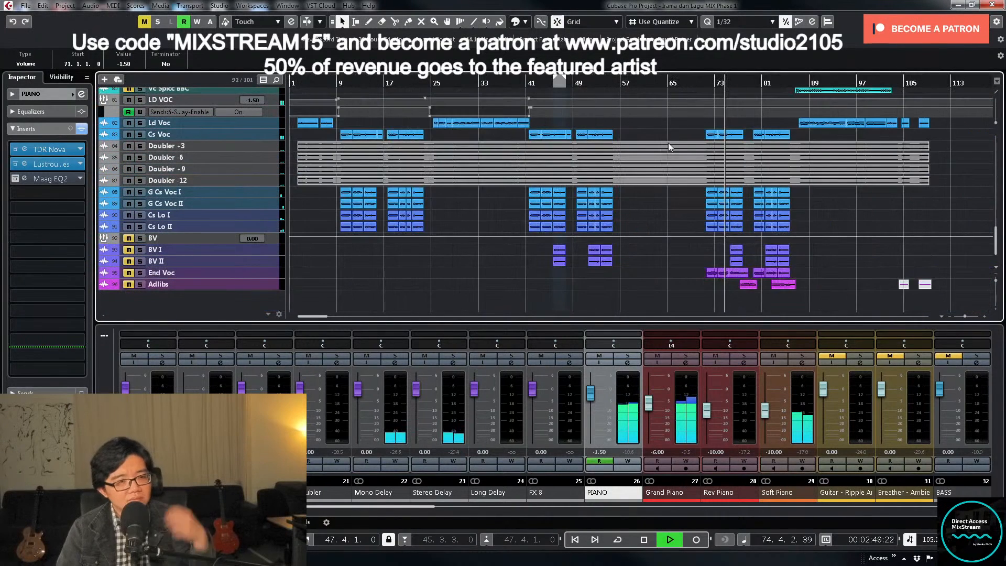
pyautogui.scroll(2, 687, 154)
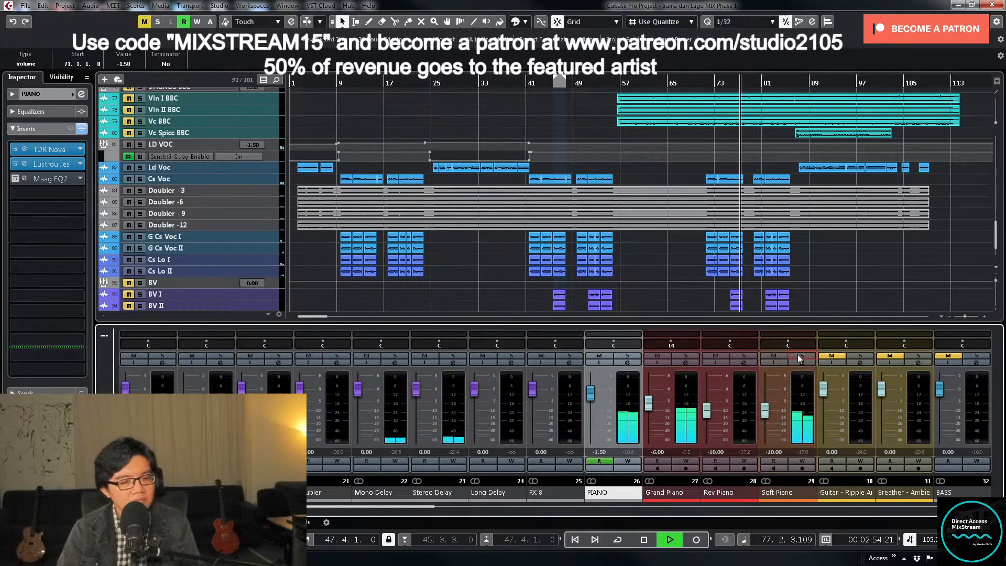
# - Toggle solo on Grand Piano and replay the lead-in to the last chorus from about bar 67 to check the piano level
pyautogui.click(680, 357)
pyautogui.click(679, 357)
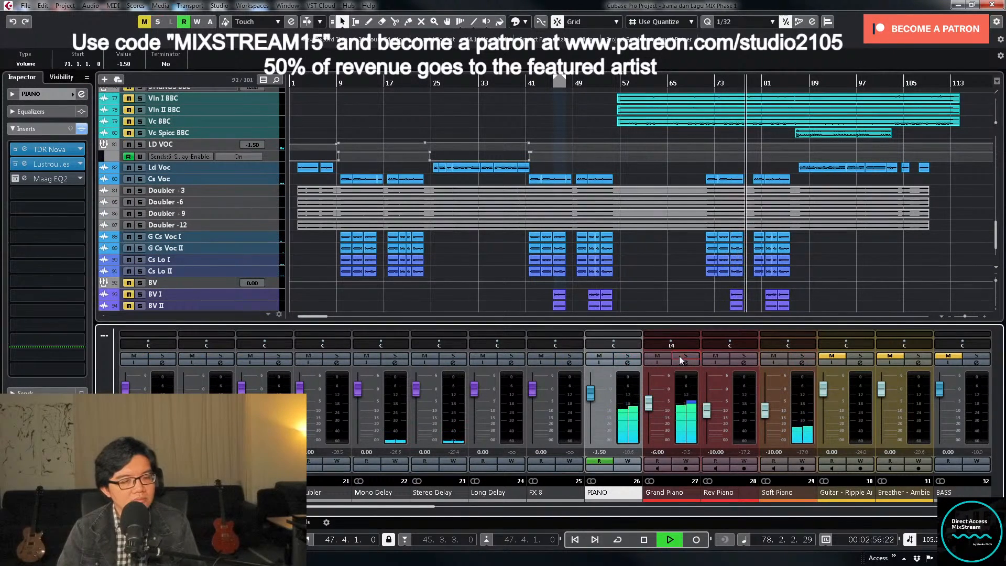
pyautogui.scroll(10, 768, 205)
pyautogui.scroll(10, 757, 204)
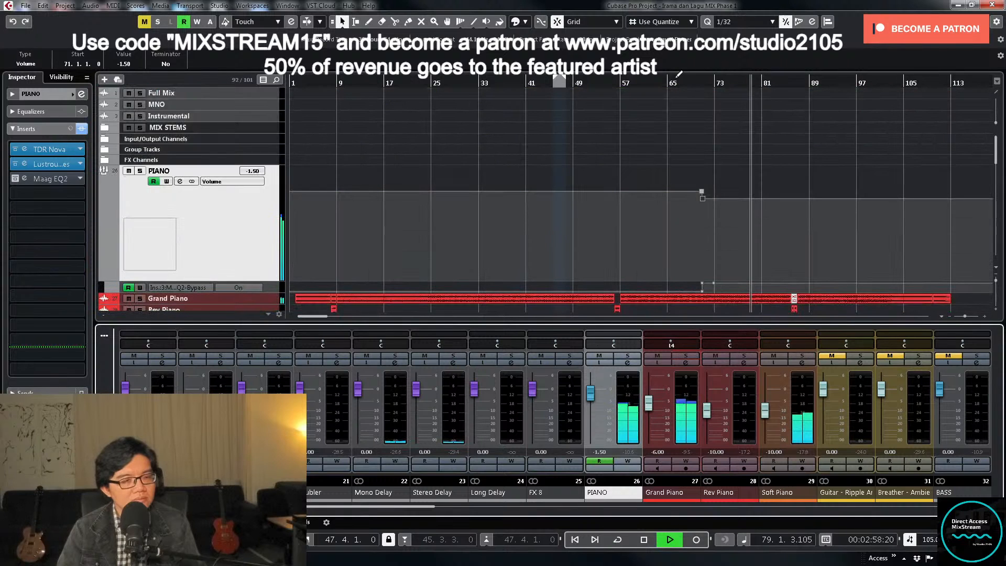
pyautogui.press('space')
pyautogui.click(686, 83)
pyautogui.press('space')
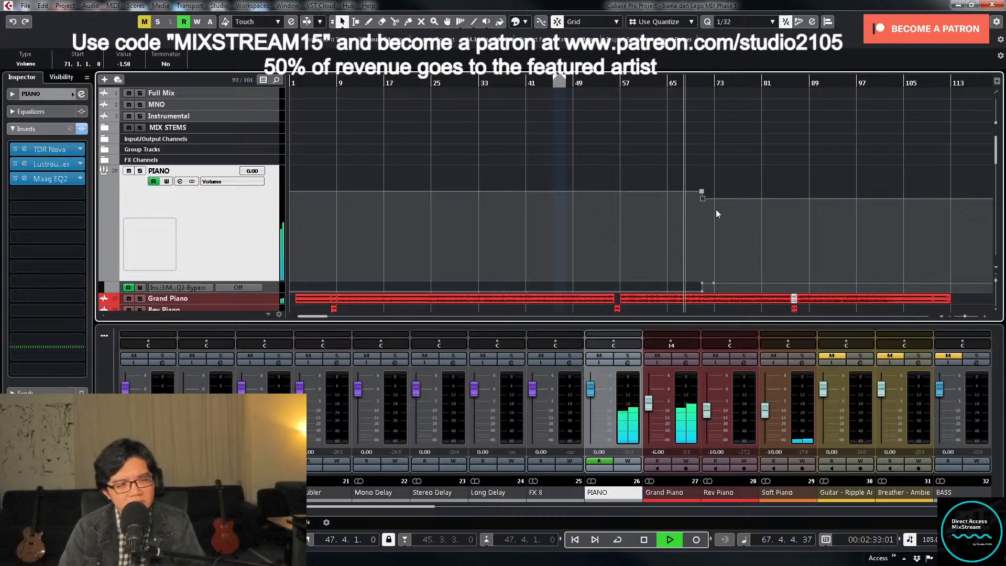
# - Set the PIANO volume automation point at bar 71 to -2.00 dB
pyautogui.scroll(-2, 716, 209)
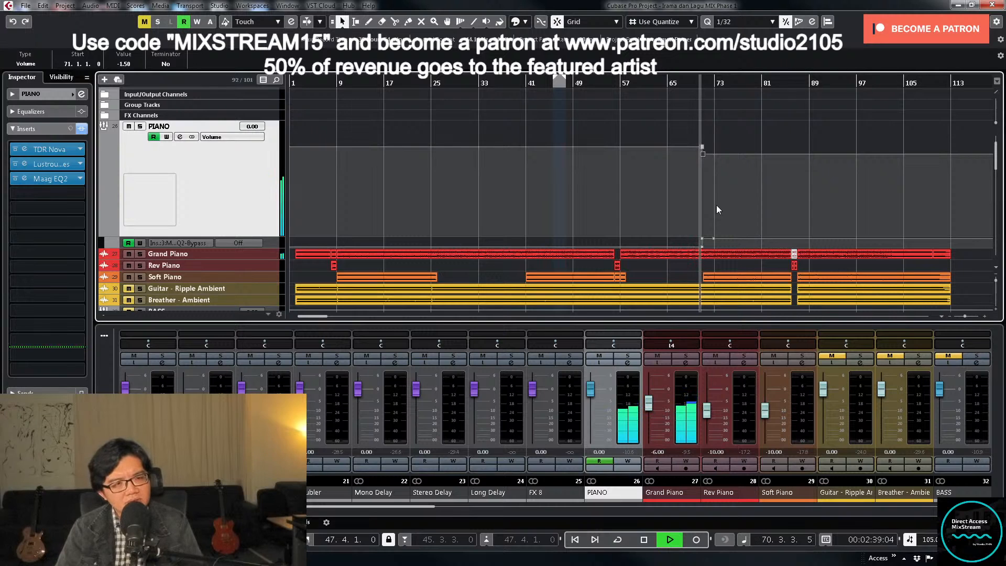
pyautogui.moveTo(666, 207); pyautogui.dragTo(721, 151)
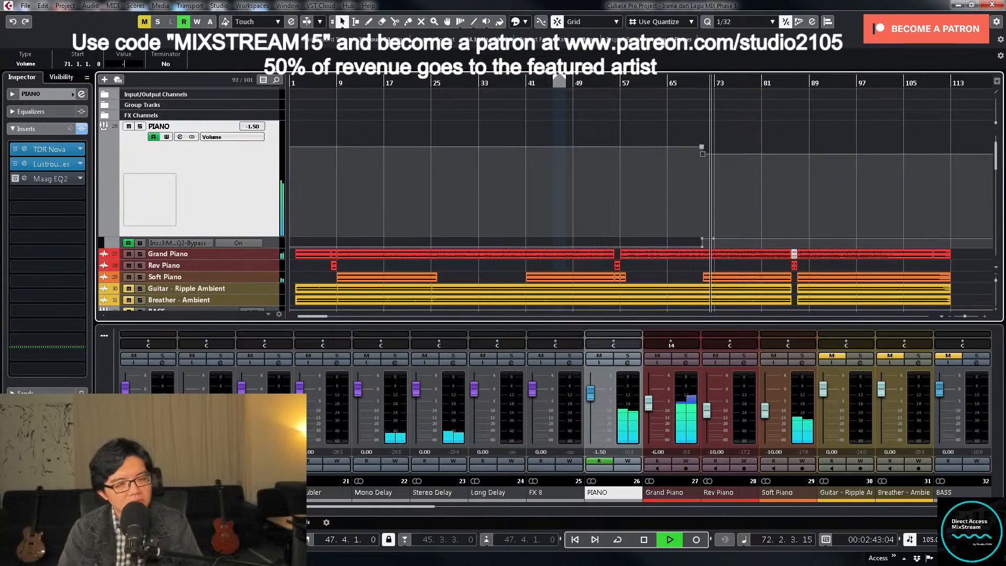
pyautogui.write('2')
pyautogui.press('Return')
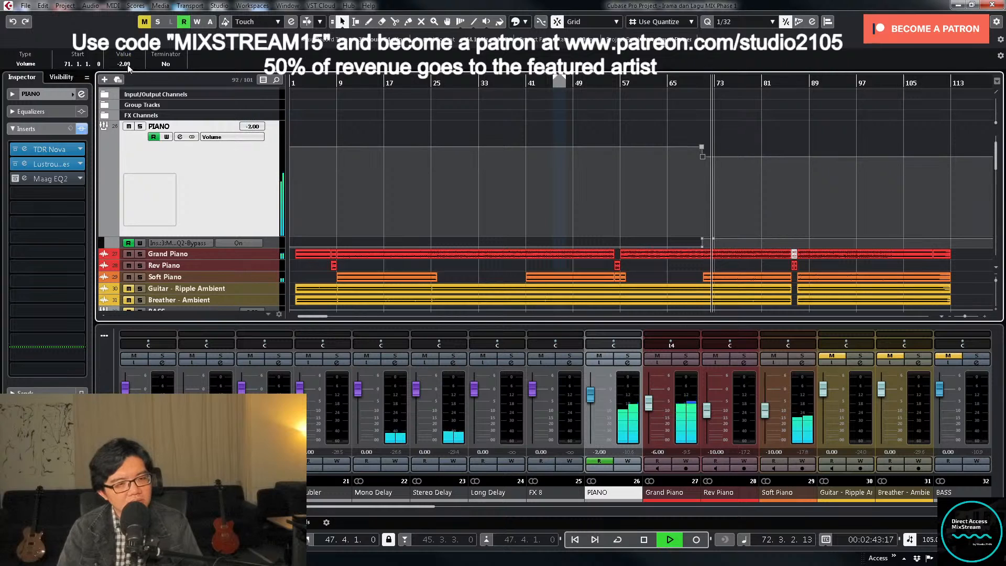
# - Play from bar 66 and write volume automation on LD VOC before the last chorus, raising its fader to -1.04 dB
pyautogui.click(669, 80)
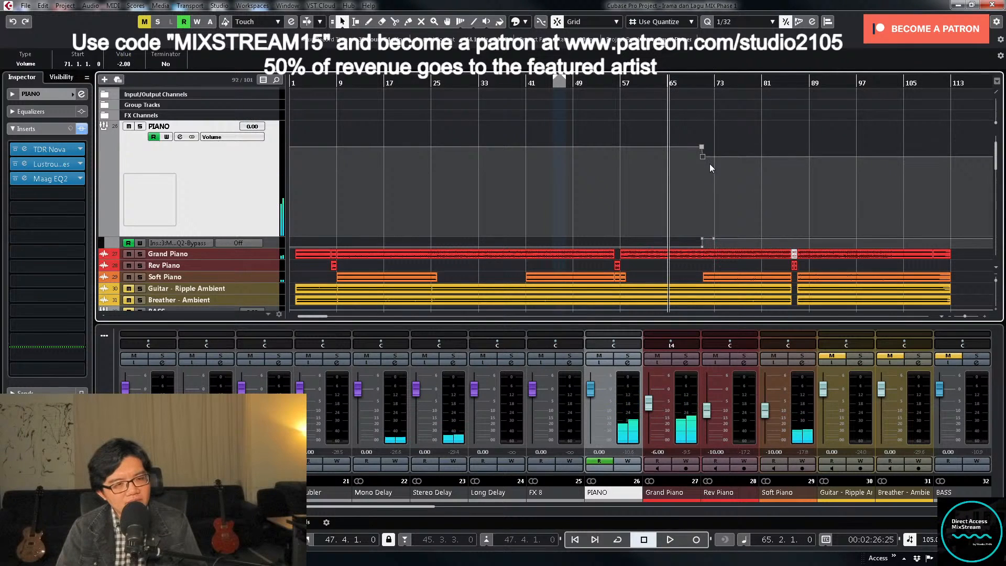
pyautogui.scroll(-10, 709, 164)
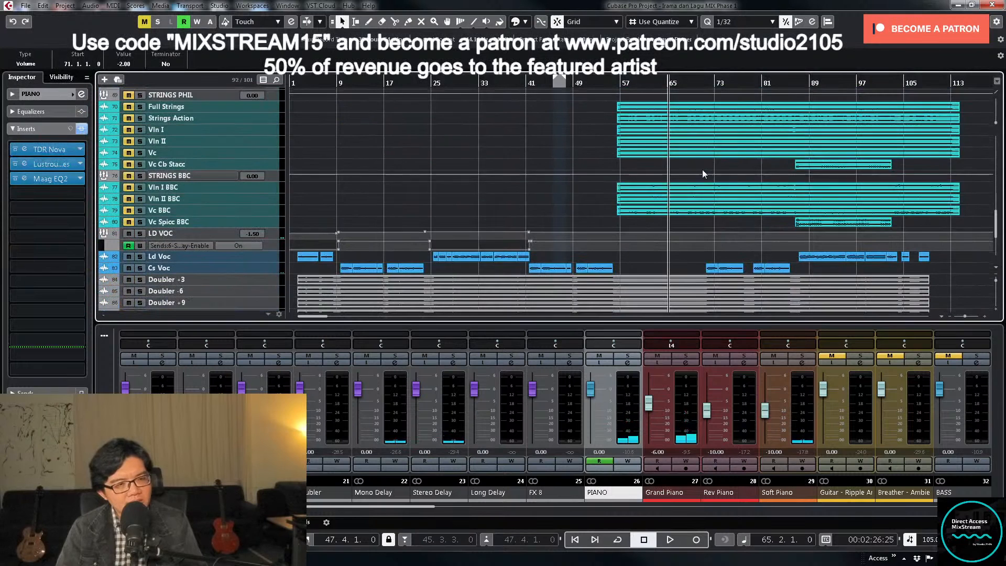
pyautogui.click(675, 82)
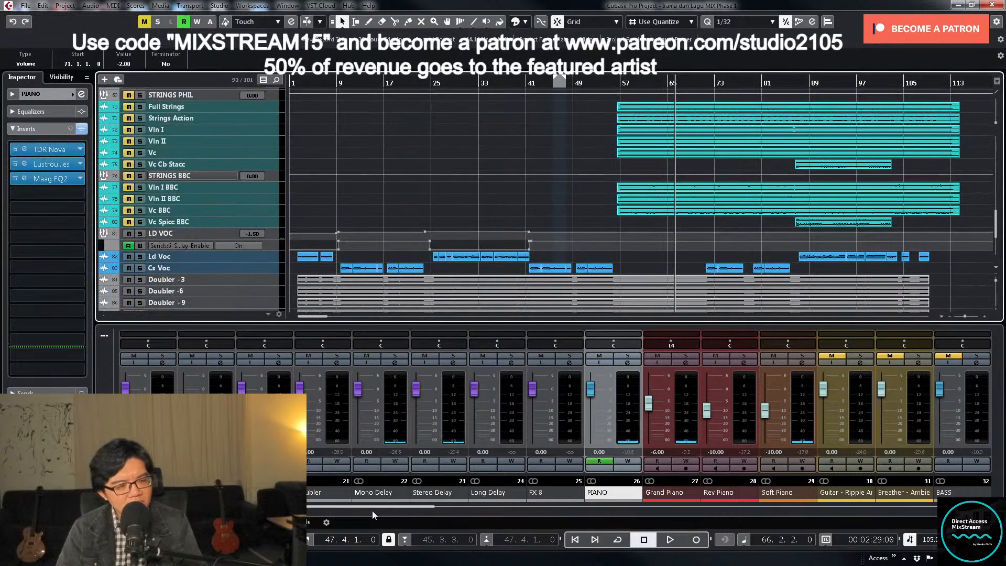
pyautogui.moveTo(374, 506); pyautogui.dragTo(807, 517)
pyautogui.press('space')
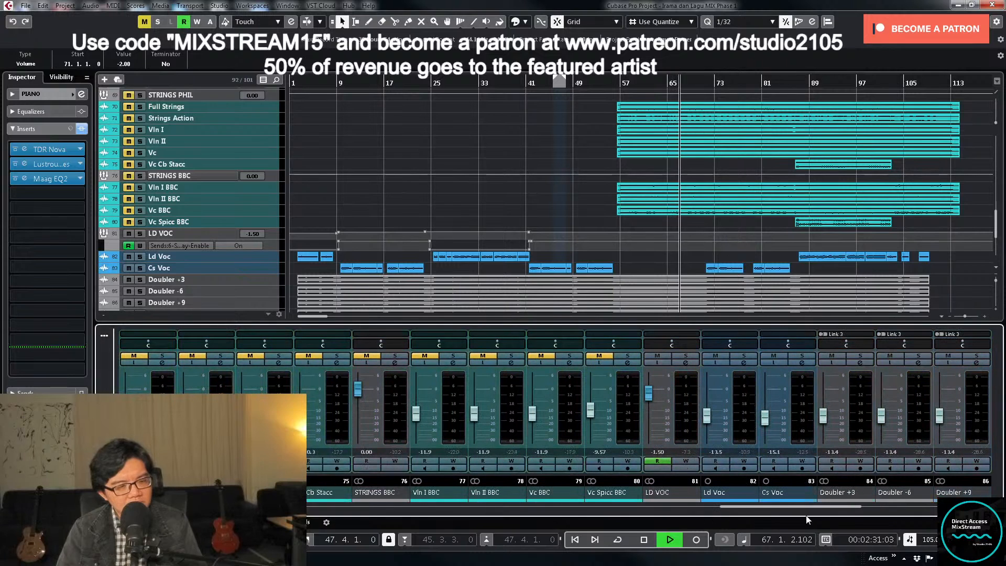
pyautogui.click(647, 397)
pyautogui.moveTo(649, 396); pyautogui.dragTo(650, 395)
pyautogui.click(686, 461)
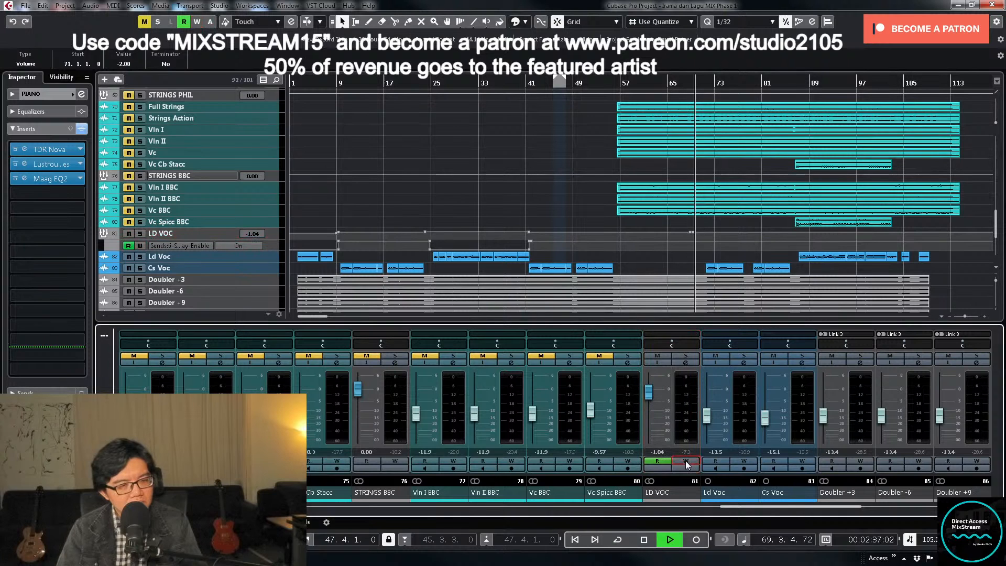
# - Enlarge LD VOC's volume automation lane and set the raised point at bar 69 to -1.00 dB
pyautogui.click(225, 235)
pyautogui.press('z')
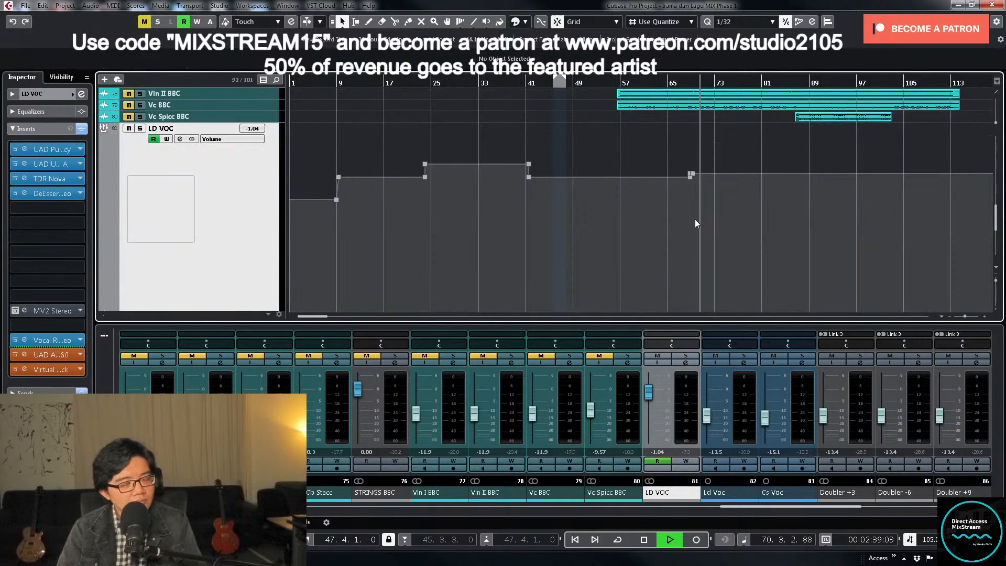
pyautogui.press('h')
pyautogui.press('h')
pyautogui.press('h')
pyautogui.press('h')
pyautogui.press('h')
pyautogui.press('h')
pyautogui.press('h')
pyautogui.press('h')
pyautogui.press('h')
pyautogui.moveTo(550, 160); pyautogui.dragTo(583, 175)
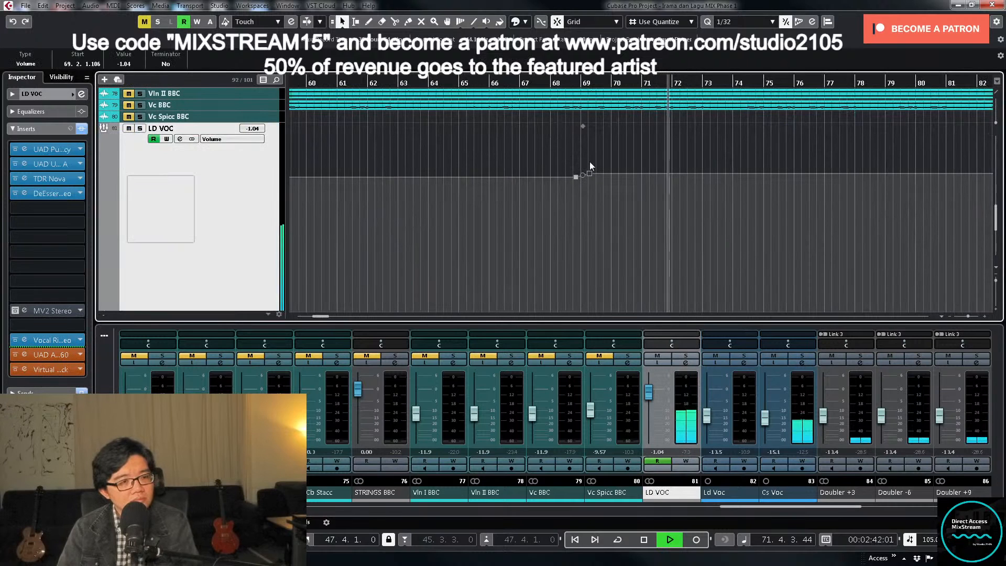
pyautogui.click(130, 64)
pyautogui.write('-1')
pyautogui.press('Return')
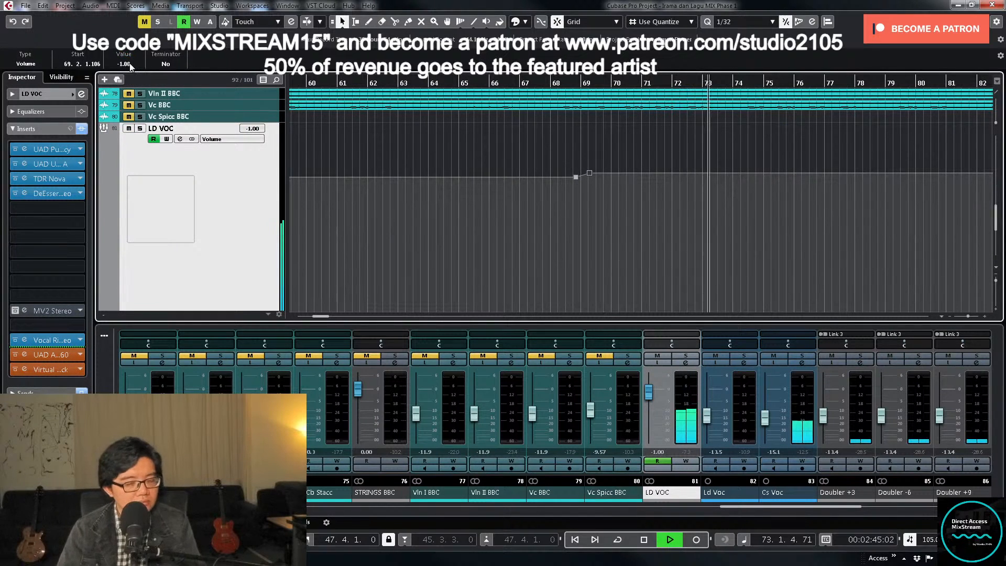
# - Shrink the LD VOC track back to its normal height and go back to the piano tracks
pyautogui.press('g')
pyautogui.press('g')
pyautogui.press('g')
pyautogui.press('g')
pyautogui.press('g')
pyautogui.press('g')
pyautogui.press('g')
pyautogui.press('g')
pyautogui.press('g')
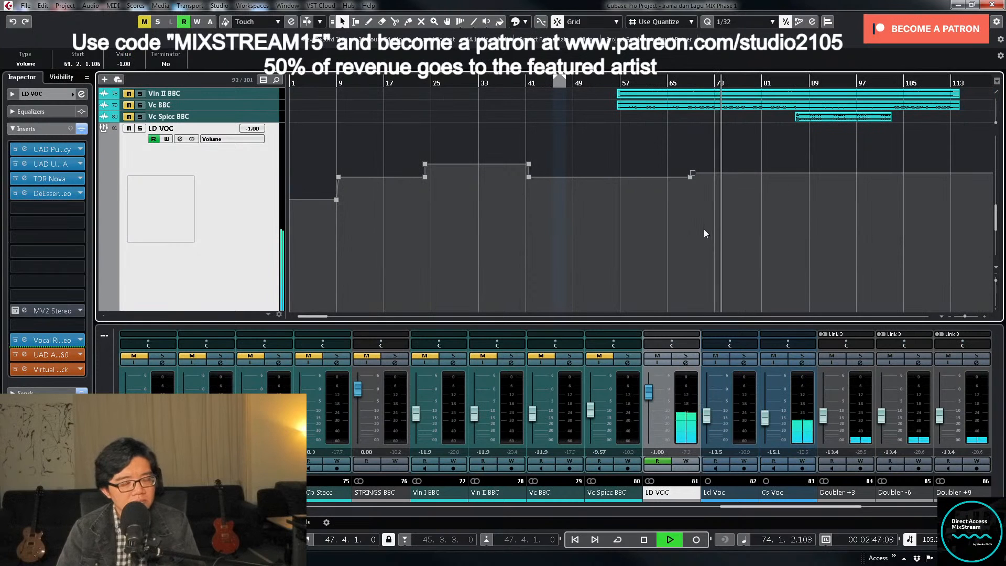
pyautogui.press('g')
pyautogui.press('g')
pyautogui.press('g')
pyautogui.press('g')
pyautogui.press('g')
pyautogui.press('g')
pyautogui.press('g')
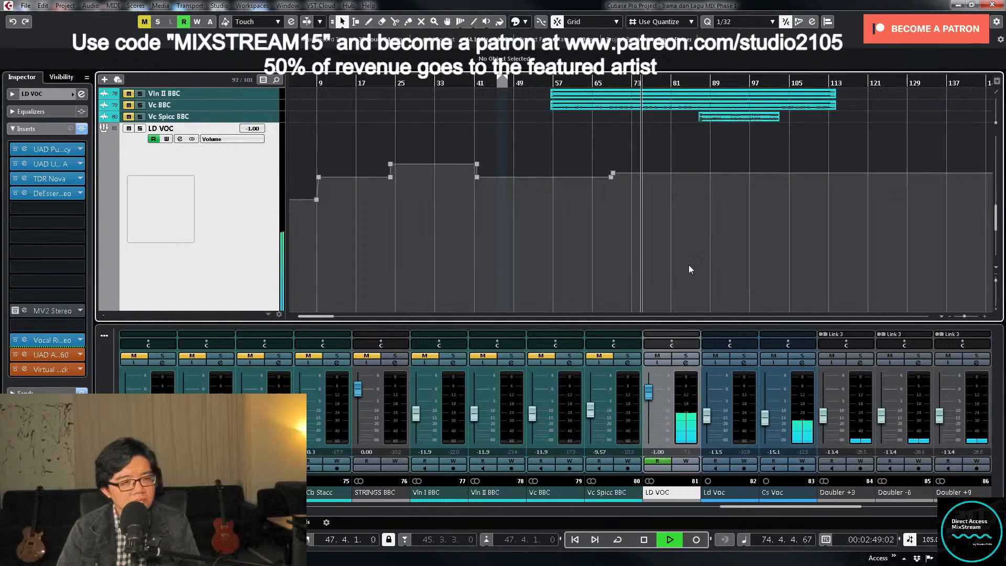
pyautogui.press('z')
pyautogui.scroll(9, 626, 239)
pyautogui.press('g')
pyautogui.press('g')
pyautogui.press('g')
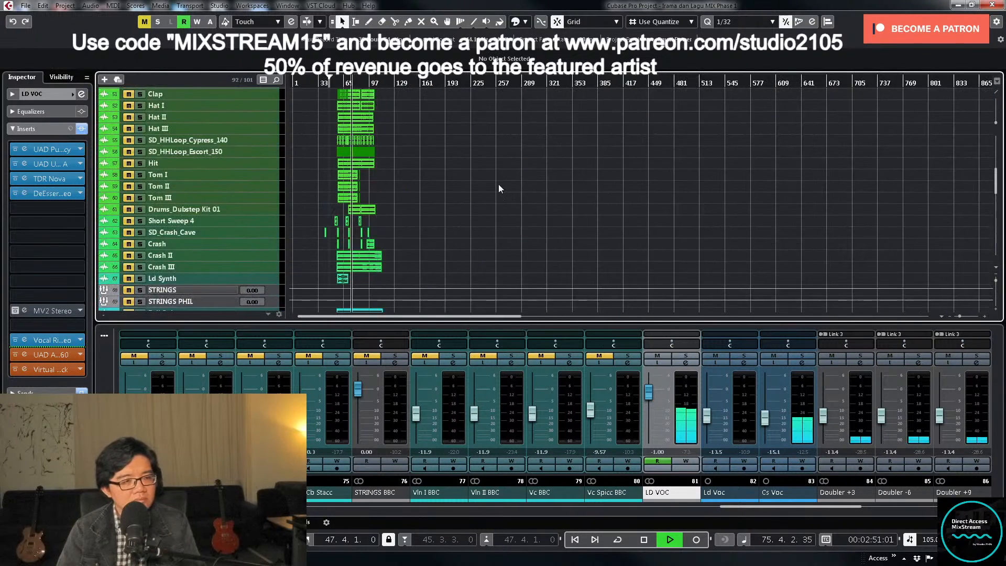
pyautogui.scroll(5, 498, 184)
# - Play from bar 66 and write volume automation on Soft Piano from about bar 68, lowering its fader to -11.2 dB
pyautogui.click(344, 90)
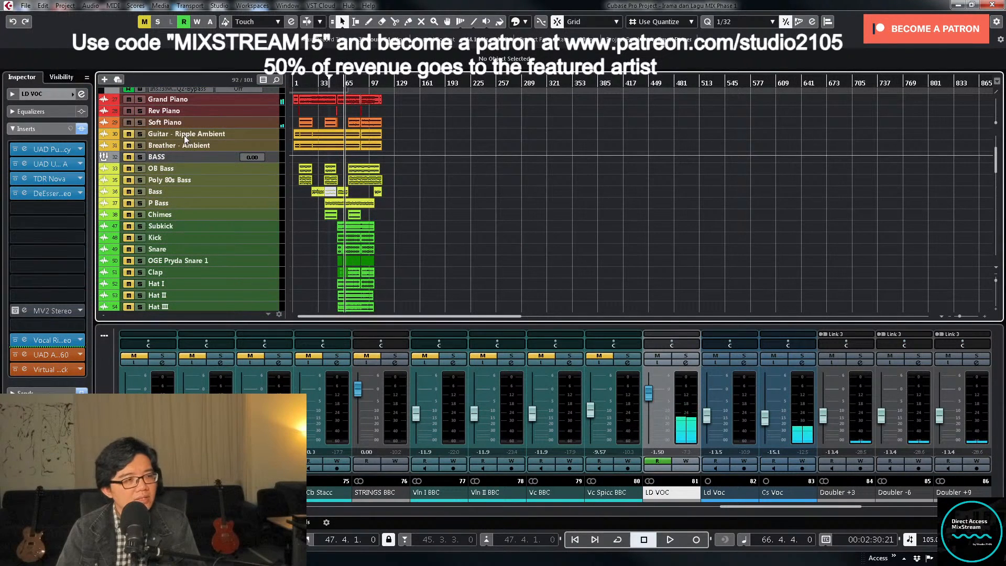
pyautogui.click(257, 127)
pyautogui.press('z')
pyautogui.press('h')
pyautogui.press('h')
pyautogui.press('h')
pyautogui.press('h')
pyautogui.press('h')
pyautogui.press('h')
pyautogui.press('h')
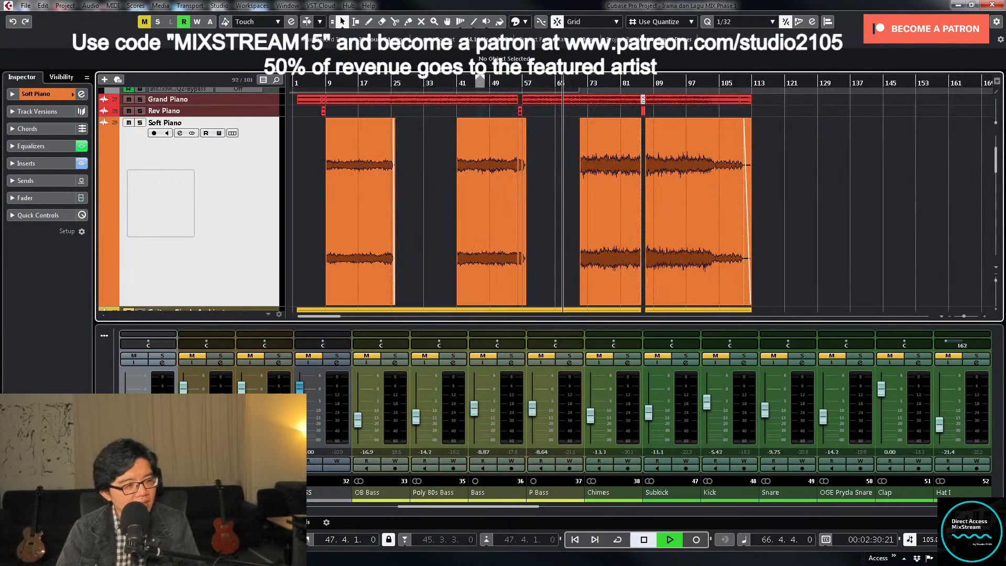
pyautogui.click(162, 461)
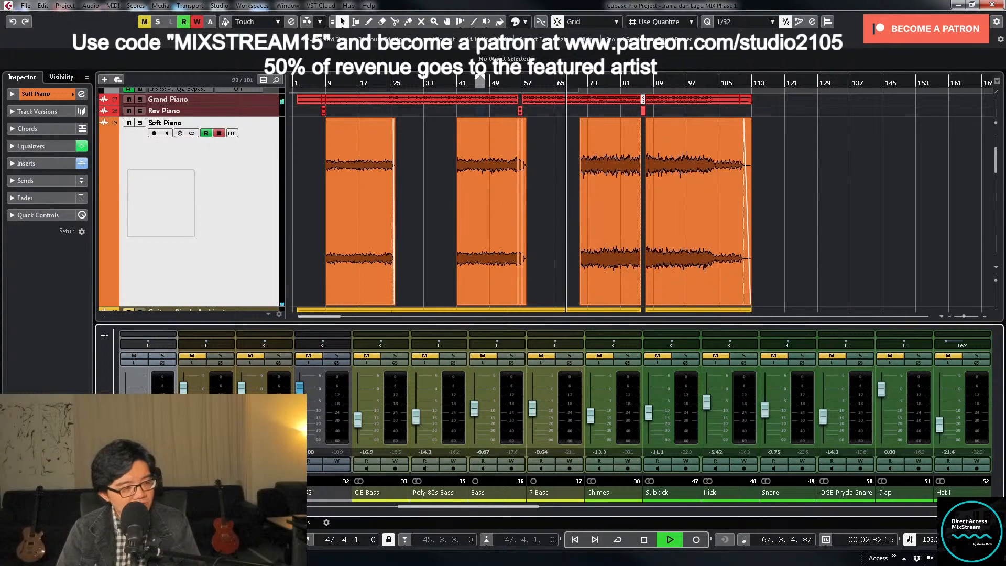
pyautogui.moveTo(125, 412); pyautogui.dragTo(125, 412)
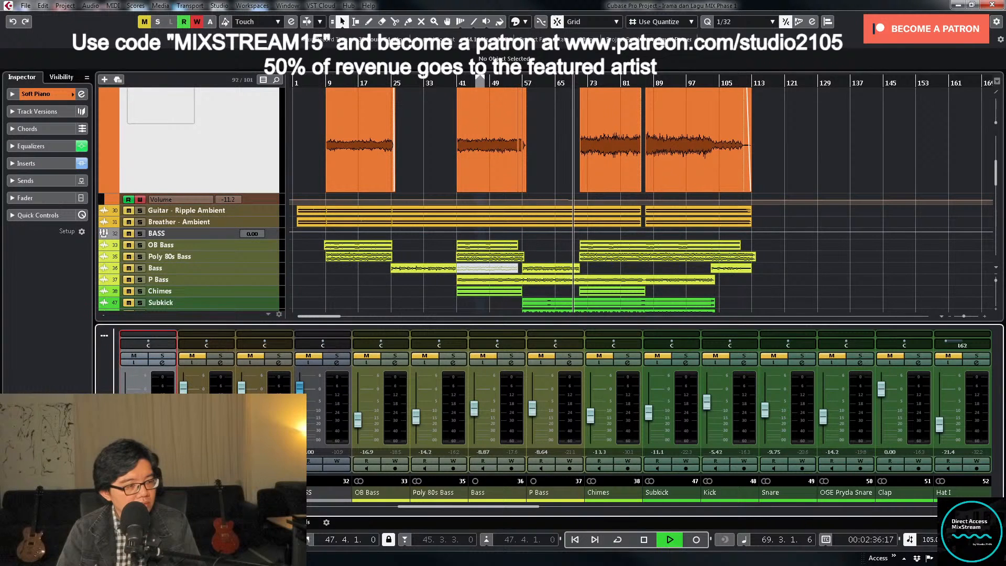
# - Enlarge Soft Piano's volume automation lane and delete the surplus points between the start and end of the drop at bars 68 to 69
pyautogui.click(268, 200)
pyautogui.press('z')
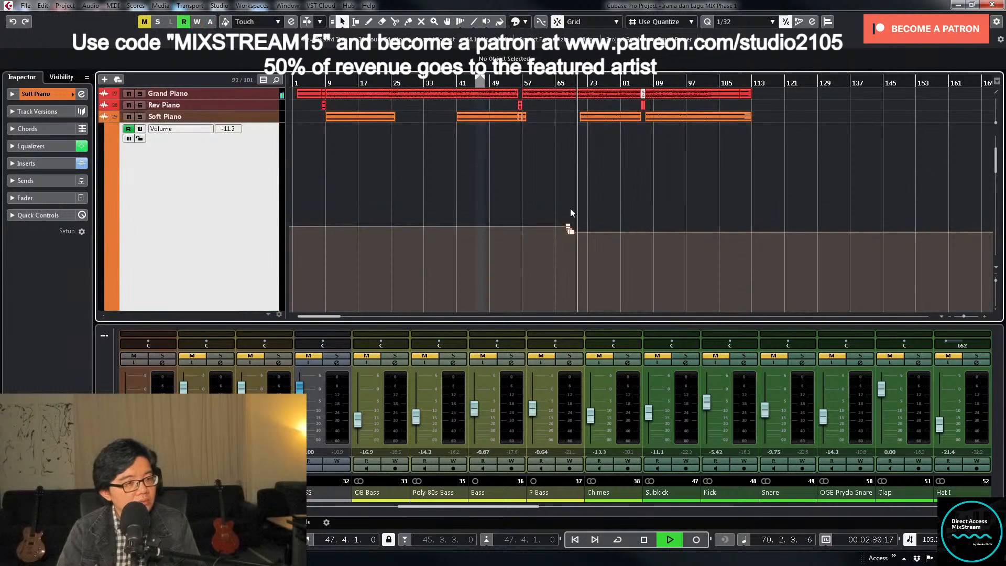
pyautogui.press('h')
pyautogui.press('h')
pyautogui.press('h')
pyautogui.press('h')
pyautogui.press('h')
pyautogui.press('h')
pyautogui.press('h')
pyautogui.press('h')
pyautogui.press('h')
pyautogui.press('h')
pyautogui.press('h')
pyautogui.press('h')
pyautogui.press('h')
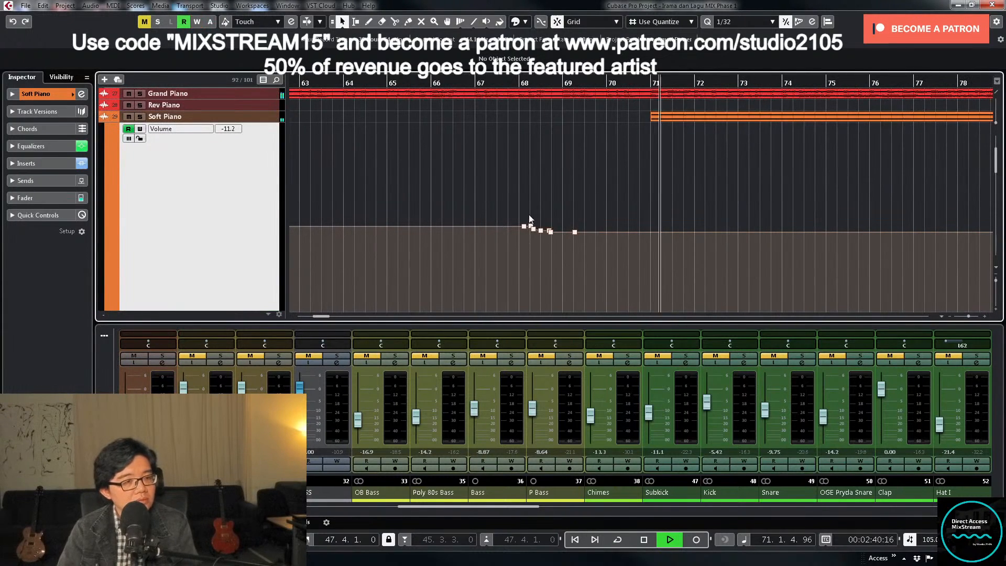
pyautogui.moveTo(529, 215); pyautogui.dragTo(555, 261)
pyautogui.press('Delete')
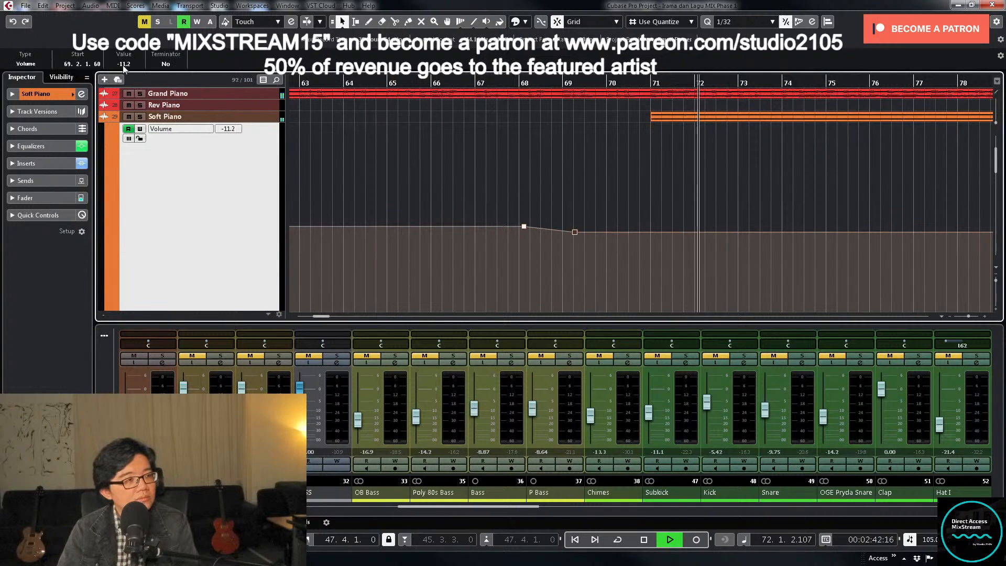
pyautogui.click(124, 63)
pyautogui.write('-1.5')
pyautogui.press('Return')
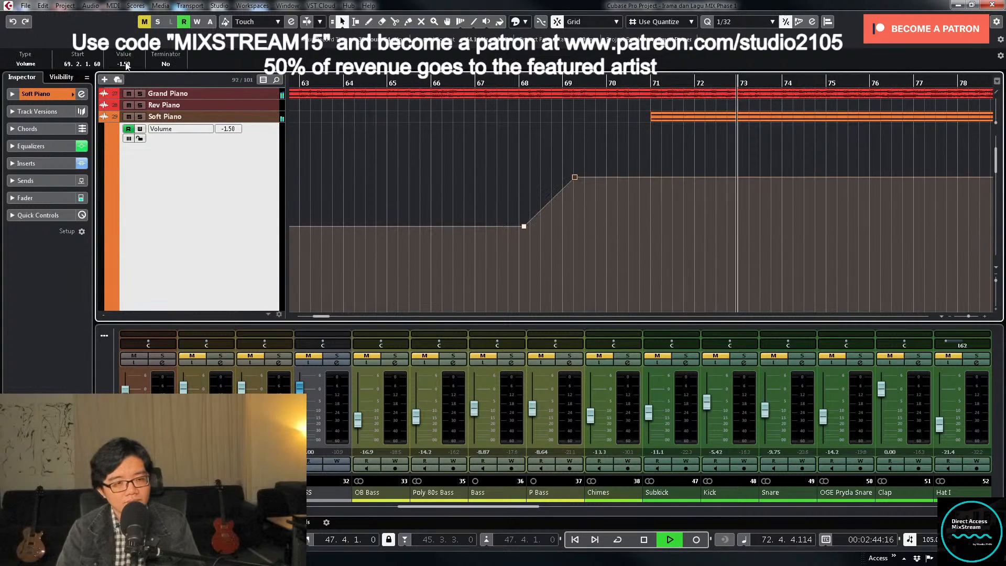
# - Stop playback and set the Soft Piano volume automation point at bar 69 to -11.5 dB
pyautogui.press('space')
pyautogui.click(124, 63)
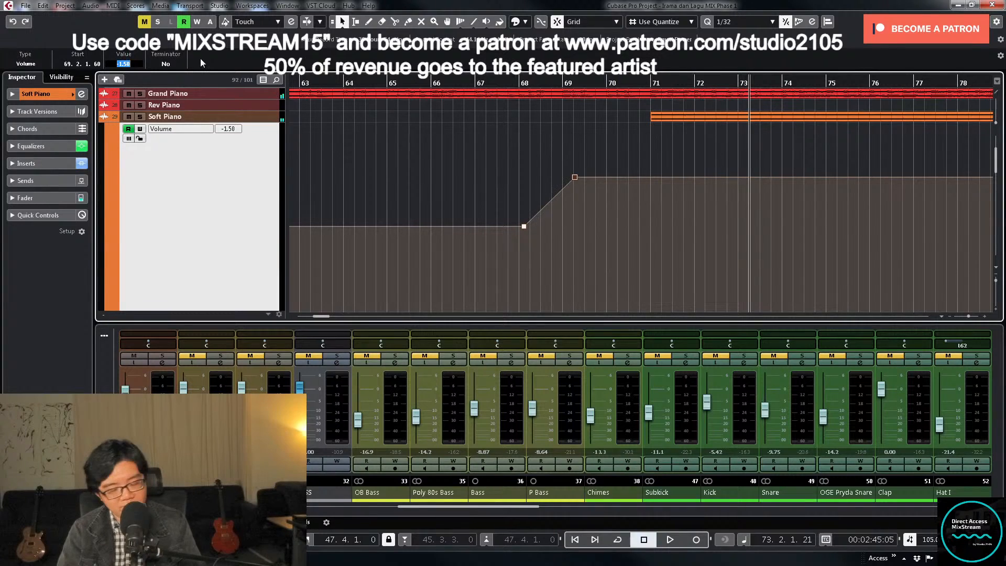
pyautogui.write('-11.5')
pyautogui.press('Return')
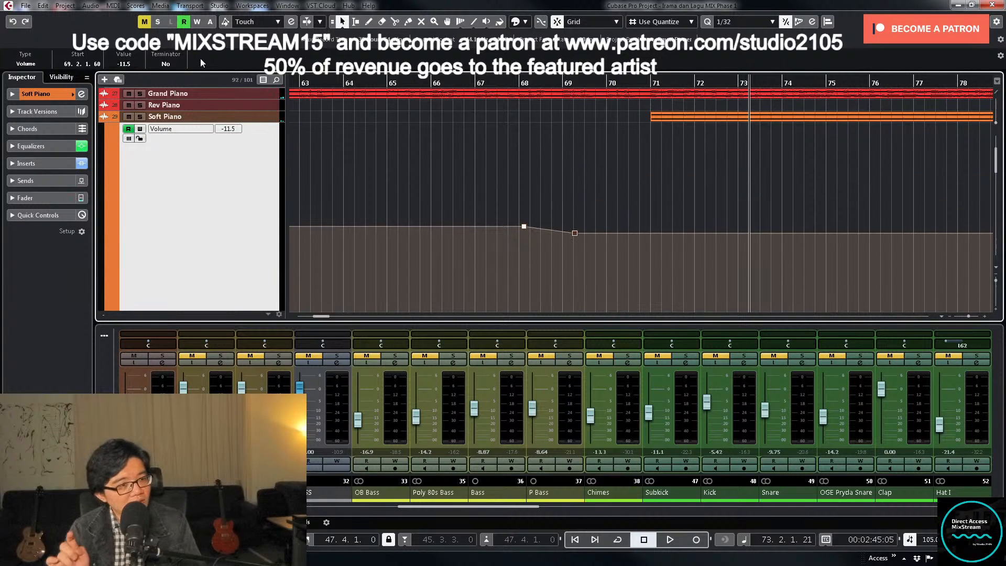
# - Resume playback and shrink Soft Piano's volume automation lane back to its normal height
pyautogui.press('space')
pyautogui.press('g')
pyautogui.press('g')
pyautogui.press('g')
pyautogui.press('g')
pyautogui.press('g')
pyautogui.press('g')
pyautogui.press('g')
pyautogui.press('g')
pyautogui.press('g')
pyautogui.press('g')
pyautogui.press('g')
pyautogui.press('g')
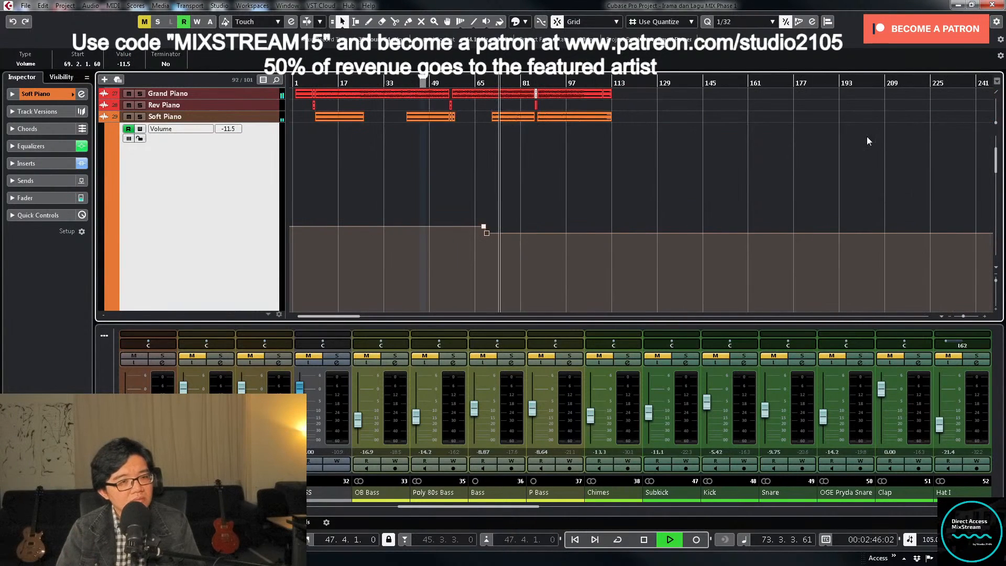
pyautogui.click(465, 270)
pyautogui.moveTo(511, 232); pyautogui.dragTo(512, 232)
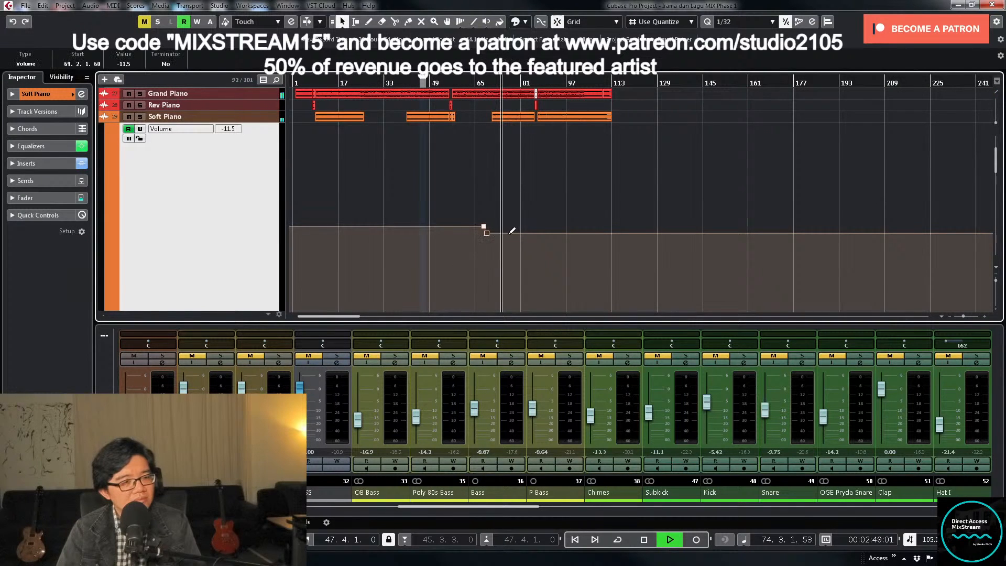
pyautogui.hotkey('shift', 'g')
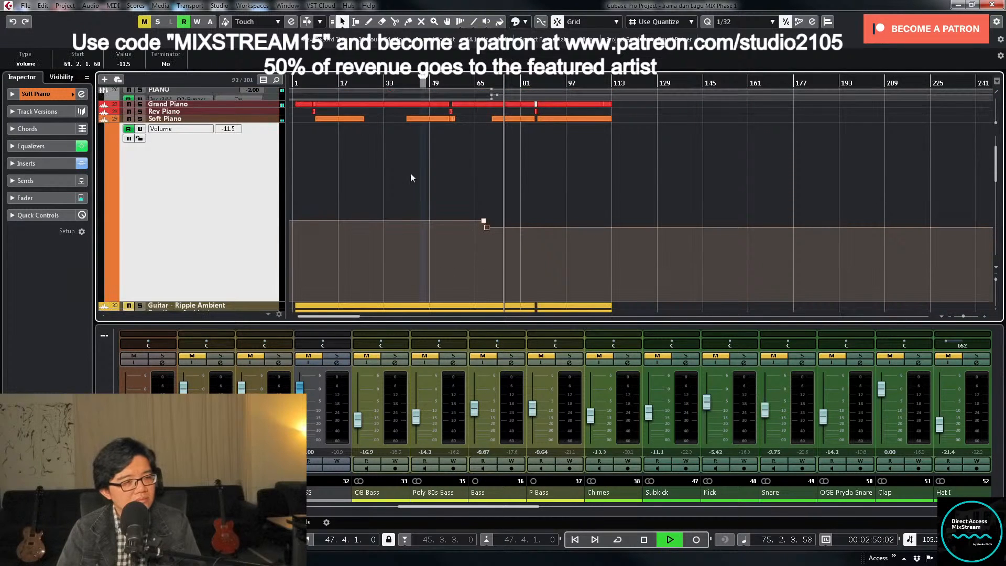
pyautogui.hotkey('shift', 'h')
pyautogui.press('z')
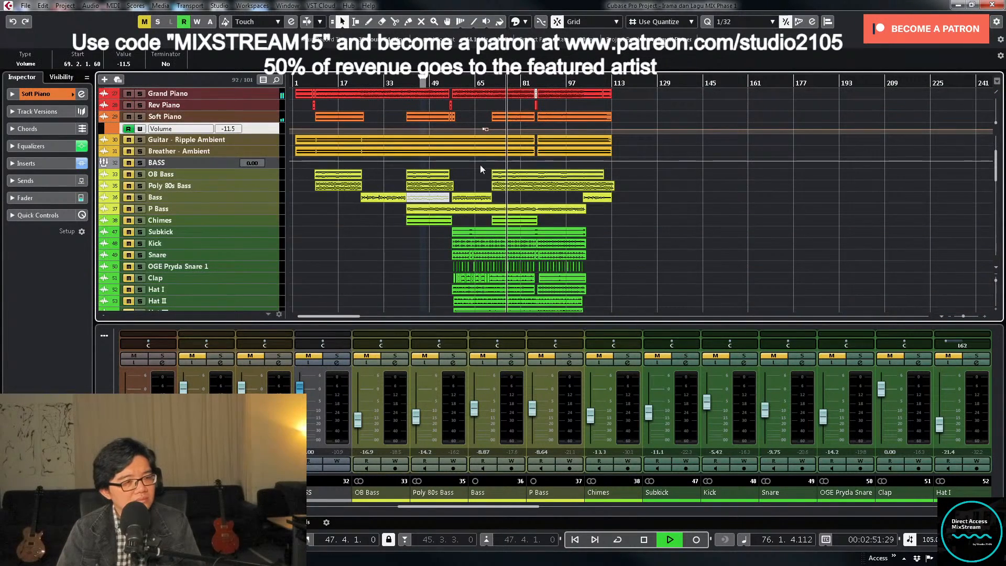
# - Unmute the End Voc track and lower its fader to about -7.89 dB during the last chorus
pyautogui.scroll(-10, 665, 199)
pyautogui.scroll(-3, 662, 197)
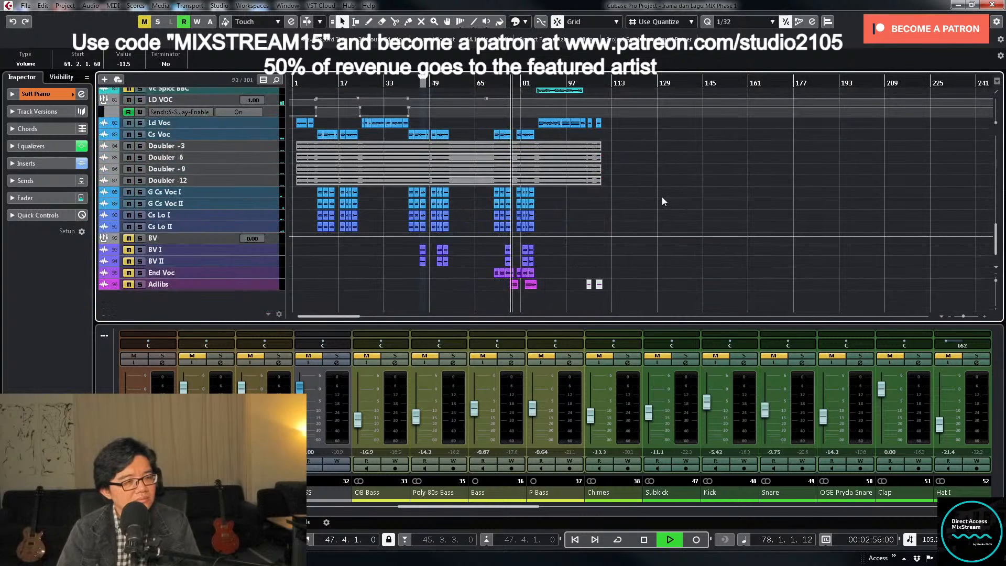
pyautogui.press('h')
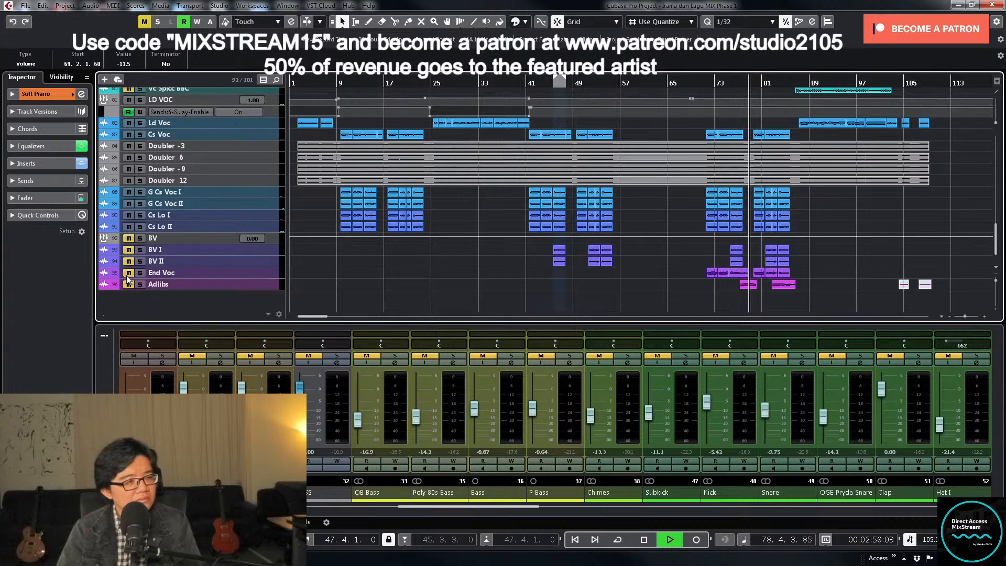
pyautogui.click(558, 507)
pyautogui.moveTo(580, 507); pyautogui.dragTo(867, 509)
pyautogui.moveTo(707, 390); pyautogui.dragTo(709, 411)
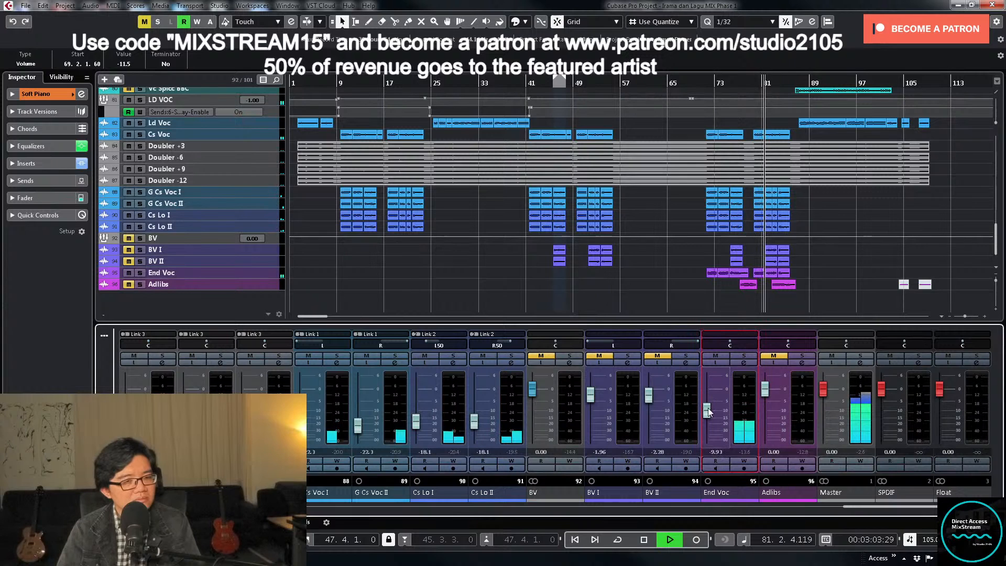
pyautogui.moveTo(709, 413); pyautogui.dragTo(707, 411)
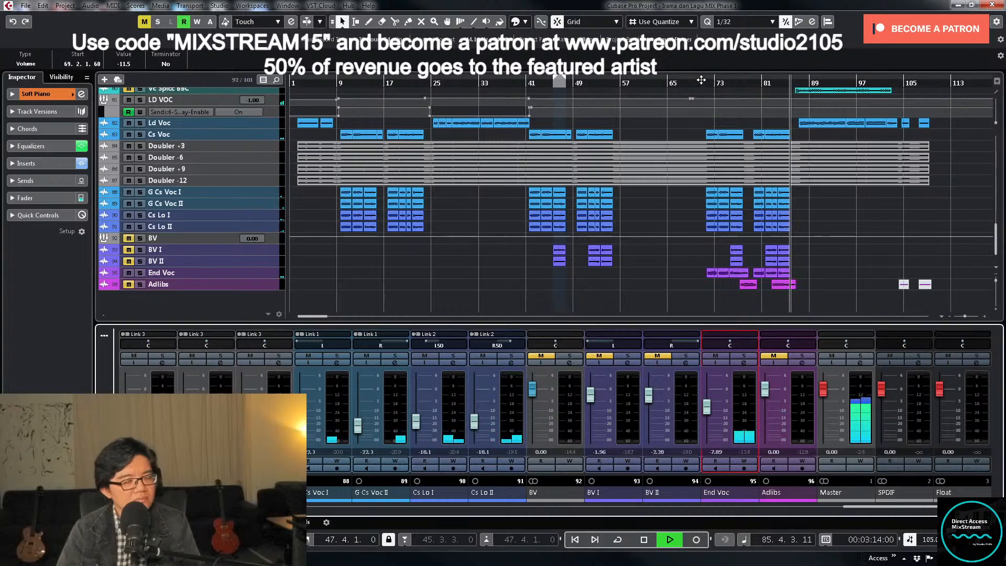
# - Enlarge LD VOC's volume automation lane, replay from about bar 84 and raise its volume to 0 dB from about bar 86
pyautogui.click(274, 102)
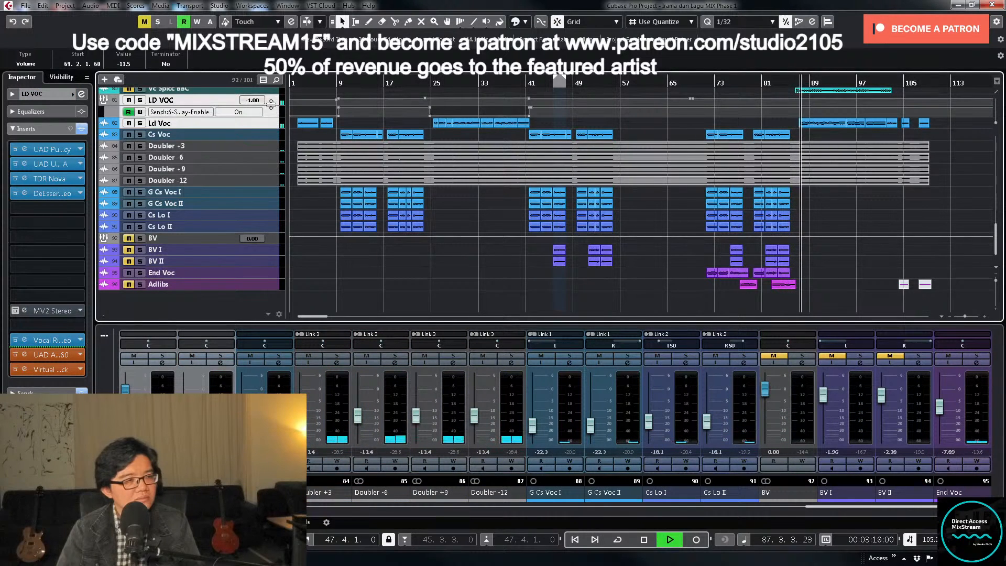
pyautogui.moveTo(269, 106); pyautogui.dragTo(267, 237)
pyautogui.scroll(-2, 808, 187)
pyautogui.scroll(-3, 810, 186)
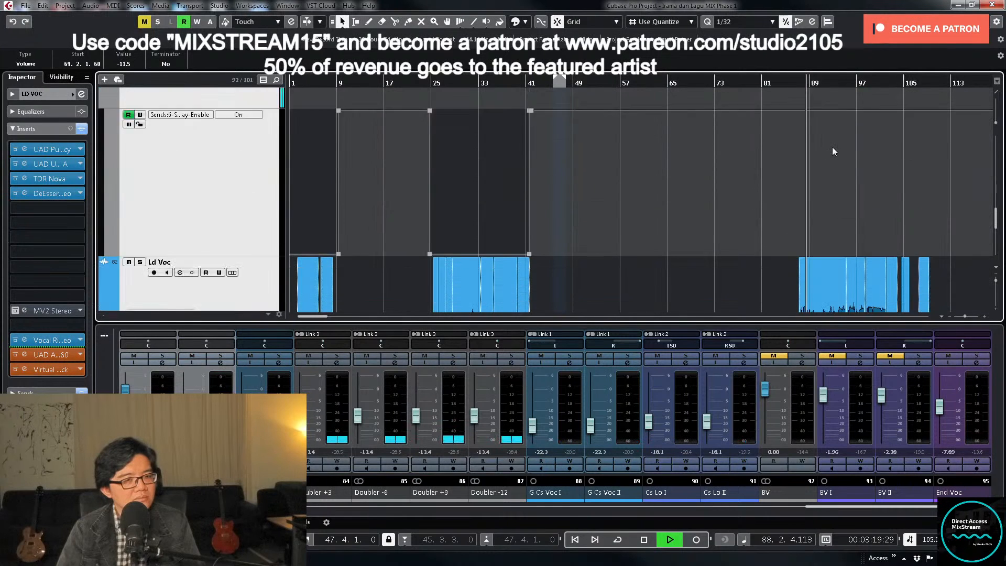
pyautogui.doubleClick(783, 80)
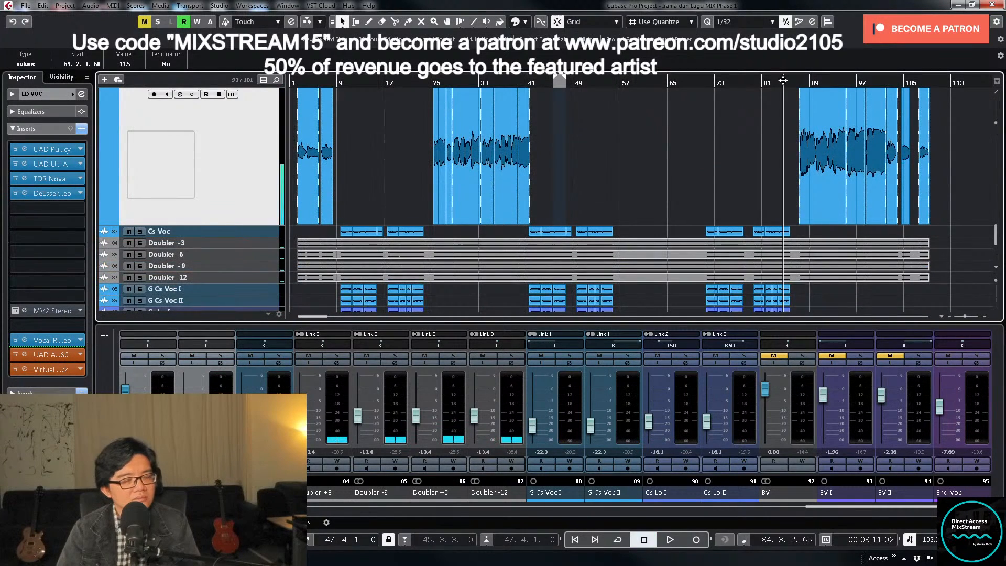
pyautogui.scroll(2, 799, 141)
pyautogui.press('space')
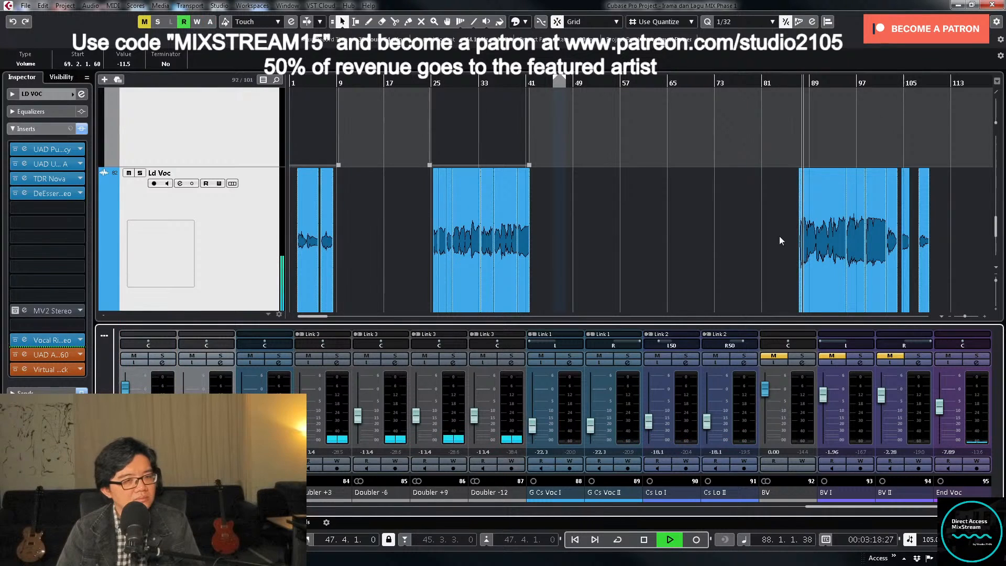
pyautogui.scroll(3, 778, 236)
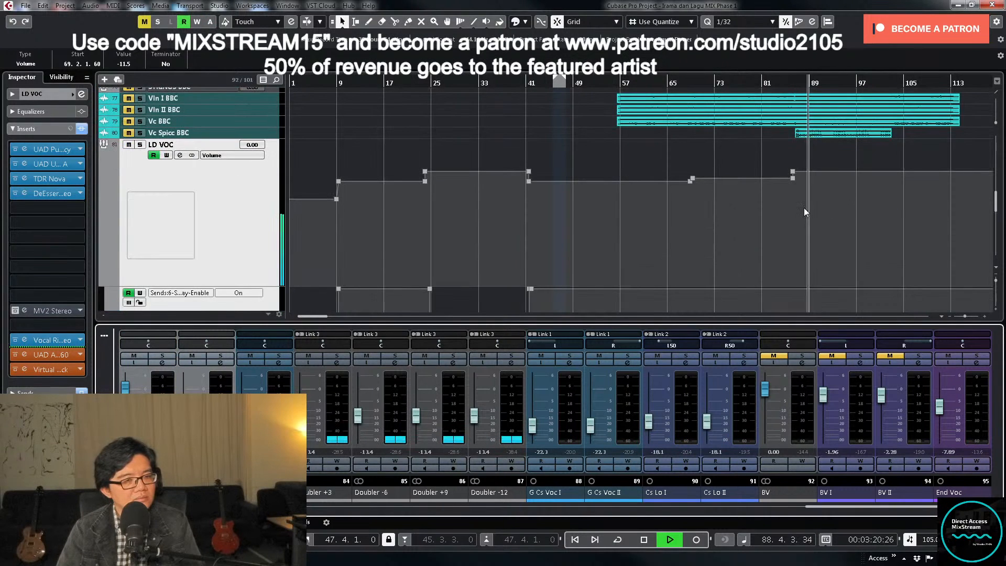
pyautogui.scroll(-5, 797, 209)
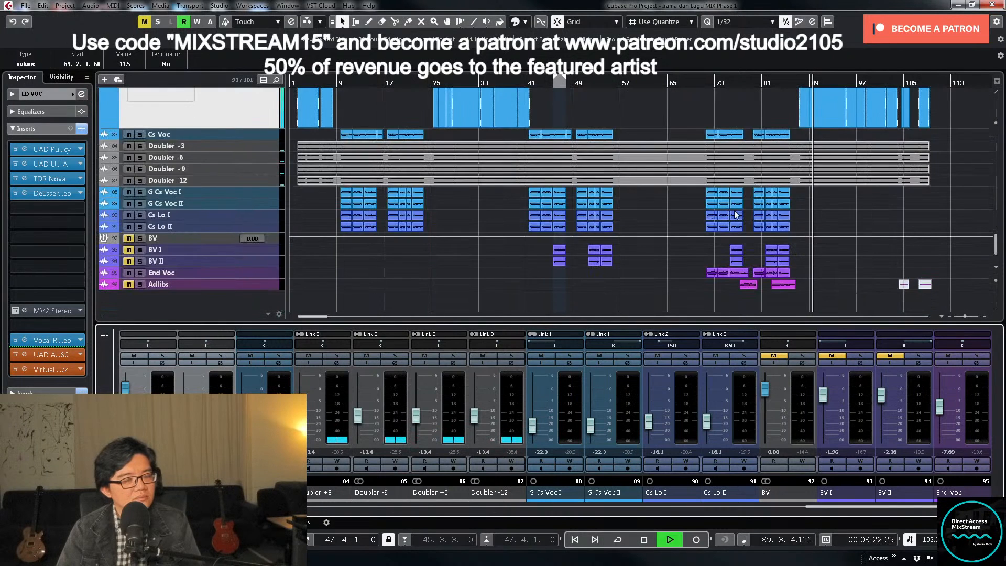
# - Enlarge the PIANO group's volume lane, replay from about bar 85 and write automation lowering it to about -3.8 dB near bar 87
pyautogui.scroll(15, 762, 207)
pyautogui.scroll(3, 772, 208)
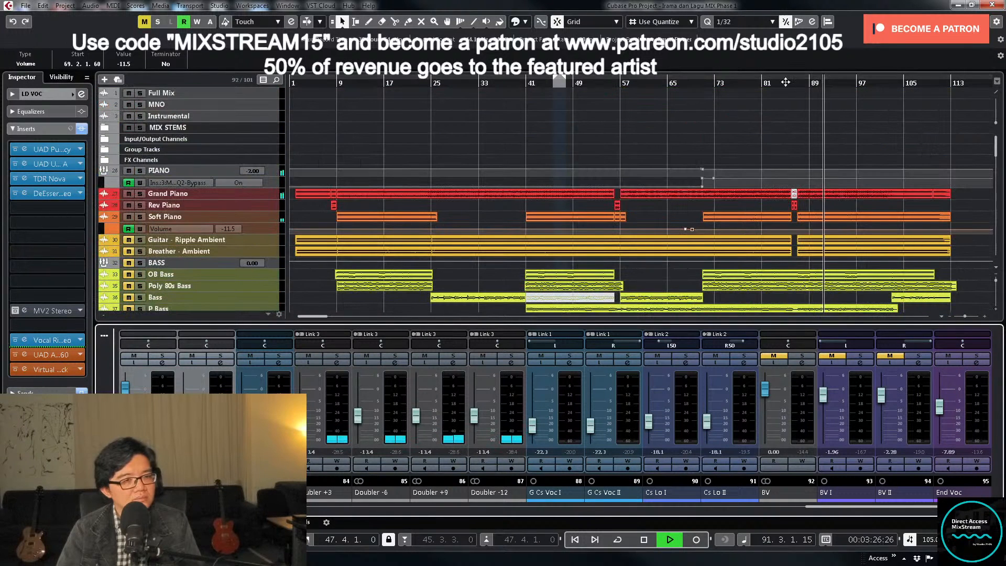
pyautogui.press('space')
pyautogui.click(277, 174)
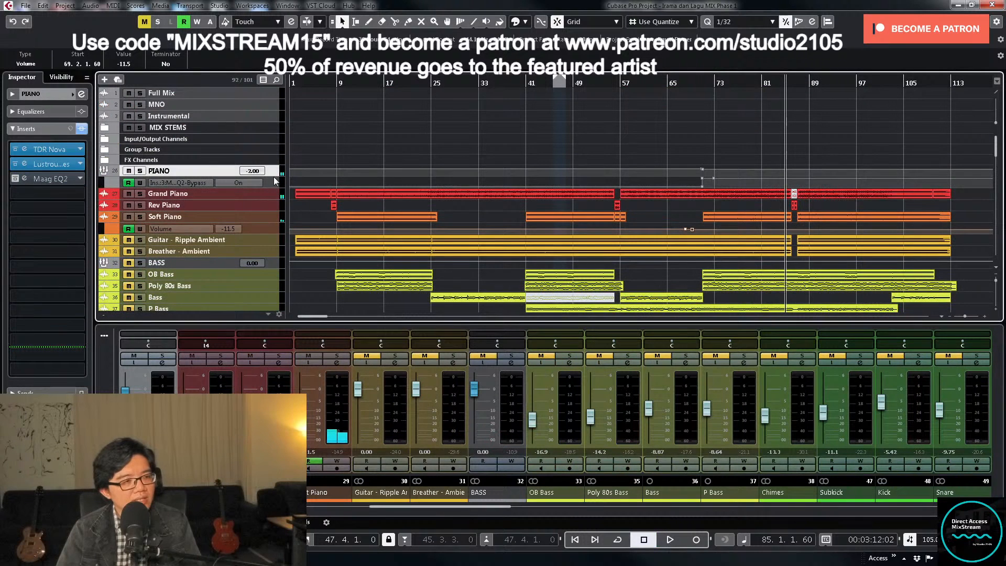
pyautogui.moveTo(273, 173); pyautogui.dragTo(273, 272)
pyautogui.press('space')
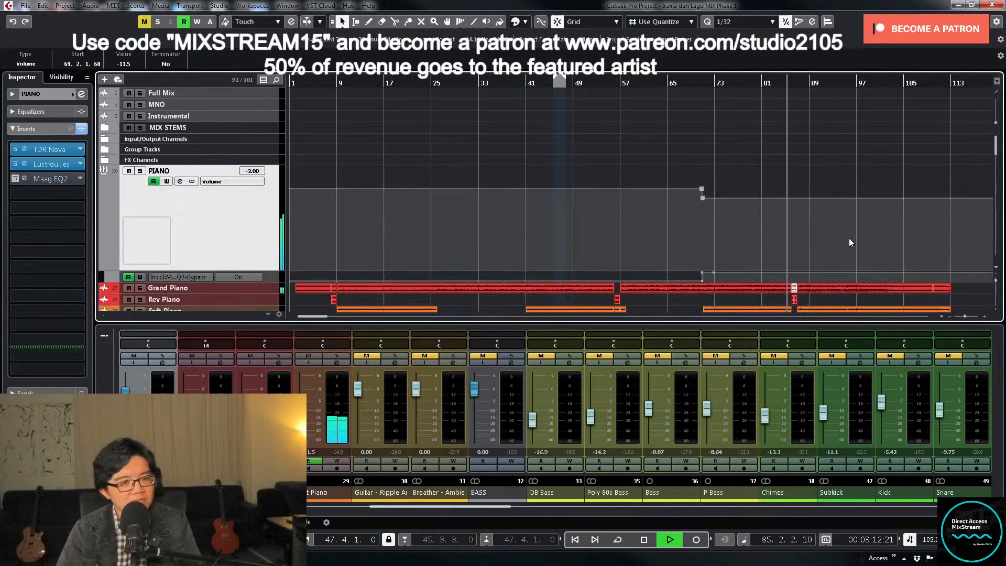
pyautogui.press('w')
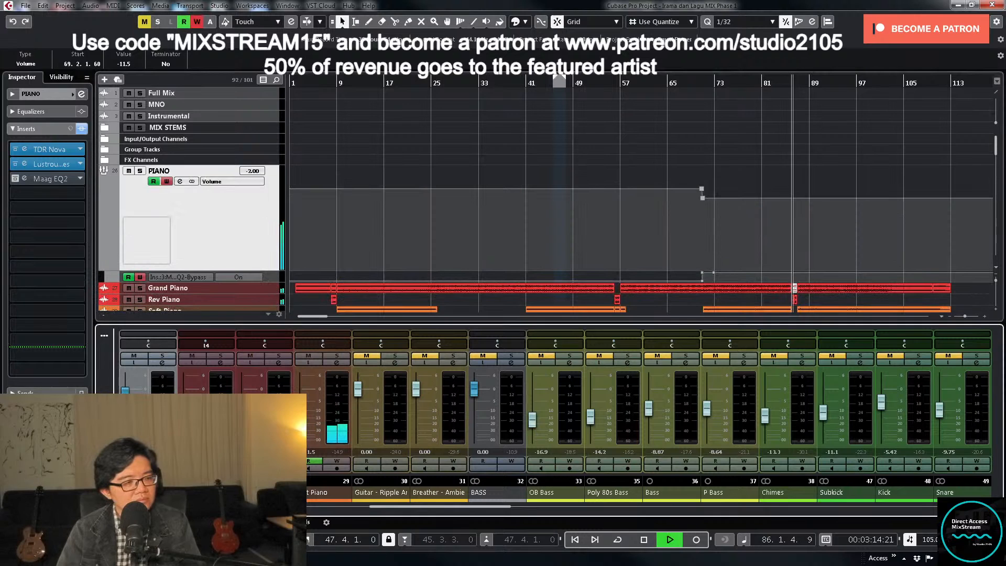
pyautogui.moveTo(126, 395); pyautogui.dragTo(125, 399)
pyautogui.press('w')
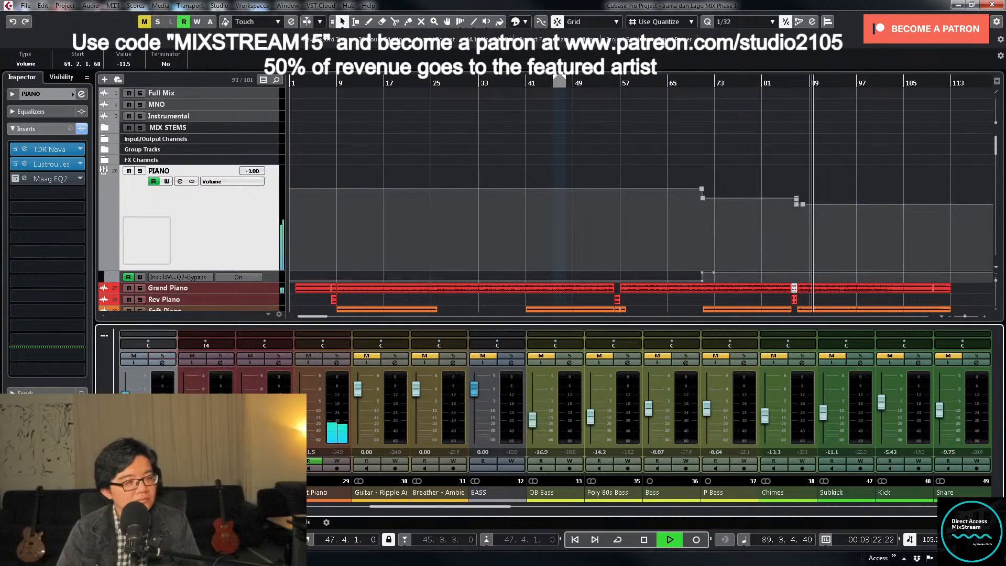
# - Move PIANO's lowered volume point to the start of bar 87 and remove the surplus point just before it
pyautogui.click(793, 235)
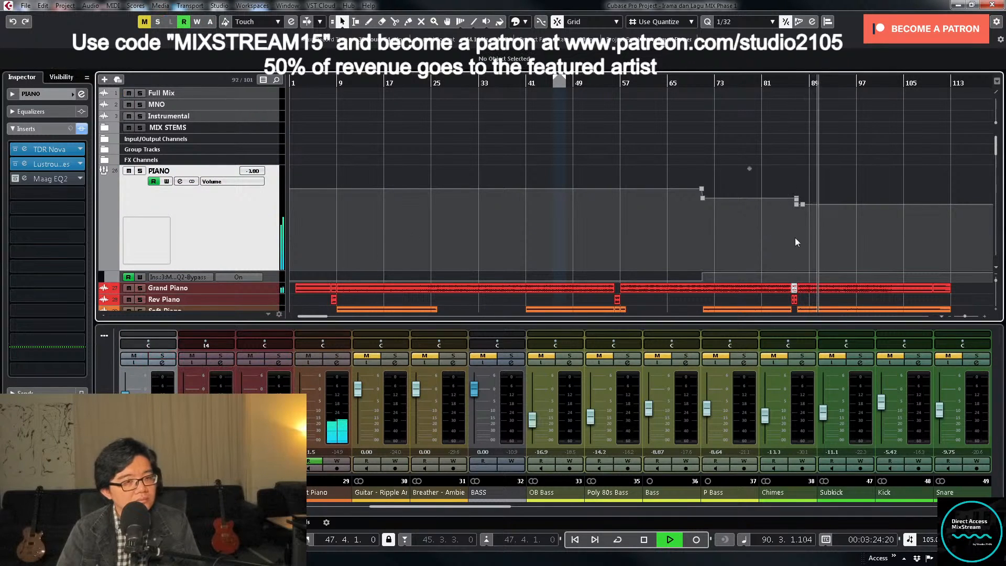
pyautogui.press('h')
pyautogui.press('h')
pyautogui.press('h')
pyautogui.press('h')
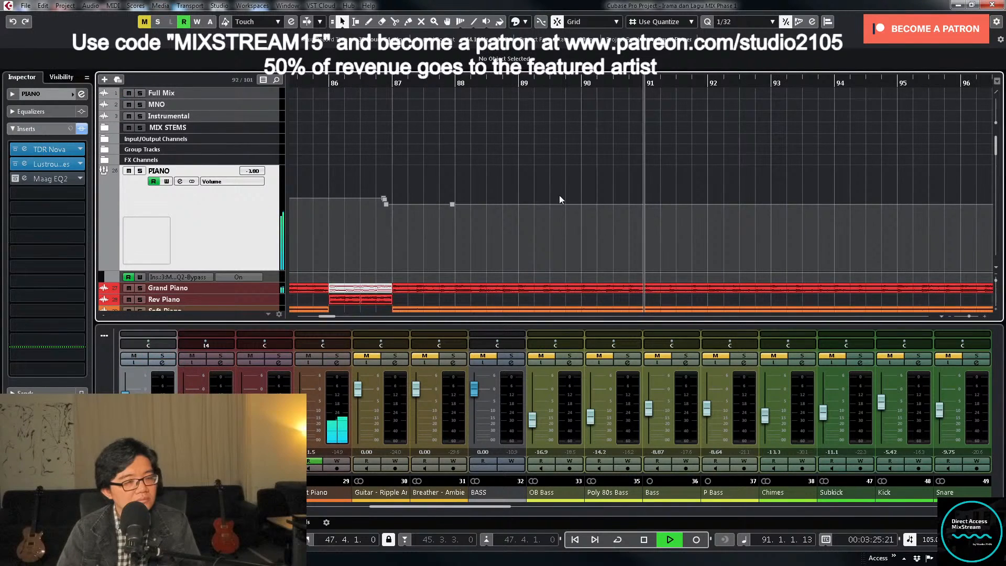
pyautogui.click(385, 201)
pyautogui.moveTo(452, 204); pyautogui.dragTo(392, 211)
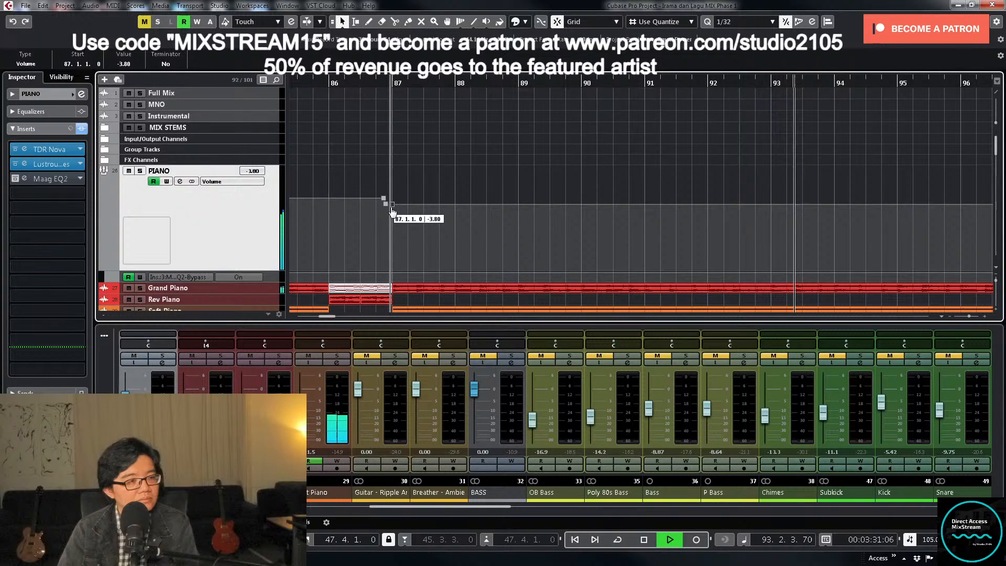
# - Stop playback and set PIANO's volume automation point at bar 87 to -4 dB
pyautogui.press('space')
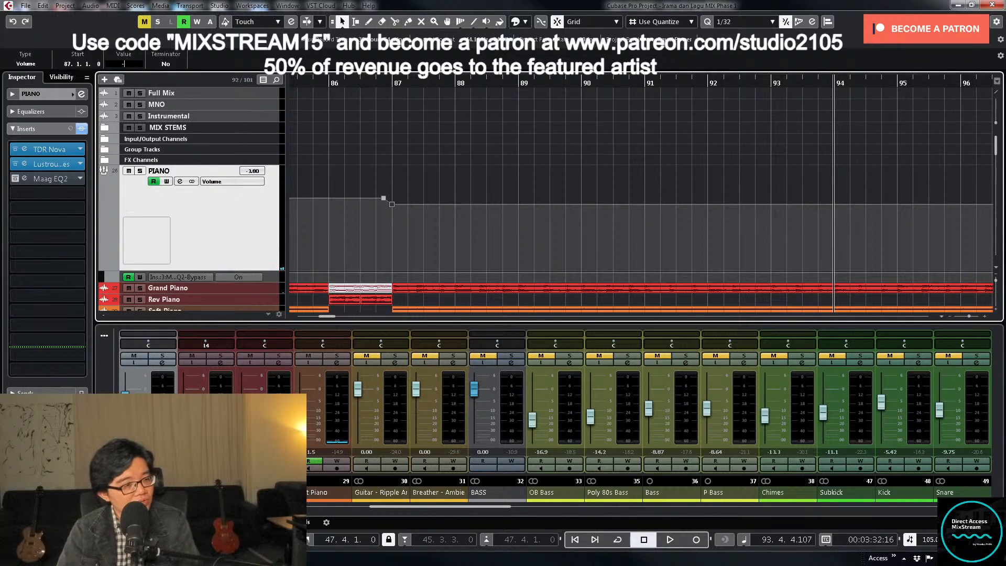
pyautogui.write('-4')
pyautogui.press('Return')
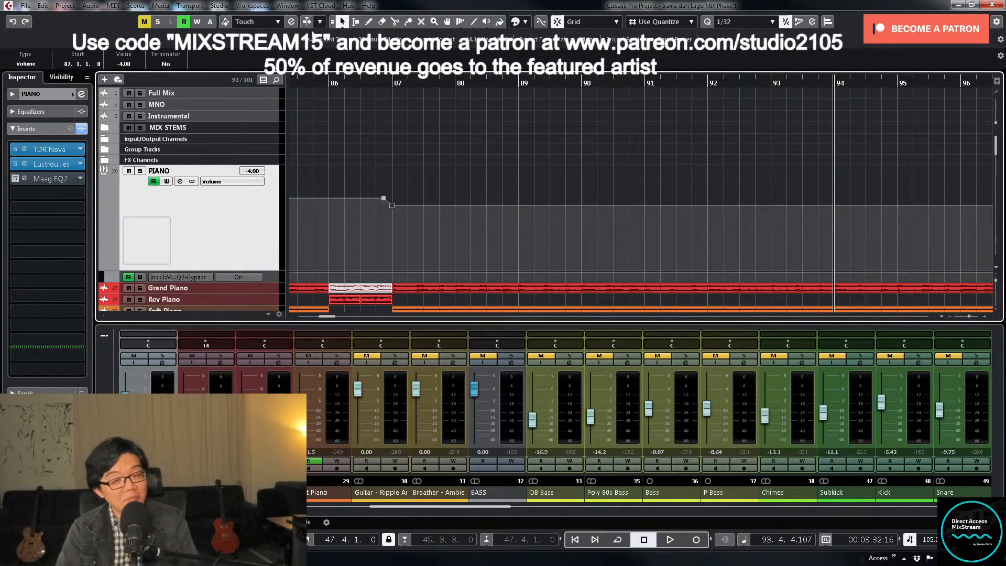
# - Resume playback and shrink PIANO's volume automation lane back to its normal height with the whole project in view
pyautogui.press('g')
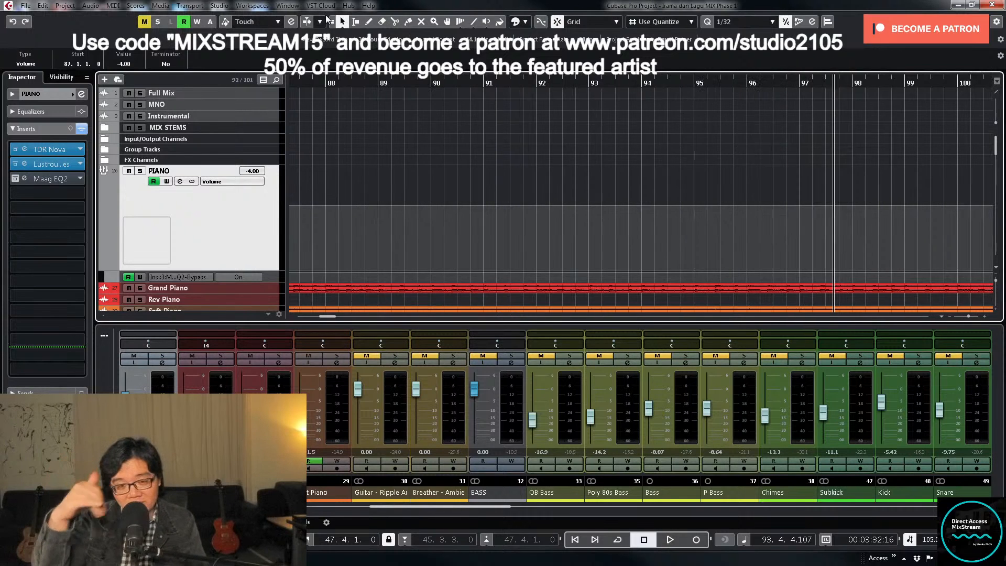
pyautogui.press('g')
pyautogui.press('g')
pyautogui.press('g')
pyautogui.press('g')
pyautogui.press('g')
pyautogui.press('g')
pyautogui.press('g')
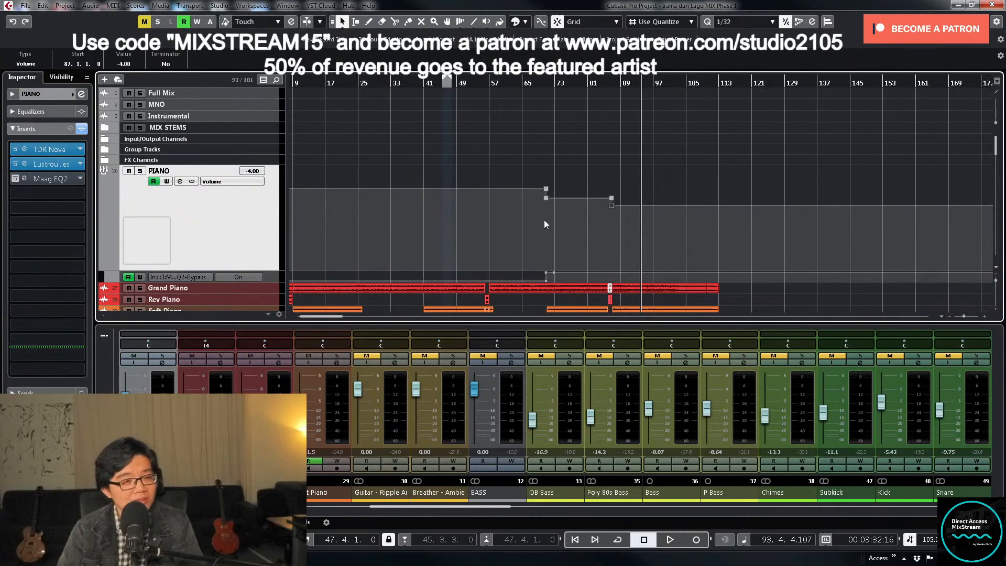
pyautogui.press('space')
pyautogui.click(611, 198)
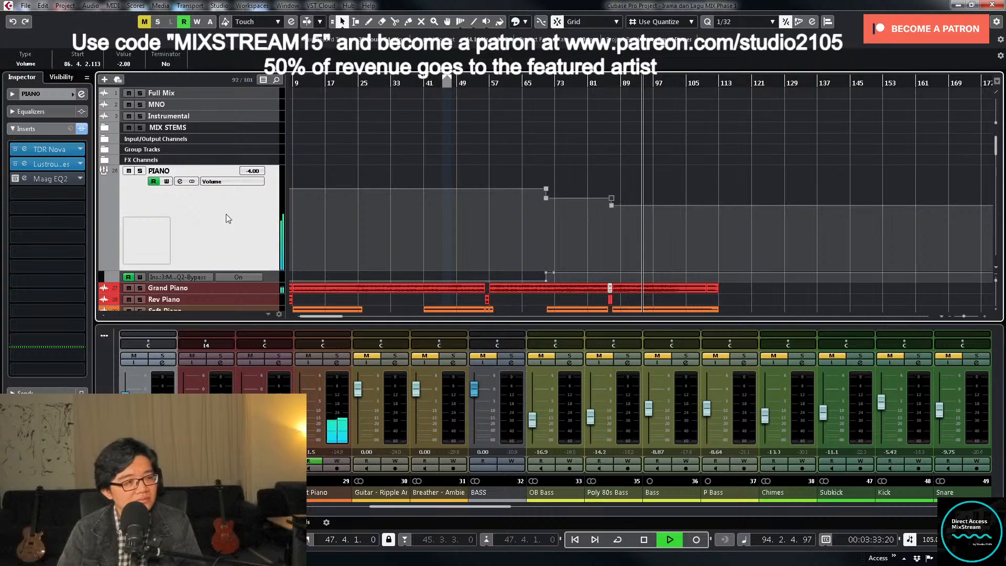
pyautogui.press('z')
pyautogui.press('z')
pyautogui.hotkey('shift', 'f')
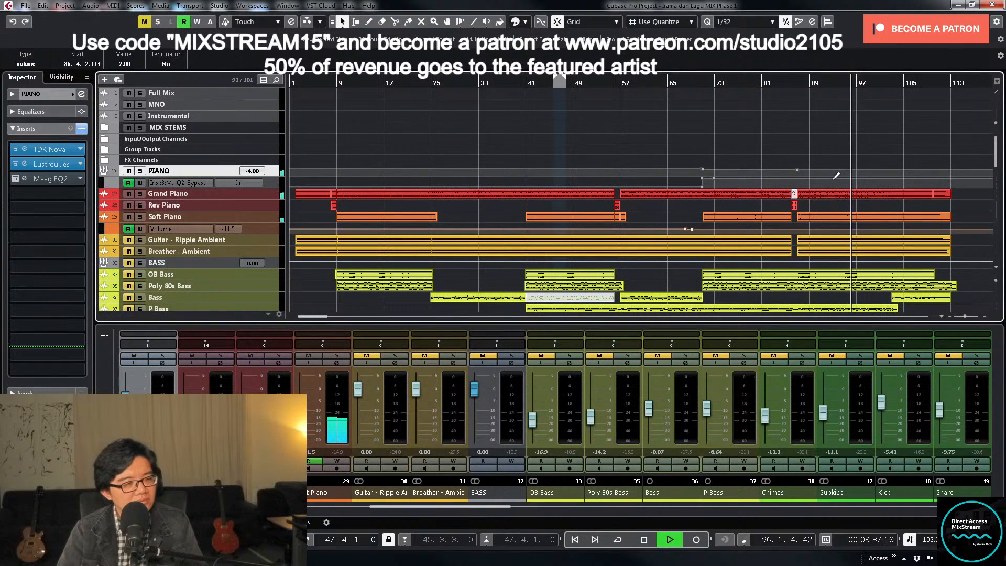
# - Write LD VOC volume automation for the ending, lowering it to about -3 dB near bar 102 and about -5.44 dB near bar 104
pyautogui.scroll(-2, 836, 176)
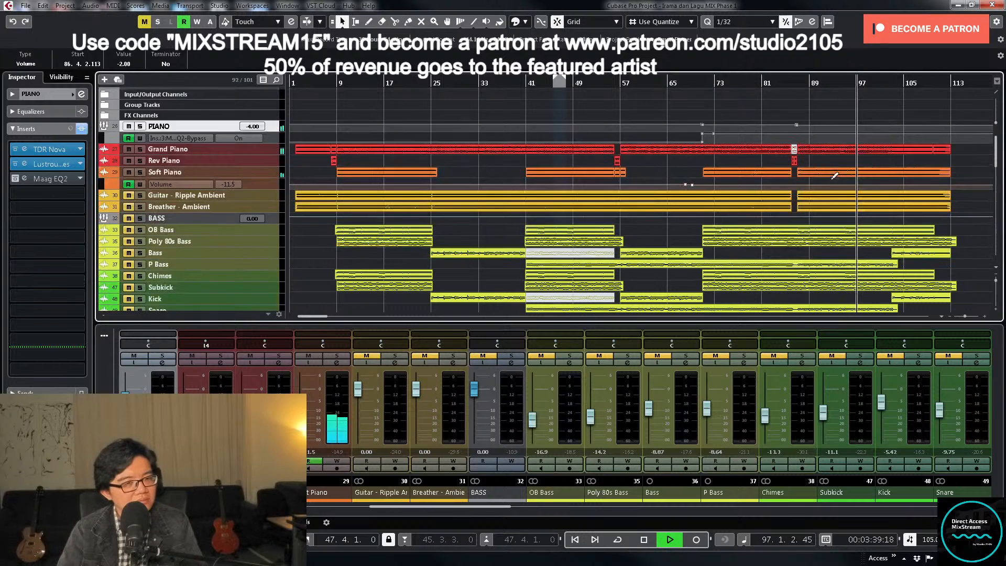
pyautogui.scroll(-15, 833, 178)
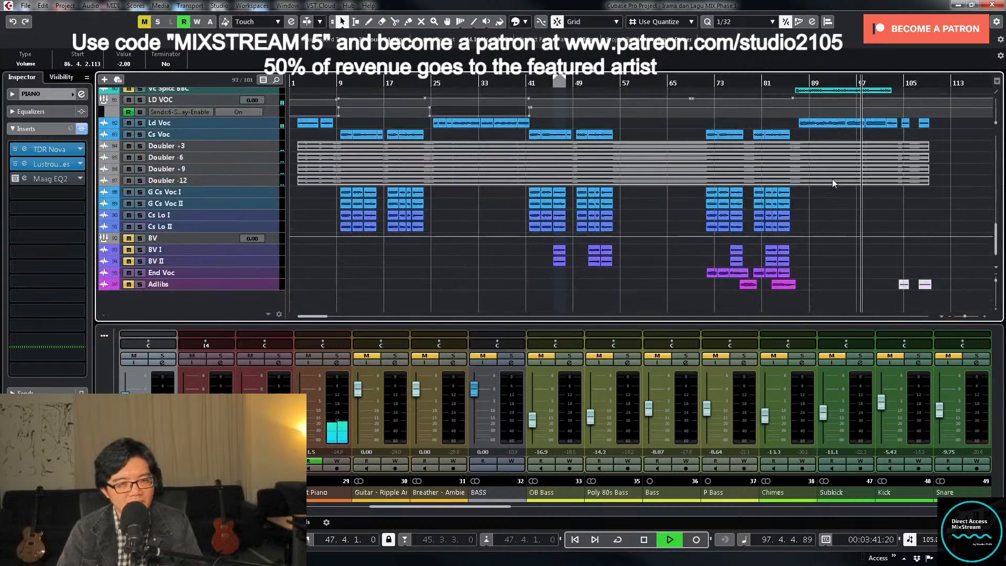
pyautogui.scroll(2, 832, 178)
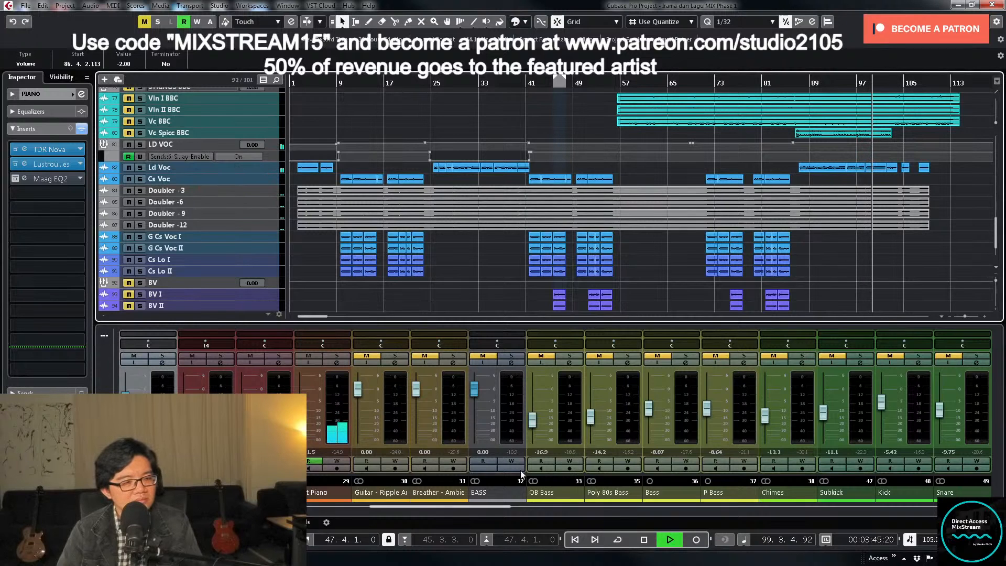
pyautogui.moveTo(505, 505); pyautogui.dragTo(845, 503)
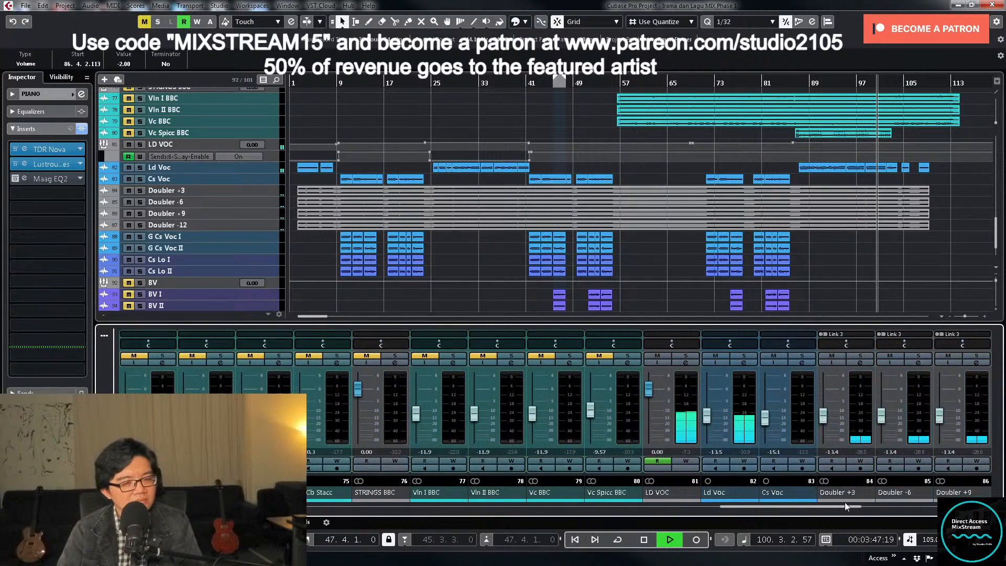
pyautogui.click(686, 463)
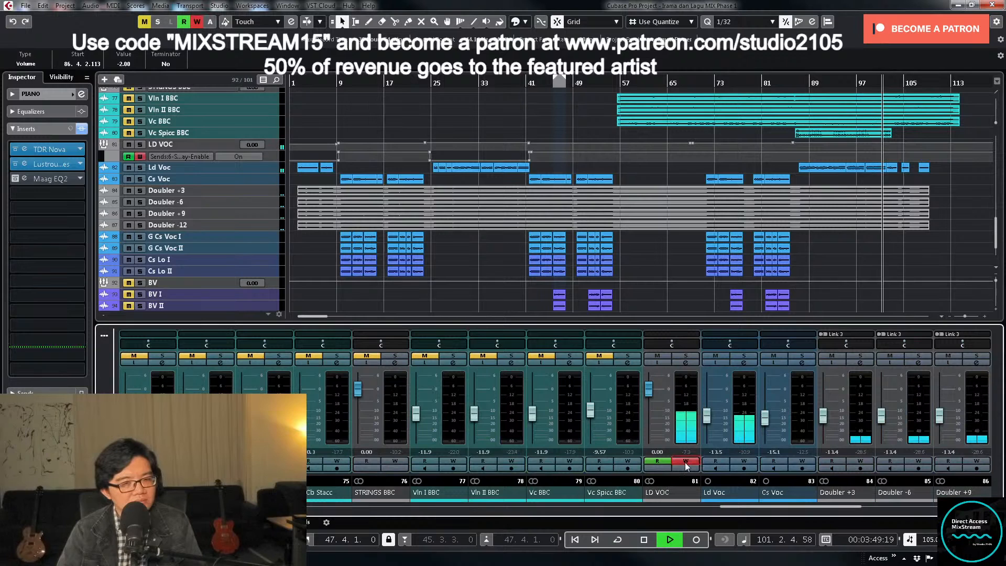
pyautogui.moveTo(648, 391); pyautogui.dragTo(647, 401)
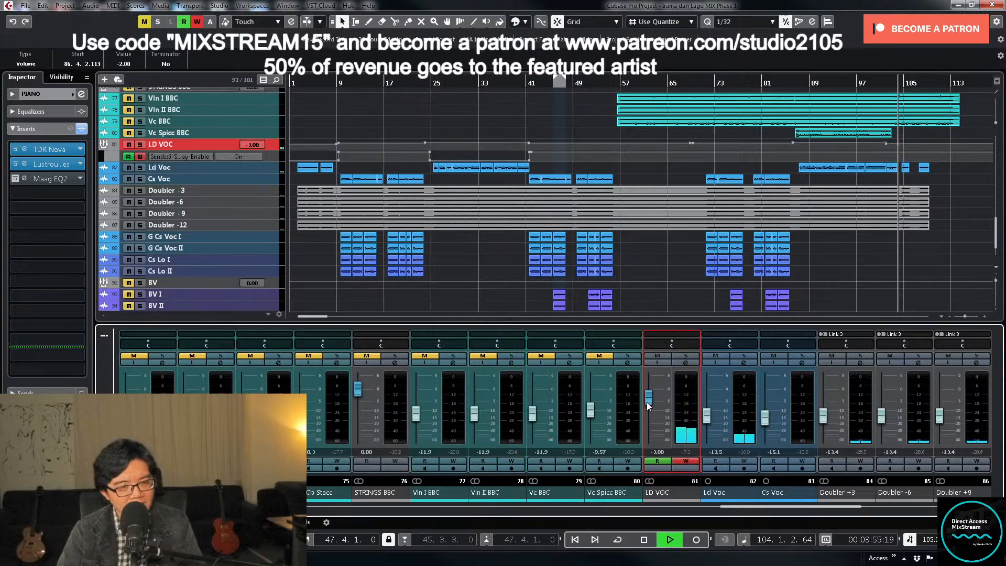
pyautogui.moveTo(646, 402); pyautogui.dragTo(647, 407)
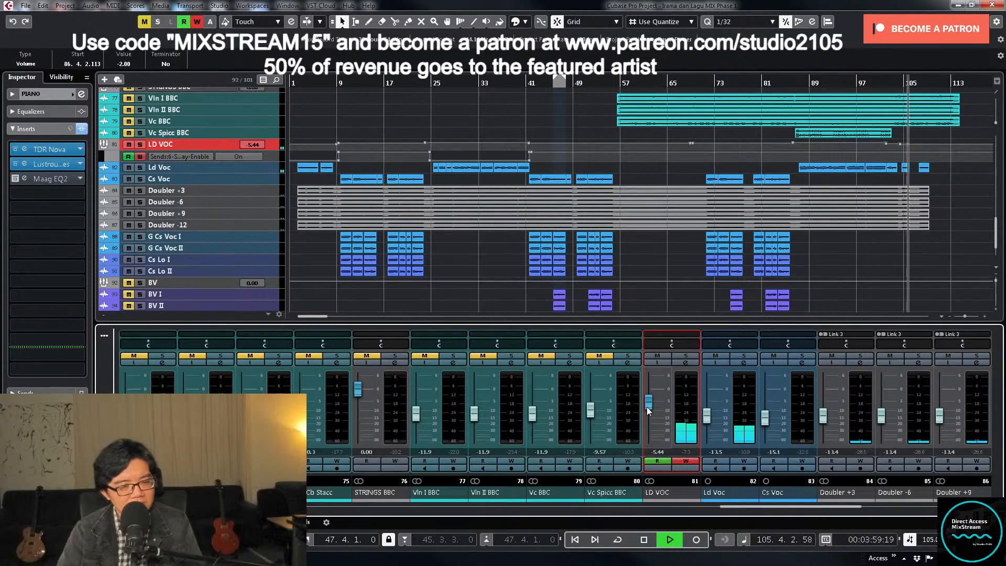
pyautogui.click(683, 461)
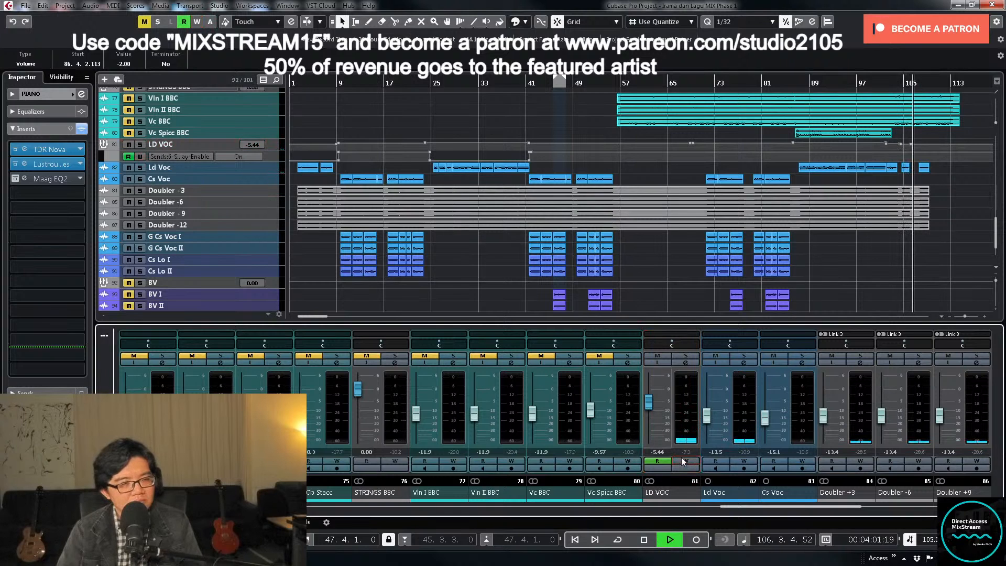
# - Enlarge LD VOC's volume automation lane and set the lowered points between bars 104 and 106 to -5.5 dB
pyautogui.click(887, 148)
pyautogui.press('z')
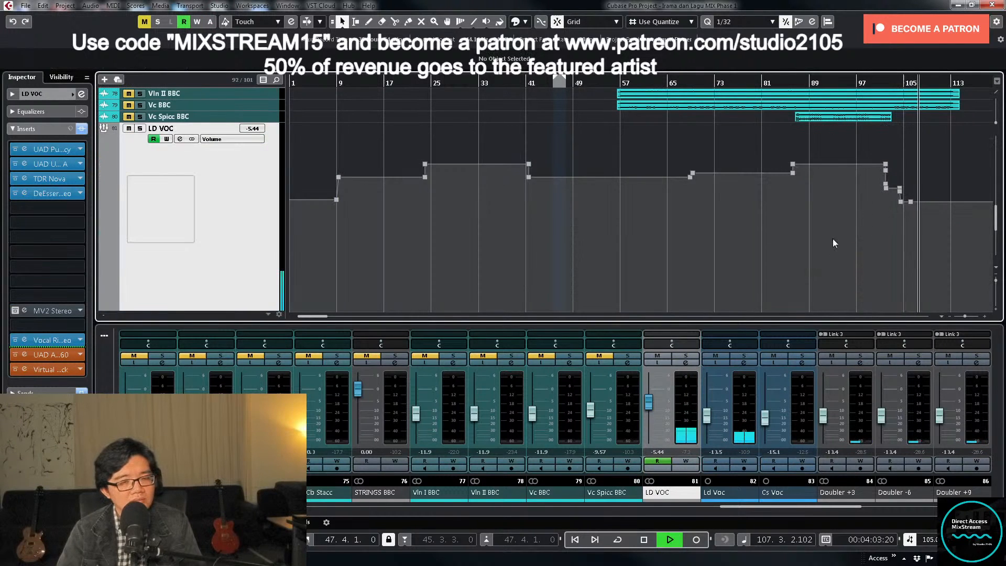
pyautogui.press('h')
pyautogui.press('h')
pyautogui.press('h')
pyautogui.press('h')
pyautogui.press('h')
pyautogui.press('h')
pyautogui.press('h')
pyautogui.press('h')
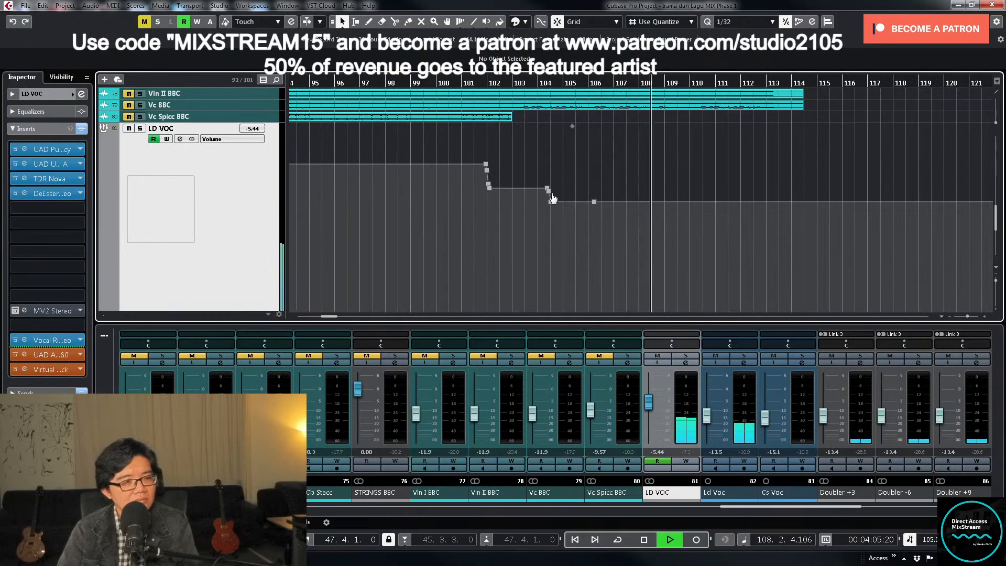
pyautogui.moveTo(530, 198); pyautogui.dragTo(618, 227)
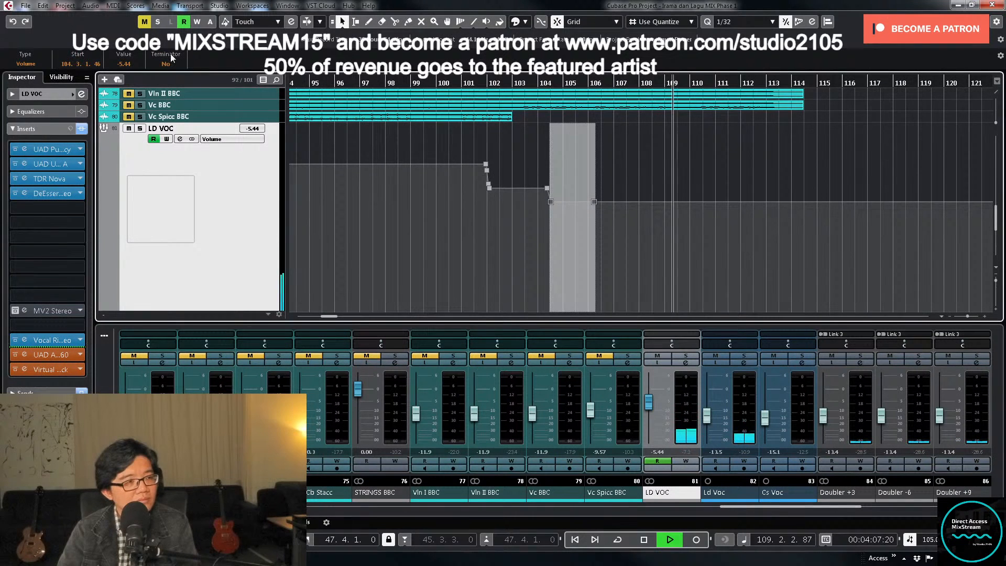
pyautogui.click(126, 63)
pyautogui.write('-5')
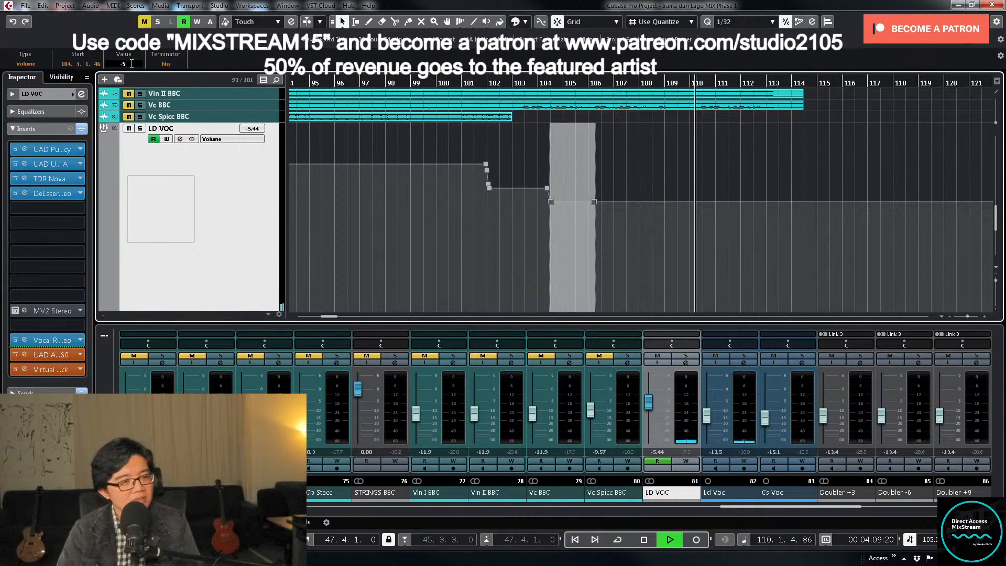
pyautogui.write('.5')
pyautogui.press('Return')
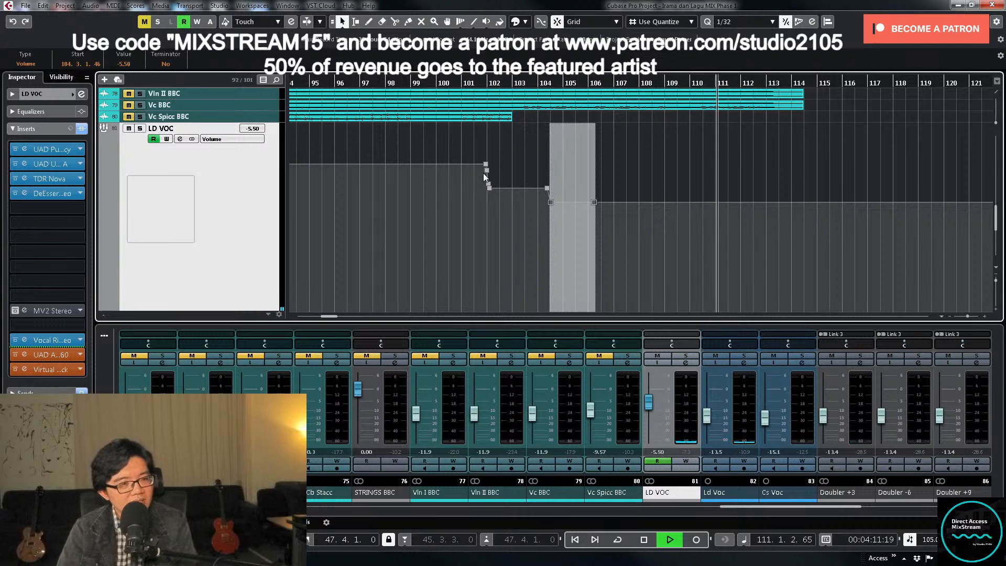
# - Remove the surplus points from LD VOC's volume drop at bar 102, select the points spanning bars 102 to 104 and stop playback
pyautogui.moveTo(486, 171); pyautogui.dragTo(478, 192)
pyautogui.click(573, 126)
pyautogui.press('space')
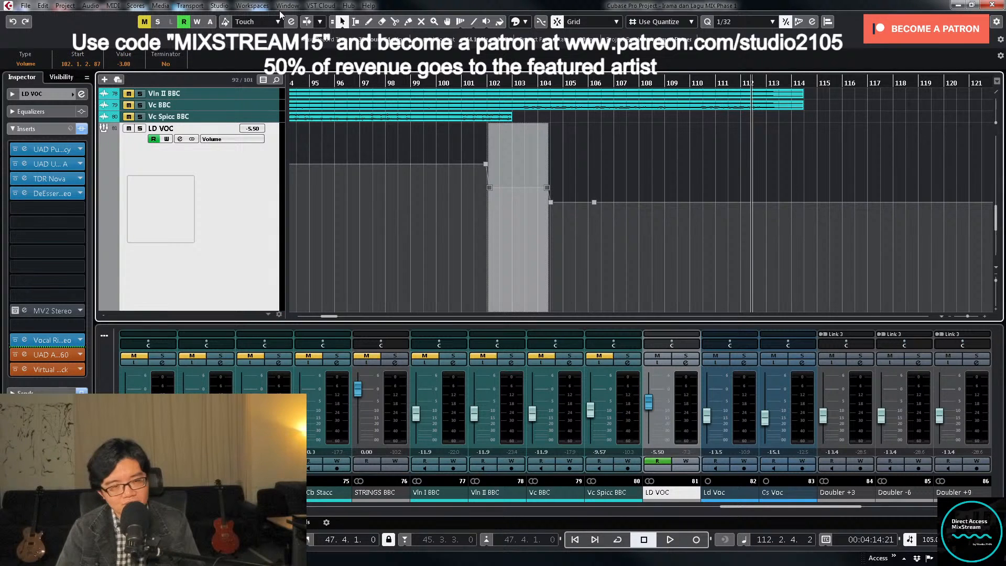
# - Fit the whole project in view and shrink LD VOC's volume automation lane back to its normal height
pyautogui.hotkey('shift', 'f')
pyautogui.press('z')
pyautogui.press('z')
pyautogui.press('z')
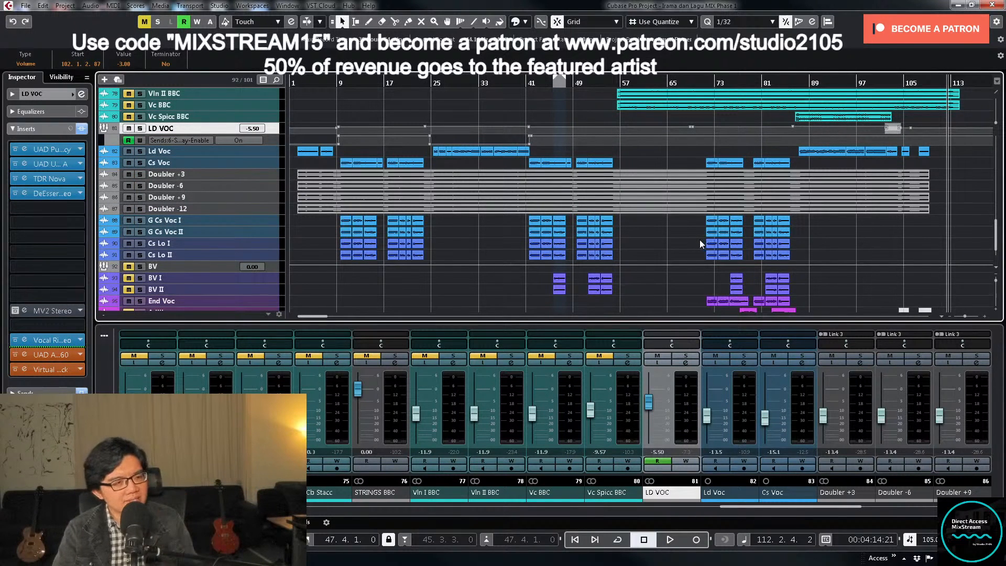
# - Hide the open automation lanes under Soft Piano, PIANO and LD VOC
pyautogui.scroll(15, 700, 240)
pyautogui.scroll(4, 693, 241)
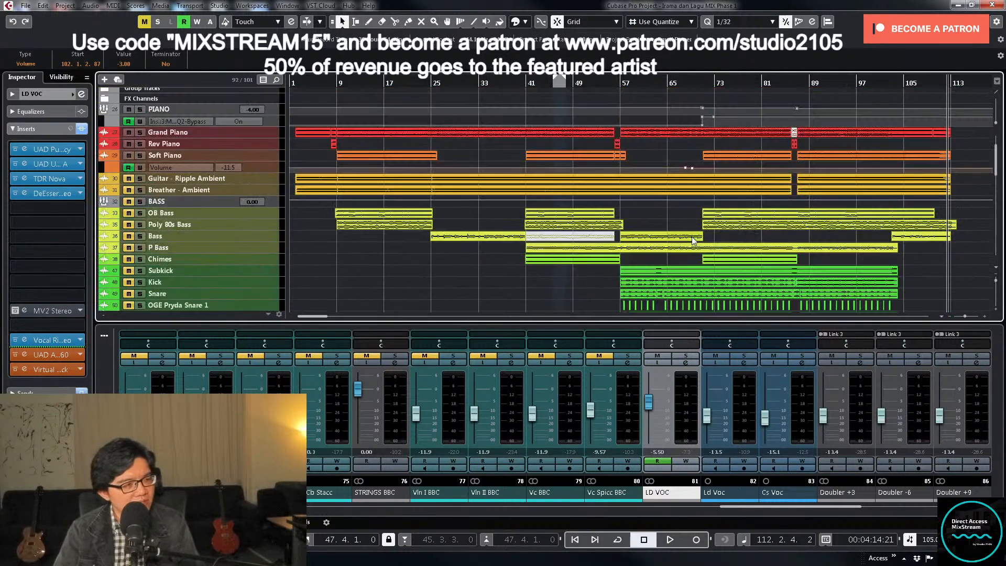
pyautogui.click(107, 213)
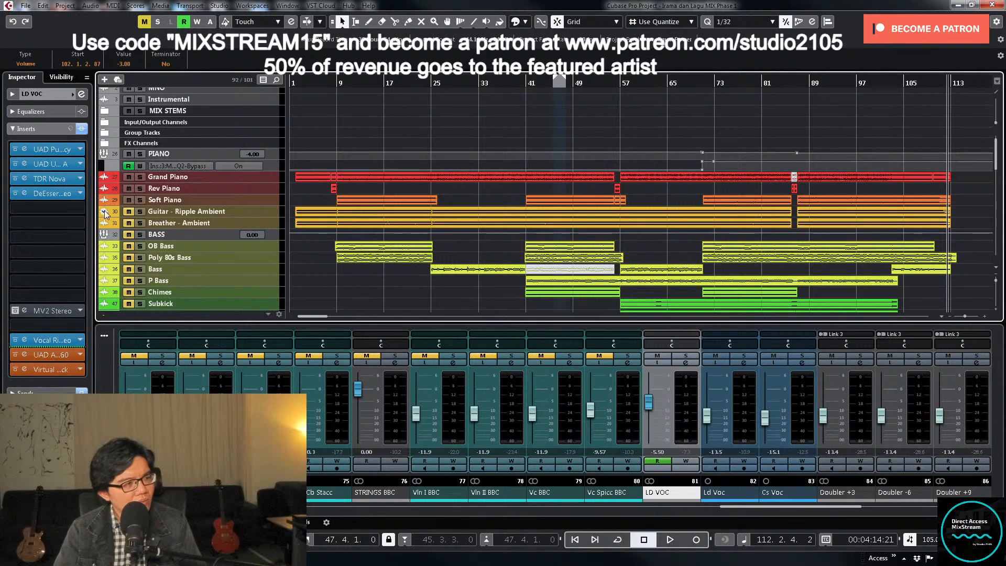
pyautogui.click(109, 166)
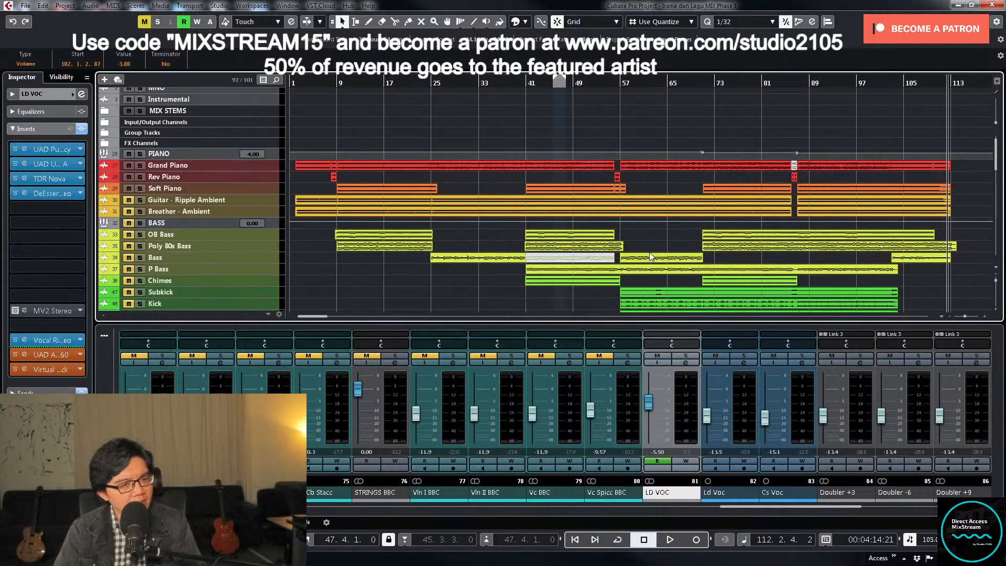
pyautogui.scroll(-10, 724, 250)
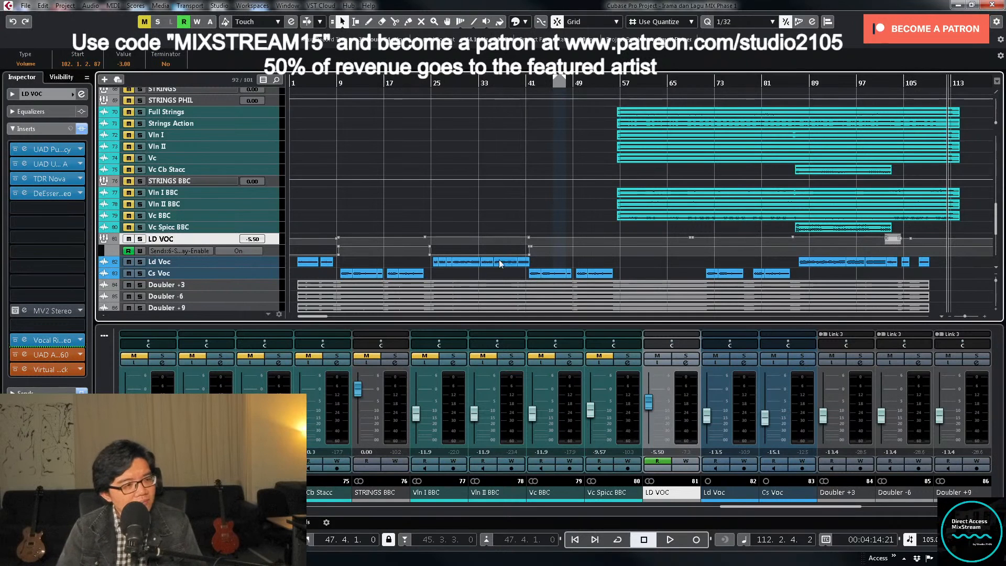
pyautogui.click(108, 250)
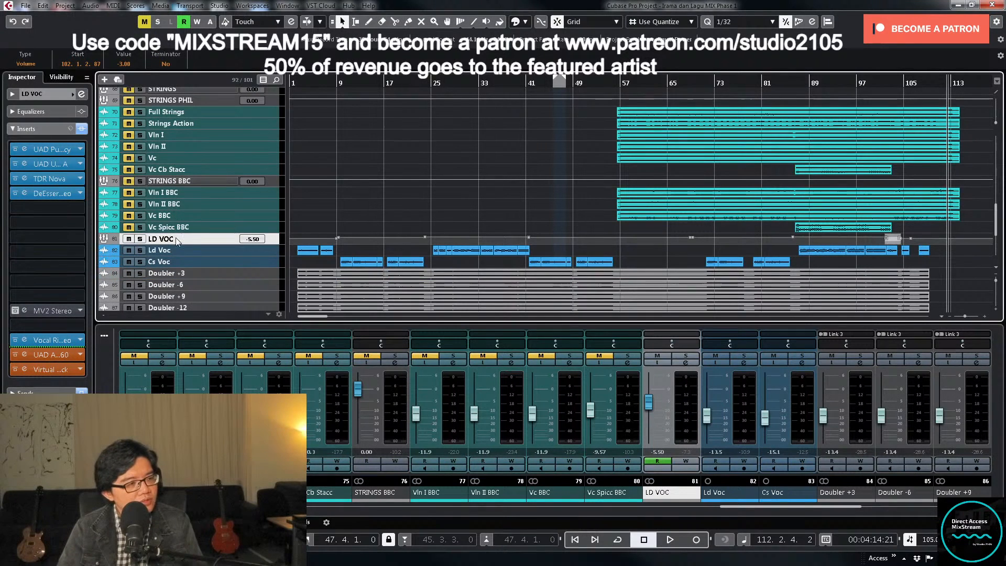
# - Place the playhead near bar 8, select the OB Bass track, bring its mixer channel into view and open its channel settings
pyautogui.scroll(15, 579, 227)
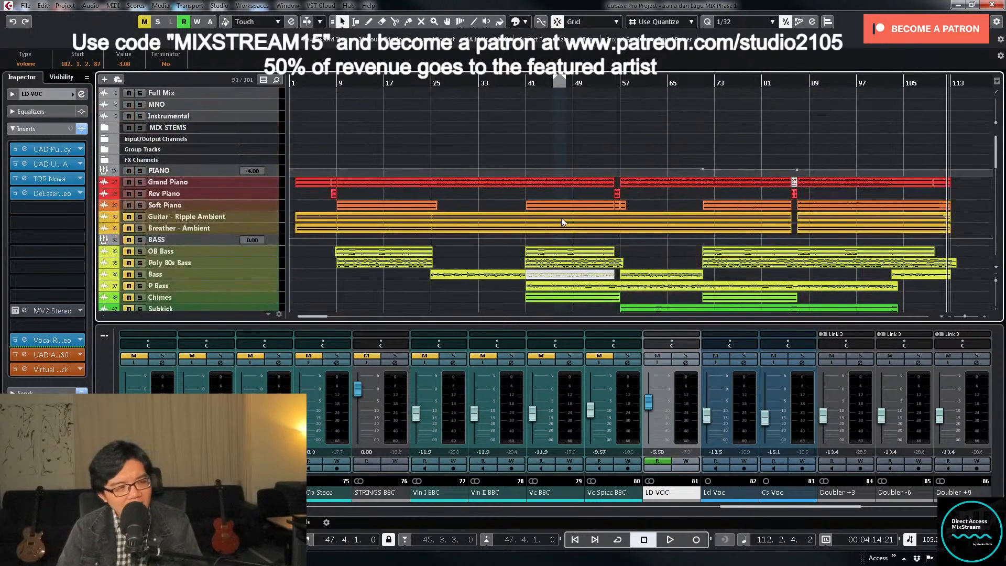
pyautogui.click(334, 96)
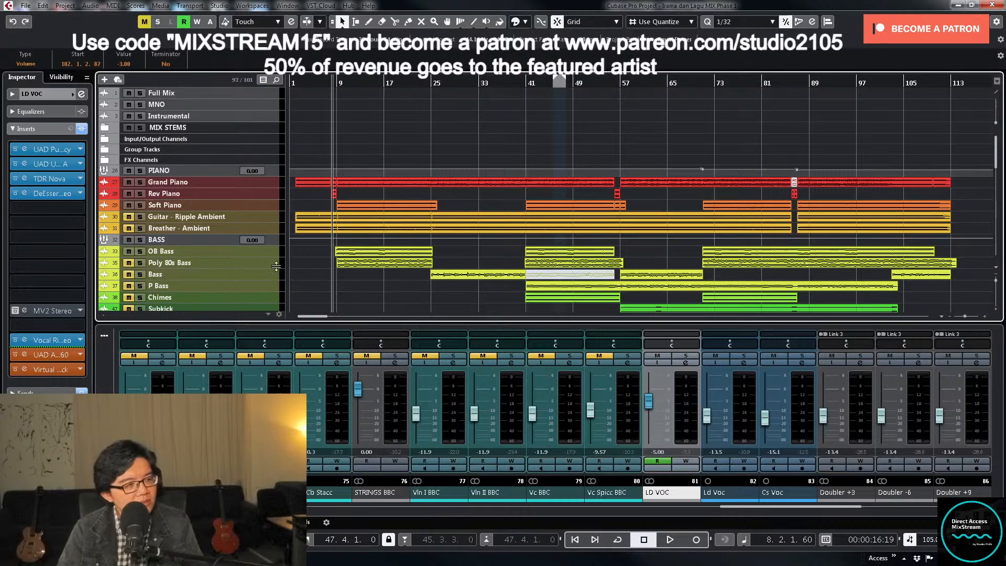
pyautogui.click(259, 252)
pyautogui.press('z')
pyautogui.press('z')
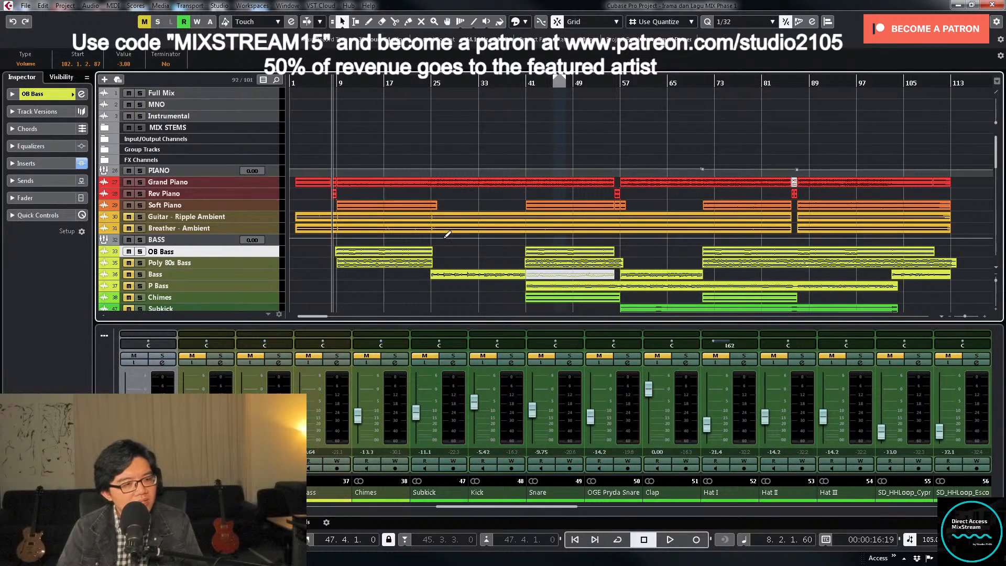
pyautogui.press('g')
pyautogui.press('g')
pyautogui.moveTo(570, 507); pyautogui.dragTo(530, 519)
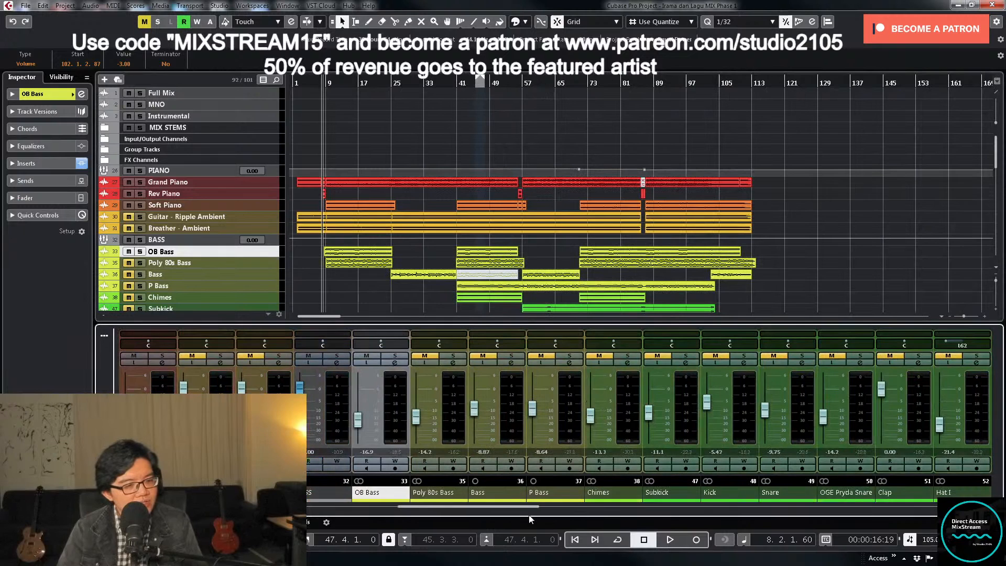
pyautogui.click(394, 363)
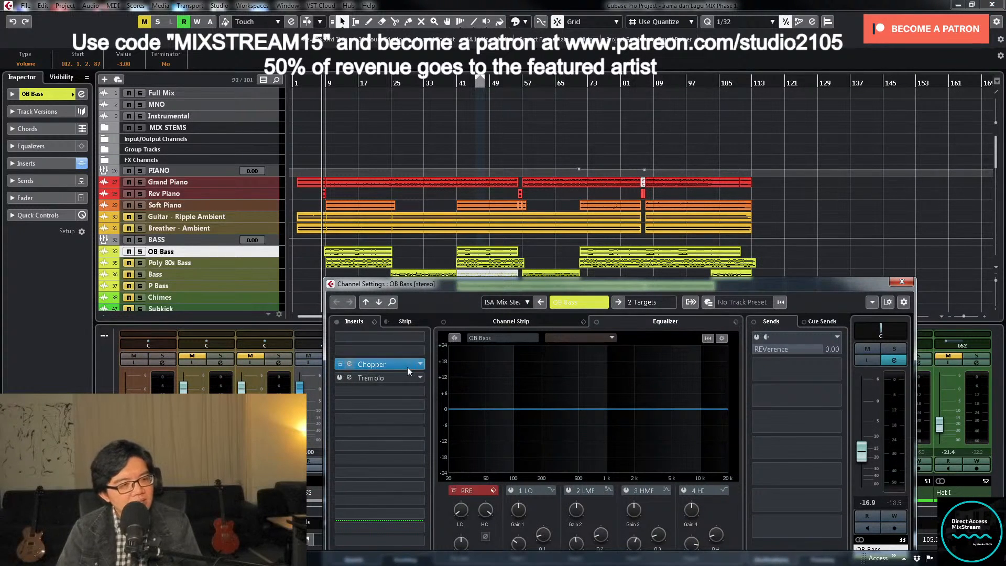
# - Load Slate Digital's Virtual Tape Machines into OB Bass's first insert slot
pyautogui.click(411, 338)
pyautogui.scroll(-5, 432, 414)
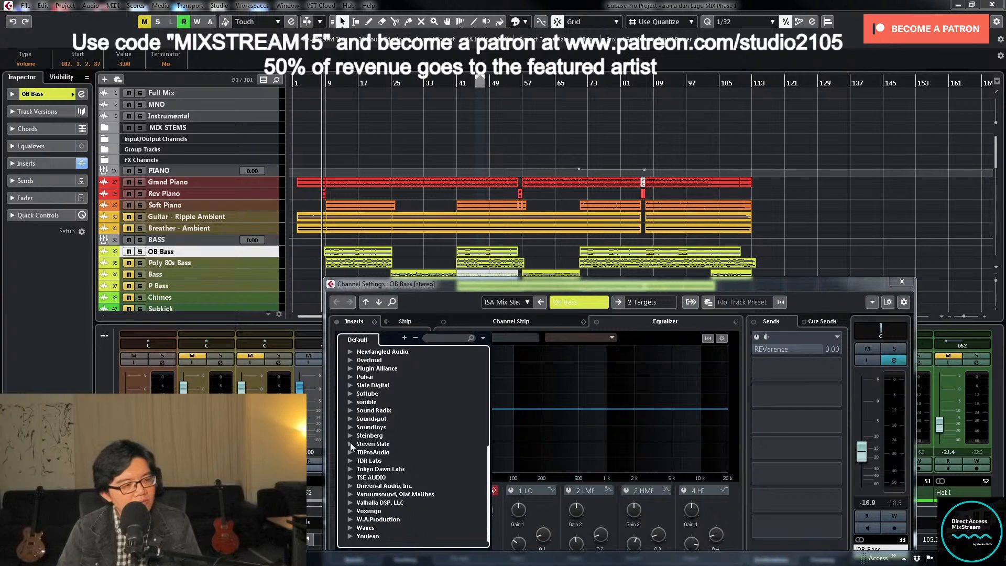
pyautogui.click(350, 385)
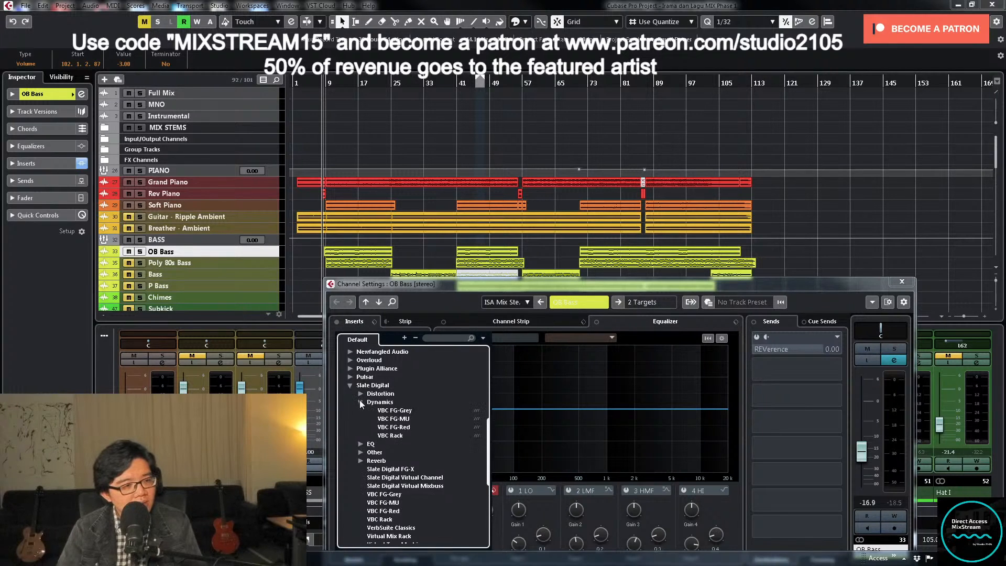
pyautogui.click(360, 394)
pyautogui.click(419, 402)
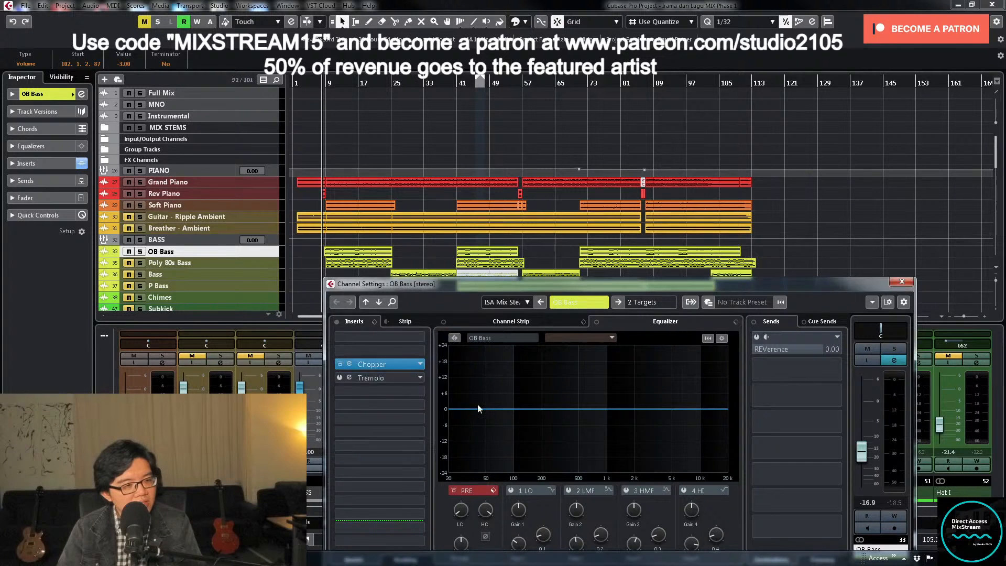
# - Solo OB Bass, enlarge its track and loop playback over its first clip to audition Virtual Tape Machines, then close the plug-in
pyautogui.click(892, 348)
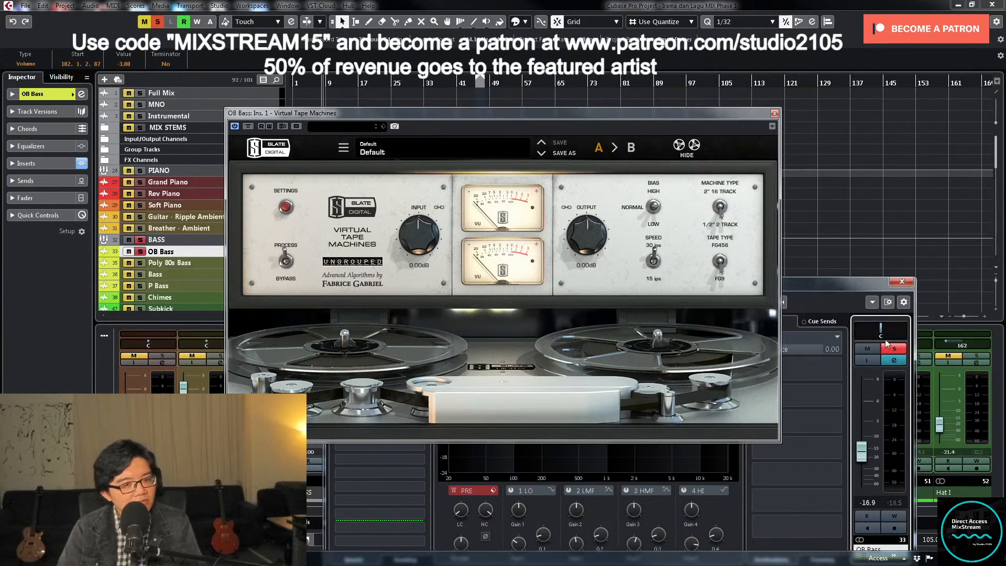
pyautogui.moveTo(673, 117); pyautogui.dragTo(885, 275)
pyautogui.click(254, 250)
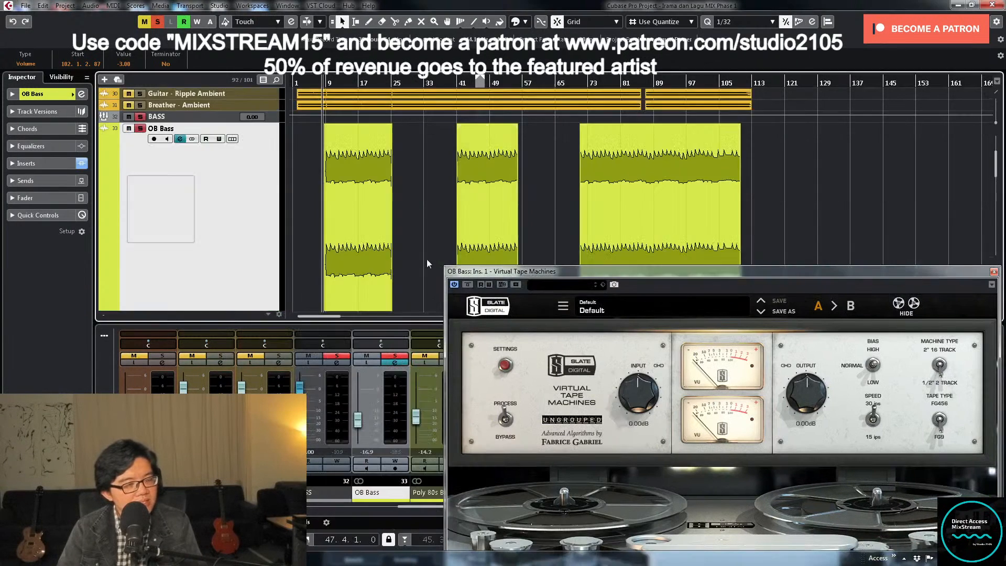
pyautogui.click(344, 228)
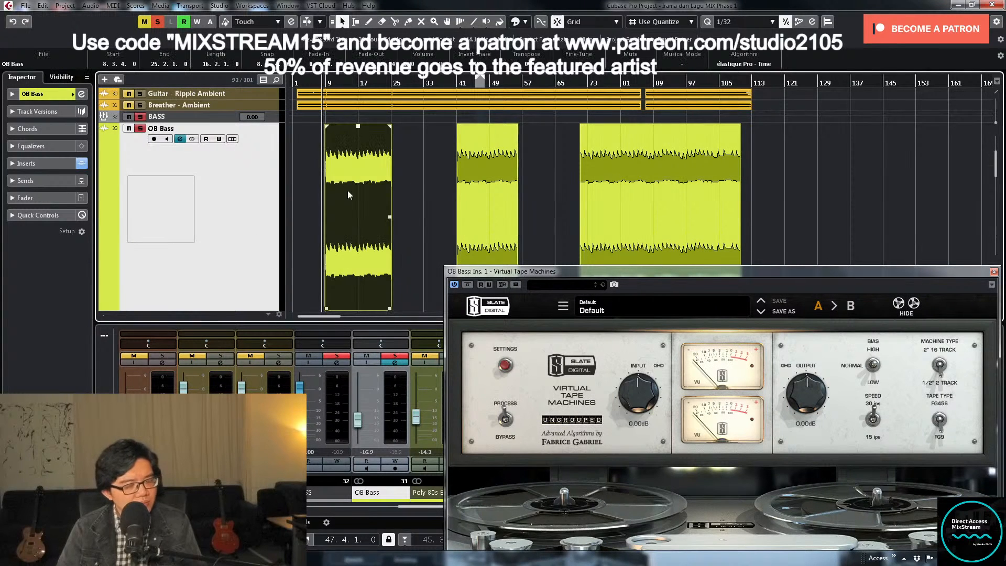
pyautogui.press('p')
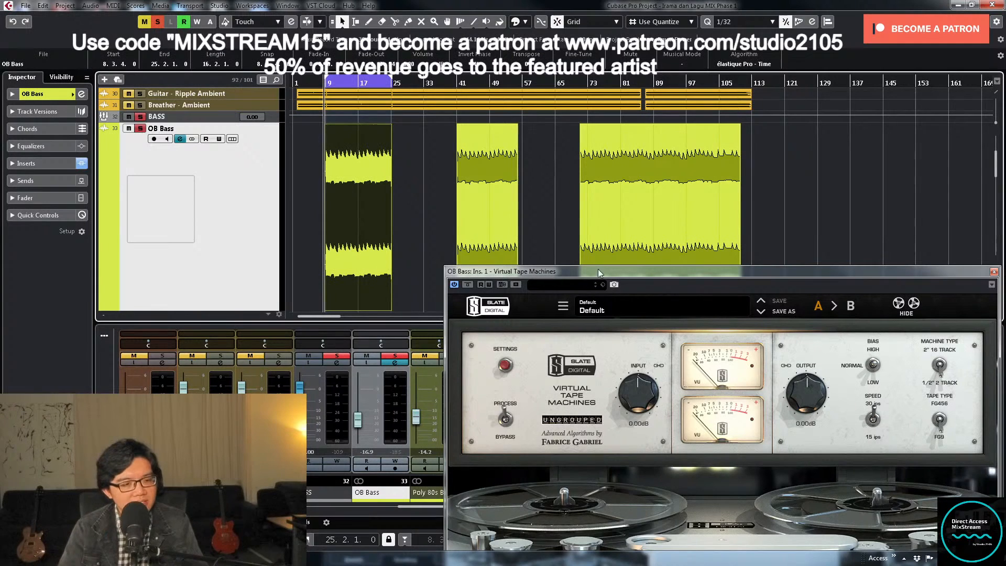
pyautogui.moveTo(803, 271); pyautogui.dragTo(646, 117)
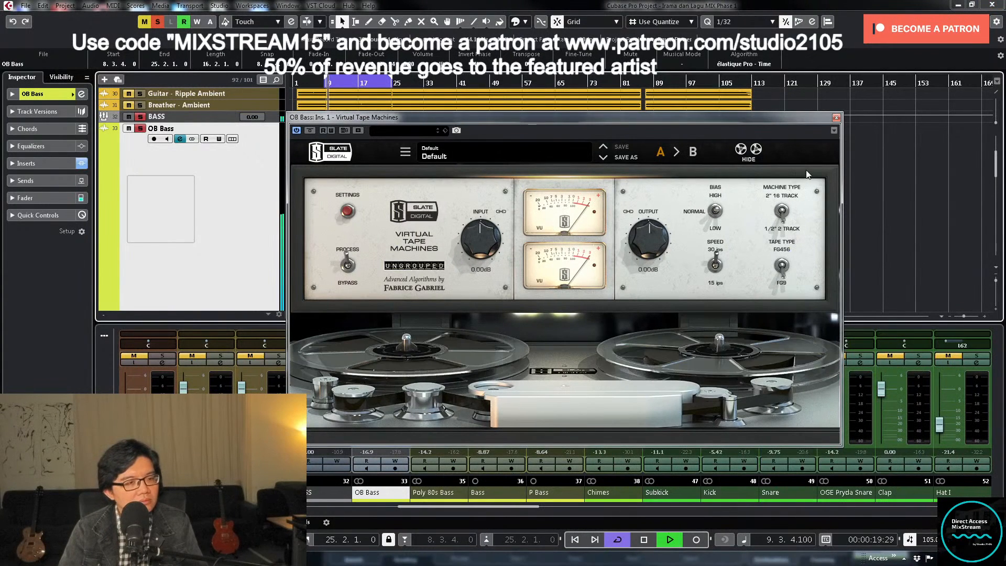
pyautogui.click(836, 118)
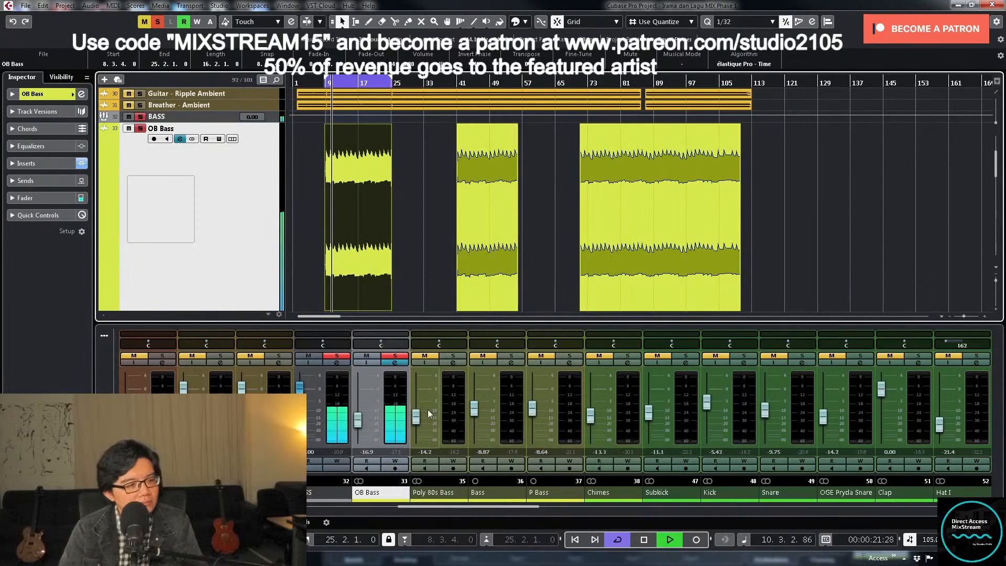
# - Load Slate Digital's Virtual Mix Rack into OB Bass's second insert slot
pyautogui.click(396, 364)
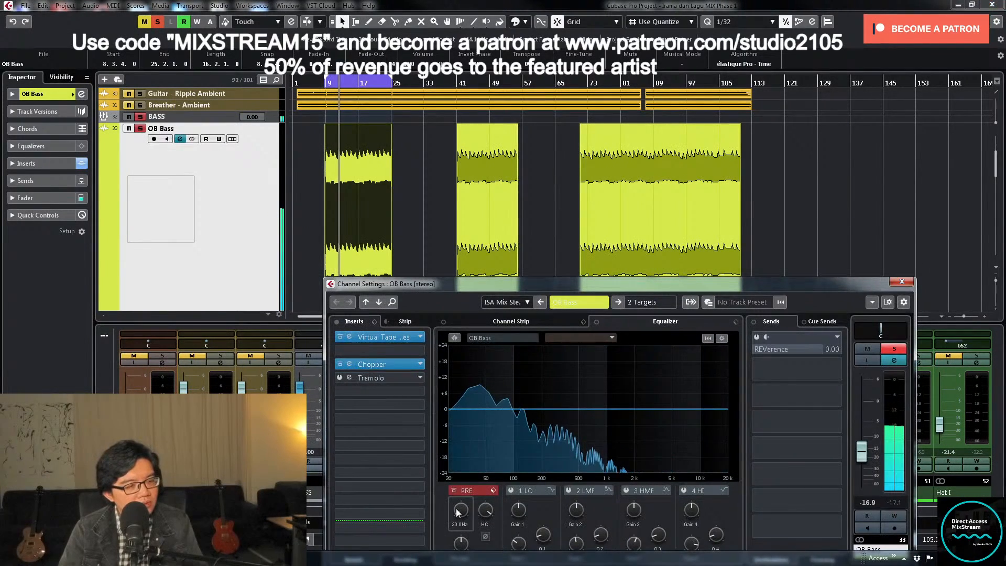
pyautogui.click(421, 351)
pyautogui.scroll(-10, 393, 417)
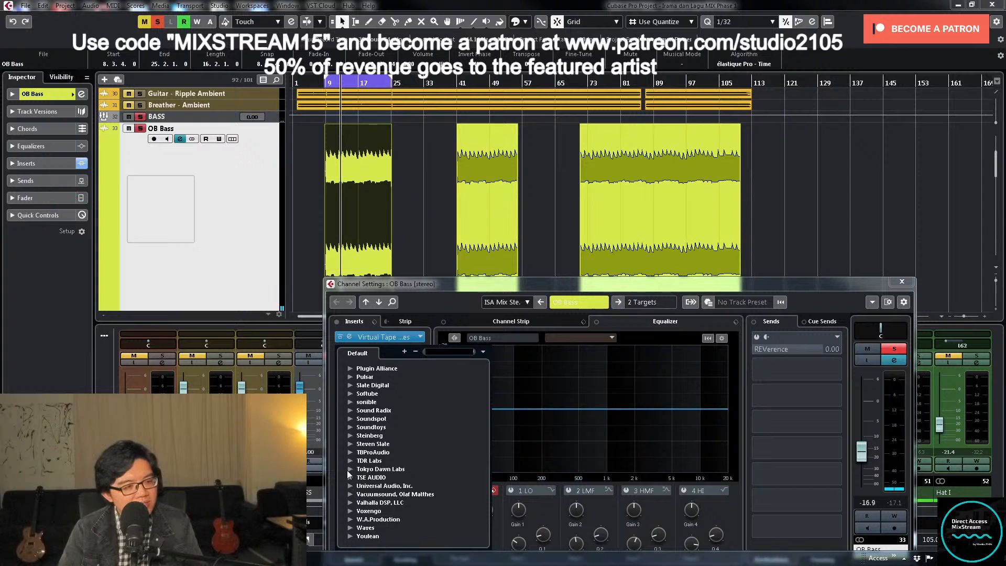
pyautogui.click(350, 386)
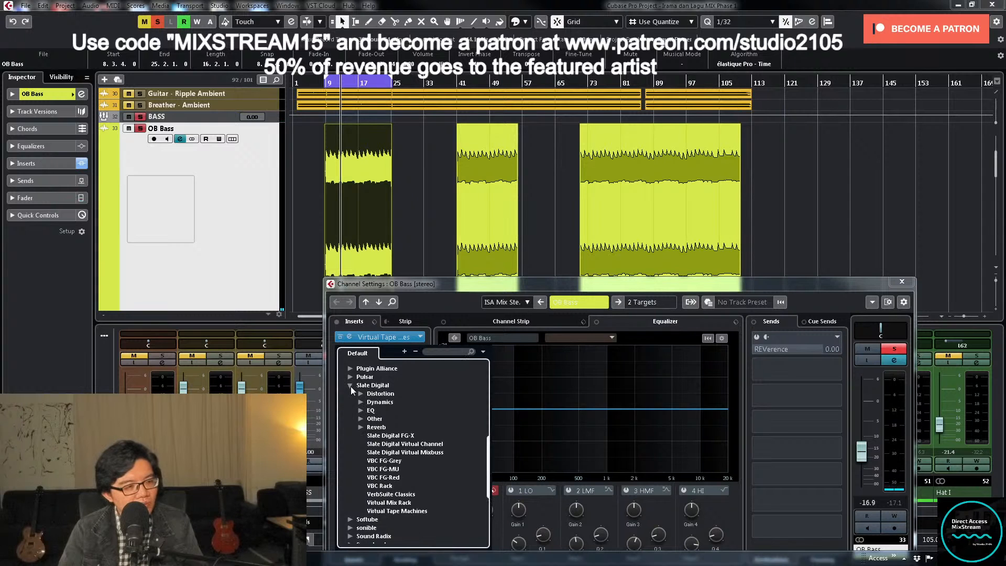
pyautogui.click(360, 419)
pyautogui.doubleClick(407, 427)
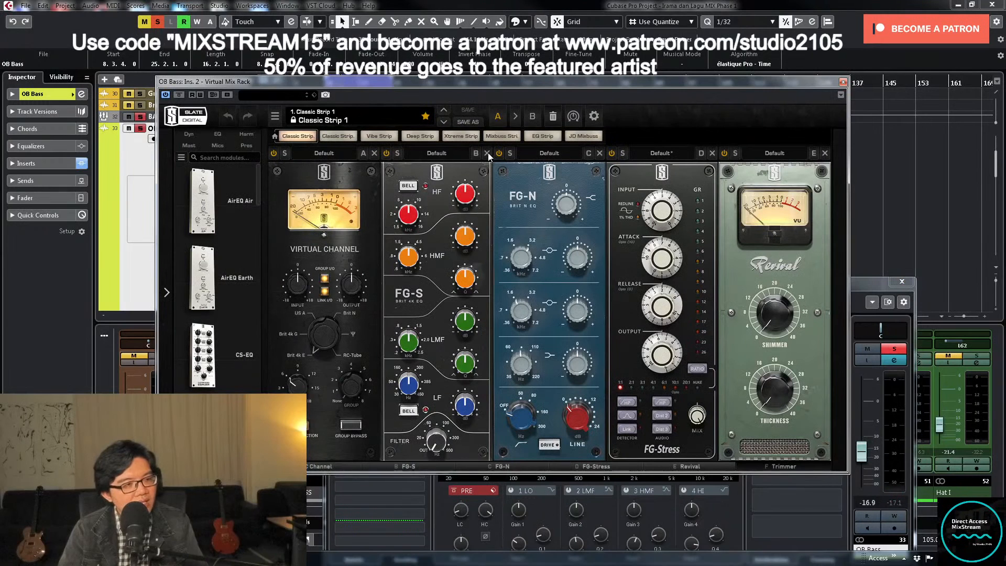
# - Replace the rack's FG-N, FG-Stress, Revival and Trimmer modules with FG-73, and set Virtual Channel to US A
pyautogui.click(489, 152)
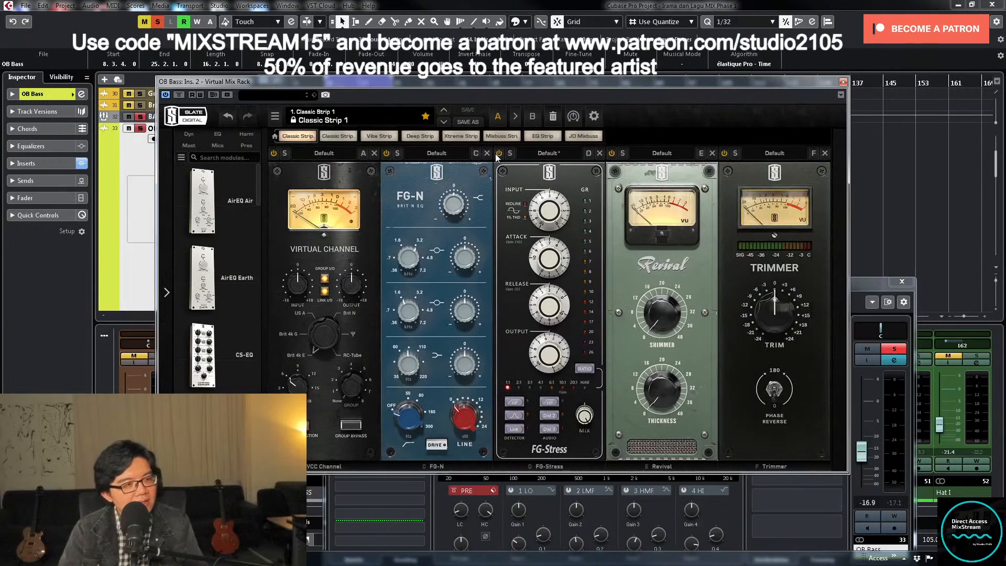
pyautogui.click(490, 154)
pyautogui.click(489, 154)
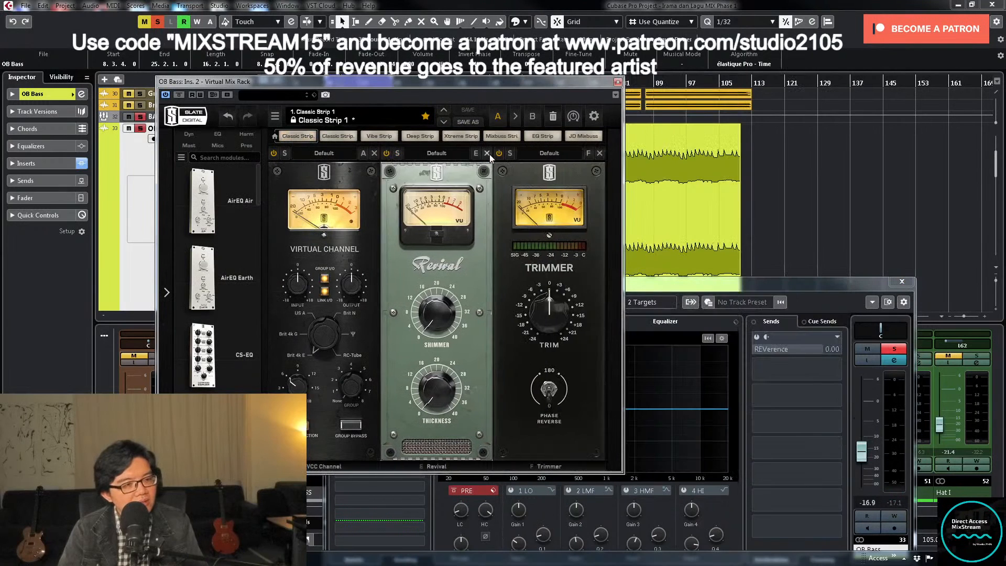
pyautogui.click(490, 154)
pyautogui.click(490, 154)
pyautogui.moveTo(259, 191); pyautogui.dragTo(263, 260)
pyautogui.moveTo(203, 353); pyautogui.dragTo(328, 342)
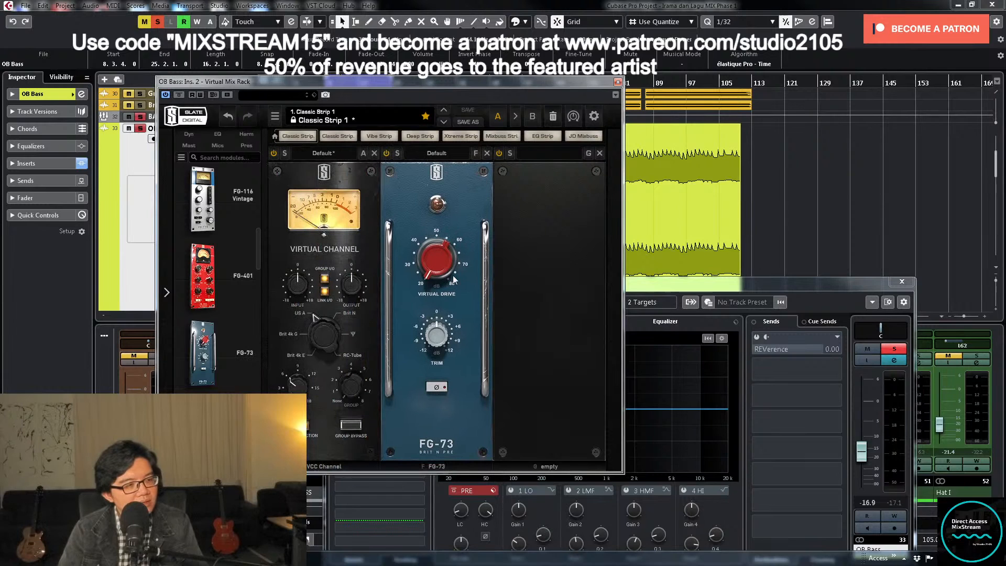
# - Set FG-73's Virtual Drive to 60 dB while OB Bass plays, then close Virtual Mix Rack
pyautogui.moveTo(454, 280); pyautogui.dragTo(431, 194)
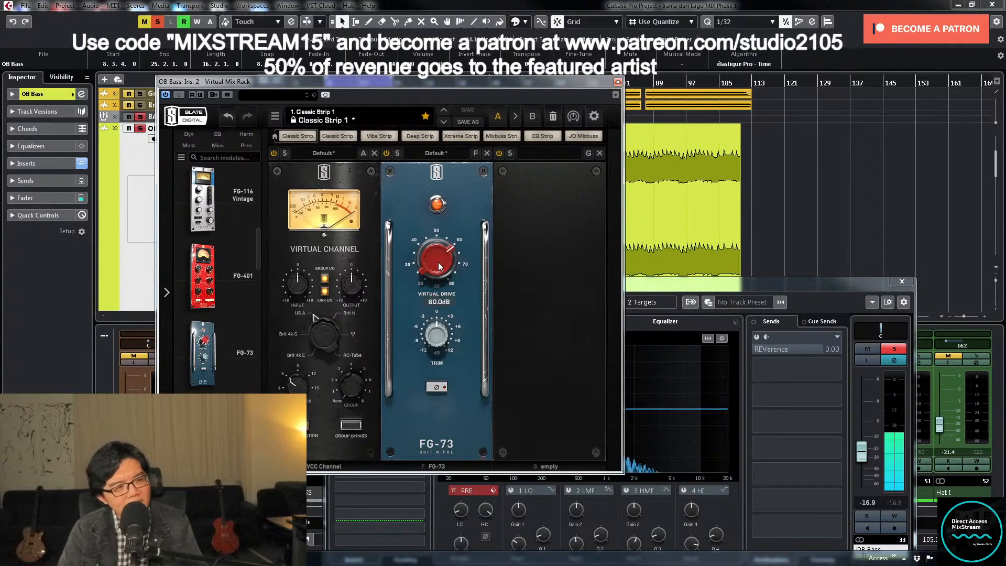
pyautogui.moveTo(438, 262); pyautogui.dragTo(440, 272)
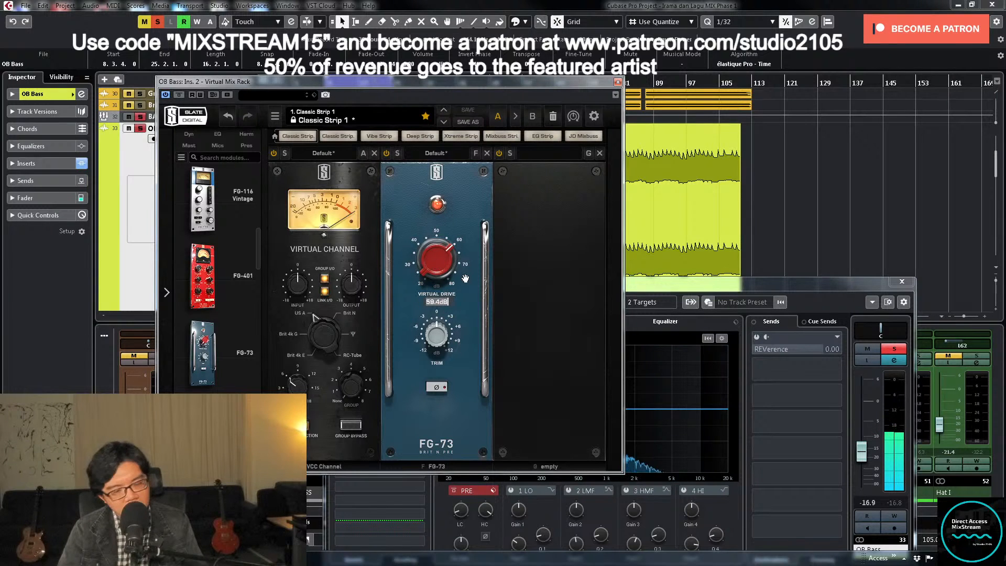
pyautogui.write('60')
pyautogui.press('Return')
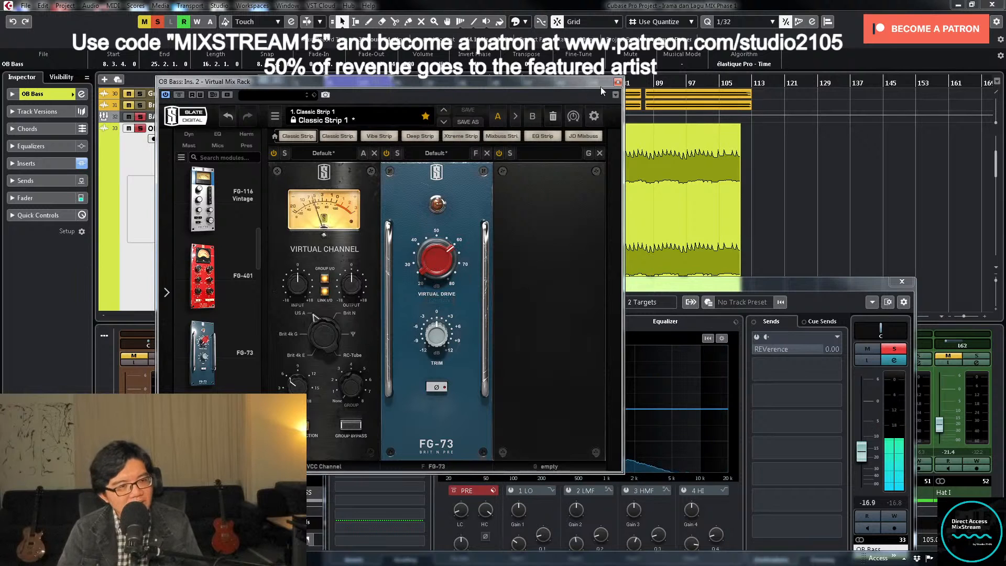
pyautogui.click(617, 82)
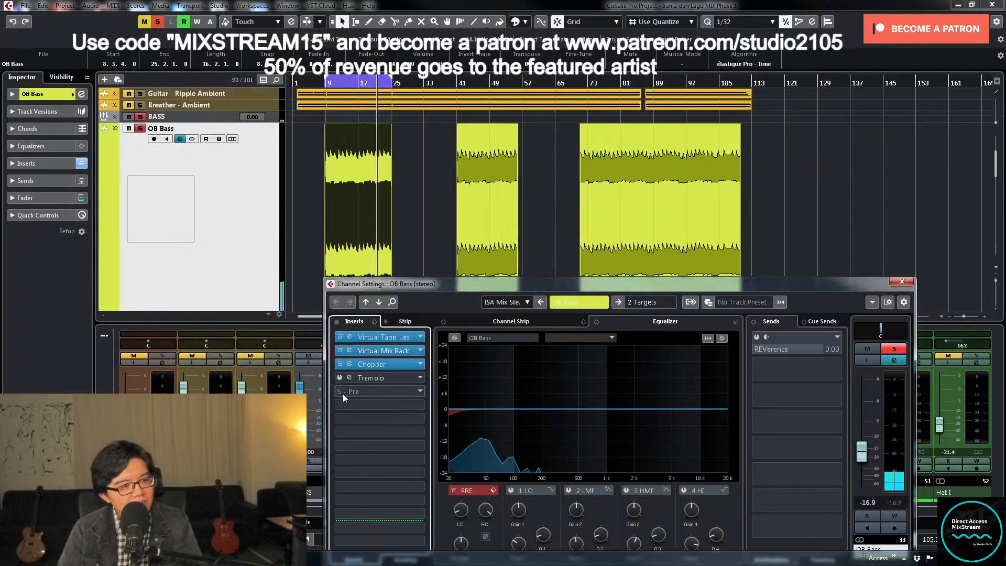
# - Open the Chopper insert on OB Bass
pyautogui.click(390, 370)
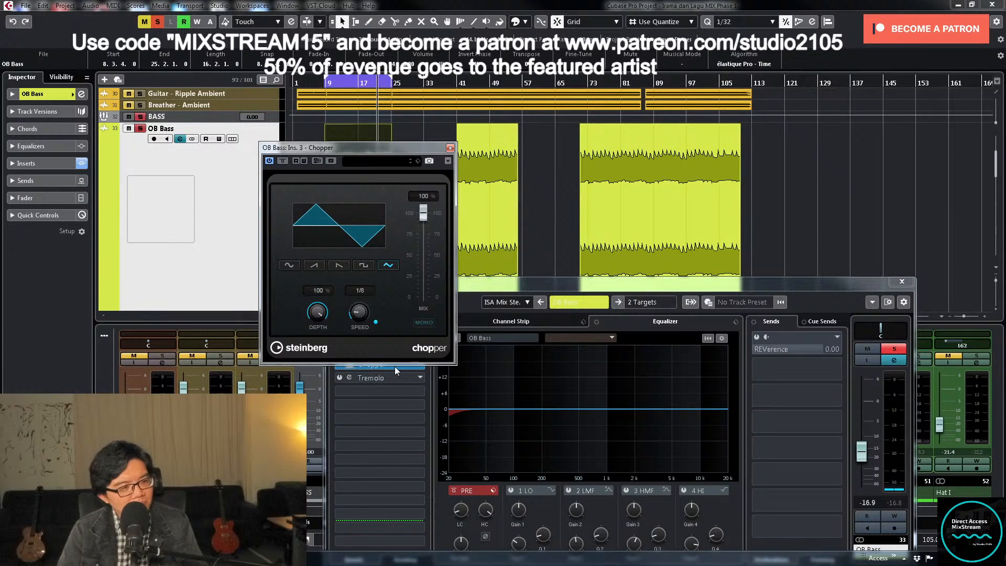
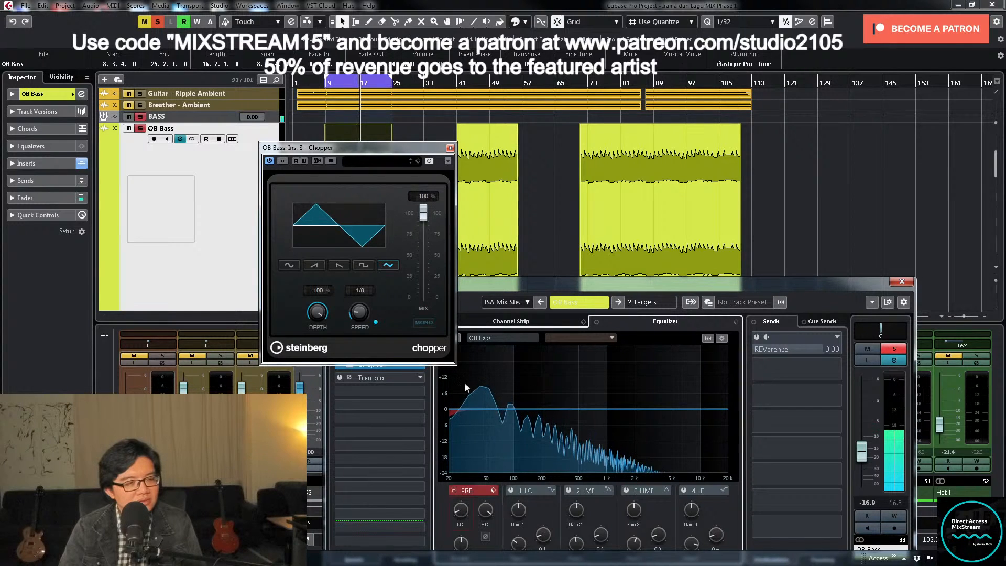
# - Close Chopper, pull the OB Bass fader fully down and unsolo the track
pyautogui.click(450, 148)
pyautogui.moveTo(861, 452); pyautogui.dragTo(861, 485)
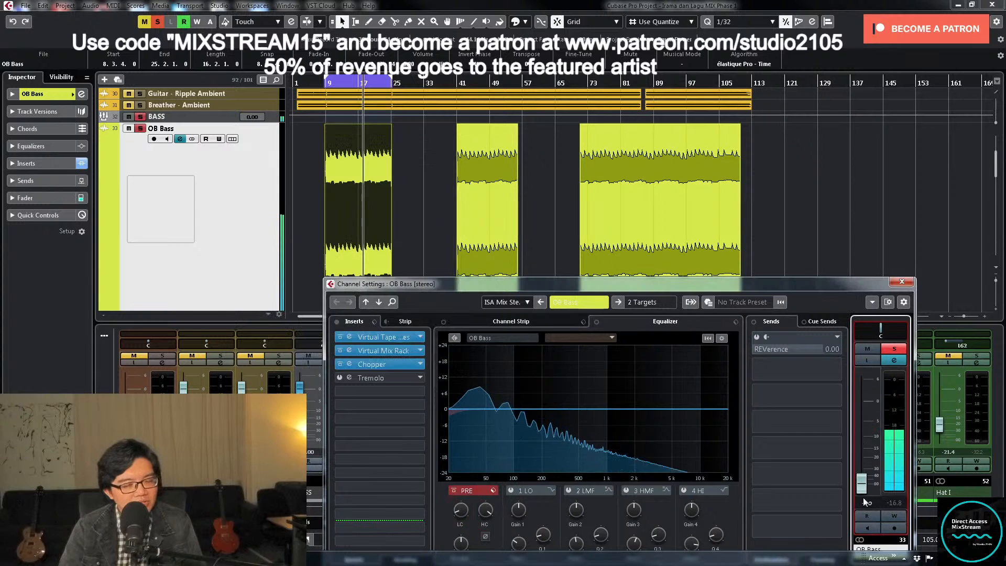
pyautogui.click(894, 349)
# - Play the mix from about bar 5 with cycling off and pull the Poly 80s Bass fader fully down
pyautogui.click(313, 83)
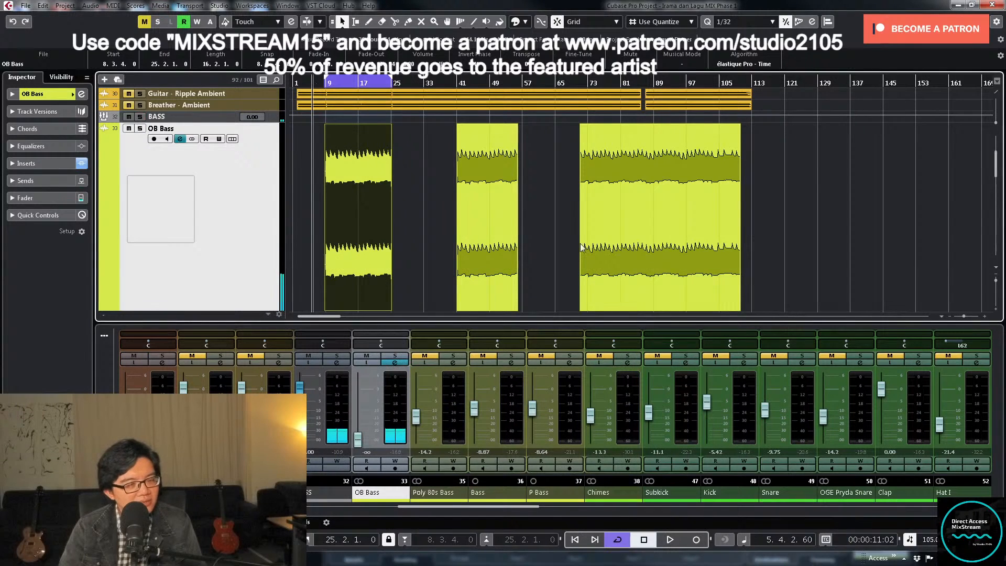
pyautogui.press('KP_Divide')
pyautogui.press('space')
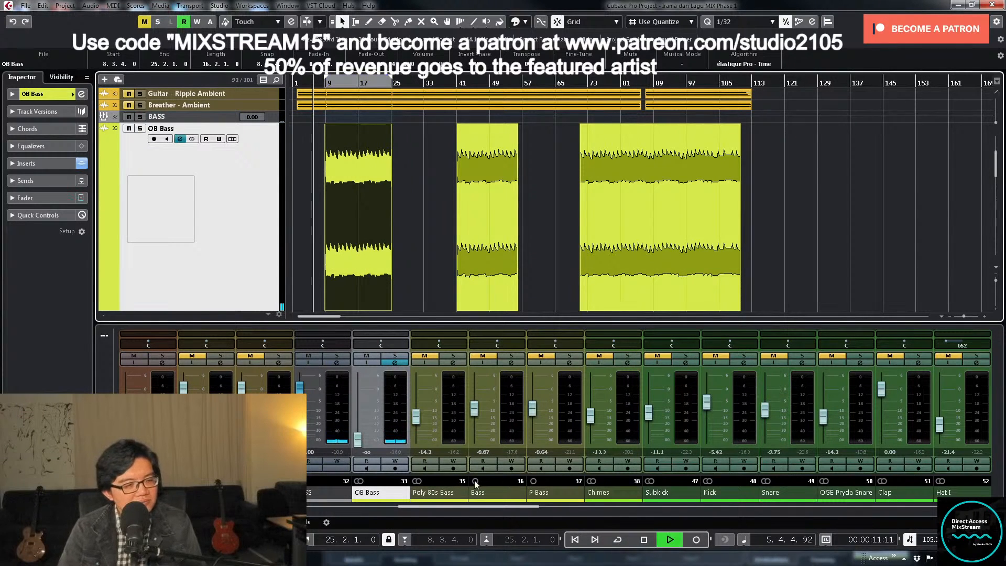
pyautogui.moveTo(416, 417); pyautogui.dragTo(424, 455)
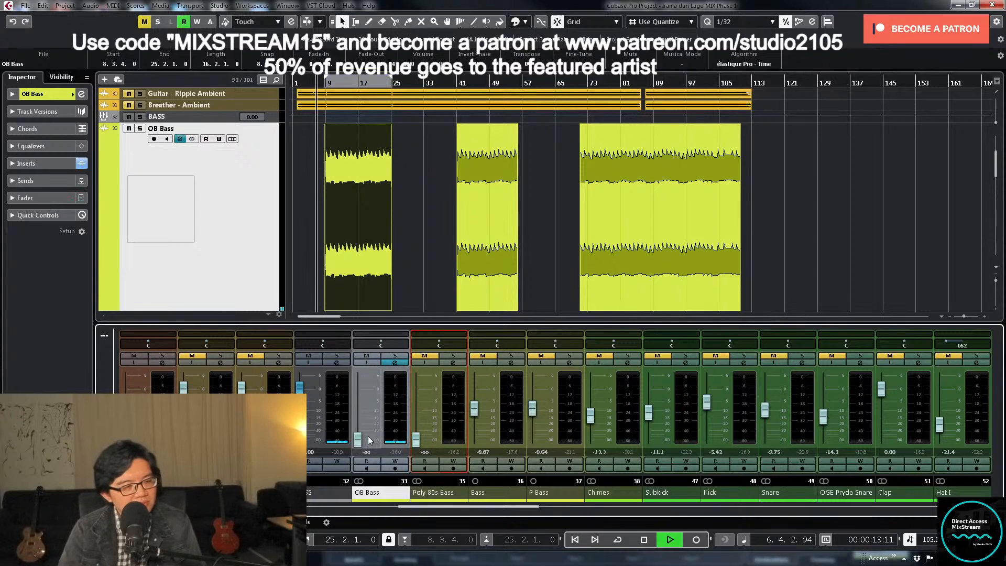
# - Bring OB Bass back up in the playing mix and set its level to exactly -25 dB
pyautogui.moveTo(357, 442); pyautogui.dragTo(358, 429)
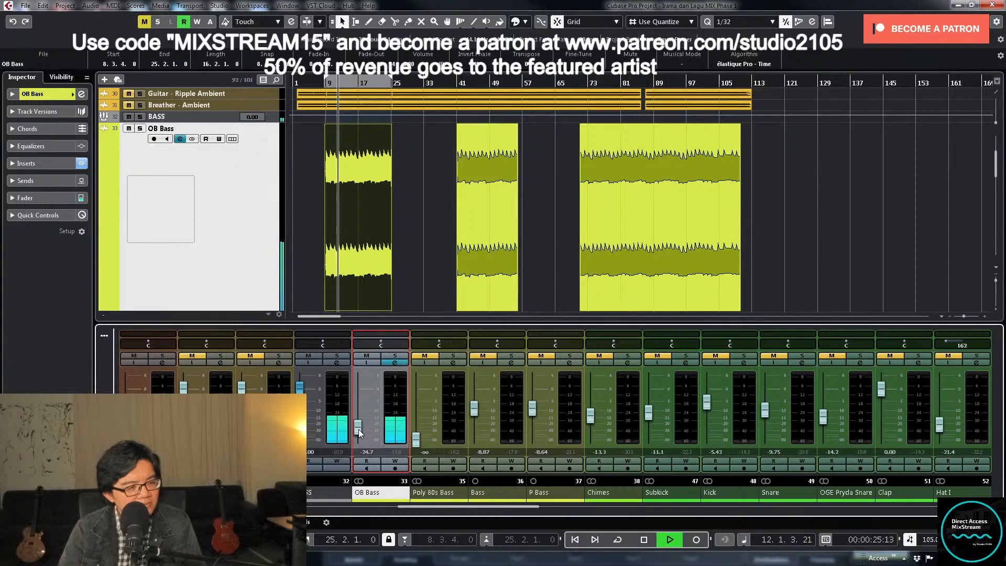
pyautogui.doubleClick(366, 451)
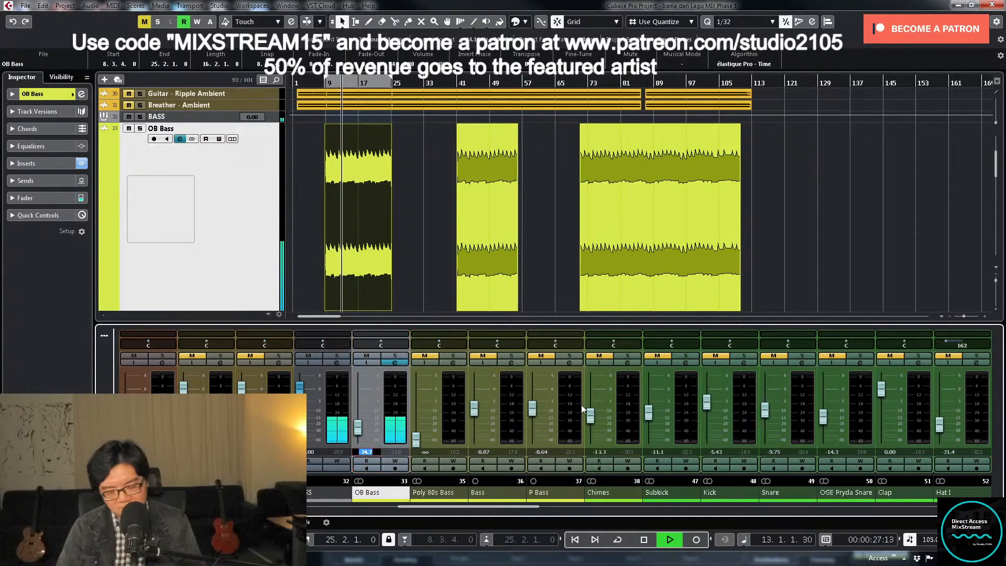
pyautogui.write('-25')
pyautogui.press('Return')
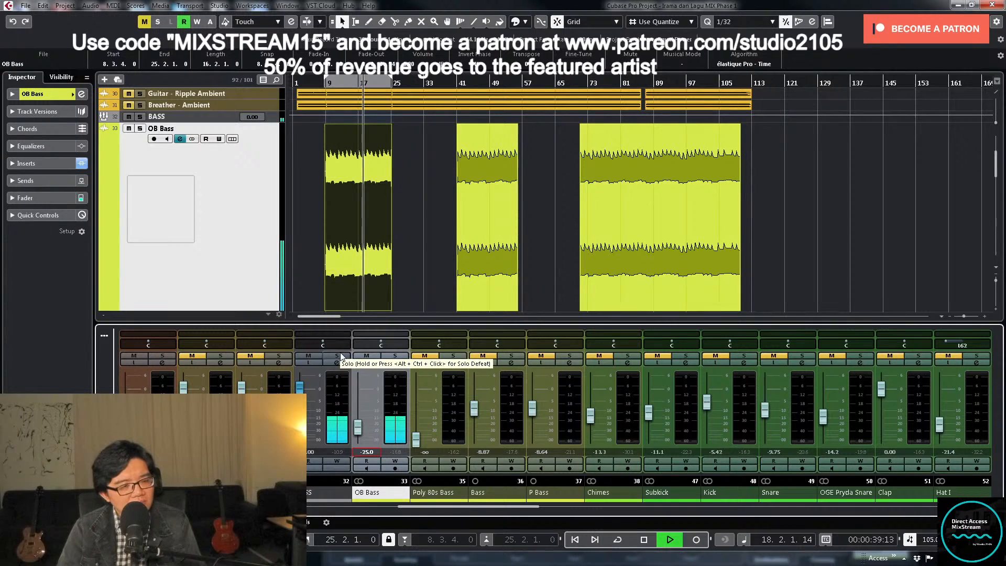
# - Solo OB Bass to hear it alone, stop playback and unsolo it
pyautogui.scroll(-3, 425, 260)
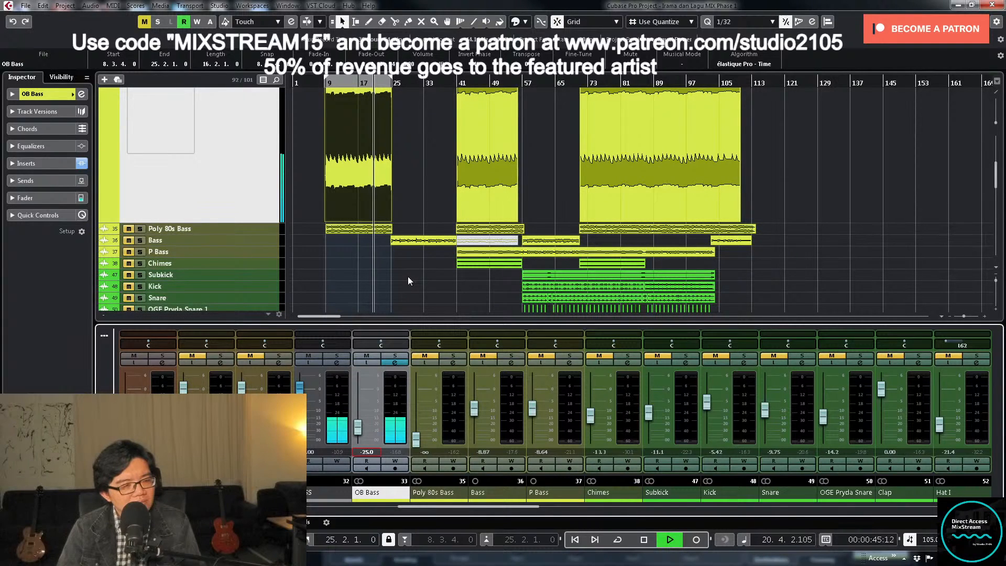
pyautogui.click(388, 356)
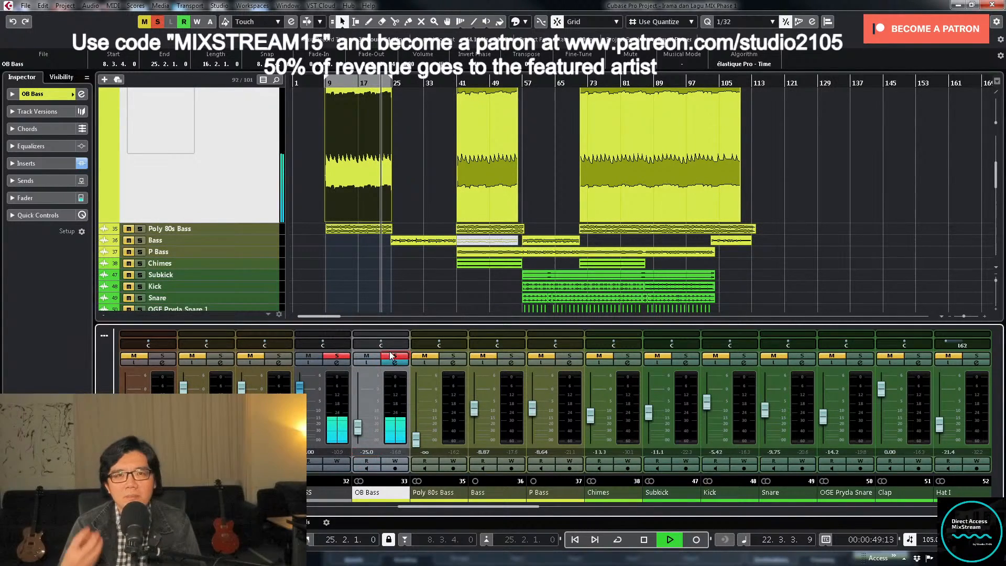
pyautogui.press('space')
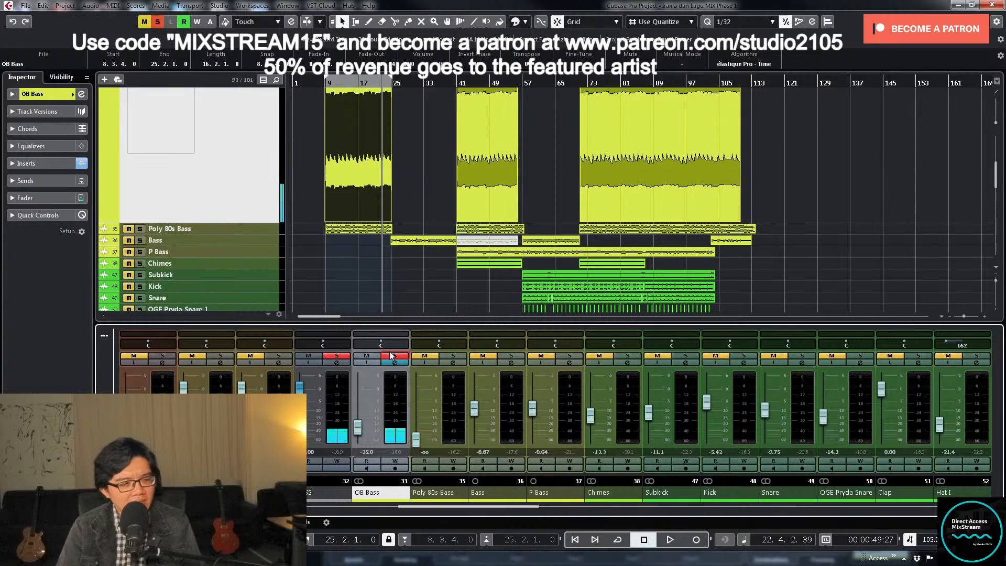
pyautogui.click(391, 356)
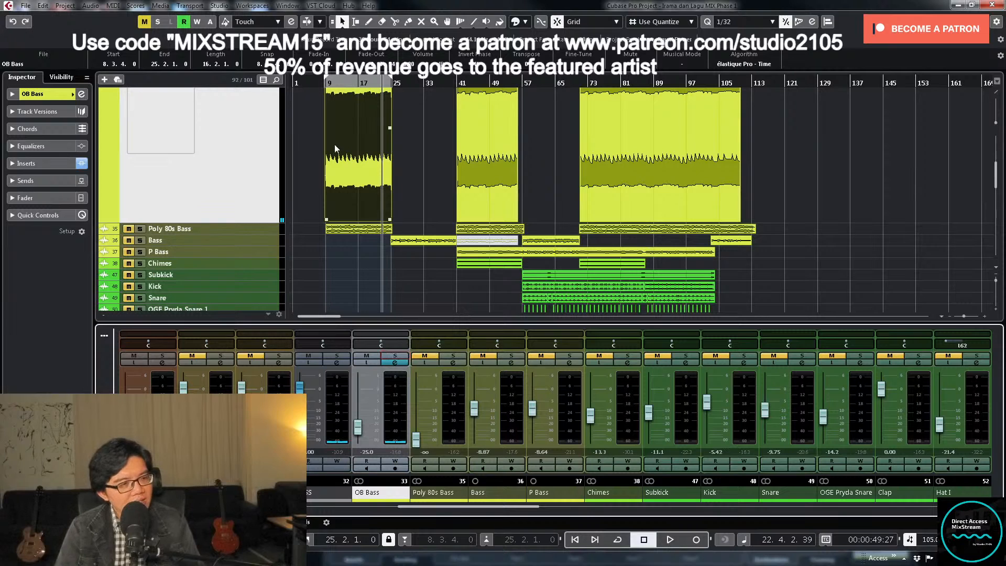
# - Return the playhead to about bar 7, unmute Poly 80s Bass and open its channel settings
pyautogui.click(322, 91)
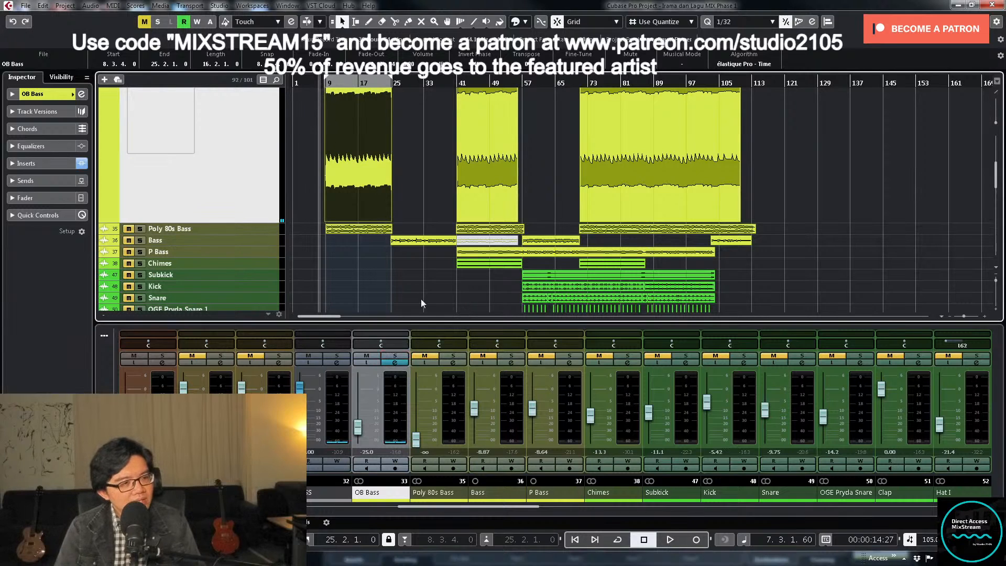
pyautogui.click(425, 356)
pyautogui.click(454, 363)
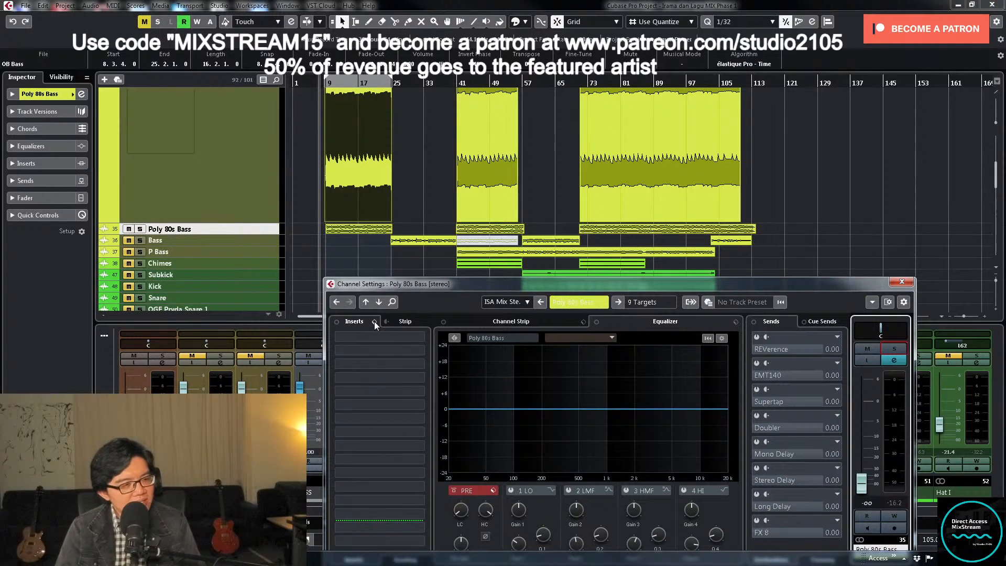
# - Load the MIX VCC-VTMA DRUMS preset into Poly 80s Bass's inserts
pyautogui.click(374, 322)
pyautogui.click(420, 333)
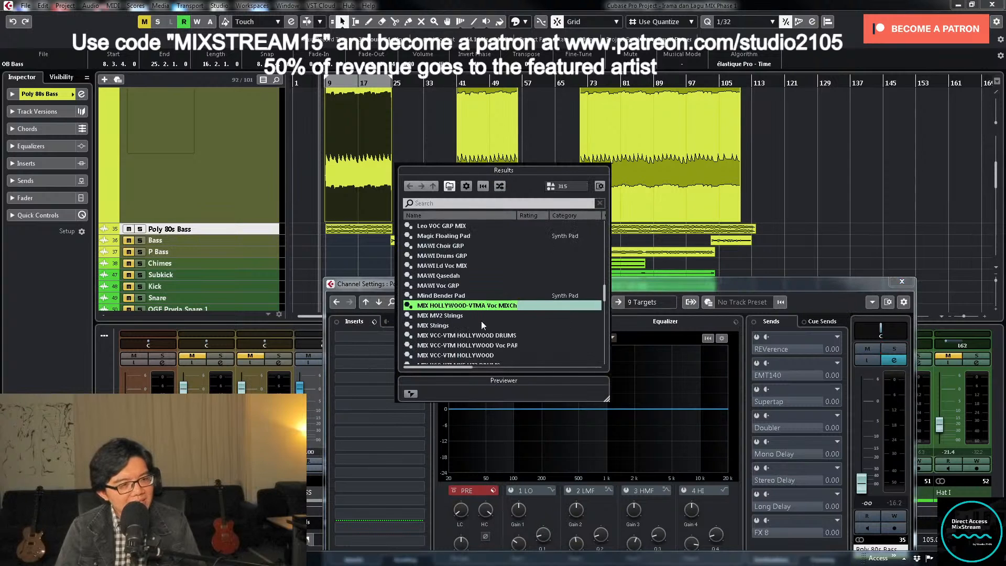
pyautogui.scroll(2, 481, 275)
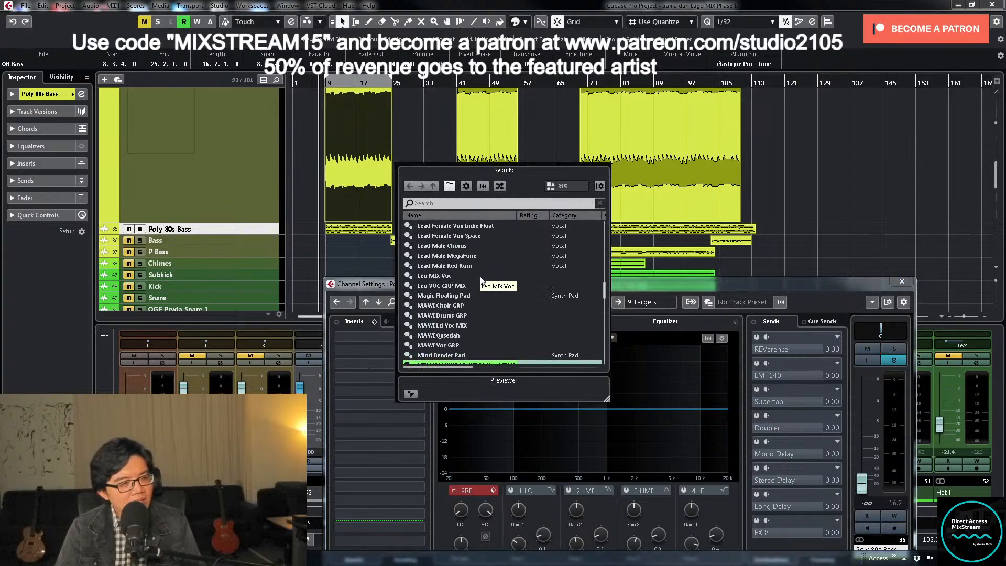
pyautogui.scroll(-10, 481, 280)
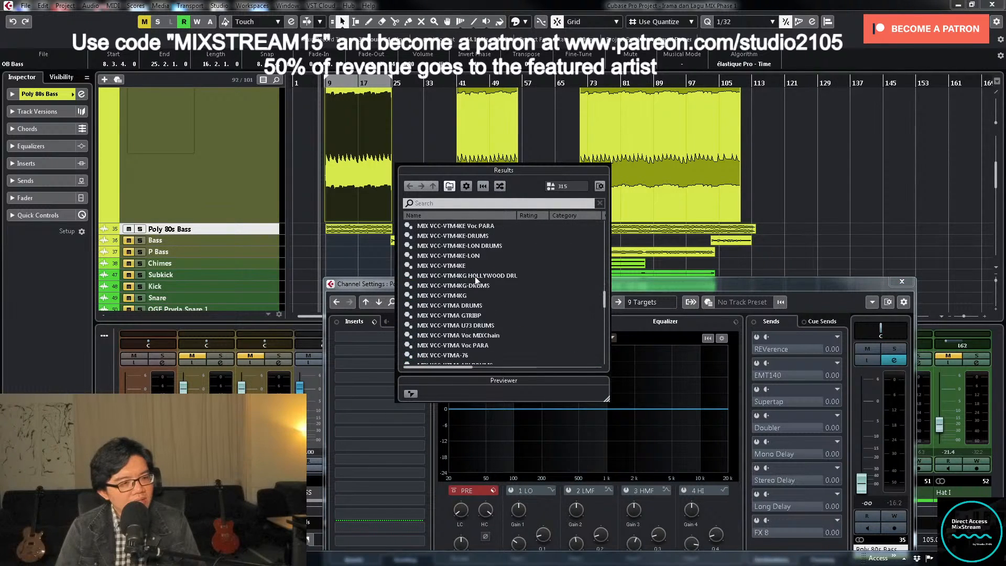
pyautogui.scroll(-1, 472, 288)
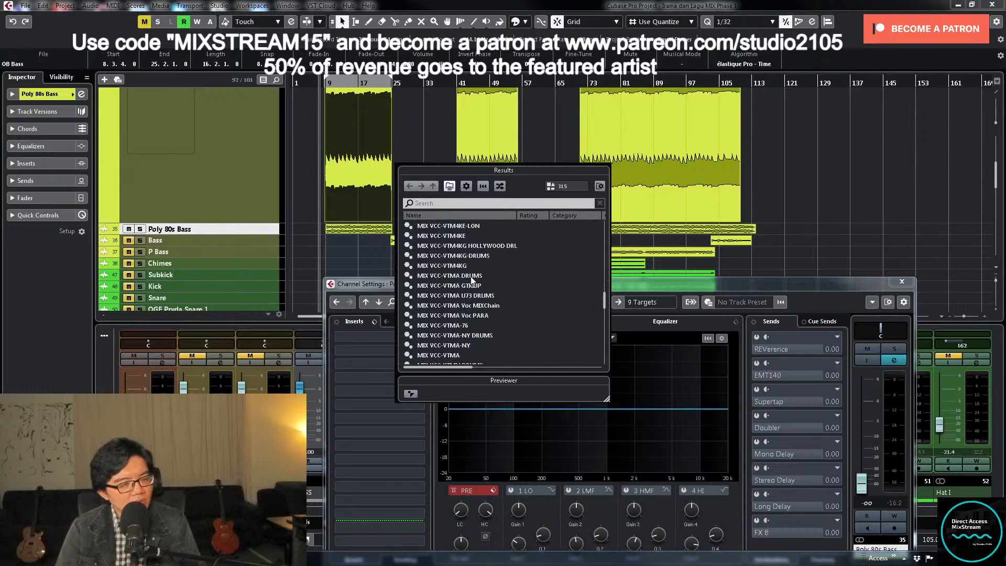
pyautogui.doubleClick(470, 276)
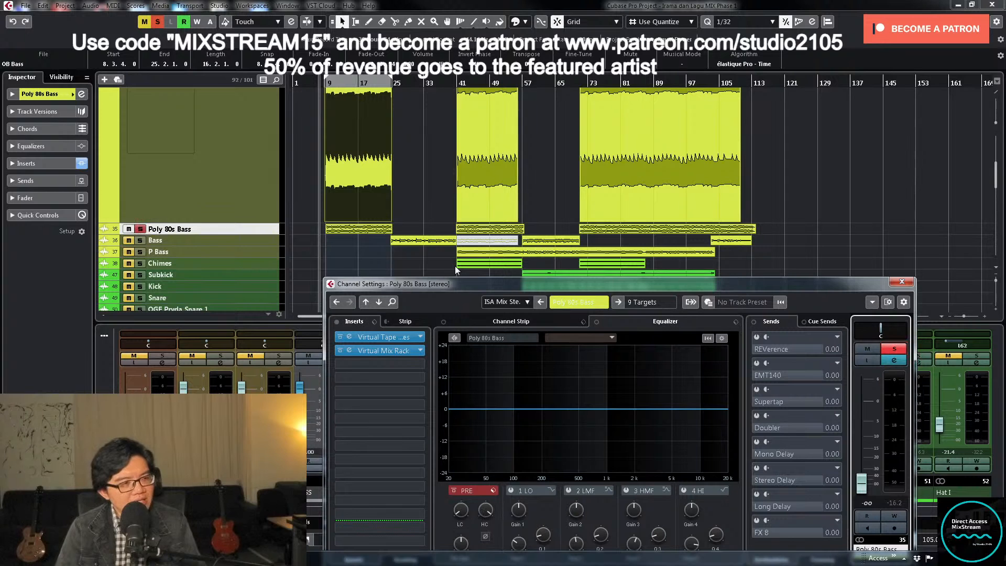
# - Play the soloed Poly 80s Bass from its first clip and raise its fader to about -26.2 dB
pyautogui.press('Escape')
pyautogui.press('z')
pyautogui.click(370, 268)
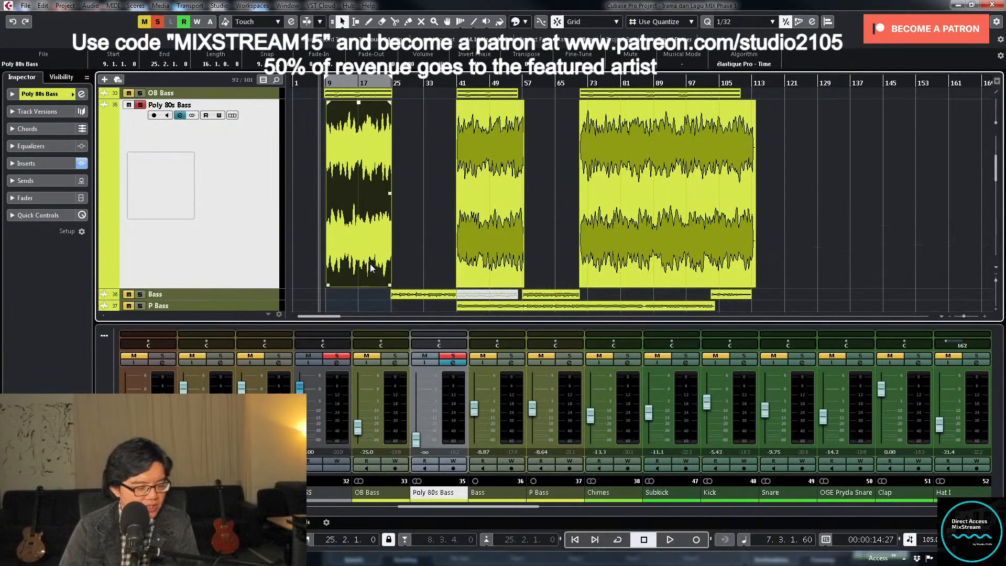
pyautogui.press('l')
pyautogui.moveTo(416, 439); pyautogui.dragTo(417, 425)
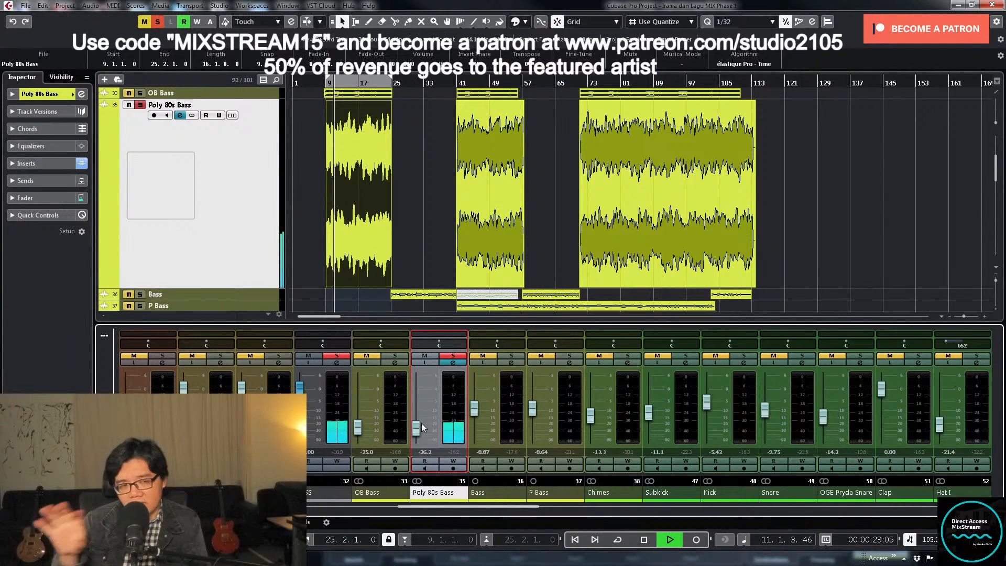
# - Apply a low cut at about 54.5 Hz to Poly 80s Bass, lower its fader to about -31 dB and unsolo it
pyautogui.click(448, 365)
pyautogui.click(449, 366)
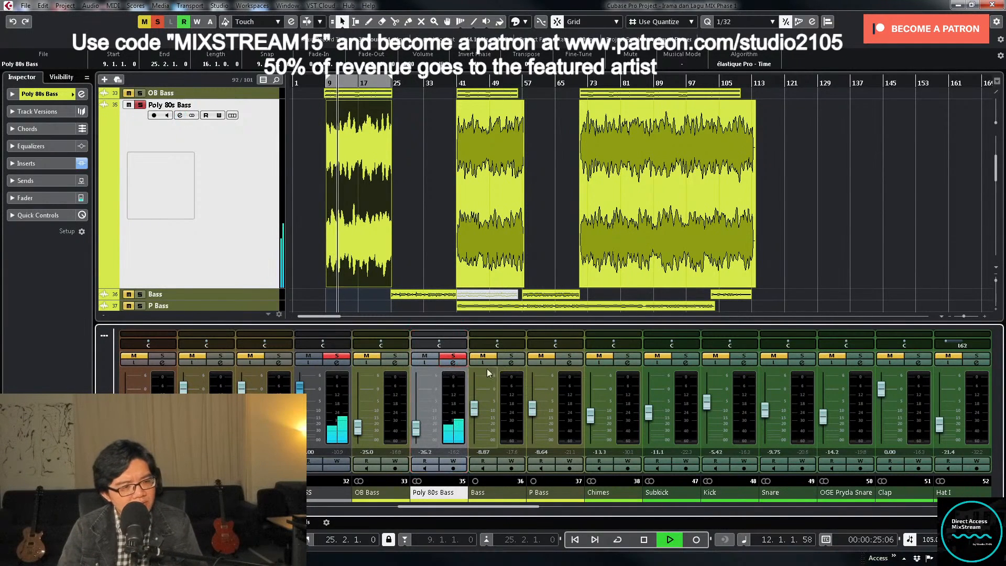
pyautogui.moveTo(464, 508); pyautogui.dragTo(458, 476)
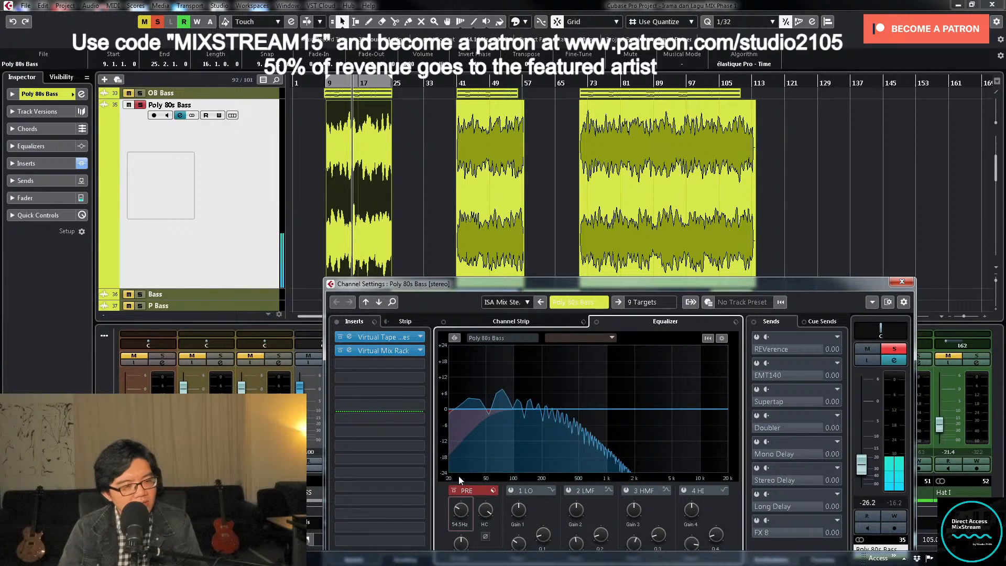
pyautogui.moveTo(859, 474); pyautogui.dragTo(858, 478)
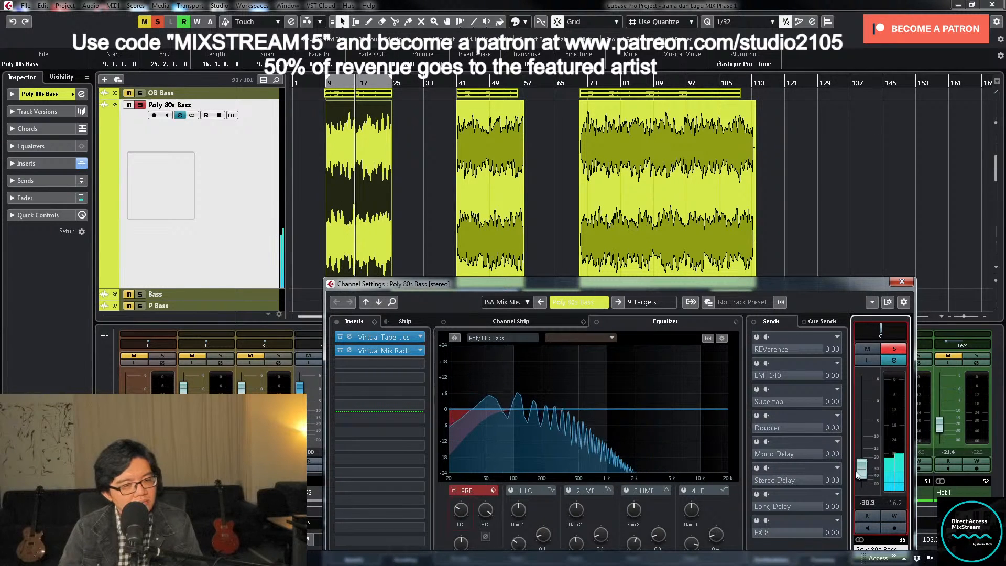
pyautogui.click(887, 348)
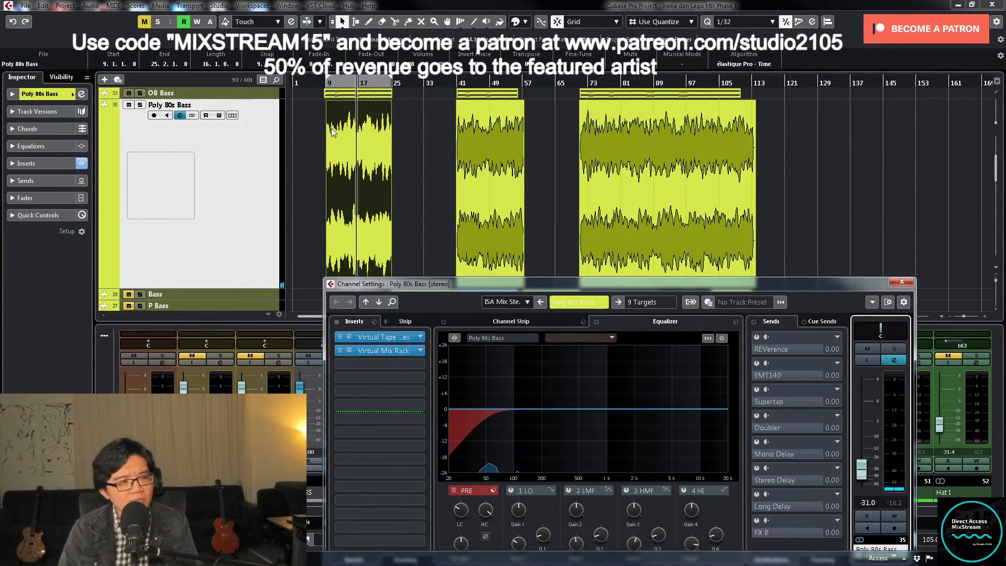
# - Raise Poly 80s Bass to -27 dB while playing from about bar 7, and compare the mix with the track muted and unmuted
pyautogui.click(321, 88)
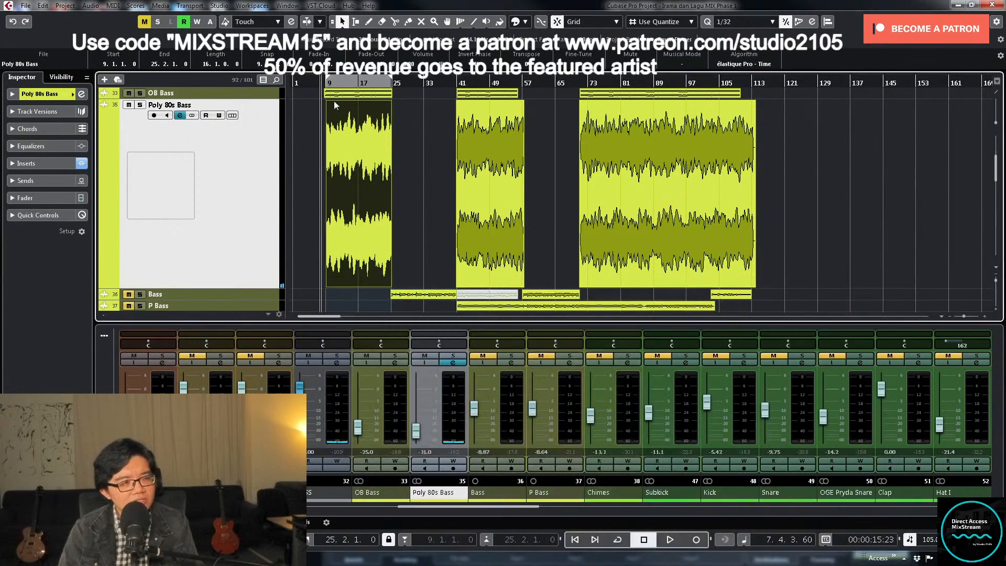
pyautogui.click(417, 435)
pyautogui.press('space')
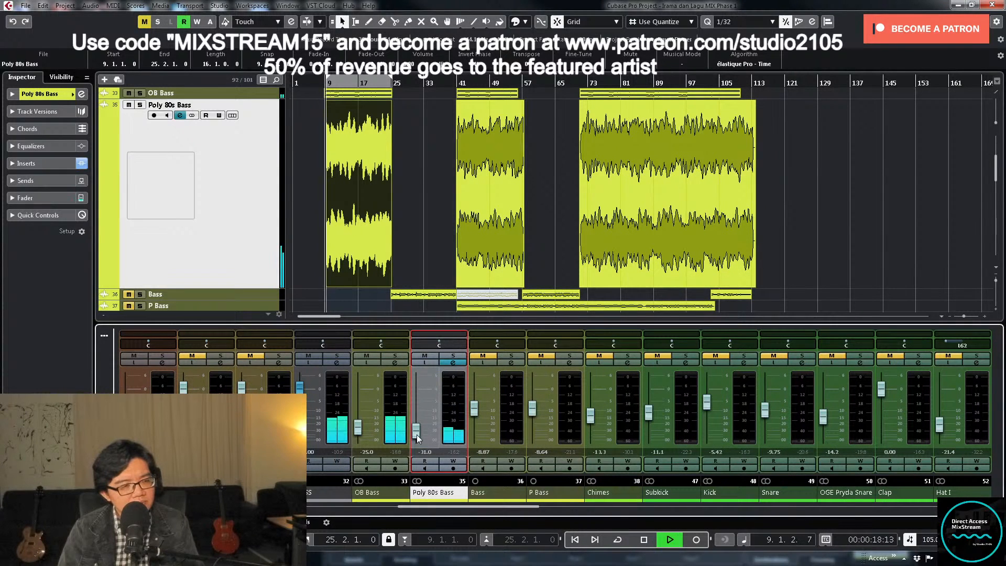
pyautogui.moveTo(417, 435); pyautogui.dragTo(417, 432)
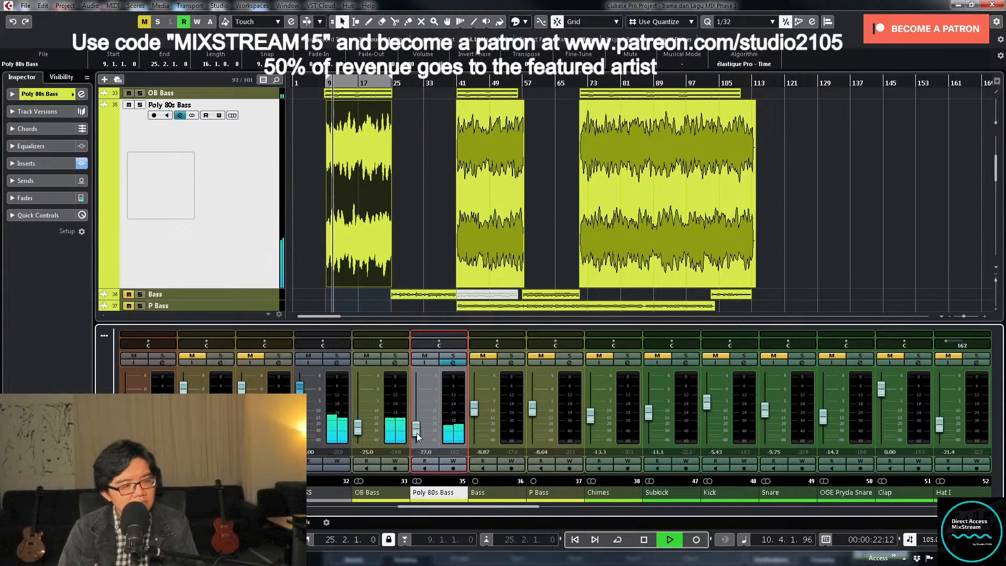
pyautogui.click(424, 356)
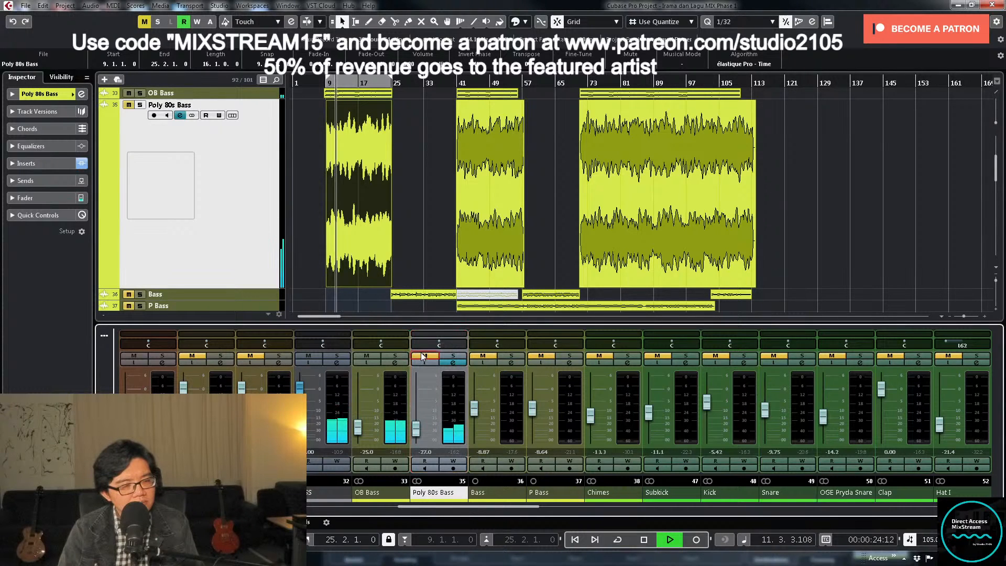
pyautogui.click(424, 356)
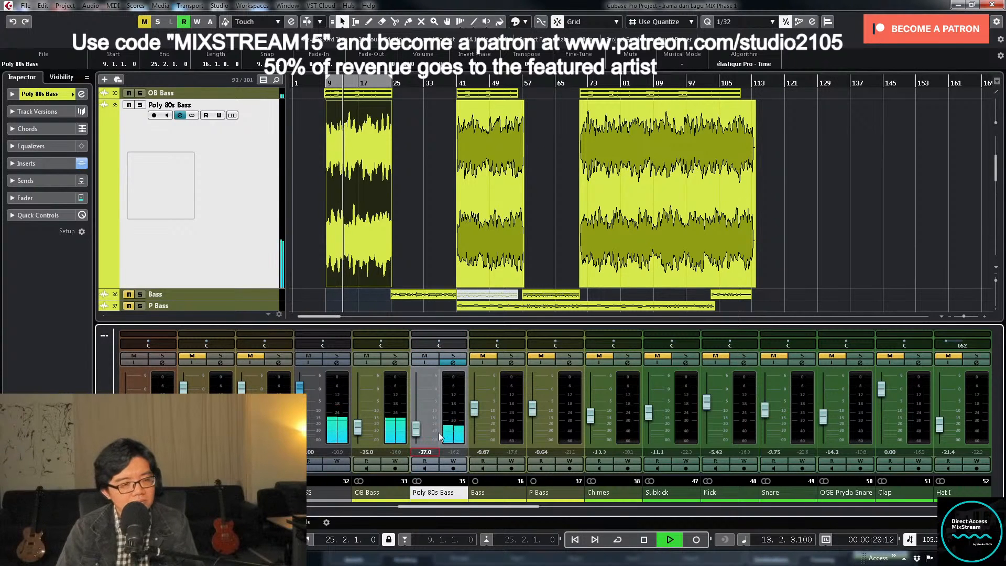
# - Mute the LD VOC group and unmute all tracks in the BASS group
pyautogui.scroll(-10, 239, 202)
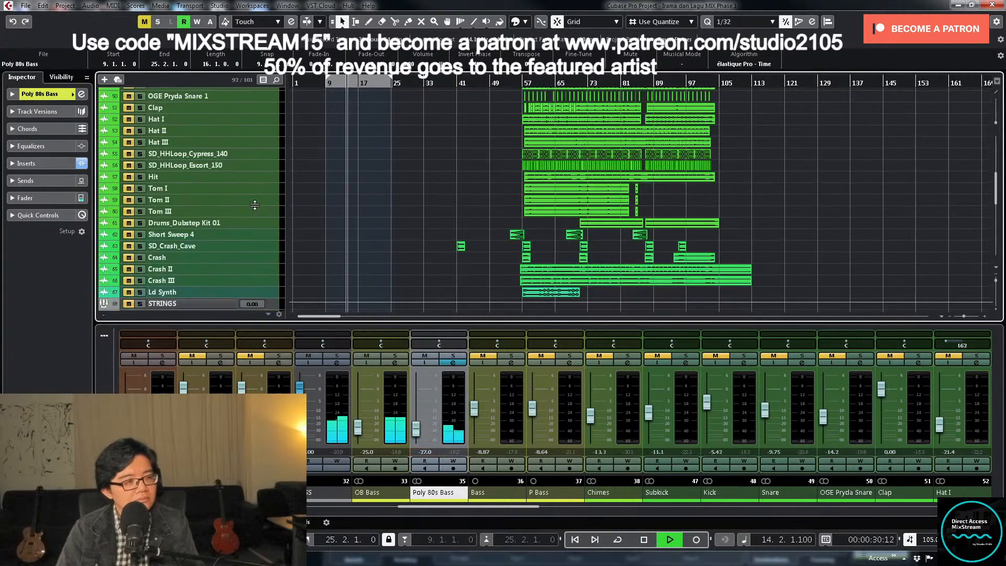
pyautogui.scroll(-10, 159, 269)
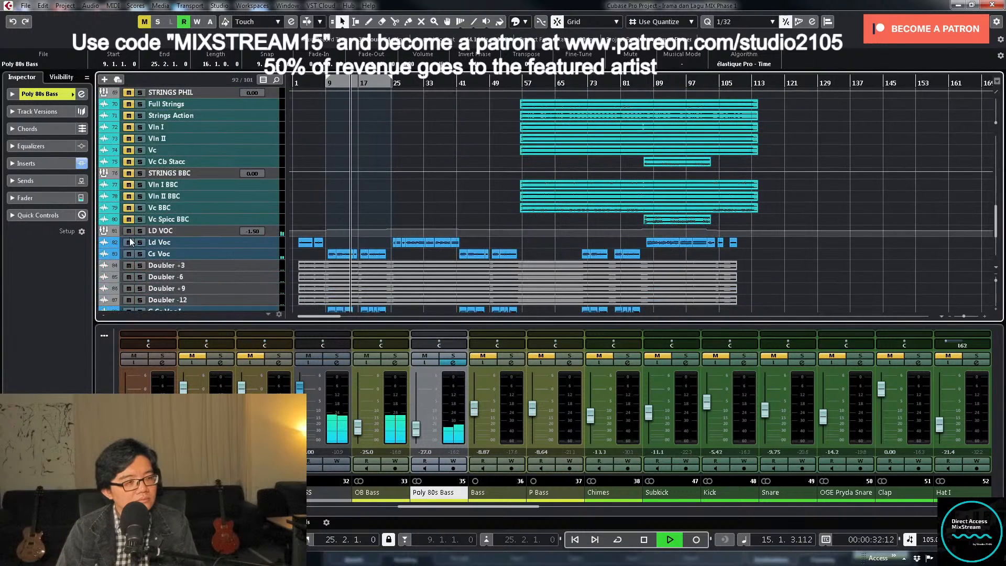
pyautogui.click(128, 231)
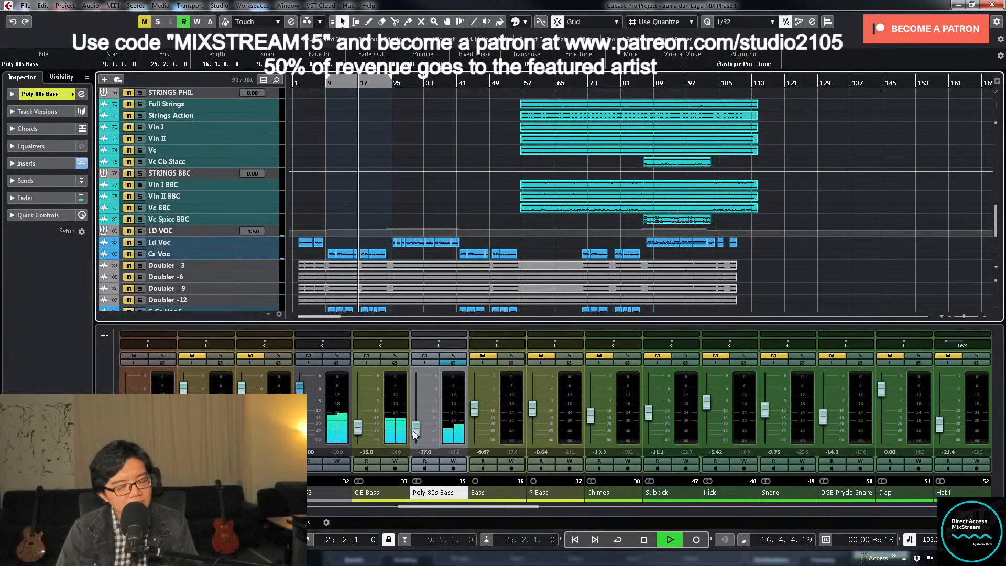
pyautogui.click(308, 357)
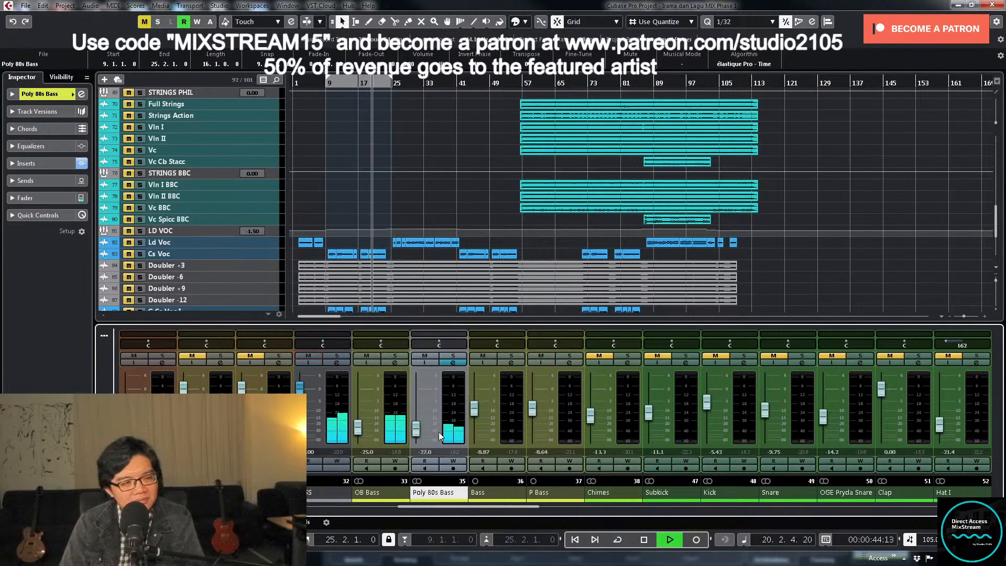
# - Lower OB Bass's fader slightly to about -26.2 dB while the mix plays
pyautogui.click(360, 430)
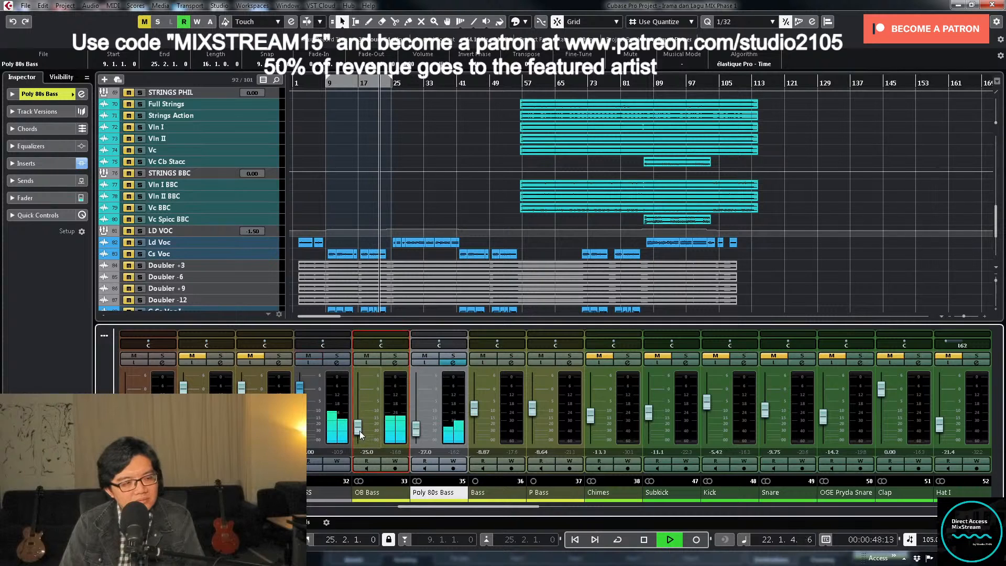
pyautogui.moveTo(360, 431); pyautogui.dragTo(360, 433)
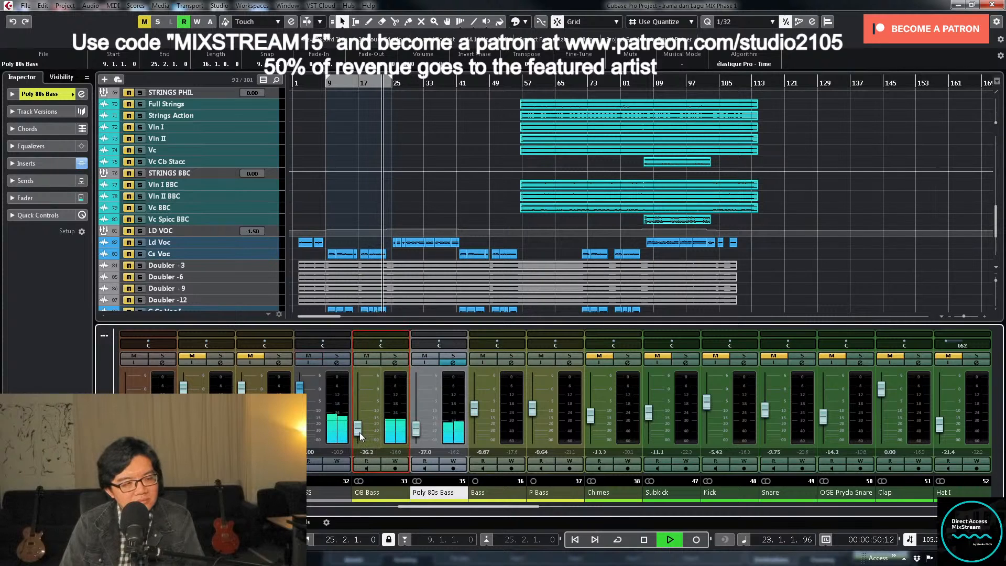
# - Set OB Bass's level to -25.5 dB while the mix plays
pyautogui.doubleClick(367, 452)
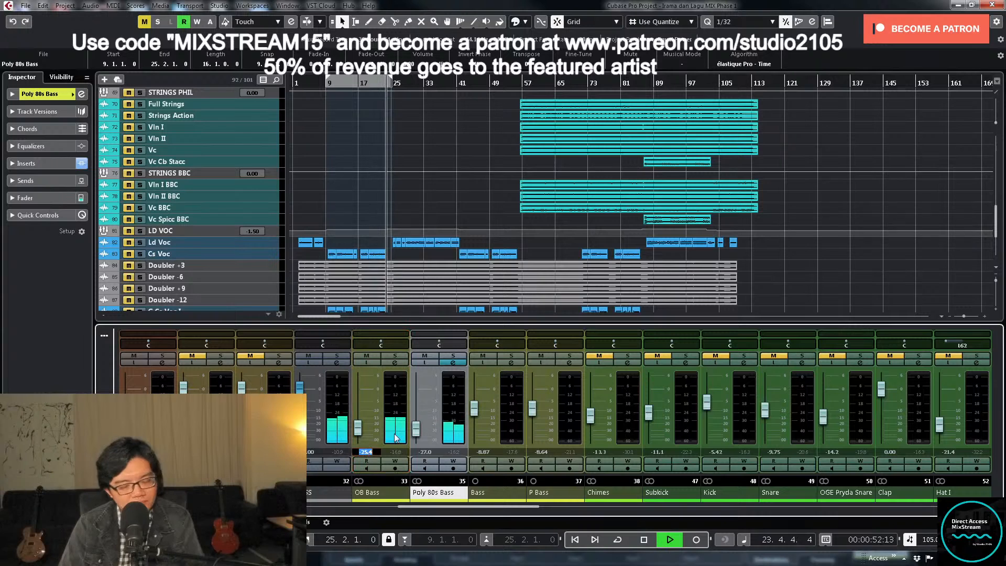
pyautogui.write('-25.5')
pyautogui.press('Return')
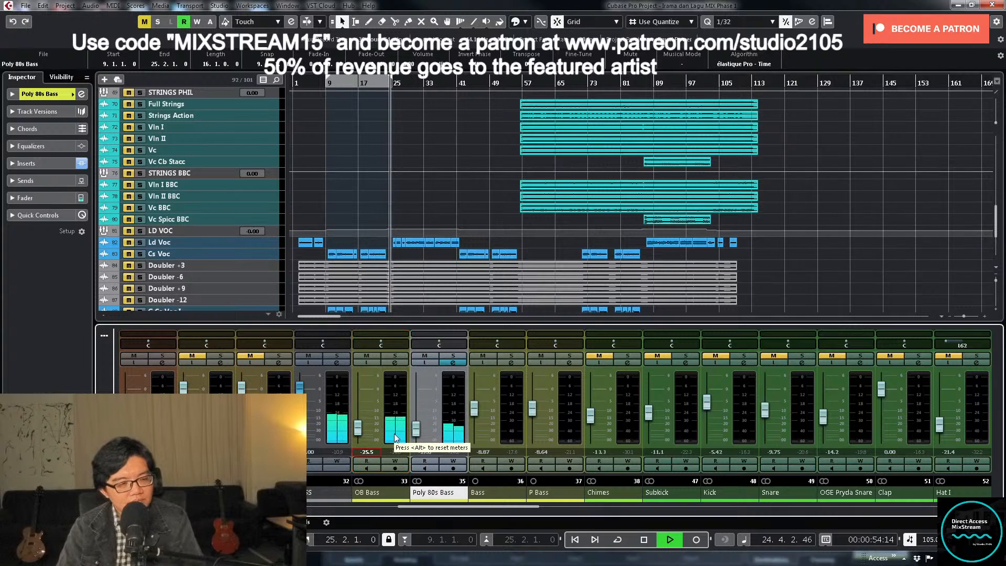
# - Solo Poly 80s Bass from bar 9, raise its low-cut frequency, and unsolo it
pyautogui.click(453, 356)
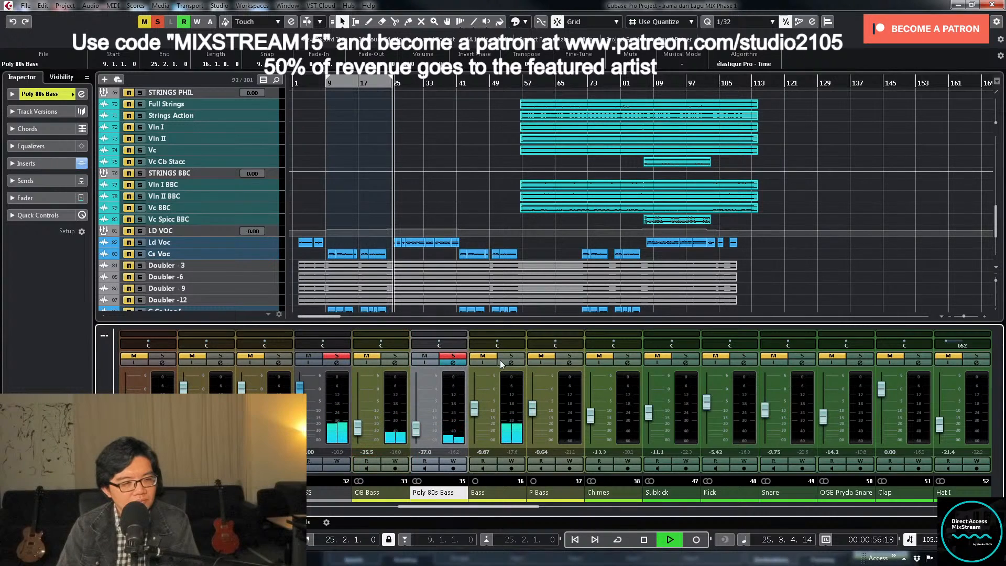
pyautogui.press('KP_Subtract')
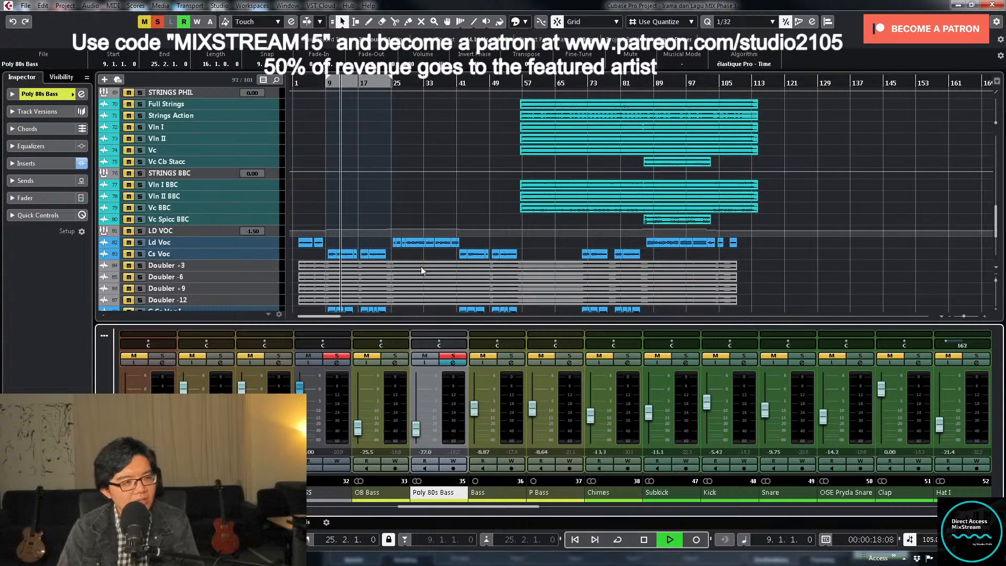
pyautogui.click(454, 362)
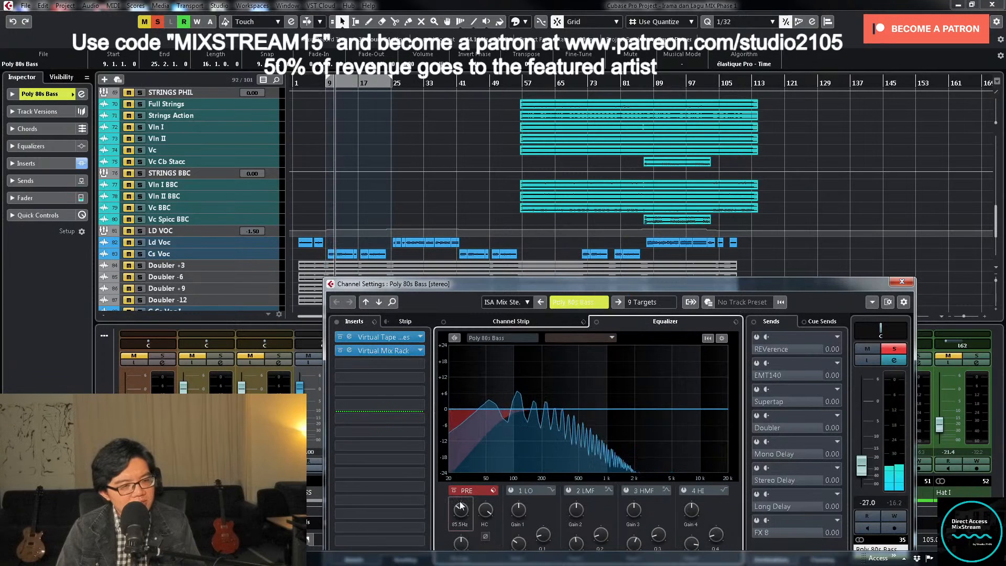
pyautogui.press('space')
pyautogui.click(894, 349)
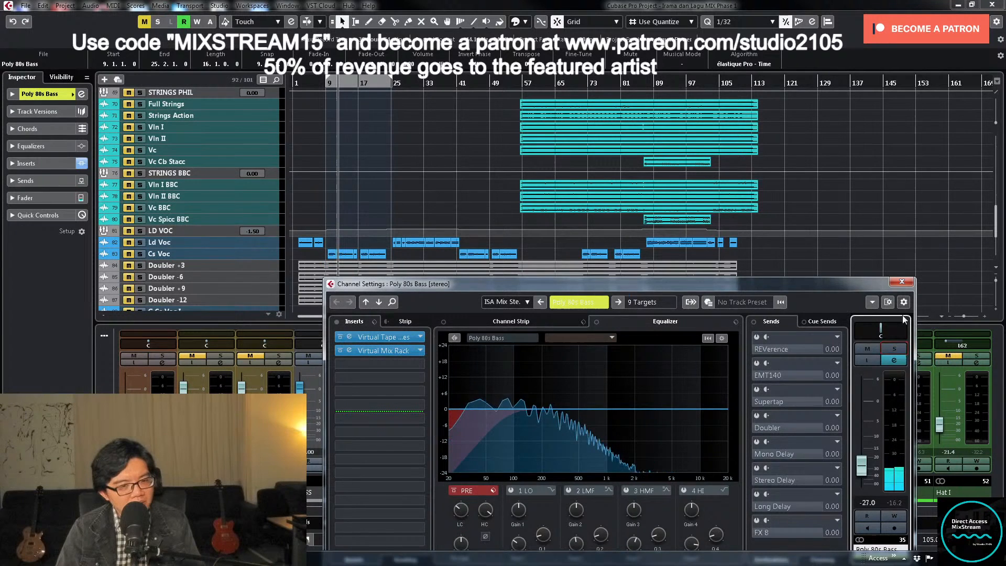
pyautogui.click(902, 282)
# - Raise Poly 80s Bass to about -22 dB during playback, stop, and check its channel settings
pyautogui.press('space')
pyautogui.moveTo(416, 432); pyautogui.dragTo(413, 431)
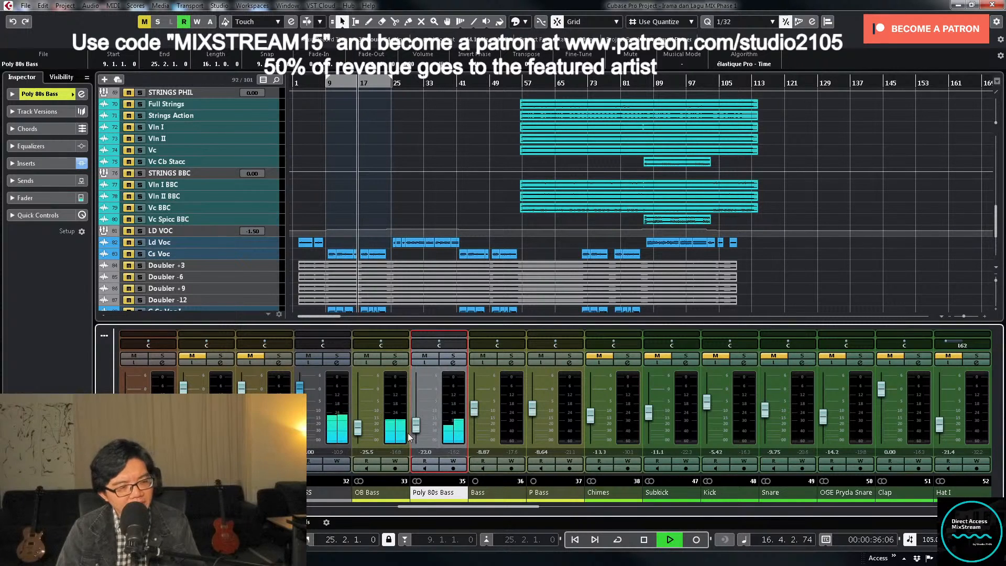
pyautogui.press('space')
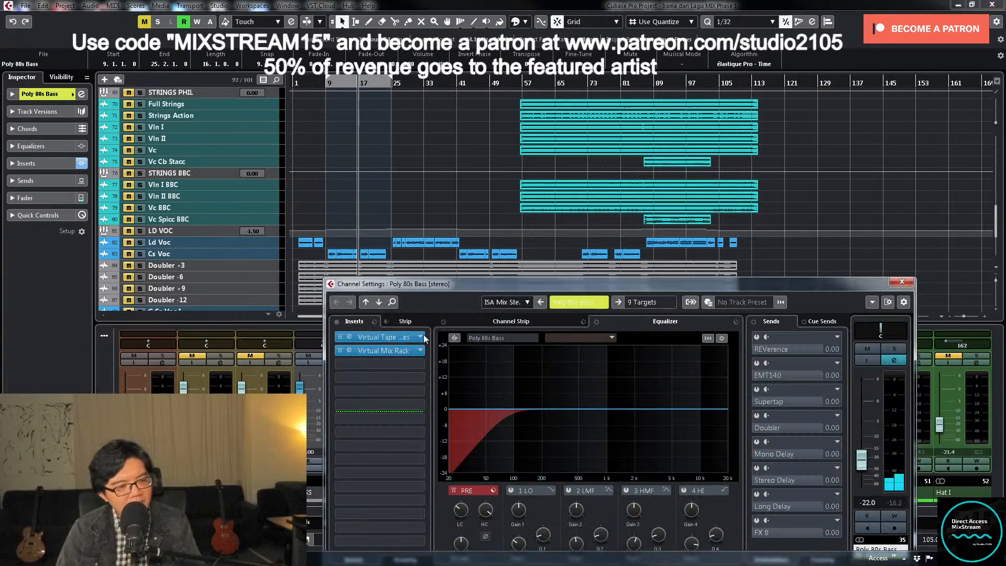
pyautogui.click(453, 363)
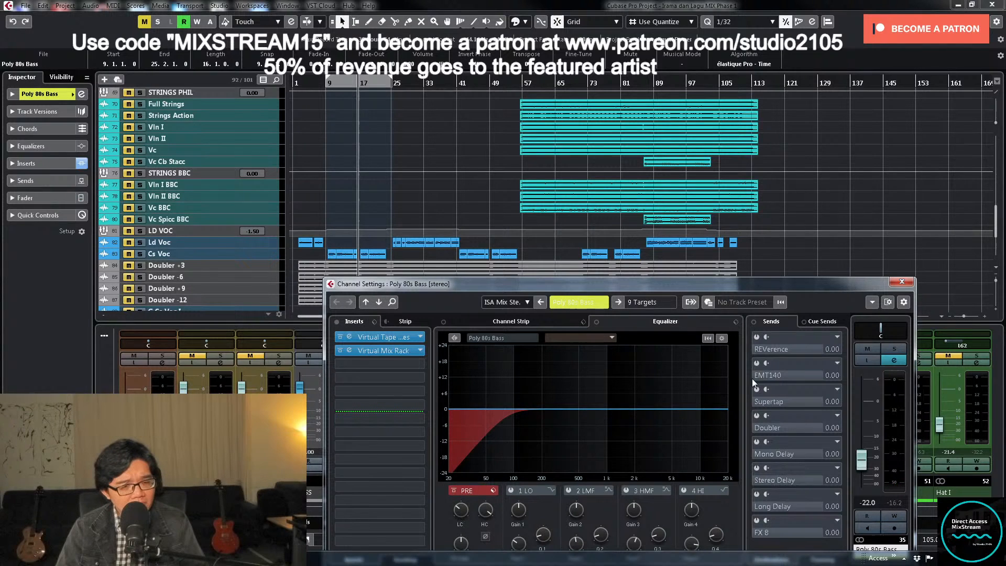
pyautogui.click(900, 283)
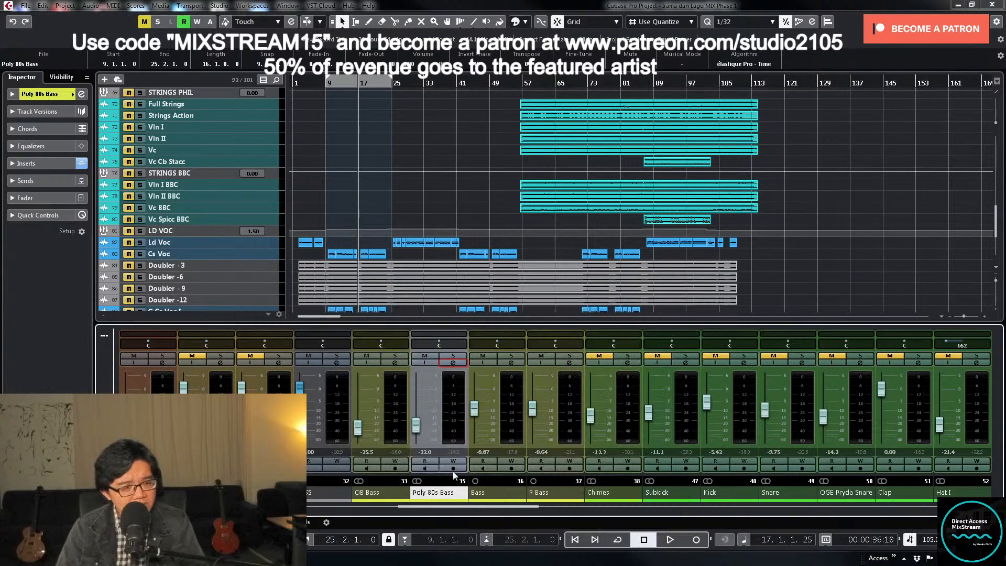
# - Remove the Tremolo insert from OB Bass
pyautogui.click(398, 362)
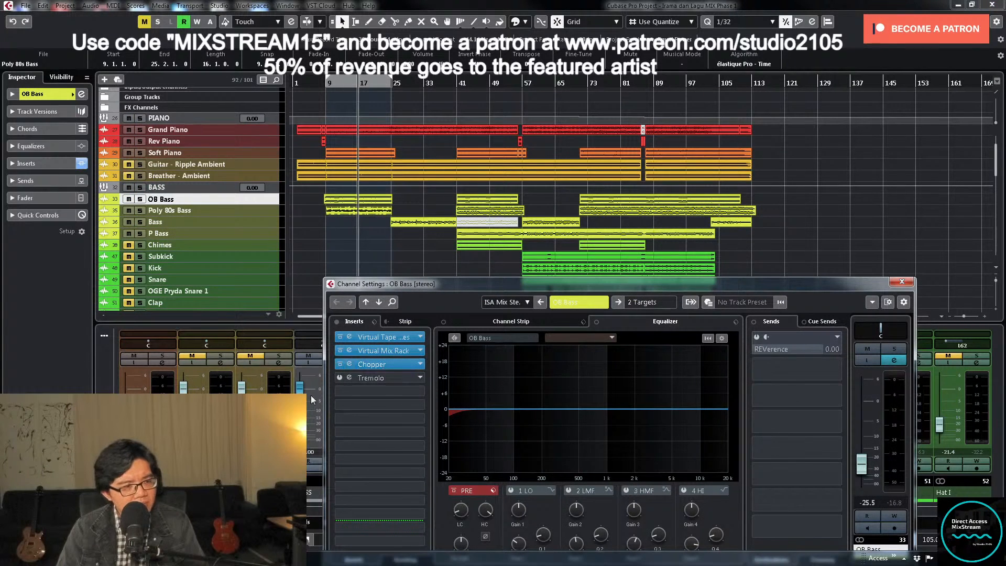
pyautogui.moveTo(397, 378); pyautogui.dragTo(175, 382)
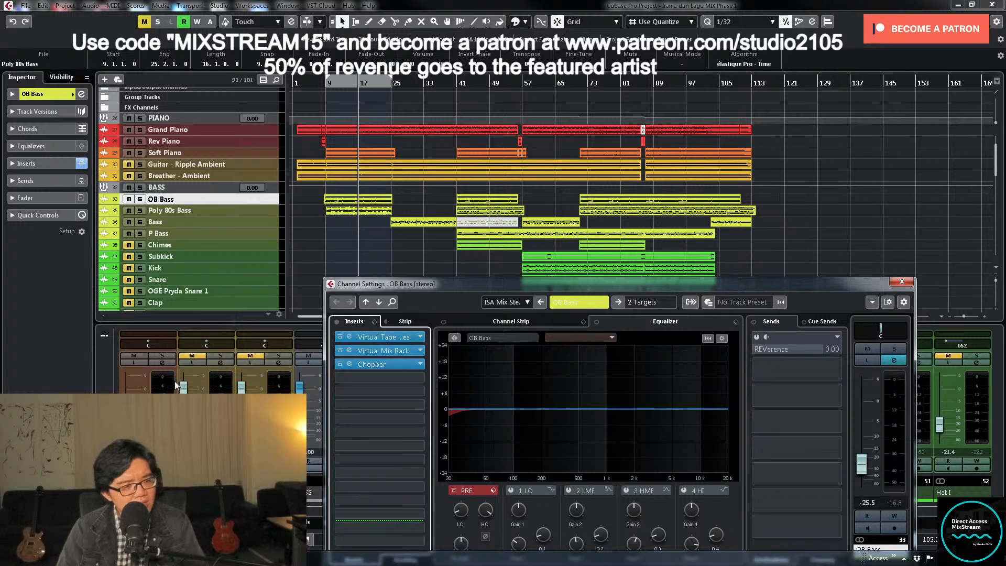
pyautogui.click(901, 281)
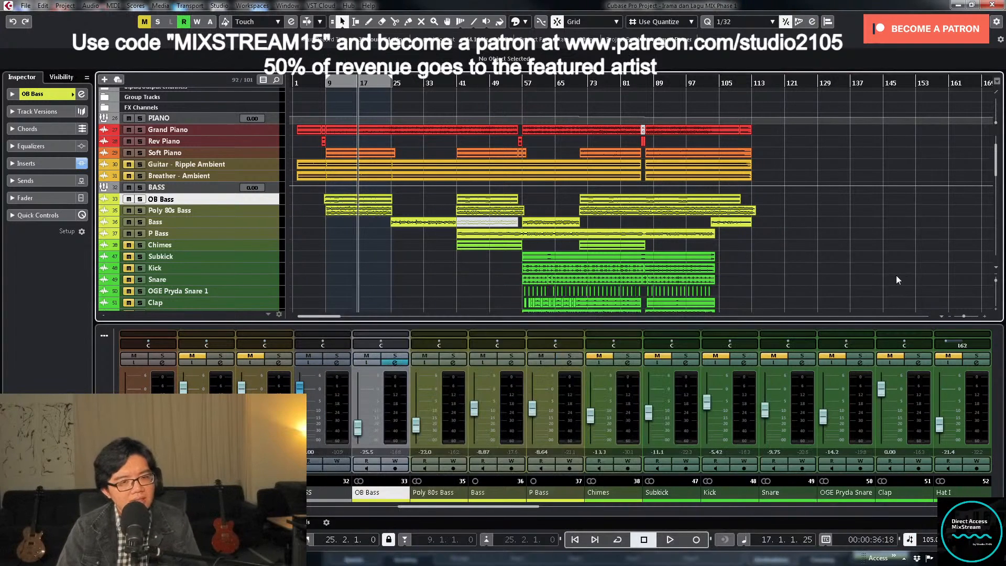
# - Place the playhead near bar 22 and lower the Bass track's fader to about -16.2 dB
pyautogui.click(382, 84)
pyautogui.scroll(-10, 253, 195)
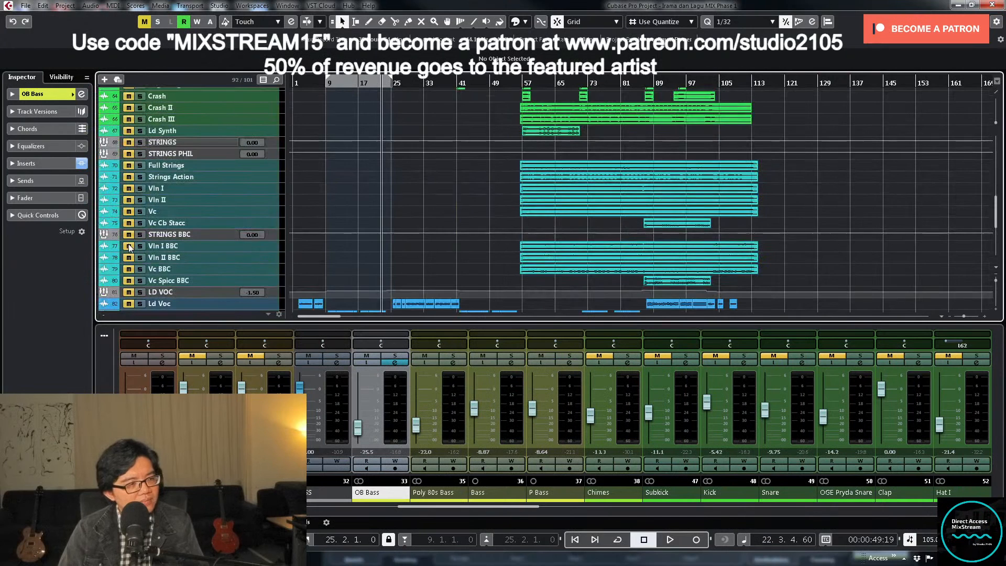
pyautogui.scroll(-3, 130, 247)
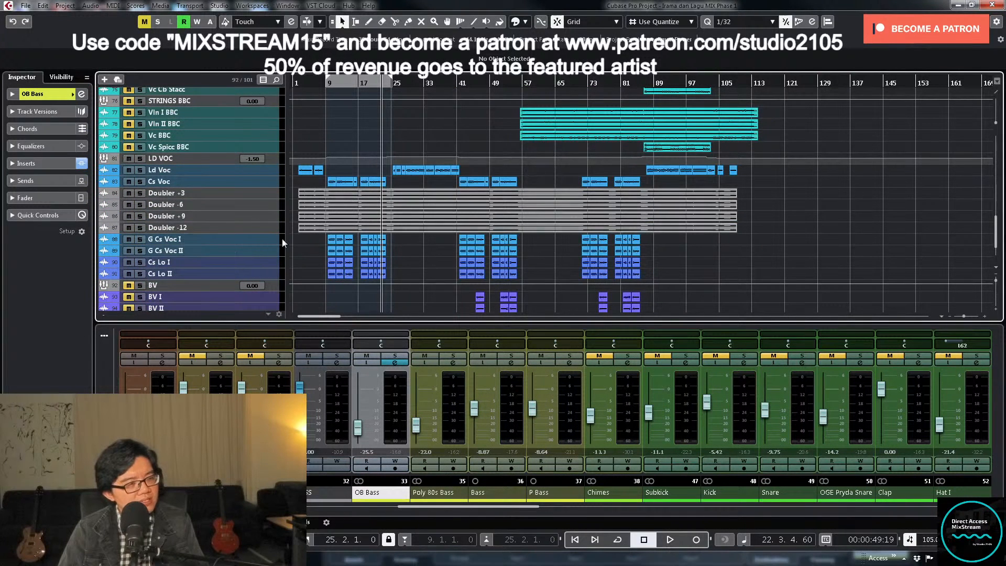
pyautogui.scroll(20, 422, 235)
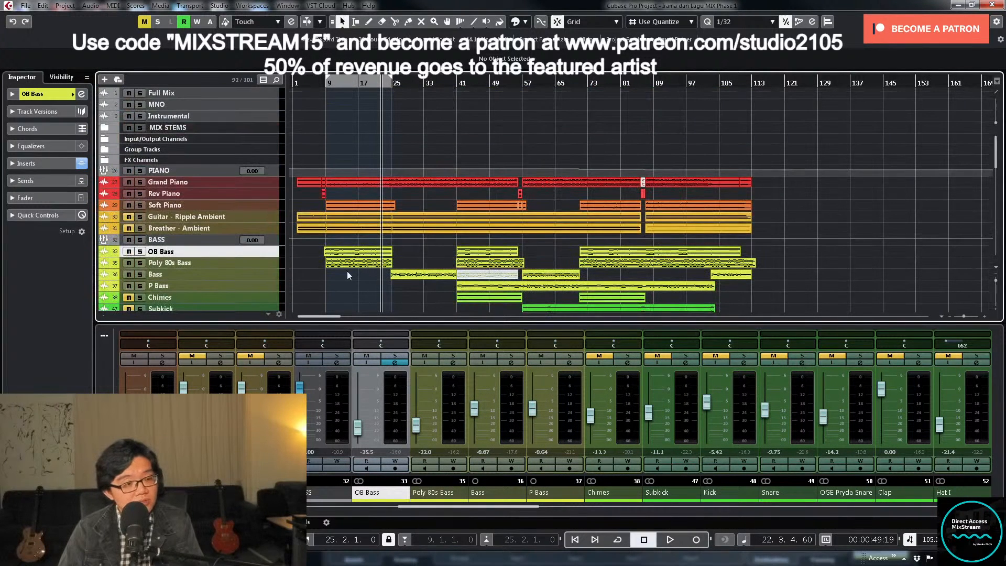
pyautogui.click(244, 274)
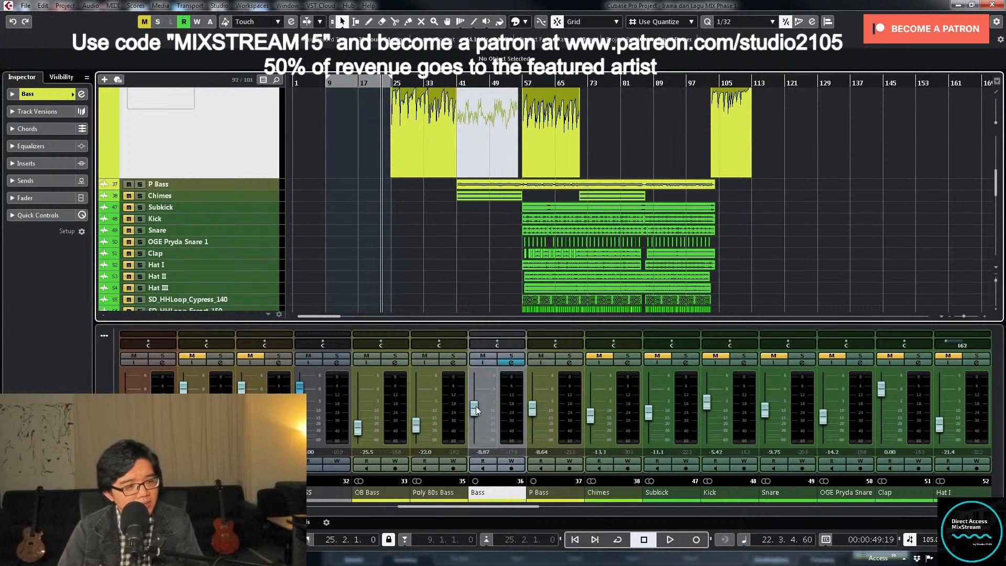
pyautogui.moveTo(475, 408); pyautogui.dragTo(475, 419)
# - Load the MIX VCC-VTMA DRUMS preset onto the Bass track's inserts and apply a slight low cut
pyautogui.click(516, 363)
pyautogui.click(512, 363)
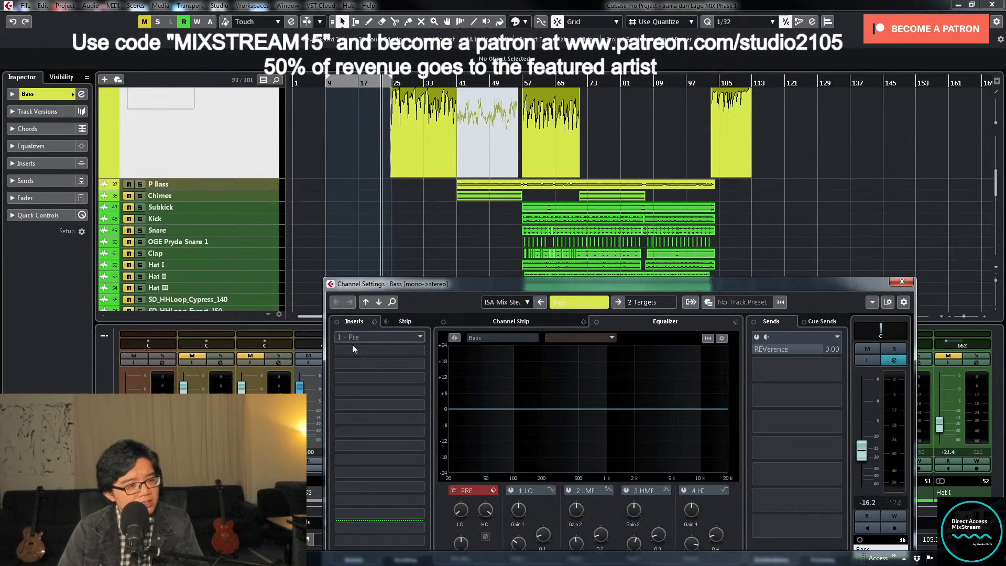
pyautogui.click(373, 322)
pyautogui.click(411, 332)
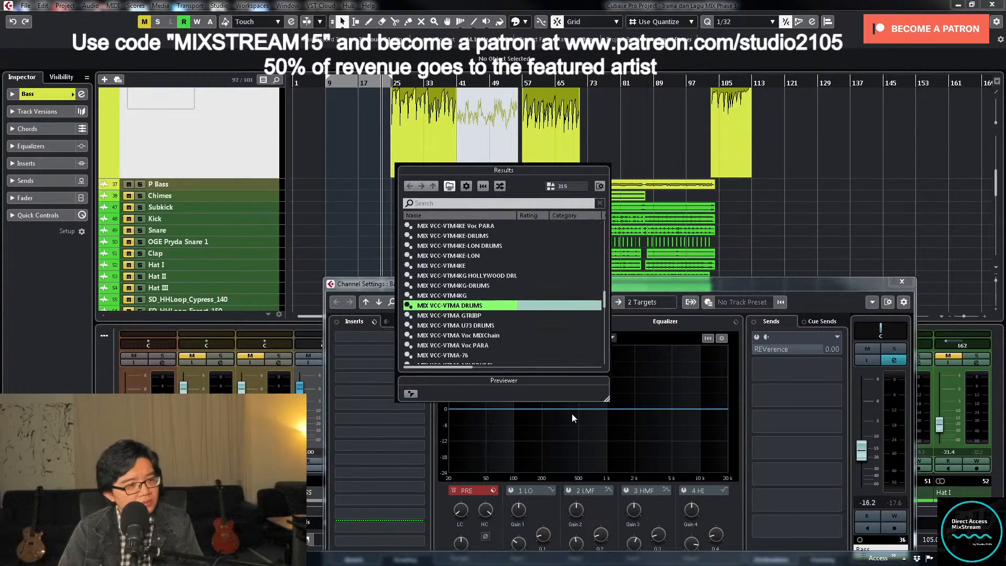
pyautogui.doubleClick(465, 306)
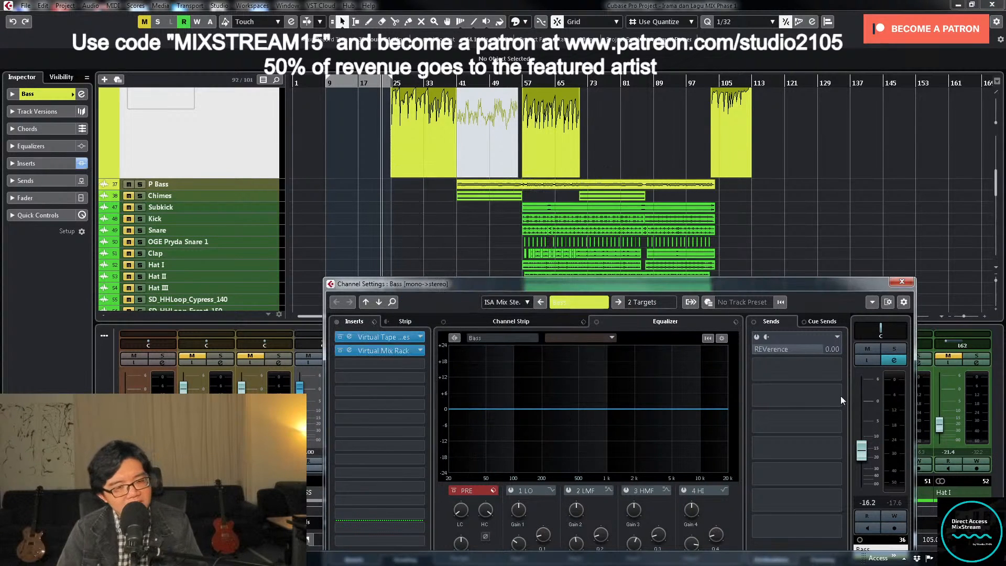
pyautogui.click(460, 511)
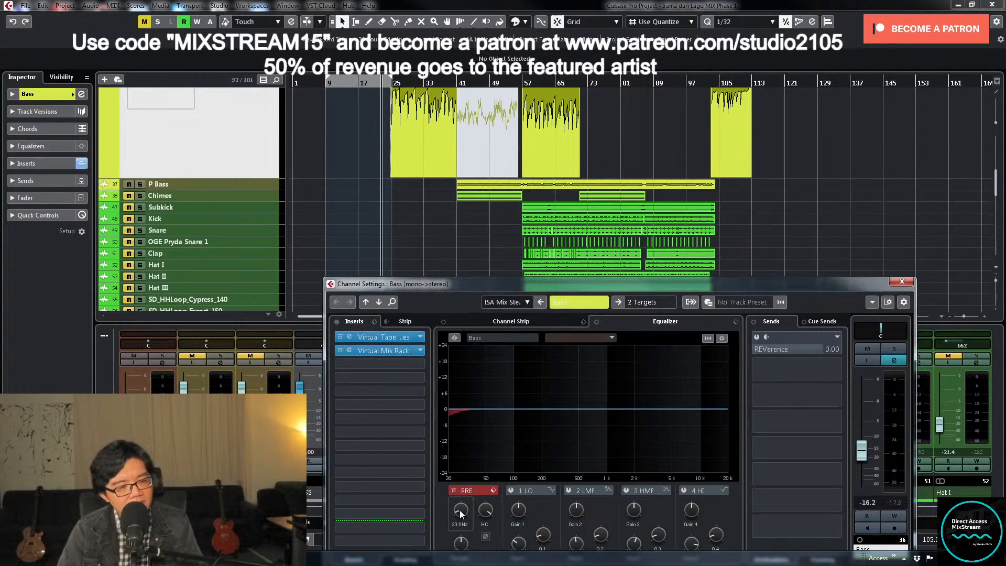
# - Balance the Bass track's level during playback from near bar 22, and set it to -18.5 dB
pyautogui.click(861, 450)
pyautogui.scroll(3, 509, 223)
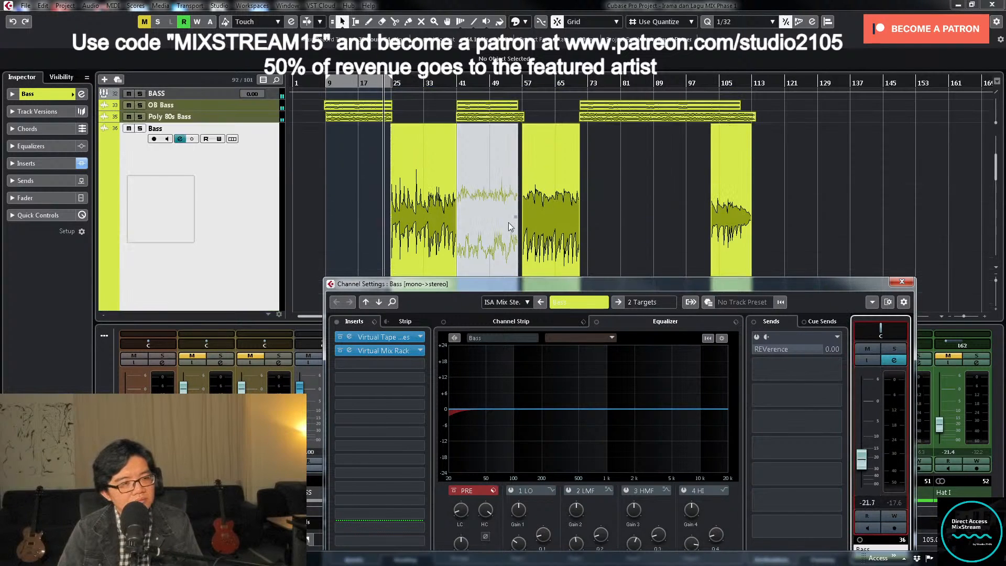
pyautogui.scroll(-1, 511, 218)
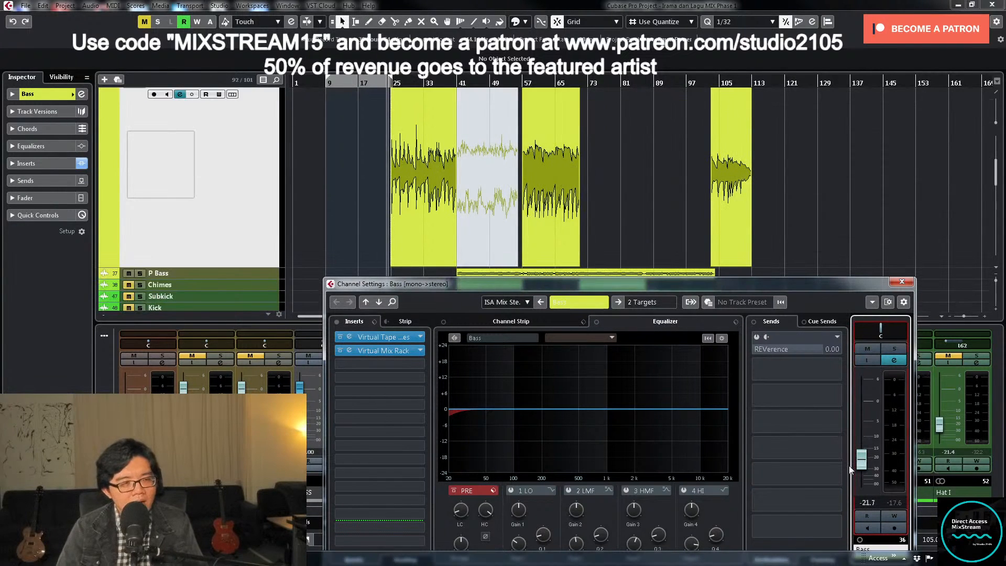
pyautogui.press('space')
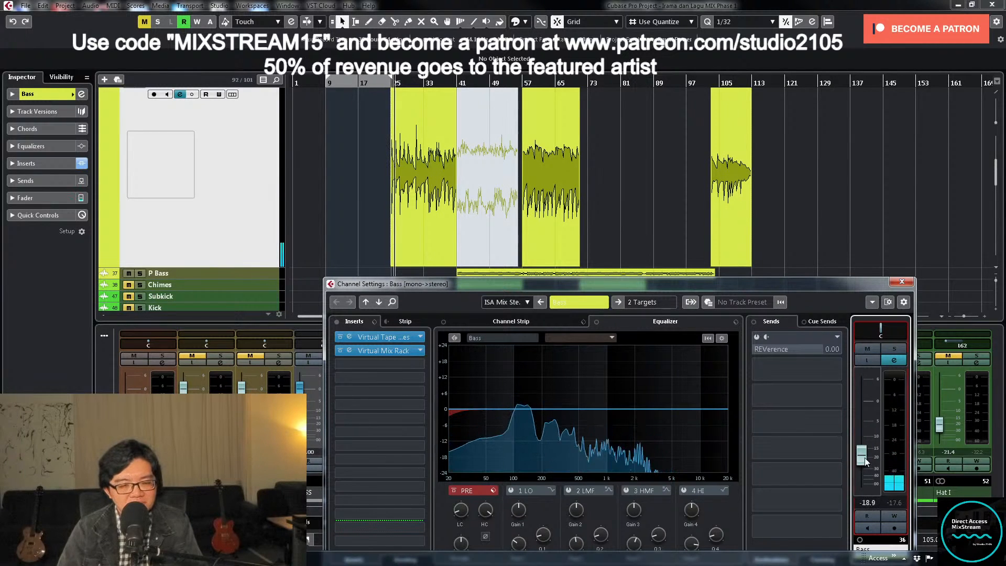
pyautogui.moveTo(865, 458); pyautogui.dragTo(865, 456)
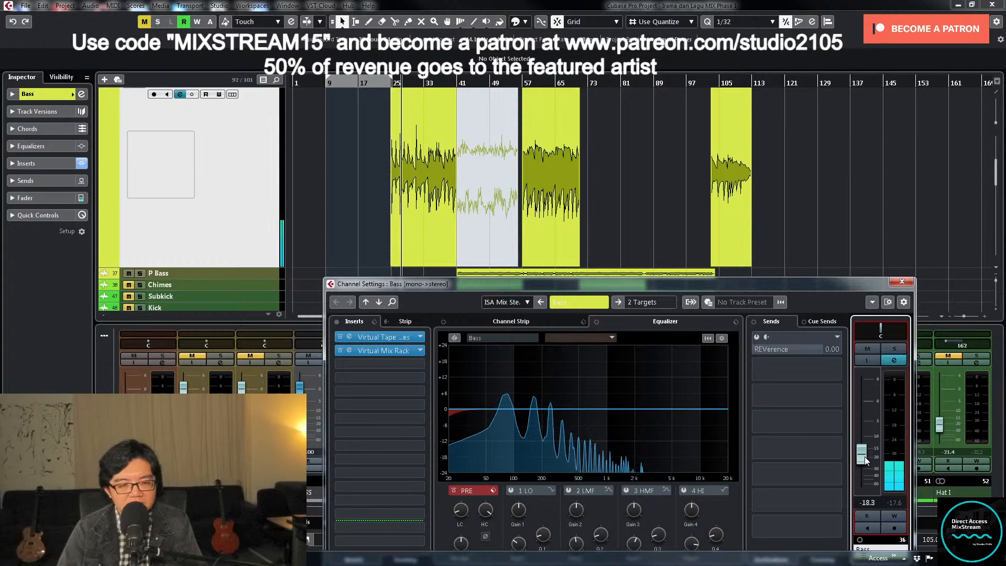
pyautogui.moveTo(865, 458); pyautogui.dragTo(866, 457)
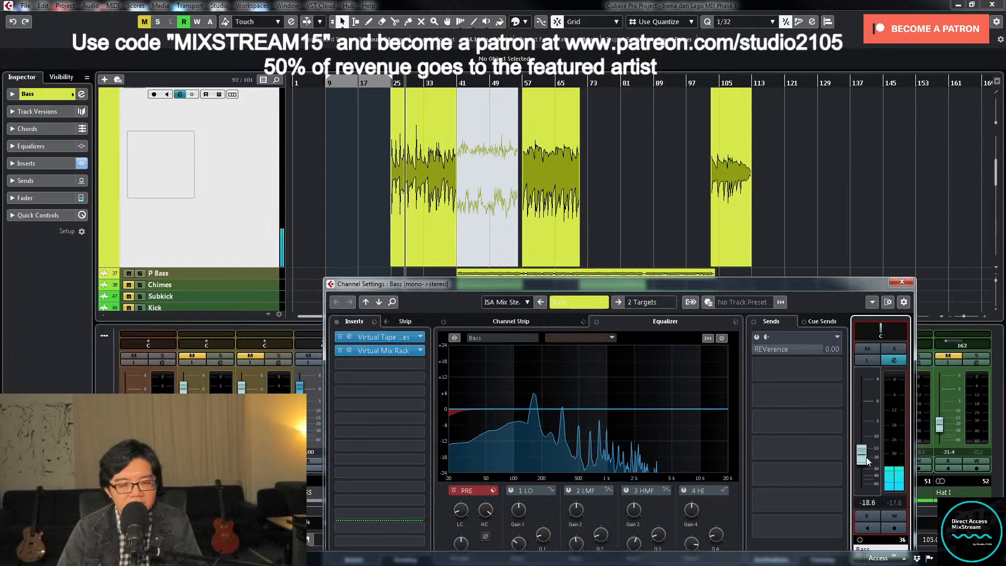
pyautogui.click(870, 503)
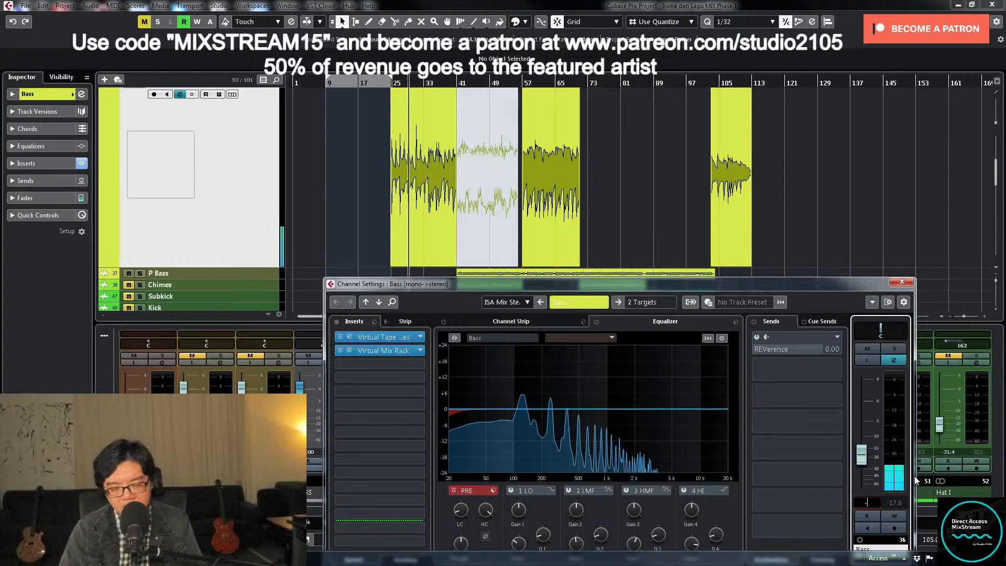
pyautogui.write('-18.5')
pyautogui.press('Return')
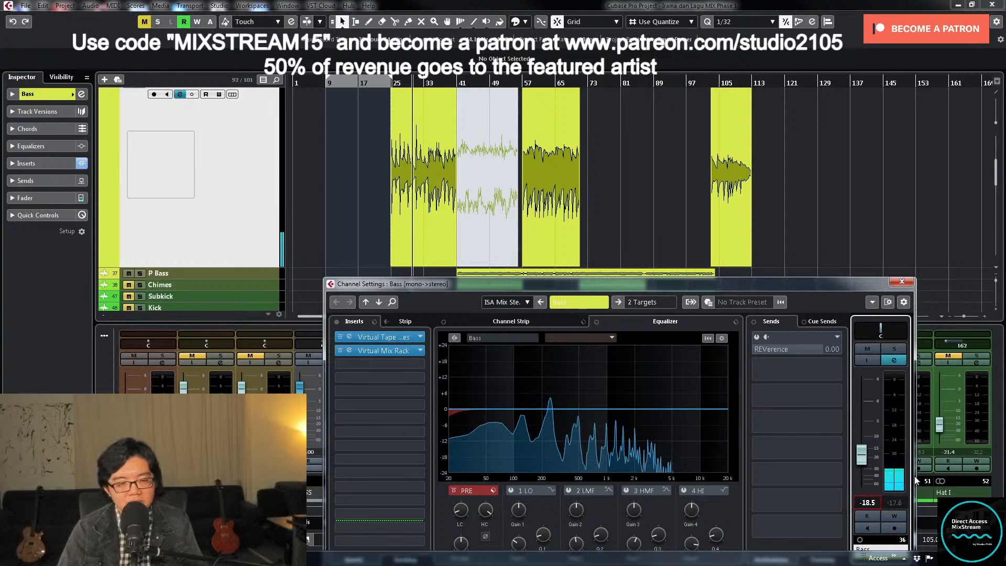
pyautogui.click(902, 283)
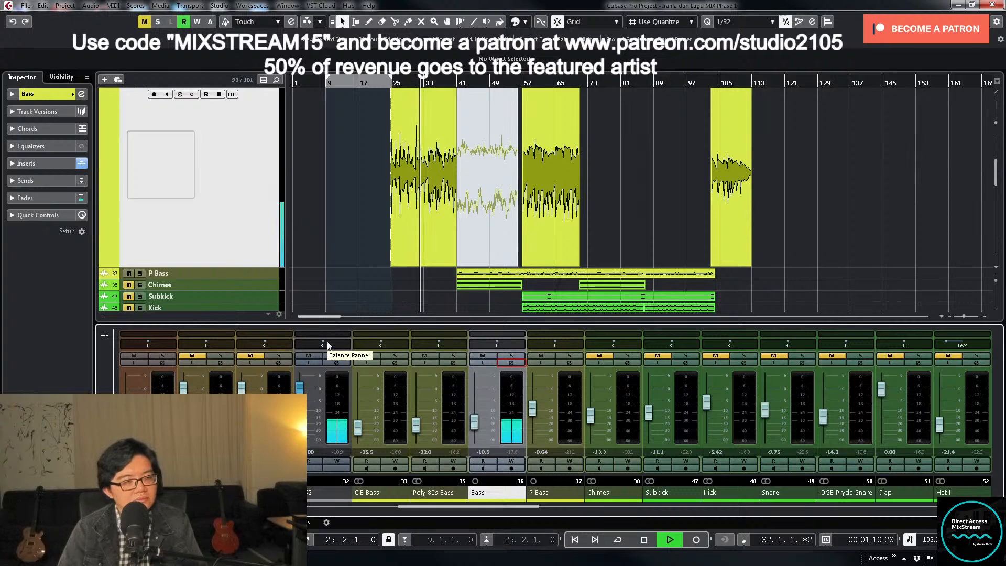
# - Select the Poly 80s Bass, Bass and P Bass tracks and increase their height to show larger waveforms
pyautogui.scroll(5, 354, 255)
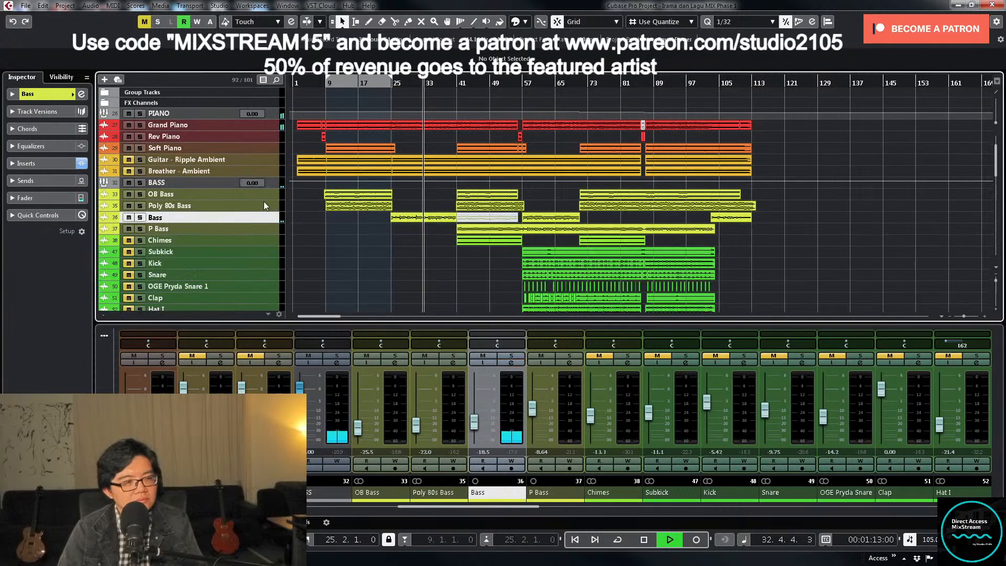
pyautogui.click(263, 204)
pyautogui.keyDown('shift'); pyautogui.click(263, 225); pyautogui.keyUp('shift')
pyautogui.moveTo(263, 234); pyautogui.dragTo(262, 272)
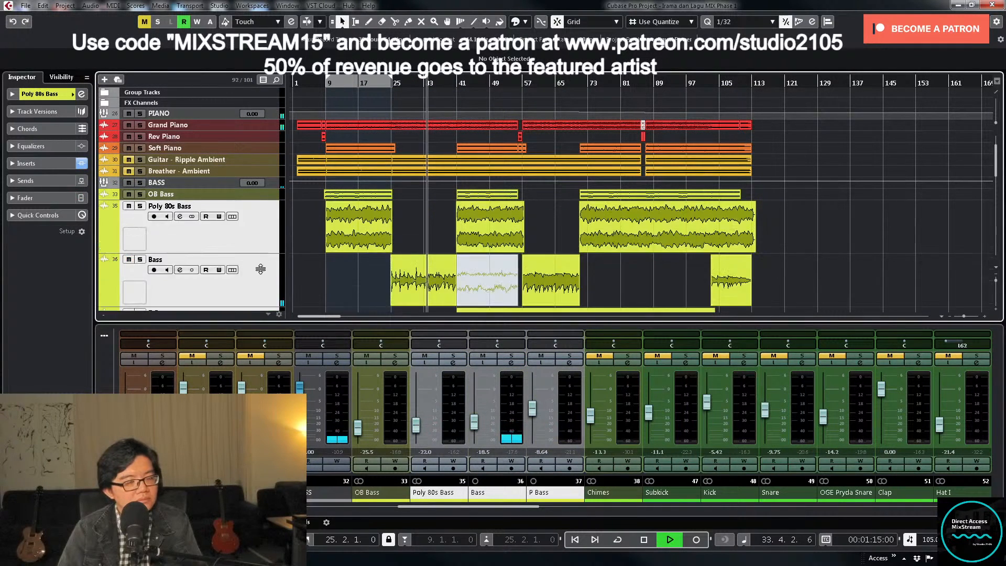
pyautogui.scroll(-3, 387, 253)
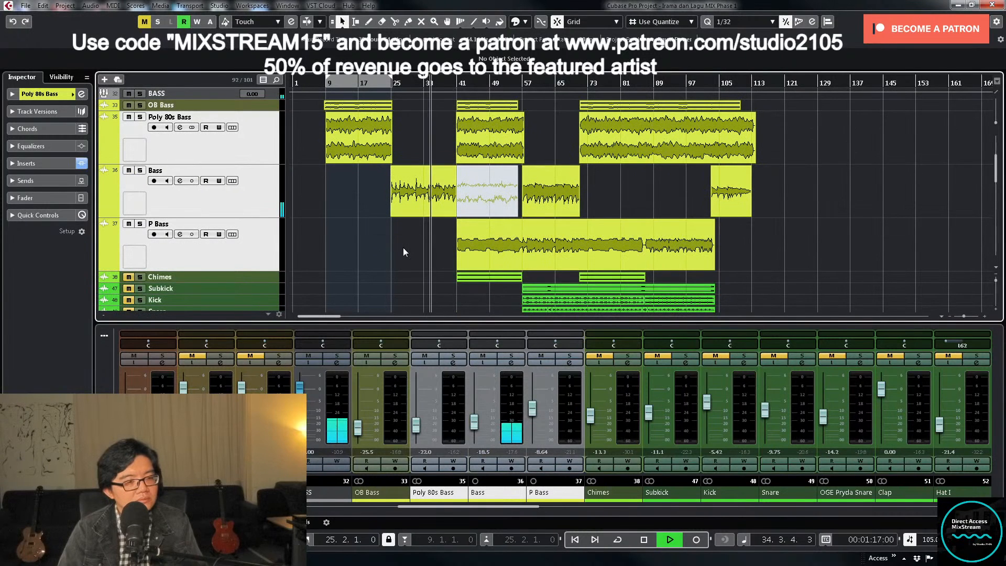
# - Solo the Bass track and listen to it from about bar 33
pyautogui.click(511, 356)
pyautogui.press('space')
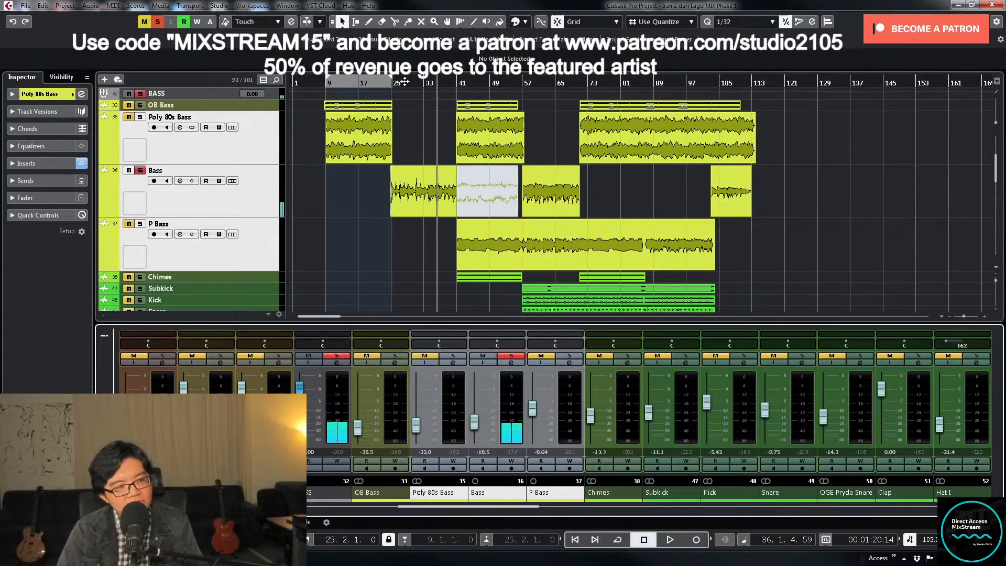
pyautogui.click(427, 82)
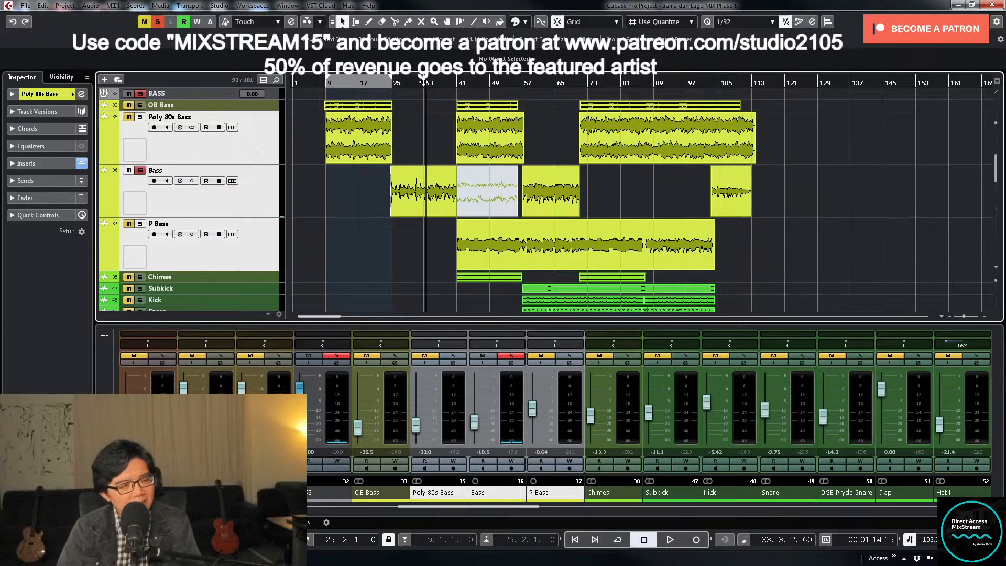
pyautogui.press('space')
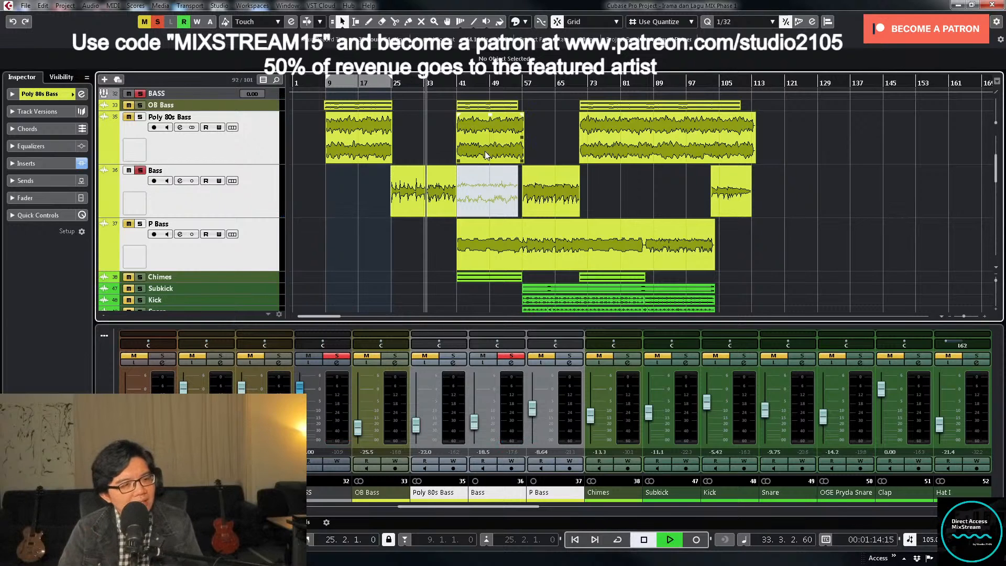
# - Unsolo the Bass track, copy its channel settings onto P Bass, and check P Bass with solo on and off
pyautogui.click(511, 358)
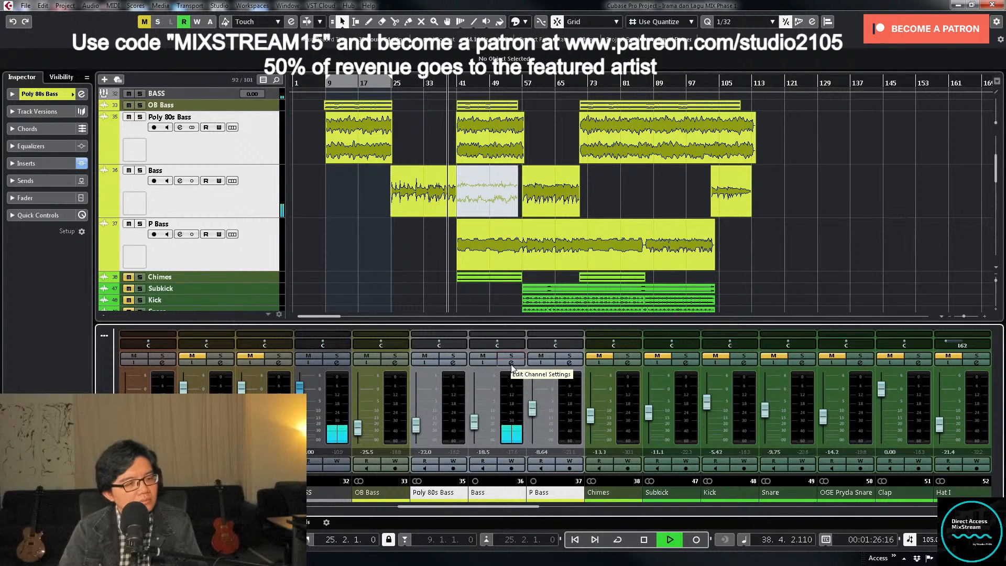
pyautogui.moveTo(494, 494); pyautogui.dragTo(550, 495)
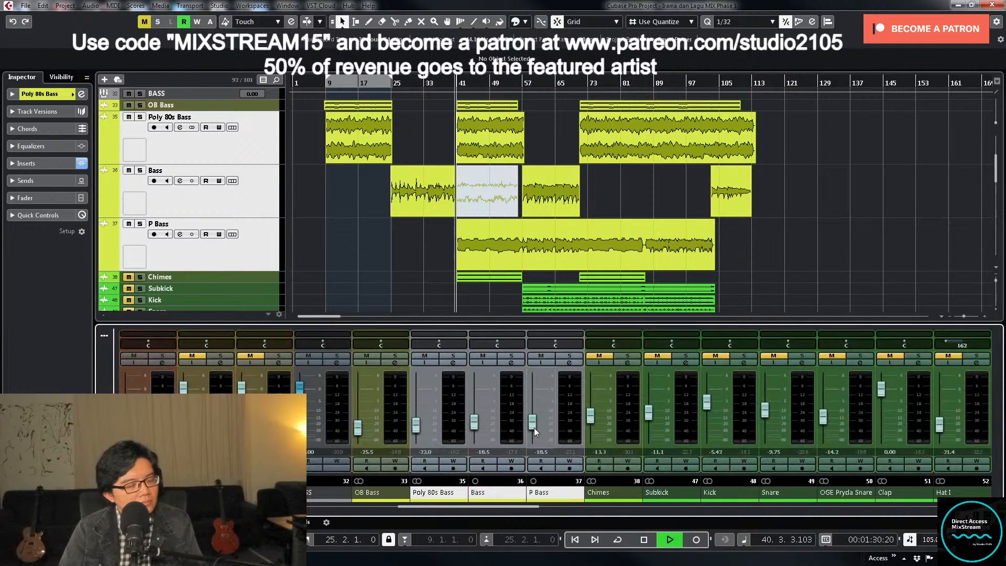
pyautogui.click(566, 357)
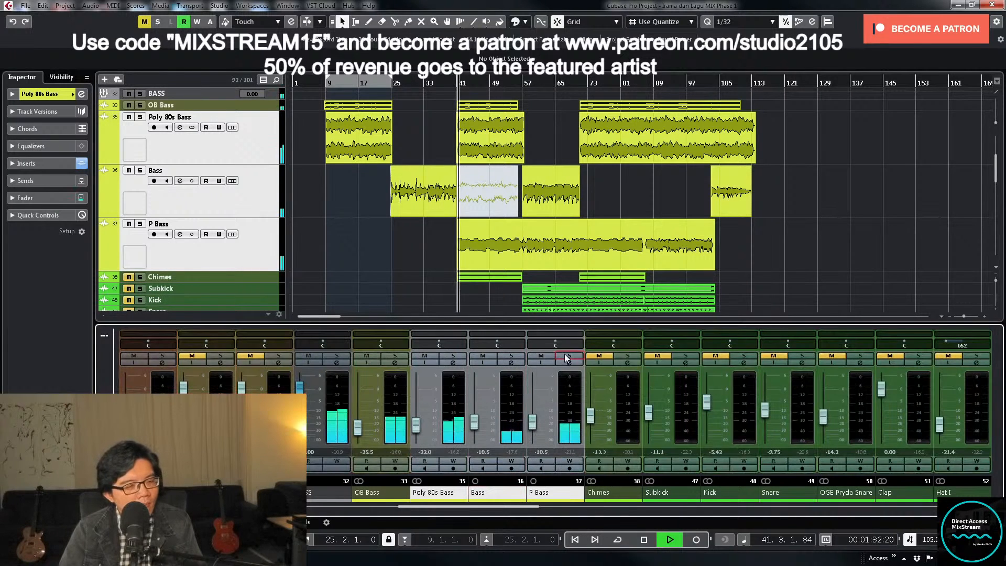
pyautogui.click(567, 356)
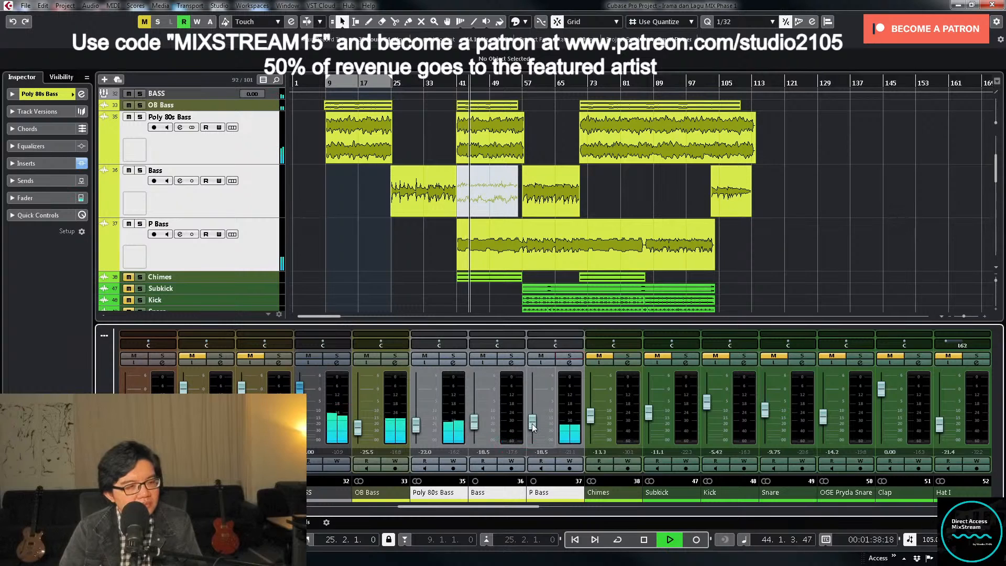
# - Solo P Bass from about bar 40, raise its low cut frequency, and listen to it back in the full mix
pyautogui.press('space')
pyautogui.click(453, 80)
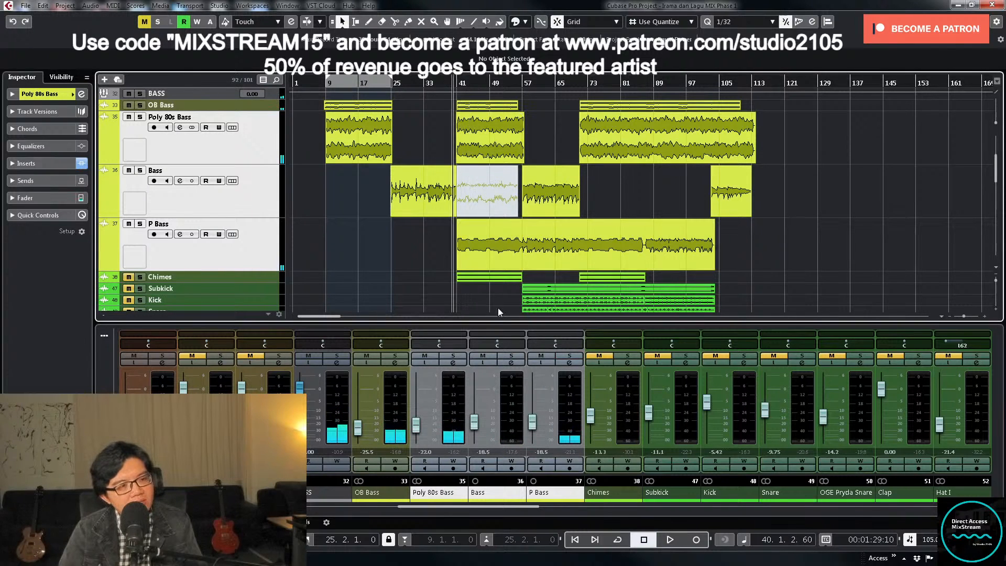
pyautogui.click(570, 357)
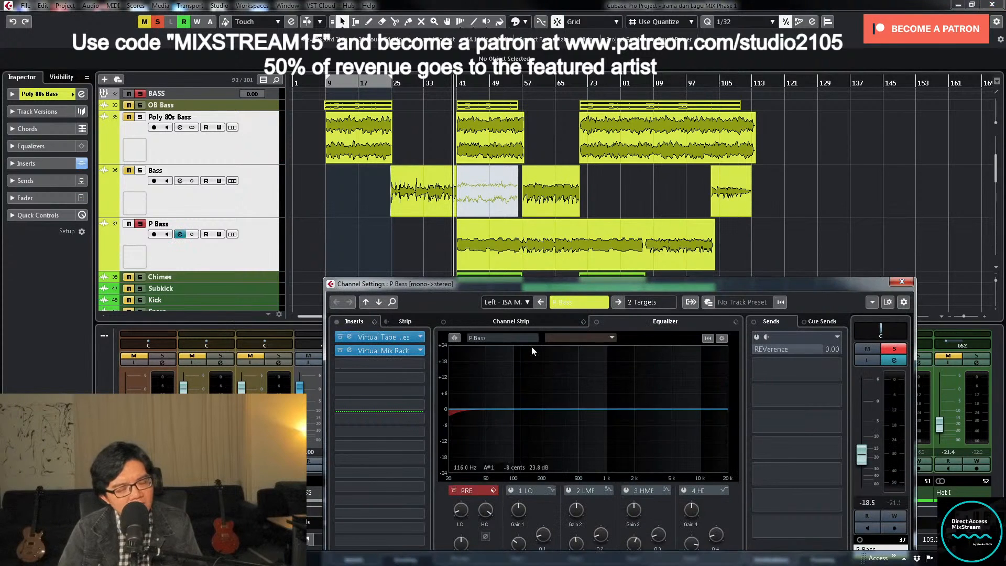
pyautogui.click(460, 510)
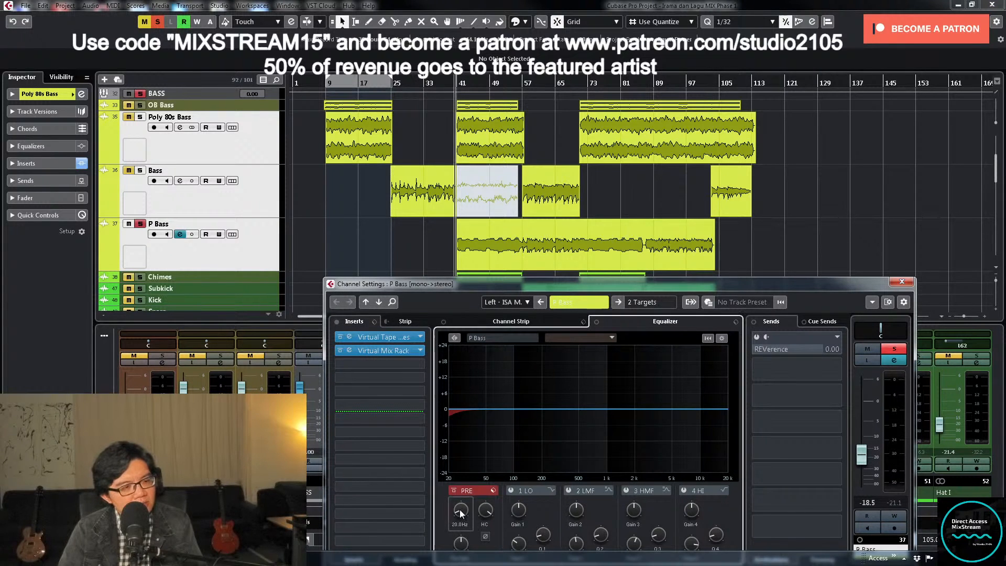
pyautogui.moveTo(459, 504); pyautogui.dragTo(462, 492)
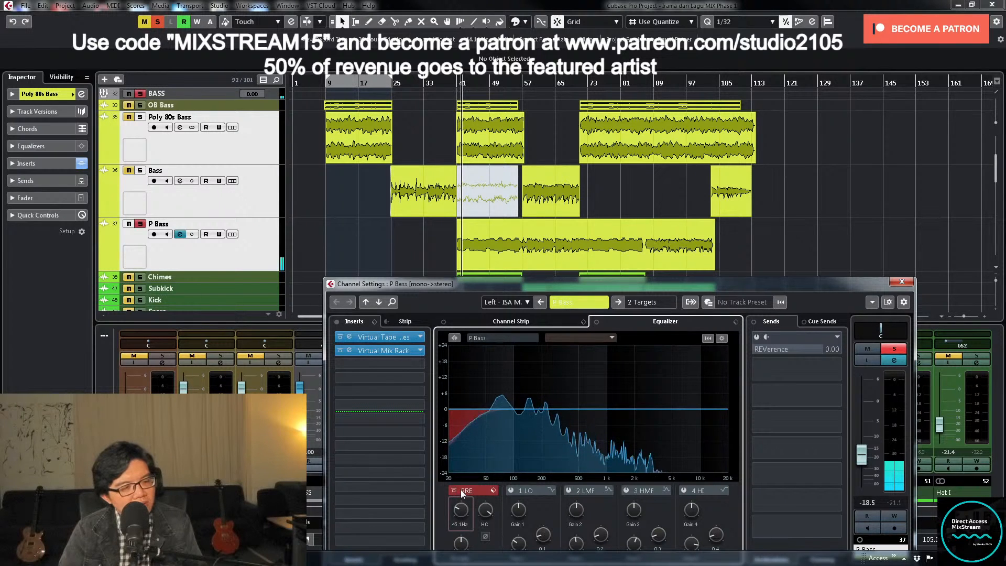
pyautogui.click(898, 350)
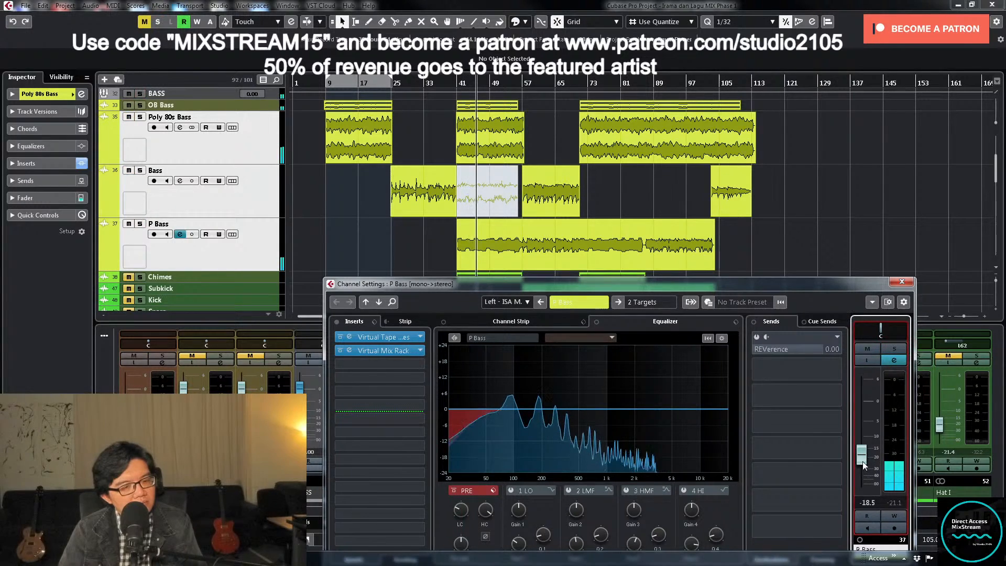
pyautogui.click(898, 281)
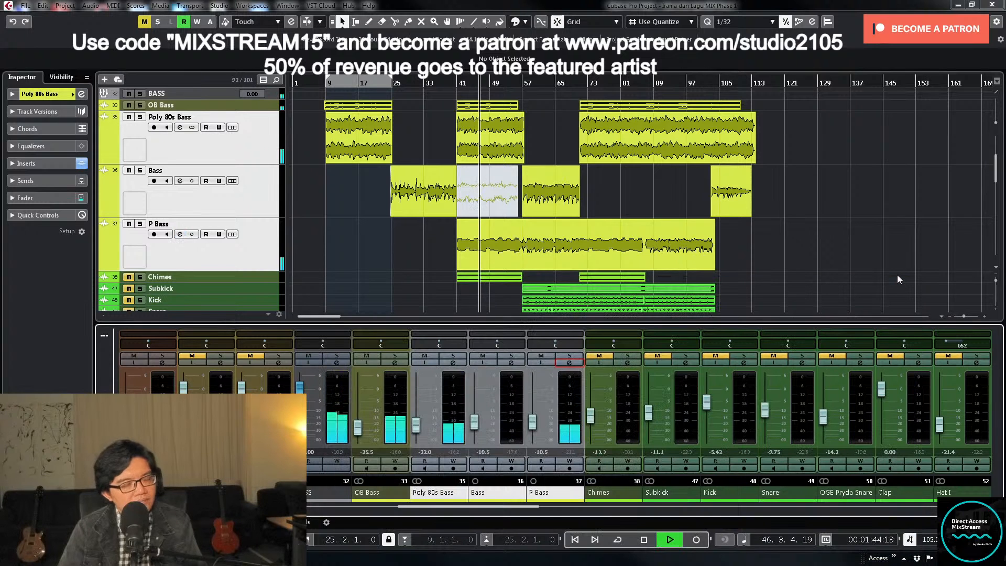
# - Return the enlarged bass tracks to normal height and zoom the timeline in horizontally
pyautogui.click(259, 202)
pyautogui.press('z')
pyautogui.press('z')
pyautogui.press('h')
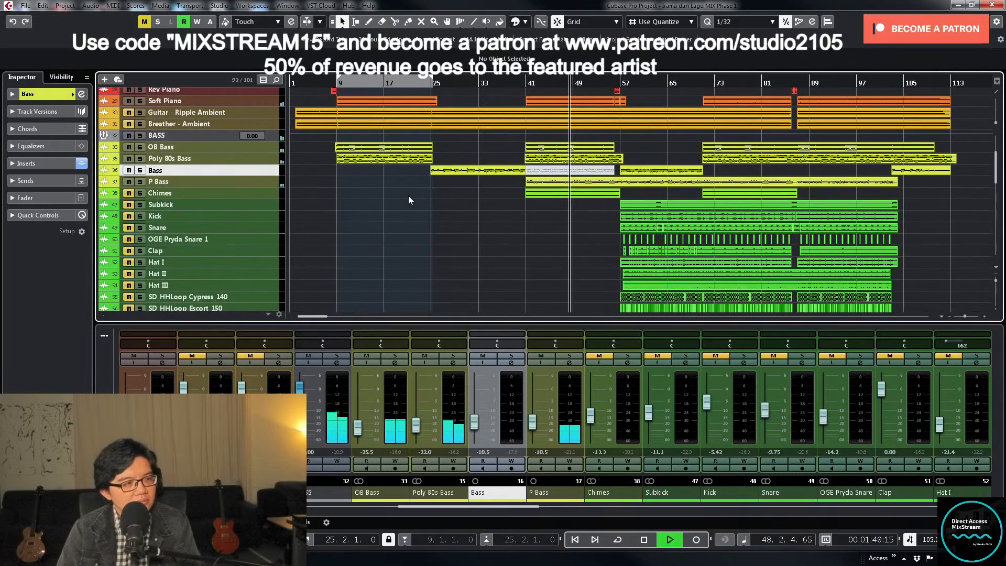
pyautogui.scroll(3, 452, 181)
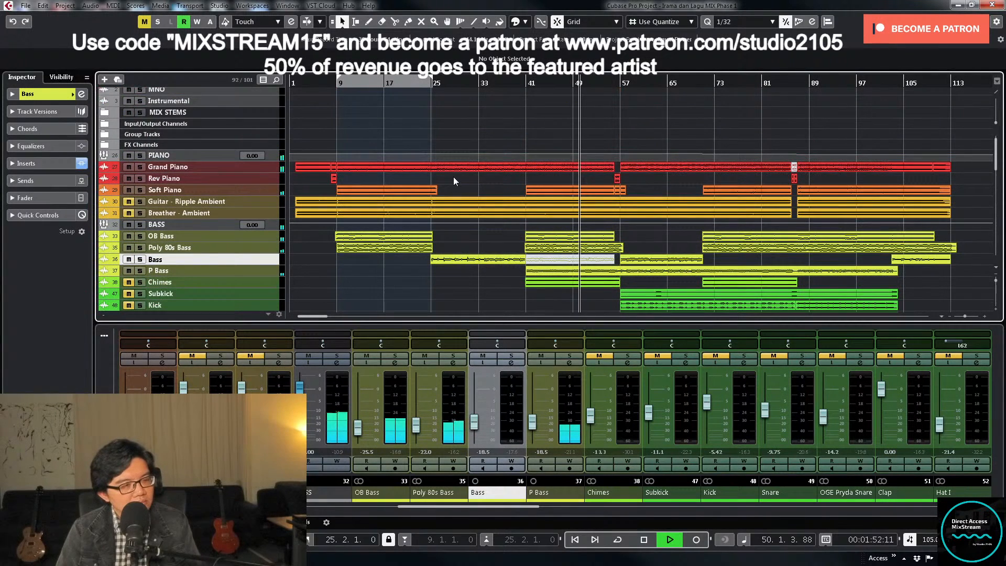
pyautogui.scroll(-2, 454, 178)
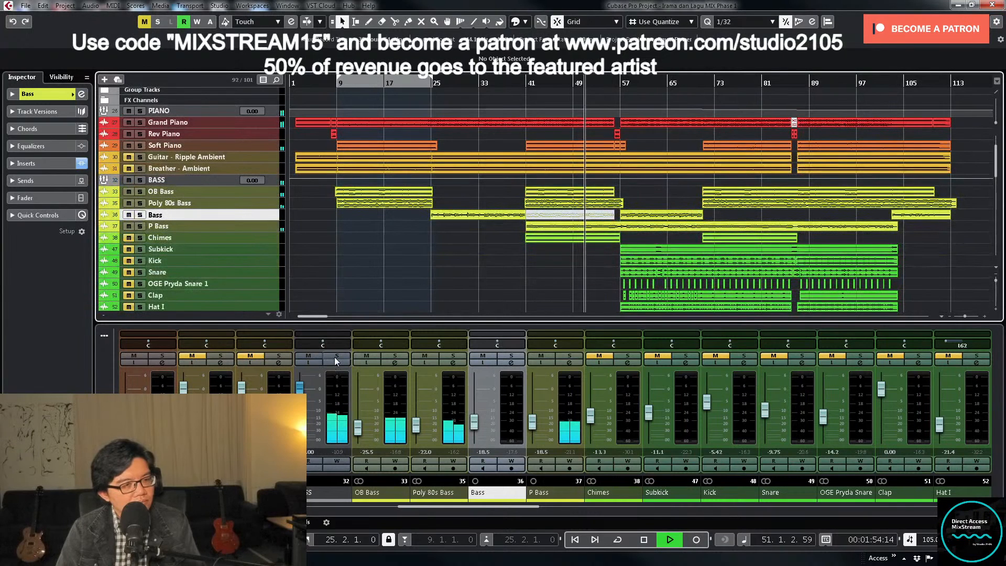
# - Stop playback, solo the BASS group and open its channel settings
pyautogui.press('space')
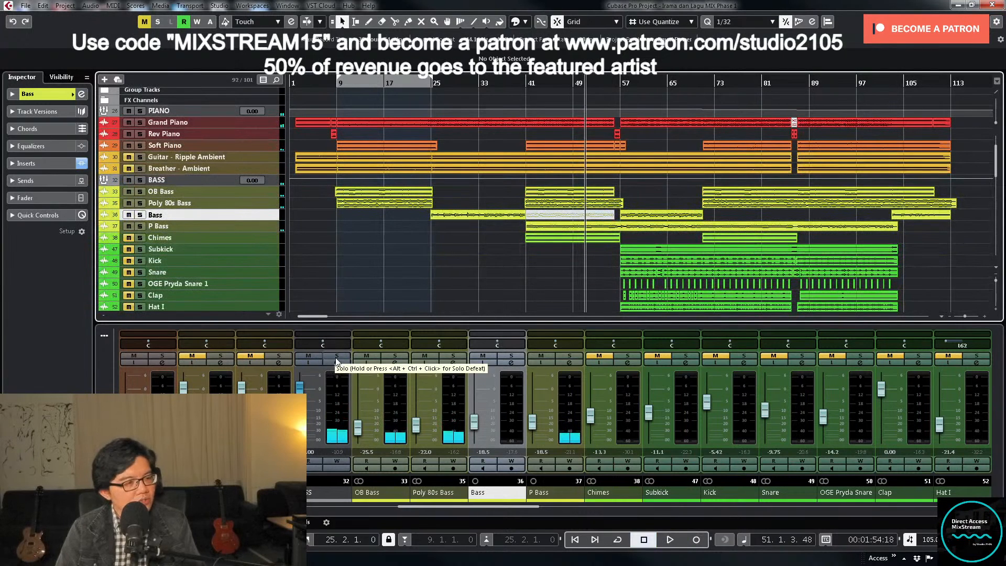
pyautogui.click(337, 357)
pyautogui.click(340, 363)
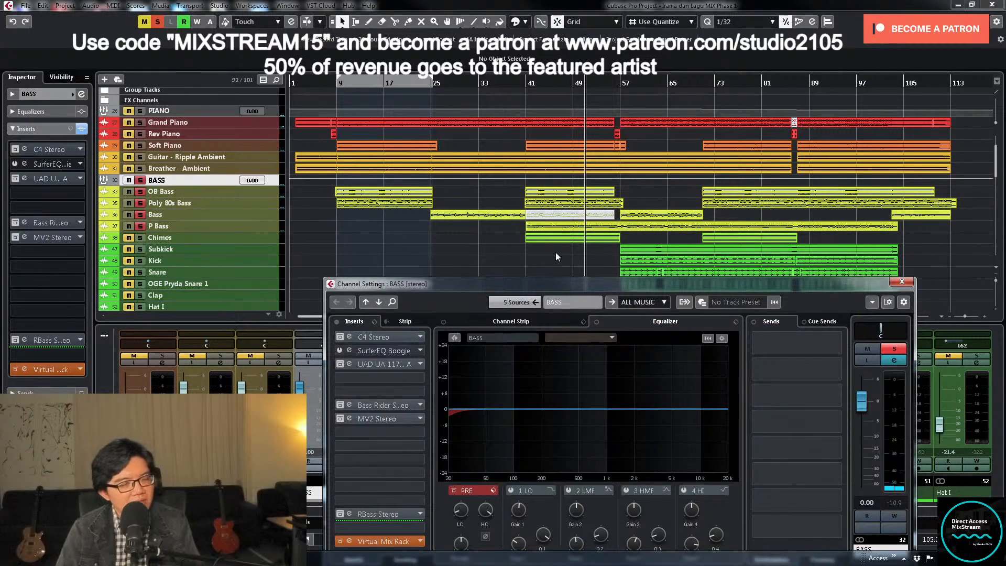
pyautogui.moveTo(568, 178); pyautogui.dragTo(581, 223)
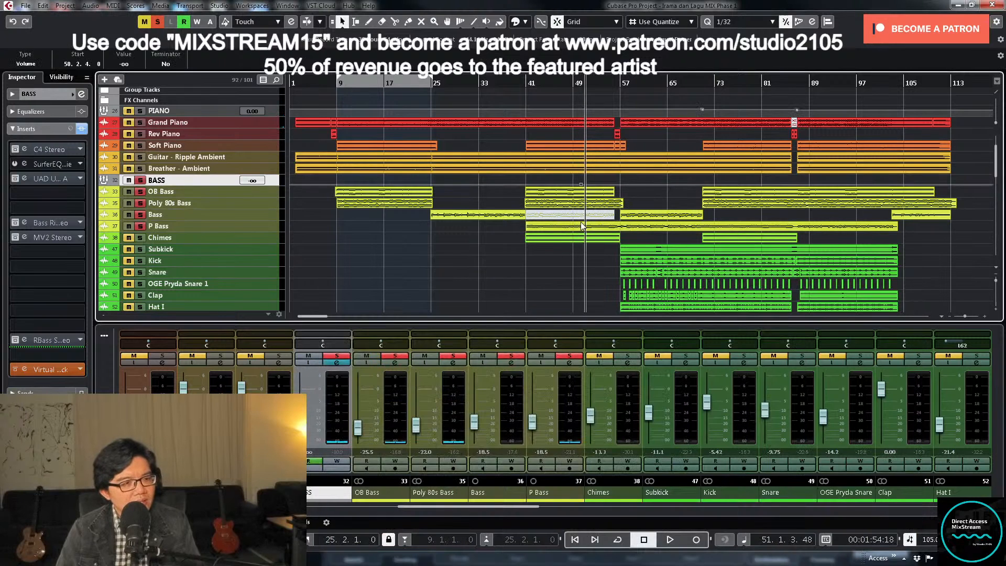
pyautogui.press('Delete')
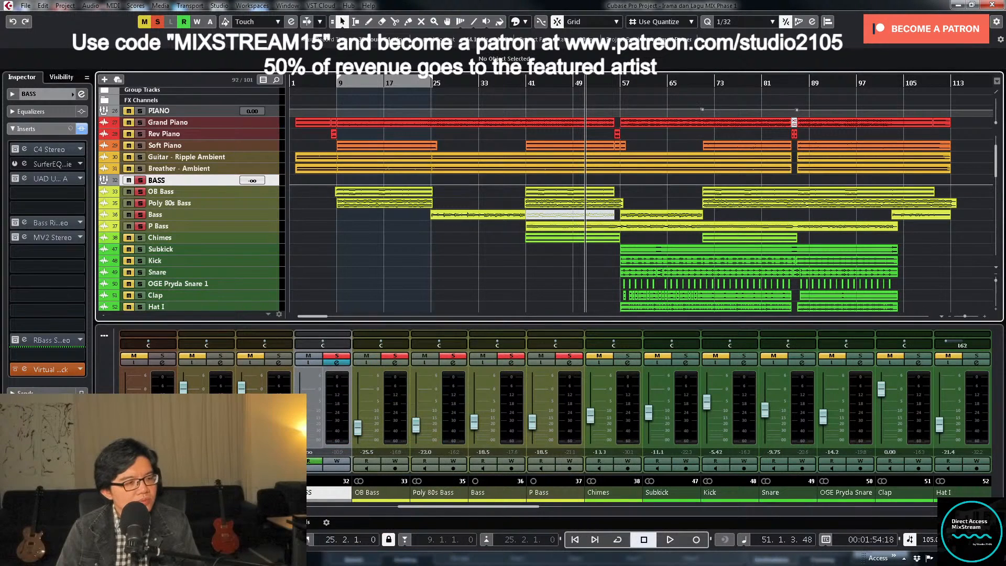
pyautogui.keyDown('ctrl'); pyautogui.click(304, 445); pyautogui.keyUp('ctrl')
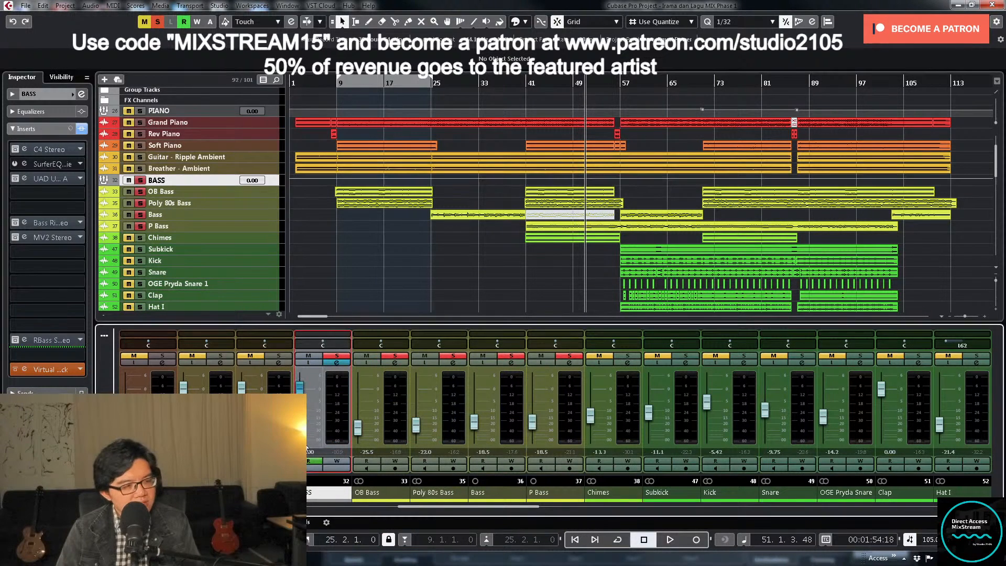
# - Activate the C4 Stereo insert on the BASS group and open its editor
pyautogui.click(334, 362)
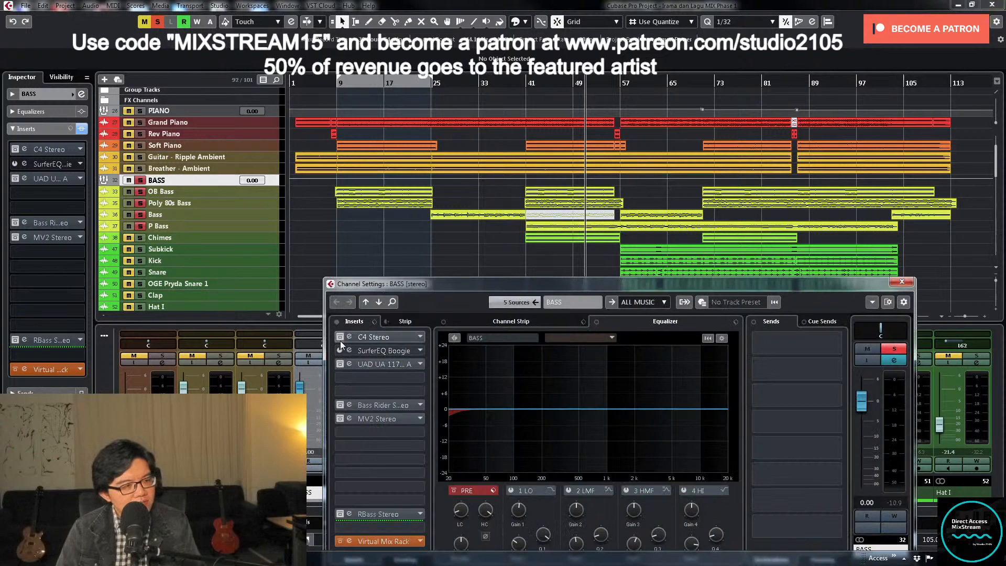
pyautogui.click(336, 337)
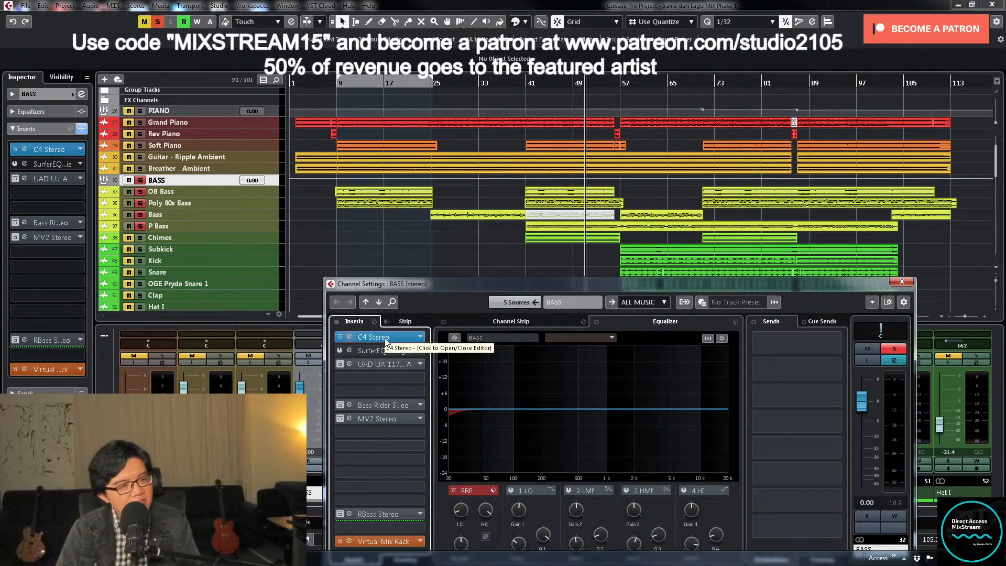
pyautogui.click(385, 339)
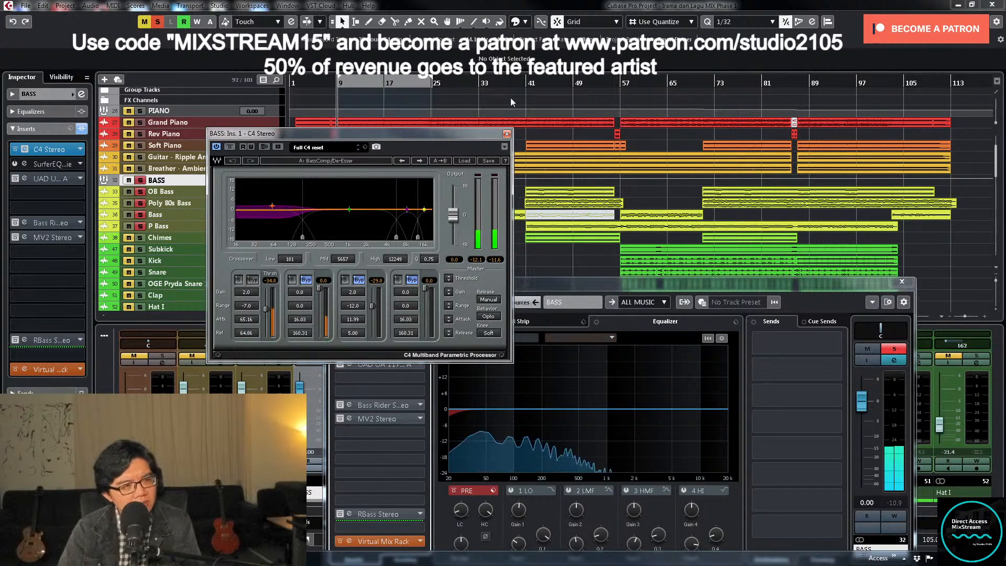
# - Select the bass clips starting around bar 41 and set the locators to their range
pyautogui.moveTo(542, 263); pyautogui.dragTo(564, 193)
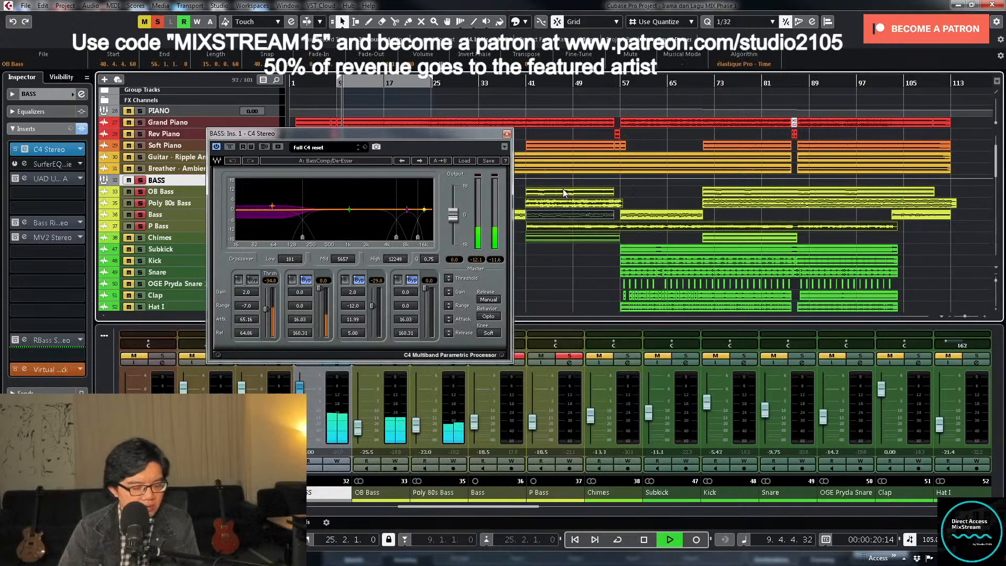
pyautogui.press('p')
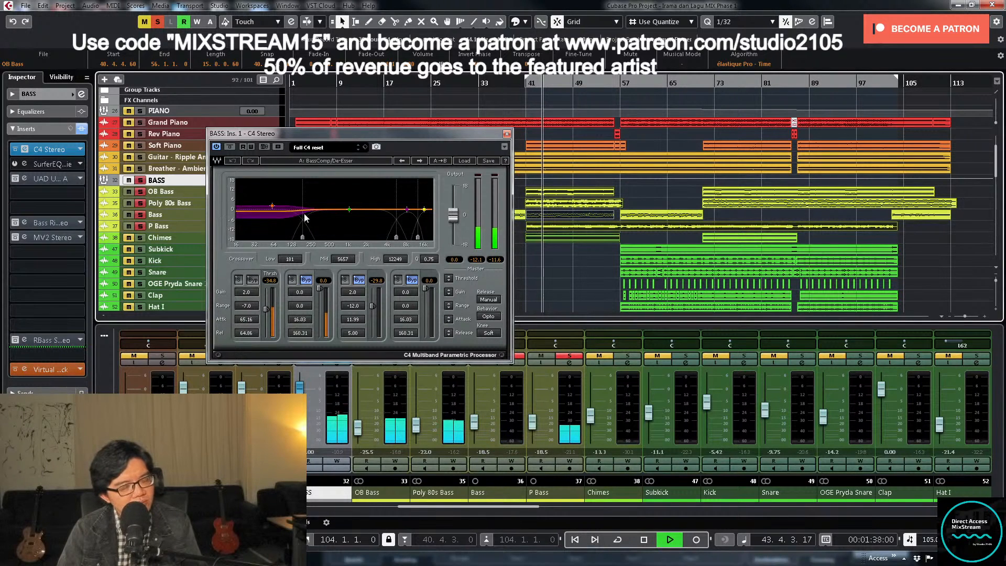
# - Compare the soloed BASS group with C4 Stereo bypassed and active, leaving it active, and return to the full mix
pyautogui.rightClick(230, 141)
pyautogui.click(226, 133)
pyautogui.moveTo(226, 133); pyautogui.dragTo(226, 130)
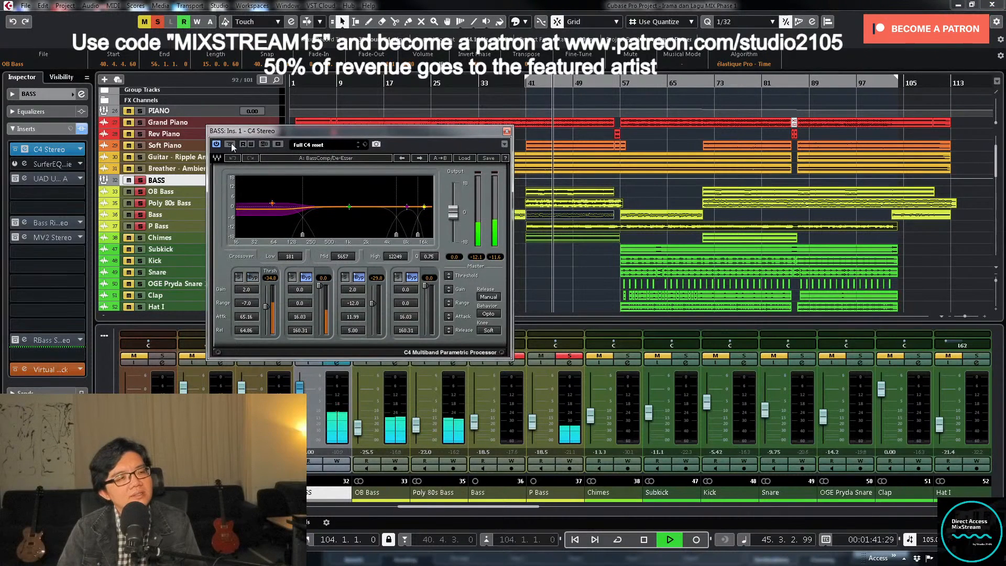
pyautogui.click(230, 145)
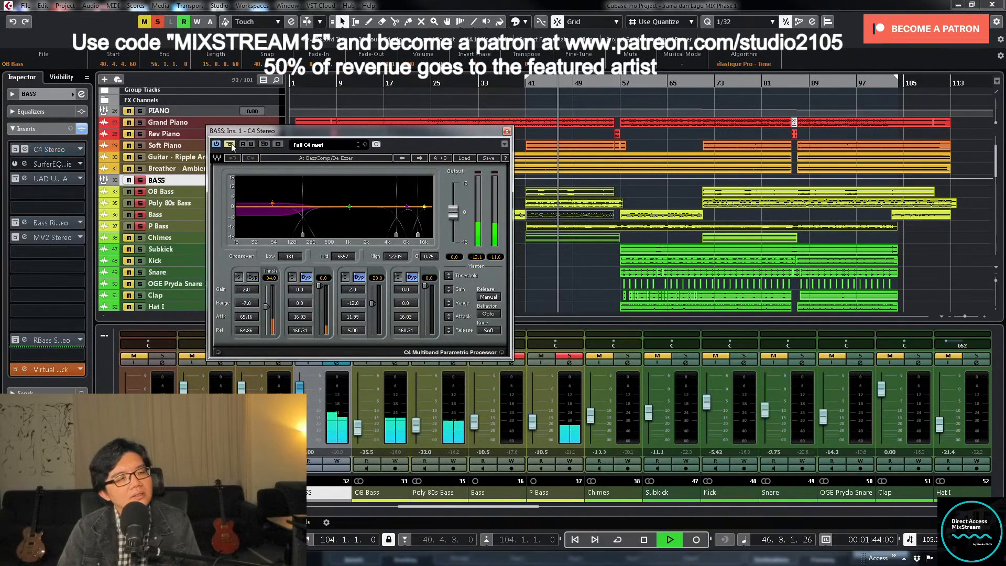
pyautogui.click(228, 146)
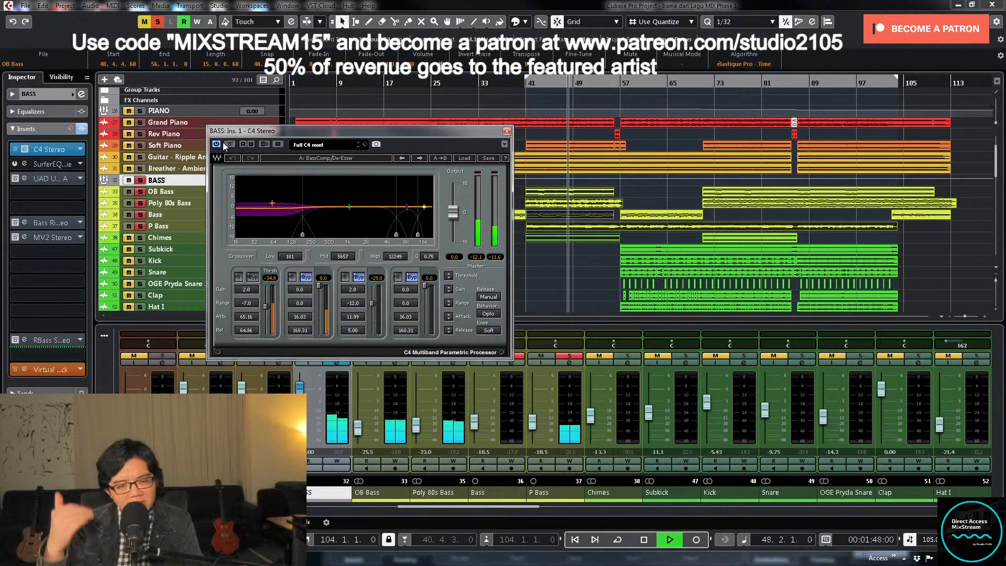
pyautogui.click(506, 131)
pyautogui.click(337, 356)
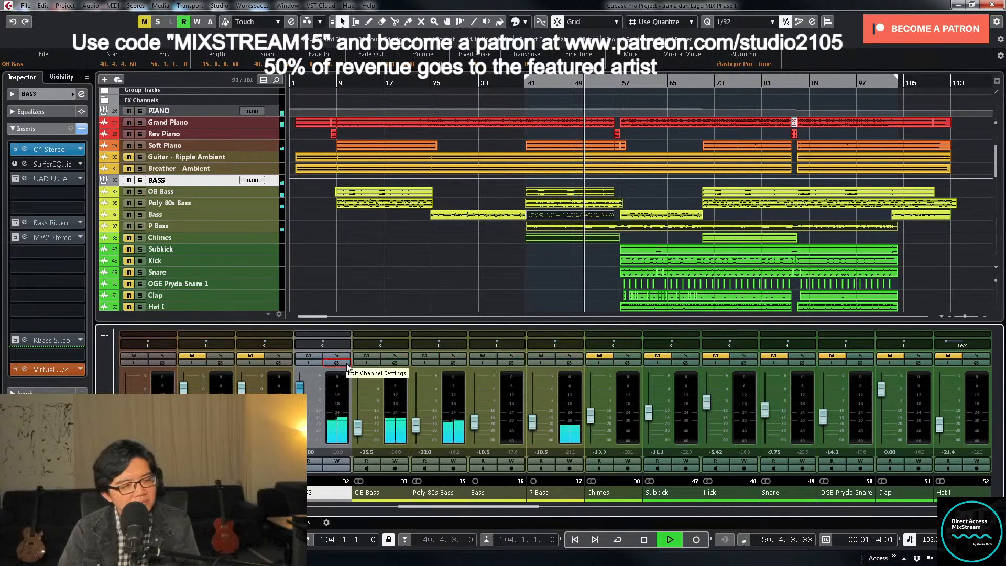
# - Review the BASS group's insert chain, deselect the clips, and listen to the full mix up to about bar 55
pyautogui.click(345, 363)
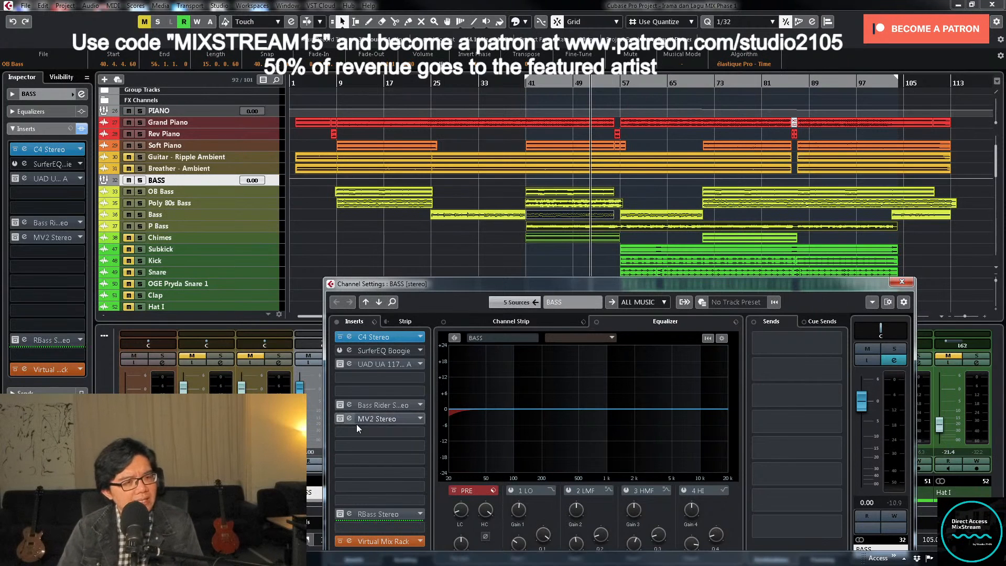
pyautogui.press('space')
pyautogui.click(901, 282)
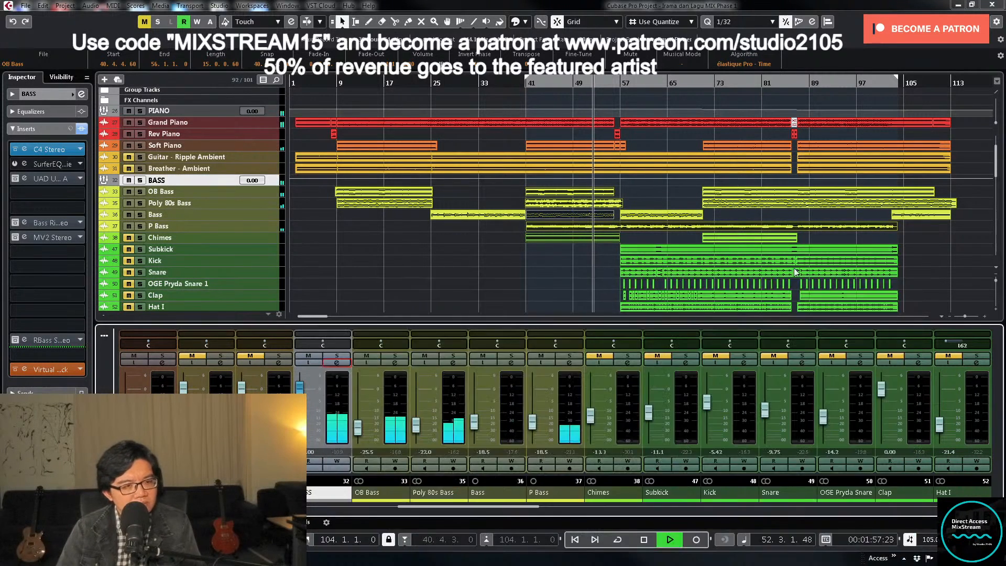
pyautogui.click(504, 259)
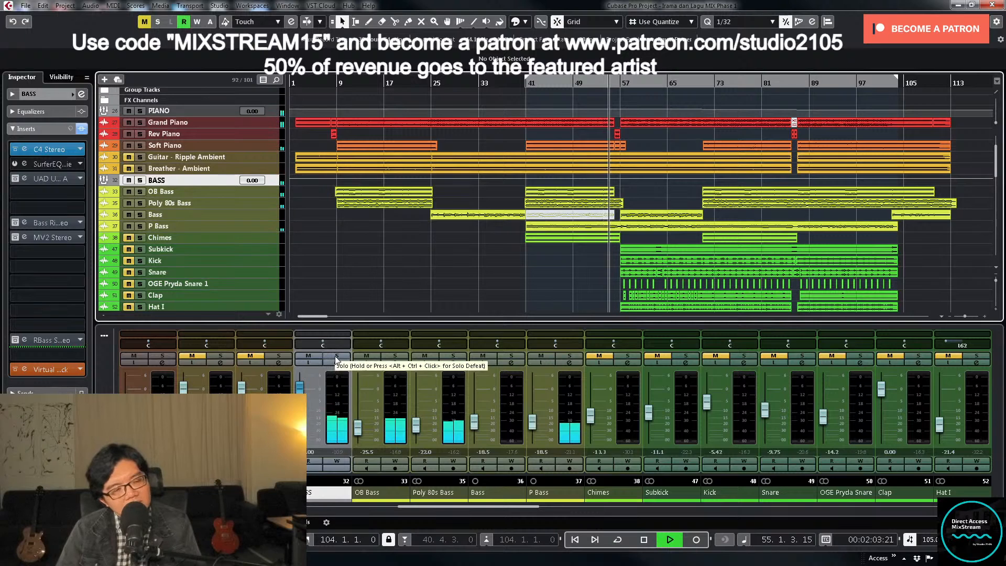
pyautogui.press('space')
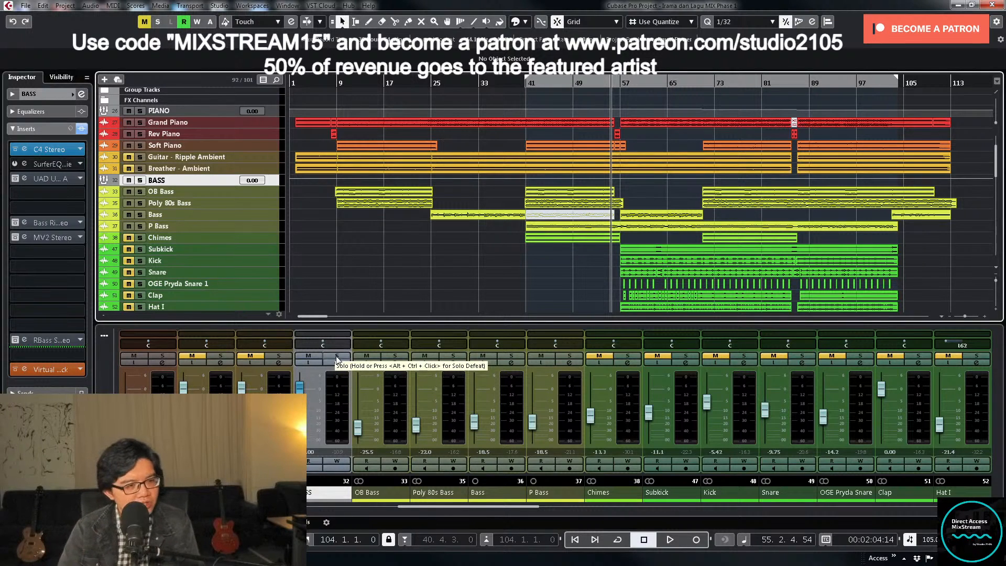
# - Replay the mix from about bar 41, look over the lead vocal tracks, and solo P Bass
pyautogui.press('KP_Subtract')
pyautogui.press('space')
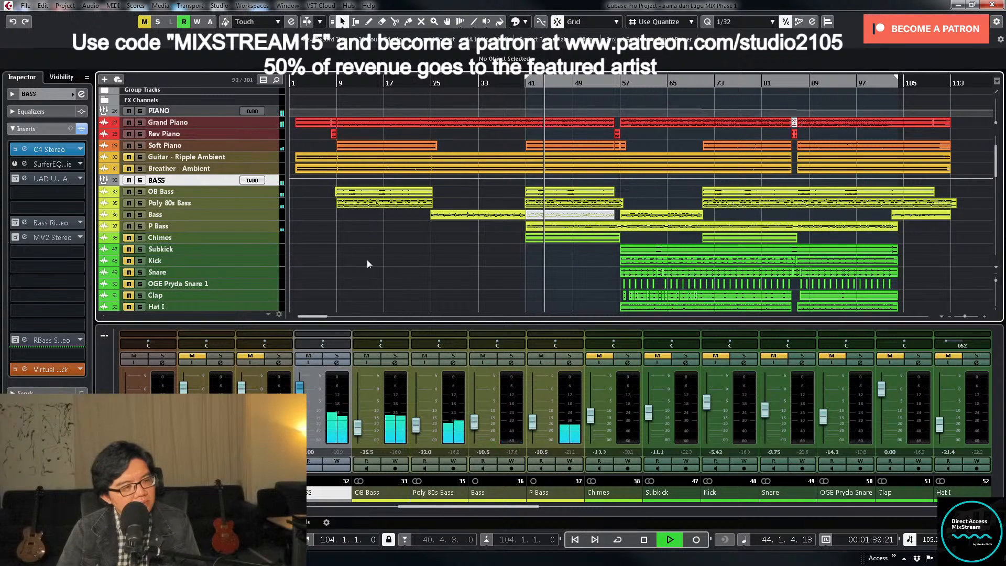
pyautogui.scroll(-5, 372, 252)
pyautogui.scroll(-4, 315, 254)
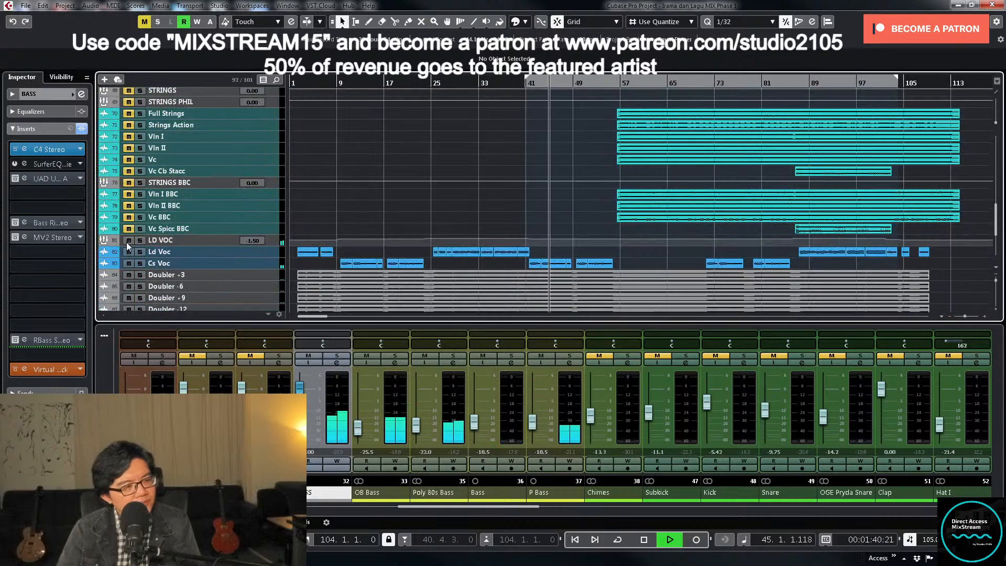
pyautogui.scroll(9, 514, 203)
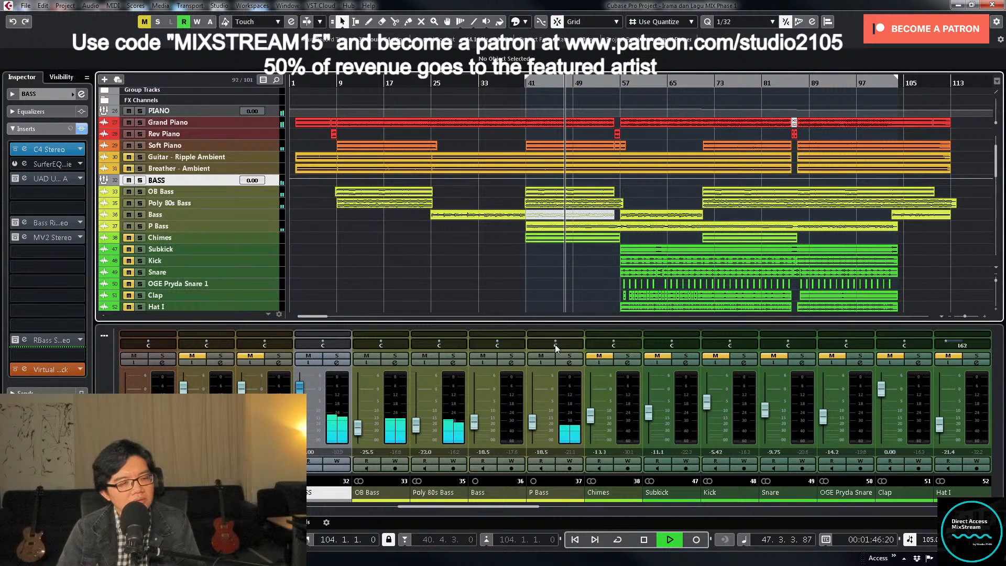
pyautogui.click(569, 357)
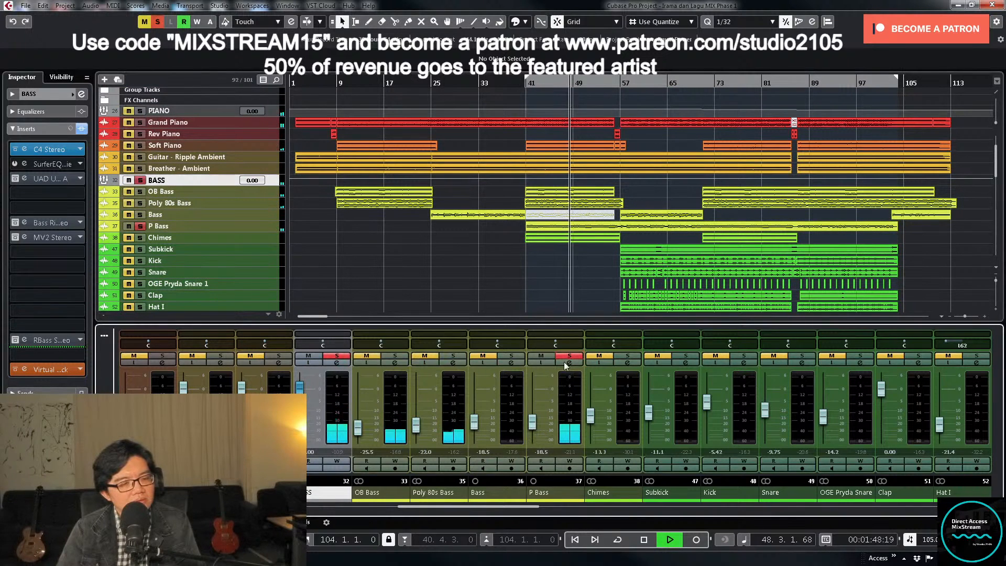
# - Unsolo P Bass, stop playback around bar 52, and unmute Chimes at a level of -22.6 dB, selecting its track
pyautogui.click(569, 356)
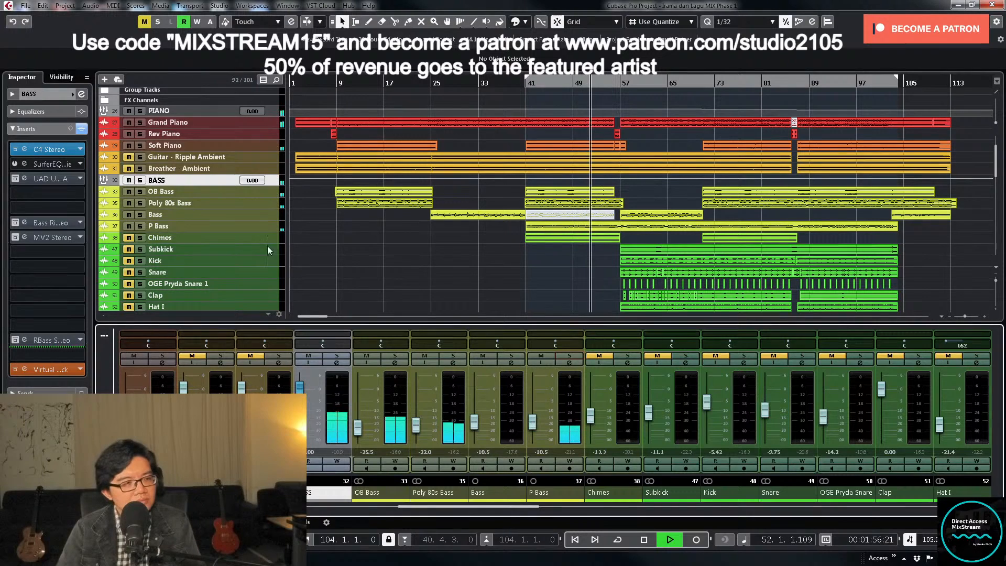
pyautogui.press('space')
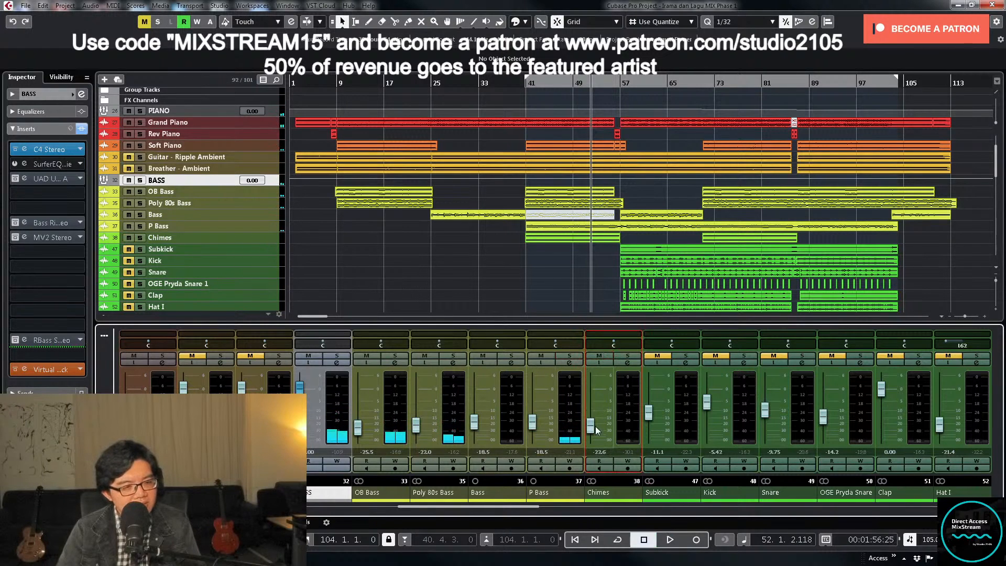
pyautogui.click(250, 240)
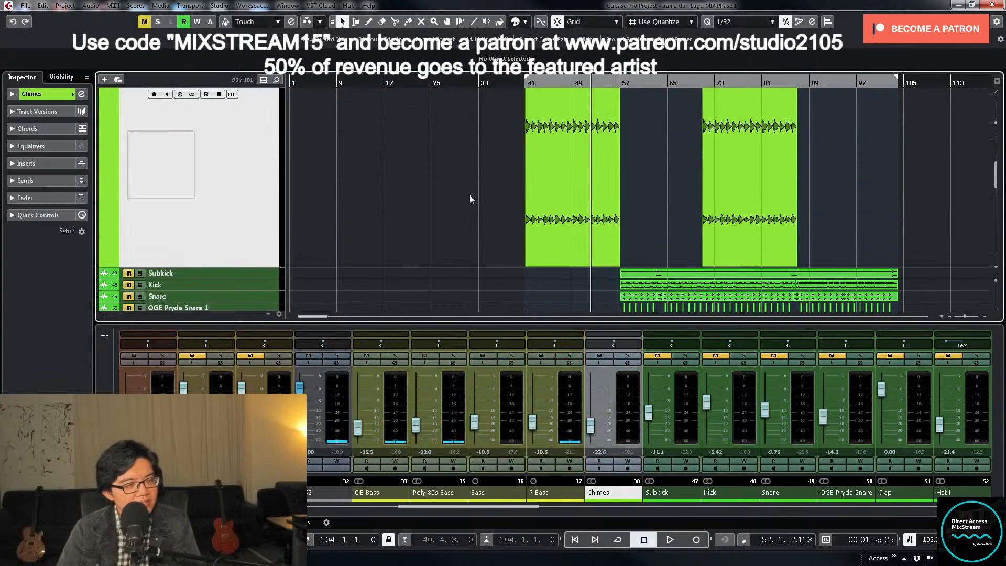
# - Route the Chimes channel's output to the ALL MUSIC group and close its channel settings
pyautogui.press('KP_0')
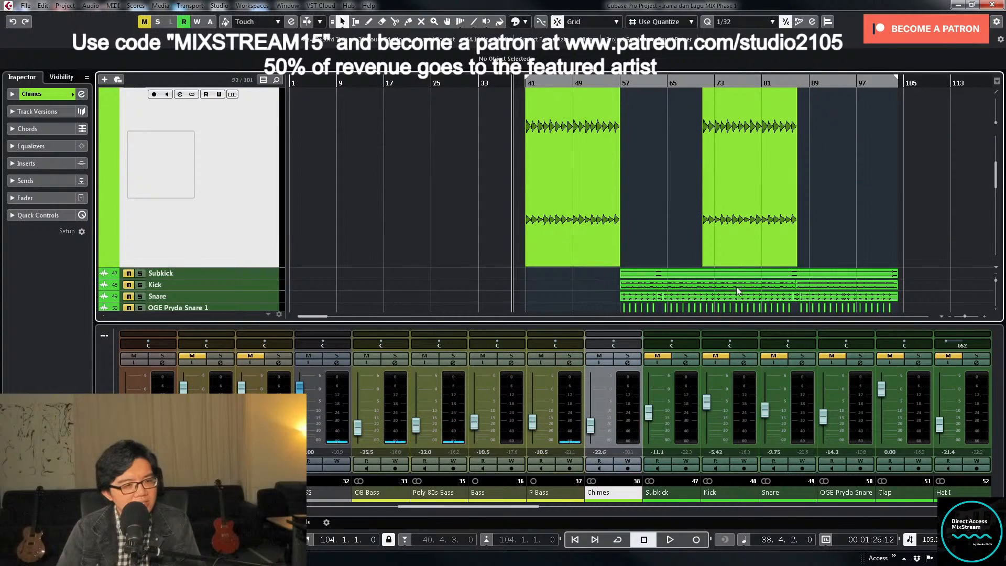
pyautogui.click(628, 362)
pyautogui.click(673, 308)
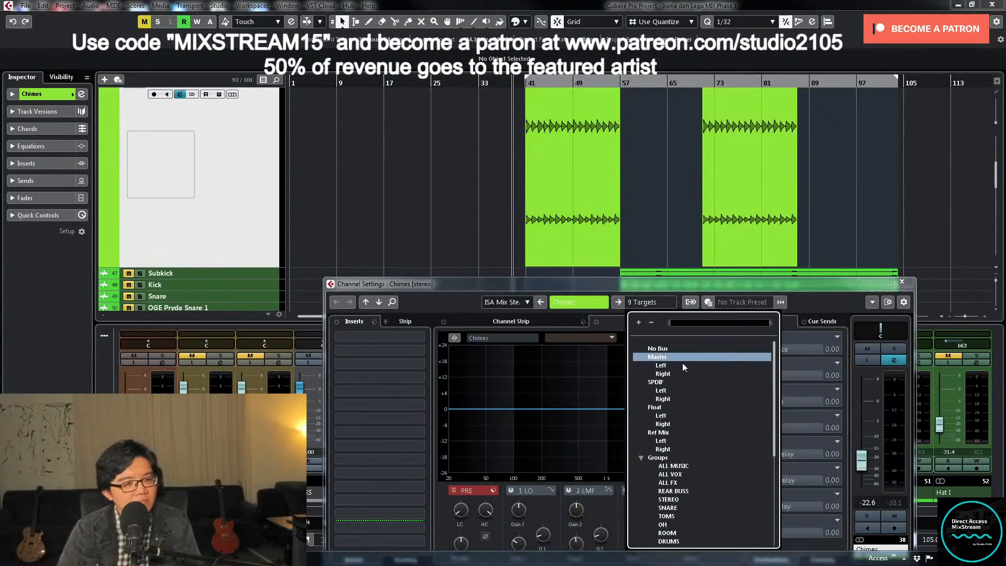
pyautogui.click(687, 466)
pyautogui.click(902, 282)
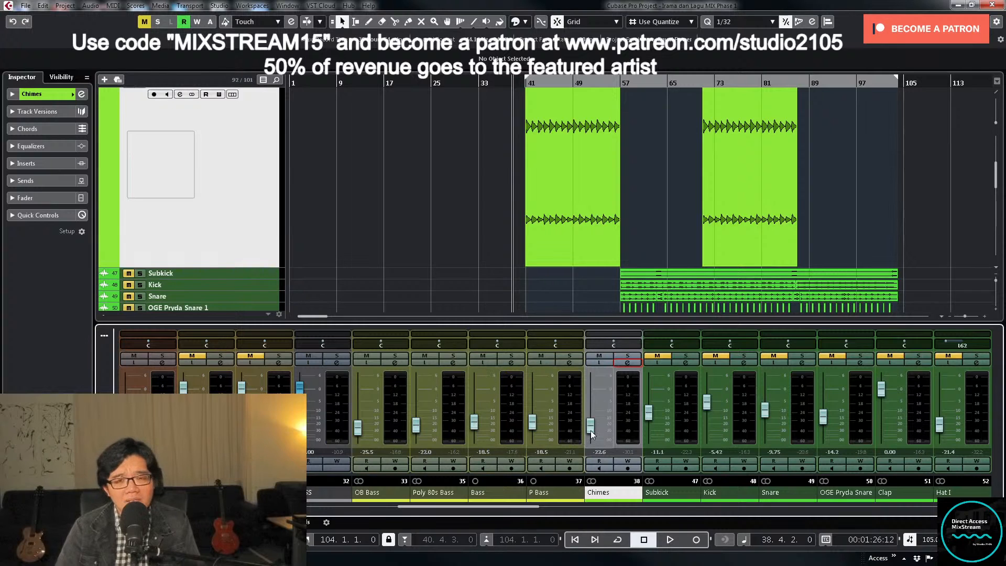
# - Play the mix from about bar 39 and raise the Chimes level to -8.74 dB
pyautogui.click(510, 77)
pyautogui.moveTo(512, 78); pyautogui.dragTo(511, 83)
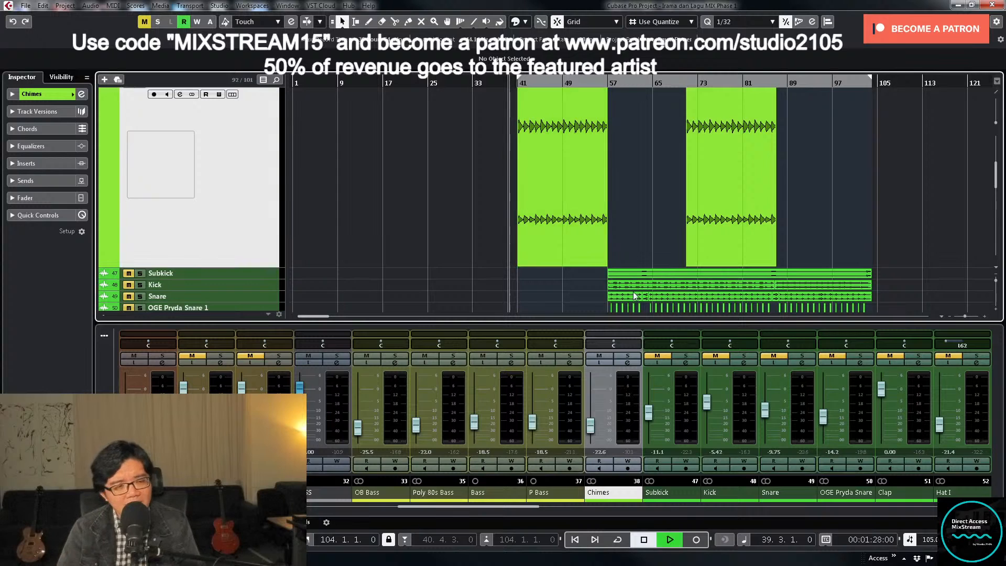
pyautogui.press('space')
pyautogui.moveTo(591, 426); pyautogui.dragTo(596, 407)
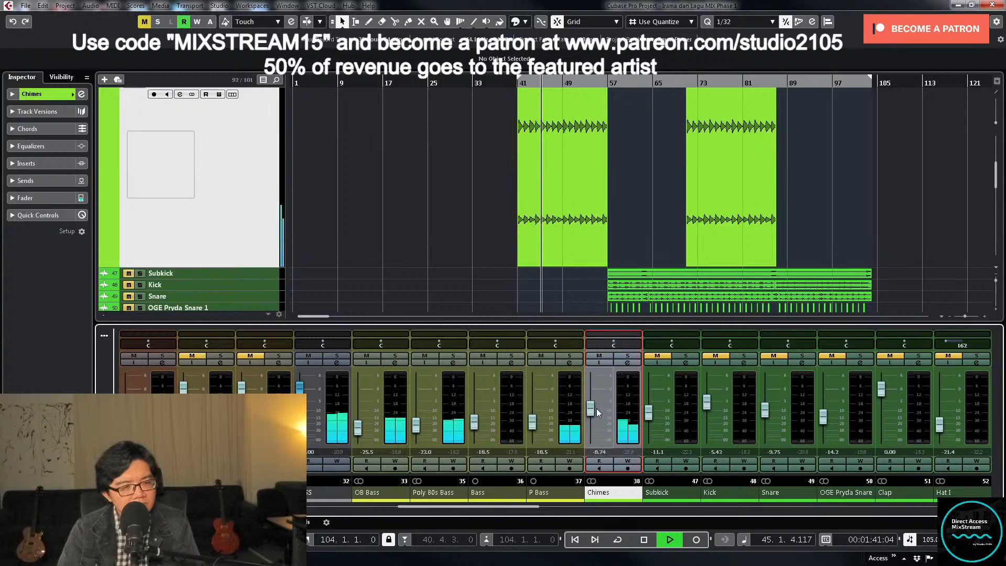
# - Solo Chimes and filter it with a low cut at about 234 Hz and a high cut at about 13 kHz
pyautogui.click(628, 355)
pyautogui.click(627, 363)
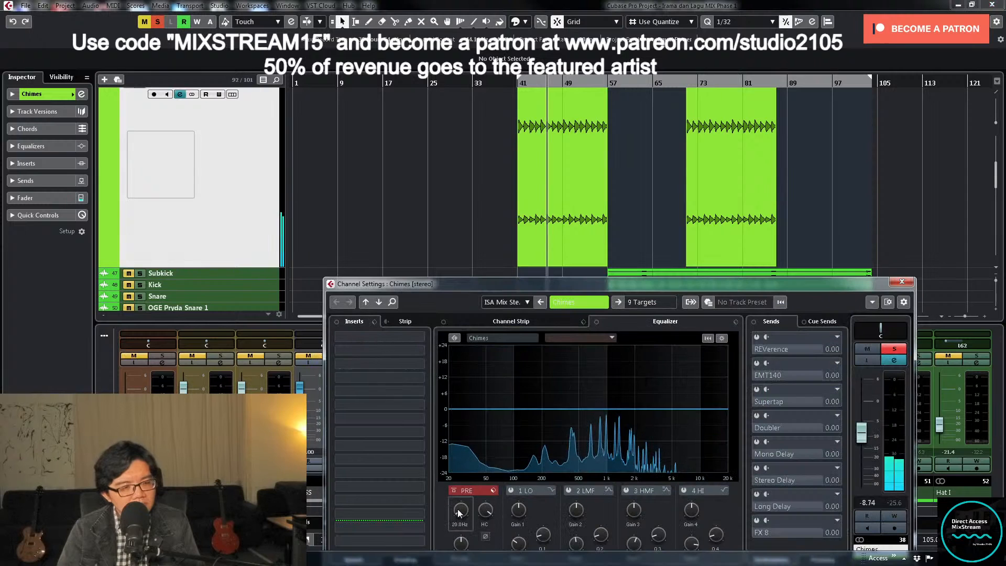
pyautogui.moveTo(459, 512); pyautogui.dragTo(469, 479)
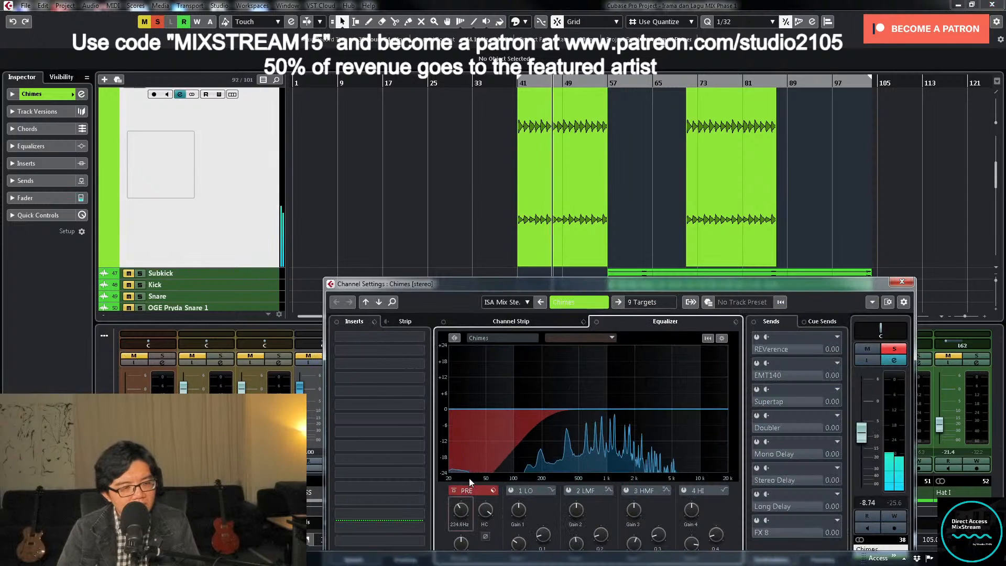
pyautogui.moveTo(489, 517)
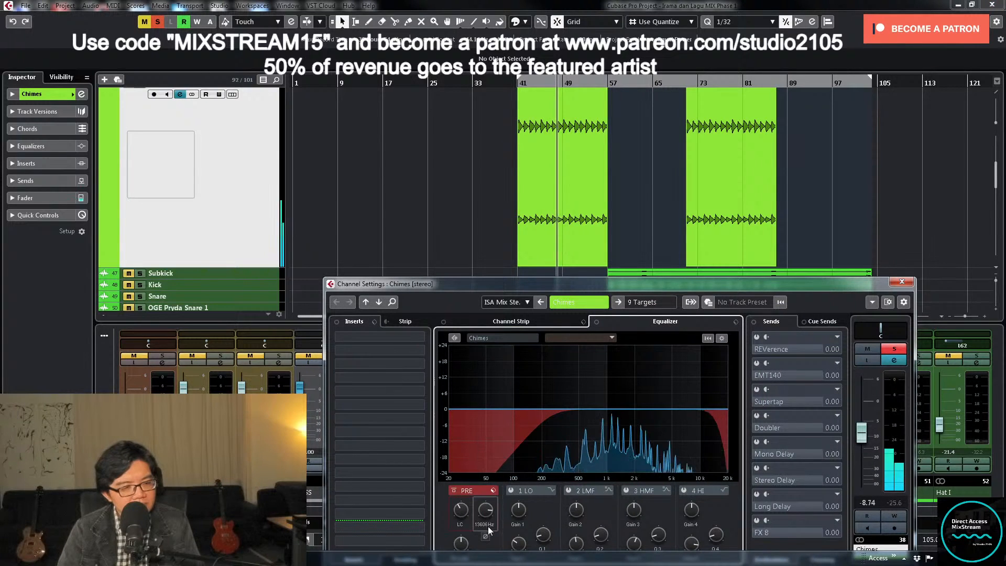
# - Unsolo Chimes, set its level to -11 dB, and close its channel settings
pyautogui.click(898, 350)
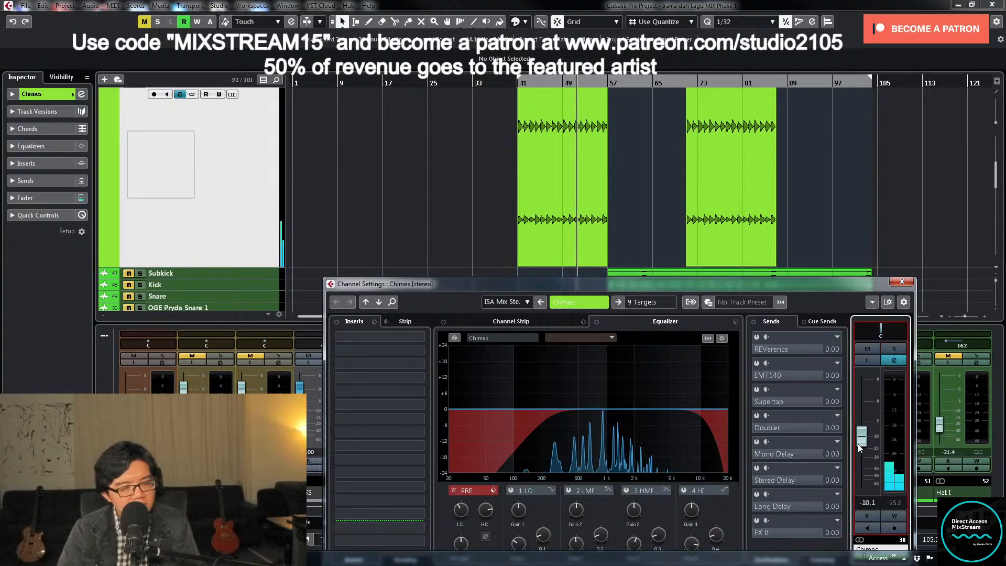
pyautogui.doubleClick(865, 505)
pyautogui.write('-1')
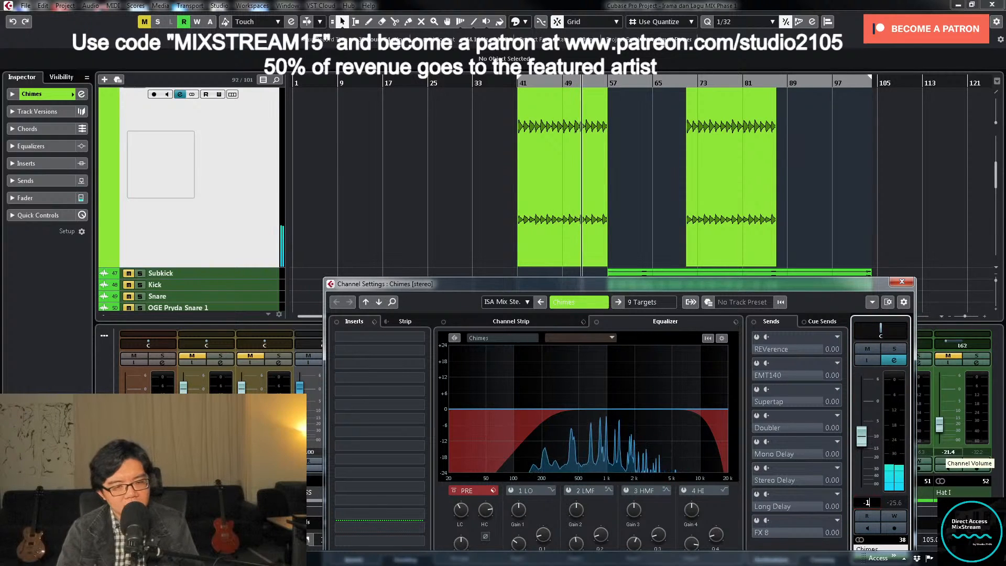
pyautogui.write('1')
pyautogui.press('Return')
pyautogui.click(799, 285)
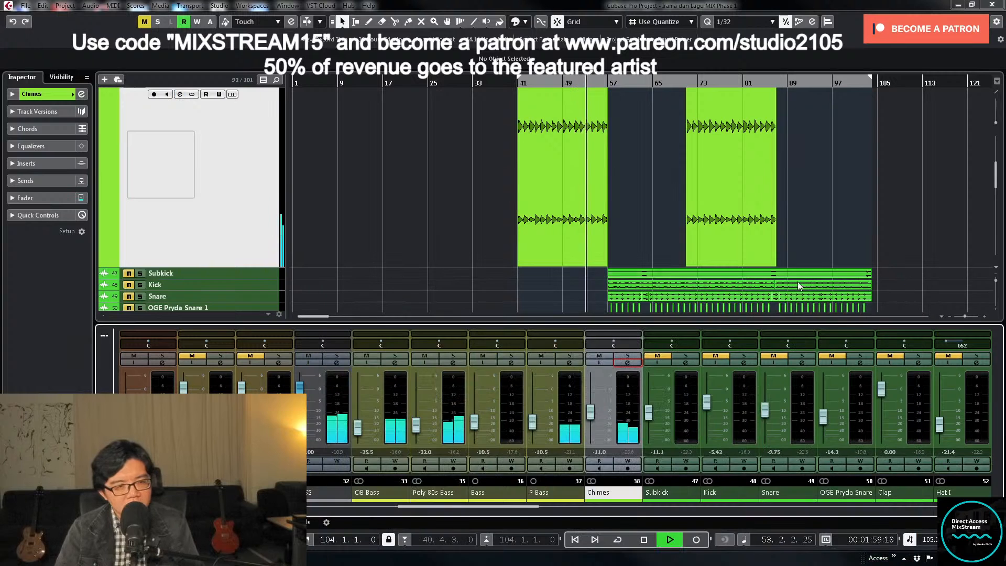
# - Return Chimes to normal track height and look through the whole arrangement while listening to the mix past bar 57
pyautogui.click(237, 166)
pyautogui.press('z')
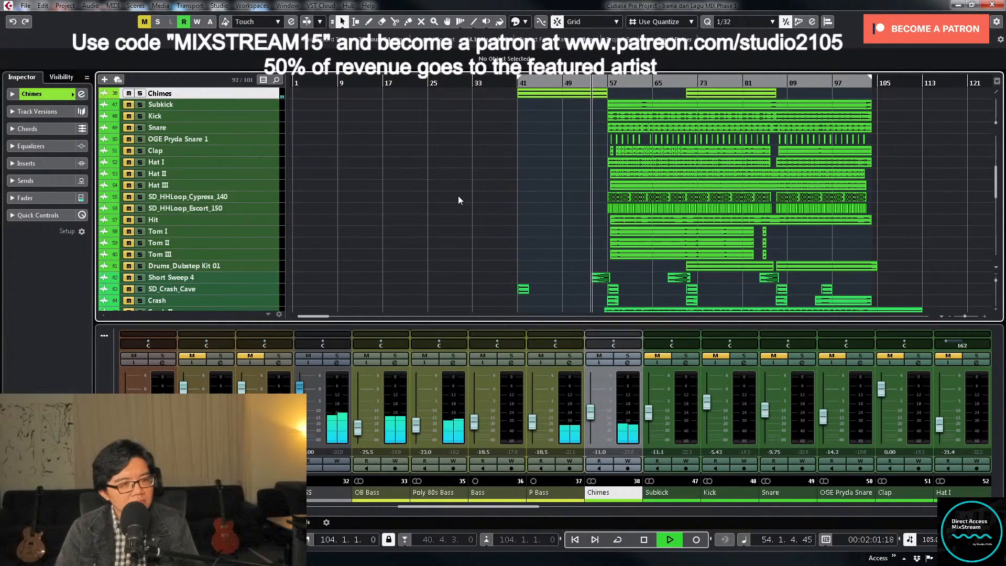
pyautogui.scroll(-5, 469, 252)
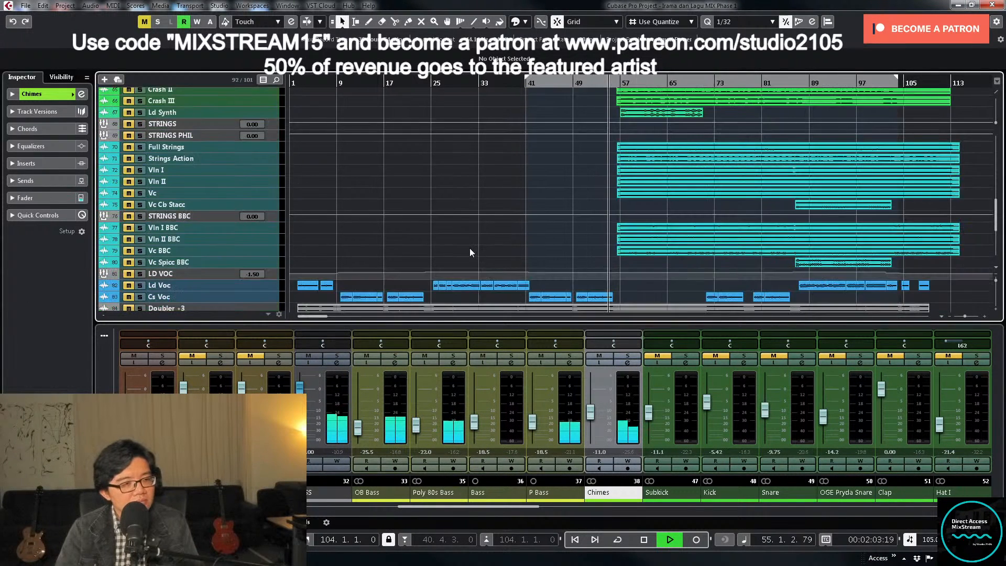
pyautogui.scroll(-3, 469, 247)
pyautogui.scroll(8, 679, 234)
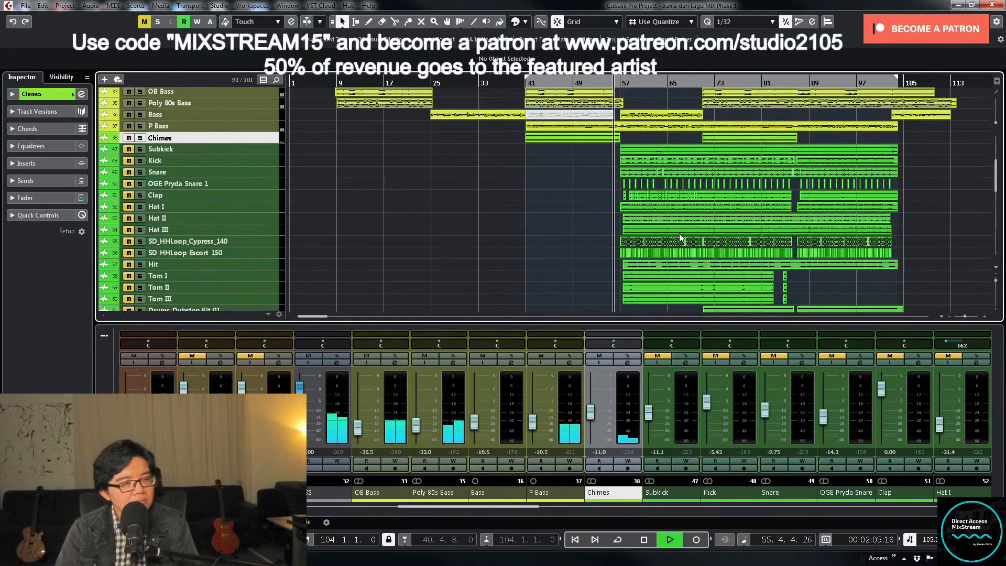
pyautogui.scroll(5, 679, 233)
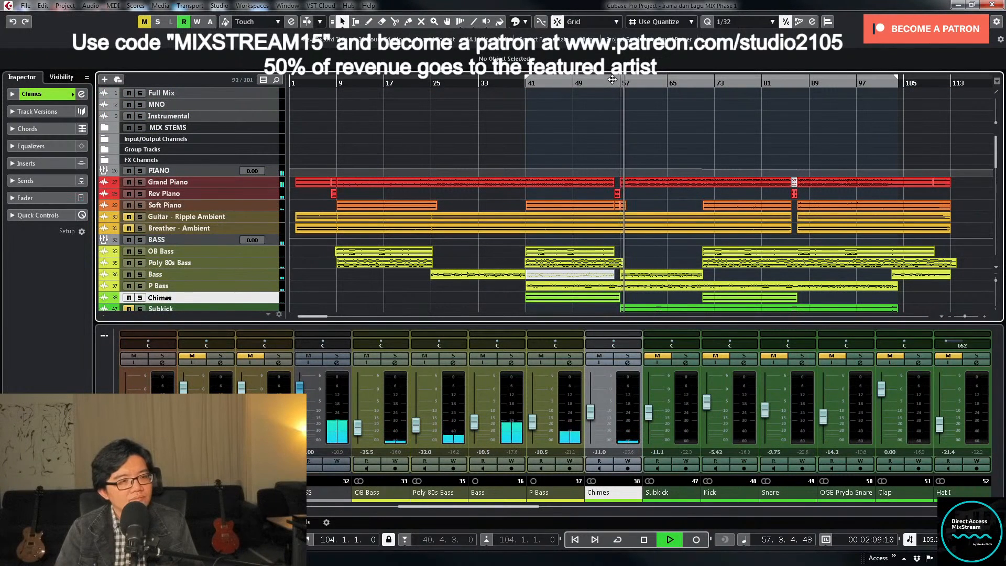
# - Replay from about bar 52 and record a volume ride on the PIANO group leading into bar 57 with automation write enabled
pyautogui.press('space')
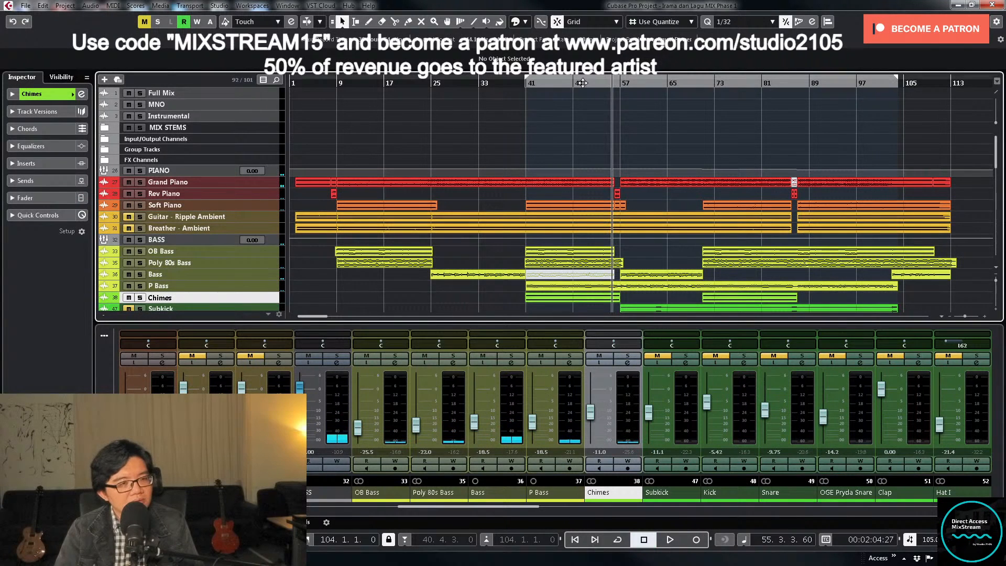
pyautogui.moveTo(579, 79); pyautogui.dragTo(592, 79)
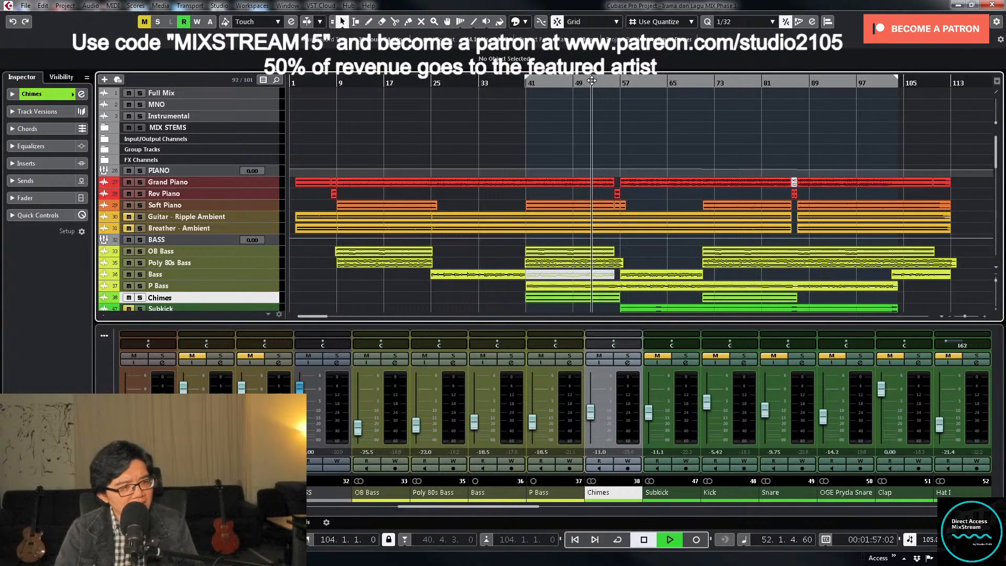
pyautogui.click(319, 506)
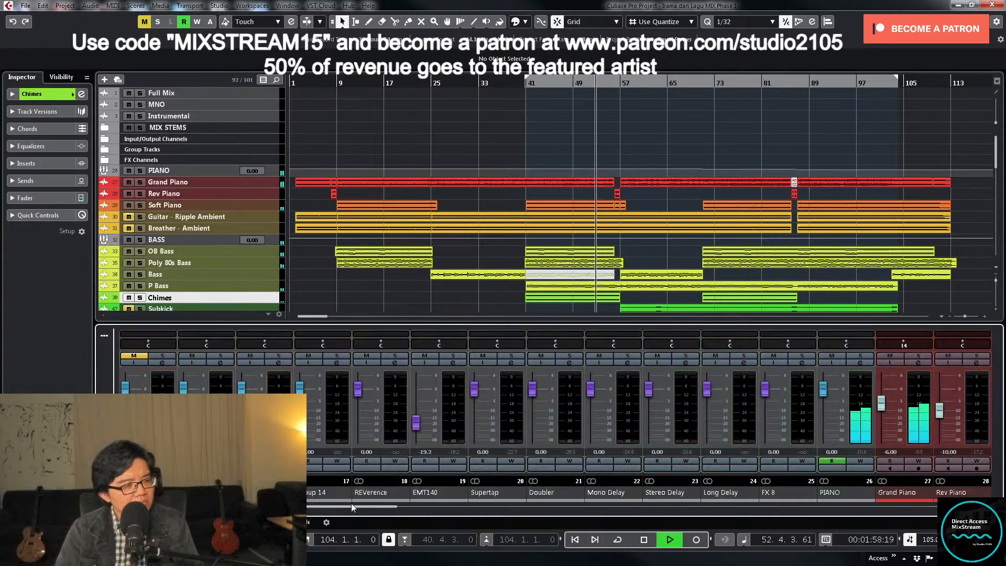
pyautogui.click(858, 461)
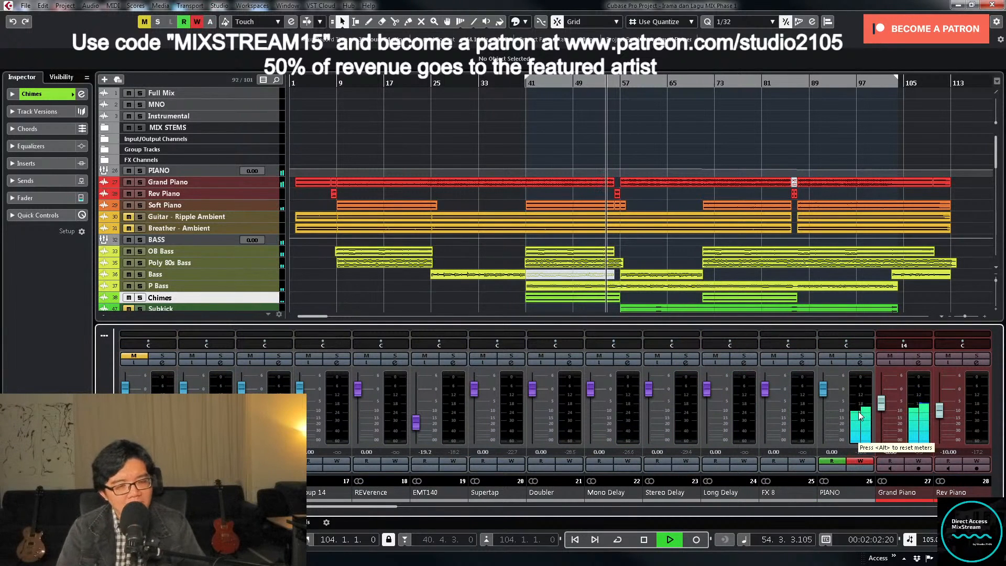
pyautogui.moveTo(823, 392); pyautogui.dragTo(823, 387)
pyautogui.click(823, 394)
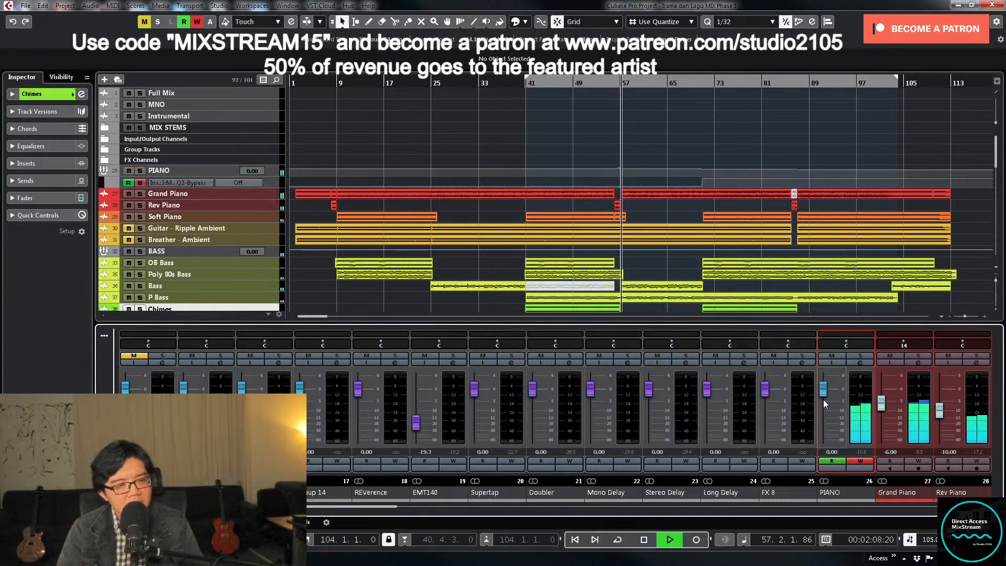
pyautogui.click(858, 462)
pyautogui.press('space')
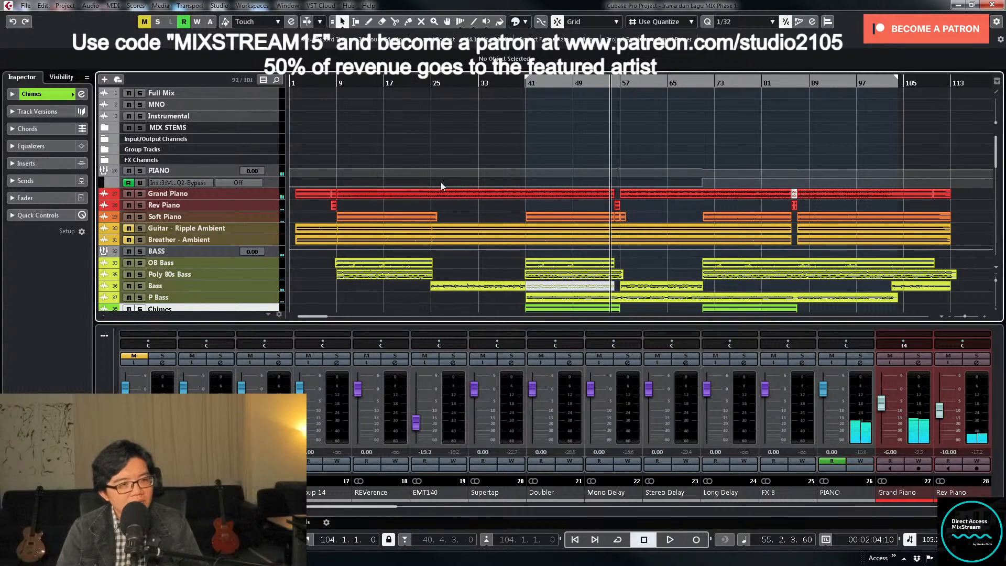
# - Show the PIANO volume automation and move the ride's first two points to bar 56, lowering the second to about -3 dB
pyautogui.click(268, 176)
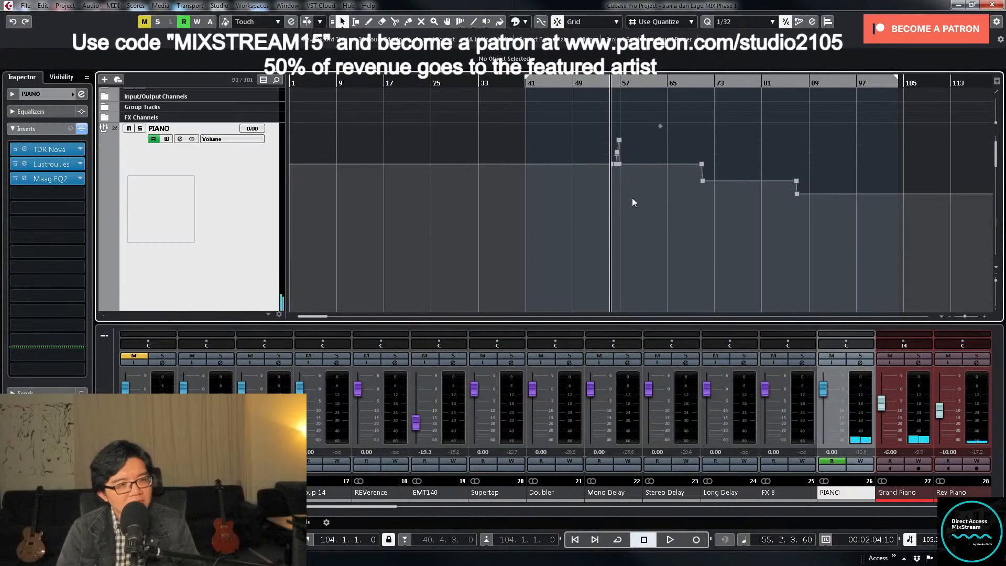
pyautogui.press('h')
pyautogui.press('h')
pyautogui.press('h')
pyautogui.press('h')
pyautogui.press('h')
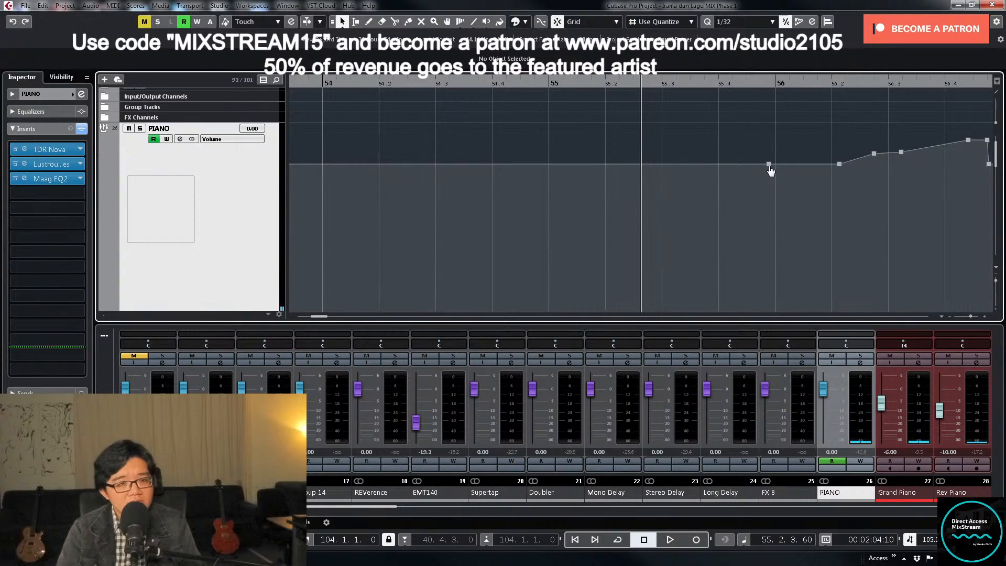
pyautogui.click(769, 166)
pyautogui.moveTo(770, 166); pyautogui.dragTo(776, 167)
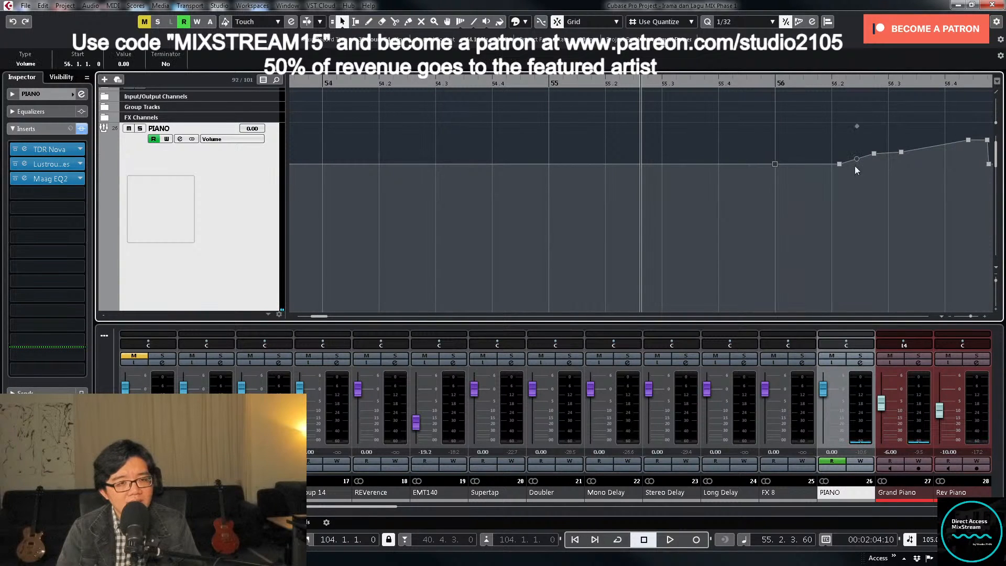
pyautogui.moveTo(840, 168); pyautogui.dragTo(774, 179)
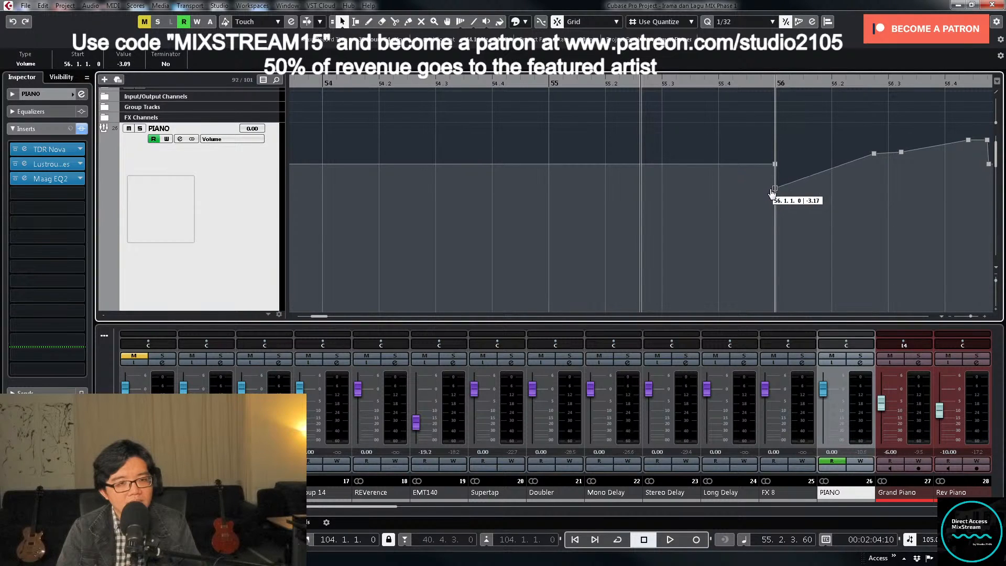
# - Delete the intermediate PIANO volume points between bars 56 and 57 to leave a straight ramp, and play it back
pyautogui.press('g')
pyautogui.press('g')
pyautogui.moveTo(780, 134); pyautogui.dragTo(886, 146)
pyautogui.press('Delete')
pyautogui.press('space')
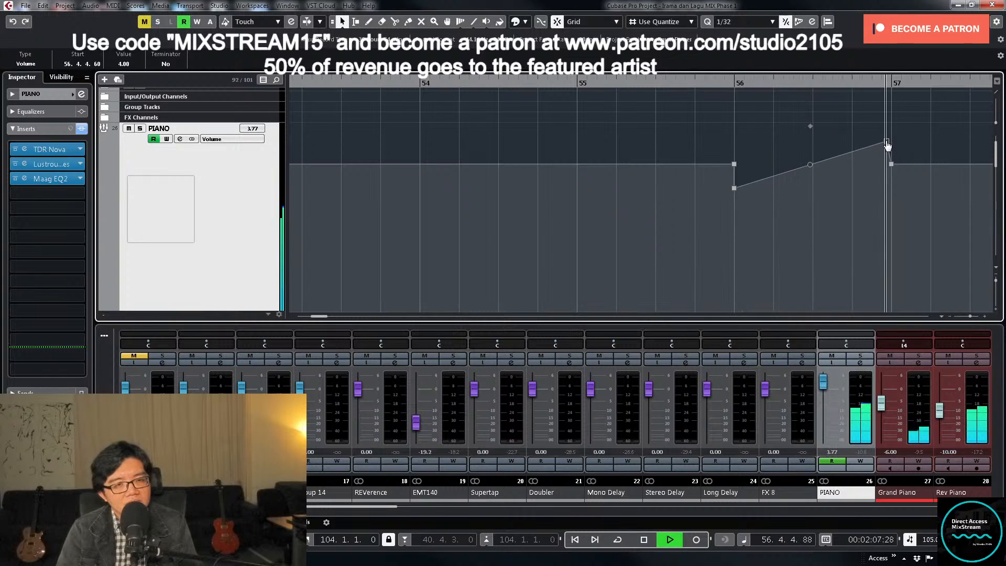
# - Replay the transition from before bar 56 and set the PIANO ramp's starting point at bar 56 to -5 dB
pyautogui.click(681, 82)
pyautogui.moveTo(734, 188); pyautogui.dragTo(736, 200)
pyautogui.press('space')
pyautogui.moveTo(688, 237); pyautogui.dragTo(765, 183)
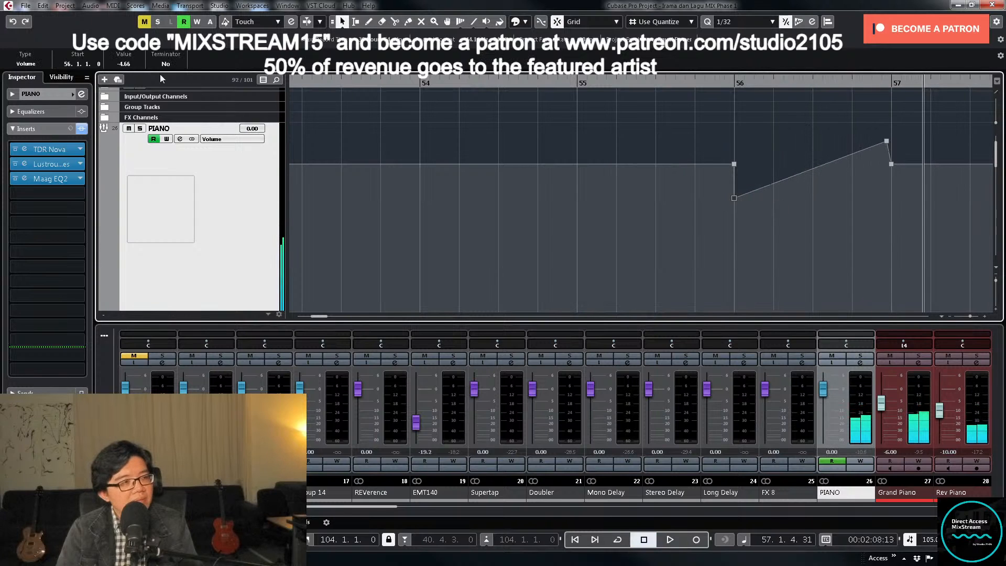
pyautogui.write('-5')
pyautogui.press('Return')
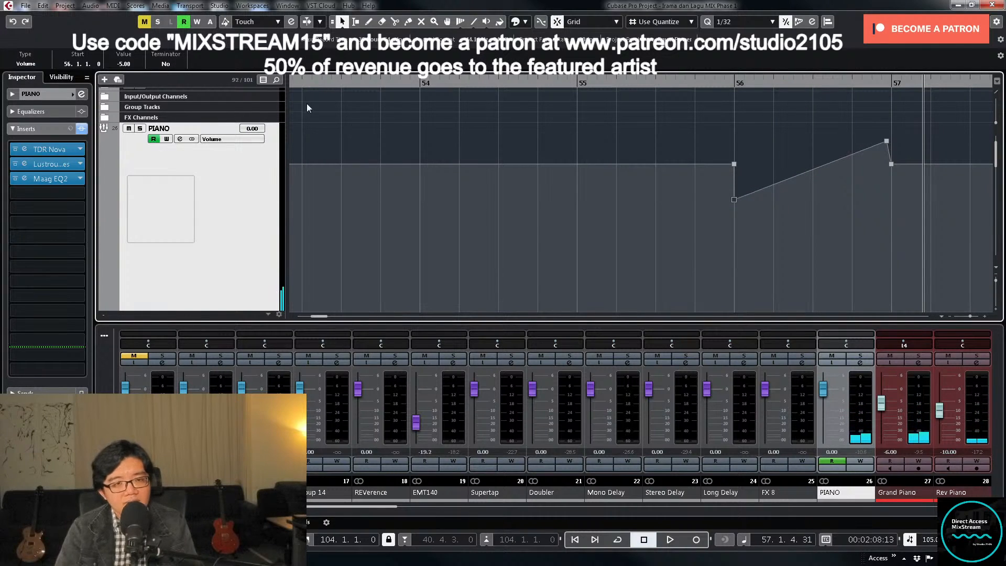
# - Set the PIANO ramp's end point to 5 dB, replay the transition, and move the point to 56.4.4.119, just before bar 57
pyautogui.click(886, 141)
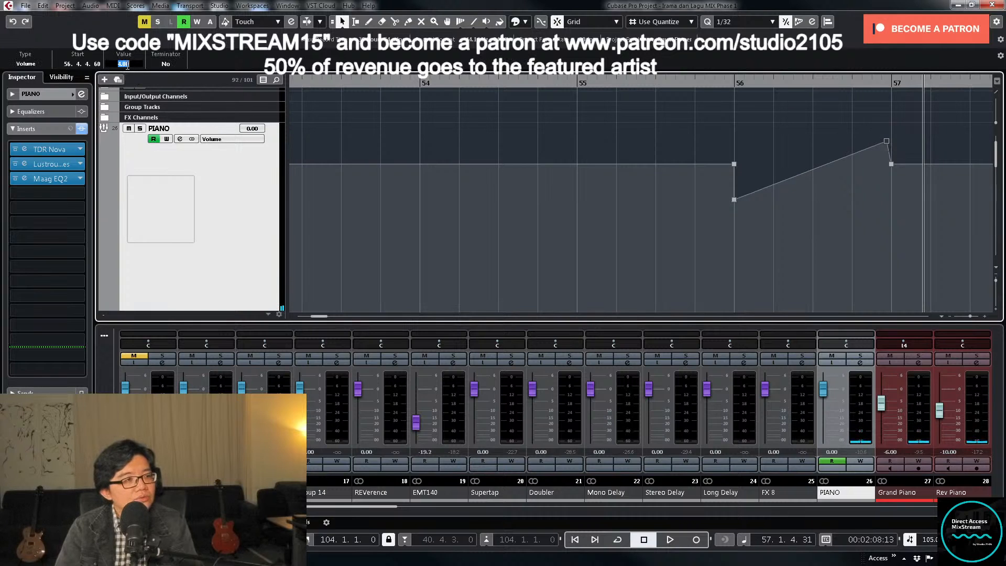
pyautogui.write('5')
pyautogui.press('Return')
pyautogui.press('space')
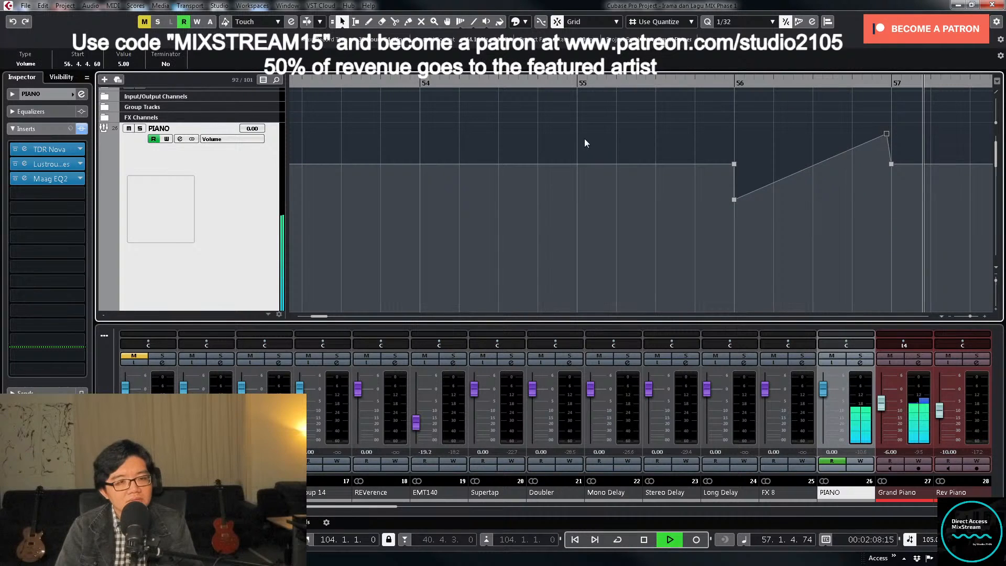
pyautogui.click(583, 139)
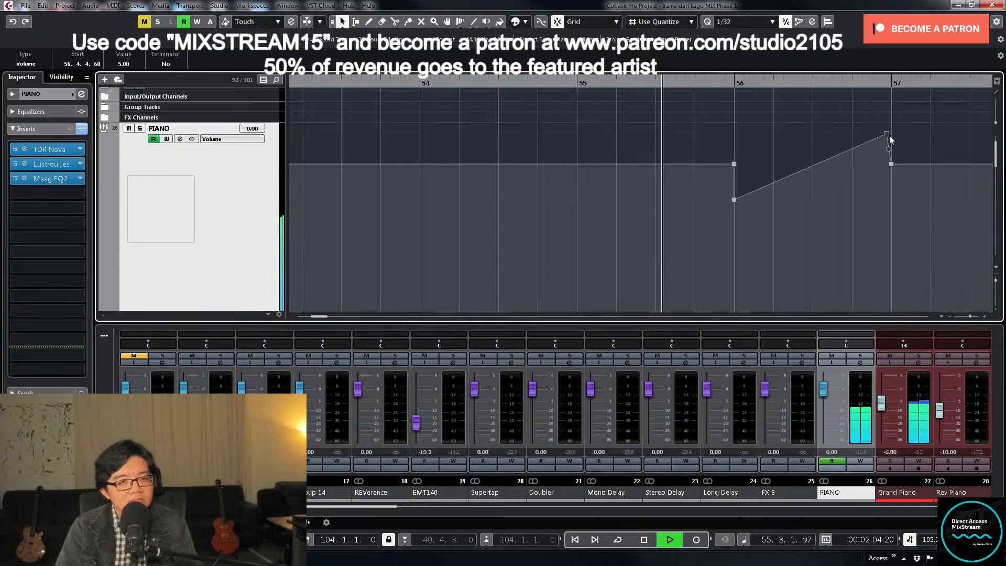
pyautogui.moveTo(889, 135); pyautogui.dragTo(893, 140)
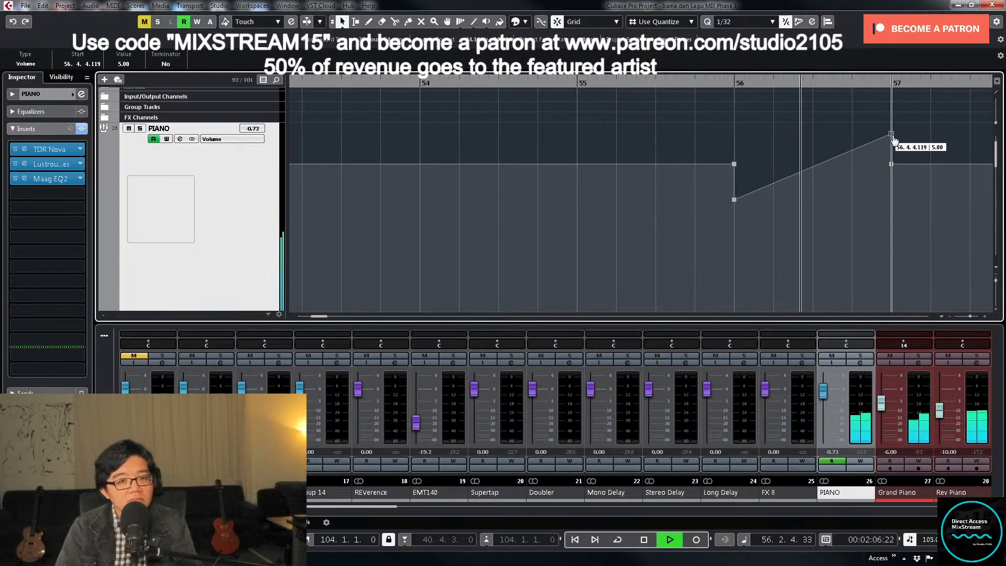
# - Replay the transition into bar 56 and audition the Rev Piano track in solo
pyautogui.click(658, 84)
pyautogui.scroll(-3, 840, 197)
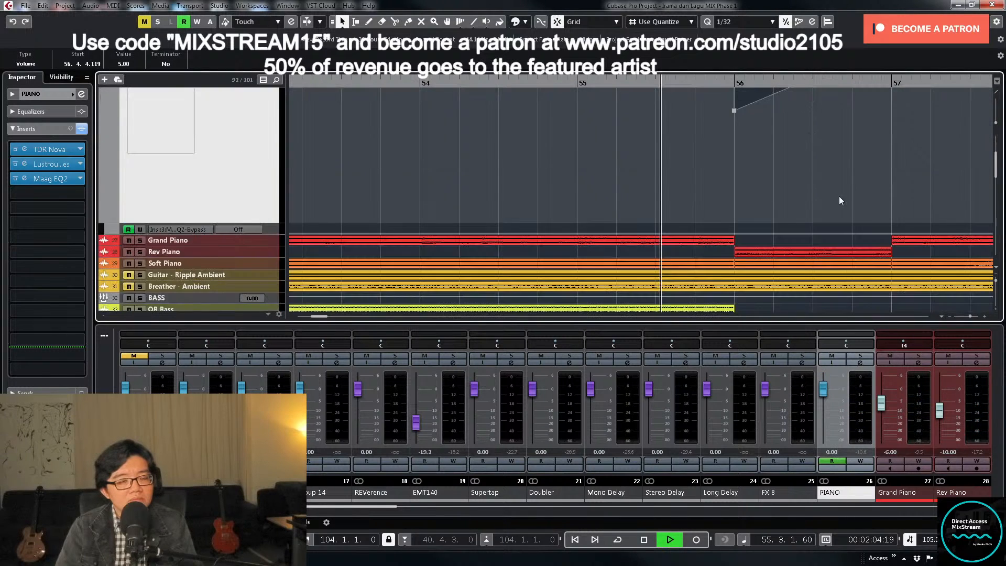
pyautogui.click(140, 251)
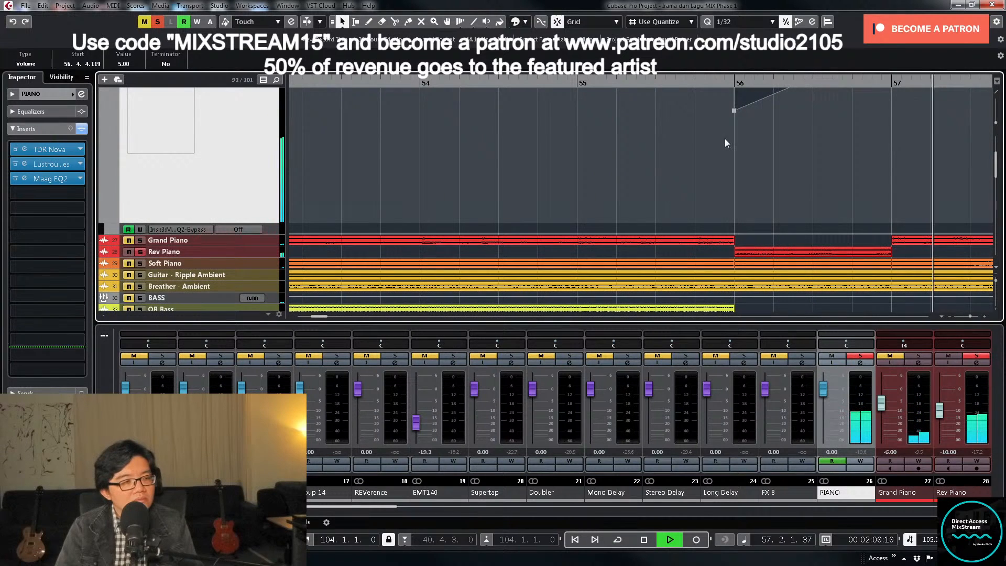
pyautogui.click(699, 84)
# - Add a long fade-in to the Rev Piano clip at bar 56, replay it, and turn off the track's solo
pyautogui.click(260, 252)
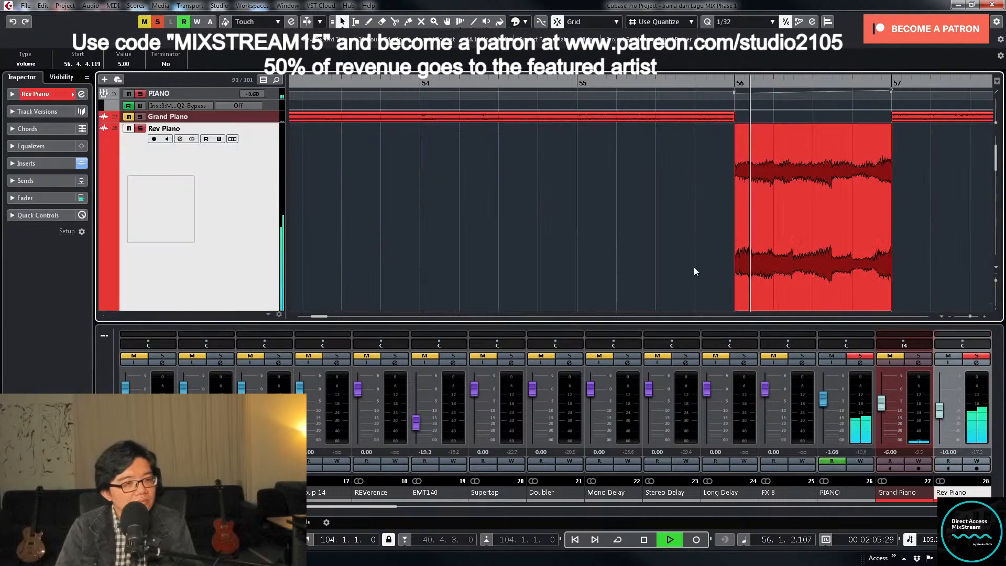
pyautogui.moveTo(736, 125); pyautogui.dragTo(870, 126)
pyautogui.click(700, 84)
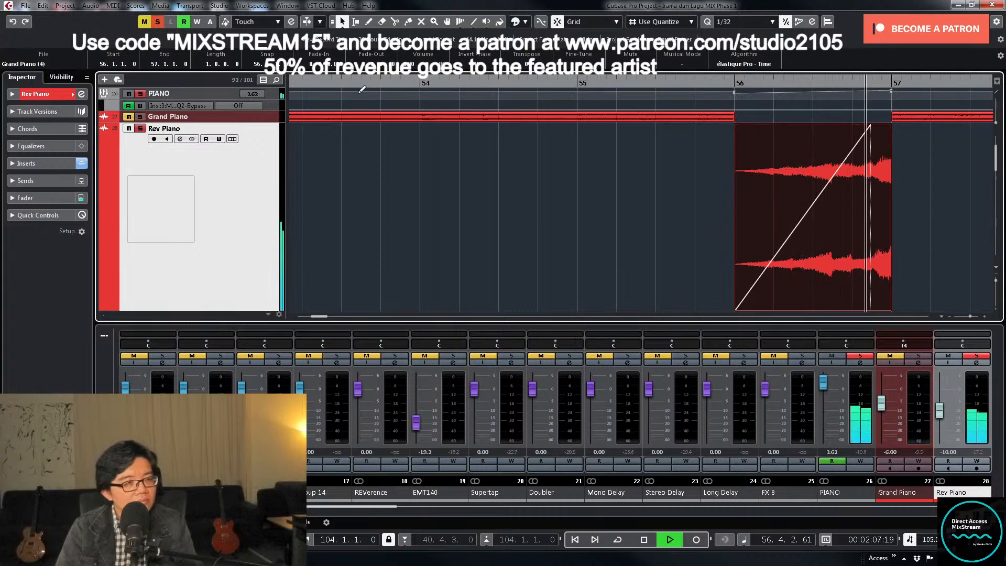
pyautogui.click(320, 84)
pyautogui.click(140, 128)
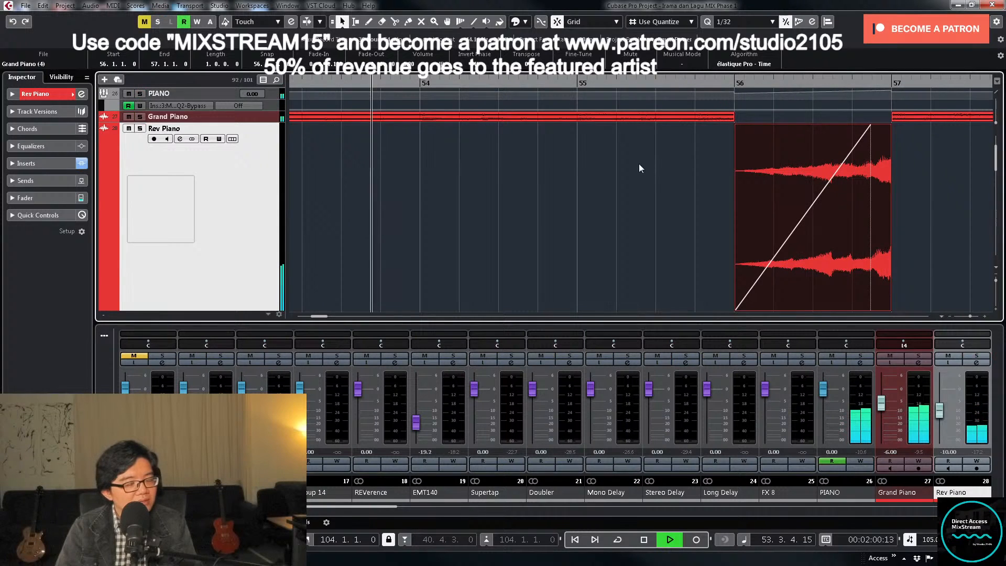
# - Fade in the Soft Piano clip at bar 56 over a length of 0.3.2.73, and replay the transition
pyautogui.scroll(-3, 687, 164)
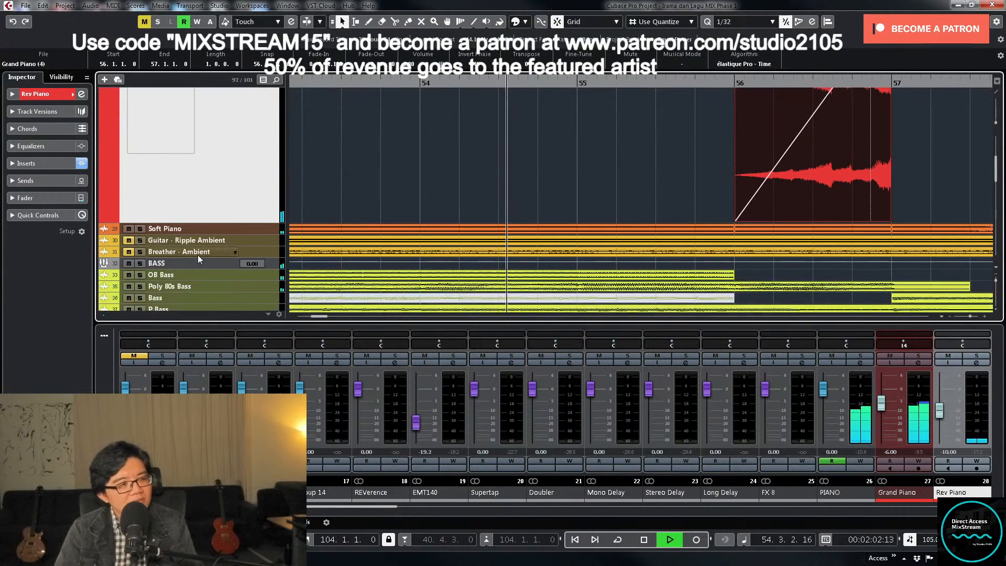
pyautogui.click(257, 227)
pyautogui.click(795, 210)
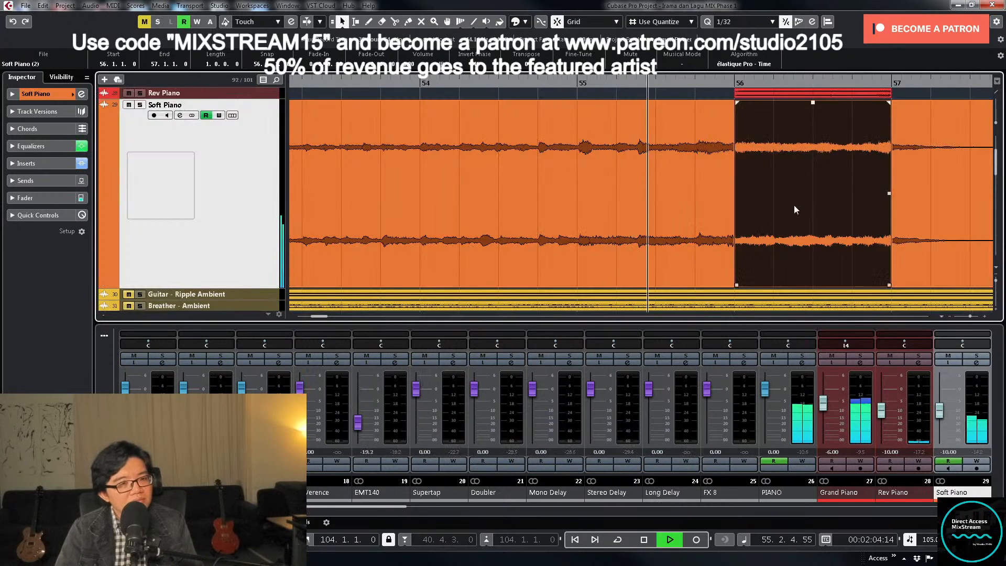
pyautogui.moveTo(737, 102); pyautogui.dragTo(881, 102)
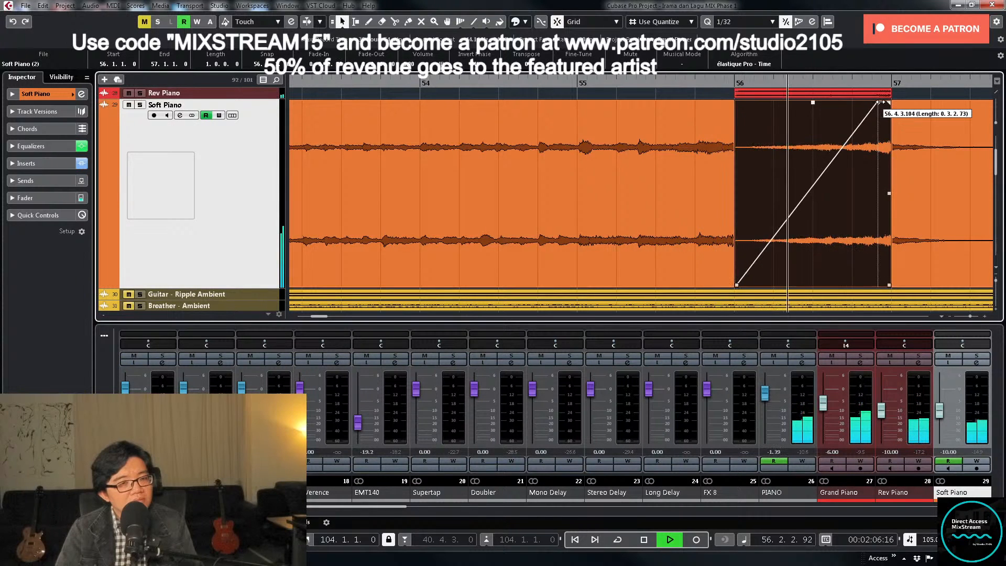
pyautogui.click(705, 82)
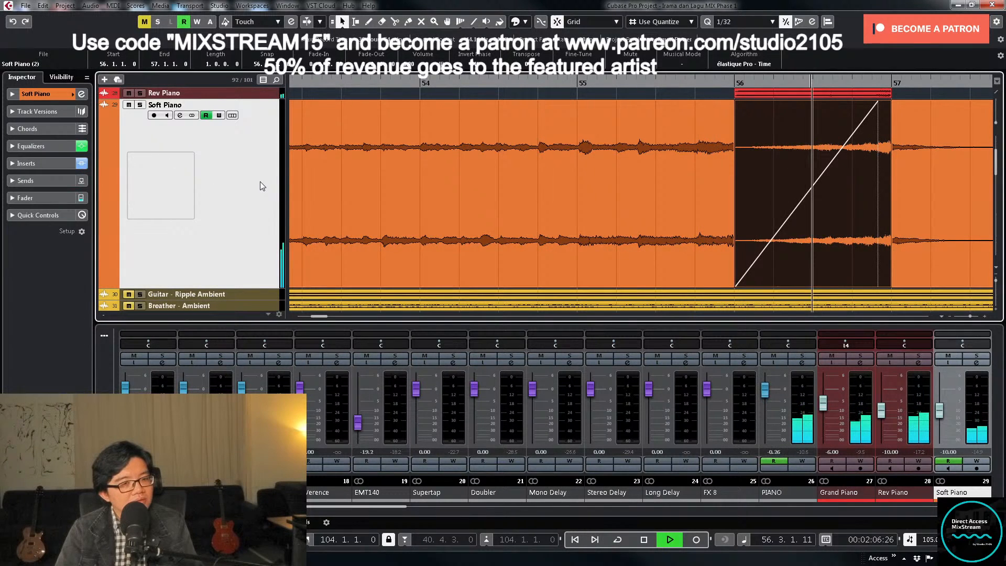
# - Stop playback, move the song position to about bar 53, and select the Short Sweep 4 track
pyautogui.press('space')
pyautogui.press('z')
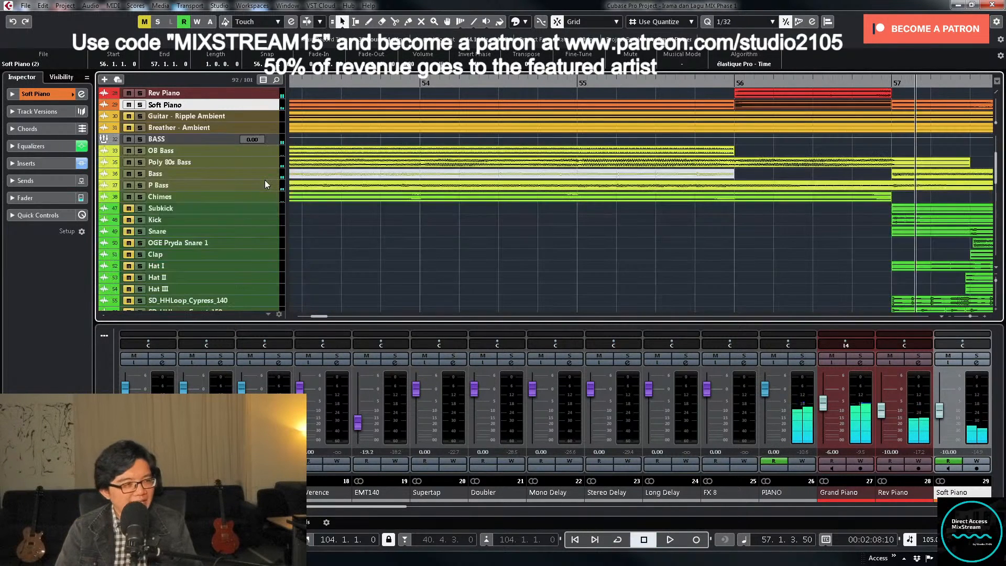
pyautogui.scroll(4, 659, 207)
pyautogui.press('g')
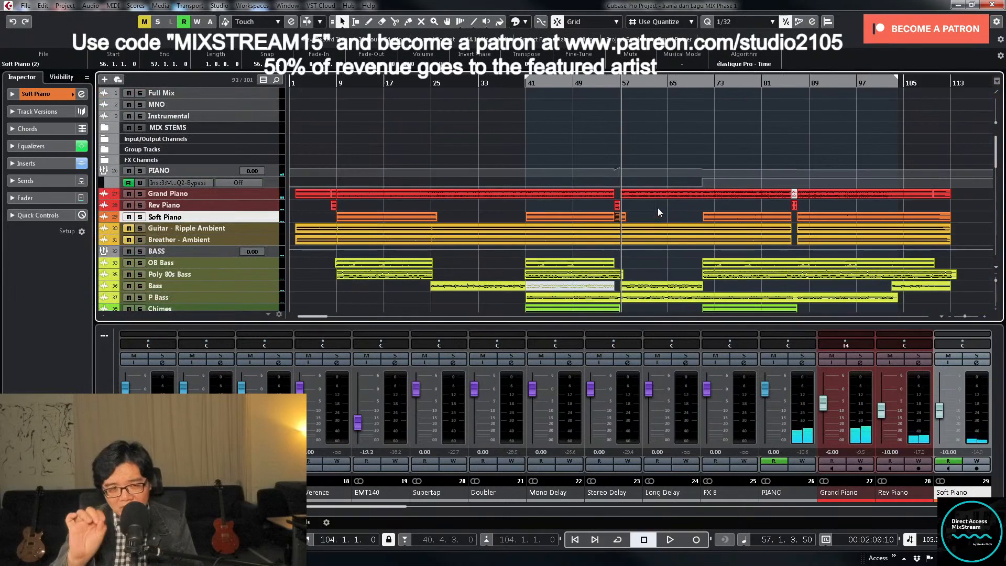
pyautogui.scroll(-6, 681, 216)
pyautogui.scroll(2, 684, 219)
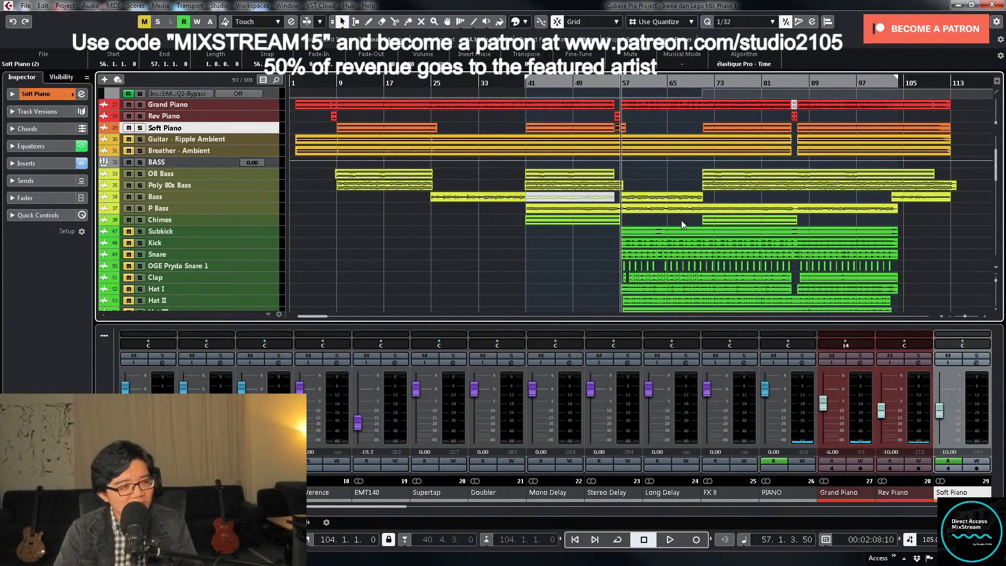
pyautogui.scroll(-5, 682, 220)
pyautogui.click(599, 87)
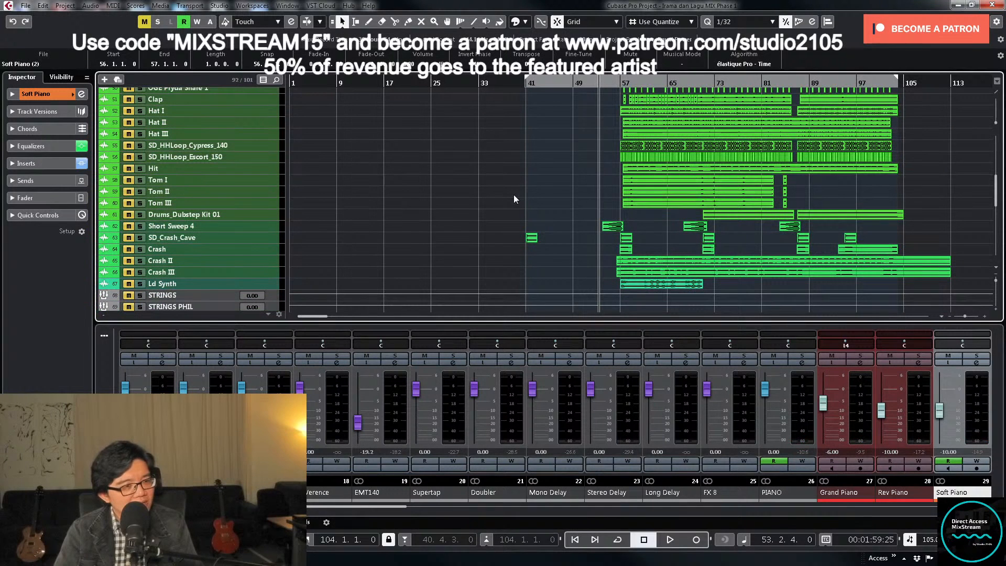
pyautogui.click(265, 225)
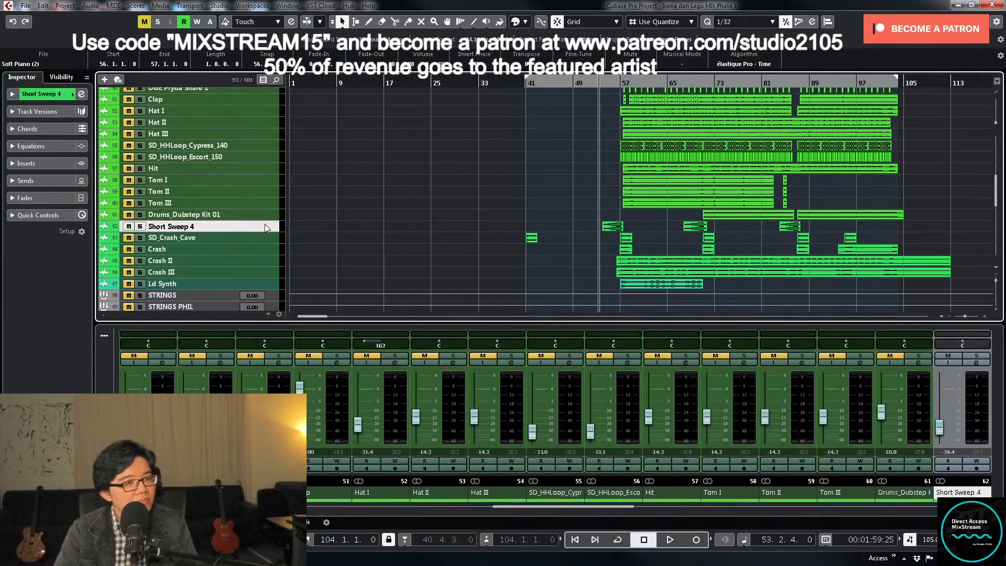
# - Unmute Short Sweep 4, play the song from about bar 50, and lower the track's level to -30.6 dB
pyautogui.click(583, 81)
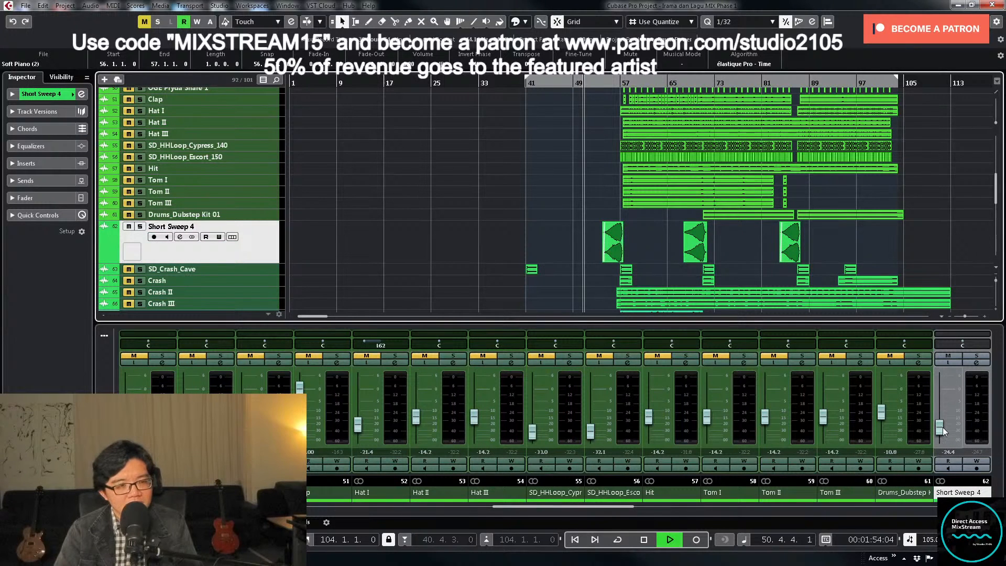
pyautogui.scroll(-10, 590, 254)
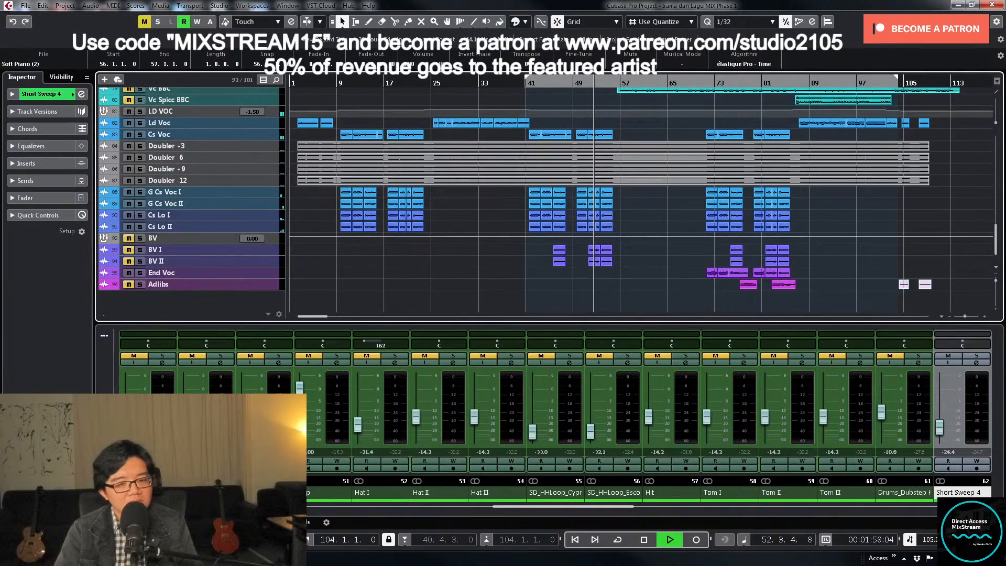
pyautogui.click(939, 432)
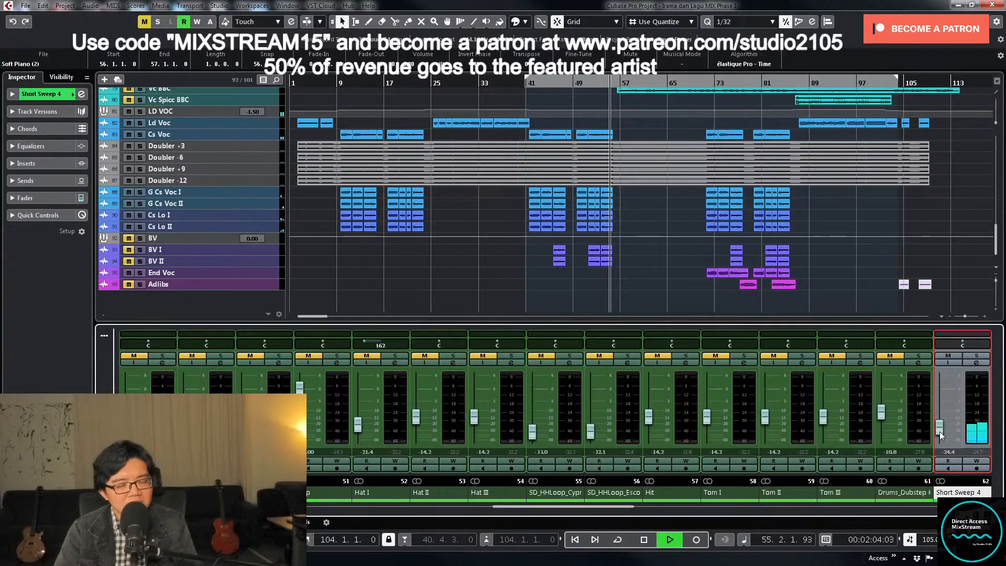
pyautogui.moveTo(940, 432); pyautogui.dragTo(940, 435)
# - Choose the ALL MUSIC group as an output target for the Short Sweep 4 channel and close its settings
pyautogui.click(989, 365)
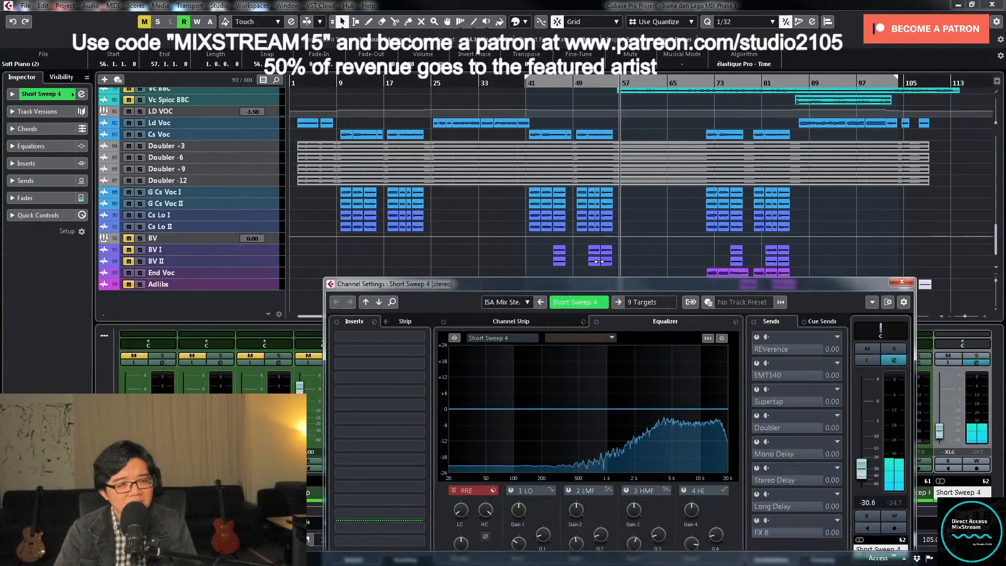
pyautogui.click(664, 304)
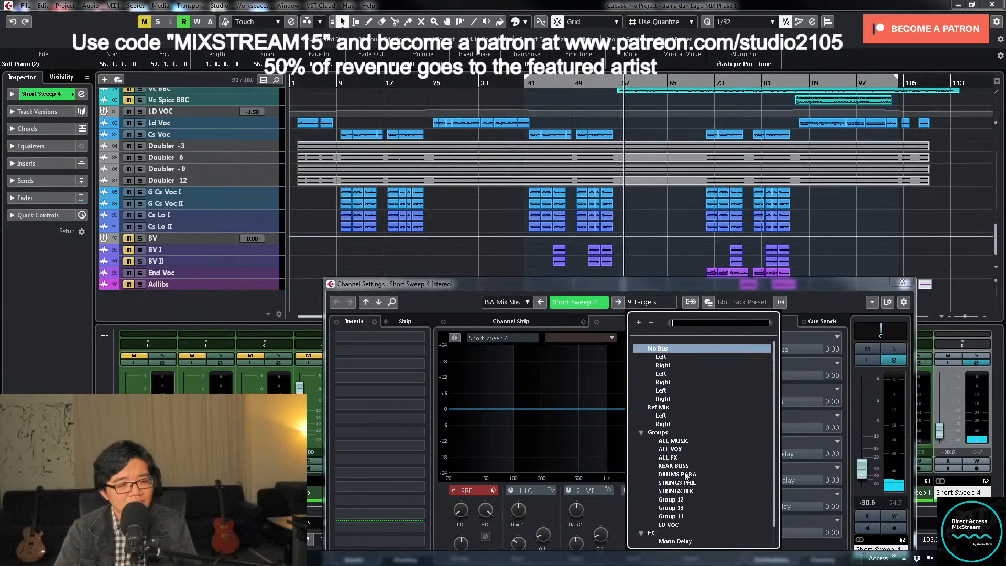
pyautogui.click(681, 442)
pyautogui.click(906, 282)
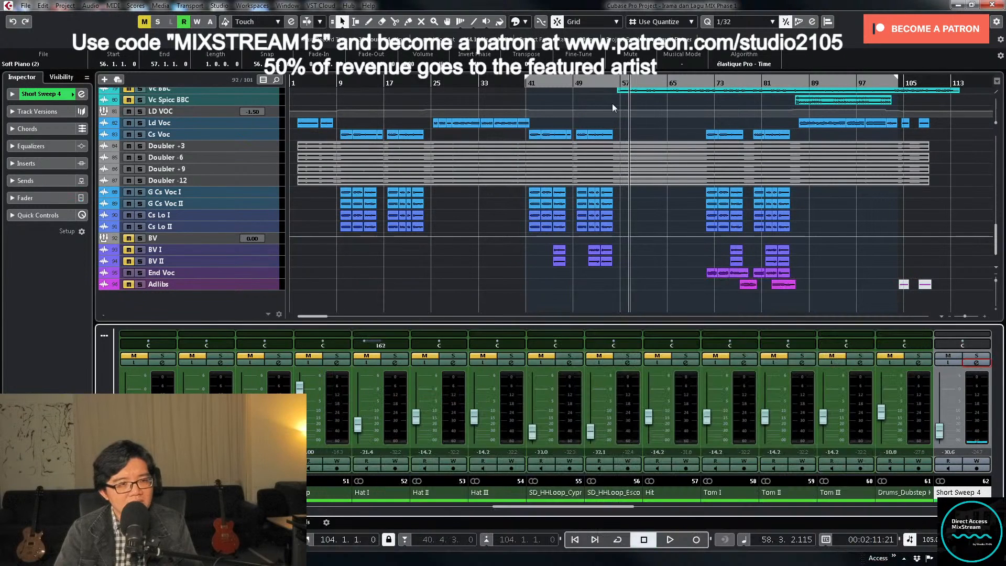
# - Replay the sweep from about bar 54 and set the Short Sweep 4 level to -35 dB
pyautogui.click(608, 82)
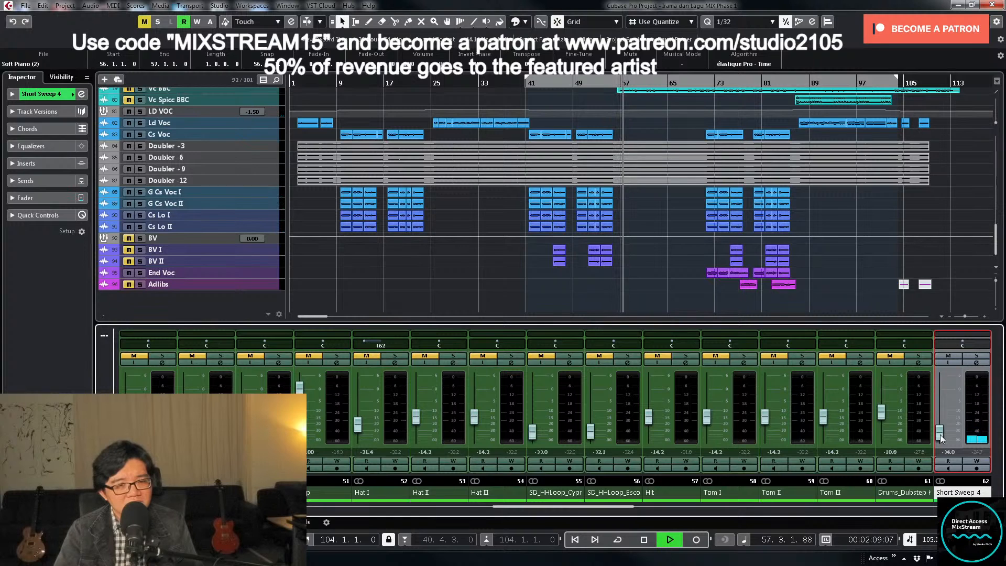
pyautogui.press('space')
pyautogui.doubleClick(948, 452)
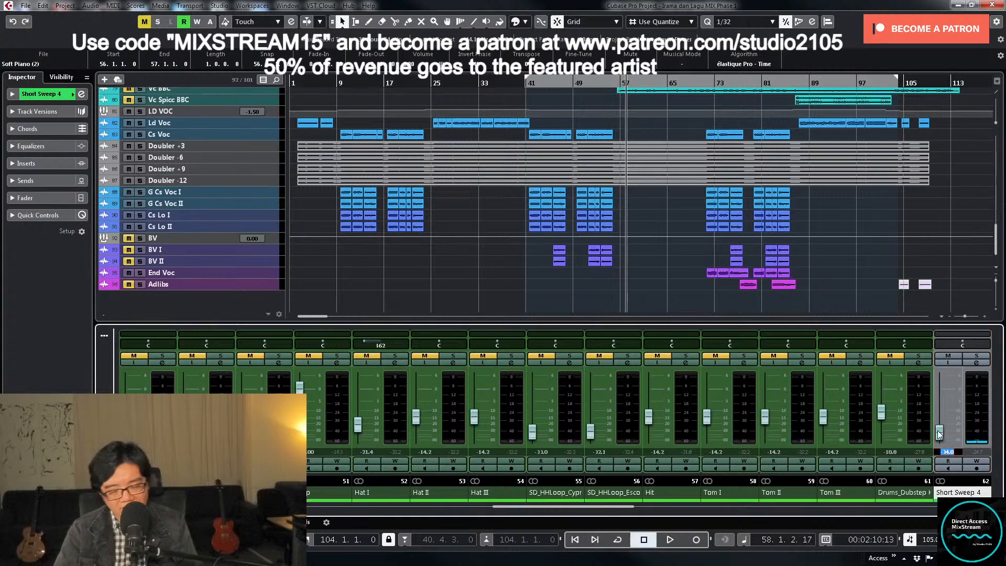
pyautogui.write('-35')
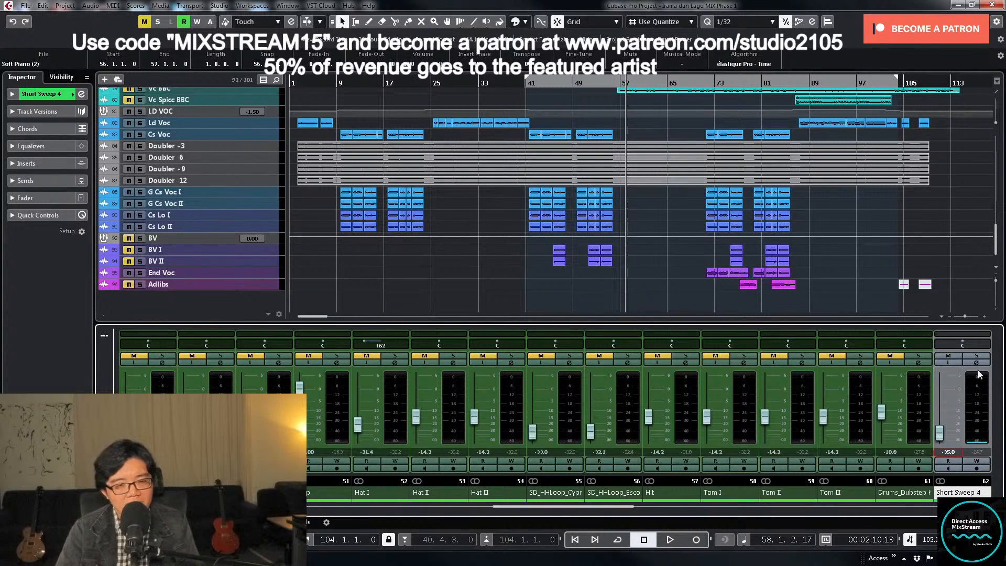
# - Load the Waves H-Delay Stereo plug-in into the third insert slot of the Short Sweep 4 channel
pyautogui.click(977, 363)
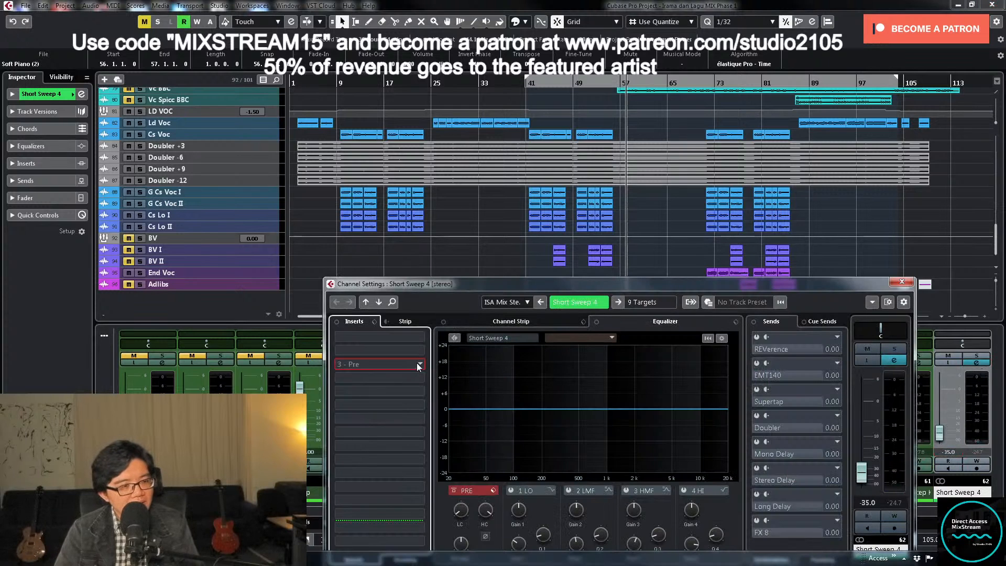
pyautogui.click(417, 363)
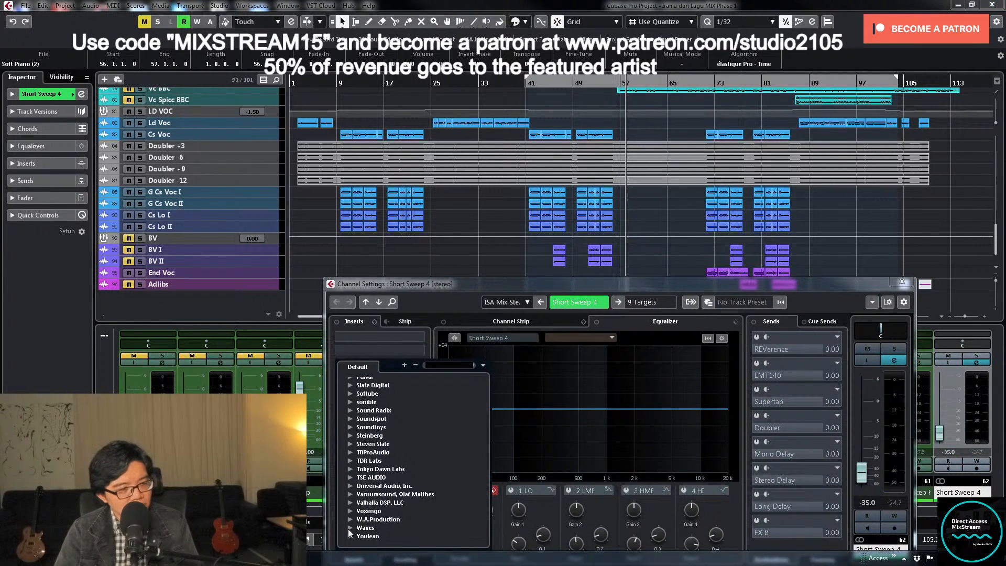
pyautogui.click(350, 527)
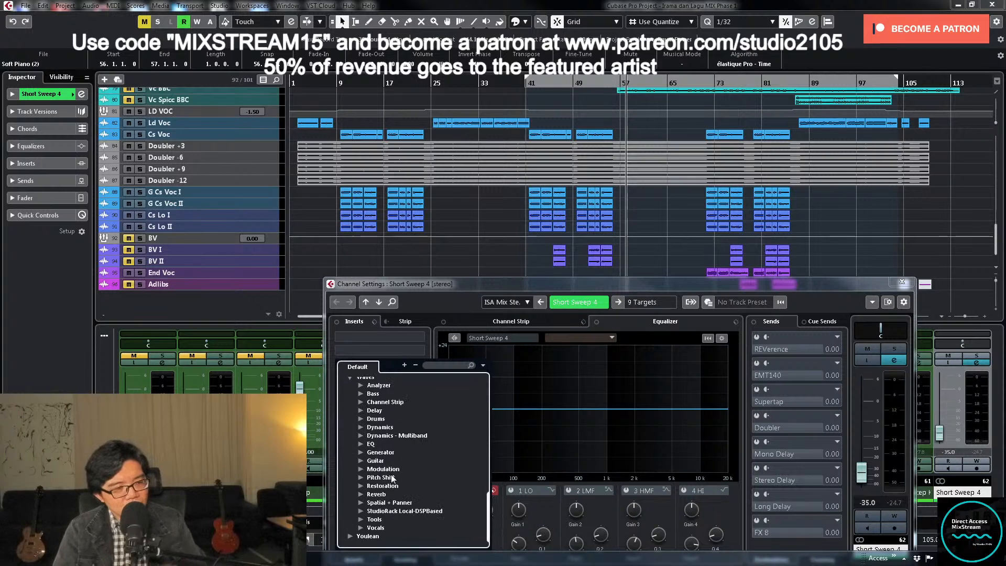
pyautogui.click(360, 411)
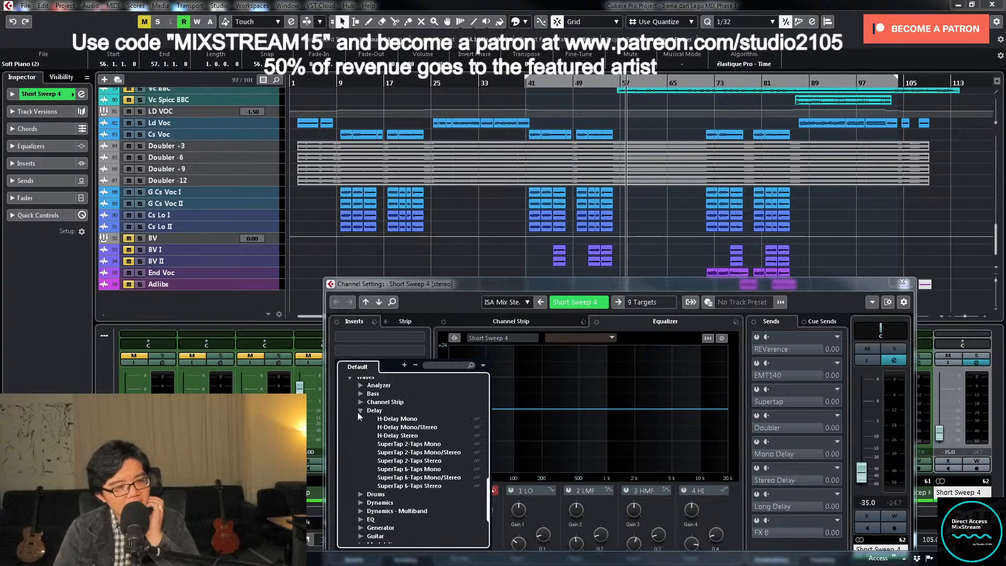
pyautogui.click(406, 436)
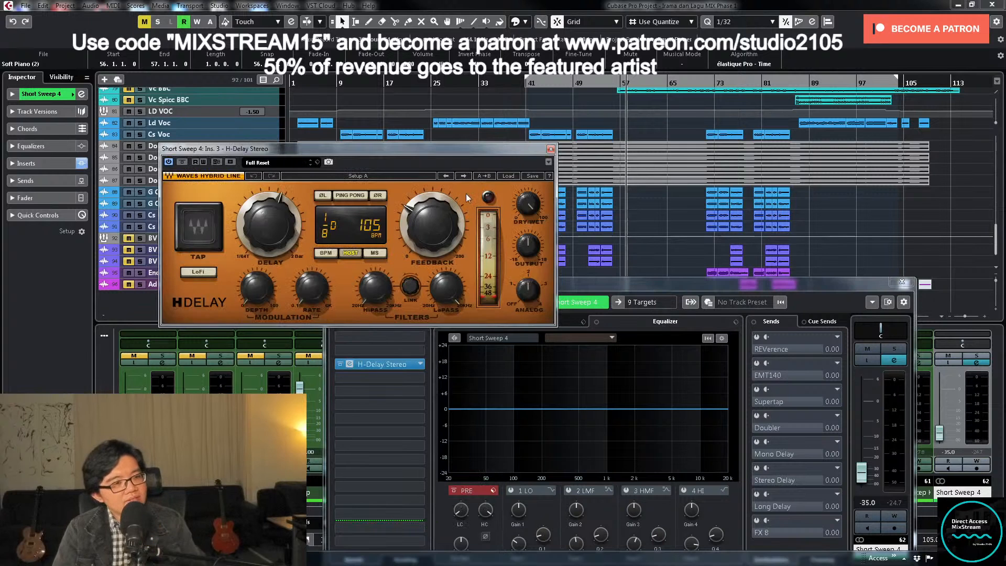
# - Load H-Delay's classic Ping Pong preset, sync it to the host tempo with a 1/4 delay, and close the plug-in
pyautogui.click(507, 177)
pyautogui.moveTo(557, 250)
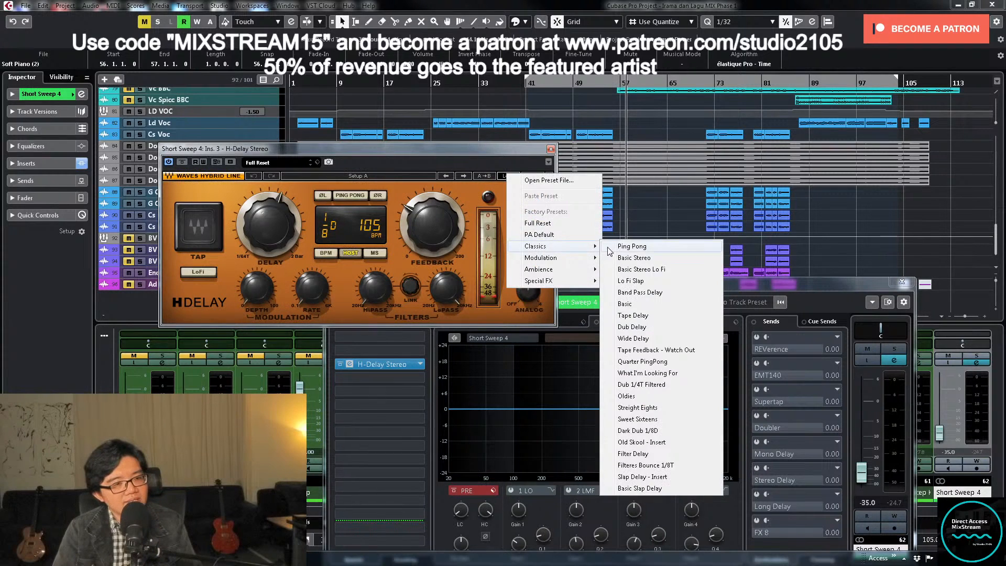
pyautogui.click(629, 248)
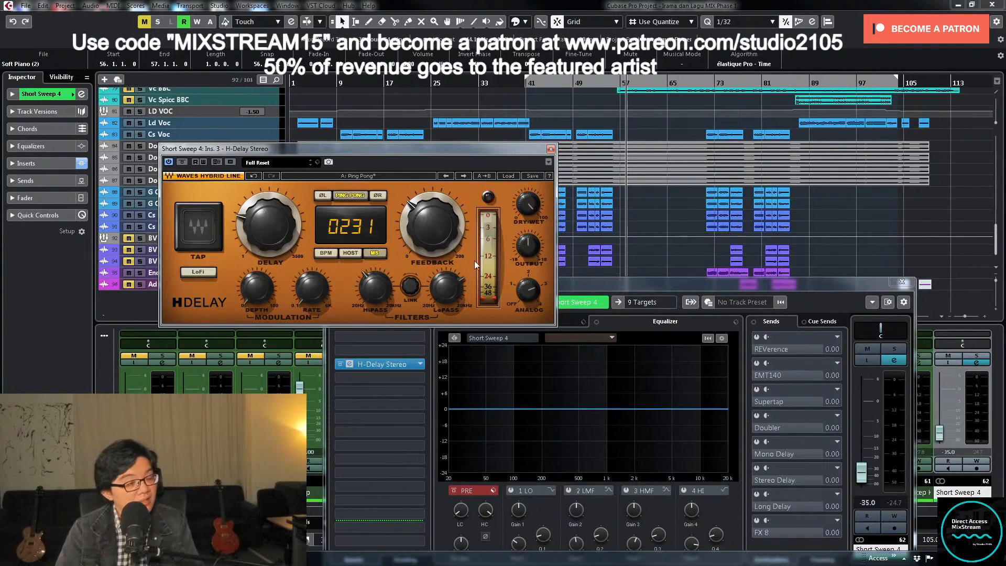
pyautogui.click(344, 255)
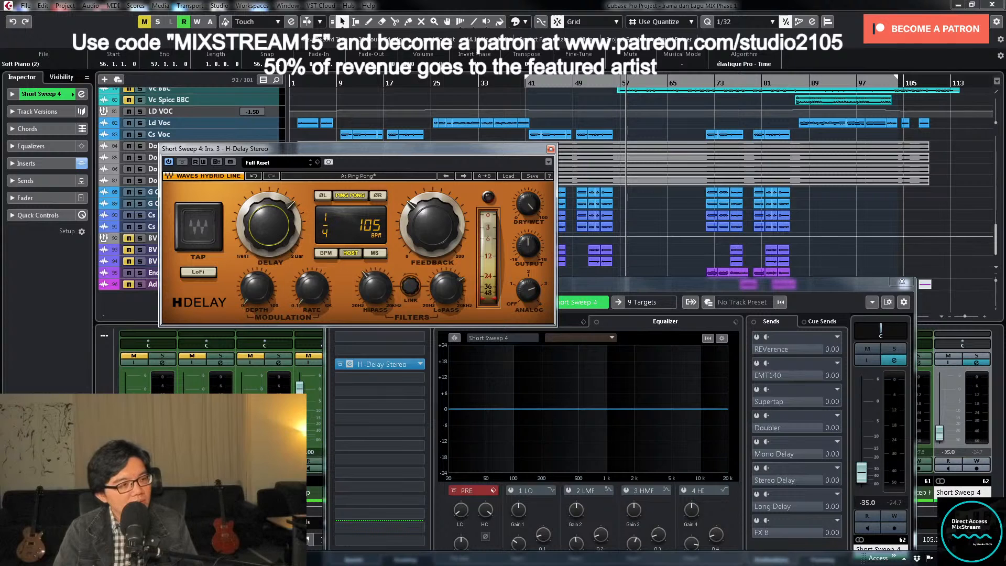
pyautogui.click(550, 148)
# - Set the locators around the first Short Sweep 4 clip, play it soloed, and open the track's channel settings
pyautogui.scroll(6, 658, 254)
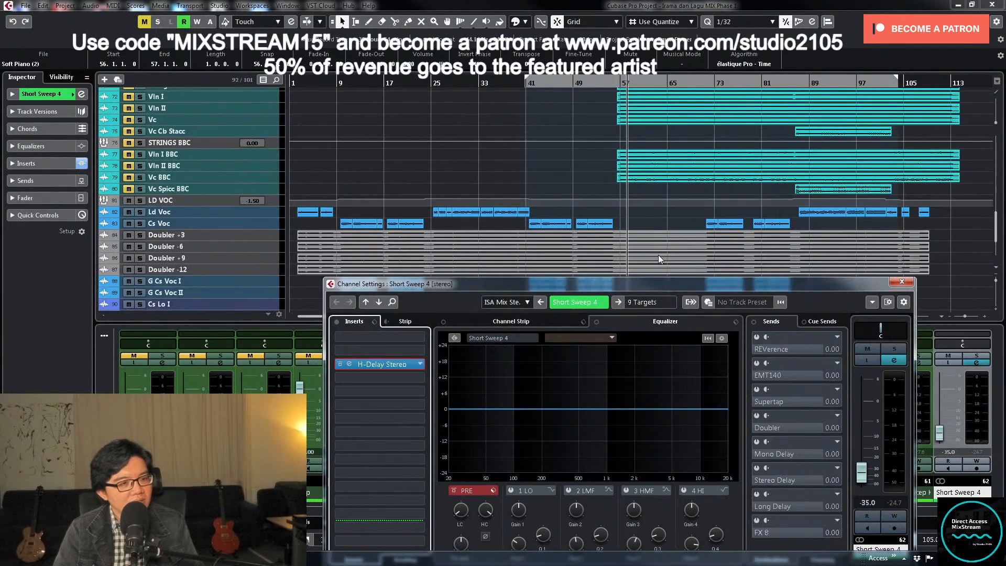
pyautogui.moveTo(584, 134); pyautogui.dragTo(622, 150)
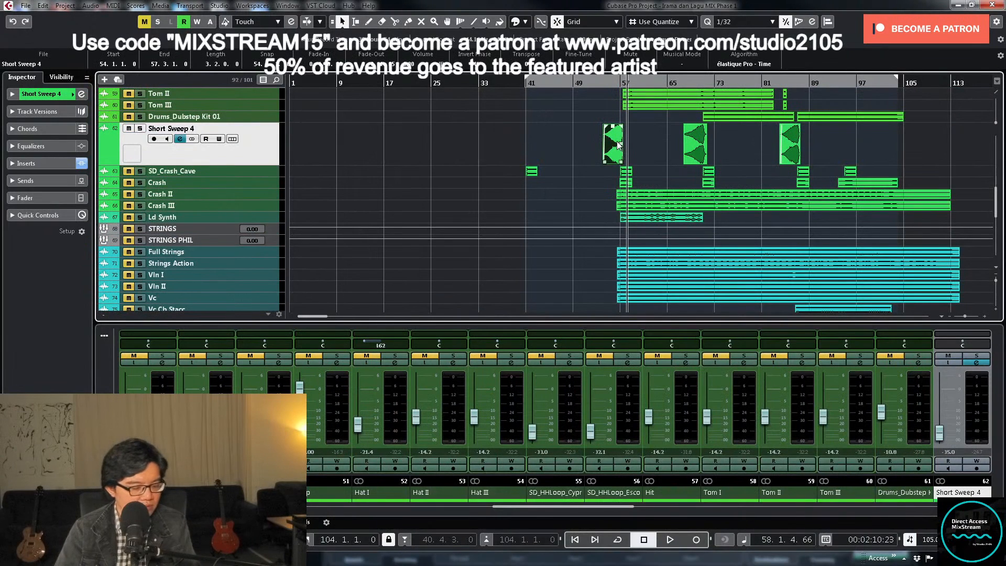
pyautogui.press('p')
pyautogui.press('l')
pyautogui.press('space')
pyautogui.click(976, 356)
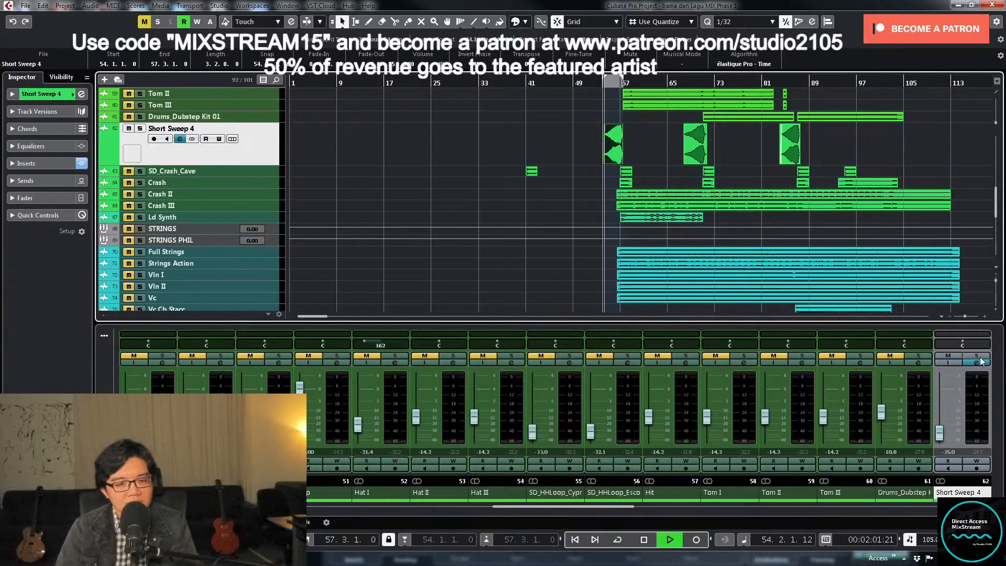
pyautogui.click(976, 363)
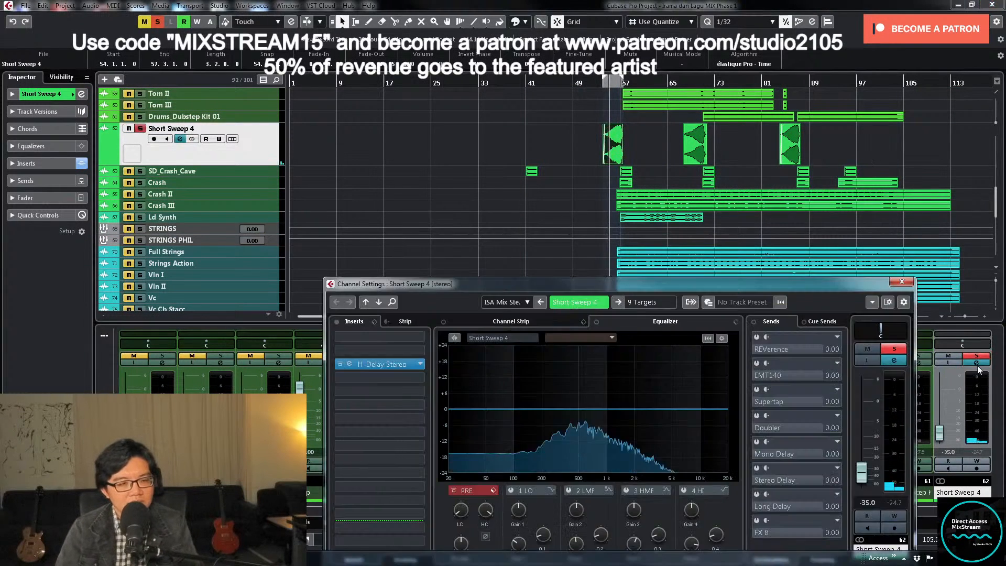
# - Open the H-Delay plug-in on Short Sweep 4, replay the first sweep from bar 54, and raise the dry/wet mix to 33
pyautogui.click(391, 364)
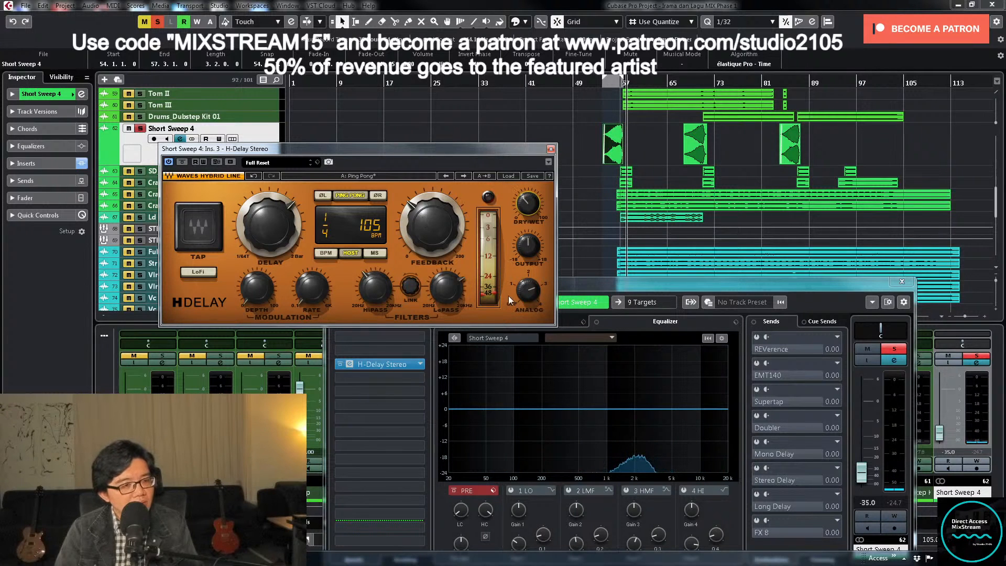
pyautogui.click(604, 154)
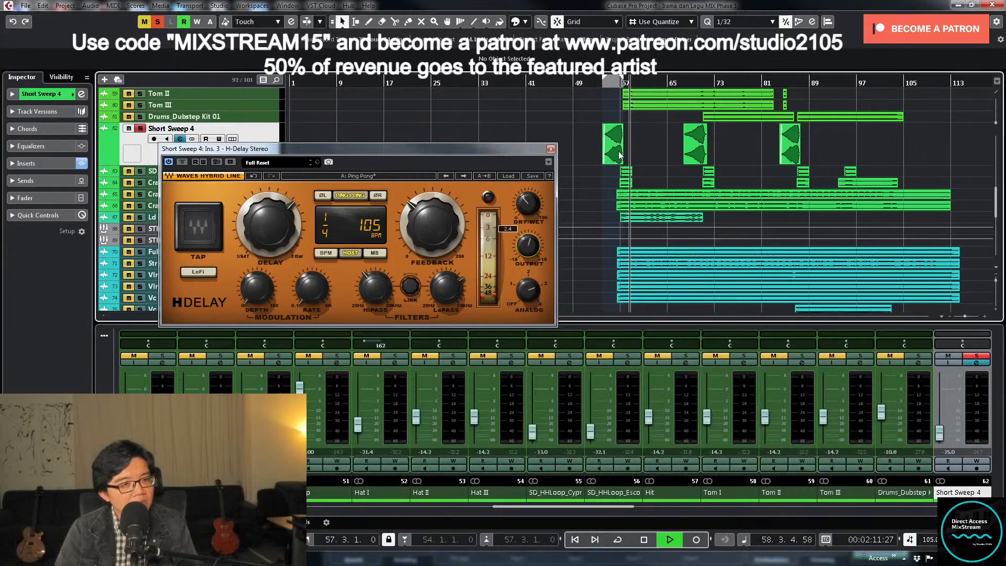
pyautogui.press('KP_1')
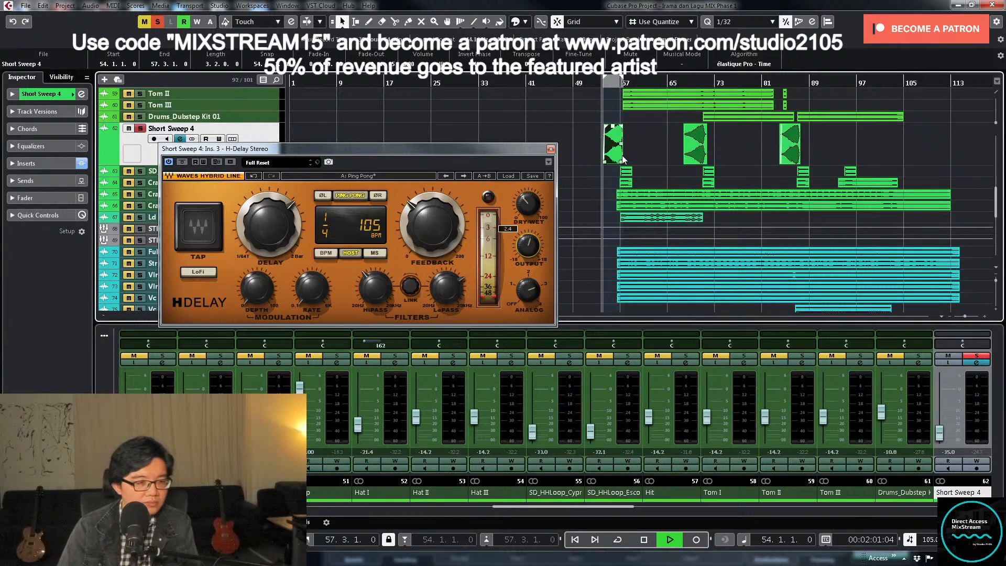
pyautogui.moveTo(525, 206); pyautogui.dragTo(525, 205)
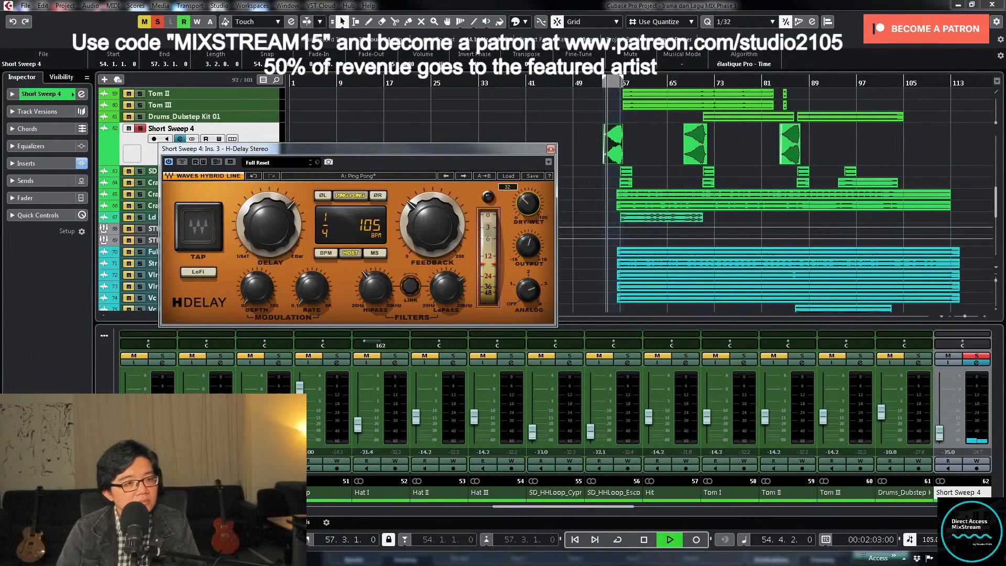
pyautogui.moveTo(527, 242); pyautogui.dragTo(527, 237)
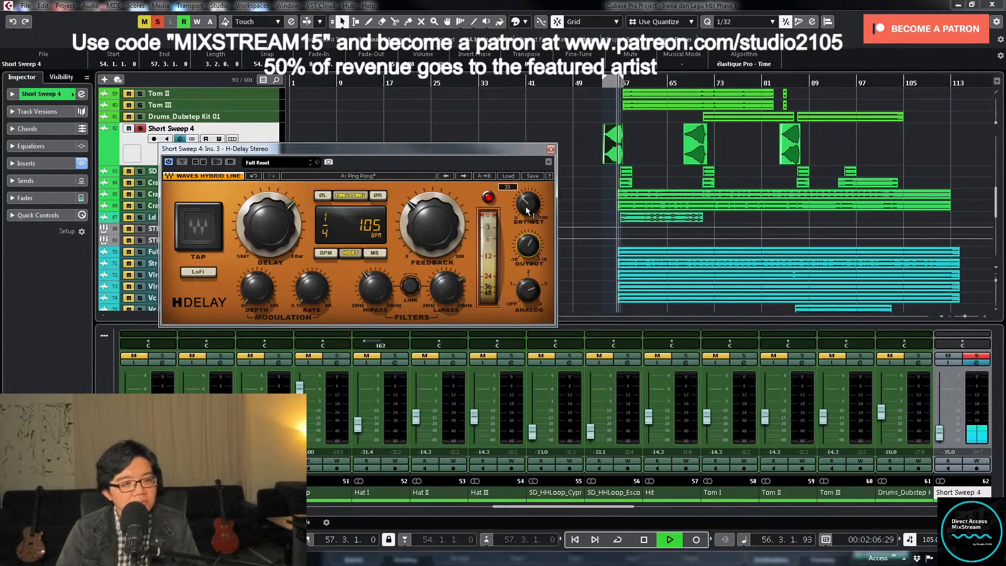
pyautogui.press('space')
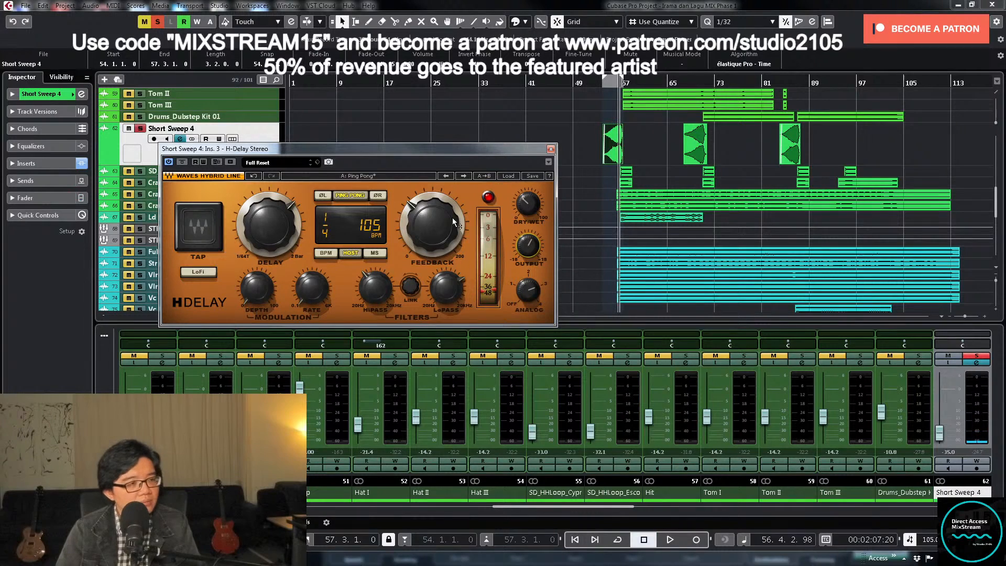
# - Raise H-Delay's dry/wet mix in stages to about 69 while replaying the soloed sweep from about bar 54
pyautogui.click(526, 210)
pyautogui.moveTo(531, 212); pyautogui.dragTo(531, 208)
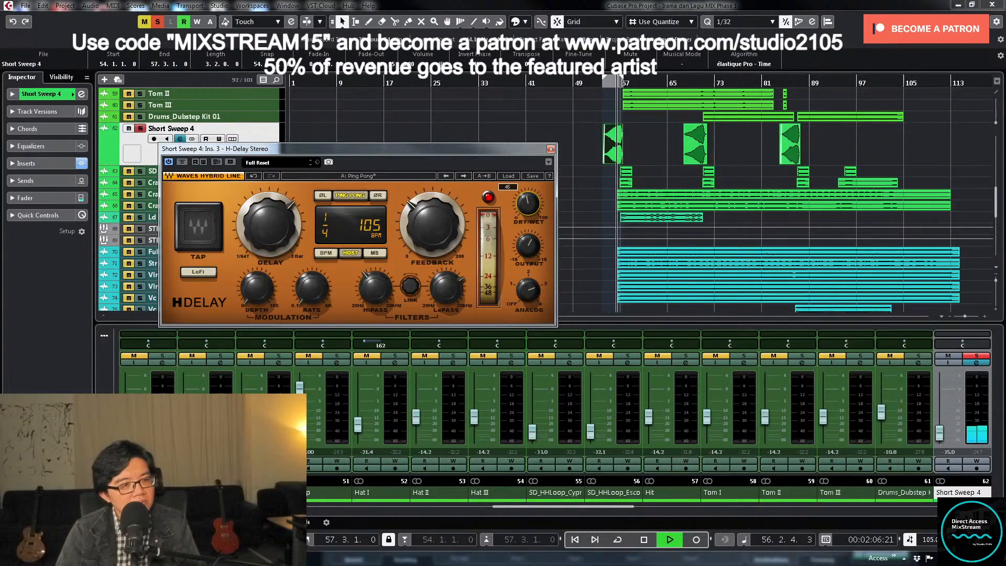
pyautogui.moveTo(528, 204); pyautogui.dragTo(528, 202)
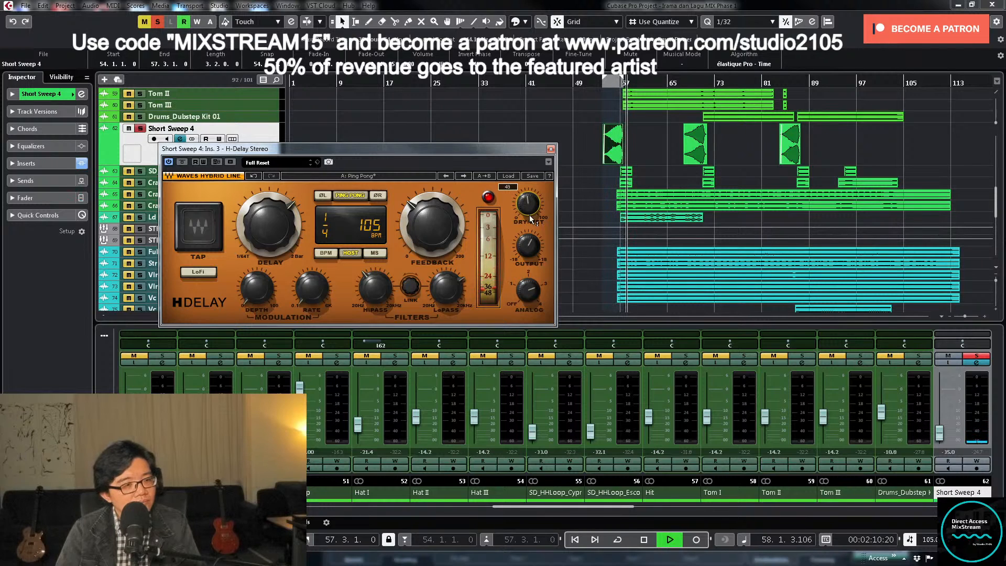
pyautogui.press('space')
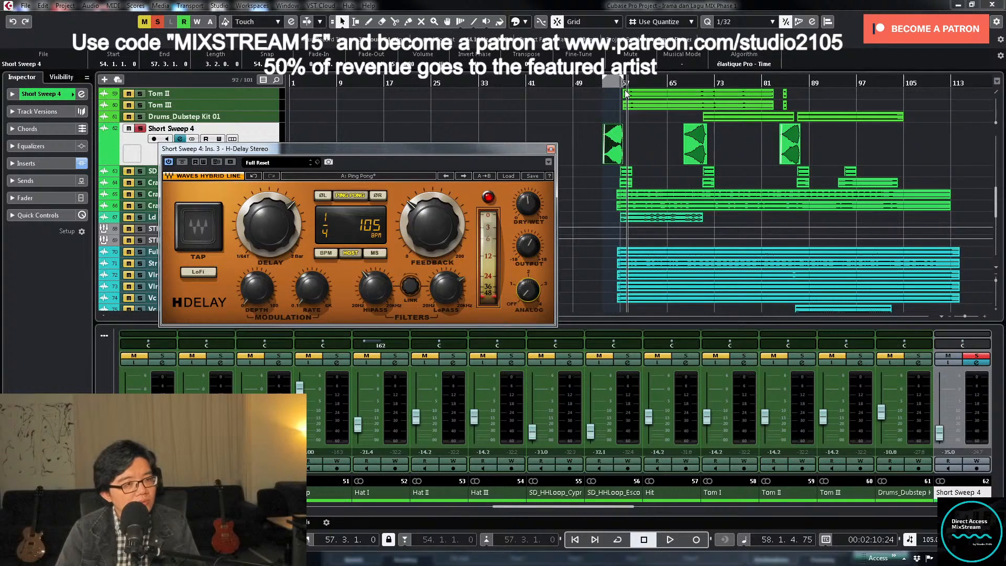
pyautogui.click(603, 83)
pyautogui.press('space')
pyautogui.moveTo(522, 205); pyautogui.dragTo(522, 198)
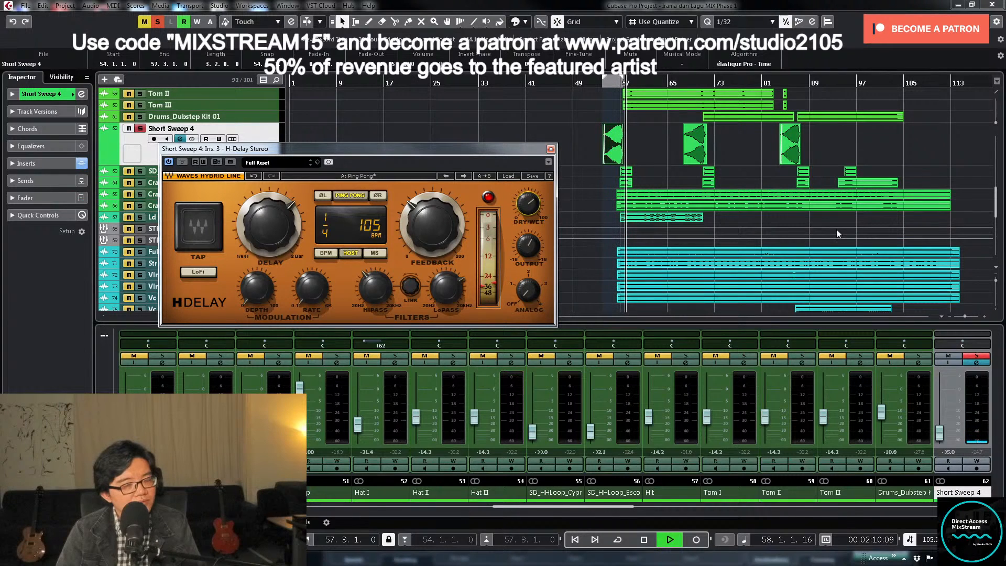
pyautogui.press('space')
# - Play the sweep unsoloed in the full mix and raise H-Delay's dry/wet mix and feedback further
pyautogui.click(977, 356)
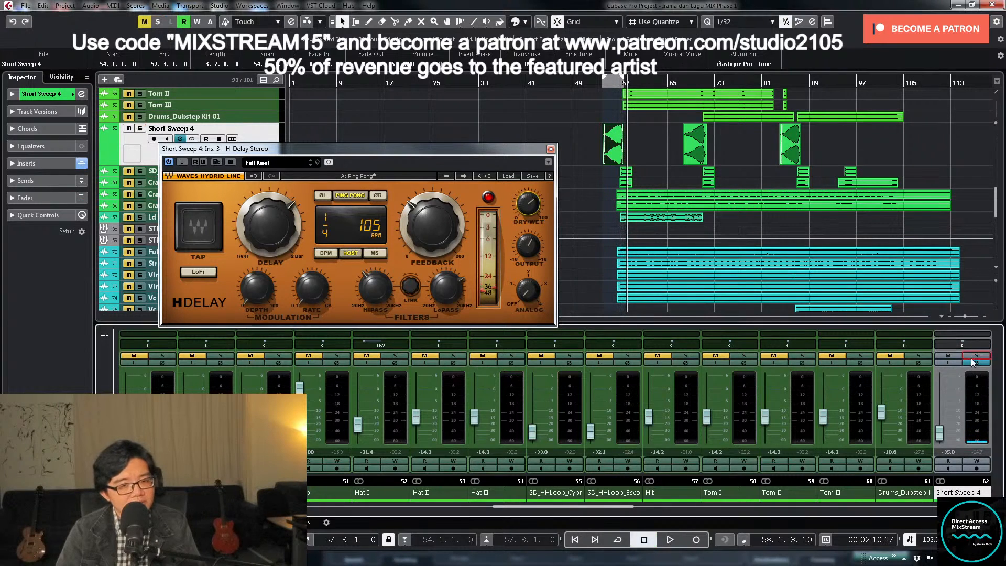
pyautogui.click(597, 79)
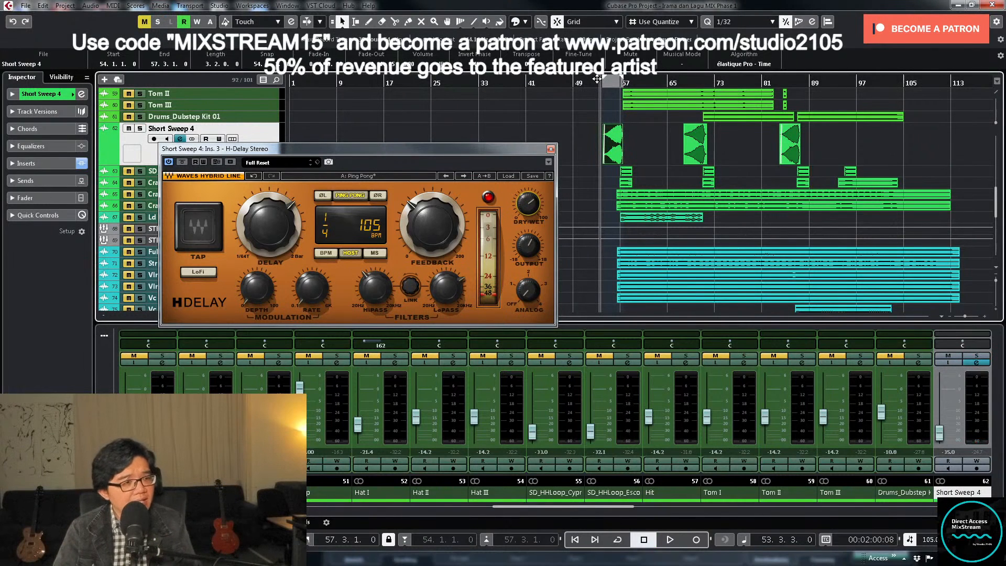
pyautogui.press('space')
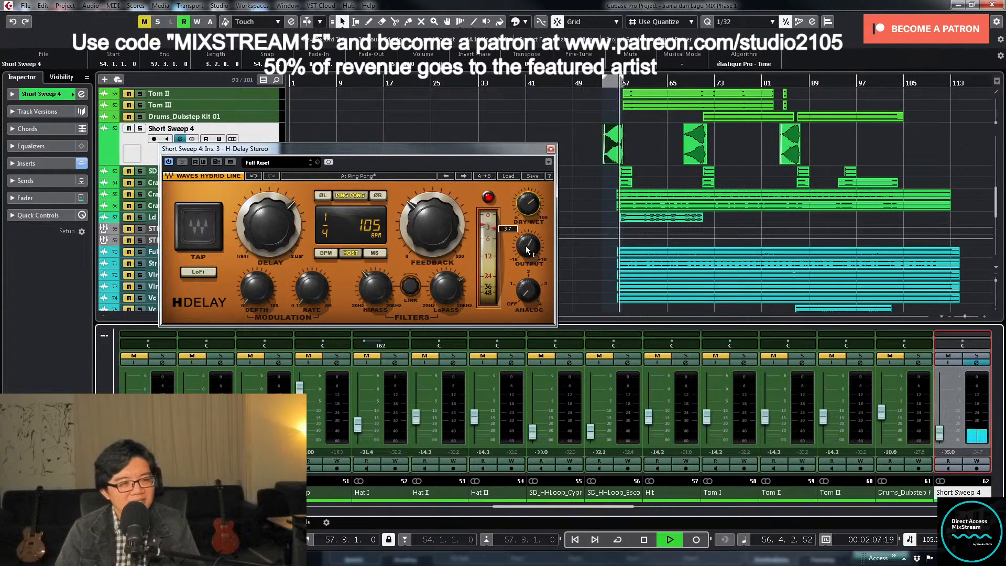
pyautogui.press('space')
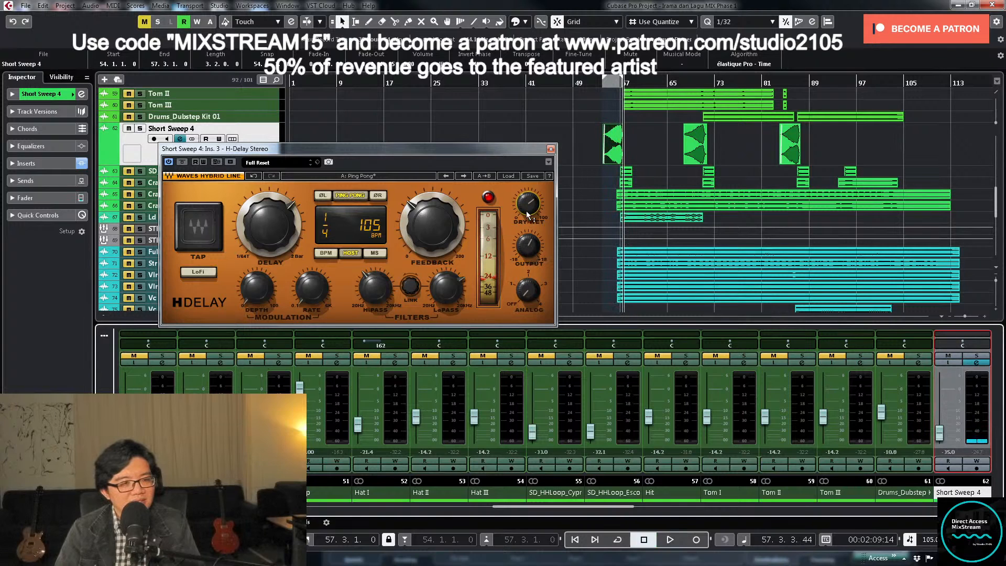
pyautogui.moveTo(525, 201)
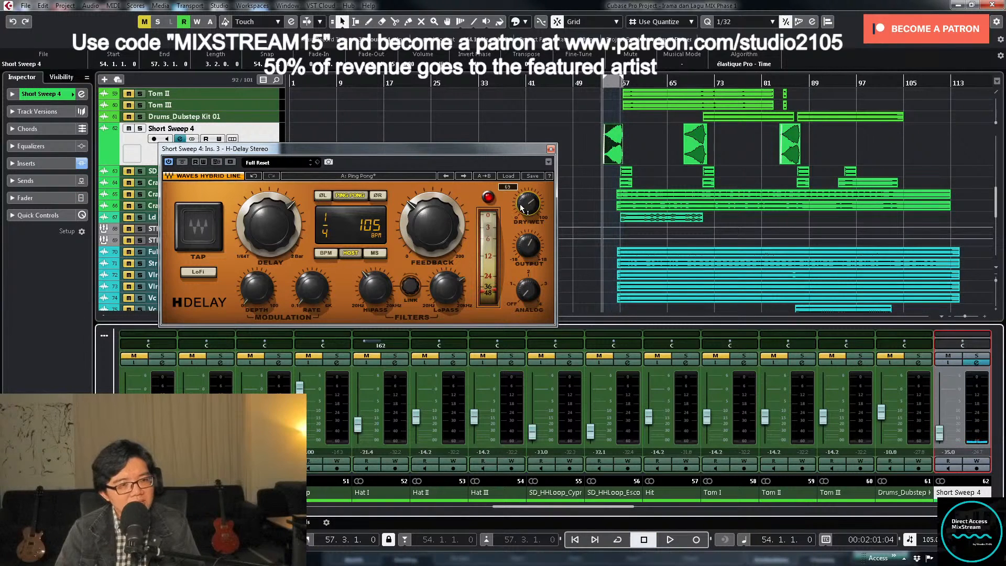
pyautogui.moveTo(525, 211); pyautogui.dragTo(524, 208)
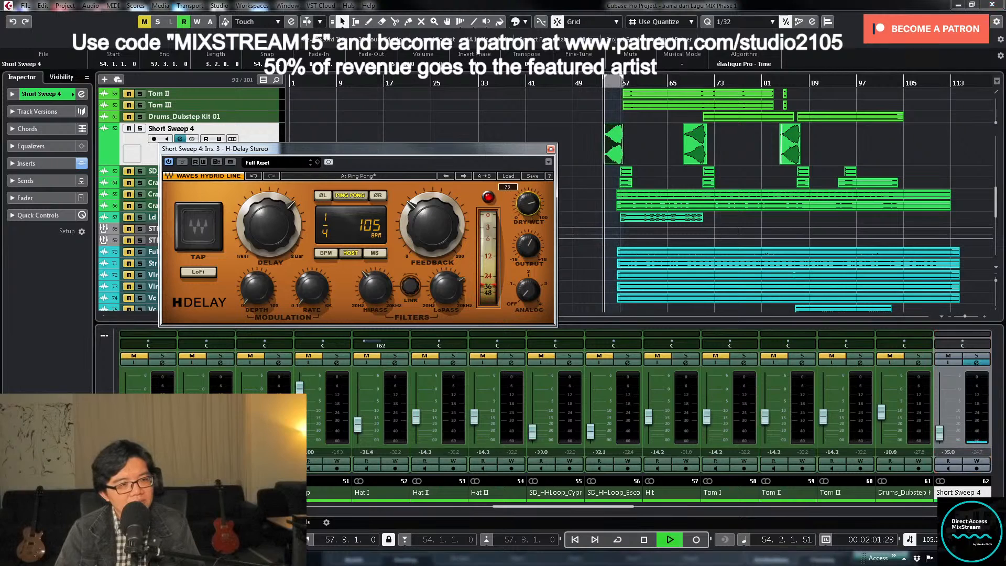
pyautogui.moveTo(433, 225); pyautogui.dragTo(432, 219)
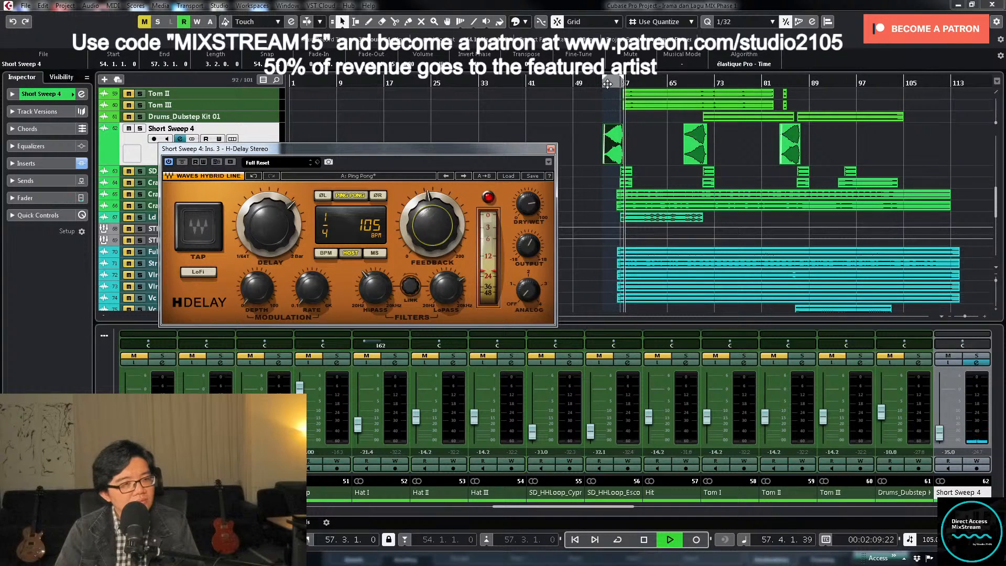
# - Solo Short Sweep 4, increase H-Delay's dry/wet mix again, and set its feedback to 97 during playback
pyautogui.click(978, 357)
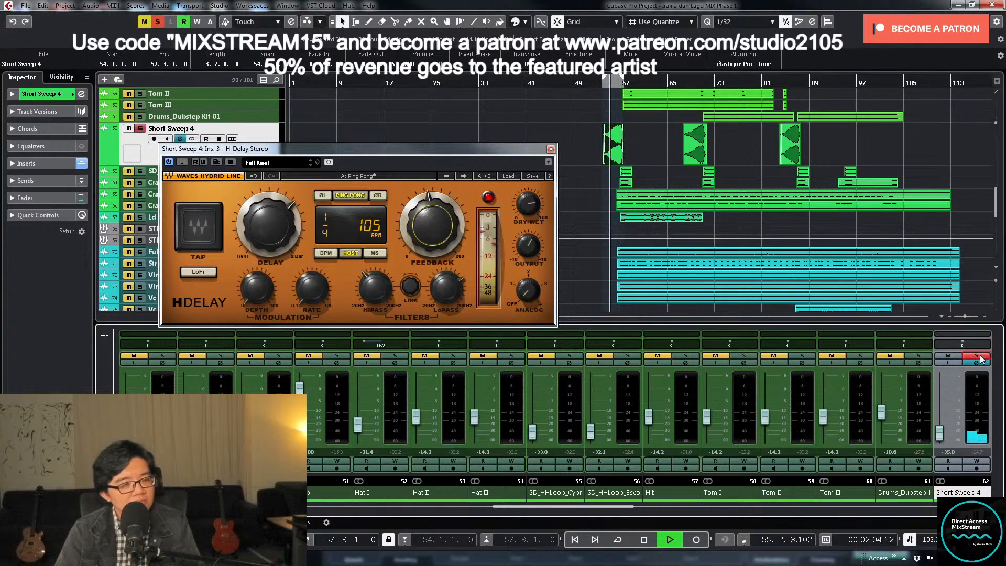
pyautogui.moveTo(530, 204); pyautogui.dragTo(529, 201)
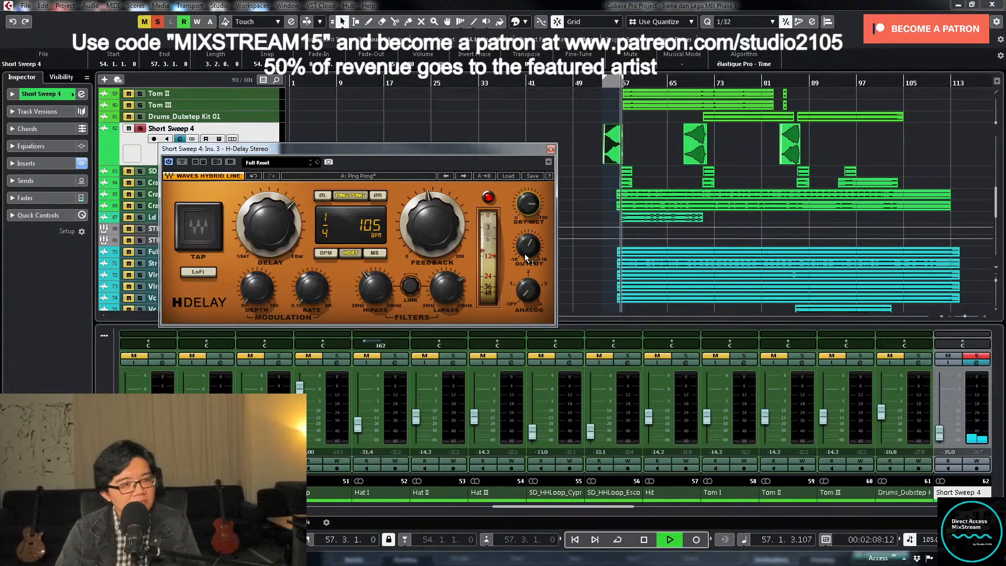
pyautogui.moveTo(432, 226); pyautogui.dragTo(432, 225)
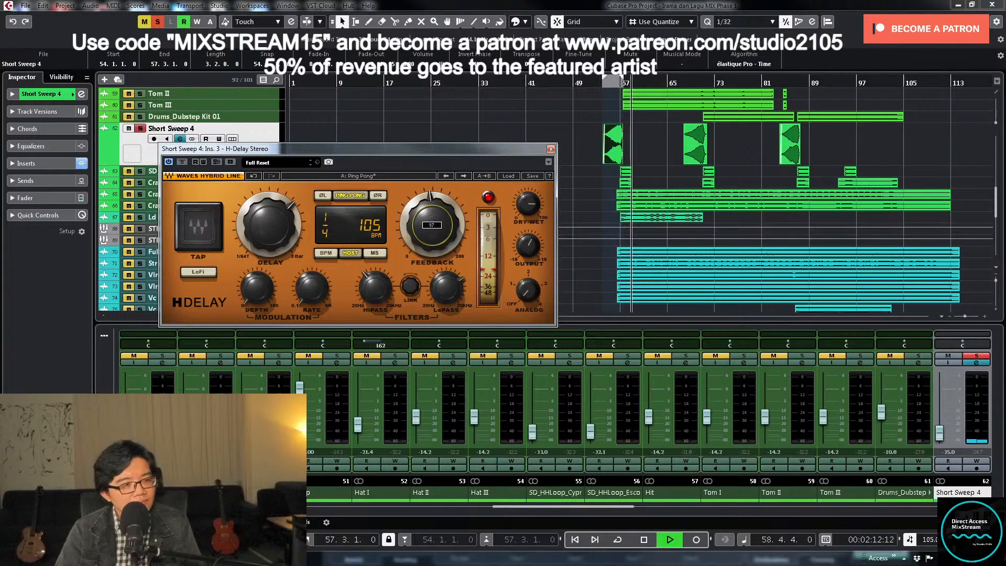
pyautogui.press('space')
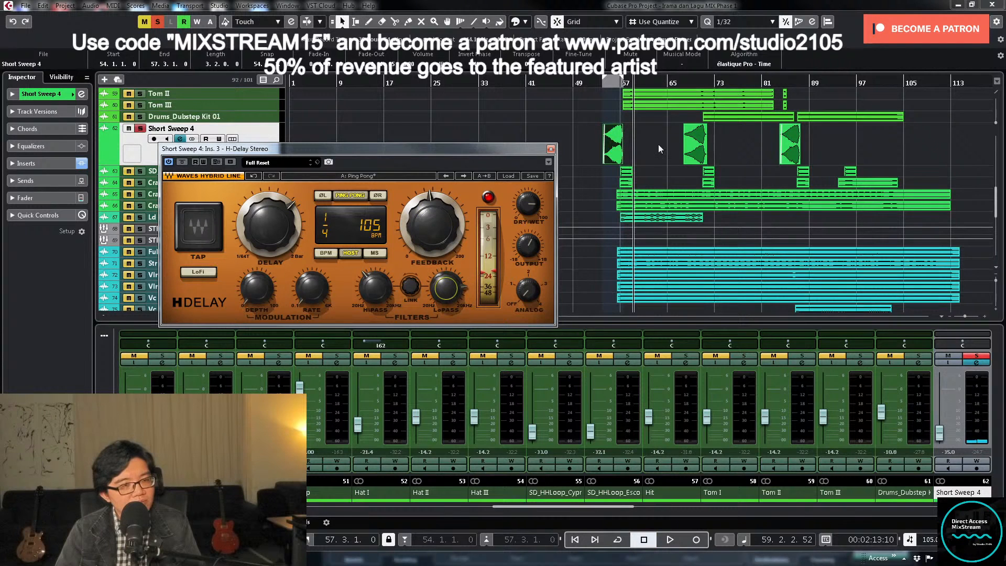
# - Replay the sweep with H-Delay's feedback turned down, unsolo Short Sweep 4 to check it in the mix, and close the plug-in
pyautogui.click(603, 84)
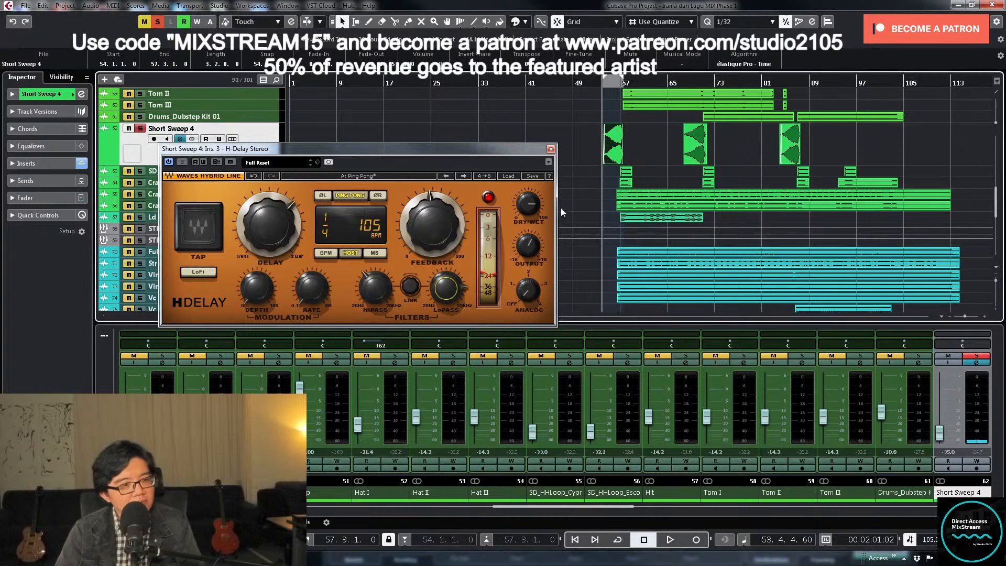
pyautogui.moveTo(432, 224); pyautogui.dragTo(432, 236)
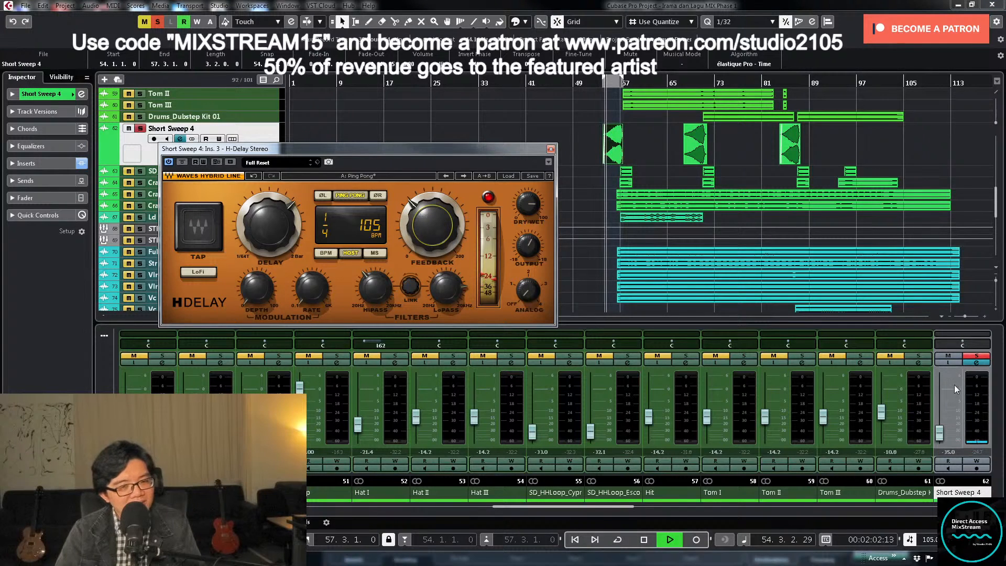
pyautogui.click(977, 357)
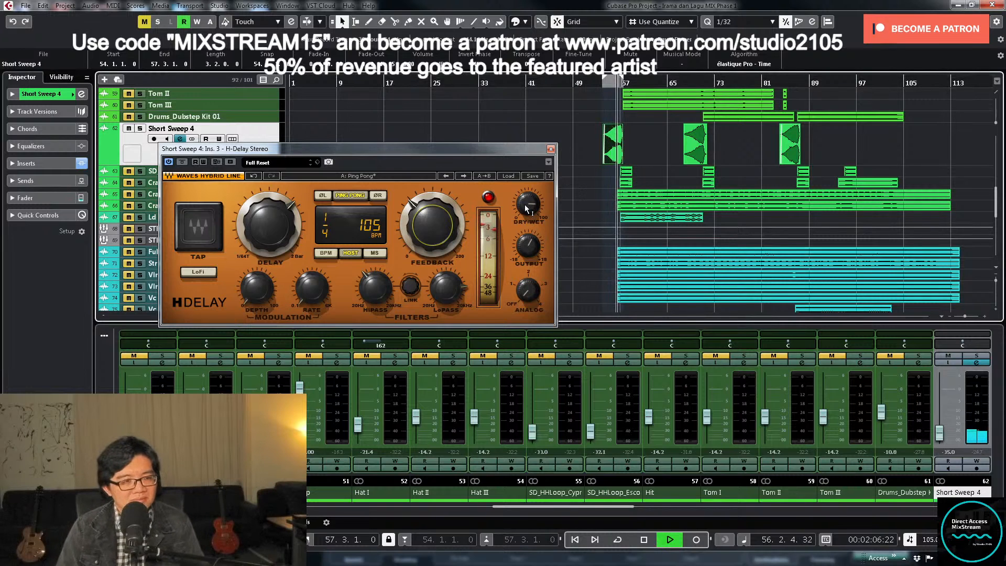
pyautogui.moveTo(526, 211)
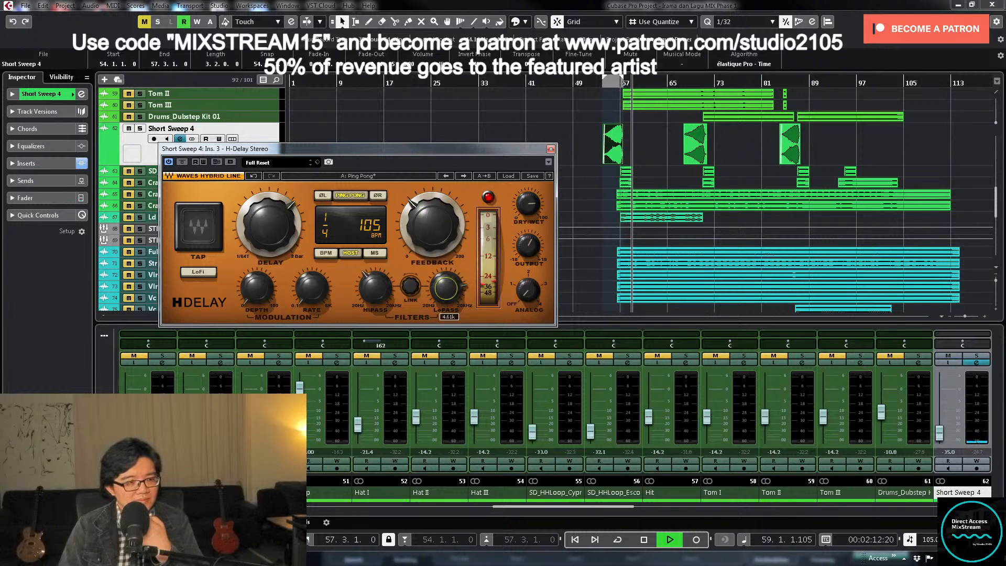
pyautogui.click(550, 149)
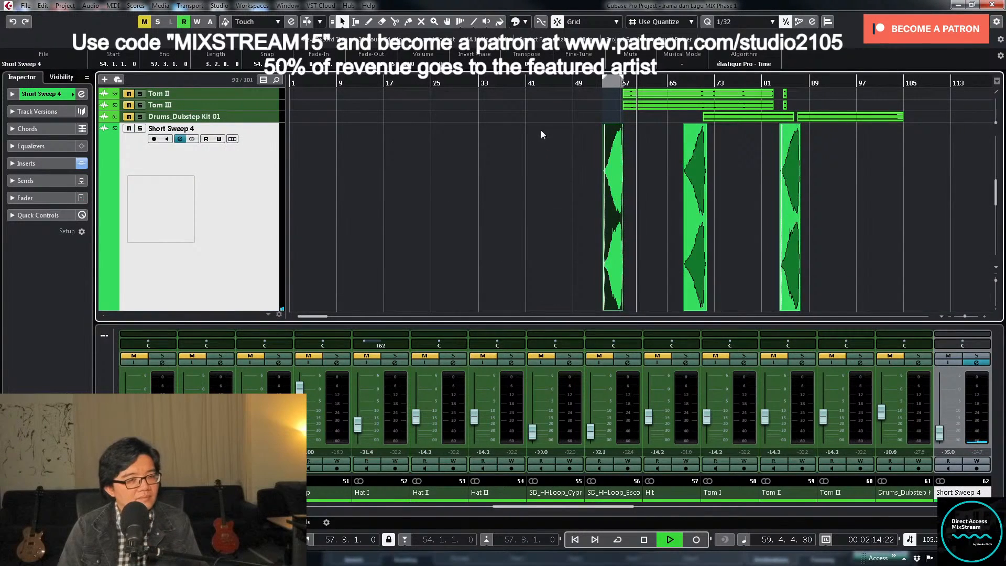
# - Stop playback, place the cursor at about bar 44, and unmute the BV, BV I and BV II tracks
pyautogui.scroll(10, 561, 121)
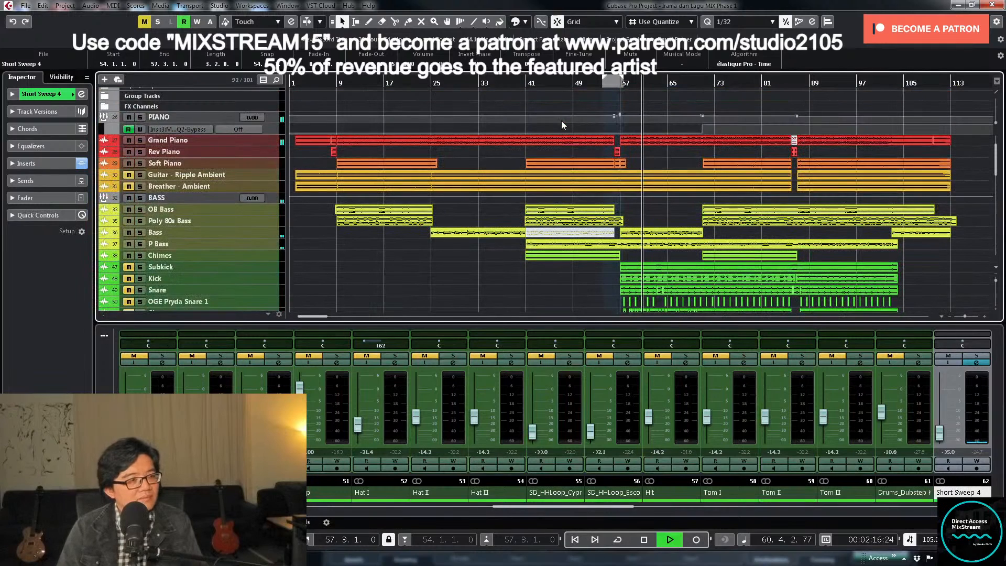
pyautogui.scroll(-10, 501, 176)
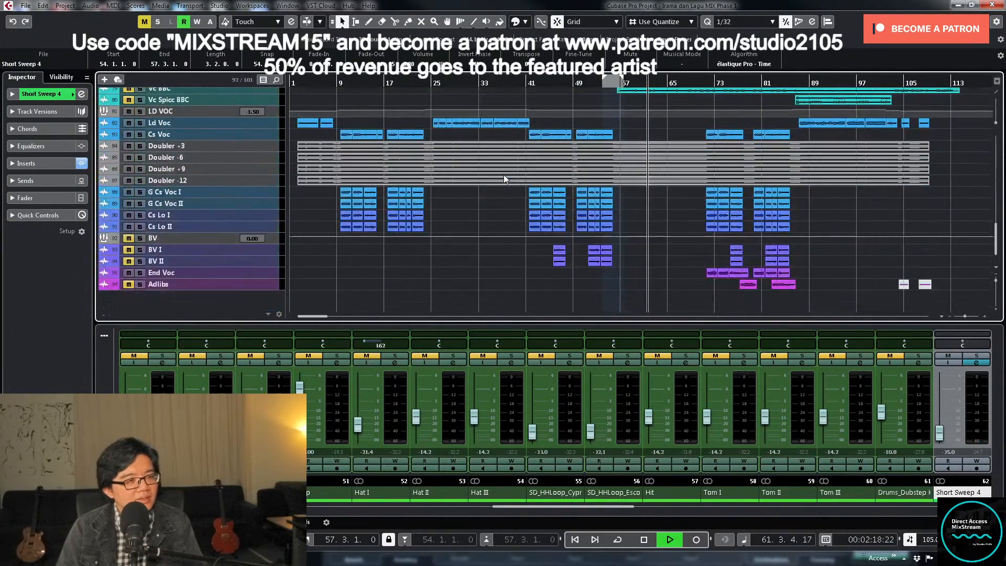
pyautogui.press('space')
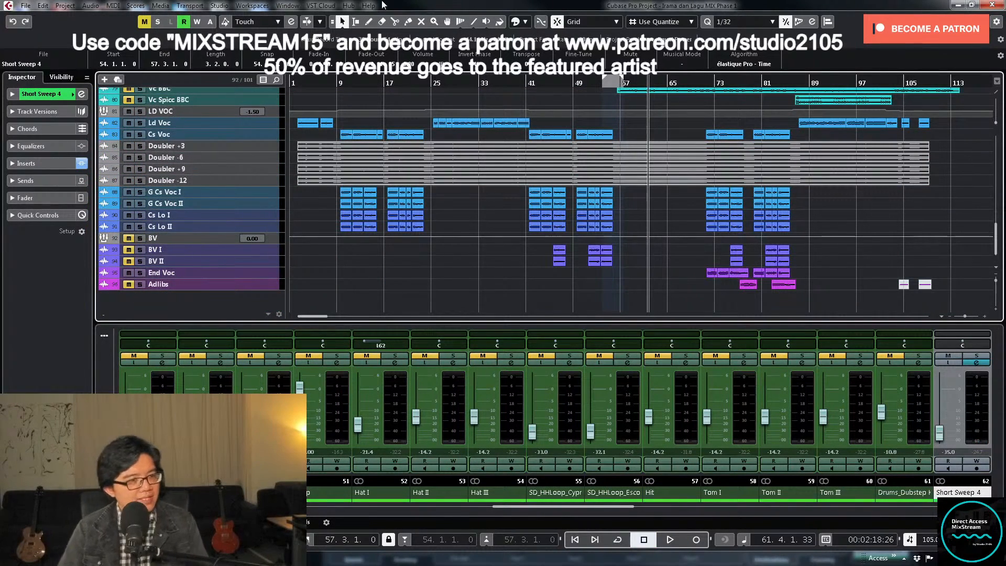
pyautogui.click(547, 81)
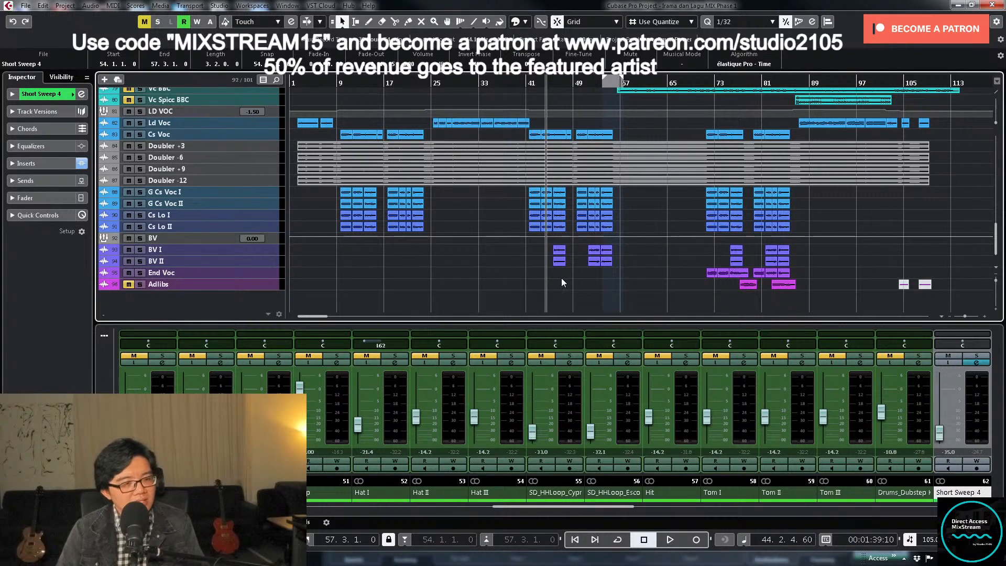
# - Select the BV I and BV II tracks together and enlarge their height in the arrangement
pyautogui.moveTo(619, 508); pyautogui.dragTo(714, 508)
pyautogui.click(261, 261)
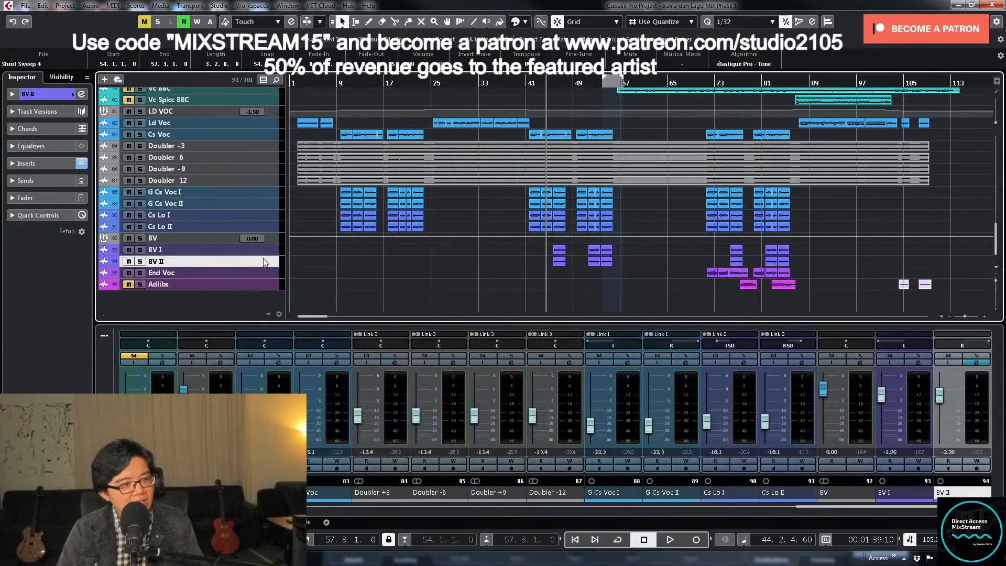
pyautogui.keyDown('shift'); pyautogui.click(261, 251); pyautogui.keyUp('shift')
pyautogui.moveTo(263, 255); pyautogui.dragTo(283, 278)
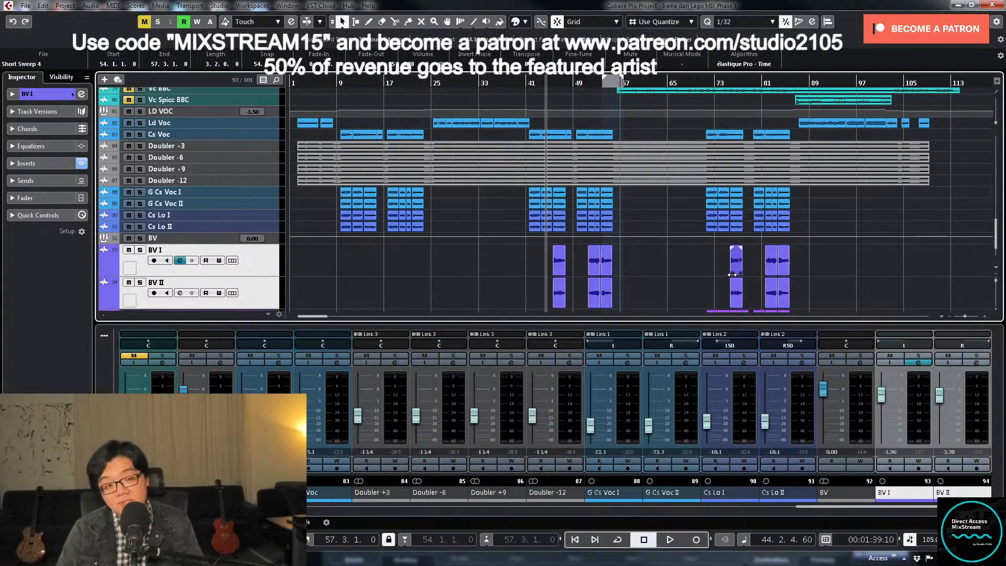
pyautogui.scroll(-3, 688, 297)
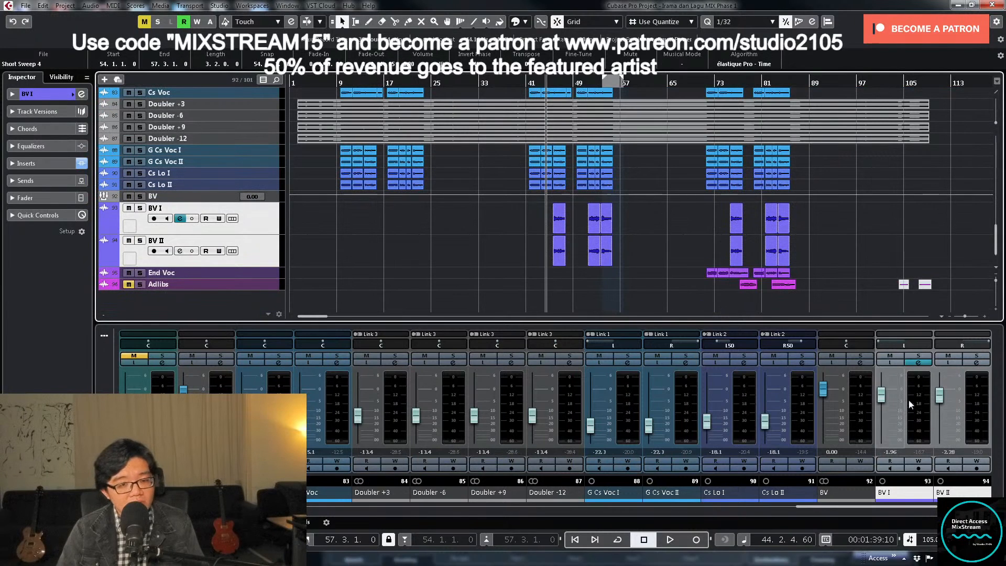
# - Check the BV I channel settings, then select the first BV I and BV II clips and loop the range around them
pyautogui.click(918, 362)
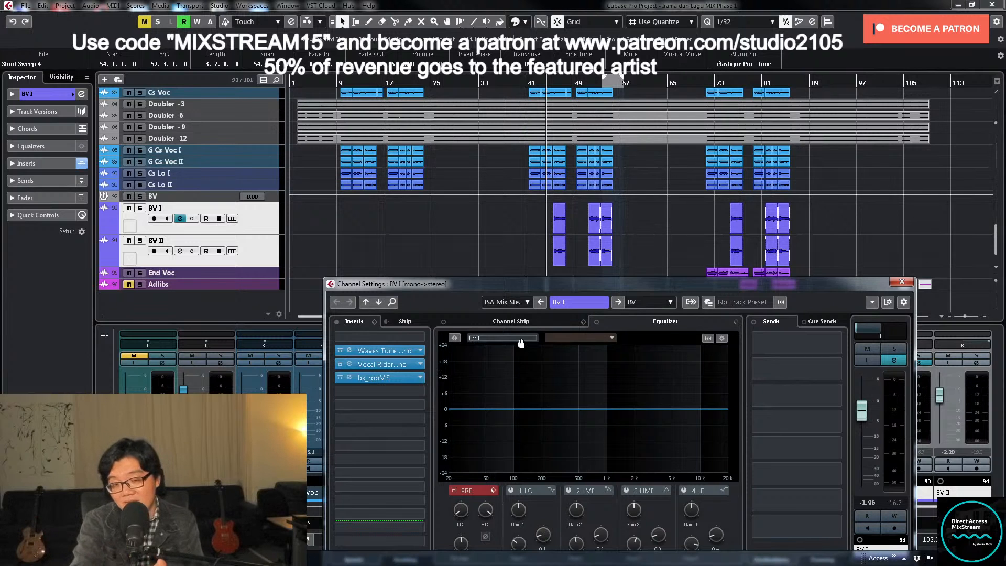
pyautogui.moveTo(543, 212); pyautogui.dragTo(562, 243)
pyautogui.hotkey('shift', 'g')
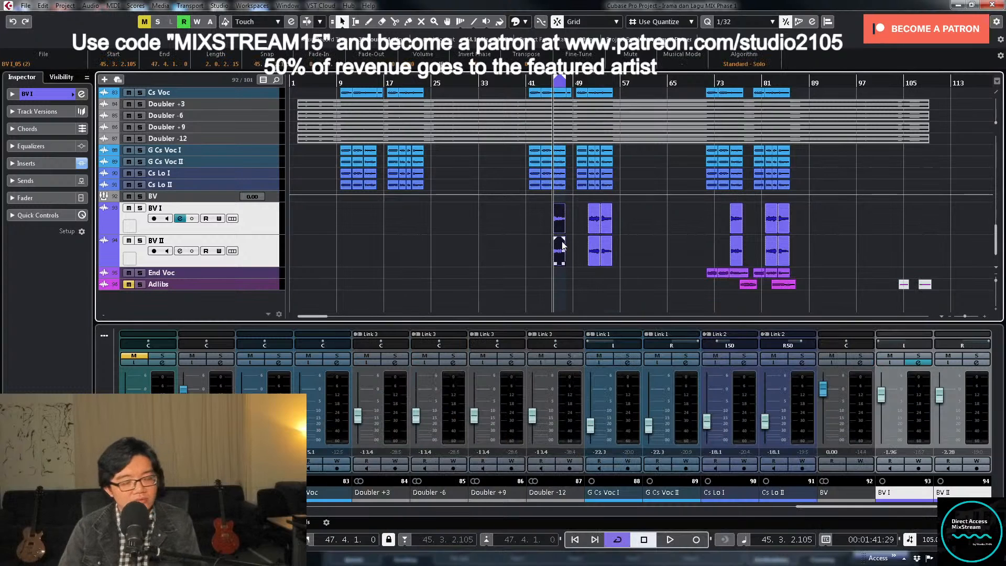
# - Play the looped backing vocal section, solo BV I to hear it alone, and stop with the loop turned off
pyautogui.click(917, 363)
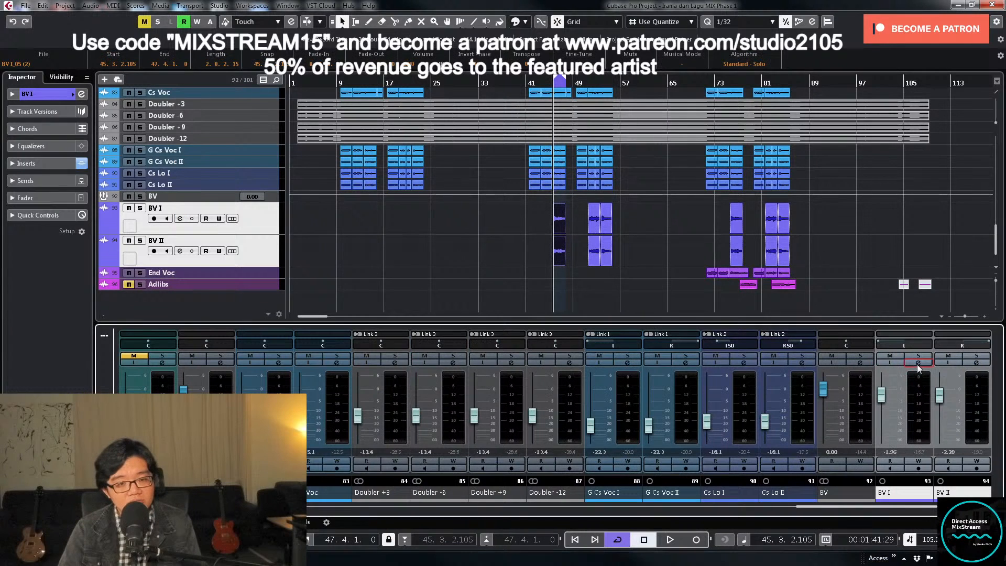
pyautogui.click(917, 363)
pyautogui.press('space')
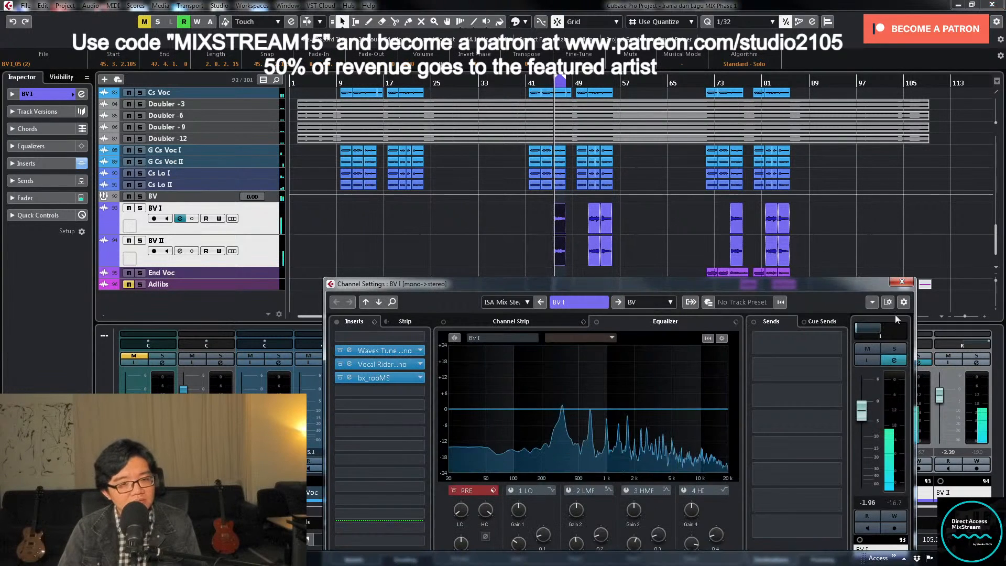
pyautogui.click(902, 283)
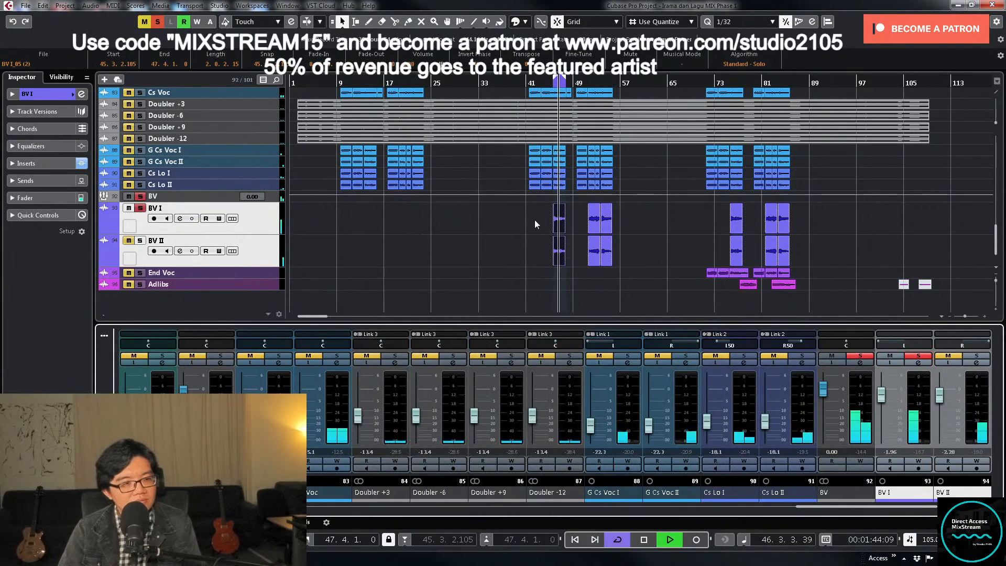
pyautogui.press('s')
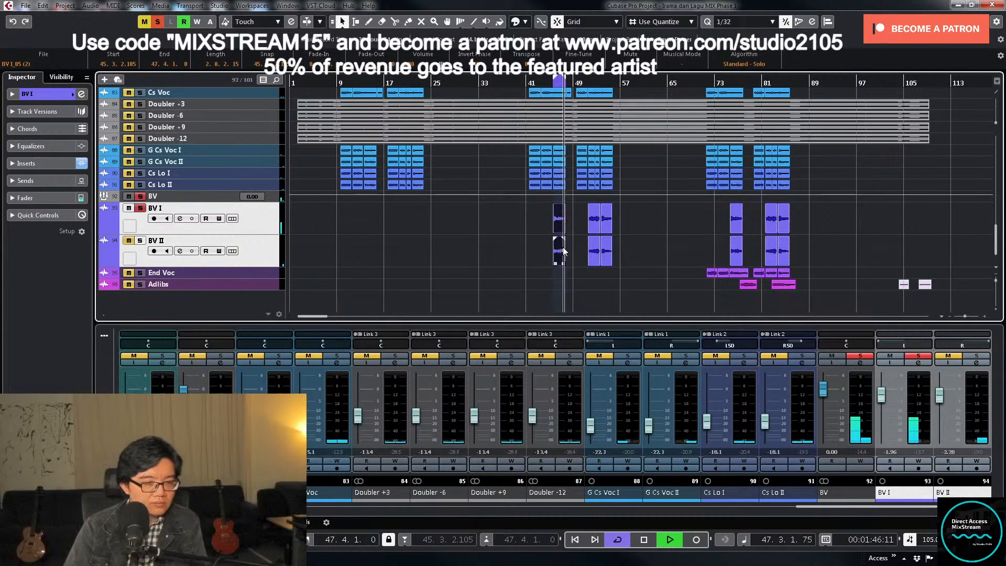
pyautogui.press('space')
pyautogui.press('KP_Divide')
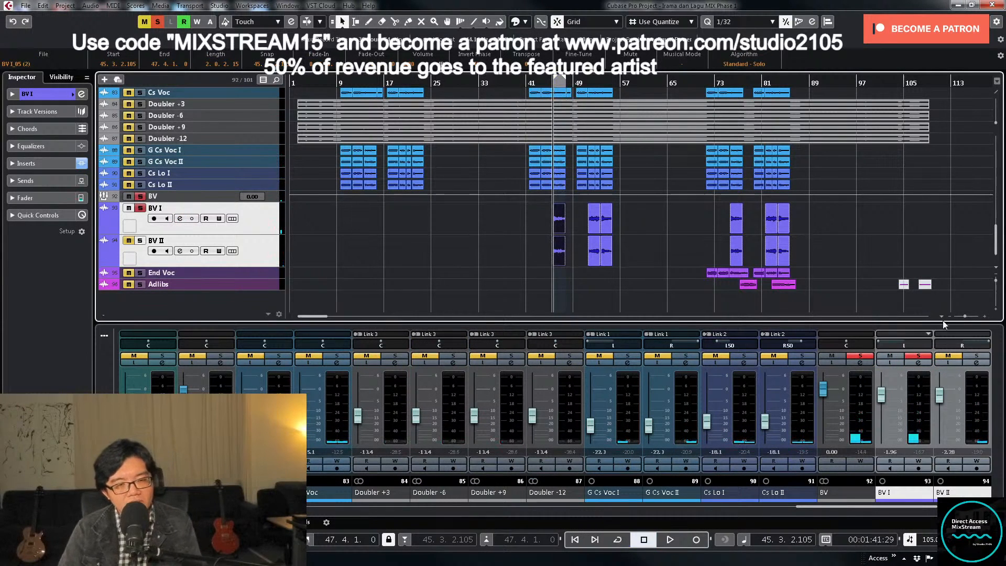
# - Centre the BV I pan and open its channel settings, moved up clear of the mixer
pyautogui.keyDown('ctrl'); pyautogui.click(910, 345); pyautogui.keyUp('ctrl')
pyautogui.click(917, 363)
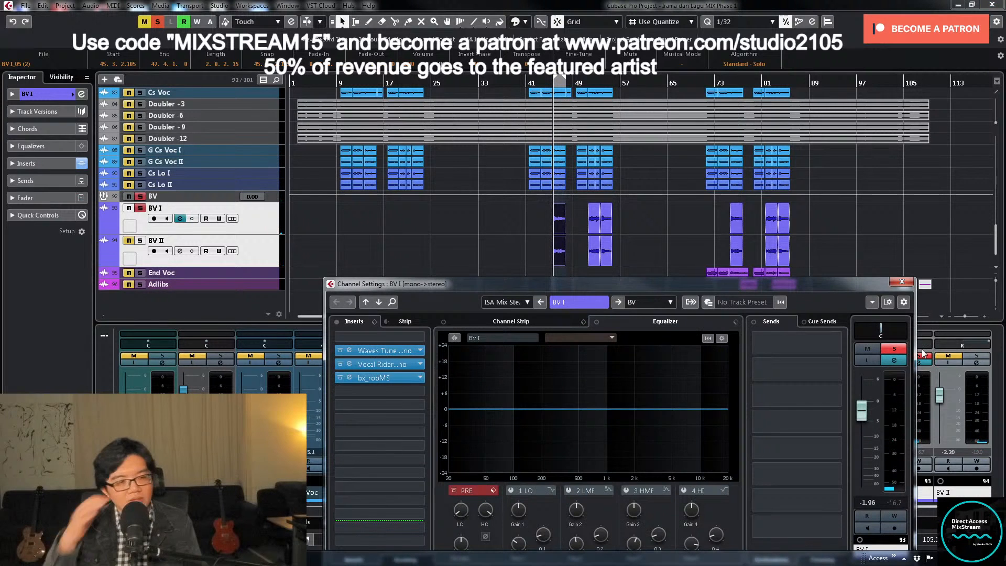
pyautogui.moveTo(659, 283); pyautogui.dragTo(654, 131)
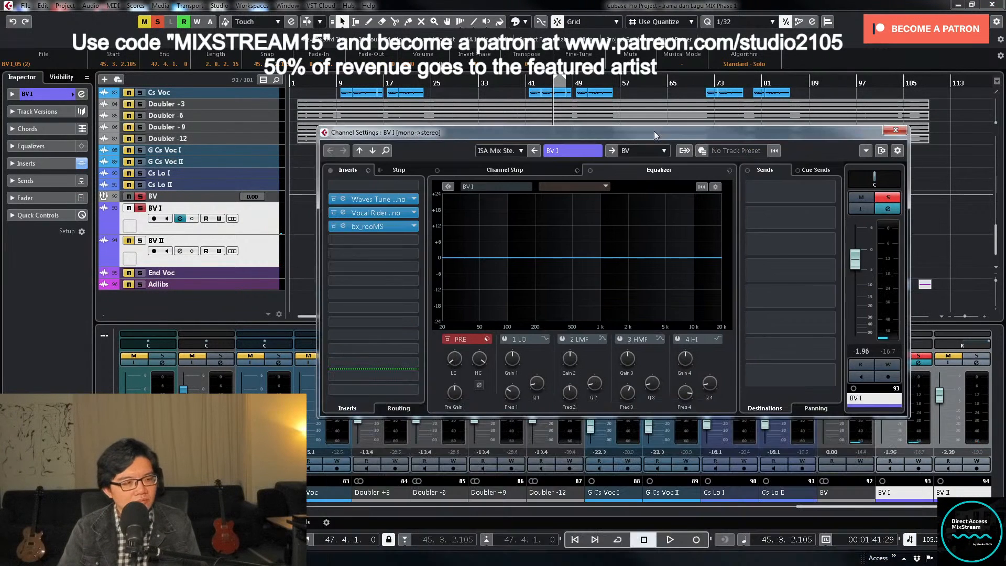
# - Play the soloed BV I and roll off its lows and highs with the Pre section's low-cut and high-cut filters
pyautogui.press('space')
pyautogui.click(447, 339)
pyautogui.moveTo(451, 324); pyautogui.dragTo(451, 317)
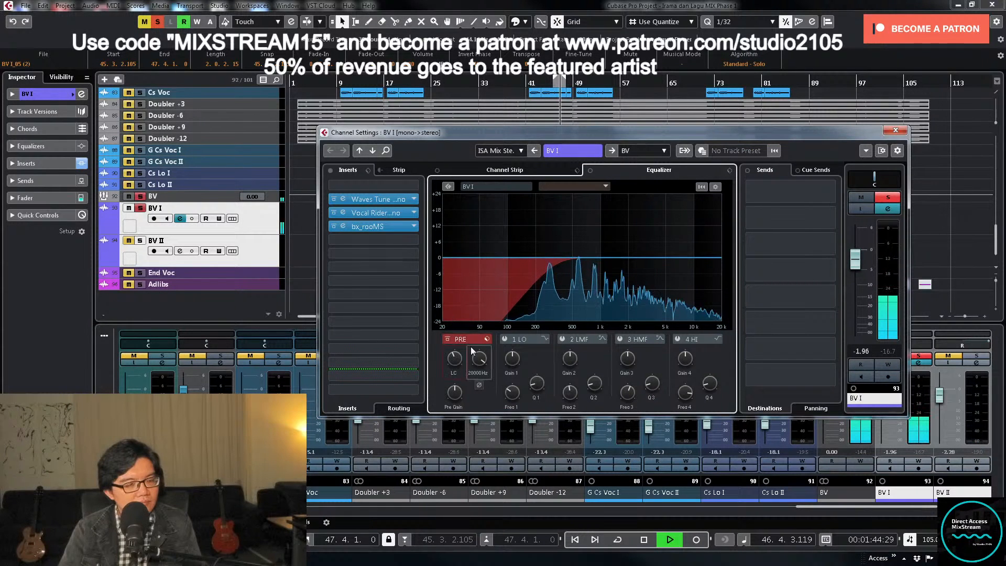
pyautogui.moveTo(479, 362); pyautogui.dragTo(479, 374)
# - Loop the BV I phrase, enable the HMF band, sweep it for harshness, and make a narrow cut just below 5 kHz
pyautogui.click(620, 339)
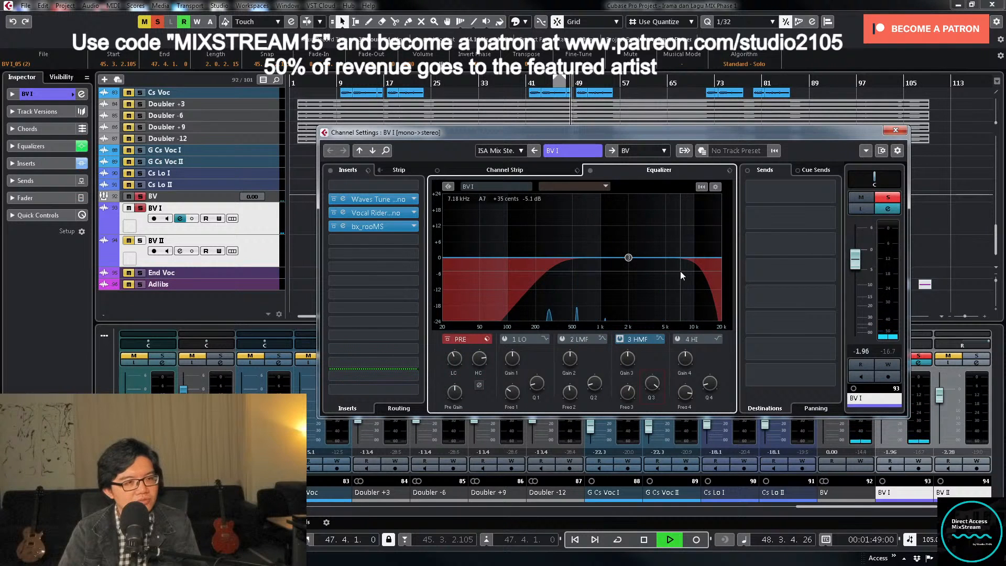
pyautogui.press('KP_Divide')
pyautogui.press('KP_1')
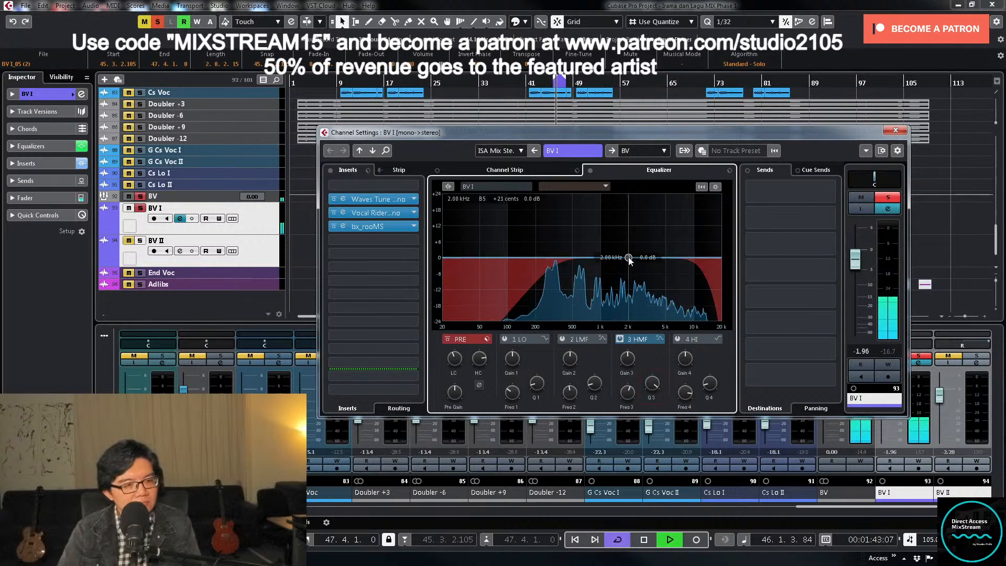
pyautogui.moveTo(629, 258); pyautogui.dragTo(662, 213)
pyautogui.moveTo(627, 359); pyautogui.dragTo(626, 413)
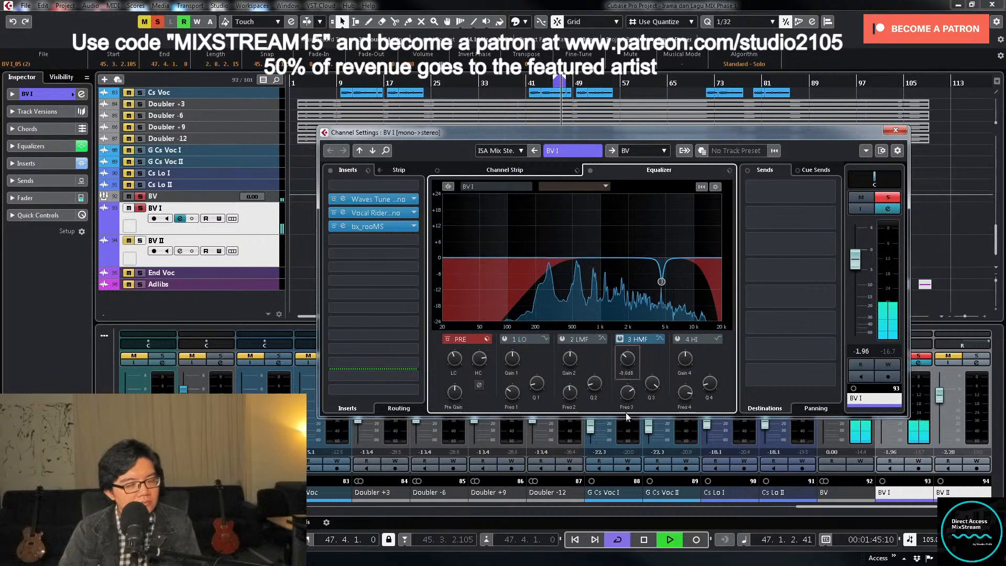
# - Enable BV I's LMF band, boost it to find the resonance, and turn it into a moderate cut just below 1 kHz
pyautogui.click(562, 339)
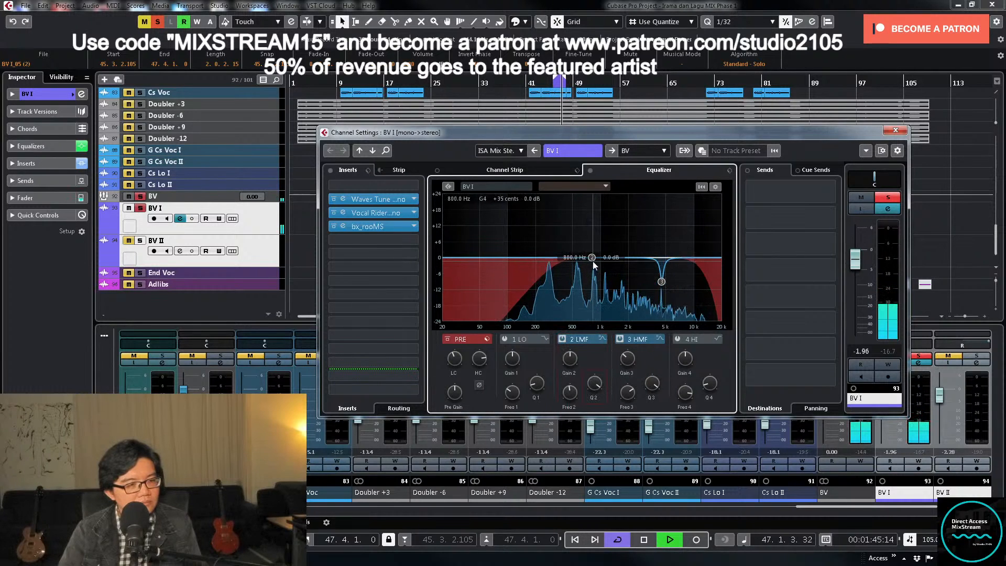
pyautogui.moveTo(594, 262); pyautogui.dragTo(595, 200)
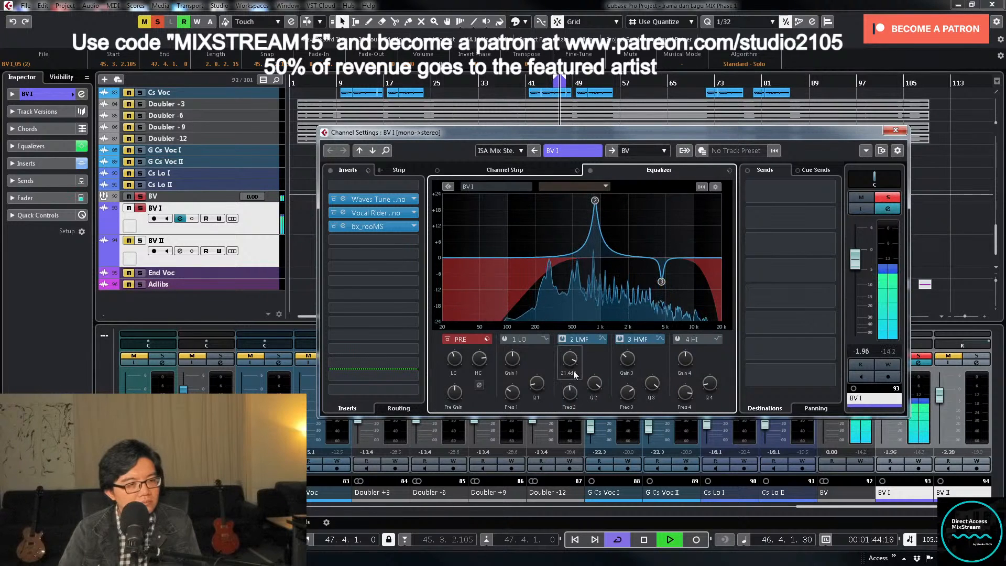
pyautogui.moveTo(570, 362); pyautogui.dragTo(586, 441)
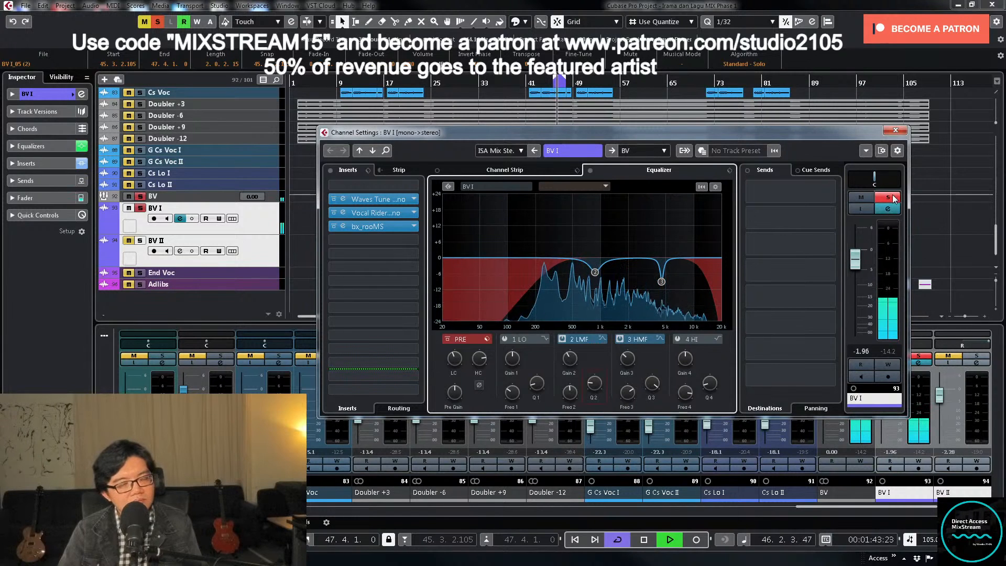
# - Set BV I's low cut to about 459 Hz and its fader to about -7 dB, and close its settings with the track unsoloed
pyautogui.moveTo(451, 360); pyautogui.dragTo(456, 358)
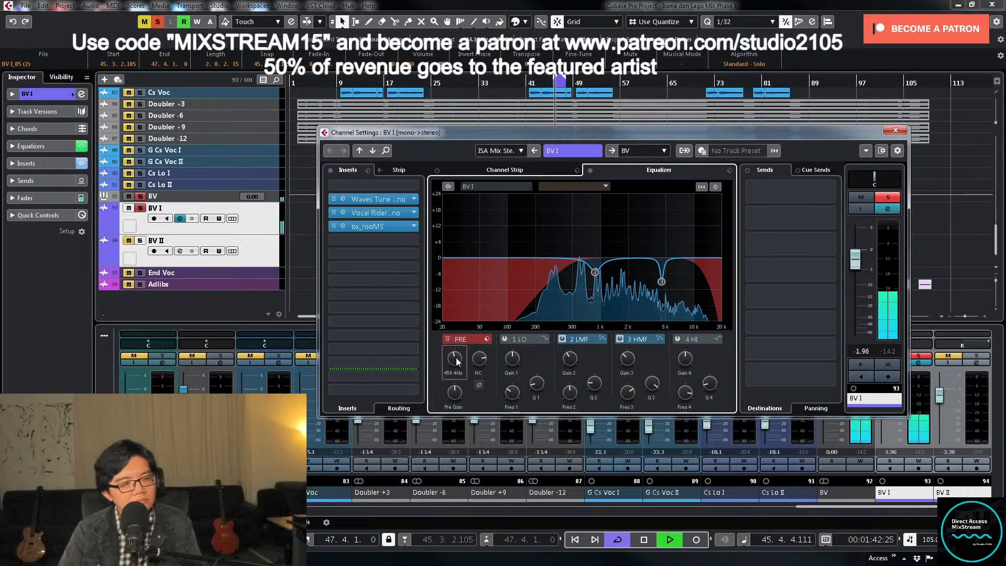
pyautogui.moveTo(855, 260); pyautogui.dragTo(855, 276)
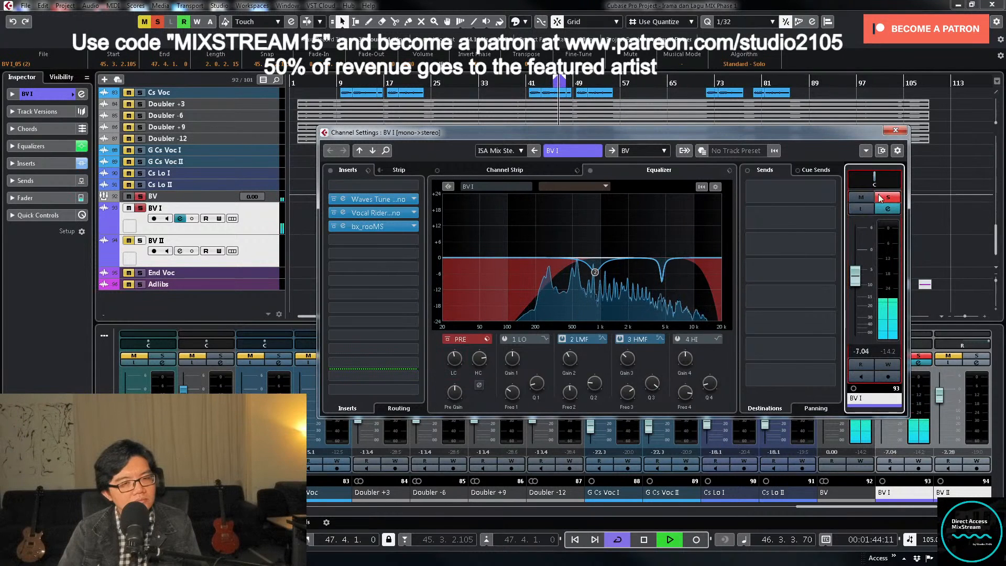
pyautogui.click(896, 130)
pyautogui.press('space')
pyautogui.click(916, 357)
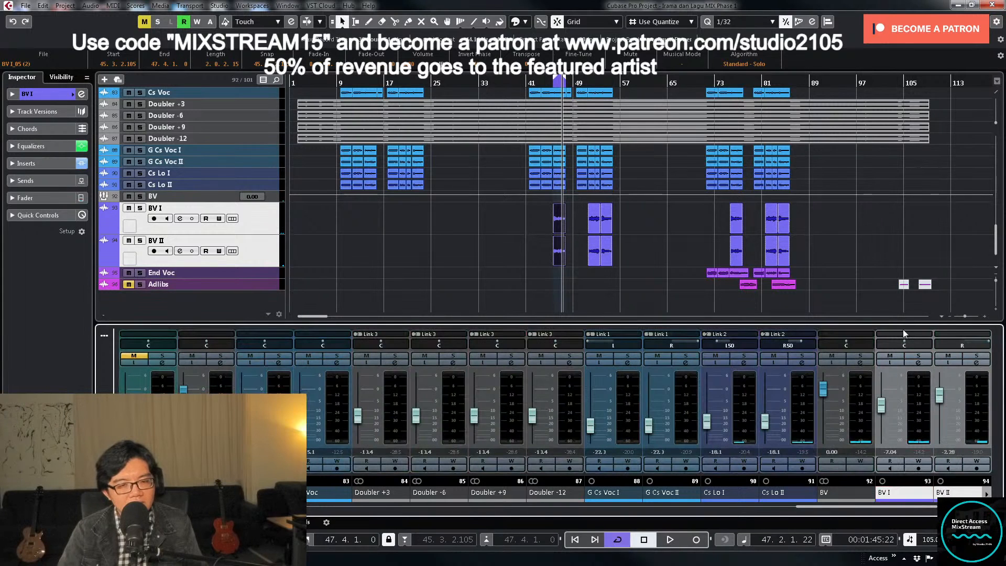
# - Play the full mix from about bar 44, turn the loop off, and check the BV group's channel settings
pyautogui.click(545, 86)
pyautogui.press('space')
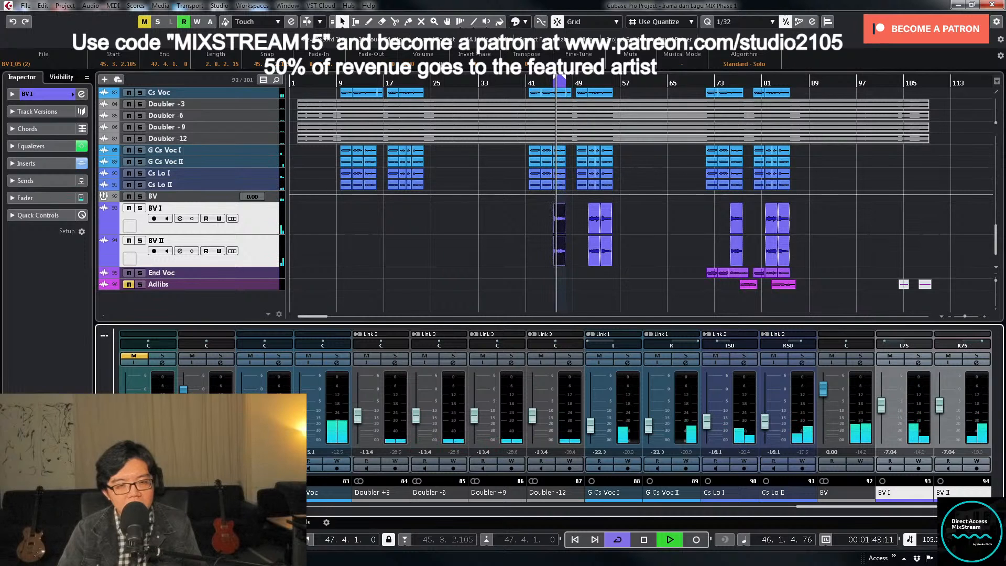
pyautogui.press('KP_Divide')
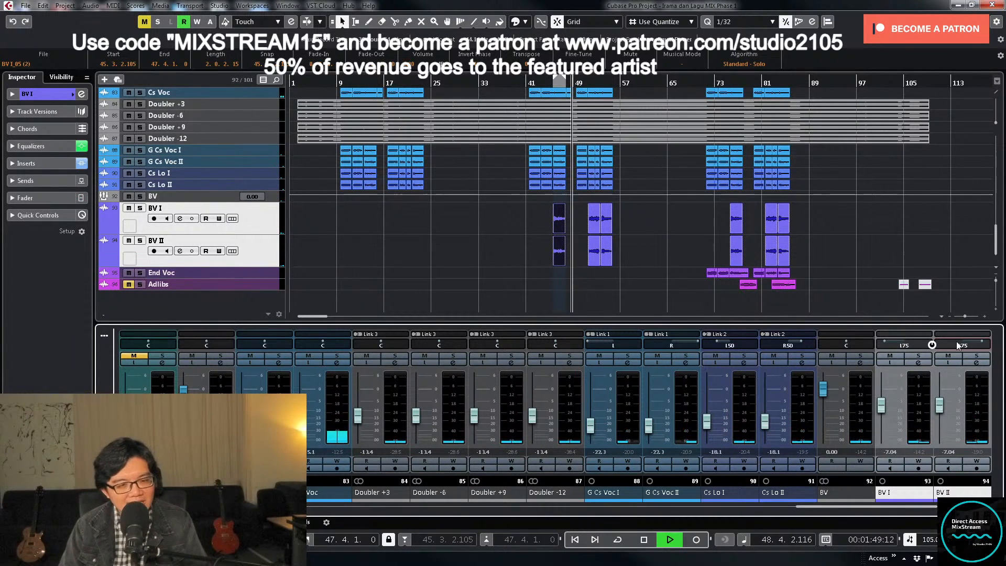
pyautogui.click(861, 362)
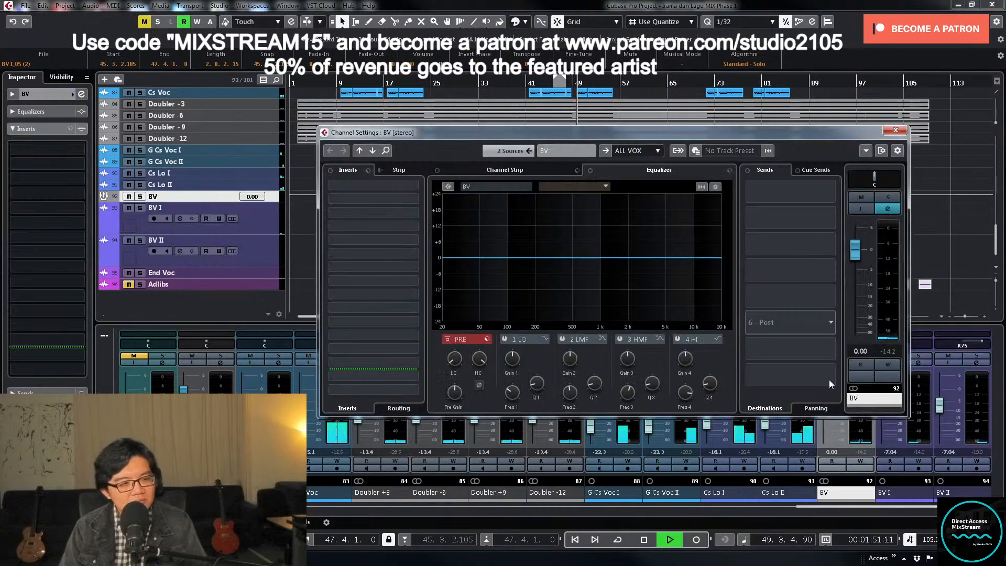
pyautogui.click(896, 130)
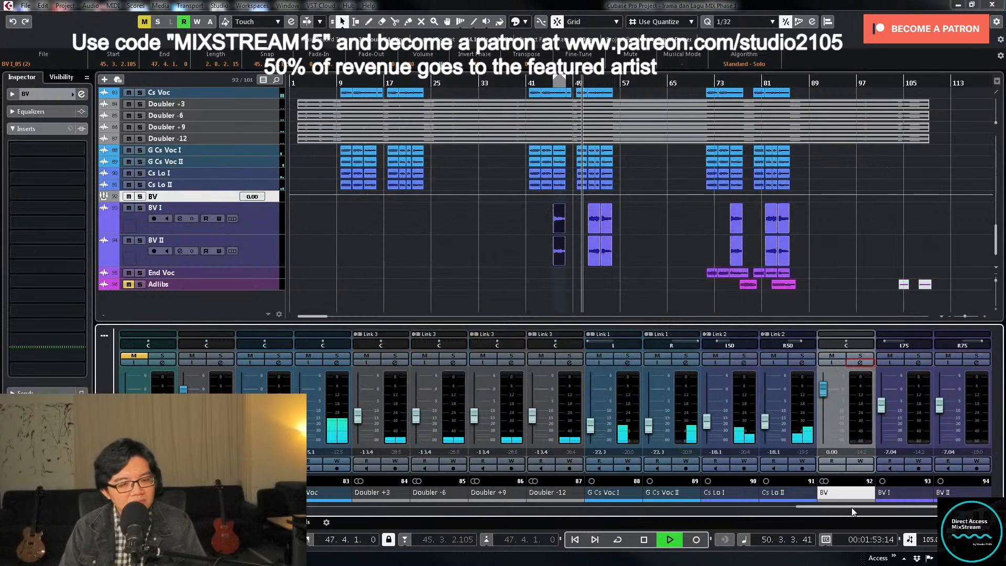
# - Link the BV I and BV II mixer channels together
pyautogui.moveTo(851, 507); pyautogui.dragTo(907, 507)
pyautogui.click(577, 412)
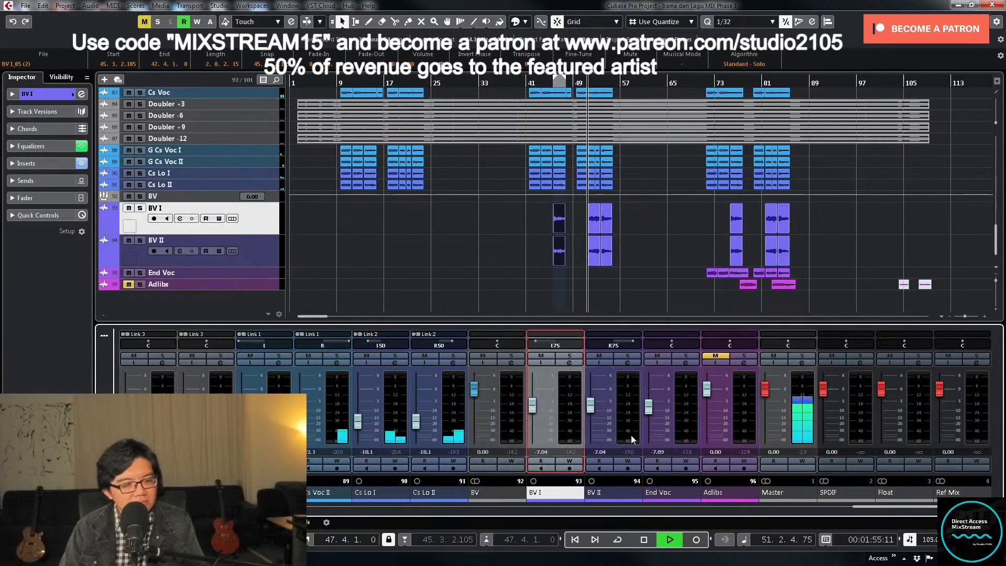
pyautogui.keyDown('ctrl'); pyautogui.click(631, 438); pyautogui.keyUp('ctrl')
pyautogui.rightClick(568, 411)
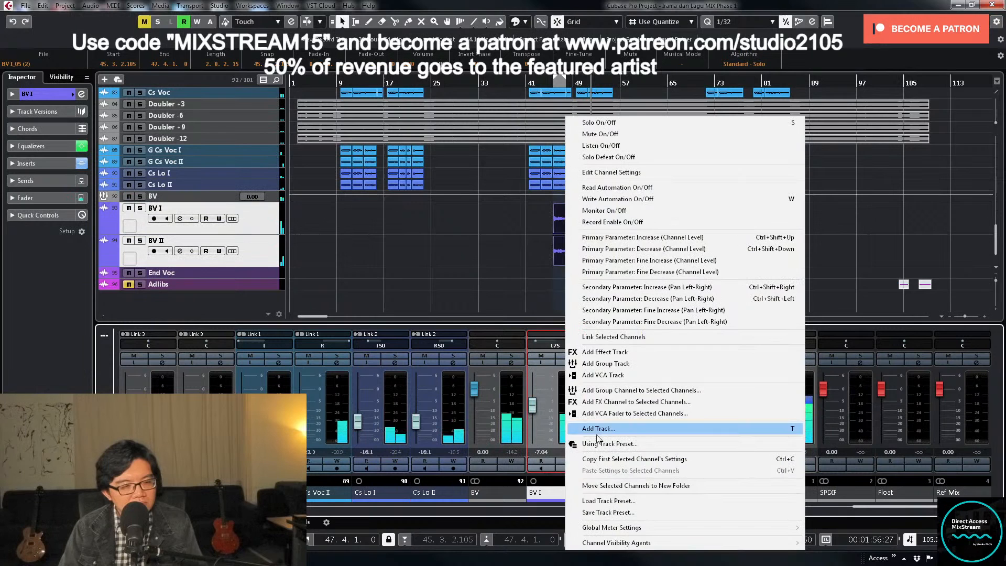
pyautogui.click(626, 342)
pyautogui.click(537, 427)
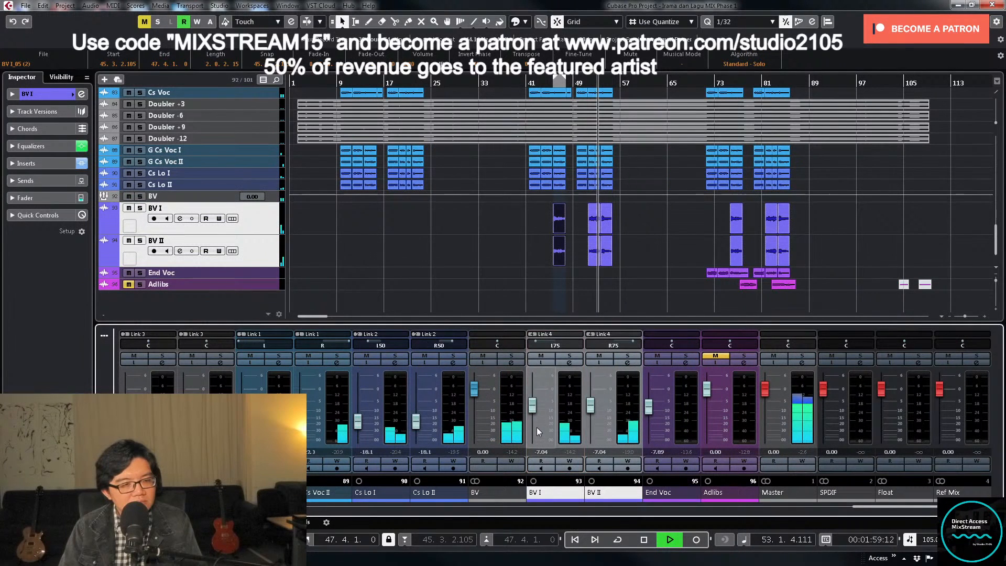
# - Set the linked BV I and BV II faders to -7 dB and deselect the clips
pyautogui.doubleClick(548, 453)
pyautogui.write('-7')
pyautogui.press('Return')
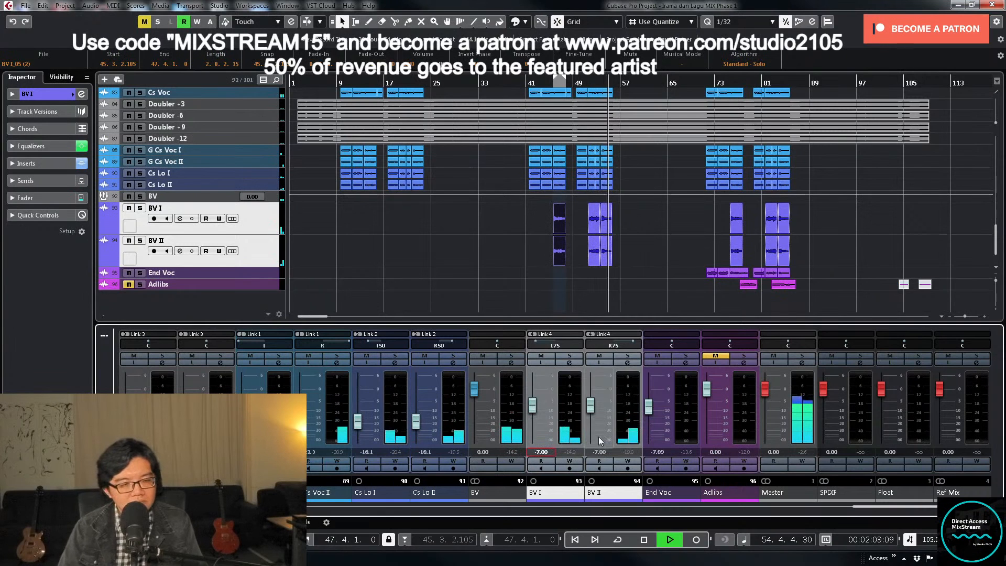
pyautogui.click(645, 295)
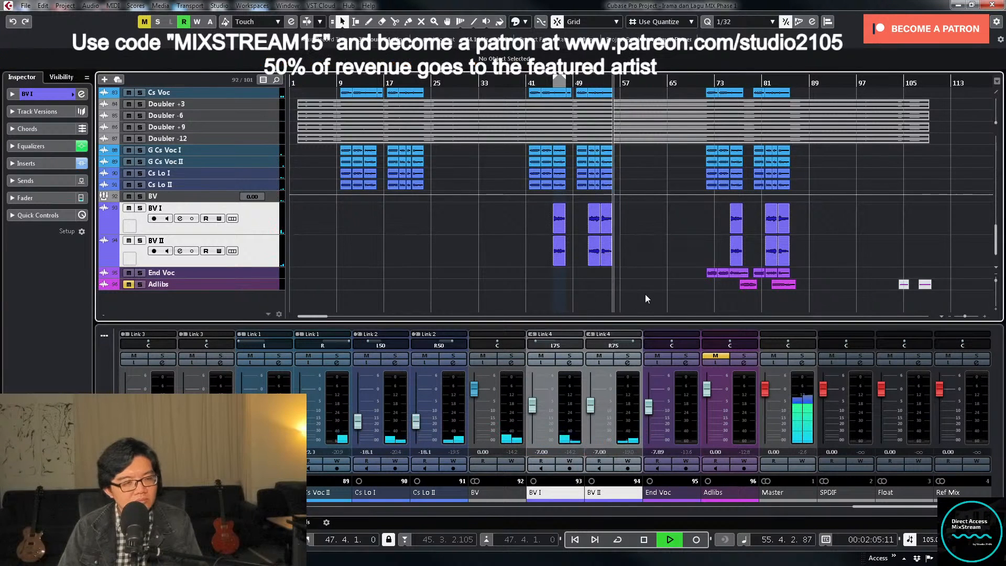
# - Look over the instrument tracks that enter around bar 57 and stop playback just past it
pyautogui.scroll(5, 668, 272)
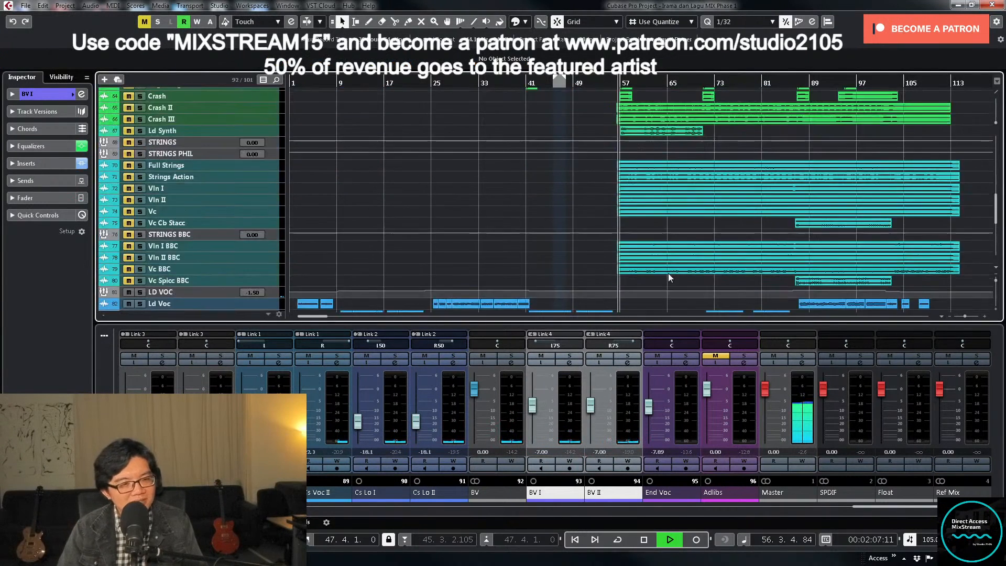
pyautogui.scroll(15, 668, 275)
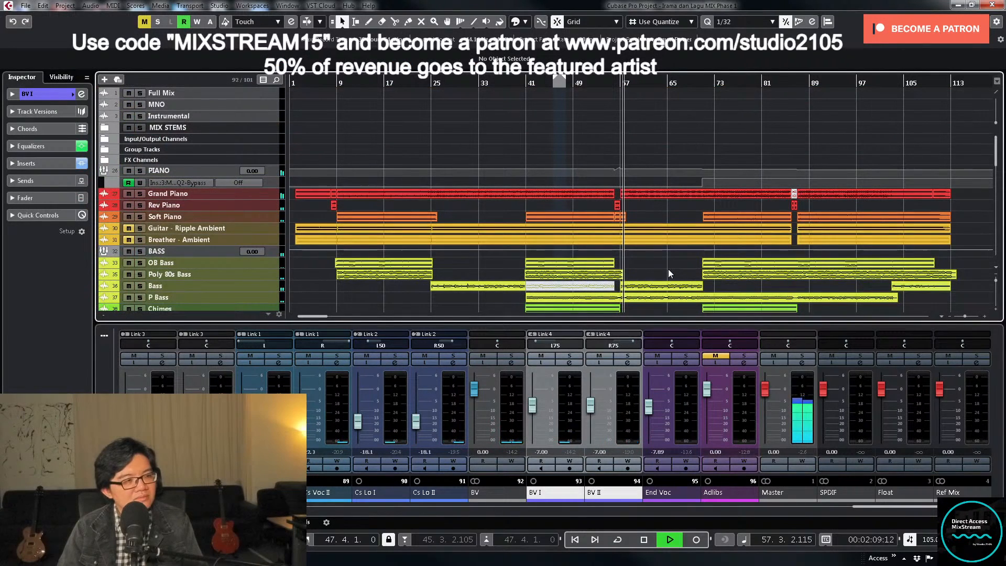
pyautogui.press('space')
pyautogui.scroll(-12, 668, 269)
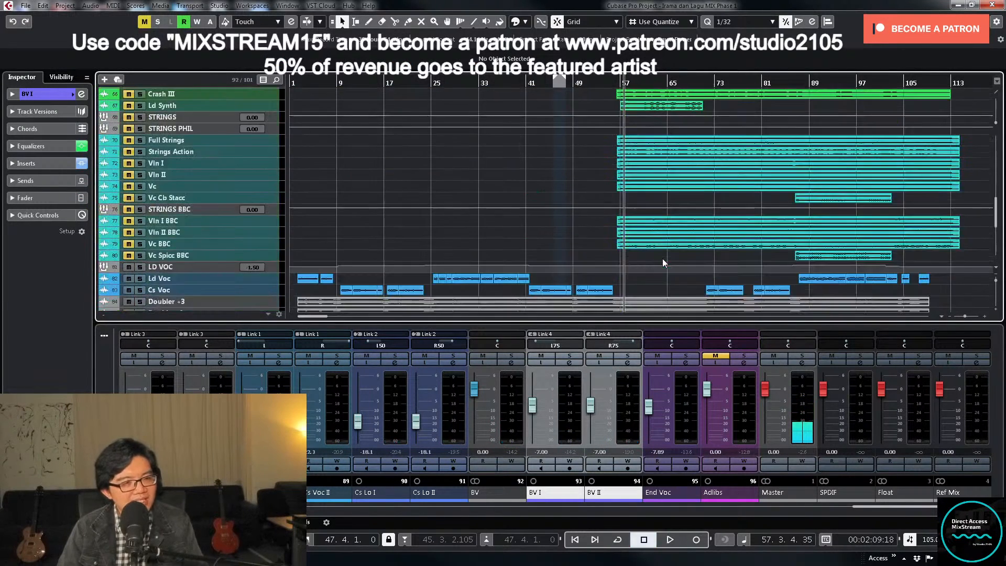
pyautogui.scroll(6, 677, 226)
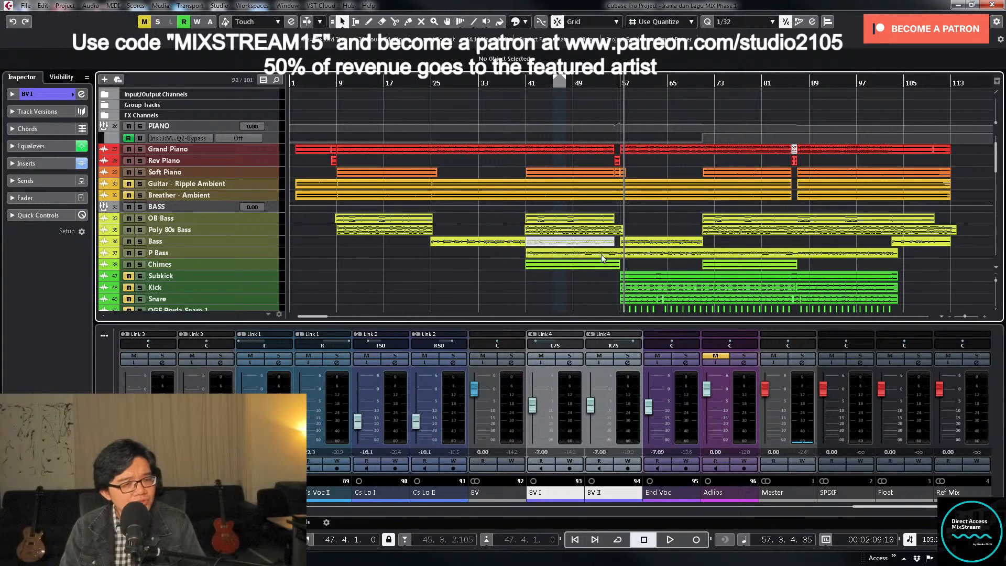
# - Hide the PIANO track's automation lane and place the cursor just before bar 55
pyautogui.click(611, 80)
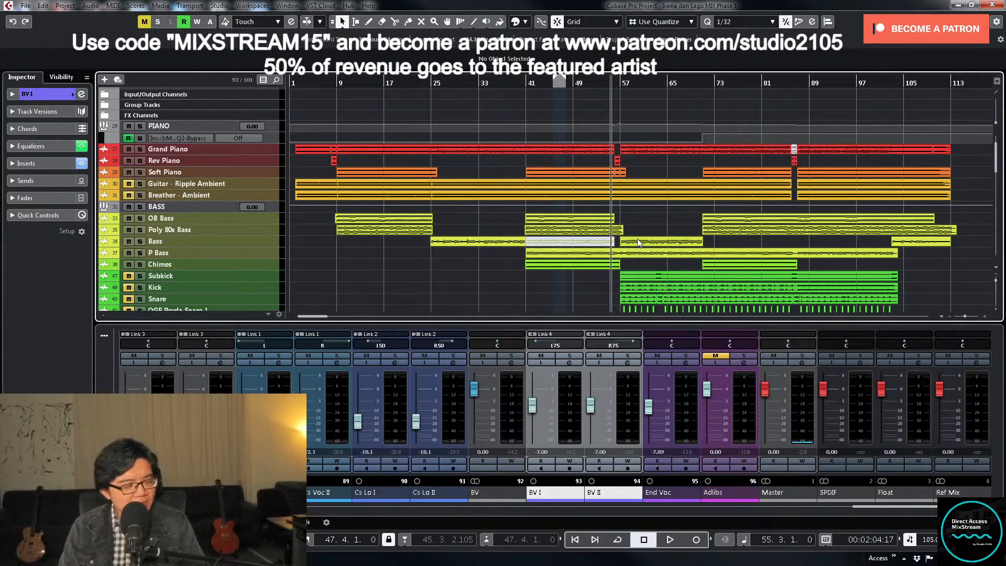
pyautogui.scroll(-2, 639, 243)
pyautogui.click(622, 82)
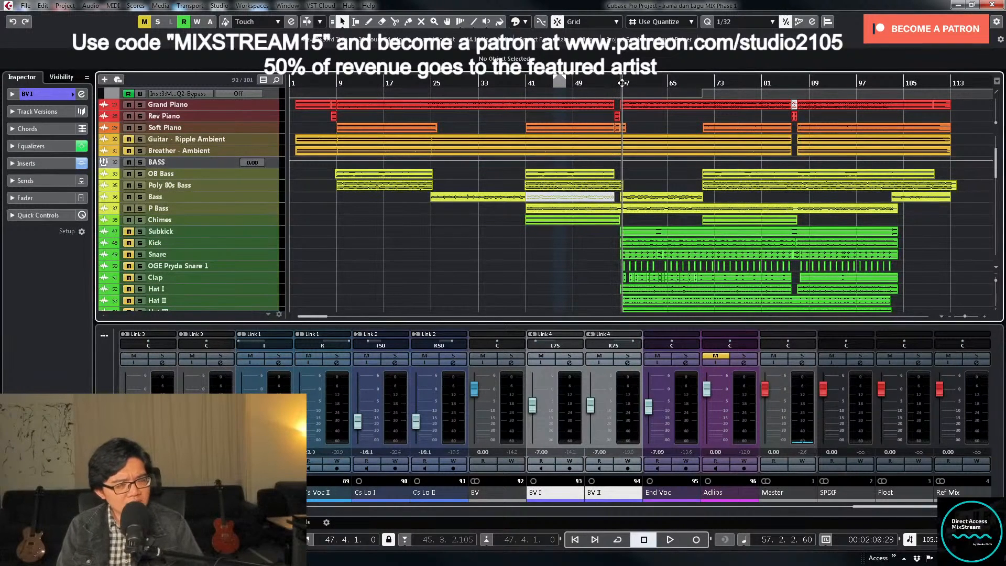
pyautogui.scroll(4, 581, 183)
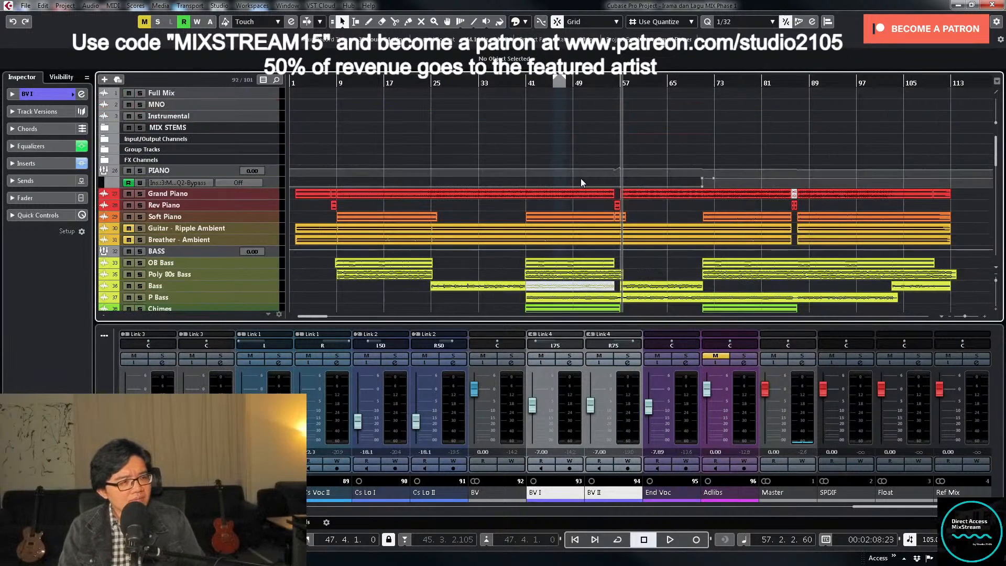
pyautogui.click(109, 178)
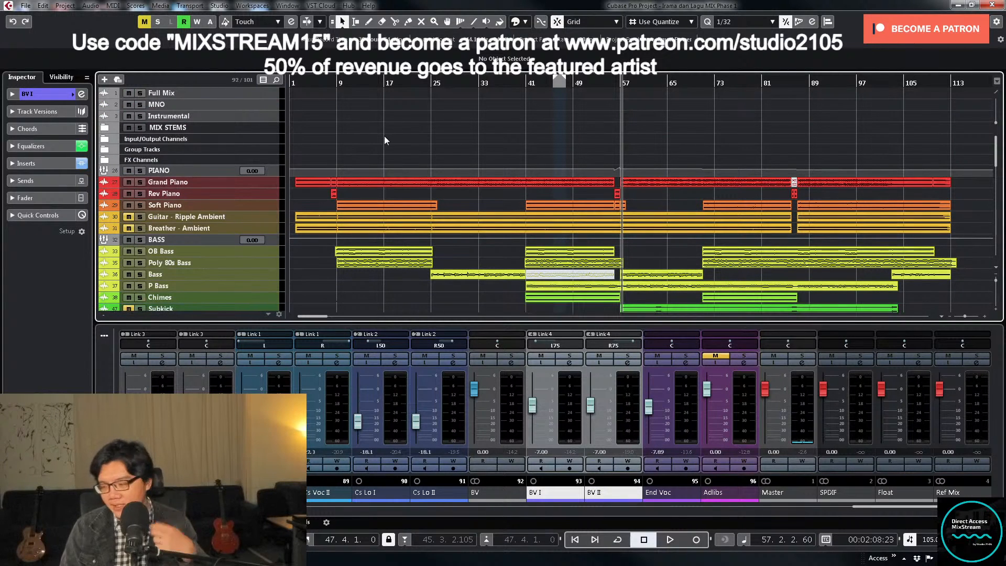
pyautogui.click(607, 82)
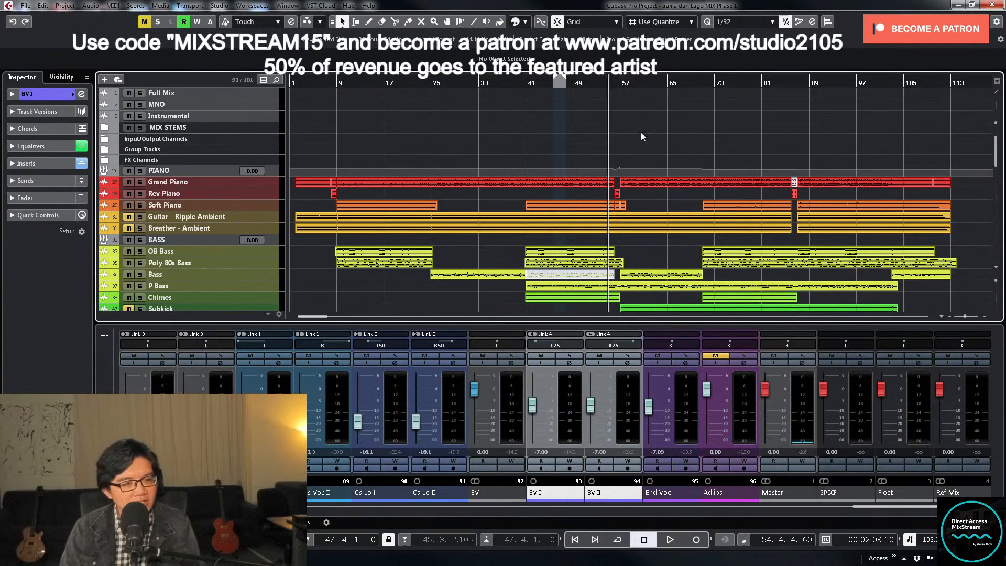
# - Start playback just before bar 55 and unmute the drum and percussion tracks down through Tom III, SD_Crash_Cave, Crash, Crash II and Crash III
pyautogui.scroll(-6, 463, 166)
pyautogui.press('space')
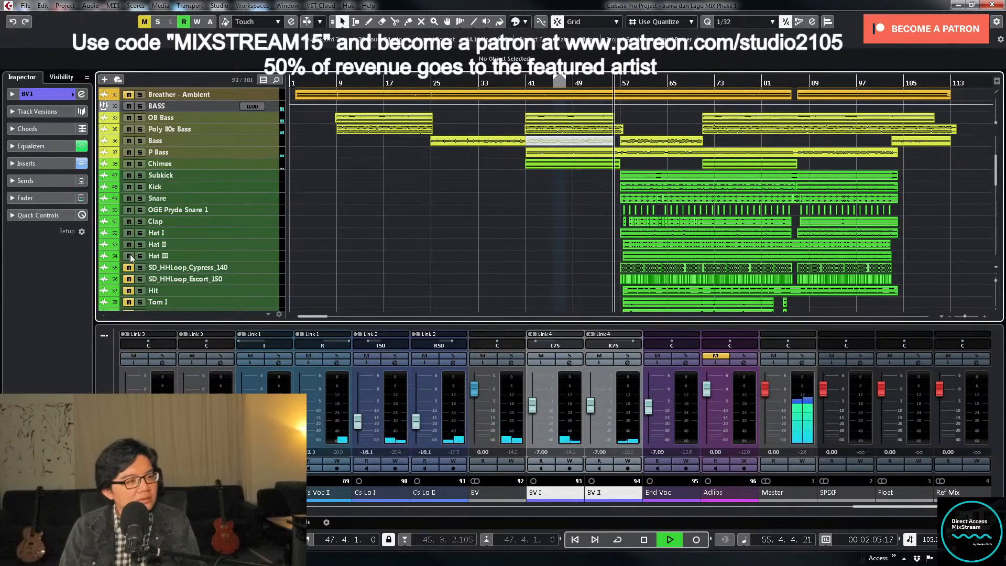
pyautogui.scroll(-6, 181, 262)
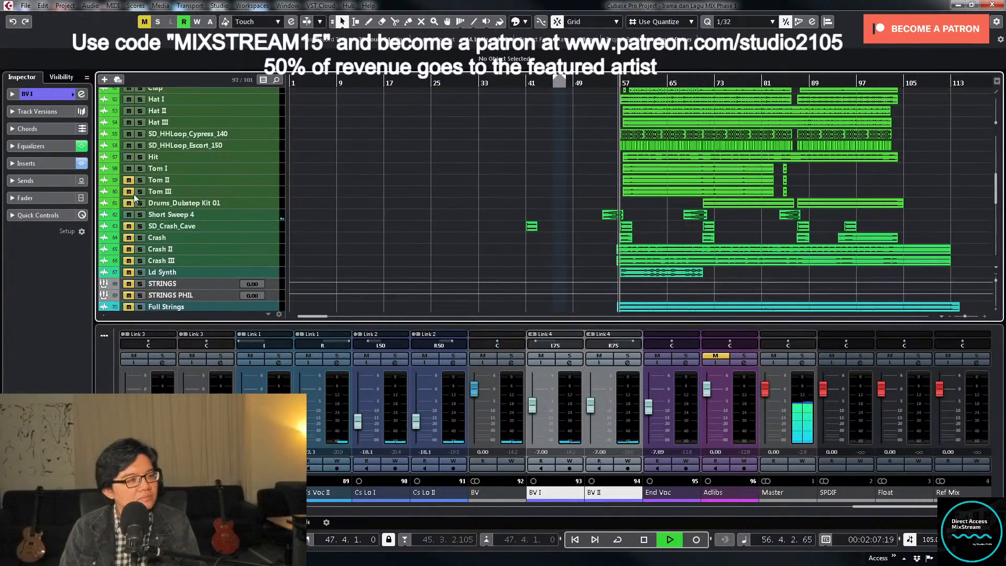
pyautogui.click(131, 194)
pyautogui.click(129, 191)
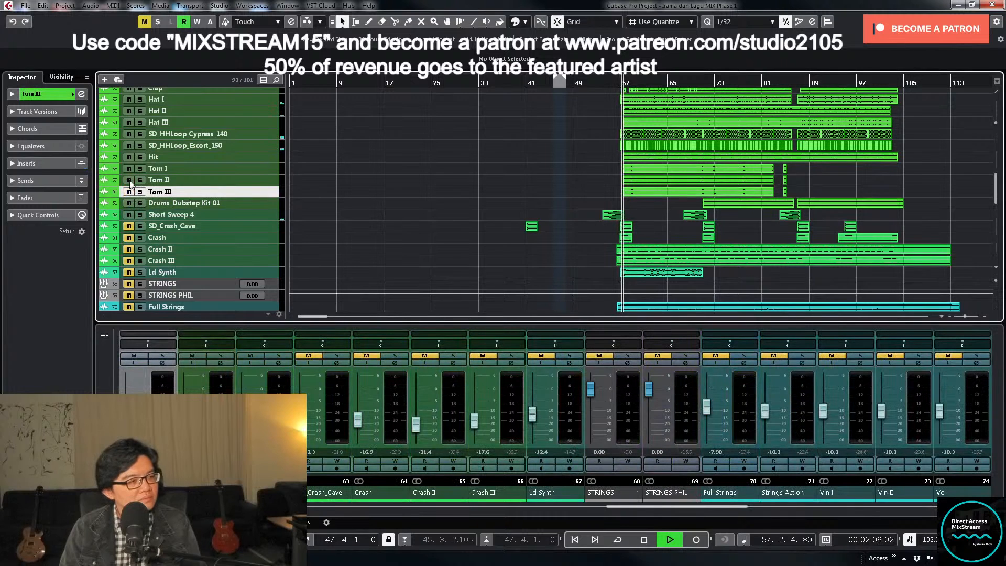
pyautogui.click(129, 226)
pyautogui.click(128, 237)
pyautogui.click(128, 249)
pyautogui.click(128, 260)
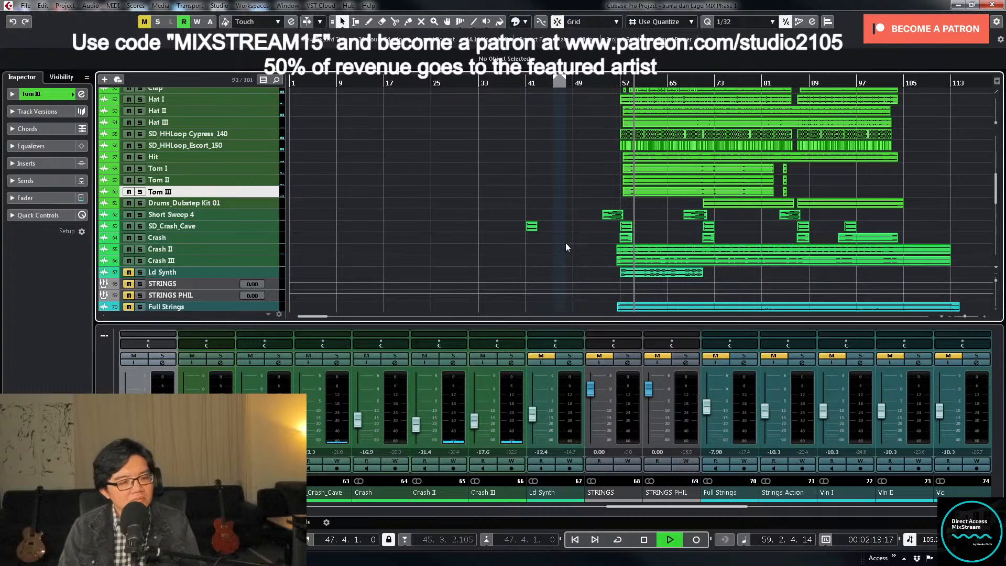
# - Stop playback and mute the Subkick channel and the drum channels from Snare through Tom II
pyautogui.moveTo(712, 507); pyautogui.dragTo(539, 511)
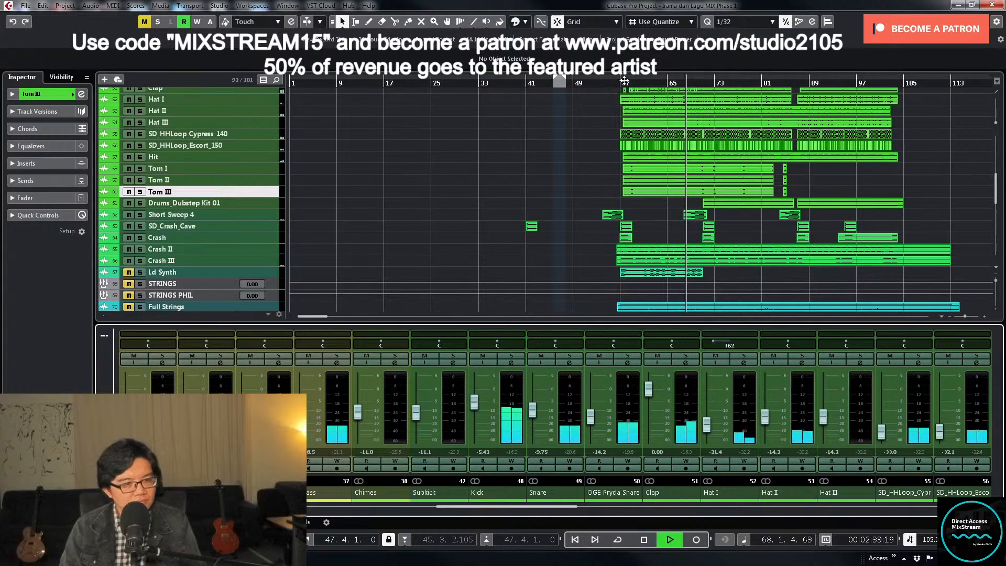
pyautogui.press('space')
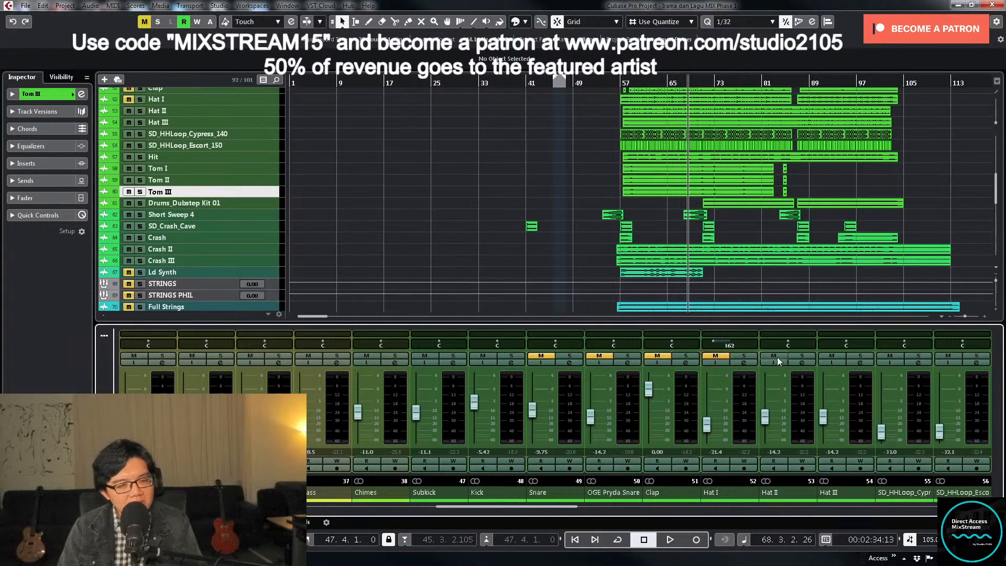
pyautogui.click(831, 356)
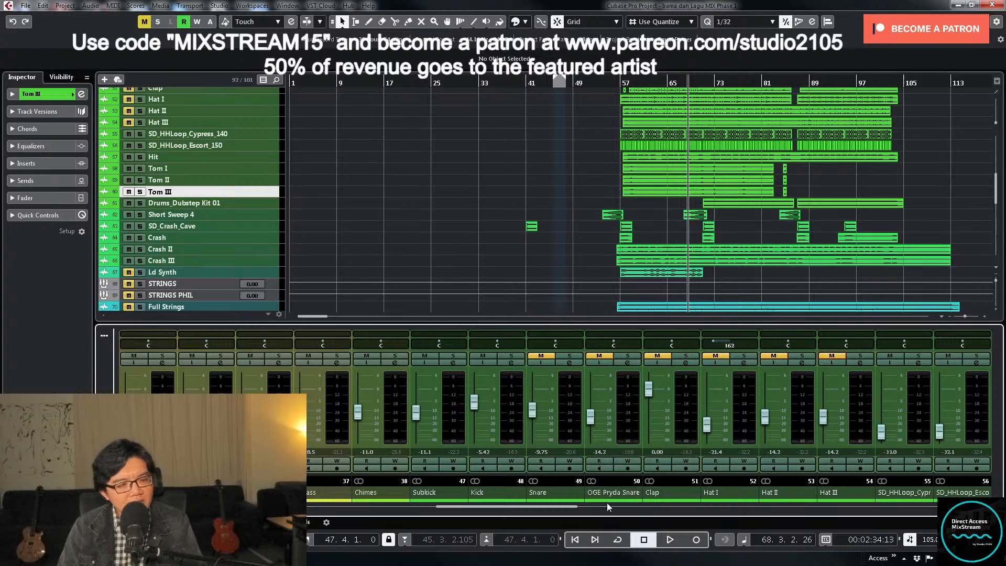
pyautogui.moveTo(568, 508); pyautogui.dragTo(608, 508)
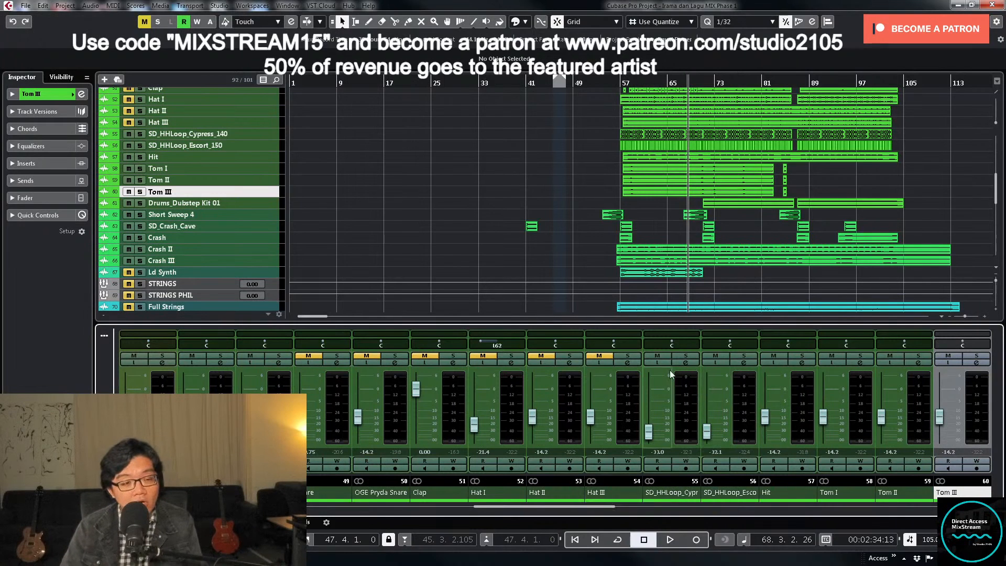
pyautogui.click(888, 355)
pyautogui.moveTo(586, 509); pyautogui.dragTo(521, 517)
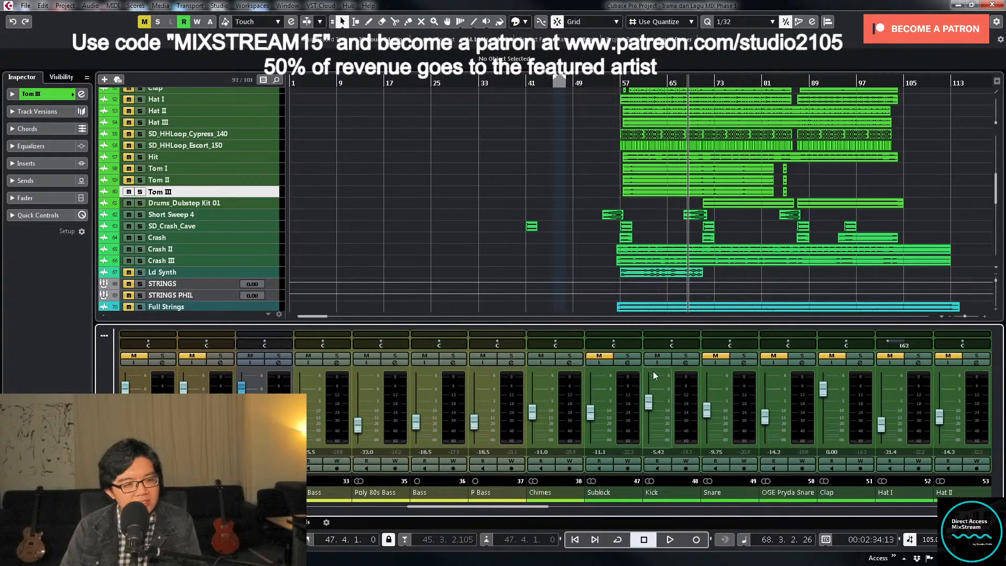
# - Load the MIX VCC-VTMA DRUMS insert preset on the Kick channel, add a low cut in its pre-filter and check its output routing
pyautogui.click(686, 363)
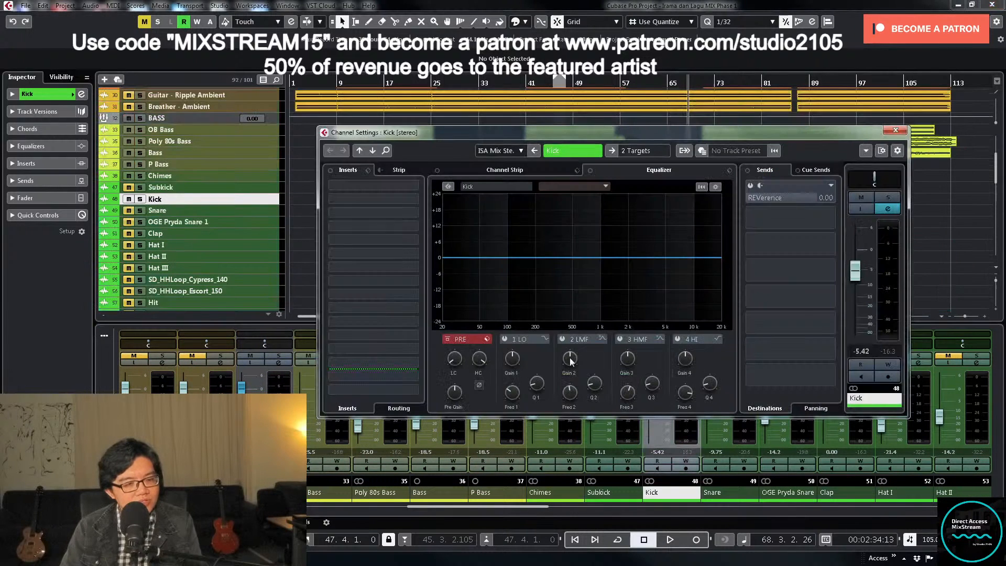
pyautogui.click(369, 170)
pyautogui.click(420, 182)
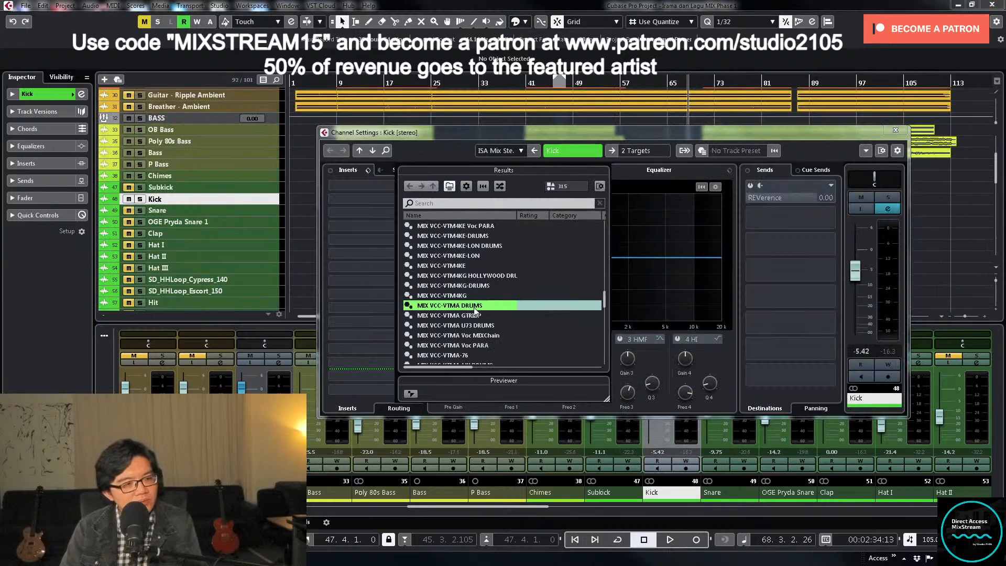
pyautogui.doubleClick(474, 307)
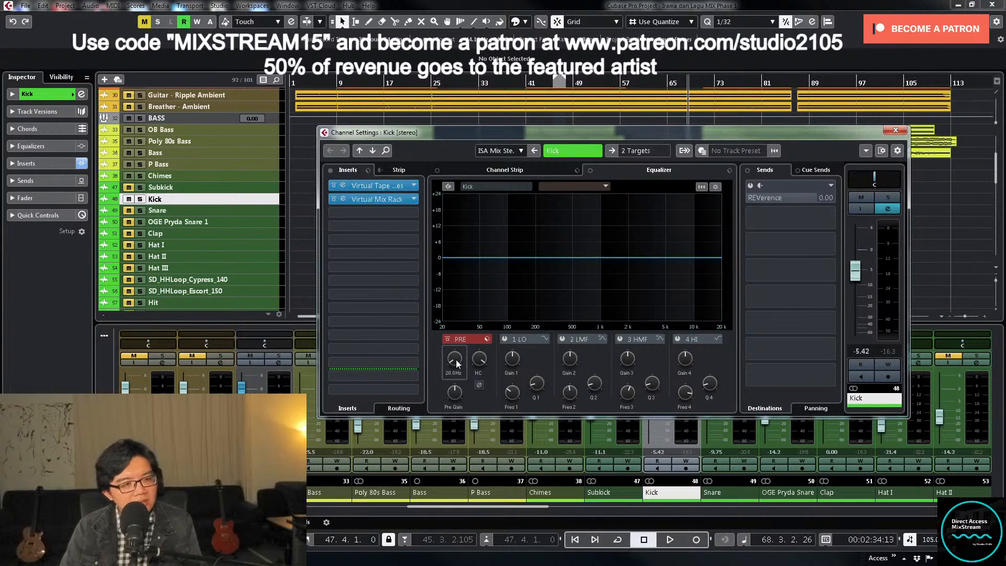
pyautogui.click(645, 155)
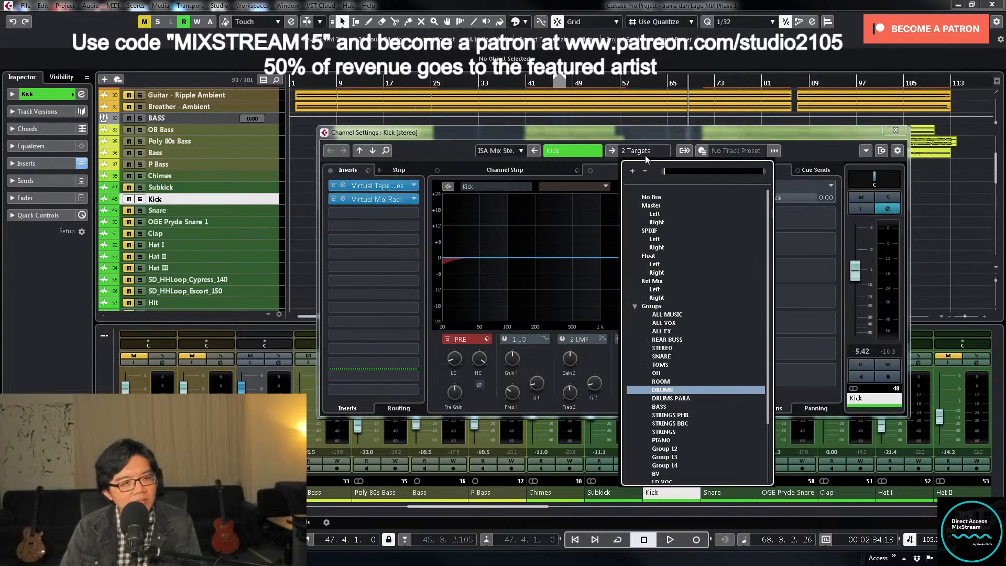
pyautogui.click(891, 131)
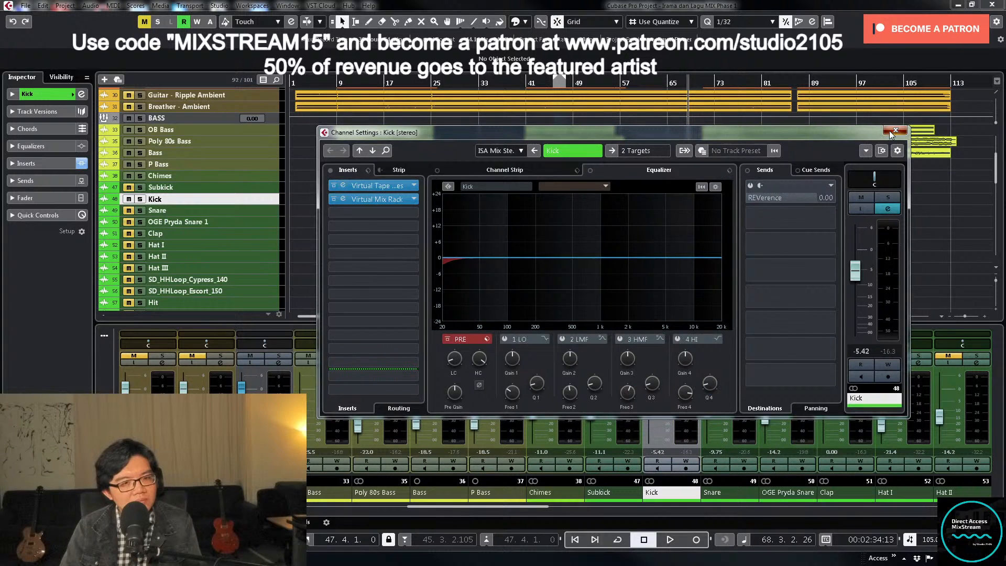
pyautogui.click(892, 132)
# - Pull the Kick fader all the way down and place the cursor just before bar 57
pyautogui.moveTo(659, 396); pyautogui.dragTo(649, 405)
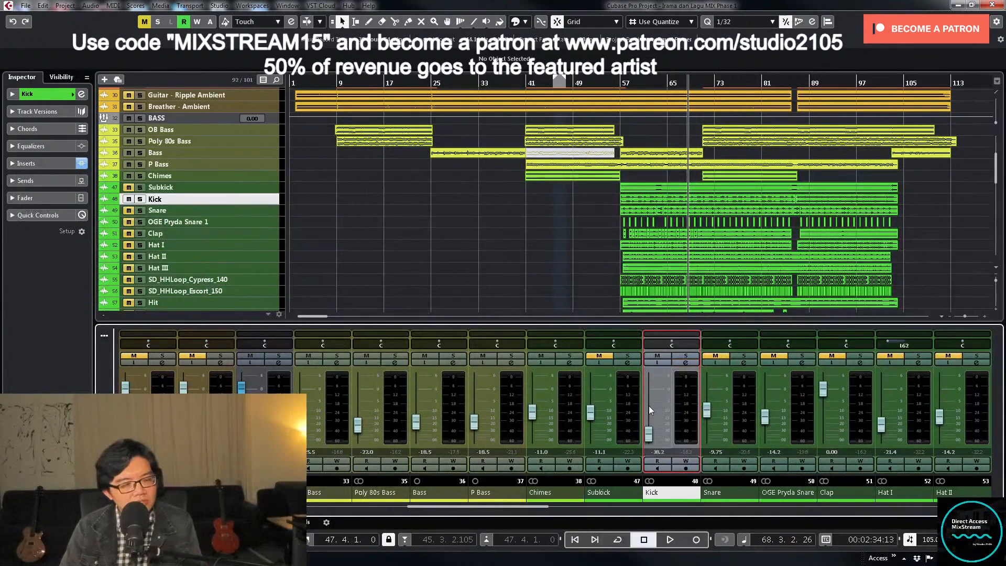
pyautogui.click(618, 83)
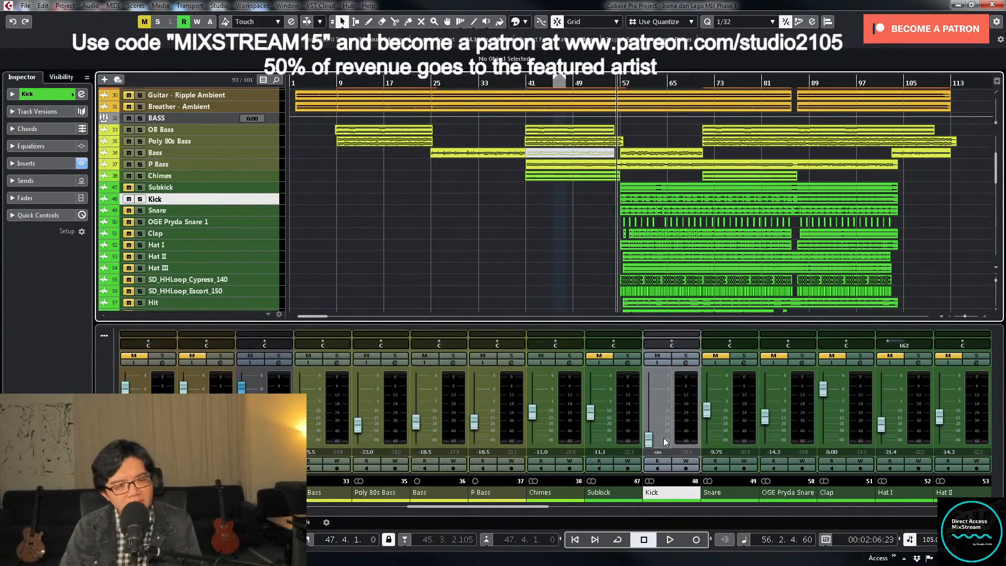
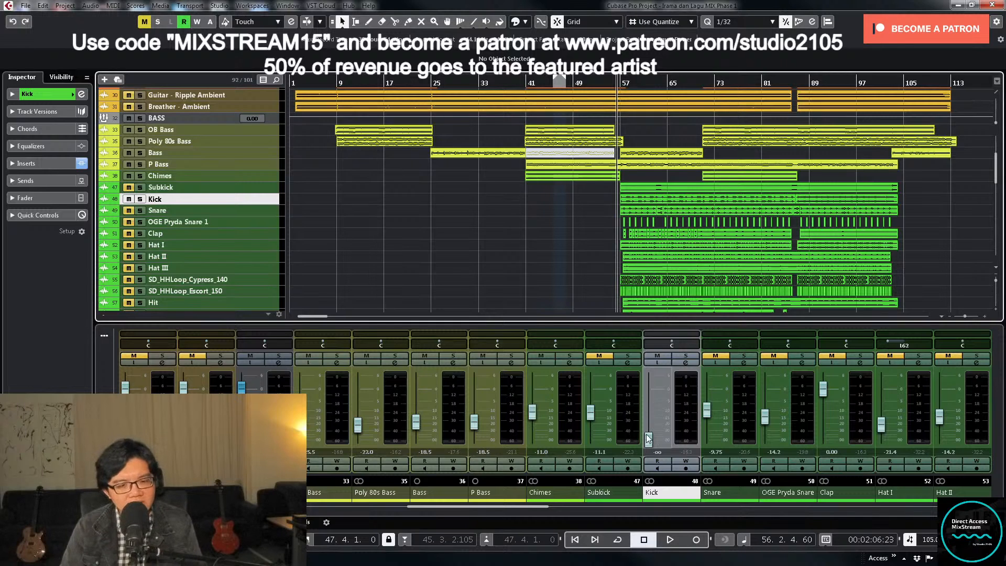
# - Raise the Kick fader to about -18.1 dB during playback and mute the tracks from Tom III through Crash III
pyautogui.press('space')
pyautogui.moveTo(648, 440); pyautogui.dragTo(652, 420)
pyautogui.scroll(-3, 433, 242)
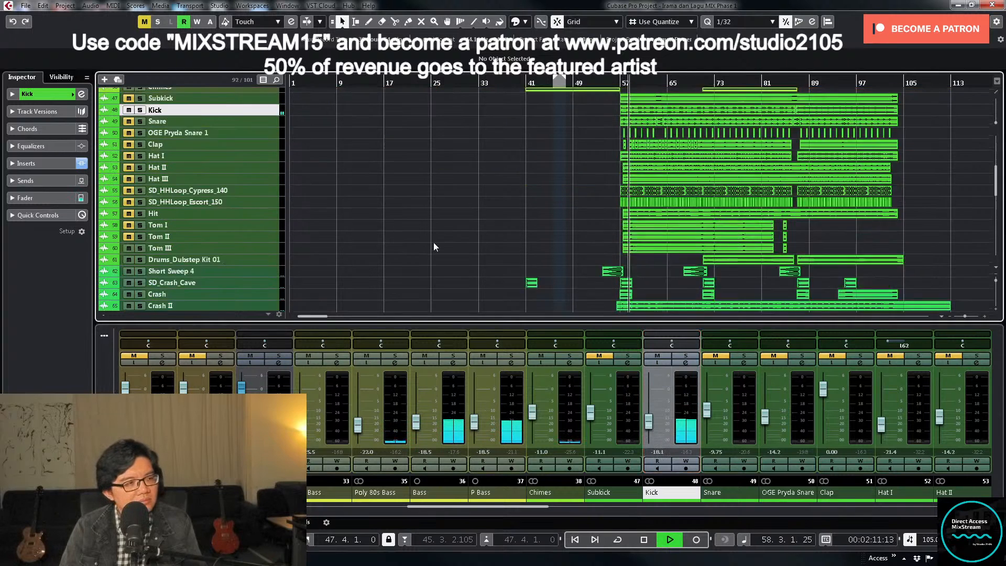
pyautogui.scroll(-3, 432, 242)
pyautogui.press('space')
pyautogui.click(260, 228)
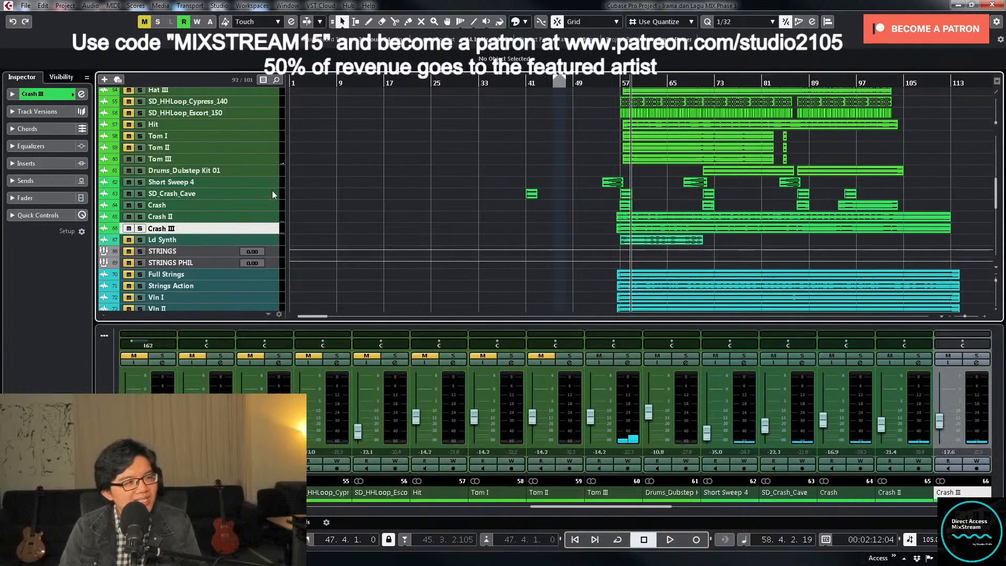
pyautogui.keyDown('shift'); pyautogui.click(270, 160); pyautogui.keyUp('shift')
pyautogui.scroll(3, 510, 162)
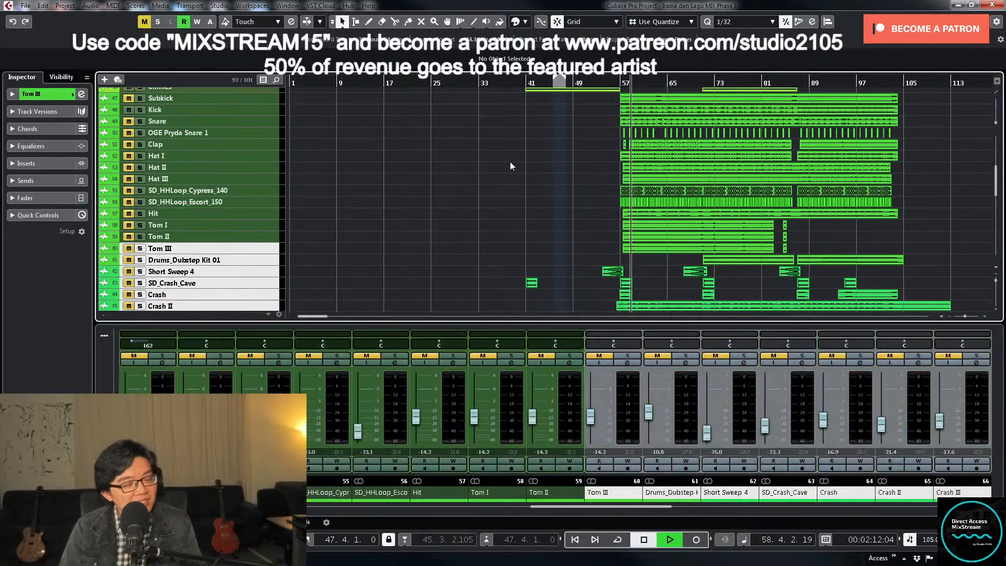
# - Resume playback and raise the Kick channel fader to about -13.3 dB
pyautogui.press('space')
pyautogui.scroll(4, 552, 175)
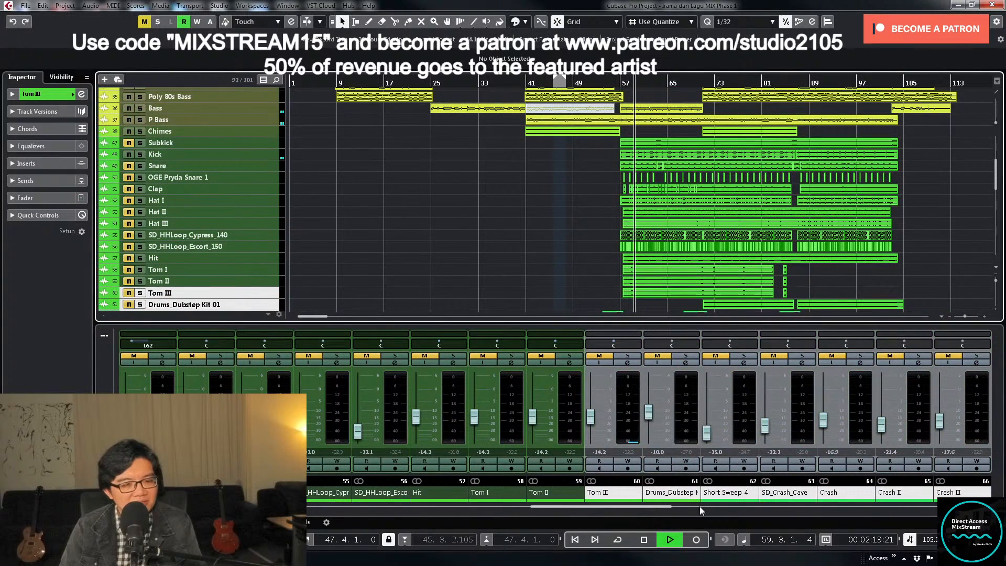
pyautogui.moveTo(649, 508); pyautogui.dragTo(536, 511)
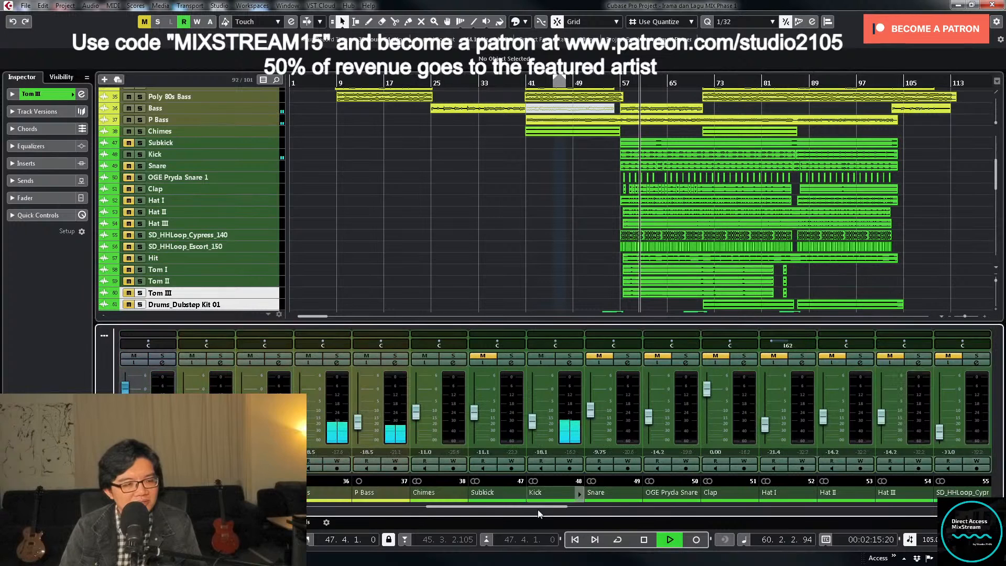
pyautogui.moveTo(533, 419); pyautogui.dragTo(533, 415)
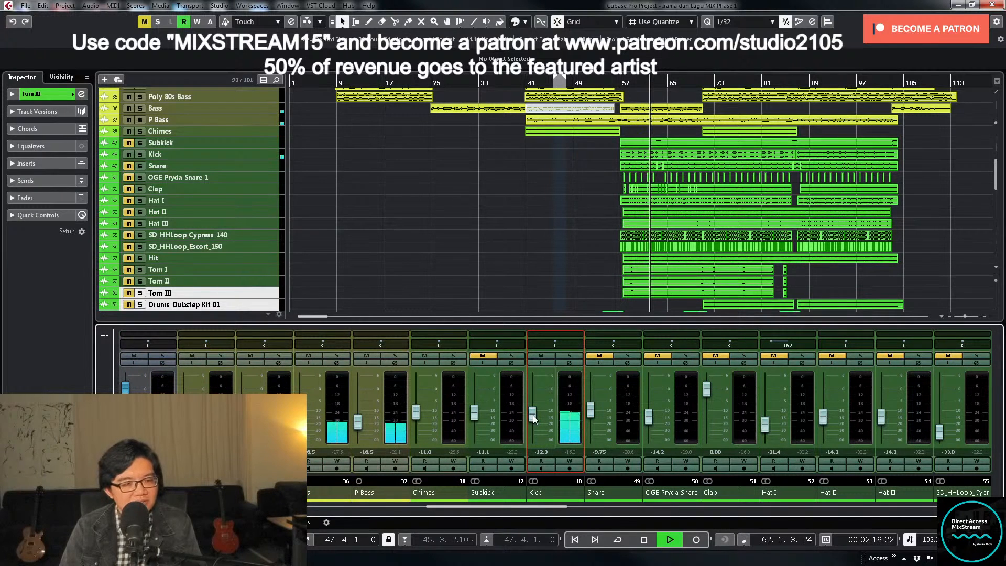
# - Inspect the enlarged Kick waveform and audition the track briefly in solo
pyautogui.click(266, 152)
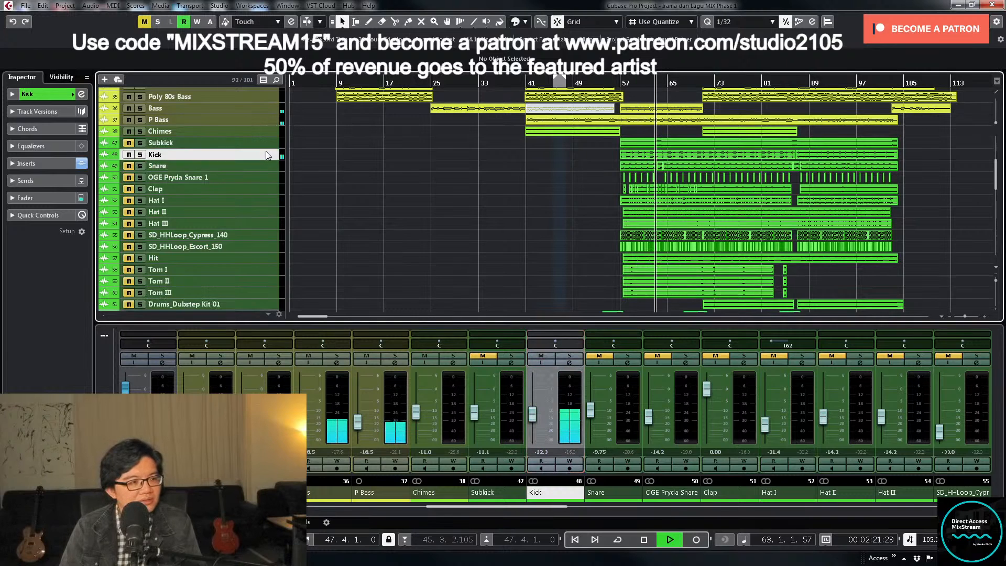
pyautogui.press('z')
pyautogui.press('h')
pyautogui.press('h')
pyautogui.press('h')
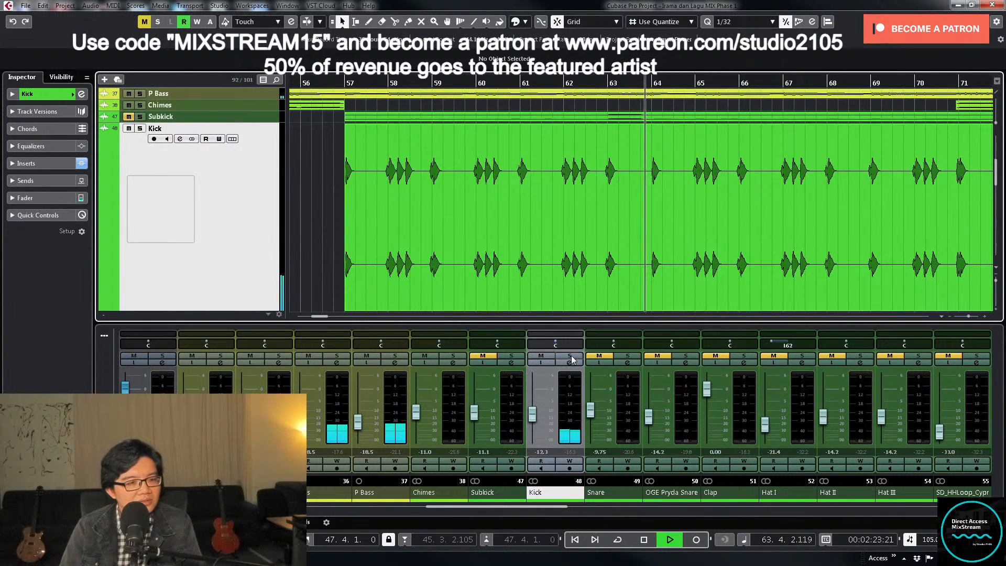
pyautogui.click(570, 356)
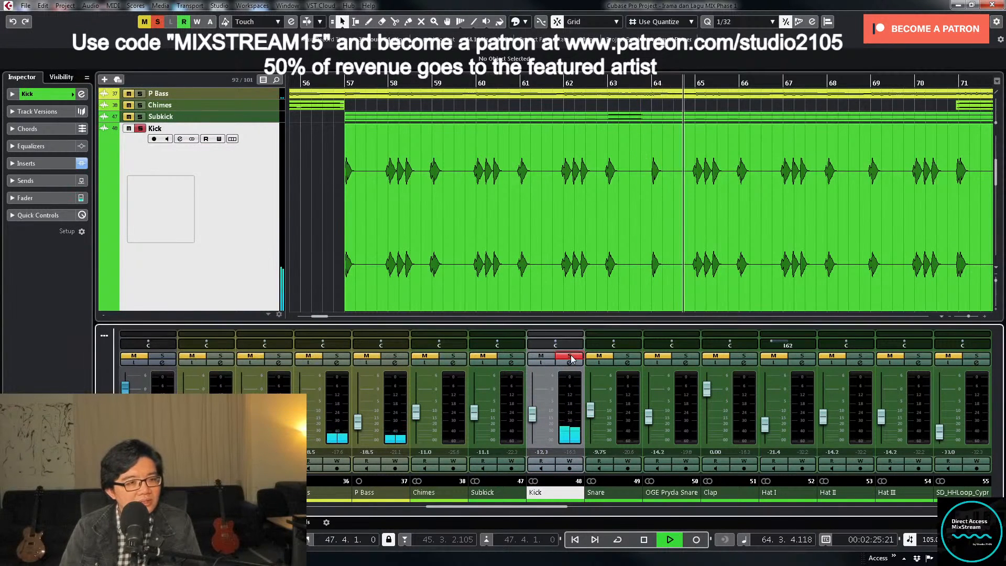
pyautogui.press('space')
pyautogui.click(570, 358)
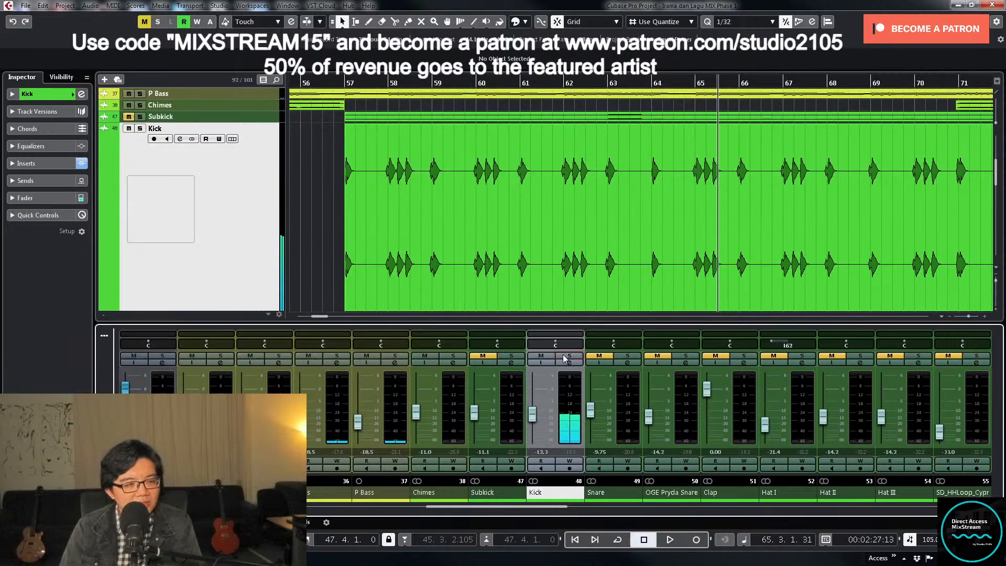
# - Audition the denser second Kick event from about bar 87 and stop playback
pyautogui.click(312, 215)
pyautogui.press('g')
pyautogui.press('g')
pyautogui.press('g')
pyautogui.press('g')
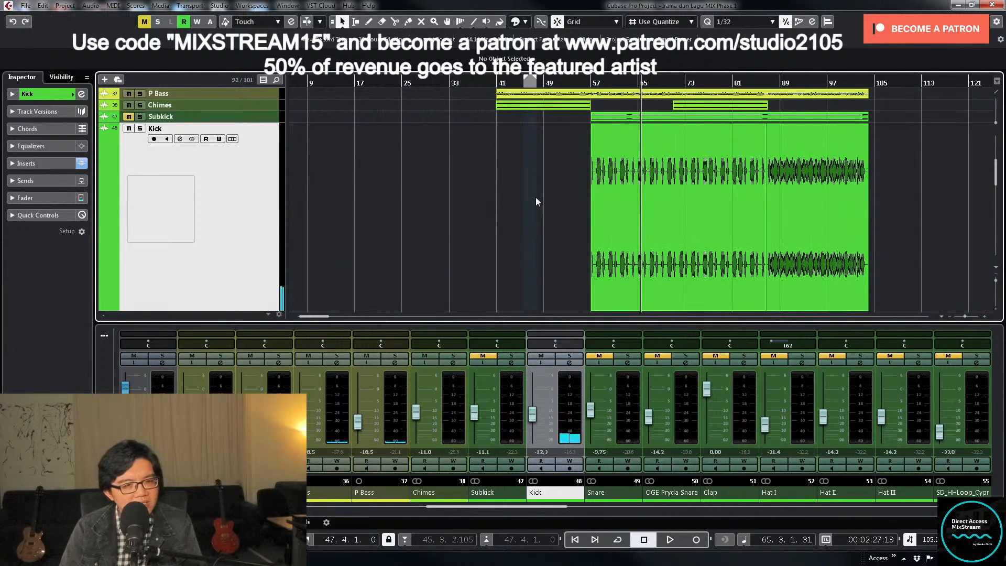
pyautogui.moveTo(536, 197); pyautogui.dragTo(816, 217)
pyautogui.click(769, 82)
pyautogui.press('space')
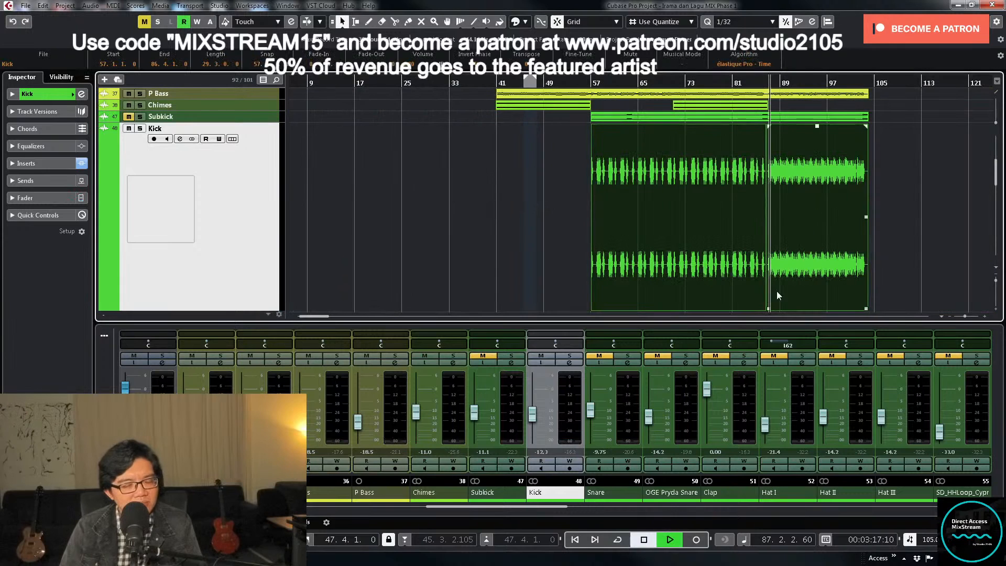
pyautogui.click(721, 296)
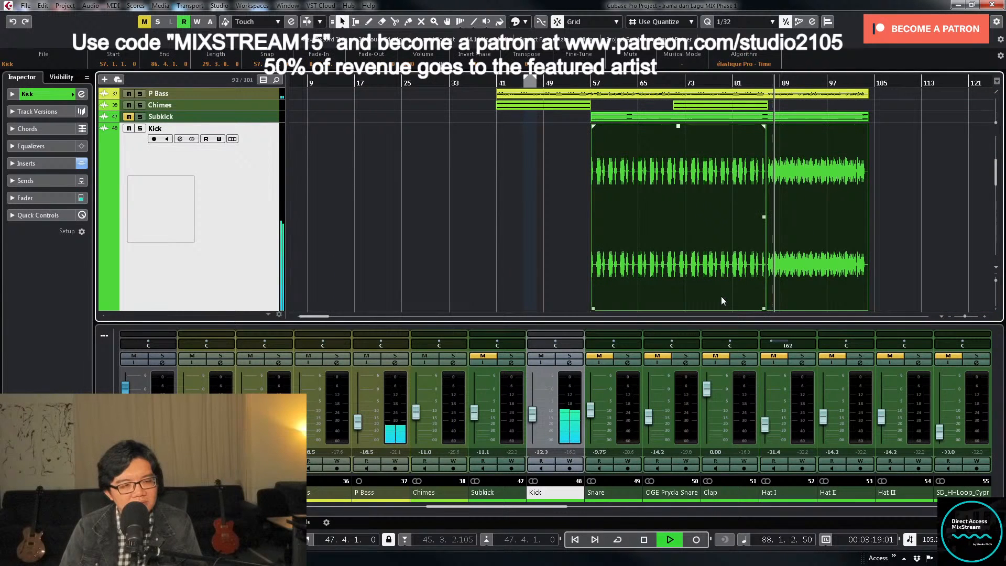
pyautogui.press('space')
# - Set the locators around both Kick events and return the cursor to bar 57
pyautogui.click(547, 226)
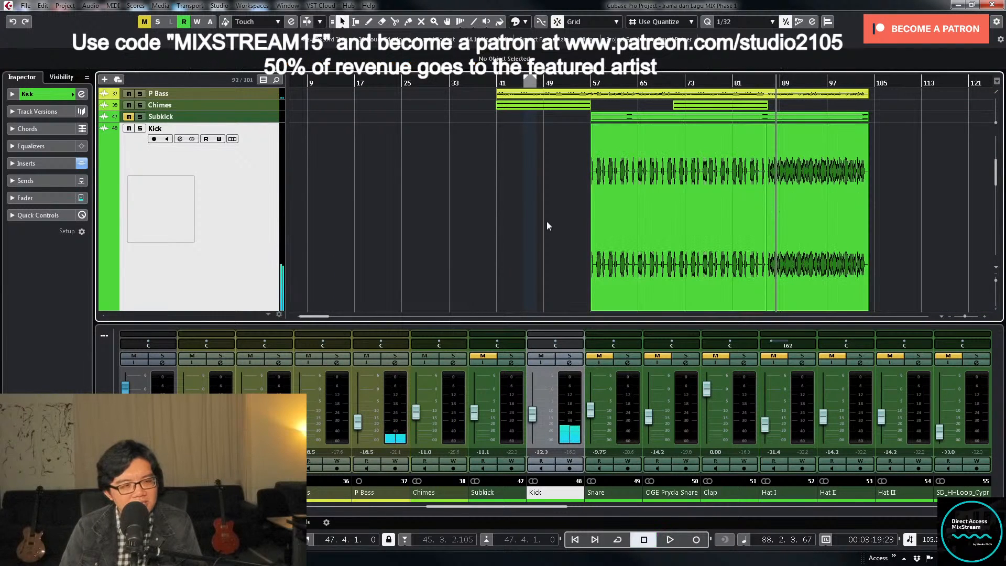
pyautogui.moveTo(546, 226); pyautogui.dragTo(853, 247)
pyautogui.press('p')
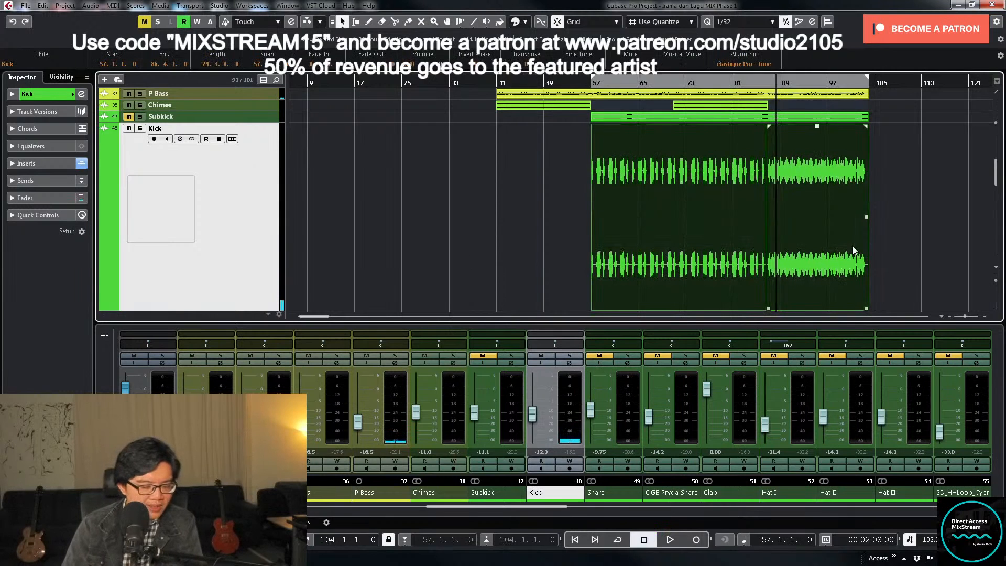
pyautogui.press('KP_1')
# - Apply the Stereo Flip offline process in Merge mode to both Kick events
pyautogui.moveTo(917, 215); pyautogui.dragTo(631, 249)
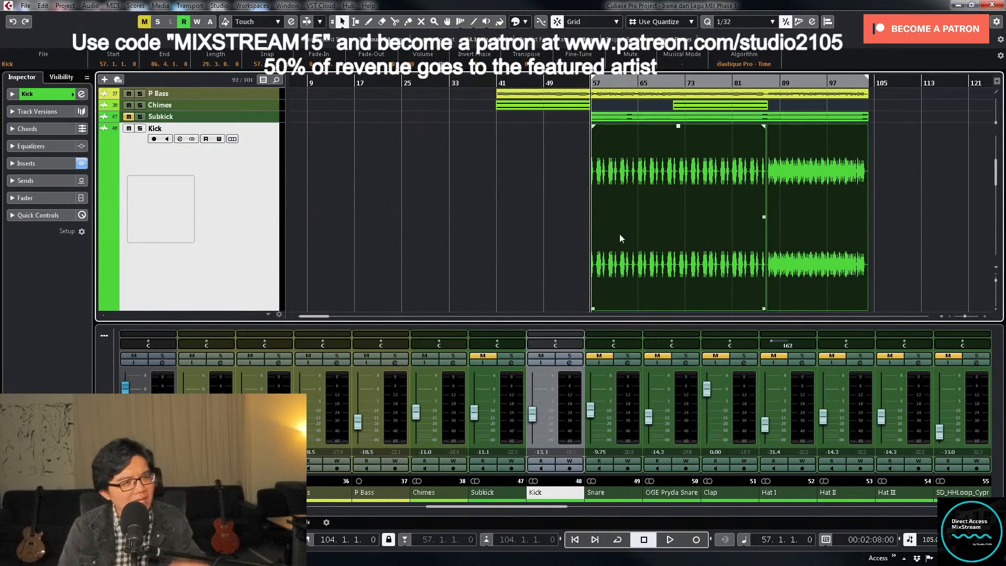
pyautogui.moveTo(516, 198); pyautogui.dragTo(910, 223)
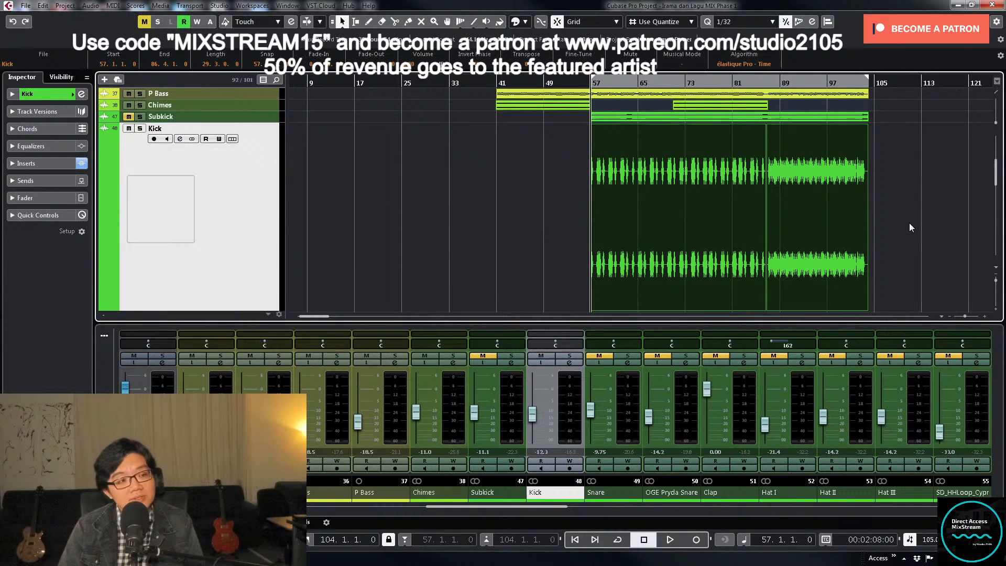
pyautogui.click(113, 6)
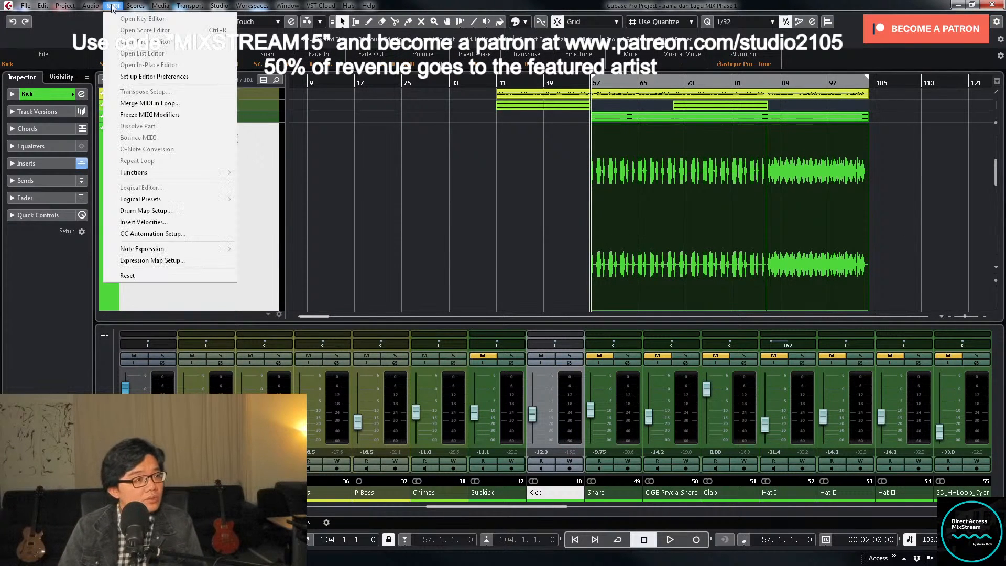
pyautogui.moveTo(90, 8)
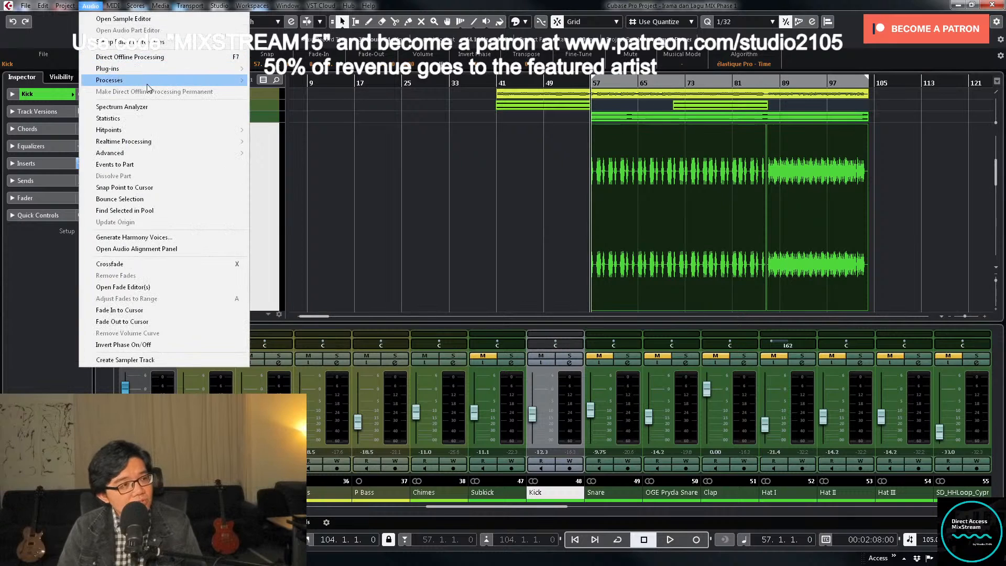
pyautogui.moveTo(225, 80)
pyautogui.click(309, 207)
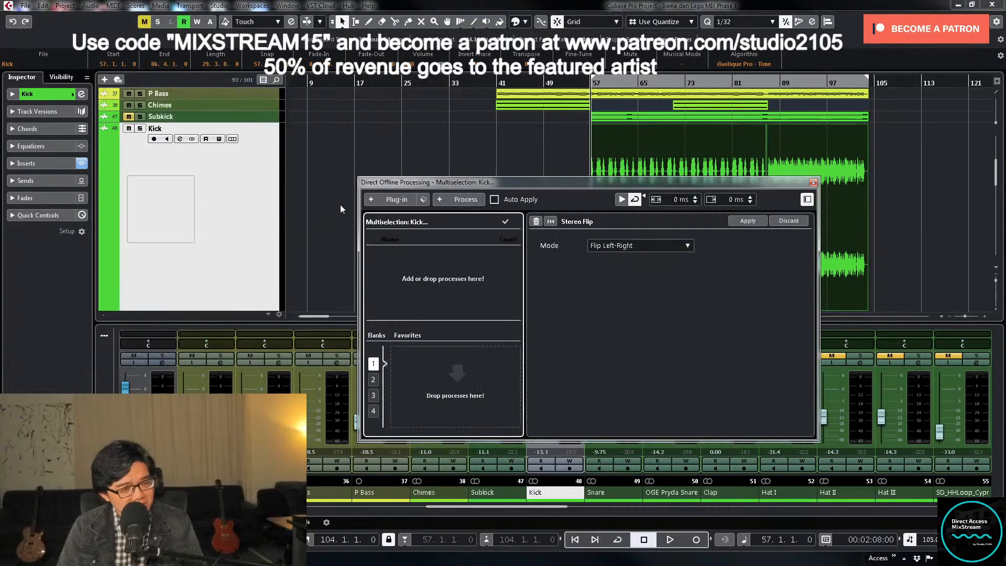
pyautogui.click(640, 245)
pyautogui.click(643, 296)
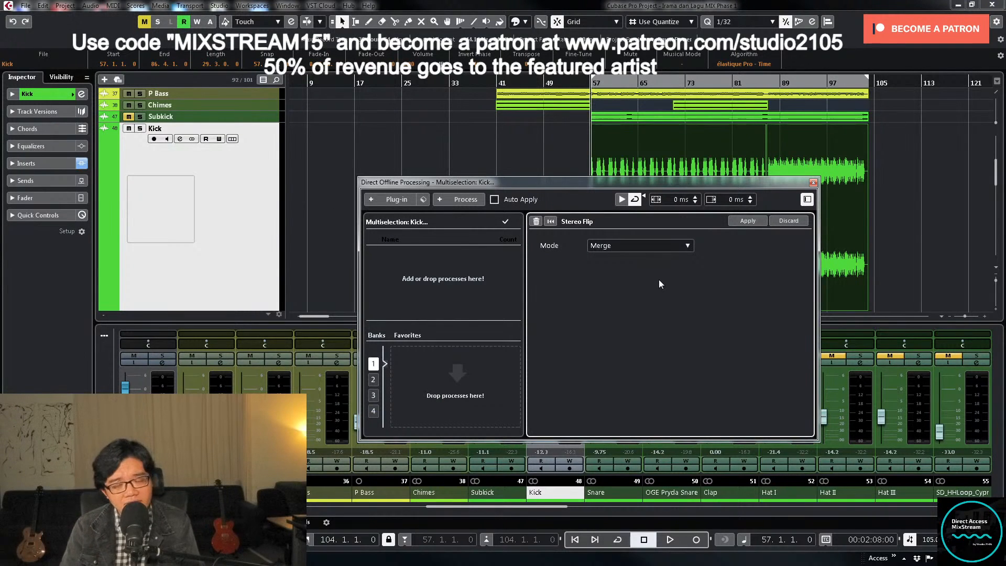
pyautogui.click(751, 225)
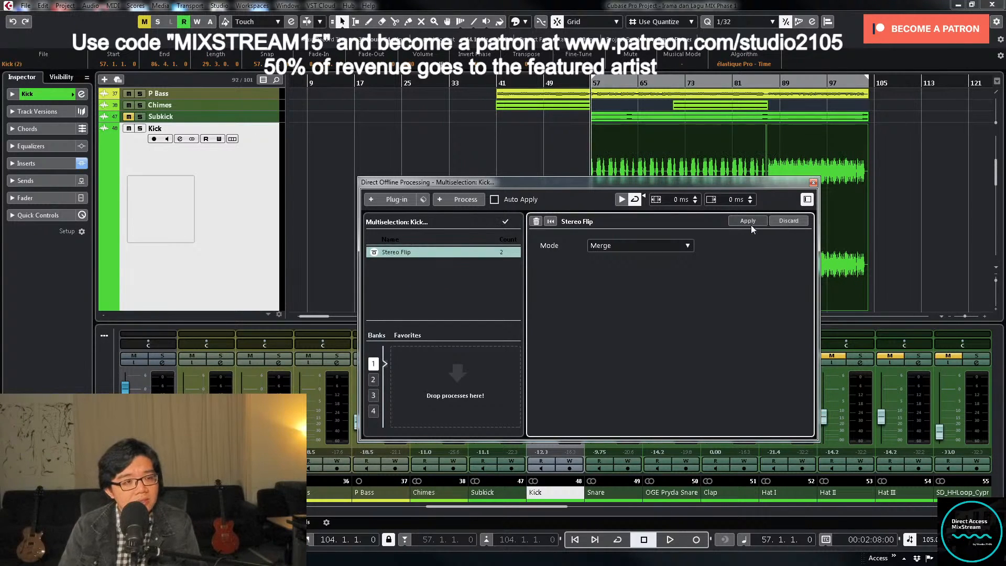
pyautogui.click(813, 182)
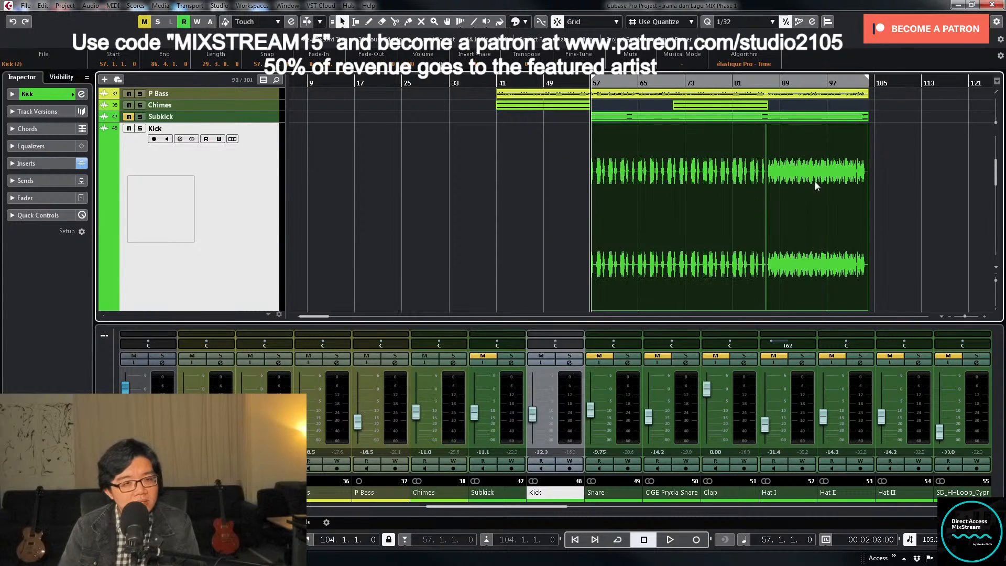
# - Set the Kick fader to about -13.0 dB while playing from bar 57
pyautogui.click(544, 242)
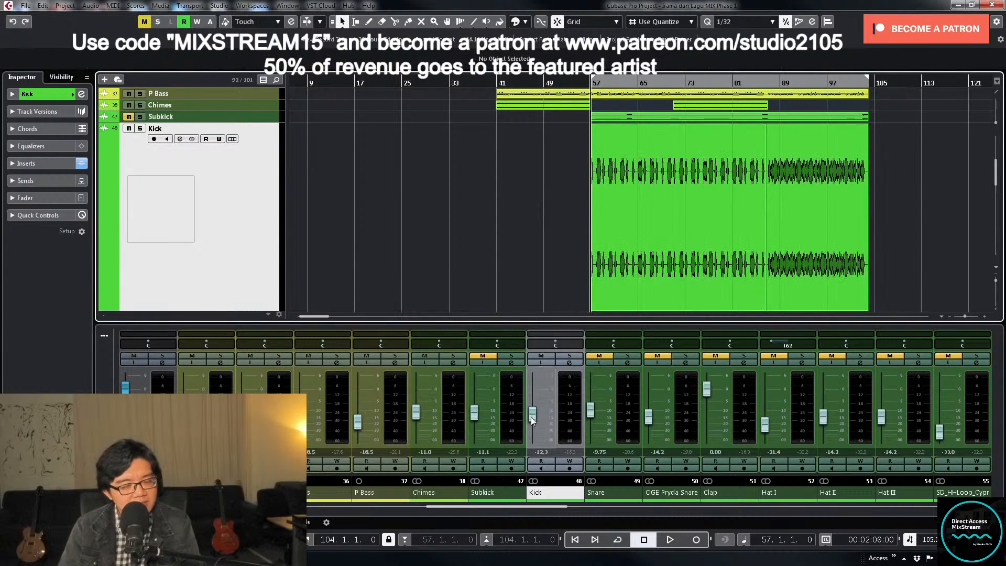
pyautogui.moveTo(530, 417); pyautogui.dragTo(532, 421)
pyautogui.press('space')
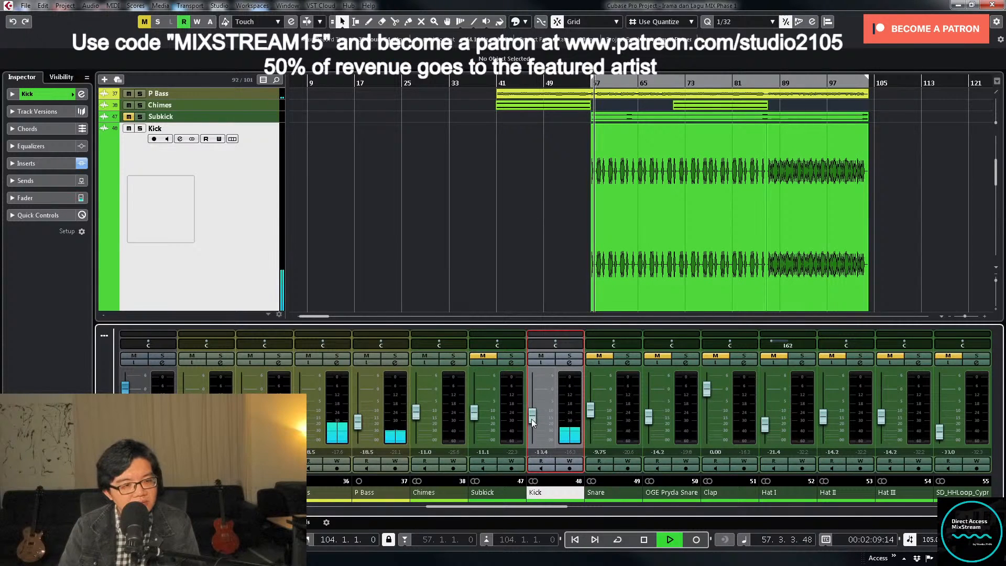
pyautogui.moveTo(532, 420); pyautogui.dragTo(531, 418)
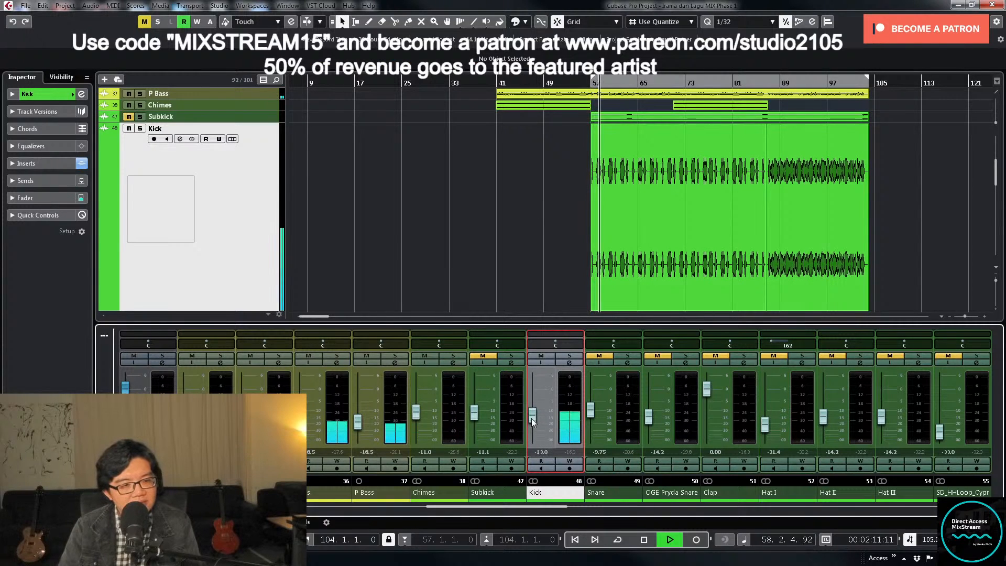
# - Solo the Kick and raise the FG-73 Virtual Drive to about 61.7 dB in its Virtual Mix Rack insert
pyautogui.click(570, 356)
pyautogui.click(569, 363)
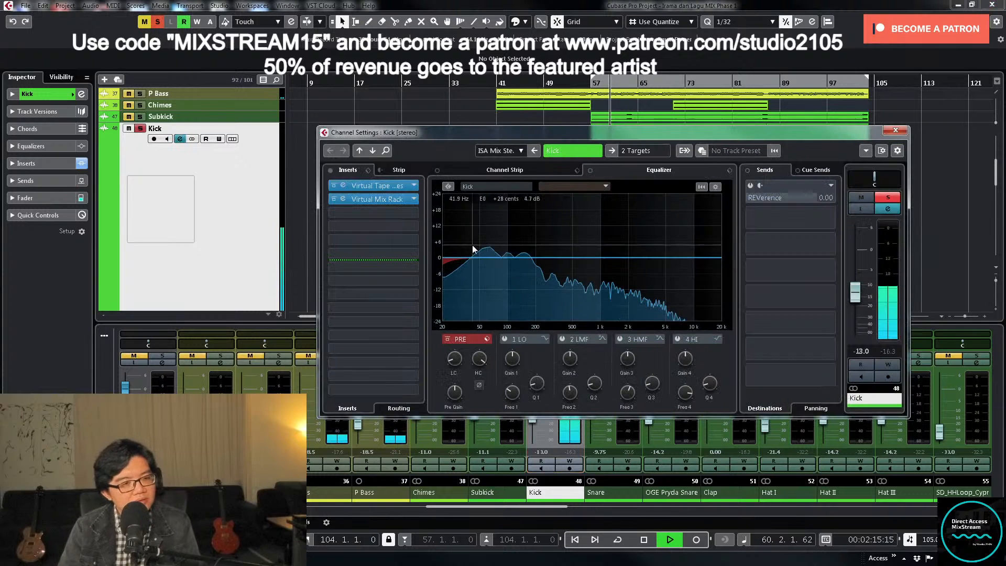
pyautogui.click(376, 199)
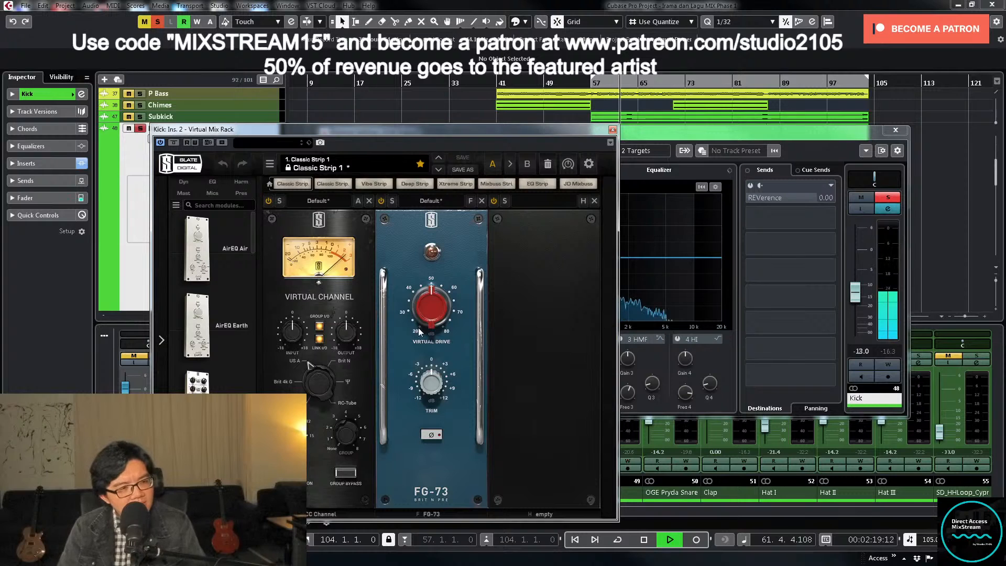
pyautogui.moveTo(426, 326)
pyautogui.mouseDown()
pyautogui.moveTo(427, 250)
pyautogui.moveTo(425, 323)
pyautogui.mouseUp()
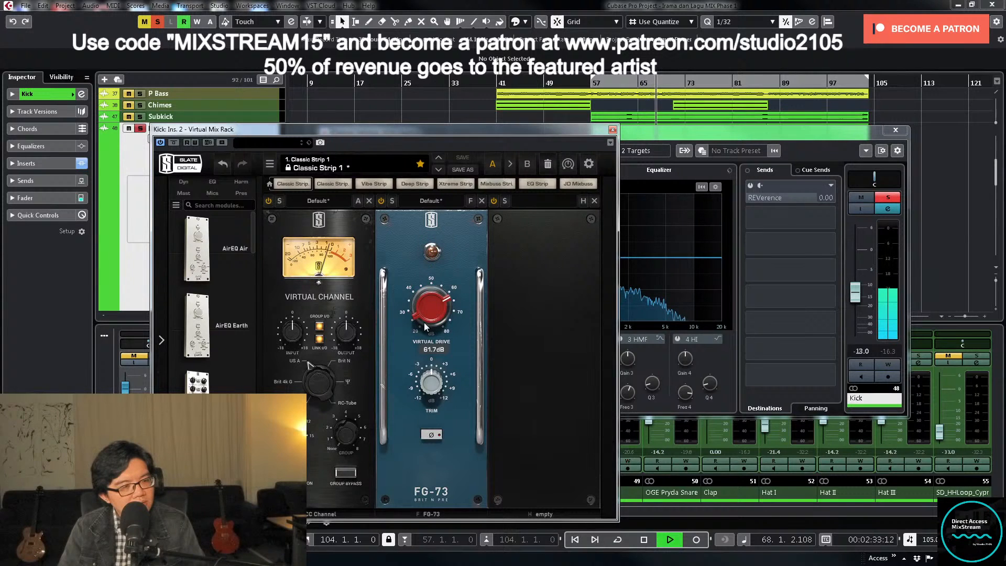
pyautogui.click(613, 130)
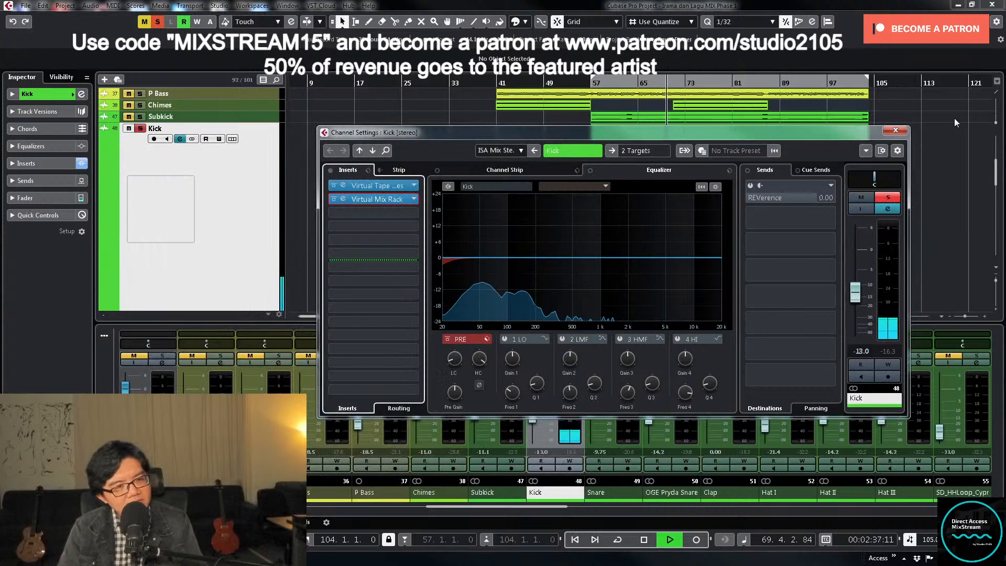
# - Set the Kick's high-cut filter slope to 6 dB/Oct and lower its cutoff frequency below 1 kHz
pyautogui.rightClick(486, 360)
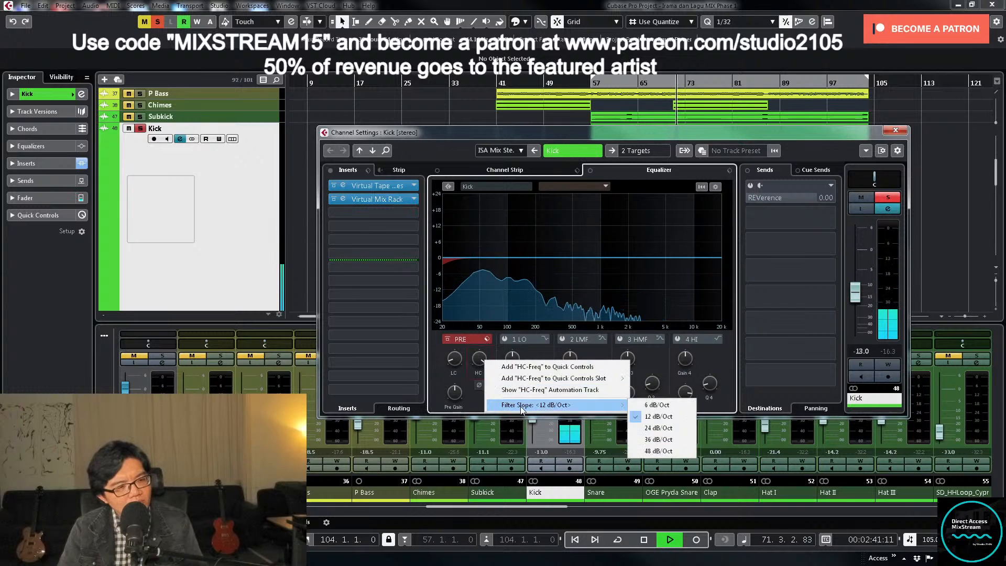
pyautogui.click(667, 405)
pyautogui.moveTo(479, 360); pyautogui.dragTo(473, 388)
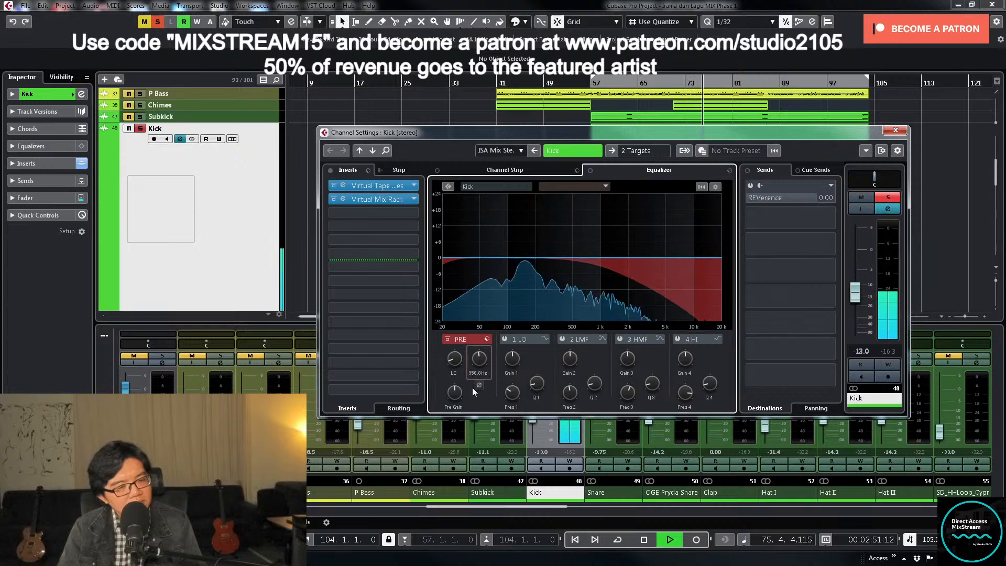
# - Enable the Kick's LMF band, find 300 Hz with a narrow boost, and make it a wider cut of about 6 dB
pyautogui.click(562, 339)
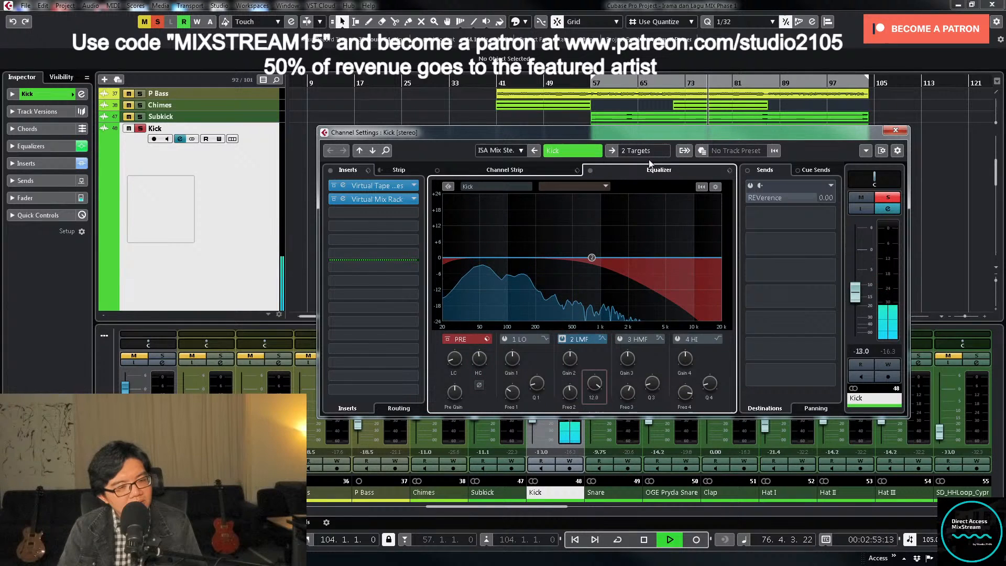
pyautogui.moveTo(592, 257); pyautogui.dragTo(551, 220)
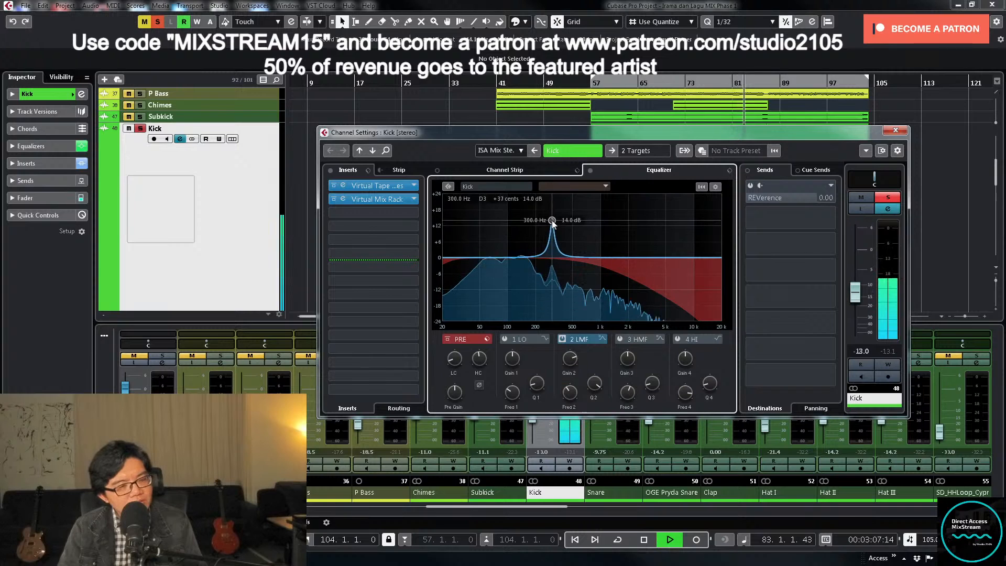
pyautogui.moveTo(573, 359); pyautogui.dragTo(592, 482)
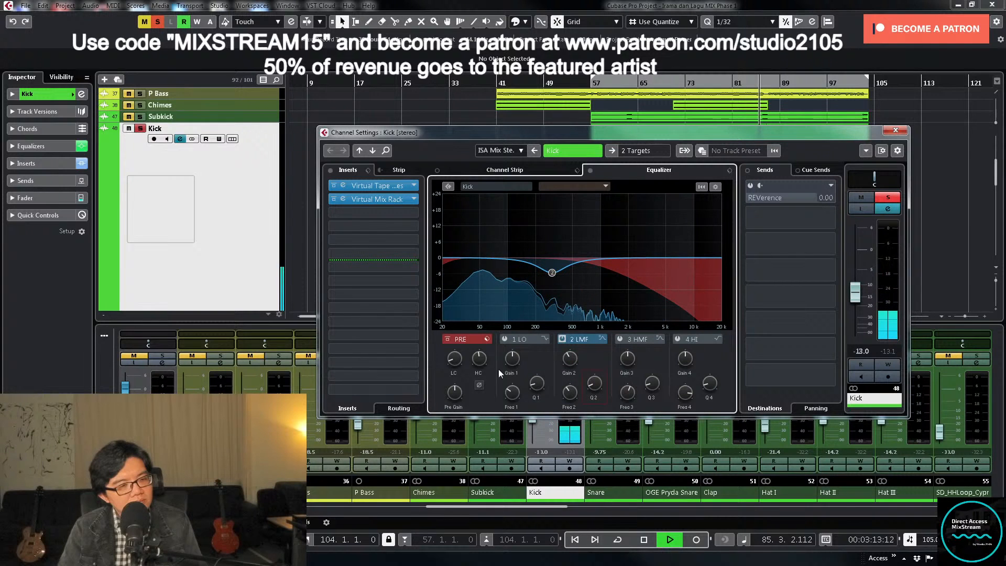
# - Unsolo the Kick and set its fader to about -12.5 dB
pyautogui.click(888, 197)
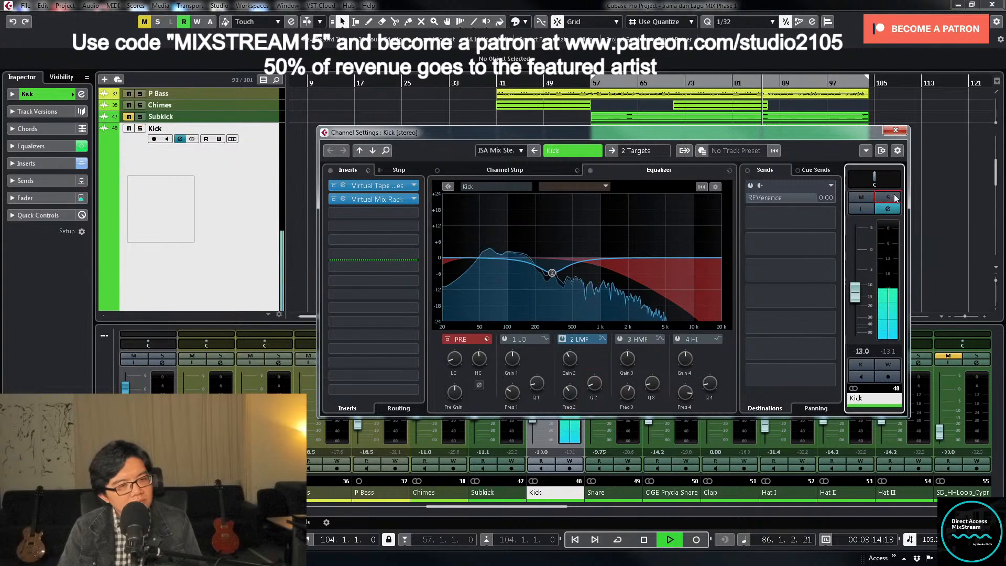
pyautogui.rightClick(860, 307)
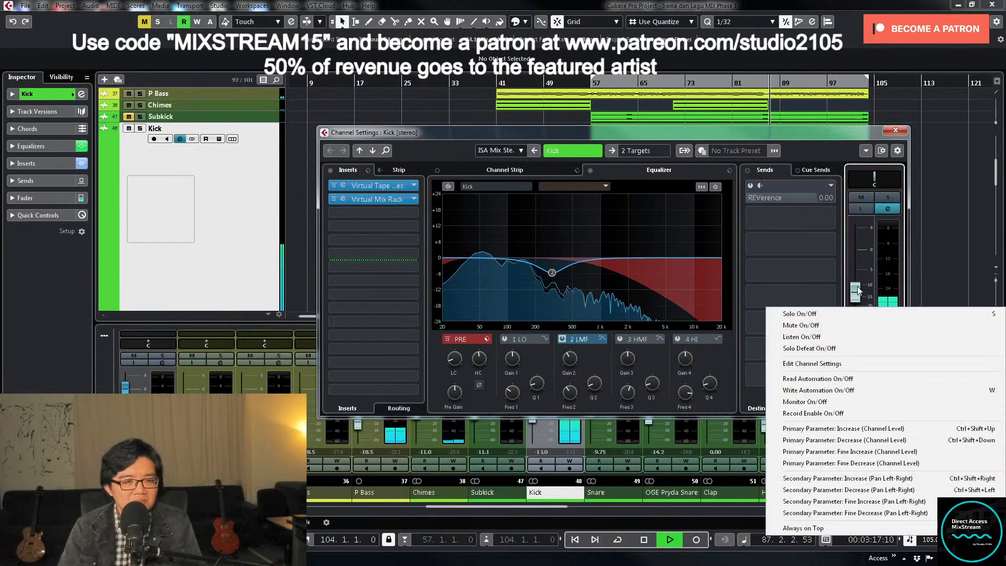
pyautogui.click(856, 299)
pyautogui.moveTo(856, 298); pyautogui.dragTo(854, 298)
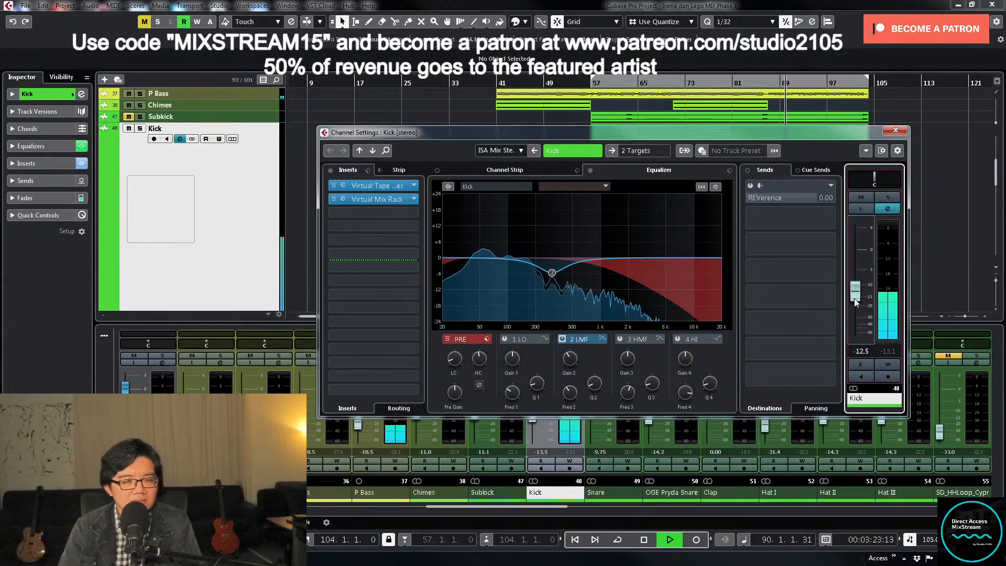
# - Replay from just before bar 57 and raise the Kick's high-cut filter frequency to let more highs through
pyautogui.click(586, 84)
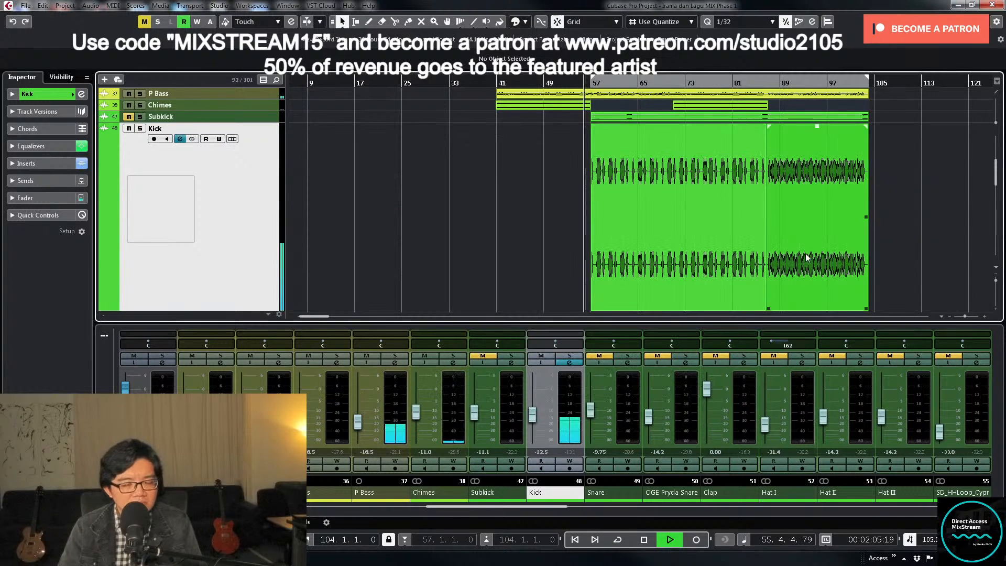
pyautogui.click(578, 364)
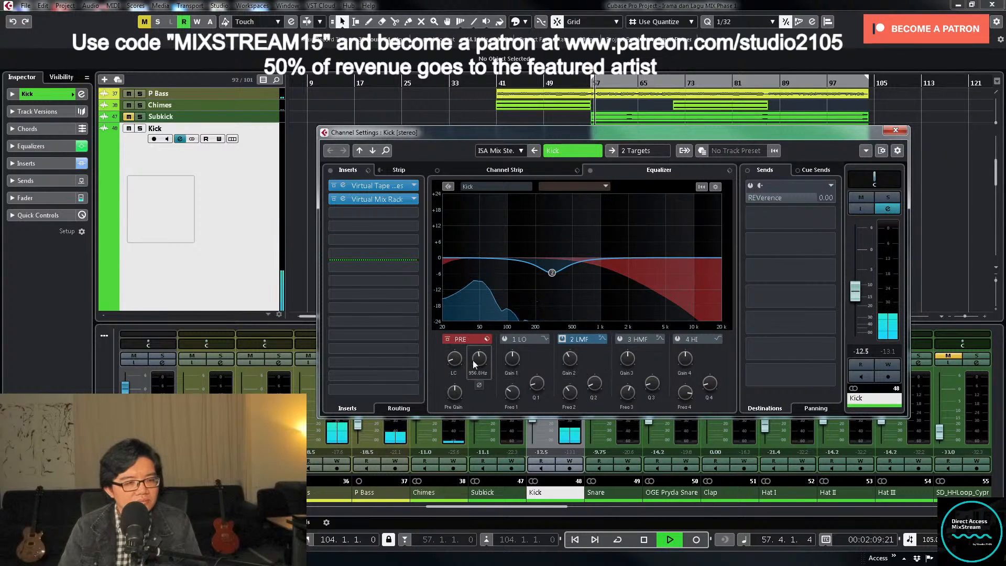
pyautogui.moveTo(478, 352); pyautogui.dragTo(479, 349)
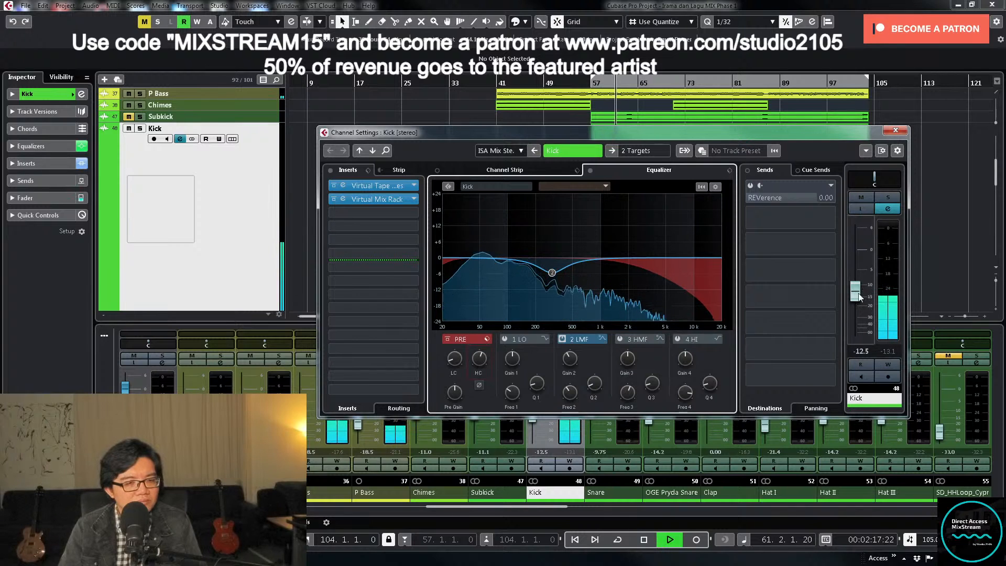
pyautogui.press('space')
# - Load Little Clipper from the Boz Digital Labs distortion effects in the Kick's third insert slot, moving its window fully into view
pyautogui.click(407, 216)
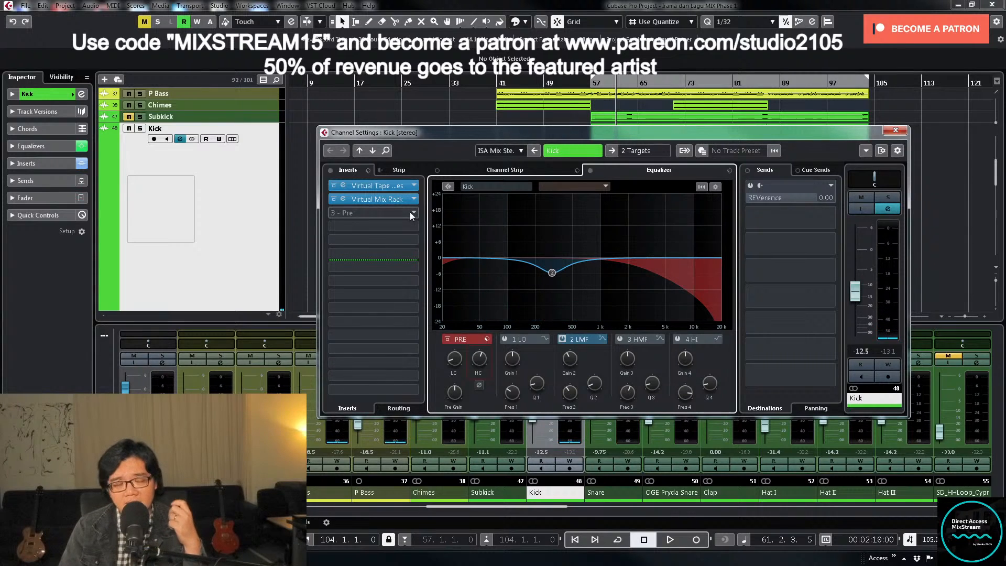
pyautogui.click(410, 211)
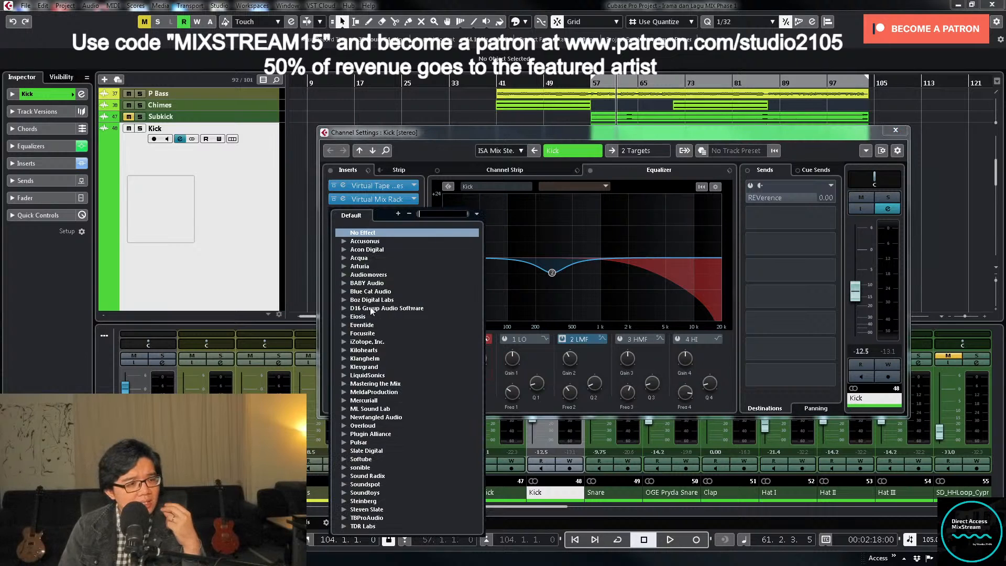
pyautogui.click(344, 301)
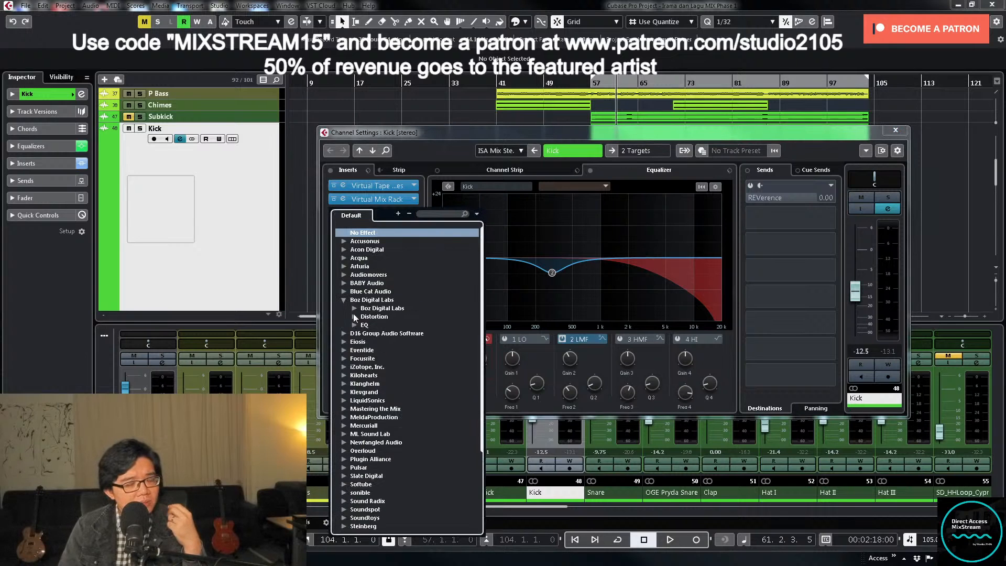
pyautogui.click(354, 317)
pyautogui.doubleClick(394, 324)
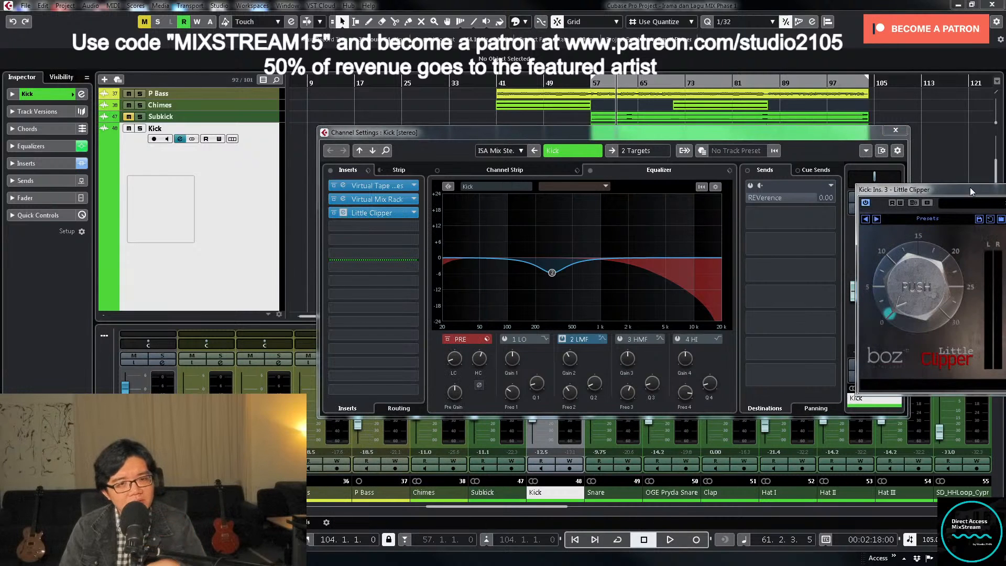
pyautogui.moveTo(971, 187); pyautogui.dragTo(687, 184)
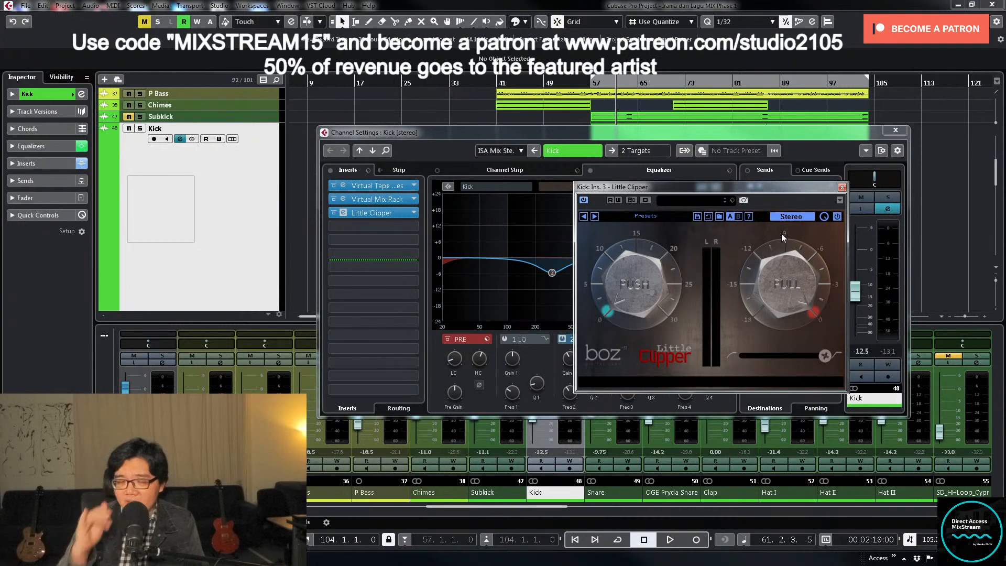
# - Try lowering Little Clipper's ceiling to -18 dB during playback, with the Kick soloed
pyautogui.moveTo(781, 234); pyautogui.dragTo(766, 318)
pyautogui.press('space')
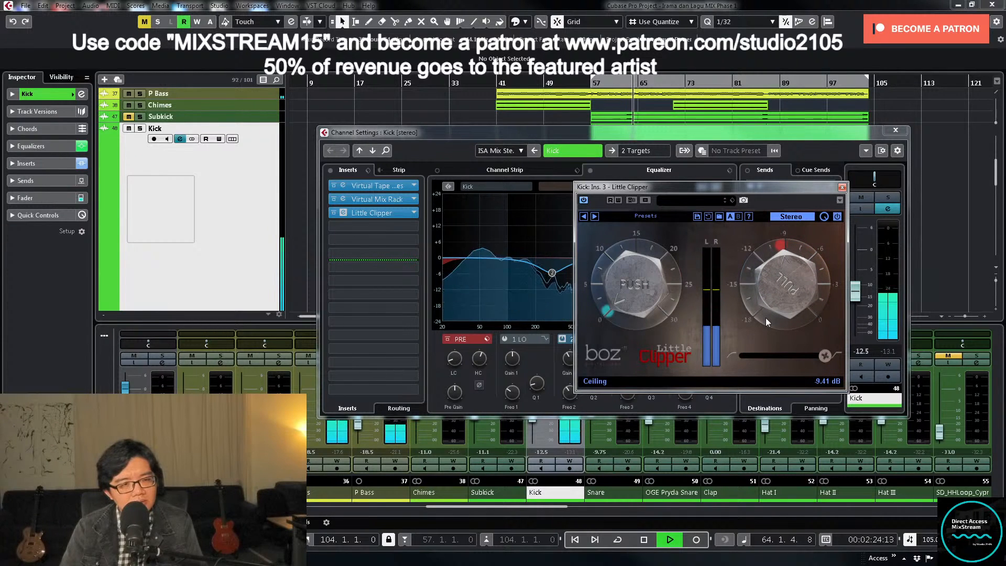
pyautogui.moveTo(766, 318); pyautogui.dragTo(787, 315)
pyautogui.click(888, 197)
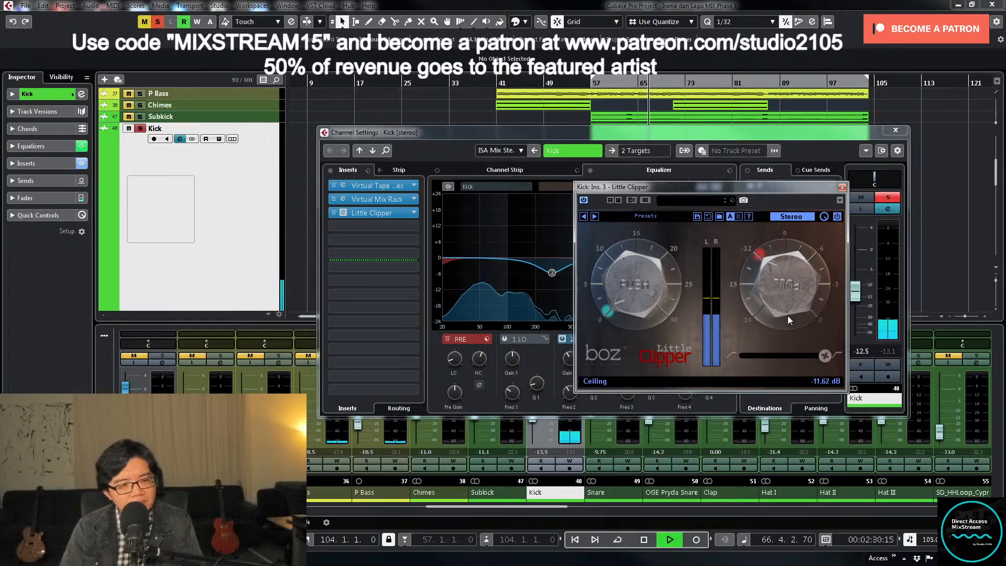
pyautogui.moveTo(791, 277); pyautogui.dragTo(785, 309)
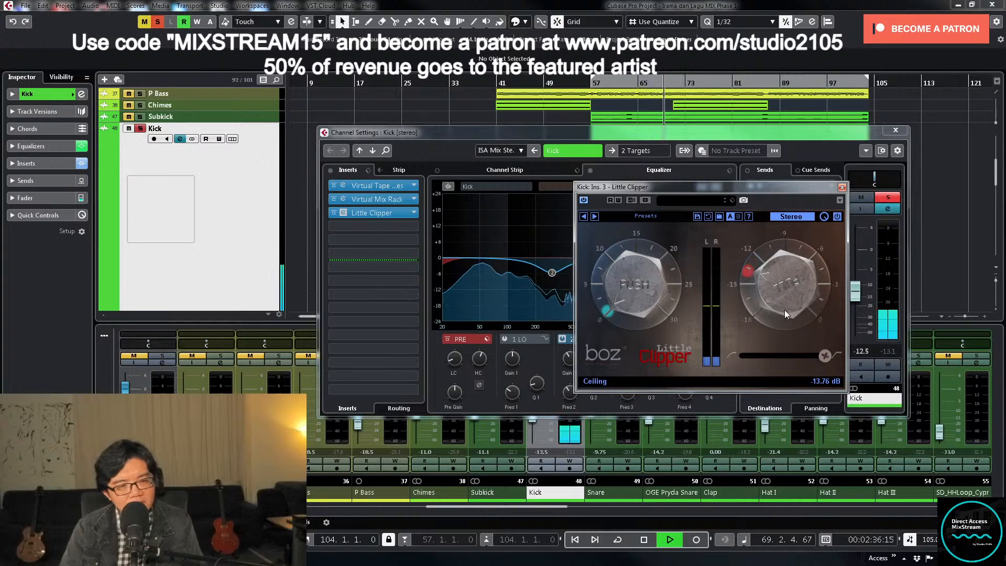
pyautogui.moveTo(788, 287); pyautogui.dragTo(787, 295)
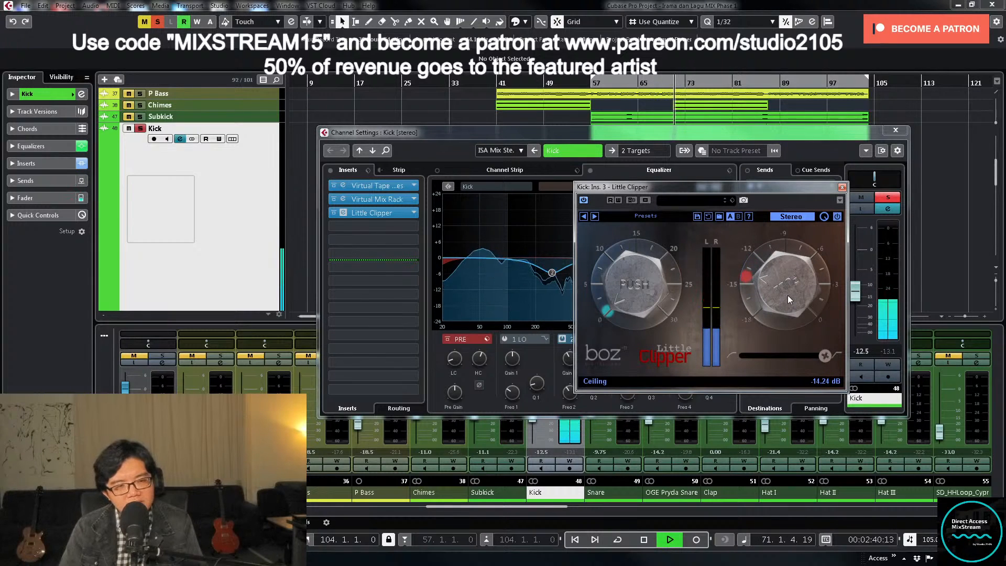
pyautogui.moveTo(788, 295); pyautogui.dragTo(792, 357)
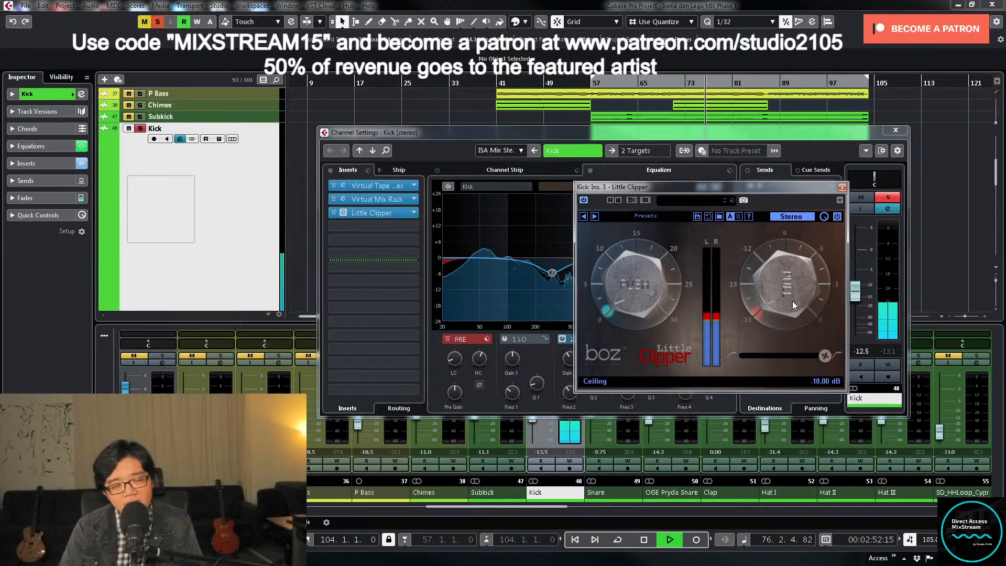
pyautogui.press('space')
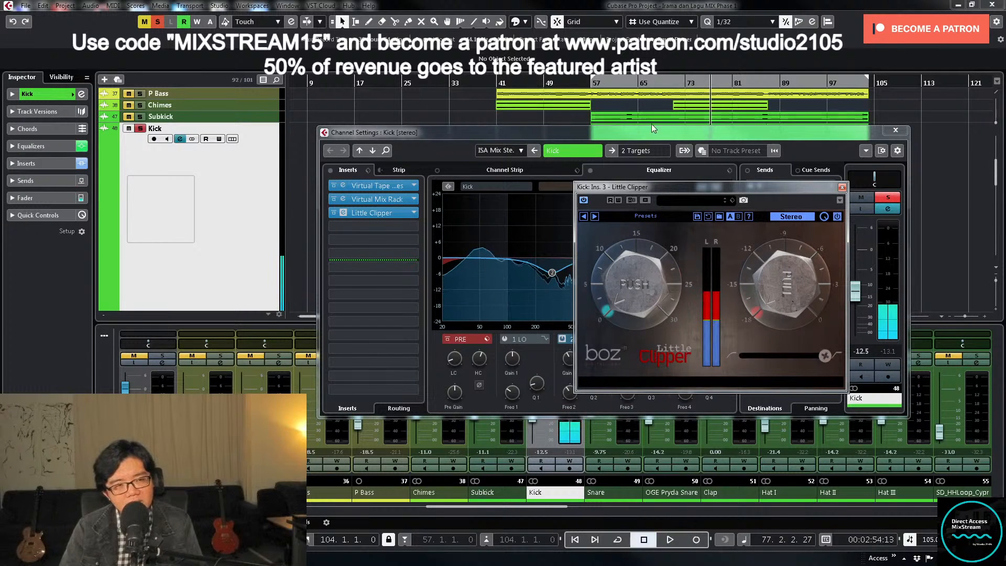
# - Replay from just before bar 57 with the Kick unsoloed and set Little Clipper's ceiling to about -10.3 dB
pyautogui.click(588, 84)
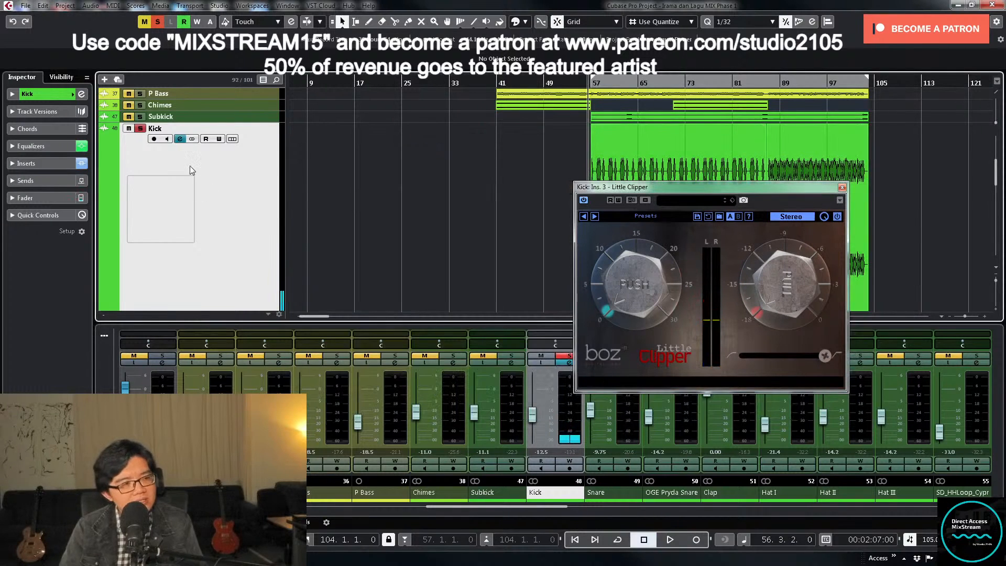
pyautogui.press('space')
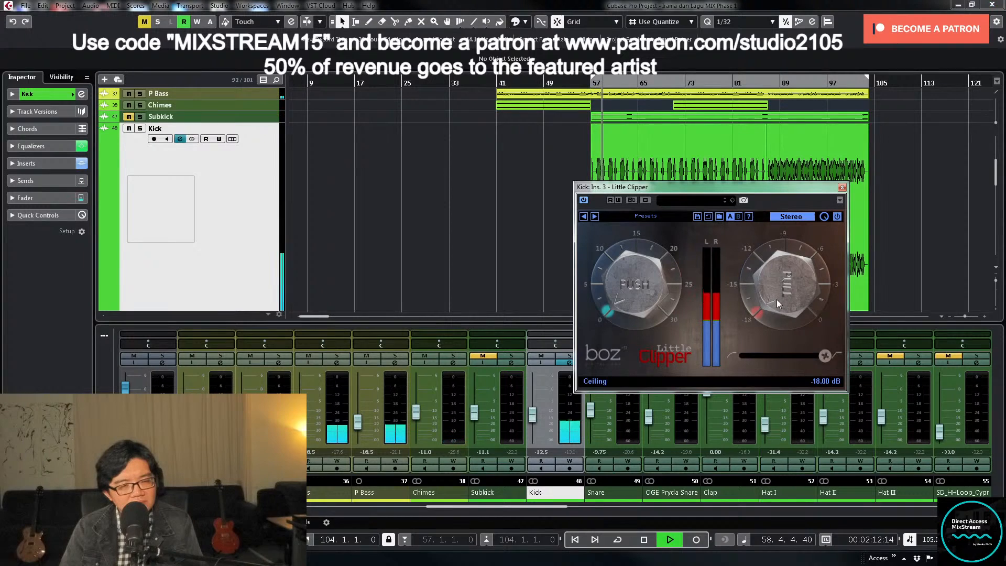
pyautogui.moveTo(776, 300); pyautogui.dragTo(789, 280)
pyautogui.press('space')
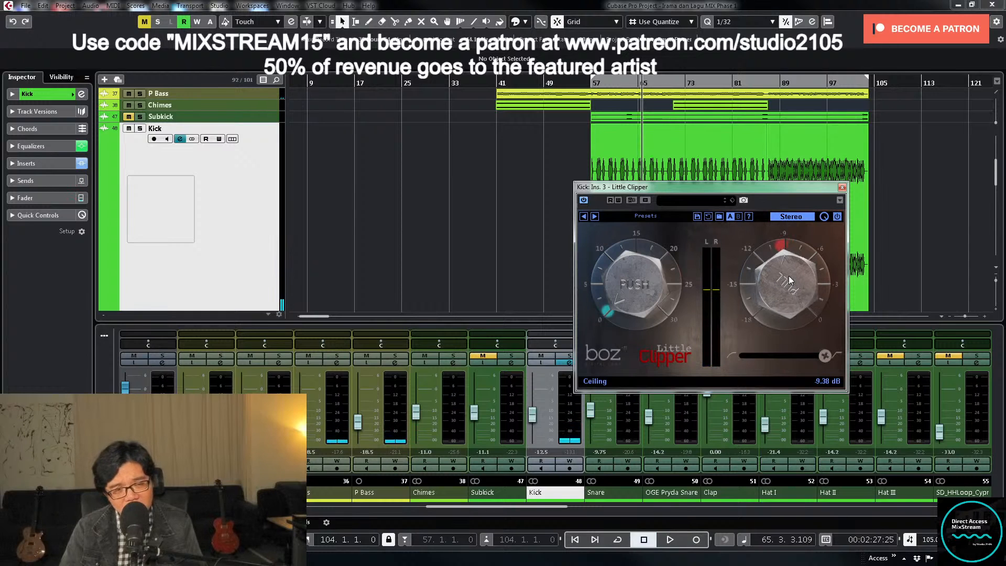
pyautogui.press('space')
pyautogui.moveTo(788, 275); pyautogui.dragTo(791, 284)
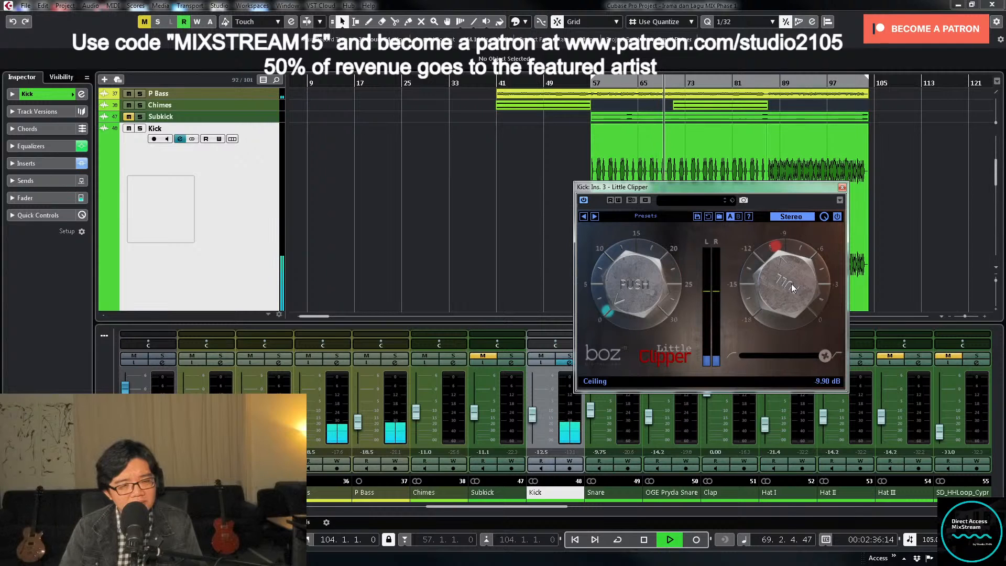
pyautogui.moveTo(792, 288); pyautogui.dragTo(792, 292)
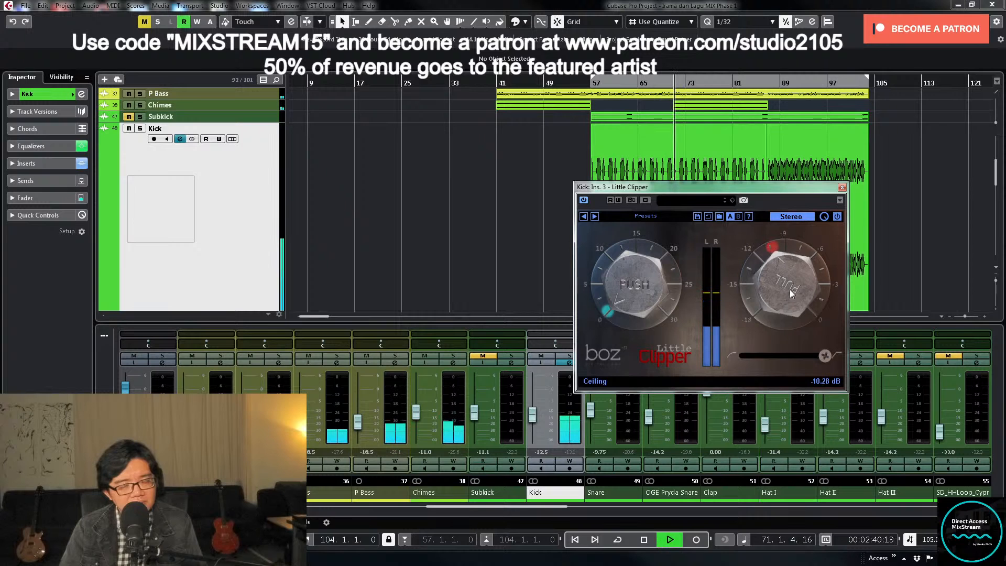
pyautogui.click(842, 187)
# - Collapse the enlarged Kick track, select the Subkick and Kick tracks together and make both taller in the project
pyautogui.press('z')
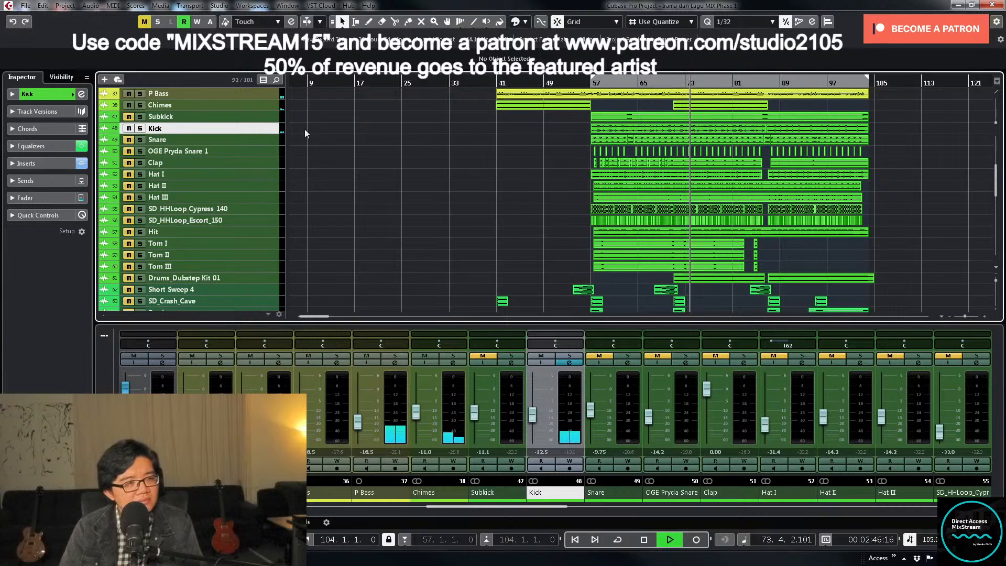
pyautogui.click(270, 116)
pyautogui.keyDown('shift'); pyautogui.click(270, 128); pyautogui.keyUp('shift')
pyautogui.moveTo(271, 122); pyautogui.dragTo(272, 170)
pyautogui.press('space')
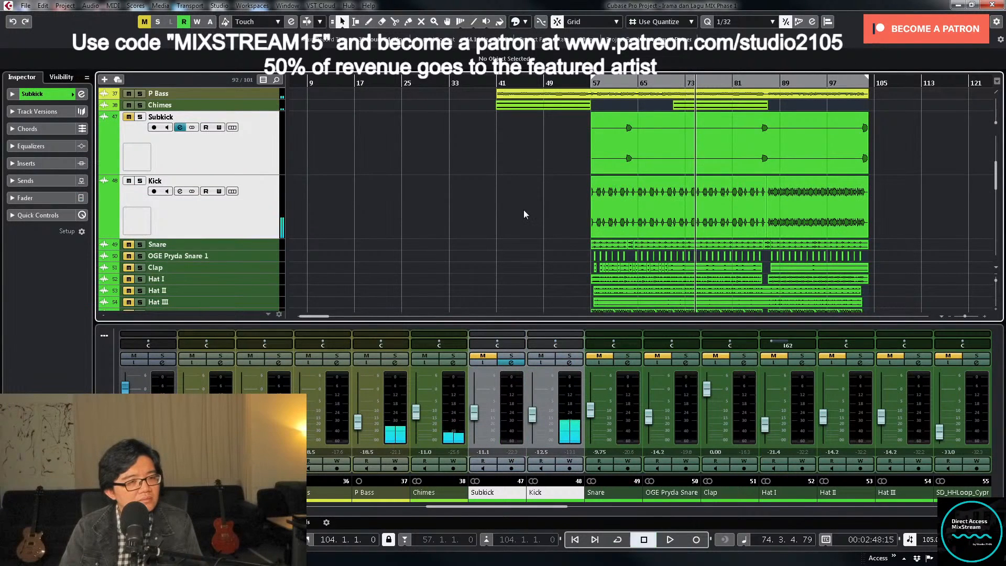
# - Move the playhead to about bar 55, unmute the Snare and lower its fader to about -18.1 dB
pyautogui.click(579, 84)
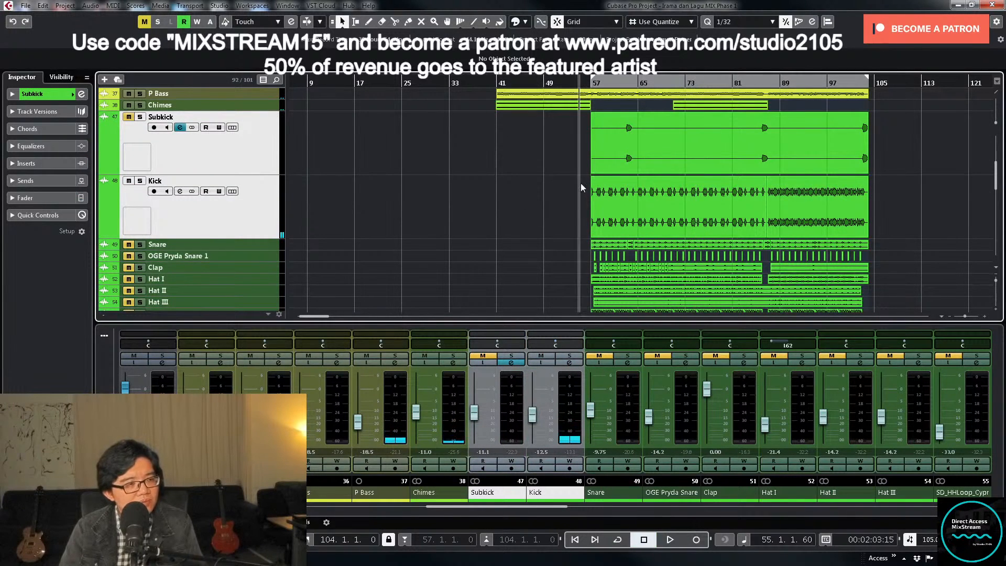
pyautogui.moveTo(591, 409); pyautogui.dragTo(595, 416)
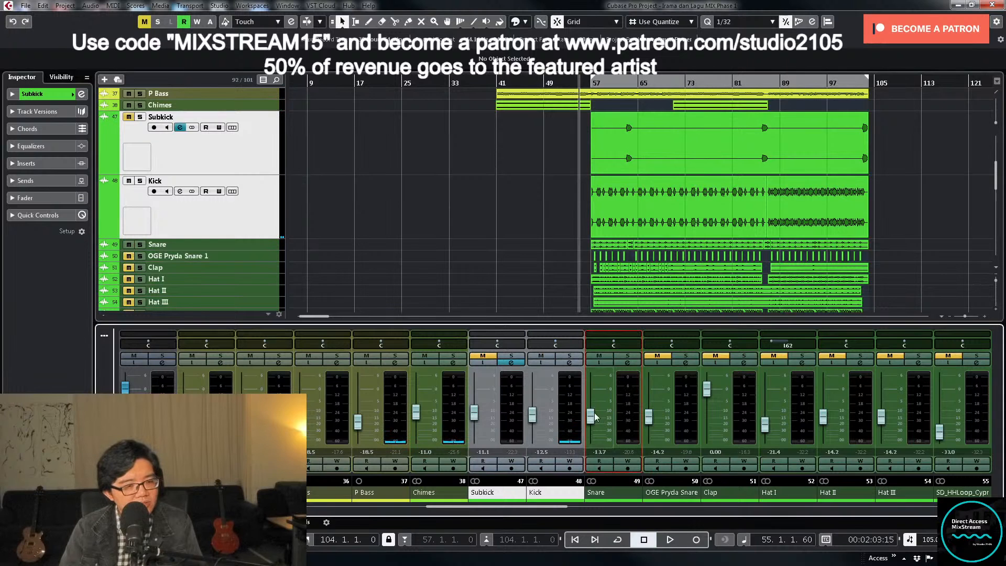
# - Load the FX chain preset containing the Virtual Tape and Virtual Mix Rack inserts onto the Snare channel
pyautogui.click(627, 363)
pyautogui.click(370, 170)
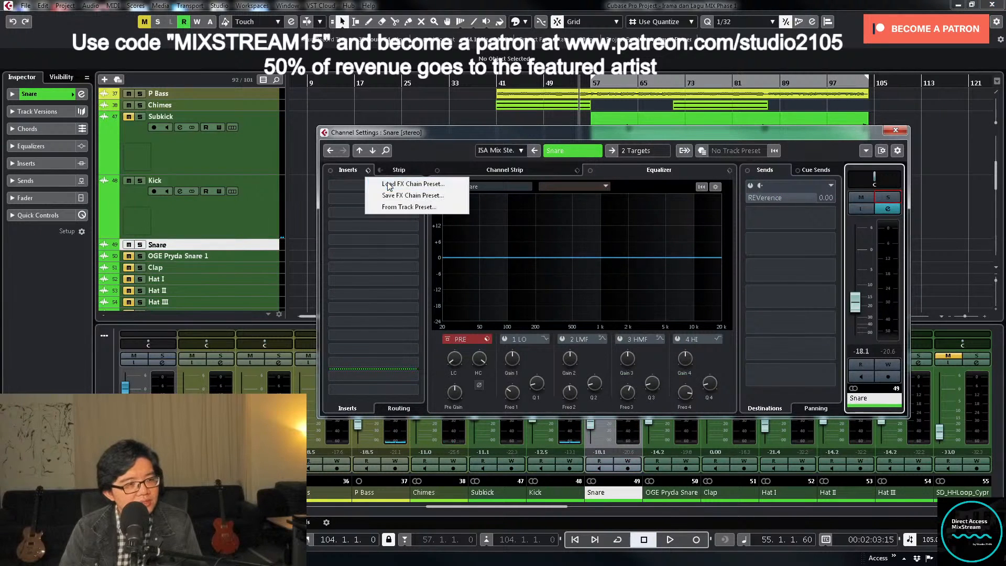
pyautogui.click(388, 180)
pyautogui.doubleClick(487, 305)
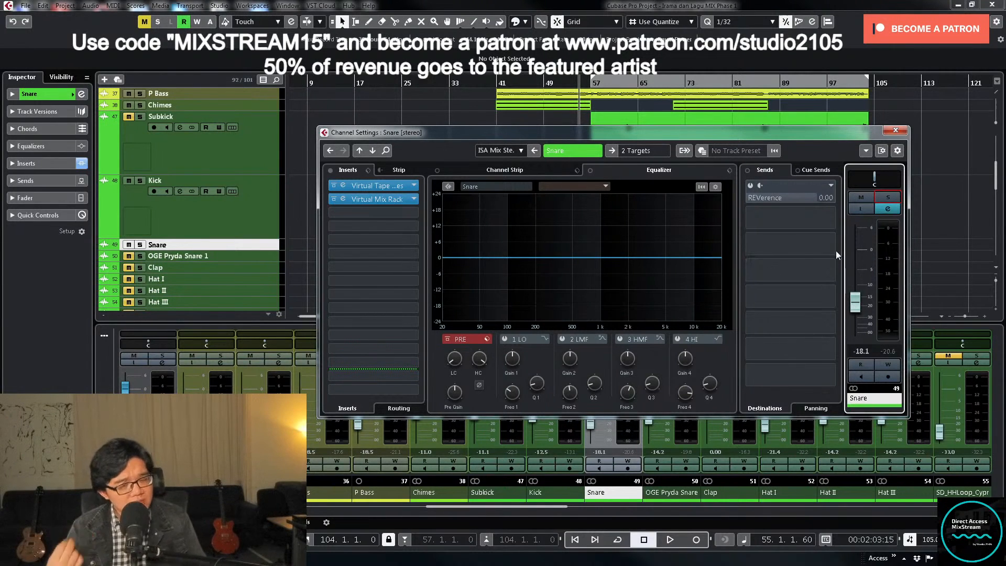
pyautogui.moveTo(800, 139); pyautogui.dragTo(768, 163)
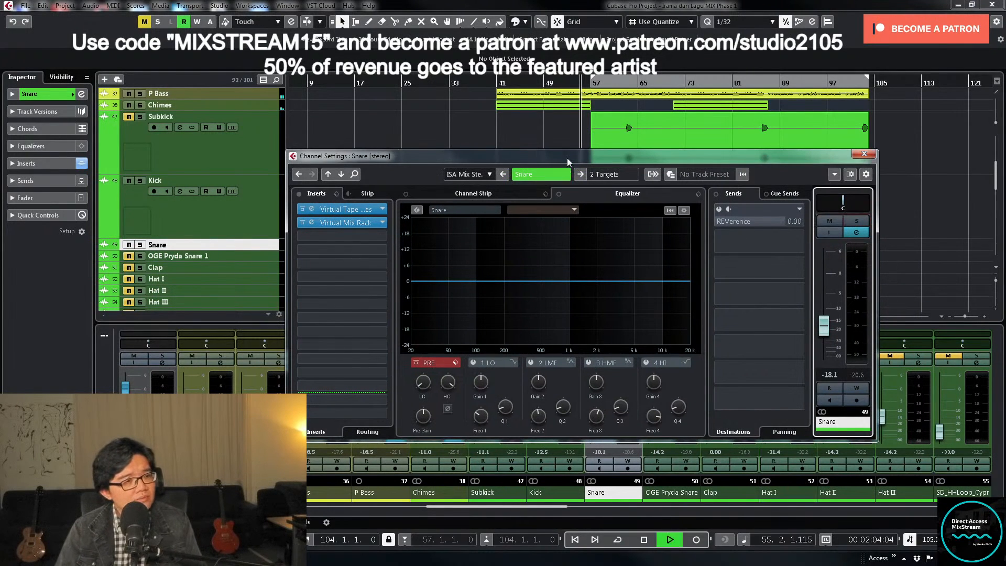
pyautogui.moveTo(568, 158); pyautogui.dragTo(587, 260)
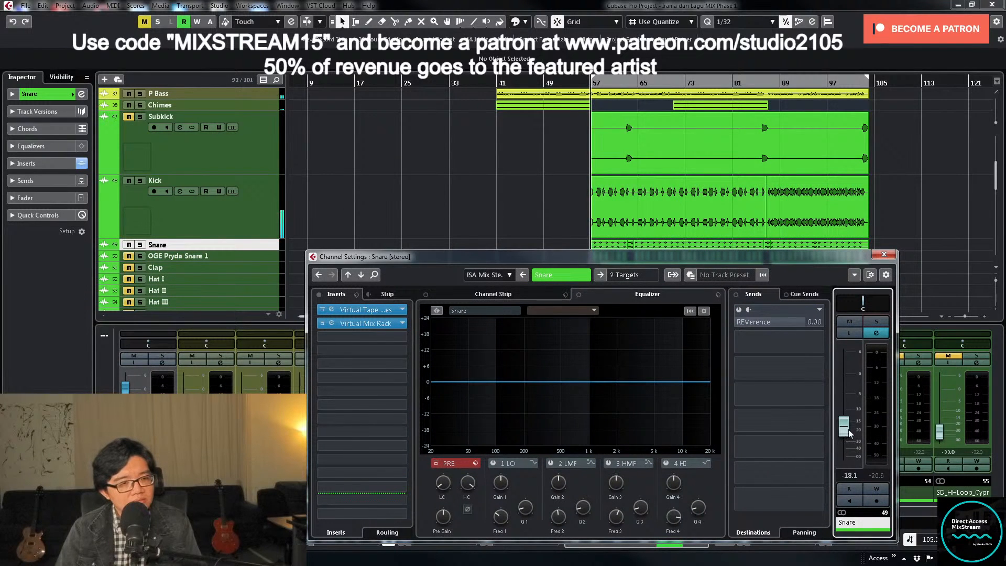
pyautogui.moveTo(850, 432); pyautogui.dragTo(849, 437)
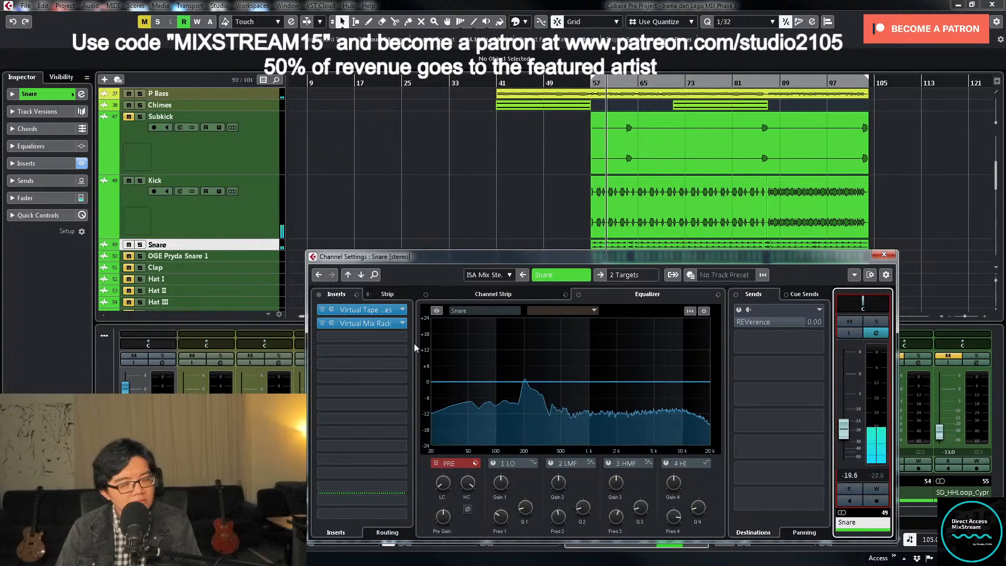
# - Solo the Snare and raise its low-cut filter frequency to roll off the lows below about 100 Hz
pyautogui.press('s')
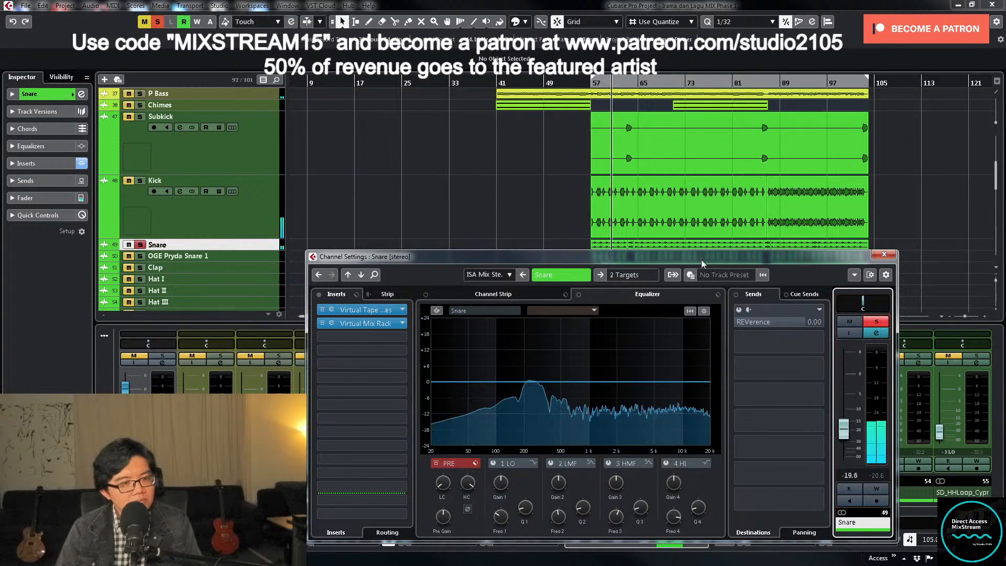
pyautogui.moveTo(701, 259); pyautogui.dragTo(688, 184)
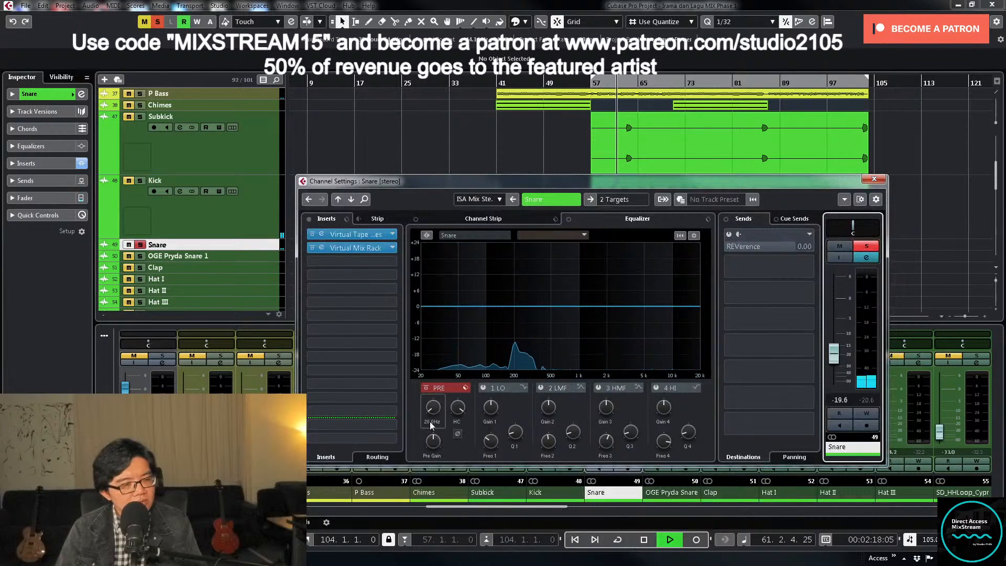
pyautogui.moveTo(429, 409); pyautogui.dragTo(431, 387)
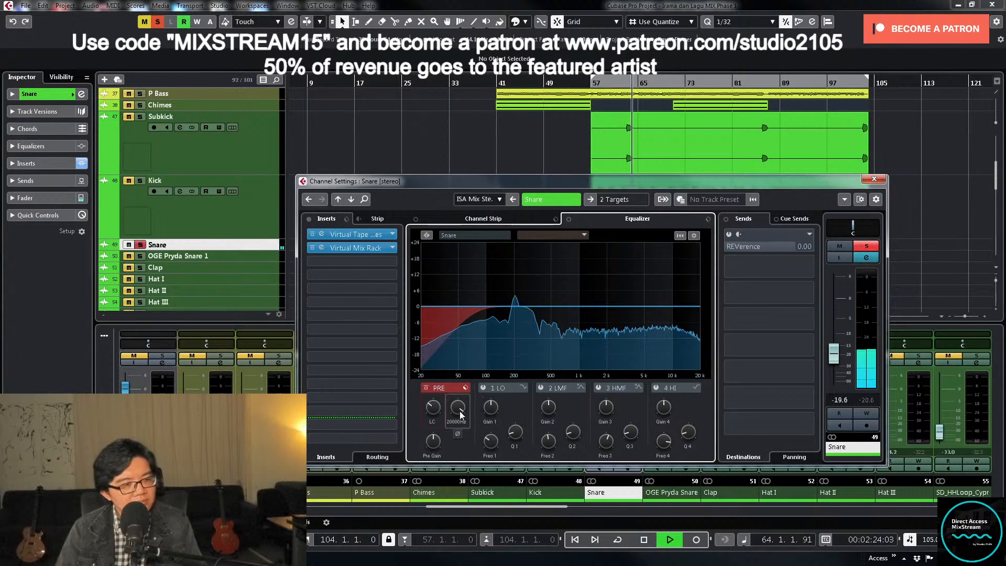
# - Raise the Virtual Drive of the FG-73 module in the Snare's Virtual Mix Rack to about 70.8 dB and unsolo the Snare
pyautogui.click(367, 250)
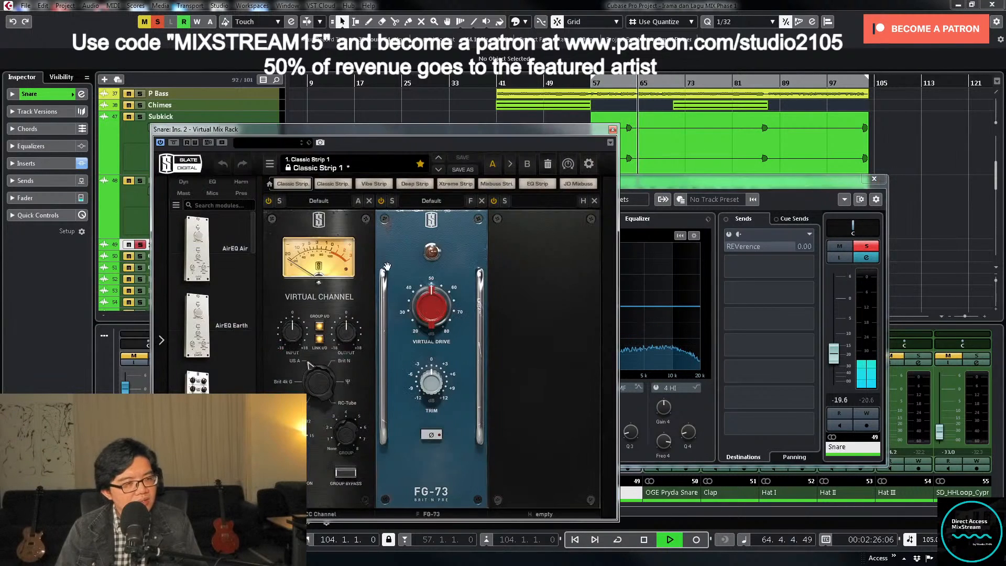
pyautogui.moveTo(430, 325); pyautogui.dragTo(422, 278)
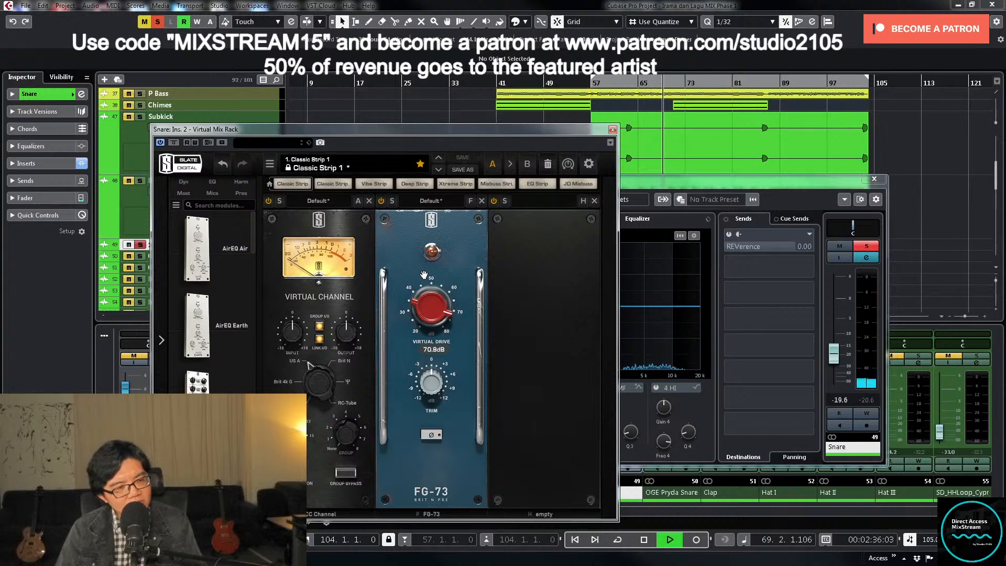
pyautogui.moveTo(424, 272); pyautogui.dragTo(425, 272)
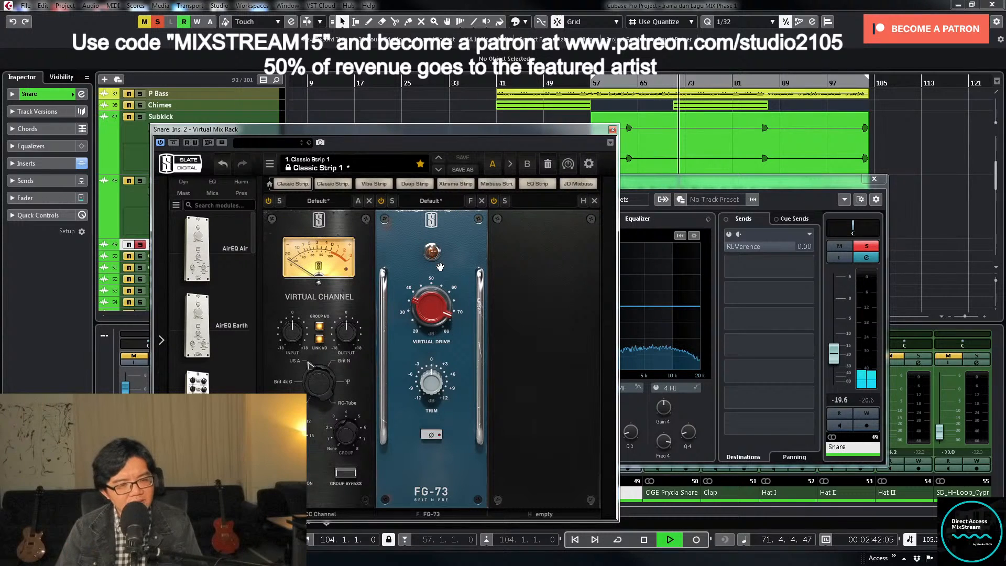
pyautogui.press('space')
pyautogui.click(867, 246)
pyautogui.click(613, 129)
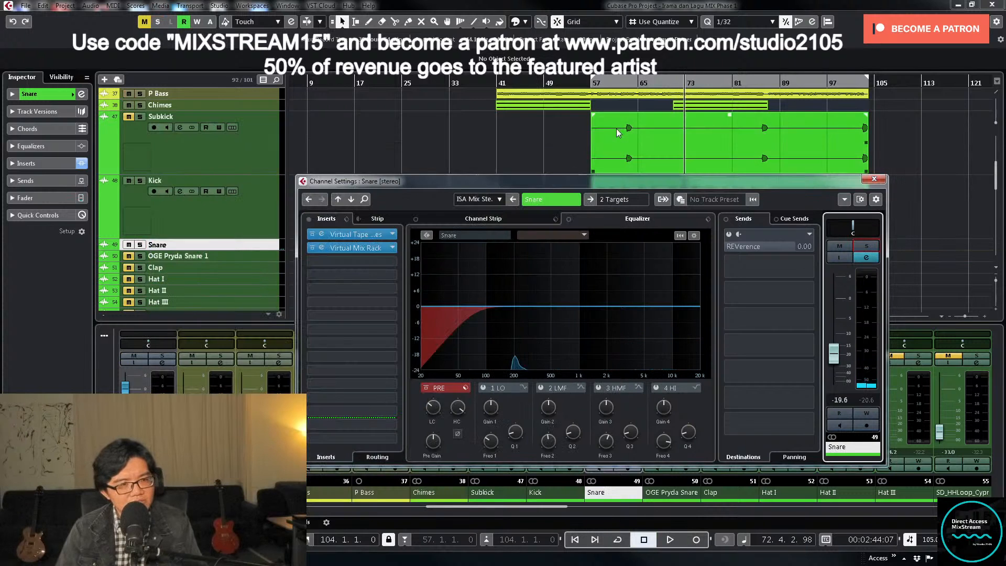
pyautogui.click(875, 181)
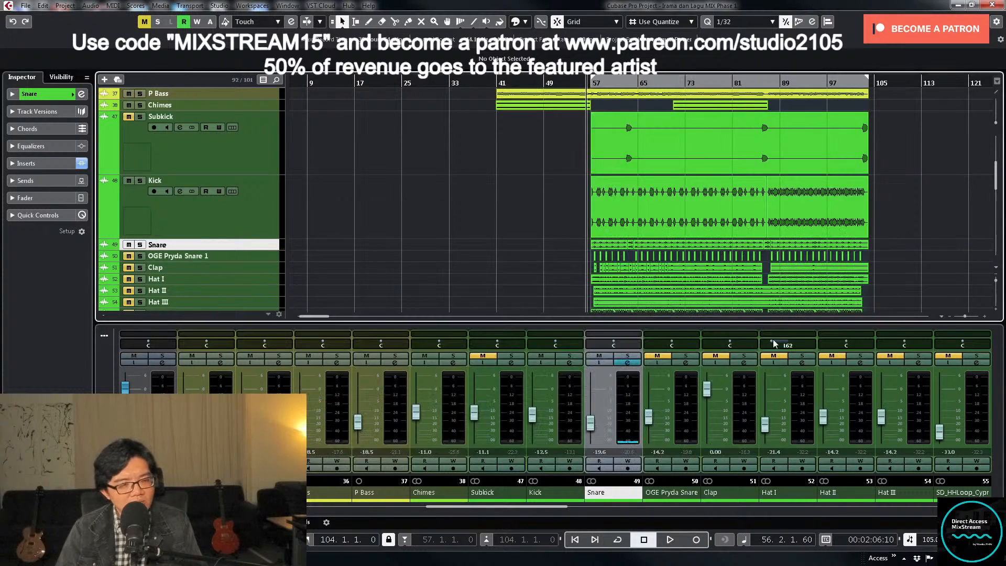
# - Play the mix from about bar 56 and set the Snare fader to -20 dB
pyautogui.click(594, 427)
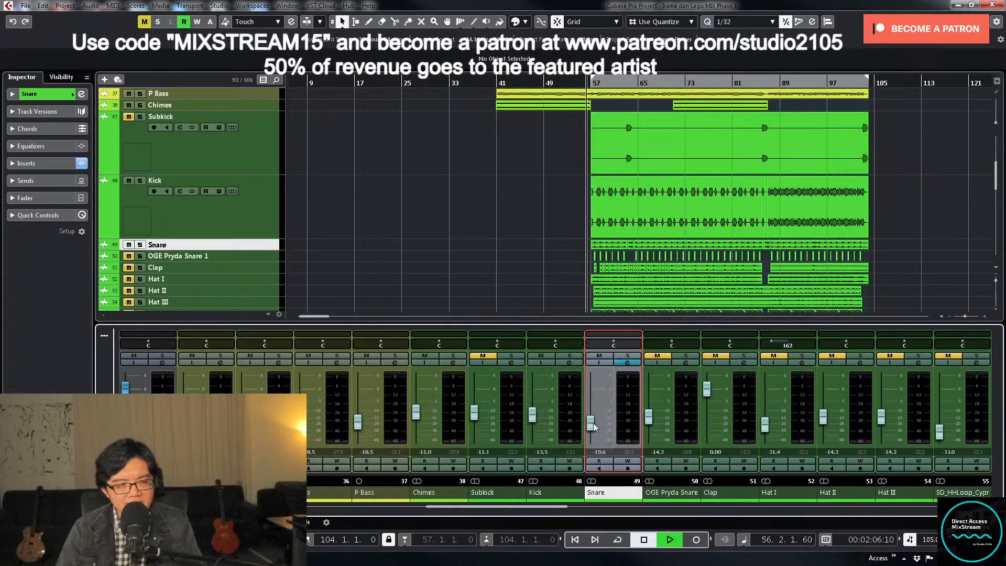
pyautogui.press('space')
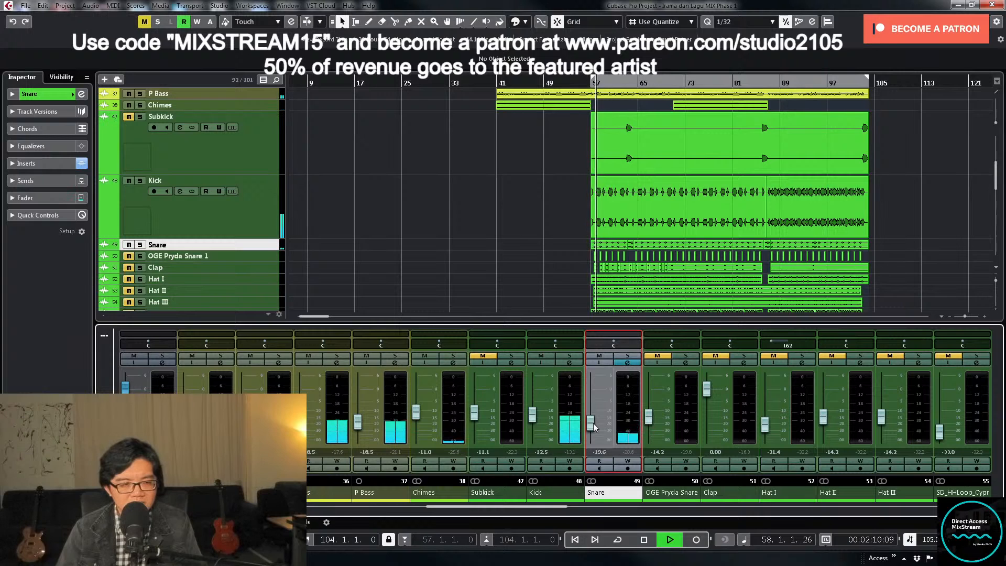
pyautogui.moveTo(594, 427); pyautogui.dragTo(595, 428)
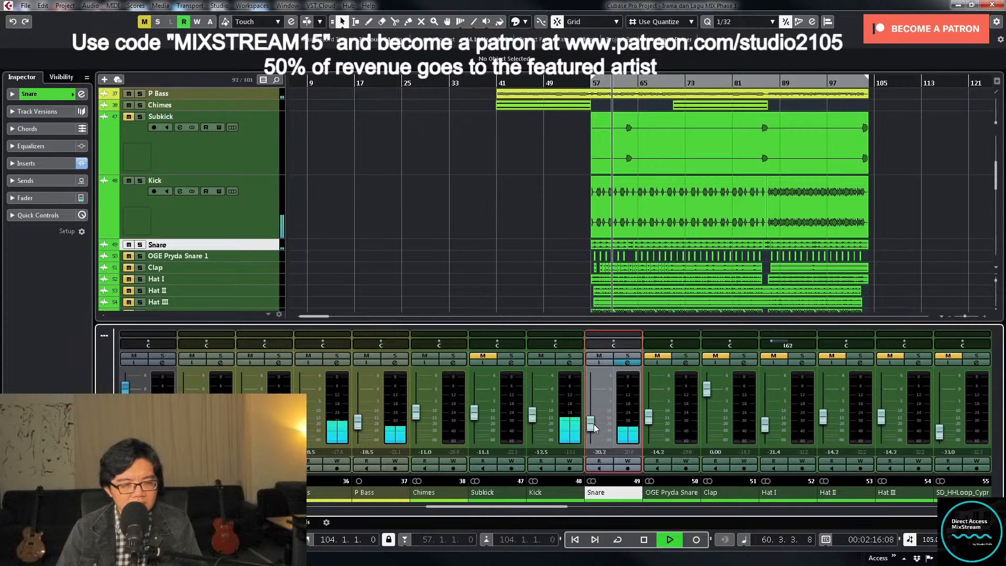
pyautogui.doubleClick(606, 452)
pyautogui.write('-20')
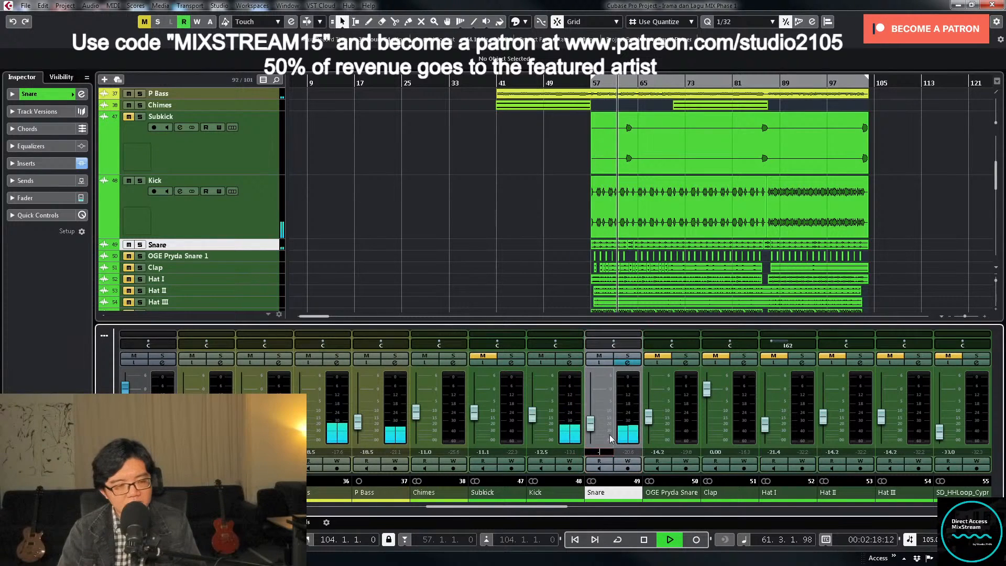
pyautogui.press('Return')
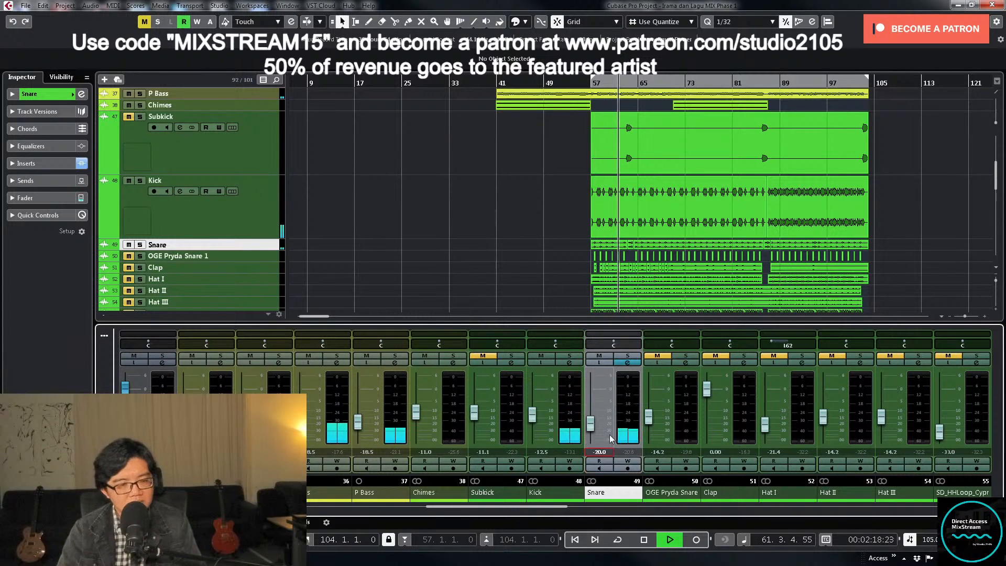
# - Load the FG-A equalizer module into the empty third slot of the Snare's Virtual Mix Rack
pyautogui.click(629, 362)
pyautogui.press('space')
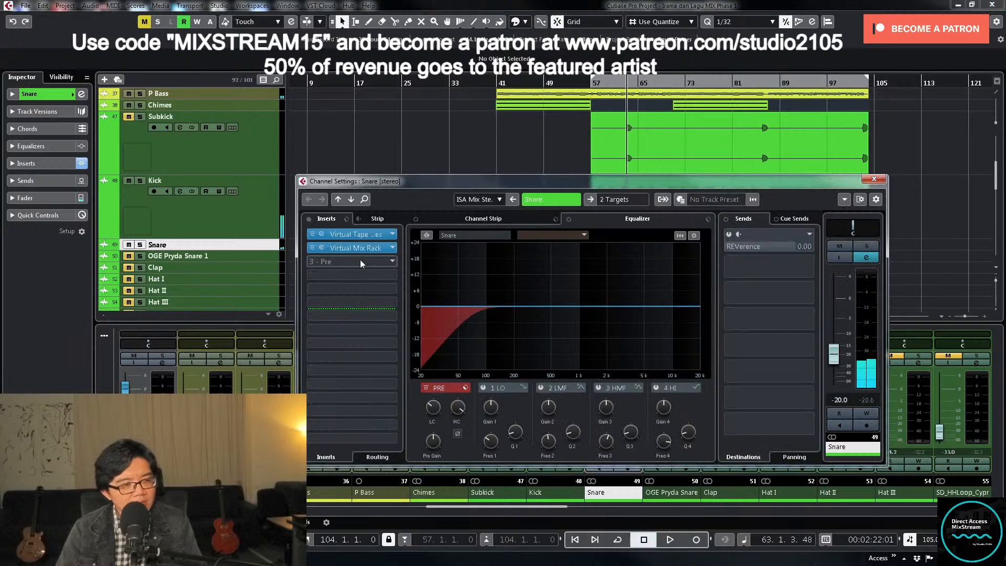
pyautogui.click(359, 249)
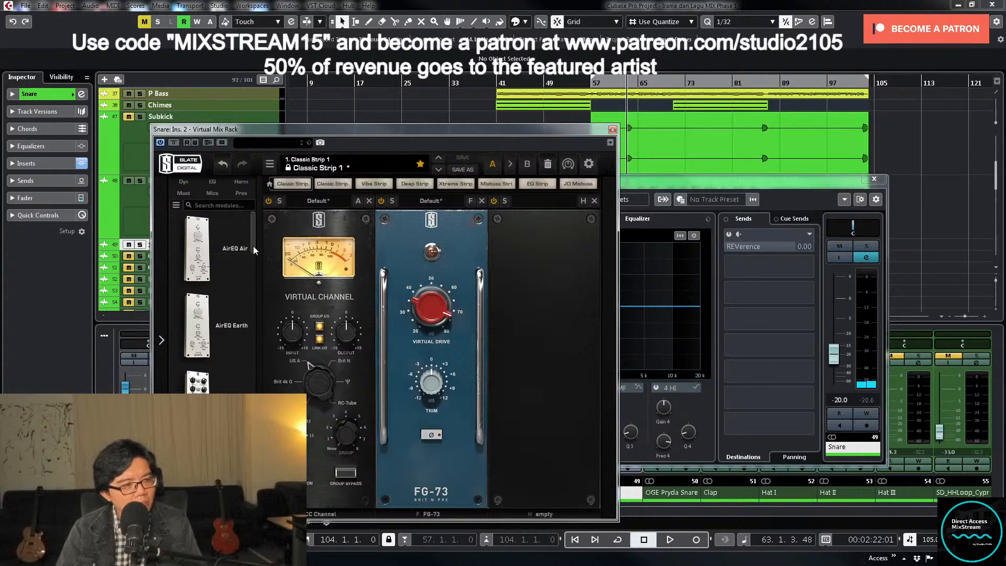
pyautogui.moveTo(253, 247); pyautogui.dragTo(254, 354)
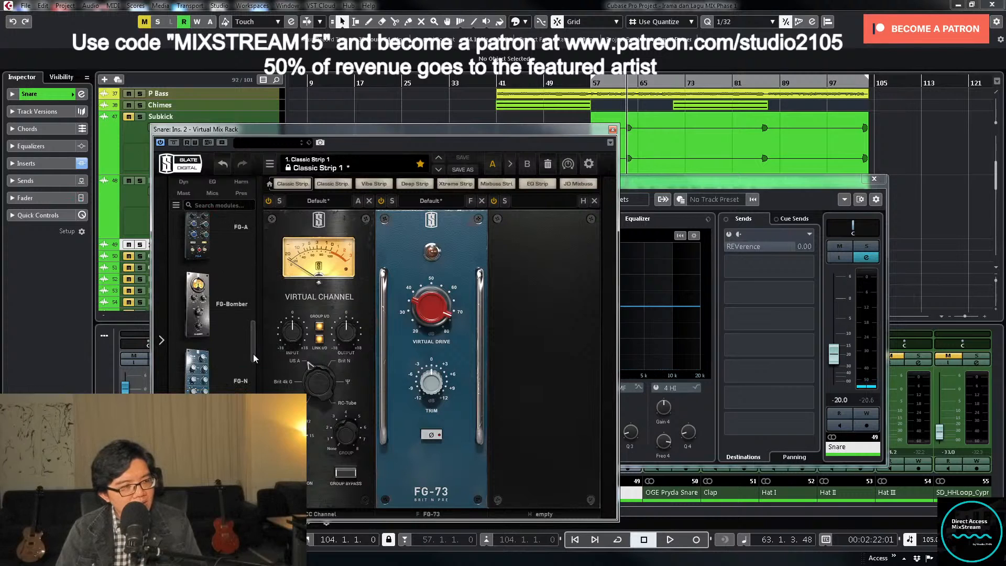
pyautogui.scroll(4, 253, 353)
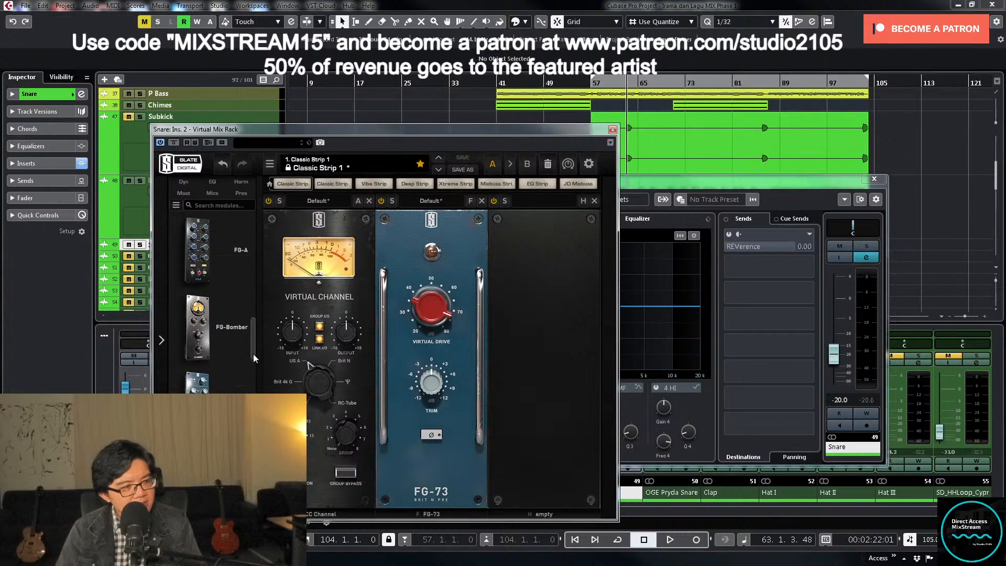
pyautogui.moveTo(239, 356); pyautogui.dragTo(540, 365)
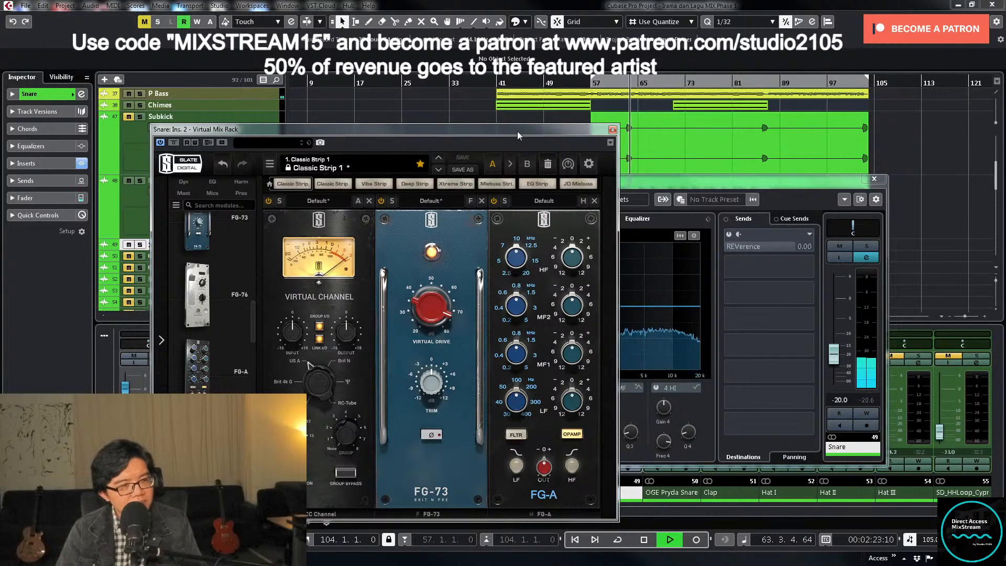
# - Adjust the FG-A's LF frequency, boost its LF gain to +9 dB during playback, and close the Snare's plug-in and channel windows
pyautogui.moveTo(517, 131); pyautogui.dragTo(867, 82)
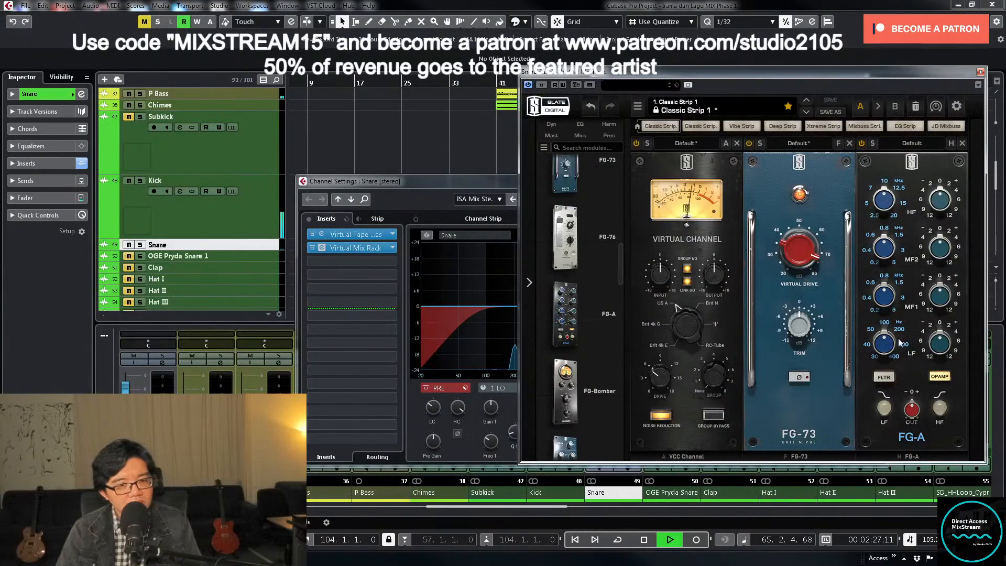
pyautogui.moveTo(886, 343); pyautogui.dragTo(942, 295)
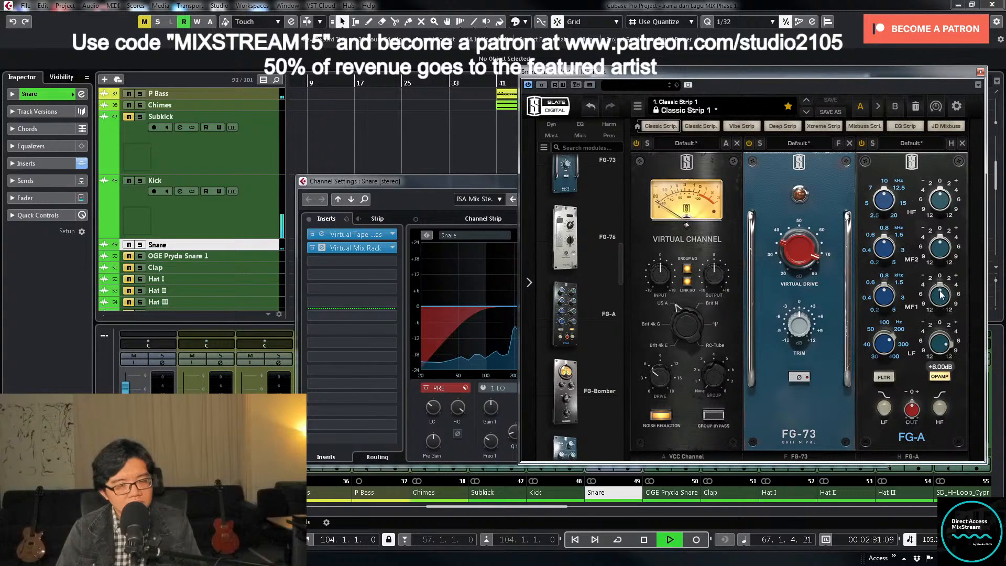
pyautogui.moveTo(885, 344); pyautogui.dragTo(879, 371)
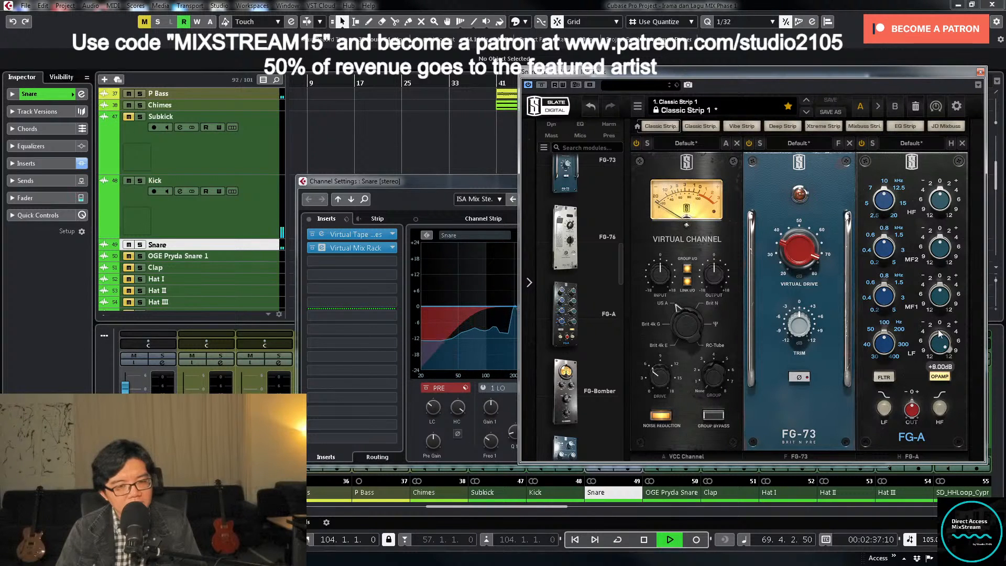
pyautogui.moveTo(859, 79); pyautogui.dragTo(779, 73)
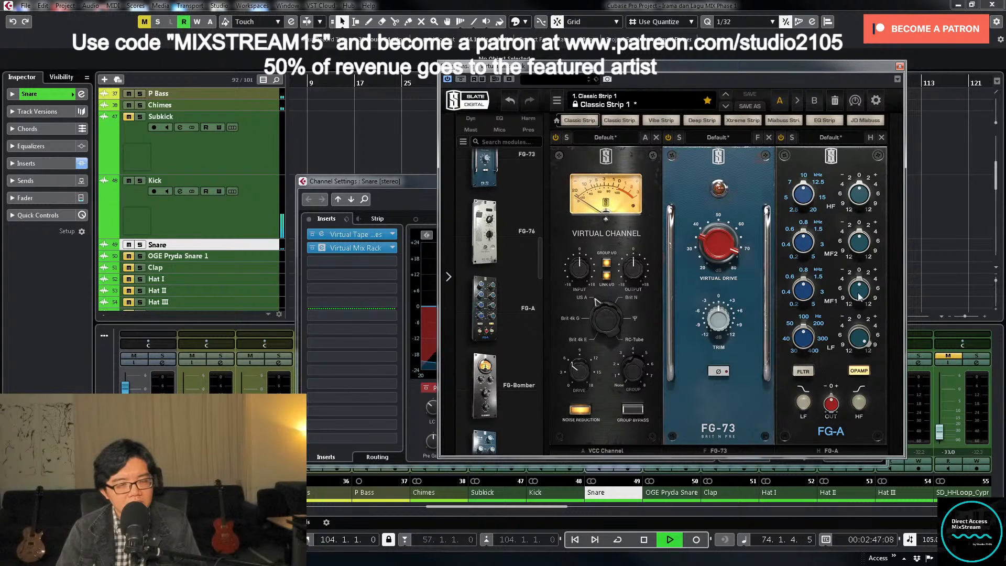
pyautogui.click(899, 67)
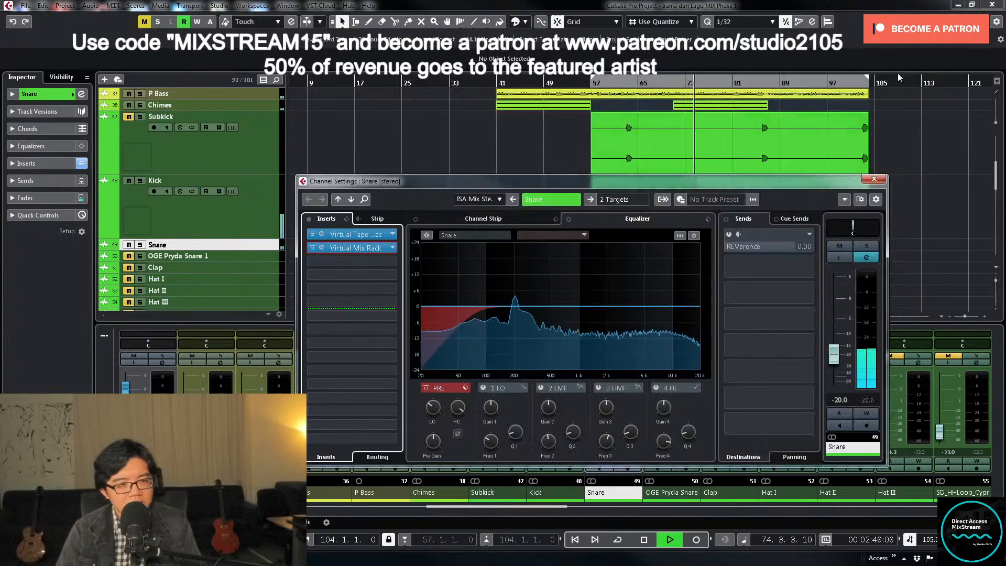
pyautogui.click(881, 182)
# - Raise the Snare fader to about -19.1 dB and set the Kick fader to -10 dB
pyautogui.moveTo(590, 426); pyautogui.dragTo(589, 423)
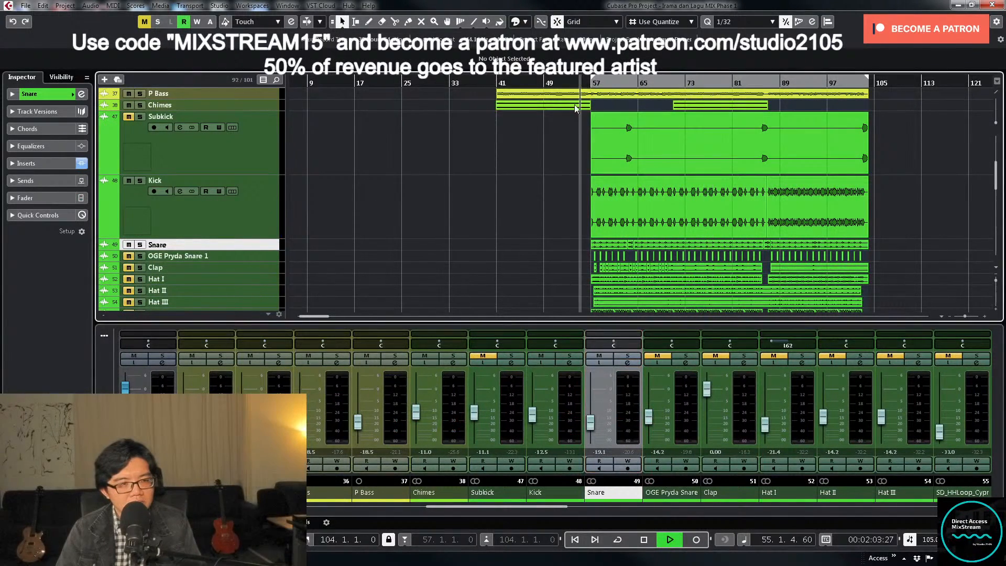
pyautogui.moveTo(536, 419); pyautogui.dragTo(536, 419)
pyautogui.doubleClick(541, 452)
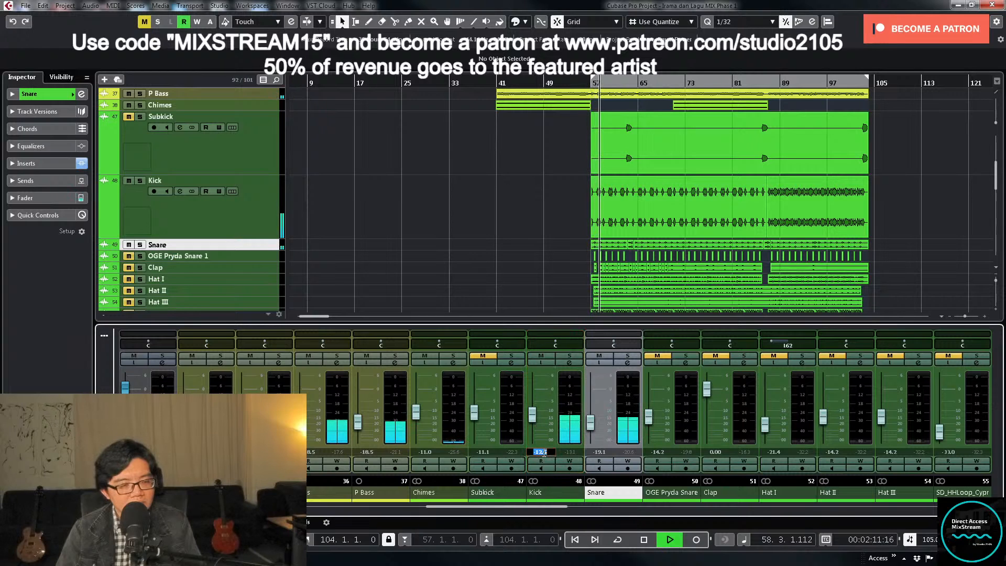
pyautogui.write('-10')
pyautogui.press('Return')
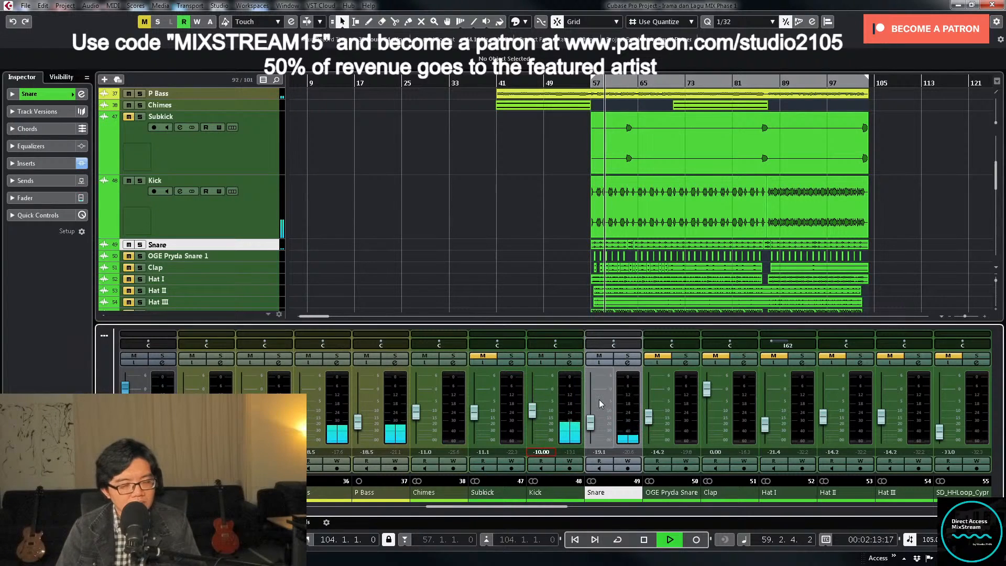
# - Set the Snare fader to -16.5 dB against the louder Kick and stop playback
pyautogui.moveTo(591, 424); pyautogui.dragTo(591, 422)
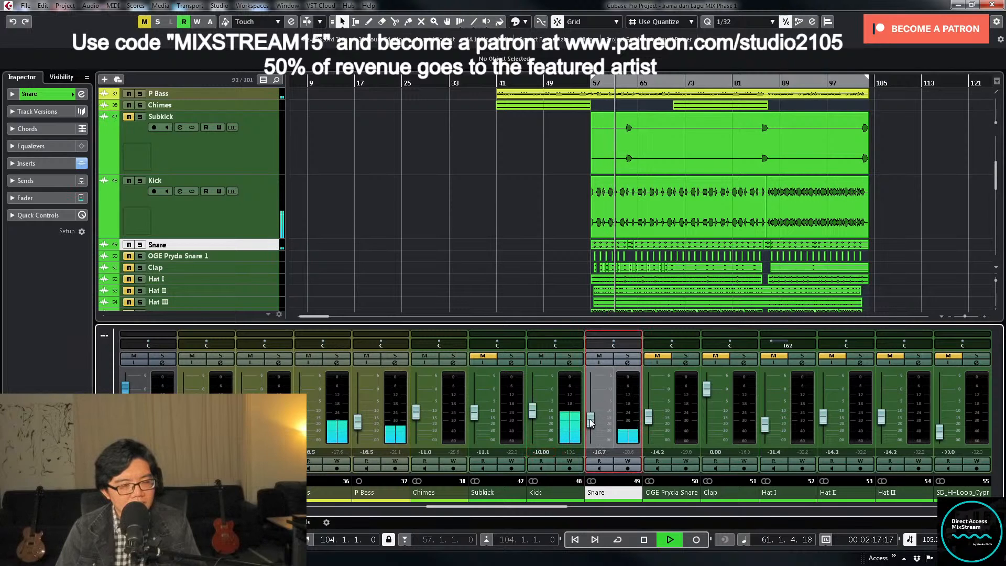
pyautogui.doubleClick(600, 452)
pyautogui.write('-')
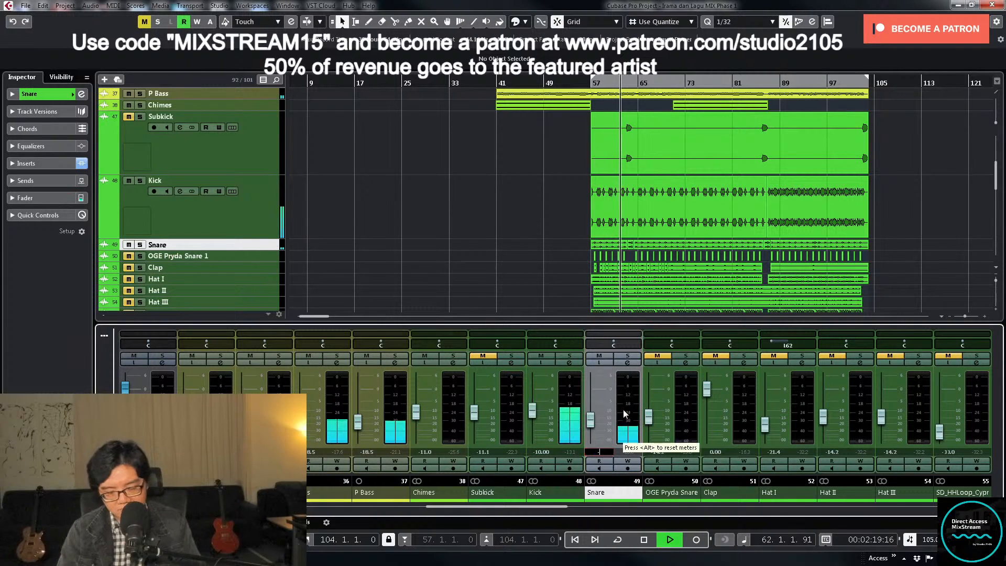
pyautogui.write('16.5')
pyautogui.press('Return')
pyautogui.press('space')
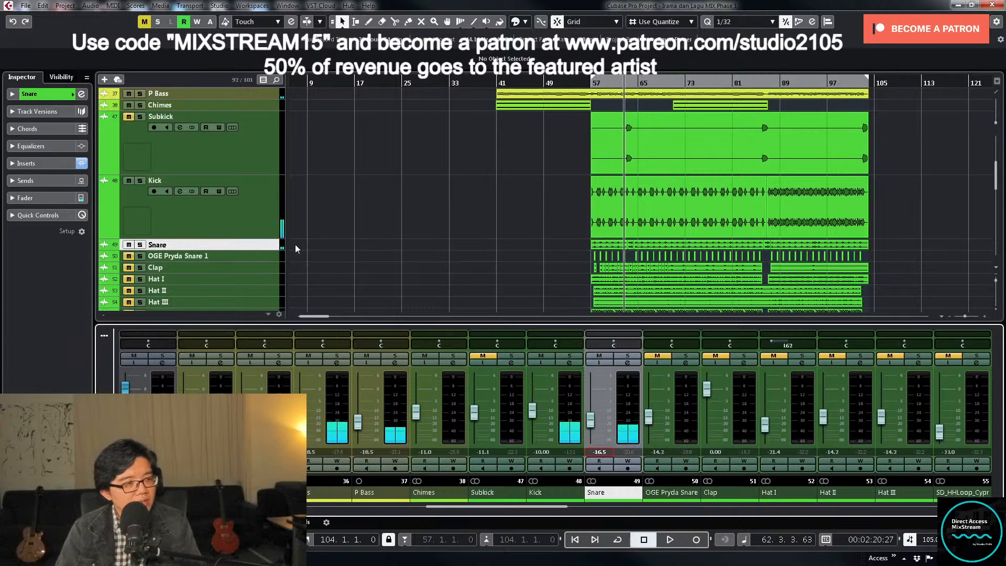
# - Place the playhead just before bar 57, unmute OGE Pryda Snare 1 and lower its fader to about -29.7 dB
pyautogui.click(590, 84)
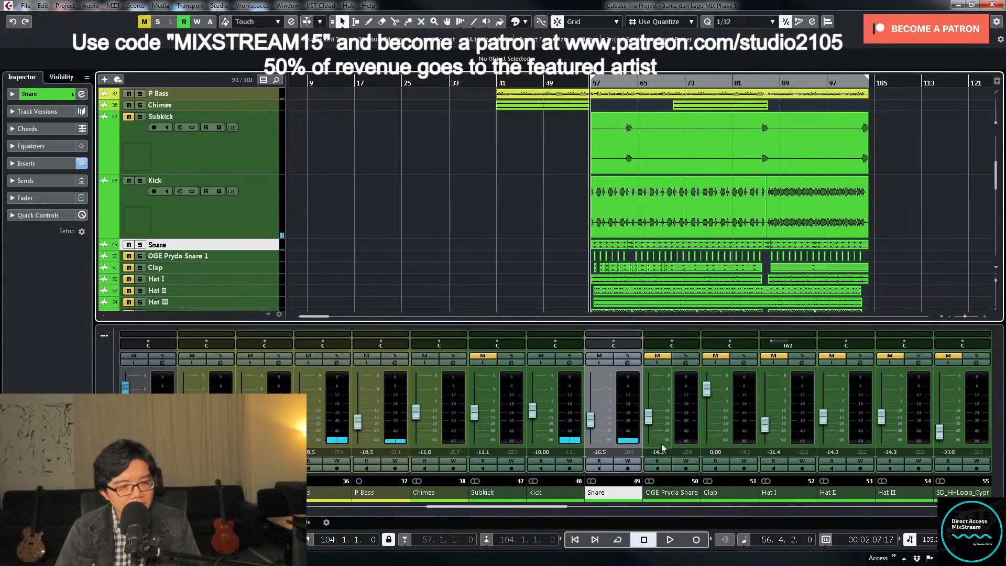
pyautogui.moveTo(650, 420); pyautogui.dragTo(656, 434)
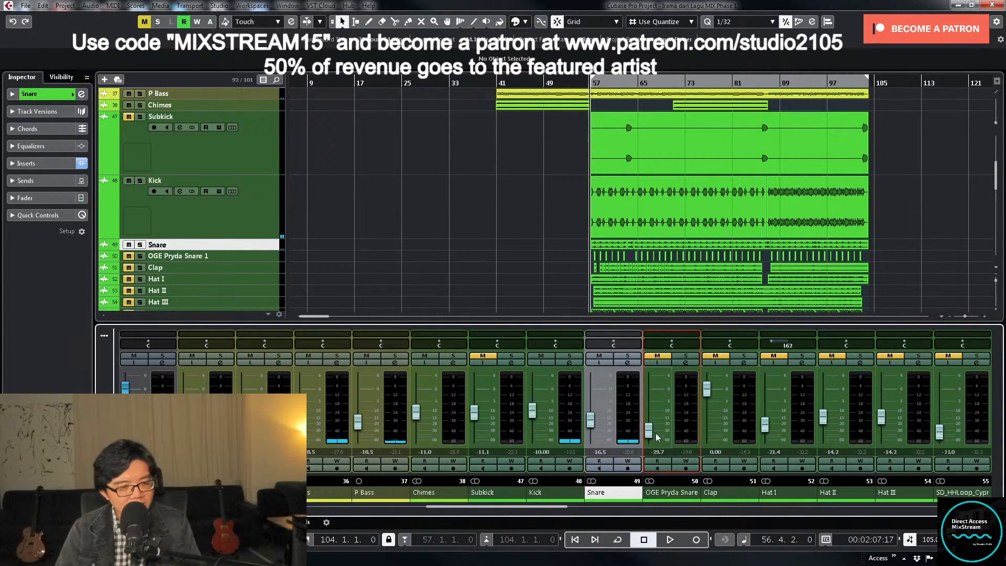
pyautogui.click(686, 362)
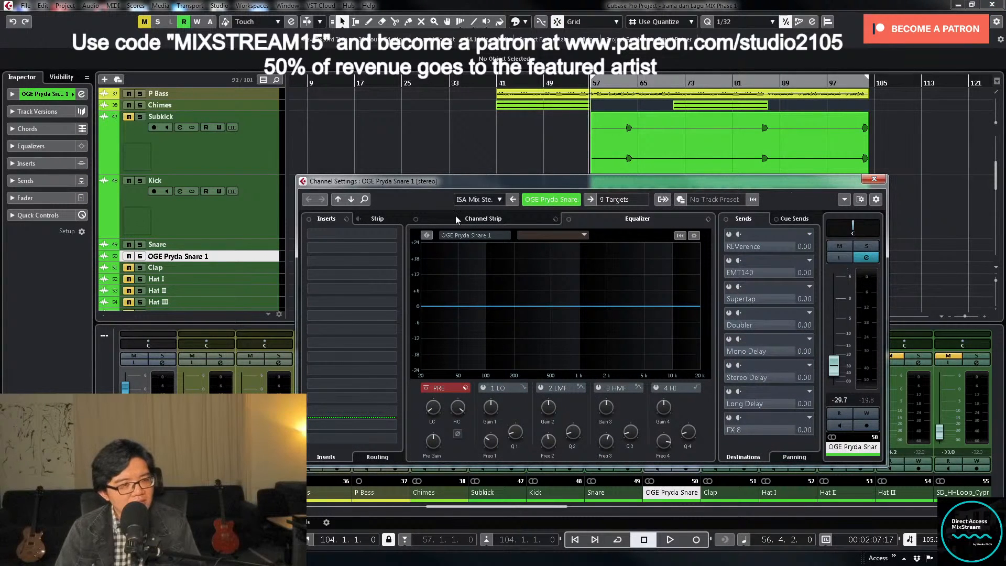
pyautogui.click(874, 179)
# - Enlarge the Snare and OGE Pryda Snare 1 tracks and examine their waveforms side by side around bar 57
pyautogui.click(254, 248)
pyautogui.keyDown('ctrl'); pyautogui.click(262, 250); pyautogui.keyUp('ctrl')
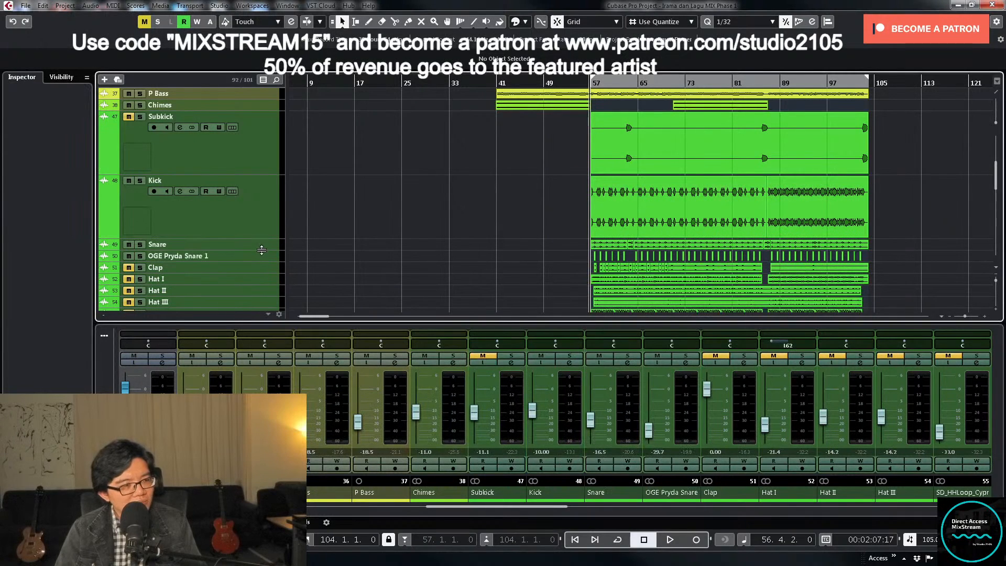
pyautogui.click(263, 260)
pyautogui.keyDown('ctrl'); pyautogui.click(265, 249); pyautogui.keyUp('ctrl')
pyautogui.scroll(-4, 545, 269)
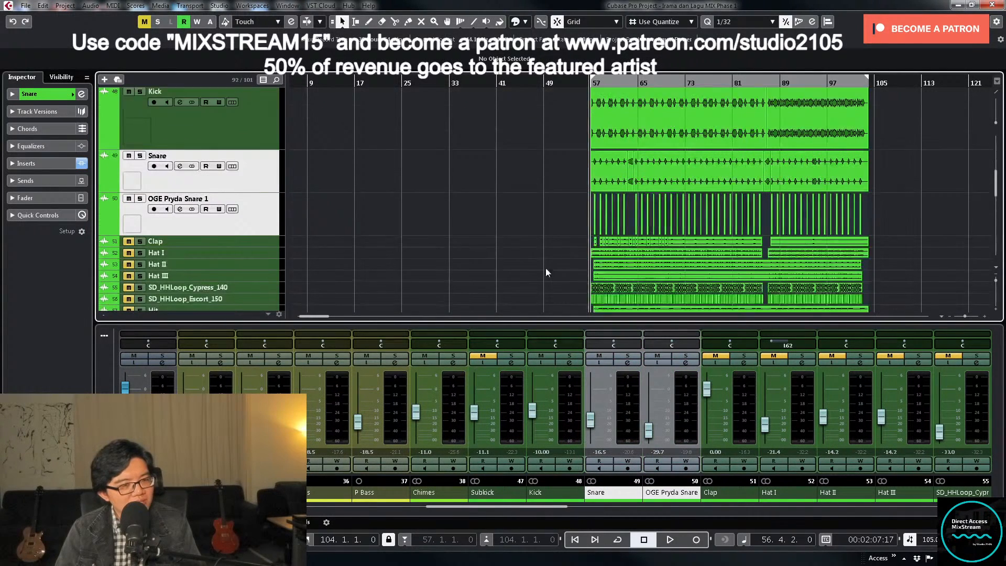
pyautogui.press('h')
pyautogui.press('h')
pyautogui.press('h')
pyautogui.press('h')
pyautogui.press('h')
pyautogui.press('h')
pyautogui.press('h')
pyautogui.press('h')
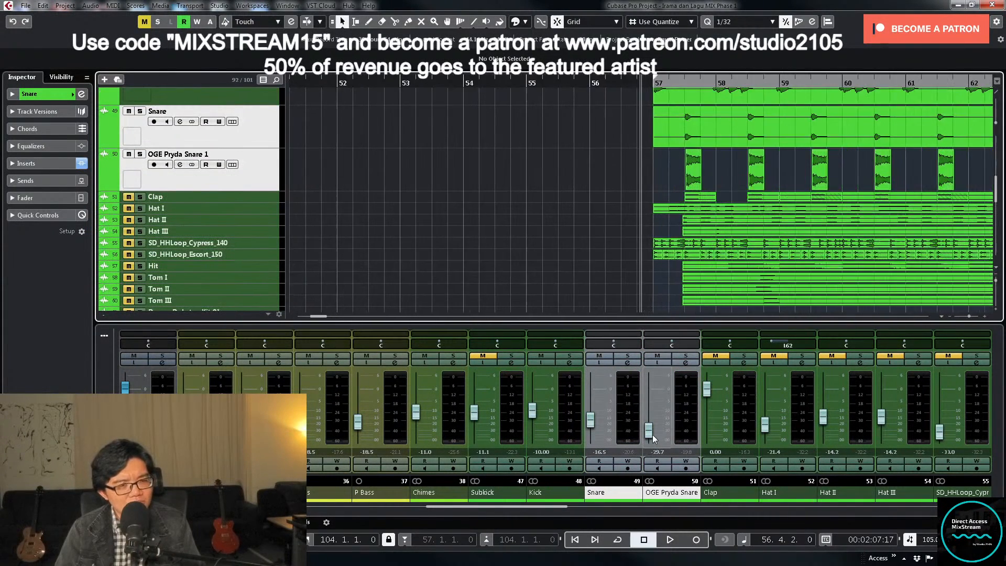
pyautogui.scroll(2, 624, 182)
pyautogui.press('h')
pyautogui.press('h')
pyautogui.press('h')
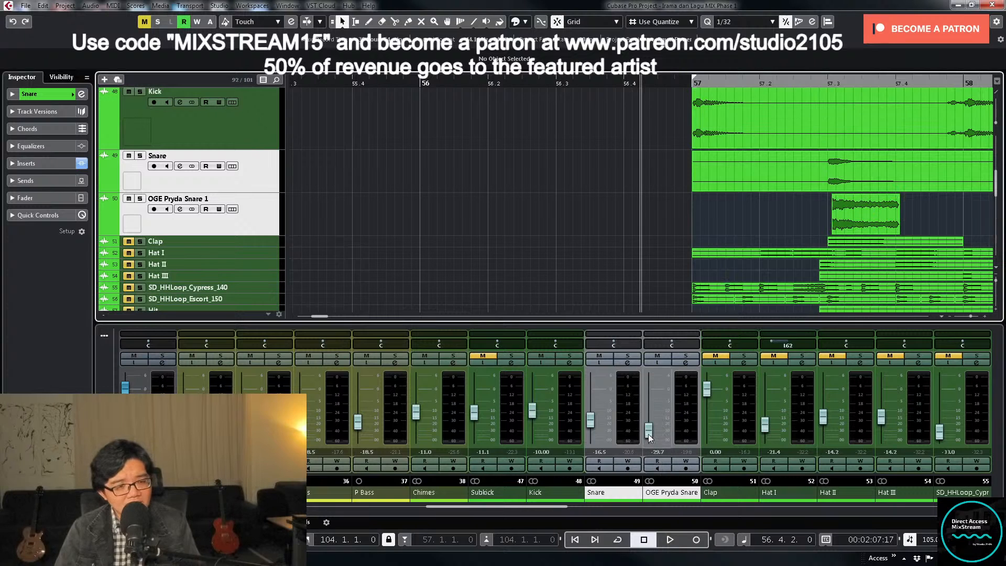
# - Set the OGE Pryda Snare 1 fader to -22.5 dB against the playing mix and stop playback
pyautogui.press('space')
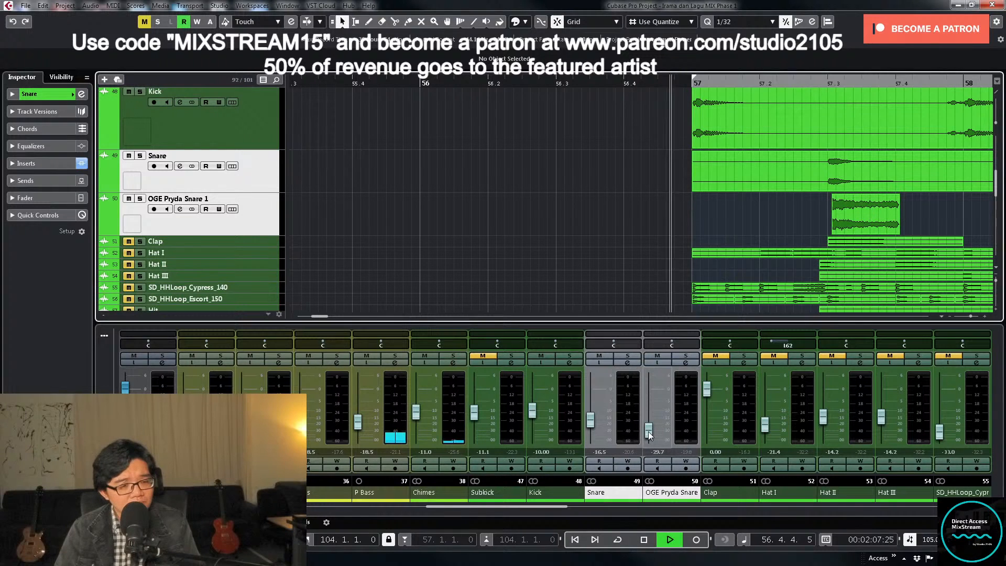
pyautogui.moveTo(649, 434); pyautogui.dragTo(649, 429)
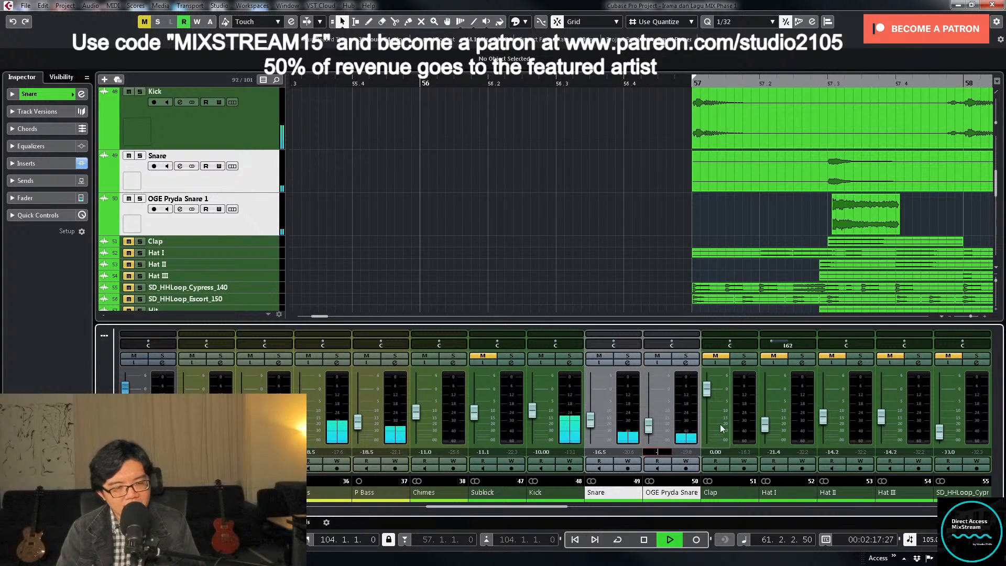
pyautogui.write('-22.5')
pyautogui.press('Return')
pyautogui.press('space')
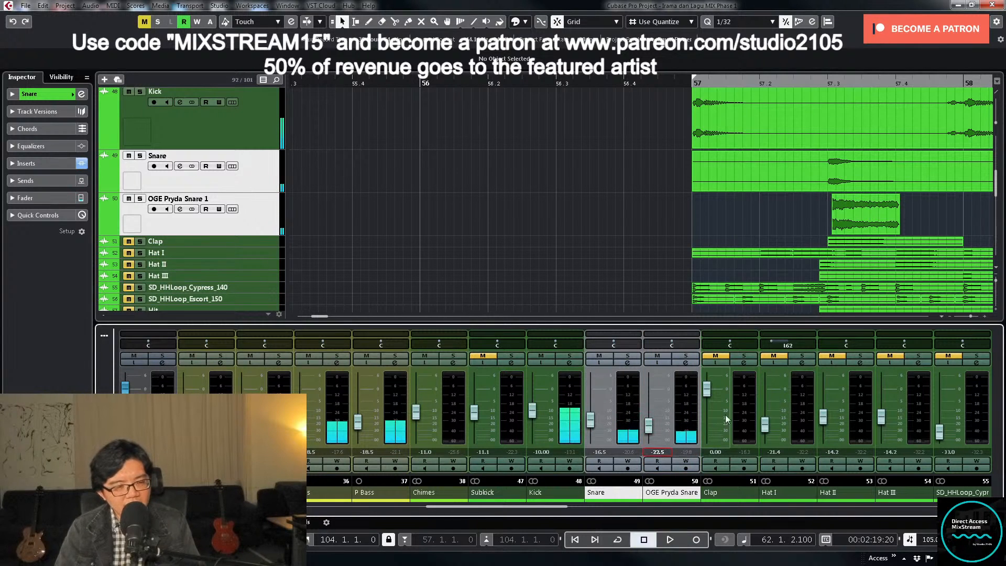
# - Solo OGE Pryda Snare 1, play it from before bar 57 and add an EQ low cut below about 100 Hz
pyautogui.click(686, 363)
pyautogui.moveTo(435, 414)
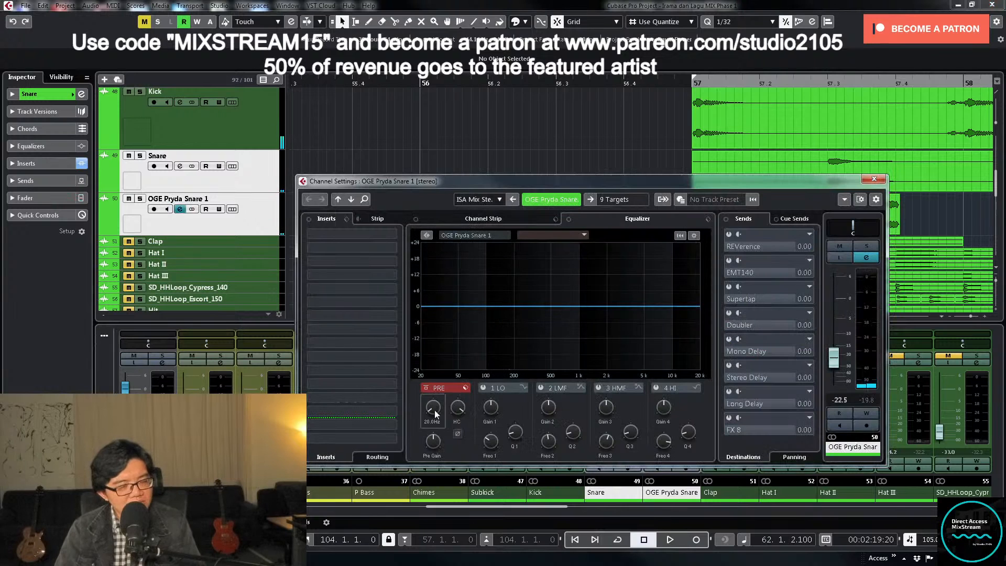
pyautogui.click(871, 248)
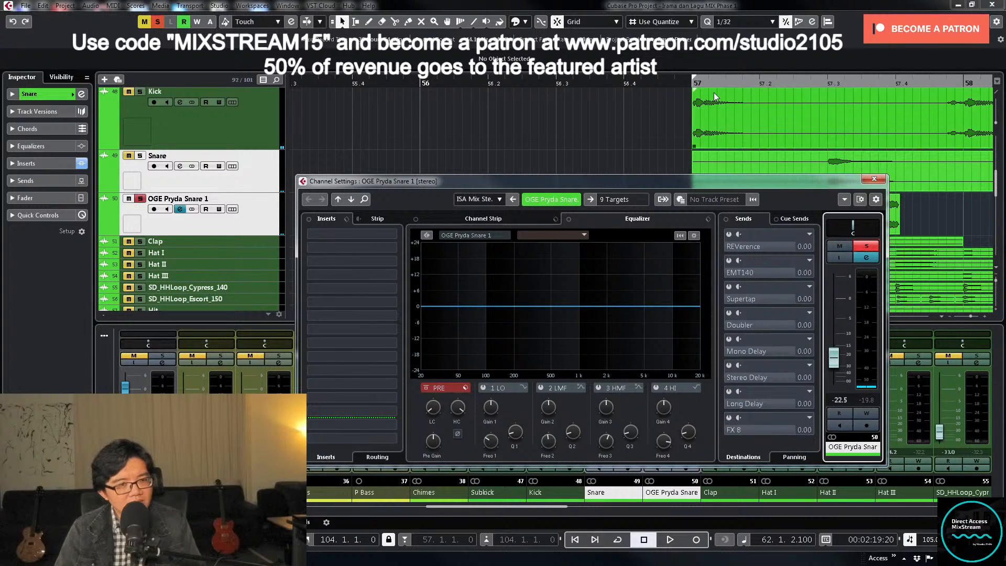
pyautogui.click(874, 178)
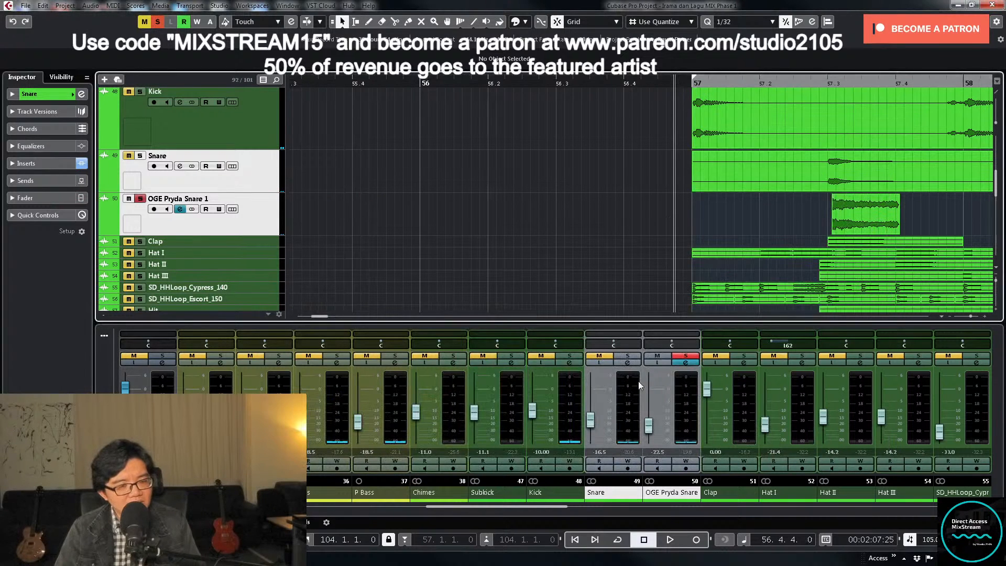
pyautogui.click(686, 363)
pyautogui.press('space')
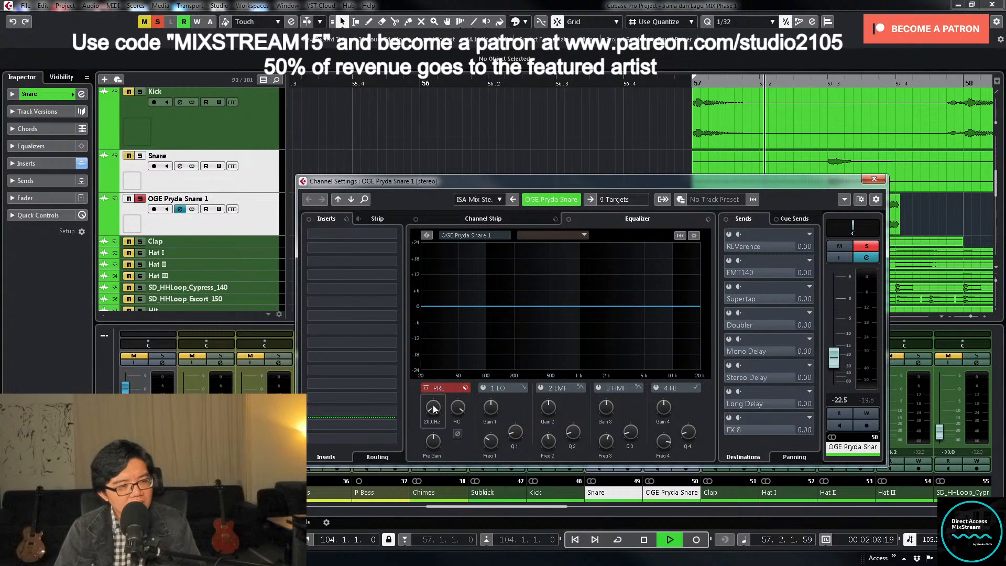
pyautogui.moveTo(436, 398); pyautogui.dragTo(508, 394)
# - Sweep a narrow LMF band on OGE Pryda Snare 1, cut about 5 dB near 1.2 kHz, and unsolo the channel
pyautogui.click(542, 389)
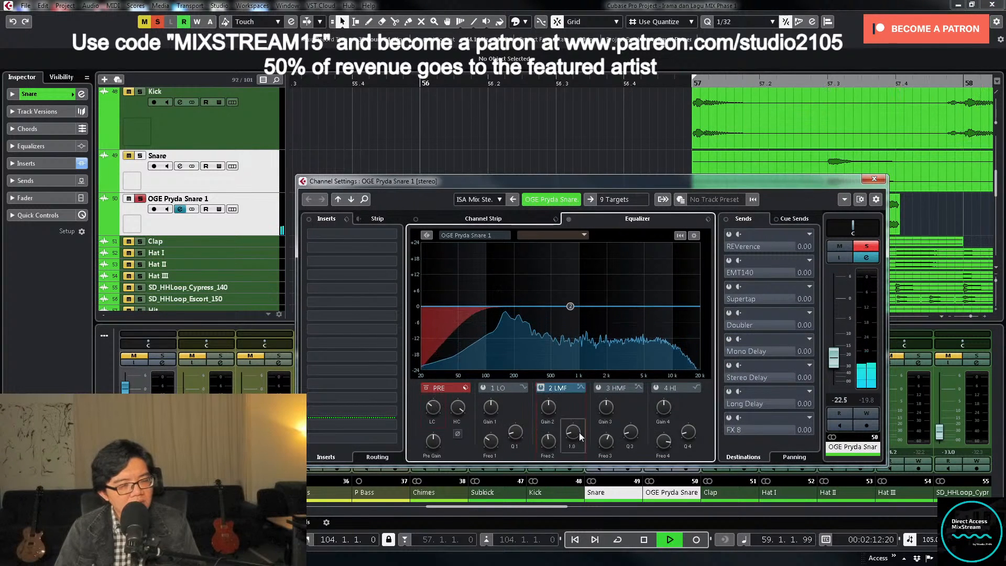
pyautogui.moveTo(569, 308); pyautogui.dragTo(588, 258)
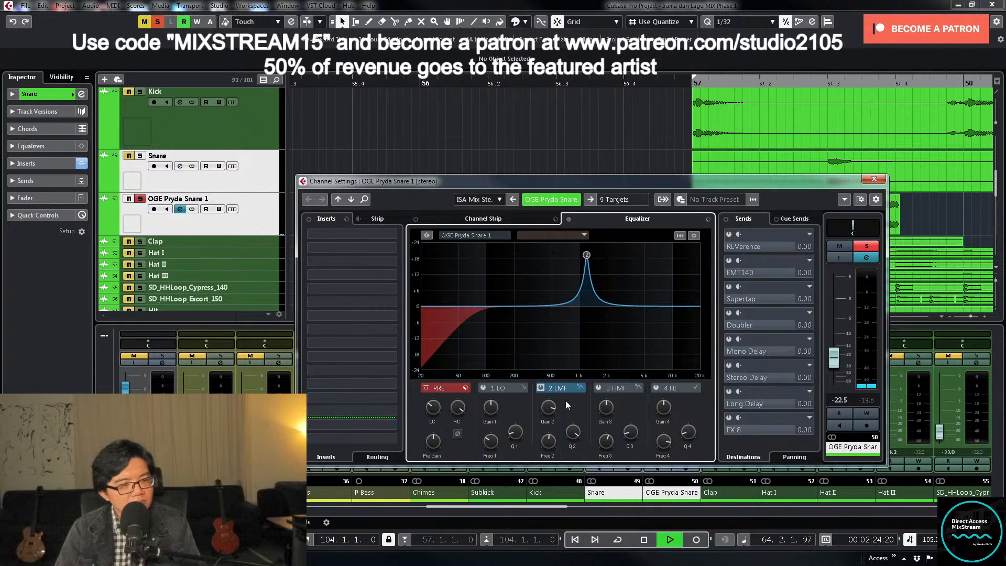
pyautogui.moveTo(548, 407); pyautogui.dragTo(551, 463)
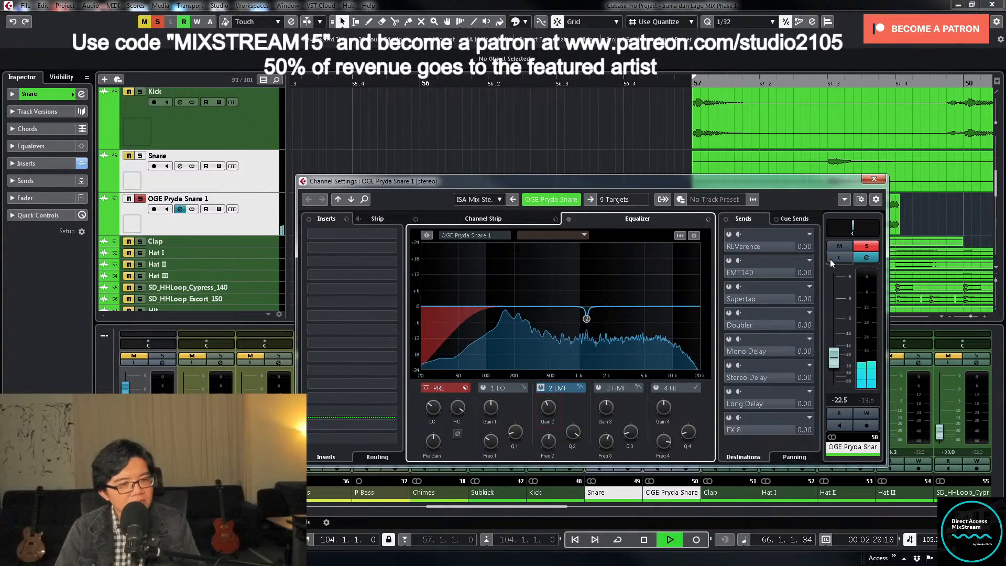
pyautogui.click(866, 246)
pyautogui.click(875, 179)
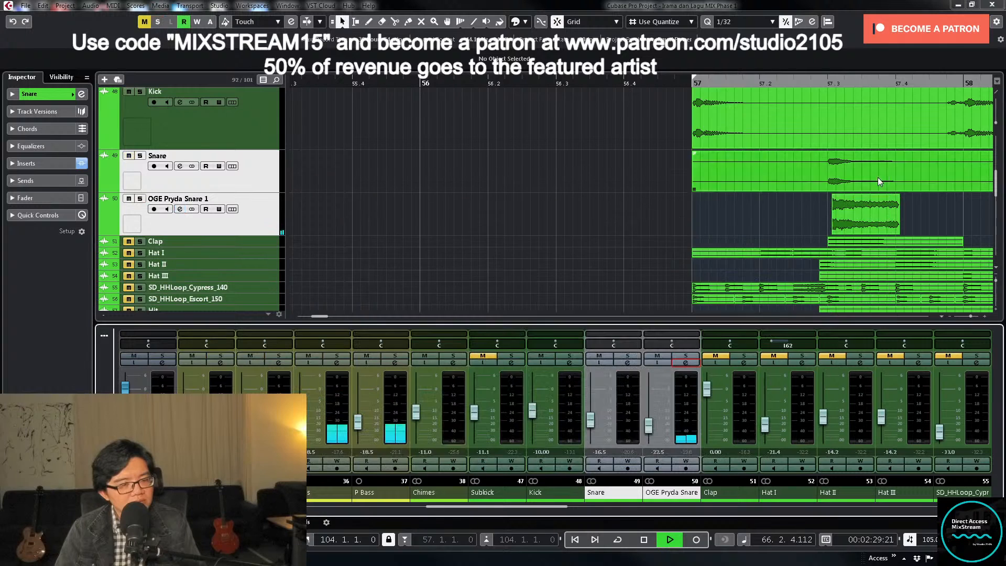
# - Raise the OGE Pryda Snare 1 fader against the playing mix and set it to -18.5 dB
pyautogui.click(649, 430)
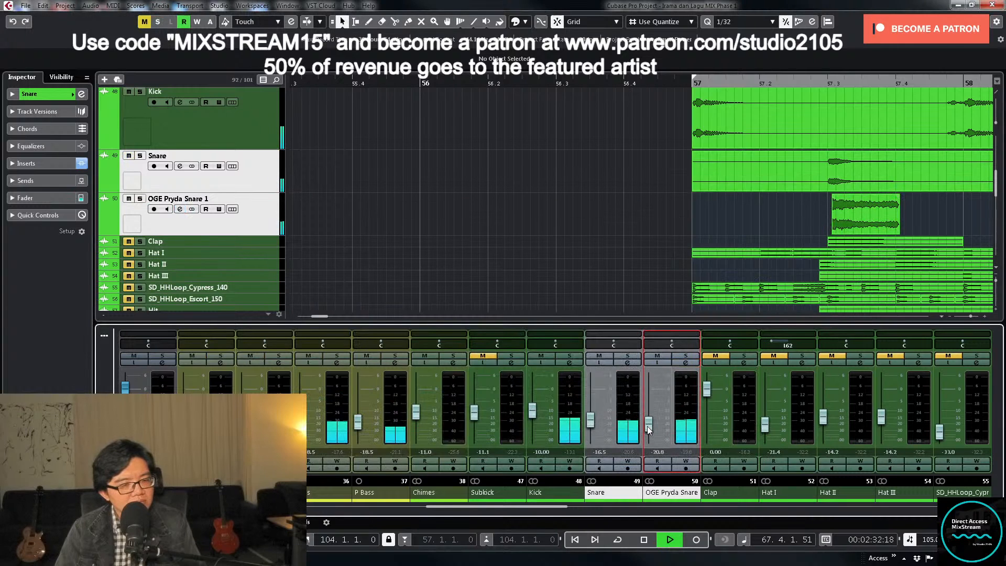
pyautogui.moveTo(647, 427); pyautogui.dragTo(647, 425)
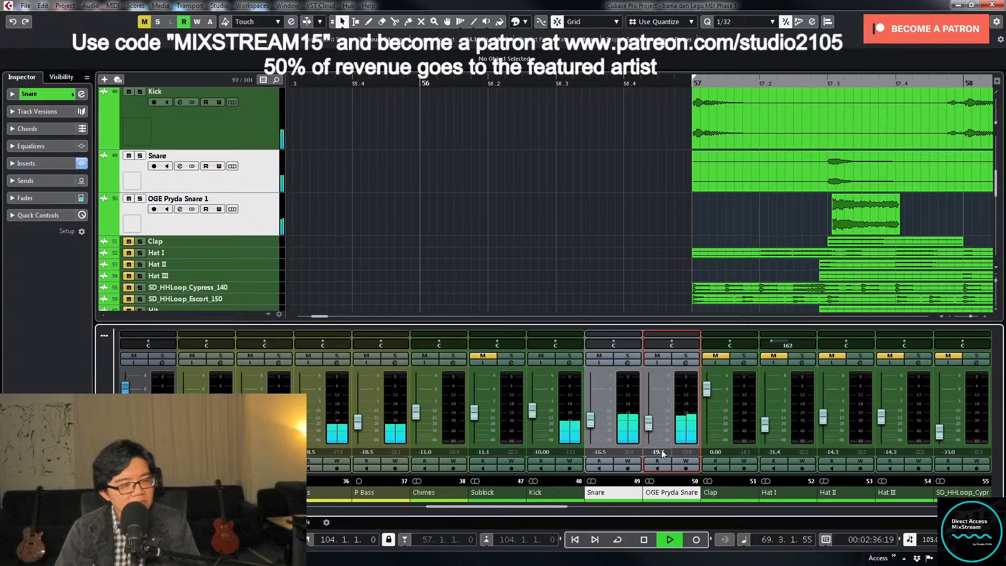
pyautogui.press('BackSpace')
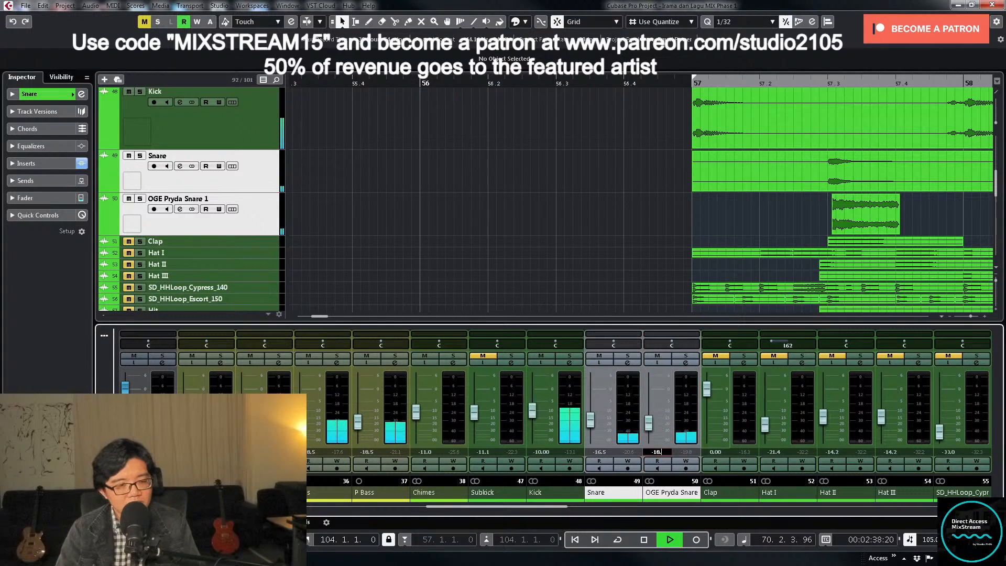
pyautogui.write('-18.5')
pyautogui.press('Return')
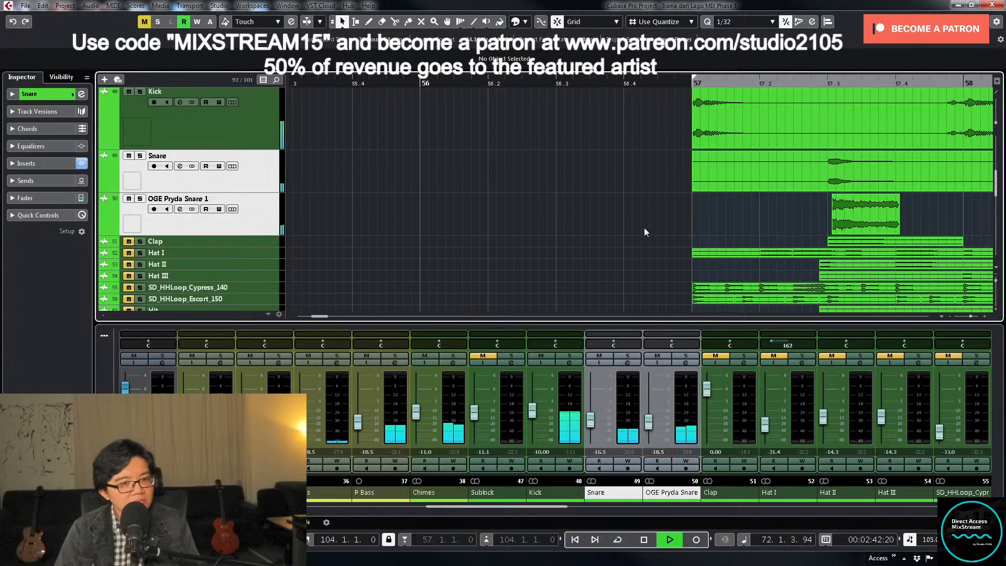
# - Return the enlarged drum tracks to compact height, select and enlarge the Clap track, and stop playback
pyautogui.press('g')
pyautogui.press('g')
pyautogui.press('g')
pyautogui.press('g')
pyautogui.press('g')
pyautogui.press('g')
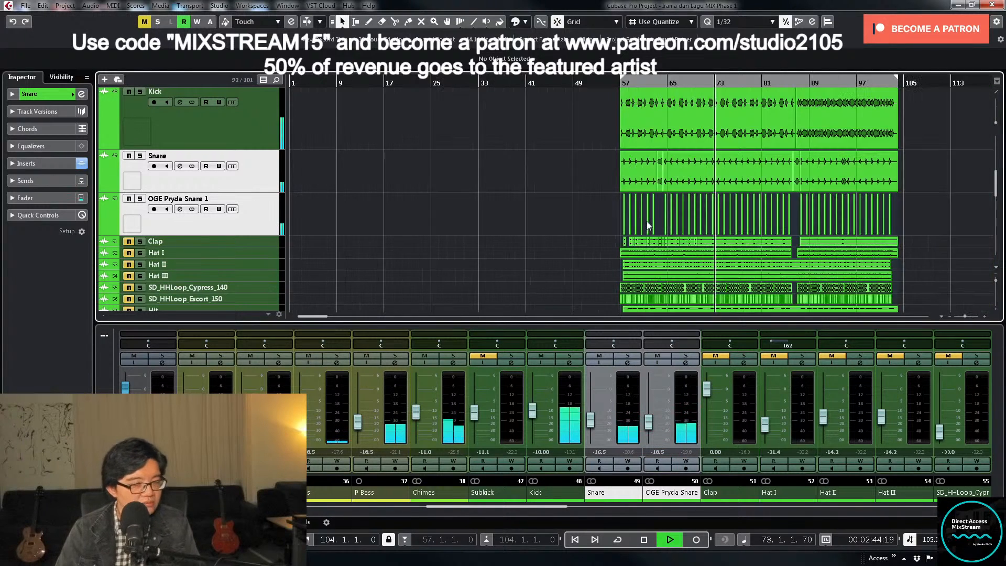
pyautogui.hotkey('shift', 'g')
pyautogui.hotkey('shift', 'g')
pyautogui.hotkey('shift', 'g')
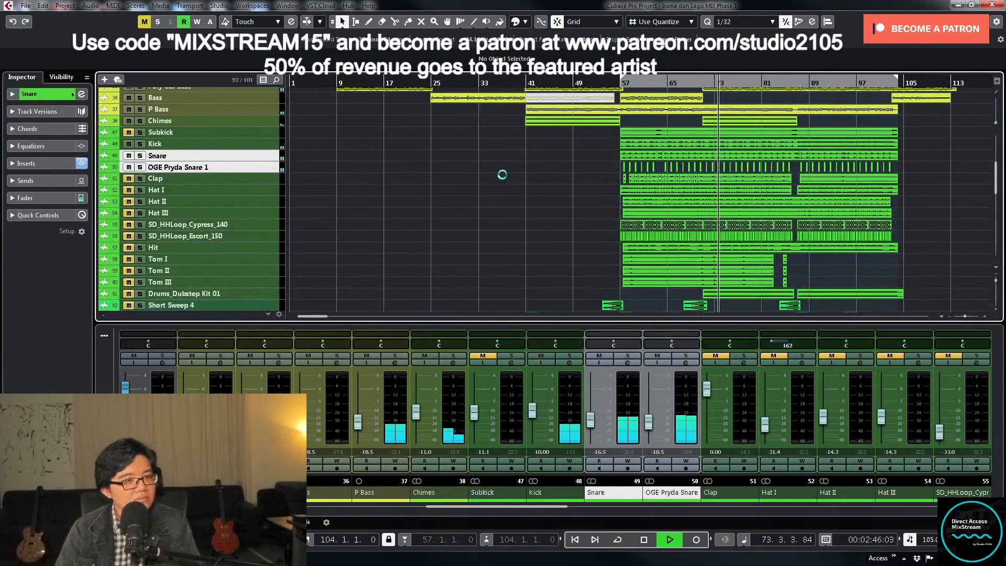
pyautogui.click(262, 179)
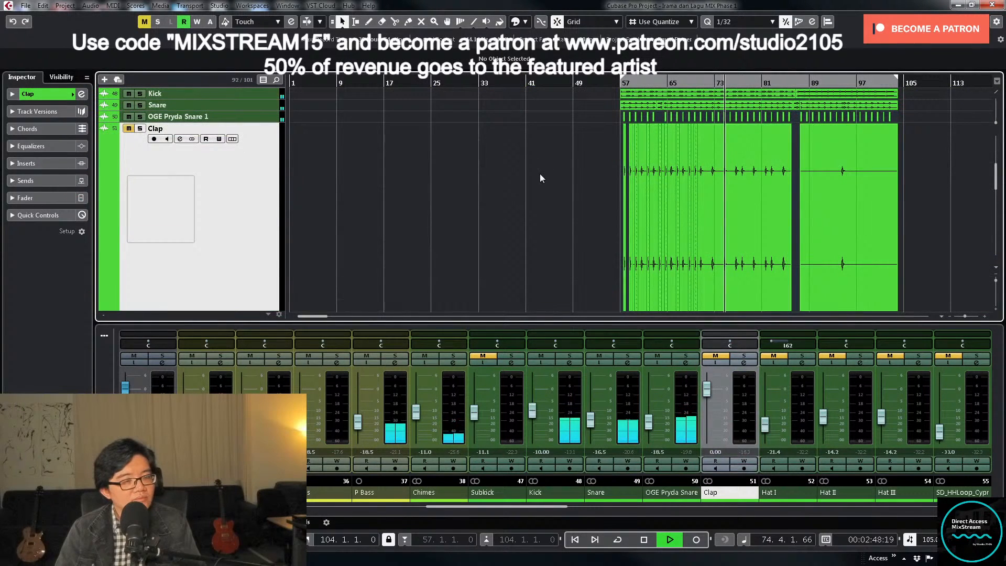
pyautogui.press('space')
# - Trim the start of the Clap event at bar 59 to 60.2.4.60 and unmute the Clap track
pyautogui.press('h')
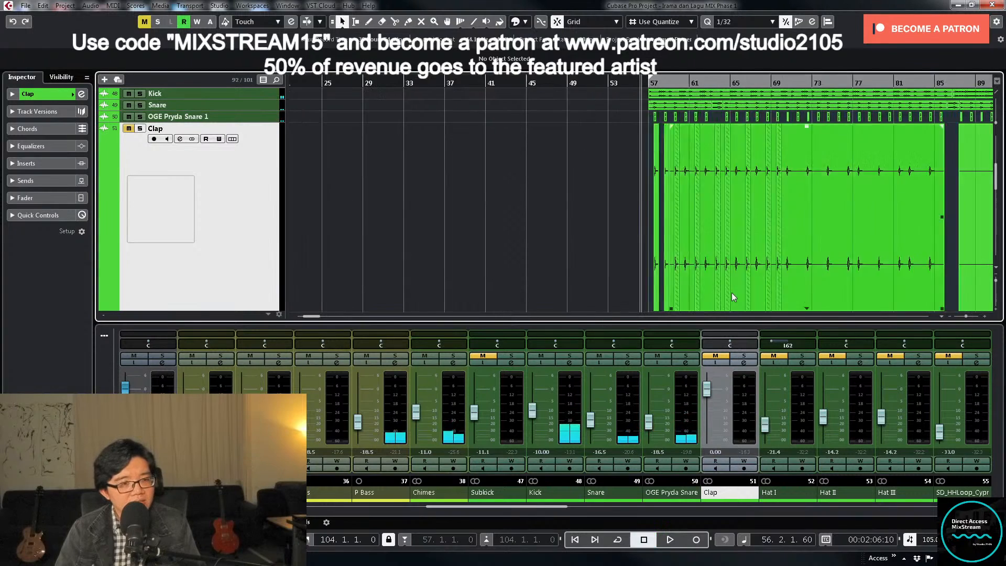
pyautogui.click(731, 292)
pyautogui.press('h')
pyautogui.press('h')
pyautogui.press('h')
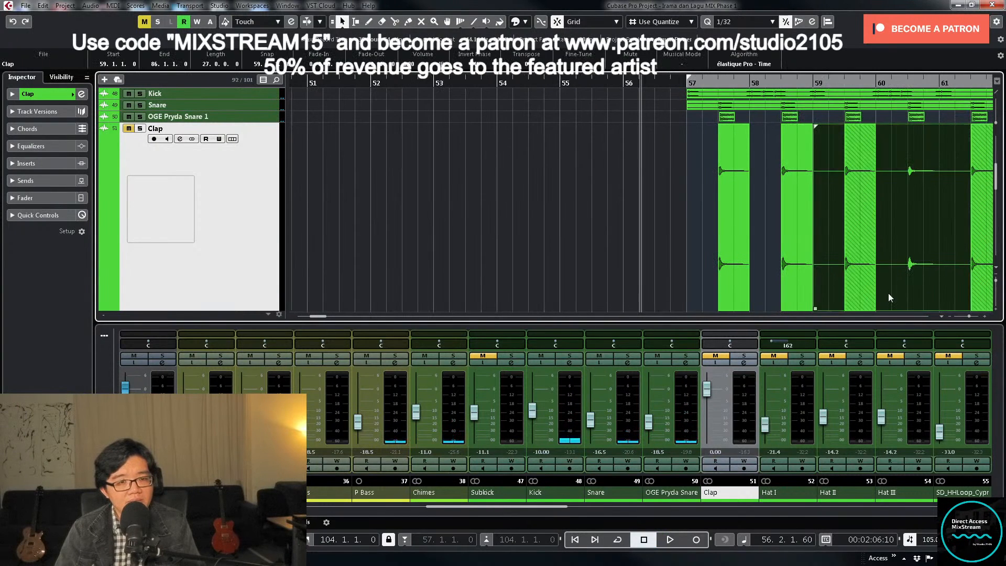
pyautogui.moveTo(815, 309); pyautogui.dragTo(909, 309)
pyautogui.press('g')
pyautogui.press('g')
pyautogui.press('g')
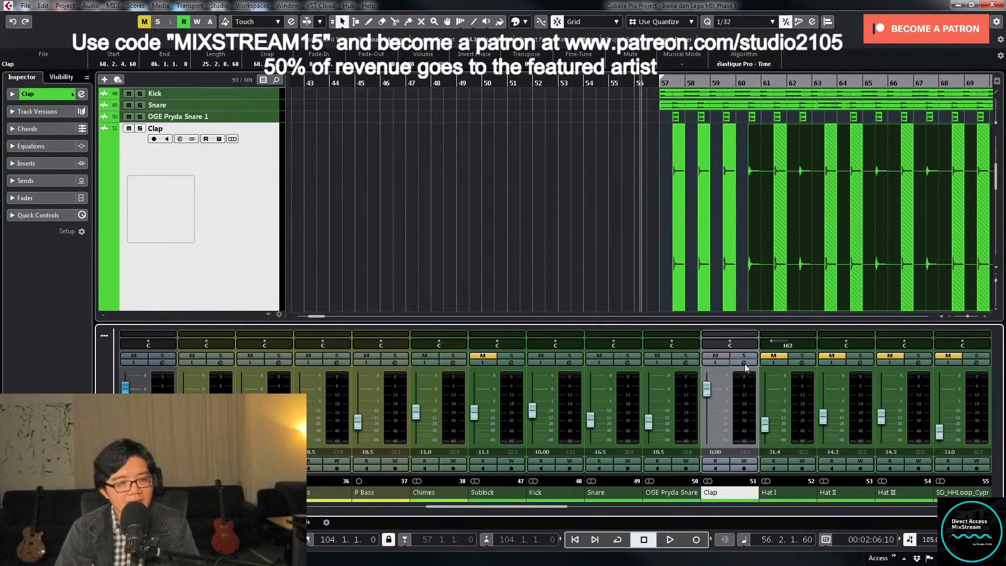
# - Load an insert preset containing Virtual Tape and Virtual Mix Rack on Clap, check its output targets, and lower its fader to -7.37 dB
pyautogui.click(744, 363)
pyautogui.click(346, 219)
pyautogui.click(367, 233)
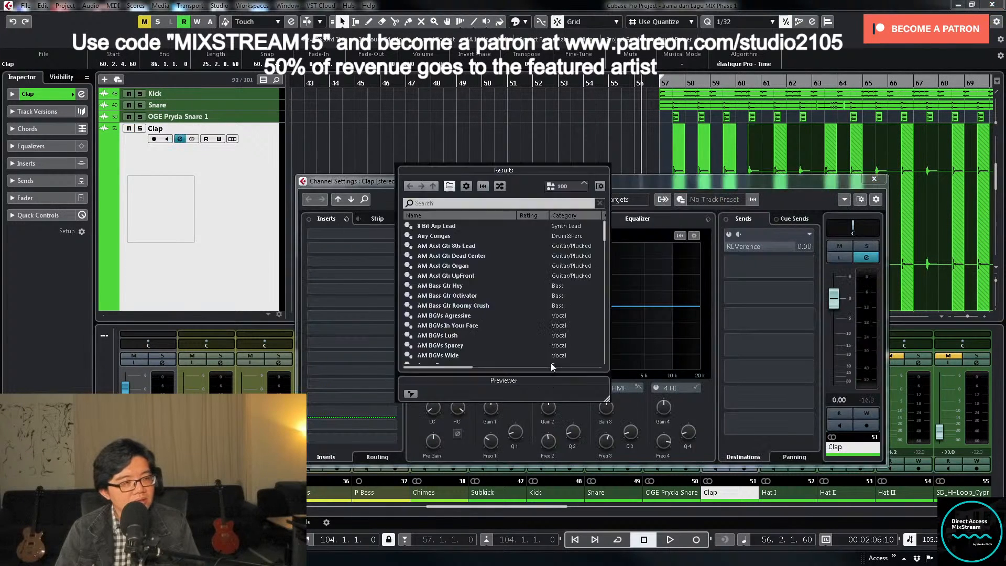
pyautogui.doubleClick(463, 308)
pyautogui.click(623, 200)
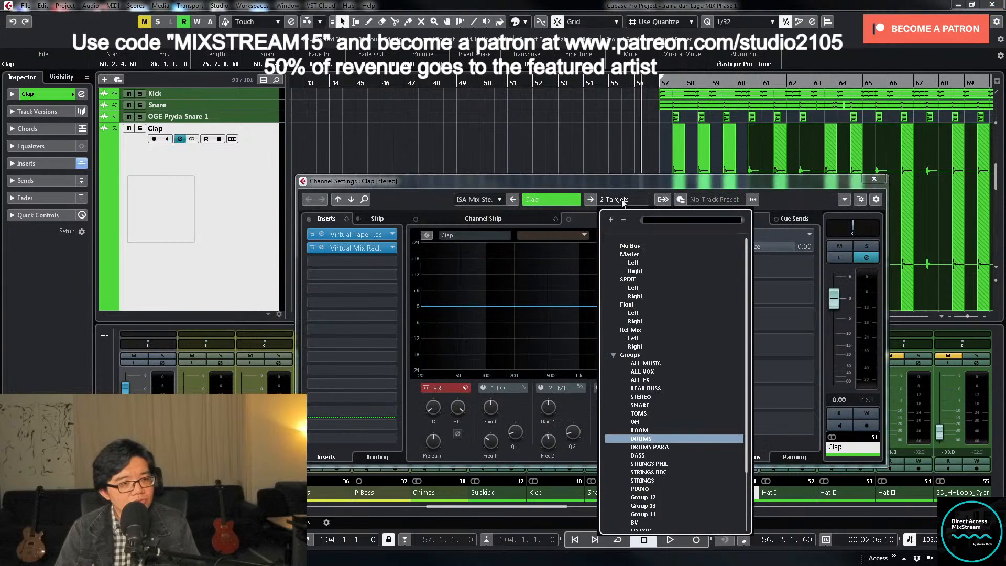
pyautogui.click(624, 183)
pyautogui.moveTo(833, 304); pyautogui.dragTo(837, 330)
pyautogui.press('space')
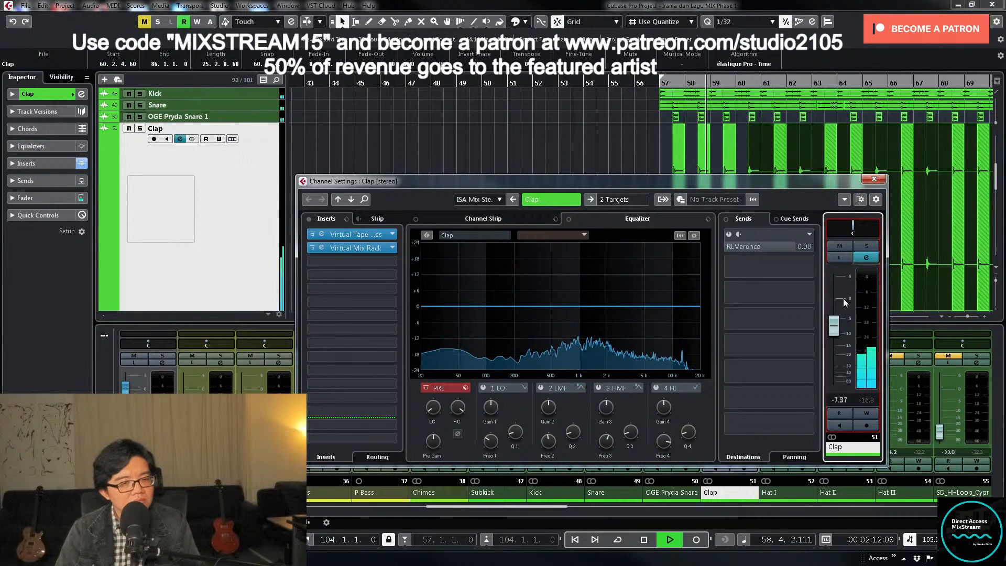
# - In solo, EQ Clap with low and high cuts plus a narrow 7.5 dB LMF cut at about 653 Hz, then unsolo it
pyautogui.click(866, 247)
pyautogui.moveTo(454, 412); pyautogui.dragTo(442, 374)
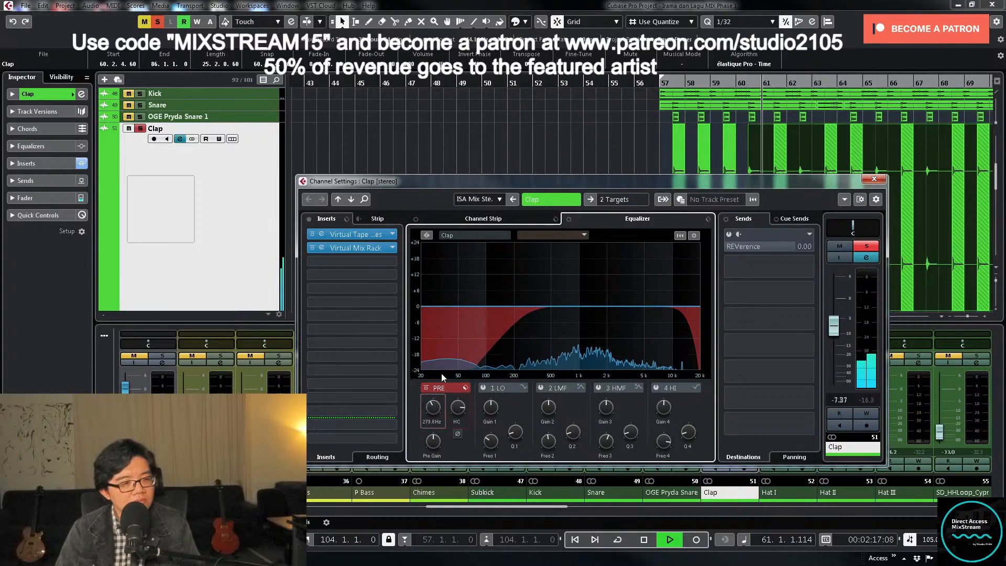
pyautogui.click(541, 387)
pyautogui.moveTo(571, 306); pyautogui.dragTo(562, 257)
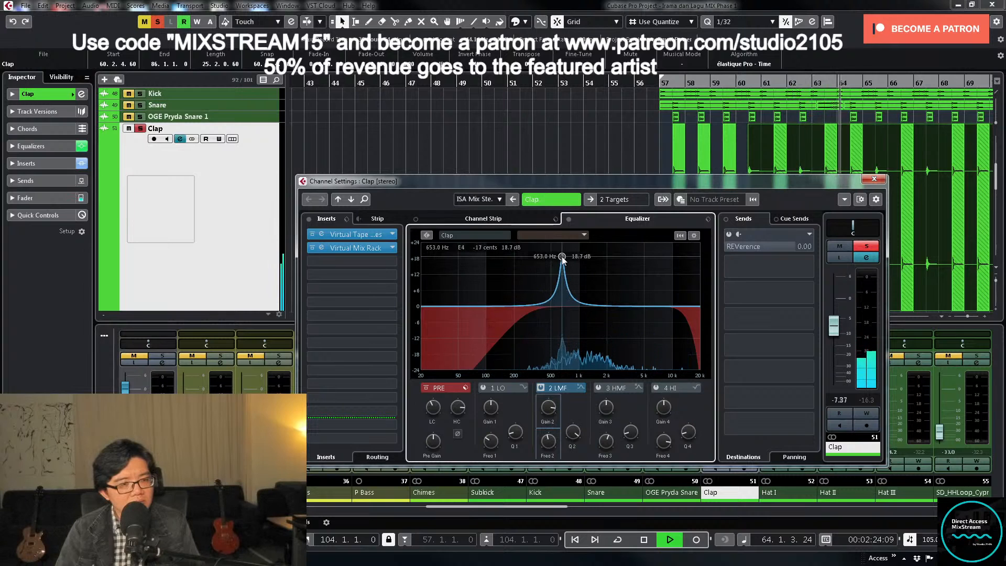
pyautogui.moveTo(543, 421); pyautogui.dragTo(549, 459)
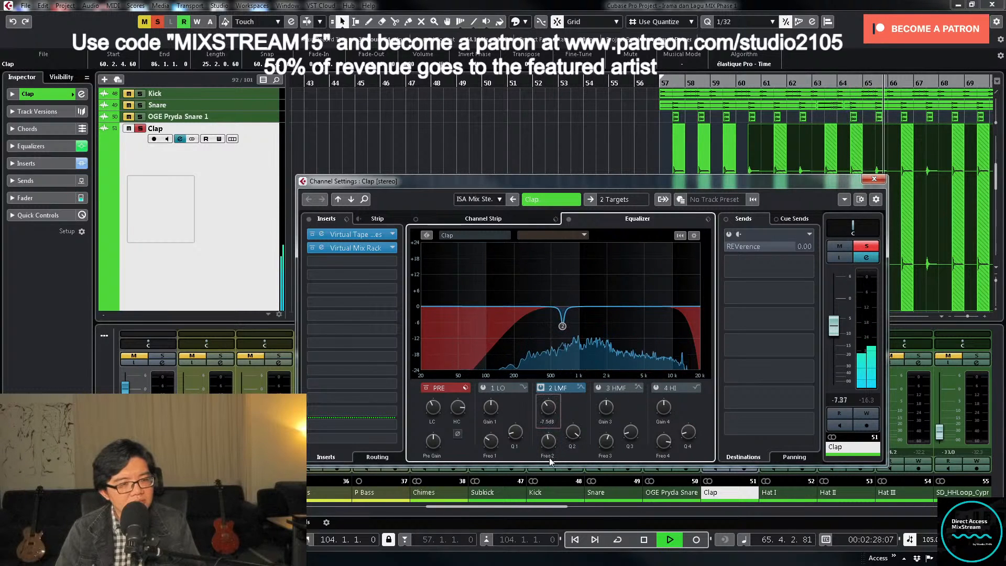
pyautogui.click(866, 246)
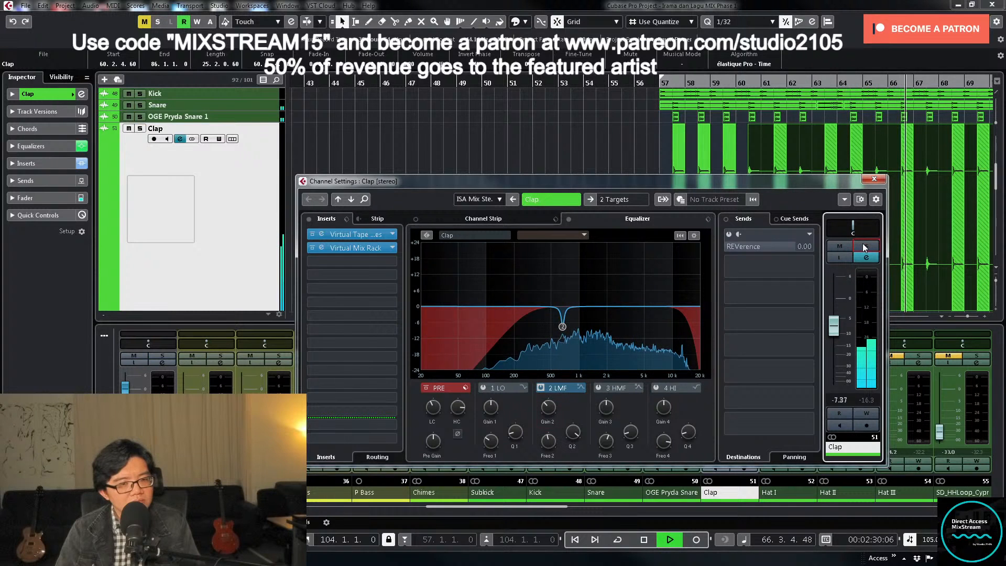
# - Raise the FG-73 Virtual Drive to 80 dB in Clap's Virtual Mix Rack and close the plug-in and channel settings
pyautogui.click(369, 248)
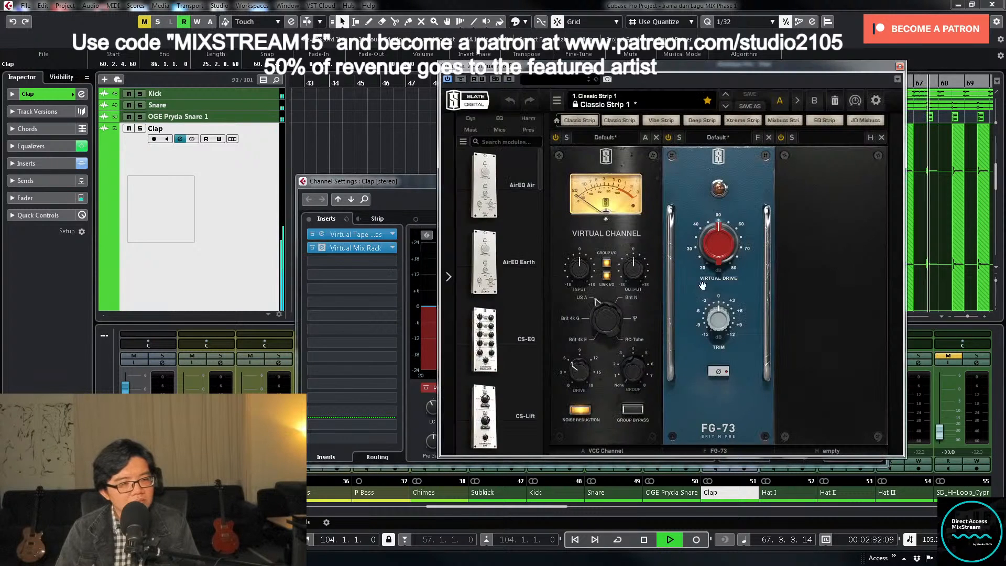
pyautogui.press('space')
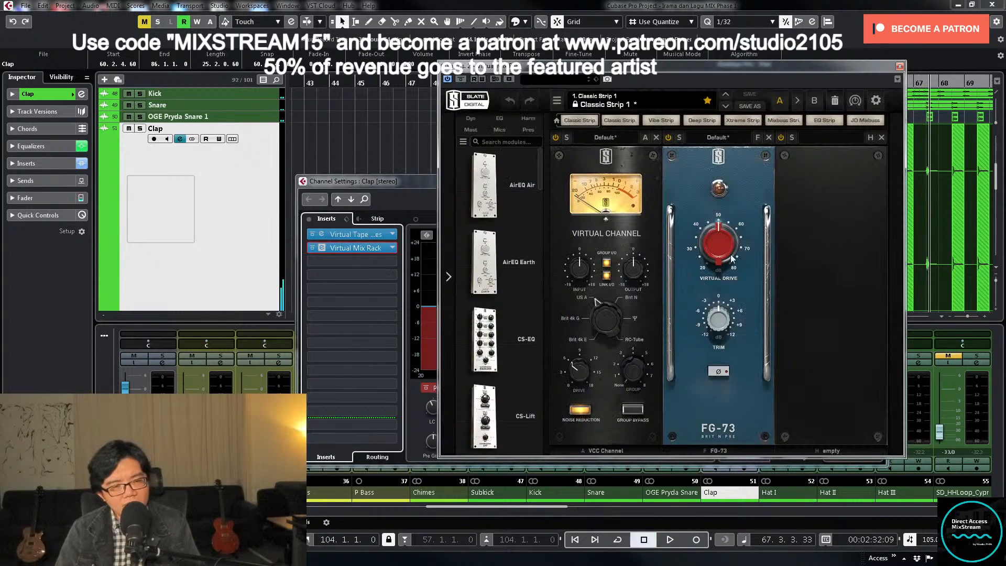
pyautogui.moveTo(719, 255)
pyautogui.press('space')
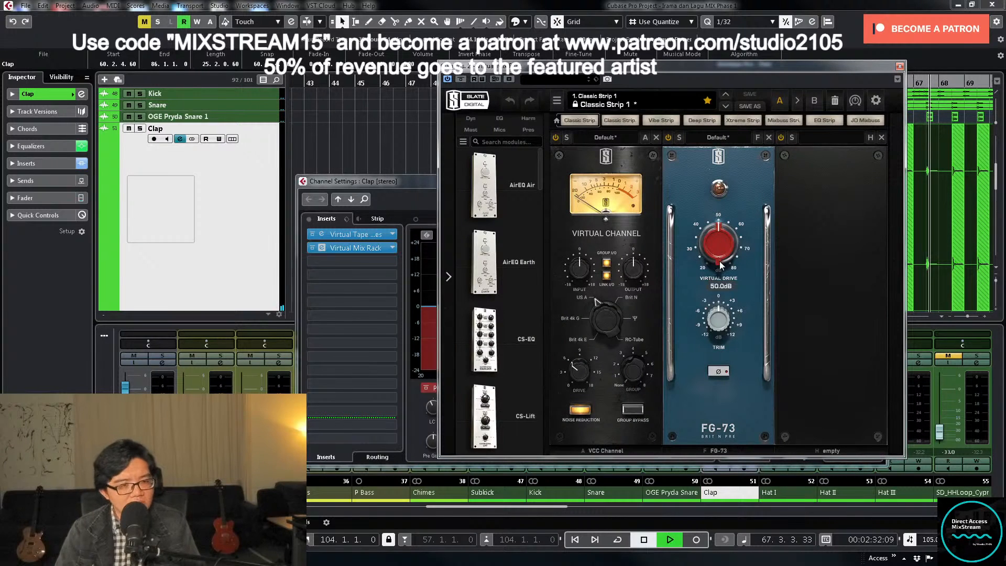
pyautogui.moveTo(719, 258); pyautogui.dragTo(720, 117)
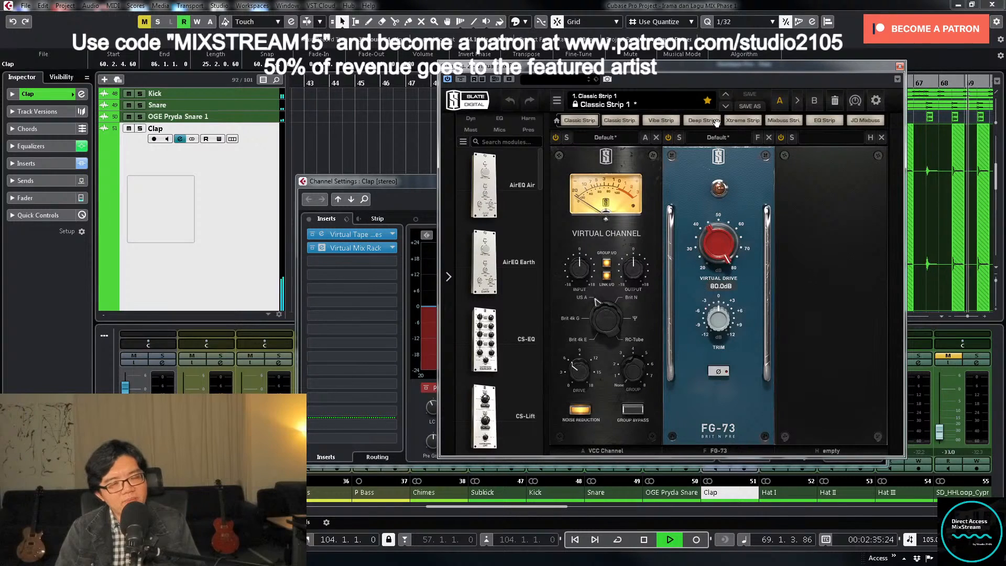
pyautogui.click(899, 66)
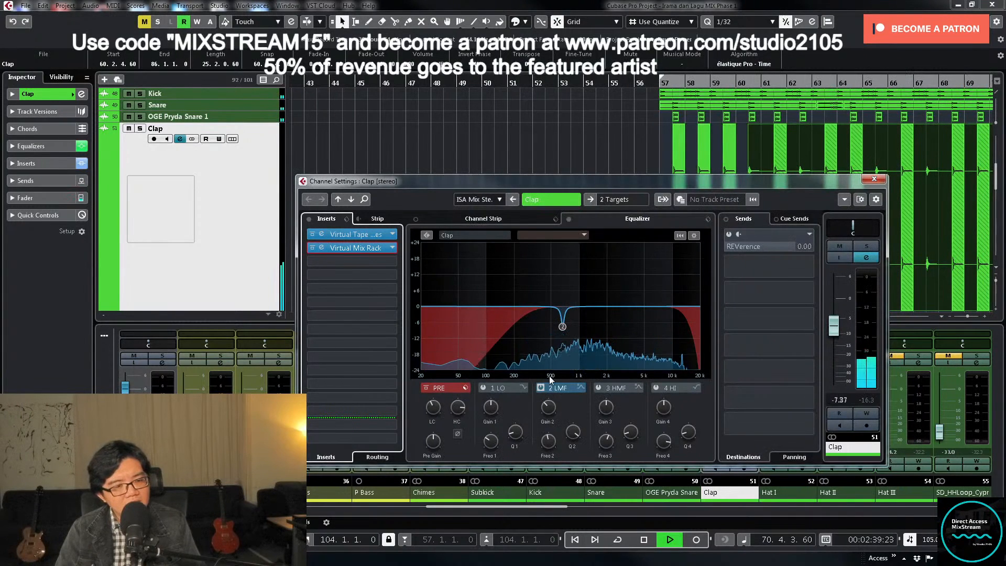
pyautogui.moveTo(555, 405)
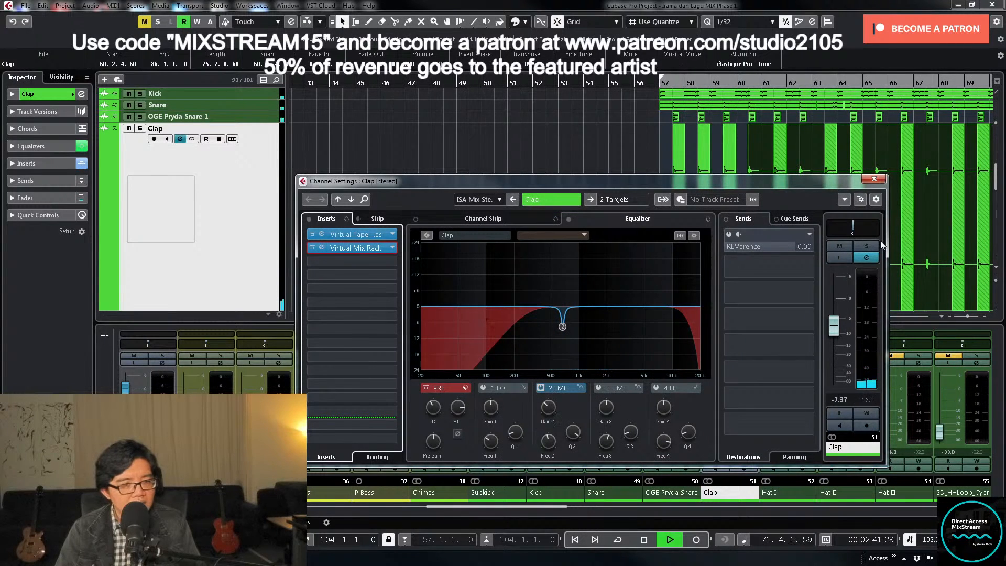
pyautogui.click(875, 180)
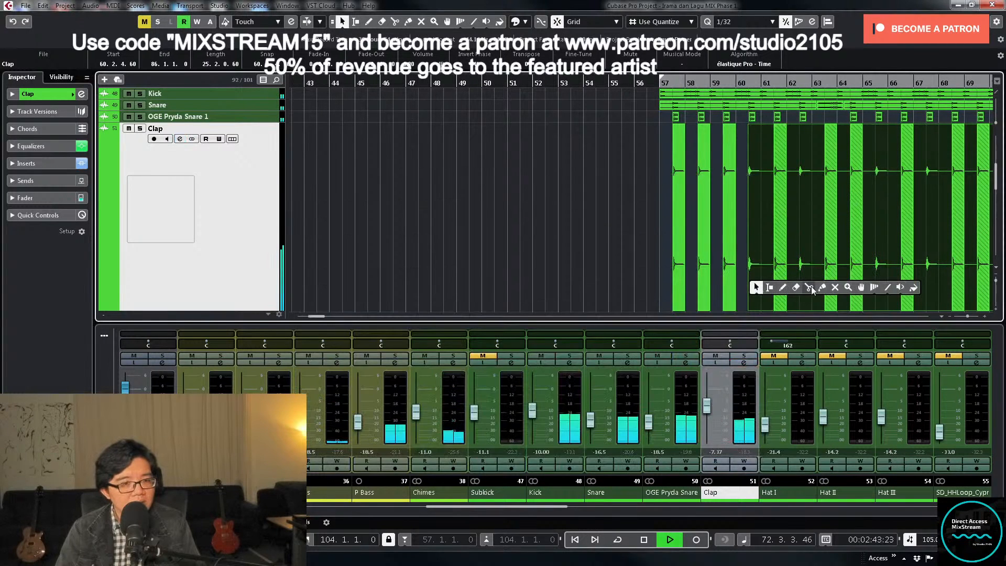
# - Split the Clap event at 61.3.1.0 and trim the start of its later part to 62.2.3.0
pyautogui.press('3')
pyautogui.click(776, 285)
pyautogui.press('1')
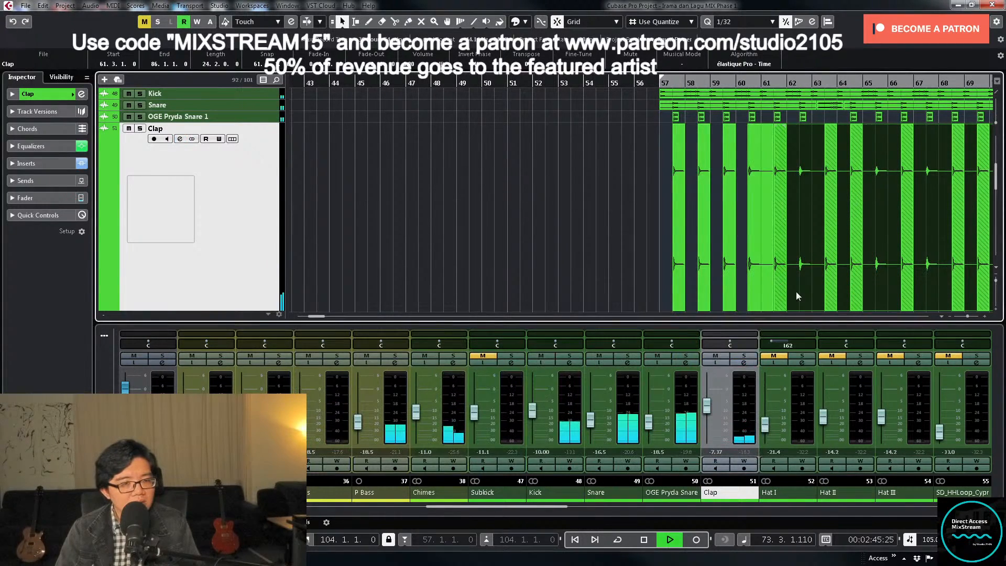
pyautogui.moveTo(776, 308); pyautogui.dragTo(796, 309)
pyautogui.press('g')
pyautogui.press('g')
pyautogui.press('g')
pyautogui.press('space')
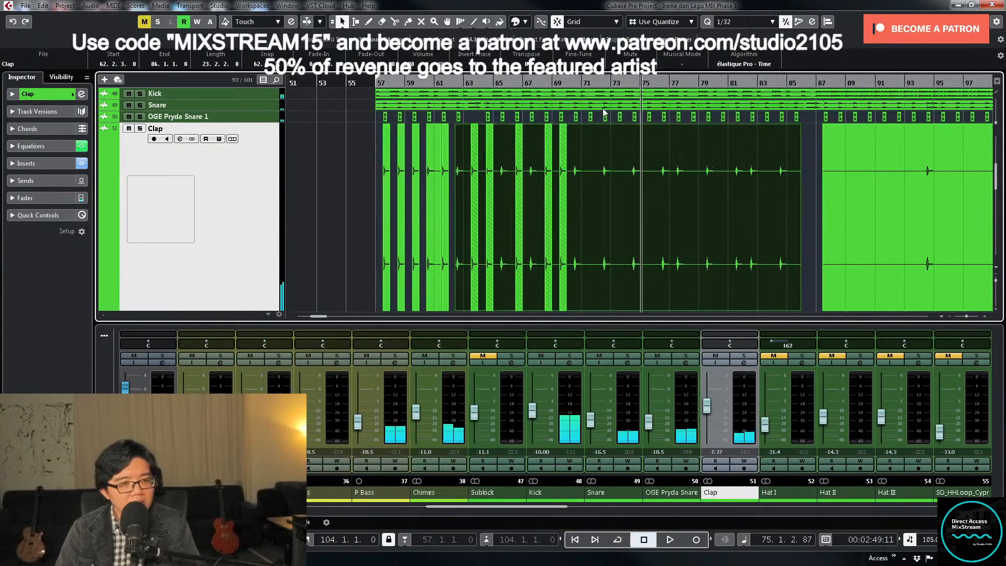
# - Play the full mix from bar 57 and set the Clap fader to -7.00 dB
pyautogui.click(380, 94)
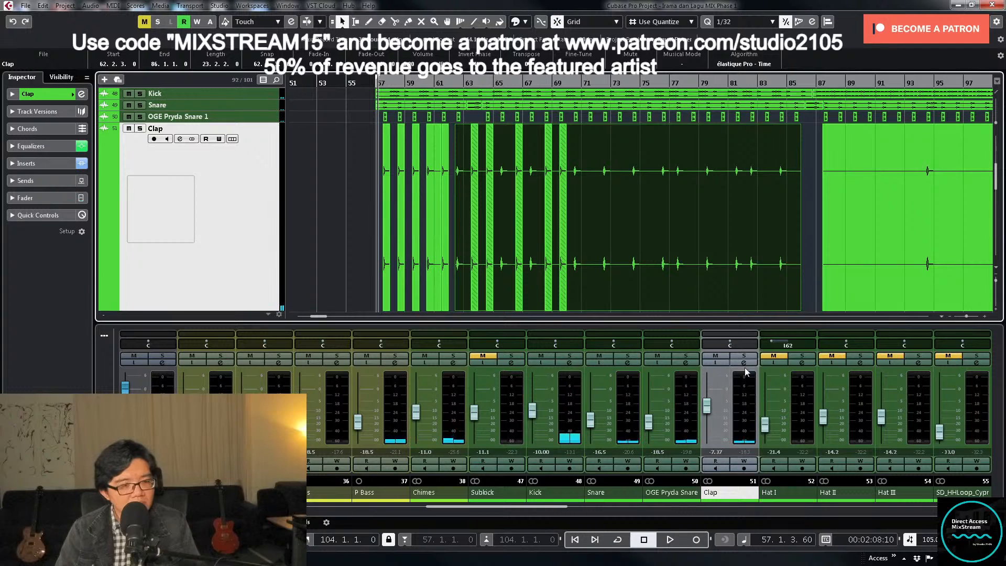
pyautogui.press('space')
pyautogui.click(707, 405)
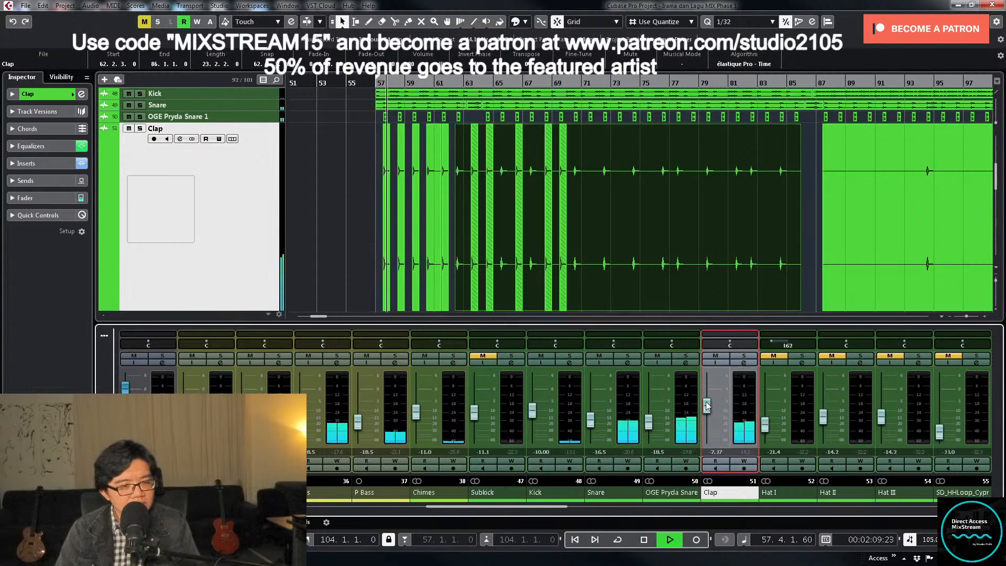
pyautogui.doubleClick(722, 452)
pyautogui.write('-')
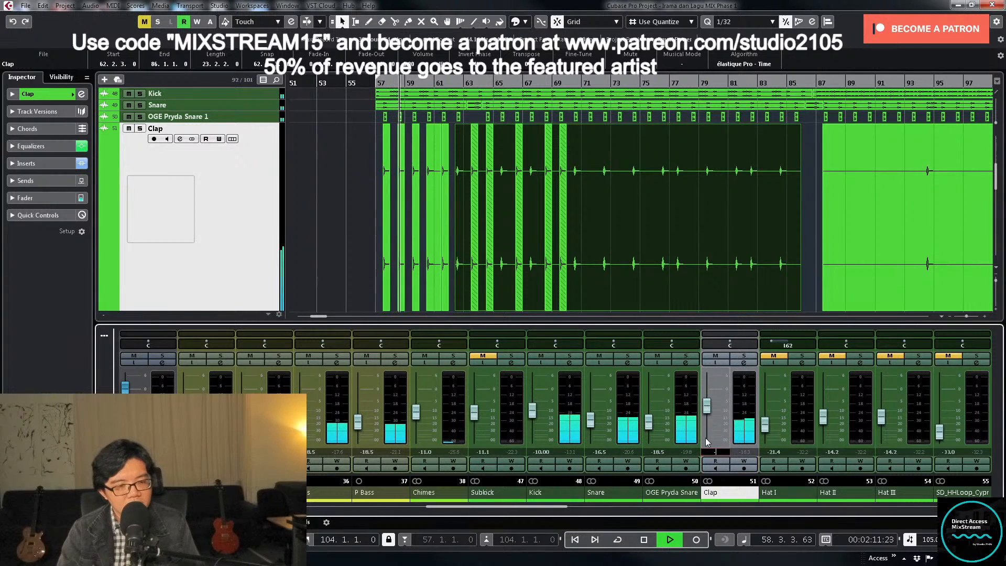
pyautogui.write('7')
pyautogui.press('Return')
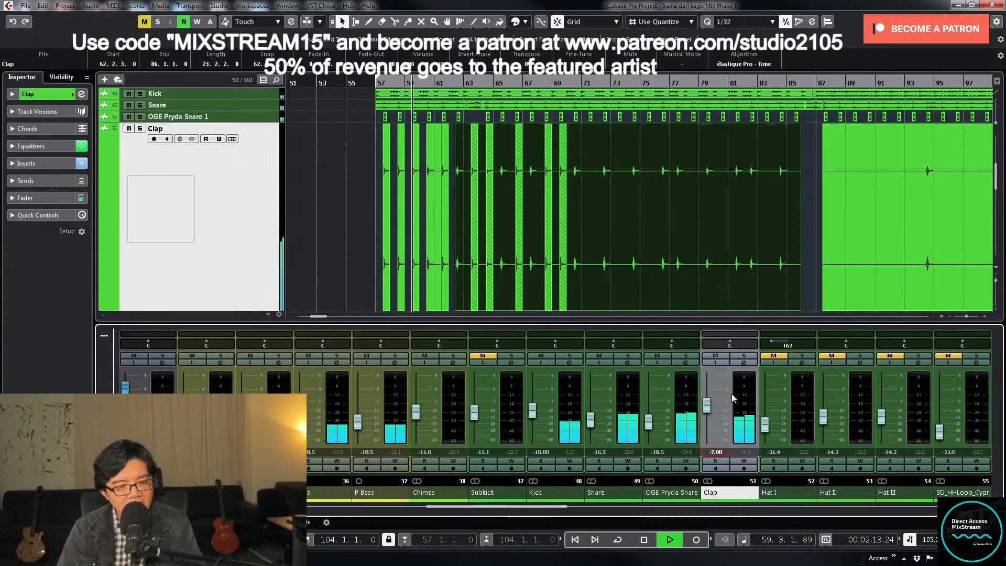
# - Solo Clap, open its channel settings, and load Pulsar Smasher in the third insert slot
pyautogui.click(744, 356)
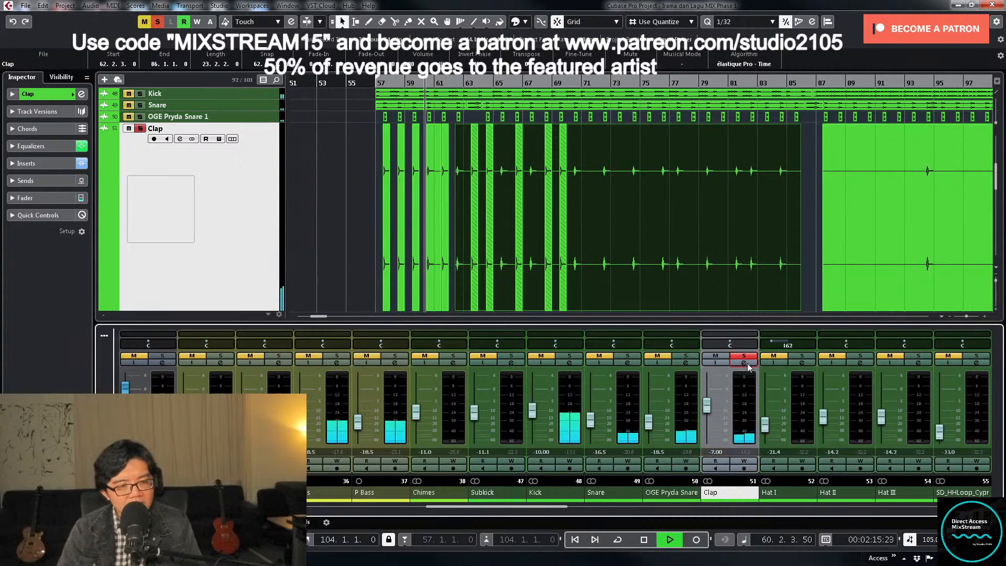
pyautogui.click(746, 363)
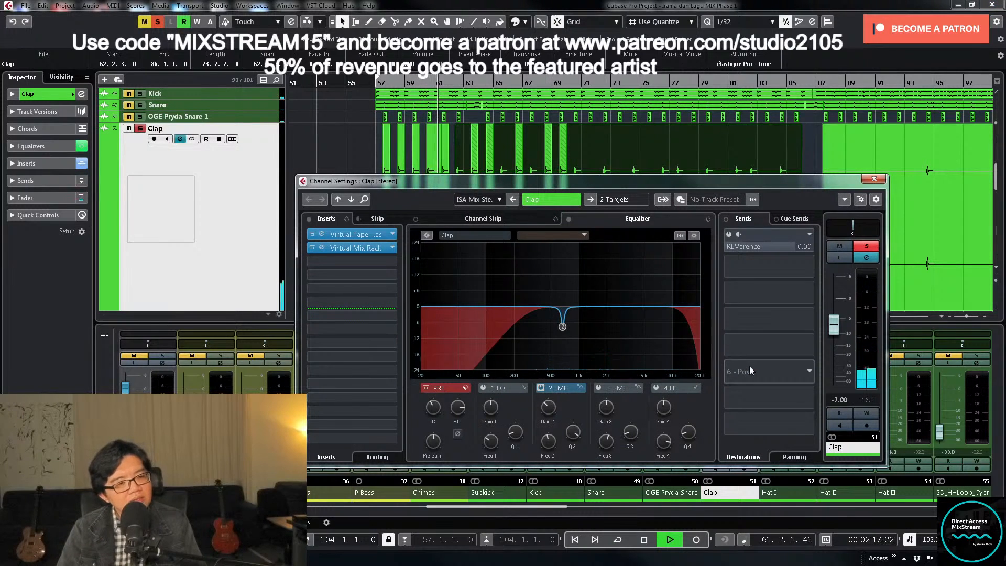
pyautogui.rightClick(750, 369)
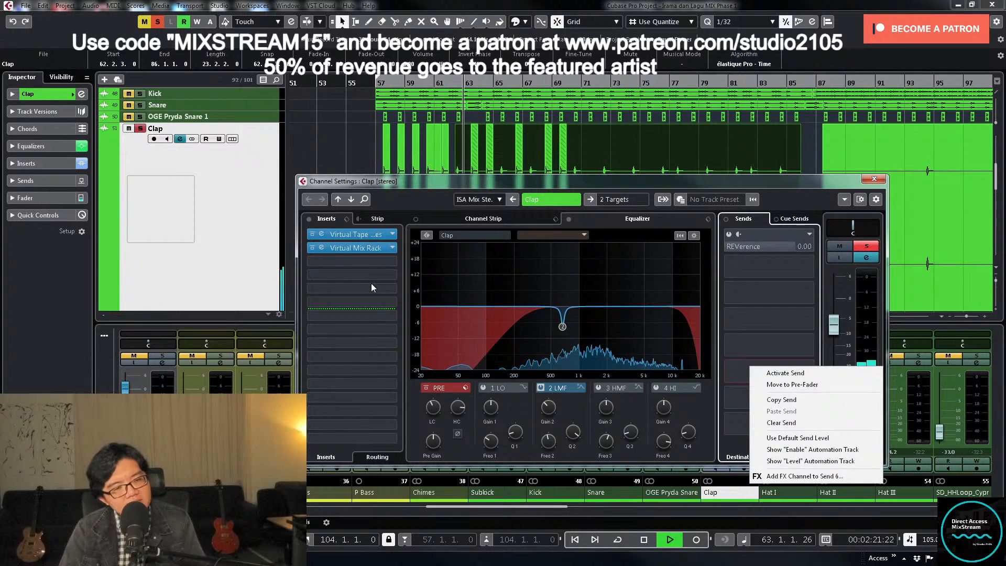
pyautogui.click(479, 186)
pyautogui.press('space')
pyautogui.click(390, 260)
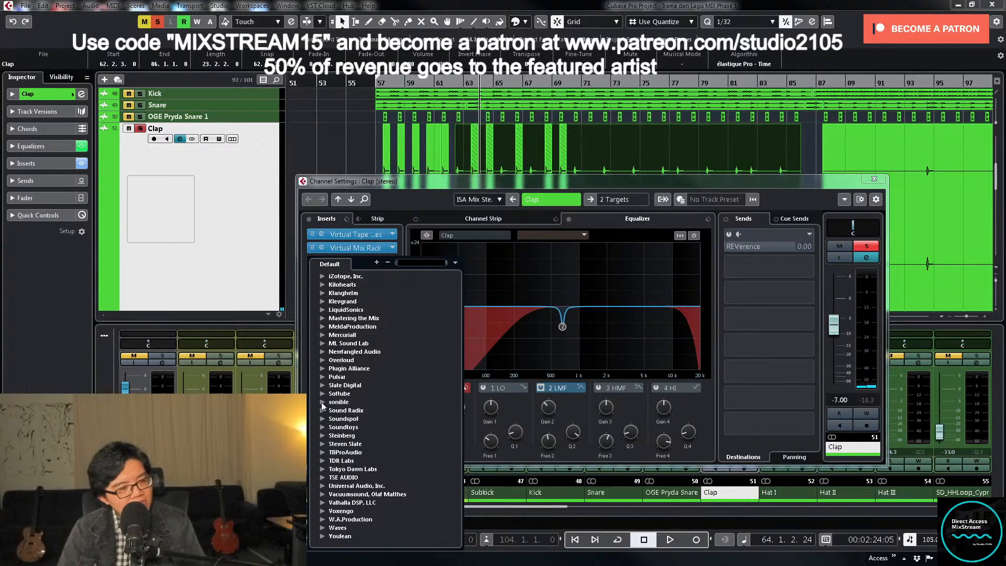
pyautogui.click(321, 378)
pyautogui.click(334, 386)
pyautogui.doubleClick(382, 394)
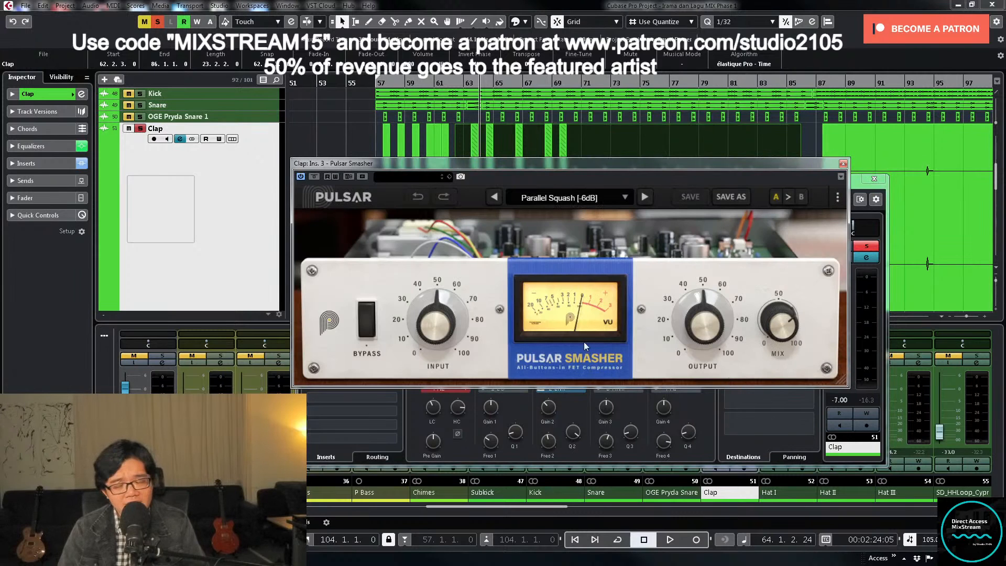
# - Play the soloed Clap from bar 57 and set Pulsar Smasher's input to 24.0 dB and output to -19.9 dB
pyautogui.moveTo(623, 303)
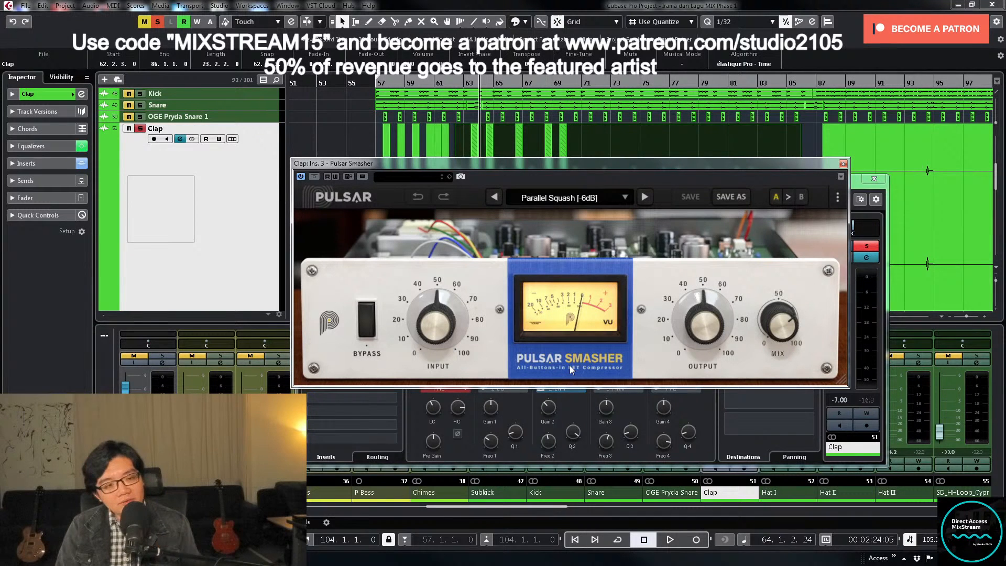
pyautogui.click(382, 82)
pyautogui.moveTo(447, 350)
pyautogui.press('space')
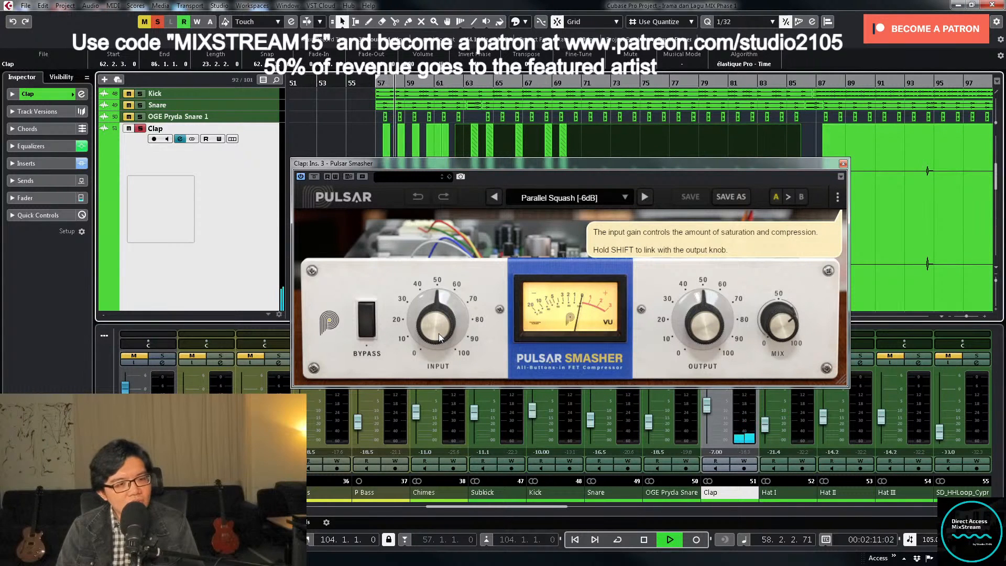
pyautogui.moveTo(439, 333); pyautogui.dragTo(436, 212)
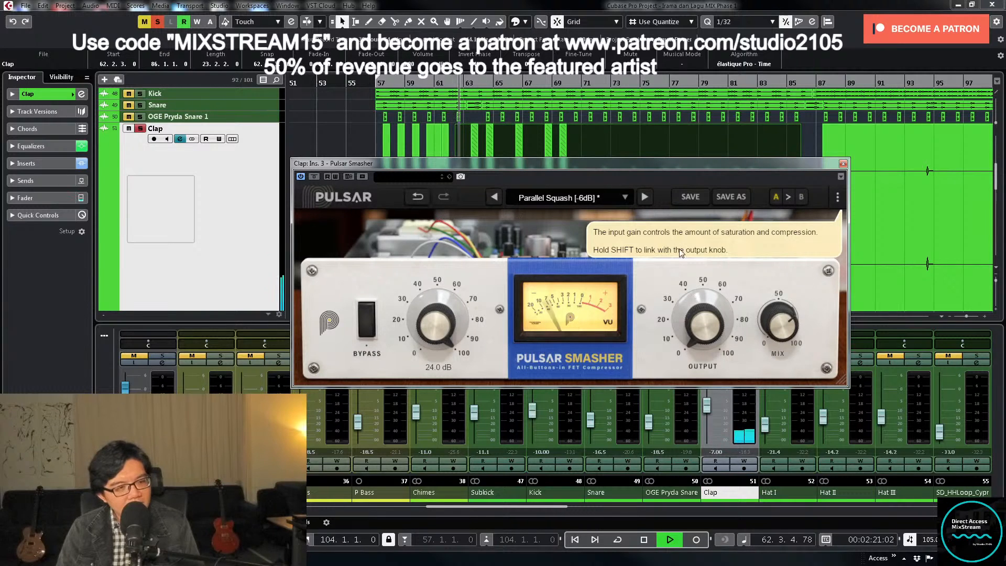
pyautogui.moveTo(702, 328); pyautogui.dragTo(701, 325)
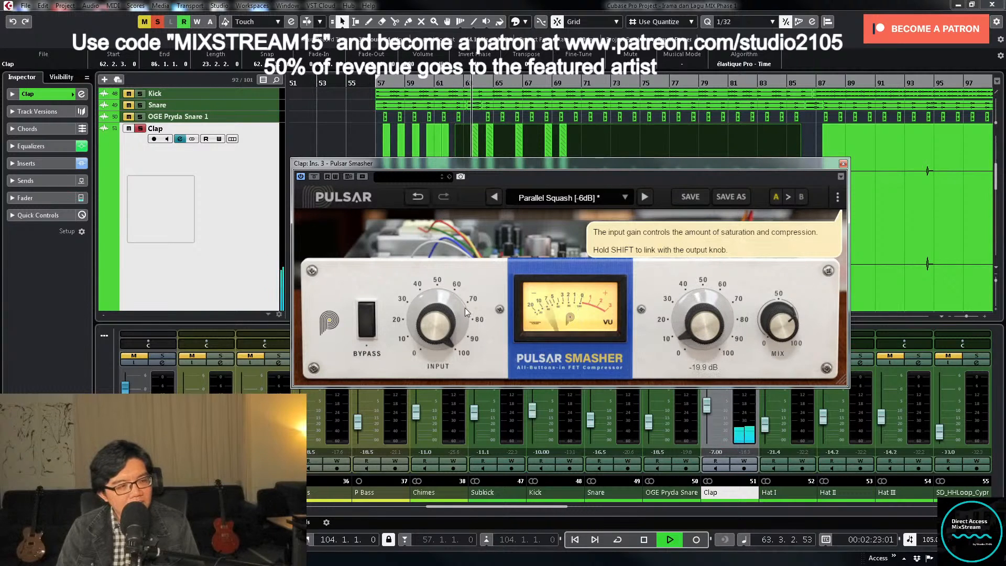
# - Compare Pulsar Smasher bypassed and active on Clap while raising its output to -5.76 dB and its mix to 100%
pyautogui.click(366, 320)
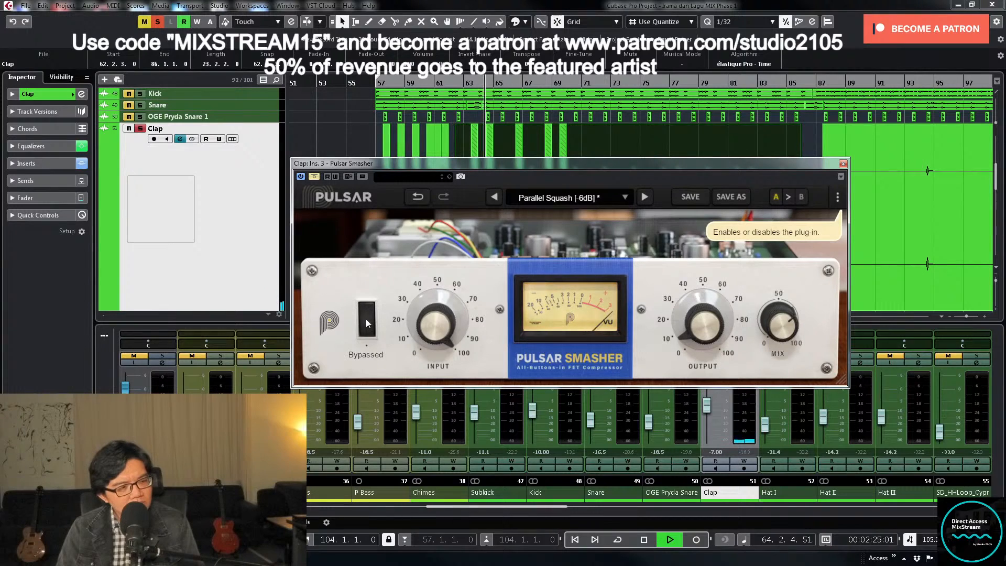
pyautogui.click(365, 320)
pyautogui.moveTo(684, 324); pyautogui.dragTo(687, 319)
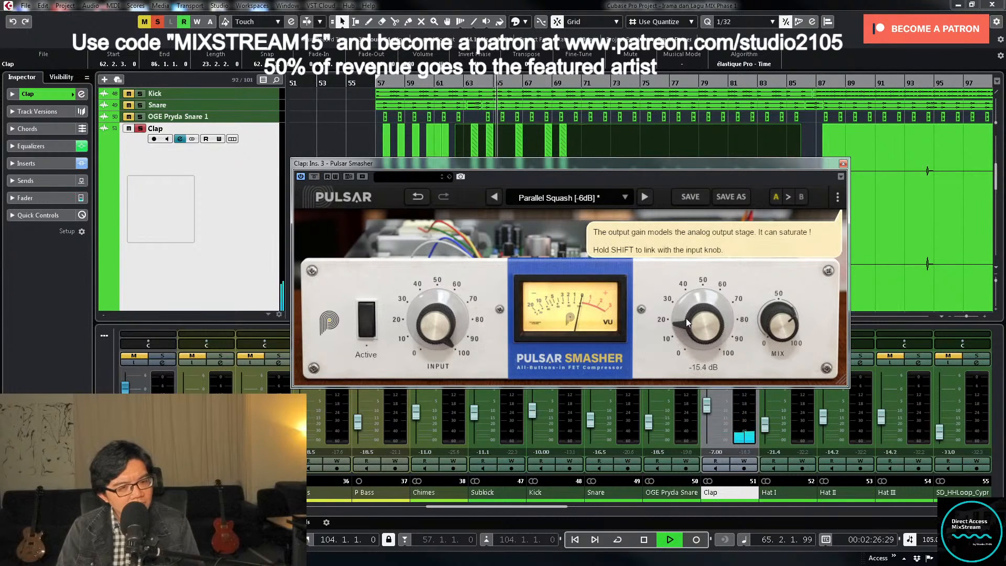
pyautogui.click(362, 326)
pyautogui.click(364, 326)
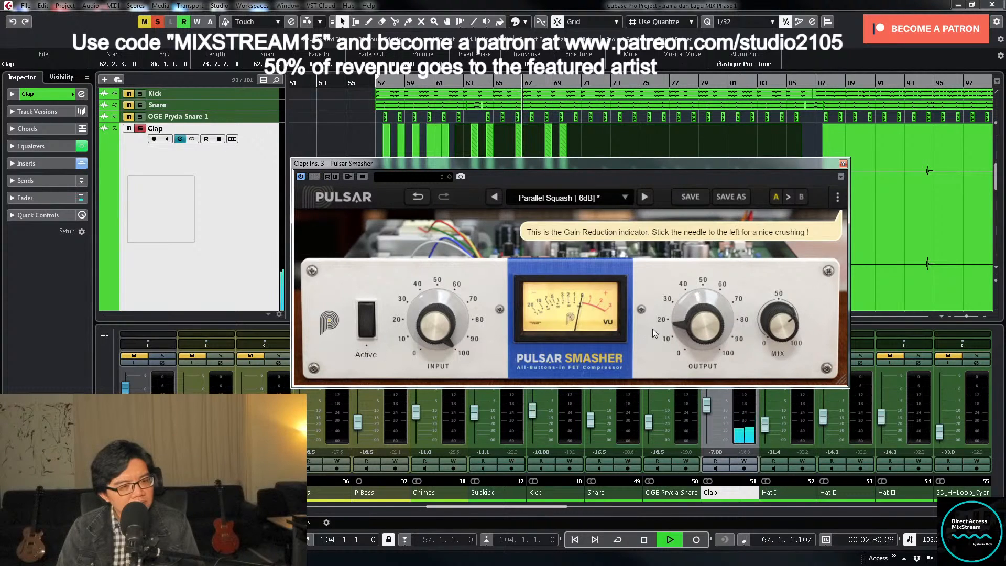
pyautogui.moveTo(693, 327); pyautogui.dragTo(691, 317)
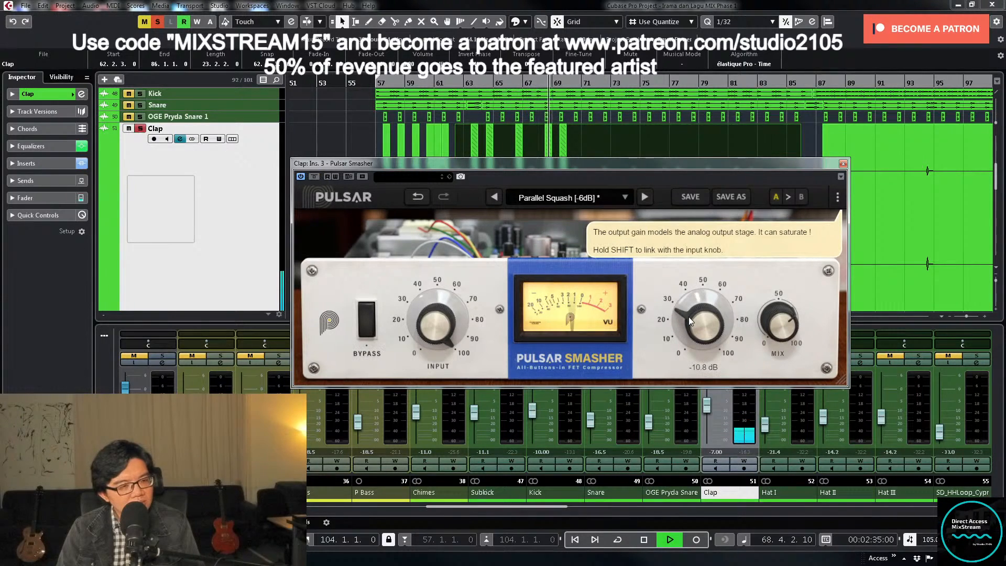
pyautogui.click(370, 325)
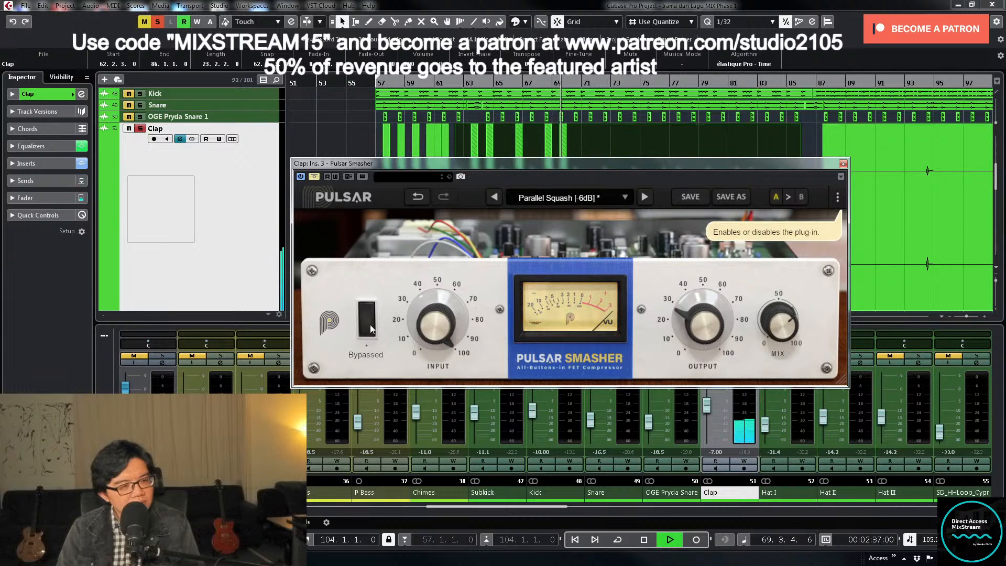
pyautogui.click(370, 325)
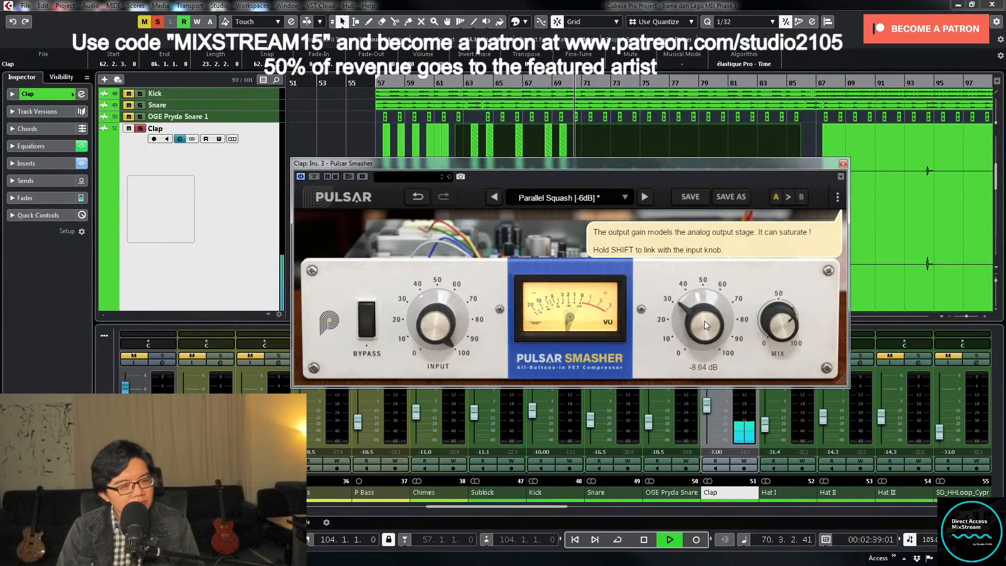
pyautogui.moveTo(705, 321); pyautogui.dragTo(706, 313)
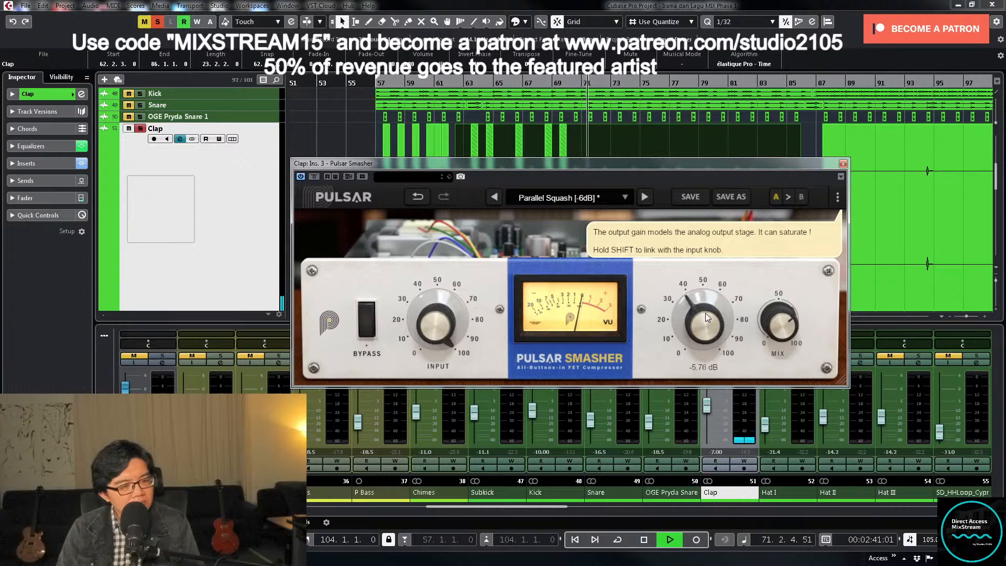
pyautogui.press('KP_1')
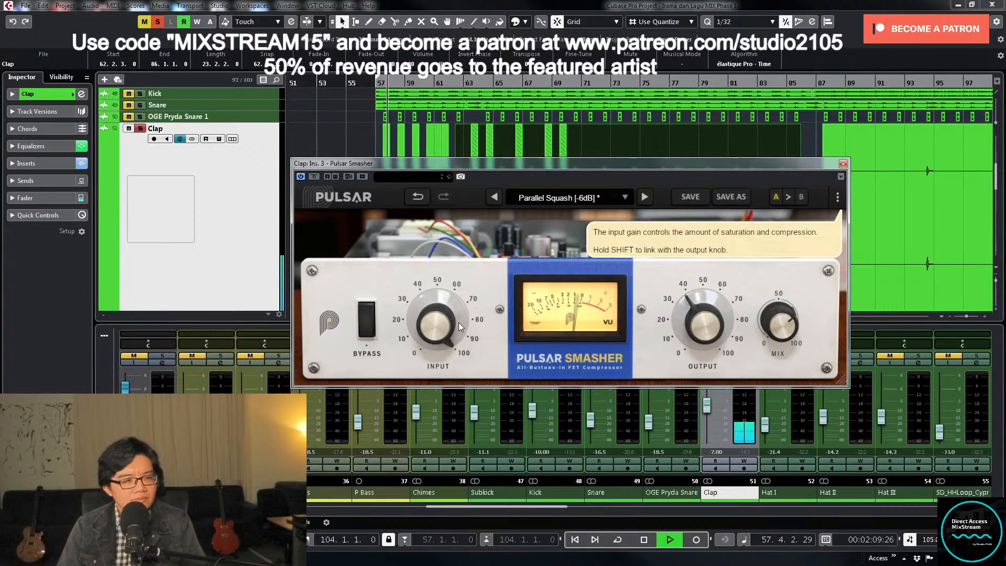
pyautogui.click(364, 320)
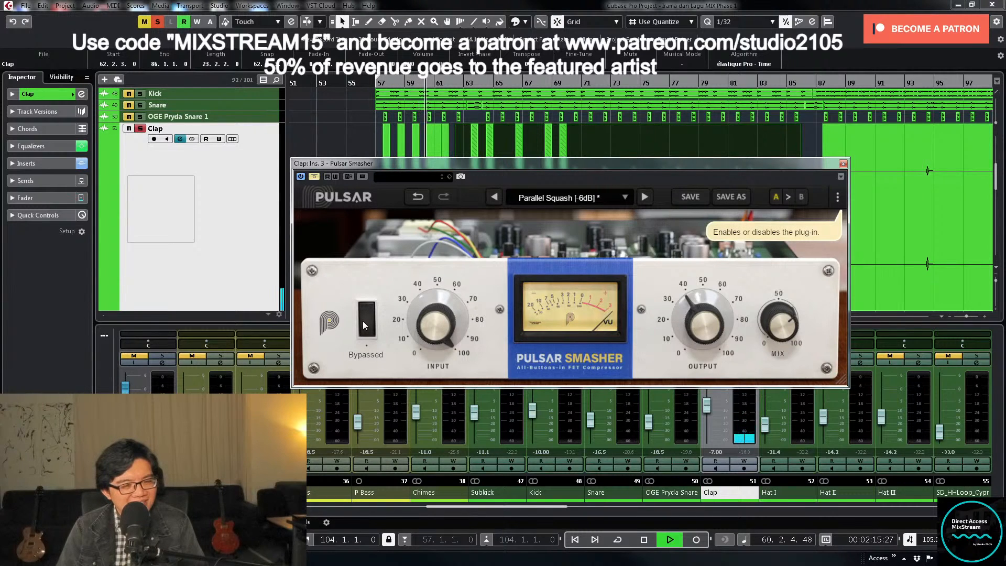
pyautogui.click(364, 321)
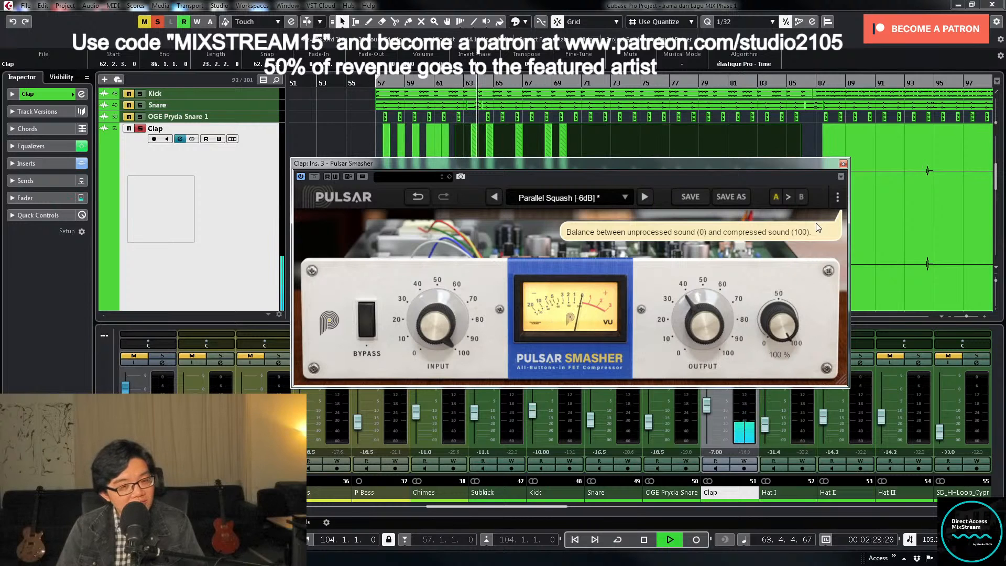
# - Unsolo Clap, replay the mix from just before bar 57, set Pulsar Smasher's mix to 79% and the Clap fader to -1.00 dB, and close the plug-in
pyautogui.press('space')
pyautogui.click(140, 130)
pyautogui.click(370, 79)
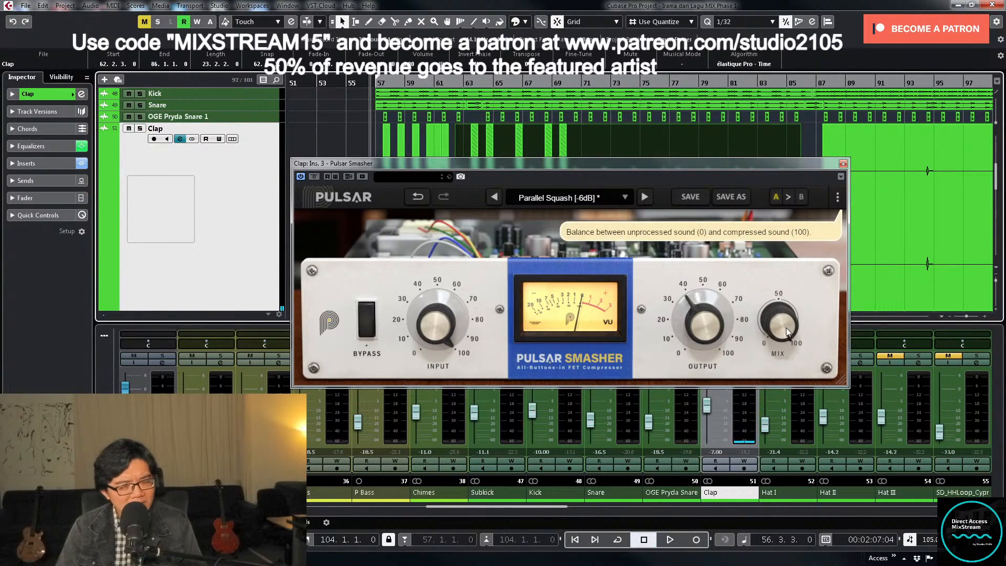
pyautogui.press('space')
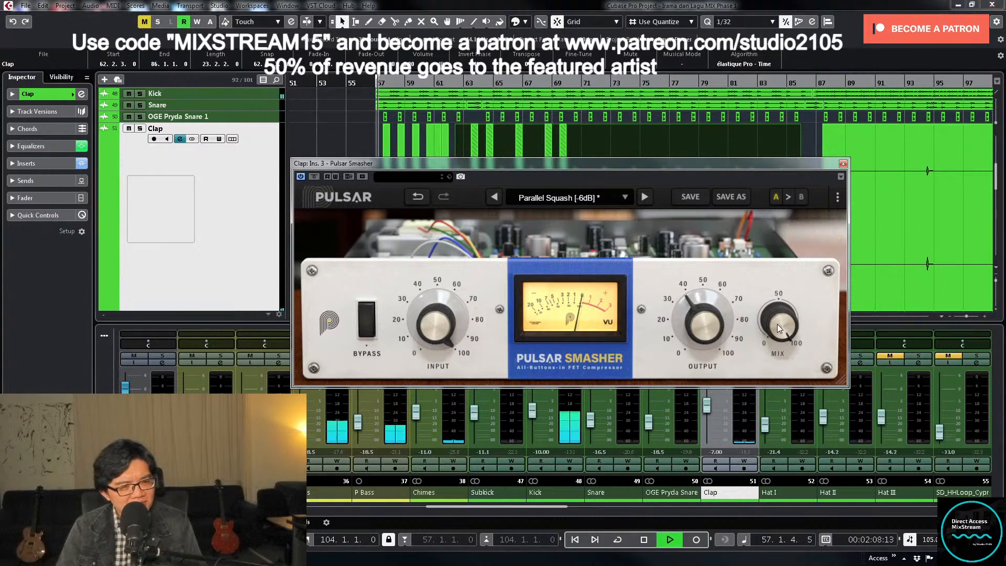
pyautogui.moveTo(776, 336); pyautogui.dragTo(779, 328)
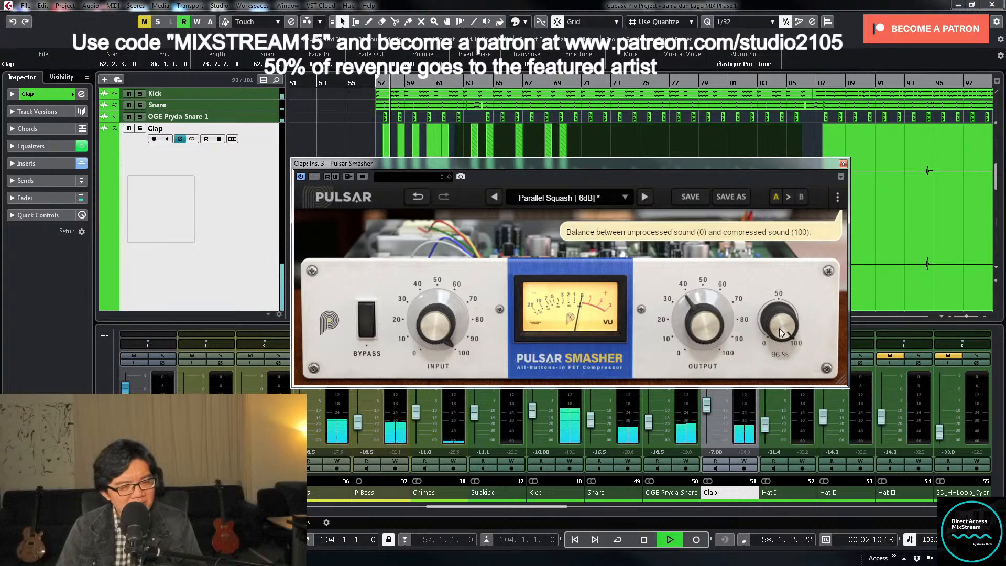
pyautogui.moveTo(704, 409); pyautogui.dragTo(703, 392)
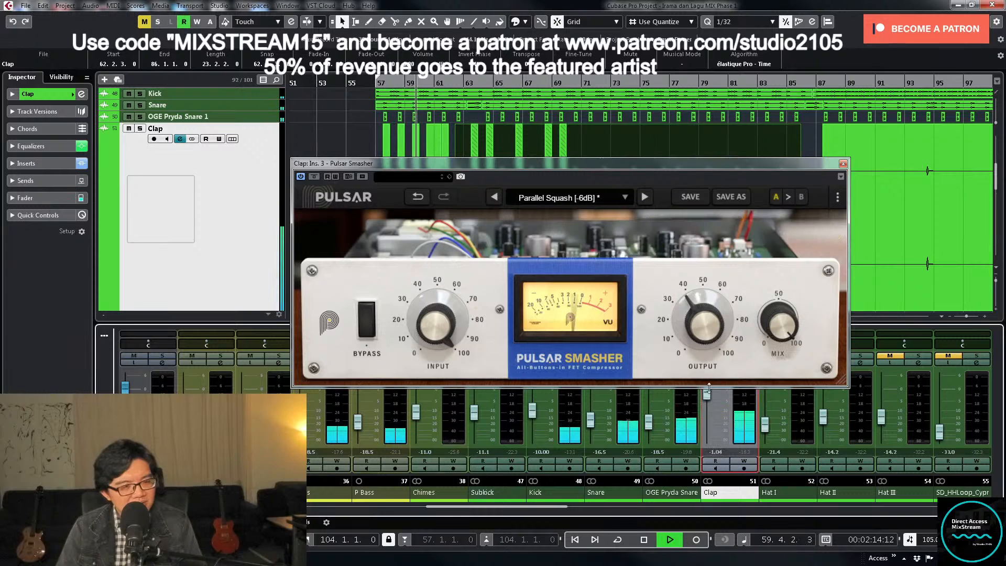
pyautogui.moveTo(778, 322); pyautogui.dragTo(775, 346)
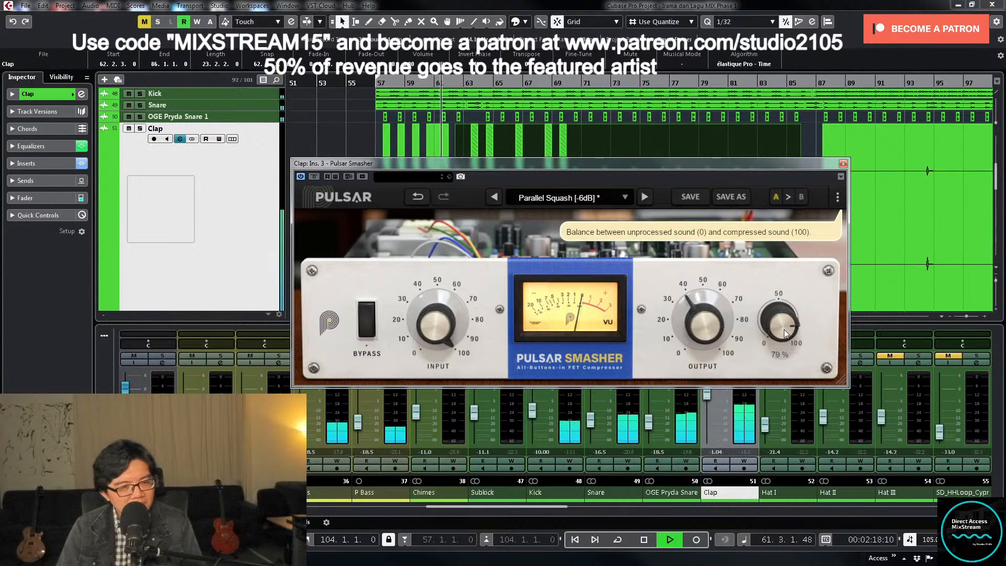
pyautogui.click(843, 164)
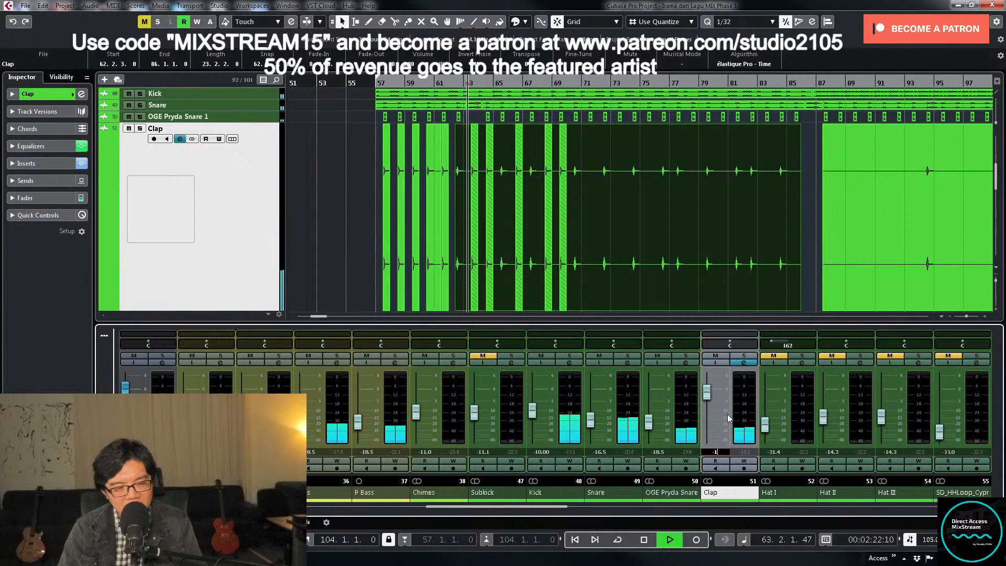
# - Trim the start of the last Clap event, after bar 87, to 93.4.3.0
pyautogui.click(673, 239)
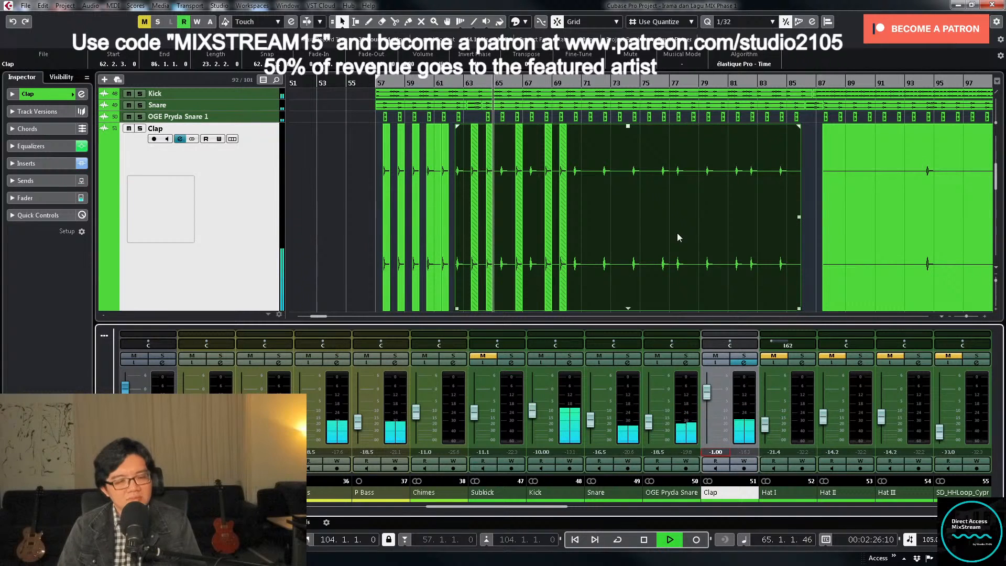
pyautogui.click(847, 233)
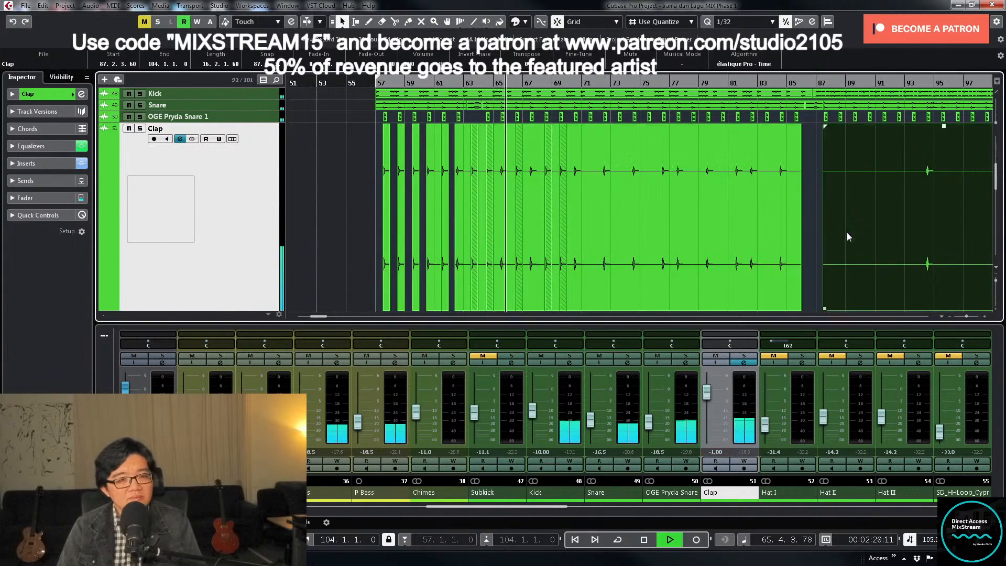
pyautogui.scroll(-3, 842, 222)
pyautogui.scroll(-2, 842, 196)
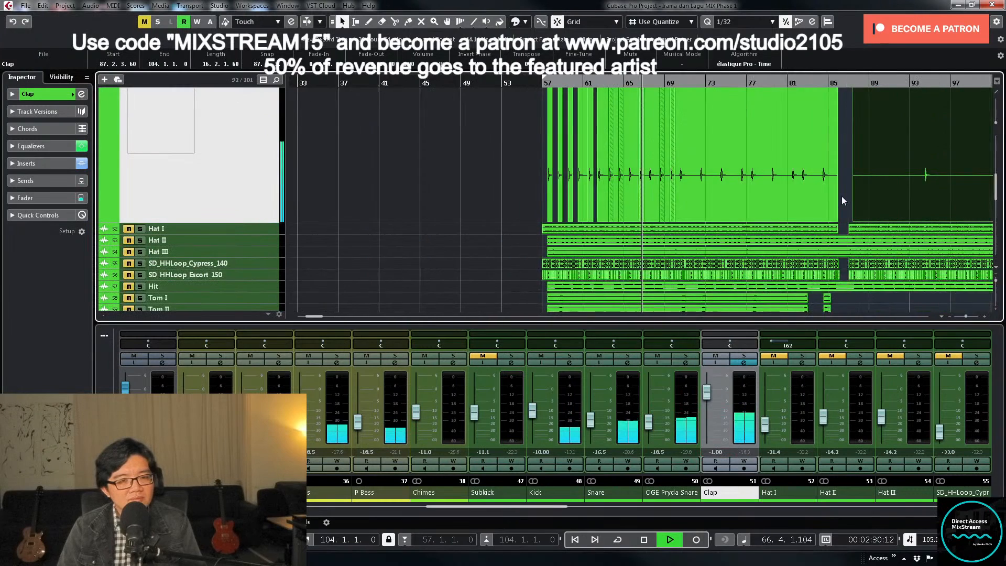
pyautogui.press('g')
pyautogui.press('g')
pyautogui.scroll(1, 842, 197)
pyautogui.press('space')
pyautogui.moveTo(791, 272); pyautogui.dragTo(835, 272)
pyautogui.scroll(1, 868, 200)
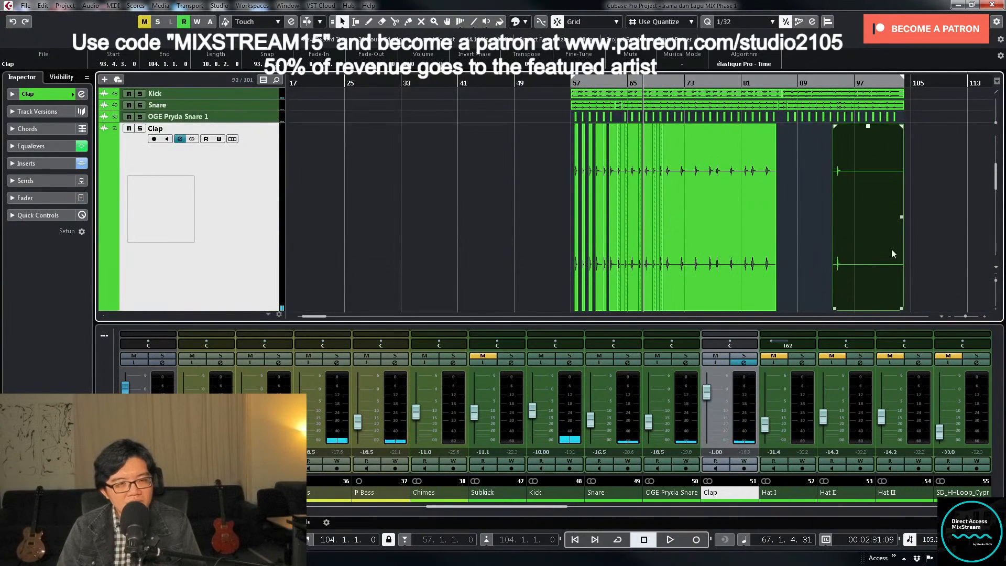
# - Trim the last Clap event to run from 94.2.4.0 to 95.1.1.0 and add a fade-out over its second half
pyautogui.scroll(-1, 894, 254)
pyautogui.moveTo(901, 268); pyautogui.dragTo(845, 142)
pyautogui.moveTo(835, 84); pyautogui.dragTo(709, 251)
pyautogui.moveTo(618, 262); pyautogui.dragTo(723, 256)
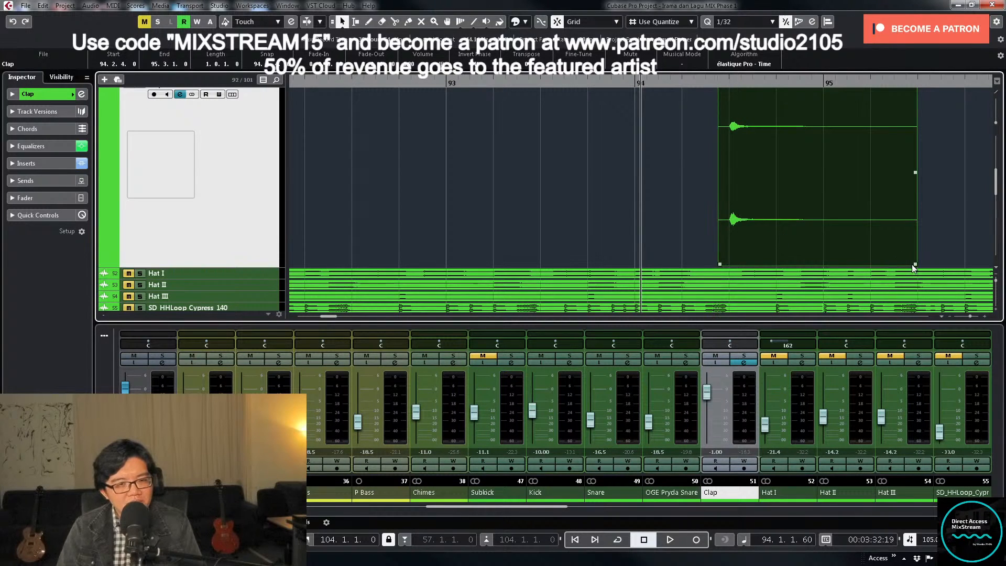
pyautogui.moveTo(912, 268); pyautogui.dragTo(822, 268)
pyautogui.scroll(3, 823, 179)
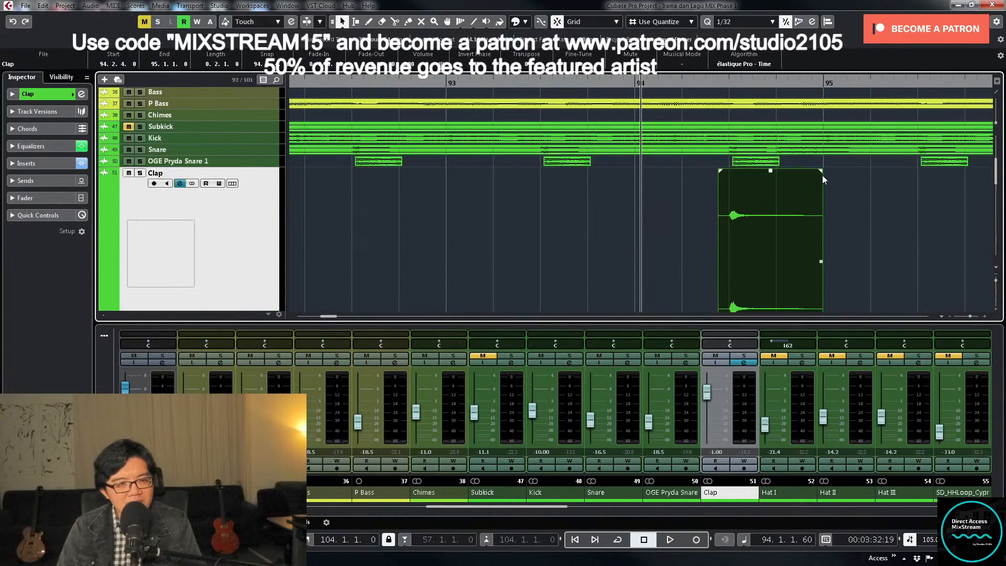
pyautogui.moveTo(820, 171); pyautogui.dragTo(772, 182)
# - Enlarge only the three Hat and two SD_HHLoop tracks, and place the playhead just before bar 57
pyautogui.press('z')
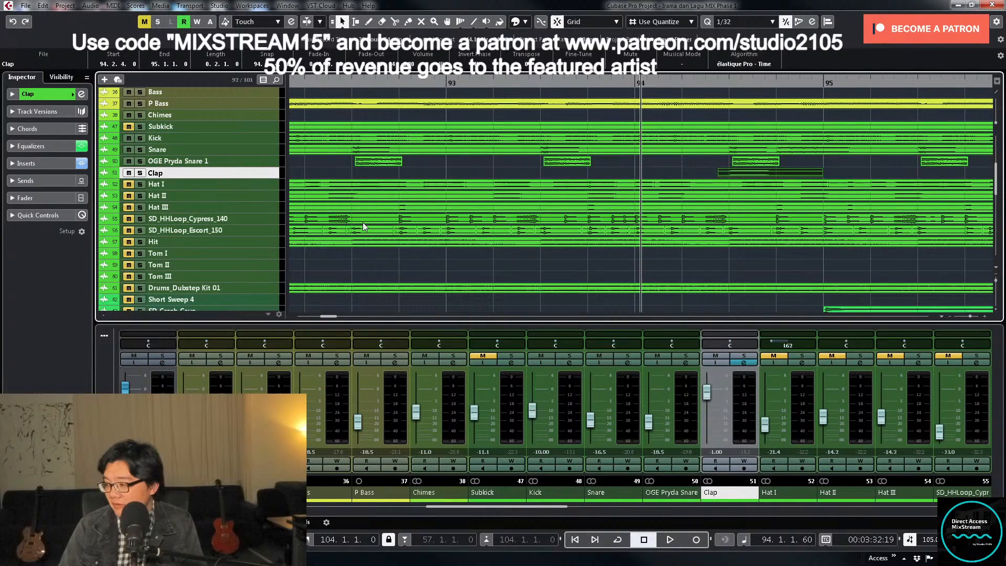
pyautogui.press('z')
pyautogui.scroll(-3, 564, 232)
pyautogui.press('z')
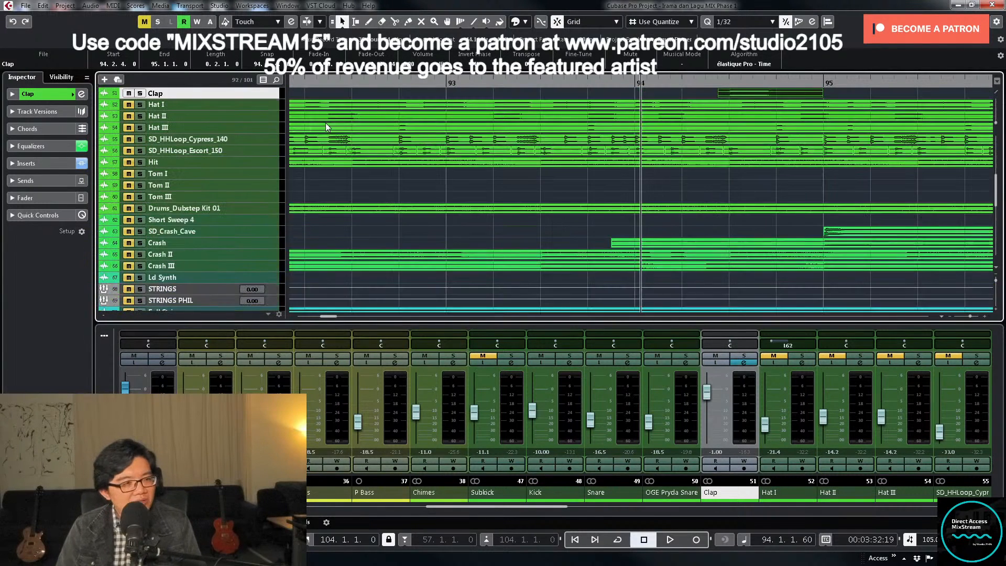
pyautogui.hotkey('shift', 'f')
pyautogui.scroll(2, 535, 138)
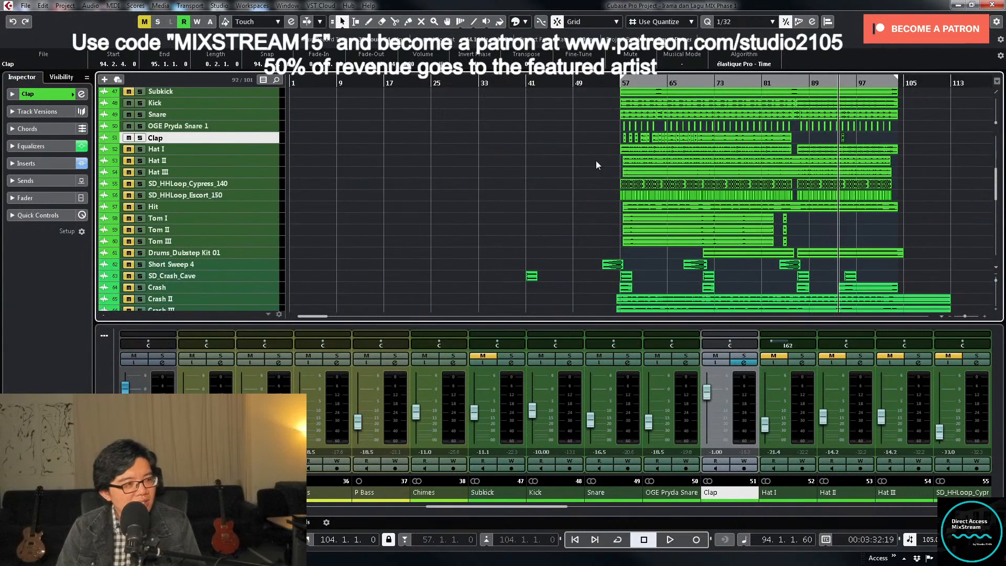
pyautogui.click(272, 149)
pyautogui.keyDown('shift'); pyautogui.click(272, 170); pyautogui.keyUp('shift')
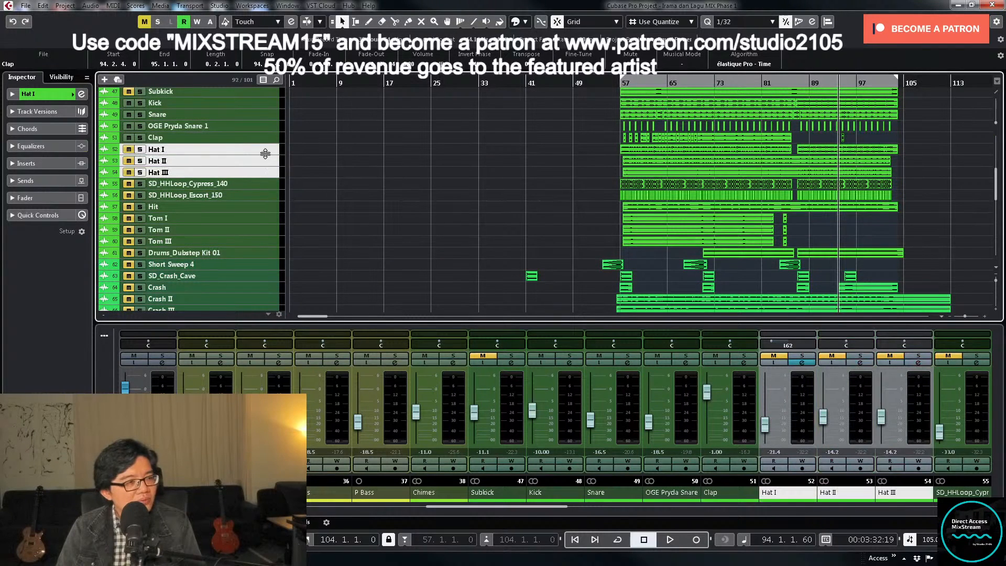
pyautogui.keyDown('shift'); pyautogui.click(260, 197); pyautogui.keyUp('shift')
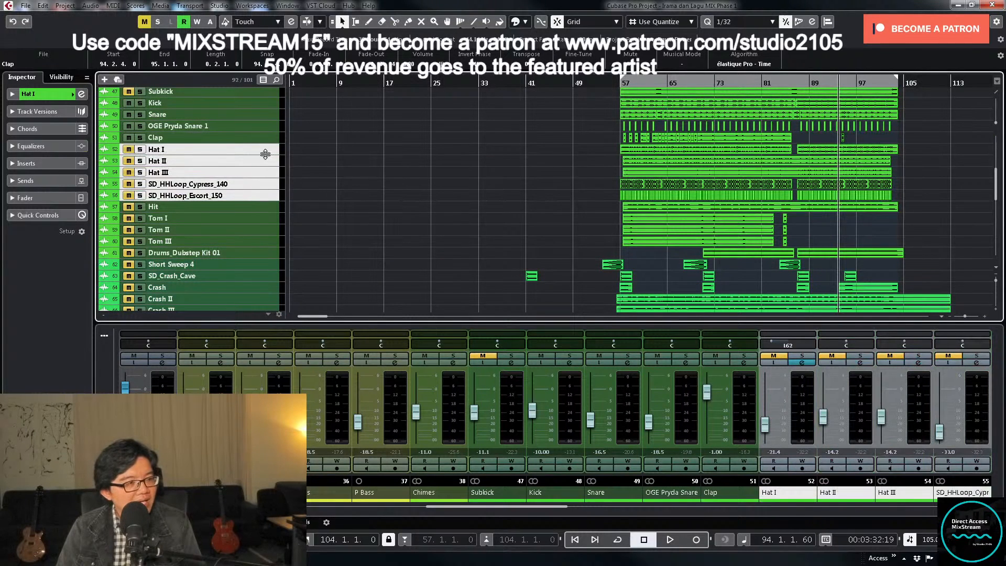
pyautogui.moveTo(265, 153); pyautogui.dragTo(265, 176)
pyautogui.click(618, 84)
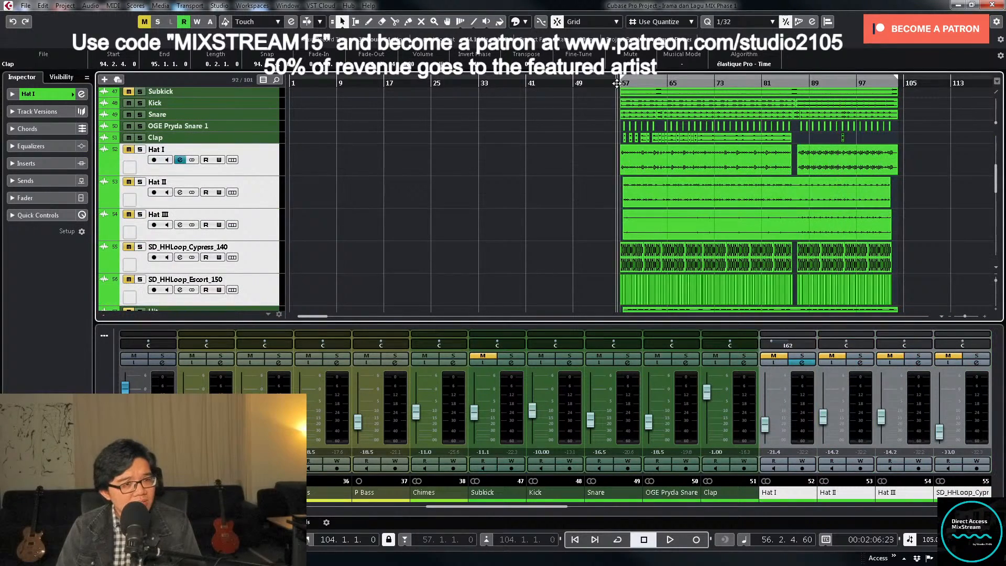
pyautogui.rightClick(544, 195)
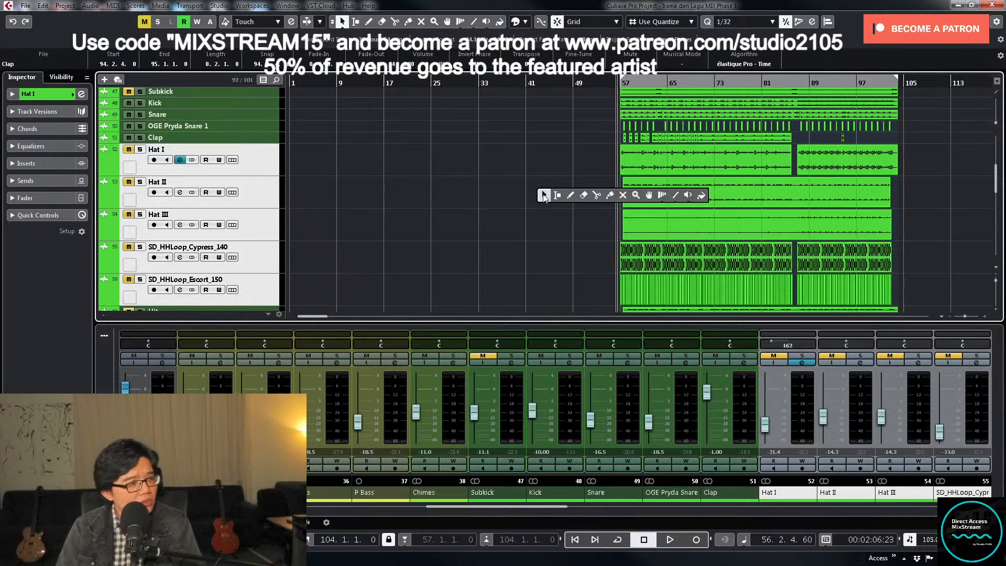
pyautogui.click(507, 196)
pyautogui.scroll(2, 552, 196)
pyautogui.press('h')
pyautogui.press('h')
pyautogui.press('h')
pyautogui.press('h')
pyautogui.press('h')
pyautogui.press('h')
pyautogui.press('h')
pyautogui.press('h')
pyautogui.press('h')
pyautogui.press('h')
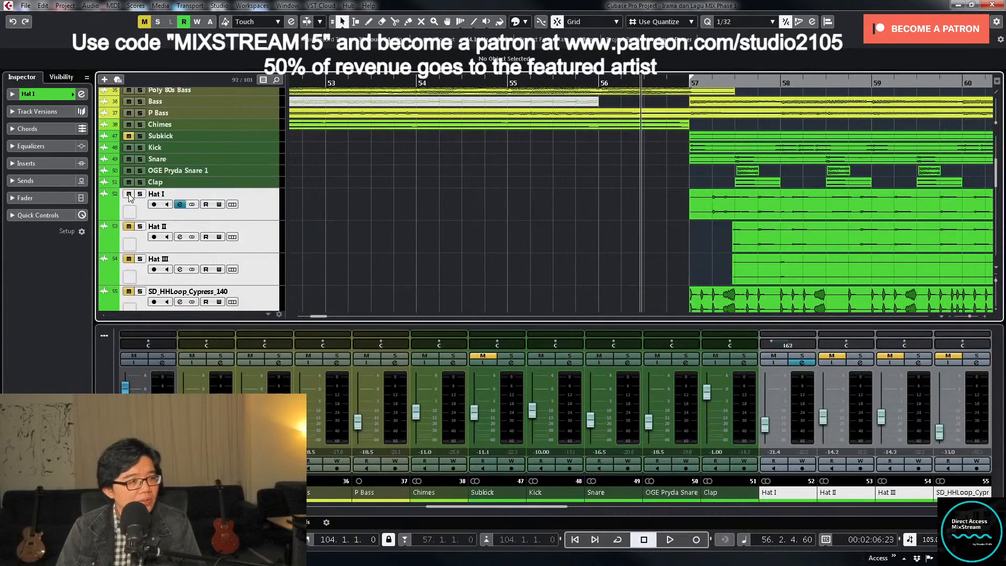
# - Load the insert preset with the Virtual Tape and Virtual Mix Rack plug-ins on Hat I and close its channel settings
pyautogui.click(786, 356)
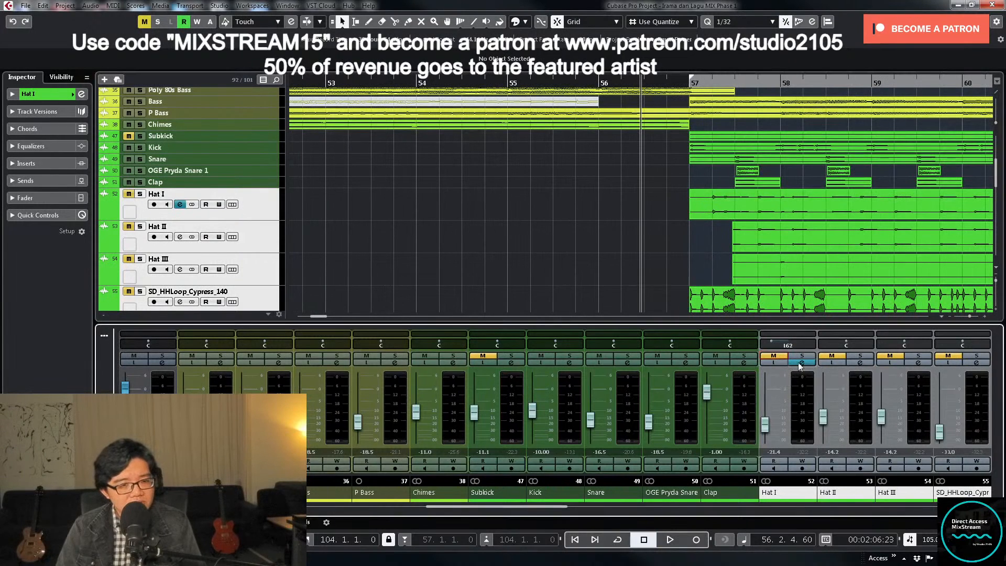
pyautogui.click(803, 363)
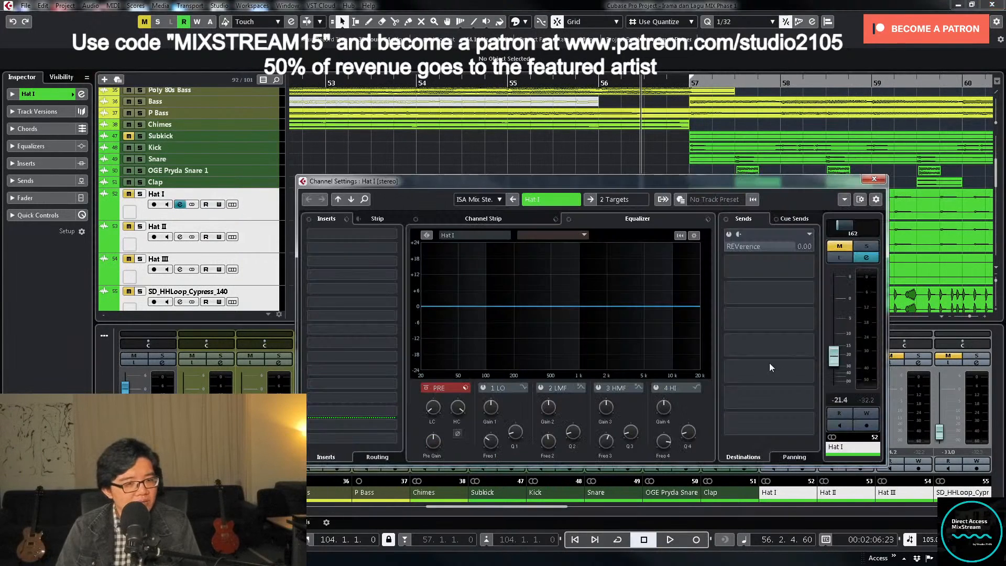
pyautogui.click(346, 219)
pyautogui.click(367, 227)
pyautogui.doubleClick(468, 306)
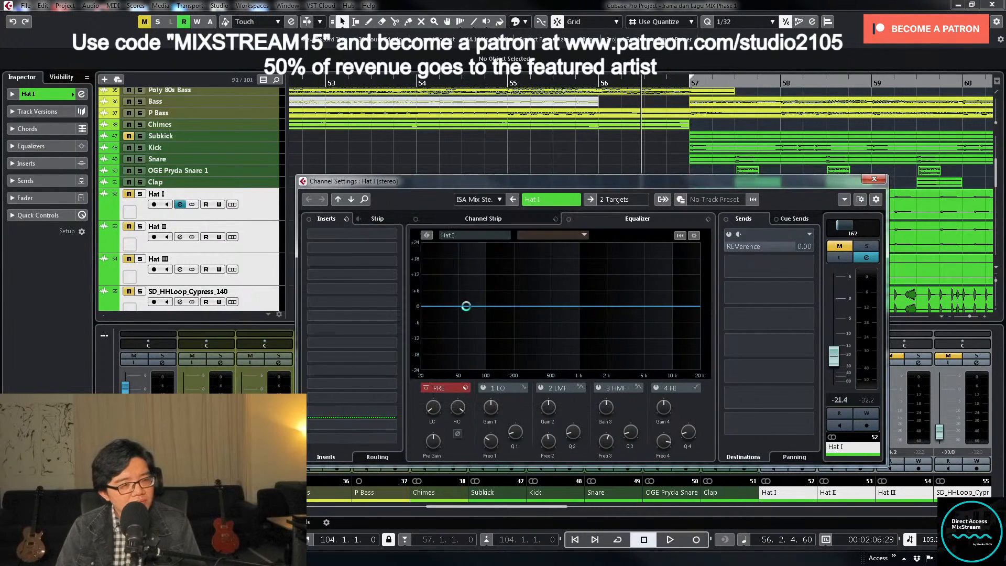
pyautogui.click(874, 180)
pyautogui.click(693, 216)
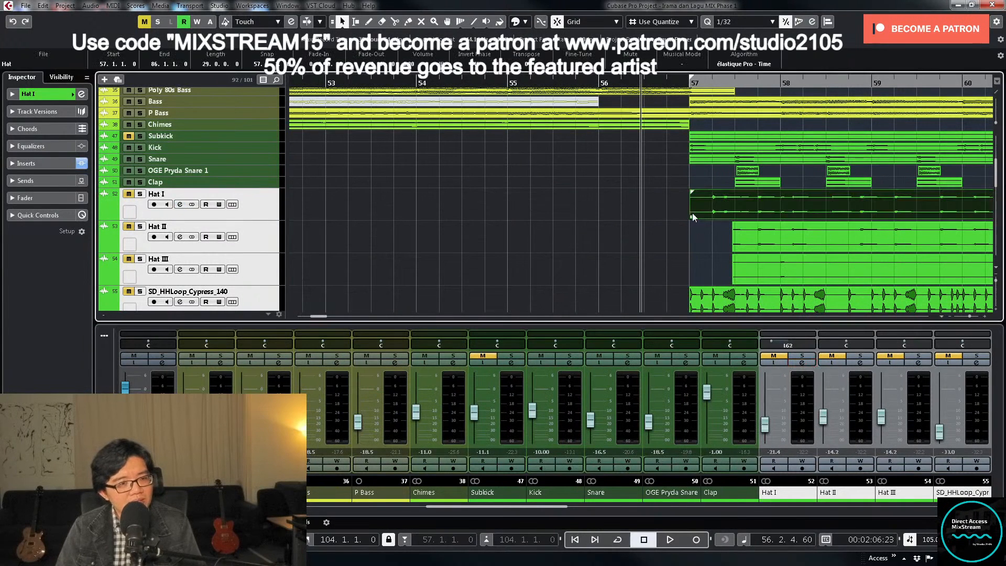
# - Unmute Hat I, solo it during playback from just before bar 57, and apply low-cut and high-cut filters to it
pyautogui.click(774, 356)
pyautogui.press('space')
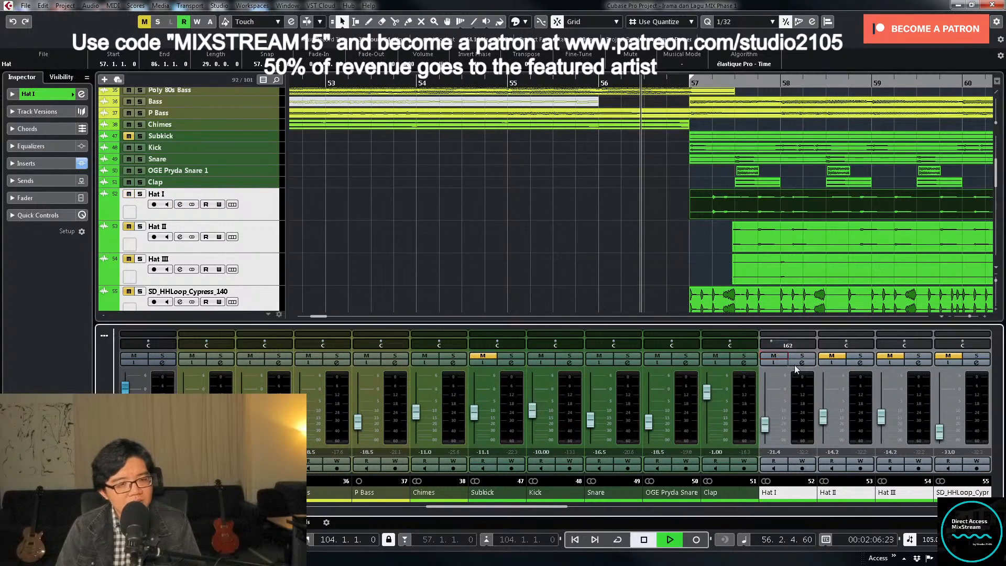
pyautogui.click(802, 357)
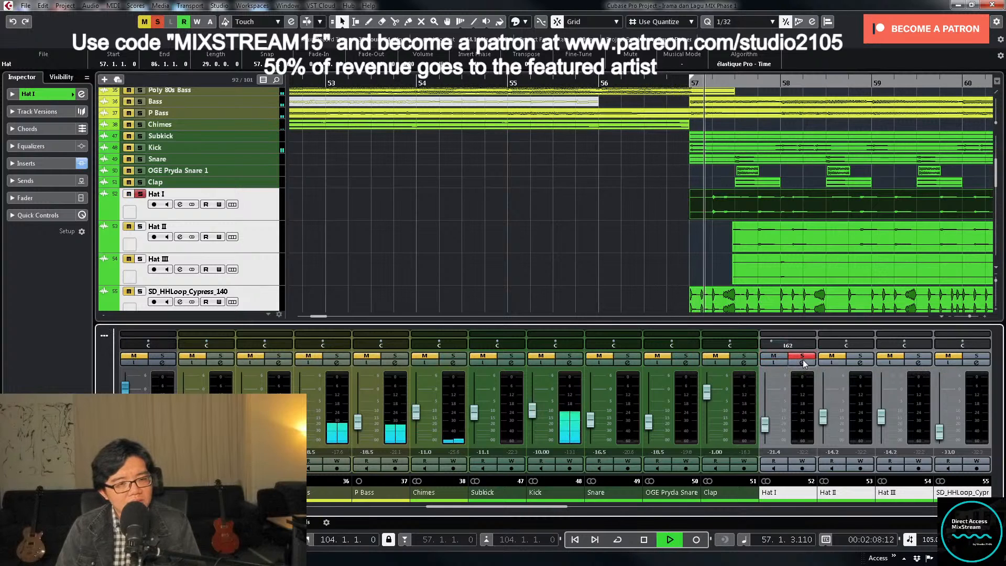
pyautogui.click(802, 362)
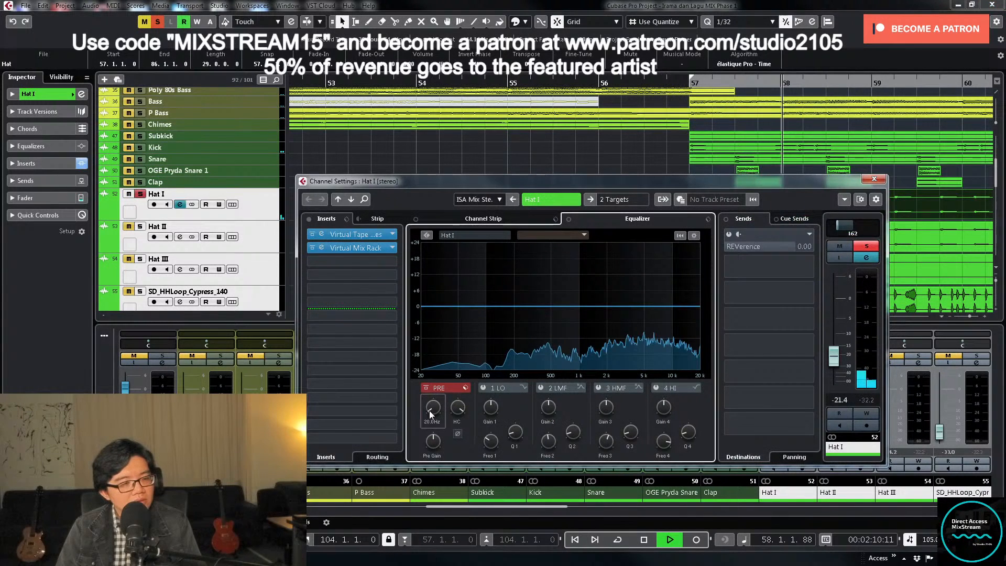
pyautogui.moveTo(430, 411); pyautogui.dragTo(441, 370)
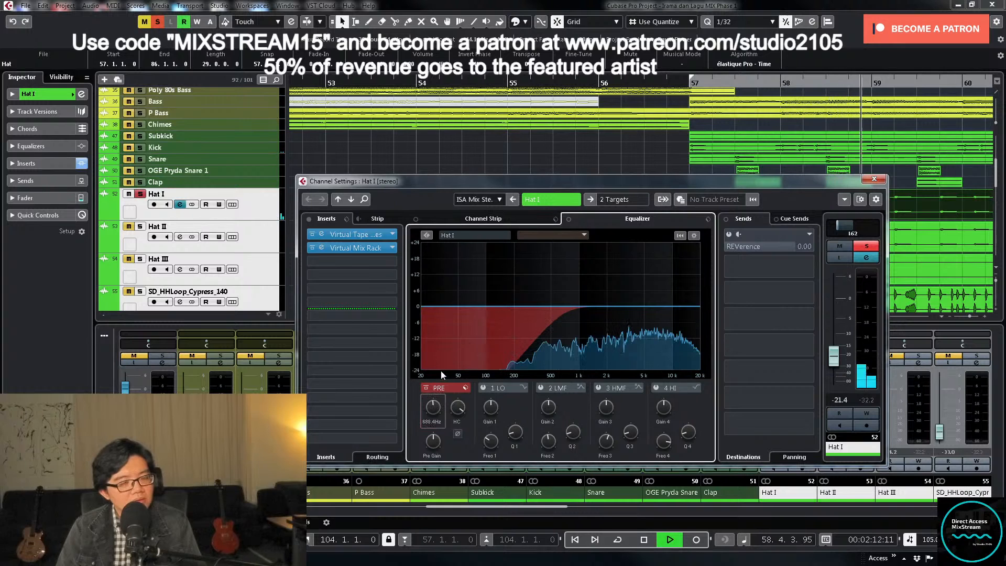
pyautogui.moveTo(464, 408); pyautogui.dragTo(456, 421)
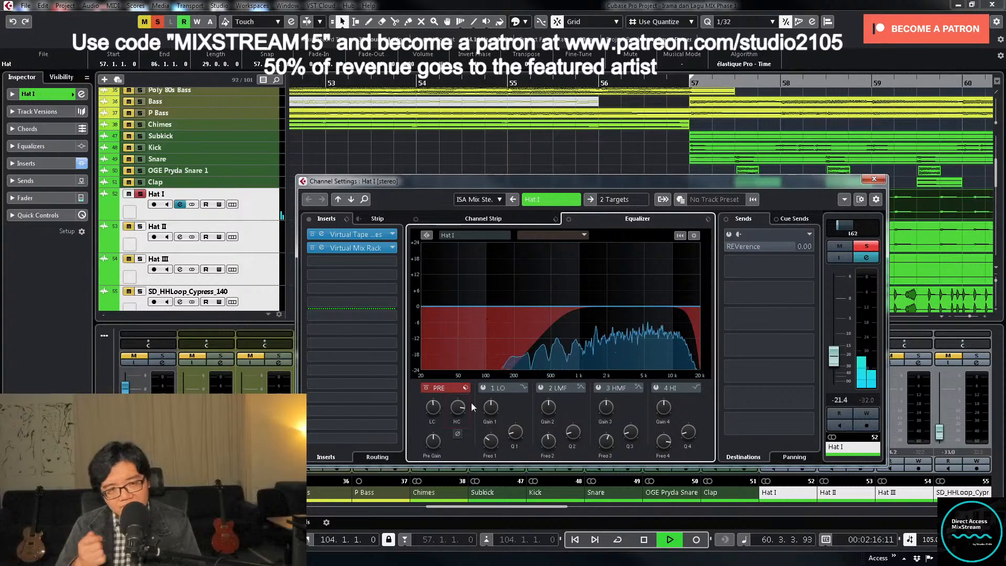
pyautogui.click(873, 179)
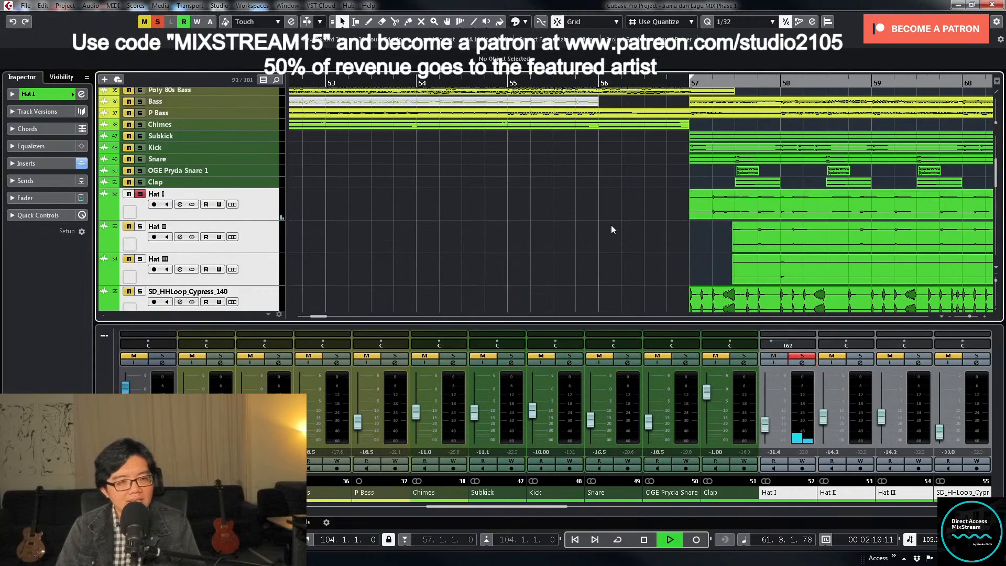
# - Copy Hat I's channel settings to Hat II, solo Hat II, enlarge both tracks and stop playback
pyautogui.press('g')
pyautogui.press('g')
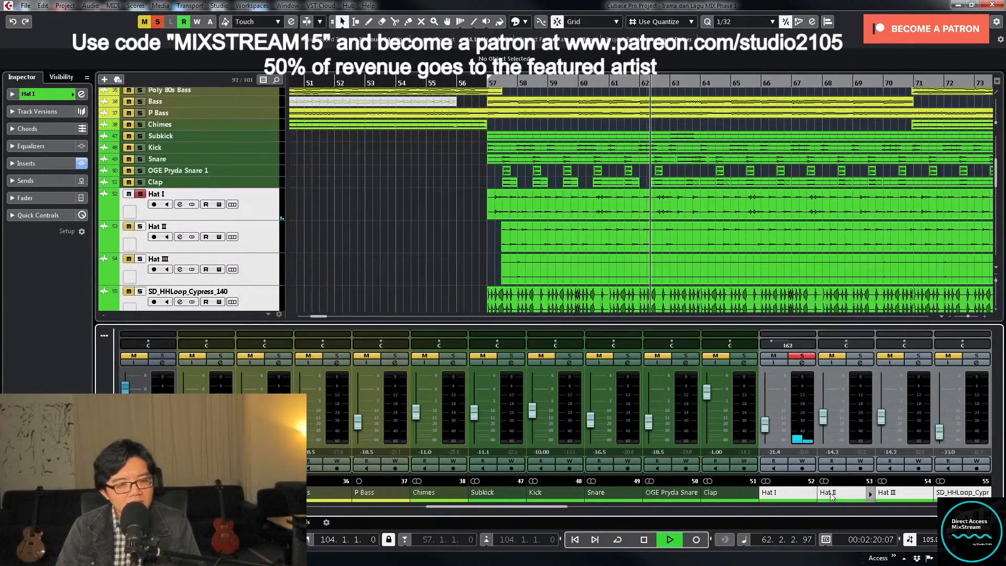
pyautogui.click(862, 356)
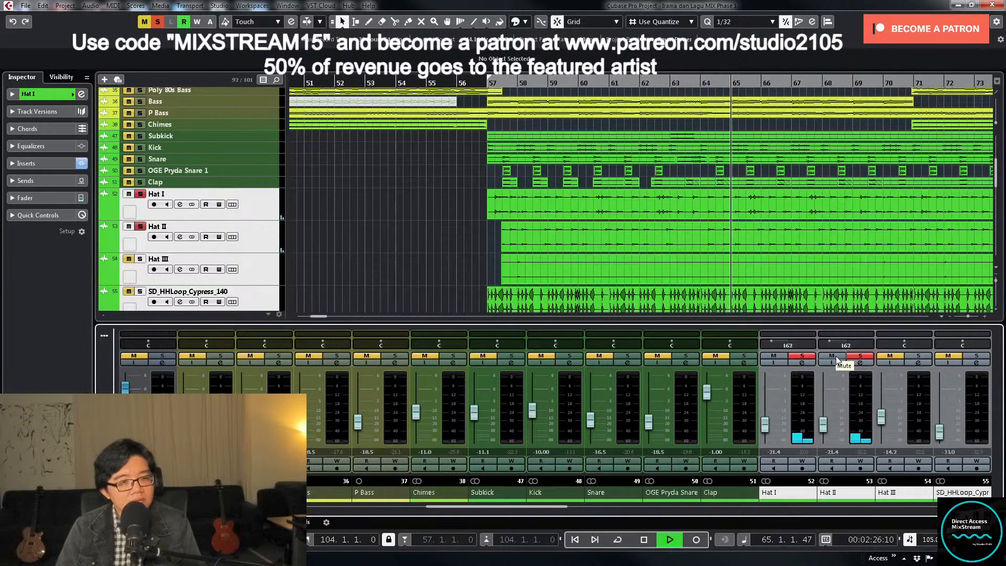
pyautogui.click(270, 227)
pyautogui.keyDown('shift'); pyautogui.click(269, 216); pyautogui.keyUp('shift')
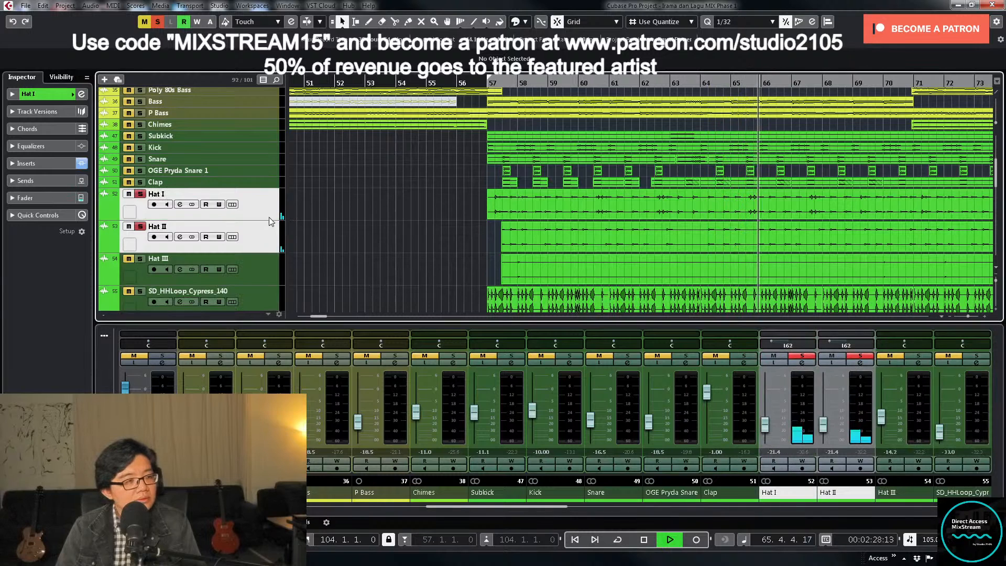
pyautogui.moveTo(261, 221); pyautogui.dragTo(258, 263)
pyautogui.scroll(-2, 461, 210)
pyautogui.press('space')
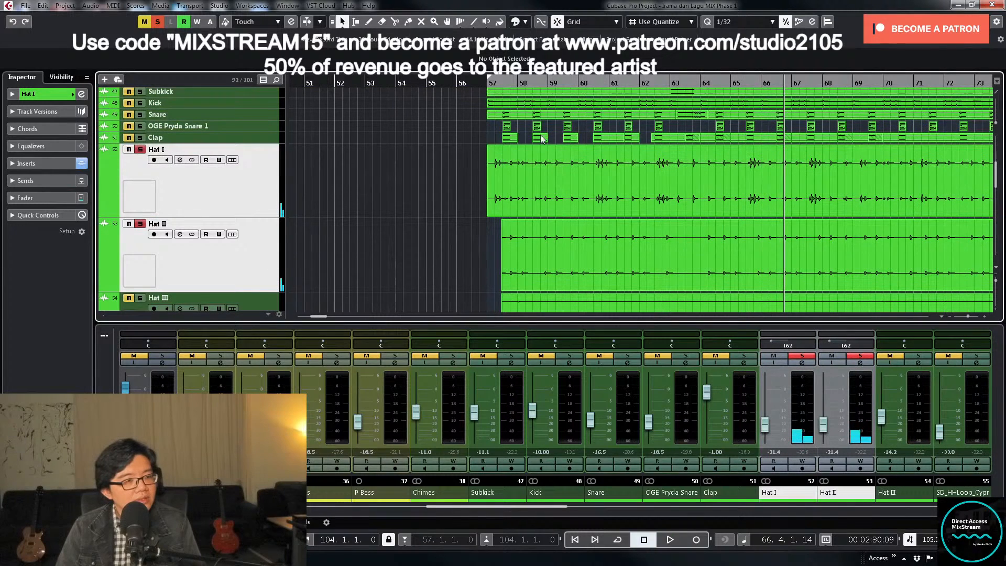
# - Trim the start of the Hat II event to 87.1.1.0
pyautogui.click(501, 84)
pyautogui.press('h')
pyautogui.press('h')
pyautogui.press('h')
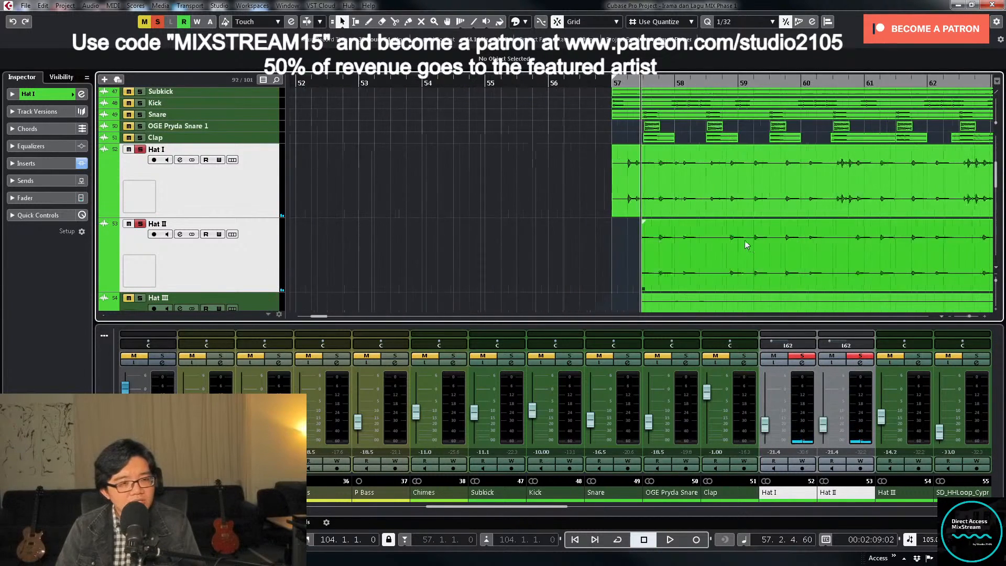
pyautogui.press('g')
pyautogui.press('g')
pyautogui.press('g')
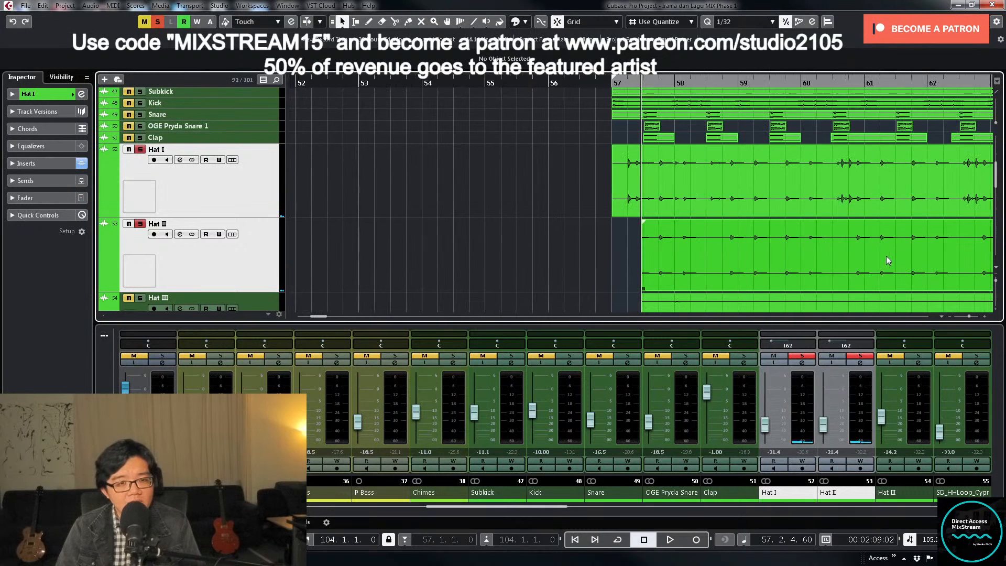
pyautogui.press('g')
pyautogui.press('g')
pyautogui.press('g')
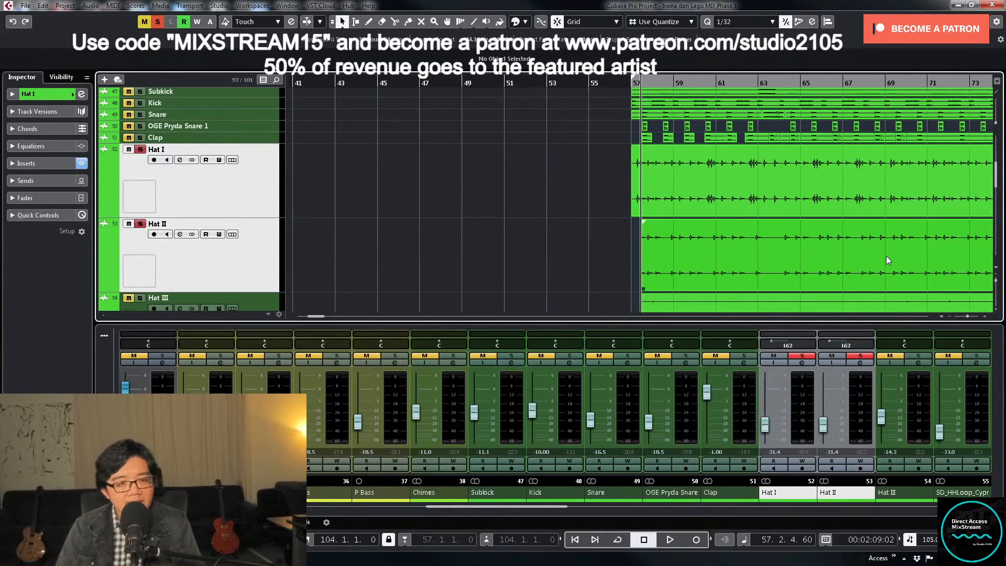
pyautogui.press('g')
pyautogui.press('g')
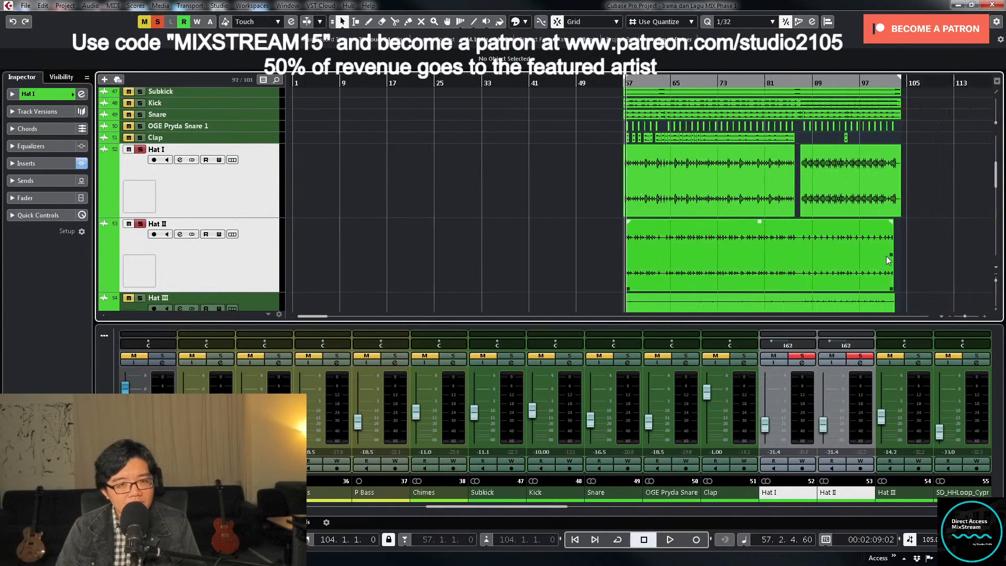
pyautogui.moveTo(628, 288); pyautogui.dragTo(800, 273)
# - Play from around bar 57, unsolo Hat I and Hat II, and set the Hat I fader to -22.0 dB in the mix
pyautogui.scroll(1, 732, 270)
pyautogui.press('h')
pyautogui.press('space')
pyautogui.press('h')
pyautogui.press('h')
pyautogui.press('h')
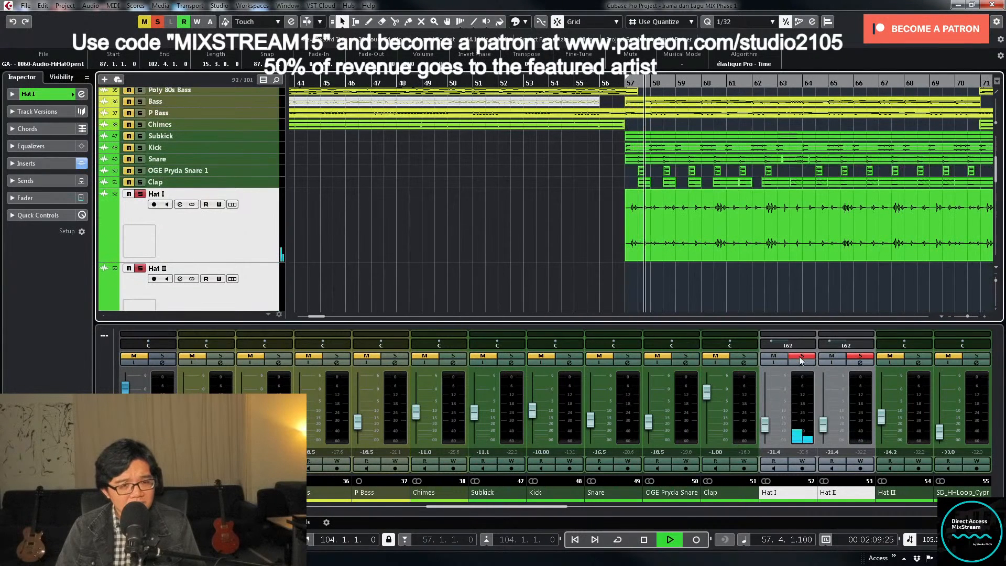
pyautogui.click(803, 357)
pyautogui.click(850, 359)
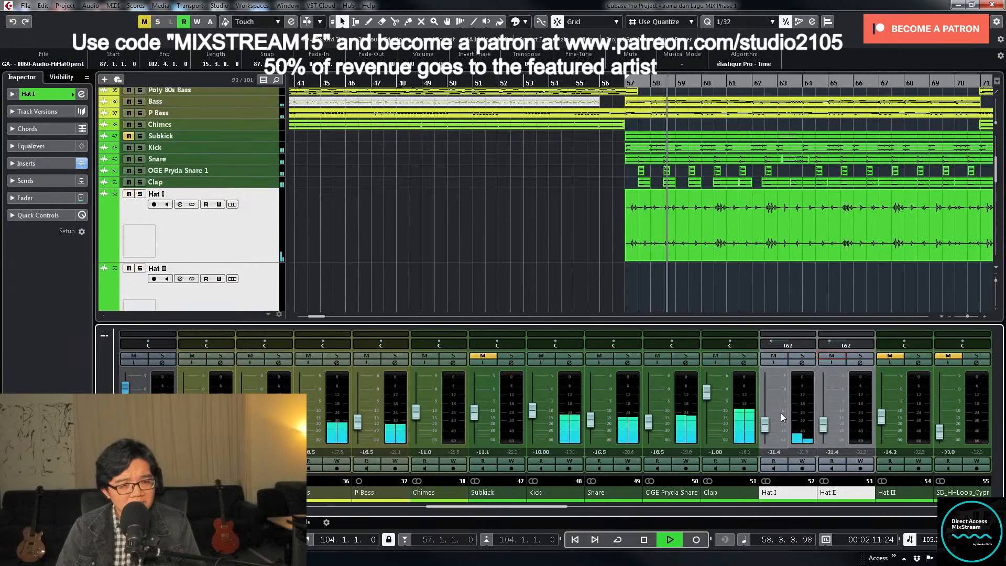
pyautogui.moveTo(769, 427); pyautogui.dragTo(765, 430)
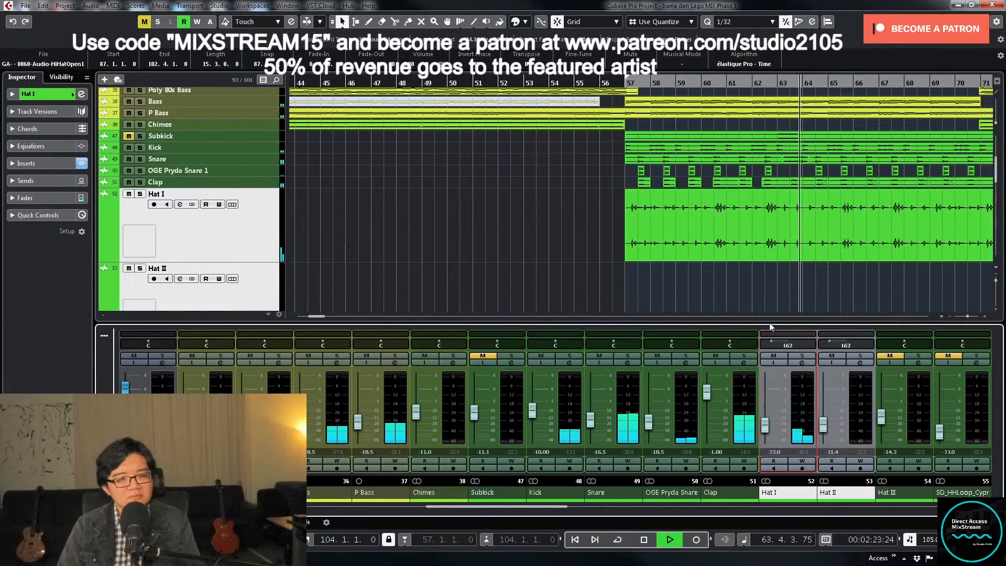
# - Split the Hat I event midway through bar 63 and trim the start of the part after the cut to 64.1.3.60
pyautogui.rightClick(786, 230)
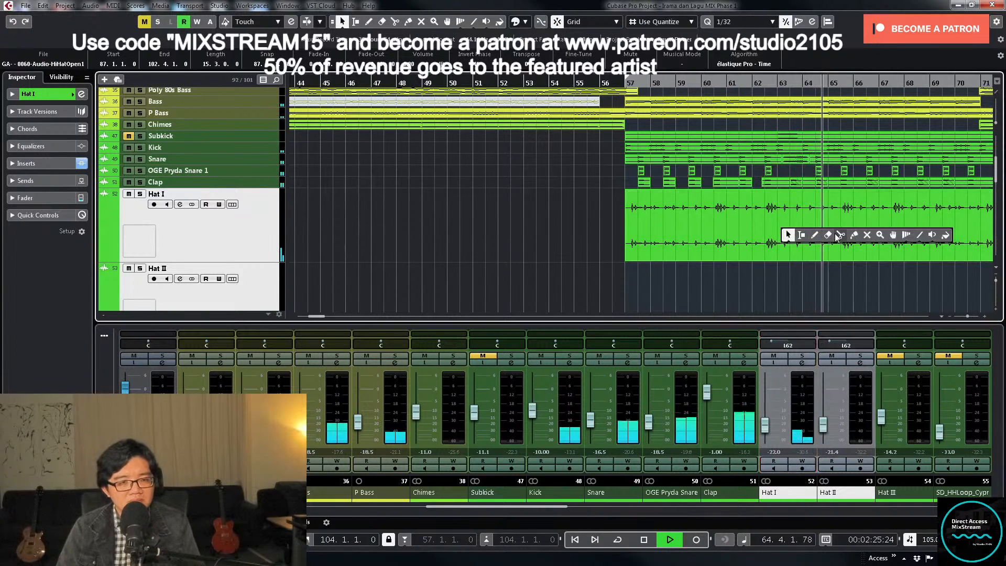
pyautogui.click(842, 235)
pyautogui.click(773, 84)
pyautogui.press('h')
pyautogui.press('h')
pyautogui.press('h')
pyautogui.press('h')
pyautogui.press('h')
pyautogui.press('h')
pyautogui.press('h')
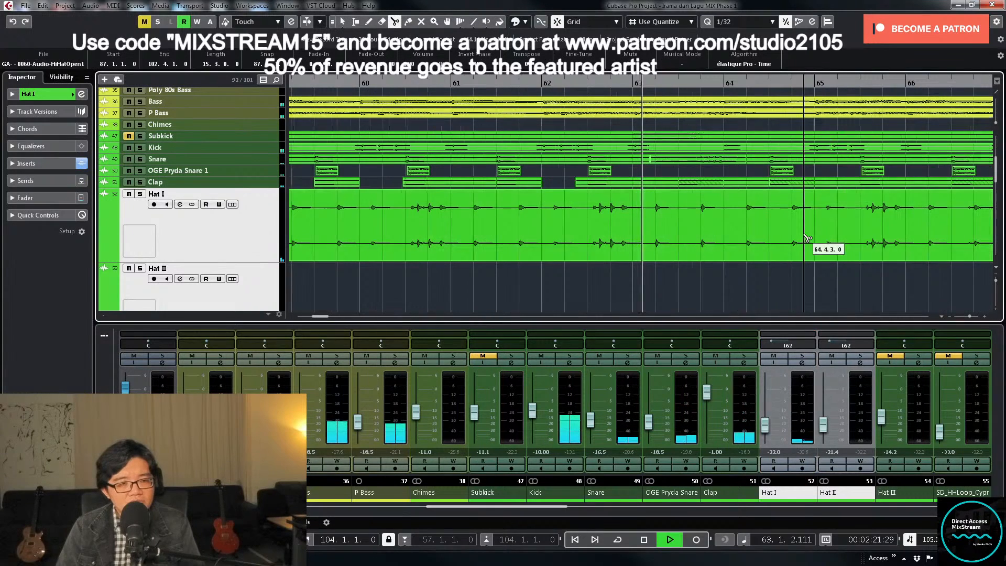
pyautogui.click(681, 241)
pyautogui.press('space')
pyautogui.press('1')
pyautogui.moveTo(679, 256); pyautogui.dragTo(741, 256)
pyautogui.press('g')
pyautogui.press('g')
pyautogui.press('g')
pyautogui.press('g')
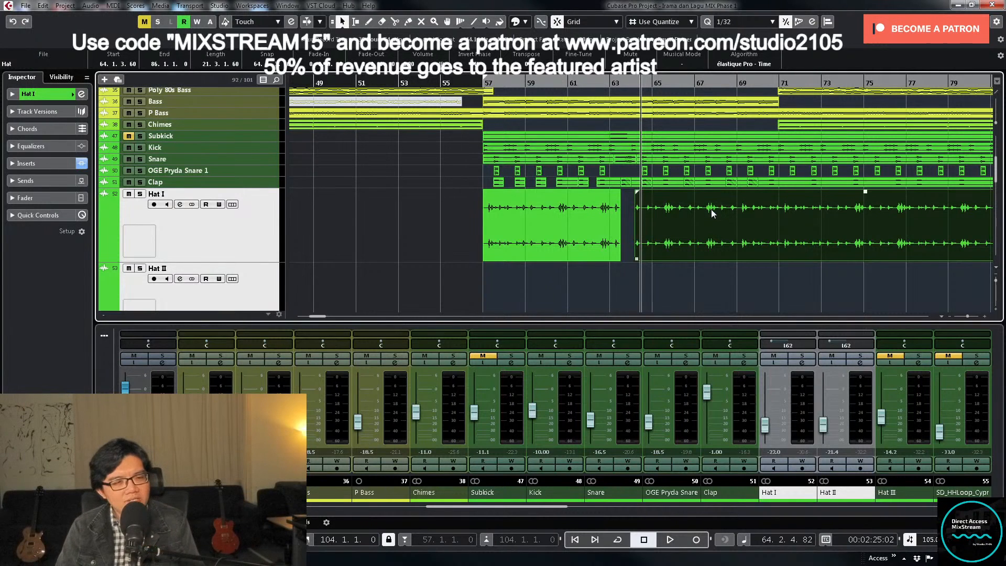
pyautogui.scroll(-3, 712, 210)
pyautogui.scroll(1, 712, 196)
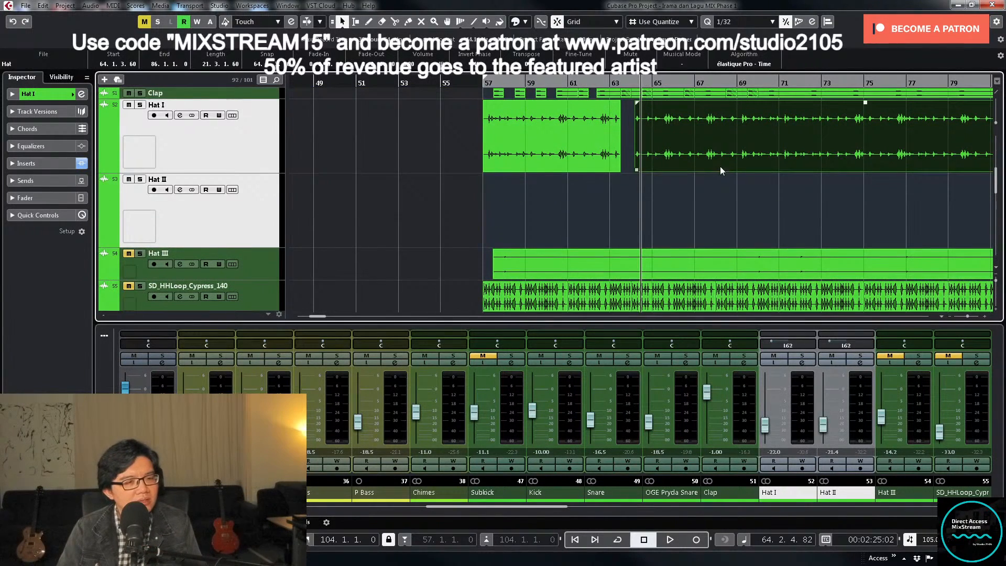
# - Select Hat II, play the mix on from bar 64, and collapse the enlarged hat tracks to minimum height
pyautogui.moveTo(286, 222); pyautogui.dragTo(284, 224)
pyautogui.click(274, 229)
pyautogui.press('g')
pyautogui.press('g')
pyautogui.press('space')
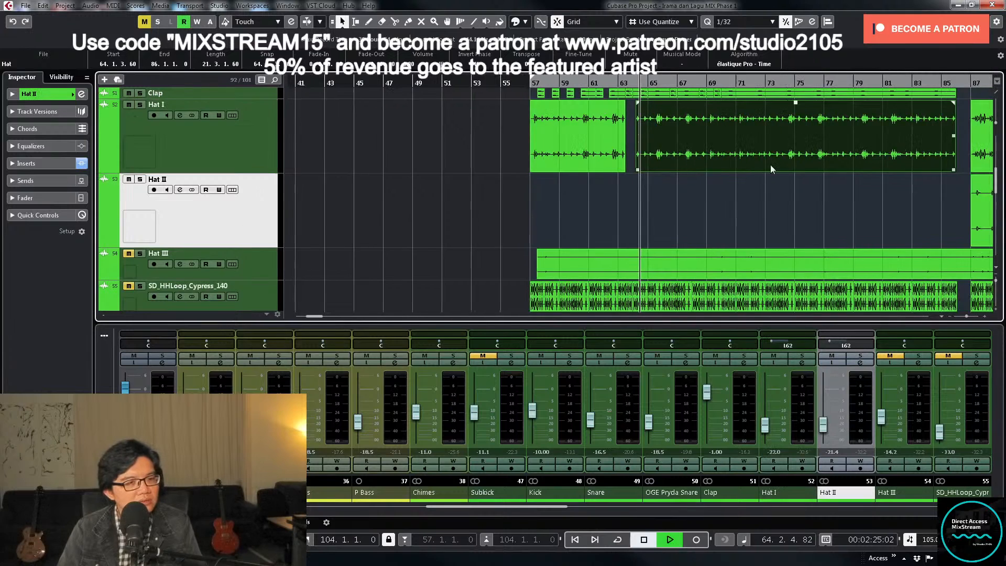
pyautogui.press('g')
pyautogui.press('g')
pyautogui.press('g')
pyautogui.press('g')
pyautogui.scroll(-3, 684, 160)
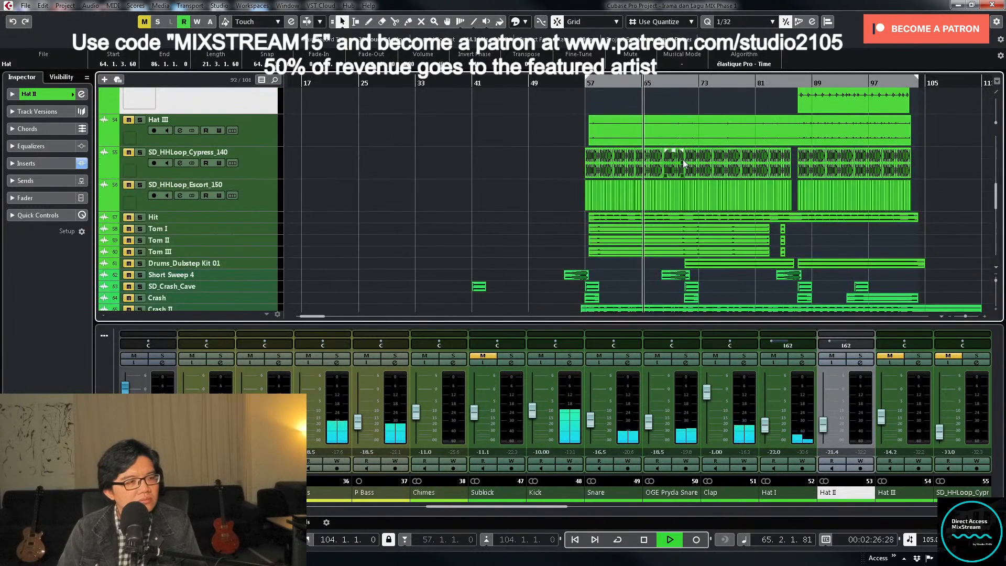
pyautogui.scroll(2, 684, 158)
pyautogui.press('g')
pyautogui.press('z')
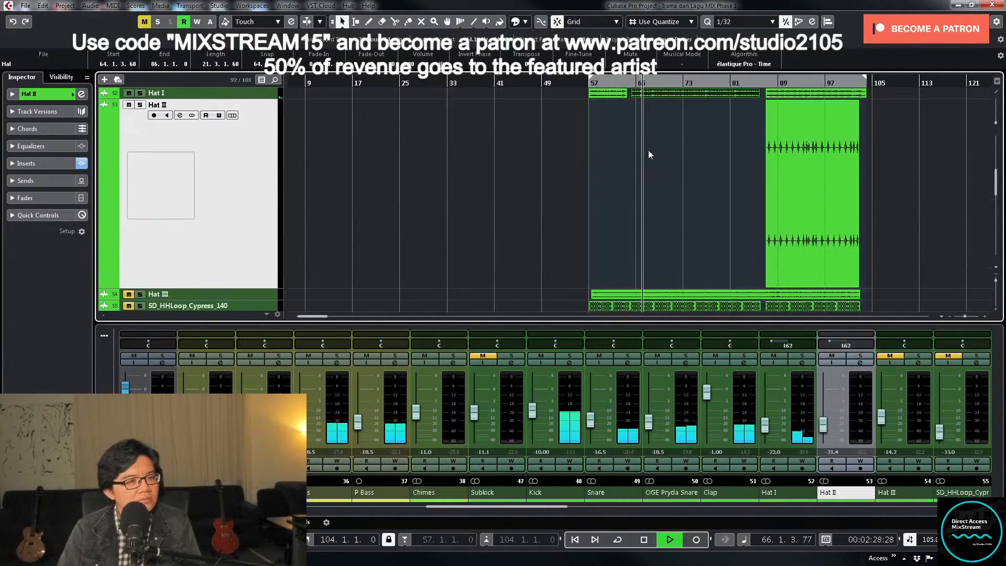
pyautogui.press('z')
pyautogui.hscroll(-1, 650, 151)
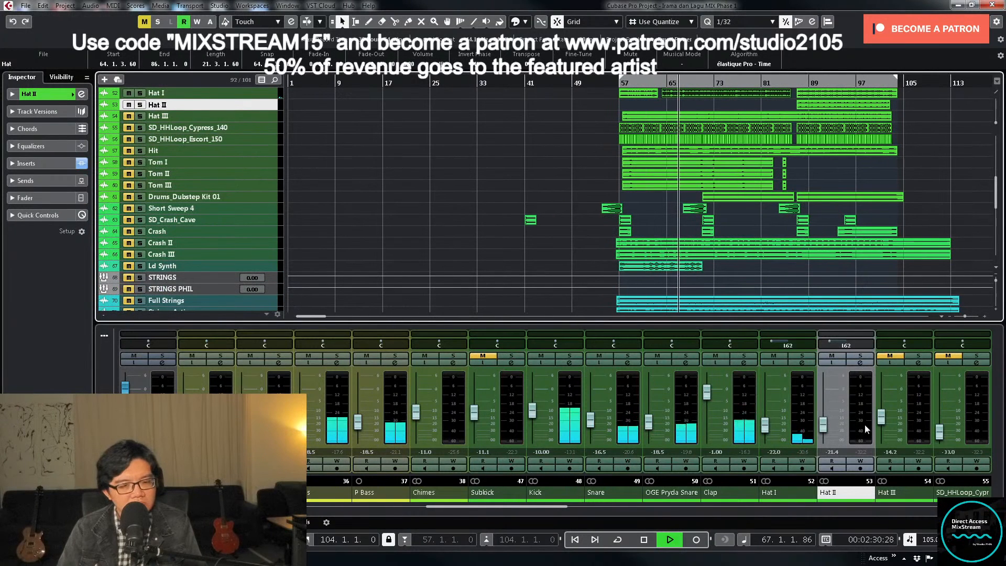
pyautogui.hscroll(1, 568, 509)
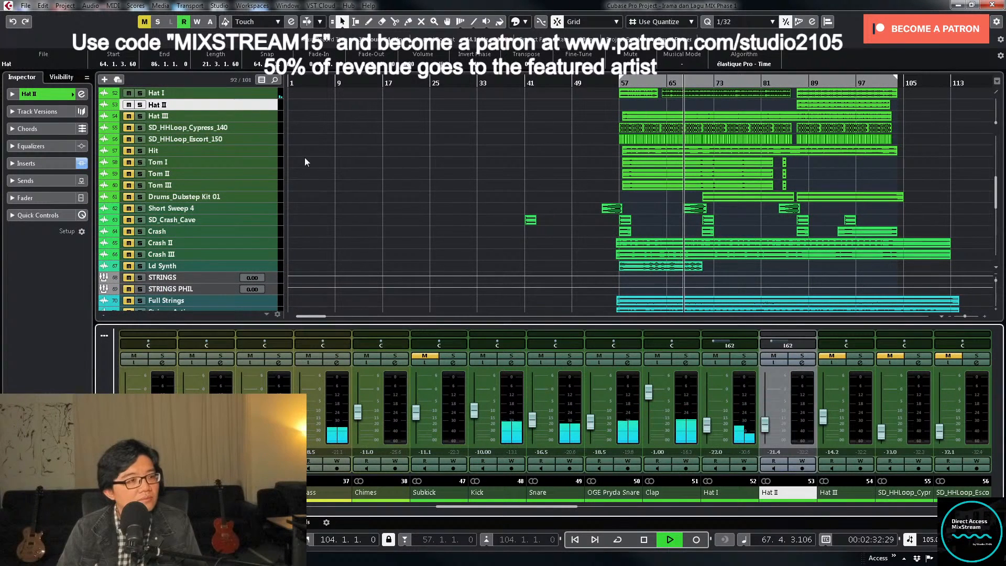
# - Select the Hat III track and enlarge its height to show the waveform
pyautogui.click(266, 118)
pyautogui.moveTo(265, 121); pyautogui.dragTo(267, 216)
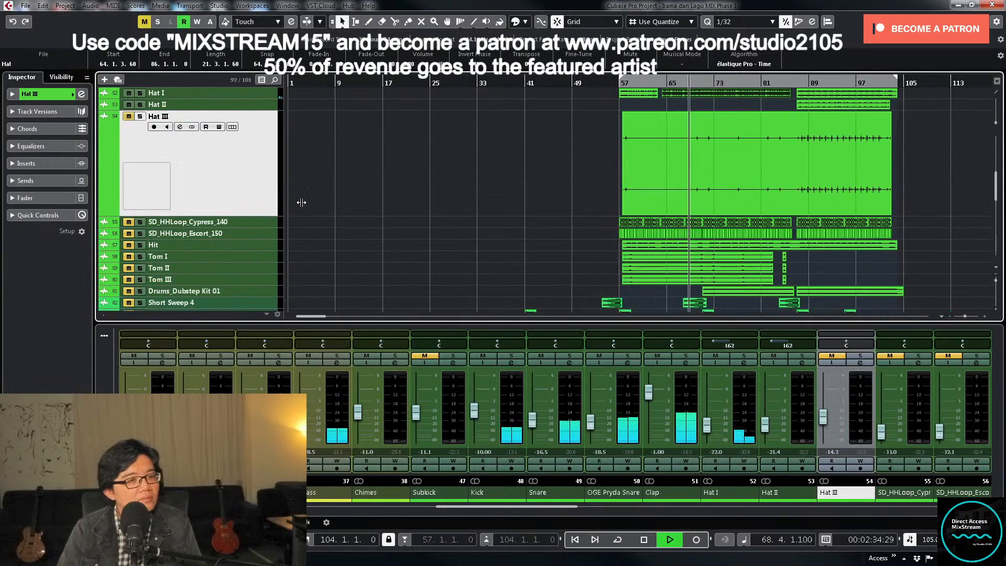
pyautogui.scroll(1, 497, 167)
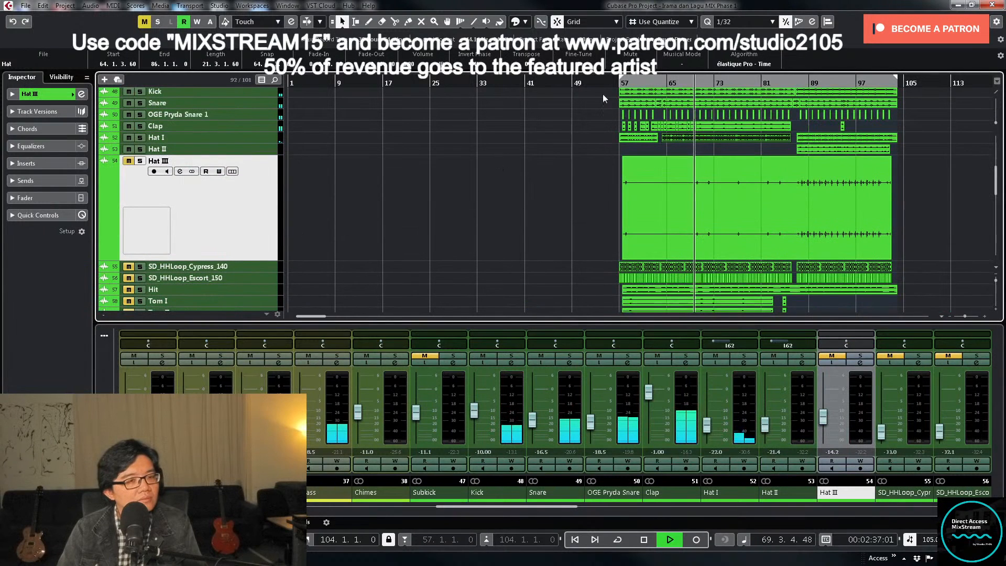
# - Return to the start of bar 57, unmute Hat III and play it in the mix
pyautogui.press('space')
pyautogui.moveTo(620, 83); pyautogui.dragTo(621, 80)
pyautogui.press('g')
pyautogui.press('g')
pyautogui.press('h')
pyautogui.press('h')
pyautogui.press('h')
pyautogui.press('h')
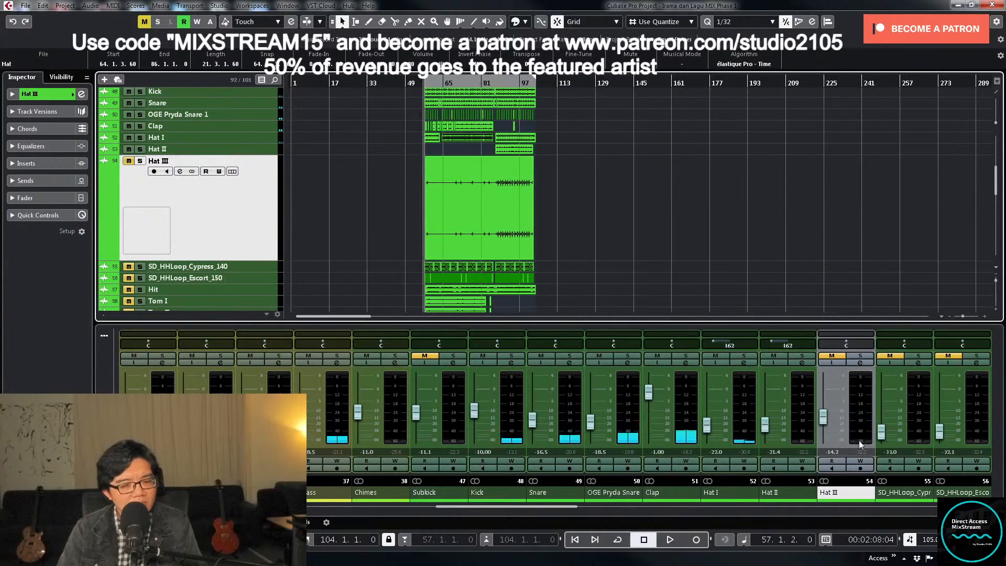
pyautogui.click(833, 357)
pyautogui.press('h')
pyautogui.click(605, 185)
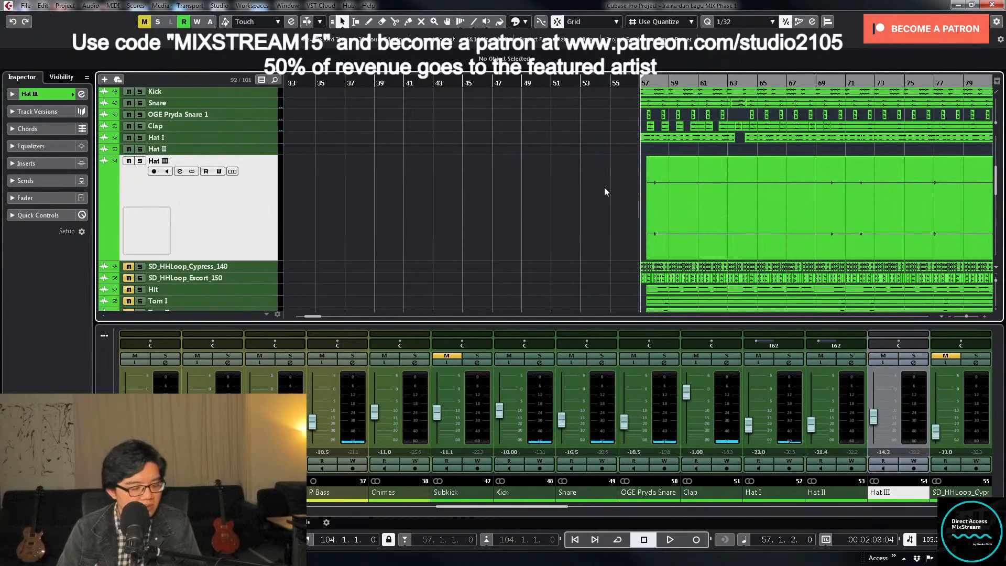
pyautogui.press('space')
pyautogui.press('h')
pyautogui.press('h')
pyautogui.press('h')
pyautogui.press('h')
pyautogui.press('h')
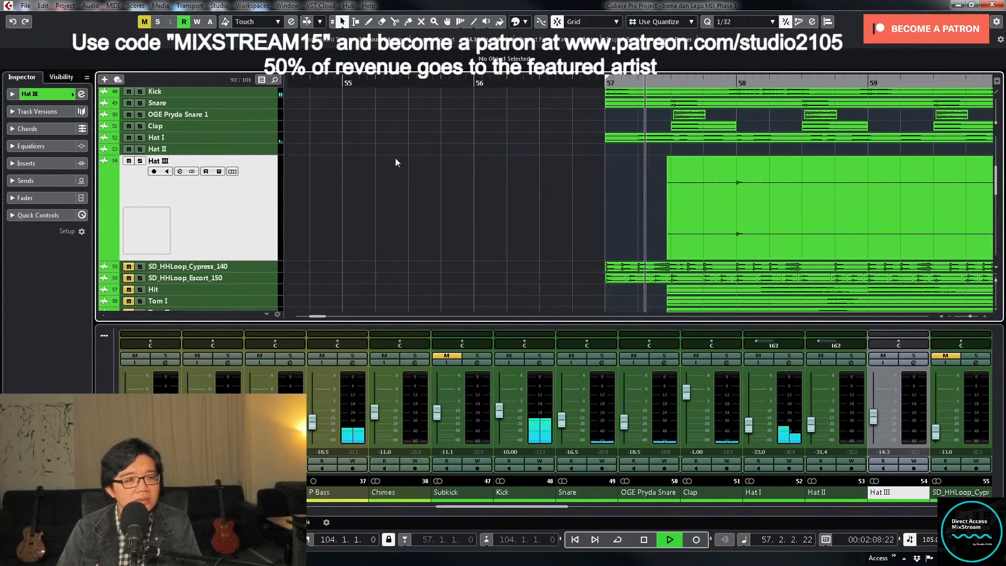
# - Select the Hat I, Hat II and Hat III tracks, enlarge them together and compare their events during playback
pyautogui.click(268, 138)
pyautogui.keyDown('shift'); pyautogui.click(265, 181); pyautogui.keyUp('shift')
pyautogui.moveTo(266, 143); pyautogui.dragTo(265, 194)
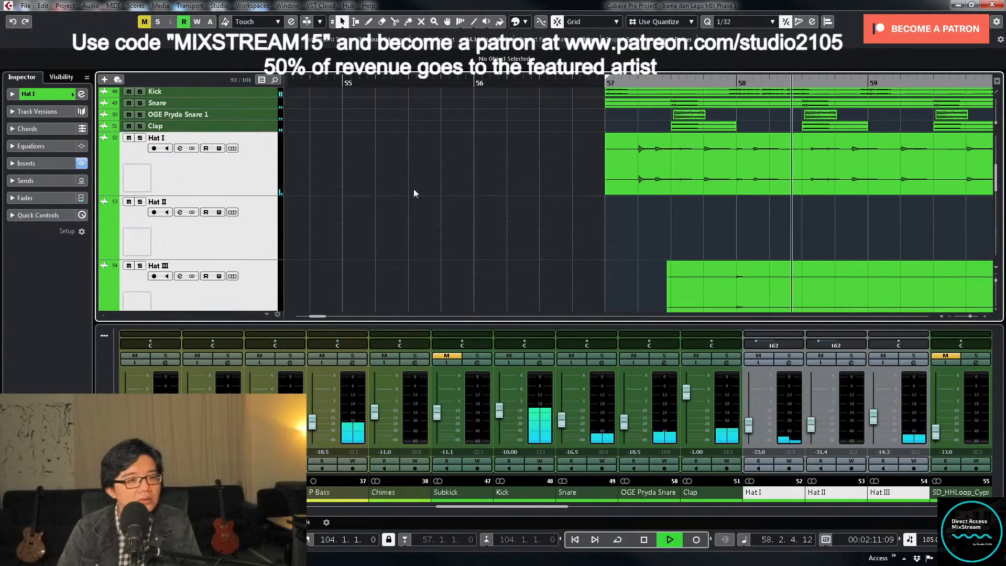
pyautogui.press('g')
pyautogui.scroll(-2, 797, 169)
pyautogui.scroll(2, 798, 170)
pyautogui.press('g')
pyautogui.press('g')
pyautogui.press('g')
pyautogui.press('g')
pyautogui.press('g')
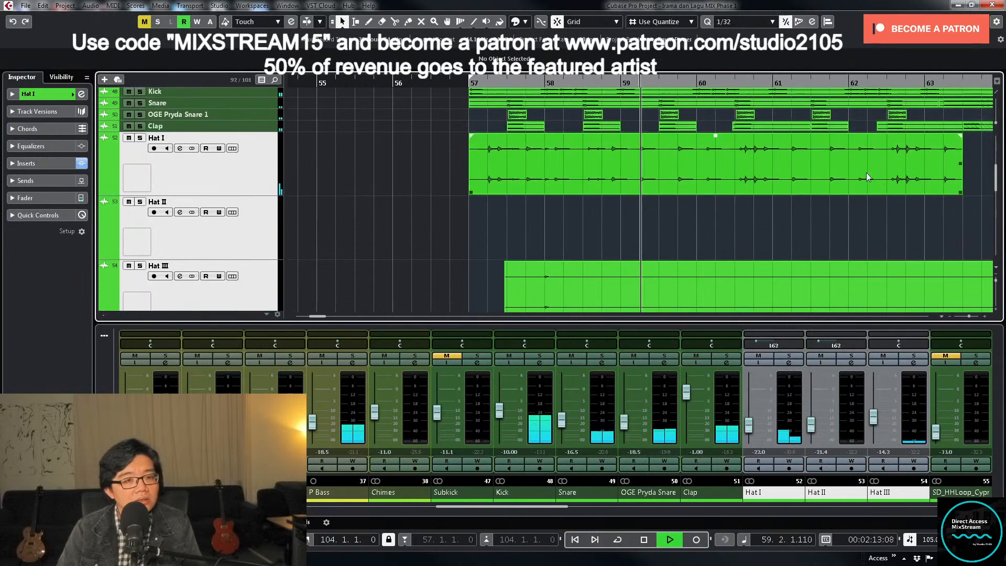
pyautogui.scroll(-1, 884, 185)
pyautogui.press('g')
pyautogui.press('g')
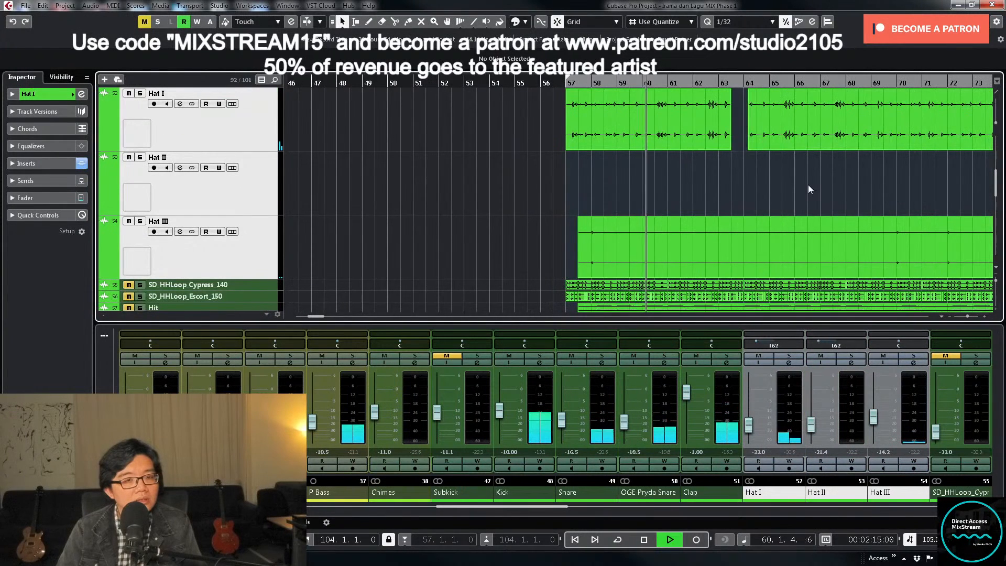
# - Stop playback, trim the start of the Hat III event to 86.3.4.60 and resume playing from bar 60
pyautogui.press('g')
pyautogui.press('space')
pyautogui.moveTo(580, 275); pyautogui.dragTo(803, 265)
pyautogui.press('g')
pyautogui.press('g')
pyautogui.scroll(1, 829, 225)
pyautogui.press('g')
pyautogui.press('g')
pyautogui.press('g')
pyautogui.press('g')
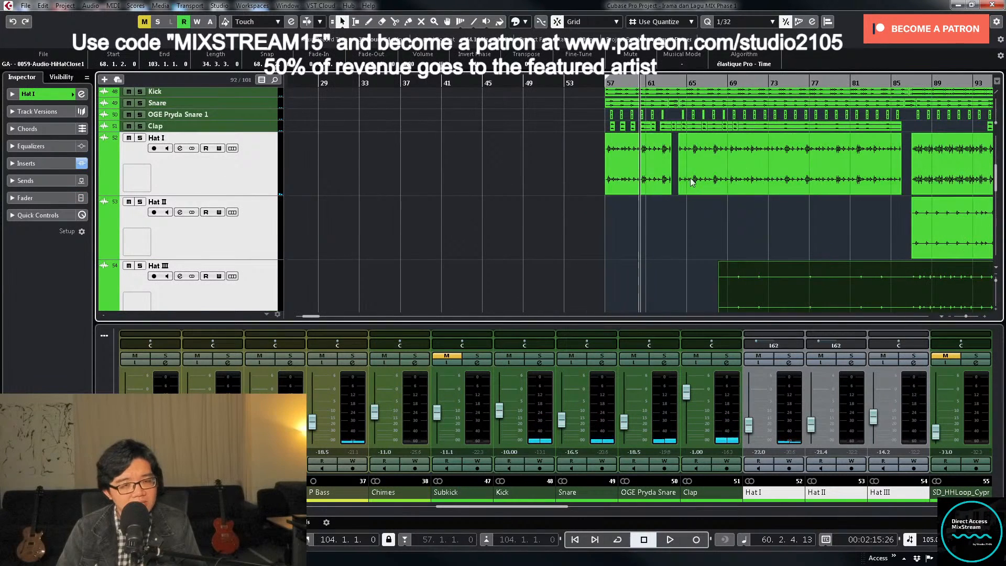
pyautogui.press('g')
pyautogui.scroll(-1, 763, 204)
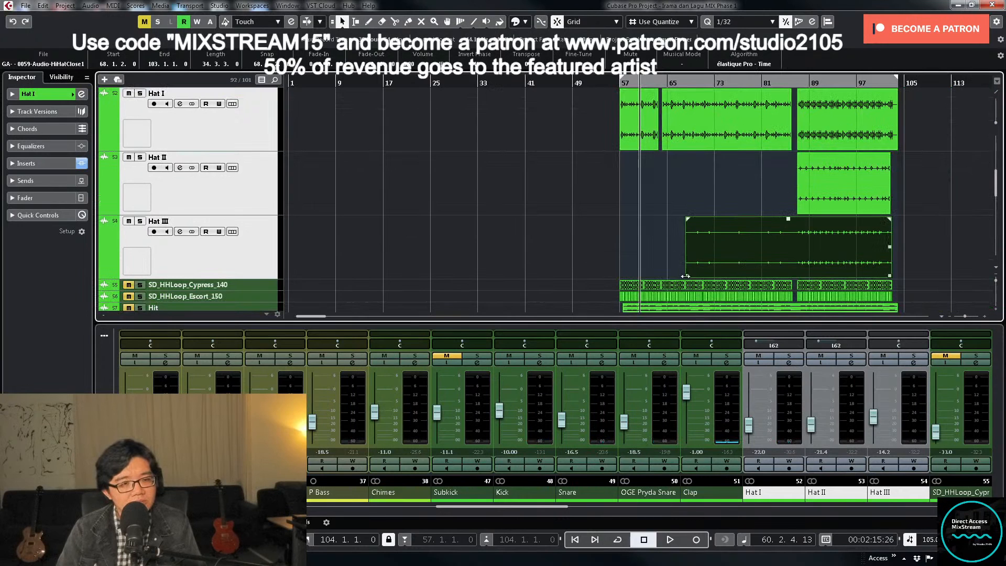
pyautogui.moveTo(686, 275); pyautogui.dragTo(797, 275)
pyautogui.press('space')
pyautogui.scroll(1, 728, 233)
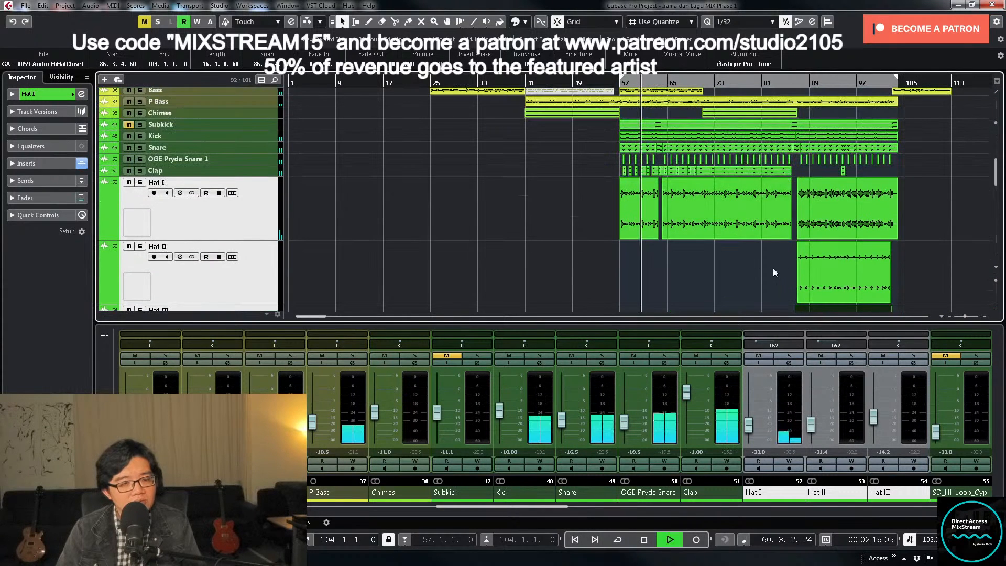
# - Center the pan of Hat I and set its fader to -21.0 dB
pyautogui.keyDown('ctrl'); pyautogui.click(767, 344); pyautogui.keyUp('ctrl')
pyautogui.click(749, 425)
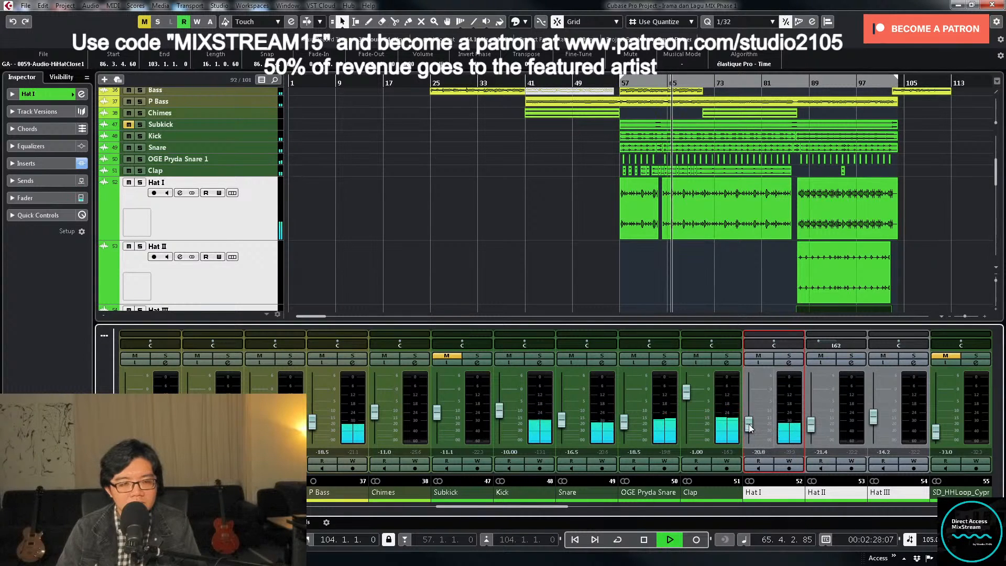
pyautogui.write('-21')
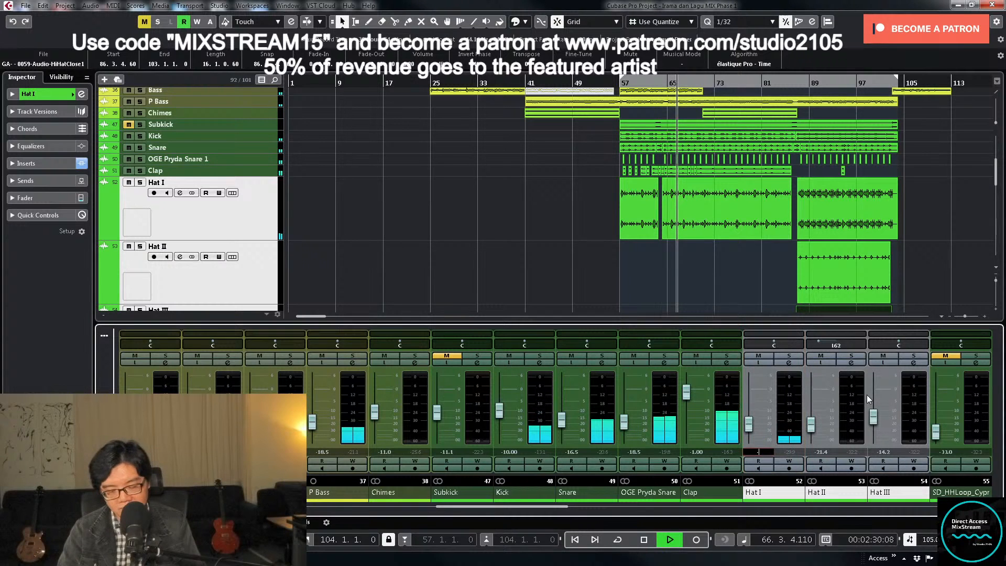
pyautogui.press('Return')
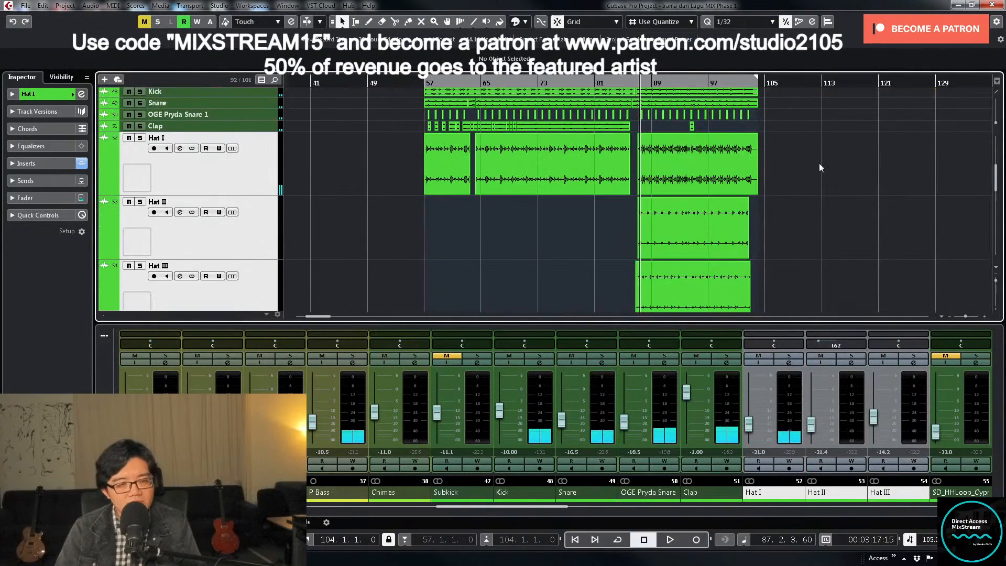
# - Stop at bar 87 and examine how the Hat I, Hat II and Hat III events line up there
pyautogui.press('h')
pyautogui.press('h')
pyautogui.press('h')
pyautogui.press('h')
pyautogui.press('h')
pyautogui.press('h')
pyautogui.press('h')
pyautogui.press('h')
pyautogui.press('h')
pyautogui.press('h')
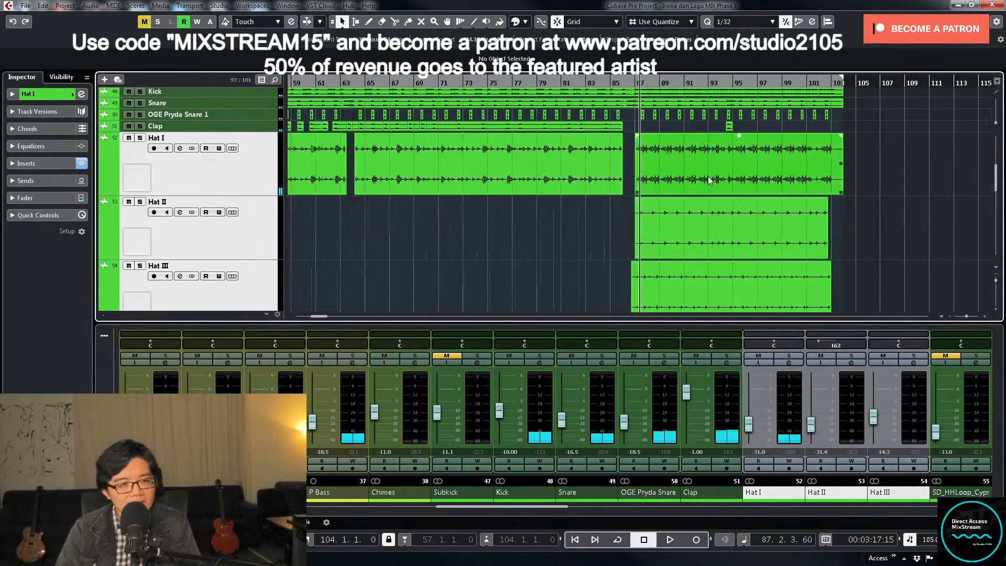
pyautogui.scroll(-2, 680, 179)
pyautogui.press('h')
pyautogui.press('h')
pyautogui.press('g')
pyautogui.press('g')
pyautogui.press('g')
pyautogui.press('g')
pyautogui.press('g')
pyautogui.press('g')
pyautogui.press('g')
pyautogui.press('g')
pyautogui.press('g')
pyautogui.press('g')
pyautogui.press('g')
pyautogui.press('g')
pyautogui.press('g')
pyautogui.press('g')
pyautogui.press('g')
pyautogui.press('g')
pyautogui.press('g')
pyautogui.press('g')
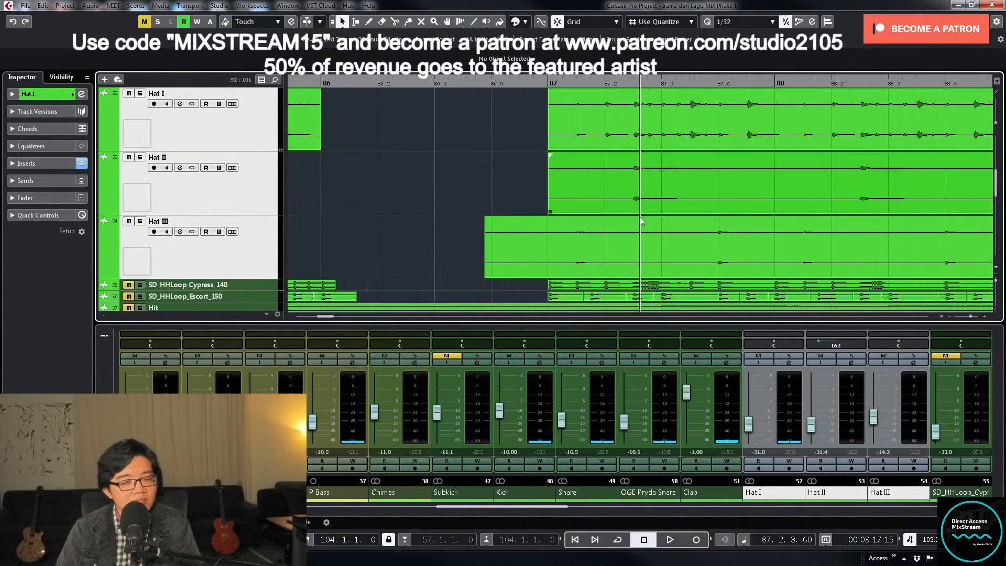
# - Remove the Hat II and Hat III tracks and play the mix from bar 87
pyautogui.click(237, 195)
pyautogui.keyDown('shift'); pyautogui.click(268, 252); pyautogui.keyUp('shift')
pyautogui.rightClick(240, 191)
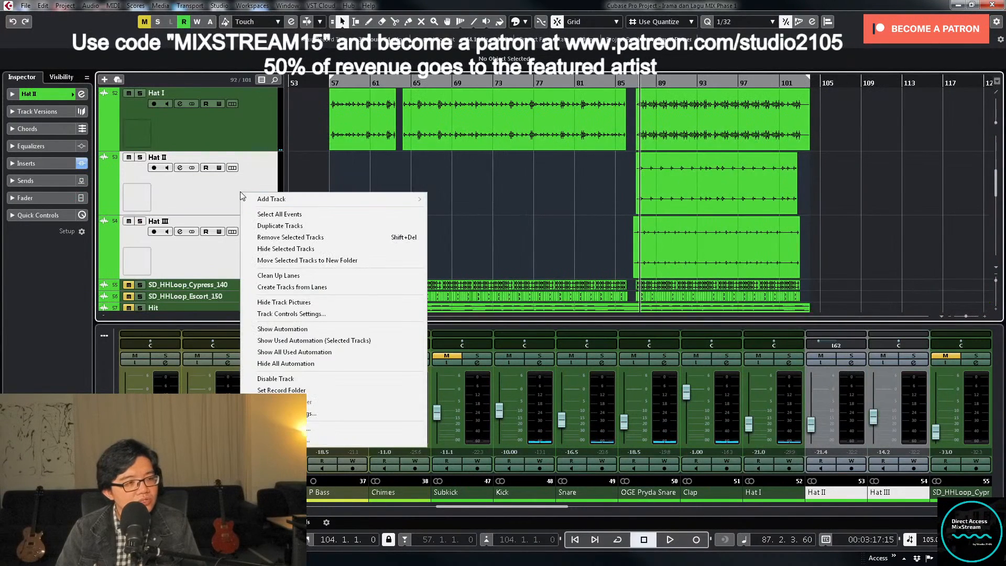
pyautogui.click(317, 237)
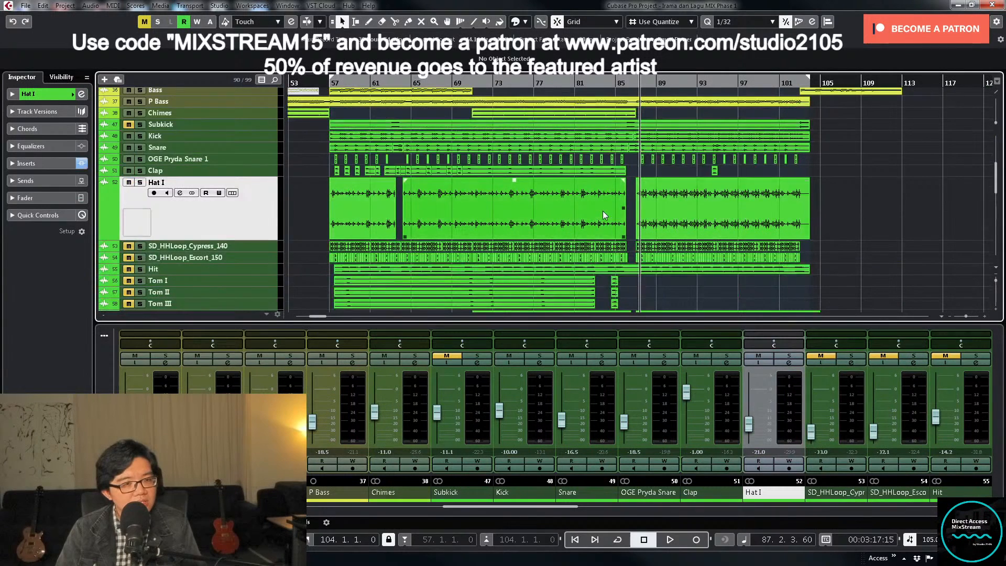
pyautogui.press('space')
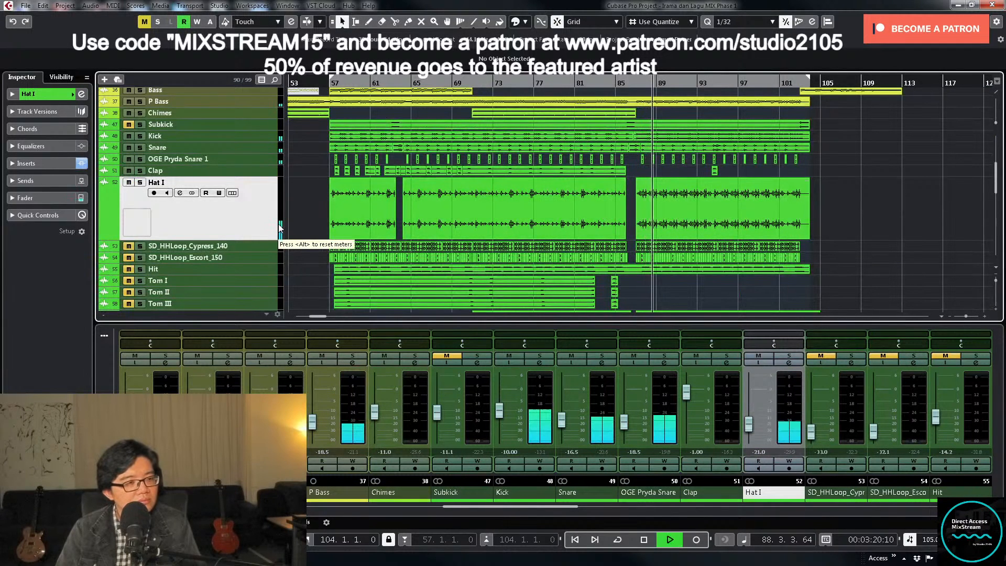
pyautogui.press('g')
pyautogui.scroll(-2, 503, 199)
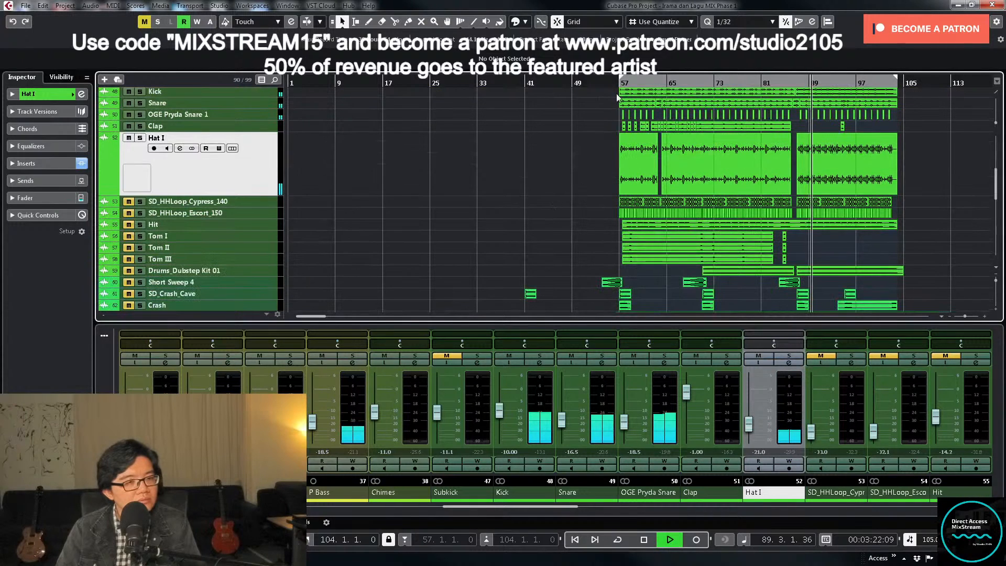
# - Stop playback, return to bar 55, and give Hat I, SD_HHLoop_Cypress_140 and SD_HHLoop_Escort_150 the same enlarged height
pyautogui.press('space')
pyautogui.click(256, 203)
pyautogui.keyDown('shift'); pyautogui.click(258, 215); pyautogui.keyUp('shift')
pyautogui.keyDown('shift'); pyautogui.click(261, 184); pyautogui.keyUp('shift')
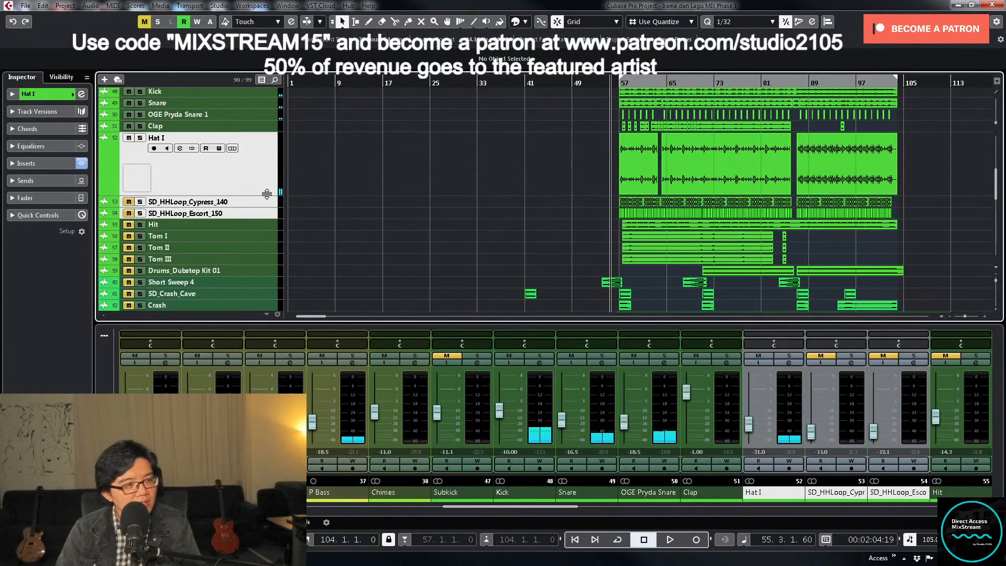
pyautogui.moveTo(266, 195); pyautogui.dragTo(267, 187)
pyautogui.scroll(-2, 427, 187)
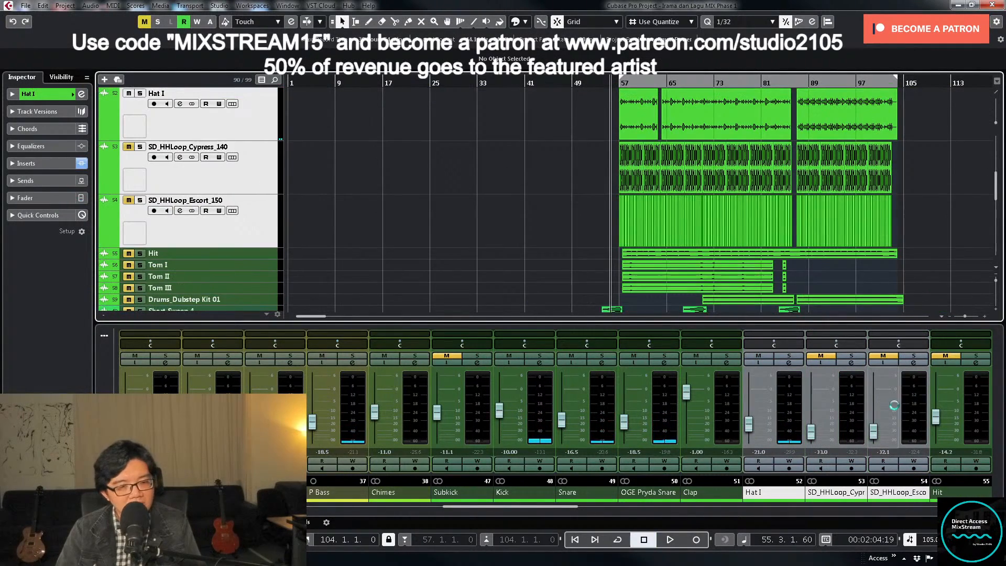
# - Unmute SD_HHLoop_Cypress_140, play from bar 55, and pan the loop to L36 and solo it
pyautogui.click(822, 357)
pyautogui.scroll(2, 592, 252)
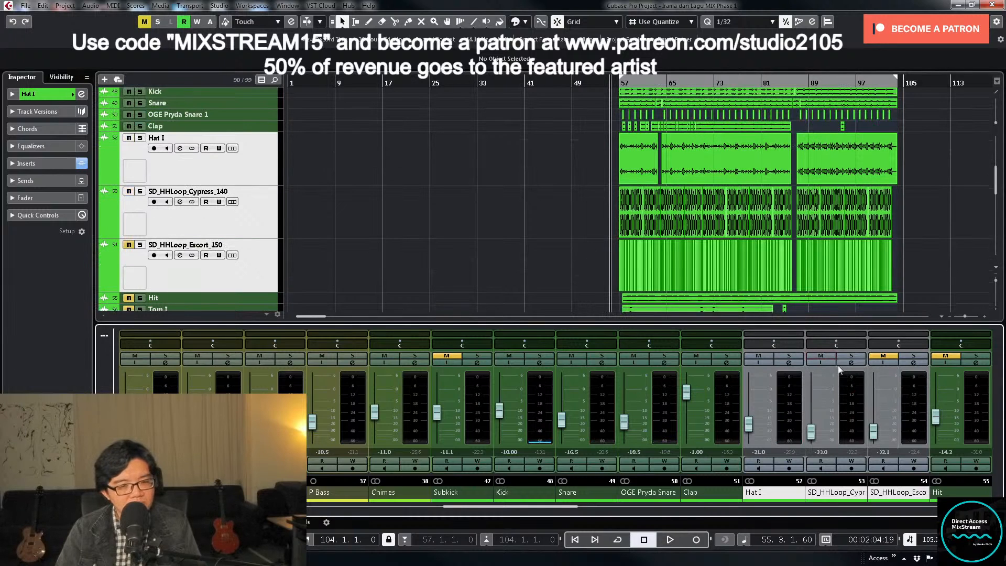
pyautogui.press('space')
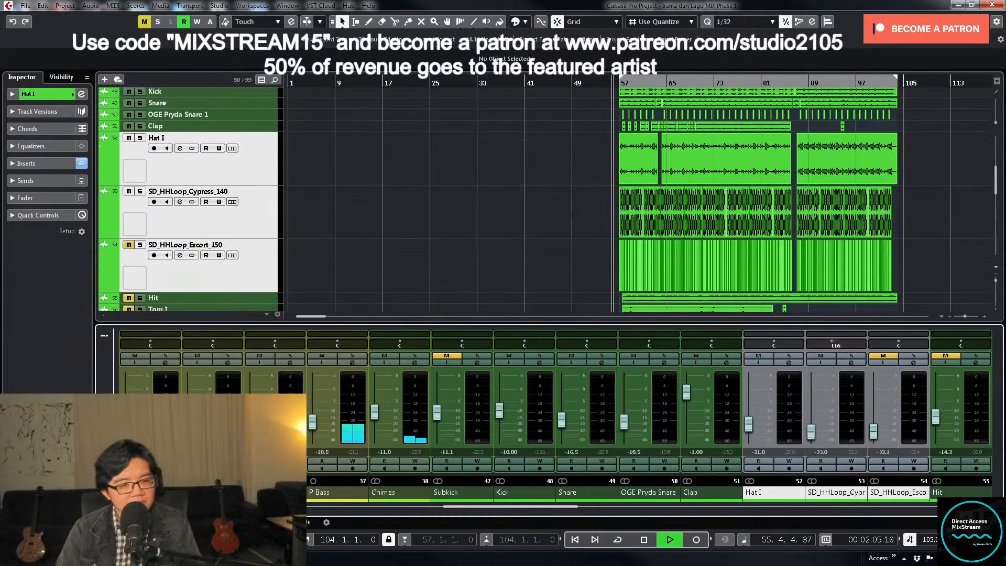
pyautogui.click(856, 357)
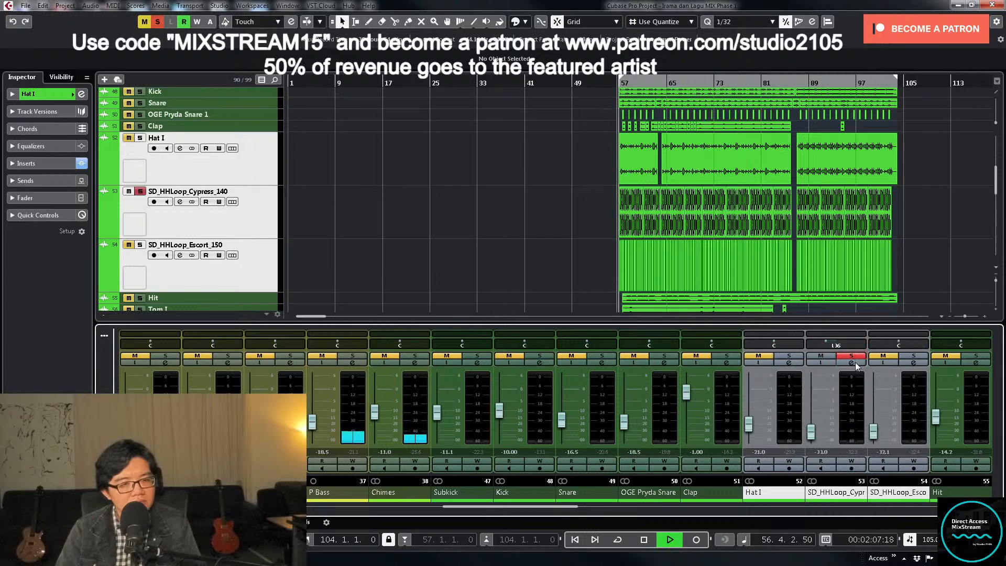
# - Raise the low-cut filter on SD_HHLoop_Cypress_140, pan it to L71 and unsolo it
pyautogui.click(852, 362)
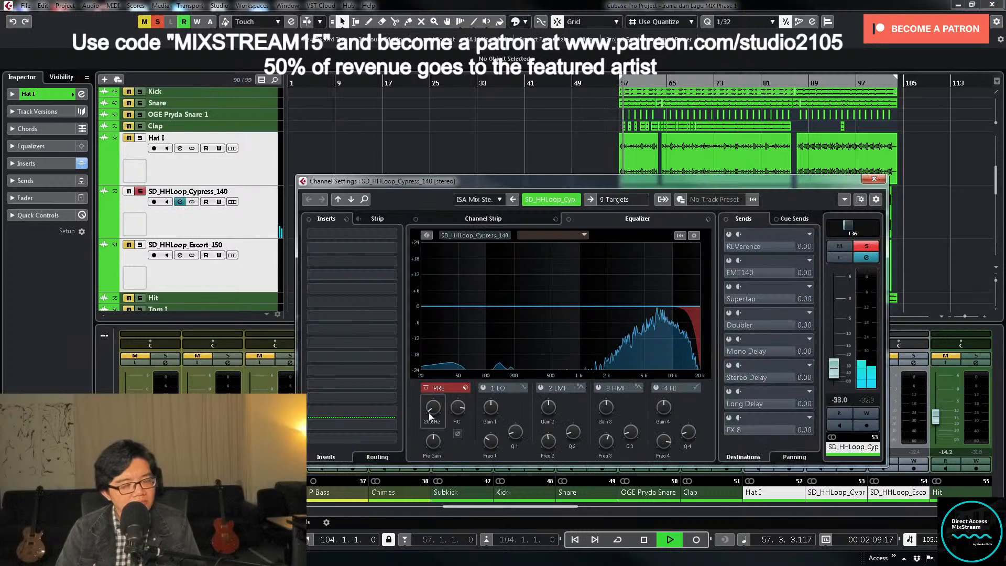
pyautogui.moveTo(433, 407); pyautogui.dragTo(435, 370)
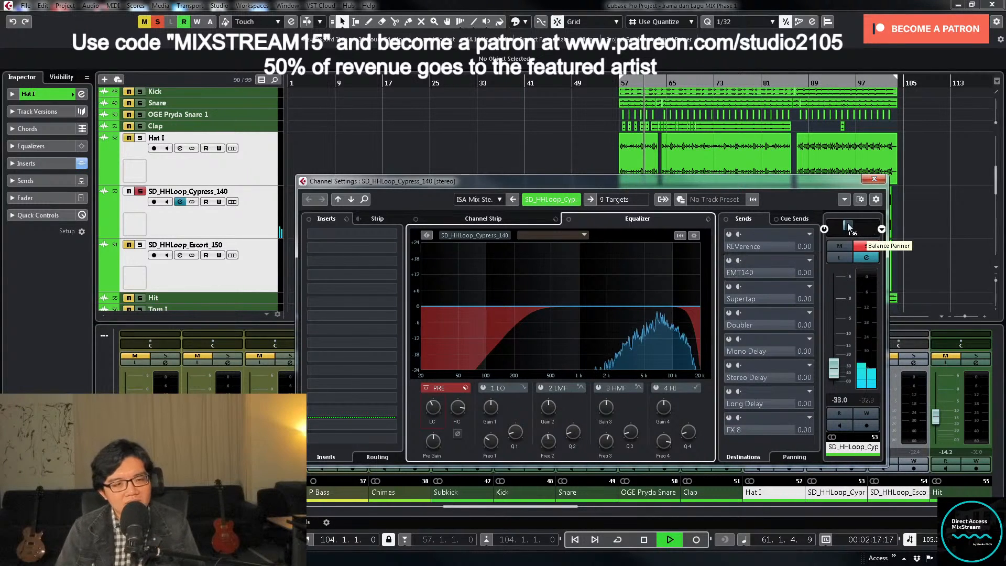
pyautogui.moveTo(851, 228); pyautogui.dragTo(843, 228)
pyautogui.click(866, 246)
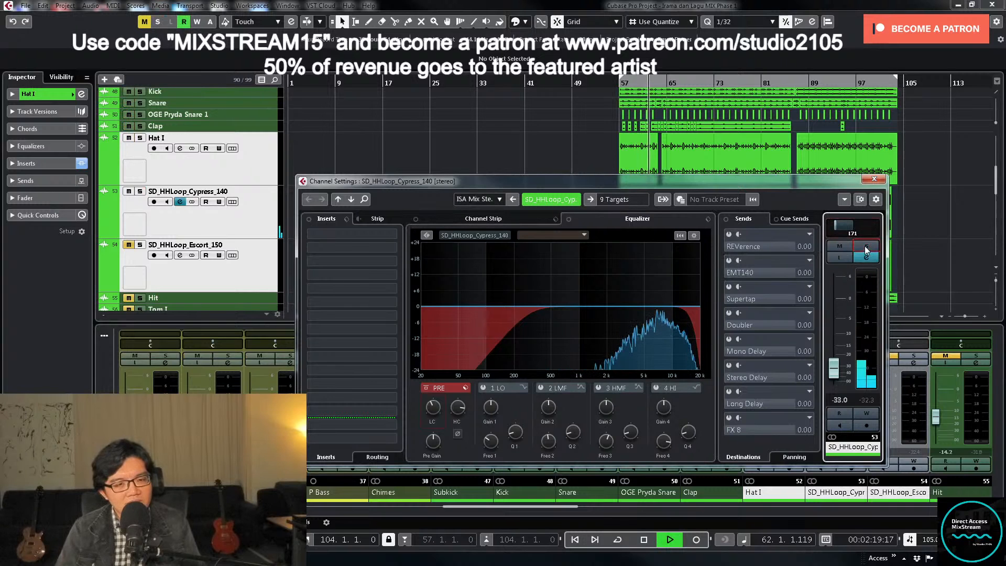
pyautogui.click(874, 180)
# - Replay from bar 55, fine-tune the SD_HHLoop_Cypress_140 level to -33.0 in its channel settings, and set its pan to L50
pyautogui.click(610, 83)
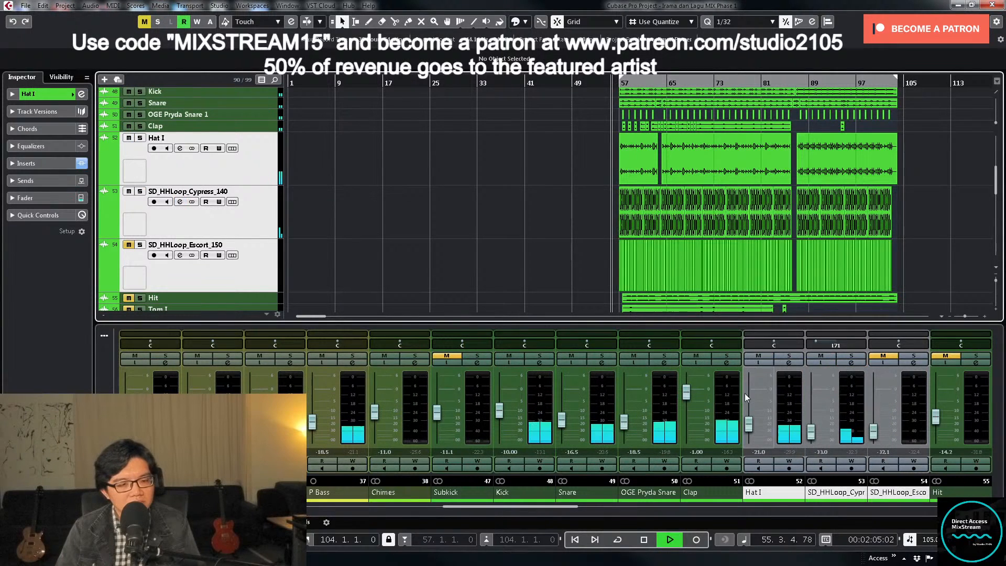
pyautogui.click(810, 435)
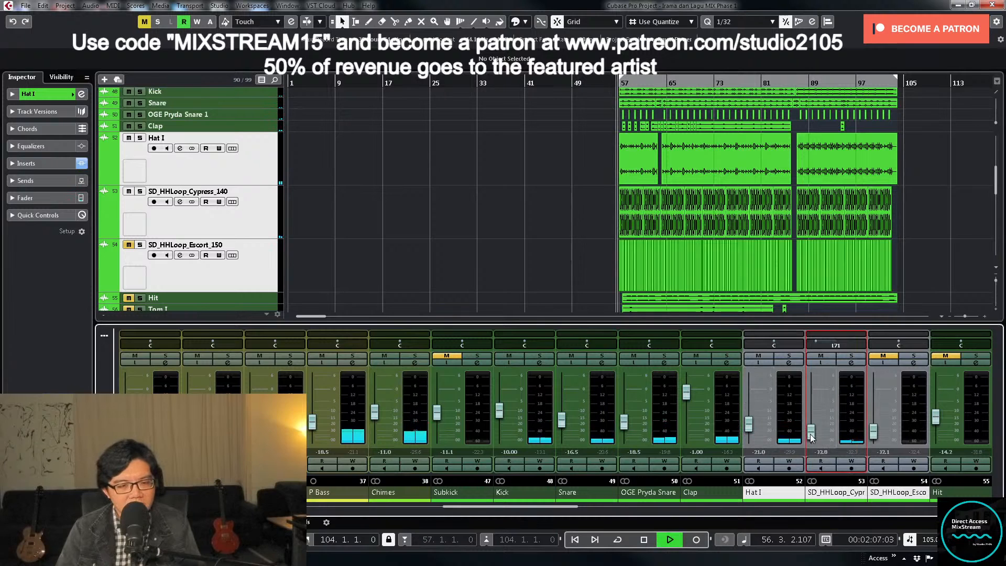
pyautogui.click(852, 363)
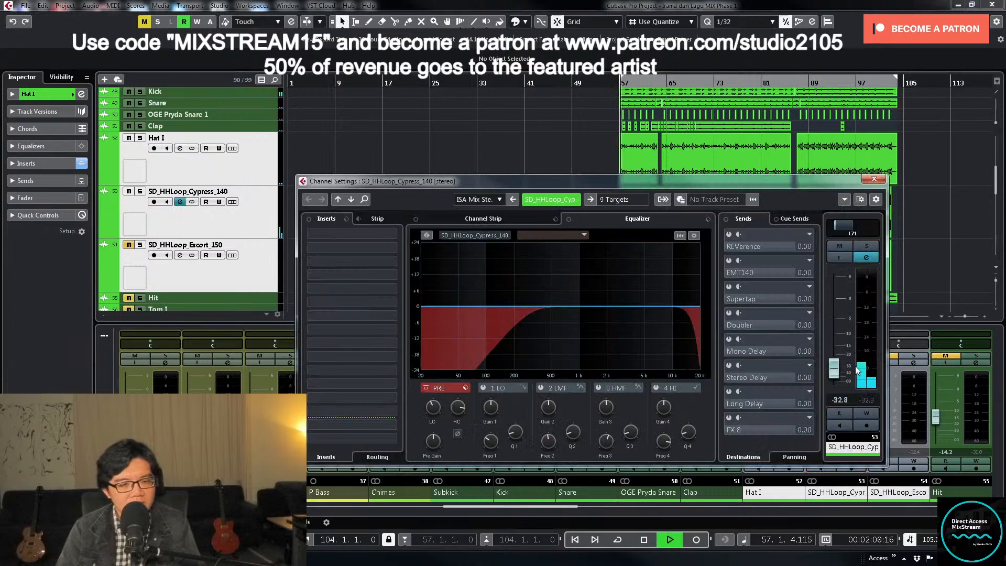
pyautogui.click(618, 205)
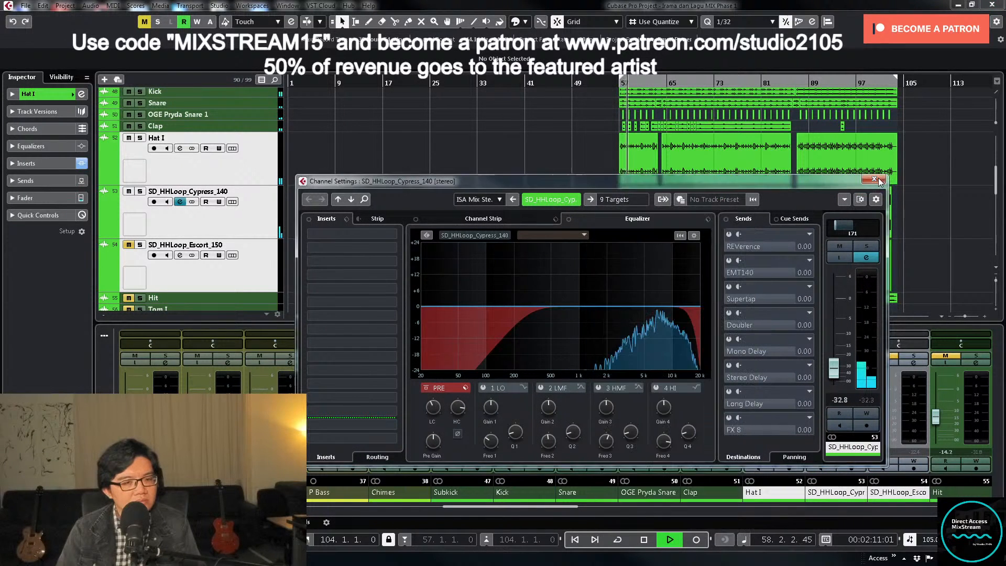
pyautogui.click(835, 374)
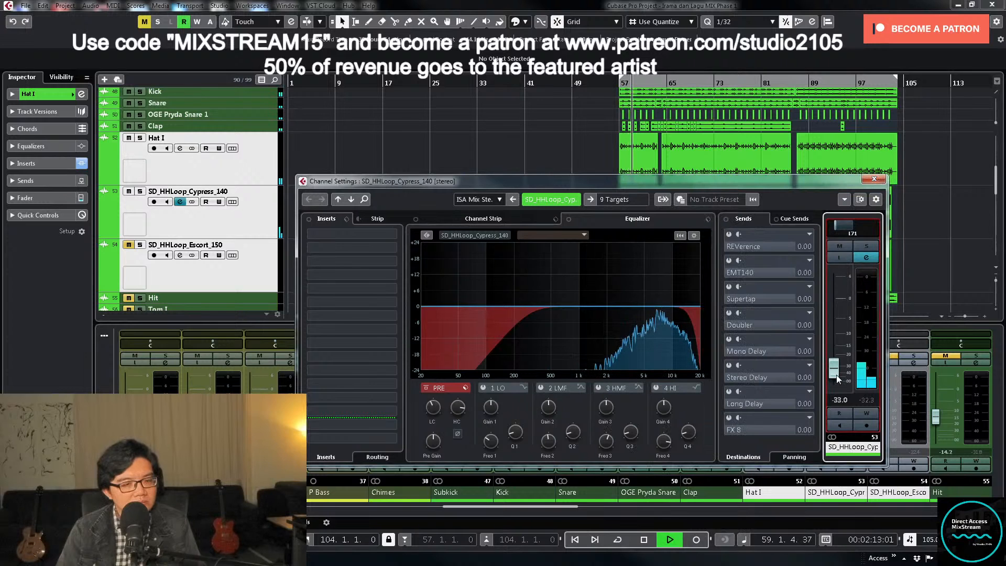
pyautogui.doubleClick(852, 229)
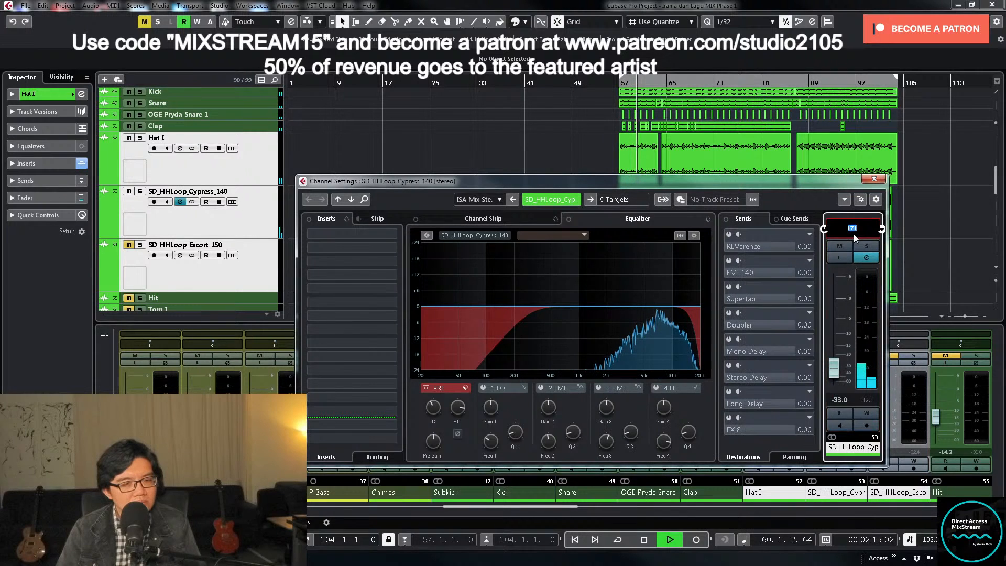
pyautogui.write('-50')
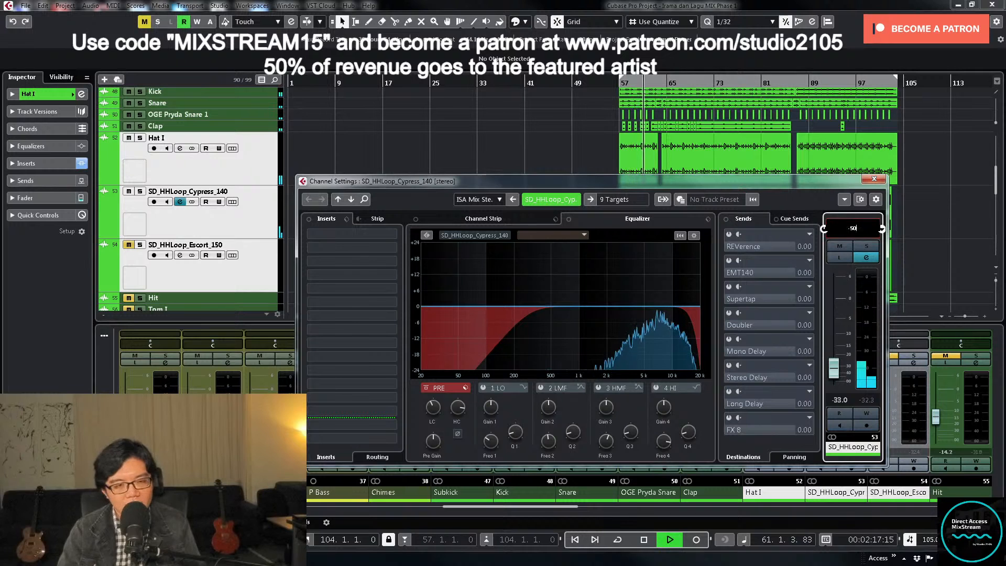
pyautogui.press('Return')
pyautogui.click(875, 179)
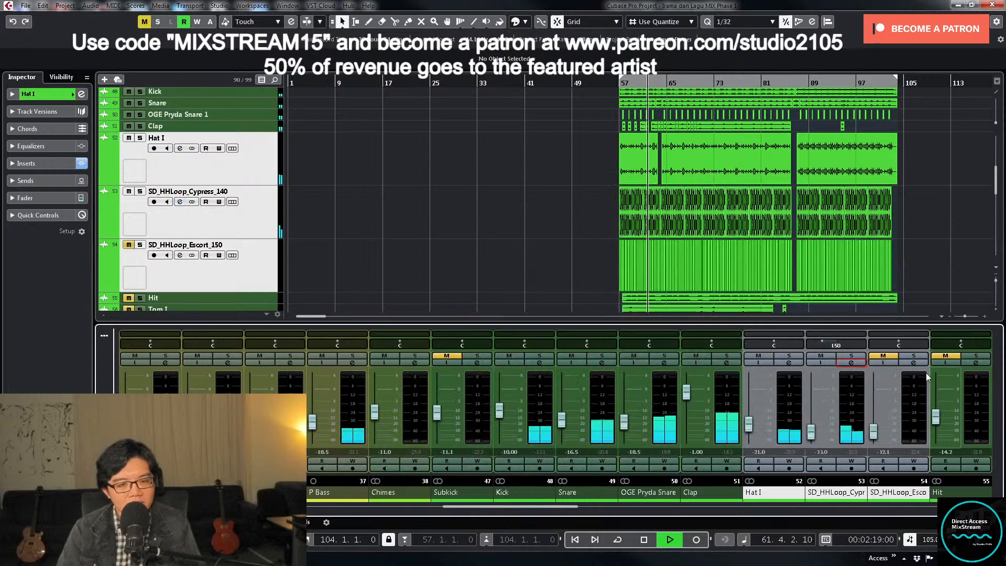
# - Unmute SD_HHLoop_Escort_150, solo it during playback, pan it to R50 and unsolo it
pyautogui.press('space')
pyautogui.click(128, 245)
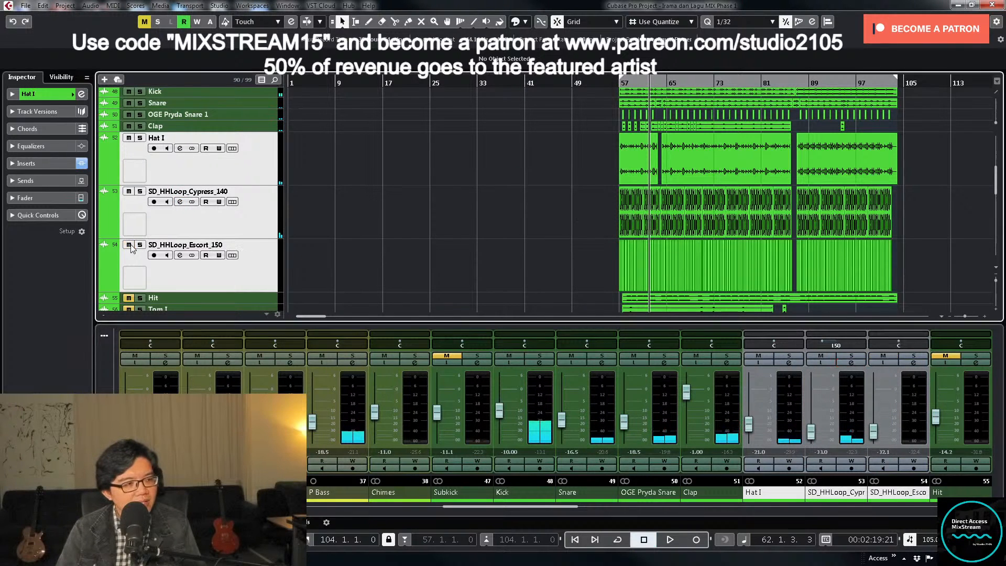
pyautogui.click(912, 358)
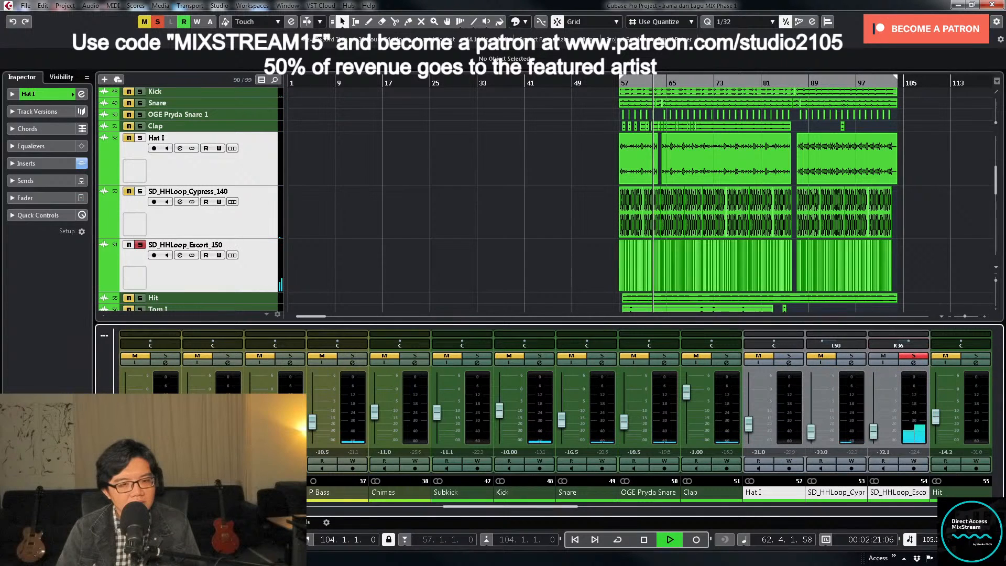
pyautogui.doubleClick(899, 345)
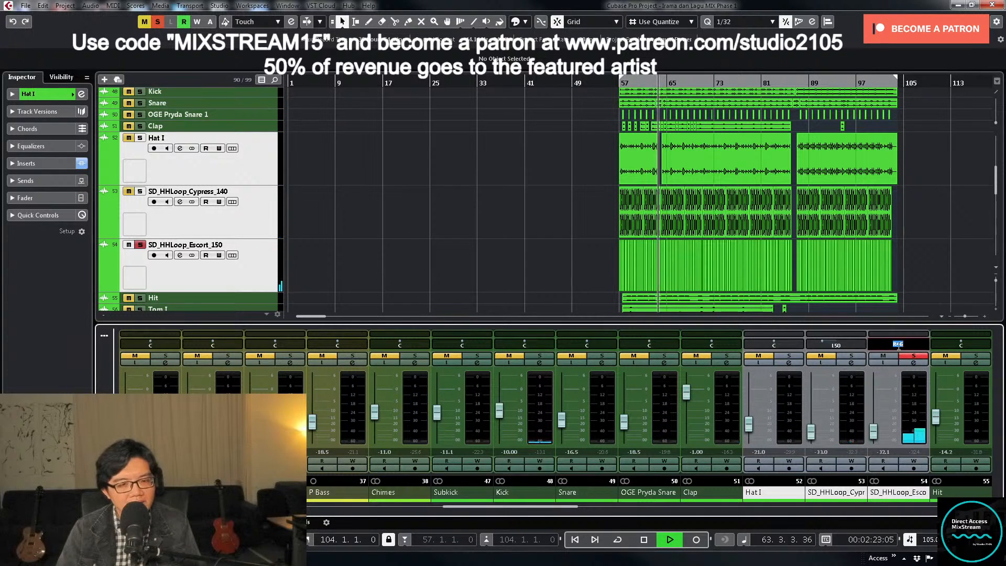
pyautogui.write('50')
pyautogui.press('Return')
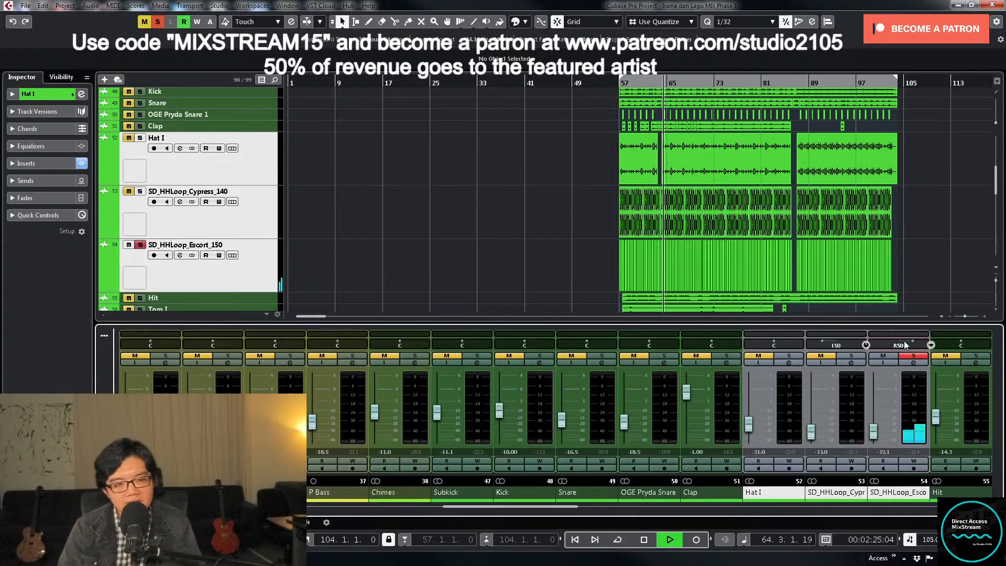
pyautogui.click(912, 358)
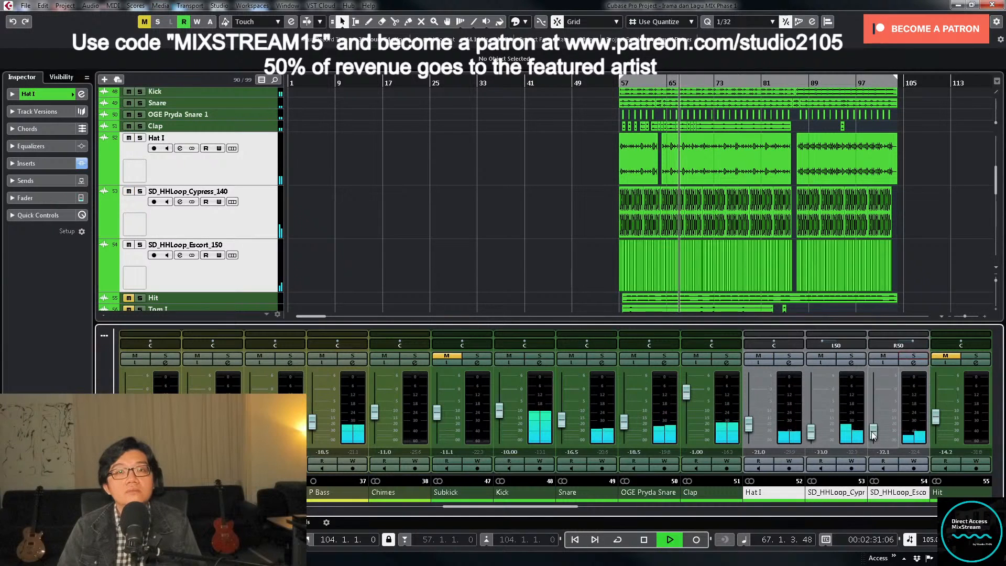
# - Set the level of SD_HHLoop_Cypress_140 to -35 and of SD_HHLoop_Escort_150 to -33
pyautogui.doubleClick(820, 453)
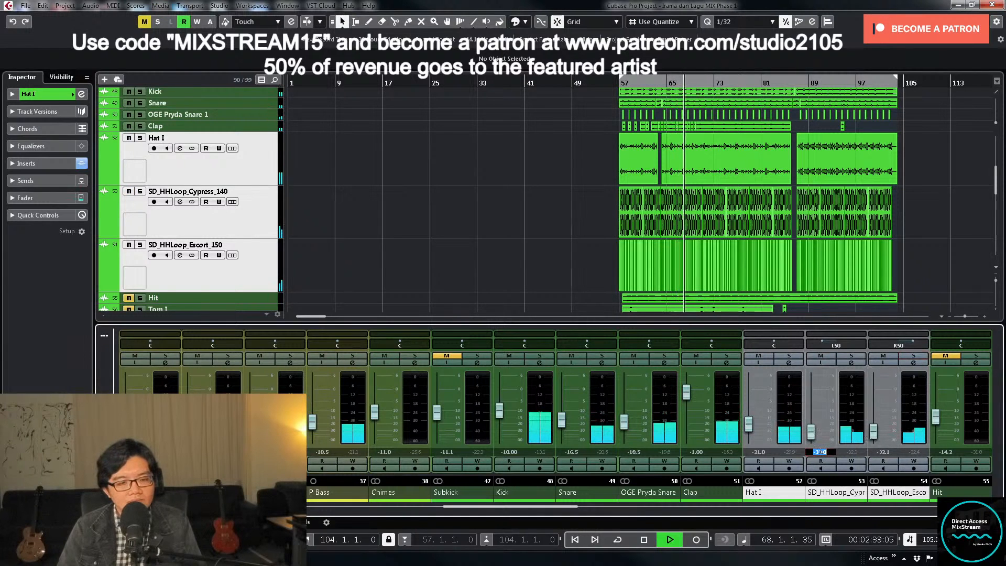
pyautogui.write('-35')
pyautogui.press('Return')
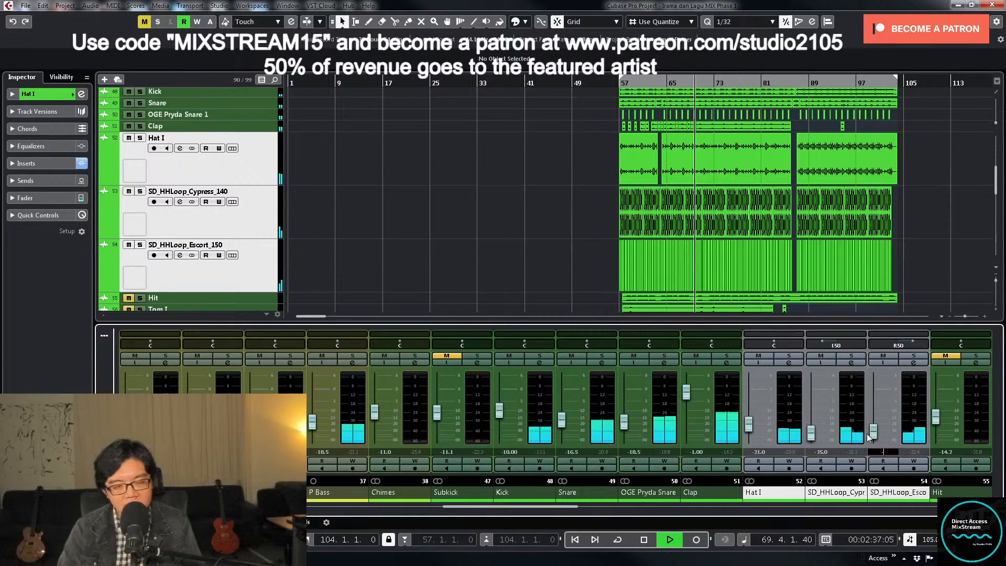
pyautogui.write('-33')
pyautogui.press('Return')
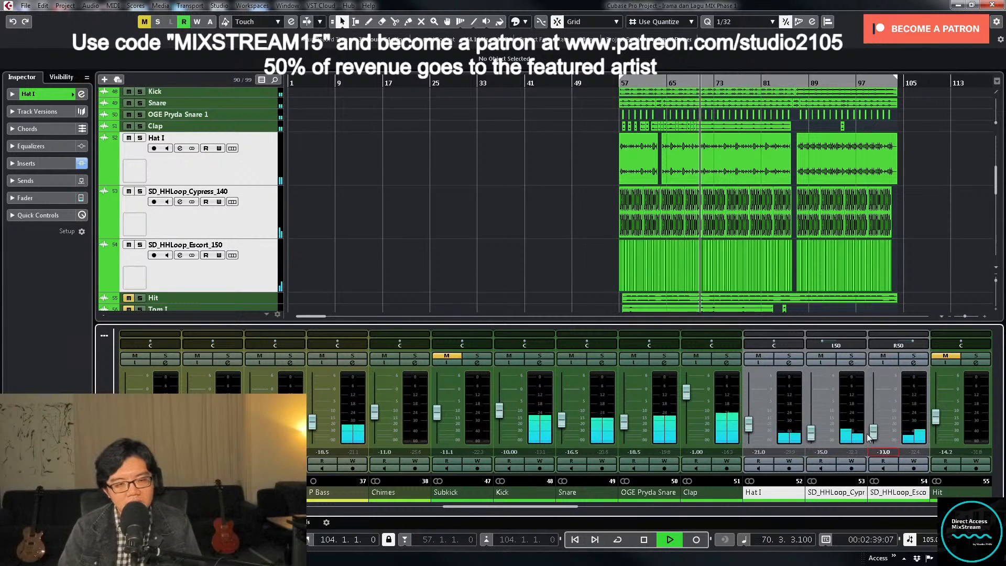
# - Return the enlarged hat tracks to normal height, leaving SD_HHLoop_Escort_150 selected, and save the project
pyautogui.click(556, 257)
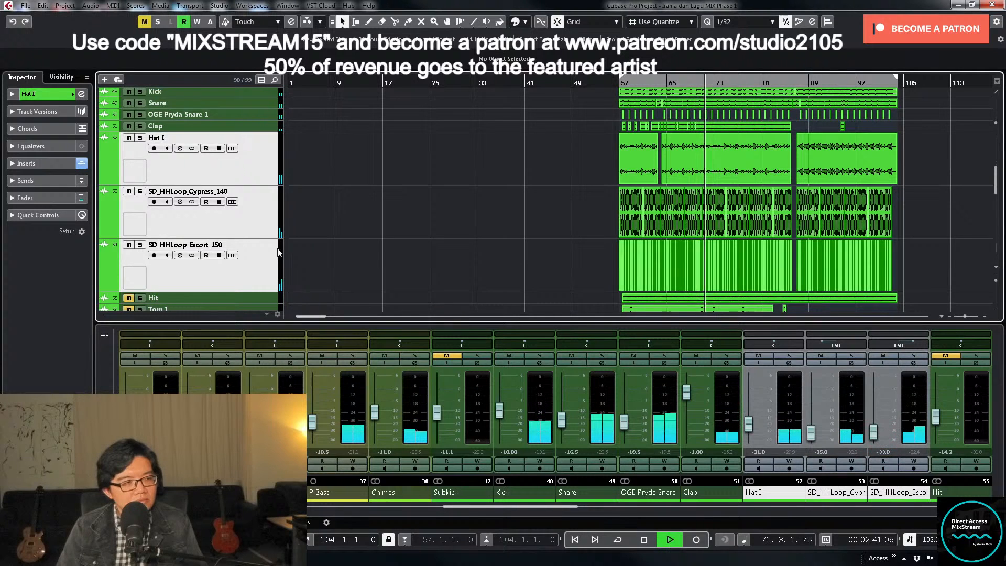
pyautogui.press('Down')
pyautogui.press('z')
pyautogui.hotkey('ctrl', 's')
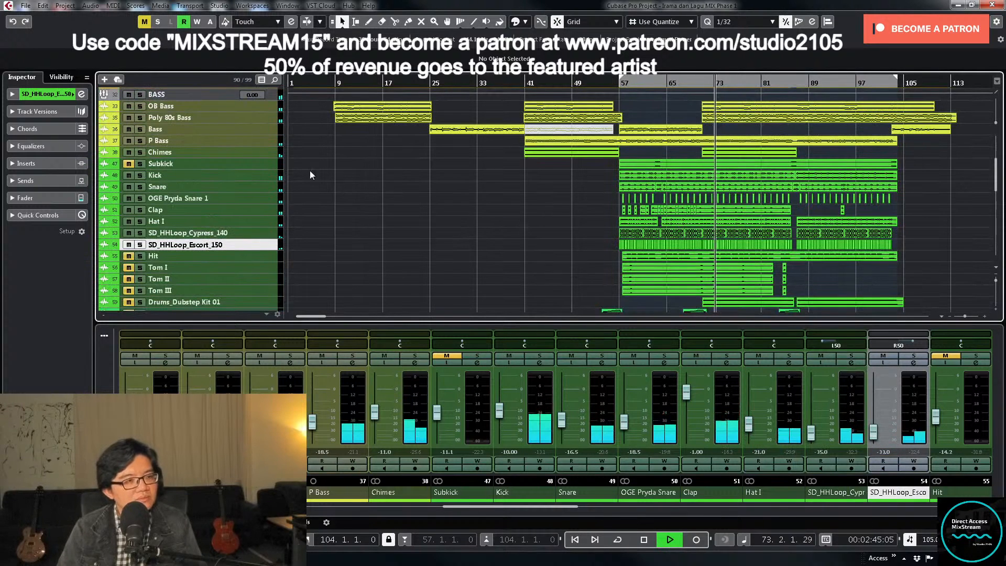
# - Stop playback, enlarge the Subkick track and trim its clip's empty start to about 62.3.1
pyautogui.click(259, 164)
pyautogui.press('space')
pyautogui.press('z')
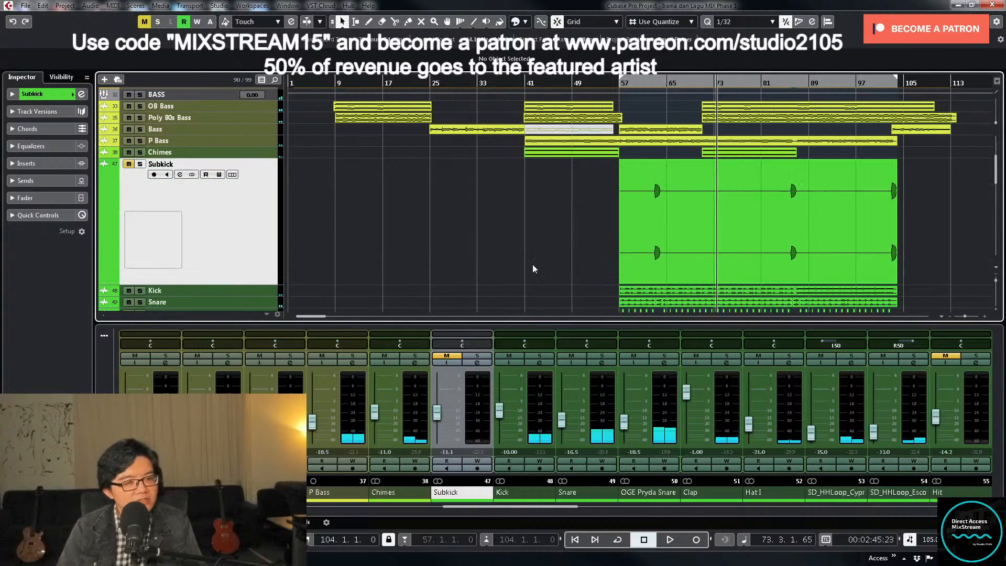
pyautogui.click(658, 278)
pyautogui.moveTo(620, 282); pyautogui.dragTo(653, 283)
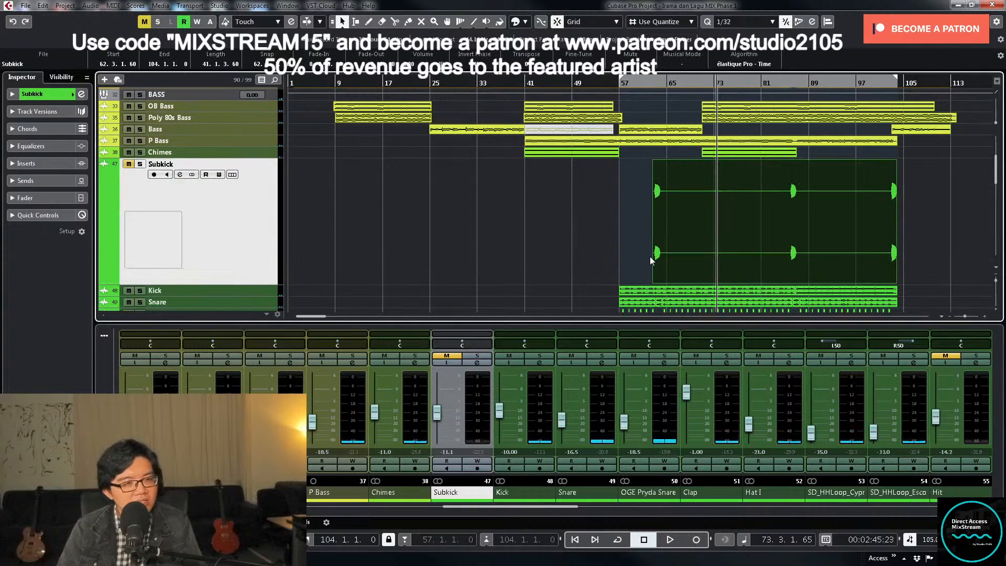
# - Unmute Subkick, play from about bar 60, and tighten the clip's start to 62.4.4, just before the first hit
pyautogui.click(638, 82)
pyautogui.click(129, 164)
pyautogui.press('h')
pyautogui.press('h')
pyautogui.press('h')
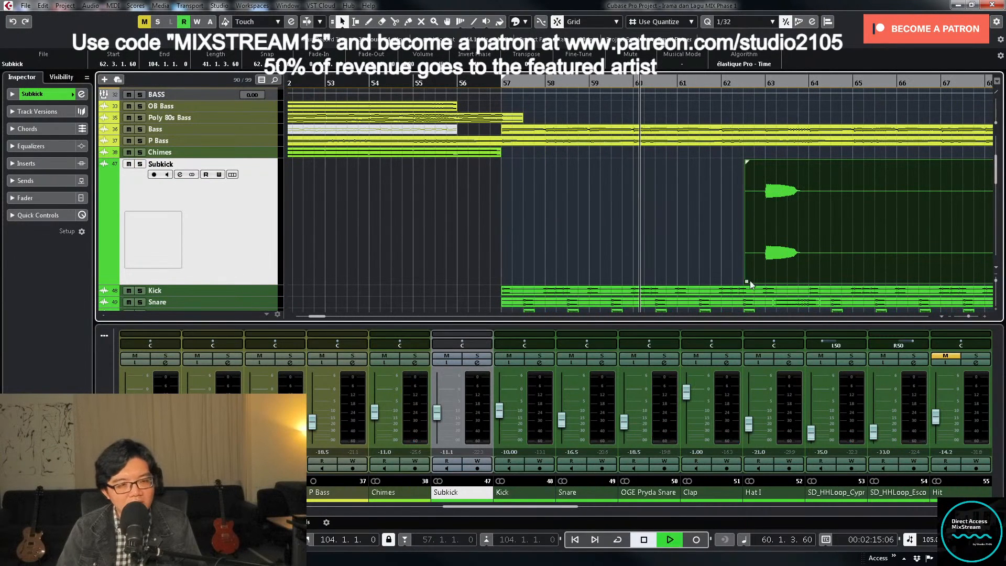
pyautogui.moveTo(750, 285); pyautogui.dragTo(769, 284)
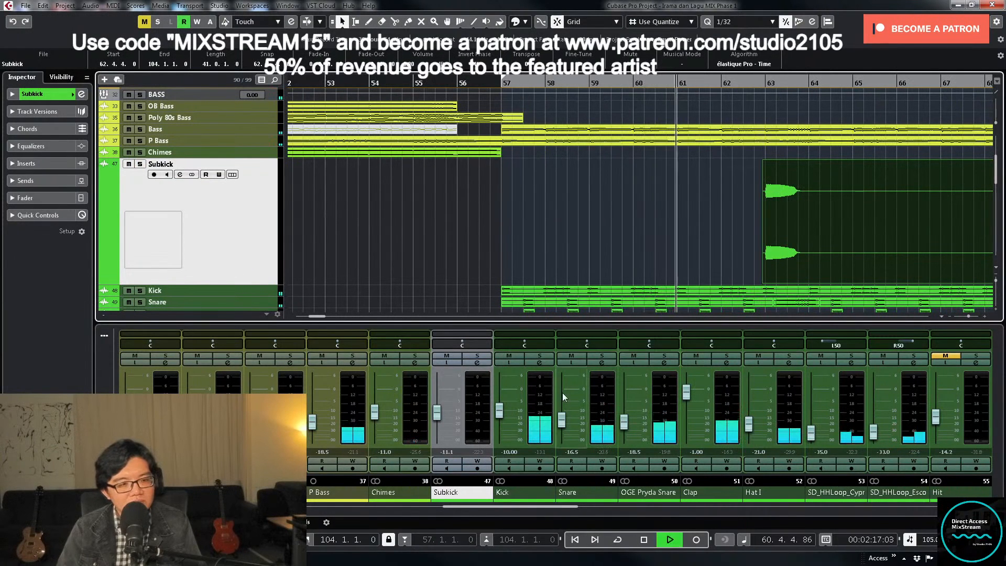
# - Audition the Subkick's first hit at different fader levels, set the track's level to -10, and stop playback
pyautogui.moveTo(435, 417); pyautogui.dragTo(437, 419)
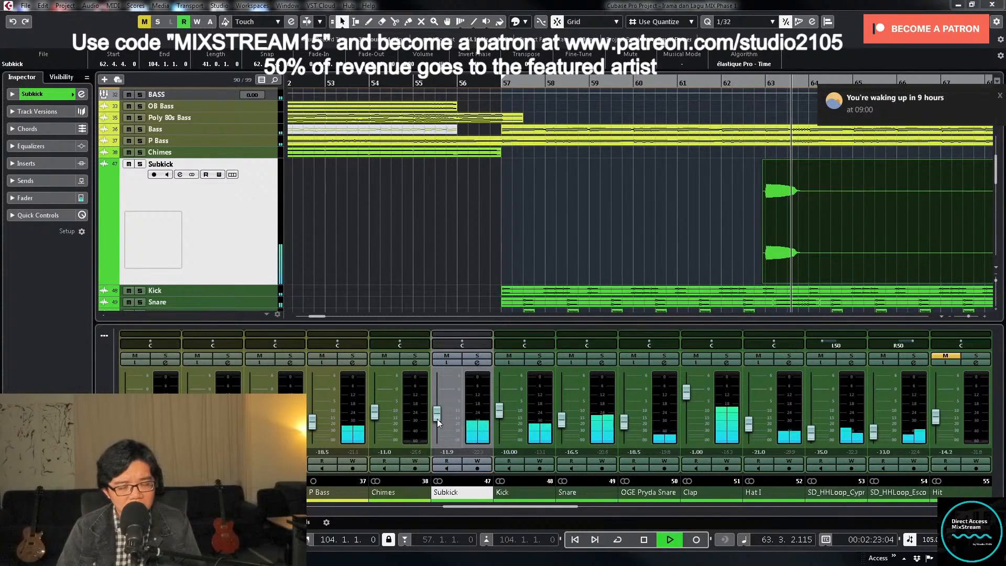
pyautogui.moveTo(438, 419); pyautogui.dragTo(436, 418)
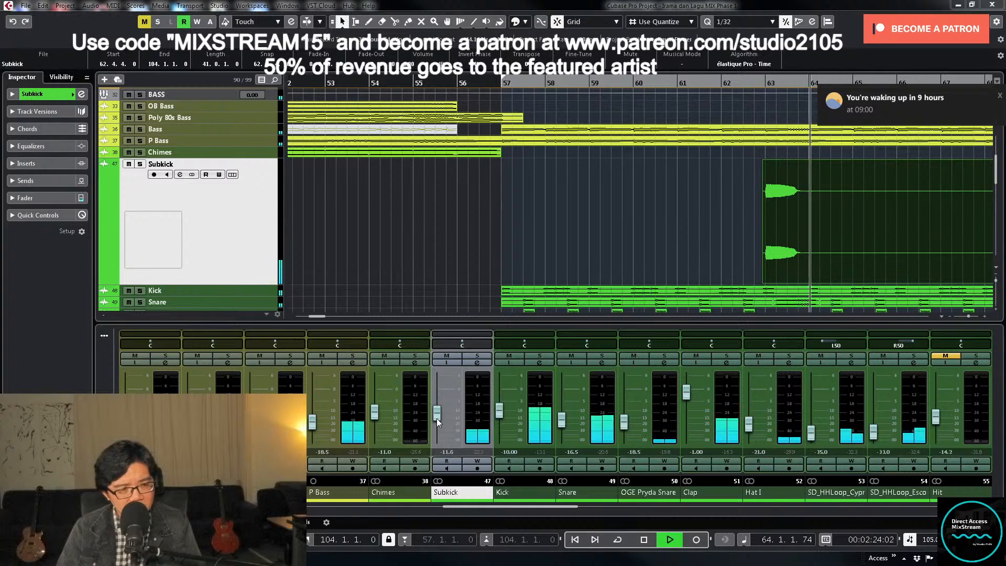
pyautogui.click(672, 90)
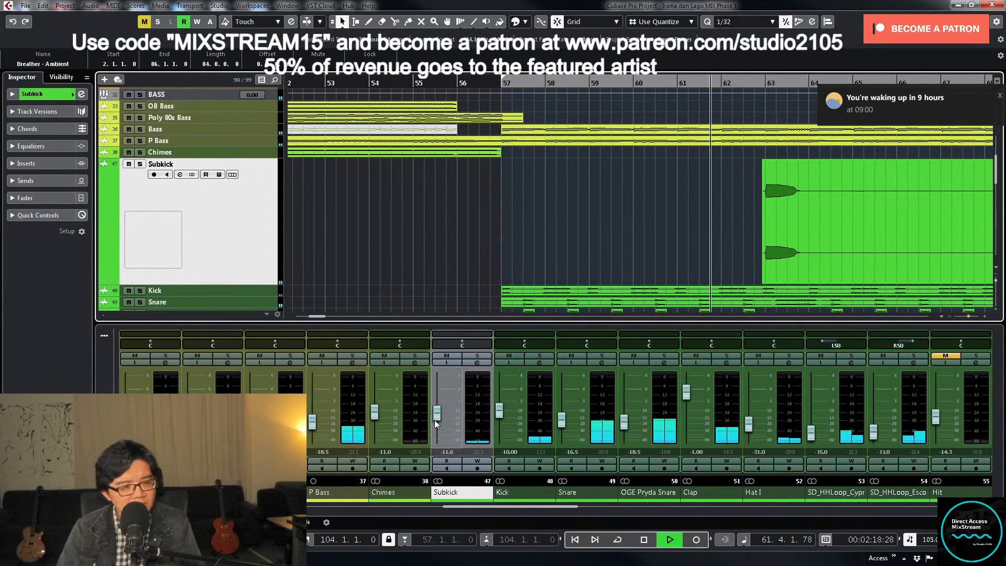
pyautogui.moveTo(435, 420); pyautogui.dragTo(435, 417)
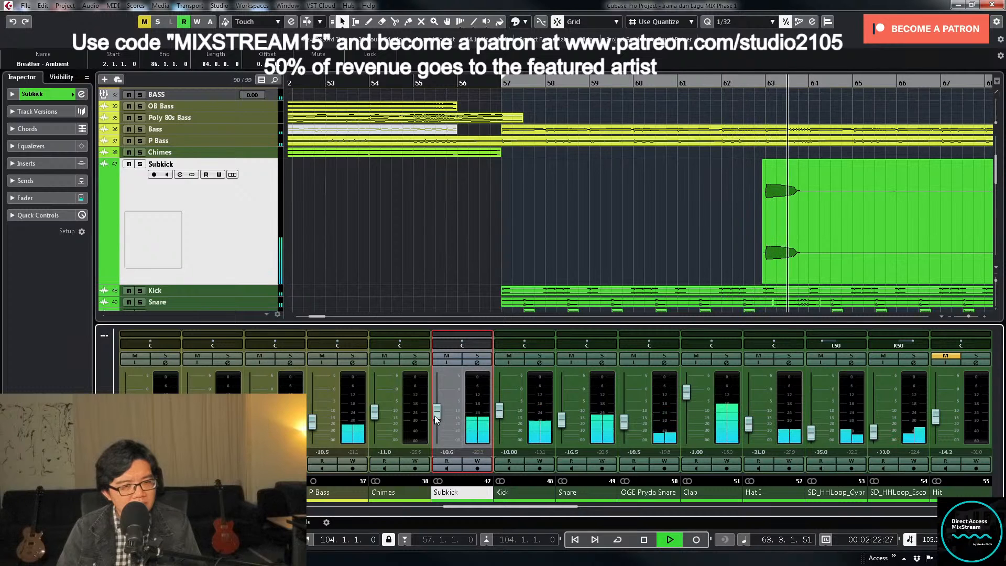
pyautogui.doubleClick(444, 452)
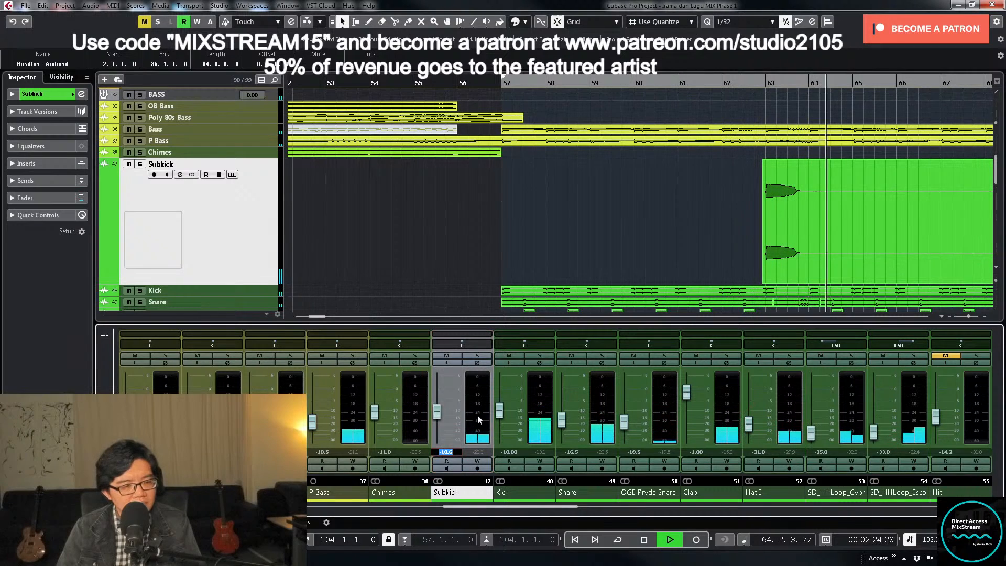
pyautogui.write('-10')
pyautogui.press('Return')
pyautogui.press('space')
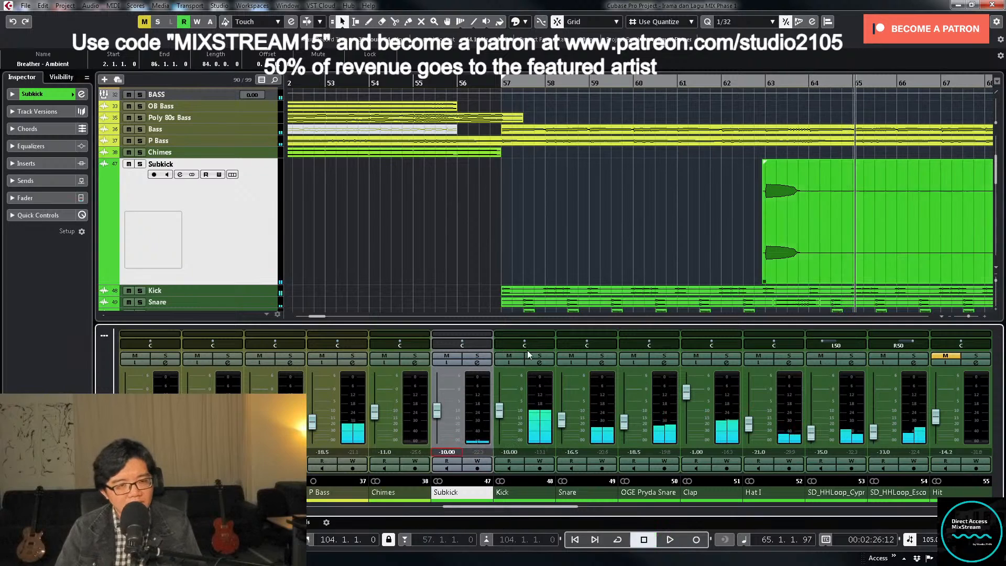
# - Split the Subkick clip at bar 64, after its first hit, and select the part that follows
pyautogui.rightClick(782, 220)
pyautogui.click(835, 221)
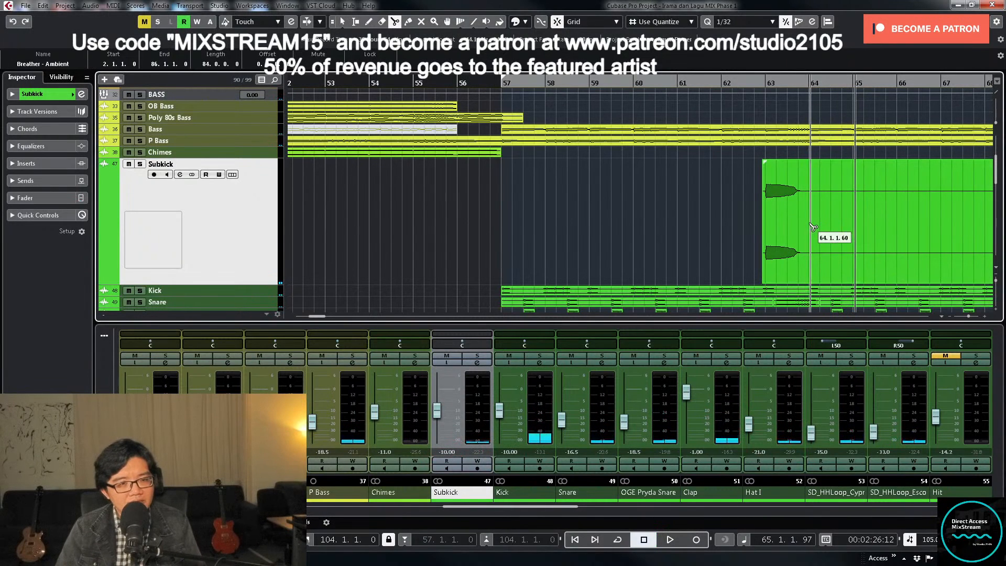
pyautogui.click(811, 225)
pyautogui.rightClick(812, 226)
pyautogui.click(813, 228)
pyautogui.click(817, 231)
# - Trim the start of the Subkick part after bar 64 to 85.4.4, just before the second hit
pyautogui.press('g')
pyautogui.press('g')
pyautogui.press('g')
pyautogui.press('g')
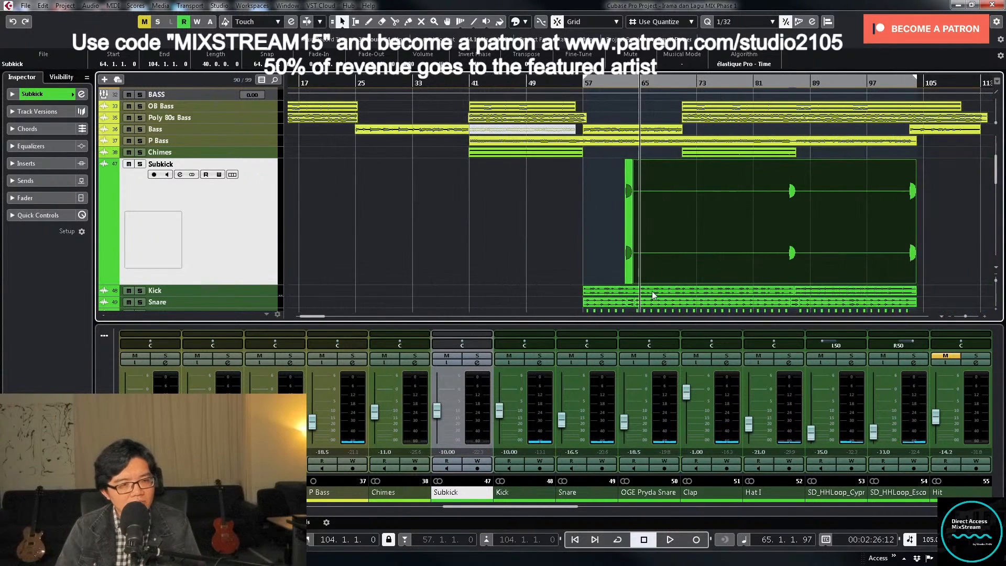
pyautogui.moveTo(636, 282); pyautogui.dragTo(785, 283)
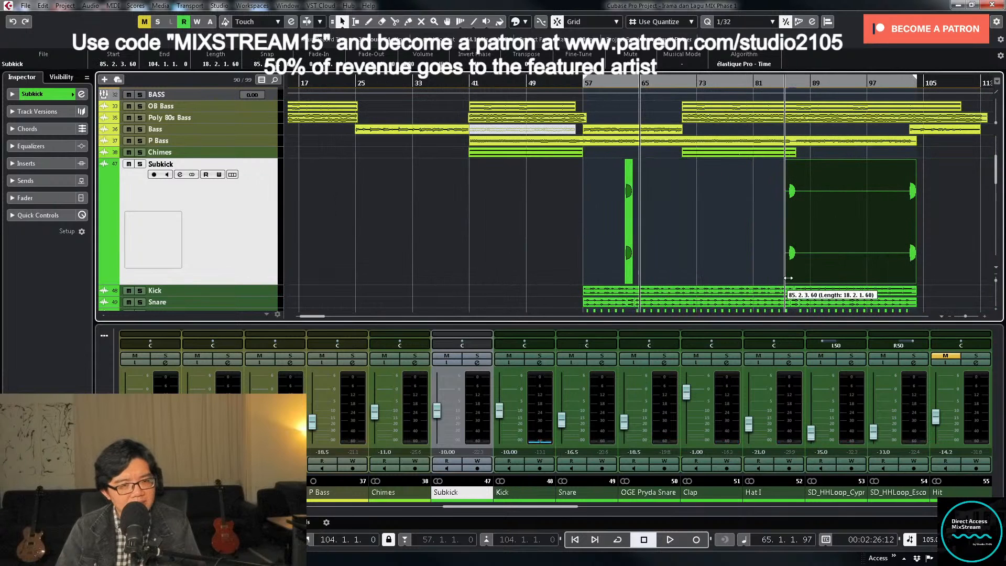
pyautogui.click(784, 83)
pyautogui.press('h')
pyautogui.press('h')
pyautogui.press('h')
pyautogui.press('h')
pyautogui.press('h')
pyautogui.press('h')
pyautogui.press('h')
pyautogui.press('h')
pyautogui.press('h')
pyautogui.press('h')
pyautogui.press('h')
pyautogui.press('h')
pyautogui.press('h')
pyautogui.press('h')
pyautogui.press('h')
pyautogui.press('h')
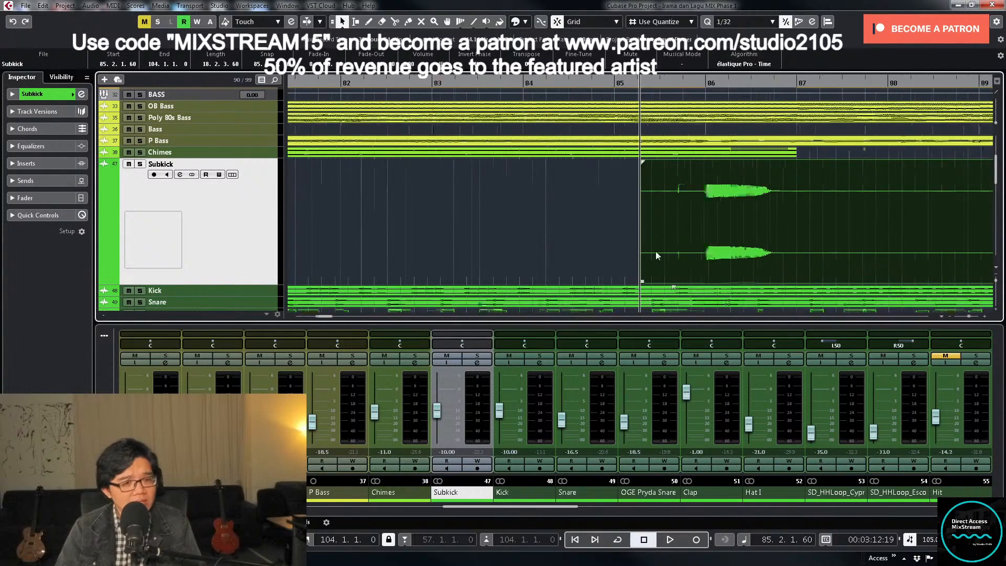
pyautogui.moveTo(650, 279); pyautogui.dragTo(725, 280)
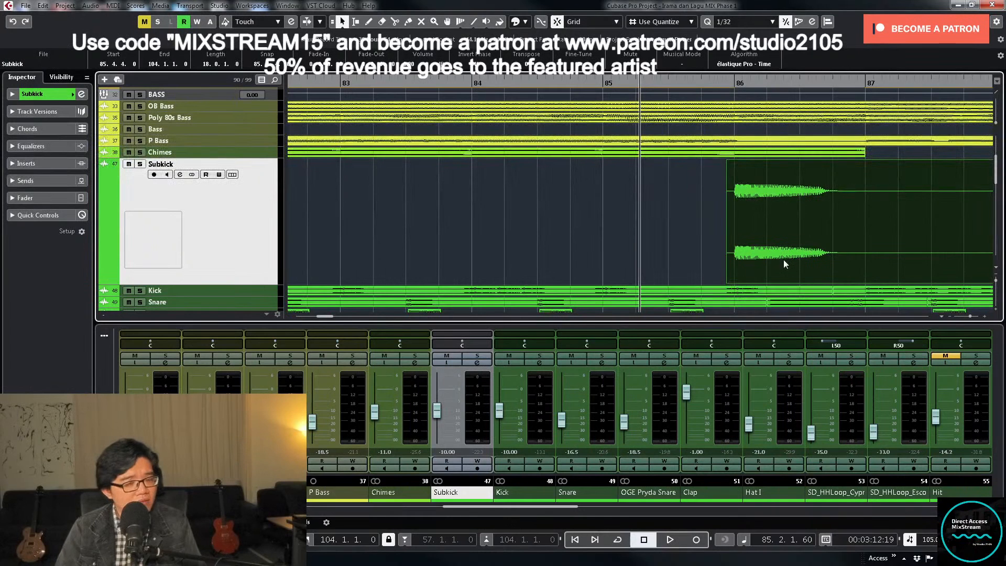
# - Split the Subkick clip at bar 87 and trim the start of the remaining part to 100.4.1, ahead of the last hit
pyautogui.press('3')
pyautogui.click(868, 247)
pyautogui.press('1')
pyautogui.press('g')
pyautogui.press('g')
pyautogui.press('g')
pyautogui.press('g')
pyautogui.press('g')
pyautogui.press('g')
pyautogui.press('g')
pyautogui.press('g')
pyautogui.press('g')
pyautogui.press('g')
pyautogui.press('g')
pyautogui.press('g')
pyautogui.press('g')
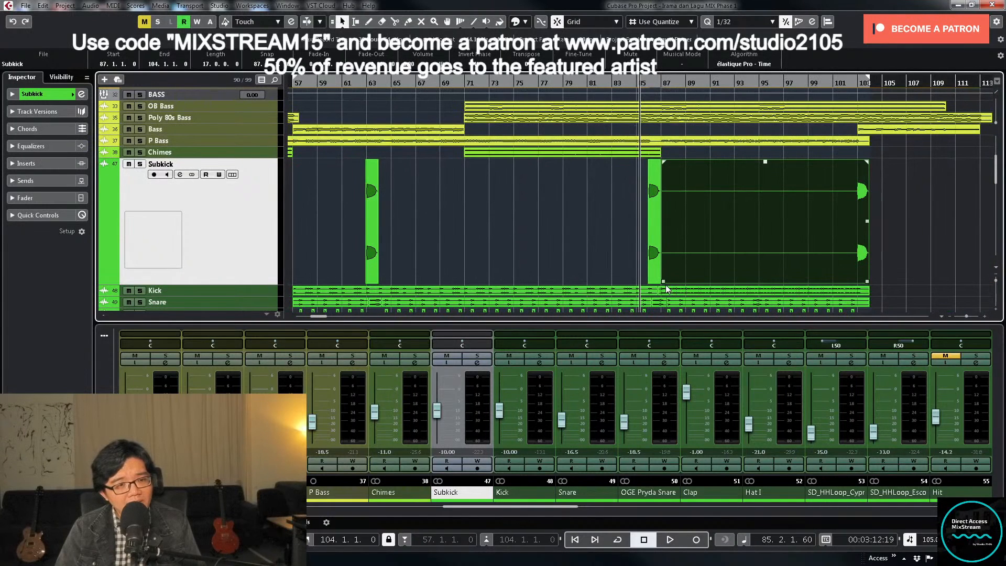
pyautogui.moveTo(665, 286); pyautogui.dragTo(833, 270)
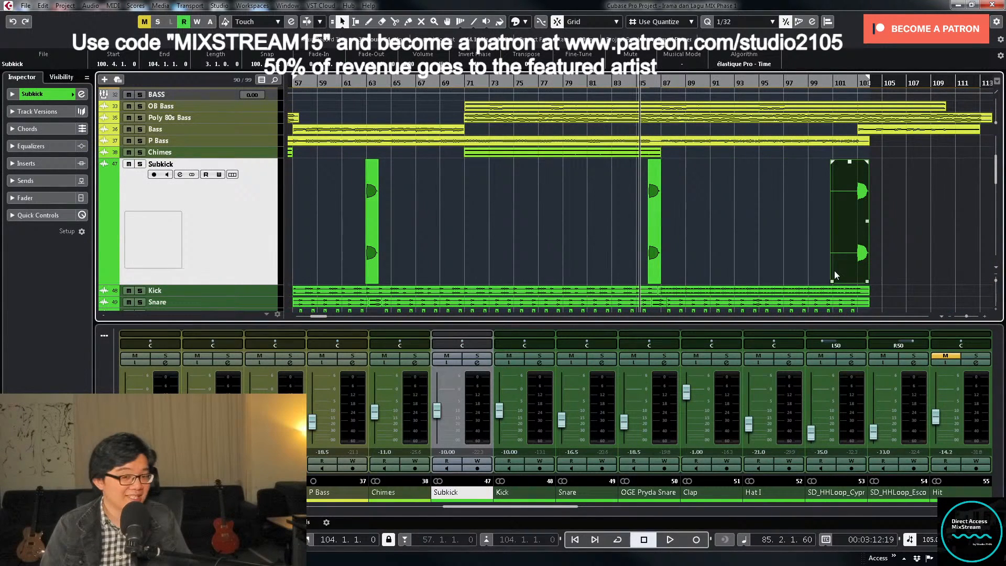
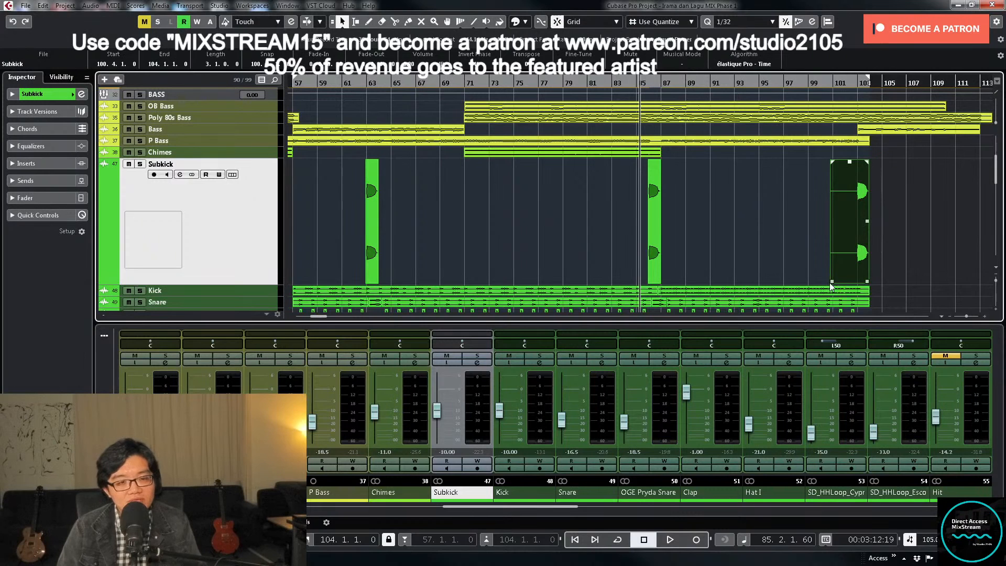
# - Trim the start of the last Subkick clip to 102.4.1.0 and play the song from bar 84
pyautogui.moveTo(836, 282); pyautogui.dragTo(855, 286)
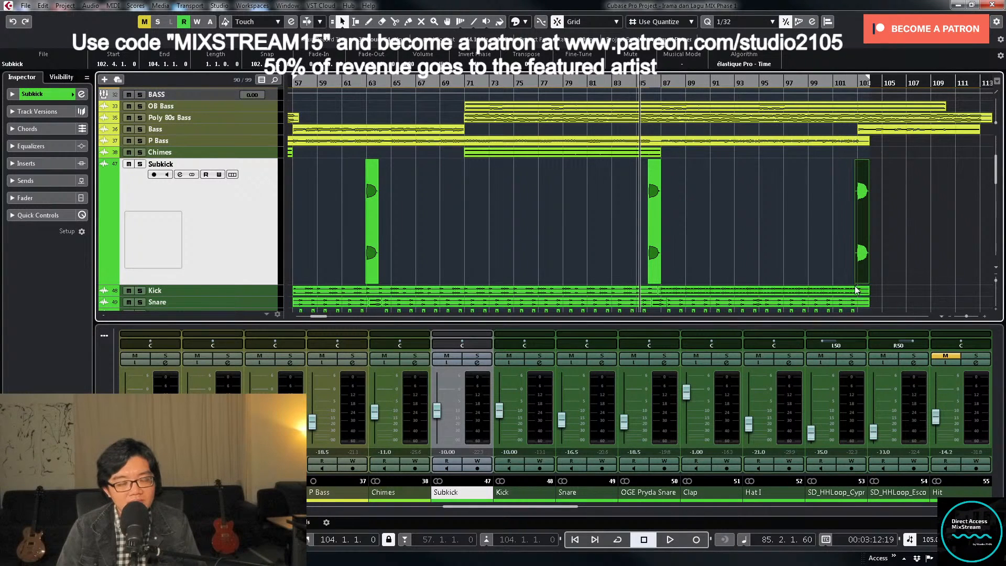
pyautogui.press('g')
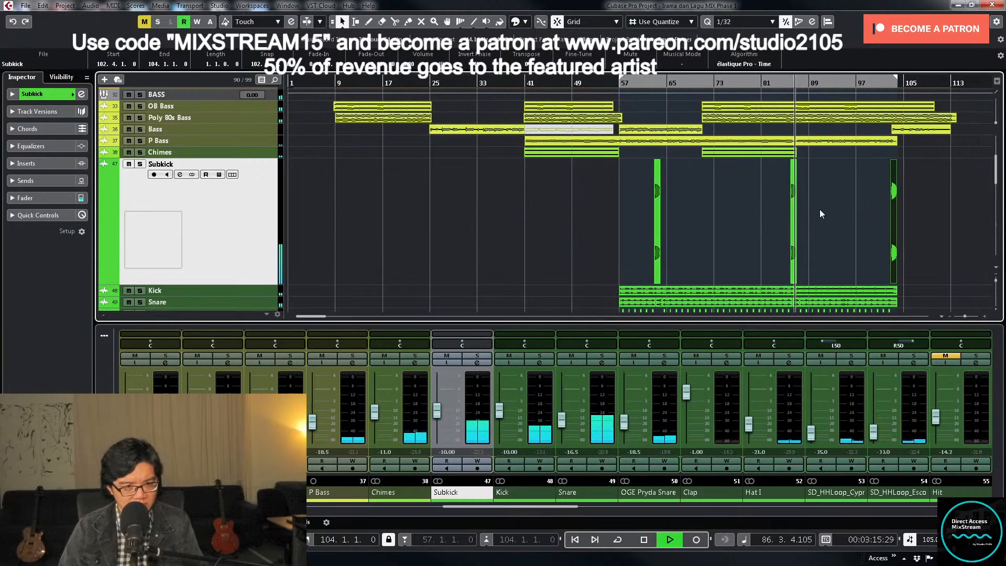
pyautogui.press('space')
pyautogui.click(782, 86)
pyautogui.press('space')
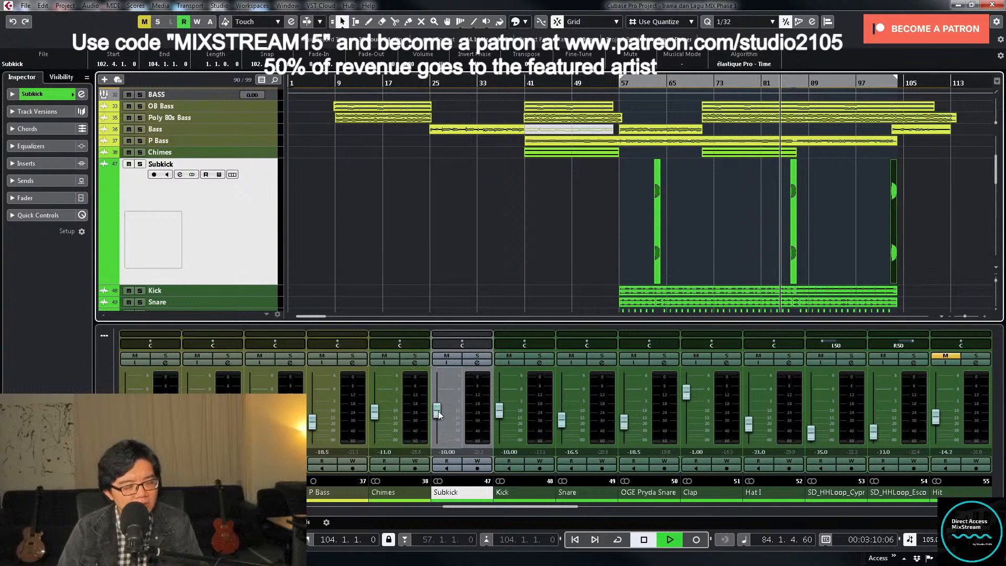
# - Set the Subkick channel's volume to -9 dB
pyautogui.click(438, 414)
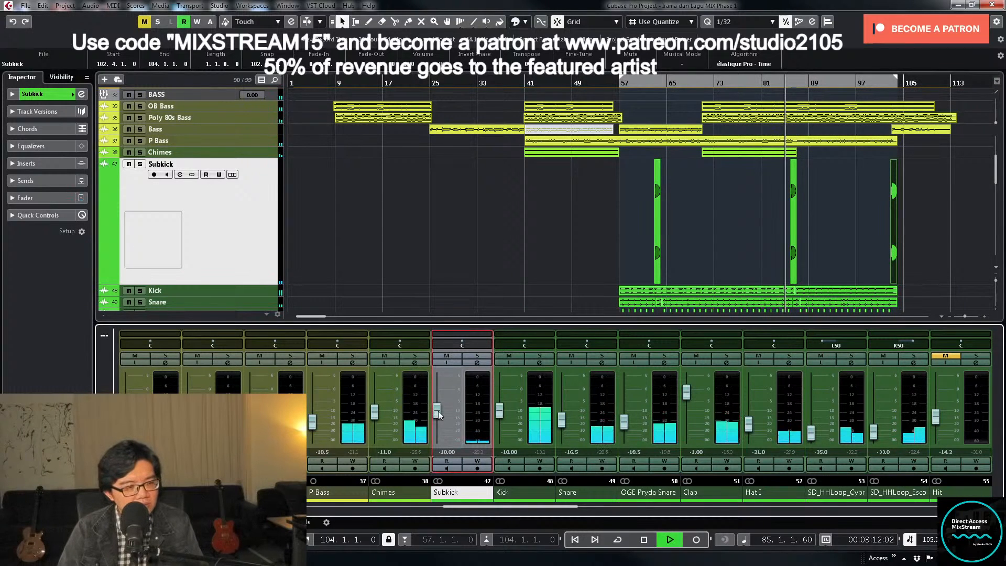
pyautogui.moveTo(438, 411); pyautogui.dragTo(438, 410)
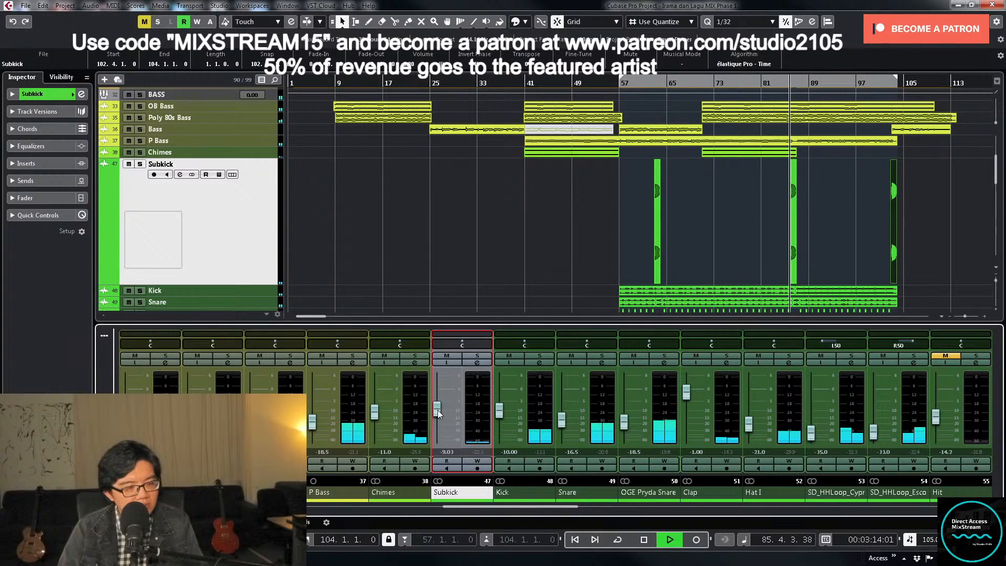
pyautogui.doubleClick(448, 453)
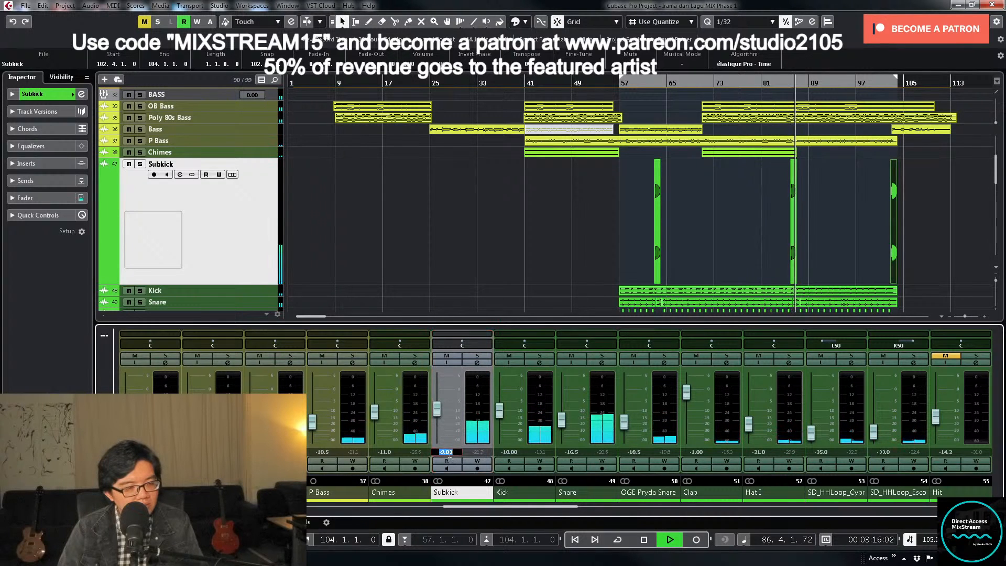
pyautogui.write('-9')
pyautogui.press('Return')
# - Stop playback near the end of bar 54 and enlarge the PIANO group track to edit its volume automation
pyautogui.scroll(5, 772, 207)
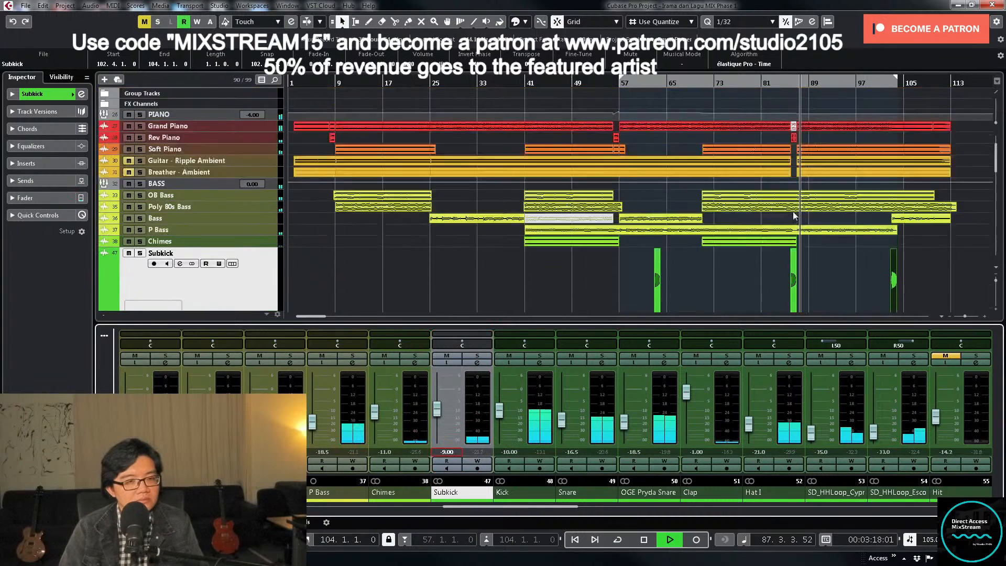
pyautogui.click(606, 83)
pyautogui.press('space')
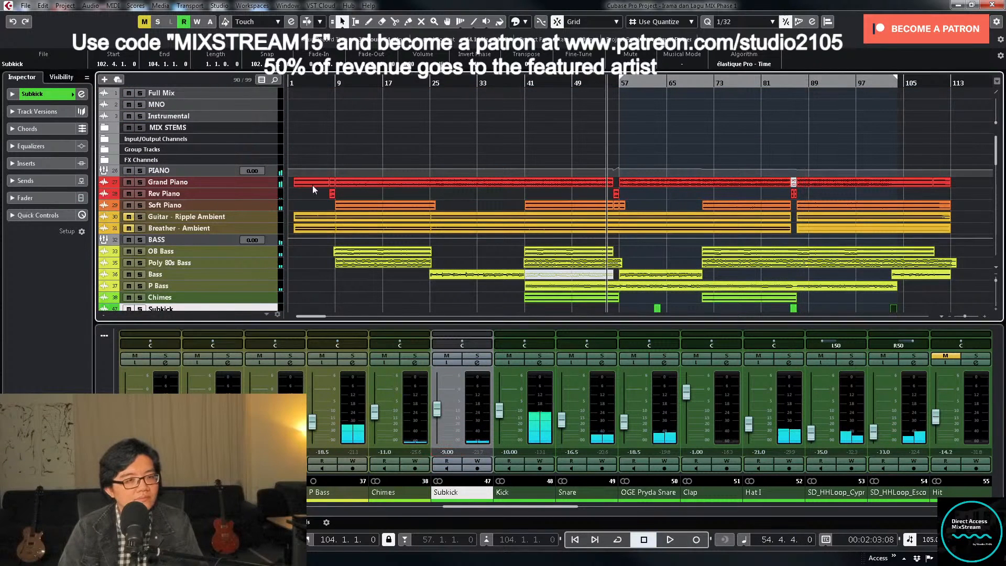
pyautogui.click(267, 174)
pyautogui.press('z')
pyautogui.click(664, 234)
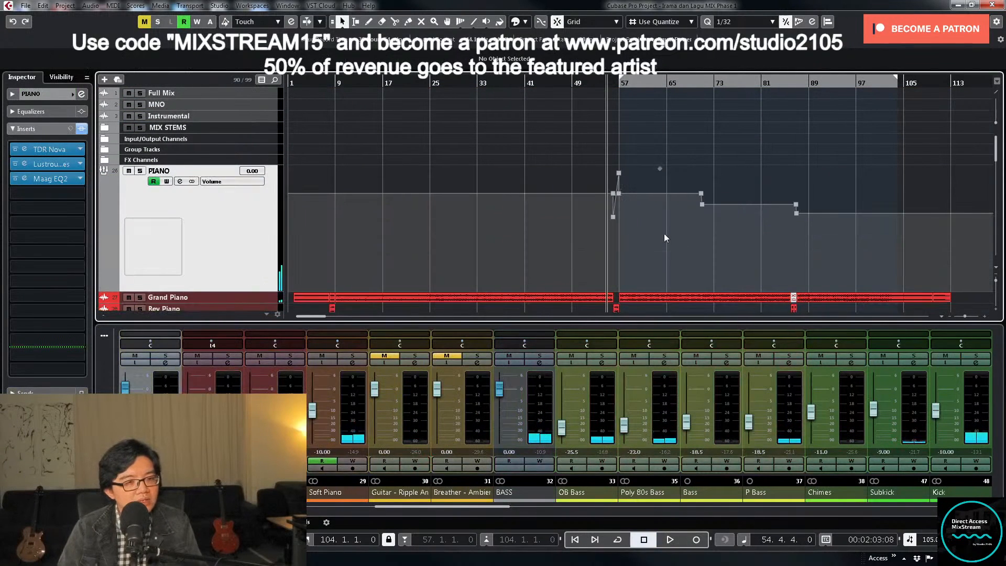
# - Copy the two PIANO volume automation points that form the rising ramp between bars 56 and 57
pyautogui.press('h')
pyautogui.press('h')
pyautogui.press('h')
pyautogui.press('h')
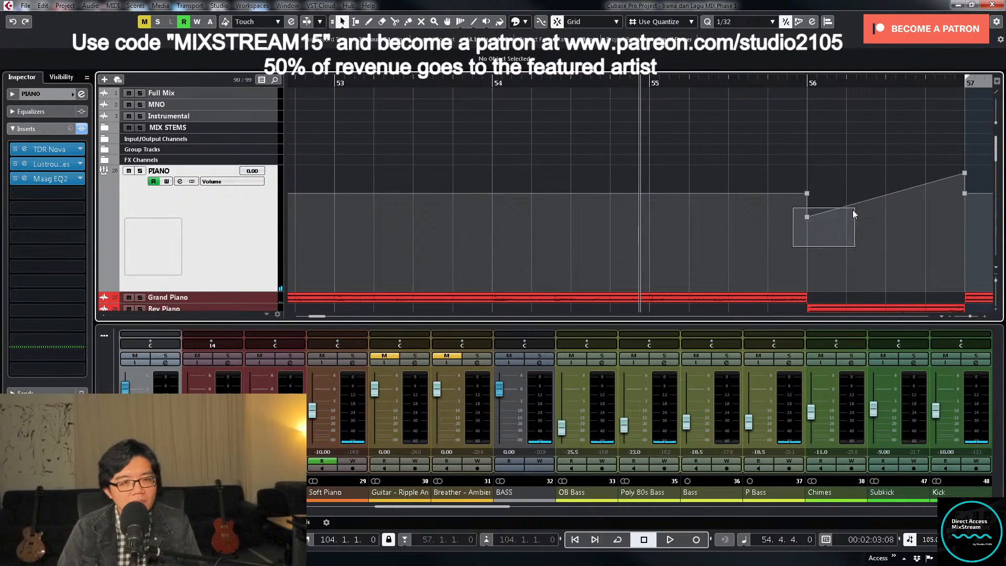
pyautogui.moveTo(853, 210); pyautogui.dragTo(855, 210)
pyautogui.press('g')
pyautogui.press('g')
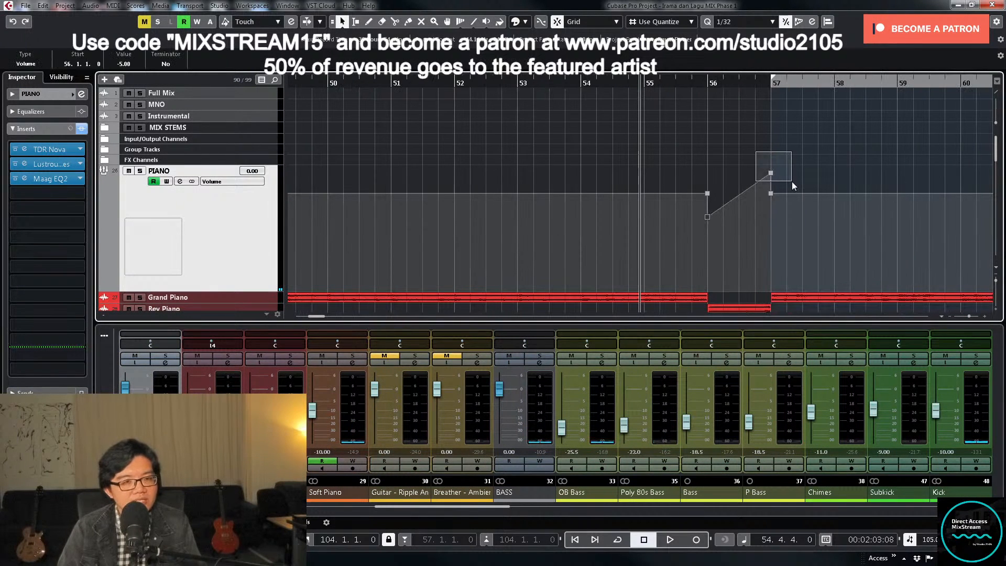
pyautogui.moveTo(792, 181); pyautogui.dragTo(790, 182)
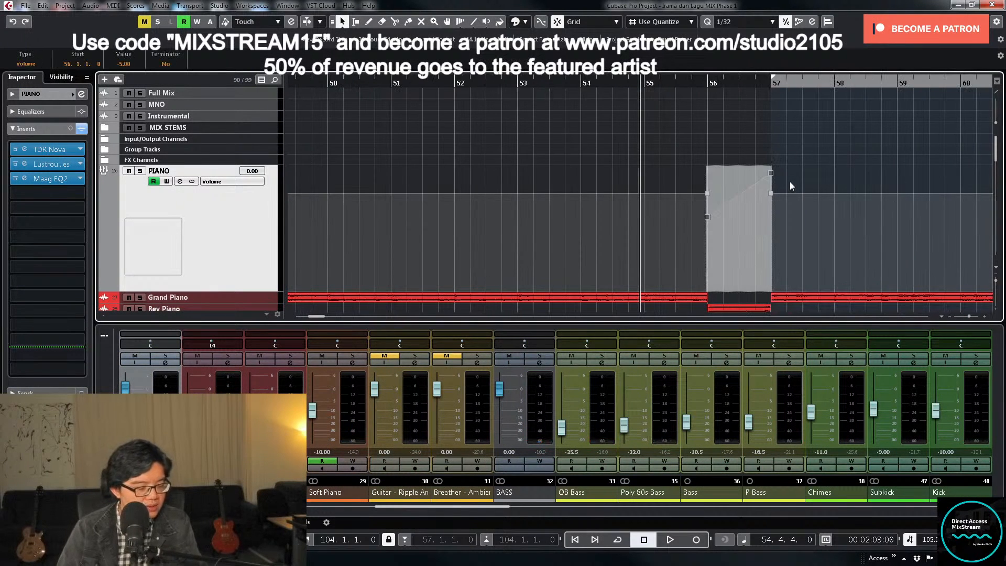
# - Place the playhead exactly at bar 86, at the start of the Rev Piano clip
pyautogui.press('g')
pyautogui.press('g')
pyautogui.press('g')
pyautogui.scroll(-1, 787, 256)
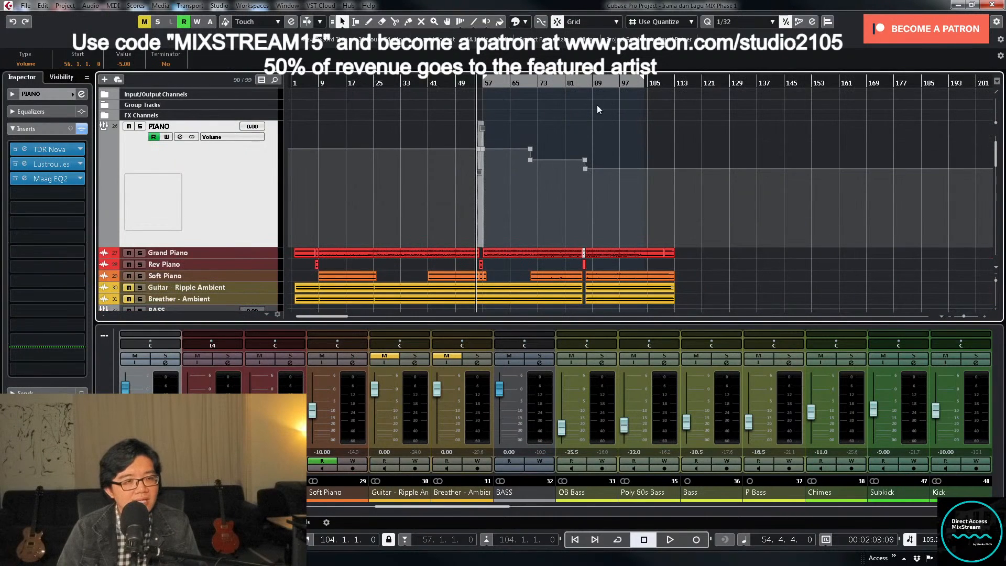
pyautogui.click(584, 85)
pyautogui.press('h')
pyautogui.press('h')
pyautogui.press('h')
pyautogui.press('h')
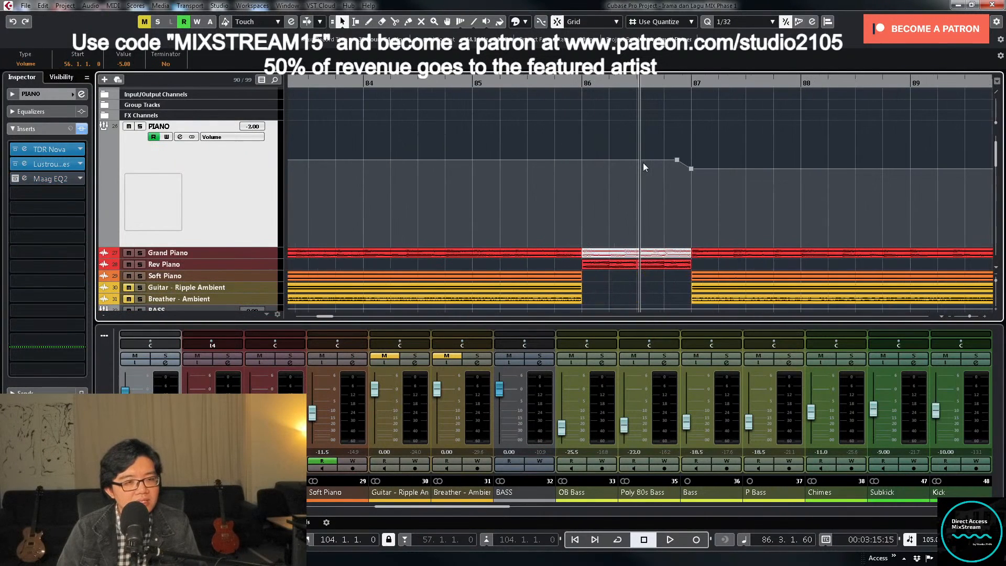
pyautogui.click(572, 86)
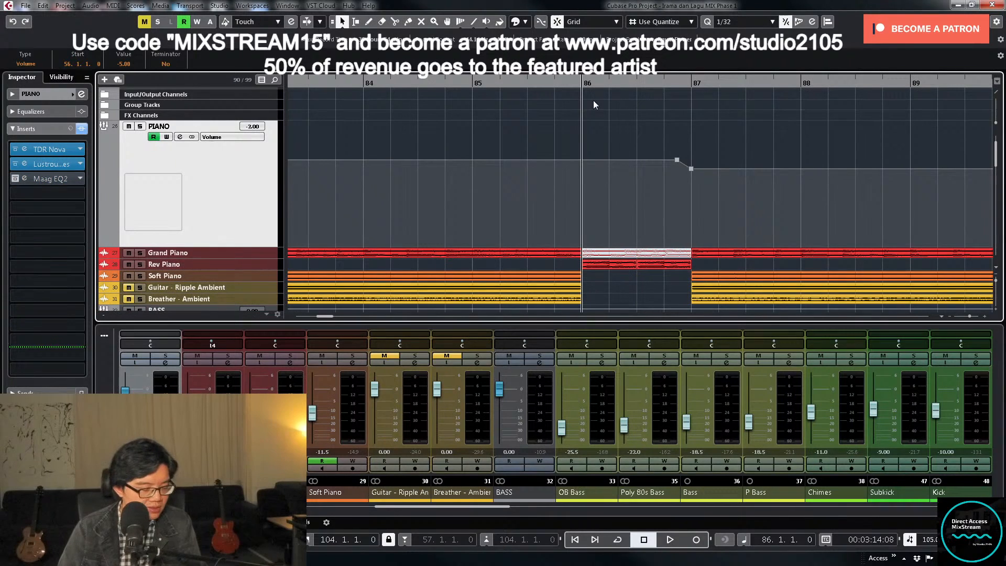
# - Paste the copied volume ramp at bar 86 of the PIANO automation, undo it, and paste it again
pyautogui.hotkey('ctrl', 'v')
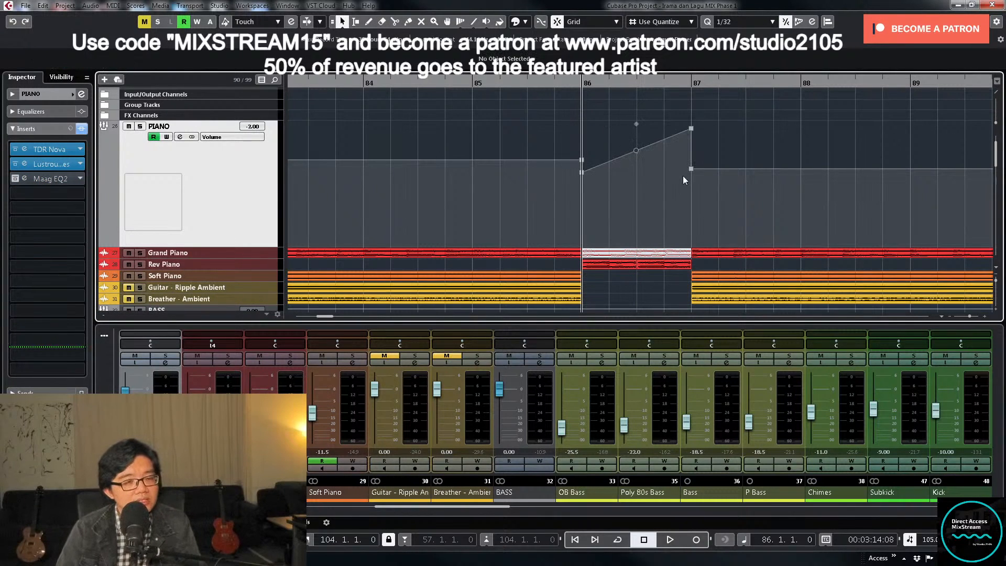
pyautogui.hotkey('ctrl', 'z')
pyautogui.click(691, 169)
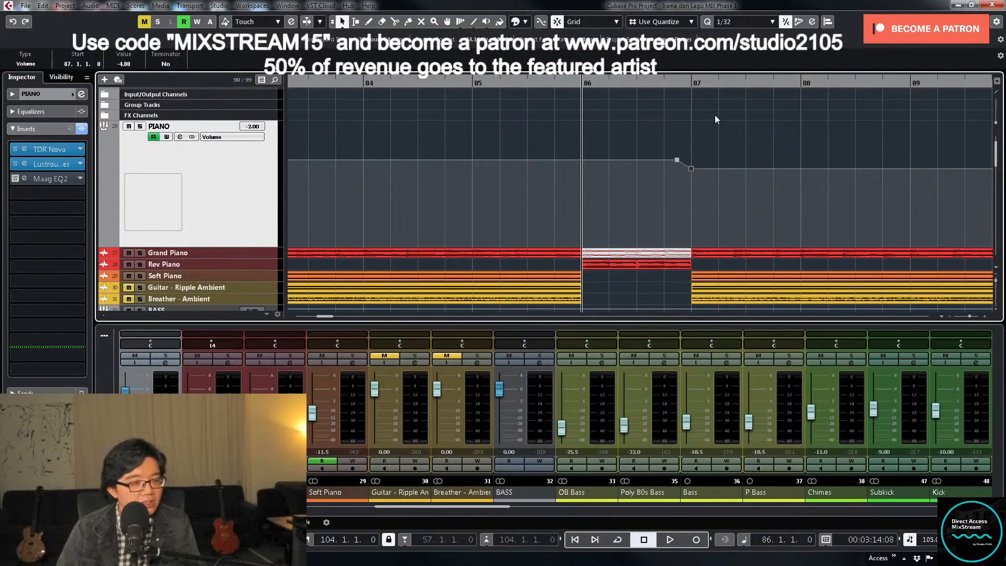
pyautogui.hotkey('ctrl', 'v')
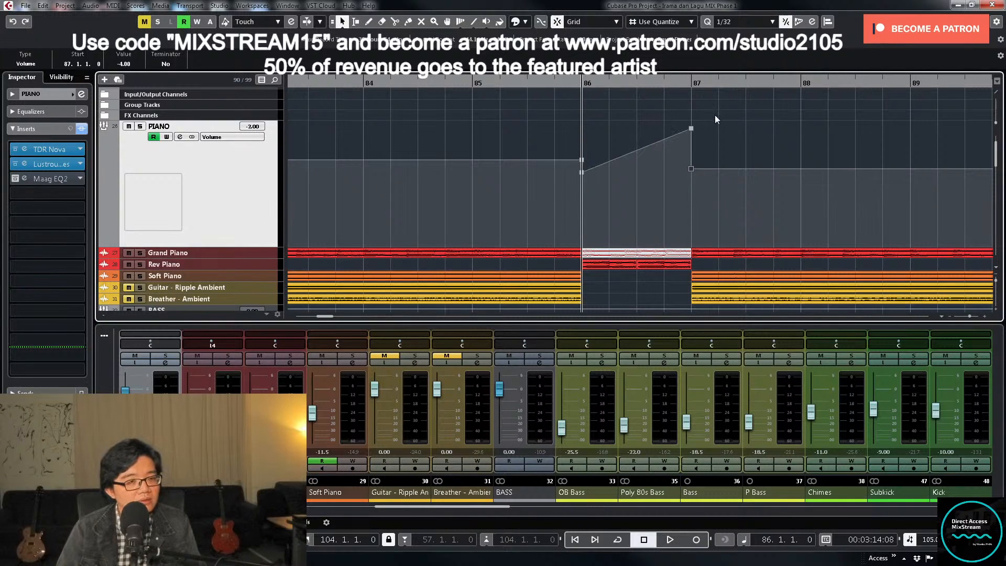
pyautogui.click(656, 175)
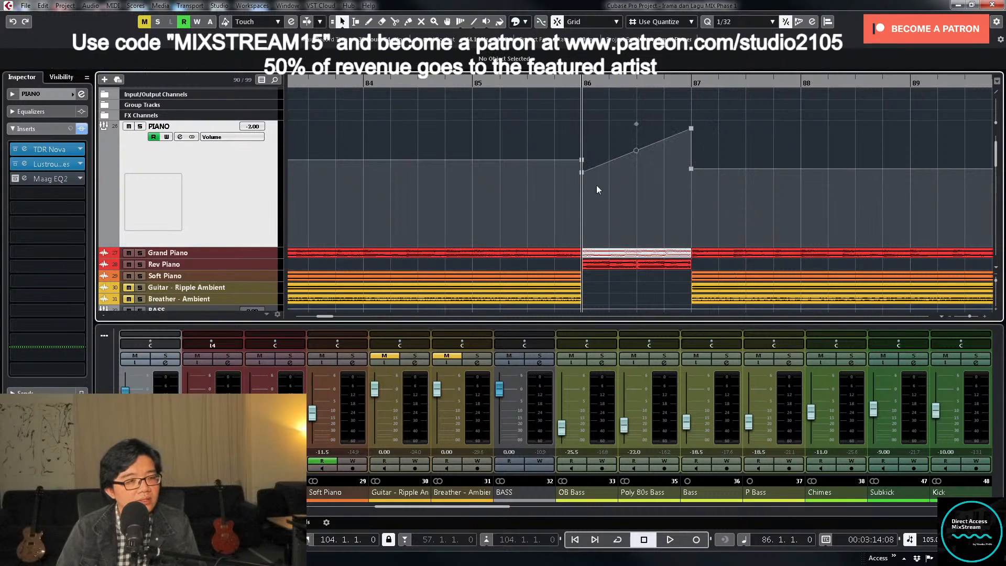
# - Replay from bar 84 and slightly lower the PIANO ramp's starting volume point at bar 86
pyautogui.click(383, 85)
pyautogui.moveTo(563, 215); pyautogui.dragTo(593, 171)
pyautogui.press('space')
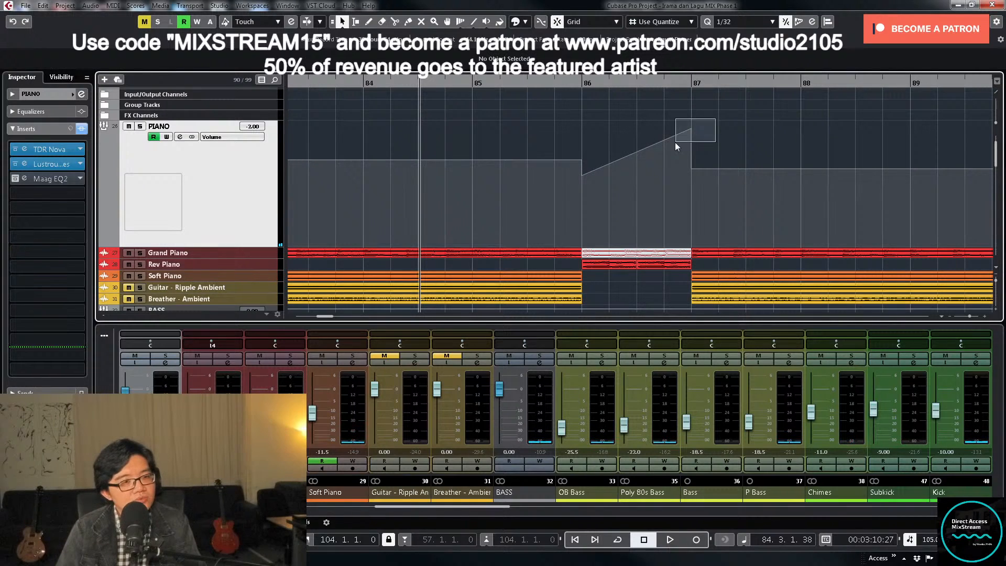
# - Set the PIANO ramp's end point just before bar 87 to a volume of 0 dB
pyautogui.moveTo(676, 144); pyautogui.dragTo(676, 145)
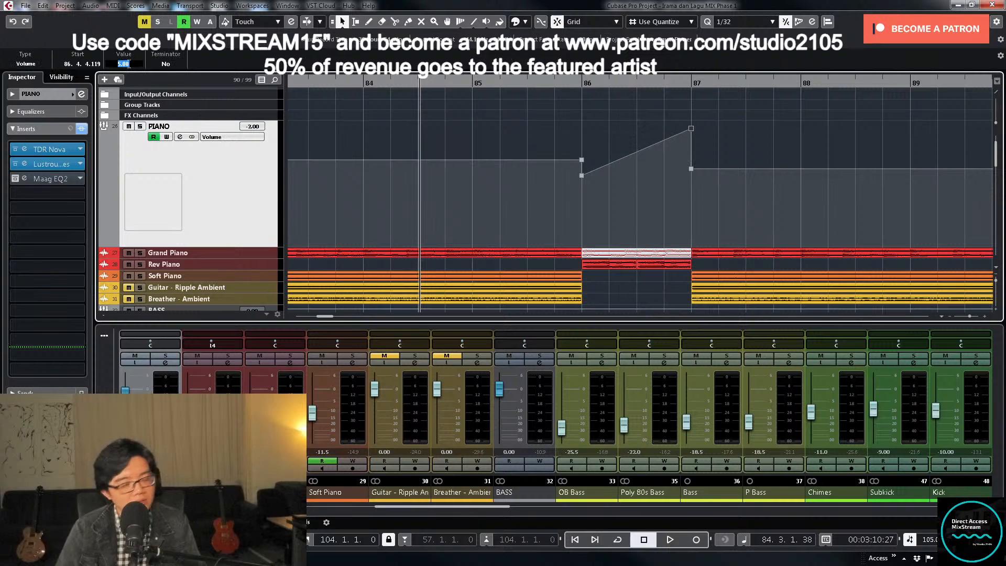
pyautogui.write('0')
pyautogui.press('Return')
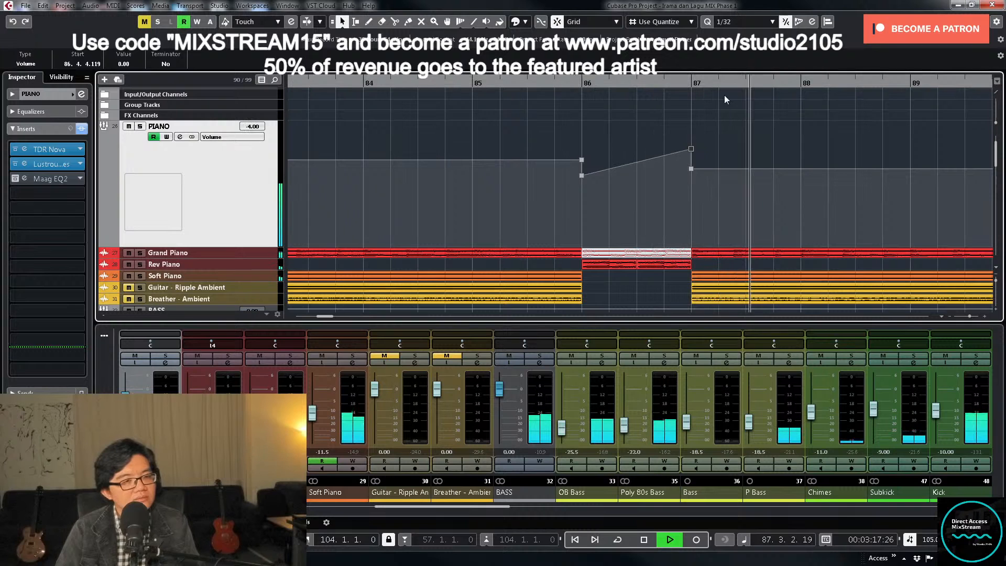
# - Unmute and enlarge the Hit track, and play the song from about bar 55
pyautogui.hotkey('shift', 'f')
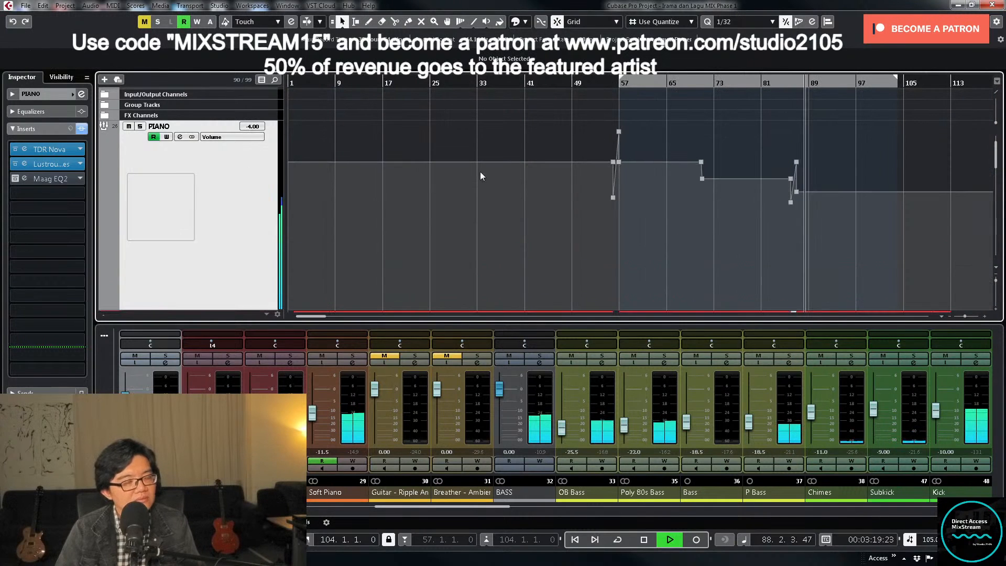
pyautogui.scroll(-10, 480, 171)
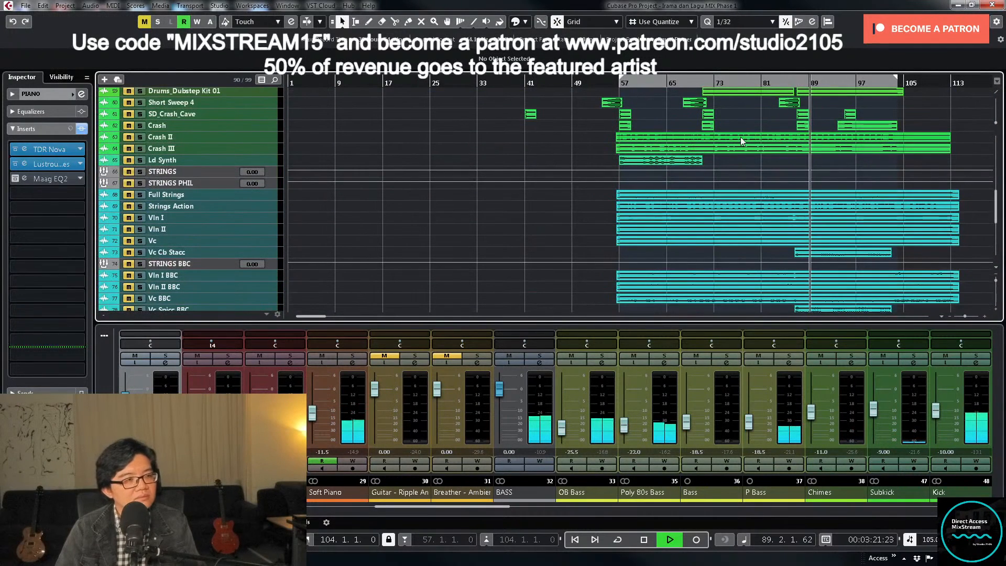
pyautogui.scroll(-3, 739, 205)
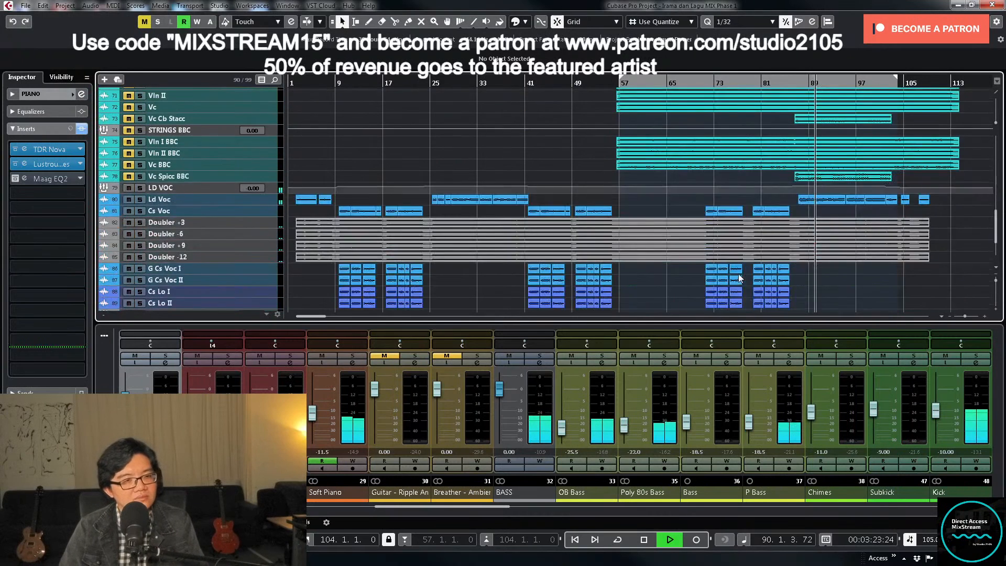
pyautogui.scroll(3, 736, 271)
pyautogui.scroll(8, 731, 262)
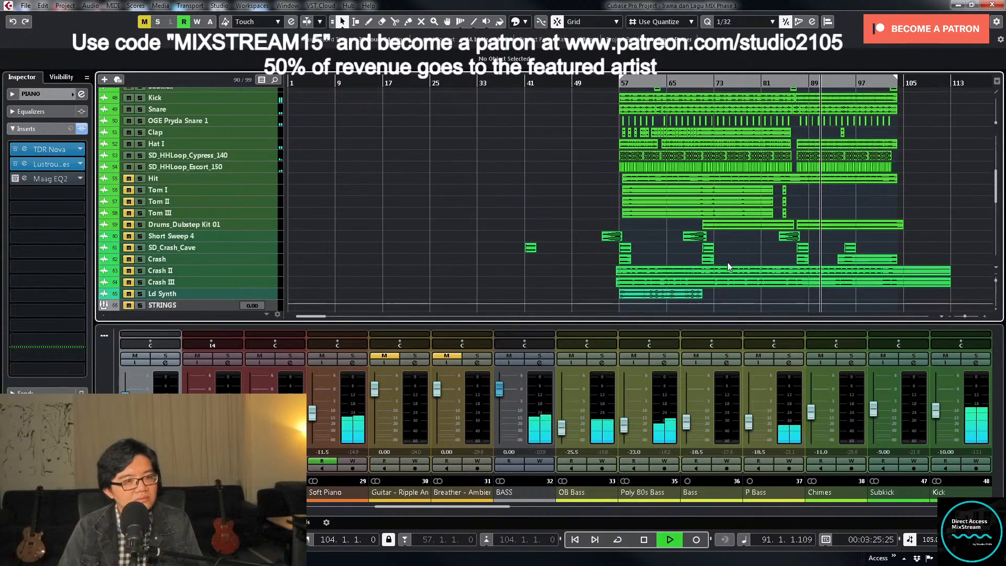
pyautogui.press('space')
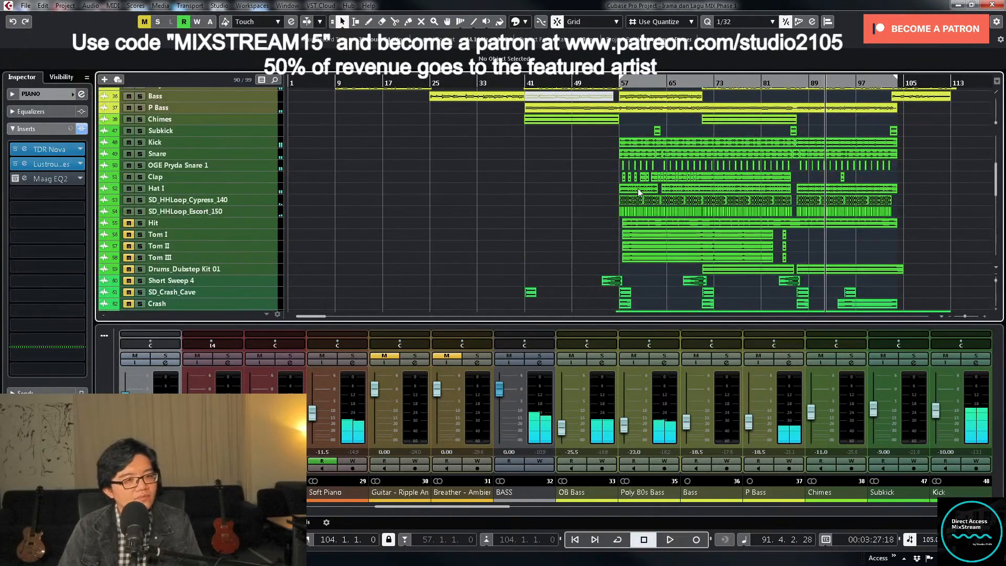
pyautogui.click(260, 222)
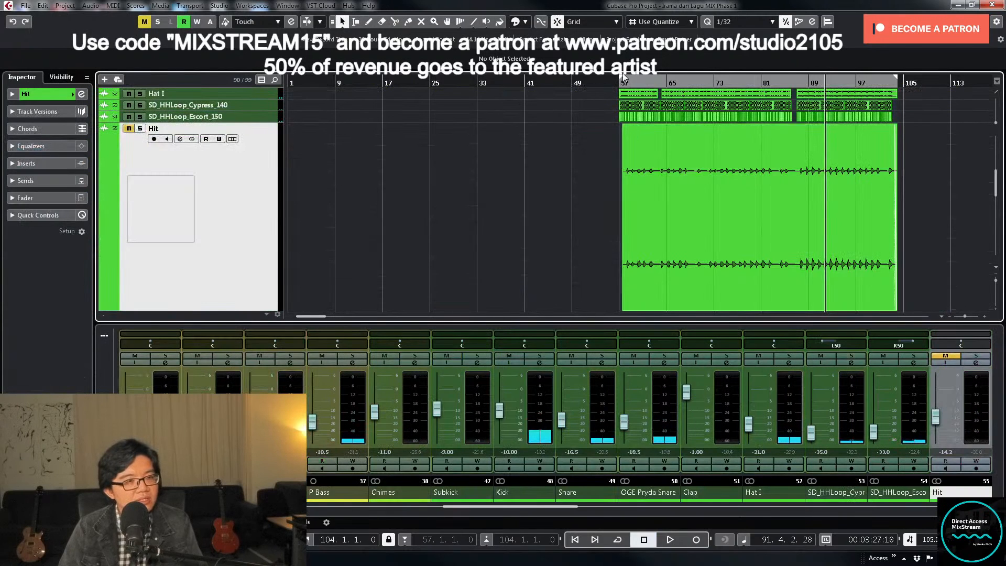
pyautogui.click(609, 82)
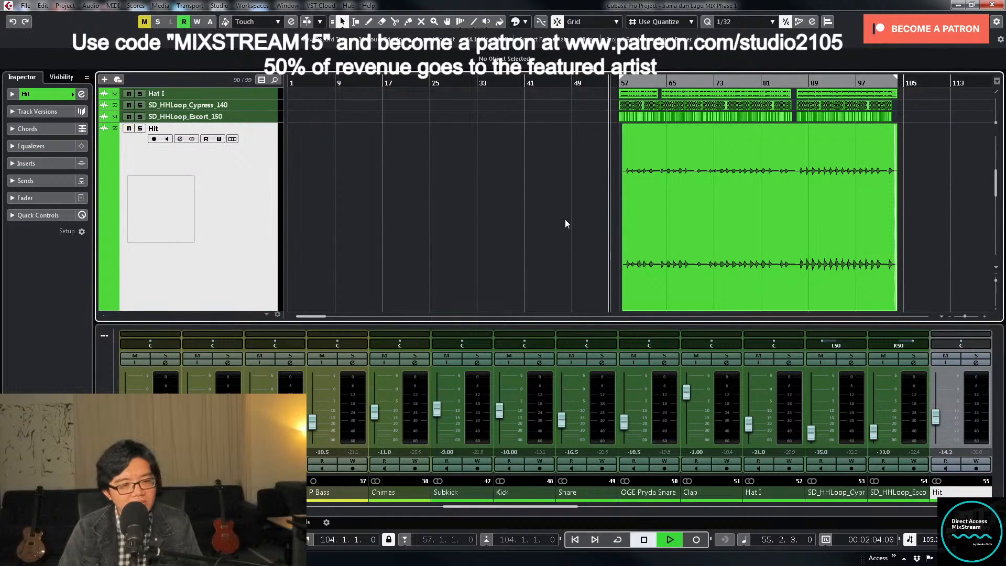
pyautogui.press('space')
# - Solo the Hit track and trim the start of its clip to 58.1.3.0, just before the first sound
pyautogui.press('h')
pyautogui.press('h')
pyautogui.press('h')
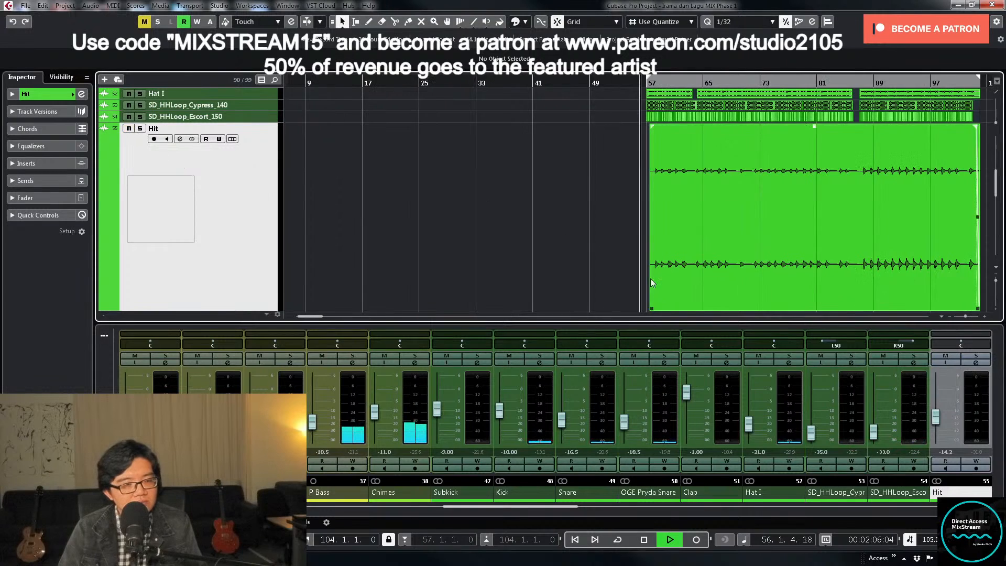
pyautogui.click(975, 356)
pyautogui.click(722, 240)
pyautogui.press('h')
pyautogui.scroll(-1, 721, 240)
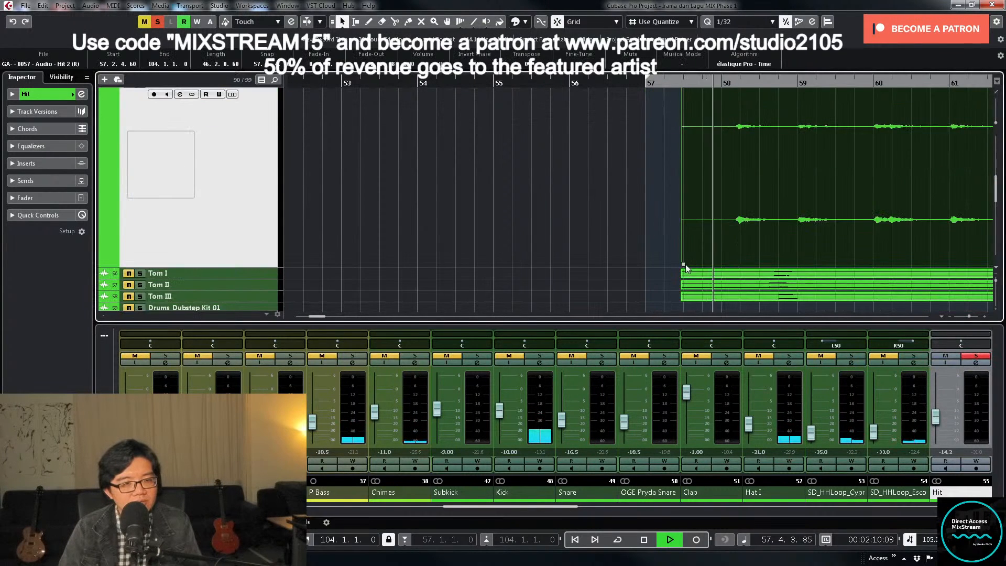
pyautogui.moveTo(683, 267); pyautogui.dragTo(730, 260)
pyautogui.scroll(1, 726, 257)
pyautogui.press('g')
pyautogui.press('g')
pyautogui.press('g')
pyautogui.press('g')
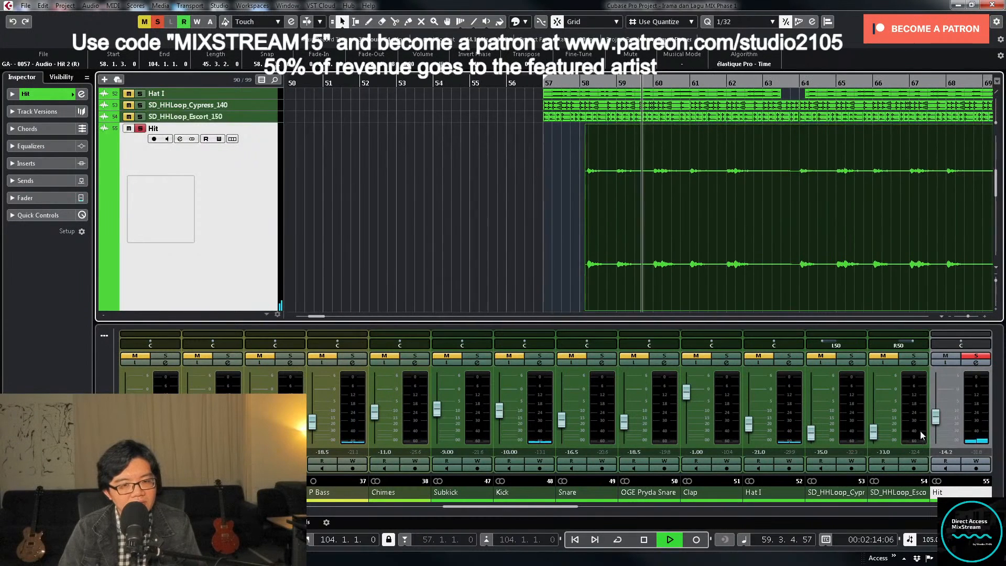
# - Raise the Hit channel's volume to about -7.61 dB, checking it soloed and within the full mix
pyautogui.moveTo(937, 417); pyautogui.dragTo(936, 404)
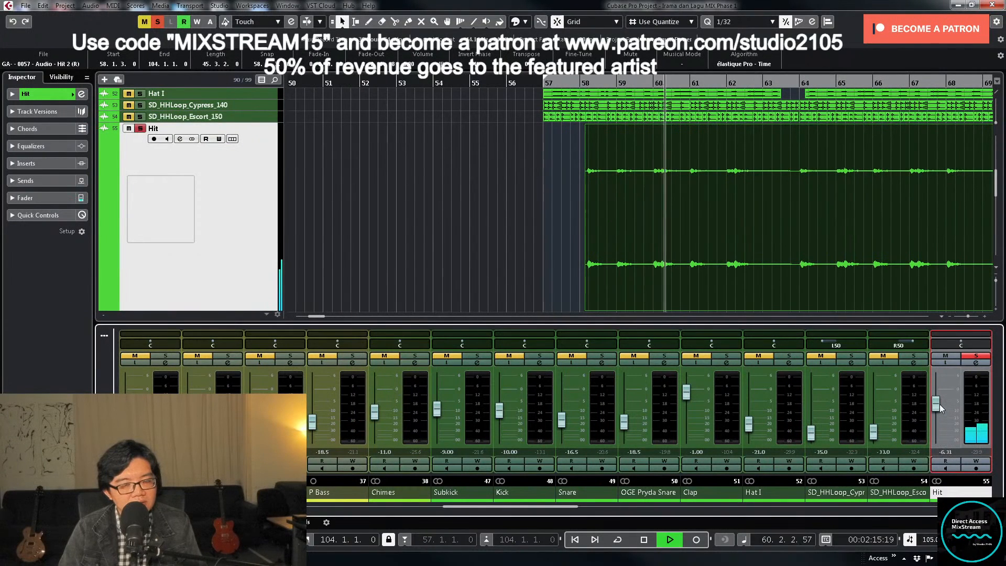
pyautogui.click(976, 358)
pyautogui.moveTo(936, 399); pyautogui.dragTo(938, 403)
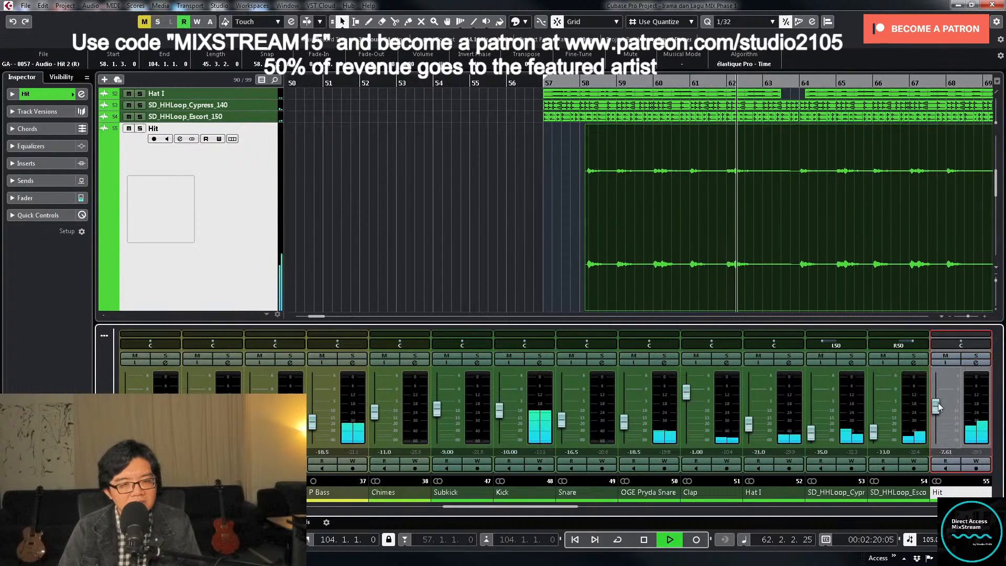
pyautogui.click(542, 92)
pyautogui.press('g')
pyautogui.press('g')
pyautogui.press('g')
pyautogui.press('g')
pyautogui.press('g')
pyautogui.press('g')
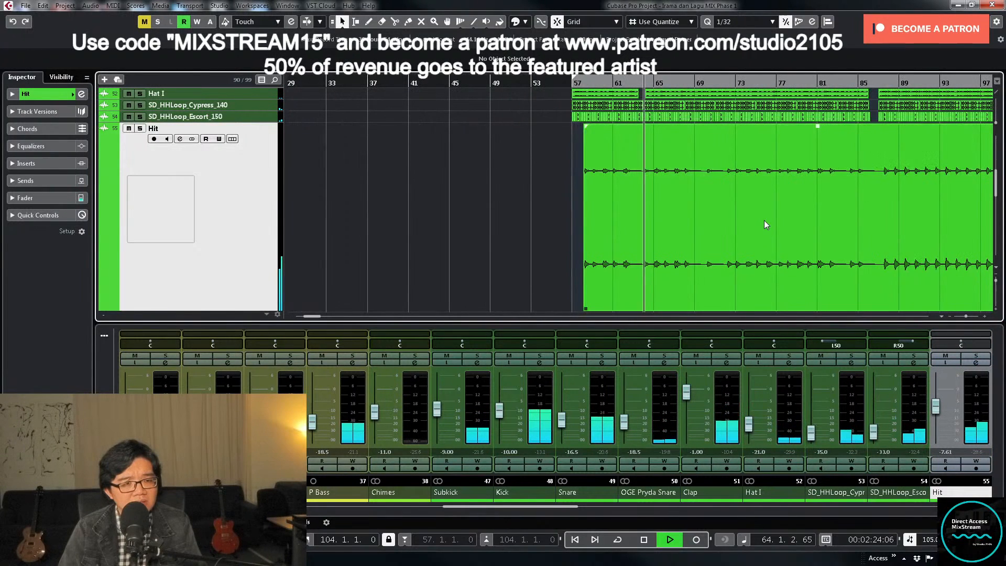
# - Solo the Hit track and play its section from just after bar 87
pyautogui.press('g')
pyautogui.press('g')
pyautogui.press('space')
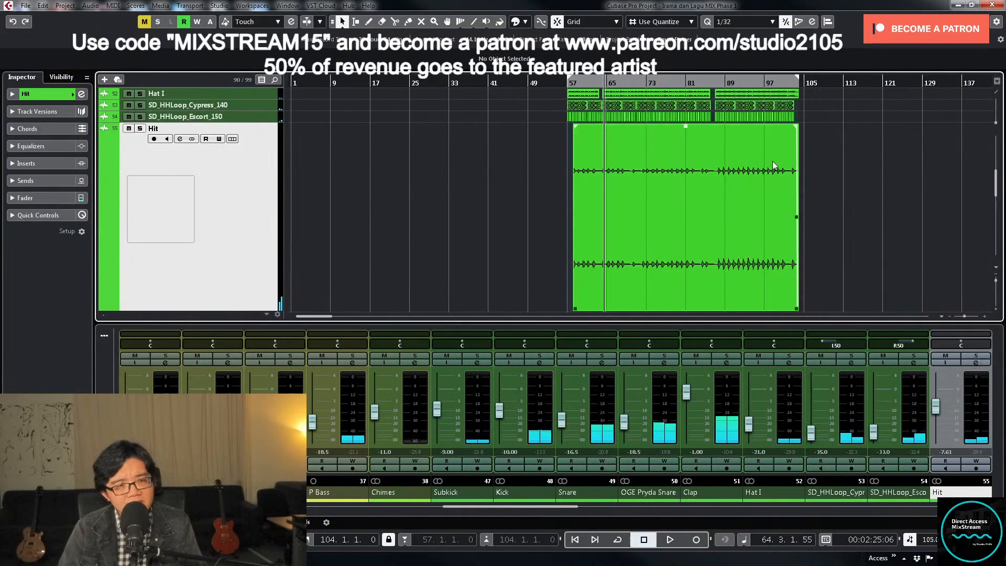
pyautogui.press('h')
pyautogui.press('h')
pyautogui.press('h')
pyautogui.click(140, 129)
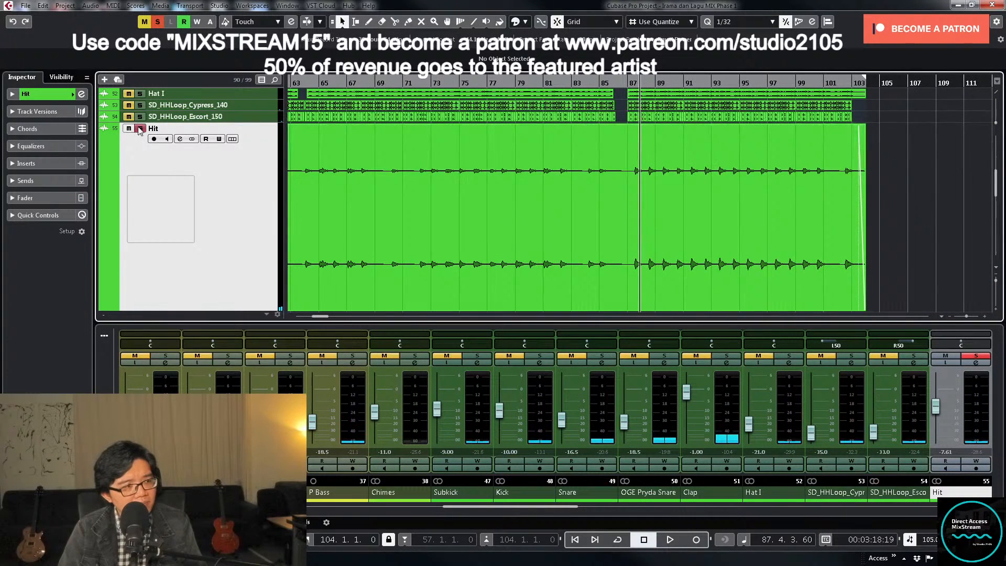
pyautogui.press('h')
pyautogui.press('h')
pyautogui.press('h')
pyautogui.press('h')
pyautogui.press('h')
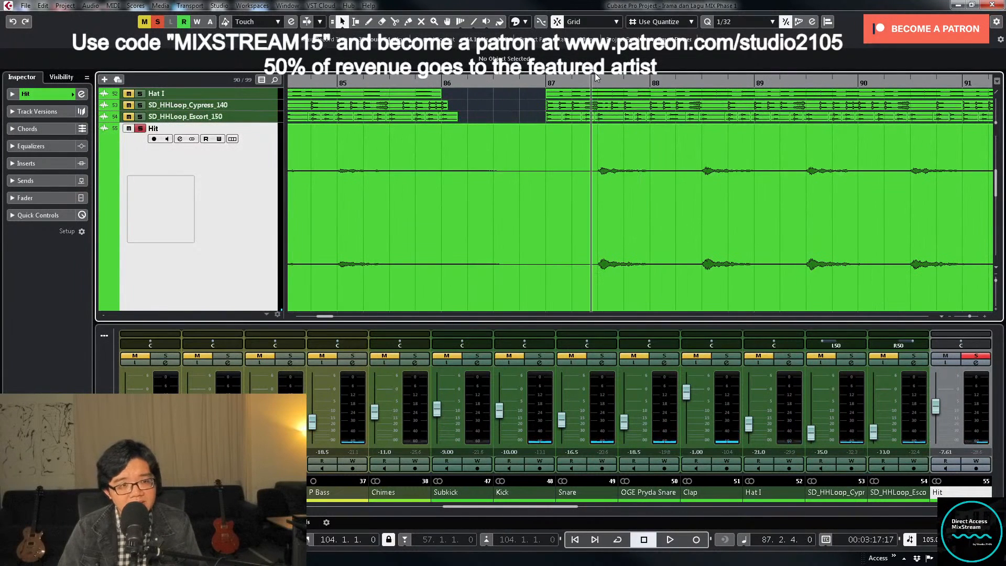
pyautogui.press('space')
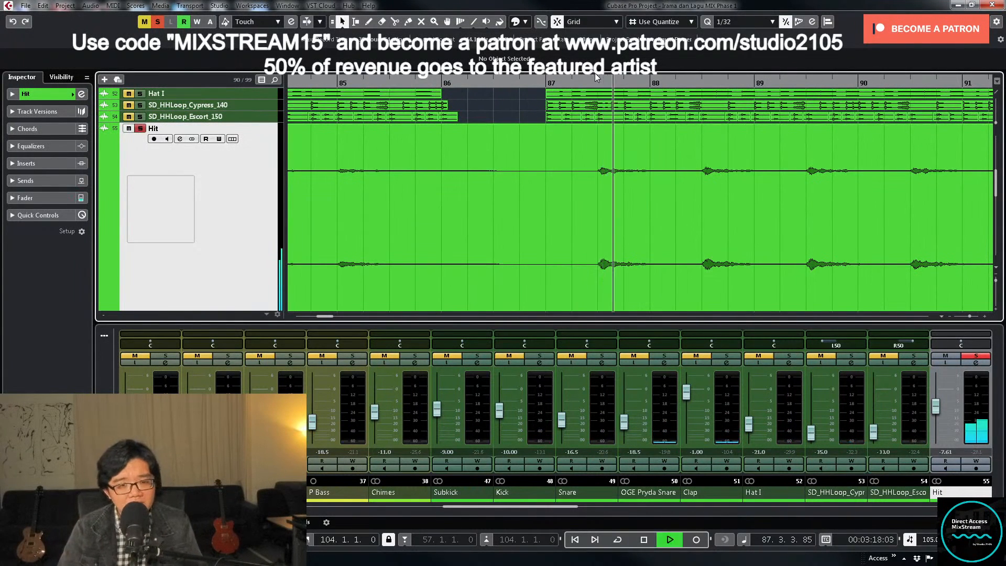
pyautogui.press('space')
# - Apply the Stereo Flip process in Merge mode to the Hit clip
pyautogui.press('g')
pyautogui.press('g')
pyautogui.press('g')
pyautogui.press('g')
pyautogui.press('g')
pyautogui.press('g')
pyautogui.press('g')
pyautogui.press('g')
pyautogui.moveTo(757, 187); pyautogui.dragTo(526, 220)
pyautogui.click(108, 6)
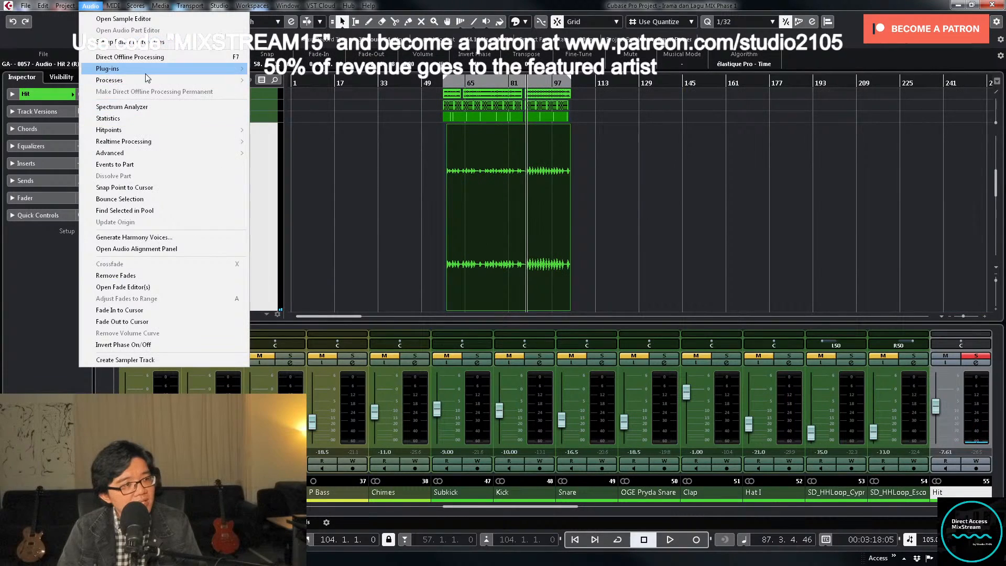
pyautogui.moveTo(150, 80)
pyautogui.click(297, 208)
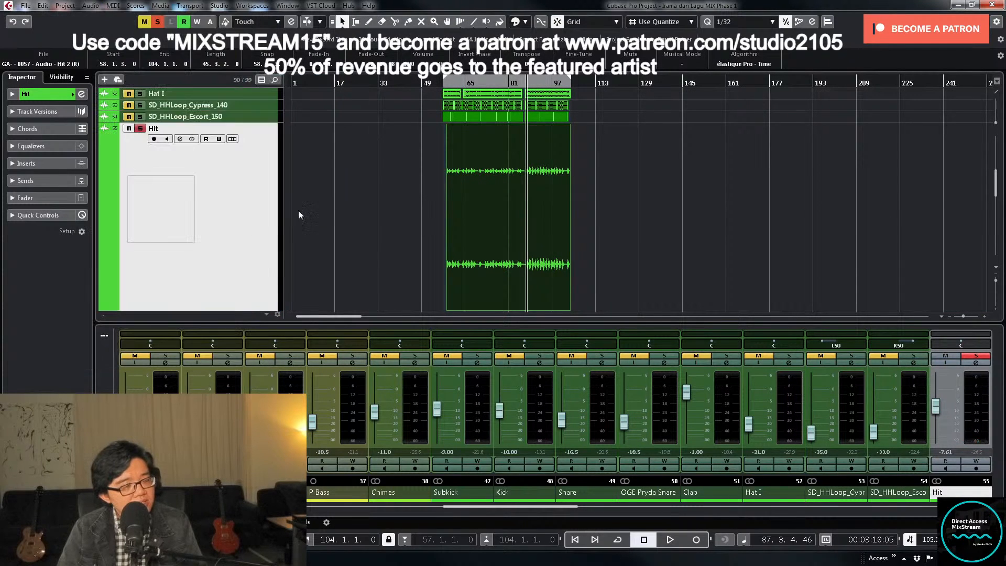
pyautogui.click(751, 221)
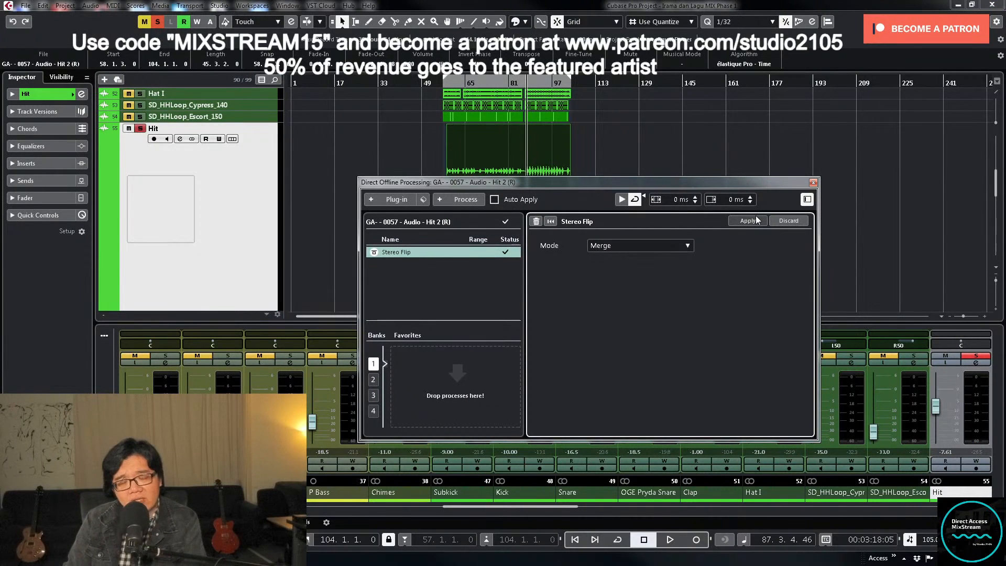
pyautogui.click(813, 183)
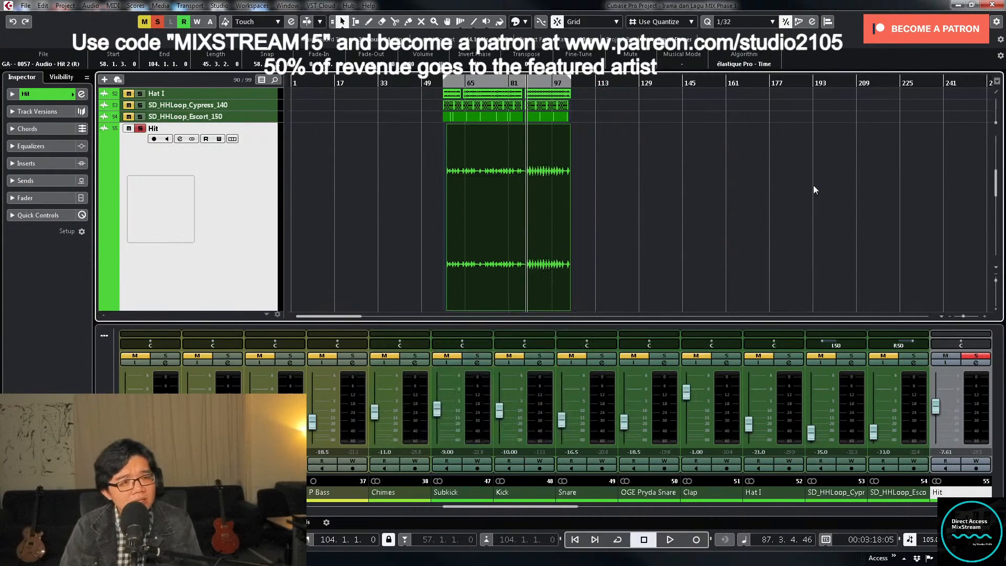
# - Unsolo the Hit track and raise its volume to about -4.05 dB while playing the full mix from about bar 56
pyautogui.click(442, 85)
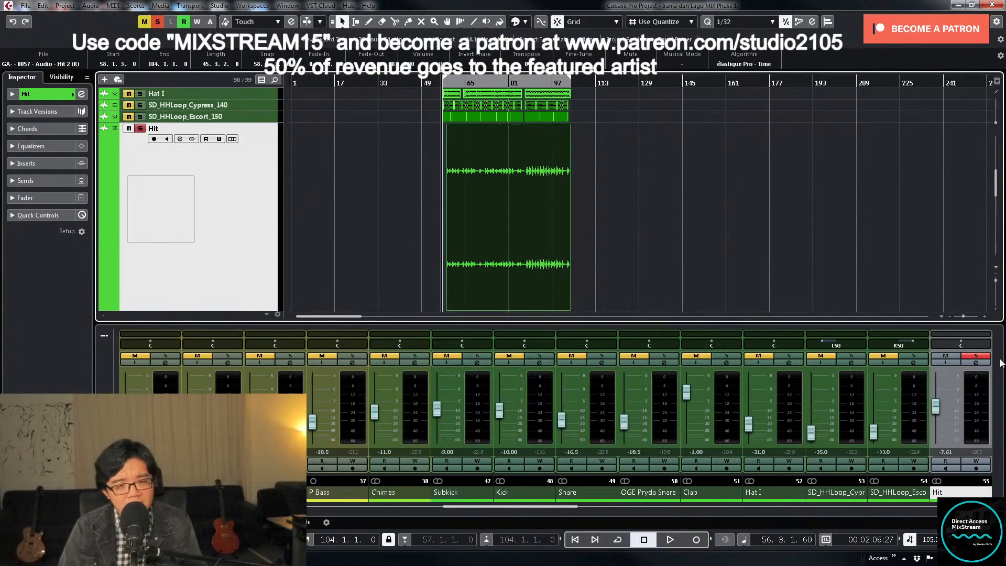
pyautogui.click(979, 356)
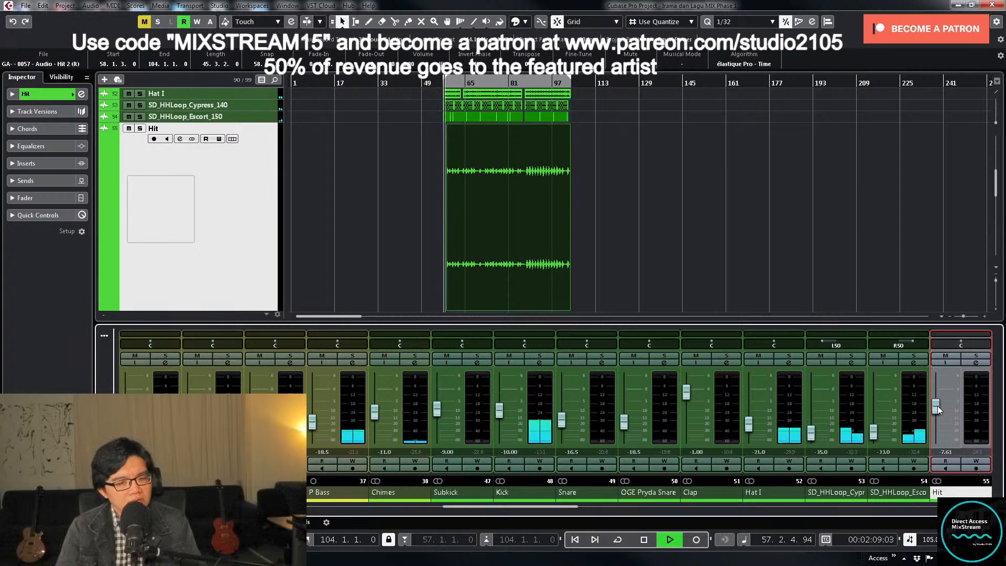
pyautogui.moveTo(939, 405); pyautogui.dragTo(937, 402)
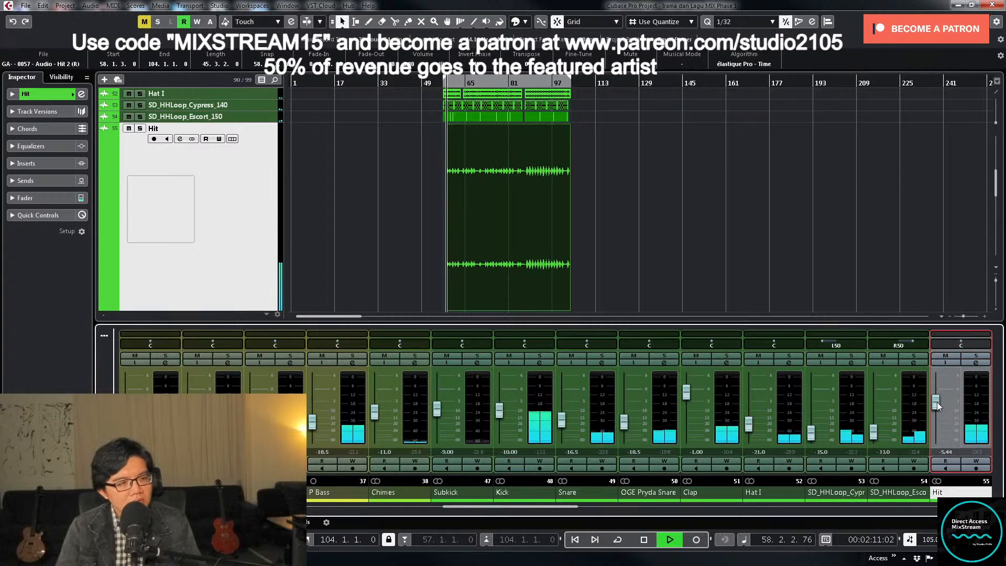
pyautogui.click(734, 263)
pyautogui.press('h')
pyautogui.press('h')
pyautogui.press('h')
pyautogui.press('h')
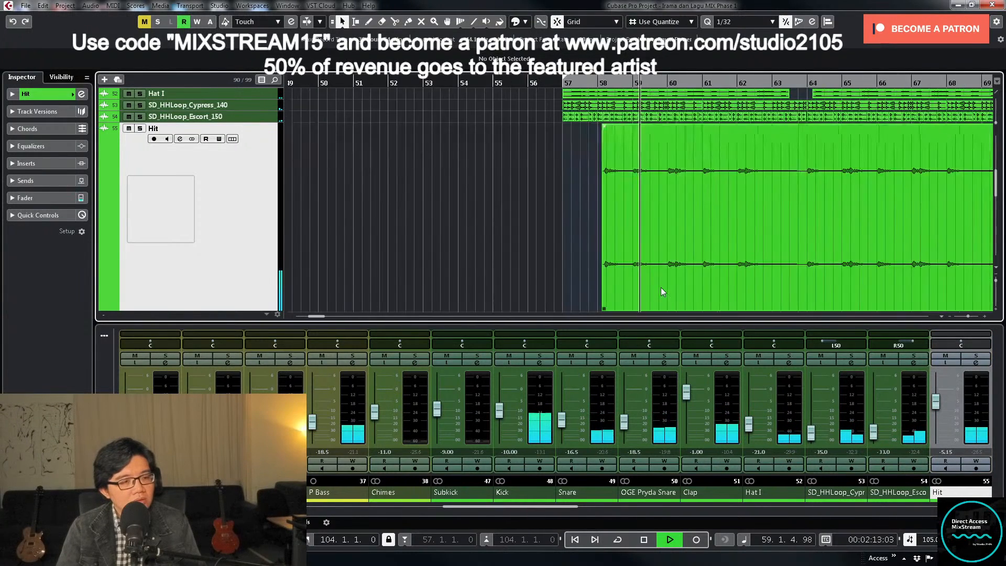
pyautogui.click(663, 287)
pyautogui.moveTo(936, 401); pyautogui.dragTo(936, 400)
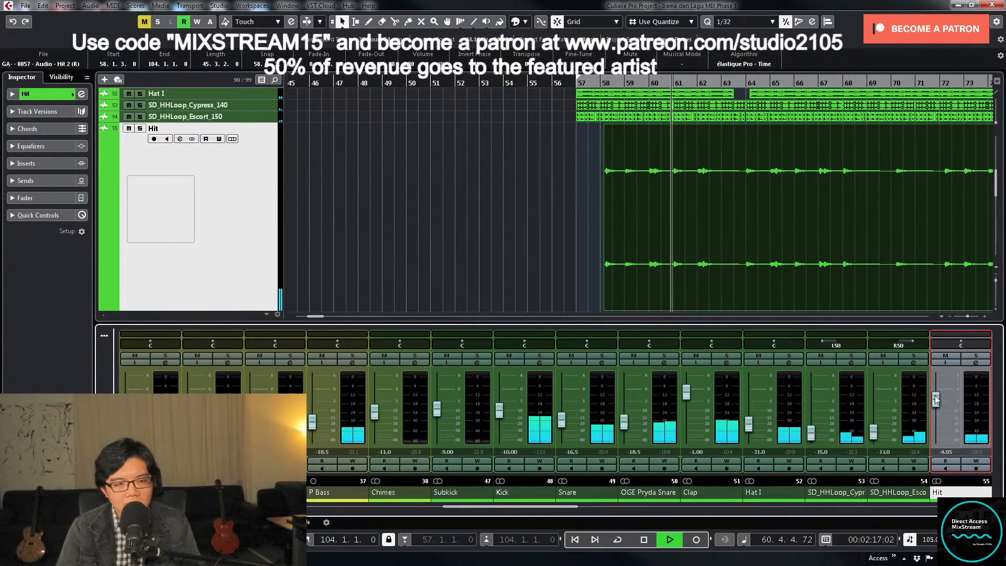
pyautogui.moveTo(933, 397); pyautogui.dragTo(938, 386)
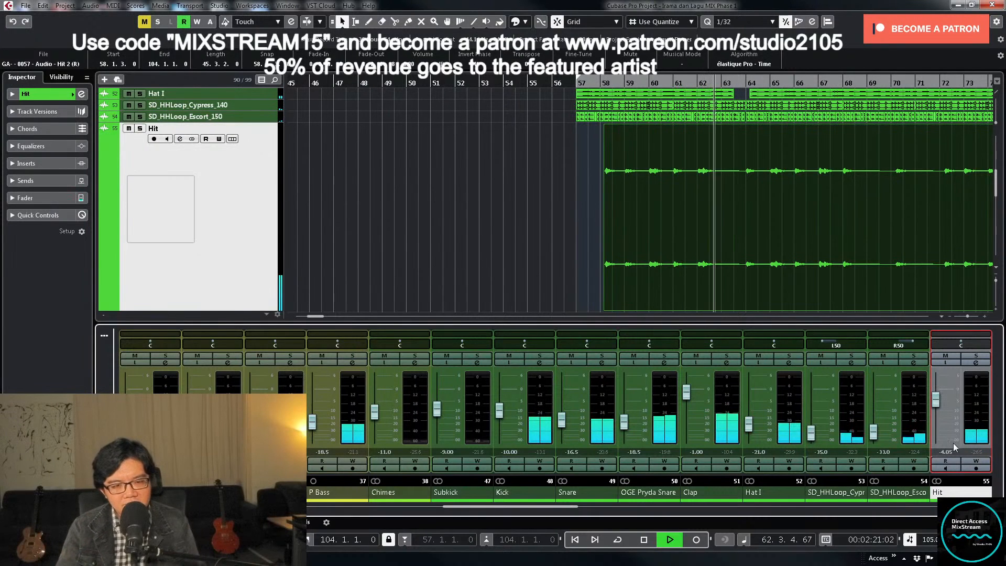
# - Stop playback and set the Hit channel's volume to -3.00 dB
pyautogui.click(577, 310)
pyautogui.press('space')
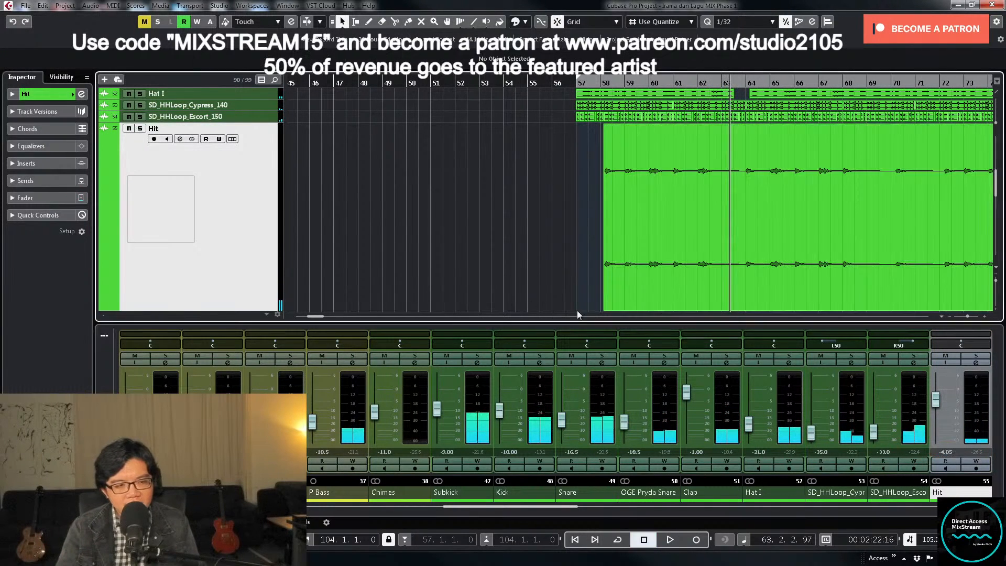
pyautogui.click(945, 451)
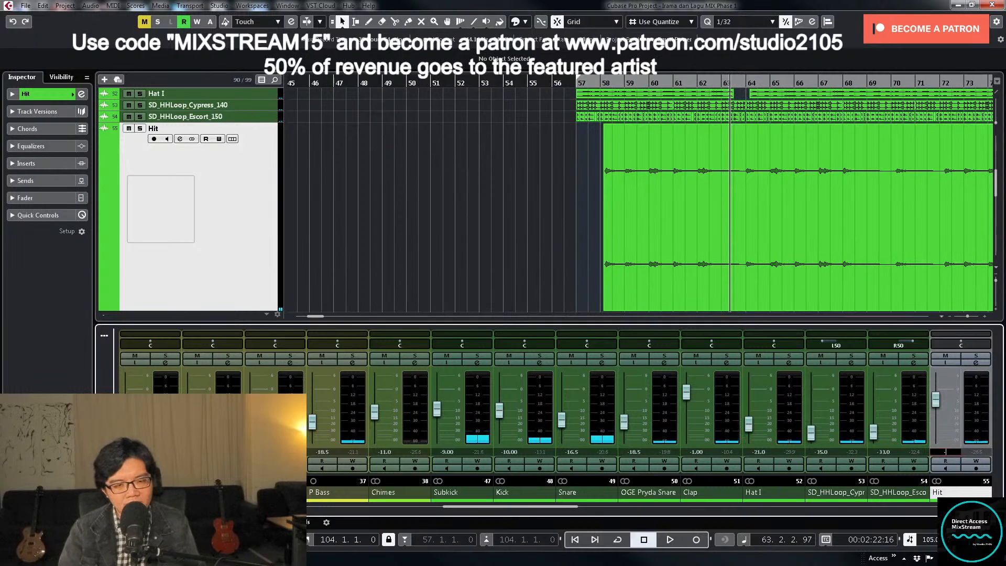
pyautogui.write('-3.00')
pyautogui.click(796, 268)
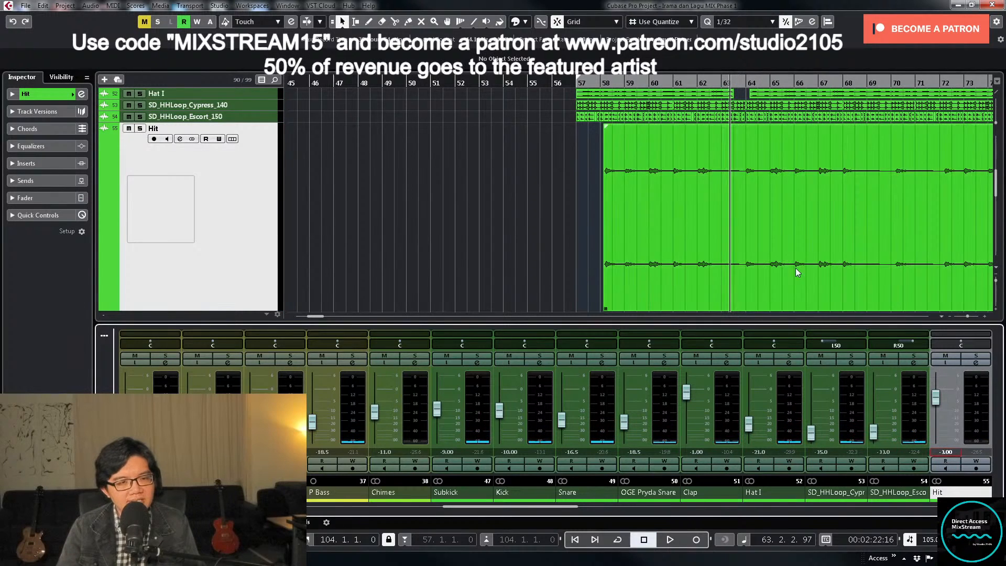
# - Extend the start of the Hit clip back to 58.1.1.0, check it in playback, and restore the track's compact height
pyautogui.moveTo(605, 310); pyautogui.dragTo(602, 311)
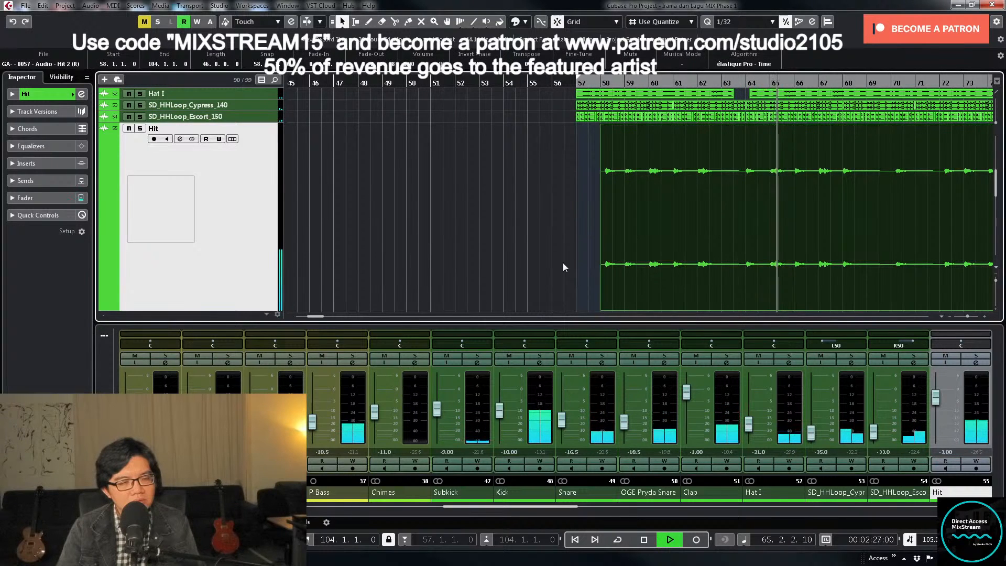
pyautogui.click(567, 259)
pyautogui.press('g')
pyautogui.press('g')
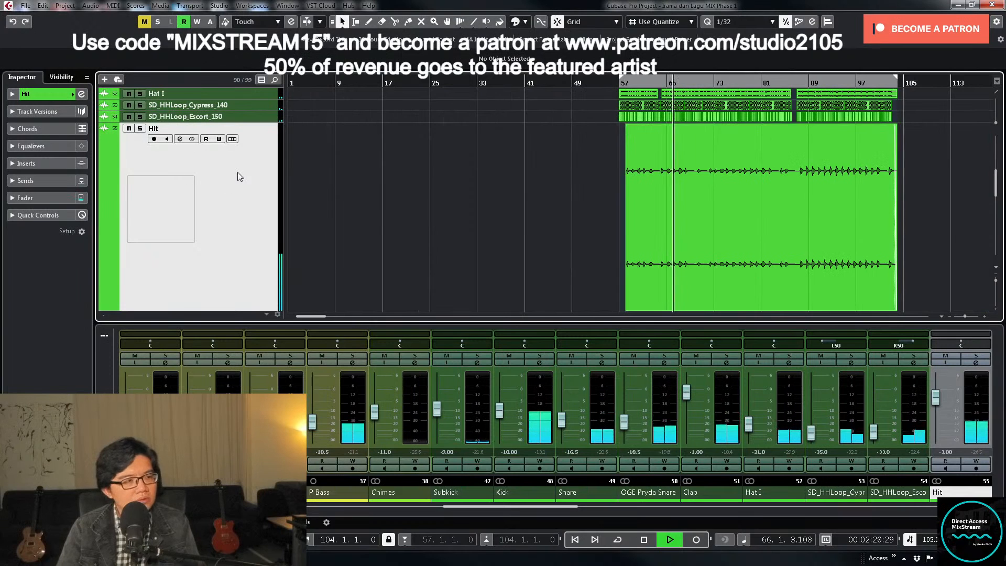
pyautogui.press('z')
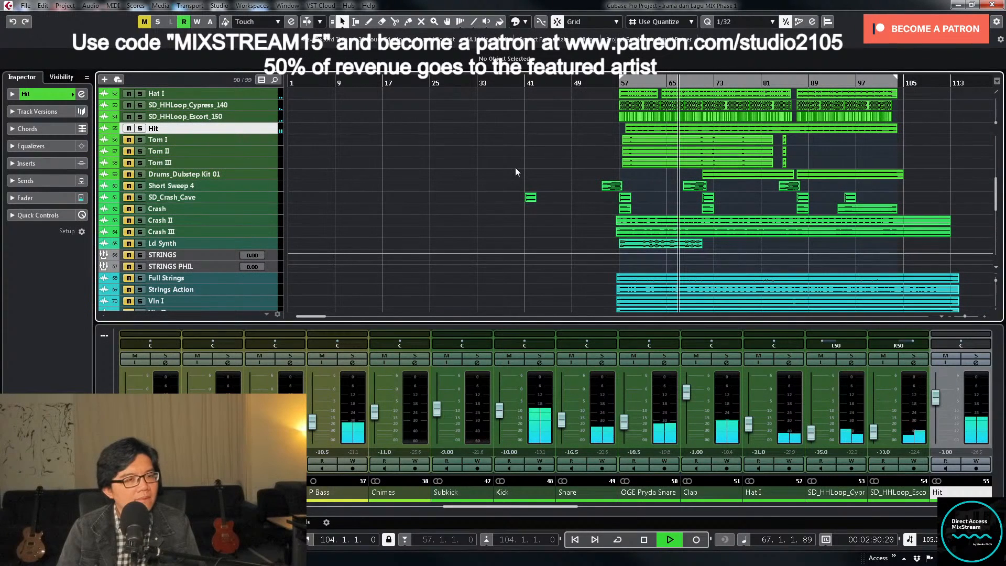
pyautogui.press('space')
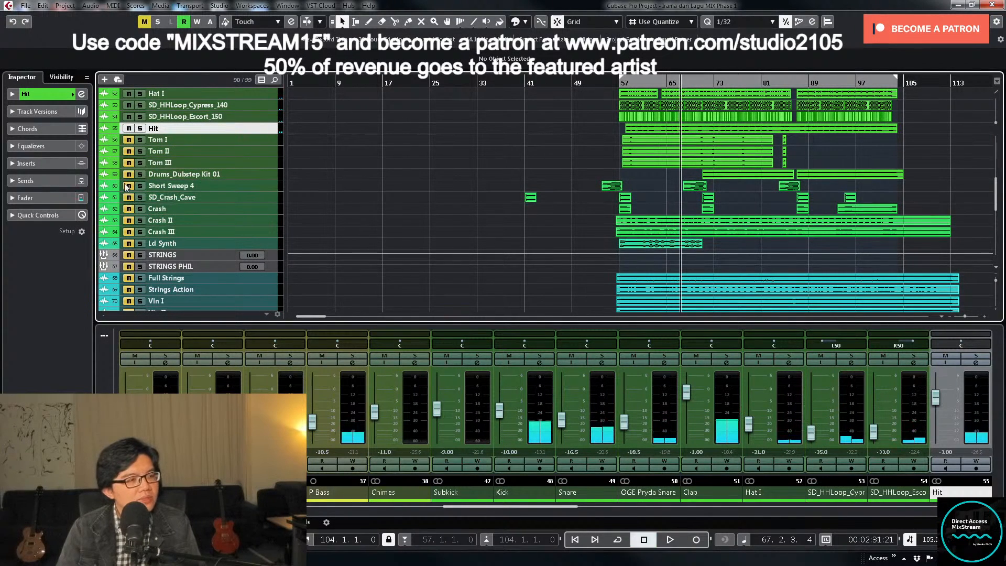
# - Play from about bar 54, unmute the Crash track, and enlarge the Crash, Crash II and Crash III tracks
pyautogui.click(606, 84)
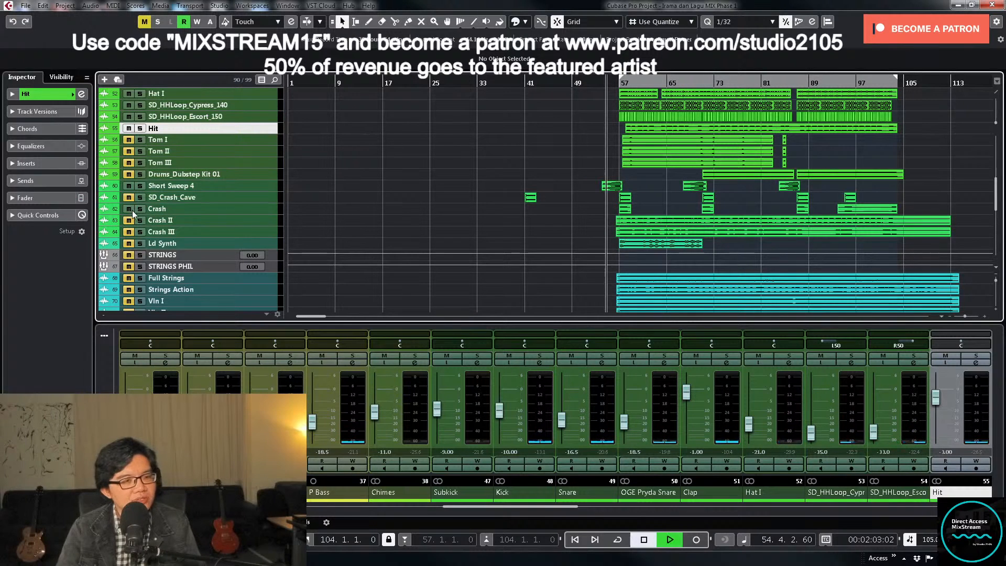
pyautogui.click(260, 211)
pyautogui.keyDown('shift'); pyautogui.click(260, 220); pyautogui.keyUp('shift')
pyautogui.keyDown('shift'); pyautogui.click(264, 231); pyautogui.keyUp('shift')
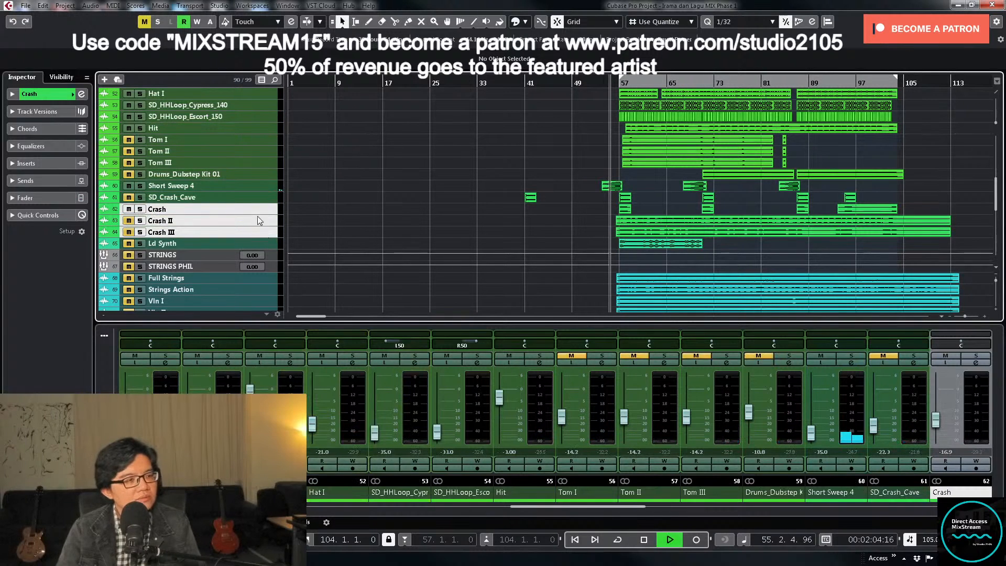
pyautogui.moveTo(257, 215); pyautogui.dragTo(257, 230)
pyautogui.press('h')
pyautogui.press('h')
pyautogui.press('h')
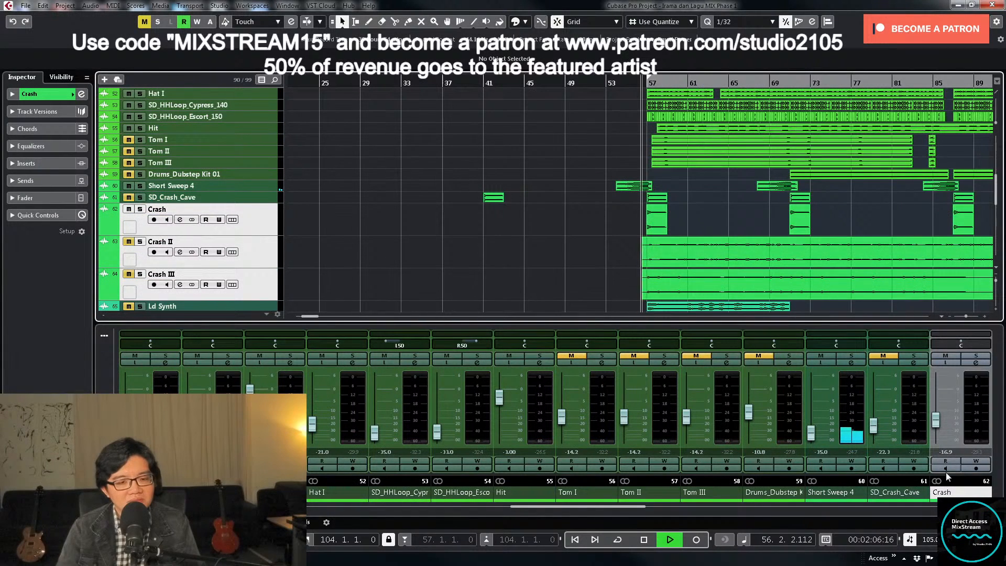
# - Lower the Crash channel's volume to about -22.6 dB and replay the passage from about bar 54
pyautogui.click(936, 422)
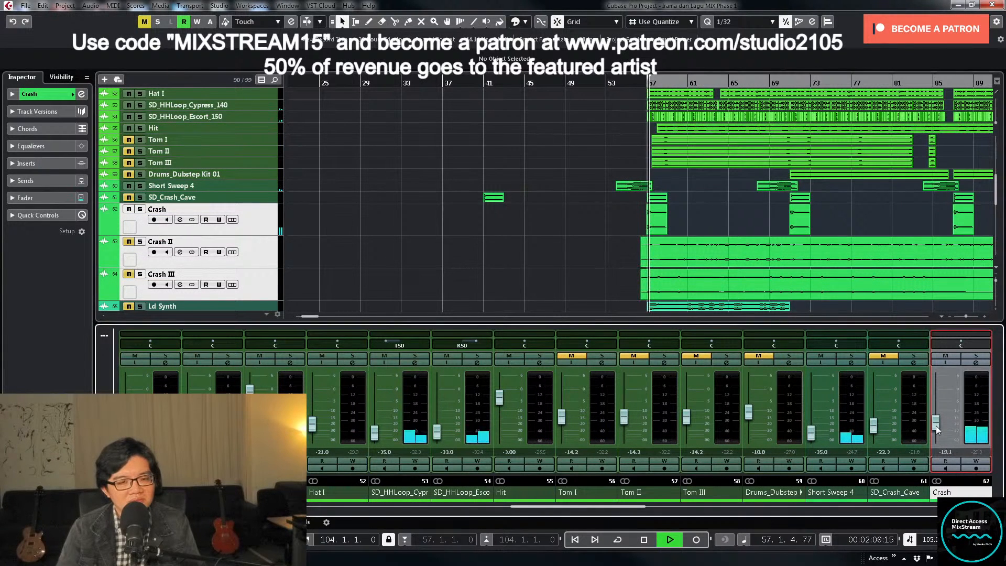
pyautogui.moveTo(936, 426); pyautogui.dragTo(937, 429)
pyautogui.click(619, 83)
pyautogui.press('h')
pyautogui.press('h')
pyautogui.press('h')
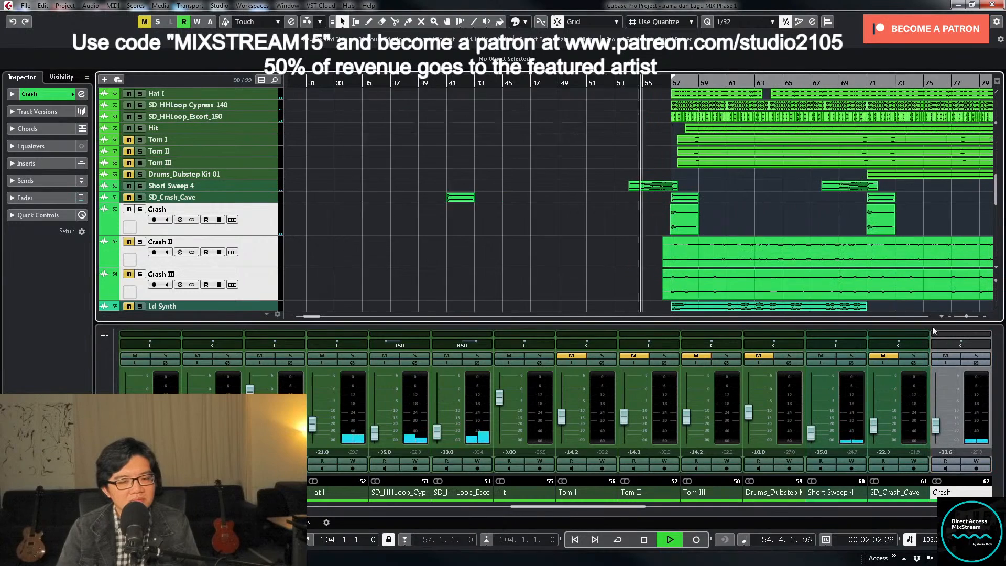
pyautogui.hscroll(6, 620, 506)
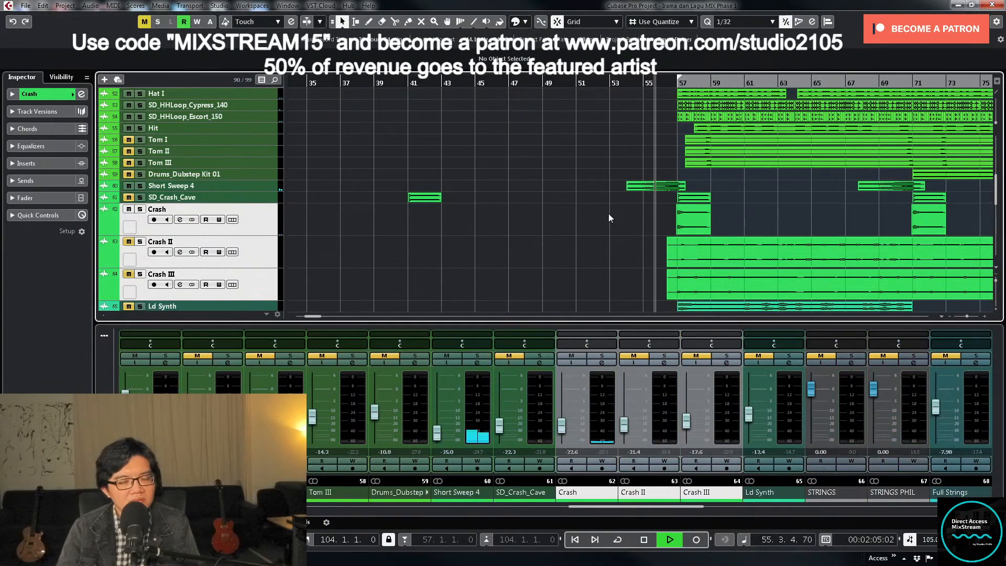
# - Solo the Crash track and audition its first clip in a loop from 56.4.4.0 to bar 59
pyautogui.press('h')
pyautogui.press('h')
pyautogui.press('h')
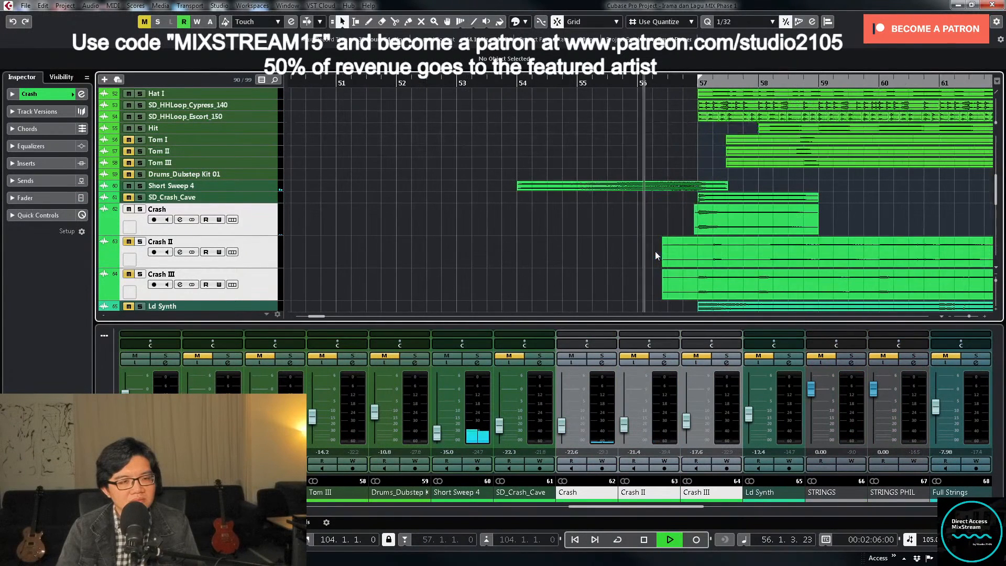
pyautogui.click(140, 209)
pyautogui.press('space')
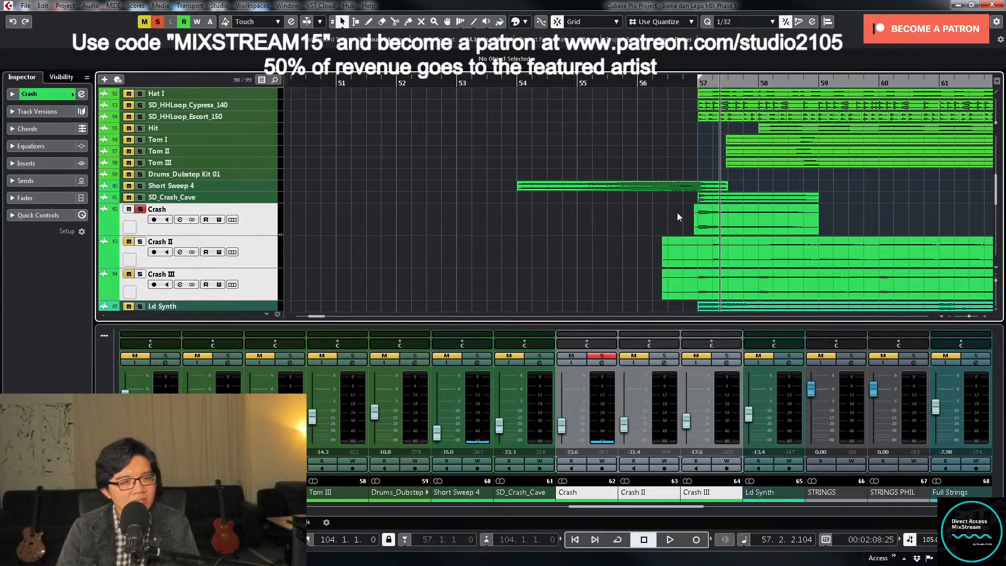
pyautogui.click(717, 219)
pyautogui.press('p')
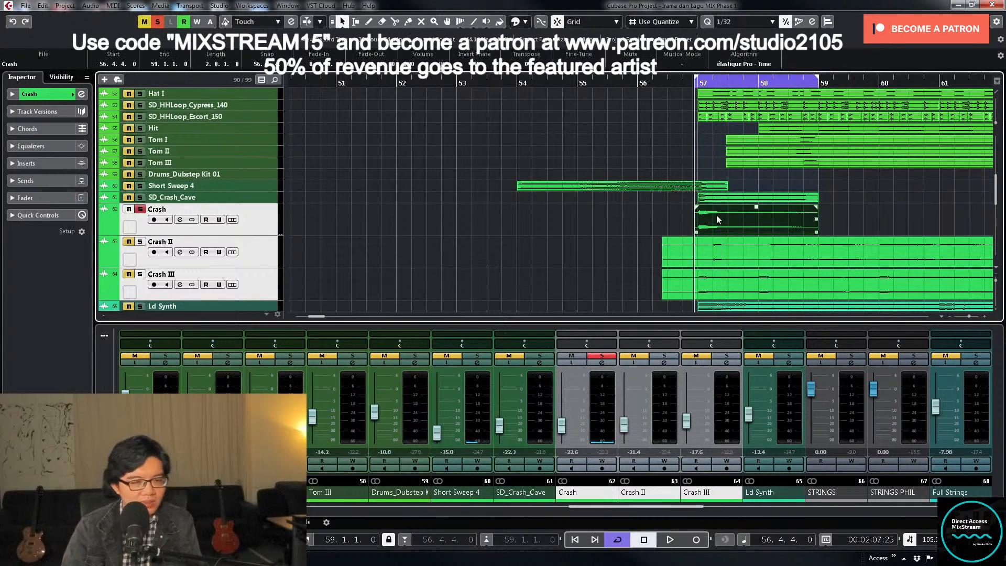
pyautogui.press('space')
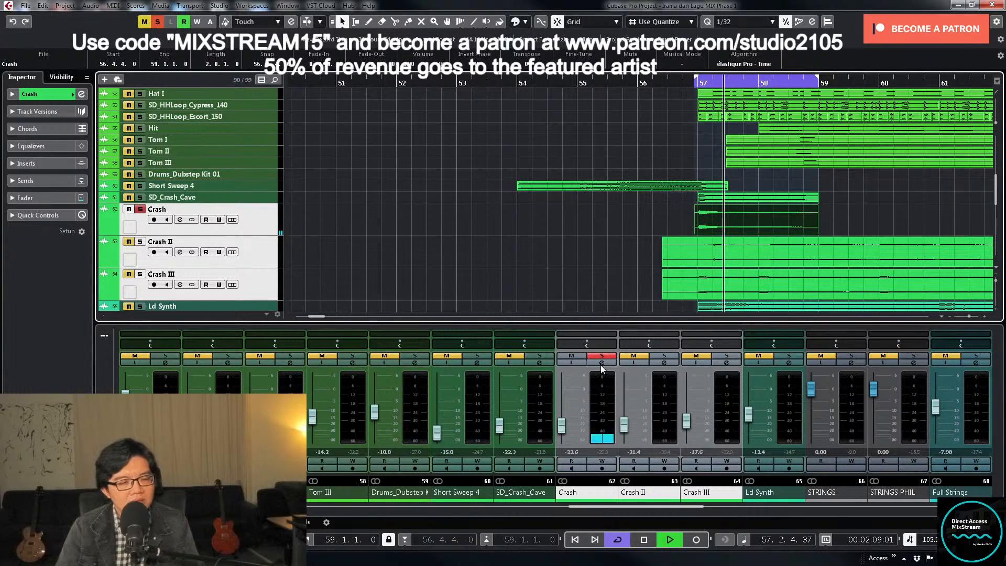
pyautogui.press('space')
# - Open the Crash channel's settings and load the Waves S1 Imager Stereo plug-in into its second insert slot
pyautogui.click(601, 362)
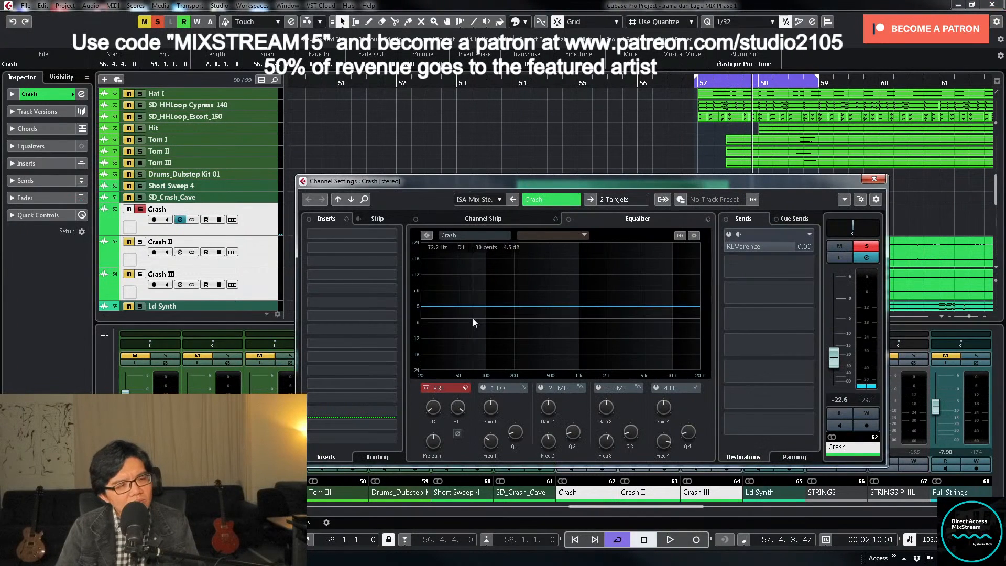
pyautogui.click(635, 199)
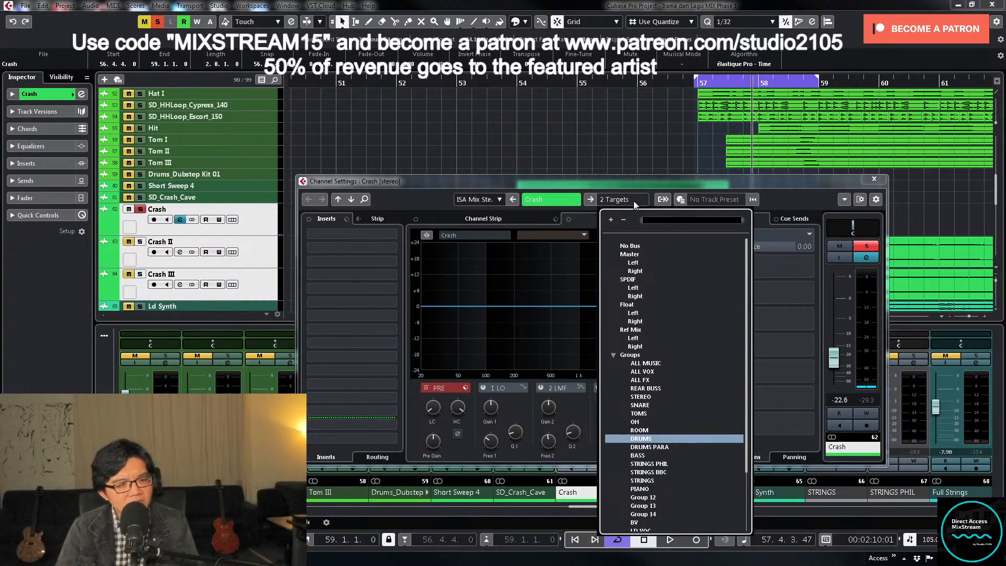
pyautogui.click(535, 188)
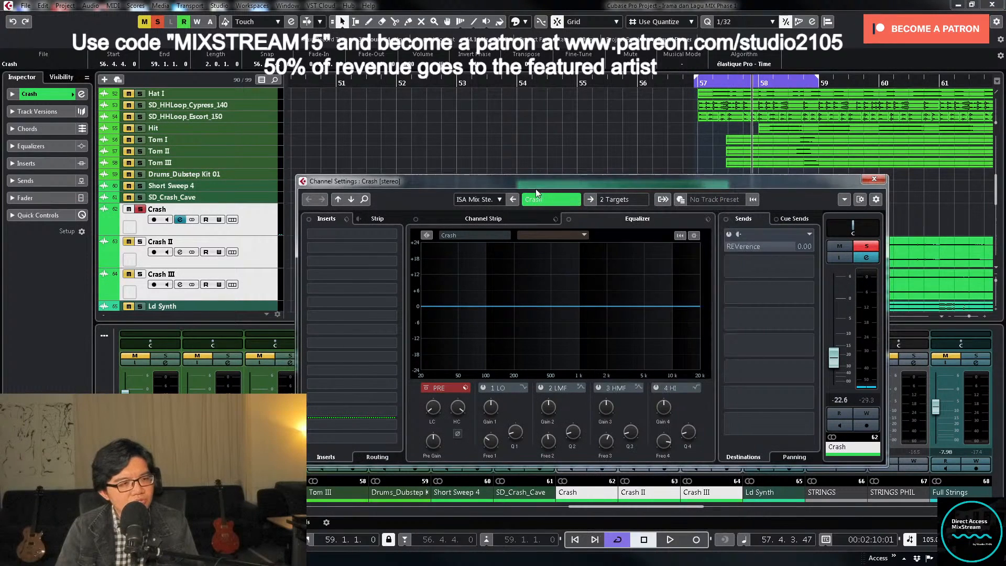
pyautogui.click(390, 249)
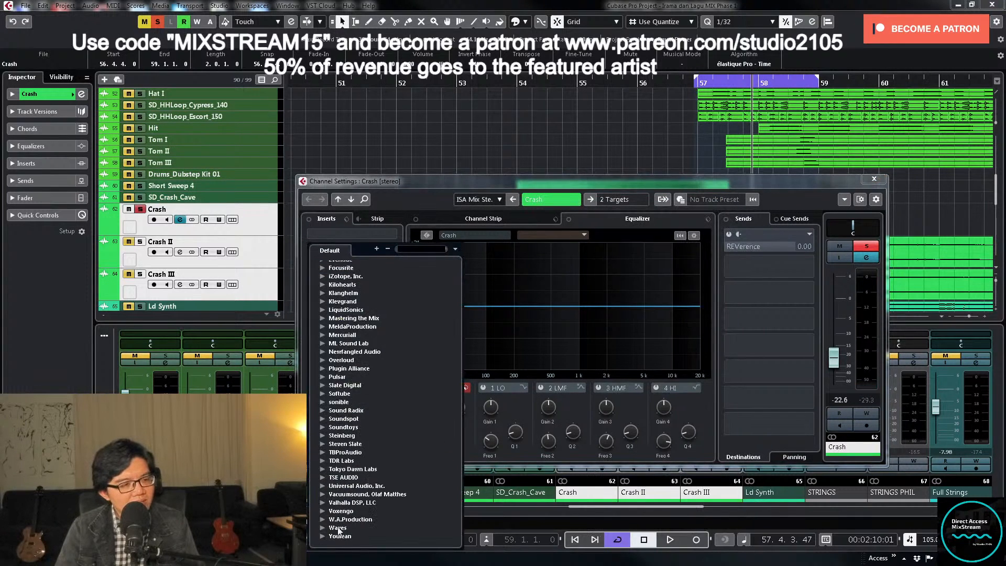
pyautogui.click(322, 527)
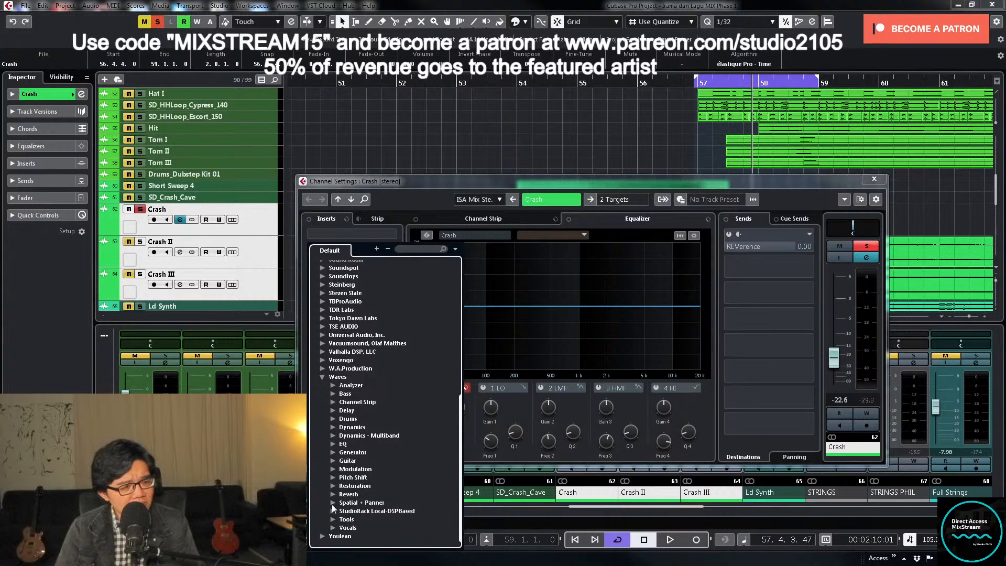
pyautogui.click(333, 503)
pyautogui.click(372, 487)
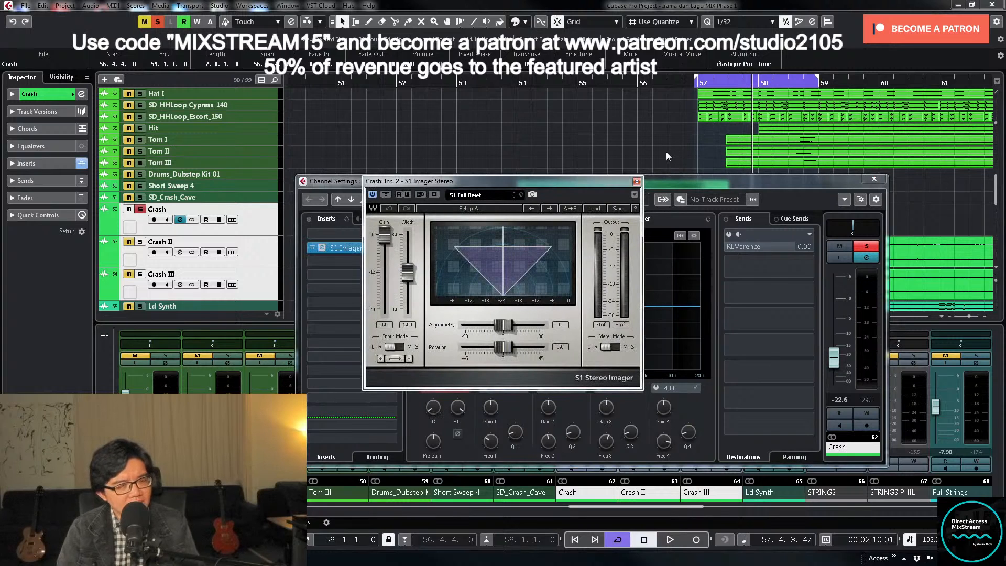
# - Raise the S1 Imager's Width to 3.00 while auditioning the Crash loop, and close the plug-in
pyautogui.press('space')
pyautogui.moveTo(413, 272); pyautogui.dragTo(408, 246)
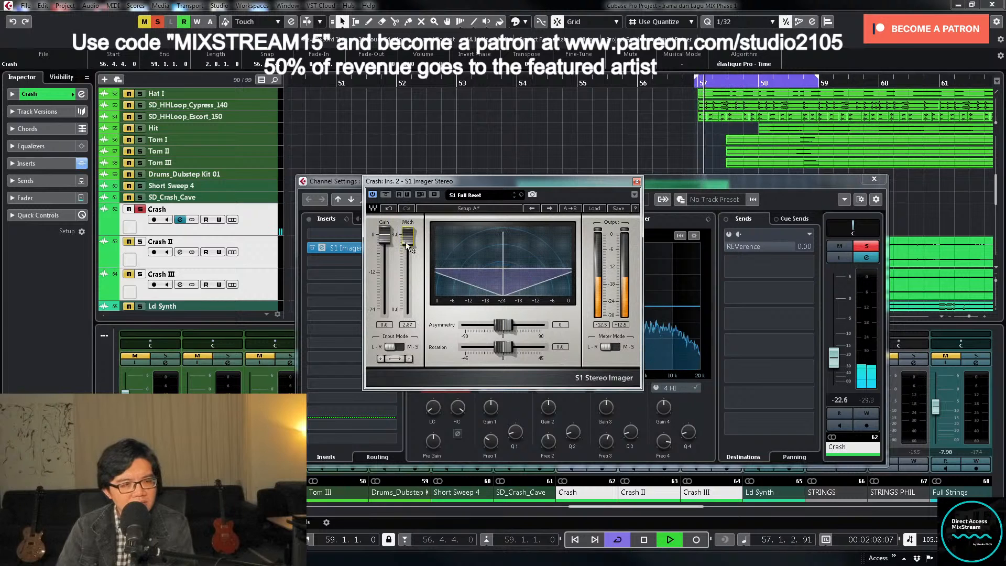
pyautogui.moveTo(408, 238); pyautogui.dragTo(408, 236)
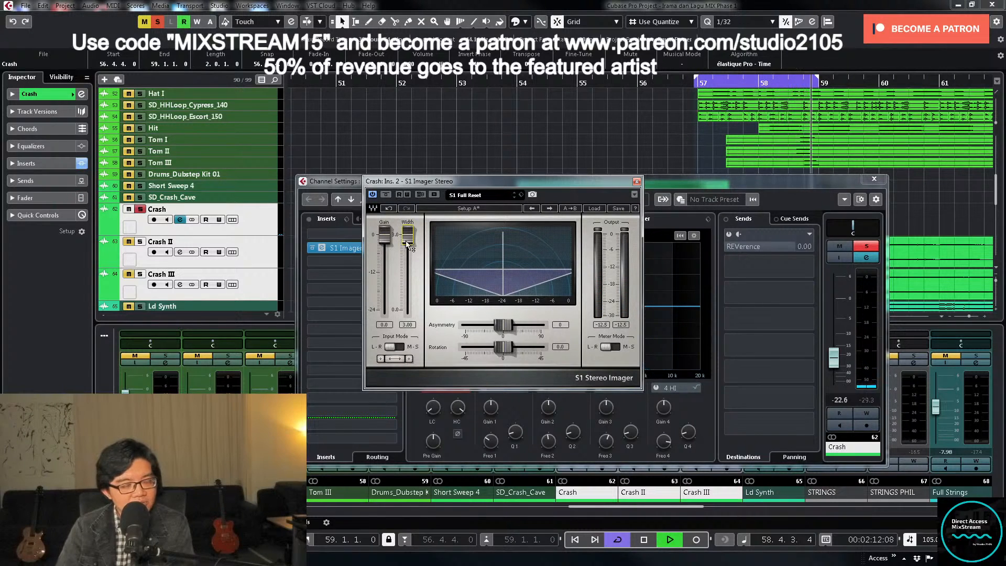
pyautogui.press('space')
pyautogui.click(637, 181)
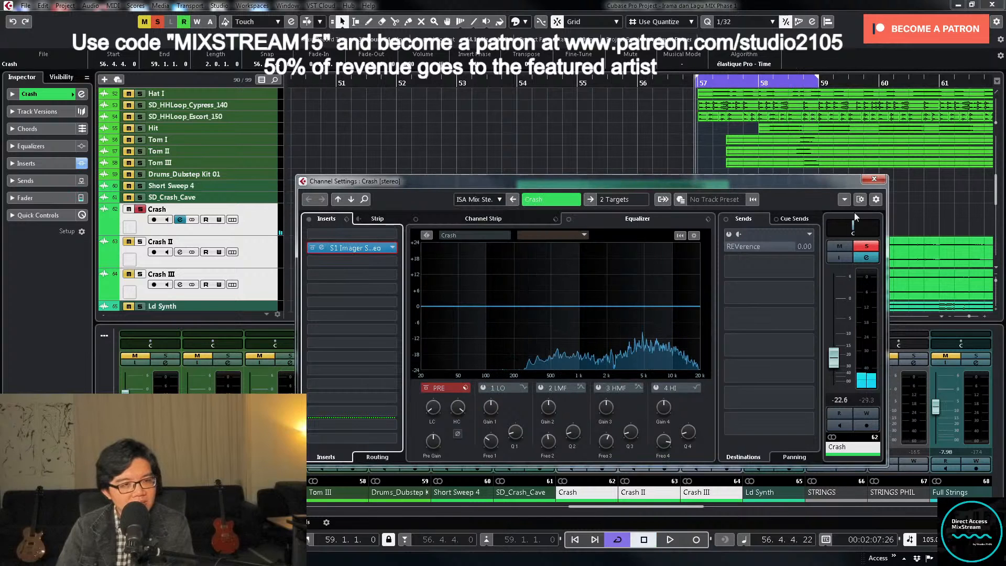
# - Unsolo the Crash track, play from about bar 55, and raise its volume to about -21.4 dB
pyautogui.click(866, 250)
pyautogui.click(584, 81)
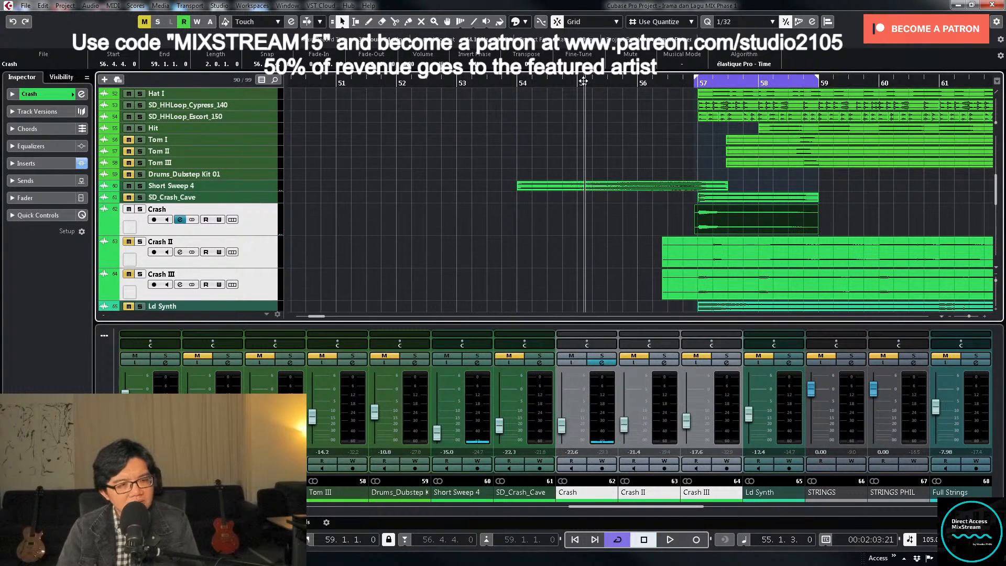
pyautogui.press('space')
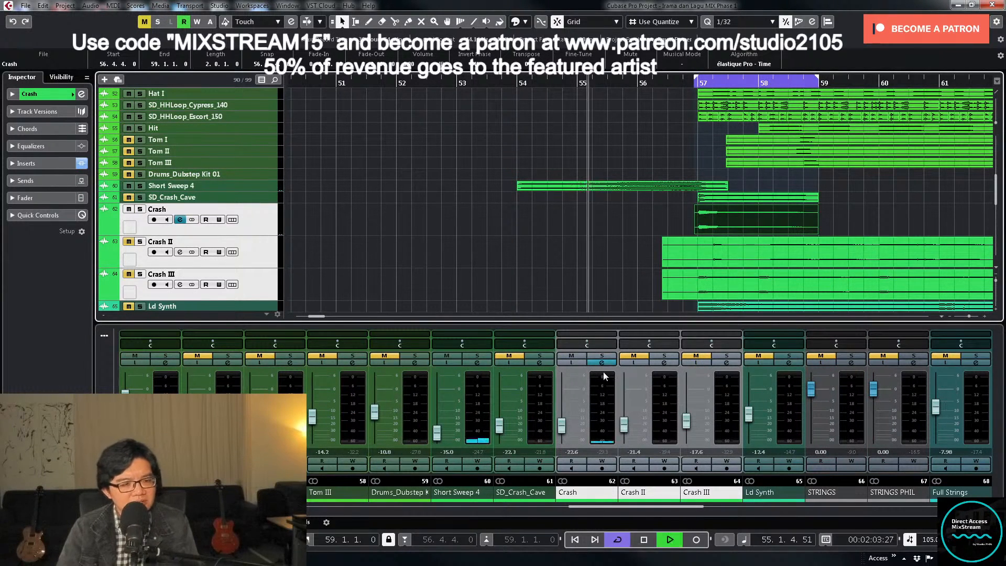
pyautogui.click(557, 429)
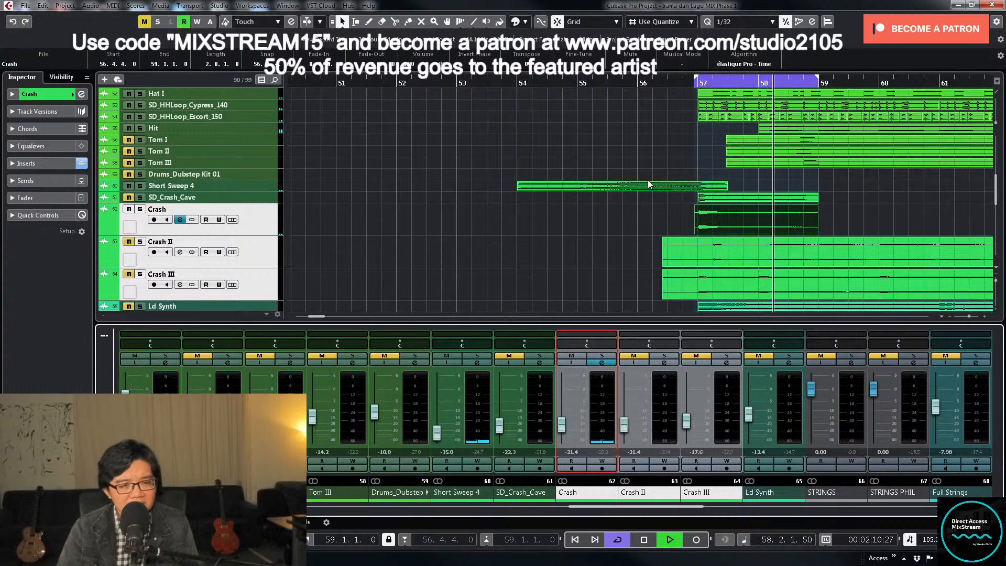
pyautogui.press('space')
pyautogui.moveTo(631, 83); pyautogui.dragTo(631, 78)
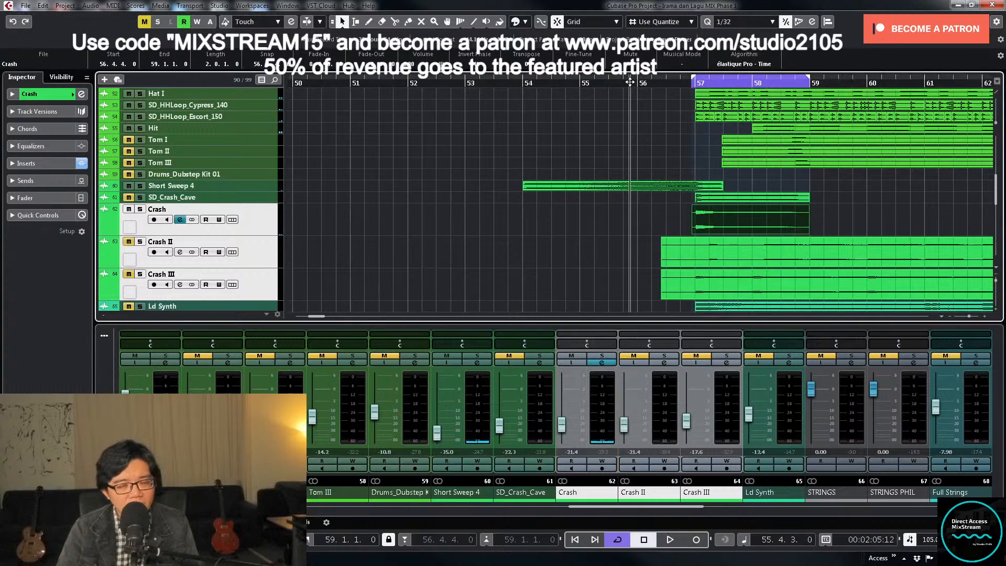
# - Set the Crash channel's volume to -19.0 dB and replay the passage from about bar 55
pyautogui.click(560, 430)
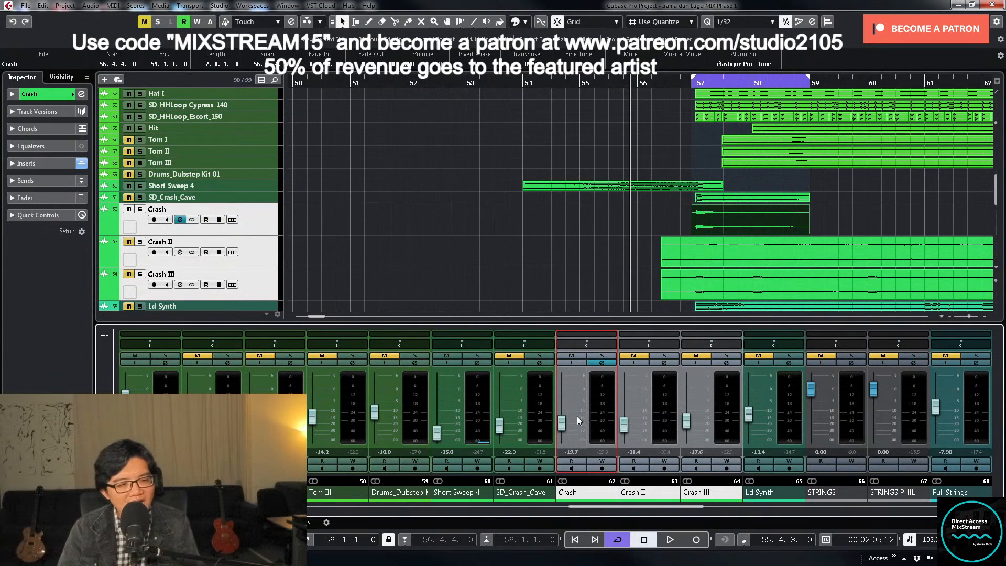
pyautogui.doubleClick(572, 451)
pyautogui.write('-')
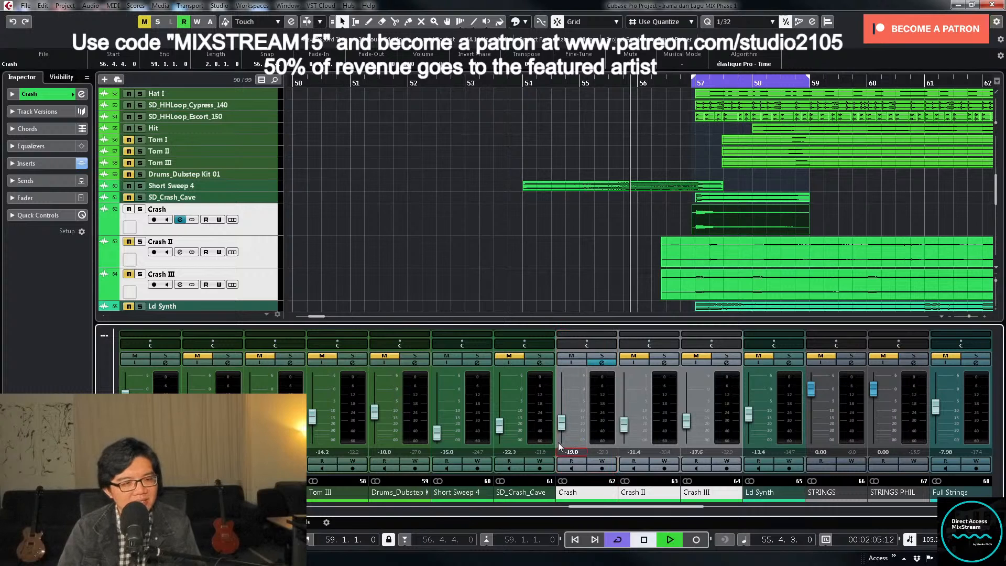
pyautogui.press('space')
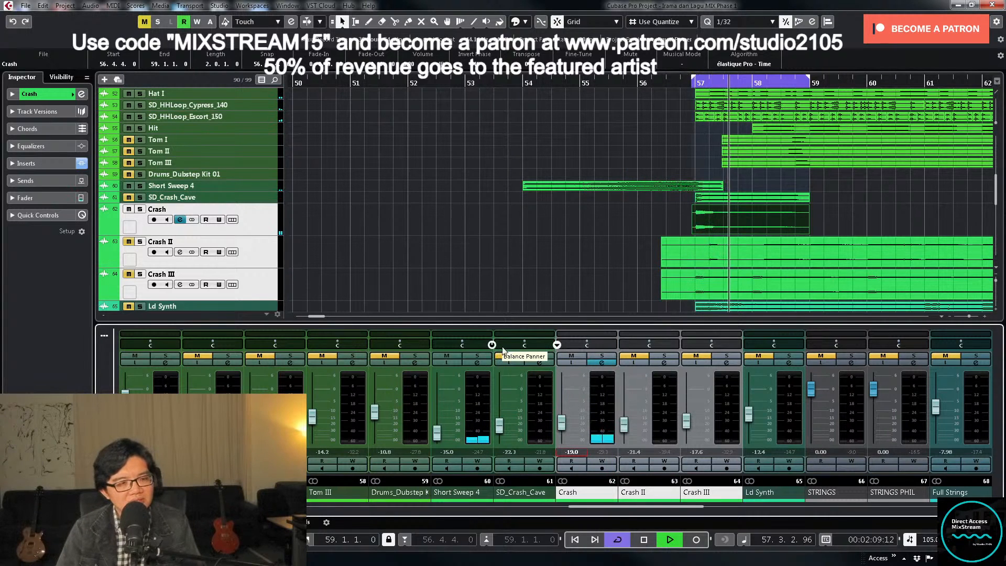
pyautogui.press('space')
# - Unmute the SD_Crash_Cave track, return to about bar 56, and enlarge the SD_Crash_Cave and Crash tracks
pyautogui.click(509, 357)
pyautogui.click(653, 82)
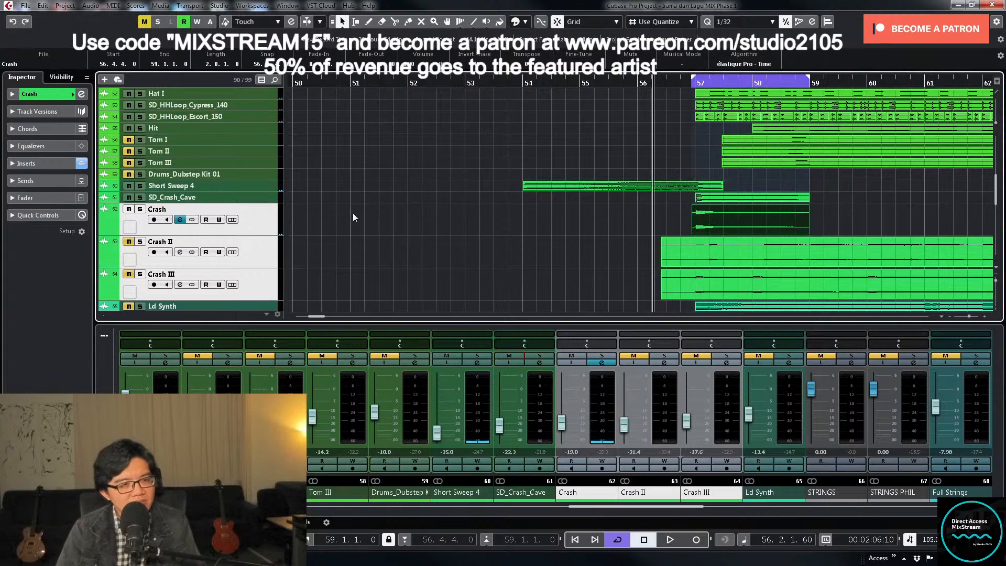
pyautogui.keyDown('shift'); pyautogui.click(246, 199); pyautogui.keyUp('shift')
pyautogui.moveTo(258, 202); pyautogui.dragTo(260, 268)
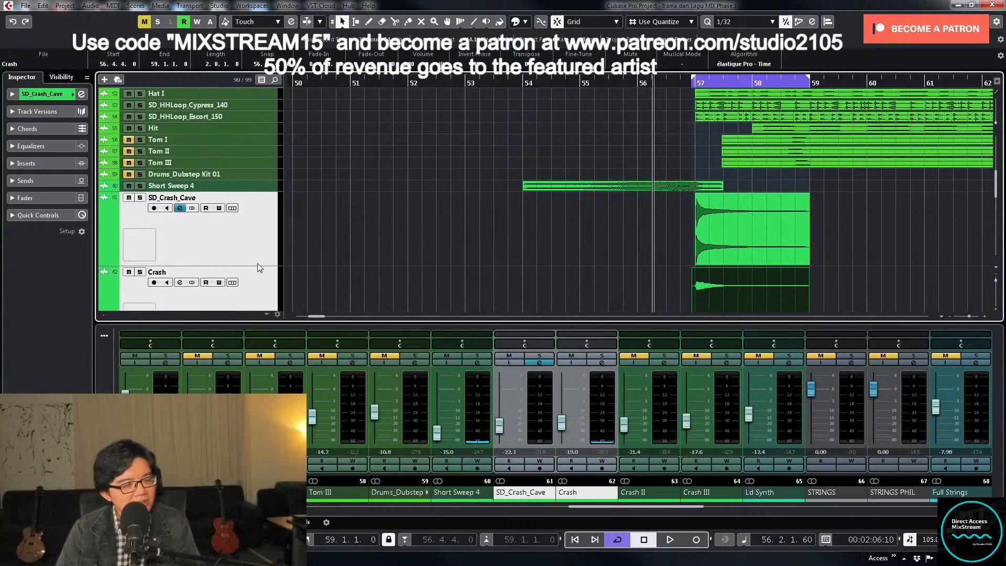
# - Solo SD_Crash_Cave in playback, lower its volume to about -29.7 dB, and replay it unsoloed from about bar 54
pyautogui.click(540, 356)
pyautogui.press('space')
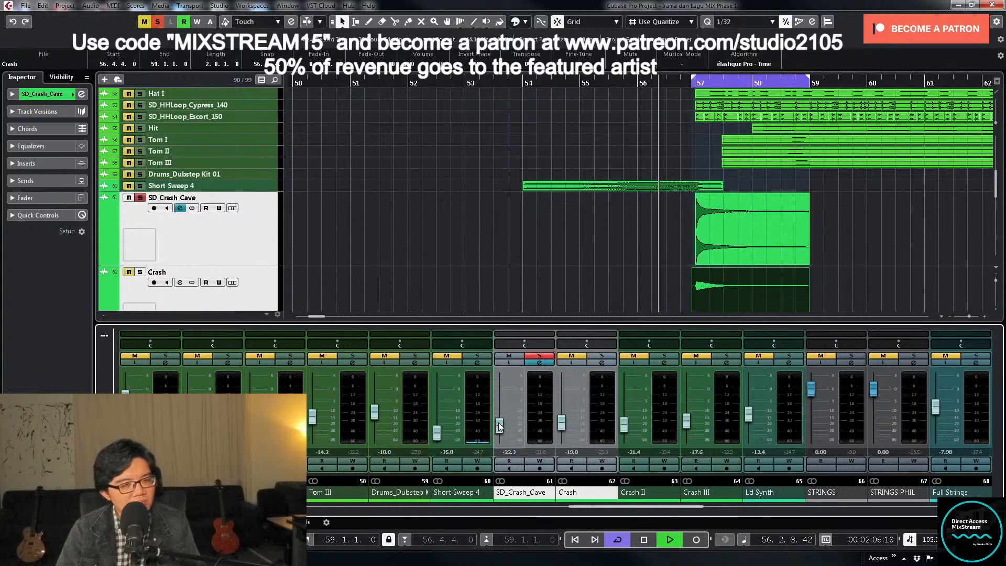
pyautogui.moveTo(498, 423); pyautogui.dragTo(501, 427)
pyautogui.click(540, 356)
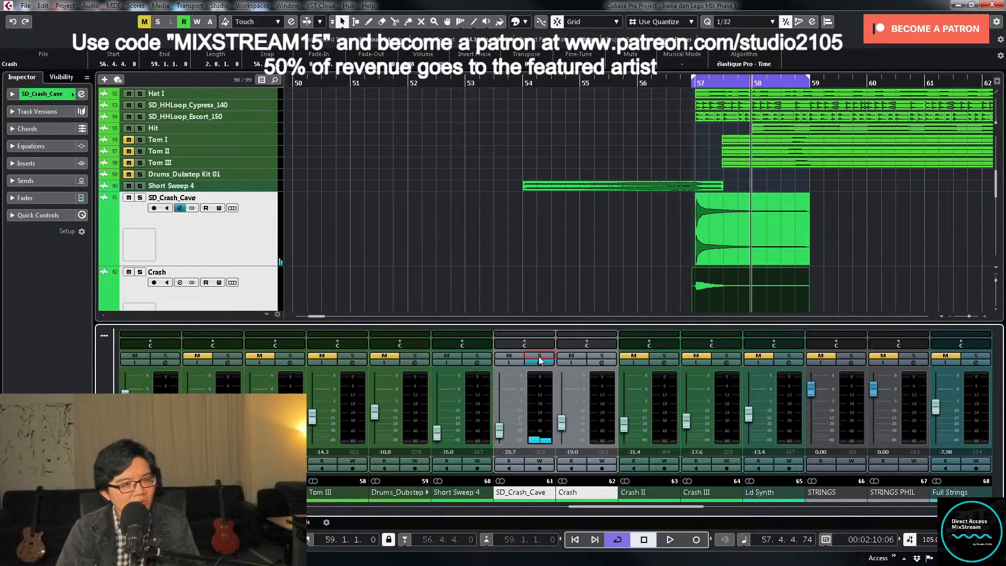
pyautogui.click(508, 83)
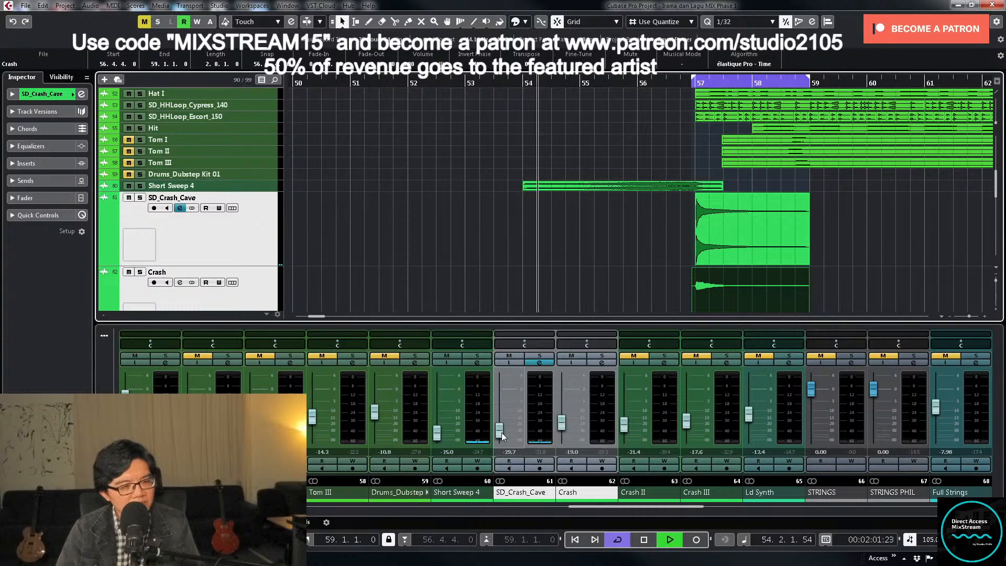
# - Play the first SD_Crash_Cave clip from about bar 41 and set the channel's volume to -30.0 dB
pyautogui.click(563, 238)
pyautogui.press('g')
pyautogui.press('g')
pyautogui.press('g')
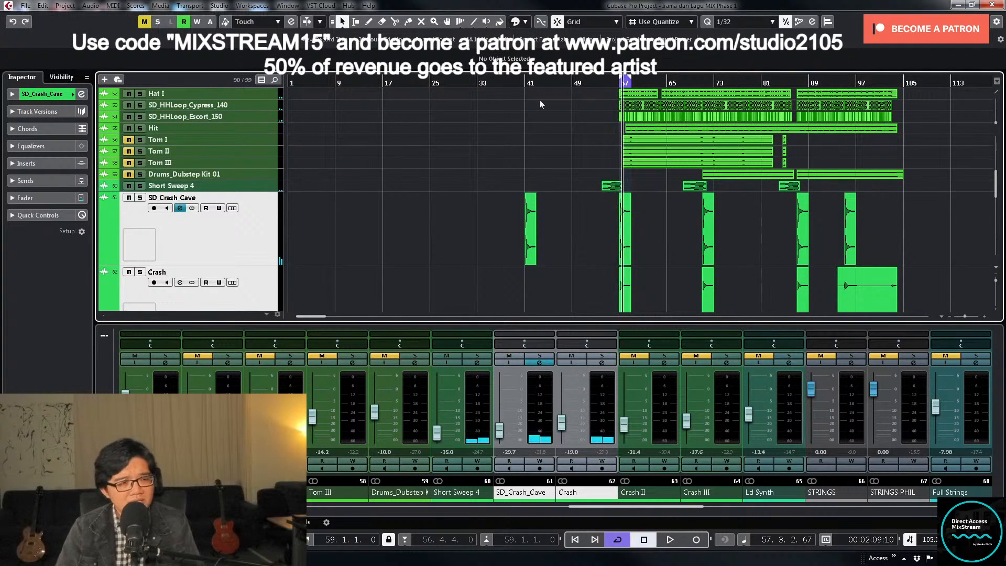
pyautogui.click(518, 81)
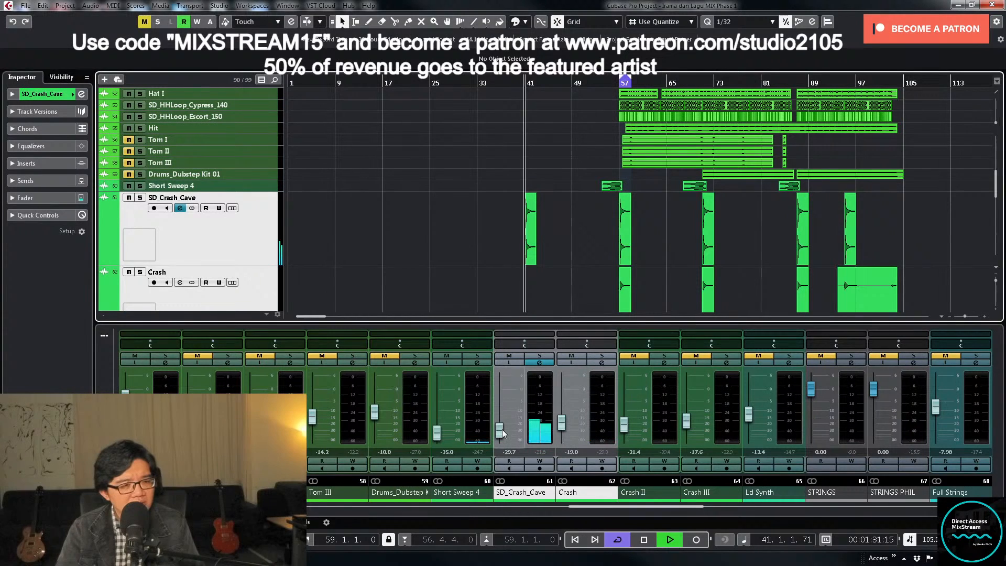
pyautogui.click(510, 451)
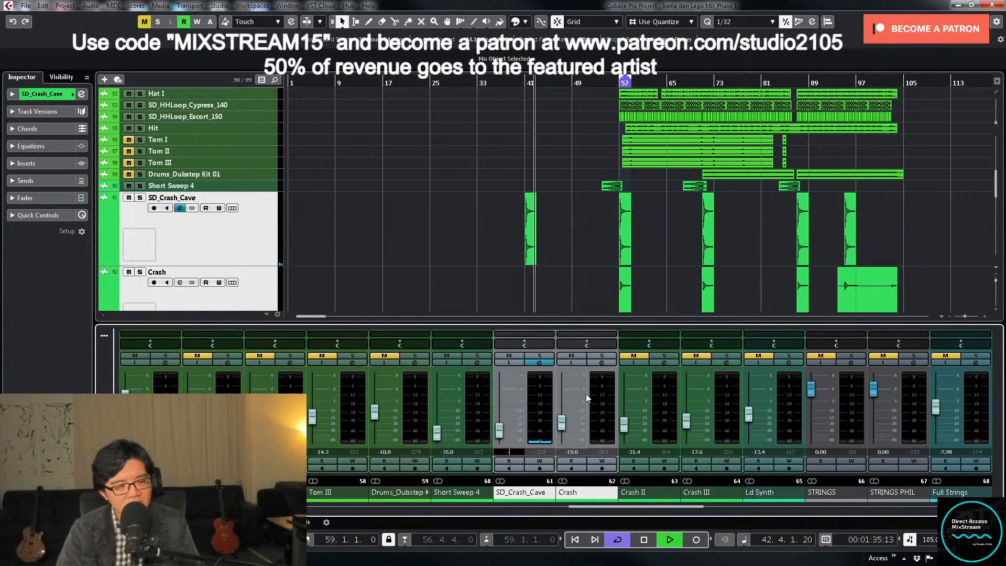
pyautogui.press('KP_Subtract')
pyautogui.press('KP_Subtract')
pyautogui.press('KP_Subtract')
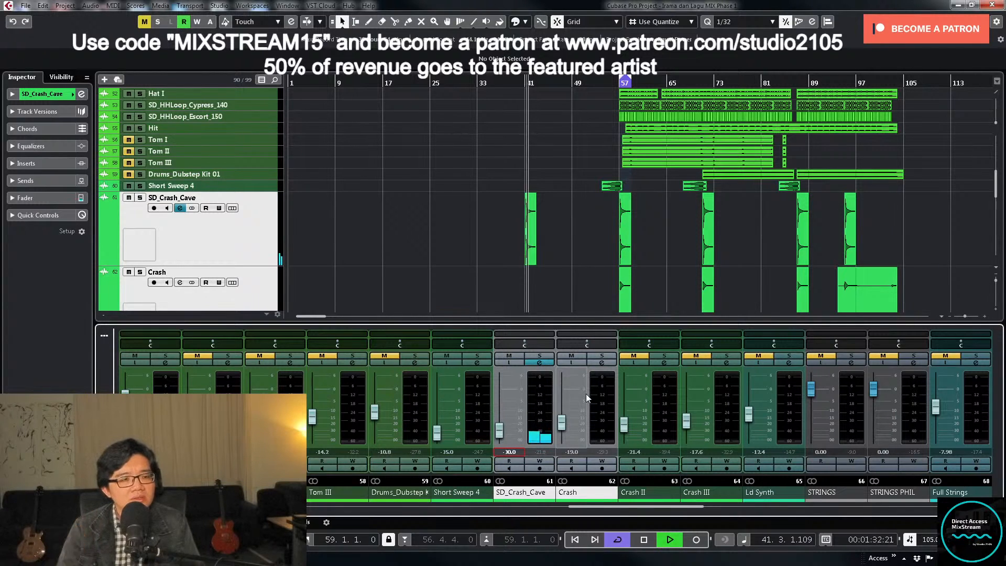
# - Restore the compact height of the SD_Crash_Cave and Crash tracks and stop playback
pyautogui.scroll(-2, 596, 215)
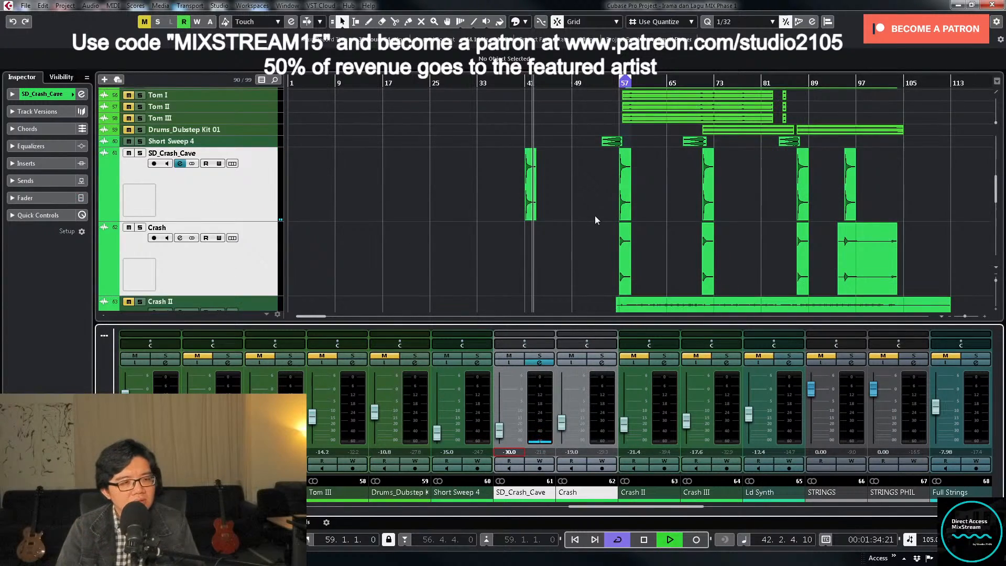
pyautogui.click(224, 193)
pyautogui.press('z')
pyautogui.press('z')
pyautogui.press('space')
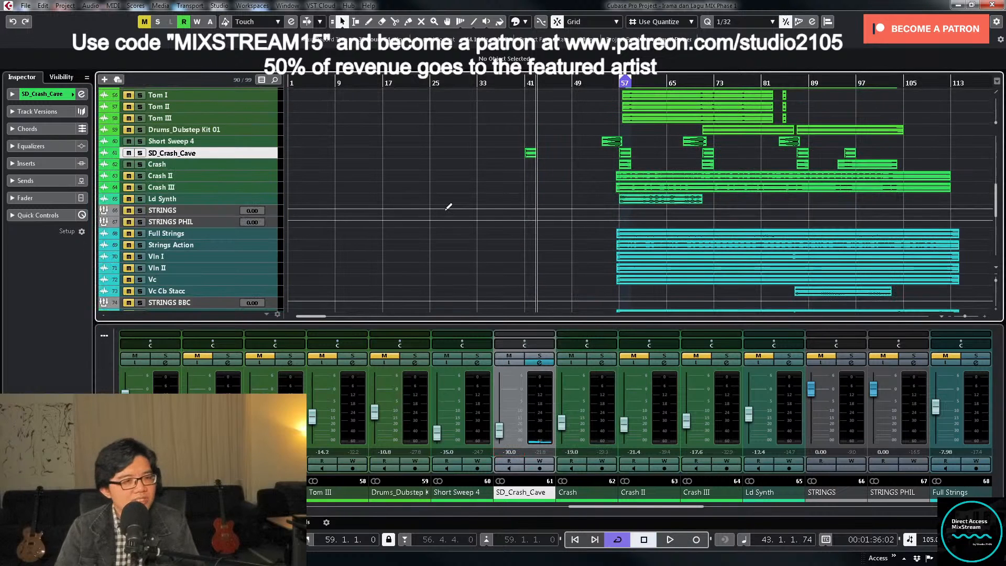
# - Play on from about bar 43 and look through the arrangement and mixer channels from the vocals back to the bass and drums
pyautogui.scroll(4, 586, 181)
pyautogui.scroll(-2, 589, 177)
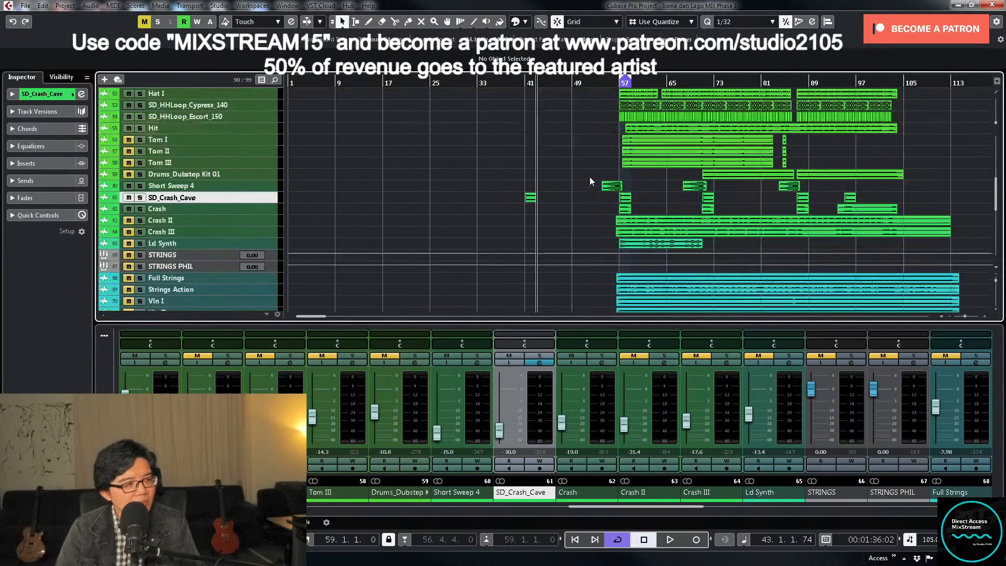
pyautogui.press('space')
pyautogui.scroll(-5, 590, 176)
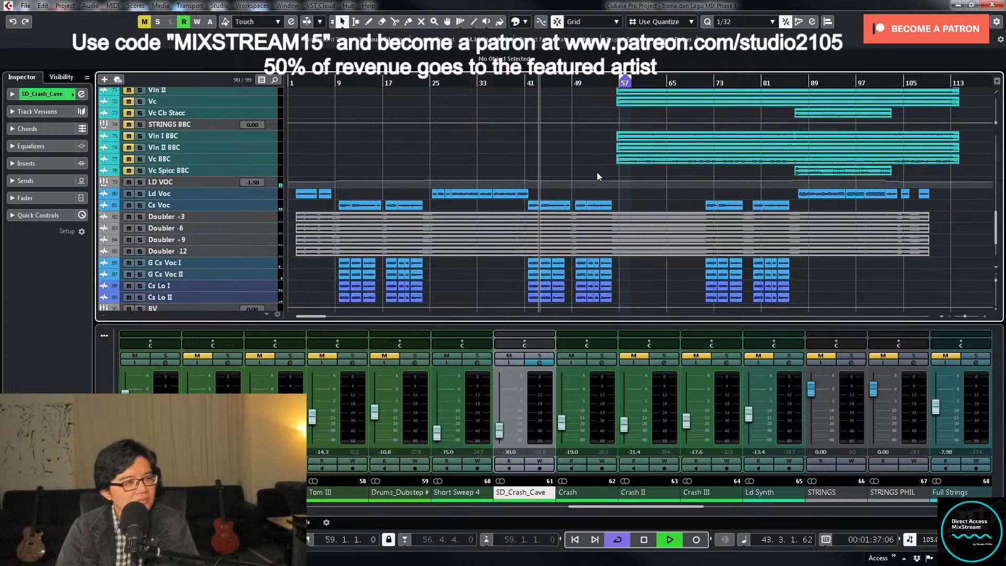
pyautogui.scroll(10, 597, 169)
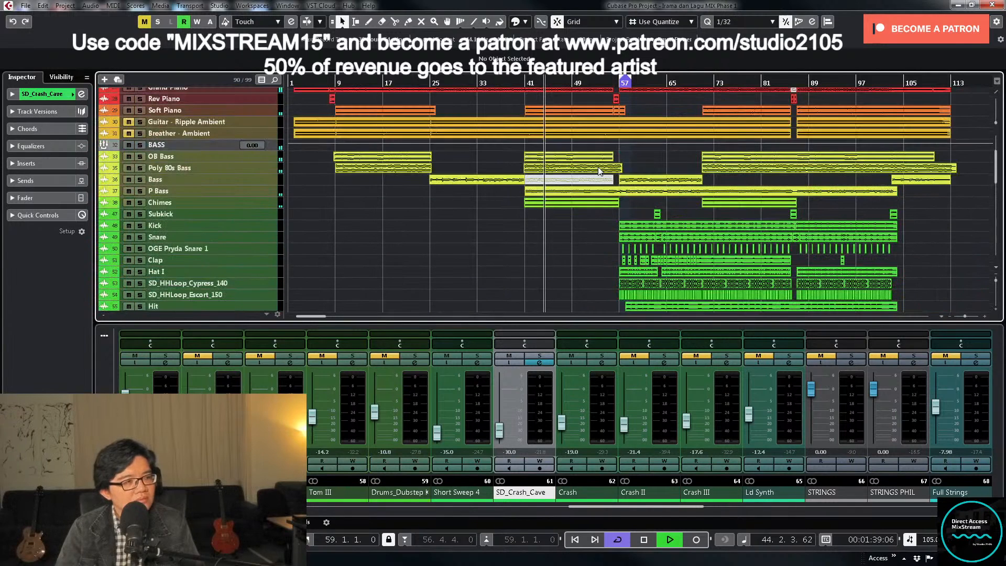
pyautogui.scroll(-7, 599, 168)
pyautogui.scroll(2, 600, 166)
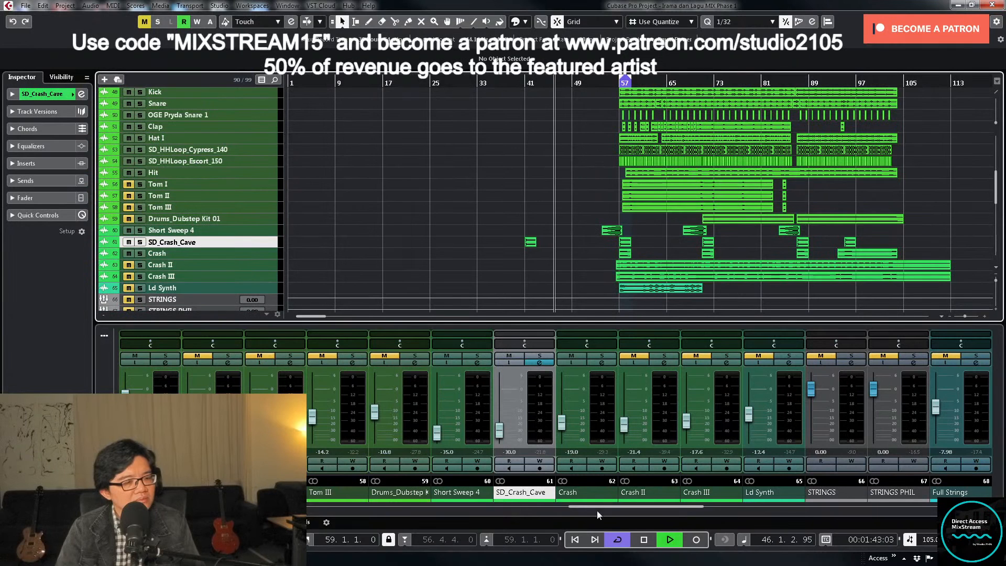
pyautogui.scroll(-3, 598, 512)
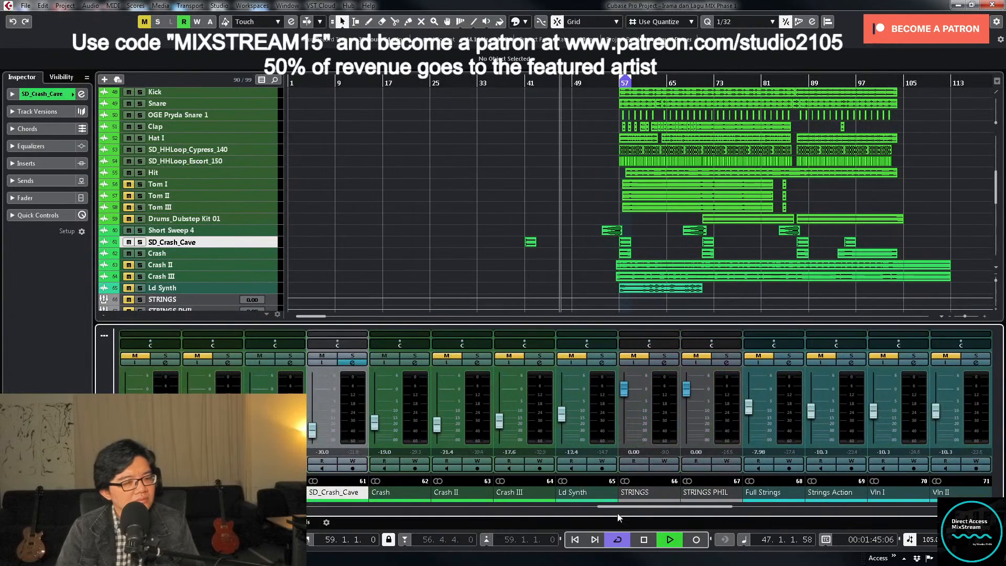
pyautogui.scroll(13, 617, 516)
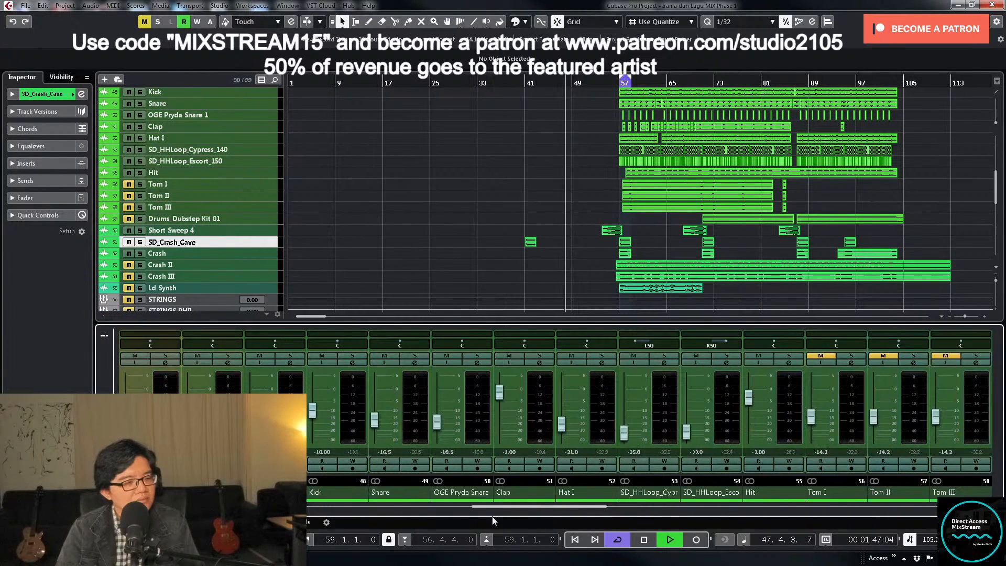
pyautogui.scroll(-11, 545, 519)
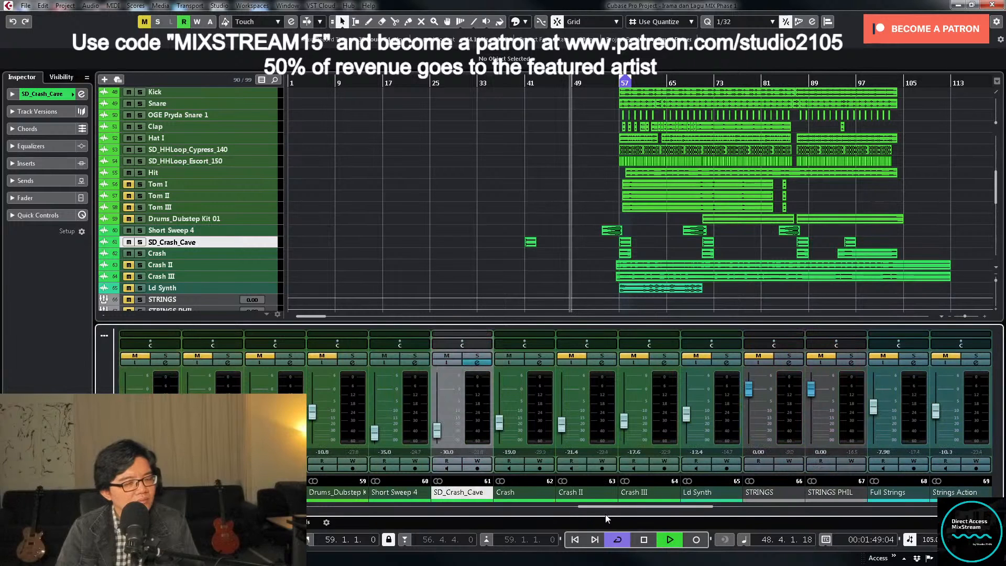
pyautogui.moveTo(603, 508); pyautogui.dragTo(415, 518)
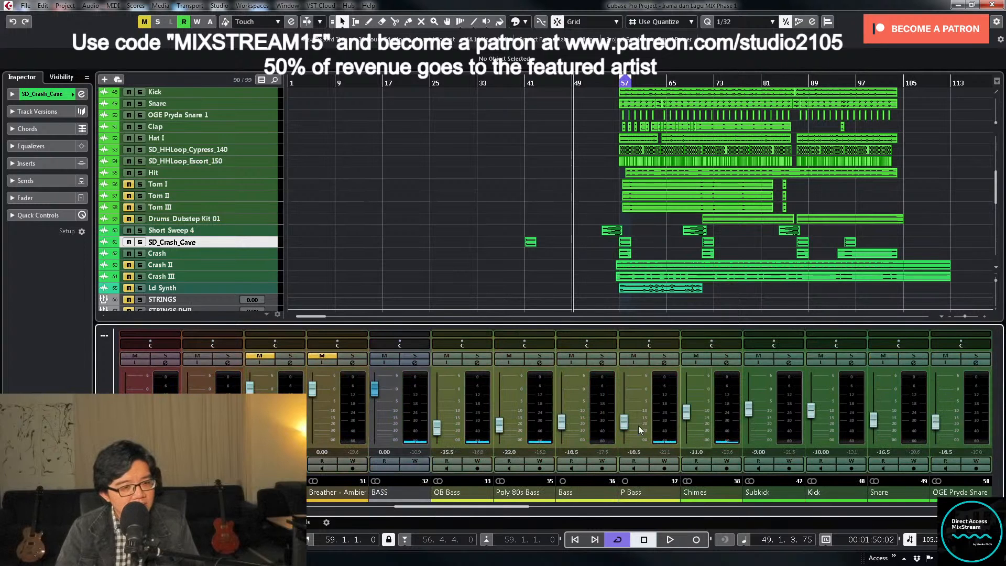
# - Play from about bar 40 and set the Chimes channel's volume to -12.5 dB
pyautogui.scroll(10, 577, 210)
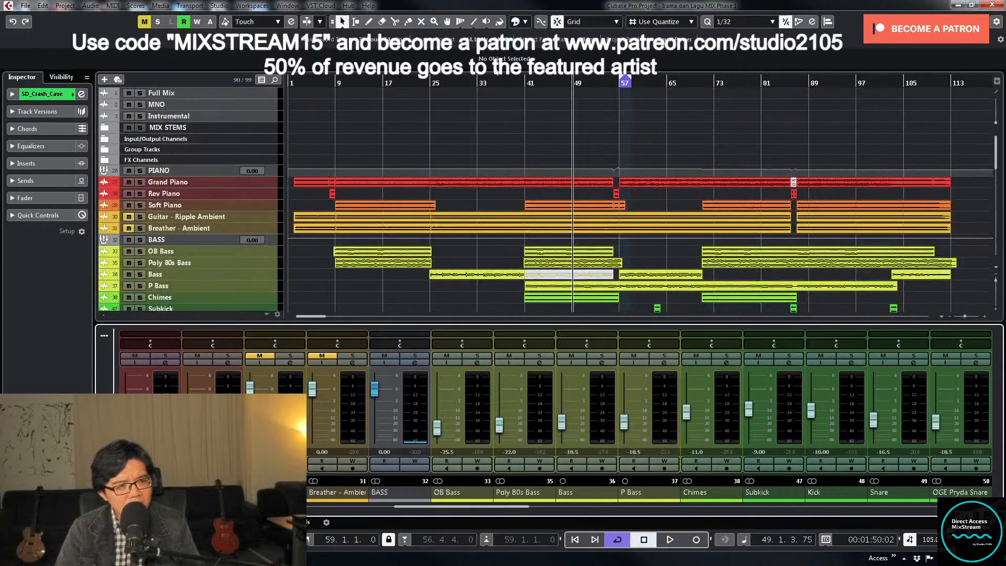
pyautogui.click(519, 82)
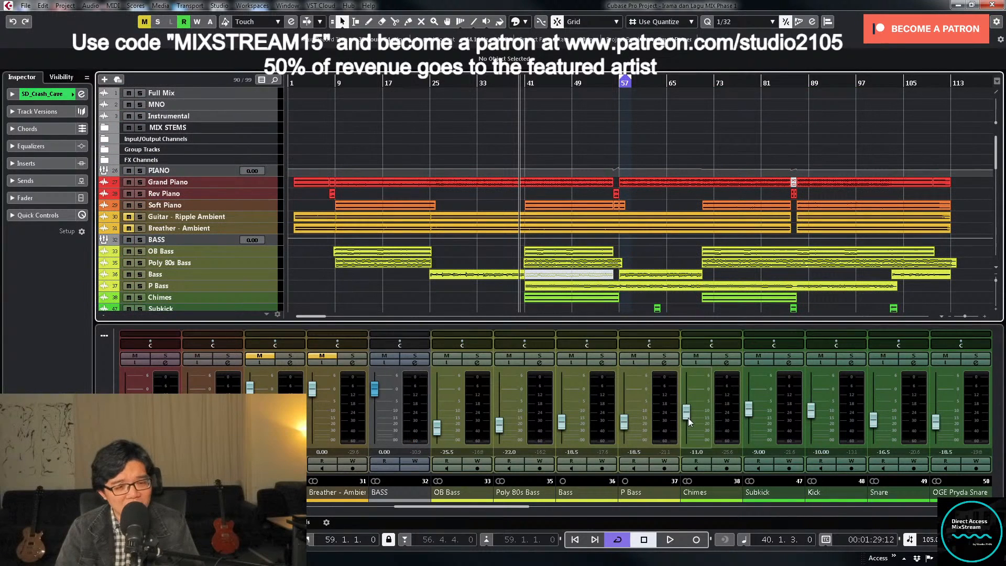
pyautogui.press('space')
pyautogui.moveTo(687, 420); pyautogui.dragTo(688, 422)
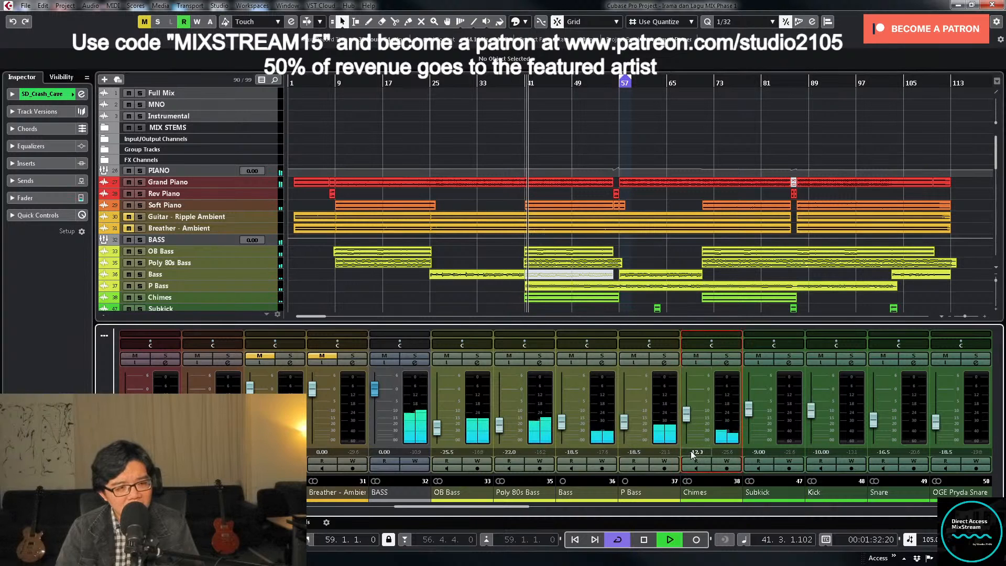
pyautogui.write('-12.5')
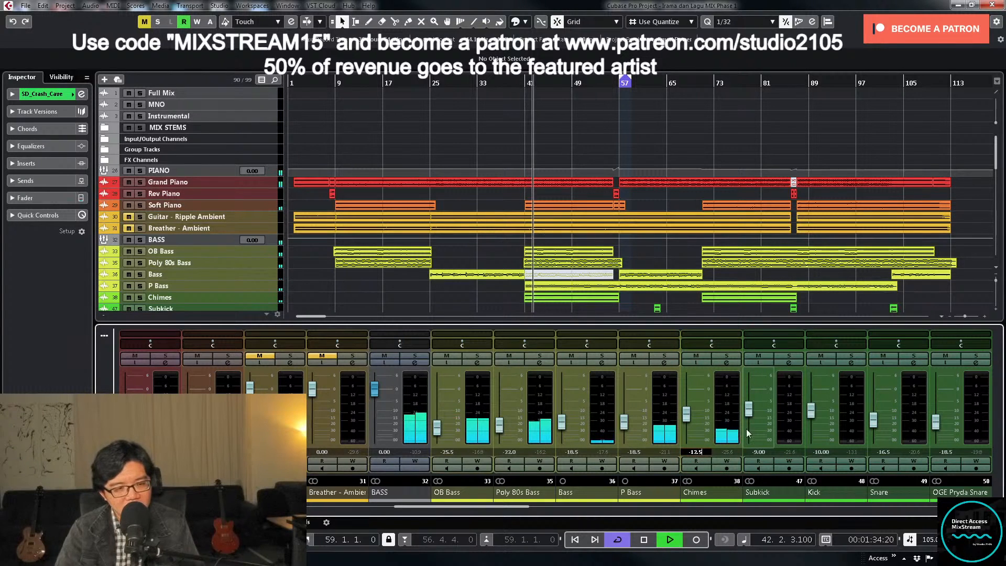
# - Place the playhead at about bar 56, then enlarge and unmute the Tom I, Tom II and Tom III tracks
pyautogui.scroll(-4, 679, 279)
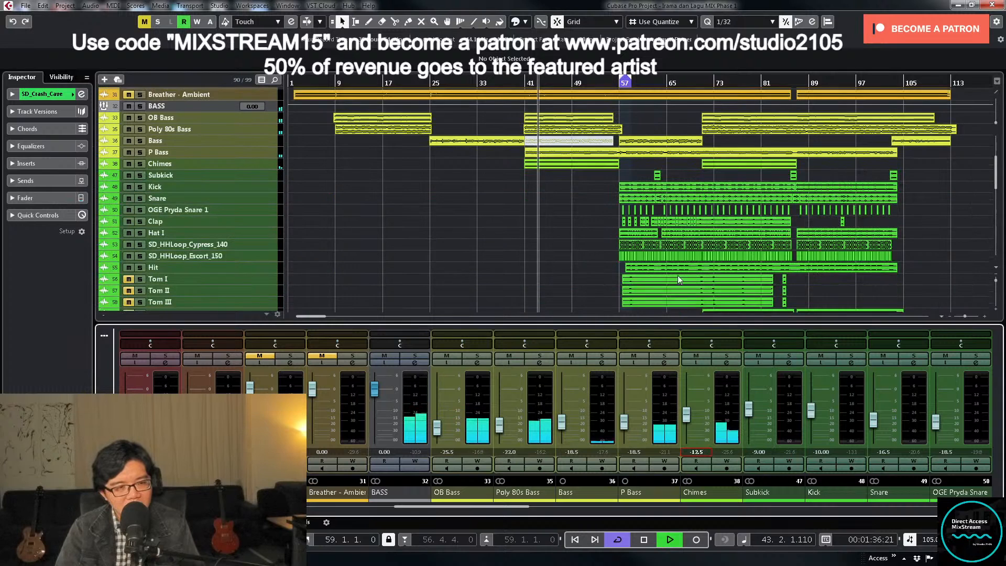
pyautogui.scroll(-1, 726, 128)
pyautogui.click(614, 84)
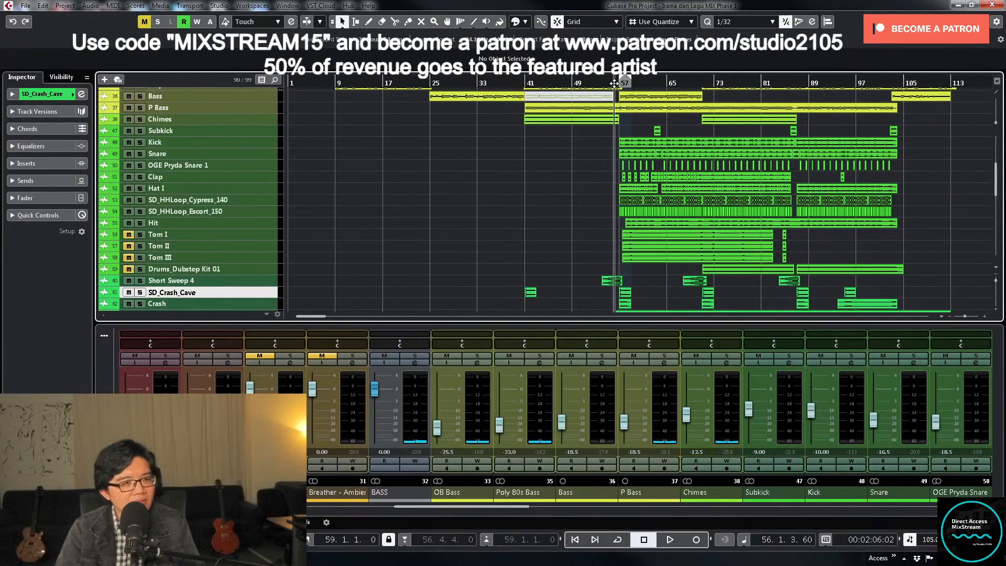
pyautogui.click(259, 256)
pyautogui.keyDown('shift'); pyautogui.click(265, 237); pyautogui.keyUp('shift')
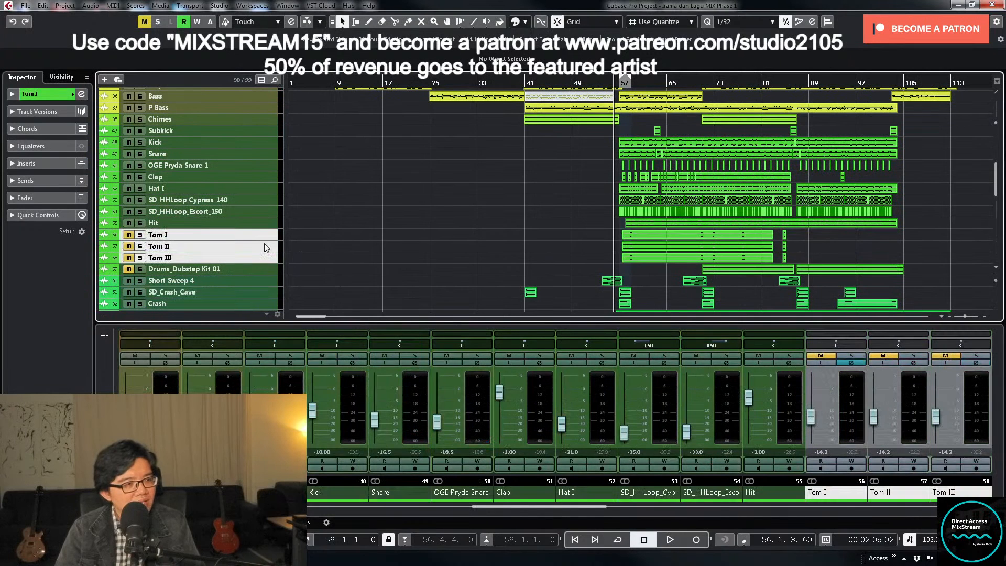
pyautogui.moveTo(264, 241); pyautogui.dragTo(274, 273)
pyautogui.scroll(-1, 530, 245)
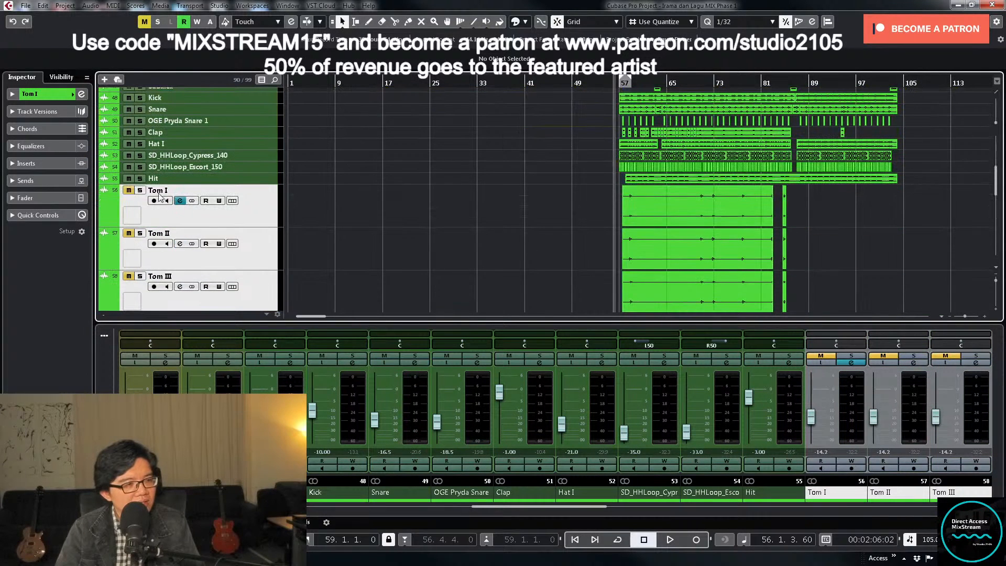
pyautogui.click(130, 284)
# - Trim the starts of the first Tom I, Tom II and Tom III clips together to 58.3.1.0
pyautogui.scroll(-1, 444, 248)
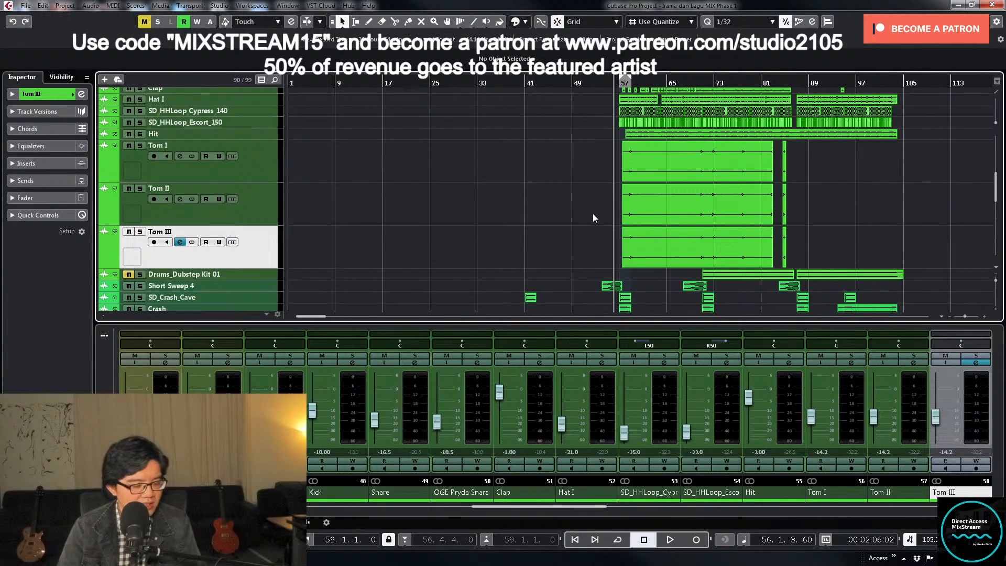
pyautogui.press('h')
pyautogui.press('h')
pyautogui.press('h')
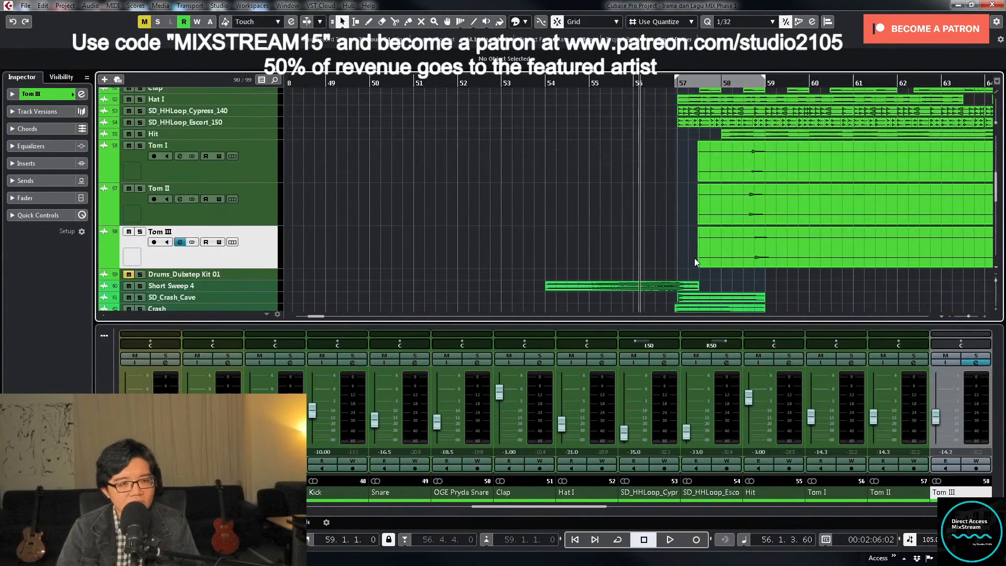
pyautogui.moveTo(704, 215); pyautogui.dragTo(744, 179)
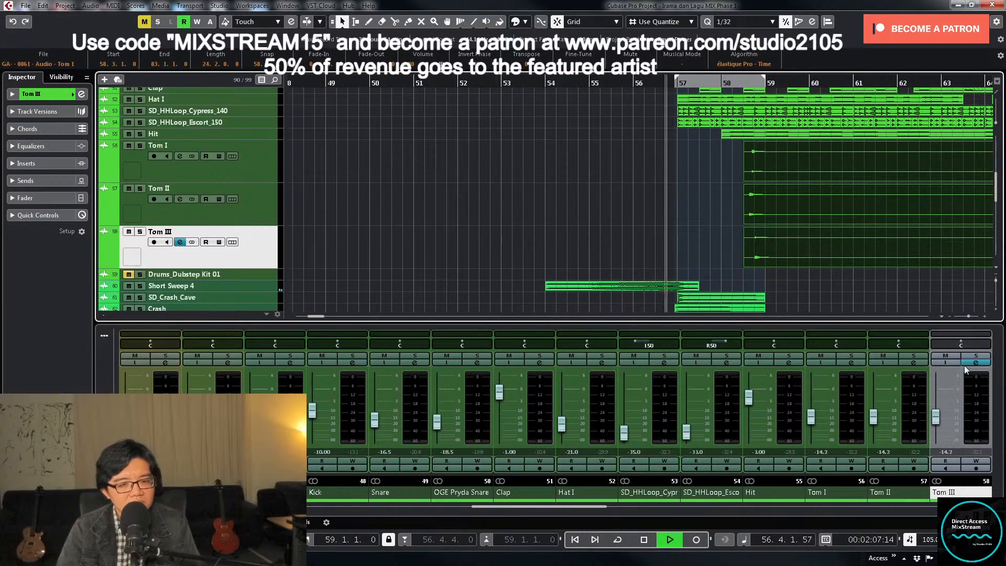
# - Select the three Tom channels during playback, check the equalizer in Tom I's channel settings, and close the window
pyautogui.click(852, 434)
pyautogui.press('space')
pyautogui.keyDown('shift'); pyautogui.click(916, 432); pyautogui.keyUp('shift')
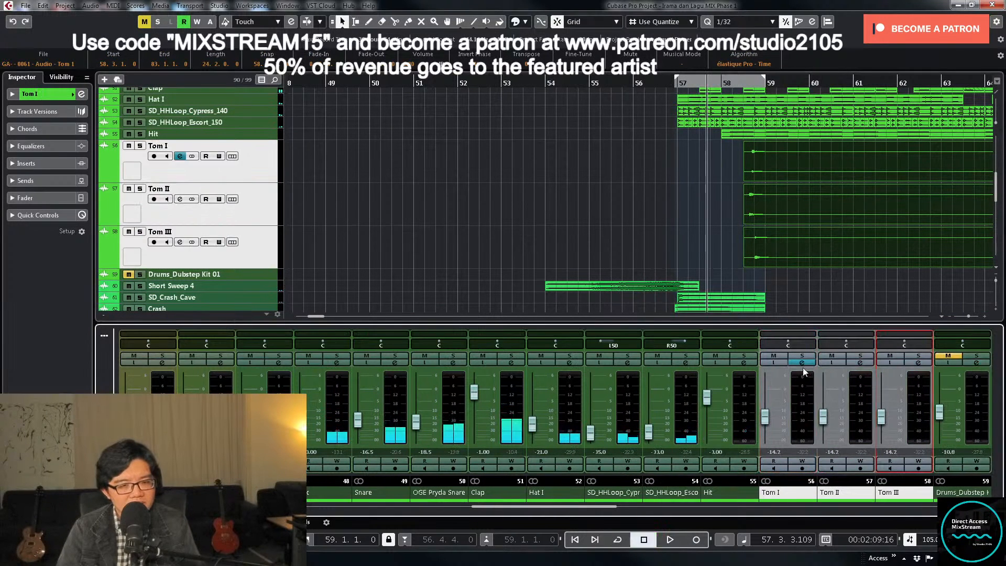
pyautogui.click(802, 365)
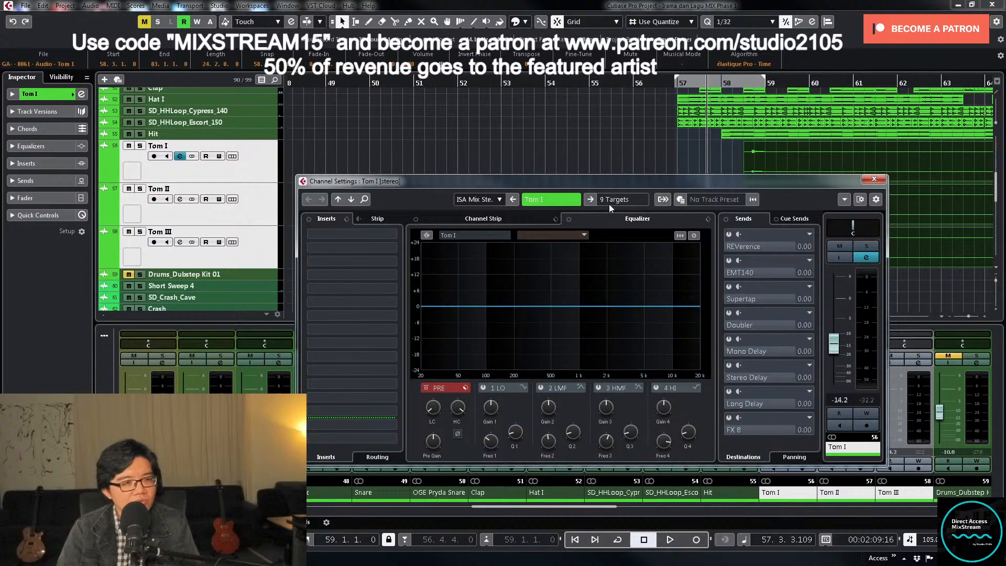
pyautogui.click(645, 254)
pyautogui.click(648, 441)
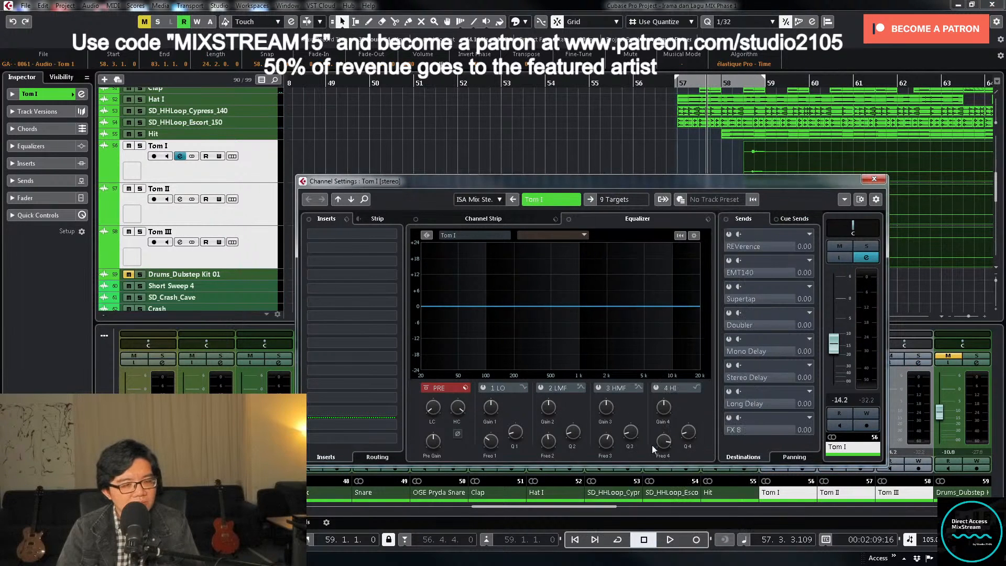
pyautogui.click(874, 179)
# - Play the tom fill from bar 57 and examine the clip starts around bar 58 up close
pyautogui.press('space')
pyautogui.click(631, 230)
pyautogui.press('h')
pyautogui.press('h')
pyautogui.press('h')
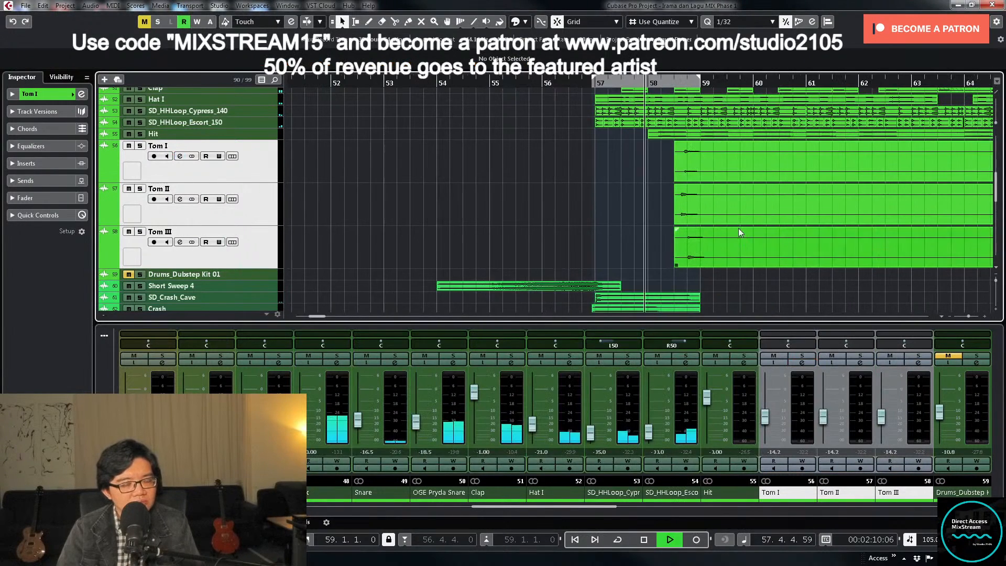
pyautogui.press('h')
pyautogui.press('h')
pyautogui.press('h')
pyautogui.press('h')
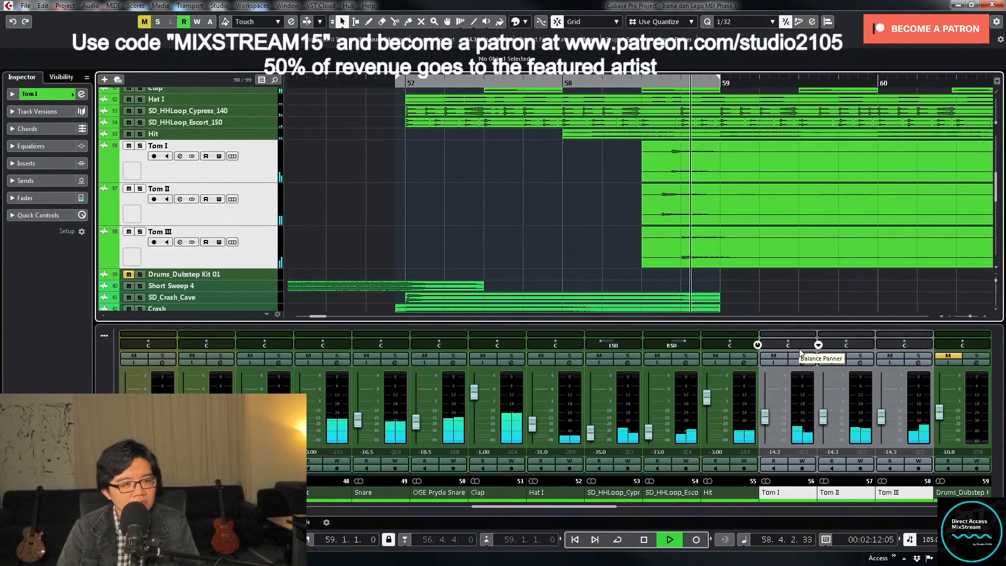
pyautogui.press('space')
# - Trim the starts of the three Tom clips to 58.3.2.60 and split them at 59.2.1.0
pyautogui.moveTo(611, 249); pyautogui.dragTo(658, 179)
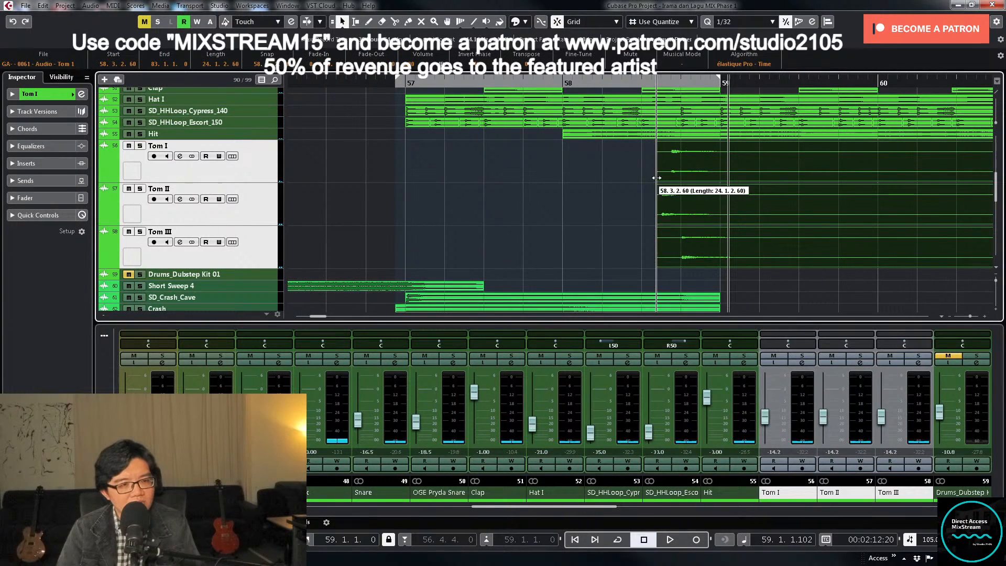
pyautogui.rightClick(728, 189)
pyautogui.click(780, 191)
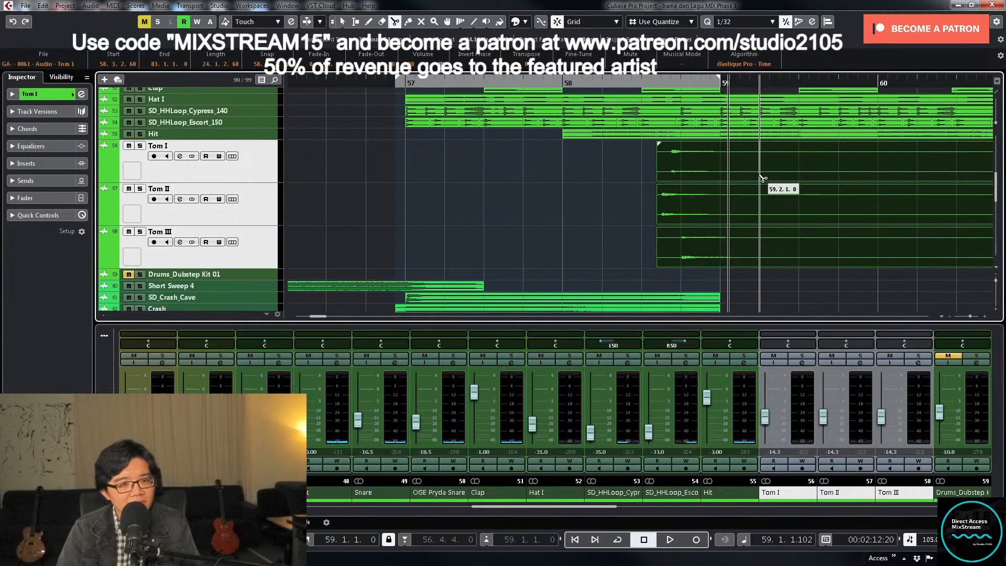
pyautogui.click(762, 179)
# - Add fade-outs from about bar 59 to the three short Tom clips and set the locators around the Tom II clip
pyautogui.press('1')
pyautogui.moveTo(622, 174); pyautogui.dragTo(748, 237)
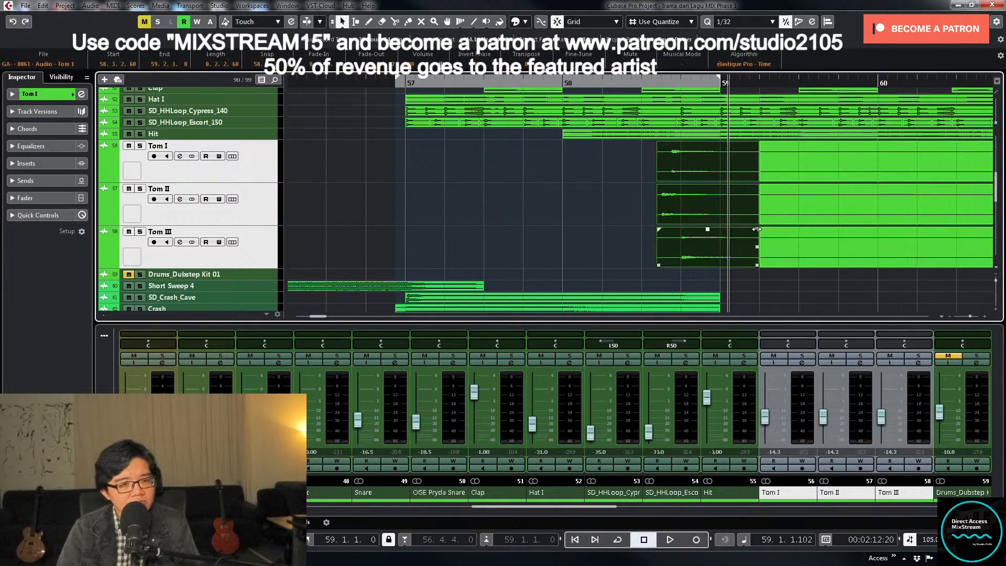
pyautogui.click(694, 184)
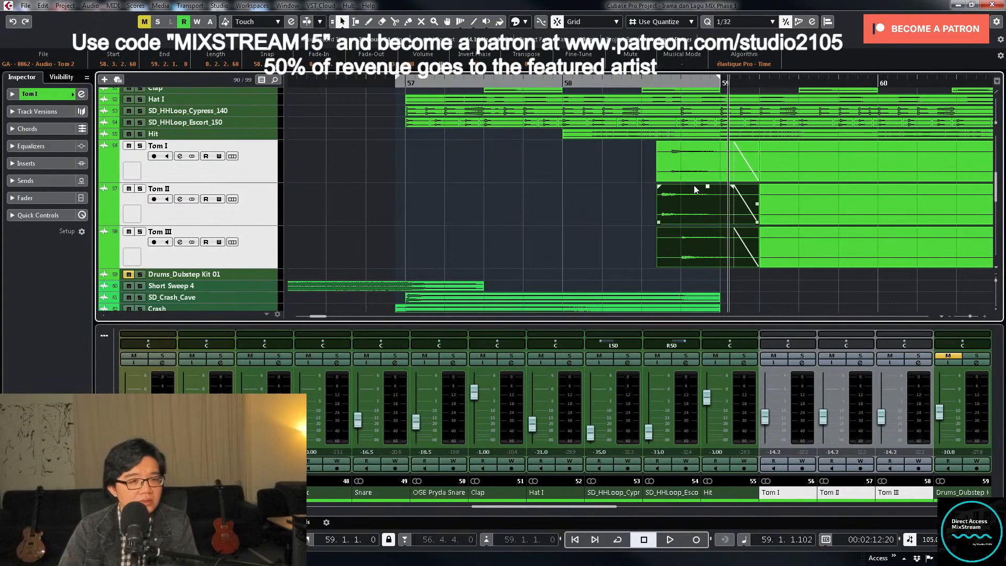
pyautogui.press('p')
# - Solo the three Tom channels, play the fill from 58.3.2.60, stop, and turn their solo off
pyautogui.click(800, 358)
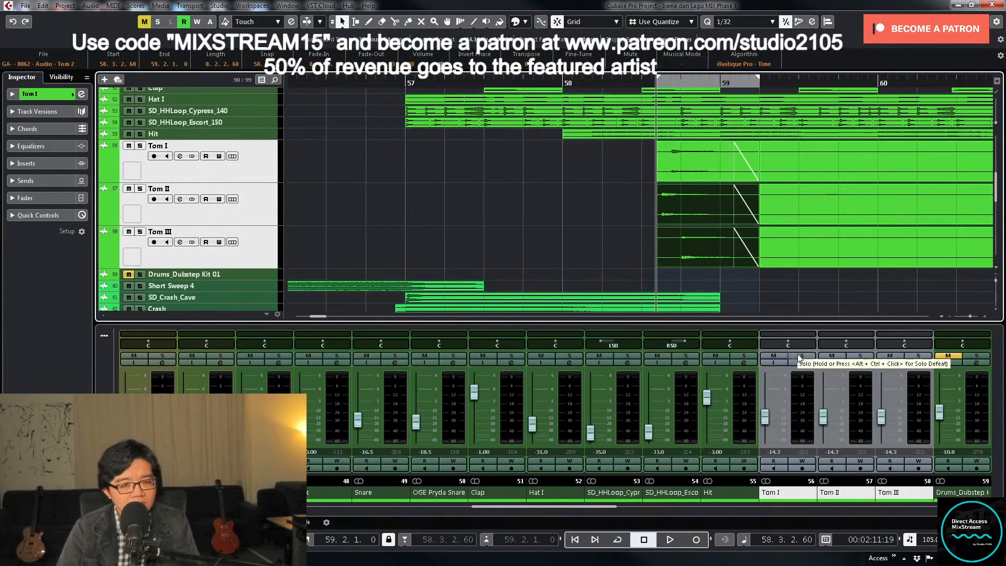
pyautogui.press('space')
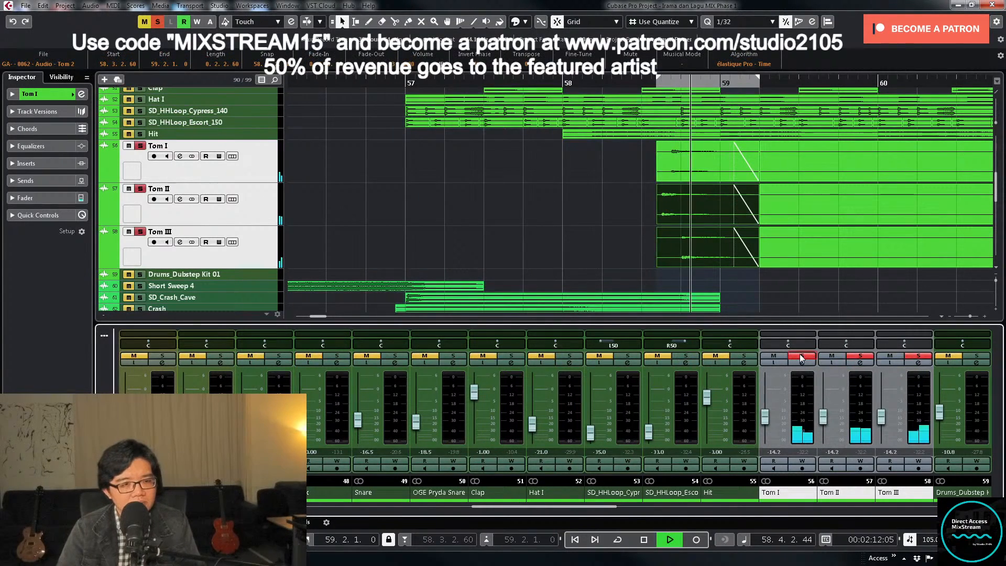
pyautogui.click(774, 397)
pyautogui.press('space')
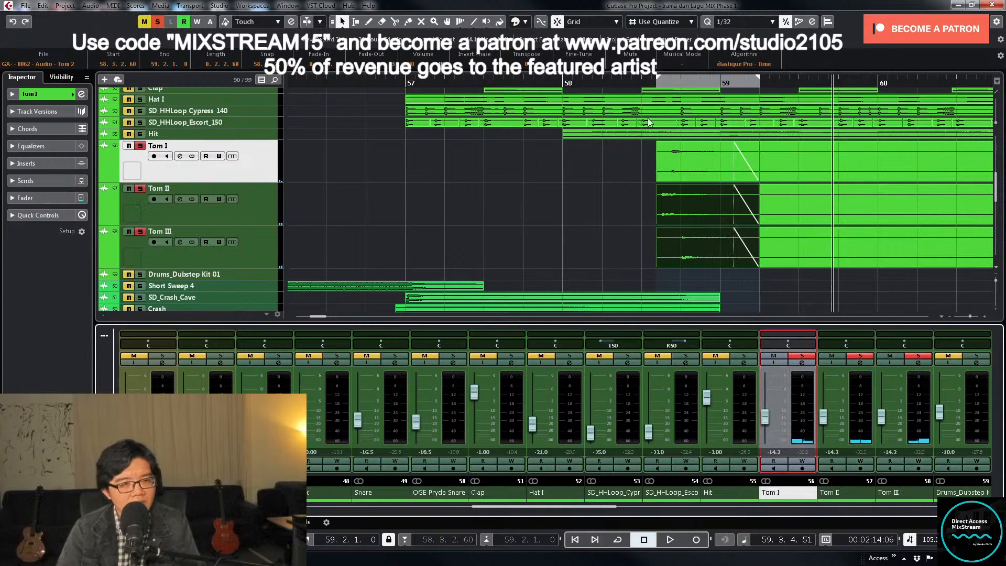
pyautogui.click(802, 354)
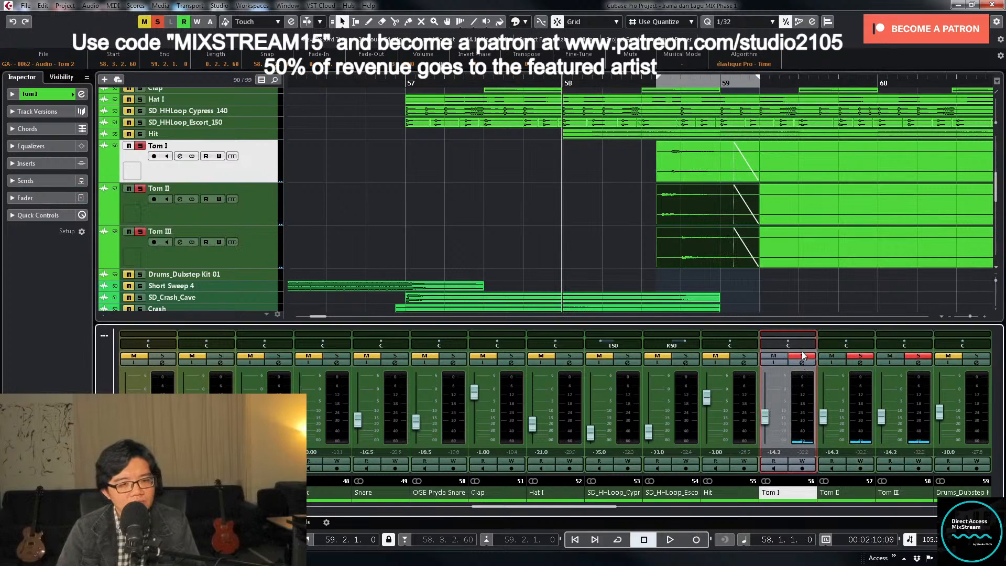
pyautogui.click(915, 356)
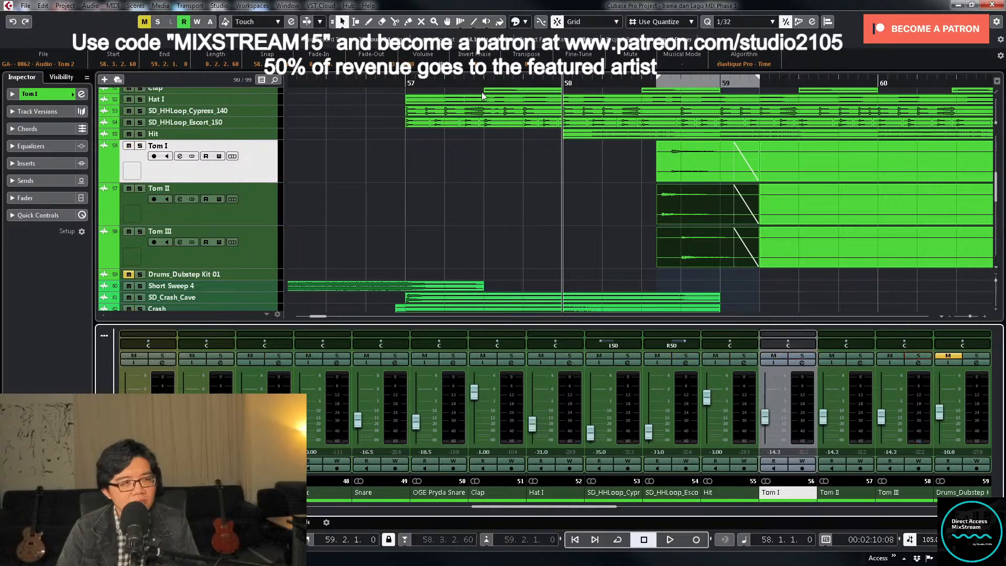
# - Play from just before bar 57 with the three Tom channels selected and raise their volume to -6.06 dB
pyautogui.click(403, 82)
pyautogui.click(800, 426)
pyautogui.keyDown('ctrl'); pyautogui.click(860, 433); pyautogui.keyUp('ctrl')
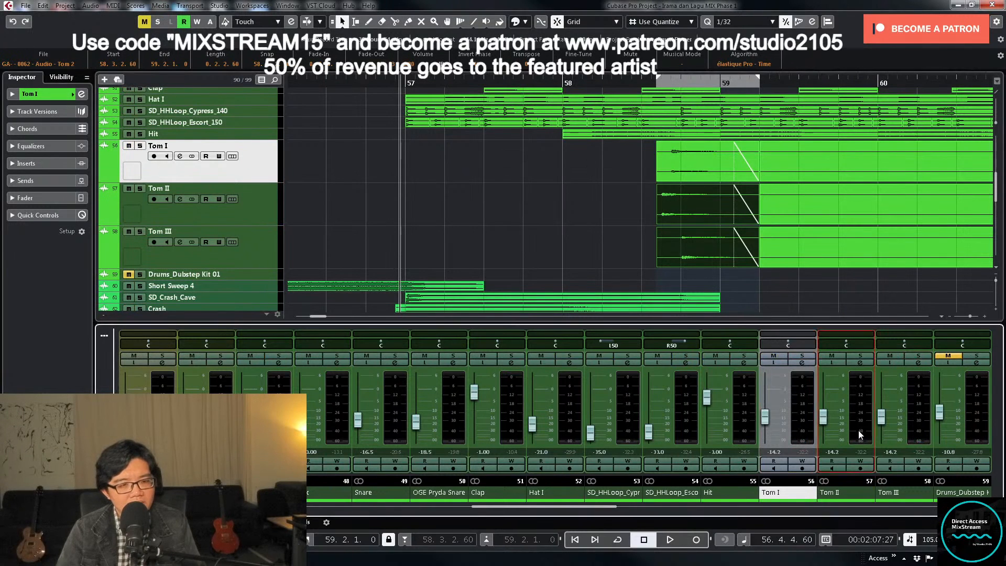
pyautogui.keyDown('ctrl'); pyautogui.click(911, 435); pyautogui.keyUp('ctrl')
pyautogui.press('space')
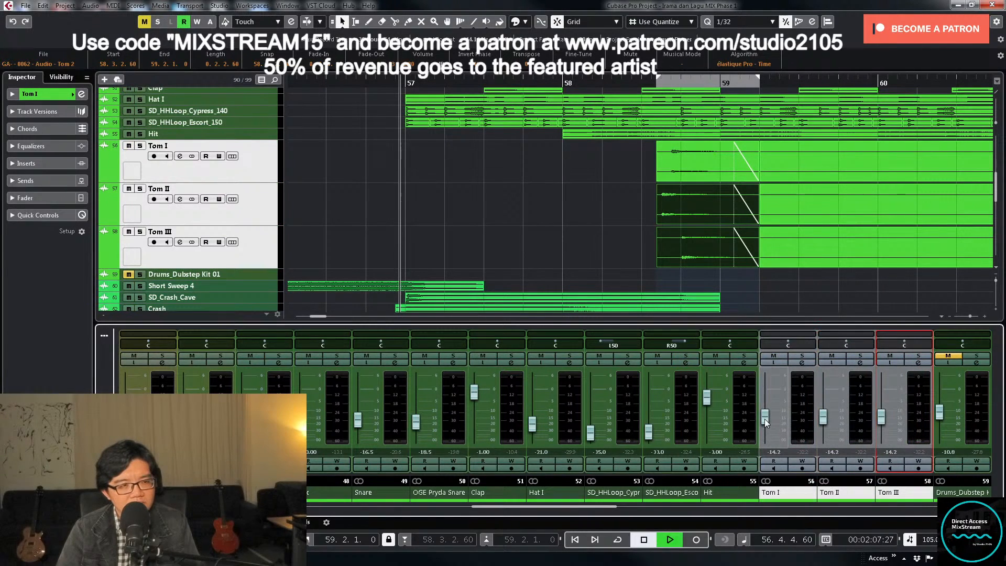
pyautogui.moveTo(765, 419); pyautogui.dragTo(772, 406)
# - Replay the tom fill several times from just before bars 58 and 59, briefly soloing Tom II
pyautogui.click(558, 82)
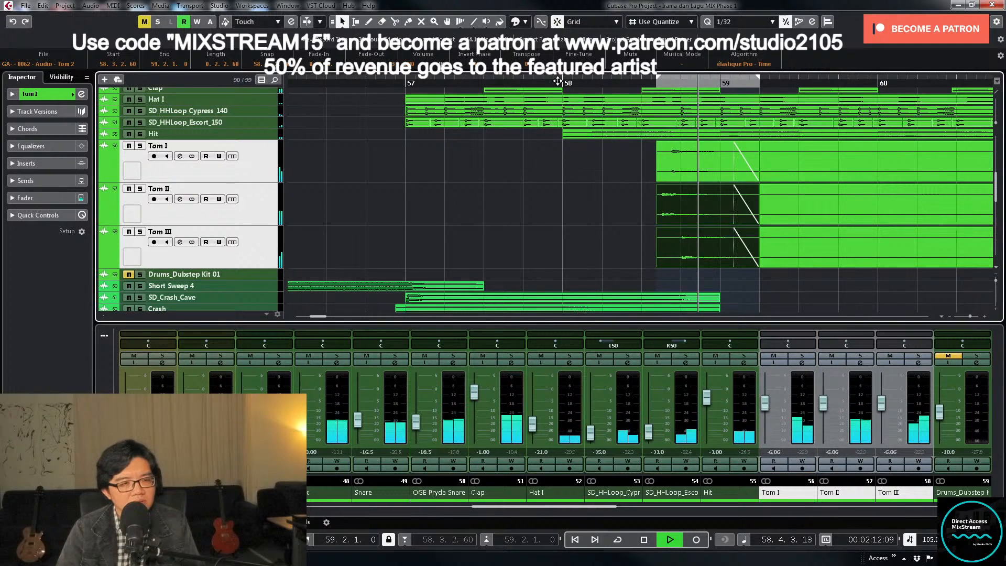
pyautogui.click(556, 81)
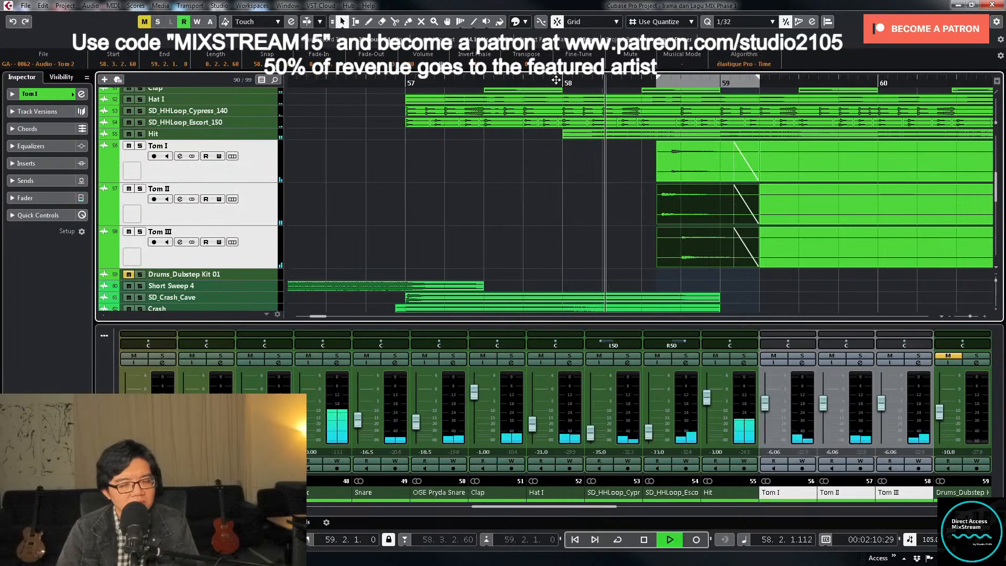
pyautogui.click(557, 81)
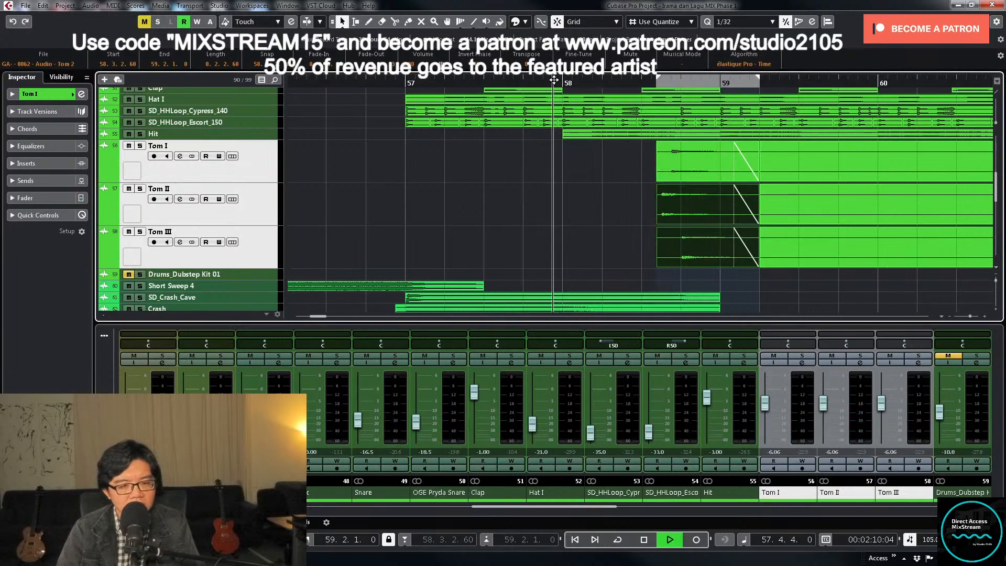
pyautogui.click(860, 357)
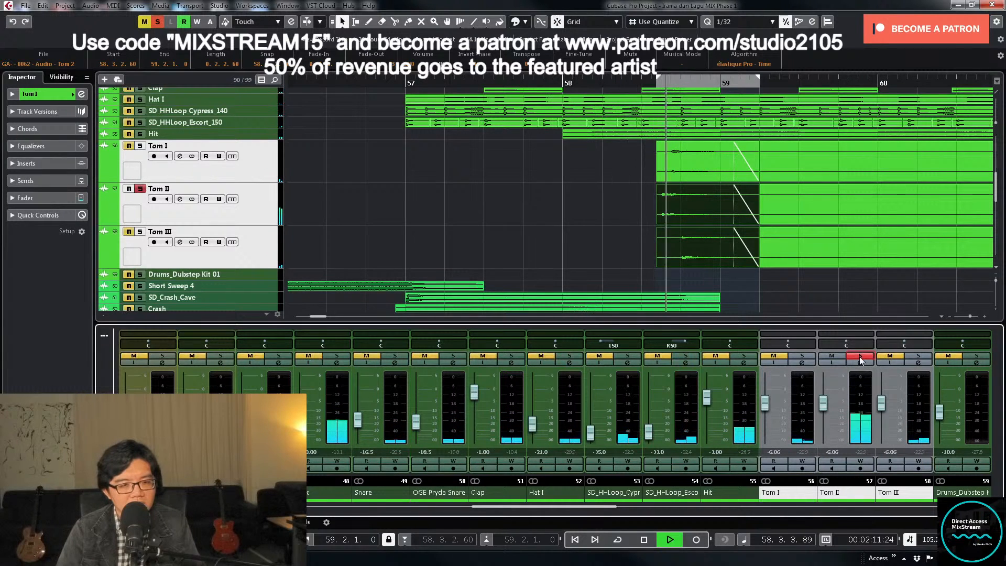
pyautogui.click(860, 356)
pyautogui.click(638, 83)
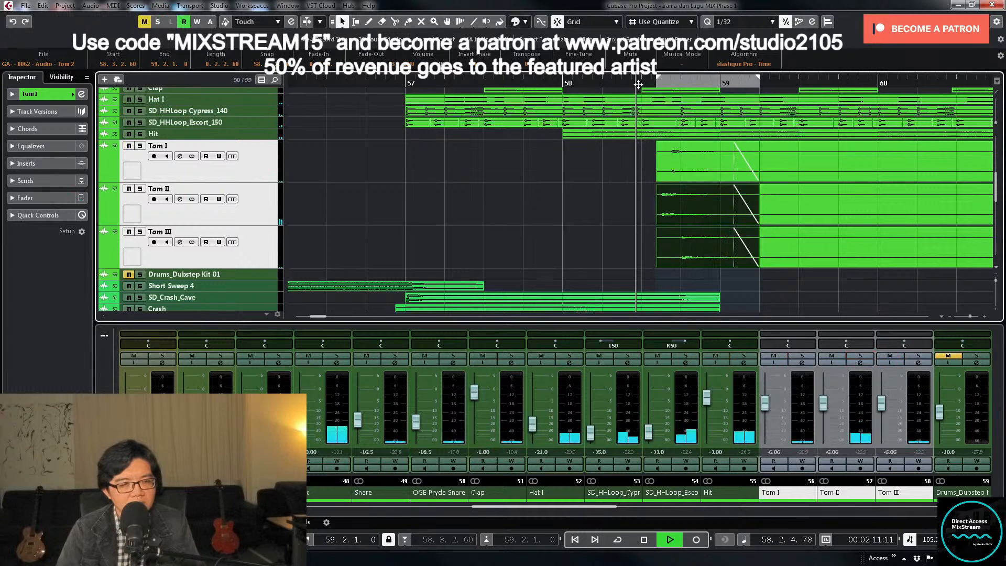
pyautogui.click(637, 83)
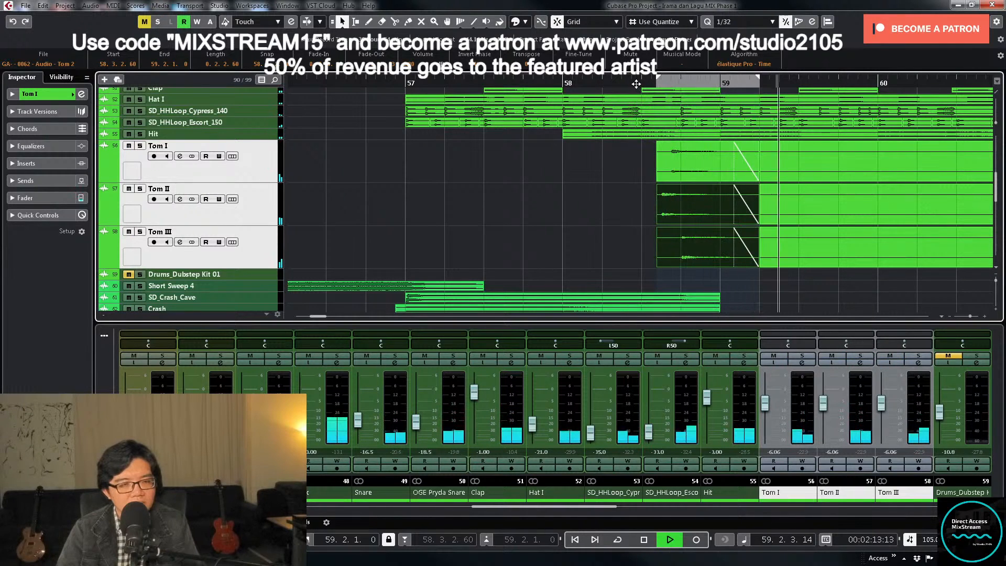
# - Pan the Tom II channel hard left and replay the fill from about 58.2.4.60
pyautogui.press('space')
pyautogui.click(848, 341)
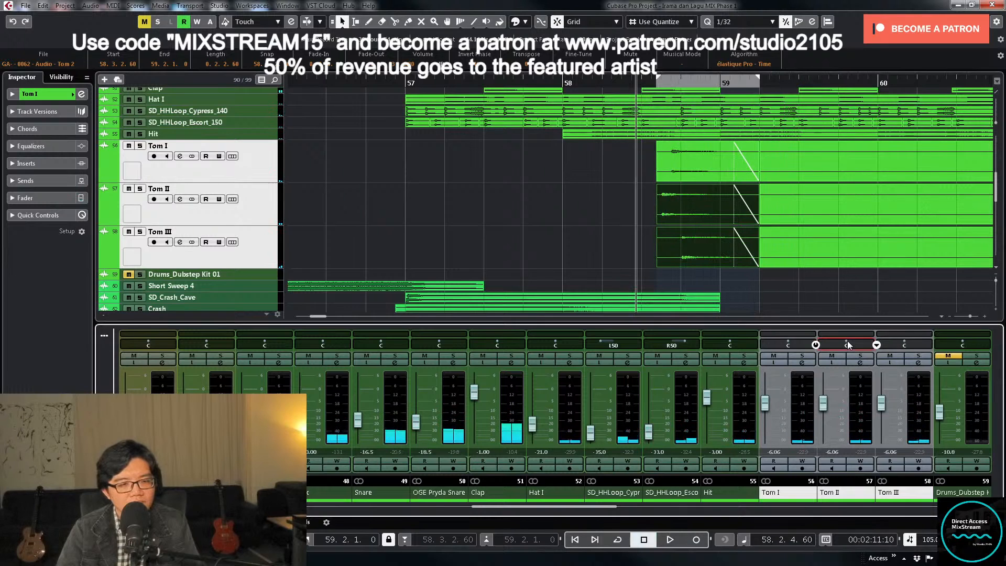
pyautogui.press('space')
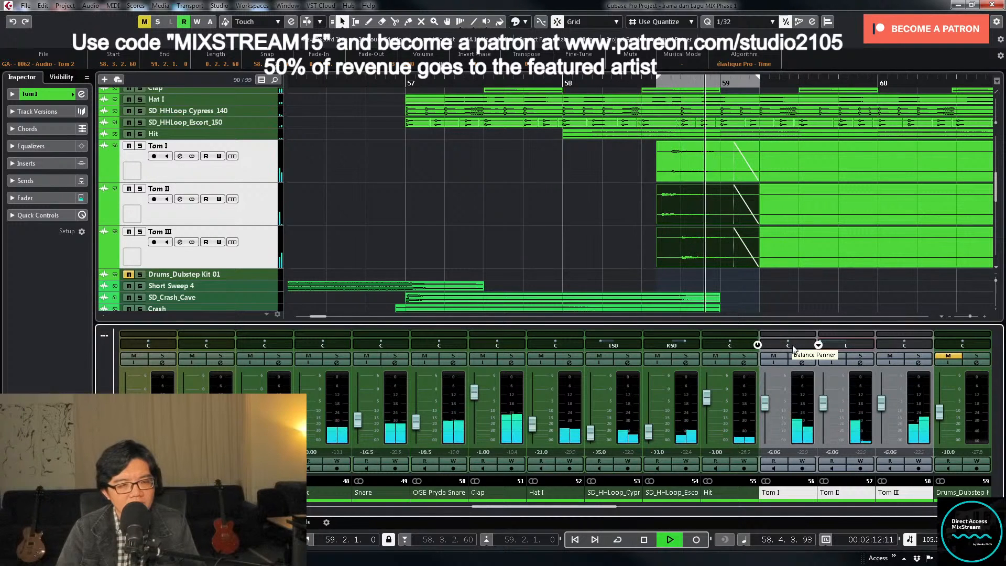
# - Replay the tom fill from just before bar 58 and solo the three Tom channels
pyautogui.press('space')
pyautogui.press('space')
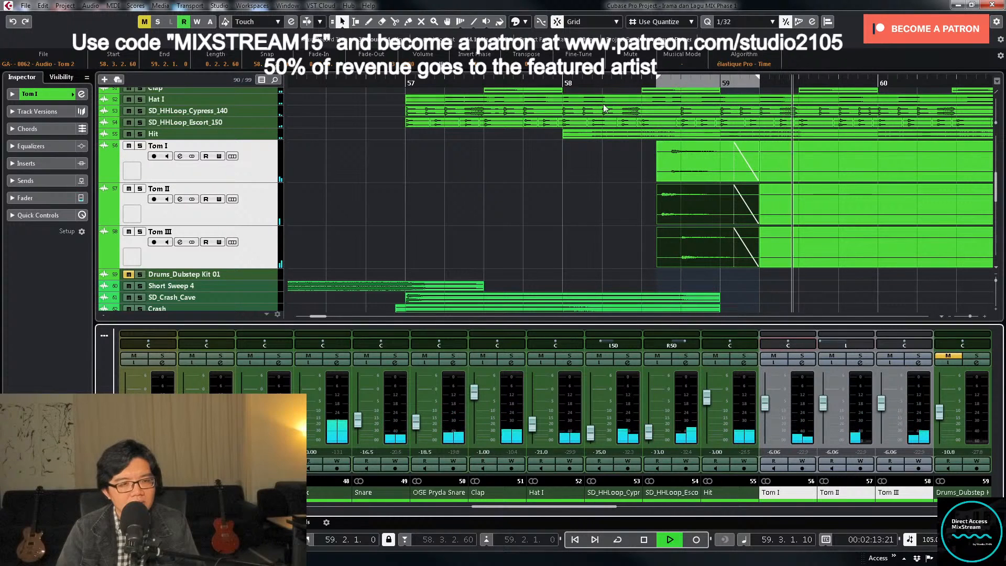
pyautogui.click(562, 84)
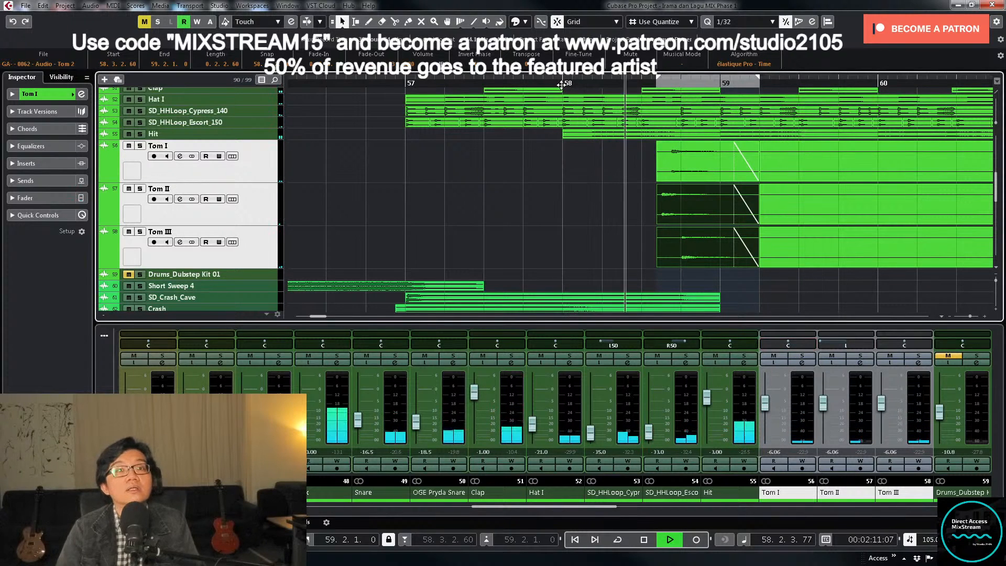
pyautogui.click(562, 84)
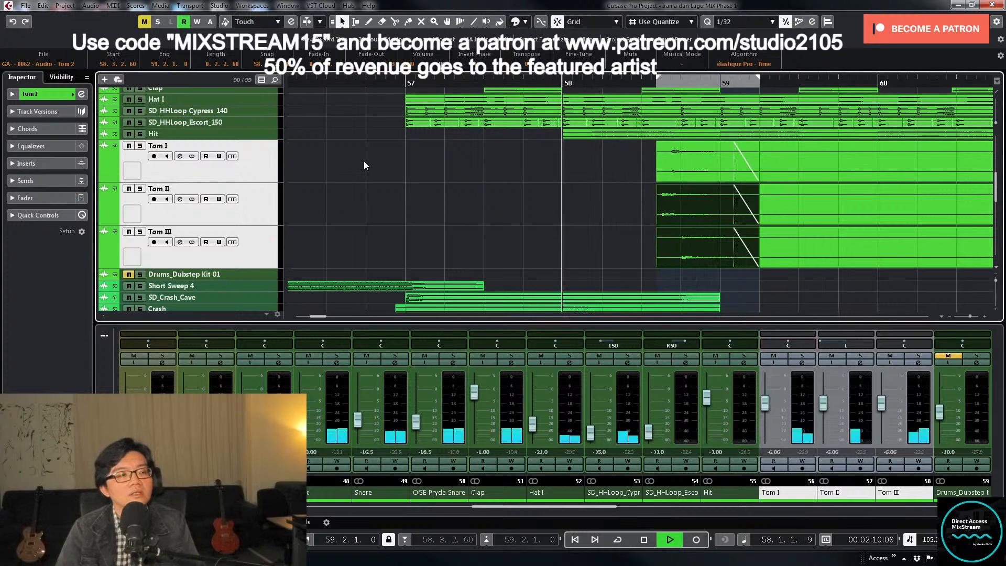
pyautogui.click(140, 146)
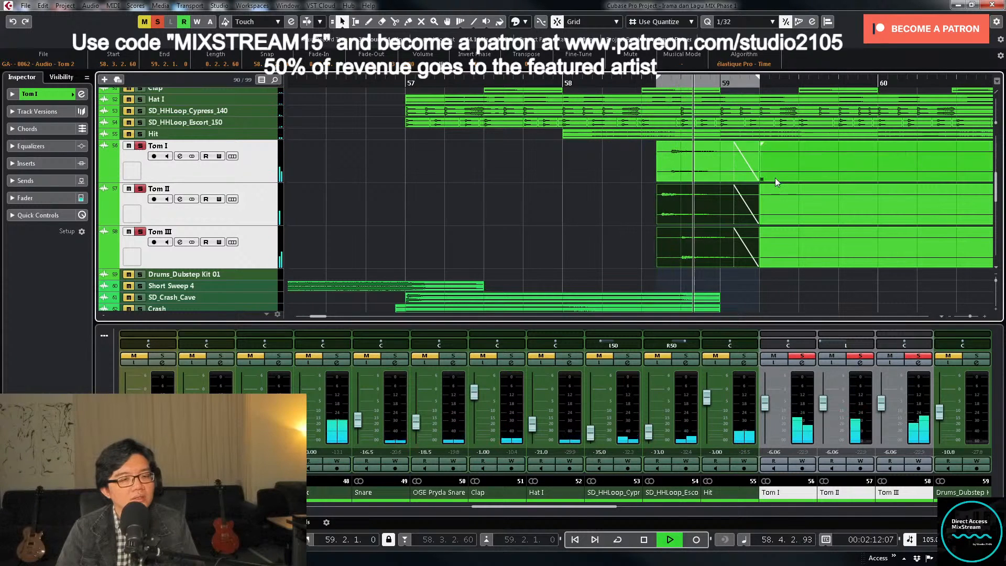
# - Replay the soloed fill from just before bar 58, stop, and set the Tom II channel's pan to L50
pyautogui.click(559, 84)
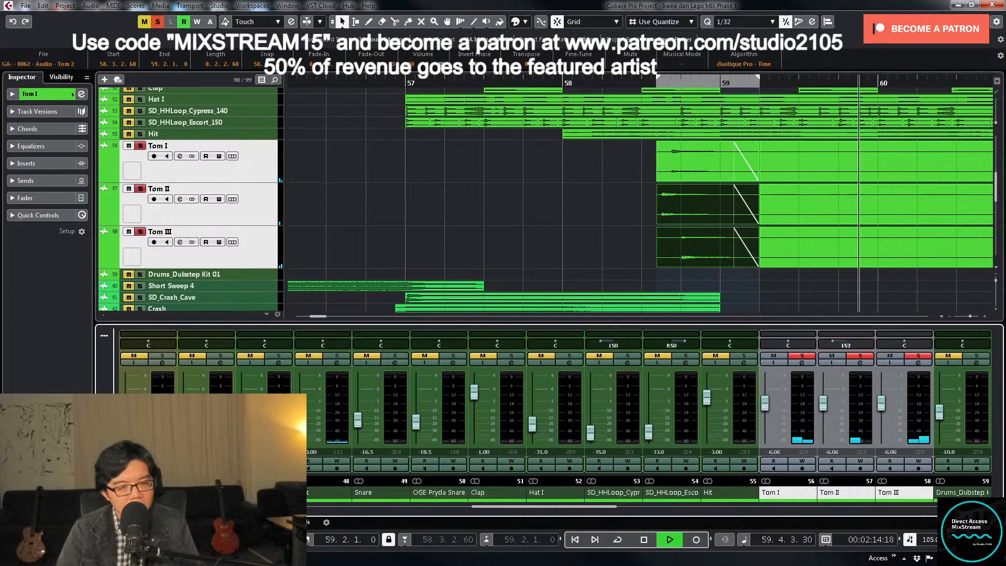
pyautogui.press('space')
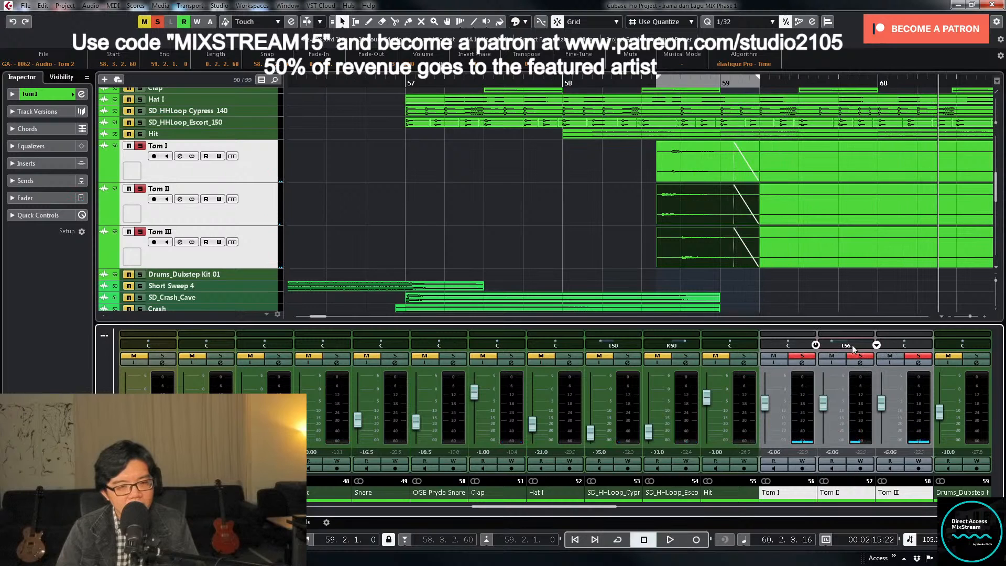
pyautogui.doubleClick(850, 345)
pyautogui.write('-50')
pyautogui.press('Return')
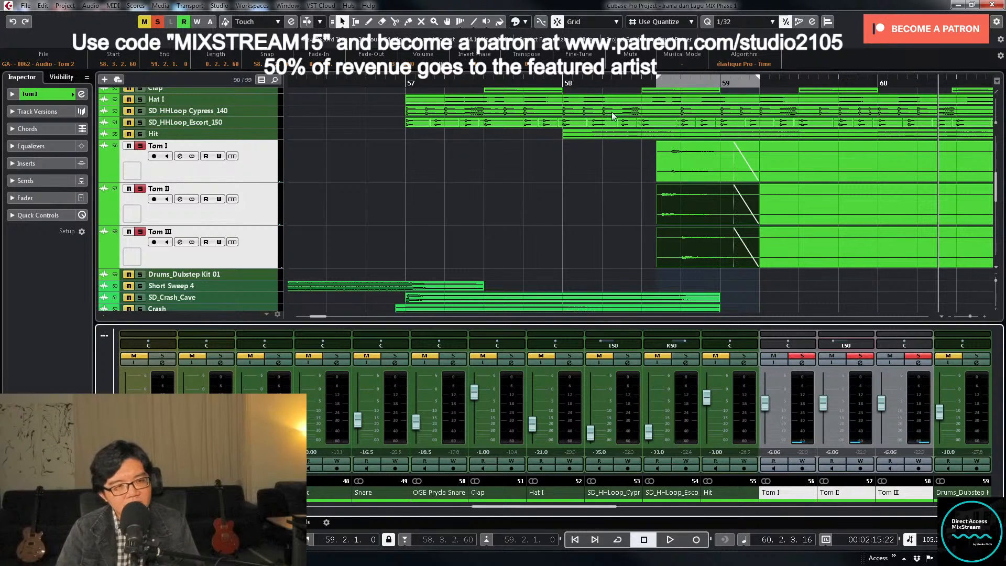
# - Play the soloed toms from 57.4.2.60, pan the Tom III channel to R46, and stop playback
pyautogui.click(543, 82)
pyautogui.press('space')
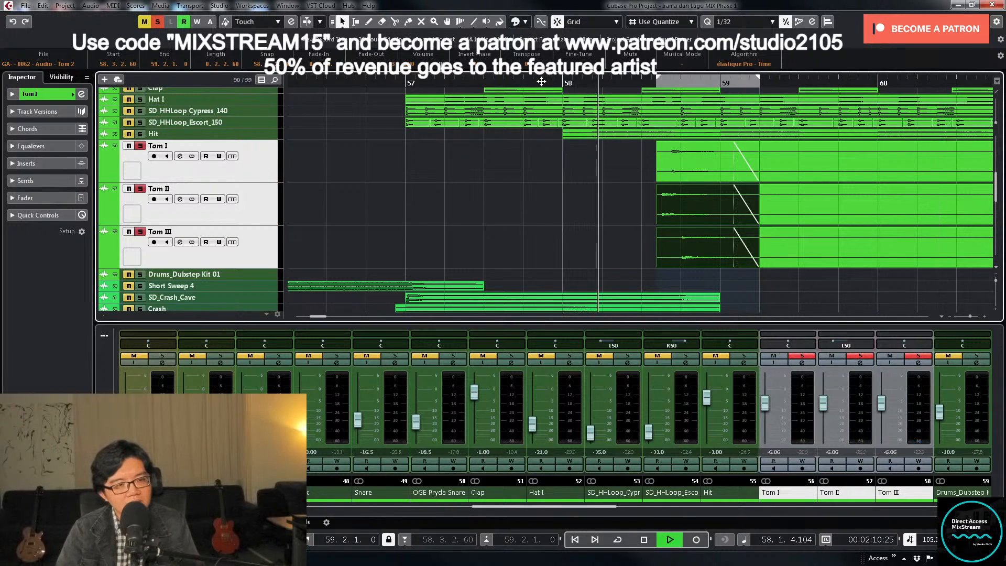
pyautogui.press('space')
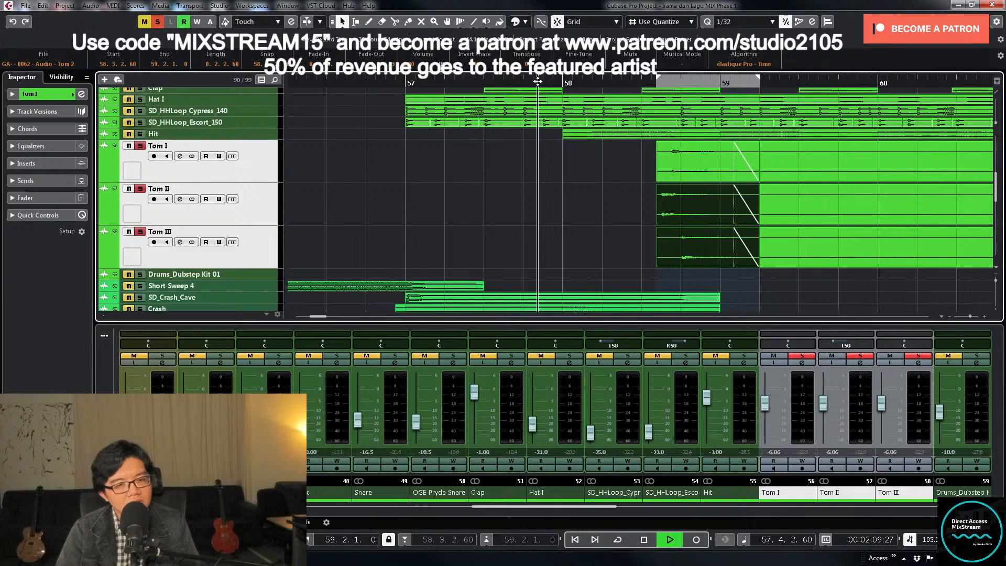
pyautogui.moveTo(896, 340); pyautogui.dragTo(902, 340)
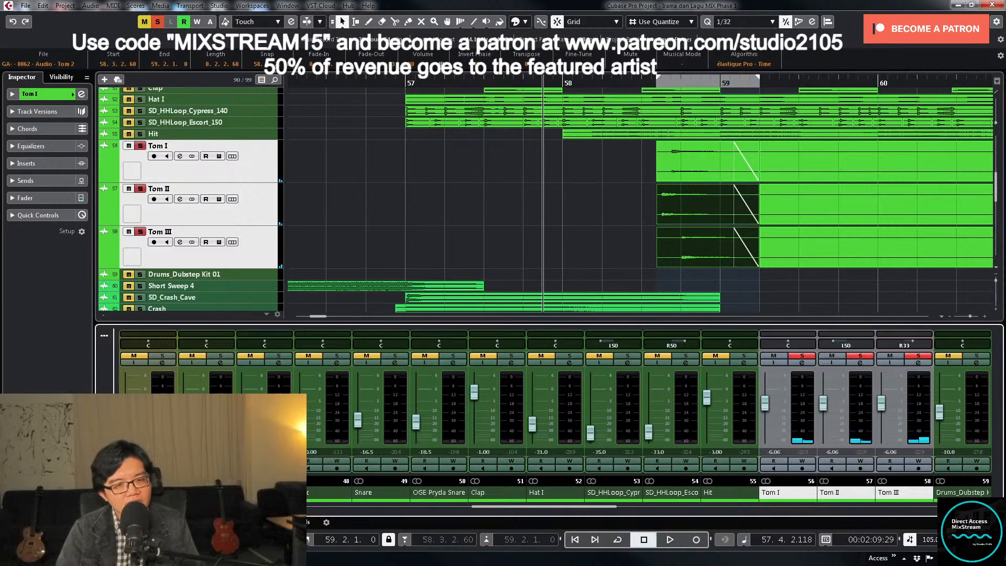
pyautogui.press('space')
pyautogui.moveTo(917, 347); pyautogui.dragTo(918, 345)
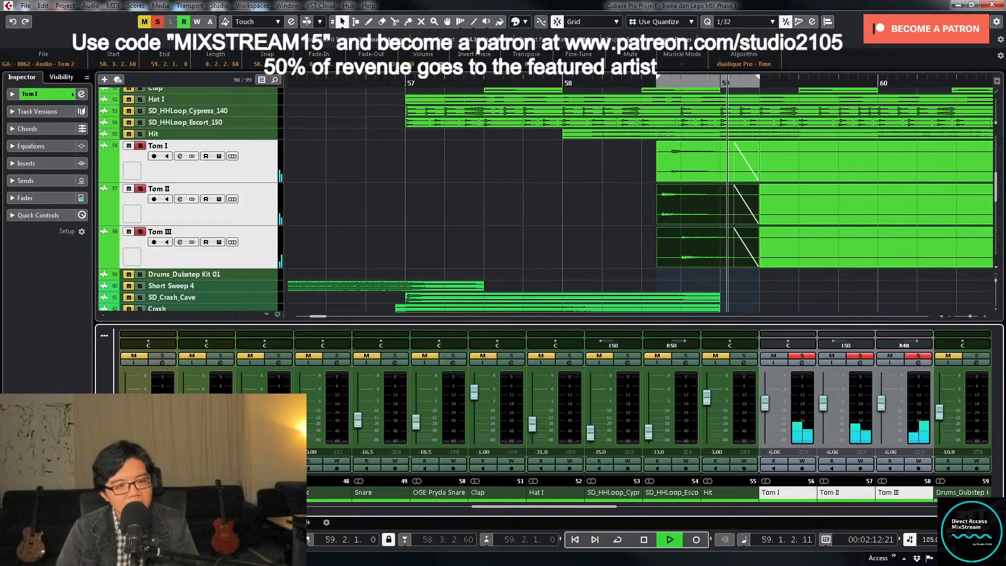
pyautogui.press('space')
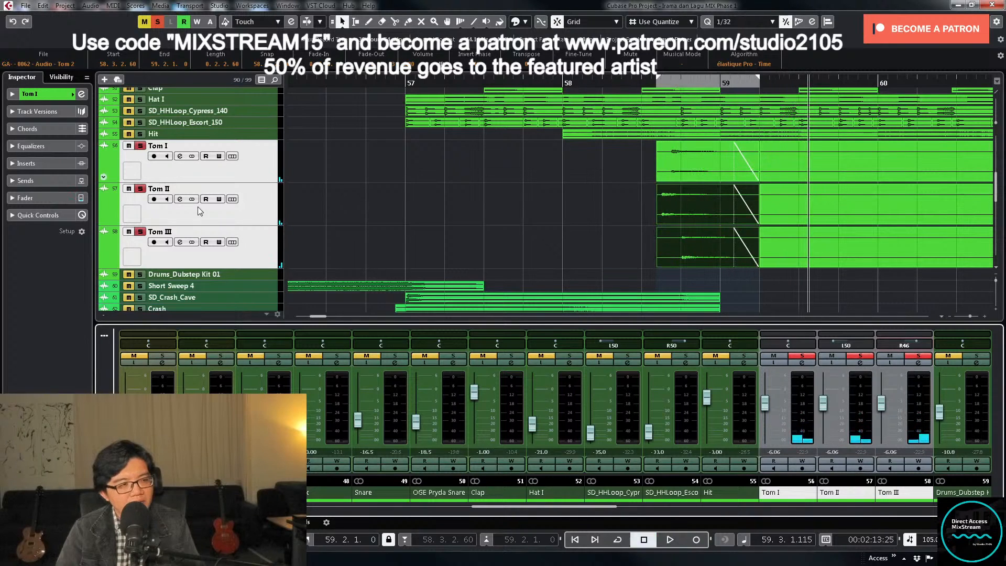
# - Turn off the solo on the three Tom channels and play the mix from just before bar 57
pyautogui.click(140, 146)
pyautogui.click(140, 231)
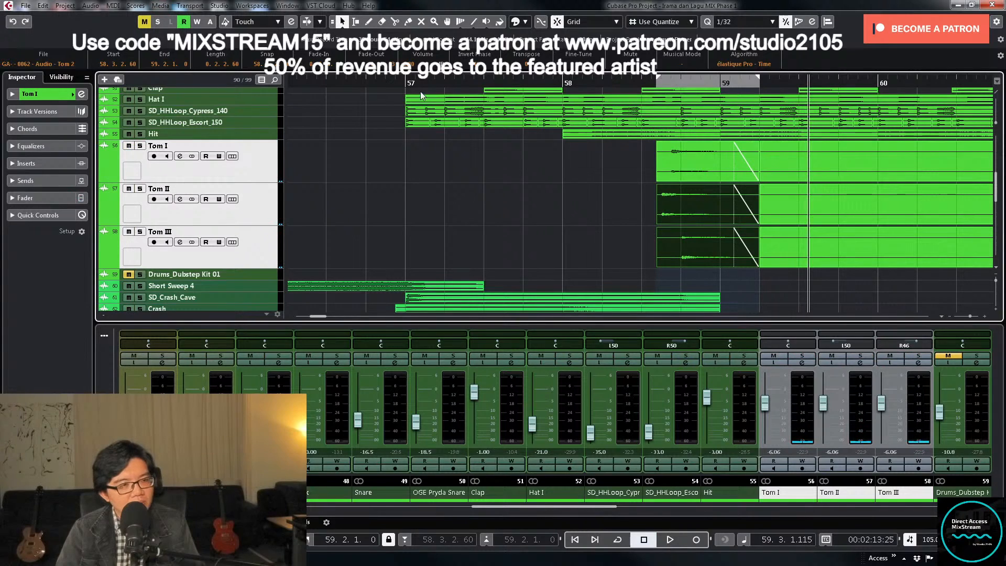
pyautogui.click(391, 83)
pyautogui.press('space')
# - Select the long Tom I, Tom II and Tom III clips after the fill and trim their start to 60.1.4.60
pyautogui.click(778, 252)
pyautogui.keyDown('shift'); pyautogui.click(787, 204); pyautogui.keyUp('shift')
pyautogui.keyDown('shift'); pyautogui.click(772, 179); pyautogui.keyUp('shift')
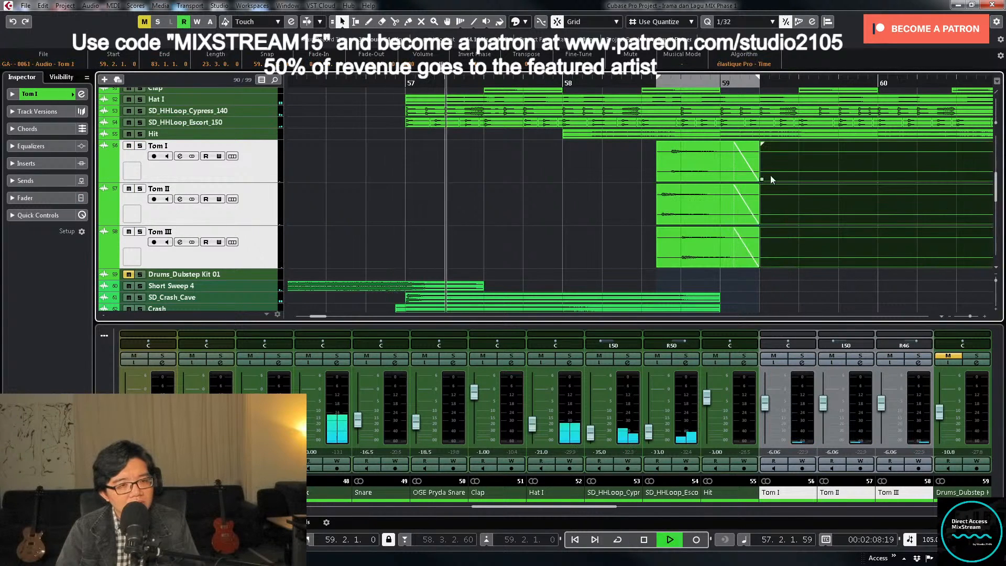
pyautogui.moveTo(770, 178); pyautogui.dragTo(922, 178)
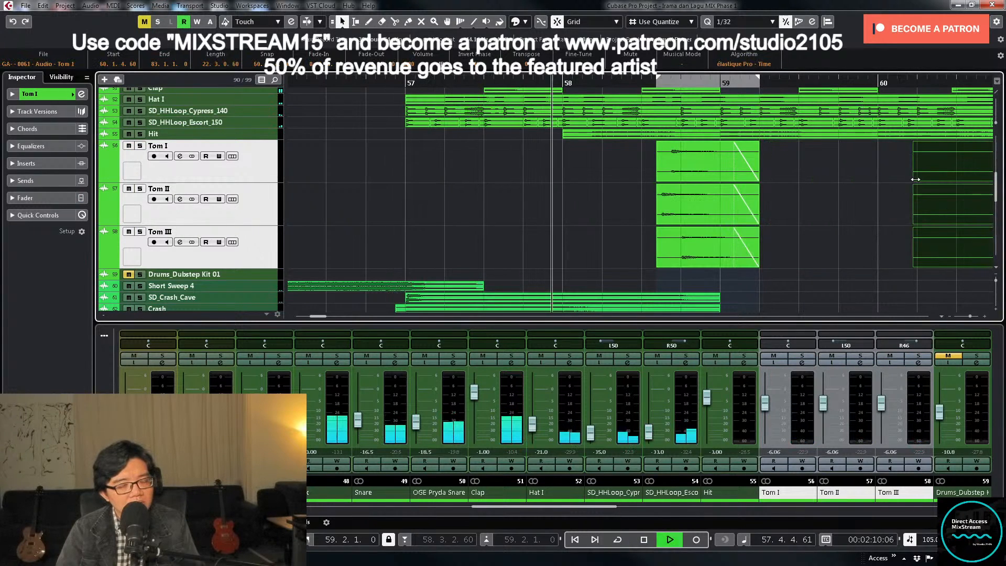
# - Raise the three Tom channels together to -4.58 dB and replay from just before bar 57
pyautogui.click(799, 412)
pyautogui.keyDown('ctrl'); pyautogui.click(867, 423); pyautogui.keyUp('ctrl')
pyautogui.keyDown('ctrl'); pyautogui.click(922, 427); pyautogui.keyUp('ctrl')
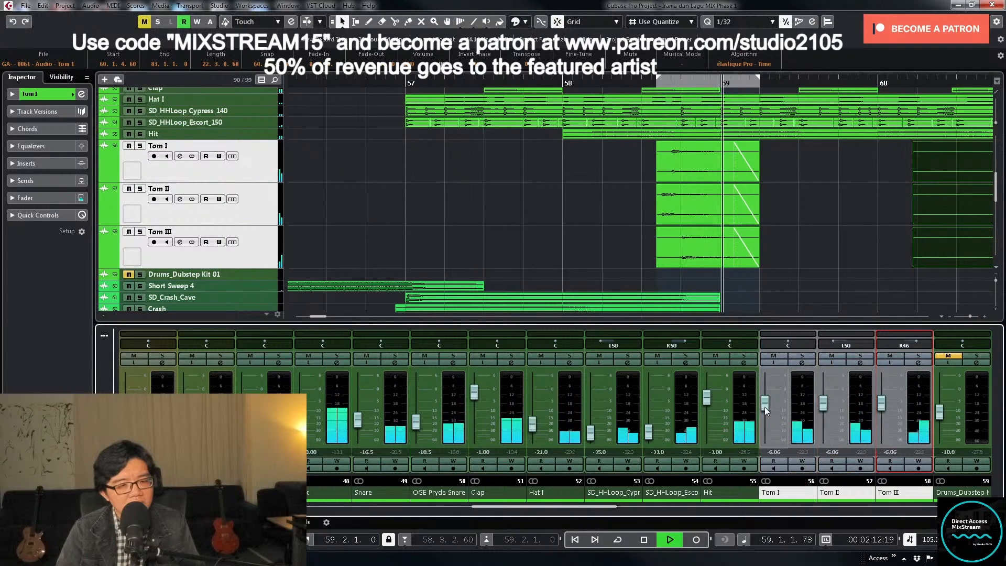
pyautogui.moveTo(765, 406); pyautogui.dragTo(765, 404)
pyautogui.click(393, 83)
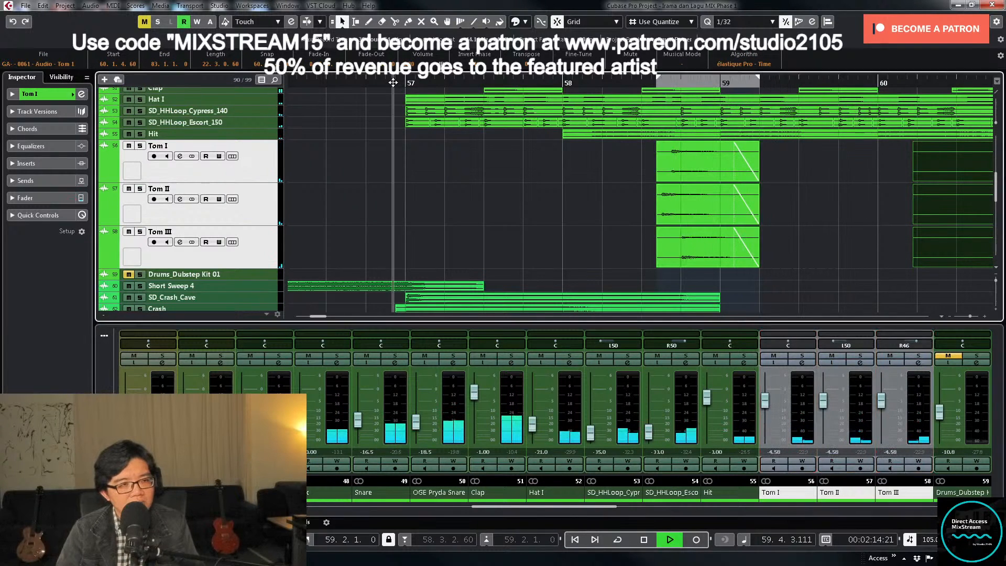
pyautogui.click(764, 407)
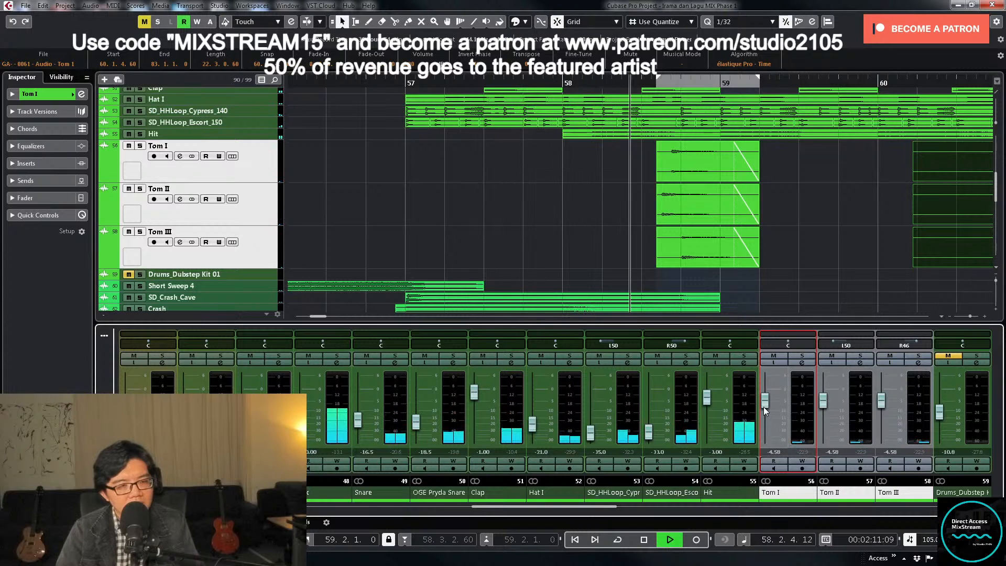
# - Reselect the three long Tom clips and trim their start to 70.3.1.0, just before the next tom hits
pyautogui.click(602, 275)
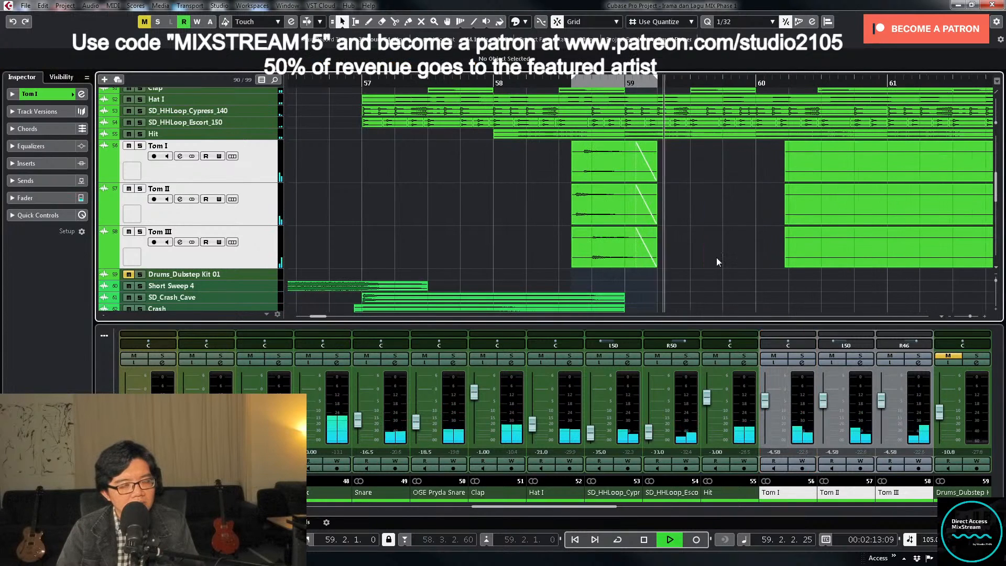
pyautogui.press('g')
pyautogui.press('g')
pyautogui.press('g')
pyautogui.press('g')
pyautogui.press('g')
pyautogui.press('g')
pyautogui.moveTo(673, 280); pyautogui.dragTo(701, 163)
pyautogui.press('g')
pyautogui.press('g')
pyautogui.press('g')
pyautogui.press('g')
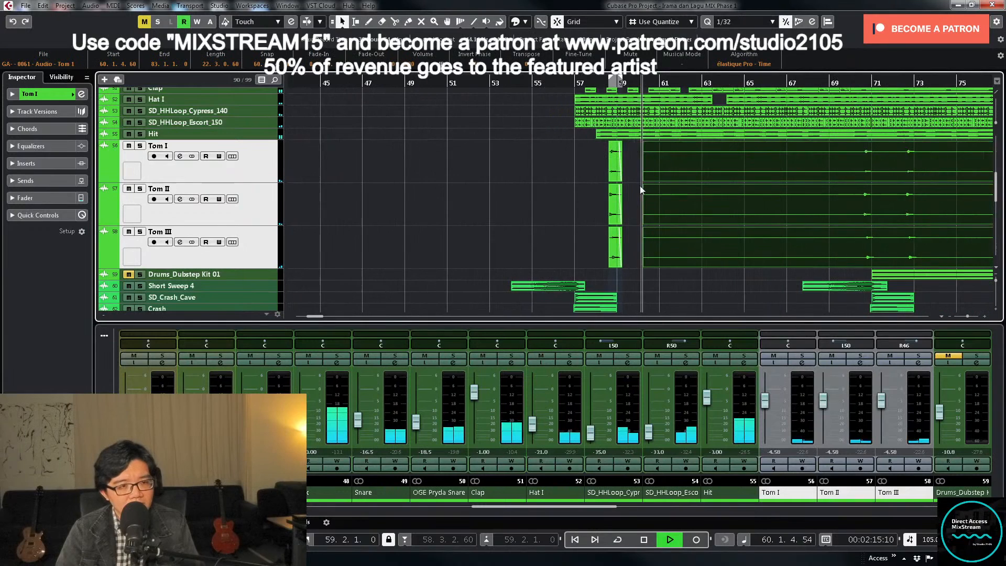
pyautogui.moveTo(641, 190); pyautogui.dragTo(863, 190)
pyautogui.press('g')
pyautogui.press('g')
pyautogui.press('g')
pyautogui.press('g')
pyautogui.press('g')
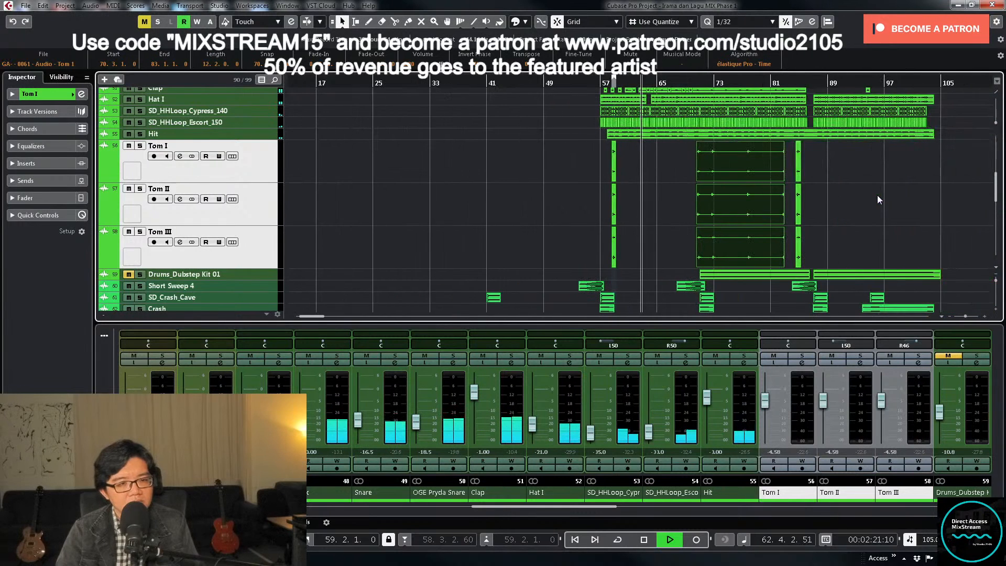
# - Select and enlarge the Crash II and Crash III tracks, stop playback, unmute both, and place the playhead at 56.3.4.0
pyautogui.press('z')
pyautogui.press('z')
pyautogui.press('g')
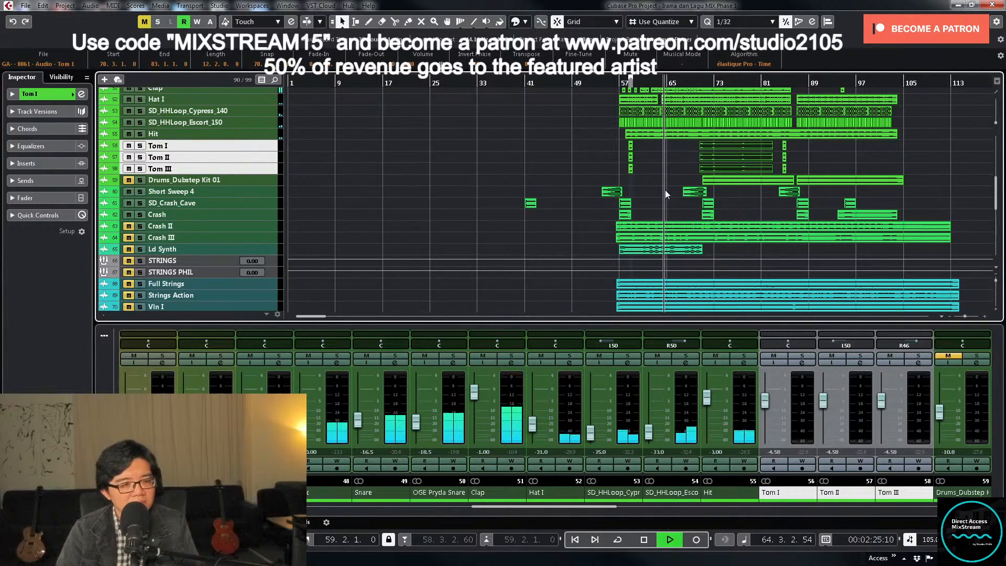
pyautogui.click(242, 226)
pyautogui.keyDown('shift'); pyautogui.click(244, 237); pyautogui.keyUp('shift')
pyautogui.press('z')
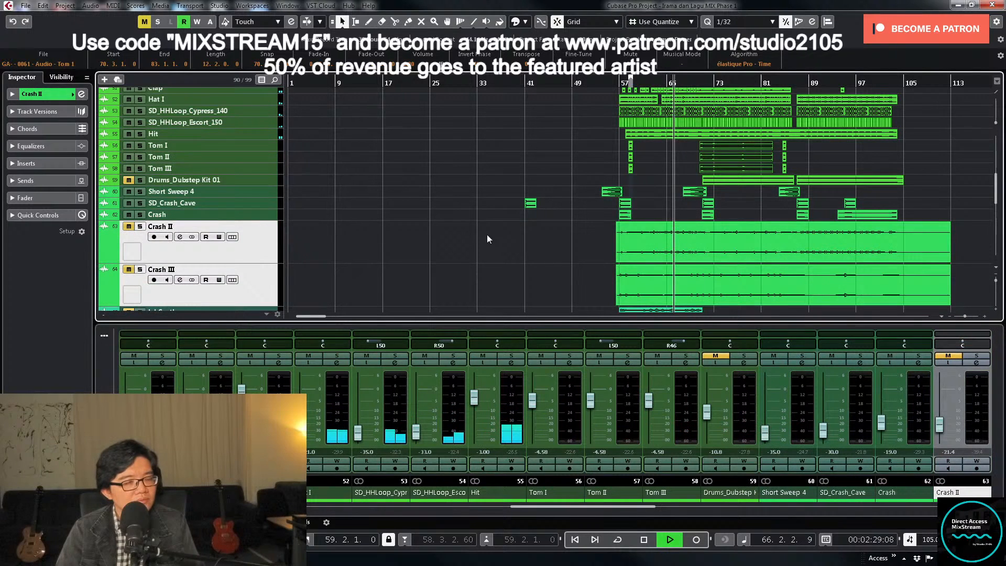
pyautogui.press('space')
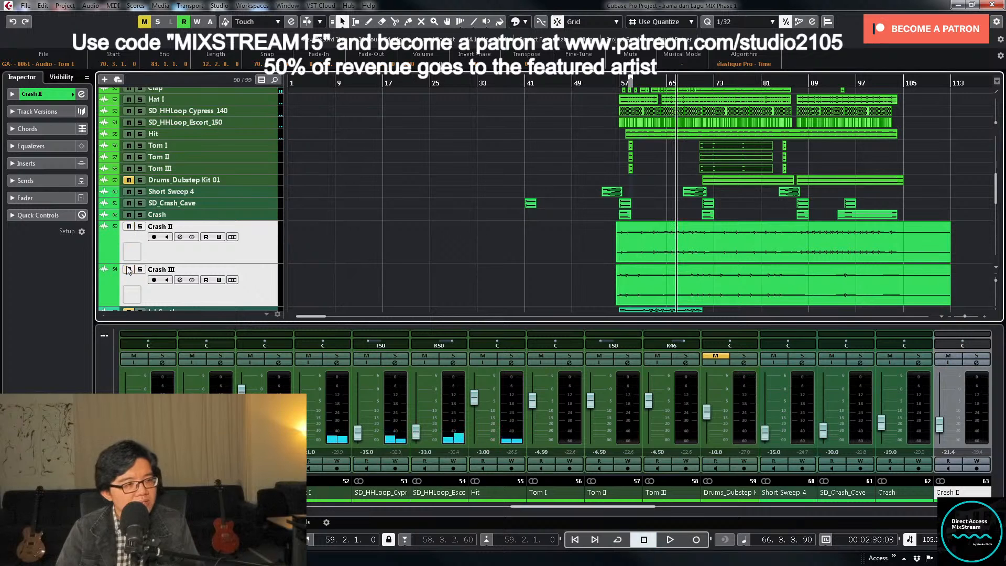
pyautogui.click(618, 81)
# - Select the Crash II and Crash III clips and trim their start to 56.4.4.0, just before bar 57
pyautogui.press('h')
pyautogui.press('h')
pyautogui.press('h')
pyautogui.press('h')
pyautogui.press('h')
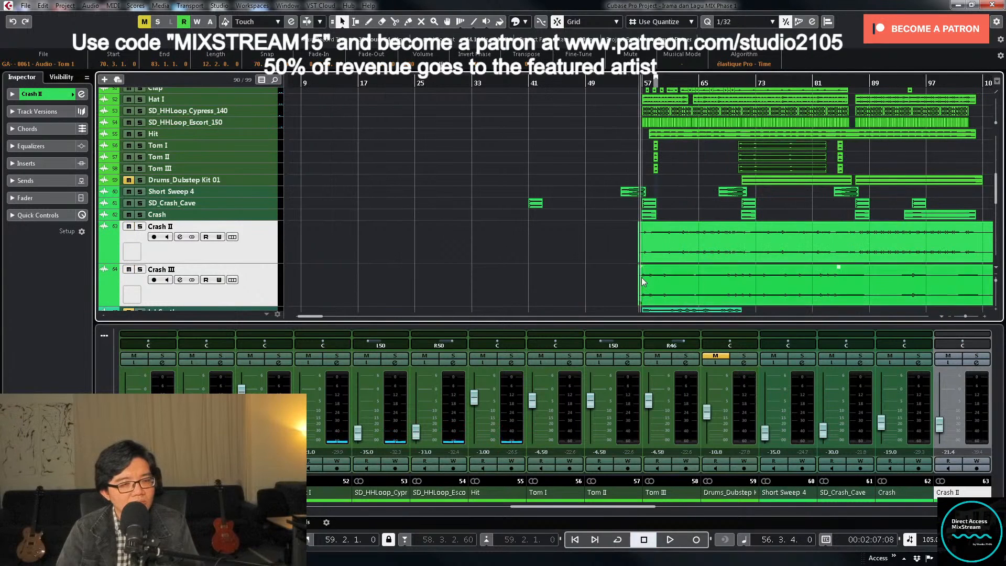
pyautogui.click(564, 247)
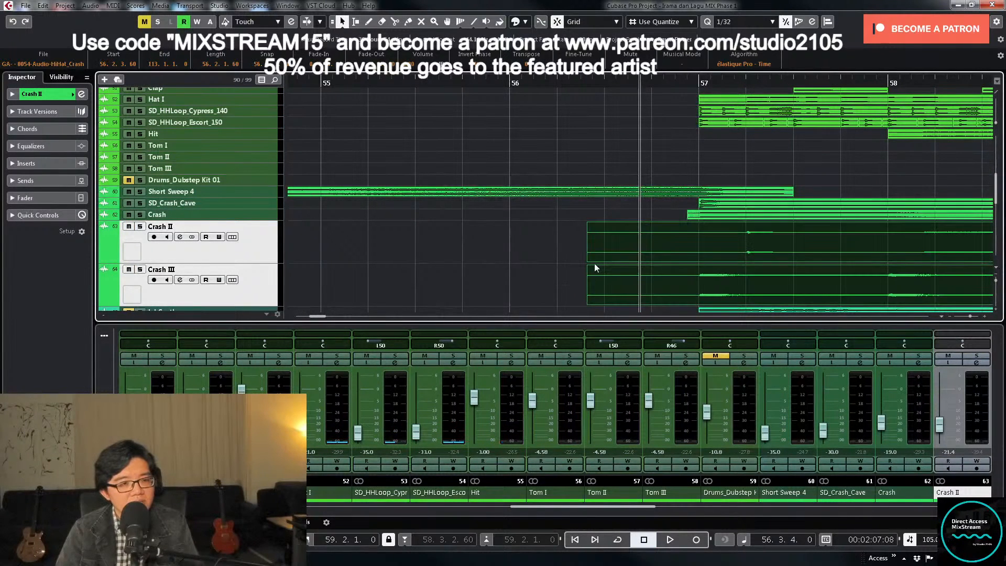
pyautogui.moveTo(587, 259); pyautogui.dragTo(688, 266)
pyautogui.press('g')
pyautogui.press('g')
pyautogui.press('g')
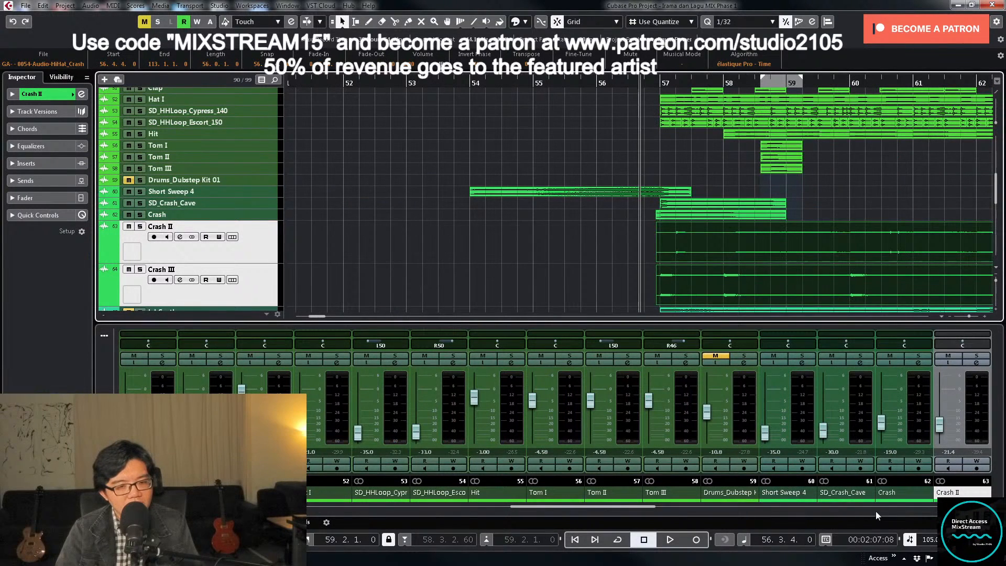
# - Find the Crash II and Crash III mixer channels, check the channel settings of Crash II, and close them
pyautogui.moveTo(646, 506); pyautogui.dragTo(684, 507)
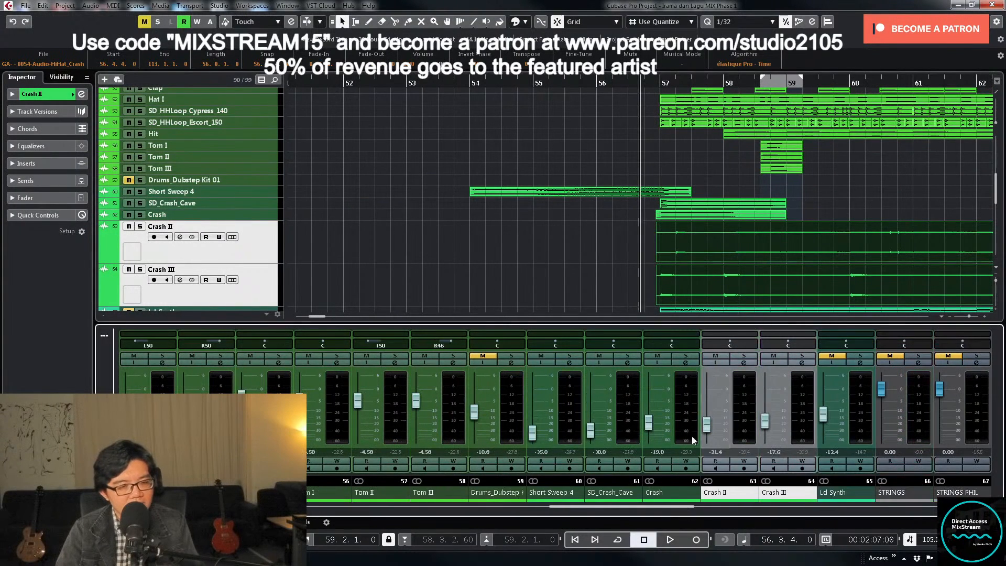
pyautogui.click(744, 417)
pyautogui.keyDown('ctrl'); pyautogui.click(800, 423); pyautogui.keyUp('ctrl')
pyautogui.click(743, 366)
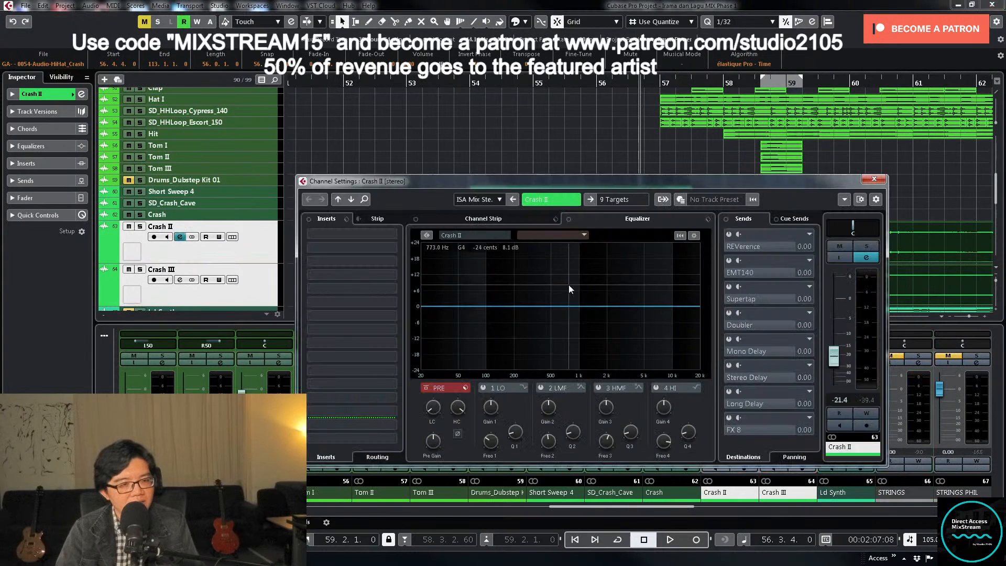
pyautogui.click(608, 201)
pyautogui.click(640, 438)
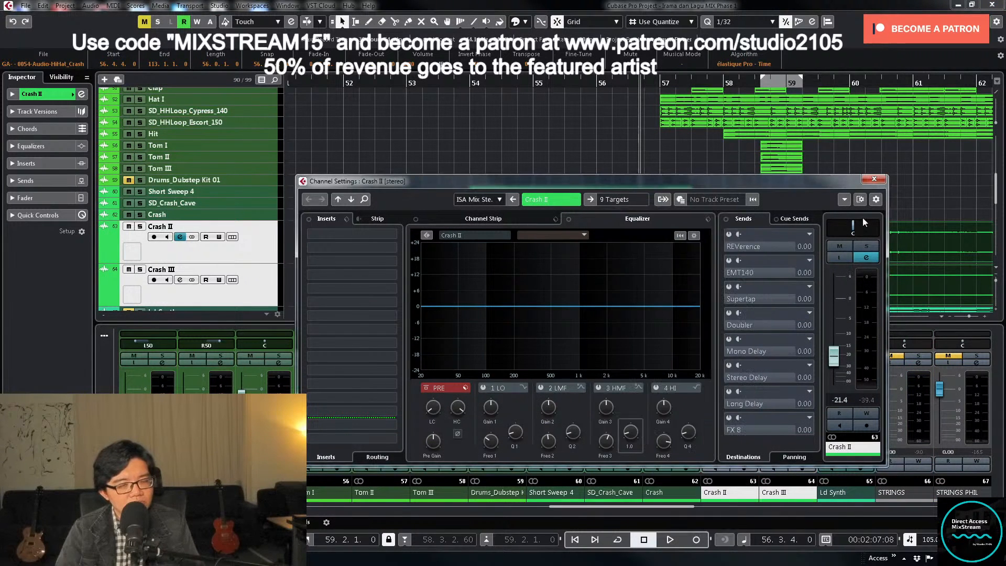
pyautogui.click(866, 181)
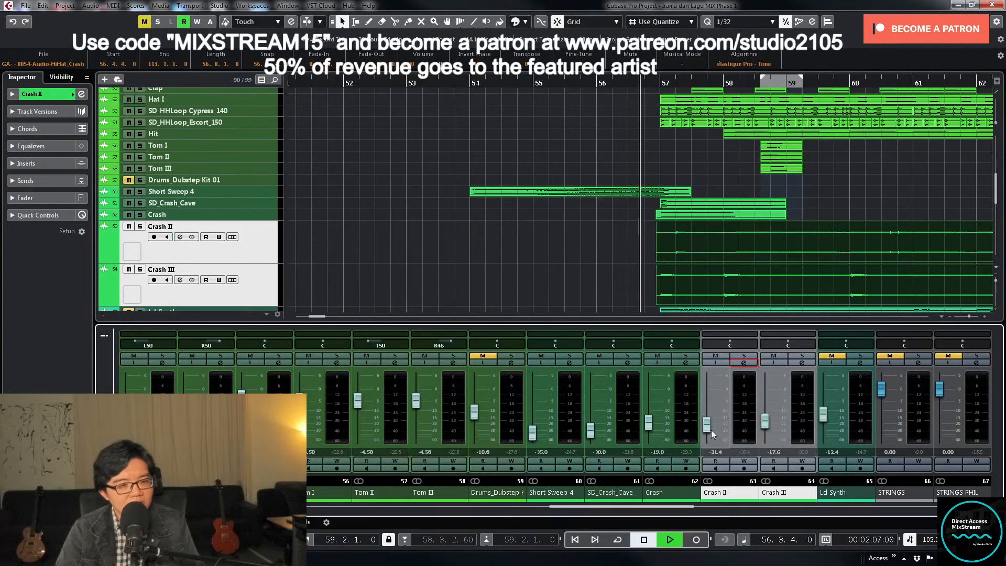
# - Play the crashes from 56.3.4.0 and set the volume of Crash II to -20.8 dB and Crash III to -23.6 dB
pyautogui.moveTo(767, 423); pyautogui.dragTo(765, 429)
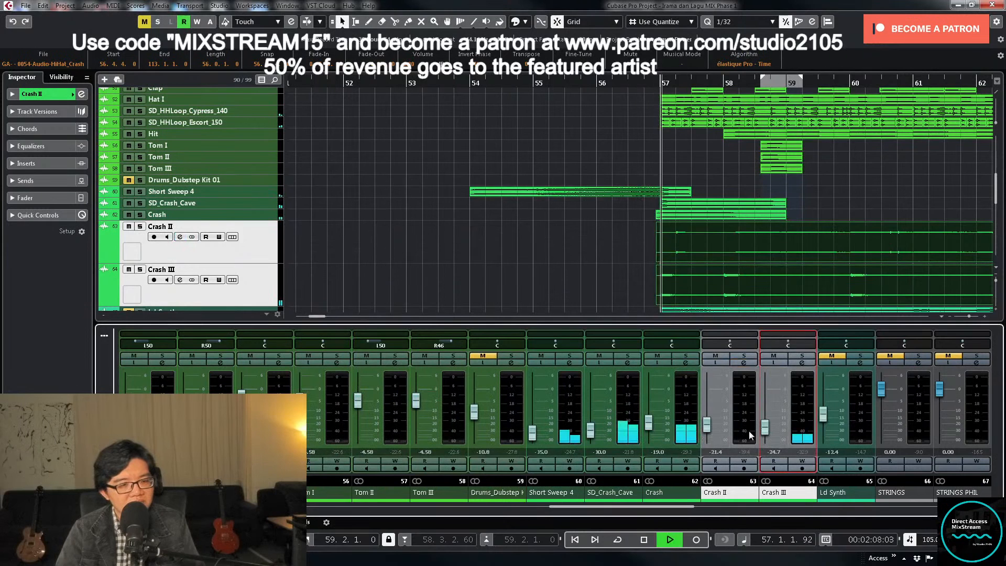
pyautogui.click(712, 426)
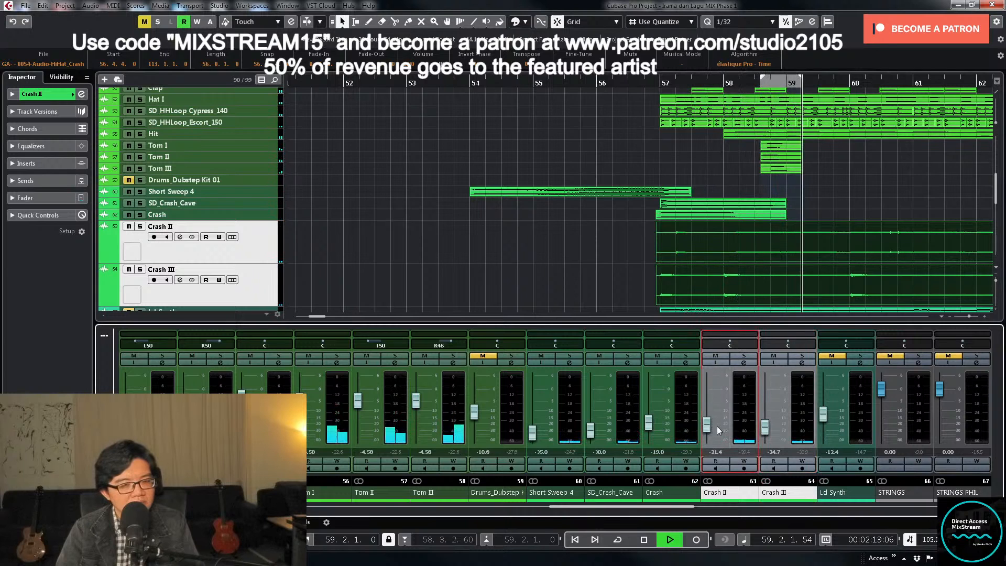
pyautogui.moveTo(711, 426); pyautogui.dragTo(715, 426)
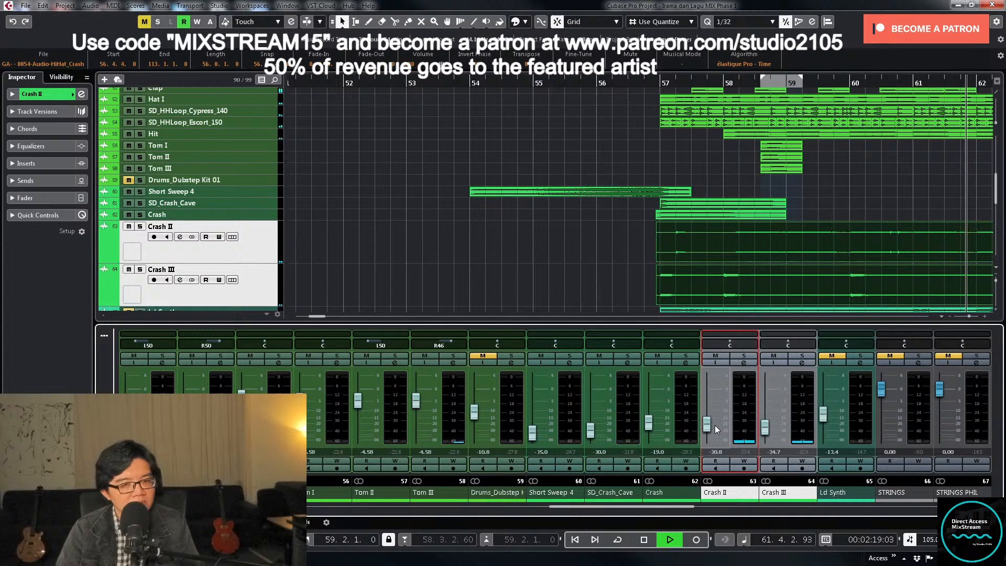
pyautogui.click(769, 430)
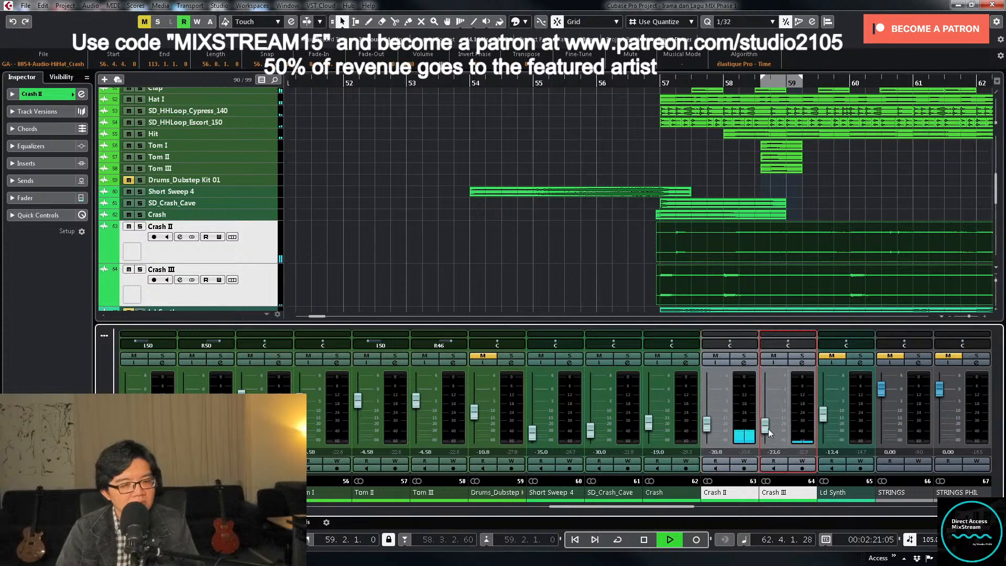
# - Set the volume of Crash II to -23.9 dB and Crash III to -21.5 dB during playback
pyautogui.moveTo(712, 425); pyautogui.dragTo(712, 427)
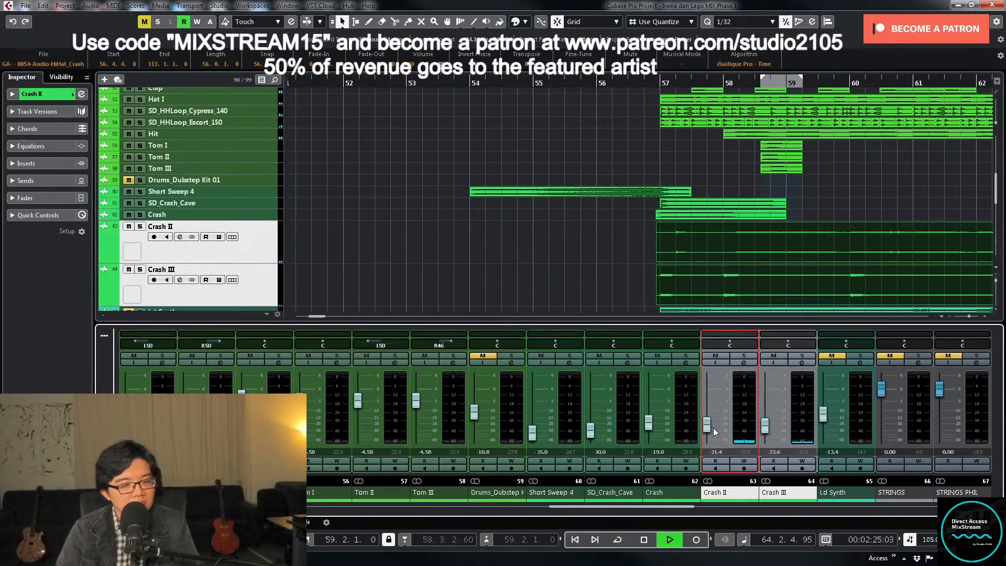
pyautogui.moveTo(714, 429); pyautogui.dragTo(711, 430)
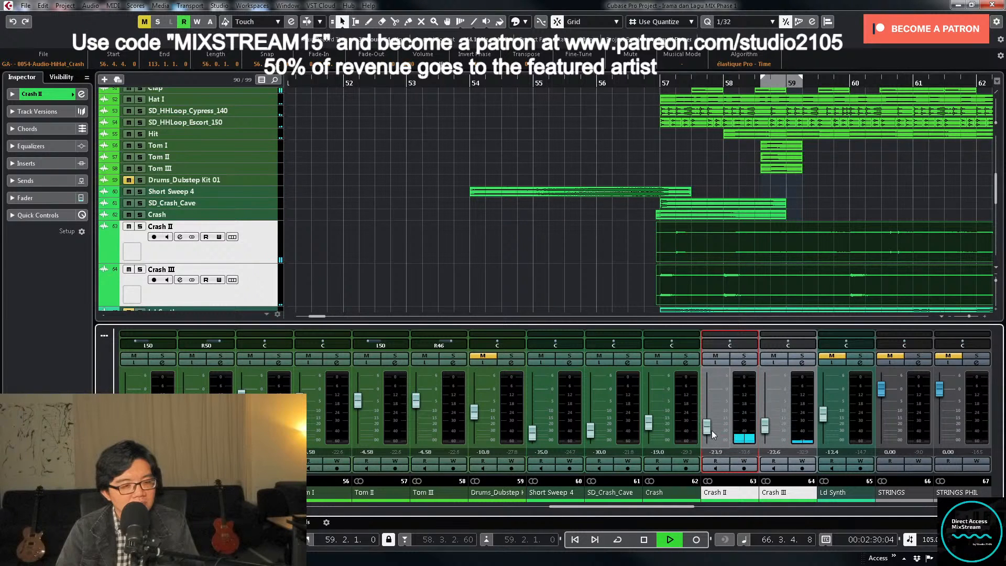
pyautogui.click(765, 429)
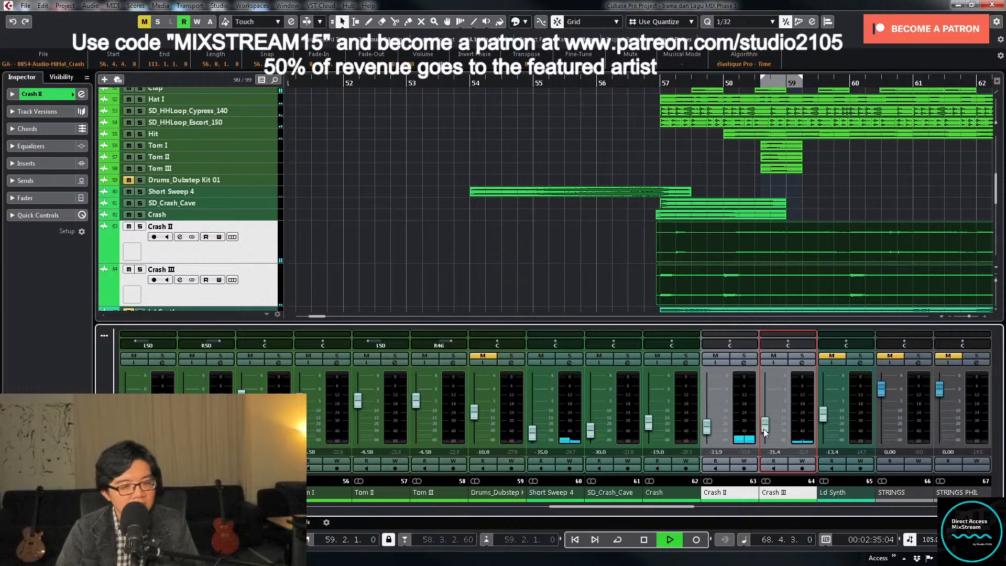
pyautogui.click(773, 452)
pyautogui.write('-21.5')
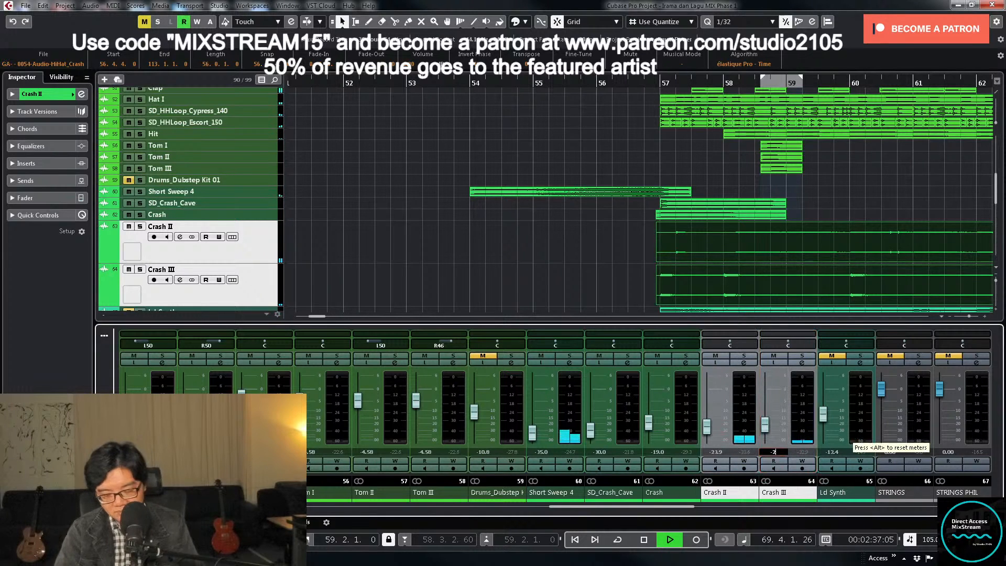
pyautogui.press('Return')
# - Deselect the crash clips, stop playback, and look over the drum, crash and string tracks across the whole arrangement
pyautogui.click(624, 291)
pyautogui.press('g')
pyautogui.press('g')
pyautogui.press('g')
pyautogui.press('g')
pyautogui.press('g')
pyautogui.press('g')
pyautogui.press('g')
pyautogui.press('g')
pyautogui.press('g')
pyautogui.press('g')
pyautogui.press('g')
pyautogui.press('g')
pyautogui.press('g')
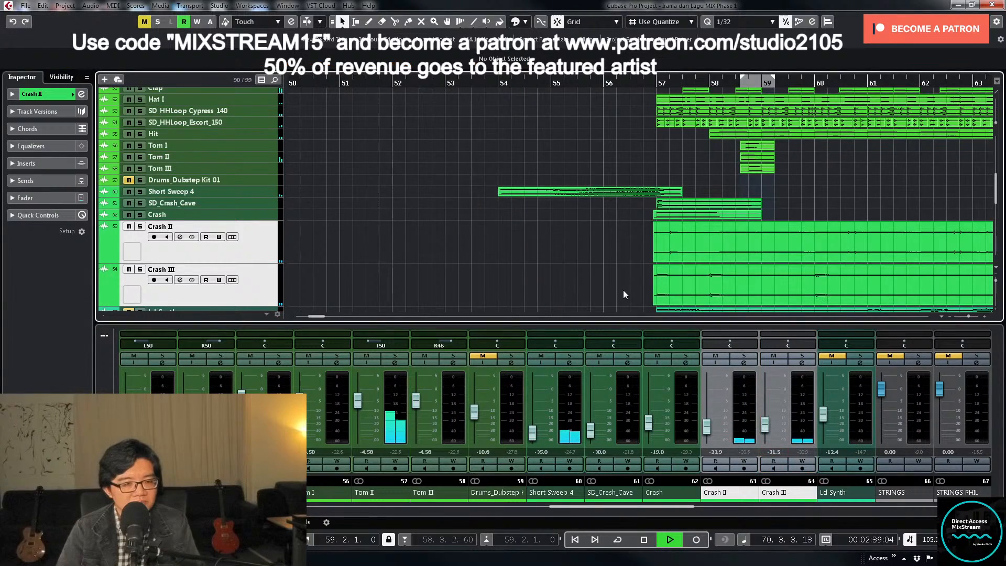
pyautogui.scroll(-5, 650, 296)
pyautogui.scroll(3, 728, 254)
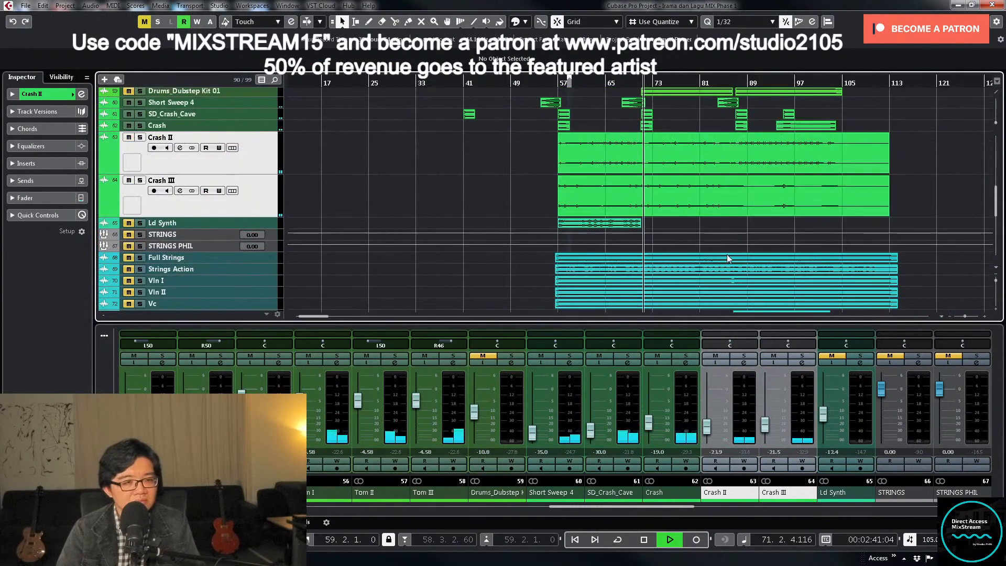
pyautogui.hscroll(-1, 724, 253)
pyautogui.scroll(2, 726, 256)
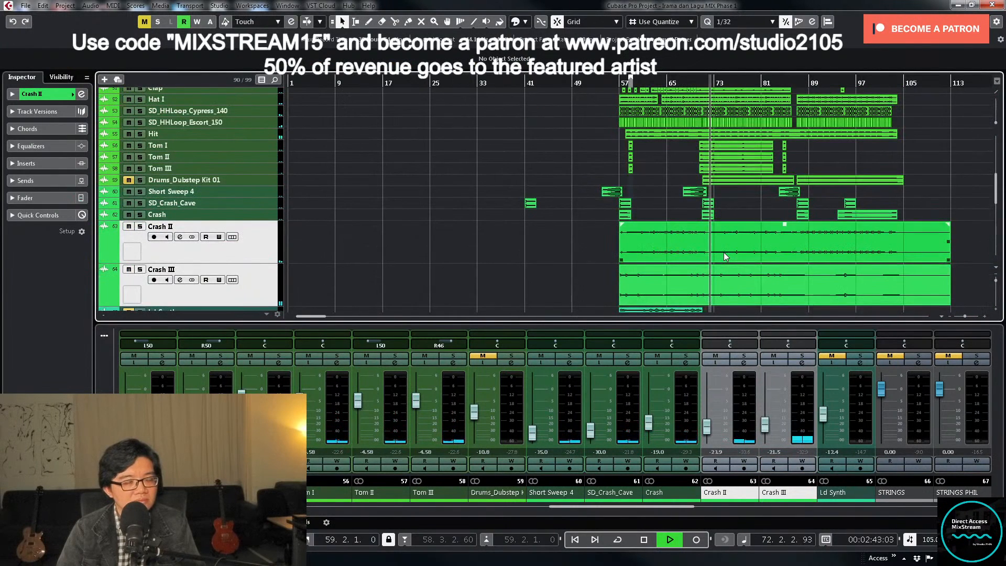
pyautogui.press('space')
pyautogui.scroll(-3, 729, 255)
pyautogui.scroll(-3, 731, 252)
pyautogui.scroll(4, 731, 250)
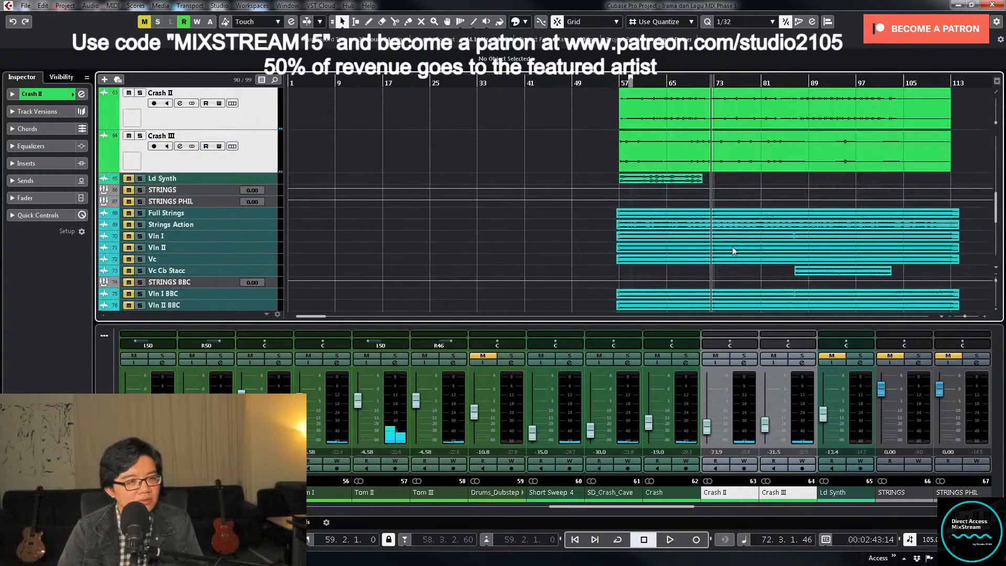
pyautogui.scroll(5, 763, 178)
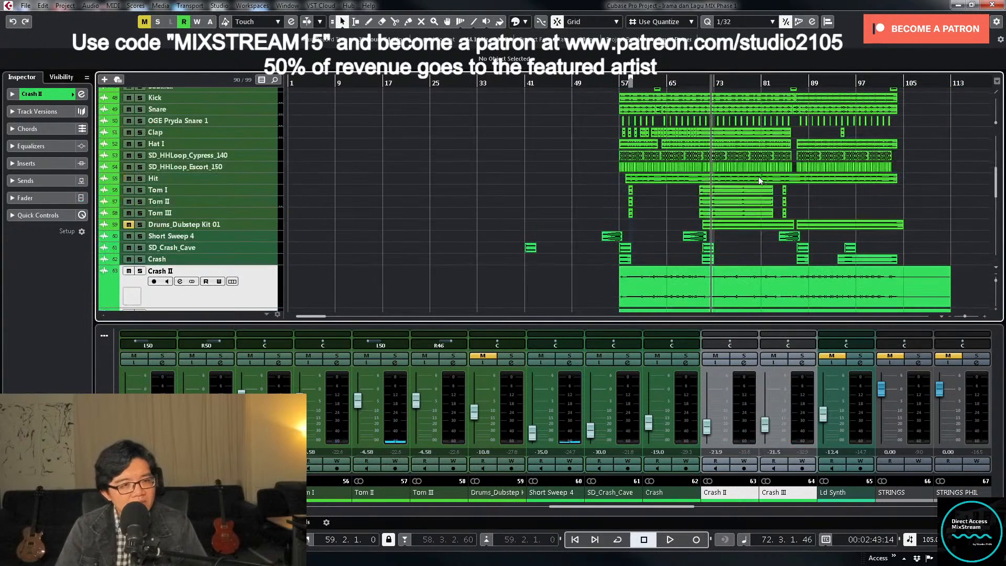
# - Select, enlarge and unmute the Drums_Dubstep Kit 01 track, solo it, and bypass its Faturator insert
pyautogui.click(271, 225)
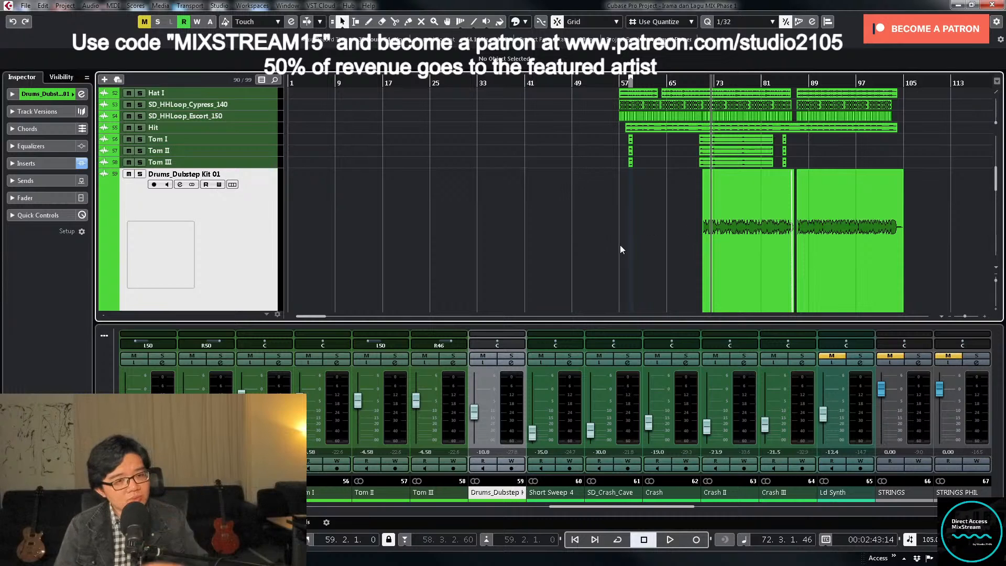
pyautogui.click(718, 246)
pyautogui.click(511, 356)
pyautogui.click(511, 363)
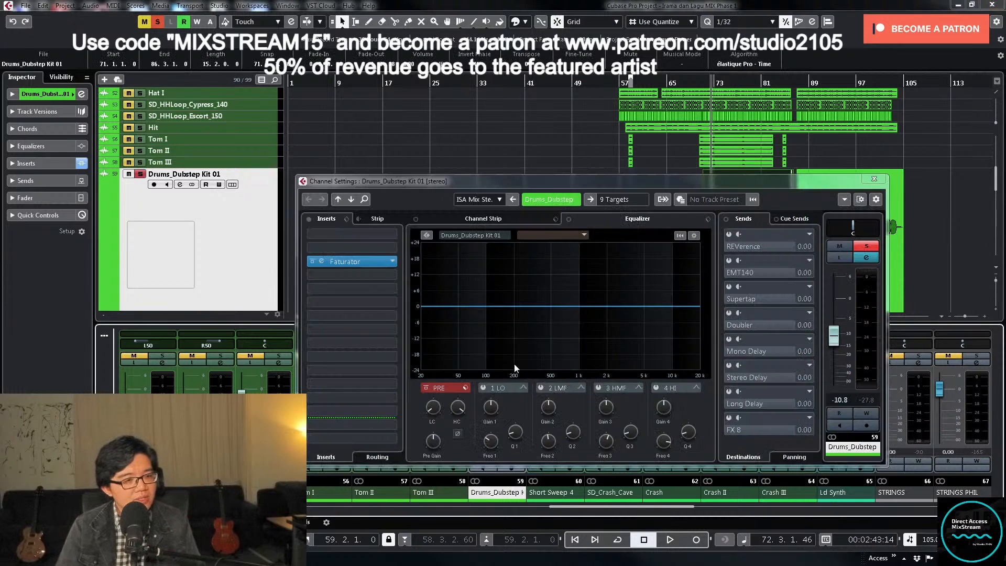
pyautogui.click(312, 261)
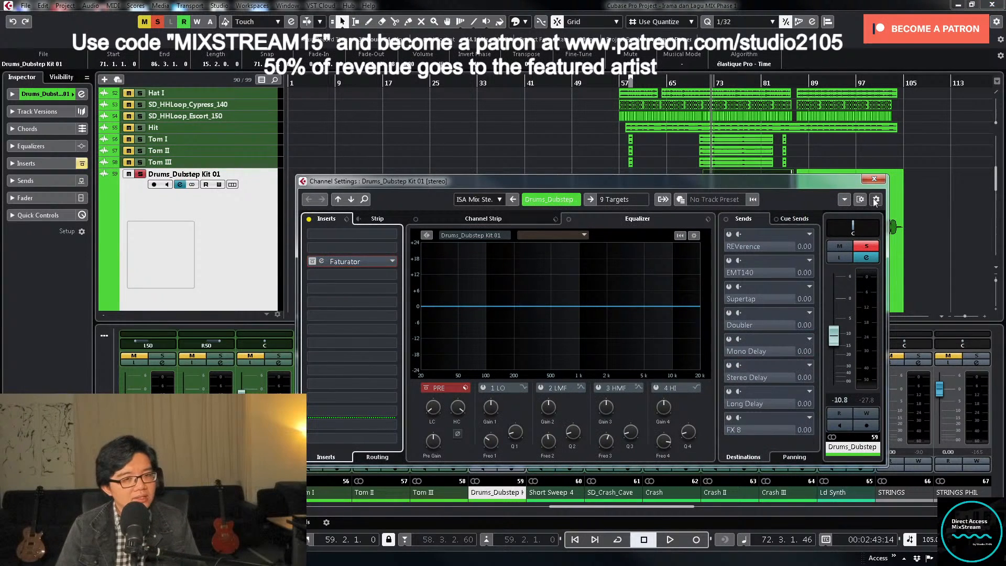
pyautogui.click(872, 181)
# - Listen to the soloed Drums_Dubstep Kit 01 from just before bar 71 with Faturator bypassed, then stop and unsolo it
pyautogui.press('space')
pyautogui.click(702, 83)
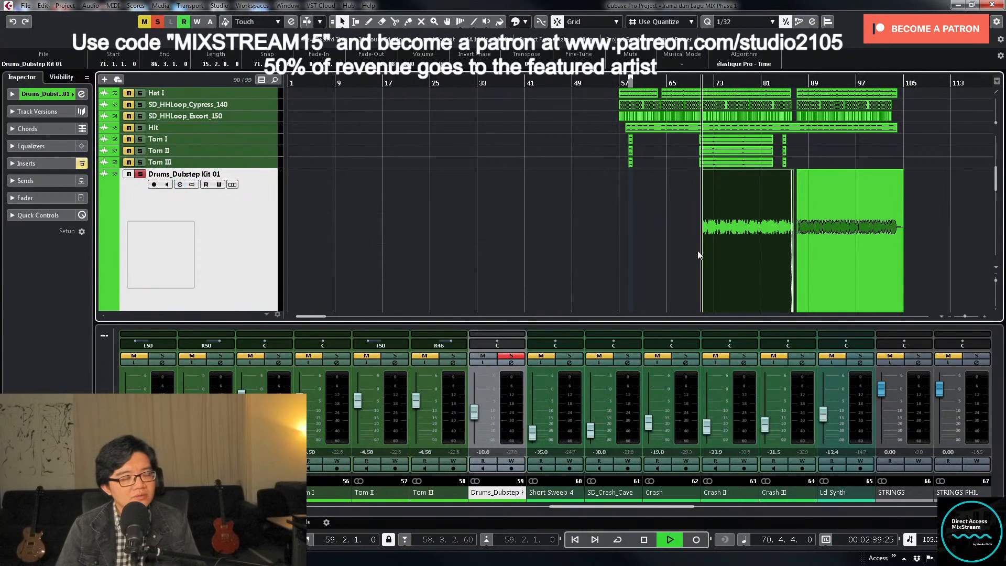
pyautogui.press('space')
pyautogui.press('space')
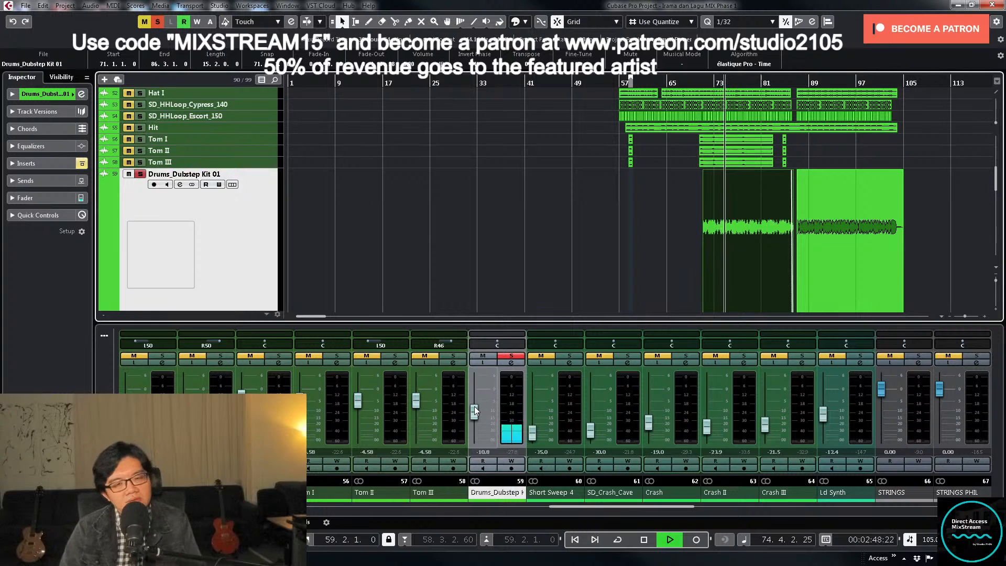
pyautogui.press('space')
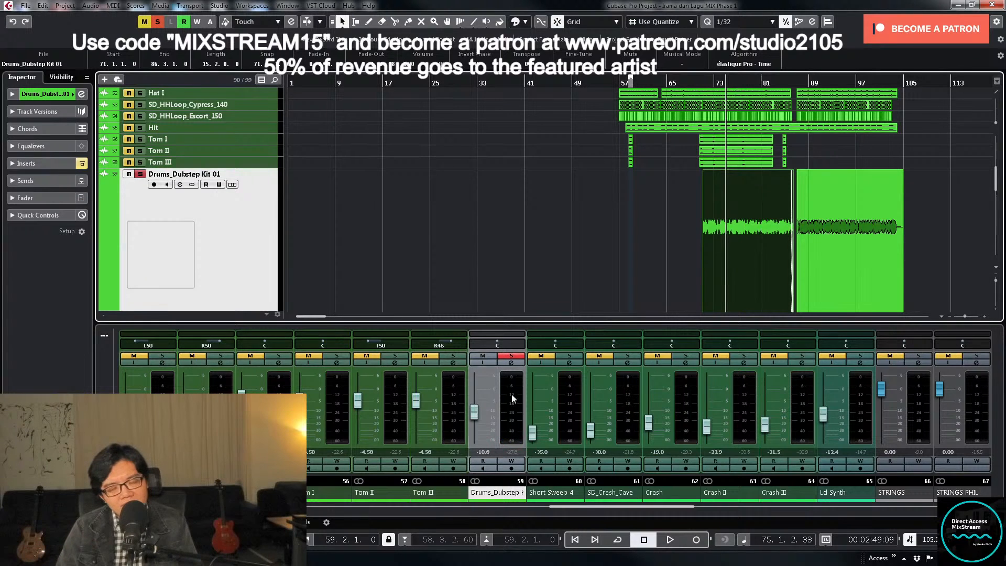
pyautogui.scroll(3, 656, 247)
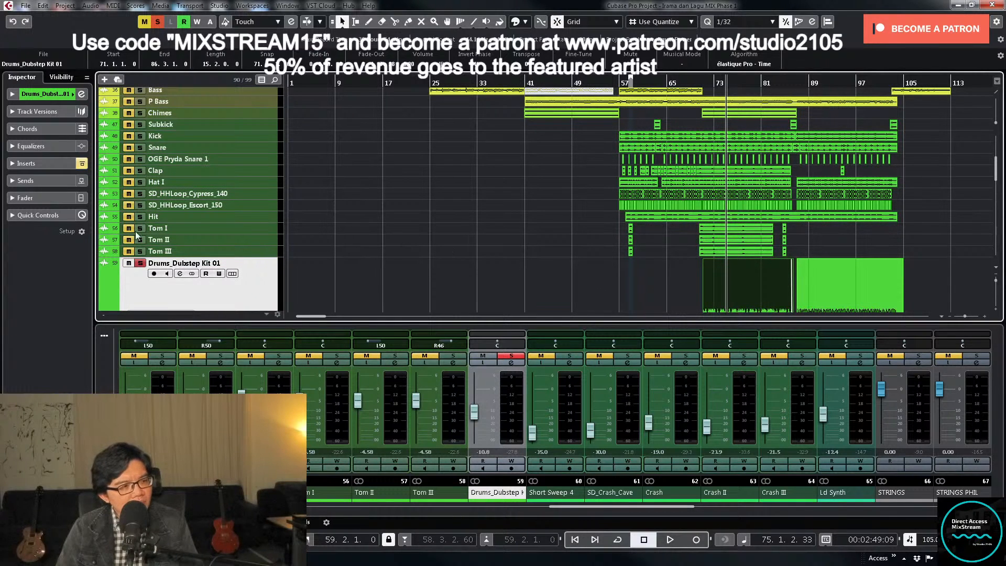
pyautogui.click(139, 264)
# - Reactivate the Faturator insert on Drums_Dubstep Kit 01 and open the plug-in's editor
pyautogui.scroll(-10, 555, 238)
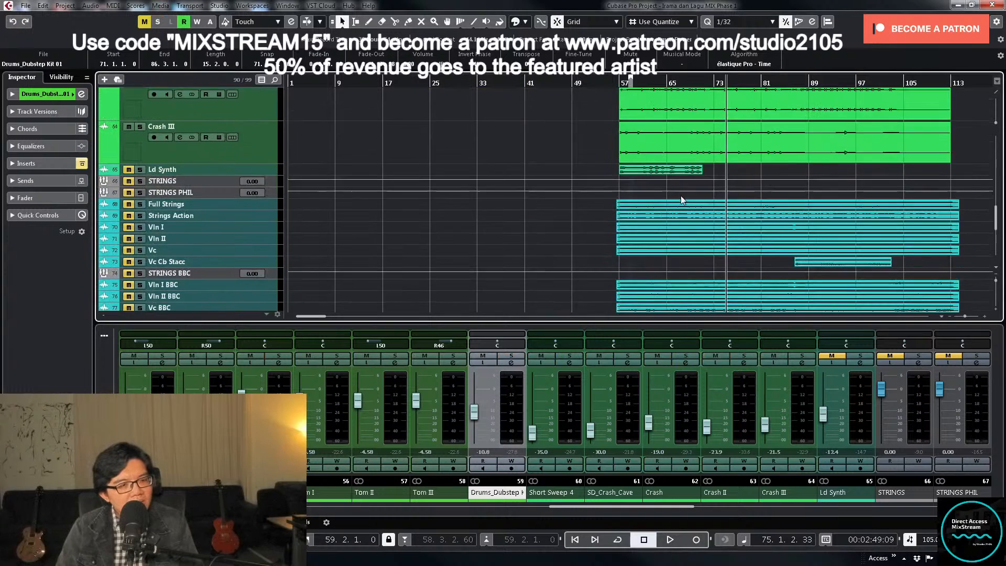
pyautogui.scroll(-8, 758, 213)
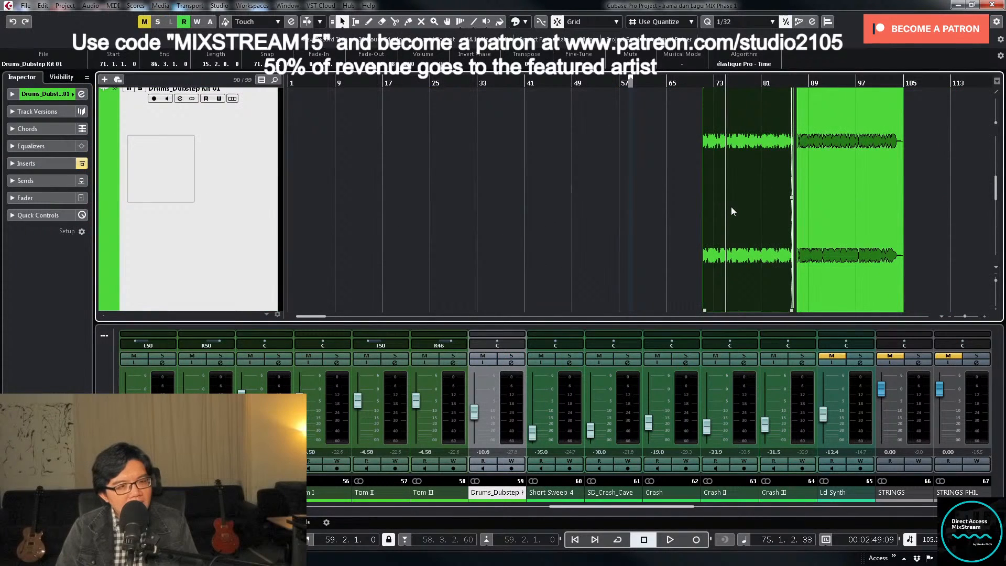
pyautogui.click(510, 363)
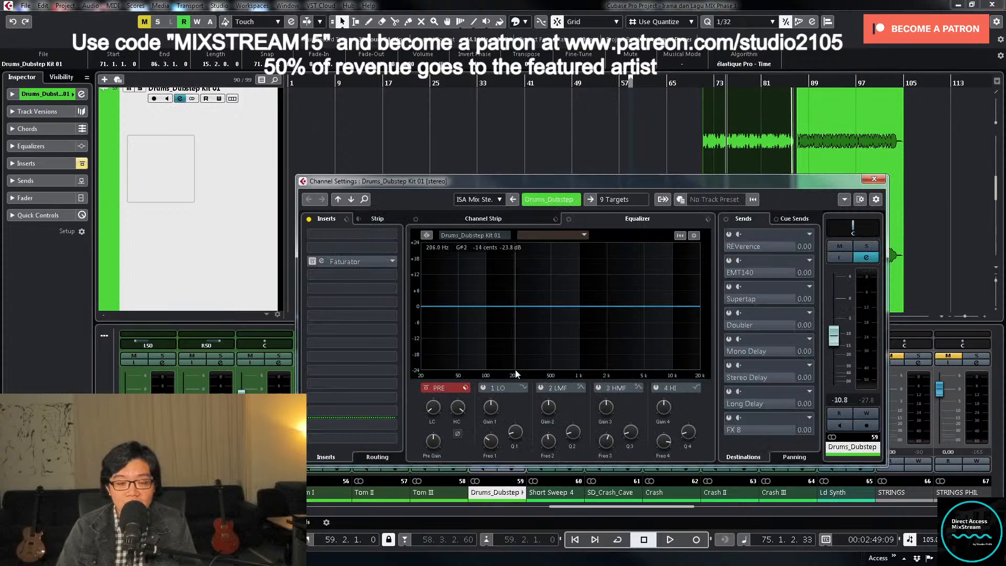
pyautogui.click(312, 262)
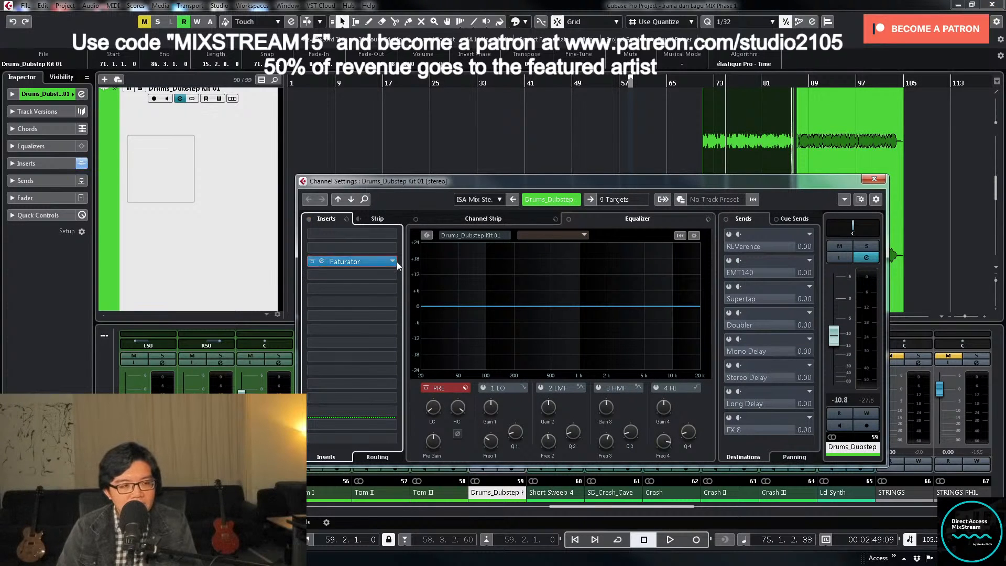
pyautogui.click(347, 262)
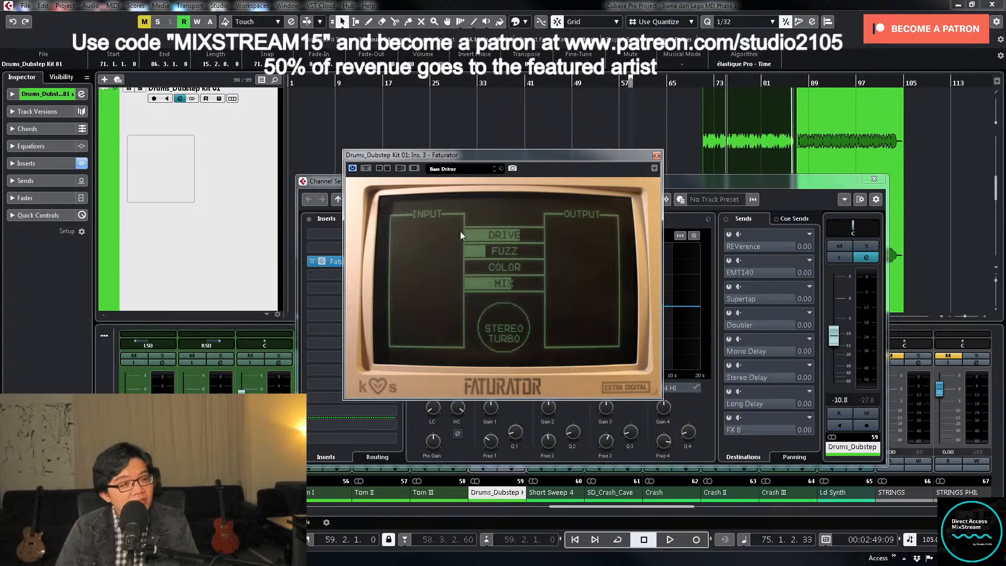
# - Solo Drums_Dubstep Kit 01 and listen to it with Faturator from bar 71, then stop, unsolo it, and close the plug-in editor
pyautogui.click(871, 247)
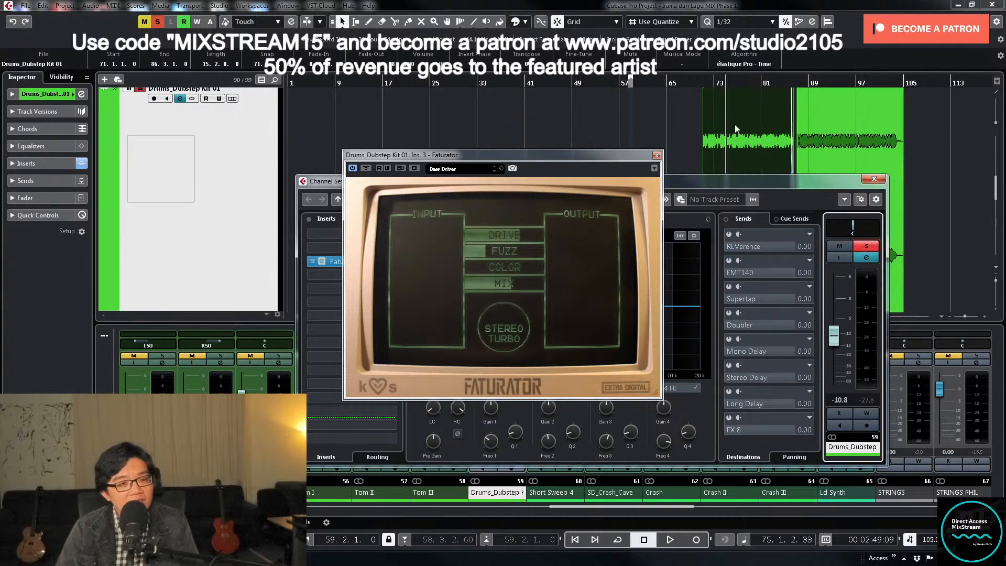
pyautogui.click(703, 87)
pyautogui.press('space')
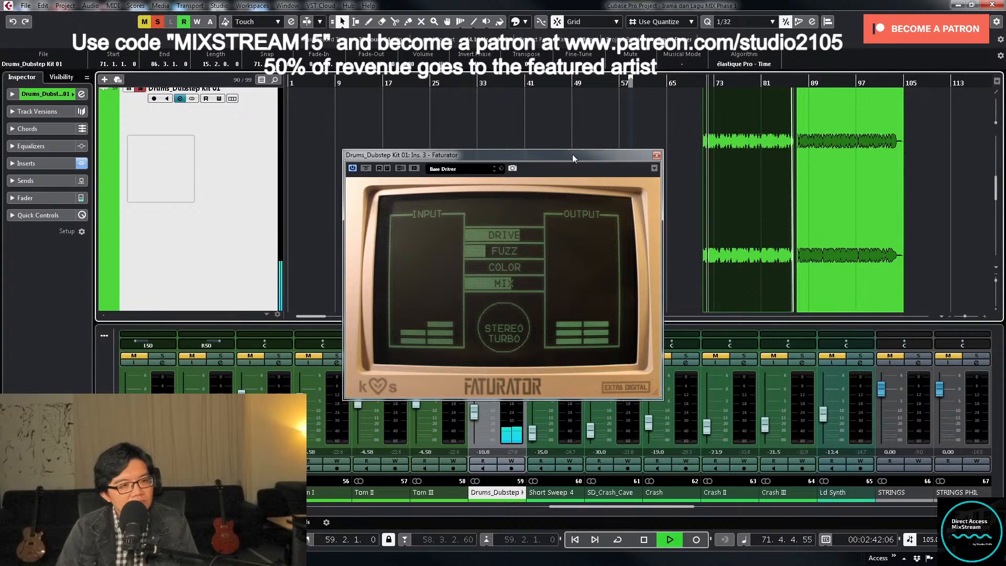
pyautogui.moveTo(573, 154); pyautogui.dragTo(432, 104)
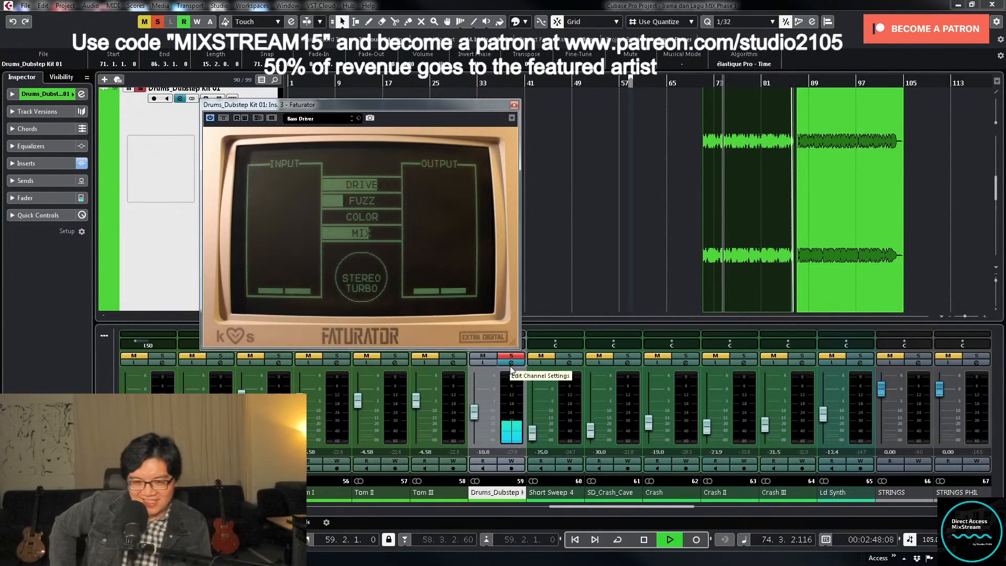
pyautogui.press('space')
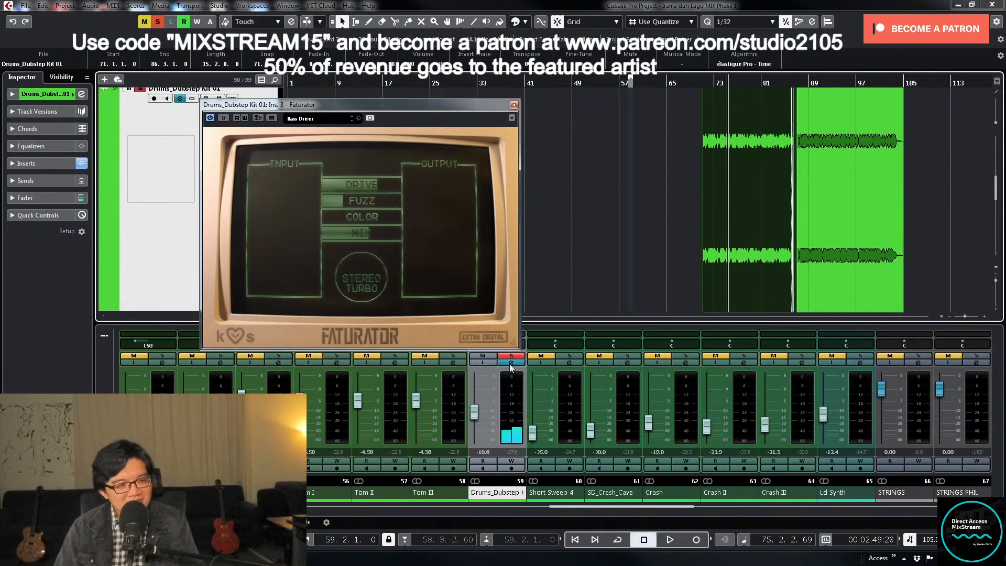
pyautogui.click(514, 356)
pyautogui.click(514, 105)
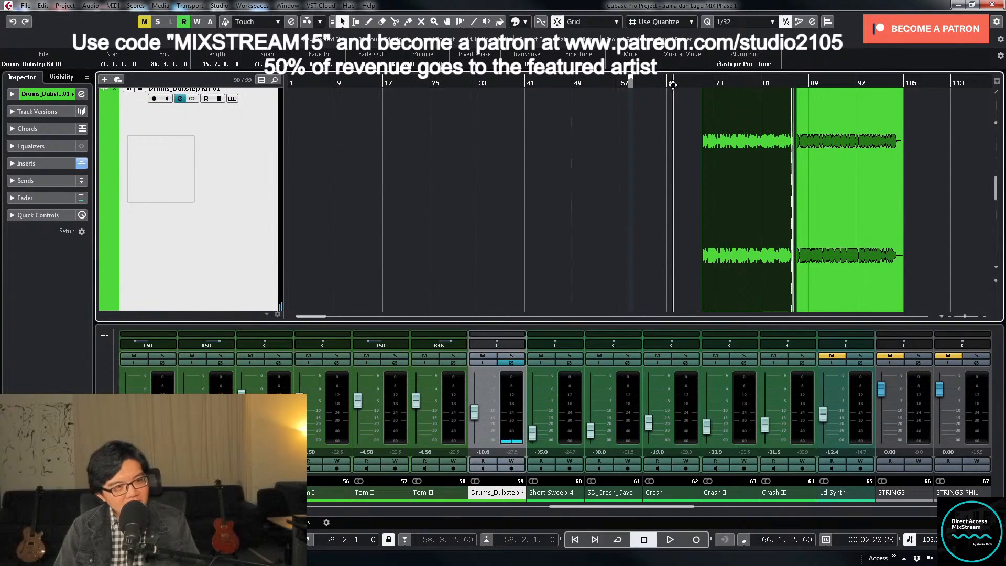
# - Play the full mix from bar 66 to hear Drums_Dubstep Kit 01 together with the other drums
pyautogui.scroll(4, 740, 186)
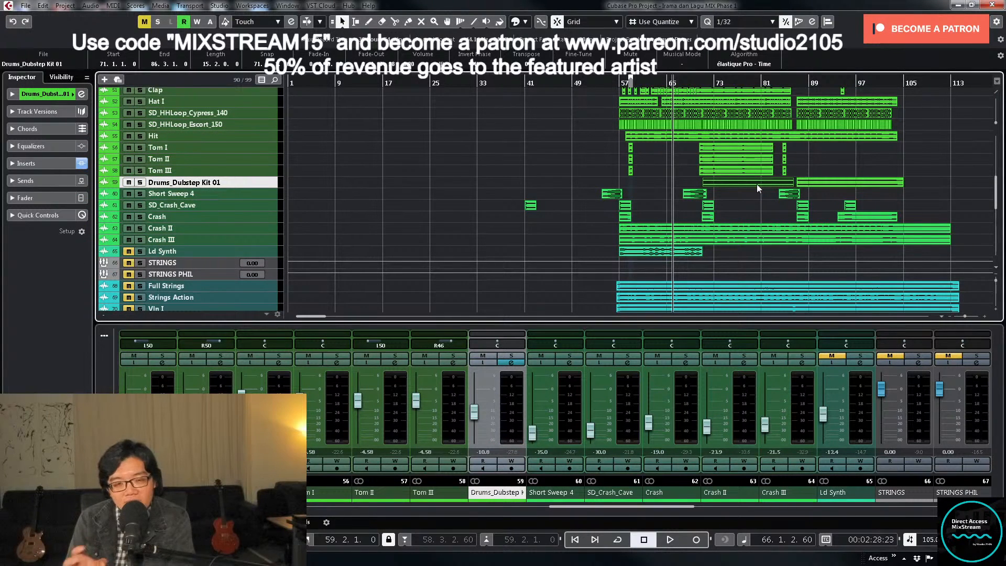
pyautogui.scroll(2, 724, 137)
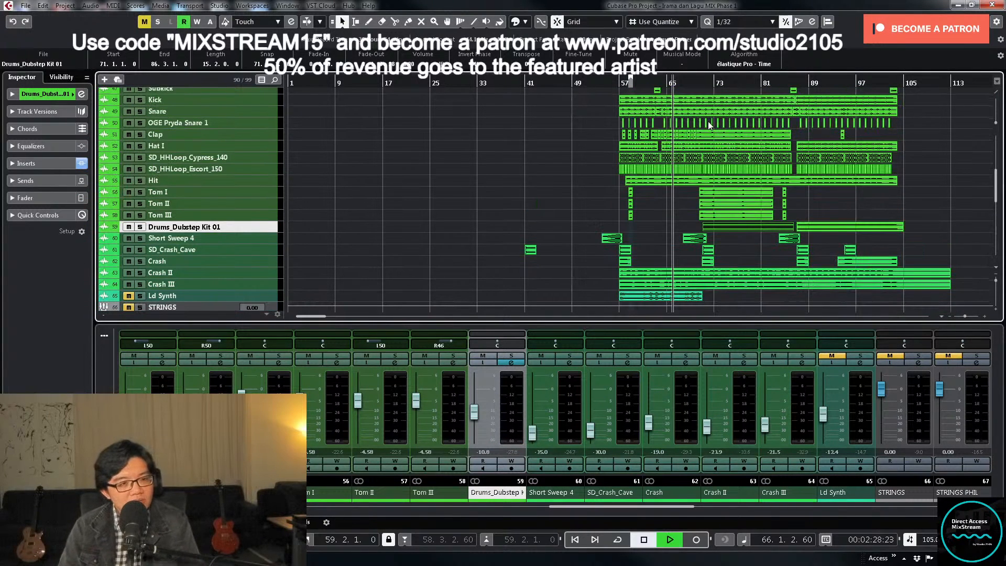
pyautogui.click(477, 414)
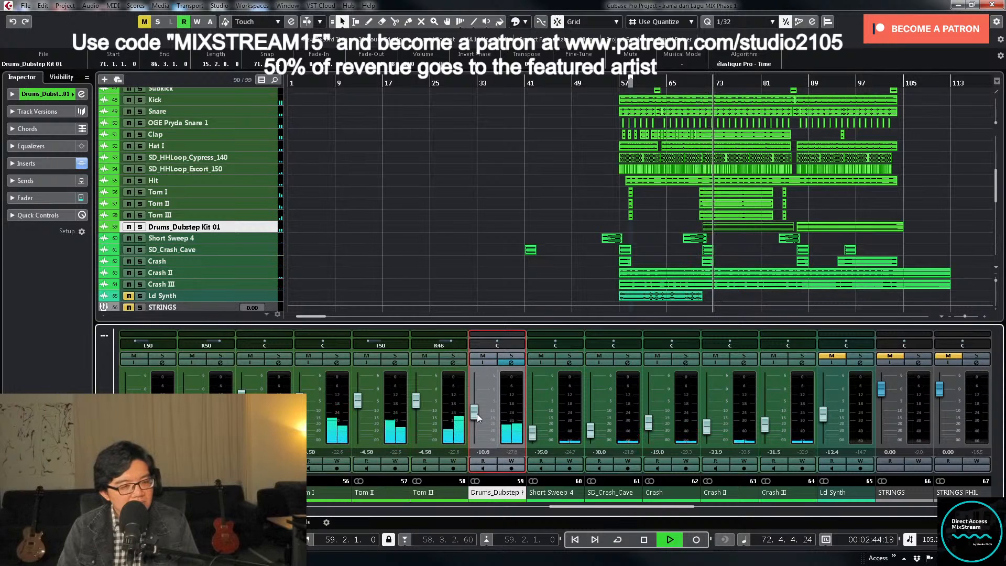
# - Stop playback, choose the STEREO group among the output targets of Drums_Dubstep Kit 01, and close its channel settings
pyautogui.click(501, 367)
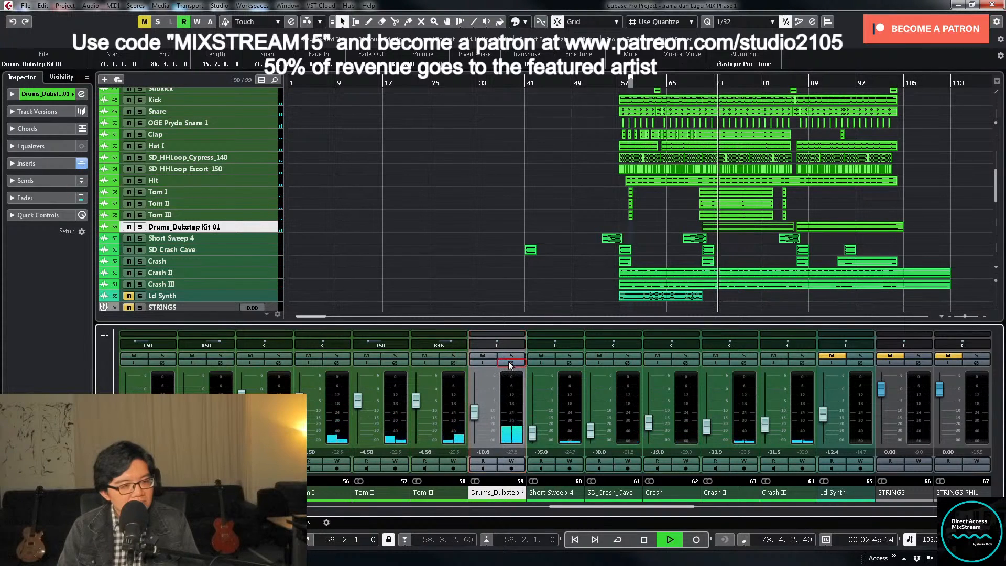
pyautogui.click(620, 201)
pyautogui.scroll(-3, 649, 401)
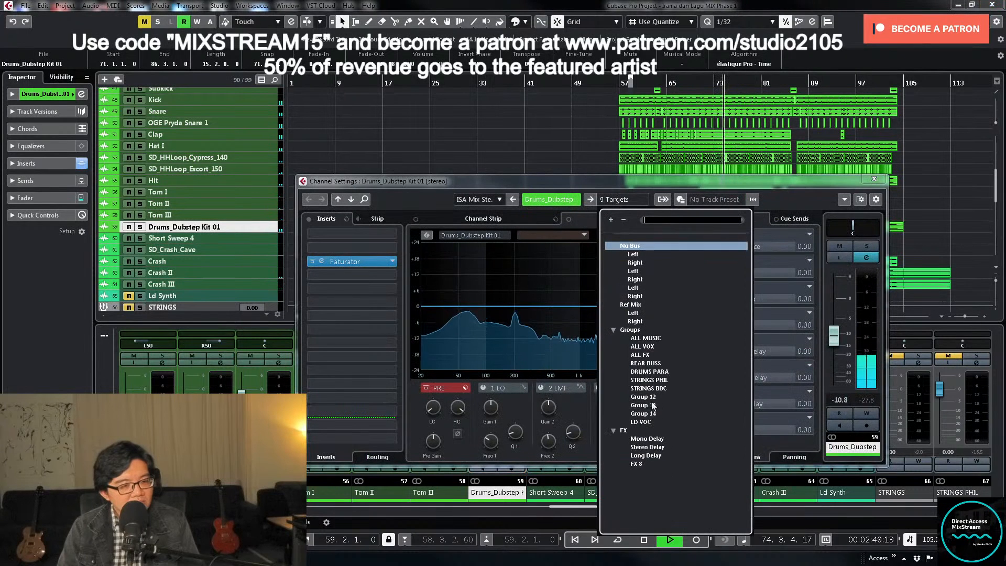
pyautogui.click(565, 262)
pyautogui.press('space')
pyautogui.click(620, 199)
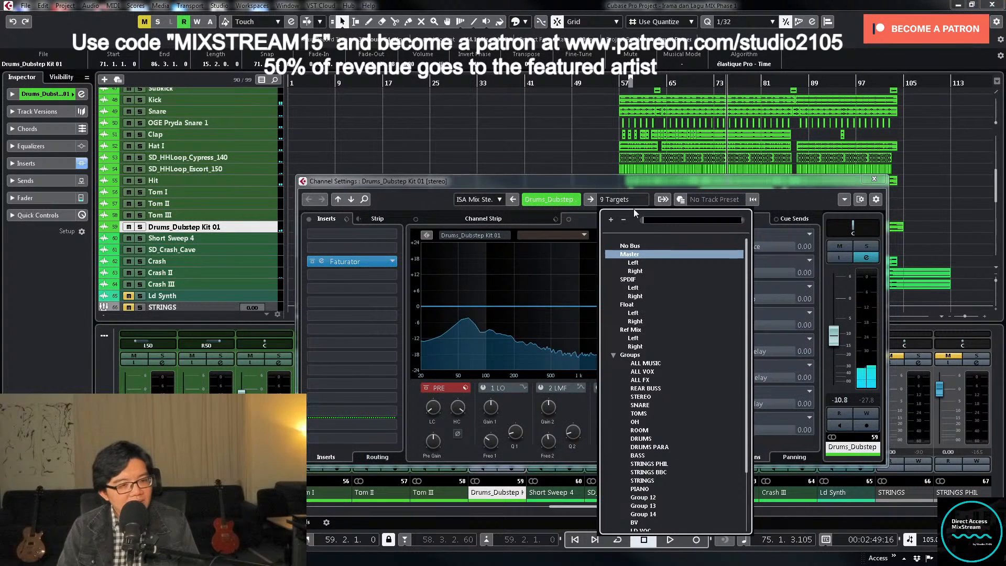
pyautogui.click(644, 398)
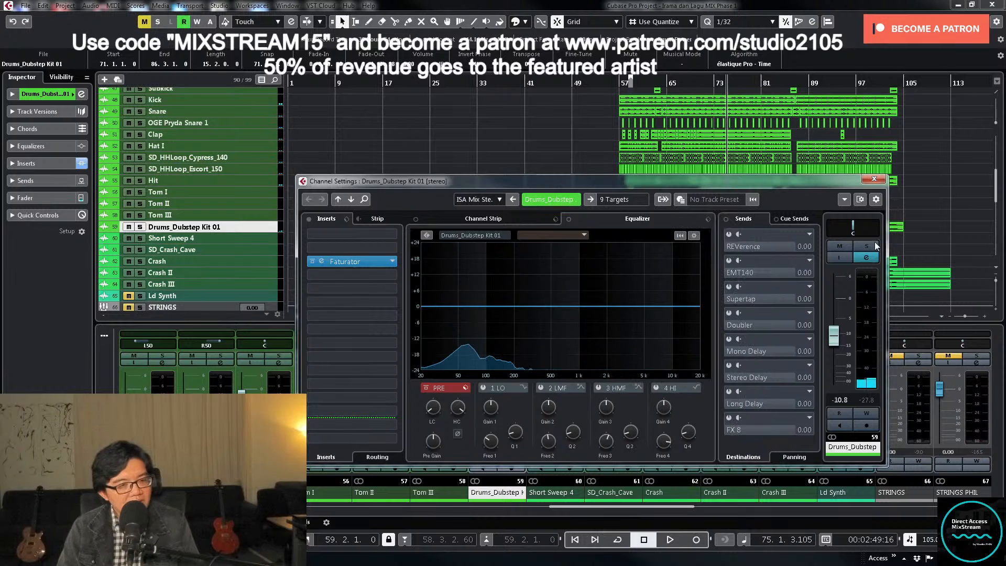
pyautogui.click(874, 179)
# - Lower Drums_Dubstep Kit 01 to -13.7 dB during playback, solo it to roll off its highs with the high-cut filter, then unsolo it
pyautogui.press('space')
pyautogui.moveTo(479, 421); pyautogui.dragTo(479, 420)
pyautogui.click(511, 356)
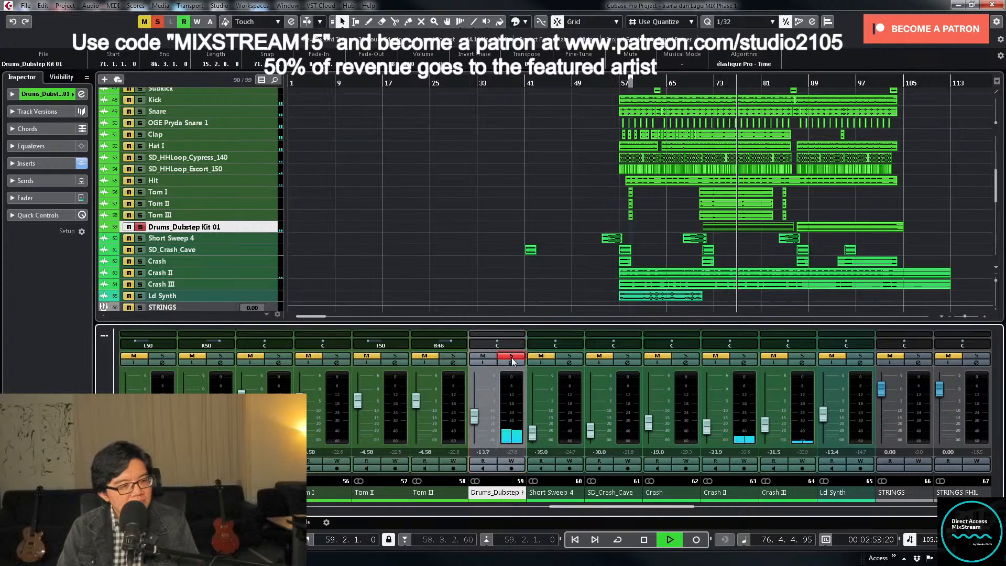
pyautogui.click(512, 363)
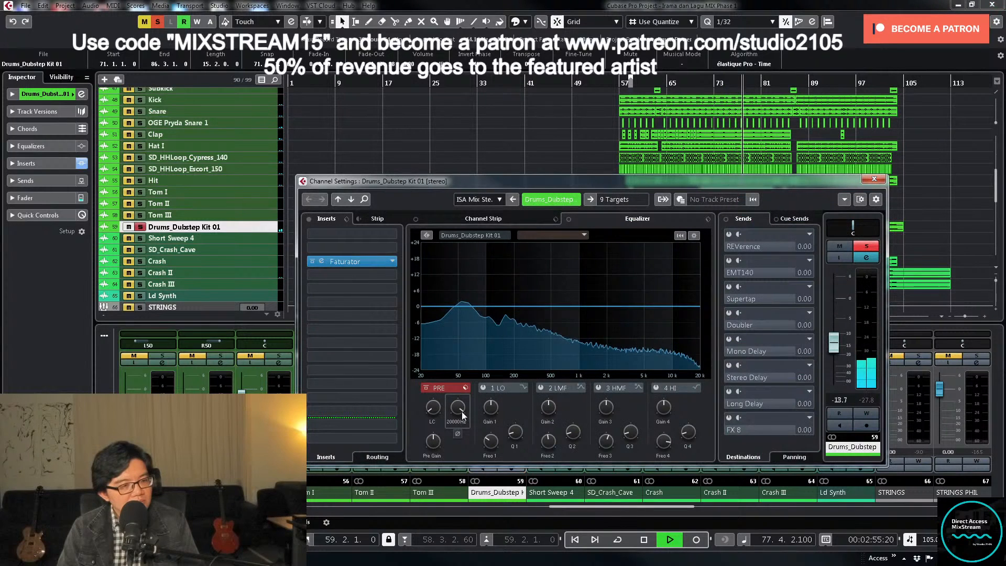
pyautogui.moveTo(461, 411); pyautogui.dragTo(459, 435)
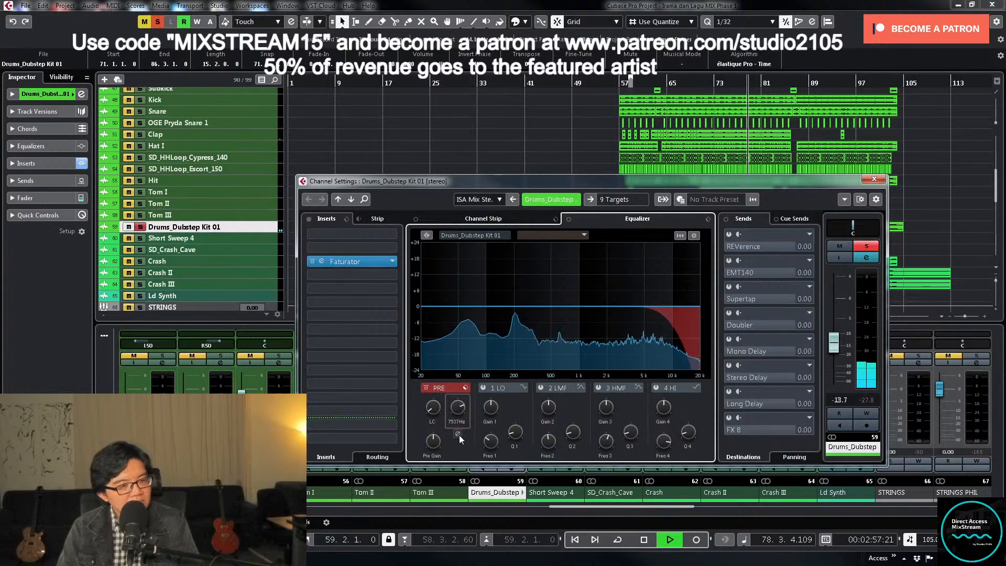
pyautogui.click(868, 247)
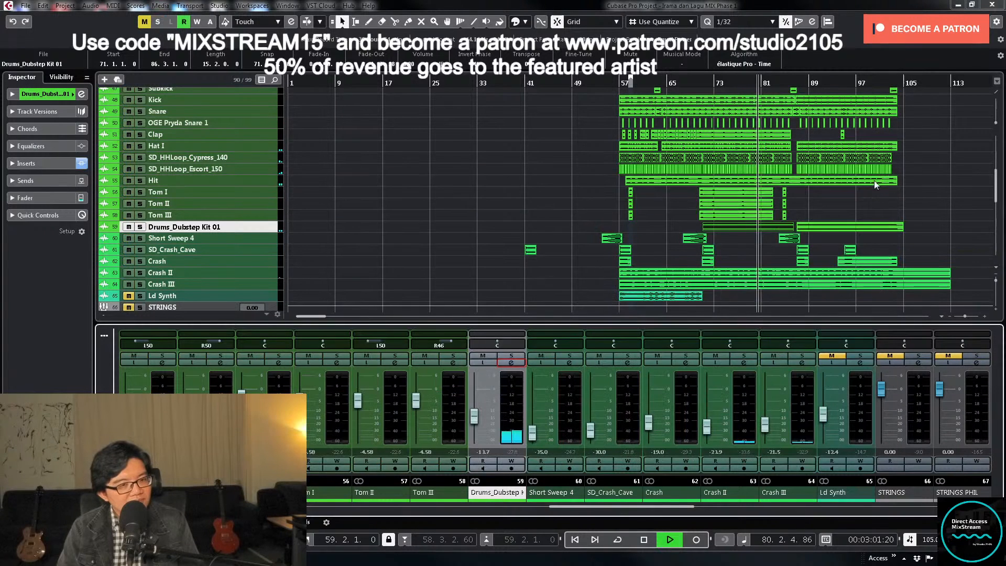
pyautogui.click(874, 179)
# - Lower the Drums_Dubstep Kit 01 fader to -14.9 dB while the full drum mix plays, then stop playback
pyautogui.click(475, 423)
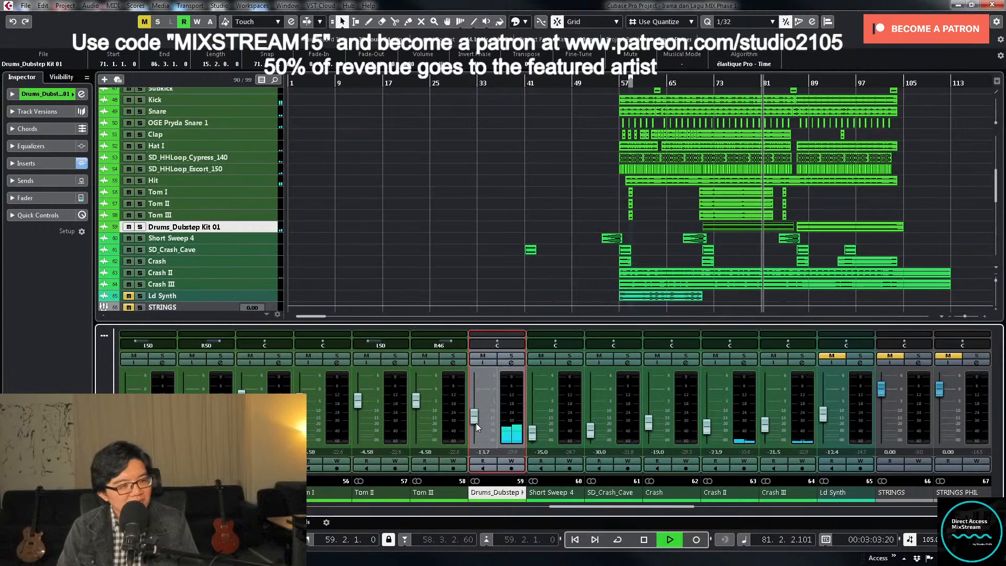
pyautogui.moveTo(476, 423); pyautogui.dragTo(476, 426)
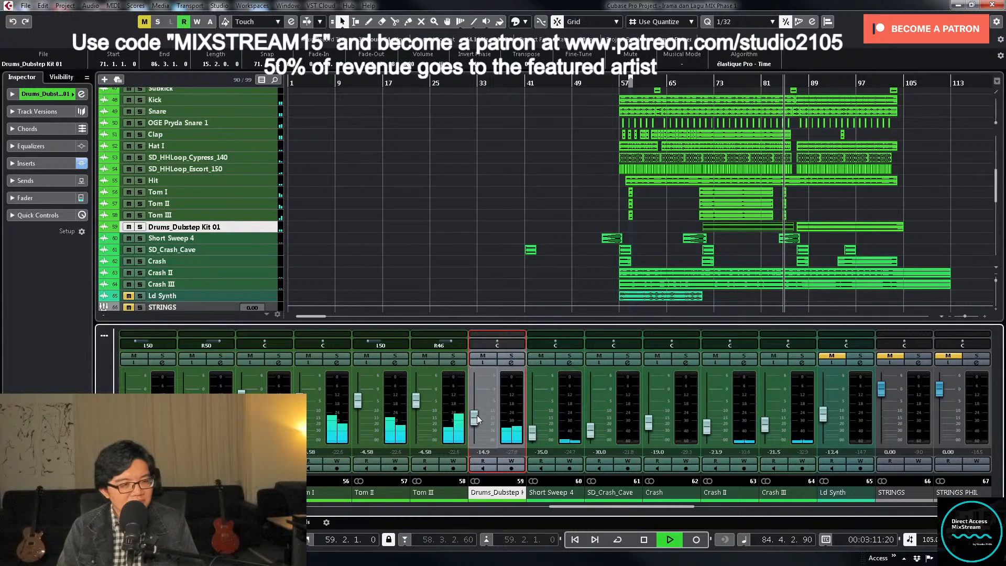
pyautogui.press('space')
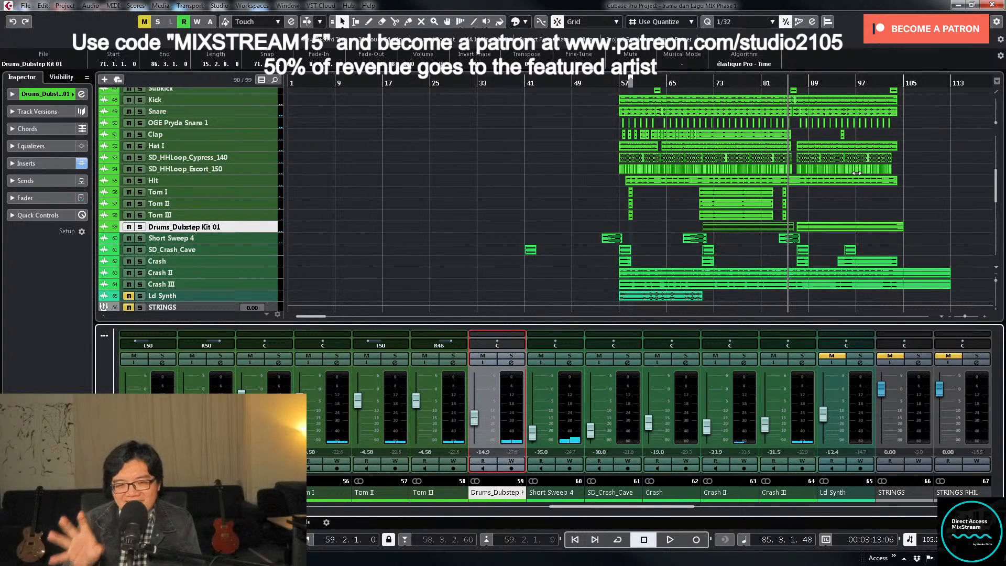
# - Play the mix from just before bar 57 through the first tom fill, then stop playback
pyautogui.click(619, 84)
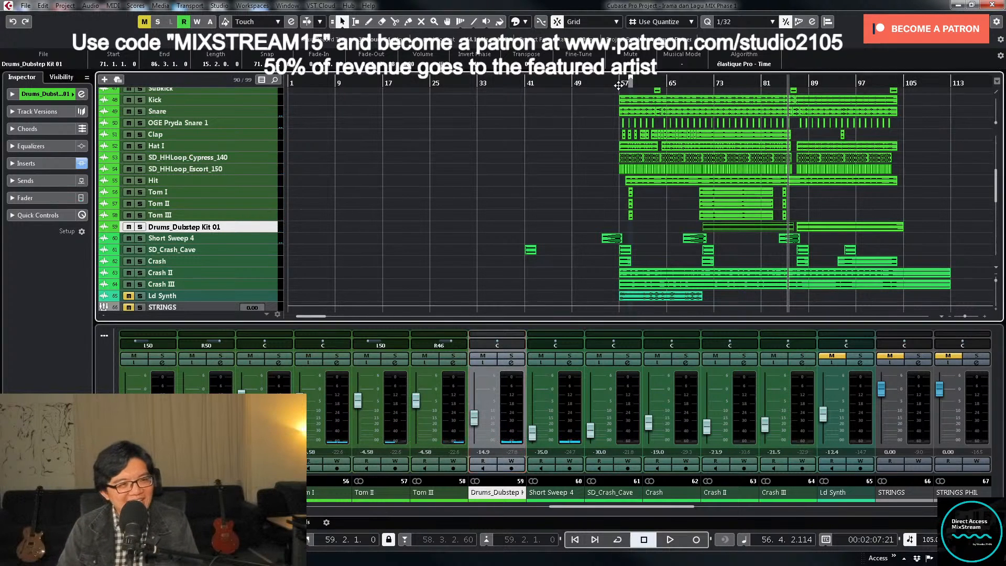
pyautogui.press('space')
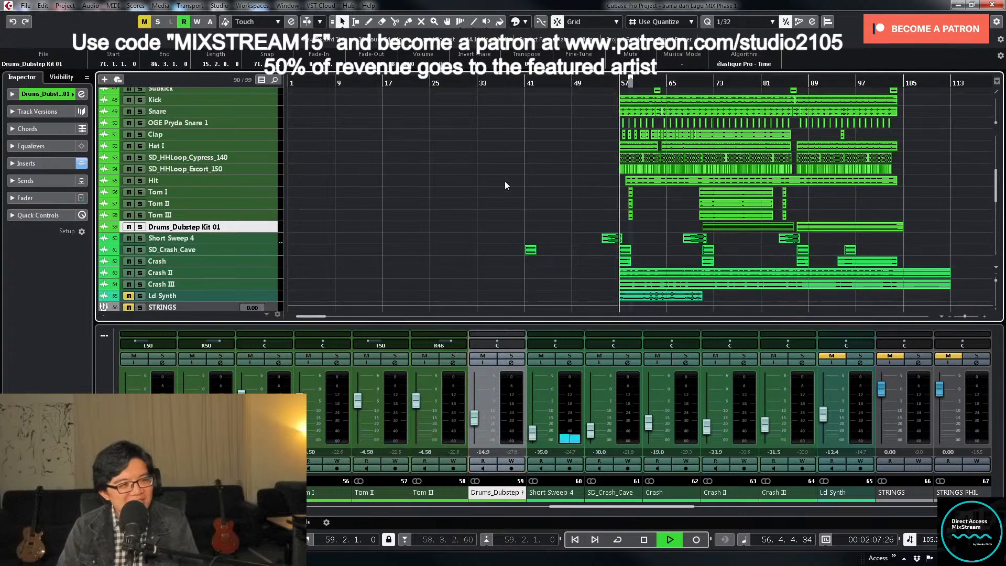
pyautogui.scroll(-10, 505, 181)
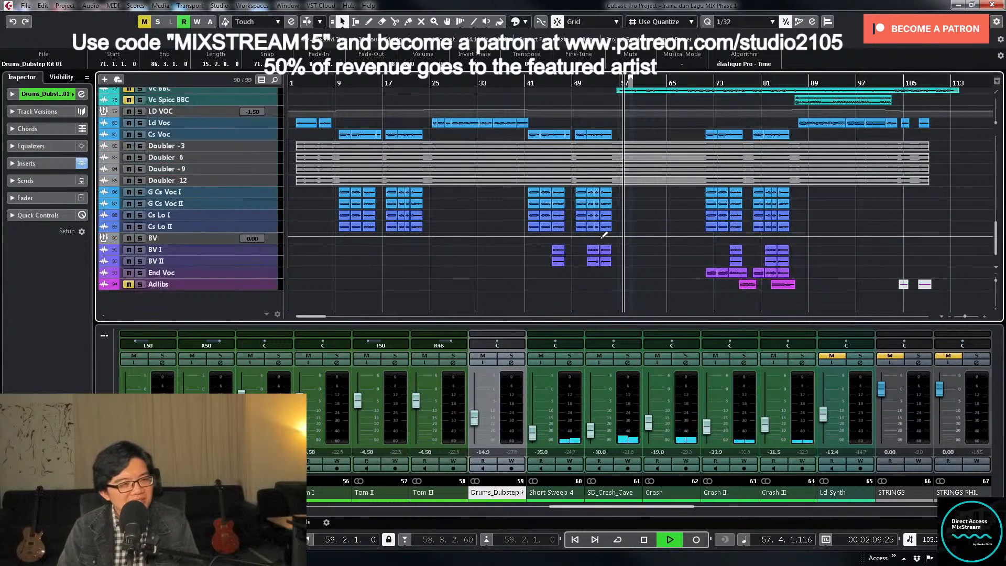
pyautogui.scroll(8, 609, 237)
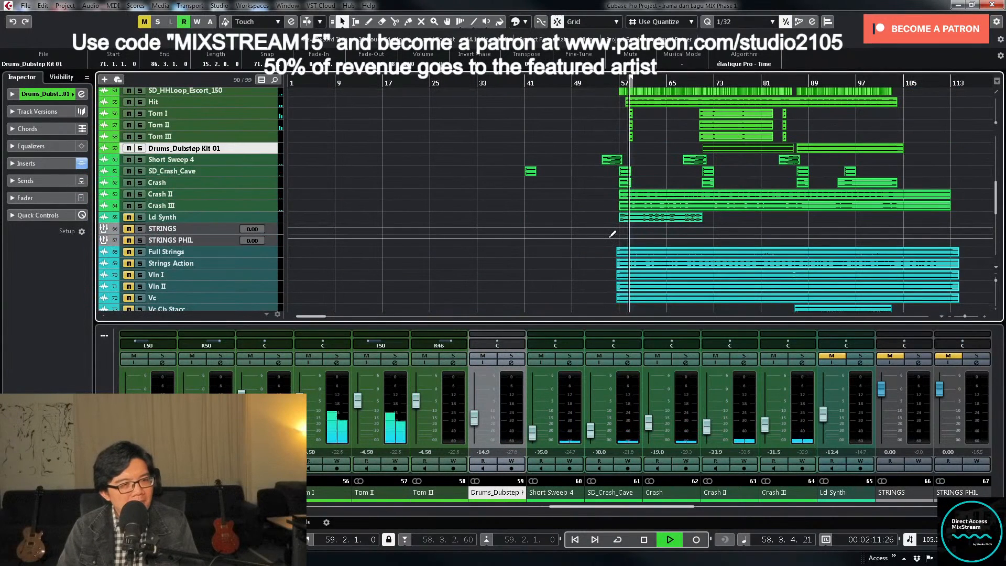
pyautogui.press('space')
# - Select Tom I, Tom II and Tom III, choose the TOMS group among their output targets, and close the channel settings
pyautogui.click(339, 419)
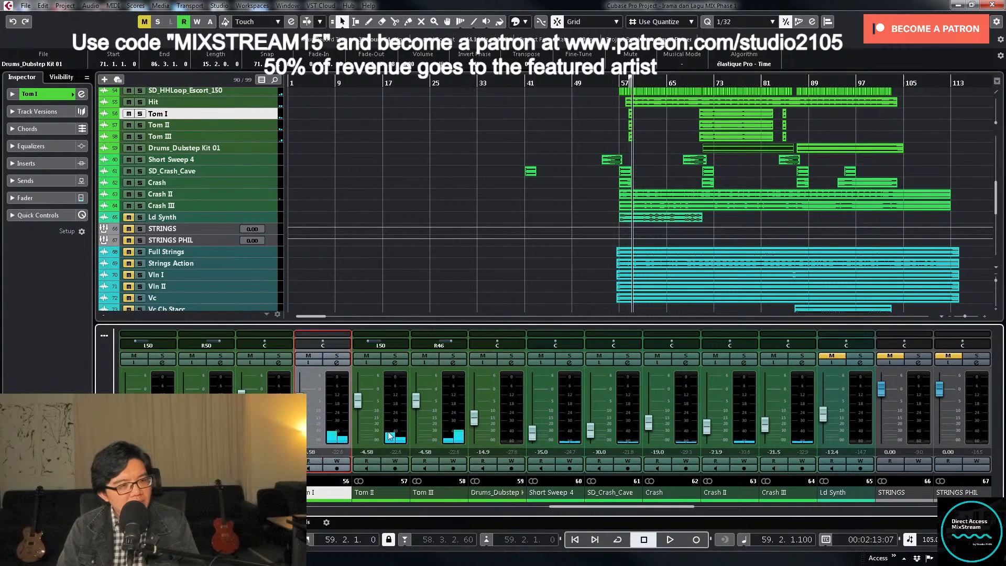
pyautogui.keyDown('shift'); pyautogui.click(401, 425); pyautogui.keyUp('shift')
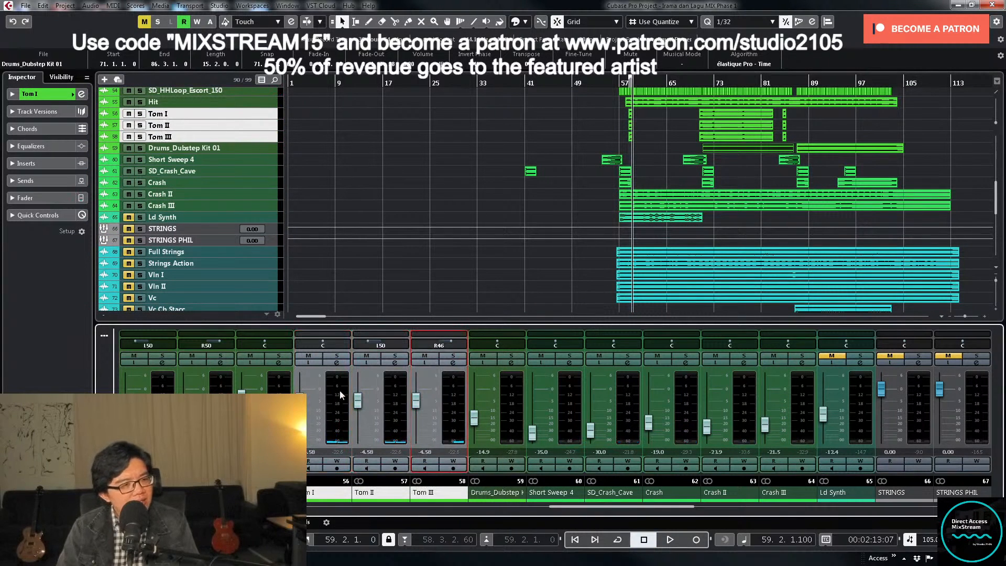
pyautogui.click(336, 363)
pyautogui.click(632, 198)
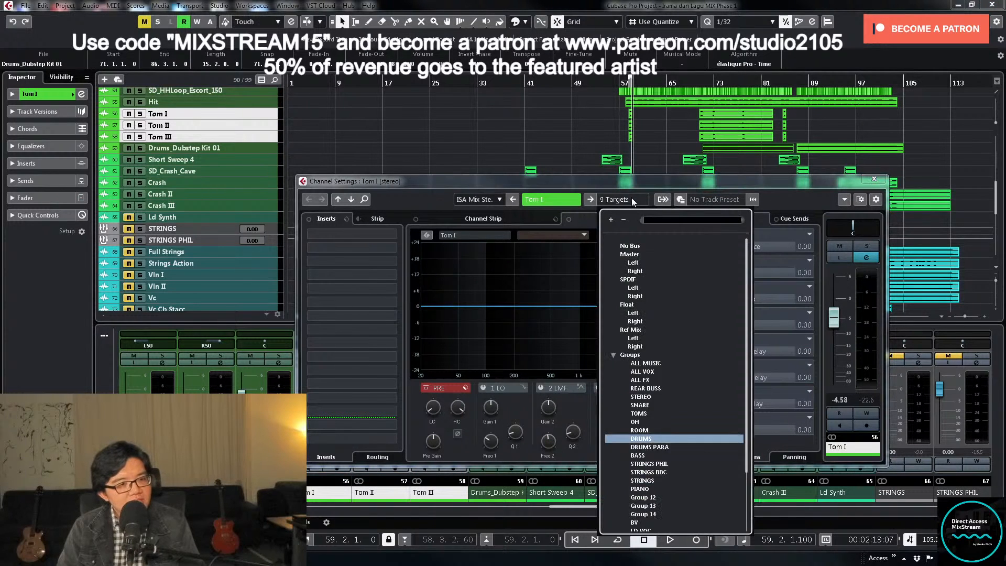
pyautogui.click(659, 413)
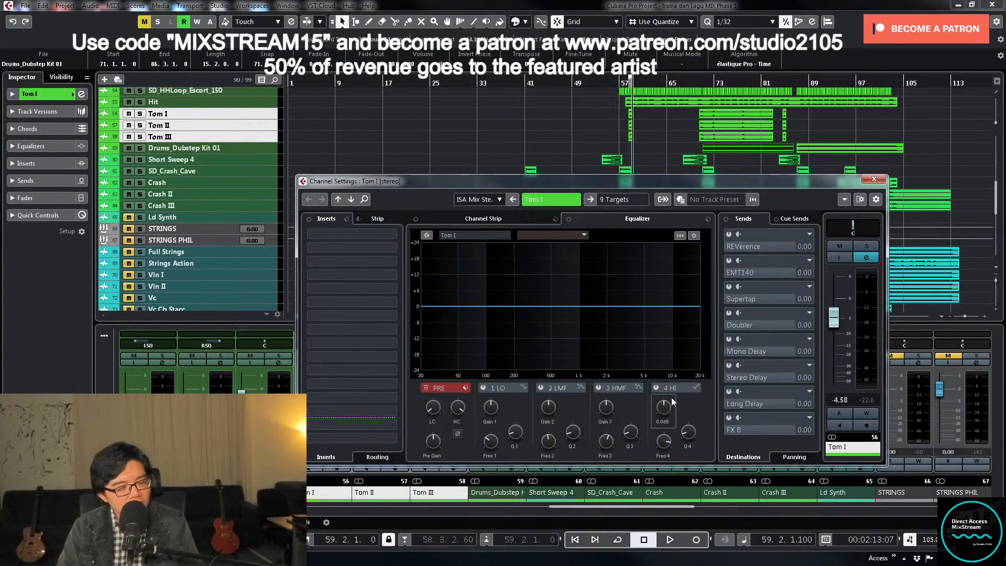
pyautogui.click(874, 179)
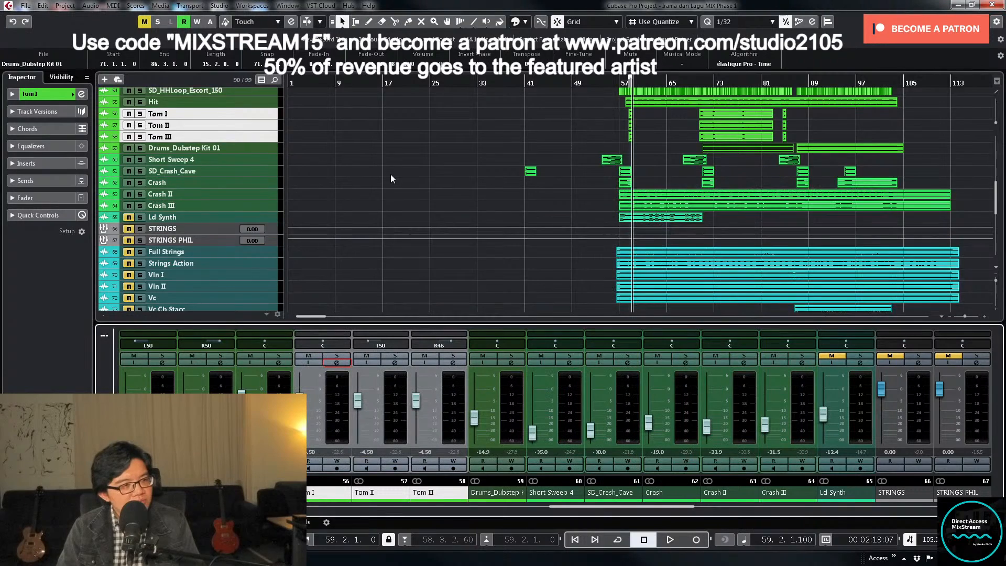
# - Move the TOMS group track out of the Group Tracks folder to just above Tom I
pyautogui.scroll(15, 391, 174)
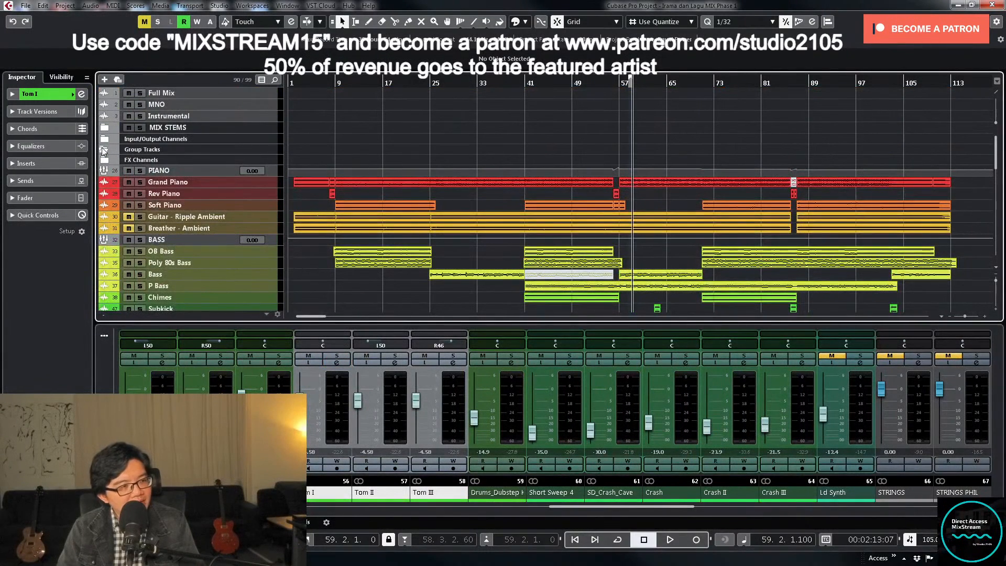
pyautogui.click(105, 149)
pyautogui.click(277, 171)
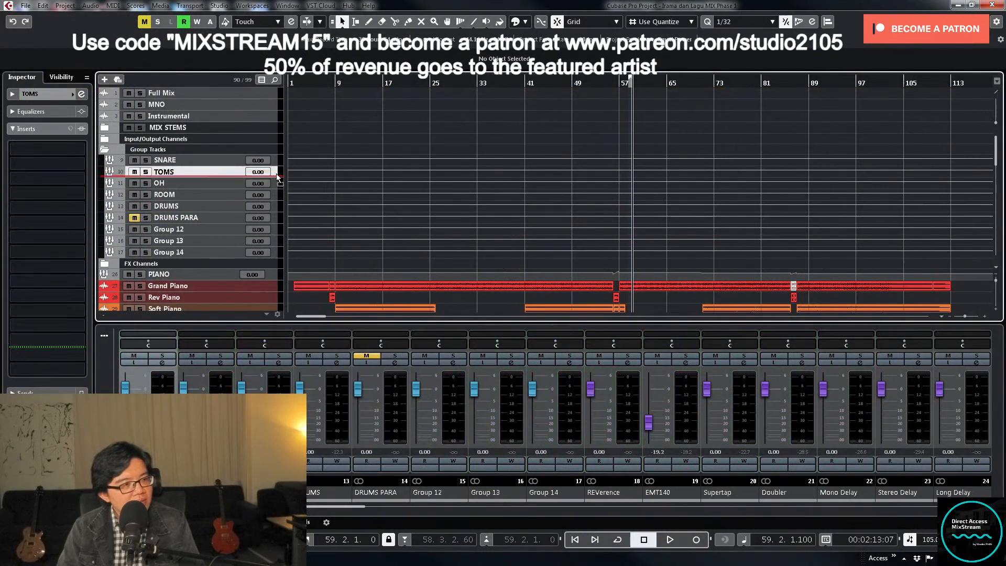
pyautogui.scroll(-5, 277, 173)
pyautogui.scroll(-10, 262, 310)
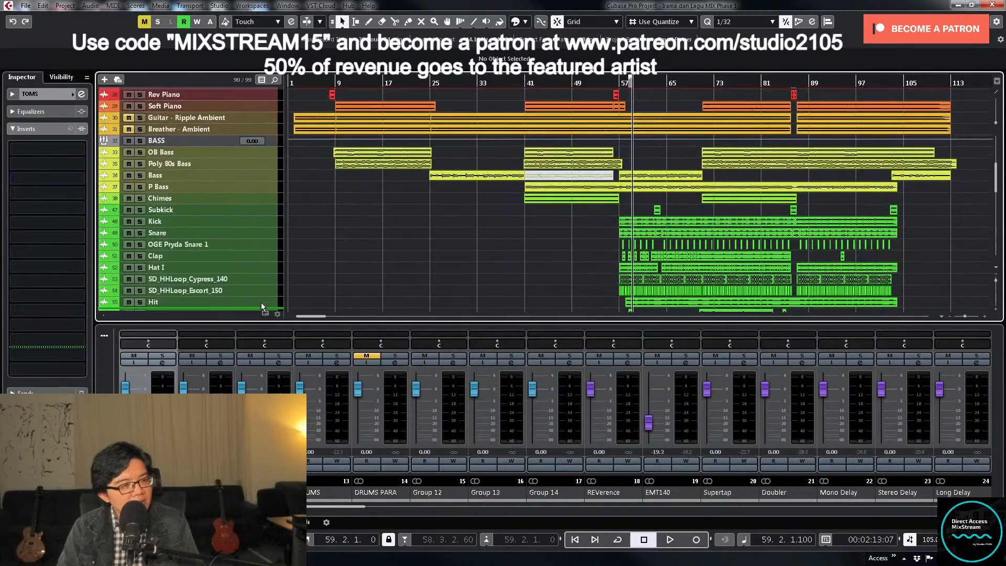
pyautogui.moveTo(255, 266); pyautogui.dragTo(250, 245)
# - Loop the short tom clips around bar 58 and solo the TOMS group during playback
pyautogui.moveTo(645, 284); pyautogui.dragTo(646, 267)
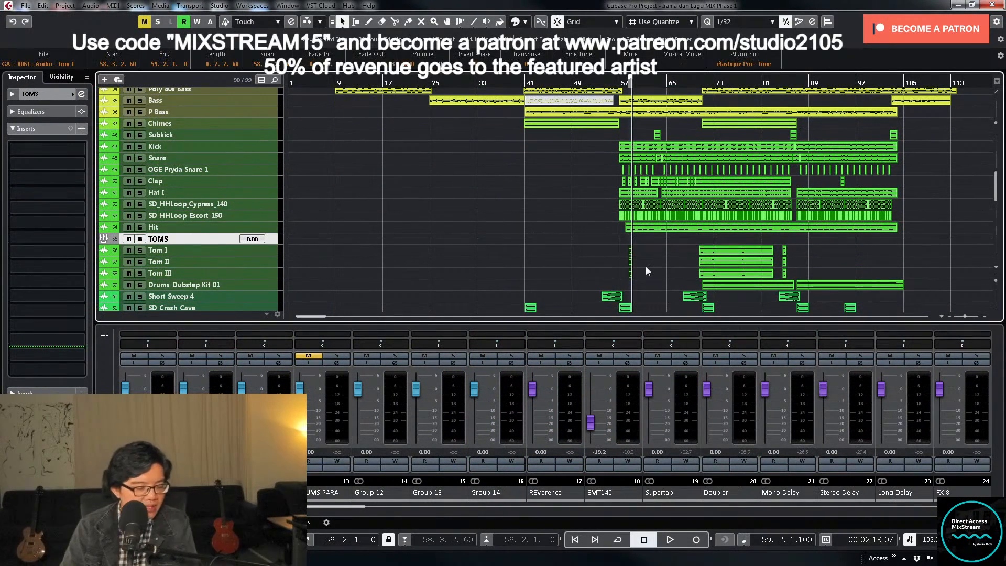
pyautogui.hotkey('shift', 'g')
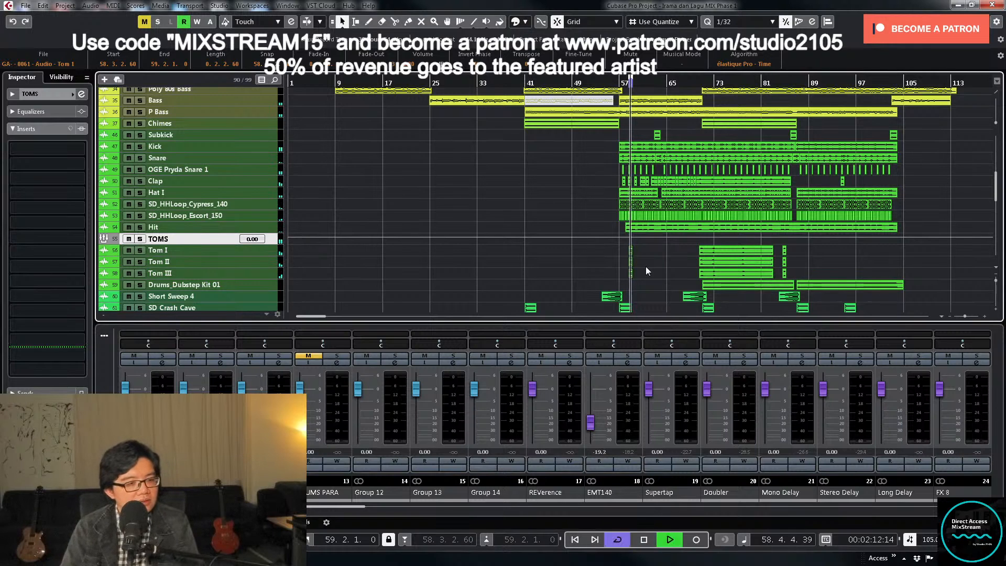
pyautogui.press('space')
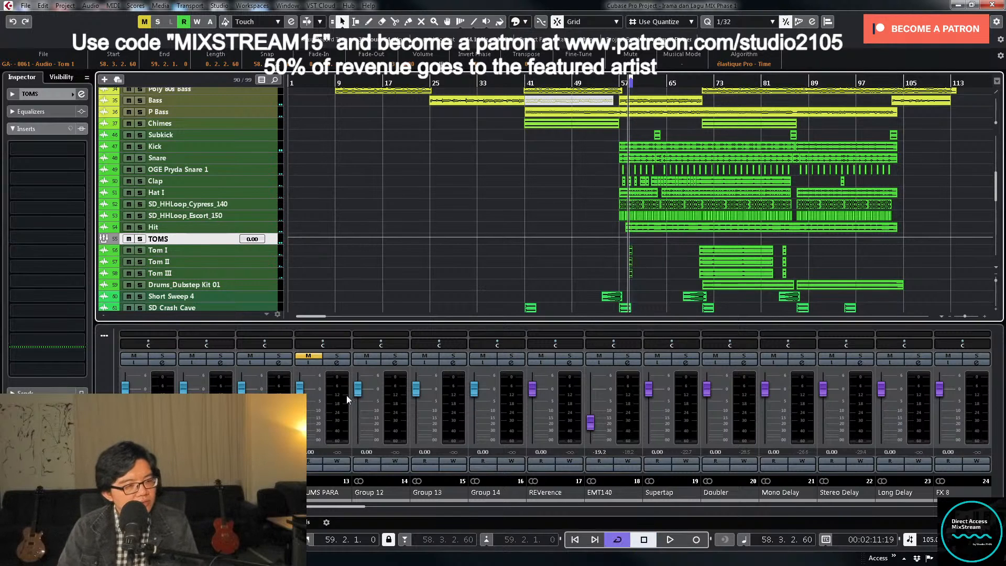
pyautogui.press('space')
pyautogui.click(139, 238)
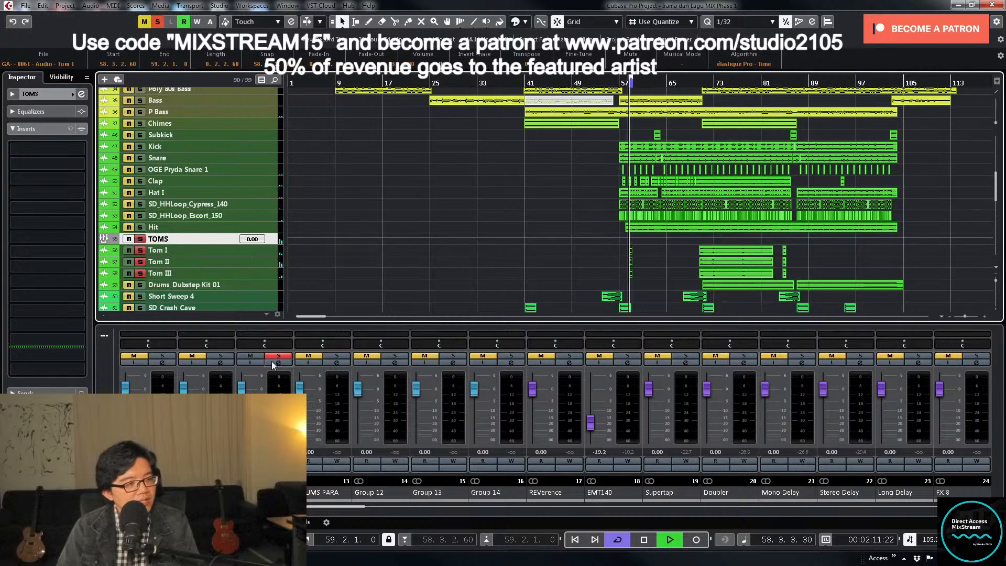
# - Open the TOMS group's channel settings, apply a gentle low cut, and make a narrow LMF-band cut just below 500 Hz
pyautogui.moveTo(277, 506); pyautogui.dragTo(196, 507)
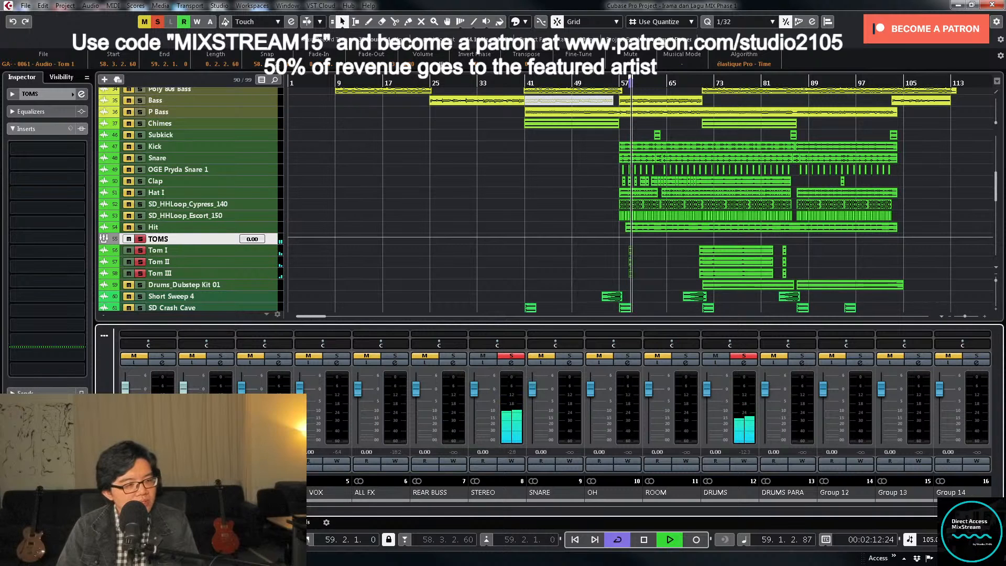
pyautogui.moveTo(196, 507); pyautogui.dragTo(640, 510)
pyautogui.click(569, 363)
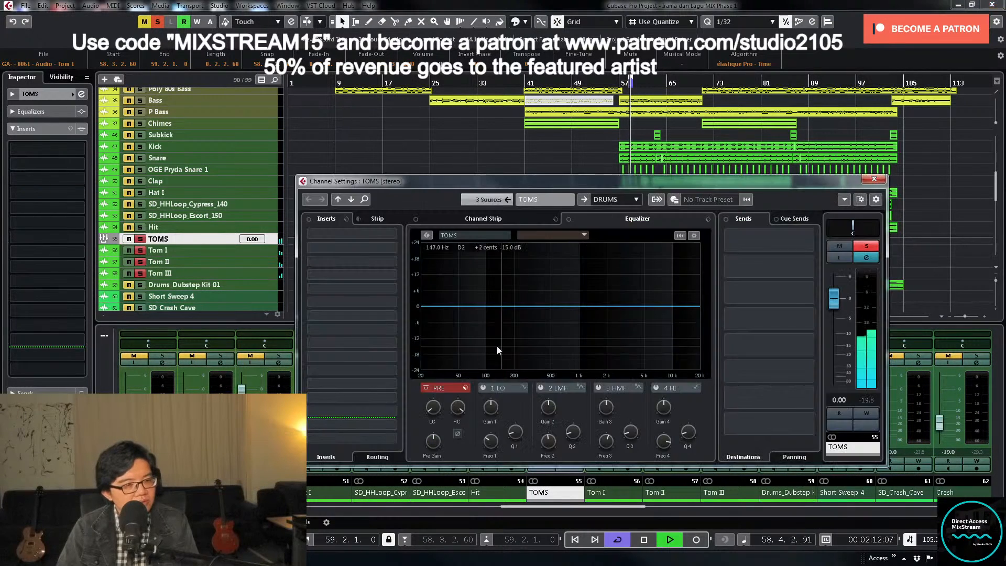
pyautogui.click(431, 411)
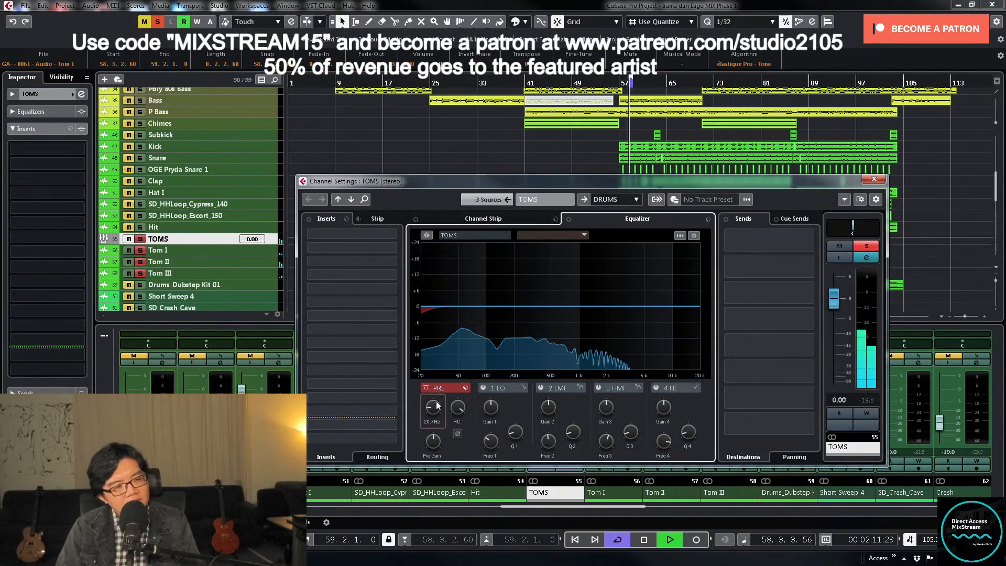
pyautogui.click(540, 388)
pyautogui.moveTo(568, 308); pyautogui.dragTo(547, 328)
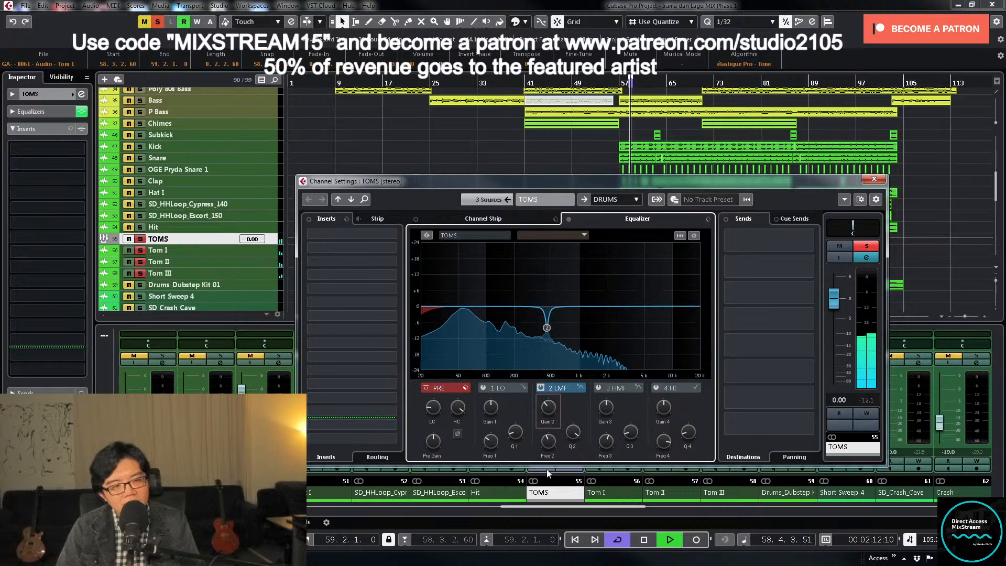
# - Enable the HMF band on TOMS and shape a broad boost around 1.8 kHz
pyautogui.click(597, 388)
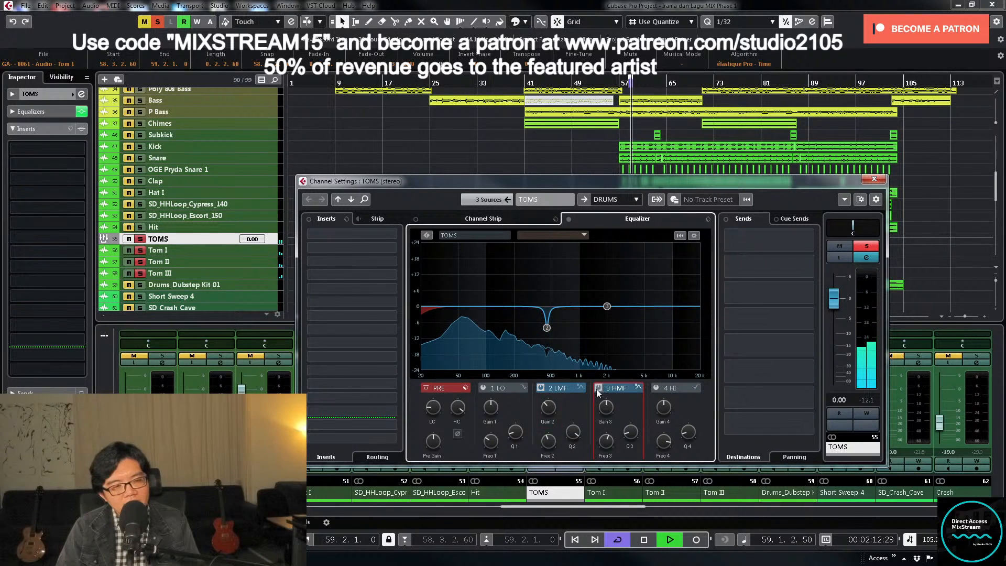
pyautogui.moveTo(607, 307); pyautogui.dragTo(606, 291)
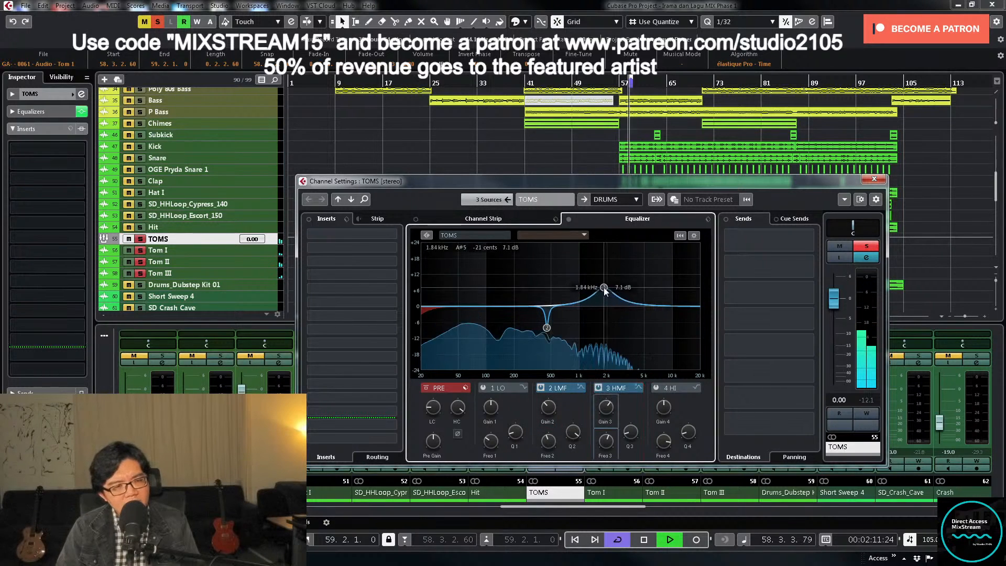
pyautogui.moveTo(621, 431); pyautogui.dragTo(624, 443)
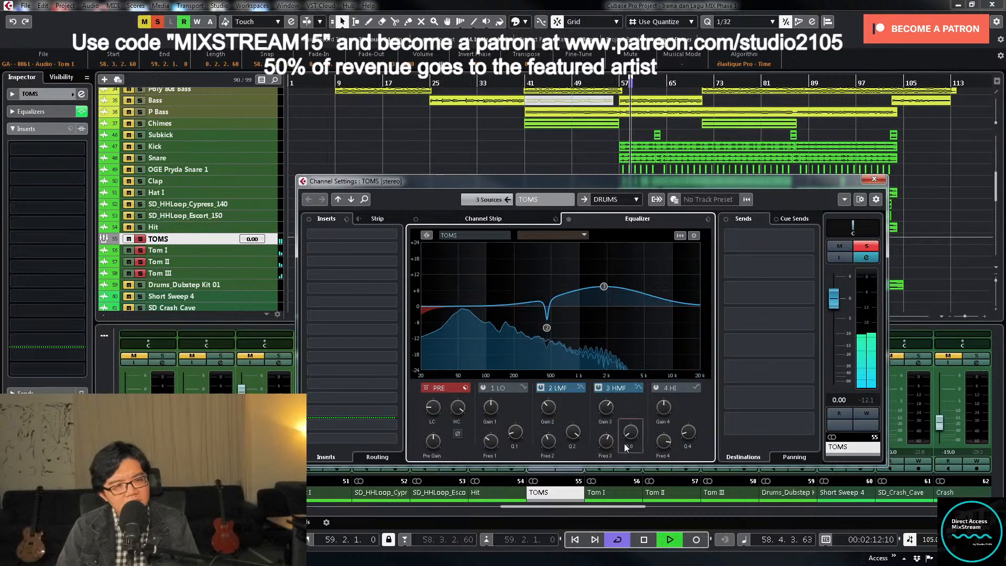
pyautogui.moveTo(604, 286); pyautogui.dragTo(602, 289)
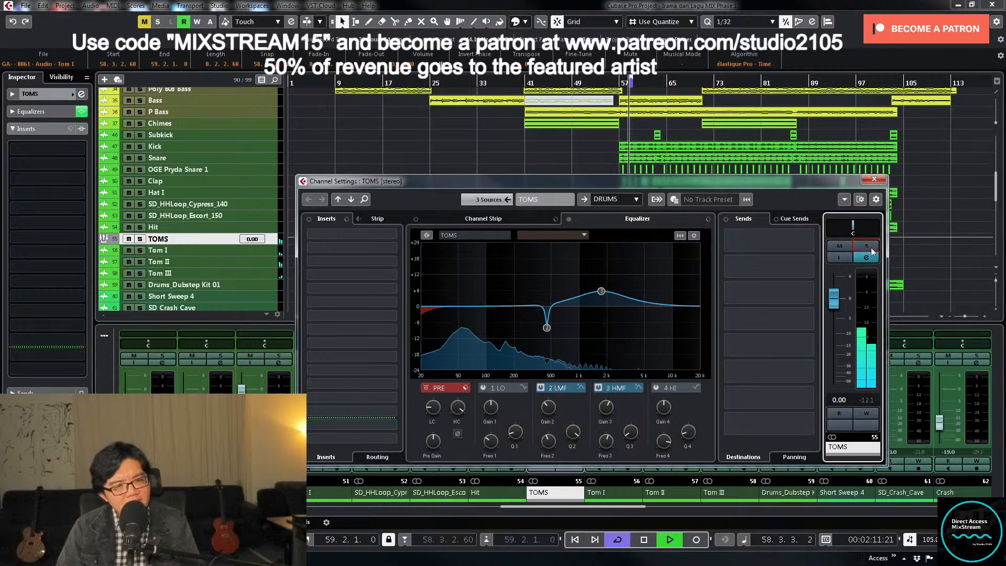
# - Stop the soloed TOMS loop, turn off cycle playback, and play the full mix from bar 56
pyautogui.press('space')
pyautogui.click(613, 85)
pyautogui.press('KP_Divide')
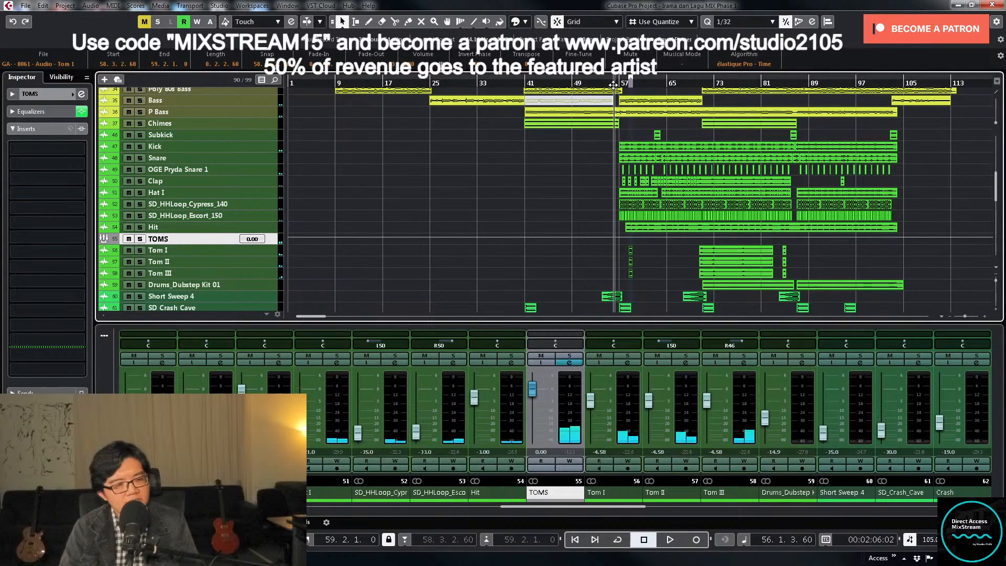
pyautogui.press('space')
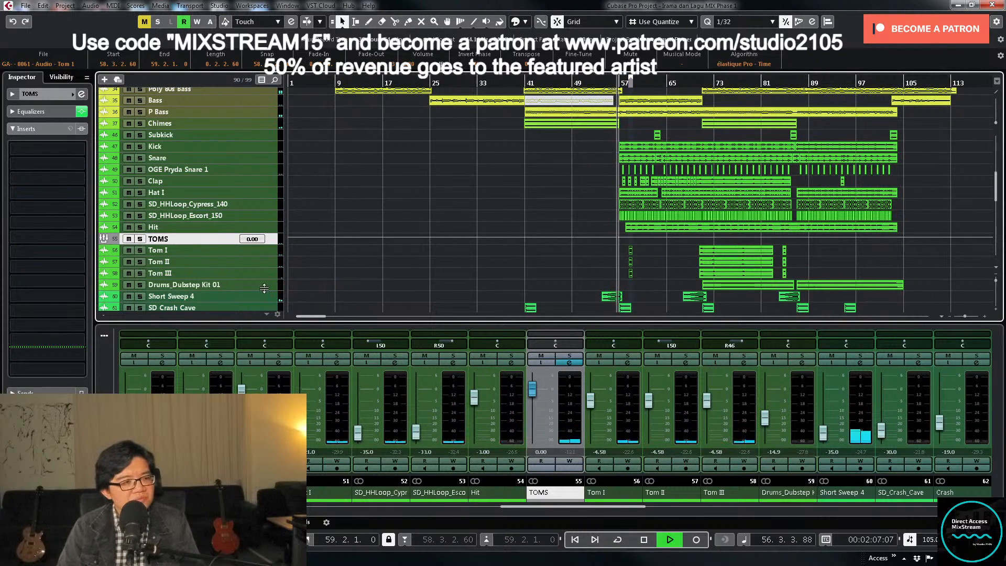
# - Select the Tom I, Tom II and Tom III tracks and enlarge their height in the track list
pyautogui.click(266, 271)
pyautogui.keyDown('shift'); pyautogui.click(266, 253); pyautogui.keyUp('shift')
pyautogui.moveTo(266, 255); pyautogui.dragTo(268, 277)
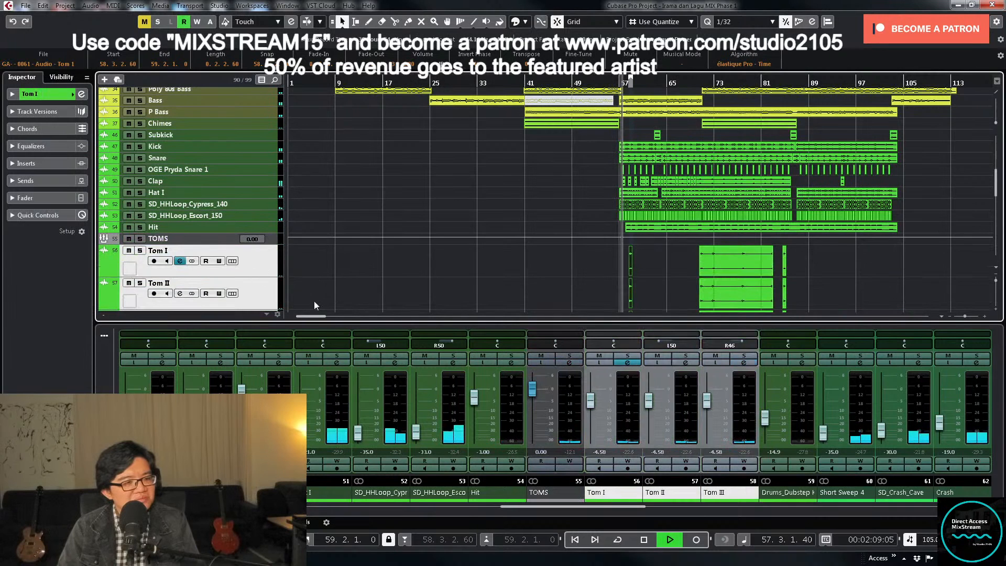
# - Check the TOMS group's equalizer curve during playback, close its channel settings, and stop playback
pyautogui.click(571, 363)
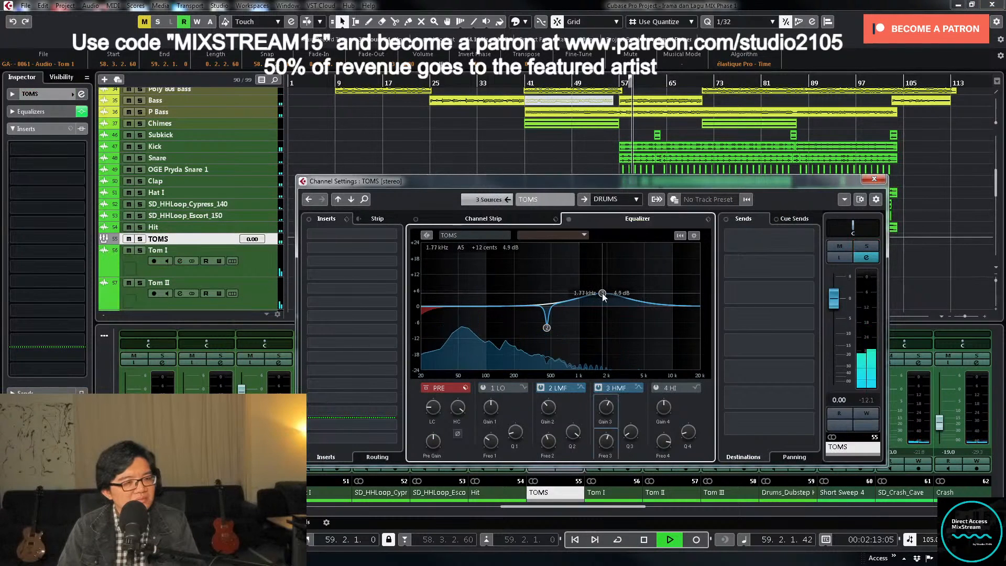
pyautogui.click(883, 180)
pyautogui.press('space')
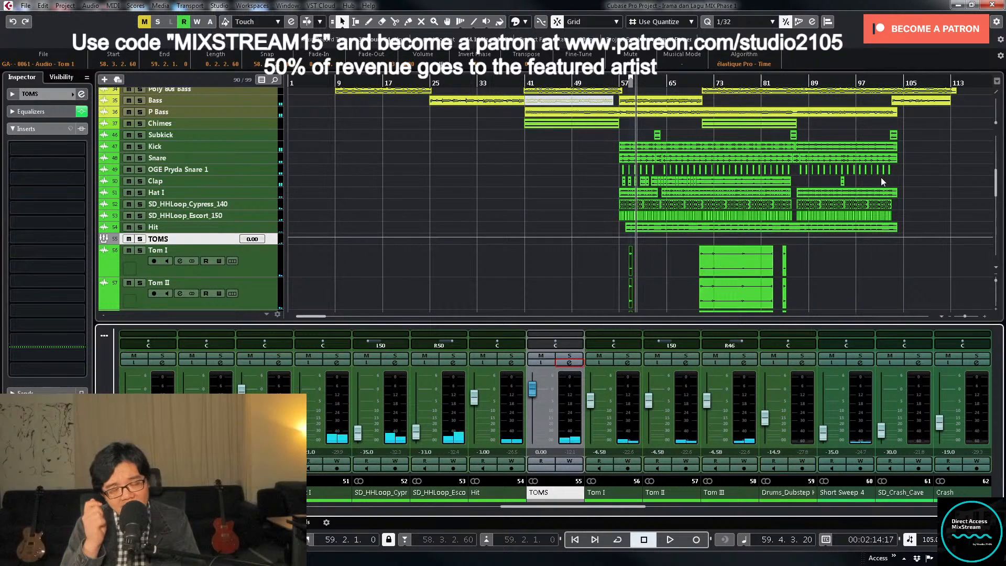
# - Move the playhead to bar 70 and split the long Tom I, Tom II and Tom III events at bar 71
pyautogui.scroll(-3, 760, 210)
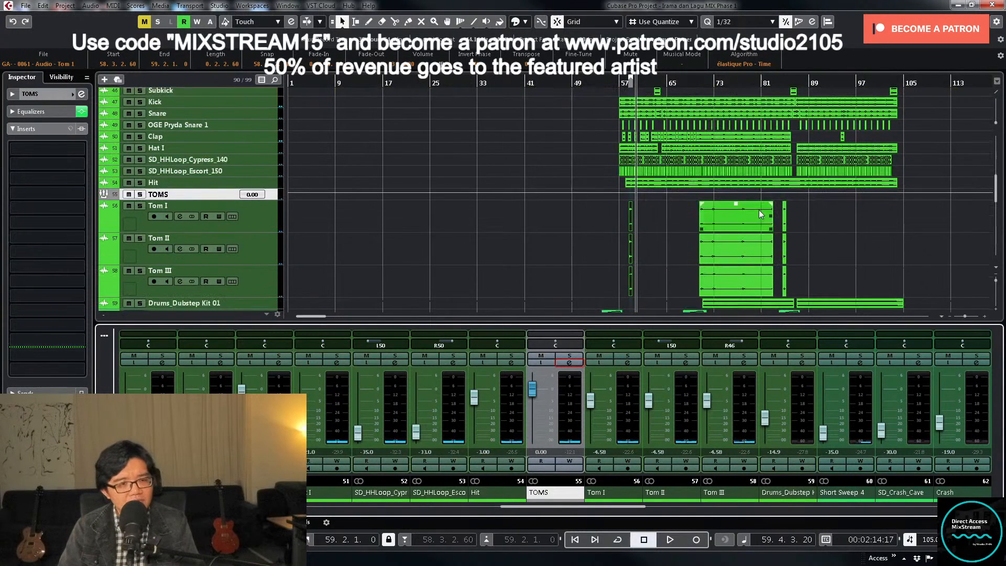
pyautogui.click(698, 83)
pyautogui.press('h')
pyautogui.press('h')
pyautogui.press('h')
pyautogui.press('h')
pyautogui.press('h')
pyautogui.press('h')
pyautogui.press('h')
pyautogui.press('h')
pyautogui.press('h')
pyautogui.press('h')
pyautogui.press('h')
pyautogui.press('h')
pyautogui.press('h')
pyautogui.press('h')
pyautogui.press('h')
pyautogui.press('h')
pyautogui.press('h')
pyautogui.press('h')
pyautogui.press('h')
pyautogui.press('h')
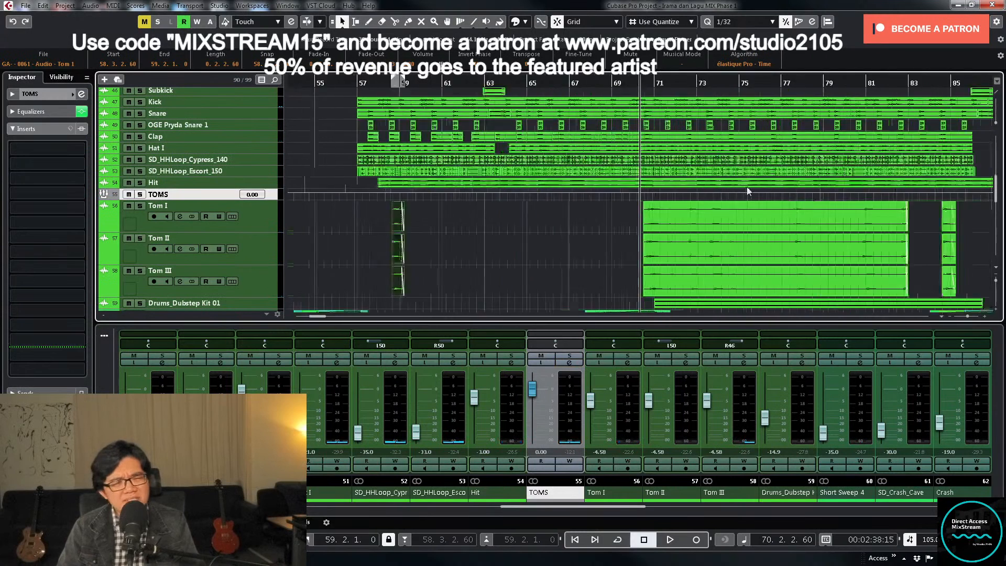
pyautogui.moveTo(693, 288); pyautogui.dragTo(763, 229)
pyautogui.press('g')
pyautogui.press('g')
pyautogui.press('g')
pyautogui.rightClick(849, 260)
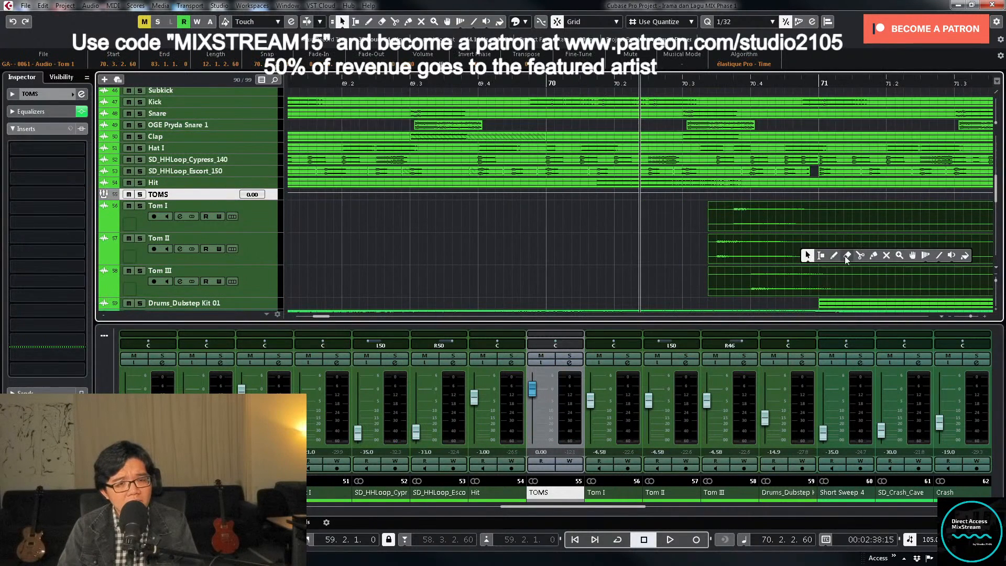
pyautogui.click(861, 256)
pyautogui.click(821, 235)
pyautogui.press('1')
pyautogui.click(680, 224)
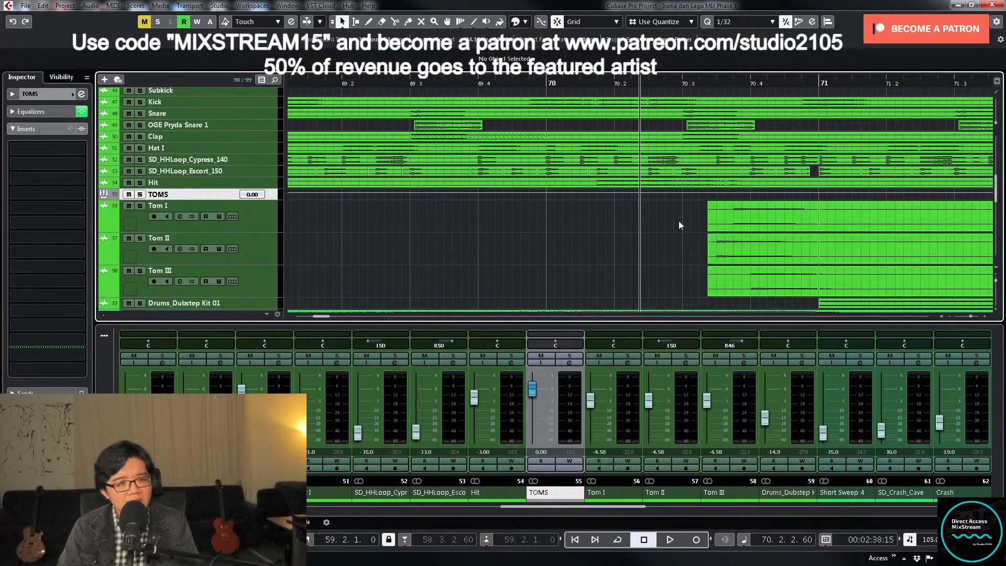
# - Trim the start of the three tom events after the bar 71 split to about the middle of bar 72
pyautogui.moveTo(680, 224); pyautogui.dragTo(811, 269)
pyautogui.press('g')
pyautogui.press('g')
pyautogui.press('g')
pyautogui.press('g')
pyautogui.press('g')
pyautogui.press('g')
pyautogui.press('g')
pyautogui.press('g')
pyautogui.press('g')
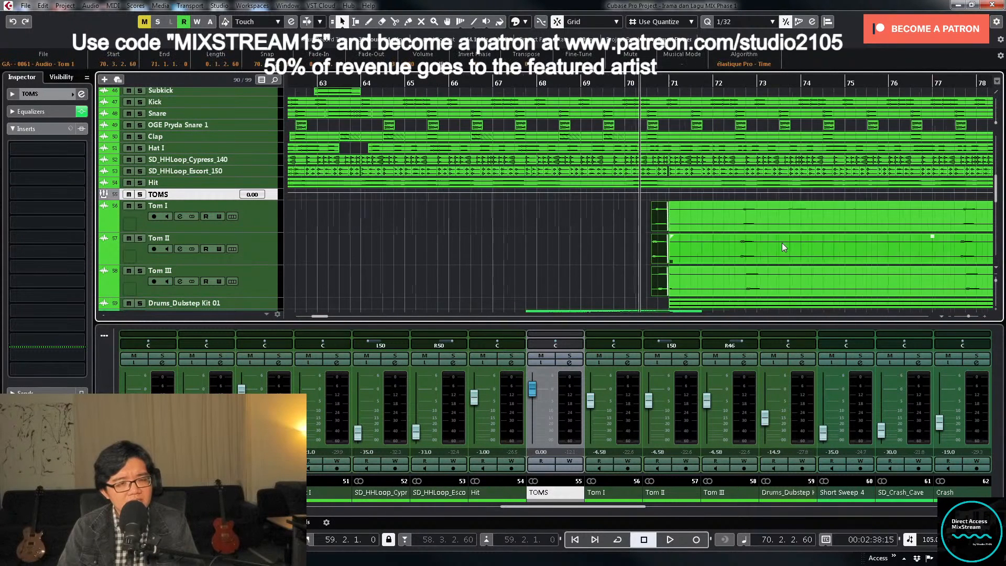
pyautogui.click(703, 217)
pyautogui.keyDown('shift'); pyautogui.click(707, 251); pyautogui.keyUp('shift')
pyautogui.keyDown('shift'); pyautogui.click(714, 285); pyautogui.keyUp('shift')
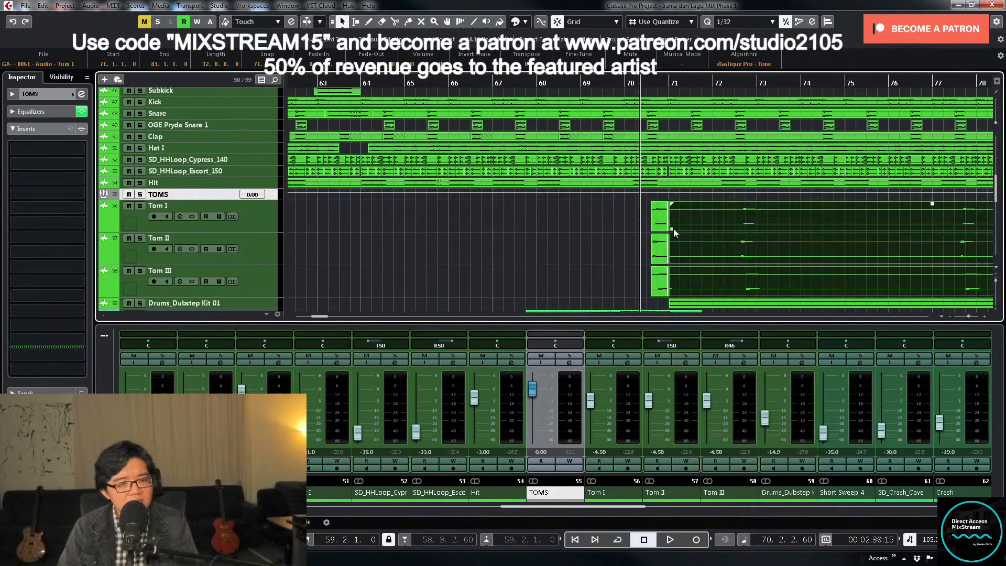
pyautogui.moveTo(675, 233); pyautogui.dragTo(740, 239)
# - Play the edited toms from bar 70 and look over the arrangement with the TOMS group track enlarged
pyautogui.press('space')
pyautogui.press('g')
pyautogui.press('g')
pyautogui.press('g')
pyautogui.press('g')
pyautogui.press('g')
pyautogui.press('g')
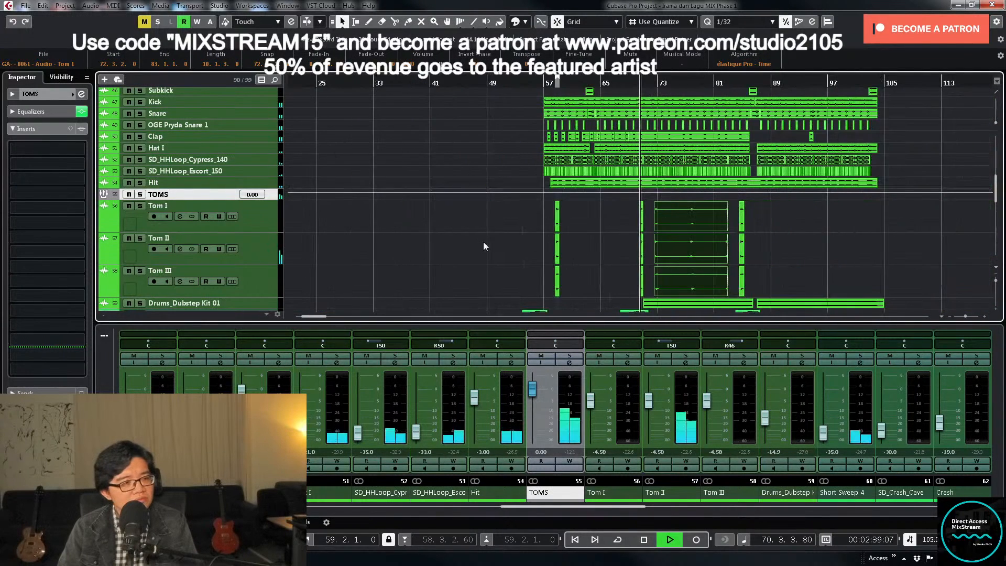
pyautogui.click(621, 262)
pyautogui.press('z')
pyautogui.press('z')
pyautogui.press('z')
pyautogui.scroll(3, 650, 251)
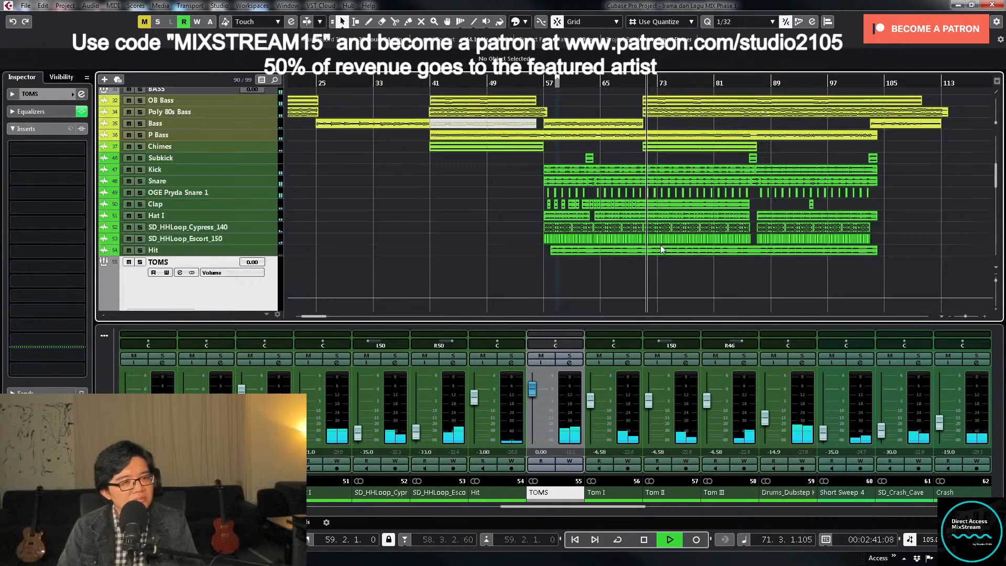
pyautogui.scroll(4, 665, 246)
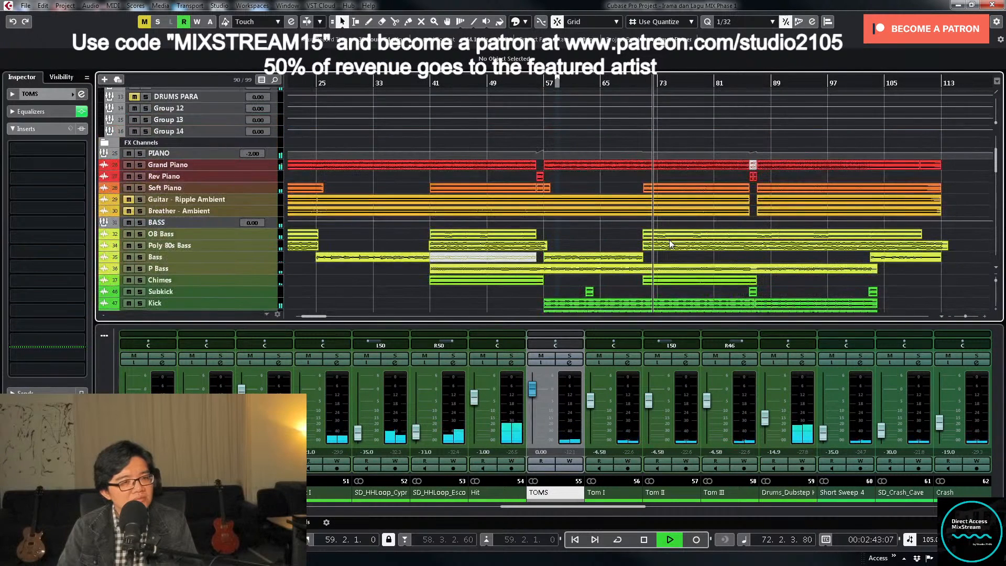
pyautogui.scroll(-5, 669, 240)
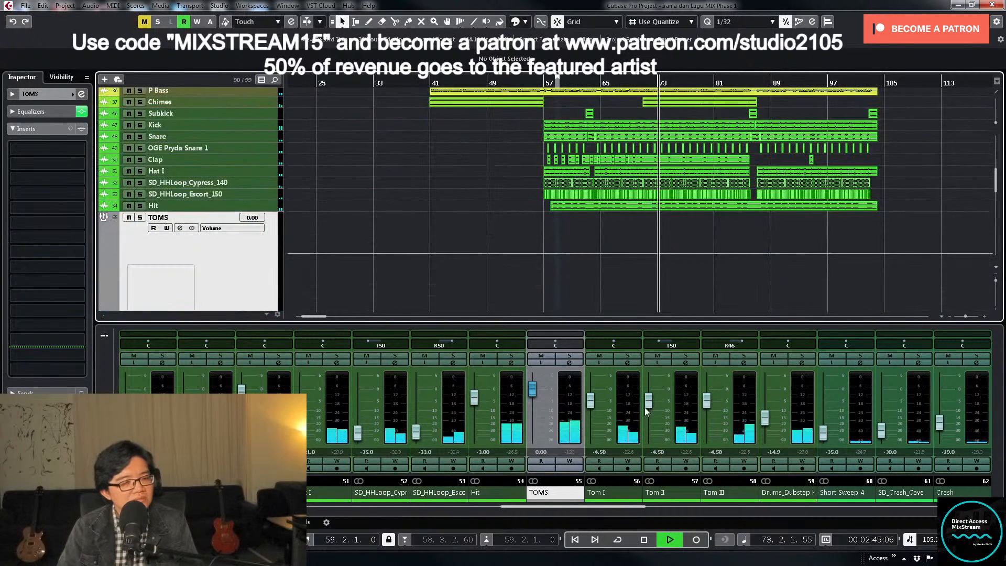
# - Lower the TOMS group's HMF gain to 4.4 dB and close its channel settings
pyautogui.click(631, 420)
pyautogui.click(569, 363)
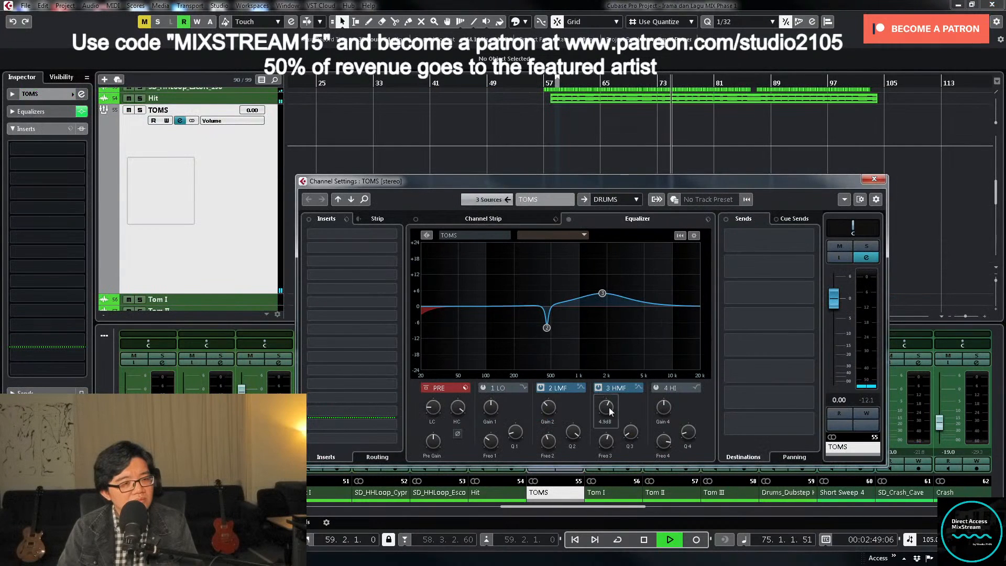
pyautogui.scroll(-1, 609, 407)
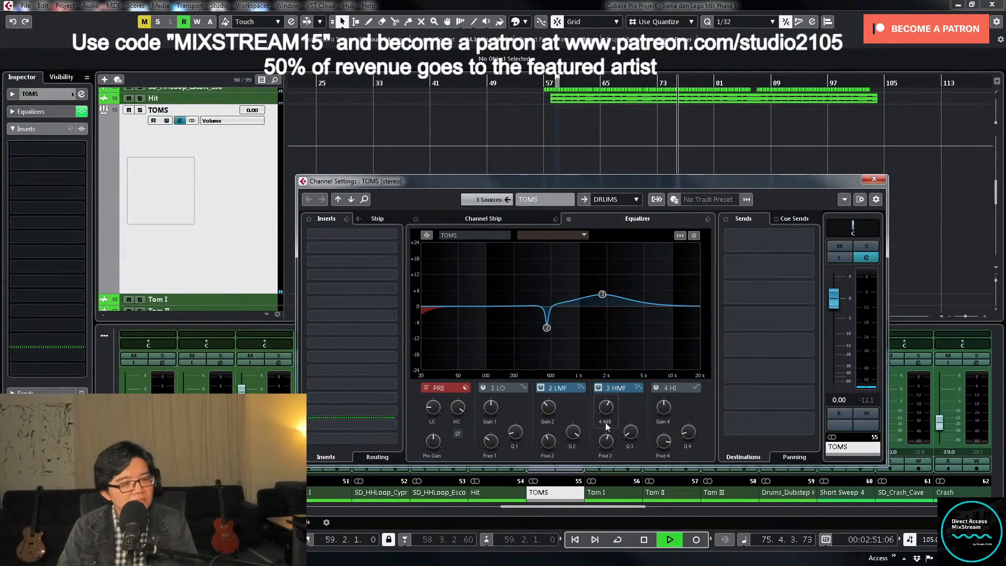
pyautogui.click(865, 181)
# - Lower the Snare fader during playback and set its level to exactly -17 dB
pyautogui.scroll(-1, 799, 228)
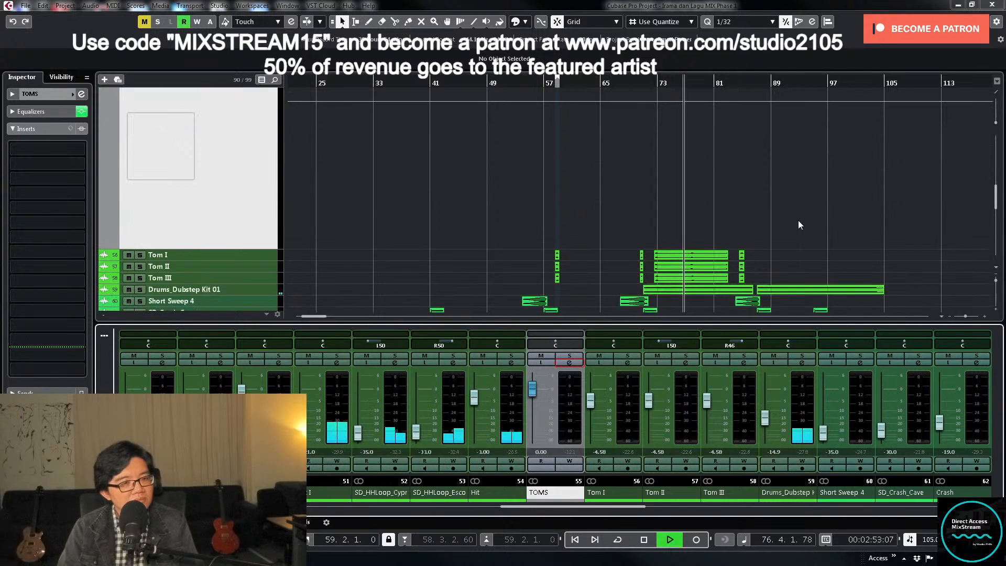
pyautogui.scroll(-2, 797, 219)
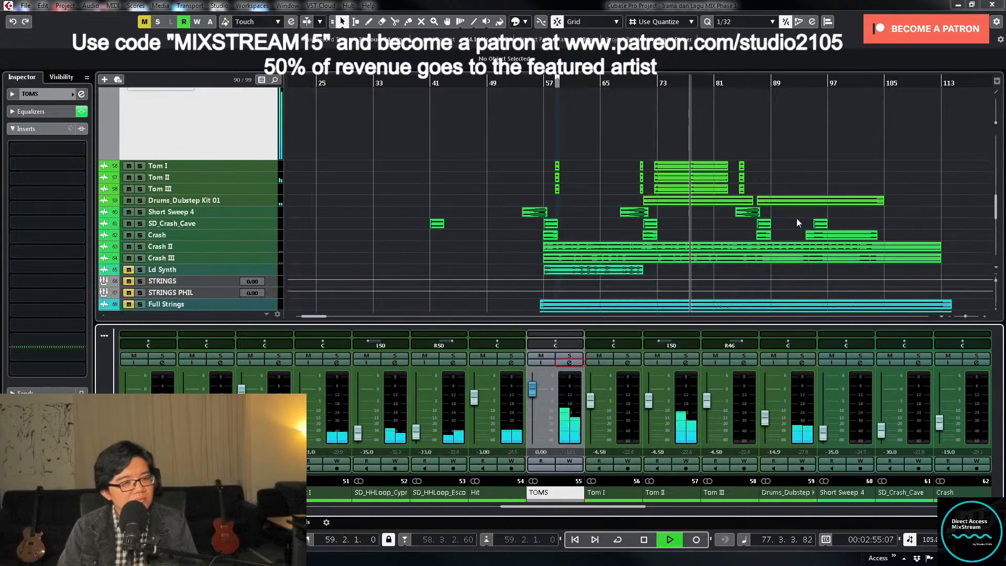
pyautogui.scroll(-1, 797, 218)
pyautogui.scroll(-2, 797, 220)
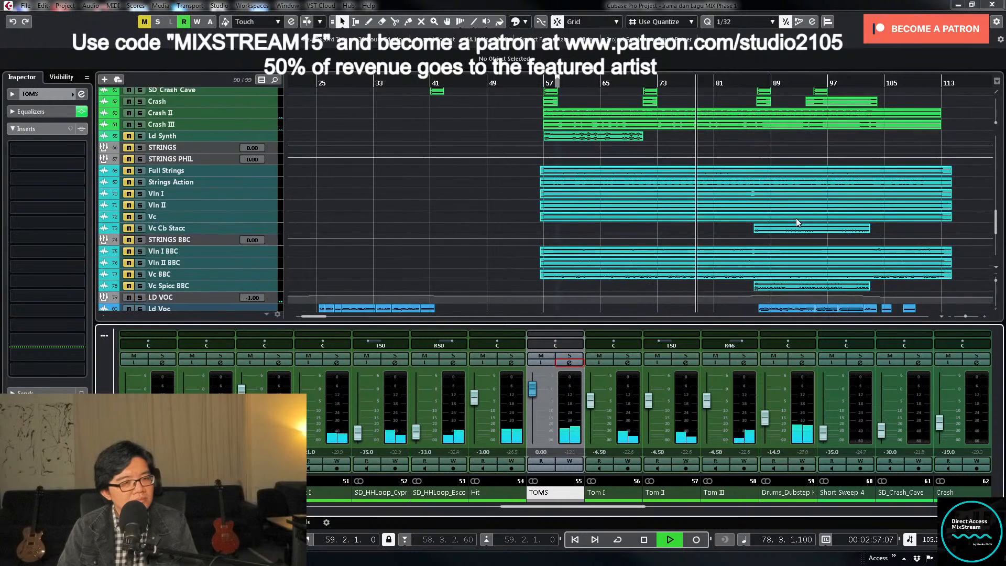
pyautogui.scroll(-1, 797, 220)
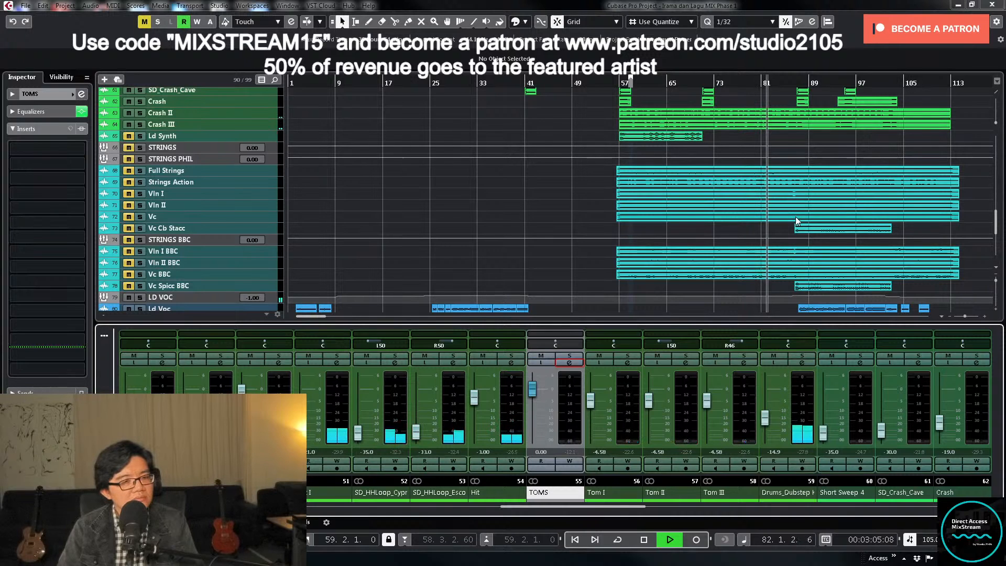
pyautogui.scroll(-4, 796, 217)
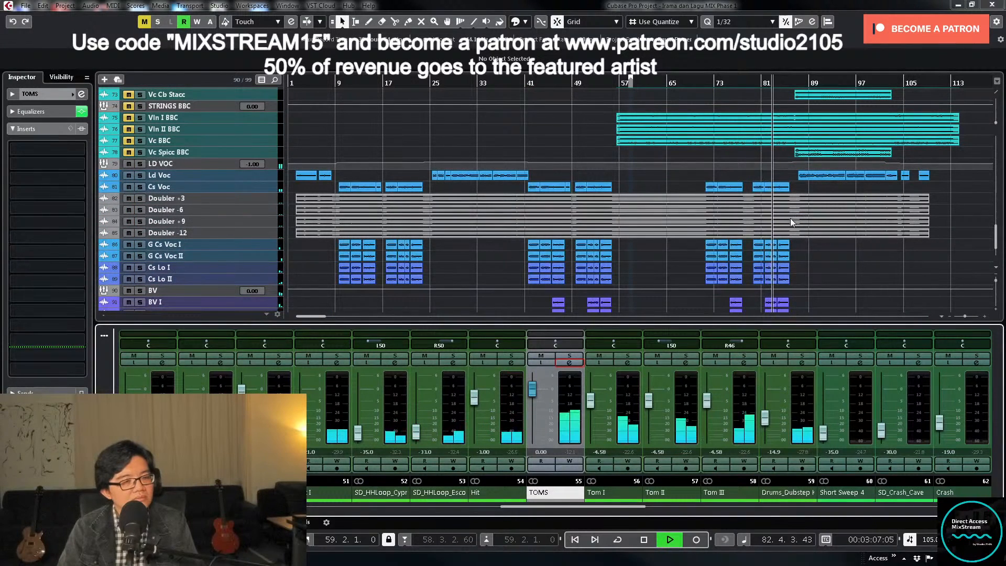
pyautogui.moveTo(634, 507); pyautogui.dragTo(543, 513)
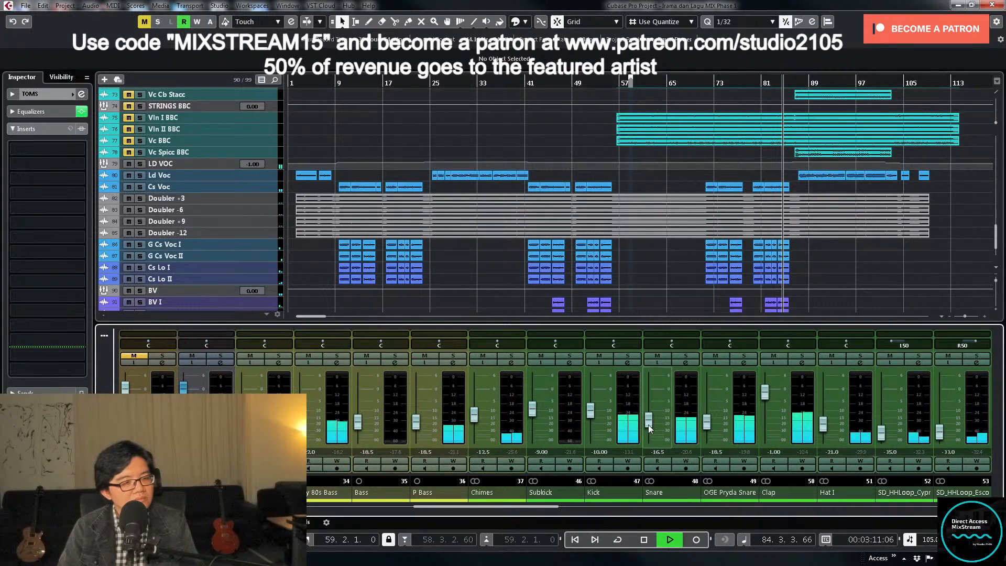
pyautogui.moveTo(649, 424); pyautogui.dragTo(648, 427)
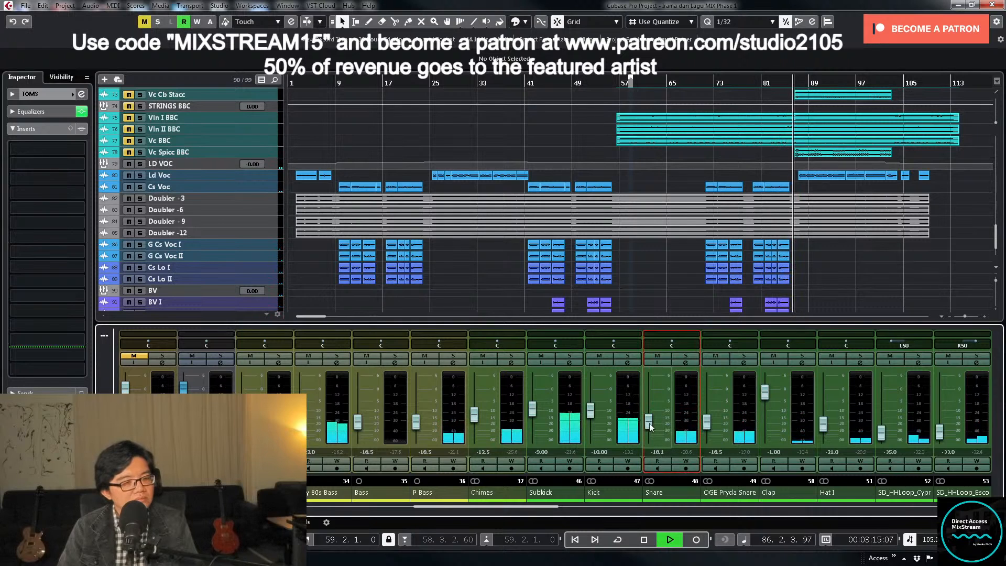
pyautogui.moveTo(649, 423); pyautogui.dragTo(649, 422)
pyautogui.doubleClick(659, 452)
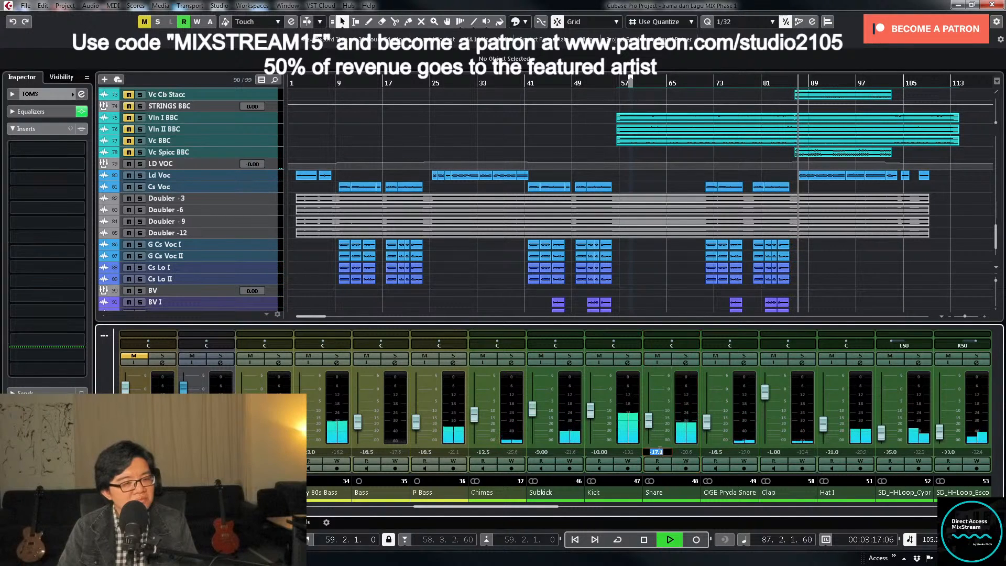
pyautogui.write('-17')
pyautogui.press('Return')
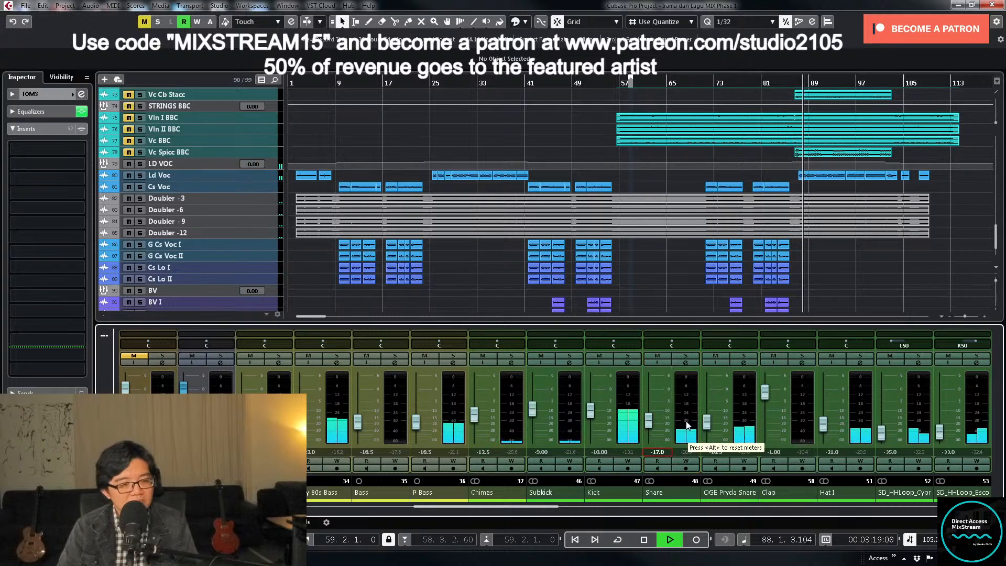
# - Lower the Kick fader and set its level to exactly -11.5 dB
pyautogui.moveTo(590, 414); pyautogui.dragTo(589, 418)
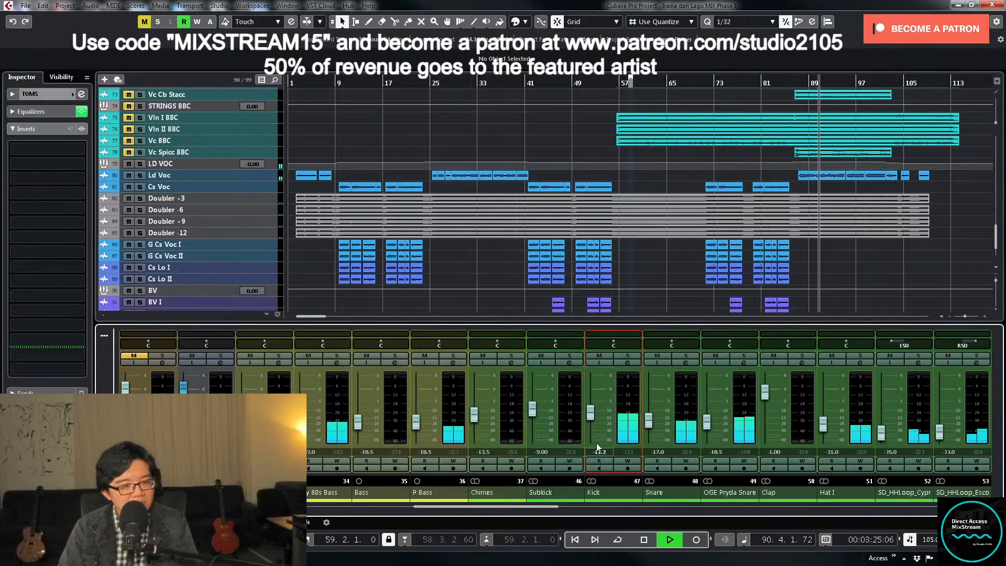
pyautogui.doubleClick(599, 452)
pyautogui.write('-11.')
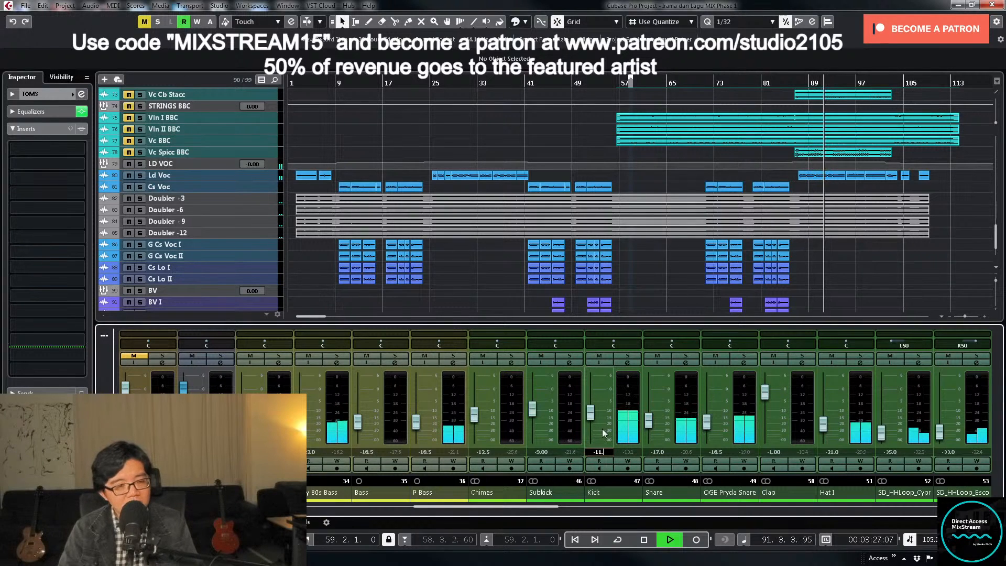
pyautogui.write('5')
# - Stop playback, return the playhead to bar 55, and bring the STRINGS tracks into view
pyautogui.scroll(5, 665, 242)
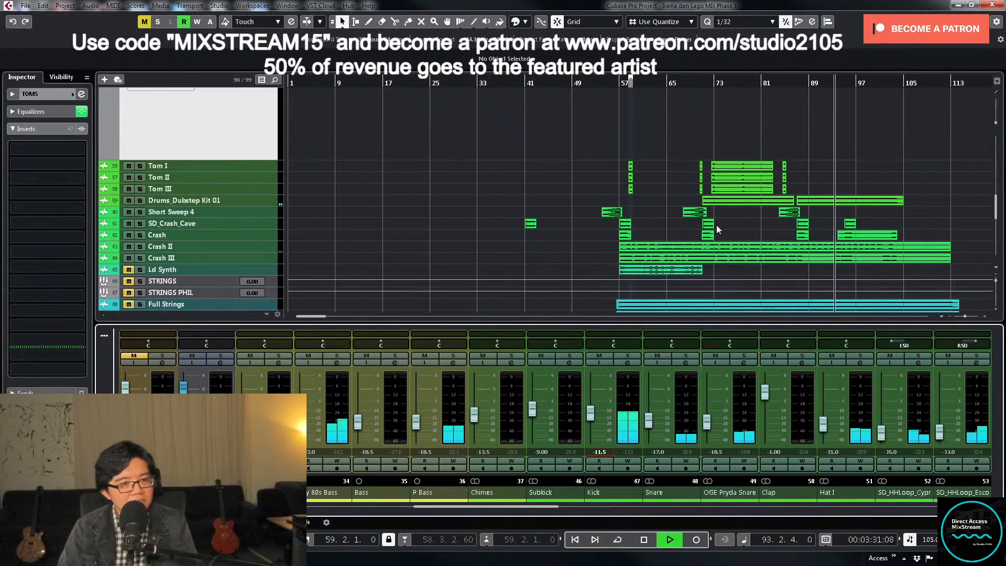
pyautogui.scroll(-3, 755, 219)
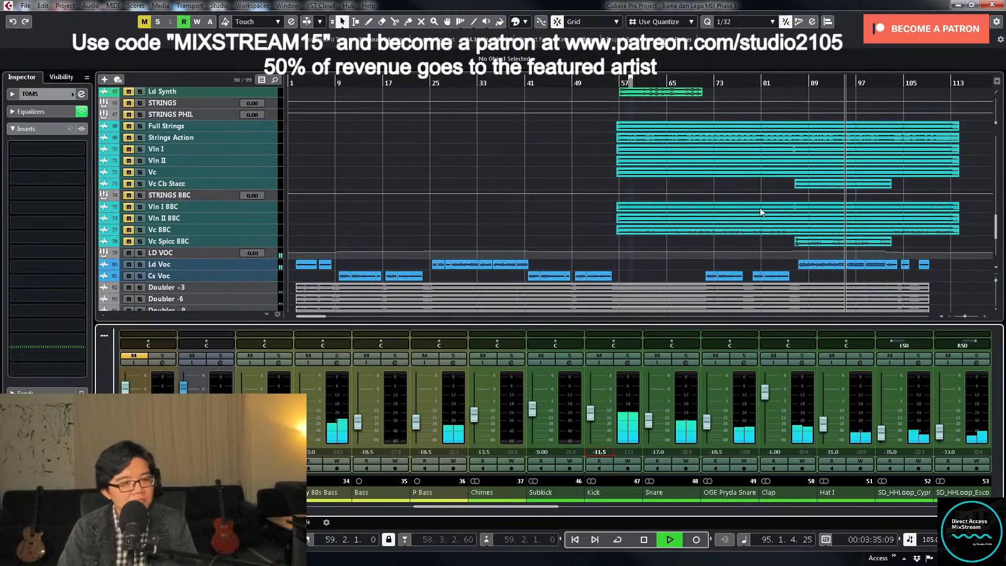
pyautogui.press('space')
pyautogui.scroll(1, 784, 273)
pyautogui.scroll(2, 785, 273)
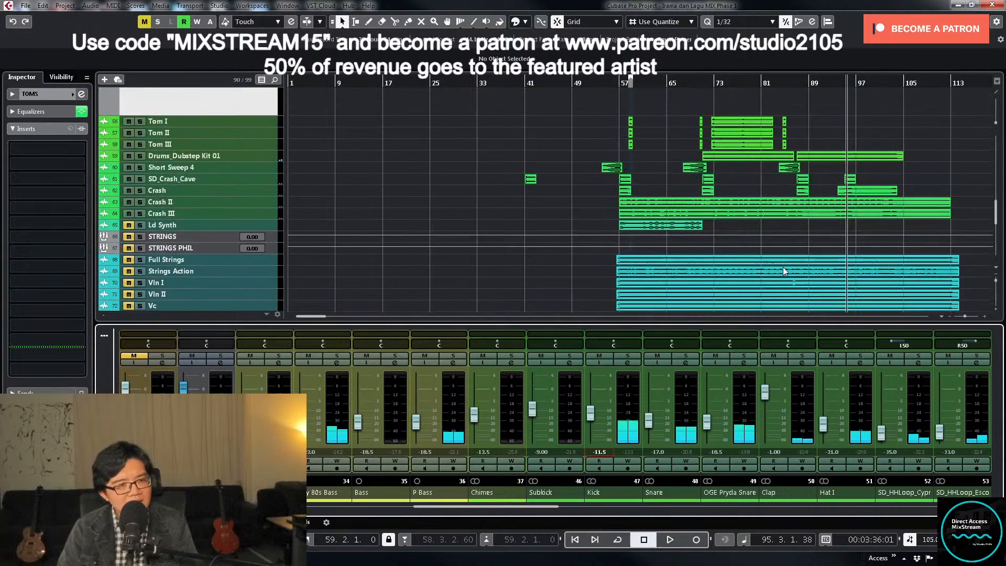
pyautogui.scroll(-1, 772, 263)
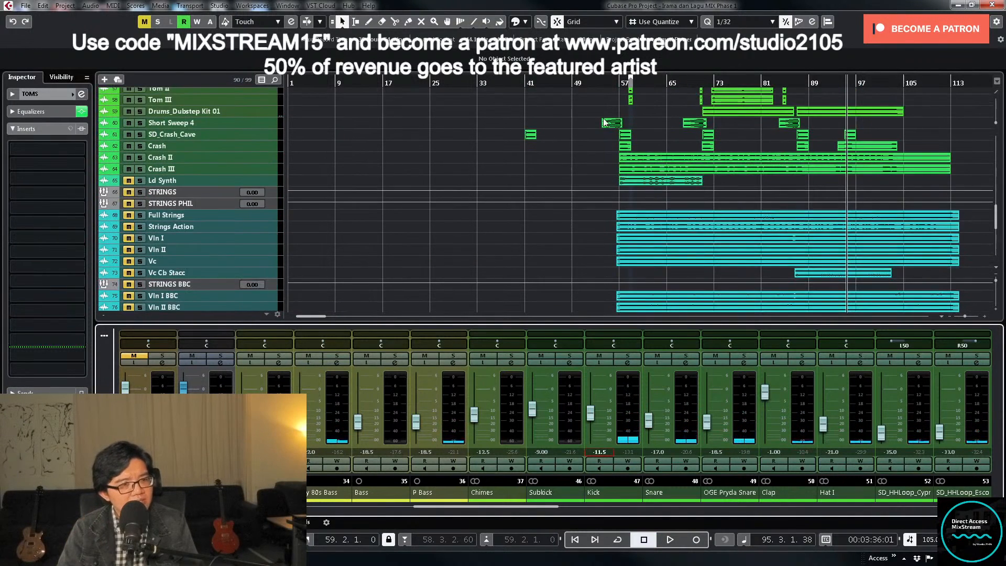
pyautogui.click(610, 84)
pyautogui.scroll(12, 702, 210)
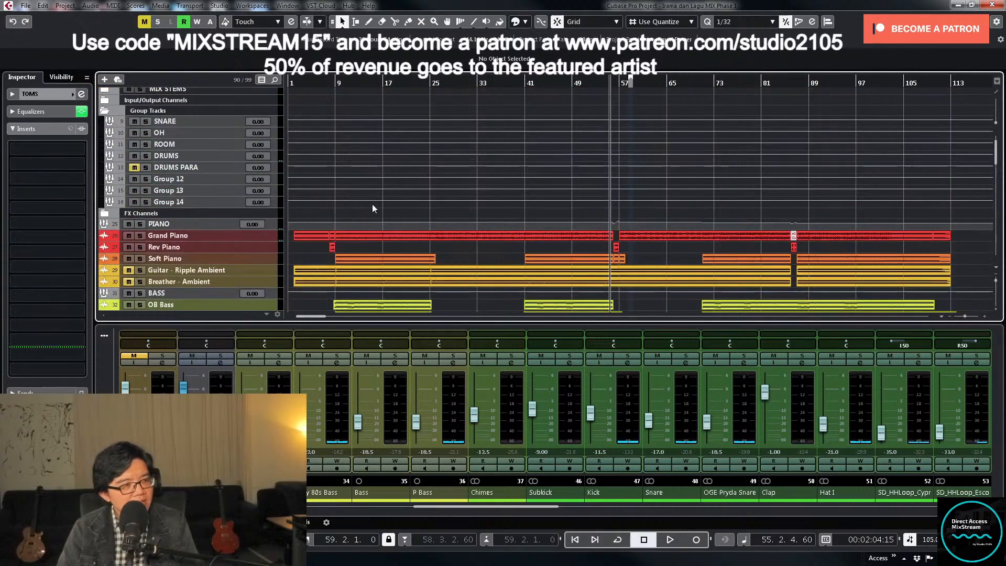
pyautogui.scroll(-13, 594, 209)
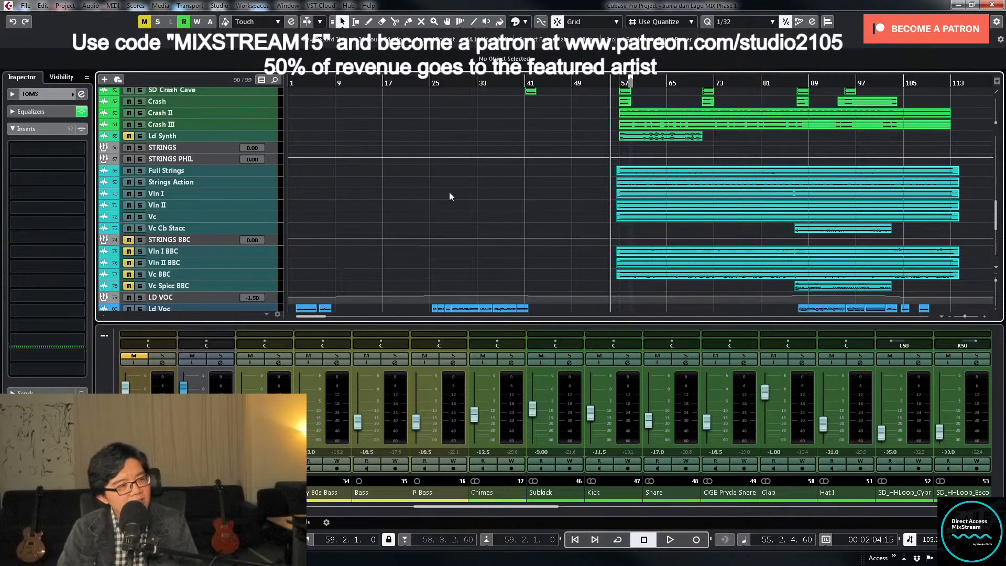
# - Select the string tracks from Full Strings to Vc Cb Stacc and enlarge their height in the track list
pyautogui.click(263, 172)
pyautogui.keyDown('shift'); pyautogui.click(263, 230); pyautogui.keyUp('shift')
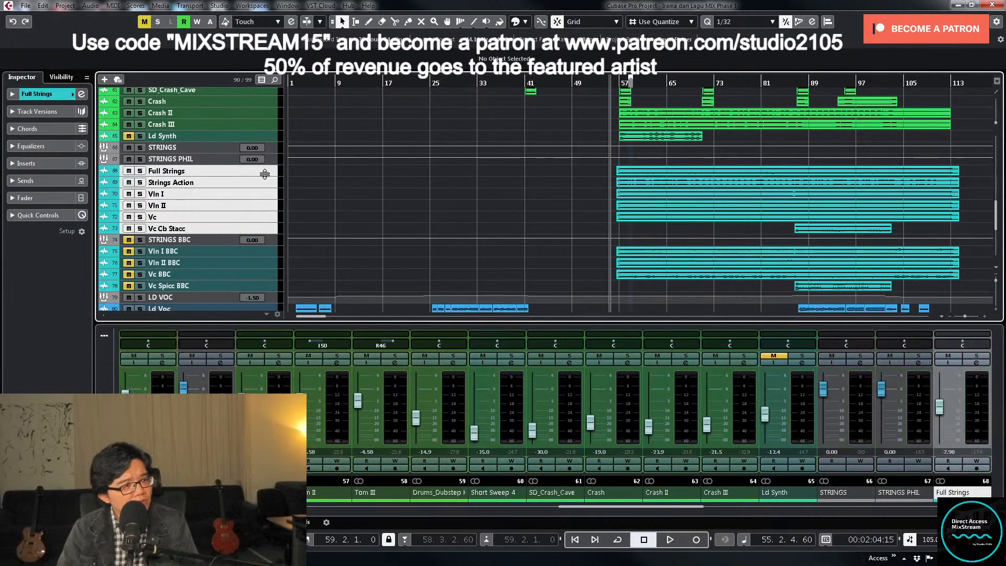
pyautogui.moveTo(265, 174); pyautogui.dragTo(264, 193)
pyautogui.scroll(-2, 567, 161)
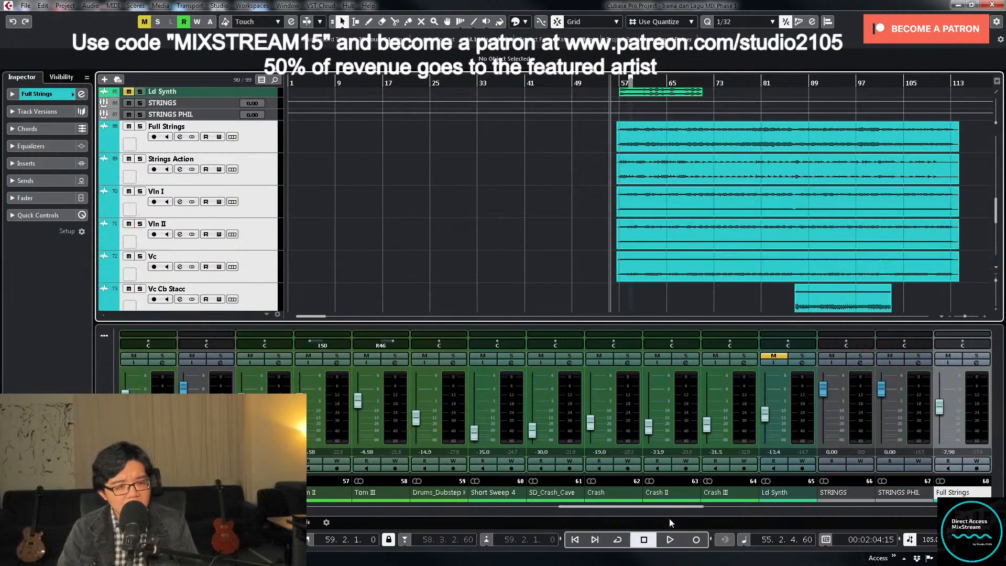
# - Load the "MIX Strings" insert preset onto the Full Strings channel
pyautogui.moveTo(675, 507); pyautogui.dragTo(732, 508)
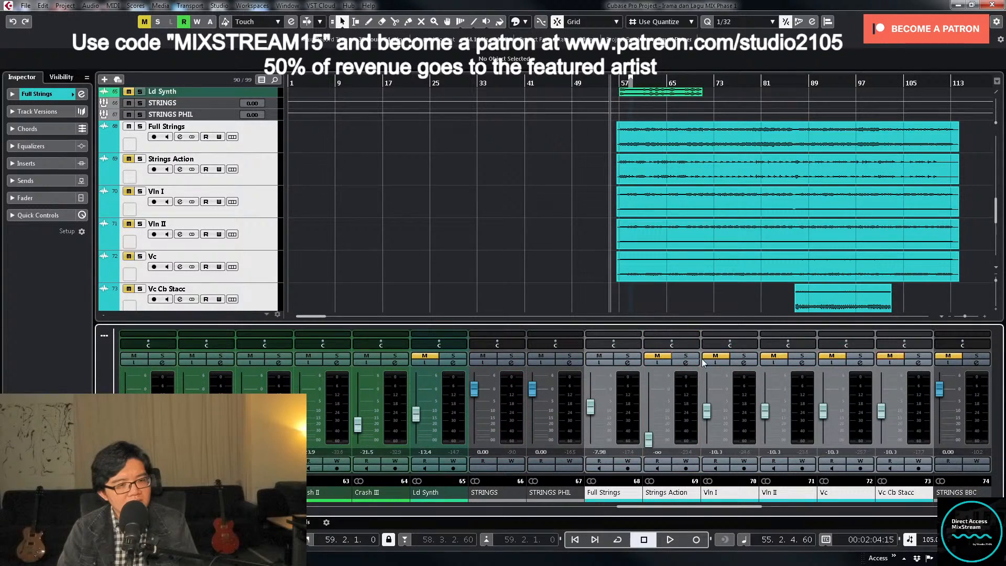
pyautogui.click(627, 363)
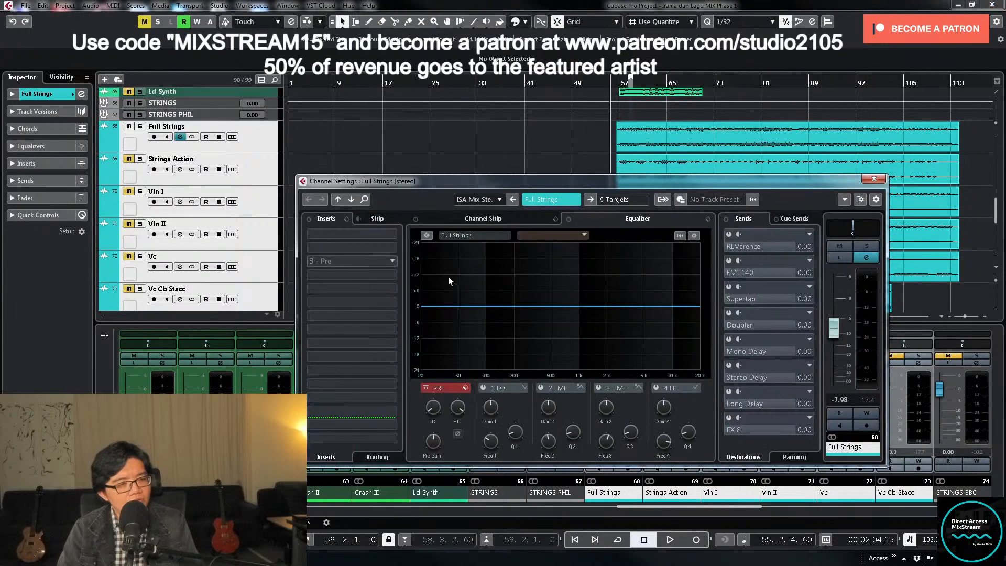
pyautogui.click(347, 219)
pyautogui.click(366, 229)
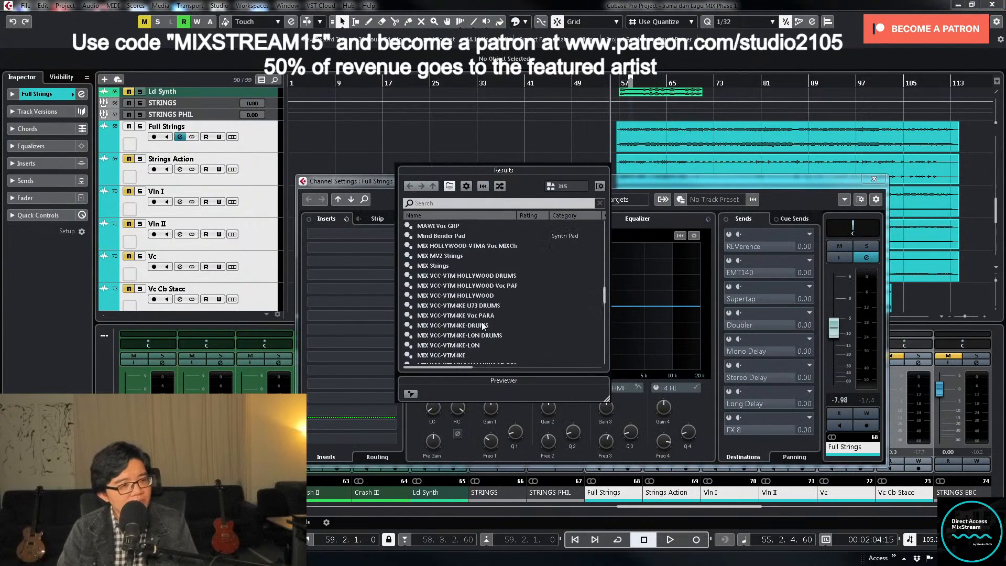
pyautogui.scroll(2, 482, 323)
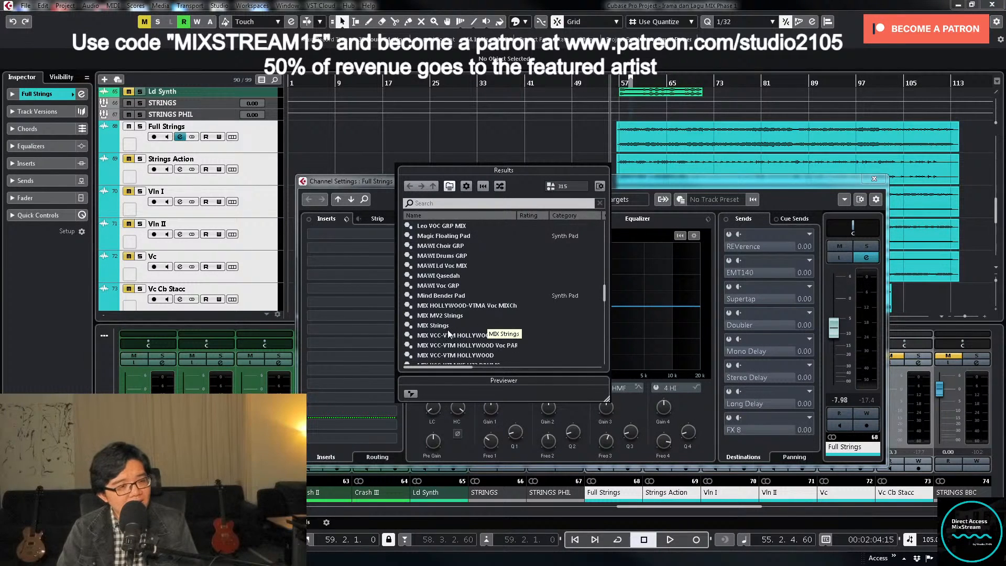
pyautogui.doubleClick(448, 327)
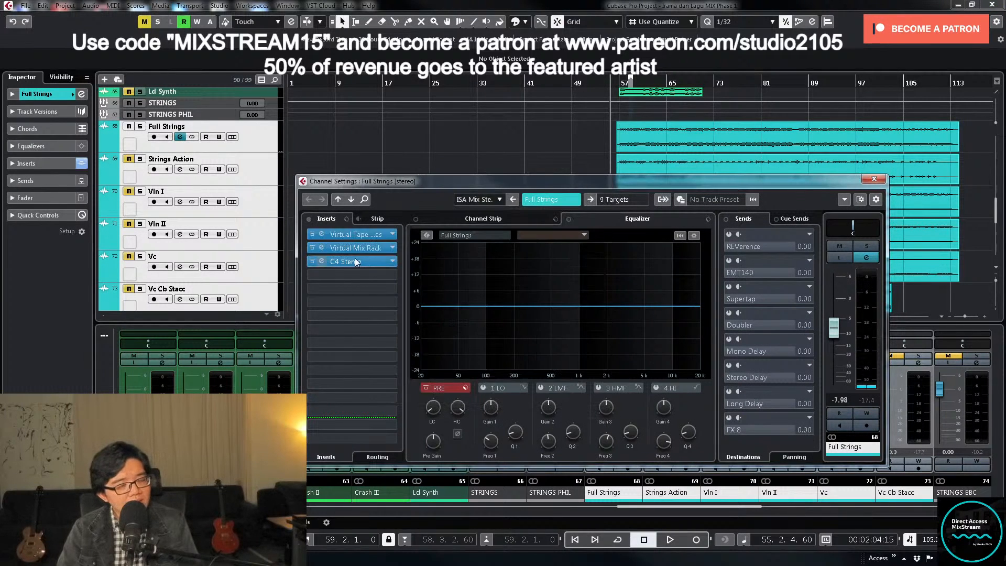
# - Inspect the C4 and Virtual Mix Rack settings on Full Strings, and close the plug-in and channel windows
pyautogui.click(353, 262)
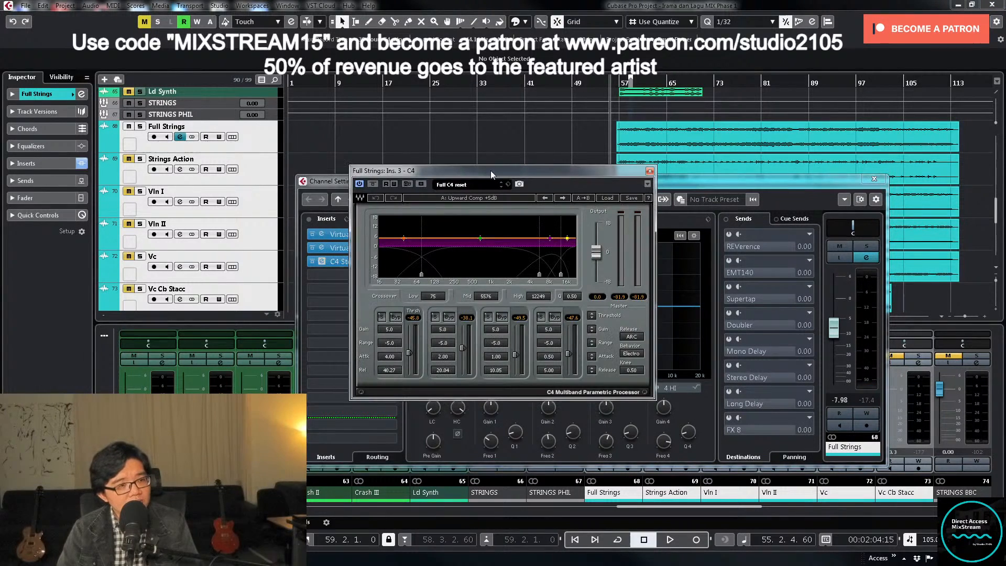
pyautogui.click(353, 250)
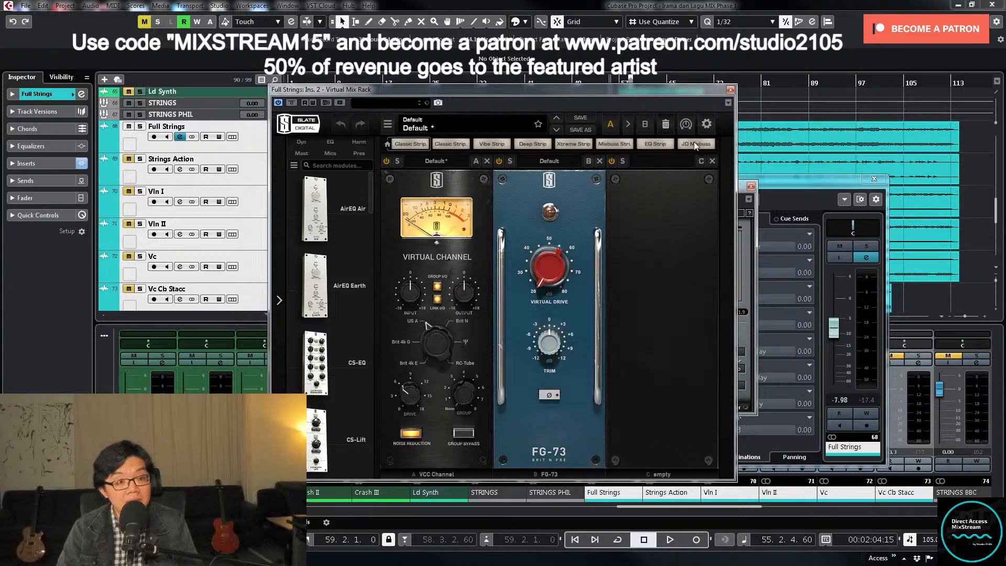
pyautogui.click(730, 90)
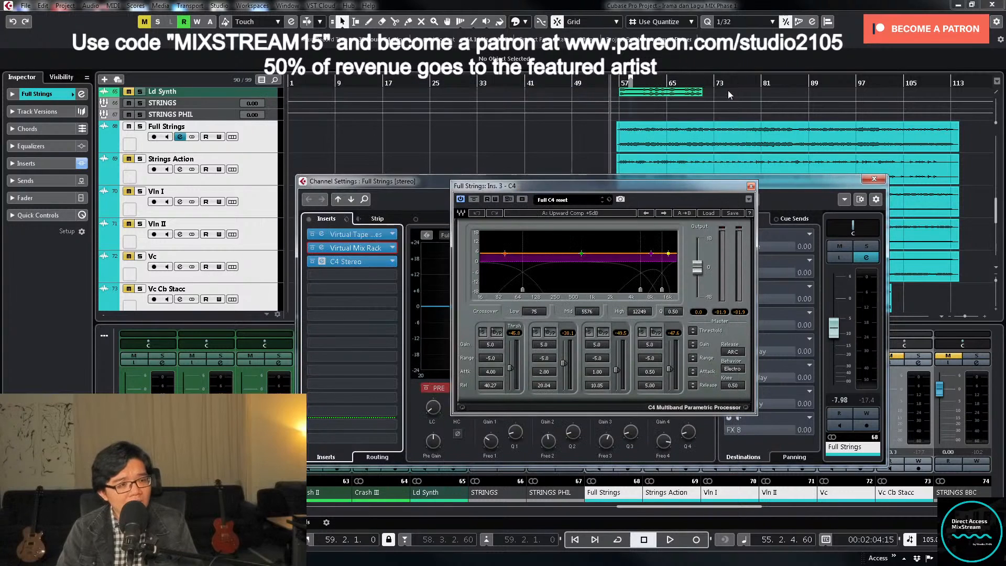
pyautogui.rightClick(363, 269)
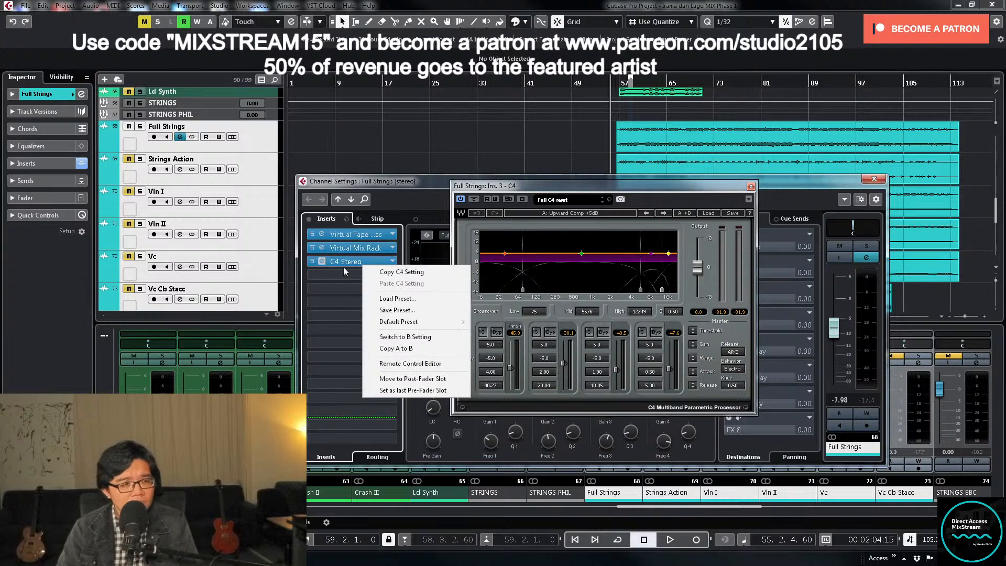
pyautogui.click(397, 183)
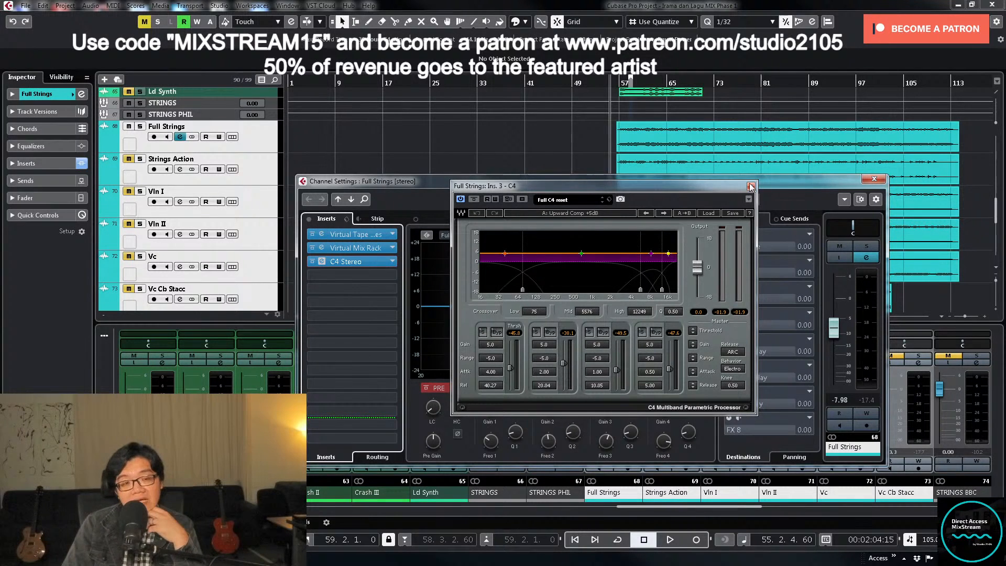
pyautogui.click(873, 180)
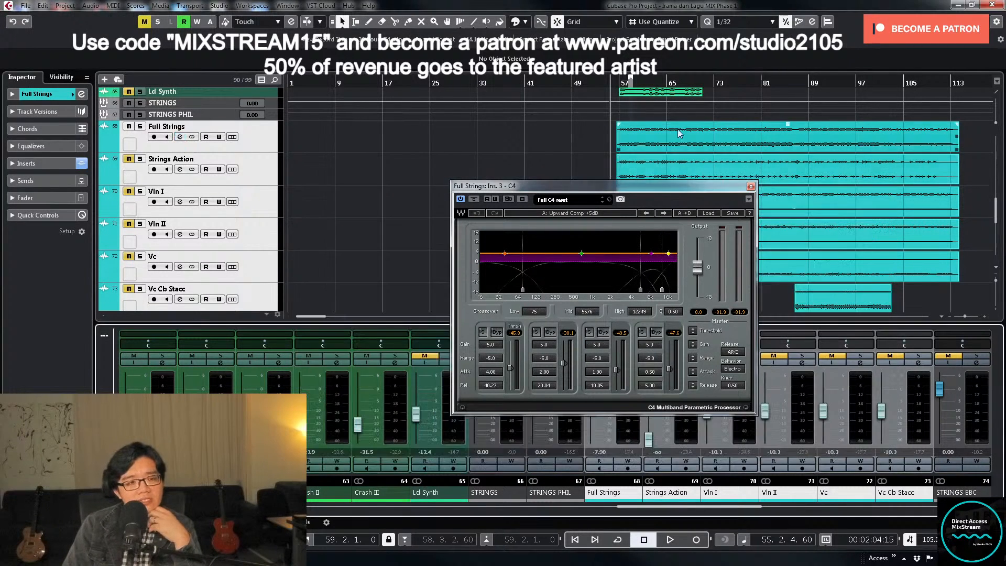
pyautogui.click(751, 186)
# - Solo Full Strings and lower its fader to -11.6 dB while playing from just before bar 57
pyautogui.click(627, 355)
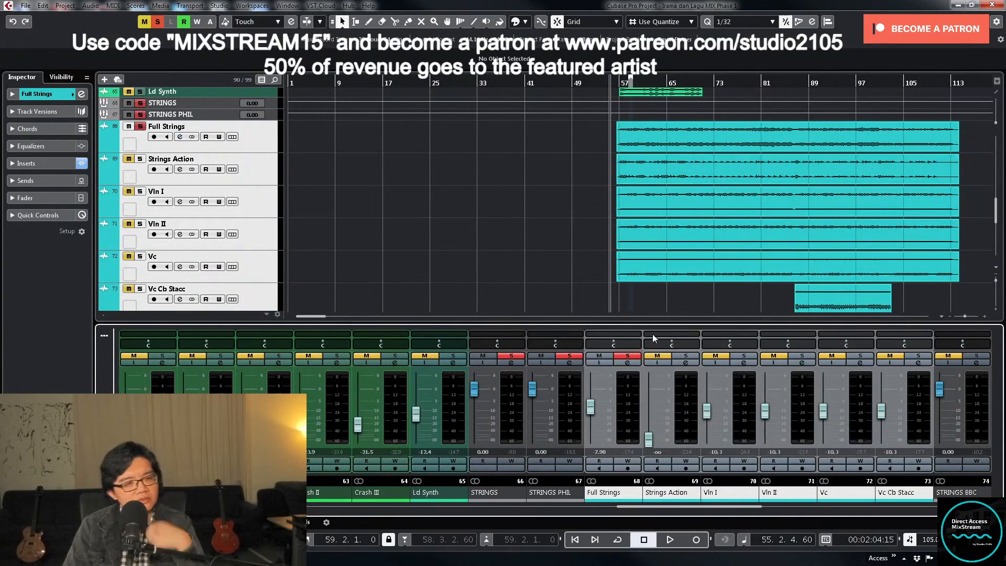
pyautogui.click(625, 363)
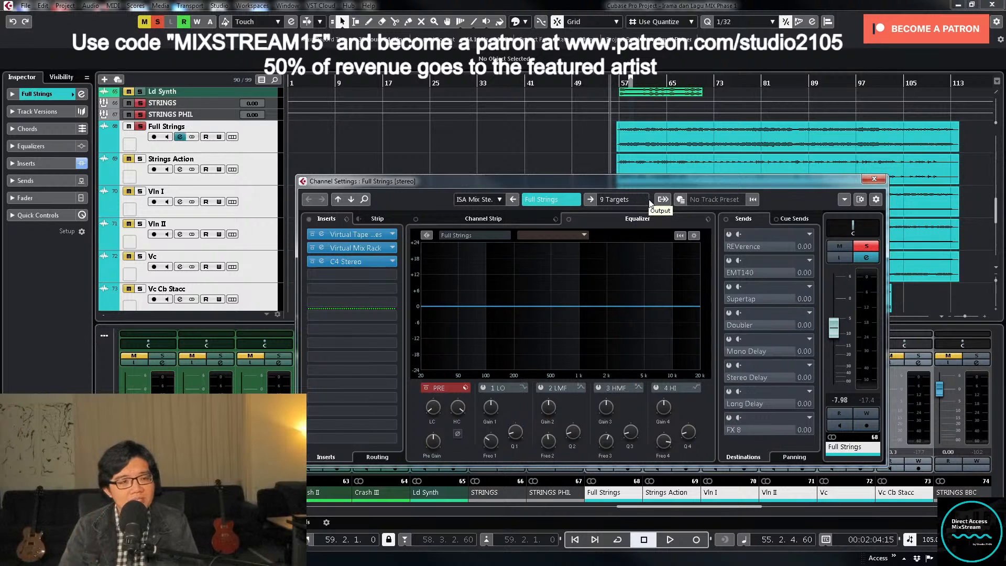
pyautogui.click(618, 83)
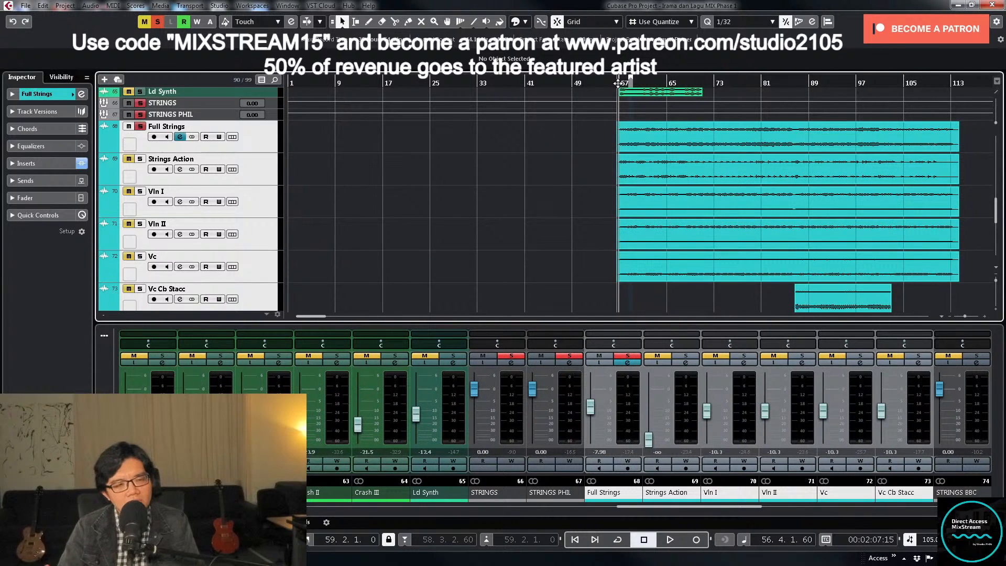
pyautogui.press('space')
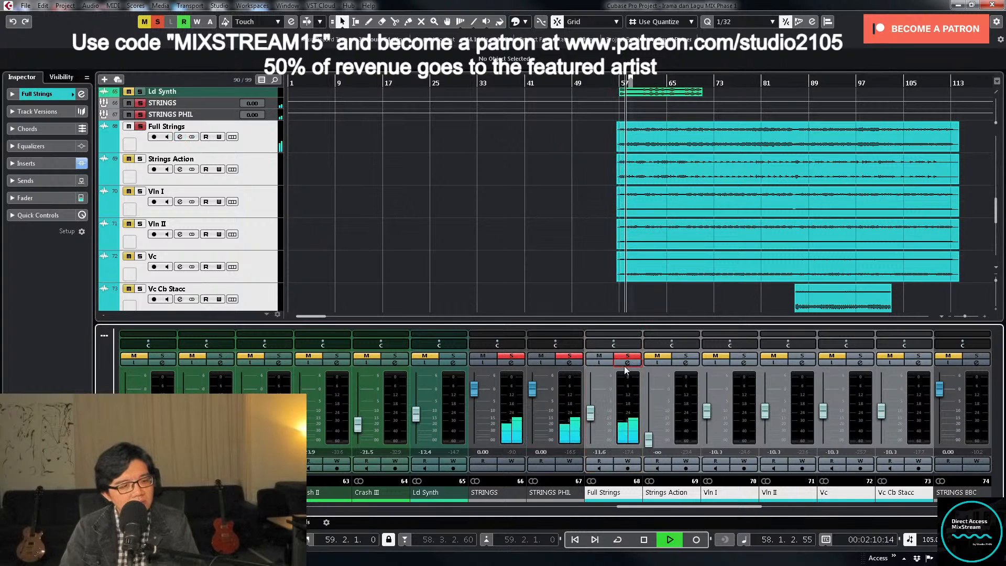
# - Apply a low cut at about 85.5 Hz in the Full Strings channel equalizer
pyautogui.click(627, 363)
pyautogui.moveTo(435, 410); pyautogui.dragTo(438, 392)
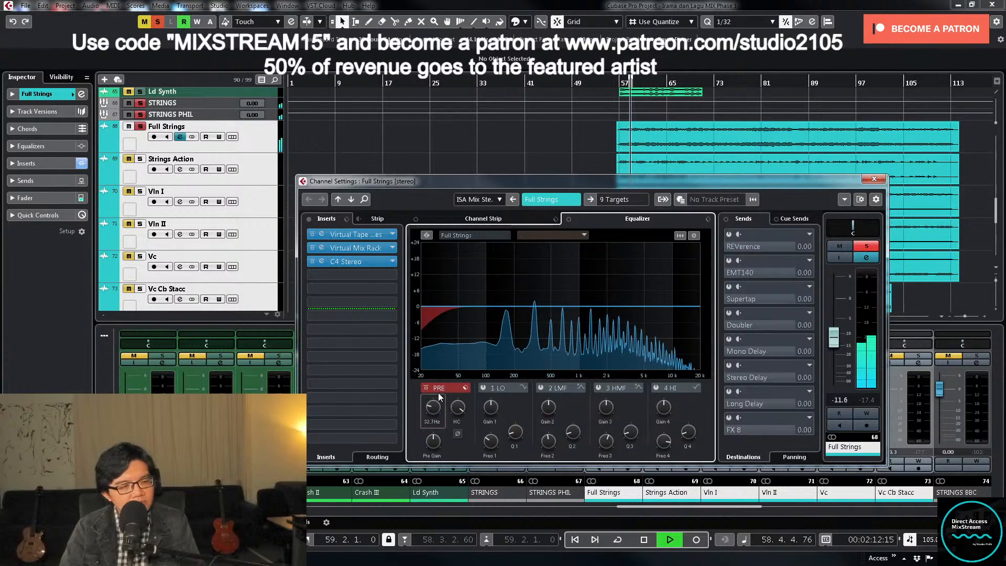
pyautogui.press('space')
pyautogui.scroll(3, 433, 408)
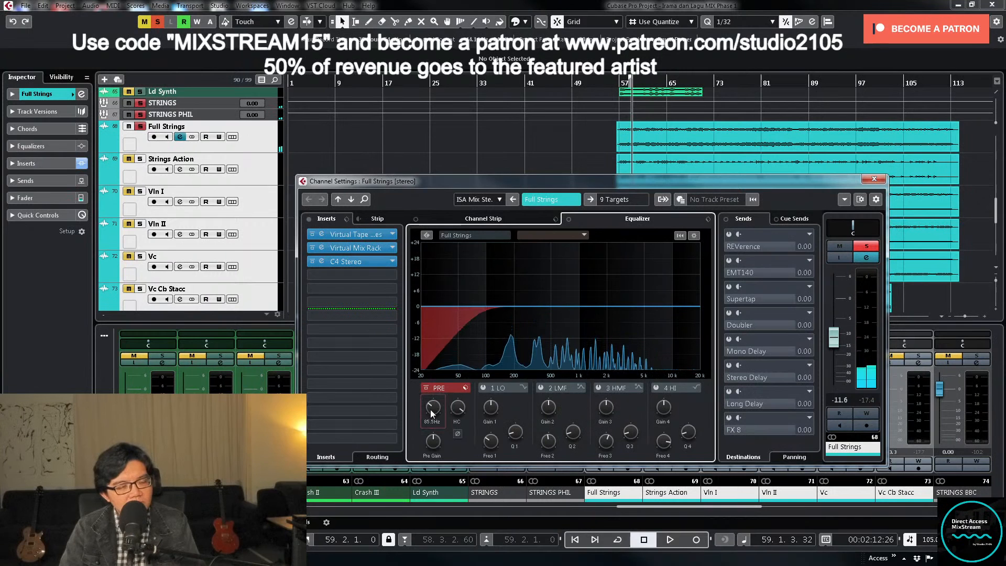
# - Cut a narrow notch at about 1.14 kHz with the LMF band and set the high cut to about 15402 Hz
pyautogui.press('space')
pyautogui.click(541, 388)
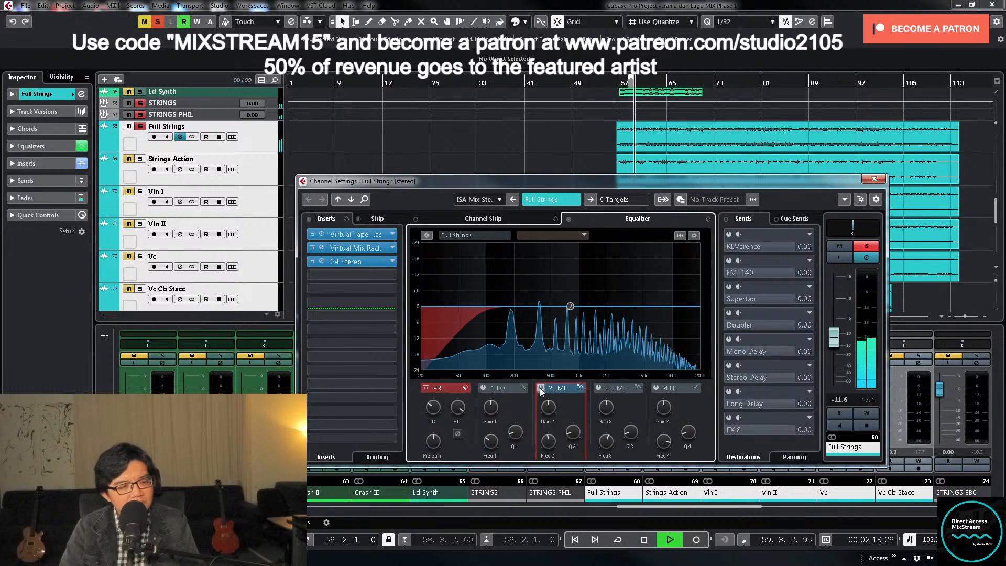
pyautogui.moveTo(573, 309); pyautogui.dragTo(585, 259)
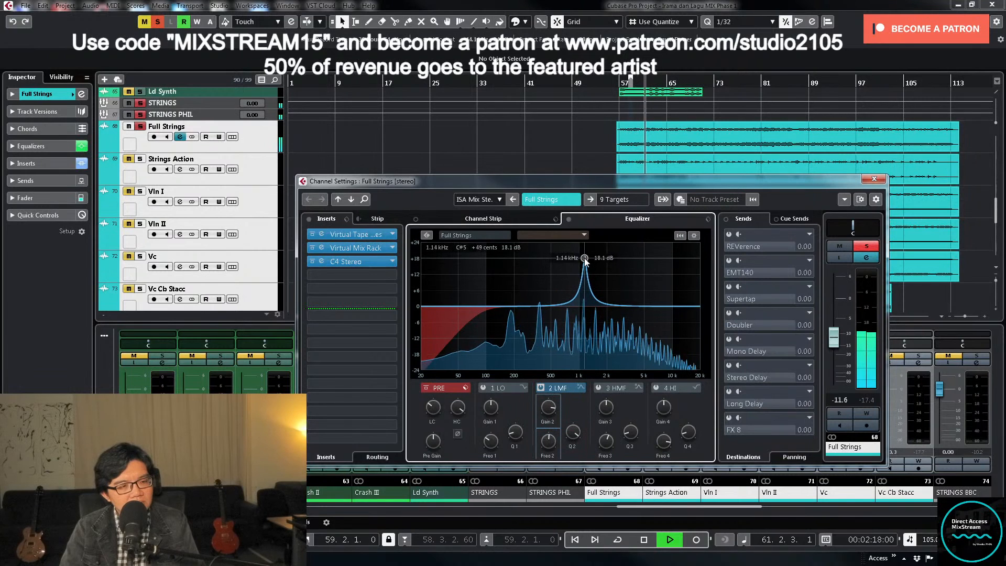
pyautogui.moveTo(548, 407); pyautogui.dragTo(545, 454)
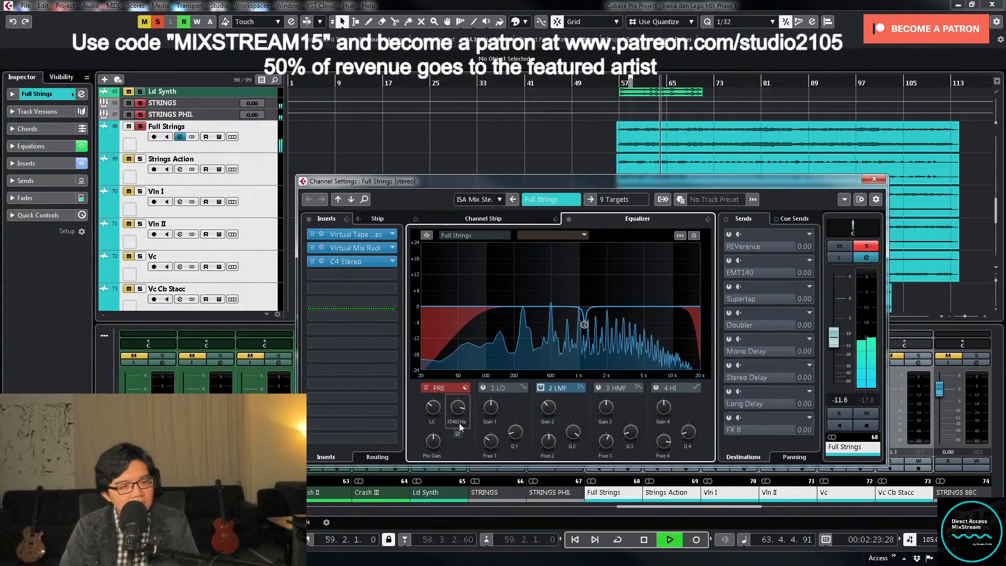
# - Make a gentle, broad cut at about 3.86 kHz with the HMF band and raise the low cut to about 118.4 Hz
pyautogui.click(598, 388)
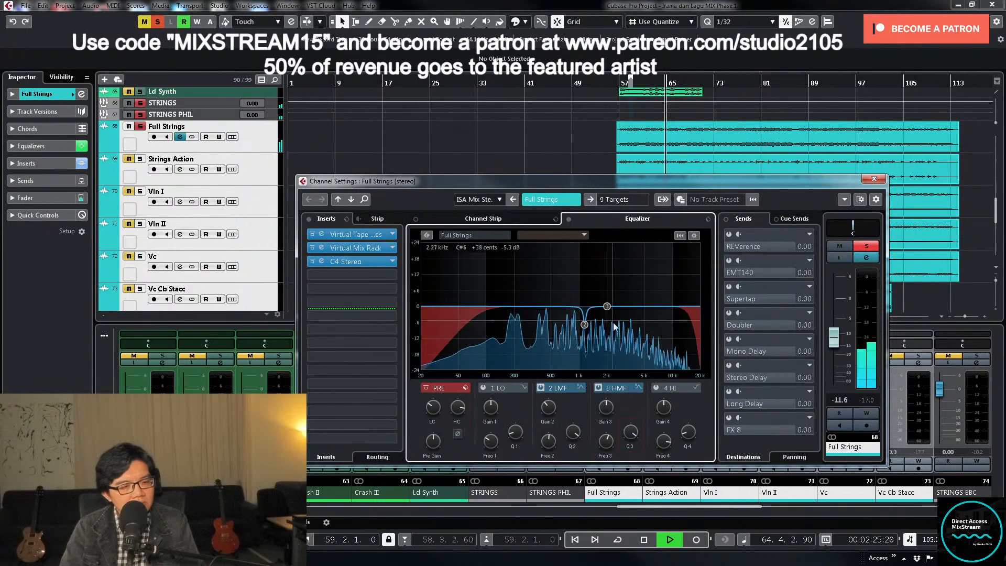
pyautogui.moveTo(608, 305); pyautogui.dragTo(635, 271)
pyautogui.press('space')
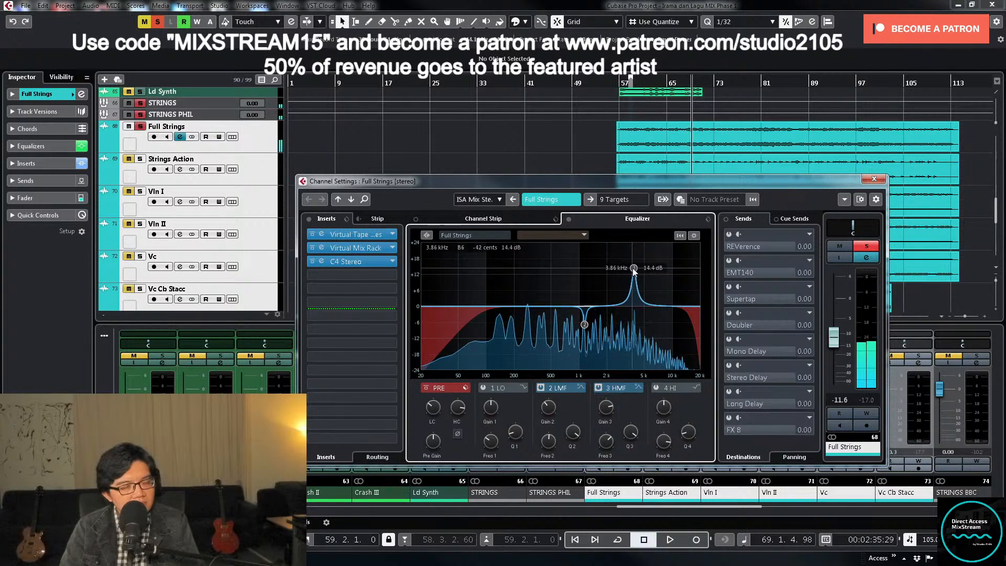
pyautogui.moveTo(607, 409); pyautogui.dragTo(609, 441)
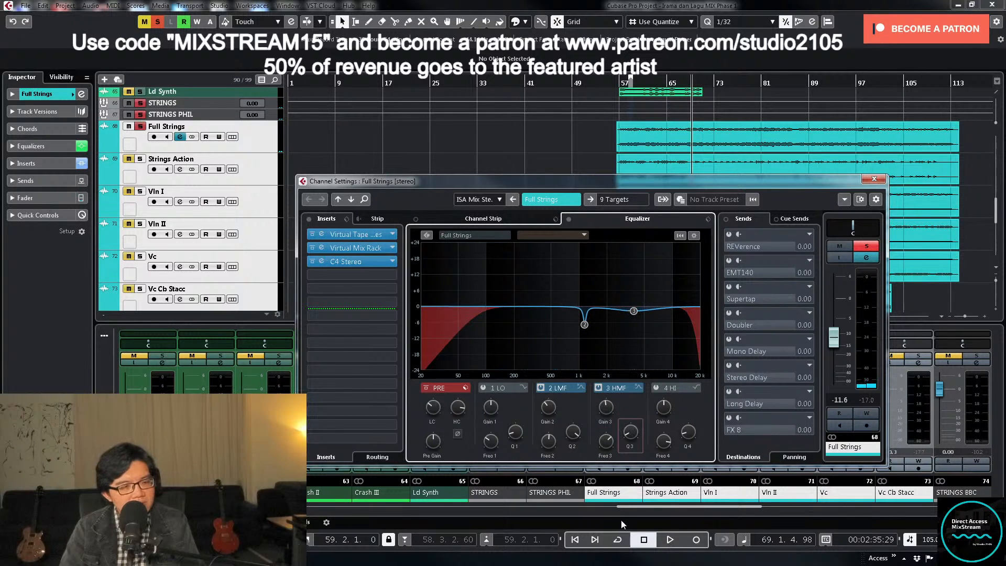
pyautogui.press('space')
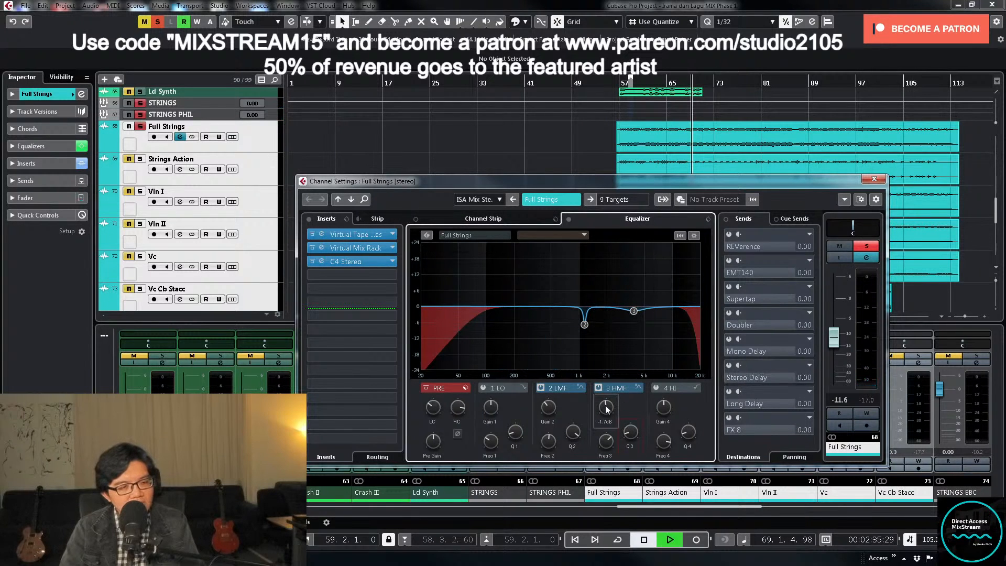
pyautogui.moveTo(604, 410); pyautogui.dragTo(607, 413)
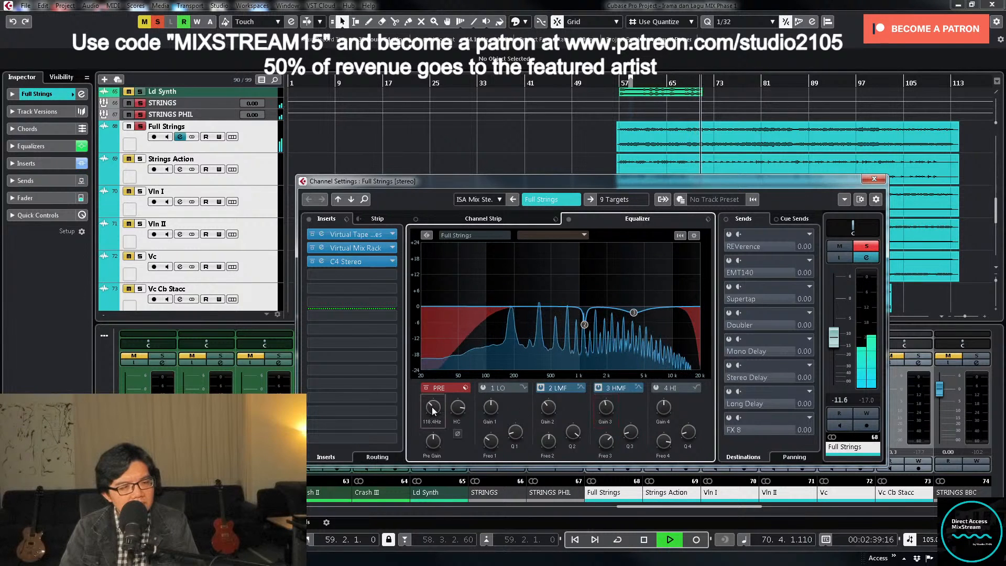
# - Unsolo Full Strings and lower its fader further while playing the full mix from bar 56
pyautogui.click(867, 246)
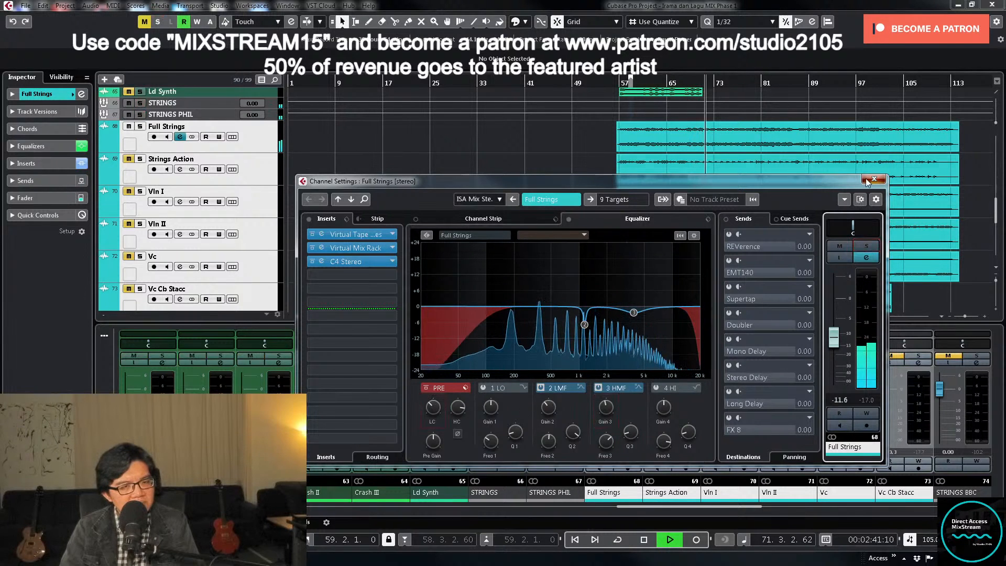
pyautogui.click(867, 180)
pyautogui.press('space')
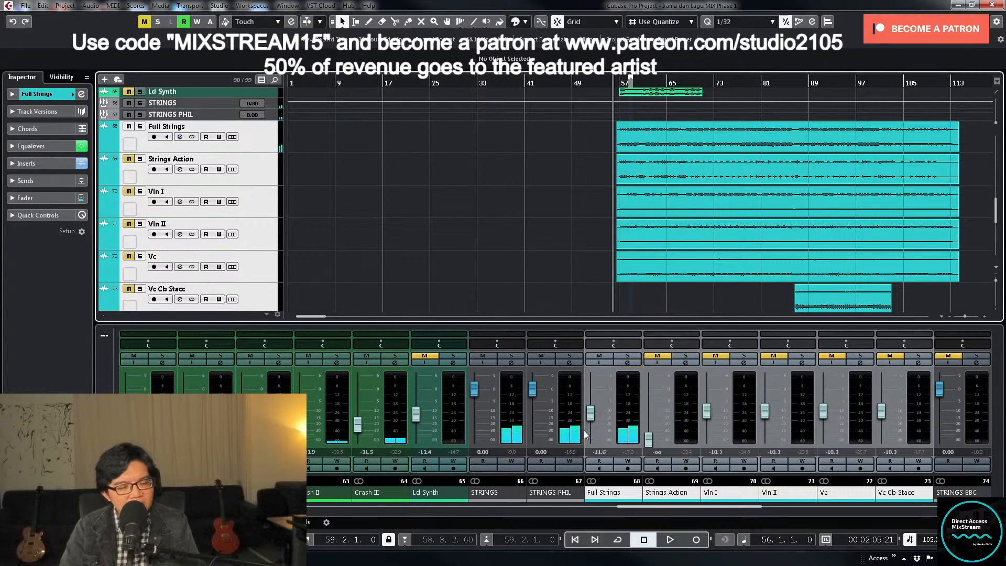
pyautogui.click(590, 420)
pyautogui.press('space')
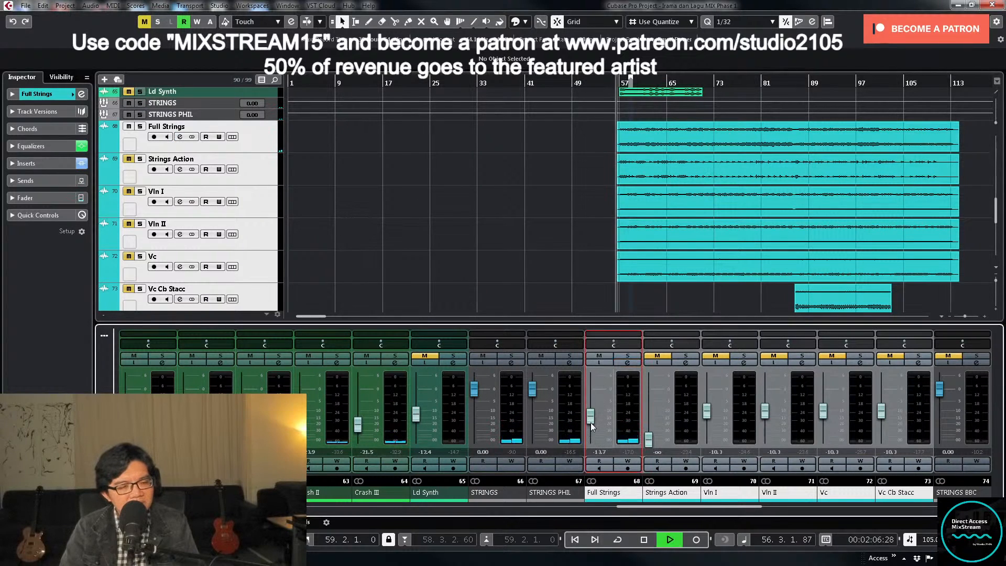
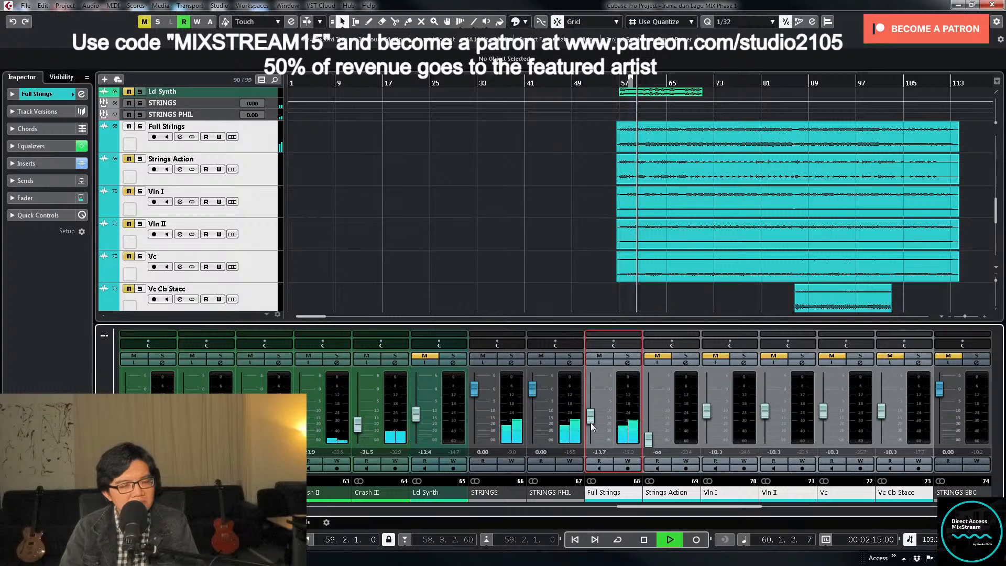
# - Set the Full Strings fader level to -12.5 dB during playback
pyautogui.moveTo(590, 423); pyautogui.dragTo(592, 411)
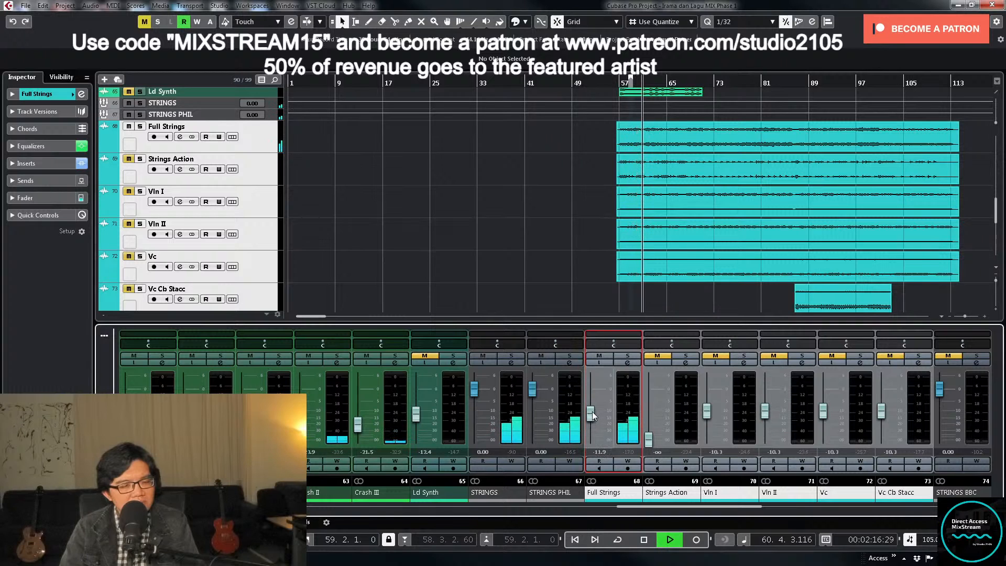
pyautogui.click(599, 451)
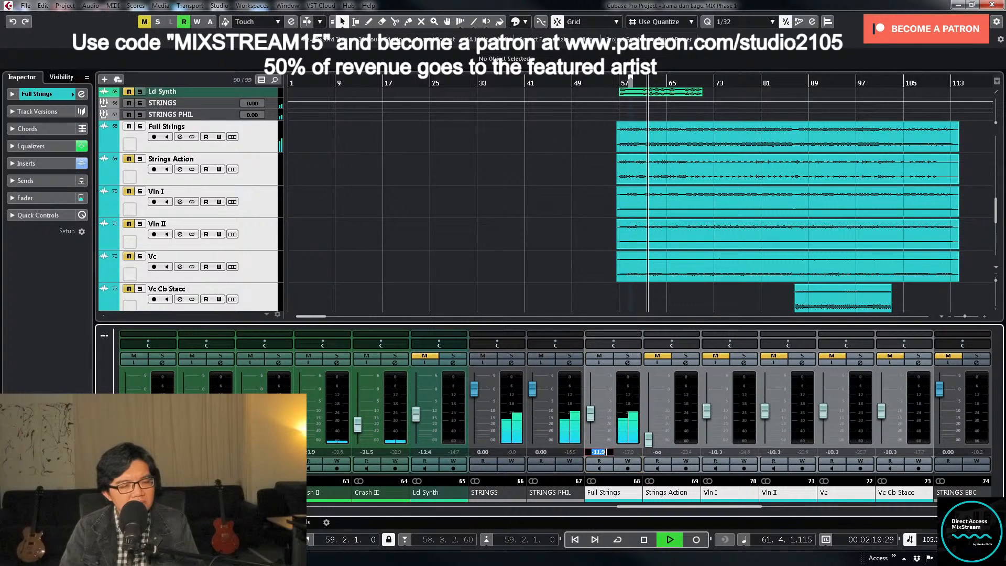
pyautogui.write('-12')
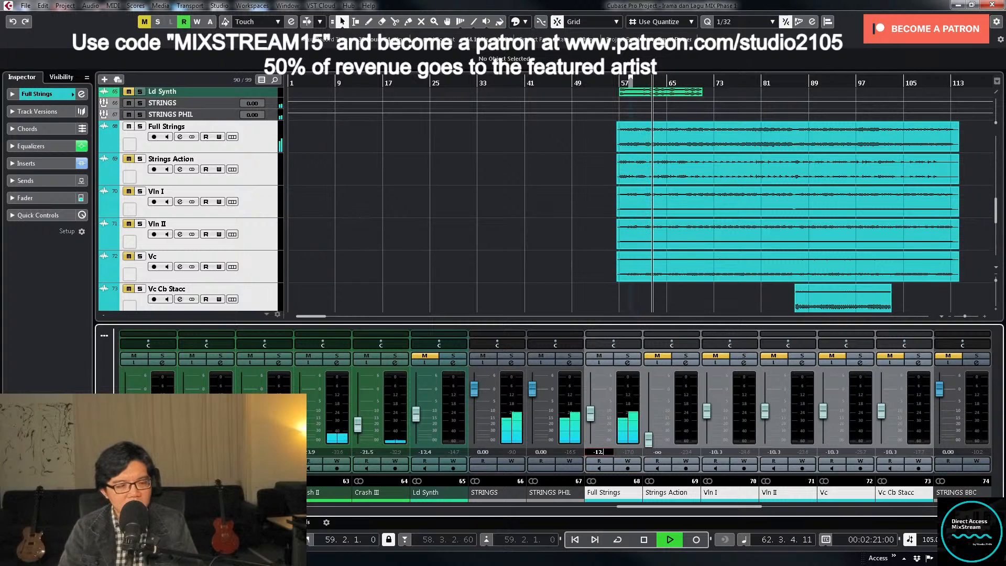
pyautogui.write('.5')
pyautogui.press('Return')
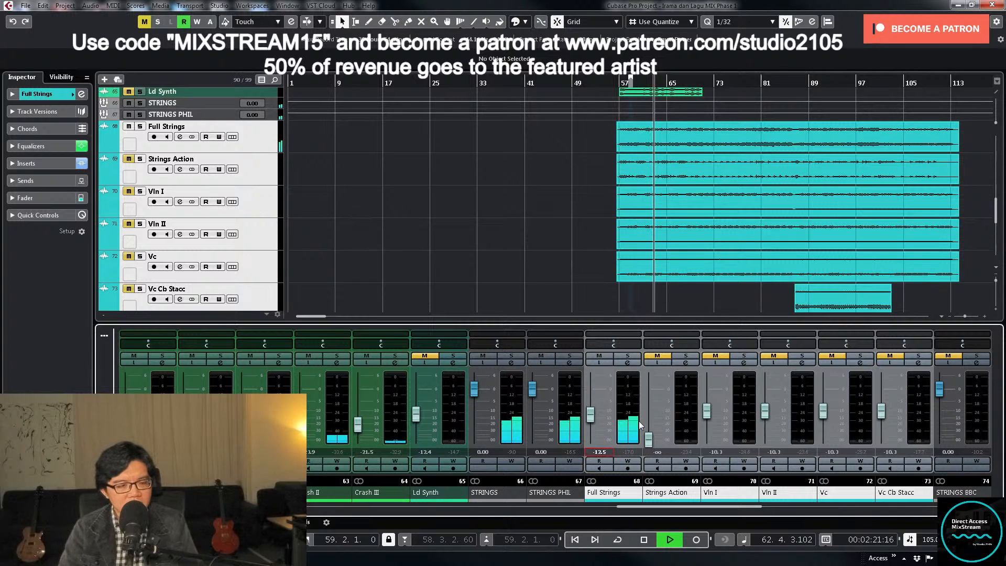
# - Load the GRP Strings insert preset on the STRINGS PHIL group and check its UAD EMT 140 plate reverb
pyautogui.press('space')
pyautogui.click(569, 362)
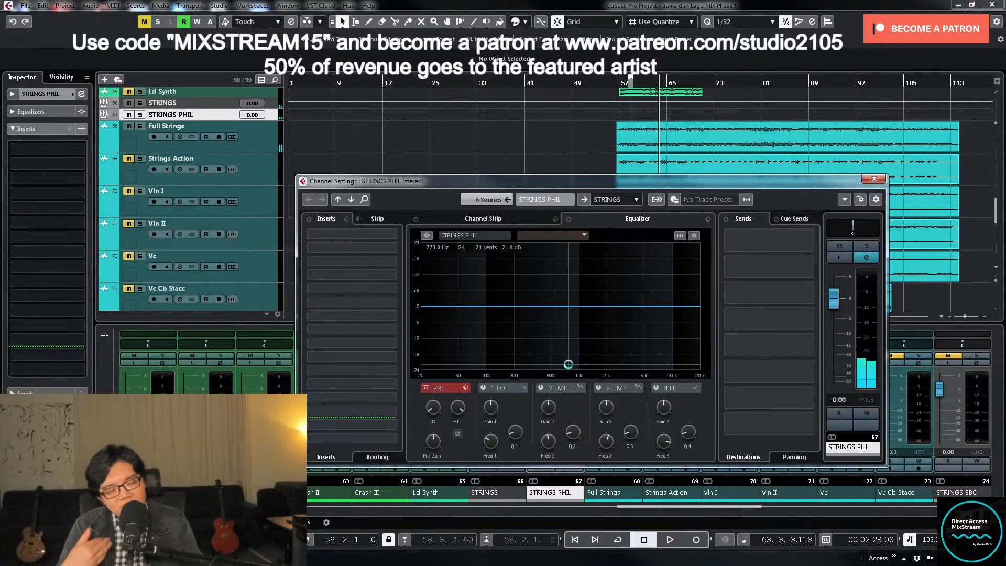
pyautogui.click(348, 220)
pyautogui.click(367, 234)
pyautogui.scroll(-10, 498, 299)
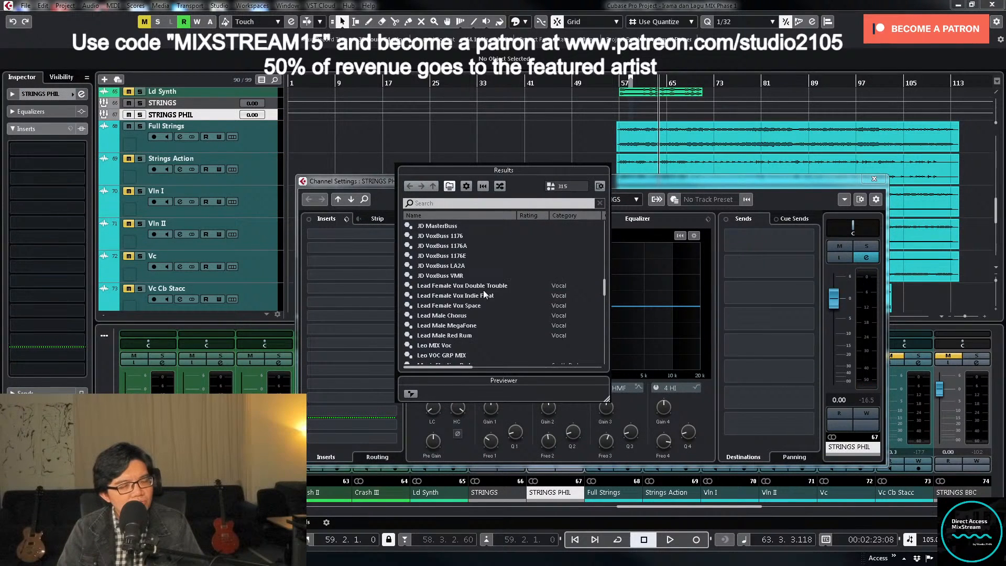
pyautogui.scroll(2, 487, 292)
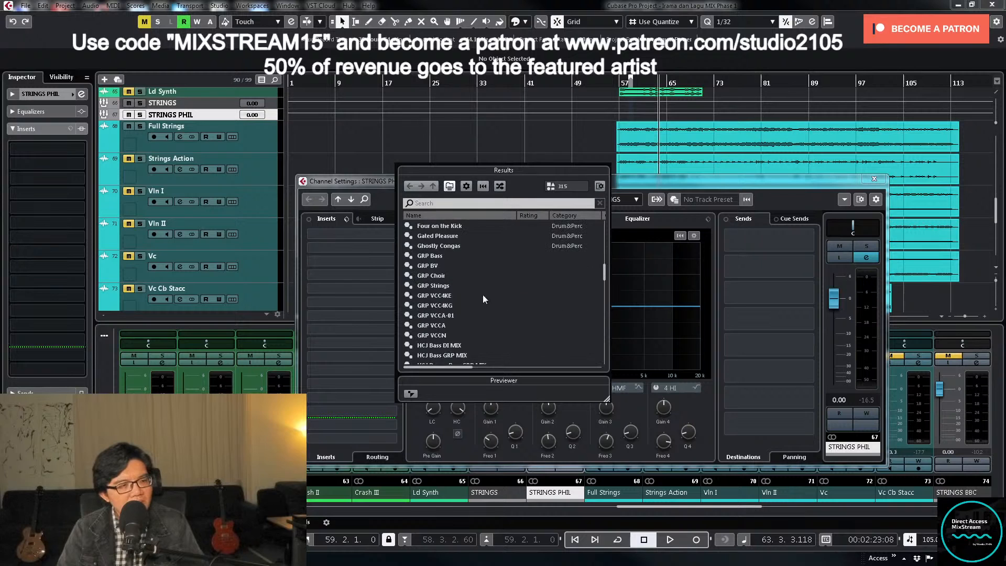
pyautogui.click(454, 286)
pyautogui.doubleClick(454, 286)
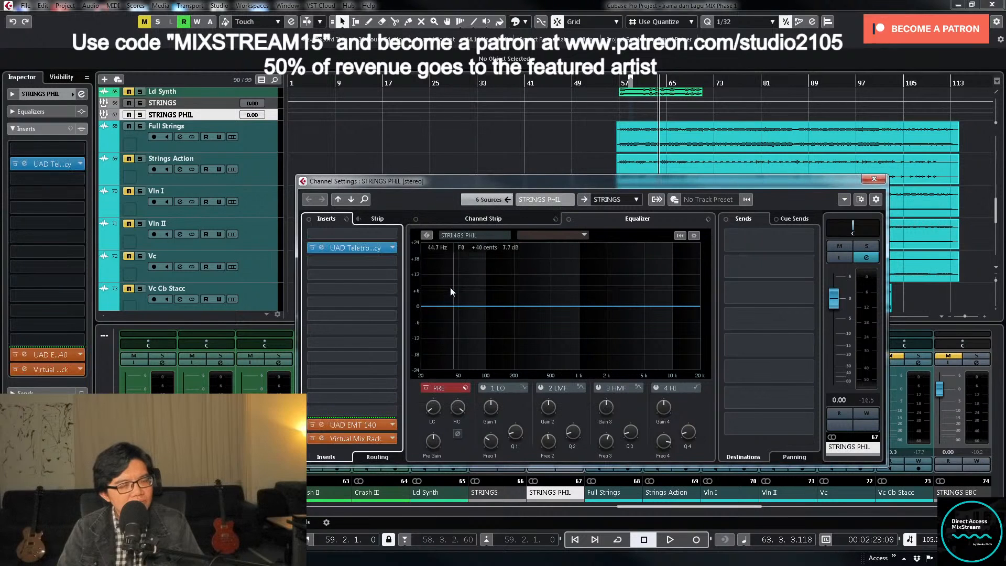
pyautogui.click(355, 426)
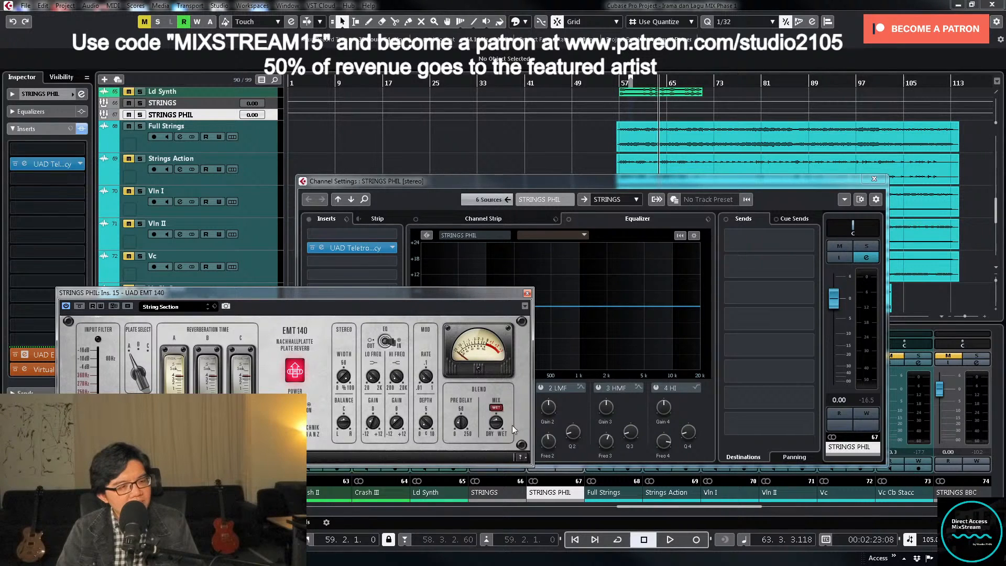
pyautogui.click(527, 293)
pyautogui.click(873, 179)
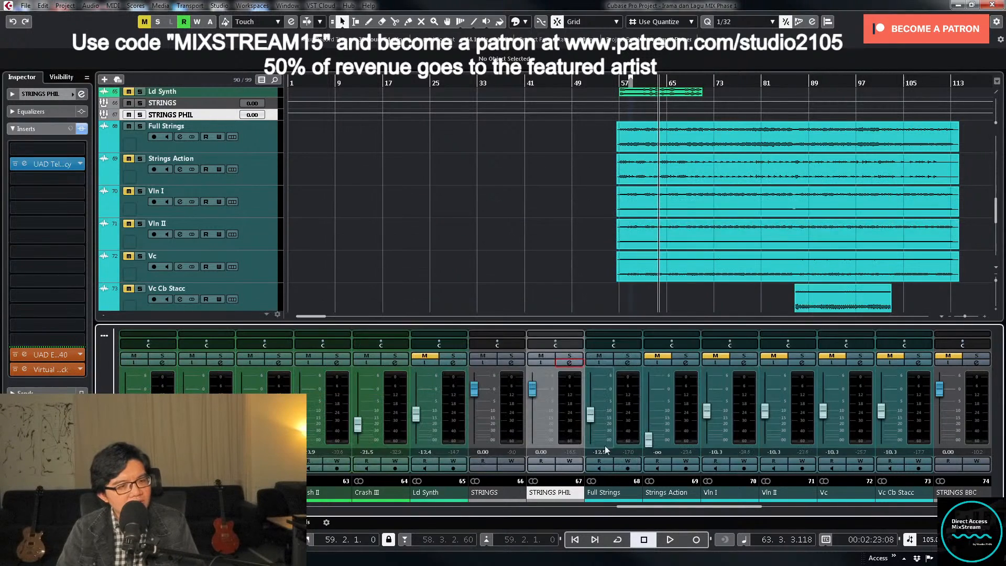
# - Lower the Full Strings fader to about -16.7 dB while playing the full mix
pyautogui.press('space')
pyautogui.moveTo(598, 417); pyautogui.dragTo(597, 422)
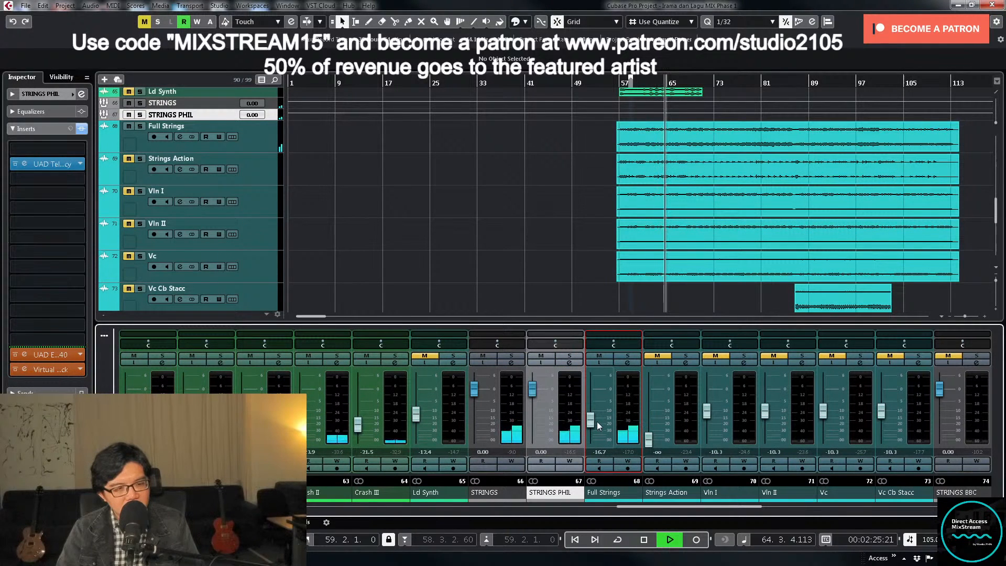
pyautogui.press('space')
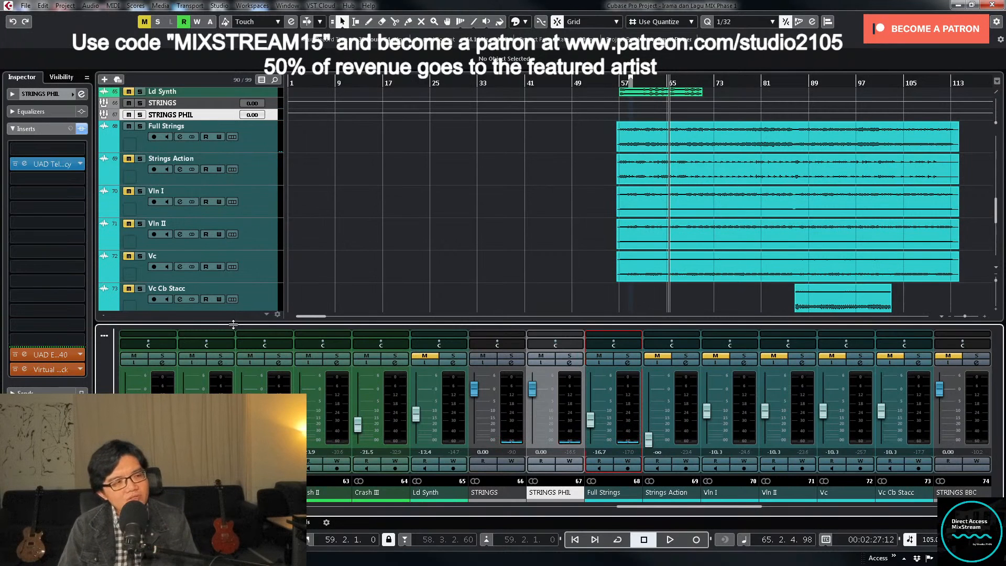
# - Select the Vln I, Vln II and Vc tracks and enlarge their track heights together
pyautogui.click(272, 210)
pyautogui.hotkey('shift', 'Down')
pyautogui.hotkey('shift', 'Down')
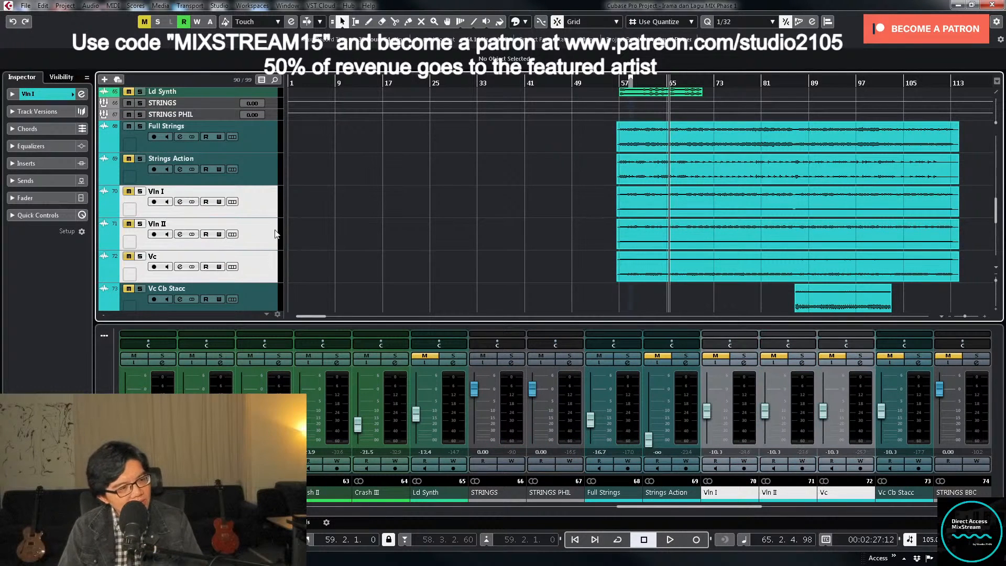
pyautogui.moveTo(265, 217); pyautogui.dragTo(264, 234)
pyautogui.scroll(-2, 303, 234)
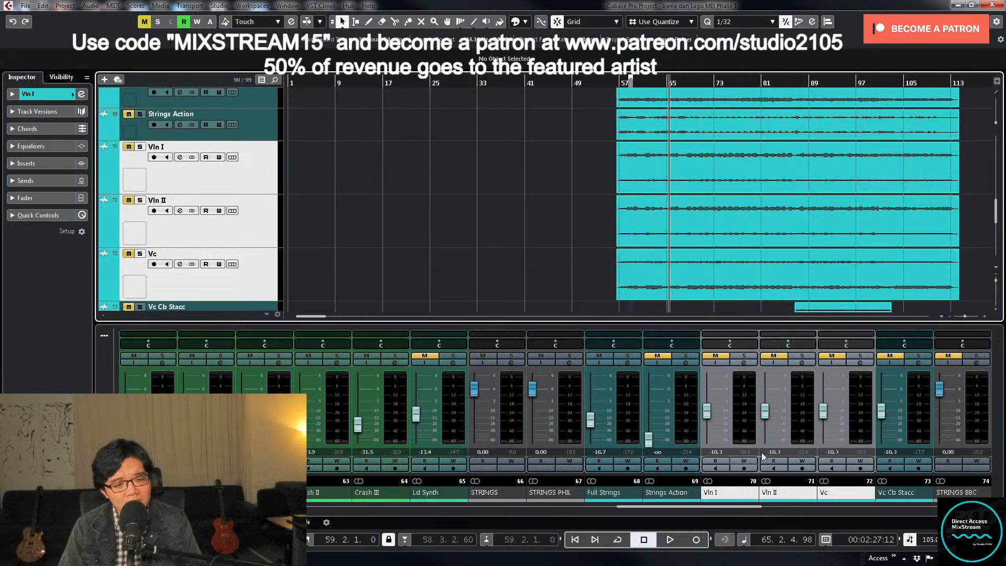
# - Load the MIX Strings insert preset on the Vln I channel
pyautogui.click(744, 363)
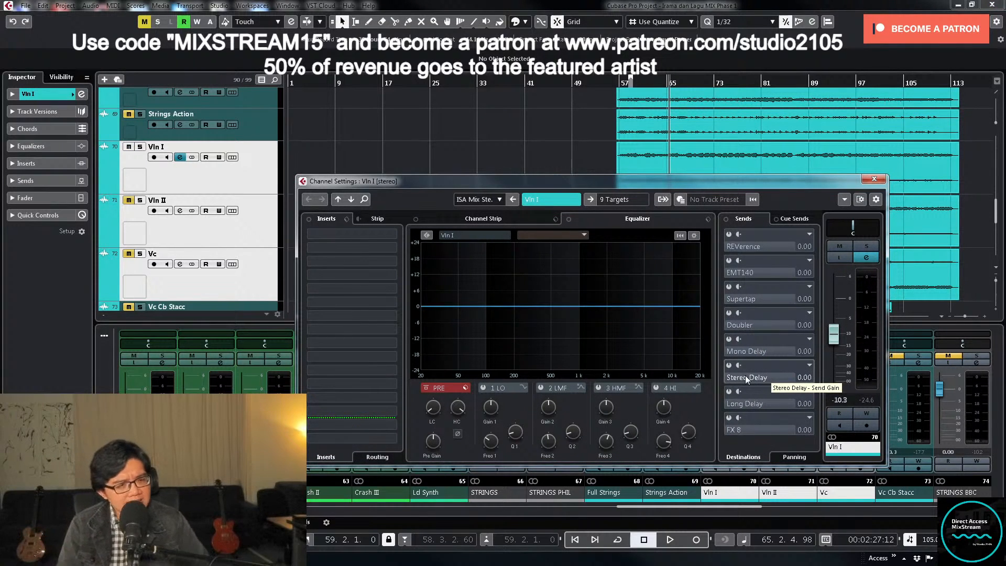
pyautogui.click(347, 219)
pyautogui.click(365, 233)
pyautogui.scroll(-10, 468, 313)
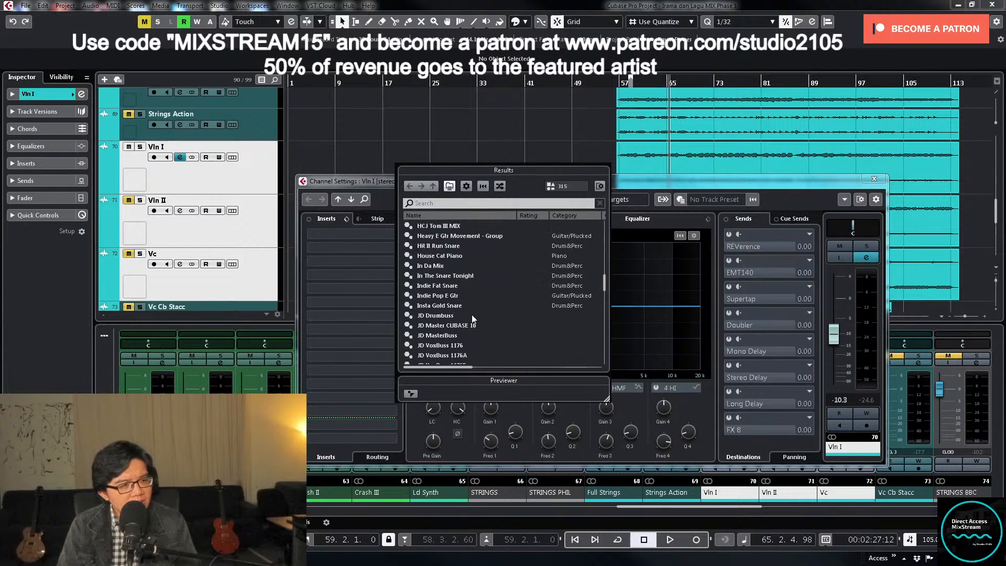
pyautogui.scroll(1, 473, 316)
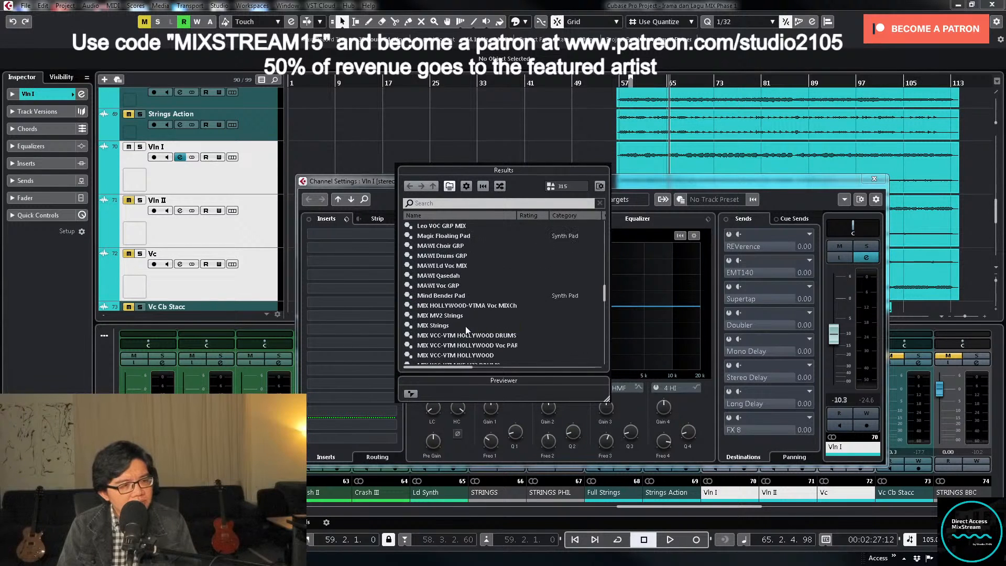
pyautogui.doubleClick(465, 326)
# - Solo Vln I, play it from the start of the string section, and apply low and high cuts in its channel equalizer
pyautogui.click(865, 248)
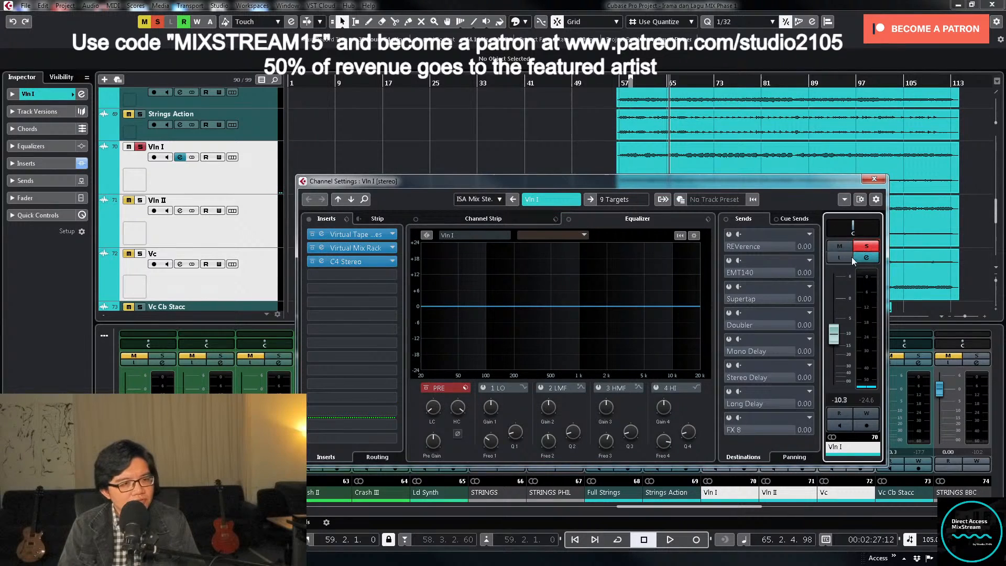
pyautogui.click(618, 83)
pyautogui.press('space')
pyautogui.click(743, 363)
pyautogui.click(743, 363)
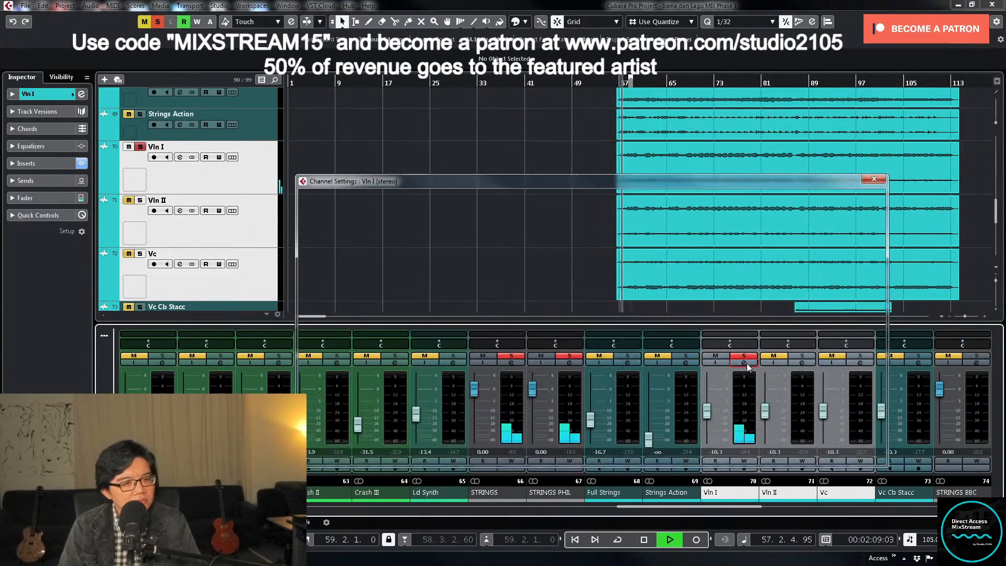
pyautogui.click(428, 388)
pyautogui.moveTo(433, 407); pyautogui.dragTo(435, 369)
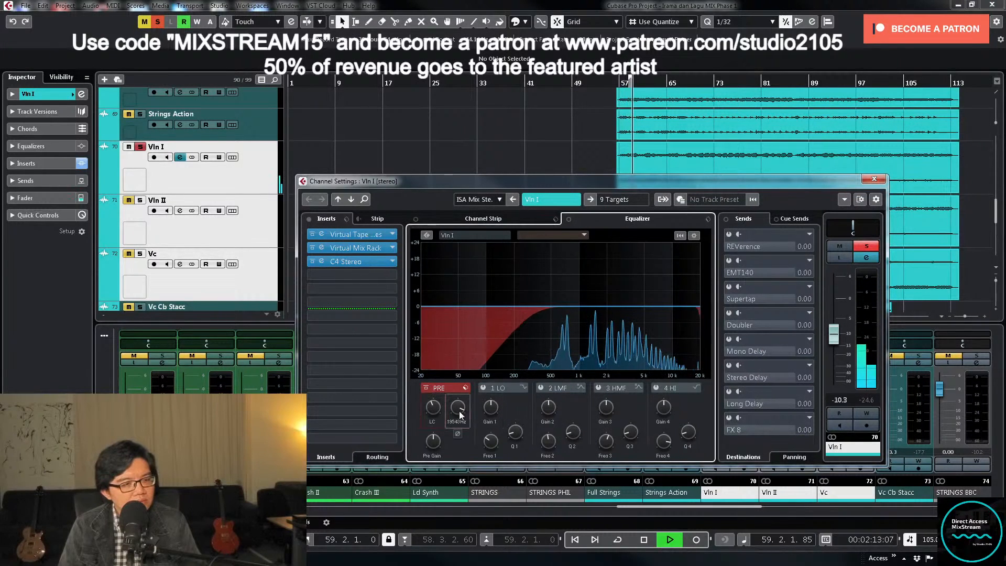
pyautogui.moveTo(459, 411); pyautogui.dragTo(460, 421)
# - Sweep a narrow HMF boost on Vln I and turn it into a gentle, broad cut at about 4.28 kHz
pyautogui.click(599, 389)
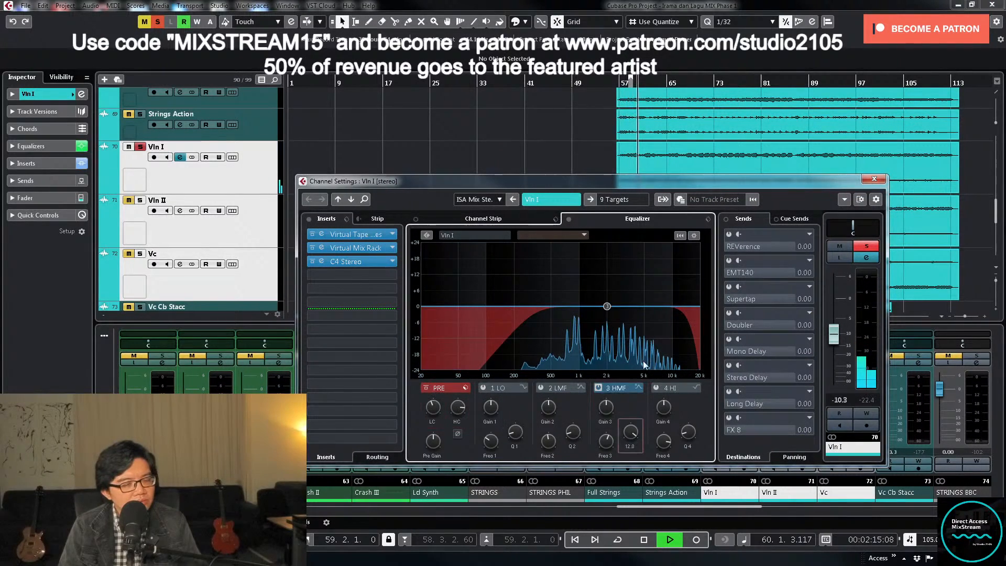
pyautogui.moveTo(603, 306); pyautogui.dragTo(635, 275)
pyautogui.press('space')
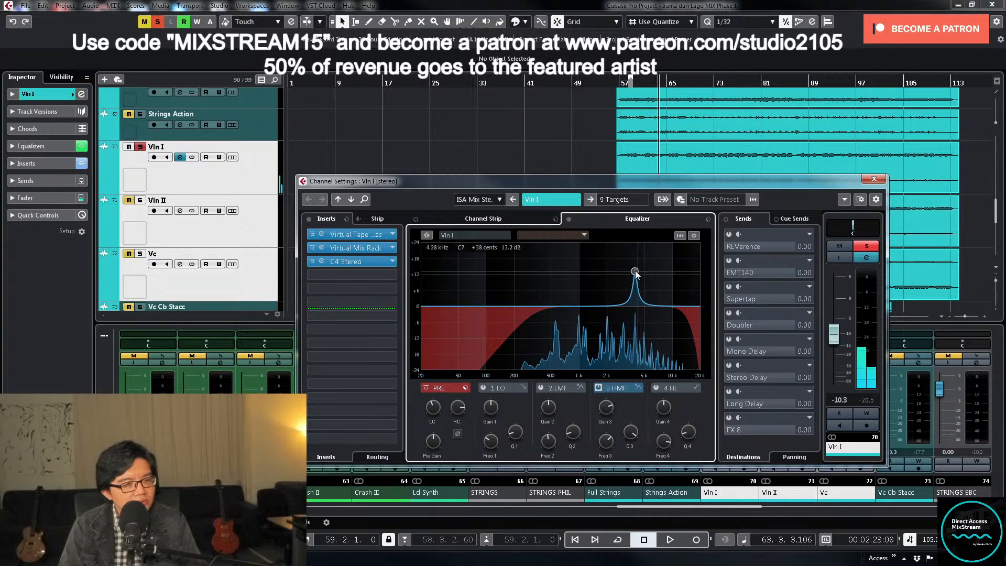
pyautogui.moveTo(606, 407)
pyautogui.mouseDown()
pyautogui.moveTo(608, 436)
pyautogui.moveTo(611, 426)
pyautogui.mouseUp()
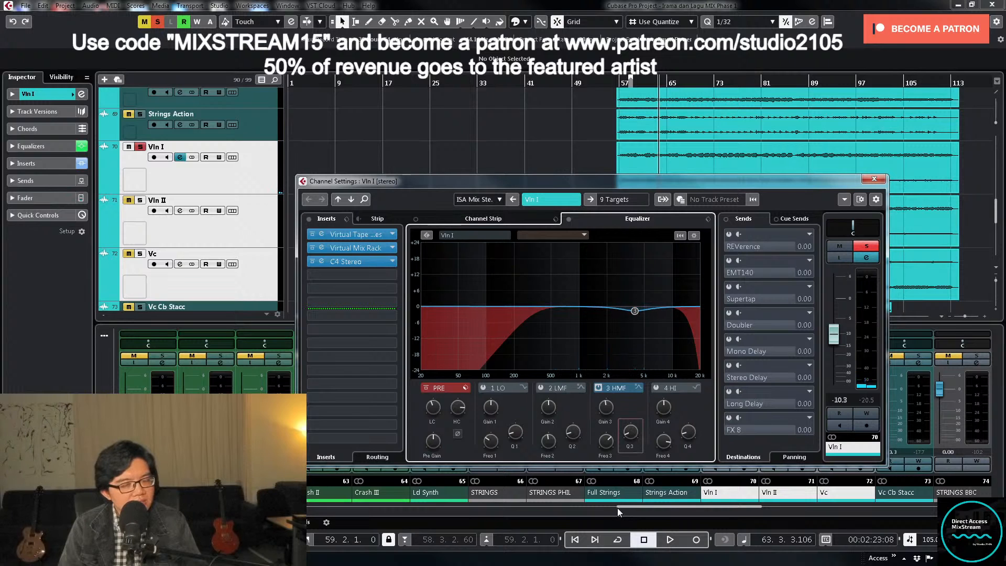
# - Sweep a narrow LMF boost on Vln I during playback and turn it into a small, narrow cut below the HMF band
pyautogui.press('space')
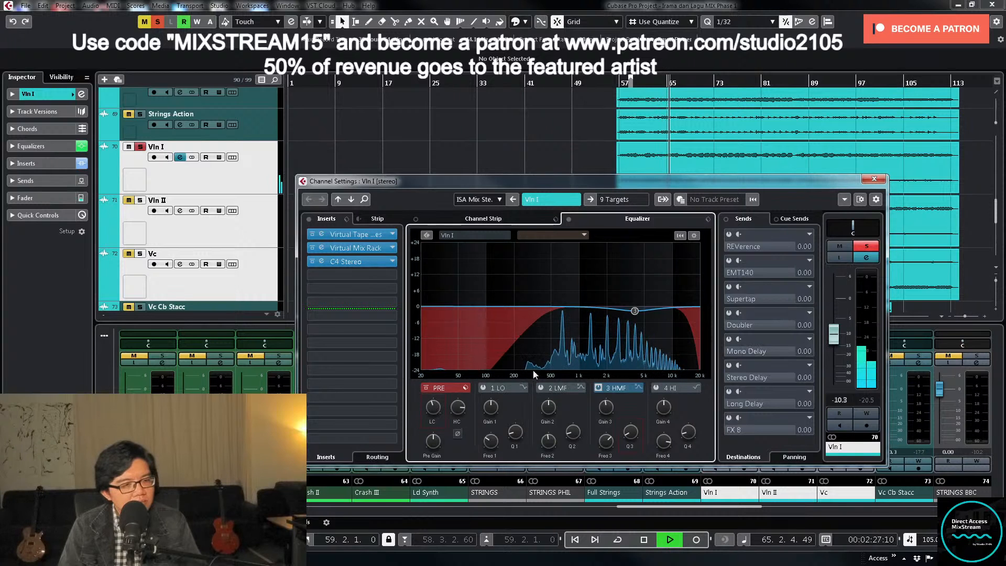
pyautogui.click(540, 388)
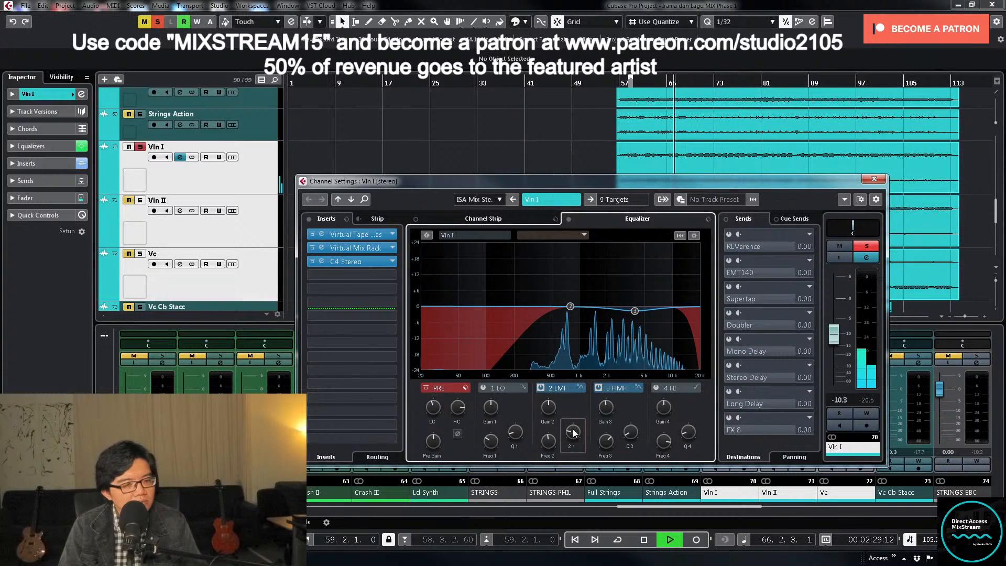
pyautogui.moveTo(573, 433); pyautogui.dragTo(574, 390)
pyautogui.moveTo(570, 306); pyautogui.dragTo(597, 267)
pyautogui.press('space')
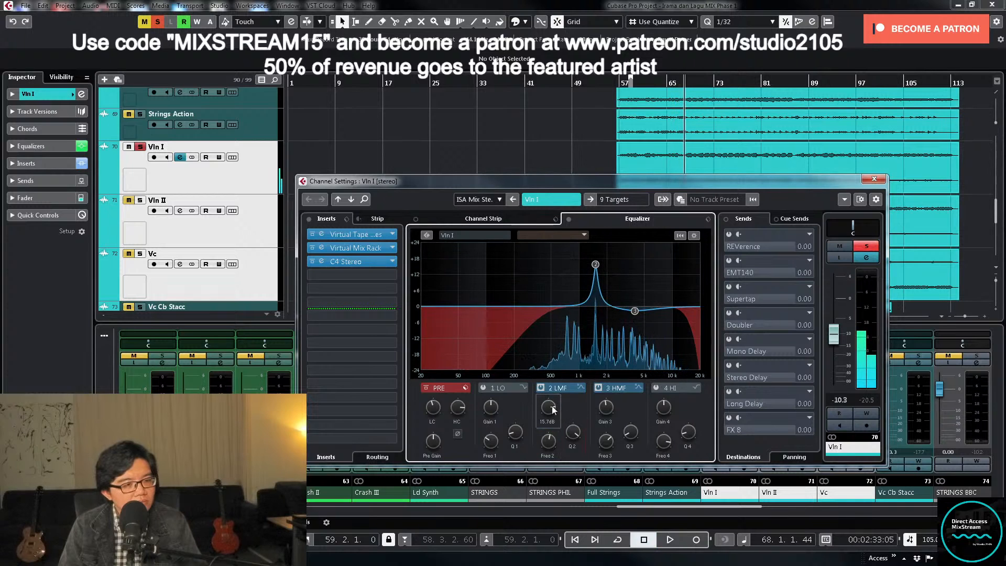
pyautogui.moveTo(550, 406); pyautogui.dragTo(545, 445)
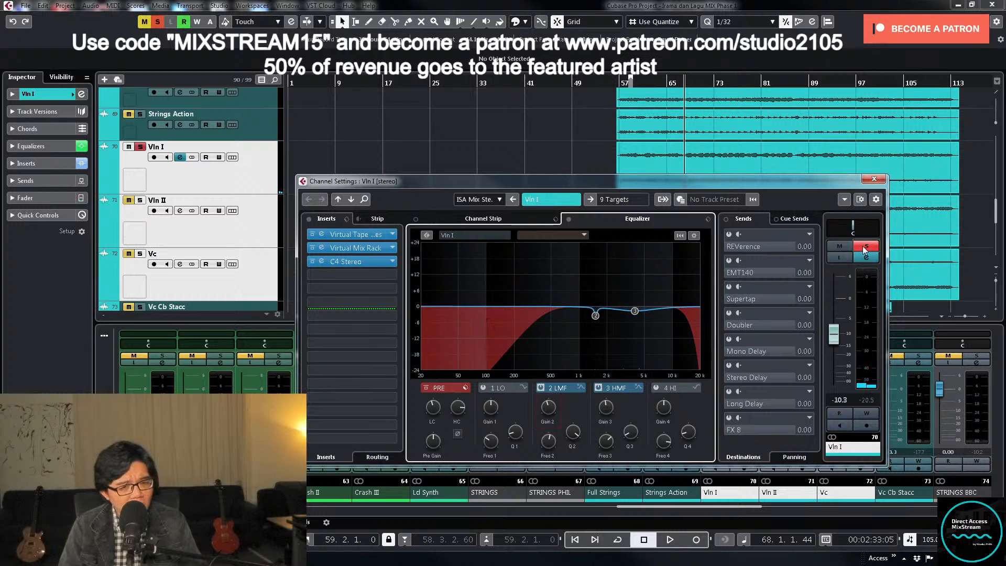
# - Unsolo Vln I and set its fader level to -15.5 dB while playing the full mix
pyautogui.press('space')
pyautogui.click(875, 179)
pyautogui.moveTo(707, 410); pyautogui.dragTo(705, 418)
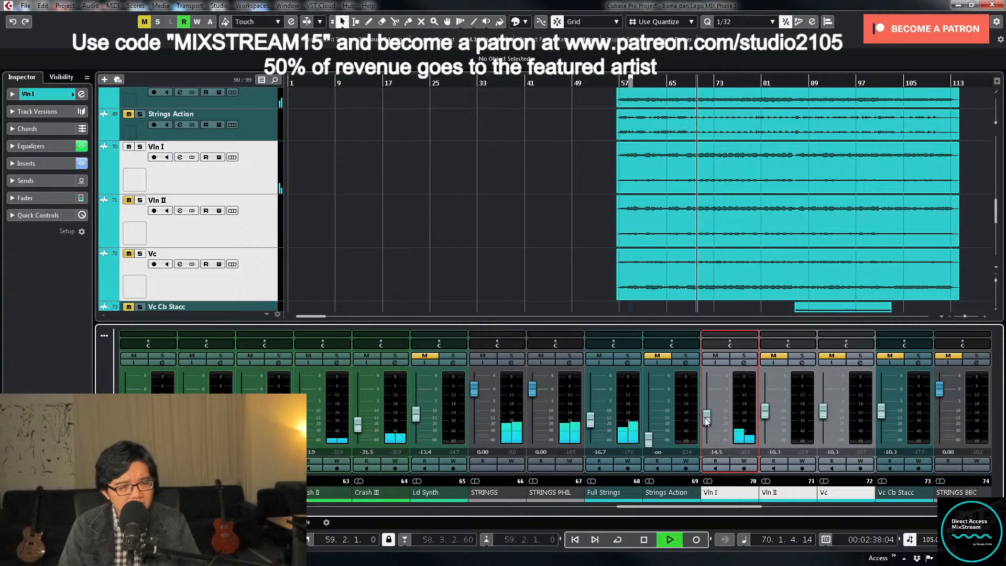
pyautogui.moveTo(705, 417); pyautogui.dragTo(707, 418)
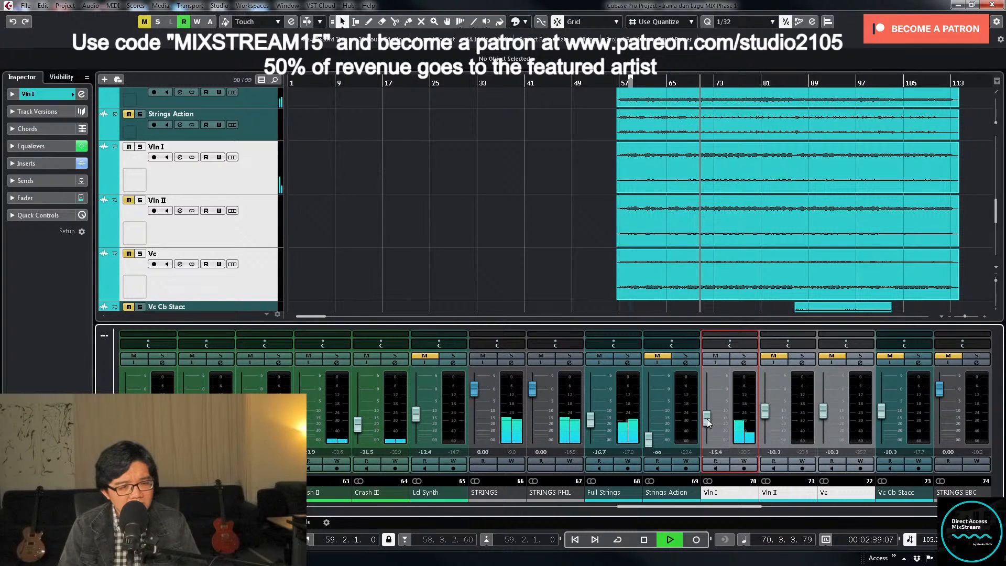
pyautogui.doubleClick(716, 452)
pyautogui.write('-15.5')
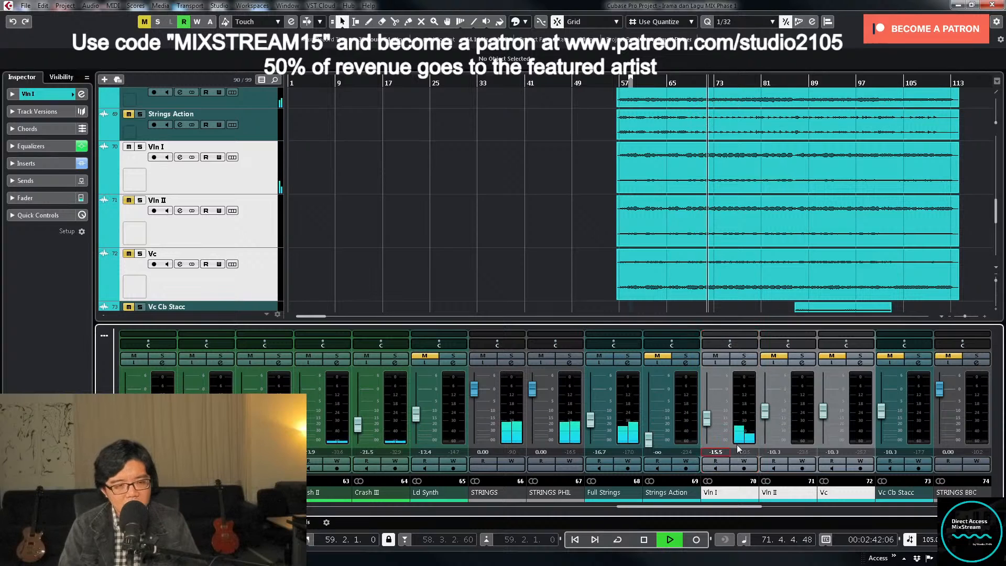
pyautogui.press('space')
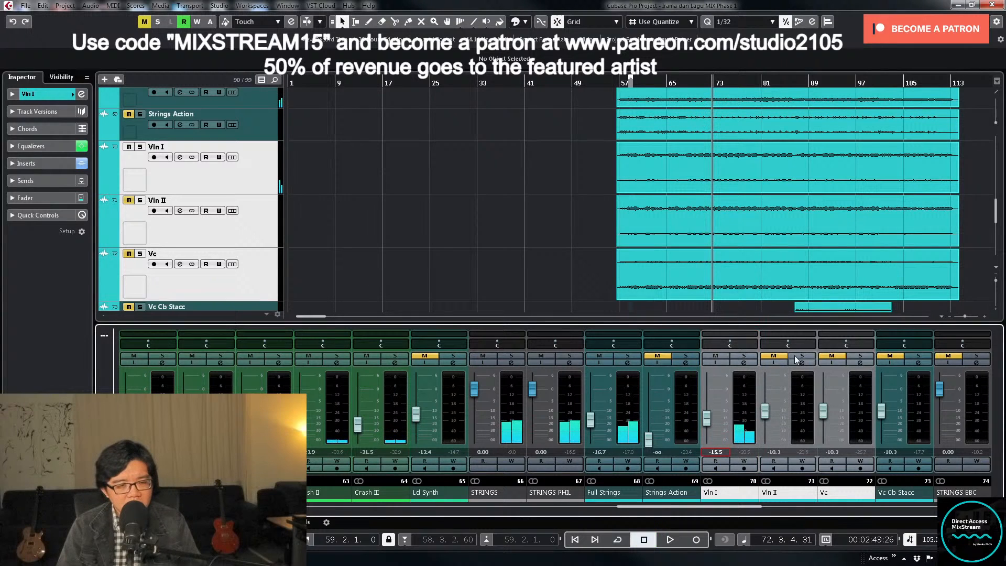
# - Load the MIX Strings insert preset on the Vln II channel
pyautogui.click(800, 363)
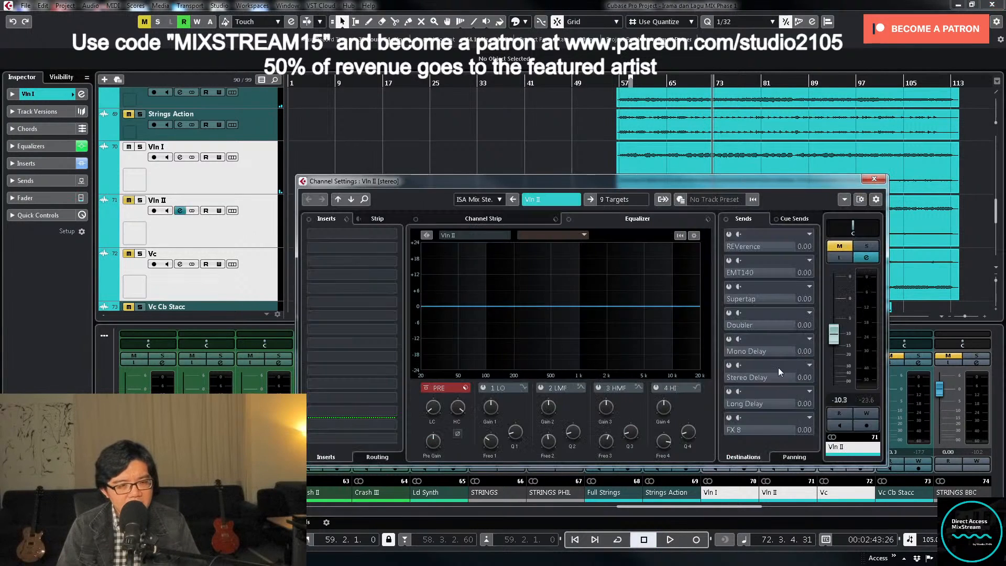
pyautogui.click(340, 234)
pyautogui.click(362, 231)
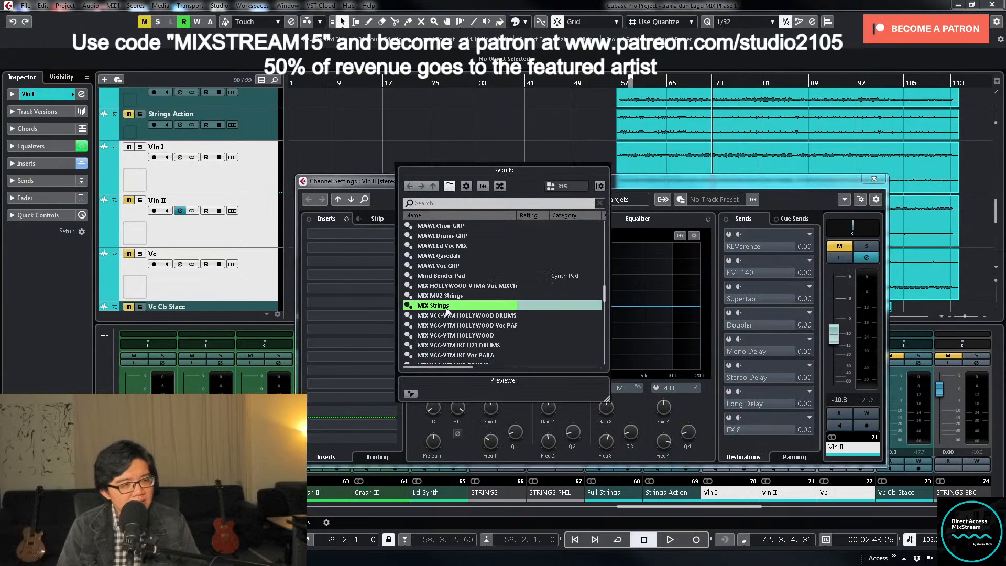
pyautogui.doubleClick(447, 307)
# - Select only Vln II, unmute and solo it, and play it from bar 72
pyautogui.click(134, 209)
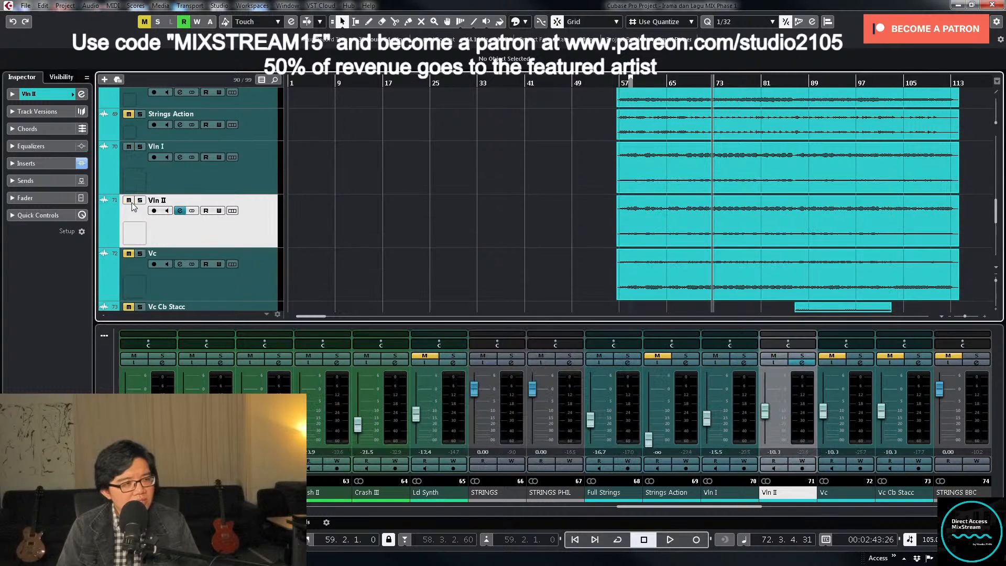
pyautogui.click(803, 356)
pyautogui.press('space')
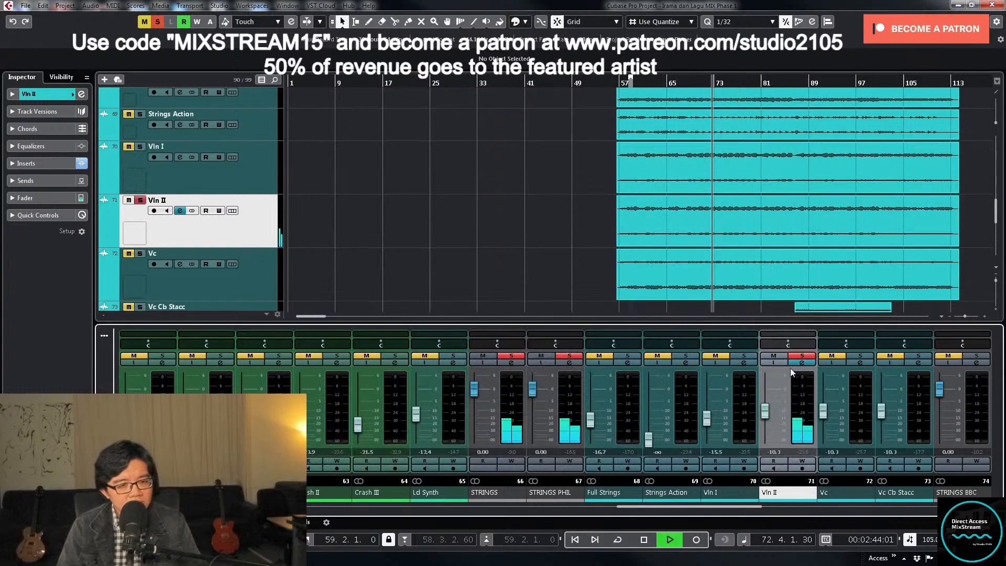
# - Play soloed Vln II from about bar 57 and set low-cut and high-cut filters in its channel equalizer
pyautogui.click(625, 166)
pyautogui.click(621, 82)
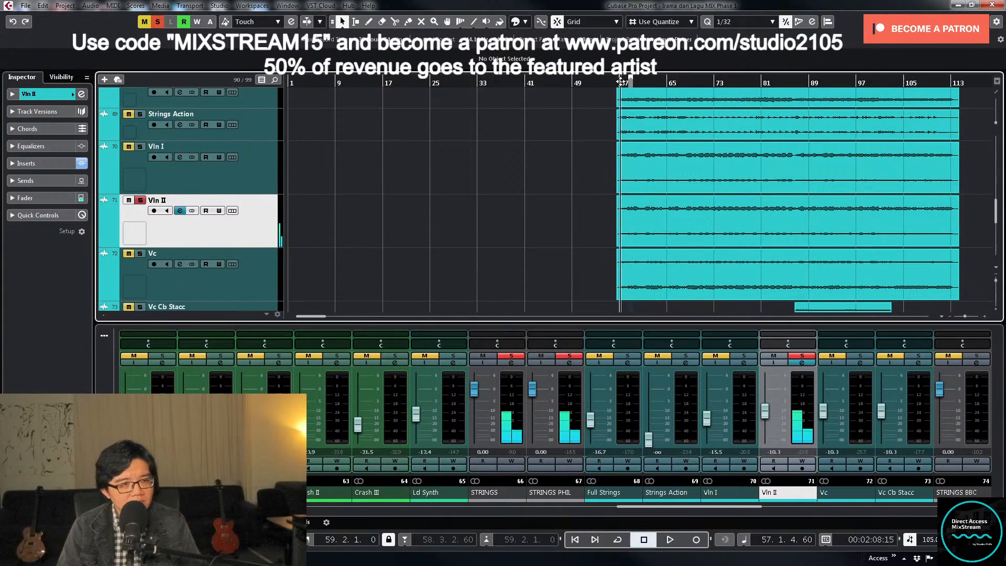
pyautogui.click(803, 362)
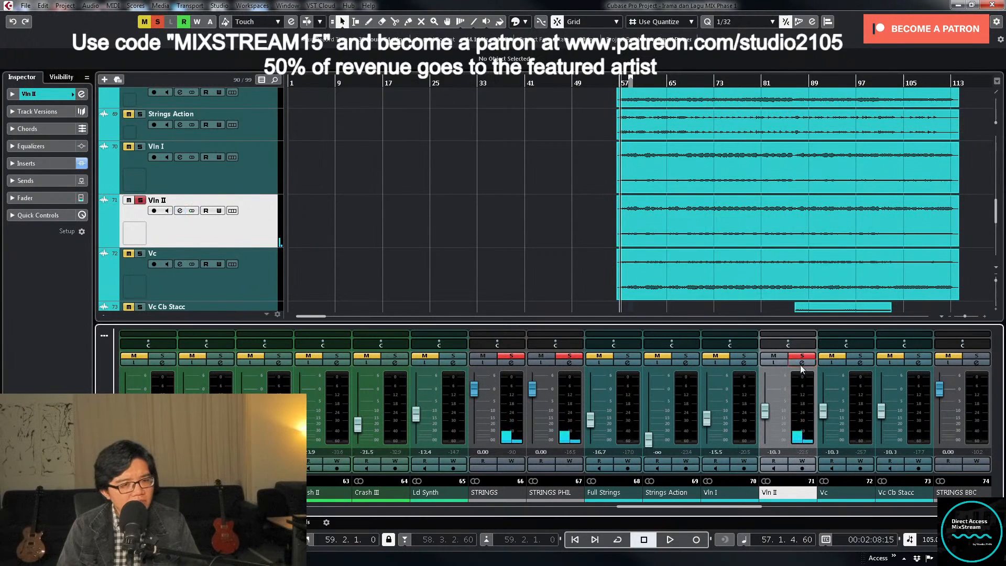
pyautogui.click(802, 363)
pyautogui.press('space')
pyautogui.moveTo(432, 410); pyautogui.dragTo(458, 422)
# - Sweep a narrow HMF boost on Vln II to about 4.06 kHz during playback and turn it into a -2.9 dB cut
pyautogui.click(600, 391)
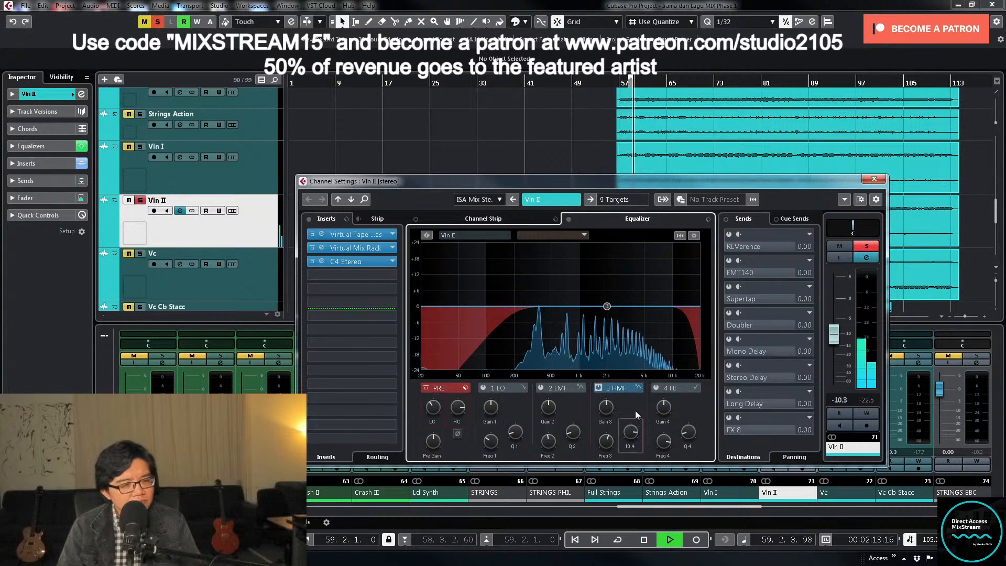
pyautogui.moveTo(611, 310); pyautogui.dragTo(638, 270)
pyautogui.moveTo(638, 267); pyautogui.dragTo(636, 262)
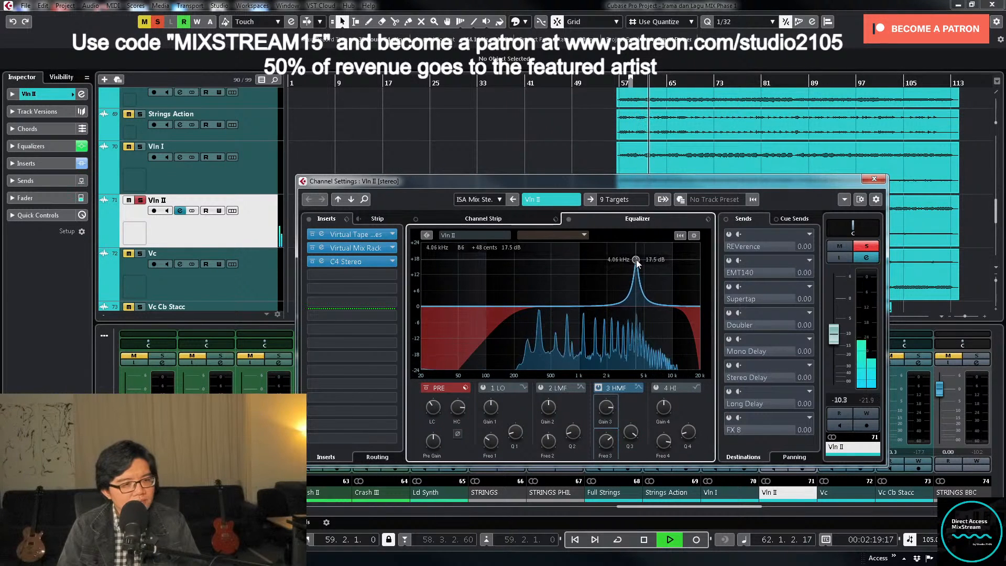
pyautogui.press('space')
pyautogui.moveTo(609, 409); pyautogui.dragTo(608, 455)
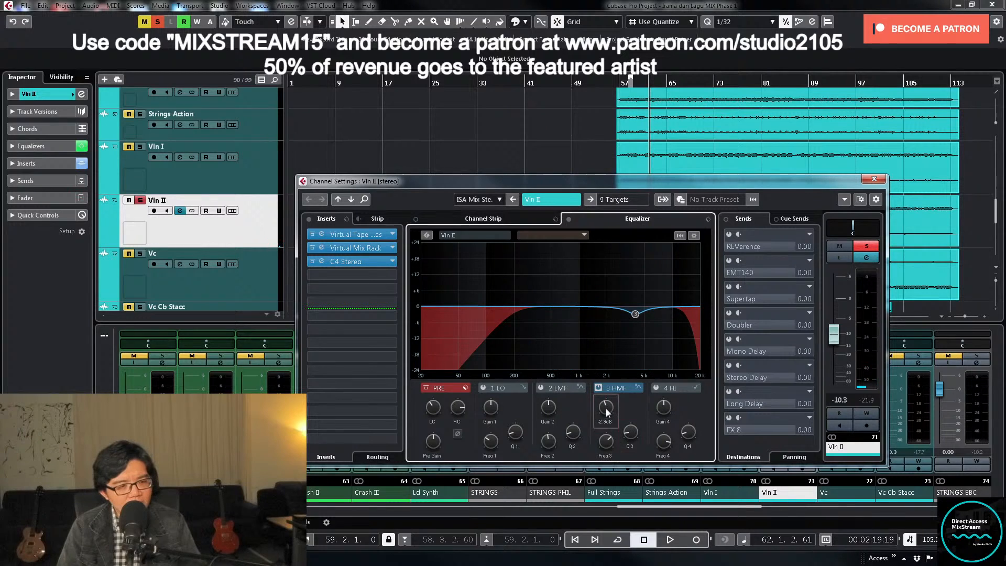
# - Sweep a narrow LMF boost on Vln II to about 1.10 kHz during playback and turn it into a narrow cut
pyautogui.click(541, 388)
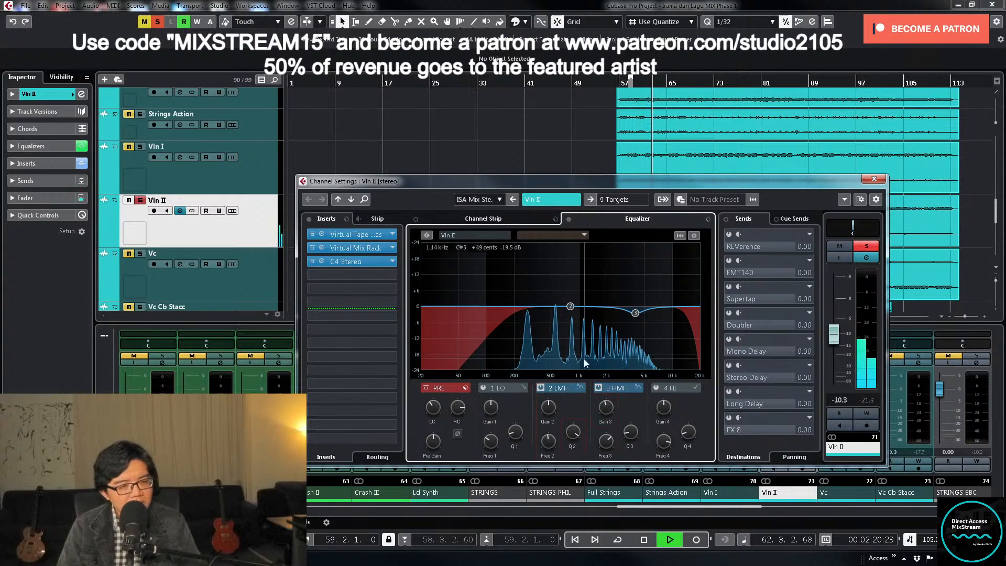
pyautogui.moveTo(573, 309); pyautogui.dragTo(583, 254)
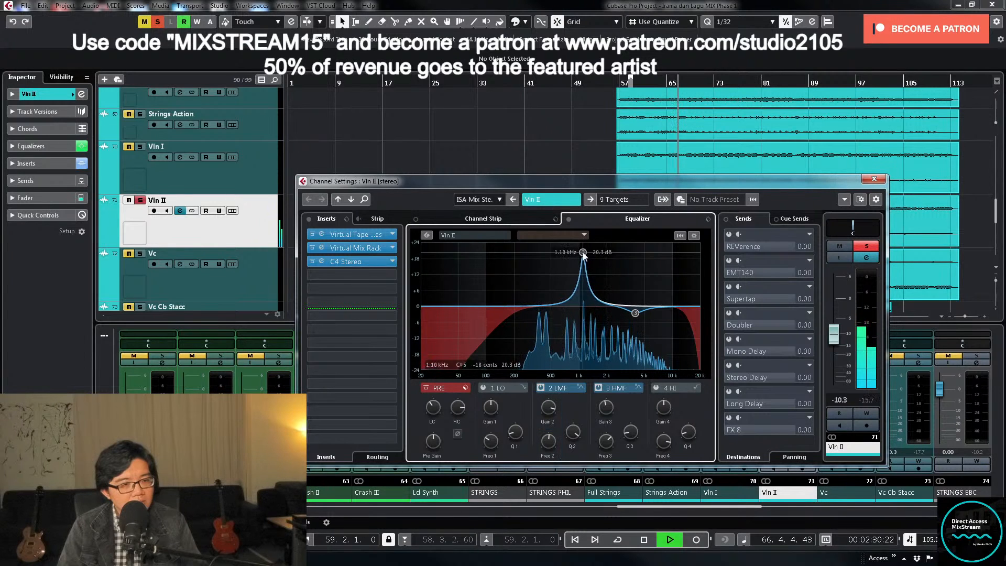
pyautogui.press('space')
pyautogui.moveTo(548, 406); pyautogui.dragTo(550, 419)
pyautogui.press('space')
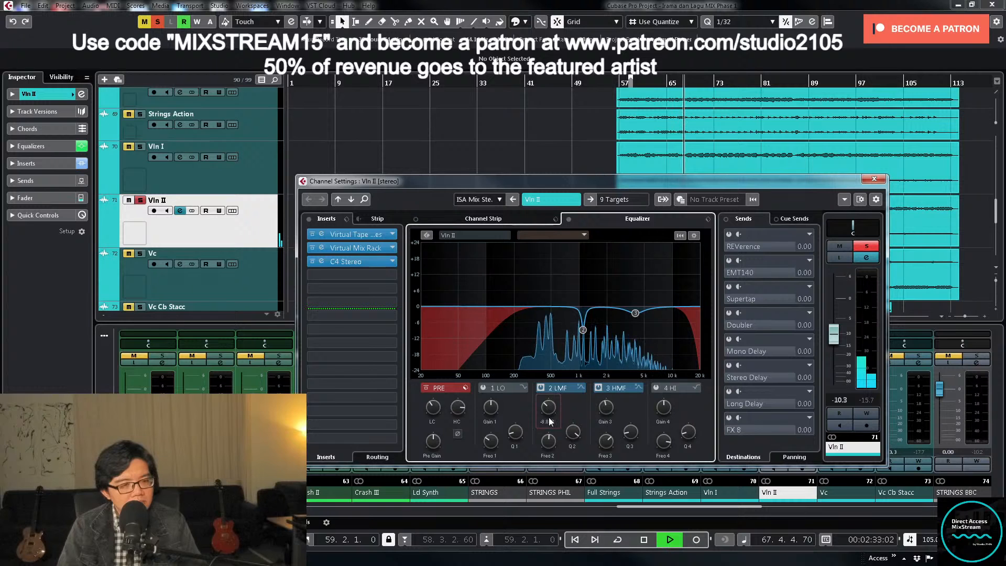
# - Unsolo Vln II and set its fader level to -15.5 dB while playing the full mix
pyautogui.click(867, 247)
pyautogui.click(874, 179)
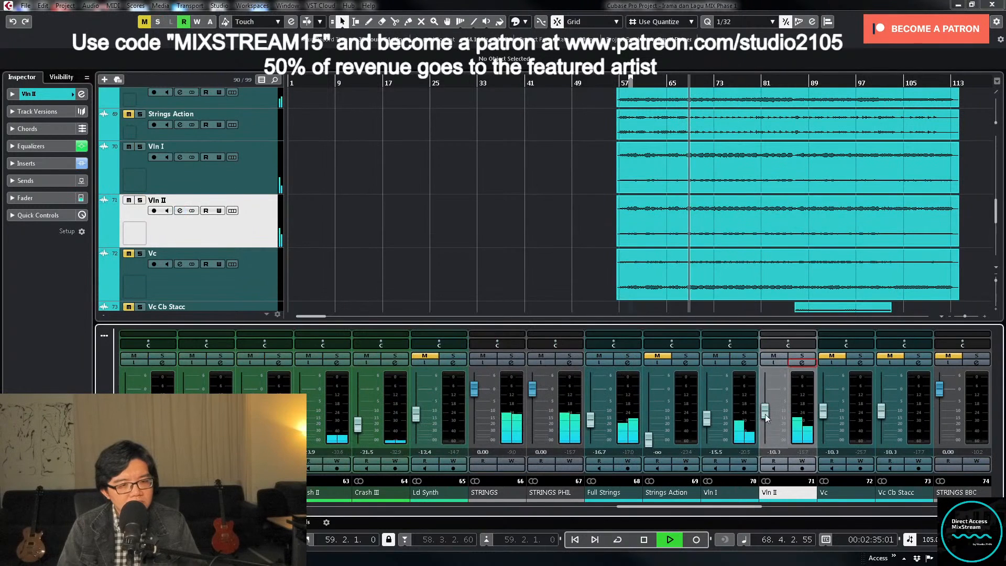
pyautogui.moveTo(765, 413); pyautogui.dragTo(766, 424)
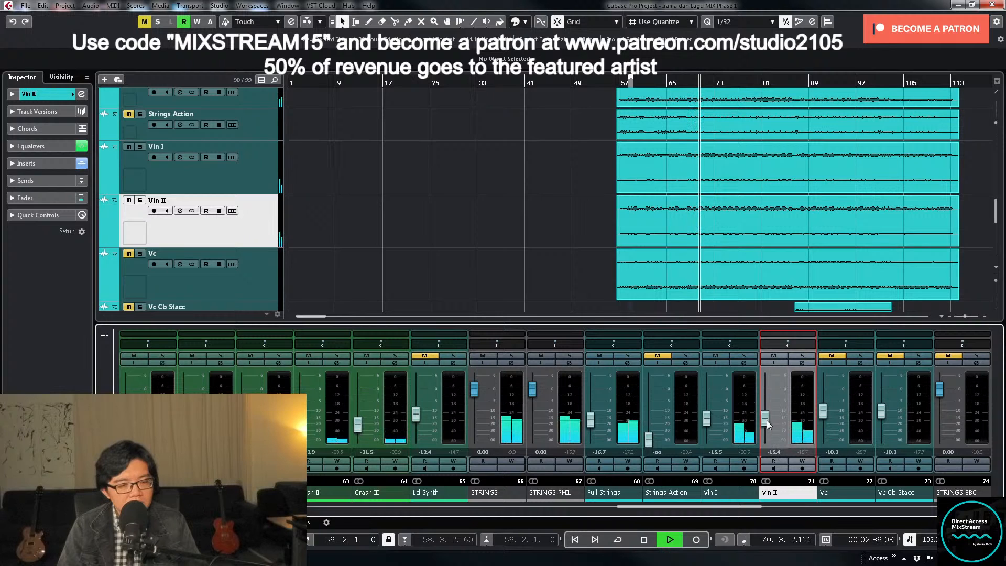
pyautogui.click(778, 452)
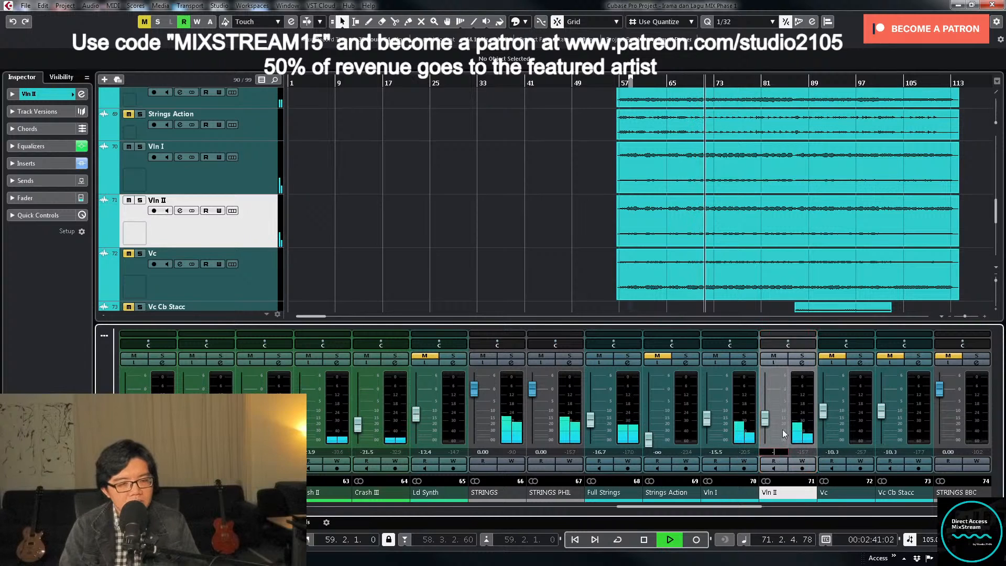
pyautogui.write('-15.5')
pyautogui.press('Return')
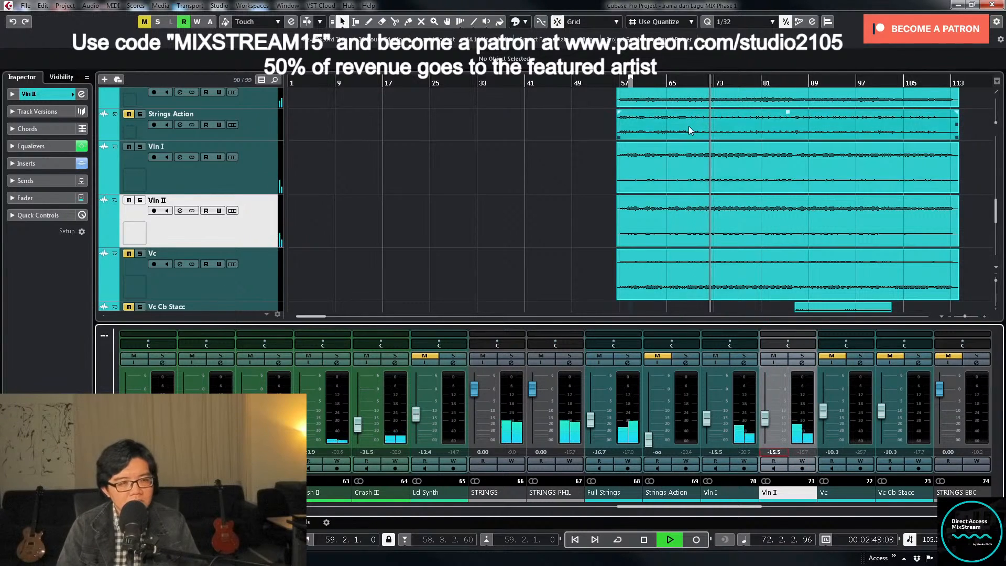
pyautogui.press('space')
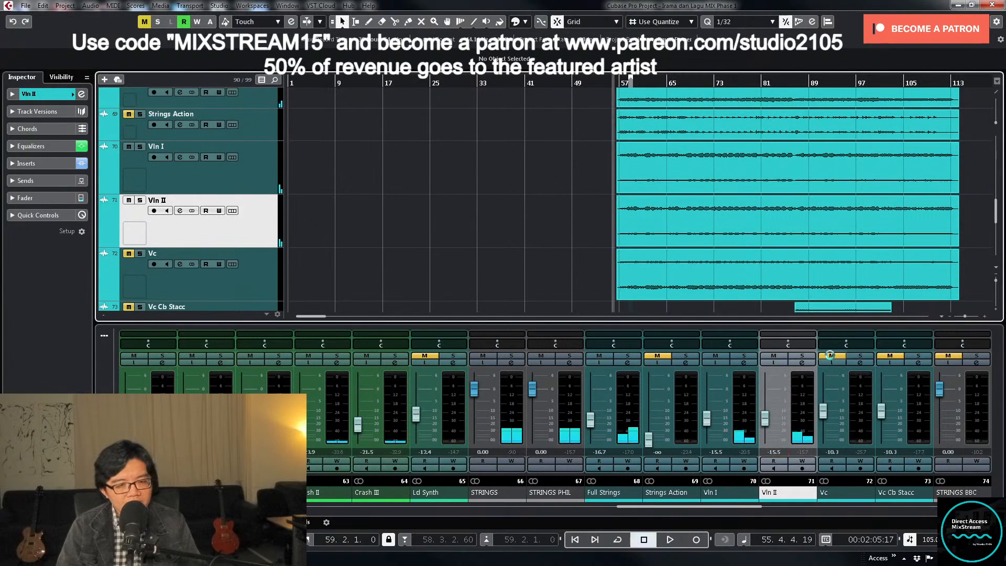
# - Load the MIX Strings insert preset on the Vc channel, solo the channel and play it
pyautogui.click(860, 363)
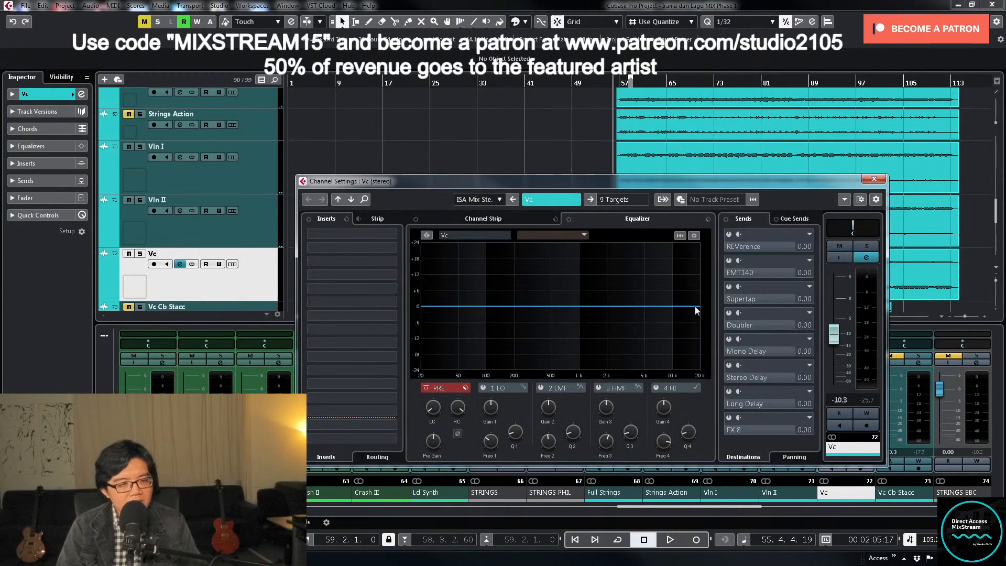
pyautogui.click(347, 219)
pyautogui.click(367, 232)
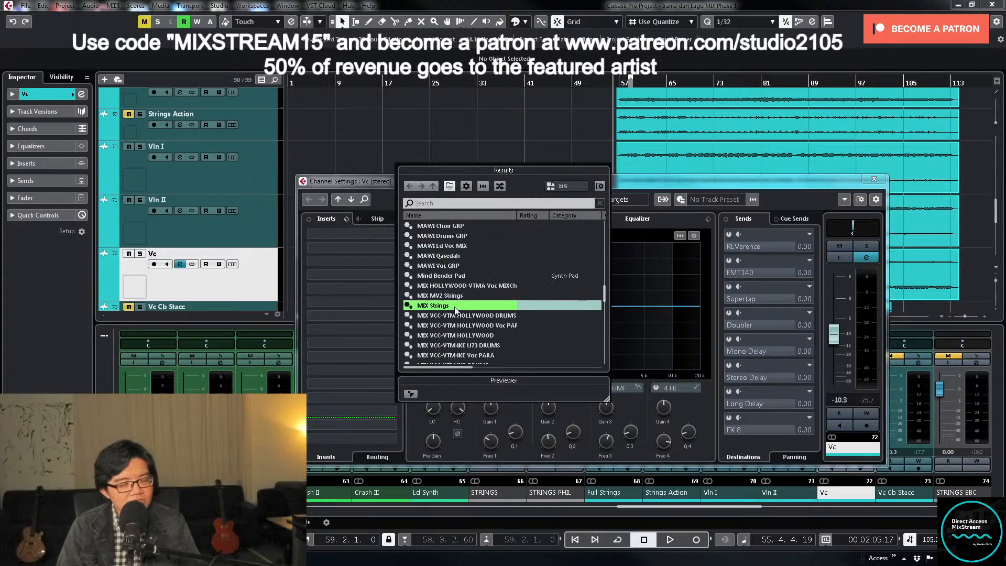
pyautogui.doubleClick(454, 306)
pyautogui.click(867, 247)
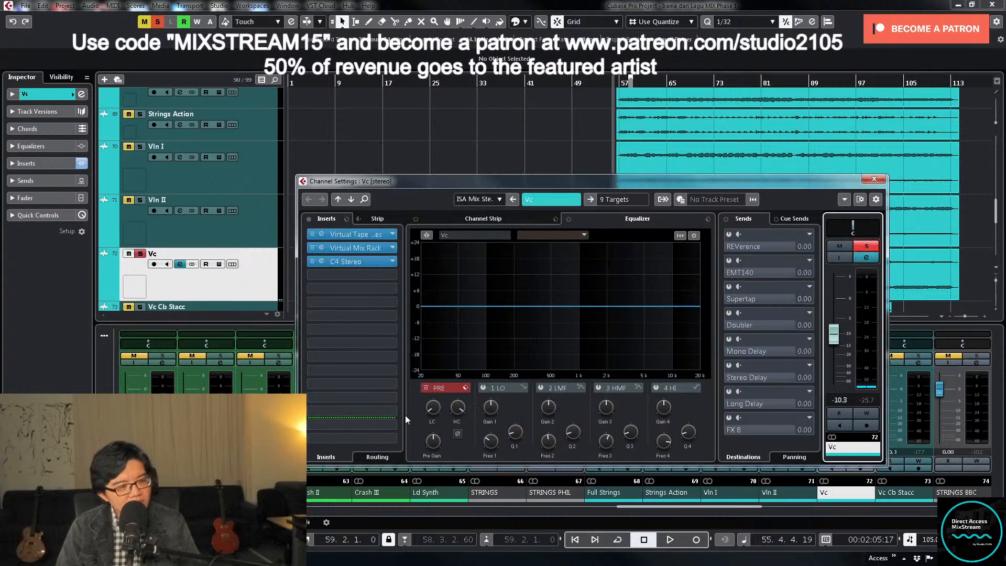
pyautogui.press('space')
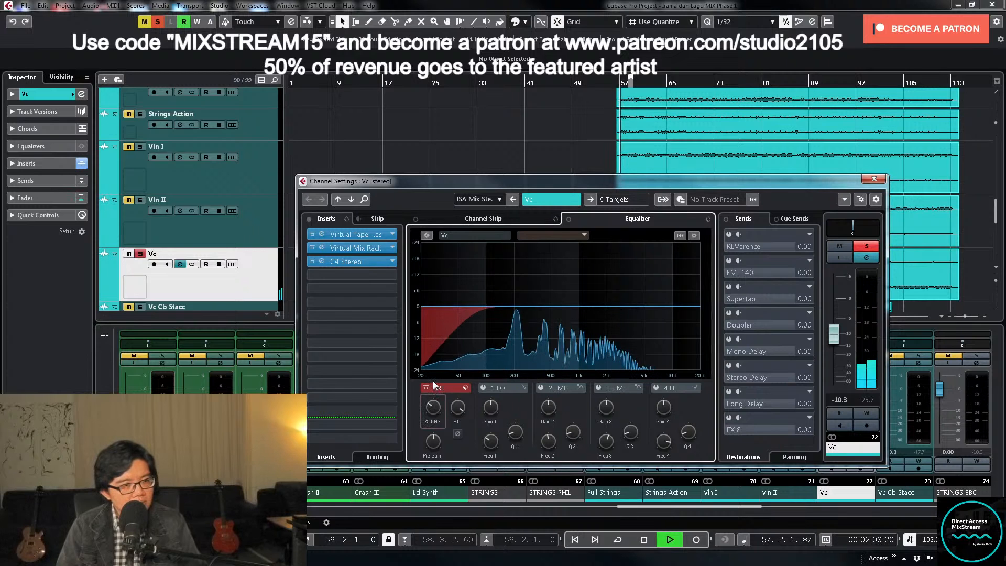
# - Sweep a narrow HMF boost on Vc between 2 and 5 kHz and turn it into a slight, wide cut
pyautogui.click(598, 388)
pyautogui.moveTo(607, 307); pyautogui.dragTo(624, 271)
pyautogui.press('space')
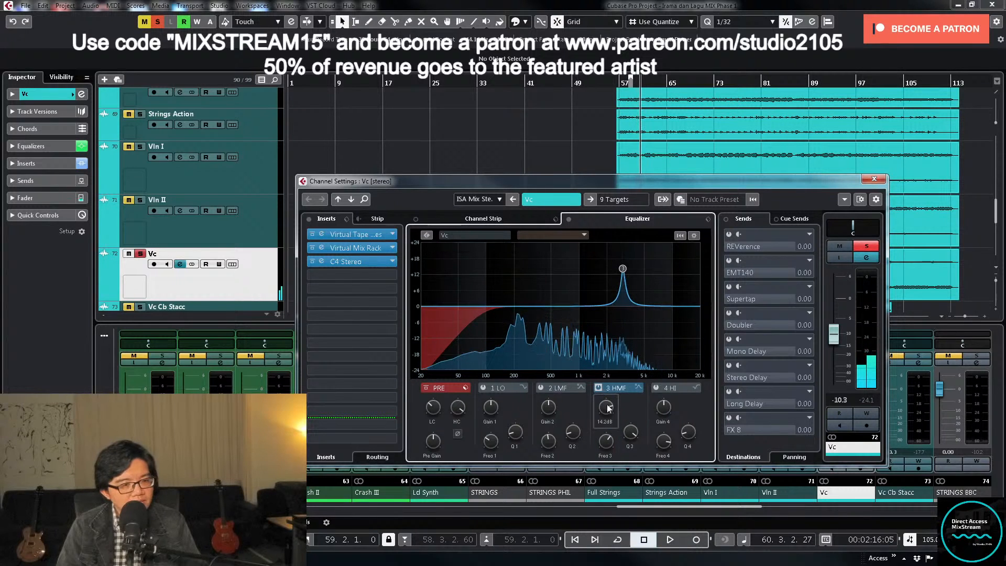
pyautogui.moveTo(607, 407); pyautogui.dragTo(617, 493)
pyautogui.press('space')
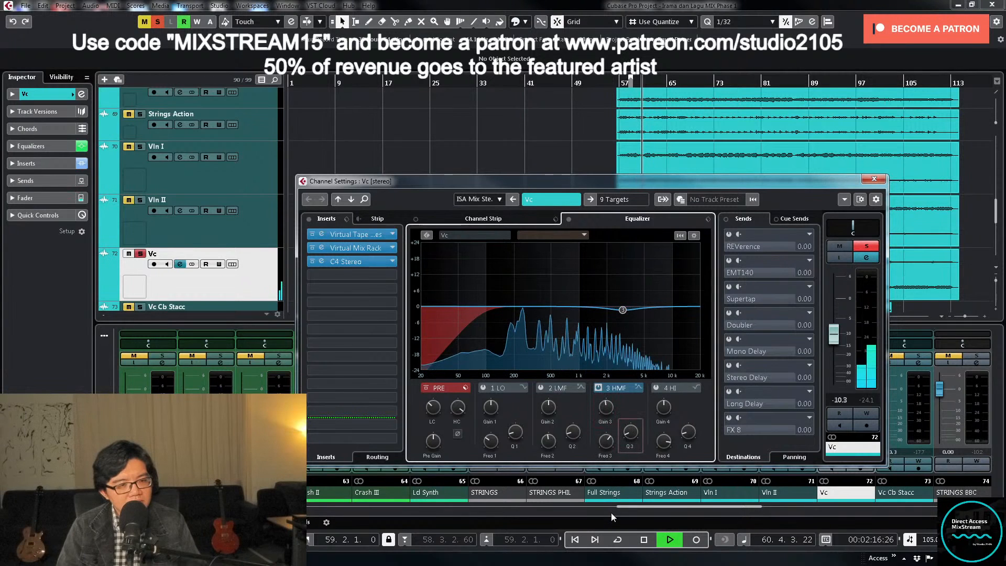
# - Sweep a narrow LMF boost on Vc near 1 kHz, turn it into a -4.3 dB cut and audition the result
pyautogui.click(540, 387)
pyautogui.moveTo(571, 306); pyautogui.dragTo(577, 254)
pyautogui.press('space')
pyautogui.moveTo(549, 406); pyautogui.dragTo(548, 457)
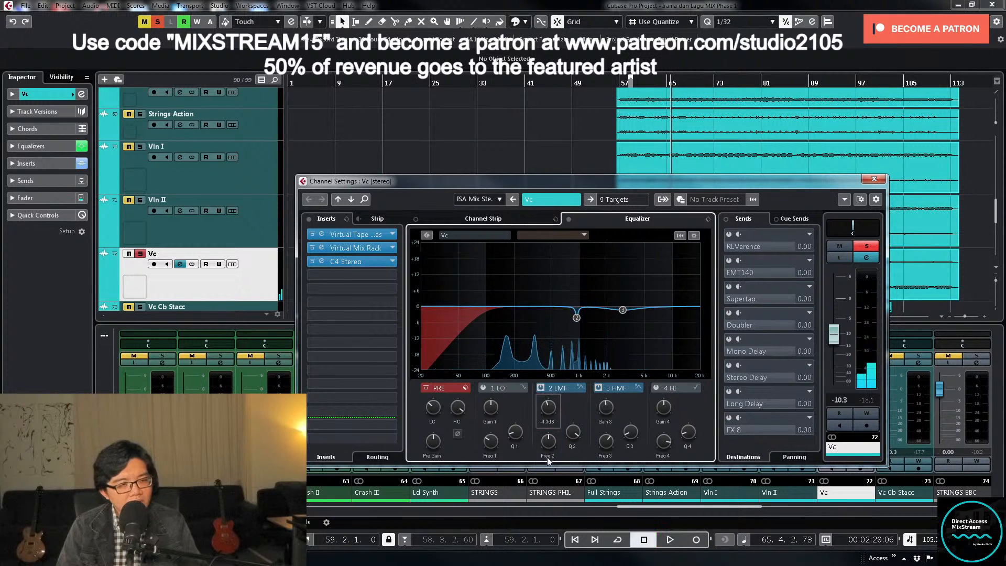
pyautogui.press('space')
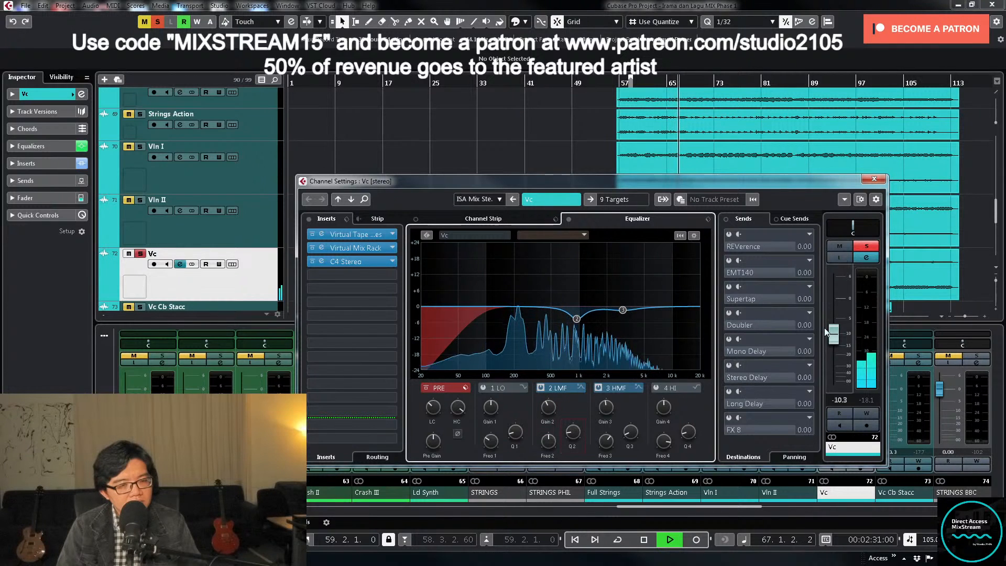
pyautogui.press('space')
# - Unsolo Vc and set its fader level to -14 dB while playing the full mix
pyautogui.click(867, 246)
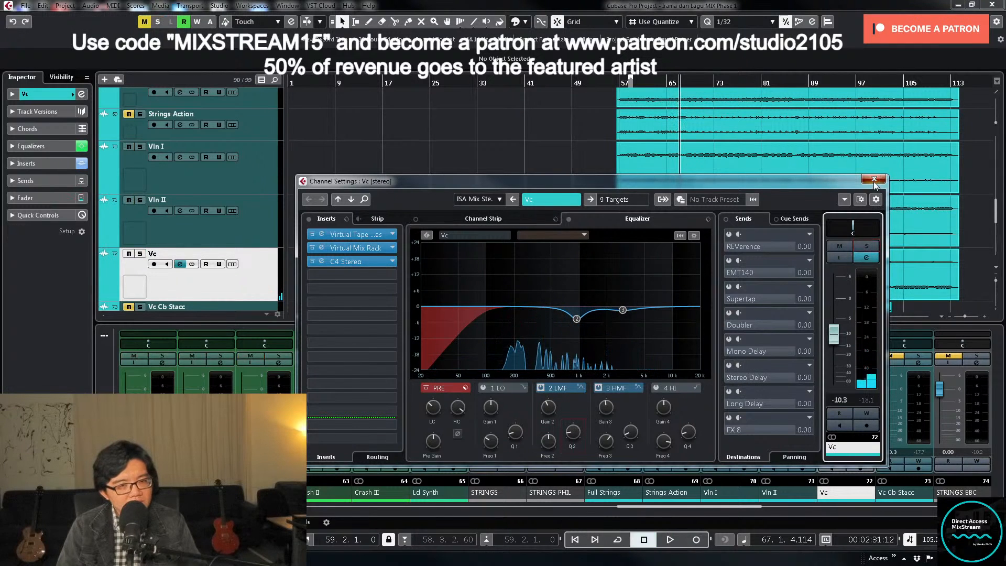
pyautogui.click(879, 179)
pyautogui.press('space')
pyautogui.moveTo(824, 414); pyautogui.dragTo(827, 420)
pyautogui.press('space')
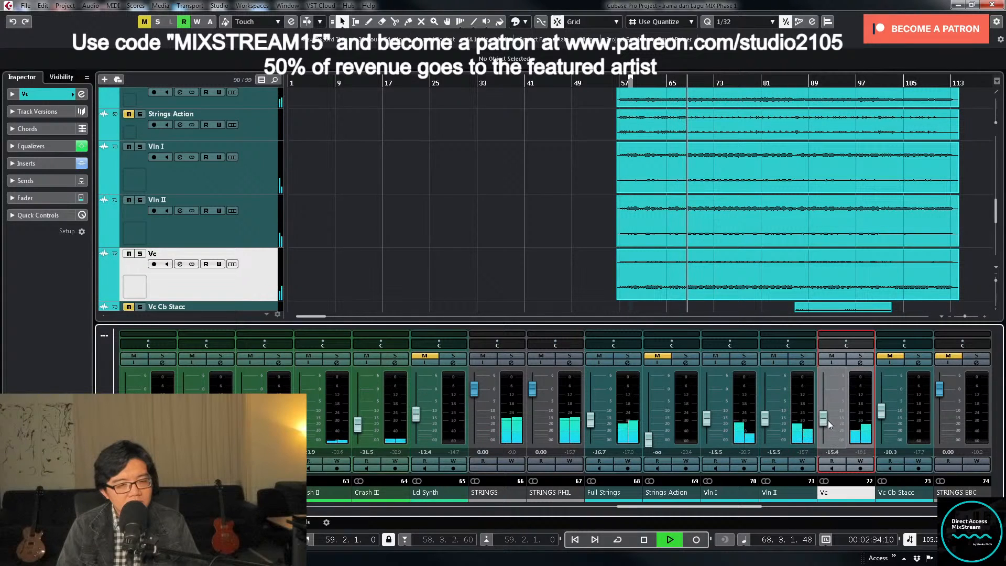
pyautogui.click(832, 452)
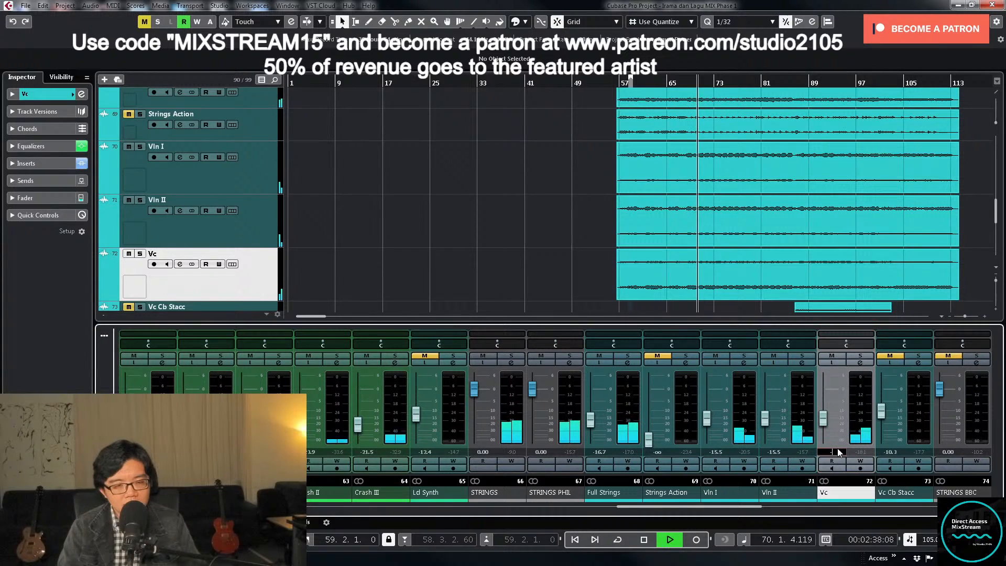
pyautogui.write('-14')
pyautogui.press('Return')
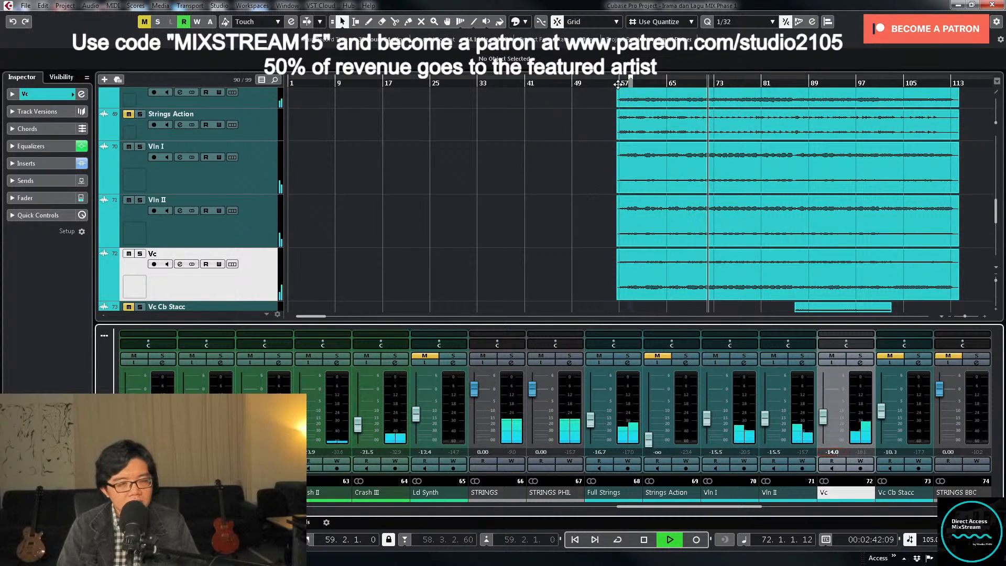
# - Stop playback, then unmute and select the Strings Action track
pyautogui.scroll(-3, 594, 239)
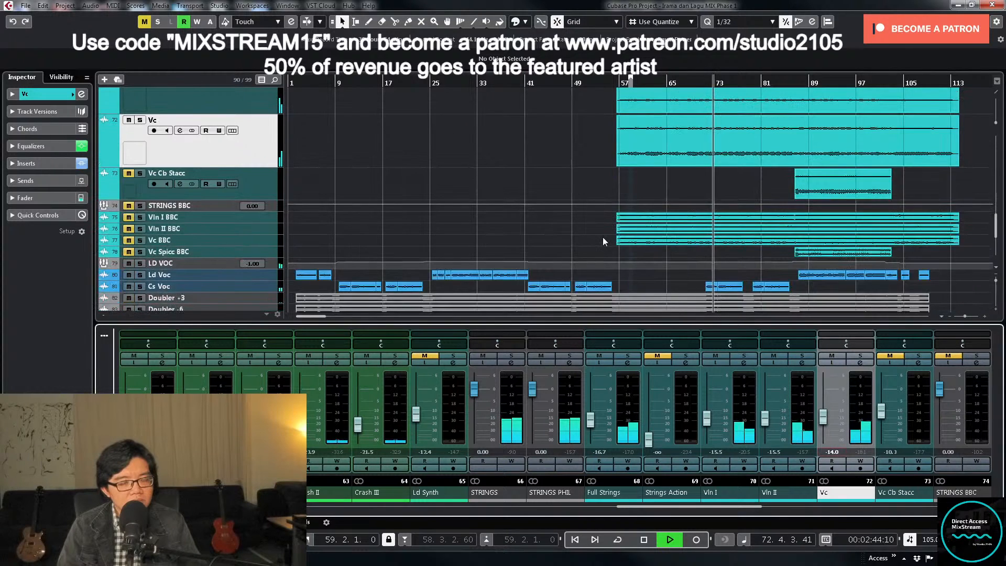
pyautogui.scroll(3, 603, 237)
pyautogui.press('space')
pyautogui.scroll(3, 609, 96)
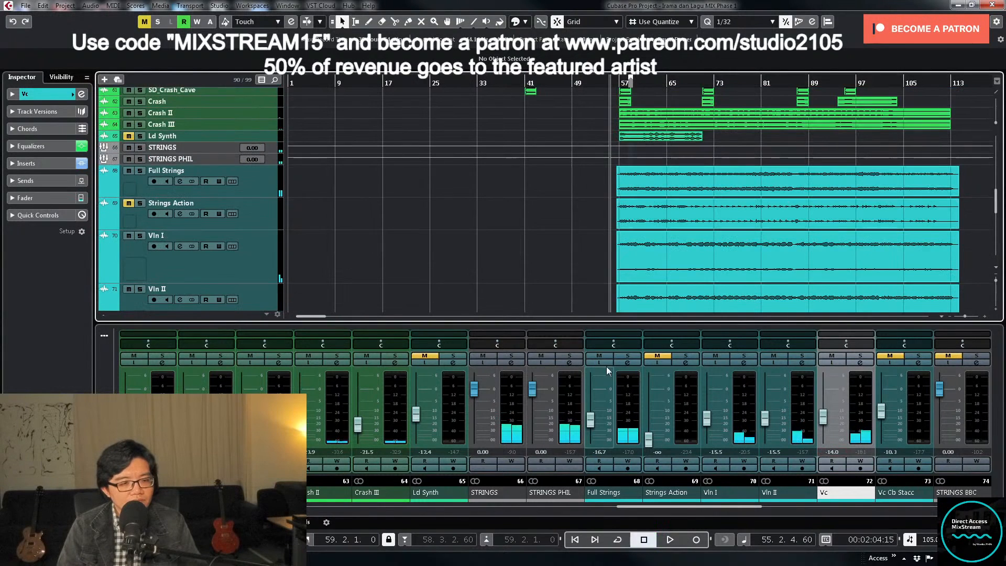
pyautogui.click(662, 357)
pyautogui.click(247, 220)
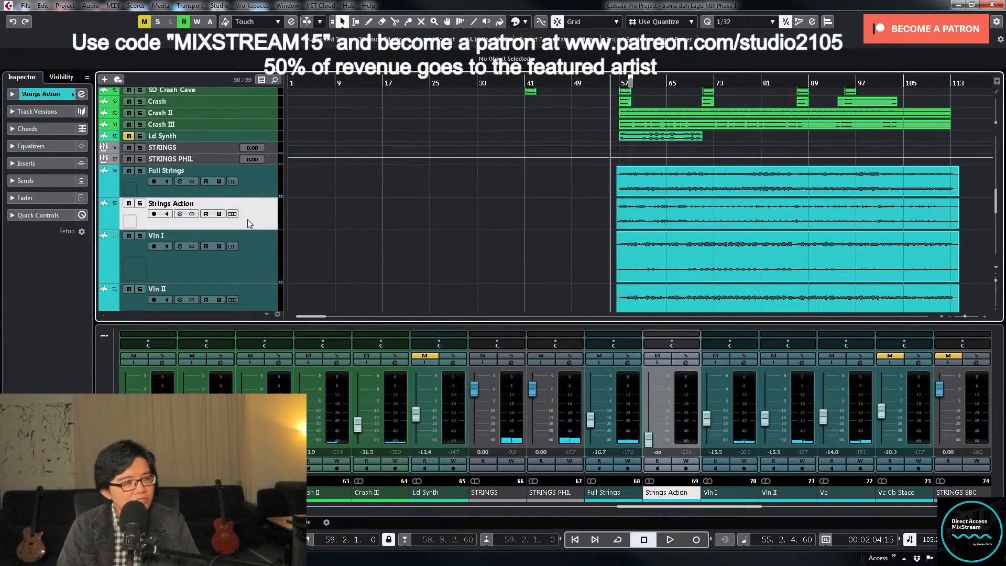
# - Examine the Strings Action waveform up close around the start of its clip near bar 57
pyautogui.press('z')
pyautogui.press('h')
pyautogui.press('h')
pyautogui.press('h')
pyautogui.press('h')
pyautogui.press('h')
pyautogui.press('h')
pyautogui.press('h')
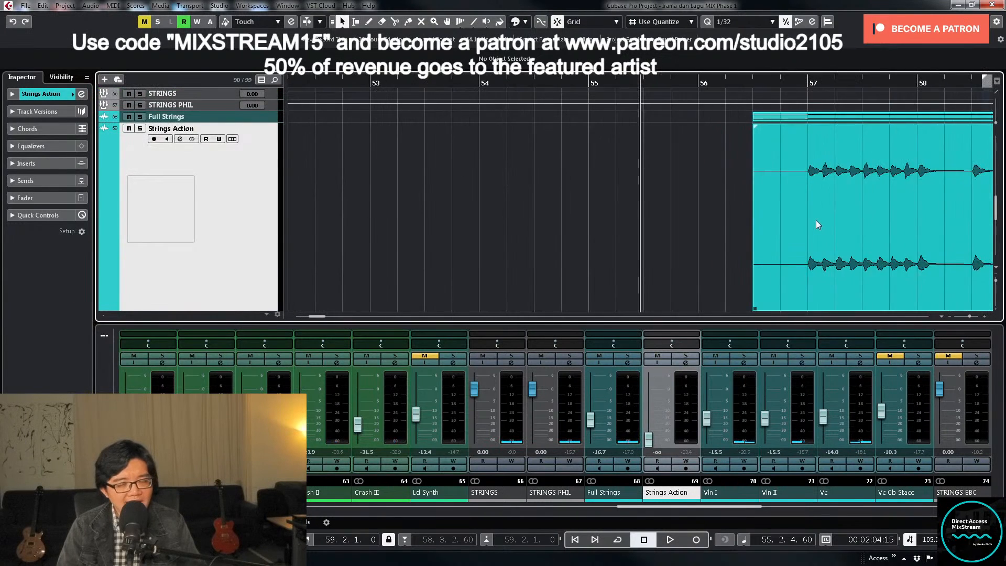
pyautogui.scroll(-2, 815, 226)
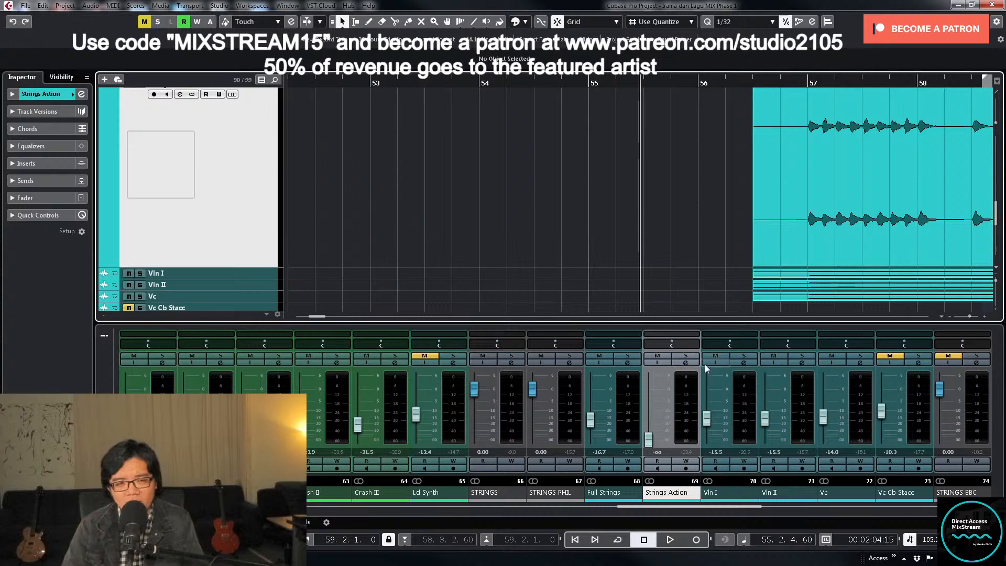
# - Solo Strings Action, play it from just before bar 57 and raise its fader to about -17.1 dB
pyautogui.click(686, 356)
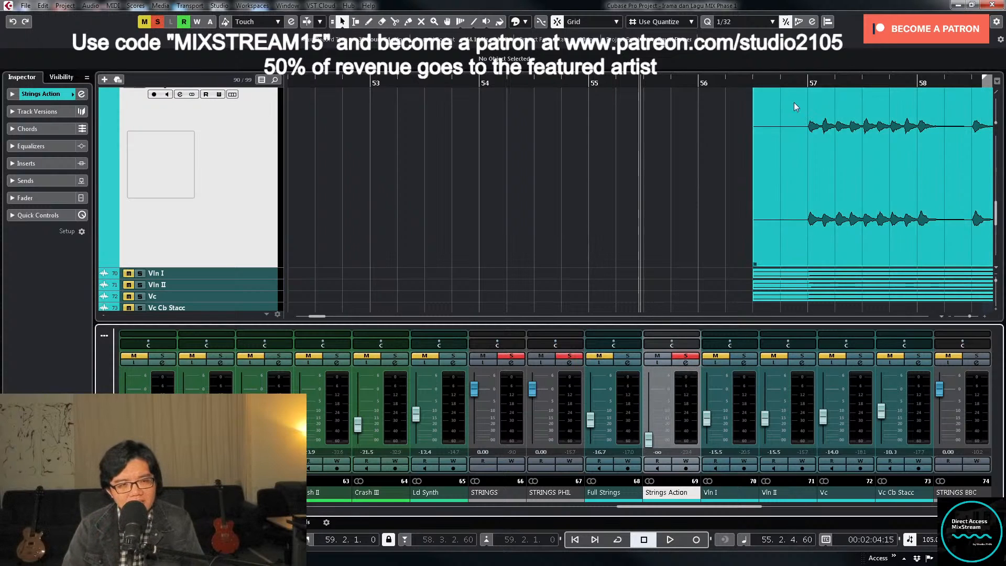
pyautogui.click(778, 75)
pyautogui.press('space')
pyautogui.moveTo(650, 440); pyautogui.dragTo(650, 420)
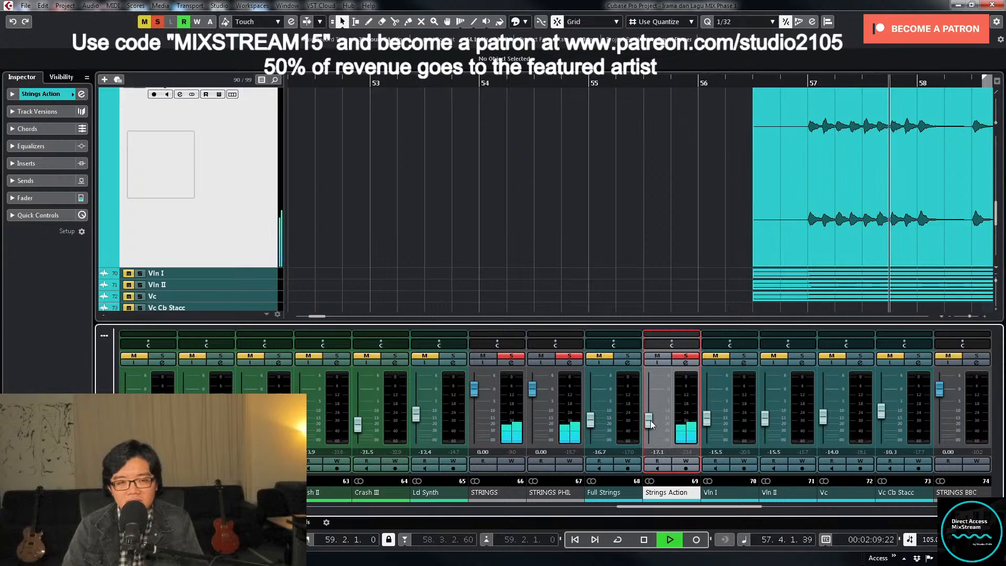
pyautogui.press('space')
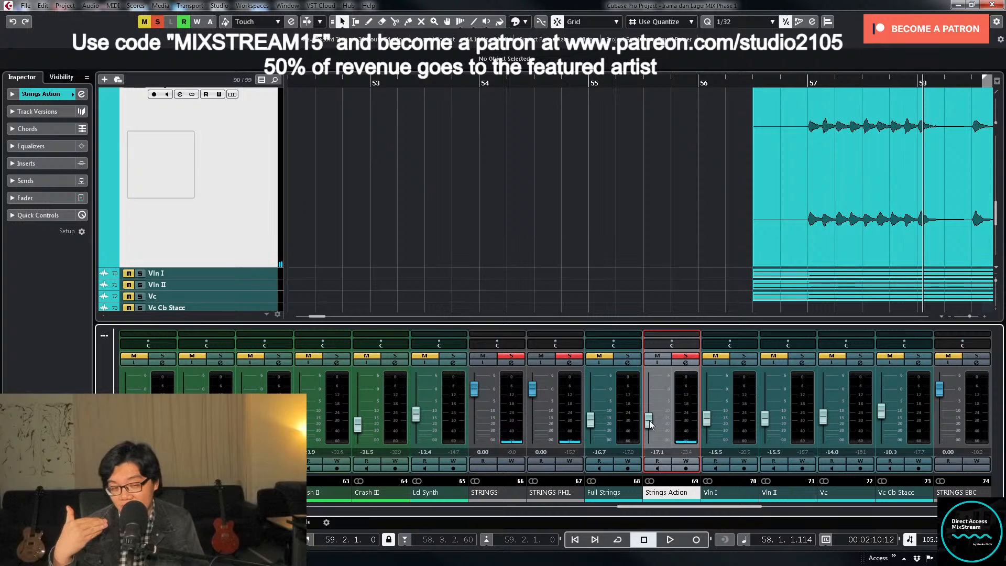
# - Set a low cut at about 91.3 Hz in the Strings Action equalizer and unsolo the channel
pyautogui.click(684, 364)
pyautogui.moveTo(428, 406); pyautogui.dragTo(441, 385)
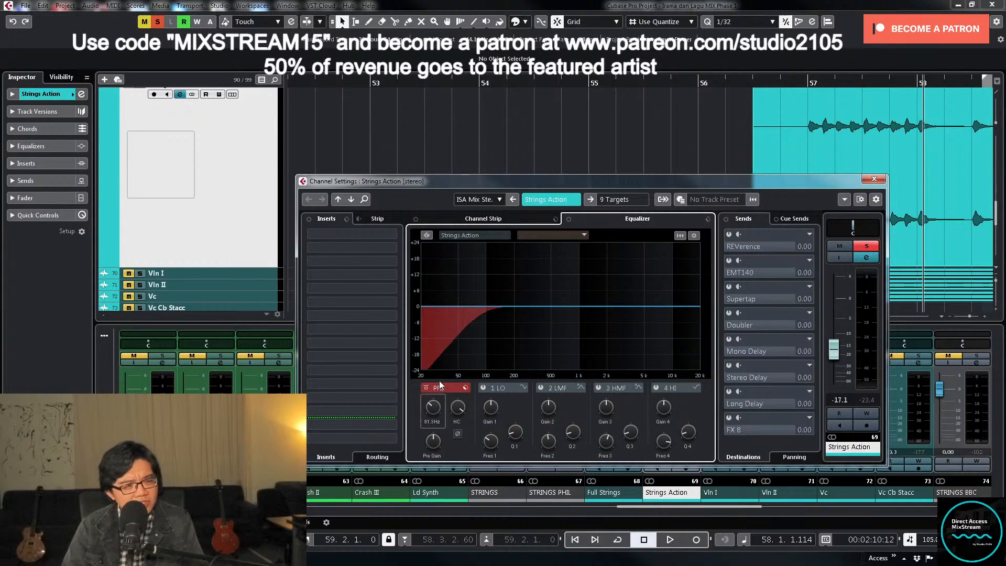
pyautogui.click(866, 246)
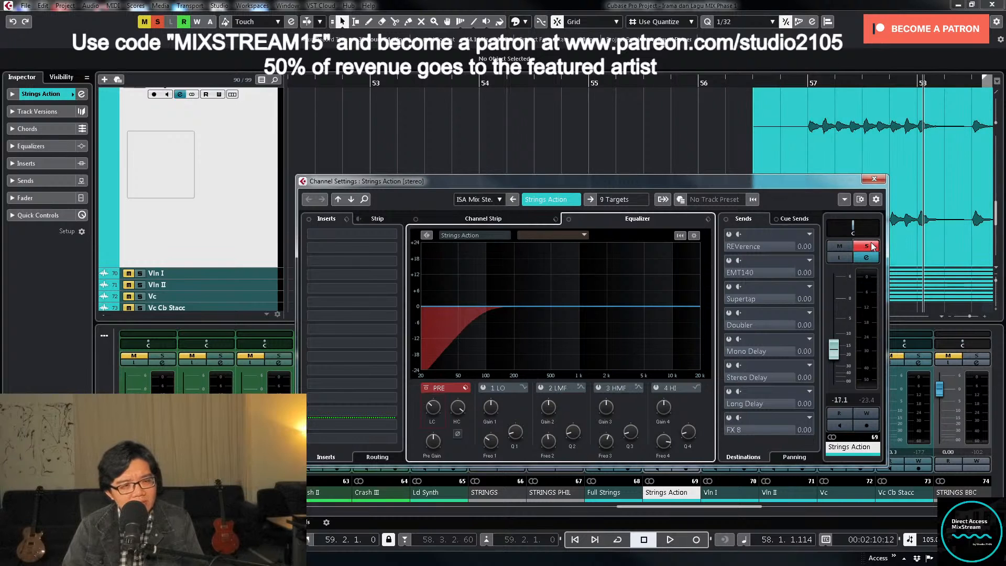
# - Close the Strings Action settings, play from about bar 56 and set the track's fader to -18.0 dB
pyautogui.click(874, 179)
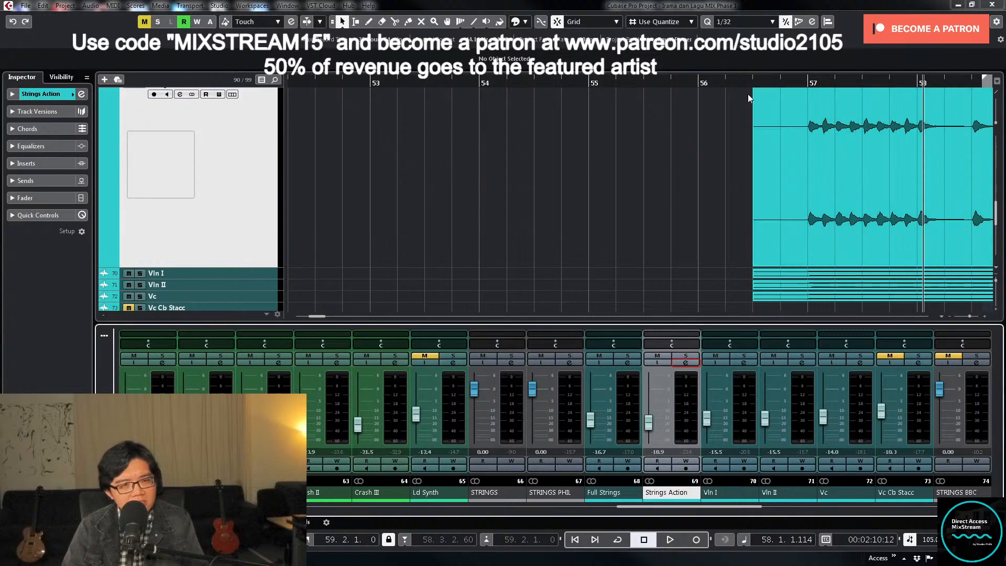
pyautogui.click(733, 80)
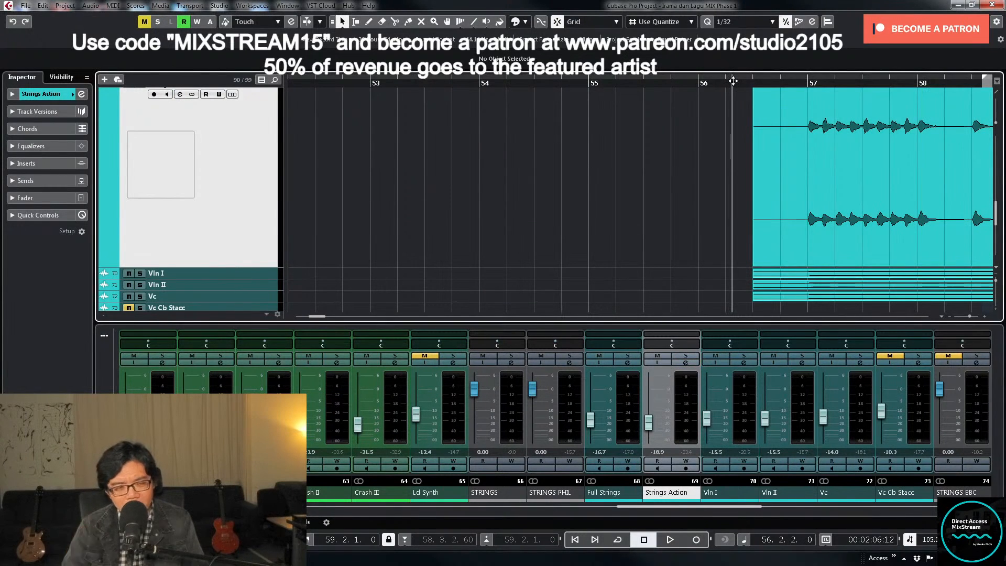
pyautogui.press('space')
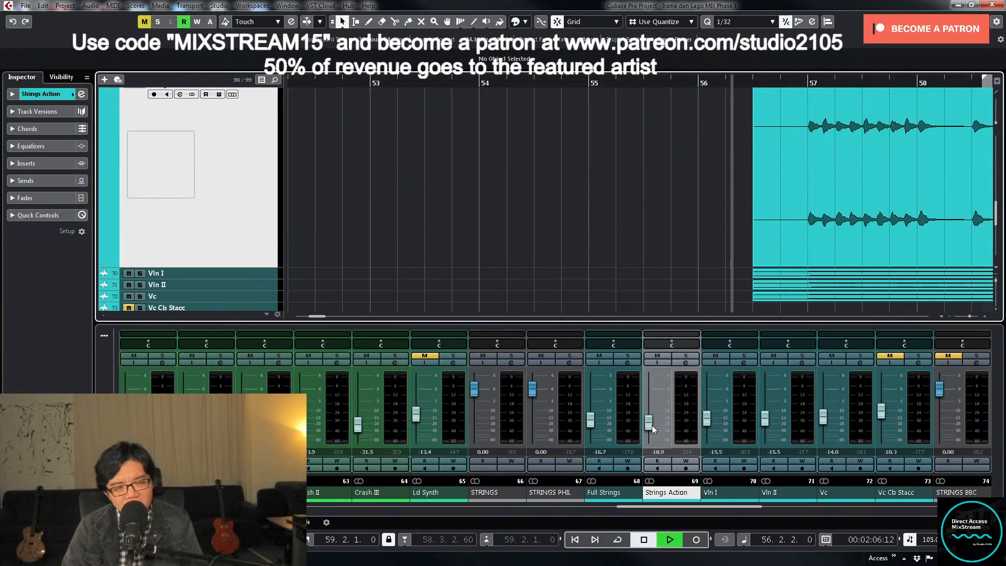
pyautogui.moveTo(652, 426); pyautogui.dragTo(654, 426)
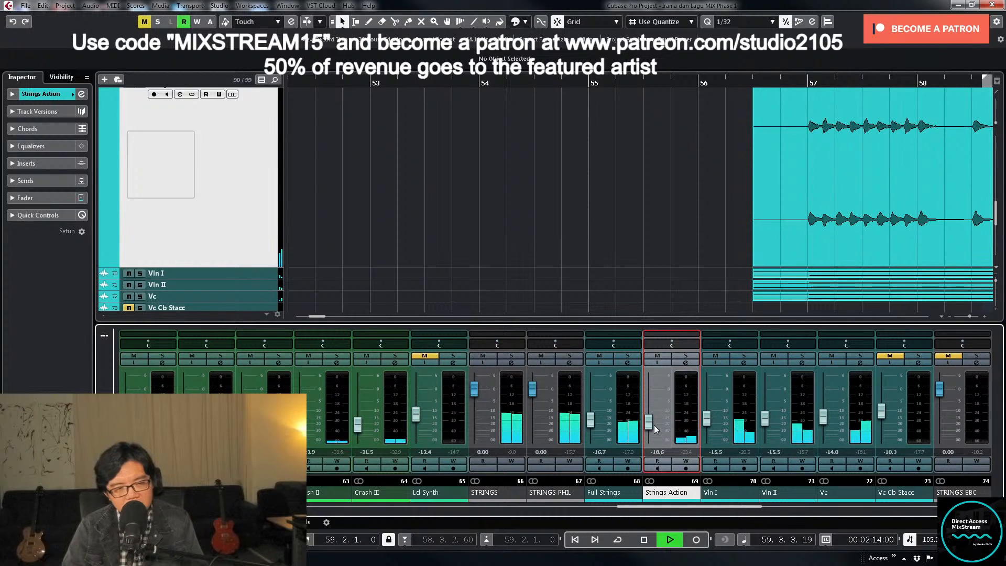
pyautogui.moveTo(654, 425); pyautogui.dragTo(654, 423)
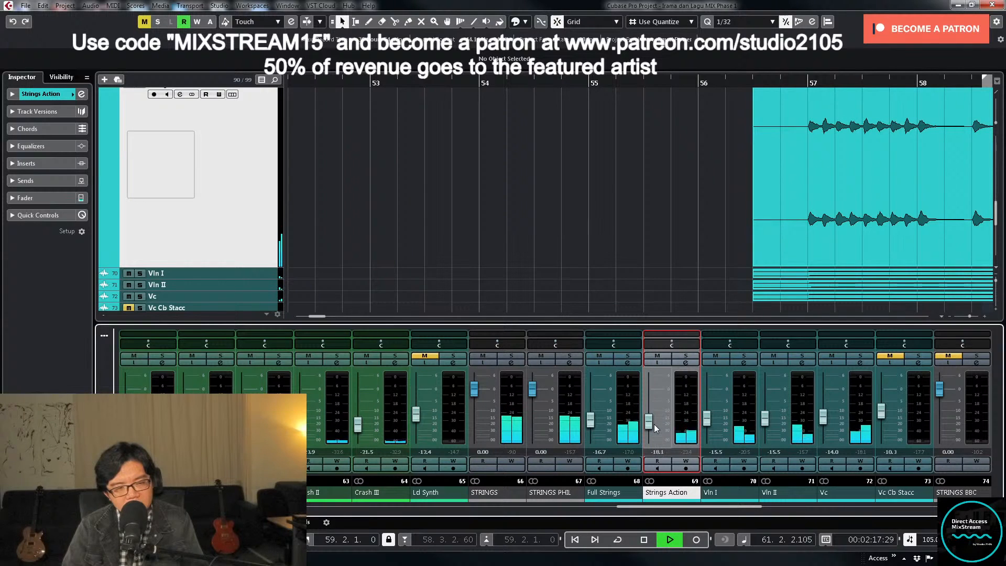
pyautogui.doubleClick(662, 451)
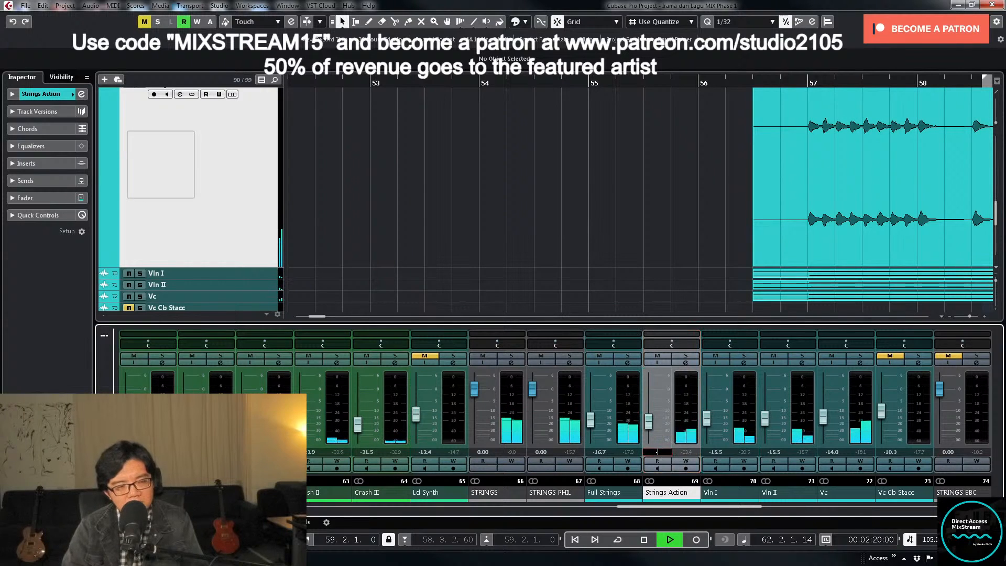
pyautogui.press('Return')
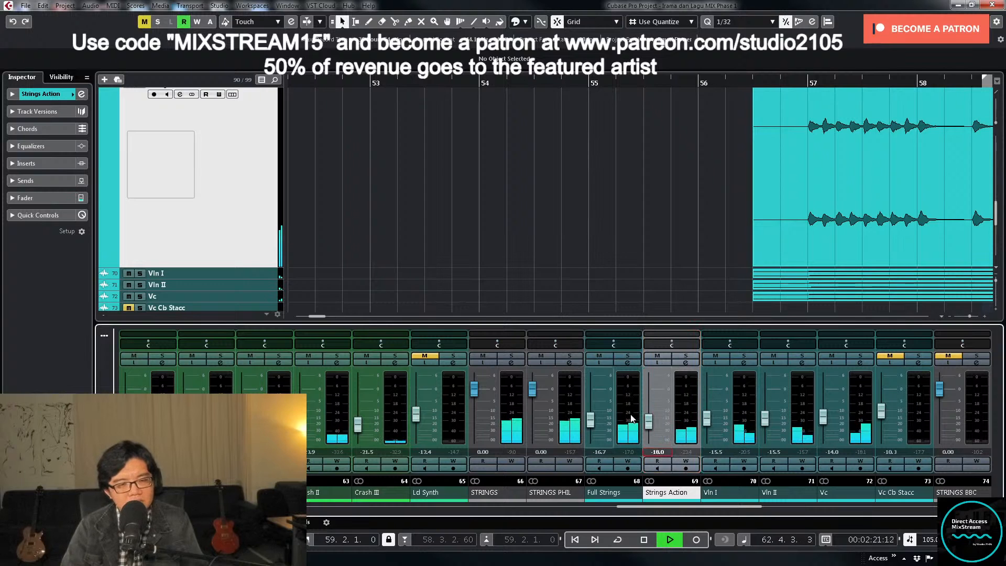
# - Stop playback and unmute the STRINGS BBC and Vln I BBC tracks
pyautogui.click(544, 269)
pyautogui.press('g')
pyautogui.press('g')
pyautogui.press('g')
pyautogui.press('g')
pyautogui.press('g')
pyautogui.press('g')
pyautogui.press('g')
pyautogui.press('g')
pyautogui.press('g')
pyautogui.press('g')
pyautogui.press('g')
pyautogui.press('g')
pyautogui.press('g')
pyautogui.press('g')
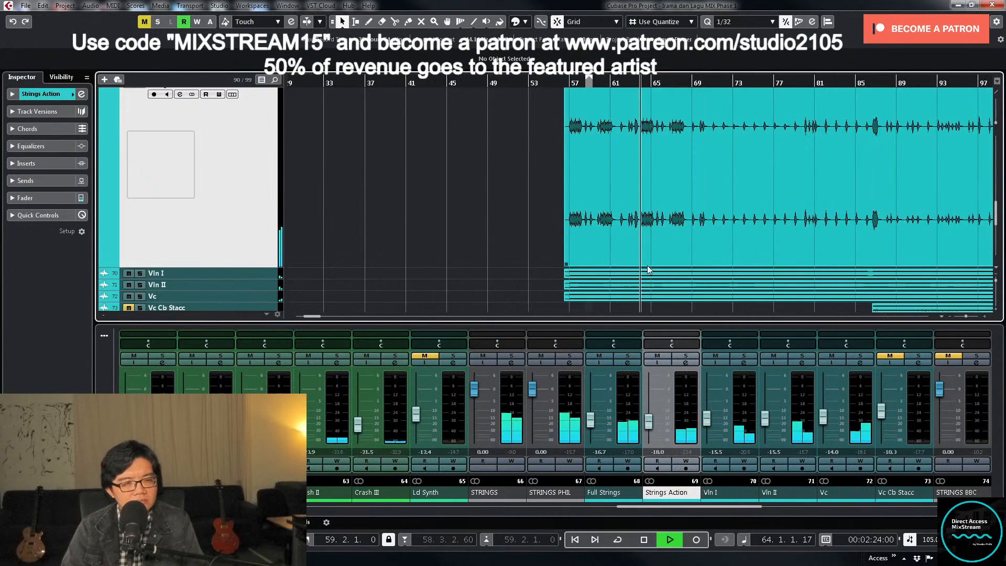
pyautogui.scroll(-1, 648, 269)
pyautogui.press('g')
pyautogui.press('g')
pyautogui.press('g')
pyautogui.press('space')
pyautogui.scroll(-2, 432, 279)
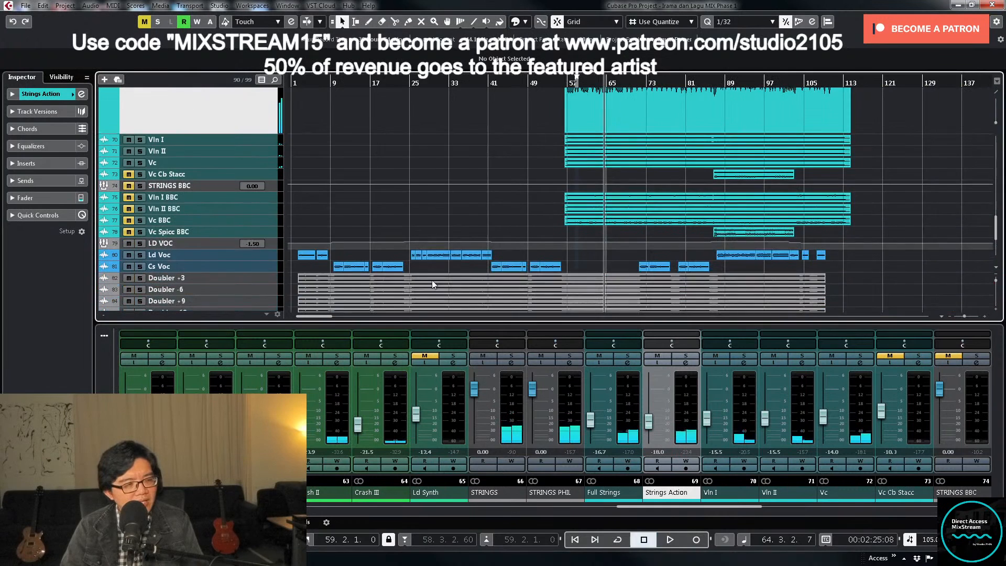
pyautogui.press('h')
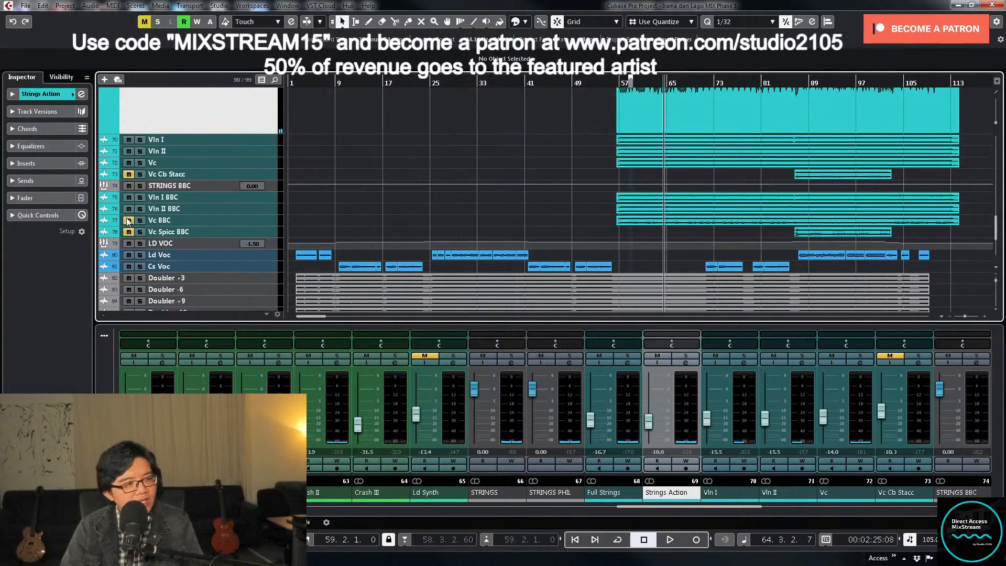
# - Select the four BBC string tracks from Vln I BBC to Vc Spicc BBC
pyautogui.click(262, 199)
pyautogui.keyDown('shift'); pyautogui.click(272, 232); pyautogui.keyUp('shift')
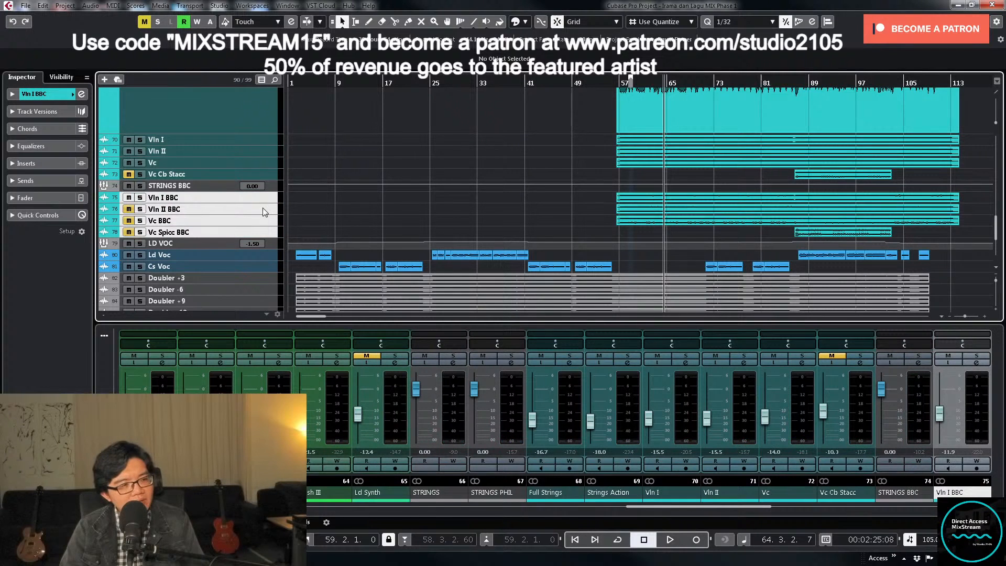
pyautogui.moveTo(251, 203); pyautogui.dragTo(252, 234)
pyautogui.scroll(3, 632, 244)
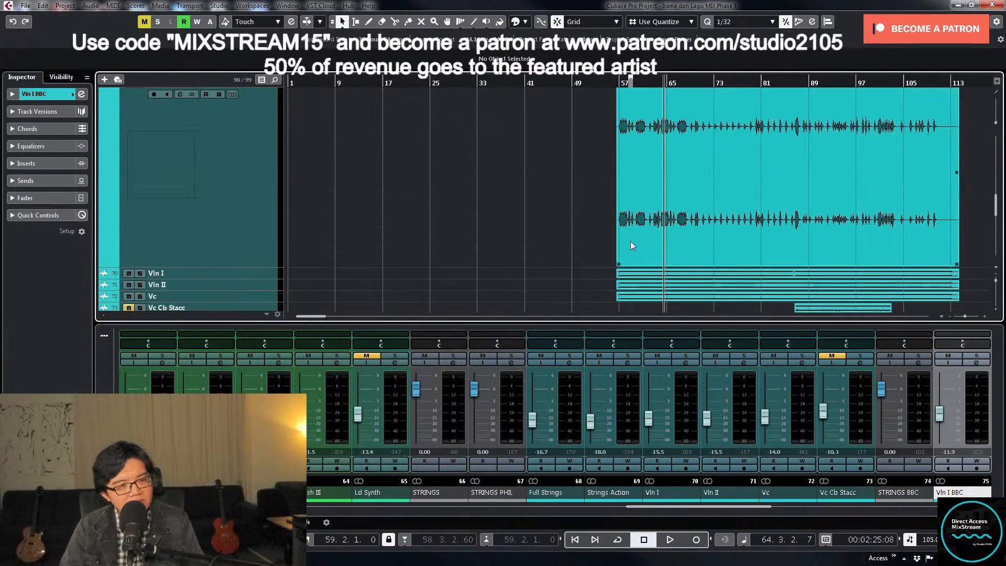
# - Select the Strings Action track and shrink its enlarged height to match the other tracks
pyautogui.click(195, 158)
pyautogui.press('z')
pyautogui.press('g')
pyautogui.scroll(2, 643, 158)
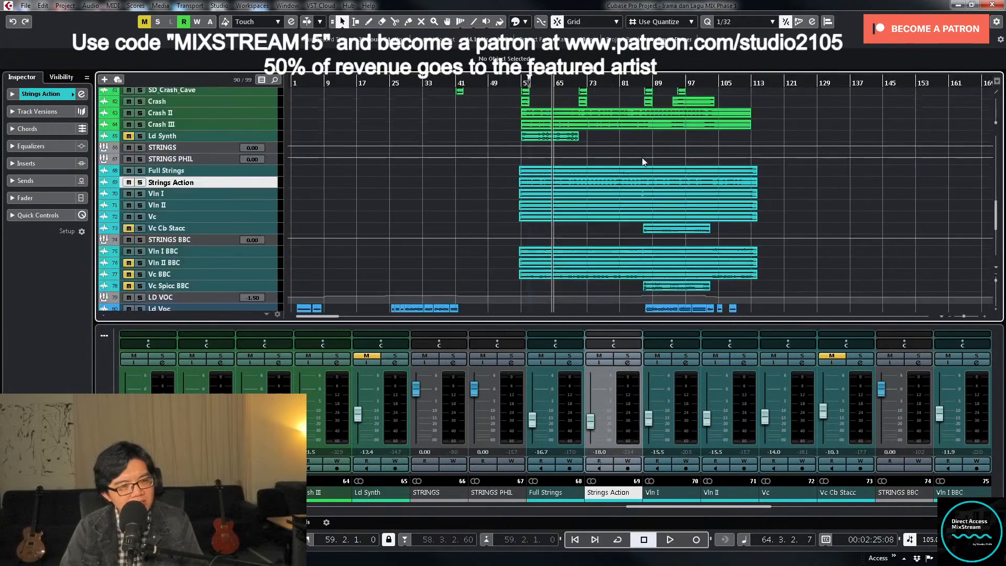
pyautogui.scroll(2, 642, 158)
pyautogui.press('g')
pyautogui.press('g')
pyautogui.press('g')
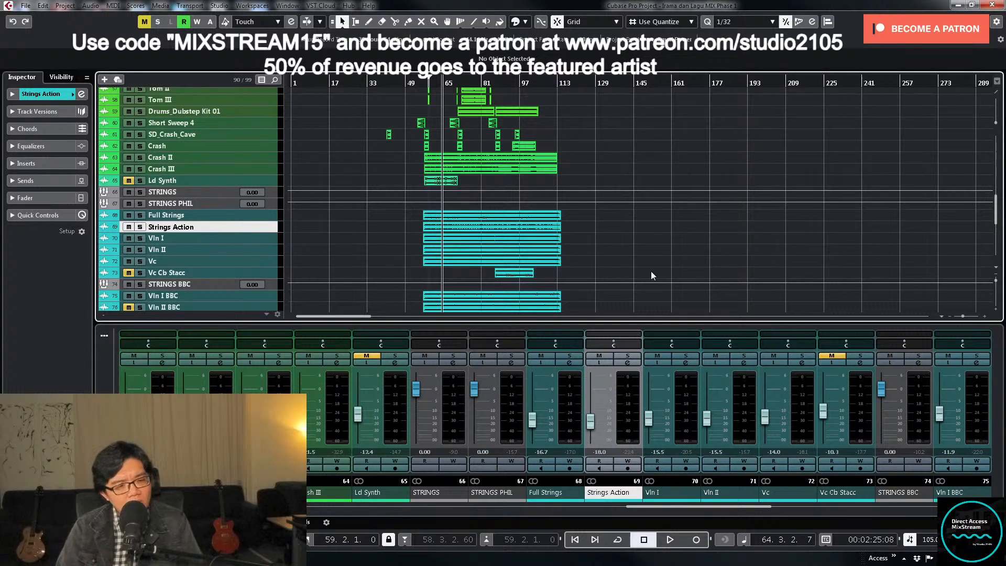
# - Solo Vln I BBC and load the MIX Strings preset into its channel inserts
pyautogui.moveTo(741, 508); pyautogui.dragTo(783, 514)
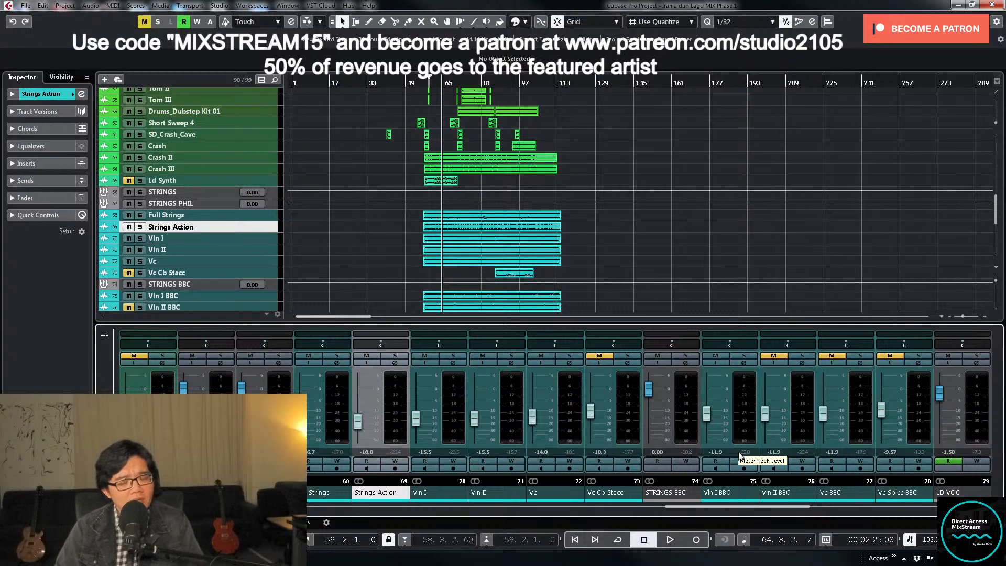
pyautogui.click(744, 357)
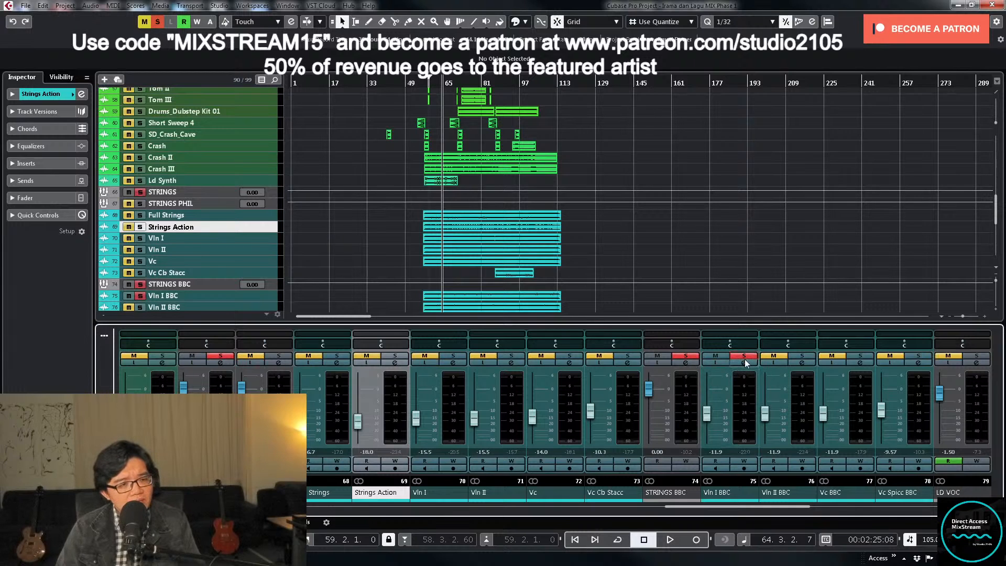
pyautogui.click(746, 363)
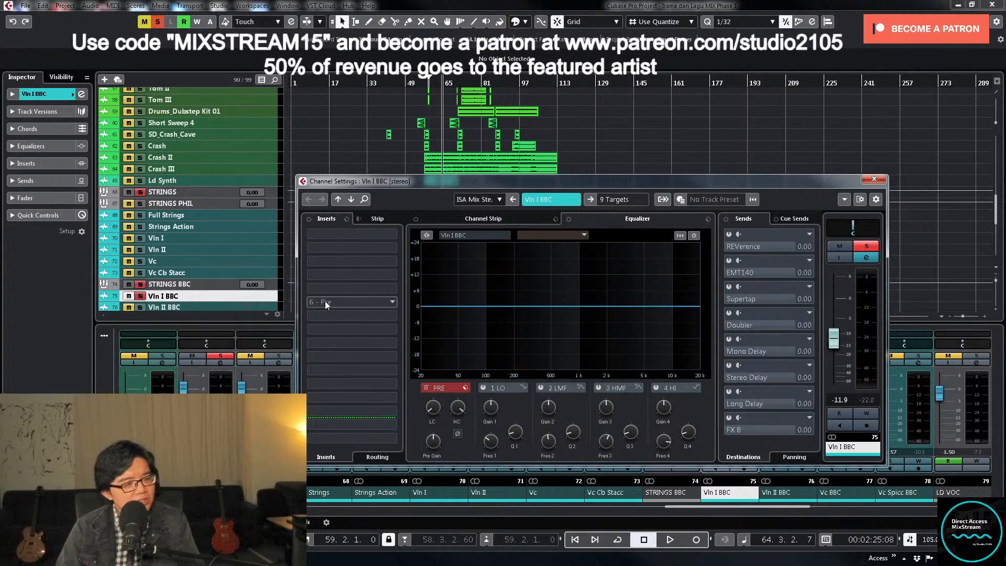
pyautogui.click(346, 218)
pyautogui.click(367, 232)
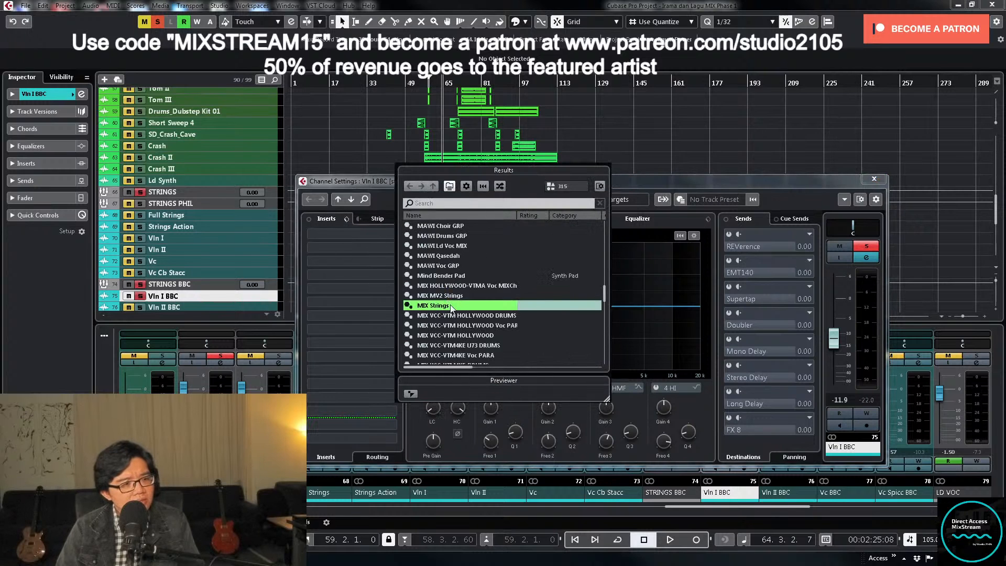
pyautogui.doubleClick(452, 306)
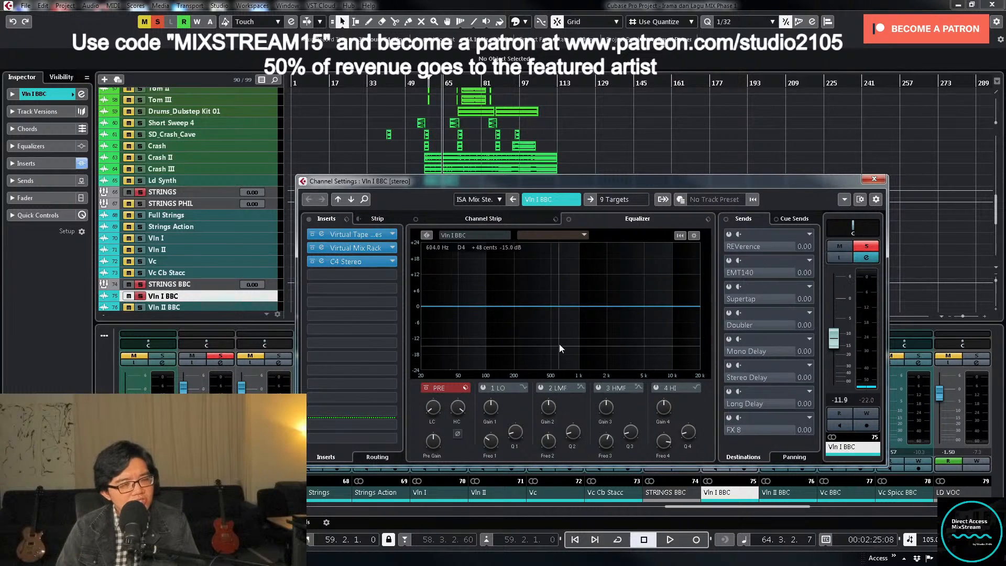
# - Play the soloed Vln I BBC and apply a low cut in its equalizer that removes the lowest frequencies
pyautogui.moveTo(430, 407); pyautogui.dragTo(433, 384)
pyautogui.press('space')
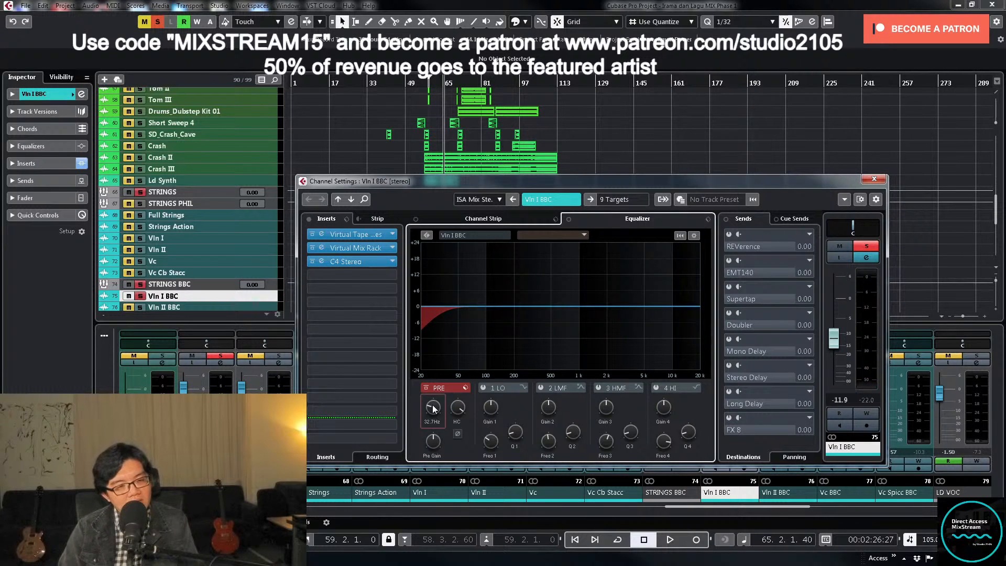
pyautogui.press('space')
pyautogui.moveTo(432, 412); pyautogui.dragTo(435, 389)
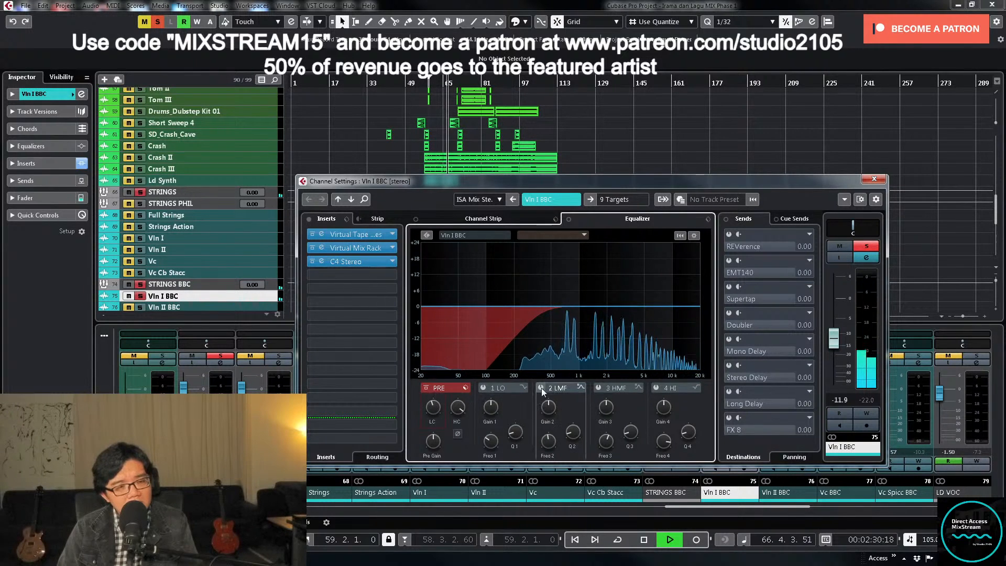
# - Enable the Vln I BBC high-mid EQ band, sweep it to about 3.76 kHz and turn it into a shallow, wide cut
pyautogui.click(599, 388)
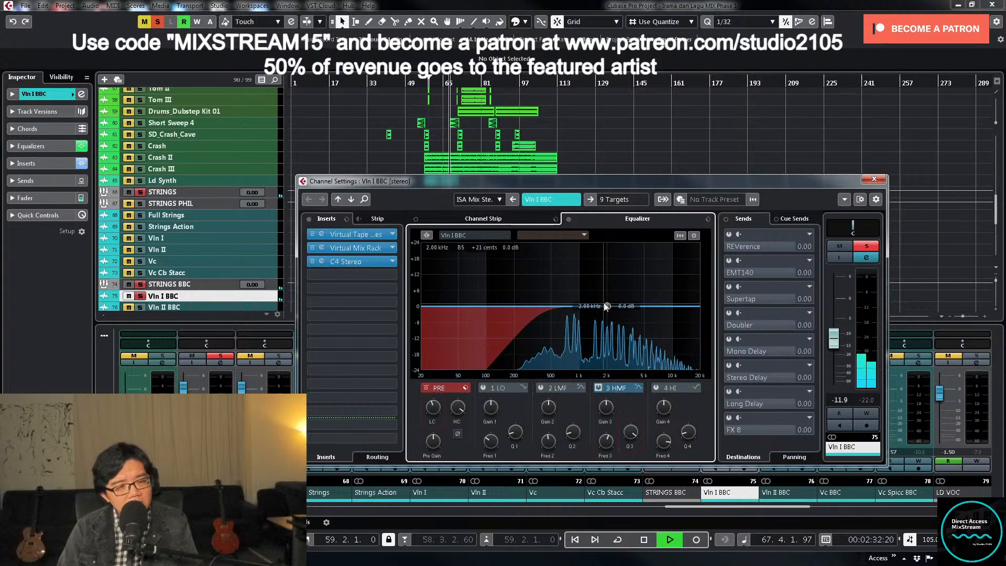
pyautogui.moveTo(606, 306); pyautogui.dragTo(633, 271)
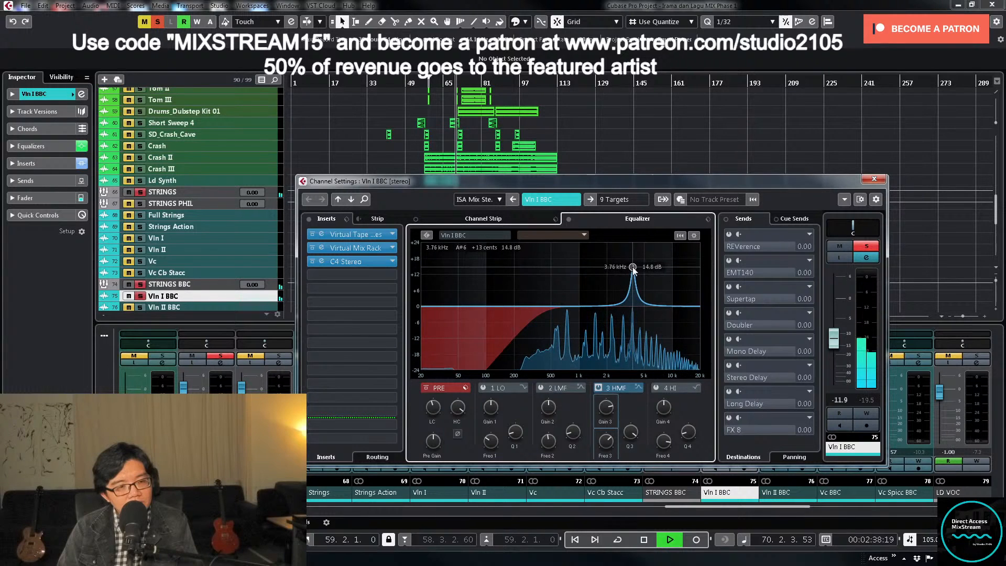
pyautogui.press('space')
pyautogui.moveTo(606, 407); pyautogui.dragTo(610, 450)
pyautogui.press('space')
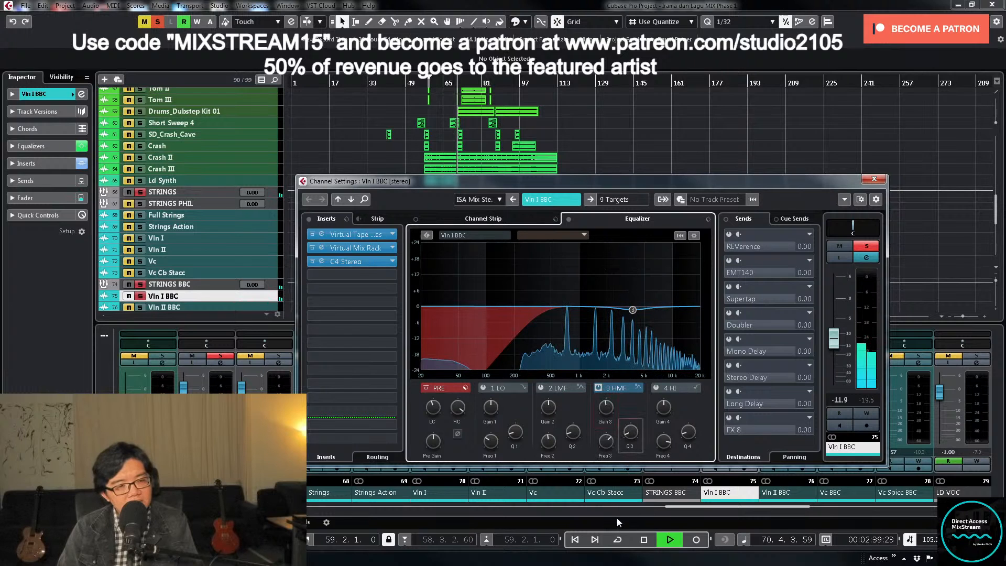
pyautogui.click(625, 202)
pyautogui.click(722, 185)
pyautogui.press('space')
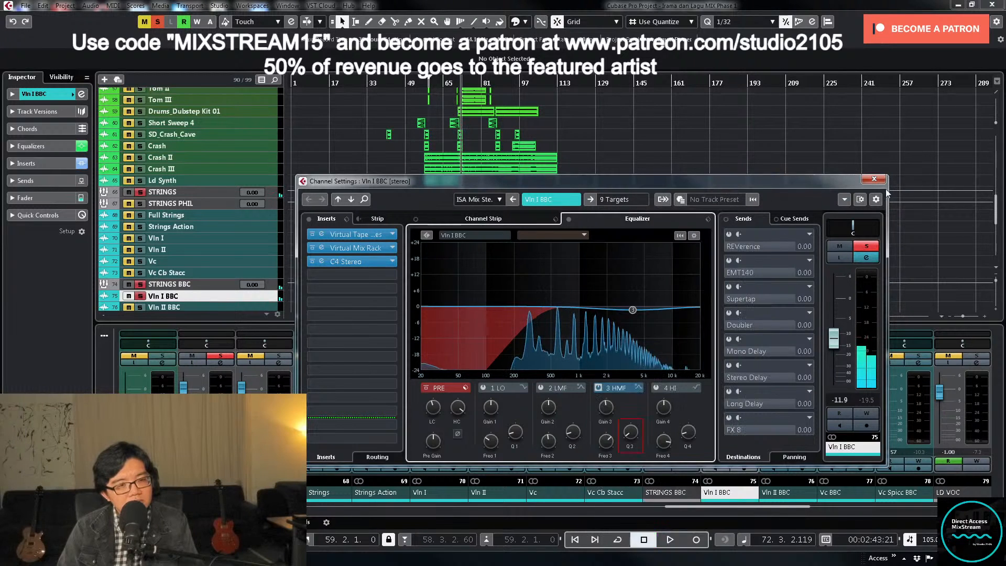
pyautogui.click(874, 179)
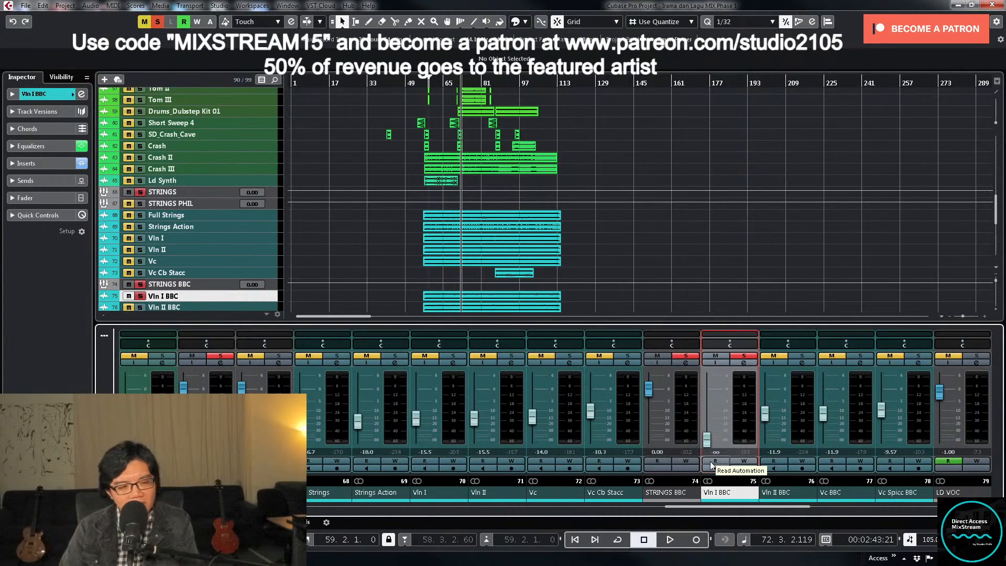
# - Unsolo Vln I BBC, resume playback and raise its fader from minimum to about -21.3 dB
pyautogui.click(744, 355)
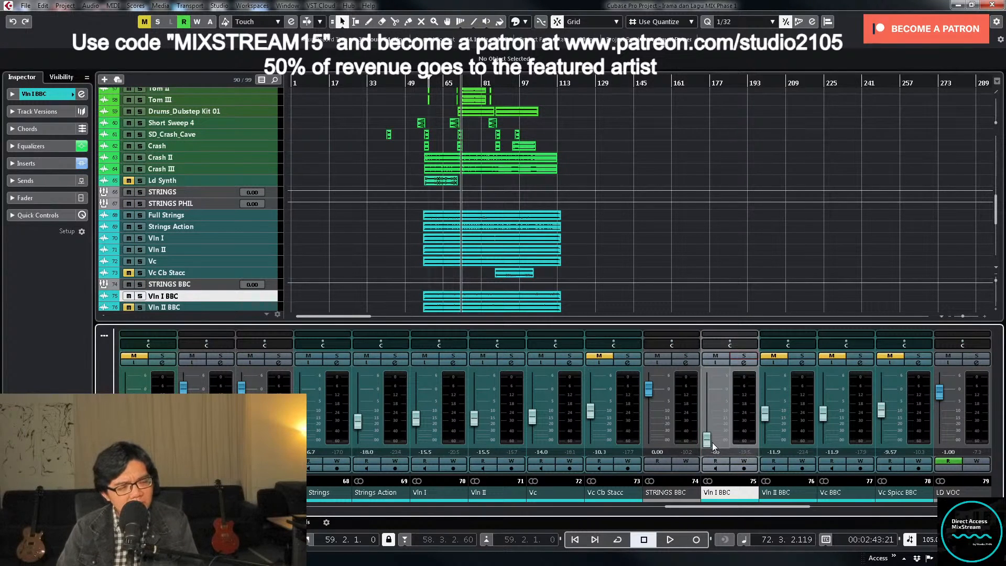
pyautogui.press('space')
pyautogui.moveTo(713, 444); pyautogui.dragTo(711, 432)
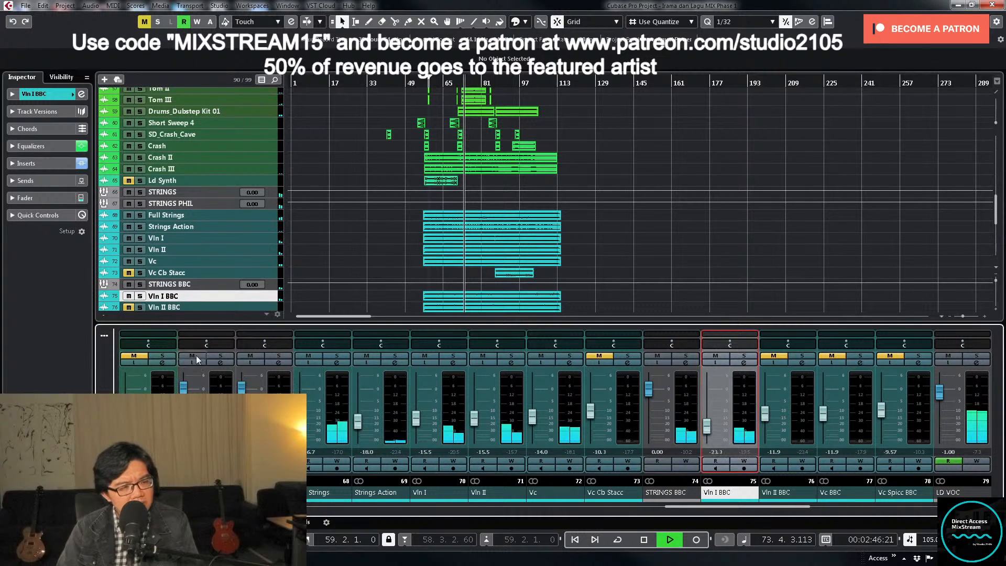
# - Solo the STRINGS group, fine-tune the Vln I BBC fader to -20.8 dB during playback, and unsolo the group
pyautogui.click(221, 355)
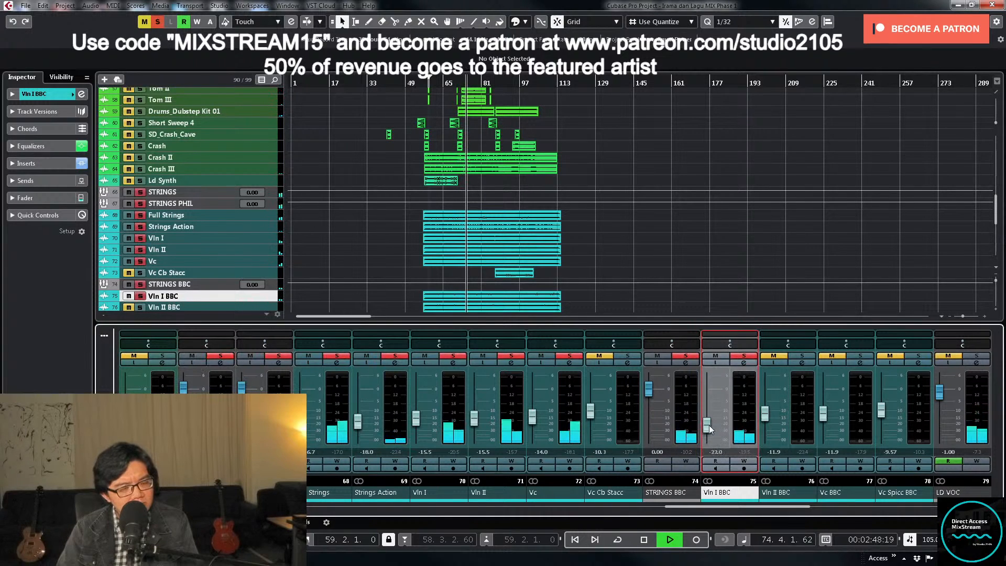
pyautogui.moveTo(709, 426)
pyautogui.mouseDown()
pyautogui.moveTo(712, 406)
pyautogui.moveTo(711, 426)
pyautogui.mouseUp()
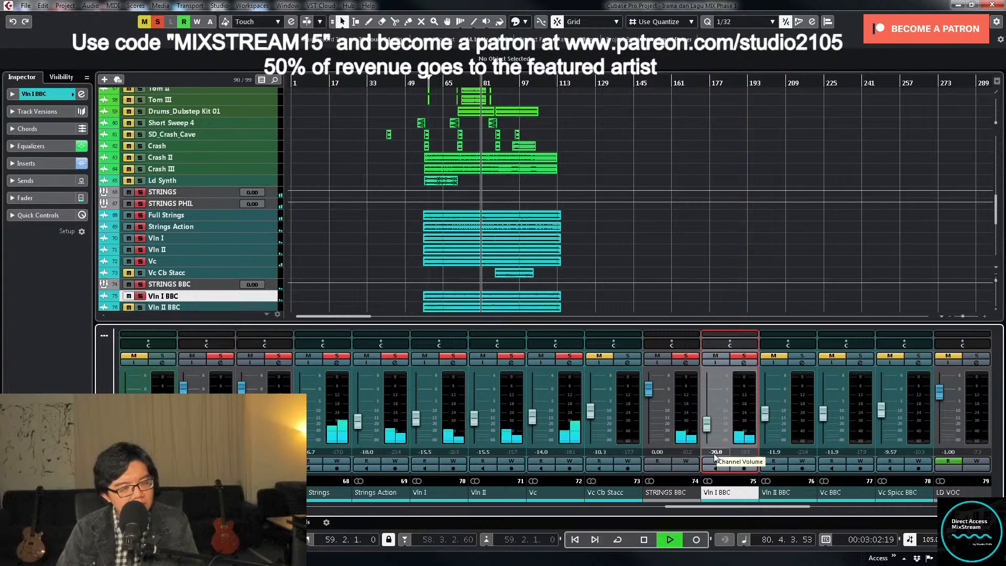
pyautogui.press('space')
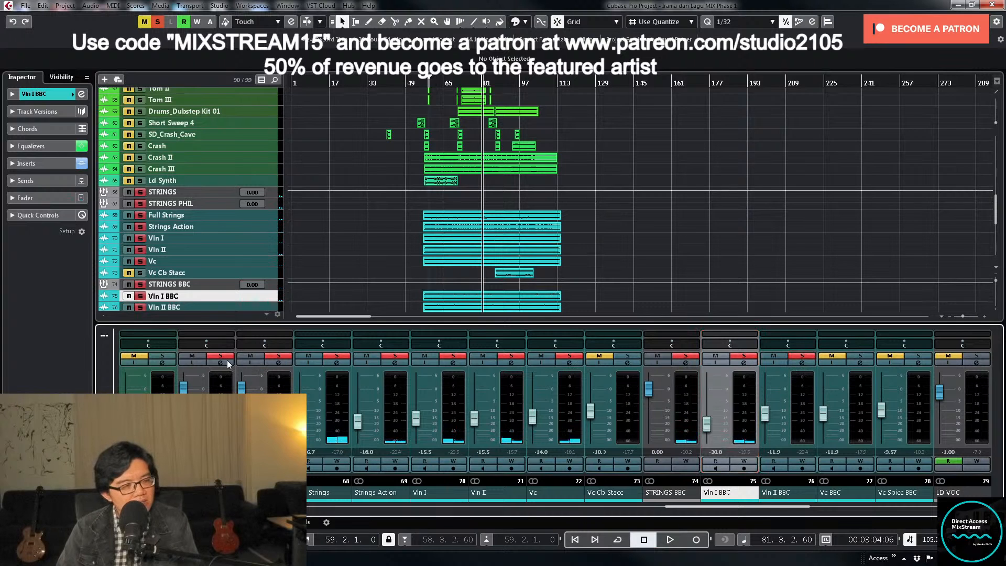
pyautogui.click(221, 357)
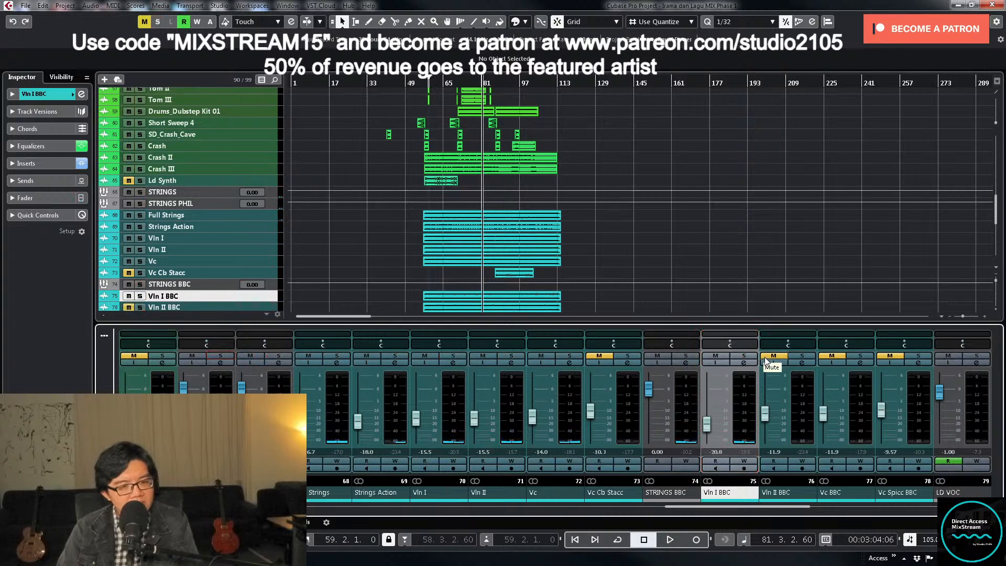
# - Unmute Vln II BBC and load the MIX Strings preset into its channel inserts
pyautogui.click(803, 362)
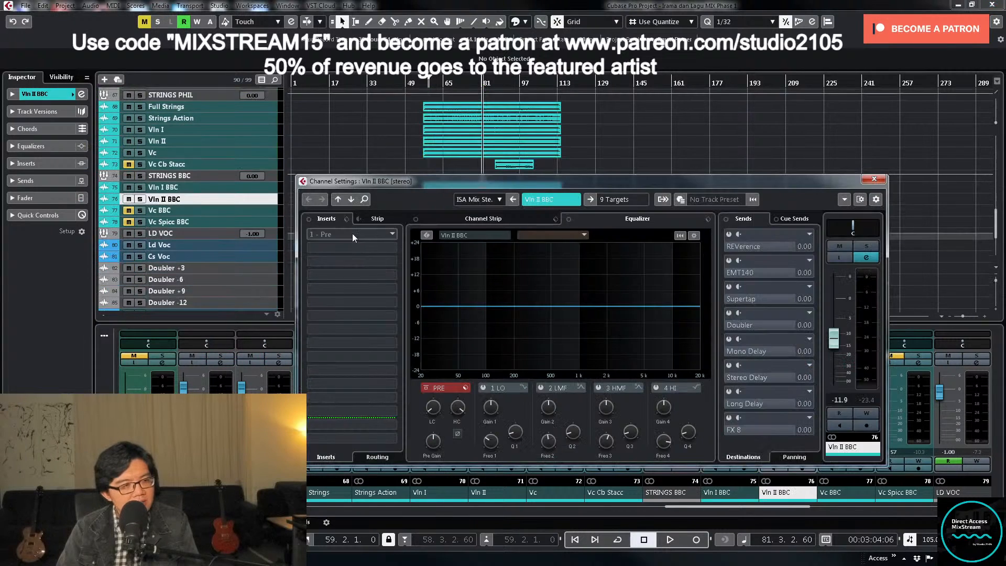
pyautogui.click(346, 219)
pyautogui.click(382, 231)
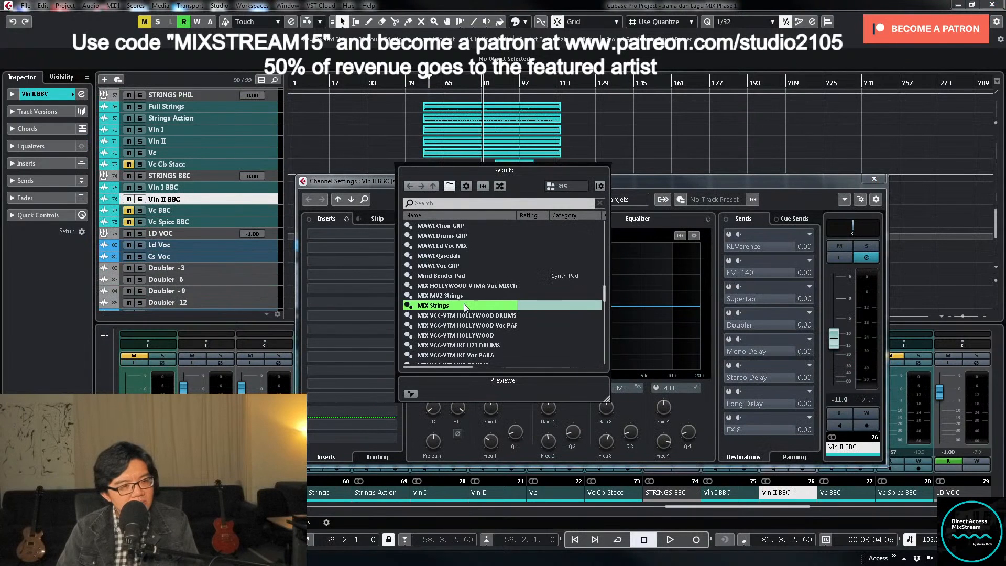
pyautogui.doubleClick(462, 303)
pyautogui.press('s')
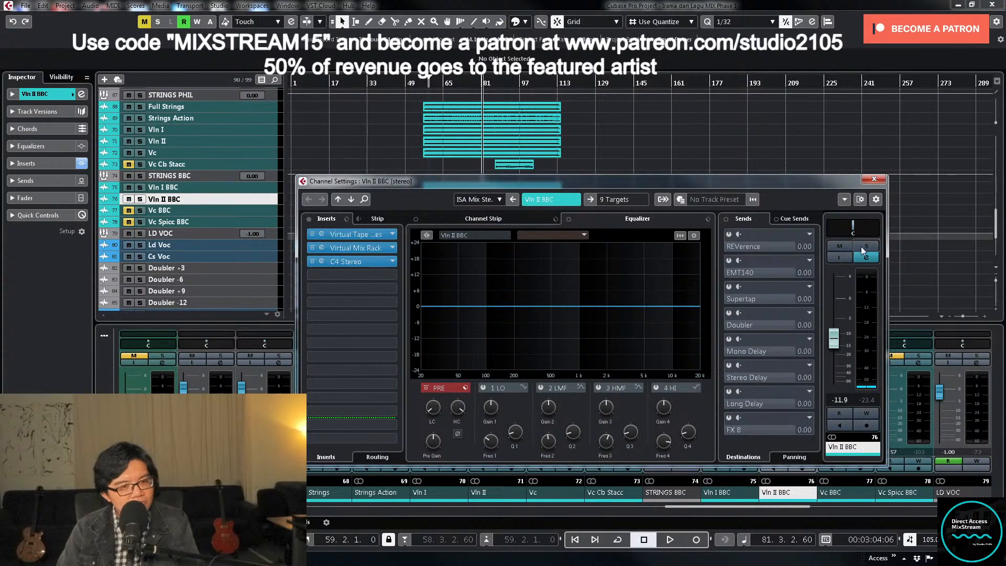
# - Solo Vln II BBC during playback, add a low cut, and sweep its high-mid EQ band to about 3.01 kHz as a shallow, wide cut
pyautogui.press('space')
pyautogui.moveTo(439, 407); pyautogui.dragTo(445, 368)
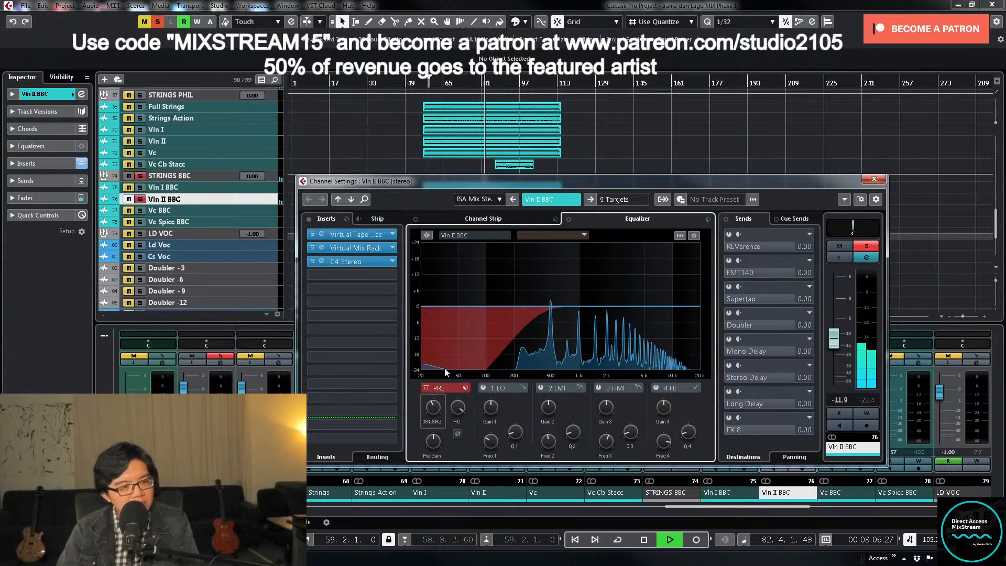
pyautogui.click(598, 388)
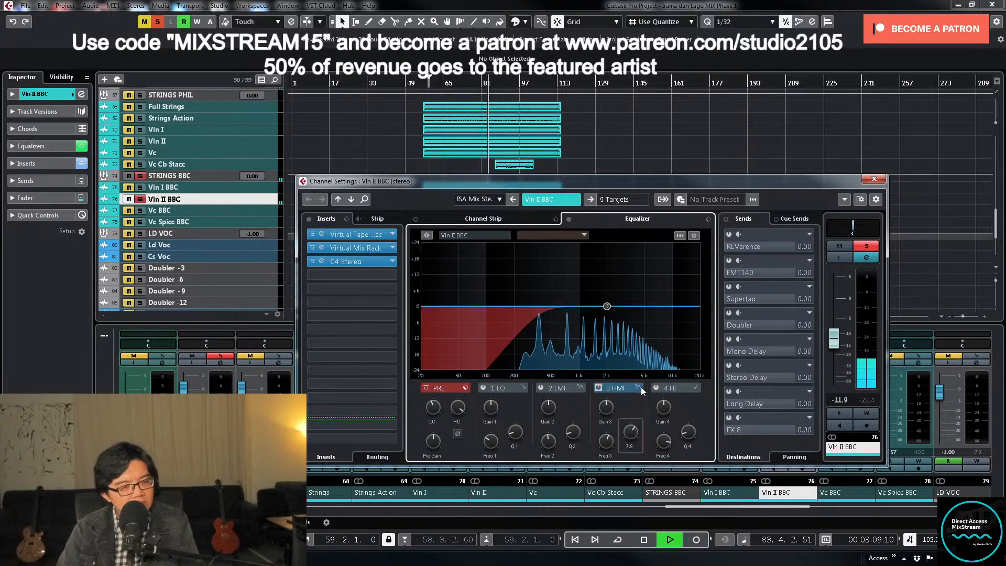
pyautogui.moveTo(607, 306); pyautogui.dragTo(624, 270)
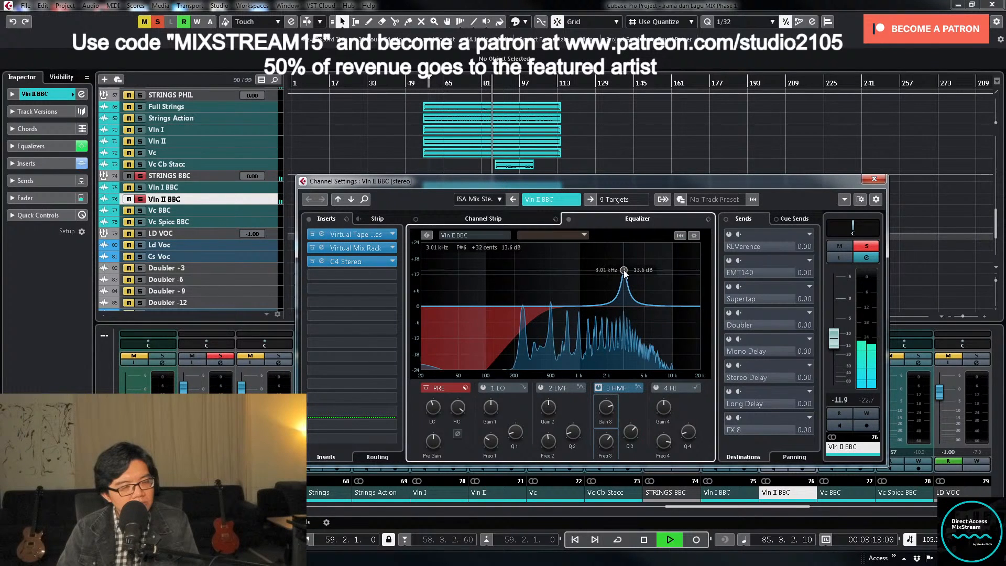
pyautogui.moveTo(602, 410); pyautogui.dragTo(626, 486)
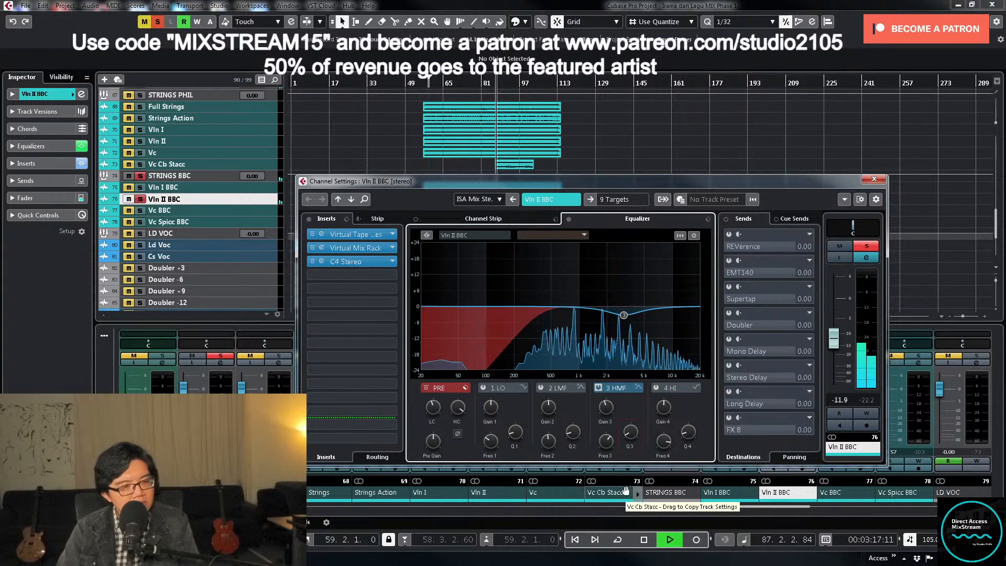
# - Unsolo Vln II BBC, close its channel settings and lower its fader to about -20.8 dB while playing the full mix
pyautogui.moveTo(832, 344); pyautogui.dragTo(833, 348)
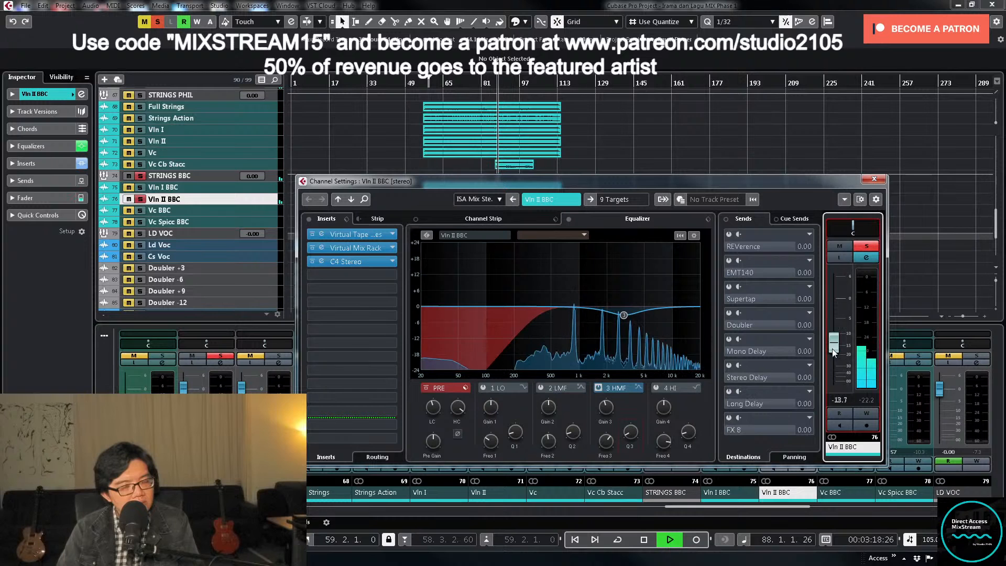
pyautogui.press('space')
pyautogui.click(866, 247)
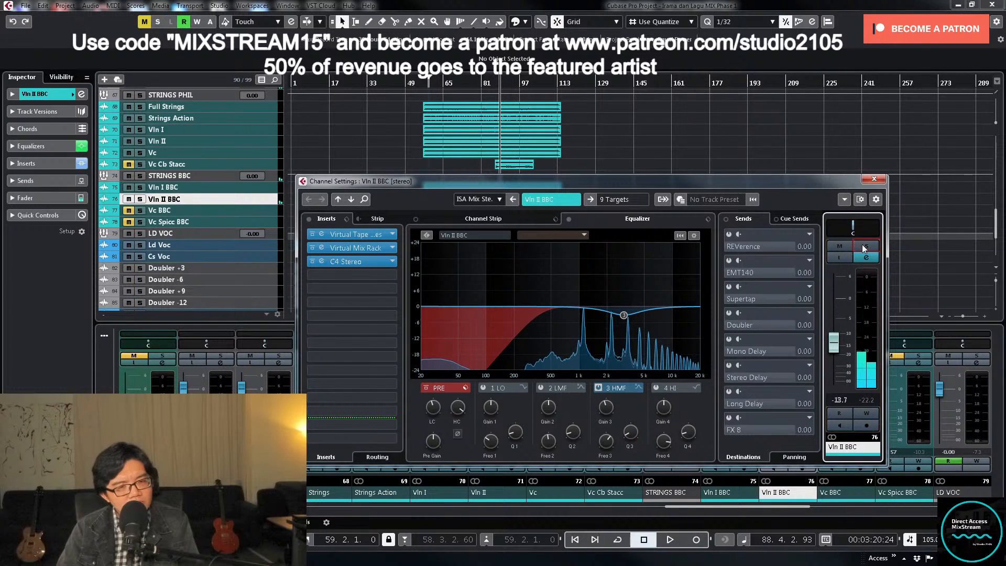
pyautogui.click(874, 179)
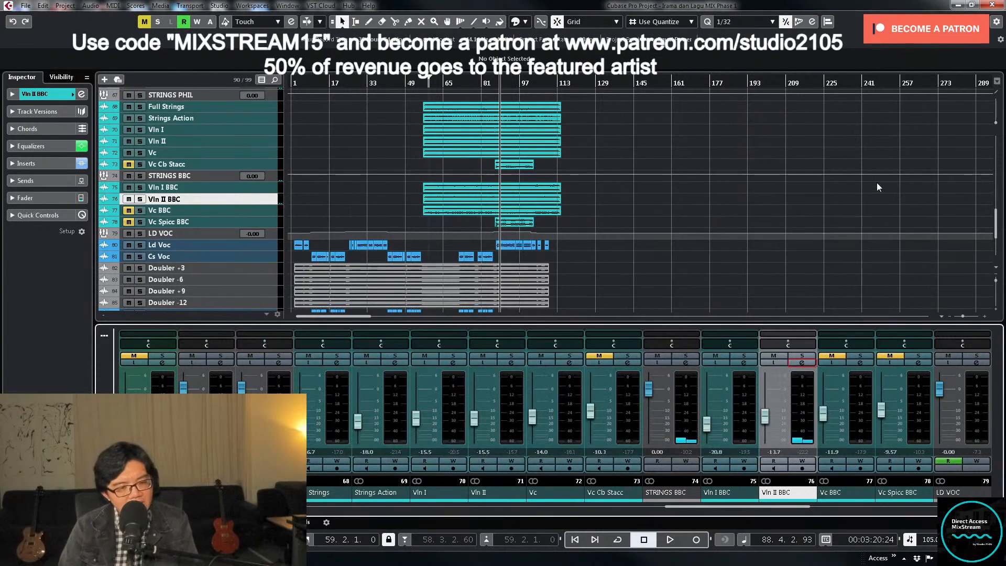
pyautogui.press('space')
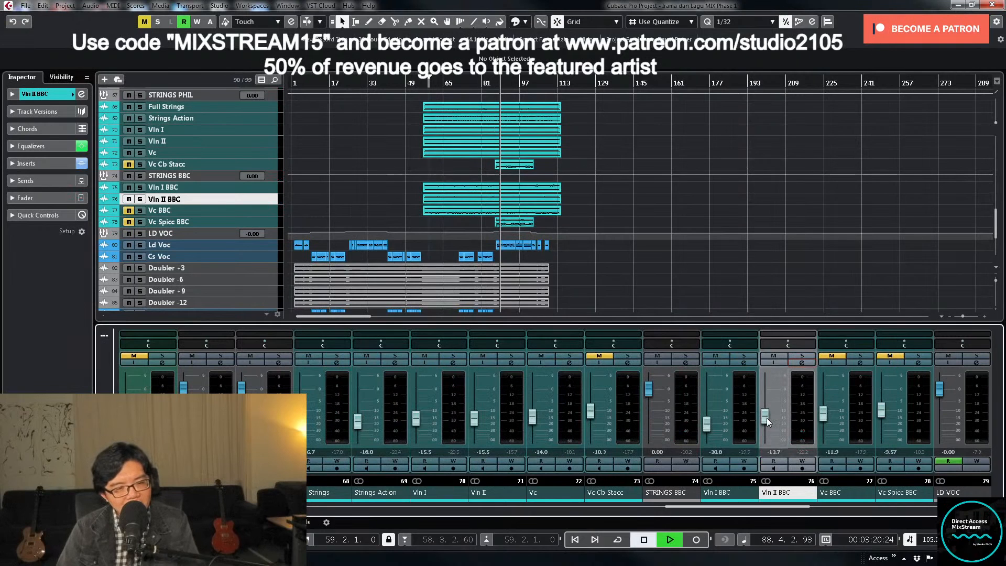
pyautogui.moveTo(766, 417); pyautogui.dragTo(766, 426)
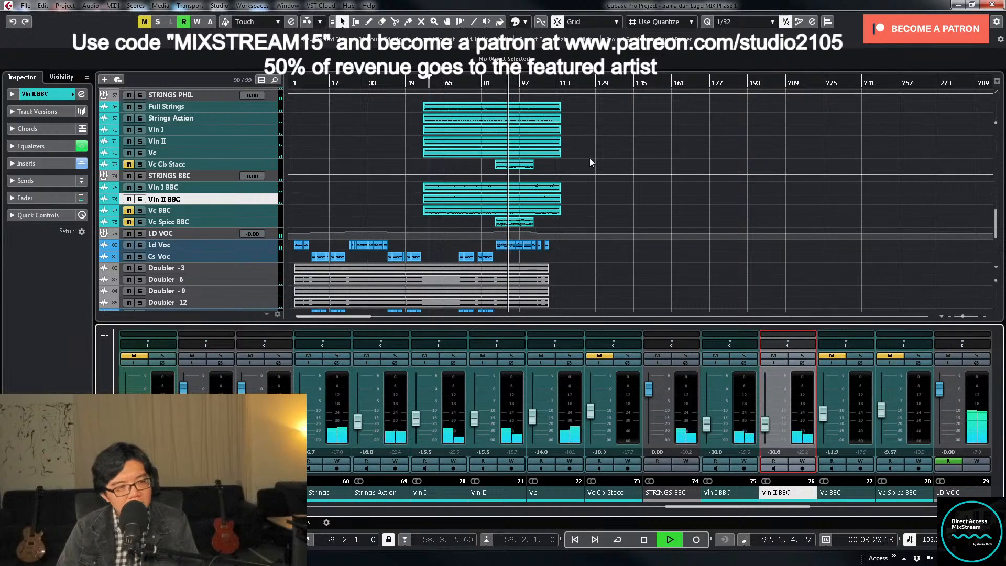
pyautogui.press('space')
# - Unmute Vc BBC and load the MIX Strings preset into its channel inserts
pyautogui.click(824, 319)
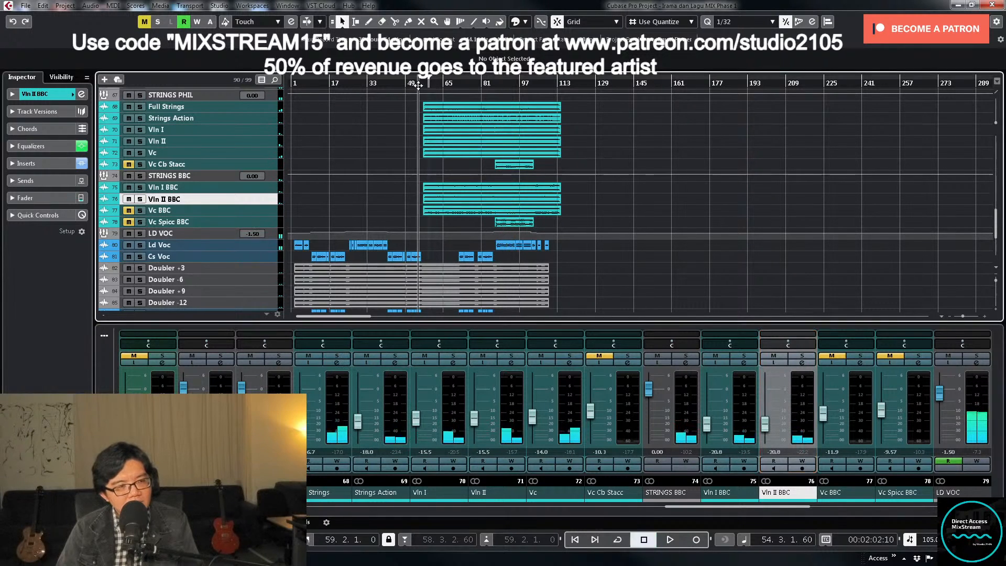
pyautogui.click(833, 356)
pyautogui.click(859, 363)
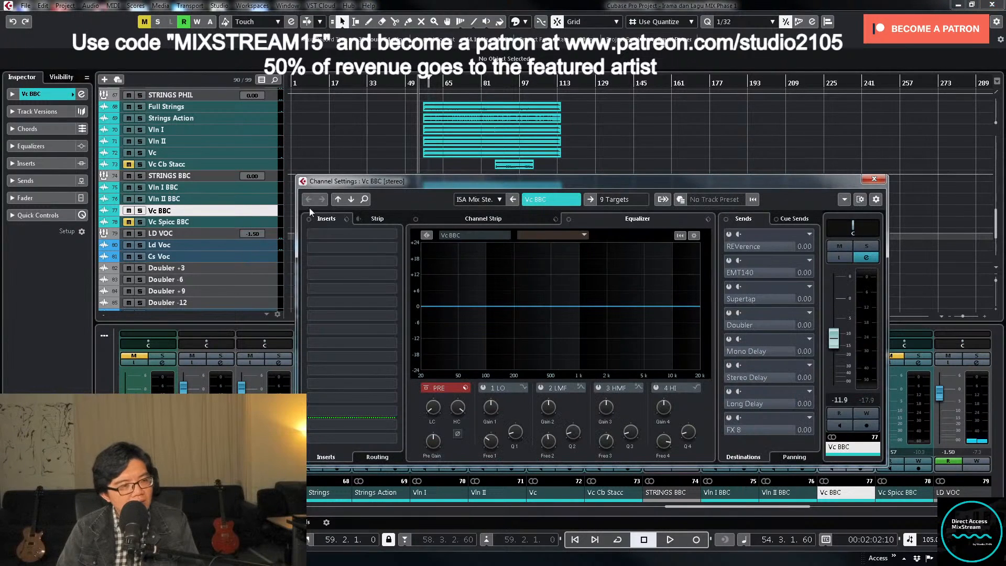
pyautogui.click(346, 220)
pyautogui.click(375, 231)
pyautogui.doubleClick(457, 307)
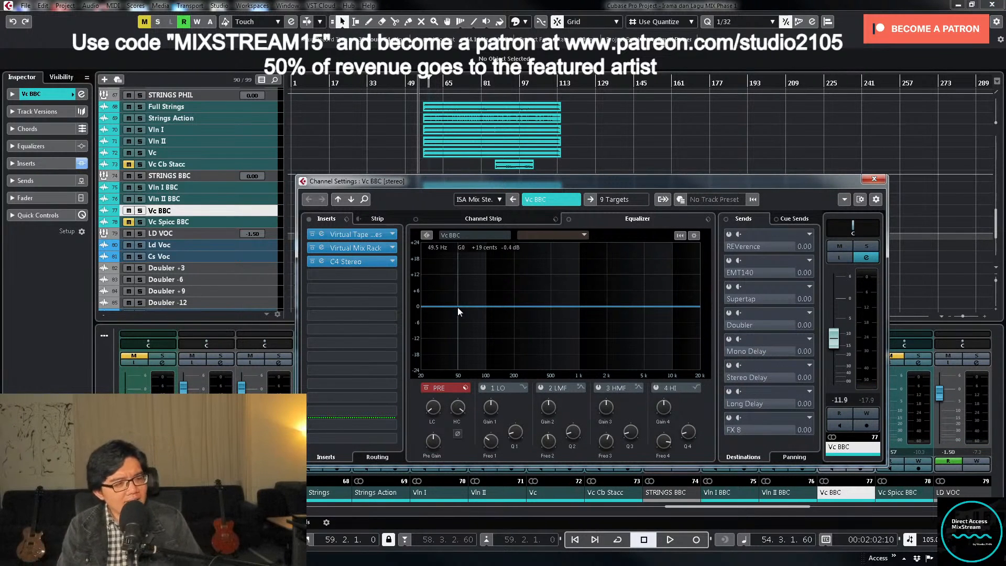
# - Solo Vc BBC during playback, add a low cut, and turn its high-mid EQ band into a moderate cut at about 868 Hz
pyautogui.click(867, 246)
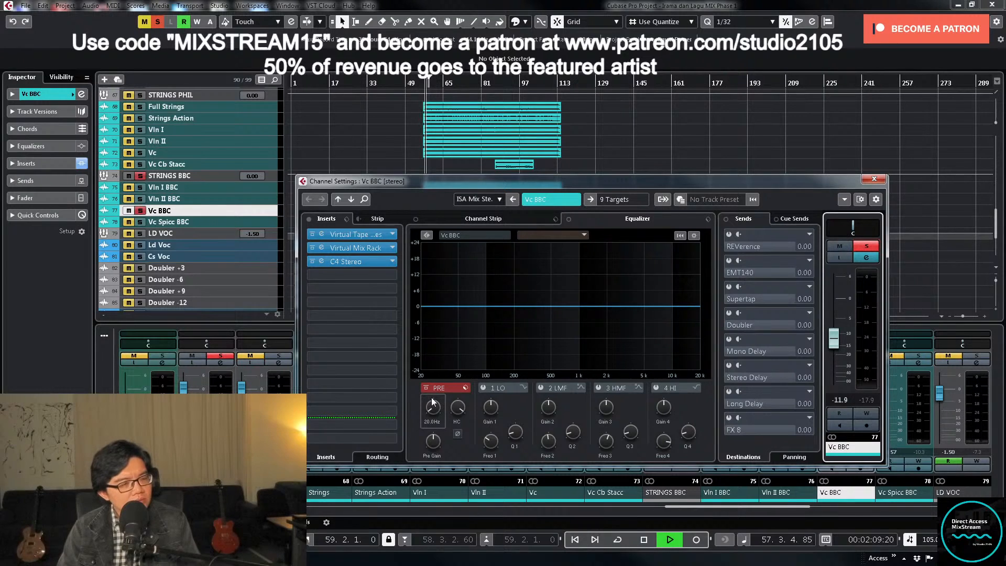
pyautogui.moveTo(426, 409); pyautogui.dragTo(431, 373)
pyautogui.click(599, 388)
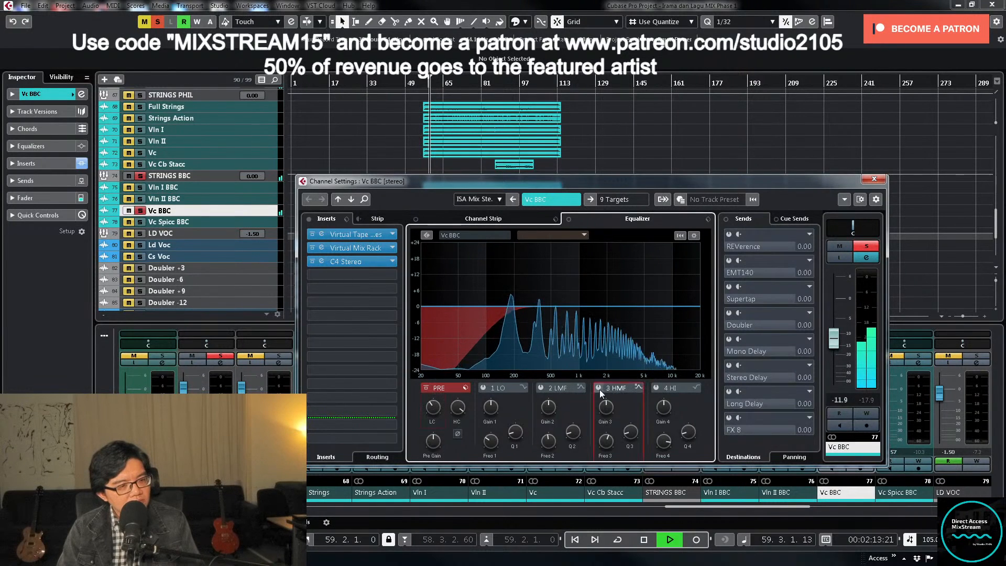
pyautogui.moveTo(609, 307); pyautogui.dragTo(574, 262)
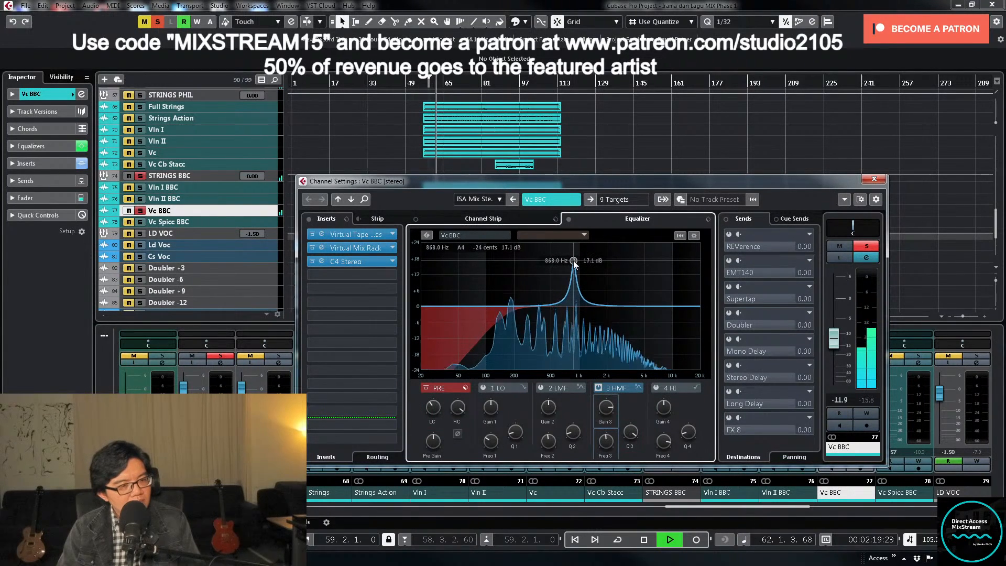
pyautogui.press('space')
pyautogui.moveTo(606, 410); pyautogui.dragTo(603, 450)
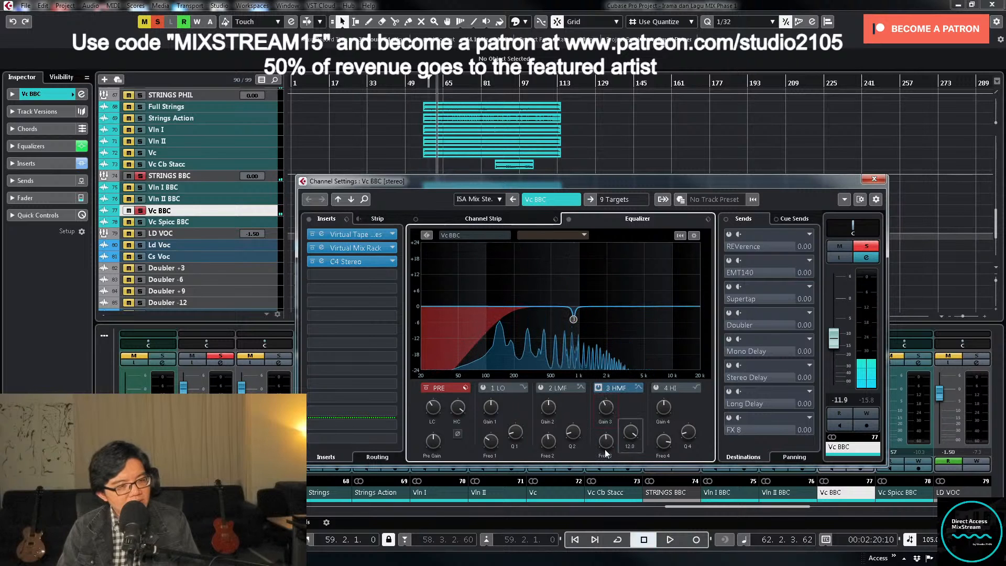
pyautogui.press('space')
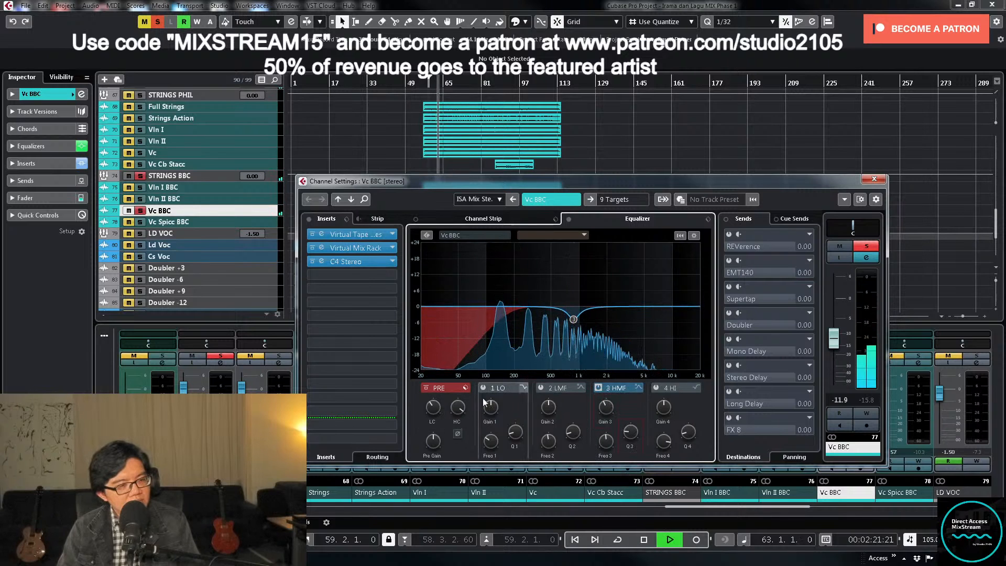
pyautogui.press('space')
# - Unsolo Vc BBC, close its channel settings and lower its fader to about -20 dB while replaying the start of the strings
pyautogui.click(867, 246)
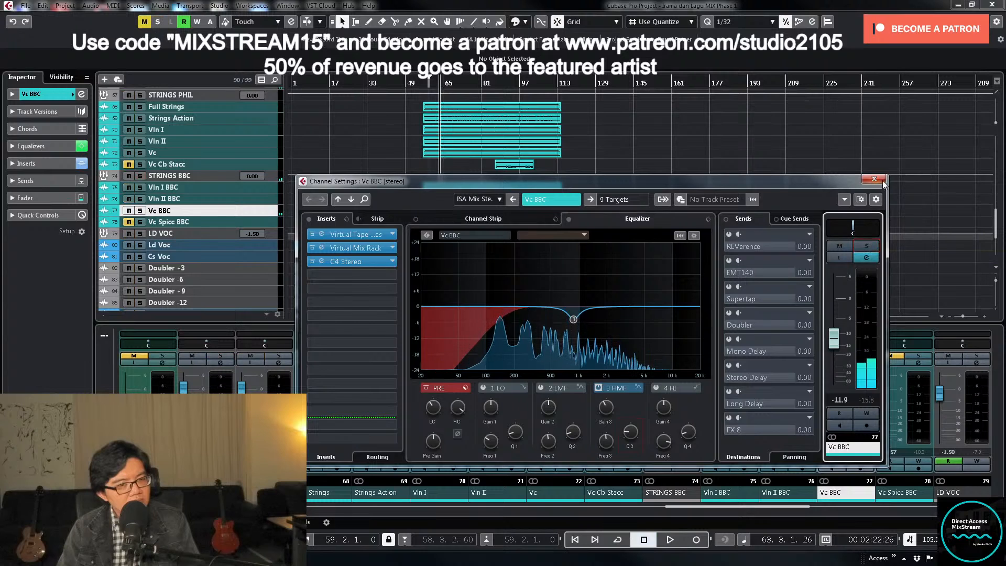
pyautogui.click(874, 179)
pyautogui.click(424, 85)
pyautogui.press('space')
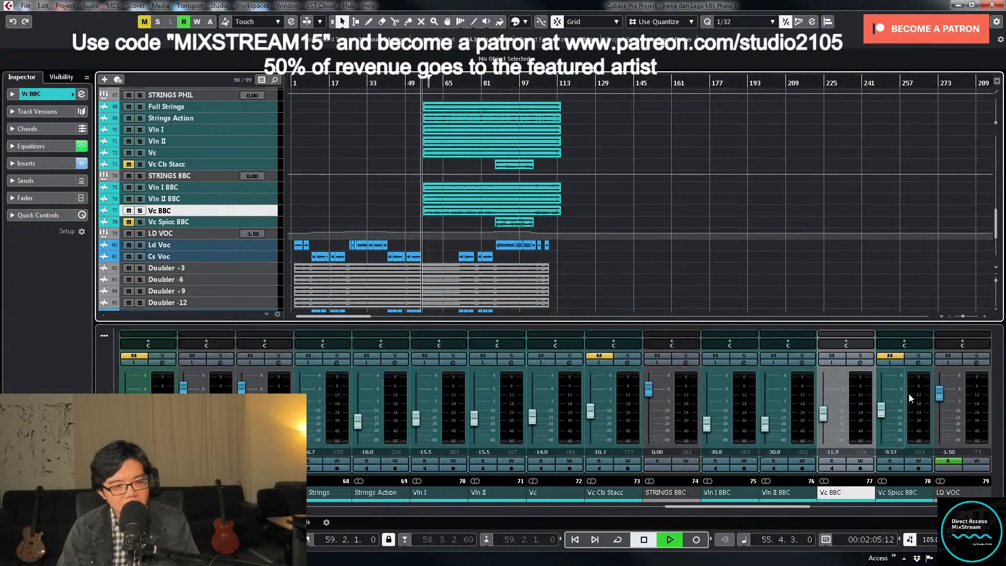
pyautogui.click(824, 414)
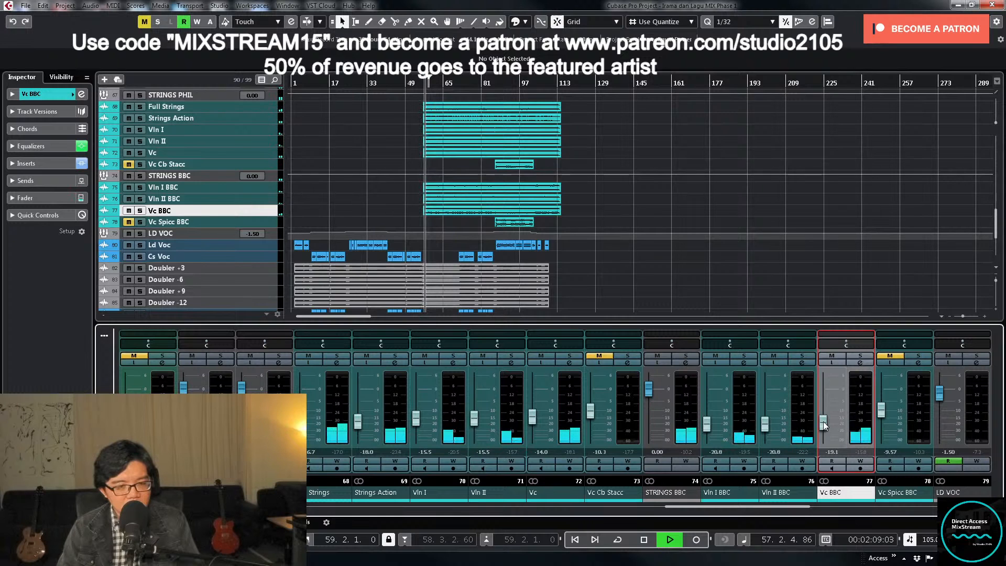
pyautogui.moveTo(824, 422); pyautogui.dragTo(823, 423)
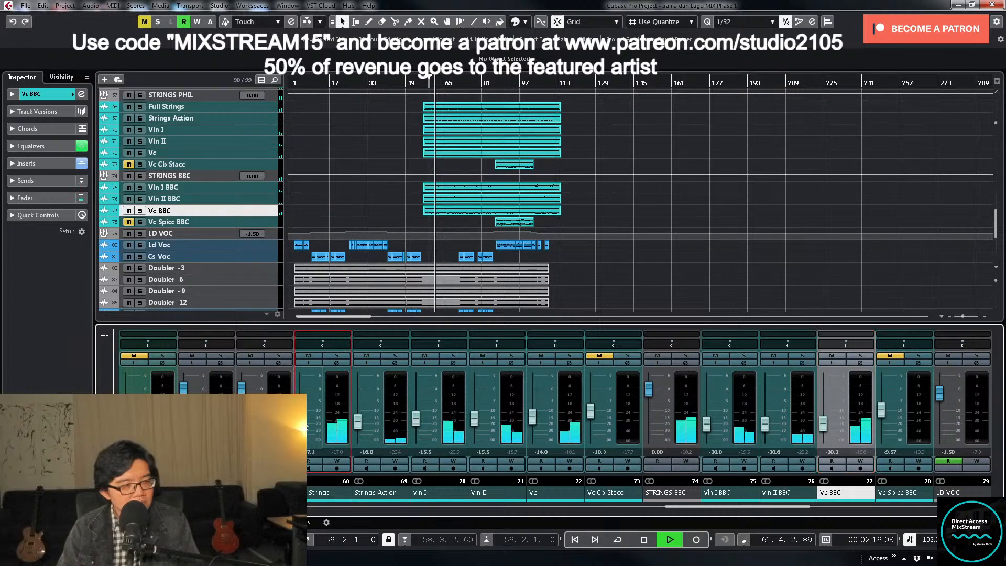
# - Select the Full Strings, Strings Action, Vln I, Vln II, Vc, Vln I BBC, Vln II BBC and Vc BBC channels together, and stop playback
pyautogui.click(337, 423)
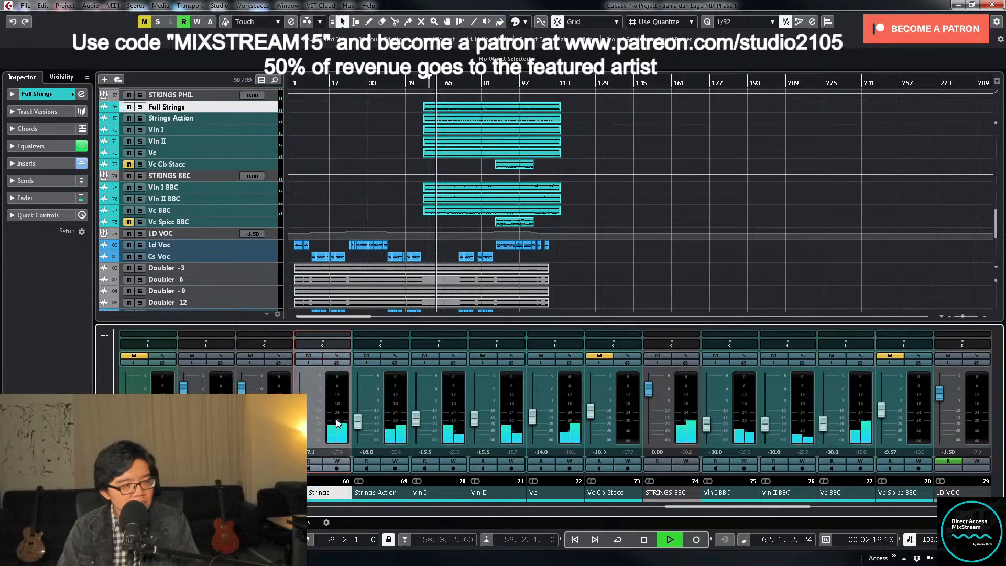
pyautogui.keyDown('ctrl'); pyautogui.click(571, 425); pyautogui.keyUp('ctrl')
pyautogui.keyDown('ctrl'); pyautogui.click(514, 429); pyautogui.keyUp('ctrl')
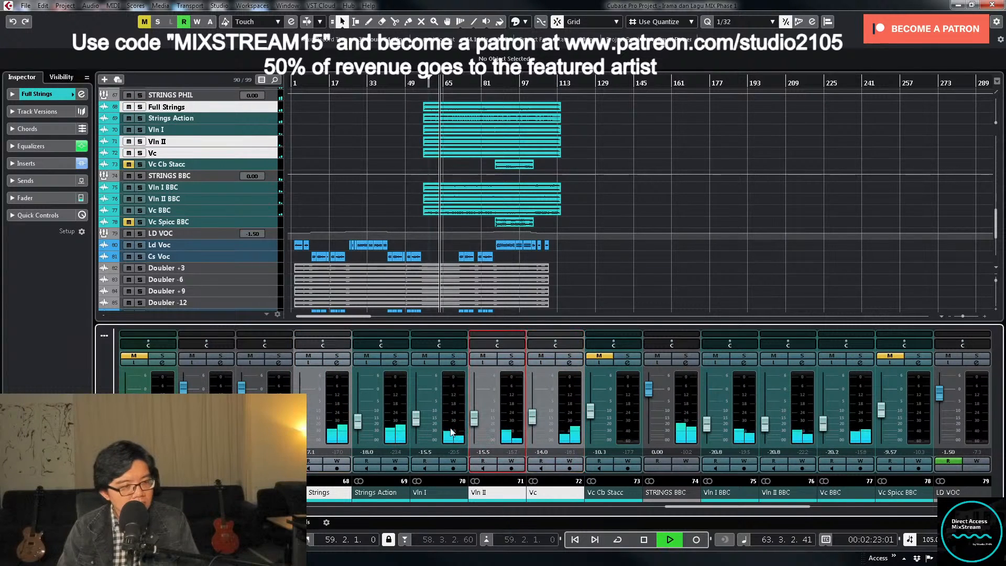
pyautogui.keyDown('ctrl'); pyautogui.click(453, 431); pyautogui.keyUp('ctrl')
pyautogui.keyDown('ctrl'); pyautogui.click(390, 432); pyautogui.keyUp('ctrl')
pyautogui.keyDown('ctrl'); pyautogui.click(745, 430); pyautogui.keyUp('ctrl')
pyautogui.keyDown('ctrl'); pyautogui.click(801, 429); pyautogui.keyUp('ctrl')
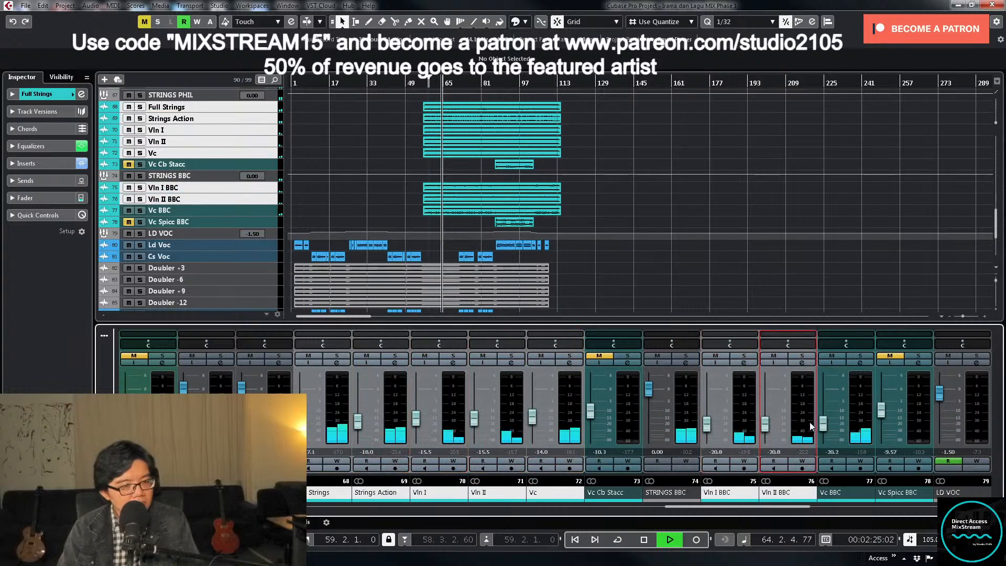
pyautogui.keyDown('ctrl'); pyautogui.click(859, 429); pyautogui.keyUp('ctrl')
pyautogui.press('space')
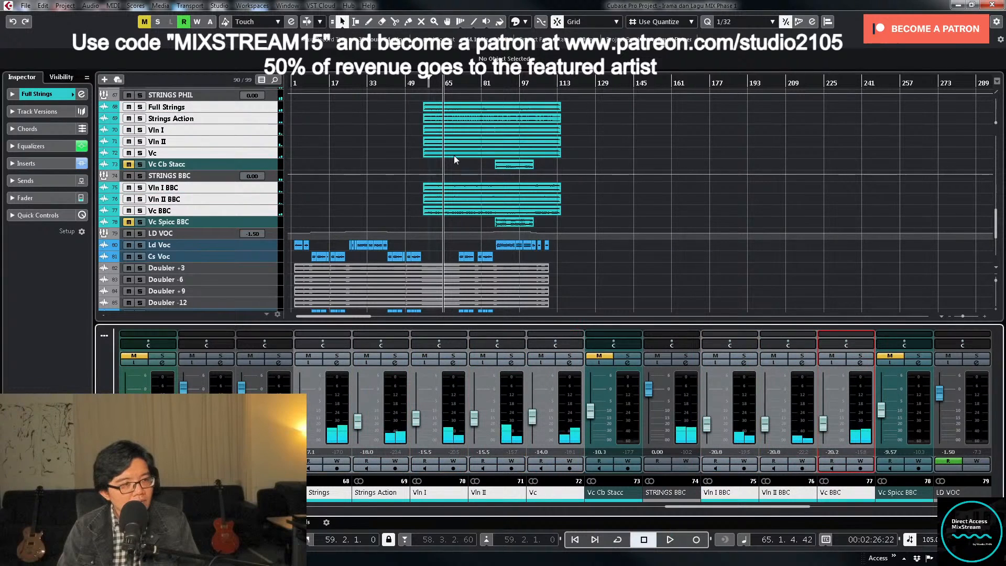
# - Replay from bar 54, raise the selected string faders together until both BBC violins reach -17.4 dB, and set Vc BBC to about -21.4 dB
pyautogui.click(418, 84)
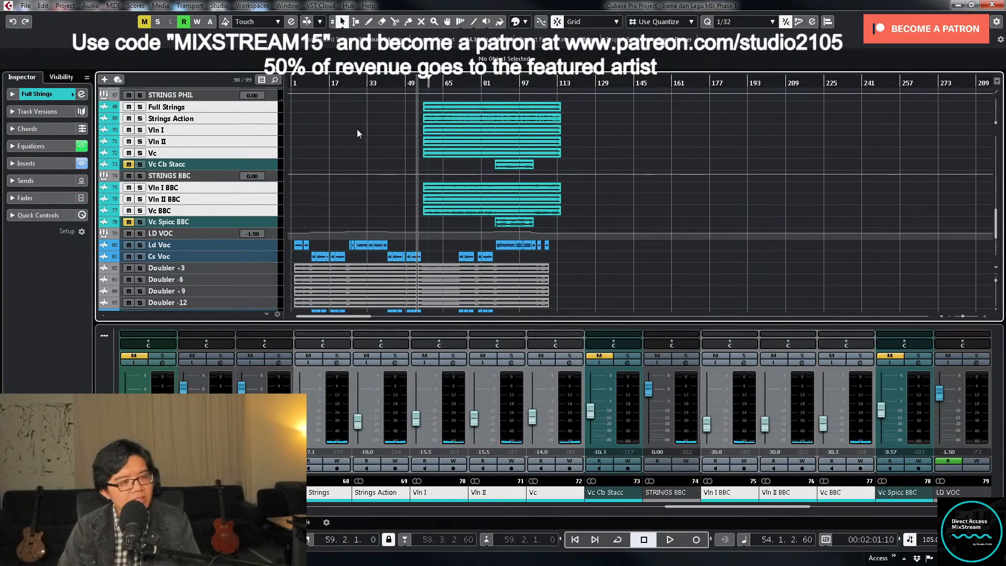
pyautogui.press('space')
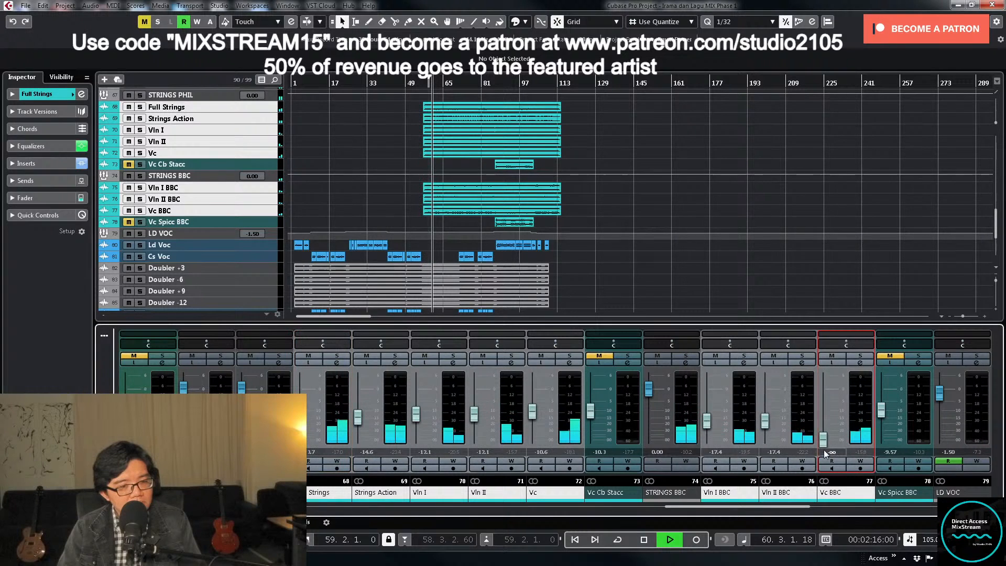
pyautogui.moveTo(825, 453); pyautogui.dragTo(827, 430)
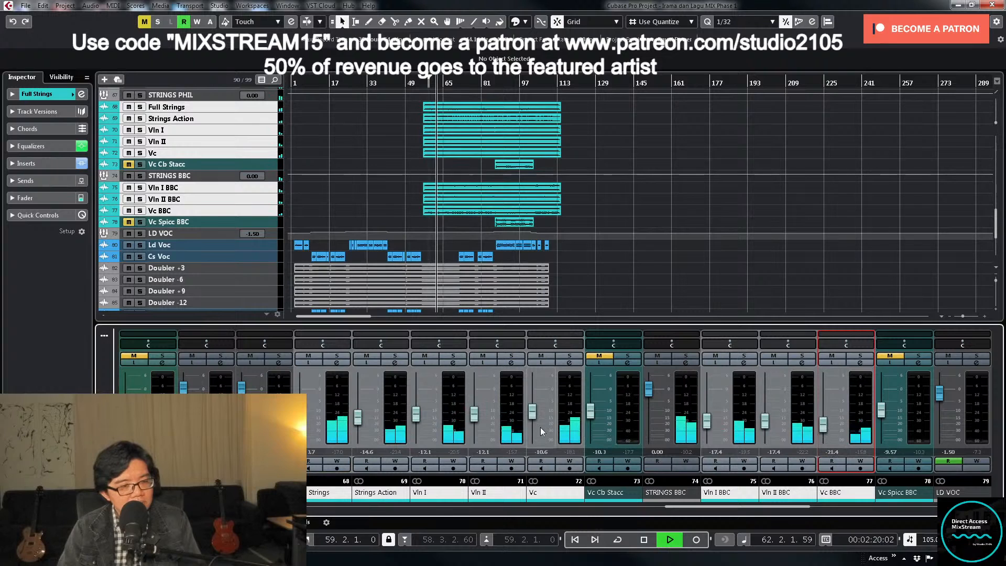
# - Lower the Vc fader during playback and set its level to exactly -12.1 dB
pyautogui.click(533, 414)
pyautogui.moveTo(533, 414); pyautogui.dragTo(534, 417)
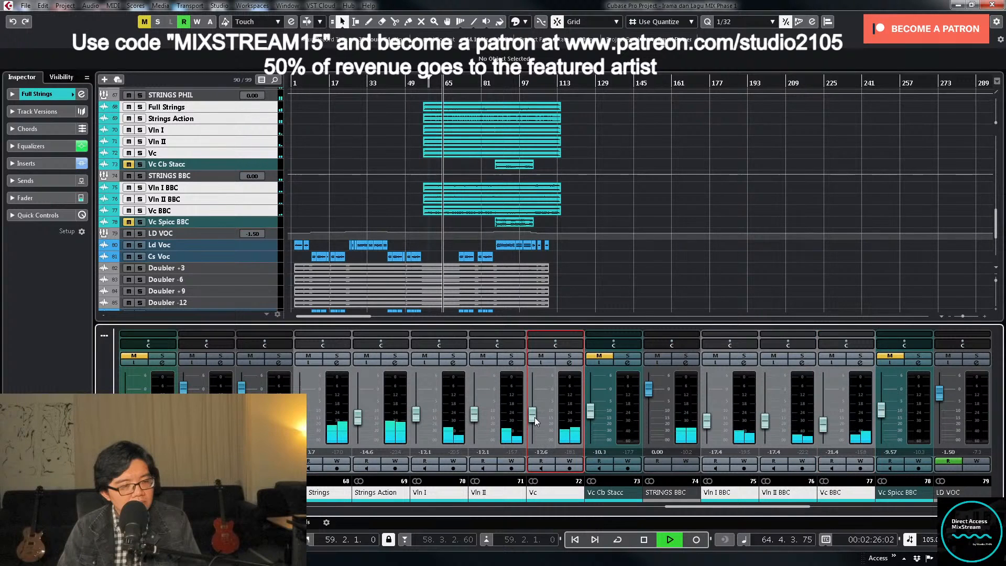
pyautogui.scroll(1, 536, 418)
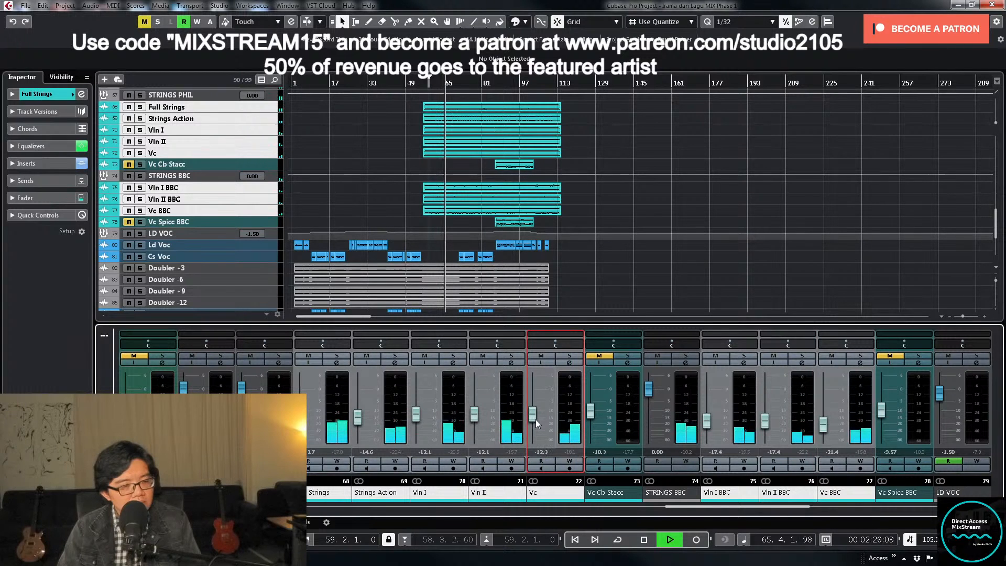
pyautogui.moveTo(535, 418); pyautogui.dragTo(539, 420)
pyautogui.doubleClick(541, 452)
pyautogui.write('-12.1')
pyautogui.press('Return')
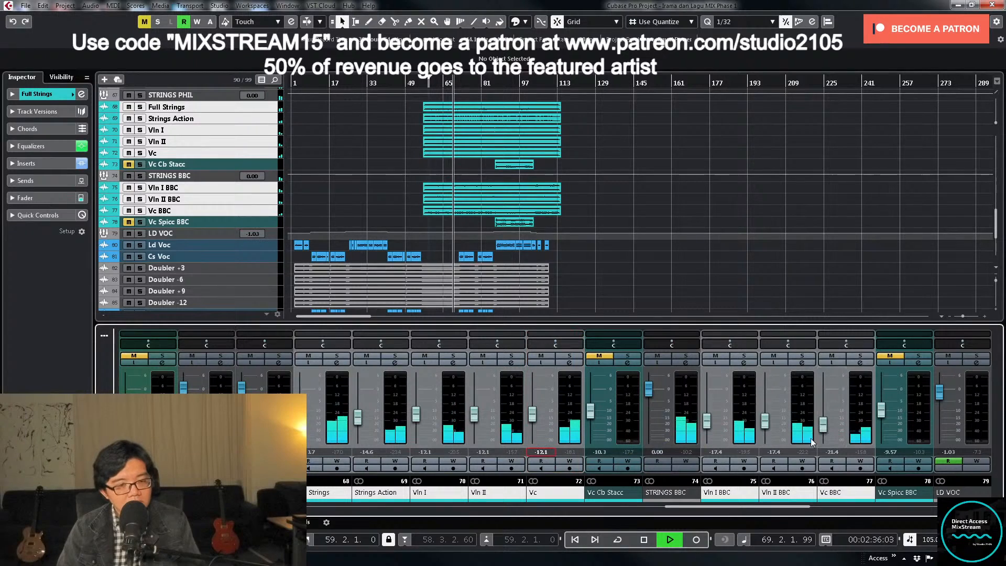
# - Set the Vc BBC level to -22 dB, stop playback and return the playhead to about bar 56
pyautogui.doubleClick(830, 451)
pyautogui.write('-22')
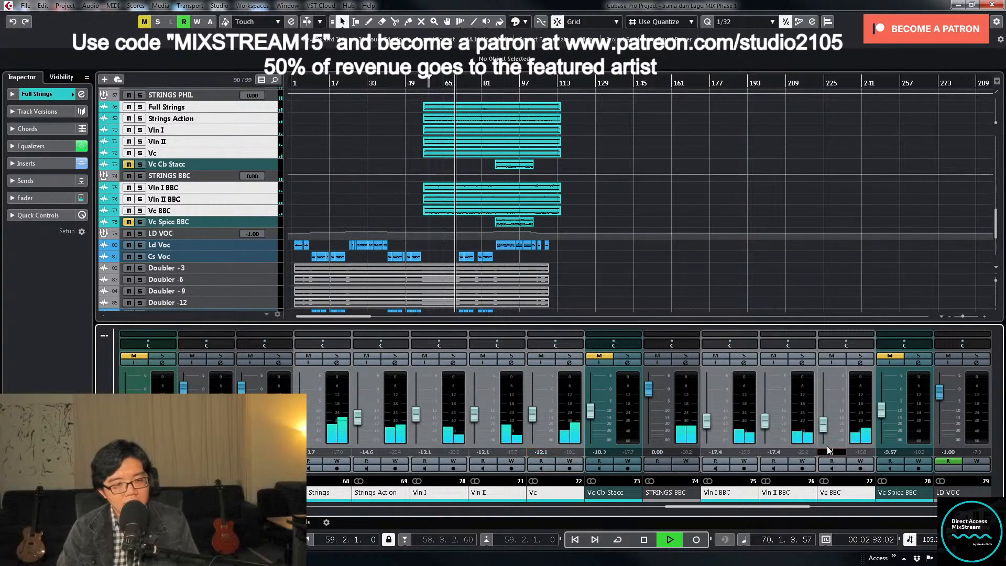
pyautogui.press('Return')
pyautogui.press('space')
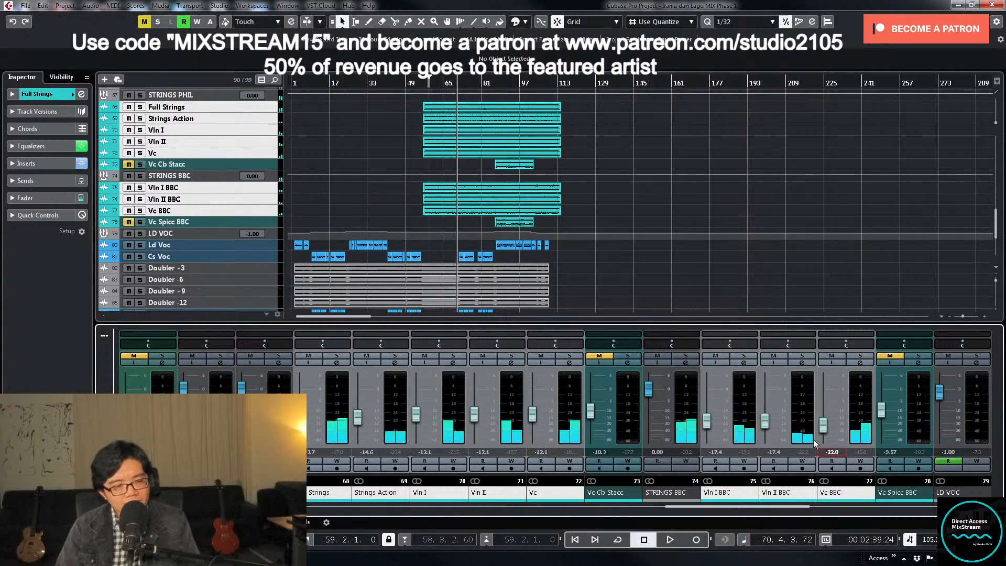
pyautogui.scroll(3, 618, 241)
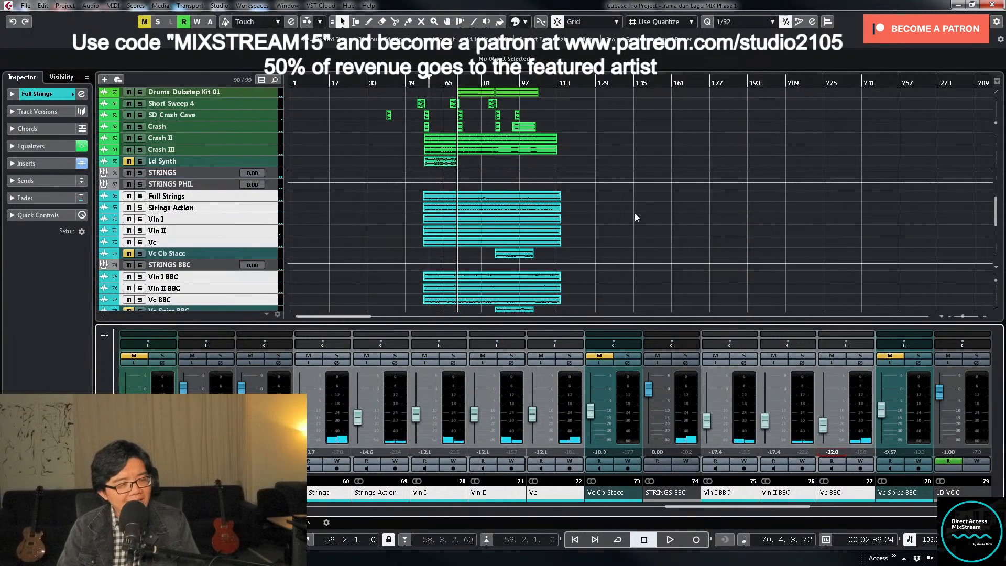
pyautogui.click(423, 83)
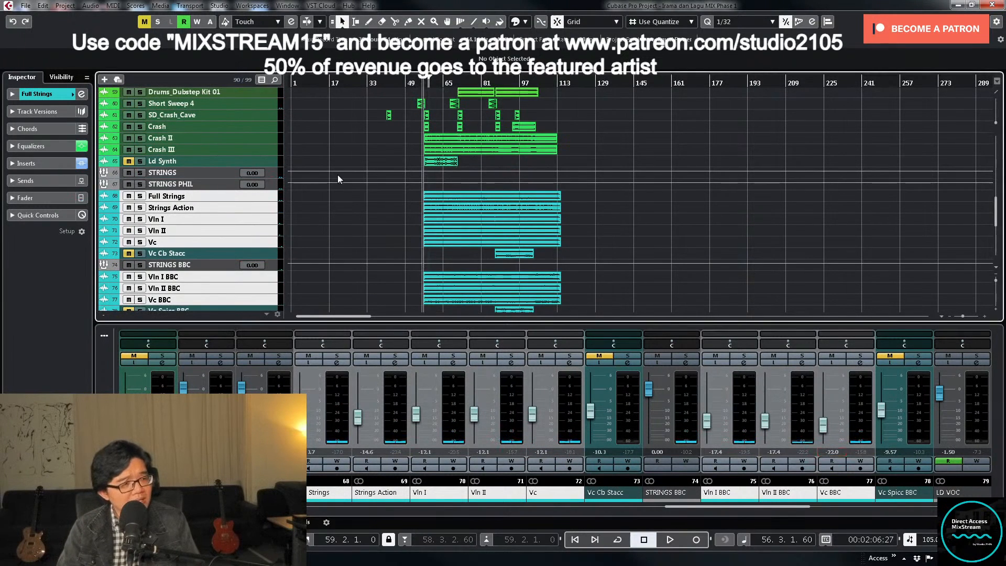
# - Expand the PIANO group's volume automation and lower its level between bar 57 and about bar 71 to -0.58
pyautogui.scroll(15, 356, 167)
pyautogui.click(414, 84)
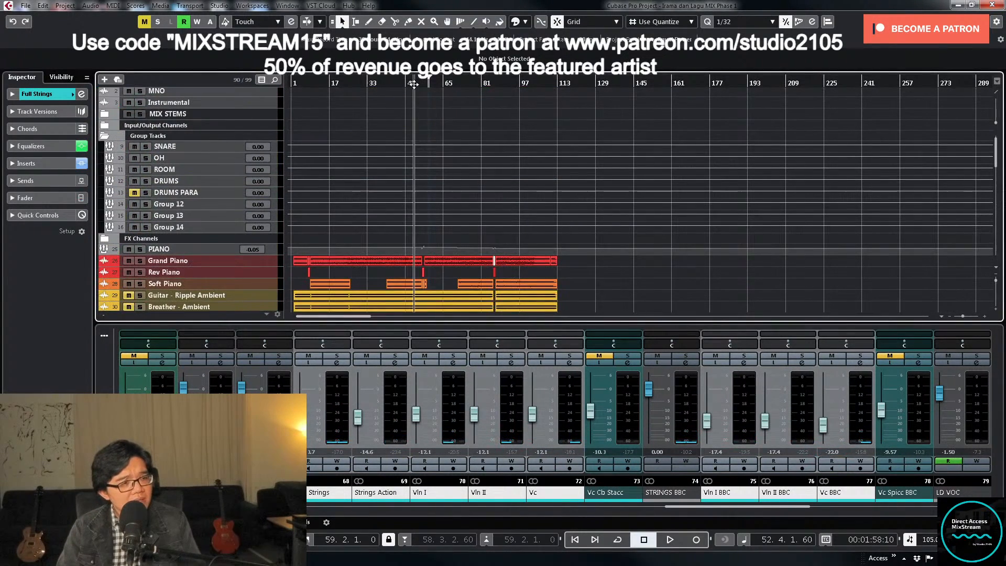
pyautogui.click(273, 248)
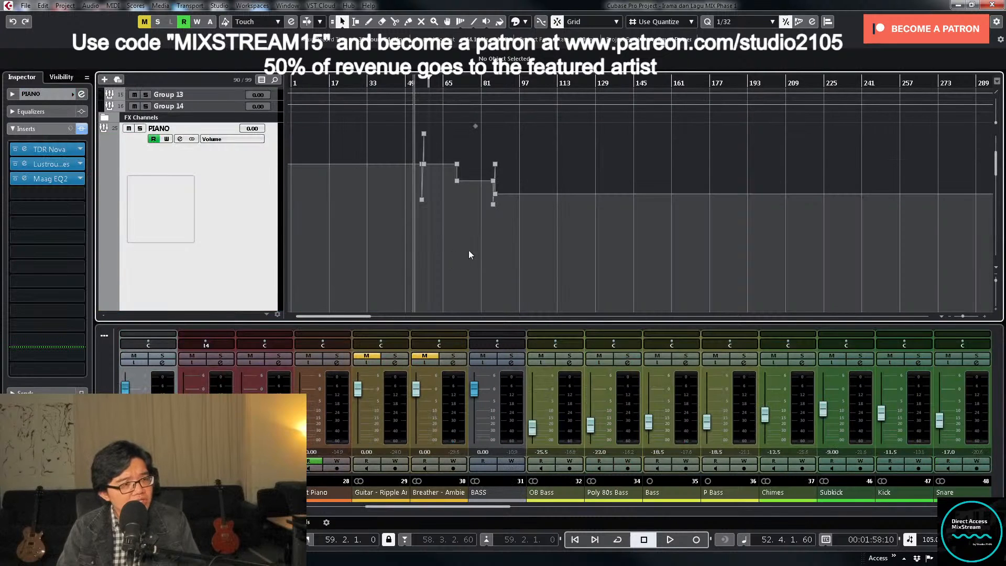
pyautogui.scroll(1, 483, 238)
pyautogui.press('h')
pyautogui.press('h')
pyautogui.press('h')
pyautogui.press('h')
pyautogui.press('h')
pyautogui.press('h')
pyautogui.press('h')
pyautogui.press('h')
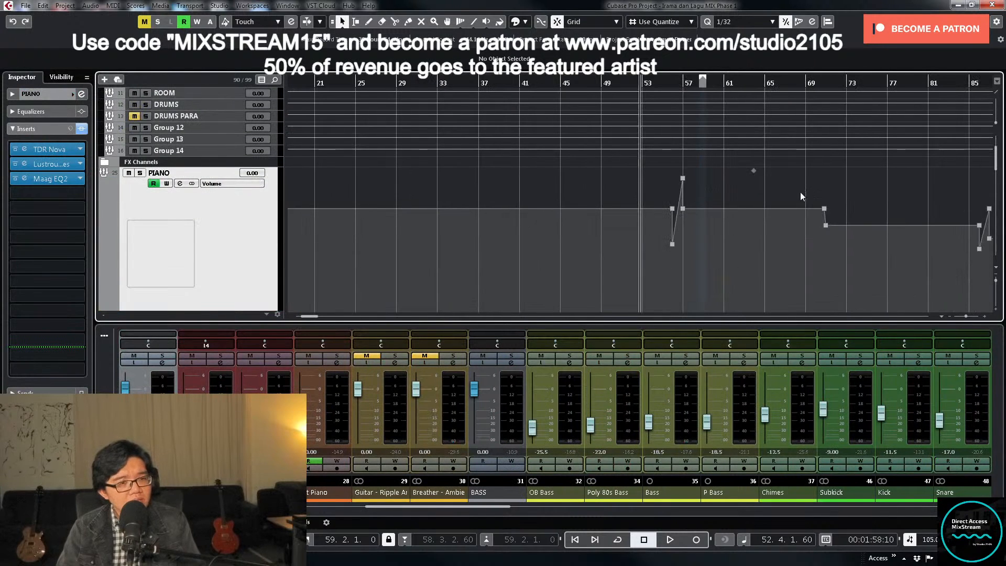
pyautogui.moveTo(840, 203); pyautogui.dragTo(684, 216)
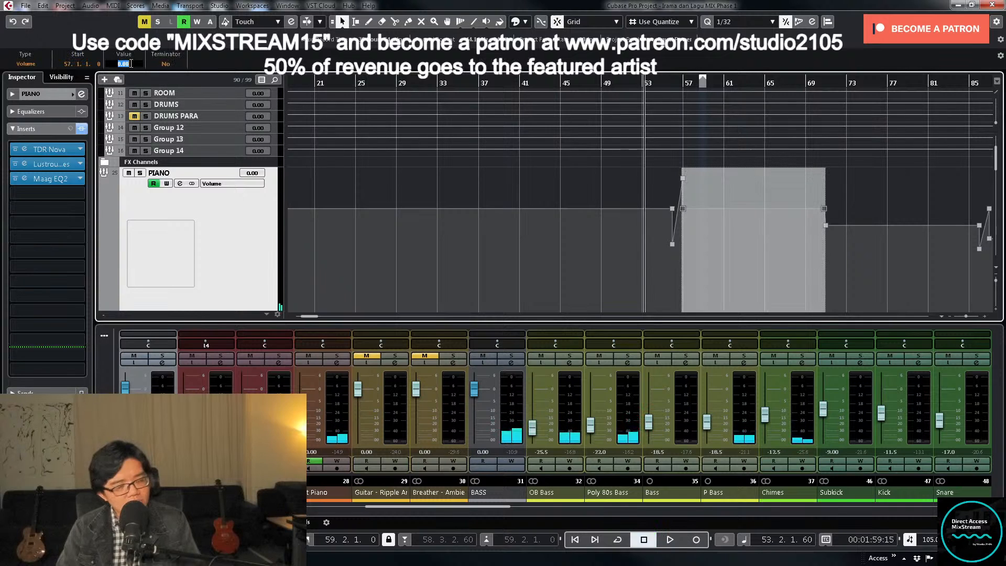
pyautogui.press('Return')
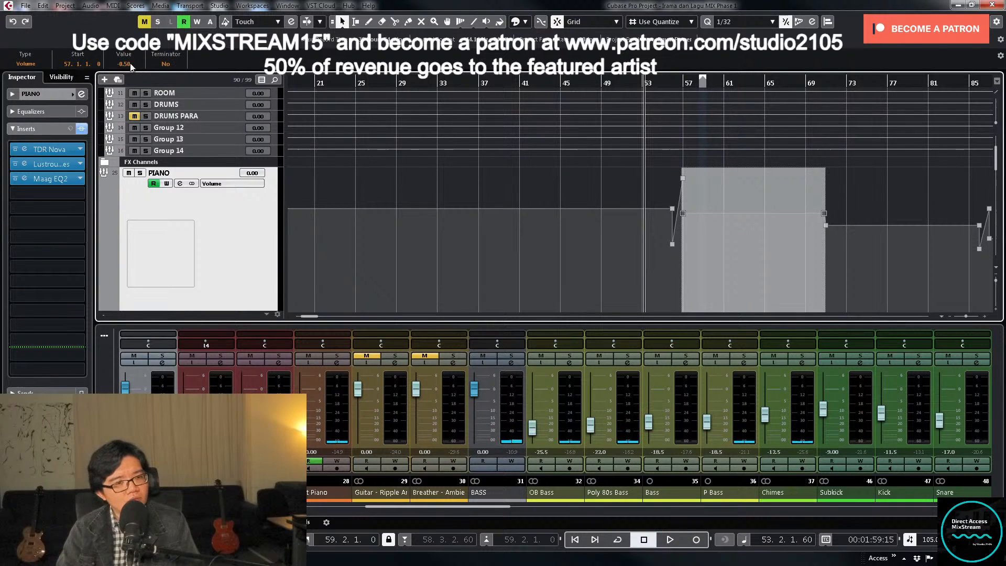
# - Play from about bar 53, bring the string channels into view and briefly solo Vln I and Vln II to compare them
pyautogui.press('space')
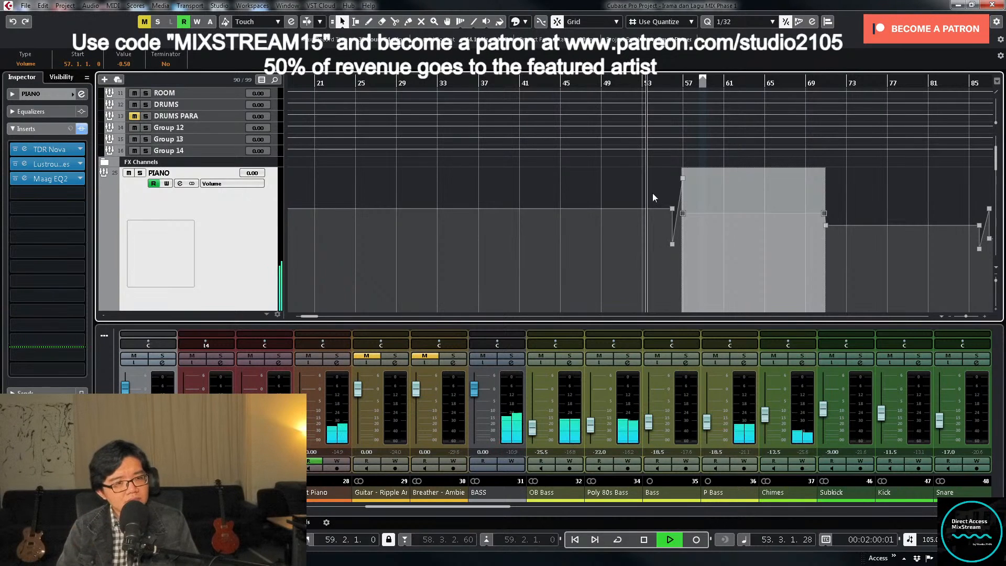
pyautogui.scroll(-8, 736, 179)
pyautogui.press('g')
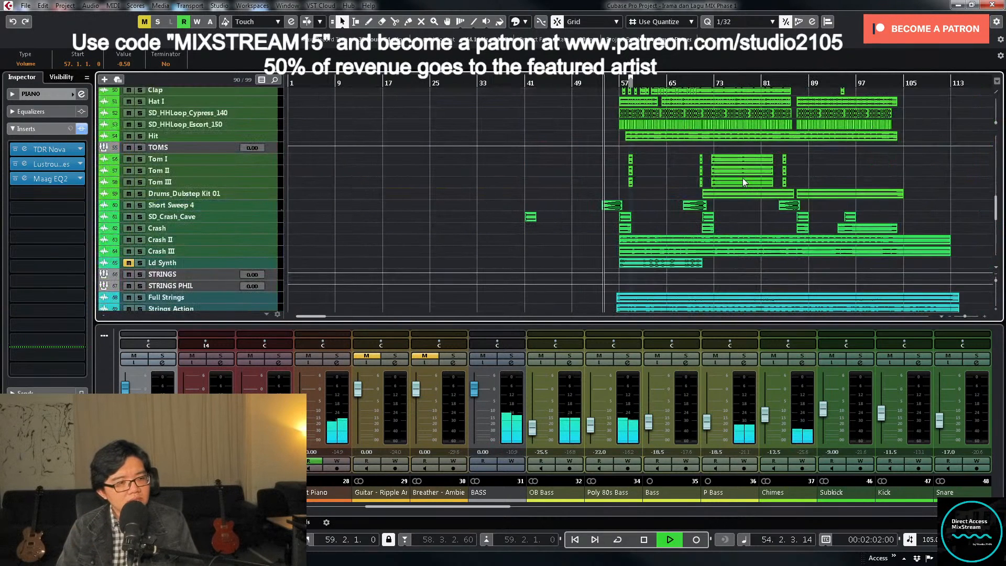
pyautogui.scroll(-5, 744, 178)
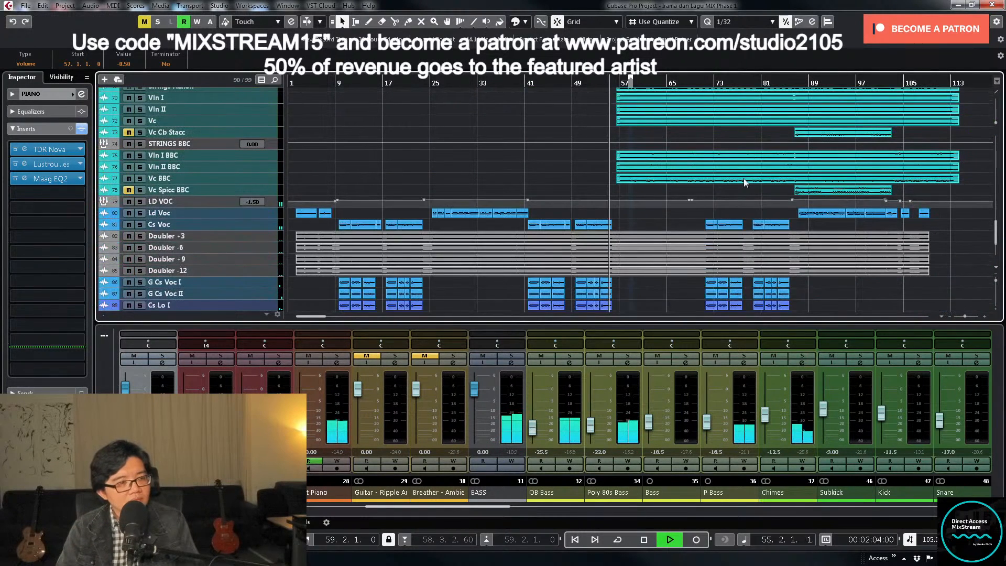
pyautogui.scroll(2, 743, 178)
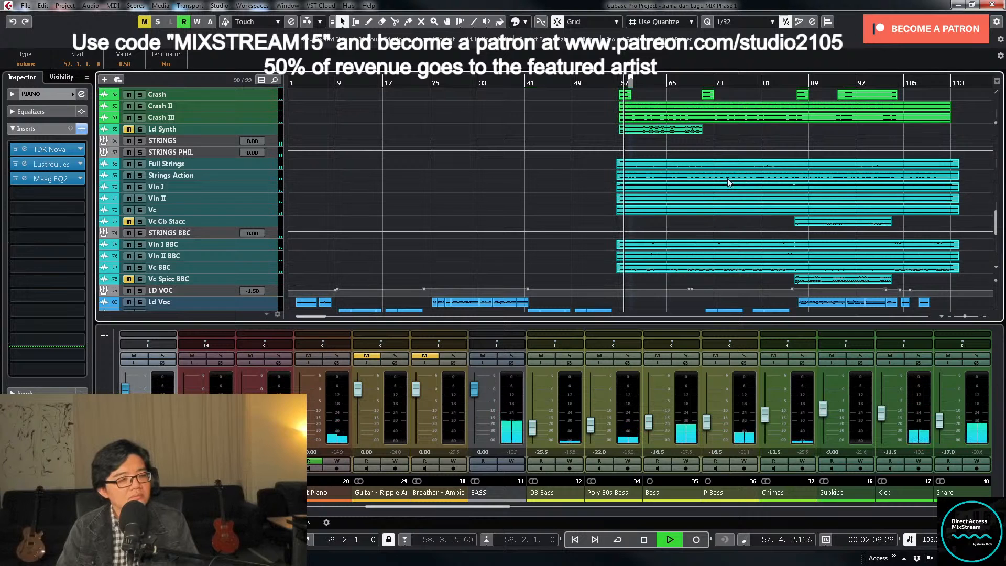
pyautogui.moveTo(483, 508); pyautogui.dragTo(743, 508)
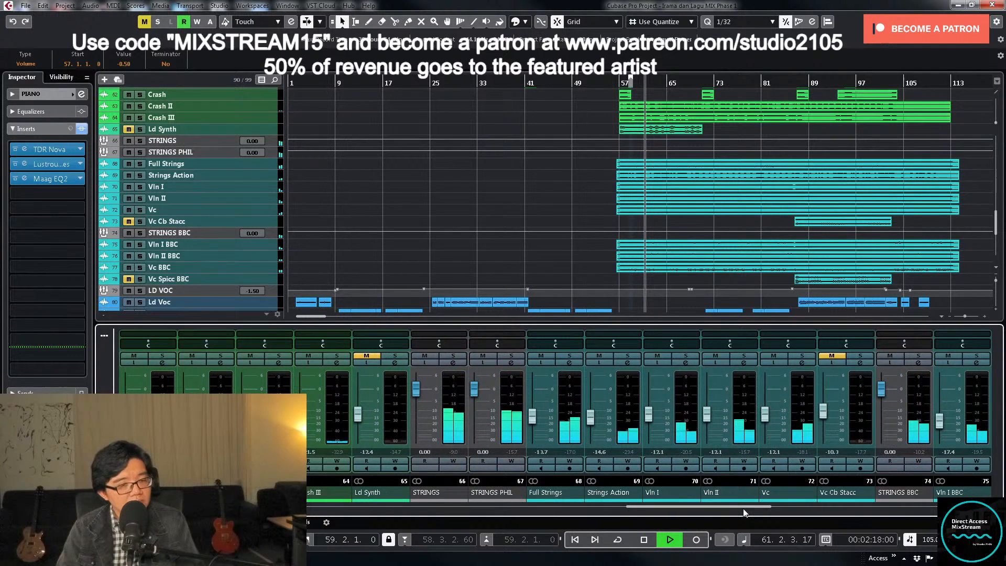
pyautogui.moveTo(743, 508); pyautogui.dragTo(776, 509)
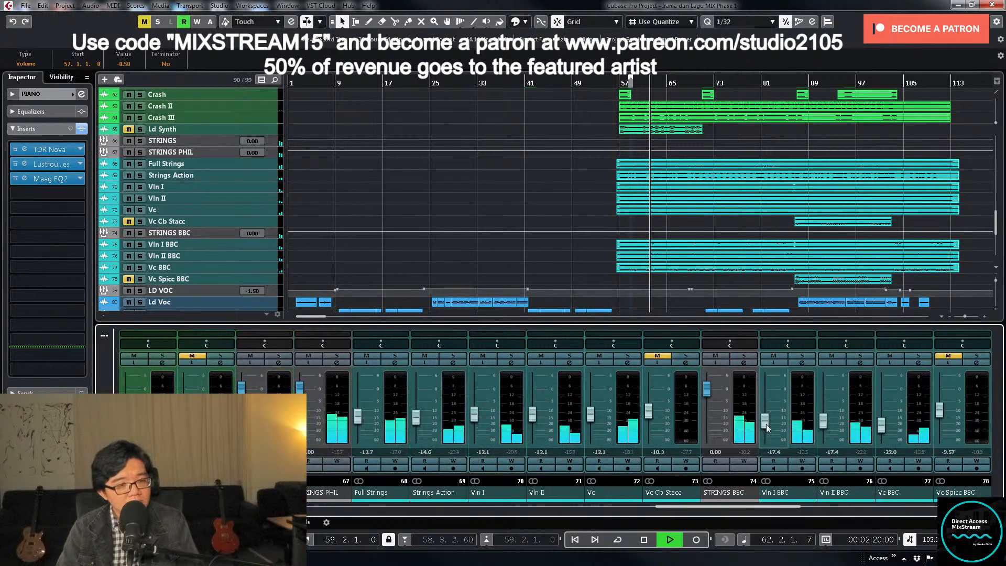
pyautogui.click(510, 357)
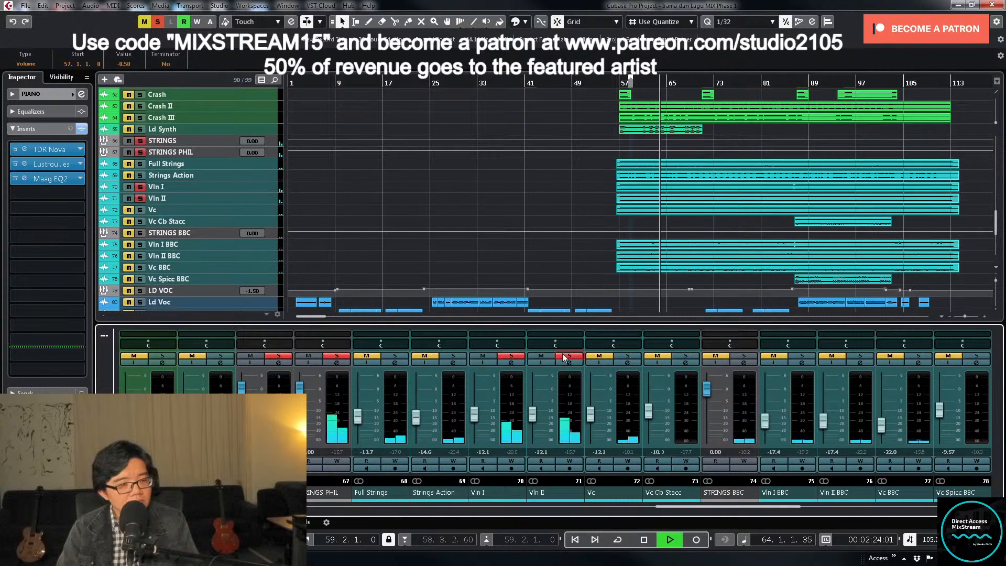
pyautogui.click(511, 356)
# - Select the Vln I and Vln II channels, raise them together during playback and set both levels to -10.5 dB
pyautogui.click(514, 433)
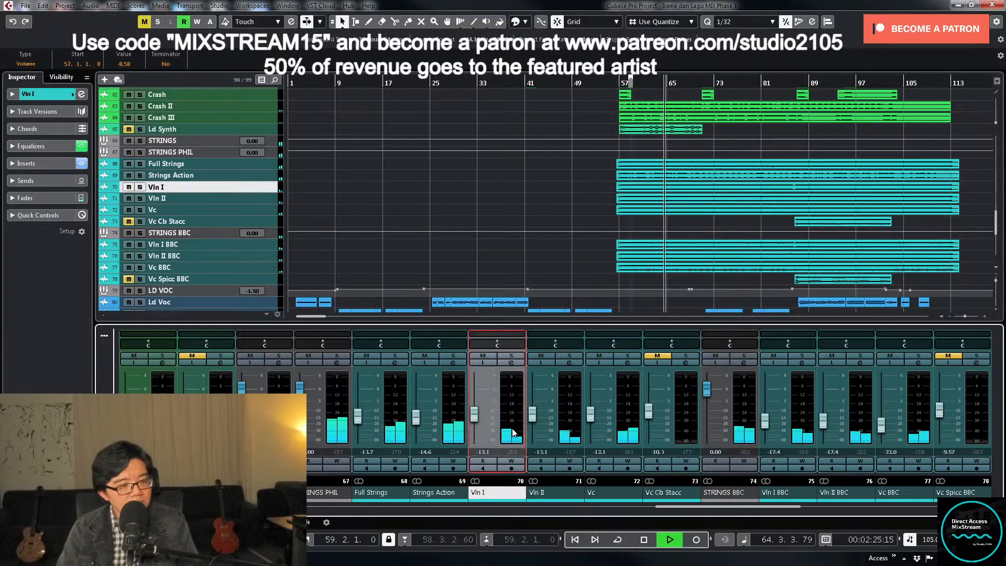
pyautogui.keyDown('shift'); pyautogui.click(560, 432); pyautogui.keyUp('shift')
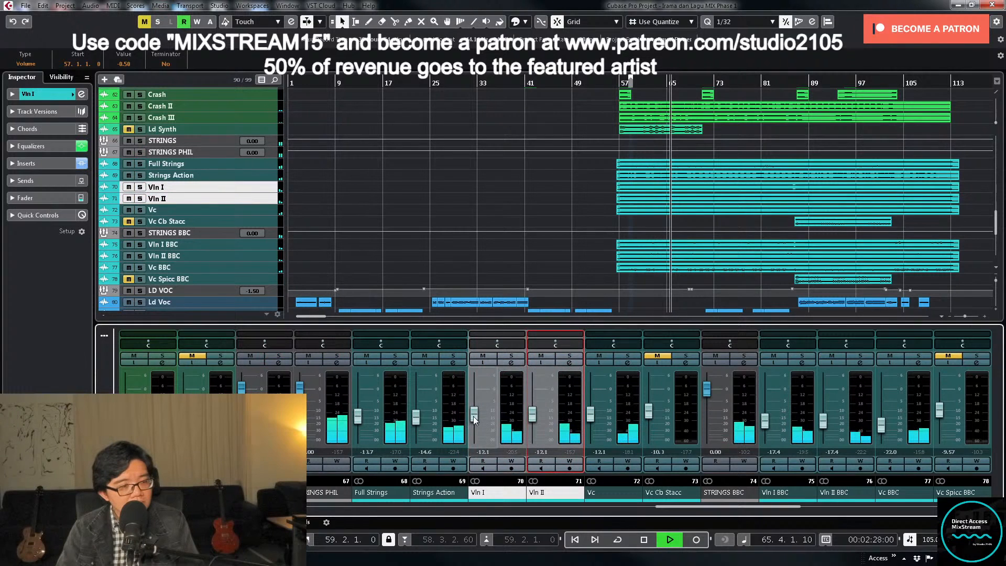
pyautogui.click(473, 416)
pyautogui.scroll(1, 473, 416)
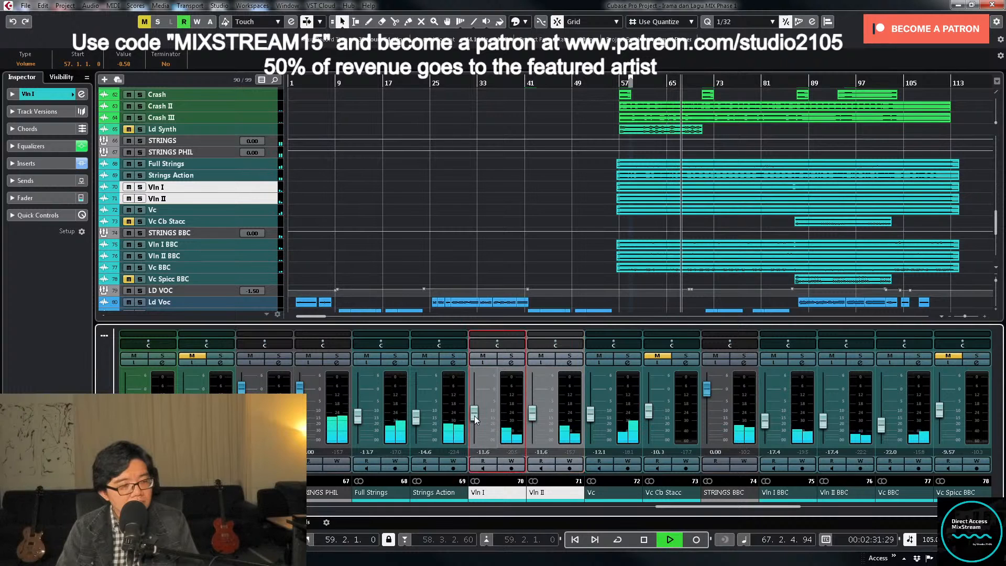
pyautogui.moveTo(473, 417); pyautogui.dragTo(475, 414)
pyautogui.doubleClick(483, 451)
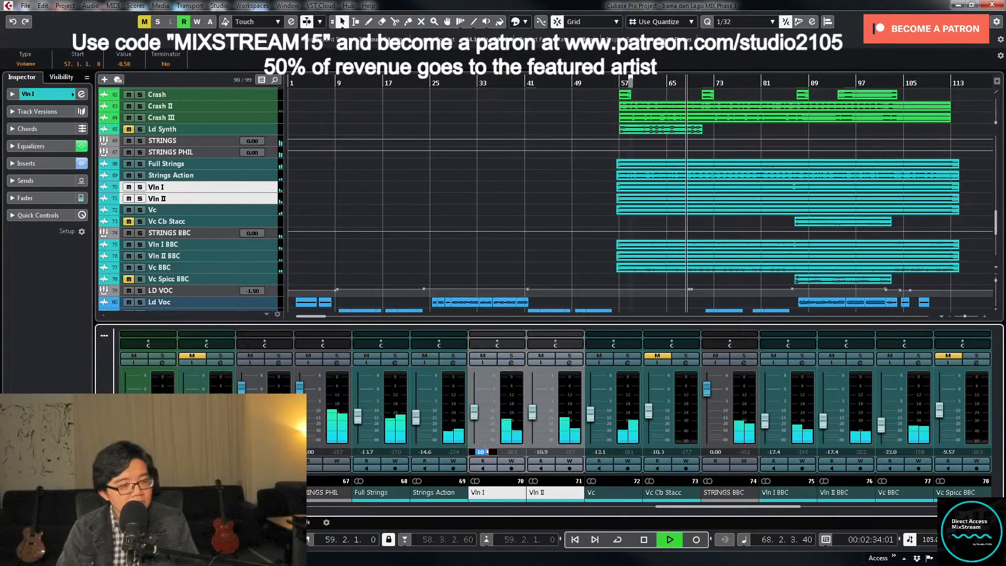
pyautogui.write('-10.5')
pyautogui.press('Return')
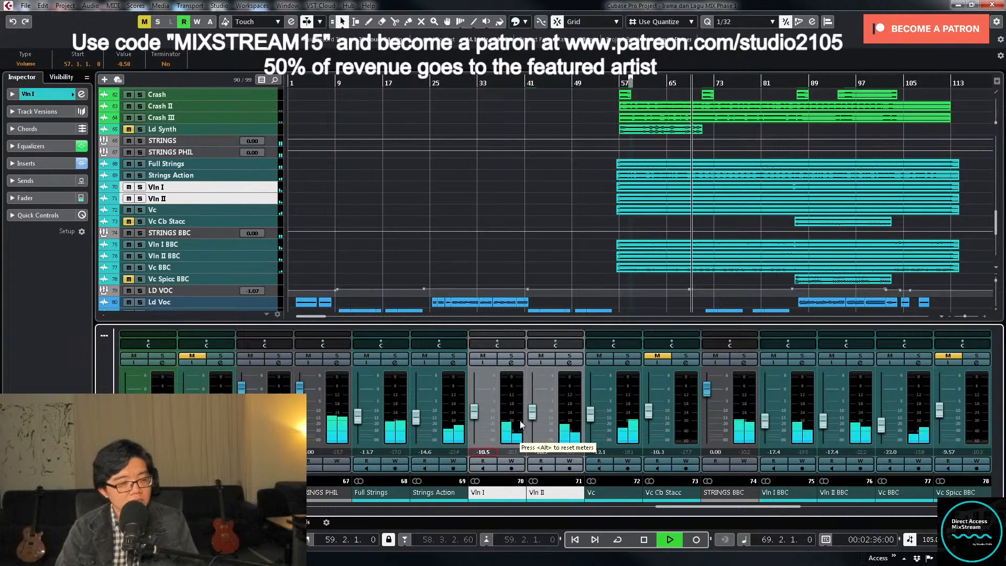
pyautogui.press('Tab')
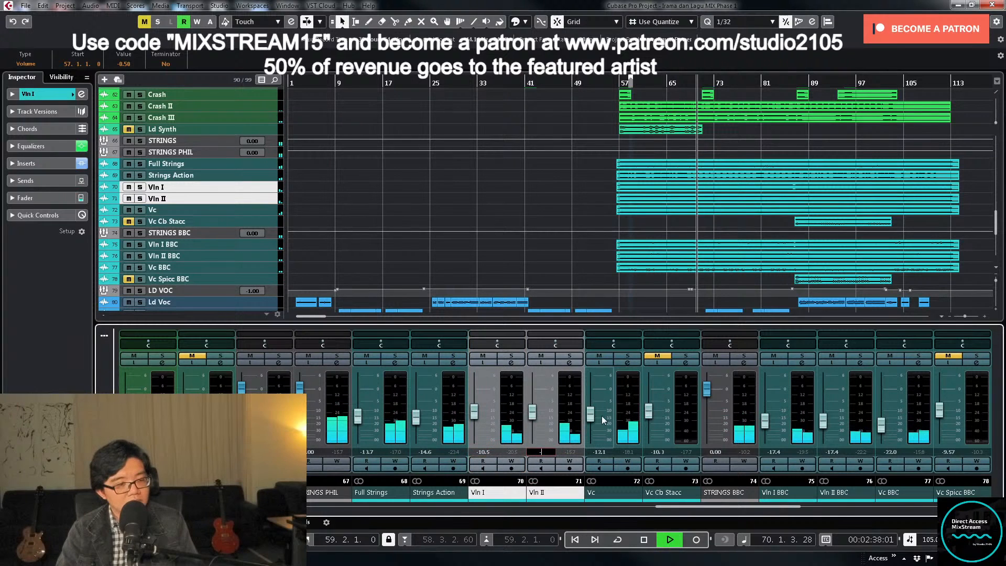
pyautogui.write('-10.5')
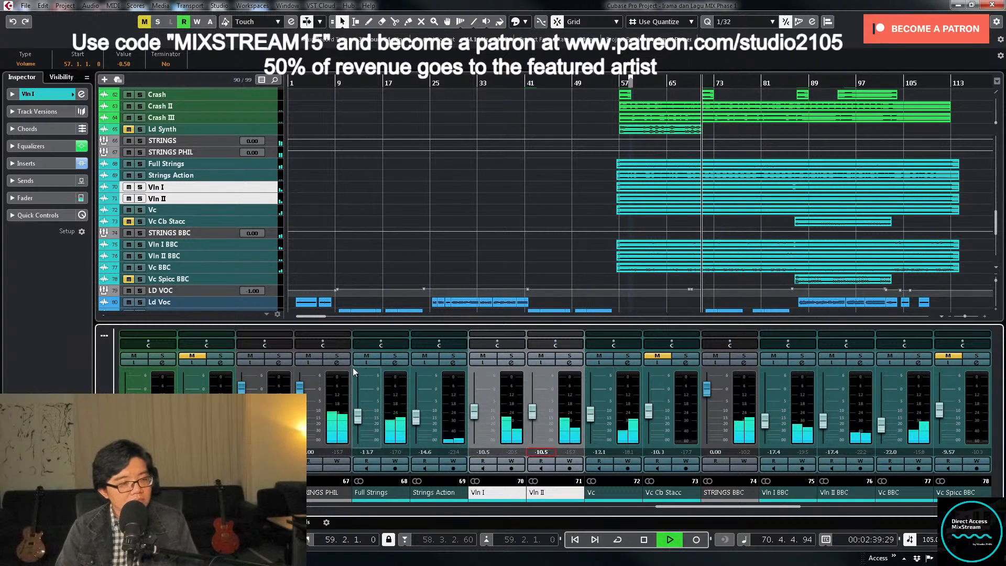
# - Check the Full Strings channel's equalizer and inserts, close its settings and stop playback
pyautogui.click(395, 363)
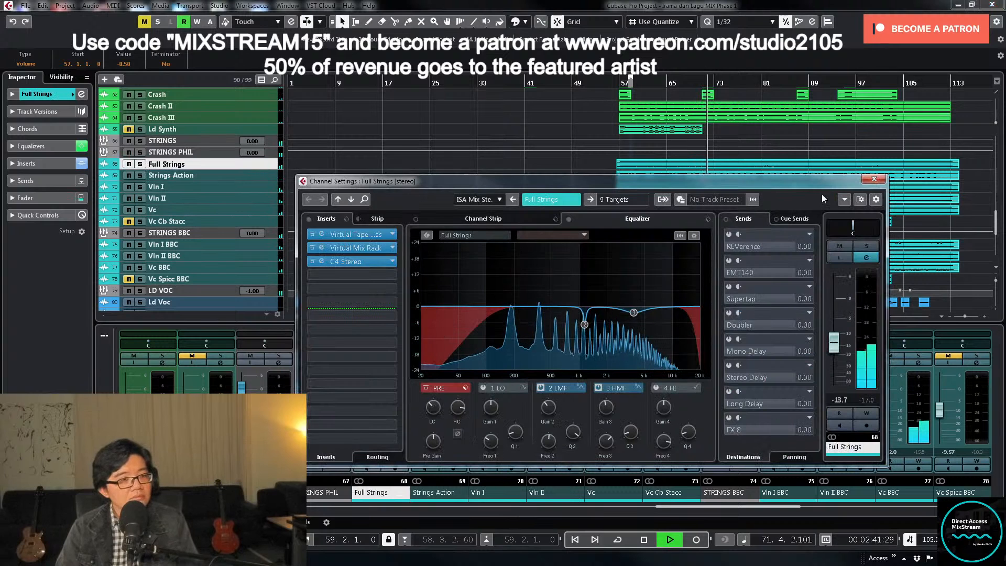
pyautogui.click(875, 180)
pyautogui.press('space')
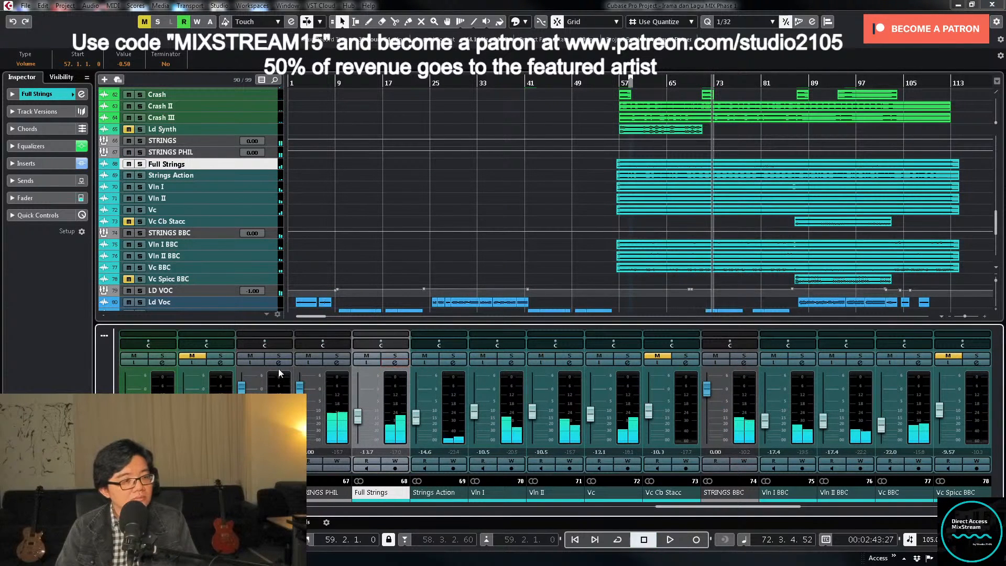
# - Load the GRP Strings FX chain preset into the STRINGS group's inserts and close its channel settings
pyautogui.click(279, 362)
pyautogui.click(347, 218)
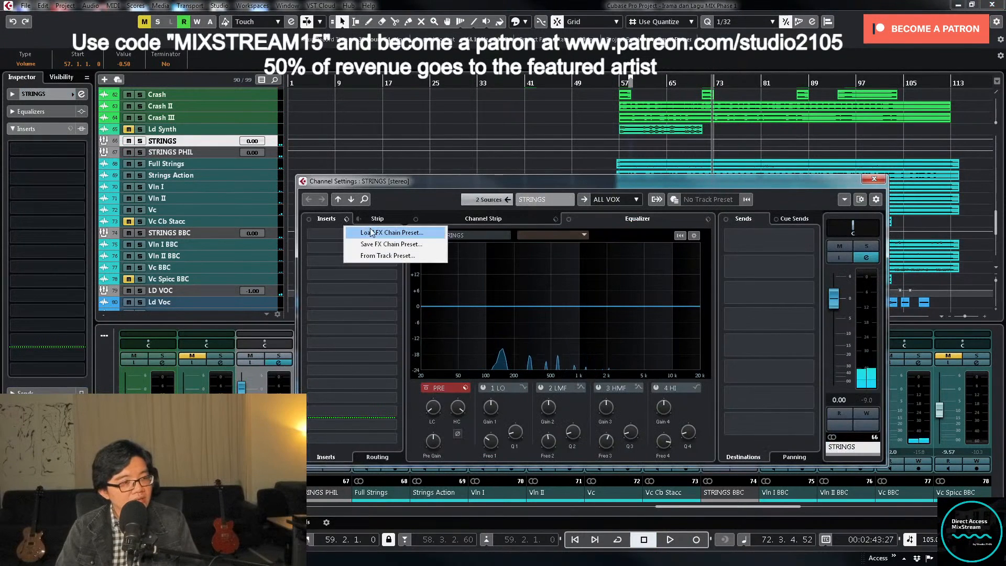
pyautogui.click(379, 231)
pyautogui.scroll(-5, 525, 312)
pyautogui.scroll(6, 468, 291)
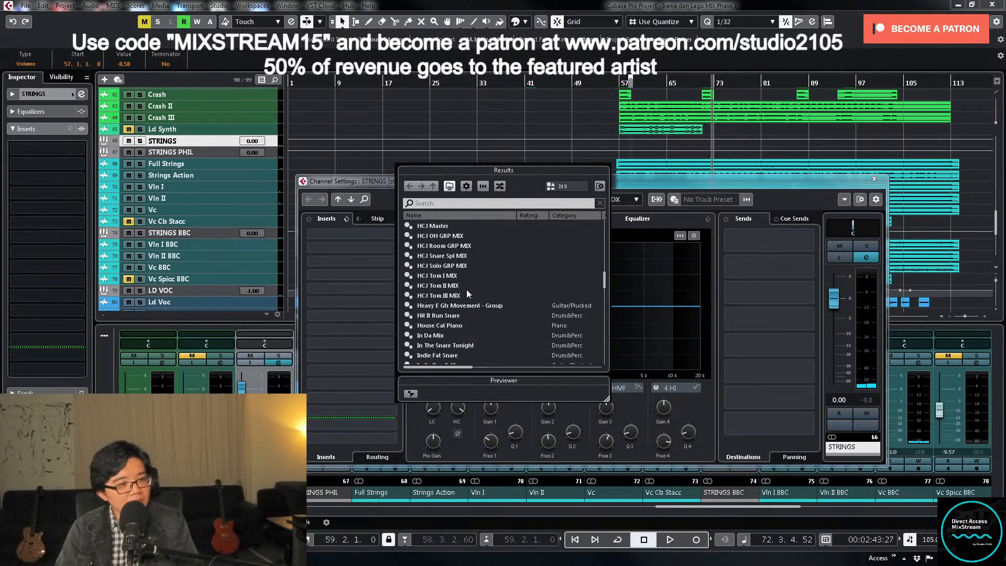
pyautogui.doubleClick(458, 286)
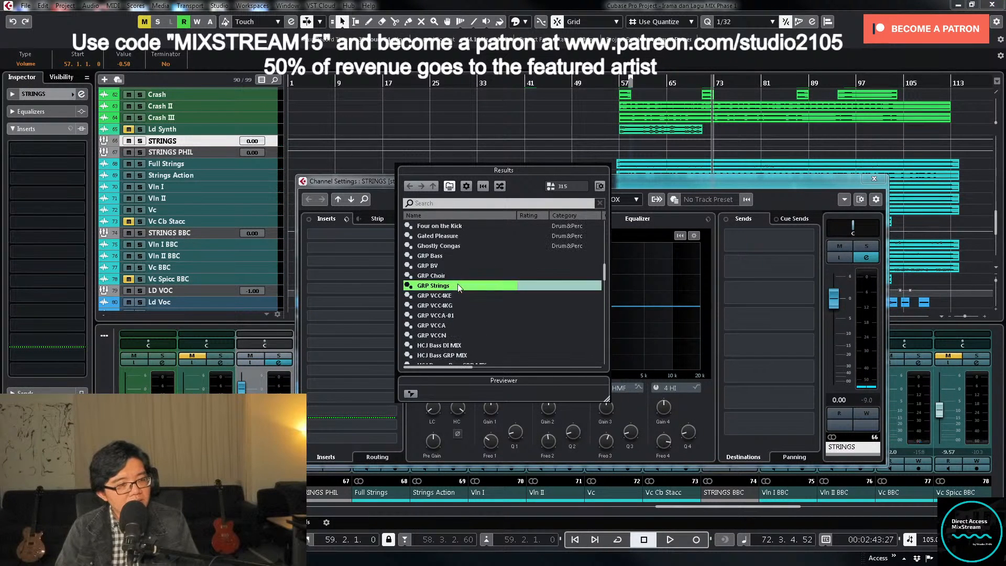
pyautogui.click(874, 180)
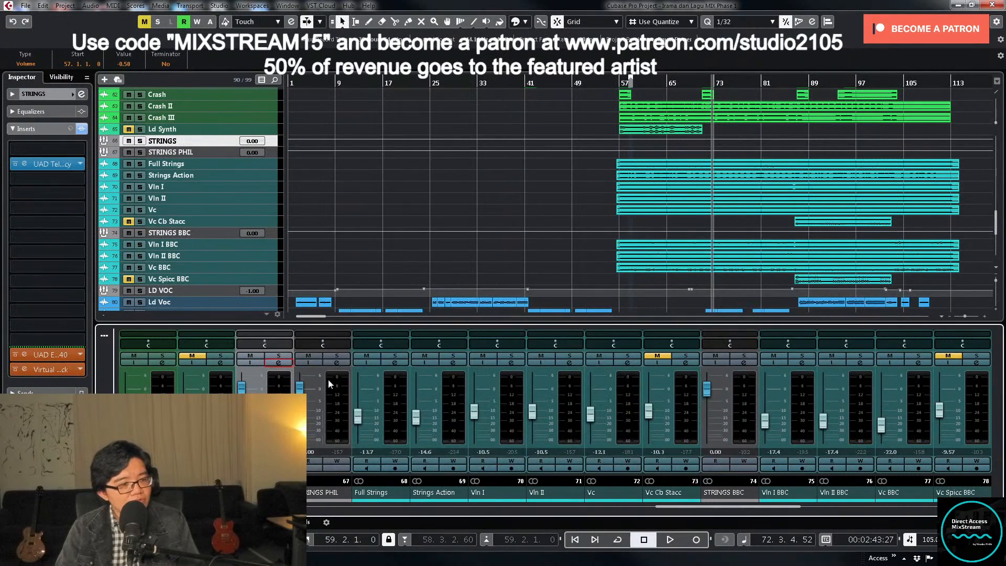
# - Clear the UAD Teletronix, UAD EMT 140 and Virtual Mix Rack inserts from the STRINGS PHIL group and close its settings
pyautogui.click(336, 363)
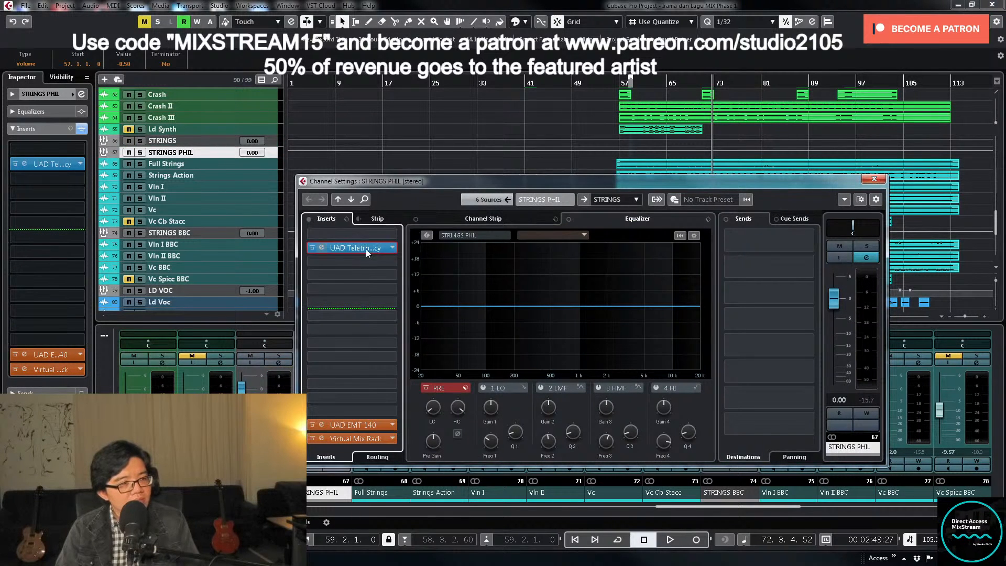
pyautogui.moveTo(366, 250); pyautogui.dragTo(331, 440)
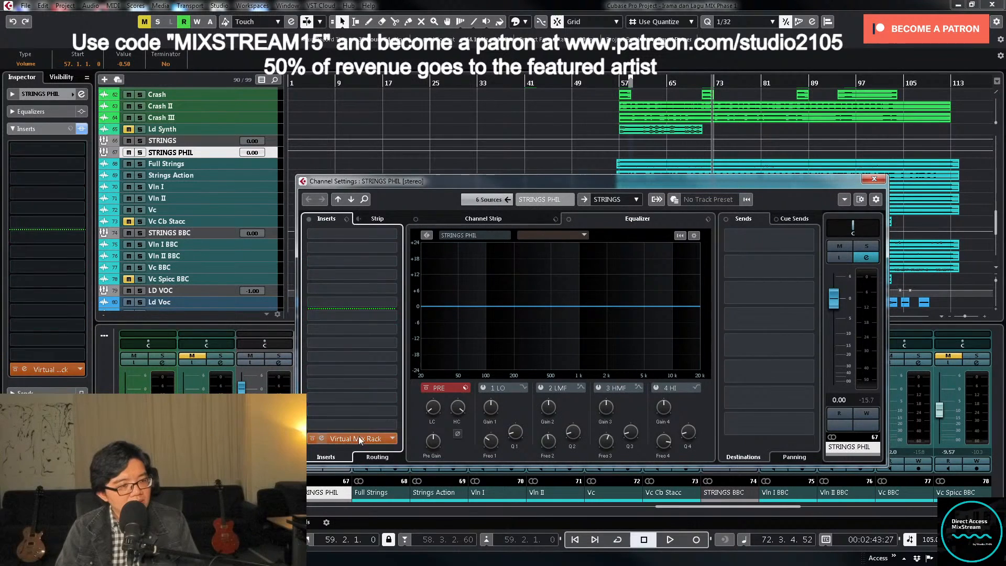
pyautogui.click(874, 180)
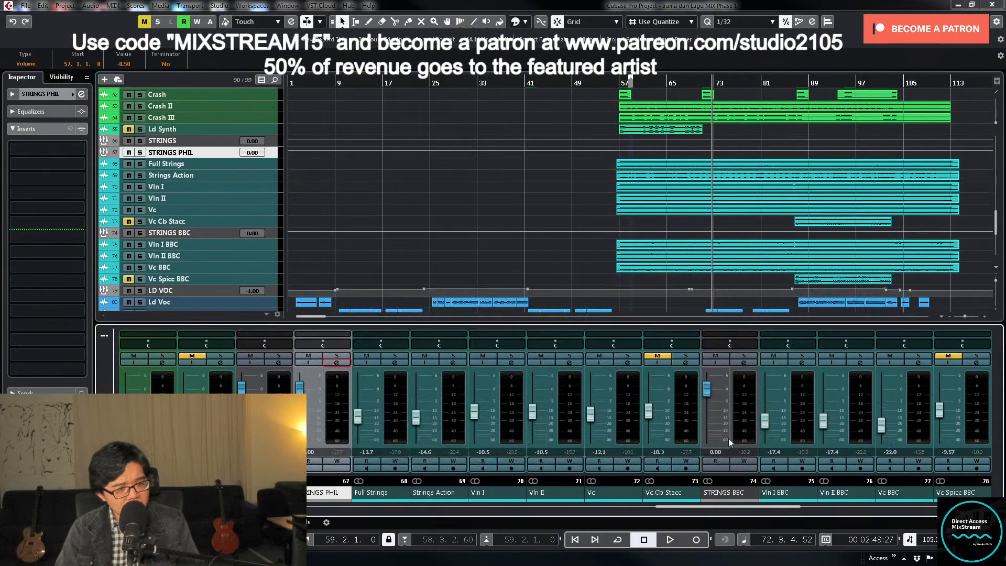
# - Solo the STRINGS group, open its channel settings and play back from about bar 56
pyautogui.click(279, 355)
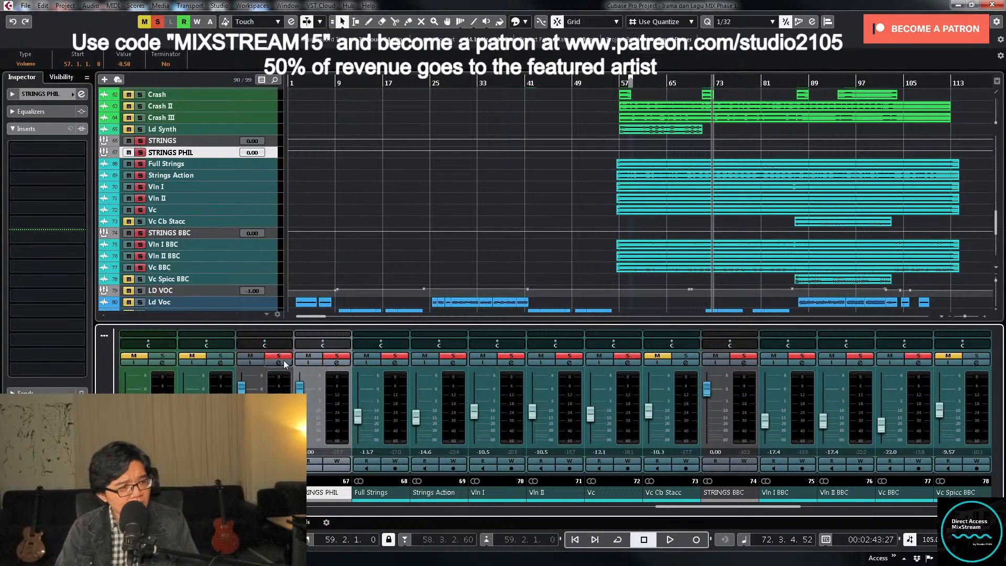
pyautogui.click(617, 92)
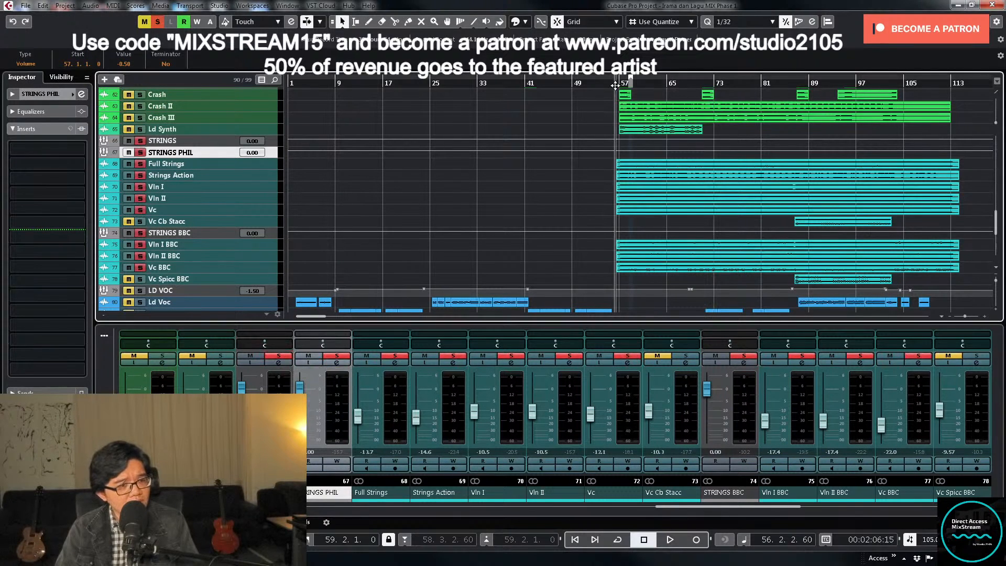
pyautogui.click(277, 141)
pyautogui.click(279, 363)
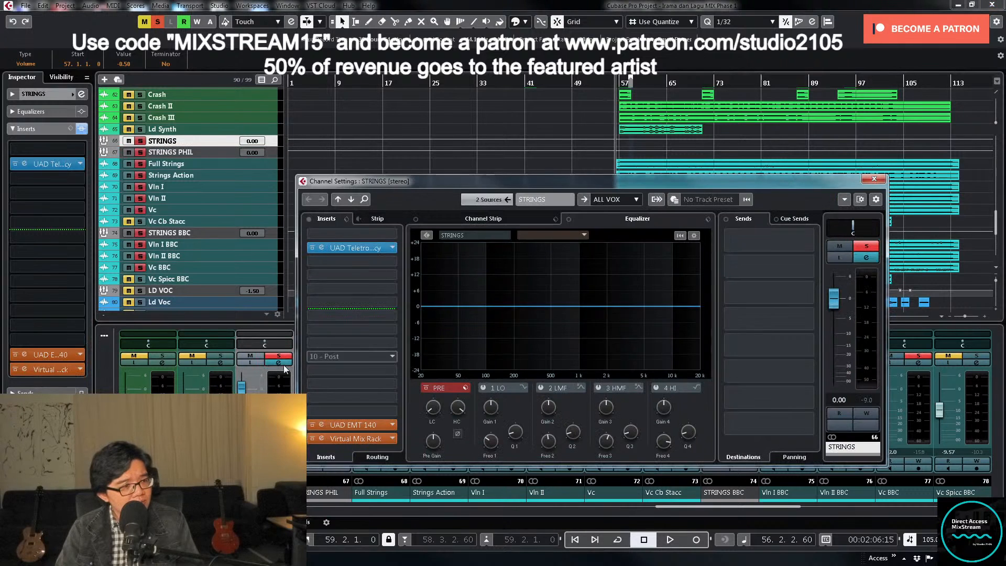
pyautogui.press('space')
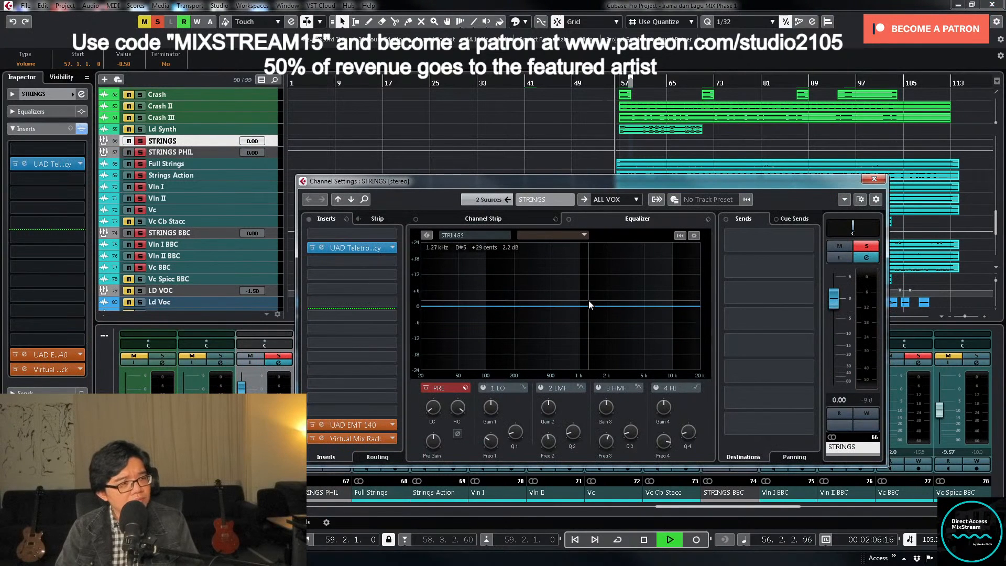
# - Examine the STRINGS group's UAD Teletronix LA-2A and UAD EMT 140 plug-in settings during playback, closing each window
pyautogui.click(369, 249)
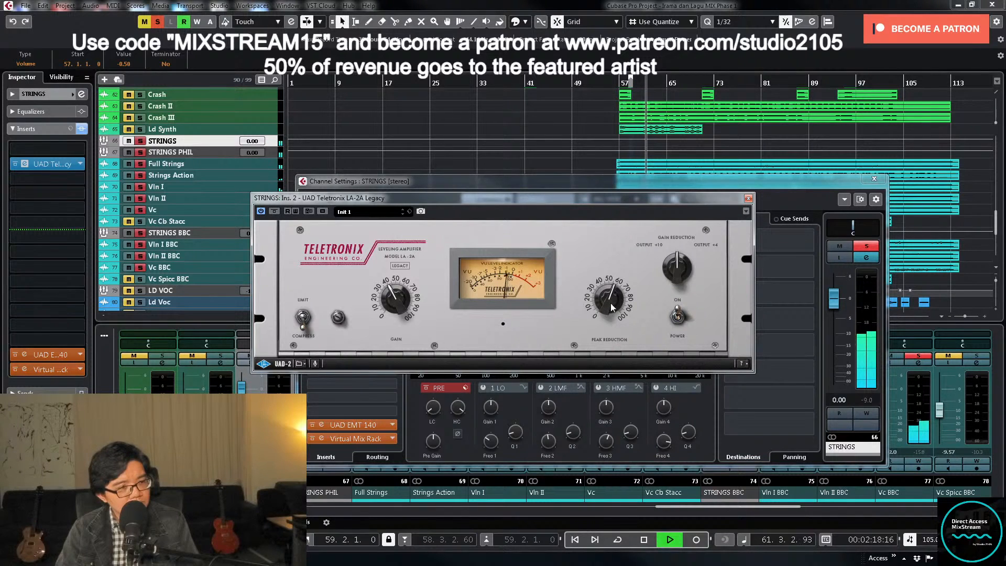
pyautogui.click(748, 199)
pyautogui.click(360, 423)
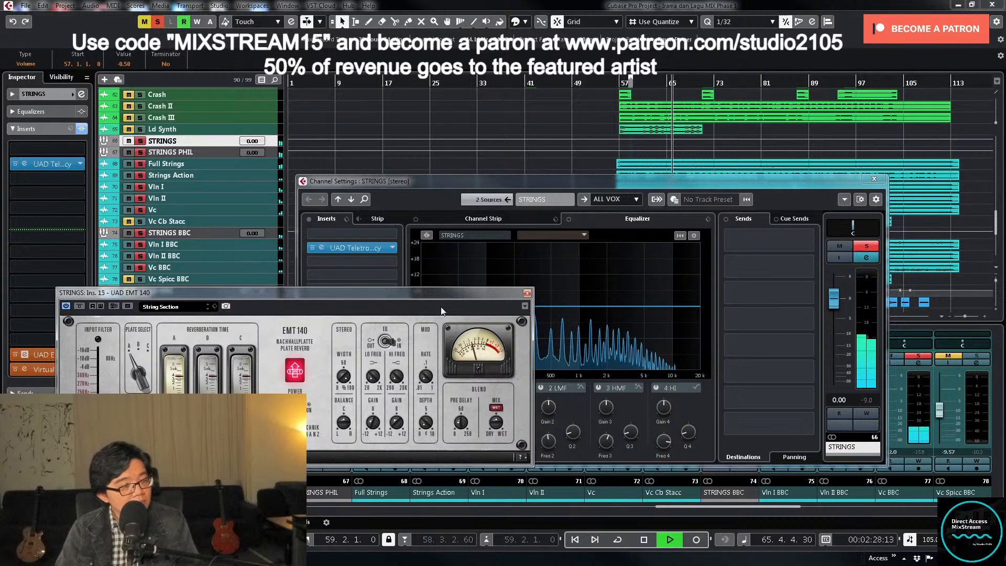
pyautogui.click(527, 292)
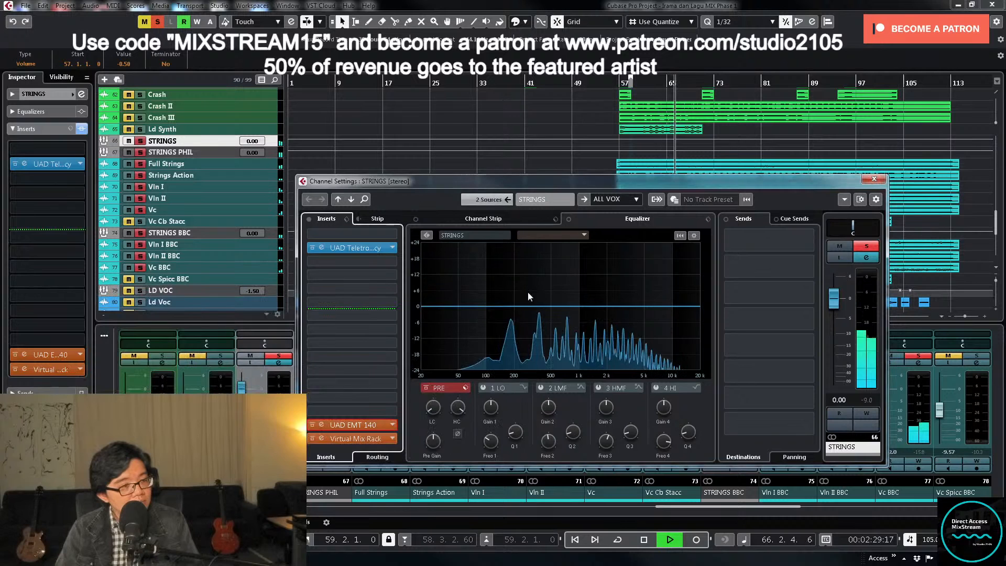
# - Unsolo the STRINGS group and close its channel settings
pyautogui.click(866, 246)
pyautogui.click(875, 179)
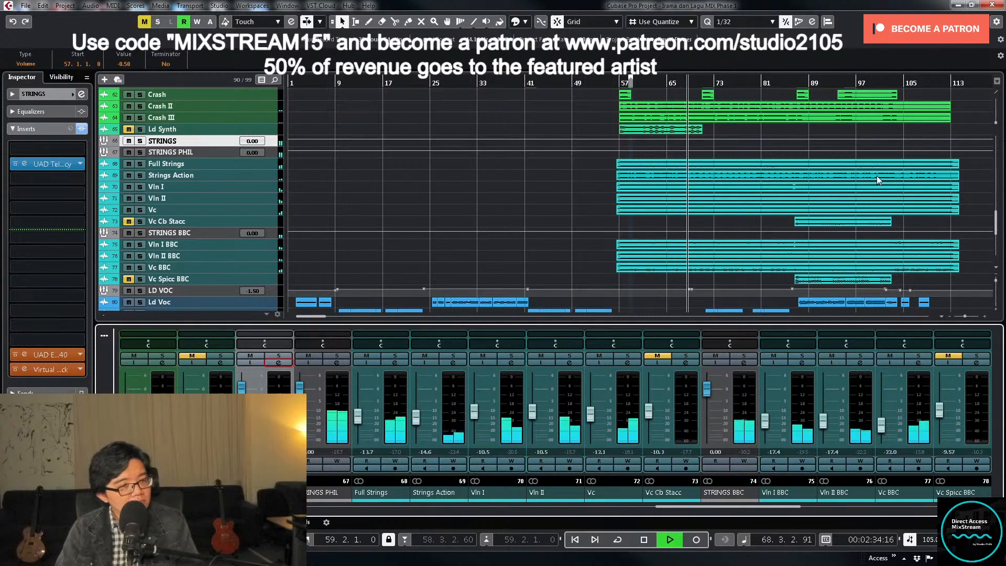
# - Set the LD VOC group's volume automation to 0 dB for the section between about bars 69 and 86
pyautogui.scroll(-2, 579, 209)
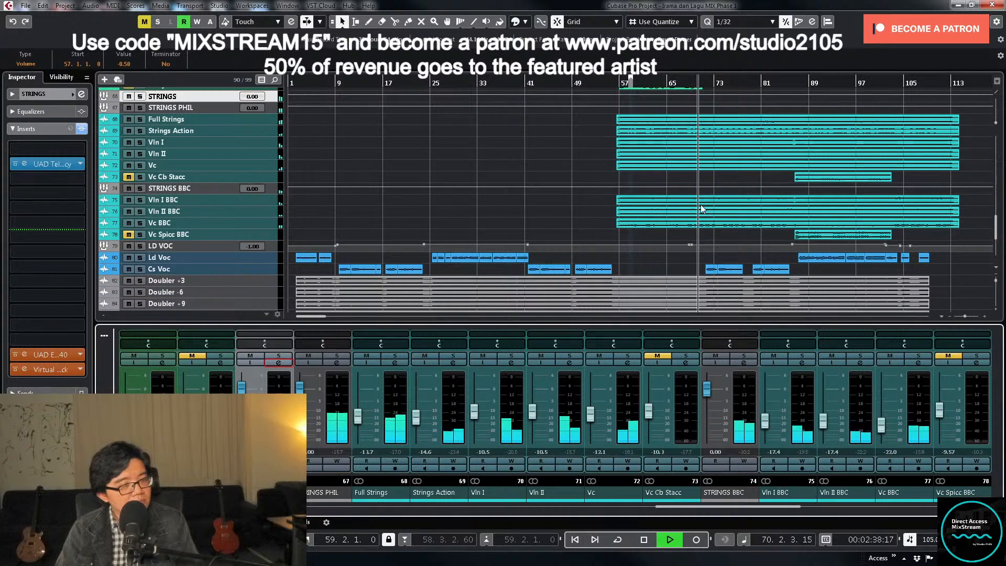
pyautogui.scroll(-6, 702, 208)
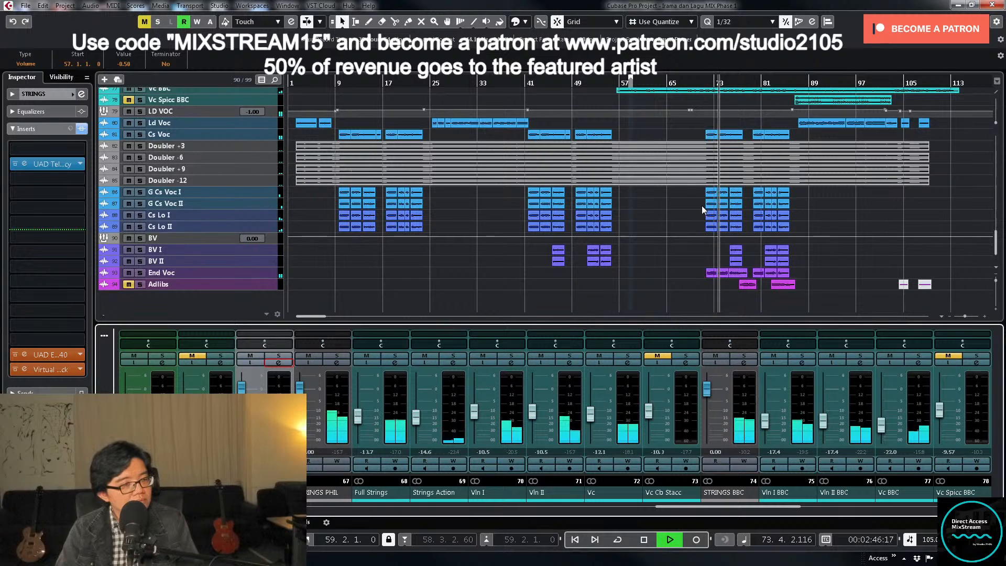
pyautogui.scroll(4, 702, 206)
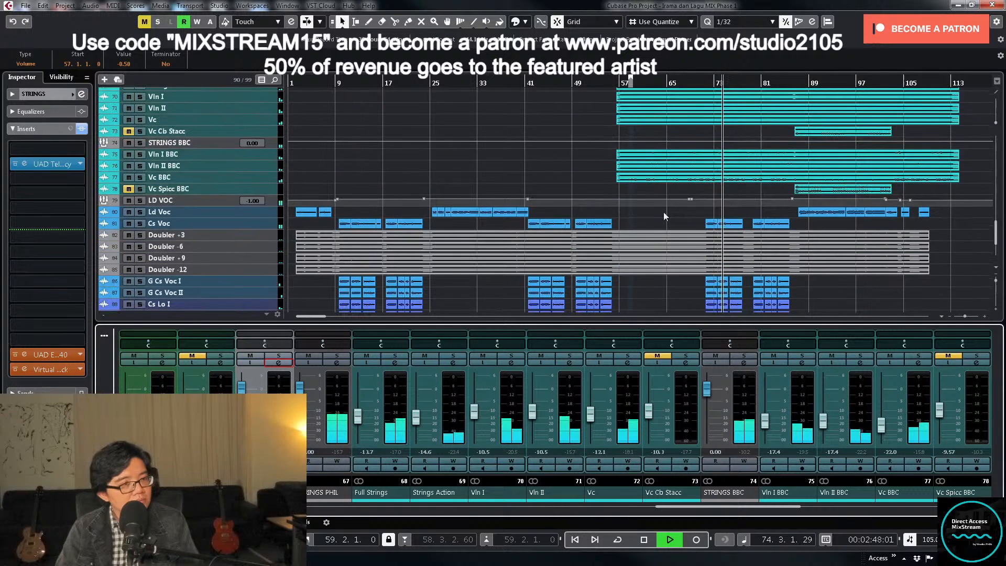
pyautogui.click(274, 201)
pyautogui.moveTo(687, 163); pyautogui.dragTo(819, 166)
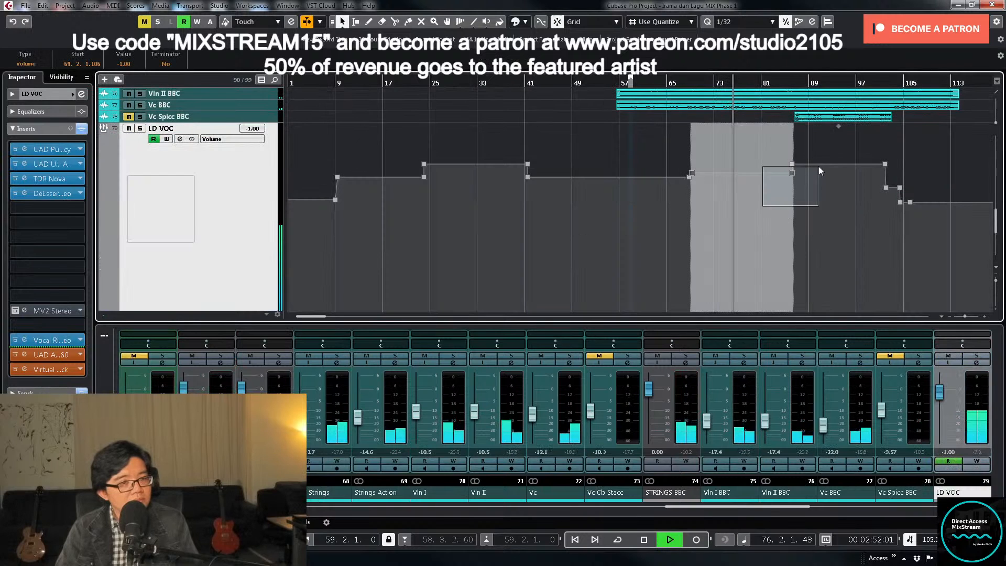
pyautogui.click(124, 64)
pyautogui.write('0')
pyautogui.press('Return')
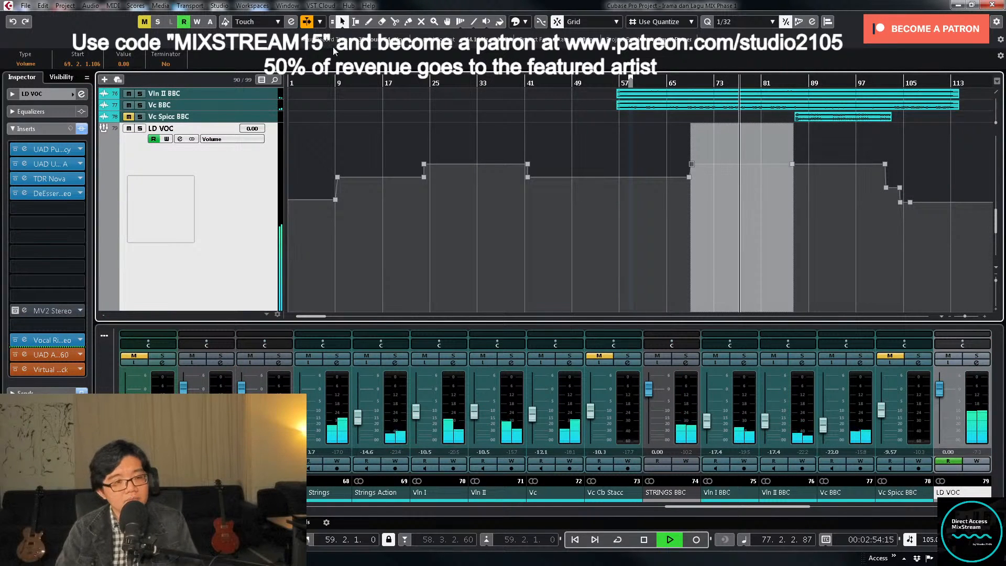
pyautogui.click(928, 147)
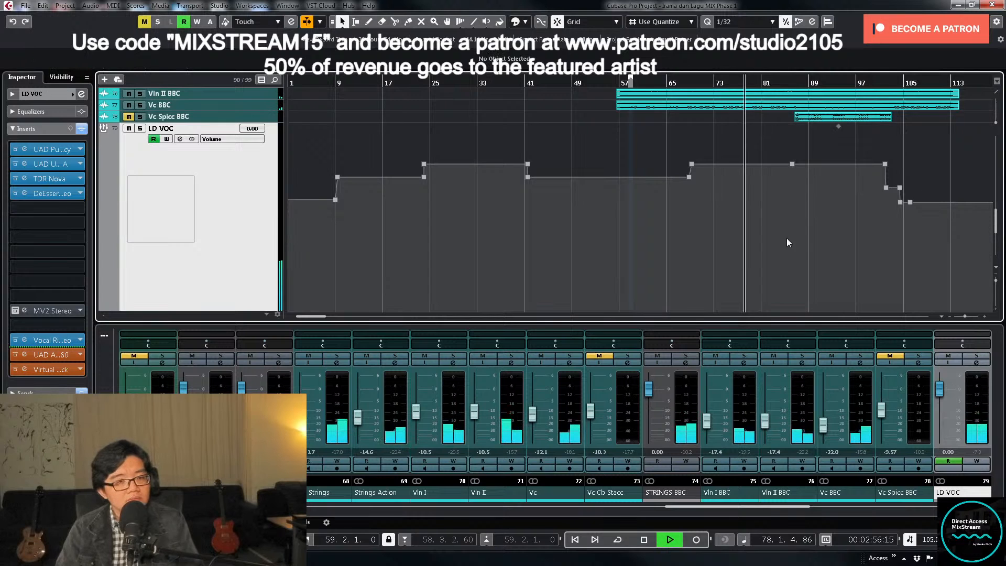
pyautogui.scroll(3, 817, 229)
pyautogui.press('g')
pyautogui.press('g')
pyautogui.scroll(3, 819, 229)
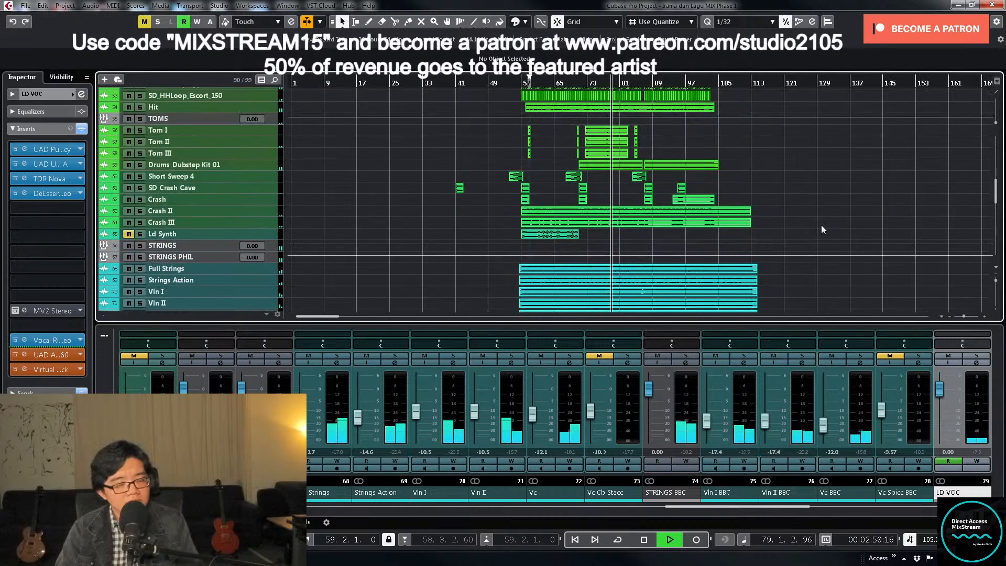
pyautogui.press('h')
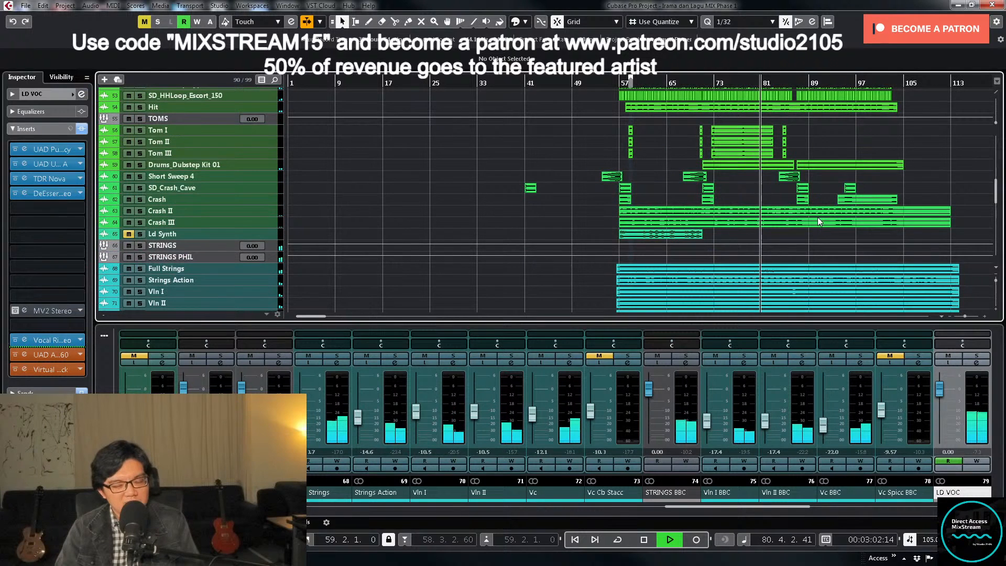
pyautogui.scroll(6, 838, 211)
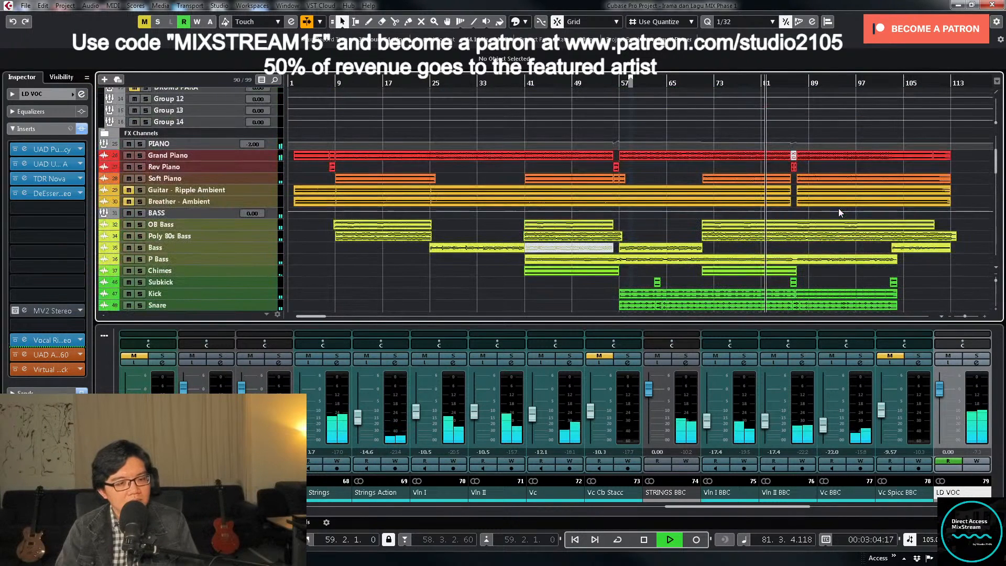
pyautogui.scroll(-6, 839, 209)
pyautogui.scroll(-3, 838, 208)
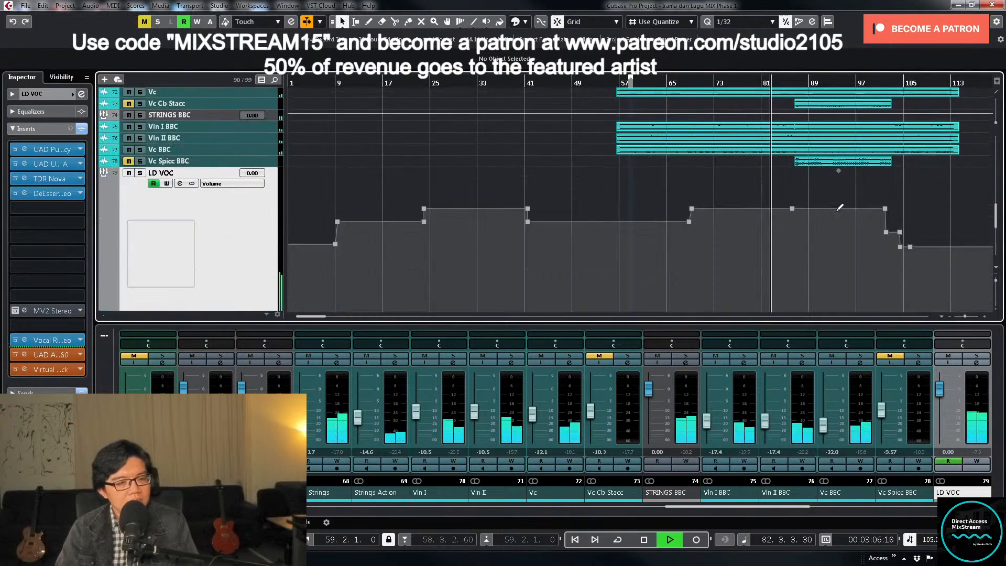
pyautogui.scroll(3, 839, 209)
# - Play from about bar 68 and write volume automation on the STRINGS group, lowering it to -2.20 dB near bar 71
pyautogui.press('space')
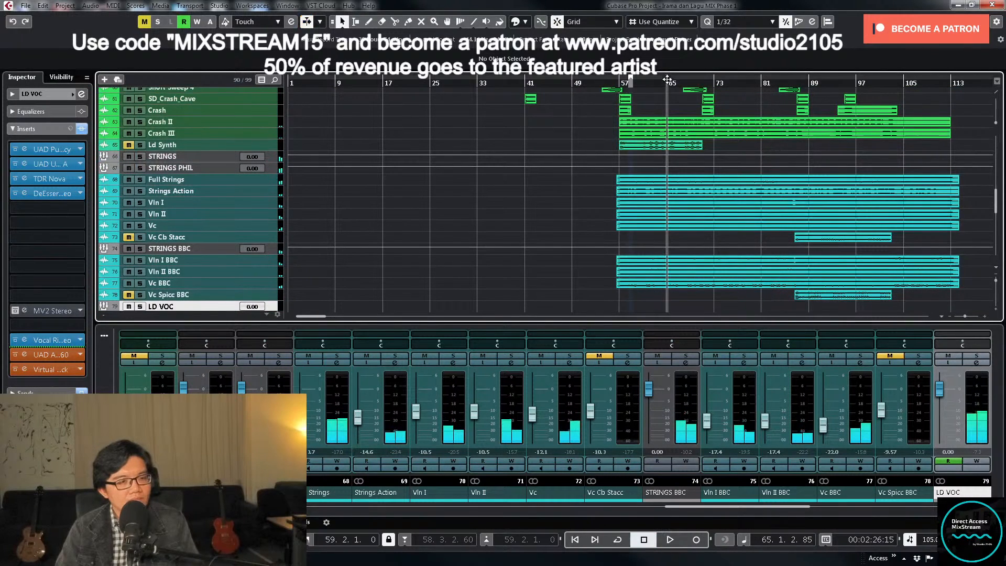
pyautogui.click(687, 83)
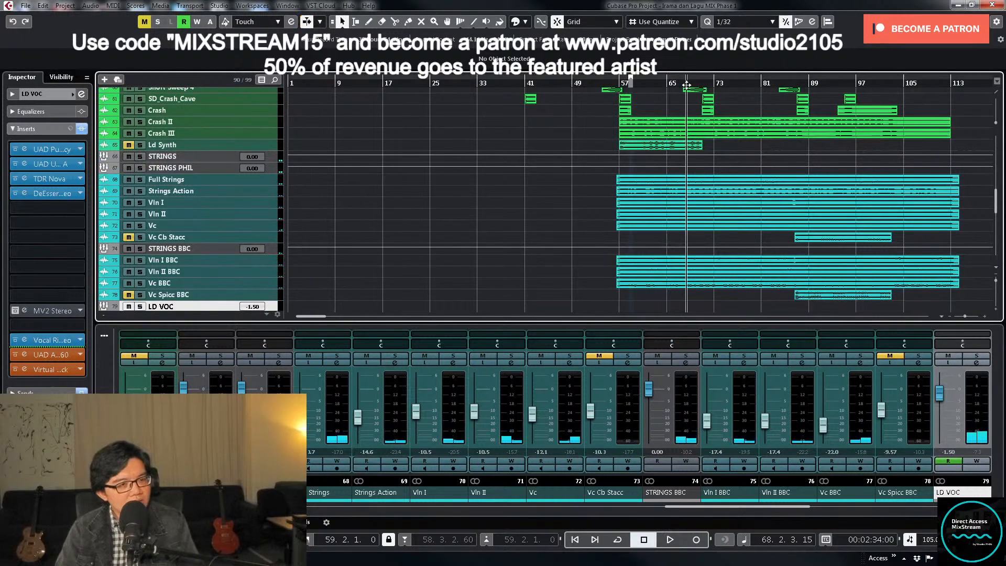
pyautogui.click(227, 155)
pyautogui.moveTo(273, 162); pyautogui.dragTo(273, 194)
pyautogui.press('space')
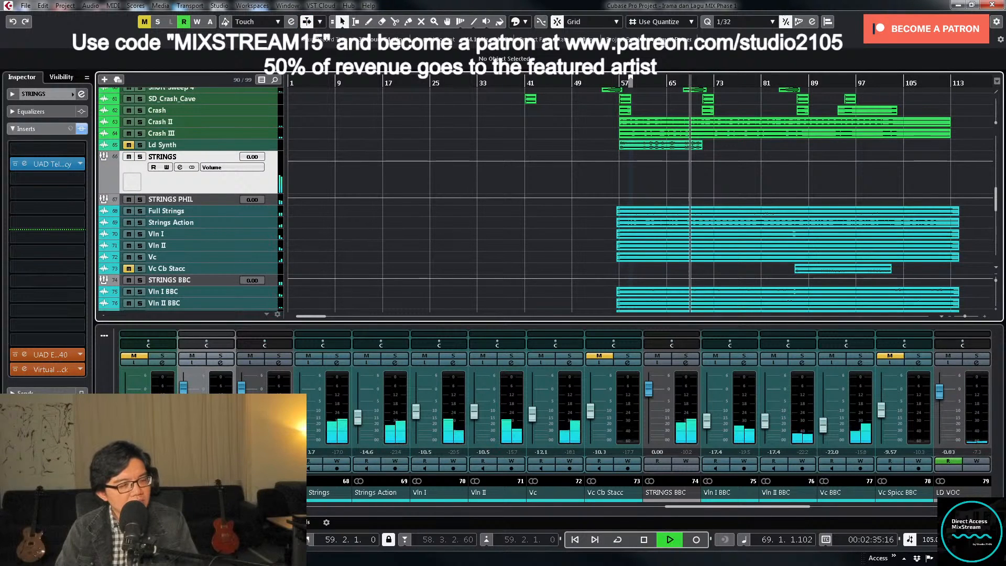
pyautogui.click(220, 461)
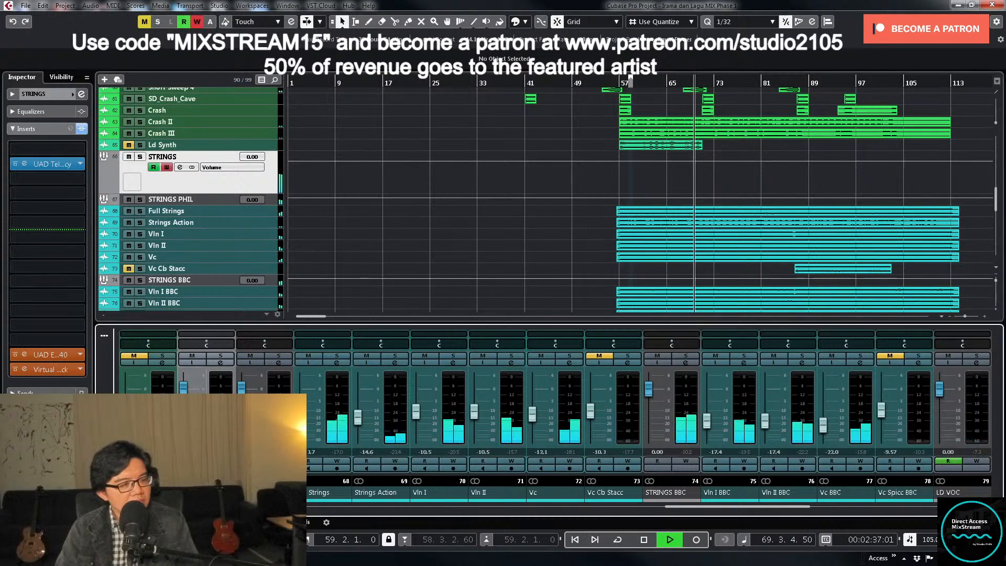
pyautogui.click(184, 390)
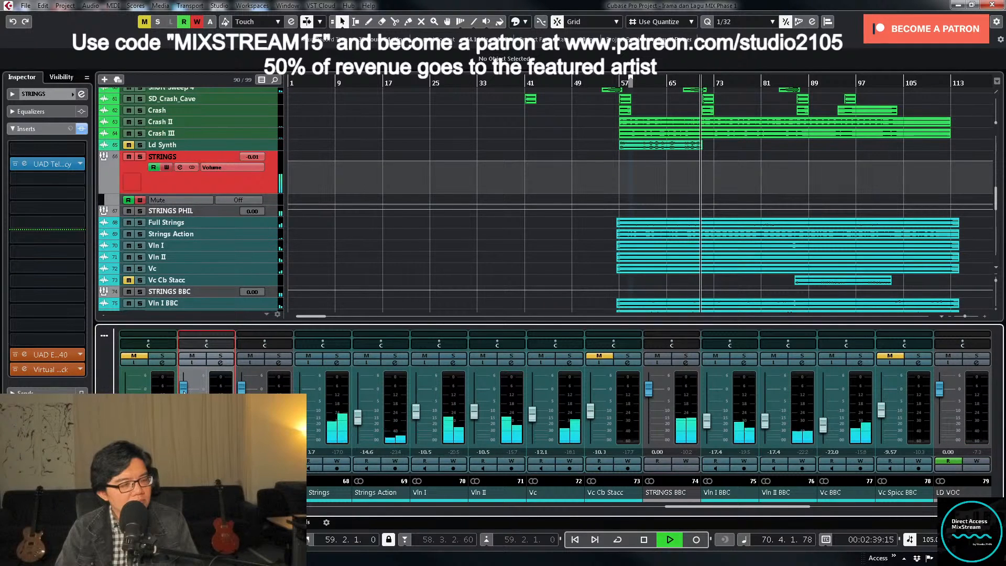
pyautogui.moveTo(184, 391); pyautogui.dragTo(184, 394)
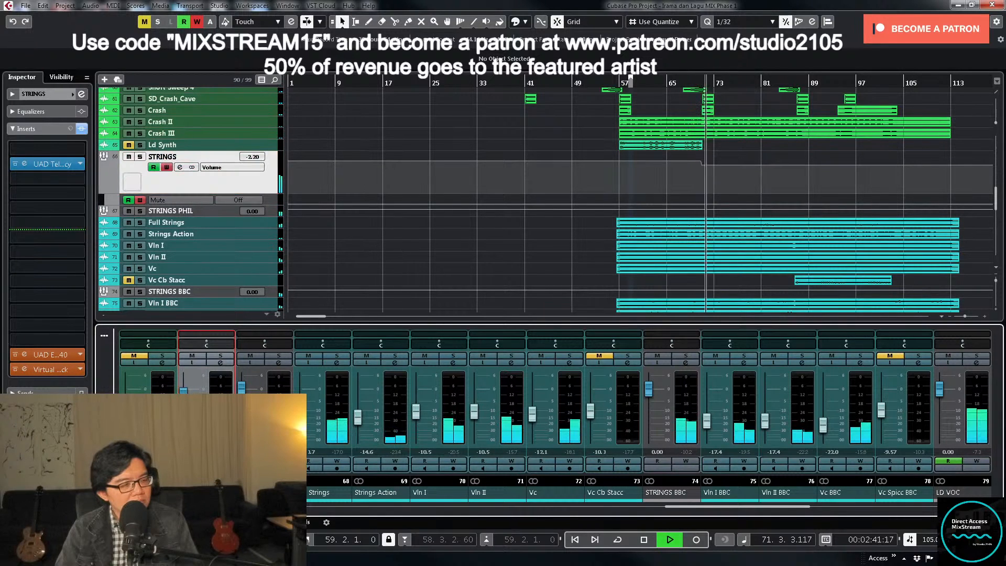
pyautogui.click(220, 462)
# - Delete the surplus volume automation points around the STRINGS group's level drop near bar 71
pyautogui.click(256, 175)
pyautogui.press('z')
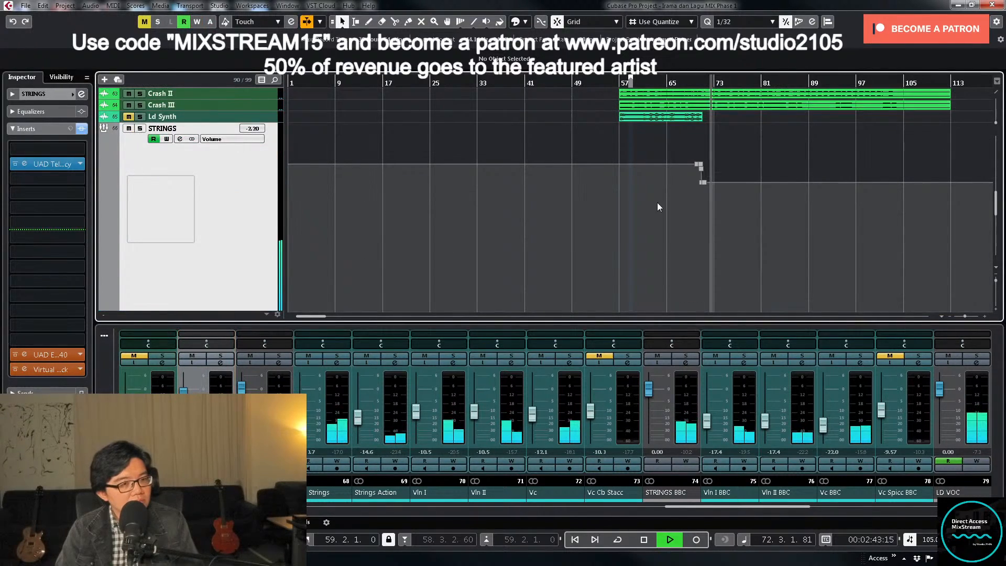
pyautogui.press('h')
pyautogui.press('h')
pyautogui.press('h')
pyautogui.press('h')
pyautogui.press('h')
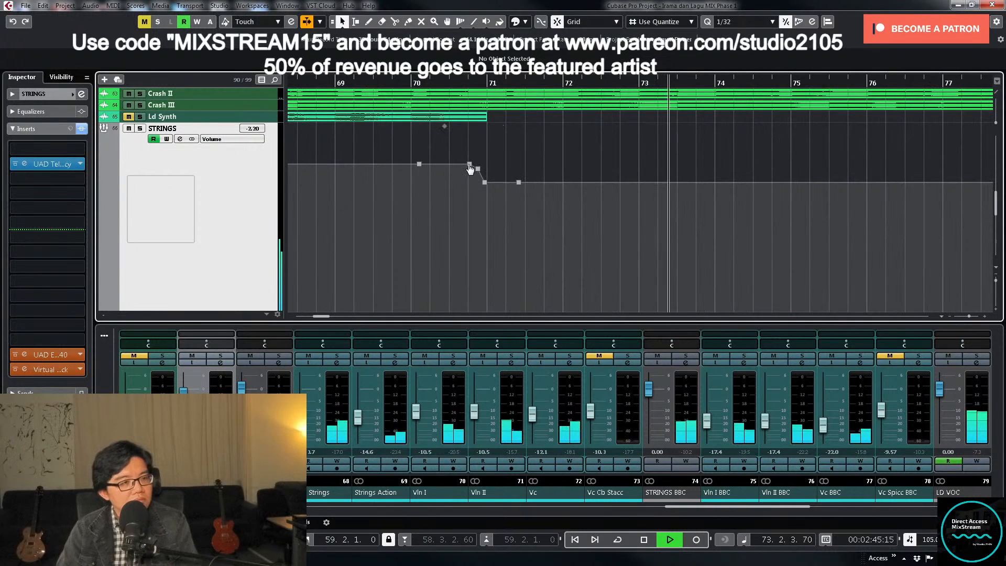
pyautogui.click(470, 165)
pyautogui.press('Delete')
pyautogui.click(478, 170)
pyautogui.press('Delete')
pyautogui.click(485, 183)
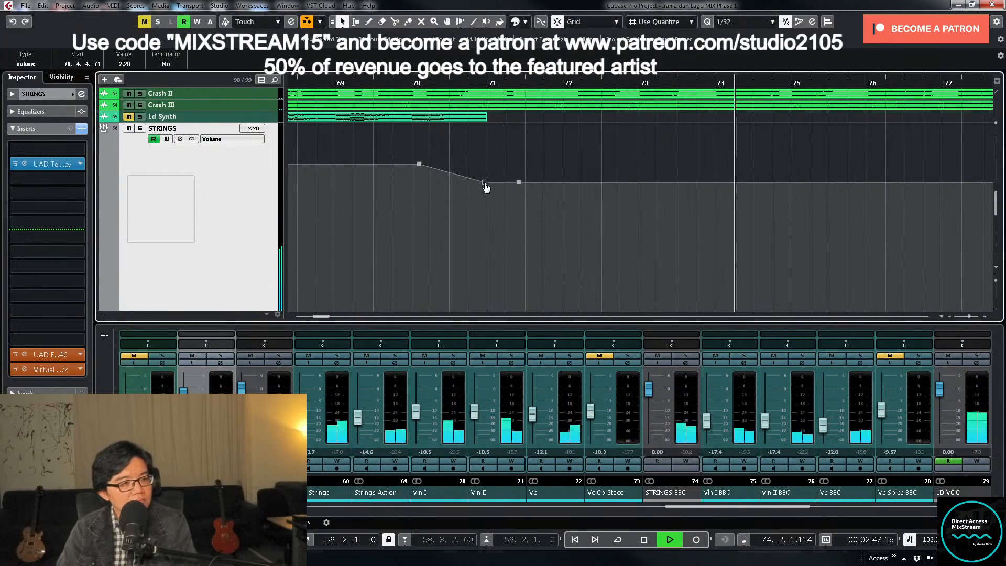
pyautogui.moveTo(485, 184); pyautogui.dragTo(569, 227)
pyautogui.click(515, 156)
pyautogui.press('Delete')
# - Align the STRINGS group's lower volume automation point to the start of bar 71 and set it to -2 dB
pyautogui.moveTo(487, 184); pyautogui.dragTo(488, 183)
pyautogui.moveTo(480, 167); pyautogui.dragTo(511, 194)
pyautogui.click(124, 64)
pyautogui.write('-2')
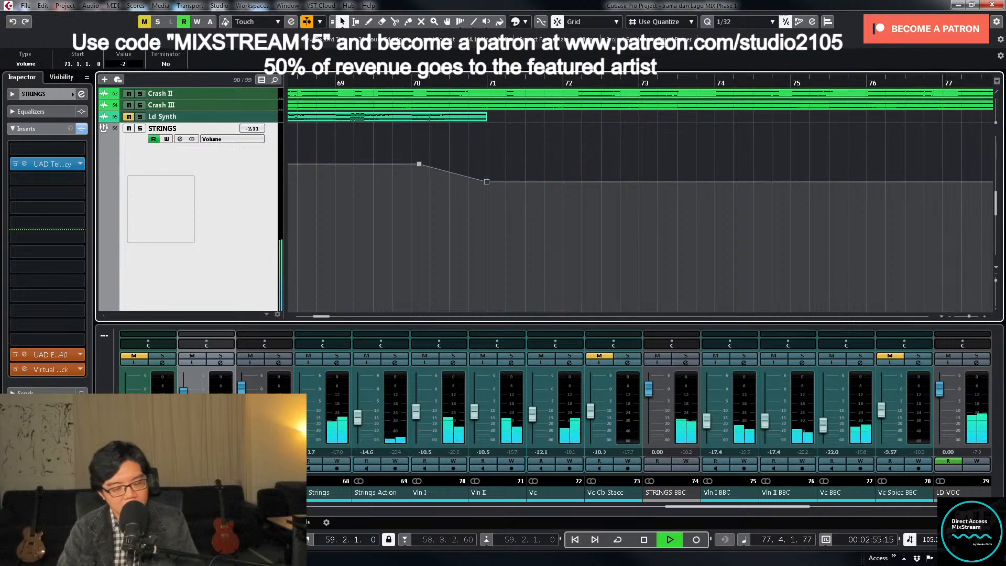
pyautogui.press('Return')
# - Move the STRINGS group's preceding volume automation point to 70.4.3.0 and set its value to 0 dB
pyautogui.press('g')
pyautogui.click(455, 164)
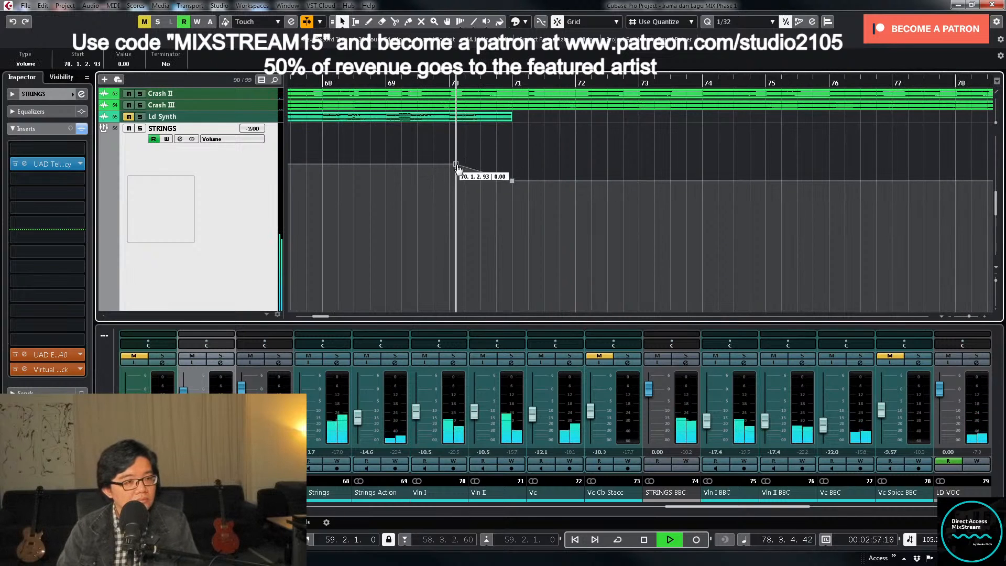
pyautogui.moveTo(456, 165); pyautogui.dragTo(503, 166)
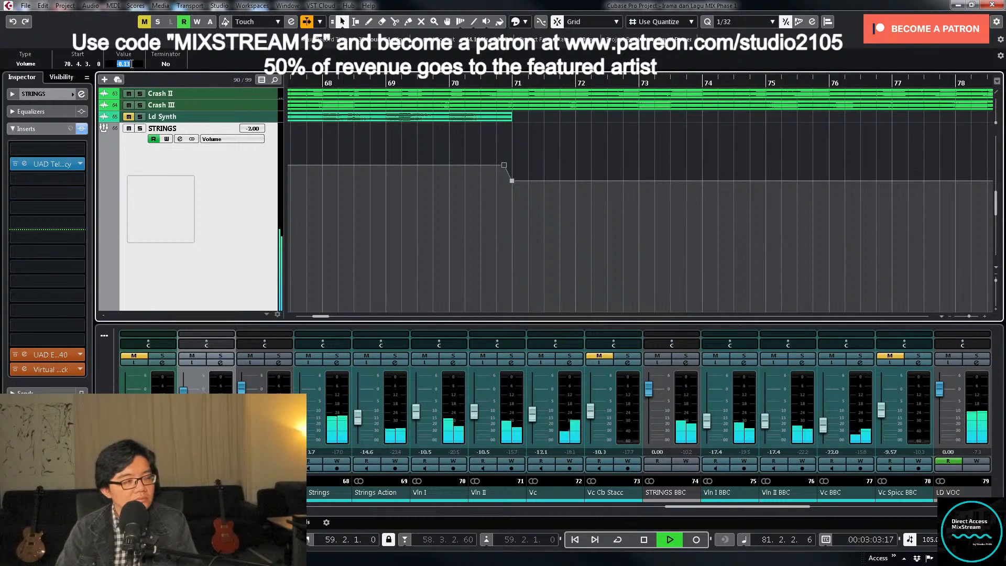
pyautogui.write('0')
pyautogui.press('Return')
# - Look over the strings and vocal tracks during playback and stop at about bar 84
pyautogui.scroll(-5, 814, 275)
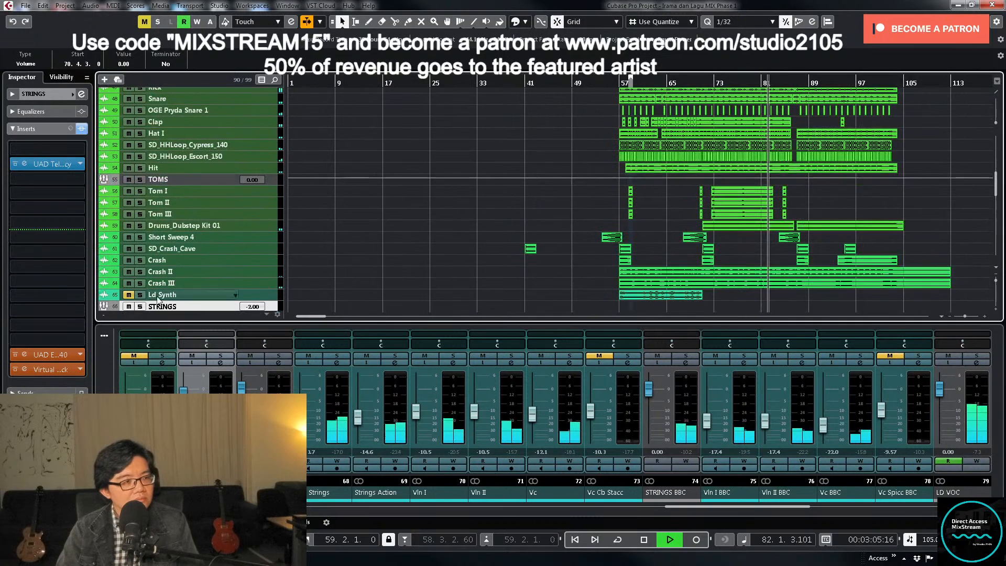
pyautogui.scroll(-8, 399, 263)
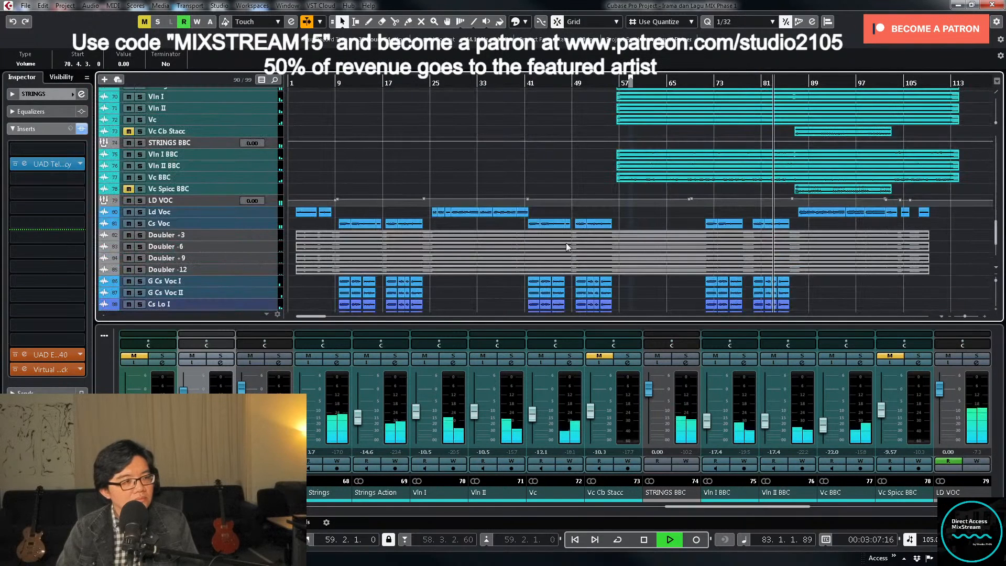
pyautogui.scroll(-3, 786, 215)
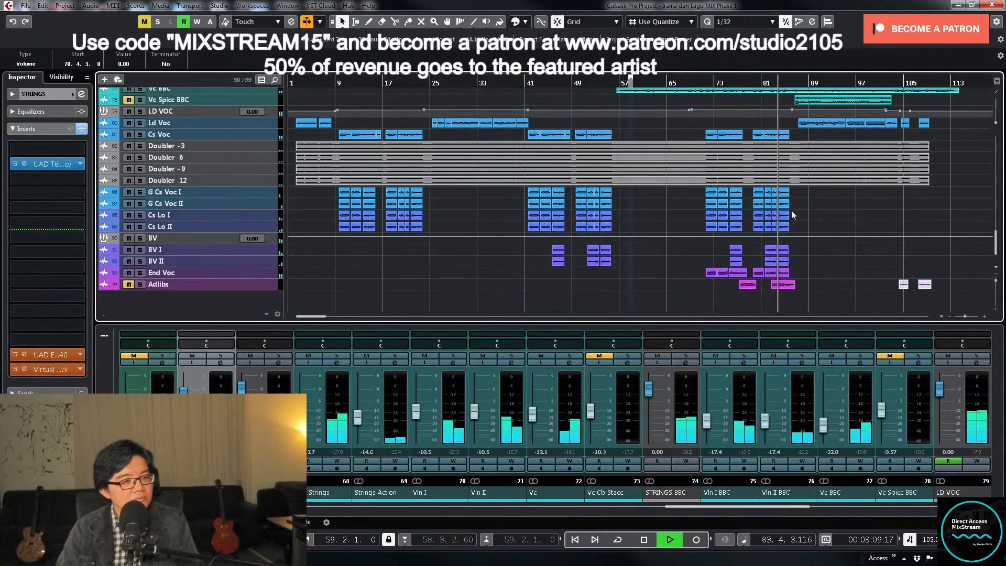
pyautogui.scroll(4, 829, 205)
pyautogui.press('space')
pyautogui.scroll(-3, 829, 205)
pyautogui.scroll(-2, 753, 309)
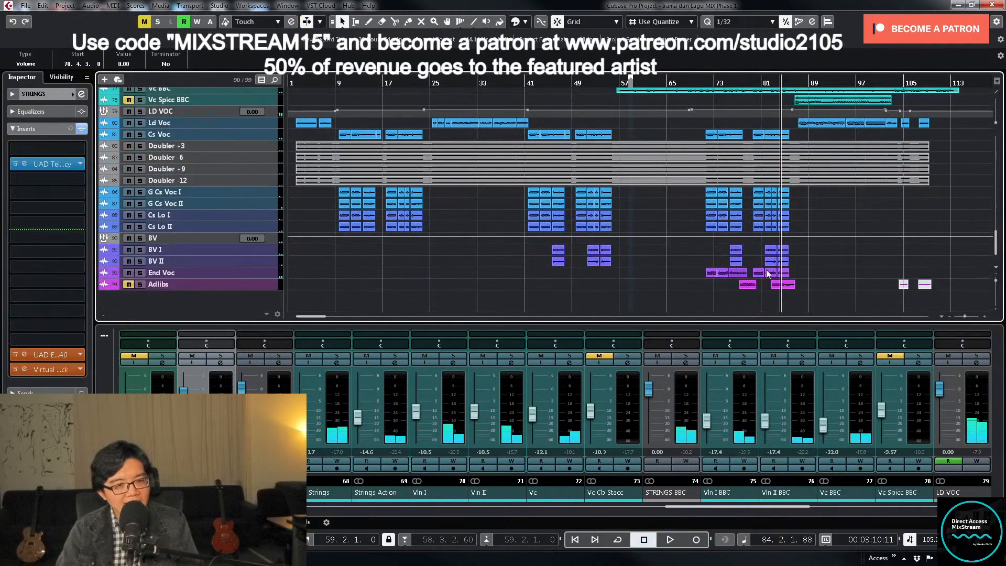
pyautogui.scroll(5, 820, 265)
pyautogui.scroll(-4, 823, 262)
pyautogui.scroll(4, 826, 262)
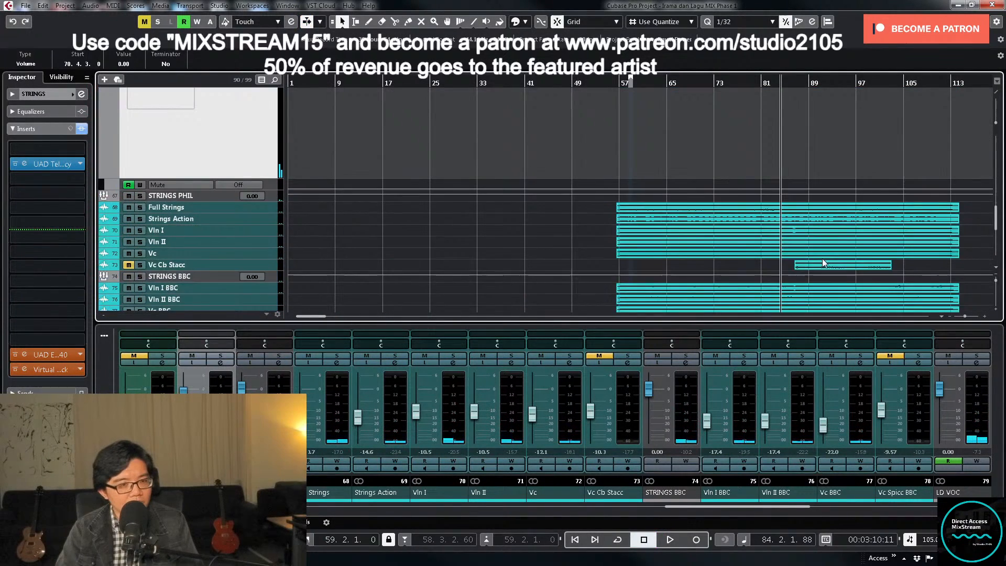
pyautogui.scroll(-3, 820, 247)
pyautogui.scroll(2, 820, 231)
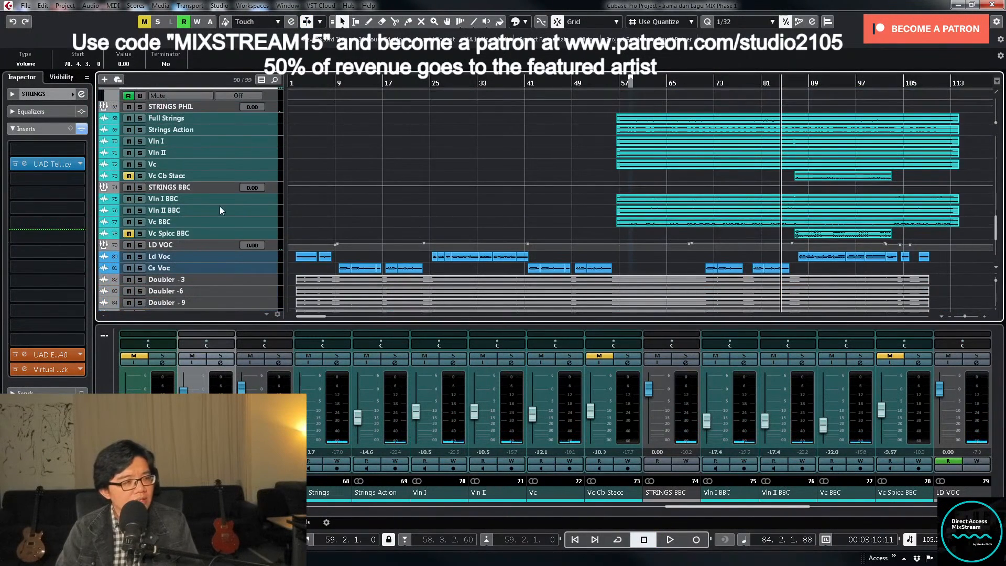
# - Unmute and enlarge the Vc Cb Stacc track, play from about bar 84 and lower its level to -14.5 dB
pyautogui.click(258, 179)
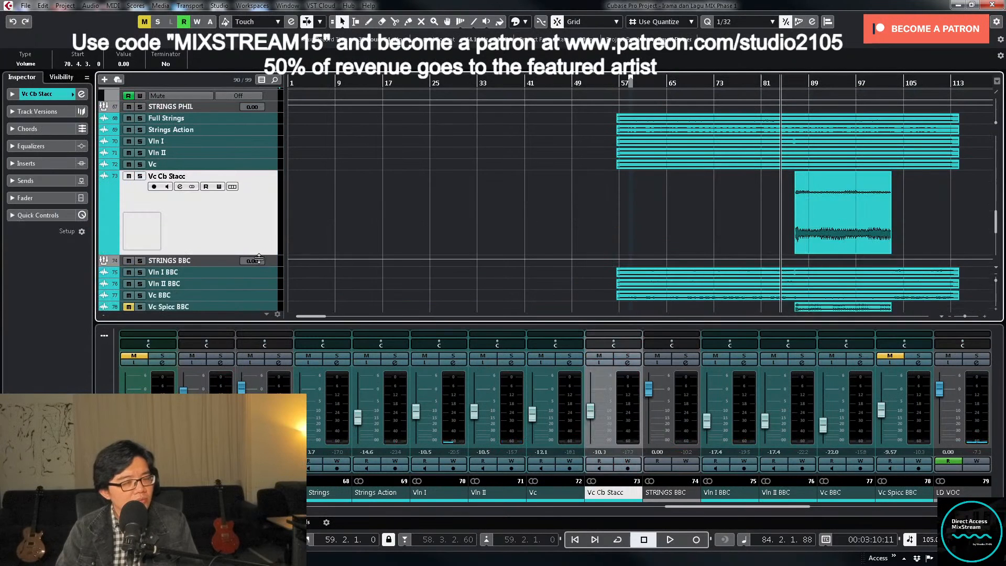
pyautogui.scroll(-2, 719, 213)
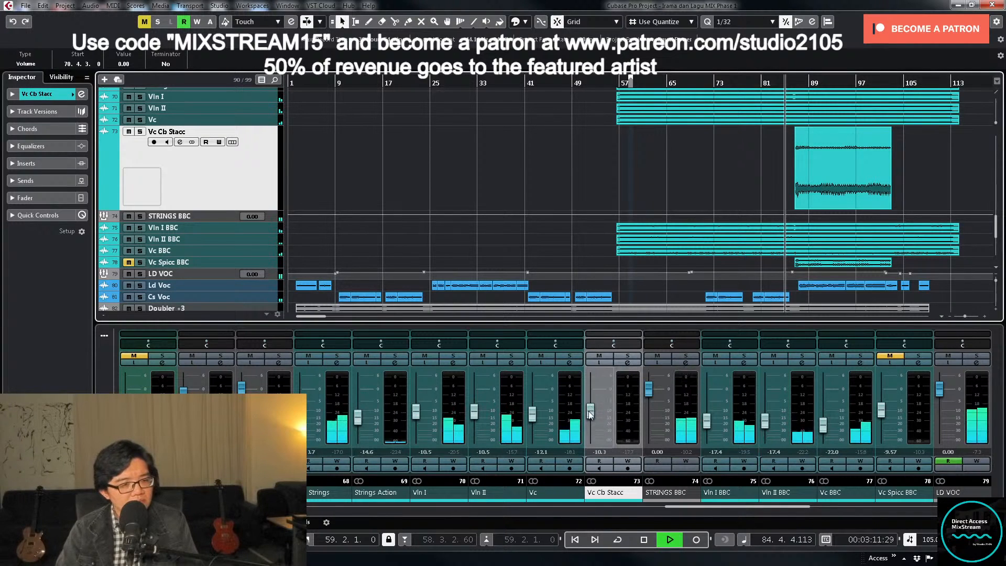
pyautogui.moveTo(589, 411); pyautogui.dragTo(594, 420)
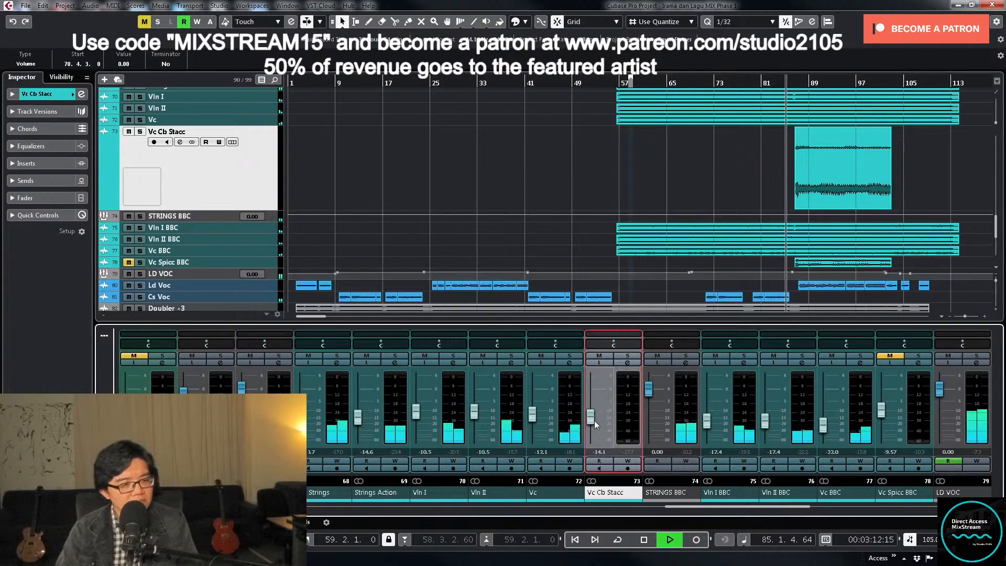
# - Enable a 75 Hz low cut in the Vc Cb Stacc channel's EQ, soloing the track while doing so
pyautogui.click(628, 356)
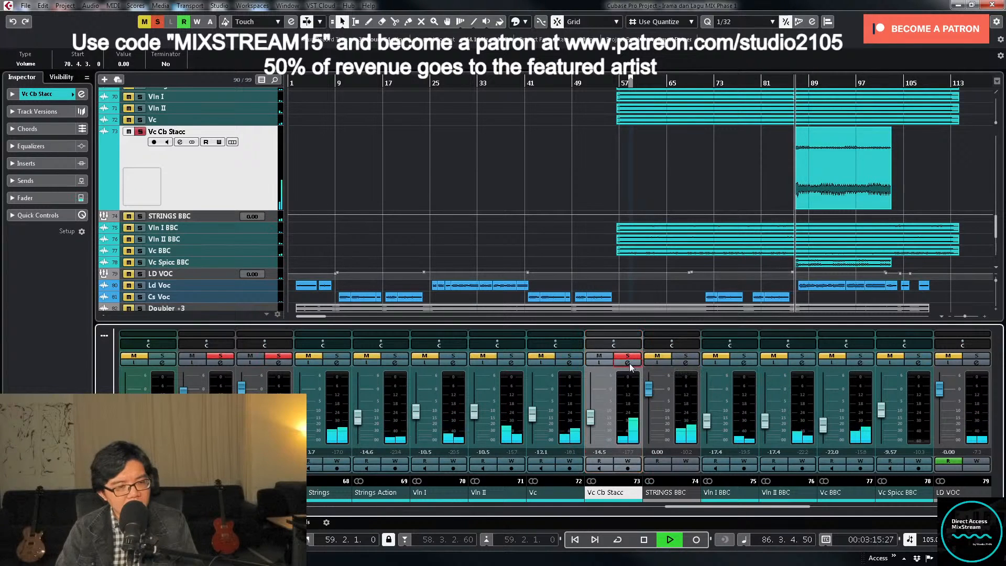
pyautogui.click(630, 364)
pyautogui.click(439, 389)
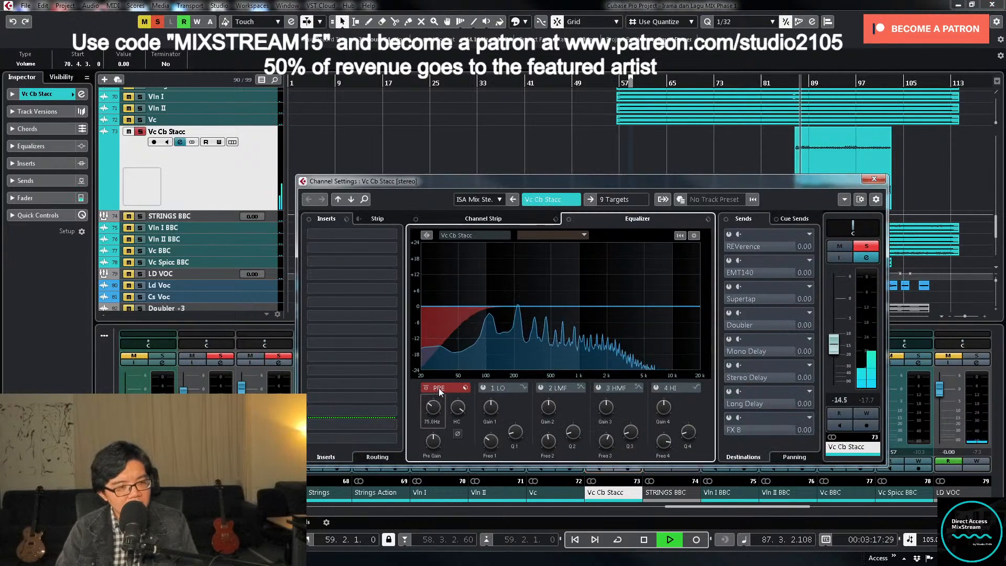
pyautogui.click(867, 246)
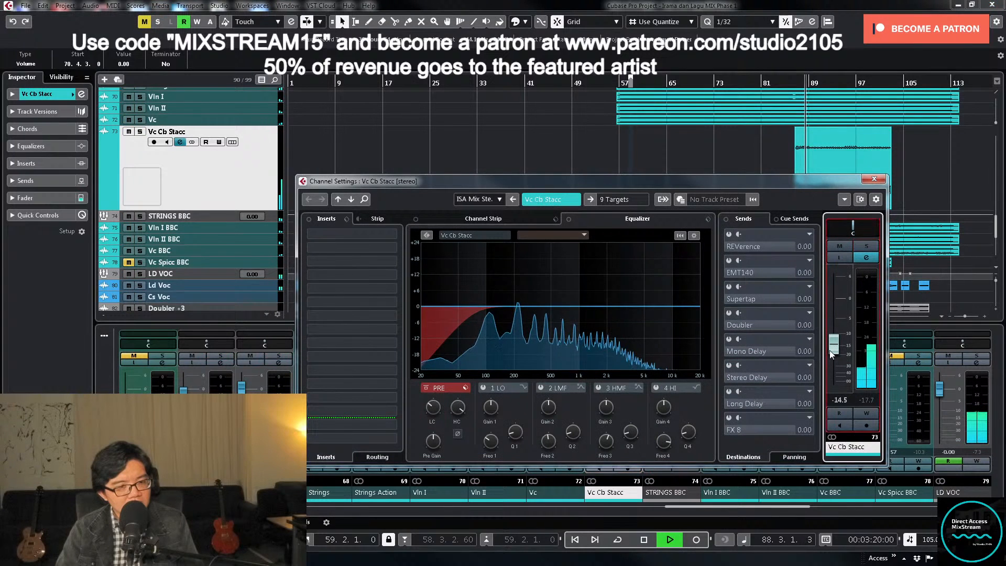
# - Set the Vc Cb Stacc channel's level to -8 dB during playback and check it briefly in solo
pyautogui.moveTo(829, 350); pyautogui.dragTo(834, 335)
pyautogui.click(840, 400)
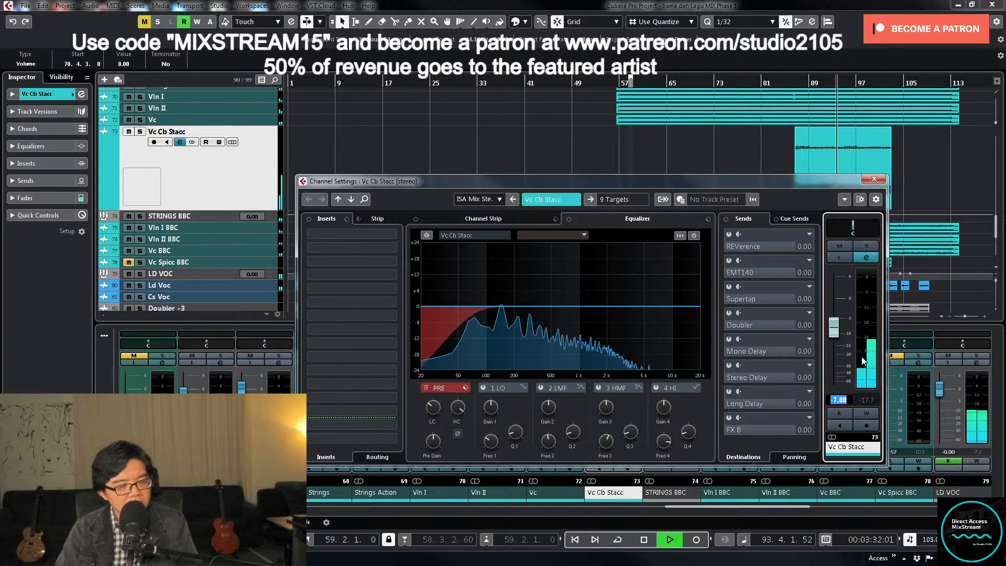
pyautogui.write('-5')
pyautogui.press('BackSpace')
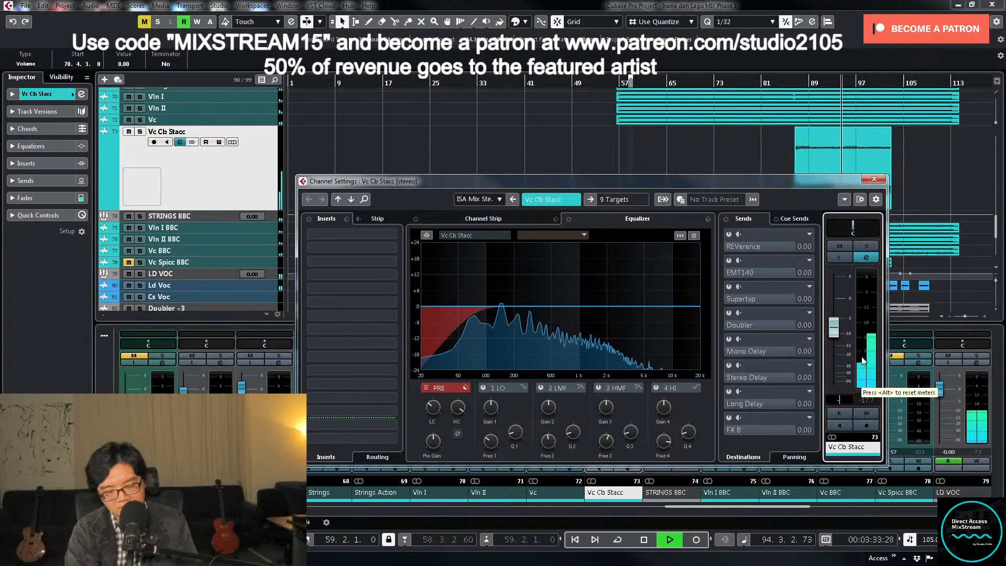
pyautogui.write('8')
pyautogui.press('Return')
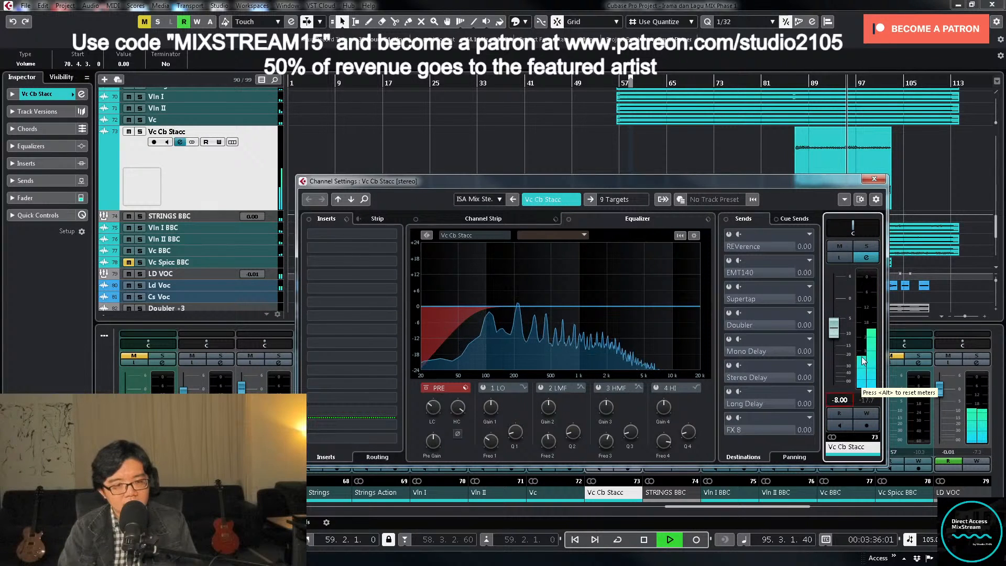
pyautogui.click(865, 246)
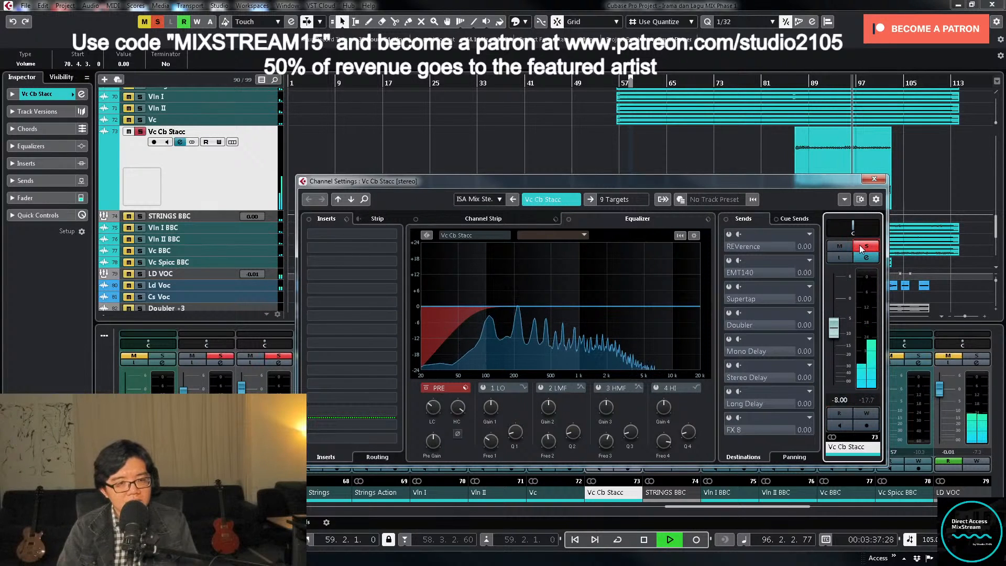
pyautogui.click(861, 249)
pyautogui.click(874, 179)
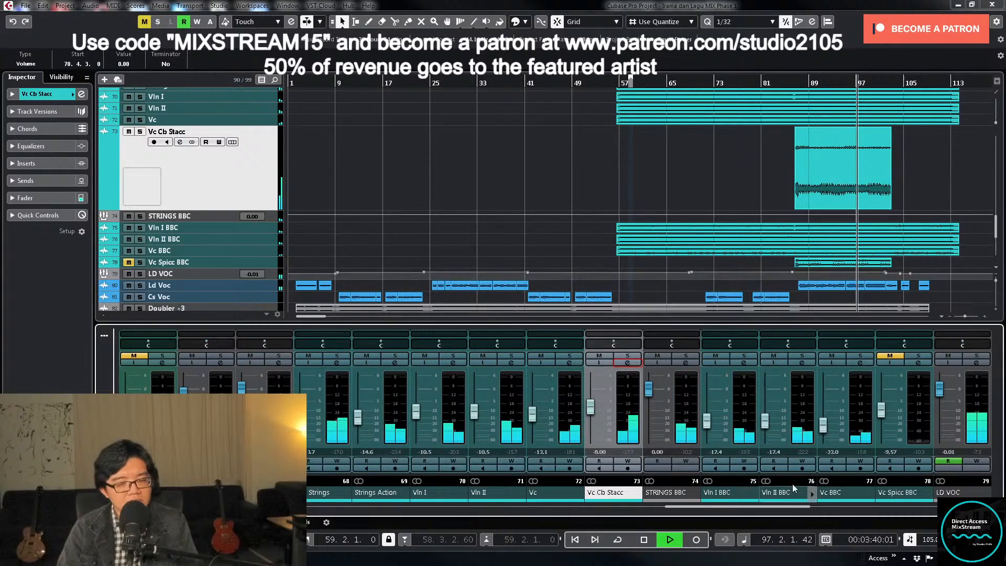
# - Stop playback, unmute and solo the Vc Spicc BBC track and apply a low cut in its channel EQ
pyautogui.press('space')
pyautogui.click(890, 357)
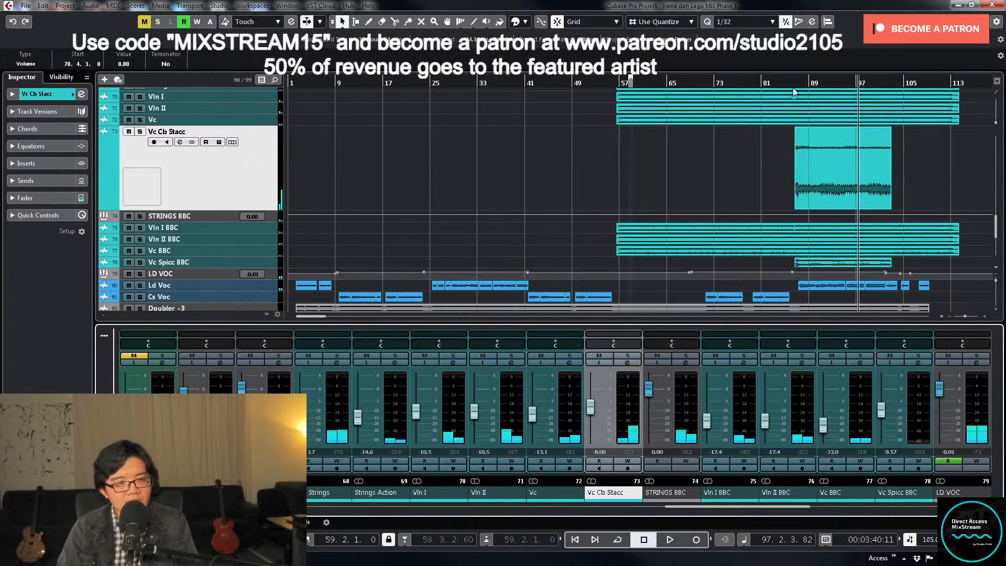
pyautogui.press('KP_0')
pyautogui.click(919, 357)
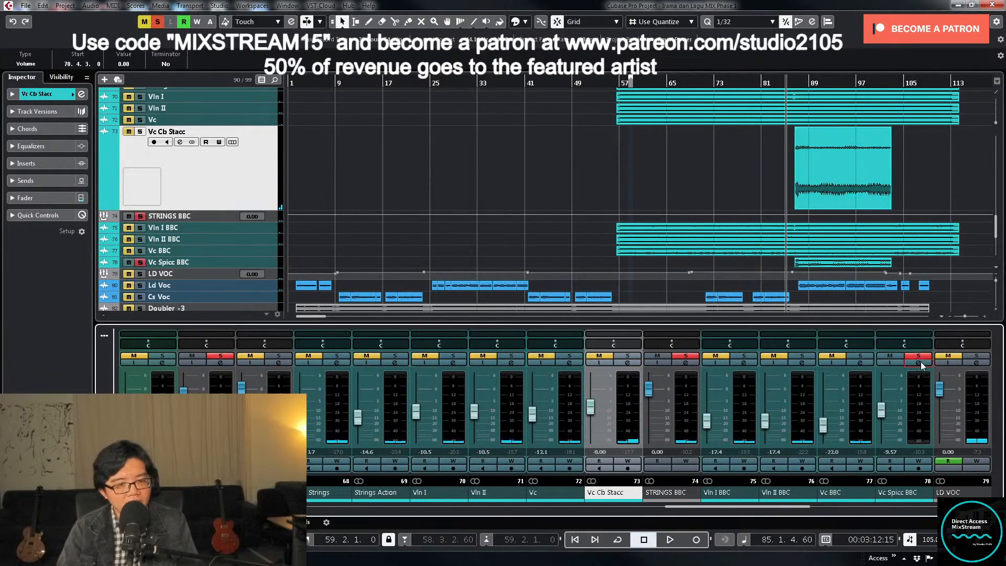
pyautogui.click(920, 363)
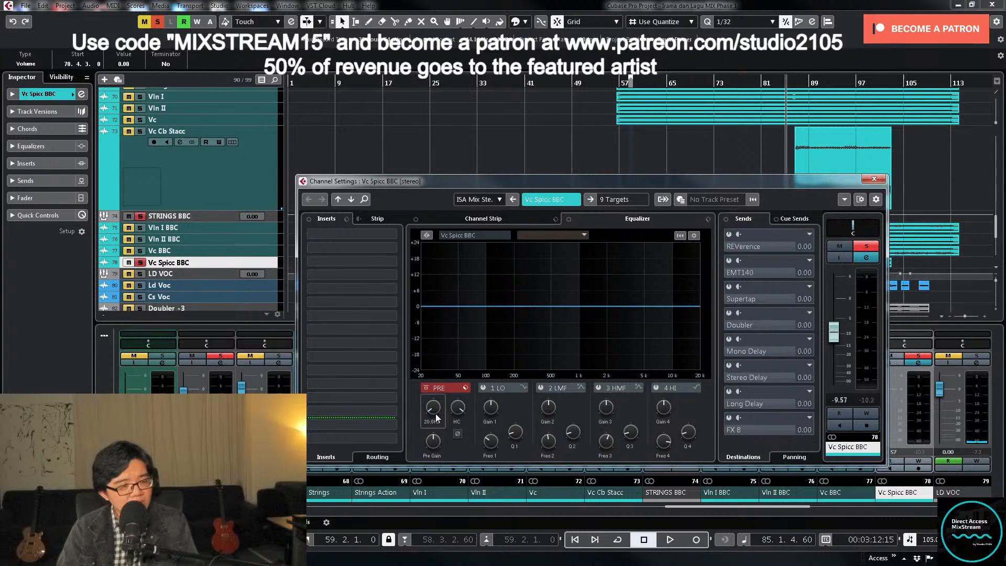
pyautogui.moveTo(436, 417); pyautogui.dragTo(441, 385)
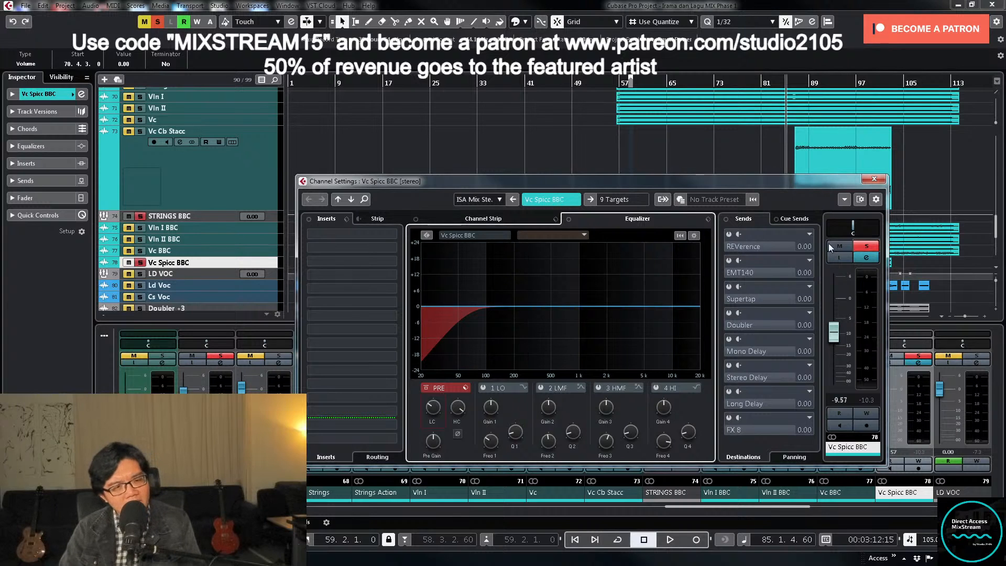
# - Play from about bar 85, take Vc Spicc BBC out of solo and set its level to -19.5 dB
pyautogui.moveTo(833, 334); pyautogui.dragTo(841, 357)
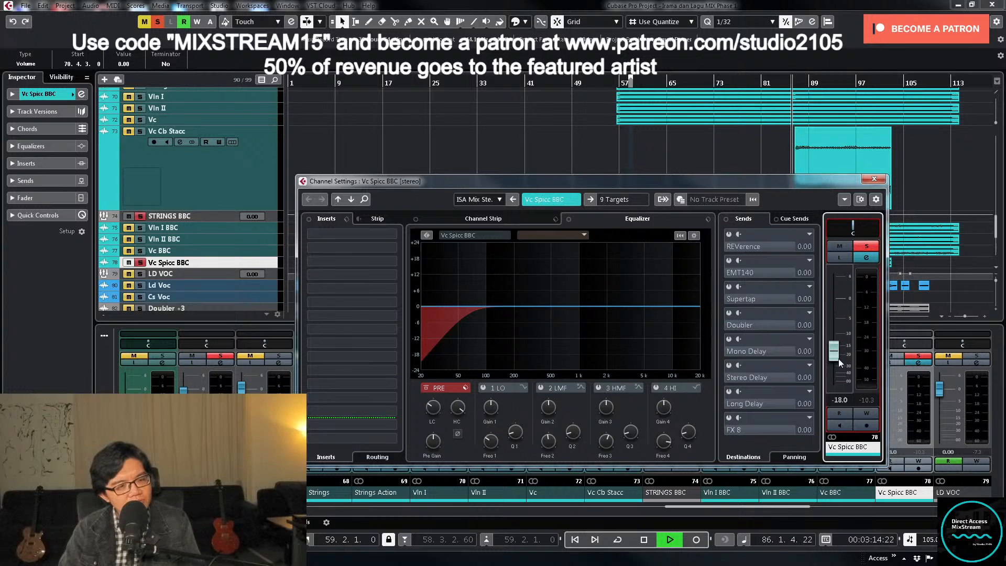
pyautogui.moveTo(838, 358); pyautogui.dragTo(841, 366)
pyautogui.click(867, 246)
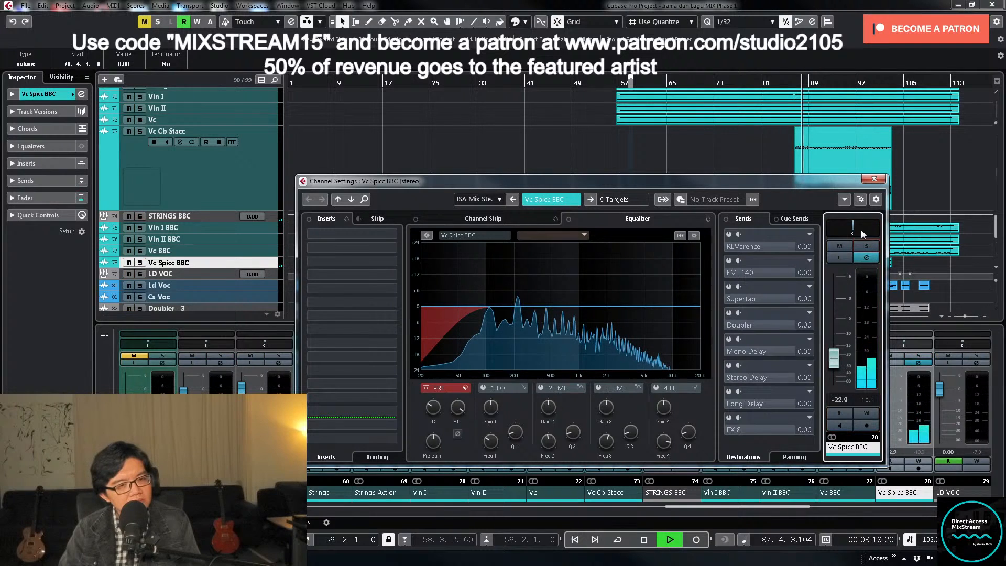
pyautogui.click(873, 179)
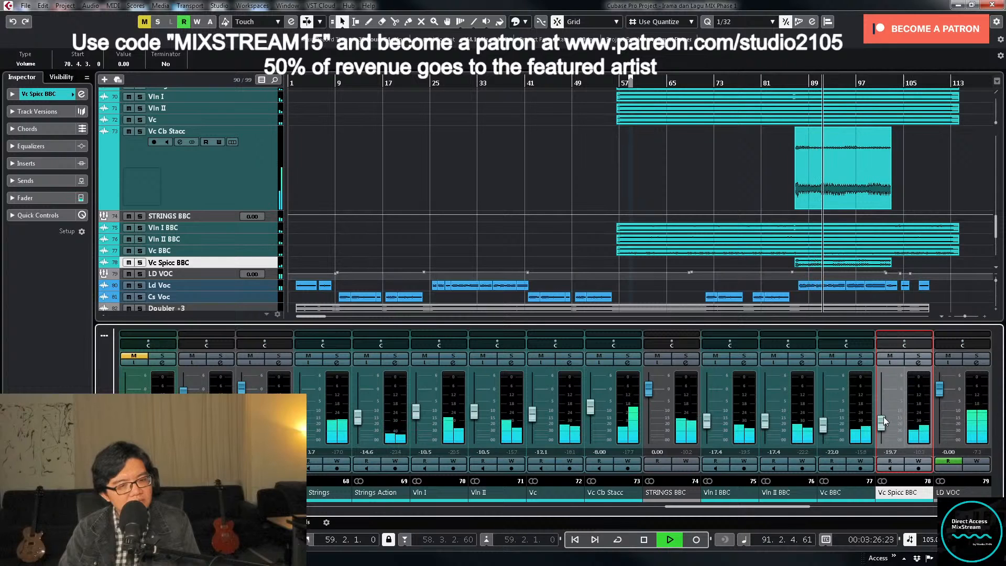
pyautogui.doubleClick(893, 452)
pyautogui.write('-1')
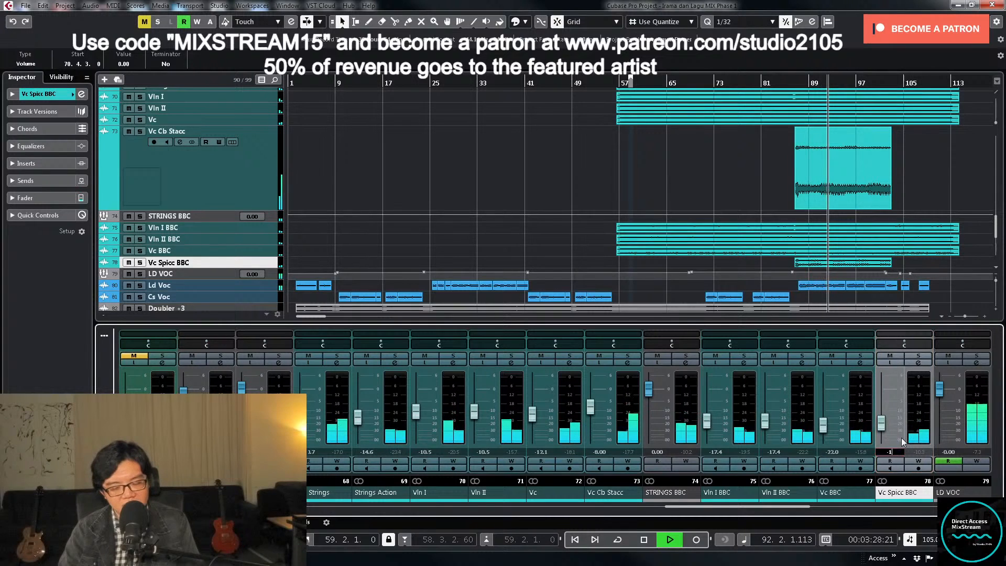
pyautogui.write('9.5')
pyautogui.press('Return')
# - Collapse the enlarged Vc Cb Stacc track, stop playback, look over the whole track list and place the playhead at about bar 55
pyautogui.click(599, 165)
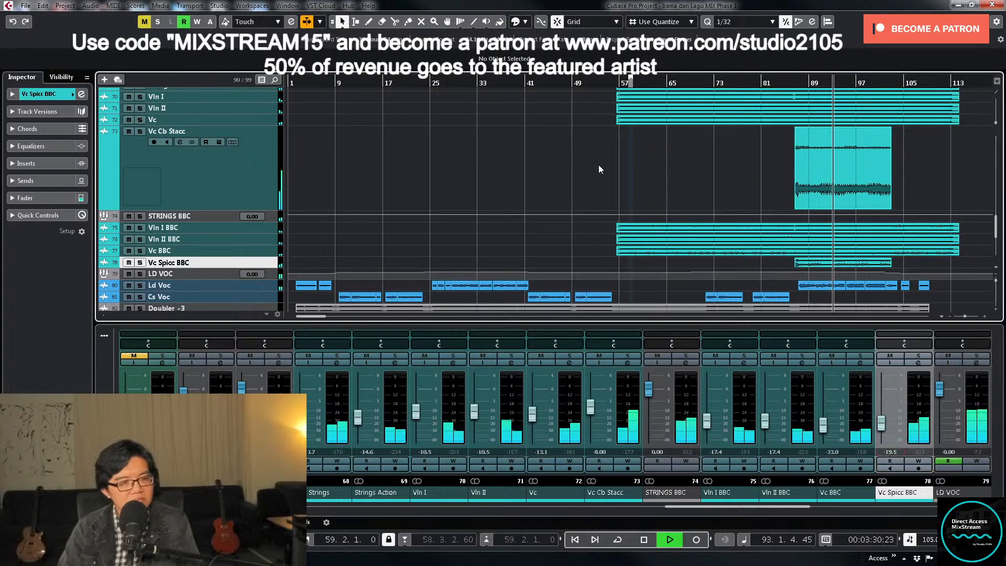
pyautogui.press('z')
pyautogui.press('z')
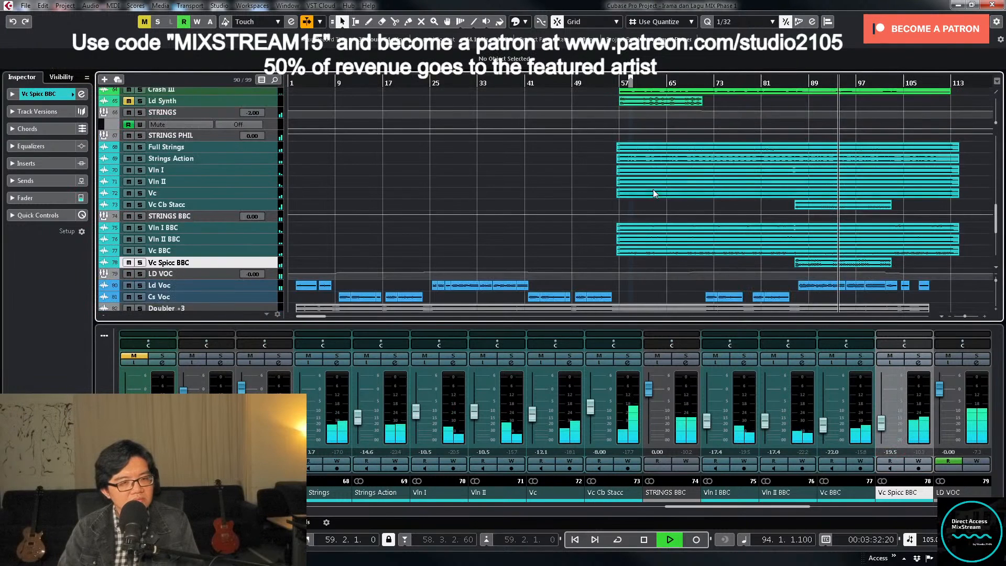
pyautogui.scroll(5, 653, 189)
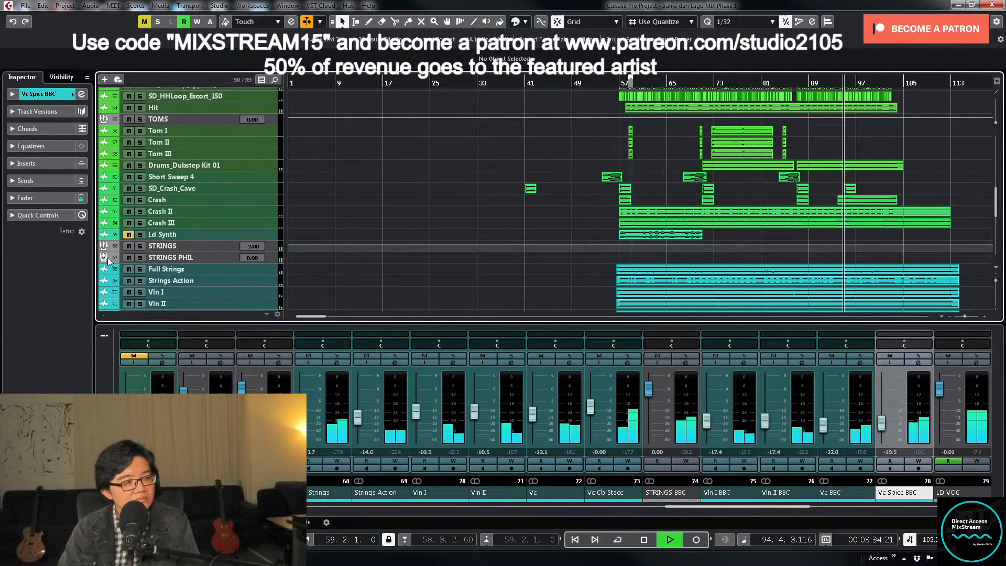
pyautogui.scroll(20, 108, 259)
pyautogui.press('space')
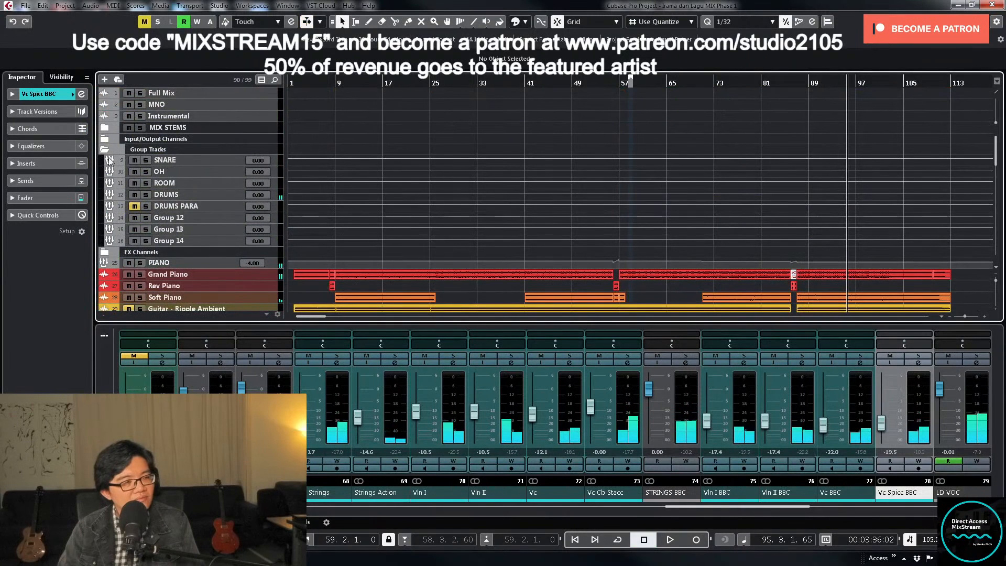
pyautogui.scroll(-20, 659, 152)
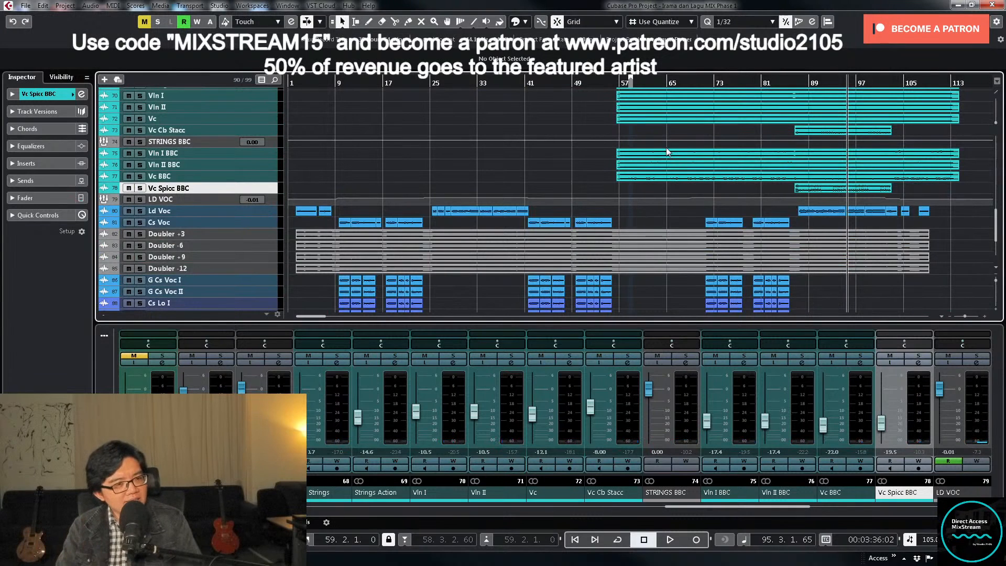
pyautogui.scroll(8, 650, 154)
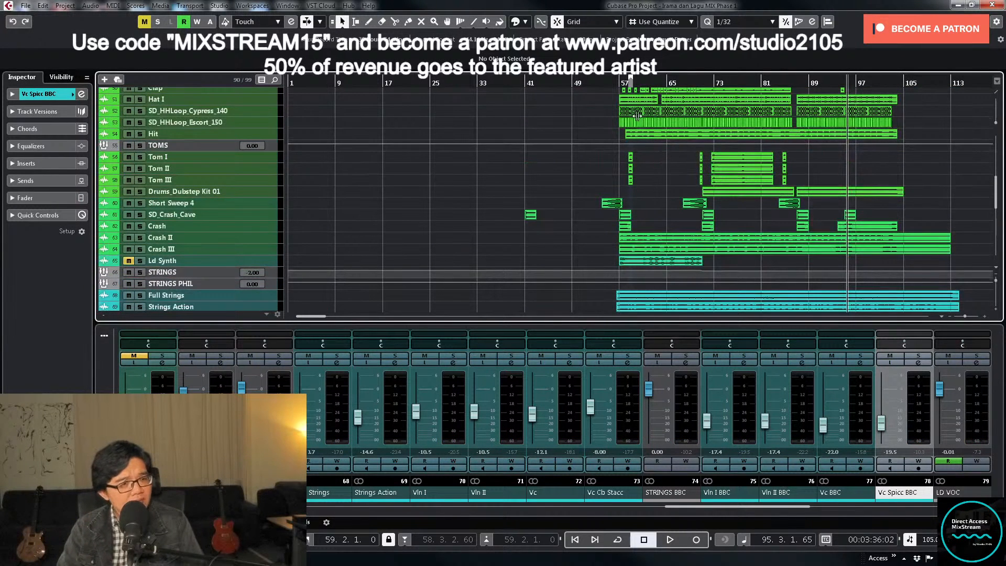
pyautogui.click(618, 84)
pyautogui.scroll(-10, 791, 177)
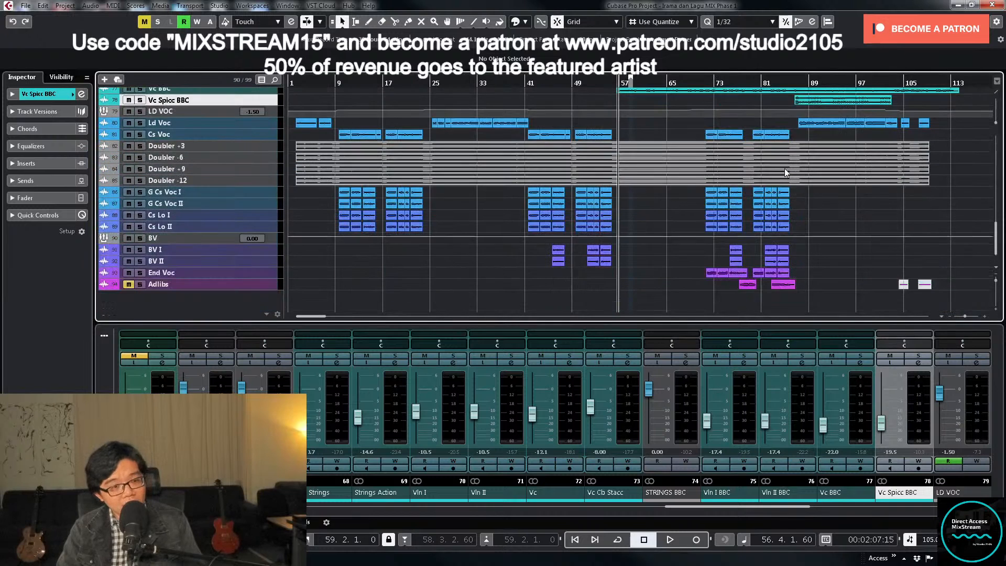
pyautogui.click(731, 100)
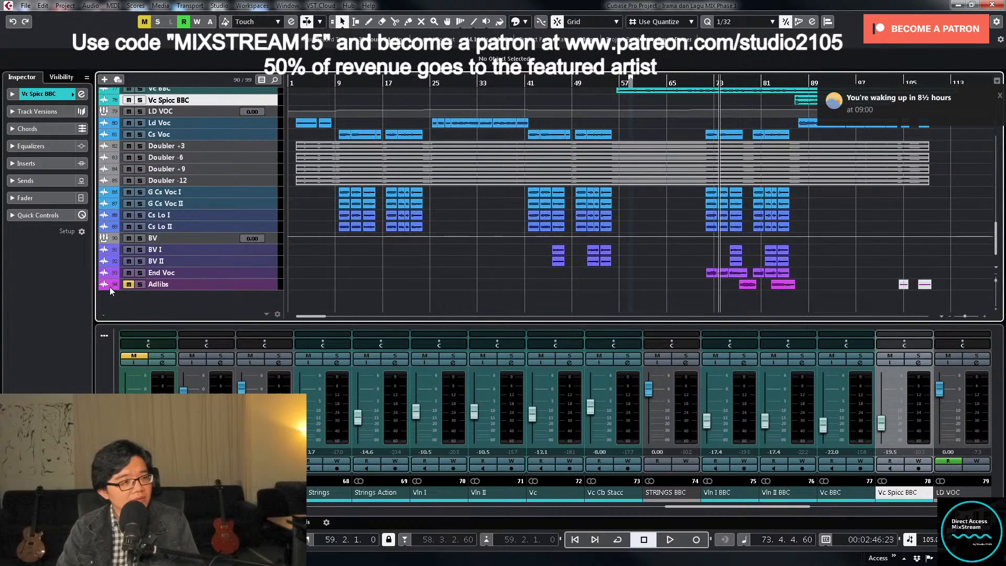
pyautogui.scroll(10, 607, 143)
pyautogui.click(611, 83)
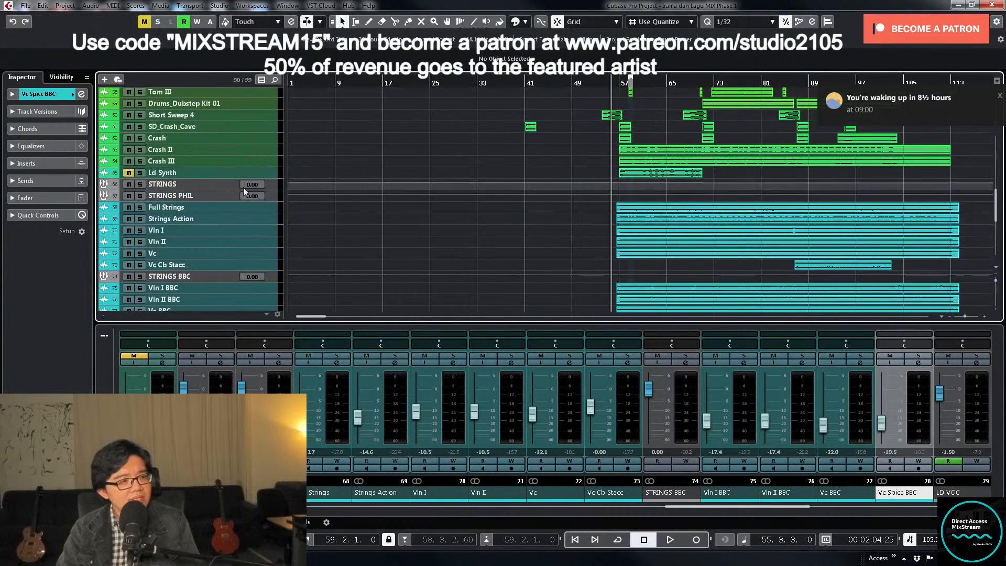
# - Unmute the Ld Synth track and enlarge it in the arrangement
pyautogui.click(250, 175)
pyautogui.press('z')
pyautogui.scroll(-2, 581, 193)
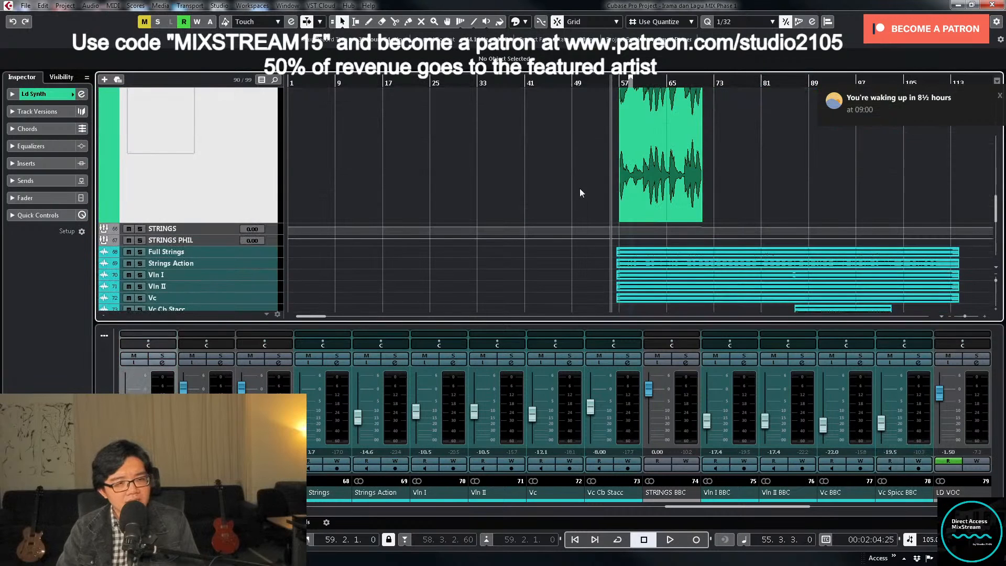
# - Load the MIX VCC-VTMA DRUMS insert preset on the Ld Synth channel
pyautogui.click(162, 362)
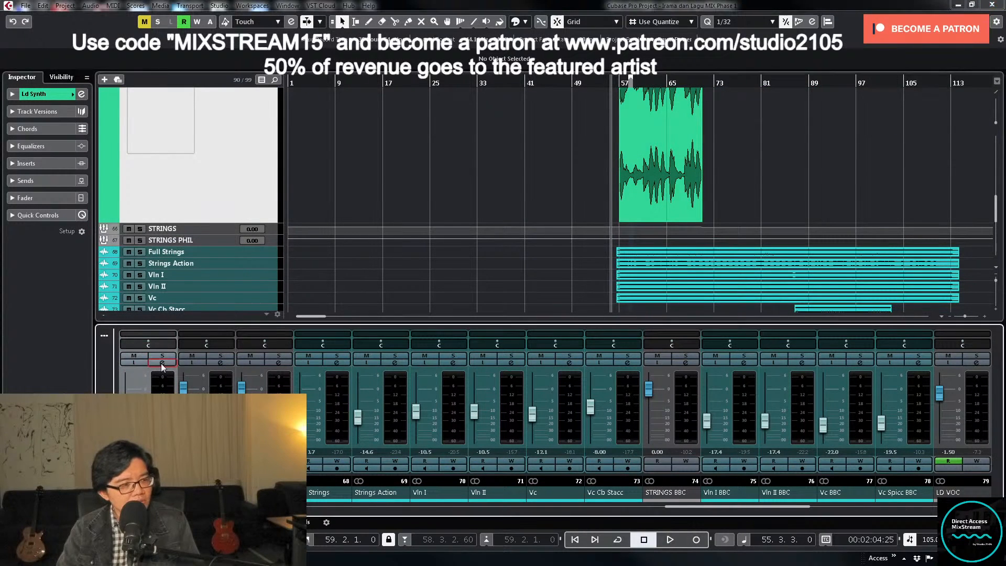
pyautogui.click(346, 219)
pyautogui.click(370, 229)
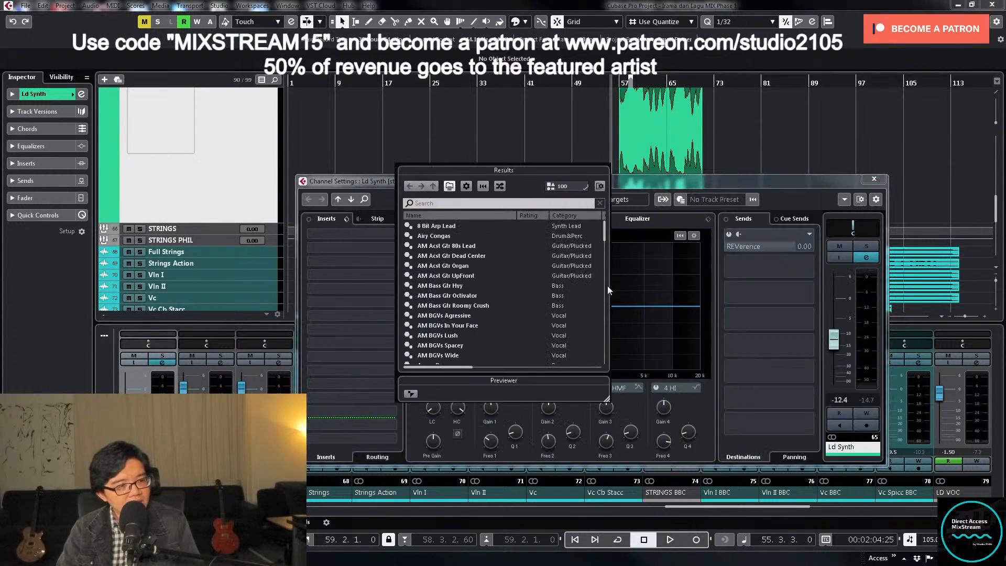
pyautogui.scroll(-5, 462, 297)
pyautogui.scroll(-12, 462, 296)
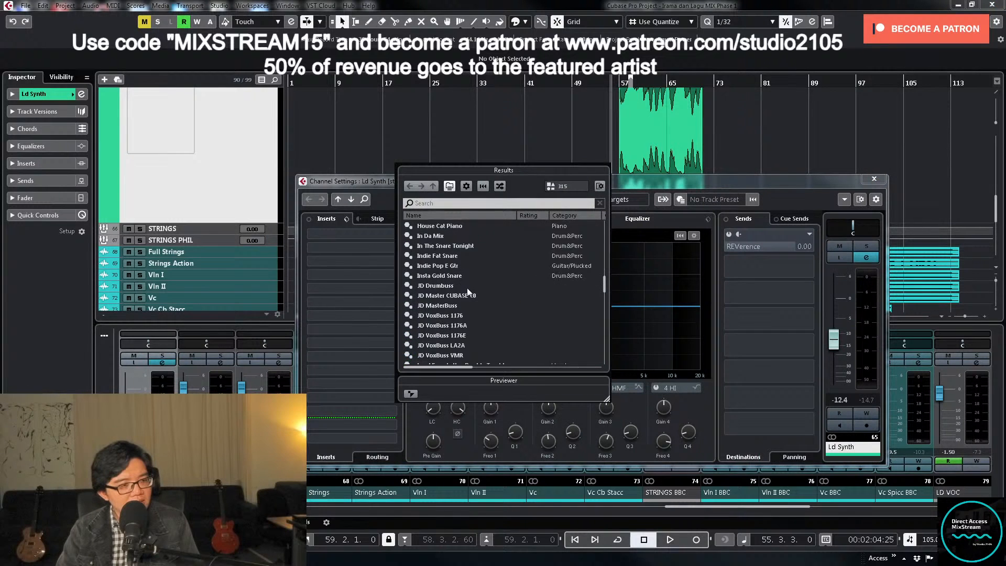
pyautogui.scroll(-4, 473, 287)
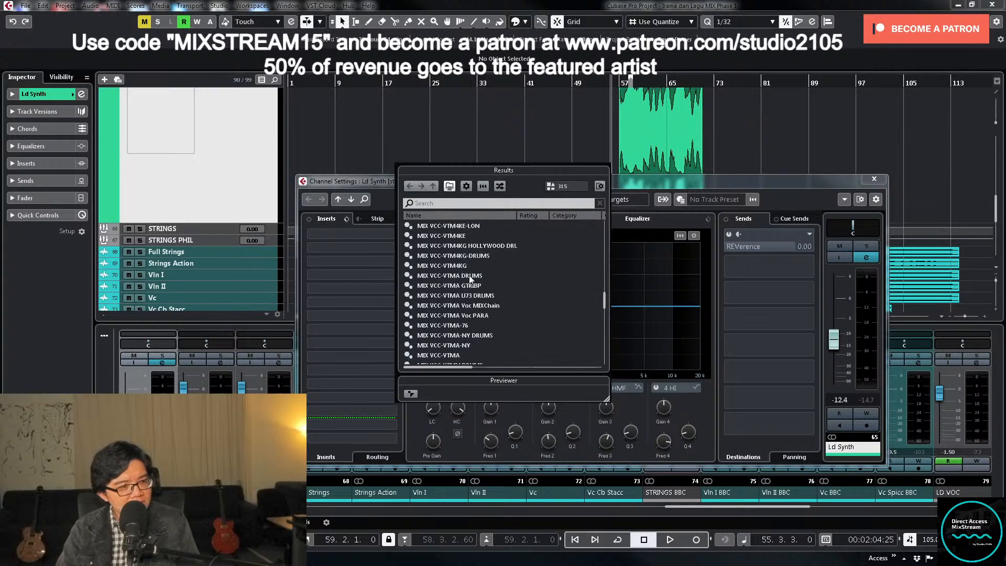
pyautogui.doubleClick(469, 276)
pyautogui.click(874, 179)
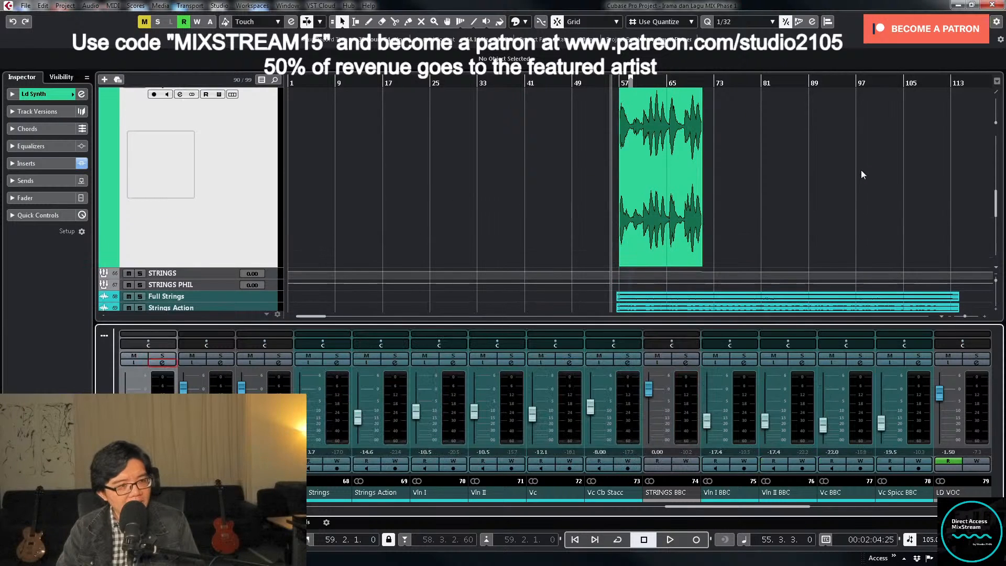
# - Select the Ld Synth event at bar 57, solo the track and play it while setting a low cut in its channel EQ
pyautogui.press('h')
pyautogui.press('h')
pyautogui.press('h')
pyautogui.press('h')
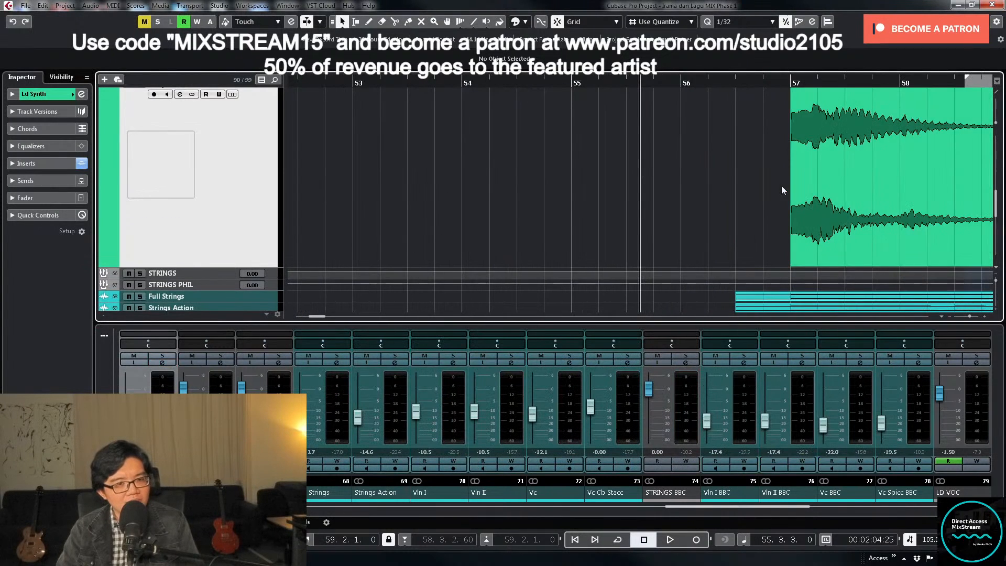
pyautogui.click(793, 259)
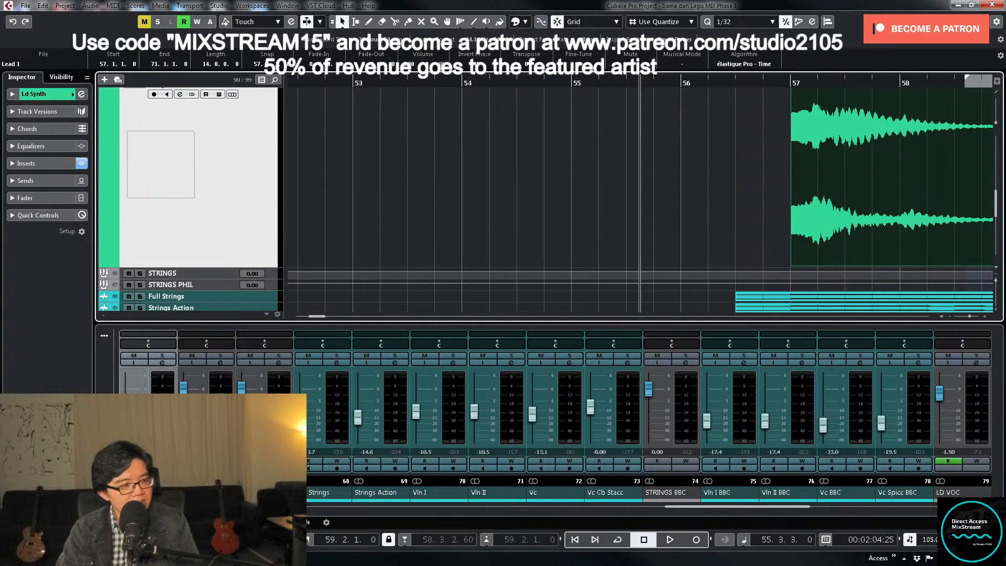
pyautogui.click(164, 358)
pyautogui.click(162, 363)
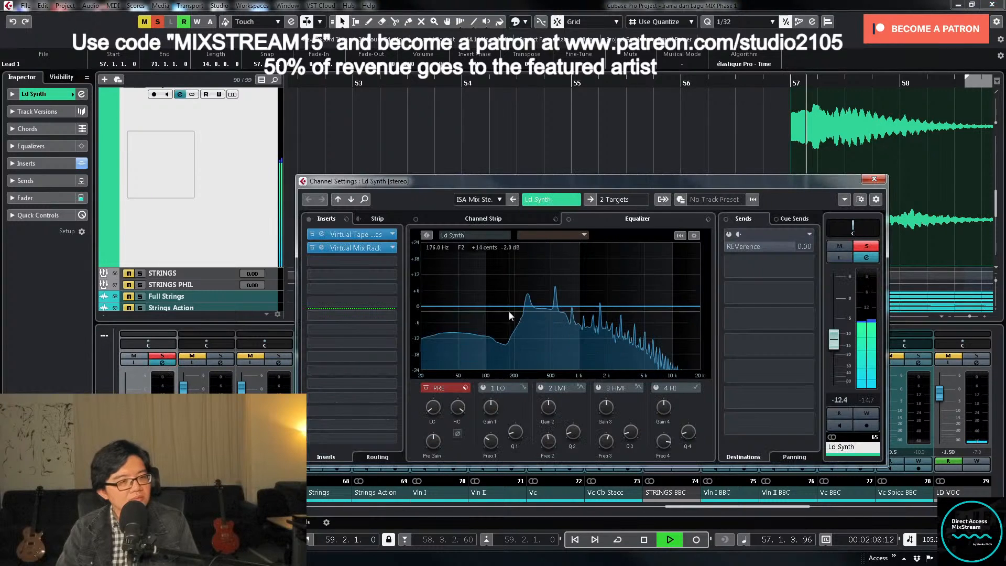
pyautogui.moveTo(434, 417); pyautogui.dragTo(436, 385)
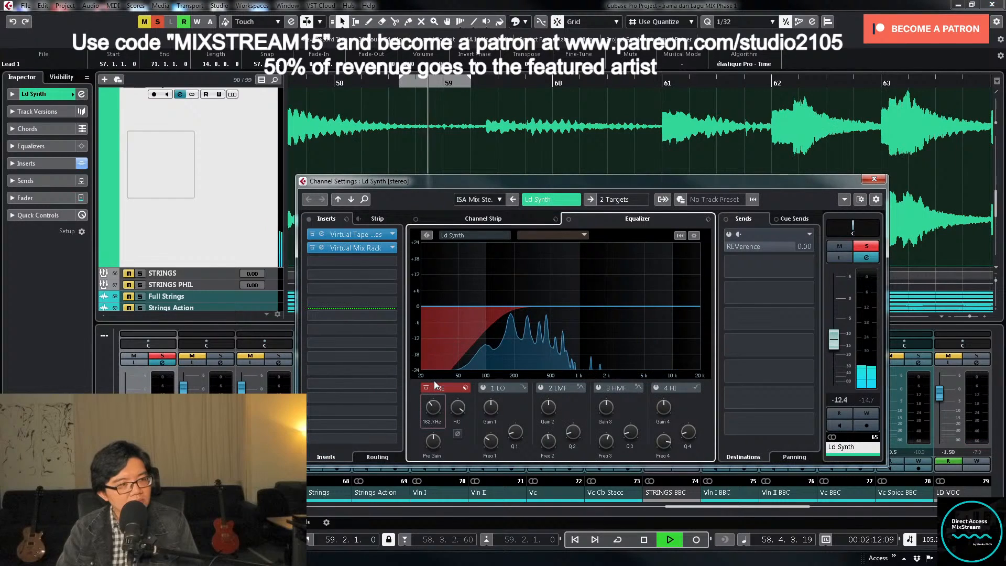
pyautogui.moveTo(434, 381); pyautogui.dragTo(433, 387)
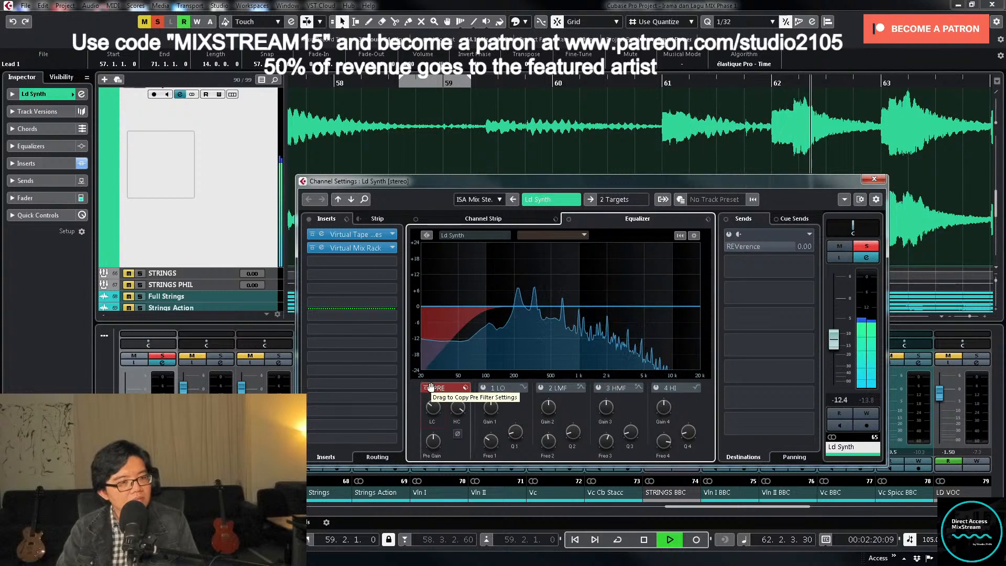
# - Open Ld Synth's Virtual Mix Rack insert and set the FG-73 module's virtual drive to 50.2 dB
pyautogui.click(374, 249)
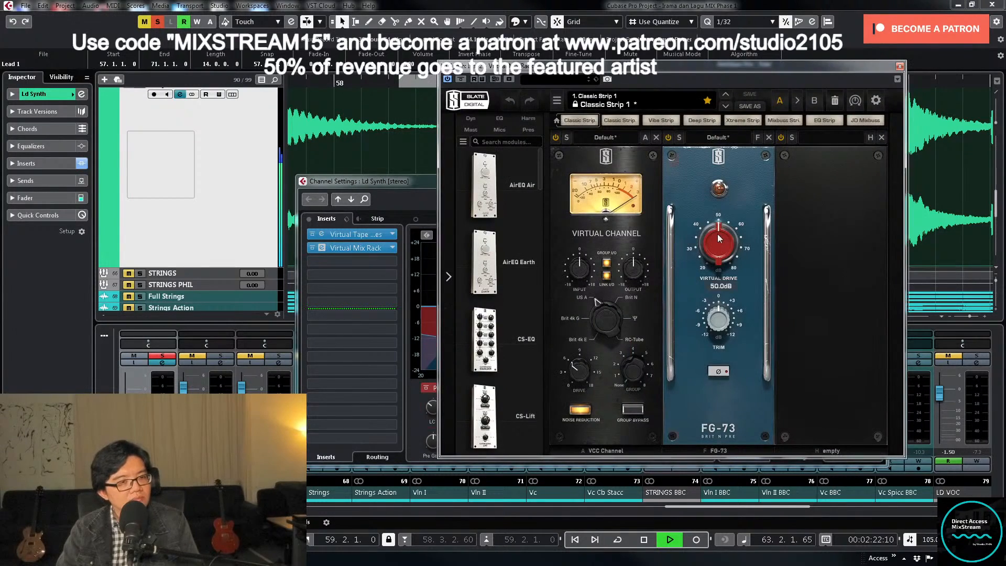
pyautogui.moveTo(718, 251); pyautogui.dragTo(713, 255)
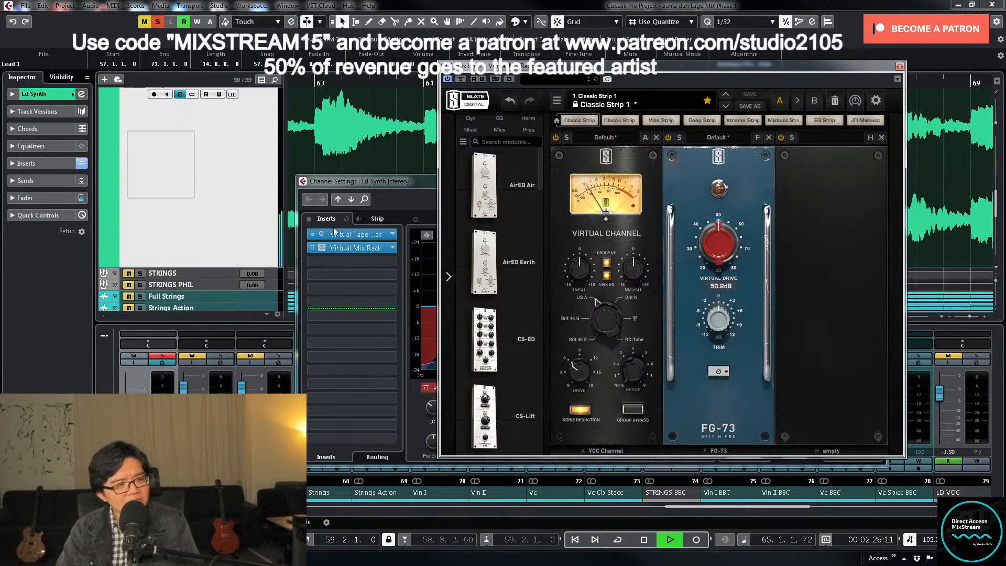
# - Zoom out the arrangement around the Ld Synth event, stop playback and close the Virtual Mix Rack window
pyautogui.click(216, 203)
pyautogui.press('g')
pyautogui.press('g')
pyautogui.press('g')
pyautogui.press('g')
pyautogui.press('g')
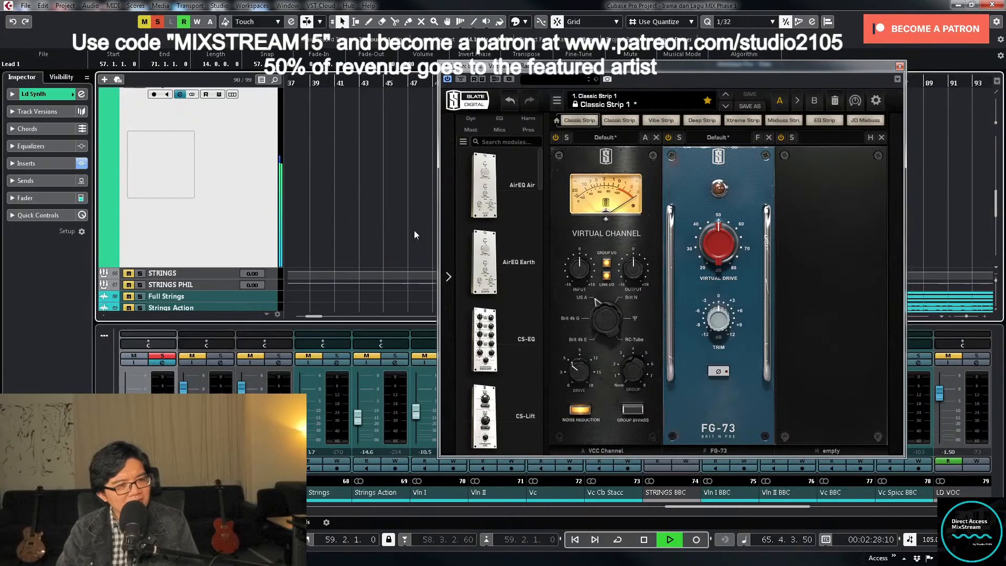
pyautogui.press('g')
pyautogui.press('g')
pyautogui.press('g')
pyautogui.press('space')
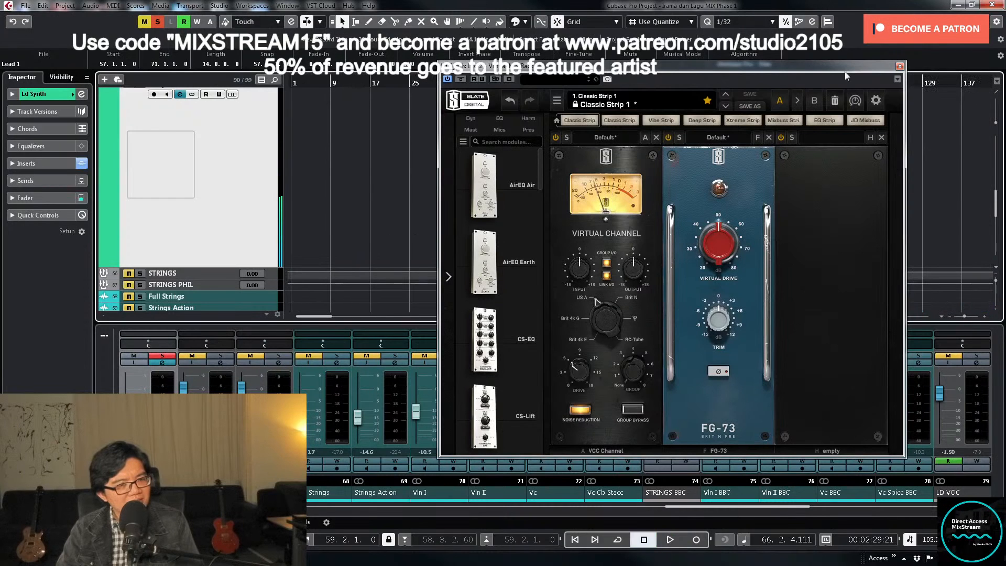
pyautogui.click(899, 67)
# - Insert Waves MV2 Stereo from the Dynamics plug-ins into the third insert slot of the Ld Synth channel
pyautogui.click(162, 363)
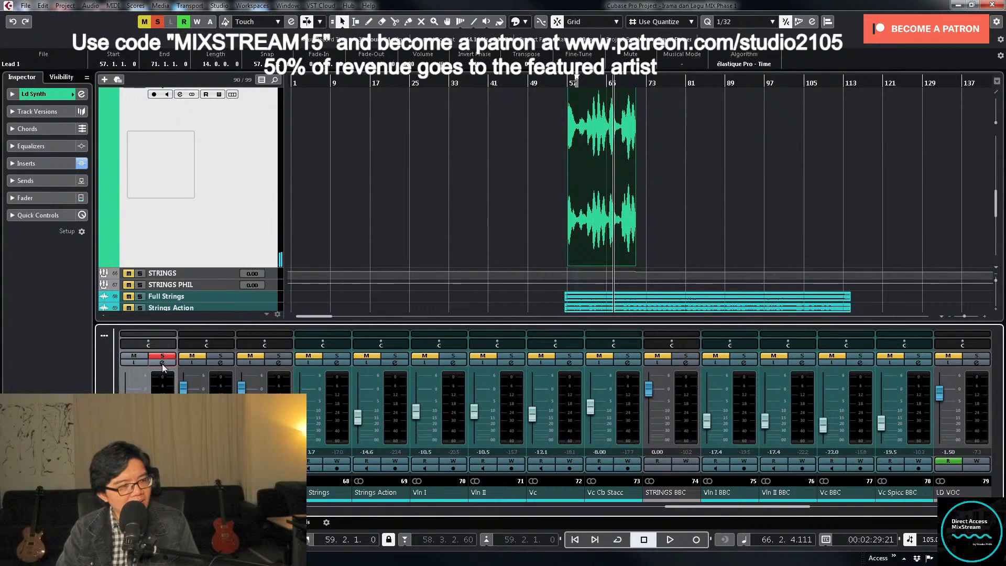
pyautogui.click(163, 364)
pyautogui.click(390, 275)
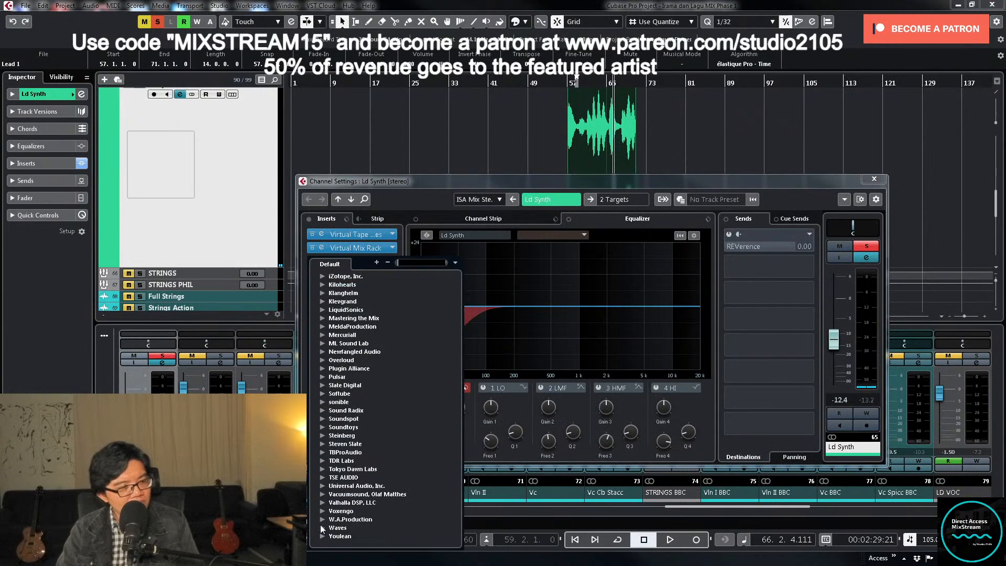
pyautogui.click(323, 528)
pyautogui.click(332, 429)
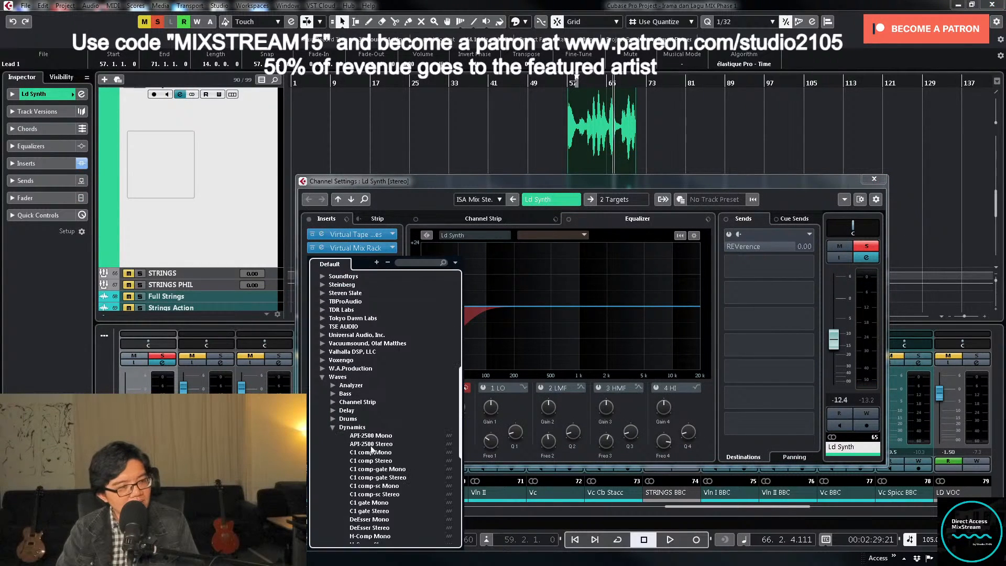
pyautogui.click(369, 460)
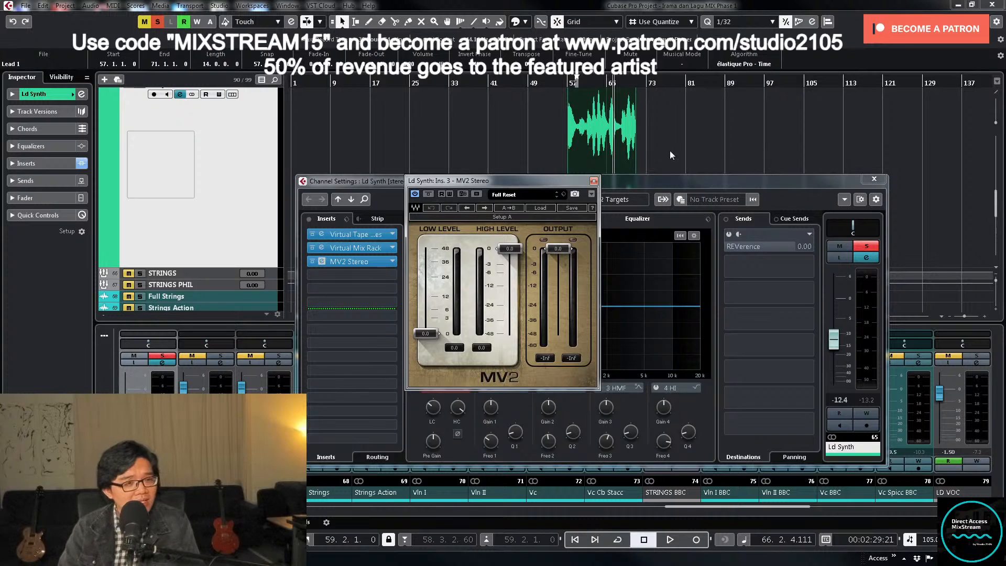
# - Set the locators around the Ld Synth event from bar 57 to bar 71 and enable cycle playback from its start
pyautogui.click(631, 161)
pyautogui.press('p')
pyautogui.press('KP_Divide')
pyautogui.press('KP_1')
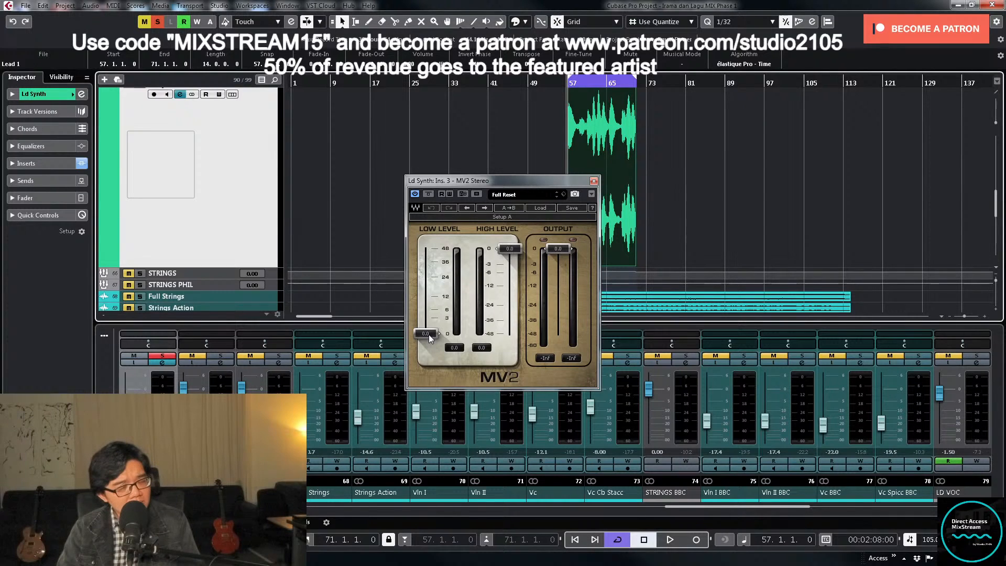
# - While looping Ld Synth, set MV2's low level to 17.0 and lower its high level and output to about -5, then stop and close it
pyautogui.press('space')
pyautogui.moveTo(429, 338); pyautogui.dragTo(438, 319)
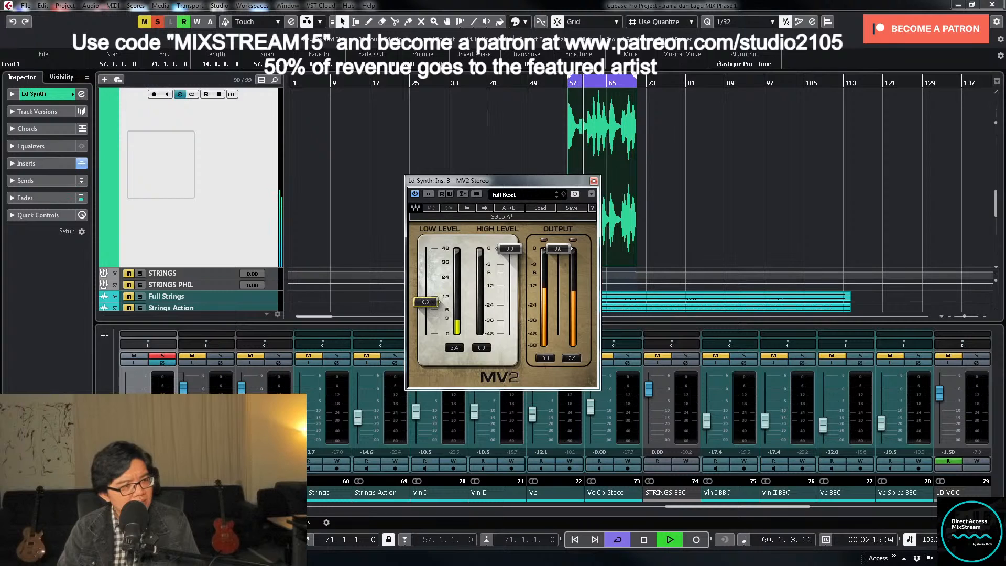
pyautogui.moveTo(539, 251); pyautogui.dragTo(538, 256)
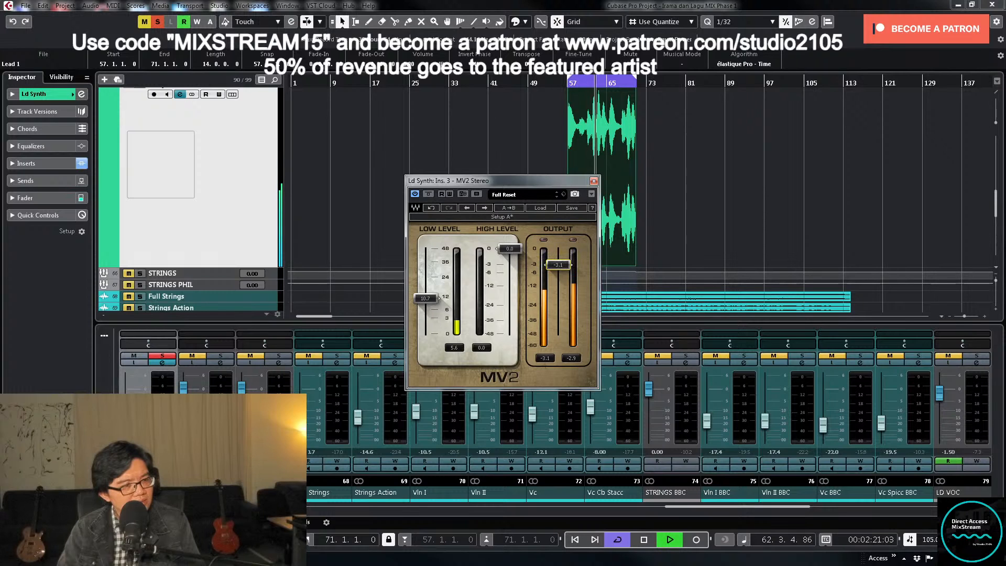
pyautogui.moveTo(505, 252); pyautogui.dragTo(510, 270)
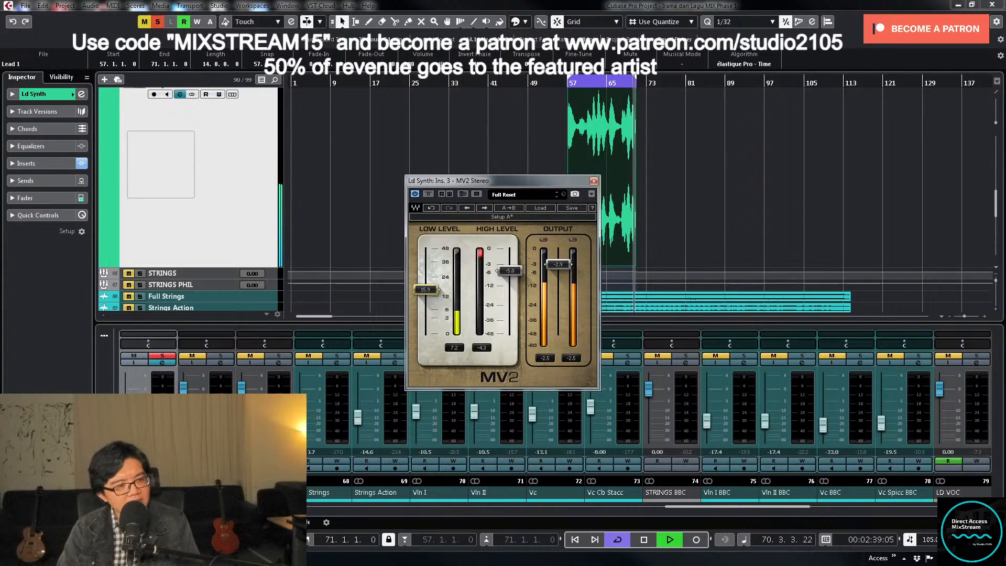
pyautogui.moveTo(425, 289); pyautogui.dragTo(425, 288)
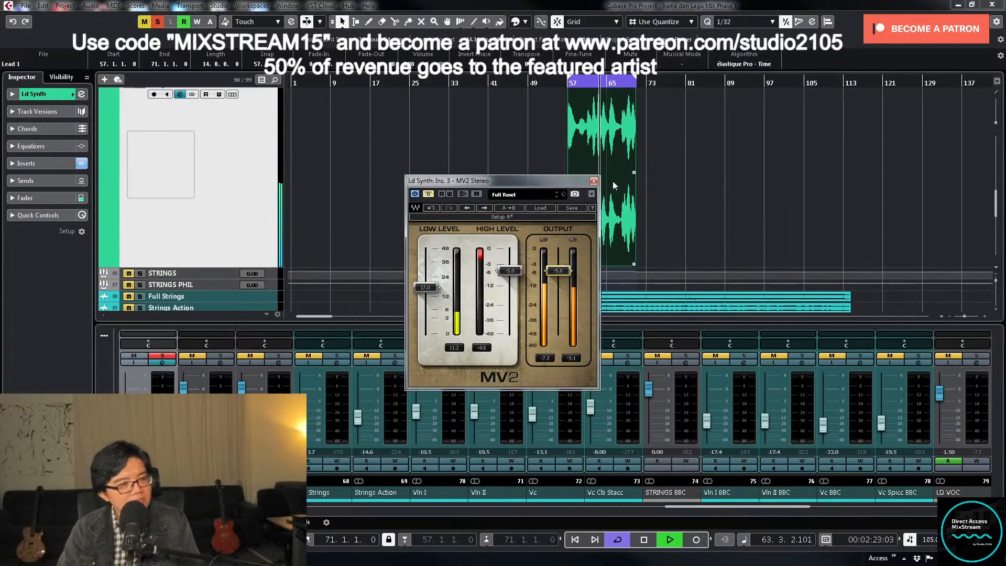
pyautogui.press('space')
pyautogui.click(594, 181)
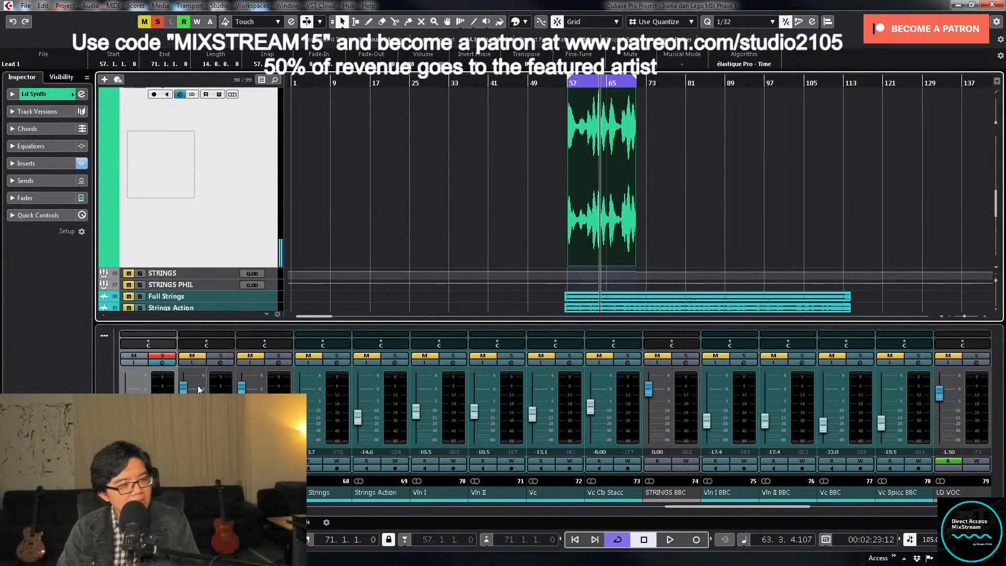
# - Reactivate the bypassed MV2 insert, unsolo Ld Synth and play the mix from bar 51
pyautogui.click(164, 363)
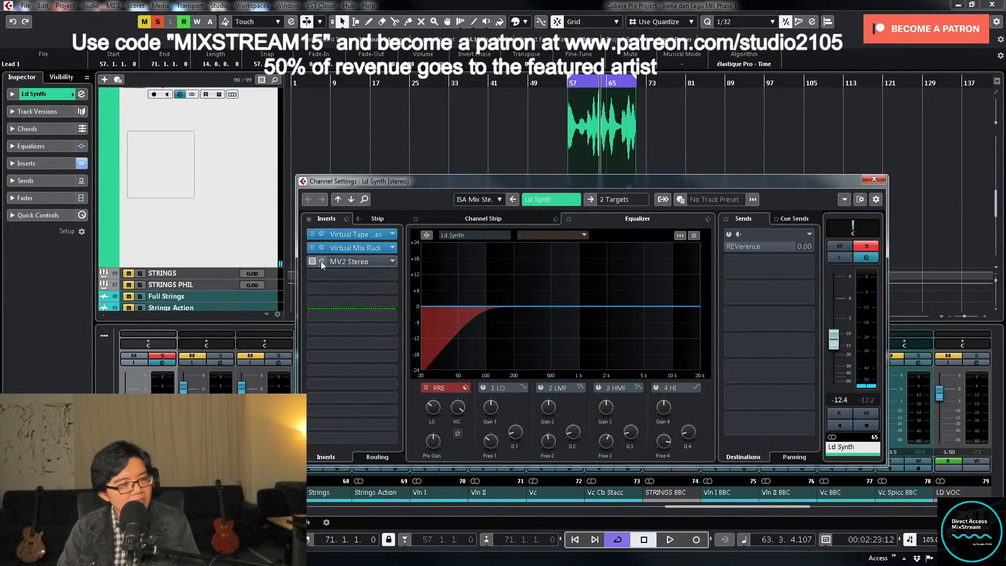
pyautogui.click(322, 262)
pyautogui.click(537, 83)
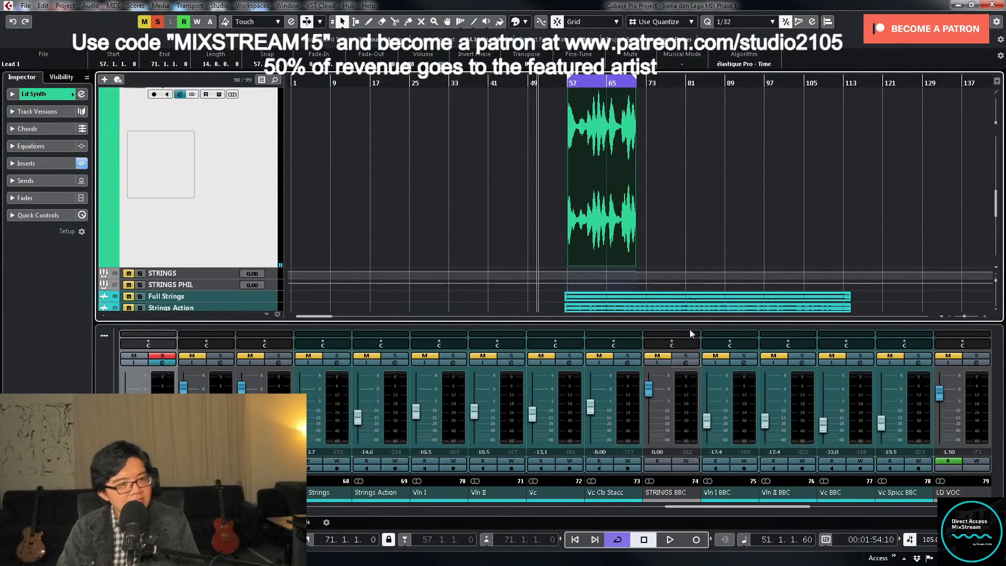
pyautogui.click(162, 356)
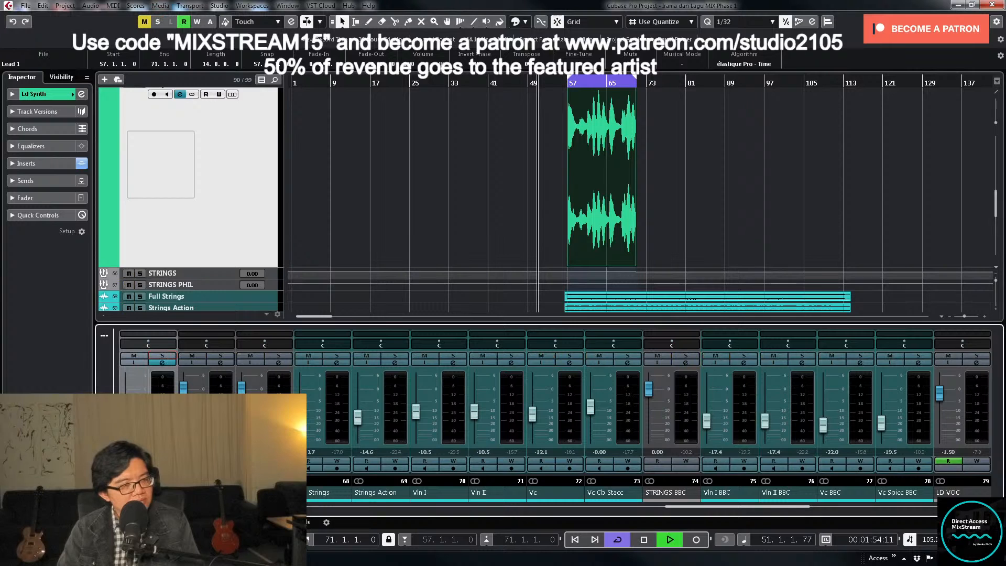
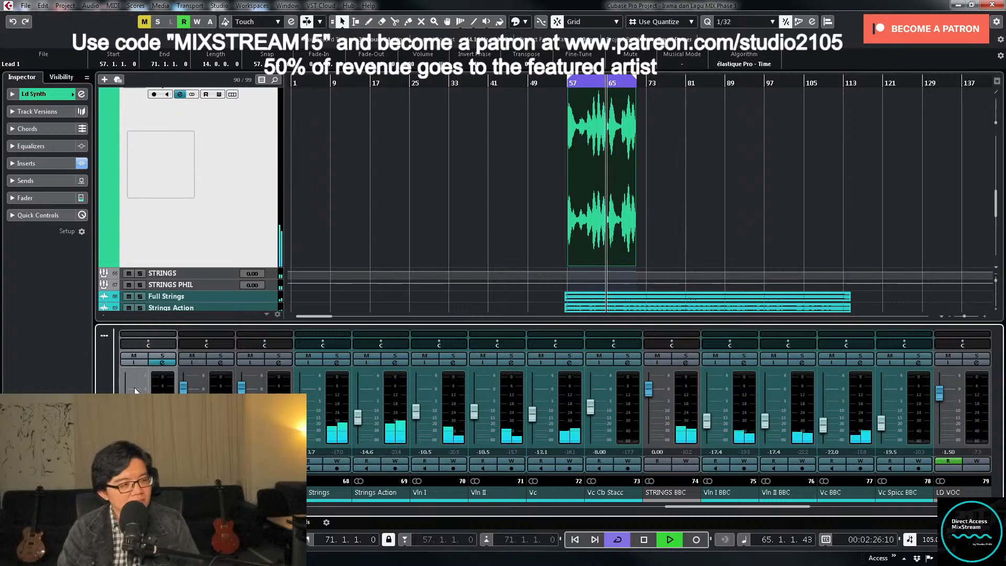
# - Add a short fade-out to the end of the Ld Synth event just before bar 71 and return the playhead to bar 55
pyautogui.click(704, 218)
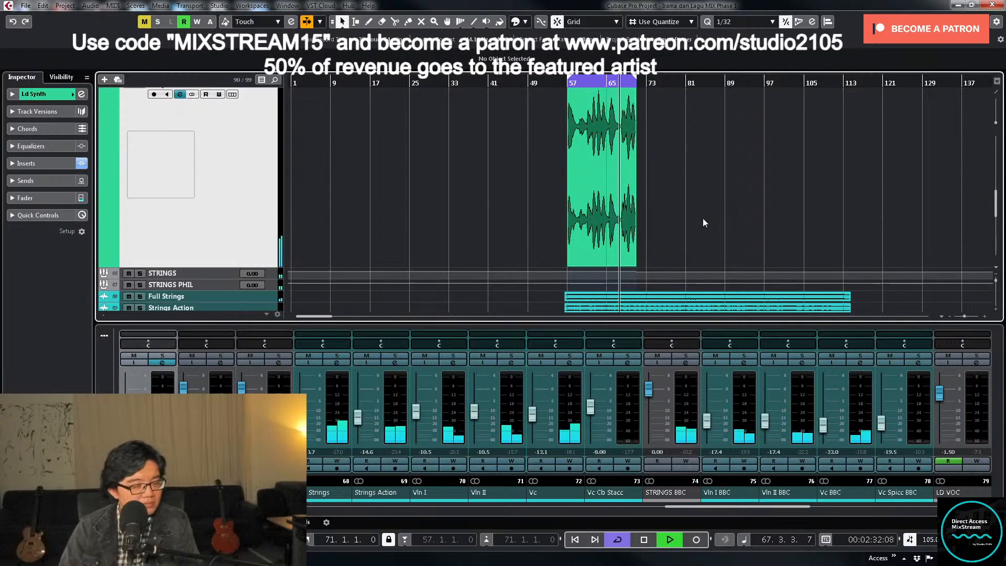
pyautogui.press('h')
pyautogui.press('h')
pyautogui.press('h')
pyautogui.press('h')
pyautogui.press('h')
pyautogui.press('h')
pyautogui.press('h')
pyautogui.press('h')
pyautogui.press('h')
pyautogui.press('h')
pyautogui.press('h')
pyautogui.press('h')
pyautogui.press('g')
pyautogui.press('g')
pyautogui.press('g')
pyautogui.press('g')
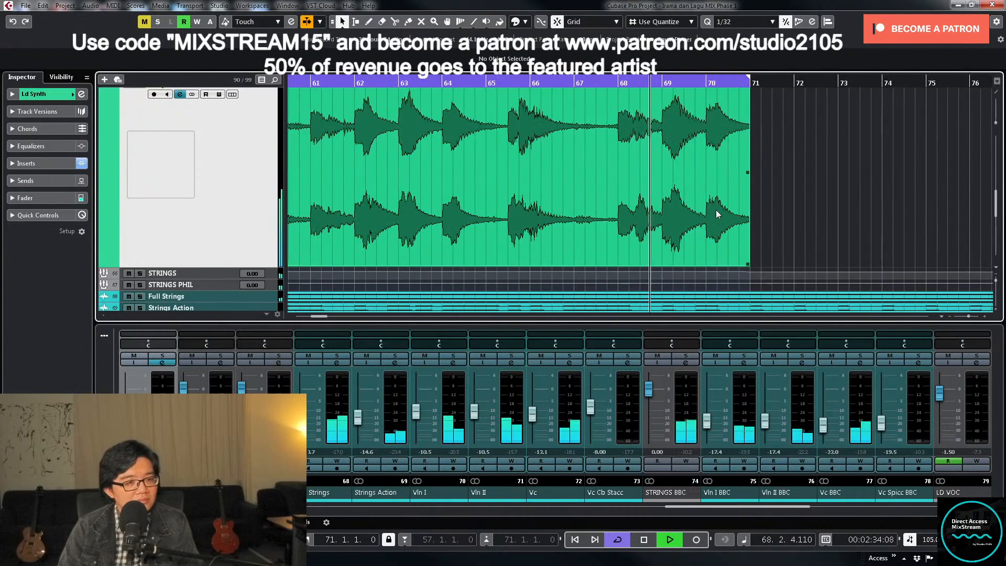
pyautogui.press('h')
pyautogui.press('h')
pyautogui.press('h')
pyautogui.press('h')
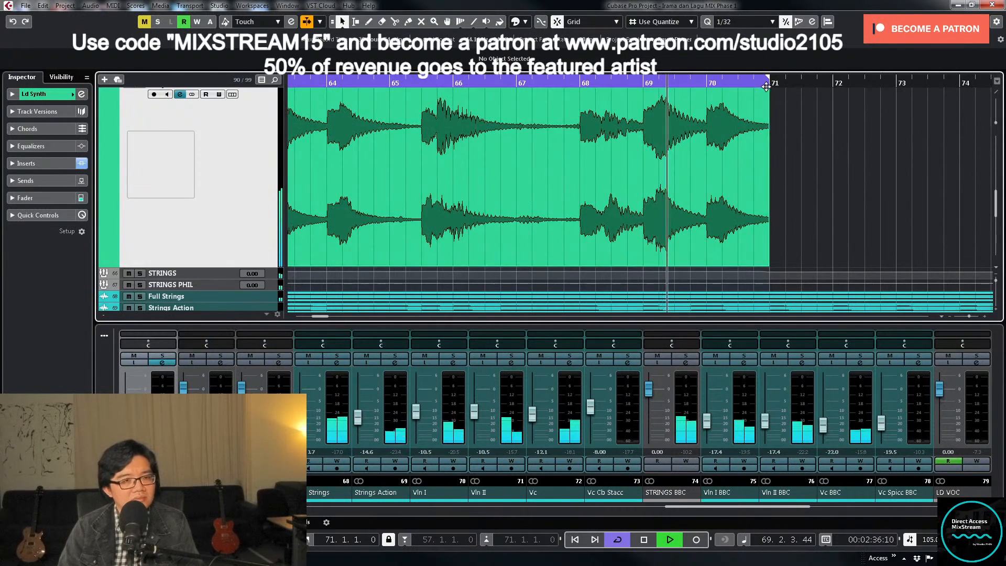
pyautogui.scroll(2, 766, 111)
pyautogui.press('g')
pyautogui.press('g')
pyautogui.press('g')
pyautogui.press('g')
pyautogui.press('g')
pyautogui.press('g')
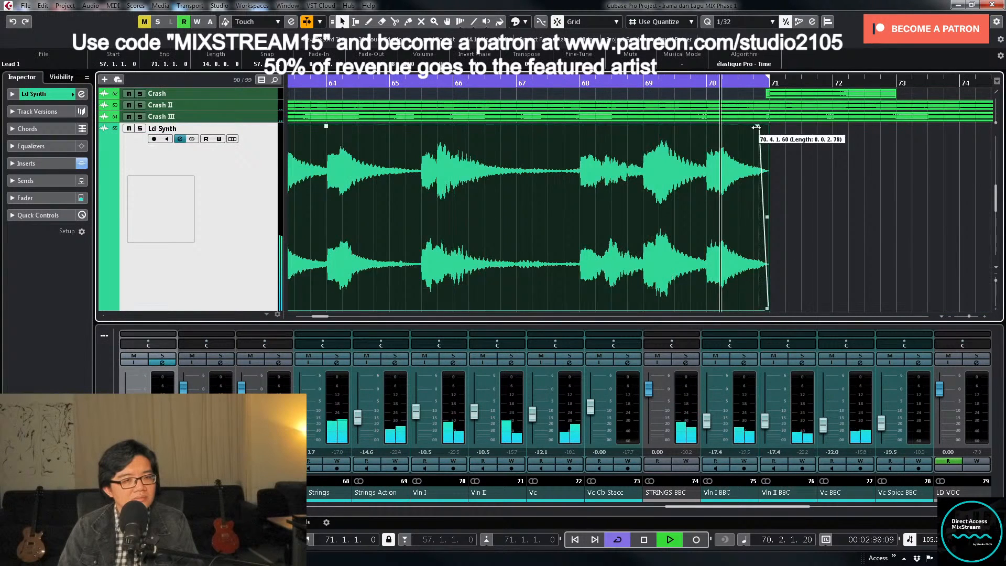
pyautogui.click(482, 82)
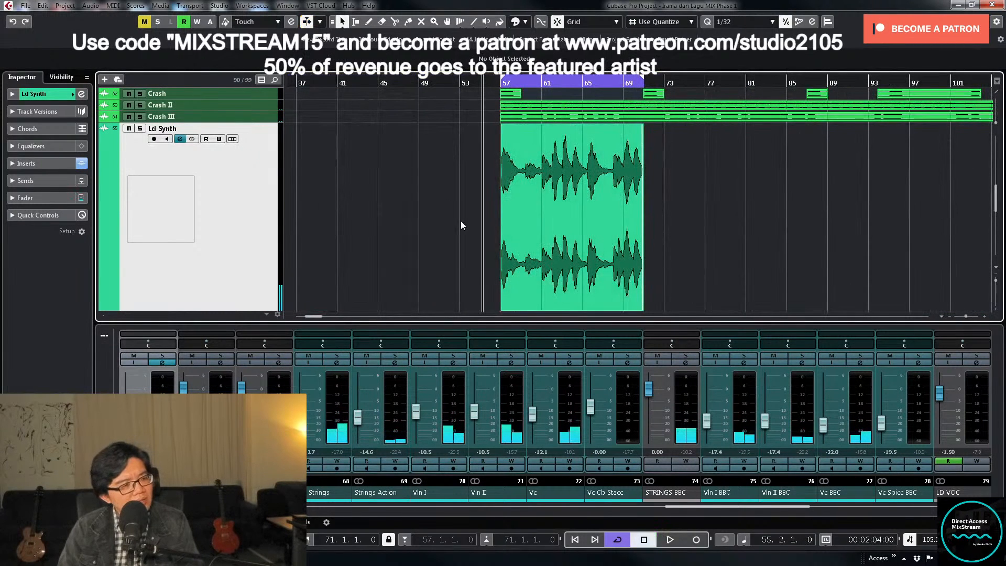
pyautogui.click(360, 359)
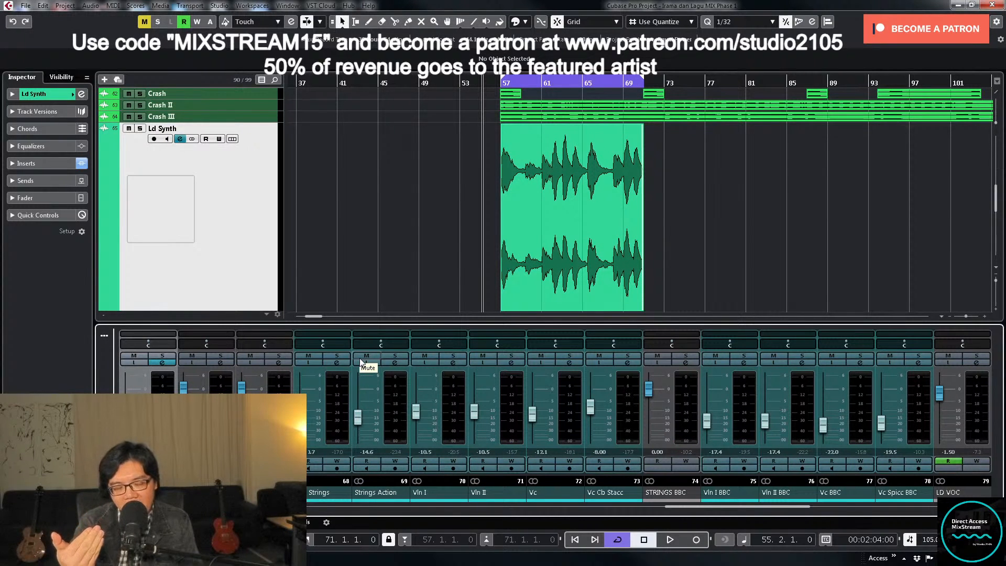
pyautogui.click(388, 263)
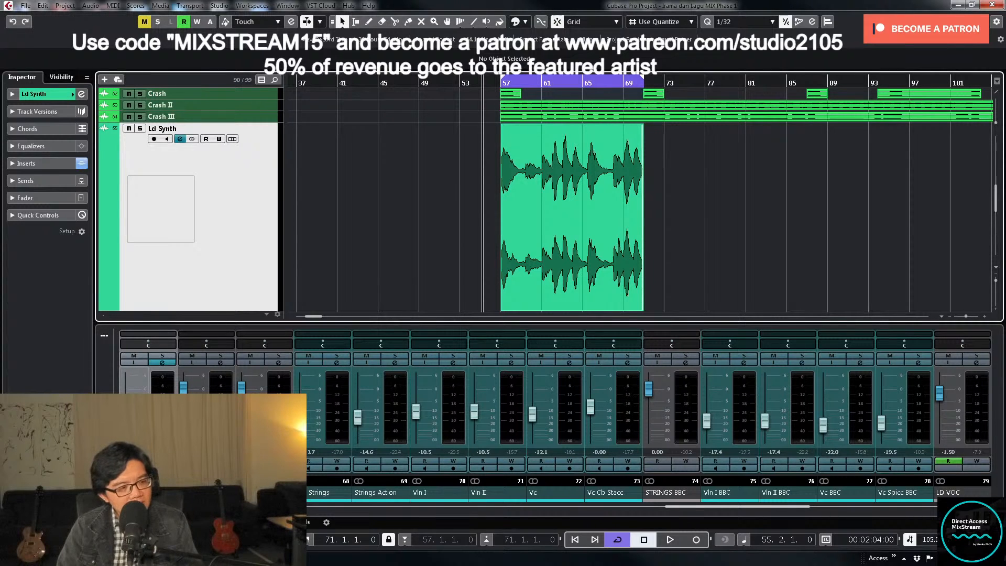
pyautogui.rightClick(128, 482)
pyautogui.press('Escape')
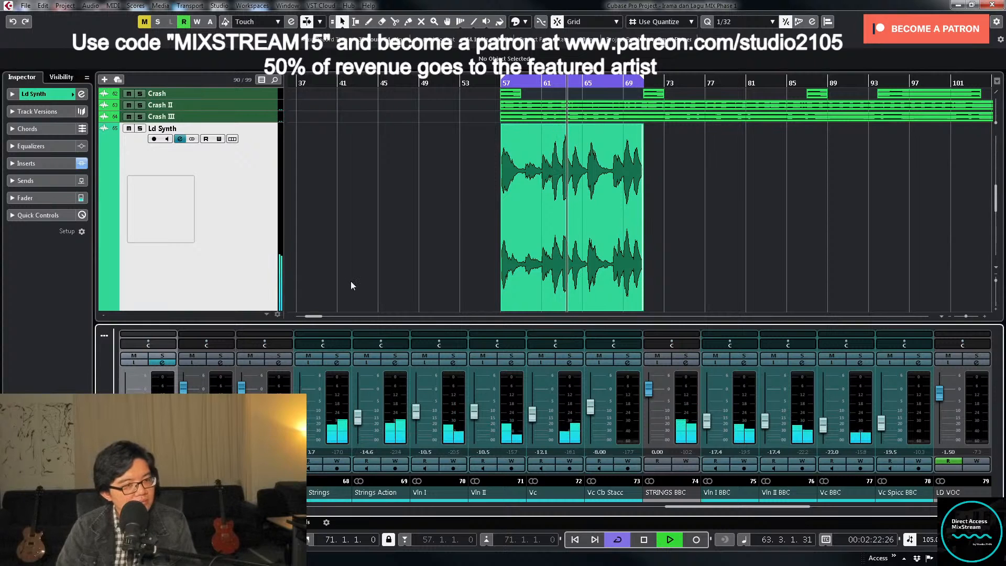
# - Set the PIANO group's volume automation between bars 57 and 71 to -1.00
pyautogui.click(372, 261)
pyautogui.press('g')
pyautogui.press('z')
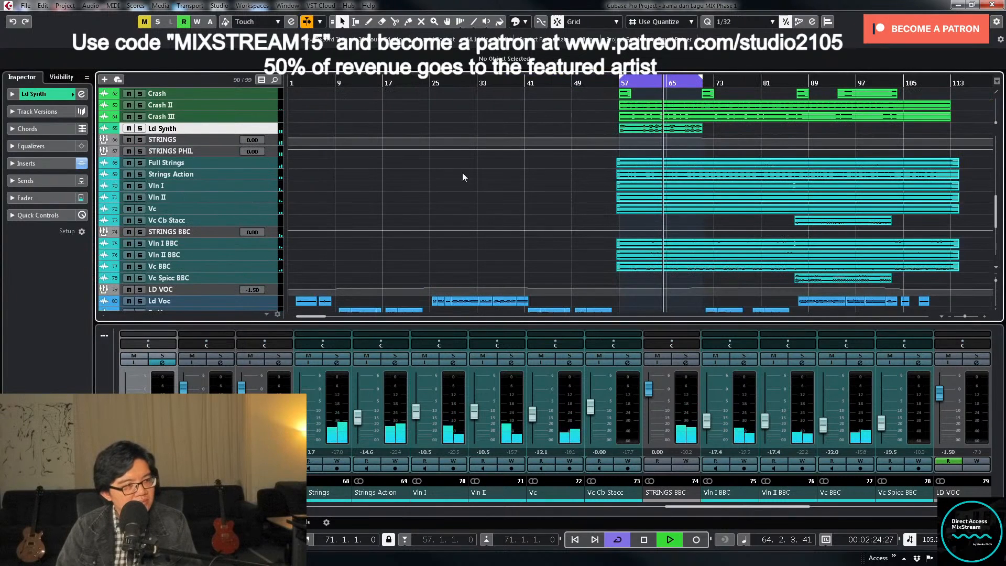
pyautogui.scroll(3, 581, 192)
pyautogui.scroll(10, 577, 191)
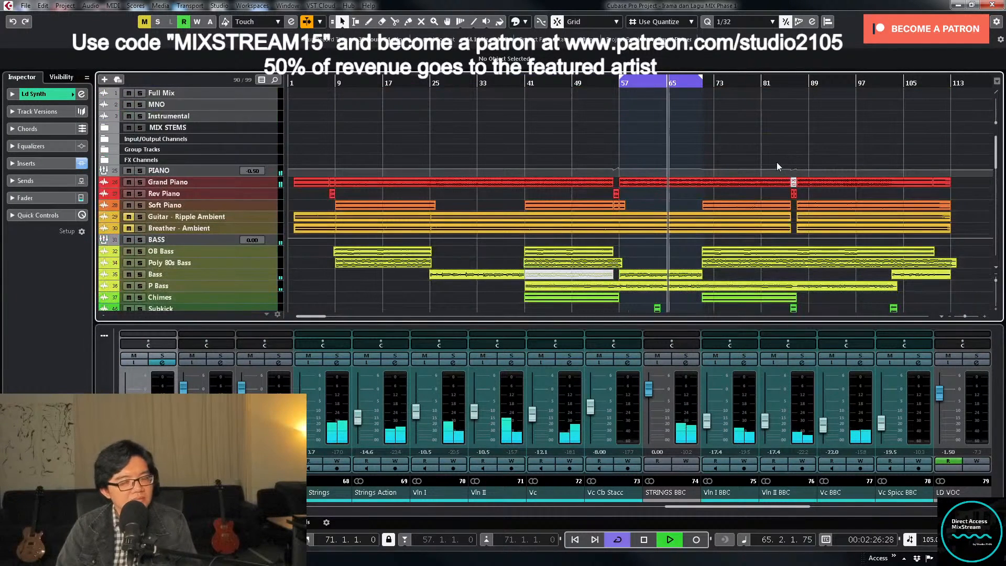
pyautogui.scroll(-10, 772, 161)
pyautogui.scroll(15, 767, 159)
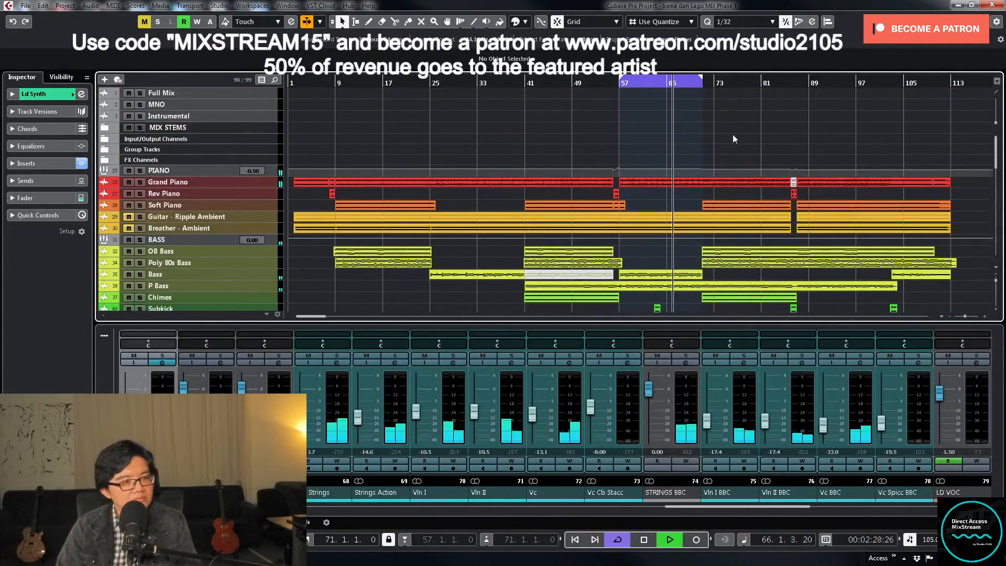
pyautogui.click(220, 171)
pyautogui.press('z')
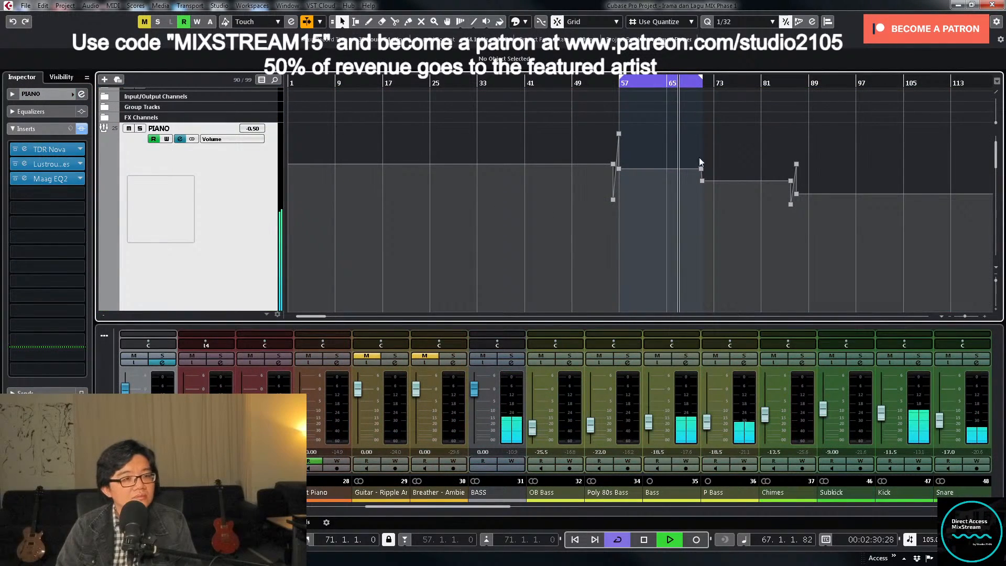
pyautogui.moveTo(653, 176); pyautogui.dragTo(619, 174)
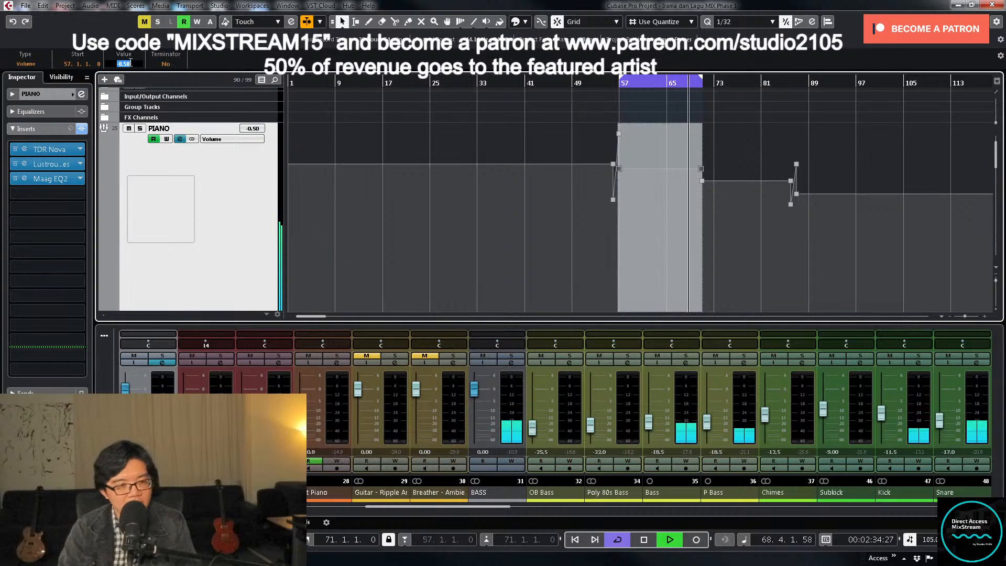
pyautogui.scroll(-5, 131, 65)
pyautogui.click(914, 164)
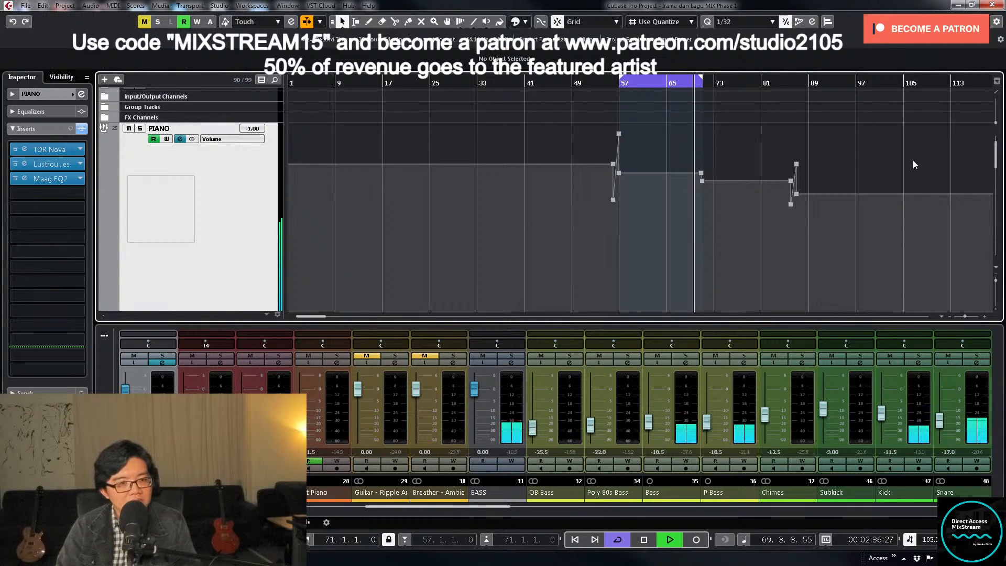
# - Select the PIANO volume automation from bar 71 to about bar 86 and turn off cycle playback
pyautogui.moveTo(734, 189); pyautogui.dragTo(791, 185)
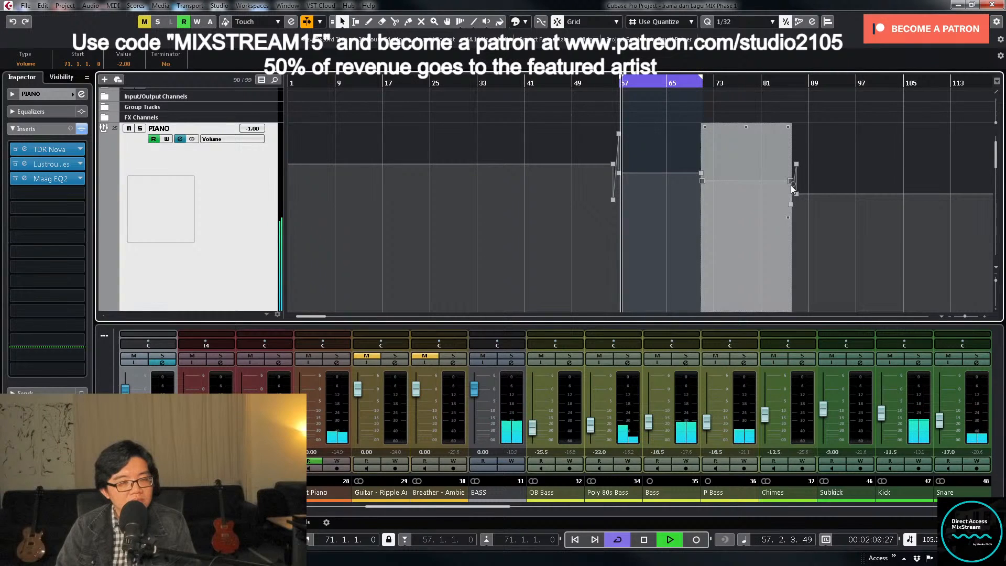
pyautogui.press('KP_Divide')
pyautogui.press('KP_Add')
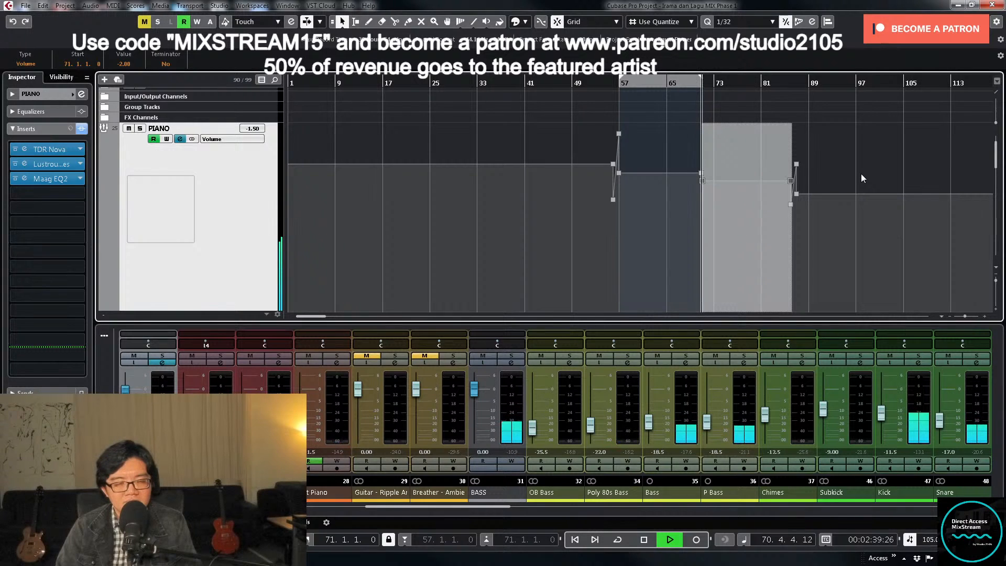
# - Solo the Hat I channel briefly to check it, then unsolo it and play the mix from bar 55
pyautogui.scroll(-15, 863, 184)
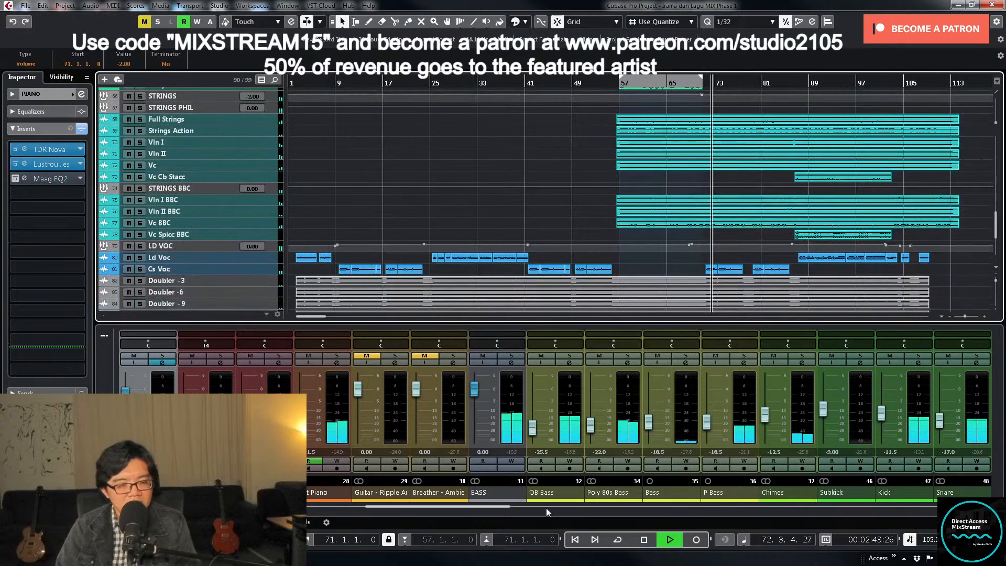
pyautogui.moveTo(503, 507); pyautogui.dragTo(618, 509)
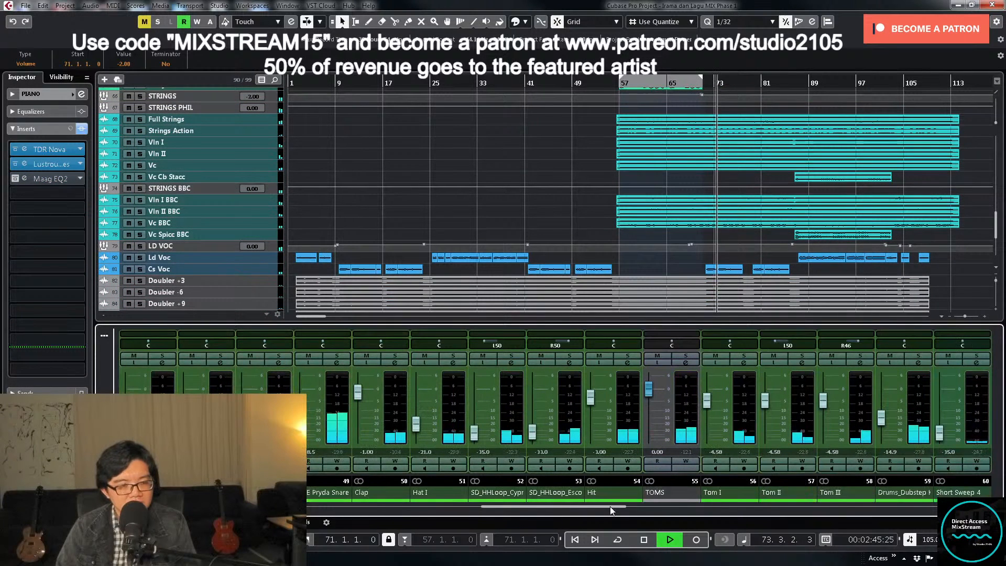
pyautogui.click(454, 356)
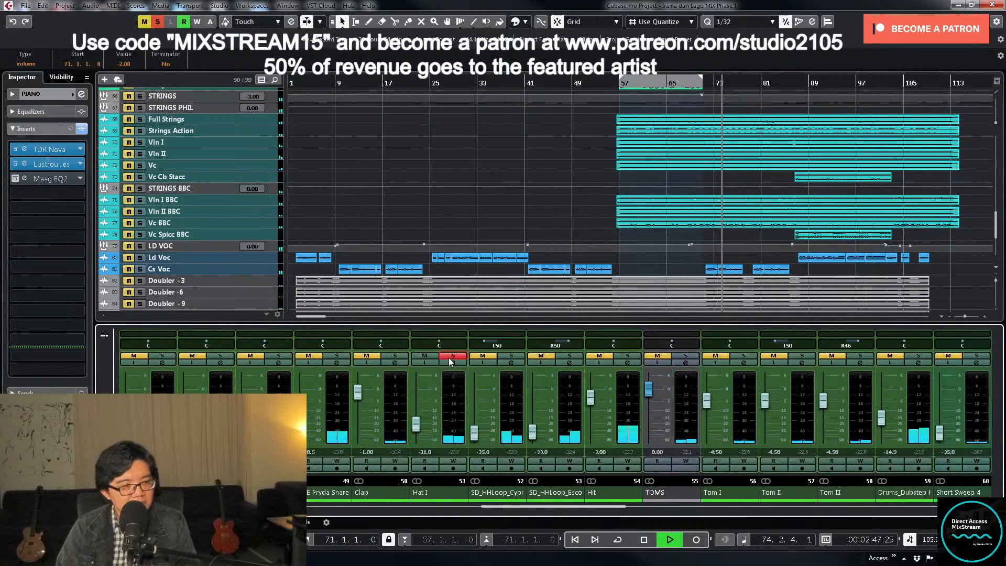
pyautogui.click(608, 78)
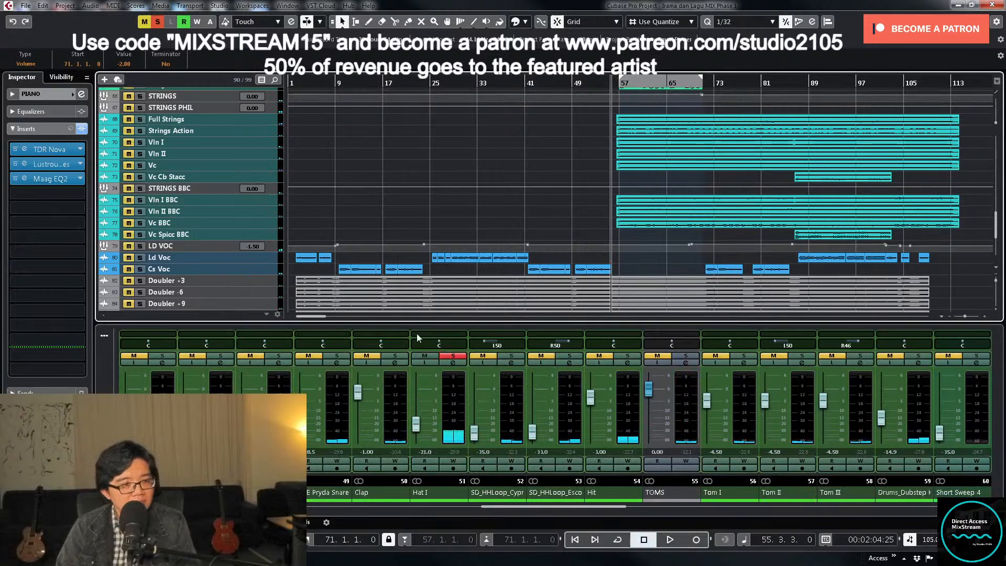
pyautogui.click(454, 355)
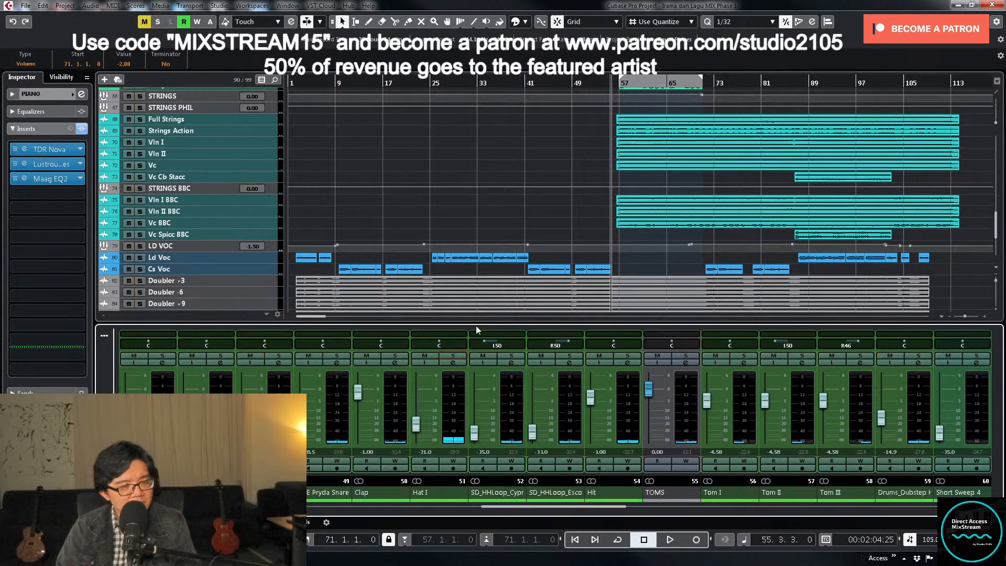
# - Raise the SD_HHLoop_Cypr fader to about -30.6 and set the SD_HHLoop_Esco channel's volume to -29.5
pyautogui.click(476, 438)
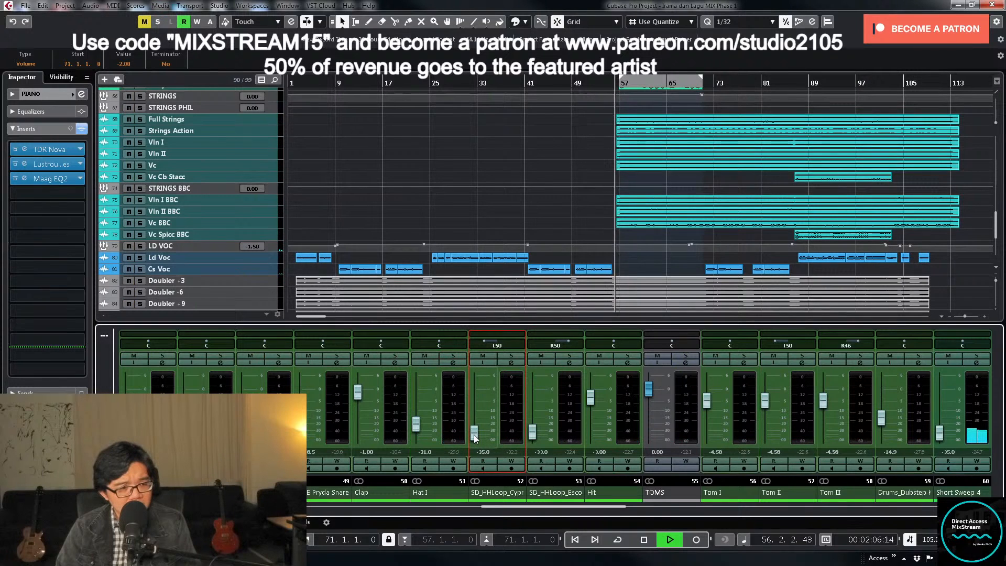
pyautogui.click(532, 434)
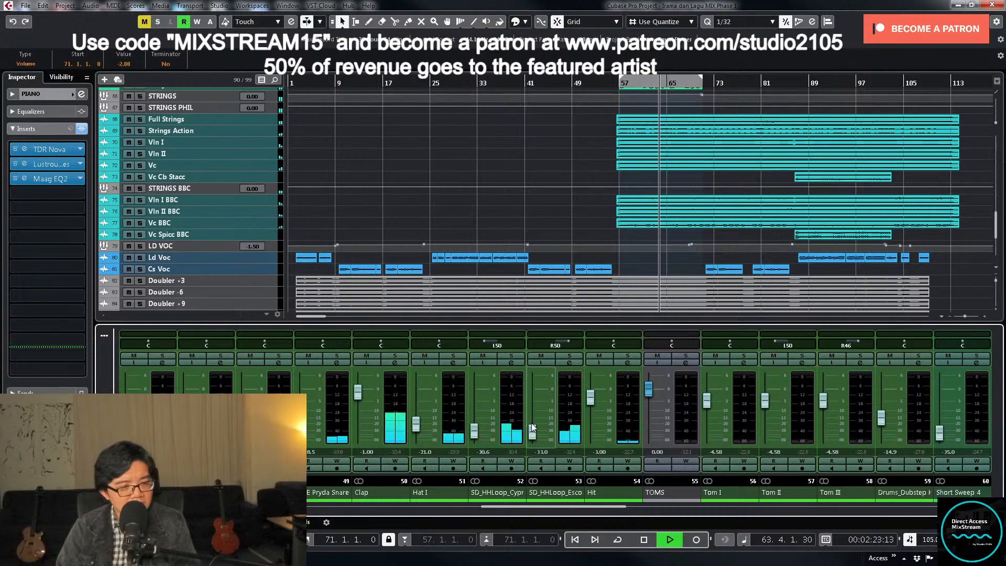
pyautogui.click(533, 428)
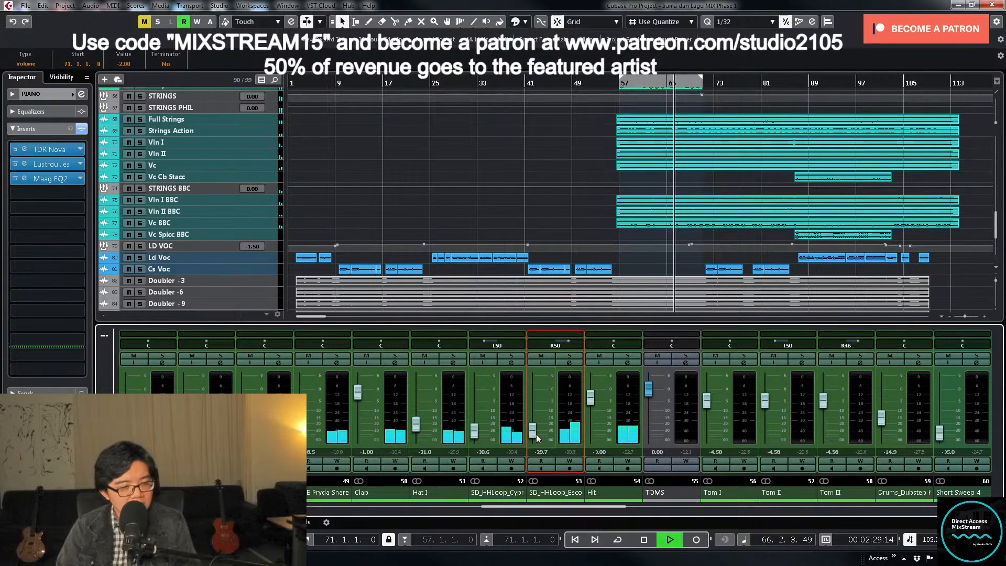
pyautogui.click(541, 451)
pyautogui.write('-29.5')
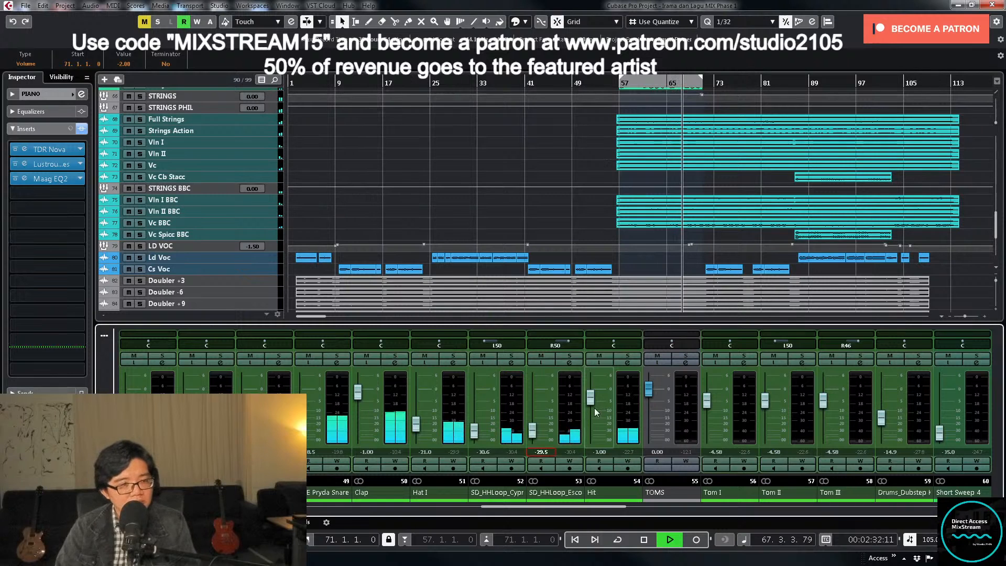
pyautogui.click(578, 209)
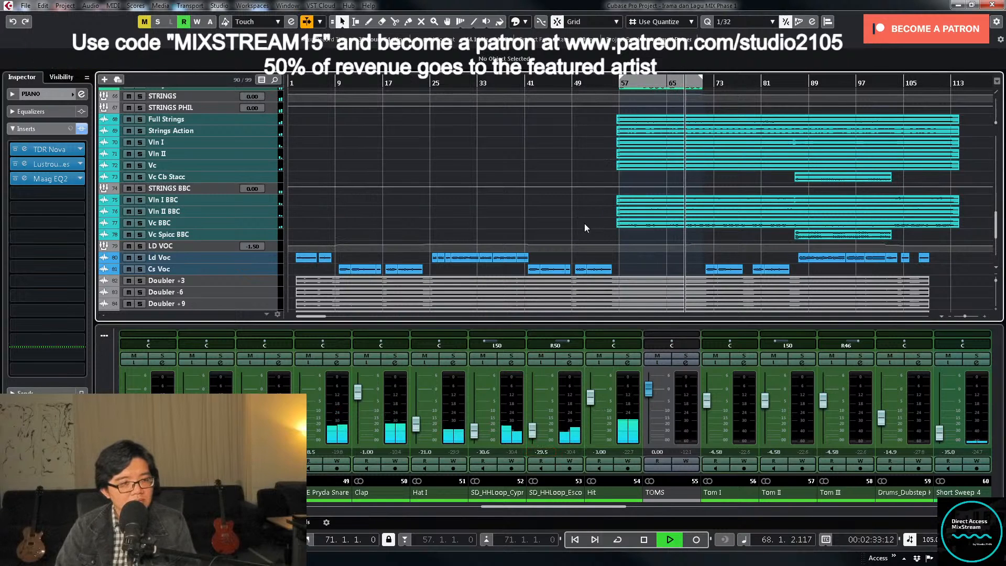
# - Set the PIANO group's volume automation between bars 57 and 71 to -1.5
pyautogui.scroll(10, 590, 225)
pyautogui.scroll(5, 589, 224)
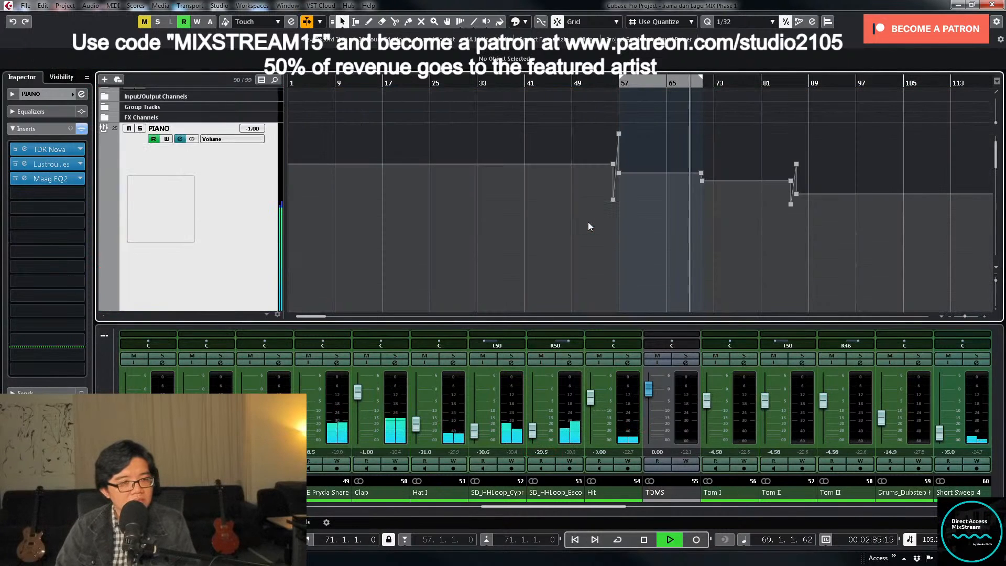
pyautogui.click(618, 178)
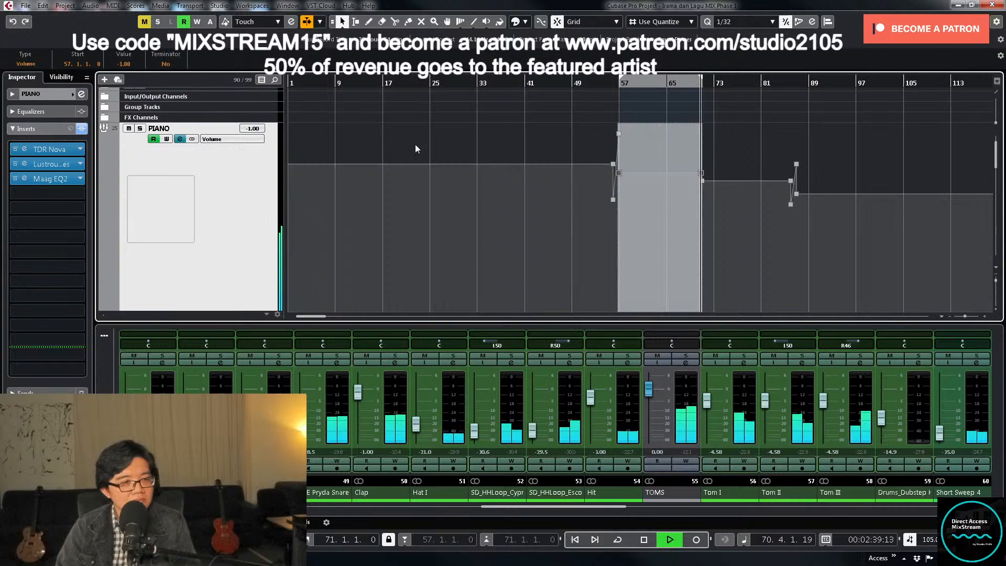
pyautogui.click(128, 63)
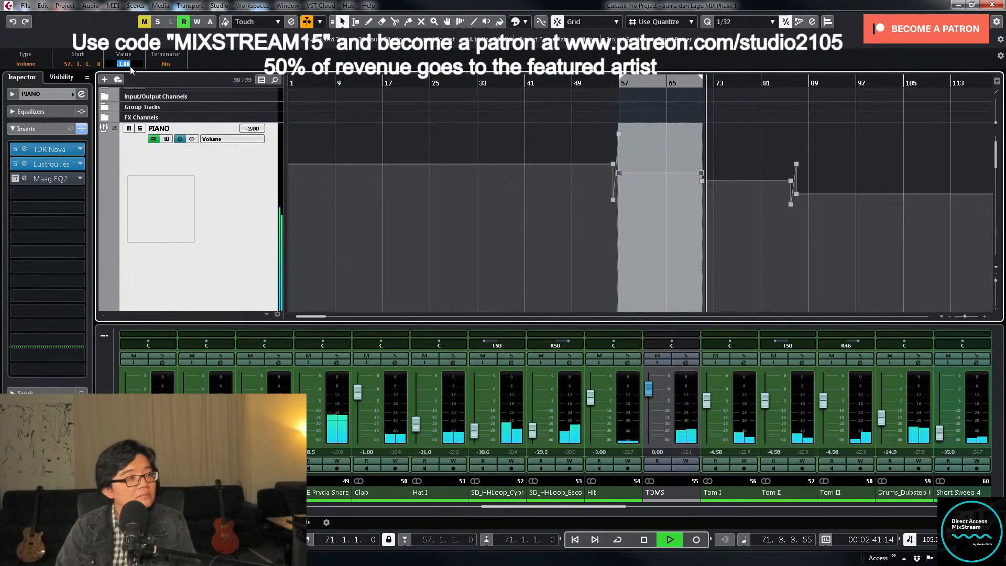
pyautogui.write('-1.5')
pyautogui.press('Return')
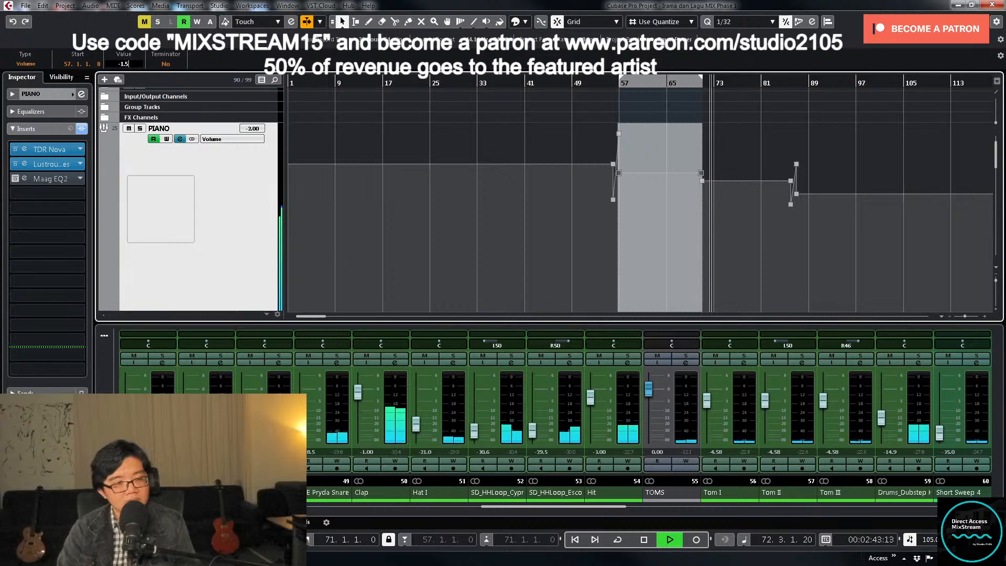
pyautogui.click(768, 235)
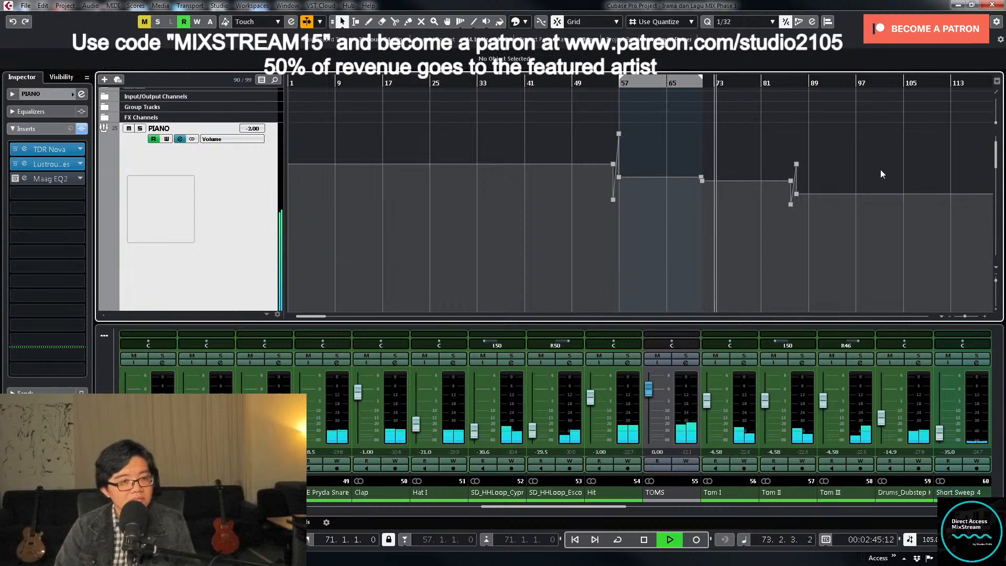
# - Unmute the Adlibs track and lower its fader to about -7.08 during playback
pyautogui.scroll(3, 875, 169)
pyautogui.scroll(-20, 872, 232)
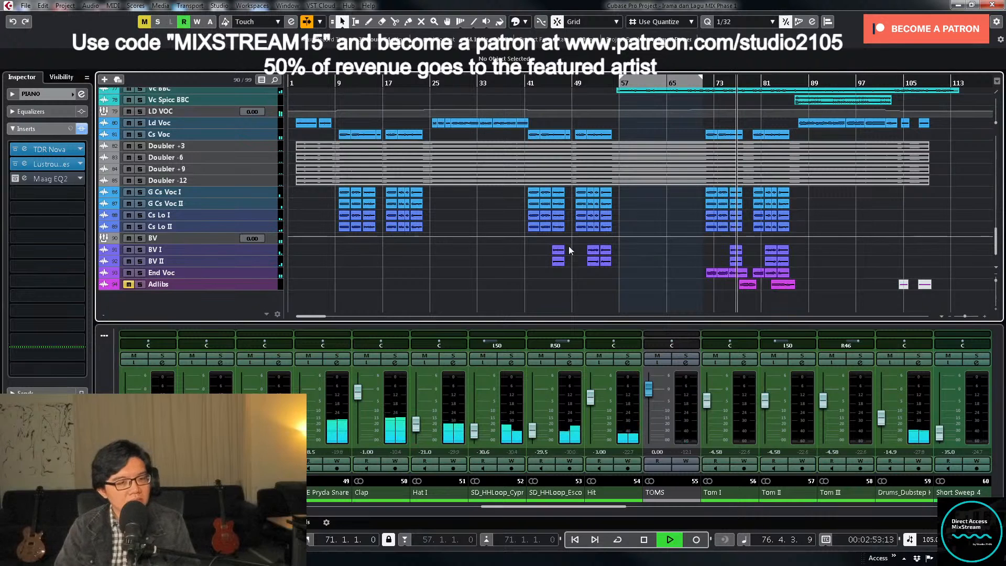
pyautogui.click(128, 284)
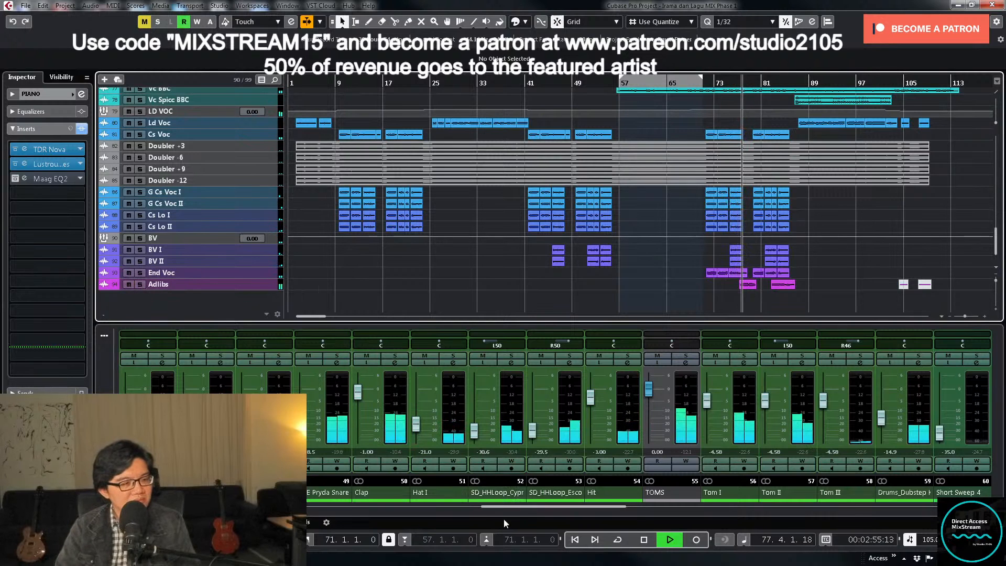
pyautogui.moveTo(553, 507); pyautogui.dragTo(899, 513)
pyautogui.moveTo(707, 388); pyautogui.dragTo(708, 405)
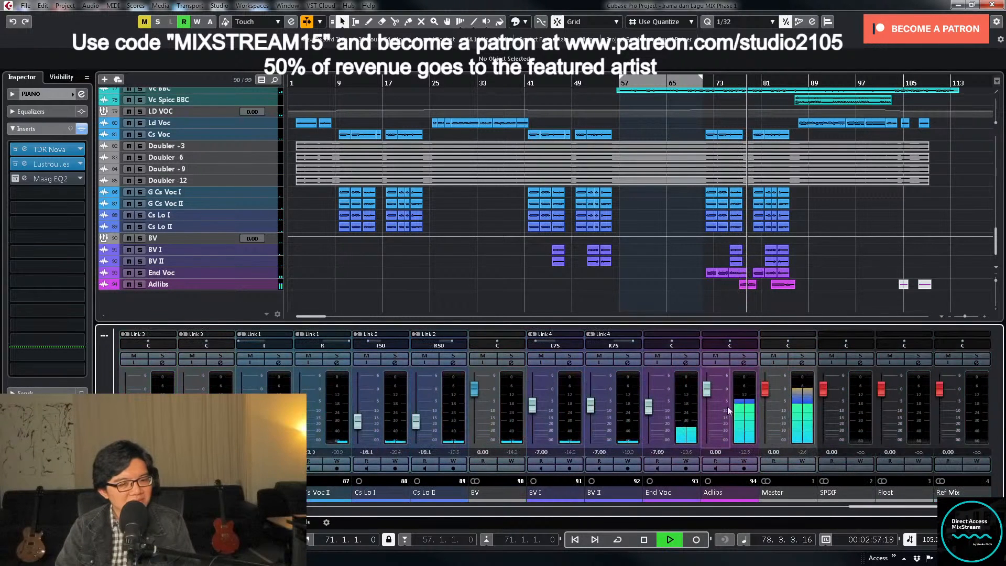
# - Stop playback and open the channel settings of the Adlibs track
pyautogui.press('space')
pyautogui.click(742, 363)
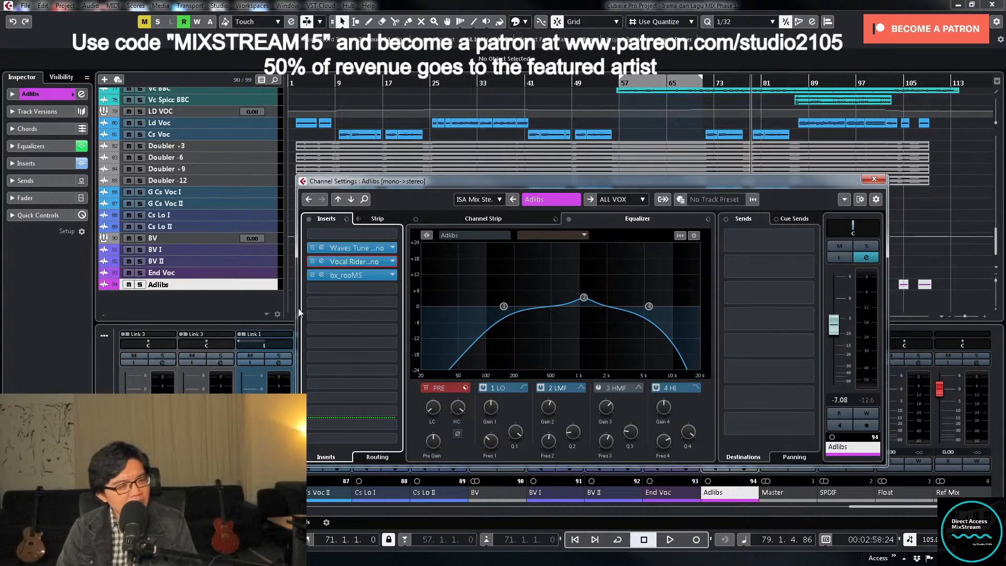
# - Set the playback position near bar 74 and insert the Waves H-Delay Mono plug-in in the Adlibs channel's insert slot 5
pyautogui.click(874, 179)
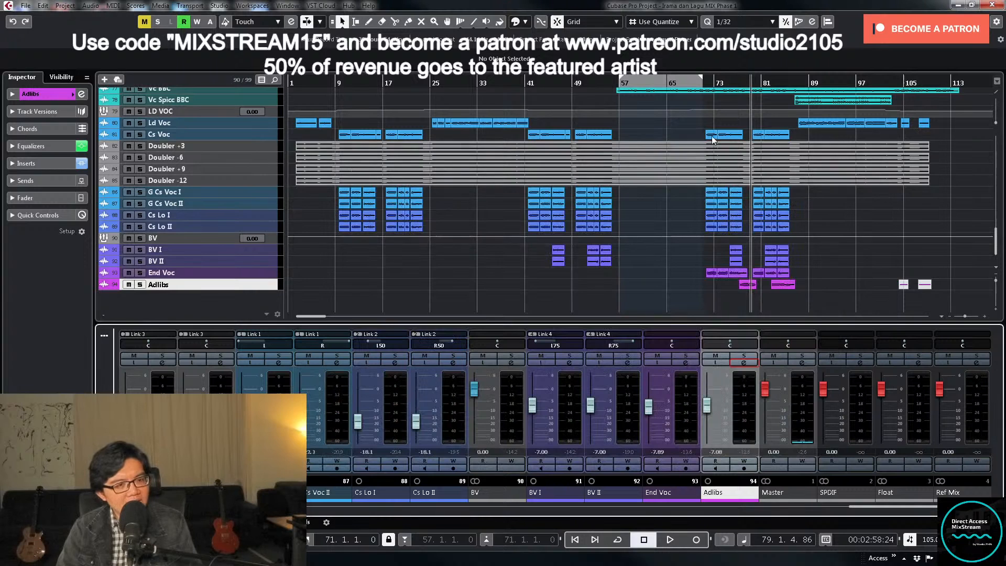
pyautogui.click(727, 90)
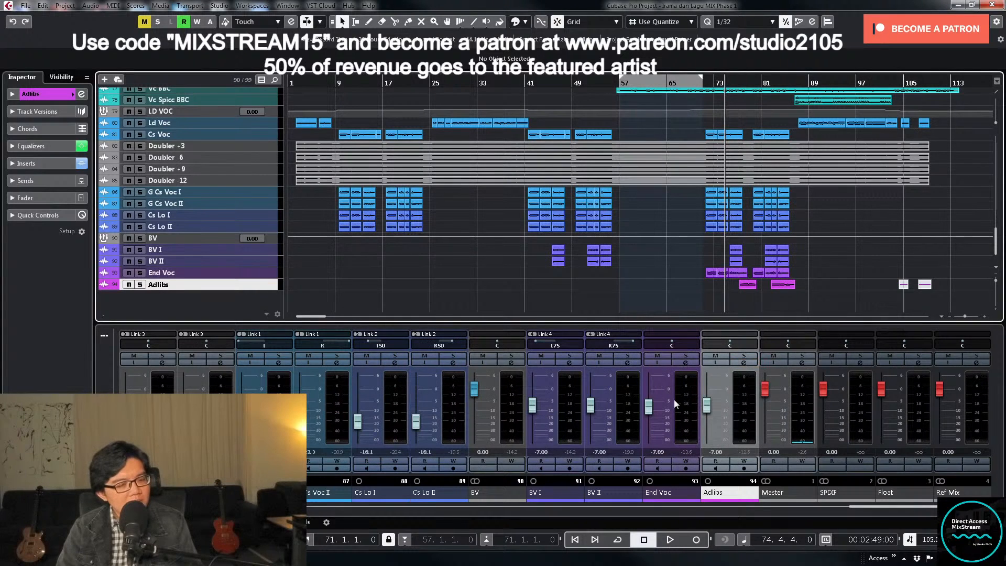
pyautogui.click(743, 362)
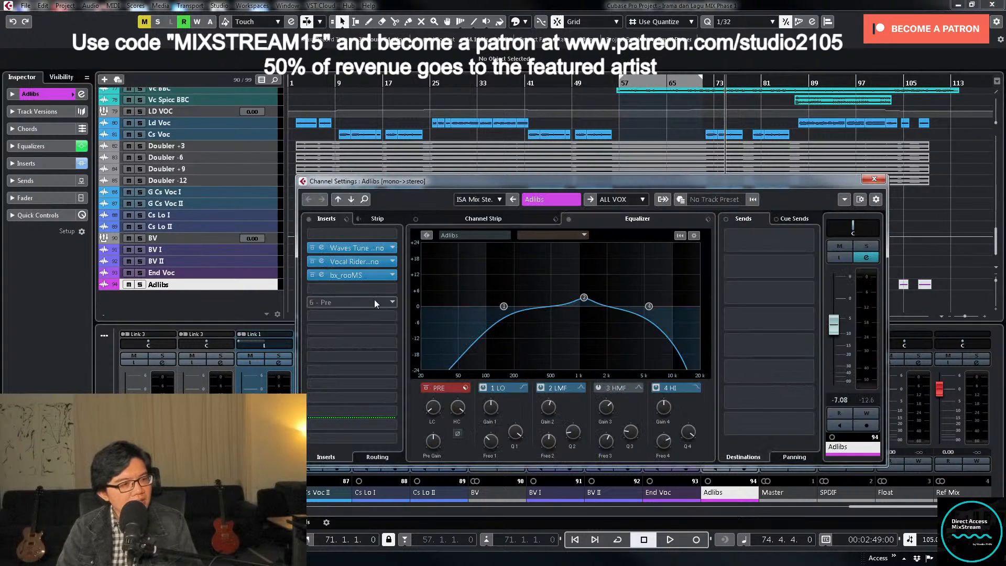
pyautogui.click(390, 288)
pyautogui.scroll(-5, 374, 406)
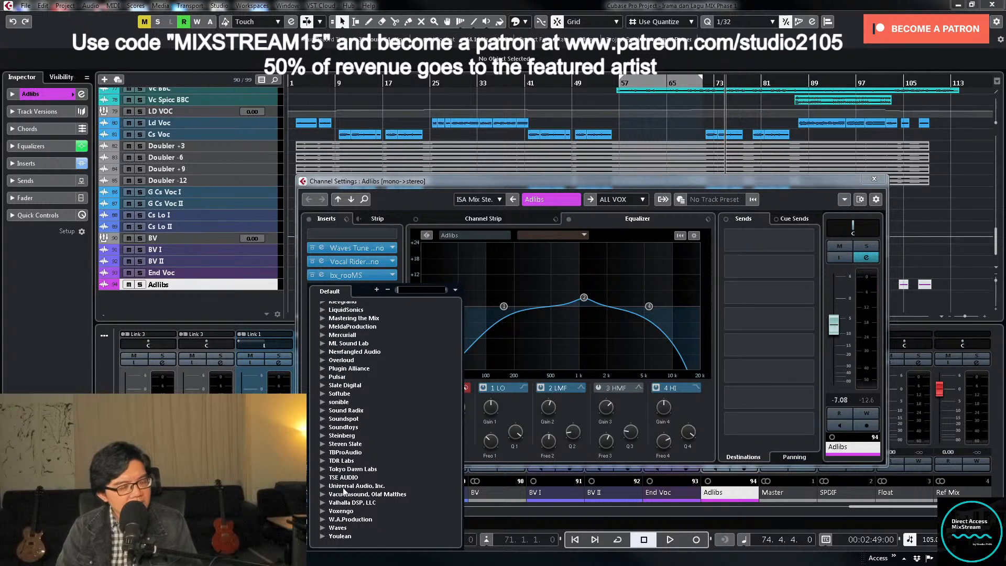
pyautogui.click(323, 529)
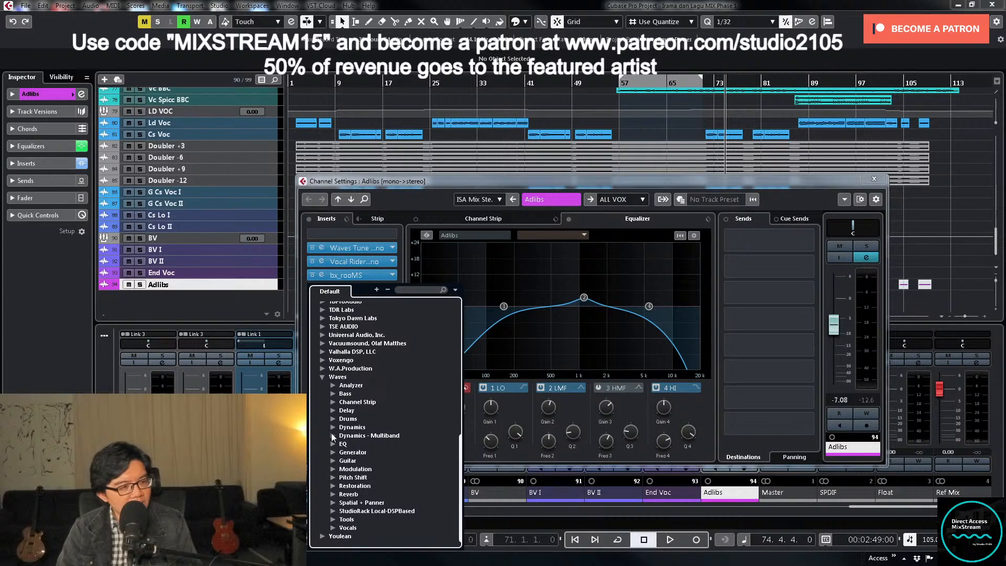
pyautogui.click(332, 411)
pyautogui.click(355, 420)
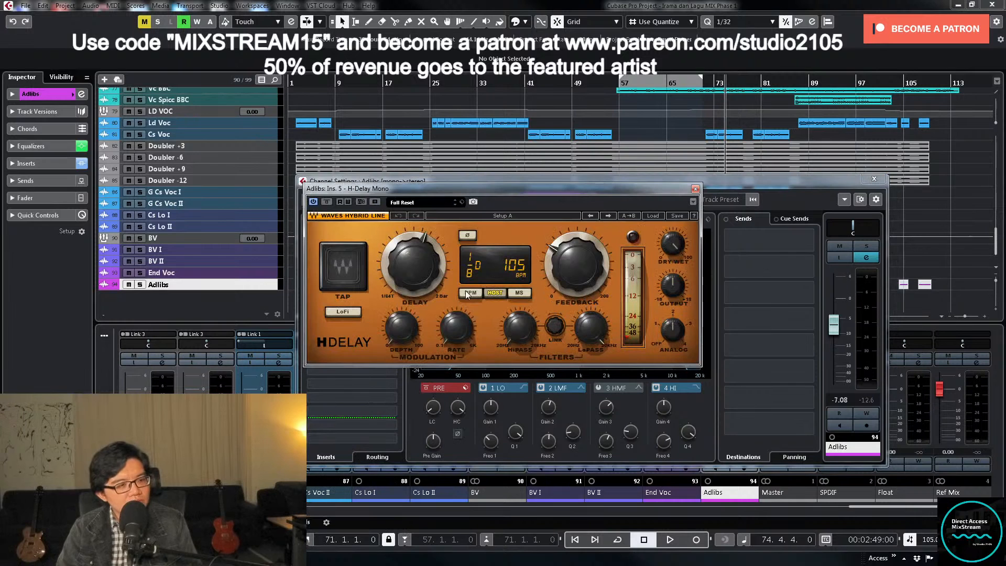
# - Start playback and lower the H-Delay's dry/wet mix to about 39, moving the channel settings window aside
pyautogui.click(491, 294)
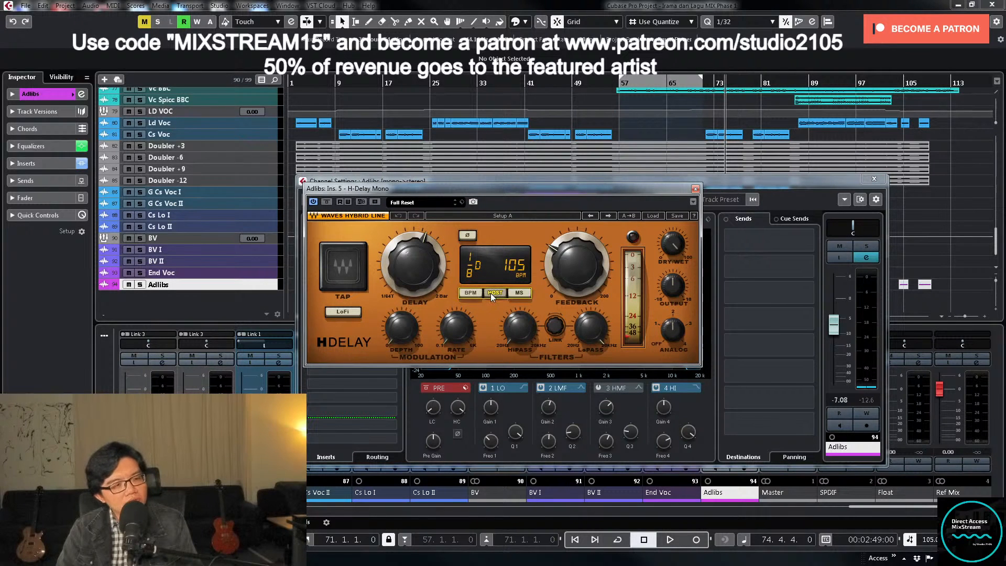
pyautogui.press('space')
pyautogui.moveTo(674, 245); pyautogui.dragTo(674, 253)
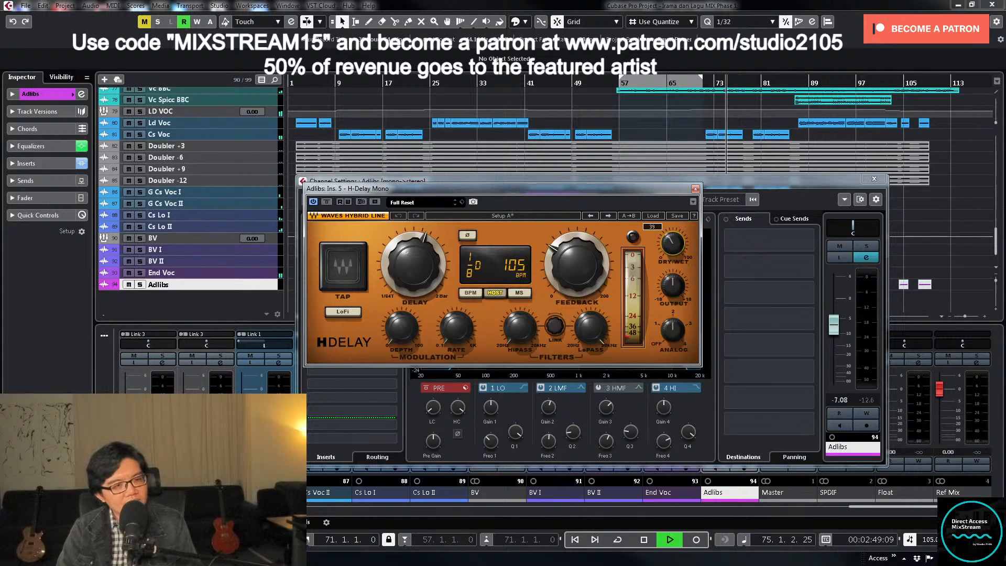
pyautogui.moveTo(823, 185); pyautogui.dragTo(610, 180)
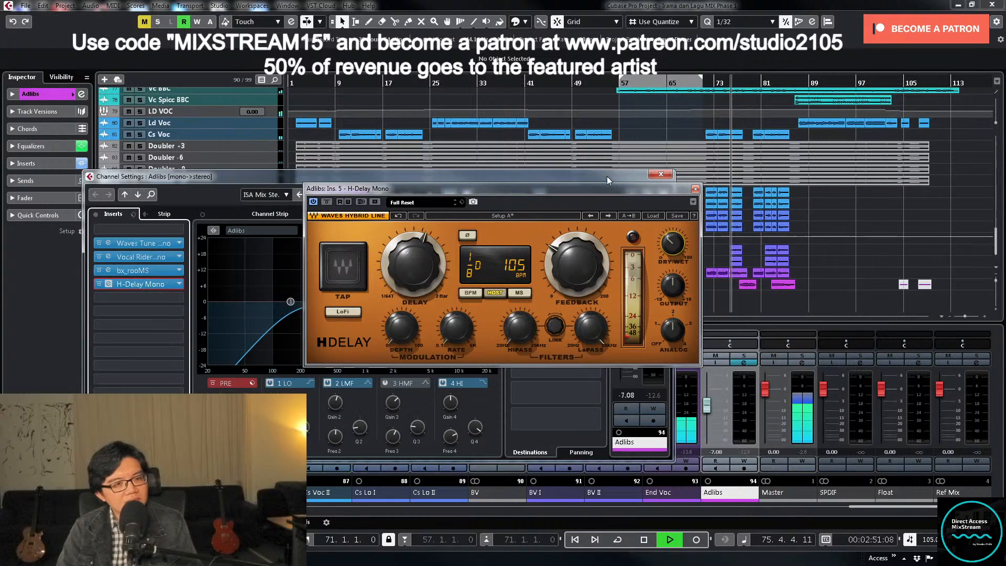
# - Solo the Adlibs channel, reduce the H-Delay's dry/wet mix slightly and raise its high-pass filter
pyautogui.click(744, 355)
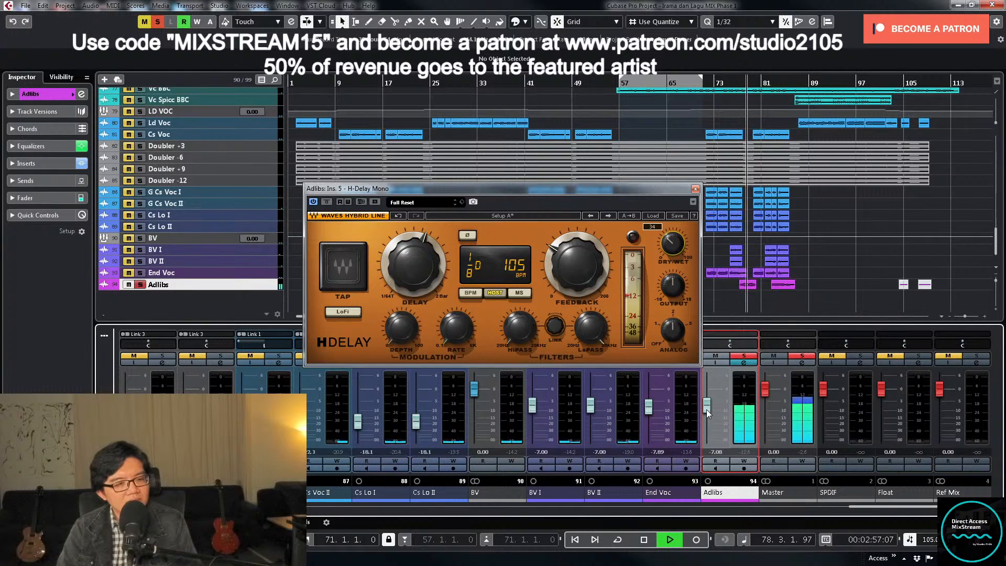
pyautogui.moveTo(674, 244); pyautogui.dragTo(674, 254)
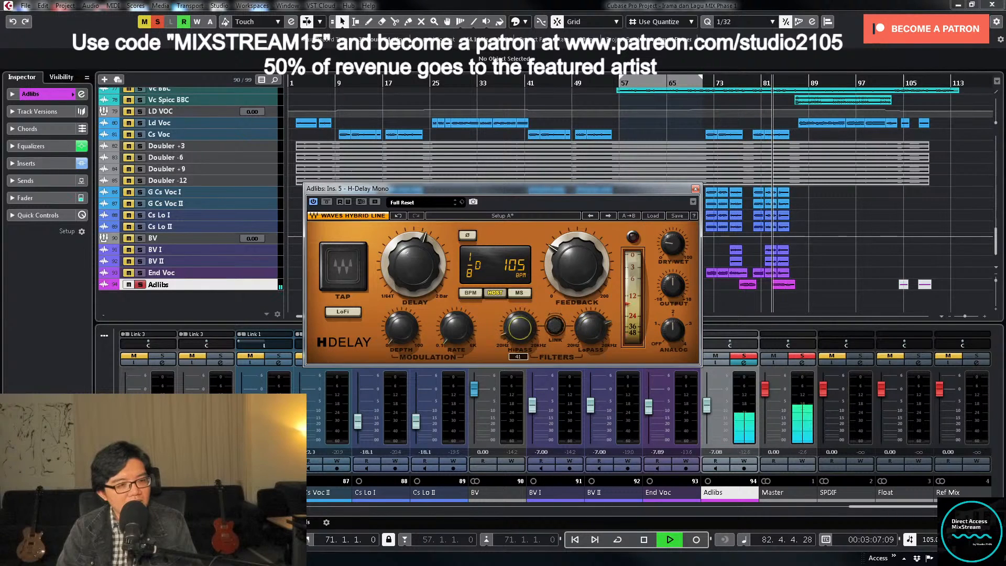
pyautogui.moveTo(520, 329); pyautogui.dragTo(520, 320)
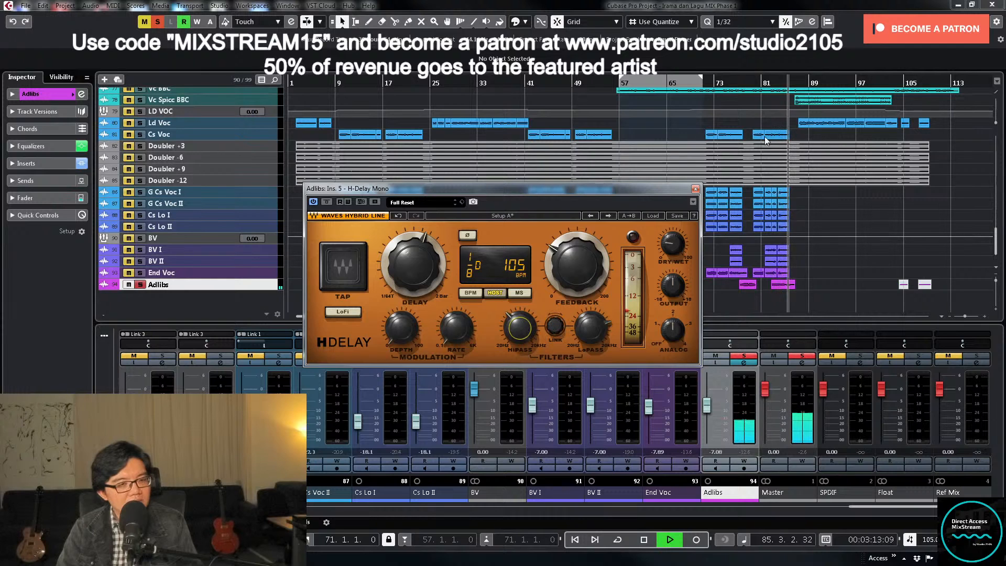
# - Replay from about bar 75 with Adlibs unsoloed, set its fader to about -6.83 and close the H-Delay window
pyautogui.click(730, 80)
pyautogui.press('s')
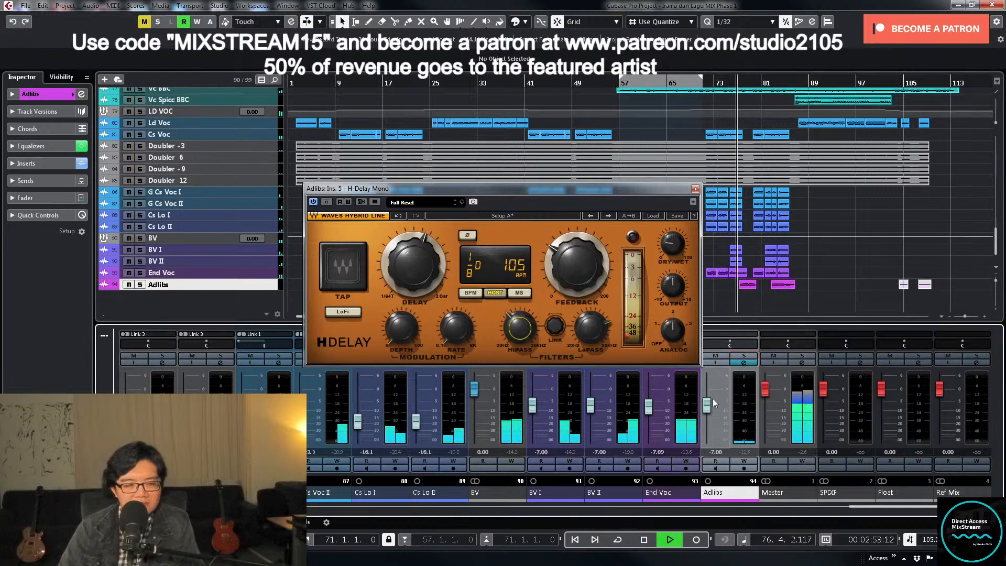
pyautogui.moveTo(707, 406); pyautogui.dragTo(707, 413)
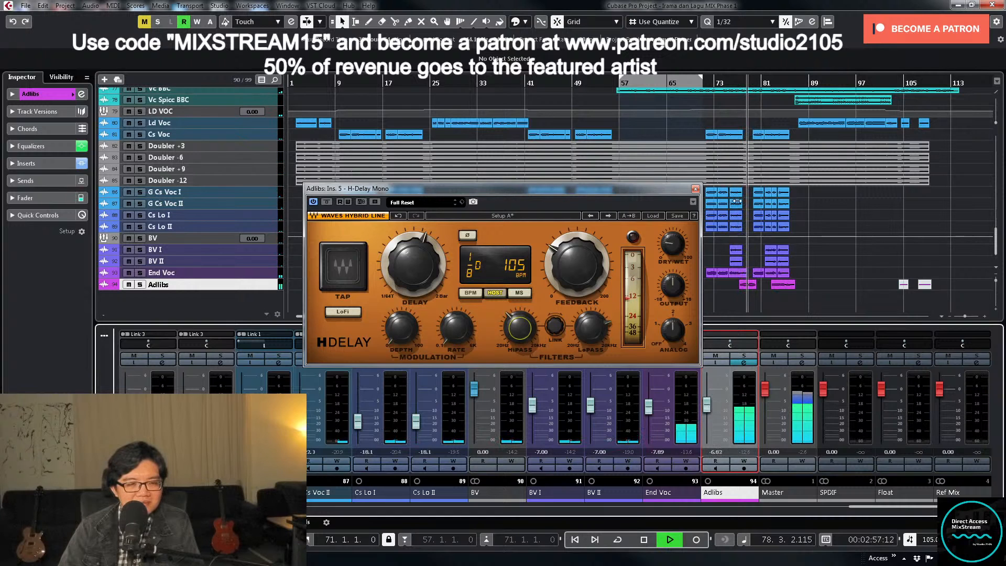
pyautogui.click(696, 189)
# - Enlarge the Adlibs track around its first clip near bar 77 and raise the Adlibs fader to about -6.56 during playback
pyautogui.click(687, 291)
pyautogui.press('z')
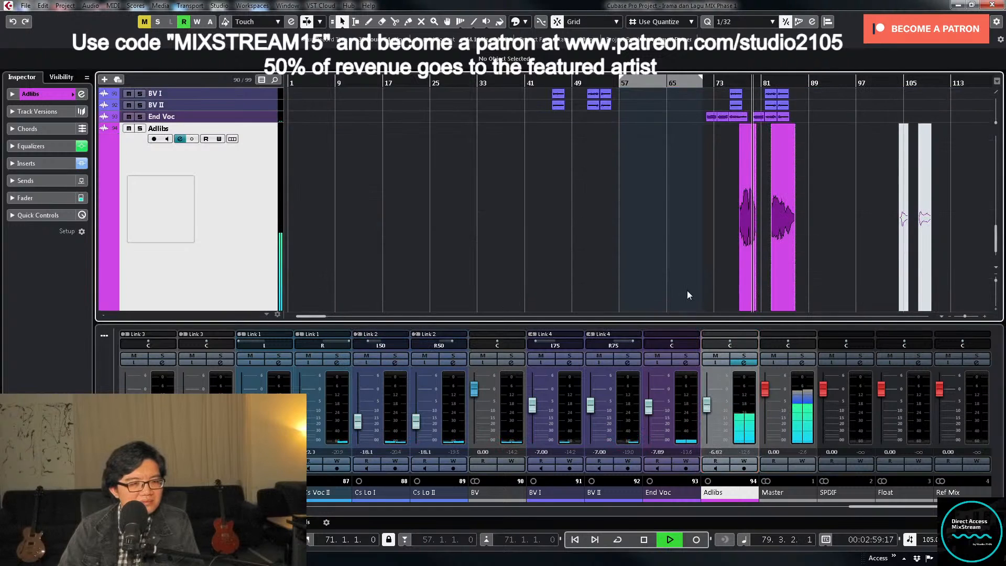
pyautogui.scroll(-2, 687, 290)
pyautogui.click(730, 84)
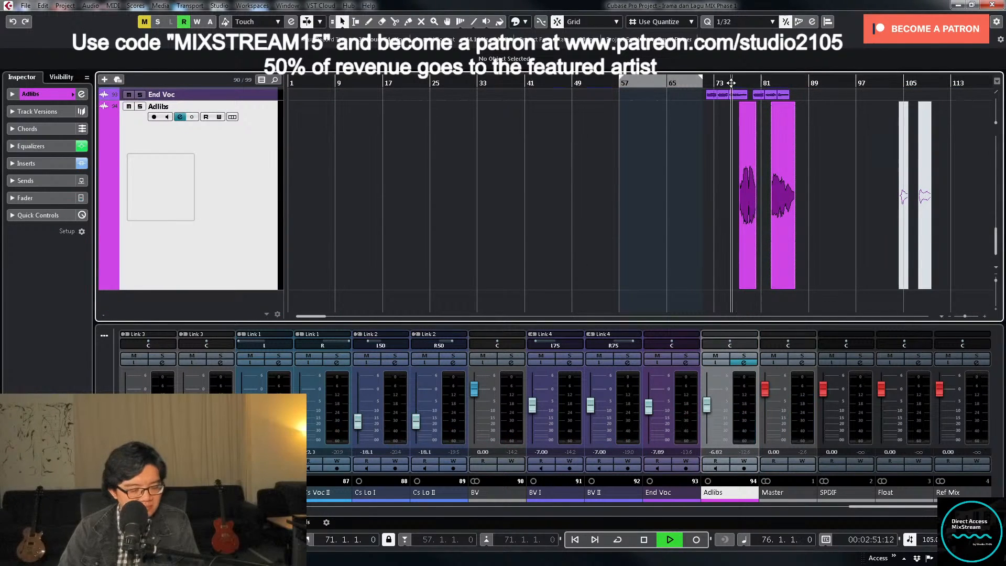
pyautogui.press('h')
pyautogui.press('h')
pyautogui.press('h')
pyautogui.press('h')
pyautogui.press('h')
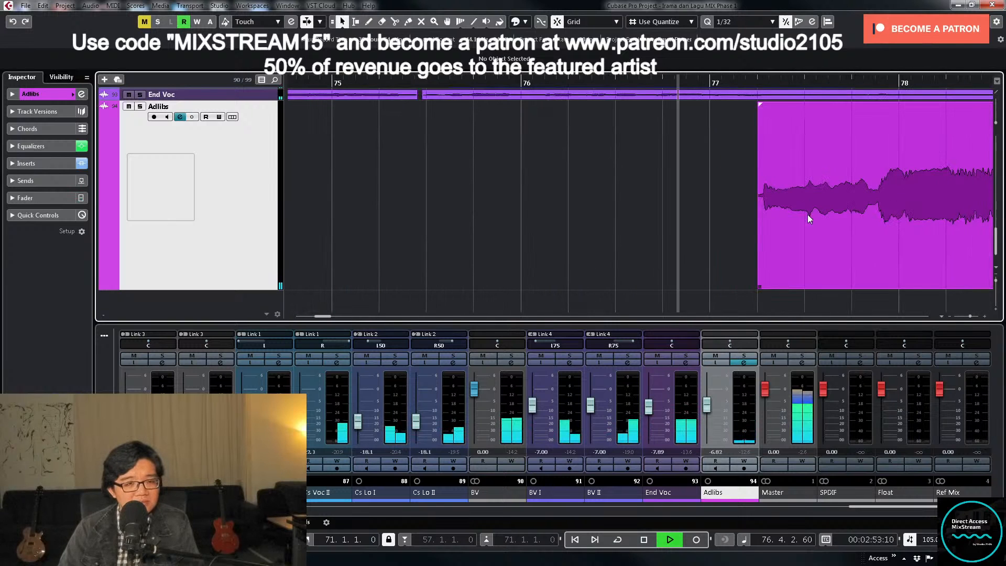
pyautogui.press('g')
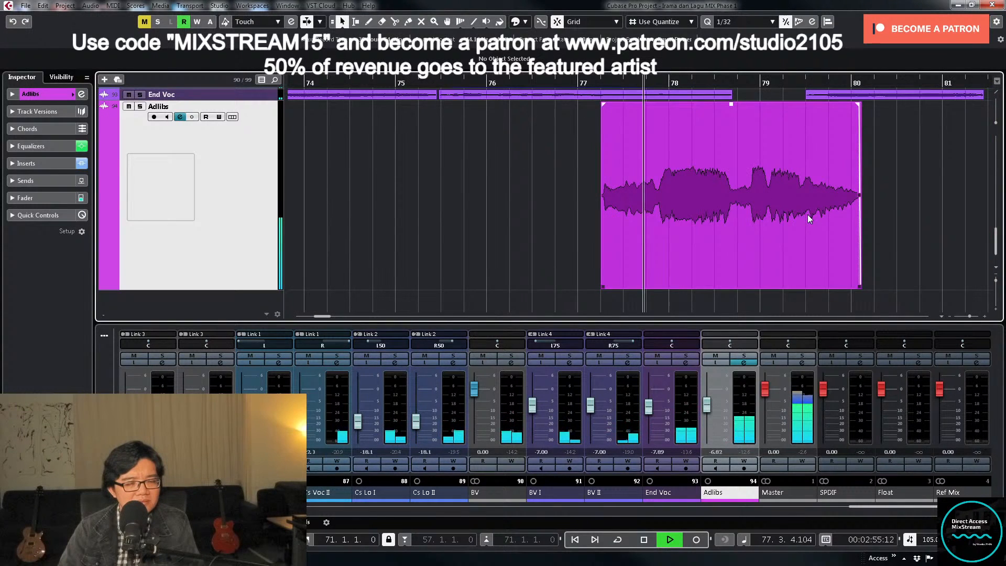
pyautogui.click(707, 406)
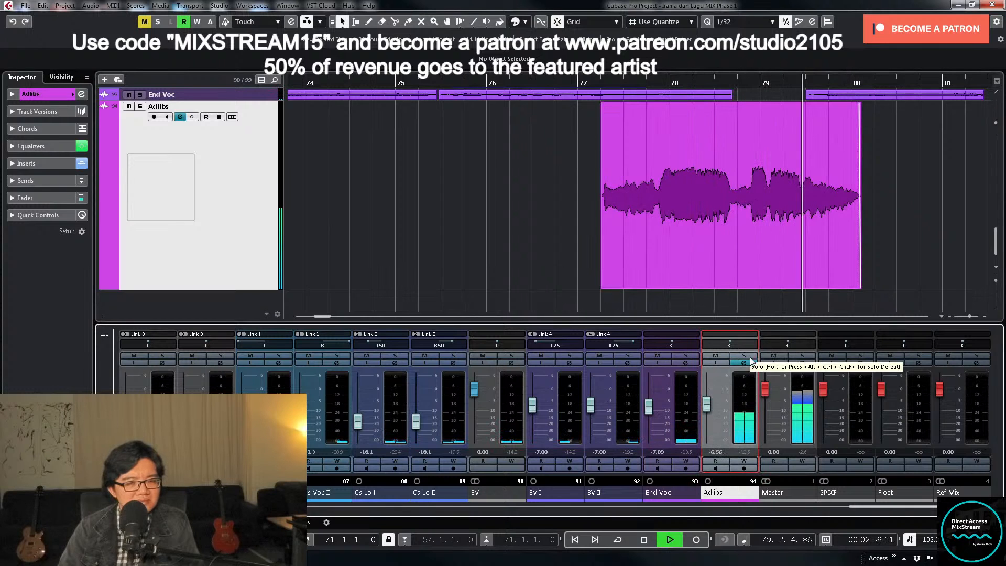
# - Stop playback, open the first Adlibs clip in the Sample Editor and enable VariAudio editing
pyautogui.click(732, 266)
pyautogui.press('space')
pyautogui.doubleClick(710, 235)
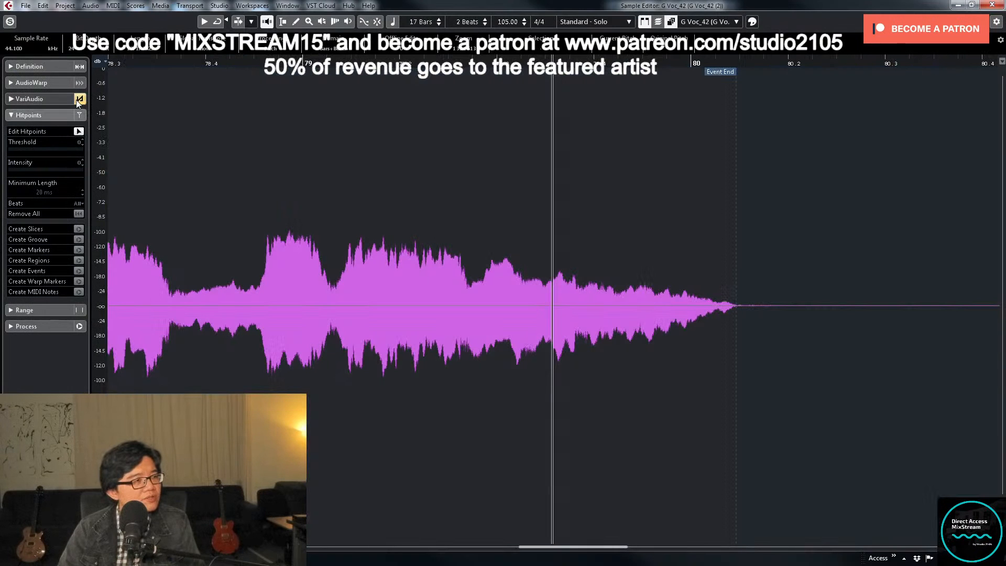
pyautogui.click(8, 100)
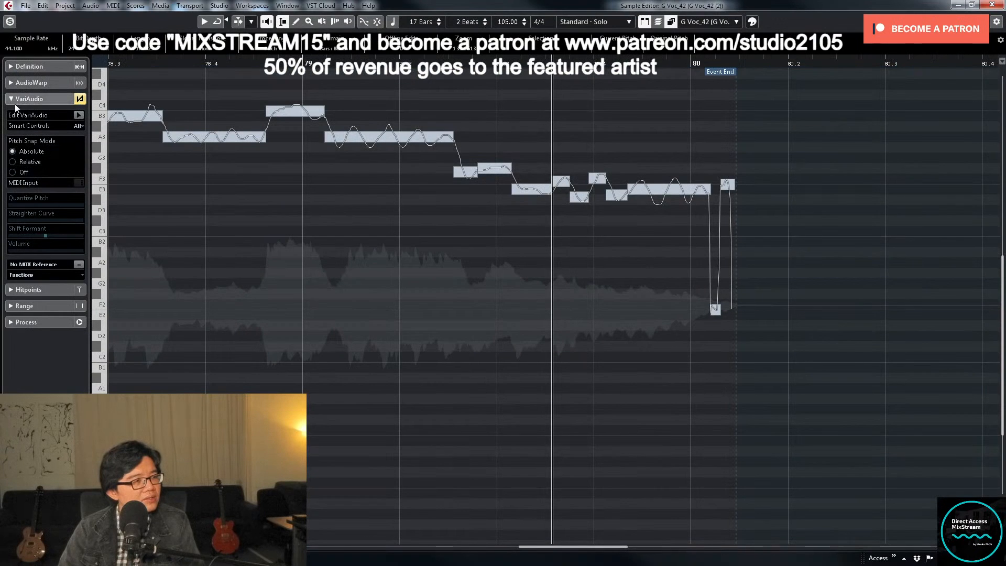
pyautogui.click(79, 115)
pyautogui.press('g')
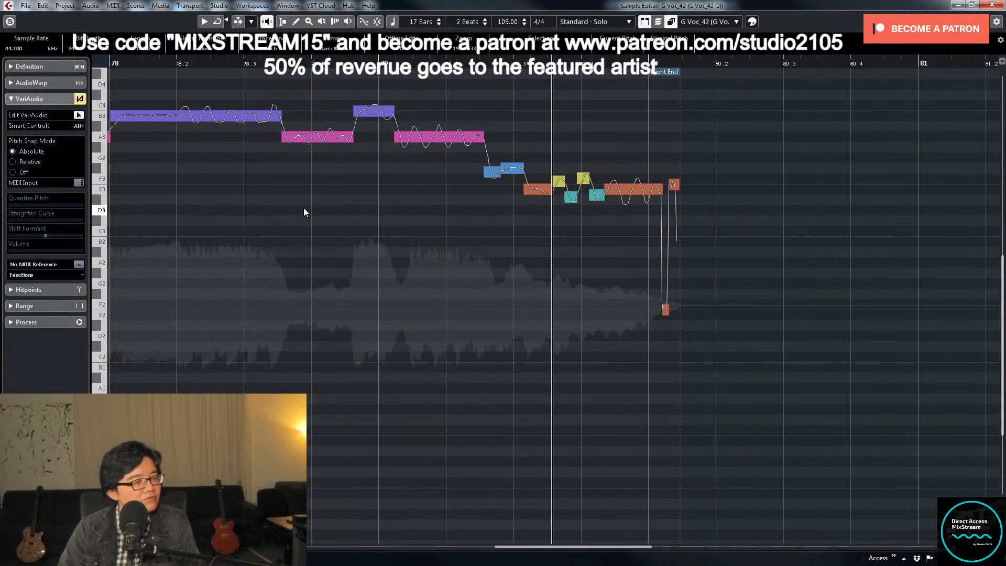
pyautogui.press('g')
pyautogui.press('g')
pyautogui.scroll(2, 286, 187)
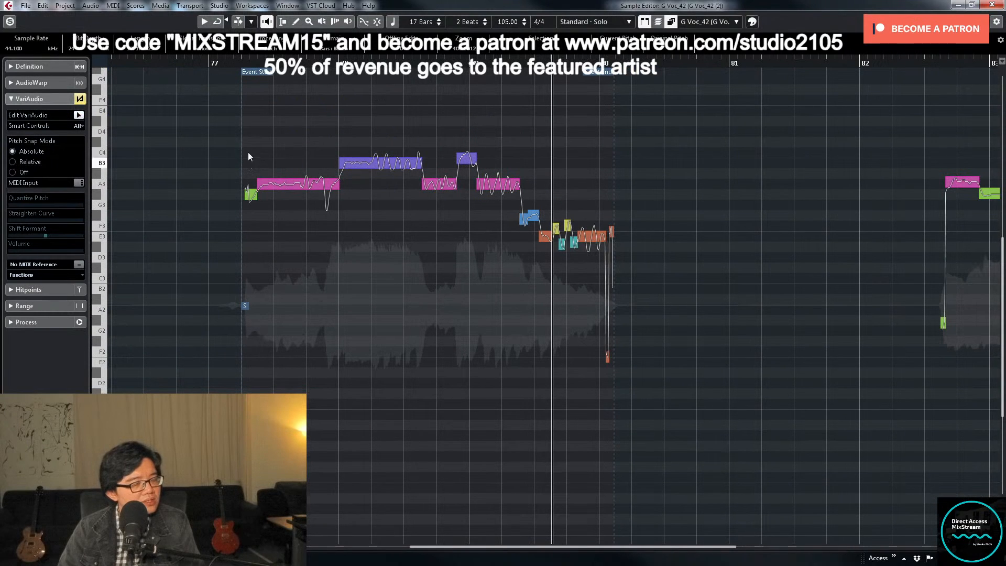
# - Raise the first two VariAudio segments' volume to about 8.39 dB while replaying the phrase, and close the Sample Editor
pyautogui.moveTo(248, 153); pyautogui.dragTo(320, 222)
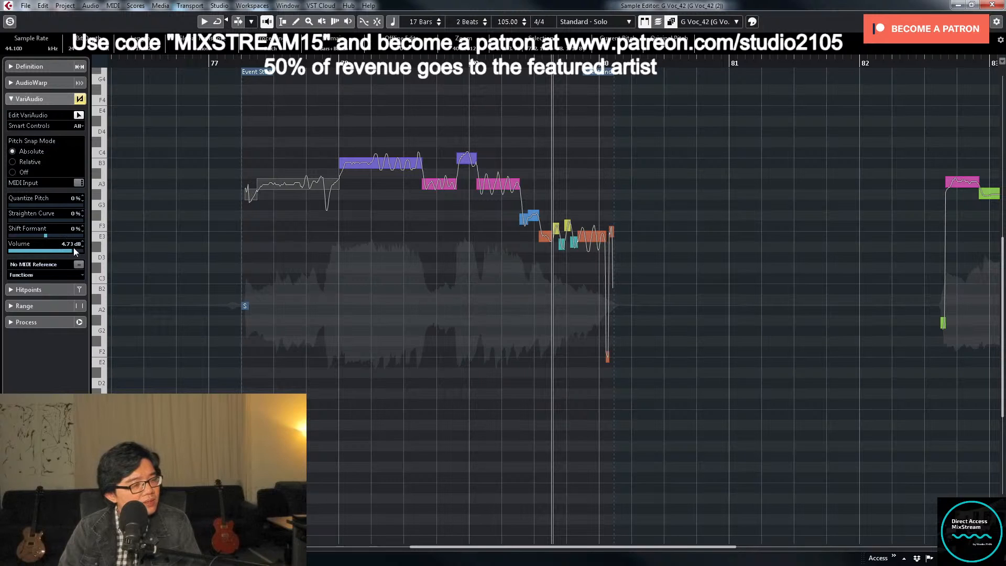
pyautogui.click(228, 62)
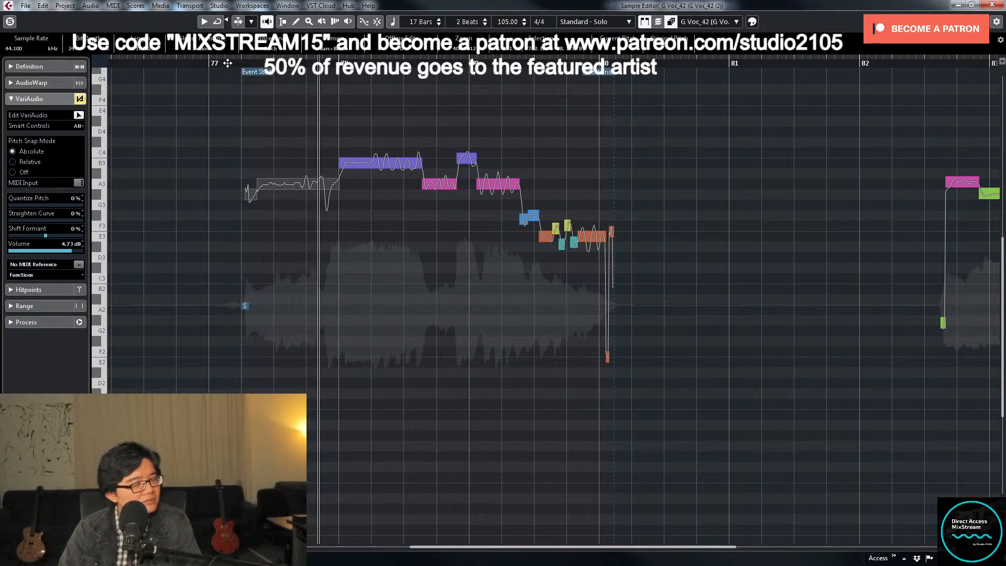
pyautogui.click(149, 67)
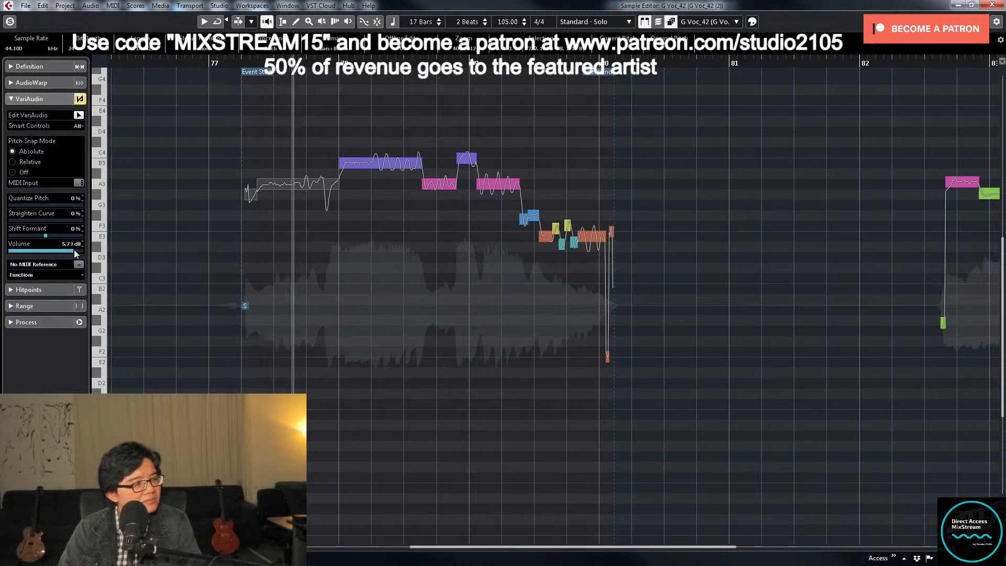
pyautogui.scroll(2, 74, 251)
pyautogui.click(187, 63)
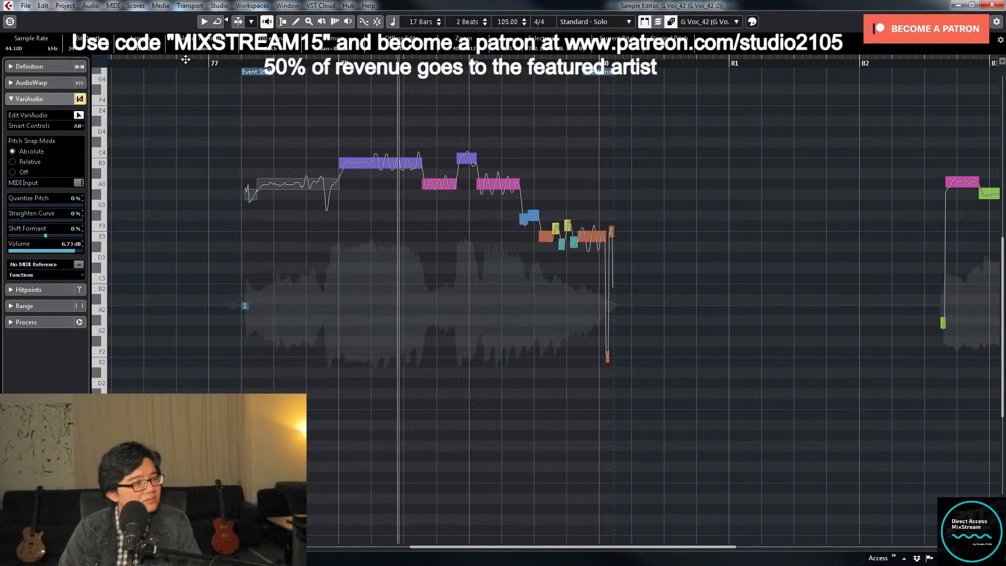
pyautogui.click(186, 60)
pyautogui.moveTo(206, 126); pyautogui.dragTo(320, 222)
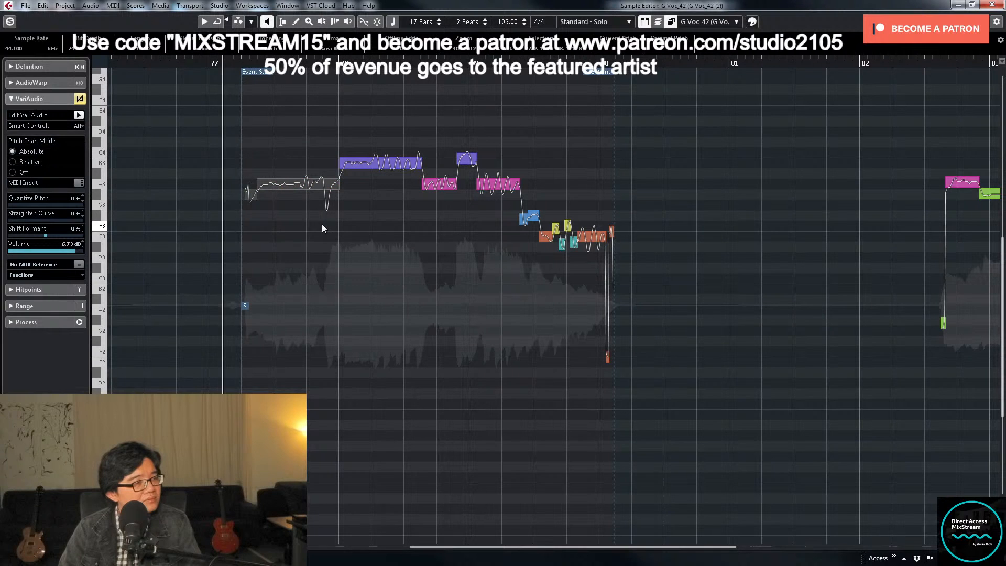
pyautogui.moveTo(74, 251); pyautogui.dragTo(78, 251)
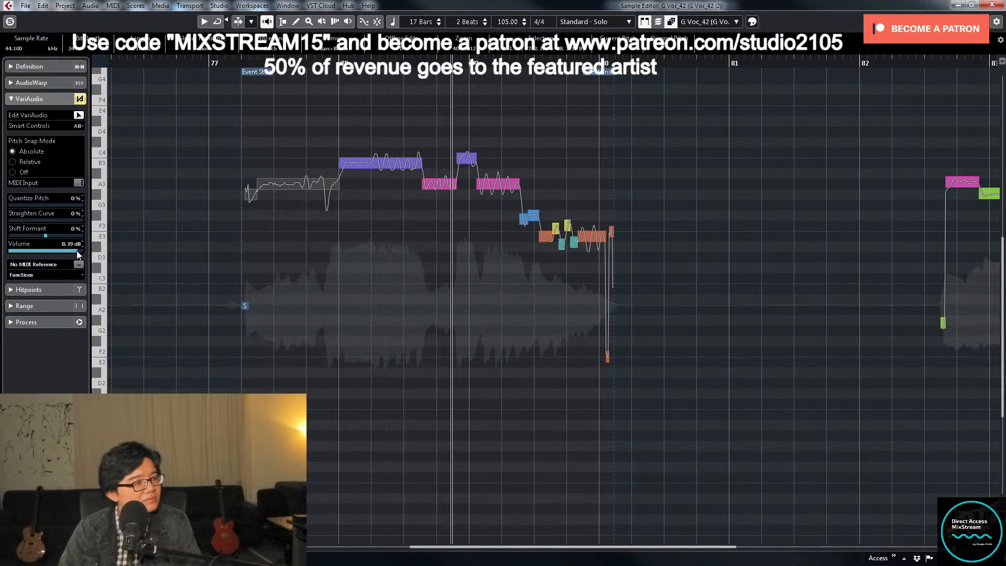
pyautogui.click(176, 56)
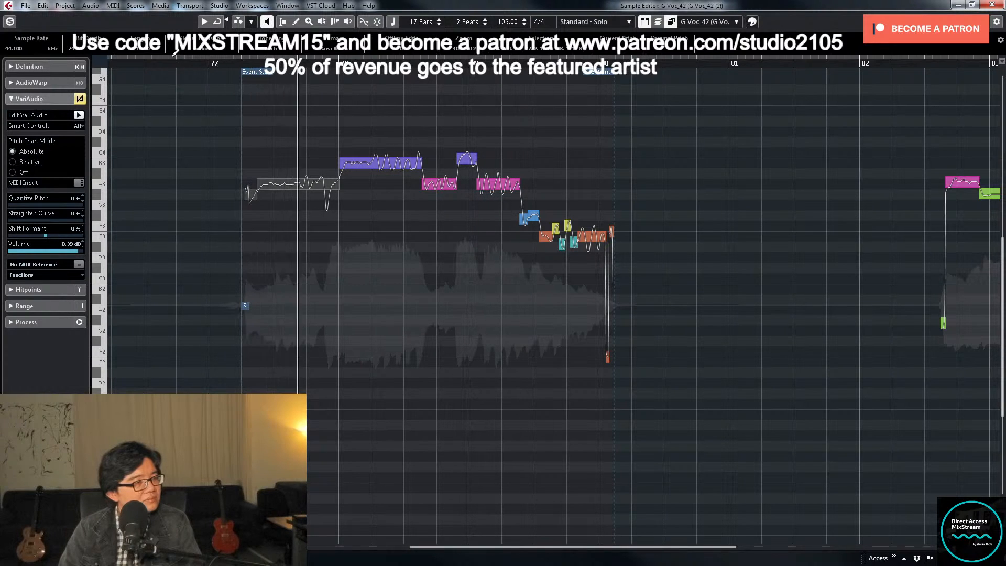
pyautogui.click(993, 5)
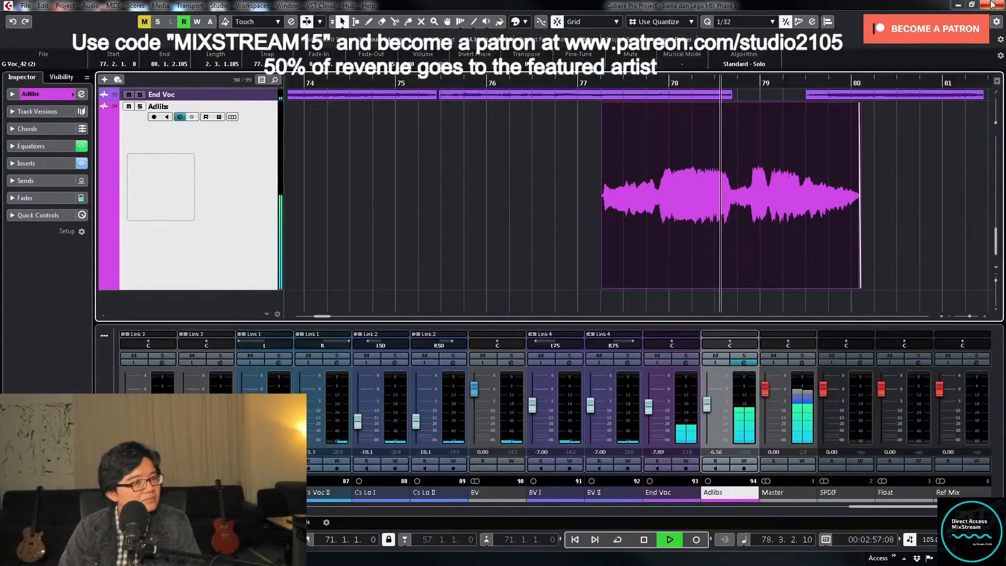
# - Replay from about bar 75, pan the Adlibs channel to R21 and set its volume to -6.5
pyautogui.click(406, 84)
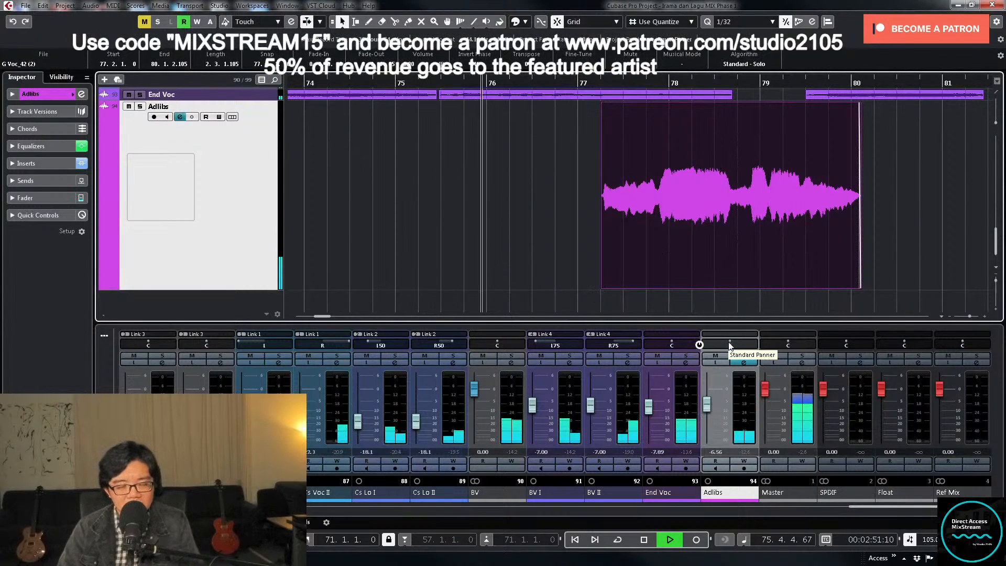
pyautogui.moveTo(730, 346); pyautogui.dragTo(735, 346)
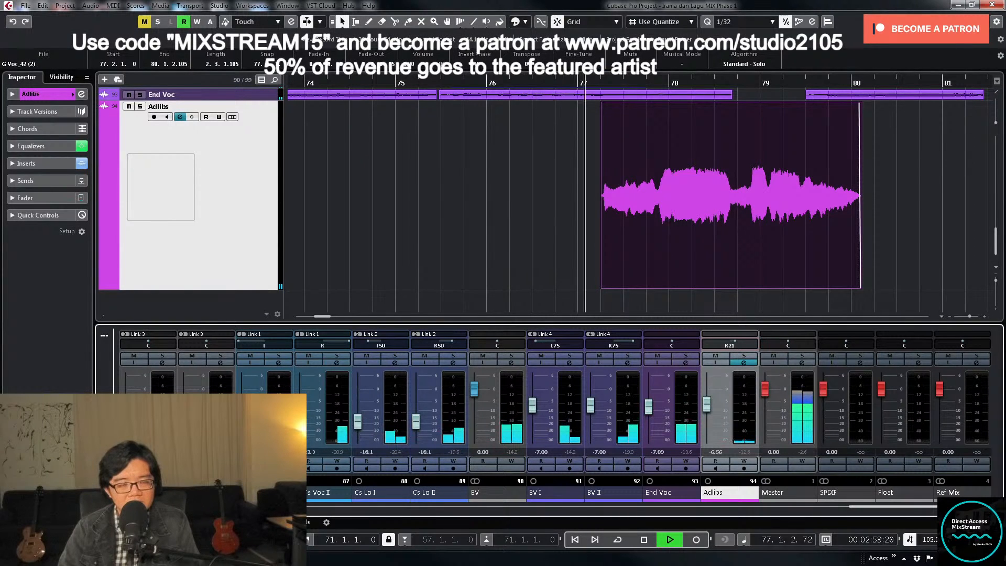
pyautogui.click(723, 453)
pyautogui.write('-6.5')
pyautogui.press('Return')
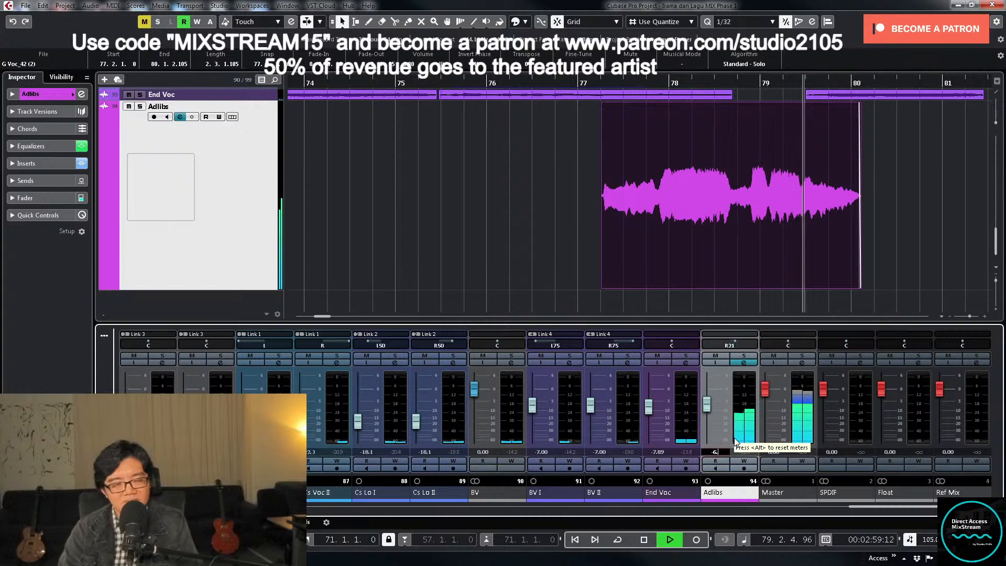
# - Set the Adlibs channel's pan to R20 while the song plays, with both Adlibs clips in view
pyautogui.click(927, 237)
pyautogui.press('g')
pyautogui.press('g')
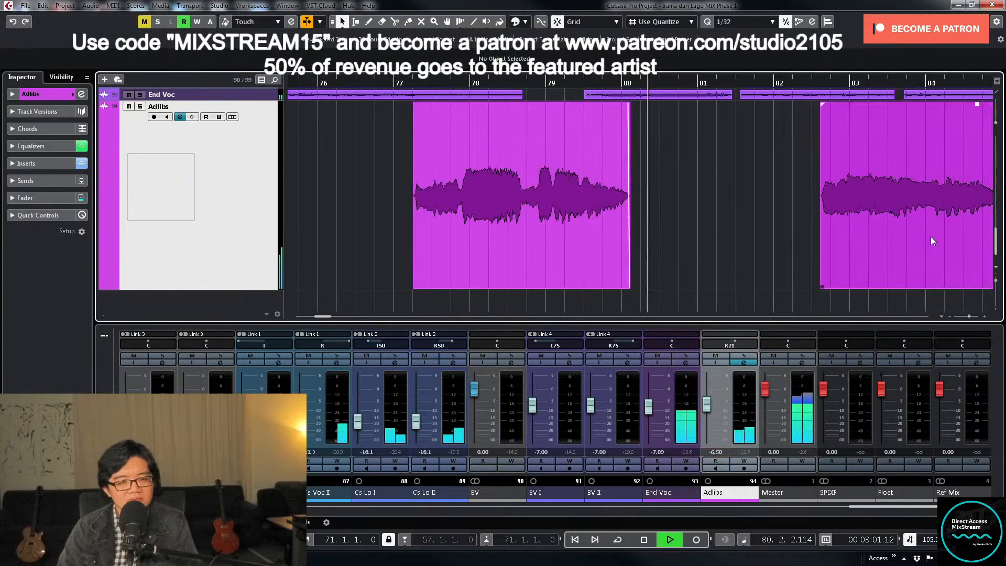
pyautogui.click(730, 346)
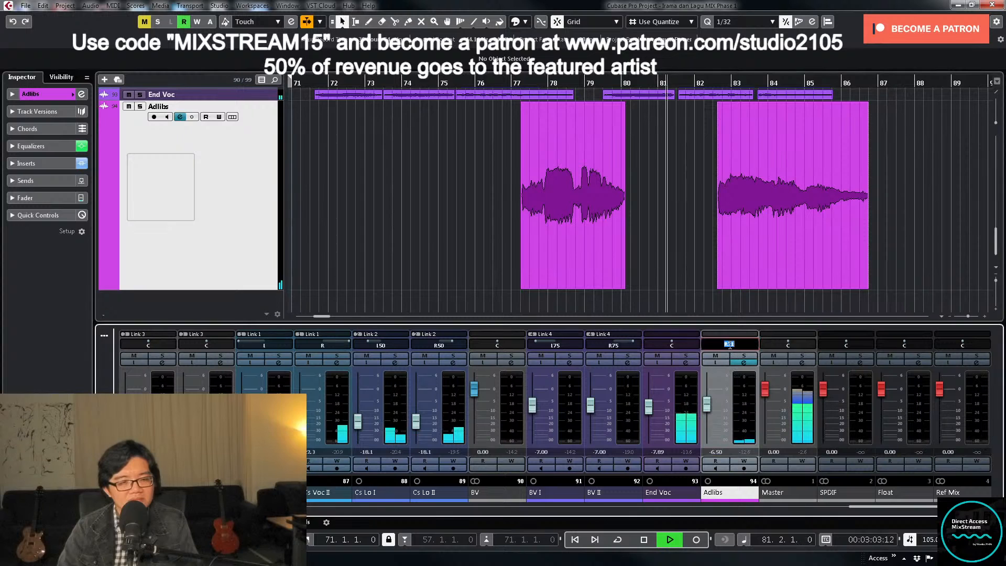
pyautogui.write('R20')
pyautogui.press('Return')
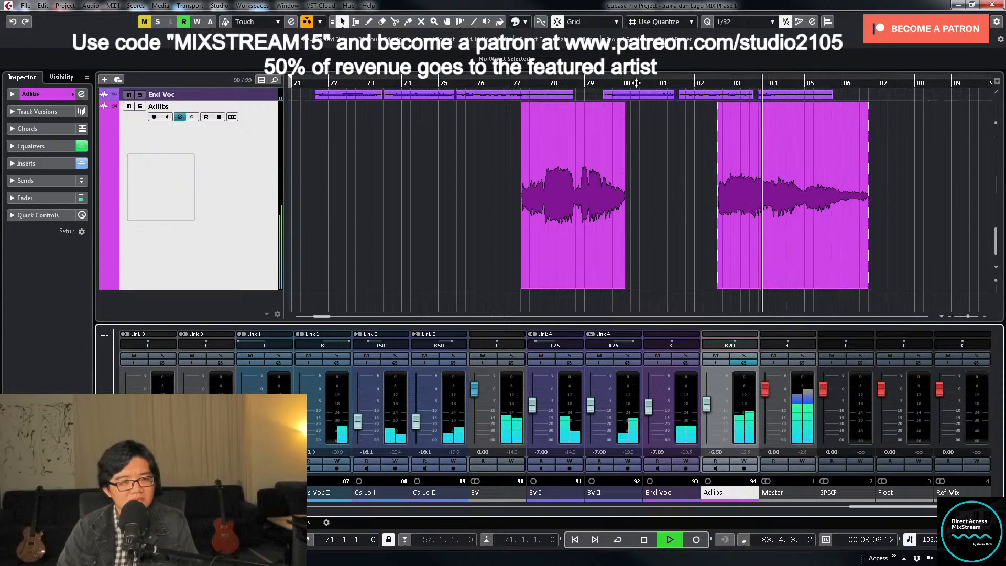
# - Replay from about bar 75 and record Adlibs volume automation, raising the fader to about -4.05 and lowering it to about -6.82 near bar 77
pyautogui.press('space')
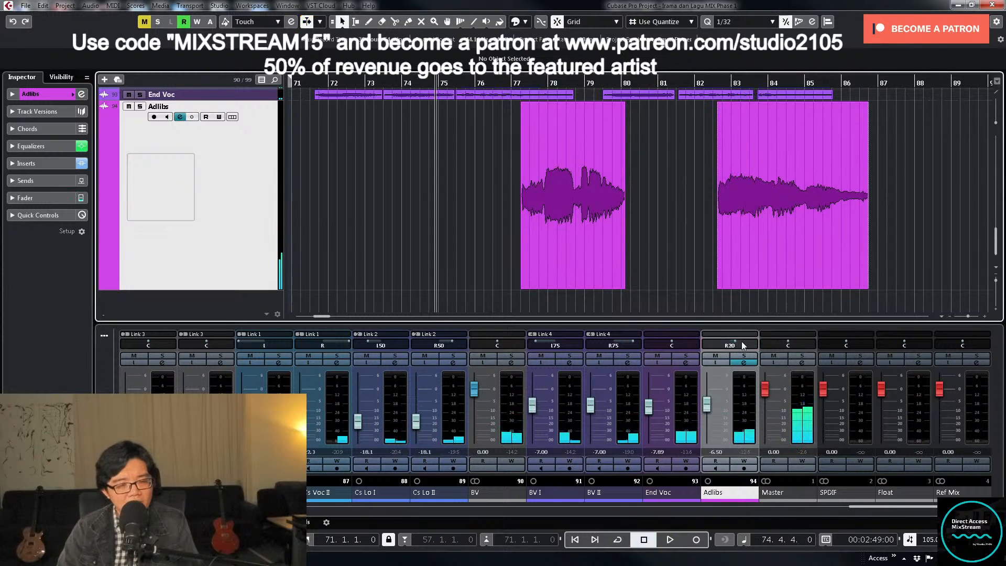
pyautogui.press('space')
pyautogui.click(742, 461)
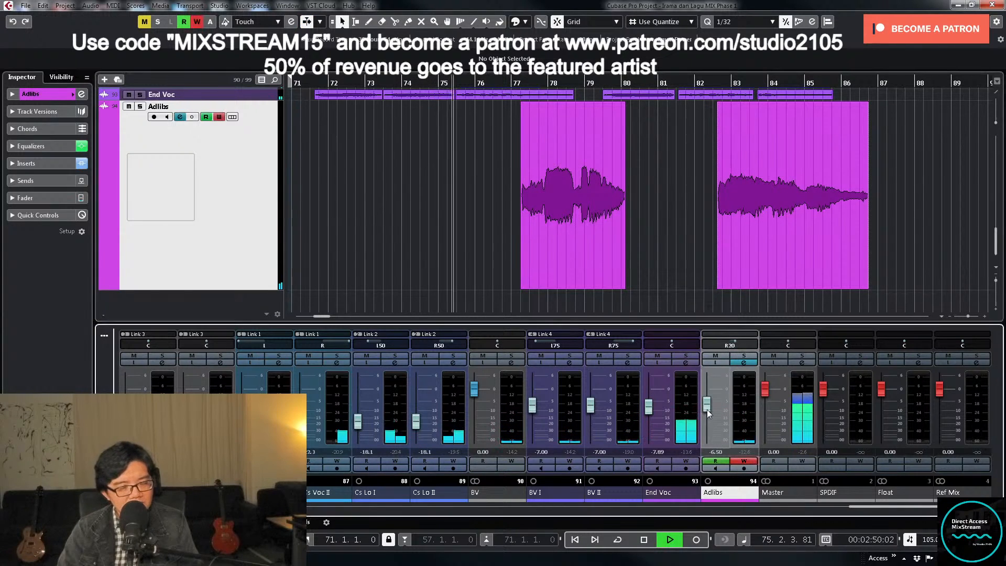
pyautogui.moveTo(707, 409); pyautogui.dragTo(707, 405)
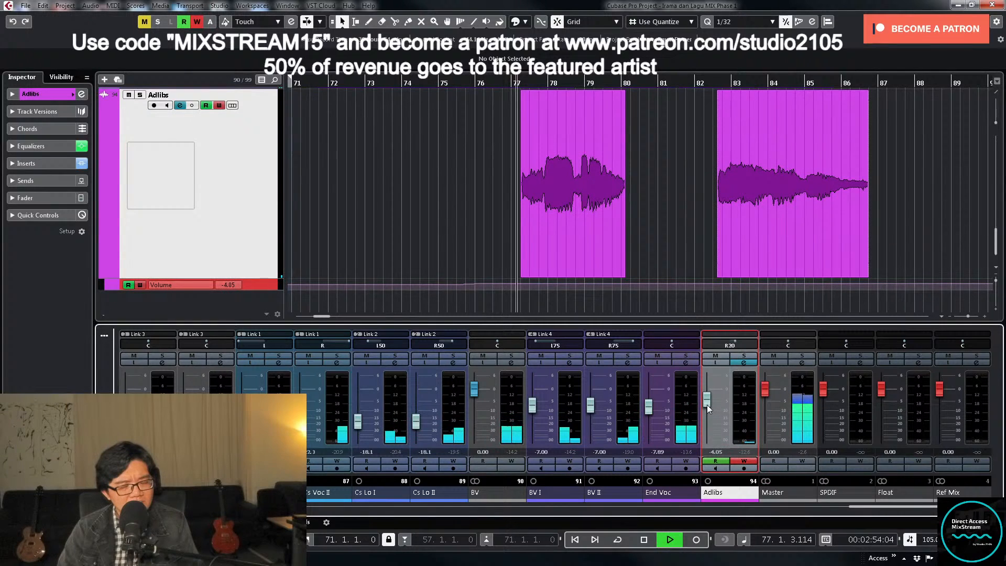
pyautogui.moveTo(707, 404); pyautogui.dragTo(706, 410)
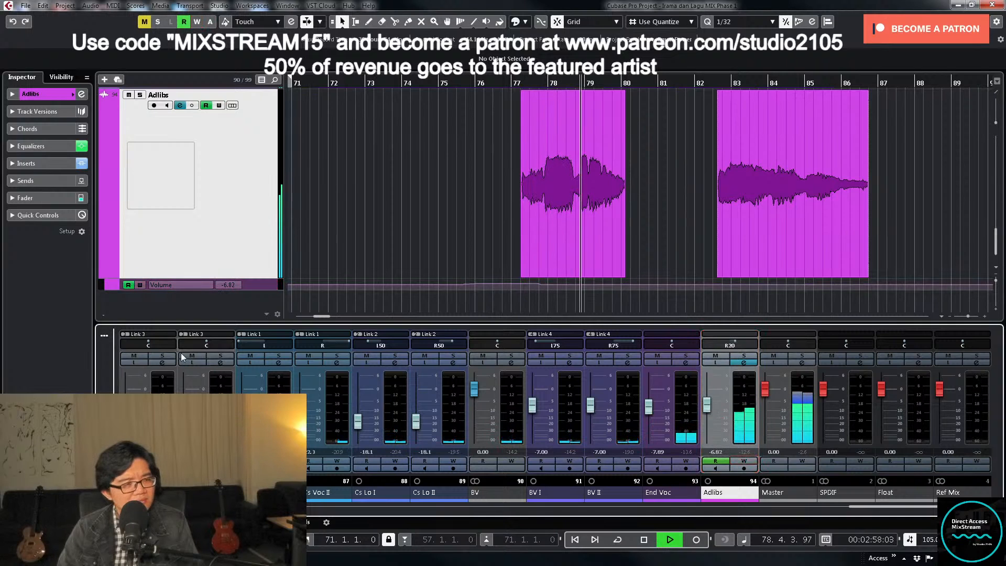
# - Stop playback, enlarge the Adlibs volume automation lane and delete redundant points around the drop near bar 77
pyautogui.click(254, 287)
pyautogui.press('z')
pyautogui.press('space')
pyautogui.moveTo(442, 251); pyautogui.dragTo(474, 198)
pyautogui.press('Delete')
pyautogui.scroll(2, 512, 213)
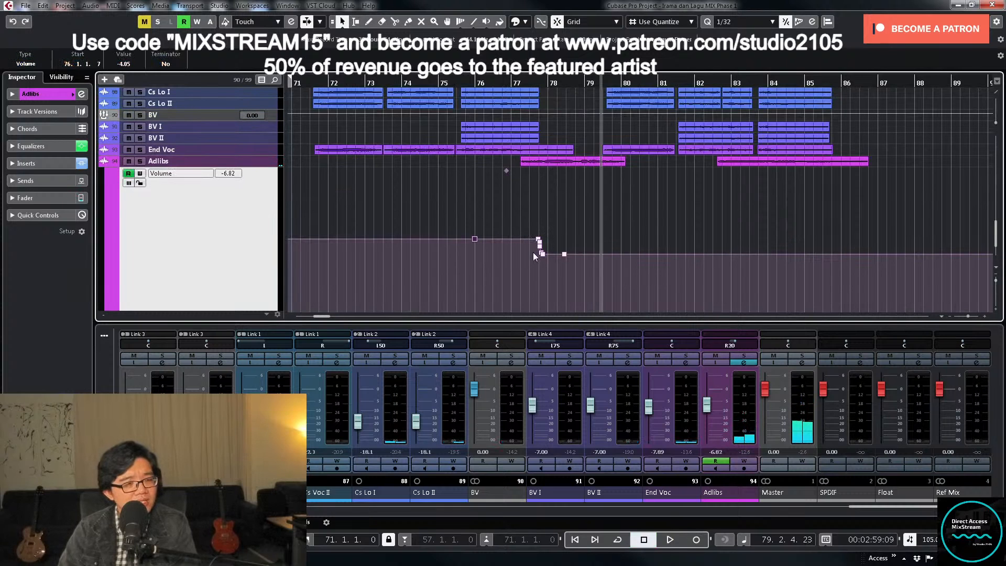
pyautogui.moveTo(533, 247); pyautogui.dragTo(546, 252)
pyautogui.press('Delete')
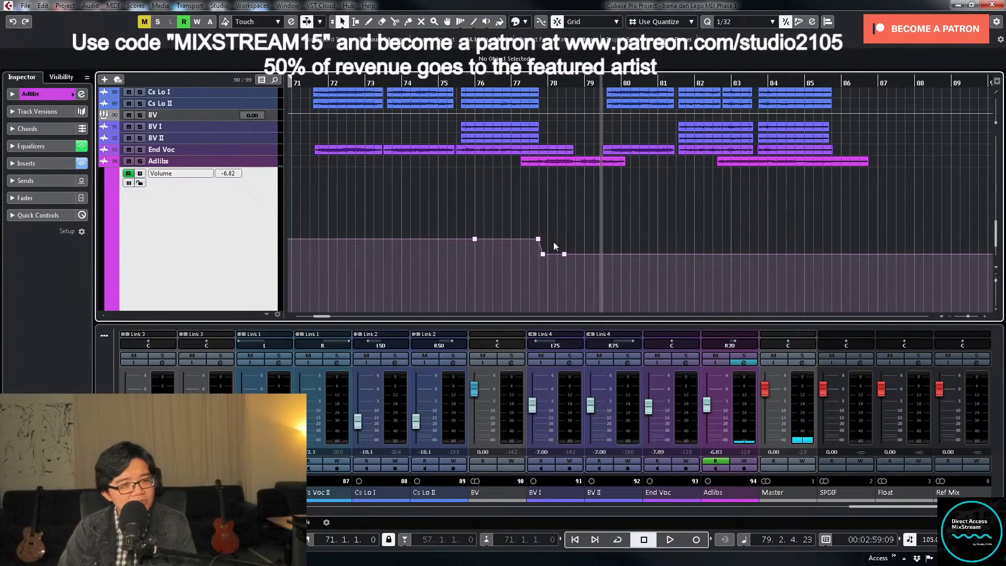
# - Set the lower point of the volume drop near bar 77 to -6.5 and the upper one to -4, removing the surplus points
pyautogui.click(544, 256)
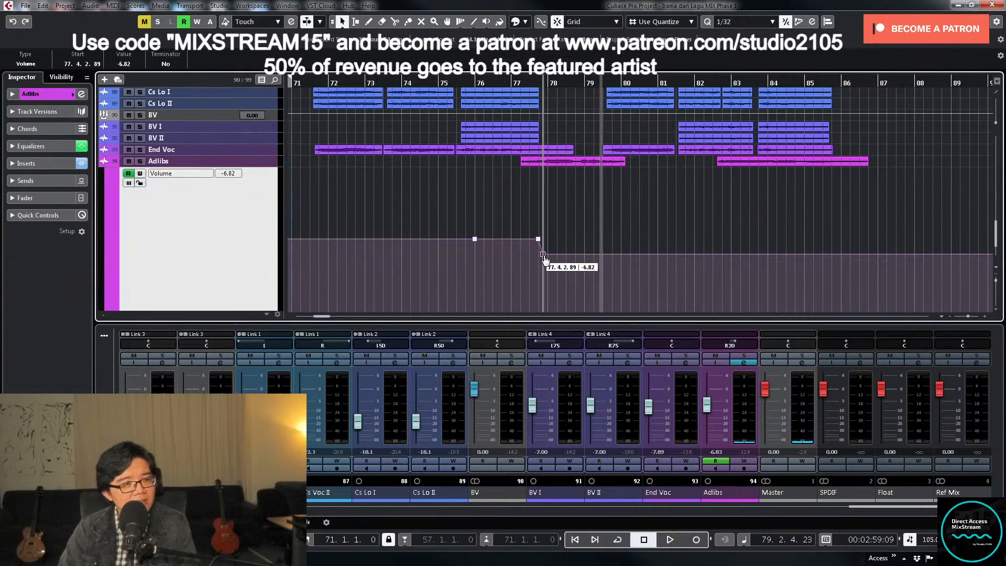
pyautogui.moveTo(544, 256); pyautogui.dragTo(544, 253)
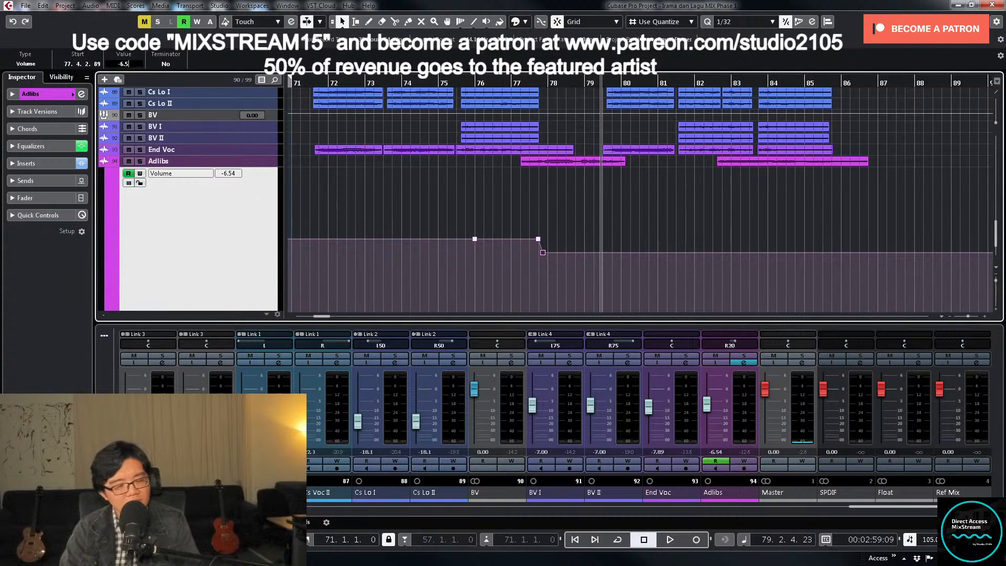
pyautogui.moveTo(438, 234); pyautogui.dragTo(540, 244)
pyautogui.press('Delete')
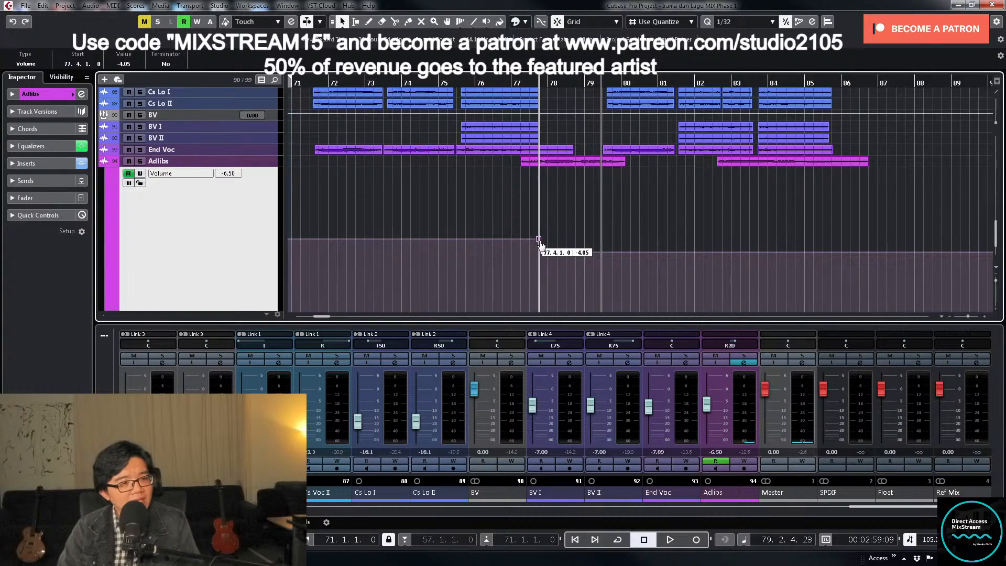
pyautogui.click(139, 62)
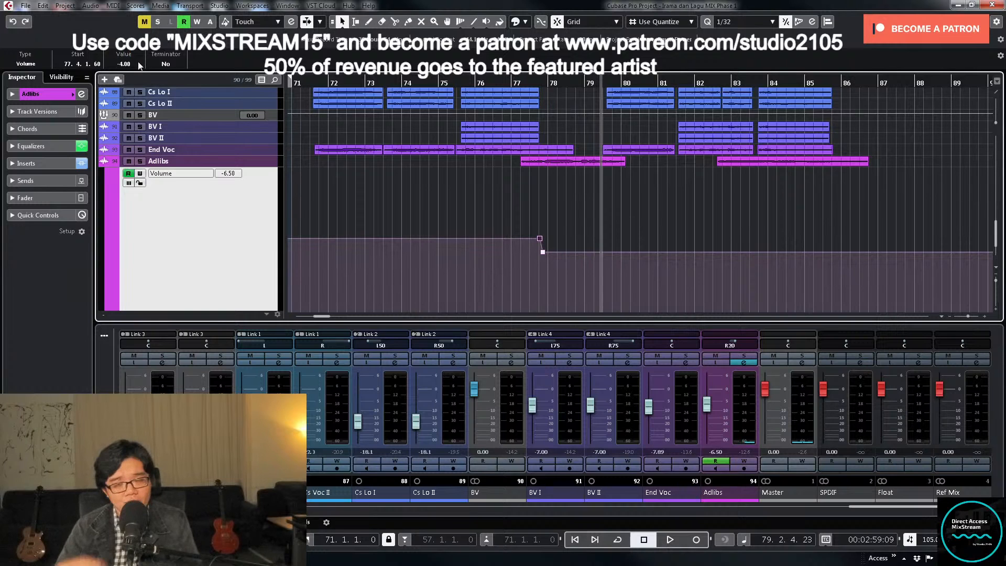
# - Replay from about bar 75 and record Adlibs automation that raises the volume to about -5.15 for the second clip
pyautogui.press('g')
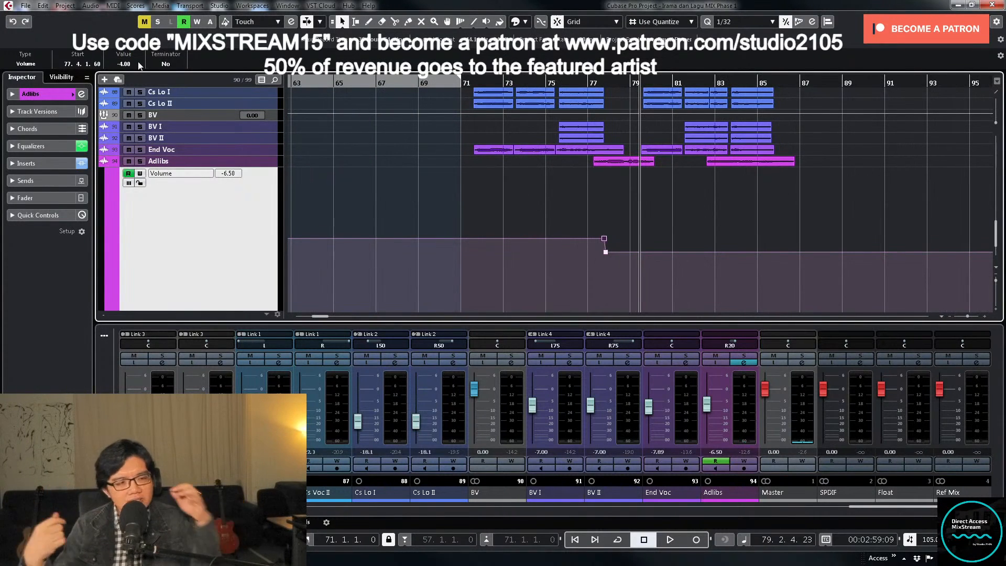
pyautogui.press('g')
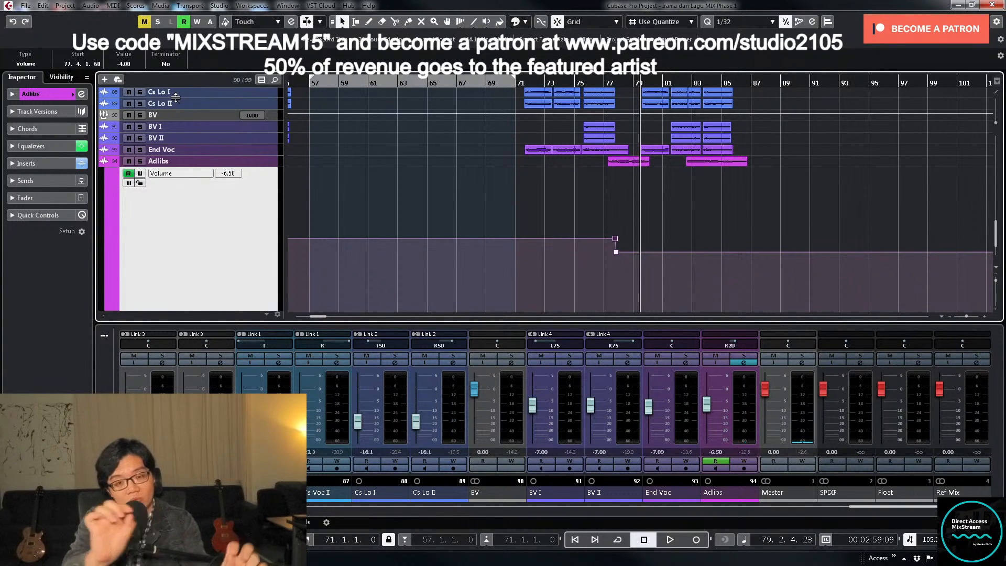
pyautogui.click(586, 81)
pyautogui.scroll(3, 665, 201)
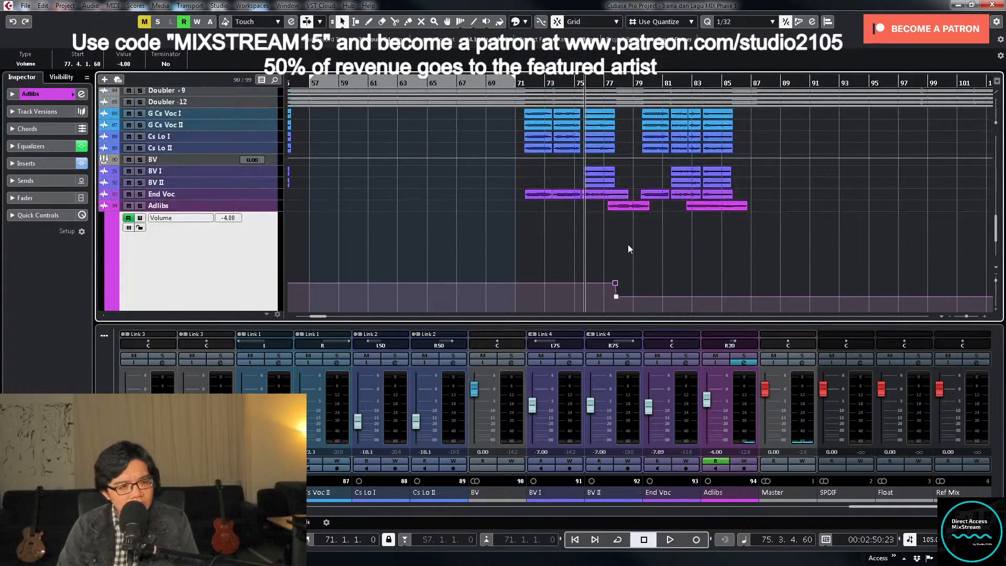
pyautogui.press('space')
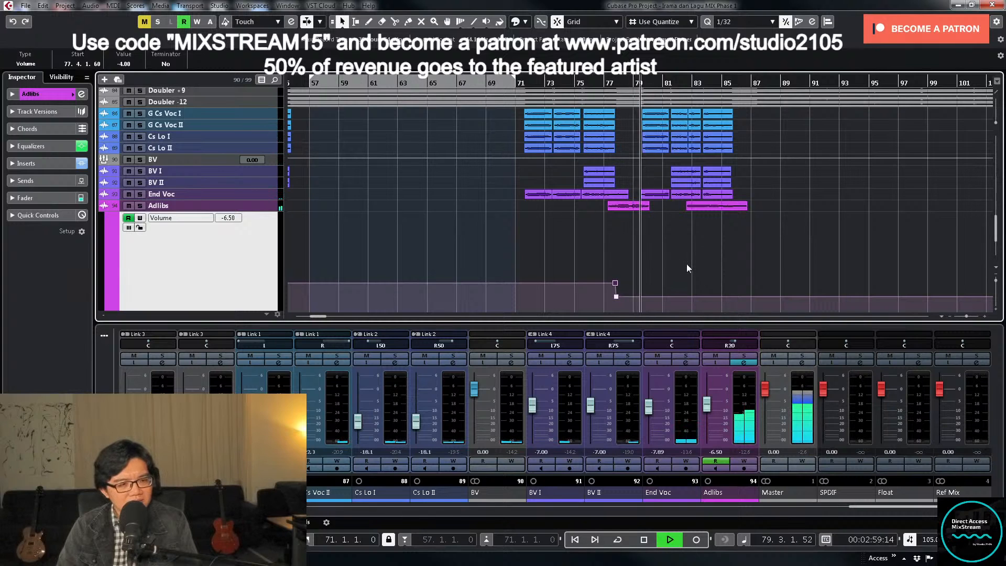
pyautogui.click(744, 461)
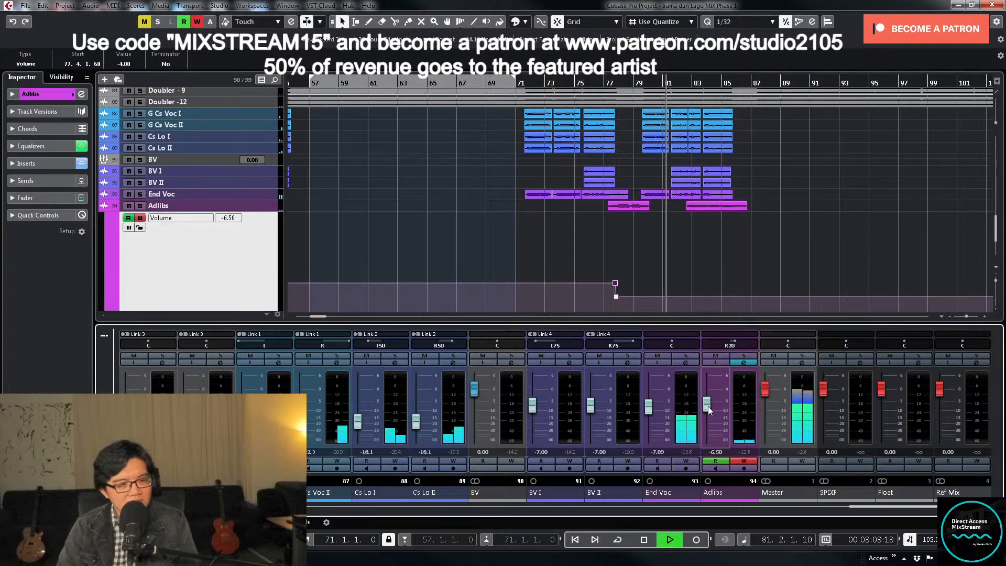
pyautogui.moveTo(708, 406); pyautogui.dragTo(709, 404)
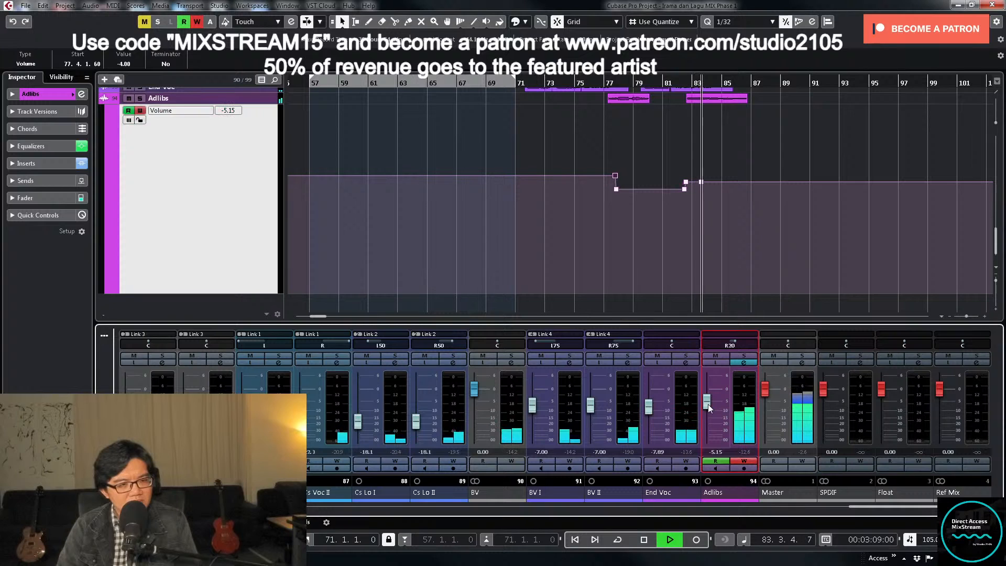
pyautogui.click(744, 461)
pyautogui.press('space')
# - Delete the surplus automation point near bar 83 and set the volume point at the second clip's start to -4
pyautogui.click(701, 182)
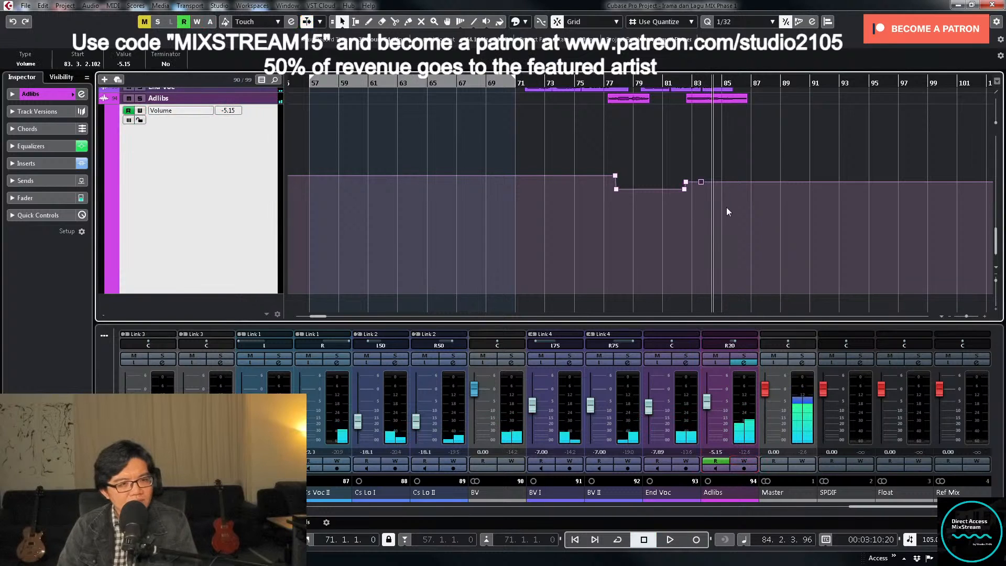
pyautogui.press('Delete')
pyautogui.moveTo(669, 170); pyautogui.dragTo(691, 185)
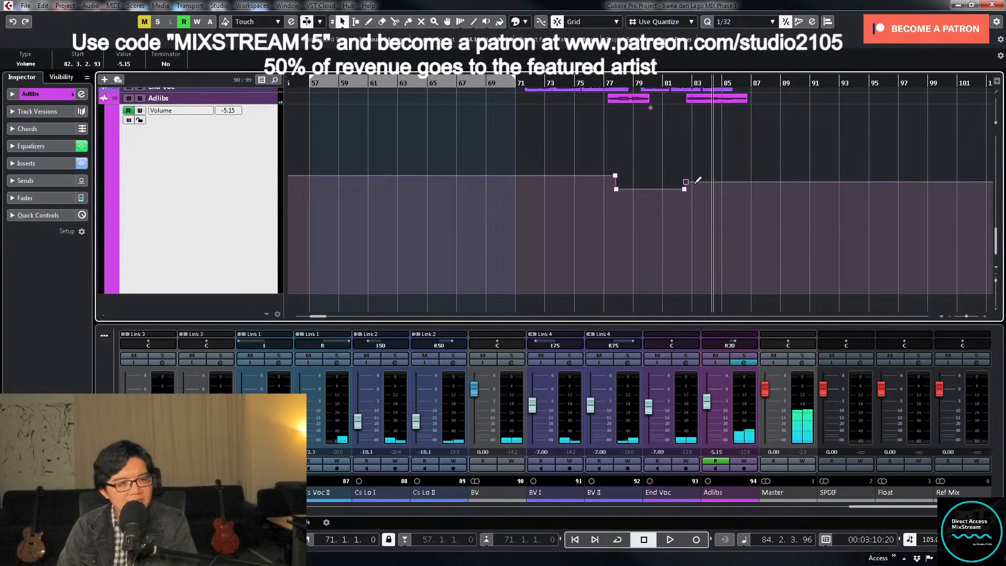
pyautogui.click(123, 66)
pyautogui.write('-4')
pyautogui.press('Return')
# - Replay the second Adlibs clip from about bar 82 and record a volume rise to about -2.41, stopping after bar 86
pyautogui.press('KP_Subtract')
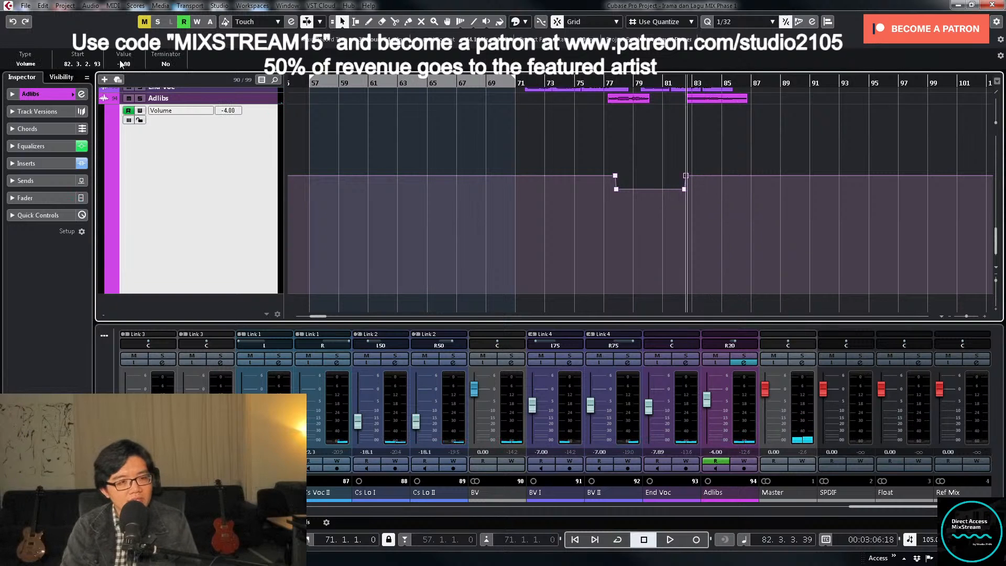
pyautogui.press('KP_Subtract')
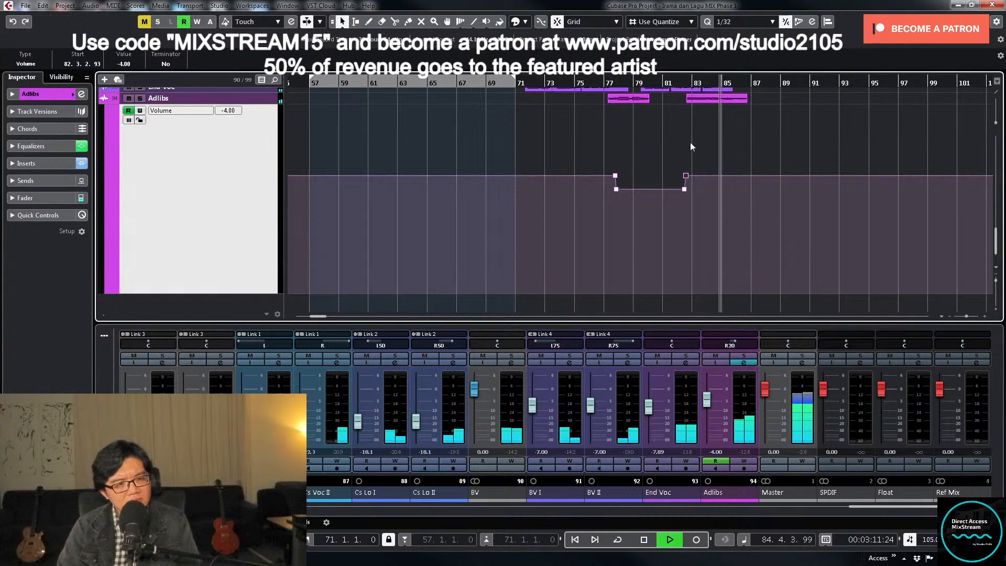
pyautogui.click(687, 81)
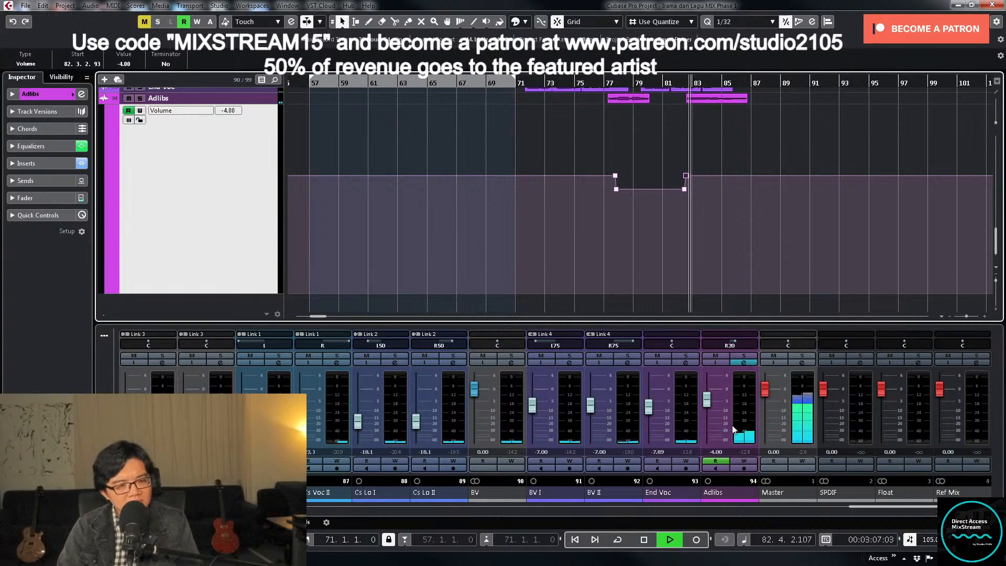
pyautogui.click(739, 461)
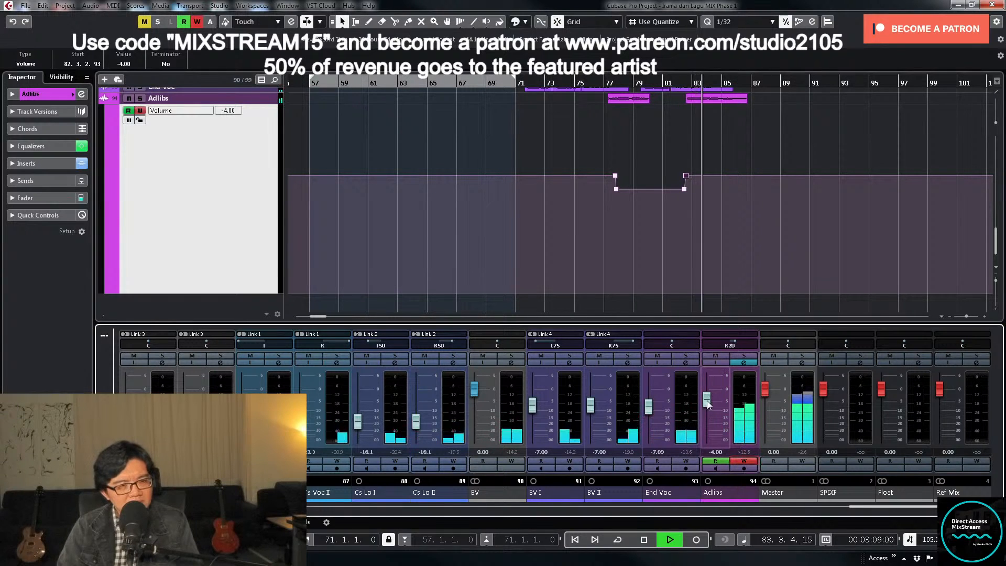
pyautogui.moveTo(707, 401); pyautogui.dragTo(706, 397)
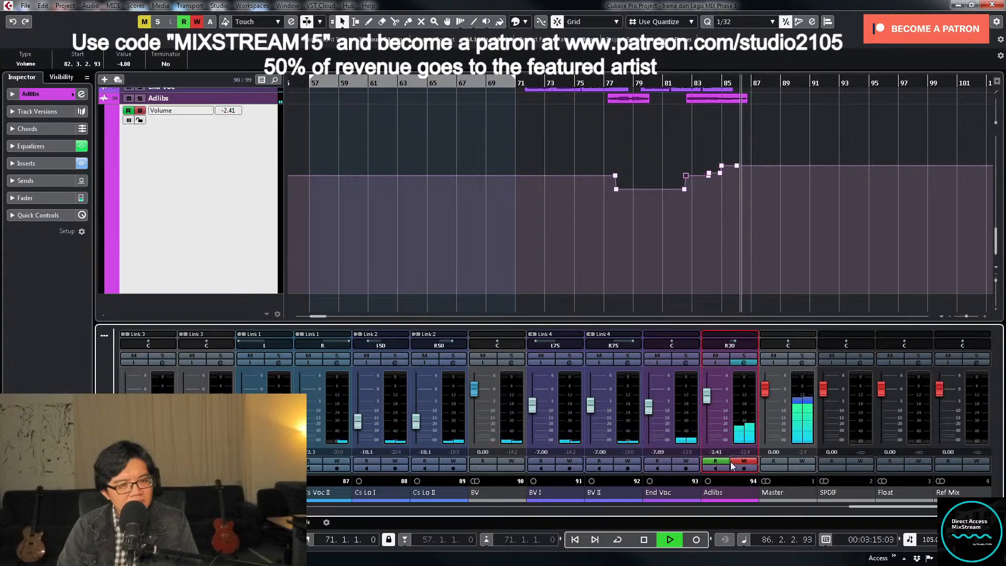
pyautogui.press('space')
# - Set the last two Adlibs volume automation points, from bar 85 to bar 86, to -2
pyautogui.click(689, 83)
pyautogui.press('h')
pyautogui.press('h')
pyautogui.press('h')
pyautogui.press('h')
pyautogui.press('h')
pyautogui.press('h')
pyautogui.press('h')
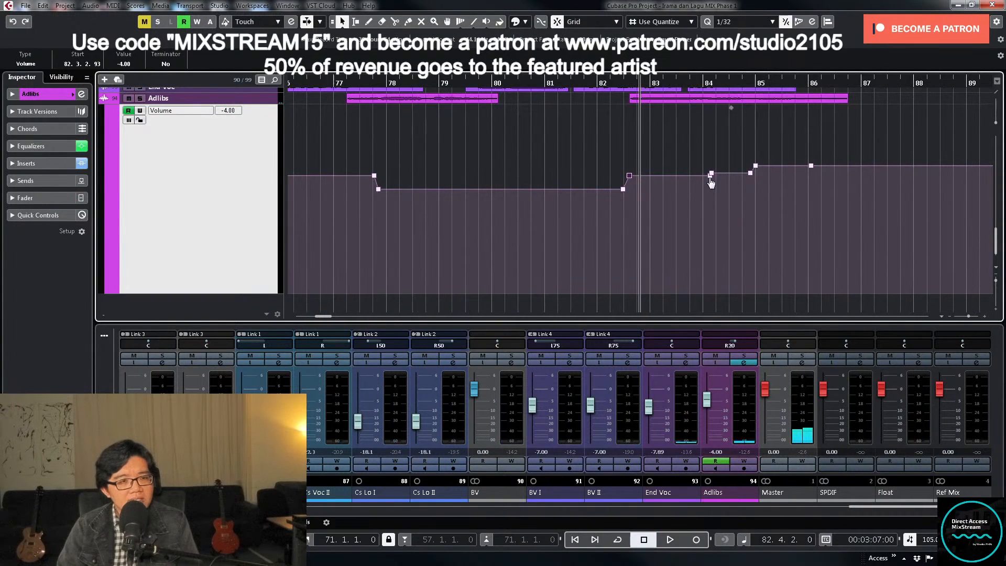
pyautogui.moveTo(833, 164); pyautogui.dragTo(836, 164)
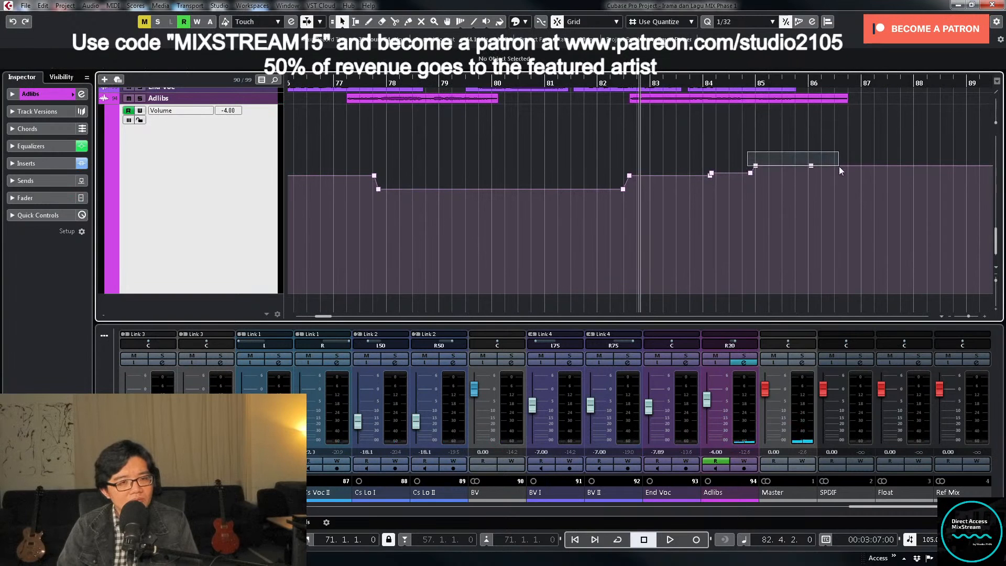
pyautogui.write('-')
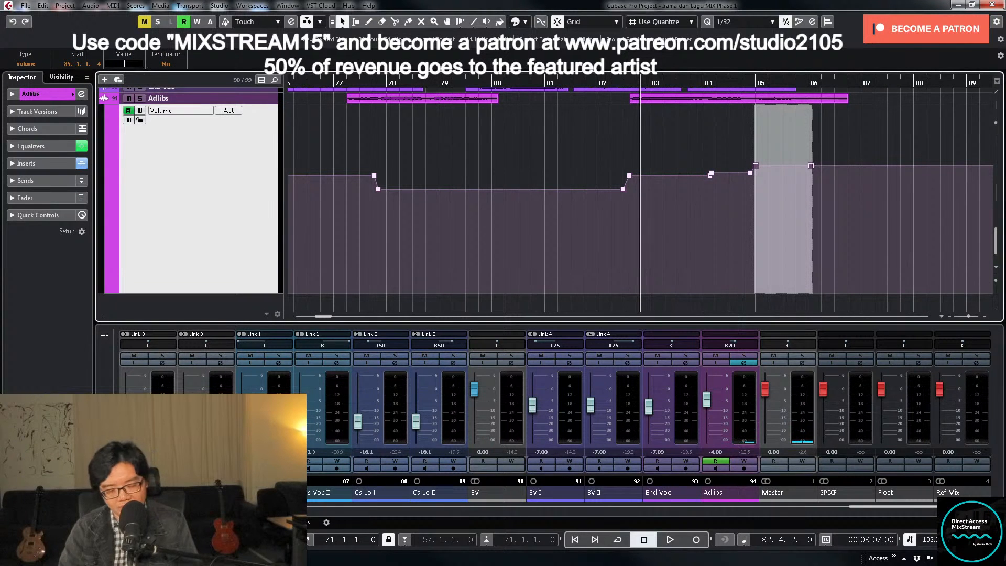
pyautogui.write('2')
pyautogui.press('Return')
# - Shrink the Adlibs volume lane and move the playhead to the start of the song
pyautogui.press('g')
pyautogui.press('g')
pyautogui.press('g')
pyautogui.press('g')
pyautogui.press('g')
pyautogui.press('g')
pyautogui.press('g')
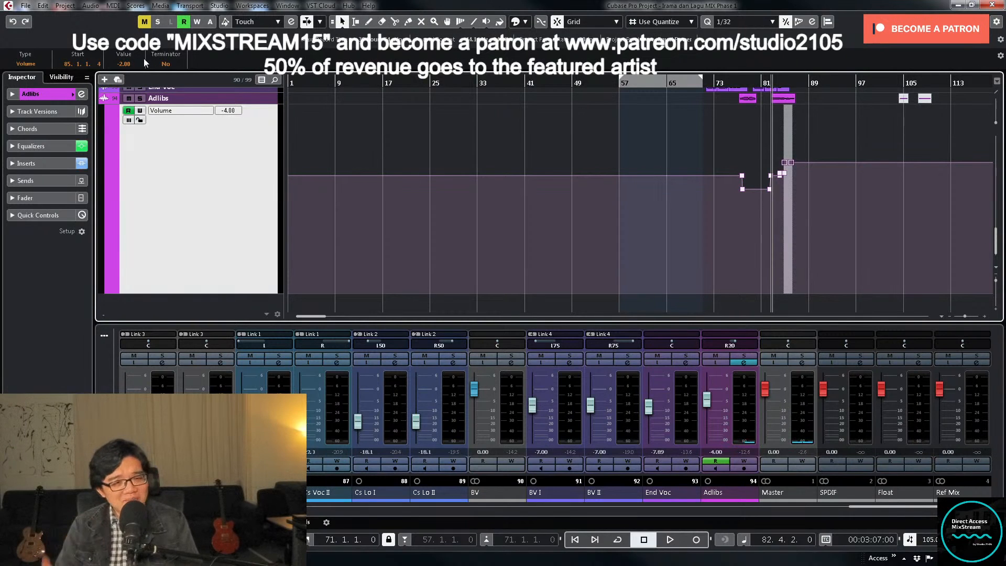
pyautogui.press('z')
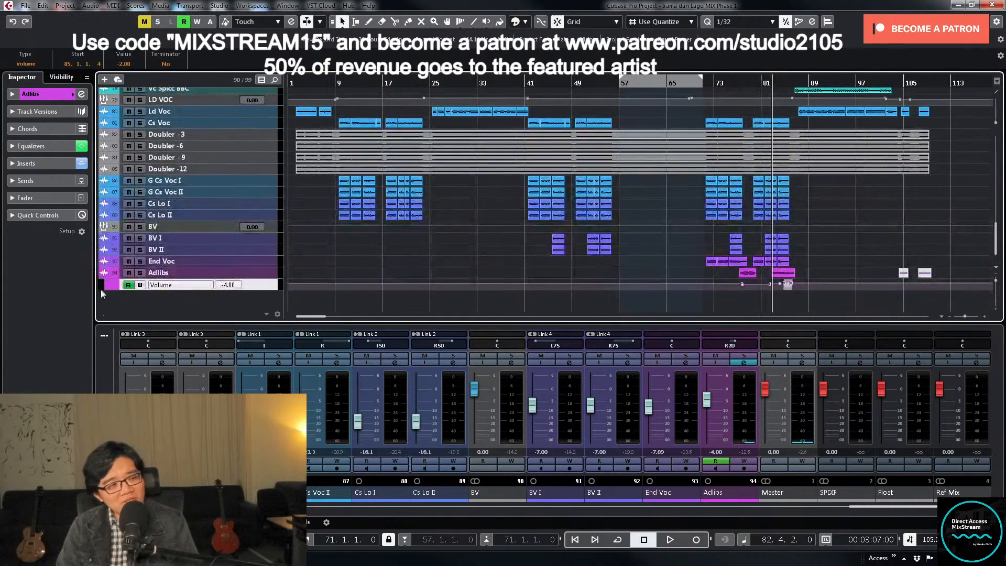
pyautogui.scroll(15, 401, 248)
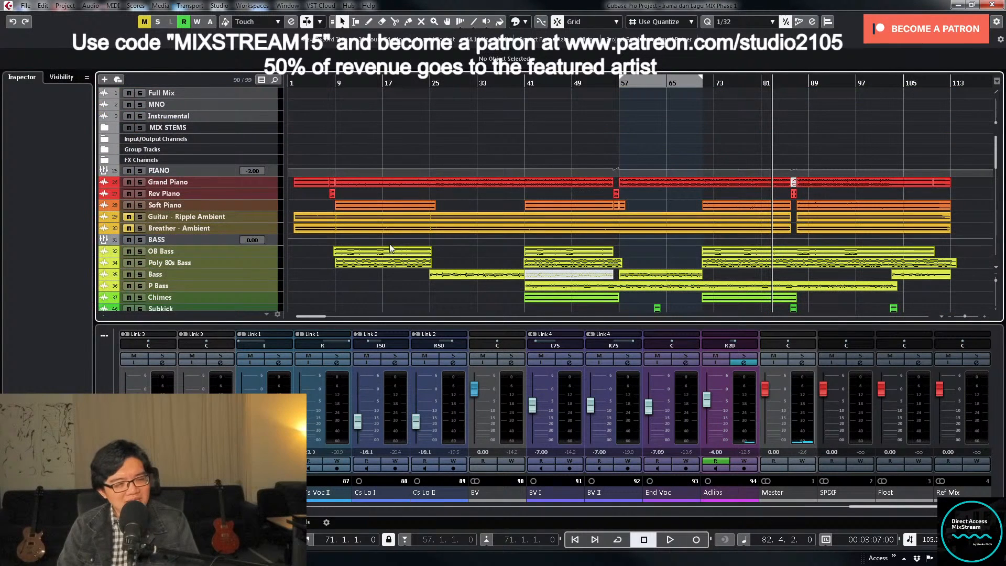
pyautogui.click(293, 83)
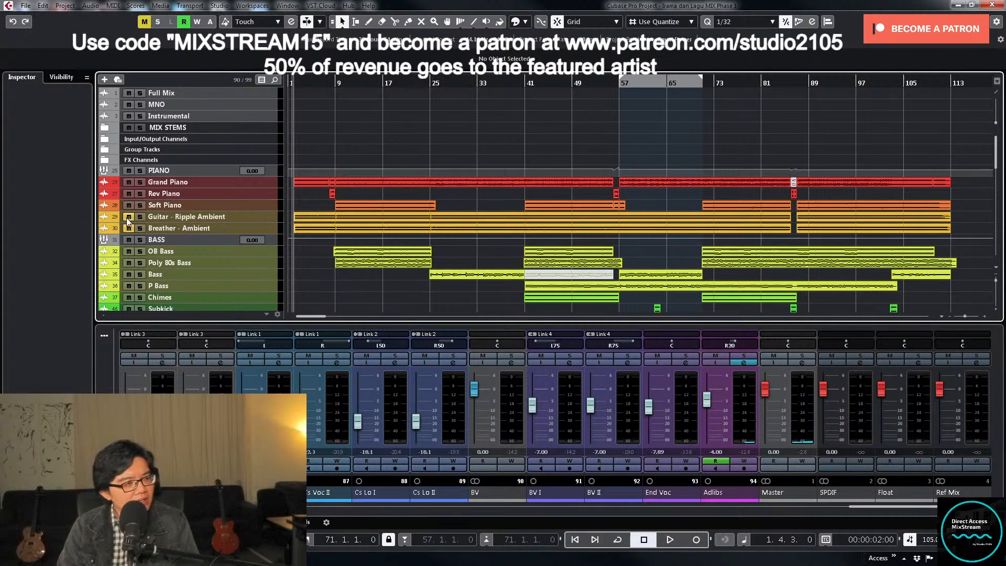
# - Unmute and select the Guitar - Ripple Ambient and Breather - Ambient tracks and increase their track height
pyautogui.click(260, 226)
pyautogui.keyDown('shift'); pyautogui.click(265, 219); pyautogui.keyUp('shift')
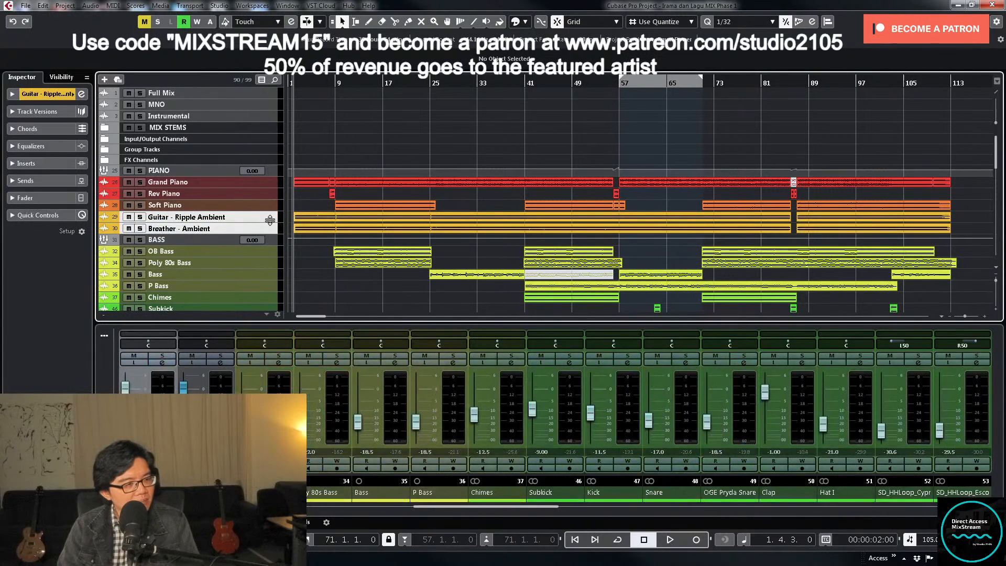
pyautogui.moveTo(271, 222); pyautogui.dragTo(273, 275)
pyautogui.scroll(-2, 389, 254)
pyautogui.scroll(-3, 376, 214)
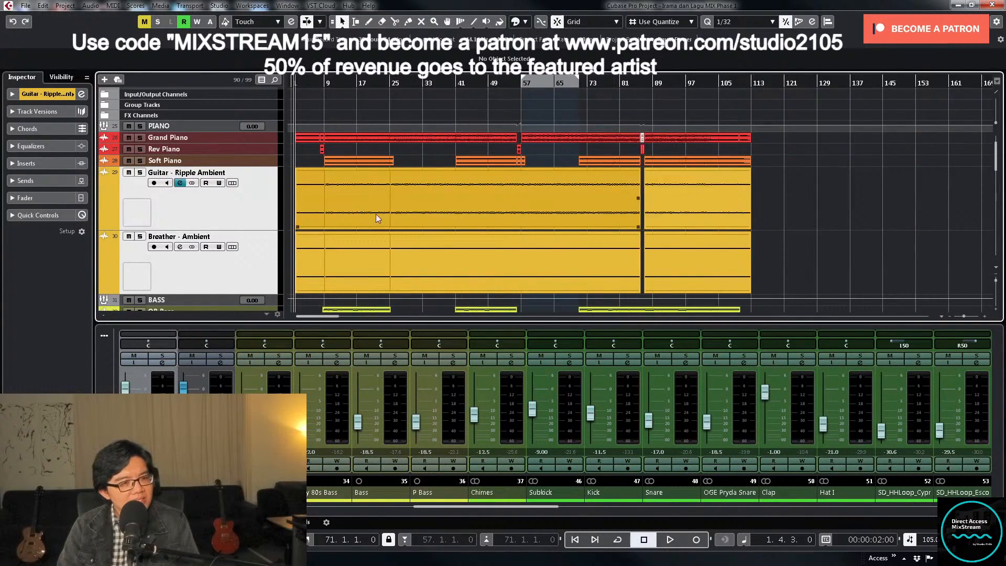
# - Play the song's opening and pull the Breather - Ambient fader fully down, lowering Guitar - Ripple Ambient to about -0.68
pyautogui.scroll(1, 306, 117)
pyautogui.scroll(6, 297, 83)
pyautogui.scroll(2, 297, 83)
pyautogui.scroll(-4, 379, 157)
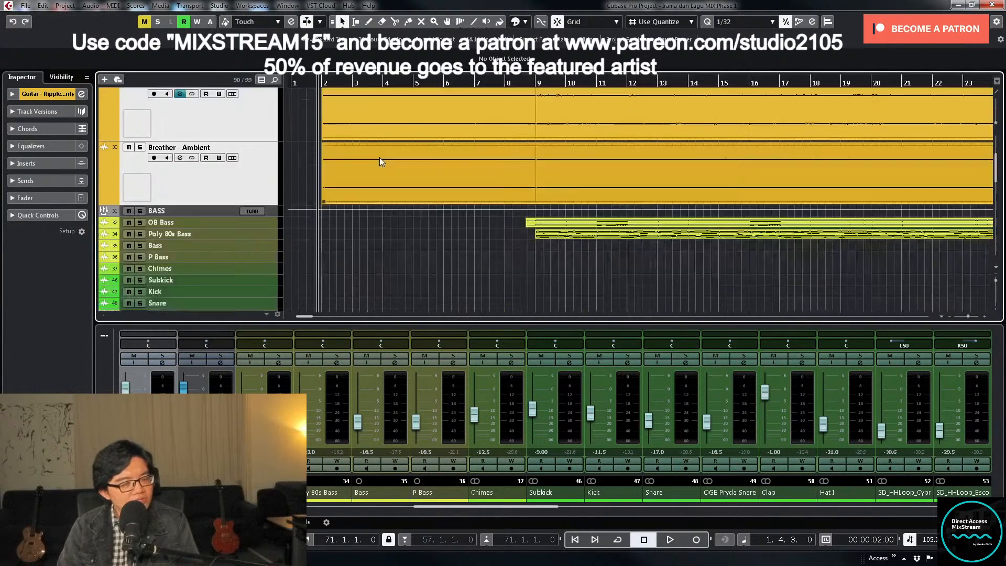
pyautogui.scroll(6, 521, 505)
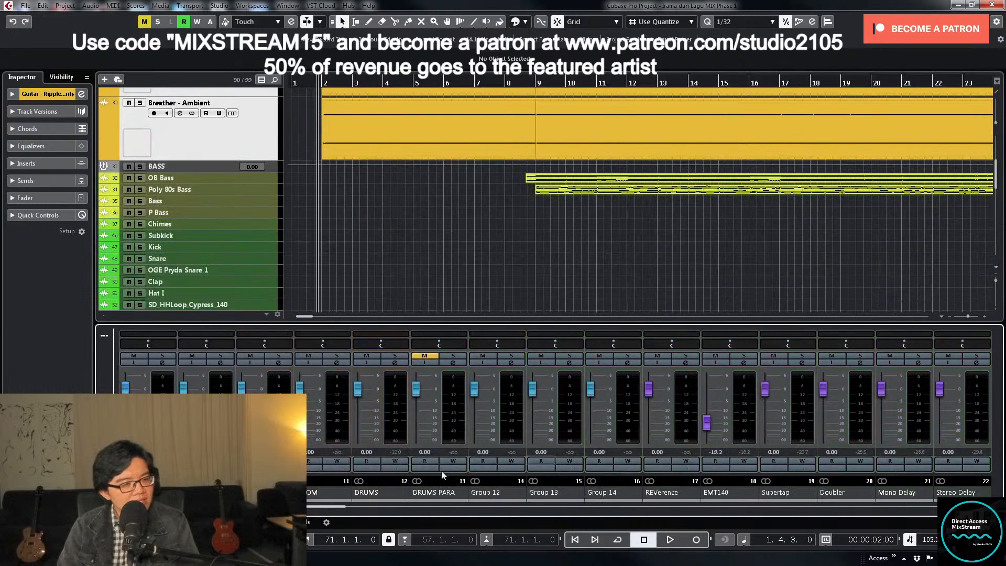
pyautogui.scroll(-3, 399, 520)
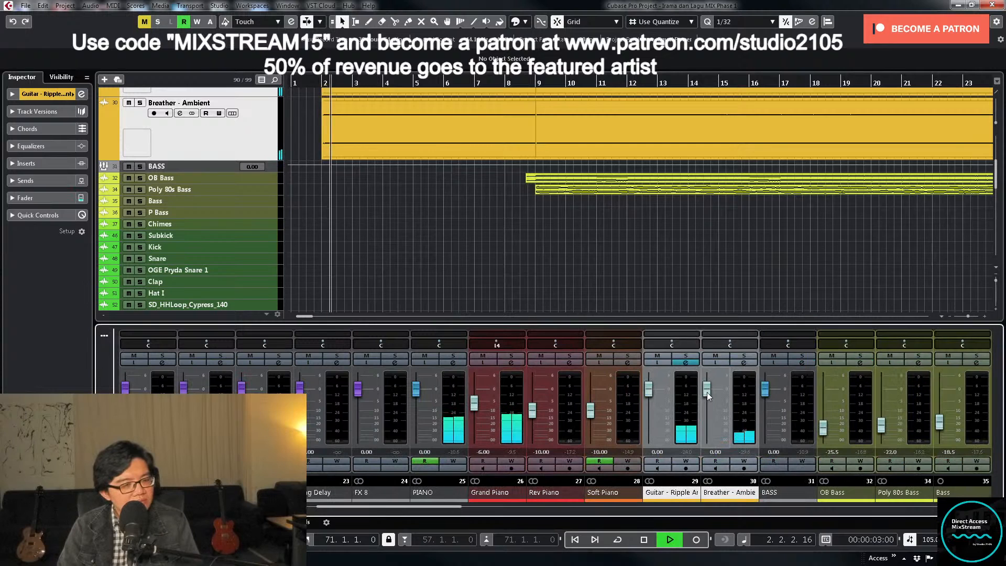
pyautogui.moveTo(707, 392); pyautogui.dragTo(706, 450)
pyautogui.moveTo(648, 390); pyautogui.dragTo(649, 392)
# - Solo Guitar - Ripple Ambient, raise its pre-section low-cut filter to remove the lows, unsolo it and close its channel settings
pyautogui.click(686, 356)
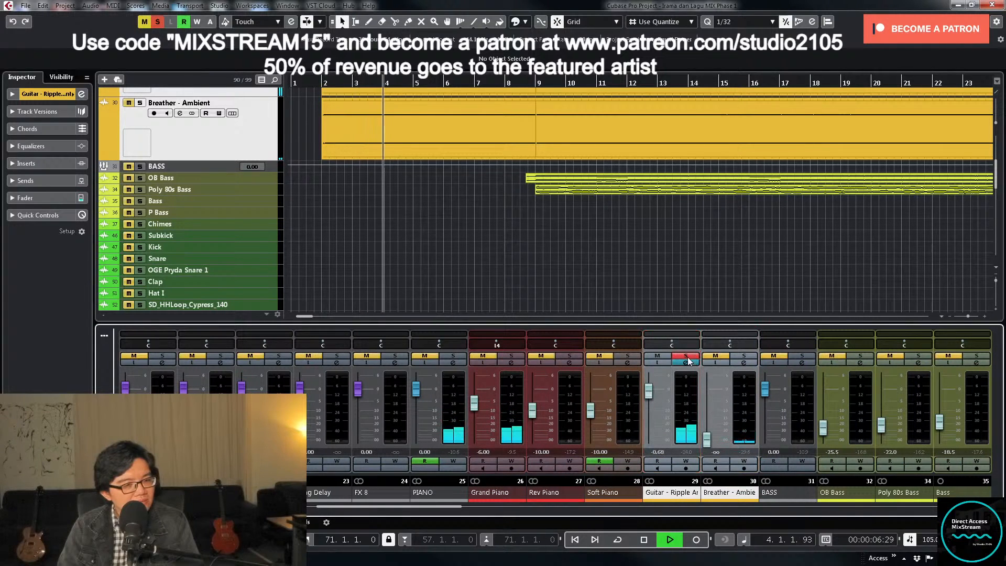
pyautogui.click(691, 363)
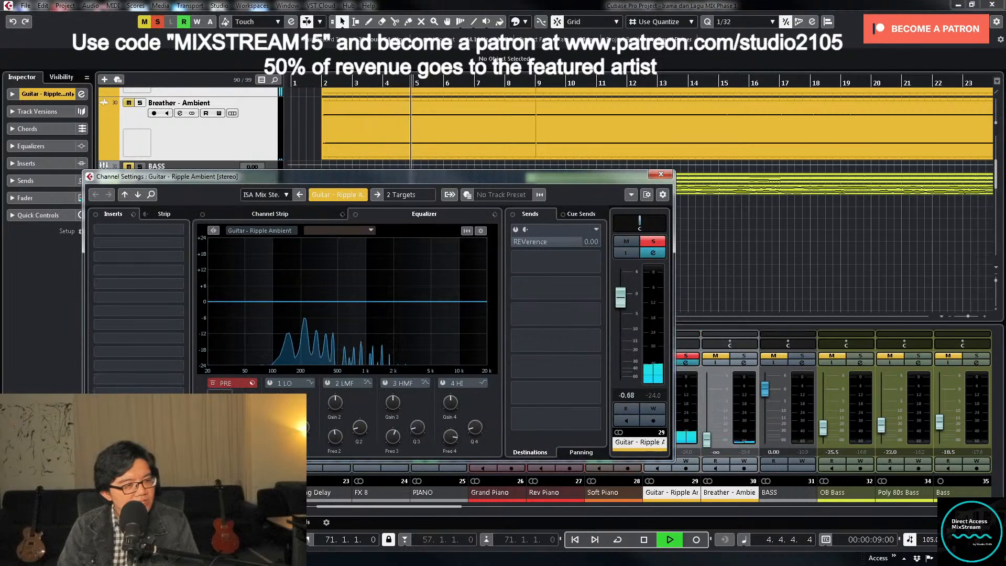
pyautogui.click(222, 382)
pyautogui.moveTo(222, 383); pyautogui.dragTo(224, 379)
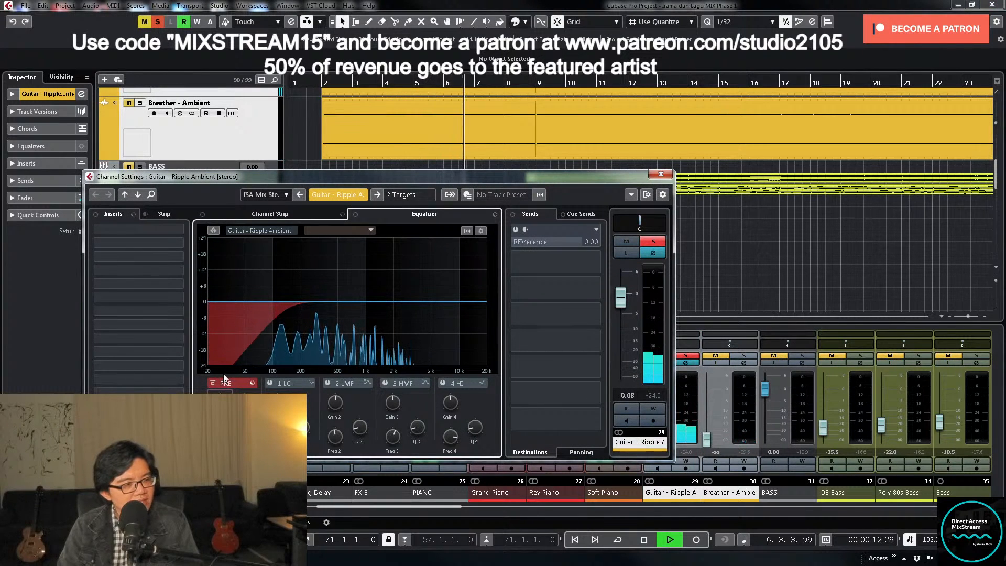
pyautogui.click(652, 242)
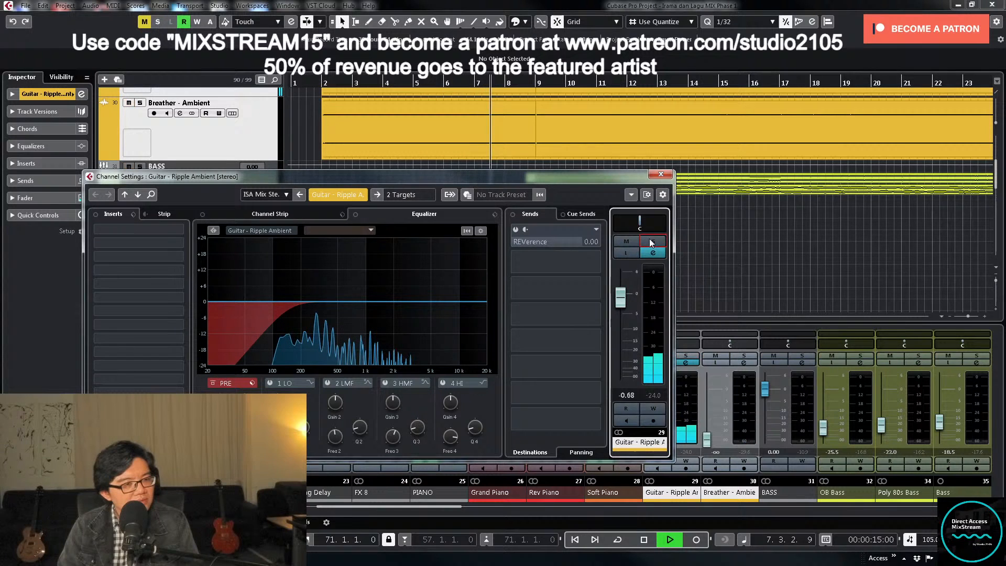
pyautogui.click(661, 174)
# - Replay from just before bar 2 and set the Guitar - Ripple Ambient volume to -1
pyautogui.click(319, 84)
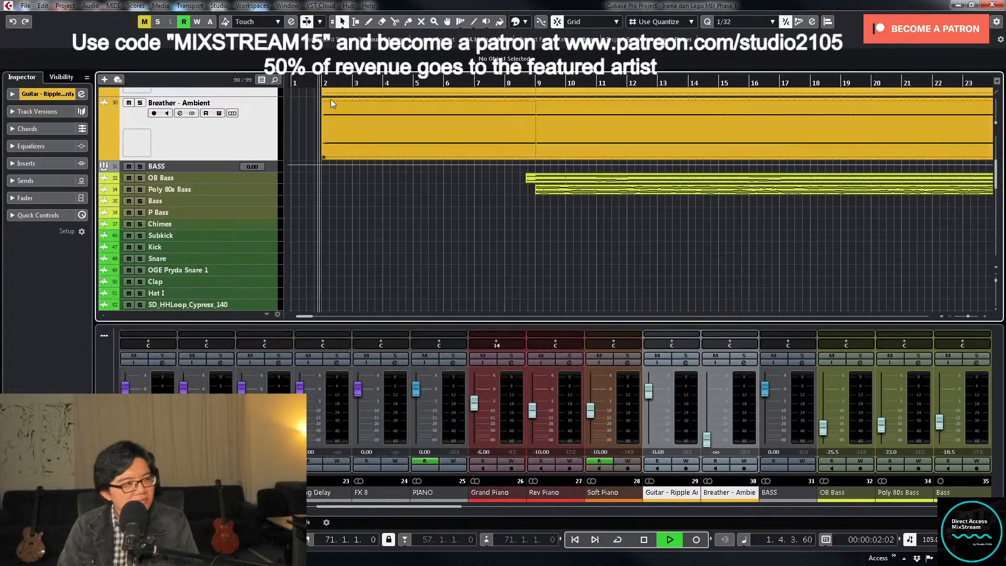
pyautogui.scroll(2, 331, 99)
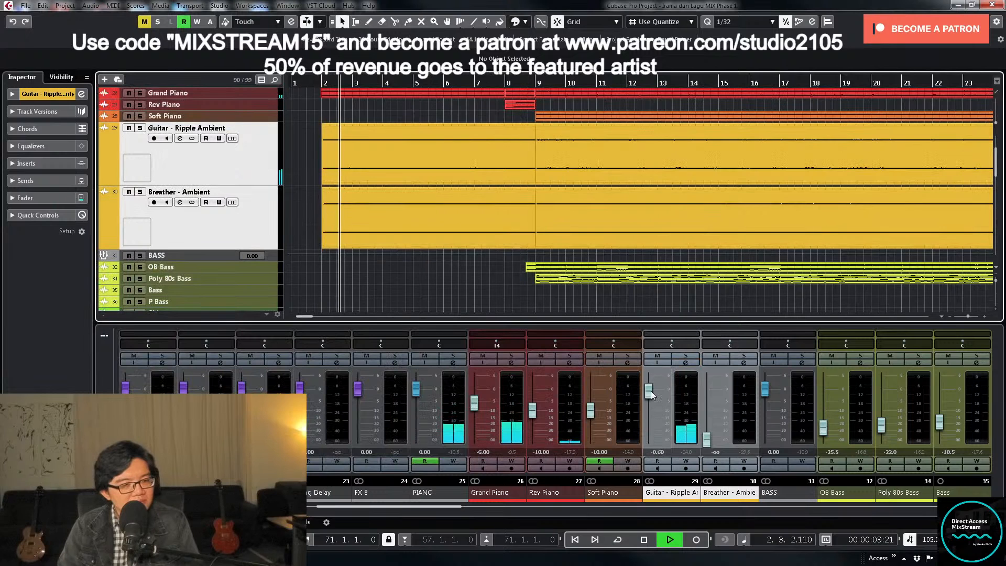
pyautogui.doubleClick(658, 452)
pyautogui.write('-1')
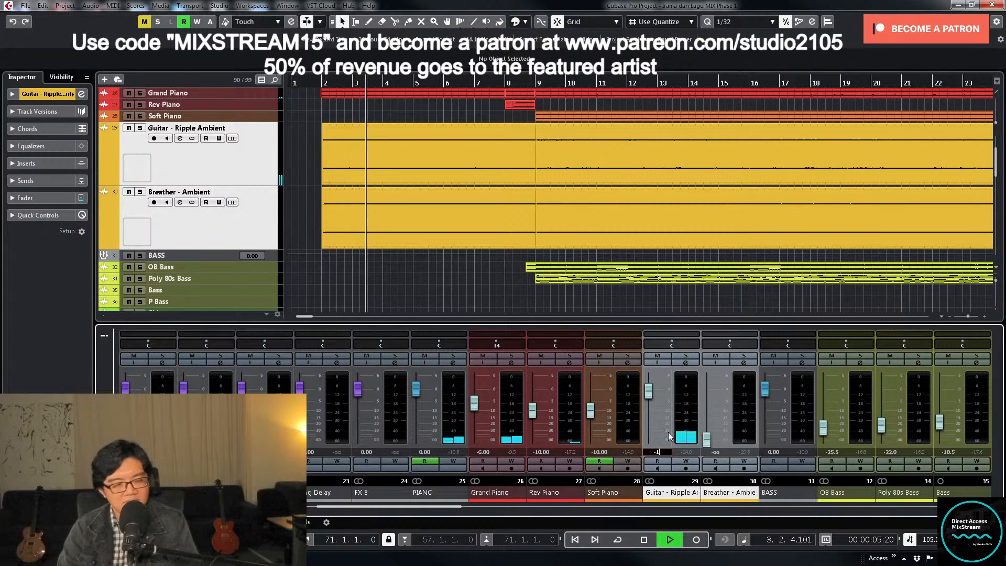
pyautogui.press('Return')
# - Raise Breather - Ambient to about -6.31, solo it, apply a low-cut filter in its pre section, and unsolo it
pyautogui.moveTo(707, 439); pyautogui.dragTo(709, 410)
pyautogui.click(744, 355)
pyautogui.click(745, 362)
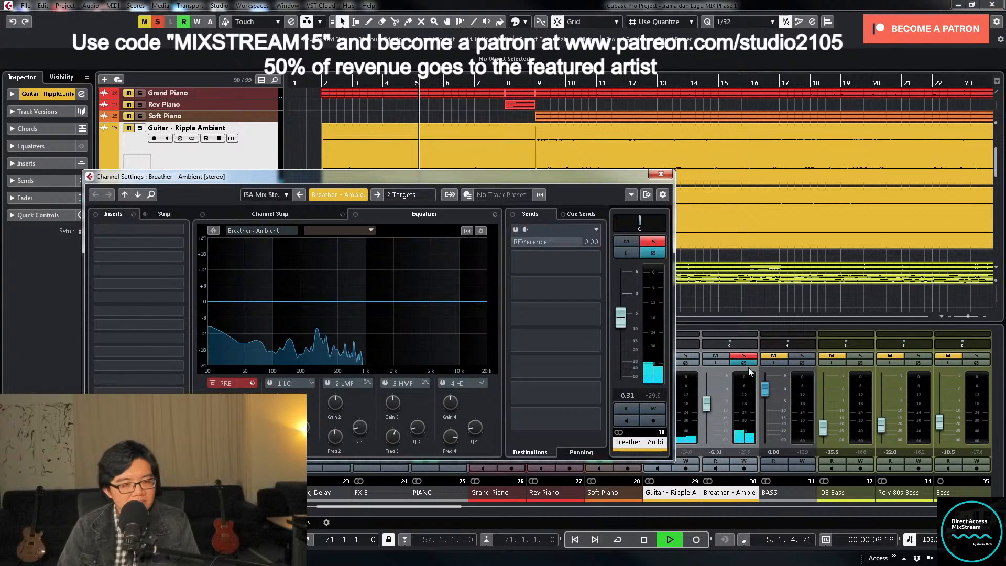
pyautogui.click(226, 384)
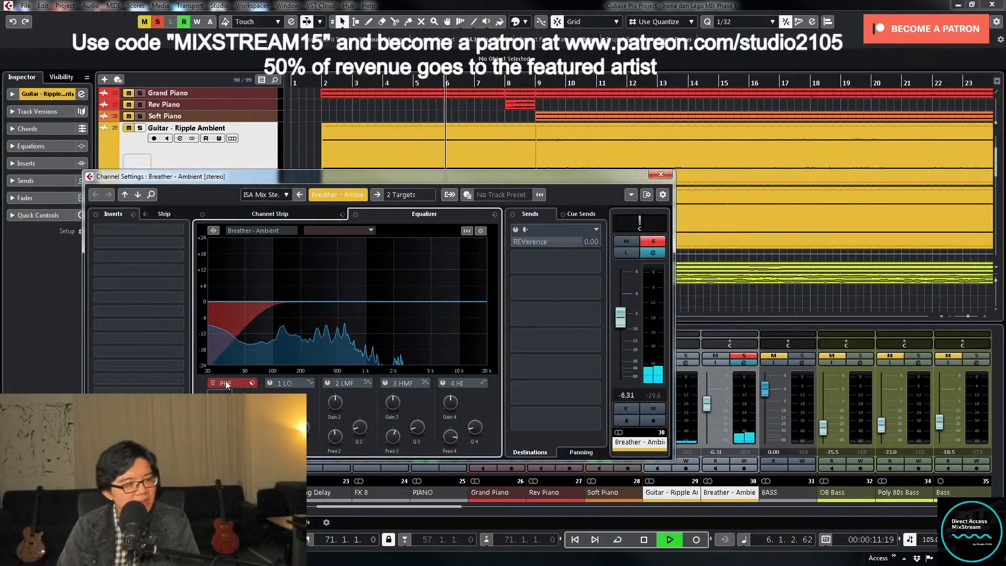
pyautogui.moveTo(226, 385); pyautogui.dragTo(225, 380)
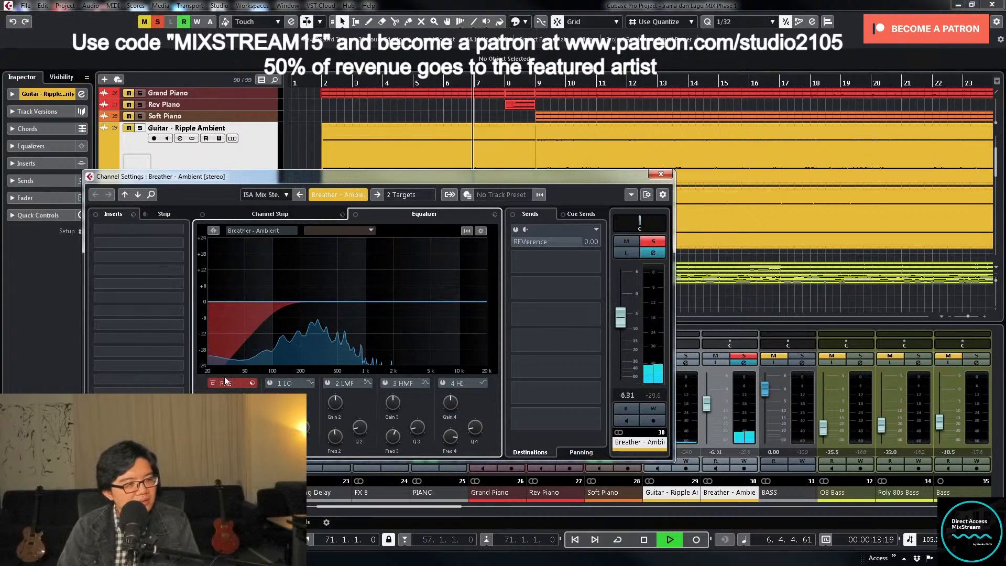
pyautogui.click(653, 241)
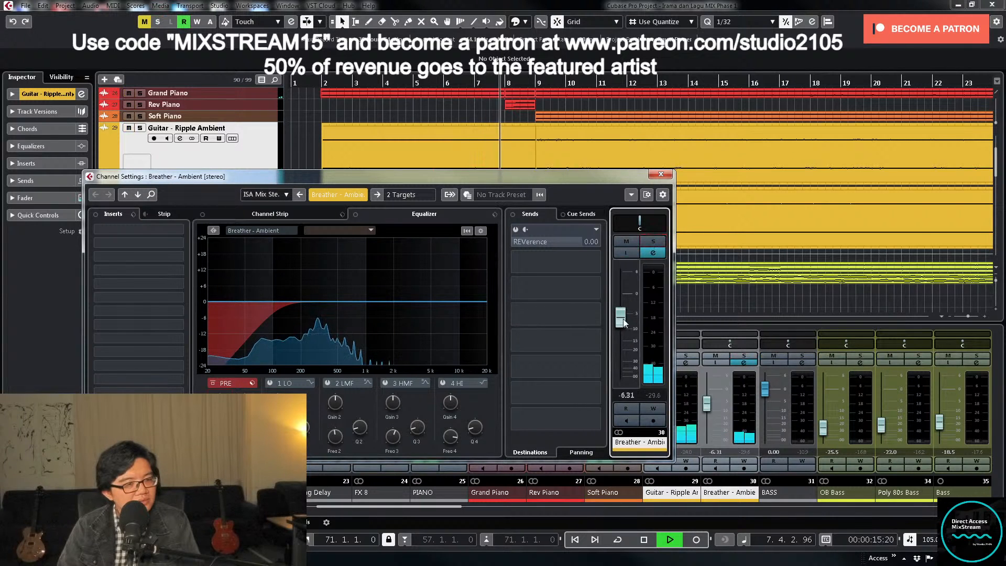
# - Raise the Breather - Ambient fader to about -2, closing its channel settings and replaying from just before bar 2
pyautogui.moveTo(624, 323); pyautogui.dragTo(624, 313)
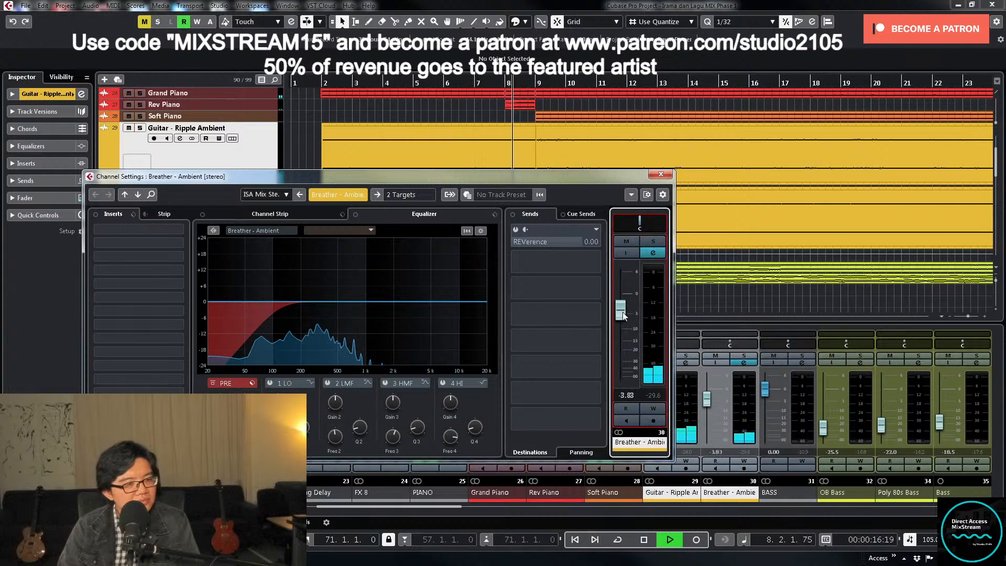
pyautogui.click(661, 175)
pyautogui.click(316, 83)
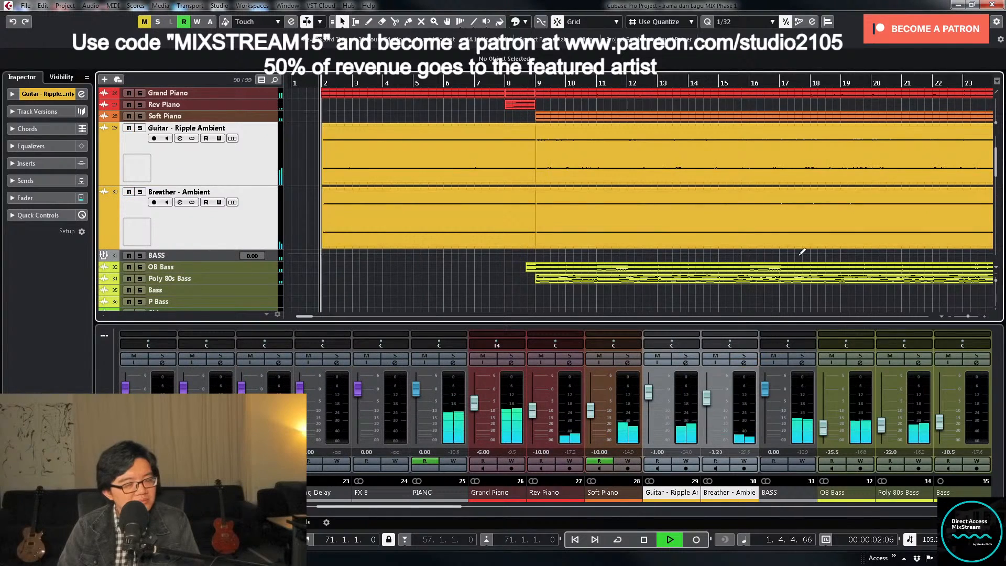
pyautogui.click(707, 399)
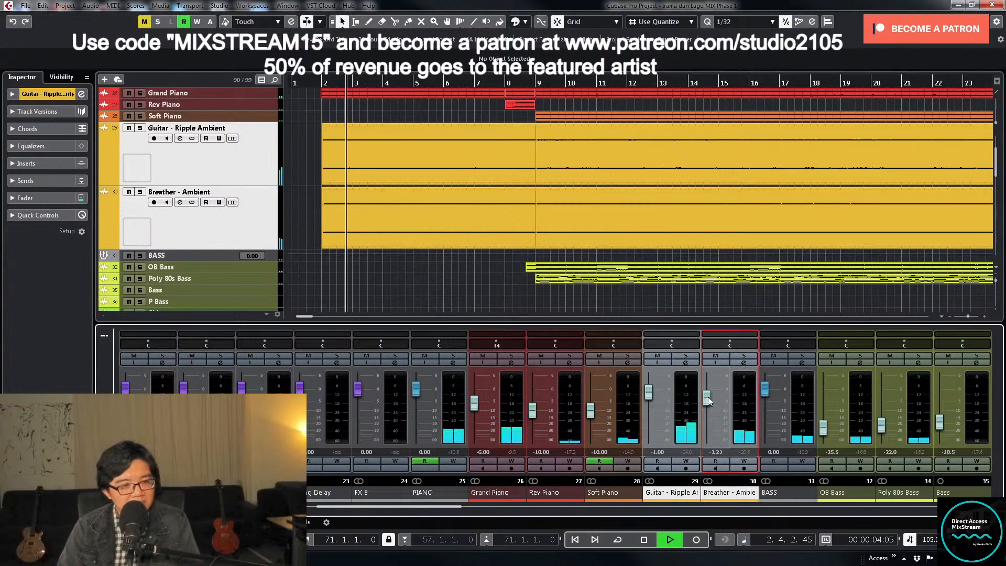
pyautogui.moveTo(707, 400); pyautogui.dragTo(709, 399)
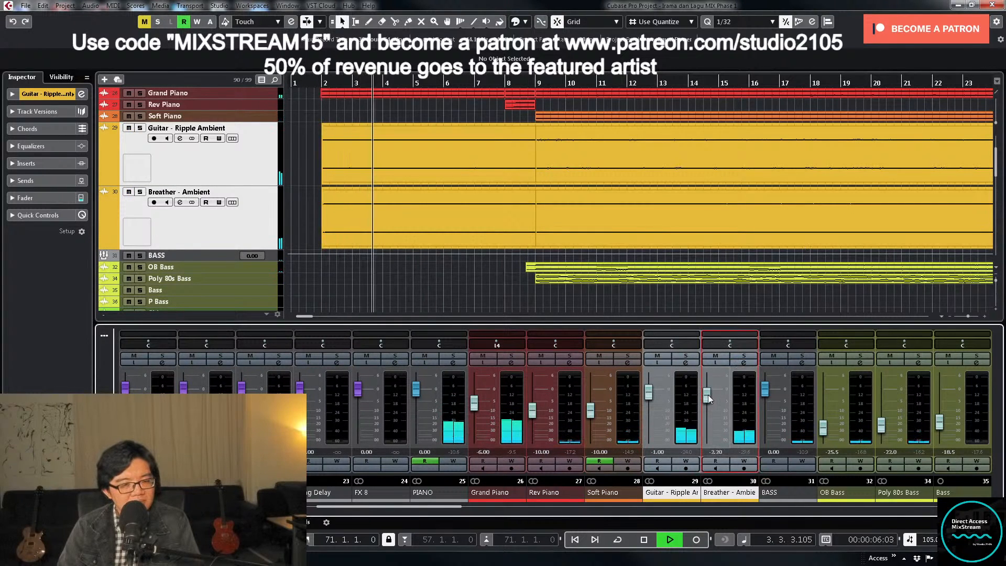
pyautogui.scroll(1, 708, 399)
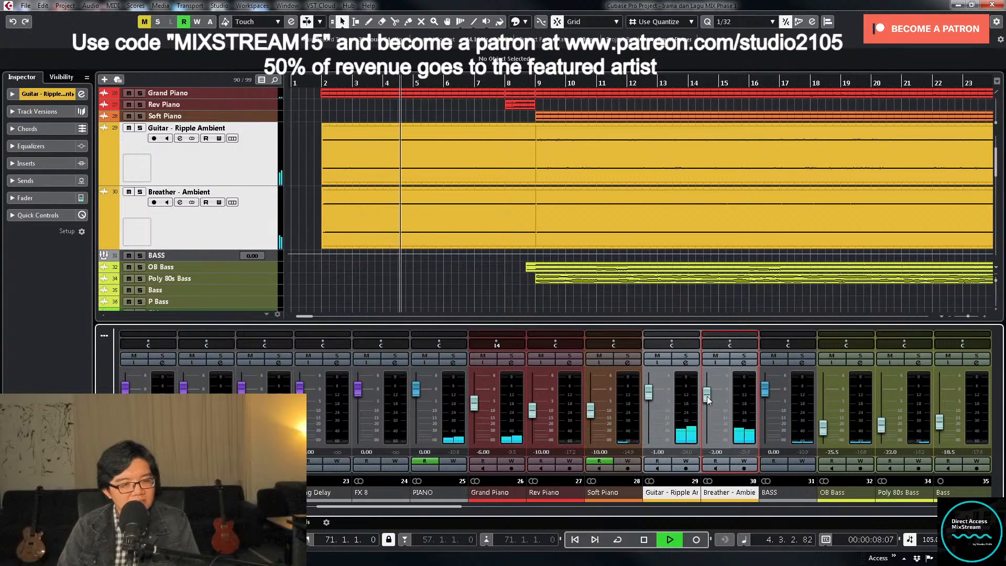
# - Zoom out to the whole song, try Breather - Ambient at about -1.60, set its volume to -2 and stop playback
pyautogui.click(411, 299)
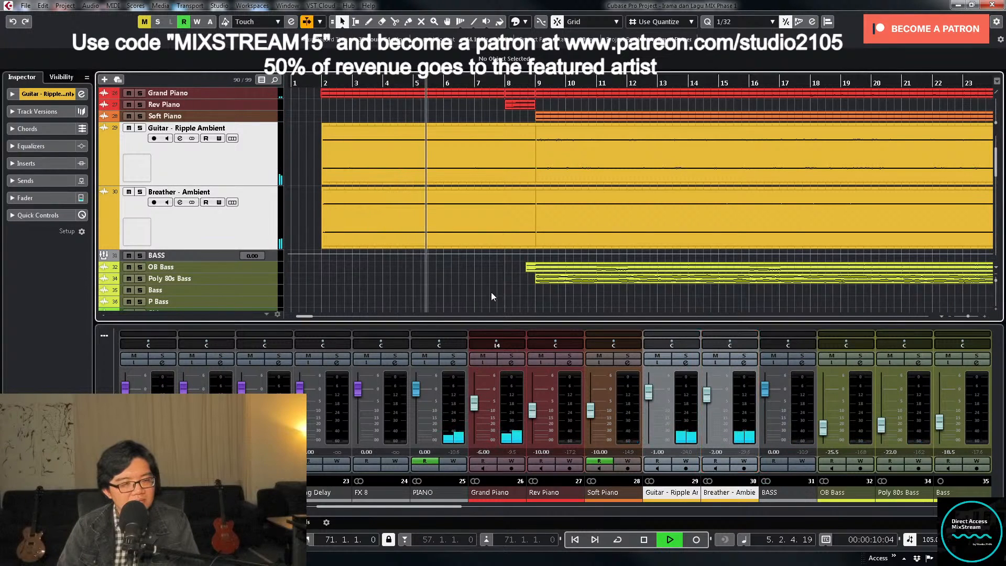
pyautogui.hotkey('shift', 'f')
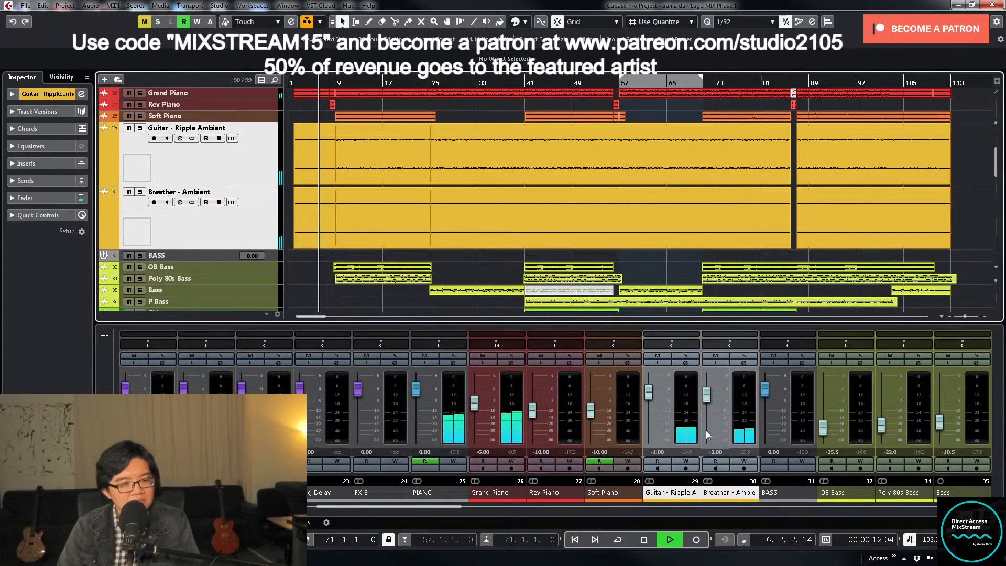
pyautogui.scroll(2, 710, 394)
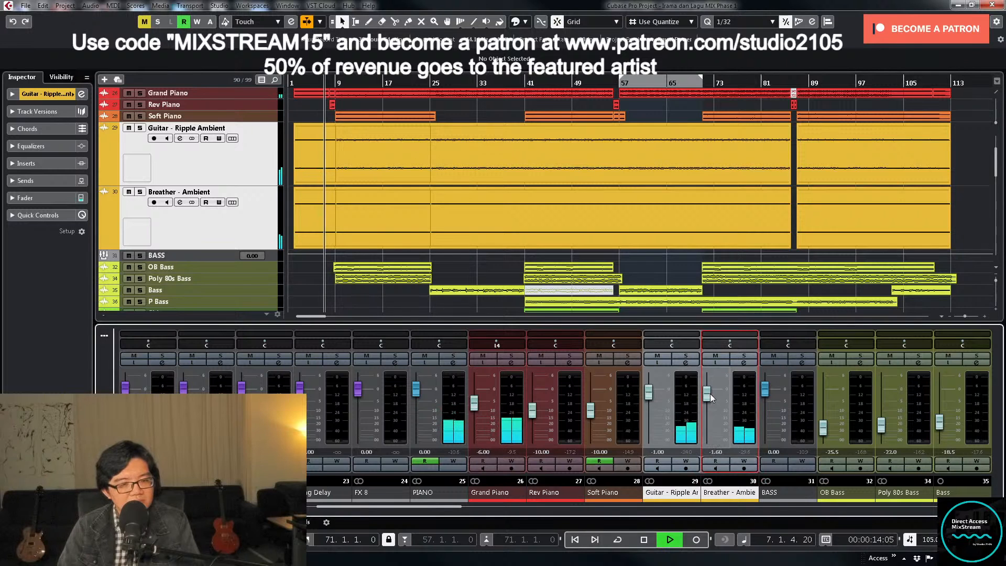
pyautogui.click(715, 452)
pyautogui.write('-2')
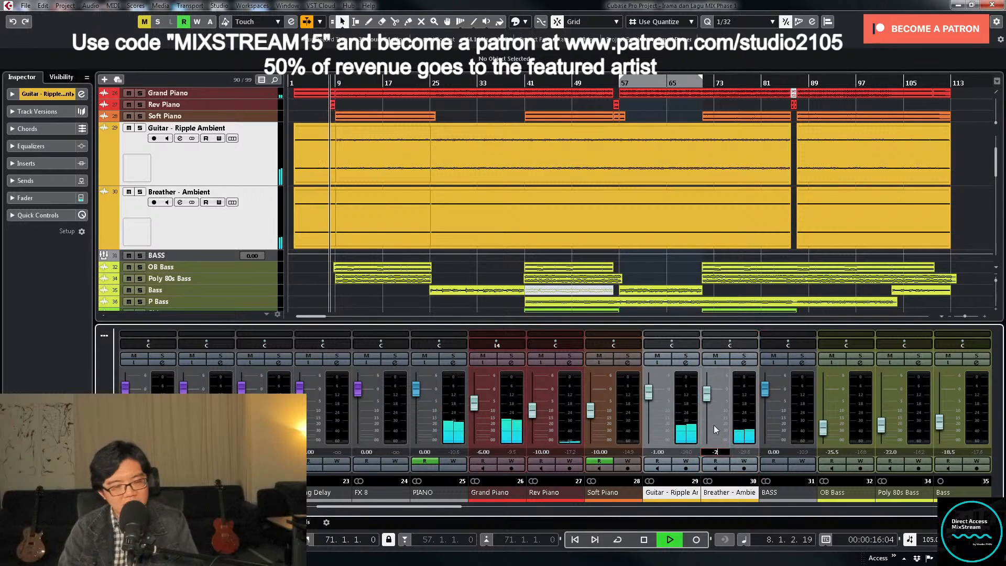
pyautogui.press('Return')
pyautogui.press('space')
# - Select the PIANO and Grand Piano tracks, increase their height and play from just before bar 2 with the opening bars zoomed in
pyautogui.scroll(3, 370, 251)
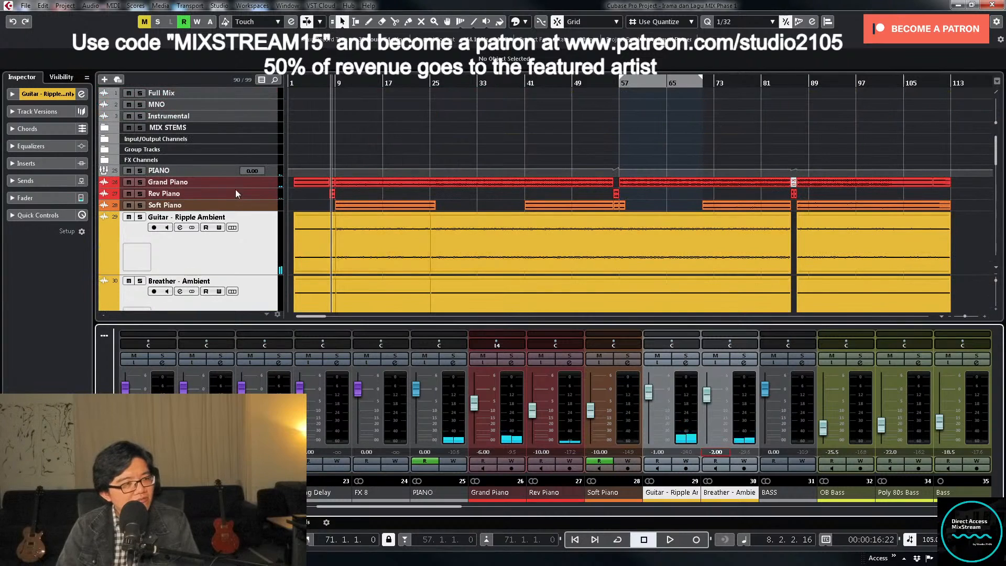
pyautogui.click(261, 182)
pyautogui.keyDown('shift'); pyautogui.click(271, 174); pyautogui.keyUp('shift')
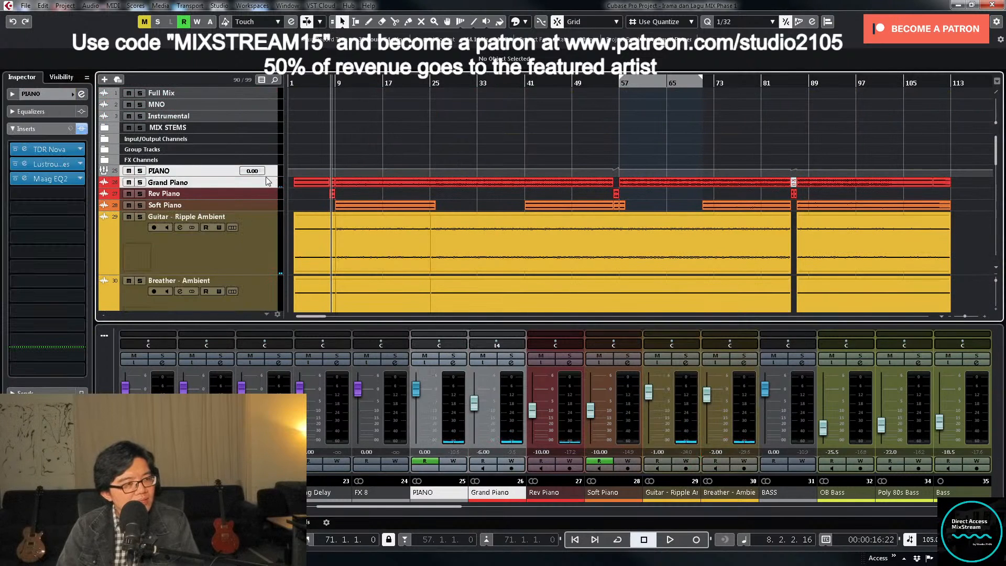
pyautogui.moveTo(266, 177); pyautogui.dragTo(257, 261)
pyautogui.click(293, 83)
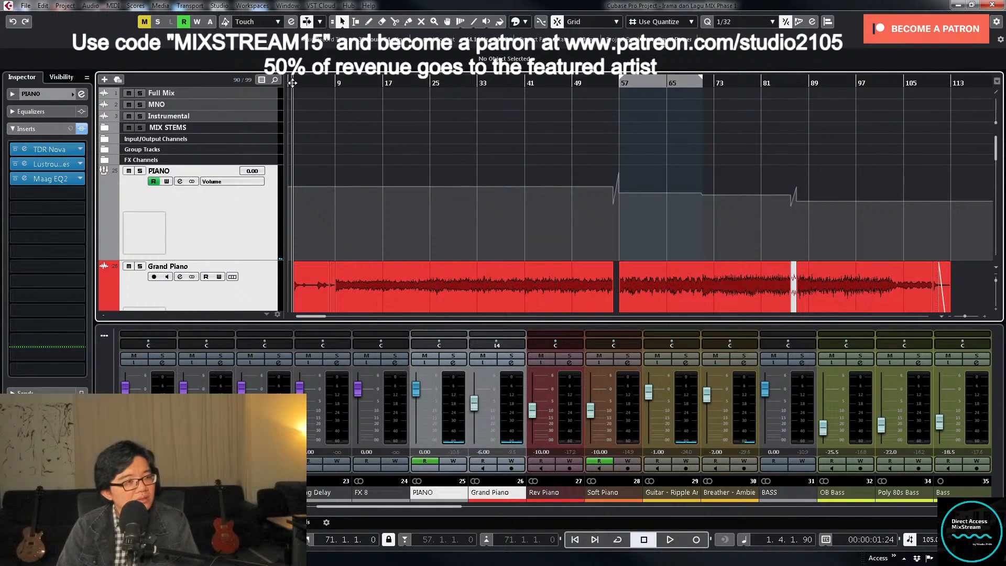
pyautogui.press('h')
pyautogui.press('h')
pyautogui.press('h')
pyautogui.press('h')
pyautogui.press('h')
pyautogui.press('h')
pyautogui.press('h')
pyautogui.press('h')
pyautogui.press('h')
pyautogui.press('h')
pyautogui.press('h')
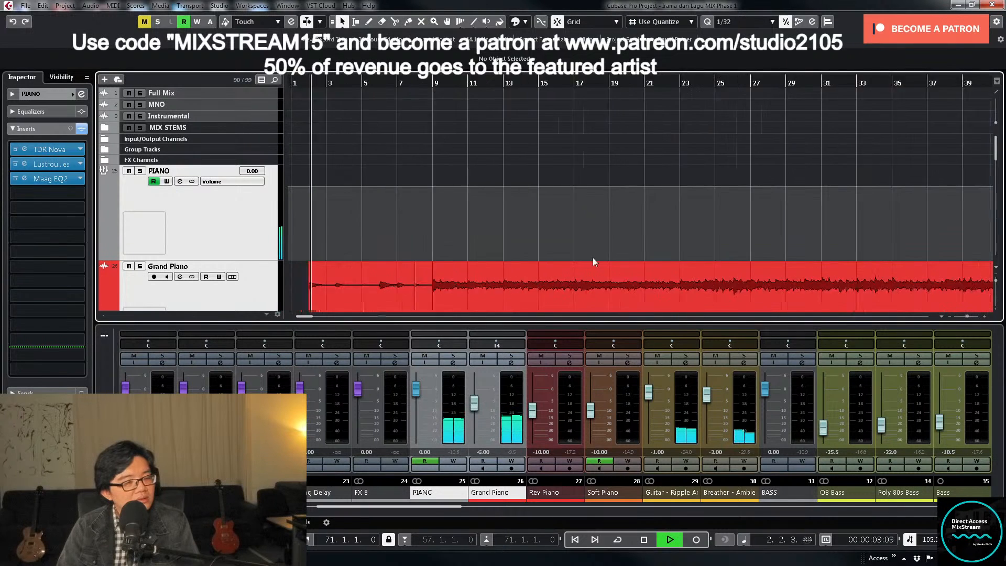
pyautogui.press('h')
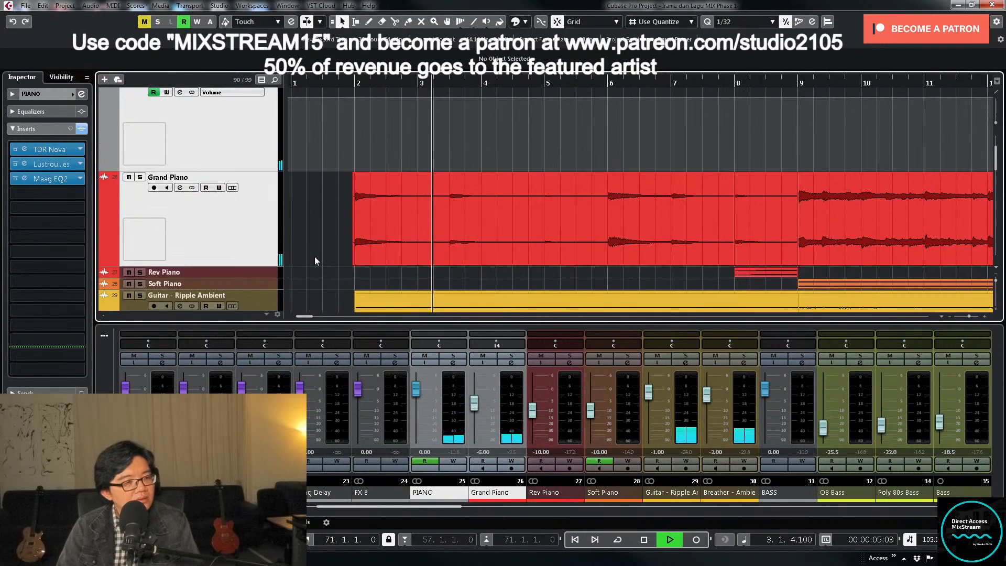
pyautogui.scroll(-2, 253, 282)
# - Enable automation writing on the PIANO channel and restart playback from bar 3
pyautogui.click(454, 461)
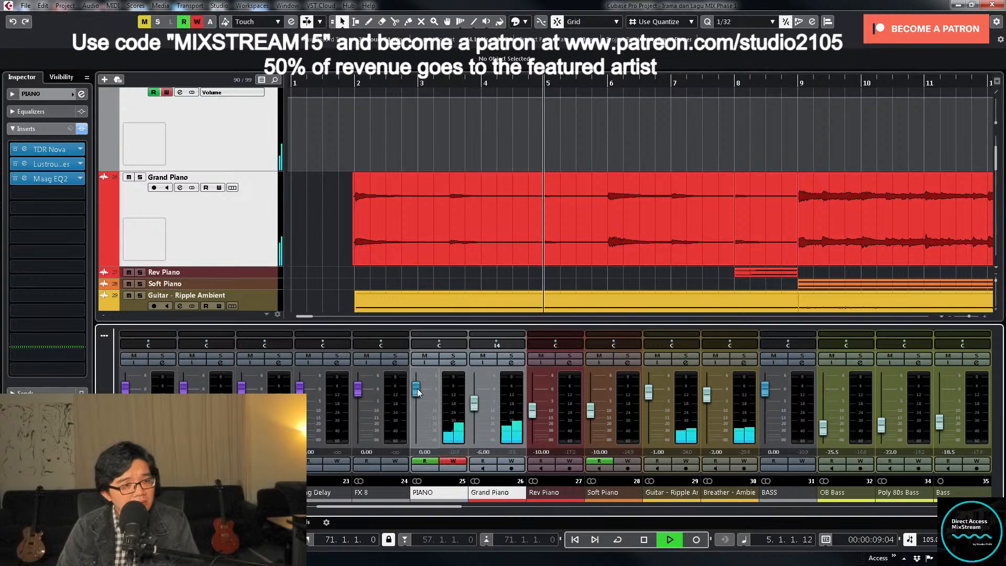
pyautogui.press('space')
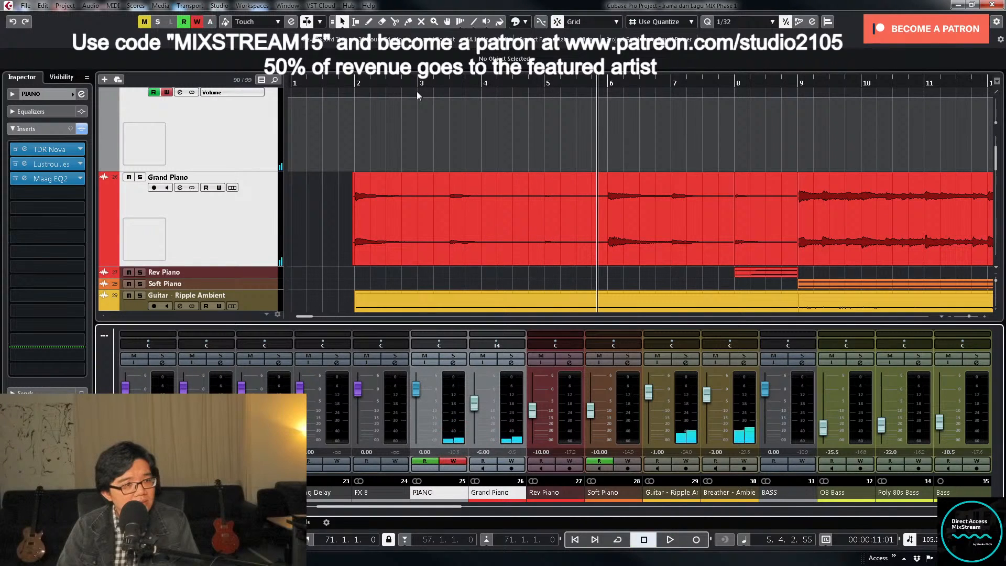
pyautogui.click(419, 84)
pyautogui.click(524, 254)
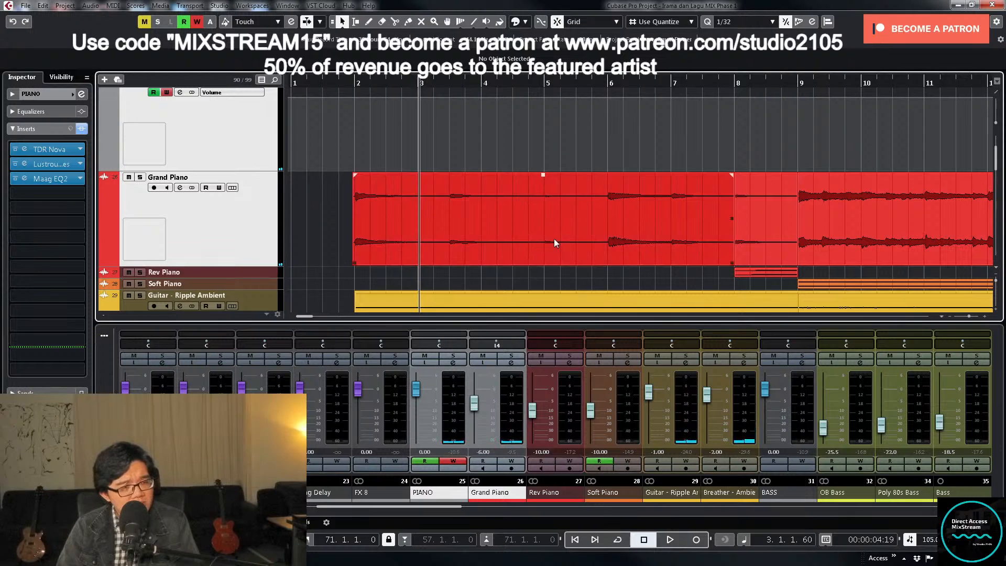
pyautogui.press('space')
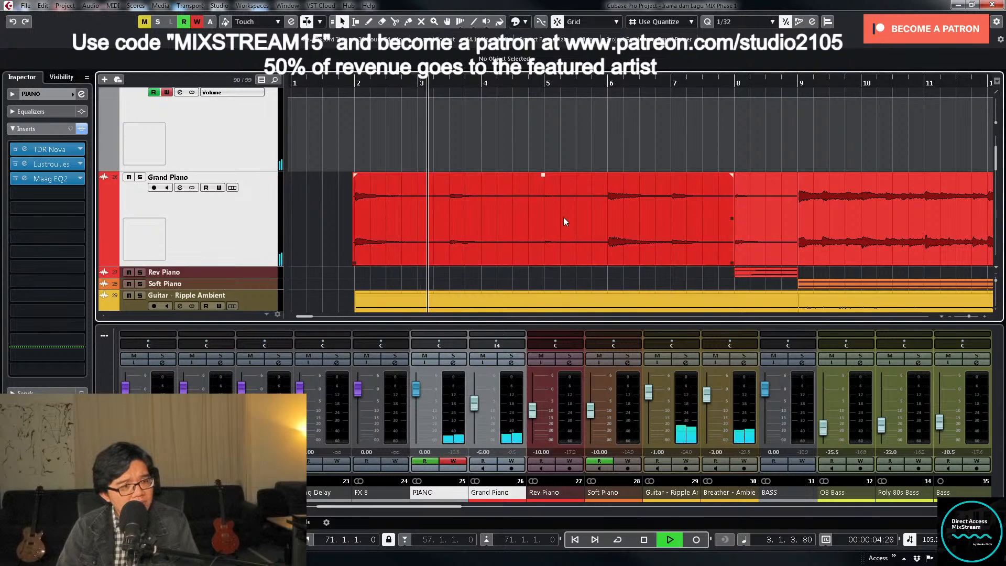
# - Record PIANO volume automation with a rise just before bar 5 and a dip from about bar 6, stopping after bar 7
pyautogui.moveTo(418, 391); pyautogui.dragTo(417, 400)
pyautogui.rightClick(416, 400)
pyautogui.click(411, 410)
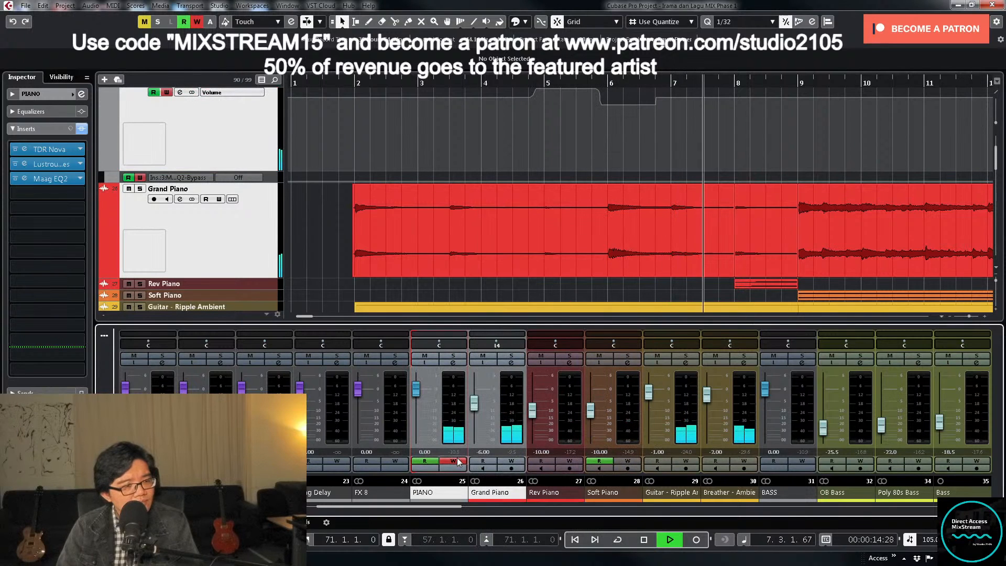
pyautogui.press('space')
# - Place the playback position at 4.4.1 and enlarge only the PIANO track's volume automation lane around bar 5
pyautogui.scroll(3, 571, 118)
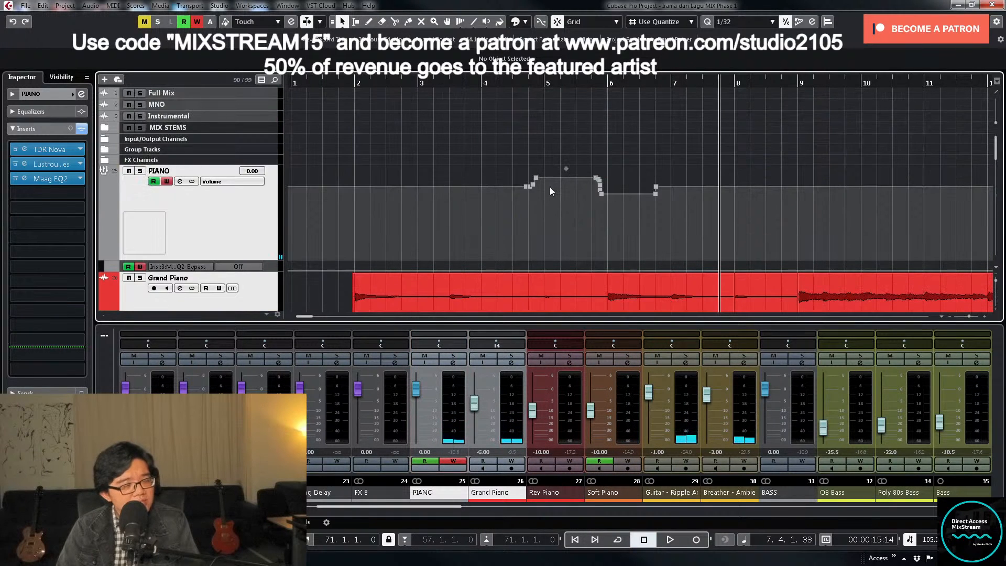
pyautogui.hscroll(3, 603, 223)
pyautogui.click(410, 81)
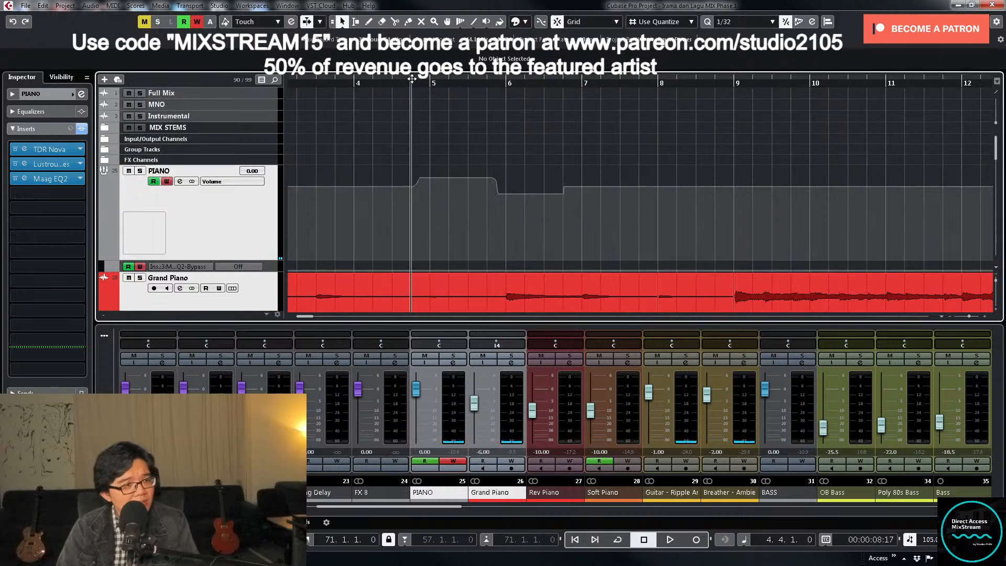
pyautogui.press('h')
pyautogui.press('h')
pyautogui.click(230, 237)
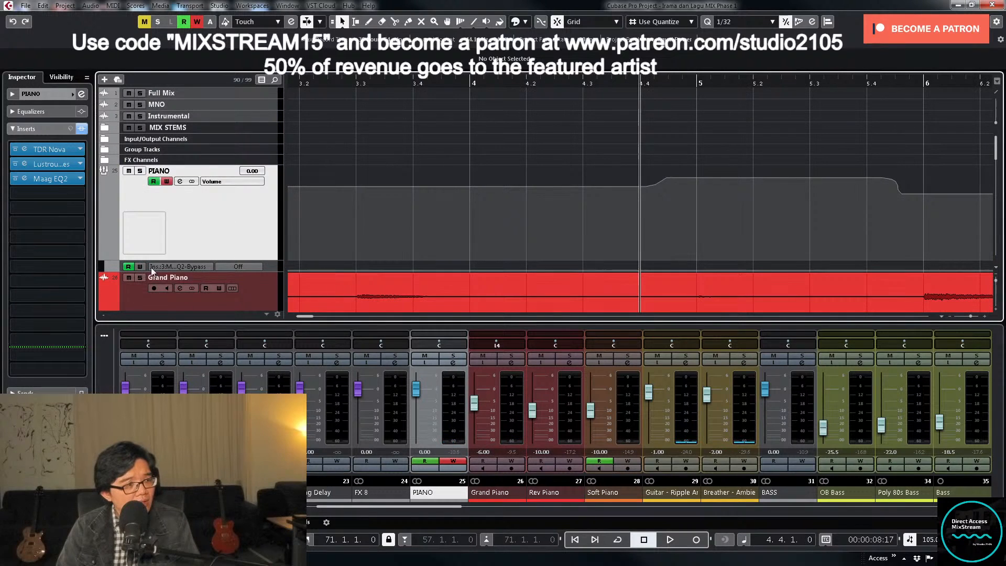
pyautogui.moveTo(269, 260); pyautogui.dragTo(267, 311)
# - Delete the surplus PIANO volume points in the rise before bar 5 and set the point at bar 5 to 3
pyautogui.moveTo(643, 182); pyautogui.dragTo(699, 188)
pyautogui.press('Delete')
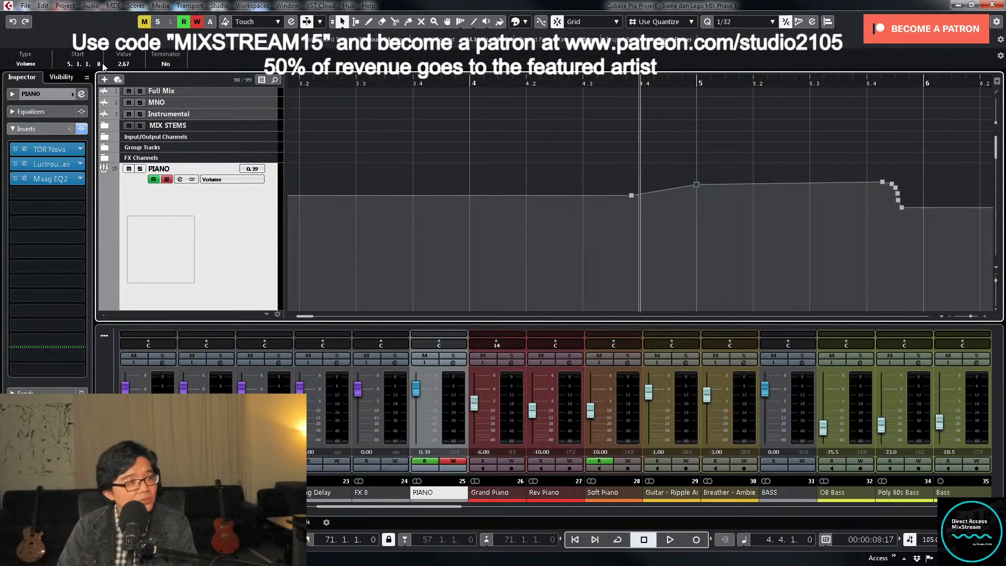
pyautogui.click(121, 63)
pyautogui.write('3')
pyautogui.press('Return')
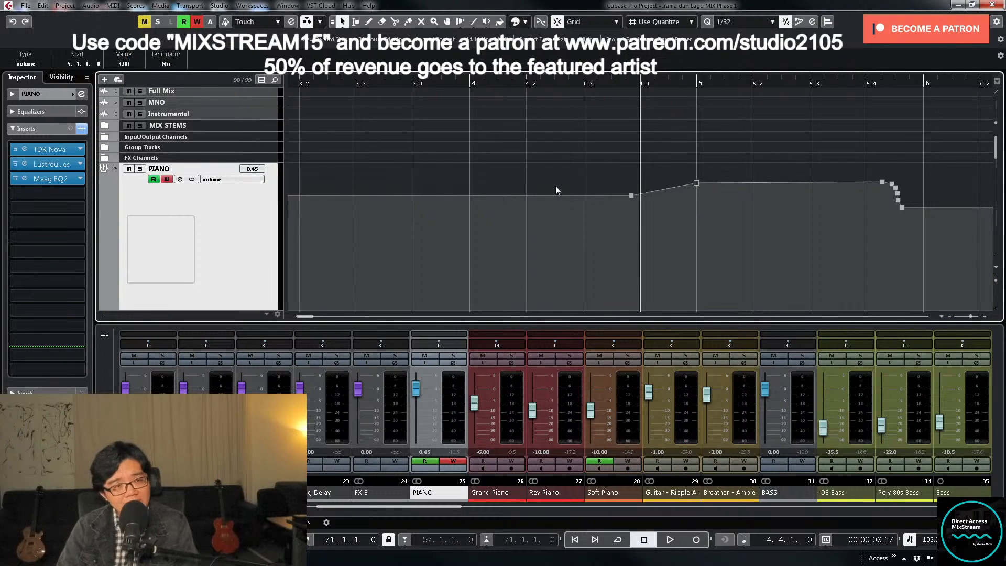
# - Move the starting point of the PIANO volume rise to 4.4.4 and set its value to 0
pyautogui.scroll(-3, 725, 247)
pyautogui.scroll(2, 750, 202)
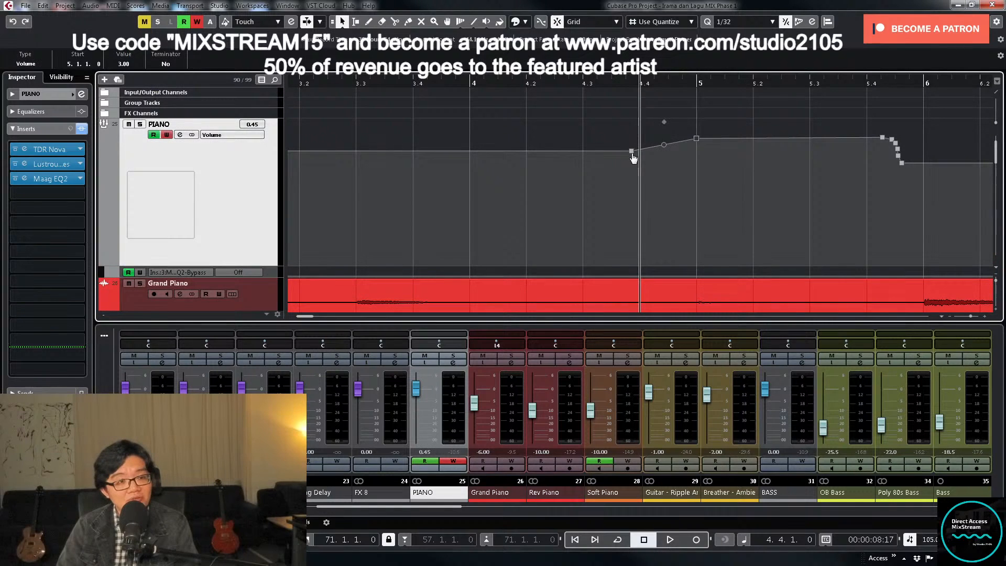
pyautogui.moveTo(633, 158); pyautogui.dragTo(686, 154)
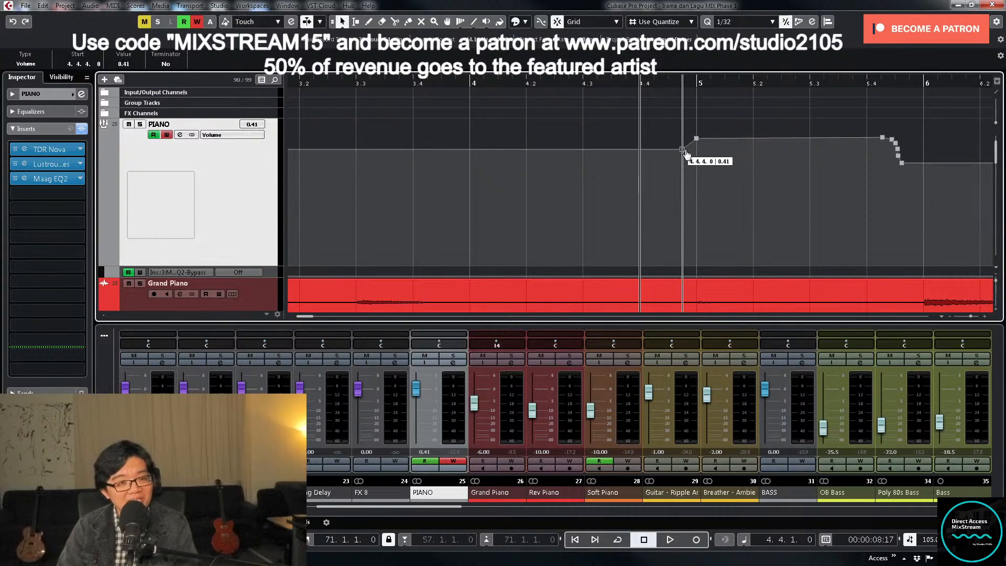
pyautogui.click(132, 64)
pyautogui.write('0')
pyautogui.press('Return')
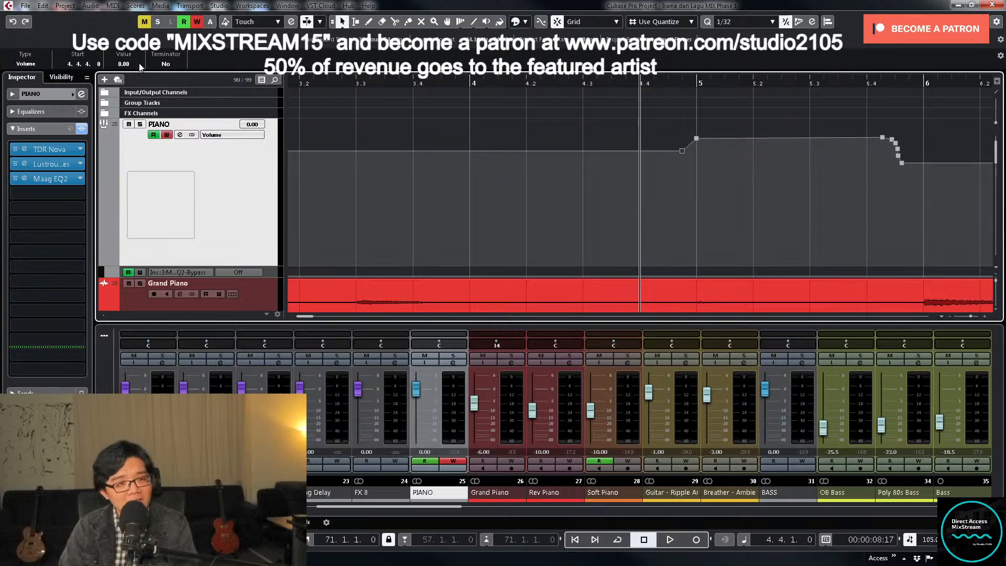
# - Delete the surplus points in the volume drop, set the bar 6 point to -2.5 and move the raised section's end just before bar 6
pyautogui.moveTo(886, 161); pyautogui.dragTo(929, 175)
pyautogui.press('Delete')
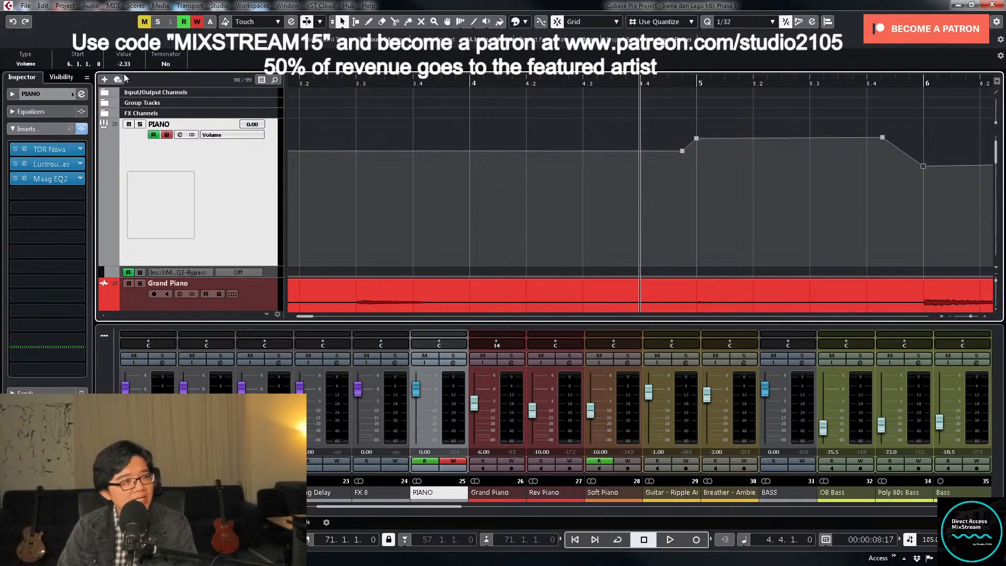
pyautogui.click(124, 64)
pyautogui.write('-2.5')
pyautogui.press('Return')
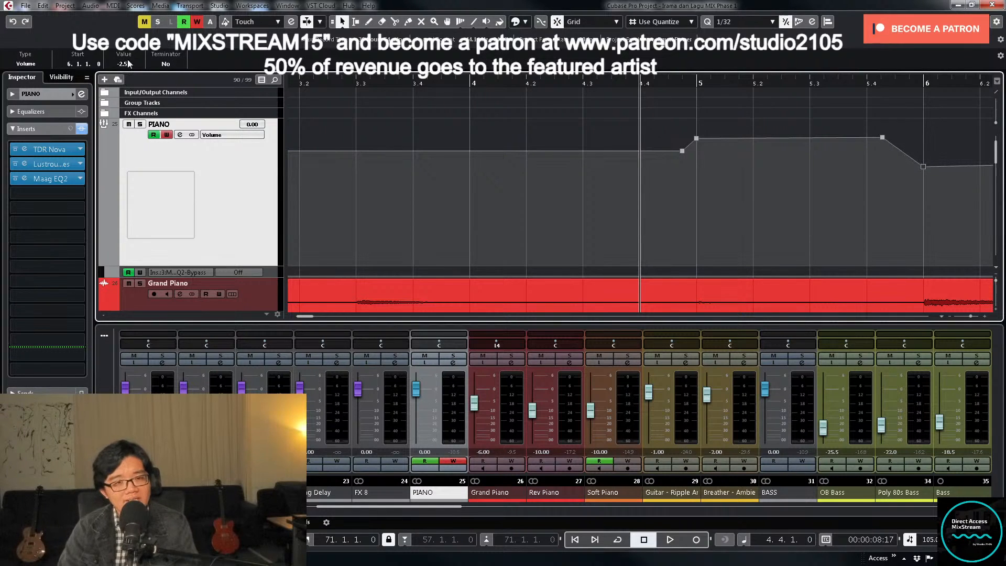
pyautogui.moveTo(883, 137); pyautogui.dragTo(916, 138)
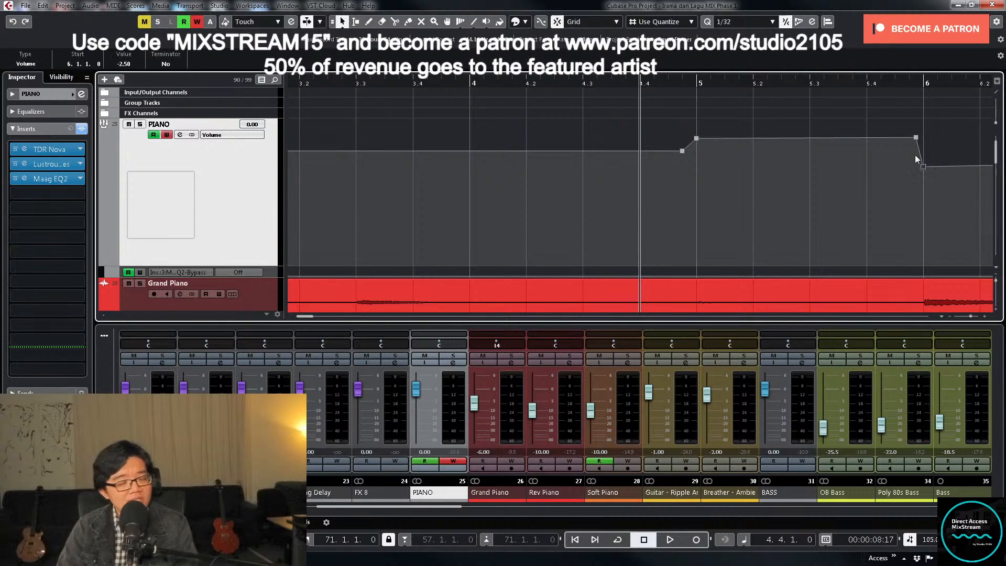
# - Set the PIANO volume point at bar 6 to 0
pyautogui.click(123, 64)
pyautogui.write('0')
pyautogui.press('Return')
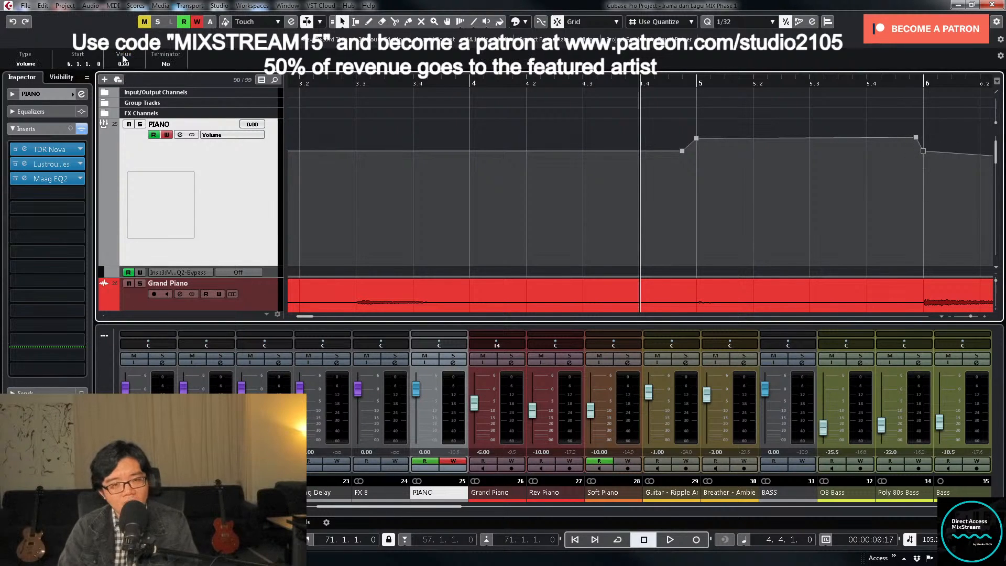
# - Set the lower PIANO volume point at the end of the dip, before bar 7, to -2
pyautogui.press('g')
pyautogui.press('g')
pyautogui.press('g')
pyautogui.press('g')
pyautogui.press('g')
pyautogui.press('g')
pyautogui.press('g')
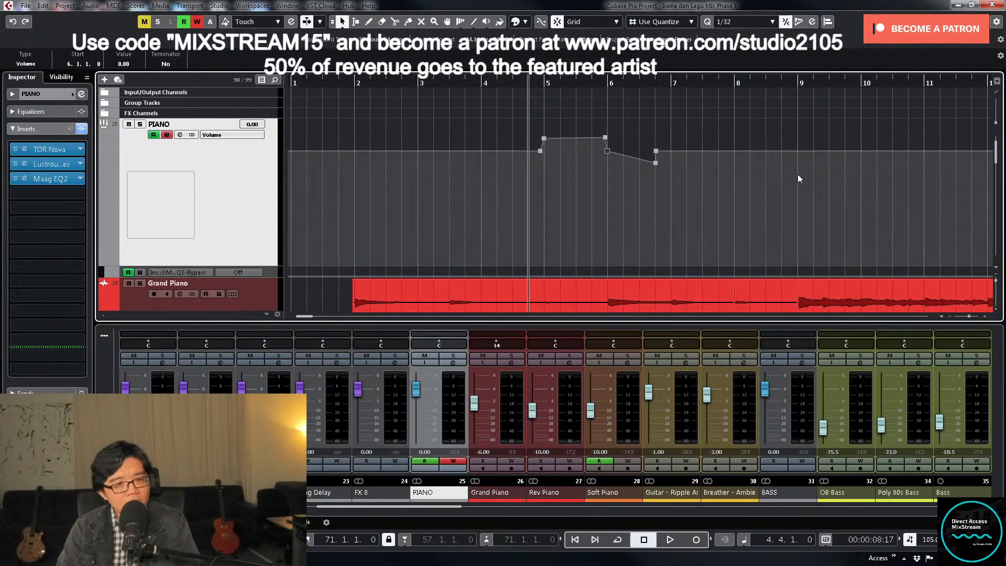
pyautogui.moveTo(590, 184); pyautogui.dragTo(626, 149)
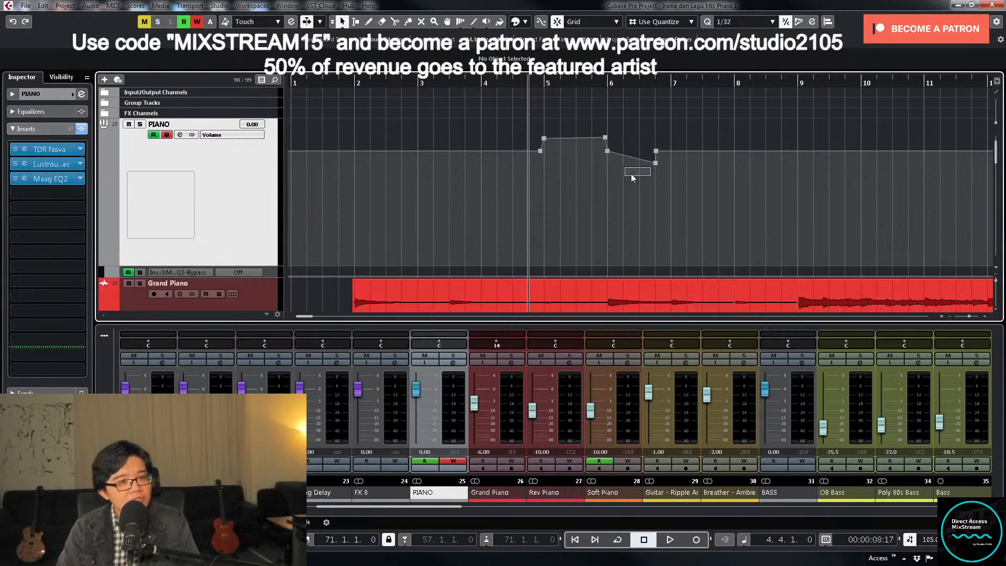
pyautogui.click(656, 163)
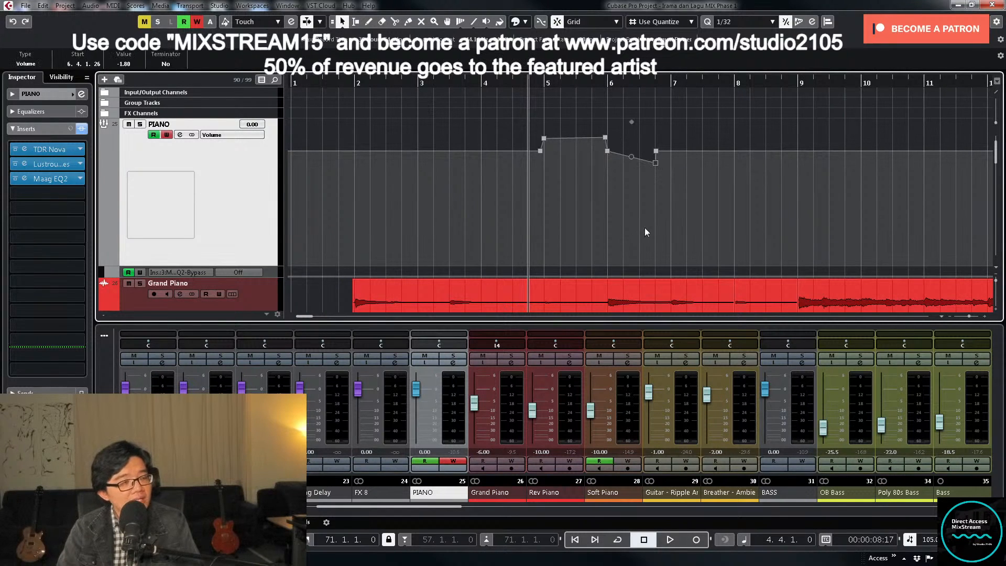
pyautogui.click(133, 62)
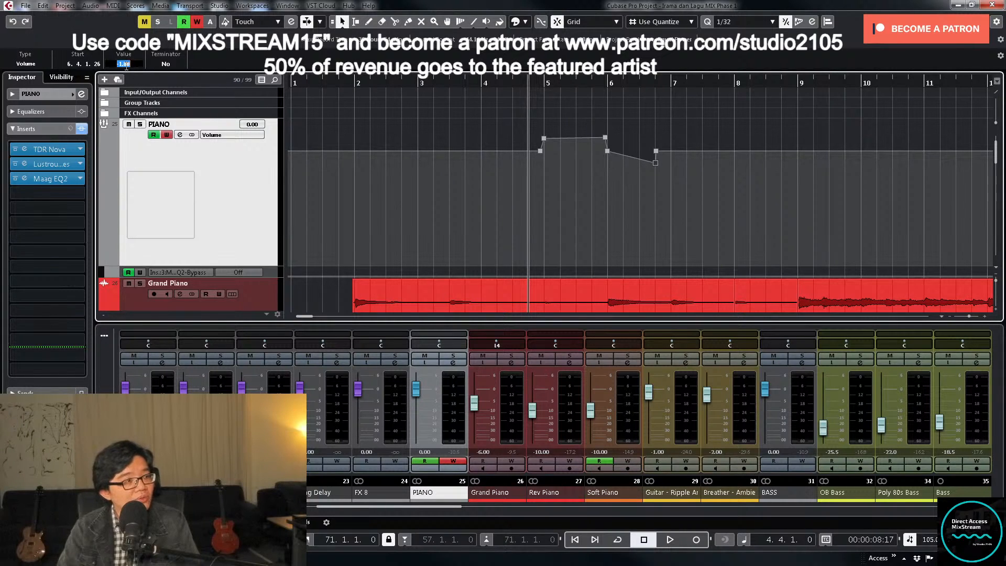
pyautogui.write('-2')
pyautogui.press('Return')
# - Set the PIANO volume point at bar 6, where the dip begins, to -2
pyautogui.moveTo(583, 176); pyautogui.dragTo(629, 141)
pyautogui.click(125, 64)
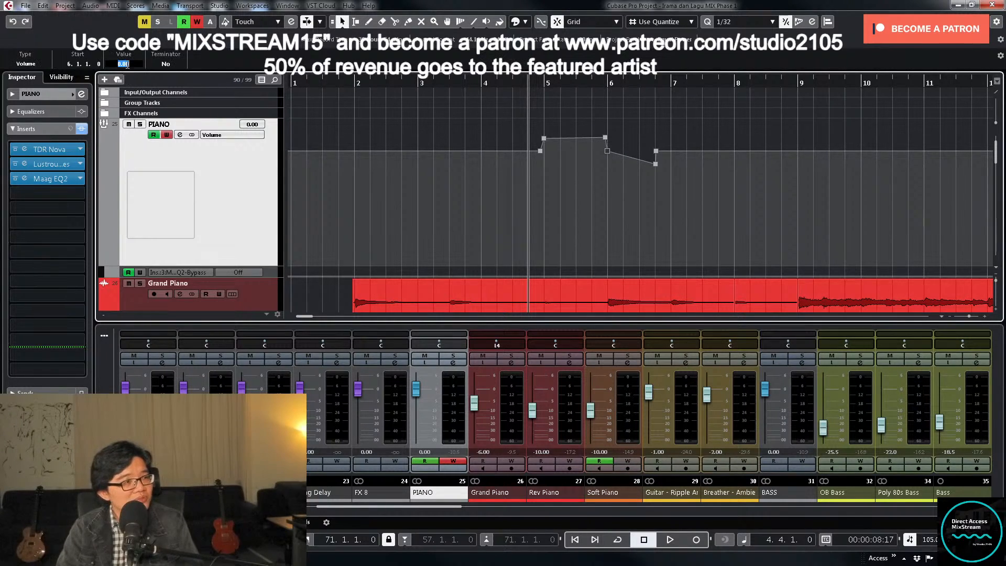
pyautogui.write('-2')
pyautogui.press('Return')
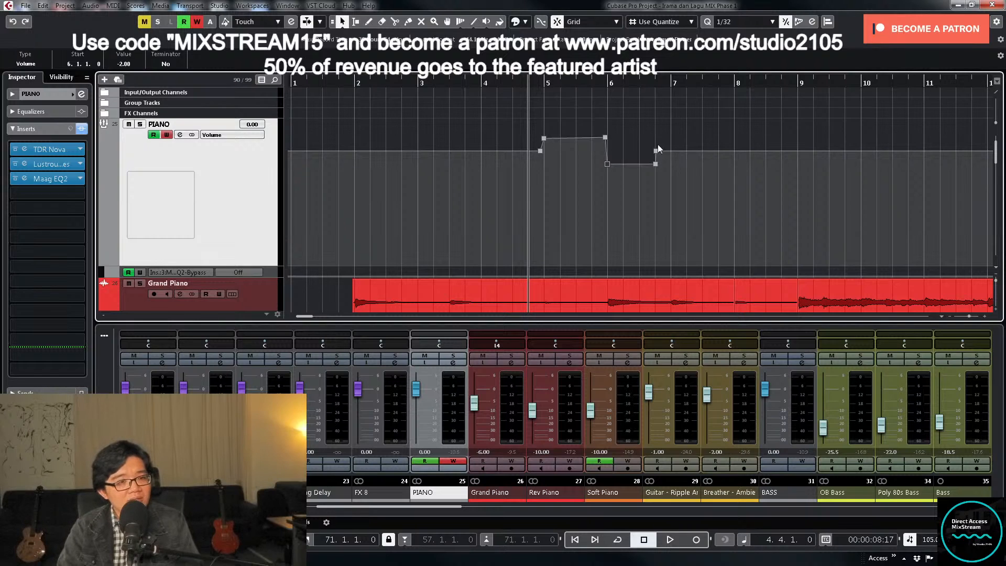
# - Extend the dip so it returns at bar 7, start playback and set the raised section's end point before bar 6 to 3
pyautogui.moveTo(656, 151)
pyautogui.mouseDown()
pyautogui.moveTo(672, 152)
pyautogui.moveTo(667, 165)
pyautogui.mouseUp()
pyautogui.press('space')
pyautogui.click(605, 137)
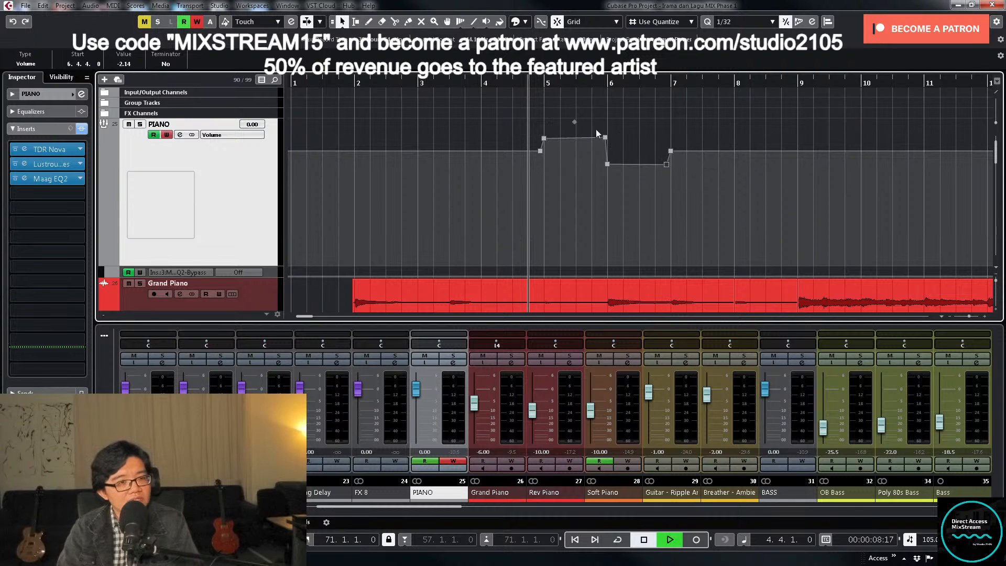
pyautogui.click(132, 63)
pyautogui.write('3.29')
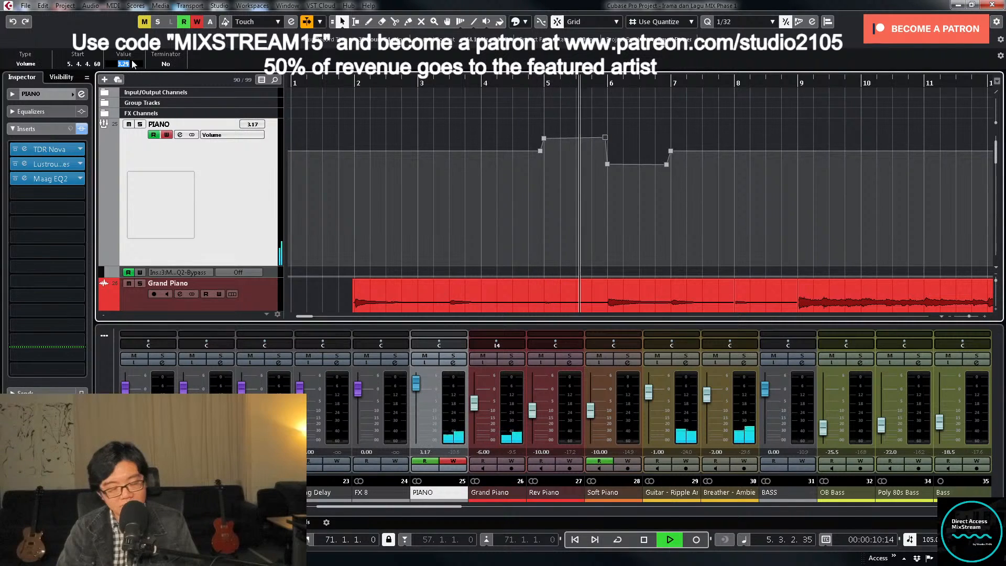
pyautogui.press('Return')
# - Listen on past bar 8, stop playback and set the dip's end point at 6.4.4 to -2
pyautogui.click(760, 129)
pyautogui.press('g')
pyautogui.press('g')
pyautogui.press('g')
pyautogui.press('g')
pyautogui.press('g')
pyautogui.press('g')
pyautogui.press('g')
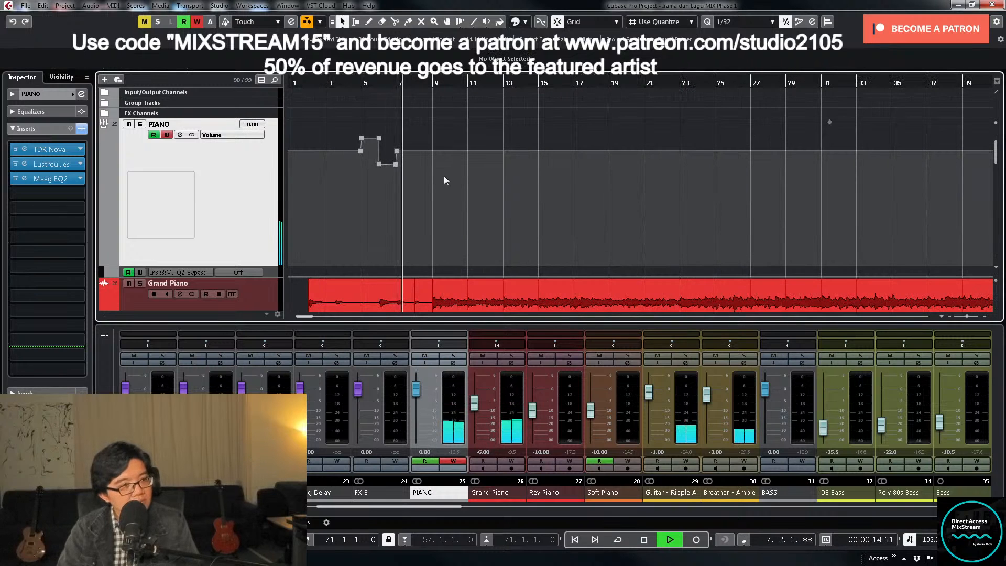
pyautogui.click(379, 164)
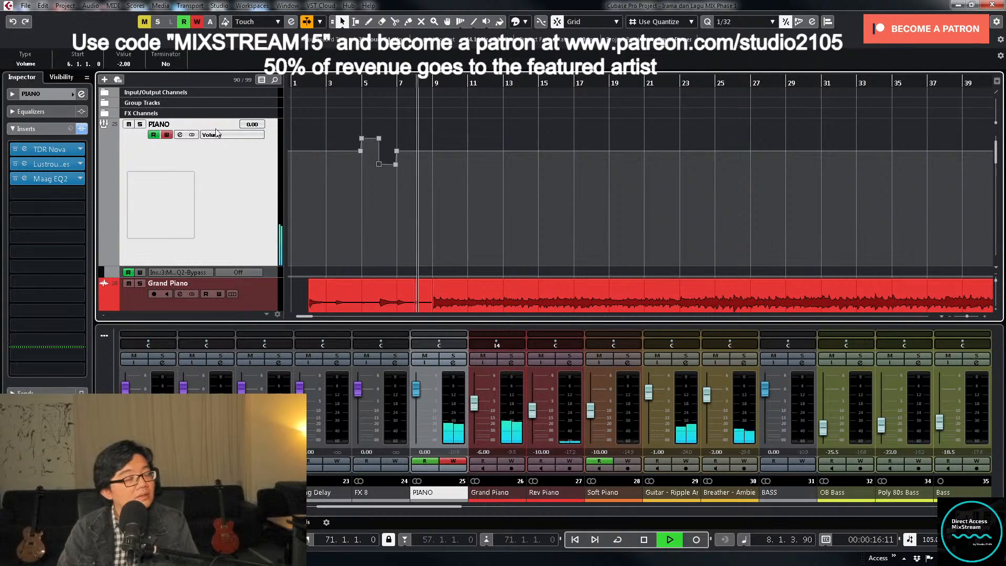
pyautogui.click(396, 165)
pyautogui.press('space')
pyautogui.click(121, 63)
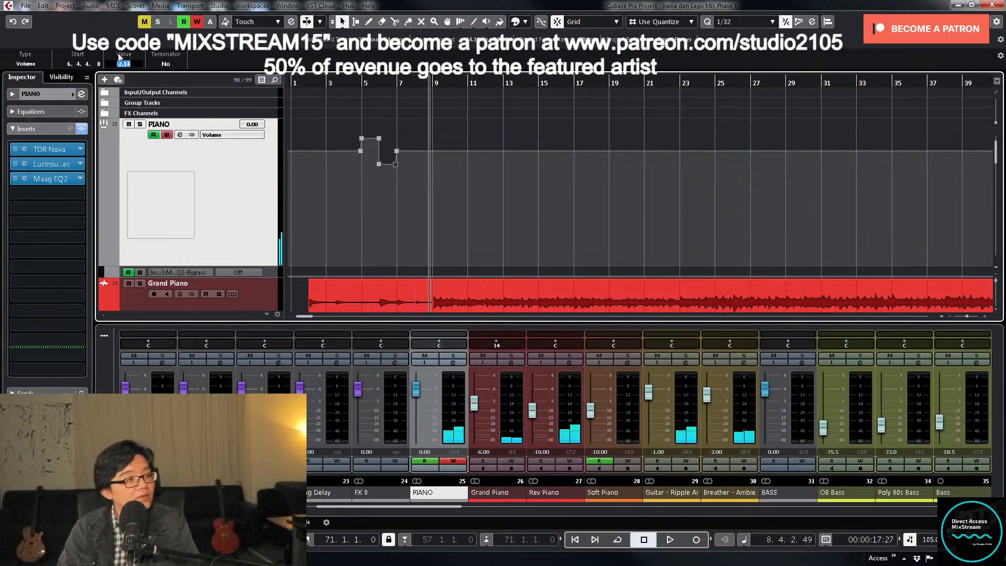
pyautogui.write('-2')
pyautogui.press('Return')
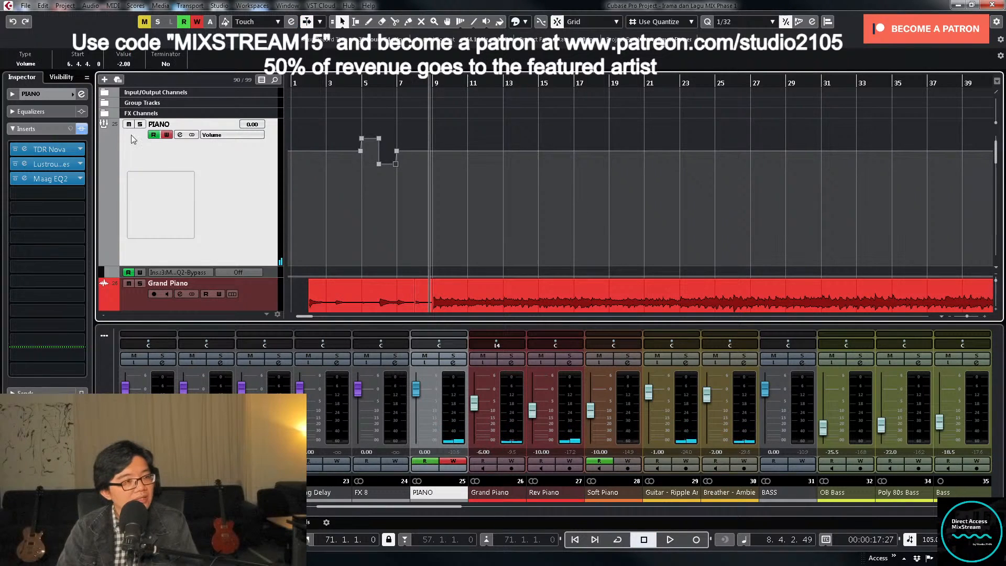
# - Disable automation writing on PIANO, shrink its track height and show the whole song
pyautogui.click(166, 135)
pyautogui.press('z')
pyautogui.press('z')
pyautogui.hotkey('shift', 'f')
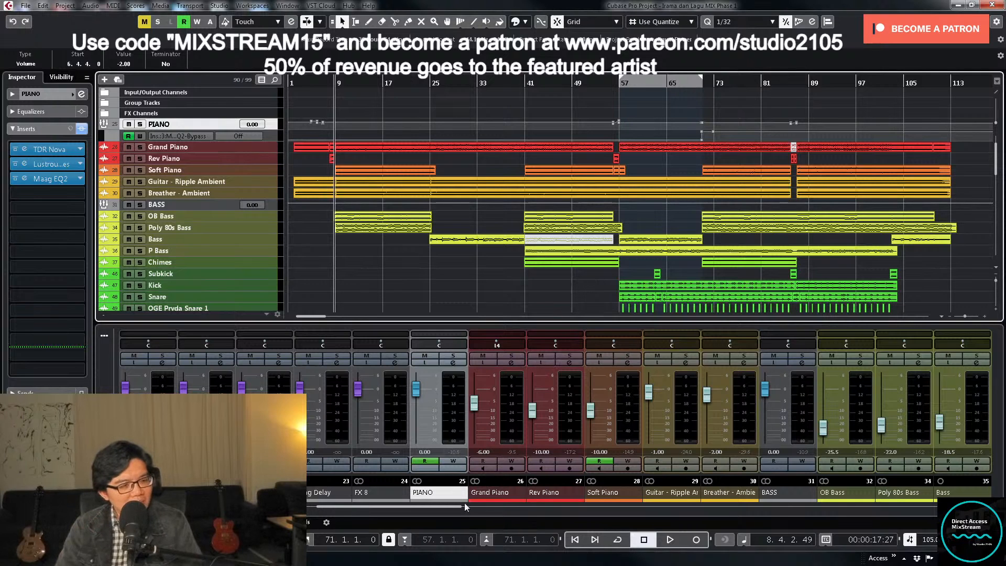
# - Open the STEREO group's channel settings and load the Plugin Alliance SPL IRON compressor into the sixth insert slot
pyautogui.moveTo(456, 508); pyautogui.dragTo(325, 517)
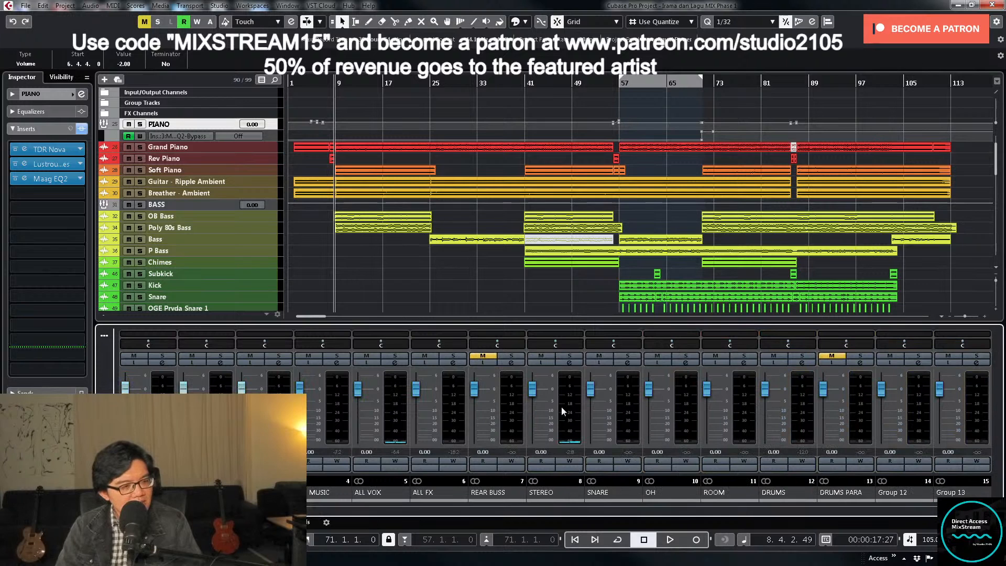
pyautogui.click(570, 363)
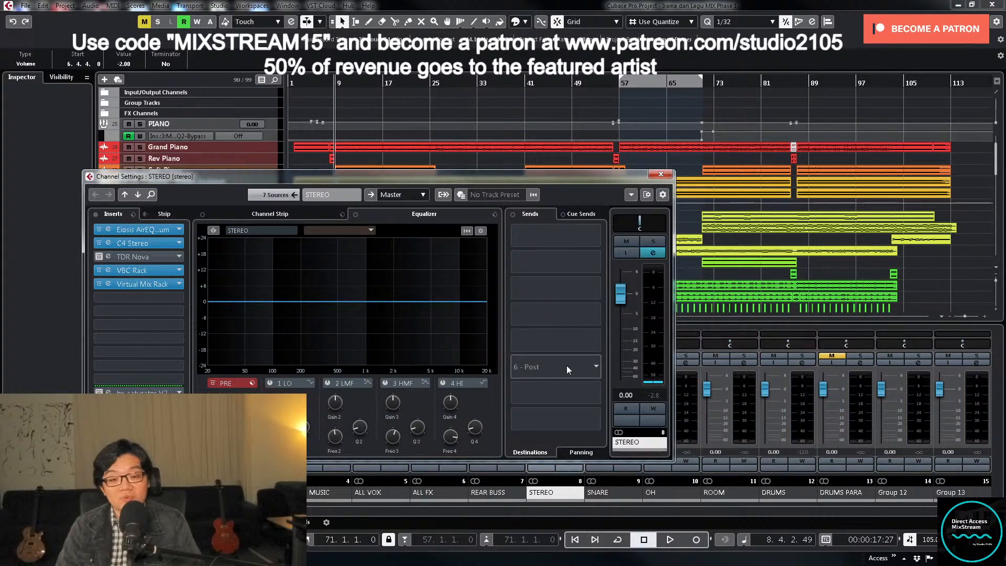
pyautogui.click(178, 299)
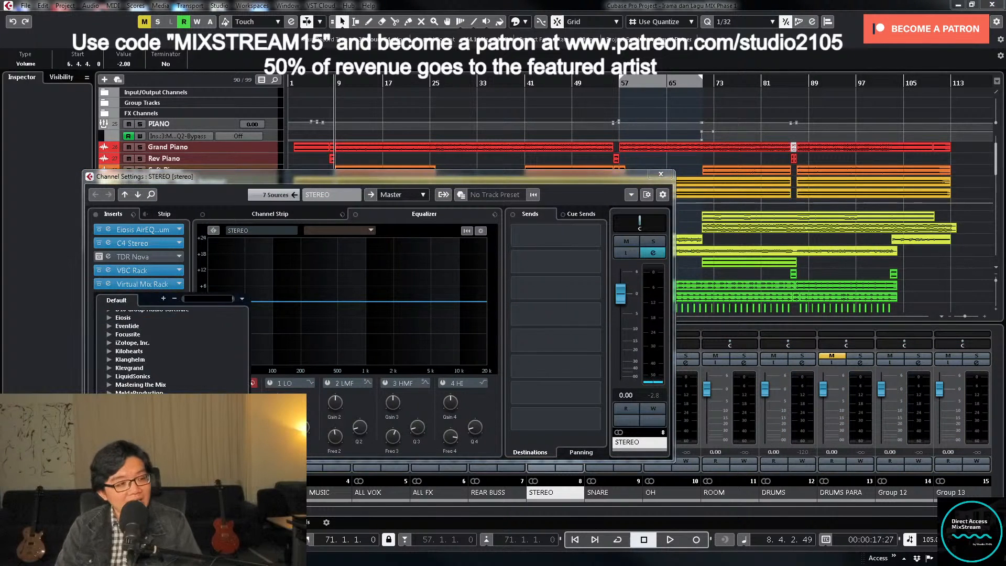
pyautogui.scroll(-3, 173, 351)
pyautogui.scroll(3, 142, 391)
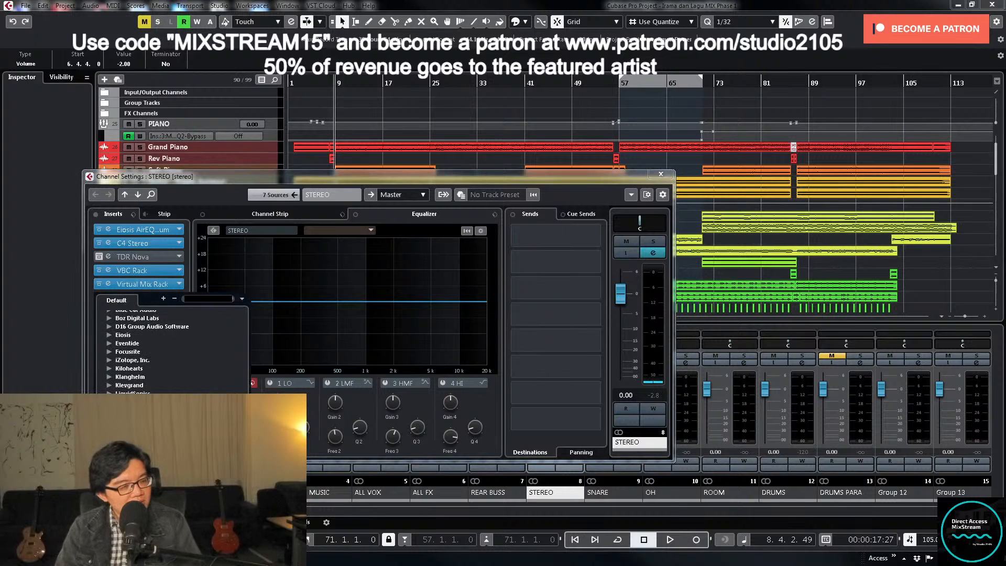
pyautogui.click(109, 452)
pyautogui.scroll(-3, 136, 445)
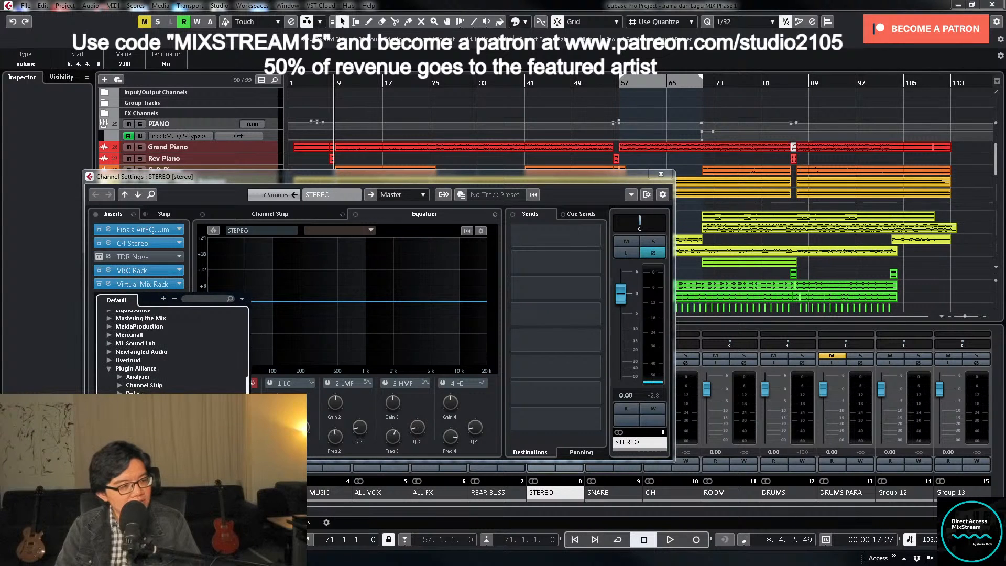
pyautogui.scroll(-5, 173, 352)
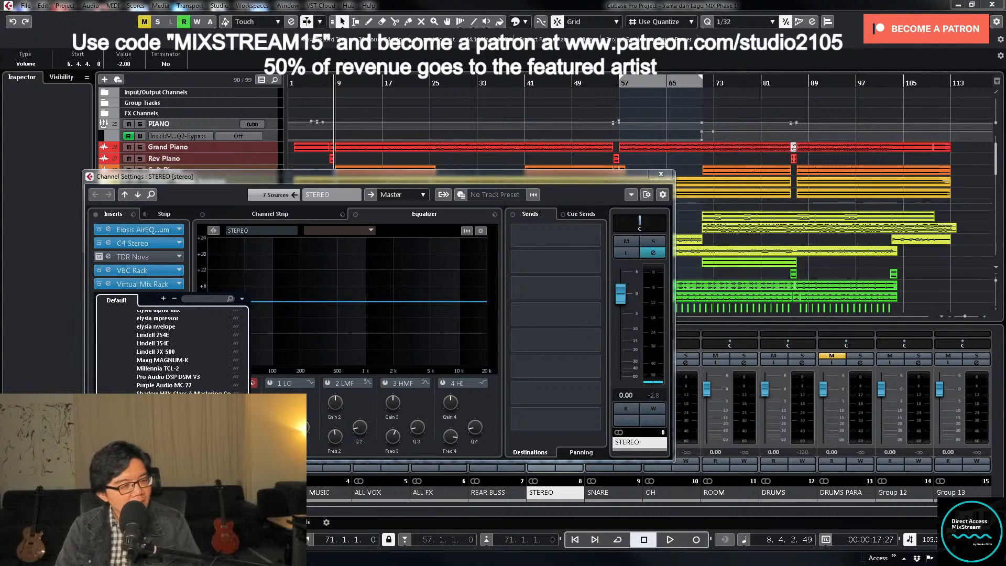
pyautogui.doubleClick(202, 337)
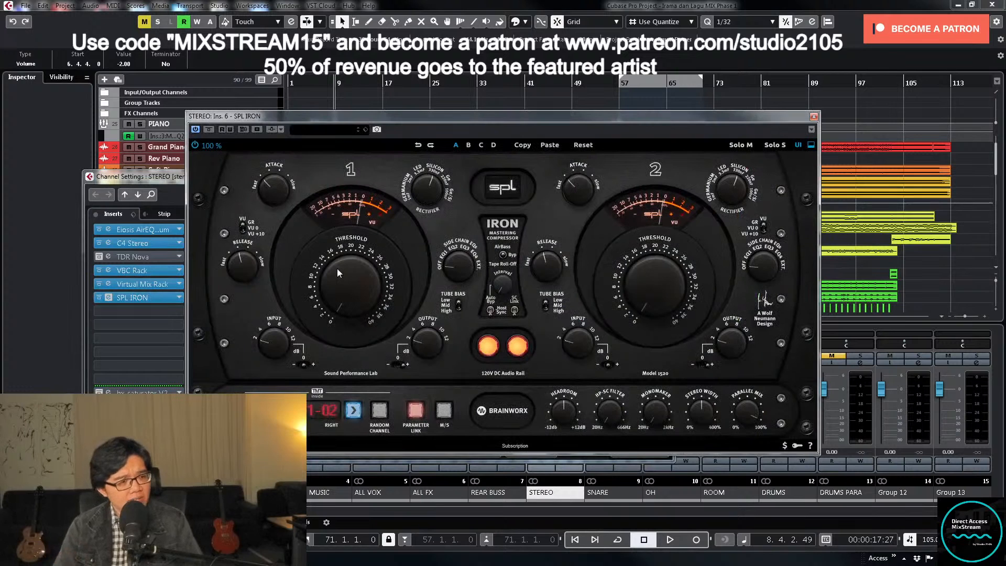
# - Load the preset 29 MR_Mix Buss in SPL IRON and turn off Parameter Link
pyautogui.click(328, 130)
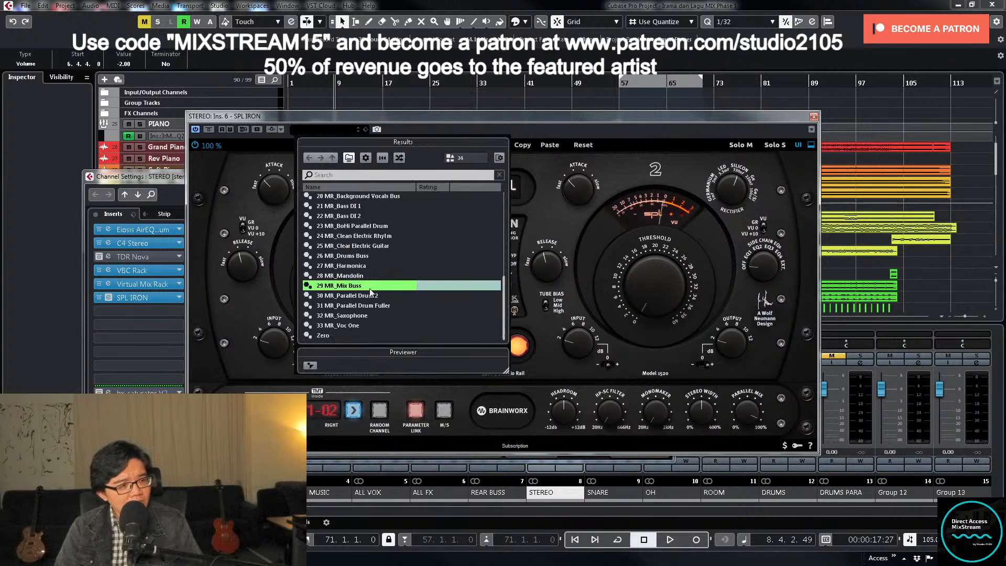
pyautogui.doubleClick(364, 286)
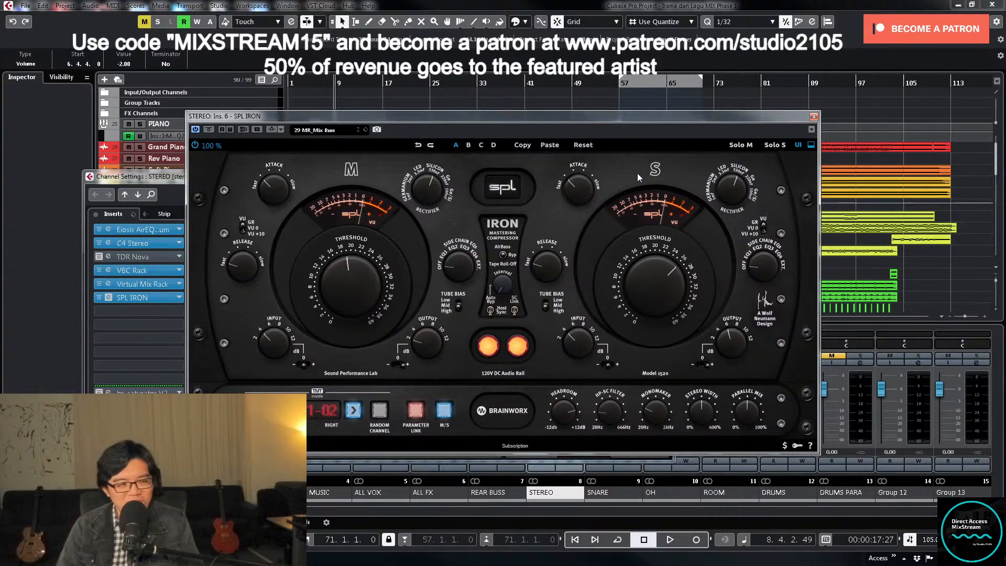
pyautogui.click(418, 412)
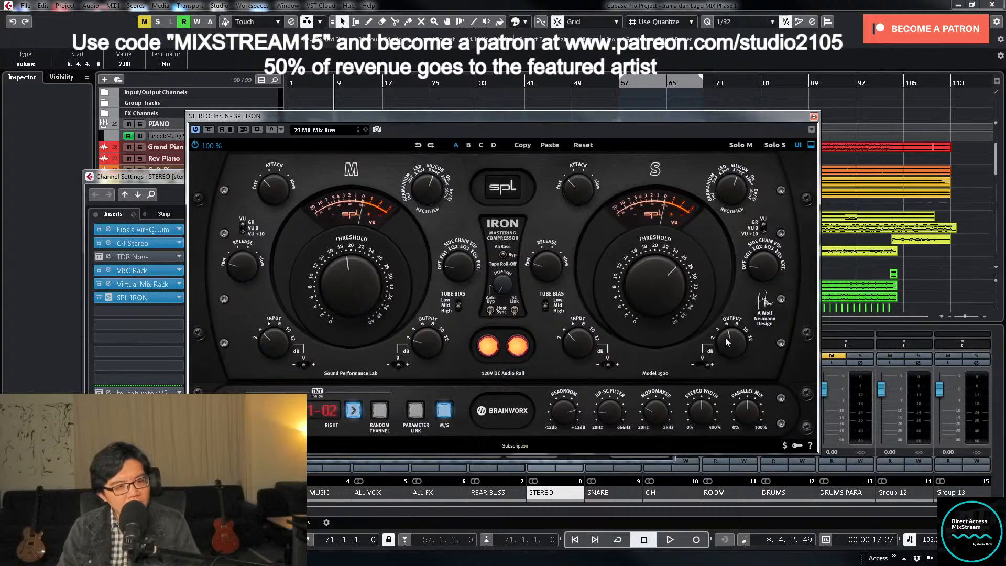
# - Play the song from bar 71 and reopen SPL IRON on the STEREO group
pyautogui.click(814, 116)
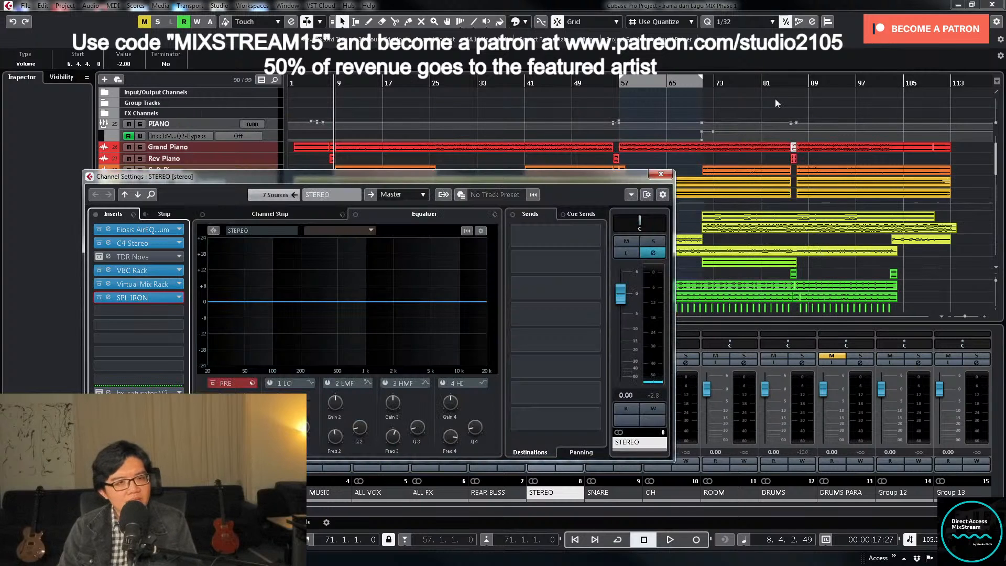
pyautogui.click(703, 83)
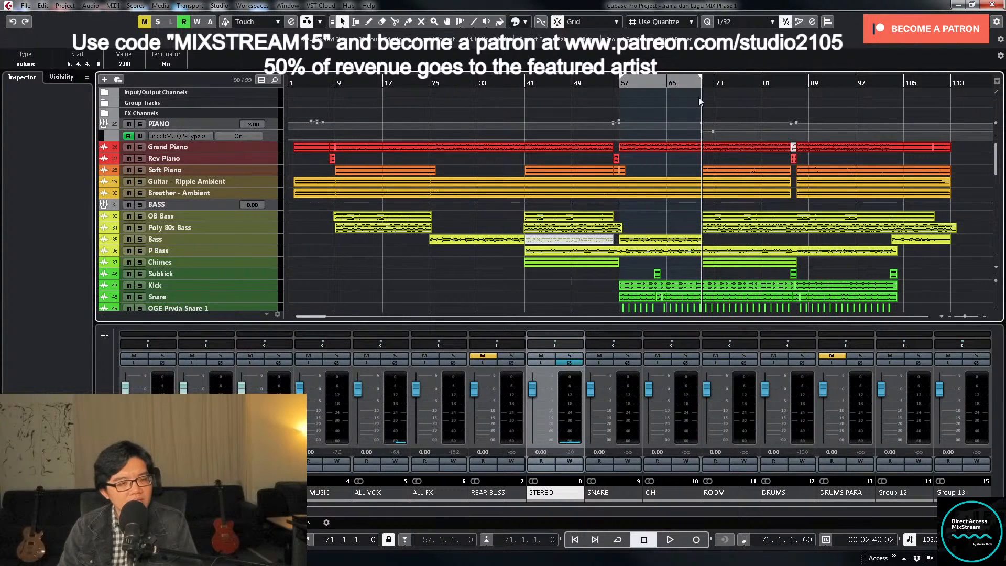
pyautogui.press('space')
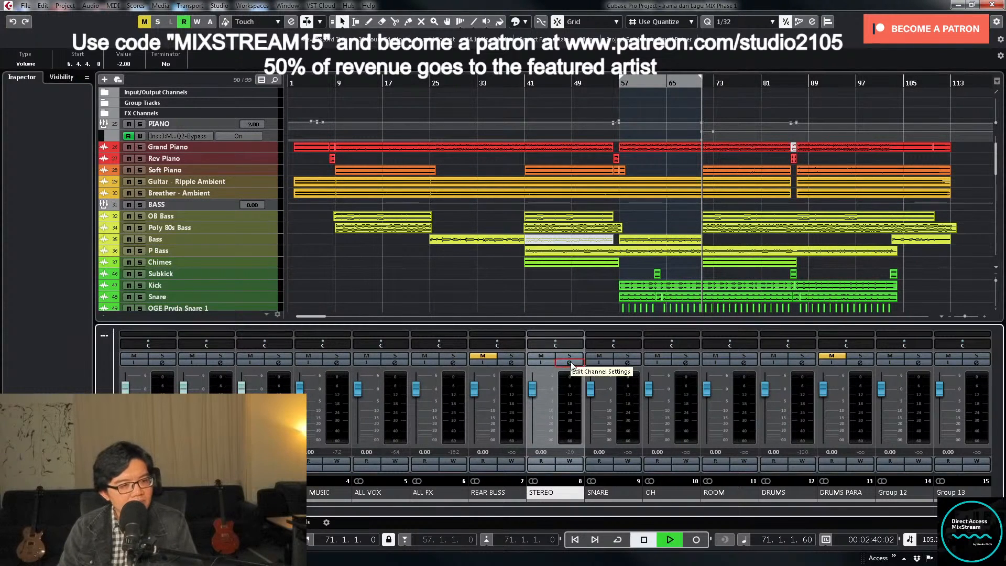
pyautogui.click(570, 362)
pyautogui.click(162, 297)
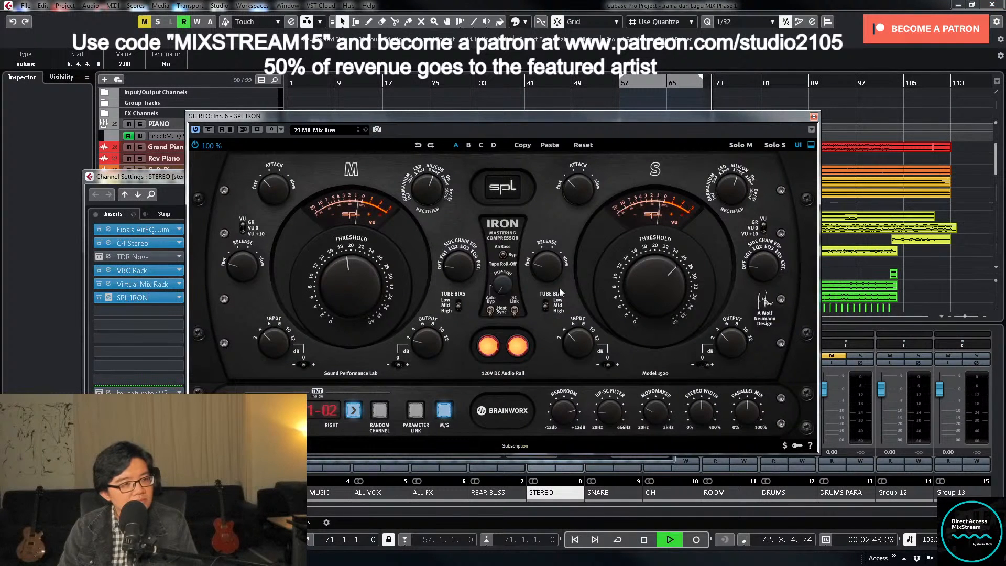
# - Compare the mix with SPL IRON bypassed and active up to about bar 87, and stop playback
pyautogui.press('space')
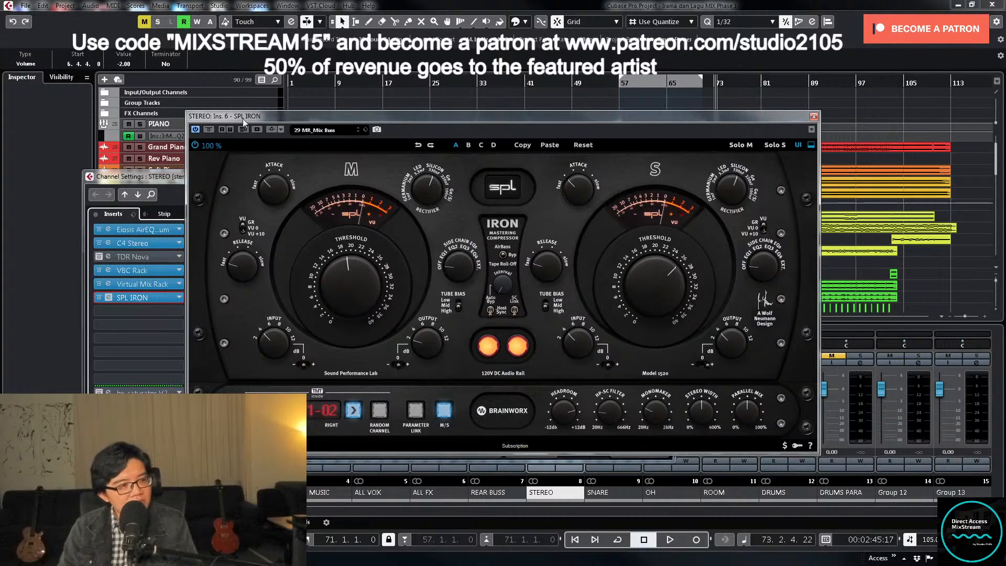
pyautogui.press('space')
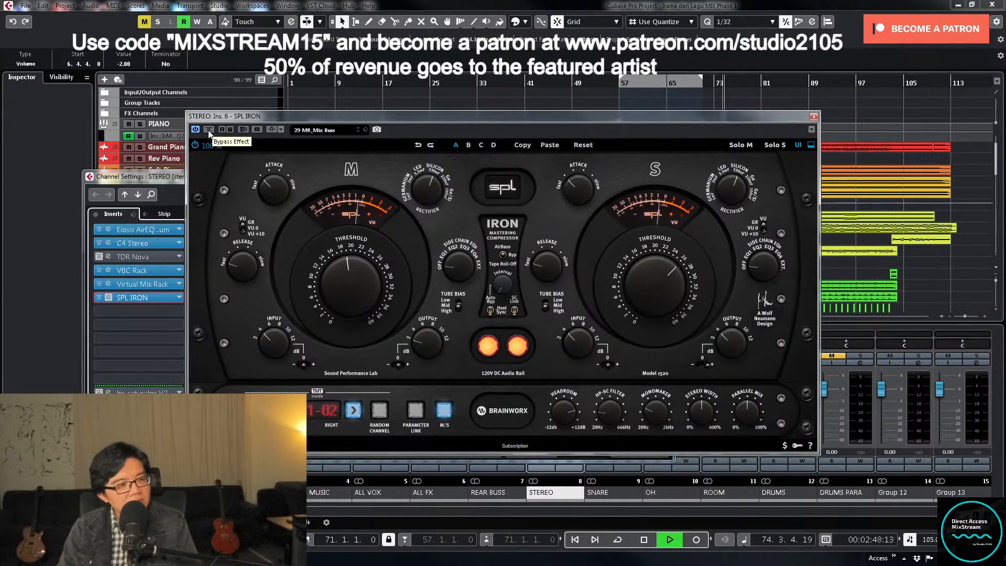
pyautogui.click(208, 130)
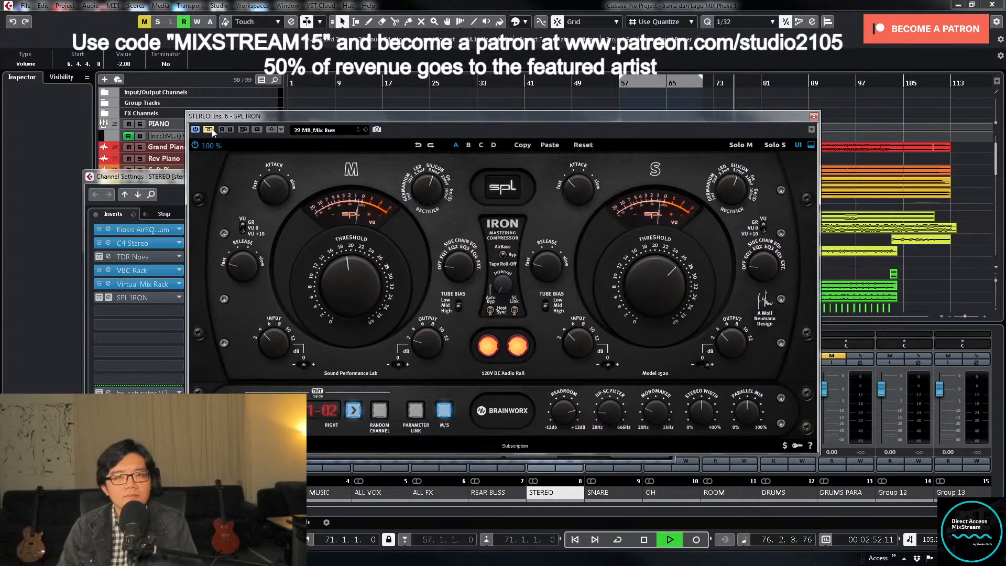
pyautogui.click(211, 130)
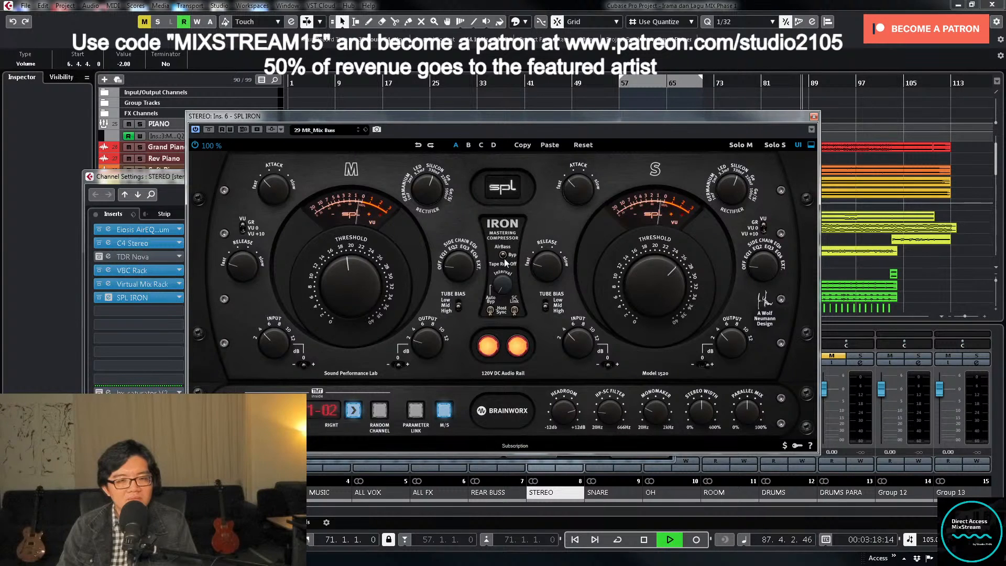
pyautogui.press('space')
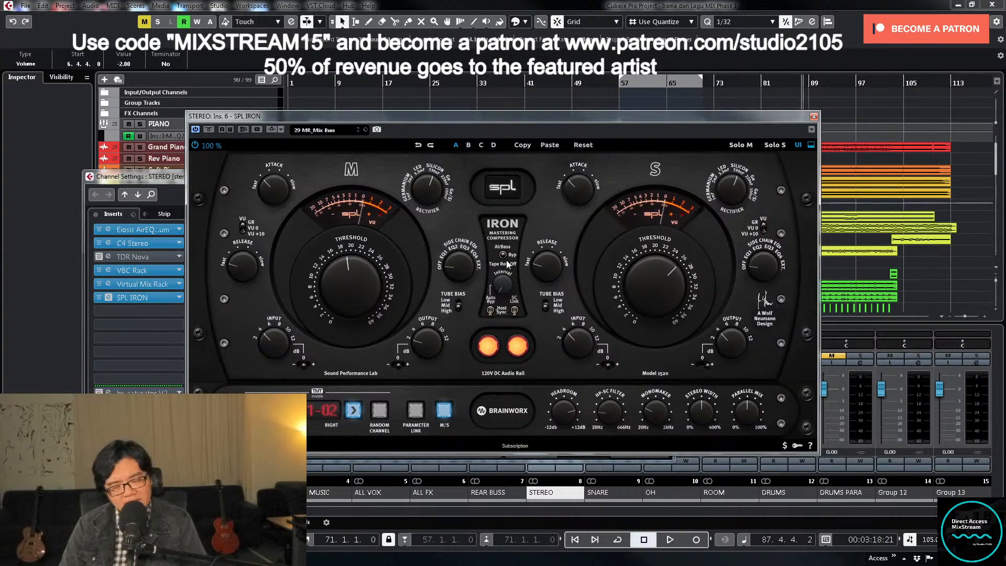
# - Lower the PIANO volume automation points from bar 71 to bar 87 by 0.5 dB and show all tracks again
pyautogui.click(814, 117)
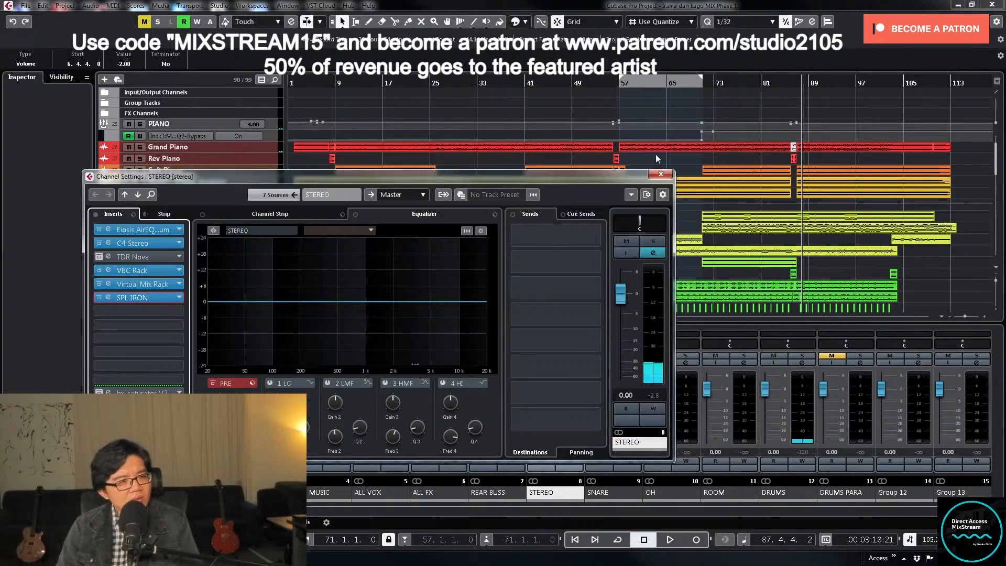
pyautogui.click(278, 122)
pyautogui.press('z')
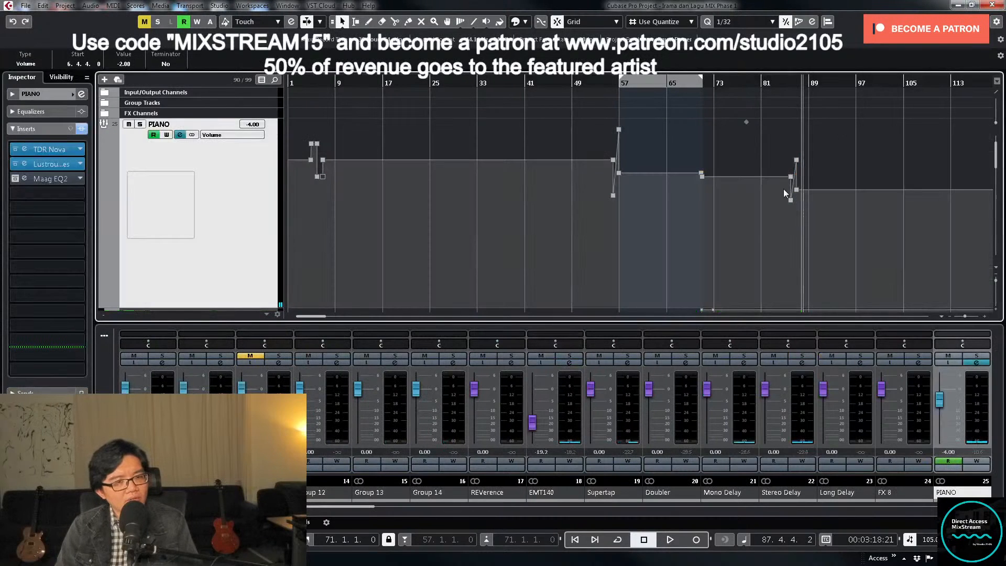
pyautogui.click(702, 176)
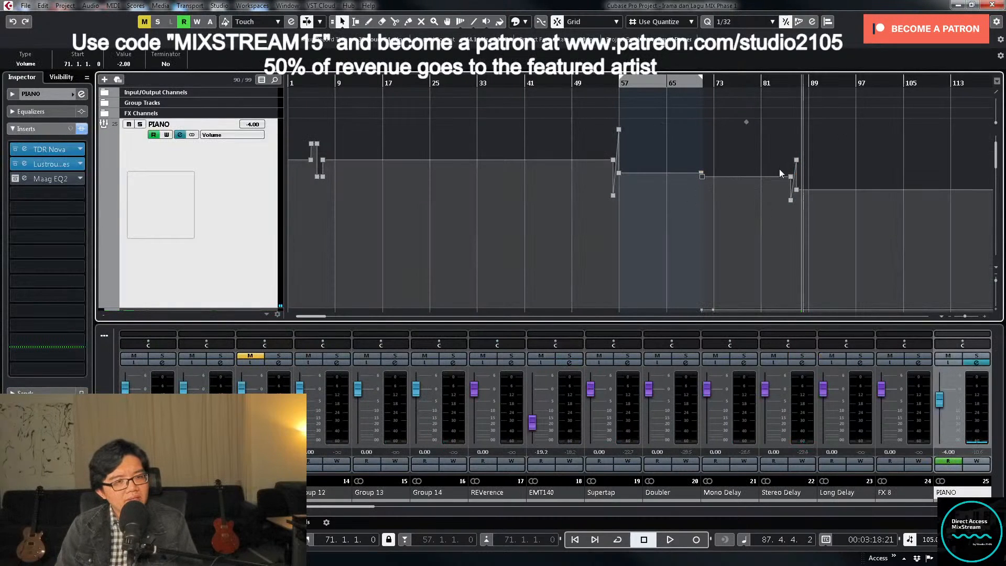
pyautogui.moveTo(773, 166); pyautogui.dragTo(804, 187)
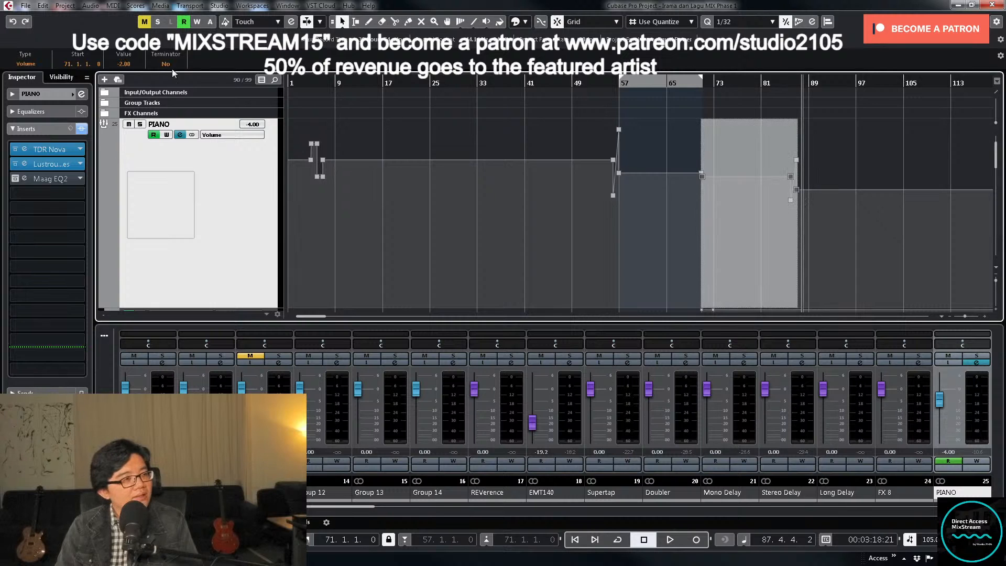
pyautogui.click(136, 64)
pyautogui.write('-2')
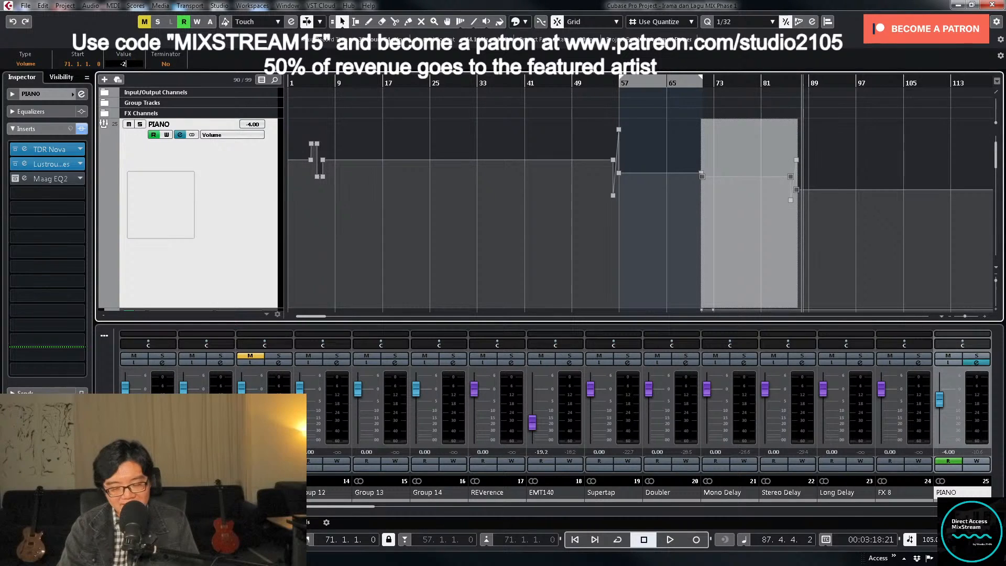
pyautogui.press('Return')
pyautogui.click(852, 168)
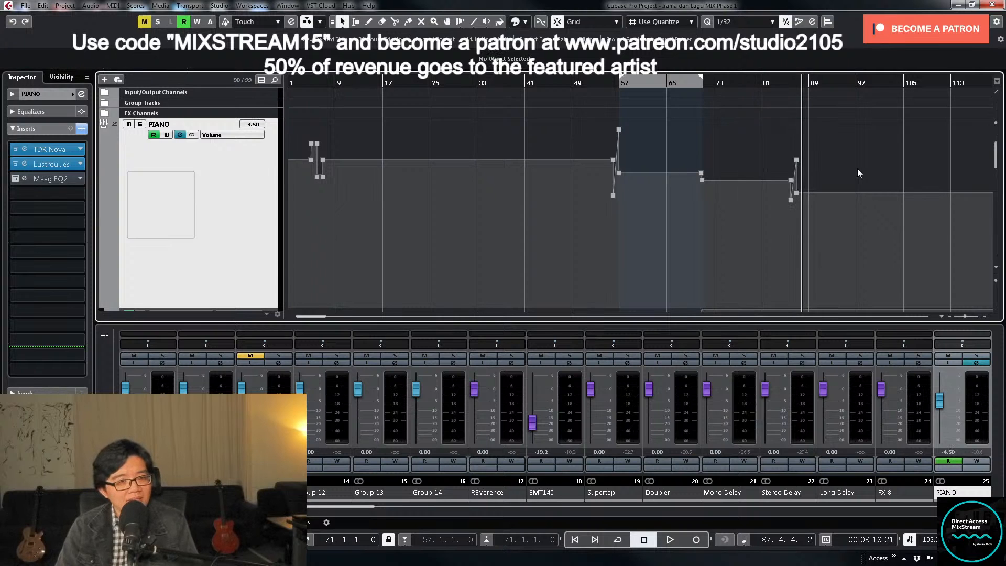
pyautogui.press('z')
# - Load the UAD API 560 equalizer into the STEREO group's seventh insert slot, and close the plug-in and channel settings
pyautogui.scroll(-8, 859, 156)
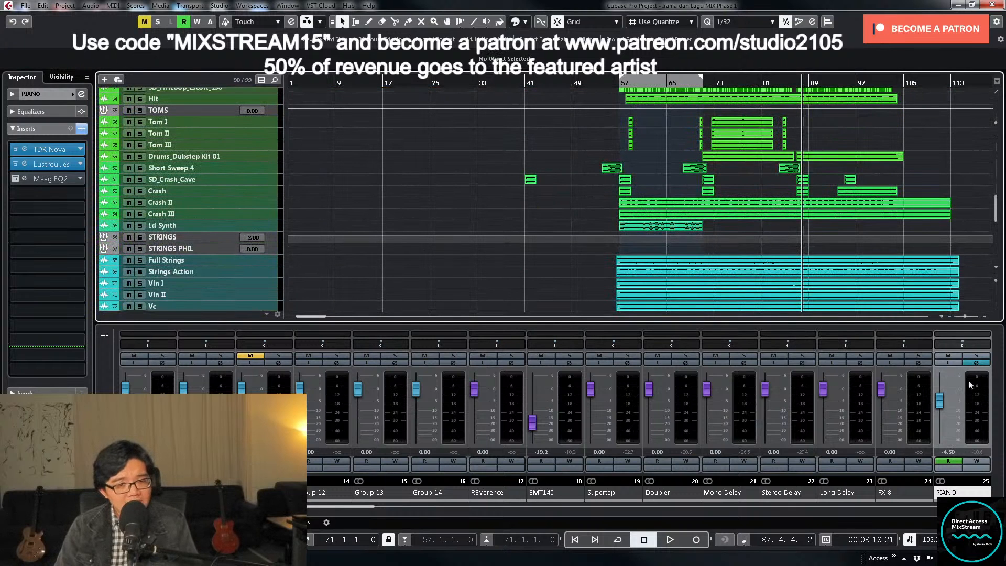
pyautogui.moveTo(368, 508); pyautogui.dragTo(315, 508)
pyautogui.click(390, 362)
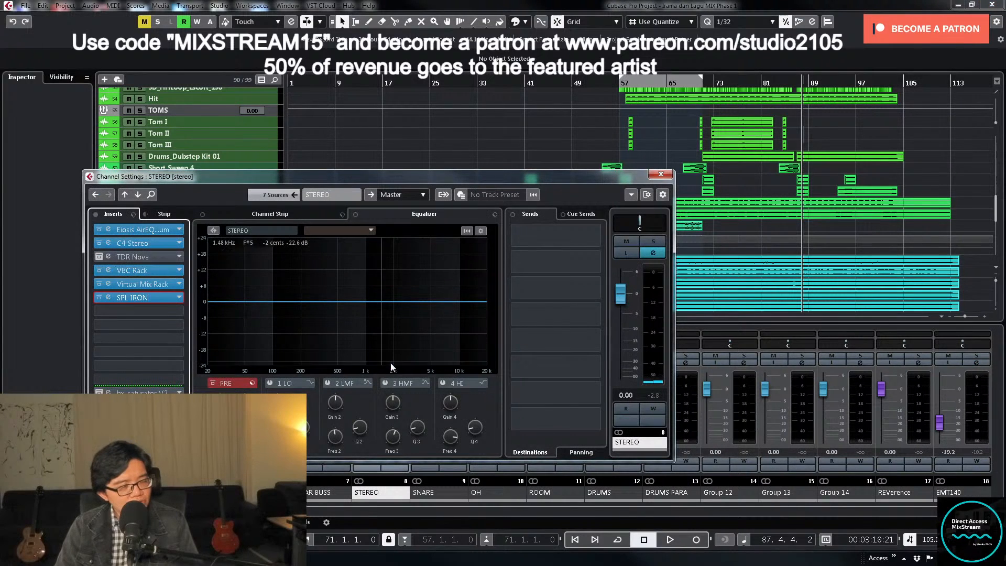
pyautogui.click(160, 310)
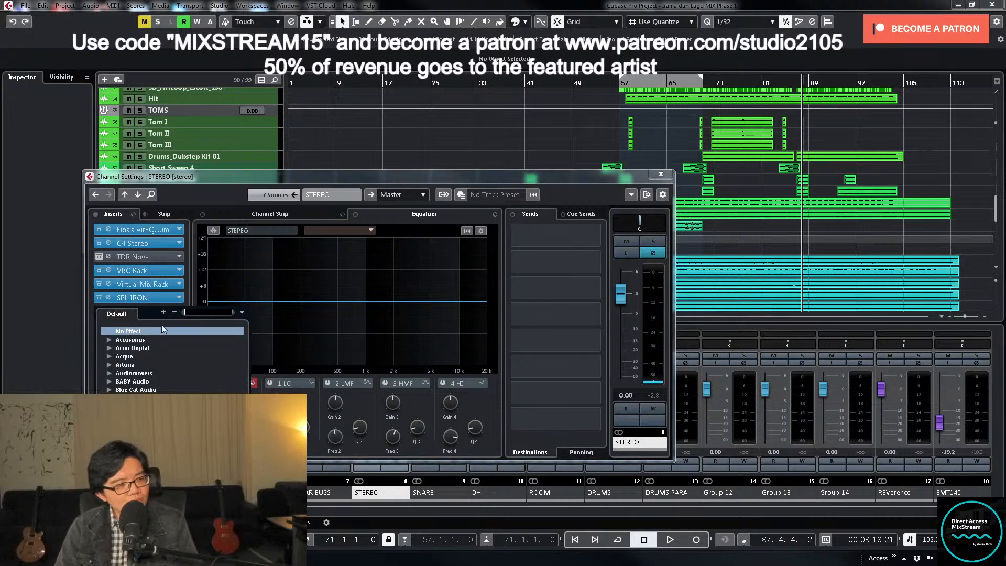
pyautogui.scroll(-6, 173, 366)
pyautogui.scroll(-1, 173, 356)
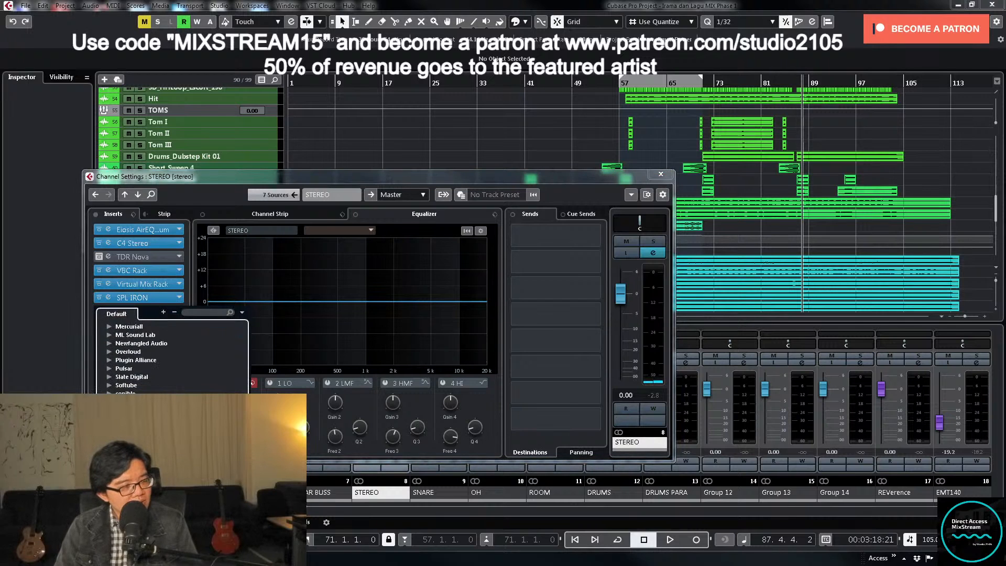
pyautogui.scroll(-5, 173, 357)
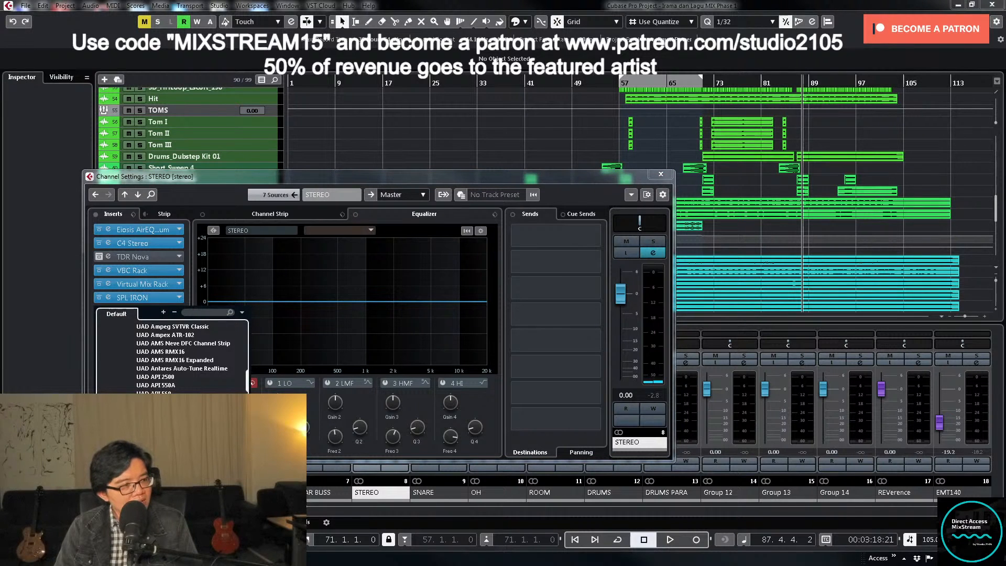
pyautogui.click(154, 392)
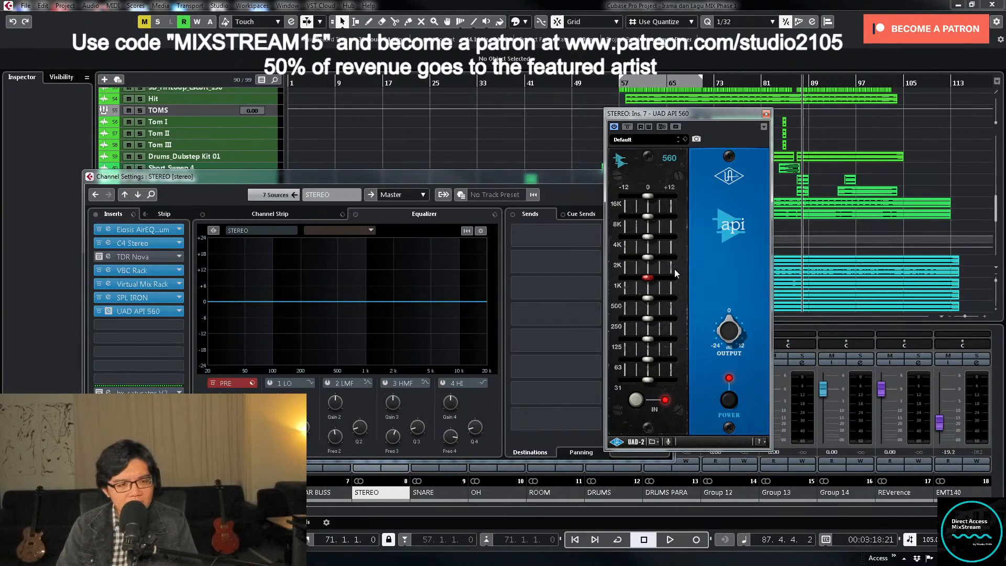
pyautogui.click(766, 114)
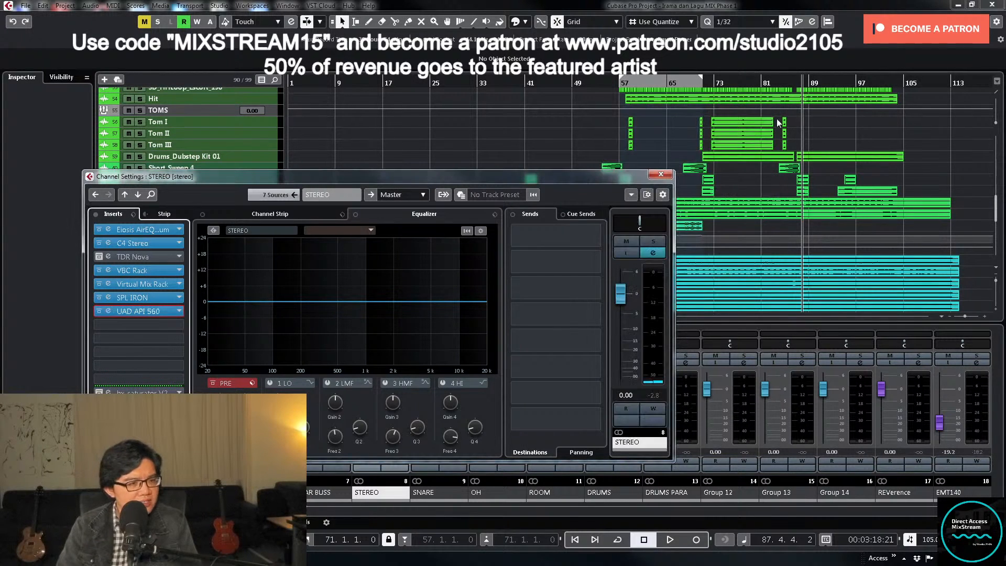
pyautogui.click(658, 176)
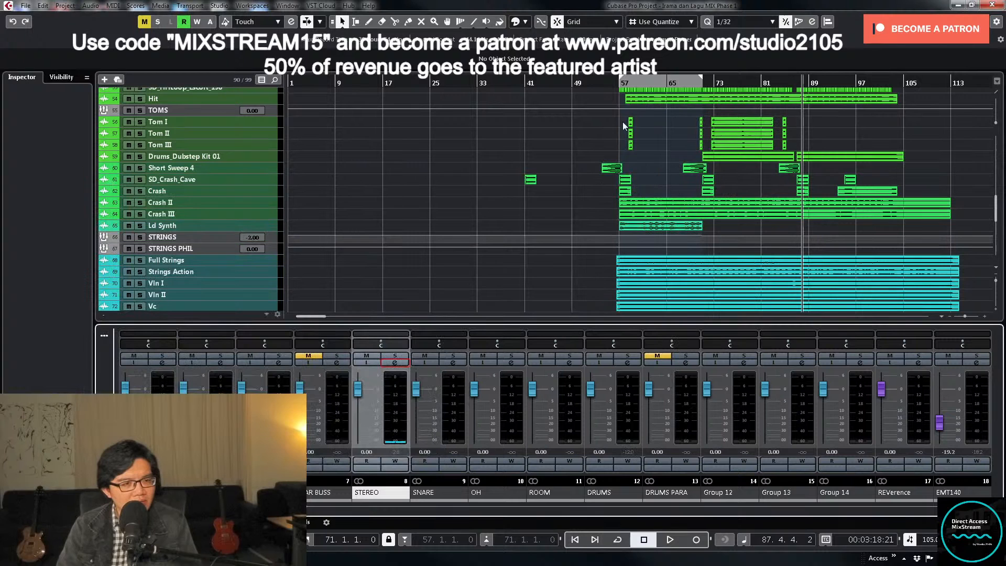
# - Shrink the PIANO track height and hide its insert-bypass automation lane
pyautogui.click(618, 82)
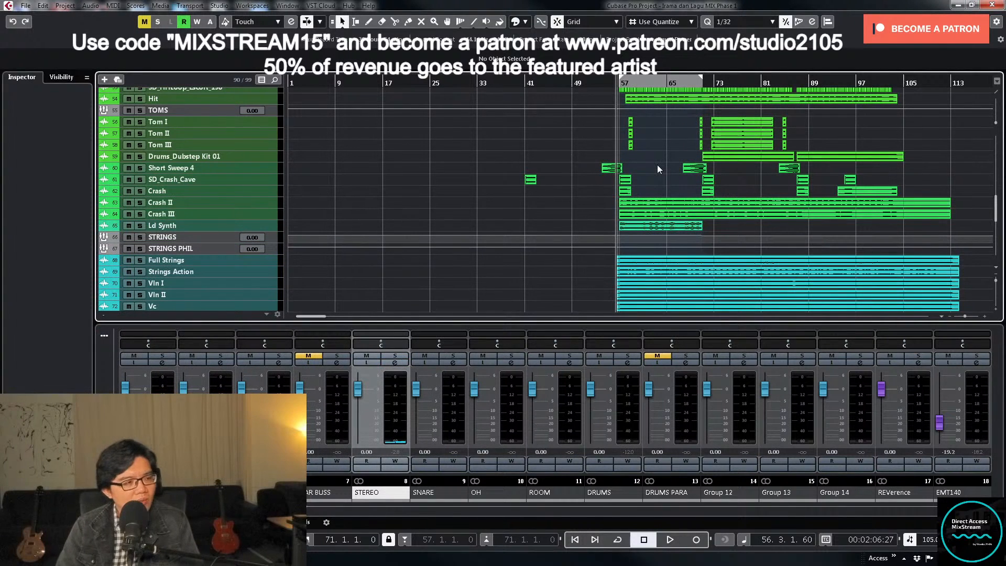
pyautogui.scroll(10, 767, 172)
pyautogui.scroll(6, 764, 170)
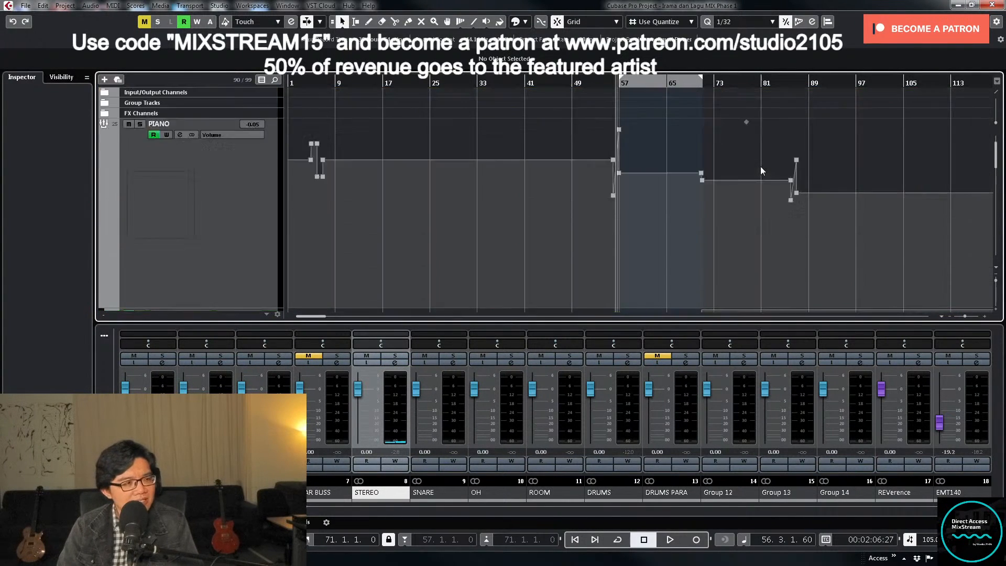
pyautogui.click(231, 208)
pyautogui.press('z')
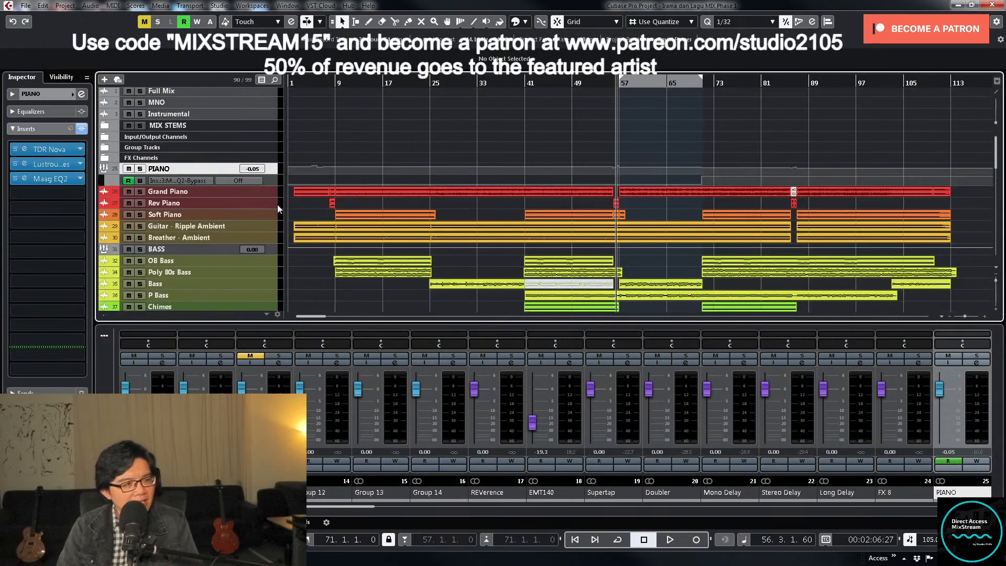
pyautogui.click(107, 181)
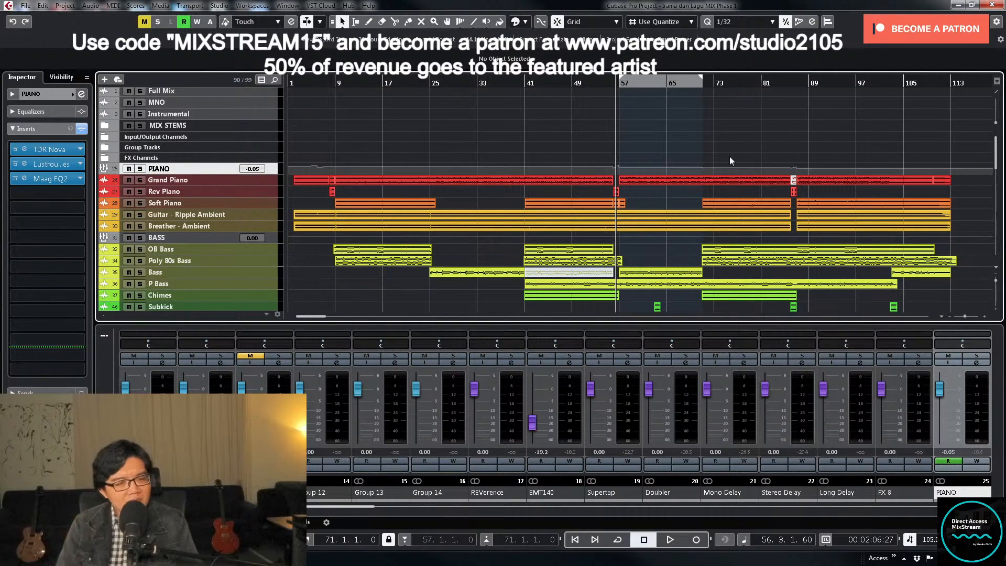
# - Place the playback cursor in bar 62, before the section change at bar 71
pyautogui.click(692, 84)
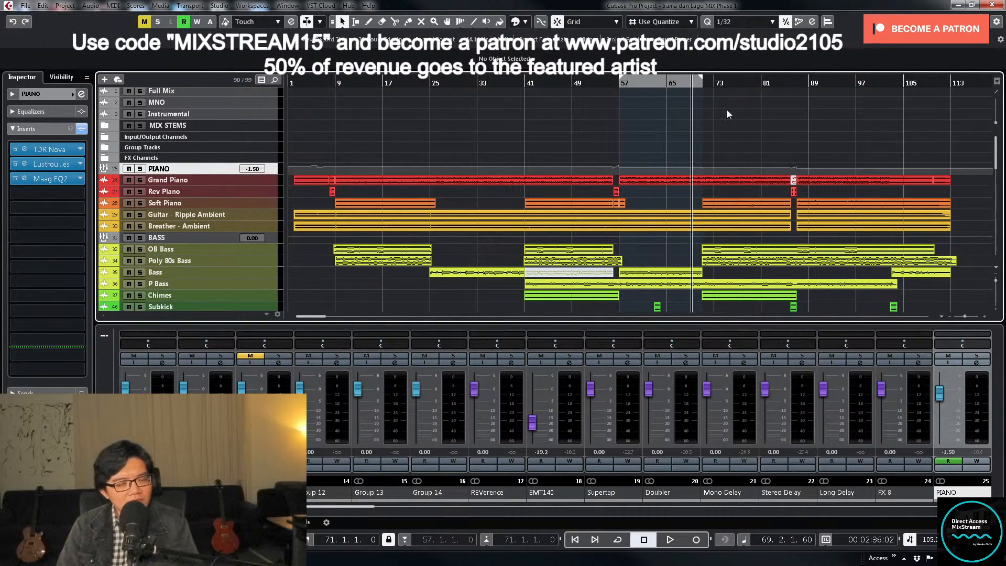
pyautogui.scroll(-10, 758, 161)
pyautogui.scroll(4, 790, 158)
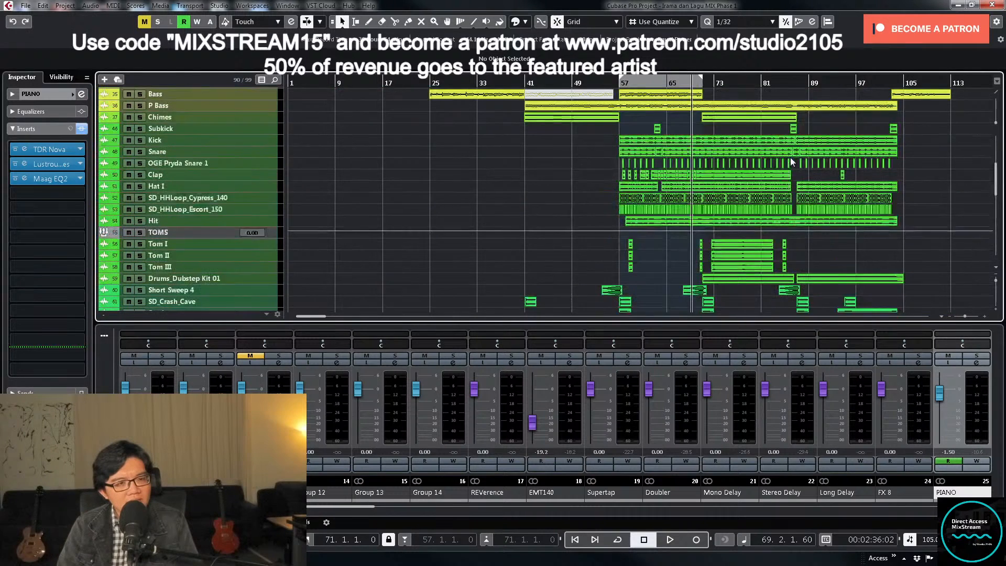
pyautogui.click(655, 84)
pyautogui.scroll(6, 703, 203)
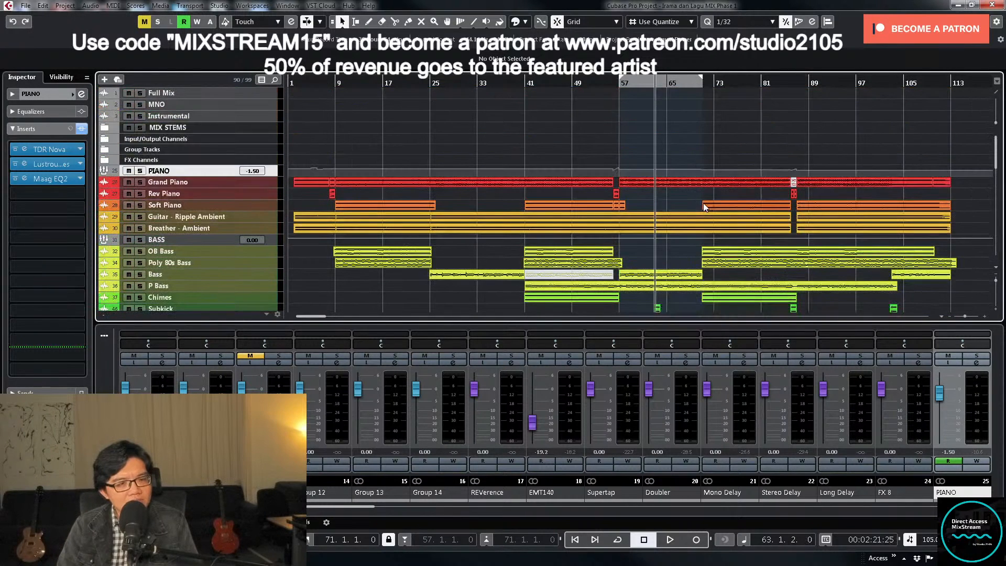
pyautogui.click(653, 83)
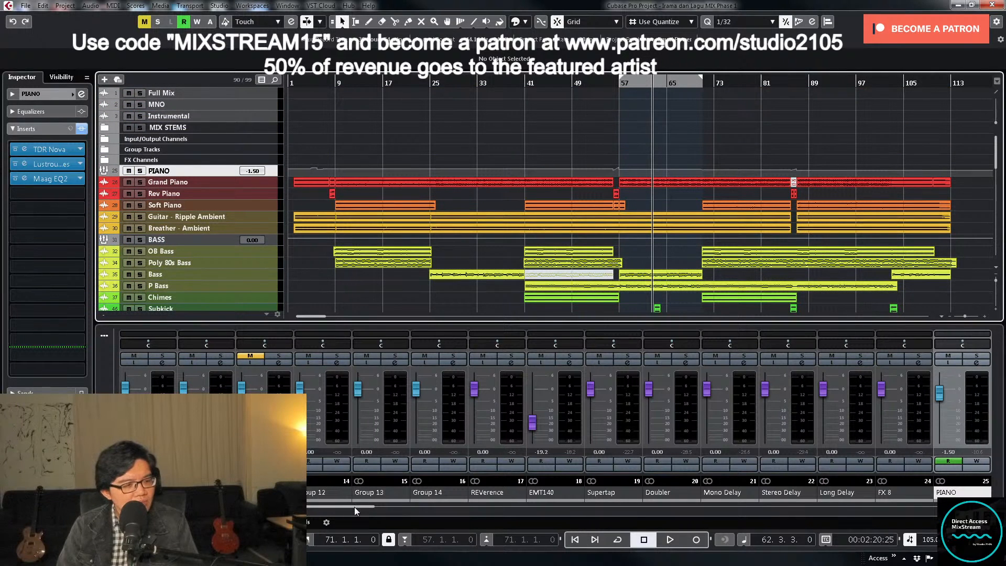
# - Expand the MIX STEMS folder, enlarge the STEREO track with its volume automation, and enable automation writing on it
pyautogui.moveTo(355, 511); pyautogui.dragTo(299, 511)
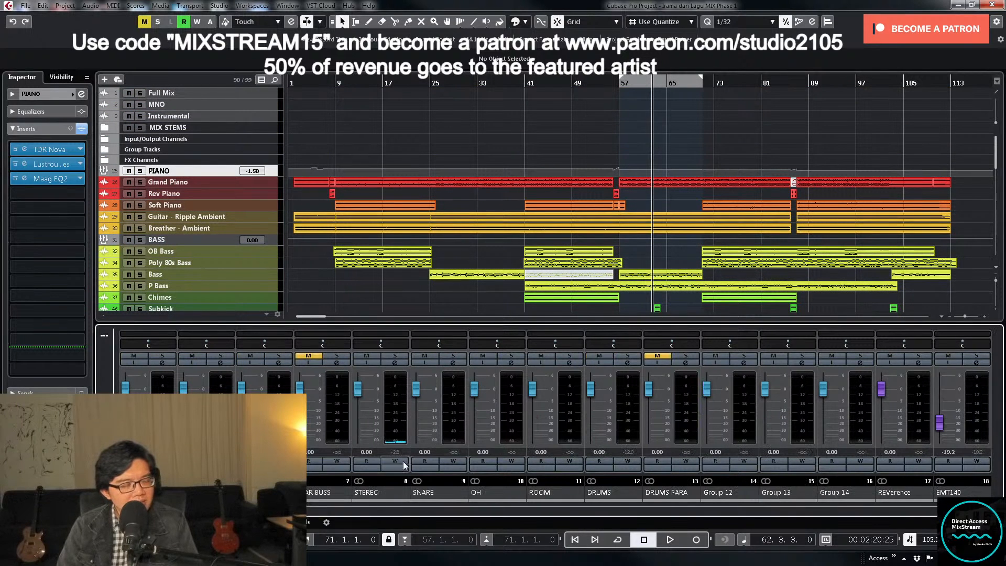
pyautogui.click(105, 128)
pyautogui.click(275, 184)
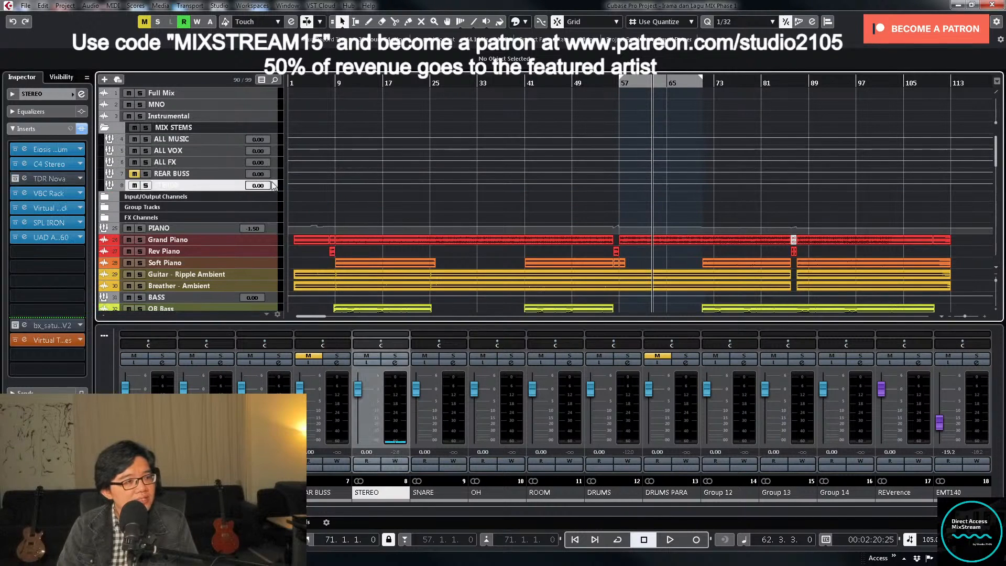
pyautogui.scroll(-2, 650, 231)
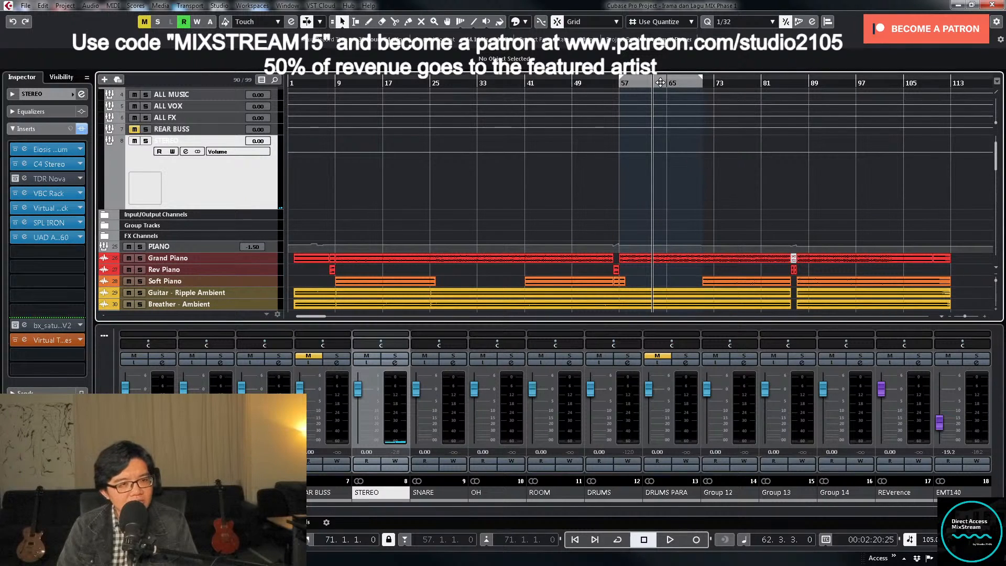
pyautogui.press('g')
pyautogui.click(395, 461)
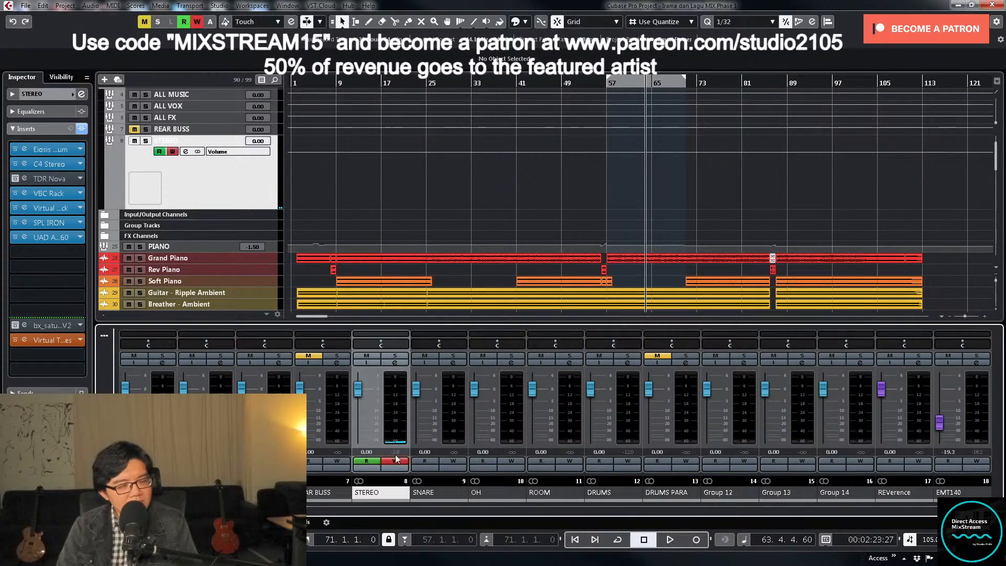
# - Play the lead-in to bar 71 and record a STEREO fader rise to about 0.97 dB as volume automation
pyautogui.press('space')
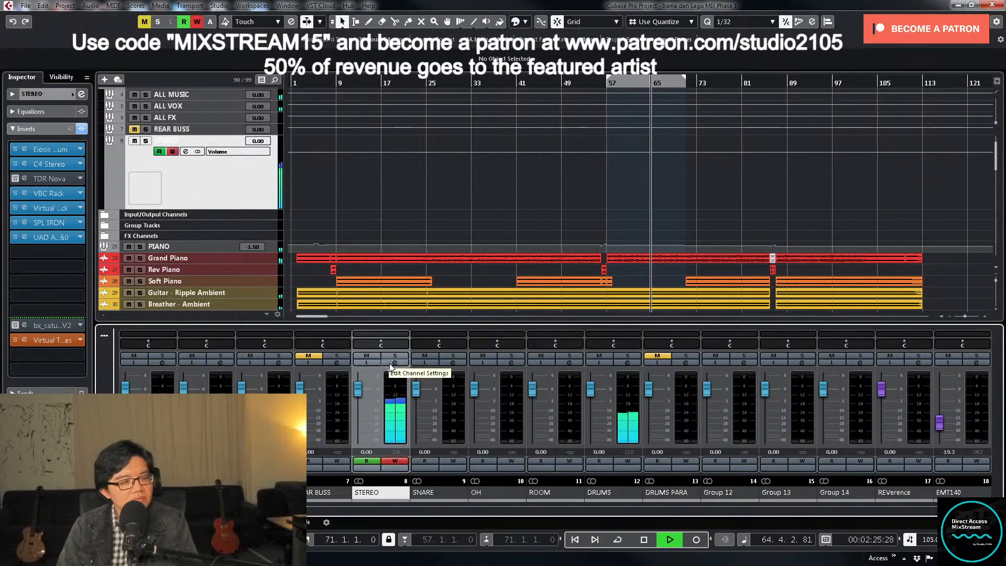
pyautogui.click(394, 363)
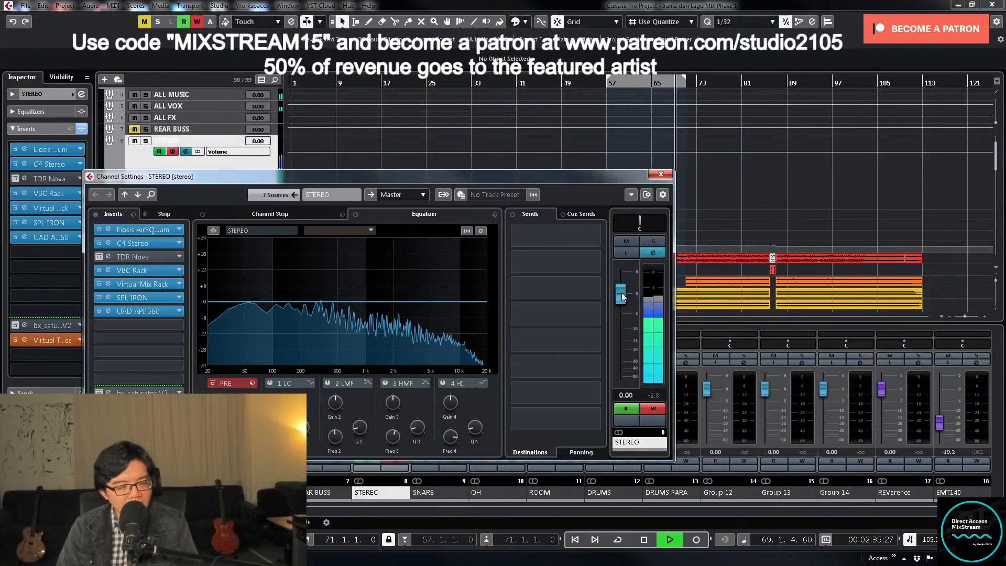
pyautogui.moveTo(622, 296); pyautogui.dragTo(622, 294)
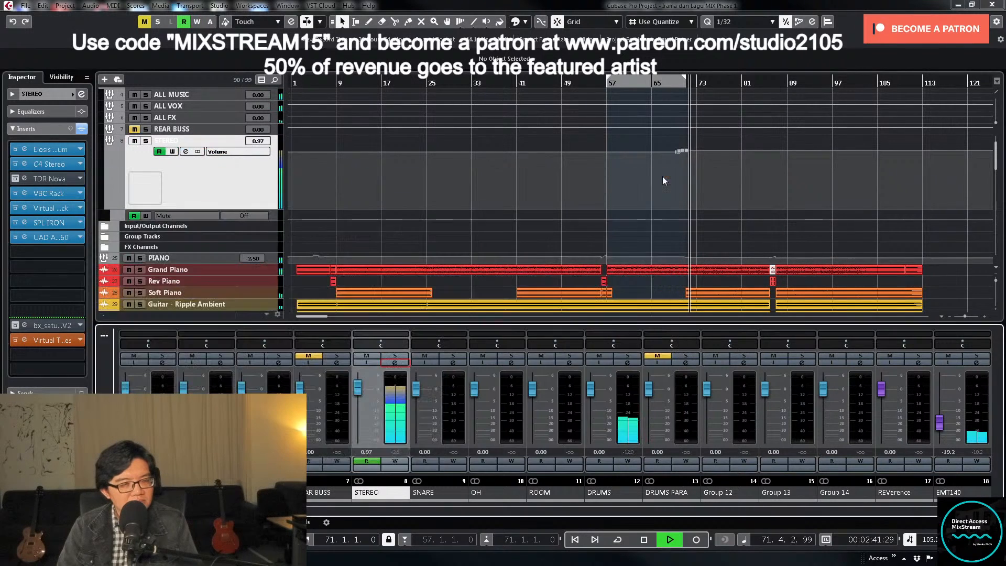
pyautogui.click(662, 175)
pyautogui.click(694, 181)
pyautogui.press('z')
pyautogui.press('space')
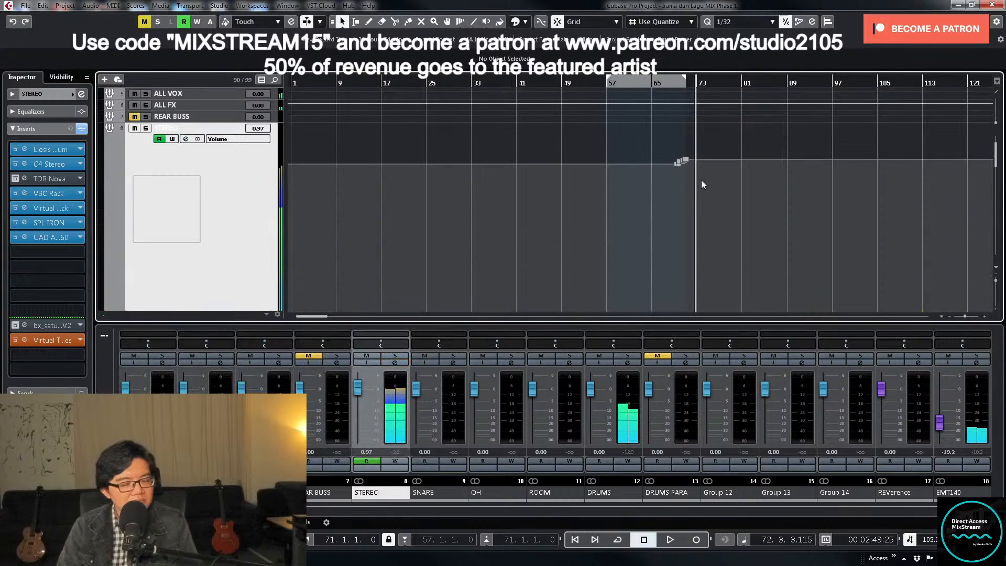
# - Move the first point of the STEREO volume ramp to bar 69 and set its value to 0.00
pyautogui.press('h')
pyautogui.press('h')
pyautogui.press('h')
pyautogui.press('h')
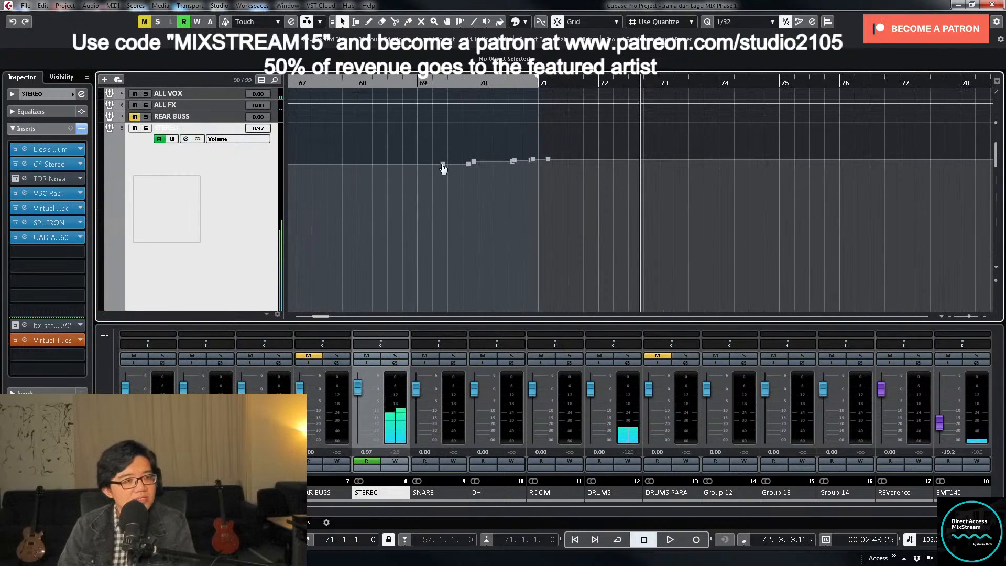
pyautogui.click(442, 167)
pyautogui.moveTo(443, 166); pyautogui.dragTo(417, 166)
pyautogui.moveTo(407, 154); pyautogui.dragTo(438, 194)
pyautogui.click(126, 63)
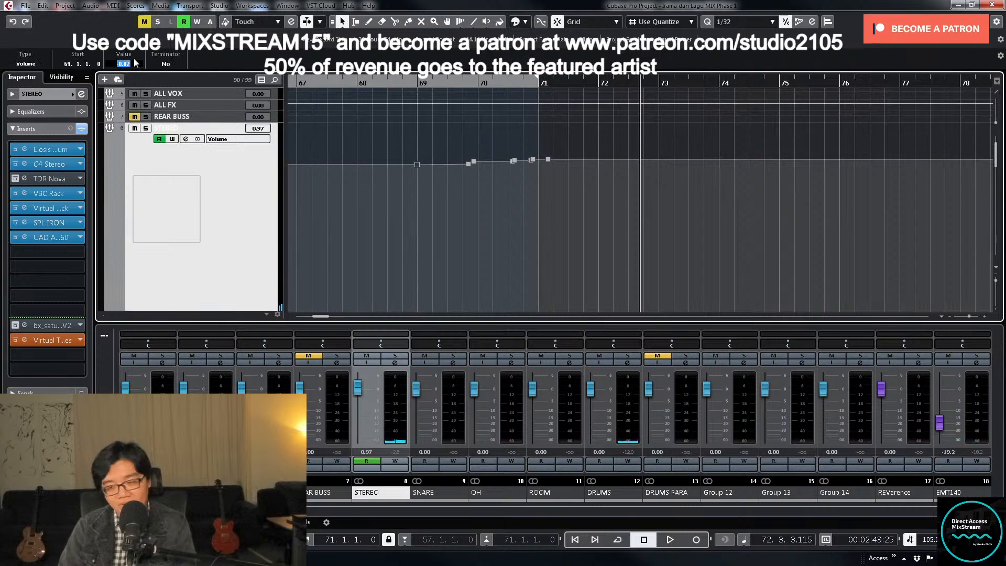
pyautogui.press('Return')
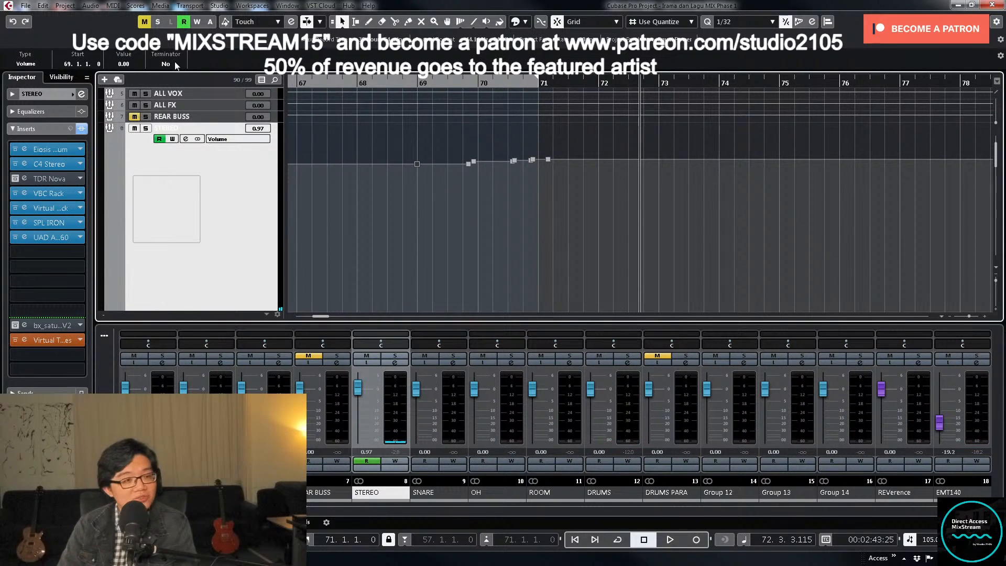
# - Delete the ramp's intermediate volume points, and move its end point to bar 71 with a value of 1.00
pyautogui.moveTo(456, 143); pyautogui.dragTo(532, 194)
pyautogui.press('Delete')
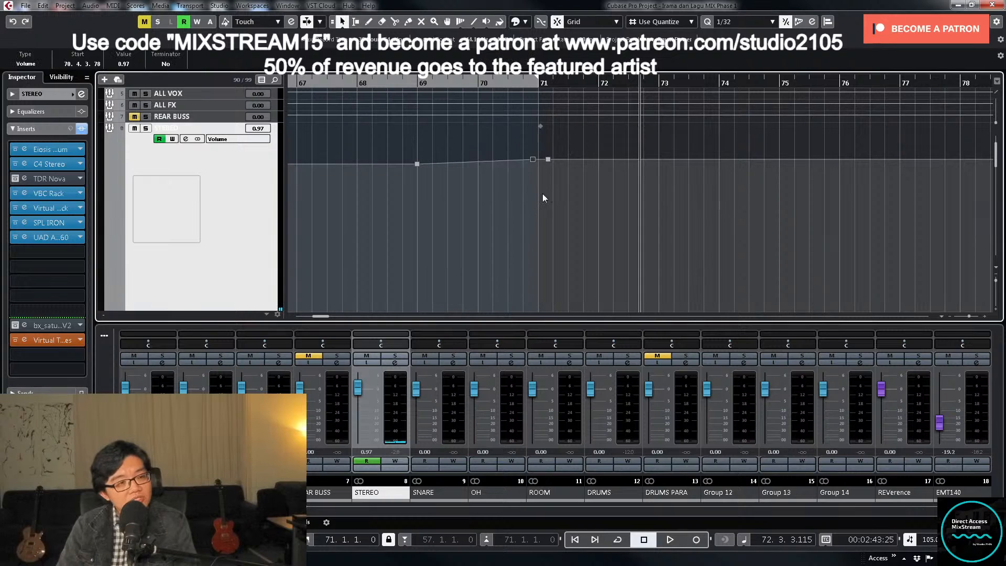
pyautogui.click(547, 160)
pyautogui.moveTo(547, 161); pyautogui.dragTo(540, 166)
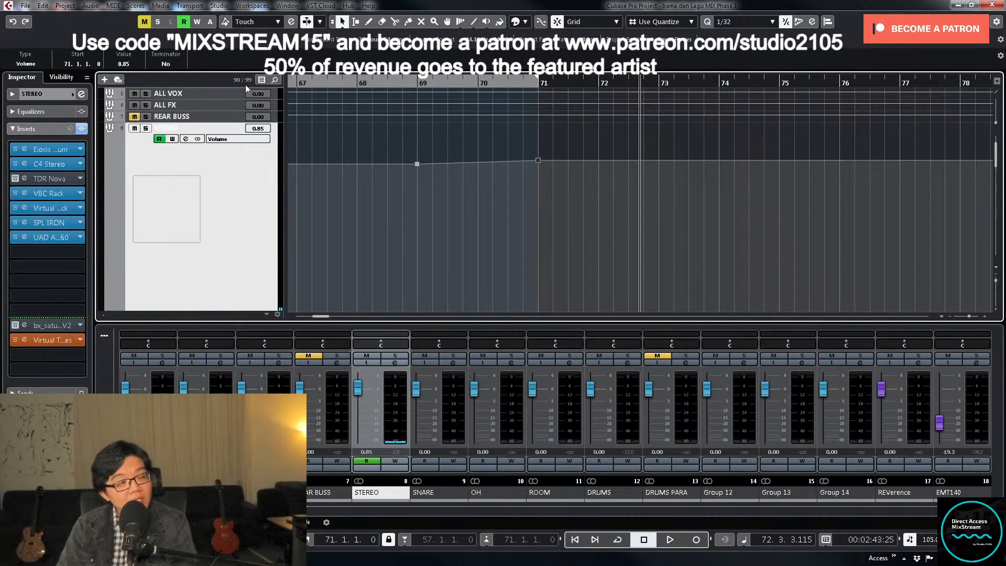
pyautogui.write('1')
pyautogui.press('Return')
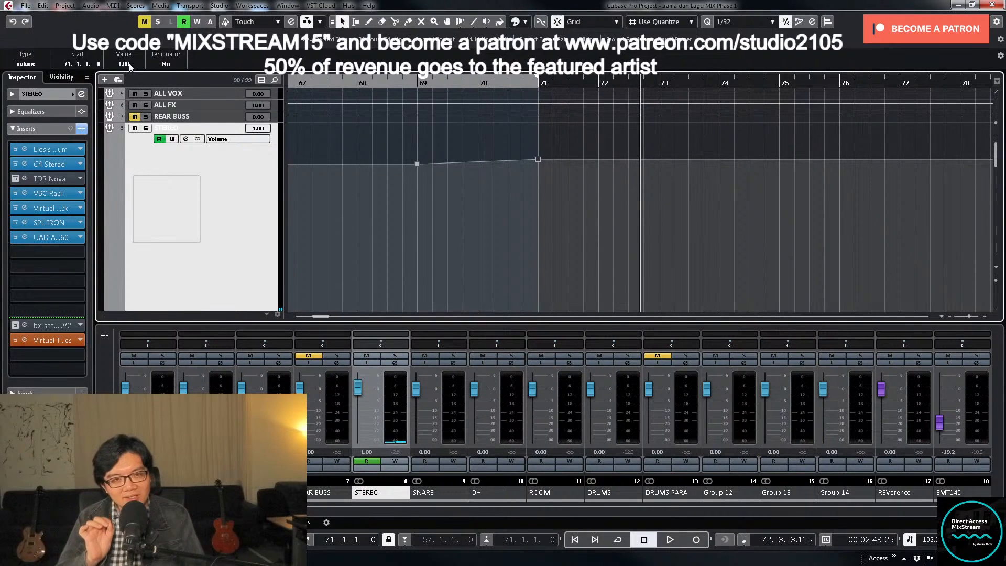
# - Shrink the STEREO track back to its compact height and bring the whole song arrangement into view
pyautogui.press('g')
pyautogui.press('g')
pyautogui.press('g')
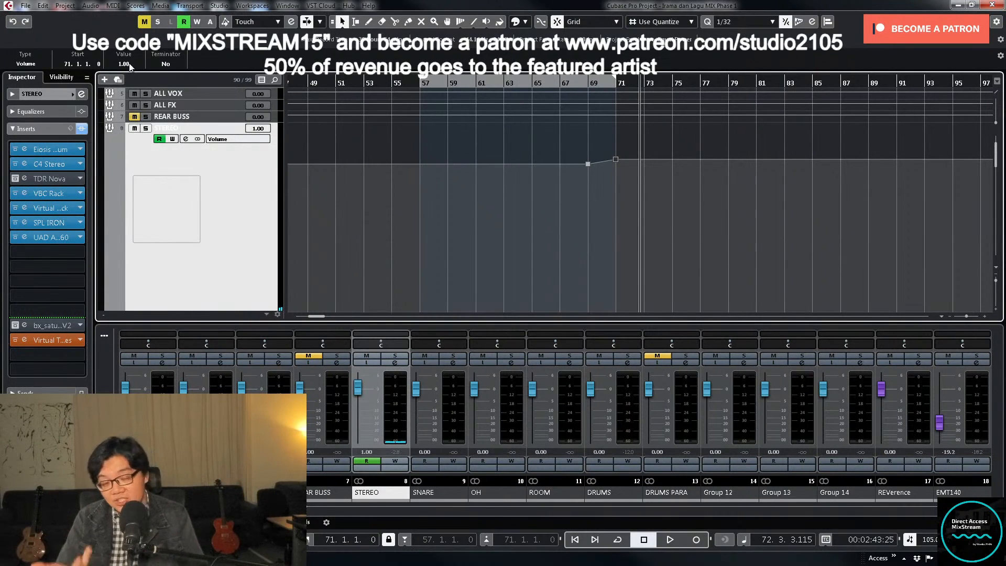
pyautogui.press('g')
pyautogui.press('g')
pyautogui.press('g')
pyautogui.press('g')
pyautogui.press('g')
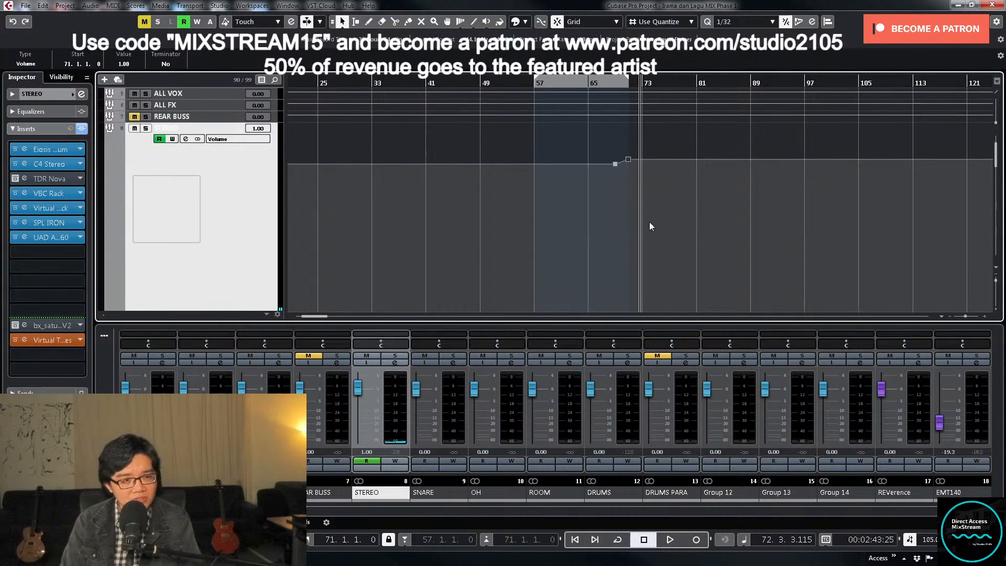
pyautogui.scroll(-5, 535, 198)
pyautogui.scroll(3, 527, 193)
pyautogui.press('h')
pyautogui.press('h')
pyautogui.press('h')
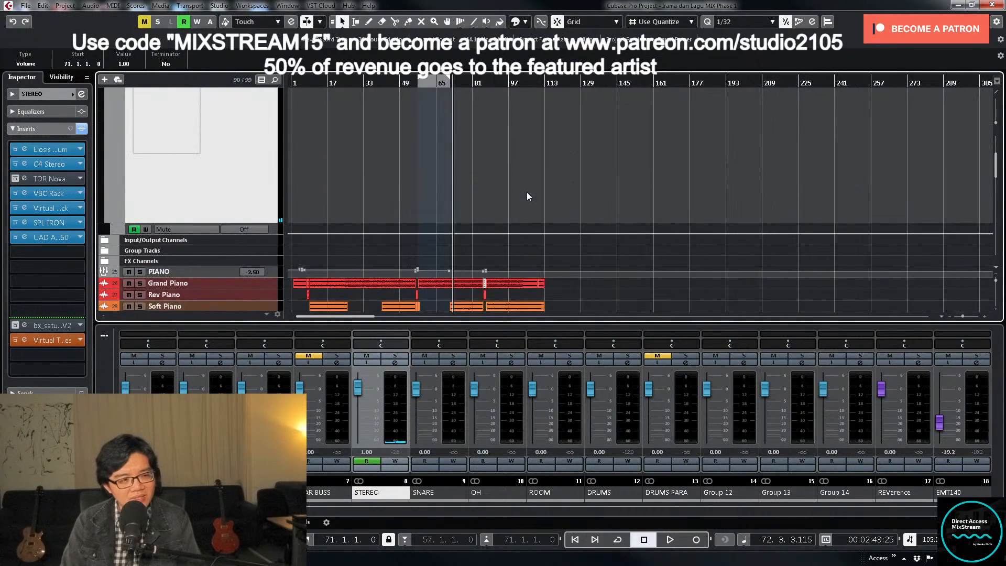
pyautogui.press('h')
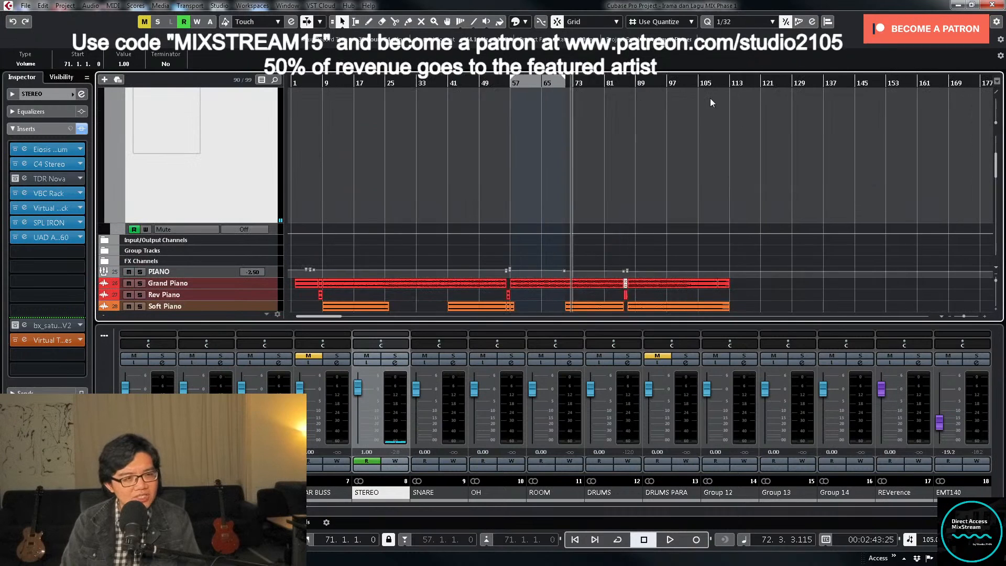
pyautogui.scroll(3, 570, 143)
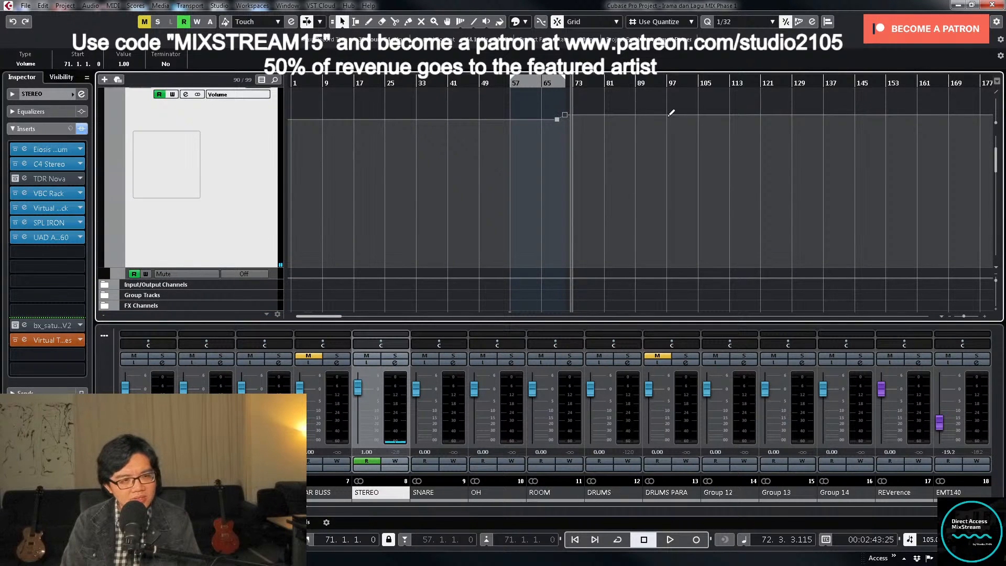
pyautogui.scroll(-8, 683, 171)
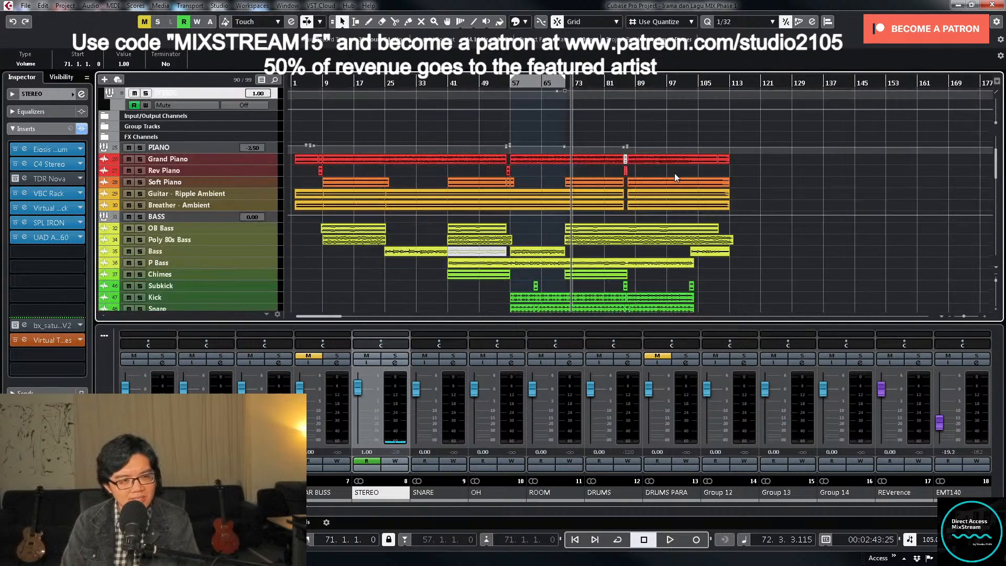
pyautogui.press('h')
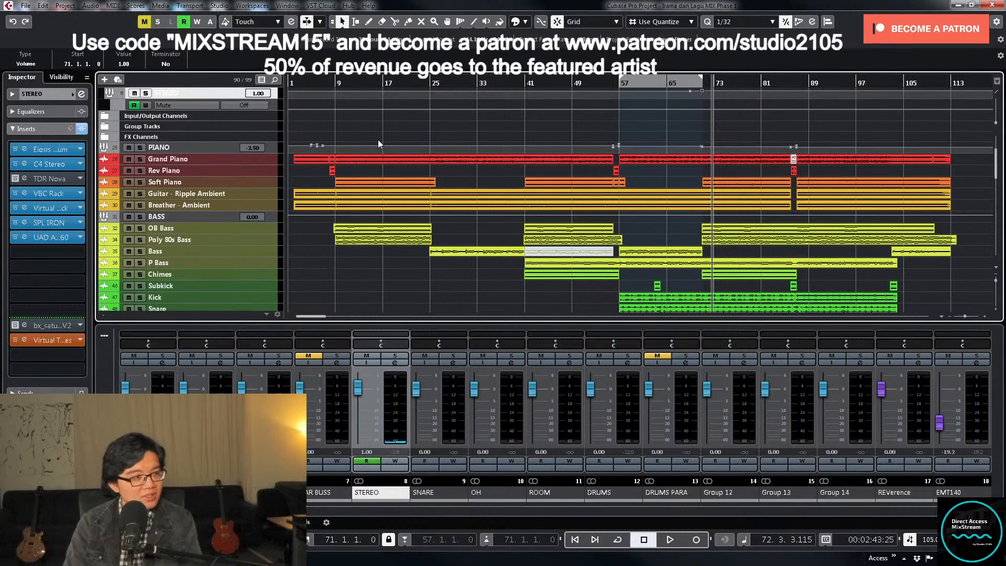
# - Play back the mix from the left locator at bar 57 and stop
pyautogui.press('space')
pyautogui.press('KP_1')
pyautogui.press('space')
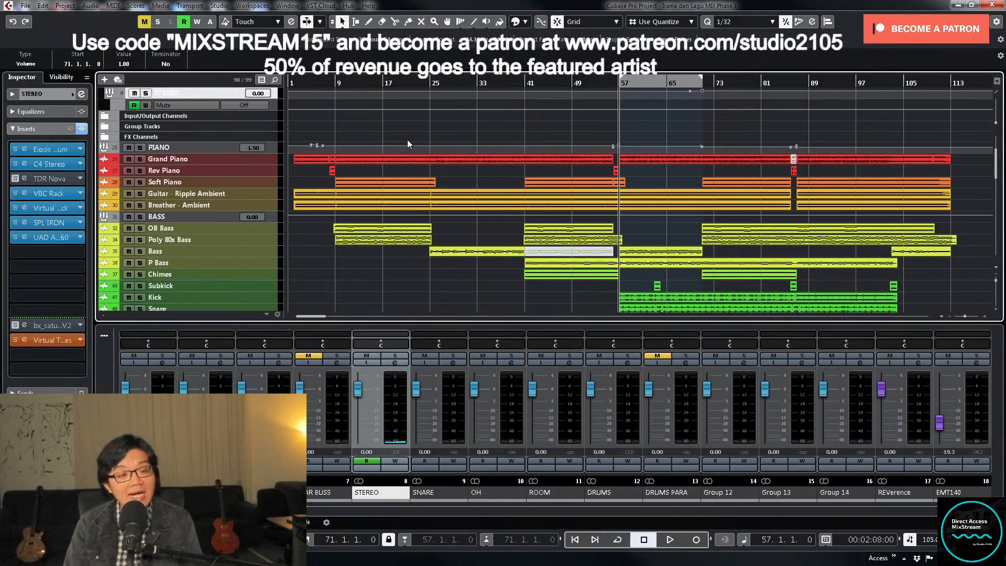
# - Select all project events, set the locators around them, and move the cursor to the left locator
pyautogui.hotkey('ctrl', 'a')
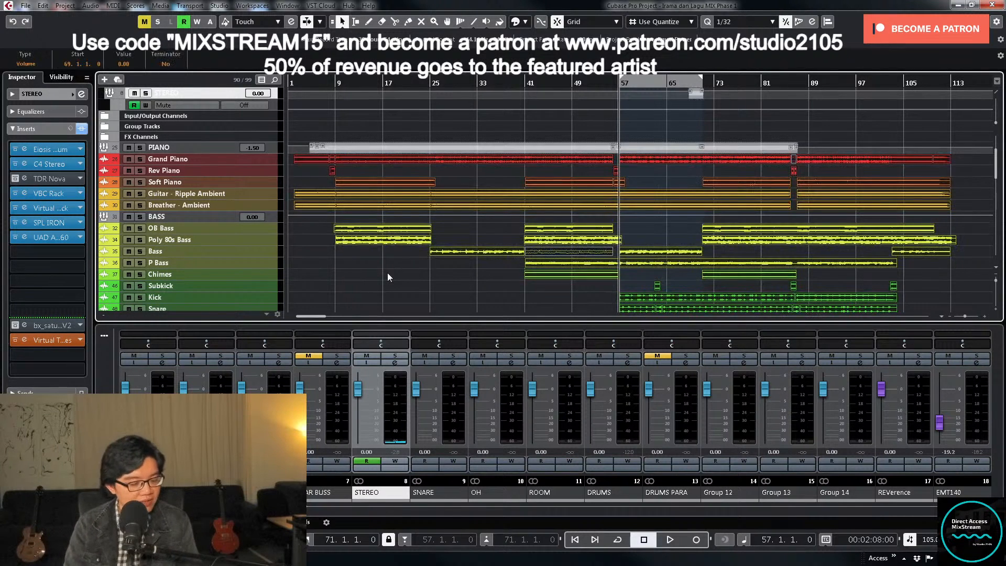
pyautogui.press('p')
pyautogui.press('KP_1')
pyautogui.press('KP_2')
pyautogui.press('KP_1')
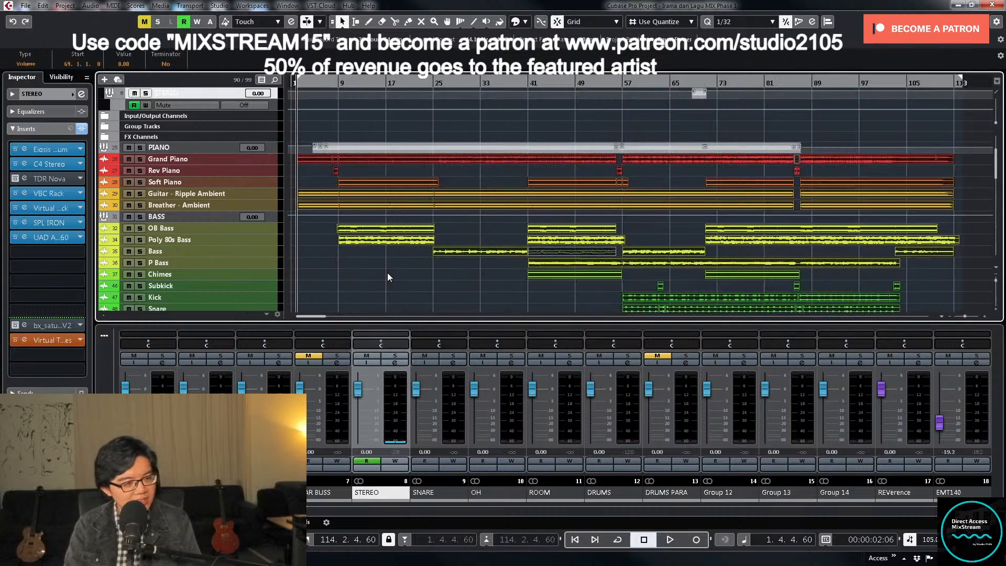
# - Check the start and end of the locator range against the song's first and last events
pyautogui.press('h')
pyautogui.press('h')
pyautogui.press('h')
pyautogui.press('h')
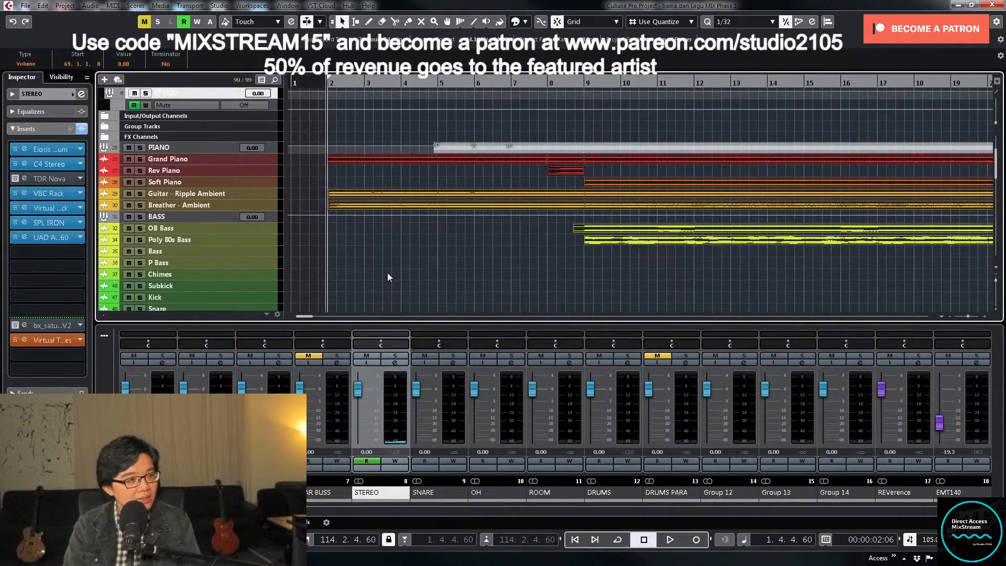
pyautogui.press('g')
pyautogui.press('g')
pyautogui.press('g')
pyautogui.press('g')
pyautogui.press('g')
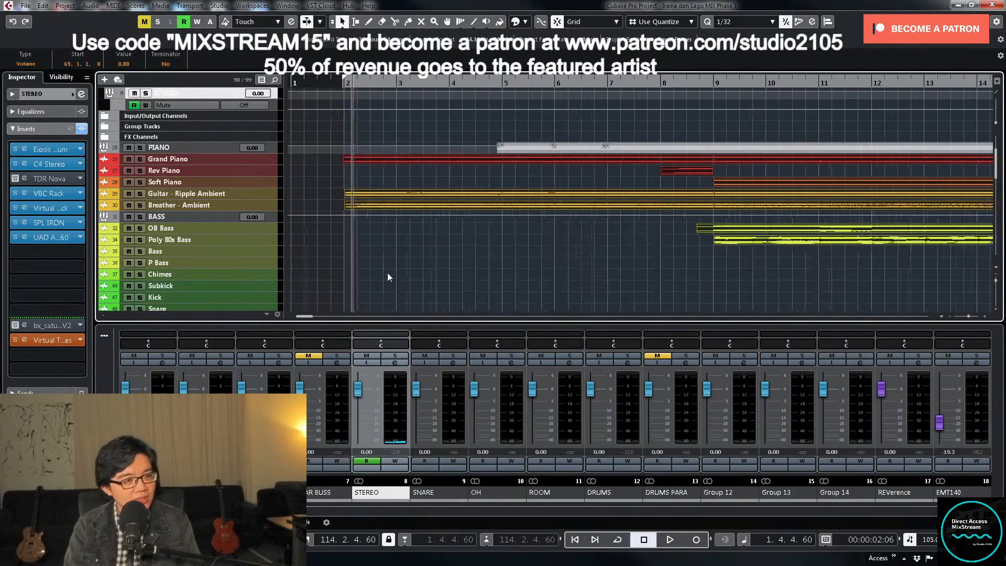
pyautogui.press('g')
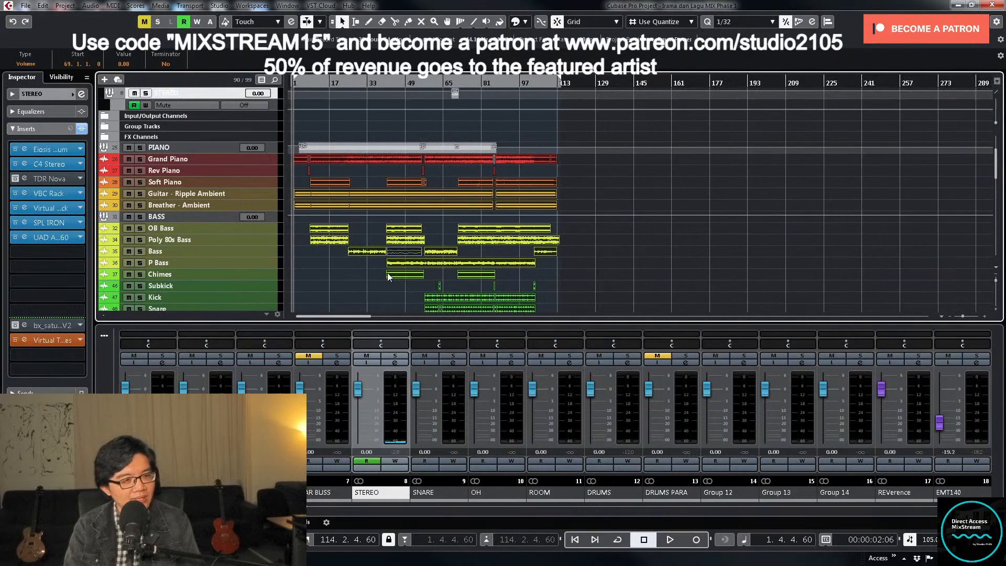
pyautogui.press('KP_2')
pyautogui.press('KP_1')
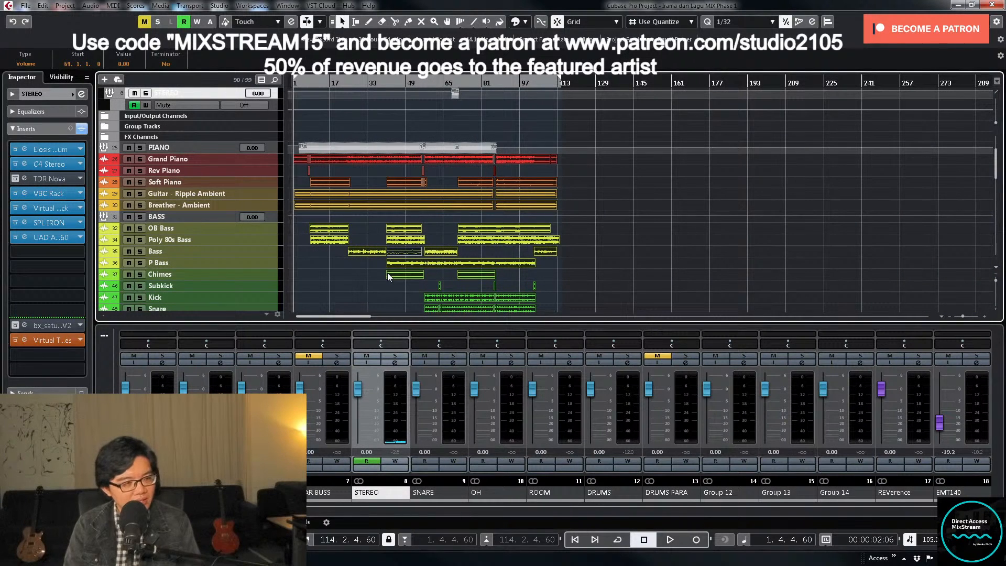
# - Play the full song from the left locator, clear the event selection, and review the arrangement's tracks
pyautogui.press('space')
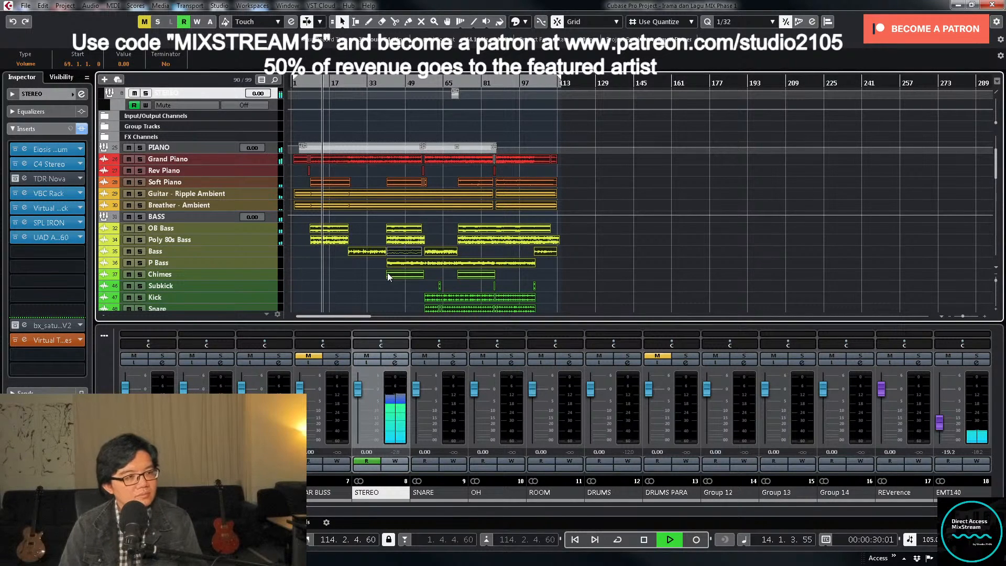
pyautogui.click(741, 260)
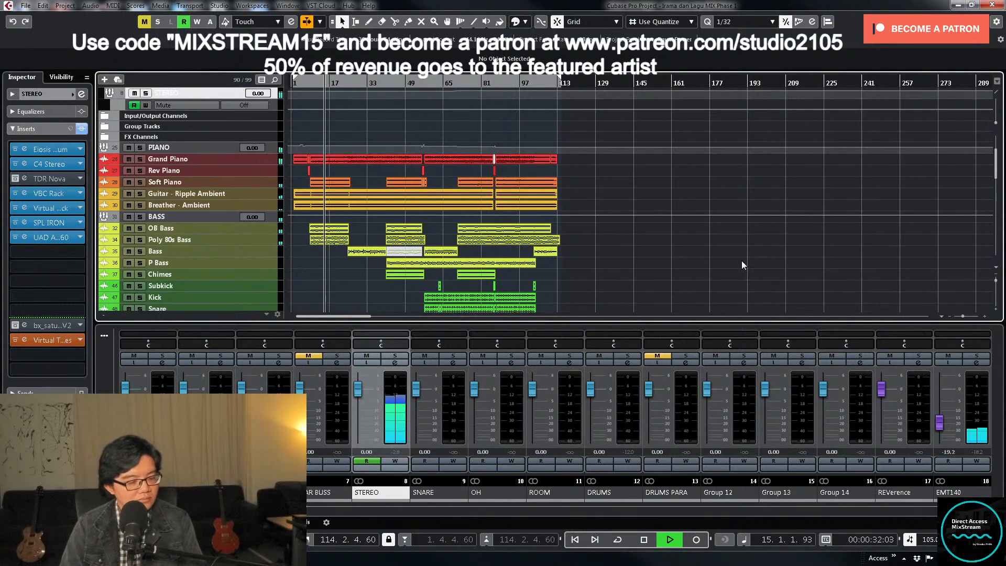
pyautogui.hotkey('shift', 'f')
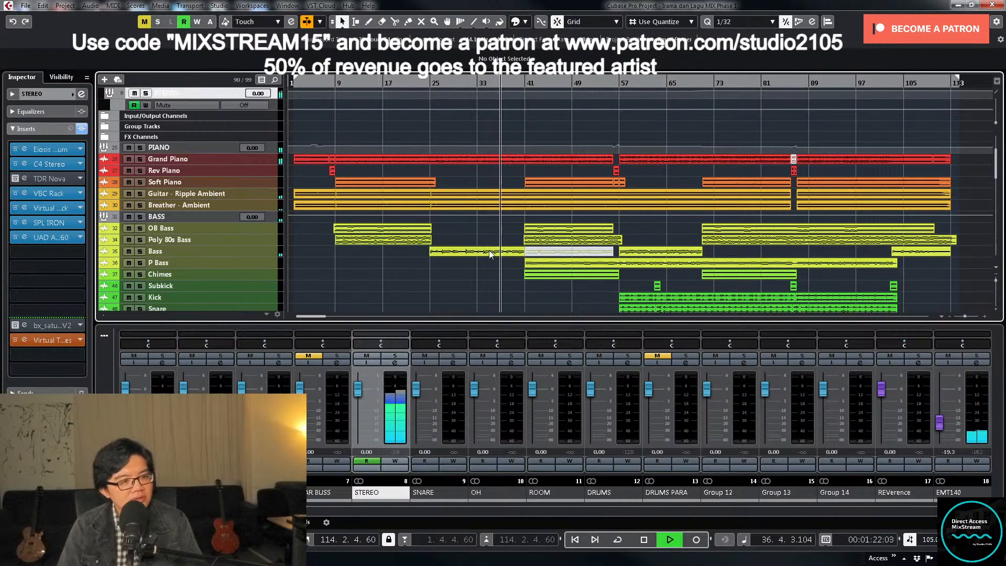
pyautogui.scroll(-5, 501, 253)
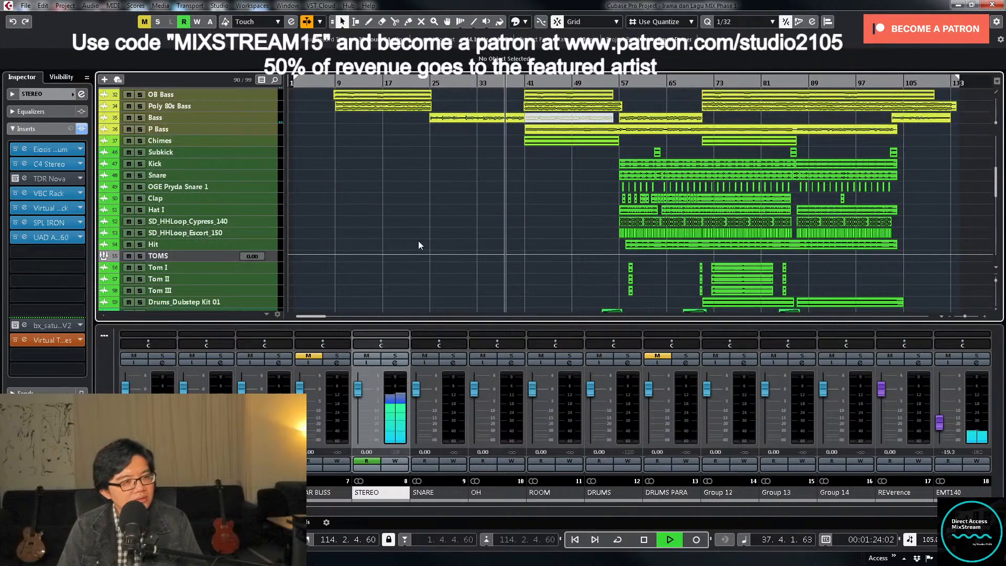
pyautogui.scroll(4, 429, 241)
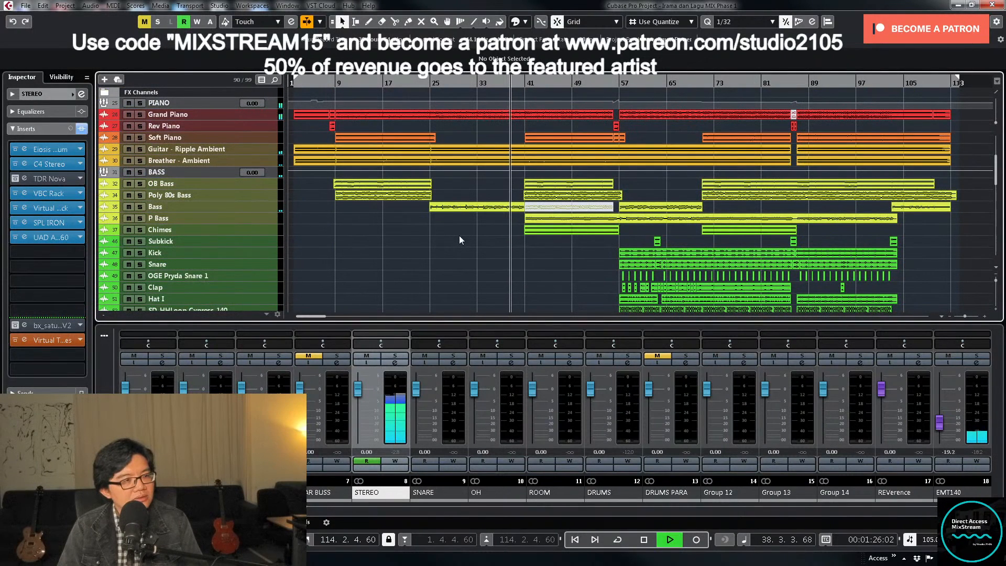
pyautogui.scroll(-4, 459, 240)
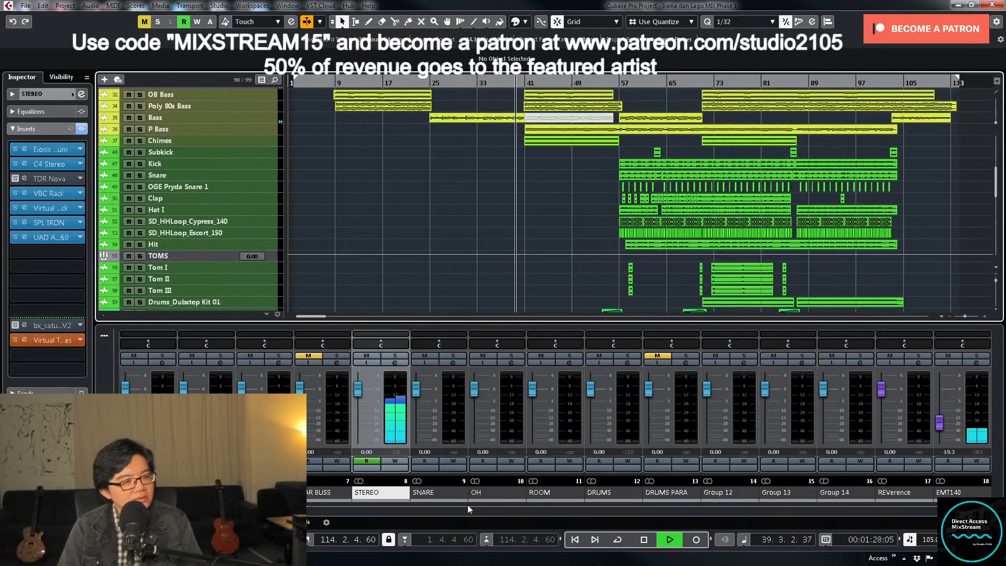
# - Find the PIANO channel in the mixer, view its channel settings, and close them
pyautogui.moveTo(312, 509); pyautogui.dragTo(411, 511)
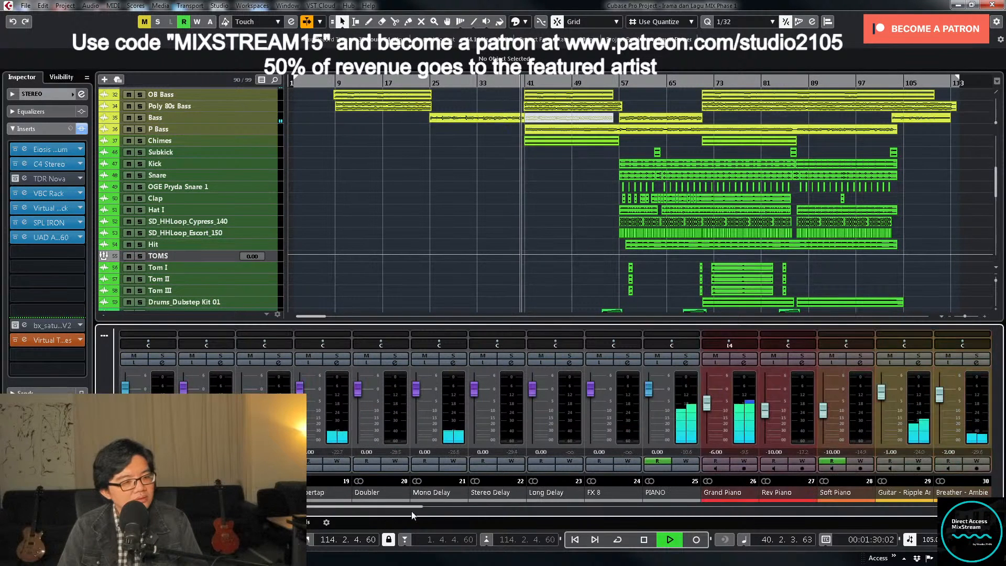
pyautogui.click(685, 363)
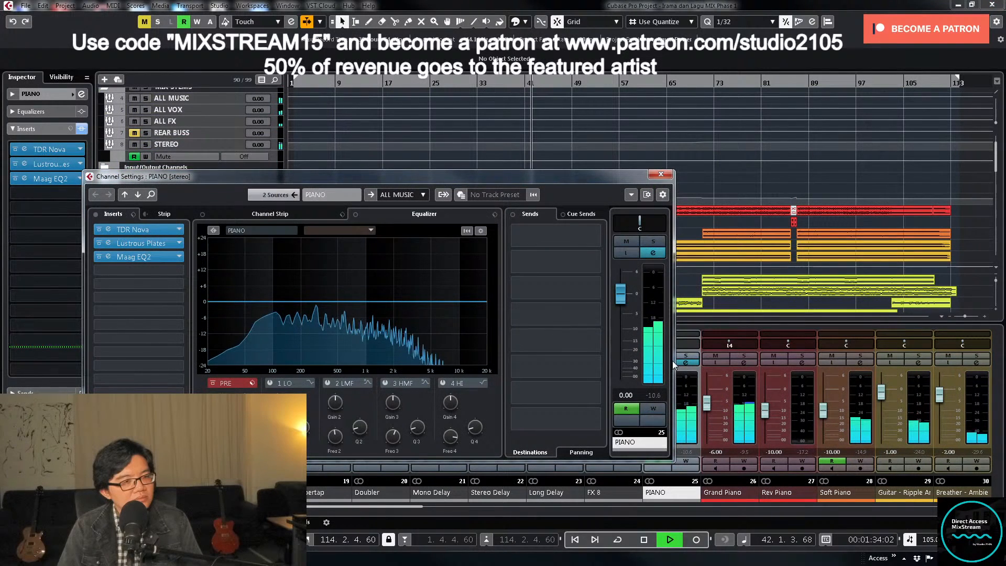
pyautogui.click(661, 174)
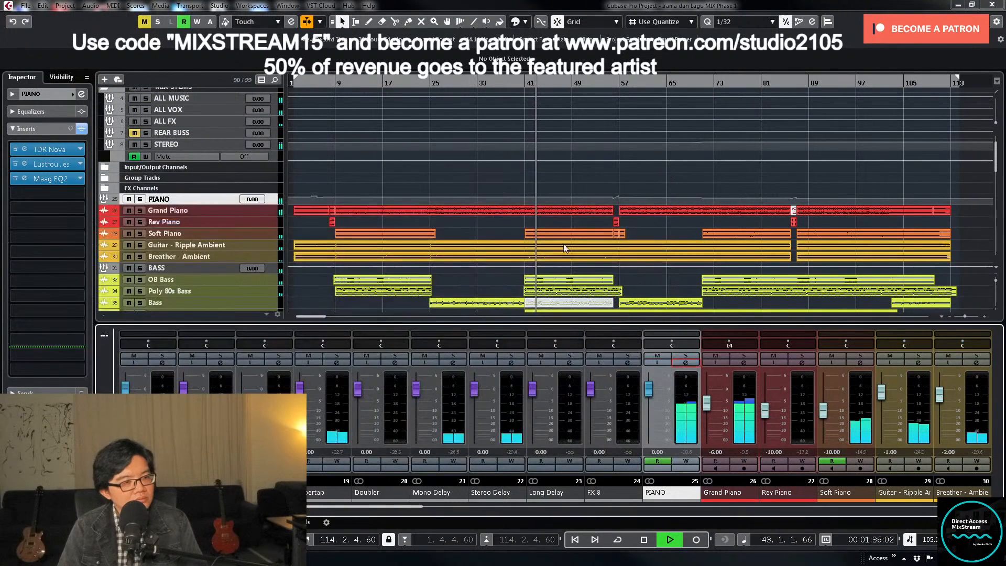
# - Set the LD VOC volume automation between bars 41 and 69 to -1 dB
pyautogui.scroll(-5, 571, 245)
pyautogui.scroll(-6, 582, 246)
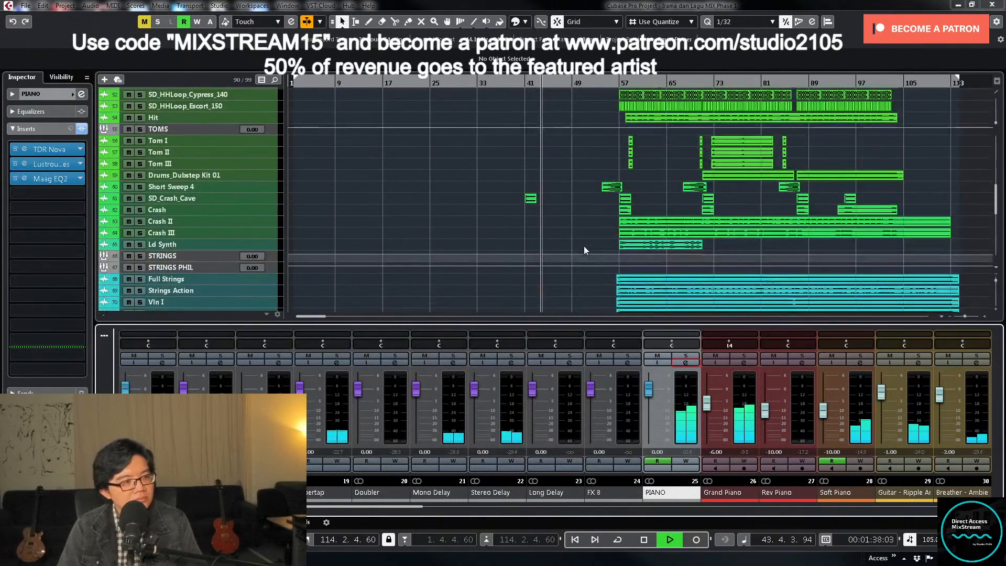
pyautogui.scroll(-3, 395, 248)
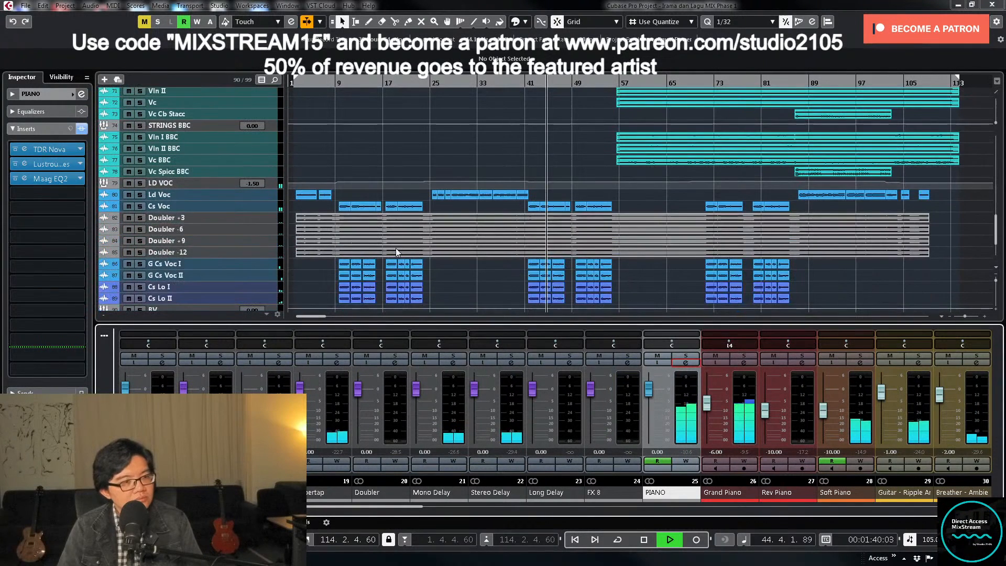
pyautogui.scroll(-1, 395, 253)
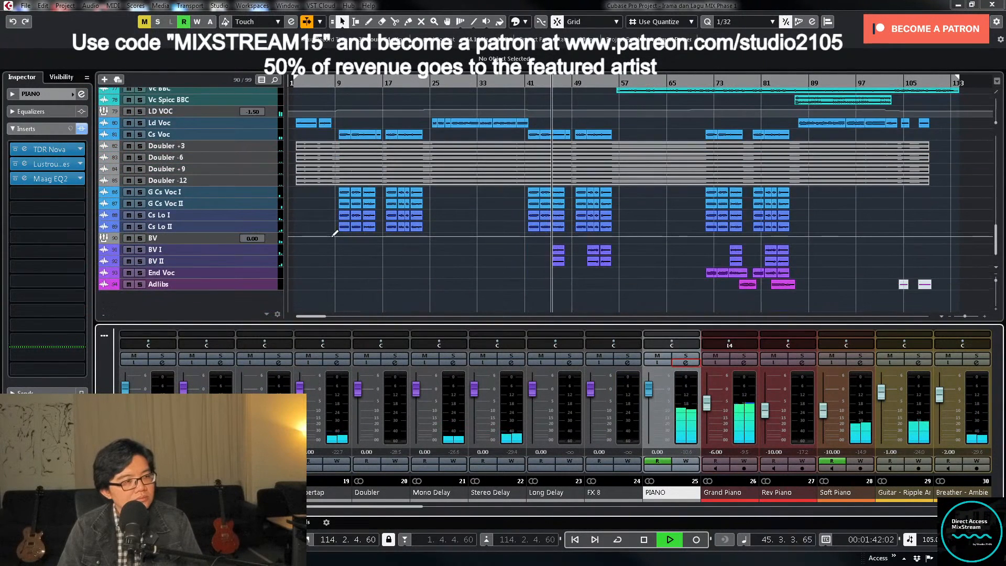
pyautogui.scroll(2, 335, 240)
pyautogui.click(282, 199)
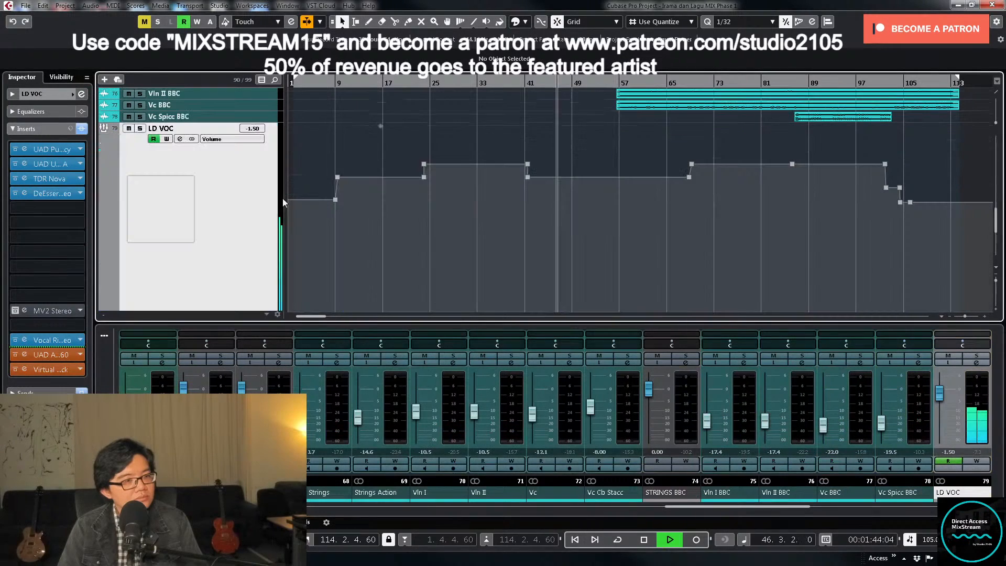
pyautogui.moveTo(504, 200); pyautogui.dragTo(699, 174)
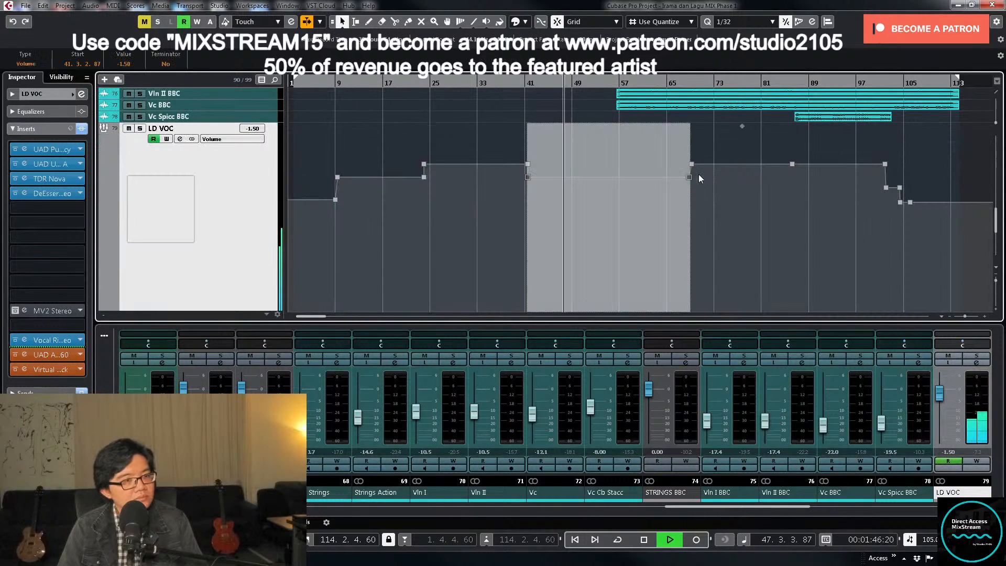
pyautogui.click(123, 64)
pyautogui.write('-1')
pyautogui.press('Return')
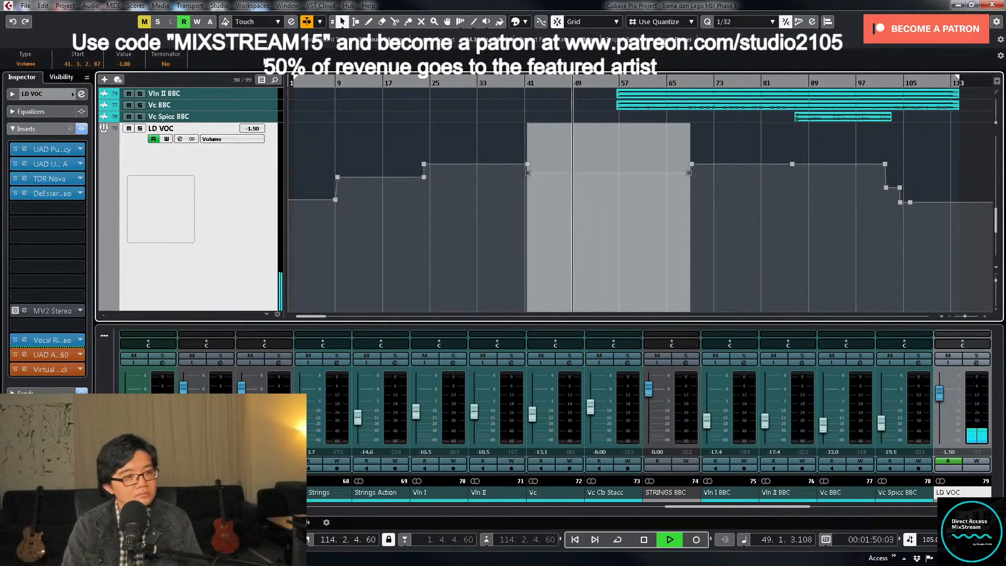
pyautogui.click(747, 212)
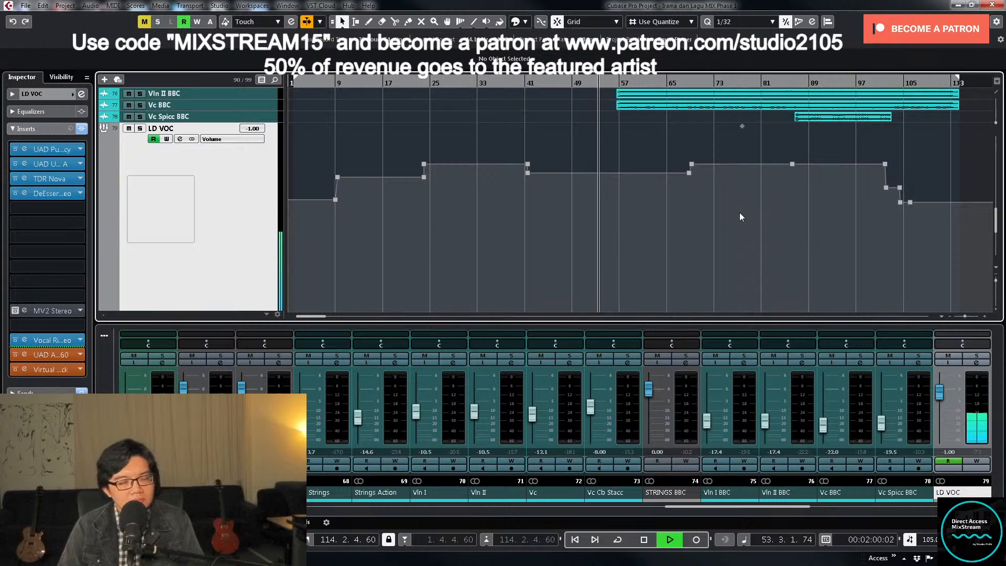
# - Raise the End Voc channel's level in the mixer to about -6.31 dB
pyautogui.scroll(2, 734, 213)
pyautogui.scroll(2, 734, 210)
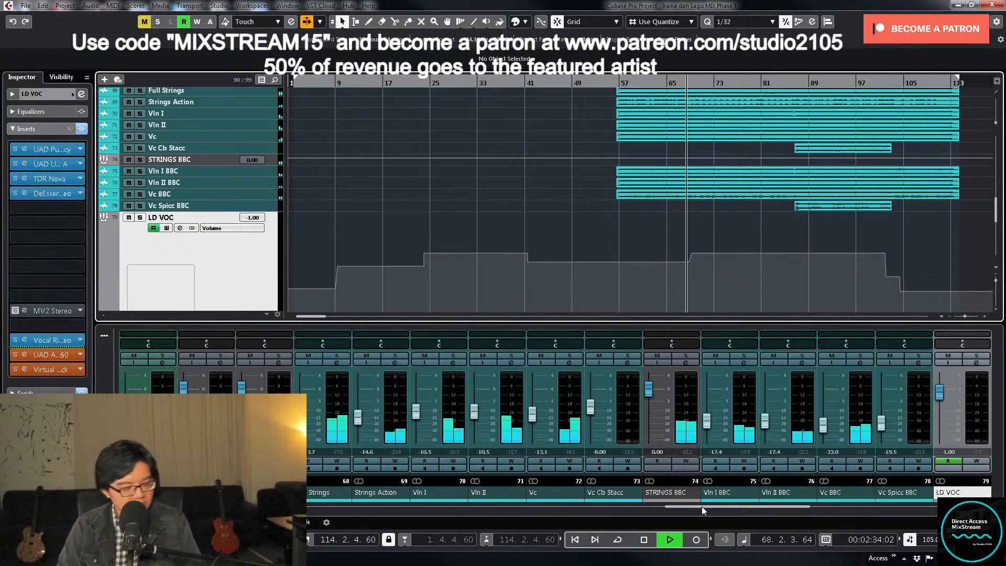
pyautogui.press('g')
pyautogui.press('g')
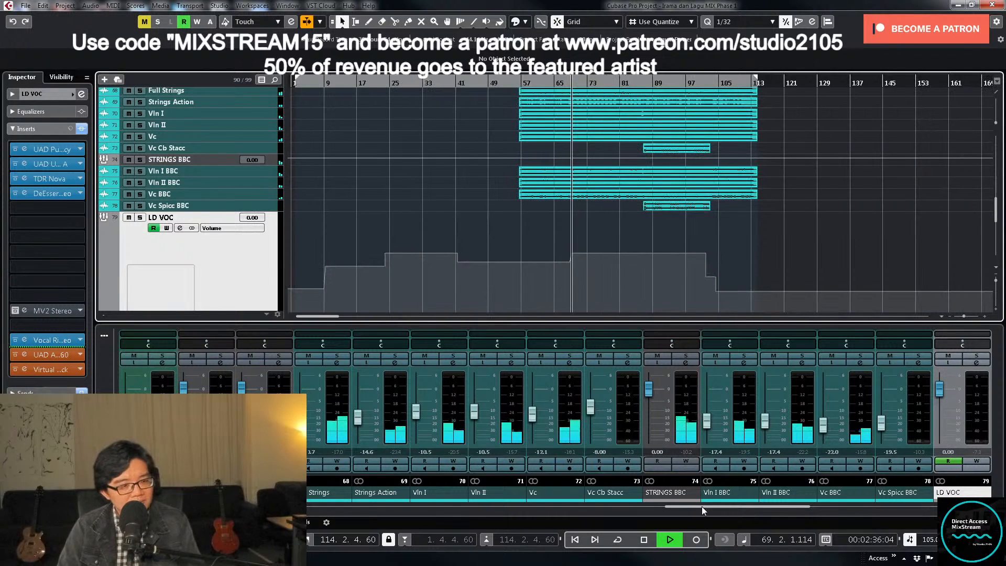
pyautogui.press('h')
pyautogui.press('h')
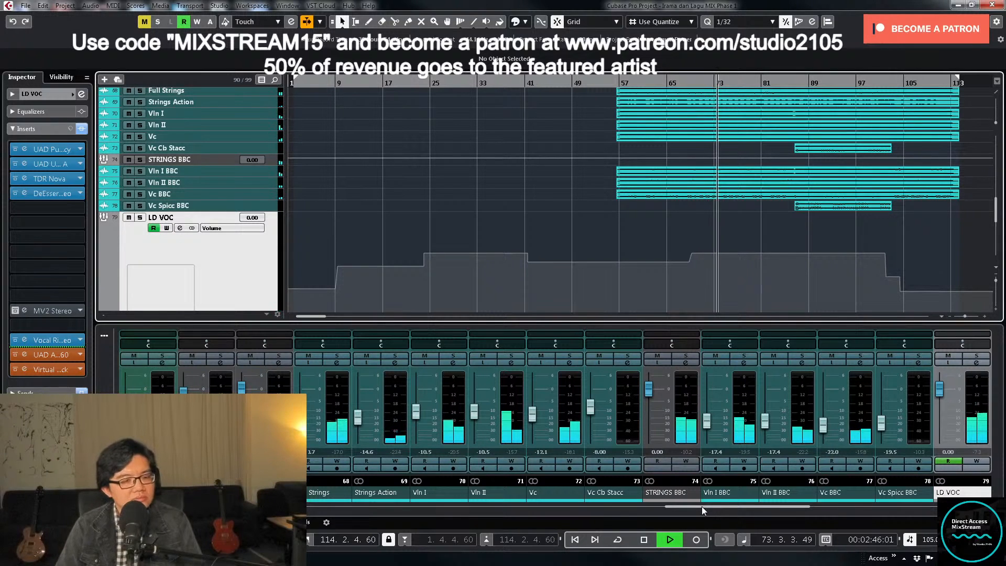
pyautogui.moveTo(747, 505); pyautogui.dragTo(923, 520)
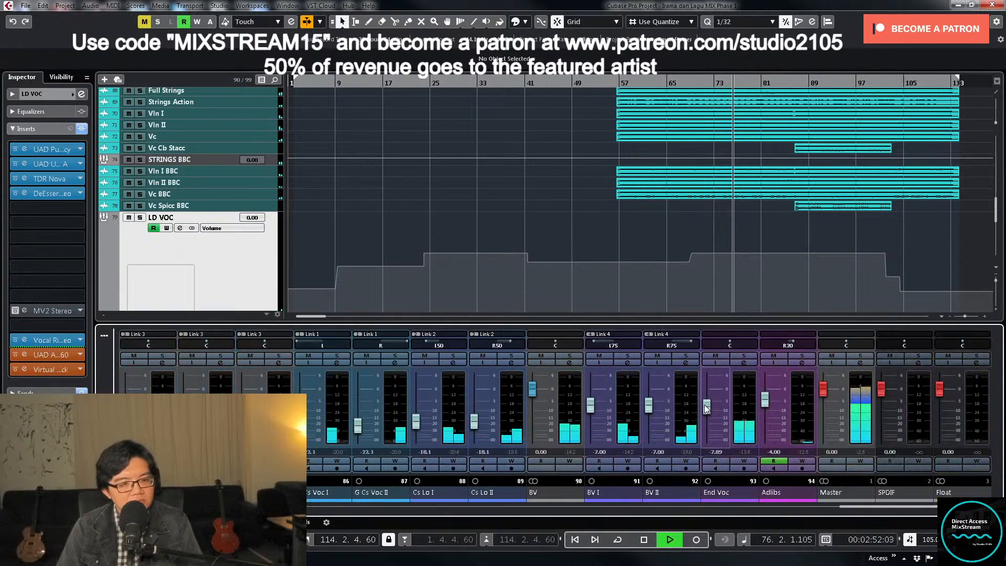
pyautogui.moveTo(706, 407); pyautogui.dragTo(706, 404)
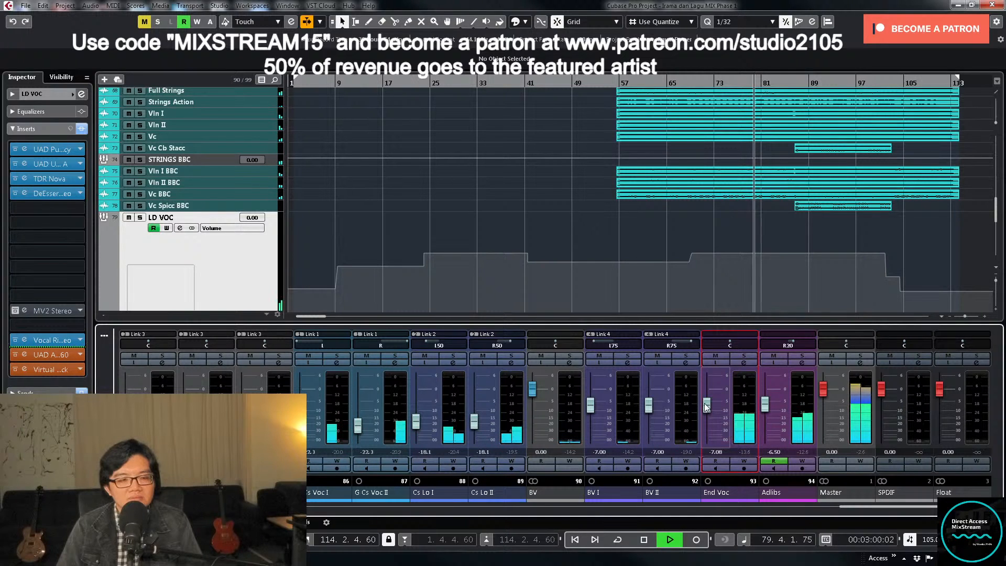
pyautogui.moveTo(704, 403); pyautogui.dragTo(705, 402)
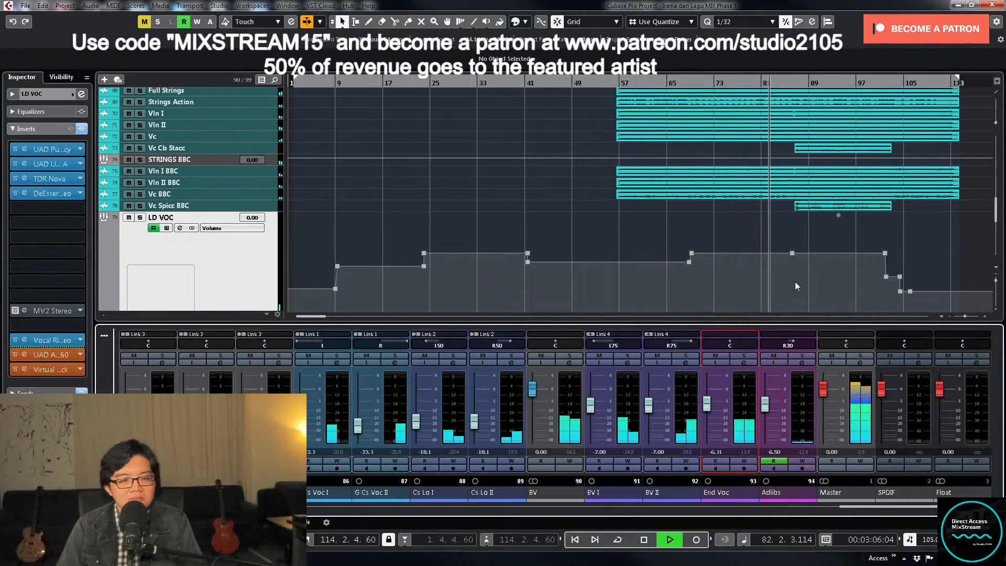
# - Examine the arrangement's tracks, from the vocals to the piano, drums and strings, while the song plays
pyautogui.scroll(-3, 794, 281)
pyautogui.scroll(-3, 806, 276)
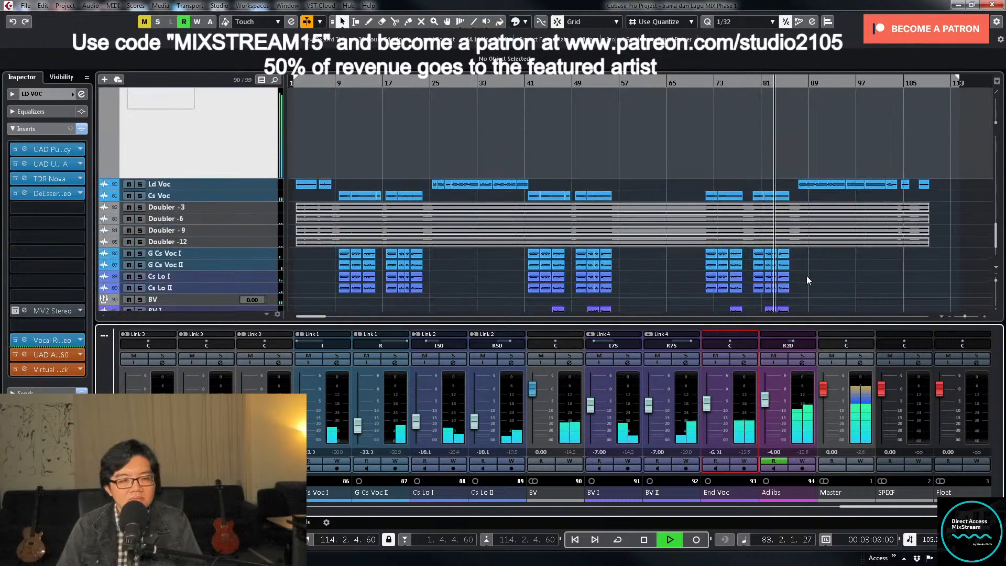
pyautogui.scroll(15, 841, 263)
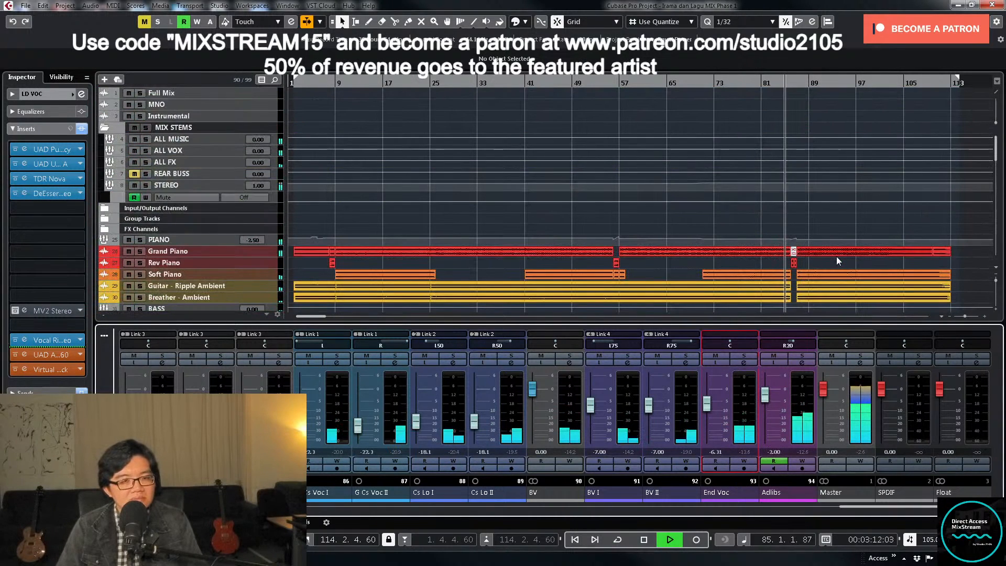
pyautogui.scroll(-8, 837, 257)
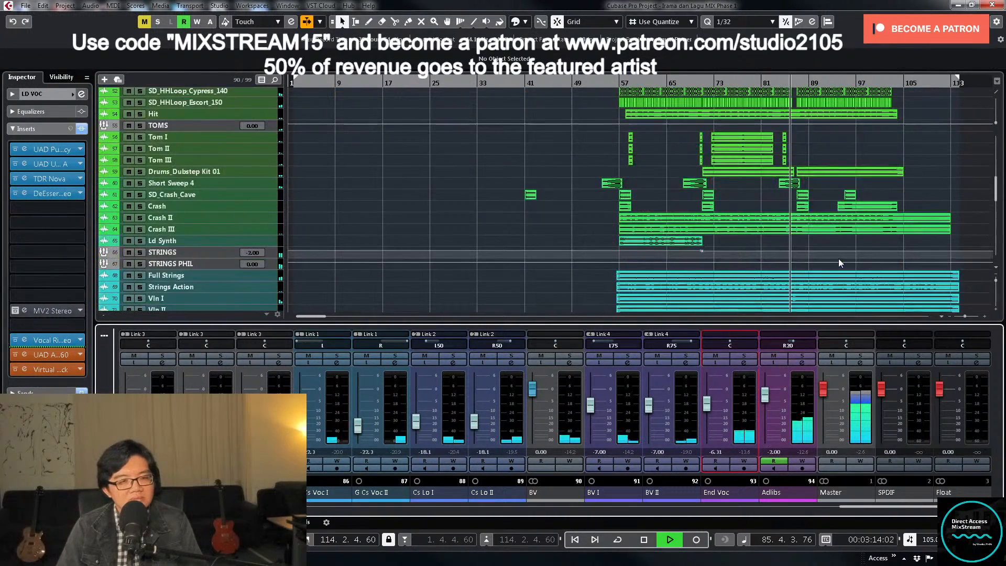
pyautogui.scroll(3, 839, 259)
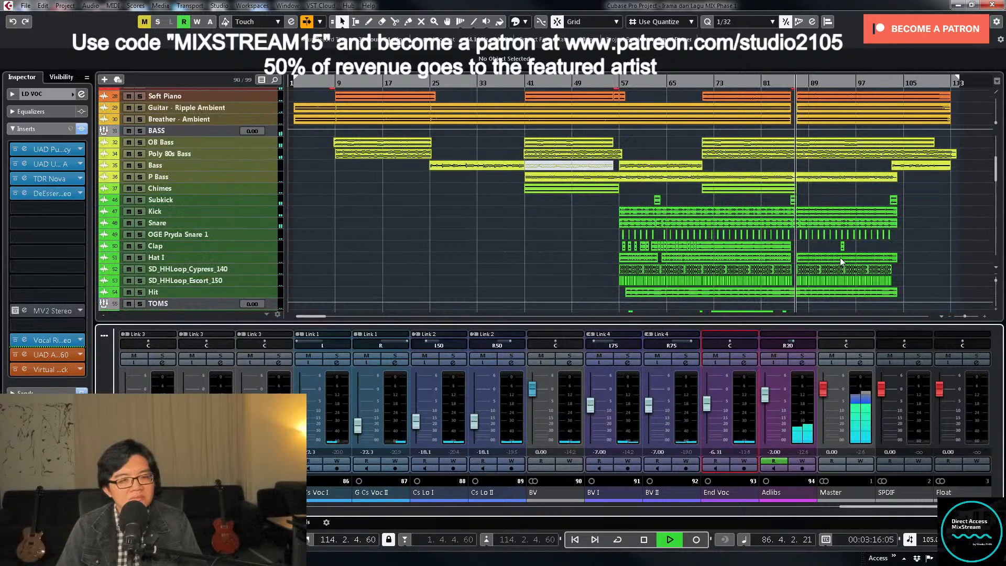
pyautogui.scroll(5, 841, 260)
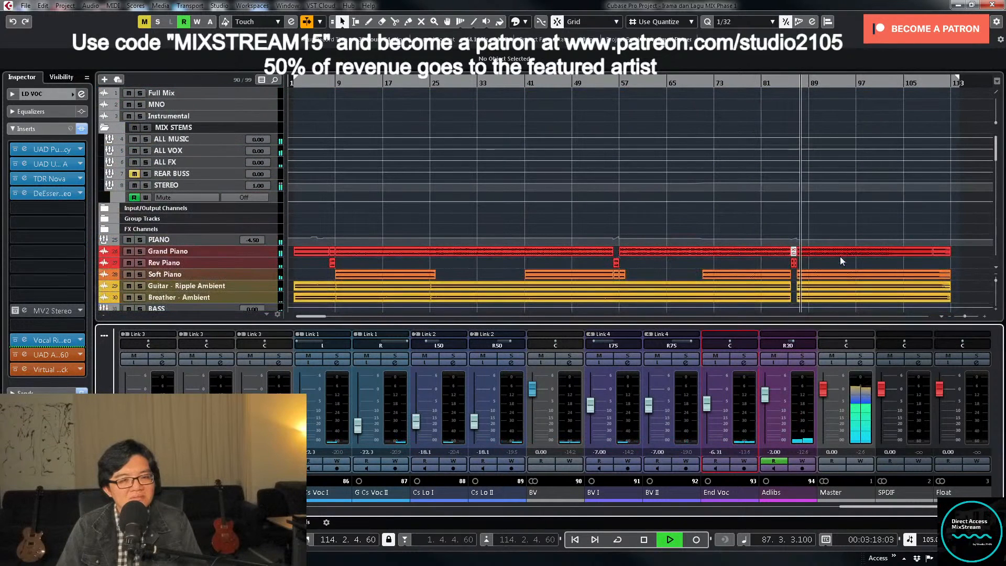
pyautogui.scroll(-9, 841, 260)
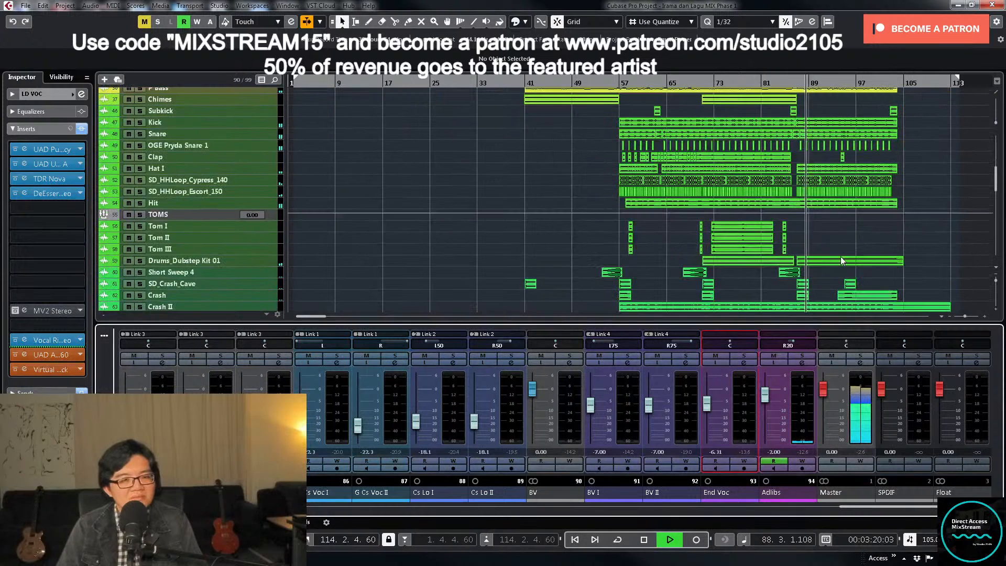
pyautogui.scroll(-2, 841, 261)
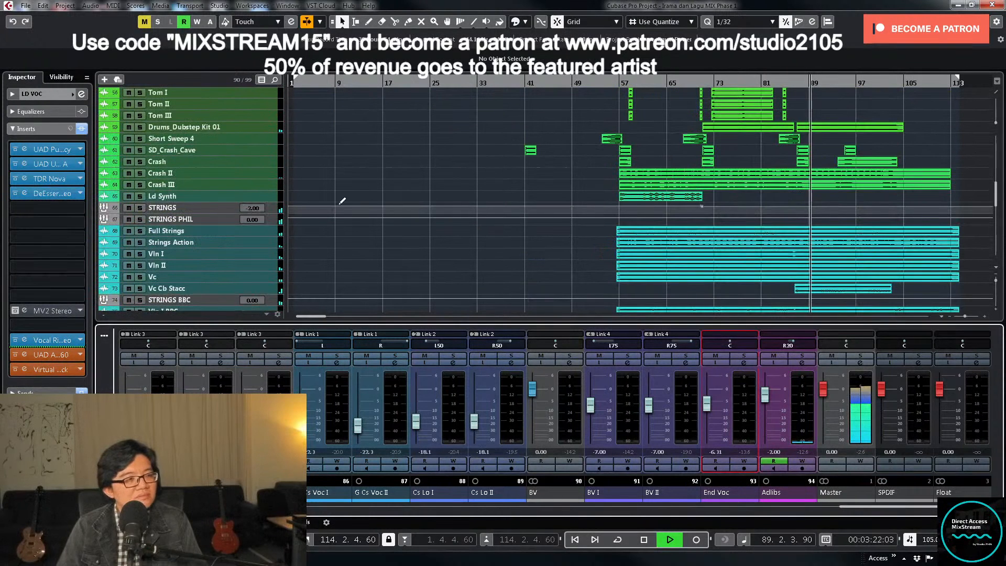
# - Expand the STRINGS track and inspect its volume automation around the last section
pyautogui.click(278, 210)
pyautogui.scroll(-2, 819, 216)
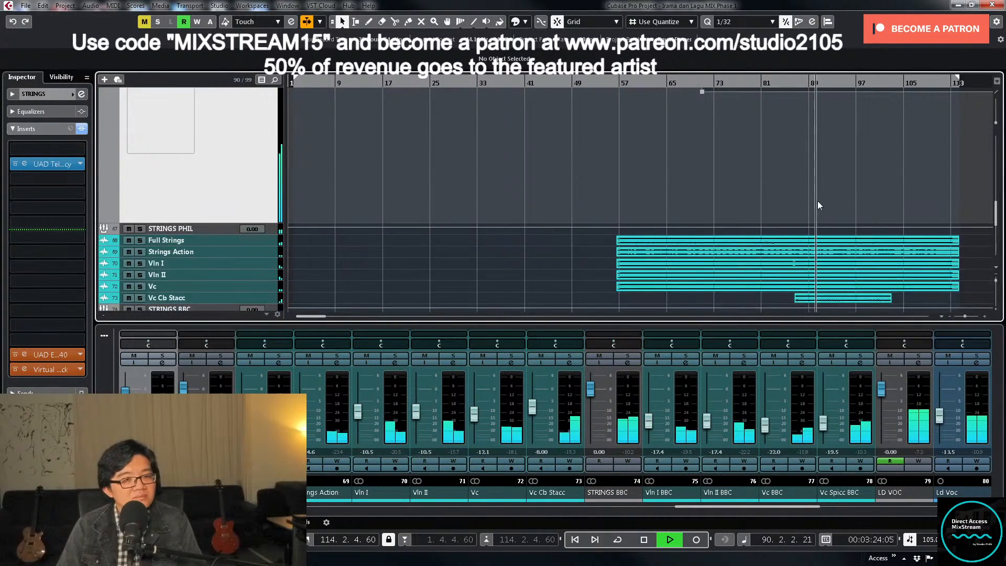
pyautogui.rightClick(760, 150)
pyautogui.click(785, 150)
pyautogui.scroll(1, 828, 130)
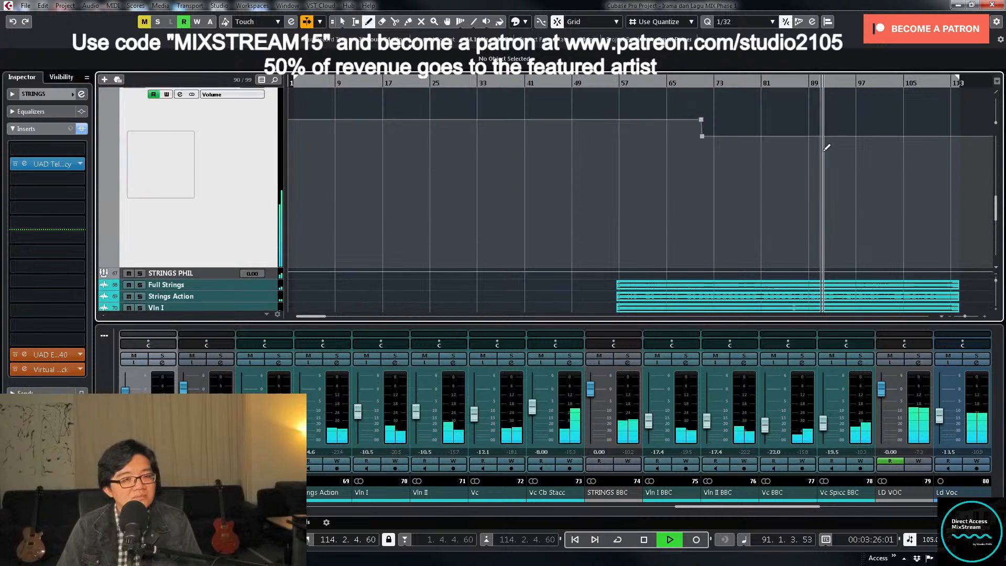
pyautogui.rightClick(813, 142)
pyautogui.click(813, 143)
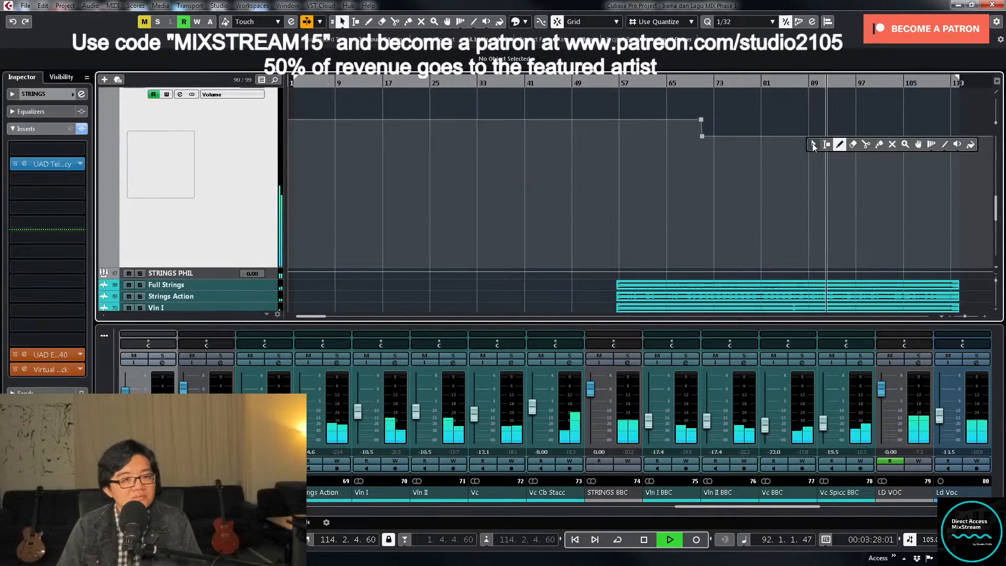
# - Set the LD VOC volume automation point at the end of bar 101 to 0 dB
pyautogui.scroll(-3, 278, 291)
pyautogui.scroll(-3, 285, 257)
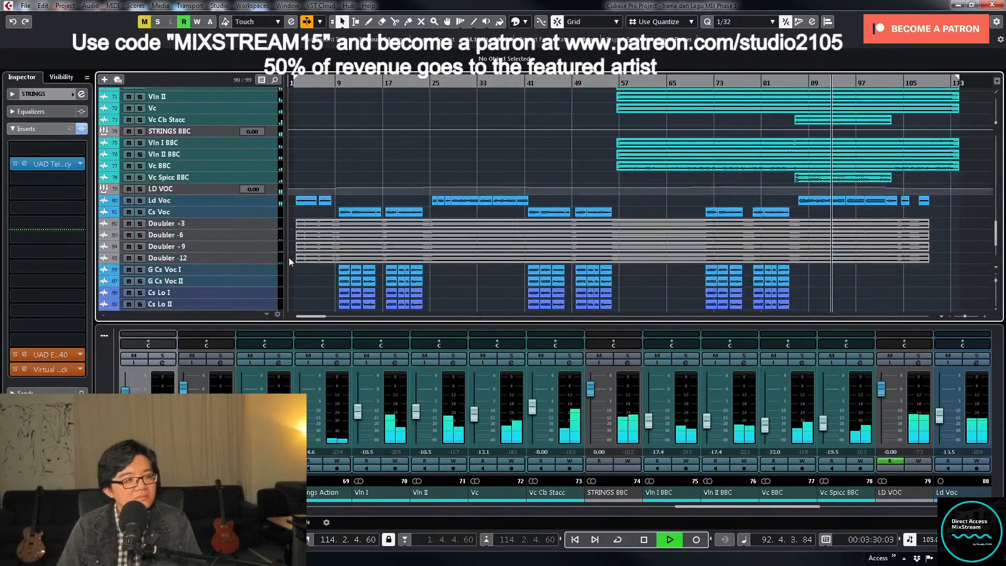
pyautogui.click(268, 190)
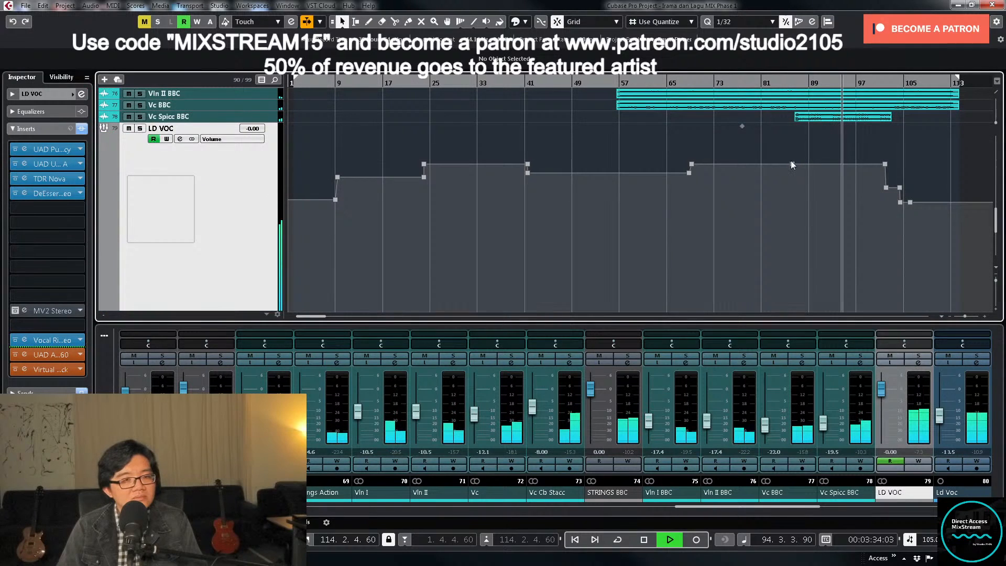
pyautogui.press('h')
pyautogui.press('h')
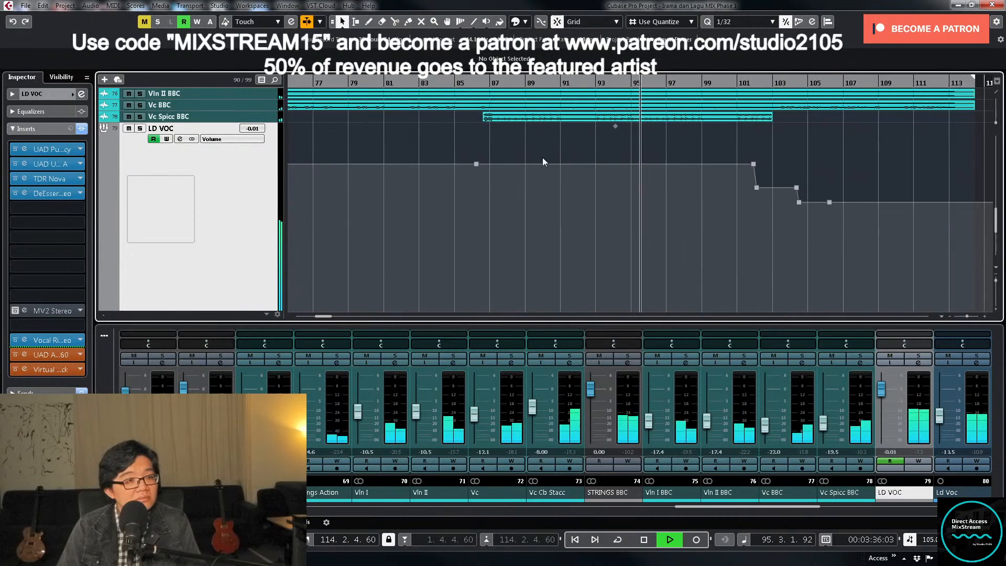
pyautogui.moveTo(794, 151); pyautogui.dragTo(443, 170)
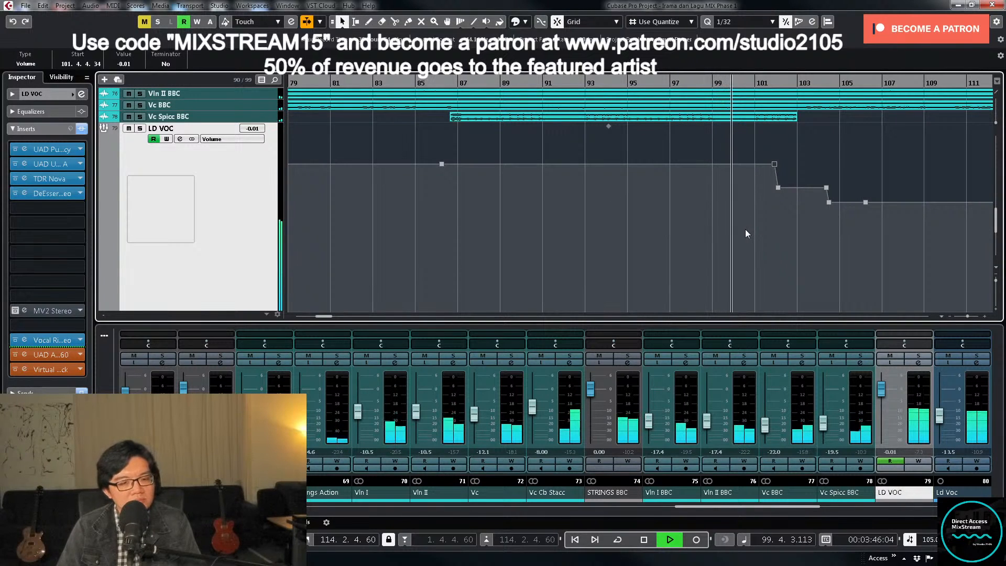
pyautogui.click(124, 65)
pyautogui.write('0')
pyautogui.press('Return')
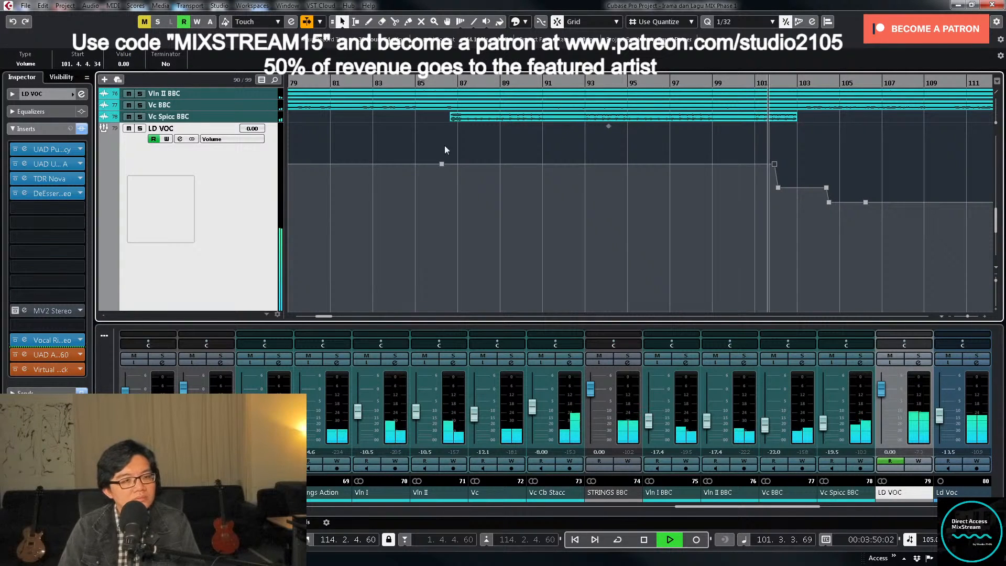
# - Set the LD VOC volume automation between bars 102 and 104 to -1 dB
pyautogui.click(526, 198)
pyautogui.press('g')
pyautogui.press('g')
pyautogui.press('g')
pyautogui.press('g')
pyautogui.press('g')
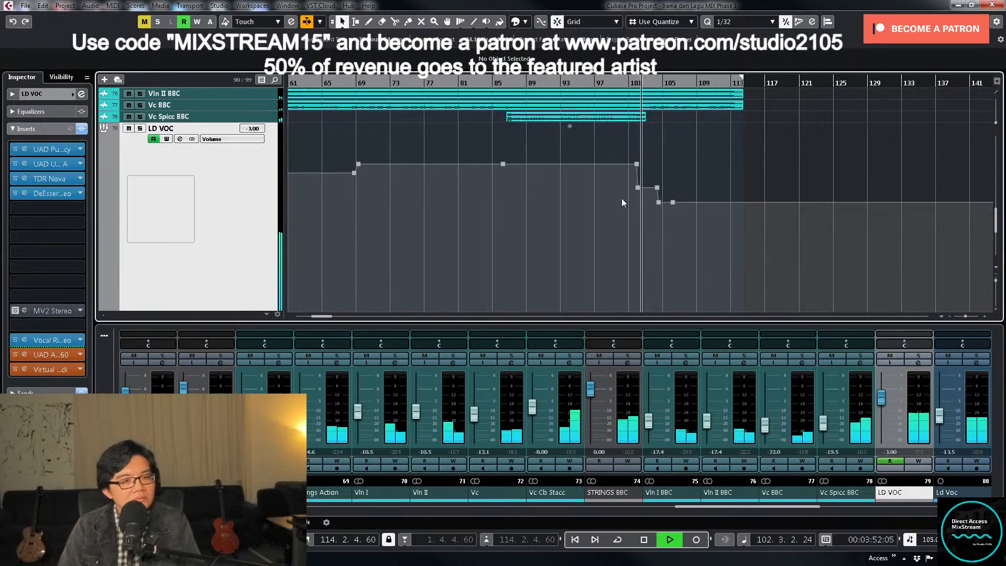
pyautogui.moveTo(625, 193); pyautogui.dragTo(666, 181)
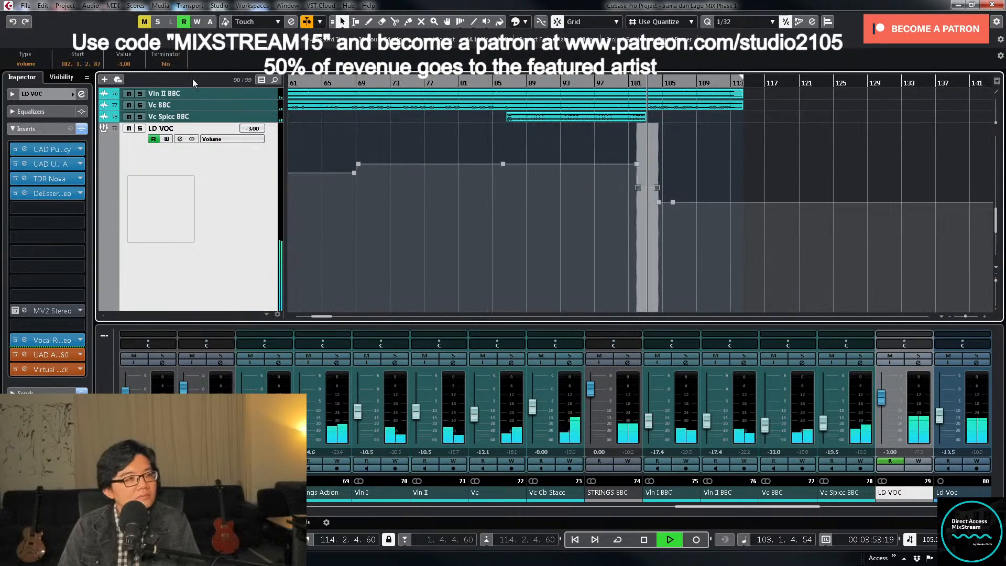
pyautogui.click(127, 65)
pyautogui.write('-1')
pyautogui.press('Return')
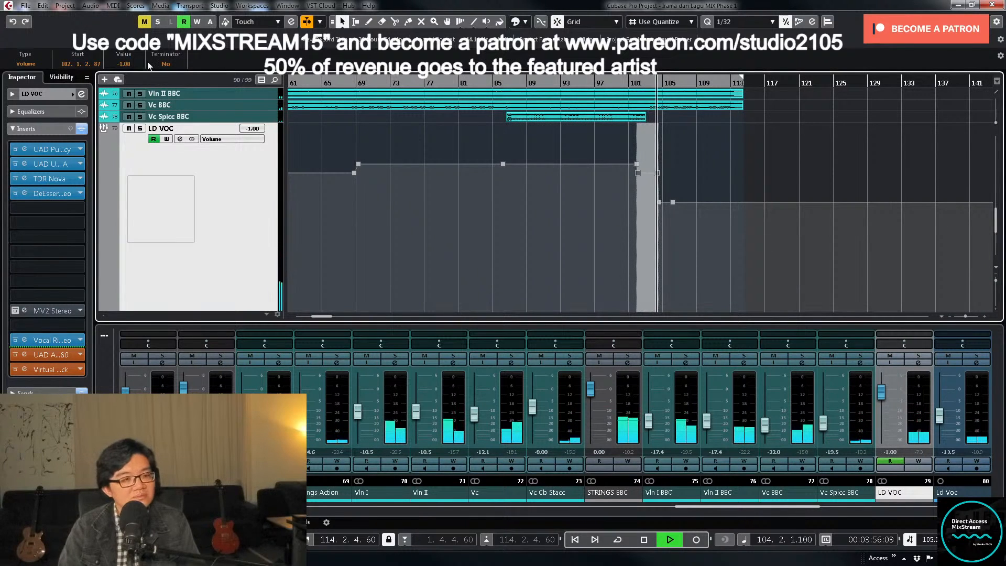
# - Set the last two LD VOC volume automation points, from bar 104 onward, to -4 dB
pyautogui.moveTo(650, 218); pyautogui.dragTo(693, 203)
pyautogui.hotkey('ctrl', 'z')
pyautogui.click(725, 188)
pyautogui.moveTo(644, 230); pyautogui.dragTo(694, 194)
pyautogui.click(126, 64)
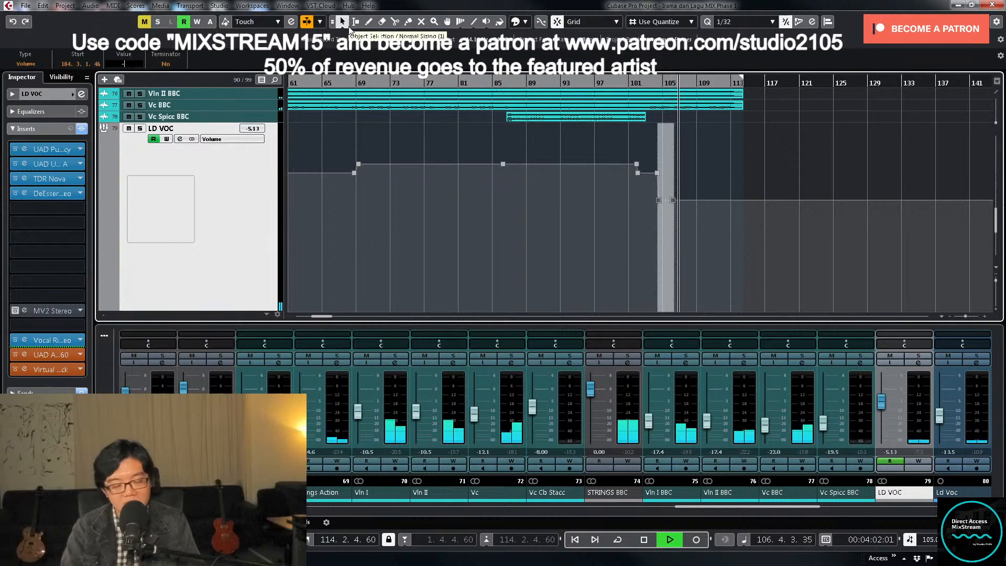
pyautogui.write('-4')
pyautogui.press('Return')
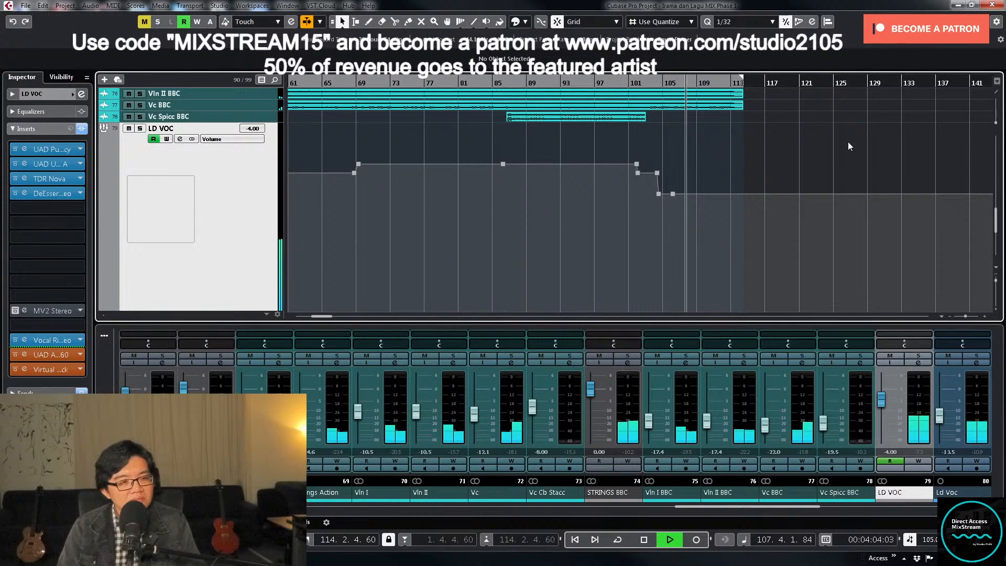
# - View the full song's LD VOC automation and stop playback at the end of the song
pyautogui.hotkey('shift', 'f')
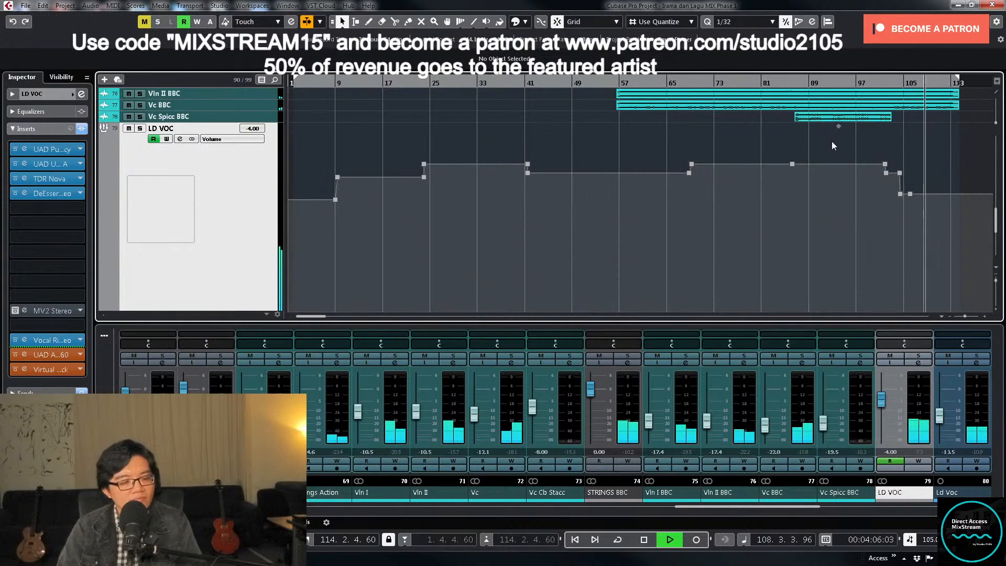
pyautogui.press('g')
pyautogui.press('g')
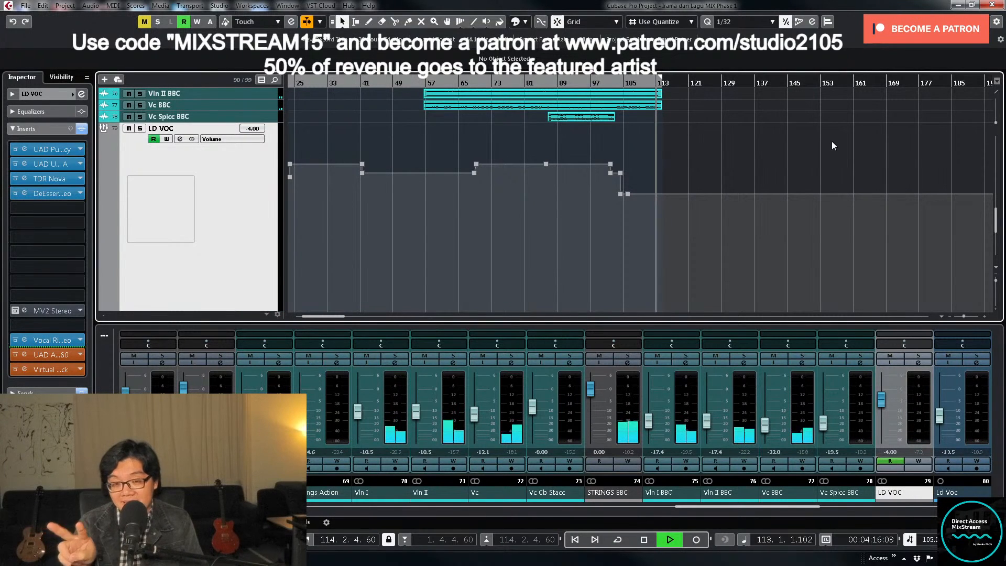
pyautogui.press('space')
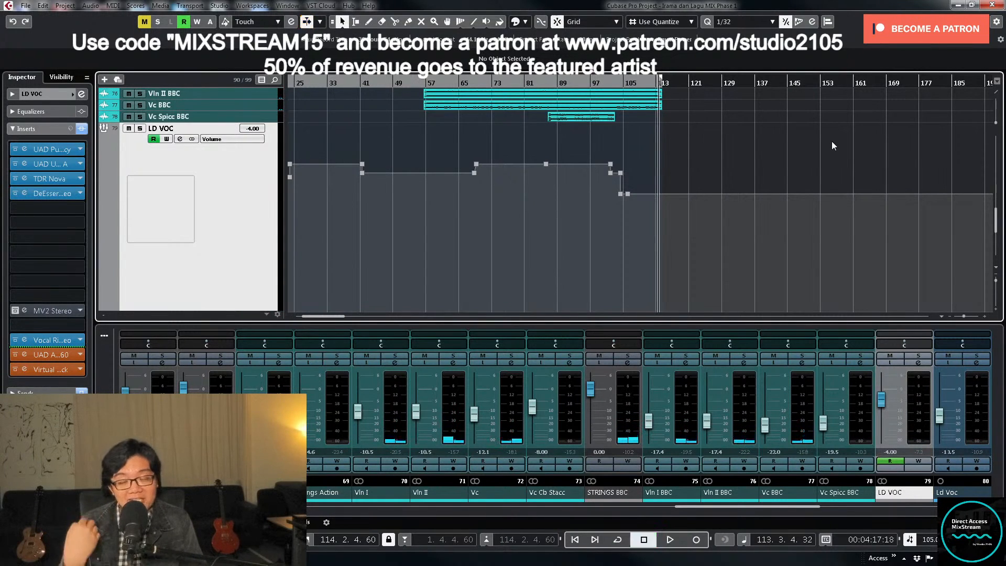